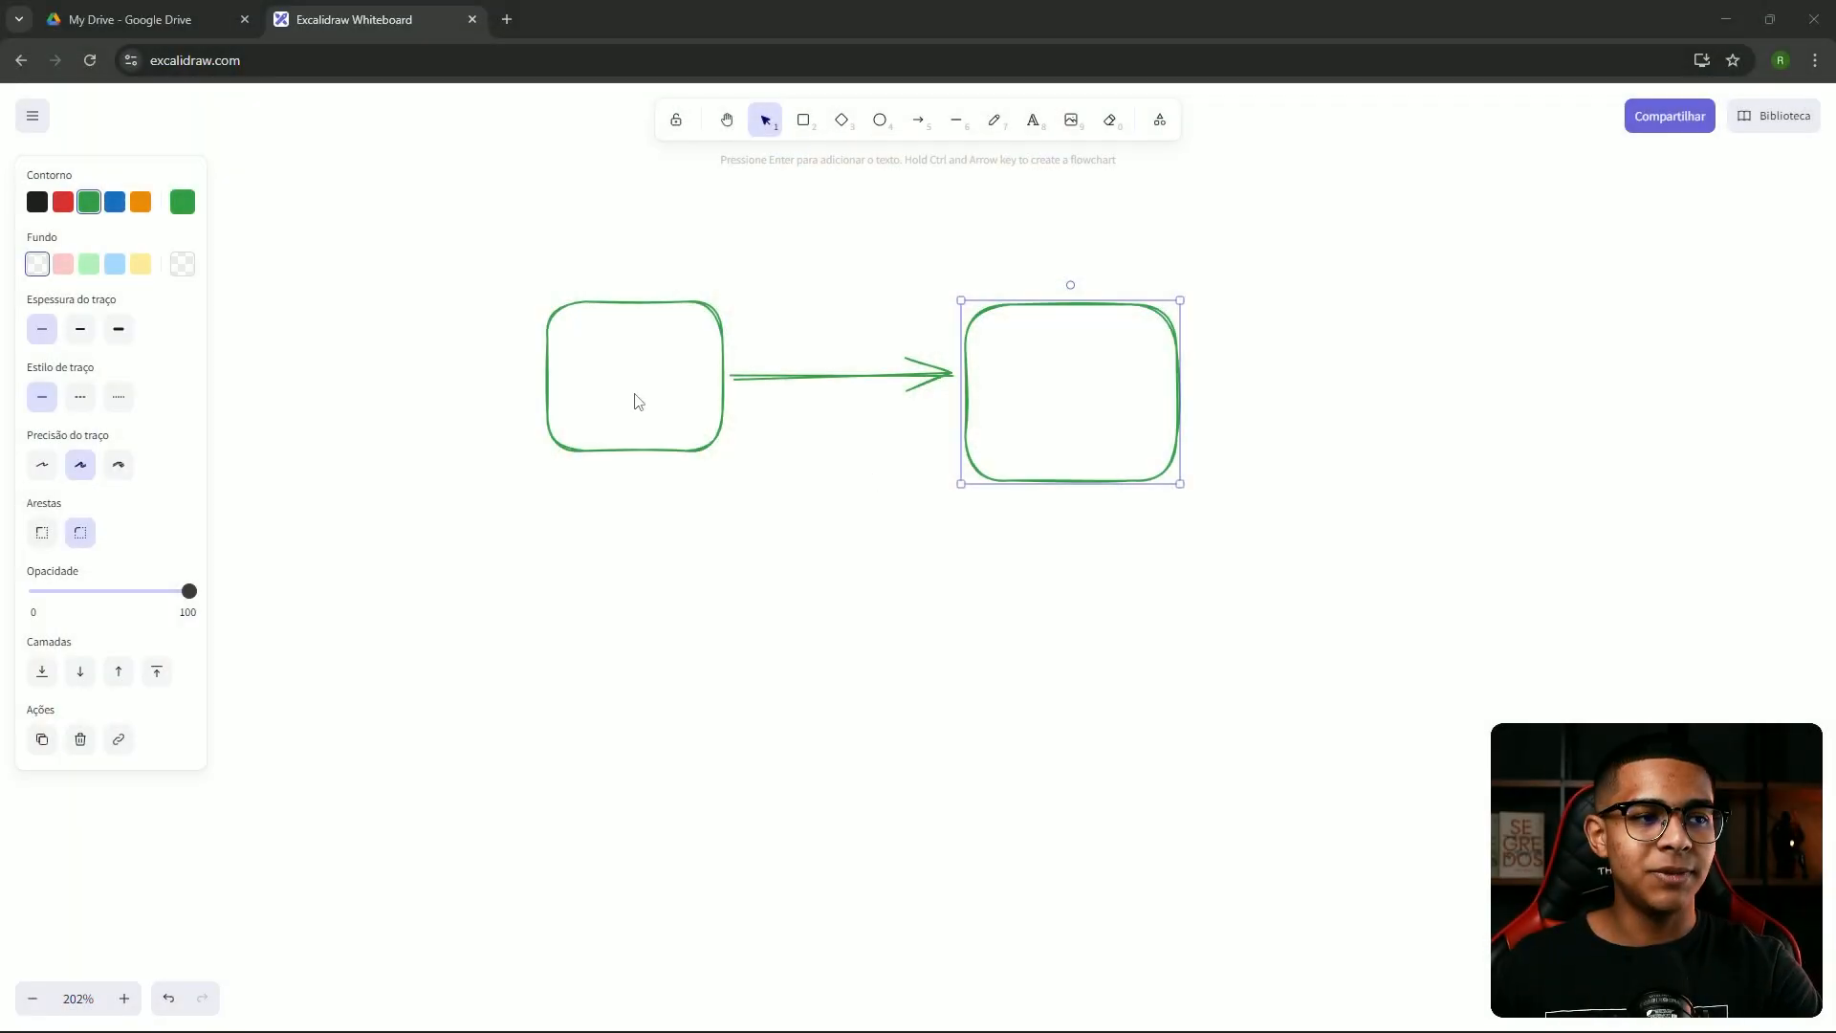
Nudge the right box slightly up and right, then start a text caption above the left box
{"action": "left_click_drag", "start_coordinate": [981, 305], "coordinate": [994, 300]}
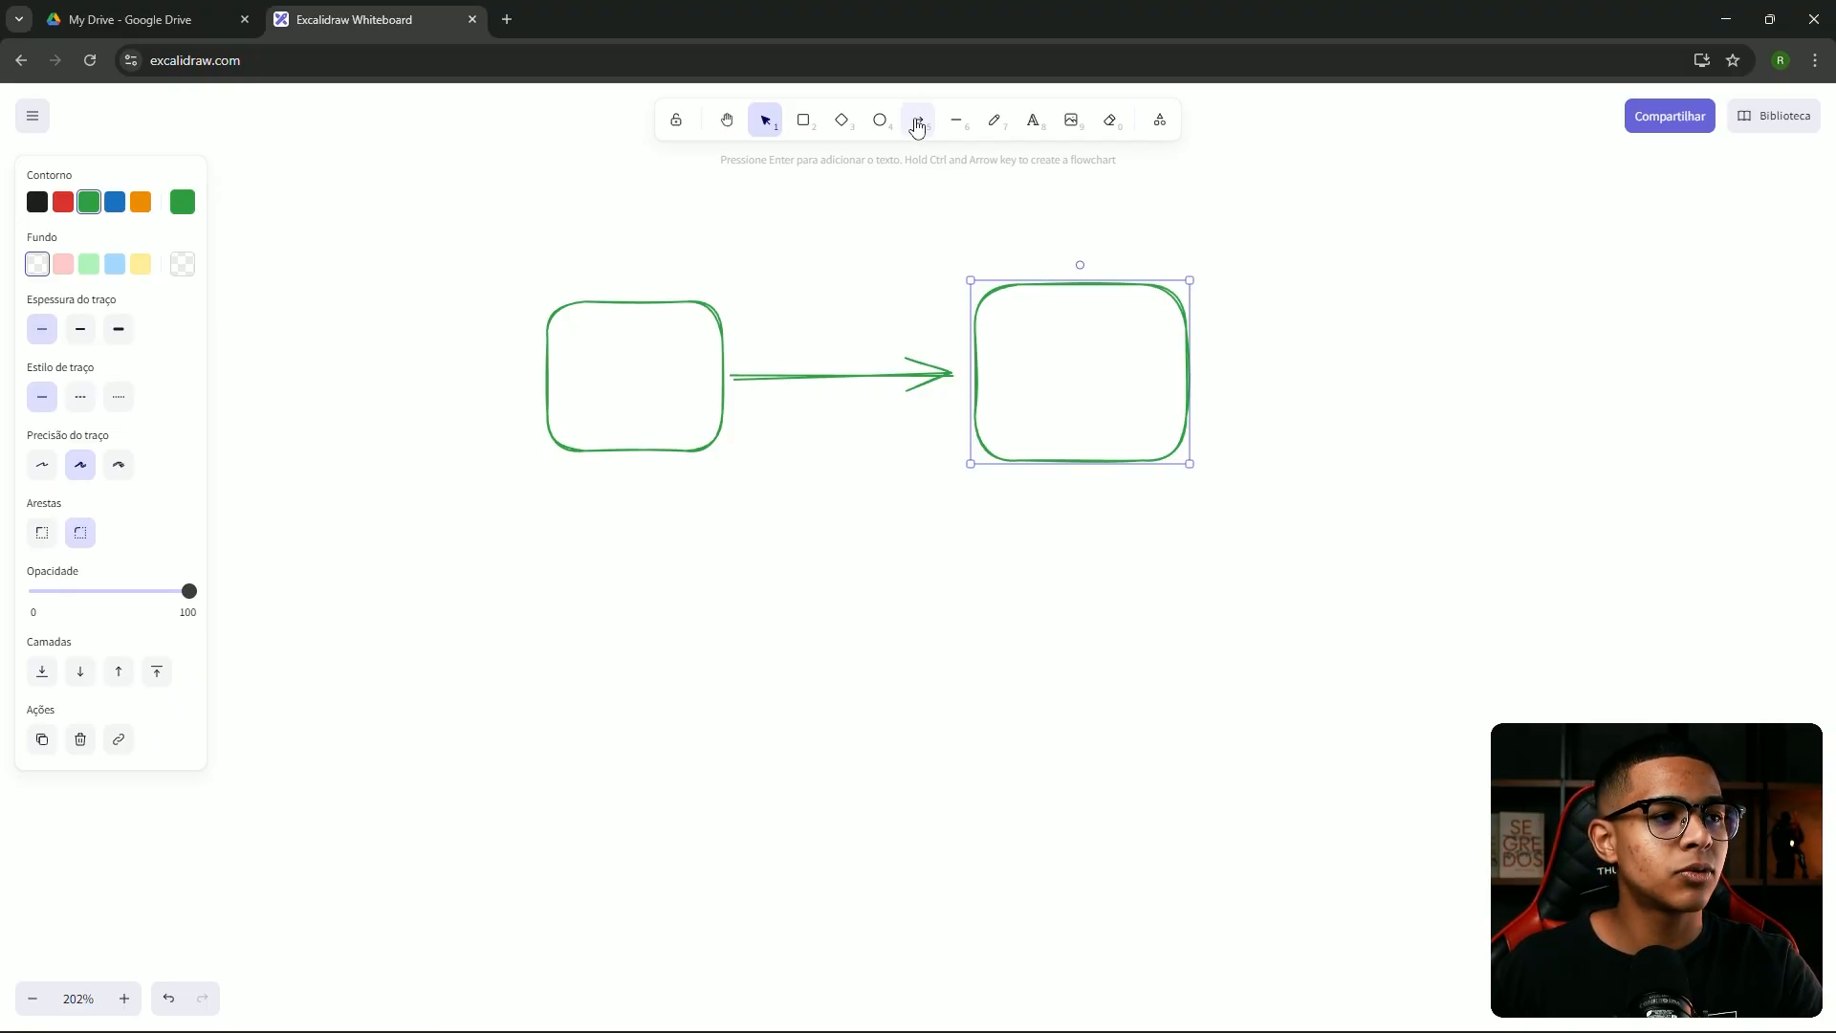
{"action": "left_click", "coordinate": [620, 354]}
{"action": "key", "text": "t"}
{"action": "left_click", "coordinate": [577, 272]}
{"action": "key", "text": "Escape"}
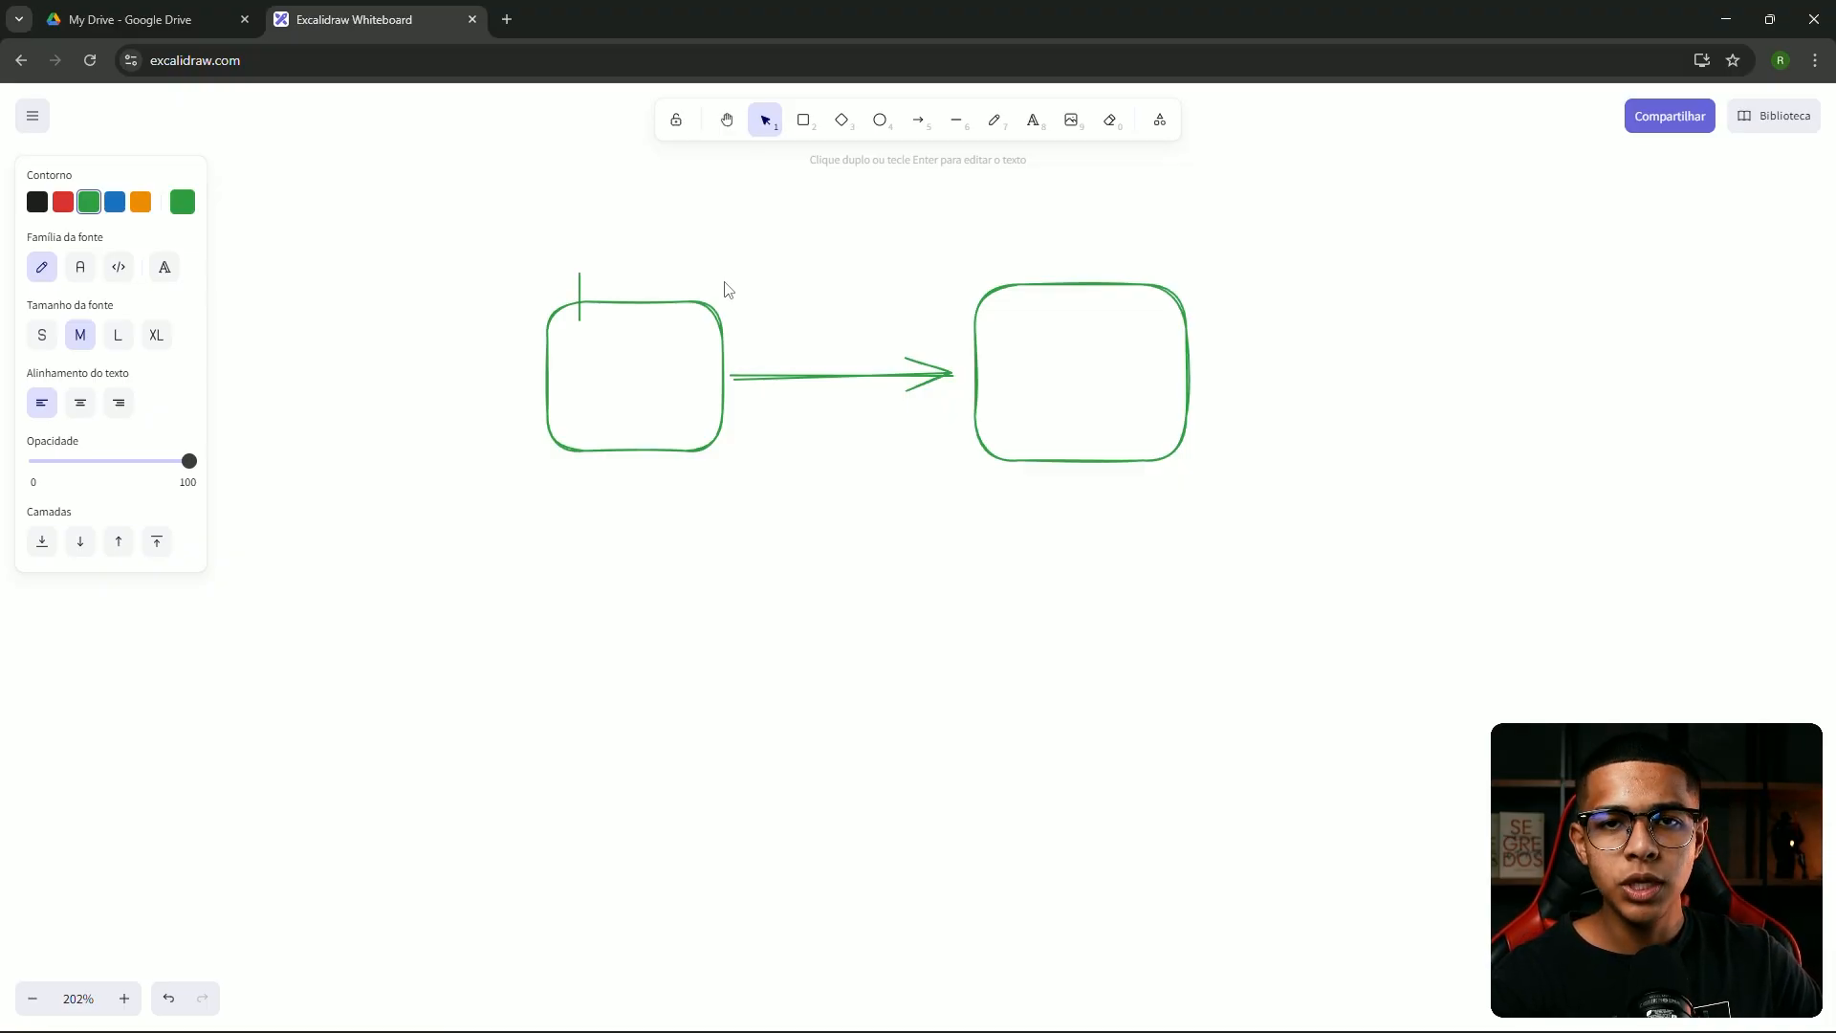
Caption the left box 'Um novo curriculo chegou' and move the caption up above it
{"action": "type", "text": "Um novo curriculo chegou"}
{"action": "key", "text": "Escape"}
{"action": "left_click_drag", "start_coordinate": [830, 282], "coordinate": [595, 243]}
{"action": "left_click", "coordinate": [1138, 306]}
{"action": "left_click_drag", "start_coordinate": [1236, 238], "coordinate": [1096, 256]}
Add the caption 'IA analisa o curriculo' above the right box and align both captions
{"action": "left_click", "coordinate": [1034, 119]}
{"action": "left_click", "coordinate": [845, 281]}
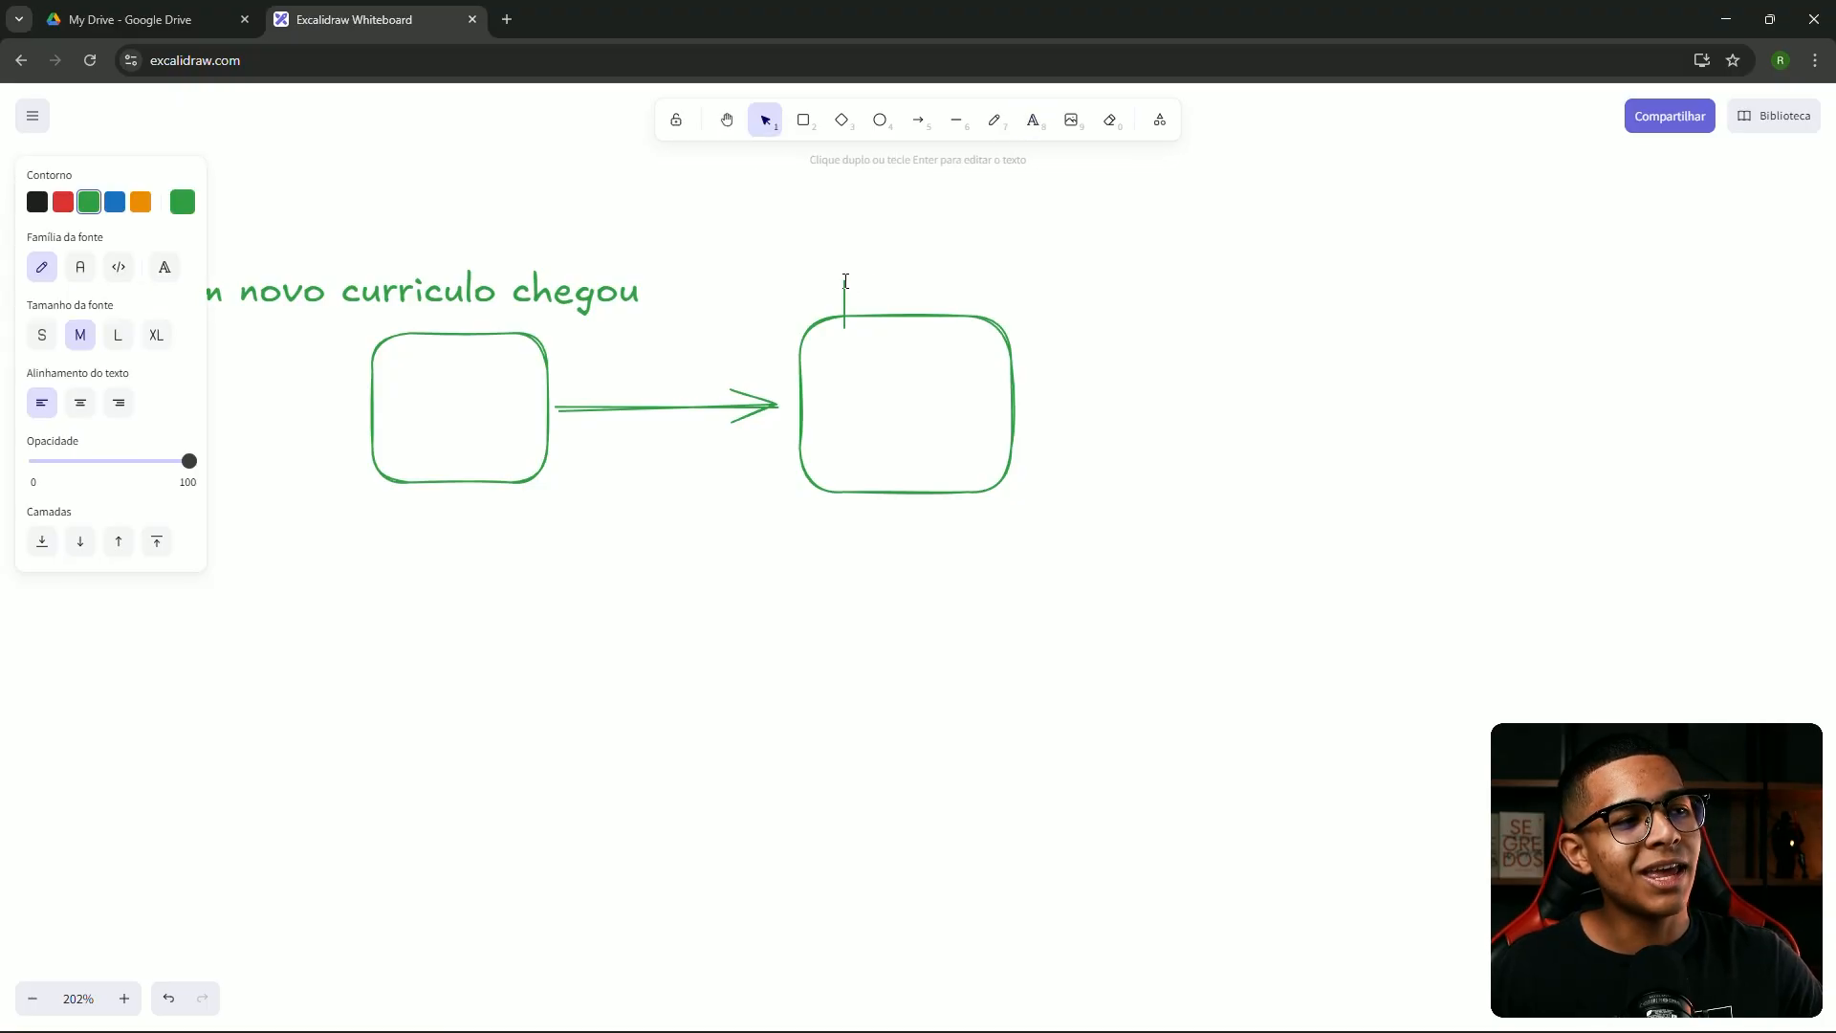
{"action": "type", "text": "IA"}
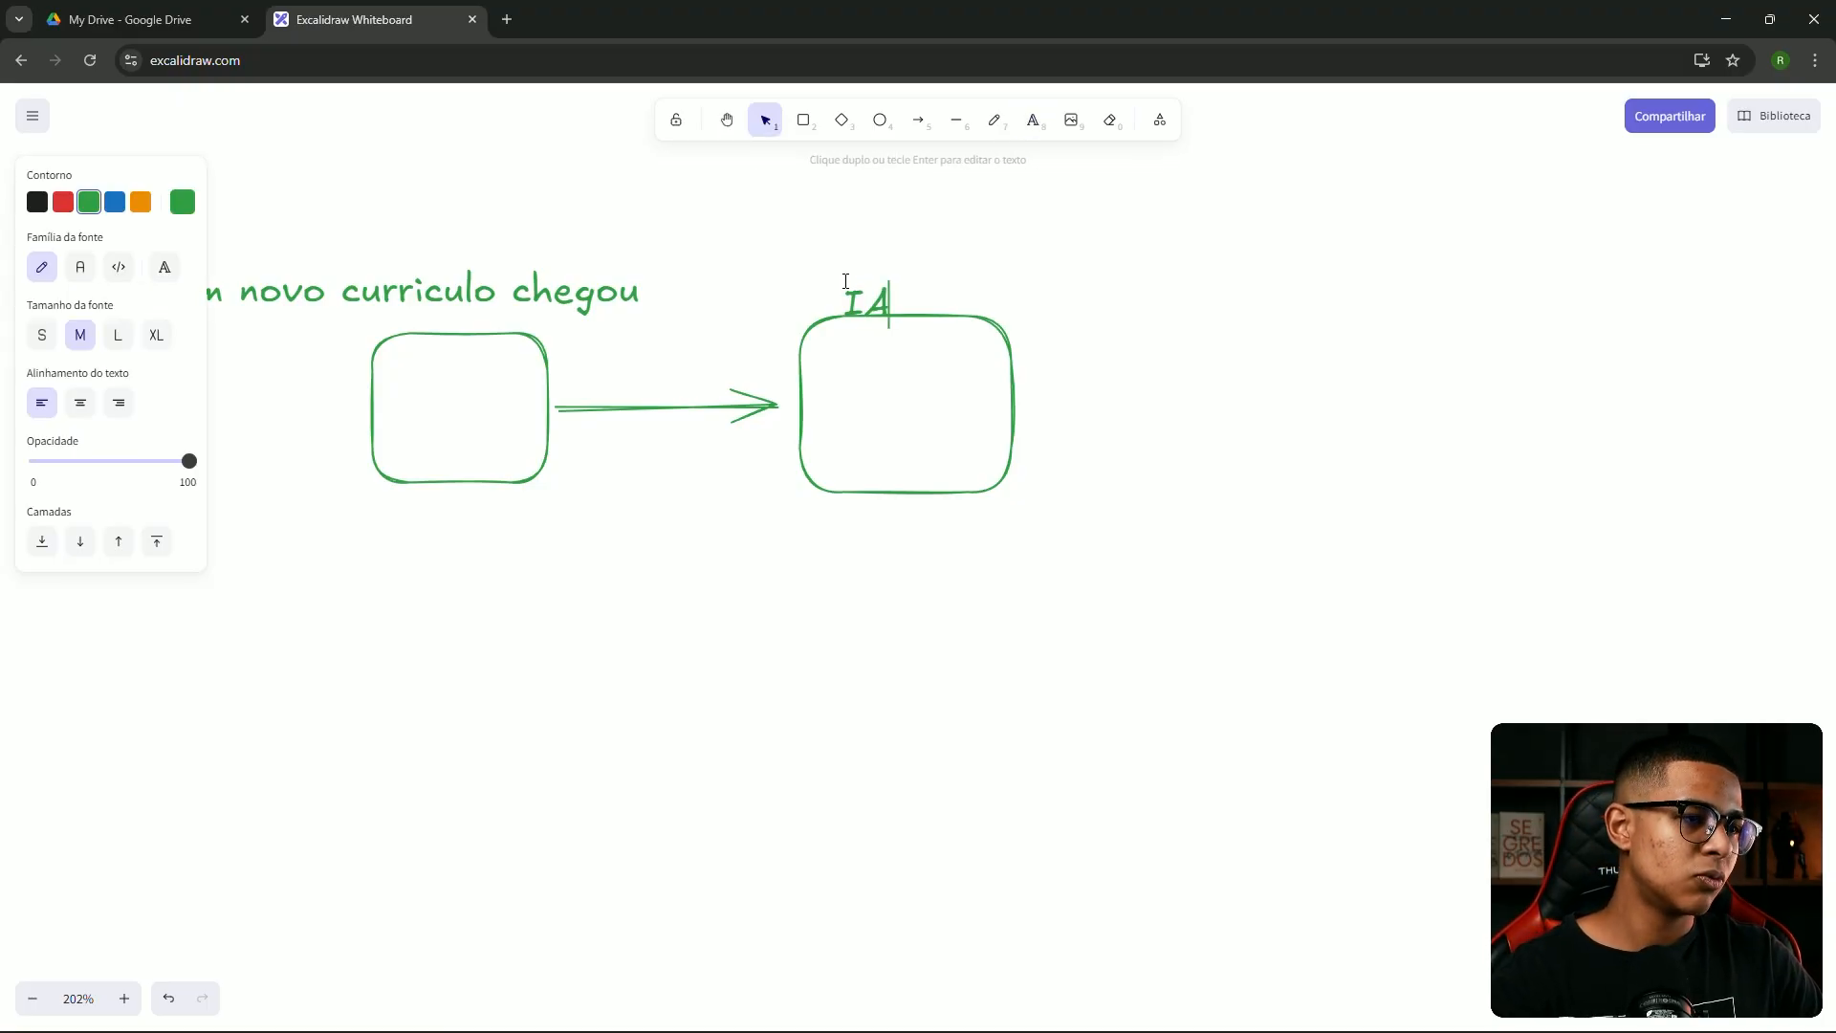
{"action": "type", "text": " analisa o curriculo"}
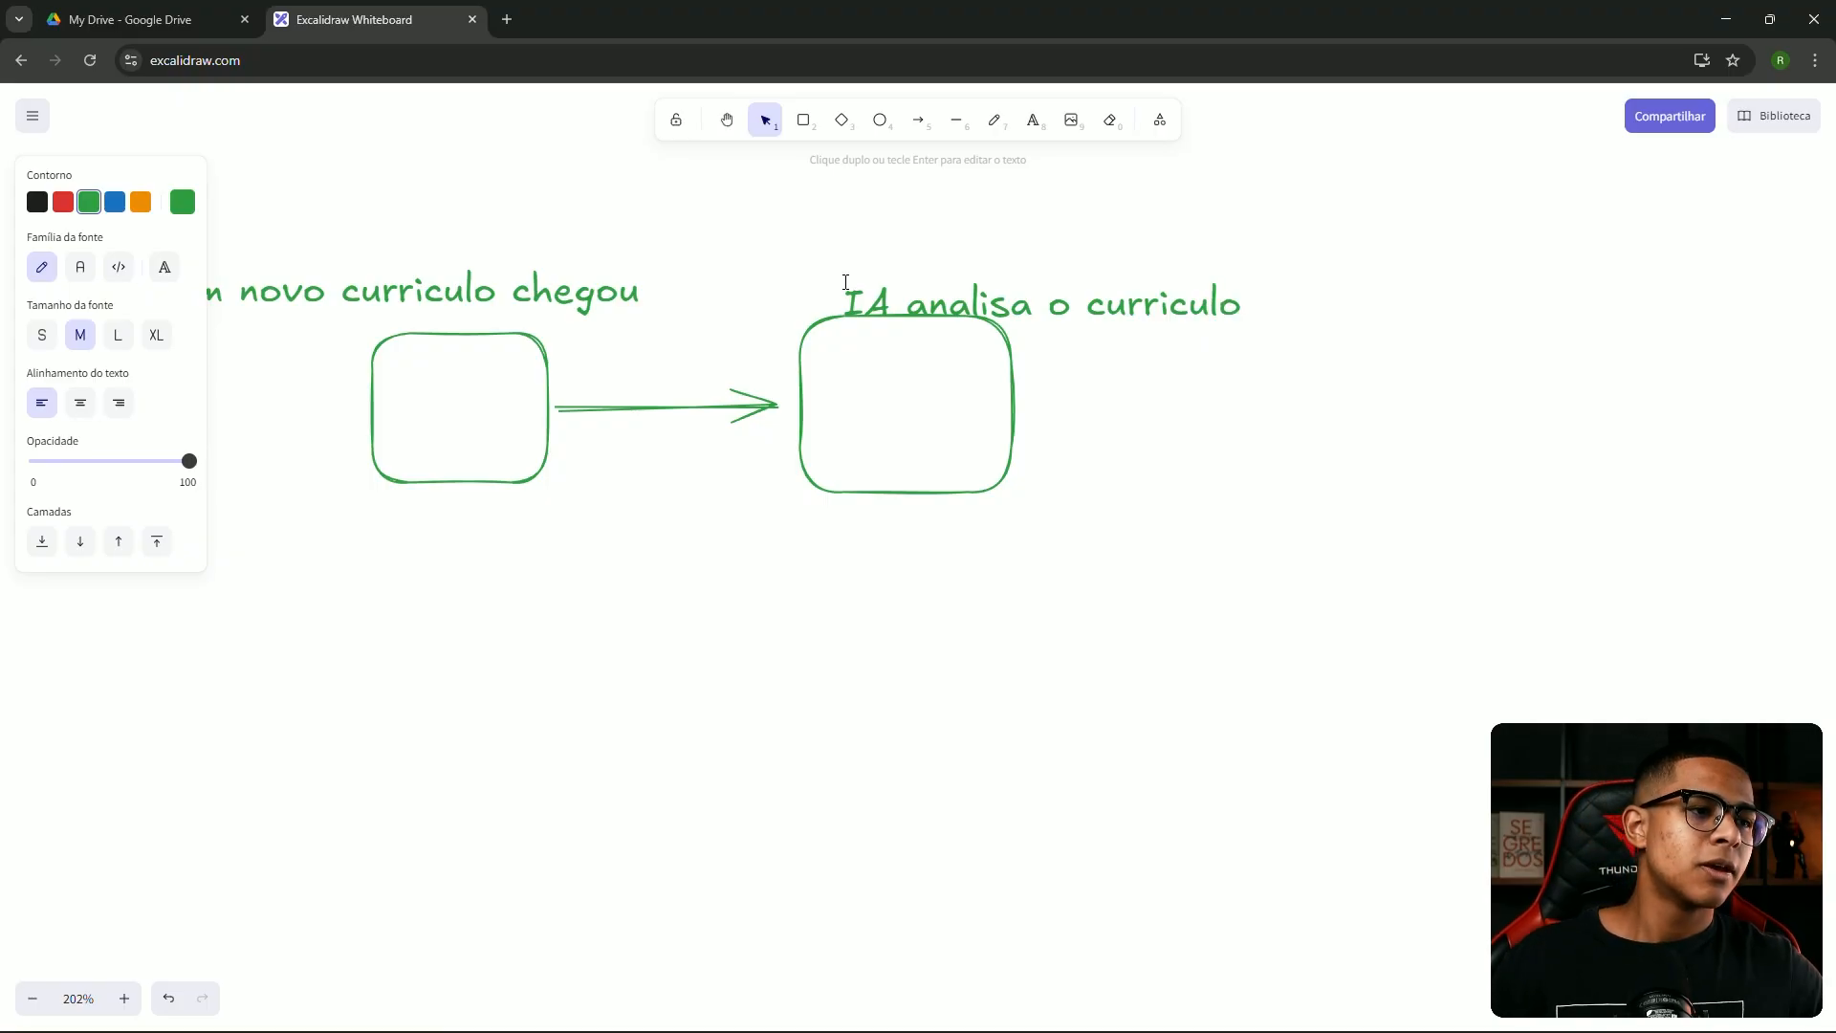
{"action": "left_click", "coordinate": [956, 240]}
{"action": "left_click_drag", "start_coordinate": [995, 298], "coordinate": [925, 274]}
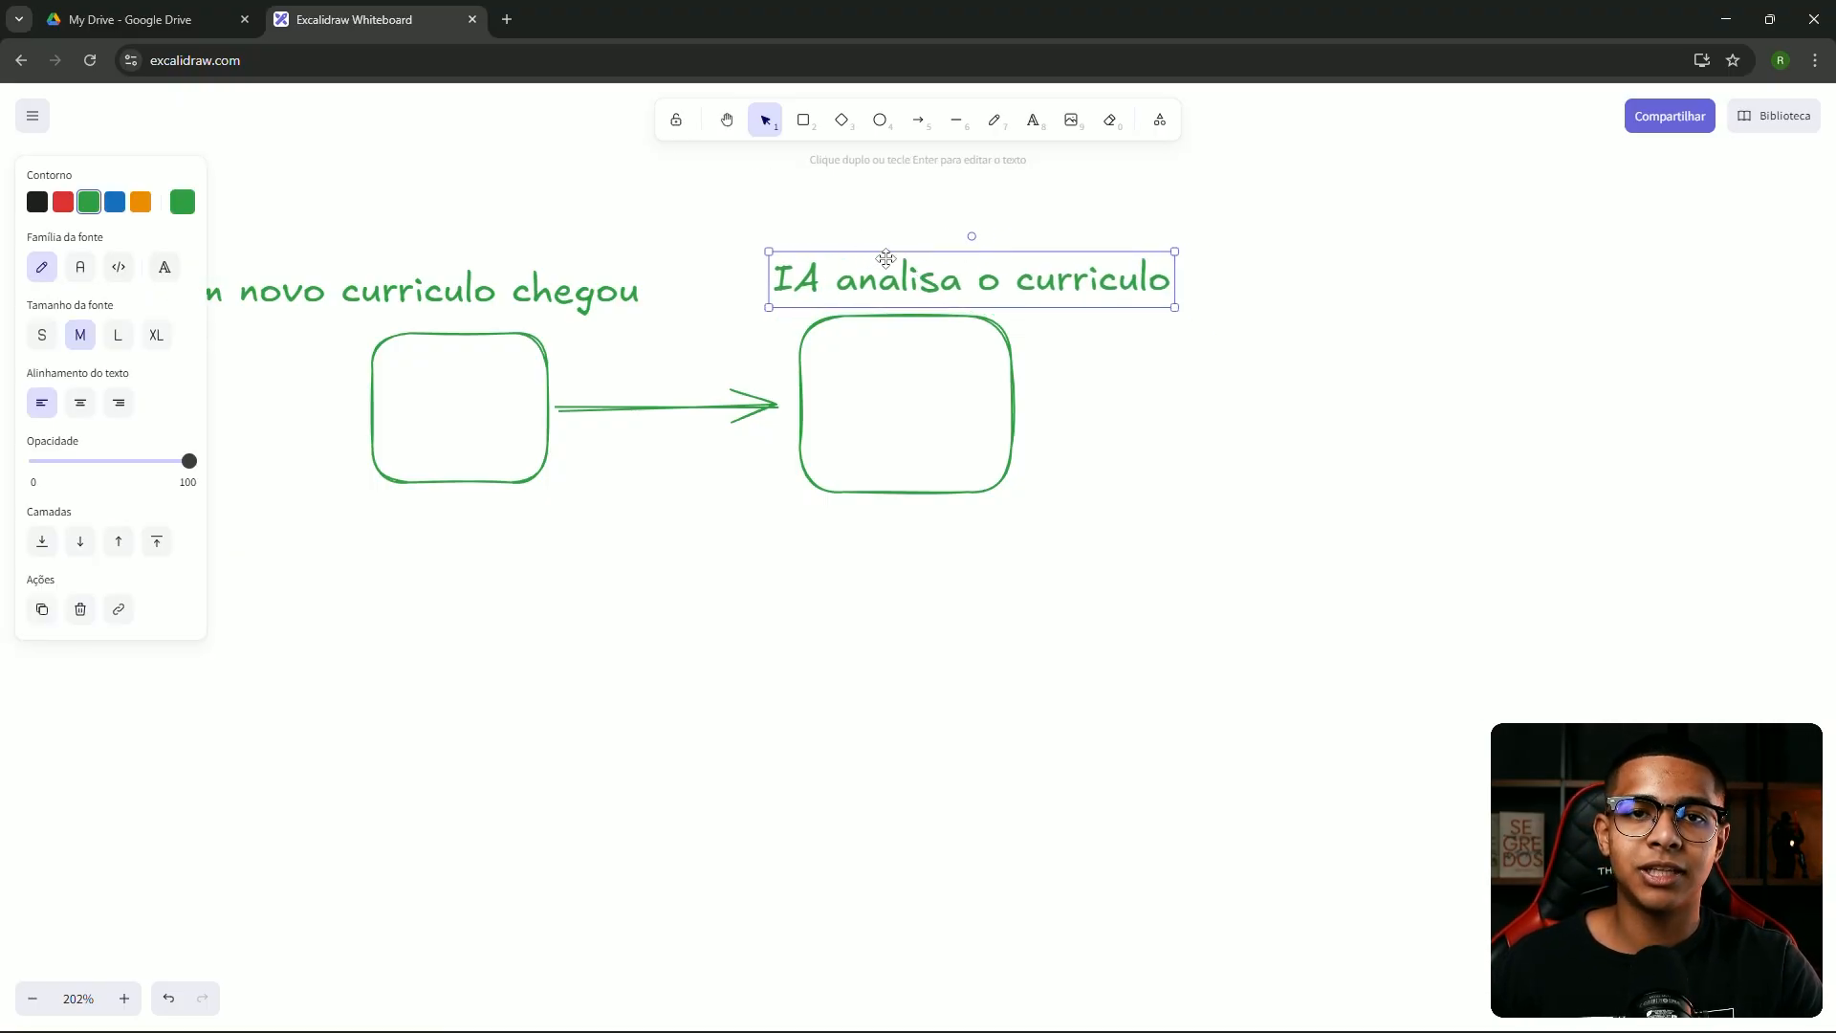
{"action": "left_click_drag", "start_coordinate": [473, 299], "coordinate": [528, 282]}
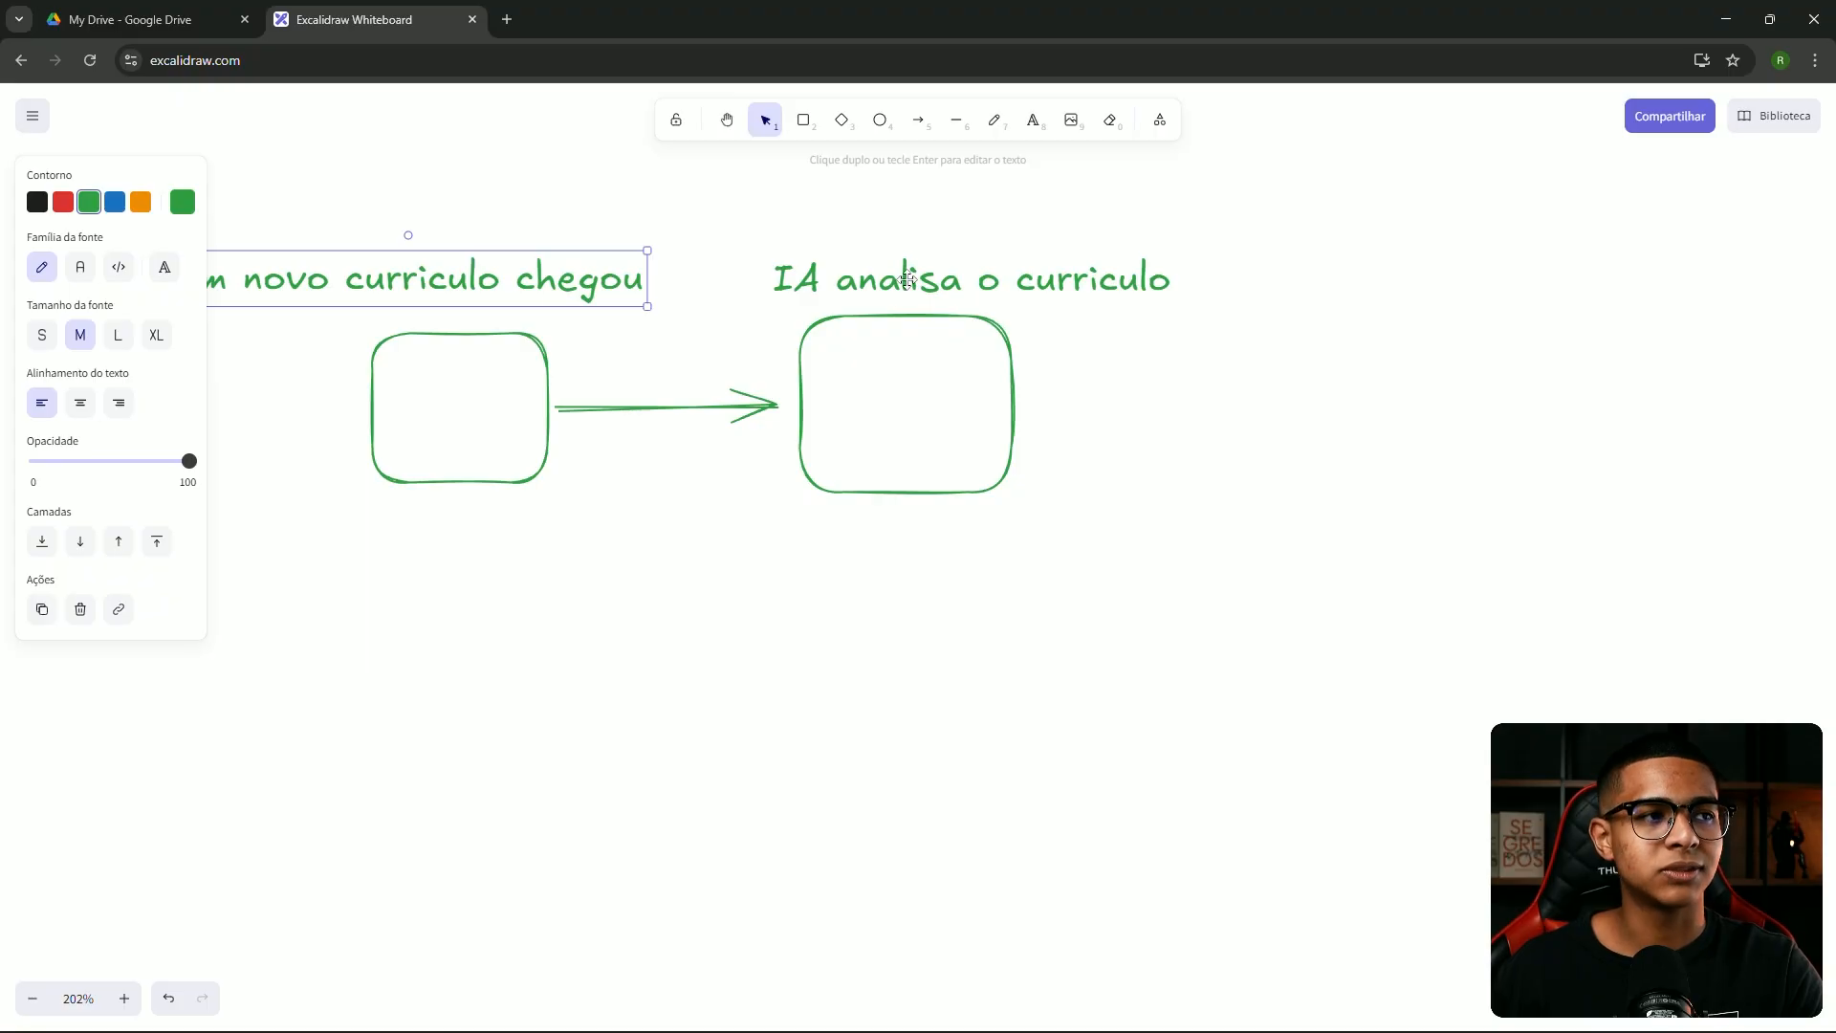
{"action": "left_click", "coordinate": [1037, 123]}
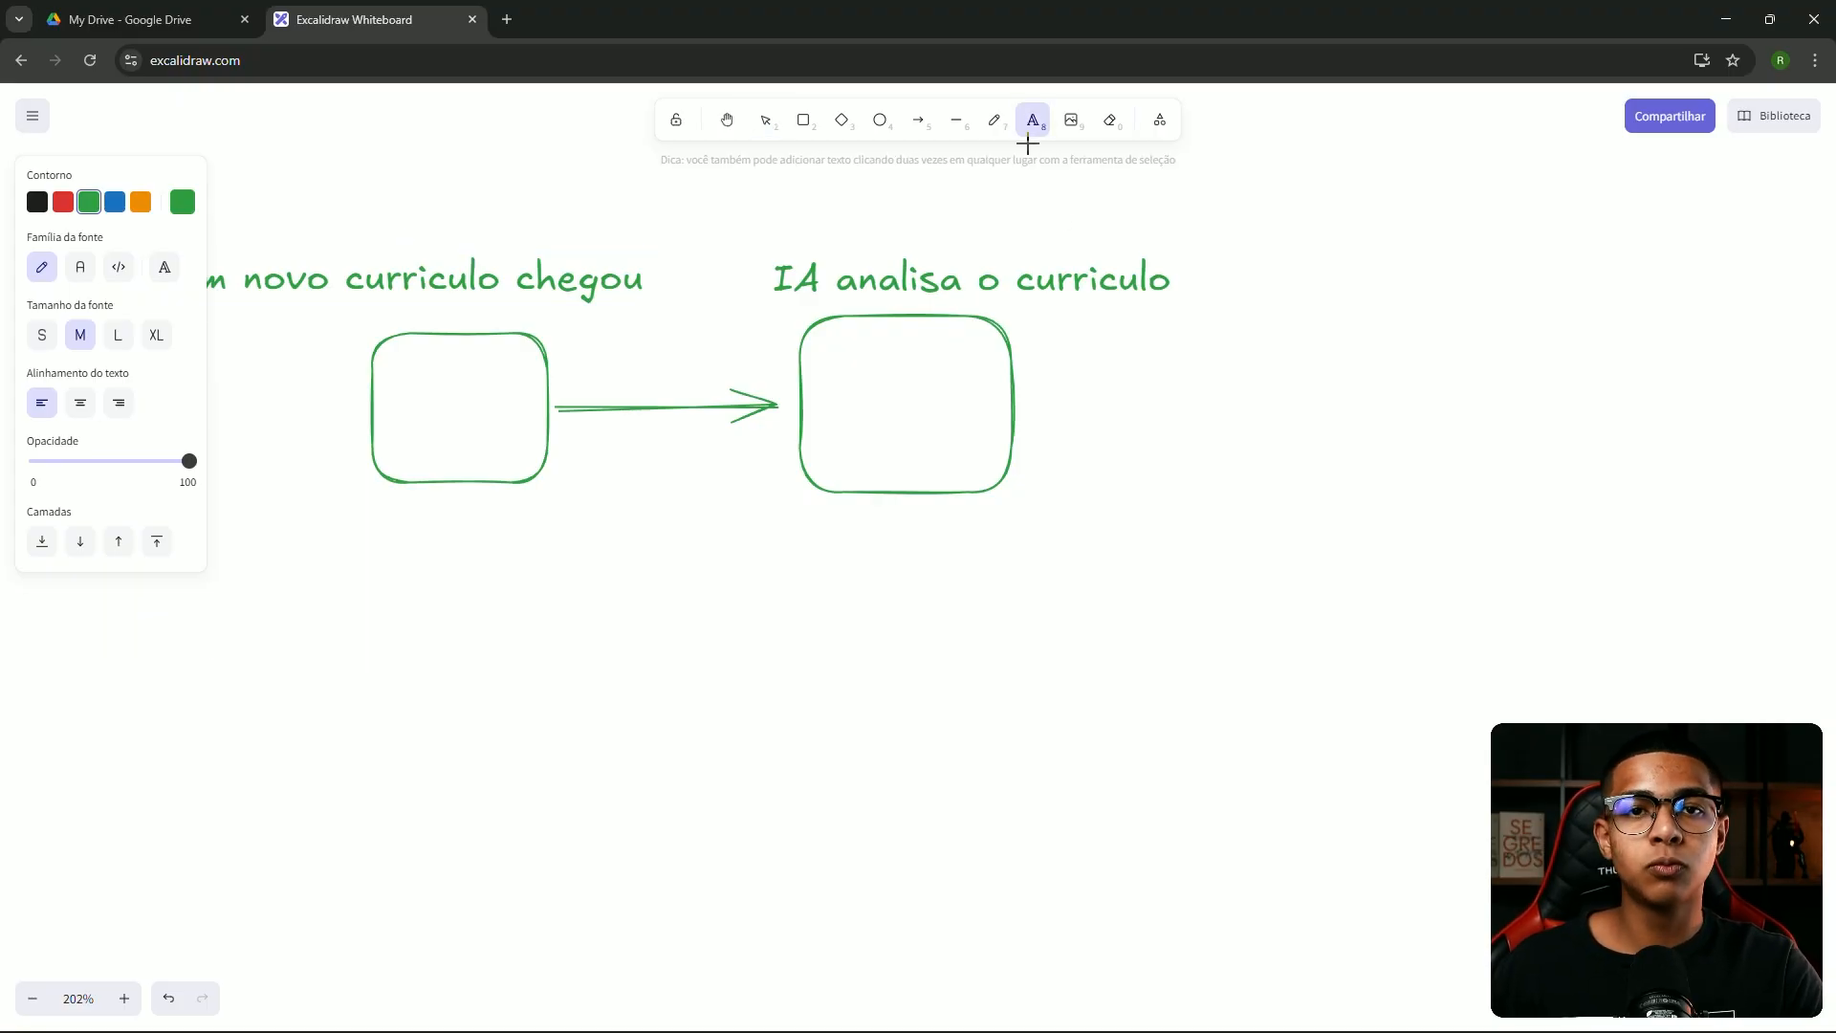
Write 'Entrada (input) - processamento - saída (output)' in black below the boxes and position it
{"action": "left_click", "coordinate": [38, 202]}
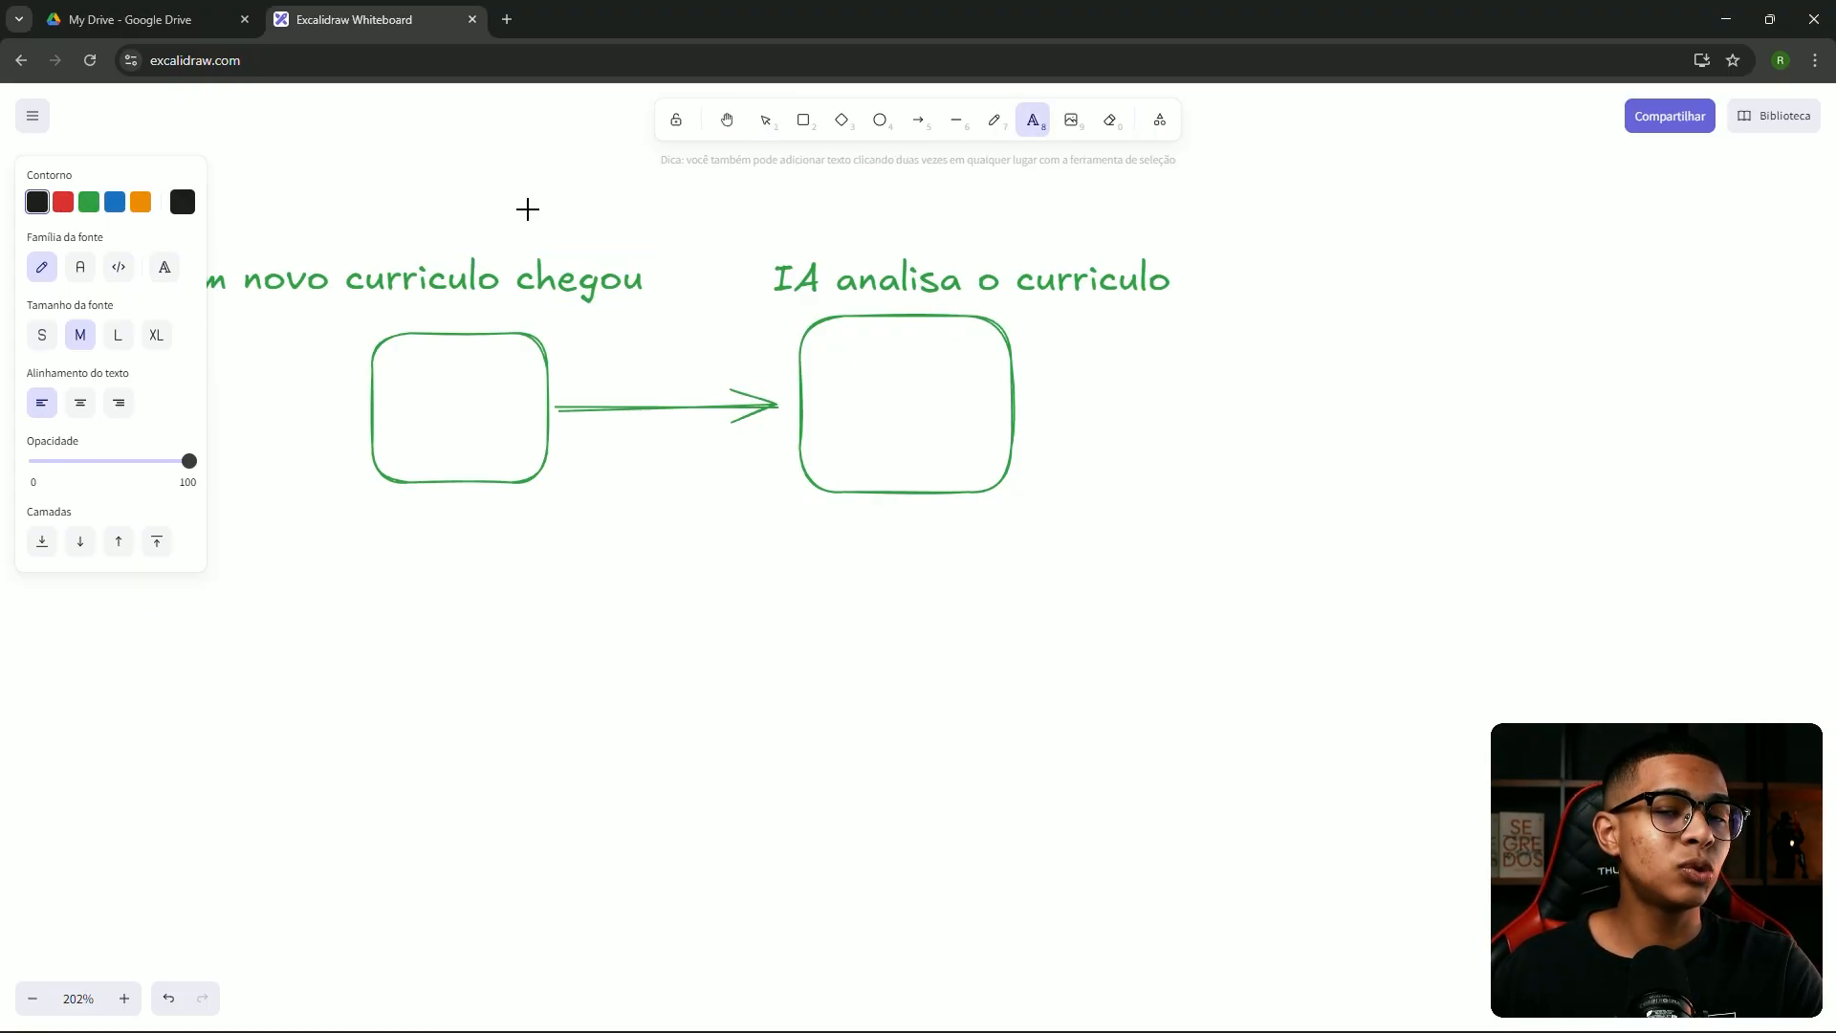
{"action": "left_click", "coordinate": [378, 631]}
{"action": "type", "text": "Entr"}
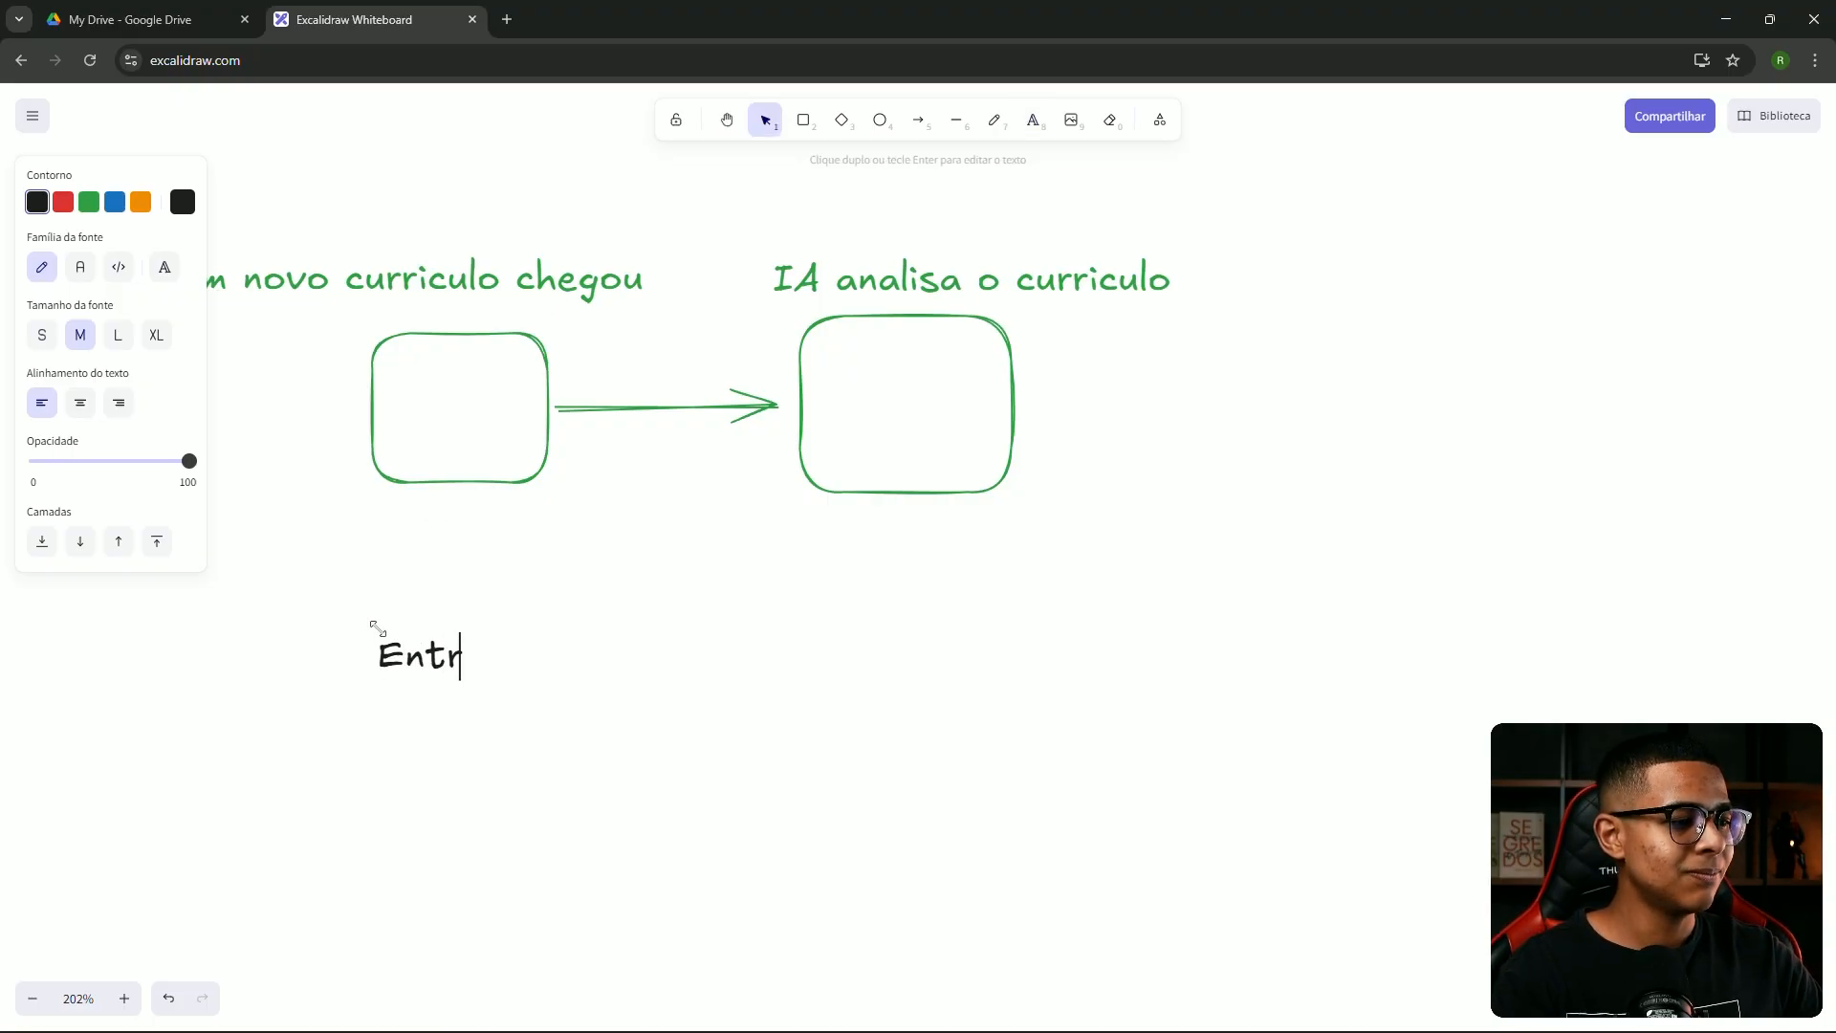
{"action": "type", "text": "ada (in"}
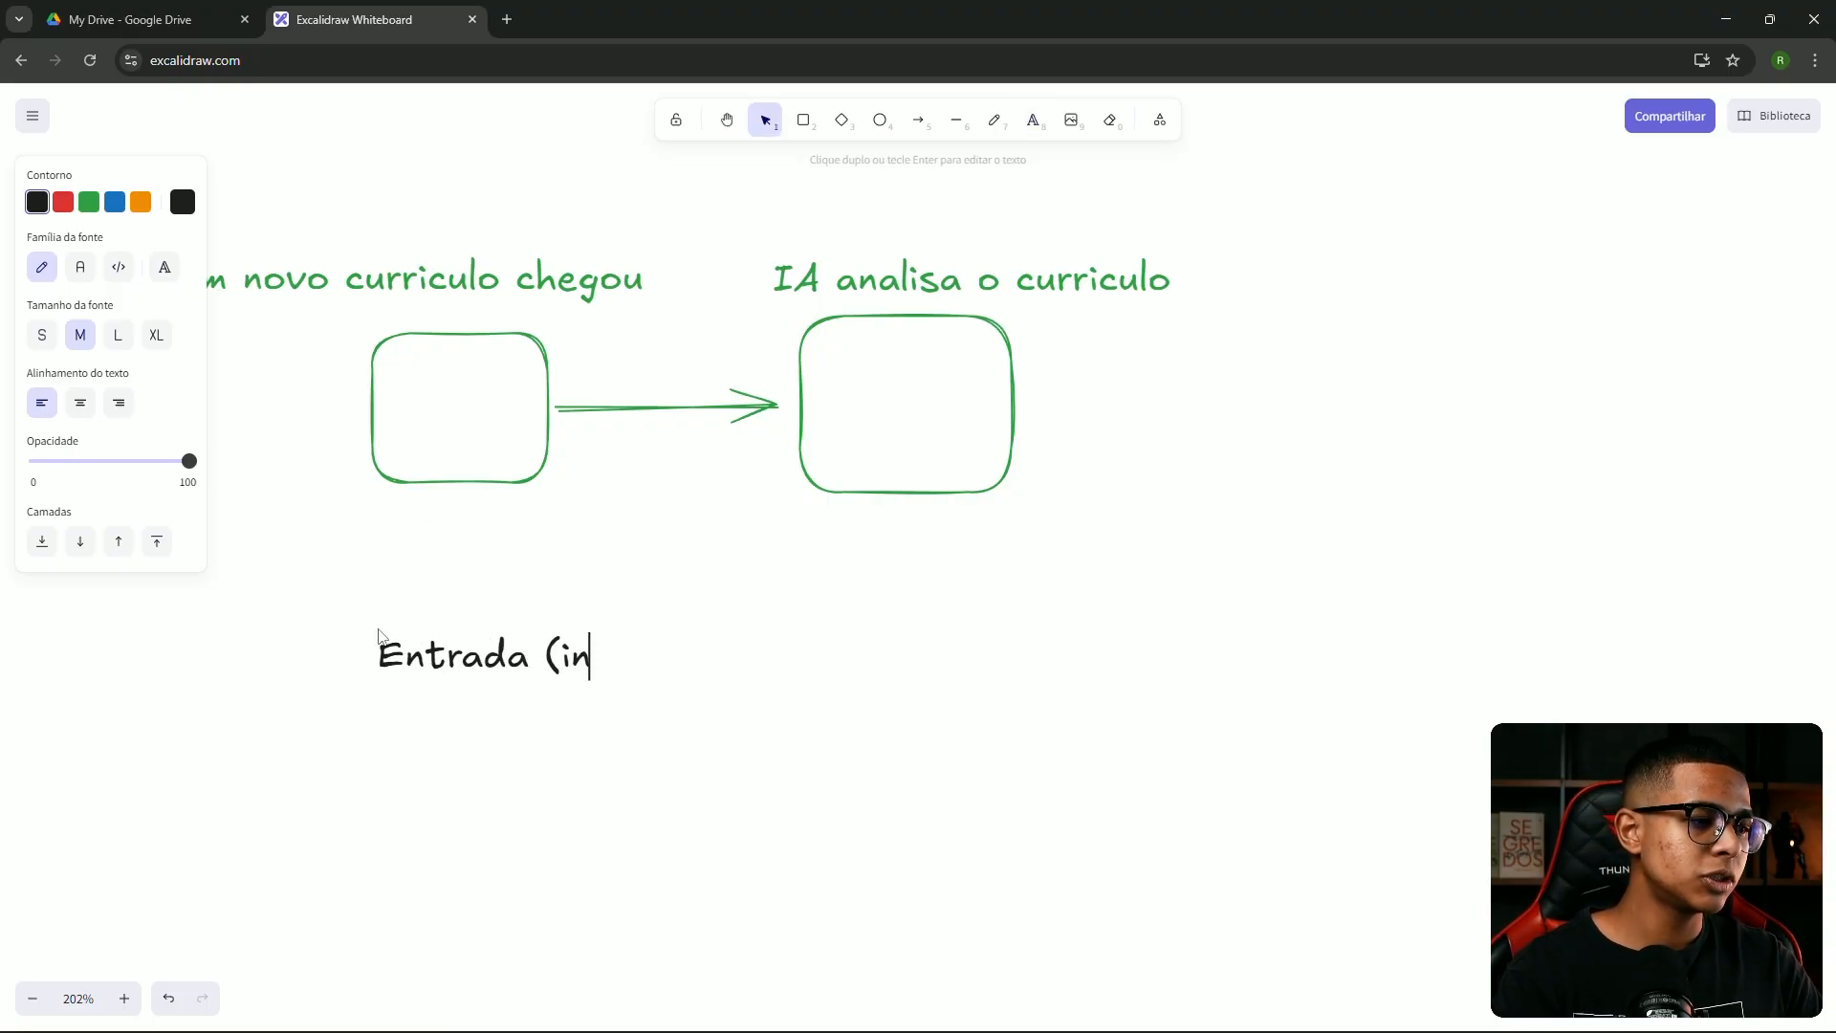
{"action": "type", "text": "put) - "}
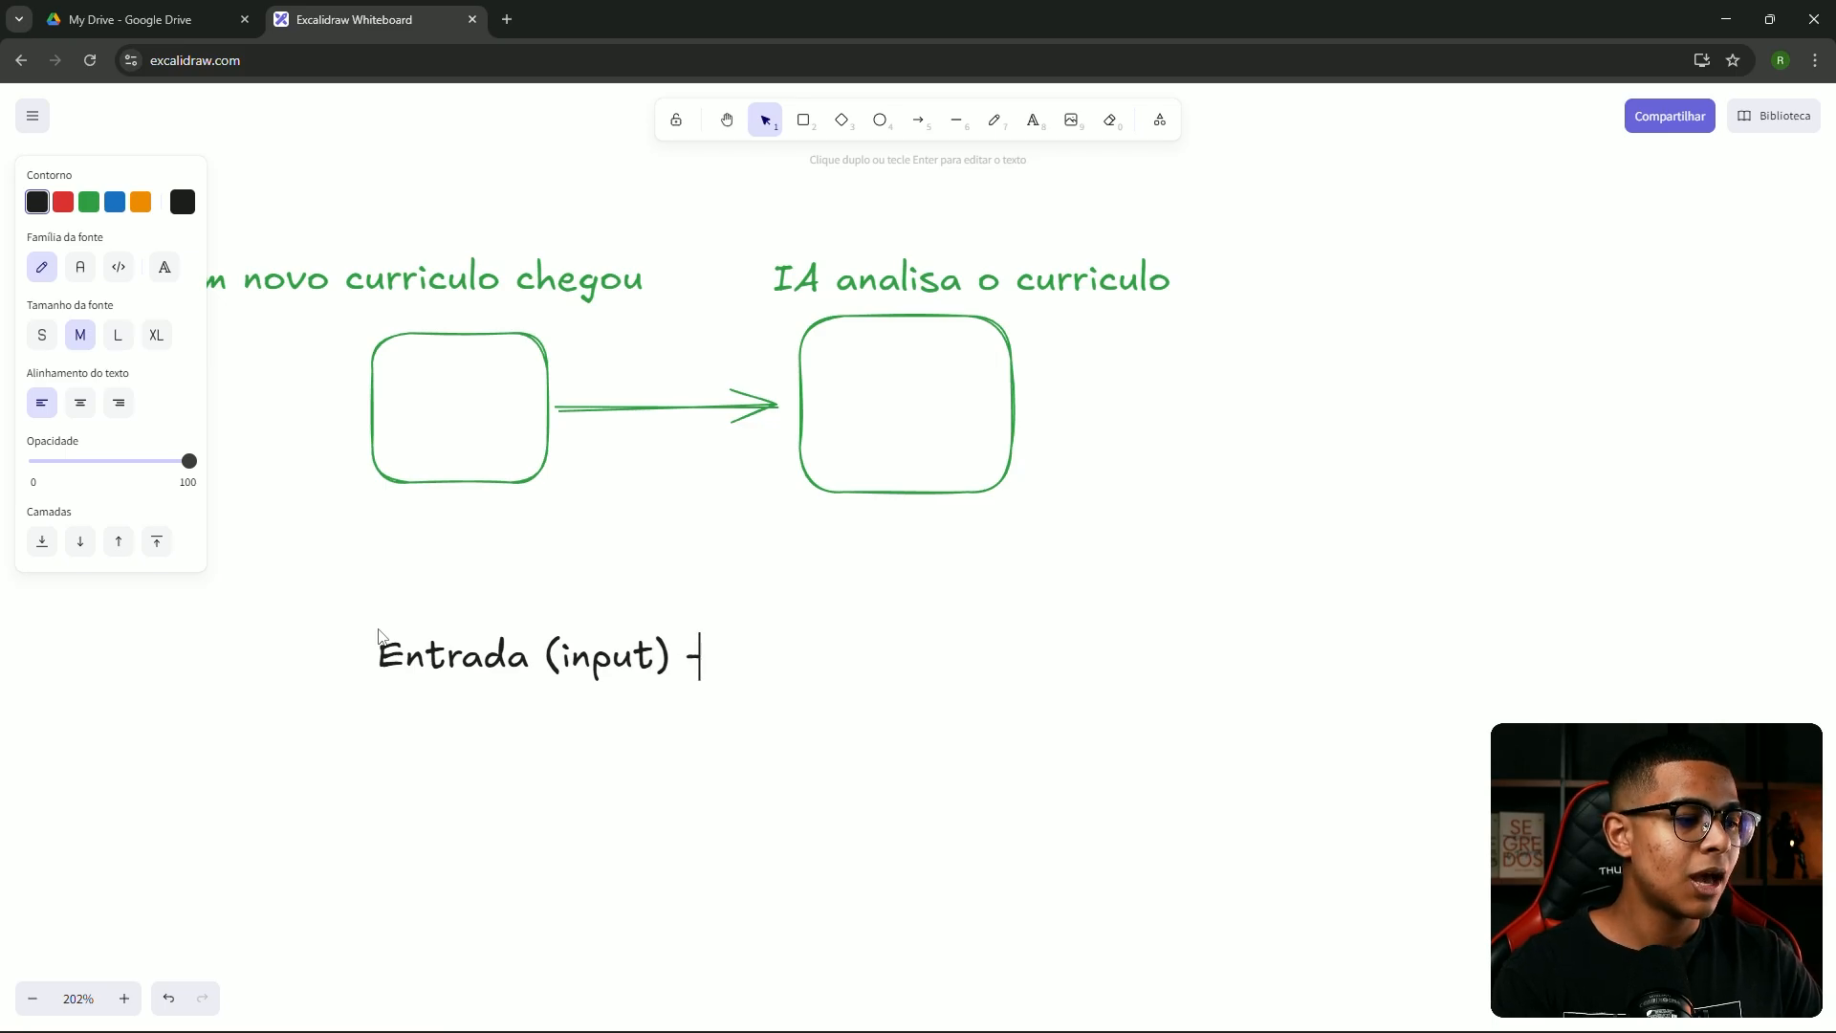
{"action": "type", "text": "processs"}
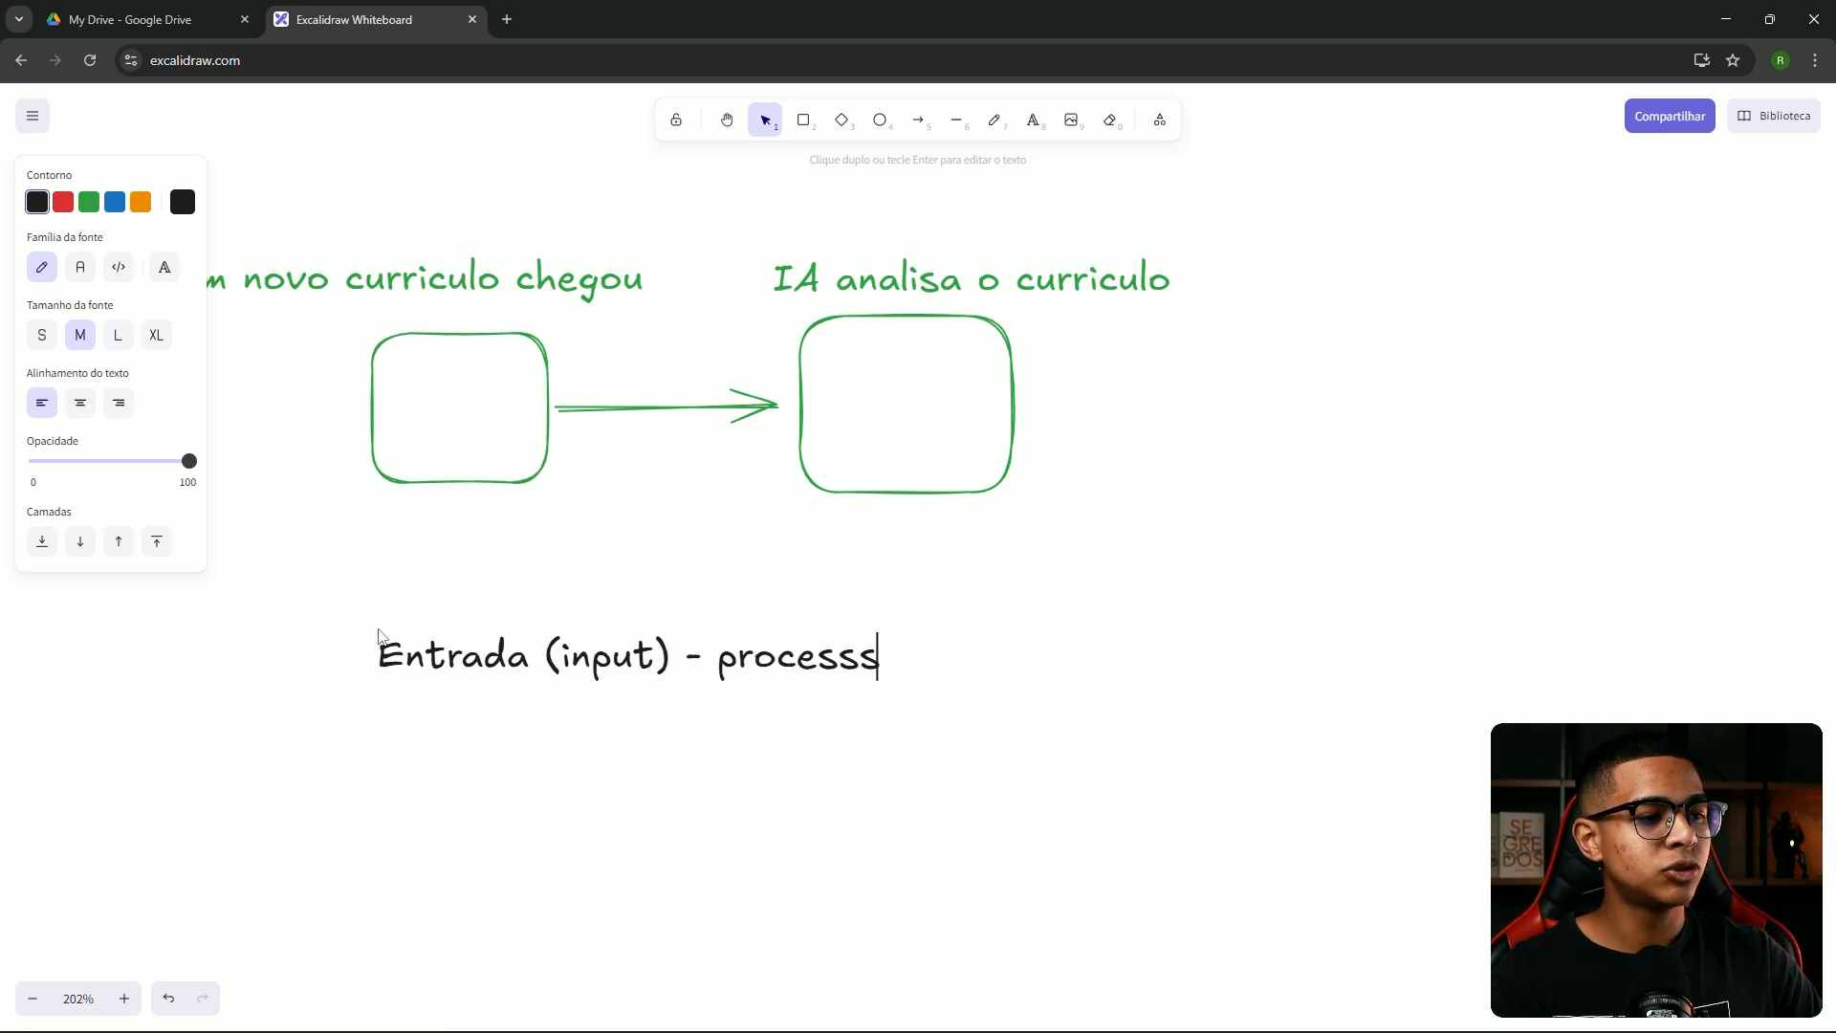
{"action": "key", "text": "BackSpace"}
{"action": "type", "text": "amento"}
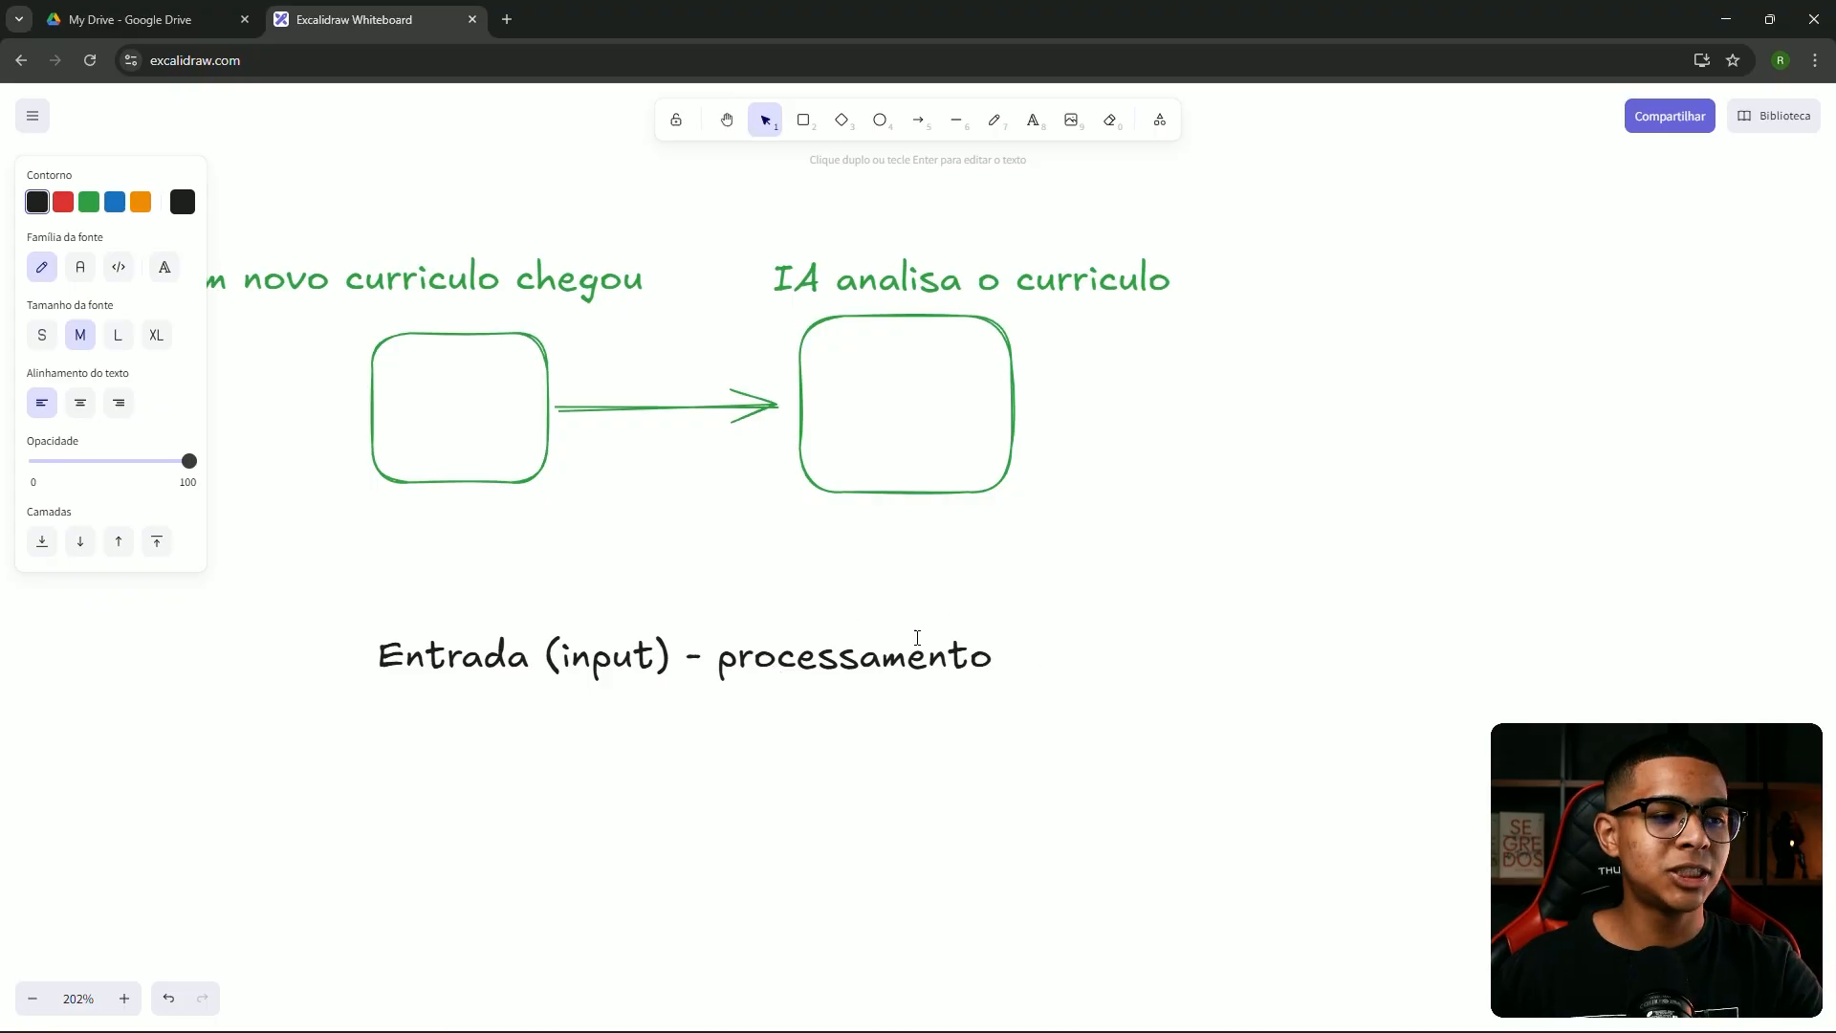
{"action": "type", "text": "- "}
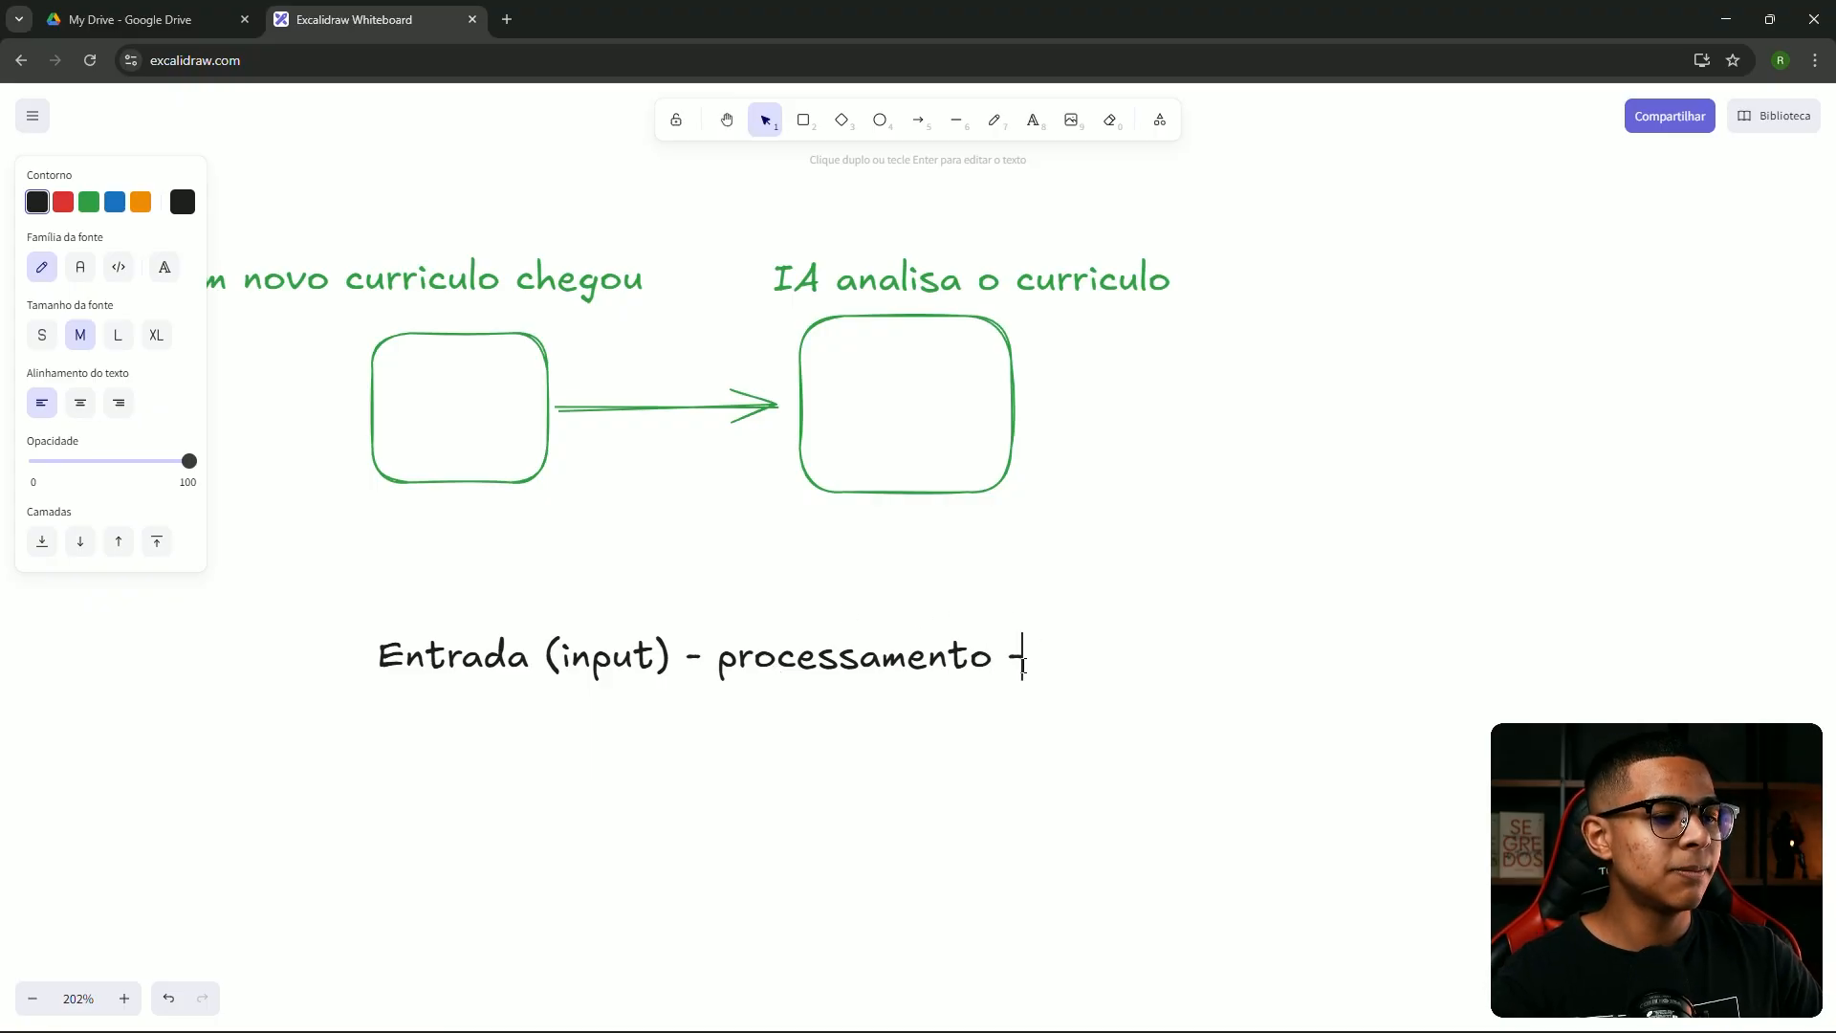
{"action": "type", "text": "saída "}
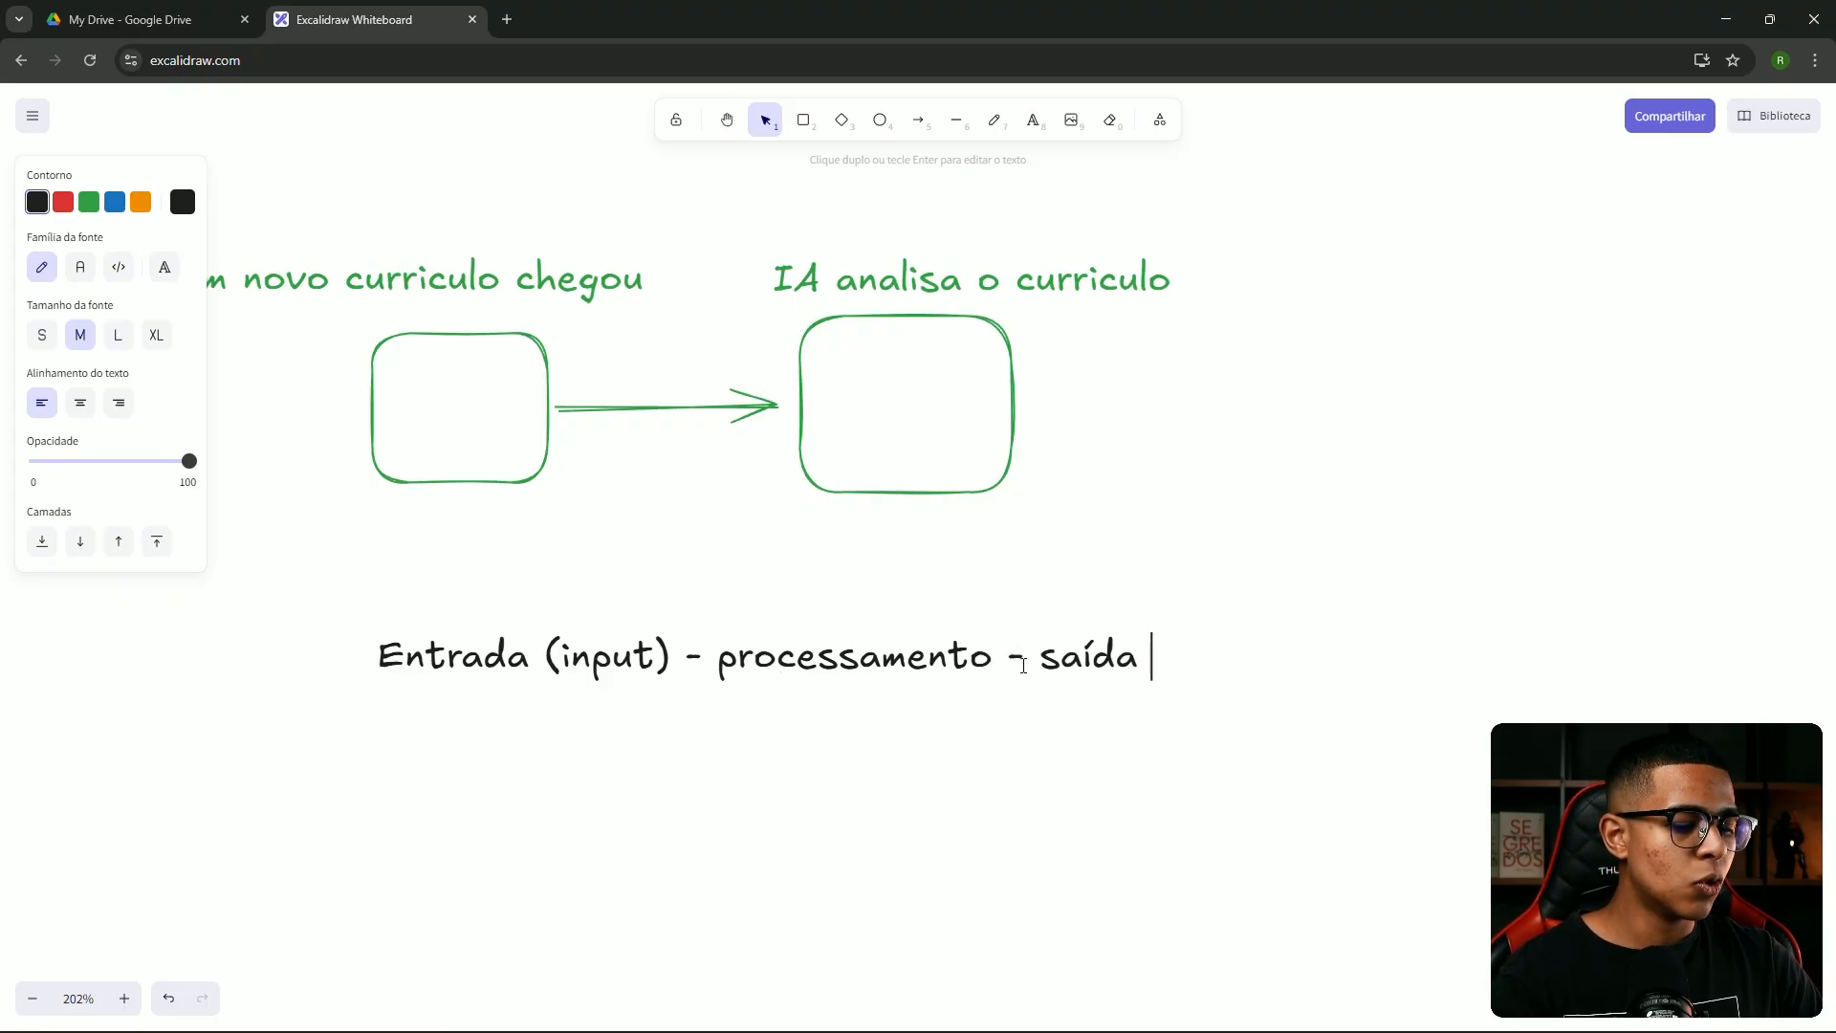
{"action": "type", "text": "(outp"}
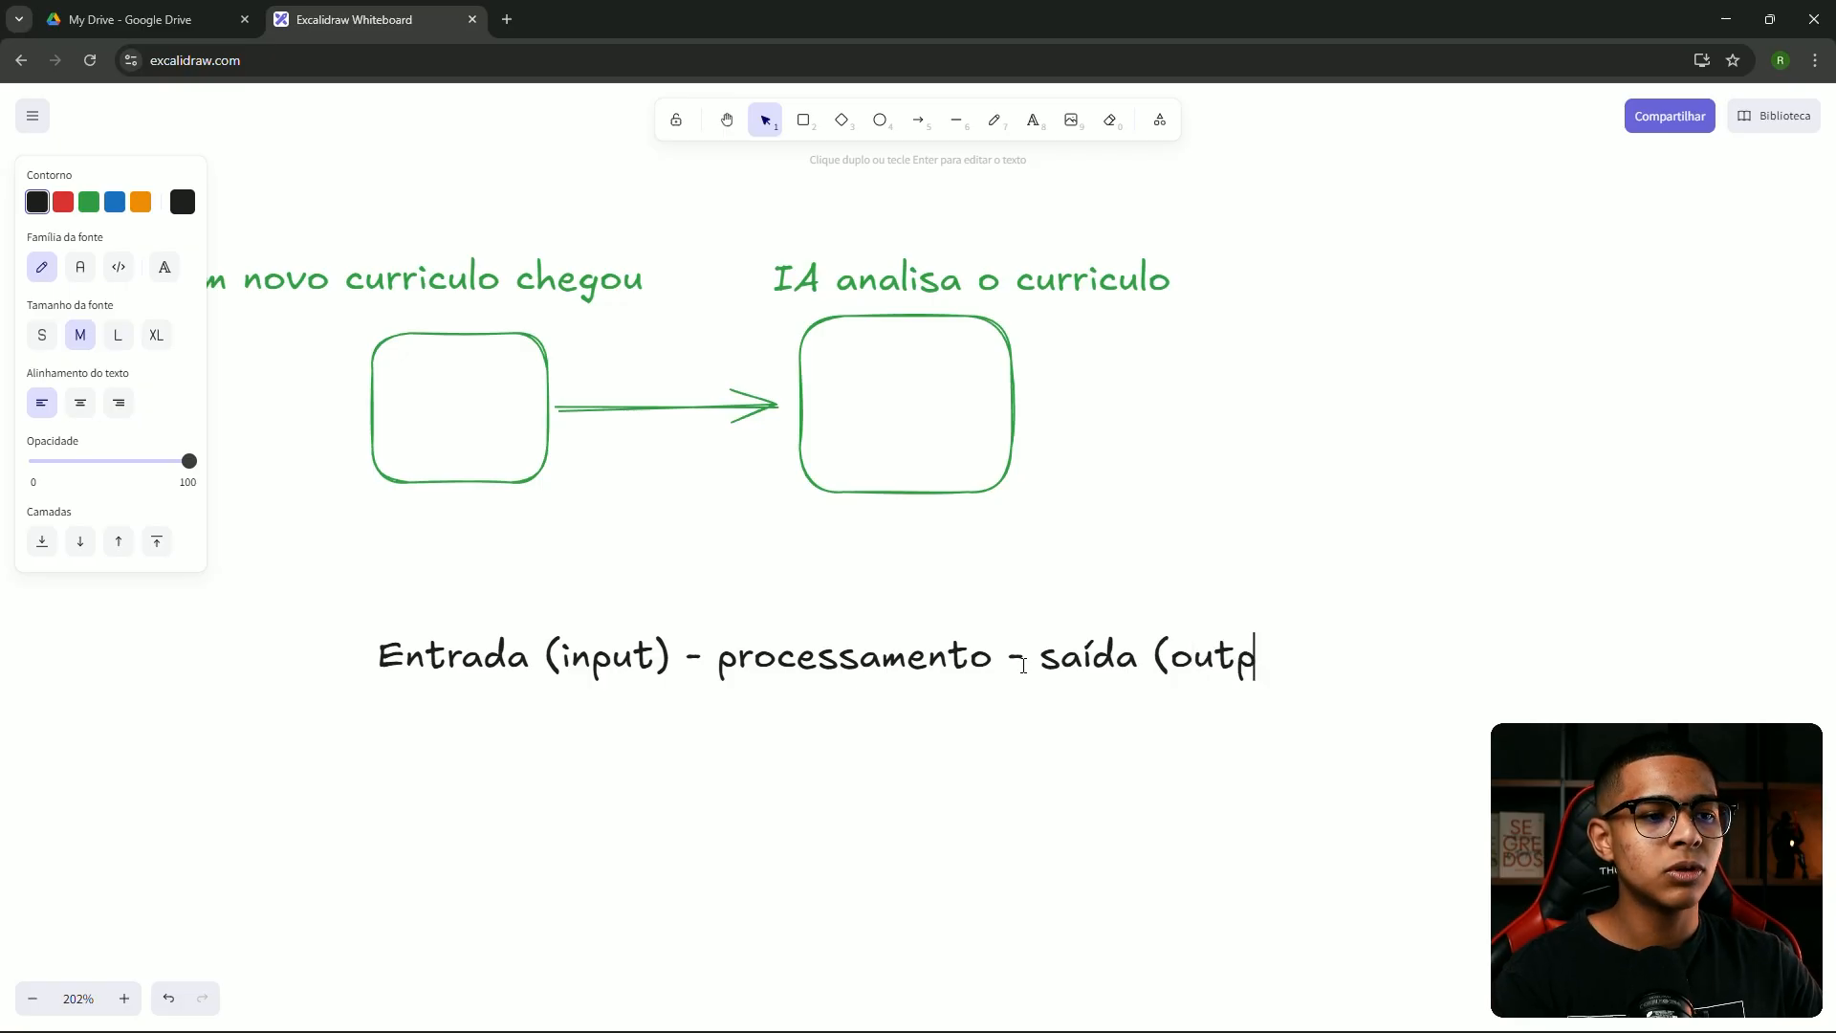
{"action": "type", "text": "ut)"}
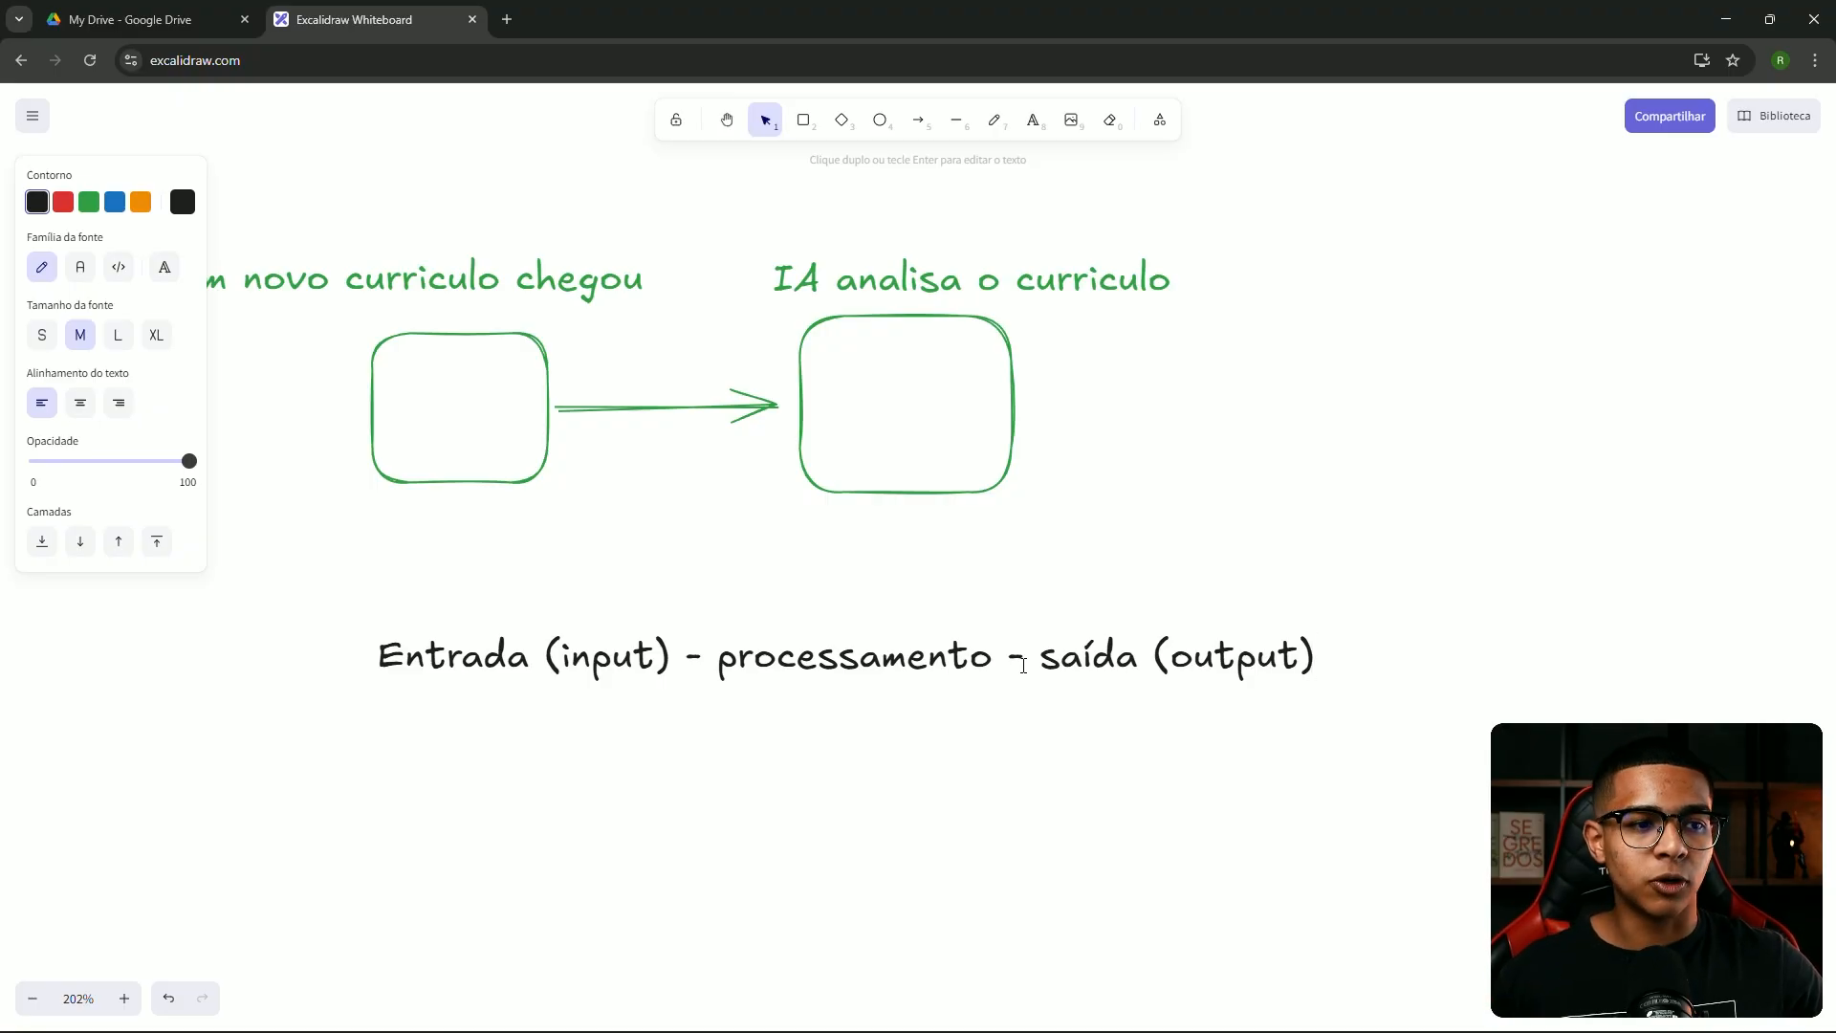
{"action": "left_click", "coordinate": [1374, 687]}
{"action": "left_click_drag", "start_coordinate": [1236, 652], "coordinate": [1273, 667]}
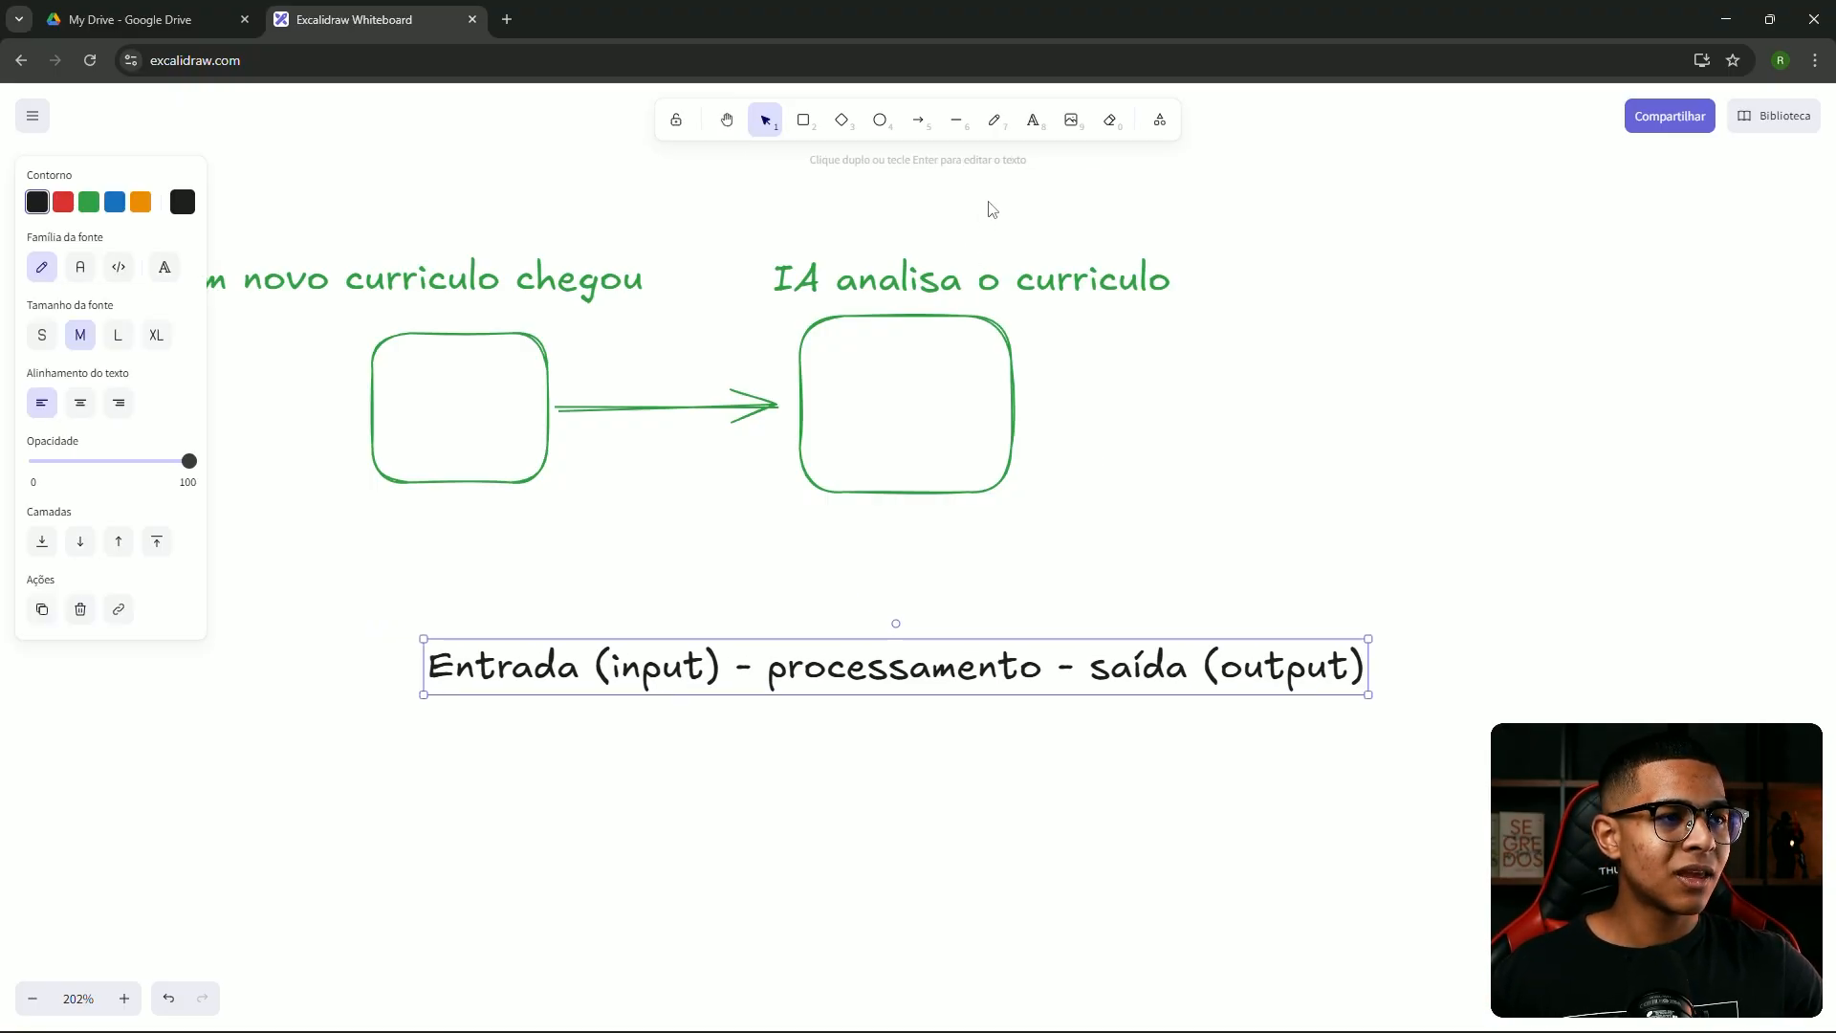
{"action": "left_click", "coordinate": [989, 125]}
Sketch freehand arrows under Entrada, processamento and saída (output), plus a line under the first caption
{"action": "left_click_drag", "start_coordinate": [419, 706], "coordinate": [608, 712]}
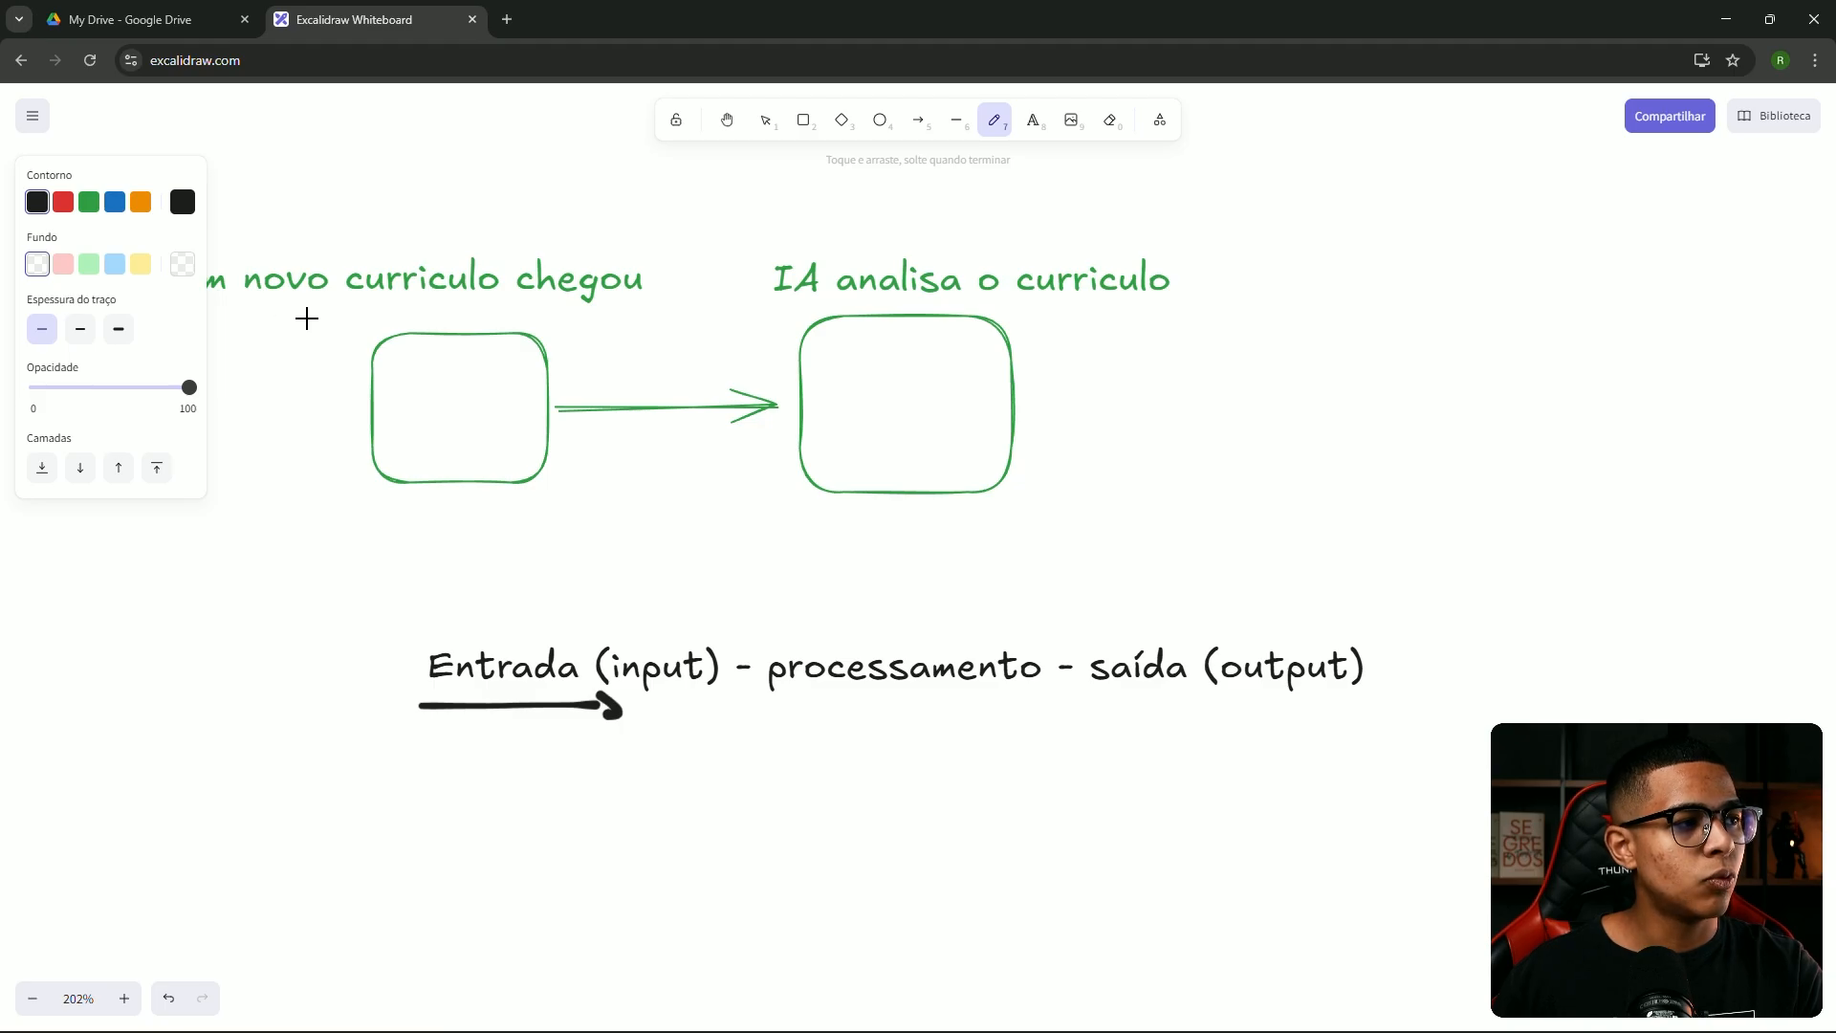
{"action": "left_click_drag", "start_coordinate": [279, 318], "coordinate": [417, 319]}
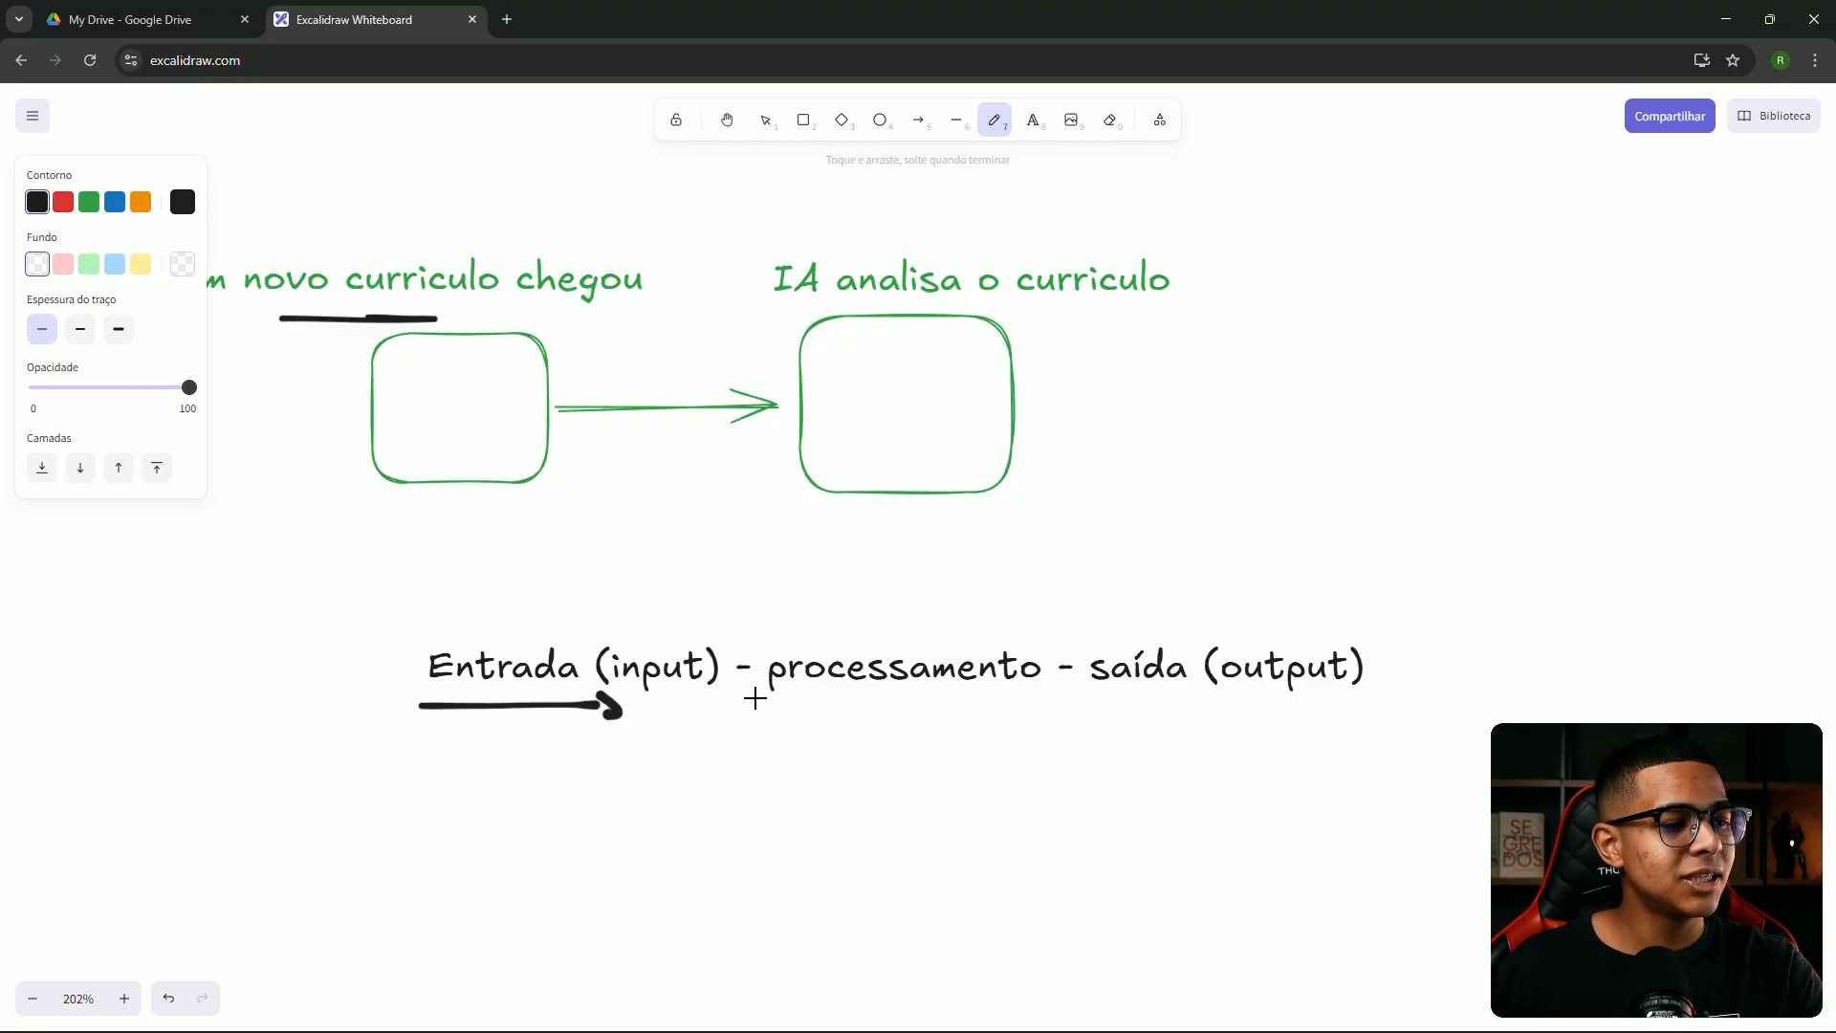
{"action": "mouse_move", "coordinate": [780, 721]}
{"action": "left_mouse_down"}
{"action": "mouse_move", "coordinate": [992, 701]}
{"action": "mouse_move", "coordinate": [1013, 722]}
{"action": "left_mouse_up"}
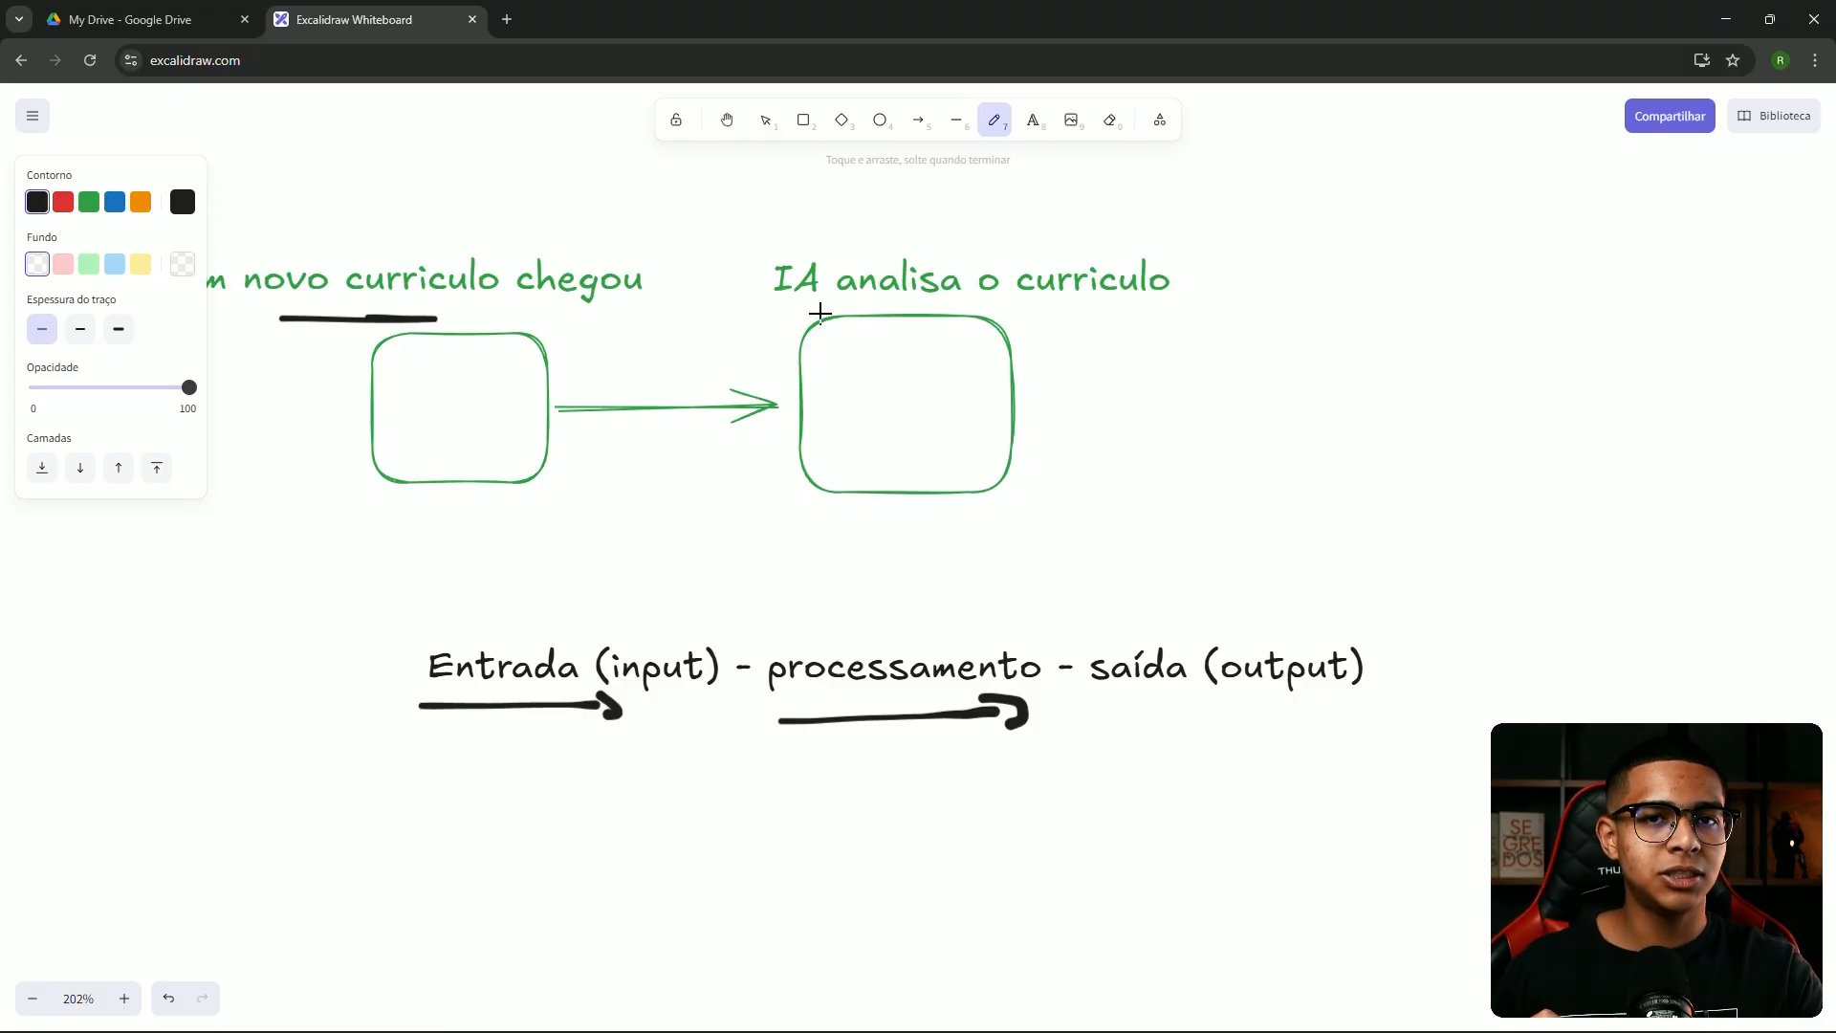
{"action": "mouse_move", "coordinate": [1102, 720]}
{"action": "left_mouse_down"}
{"action": "mouse_move", "coordinate": [1361, 689]}
{"action": "mouse_move", "coordinate": [1348, 723]}
{"action": "left_mouse_up"}
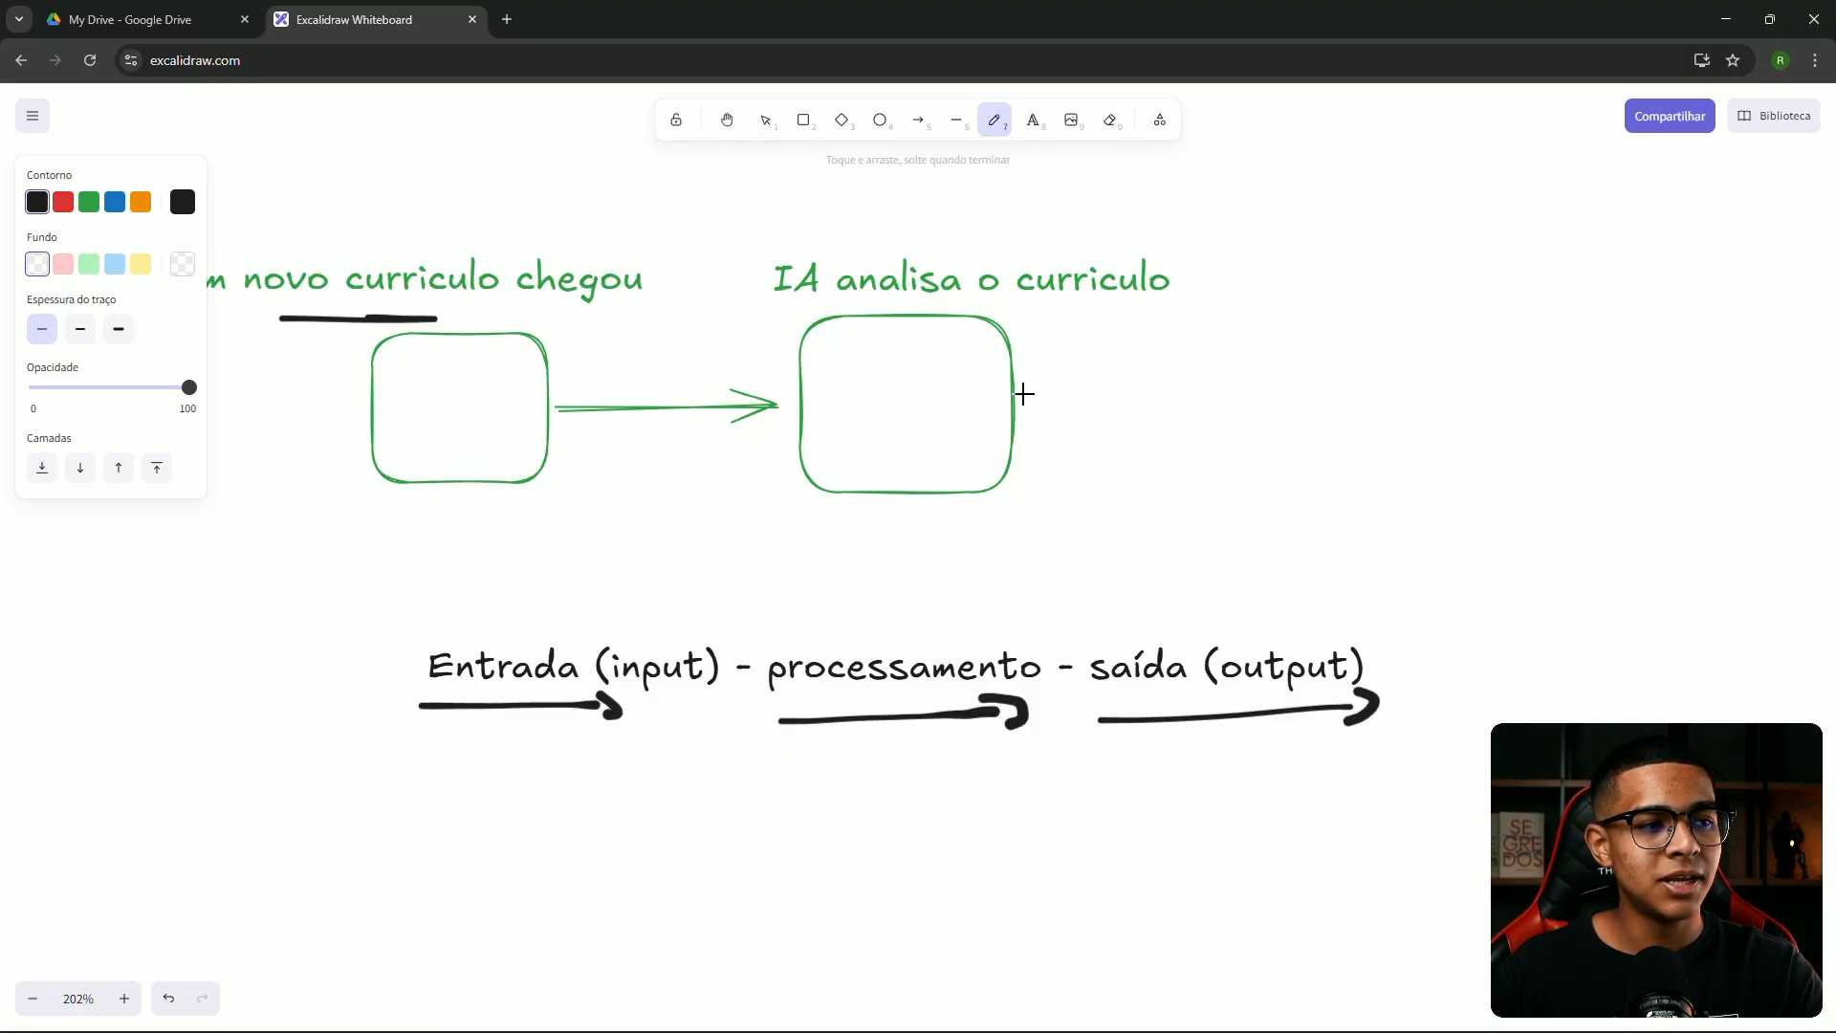
Draw a curved arrow rising from the right box and a freehand arrow above 'saída (output)'
{"action": "mouse_move", "coordinate": [1024, 392]}
{"action": "left_mouse_down"}
{"action": "mouse_move", "coordinate": [1056, 329]}
{"action": "mouse_move", "coordinate": [1100, 342]}
{"action": "left_mouse_up"}
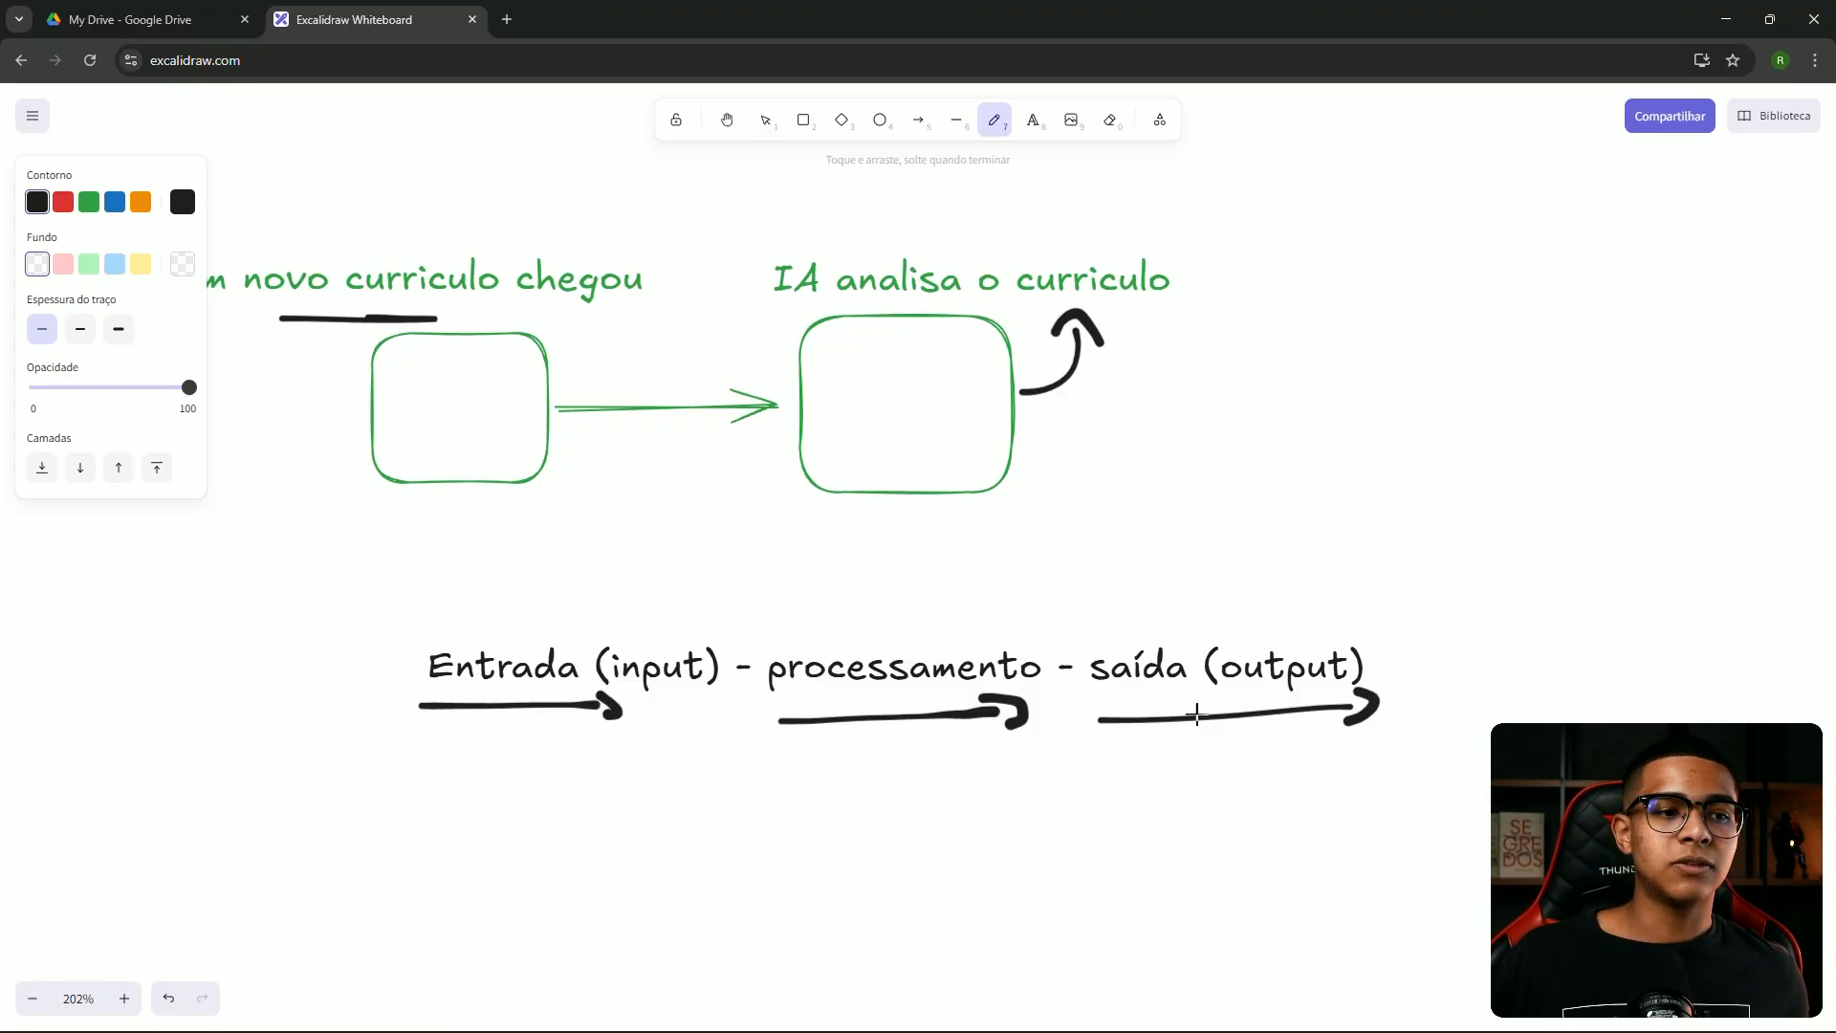
{"action": "mouse_move", "coordinate": [1099, 631]}
{"action": "left_mouse_down"}
{"action": "mouse_move", "coordinate": [1303, 604]}
{"action": "mouse_move", "coordinate": [1324, 631]}
{"action": "left_mouse_up"}
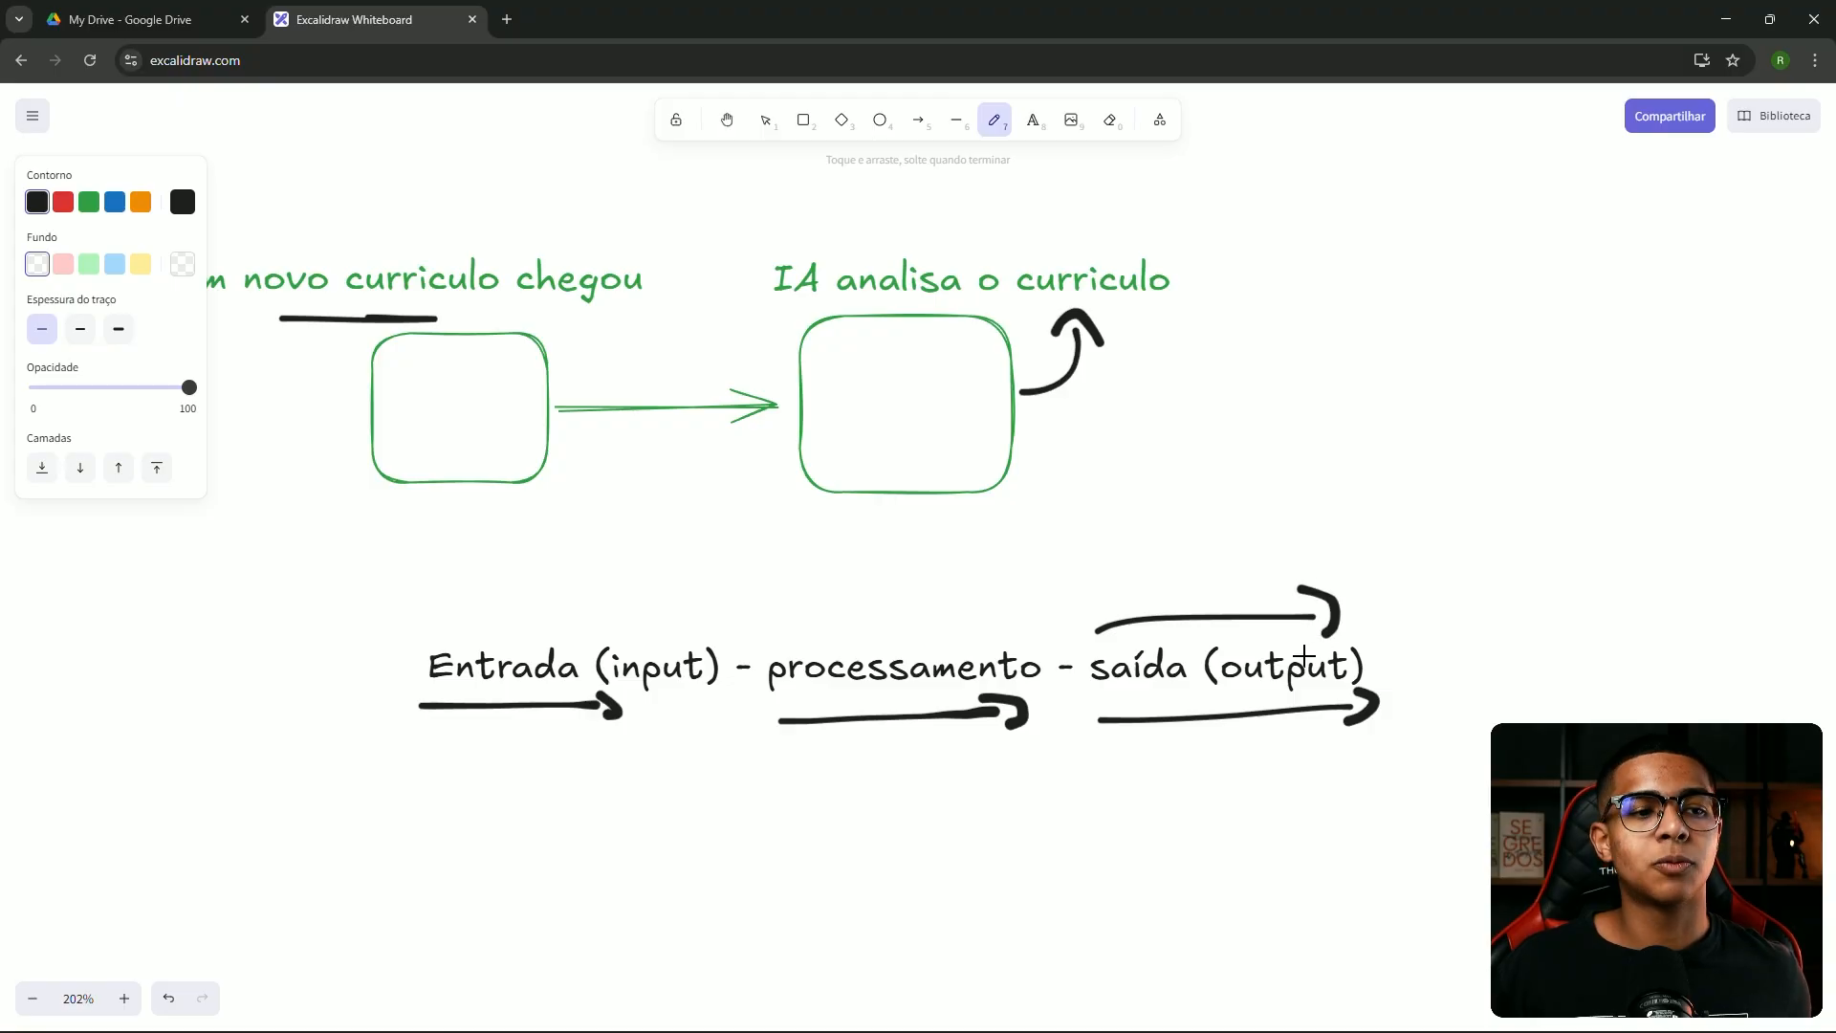
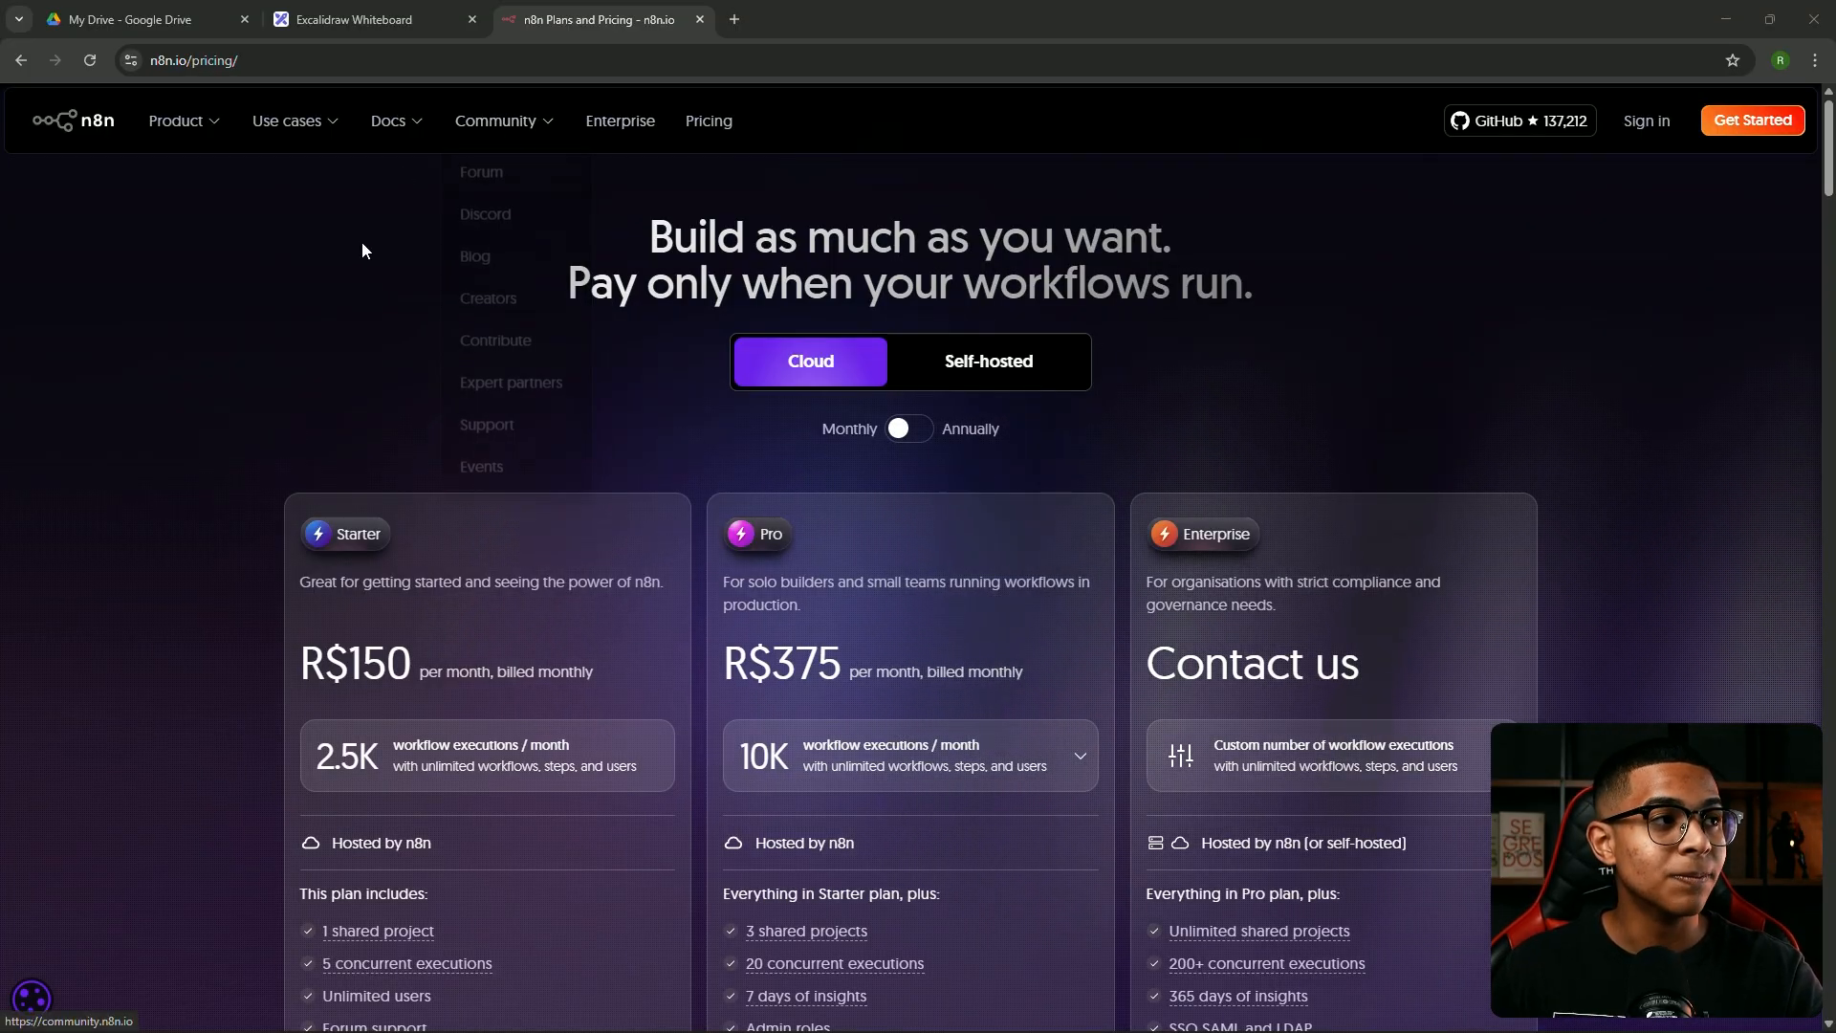
In the Excalidraw whiteboard, write the heading 'Analista curriculos' on an empty area of the canvas
{"action": "left_click", "coordinate": [376, 10]}
{"action": "left_click_drag", "start_coordinate": [1234, 316], "coordinate": [2, 349]}
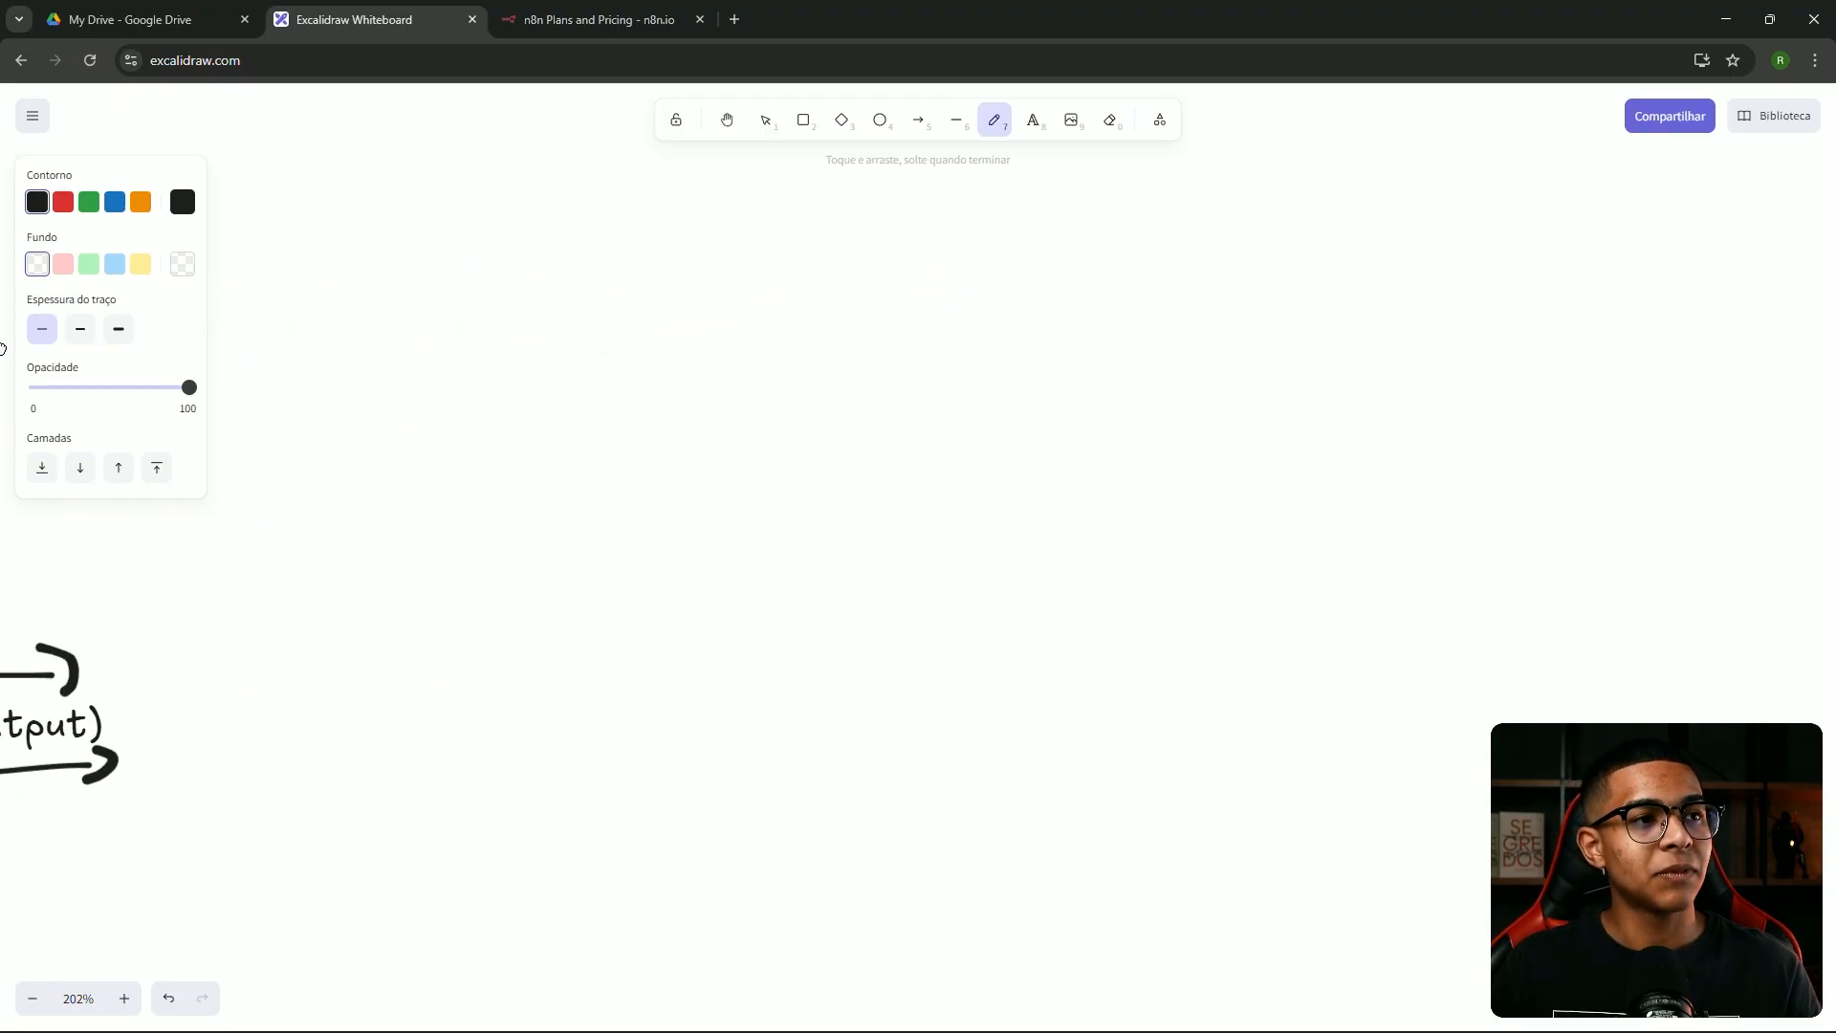
{"action": "left_click", "coordinate": [1033, 119]}
{"action": "left_click", "coordinate": [628, 378]}
{"action": "type", "text": "Analis"}
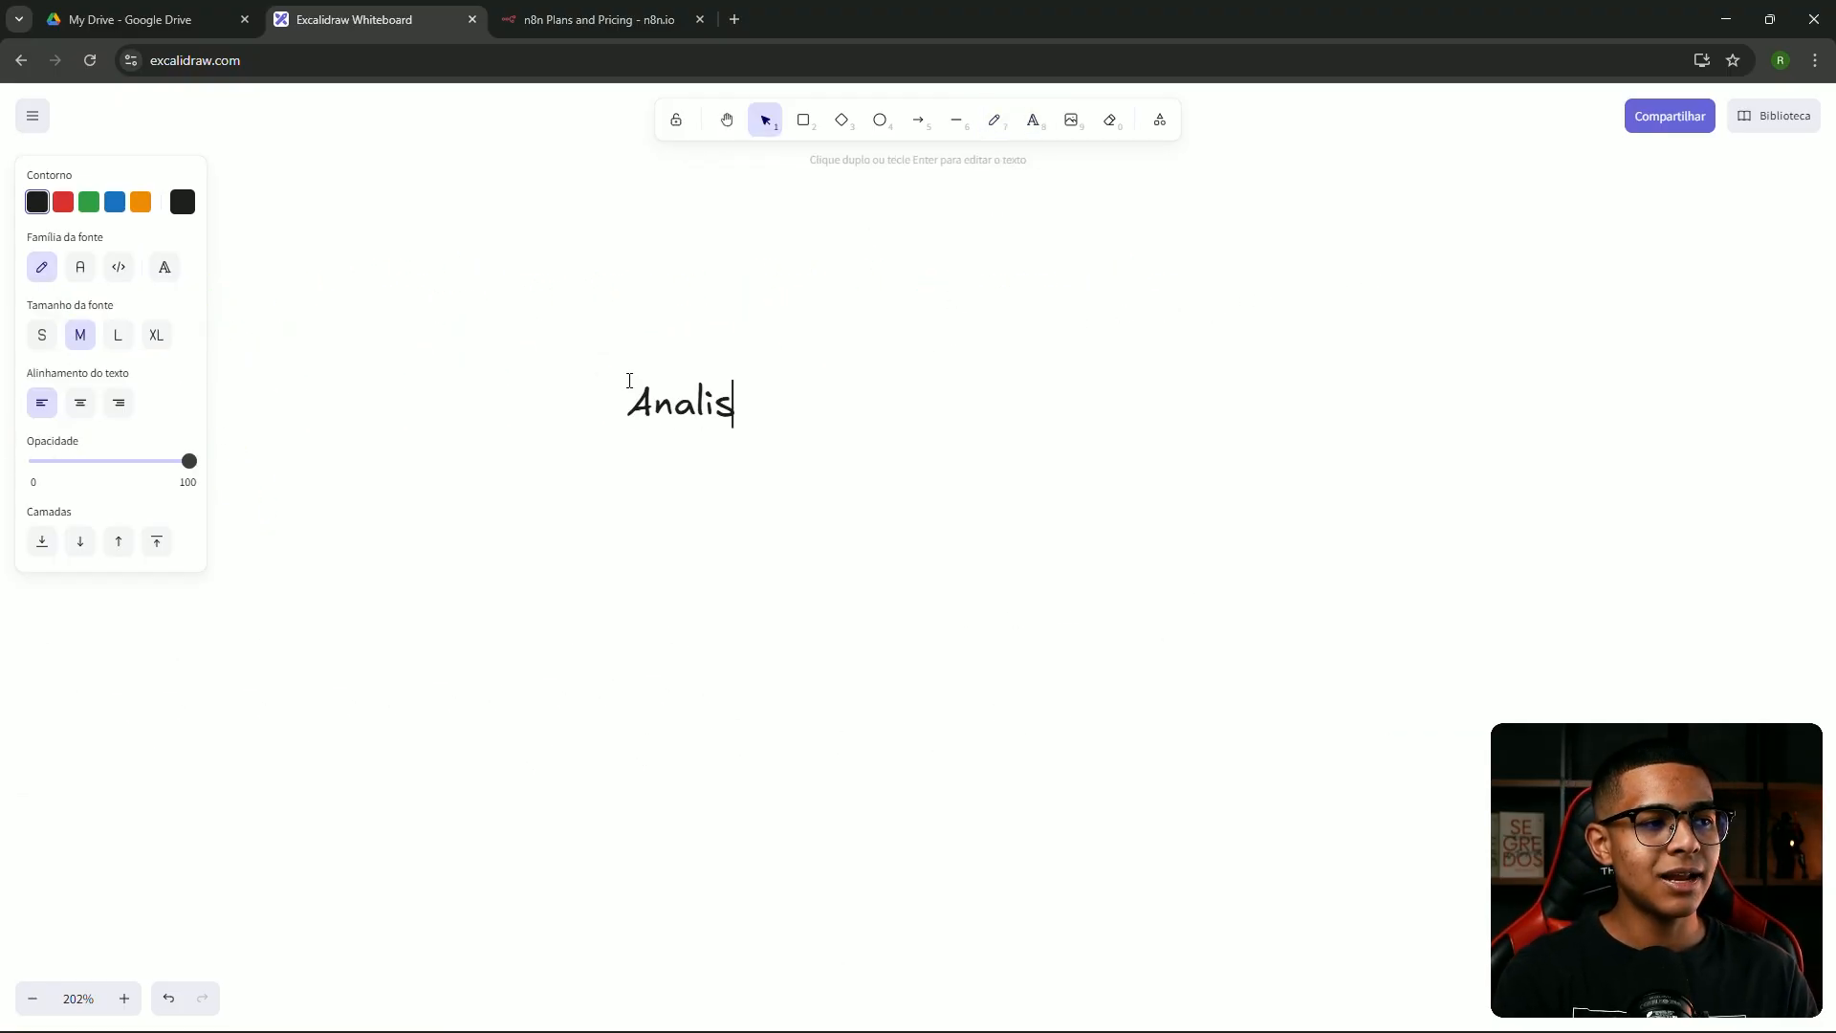
{"action": "type", "text": "ta curriculos"}
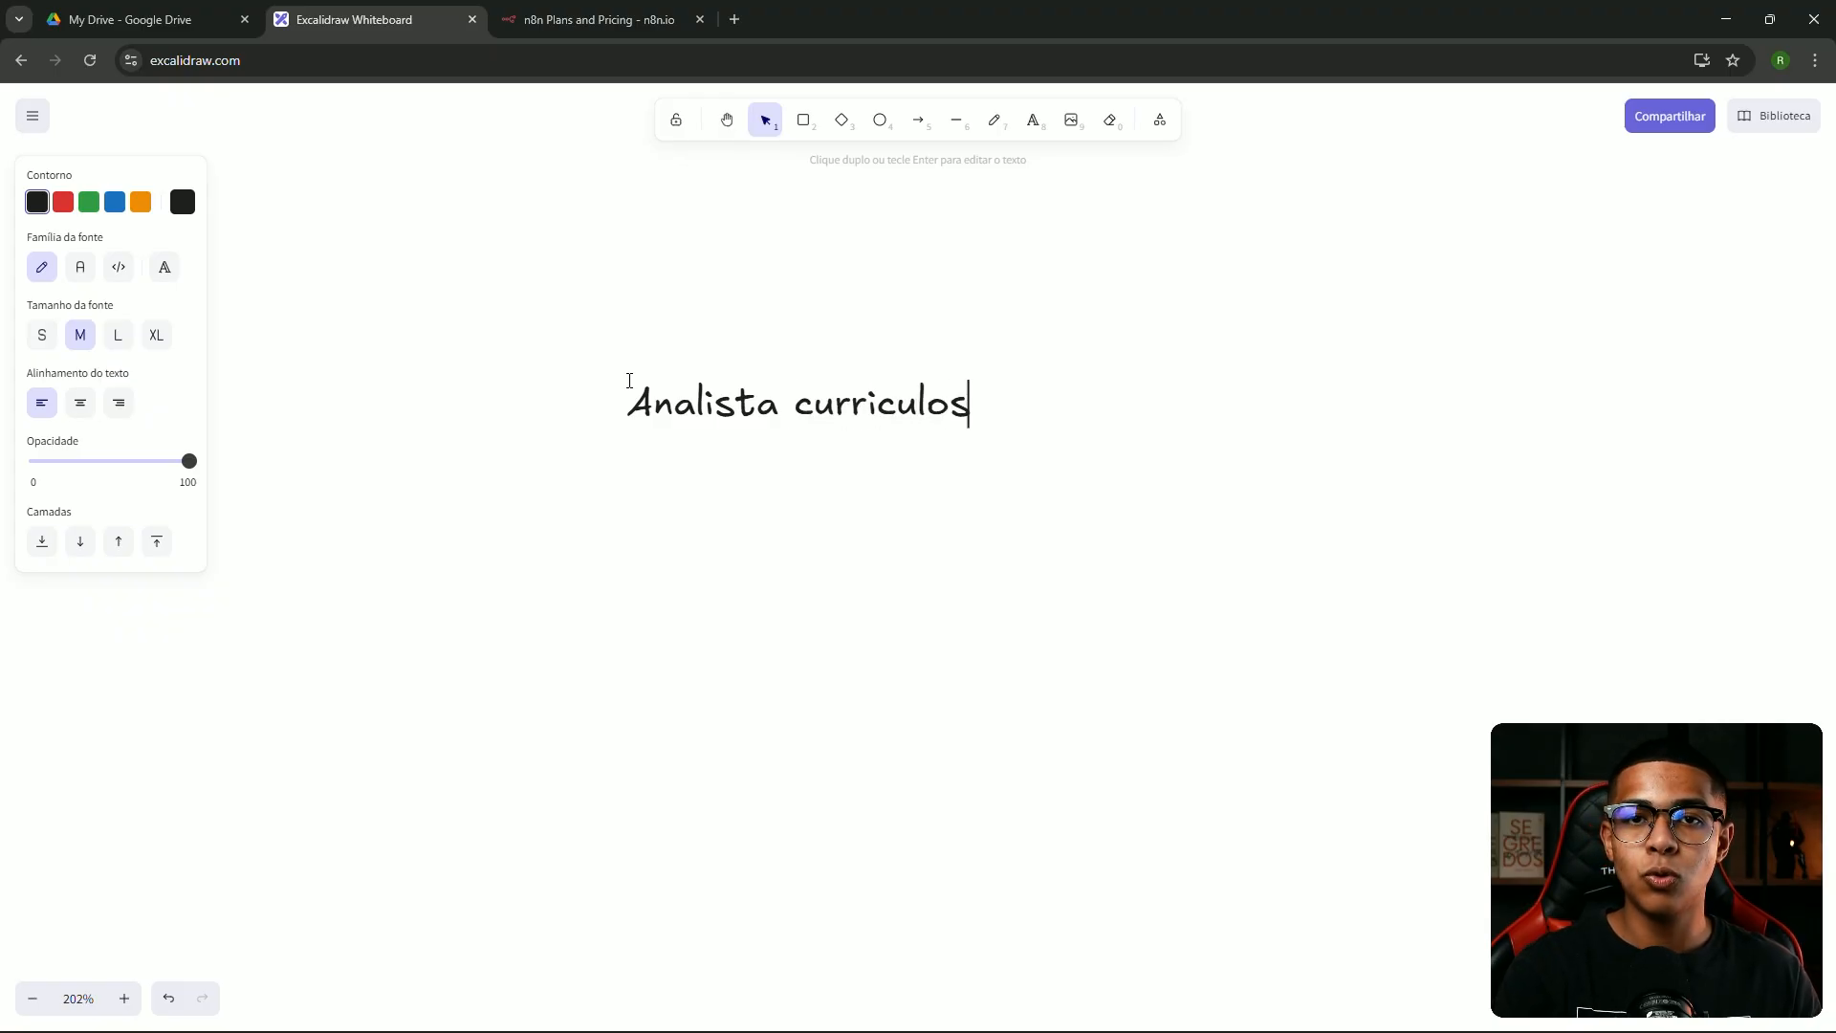
{"action": "left_click", "coordinate": [804, 349]}
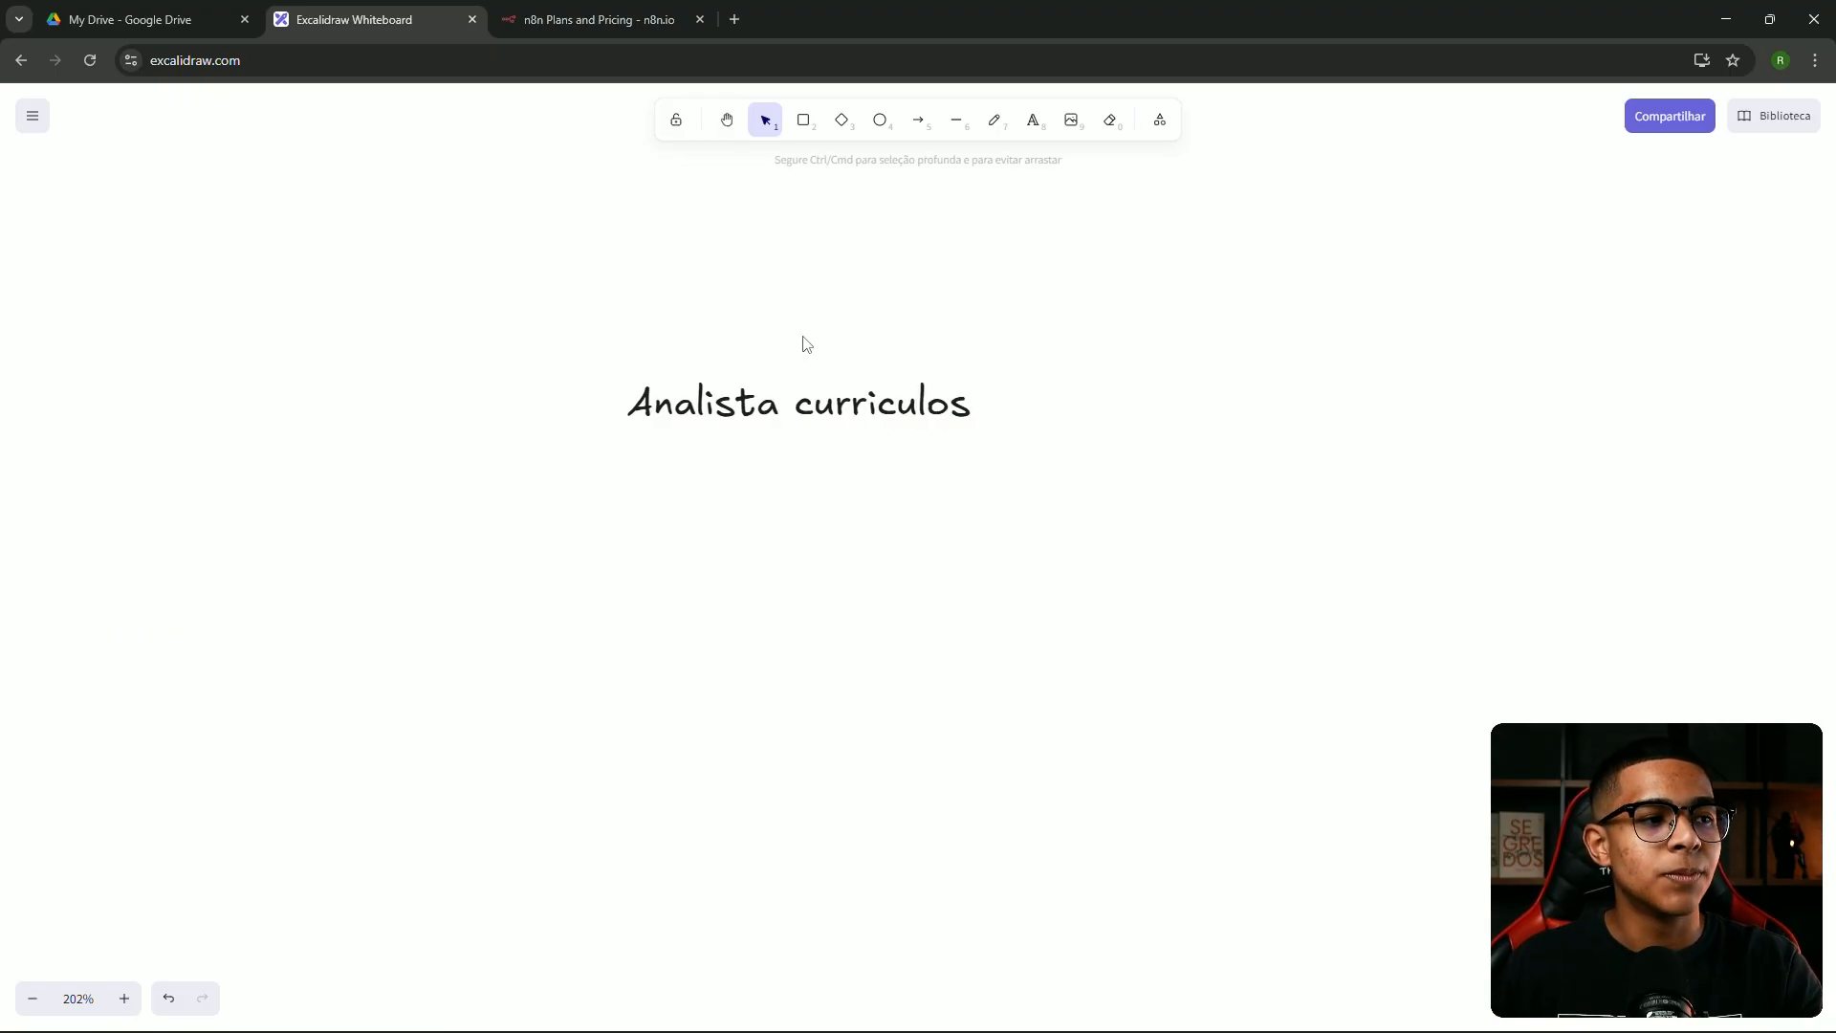
Draw a straight freehand underline beneath 'Analista curriculos', undoing the two bad strokes
{"action": "left_click", "coordinate": [995, 123]}
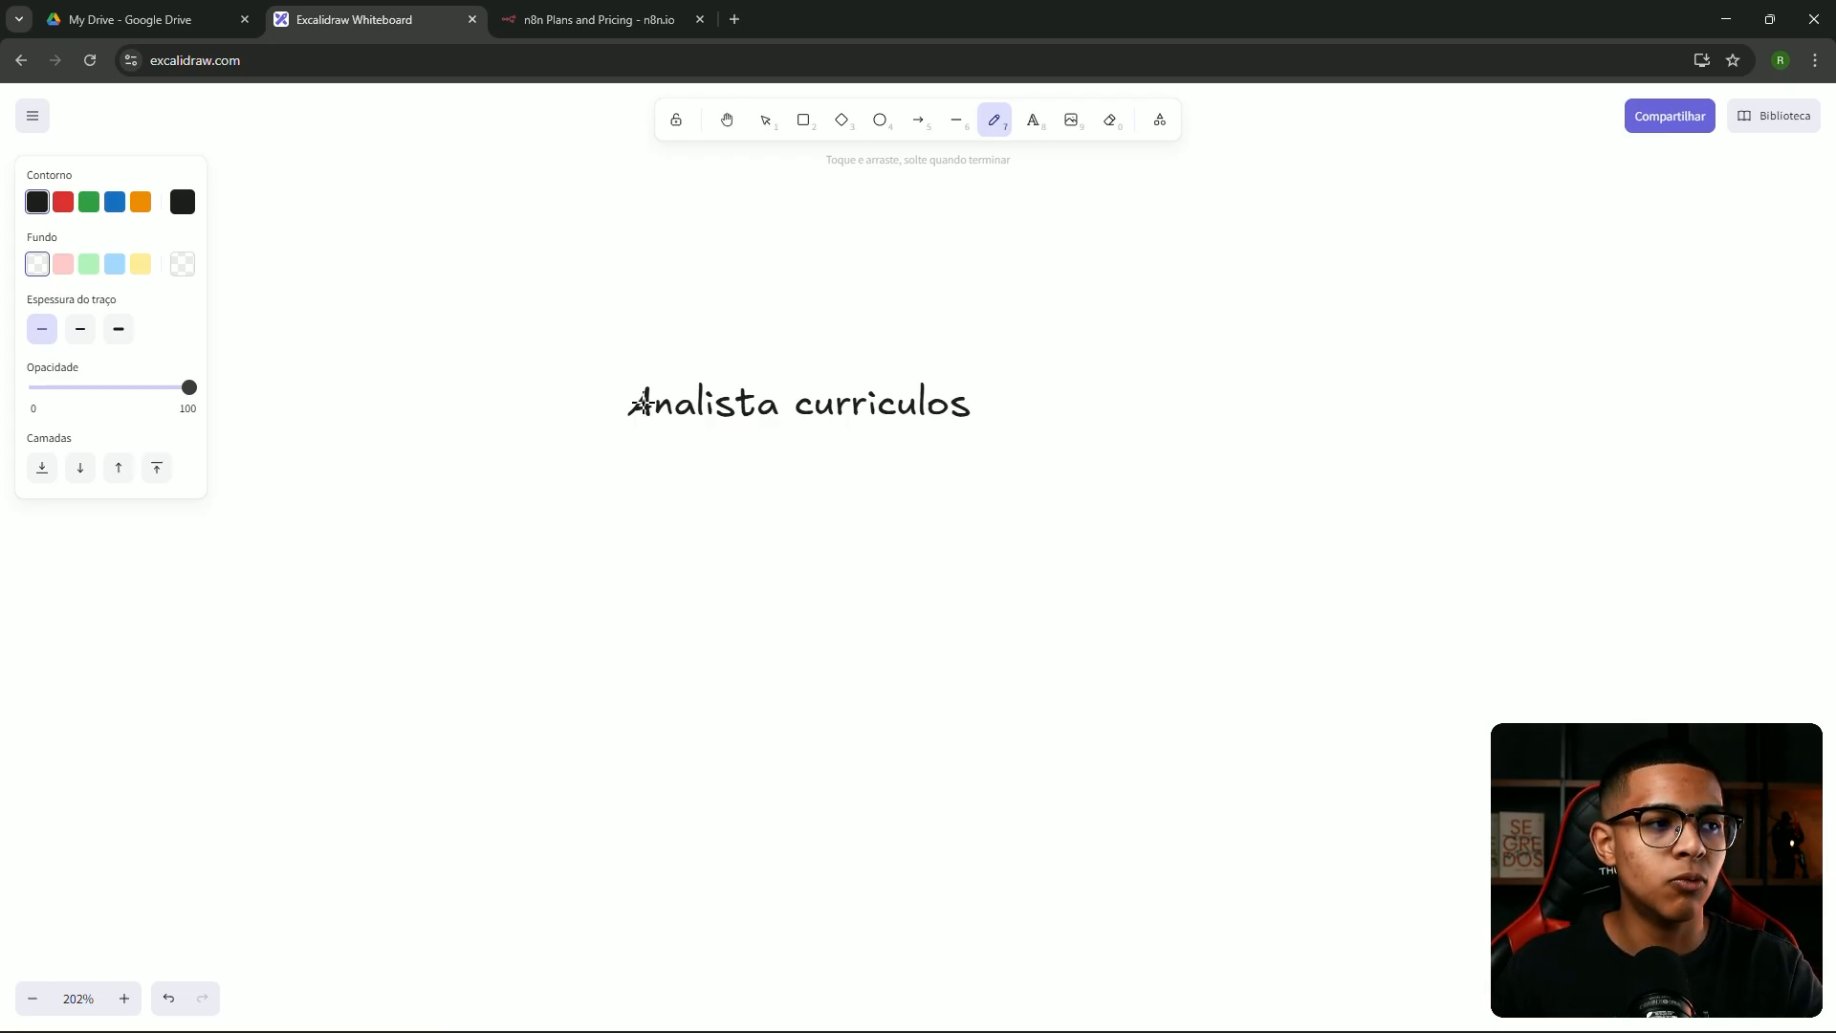
{"action": "left_click_drag", "start_coordinate": [623, 431], "coordinate": [934, 452]}
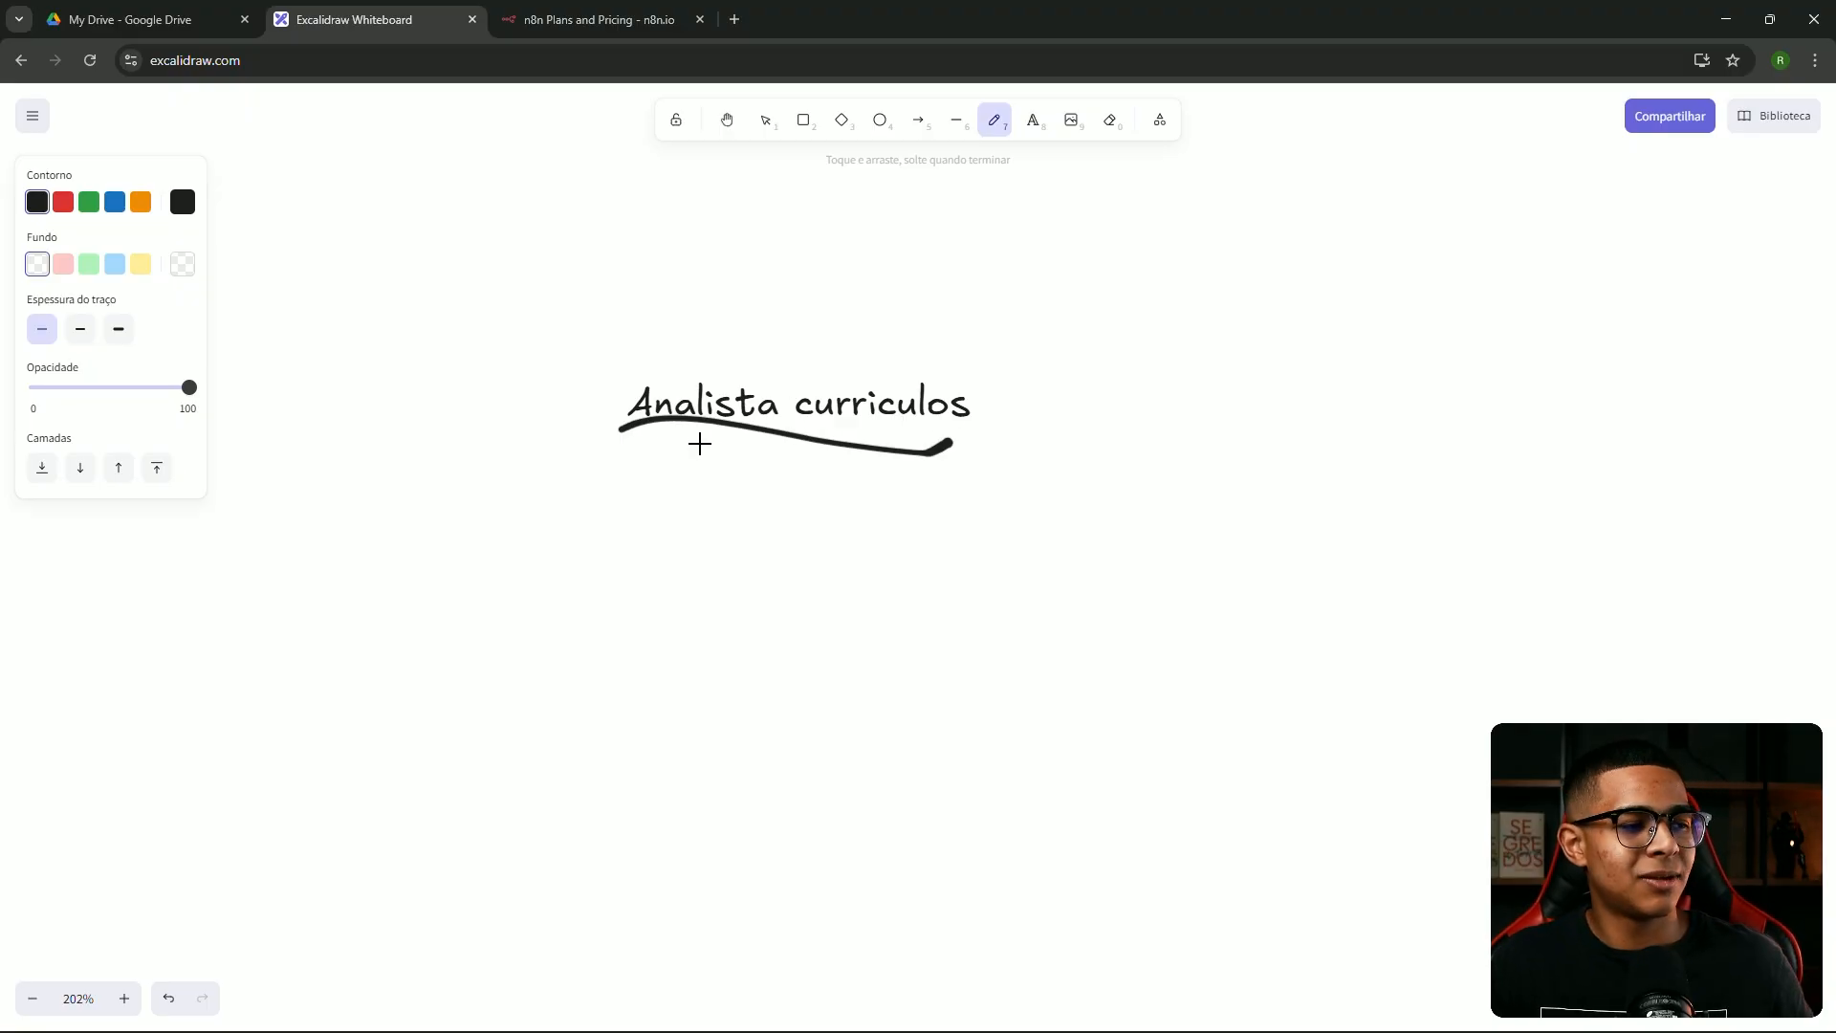
{"action": "key", "text": "ctrl+z"}
{"action": "left_click_drag", "start_coordinate": [628, 416], "coordinate": [1091, 399]}
{"action": "key", "text": "ctrl+z"}
{"action": "left_click_drag", "start_coordinate": [634, 432], "coordinate": [937, 435]}
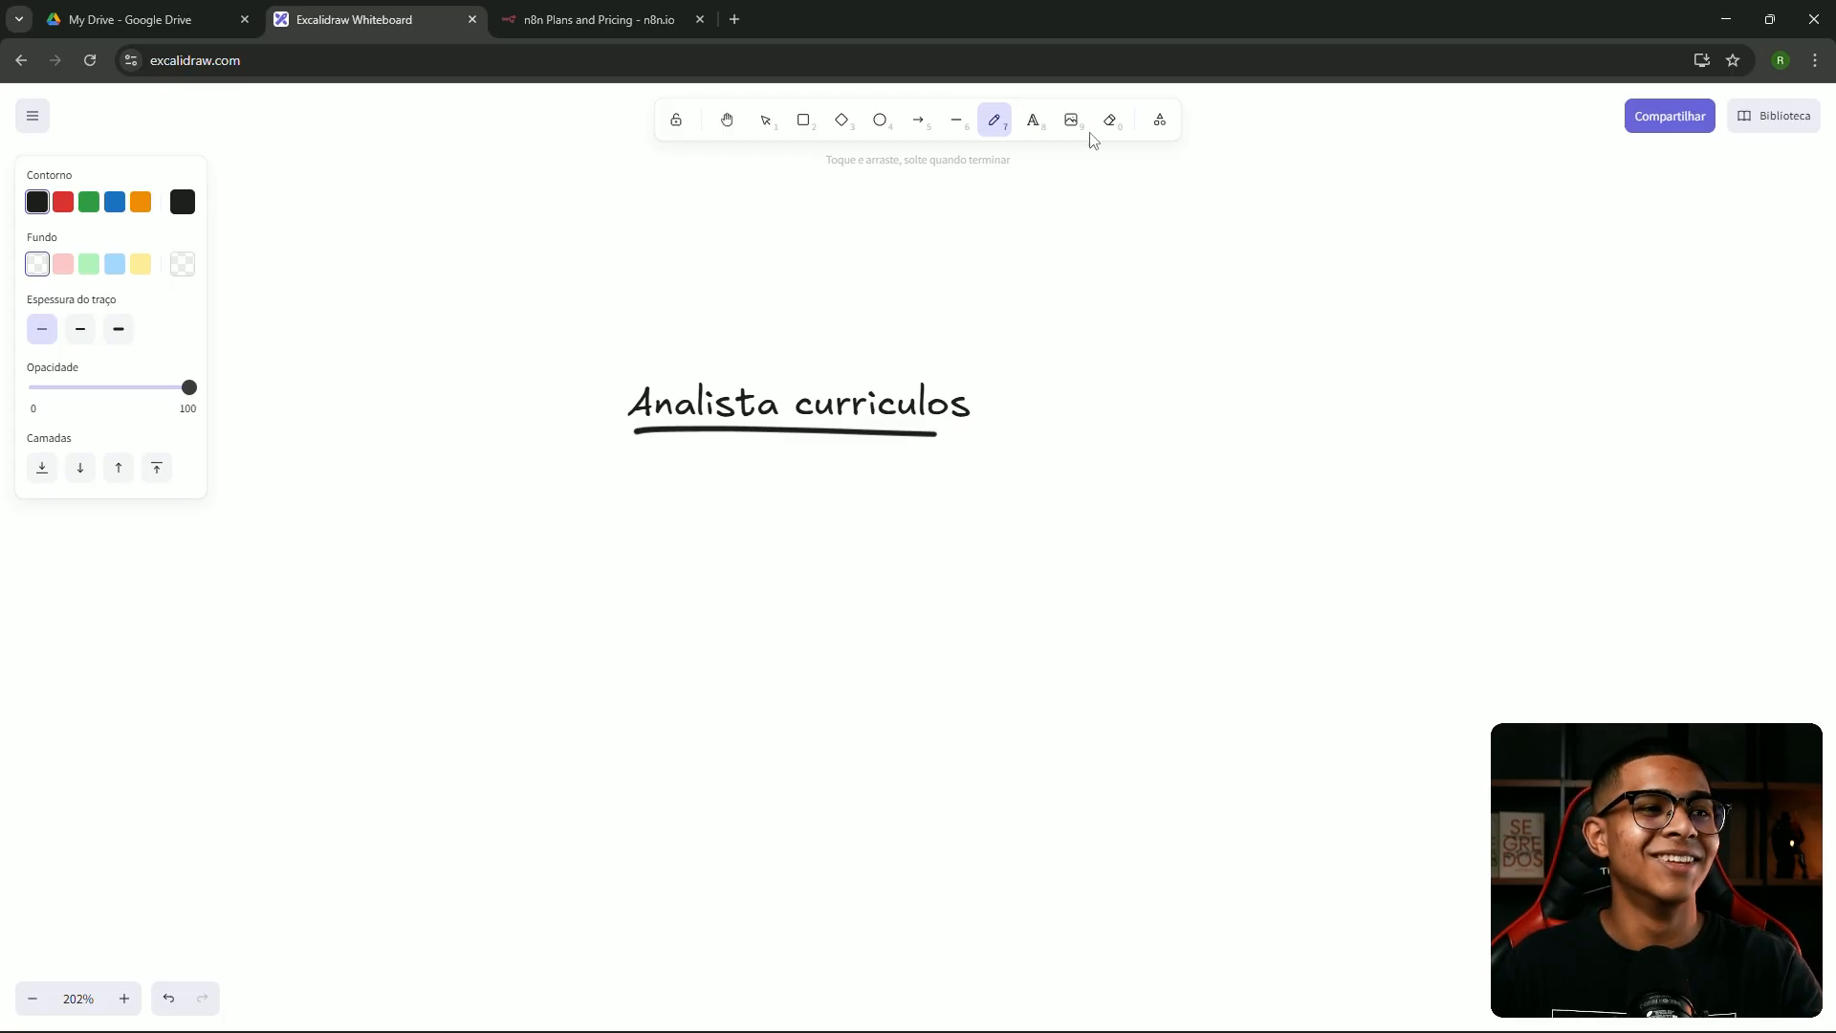
{"action": "left_click", "coordinate": [1033, 124]}
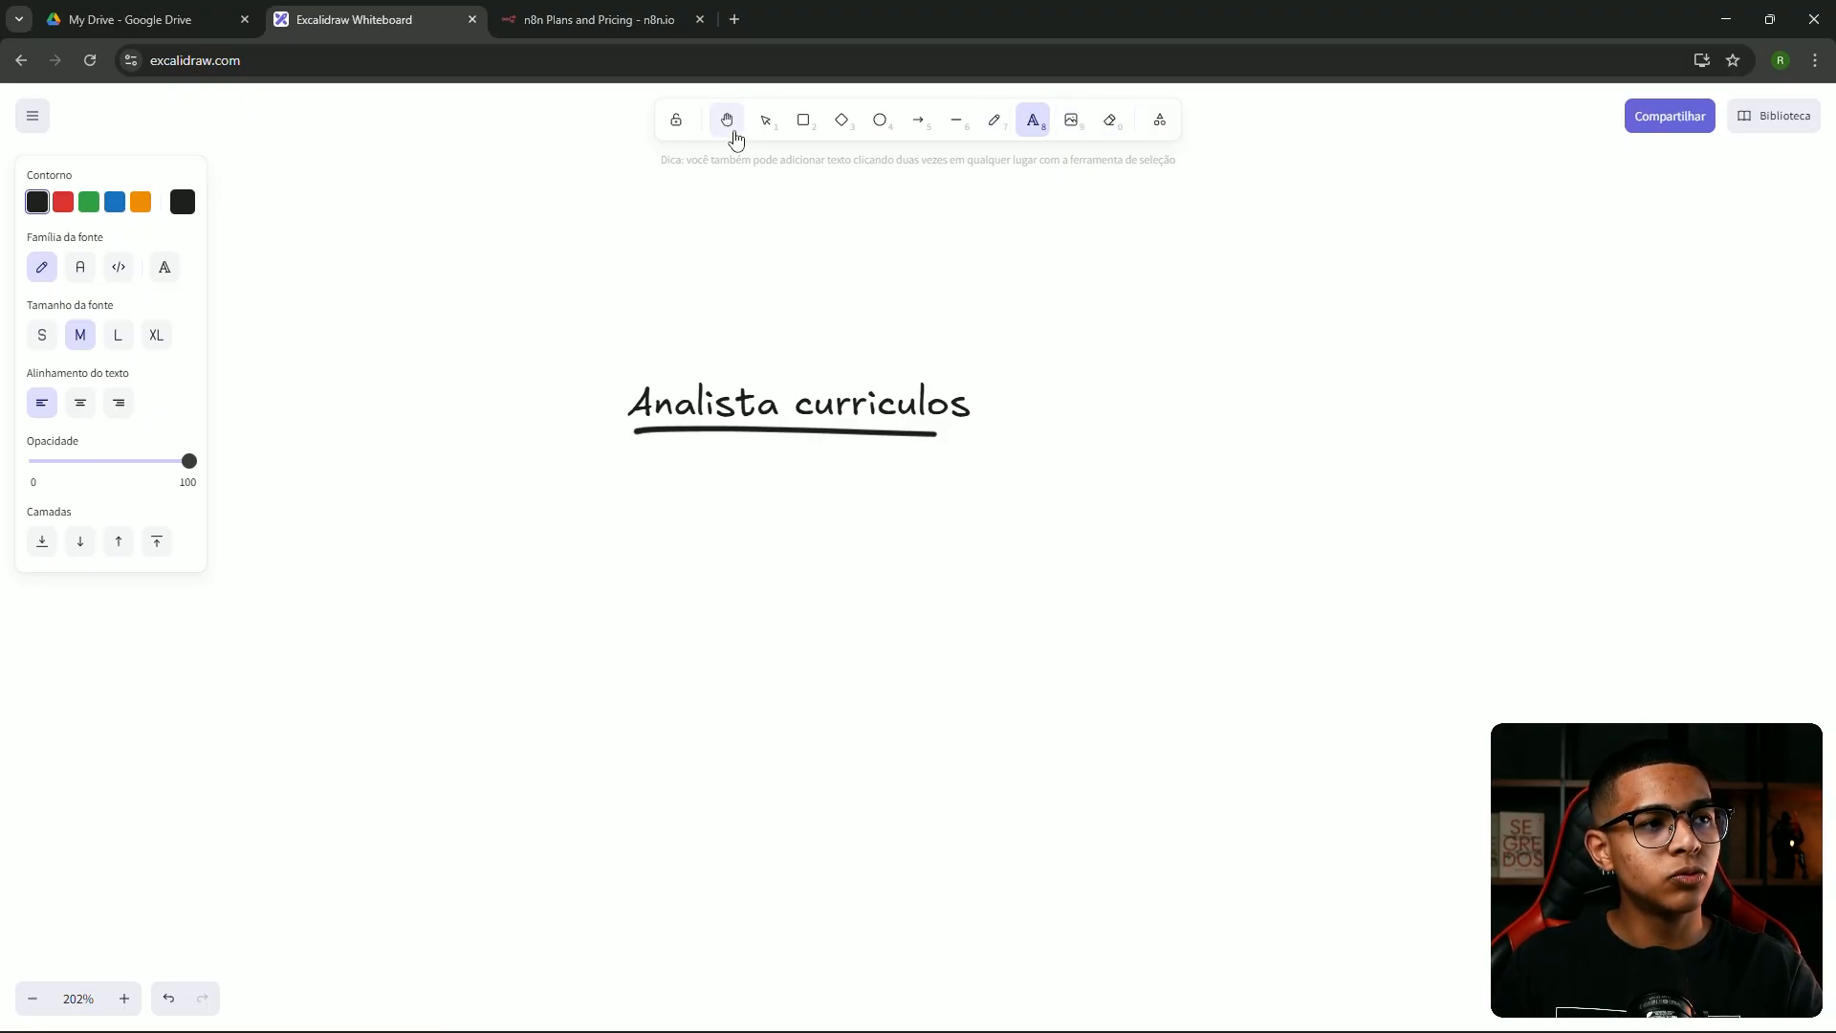
Add the note 'Agente de IA no WhatsApp faz triagem de suporte' beside the heading, then return to n8n pricing
{"action": "left_click", "coordinate": [1128, 396]}
{"action": "type", "text": "Agente de IA no WhatsApp faz "}
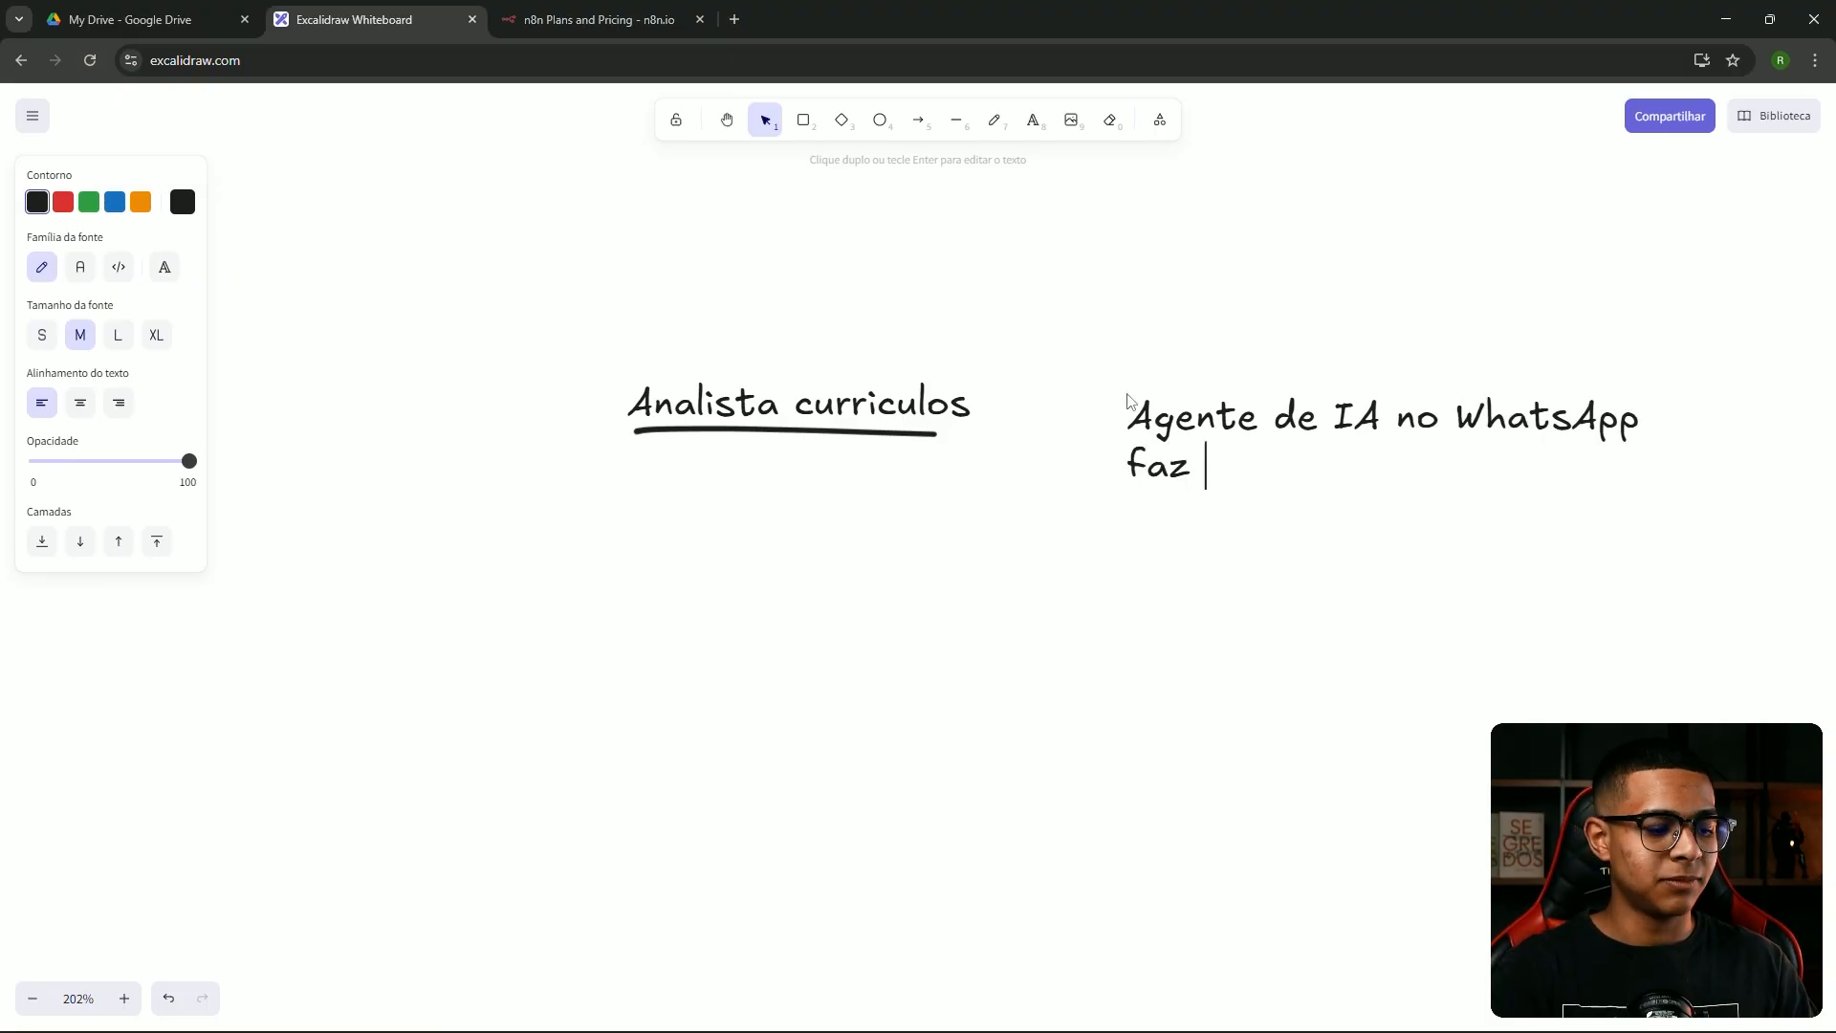
{"action": "type", "text": "triagem de sup"}
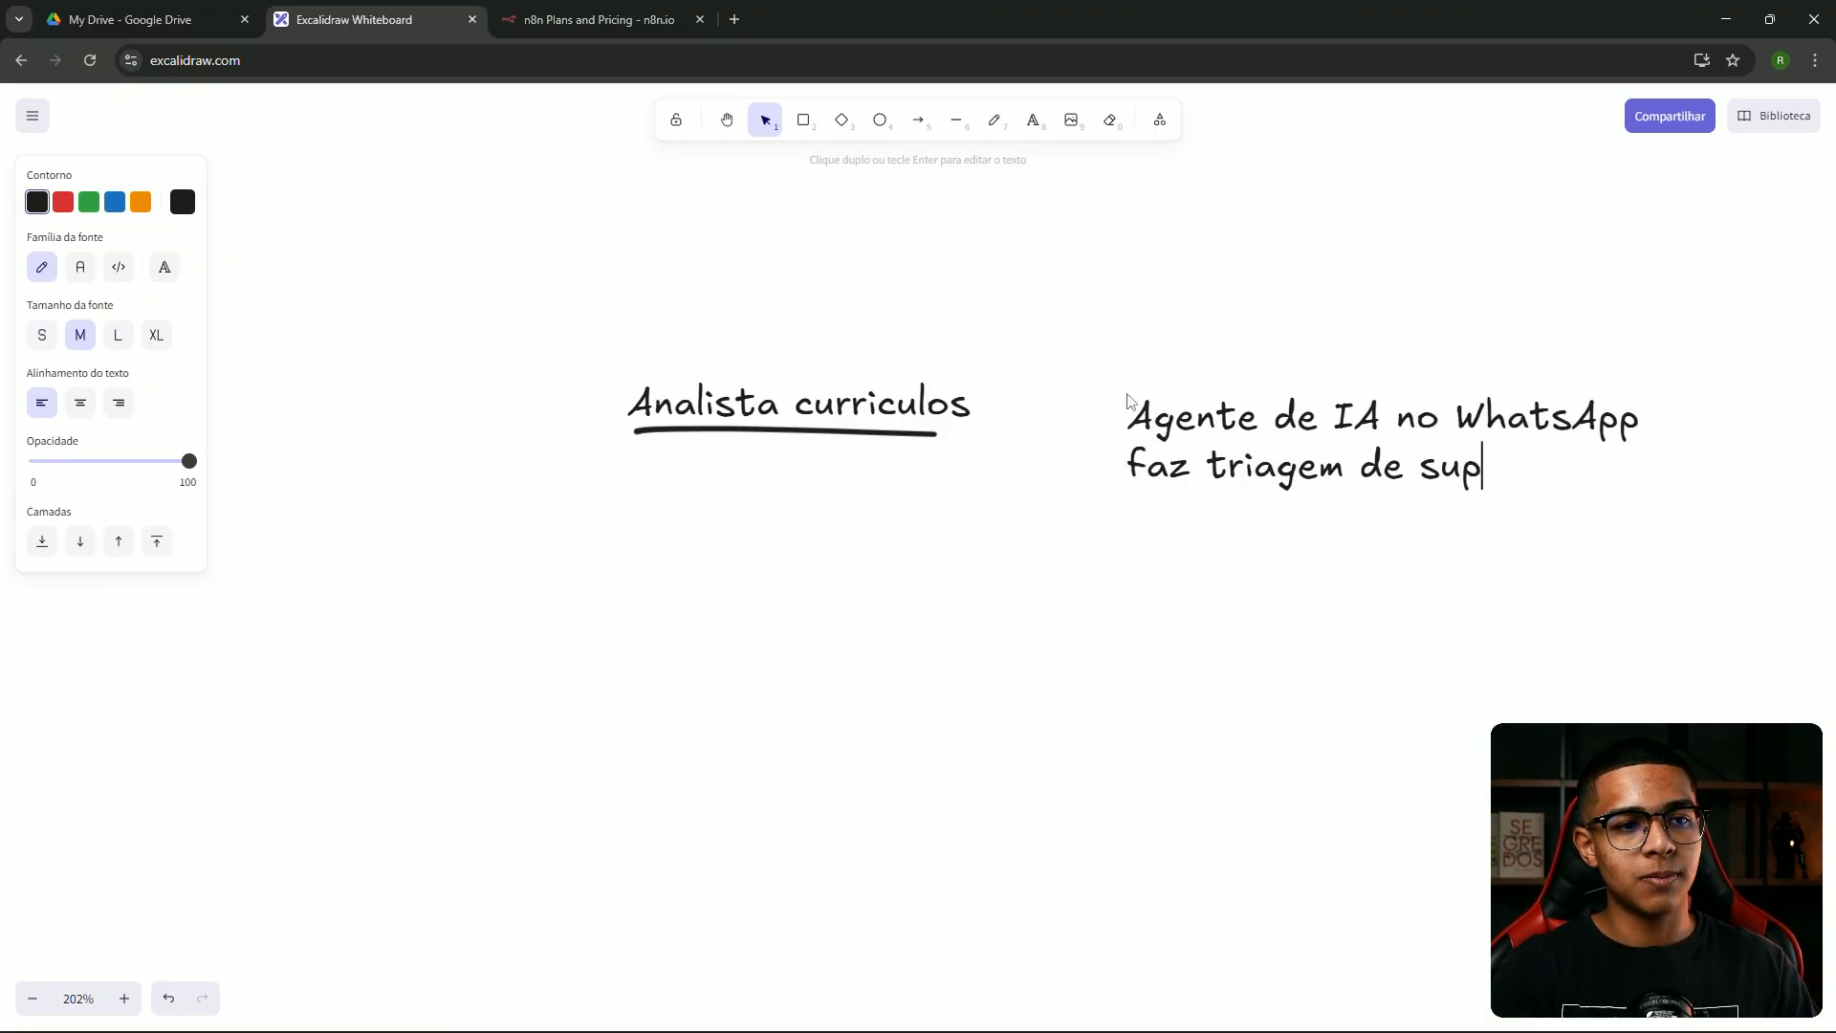
{"action": "type", "text": "orte"}
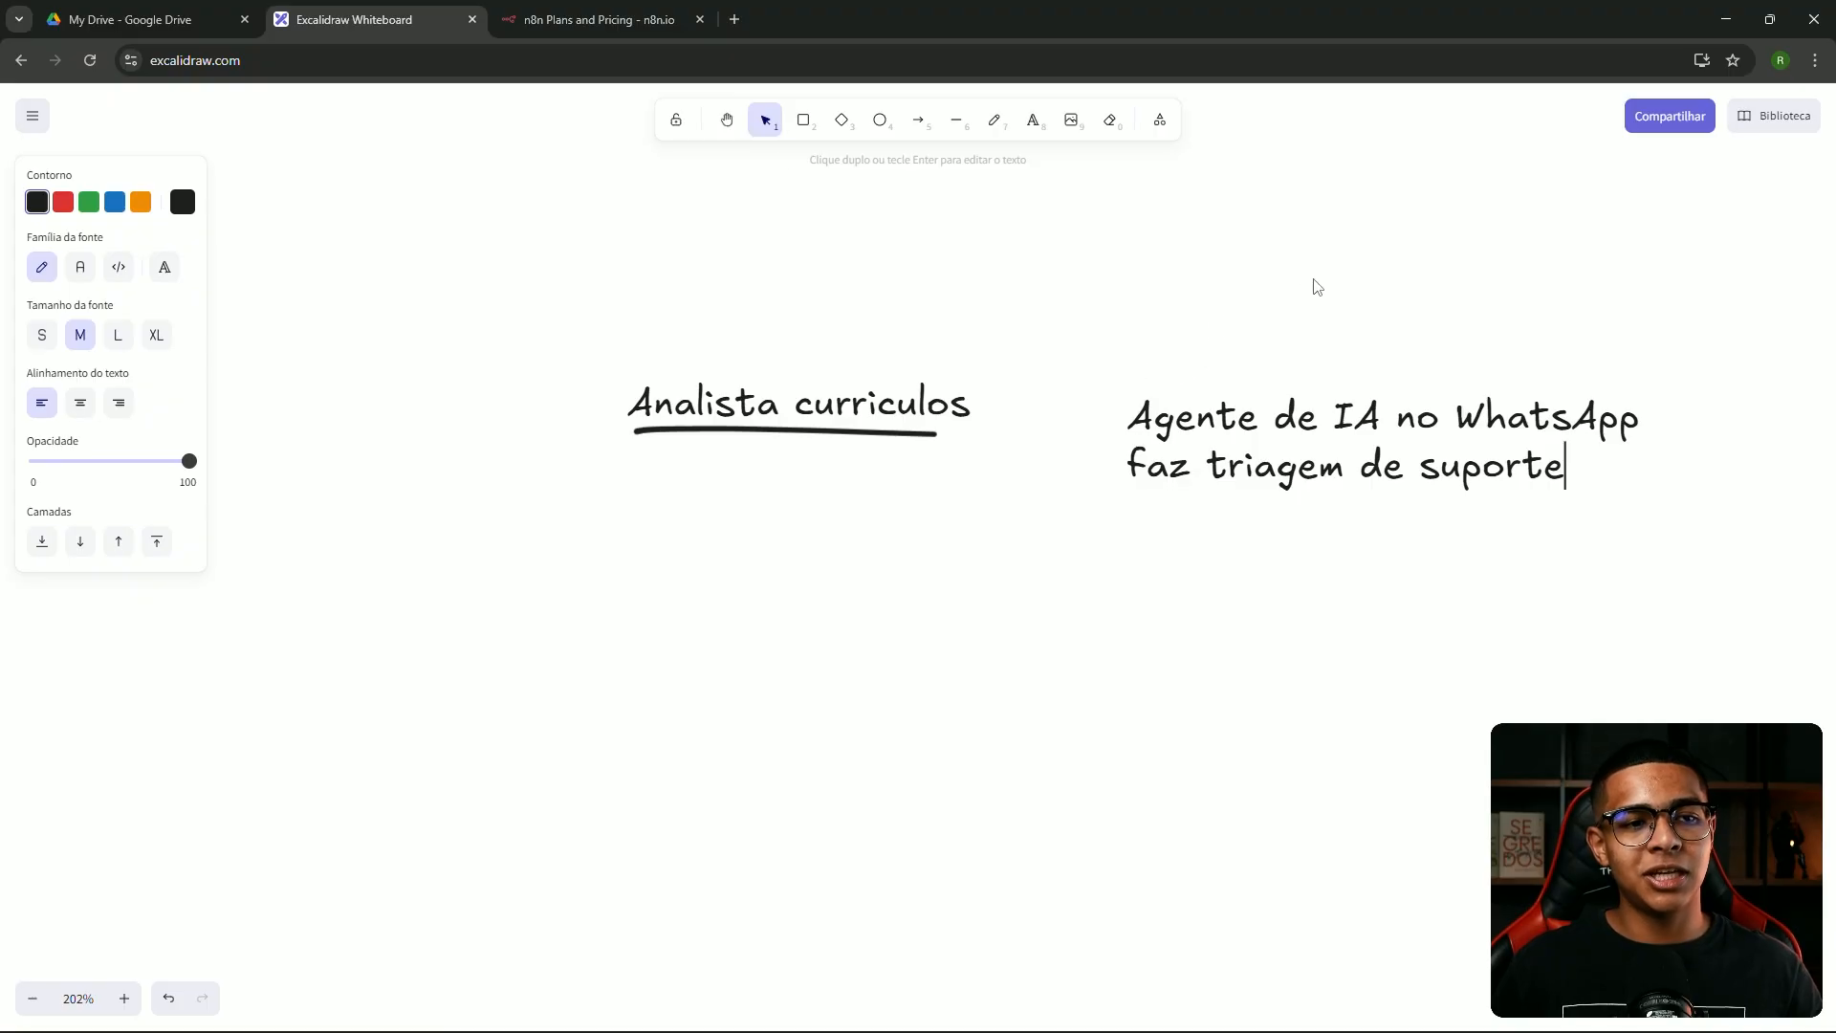
{"action": "left_click", "coordinate": [1316, 287]}
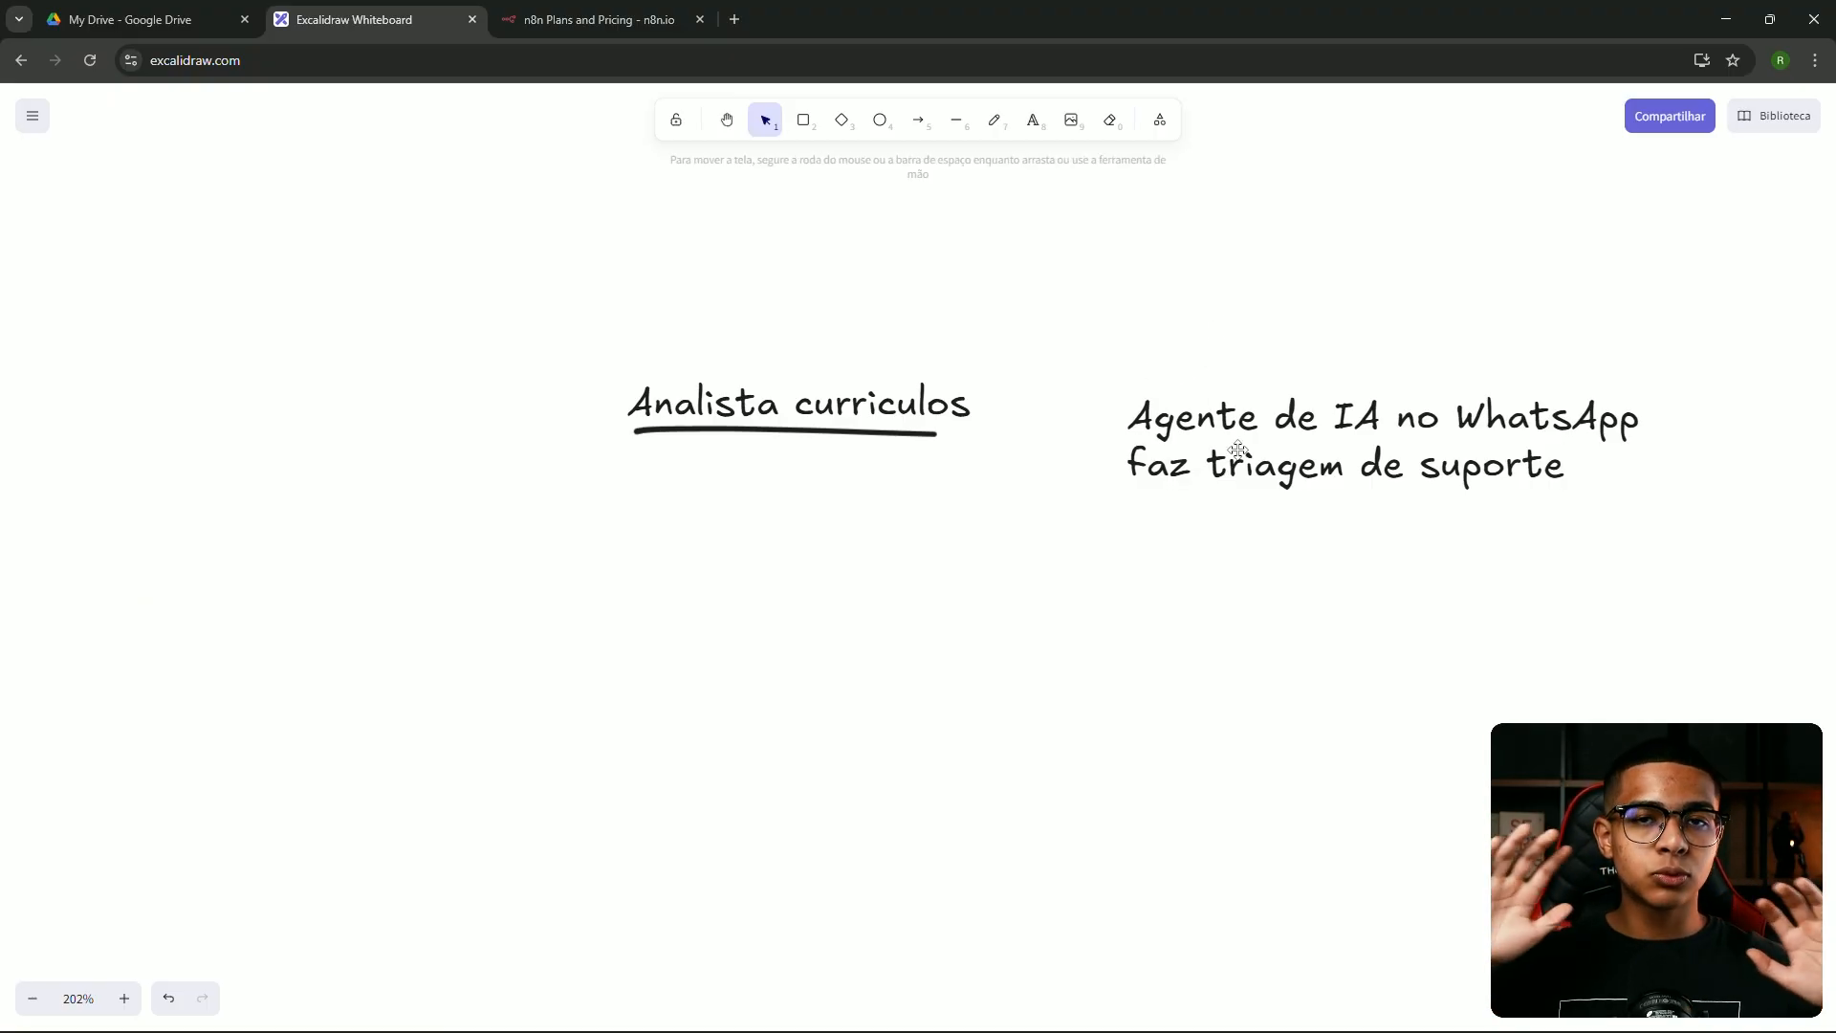
{"action": "left_click_drag", "start_coordinate": [1238, 453], "coordinate": [1252, 447]}
{"action": "left_click", "coordinate": [1102, 337]}
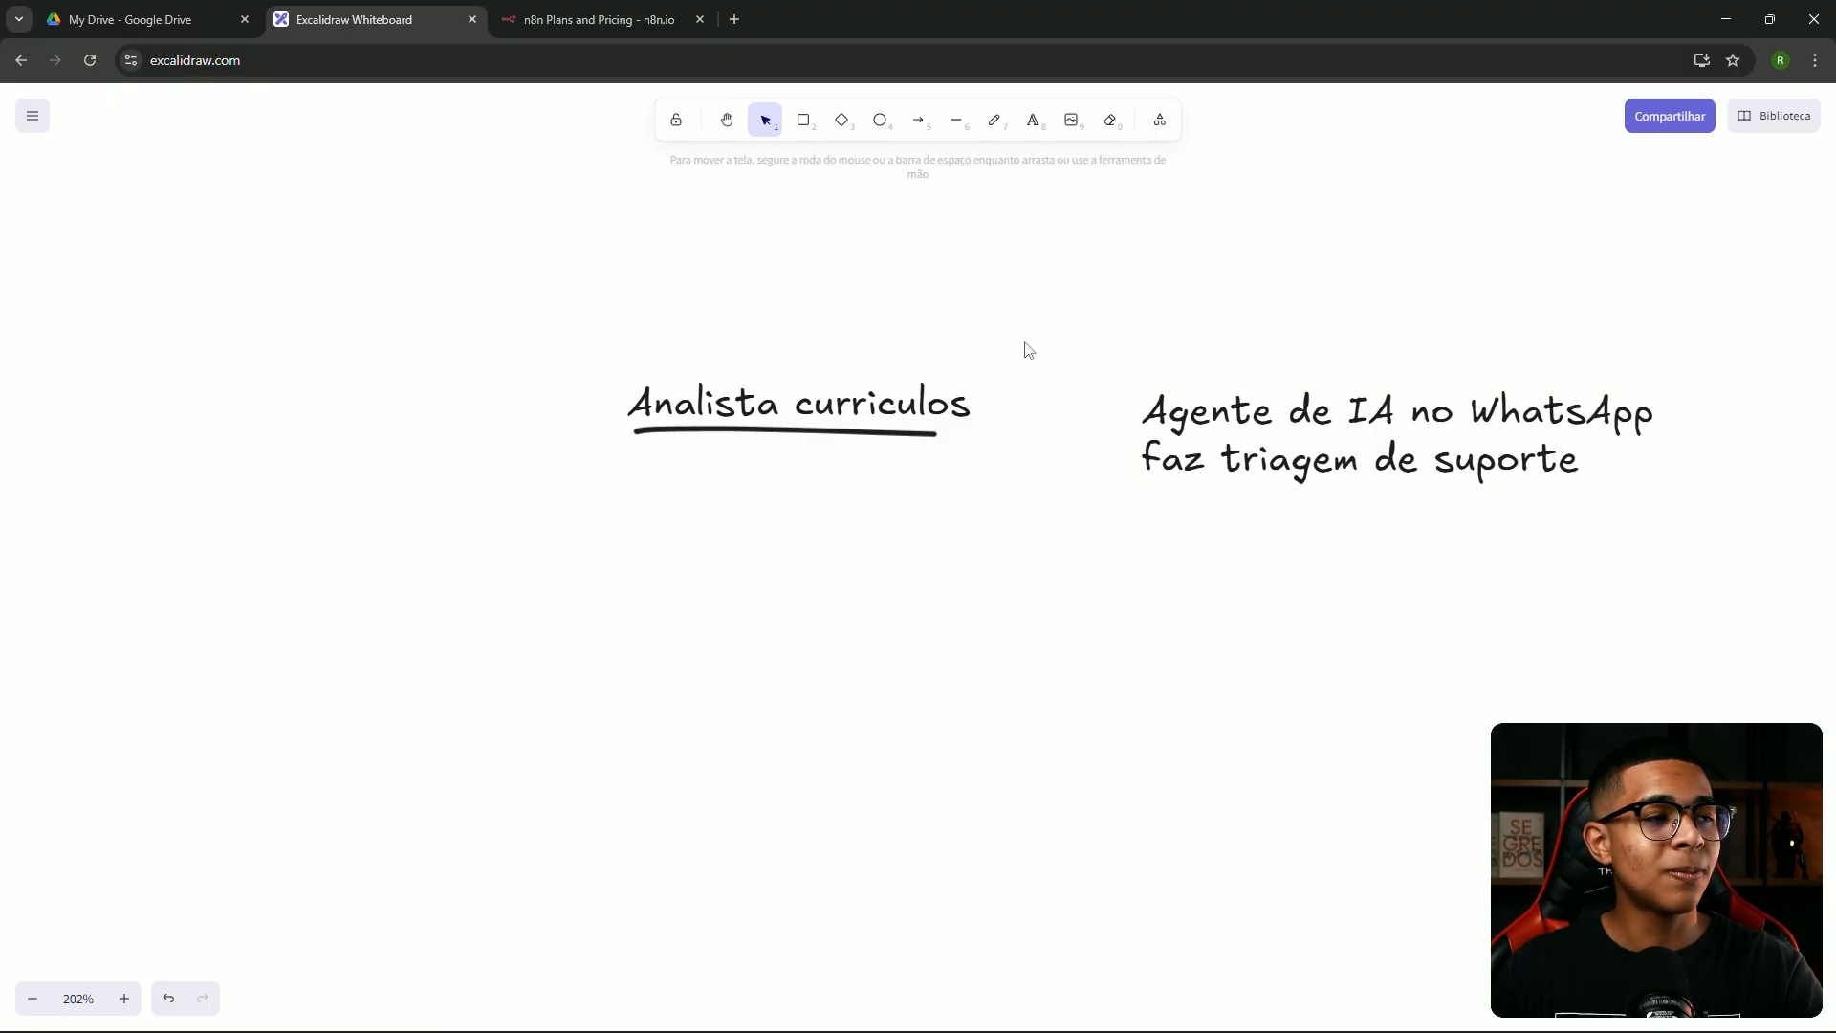
{"action": "left_click", "coordinate": [598, 19]}
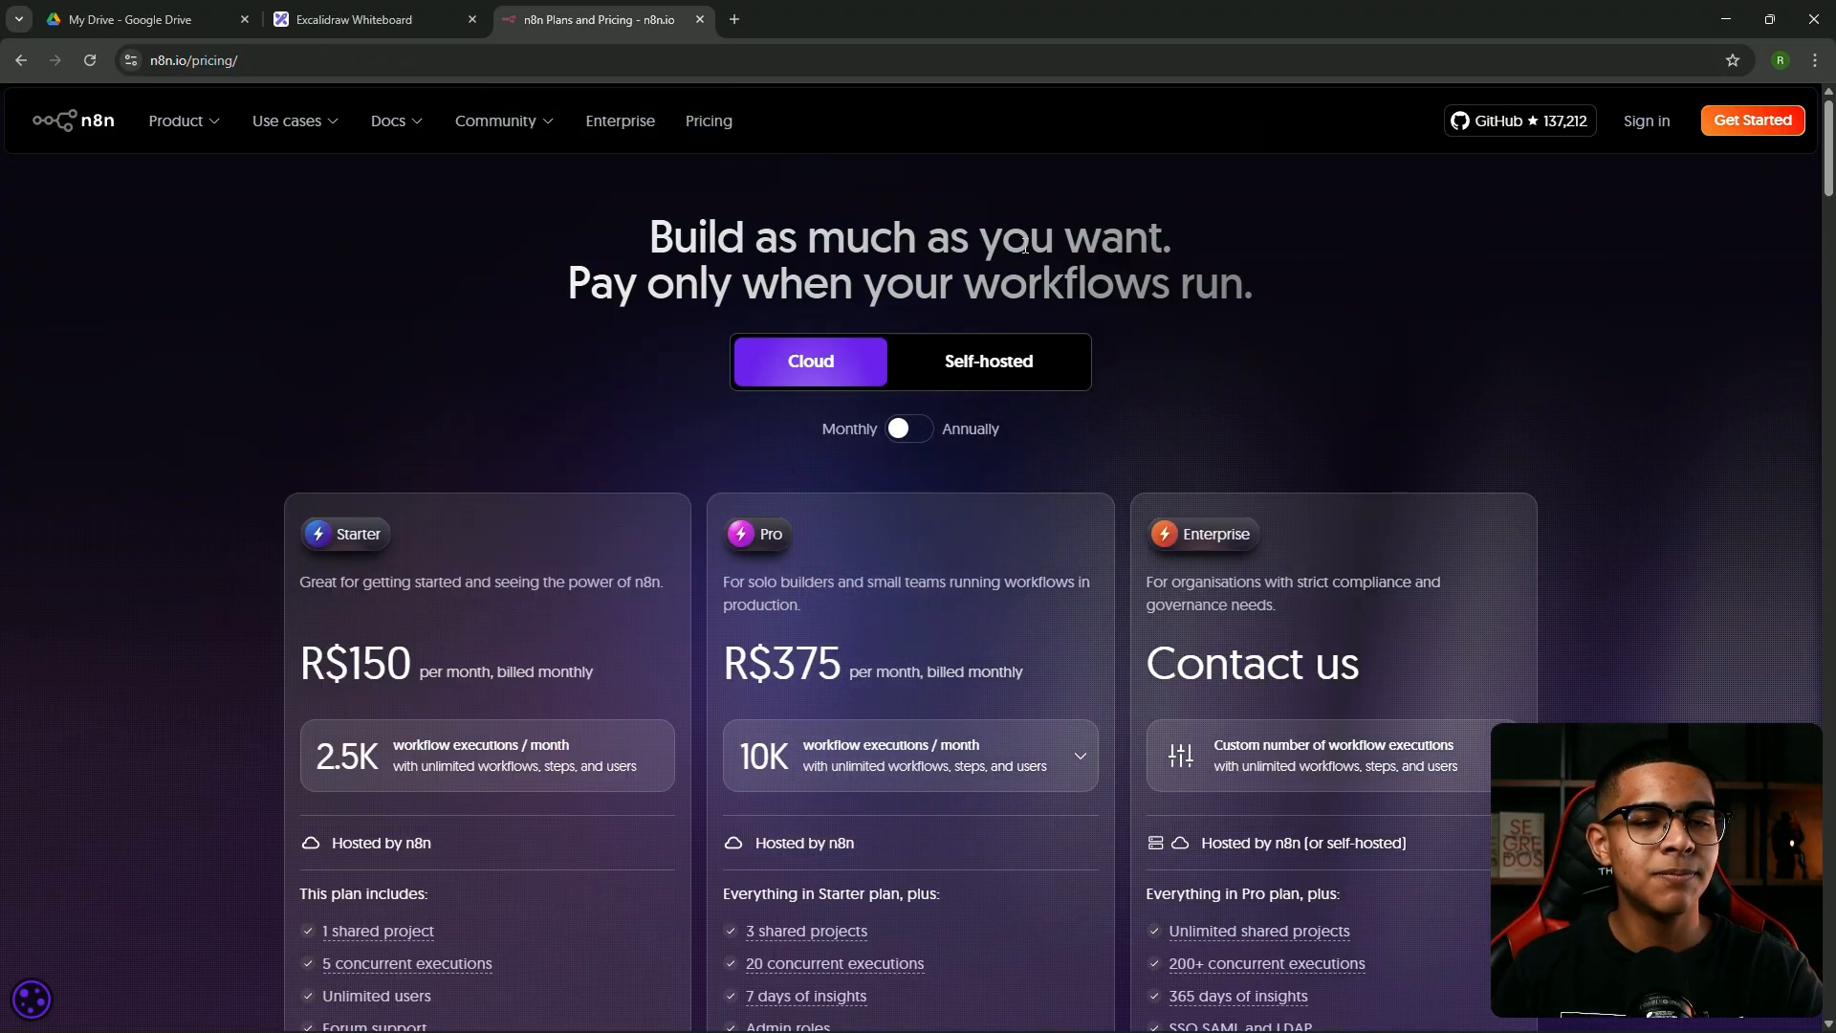
Open the n8n cloud sign-up form and enter the full name, company e-mail and confirmation e-mail
{"action": "scroll", "coordinate": [1135, 287], "scroll_direction": "down", "scroll_amount": 1}
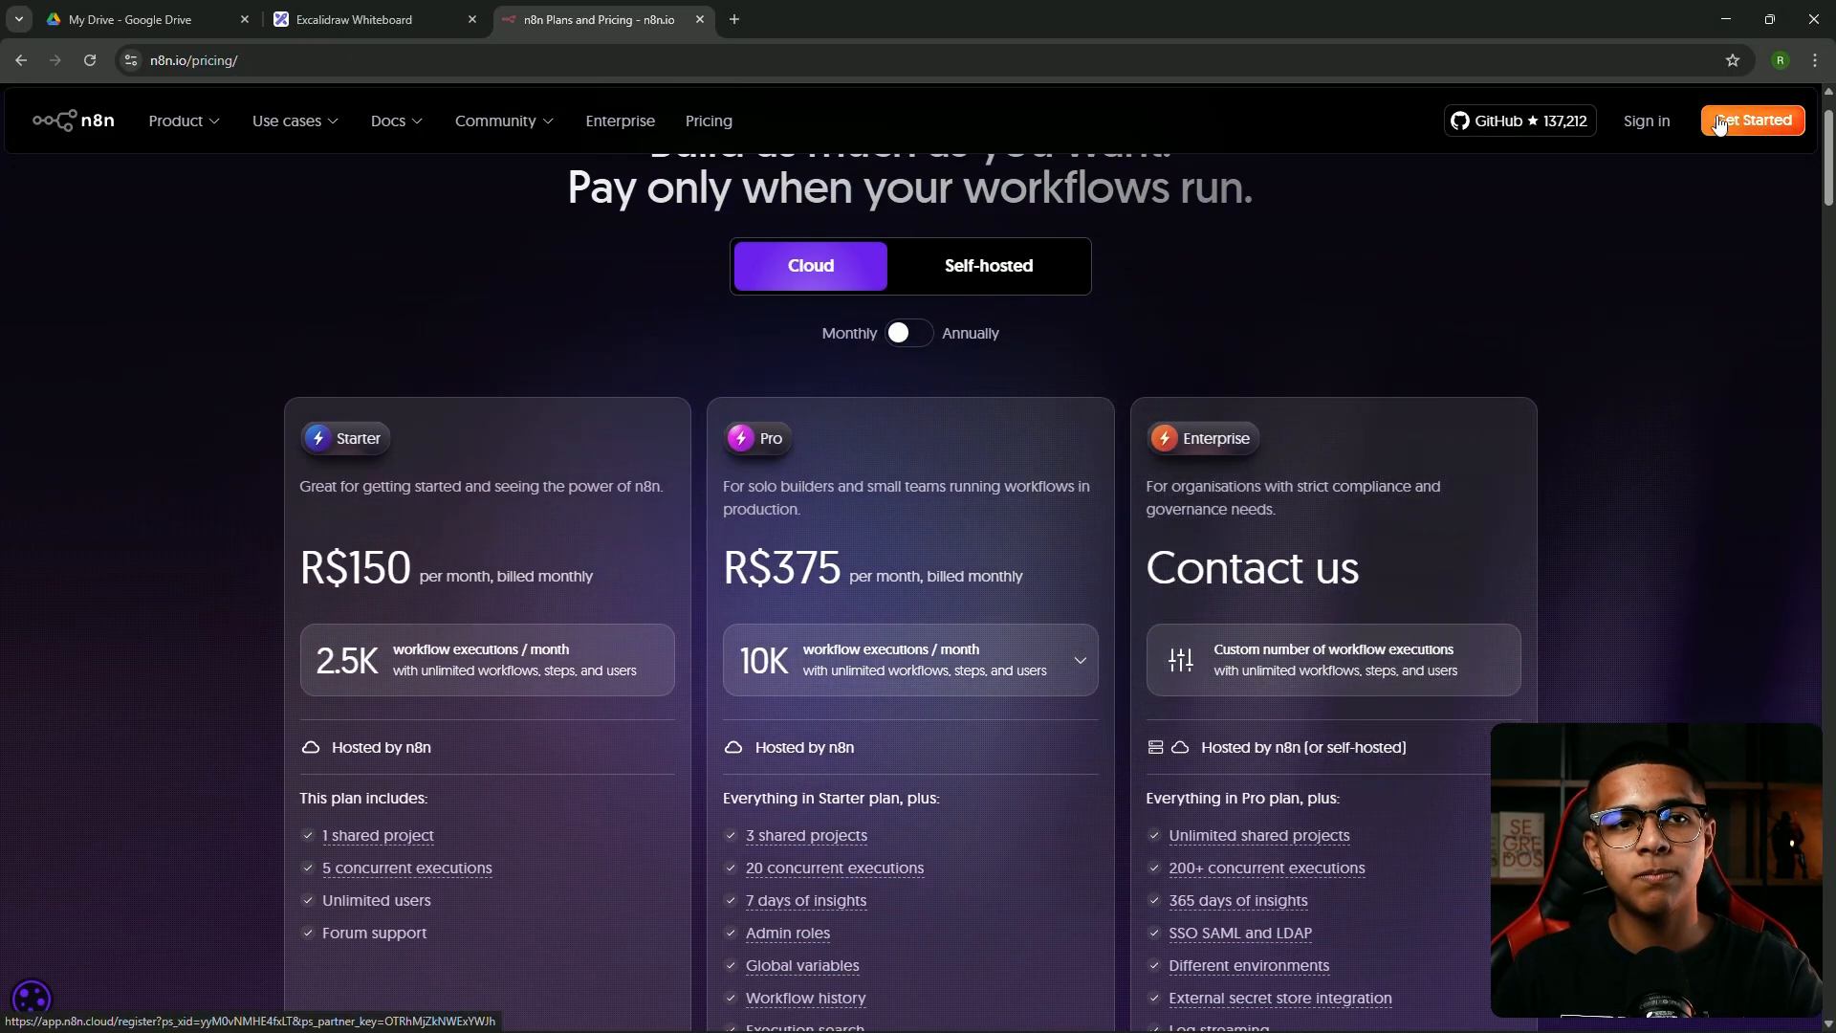
{"action": "scroll", "coordinate": [1723, 179], "scroll_direction": "up", "scroll_amount": 1}
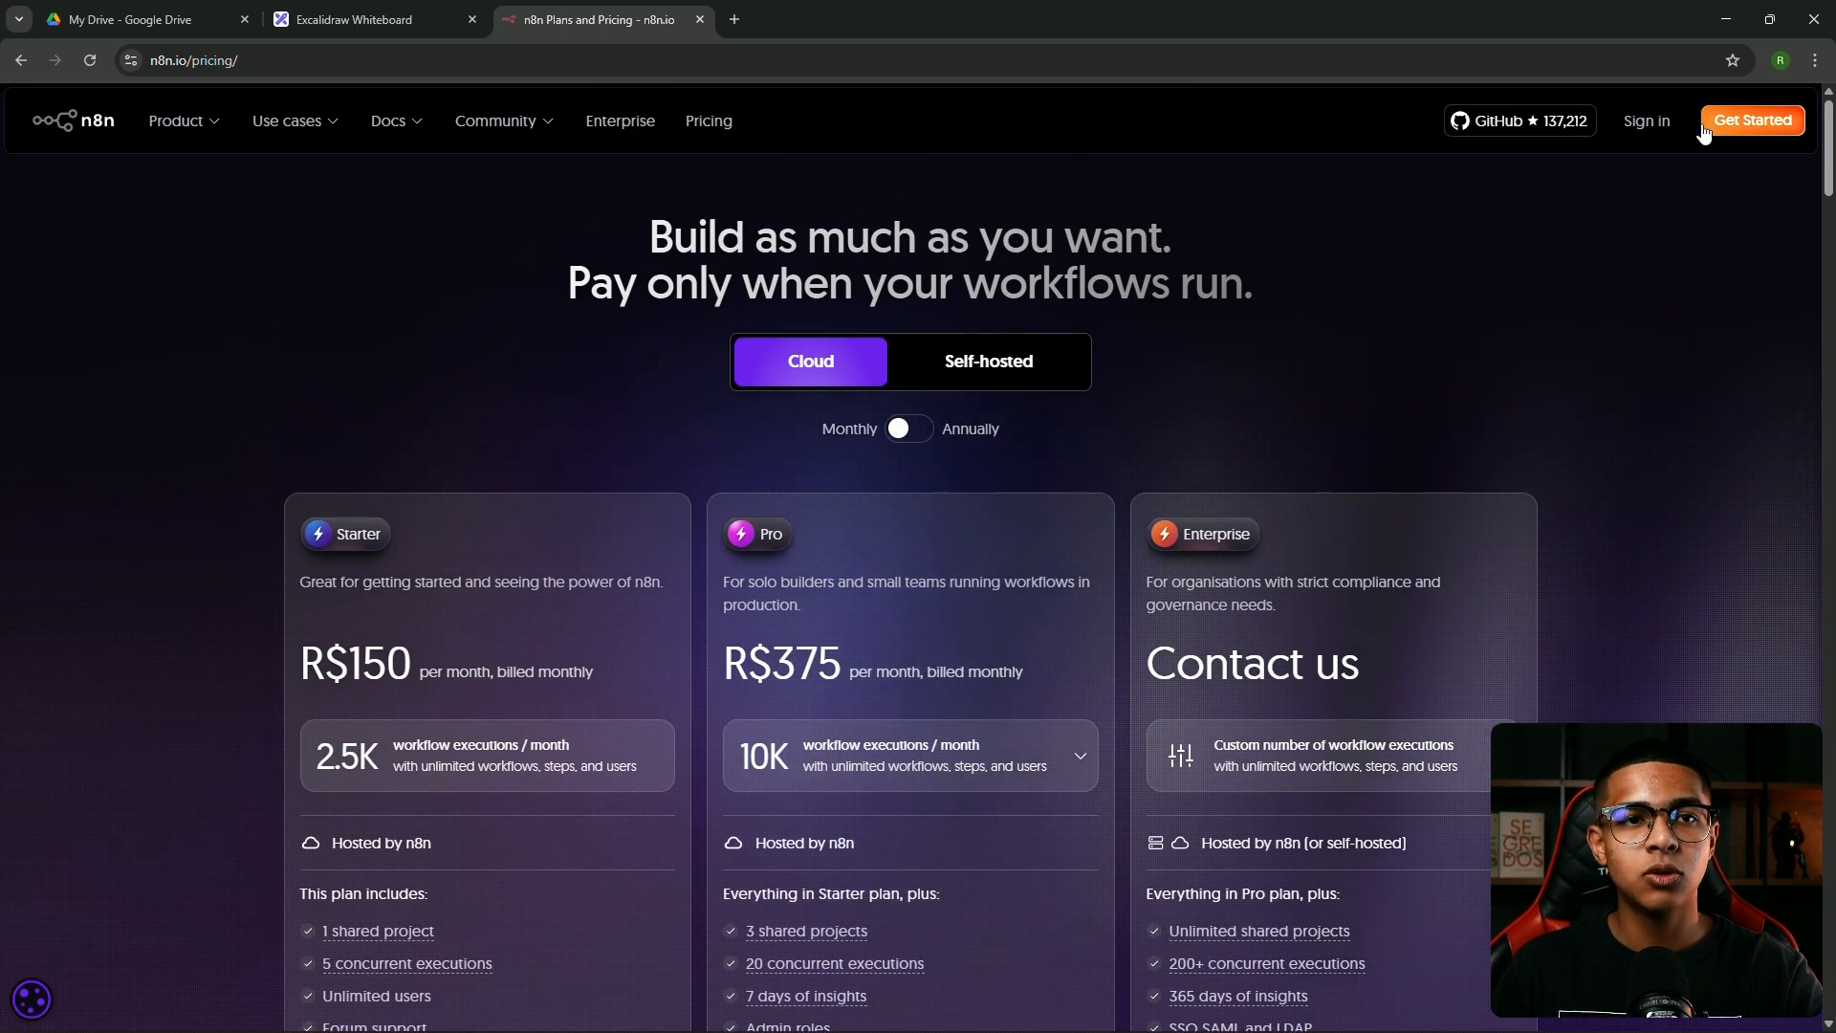
{"action": "left_click", "coordinate": [1765, 128]}
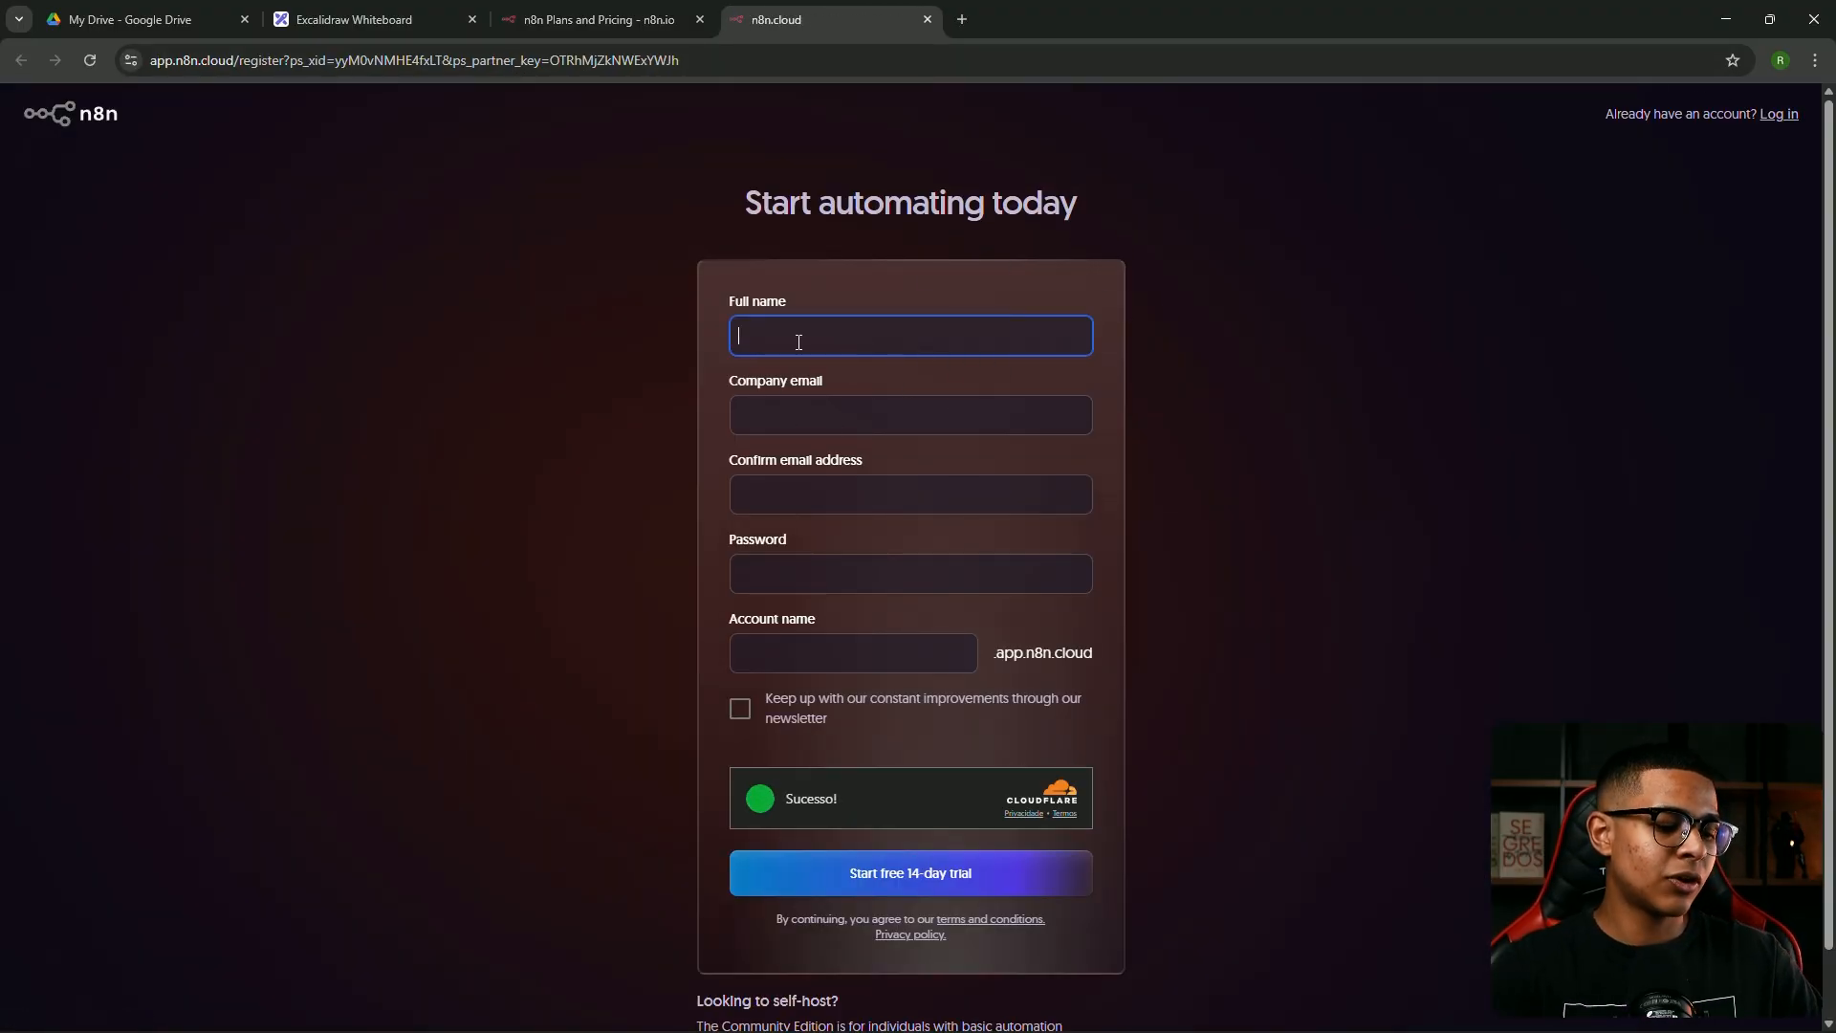
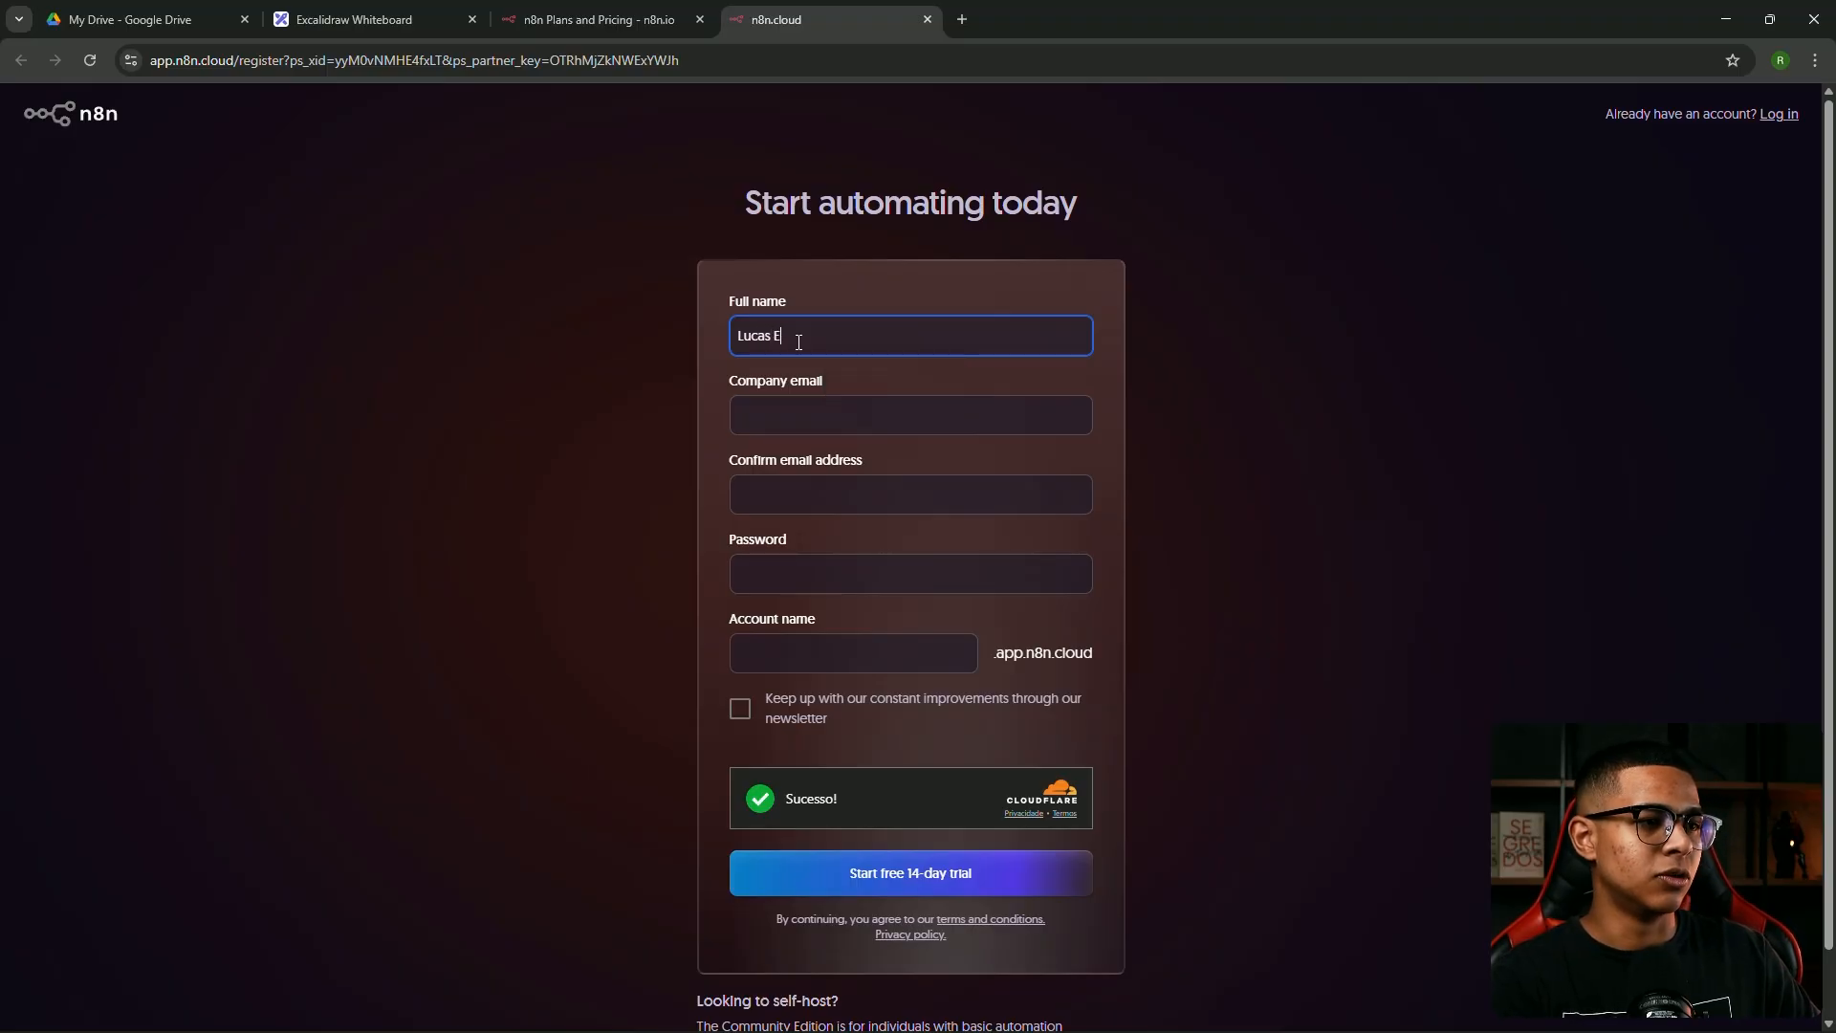
{"action": "left_click", "coordinate": [549, 322]}
{"action": "left_click", "coordinate": [823, 413]}
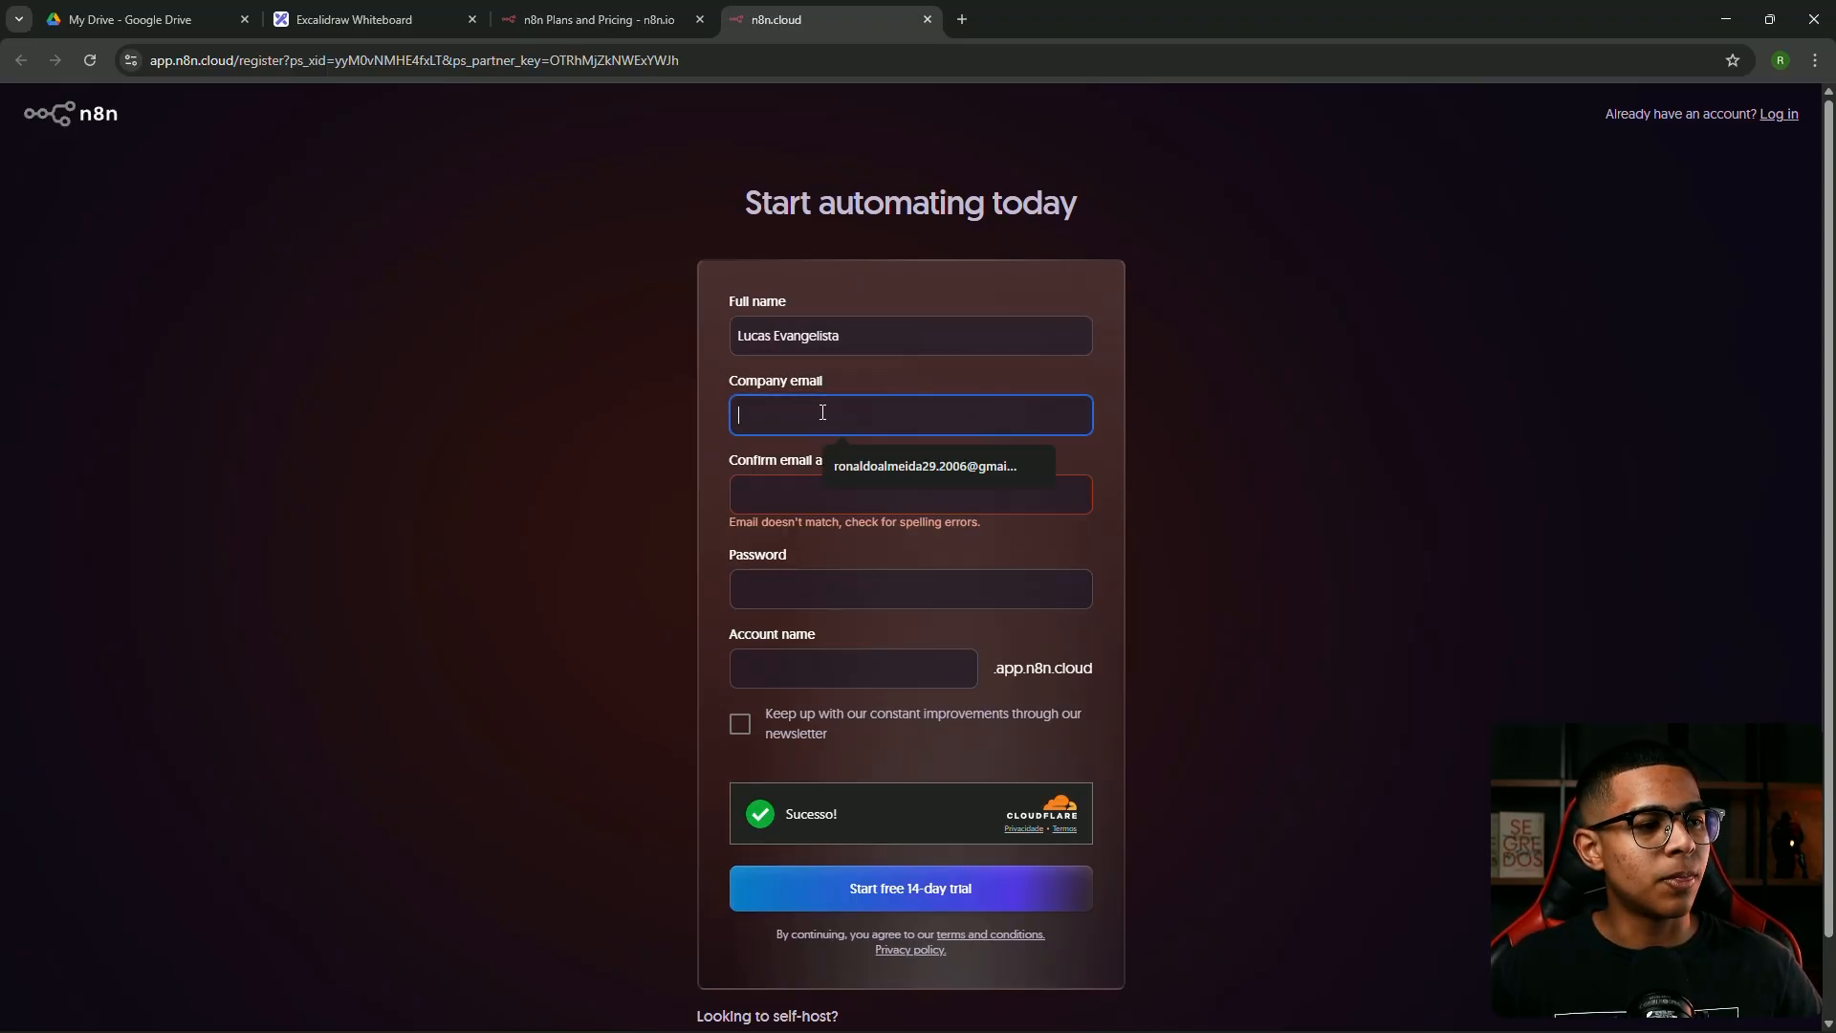
{"action": "left_click", "coordinate": [882, 455]}
{"action": "left_click", "coordinate": [831, 483]}
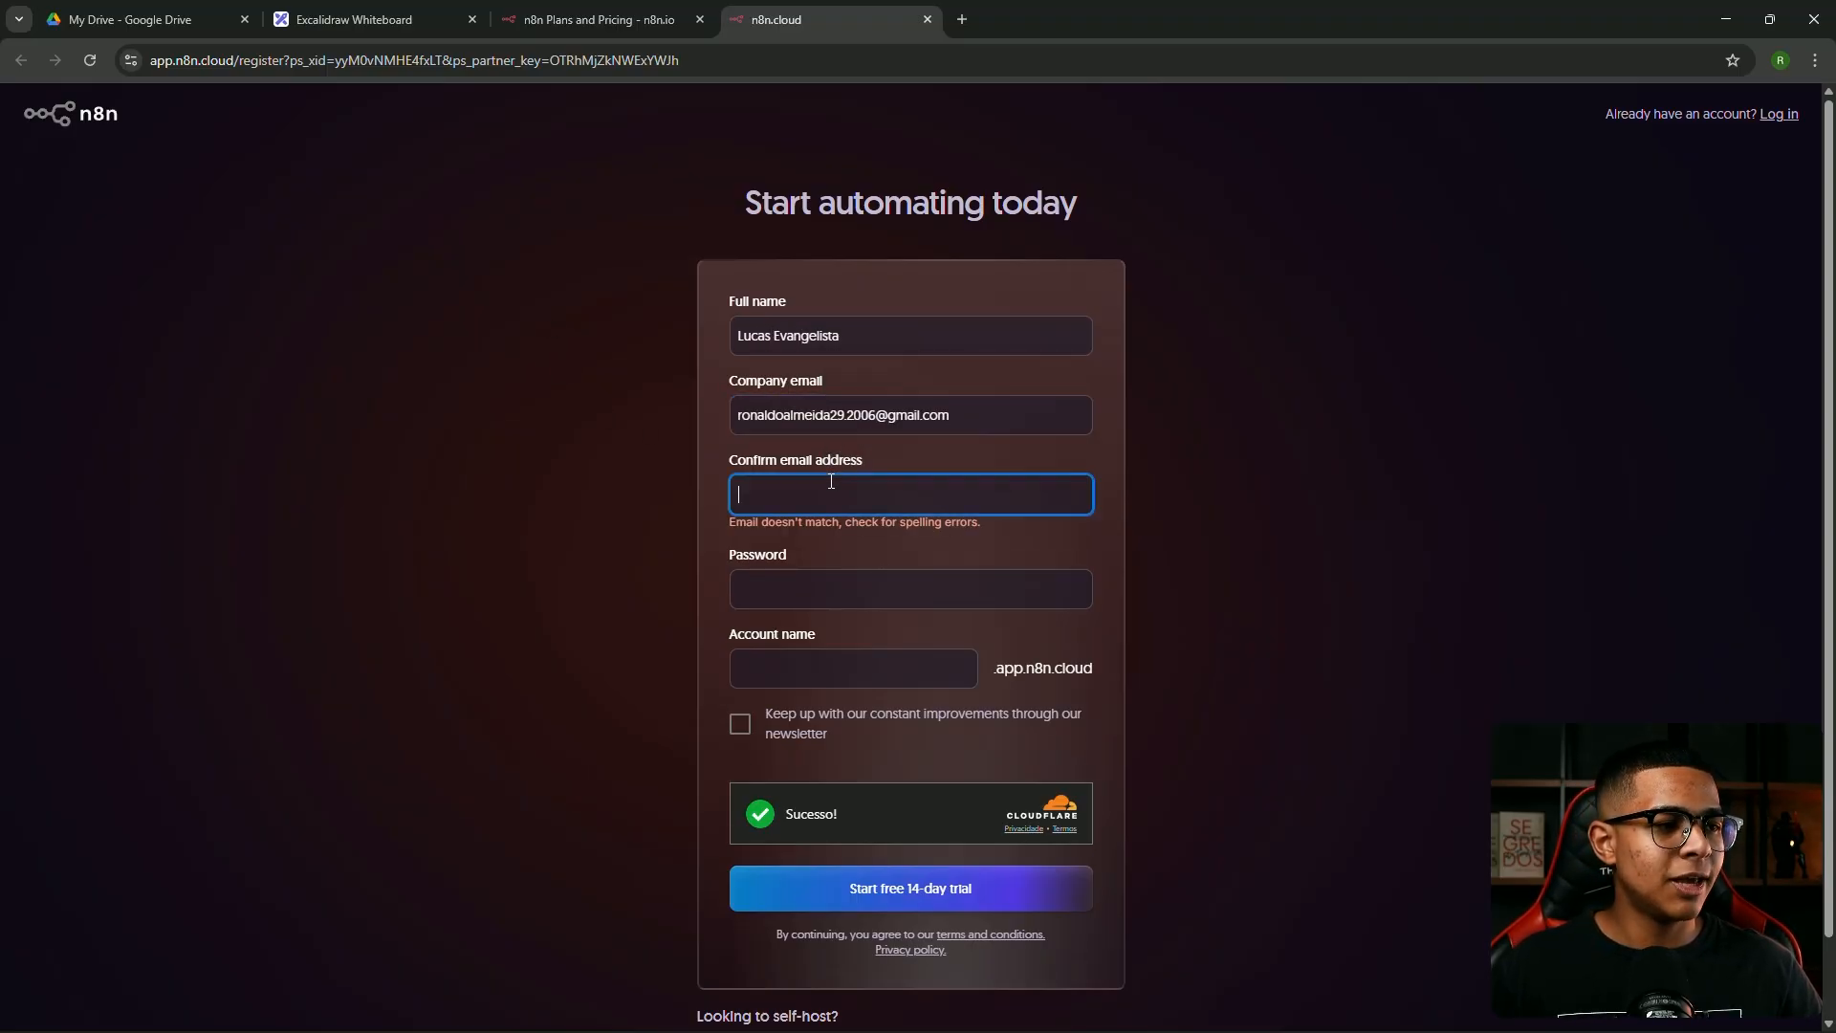
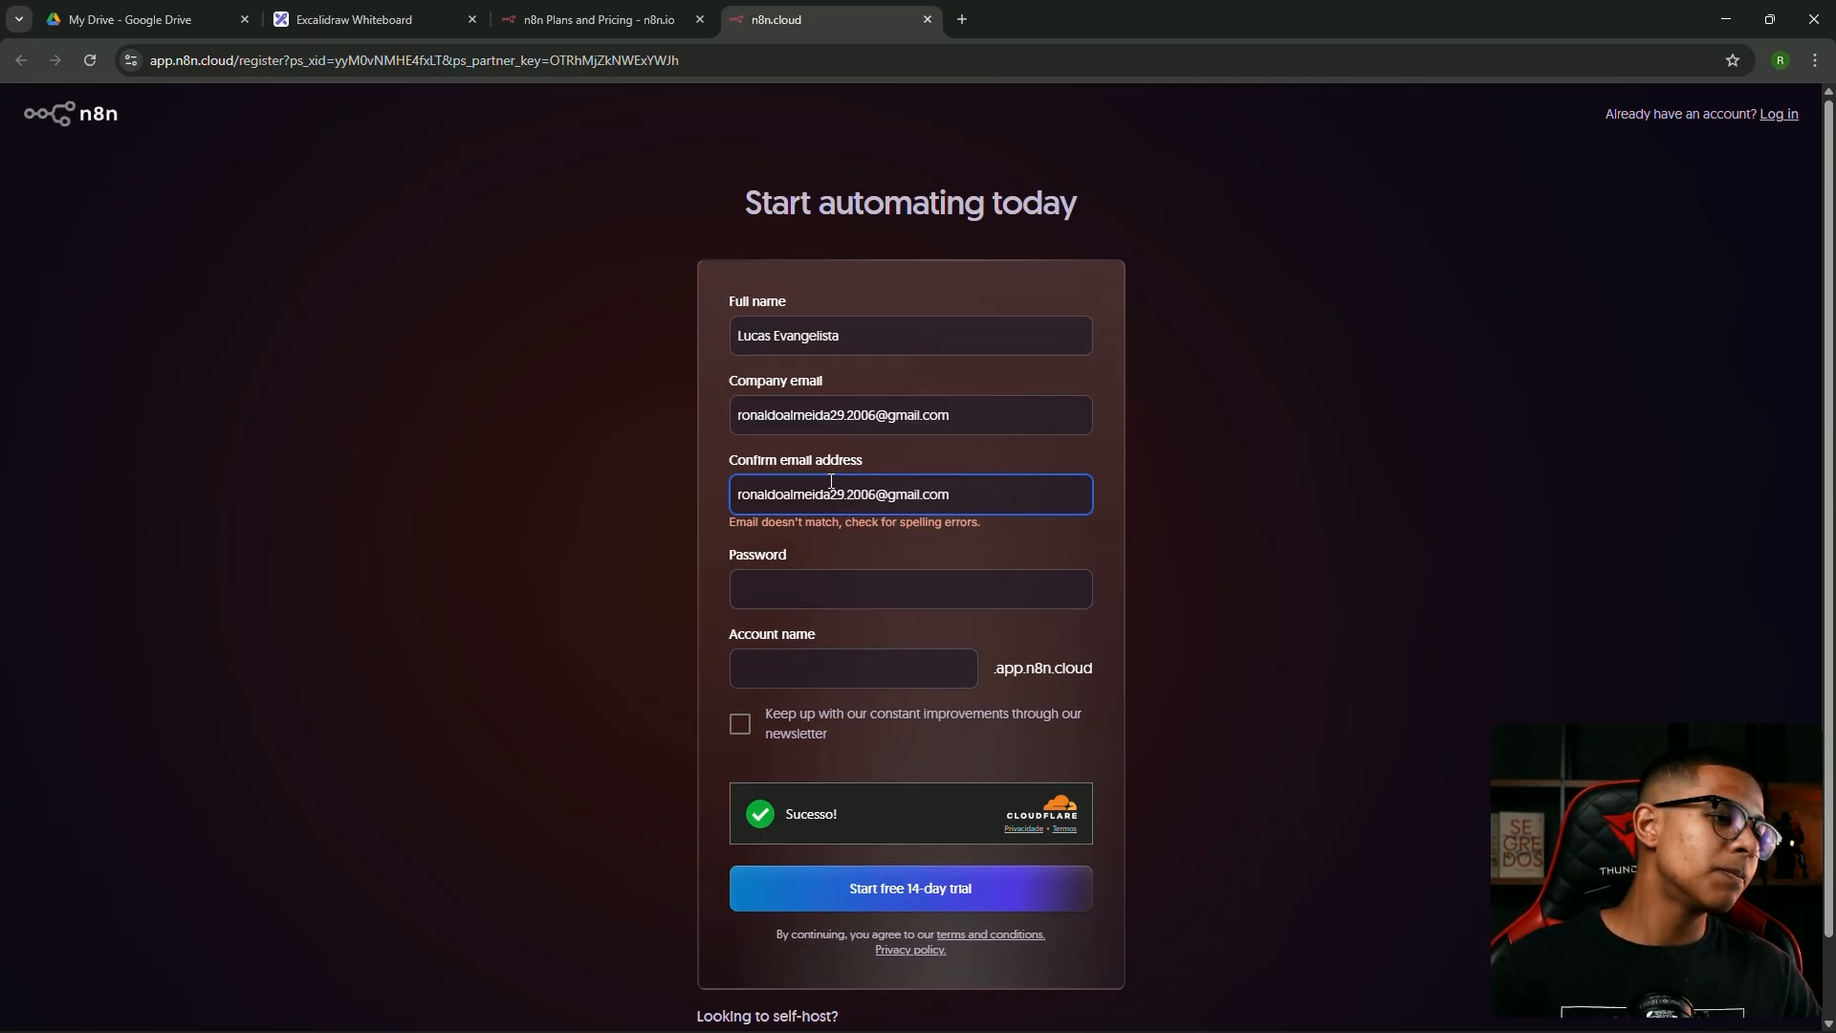
Use the suggested strong password, enter the account name, opt in to the newsletter and submit
{"action": "left_click", "coordinate": [792, 586]}
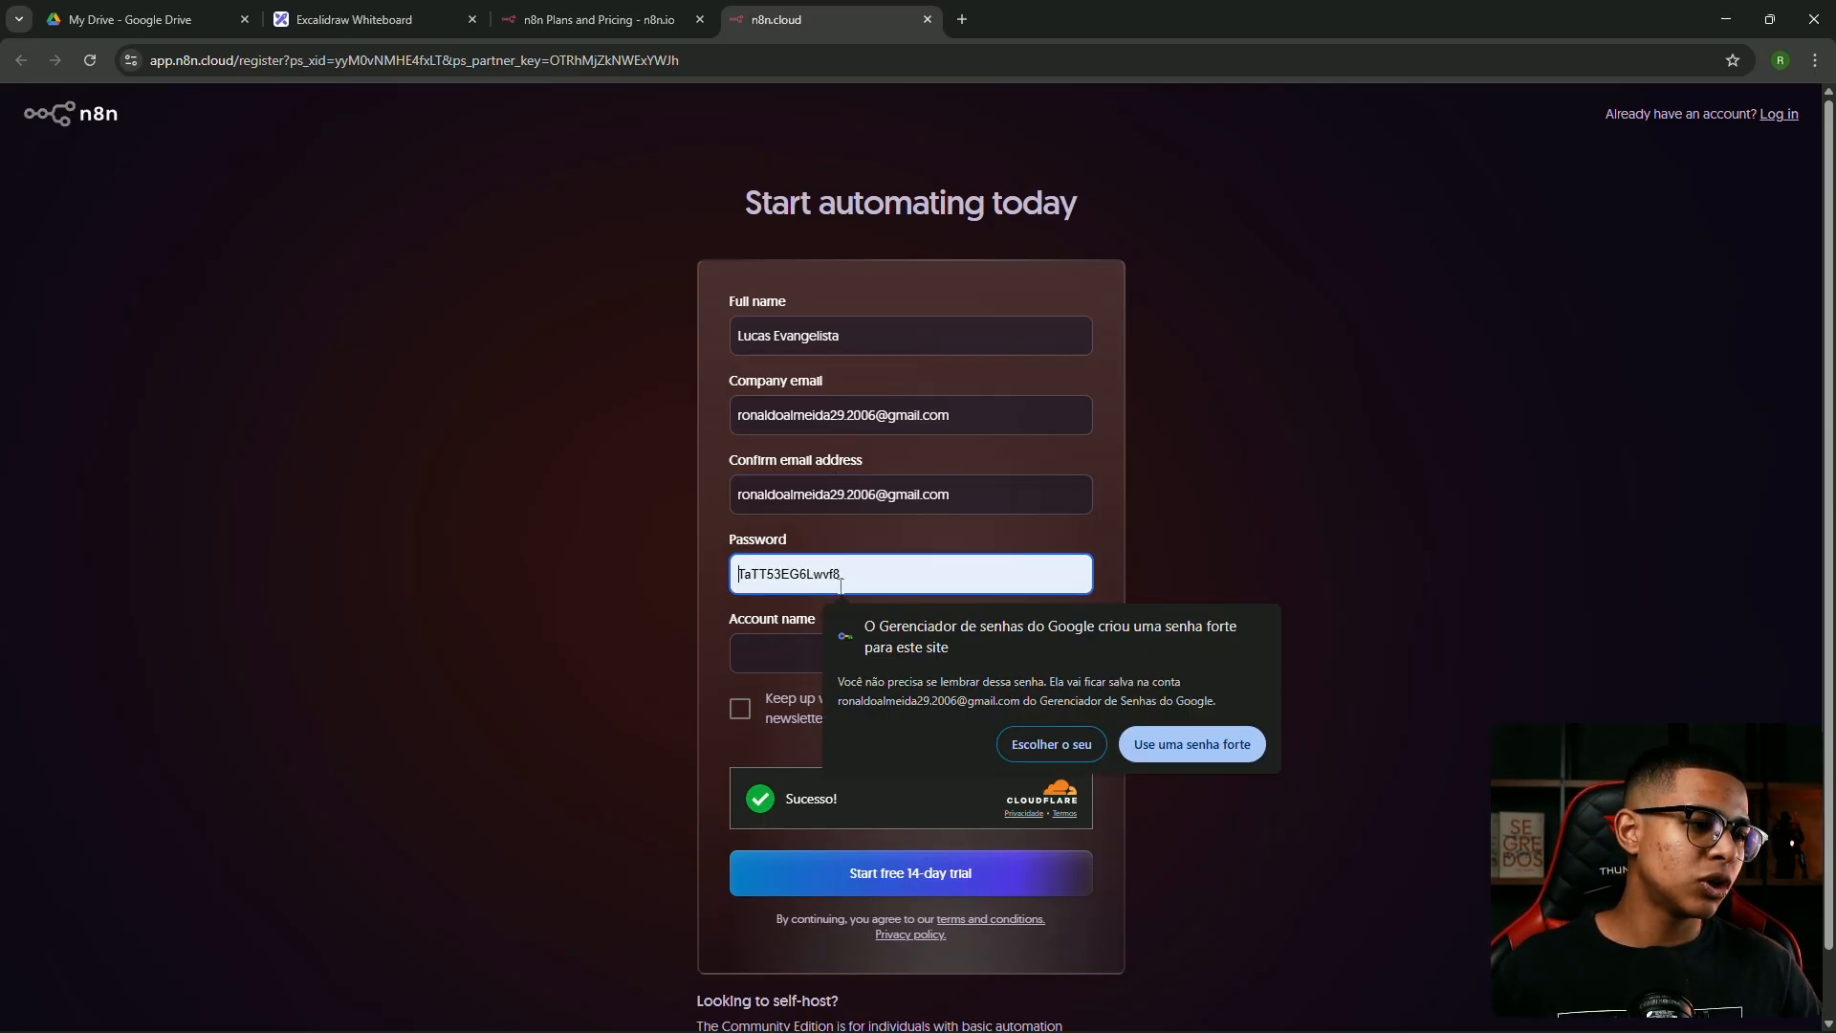
{"action": "left_click", "coordinate": [1214, 744]}
{"action": "double_click", "coordinate": [845, 555]}
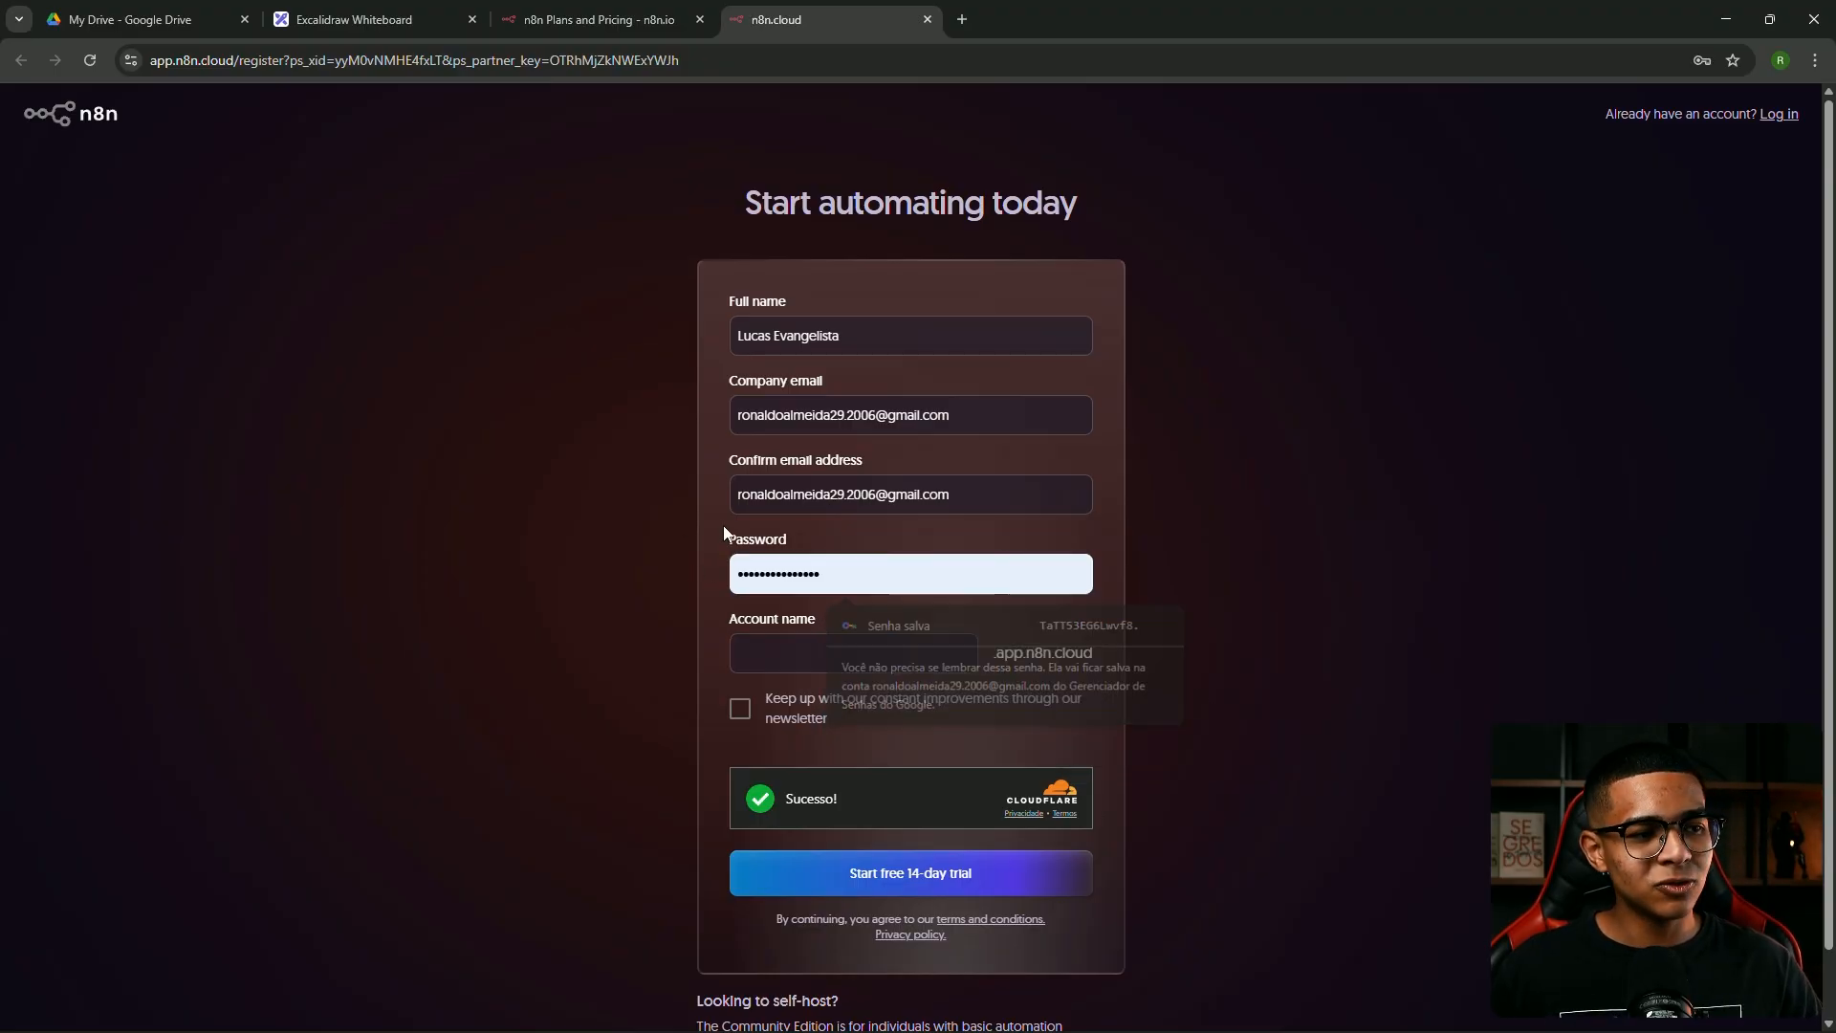
{"action": "left_click", "coordinate": [820, 573]}
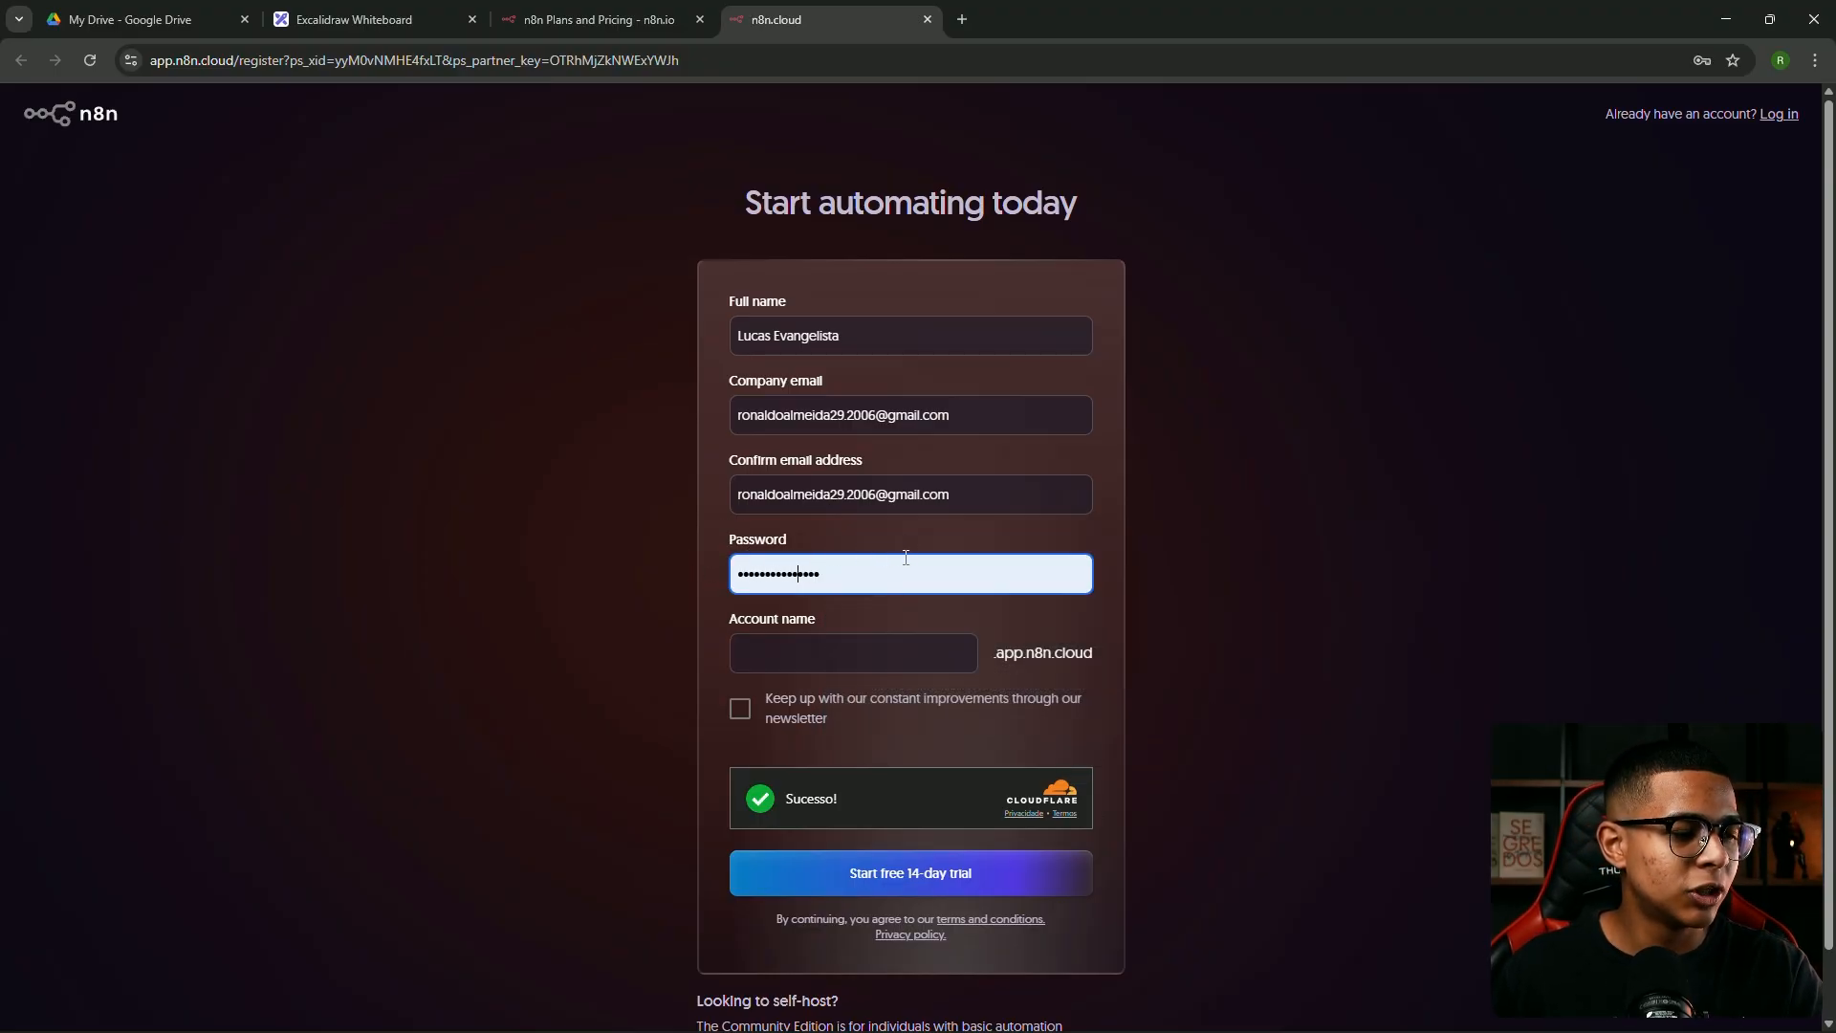
{"action": "left_click", "coordinate": [813, 649]}
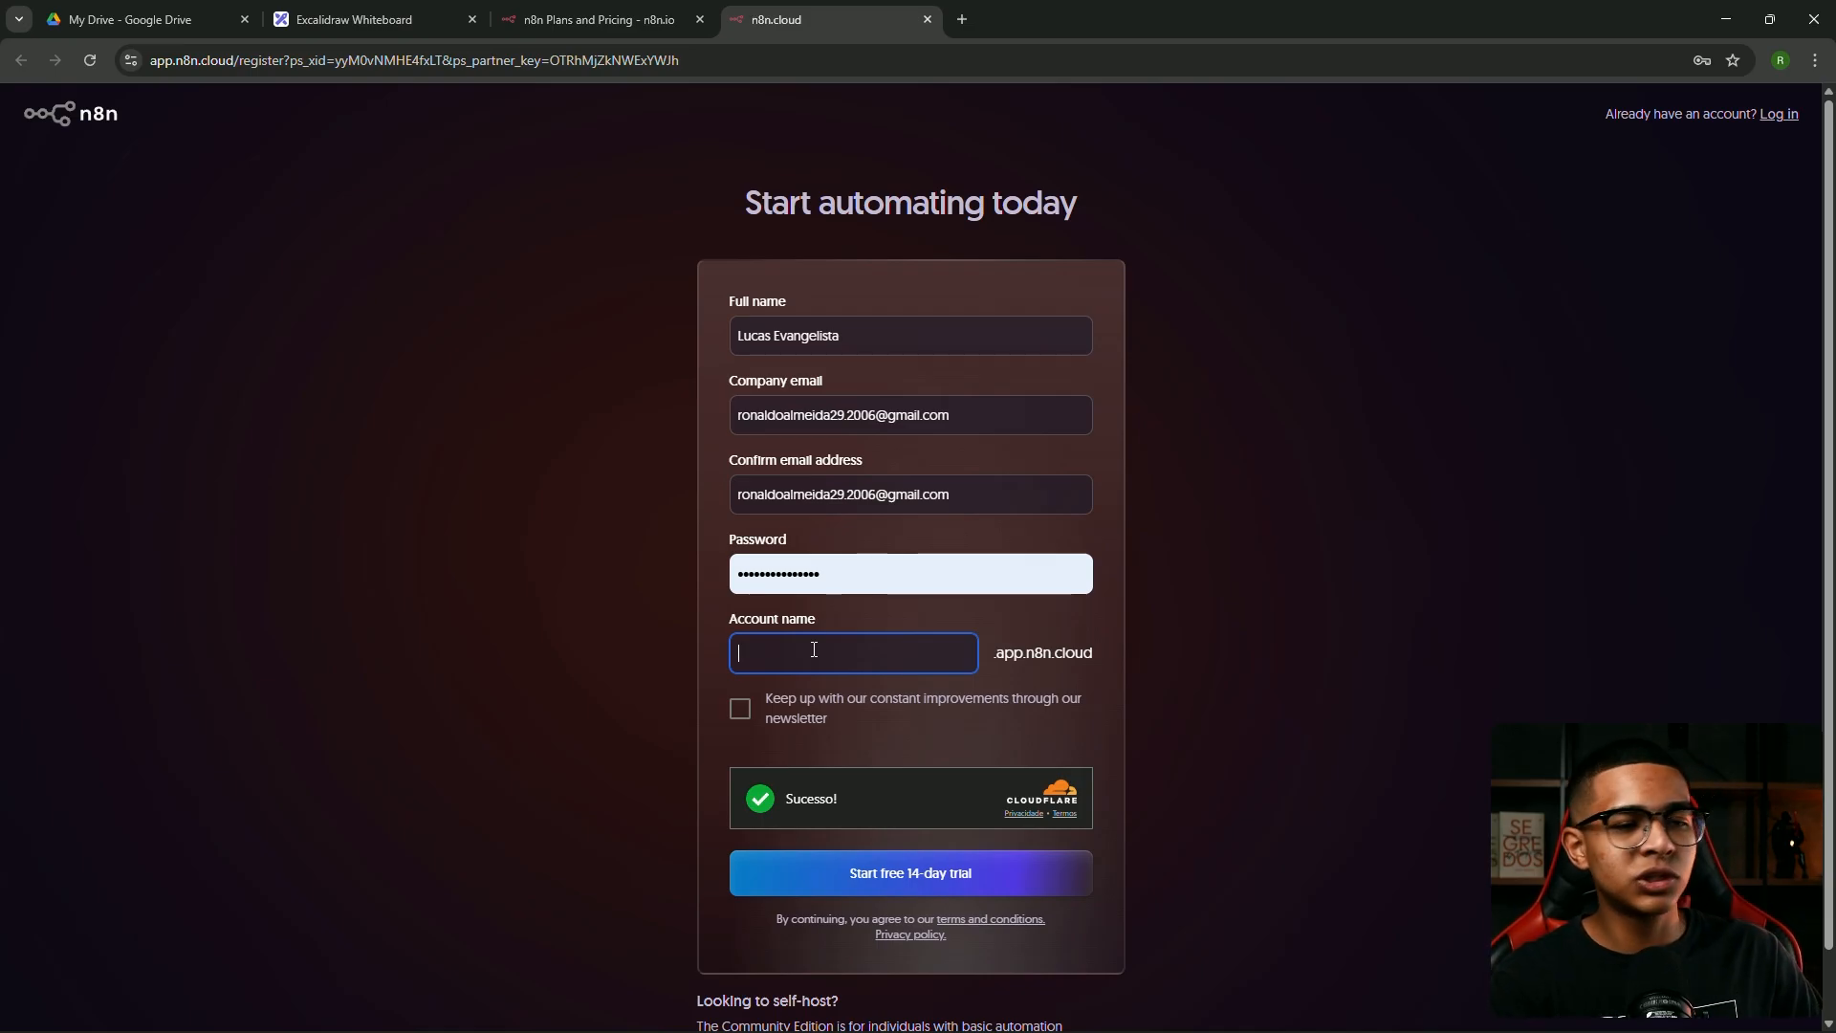
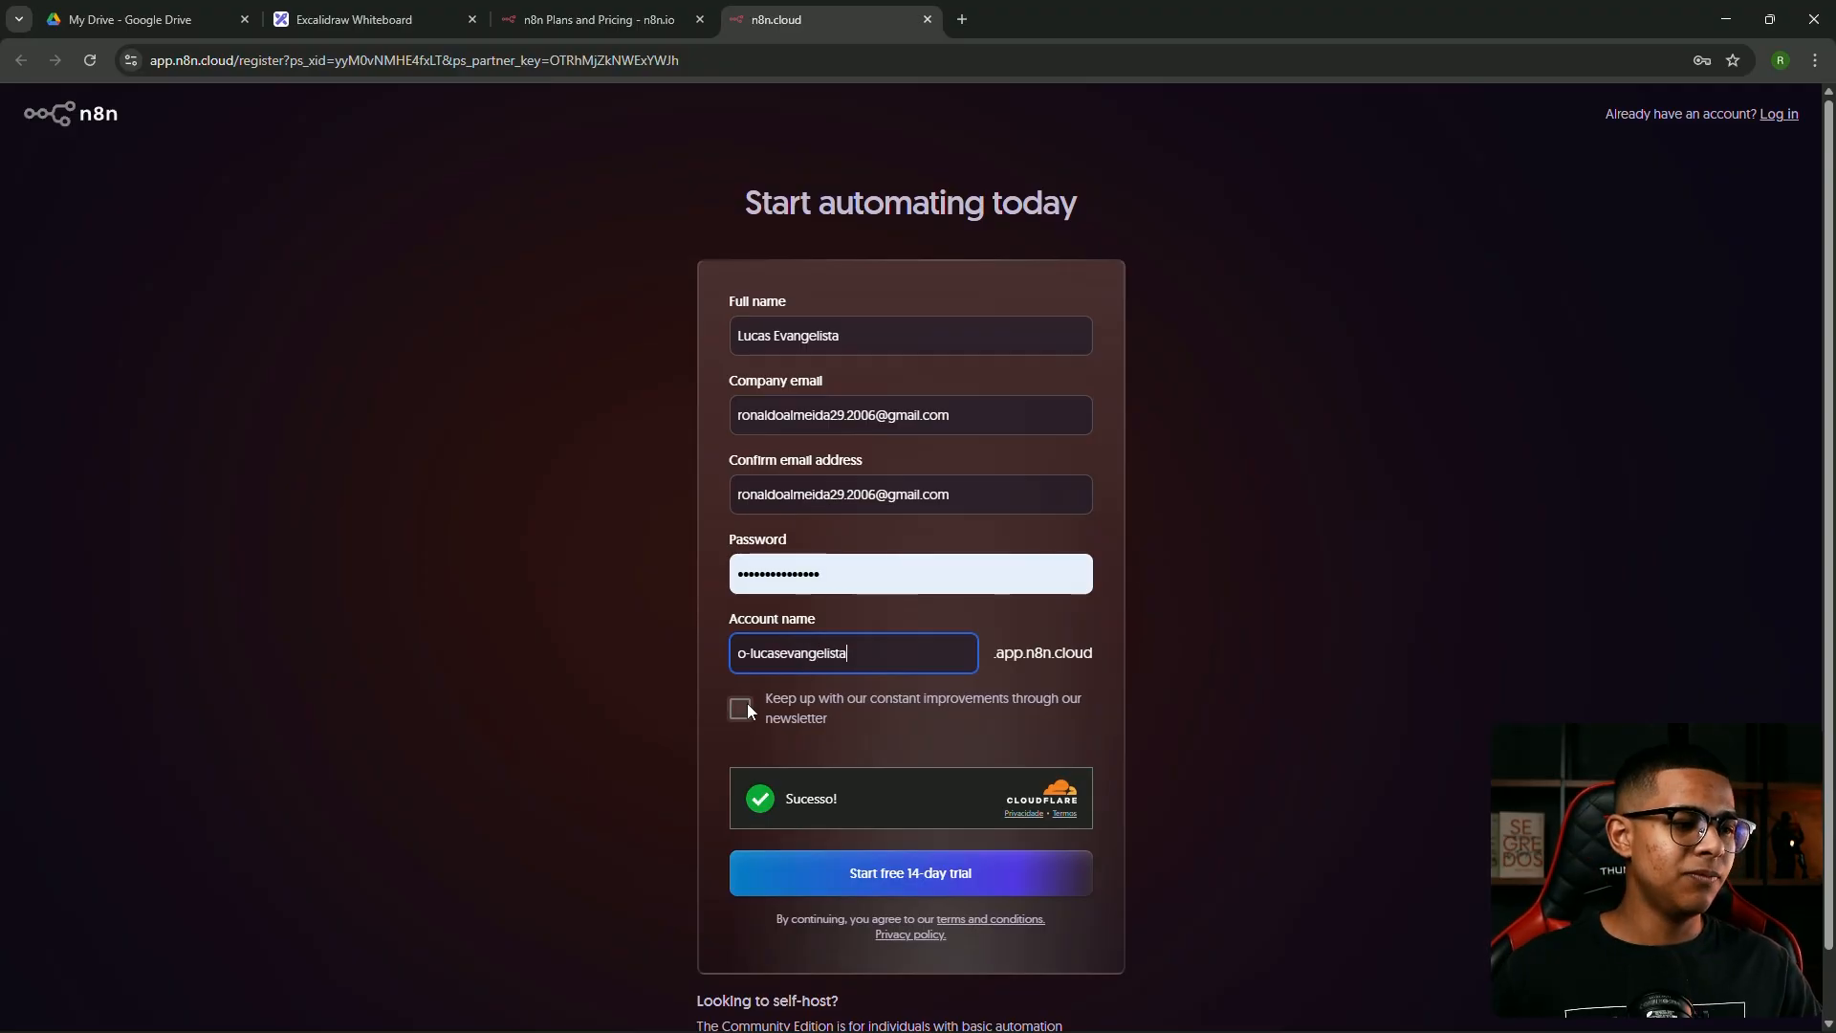
{"action": "left_click", "coordinate": [748, 705]}
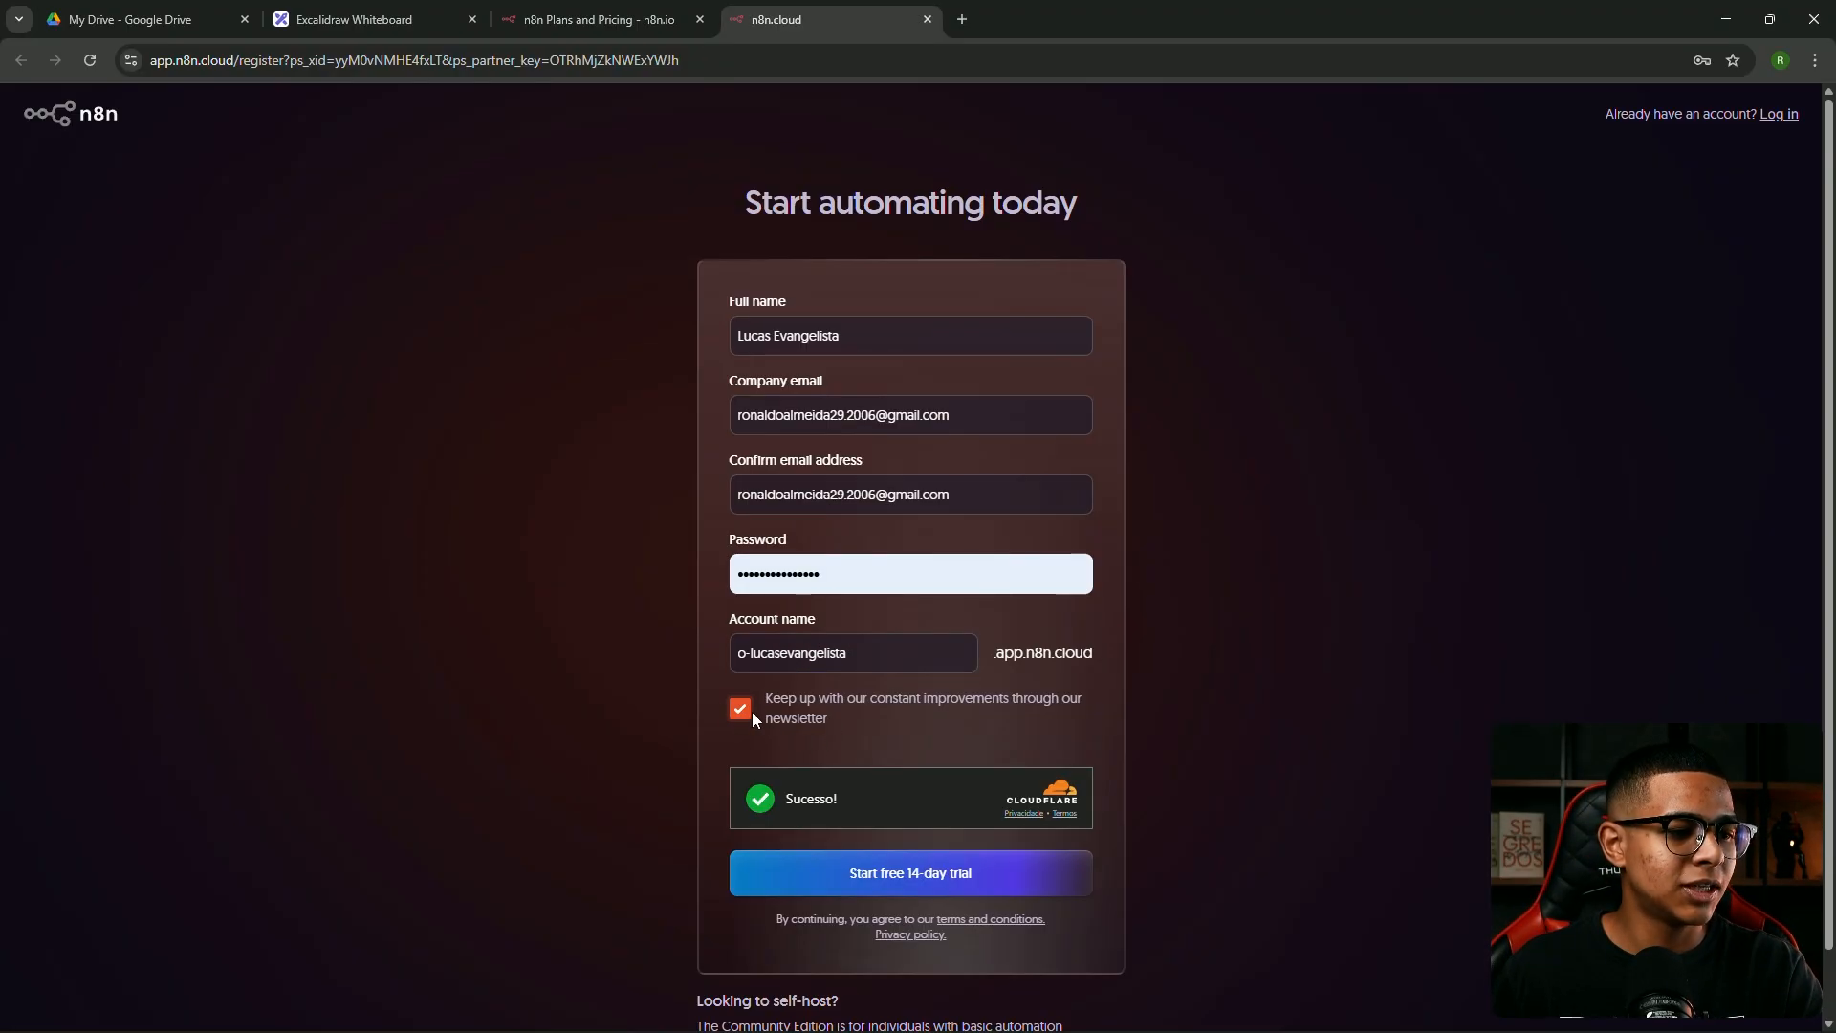
{"action": "left_click", "coordinate": [917, 877]}
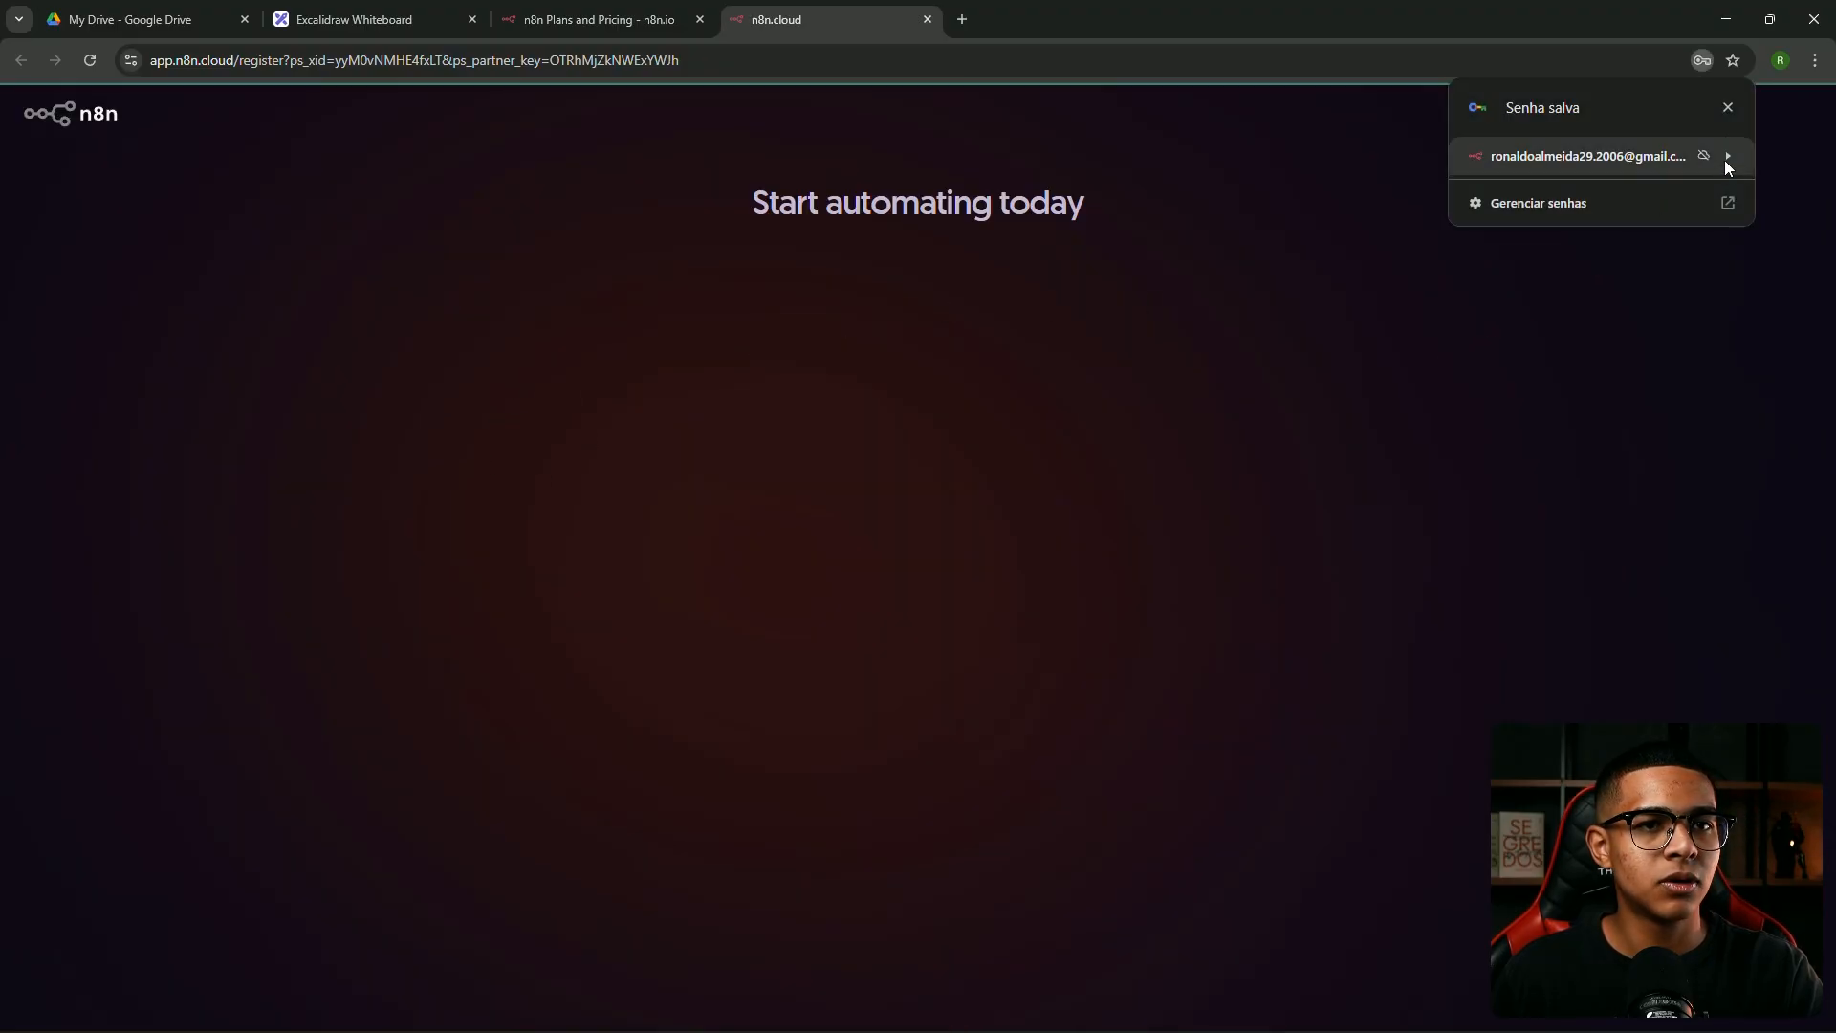
Answer company size 'Only me', team 'Executive/Owner' and company type 'Education'
{"action": "left_click", "coordinate": [1728, 107]}
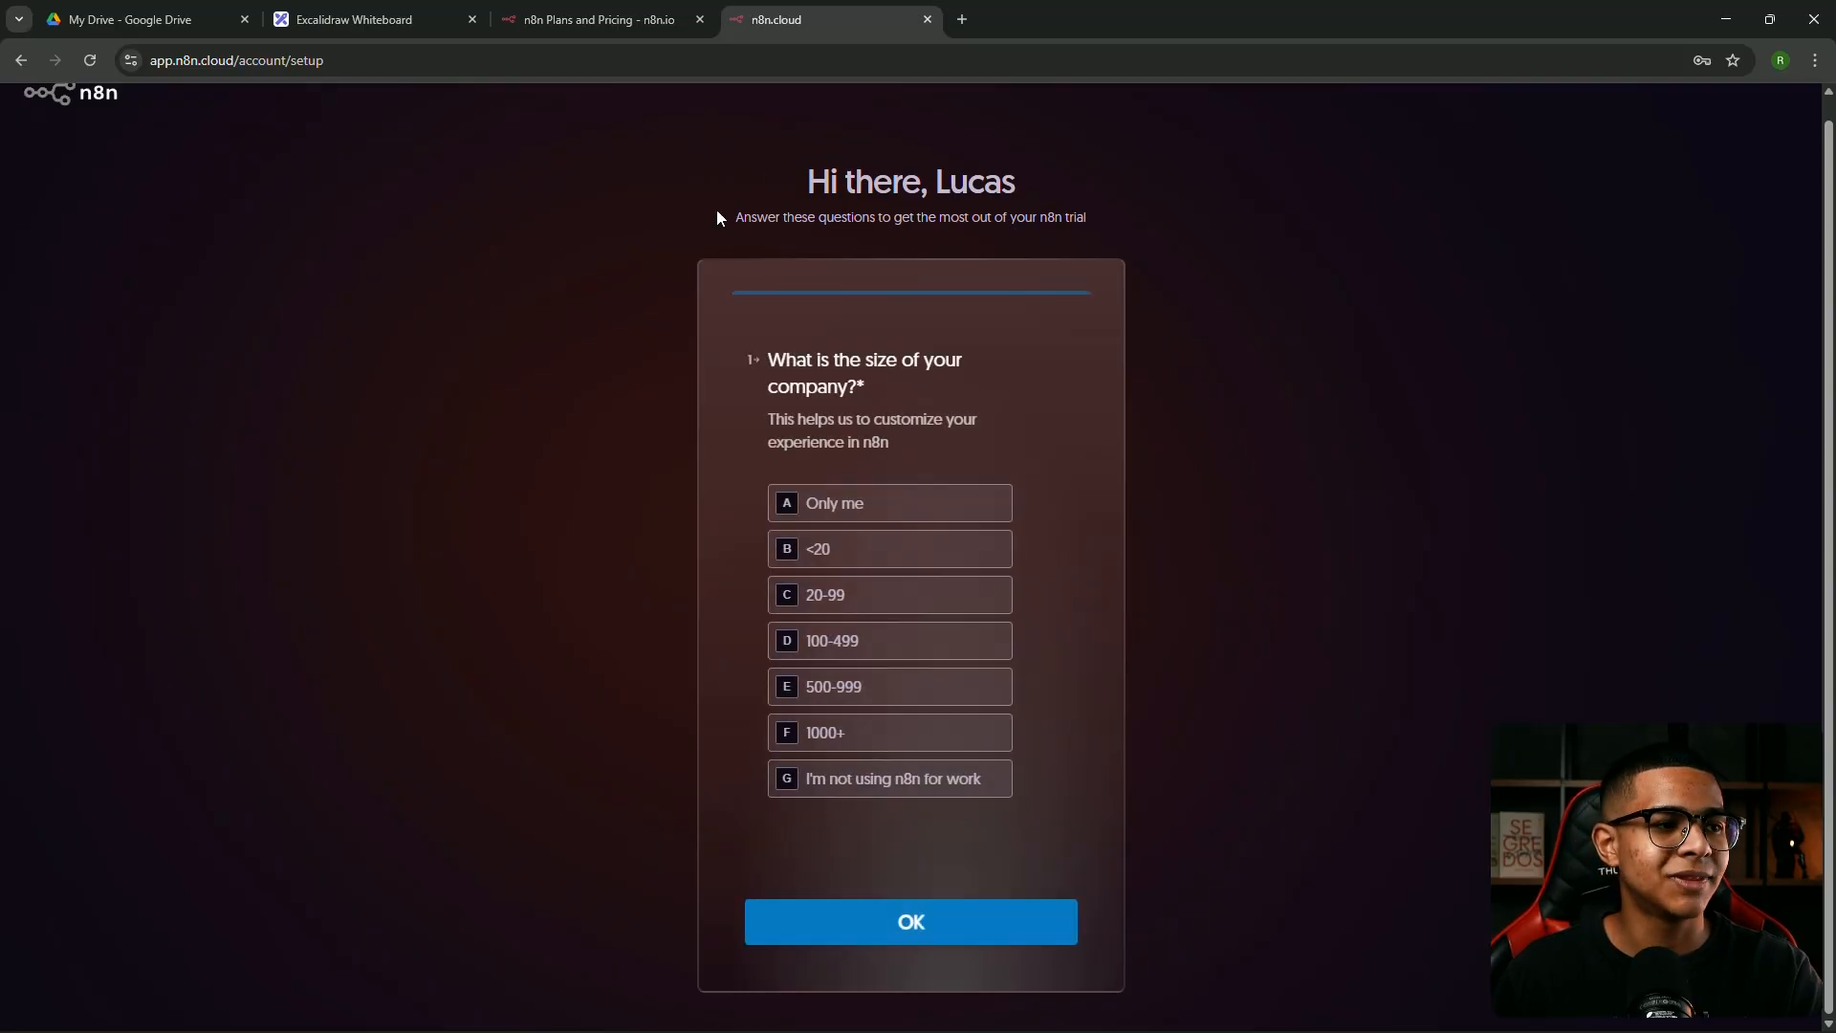
{"action": "left_click", "coordinate": [869, 516]}
{"action": "left_click", "coordinate": [947, 909]}
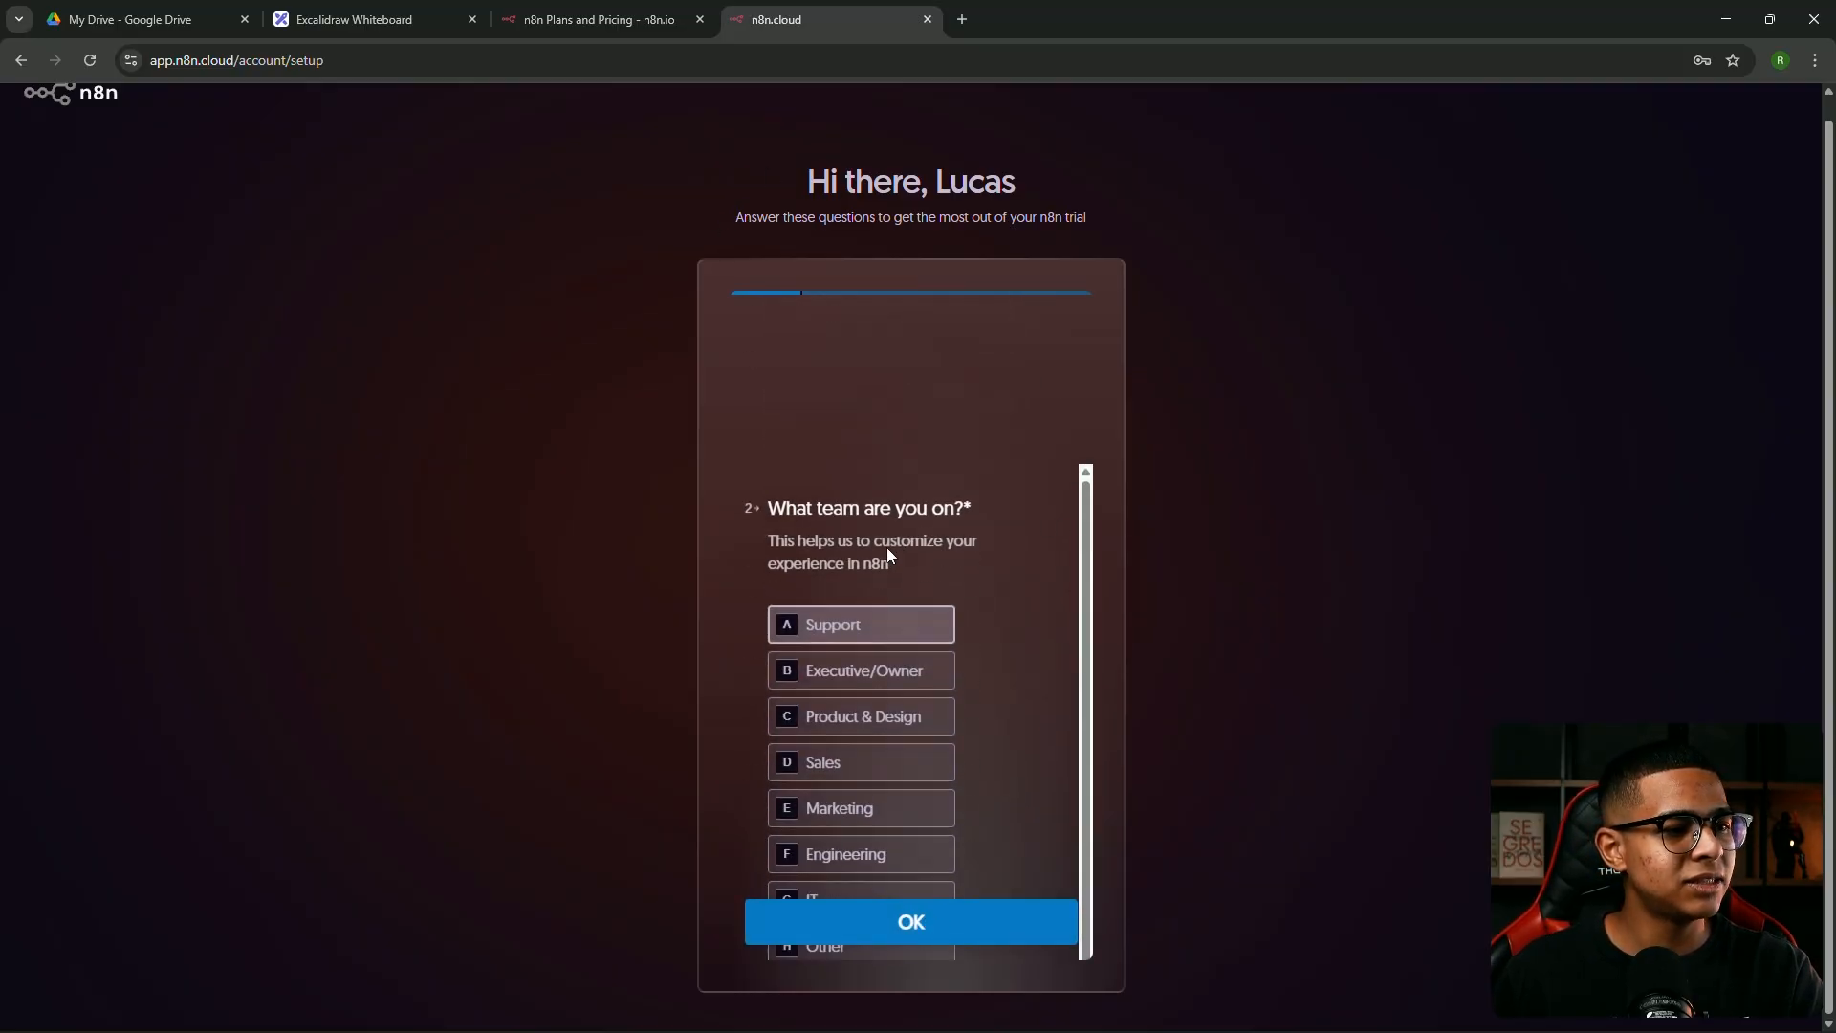
{"action": "left_click", "coordinate": [848, 521]}
{"action": "left_click", "coordinate": [939, 920]}
{"action": "left_click", "coordinate": [900, 686]}
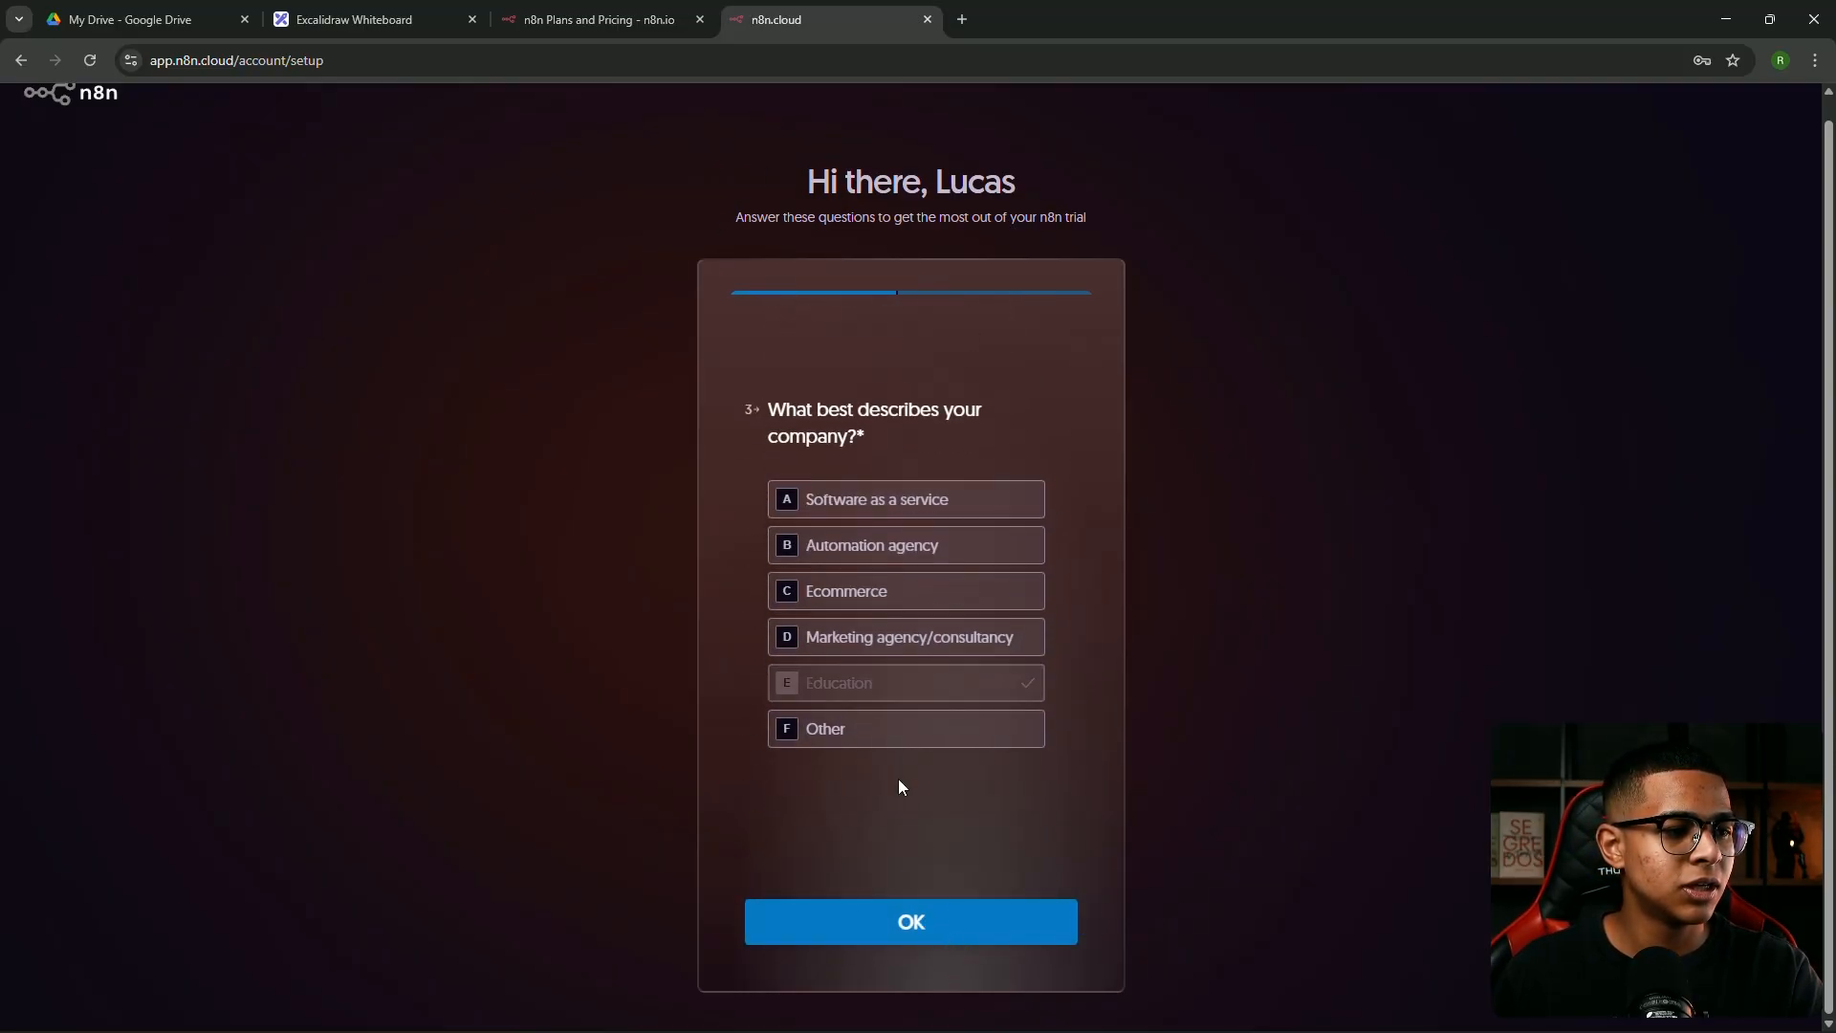
Pick SQL querying and API authentication, choose Google as the source, submit, and skip inviting teammates
{"action": "left_click", "coordinate": [887, 588]}
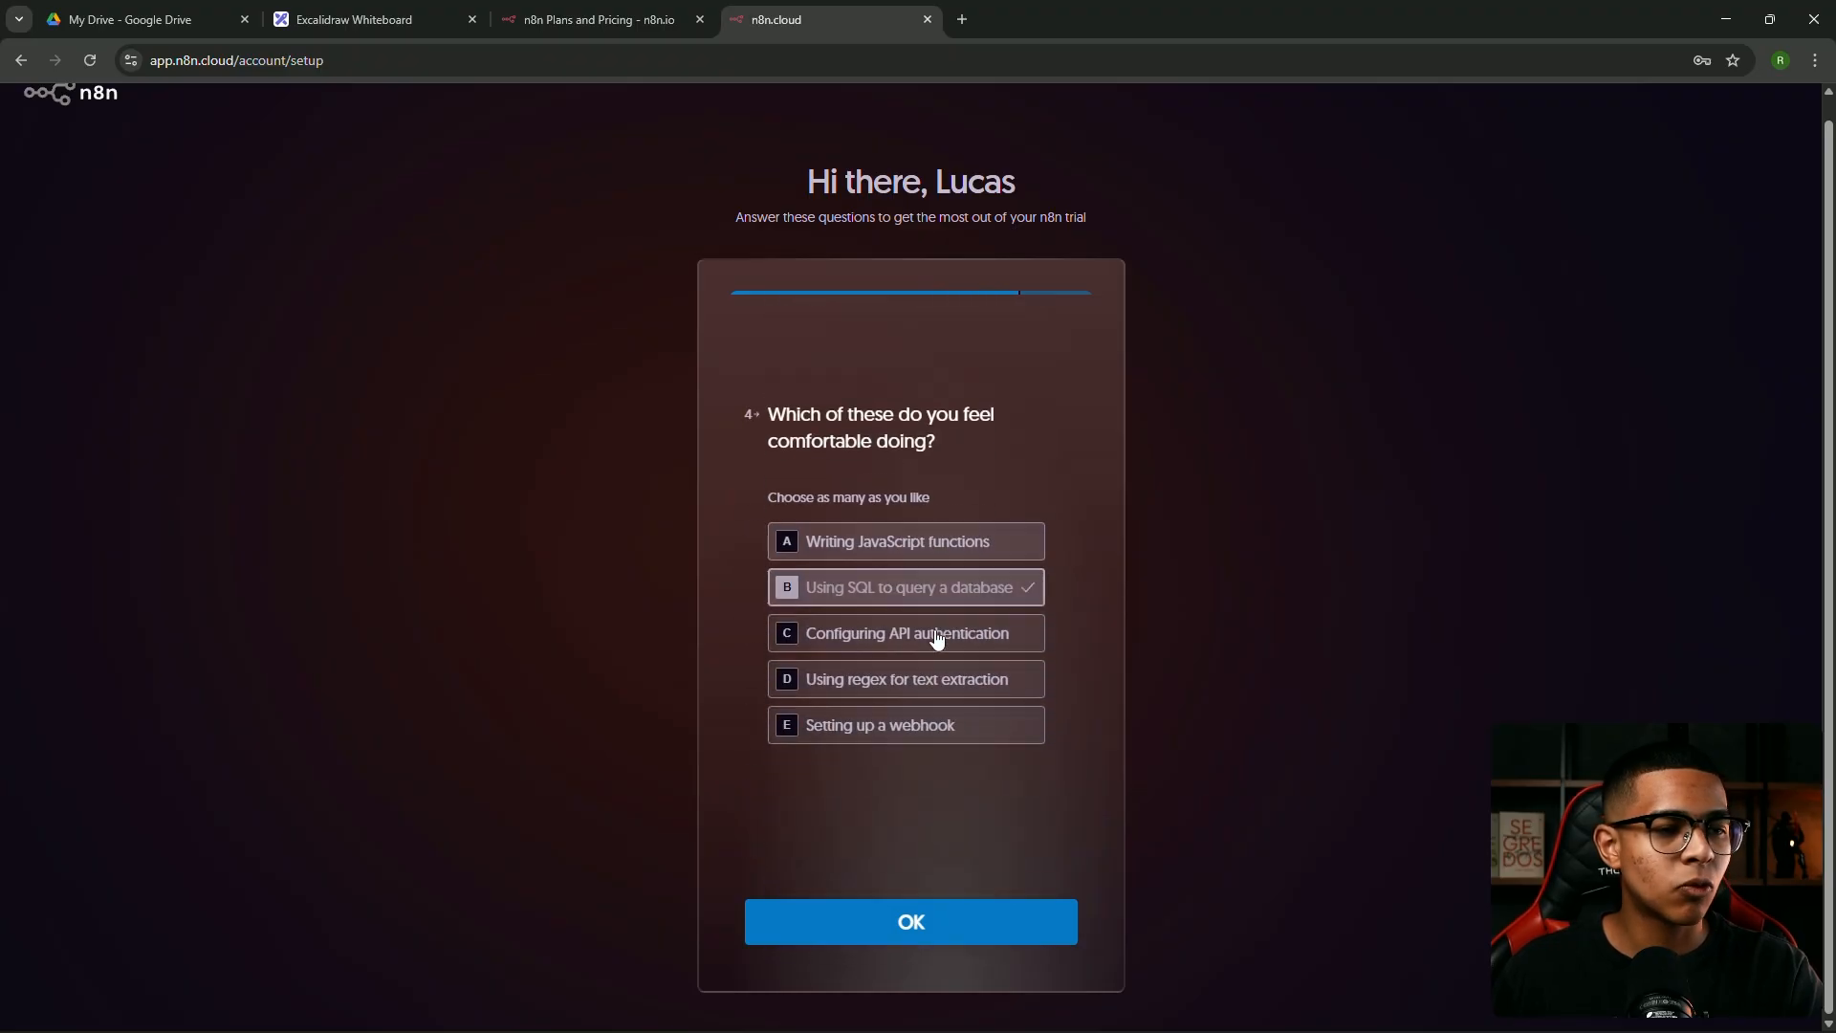
{"action": "left_click", "coordinate": [913, 639]}
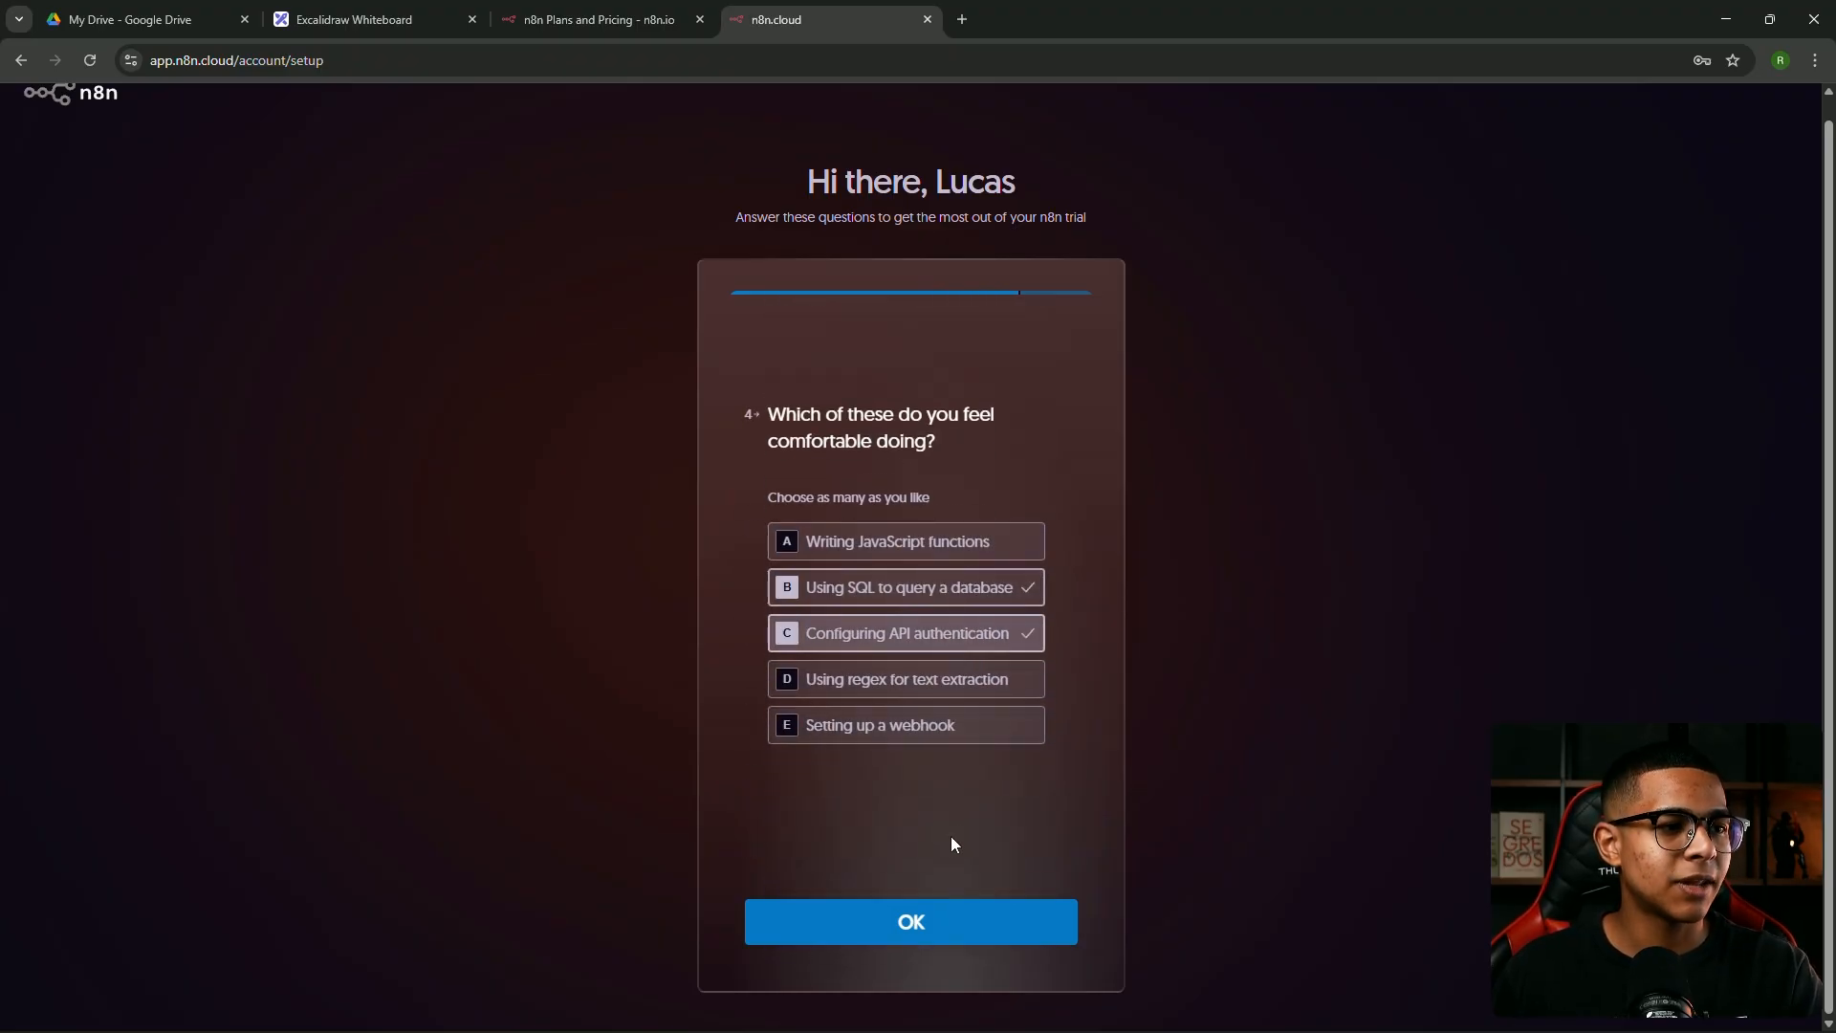
{"action": "left_click", "coordinate": [935, 937]}
{"action": "left_click", "coordinate": [830, 444]}
{"action": "left_click", "coordinate": [927, 935]}
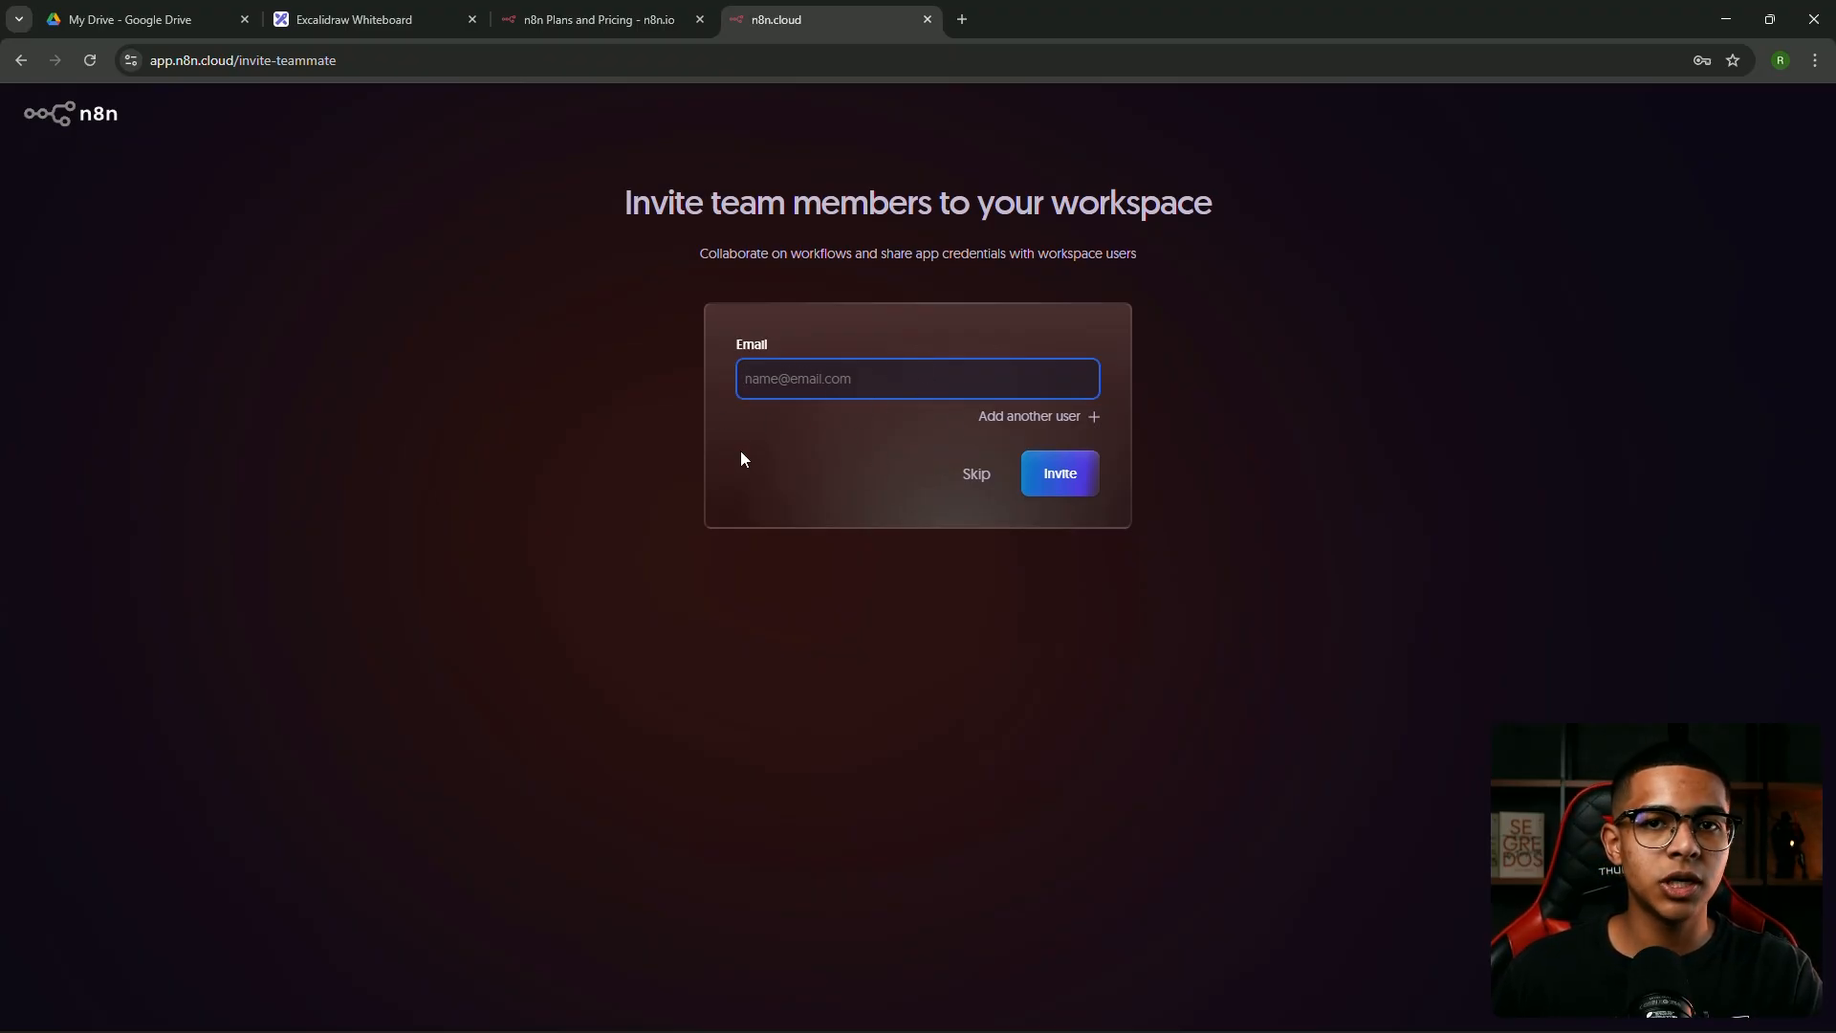
{"action": "left_click", "coordinate": [976, 478]}
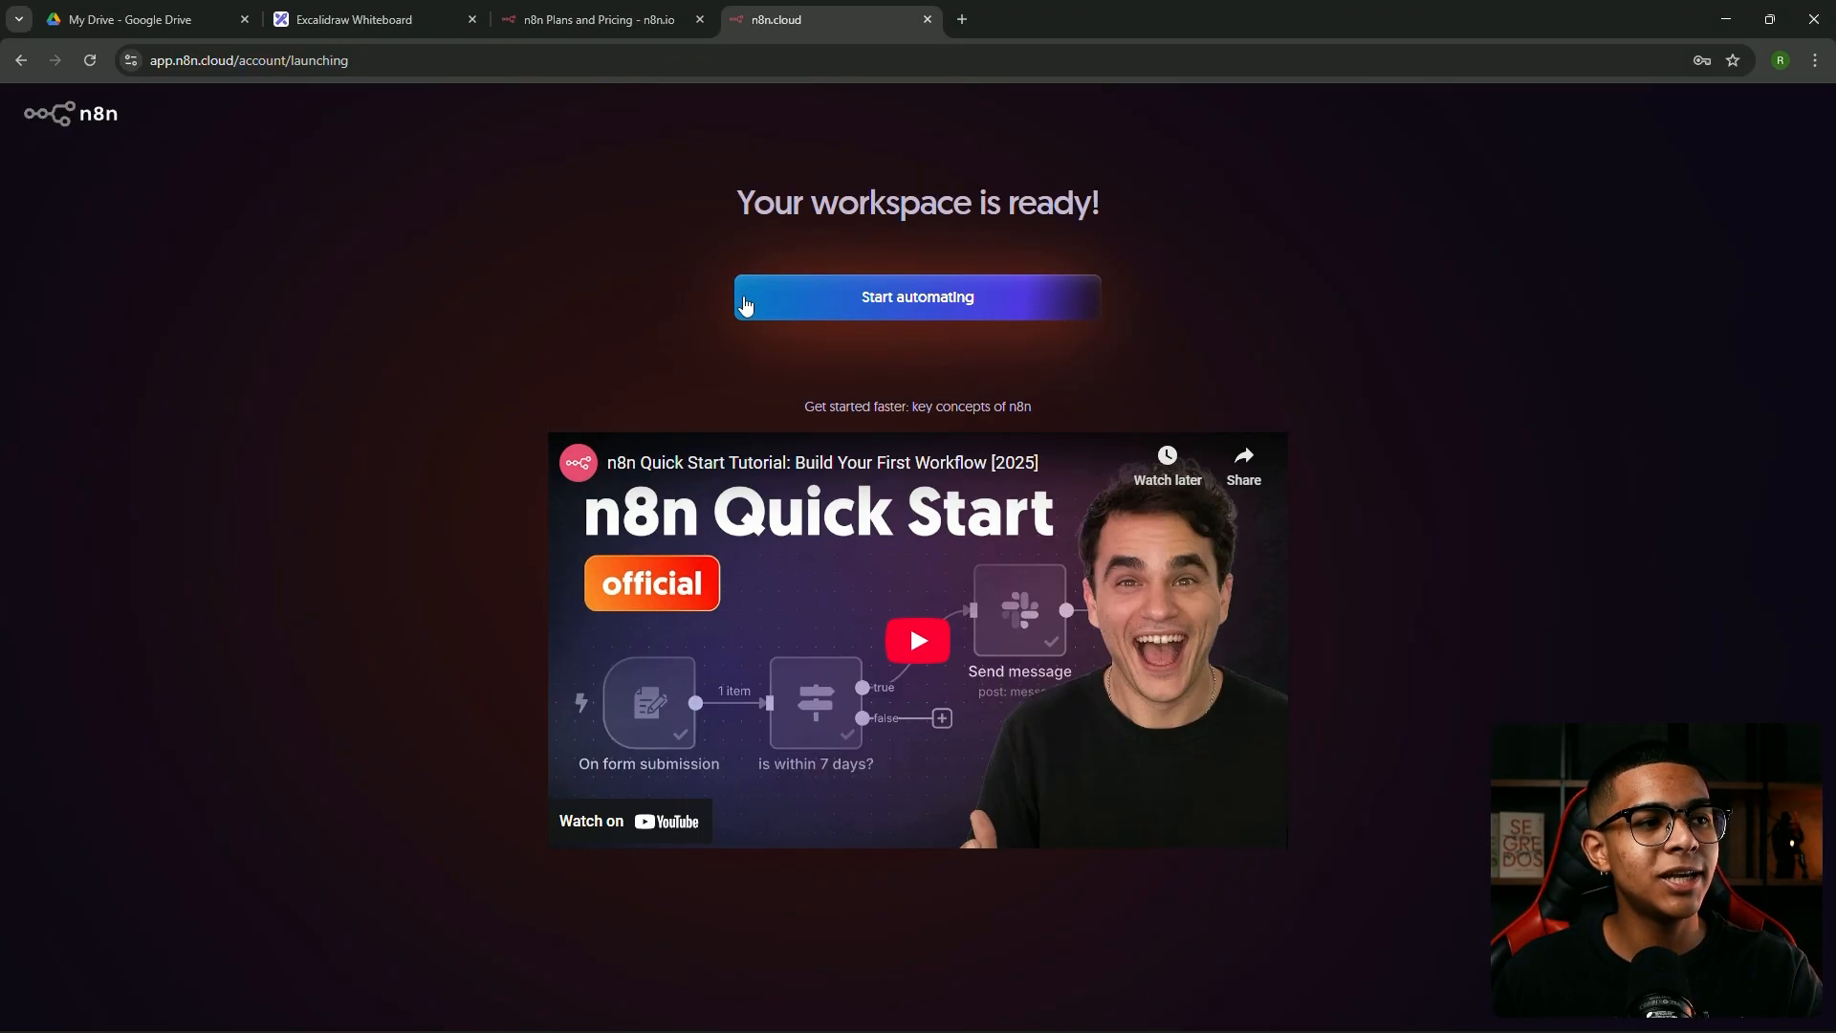
Enter the new workspace to reach the Overview page showing zero executions in the last 7 days
{"action": "left_click", "coordinate": [918, 304]}
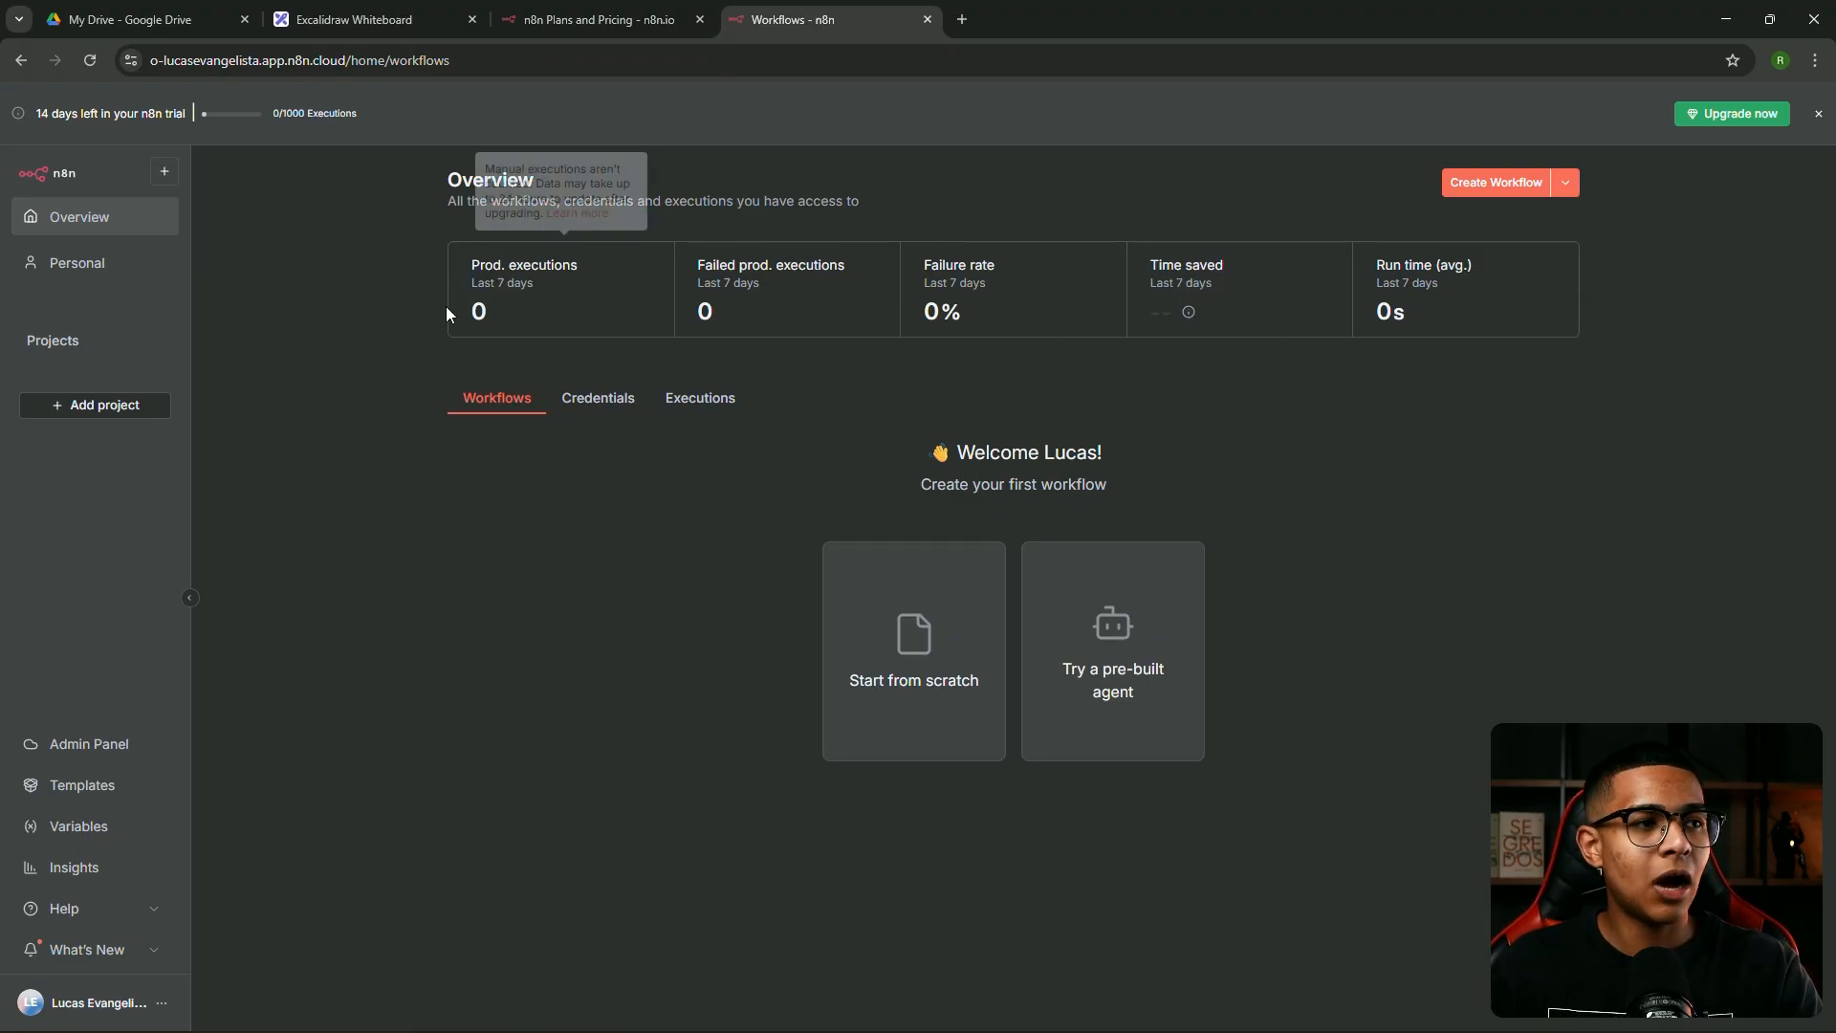
{"action": "mouse_move", "coordinate": [575, 273]}
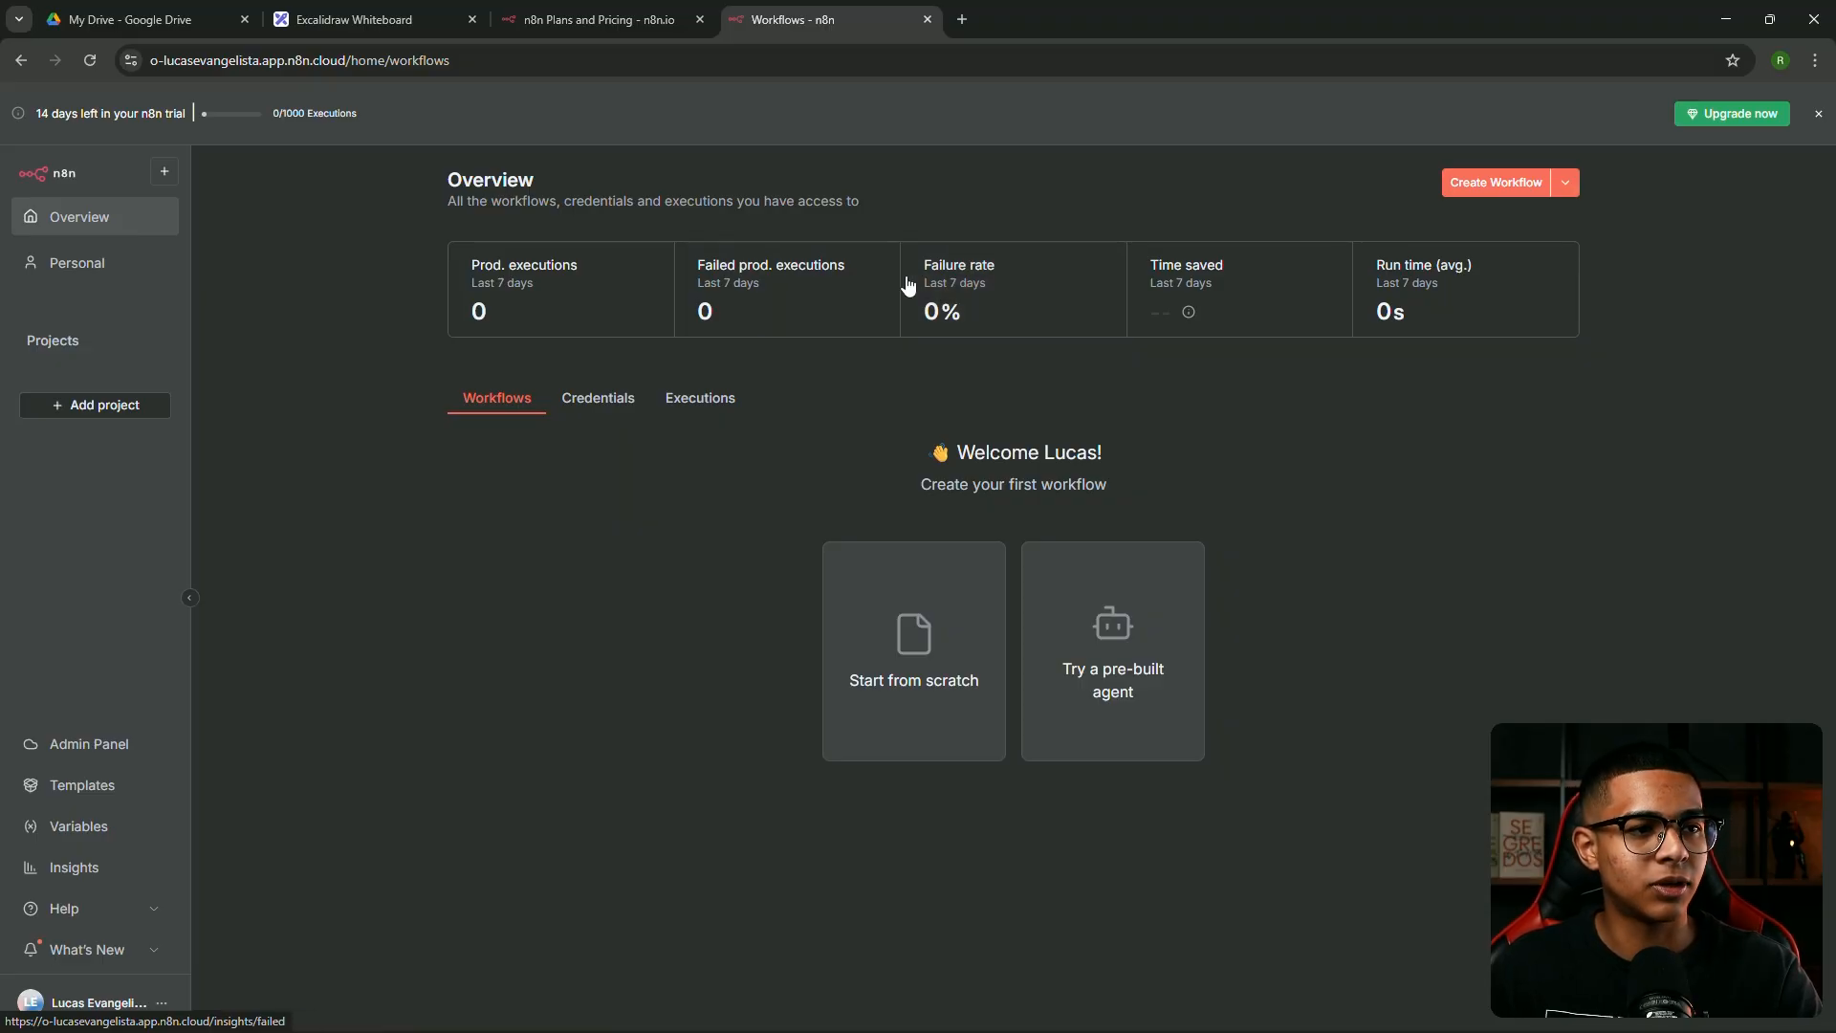
{"action": "mouse_move", "coordinate": [1207, 323]}
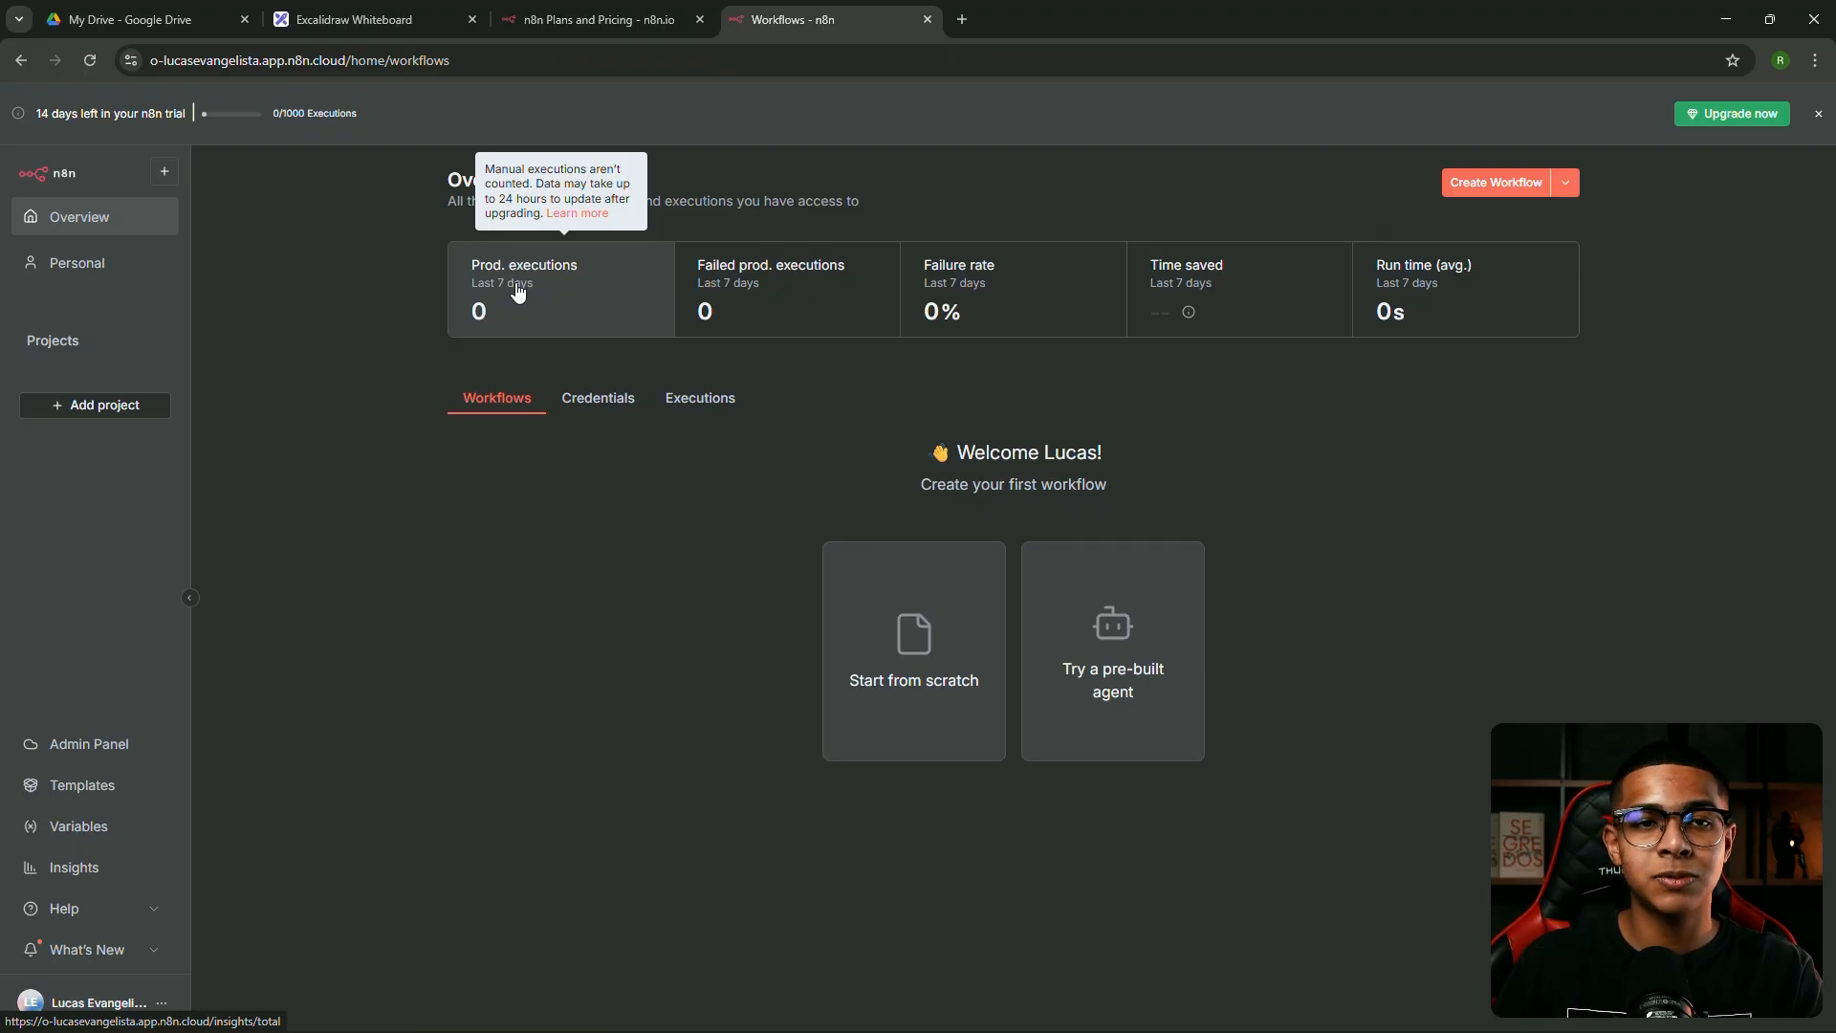
Create a new blank workflow named 'My workflow' from the Overview page
{"action": "left_click", "coordinate": [1481, 188]}
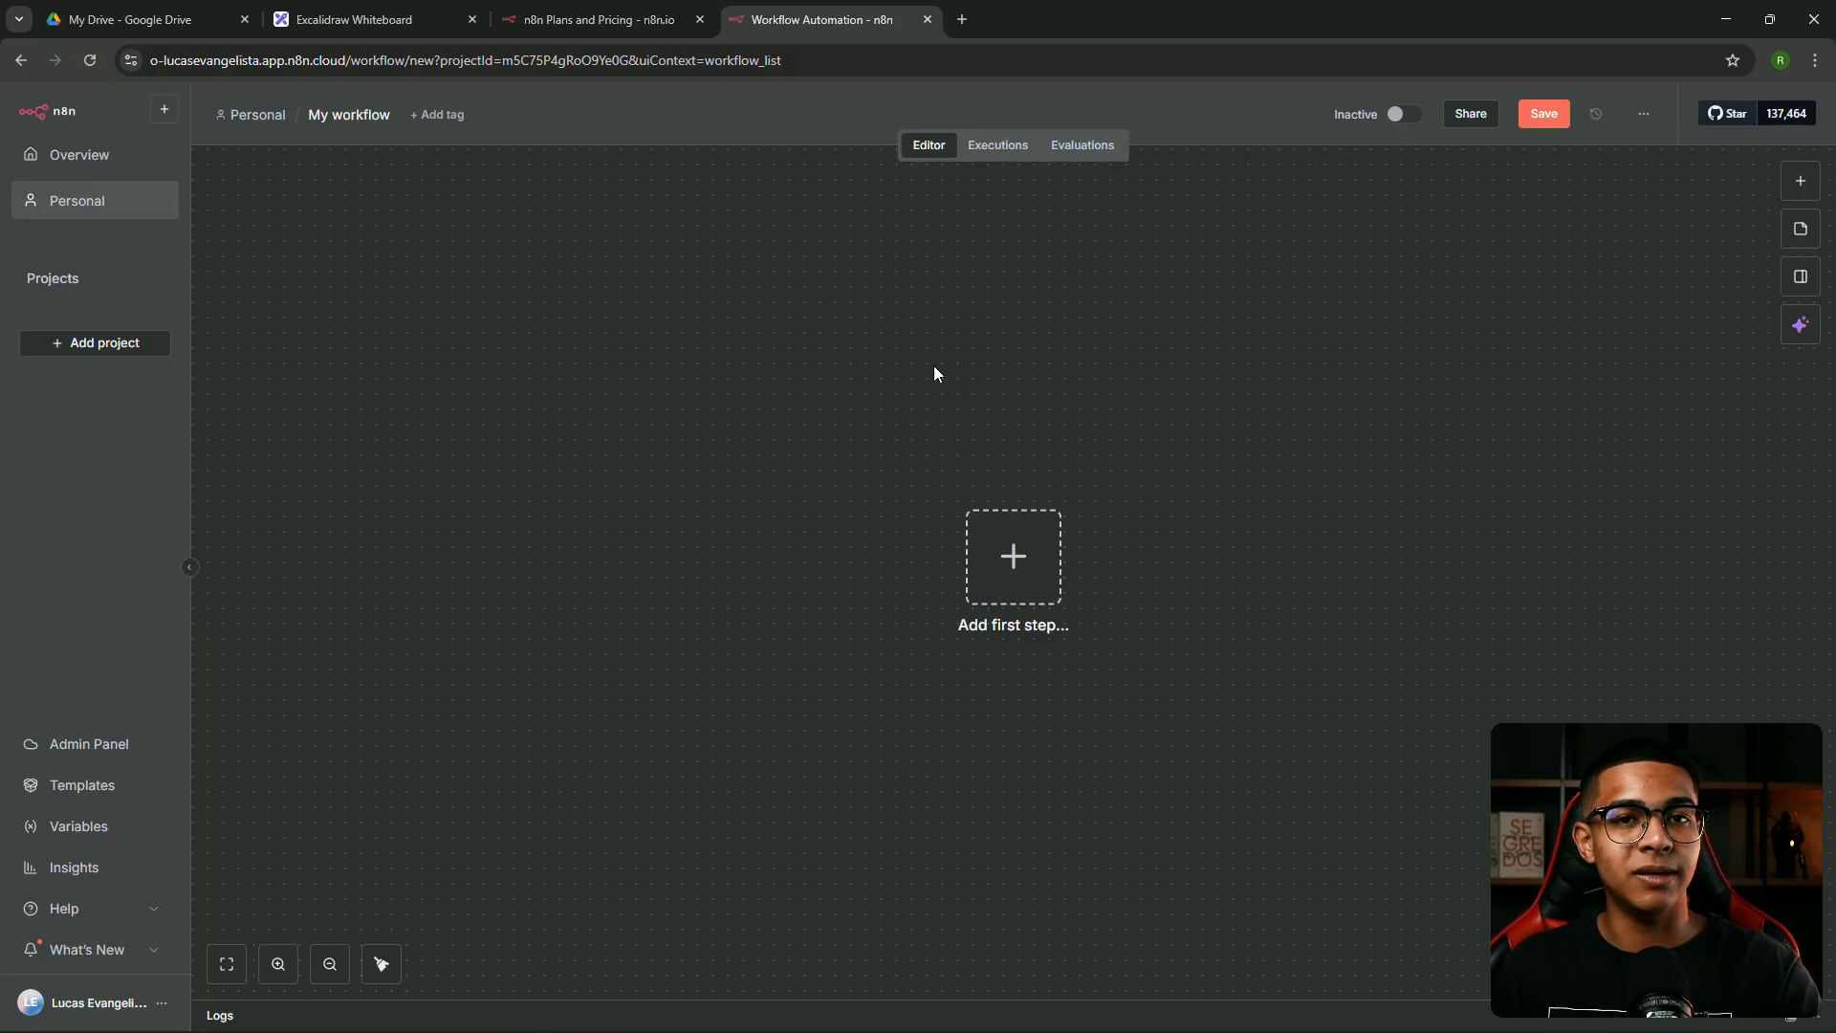
{"action": "left_click", "coordinate": [361, 117]}
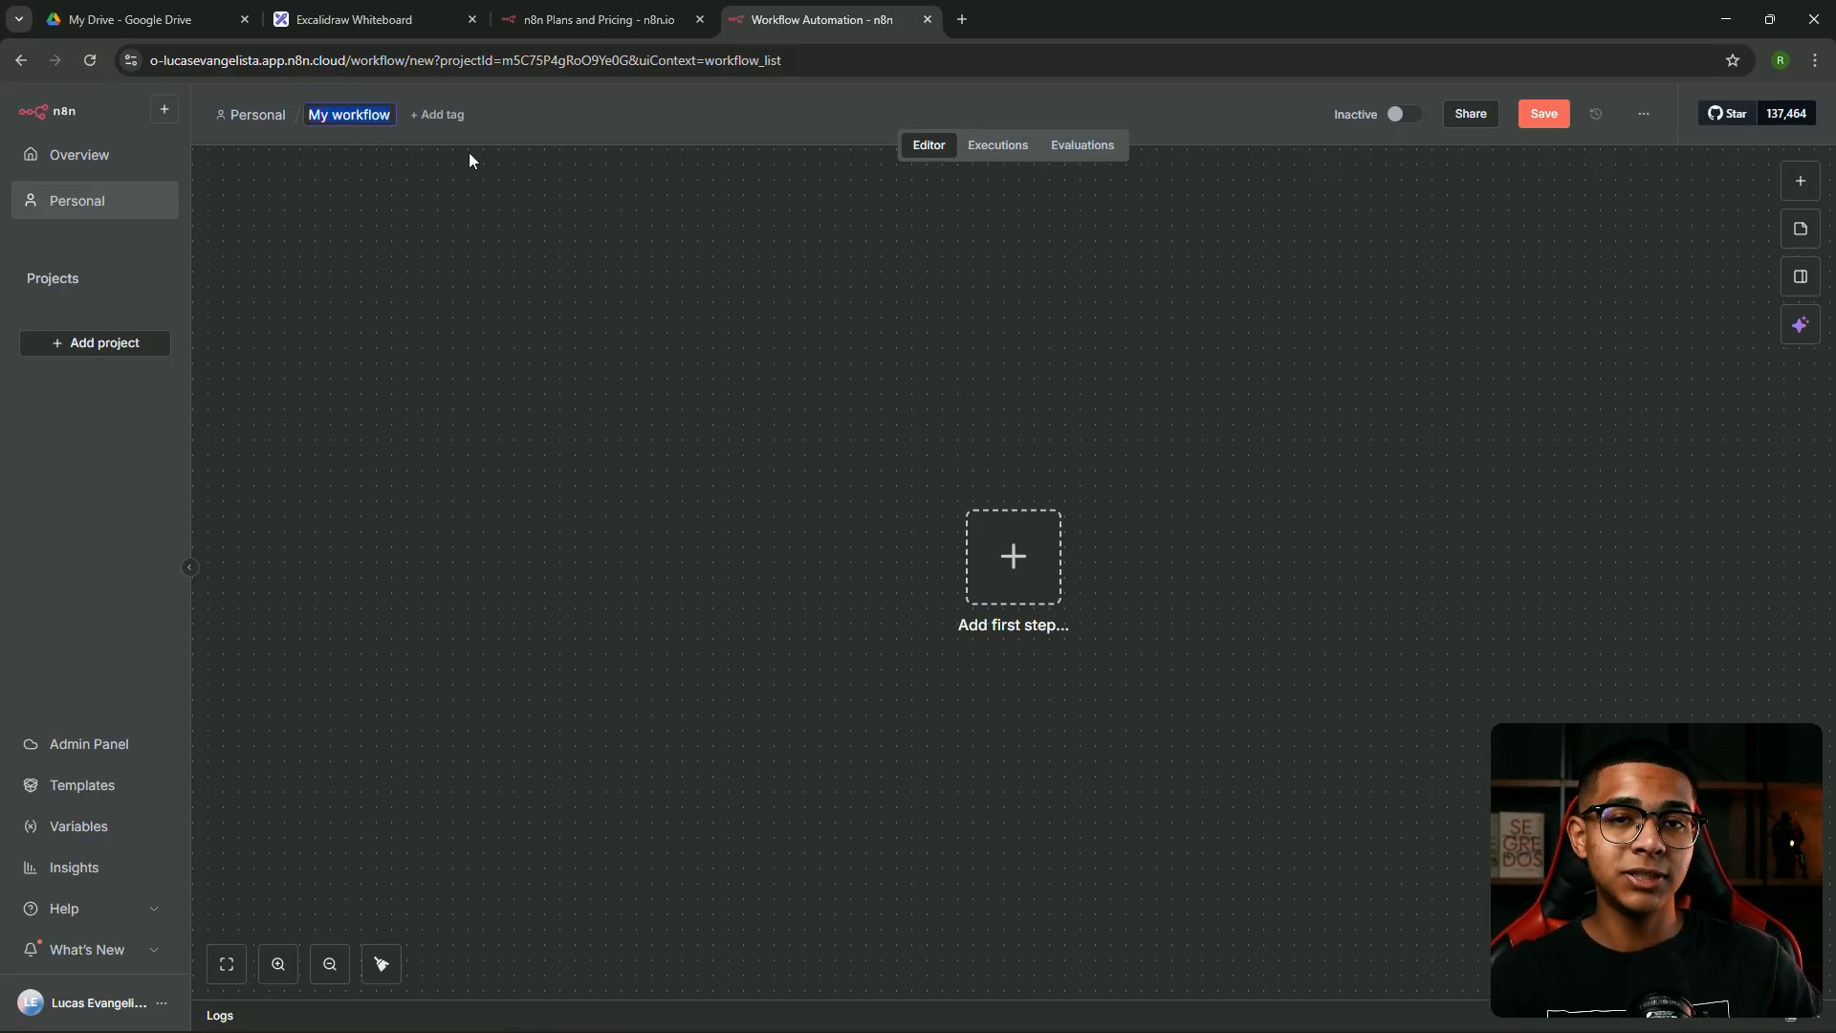
Rename the workflow to 'Analista de curriculos', create and apply the tag 'ia', then check the options menu
{"action": "type", "text": "Analista de curr"}
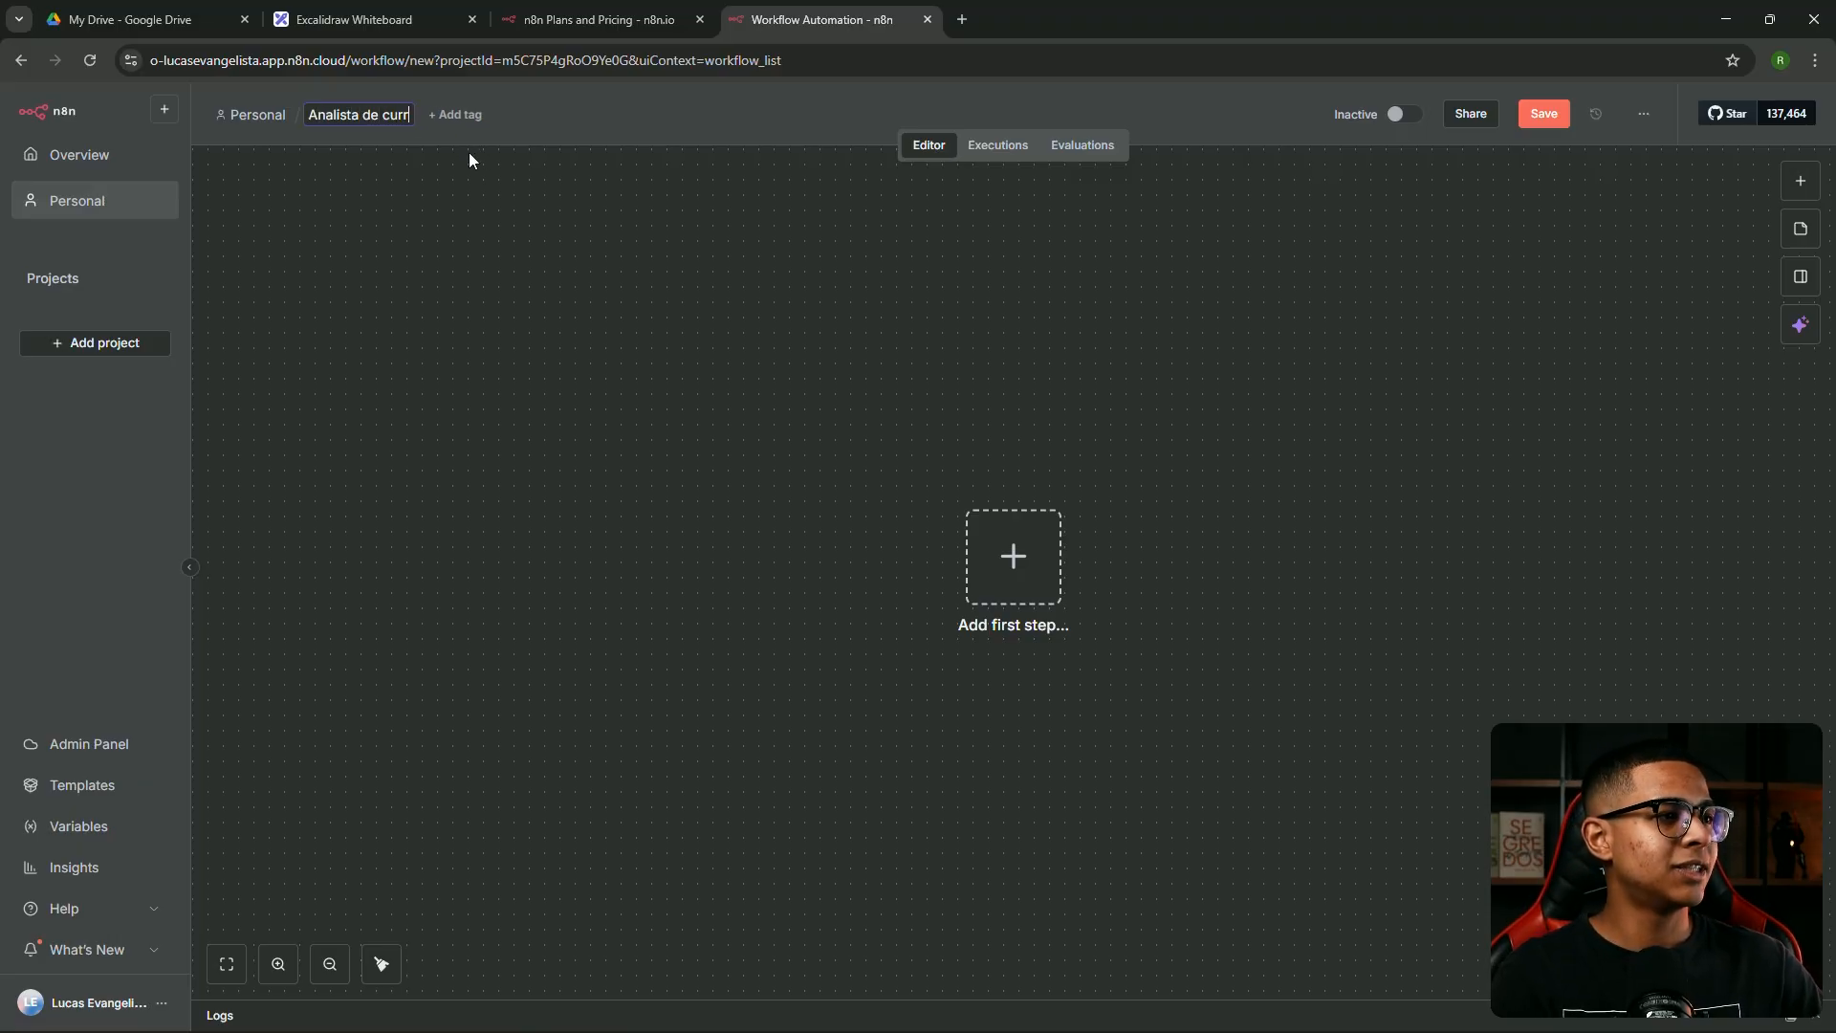
{"action": "type", "text": "iculos"}
{"action": "key", "text": "Return"}
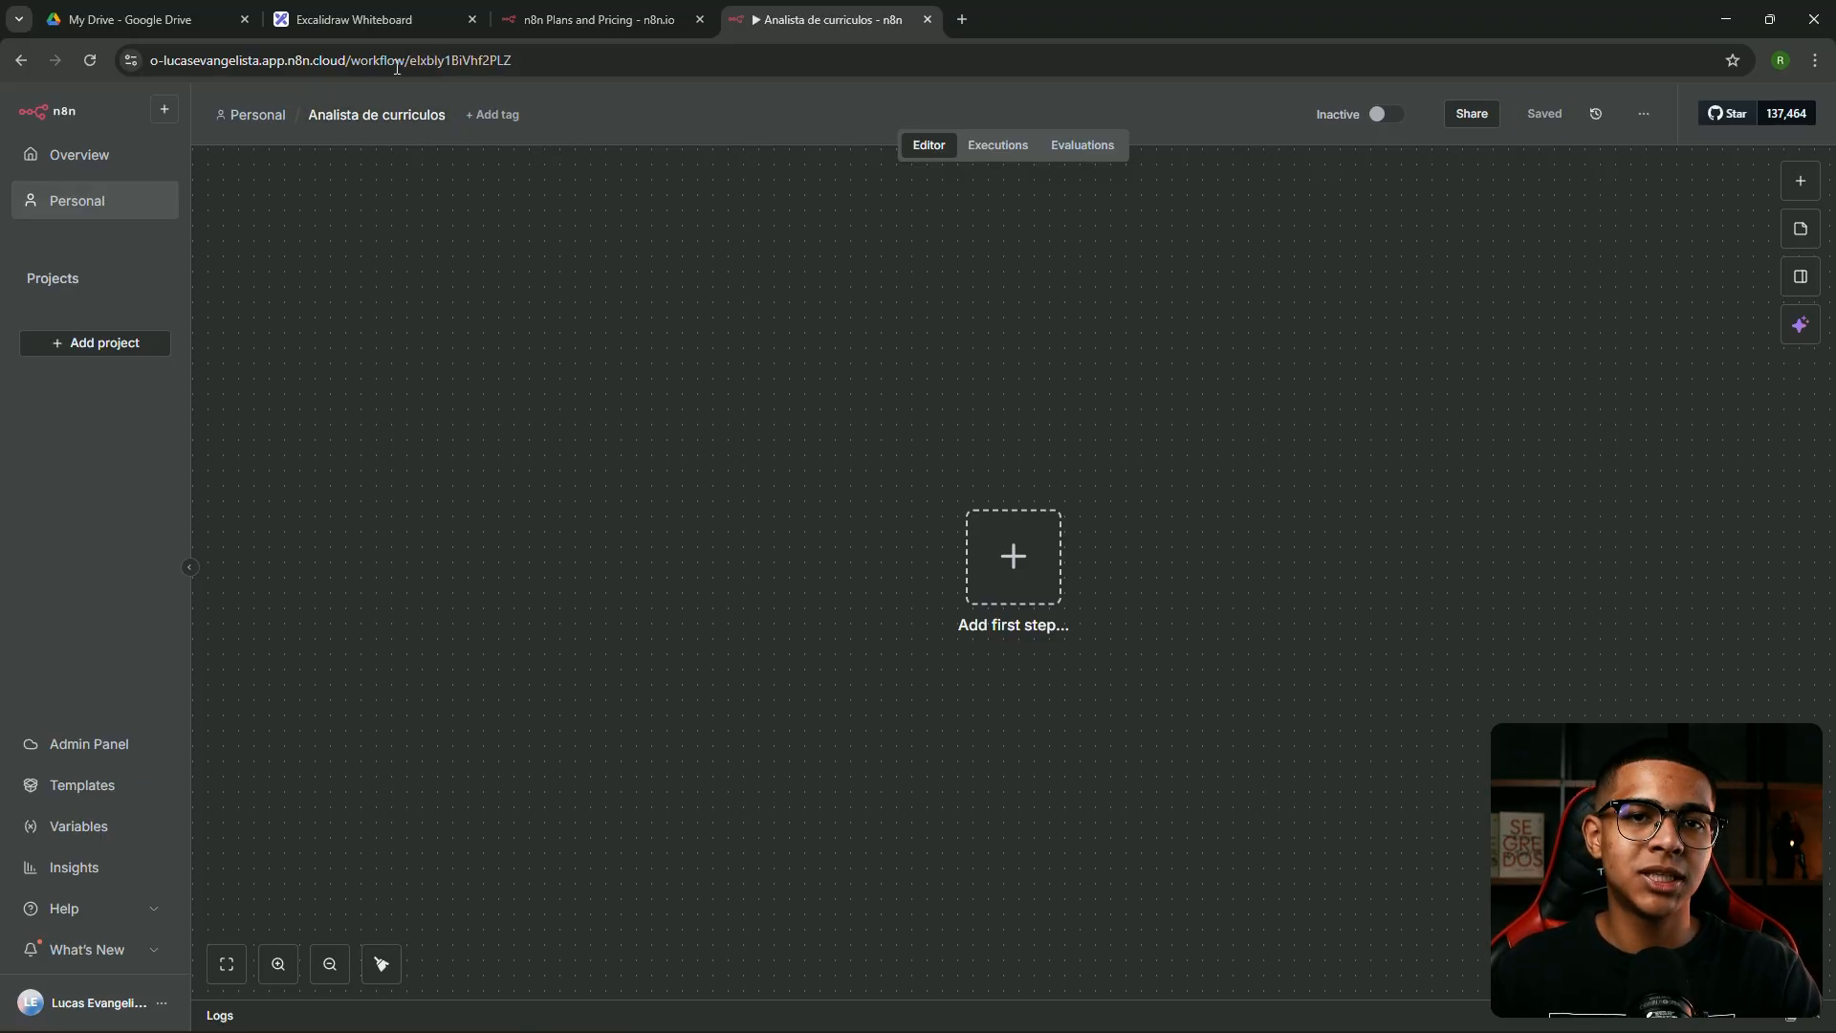
{"action": "left_click", "coordinate": [494, 116]}
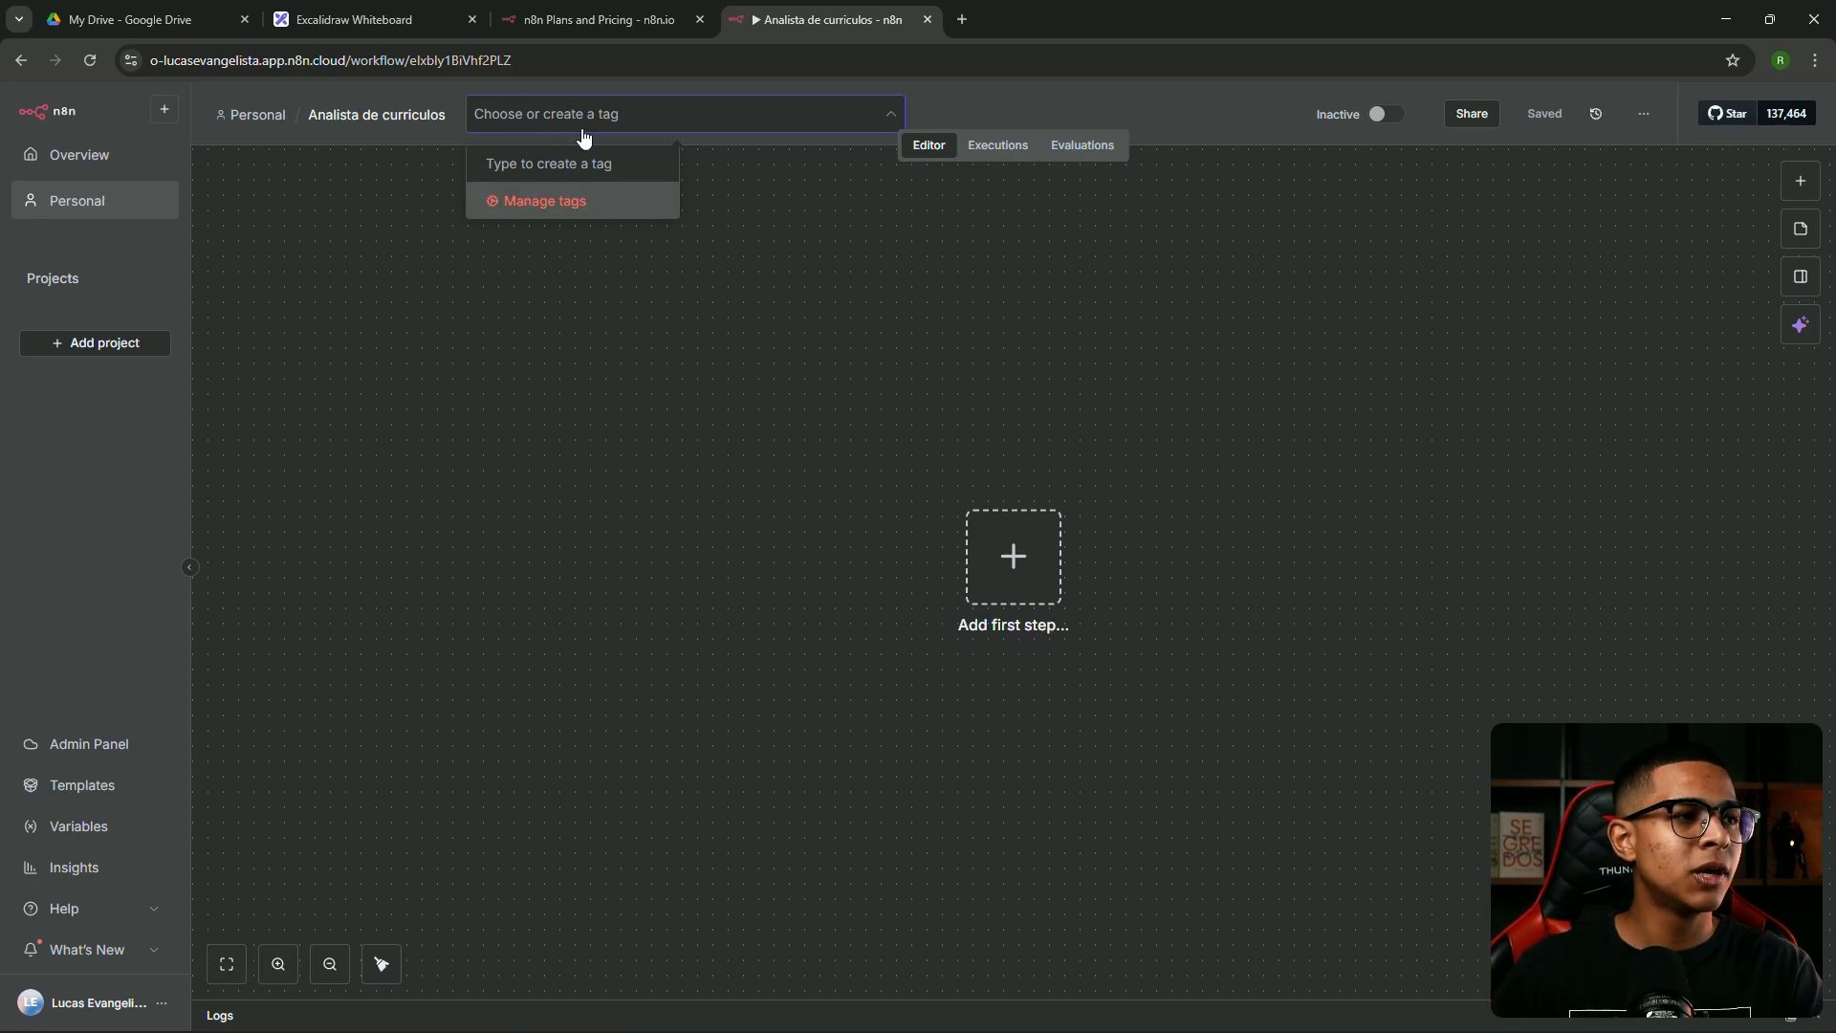
{"action": "type", "text": "ia"}
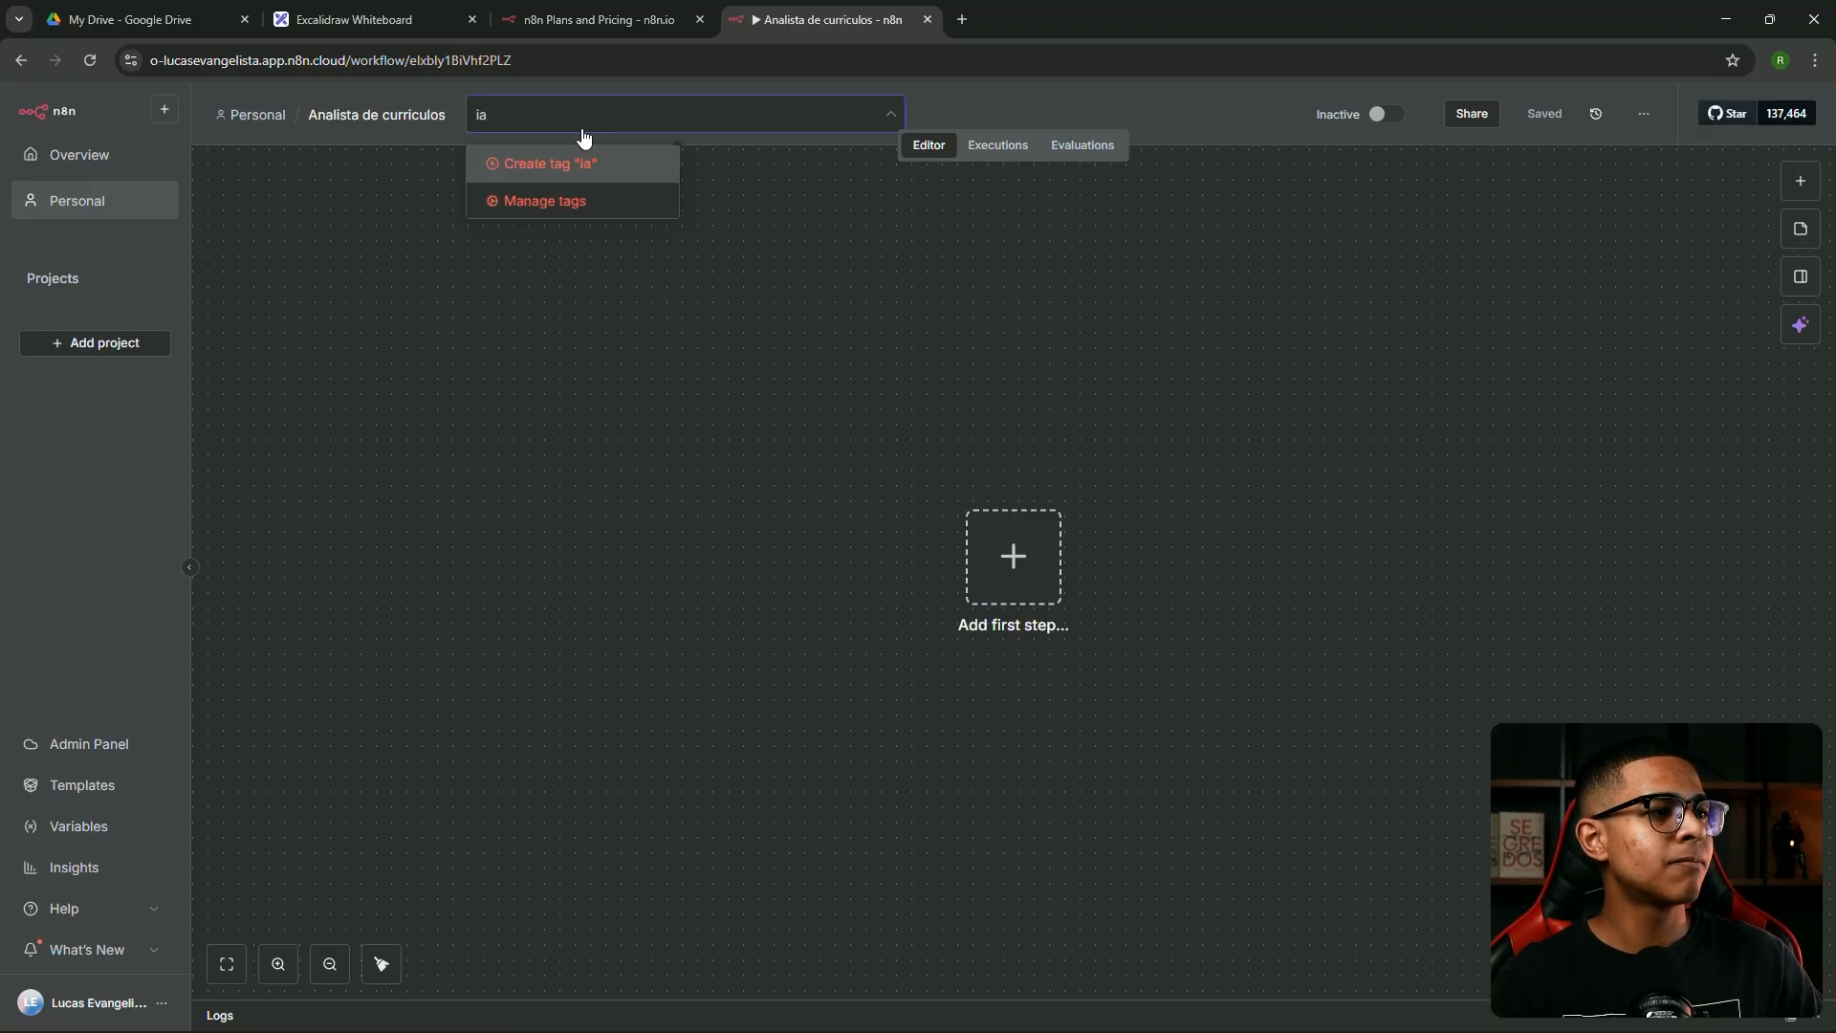
{"action": "key", "text": "Return"}
{"action": "left_click", "coordinate": [840, 210]}
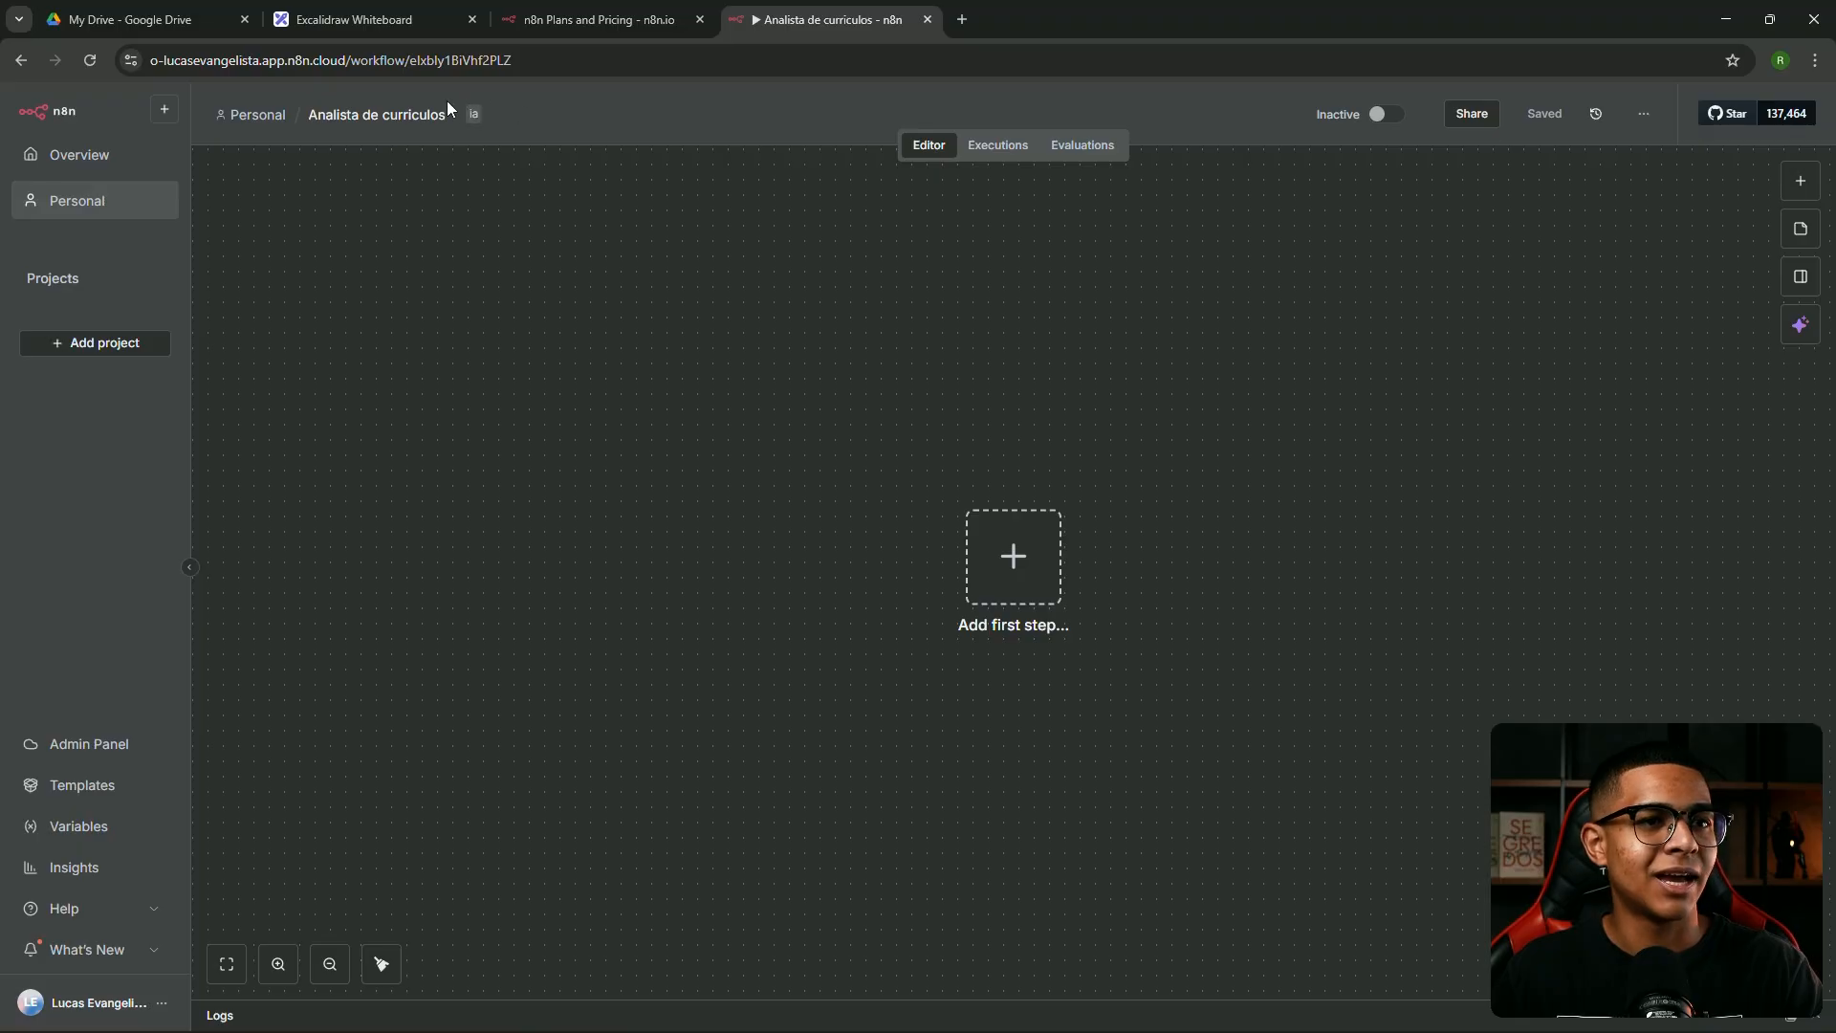
{"action": "left_click", "coordinate": [1645, 118]}
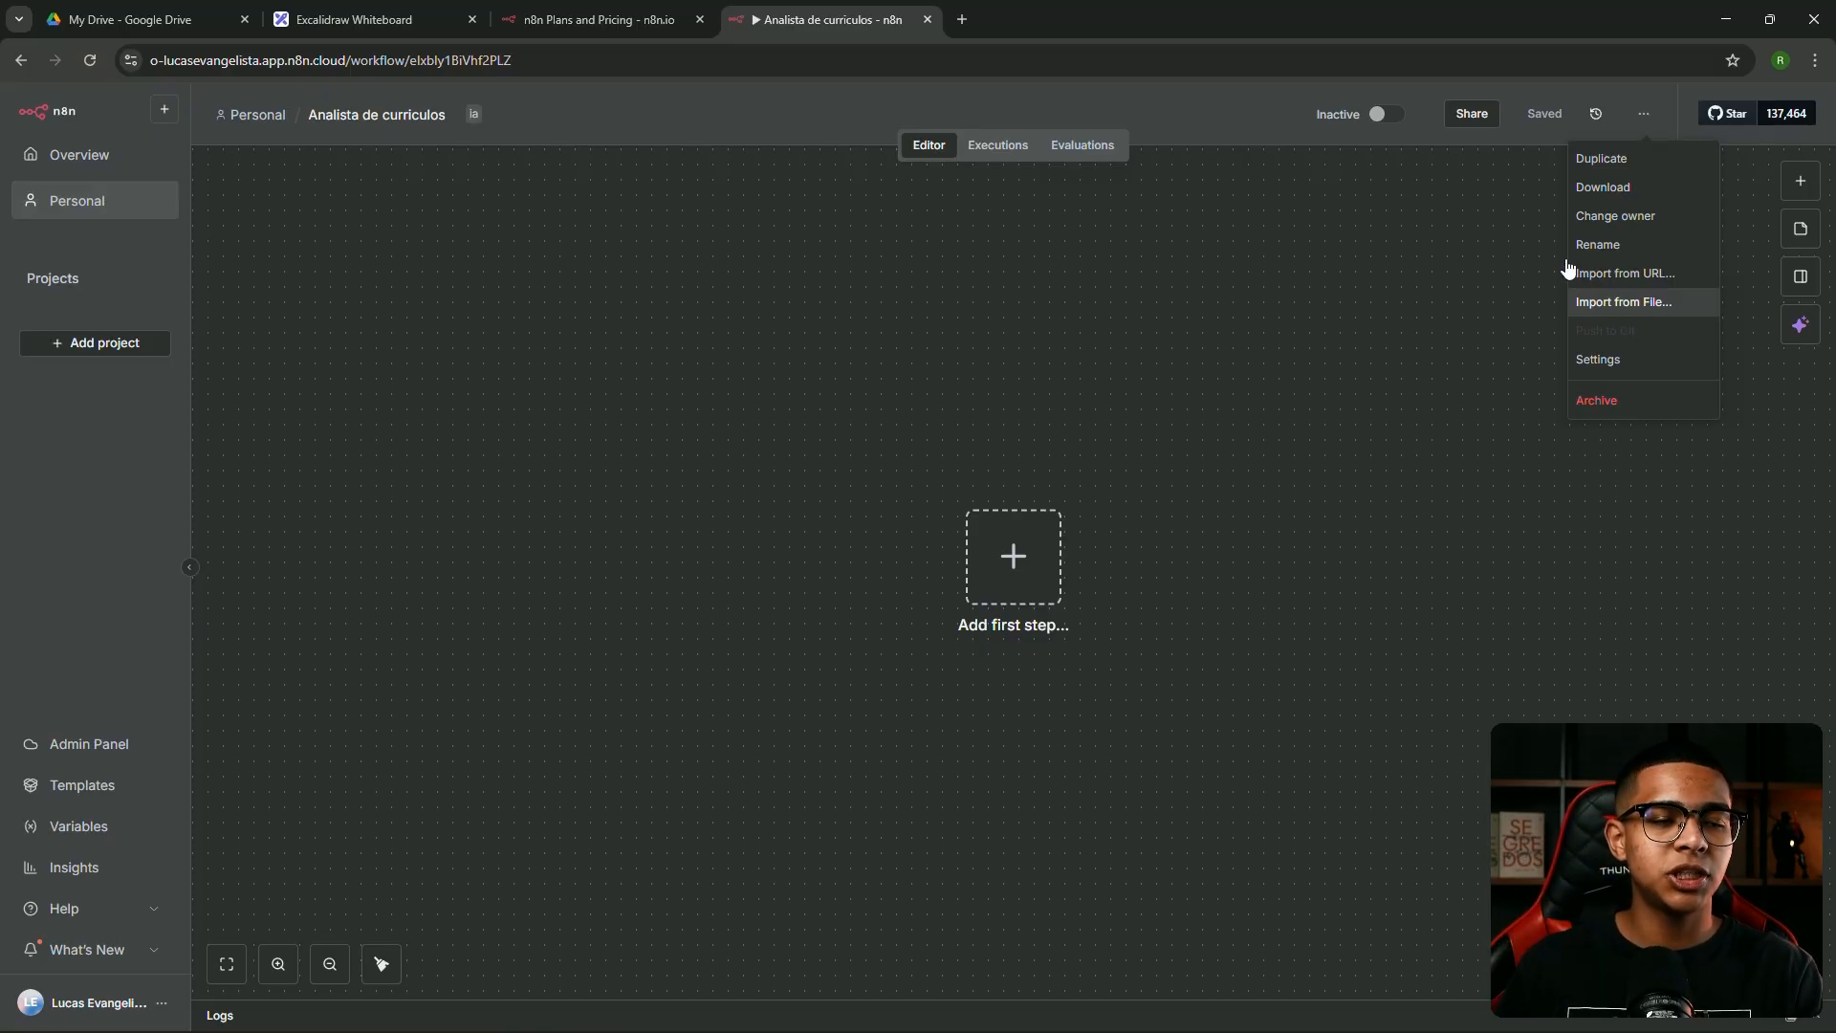
{"action": "left_click", "coordinate": [1031, 427]}
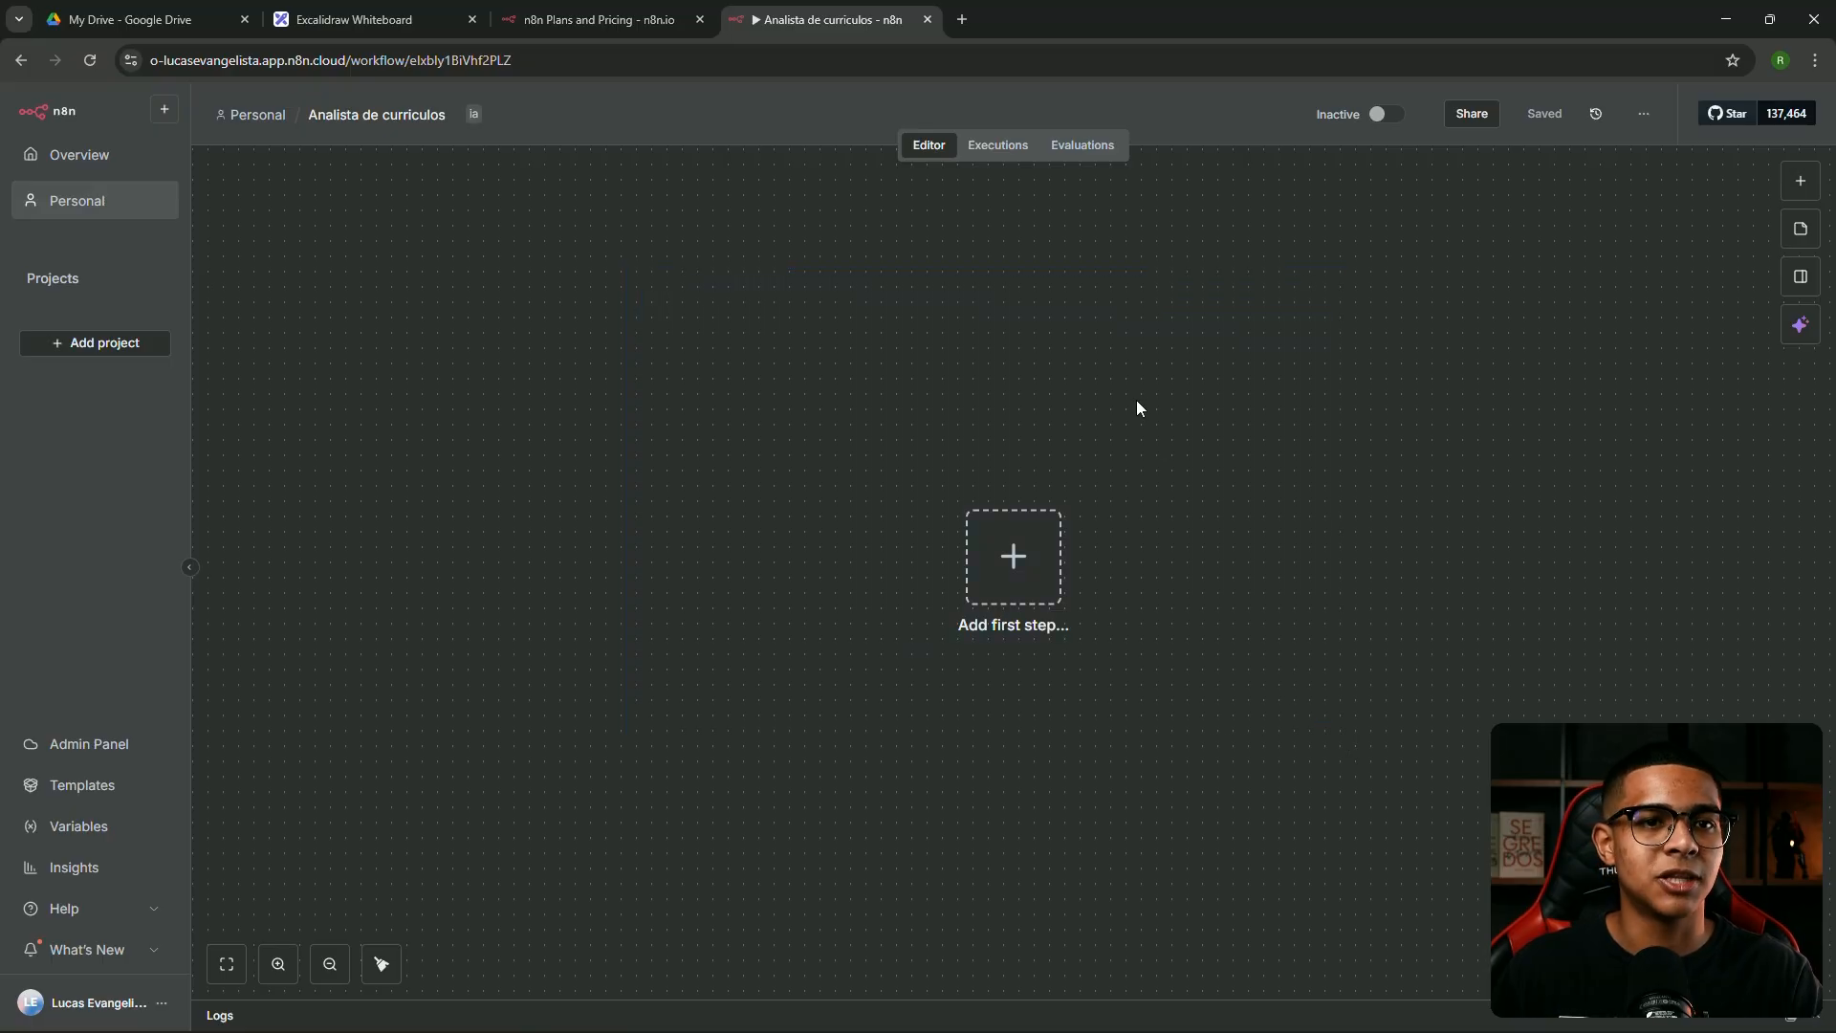
Add a sticky note to the canvas and move it up and to the right
{"action": "left_click", "coordinate": [1802, 241]}
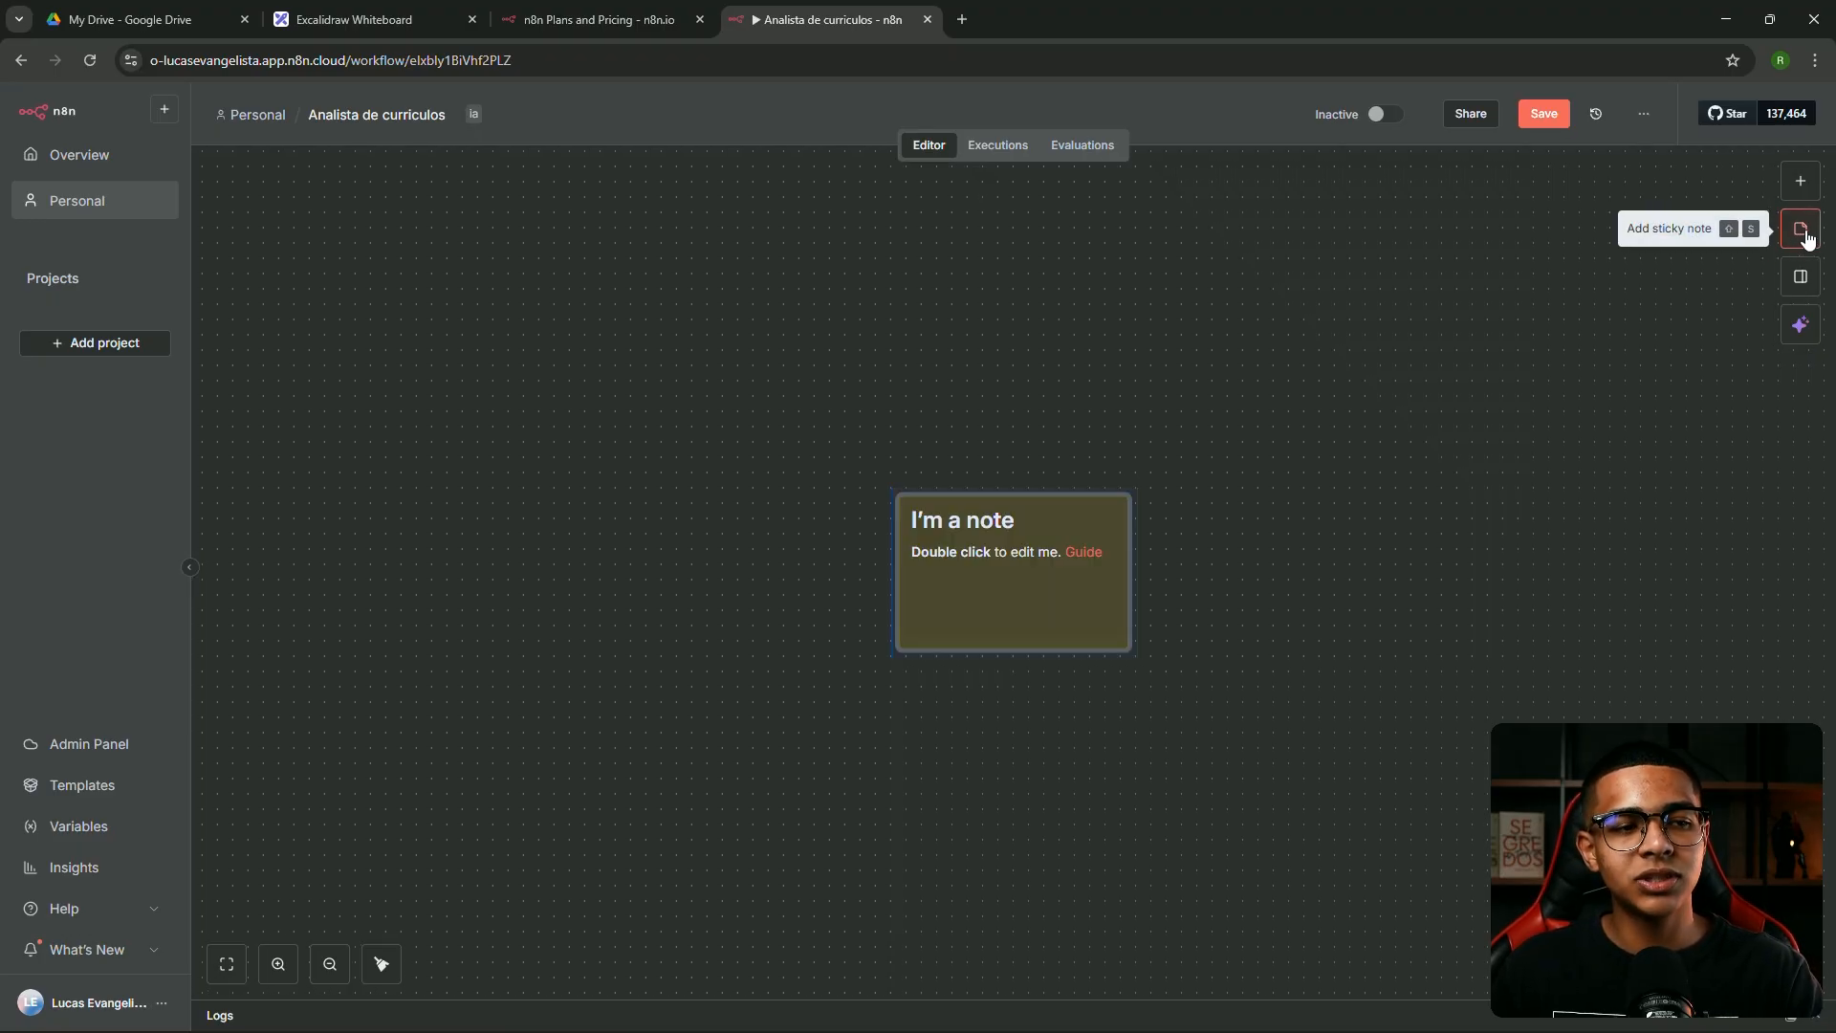
{"action": "left_click_drag", "start_coordinate": [1032, 544], "coordinate": [1131, 405]}
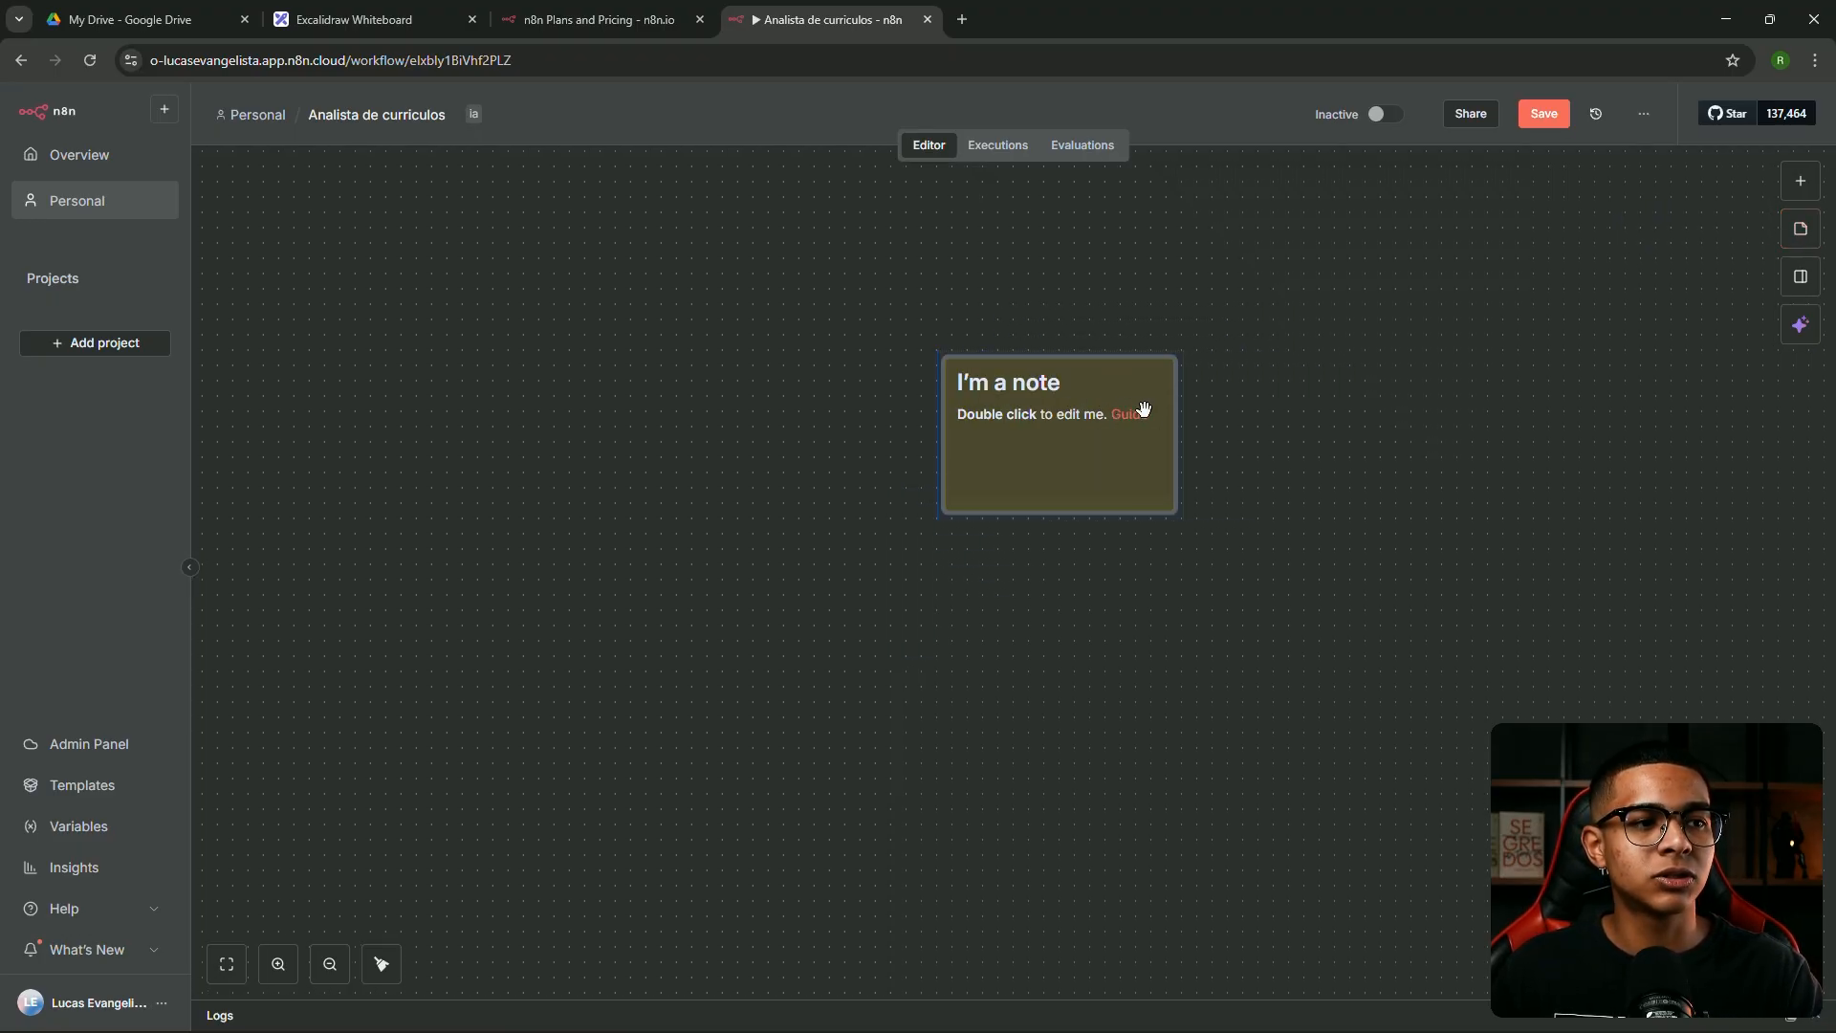
{"action": "double_click", "coordinate": [1086, 399]}
{"action": "left_click", "coordinate": [1010, 335]}
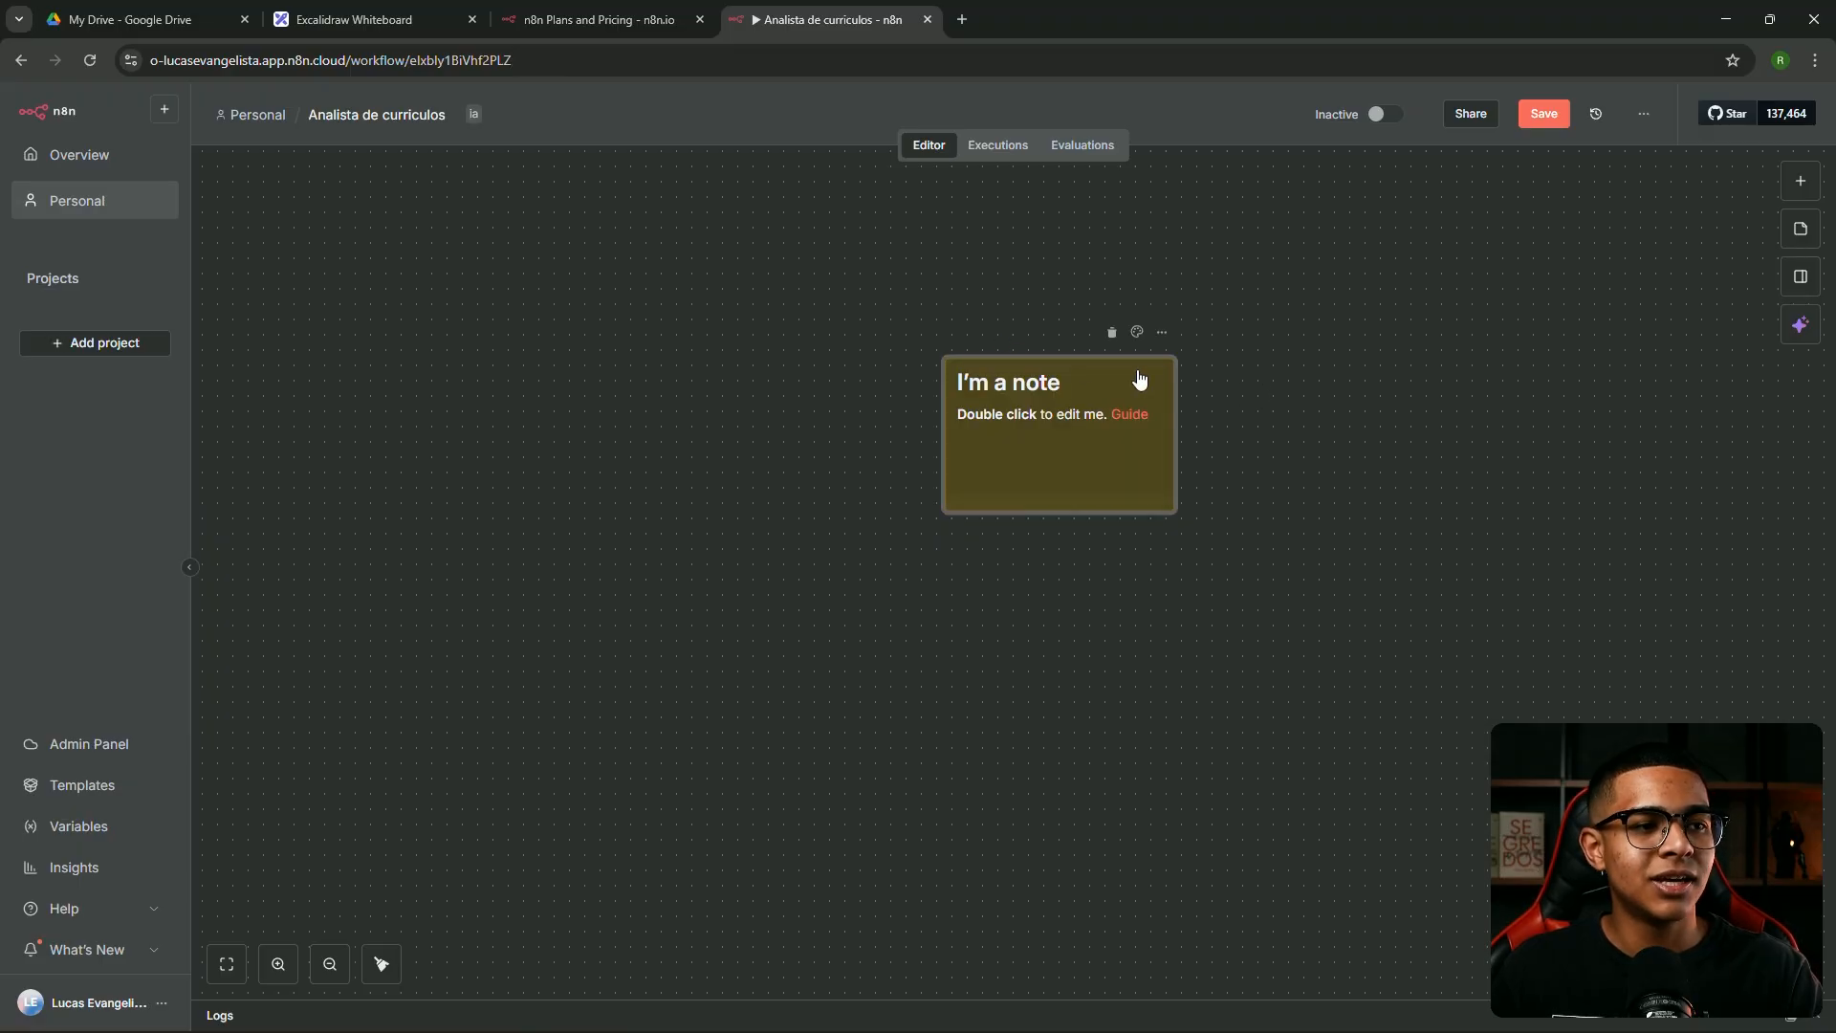
Write '## este fluxo é uma anlista de curriuclos' in the sticky note, then delete the note
{"action": "double_click", "coordinate": [1073, 395]}
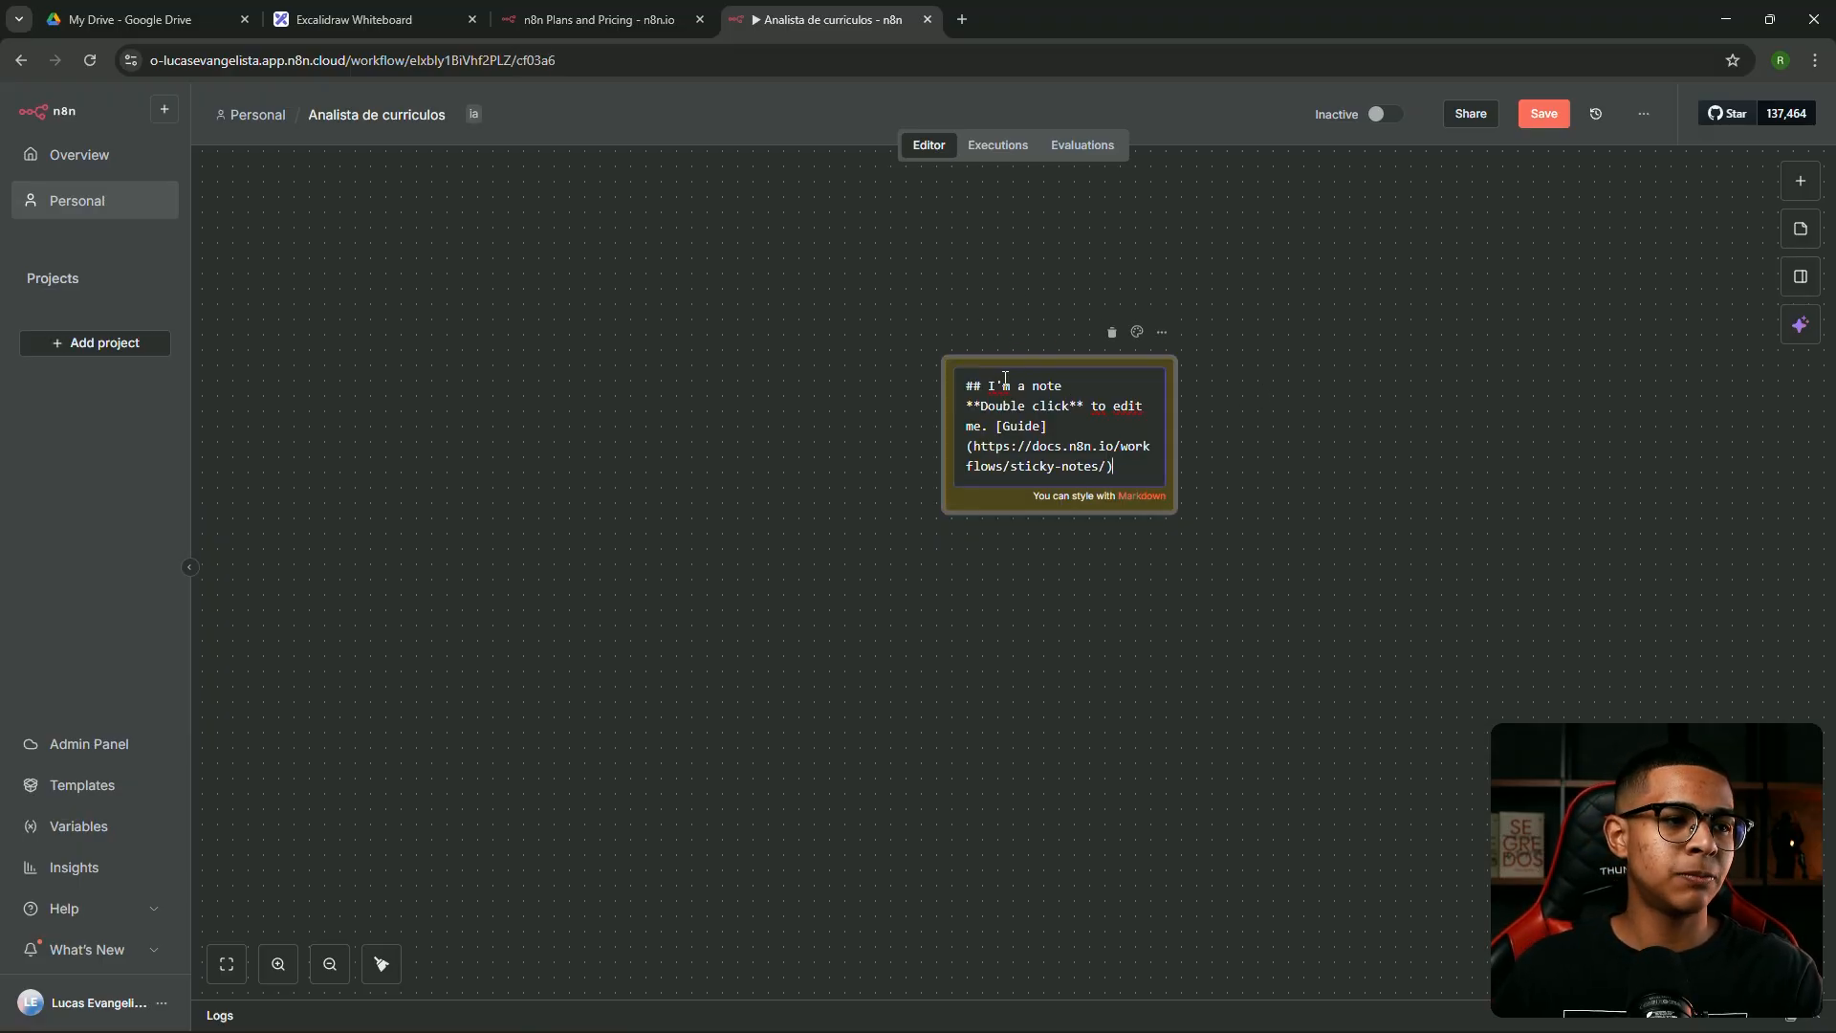
{"action": "key", "text": "ctrl+a"}
{"action": "type", "text": "## est"}
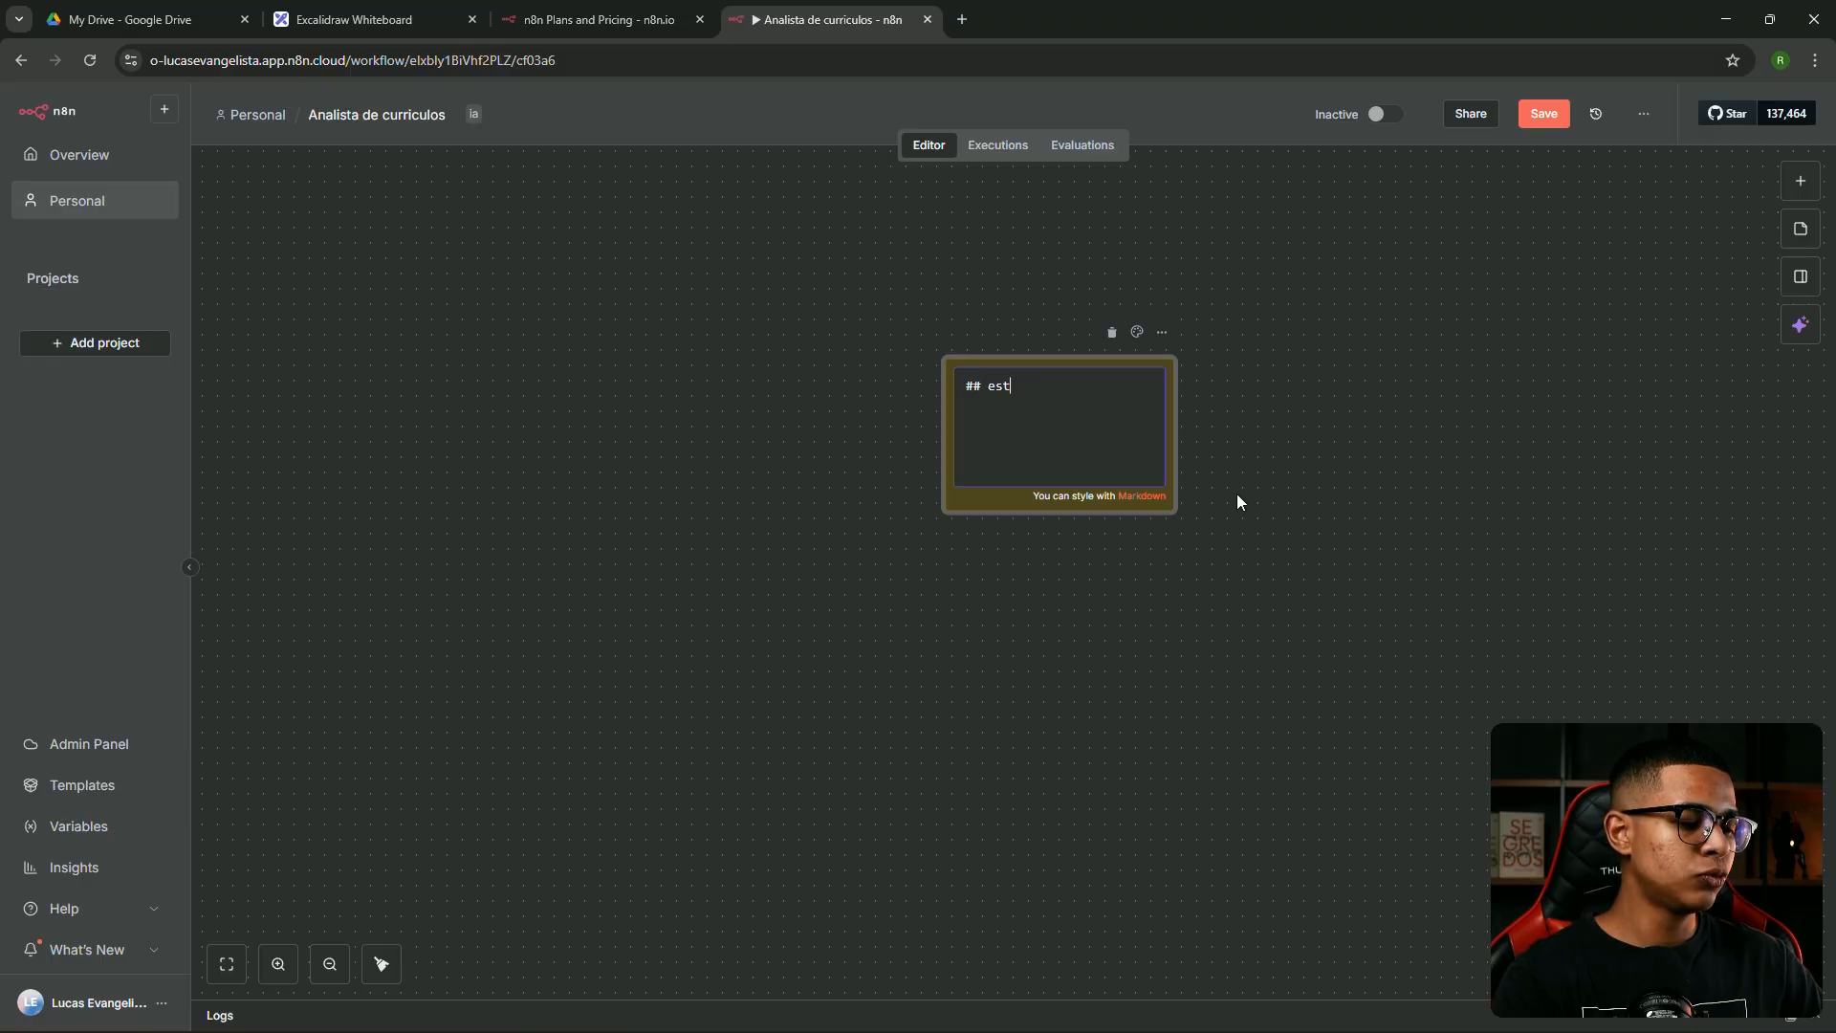
{"action": "type", "text": "e fluxo é uma "}
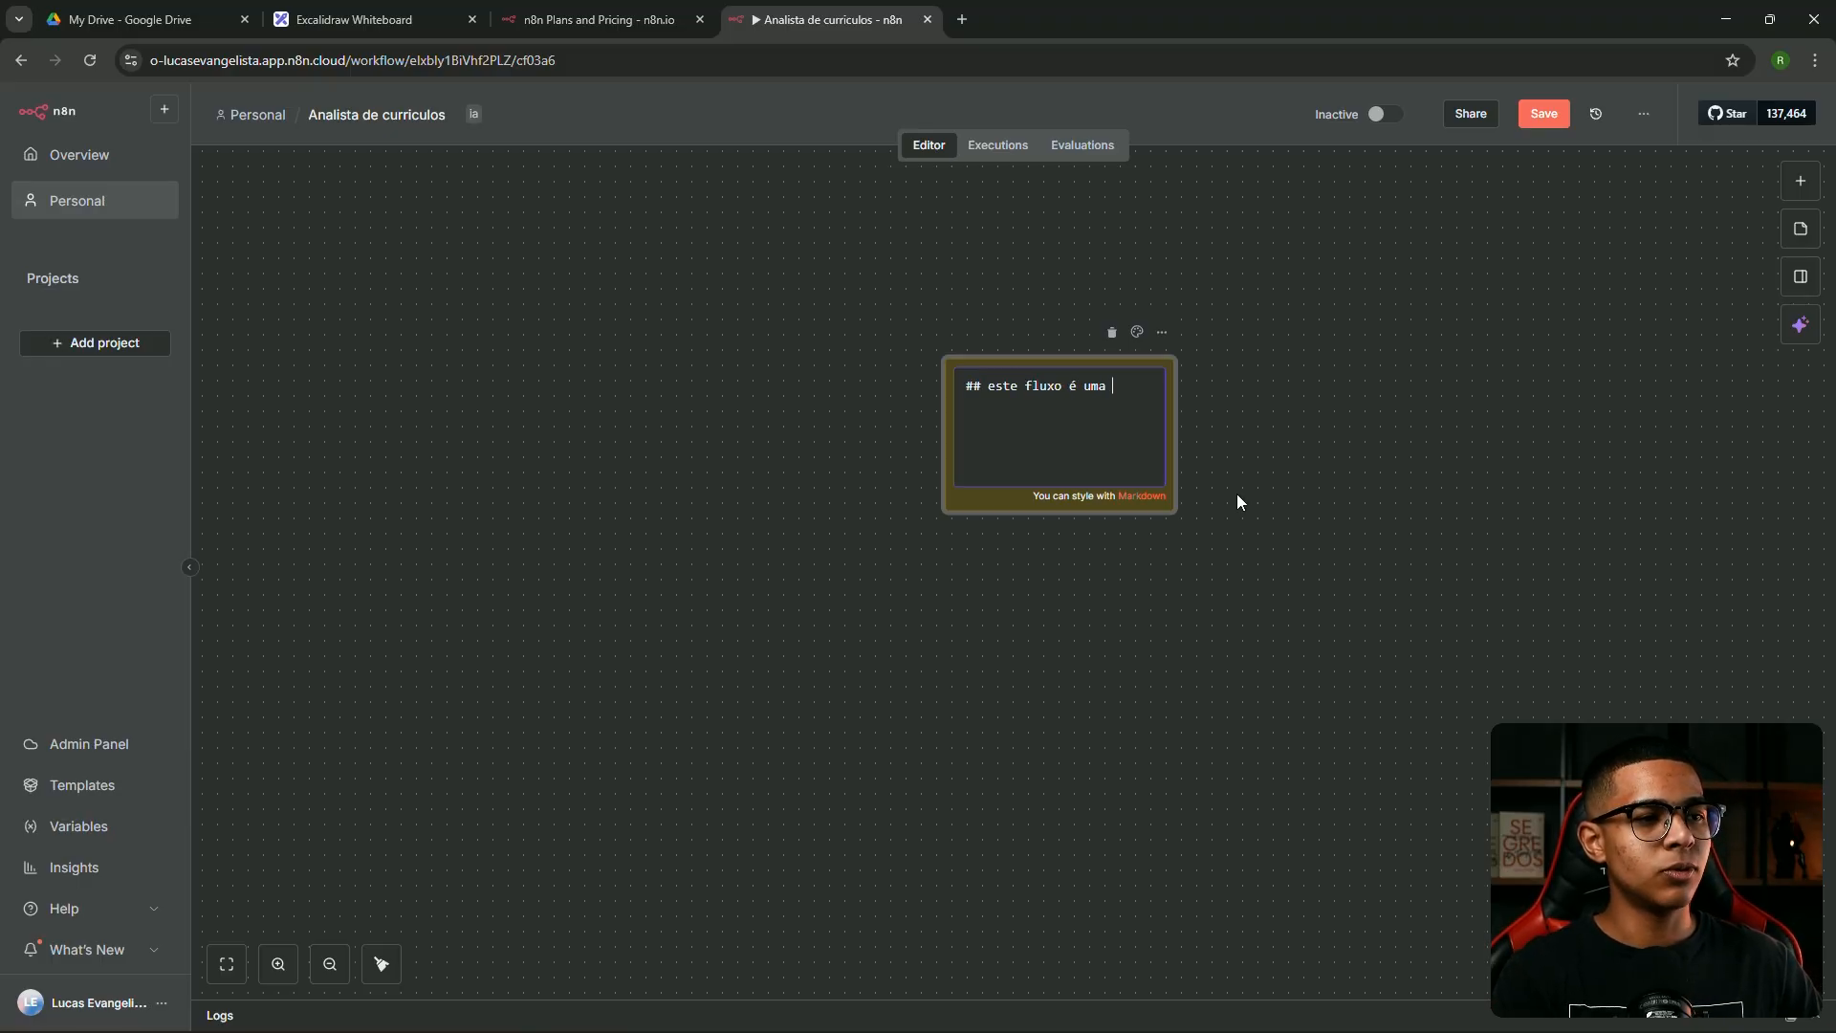
{"action": "type", "text": "anlista de curri"}
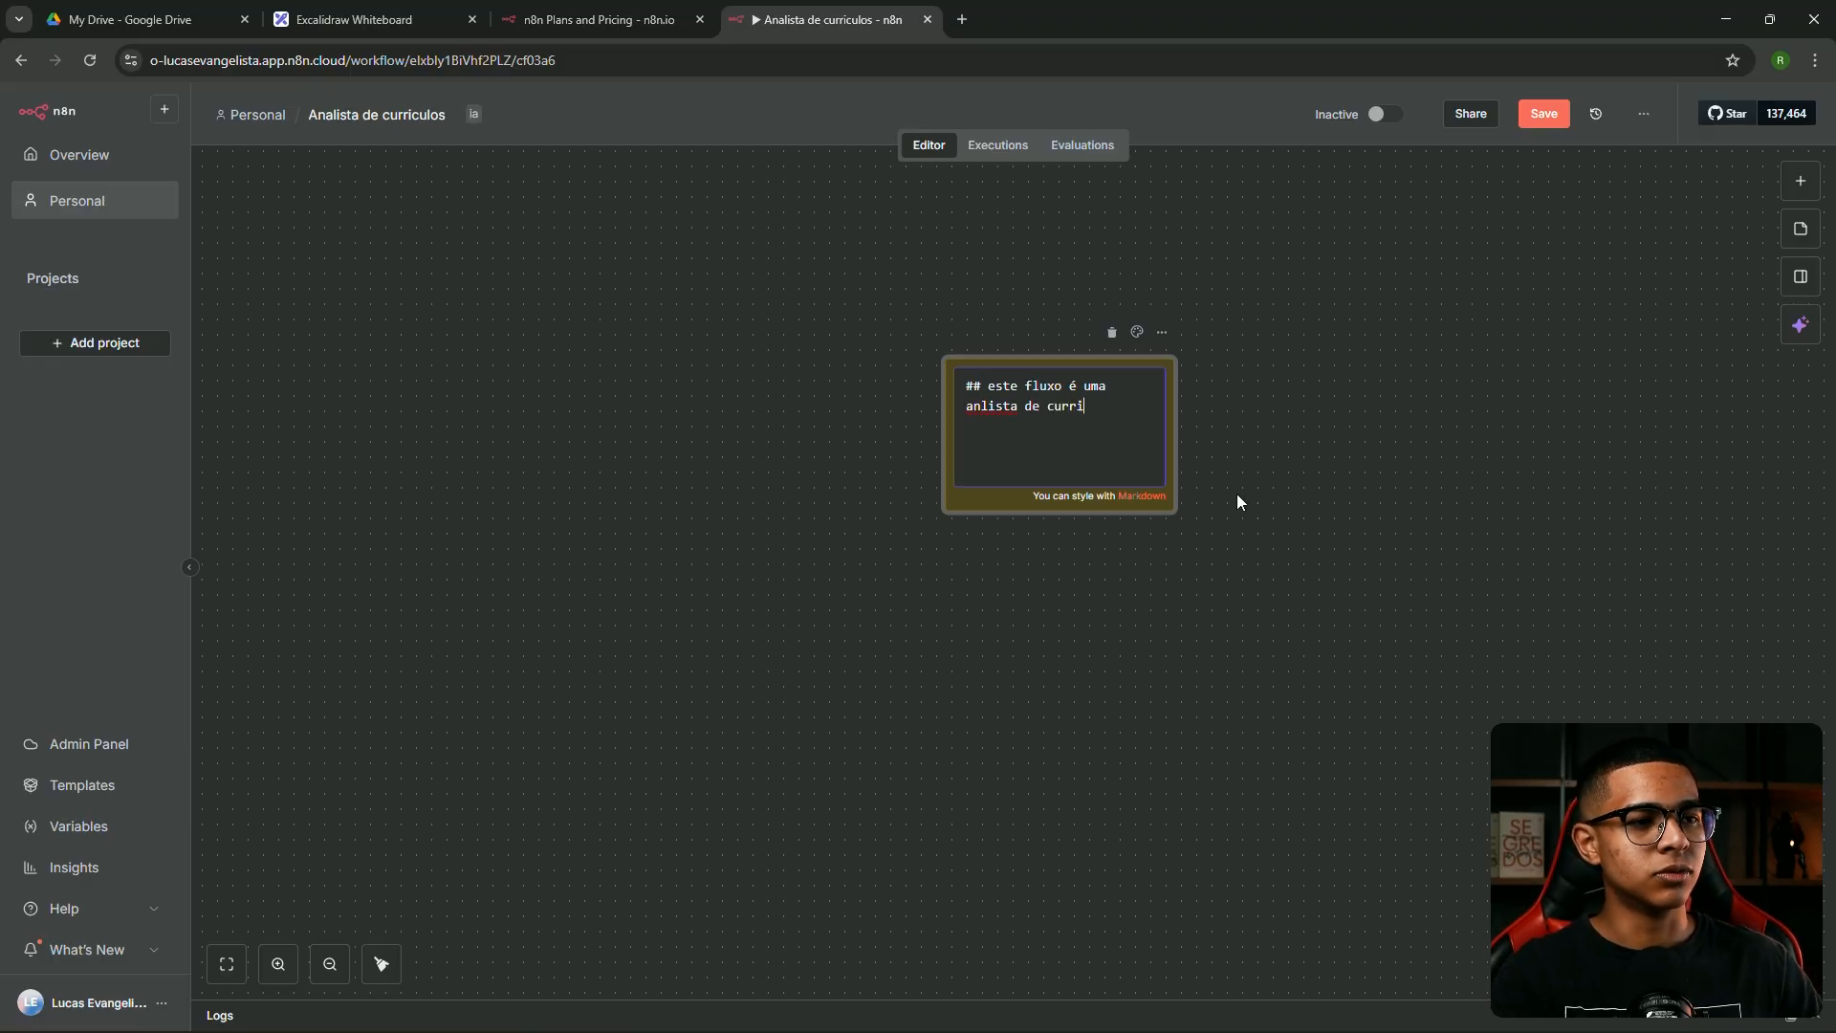
{"action": "type", "text": "uclos"}
{"action": "left_click", "coordinate": [1237, 493]}
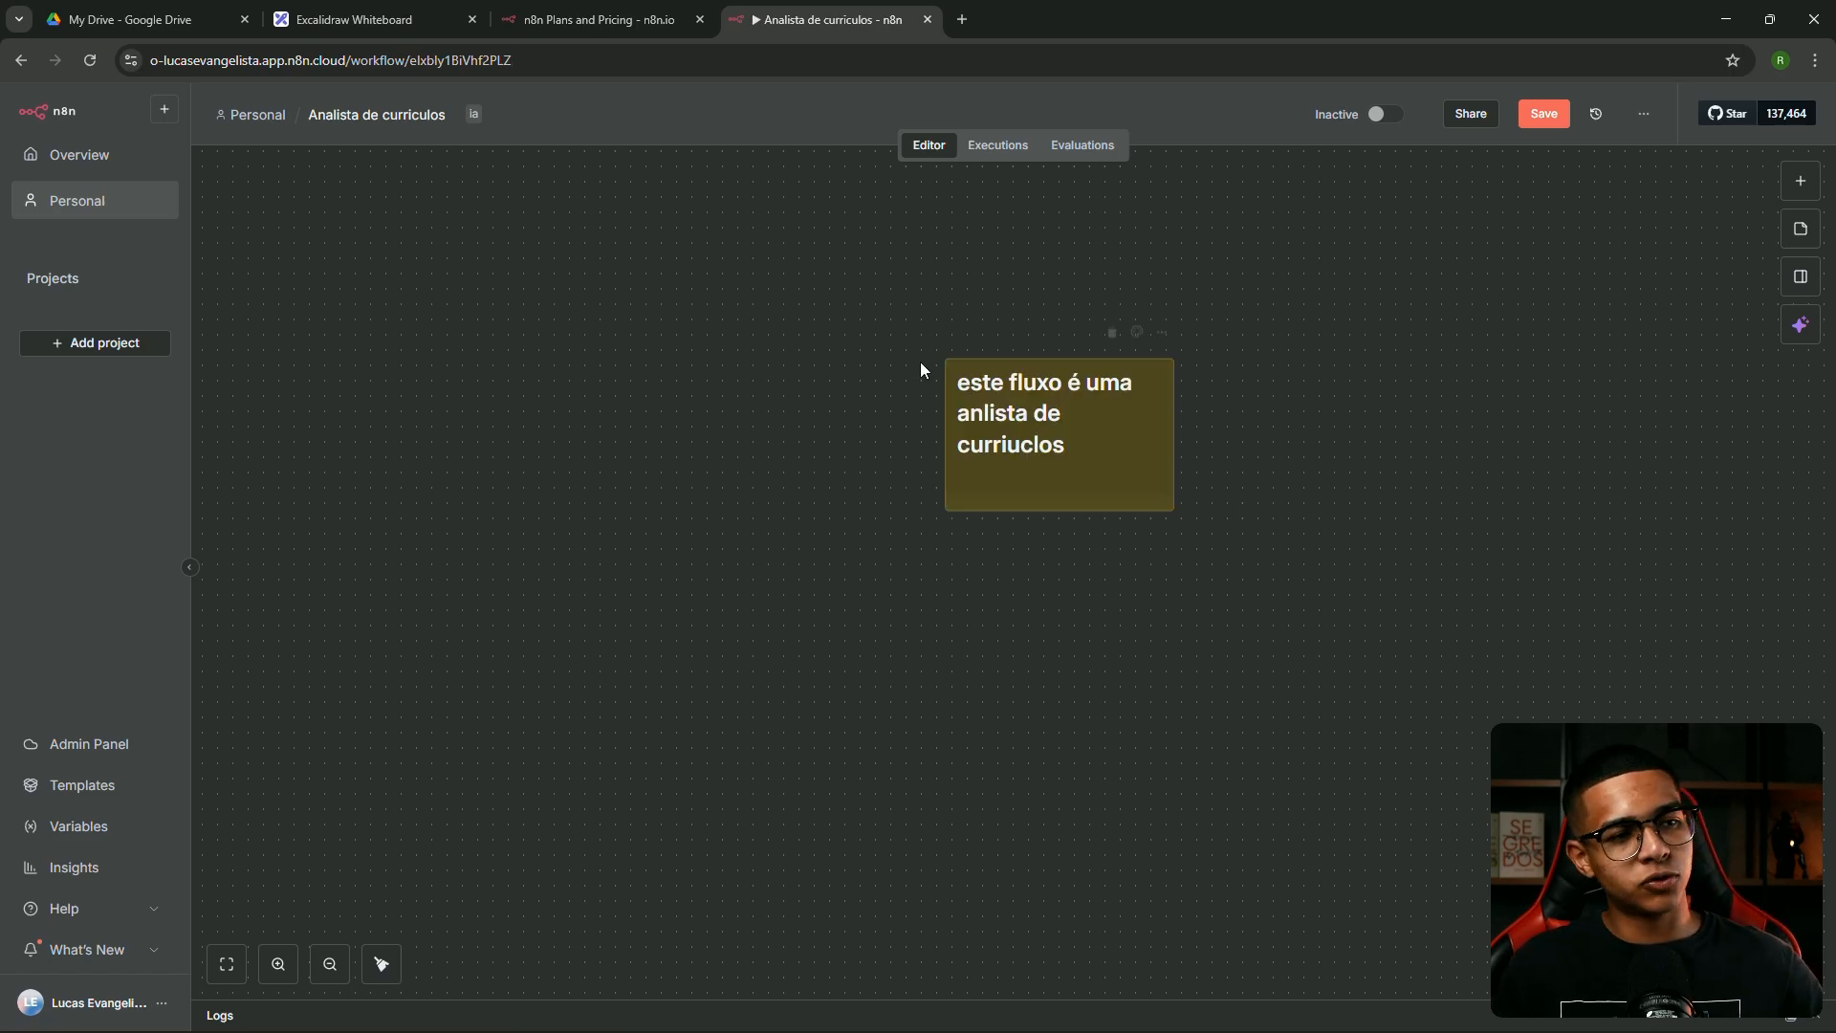
{"action": "left_click_drag", "start_coordinate": [1095, 454], "coordinate": [980, 356]}
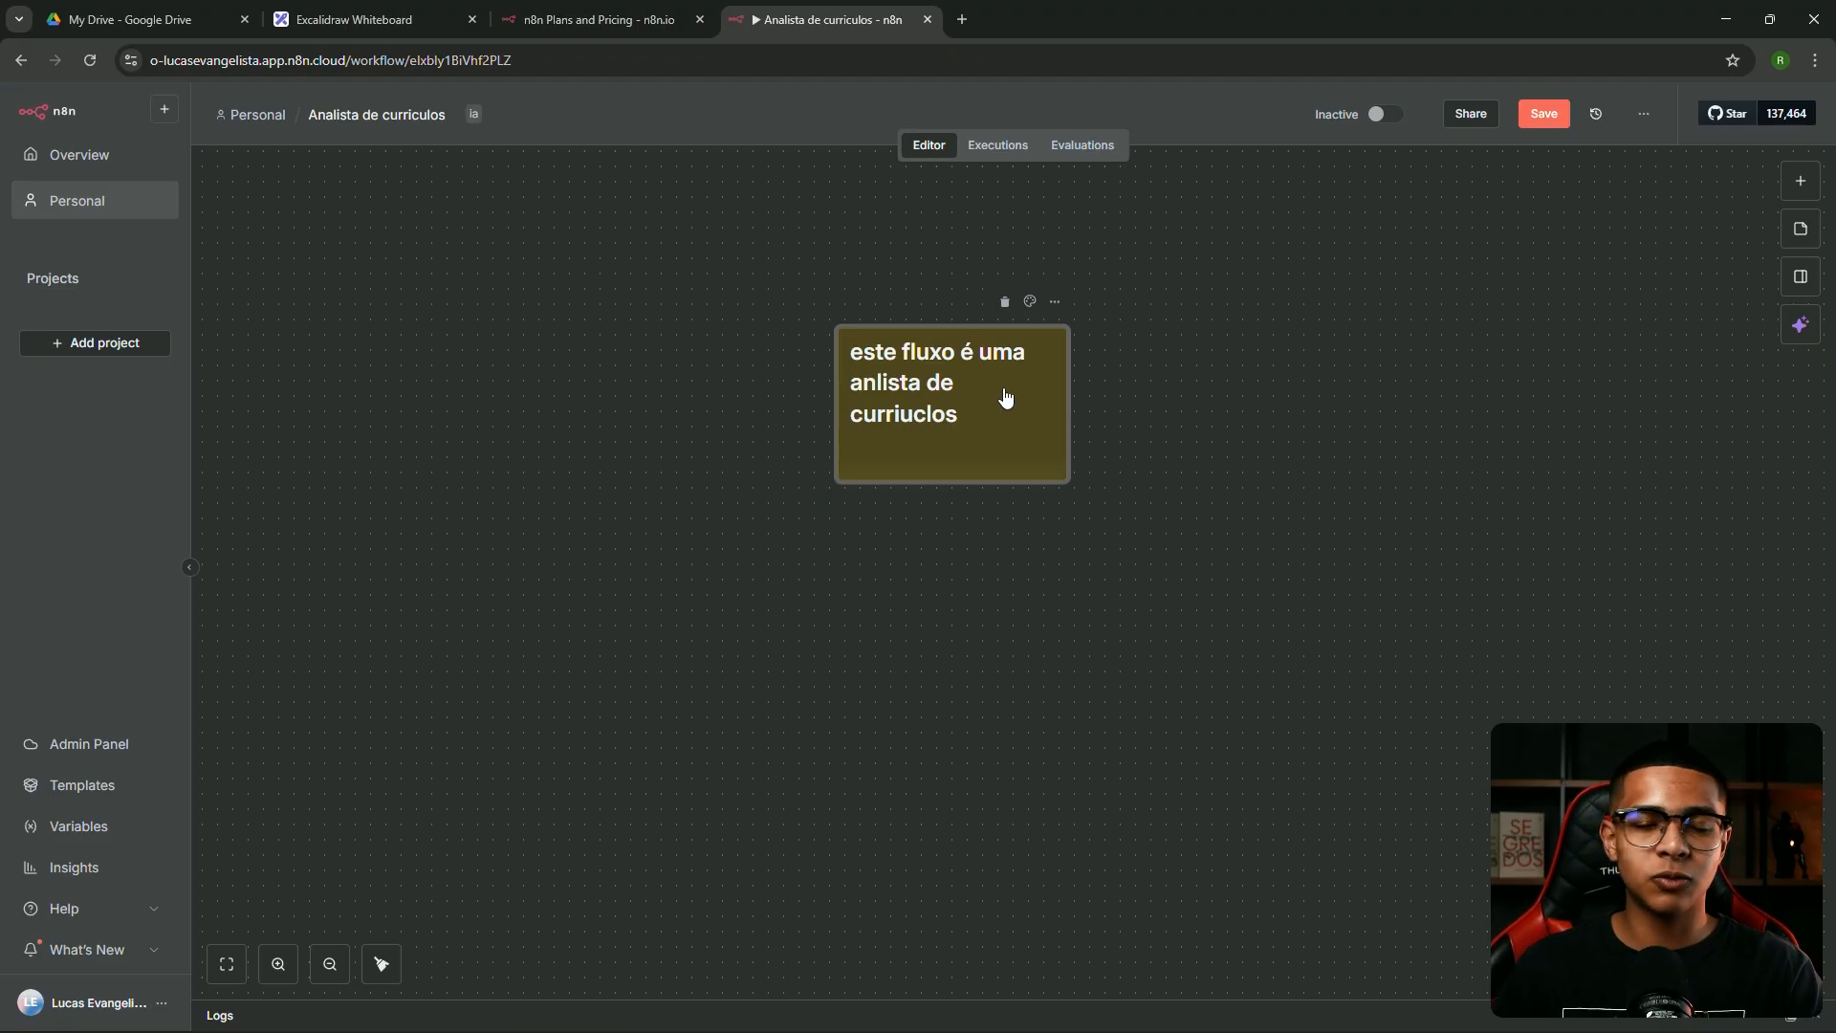
{"action": "left_click", "coordinate": [1005, 304]}
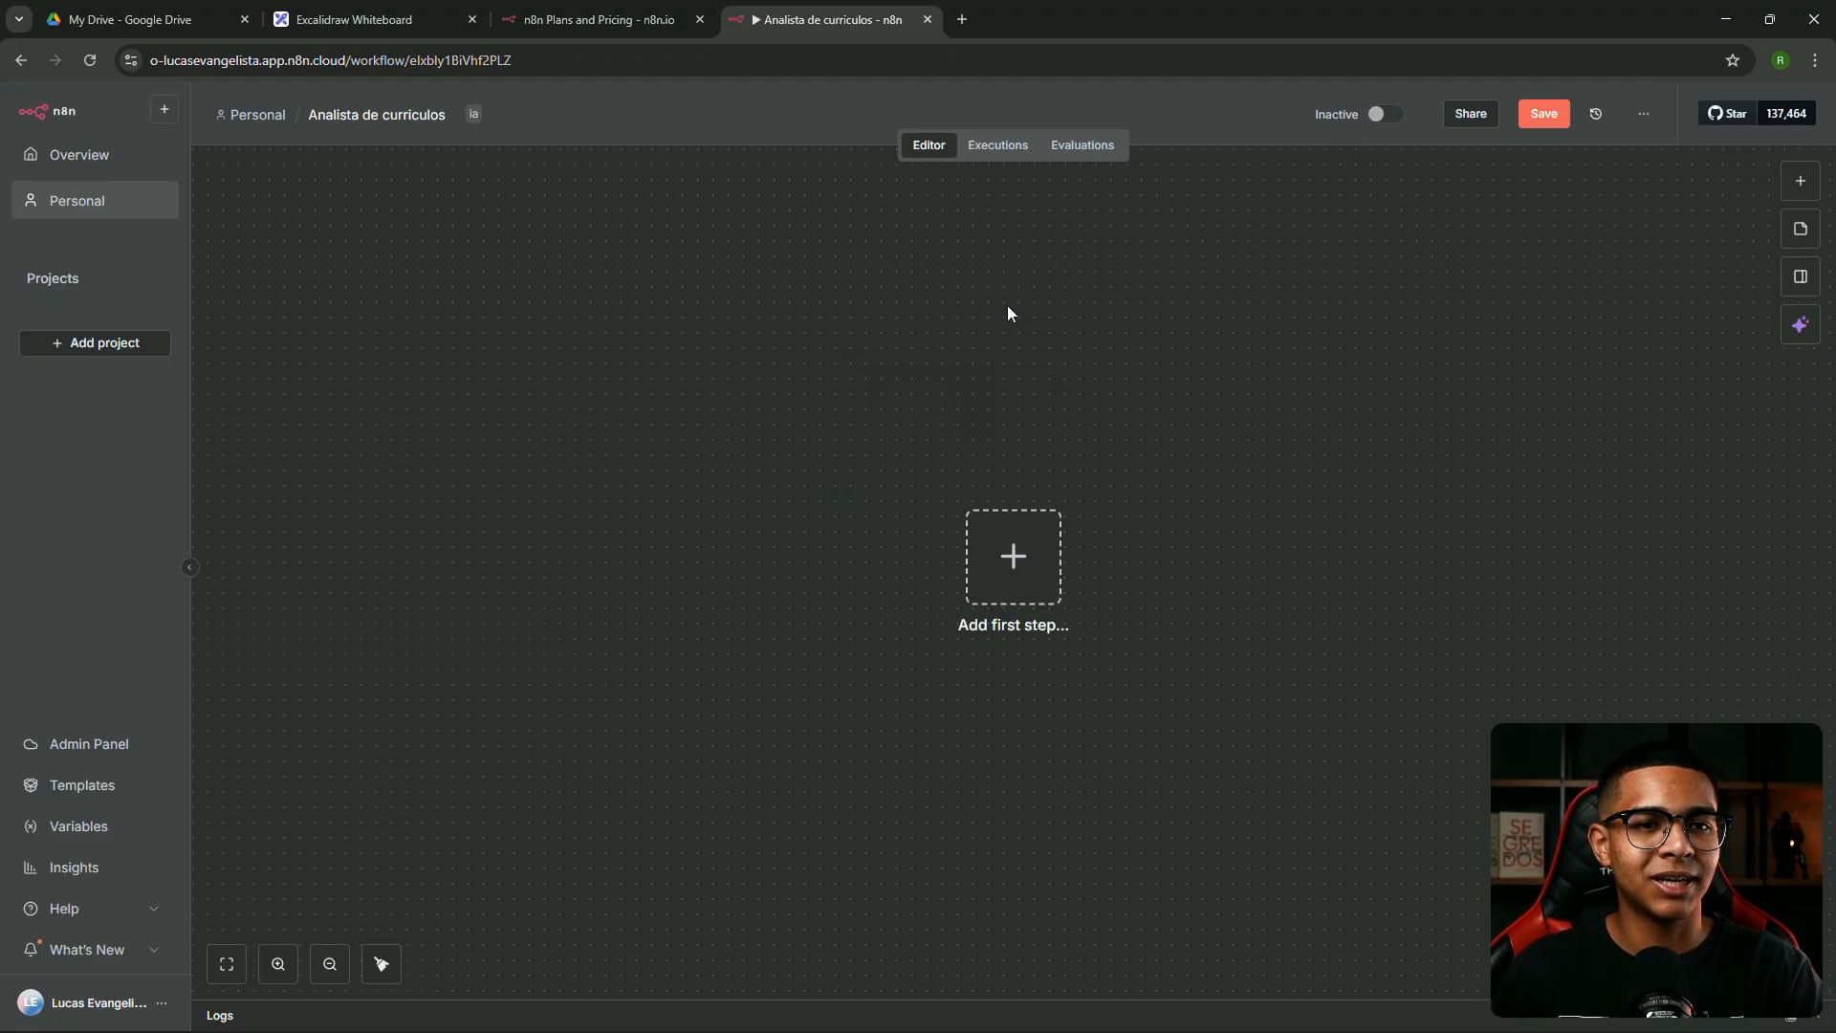
{"action": "left_click", "coordinate": [1802, 185]}
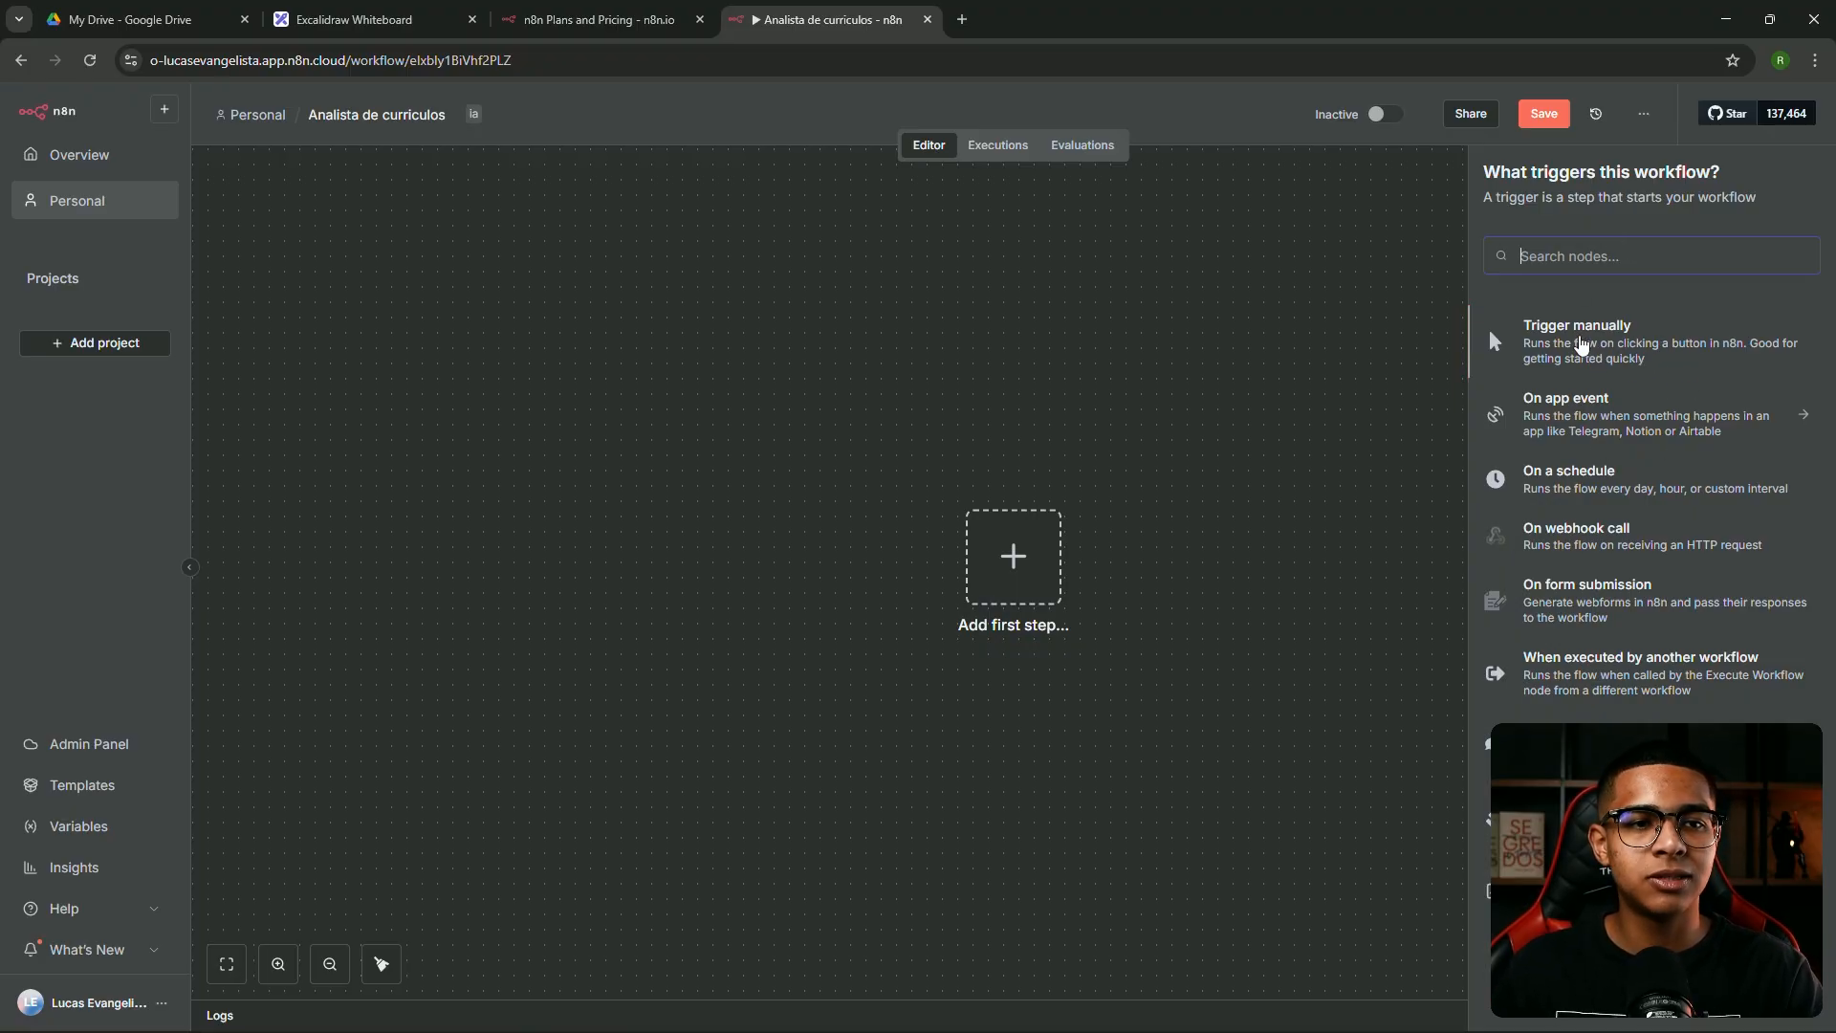
{"action": "left_click", "coordinate": [1606, 349]}
{"action": "left_click_drag", "start_coordinate": [1018, 575], "coordinate": [942, 514]}
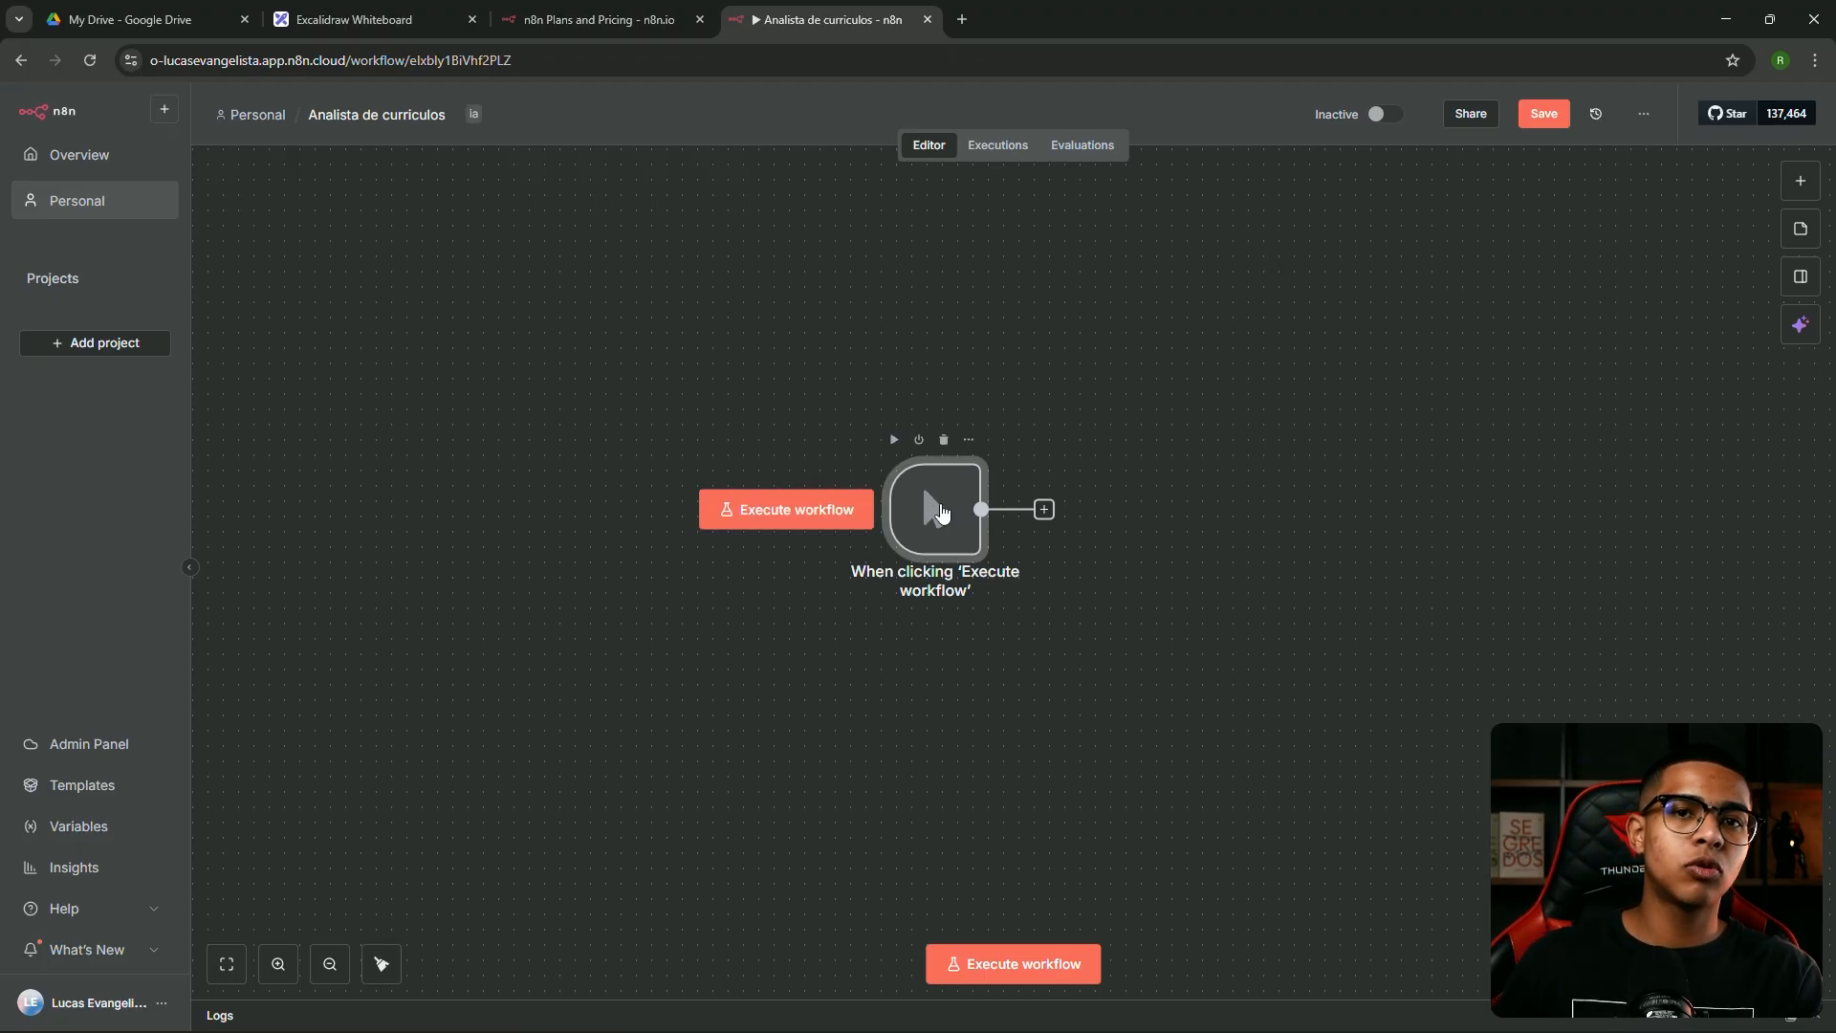
{"action": "left_click", "coordinate": [988, 974]}
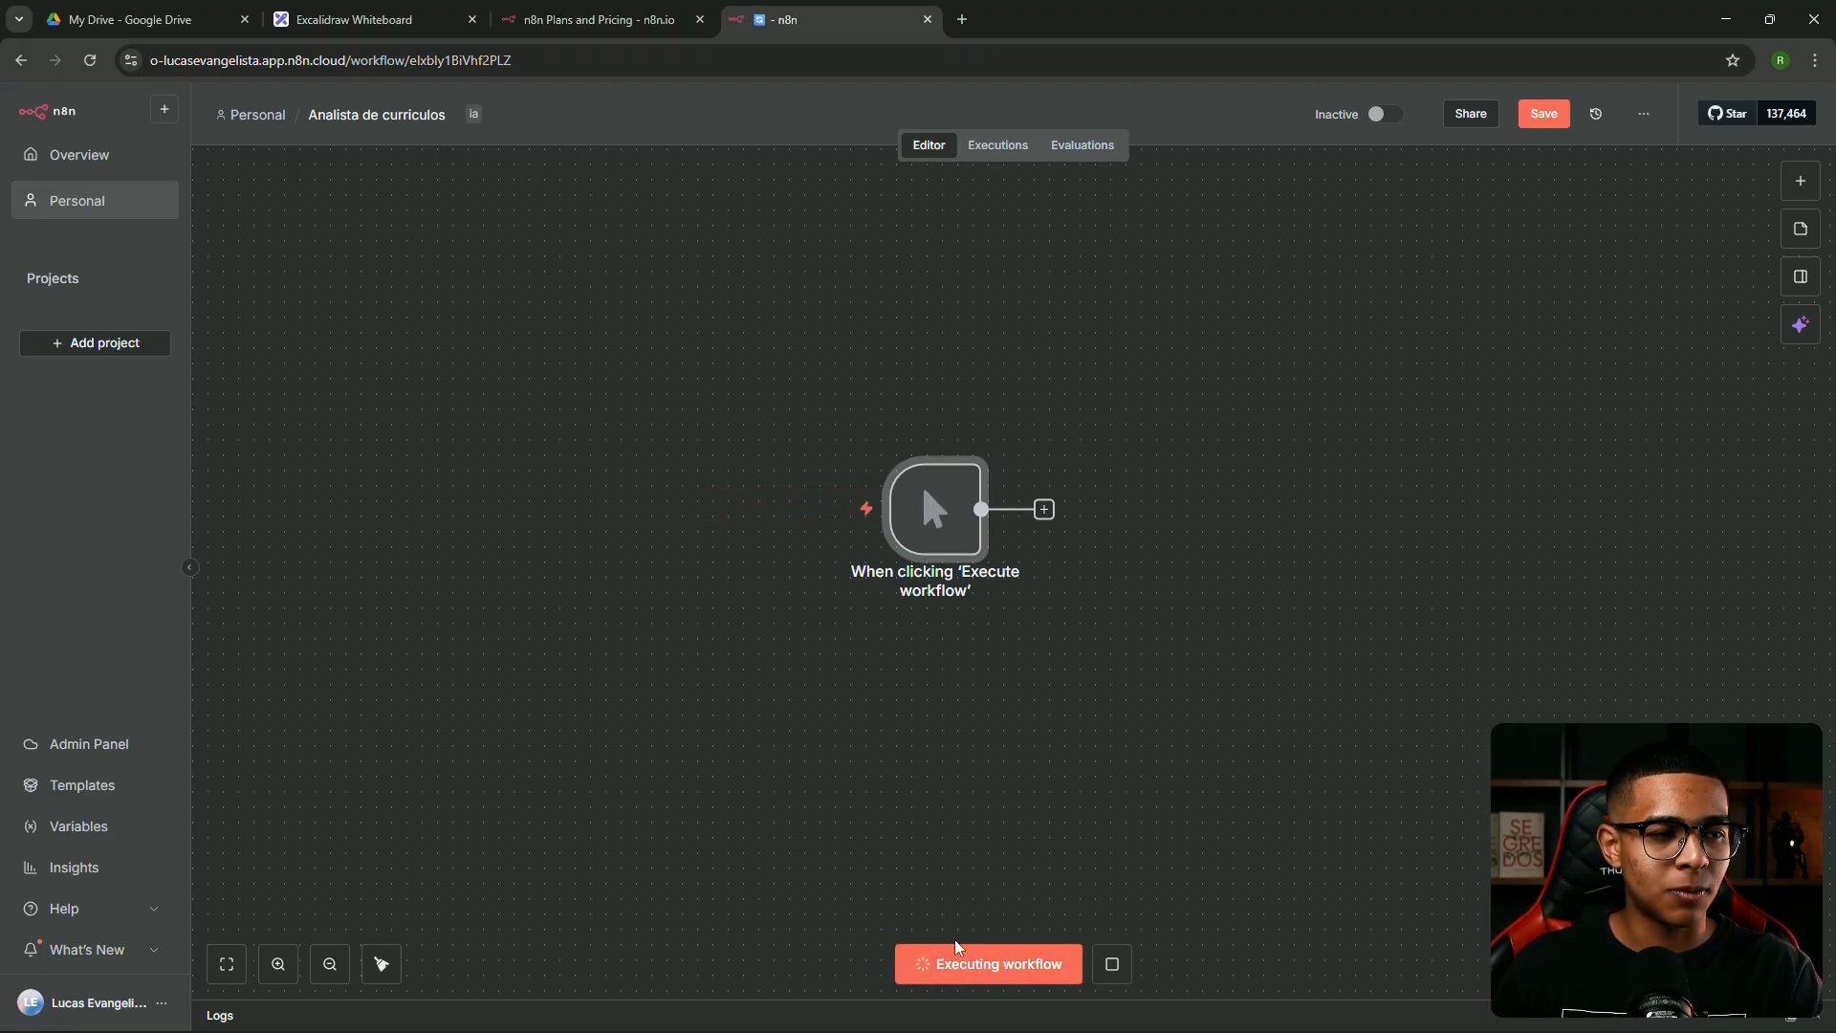
{"action": "mouse_move", "coordinate": [927, 510]}
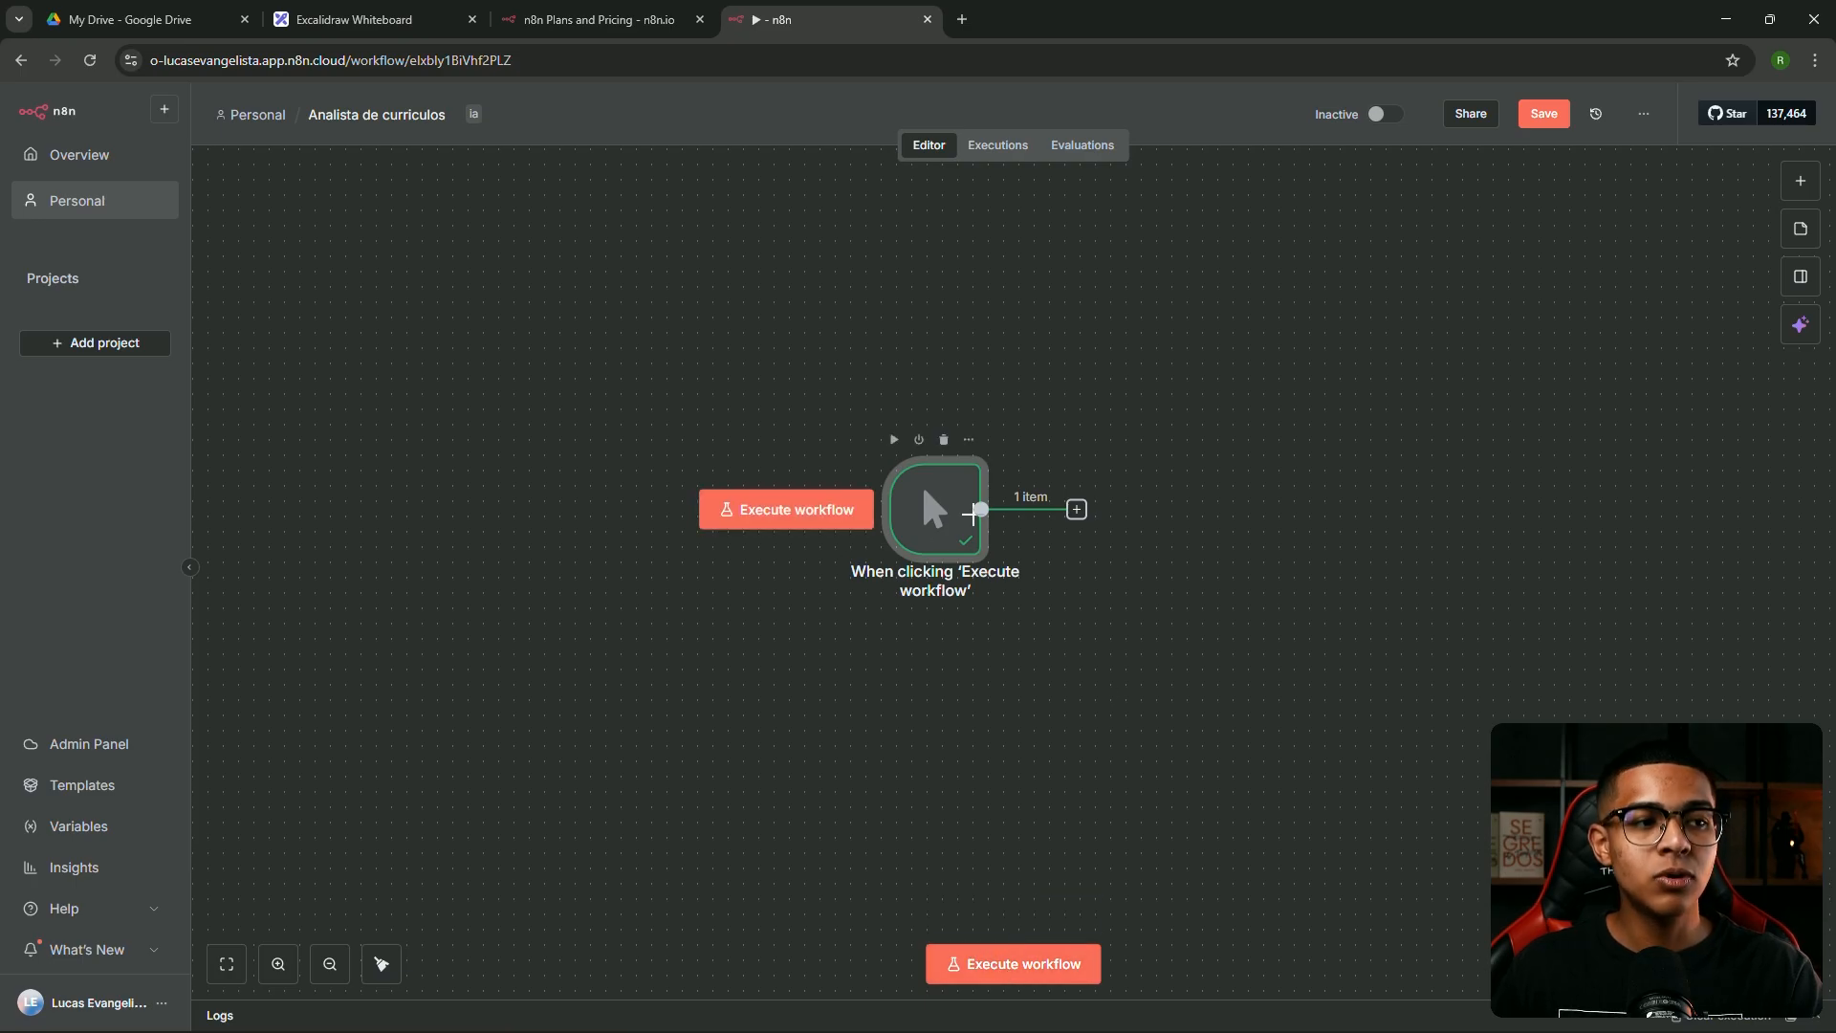
{"action": "left_click_drag", "start_coordinate": [937, 508], "coordinate": [873, 478]}
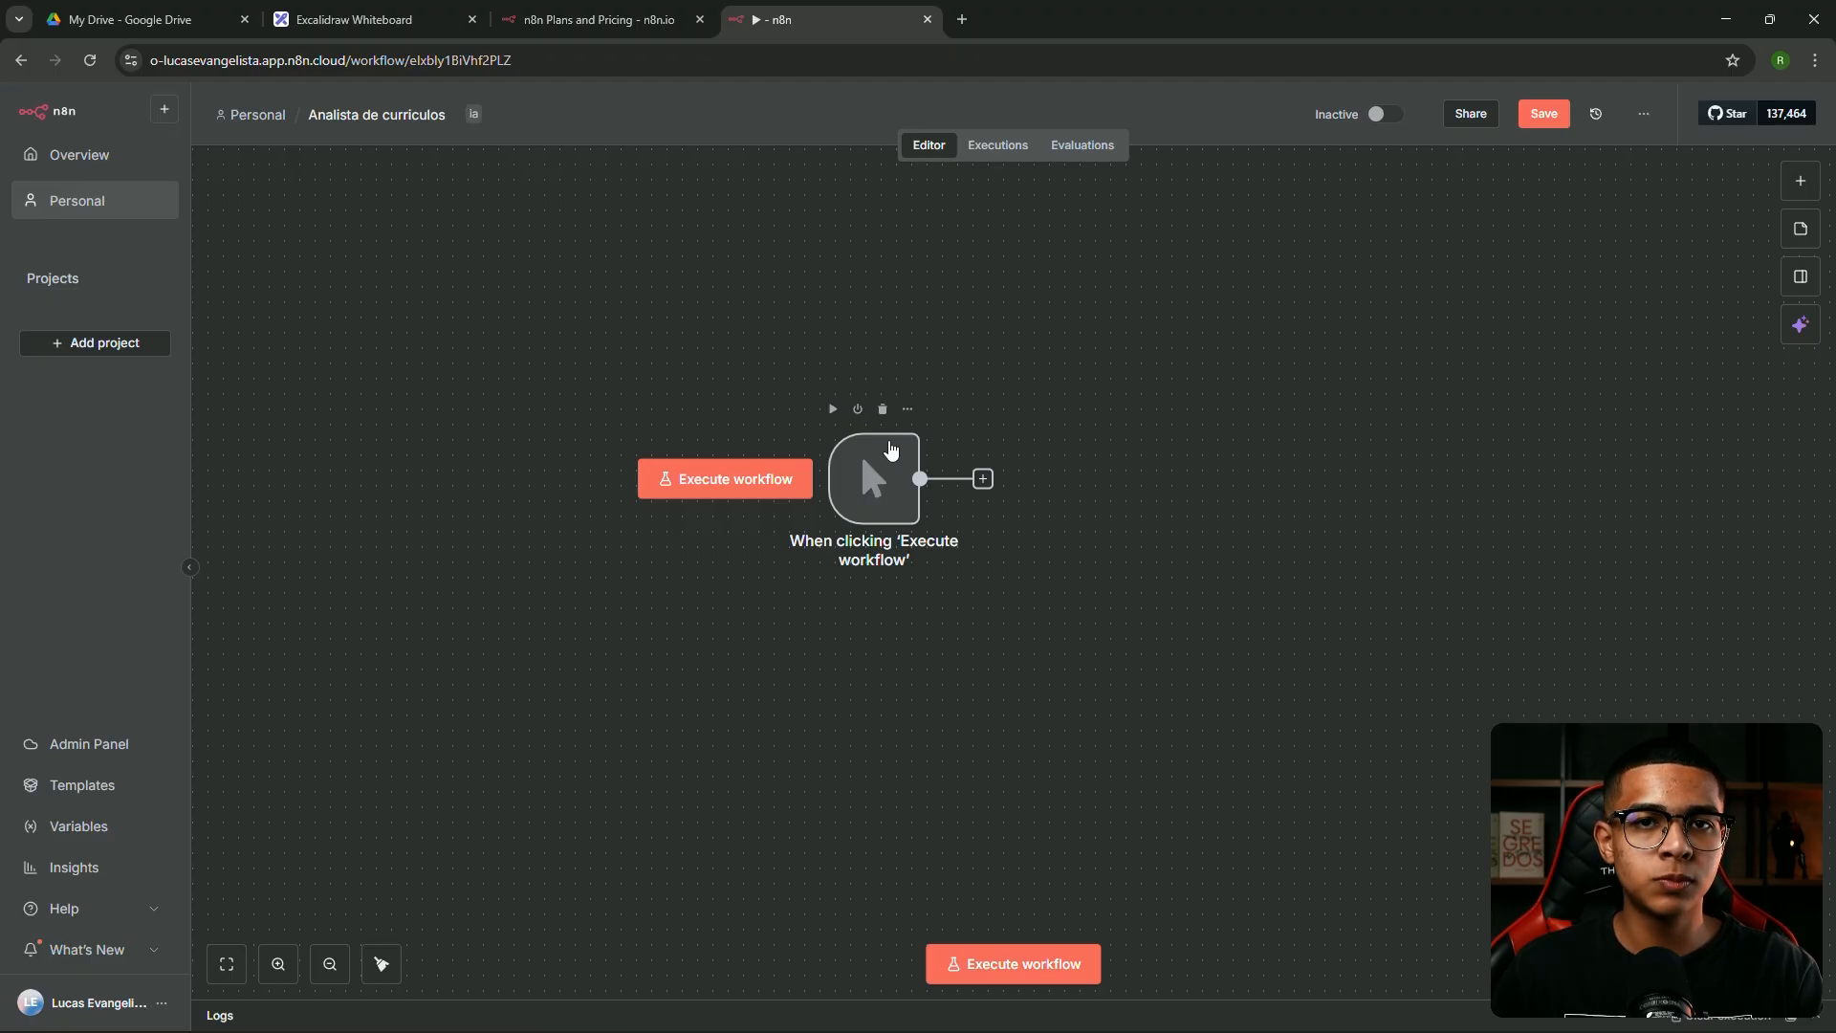
{"action": "left_click", "coordinate": [900, 479]}
{"action": "key", "text": "Delete"}
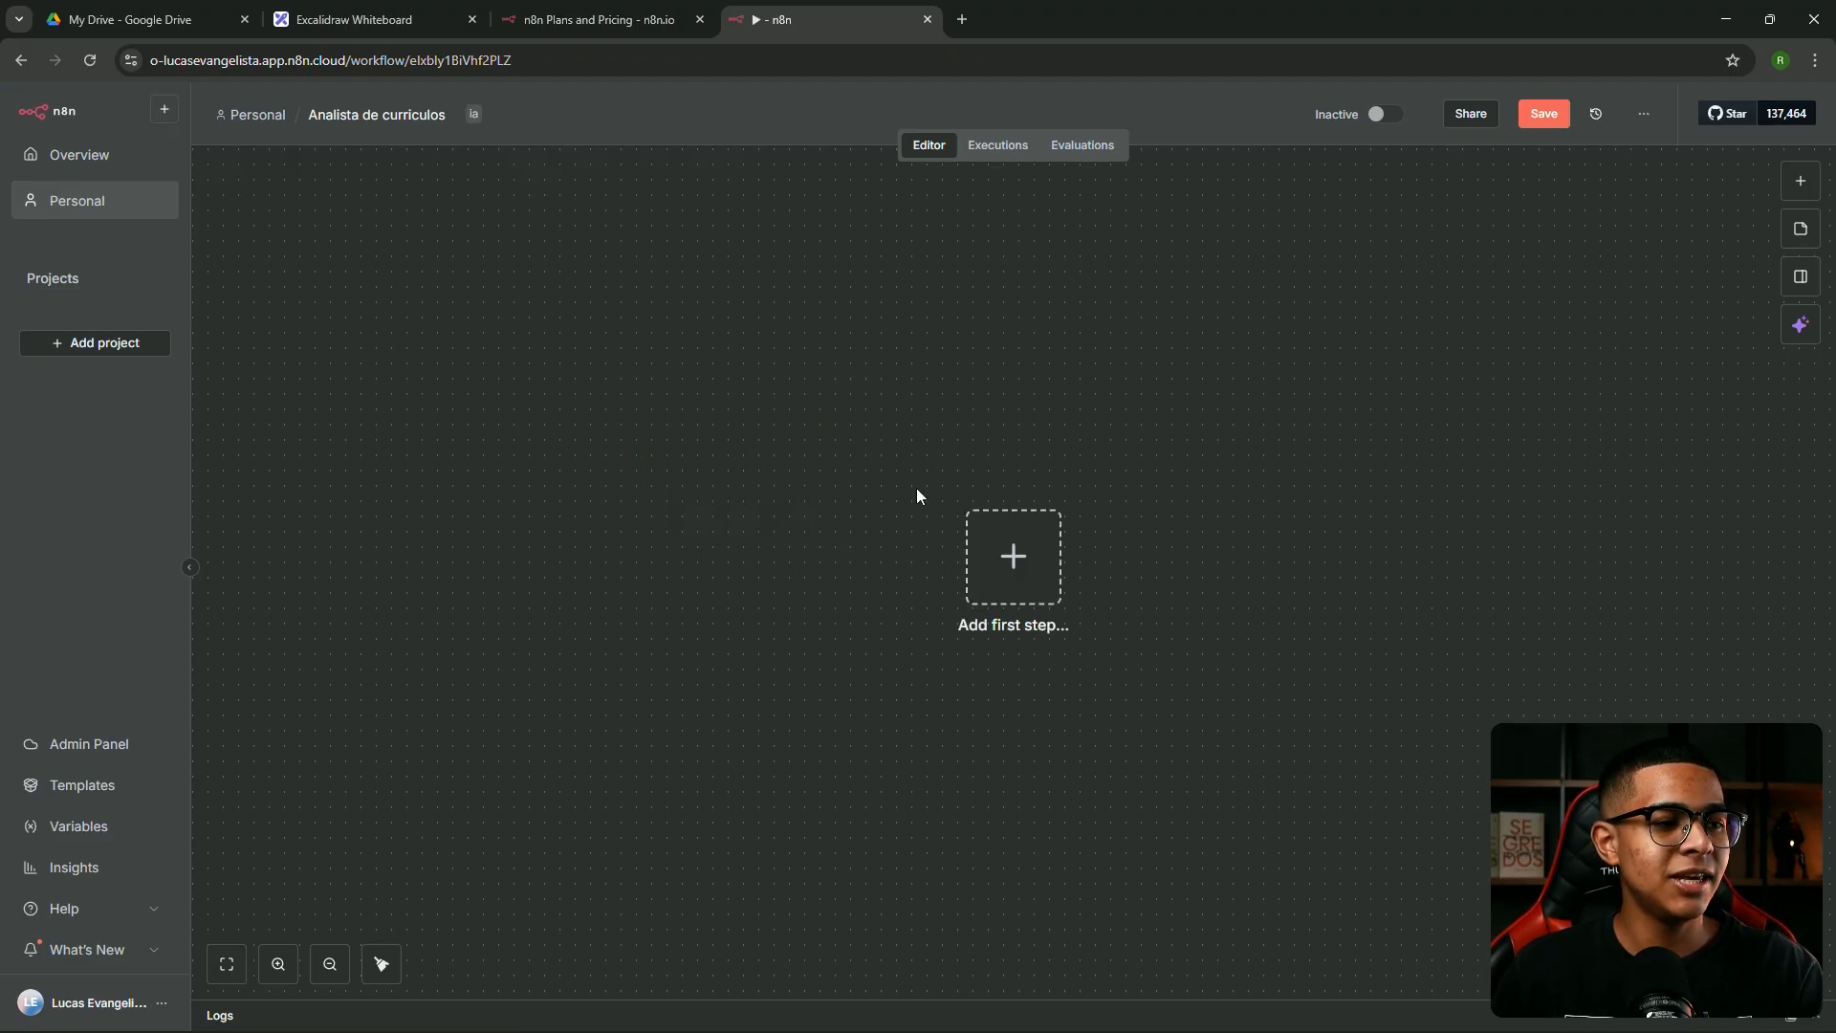
{"action": "left_click", "coordinate": [1006, 563]}
{"action": "left_click", "coordinate": [899, 446]}
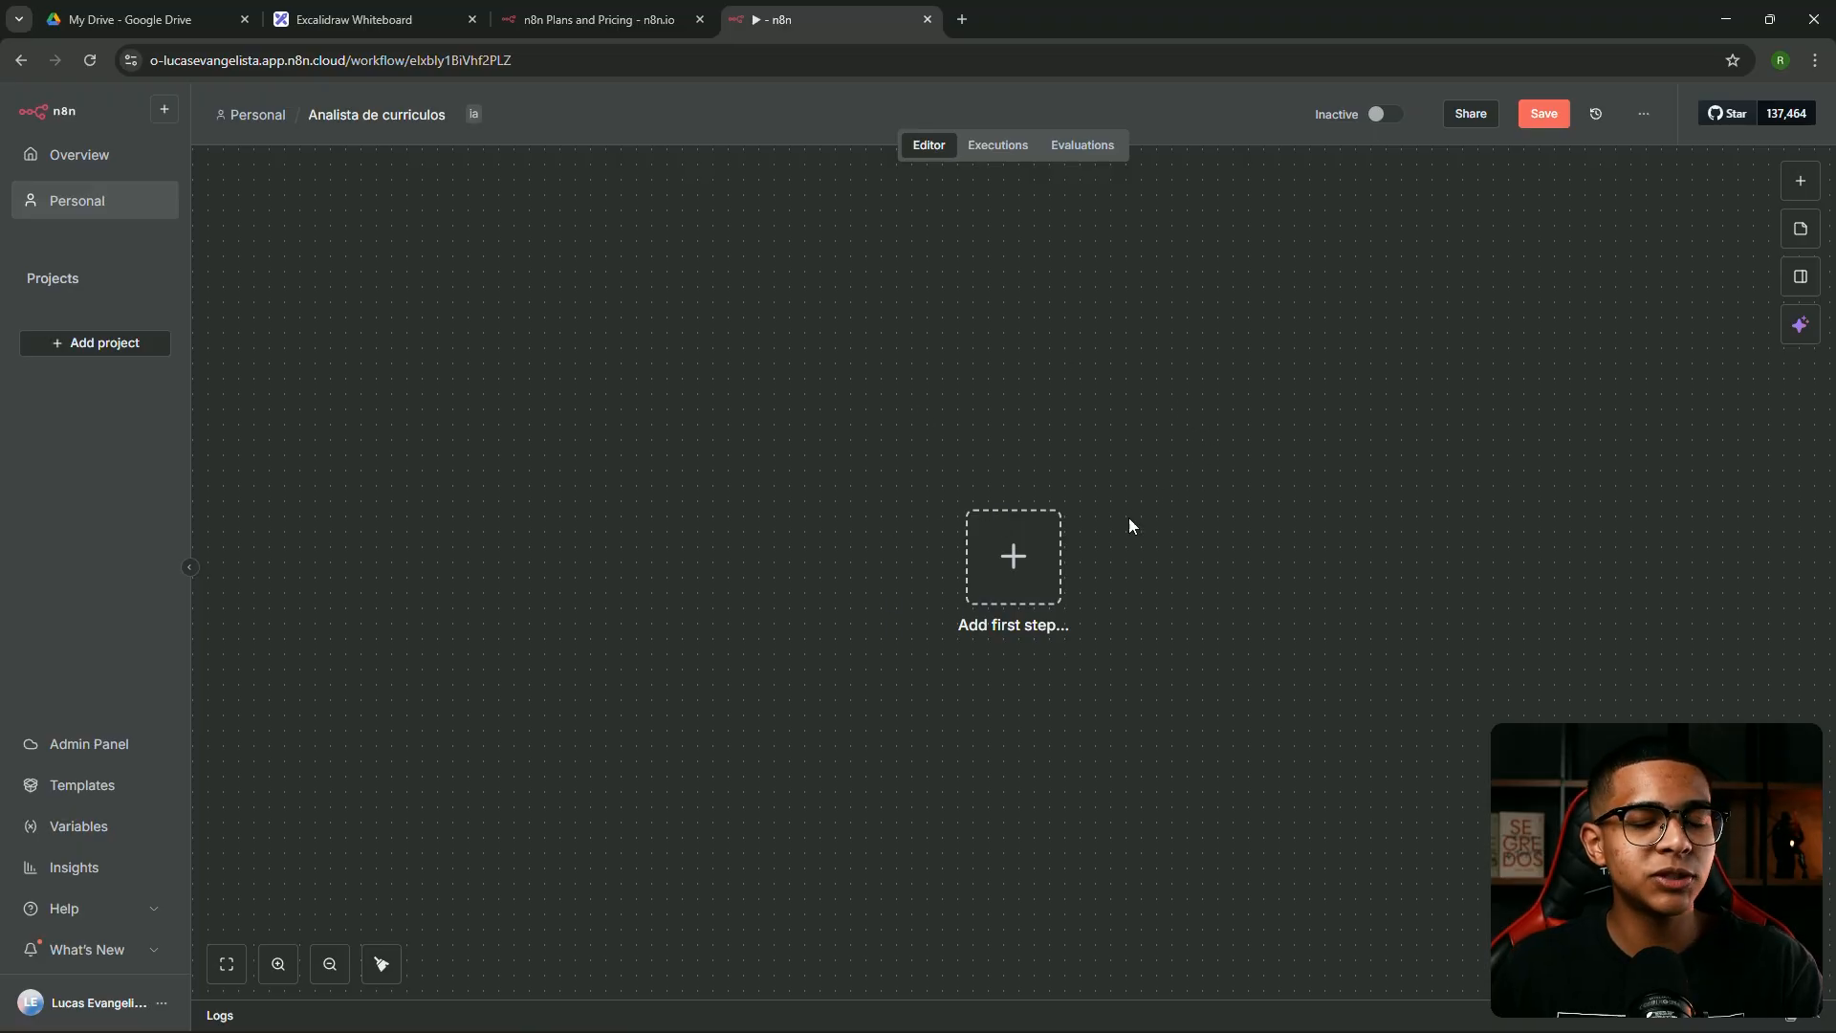
Browse the 'On app event' trigger apps, try a 'drive' search, then clear it and go back
{"action": "left_click", "coordinate": [1018, 557]}
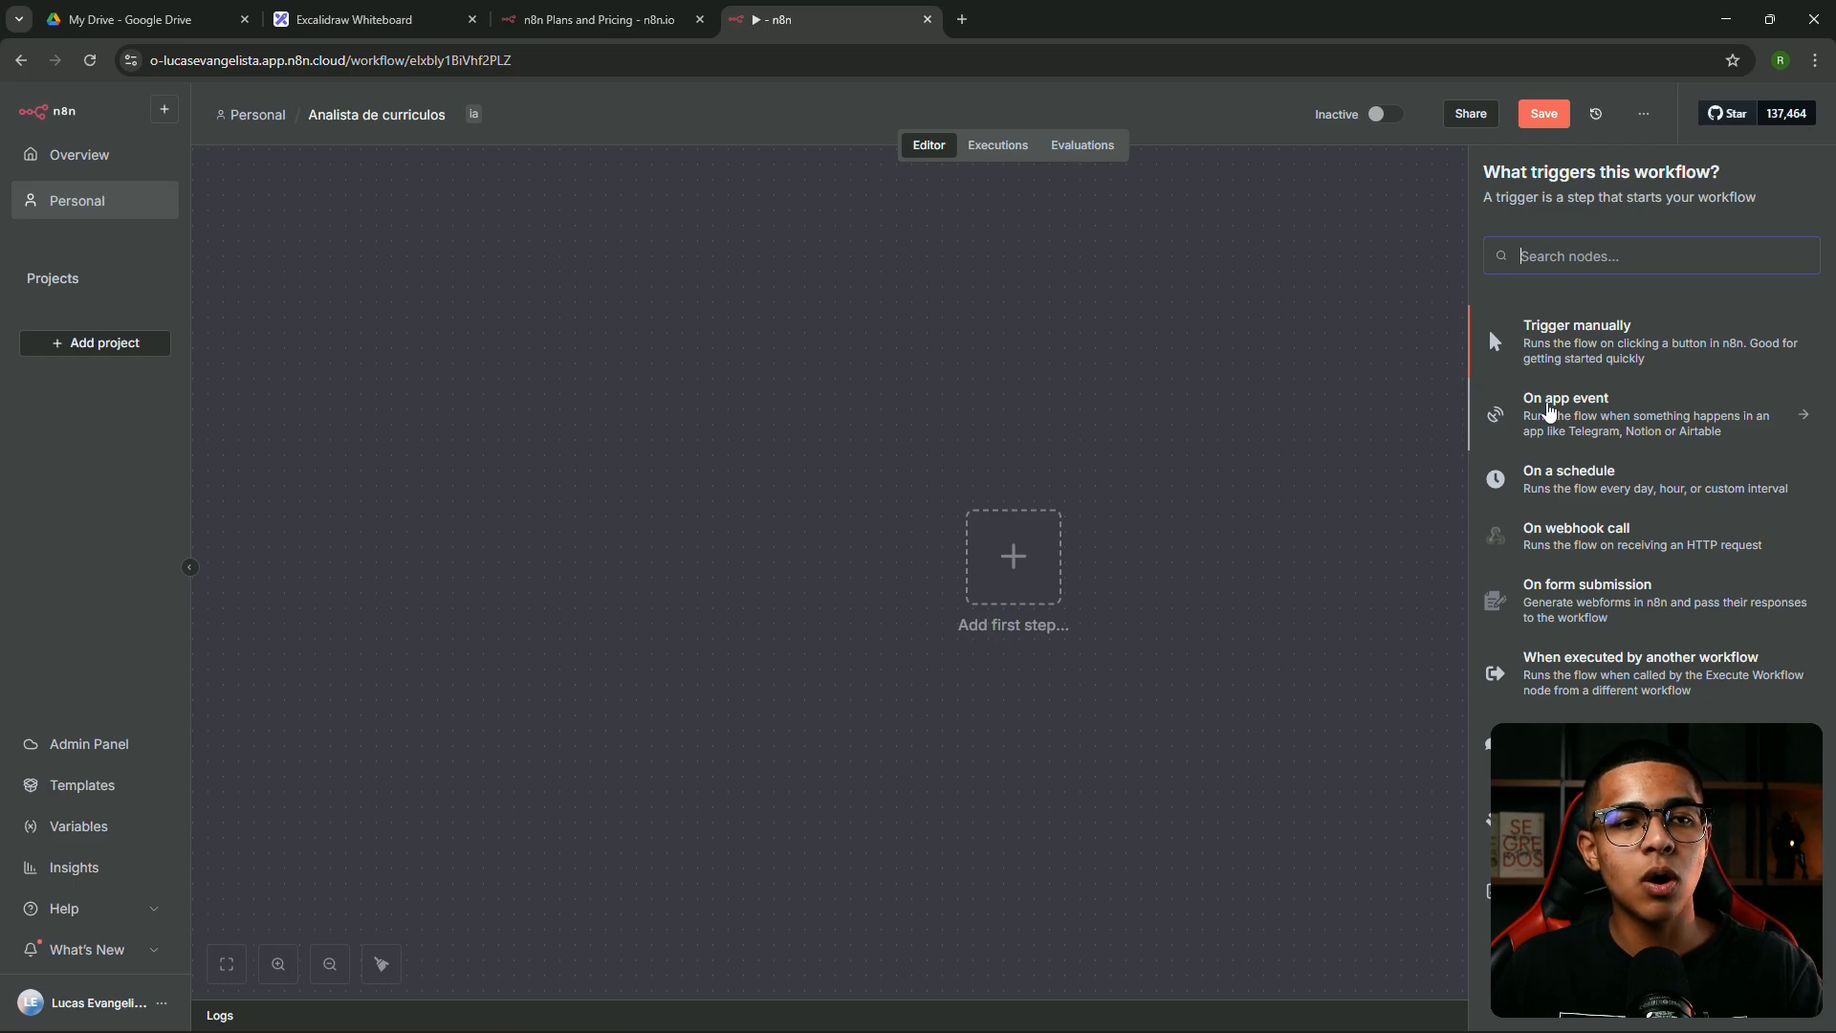
{"action": "left_click", "coordinate": [1600, 410]}
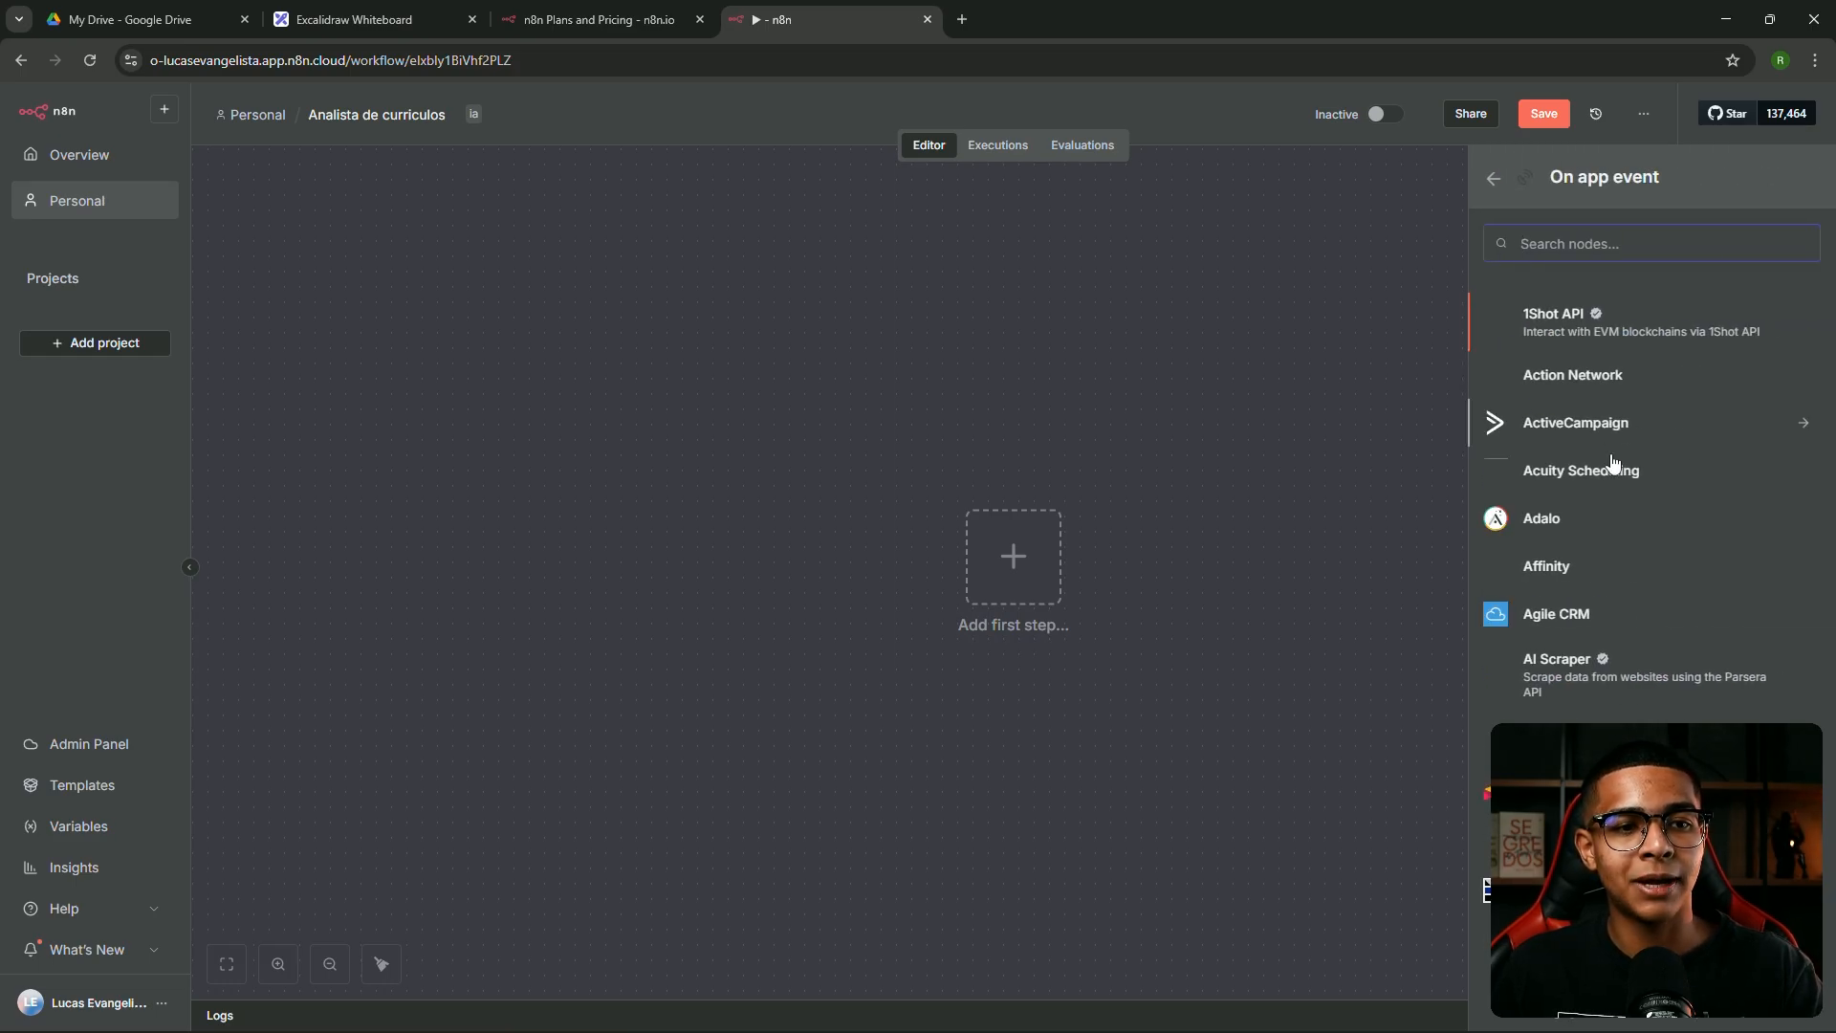
{"action": "scroll", "coordinate": [1607, 478], "scroll_direction": "down", "scroll_amount": 3}
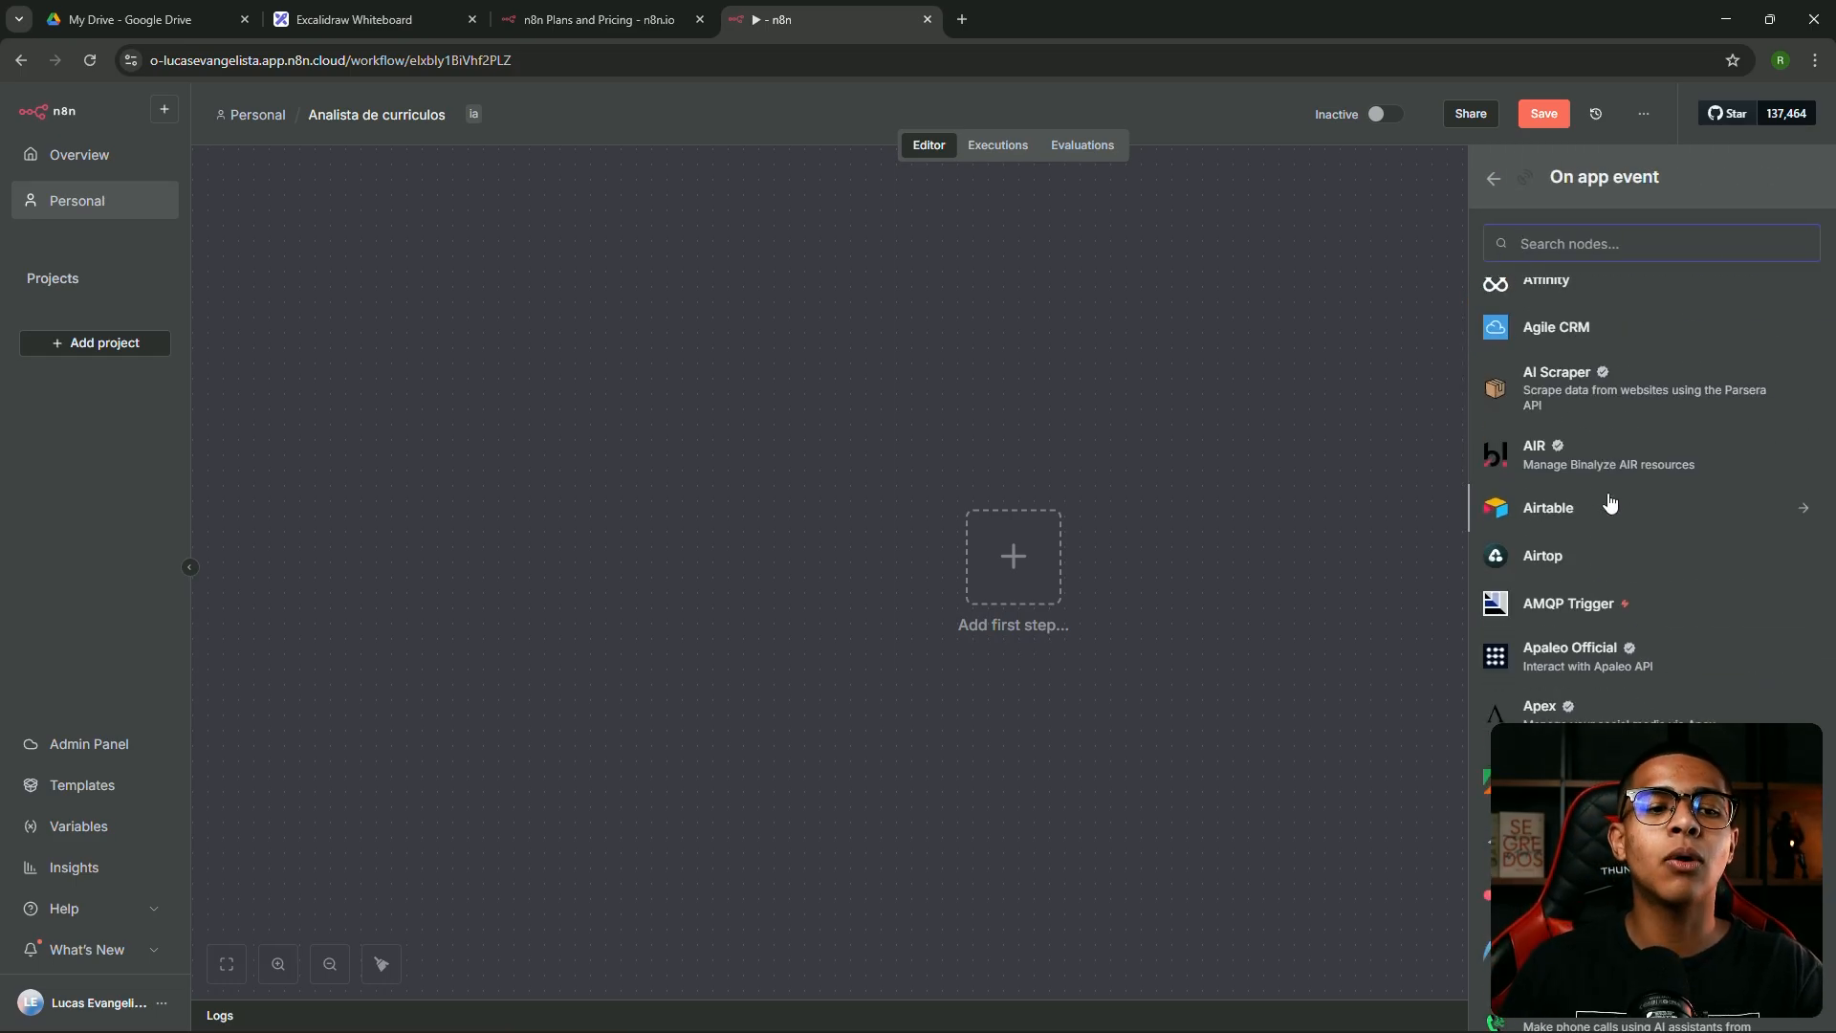
{"action": "scroll", "coordinate": [1615, 478], "scroll_direction": "down", "scroll_amount": 10}
{"action": "scroll", "coordinate": [1616, 441], "scroll_direction": "down", "scroll_amount": 15}
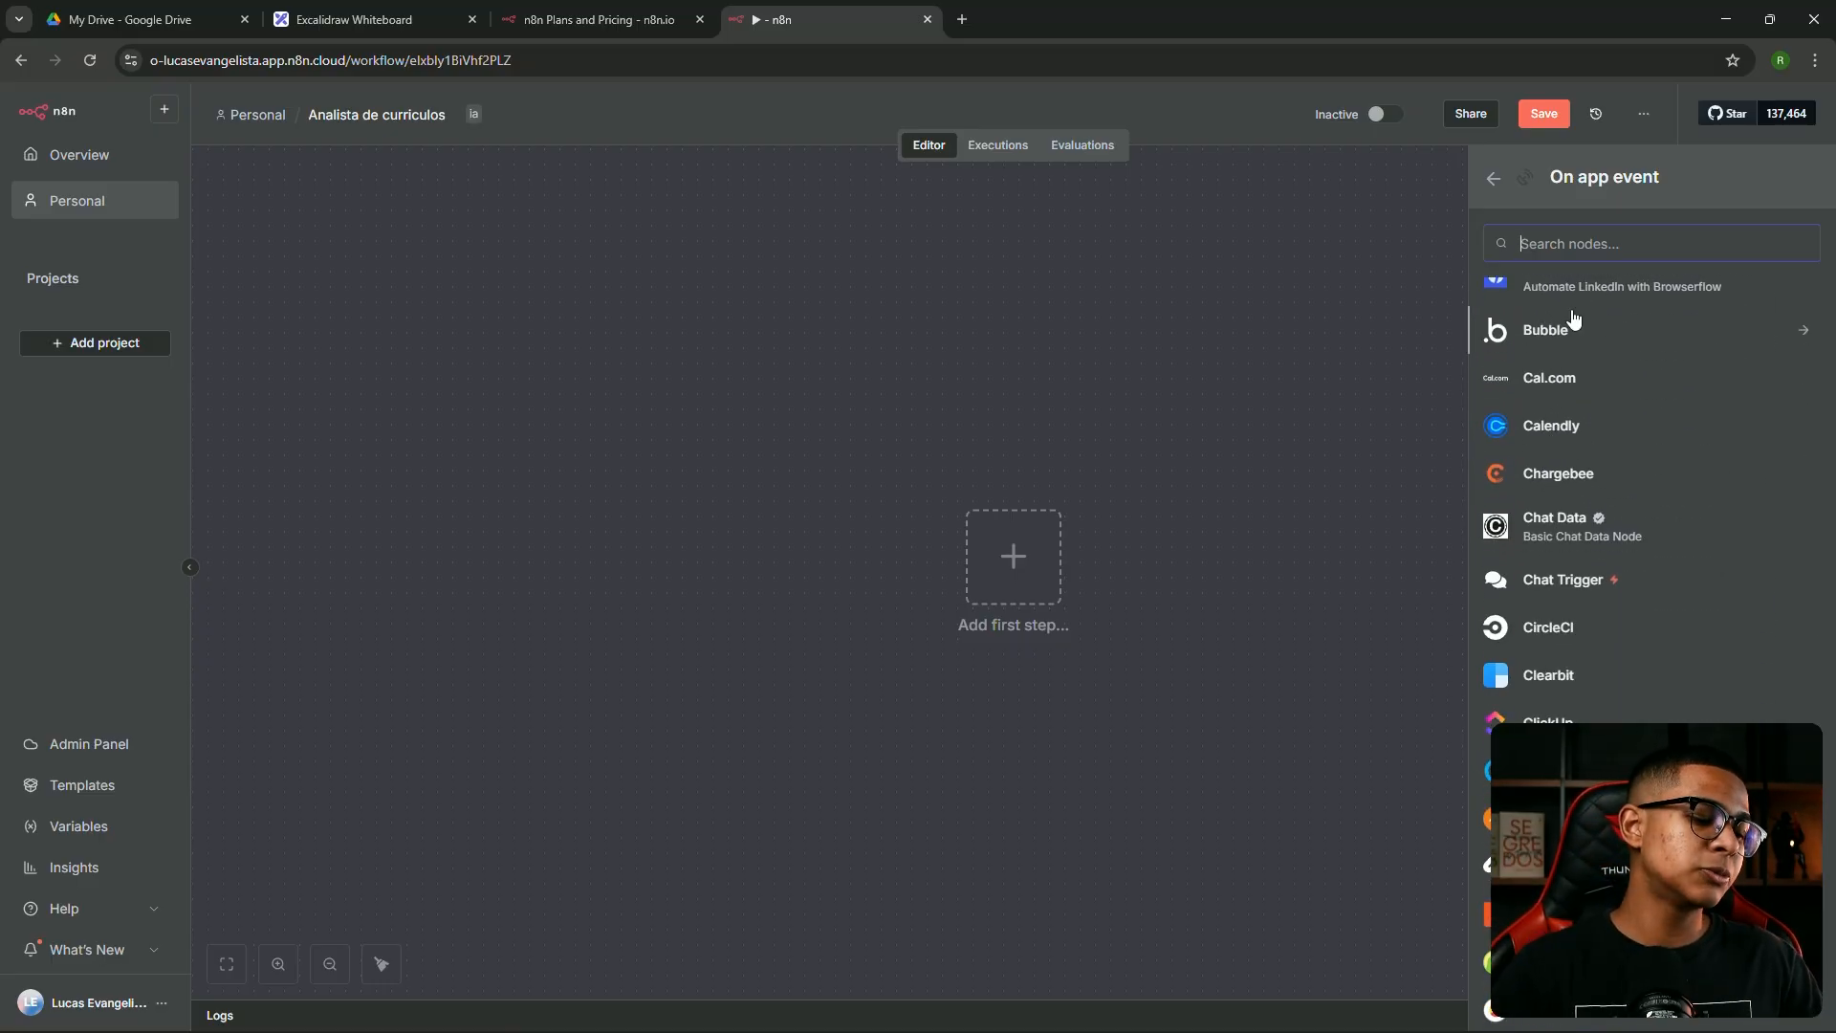
{"action": "type", "text": "drive"}
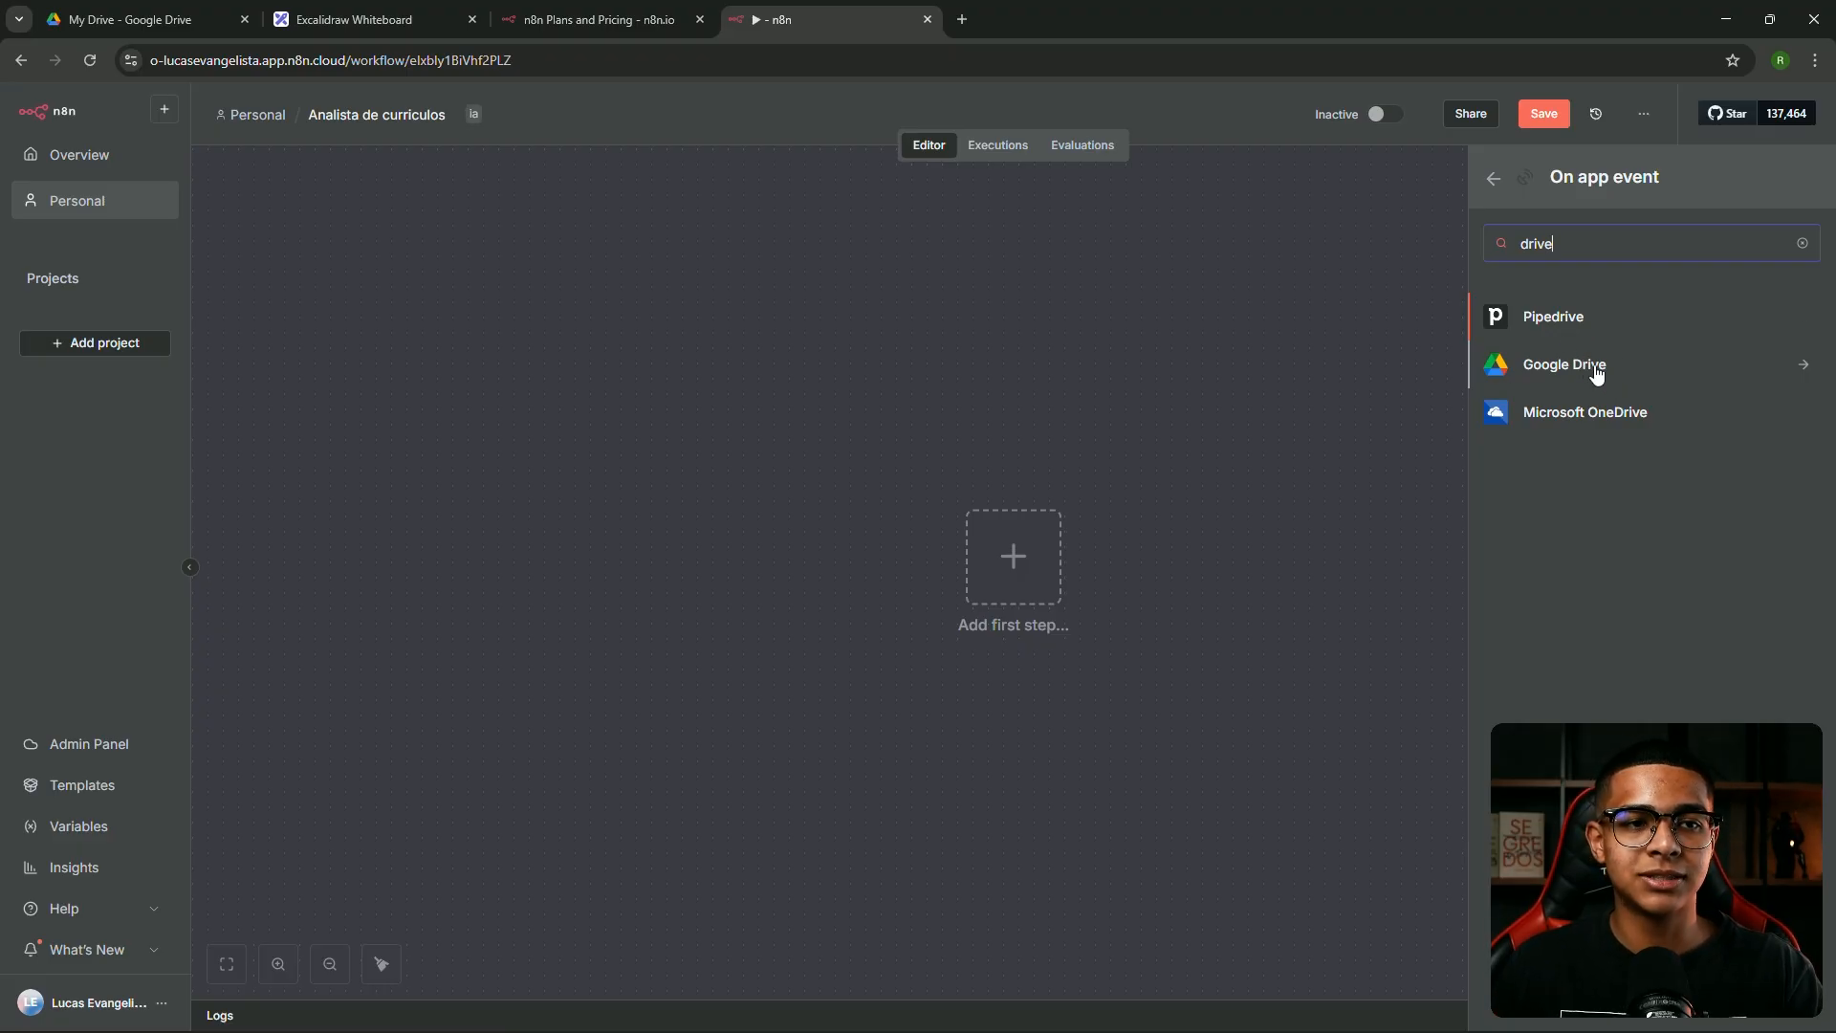
{"action": "left_click", "coordinate": [1804, 244]}
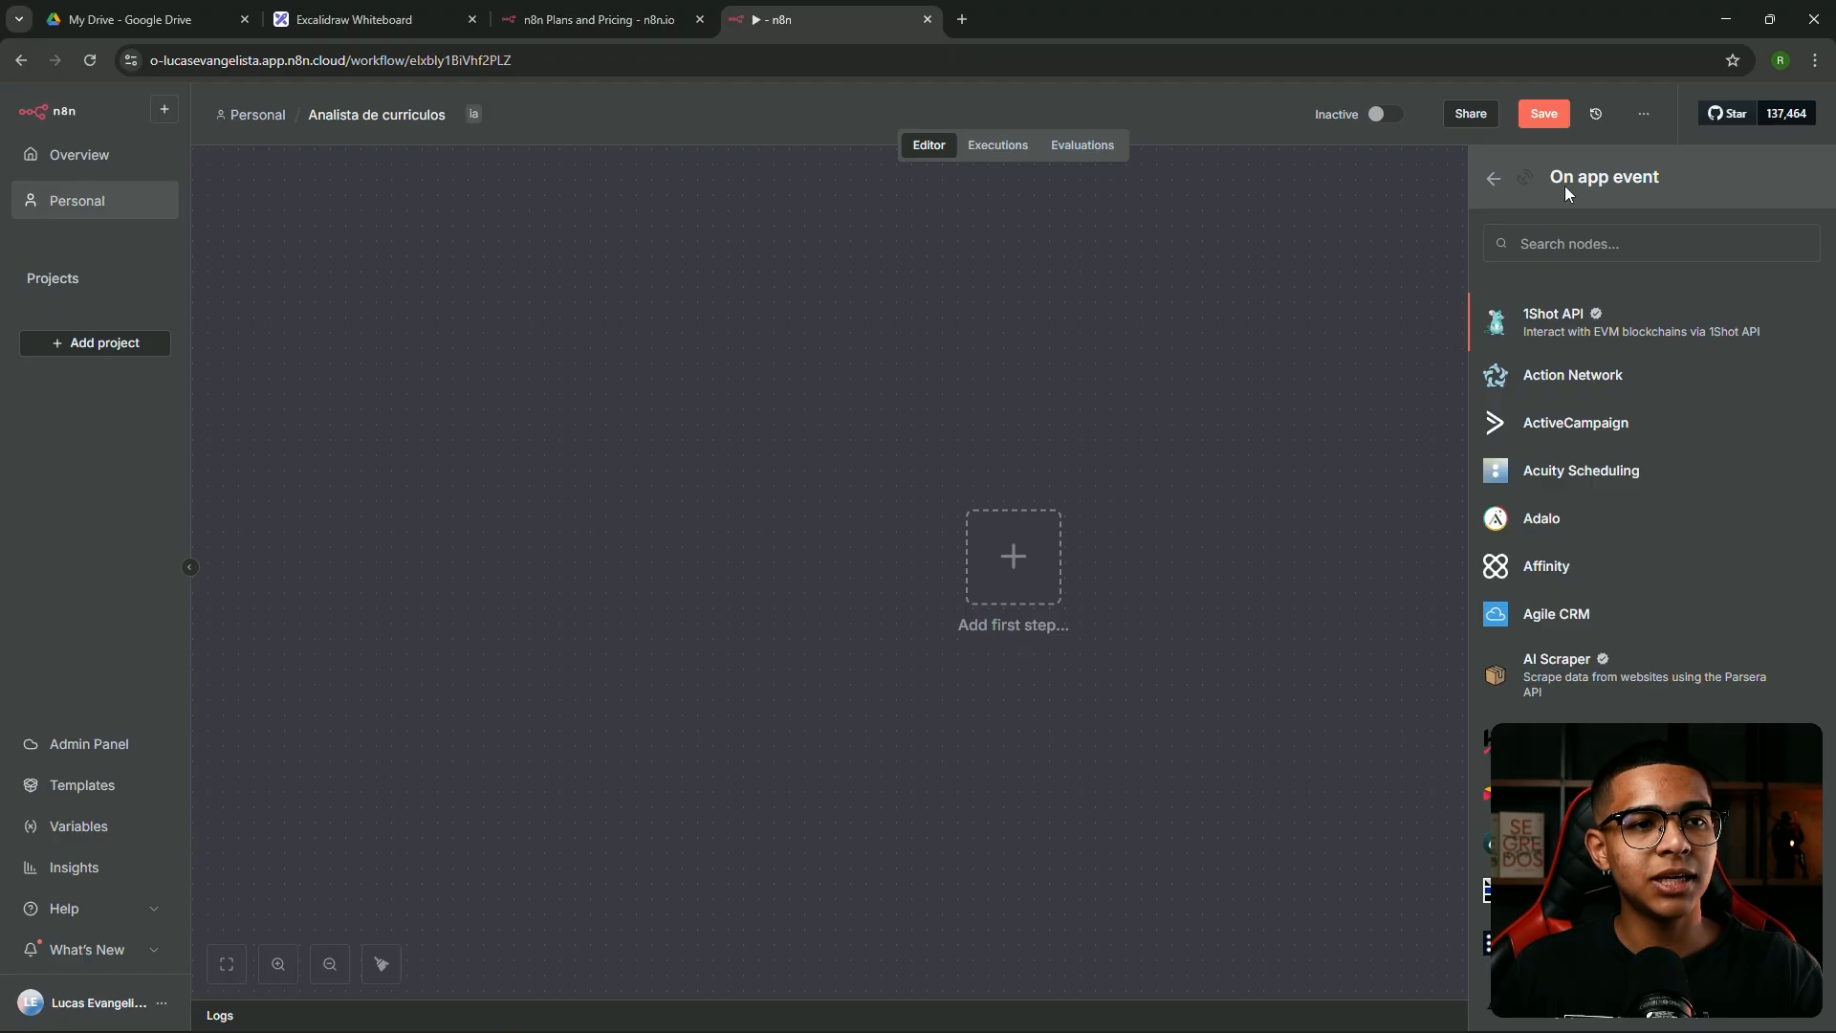
{"action": "left_click", "coordinate": [1493, 178]}
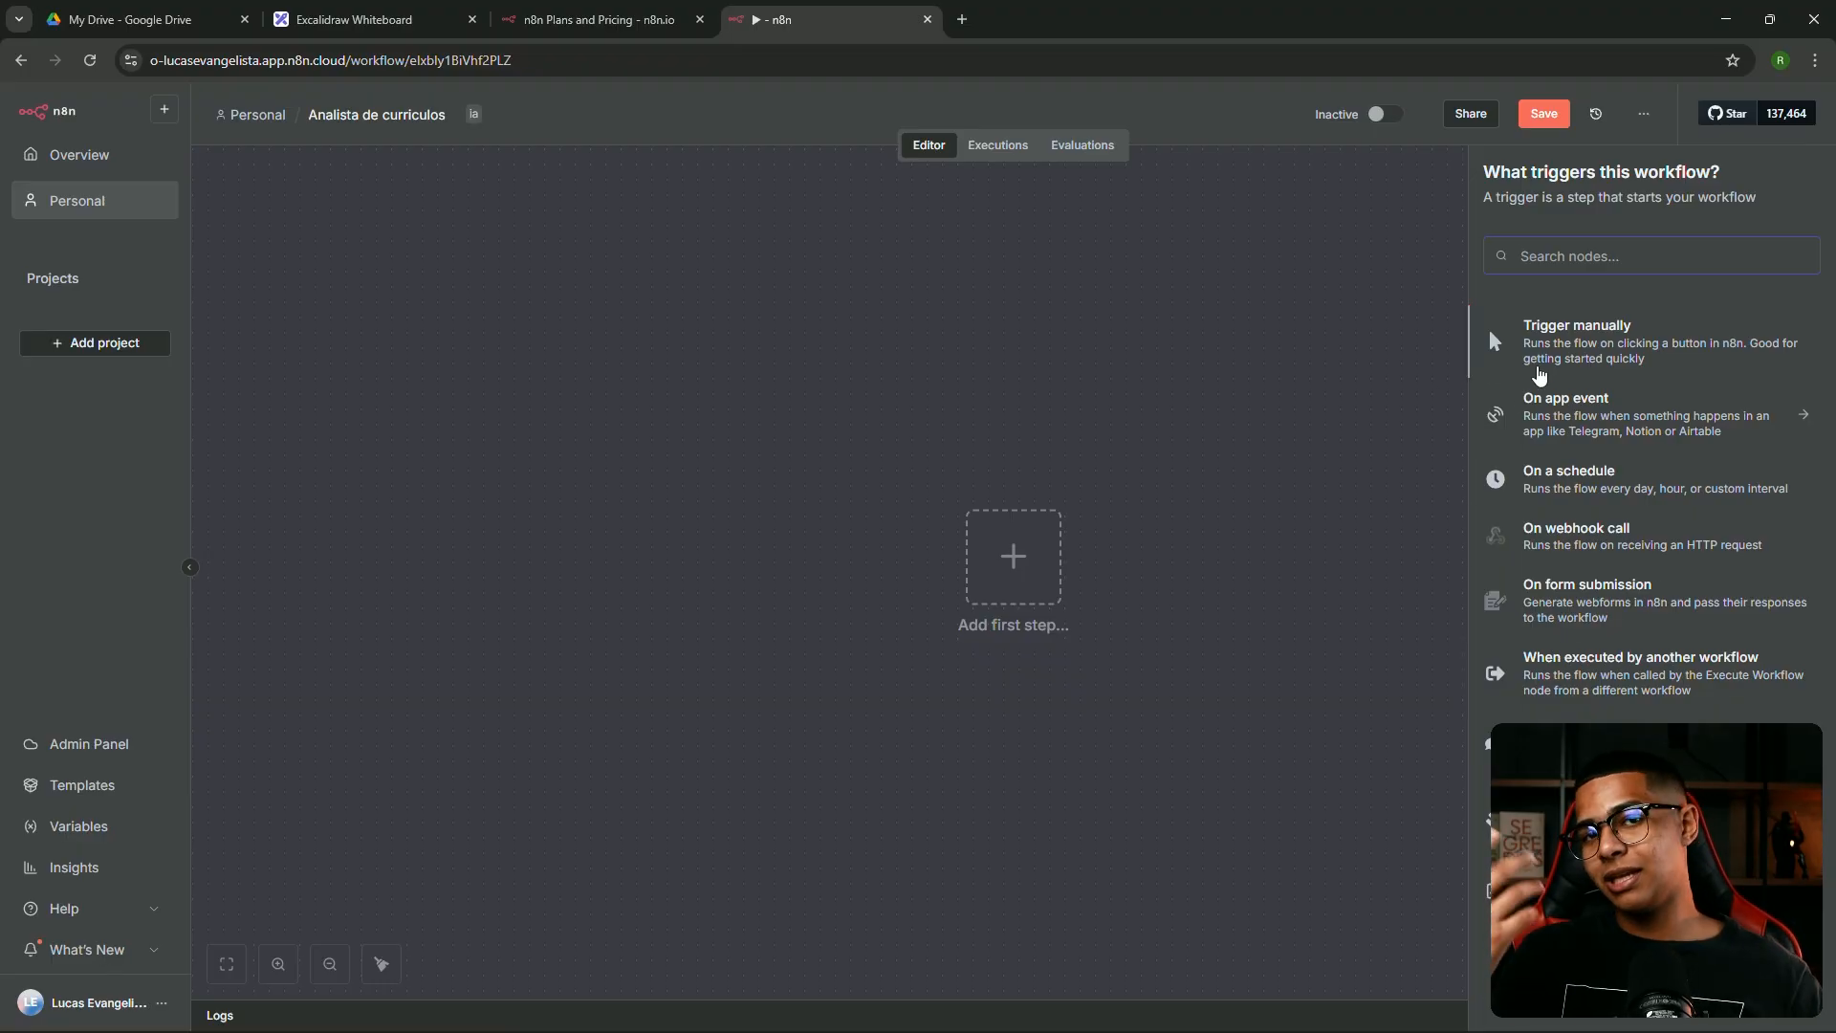
Add a Google Drive trigger set to 'On changes involving a specific folder'
{"action": "type", "text": "dr"}
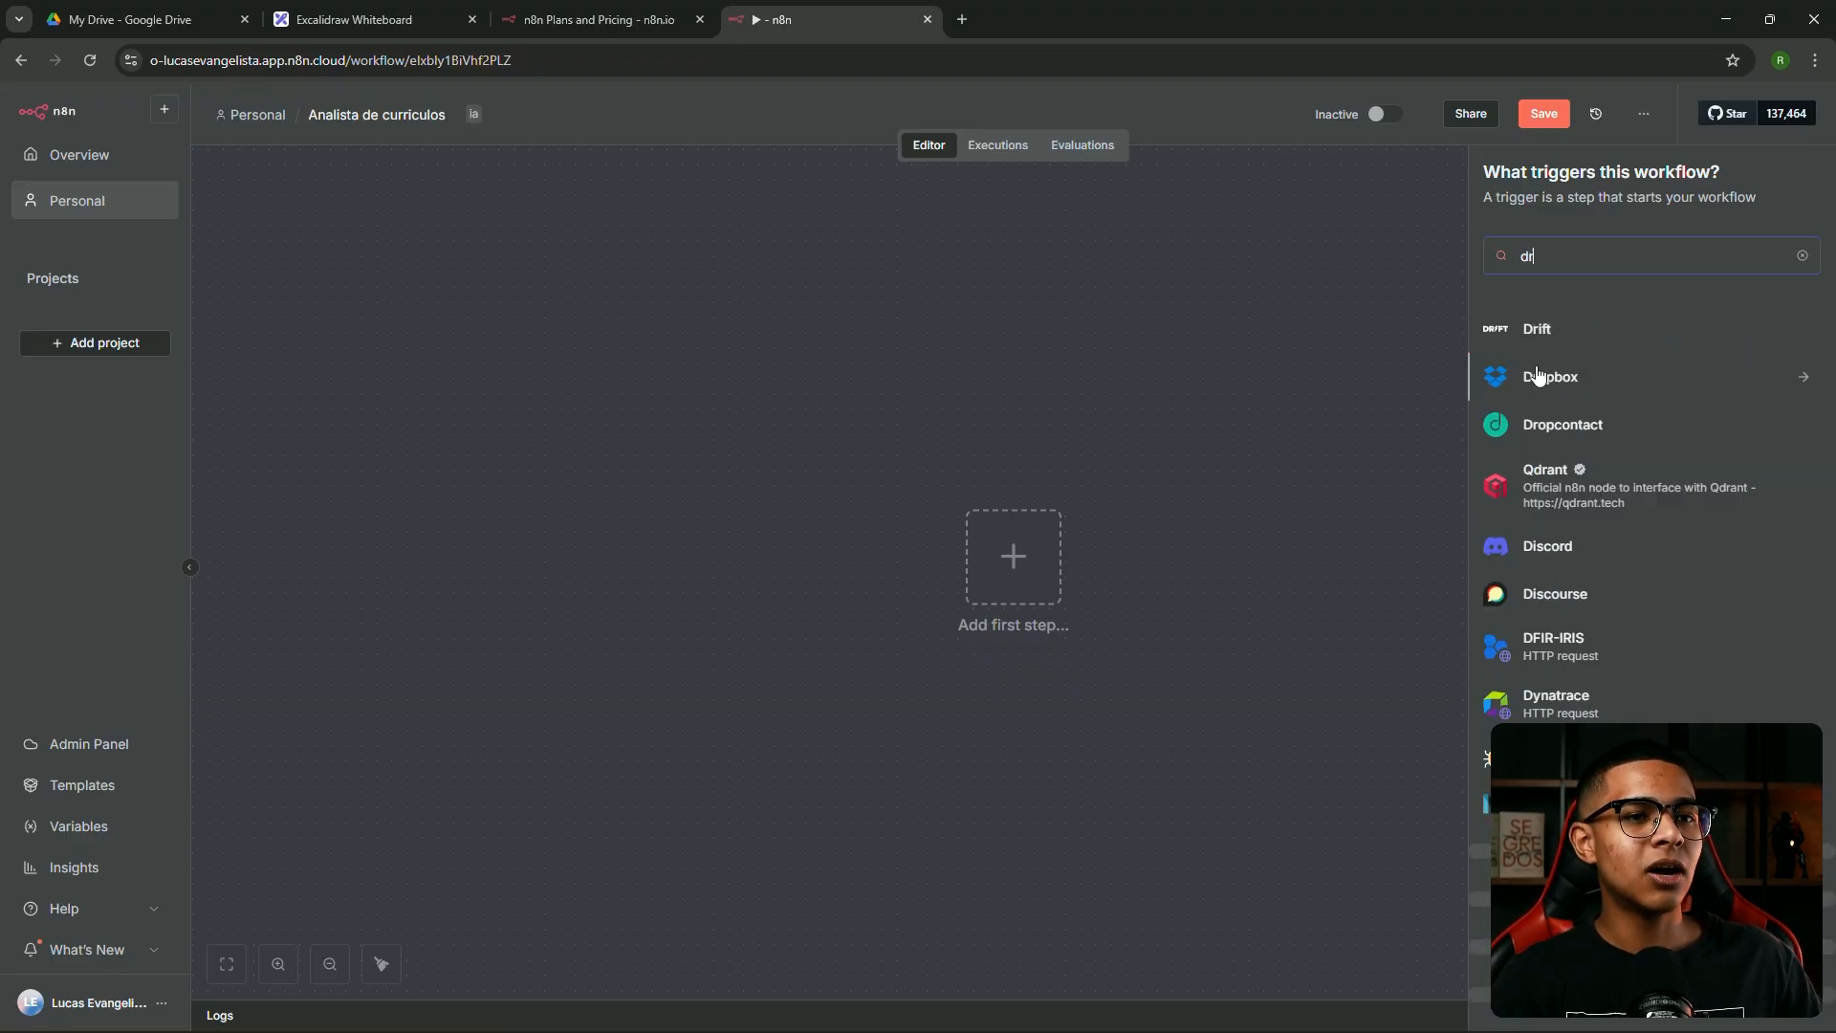
{"action": "type", "text": "ive"}
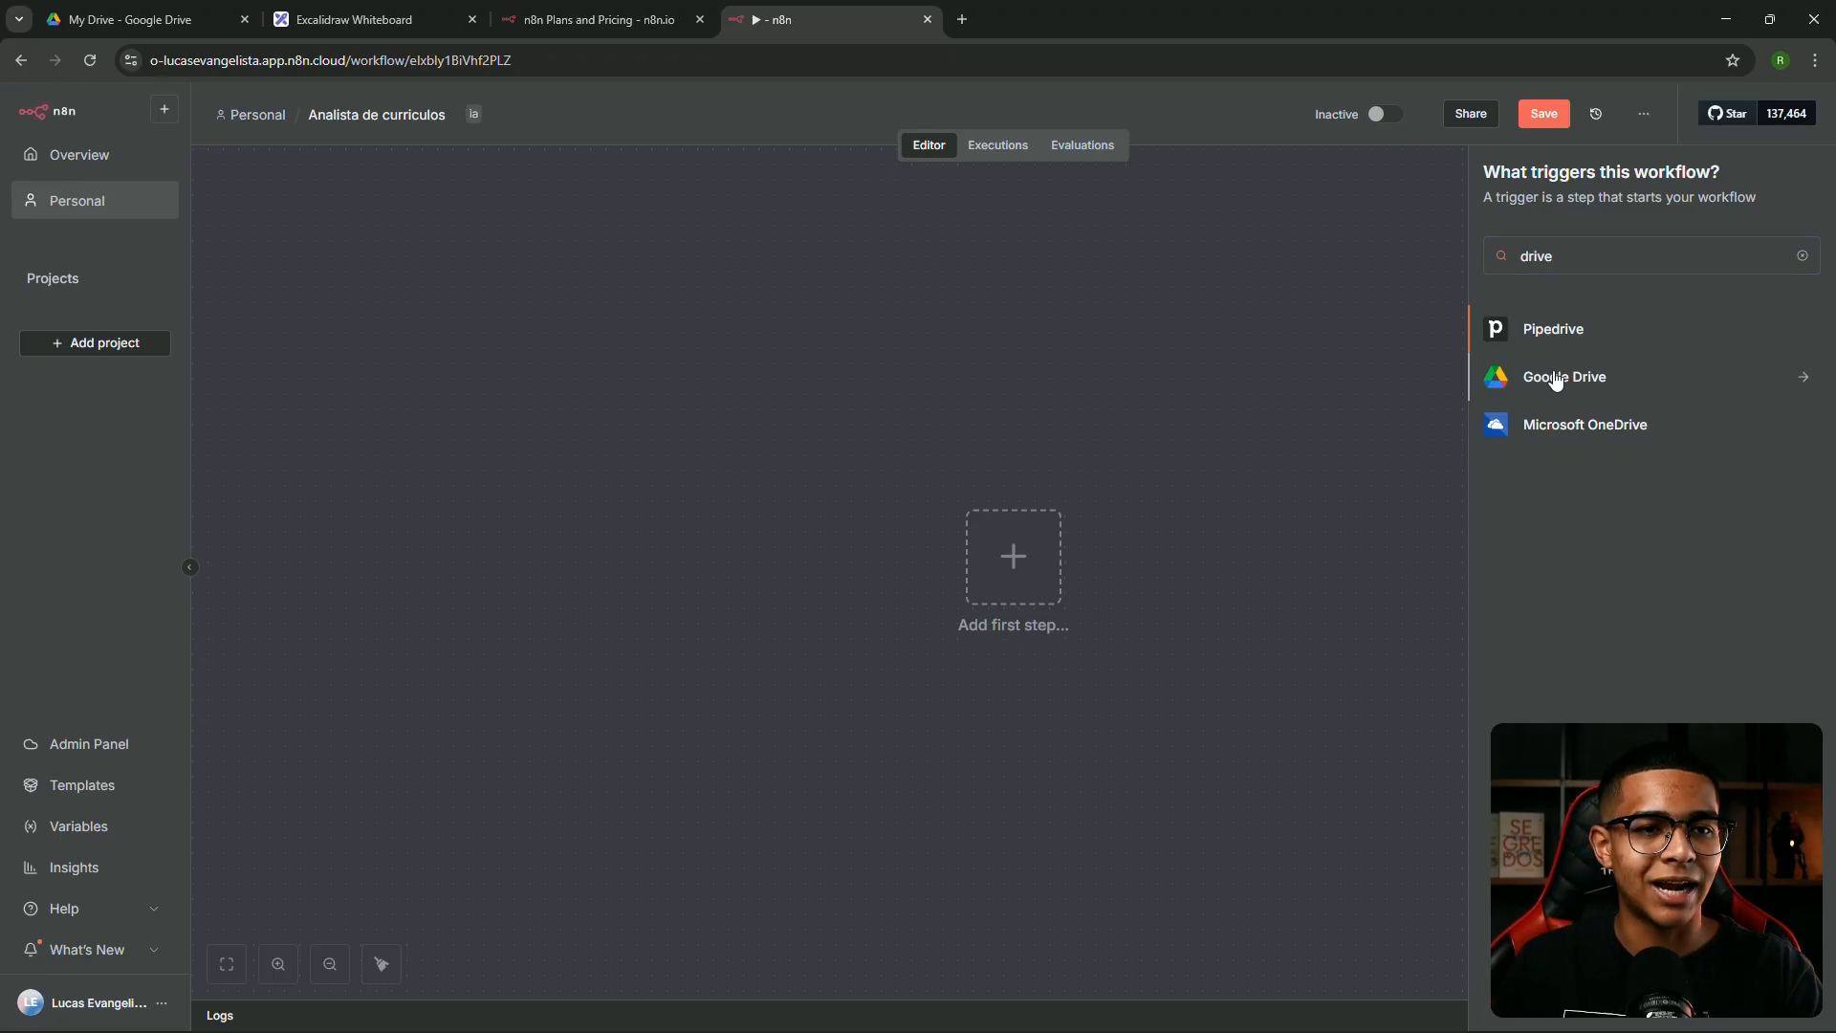
{"action": "left_click", "coordinate": [1556, 379]}
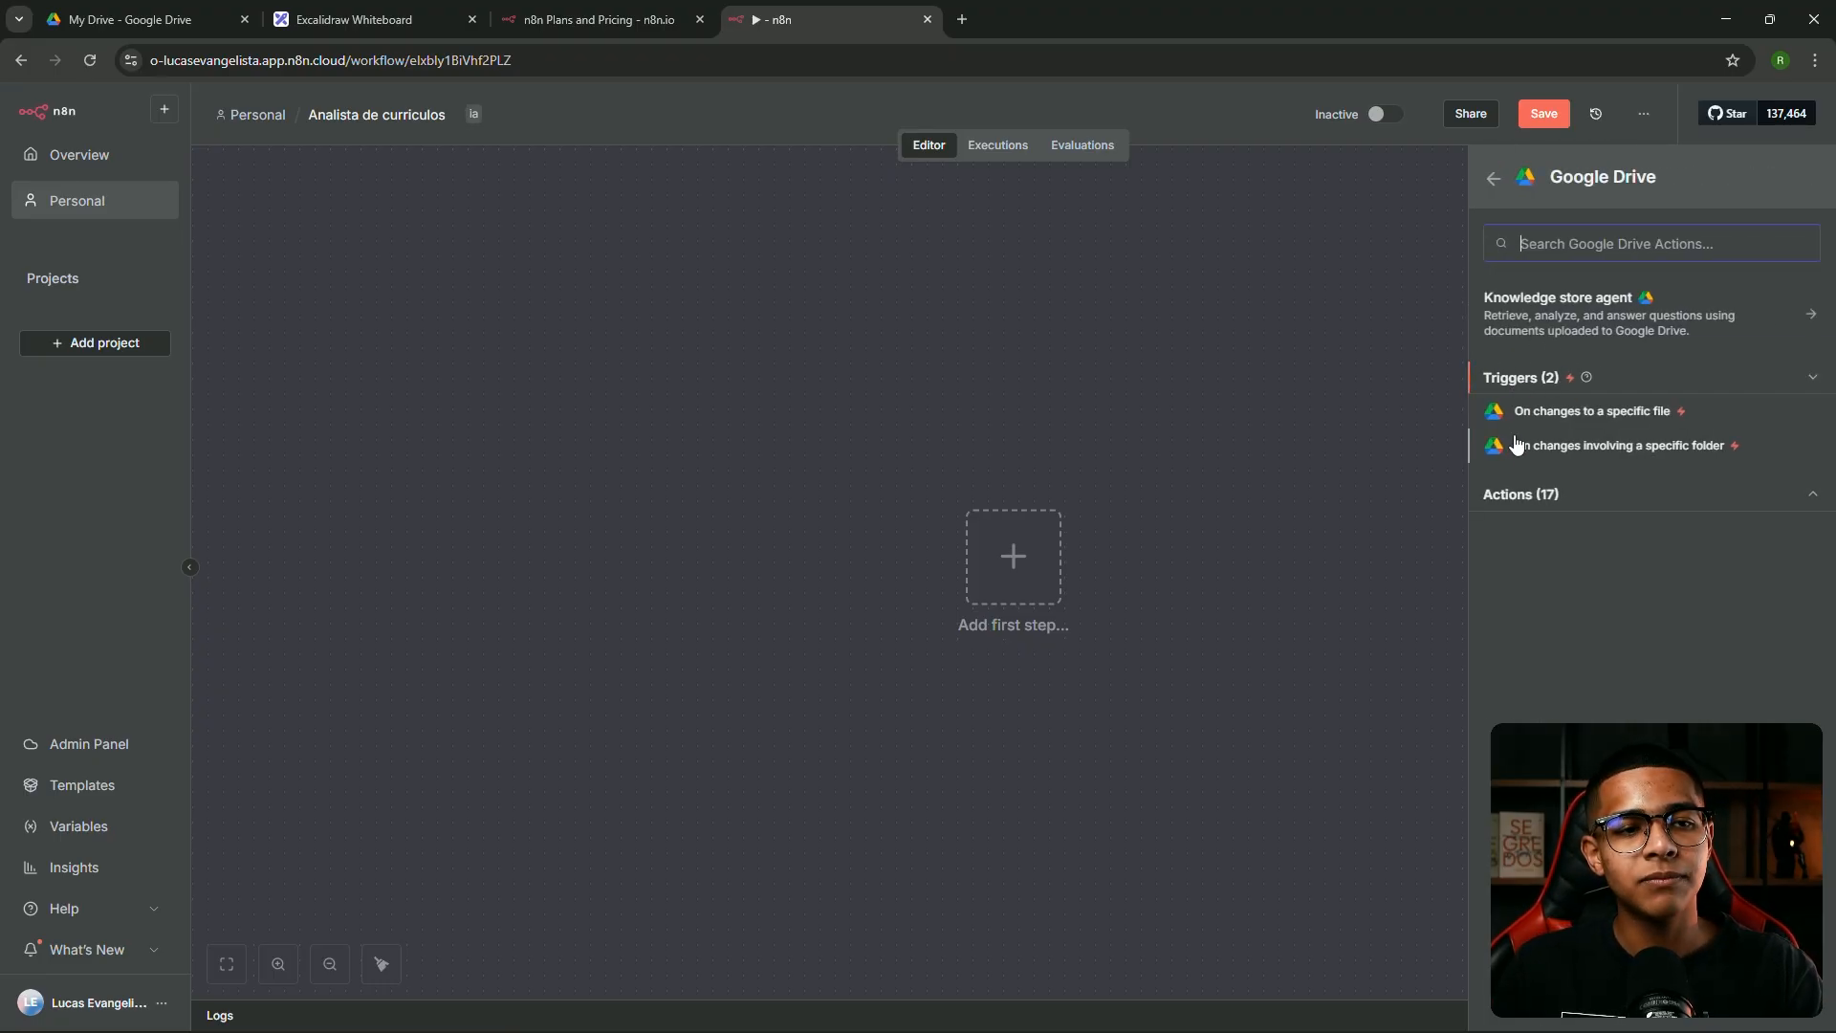
{"action": "left_click", "coordinate": [1583, 447]}
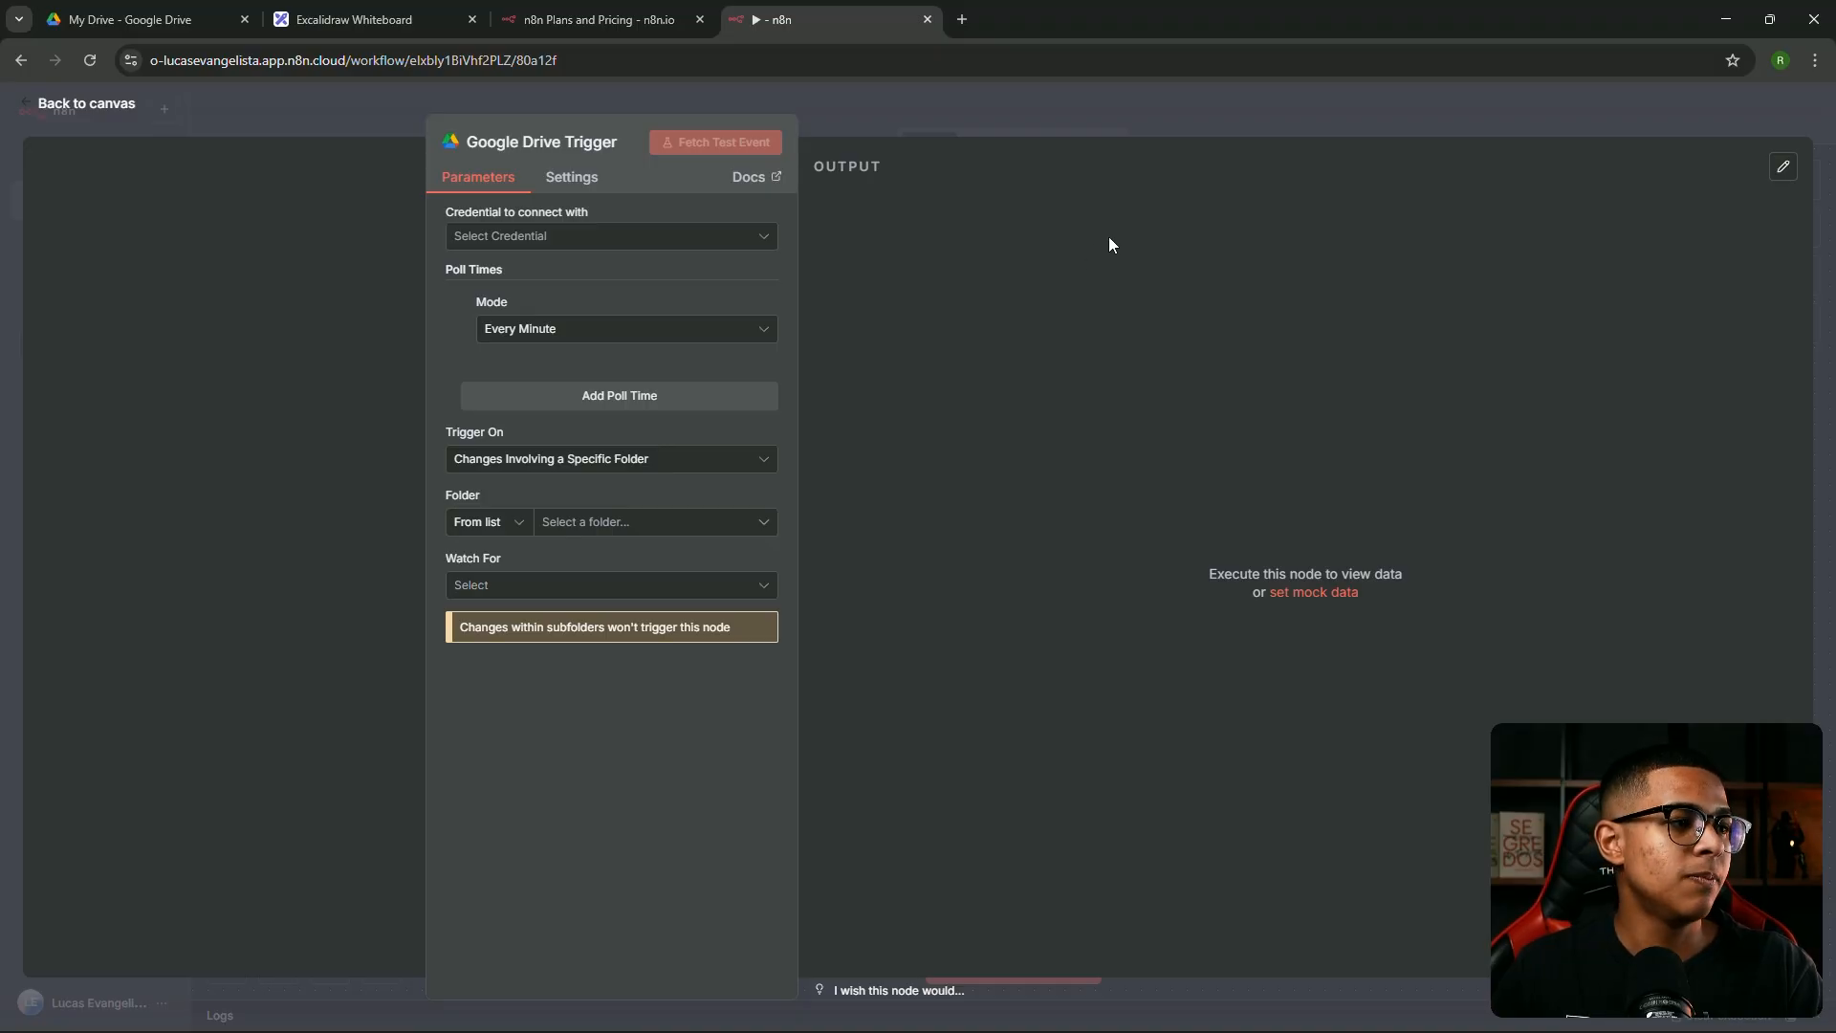
Create a new Google Drive account credential from the trigger's Credential dropdown
{"action": "left_click", "coordinate": [721, 241]}
{"action": "left_click", "coordinate": [643, 212]}
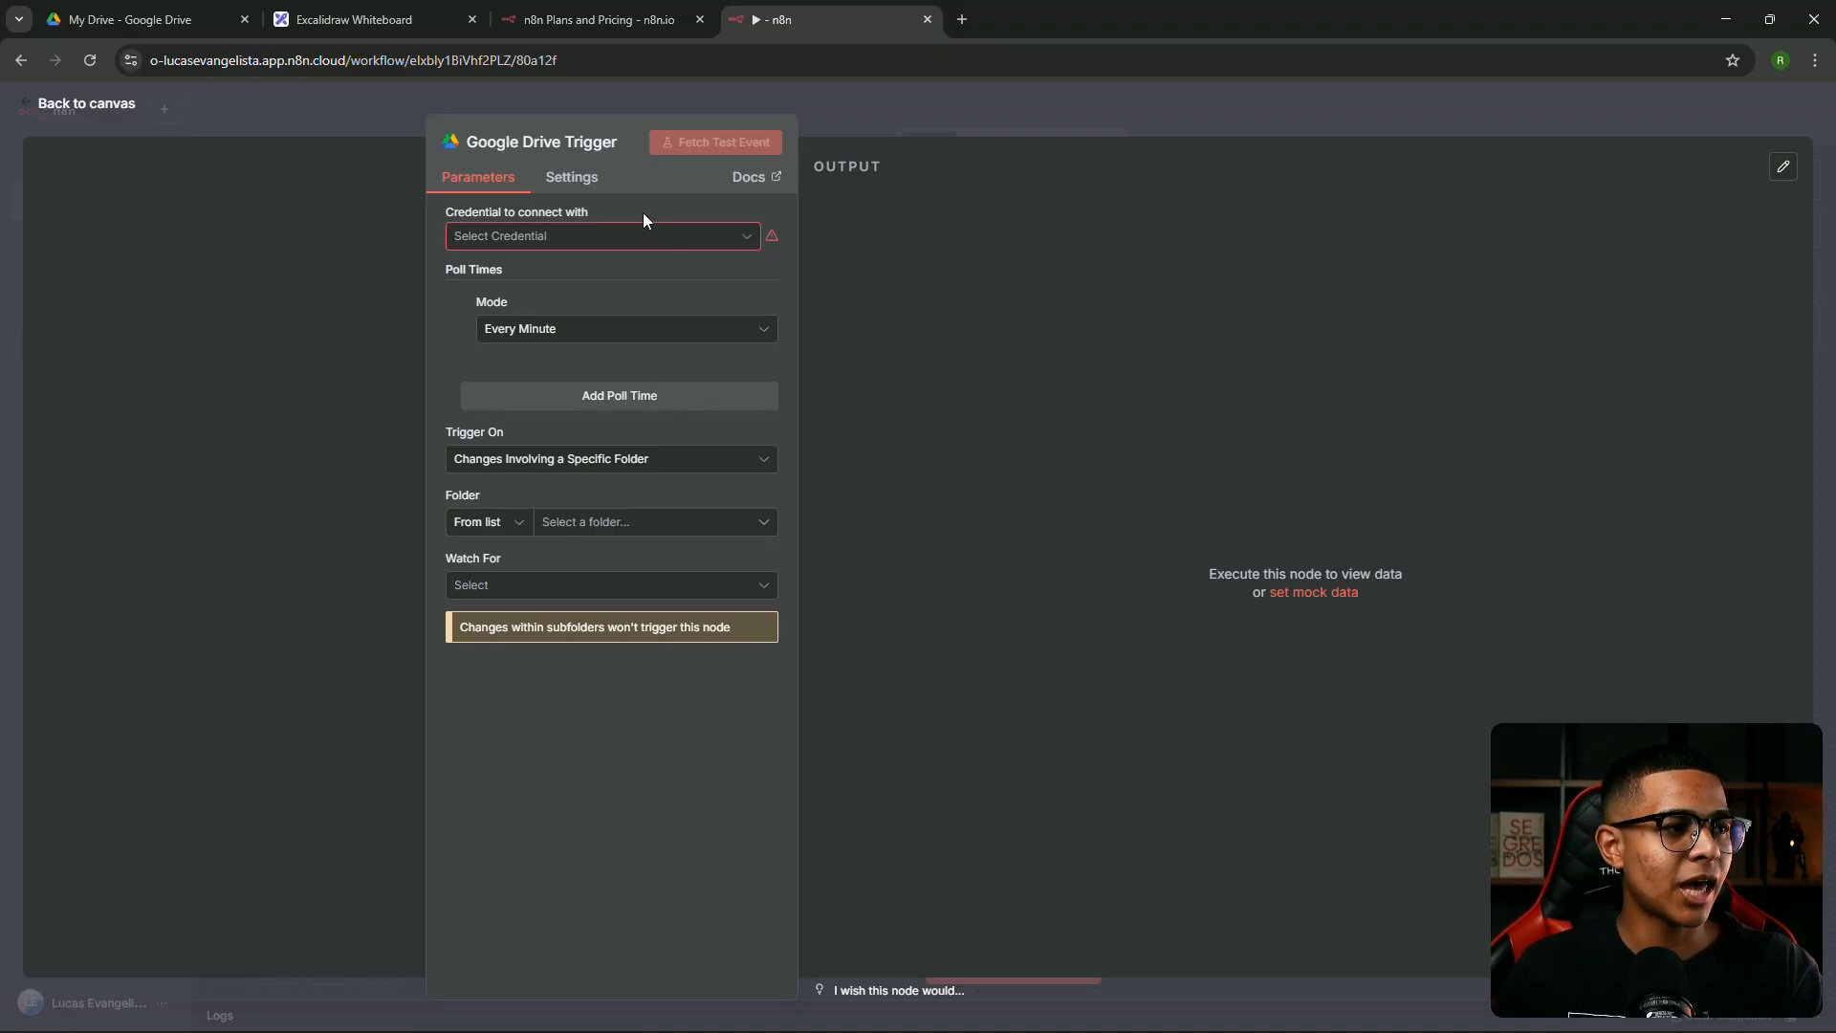
{"action": "left_click", "coordinate": [569, 244]}
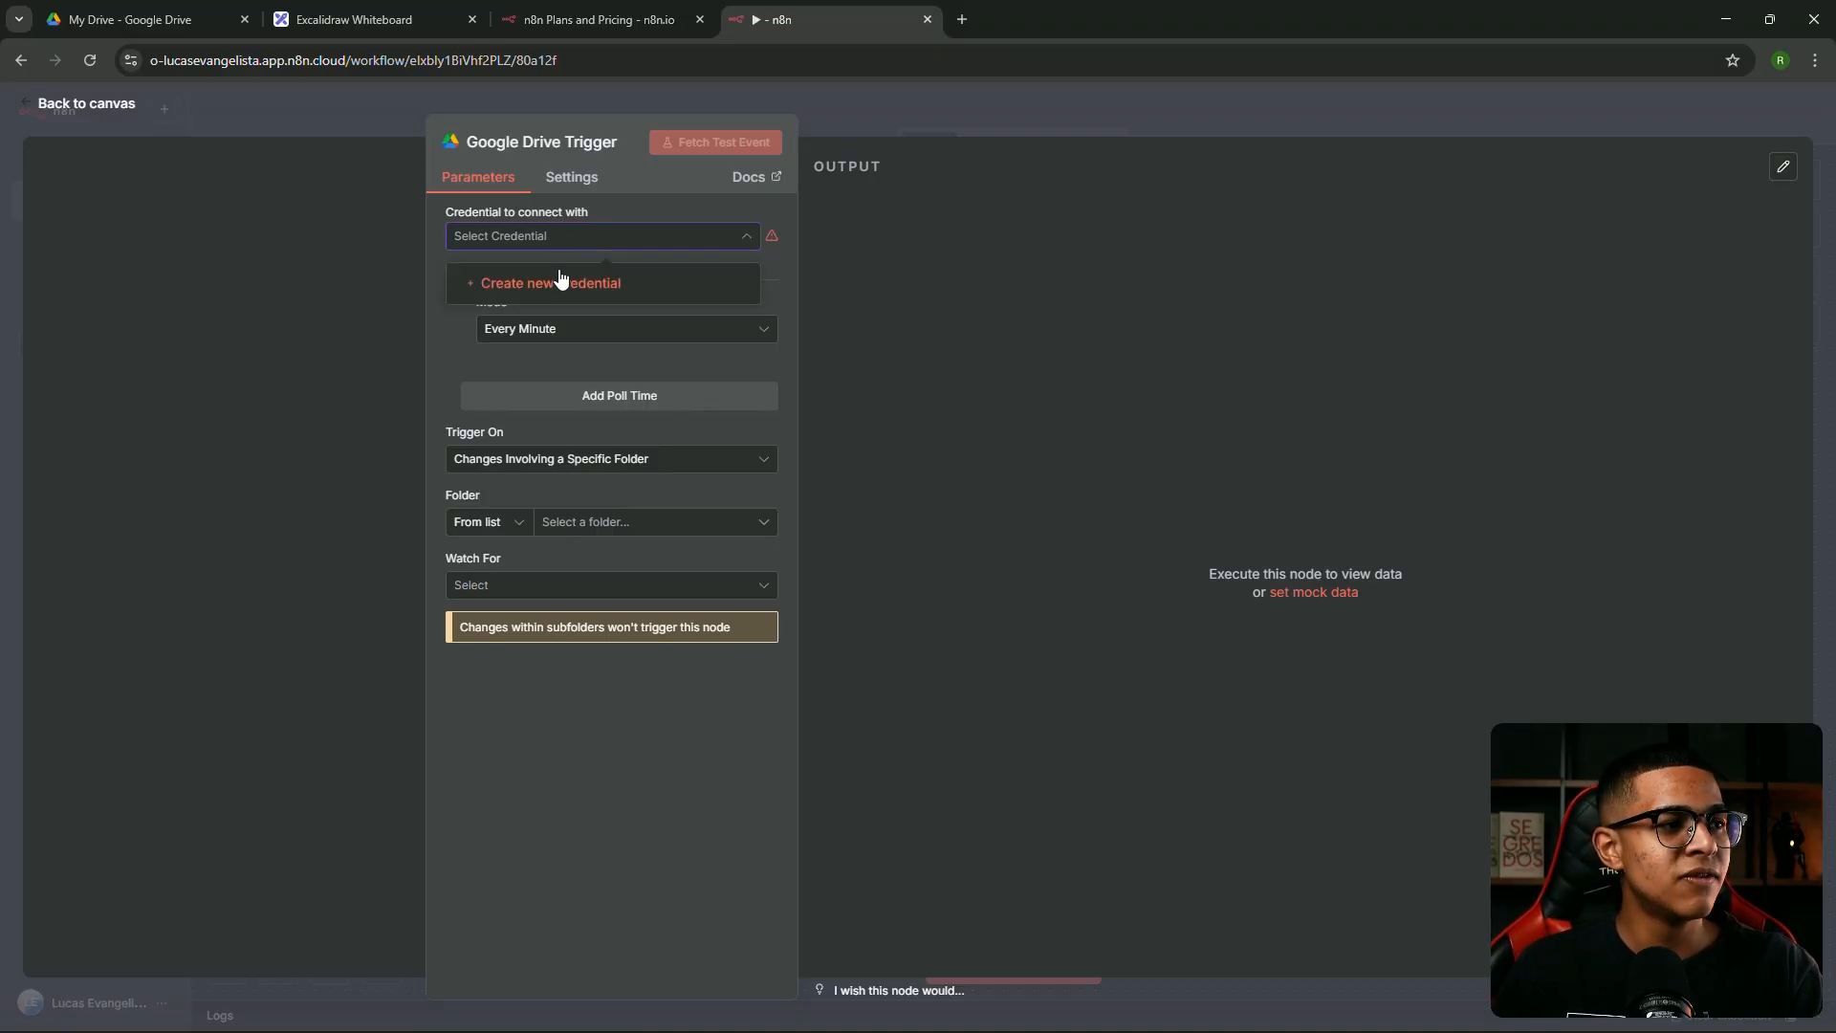
{"action": "left_click", "coordinate": [569, 287]}
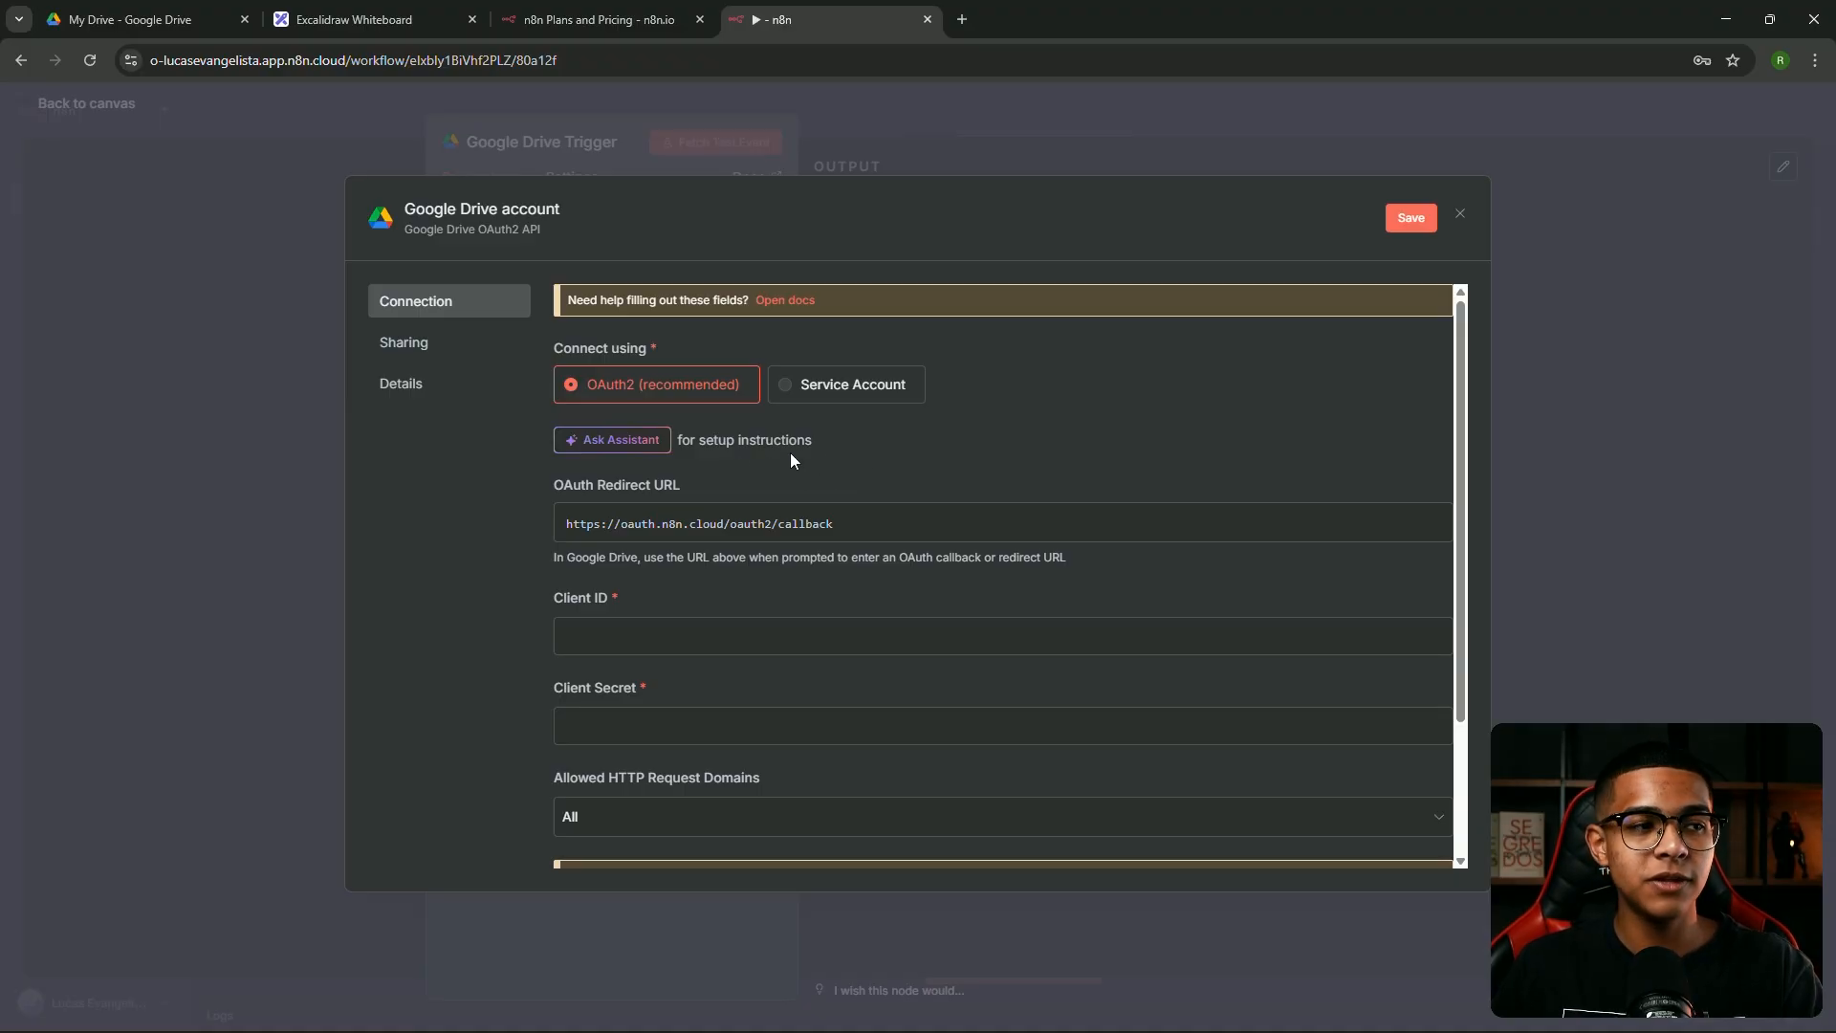
In a new browser tab, search Google for 'console google cloud'
{"action": "left_click", "coordinate": [963, 20]}
{"action": "type", "text": "co"}
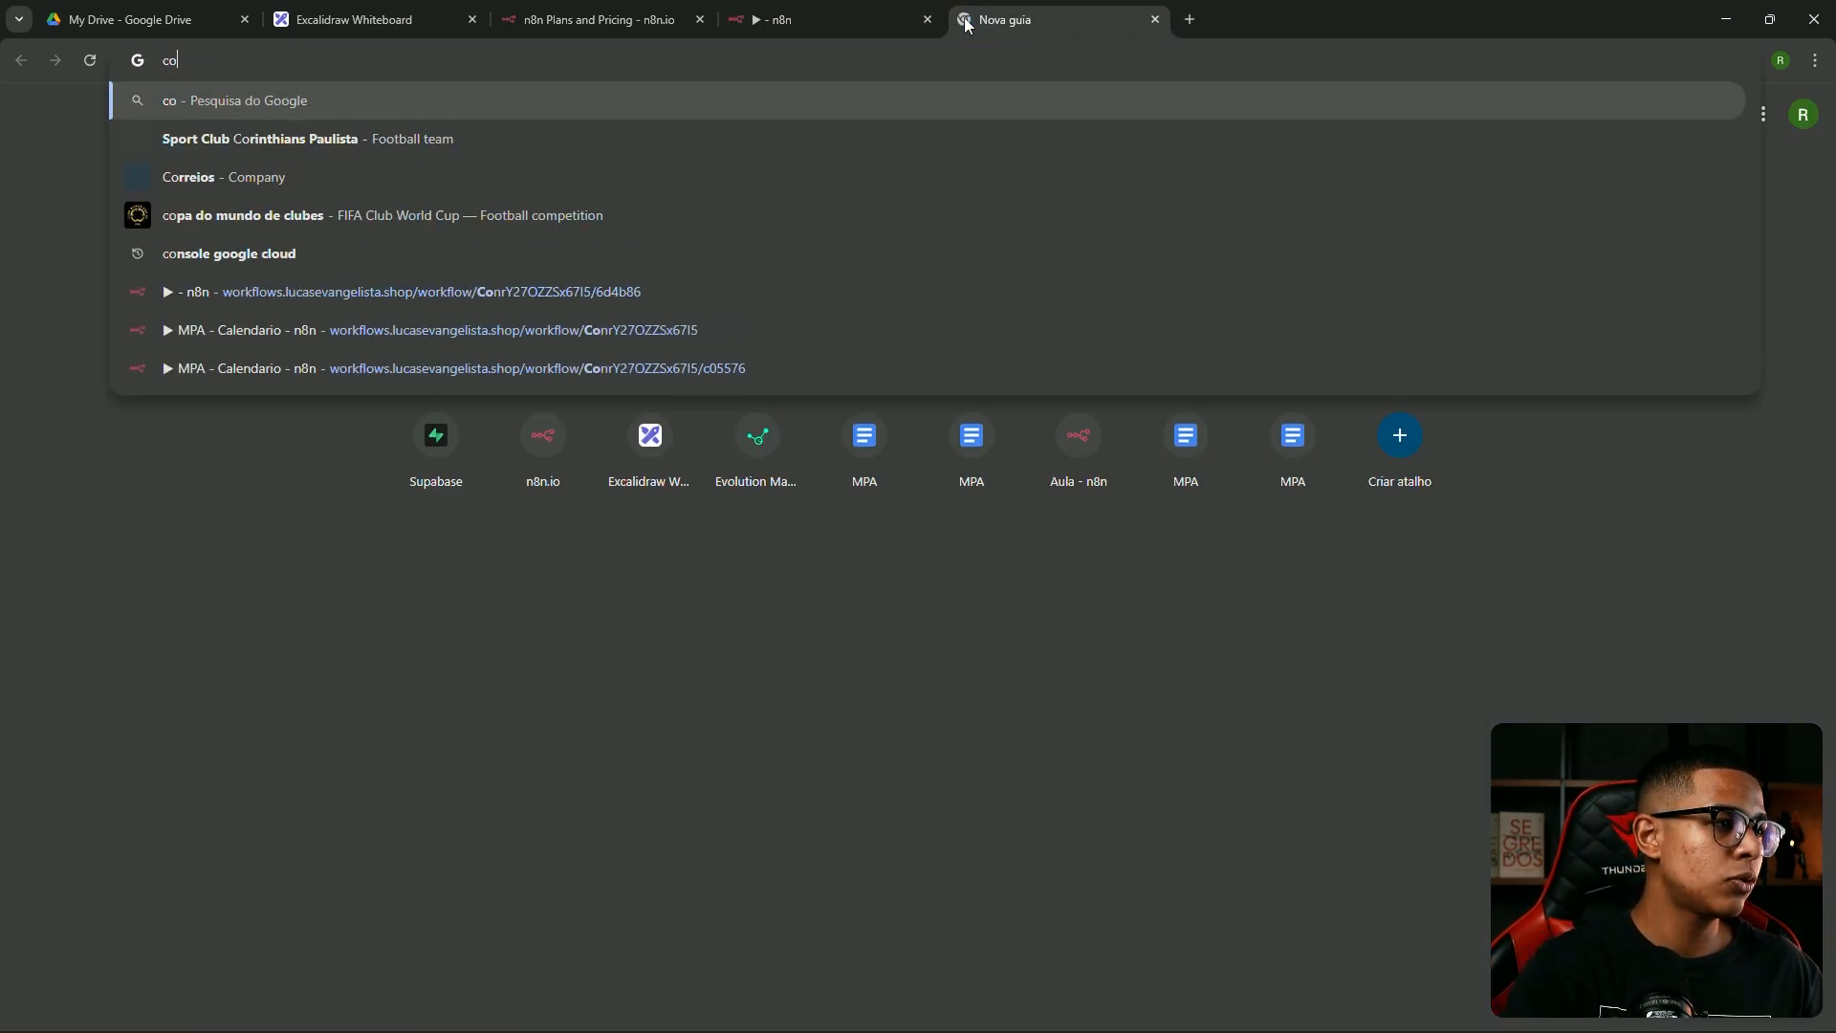
{"action": "type", "text": "nsole"}
{"action": "key", "text": "Down"}
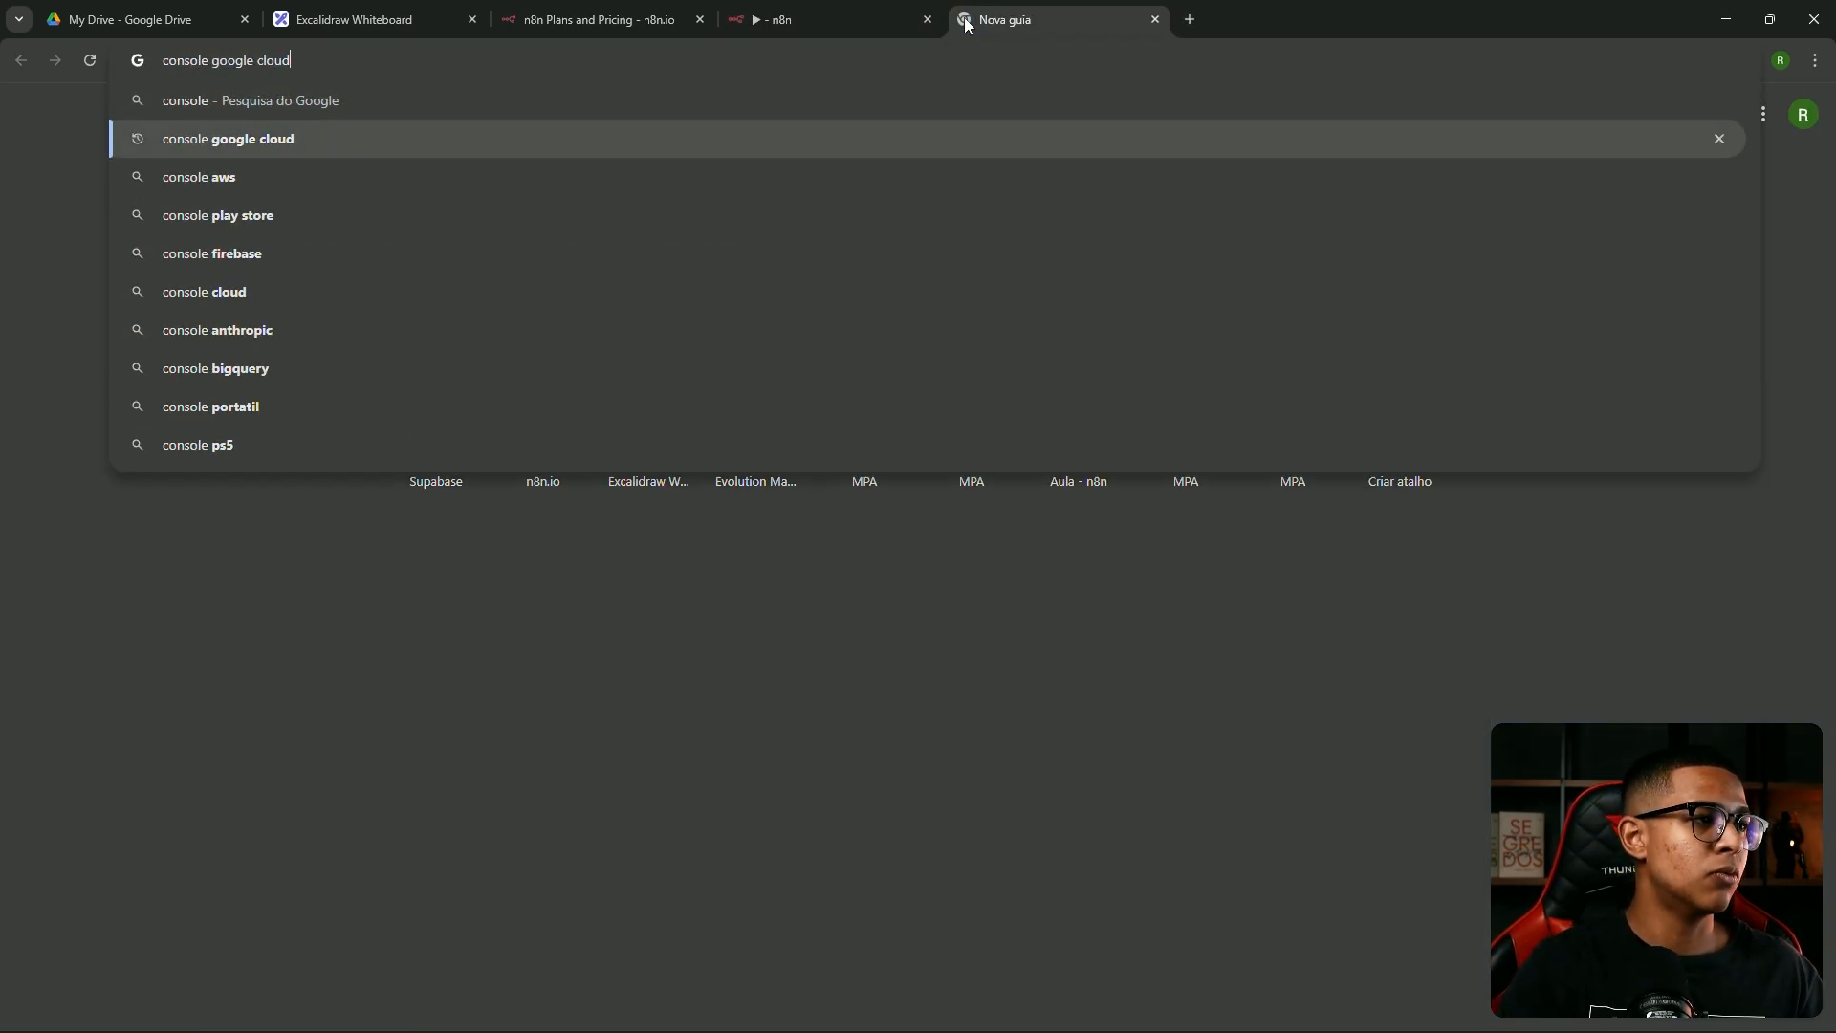
{"action": "key", "text": "Return"}
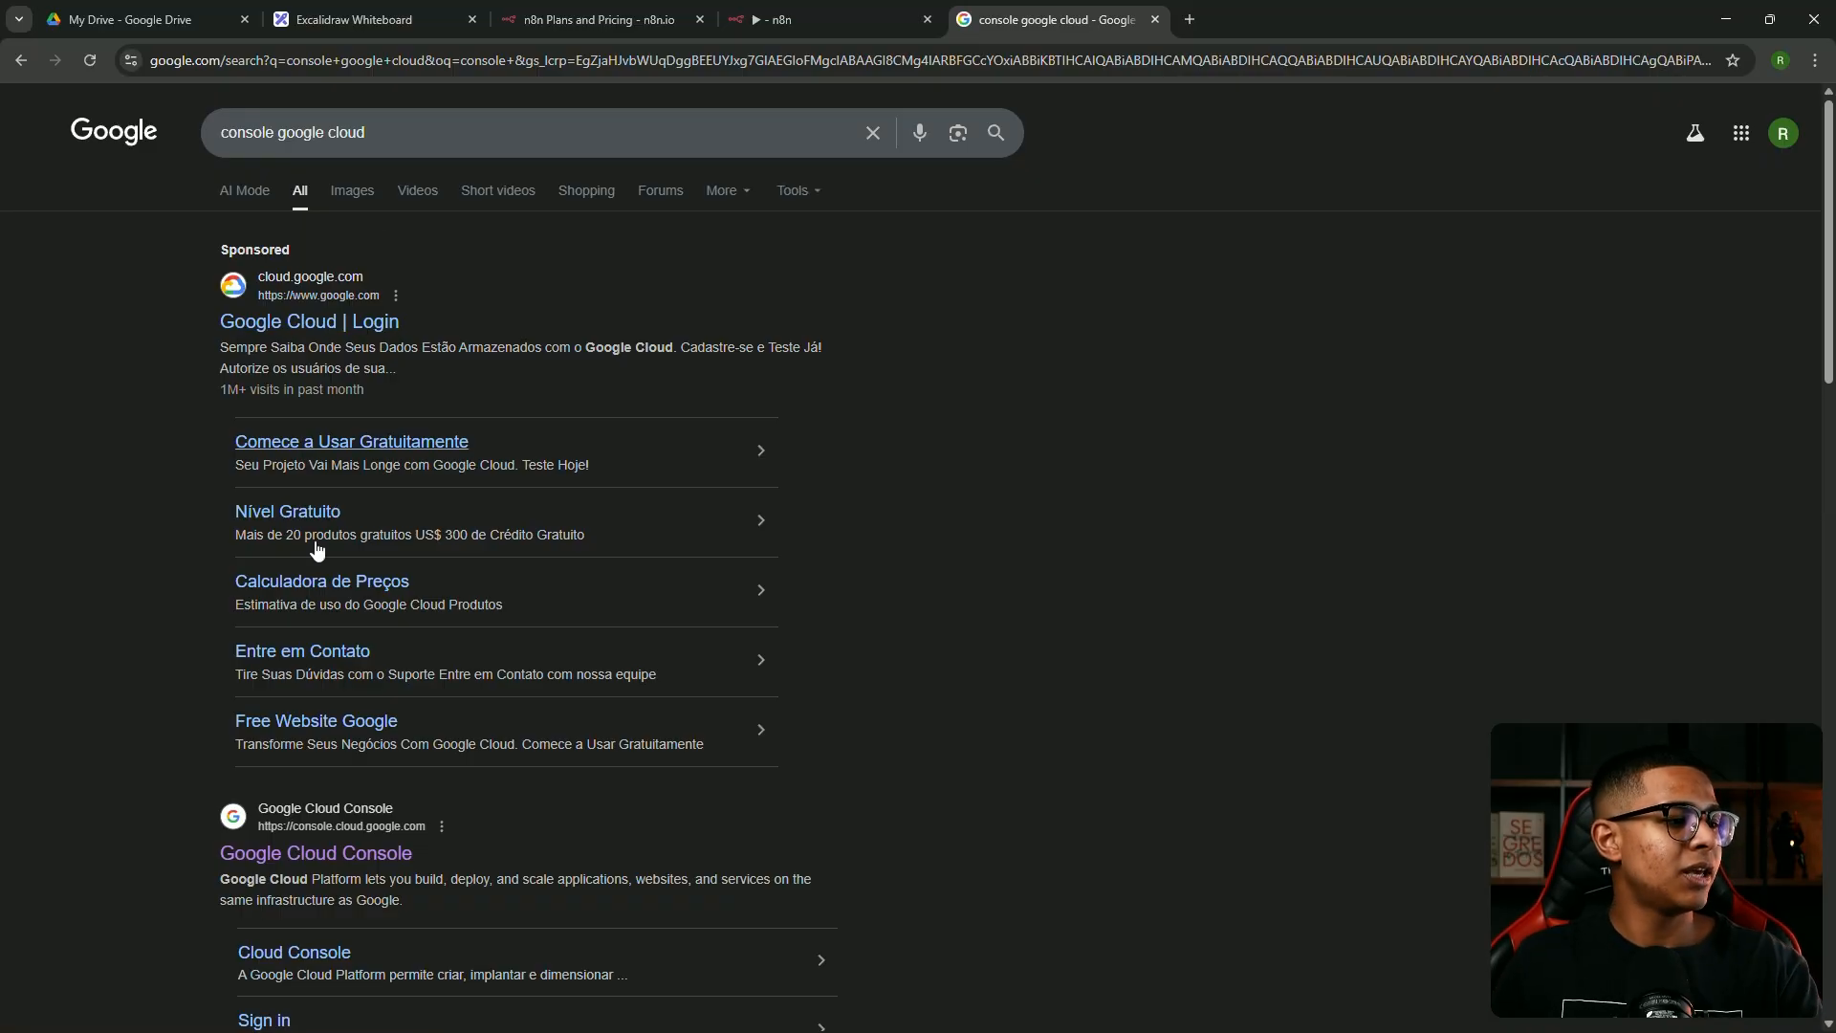
{"action": "scroll", "coordinate": [324, 861], "scroll_direction": "down", "scroll_amount": 2}
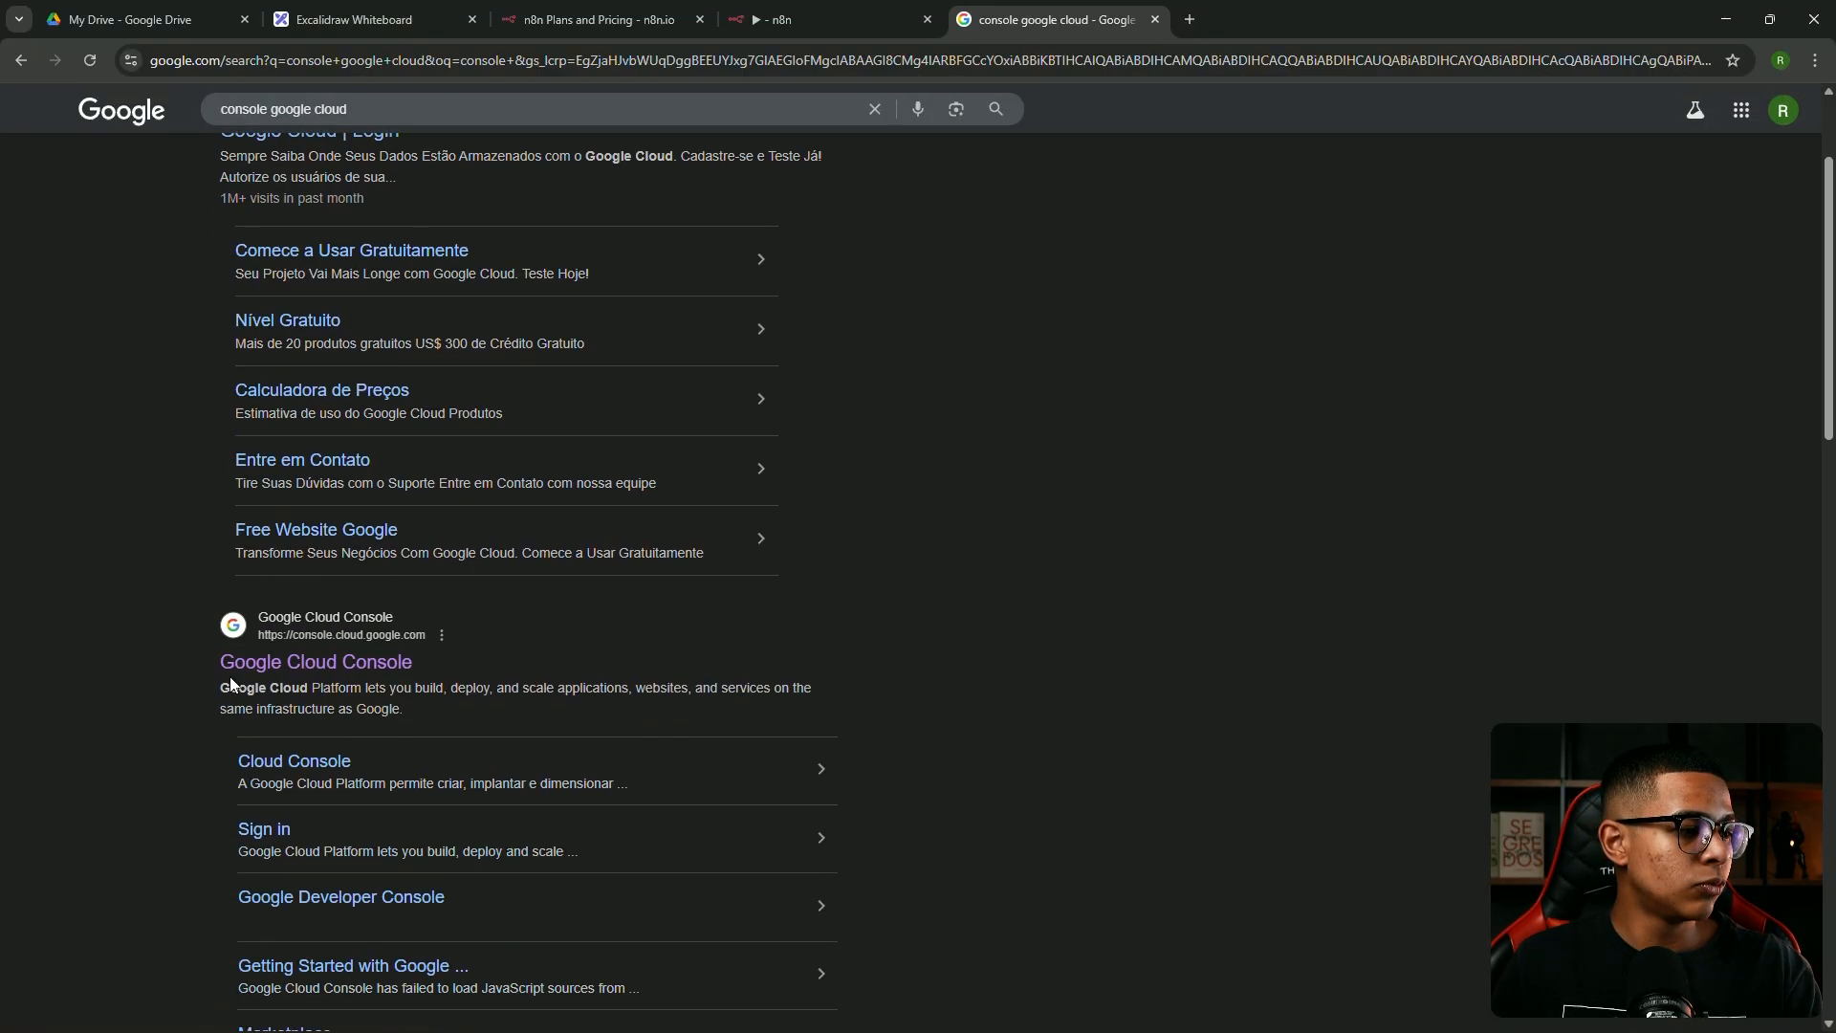
Enter Google Cloud Console, skip the two-step verification prompt and tip, and open the project picker
{"action": "left_click", "coordinate": [278, 668]}
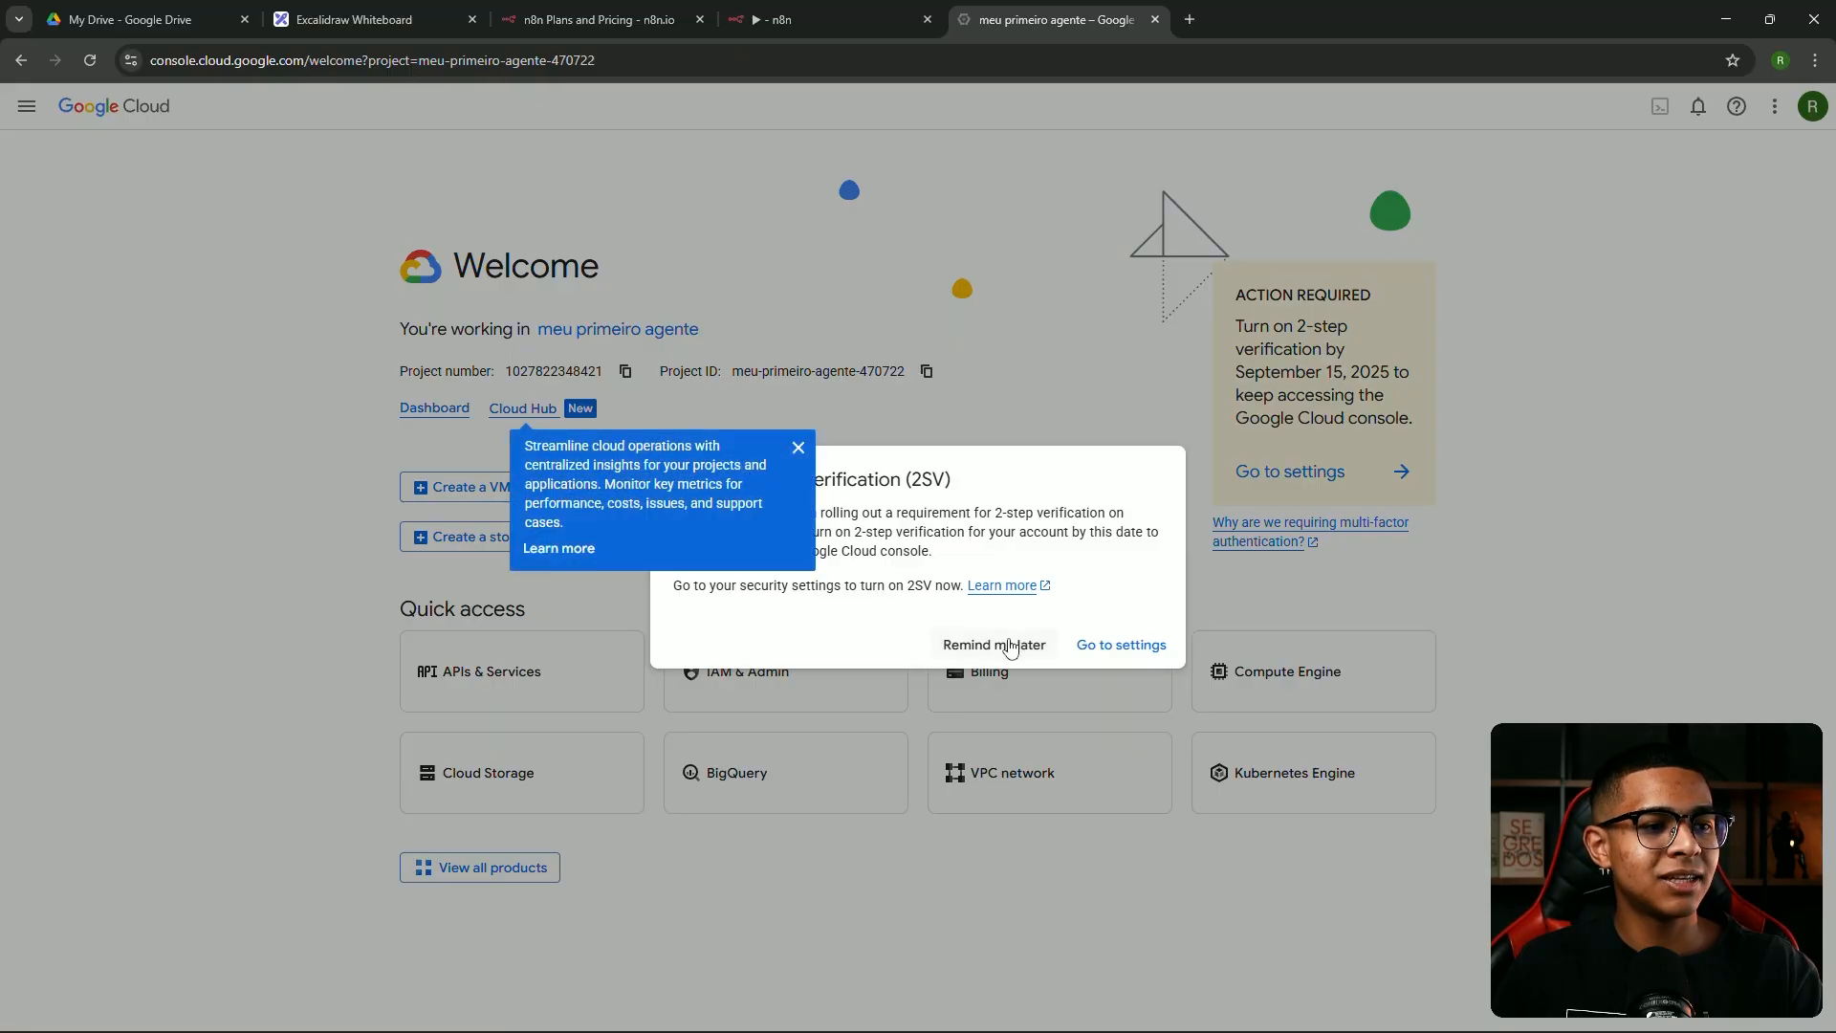
{"action": "left_click", "coordinate": [1010, 648]}
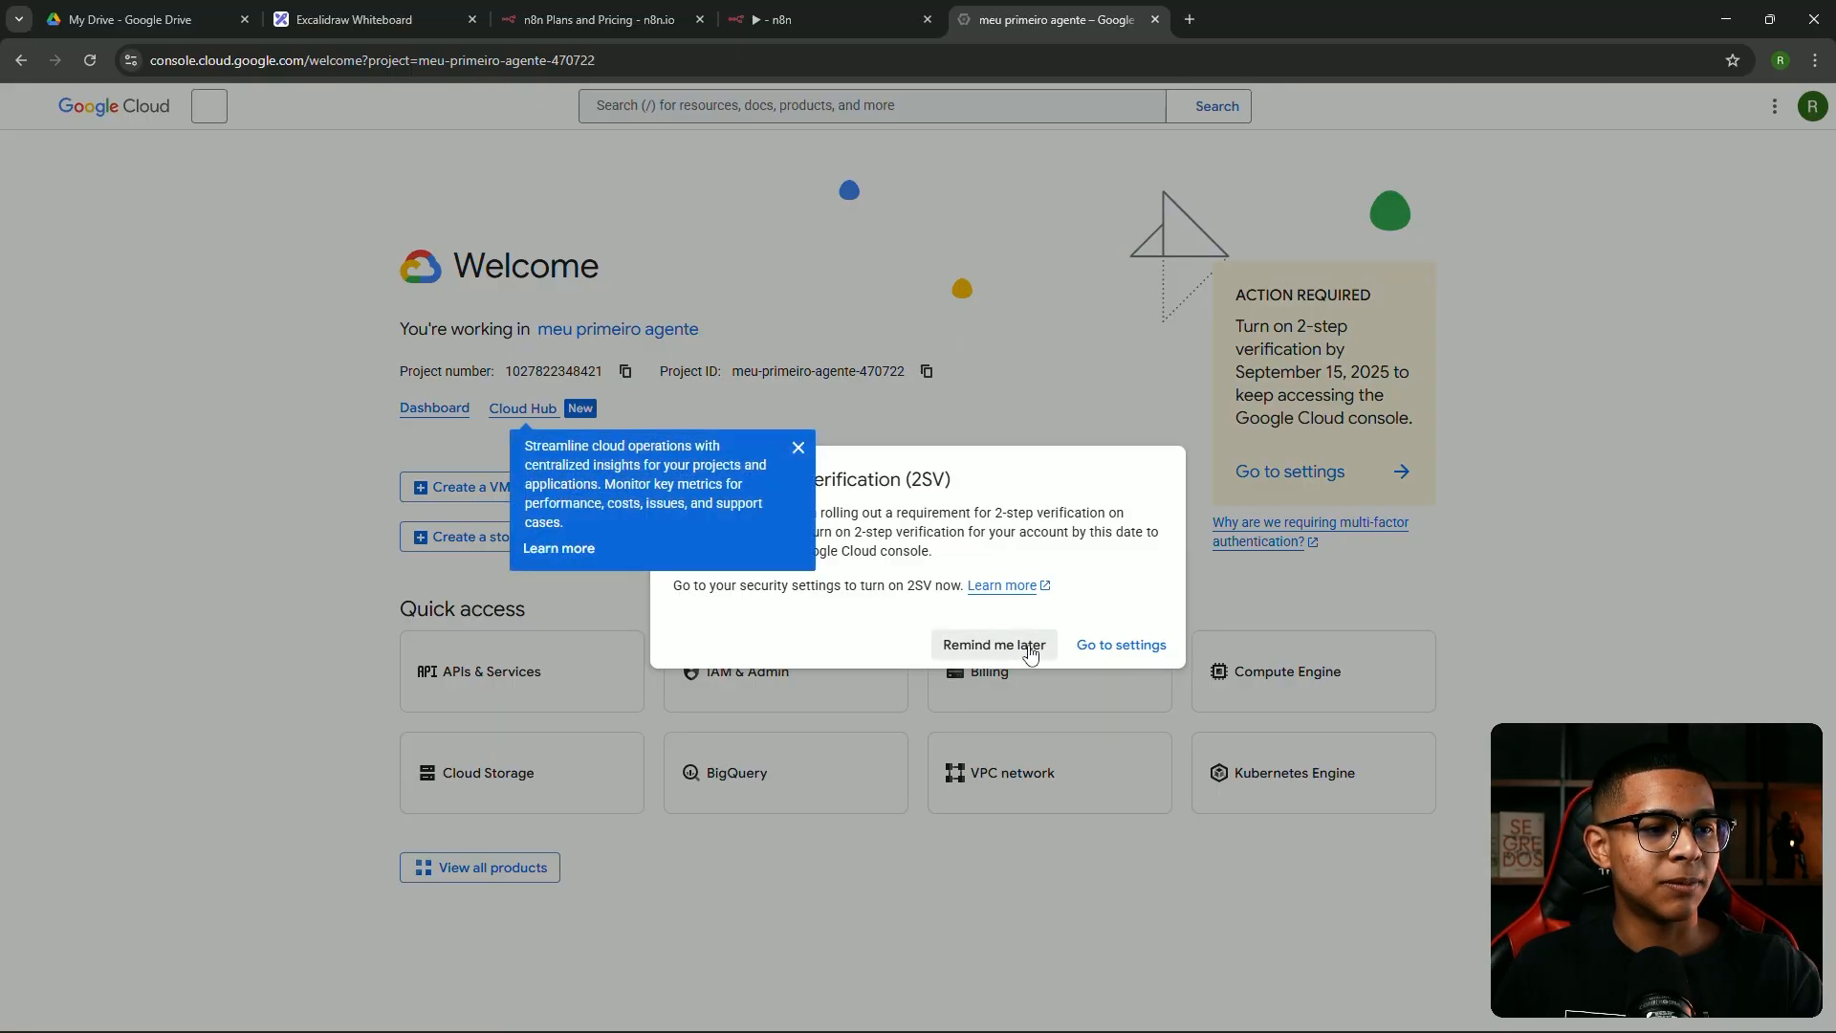
{"action": "left_click", "coordinate": [801, 457]}
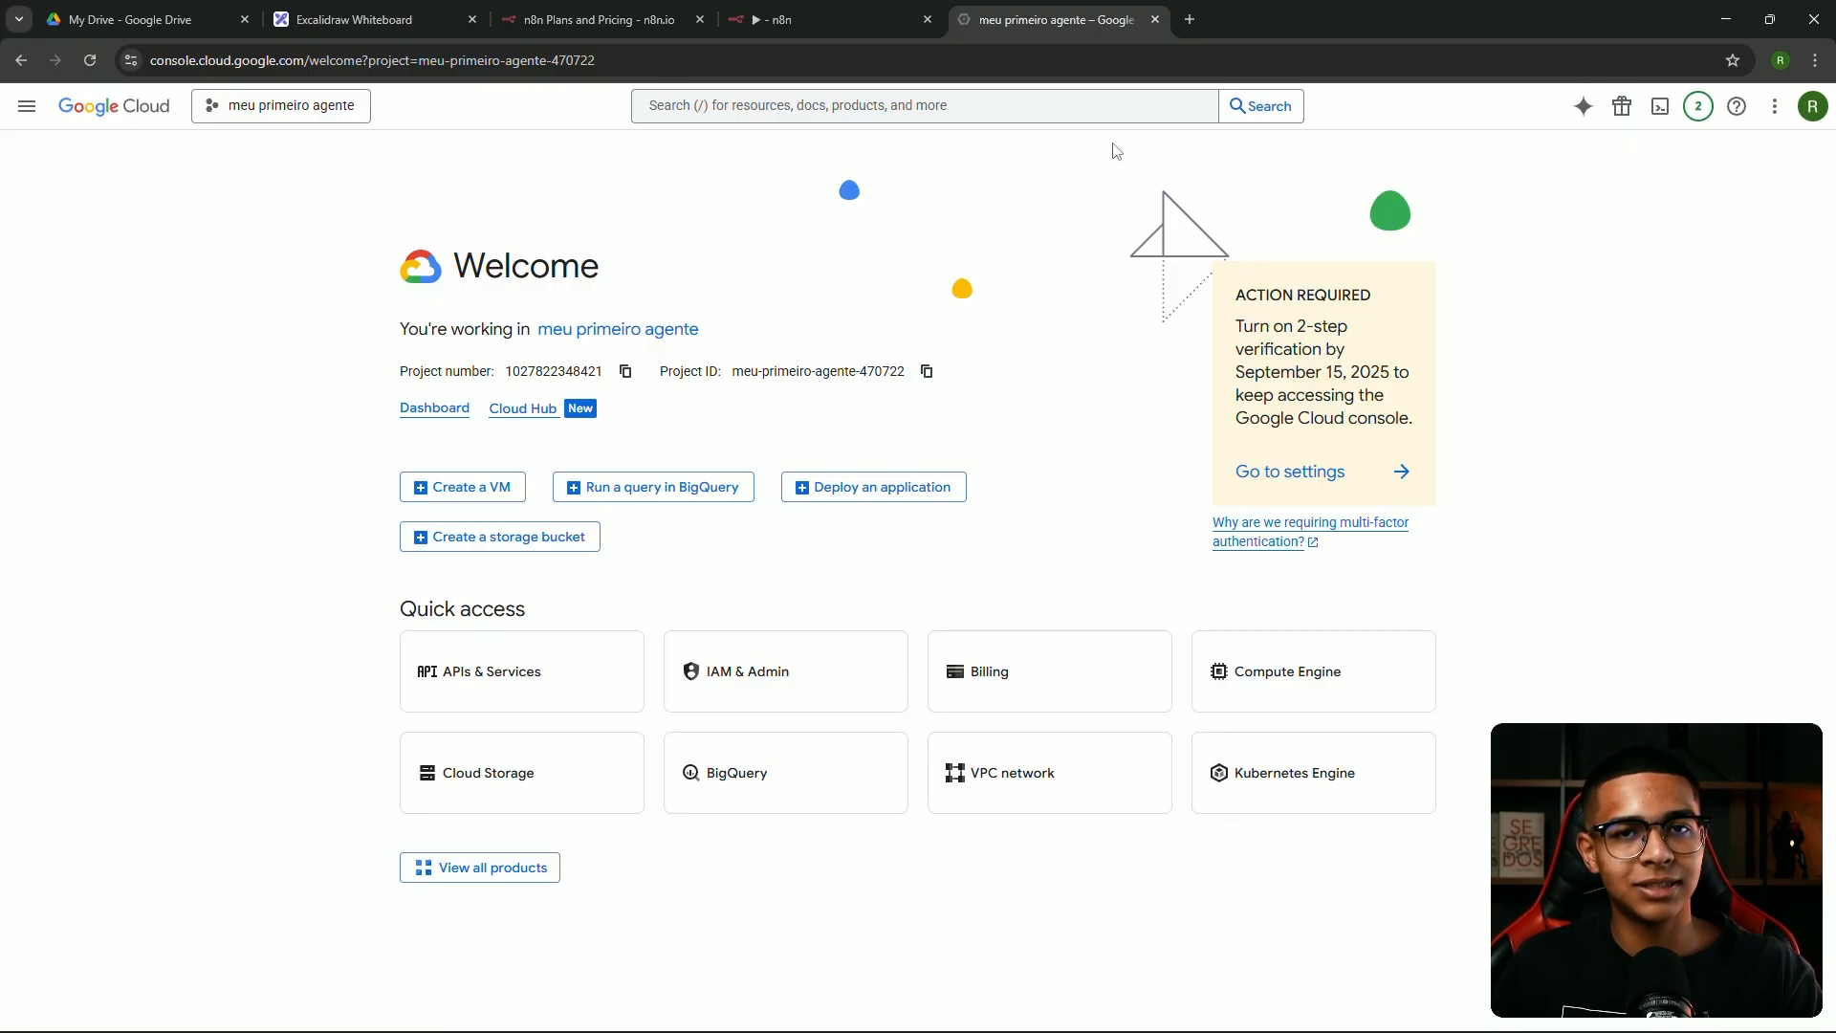
{"action": "left_click", "coordinate": [220, 108]}
{"action": "left_click", "coordinate": [275, 126]}
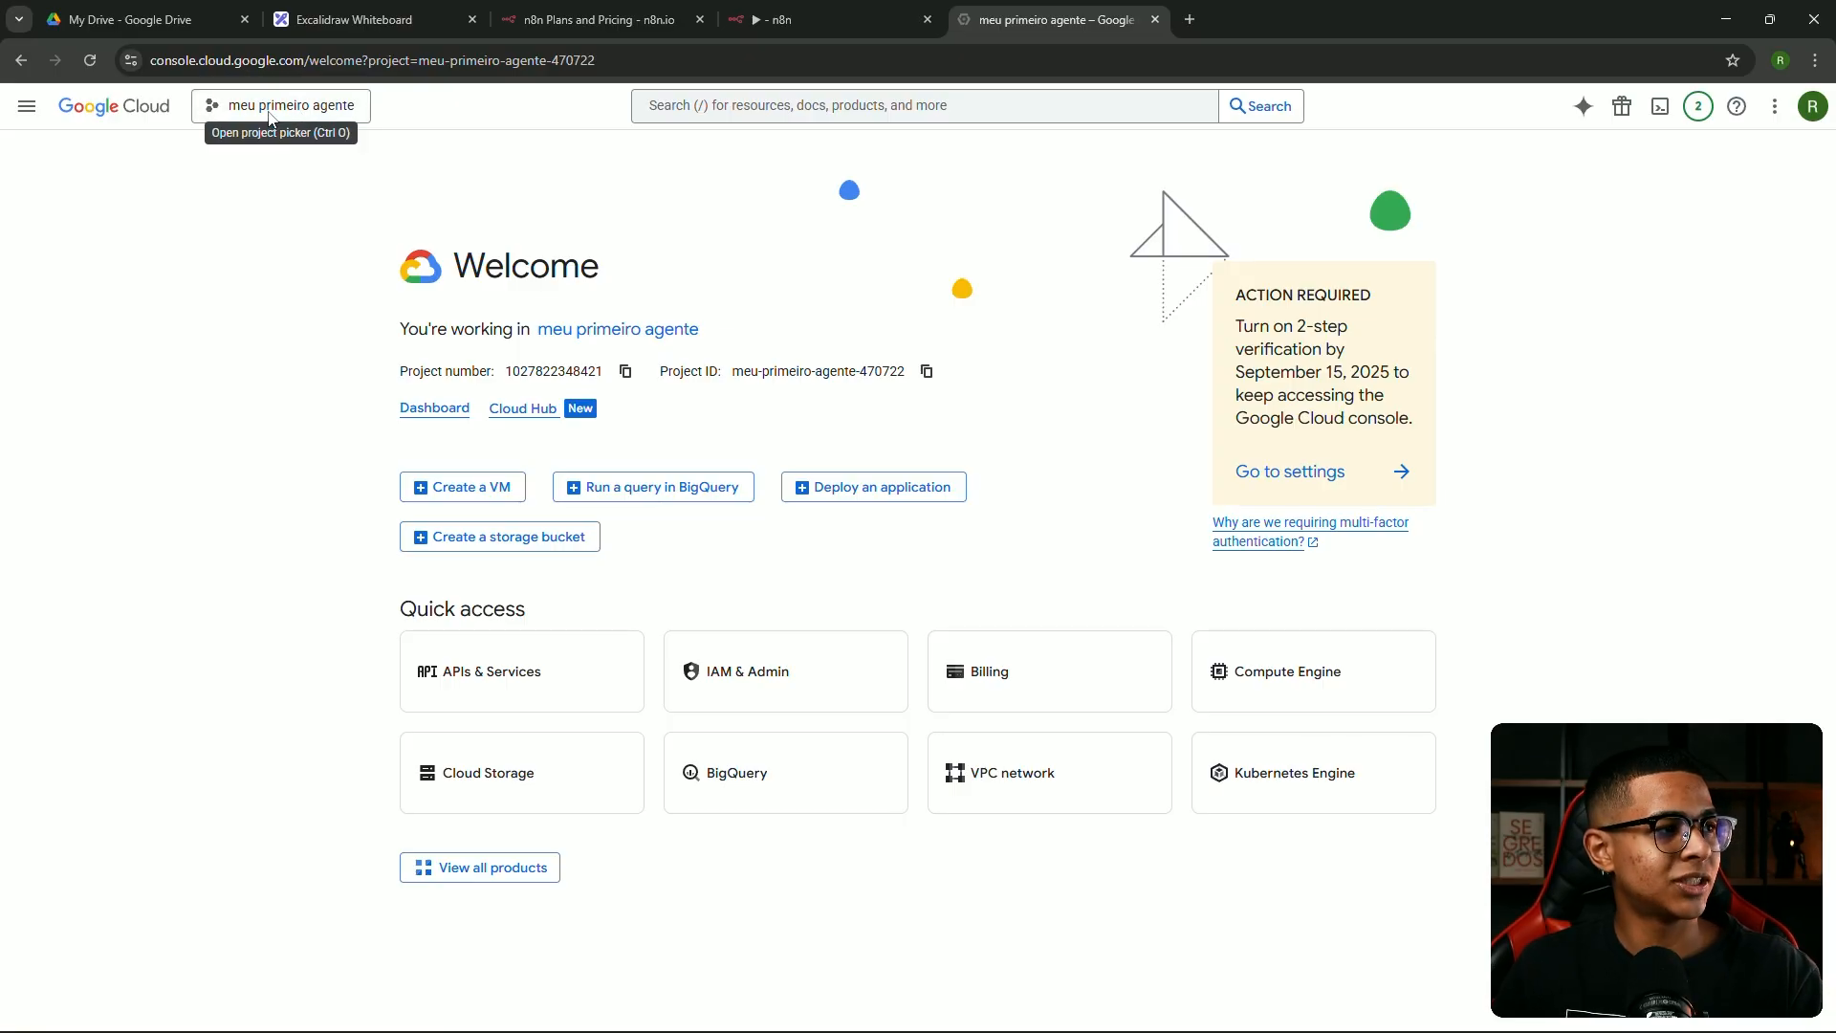
{"action": "left_click", "coordinate": [276, 122]}
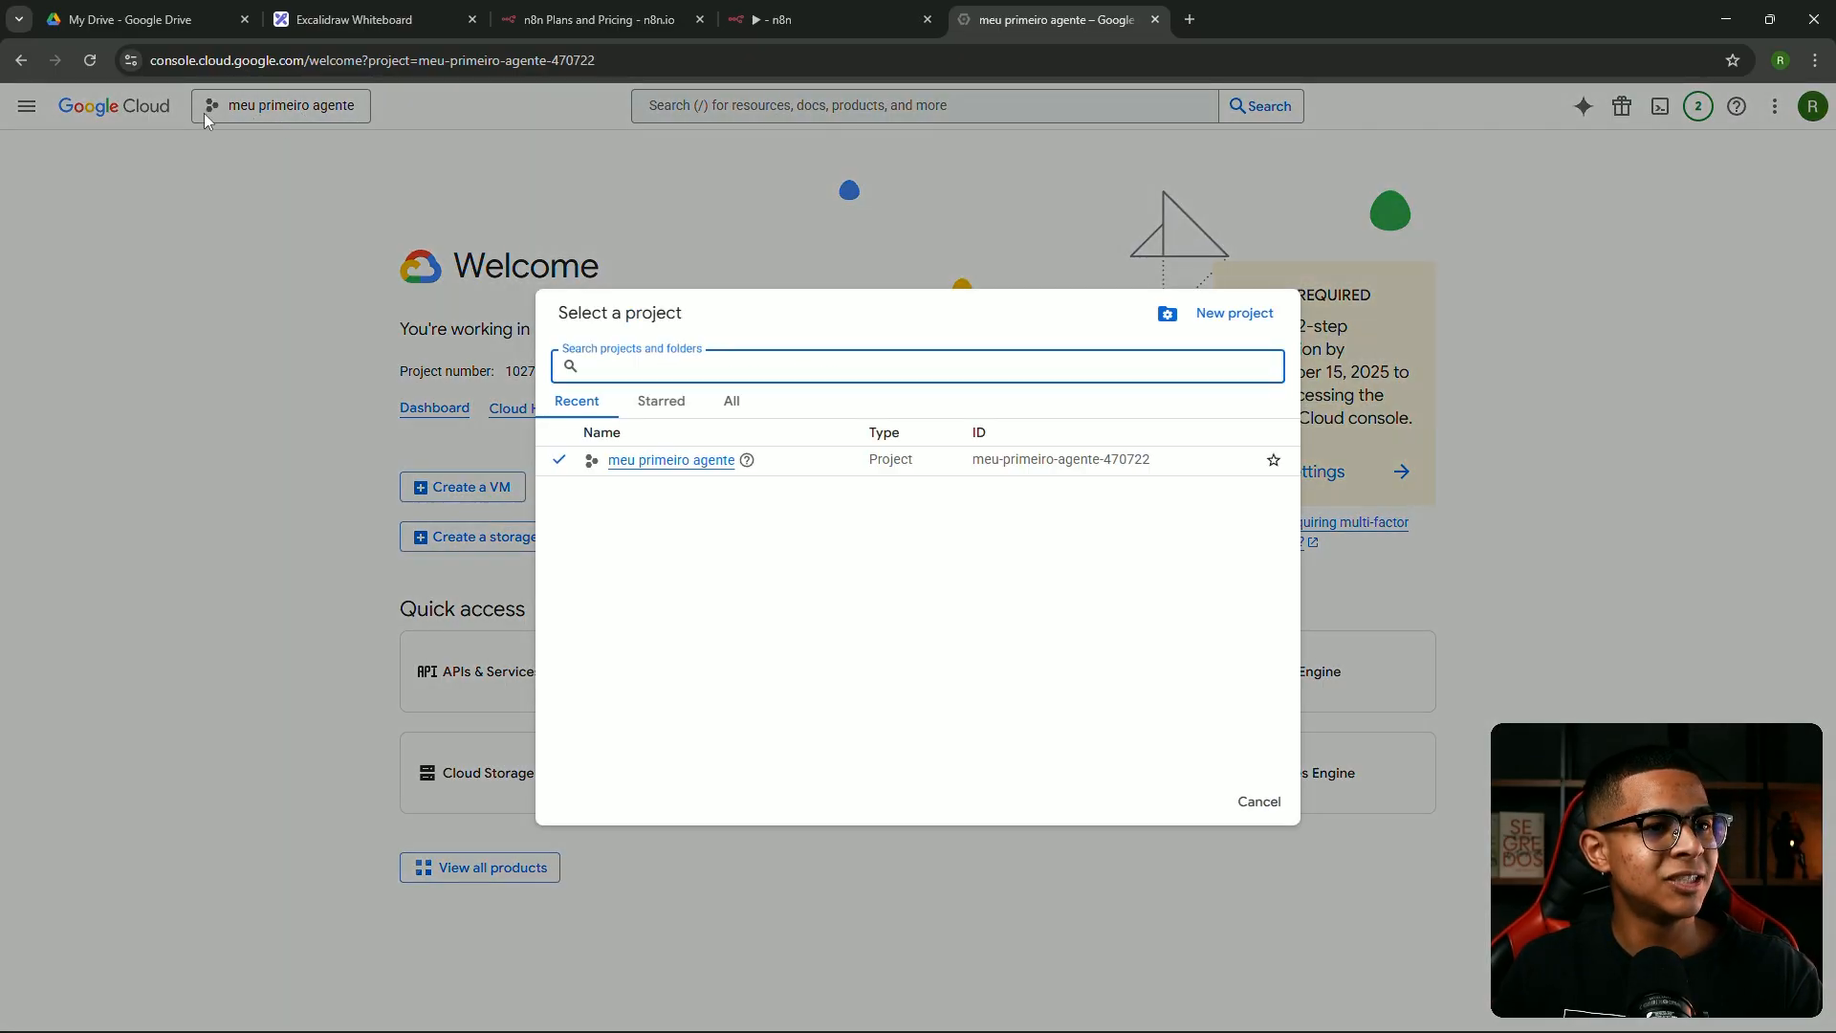
Create a new Google Cloud project named 'curso gratuito n8n' in place of the default name
{"action": "left_click", "coordinate": [1241, 329]}
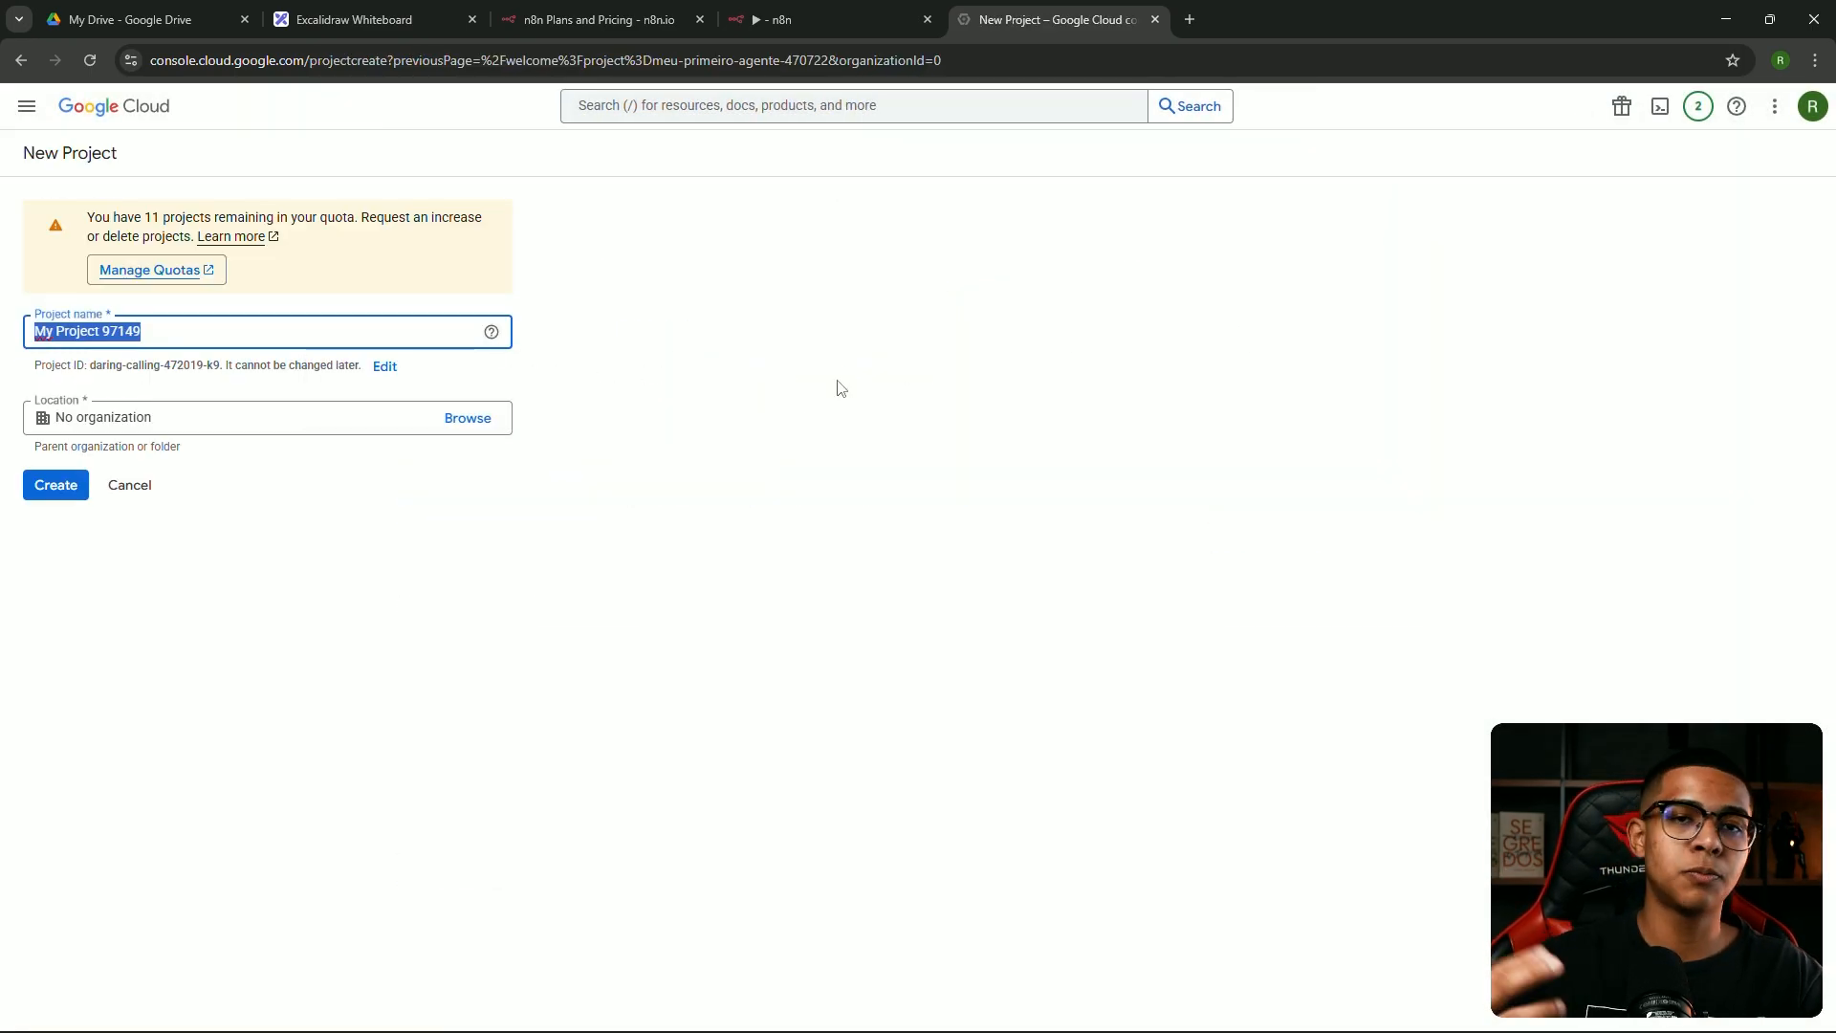
{"action": "left_click_drag", "start_coordinate": [217, 330], "coordinate": [4, 351]}
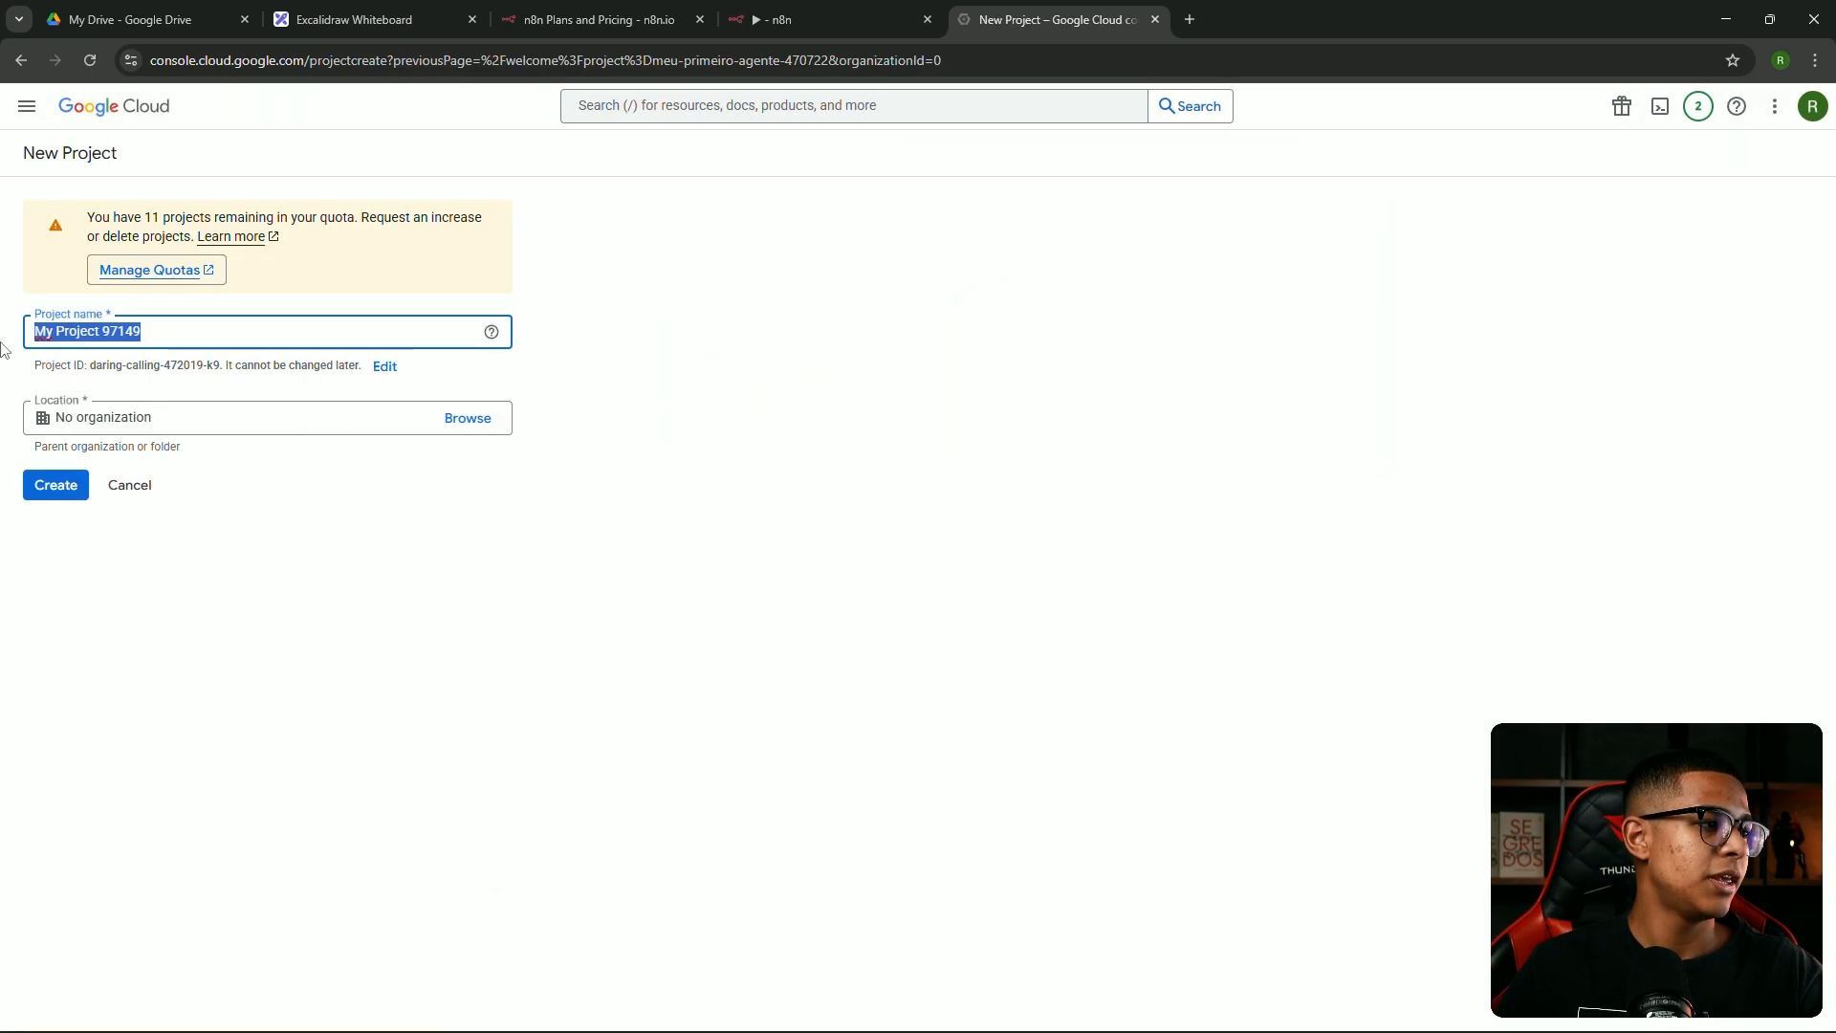
{"action": "type", "text": "curso"}
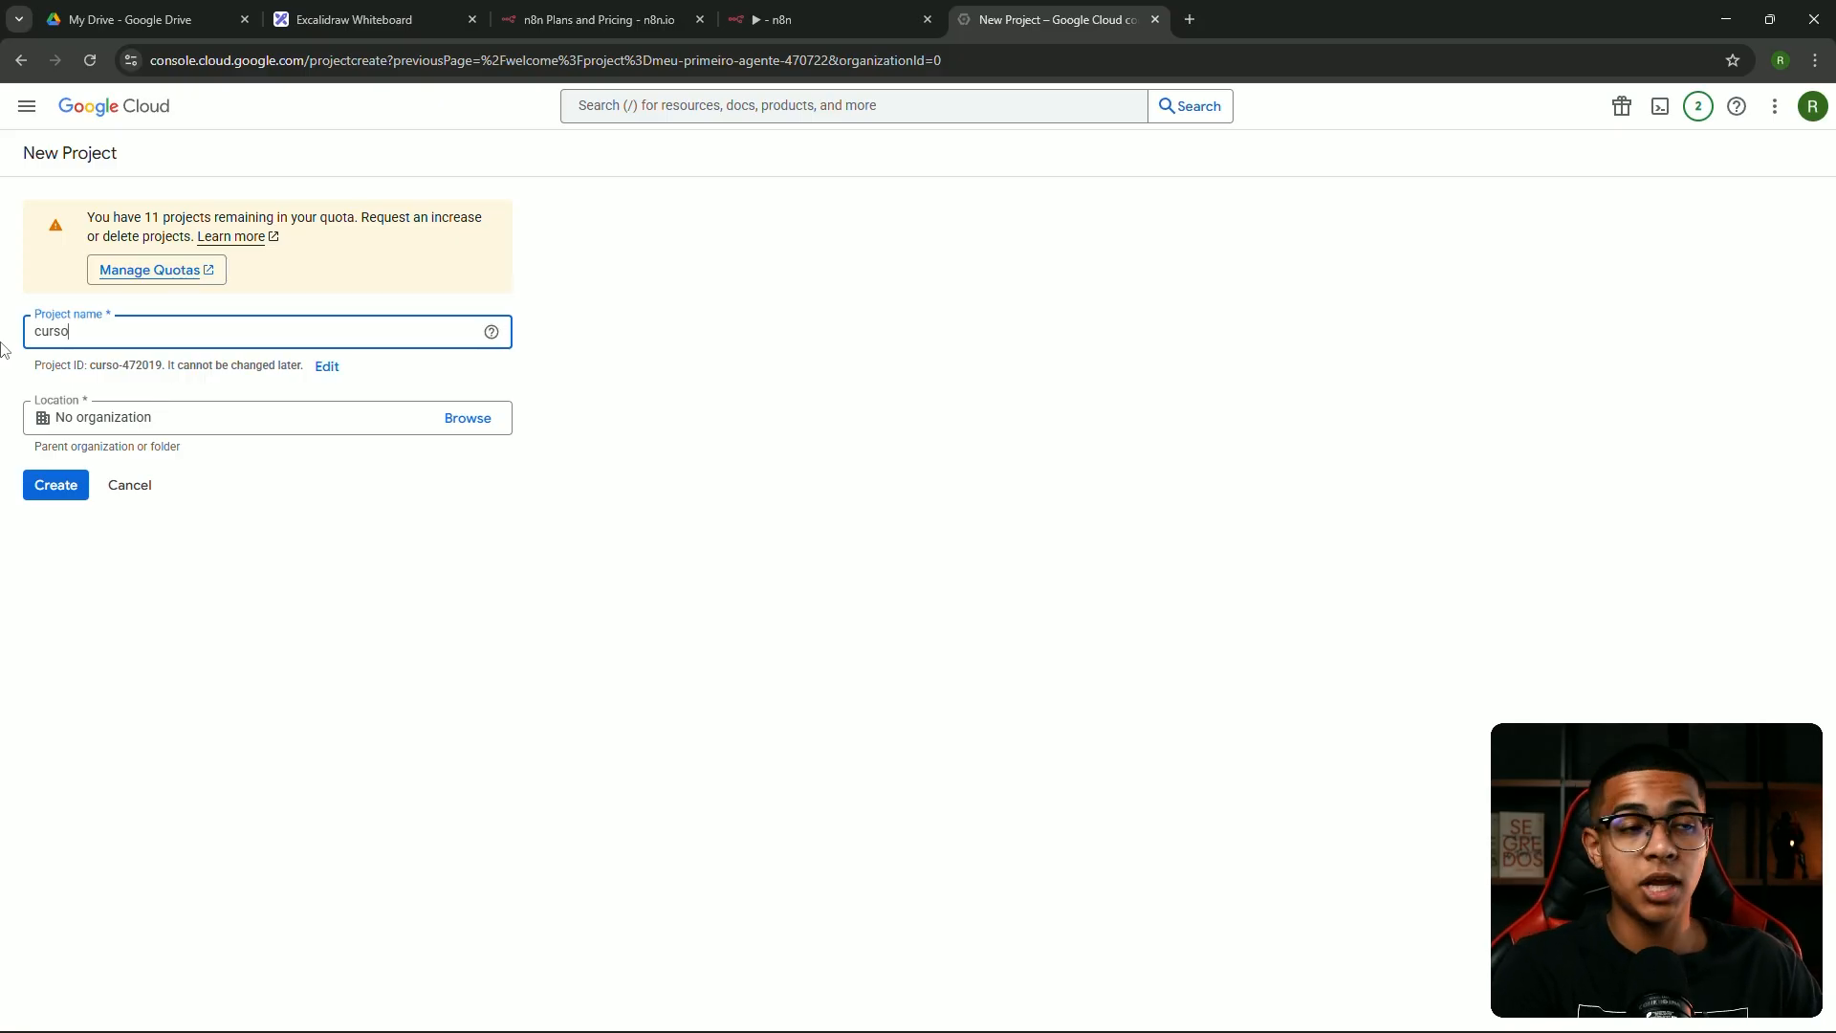
{"action": "type", "text": "gratu"}
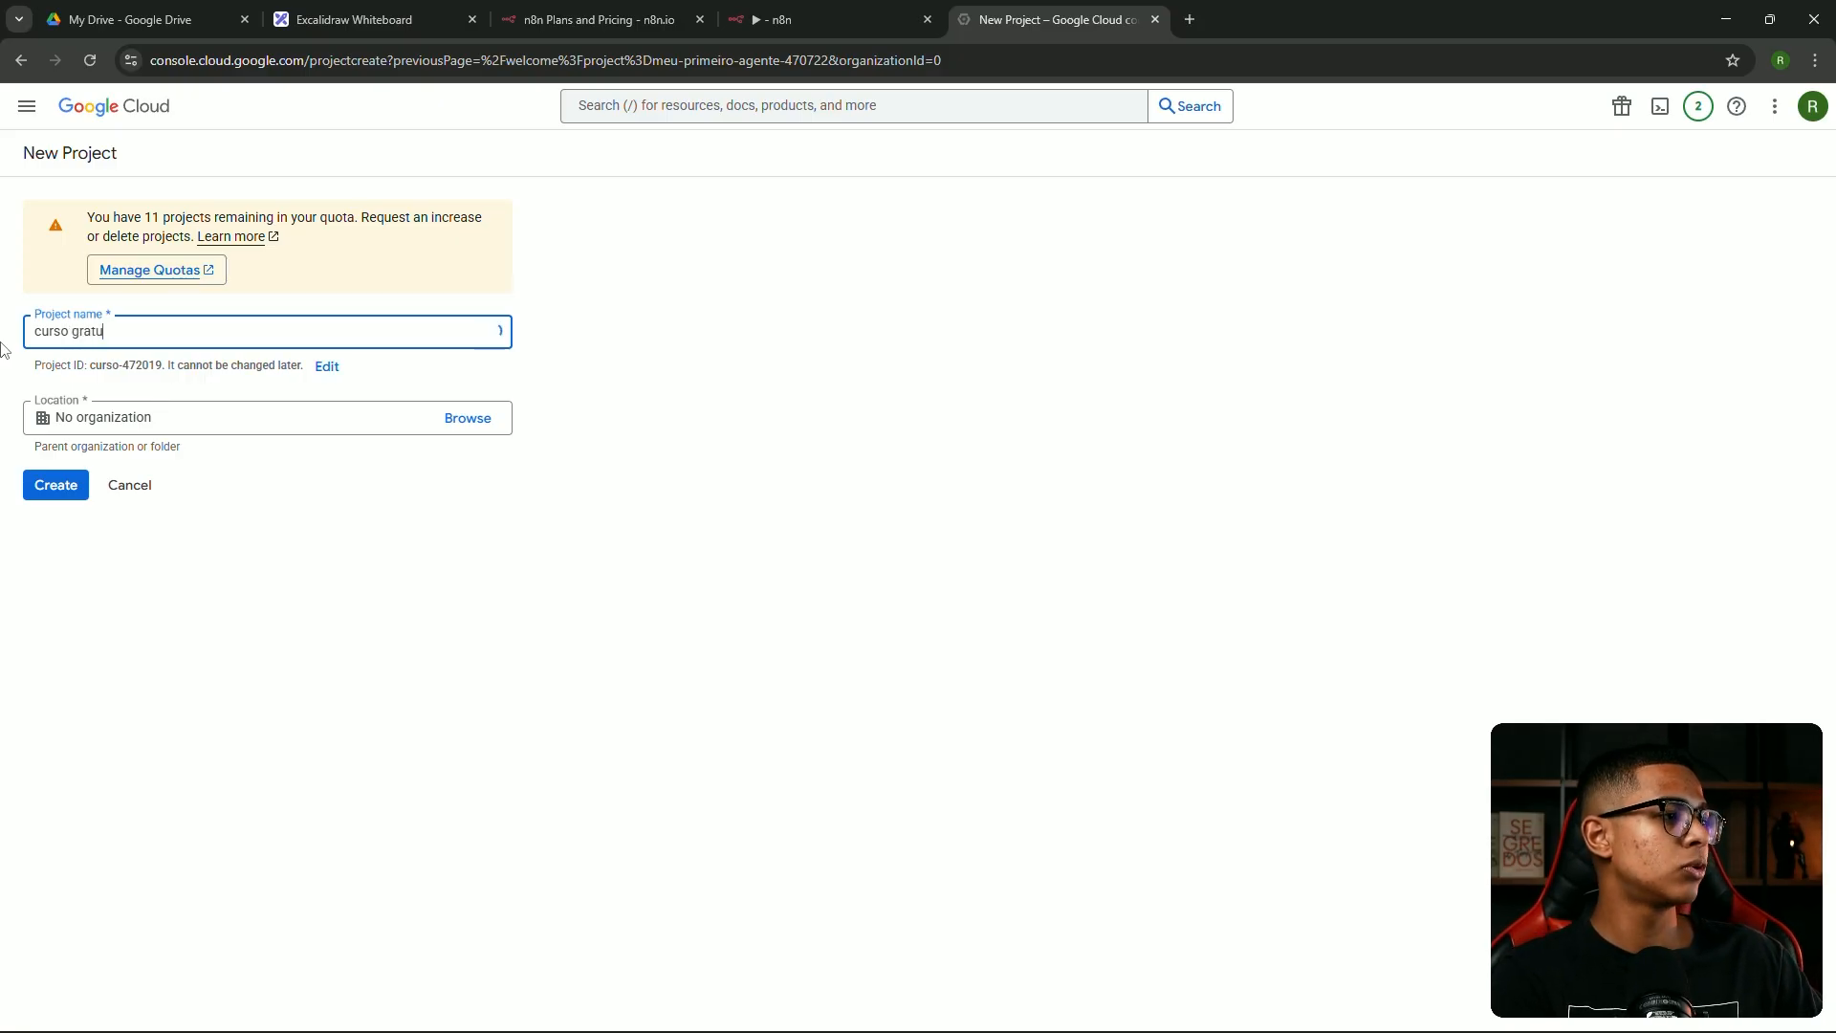
{"action": "type", "text": "ito n8n"}
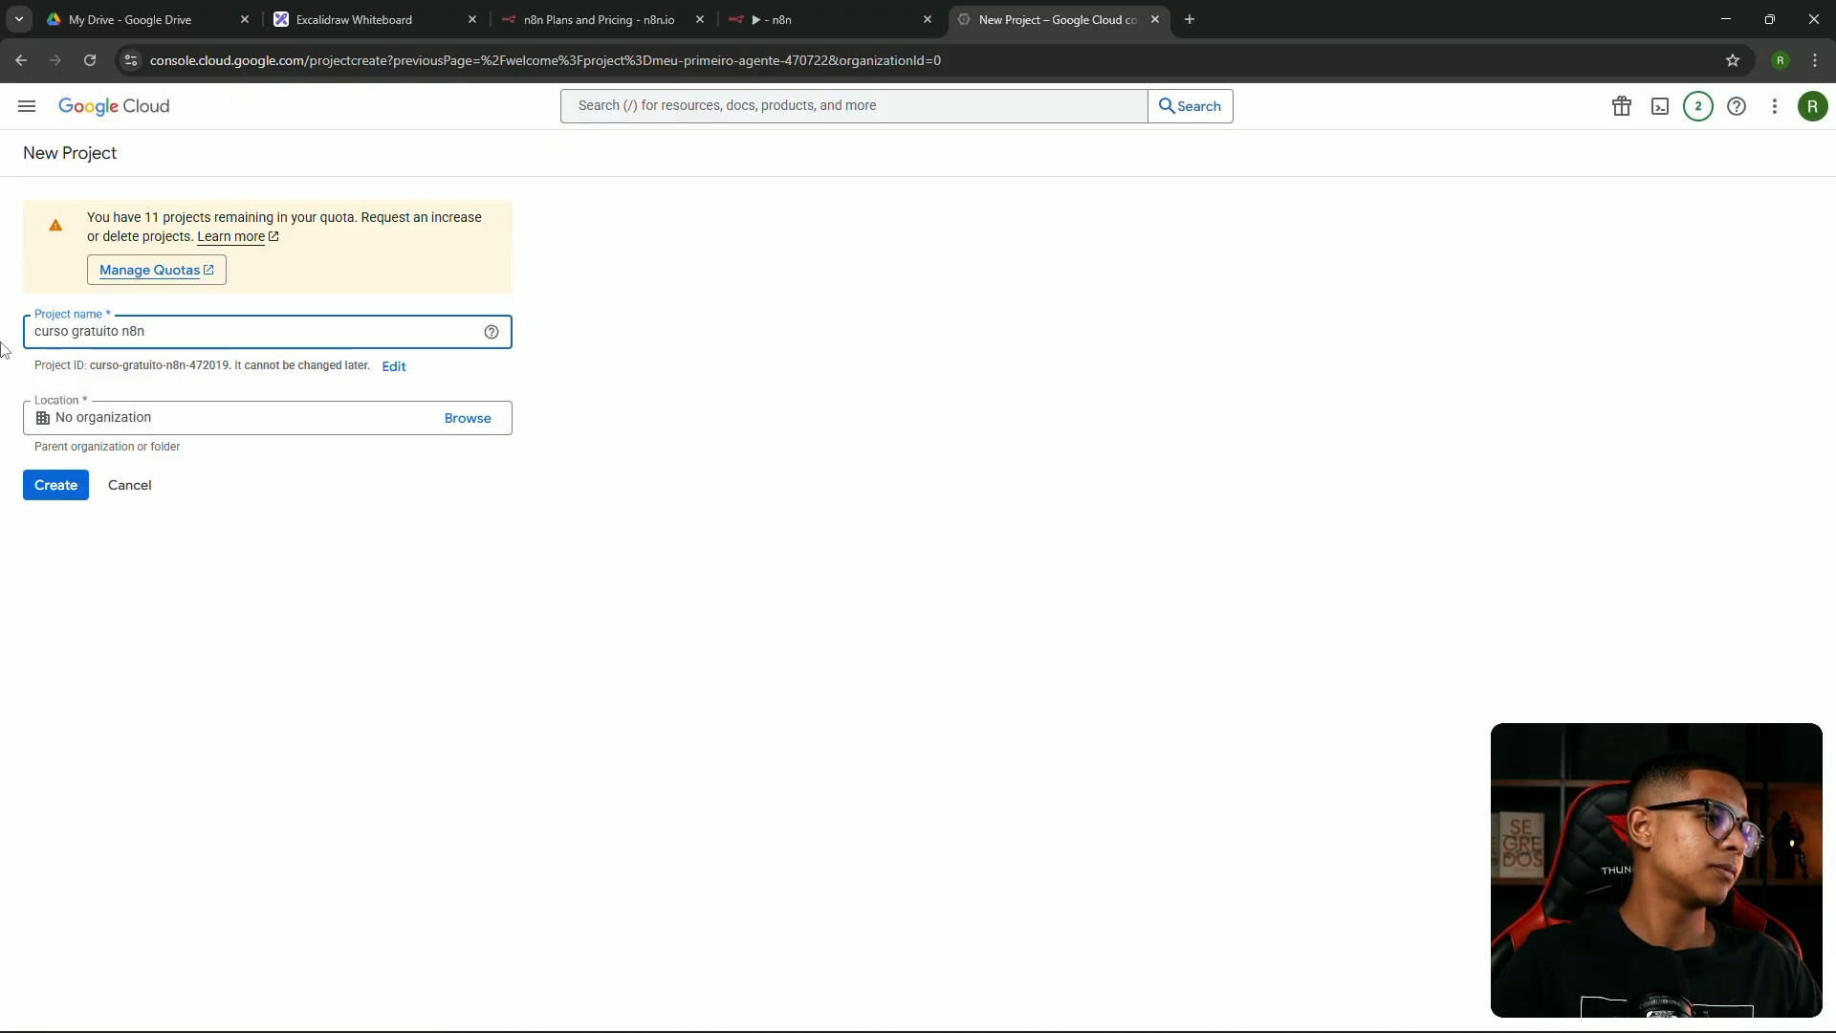
{"action": "left_click", "coordinate": [56, 485]}
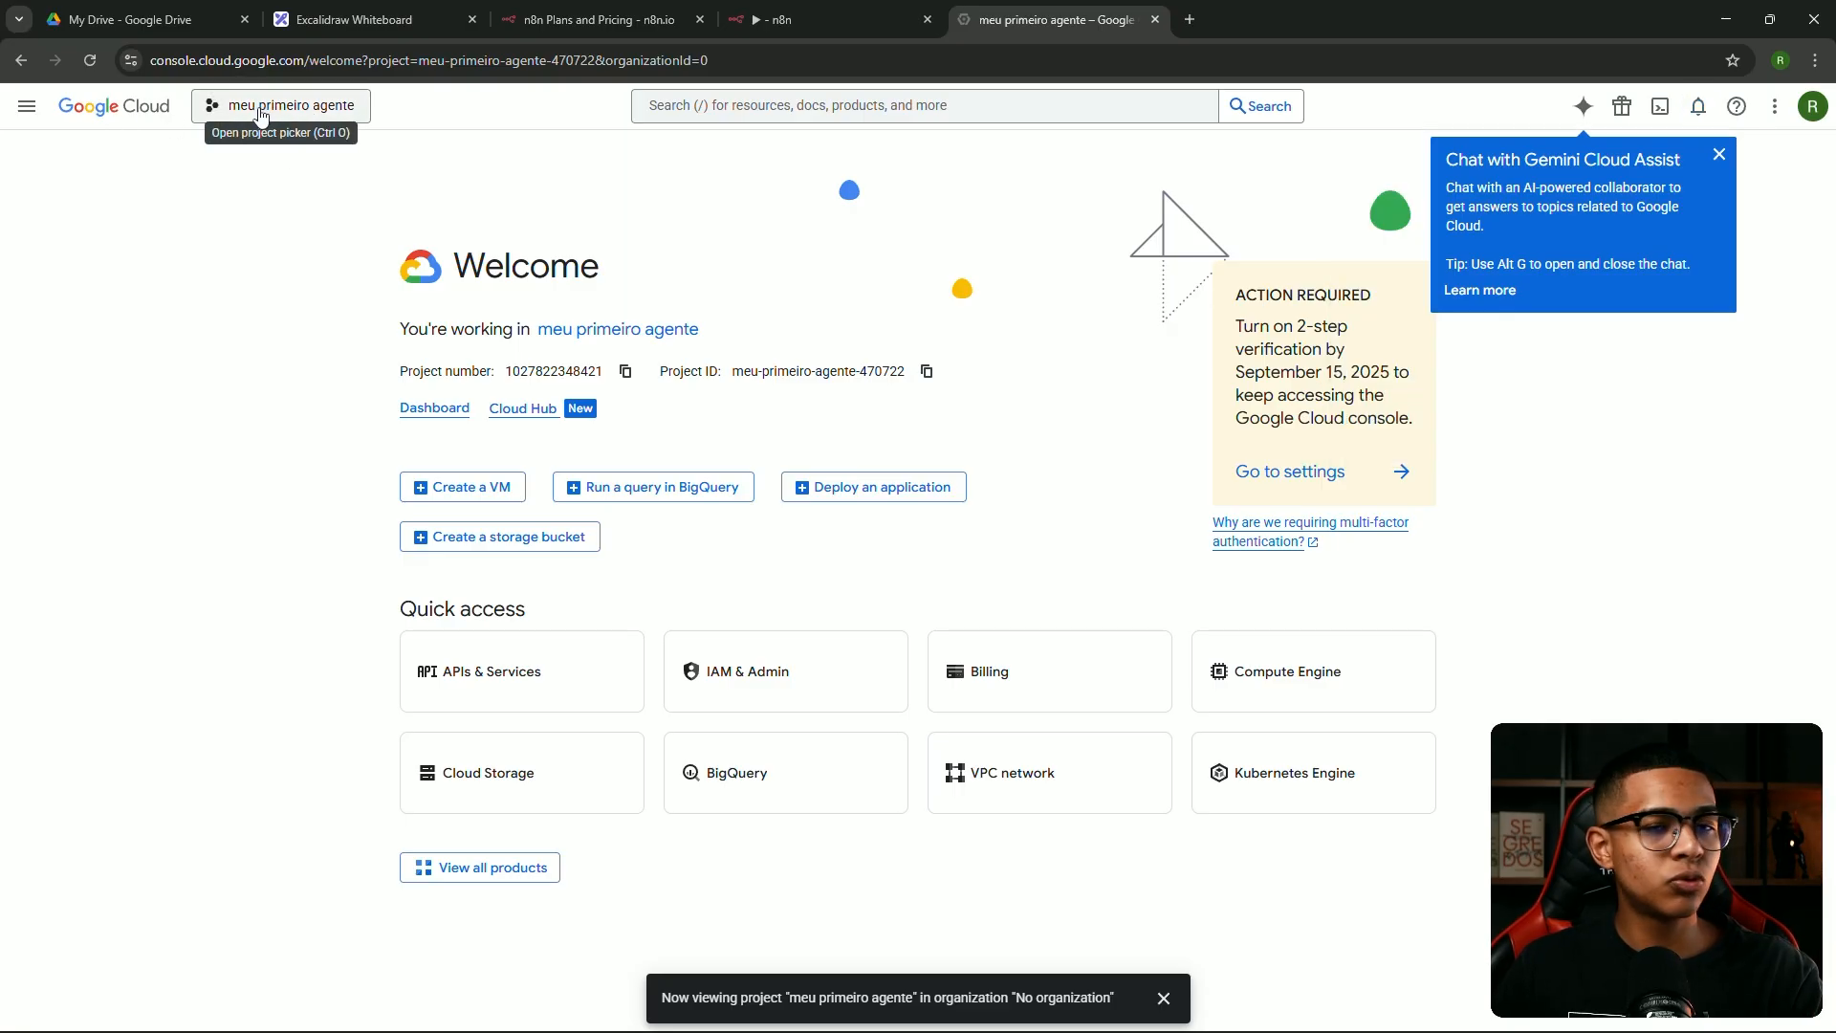
Make 'curso gratuito n8n' the active project and go to its APIs & Services page
{"action": "left_click", "coordinate": [265, 115]}
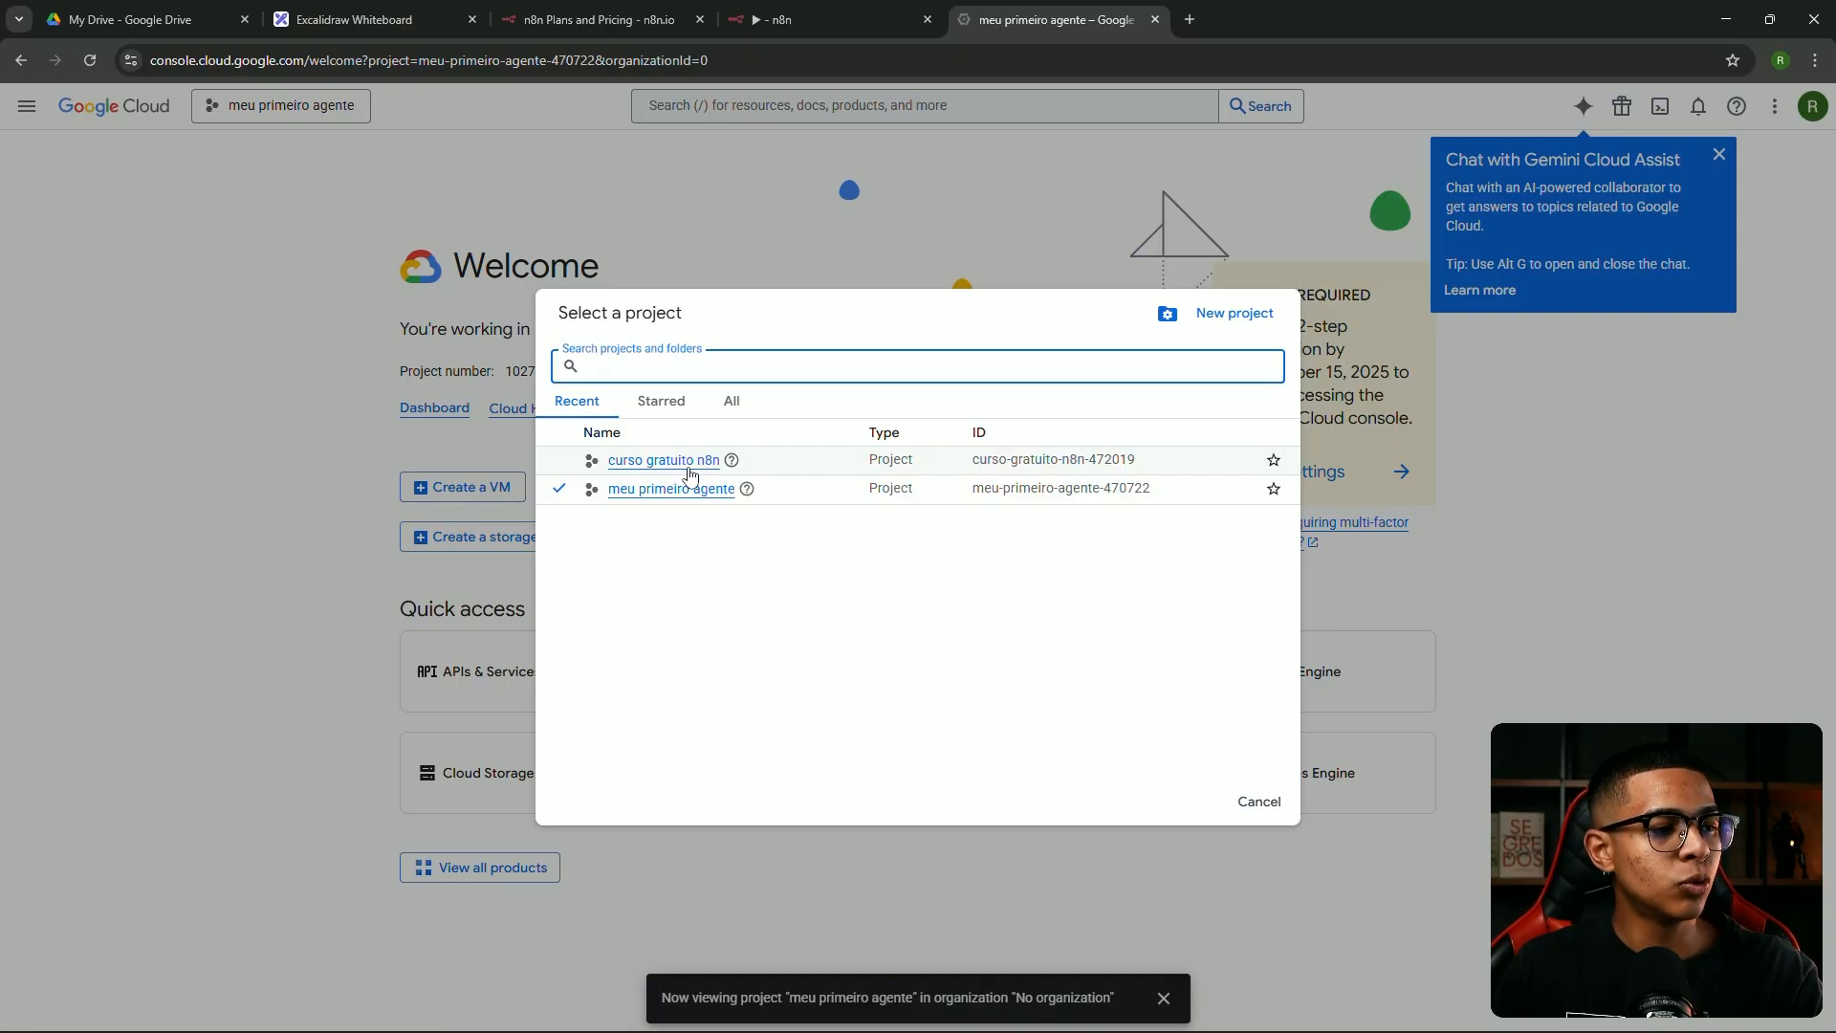
{"action": "left_click", "coordinate": [671, 464]}
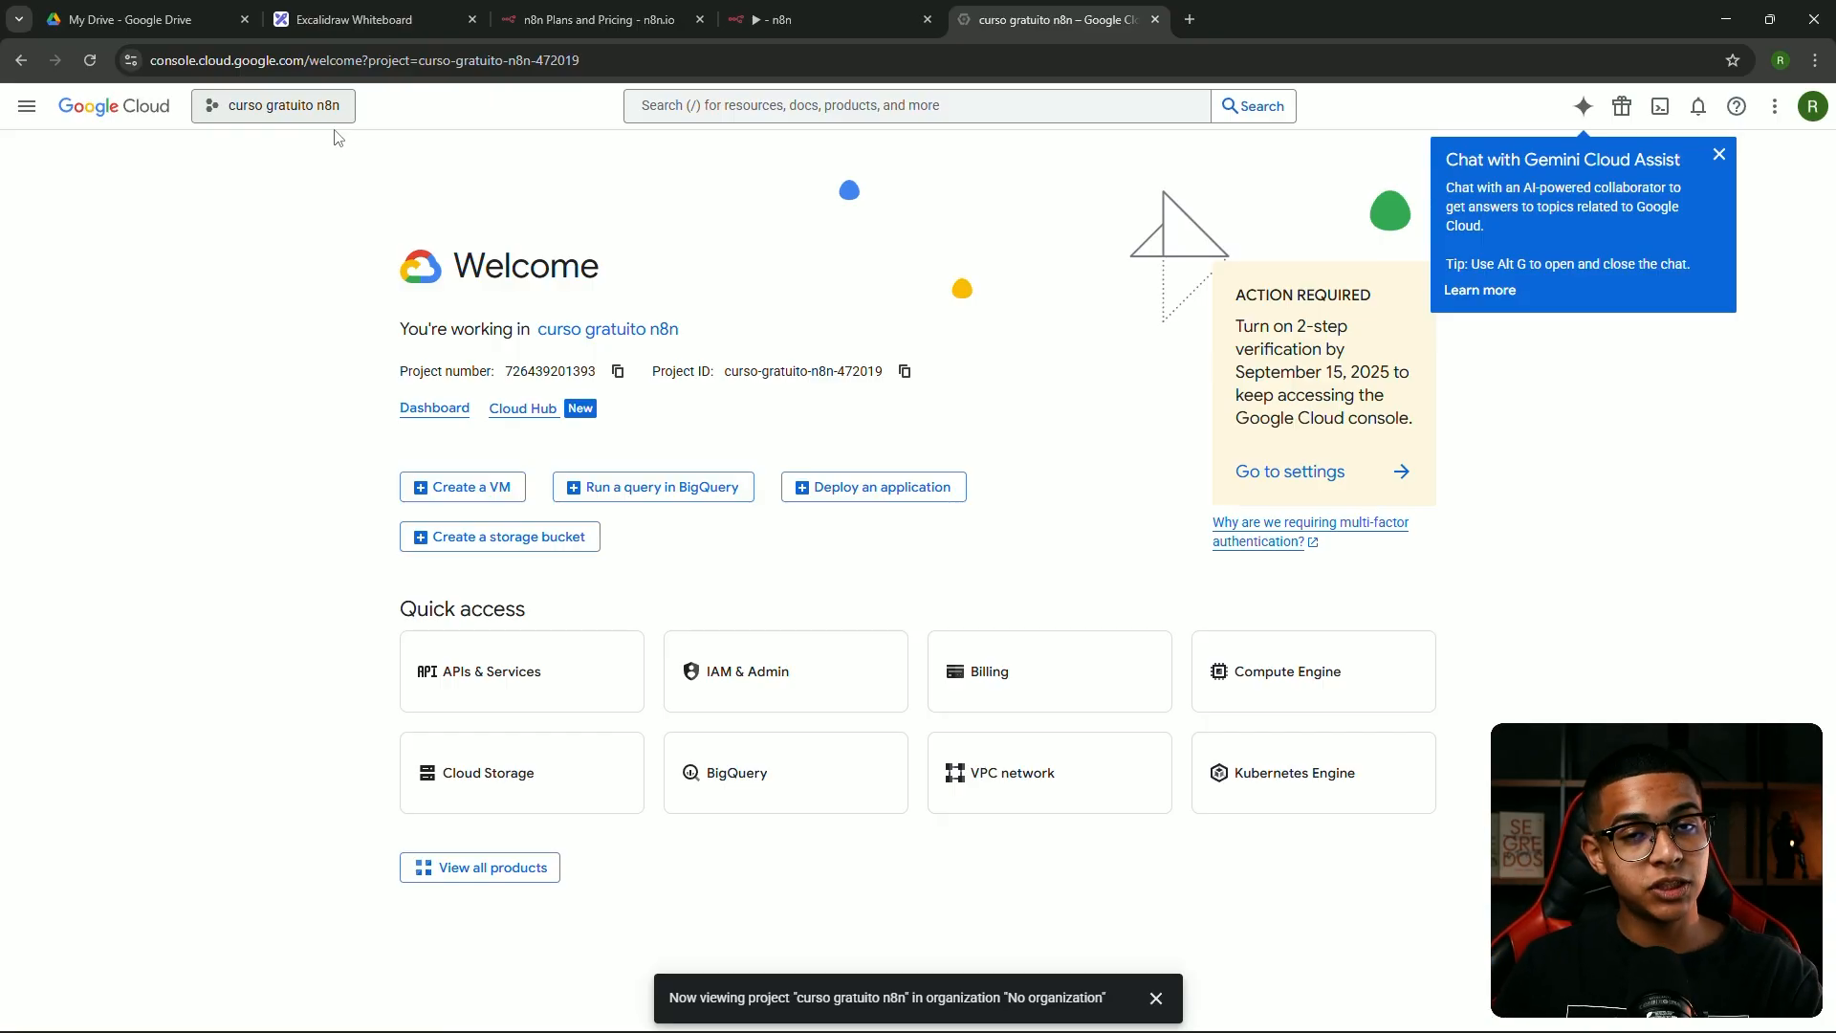
{"action": "left_click", "coordinate": [28, 107]}
{"action": "mouse_move", "coordinate": [95, 467]}
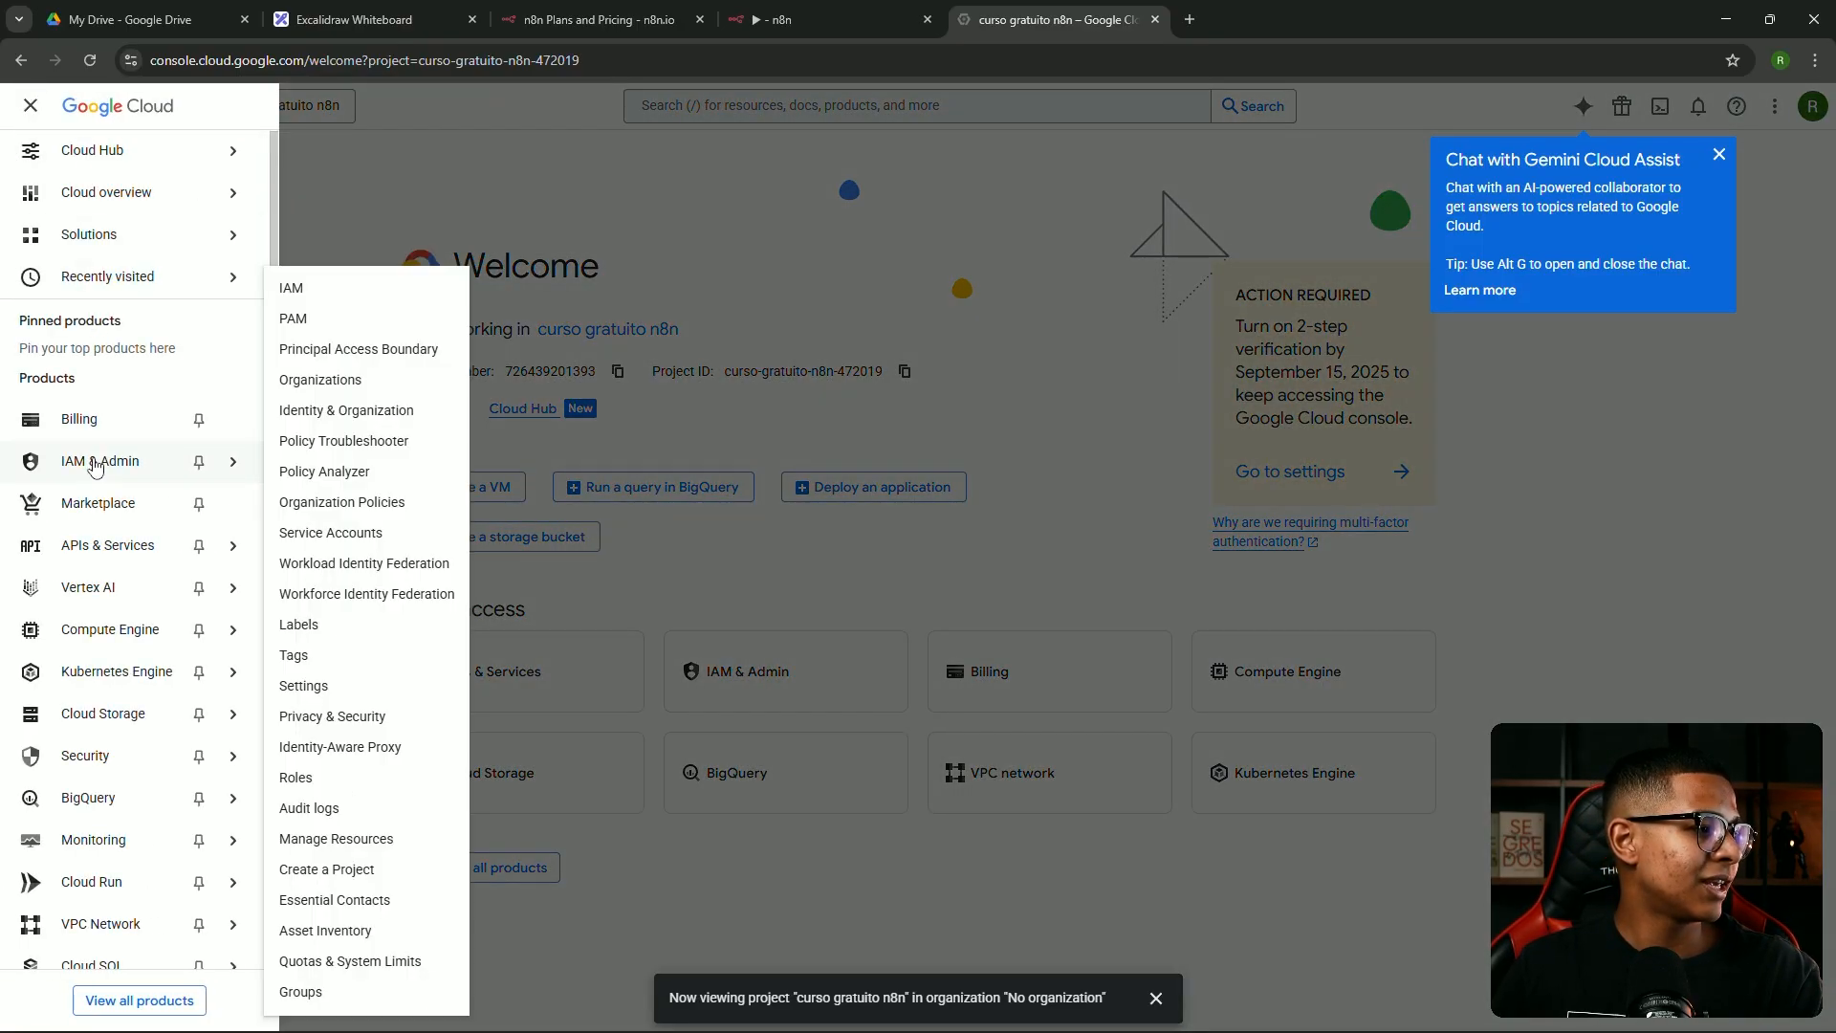
{"action": "mouse_move", "coordinate": [125, 553]}
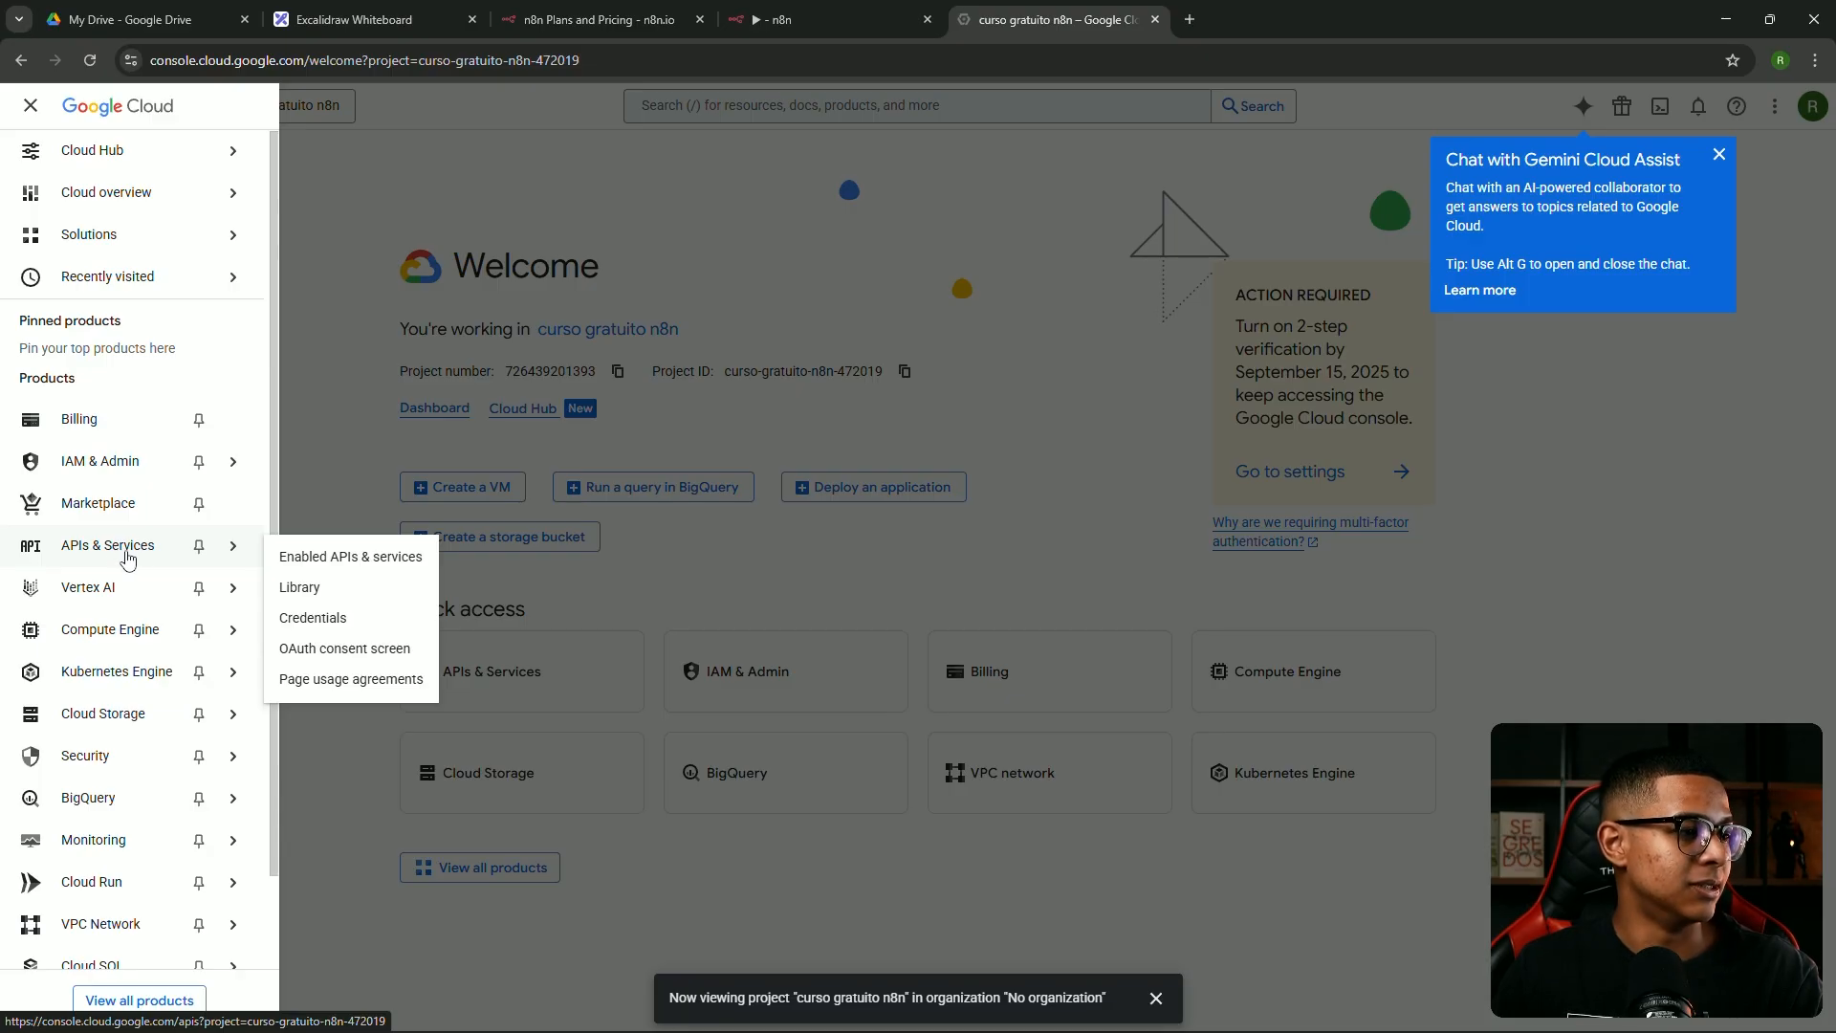
{"action": "left_click", "coordinate": [133, 560]}
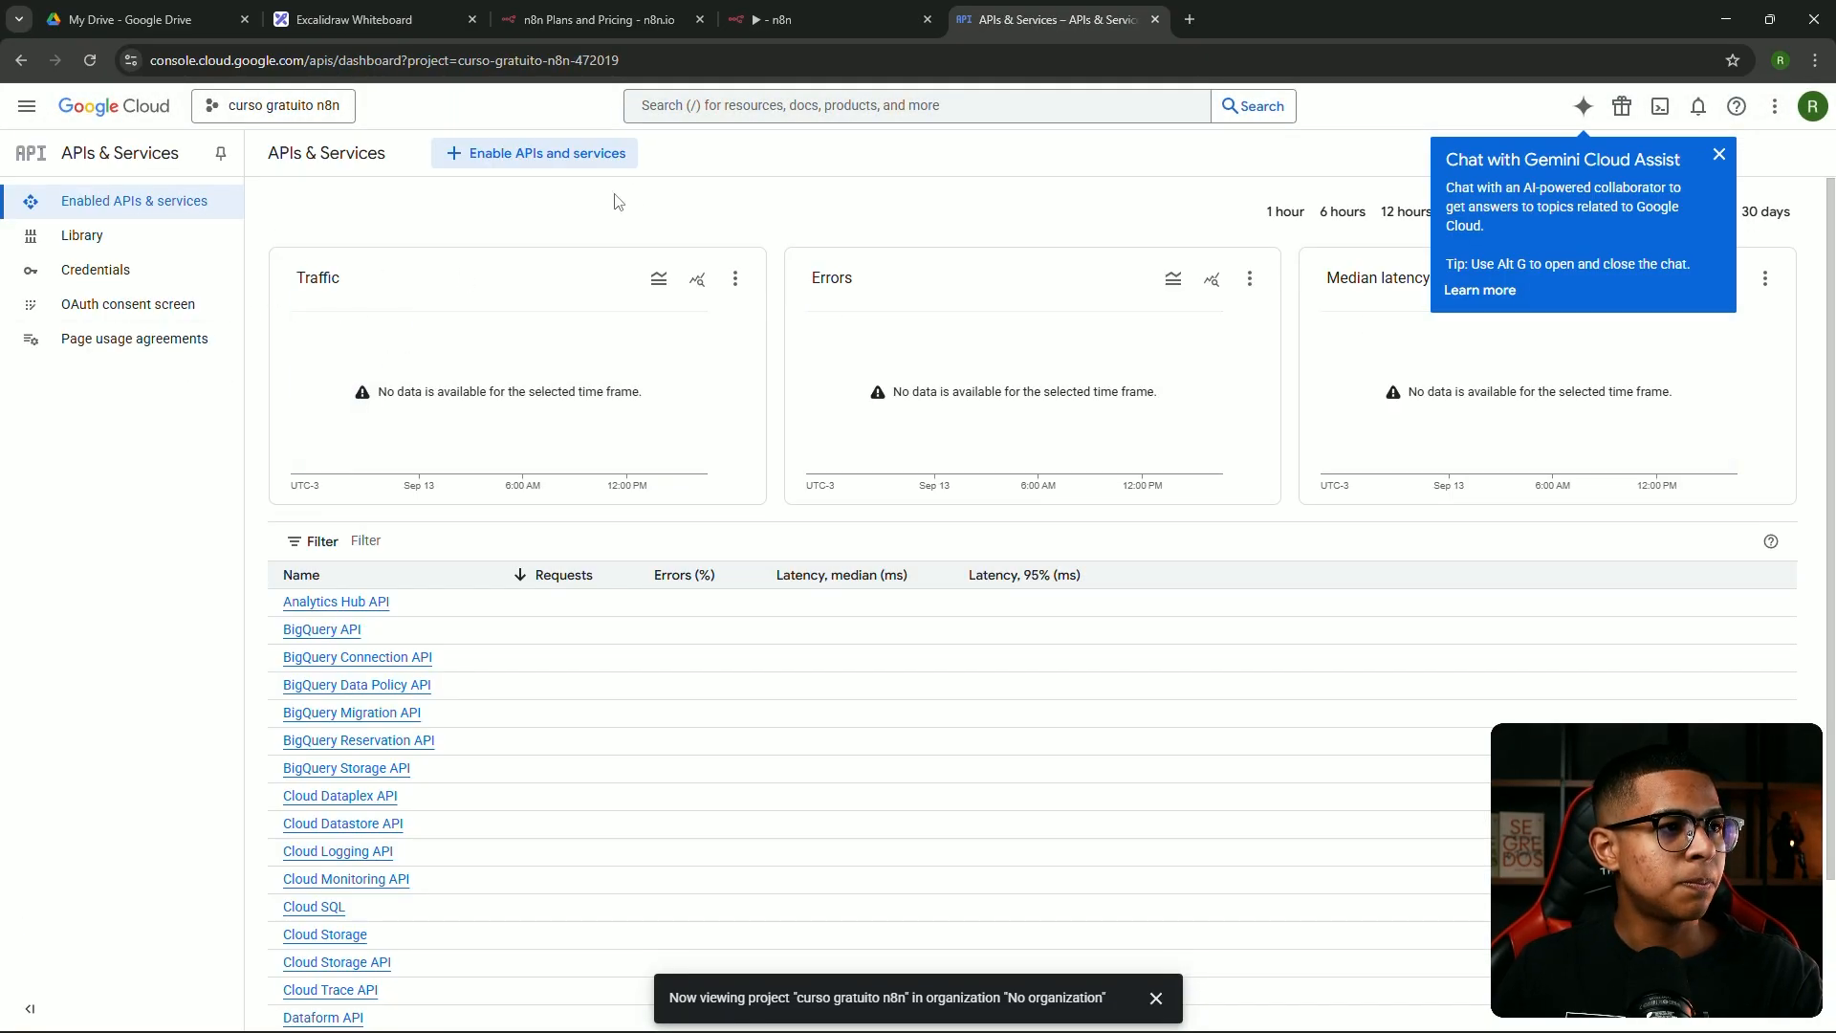
Search for 'google drive' and enable the Google Drive API
{"action": "left_click", "coordinate": [689, 106]}
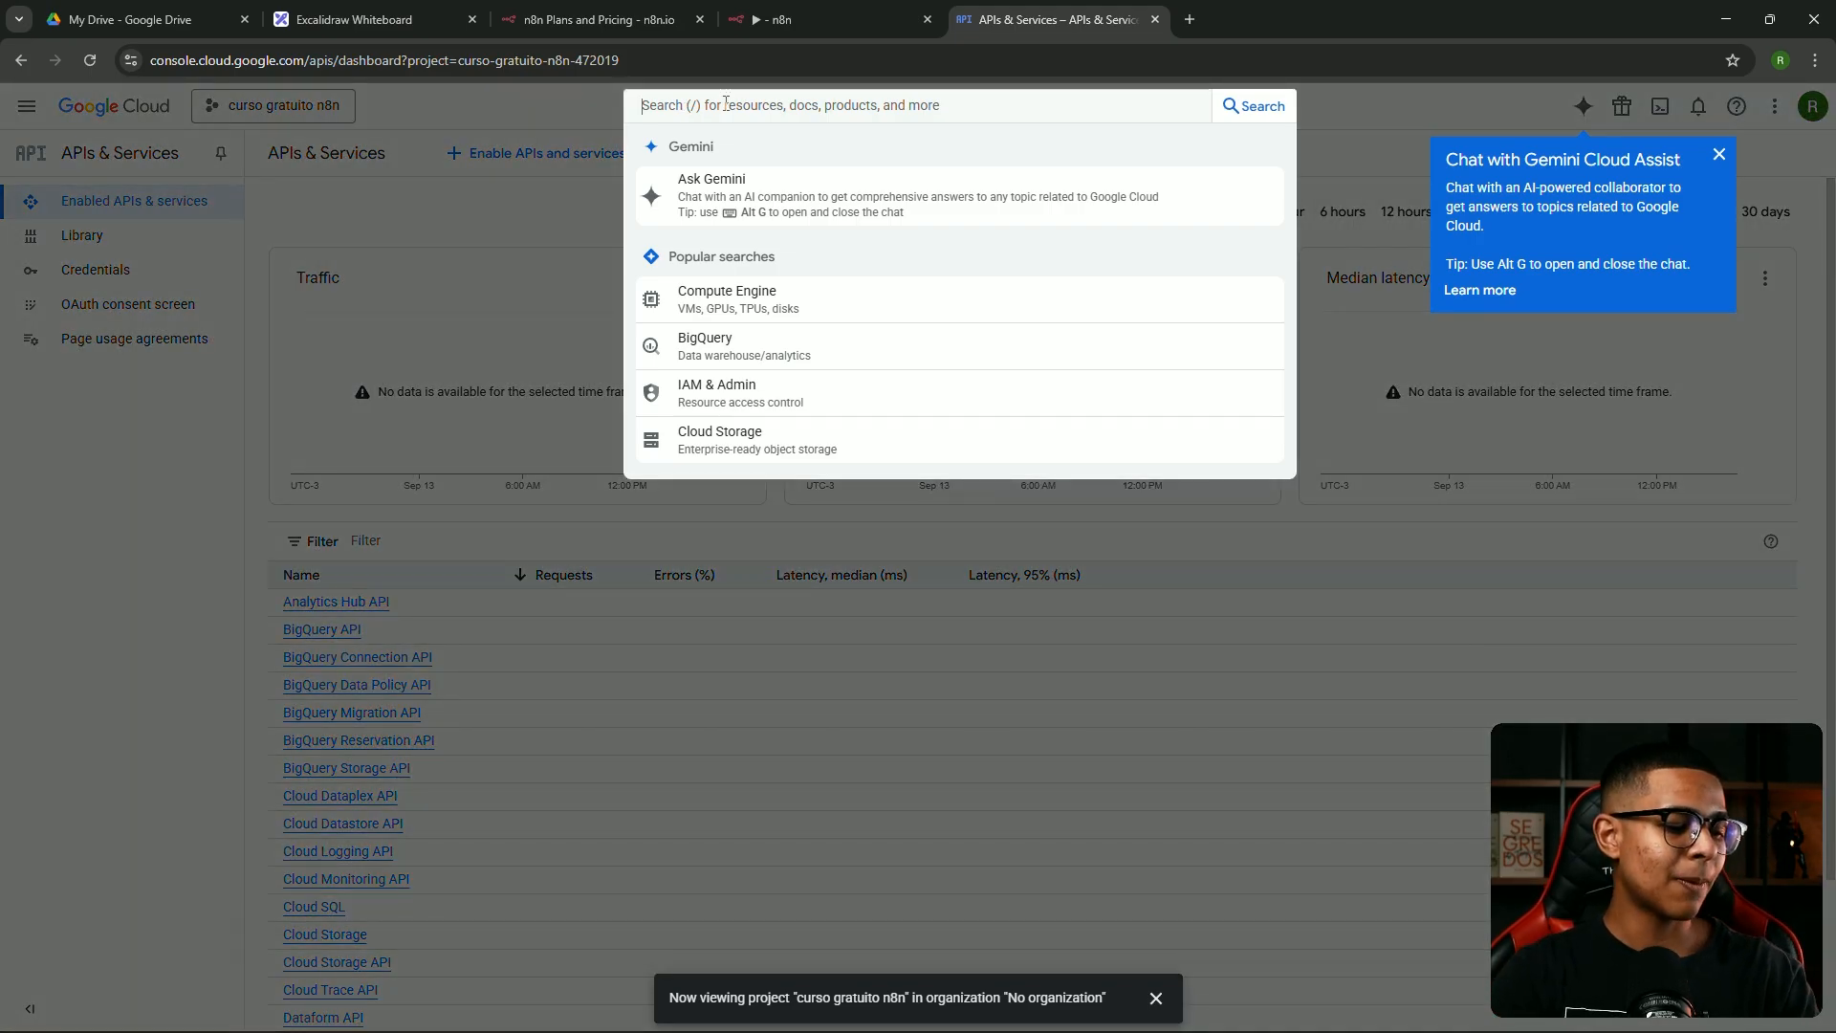
{"action": "type", "text": "google drive"}
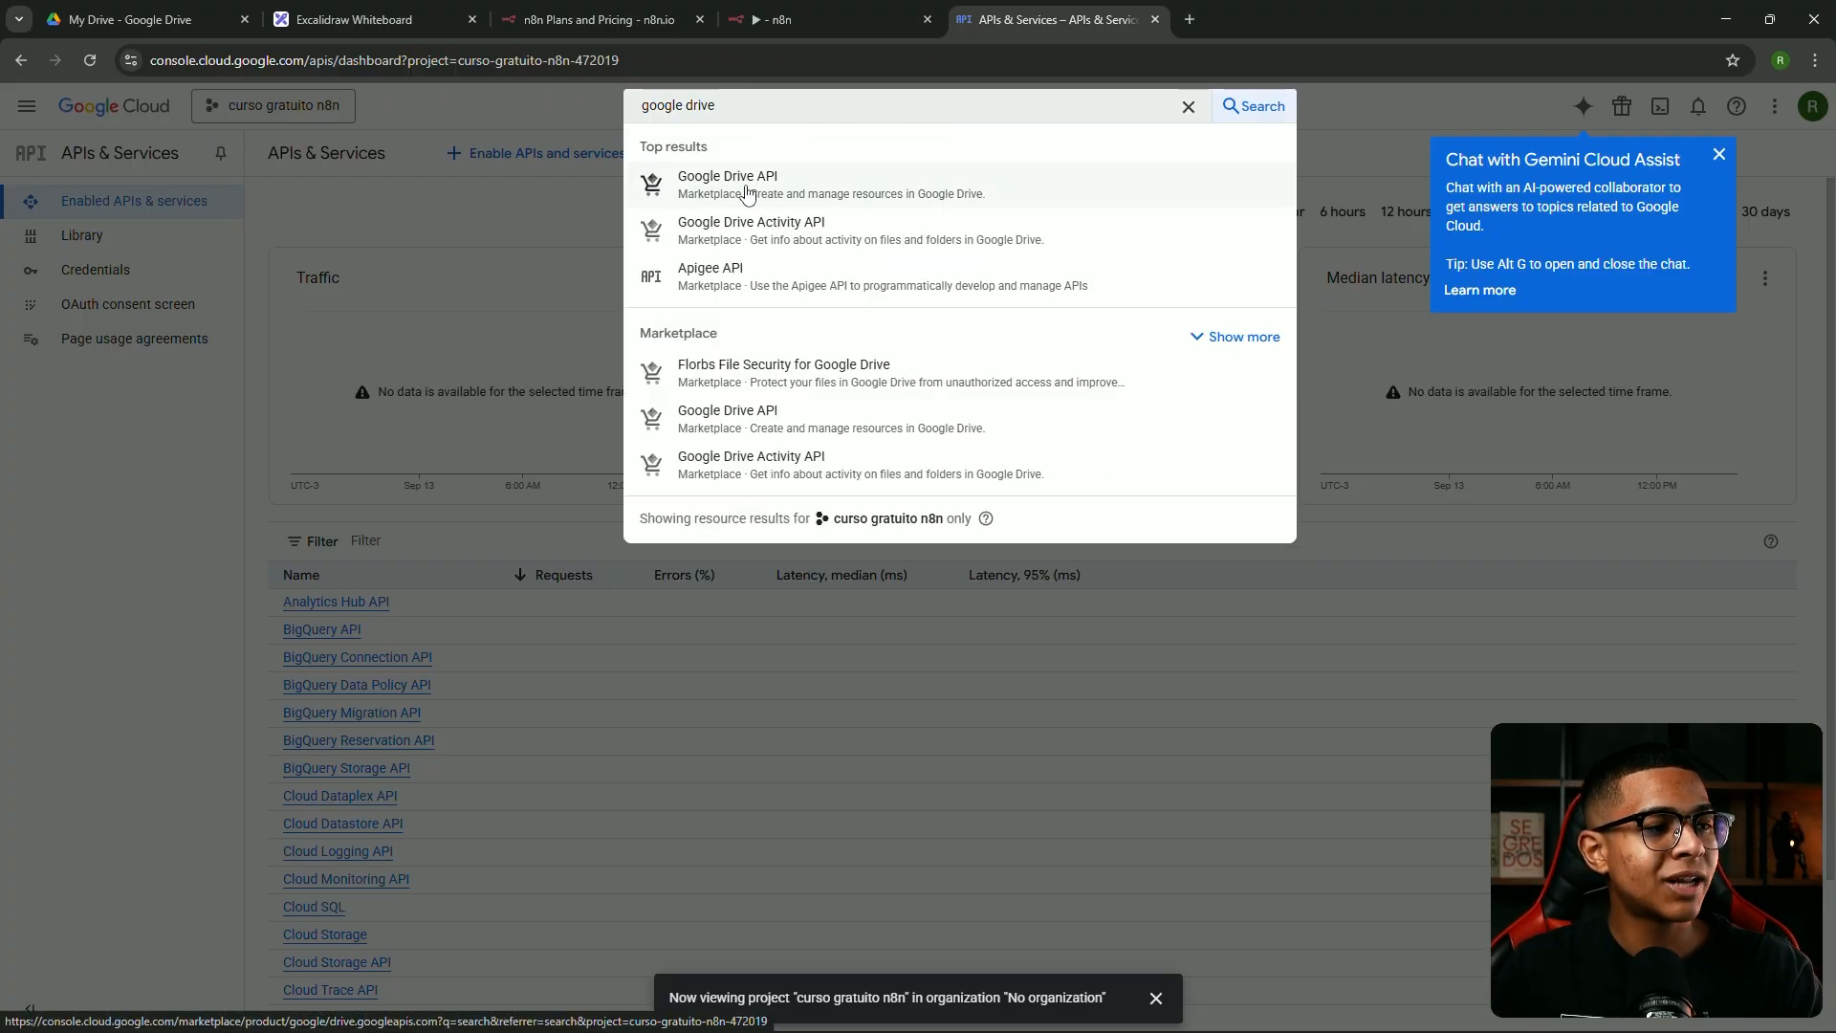
{"action": "left_click", "coordinate": [751, 187]}
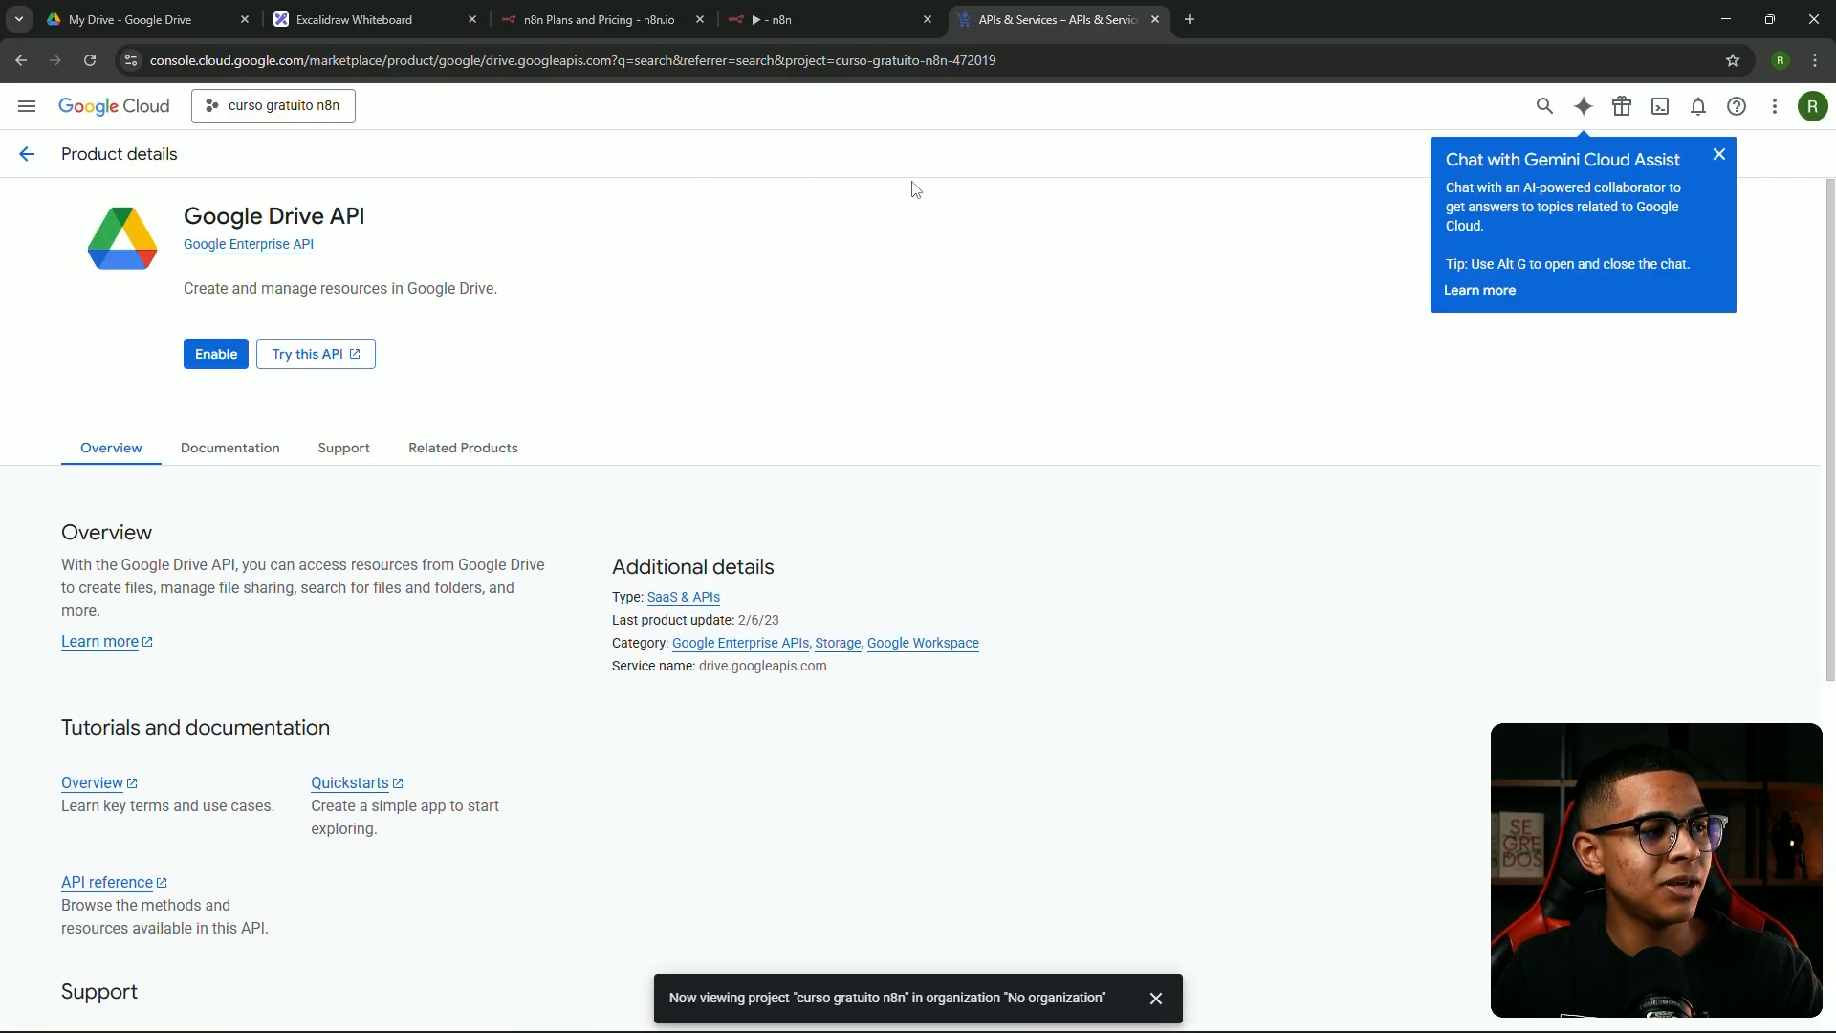
{"action": "left_click", "coordinate": [207, 361]}
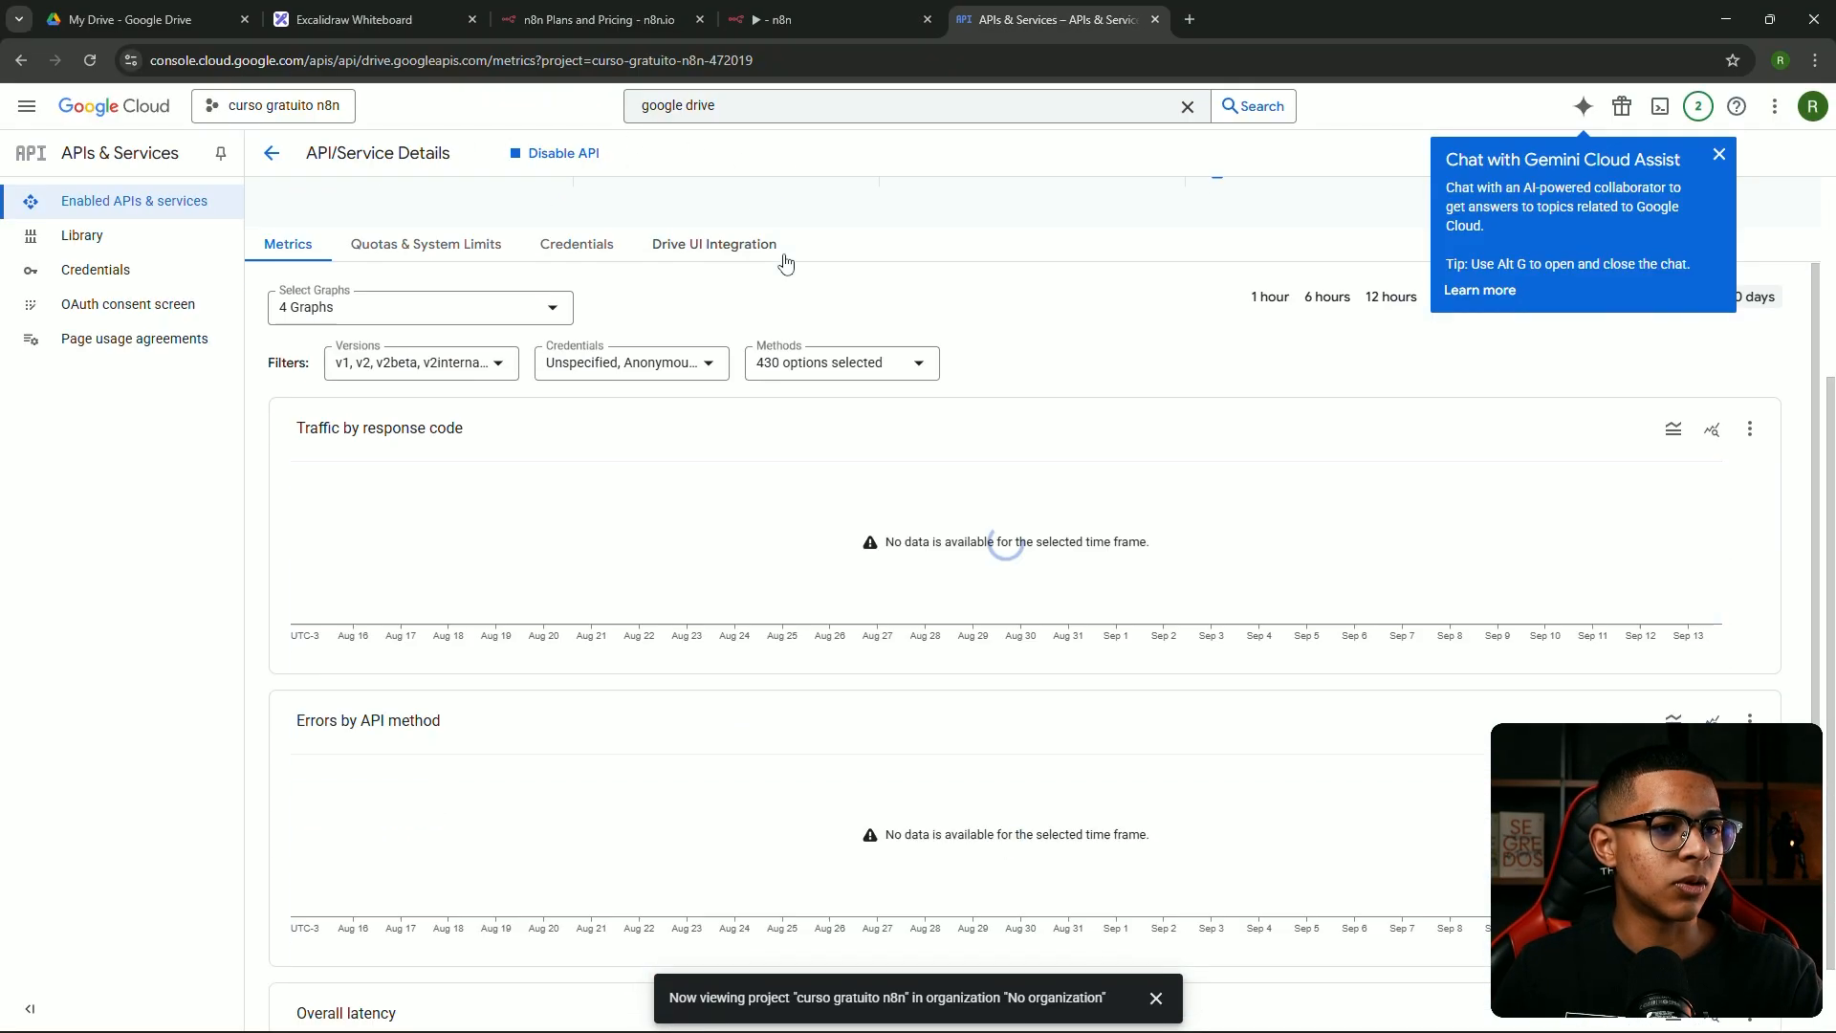
Search for 'google sheets' and enable the Google Sheets API
{"action": "left_click", "coordinate": [765, 114]}
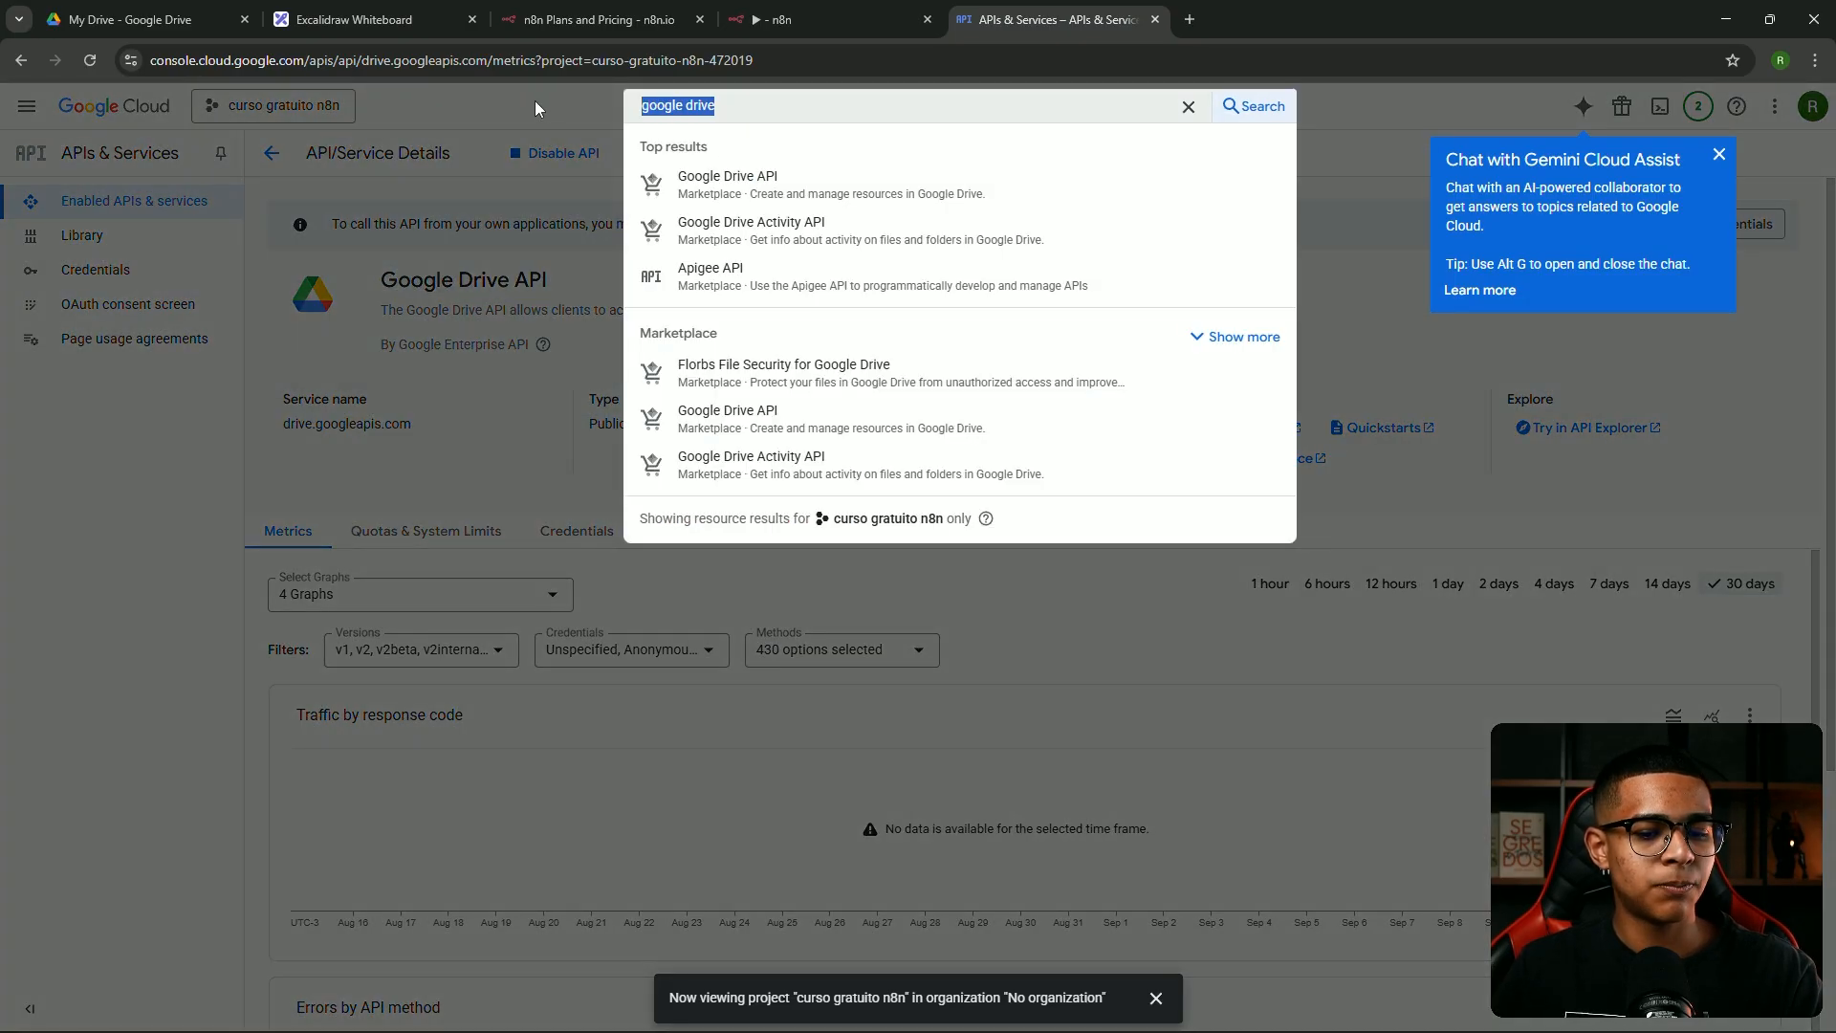
{"action": "type", "text": "google sheets"}
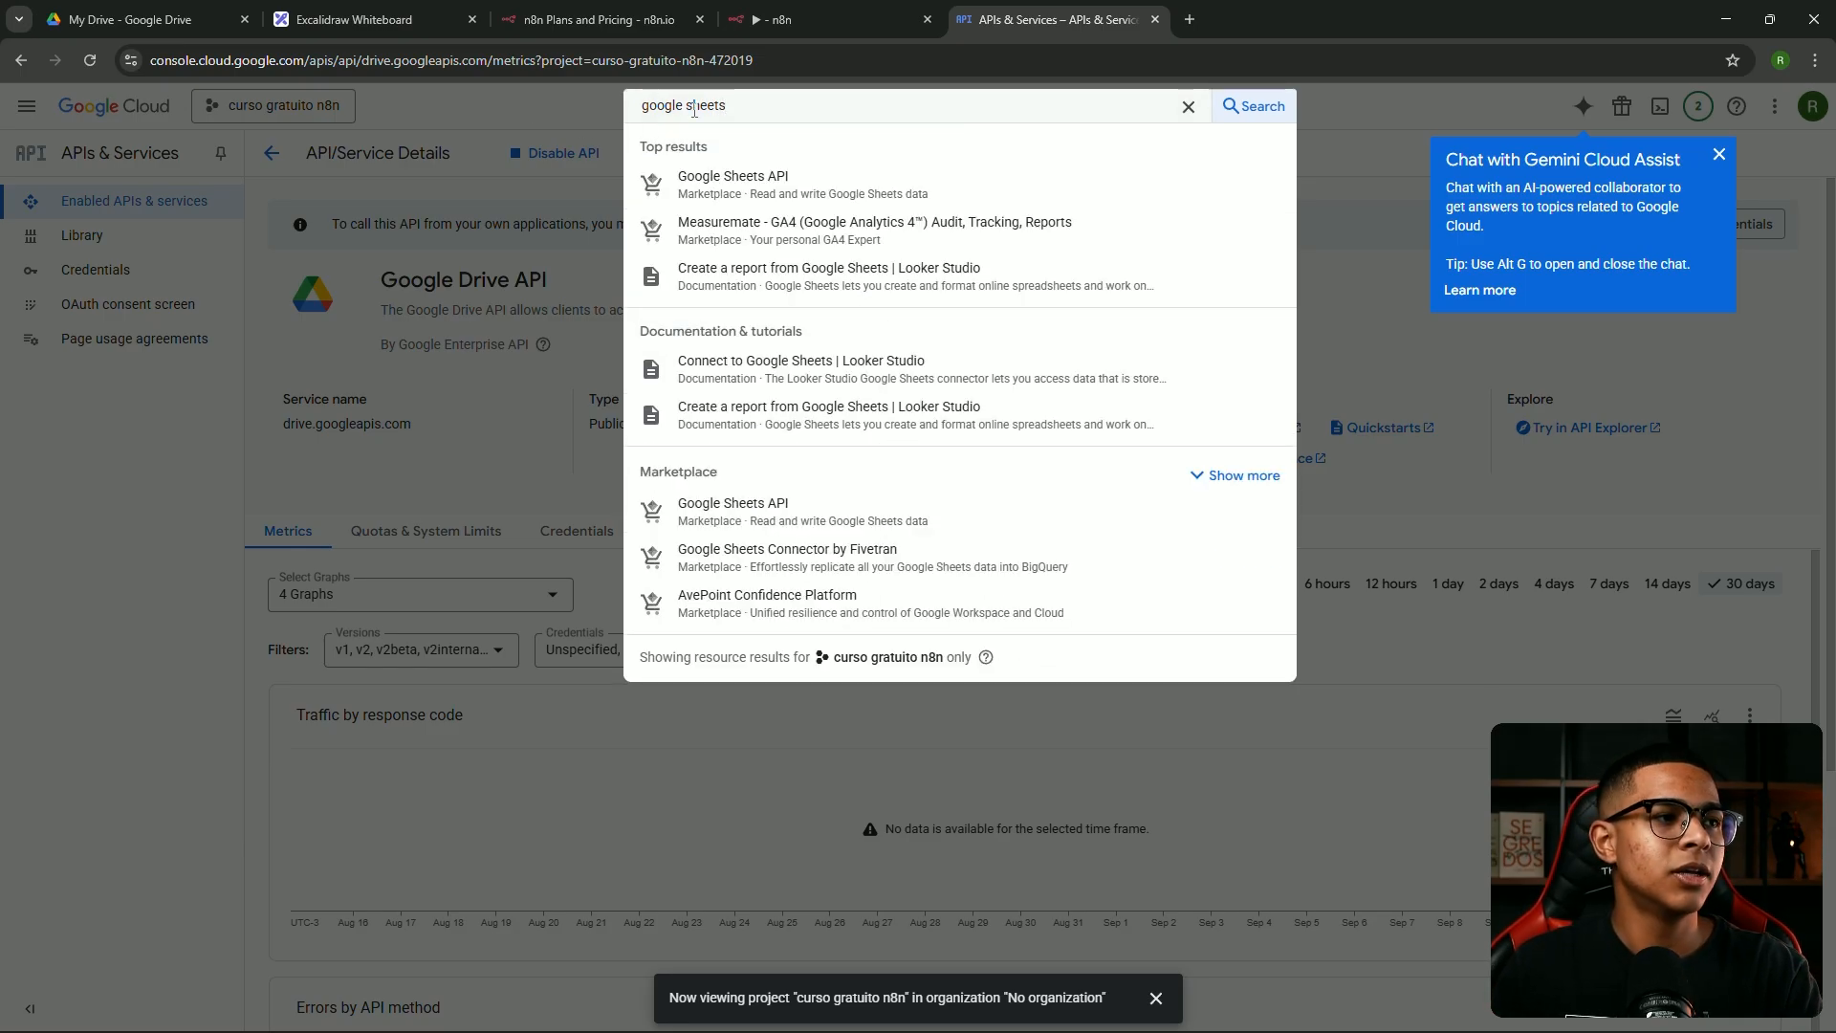
{"action": "left_click", "coordinate": [737, 187]}
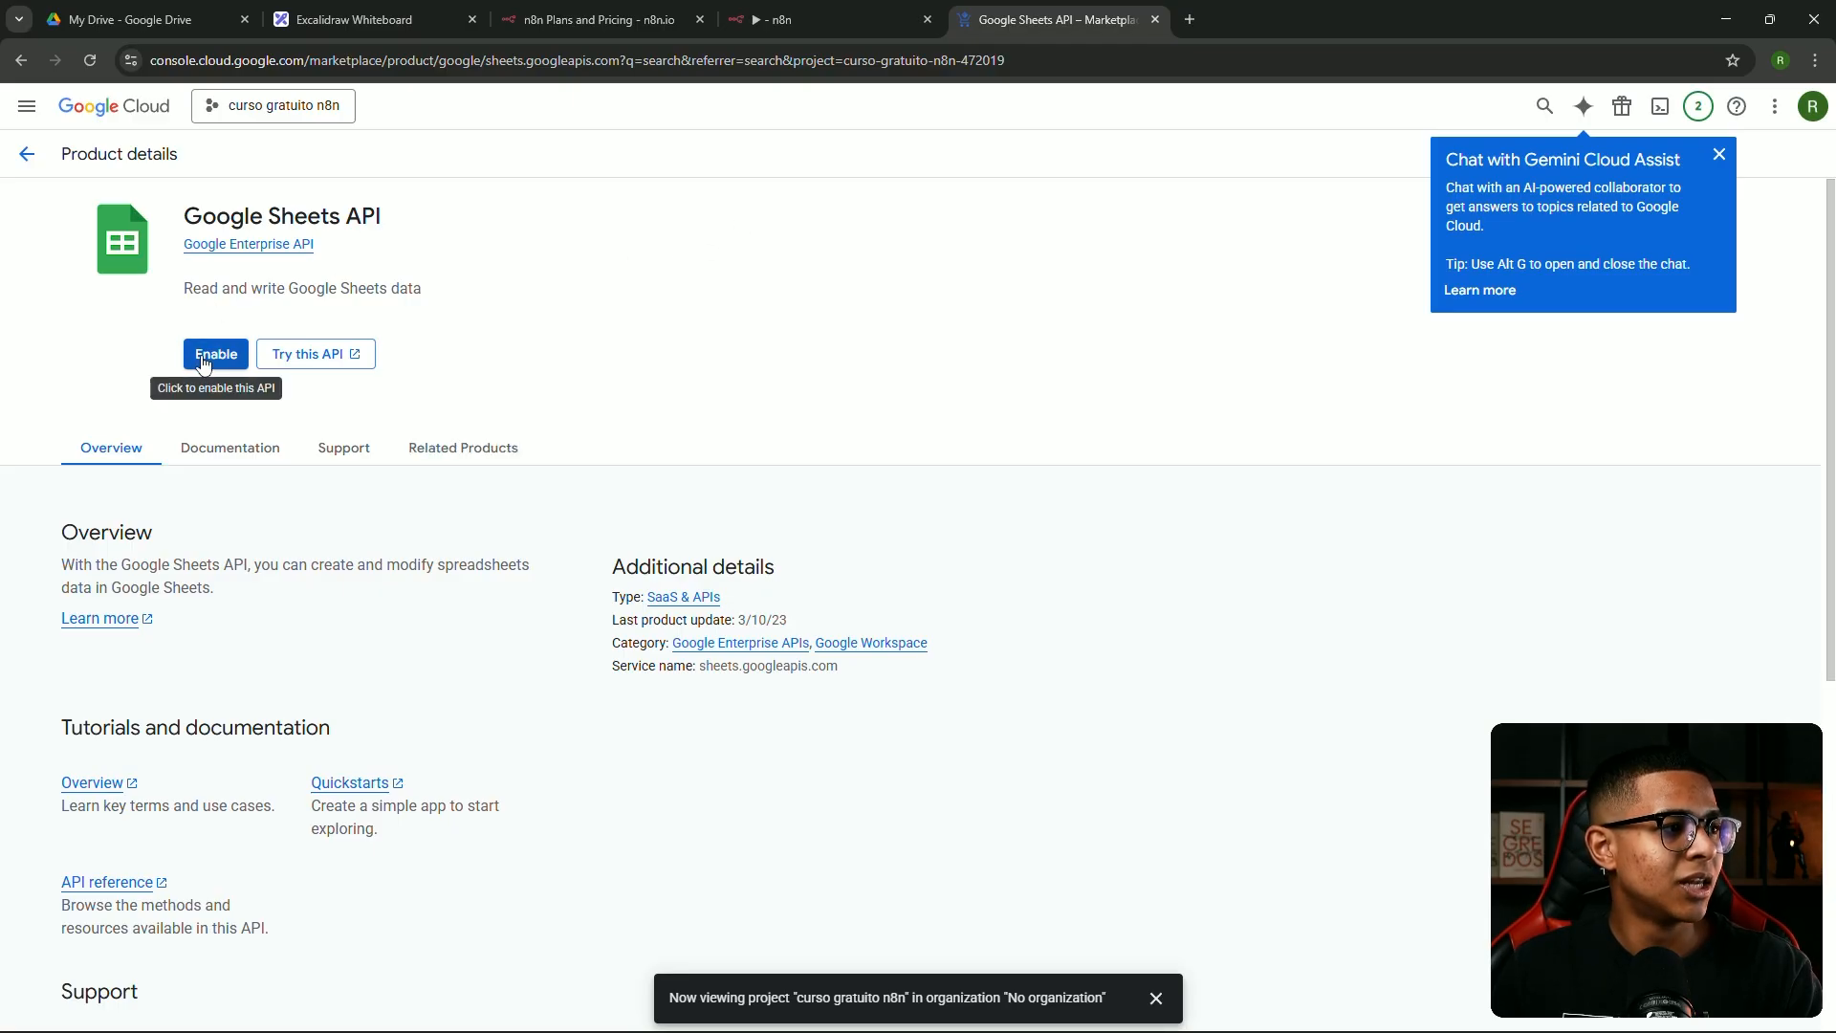
{"action": "left_click", "coordinate": [204, 361]}
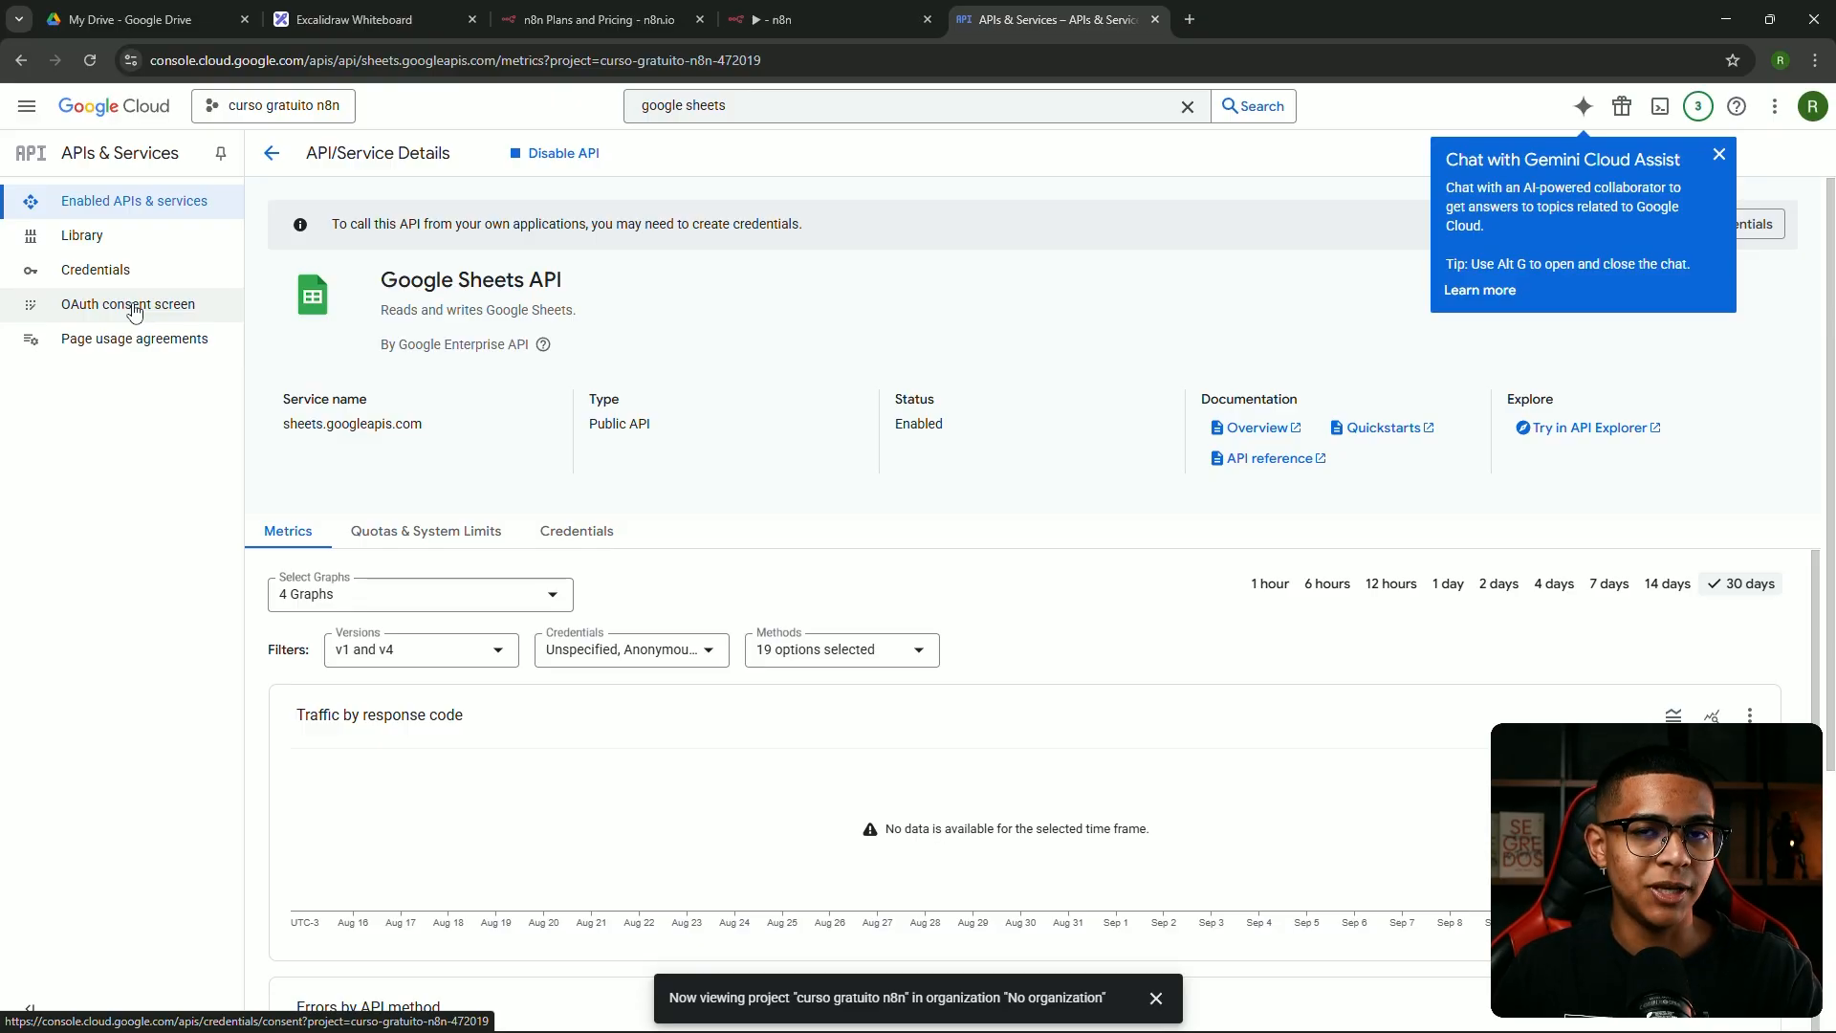
Begin the OAuth consent screen setup with an app name and the account's e-mail as support contact
{"action": "left_click", "coordinate": [134, 308]}
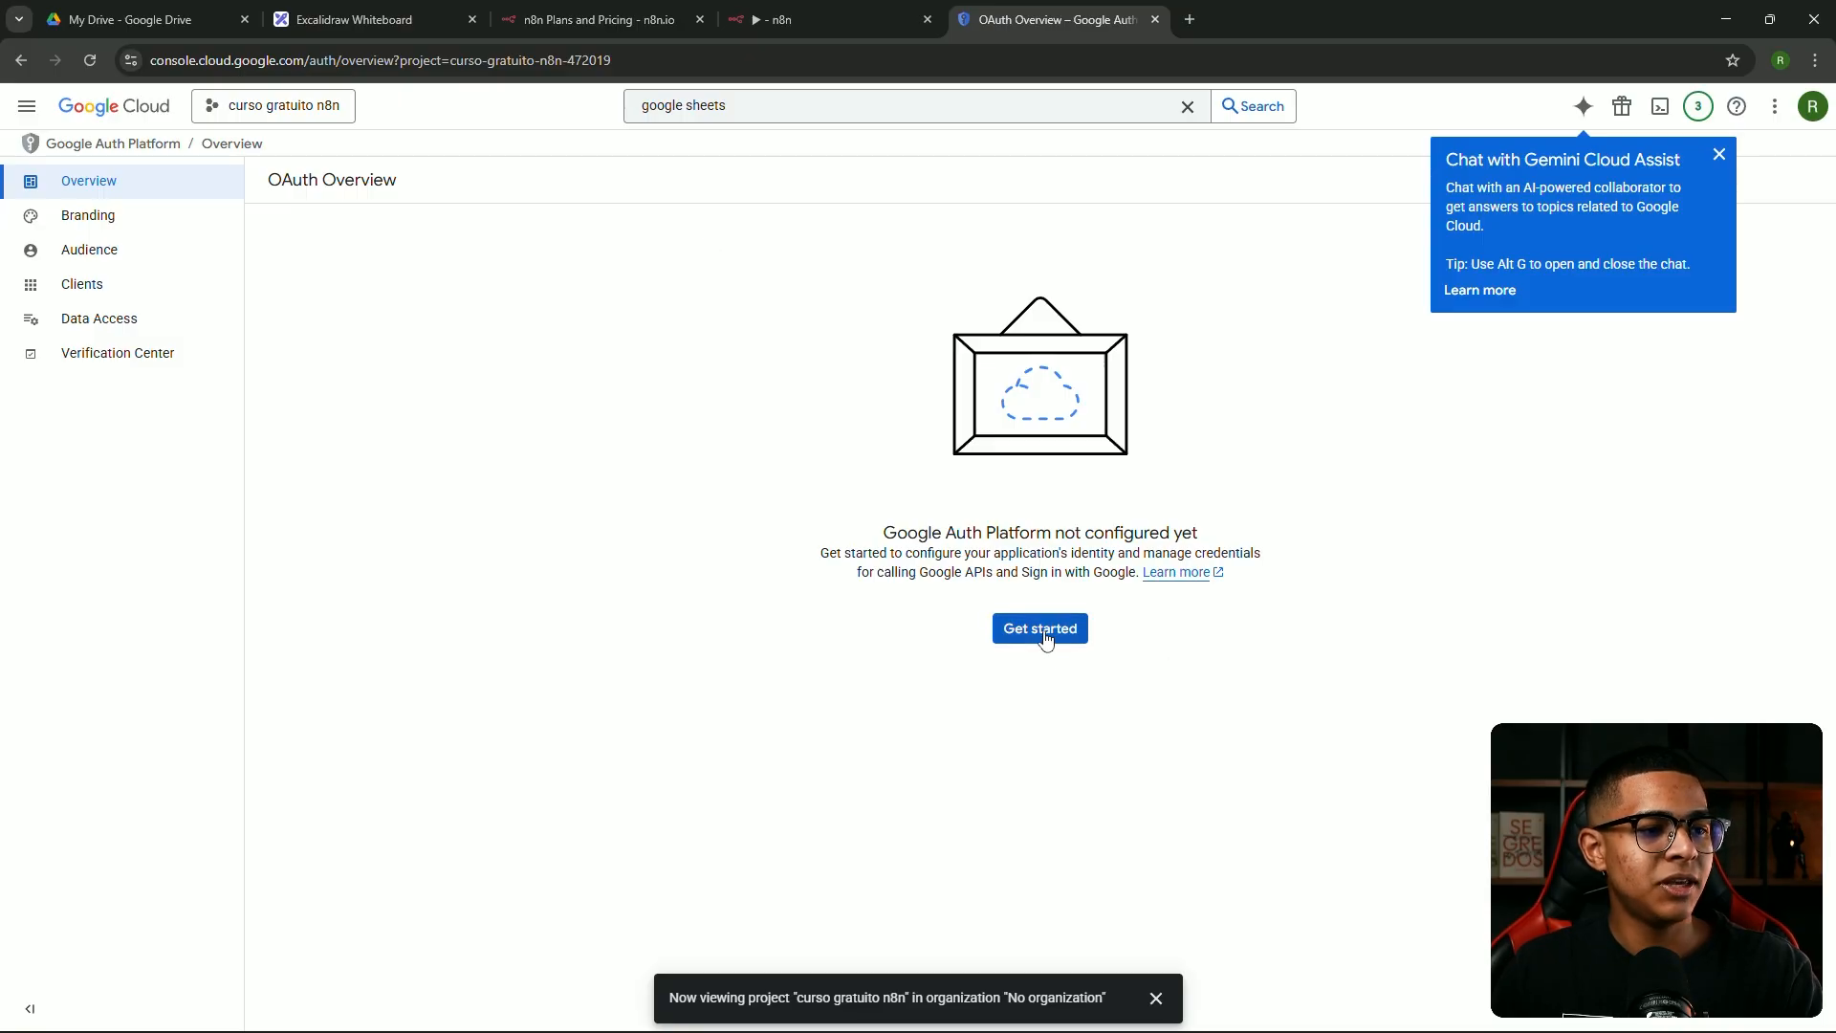
{"action": "left_click", "coordinate": [1056, 639]}
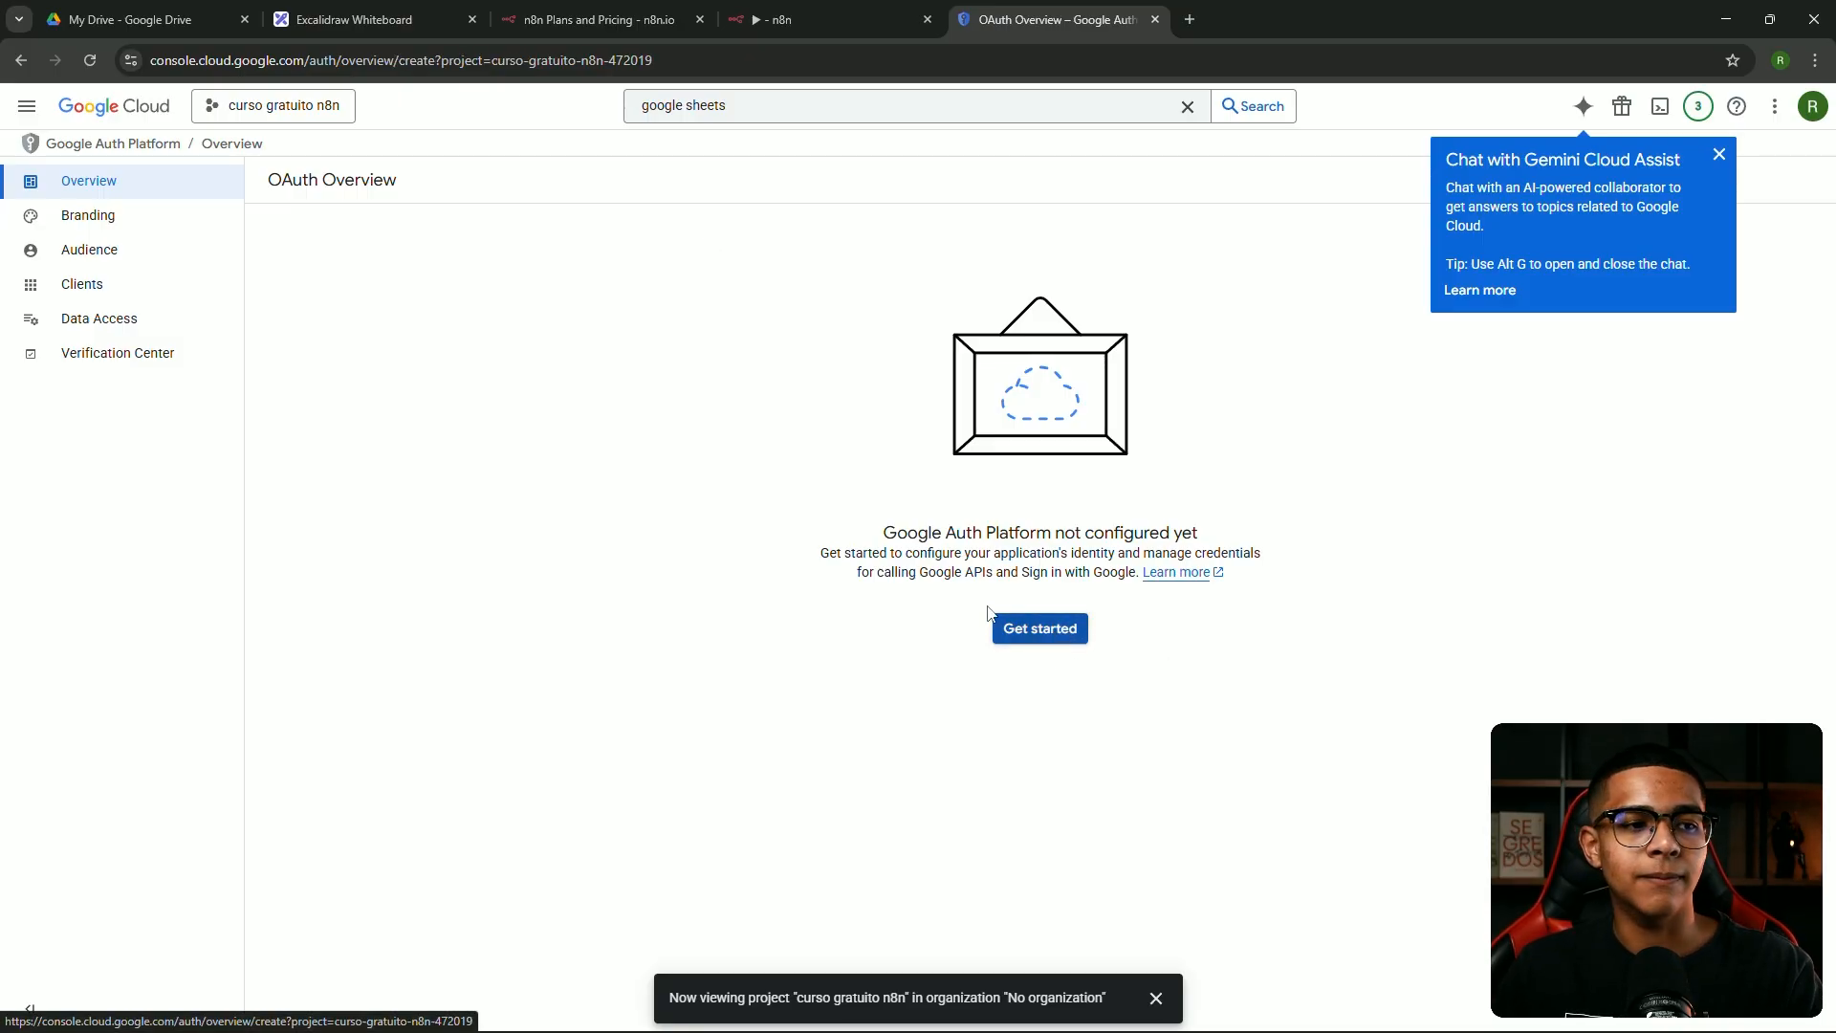
{"action": "left_click", "coordinate": [436, 298]}
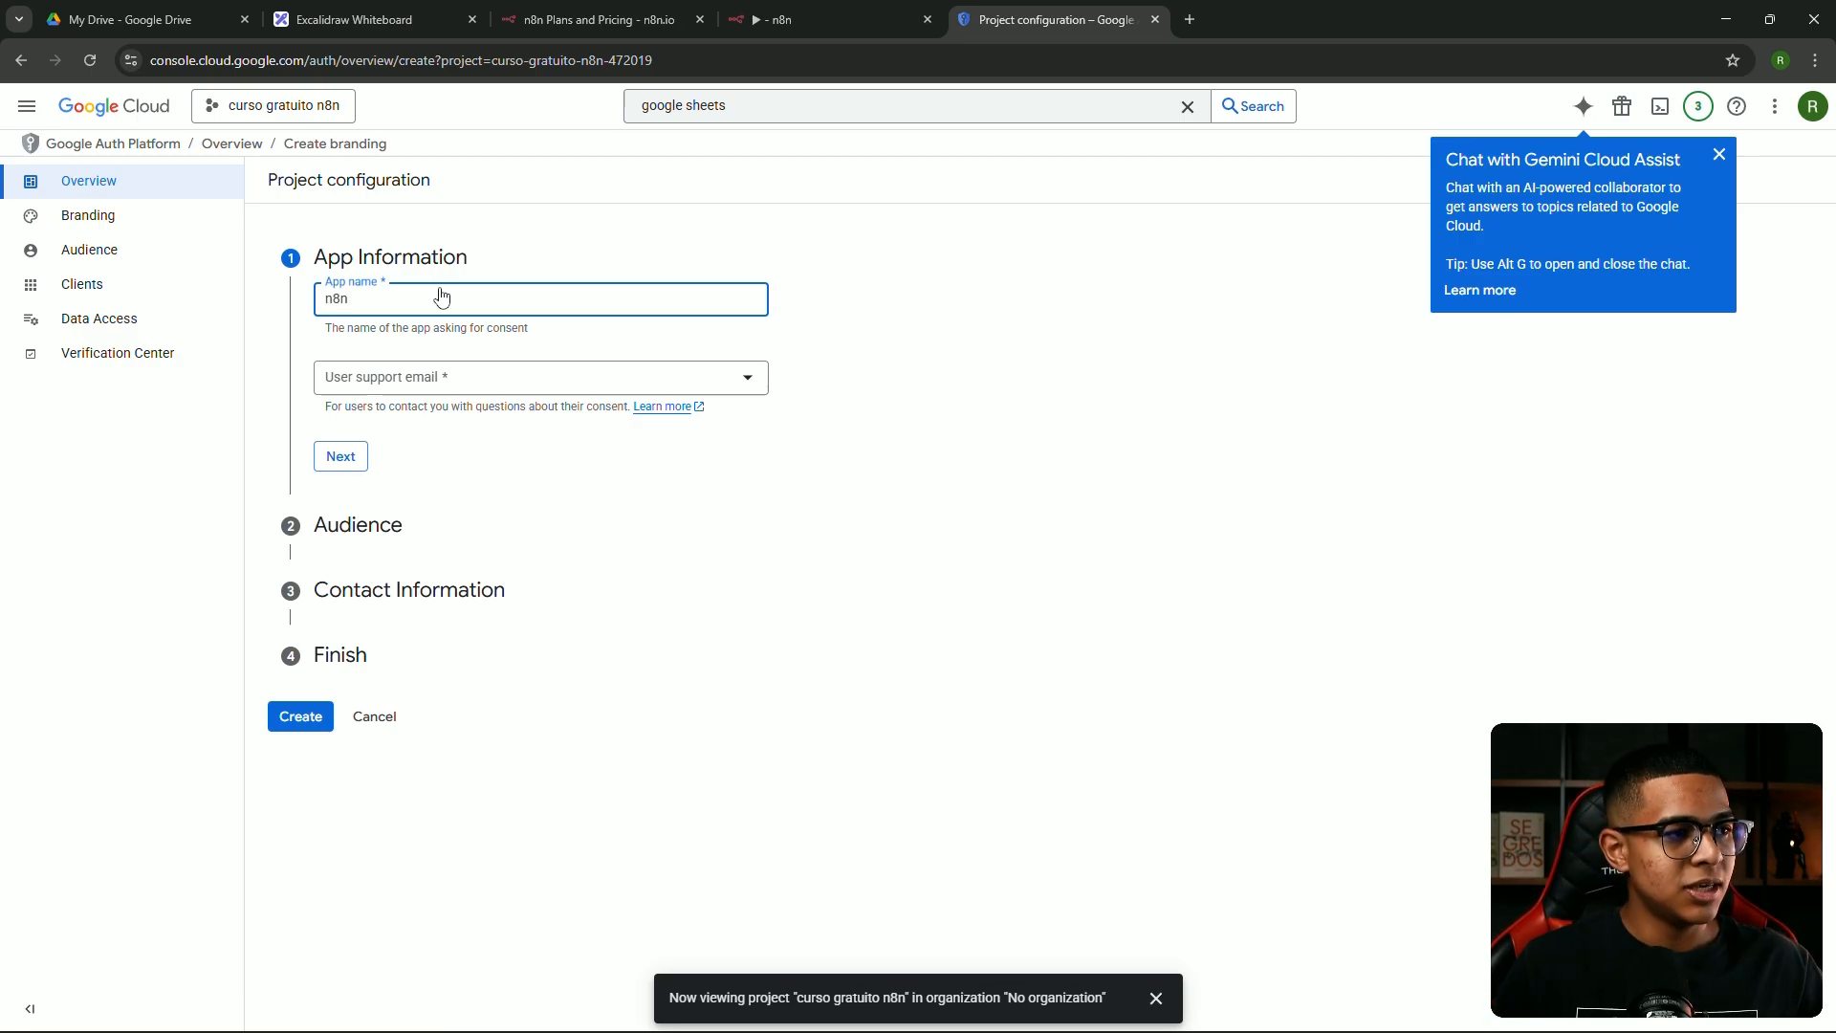
{"action": "left_click", "coordinate": [463, 378]}
{"action": "left_click", "coordinate": [460, 382]}
{"action": "left_click", "coordinate": [430, 382]}
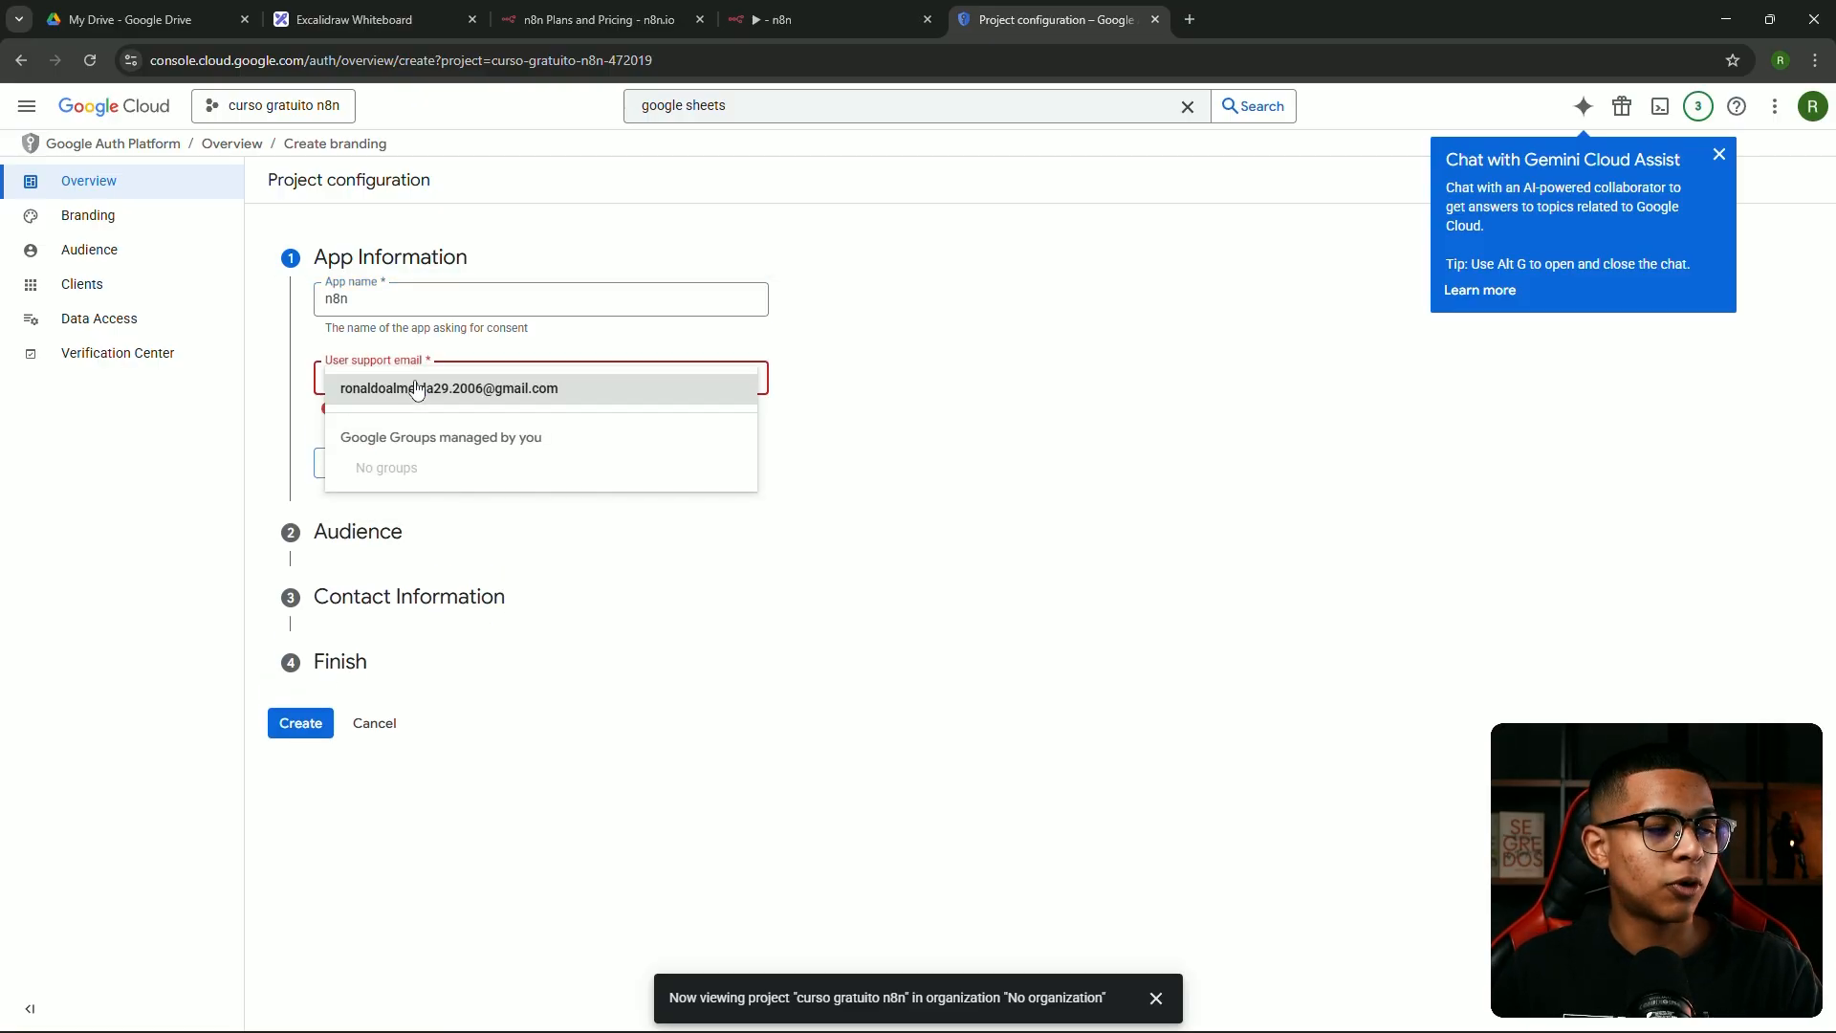
{"action": "left_click", "coordinate": [451, 392]}
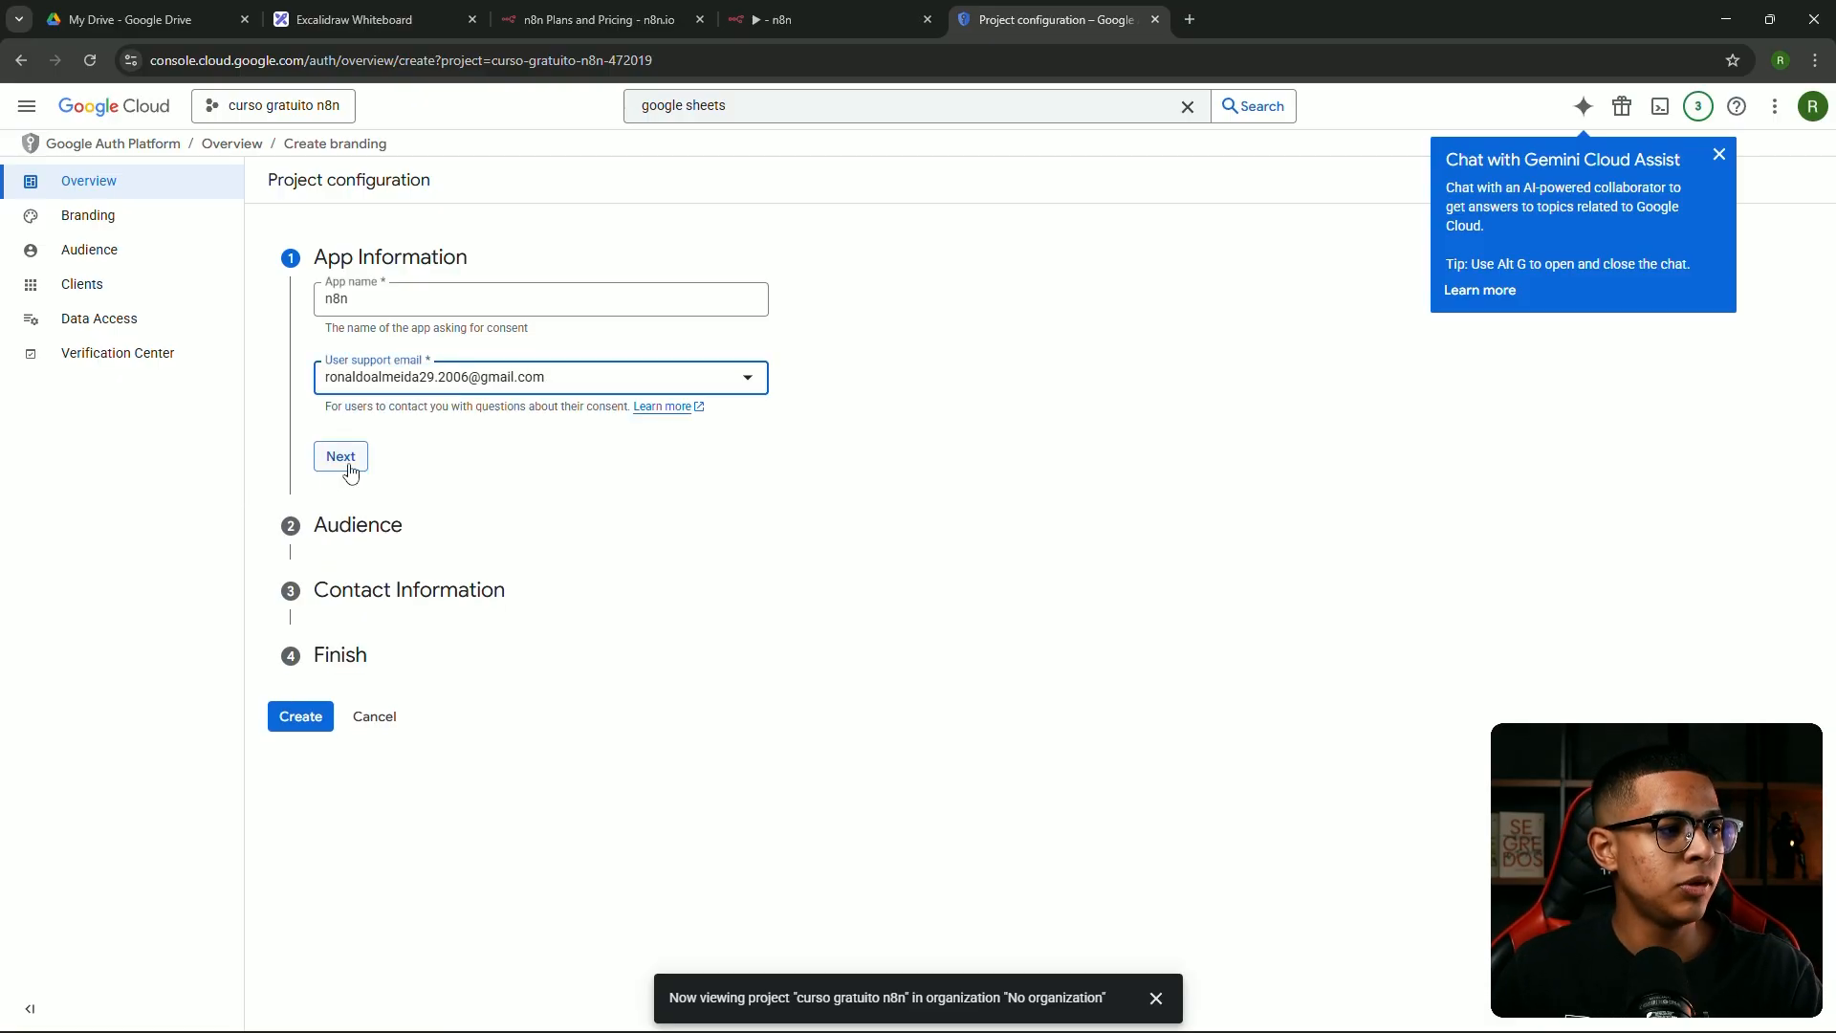
Set the audience to External and paste the saved e-mail as the contact address
{"action": "left_click", "coordinate": [340, 462]}
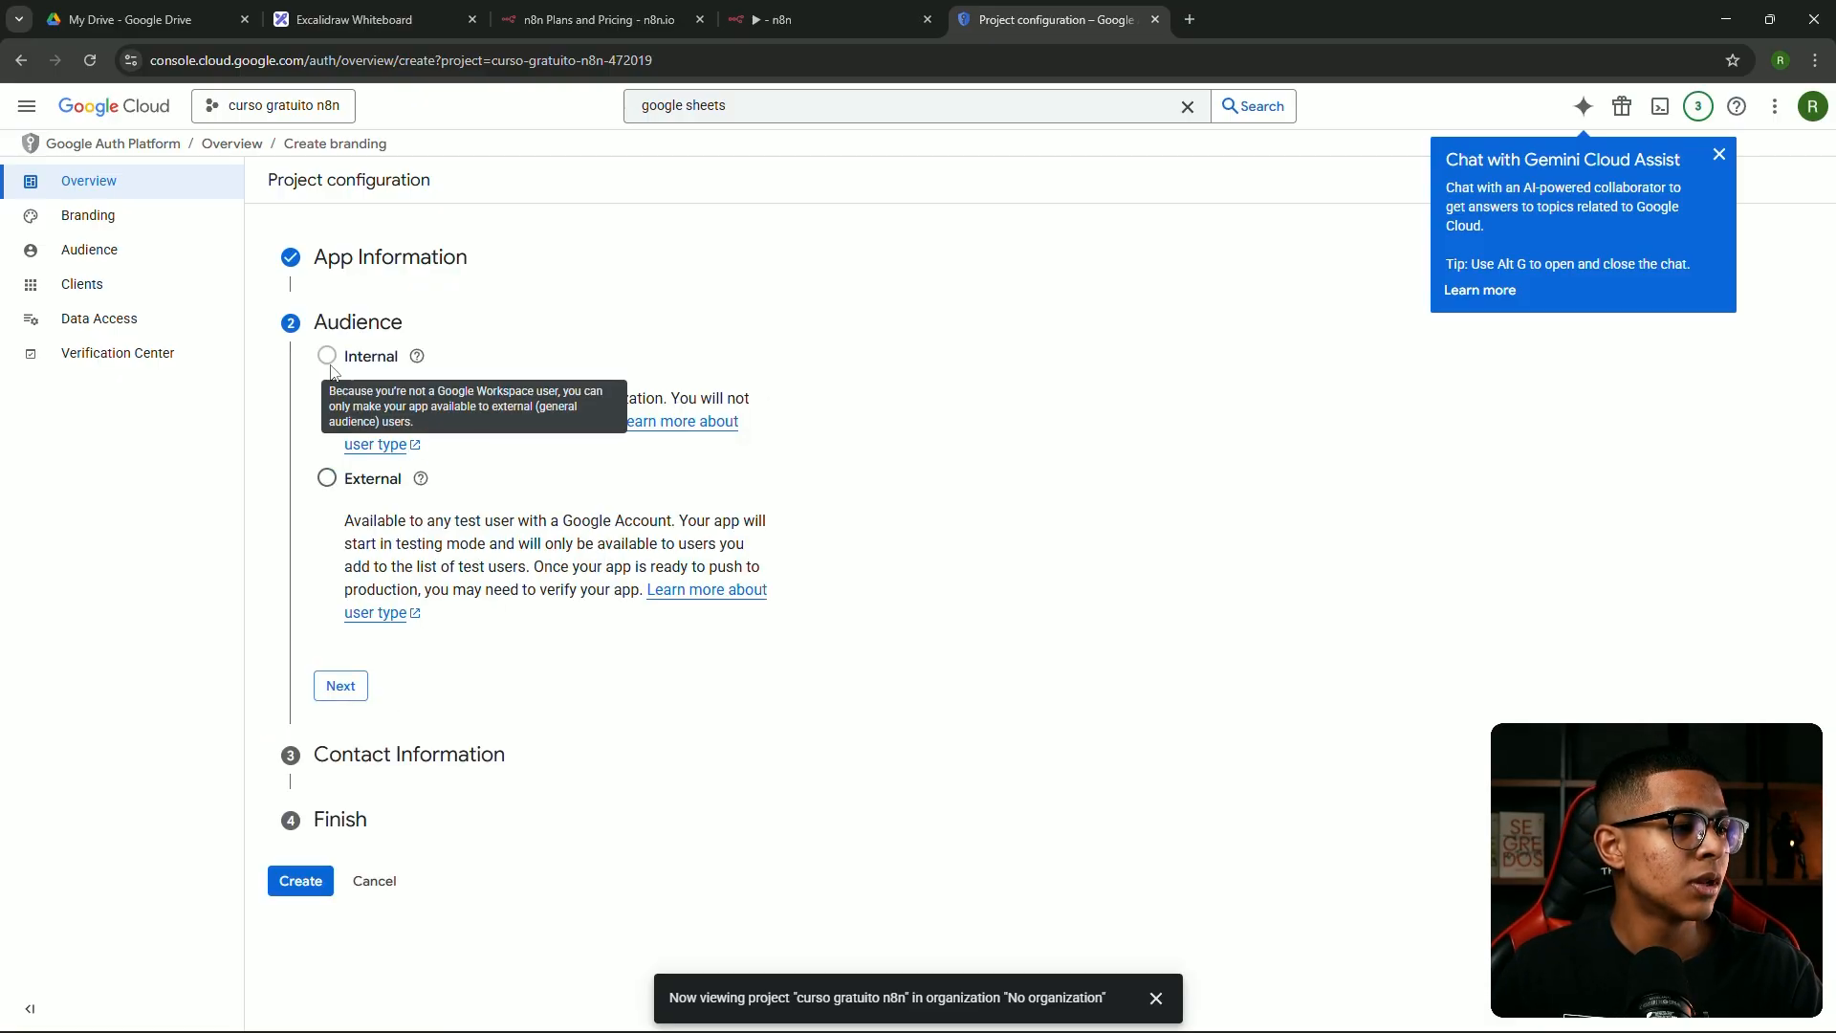
{"action": "left_click", "coordinate": [328, 480]}
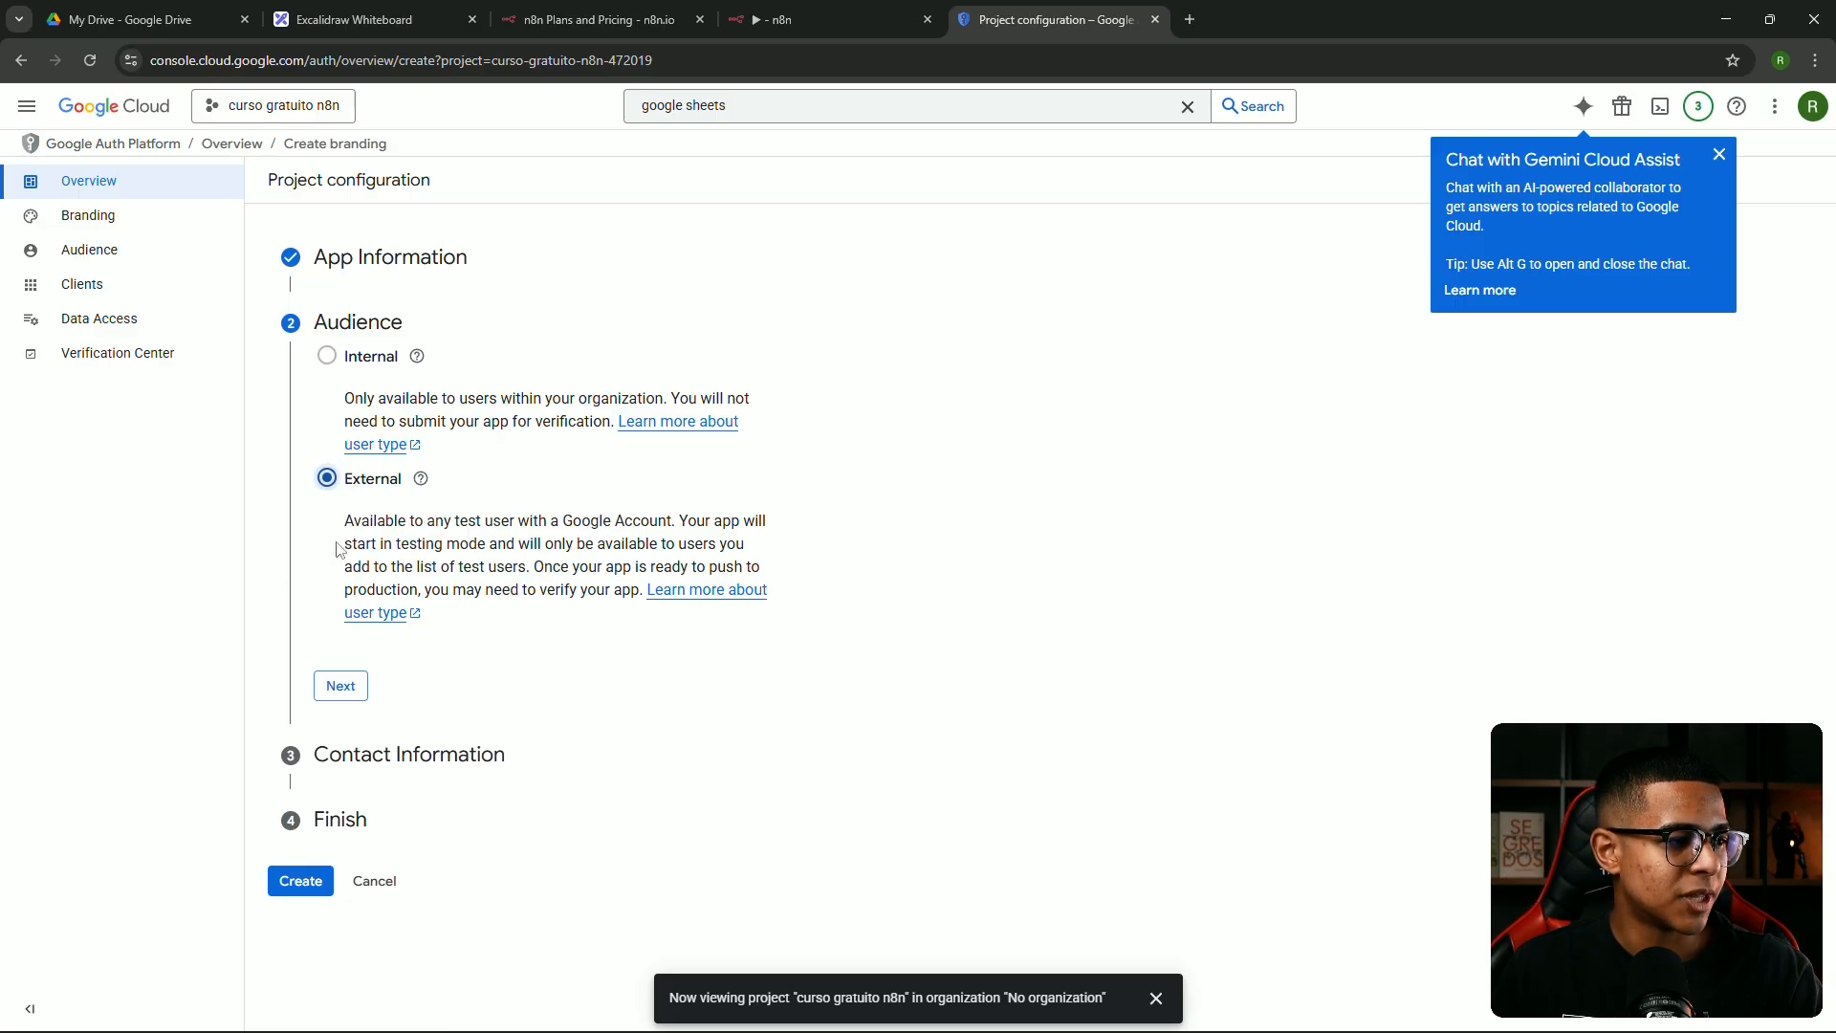
{"action": "left_click", "coordinate": [334, 691]}
{"action": "left_click", "coordinate": [402, 440]}
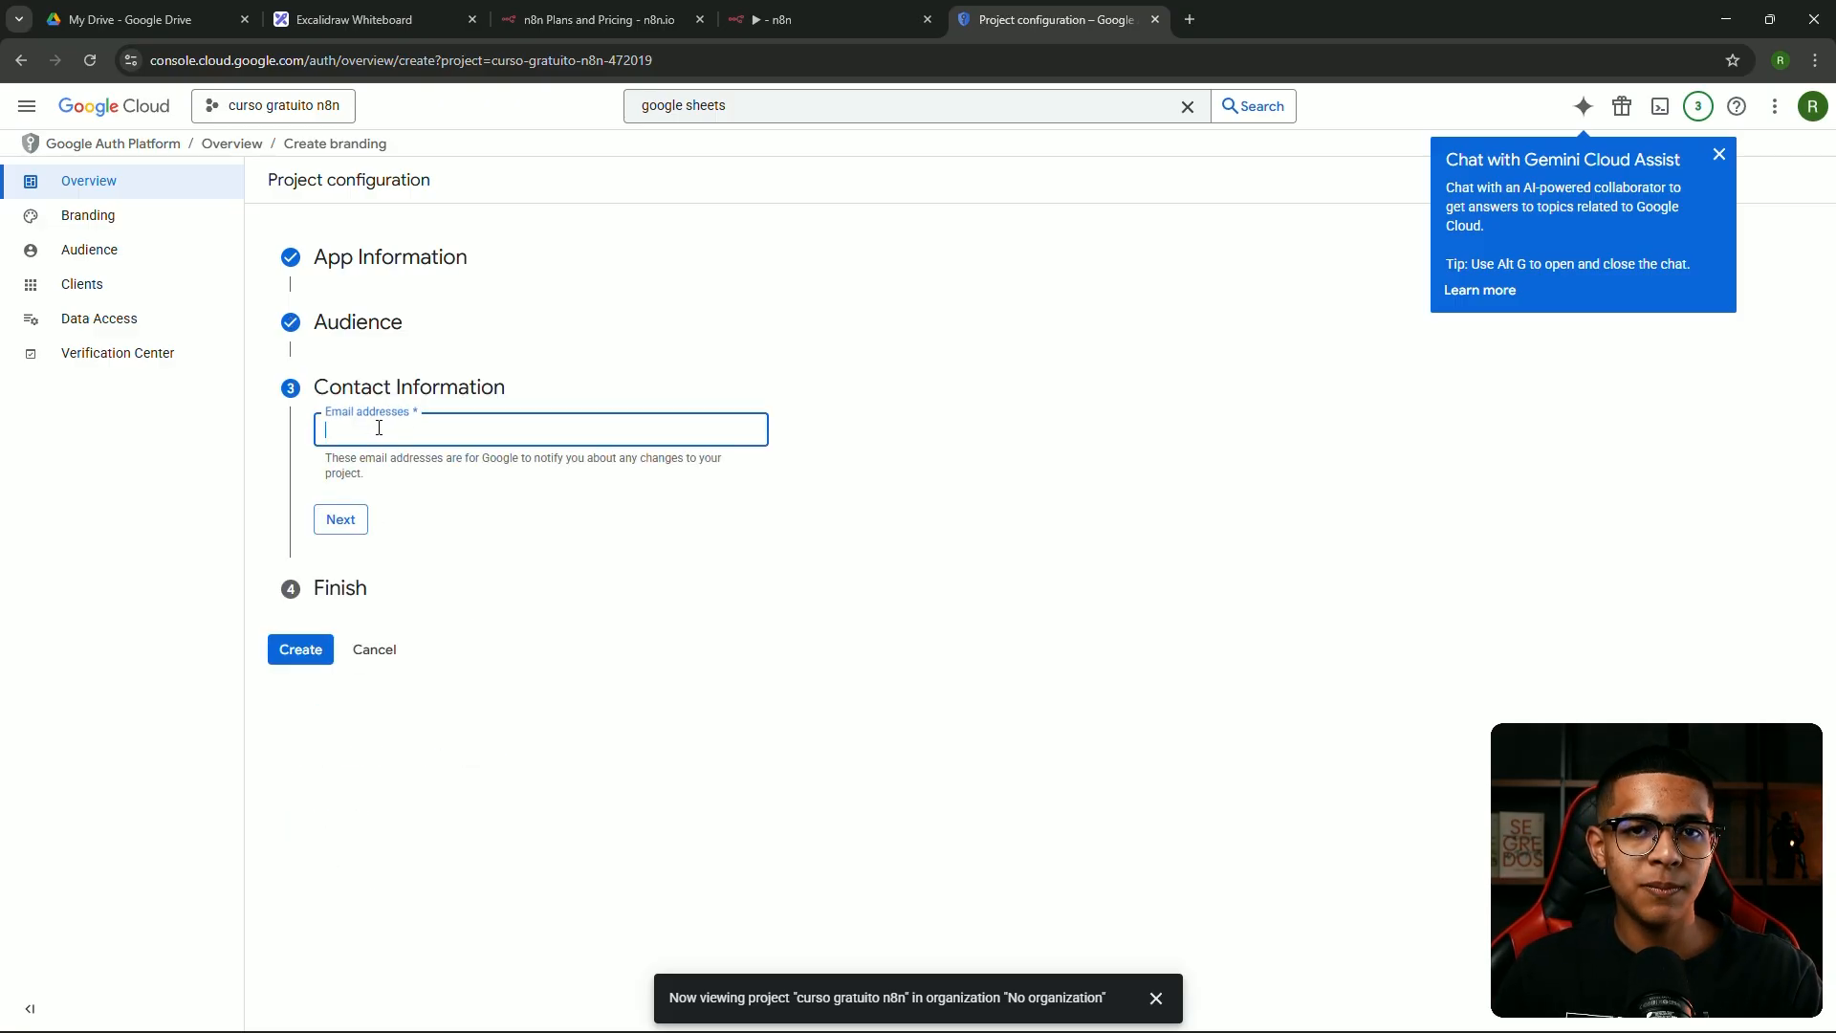
{"action": "key", "text": "super+v"}
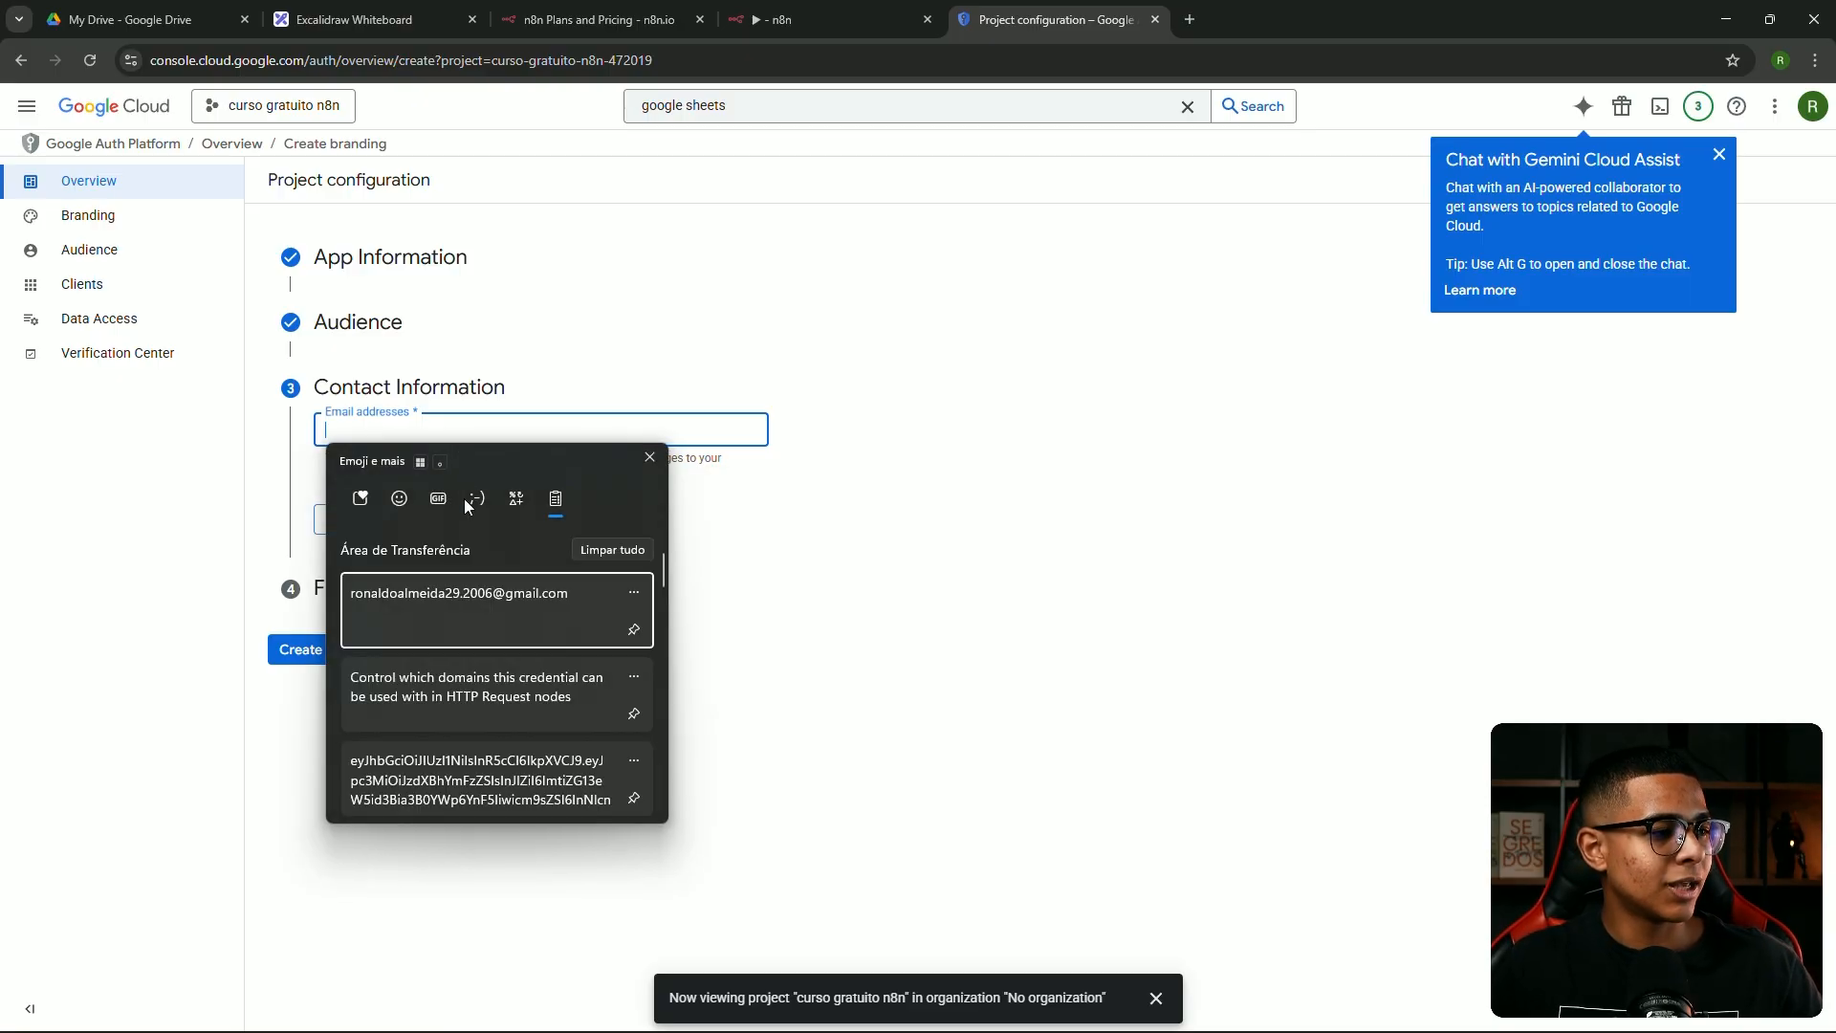
{"action": "left_click", "coordinate": [427, 610]}
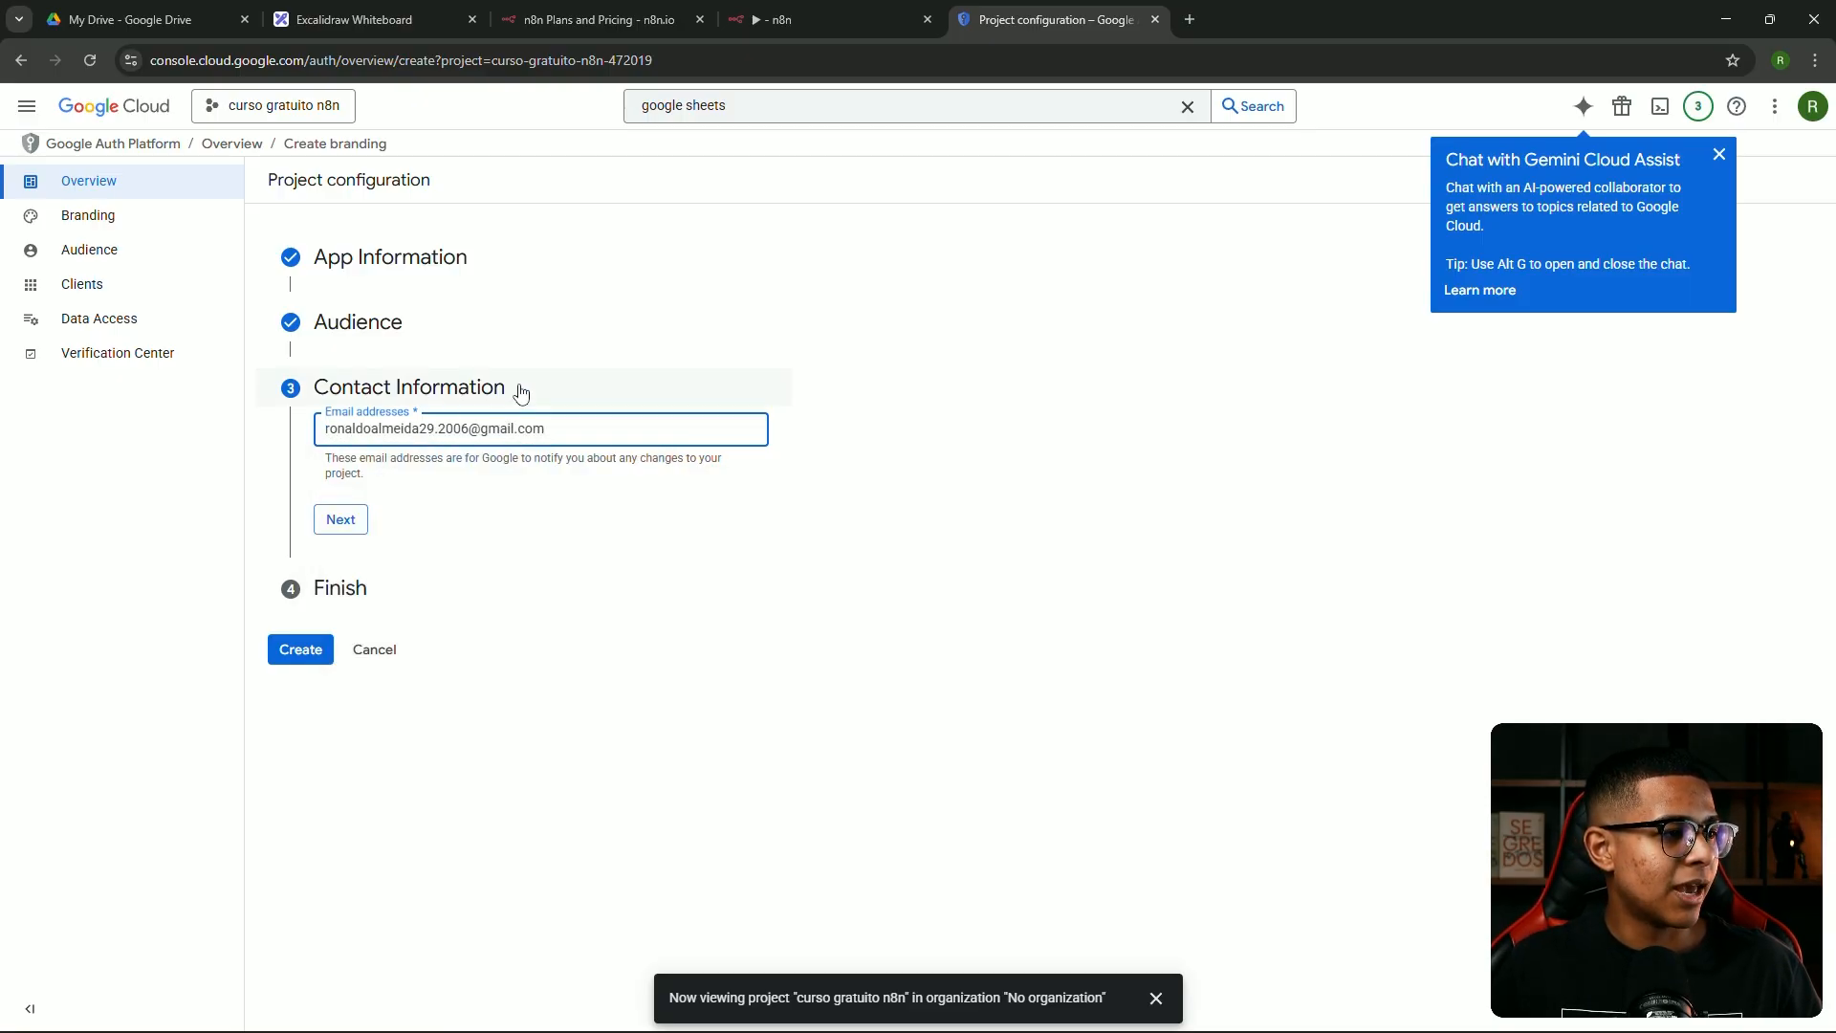
{"action": "left_click", "coordinate": [521, 393]}
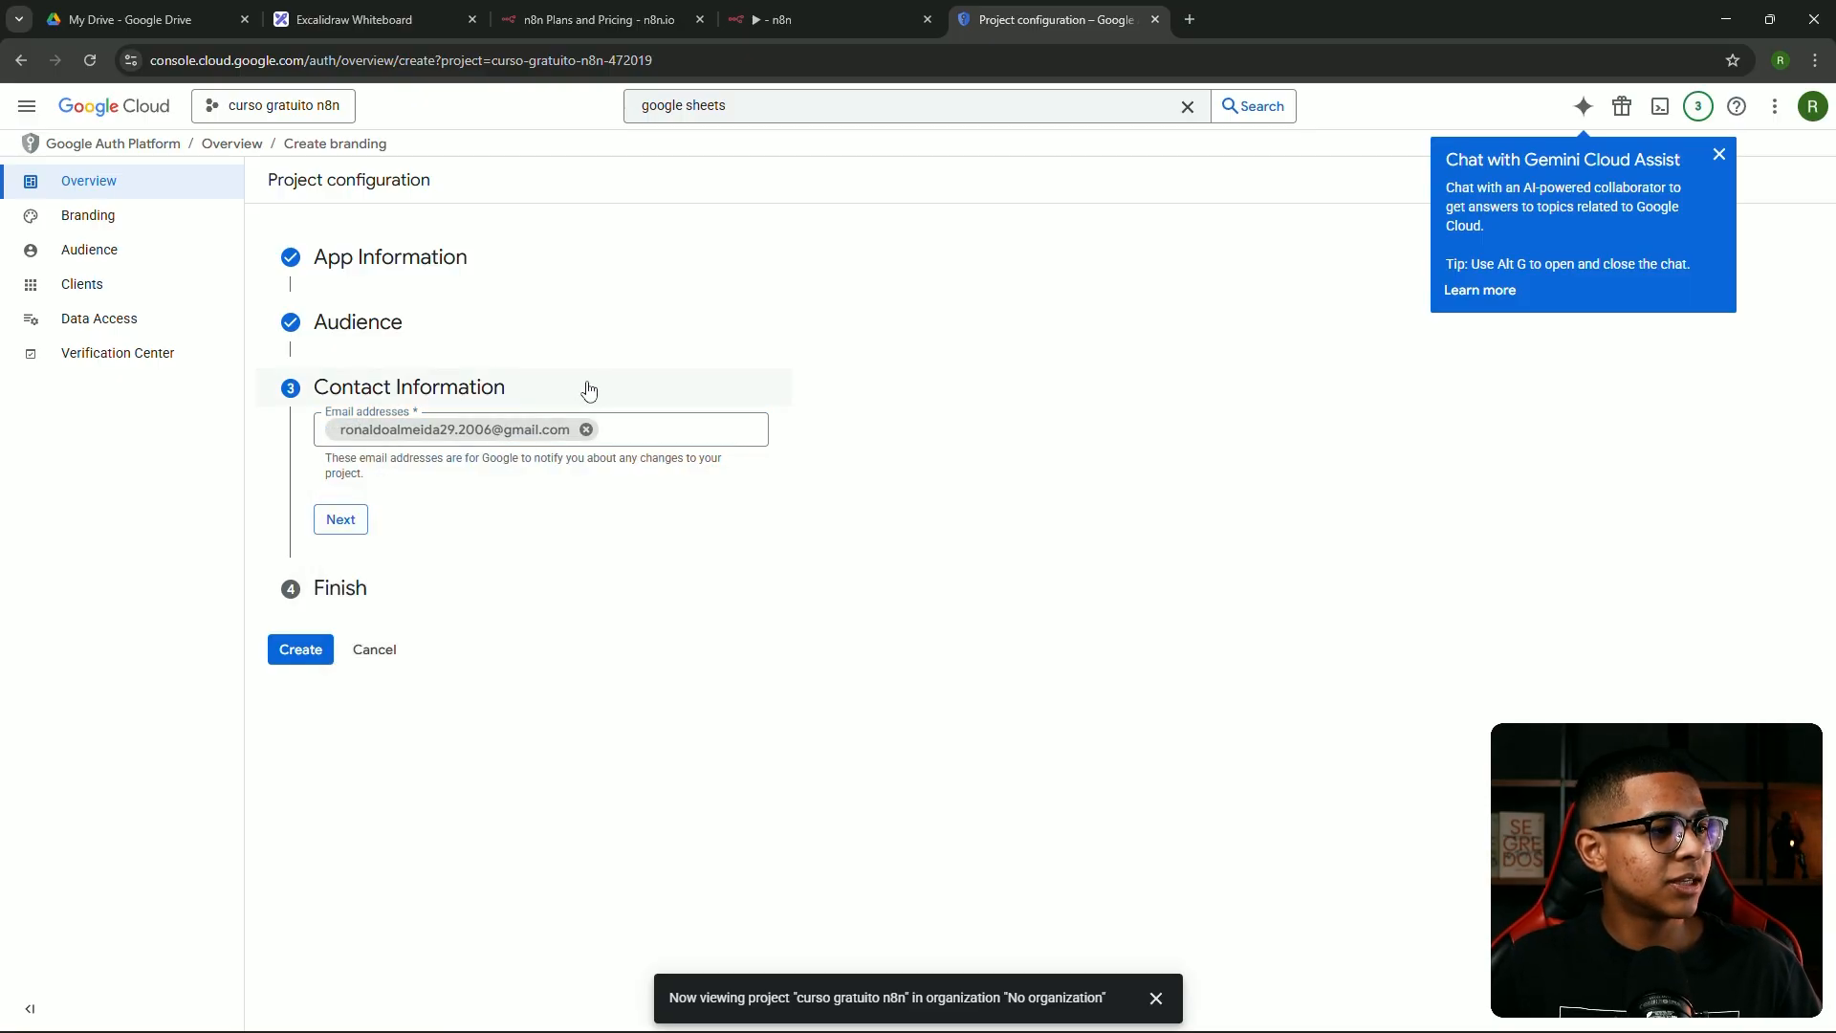
{"action": "left_click", "coordinate": [334, 523]}
Agree to the Google API Services User Data Policy and create the OAuth configuration
{"action": "left_click", "coordinate": [328, 485]}
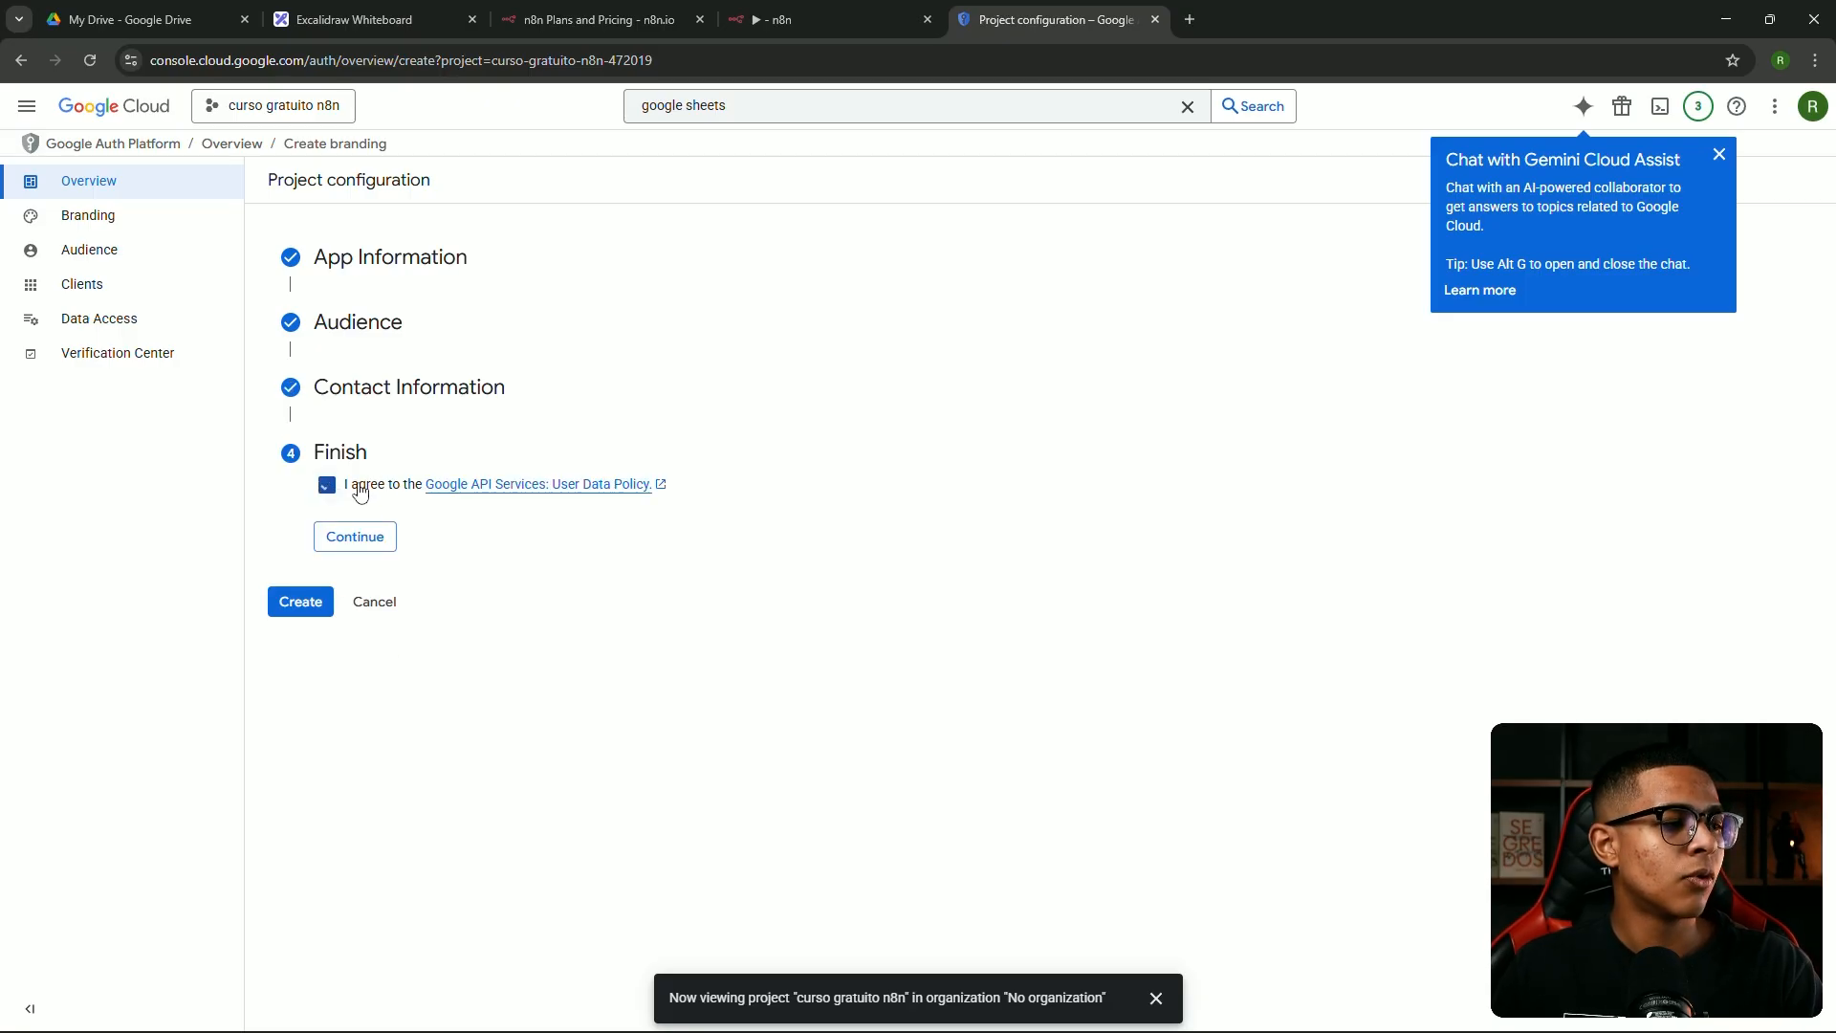
{"action": "left_click", "coordinate": [372, 540]}
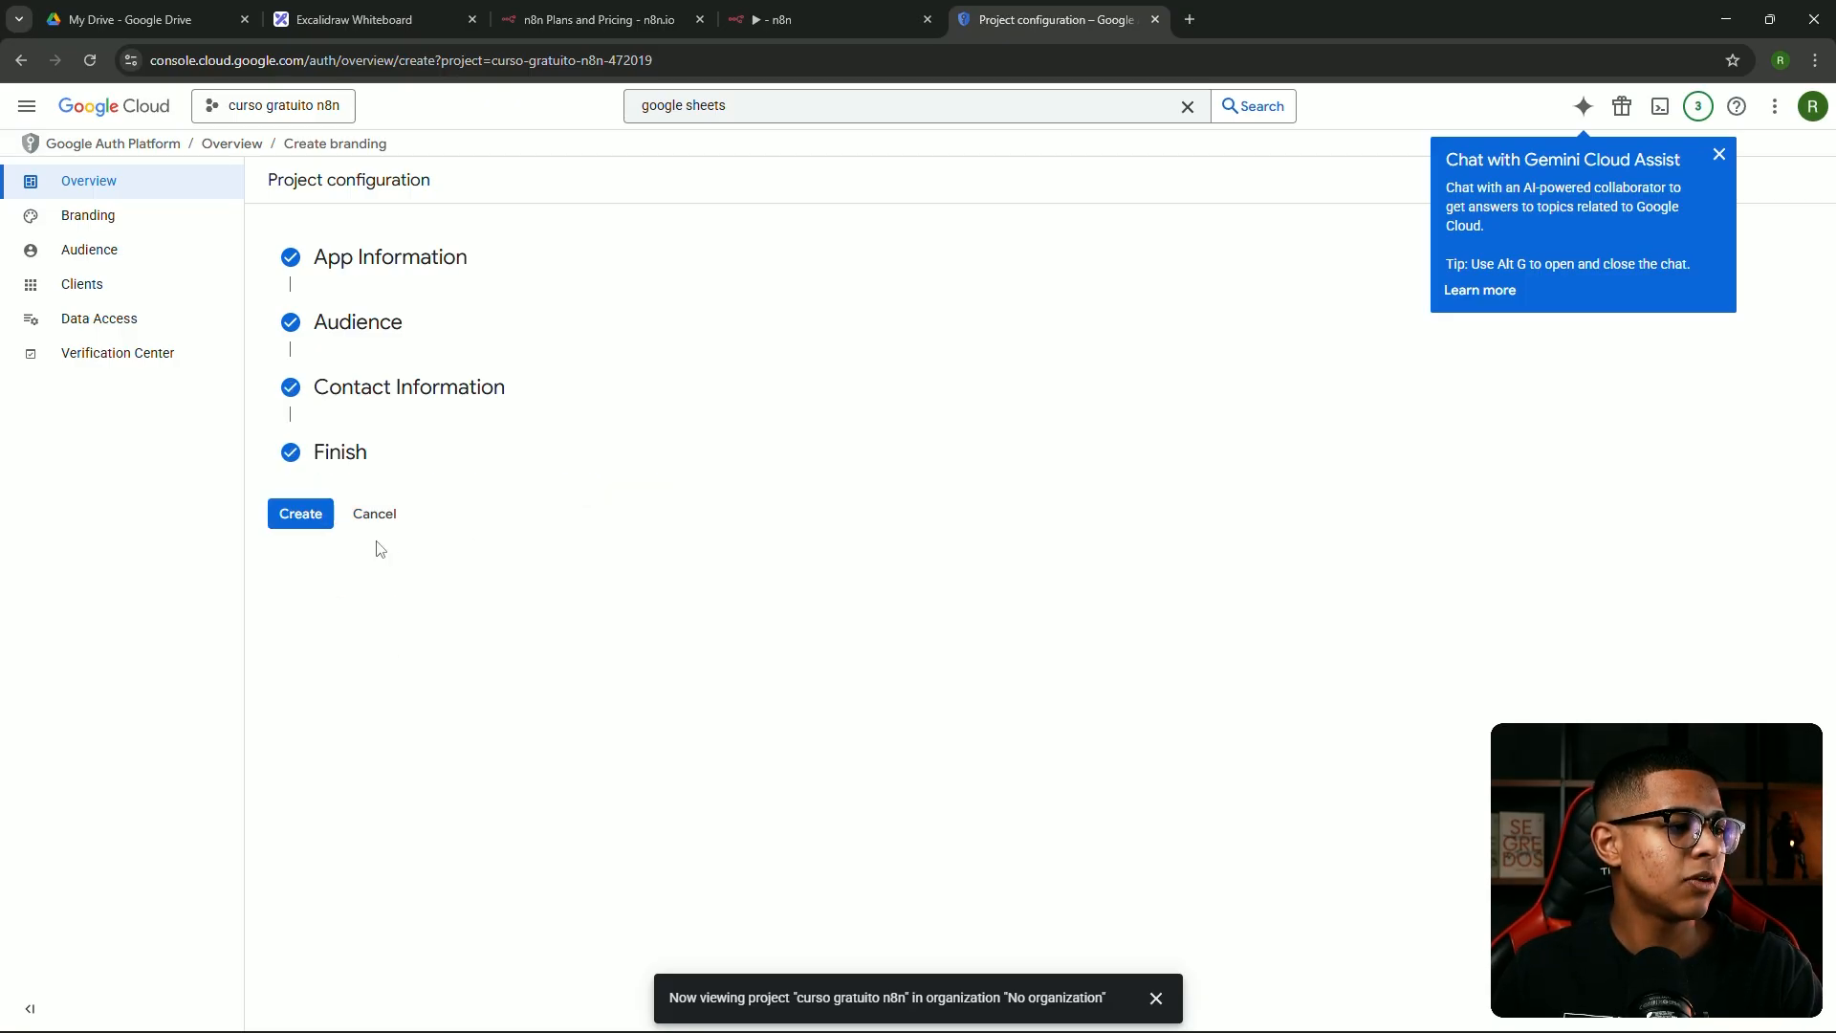
{"action": "left_click", "coordinate": [300, 516]}
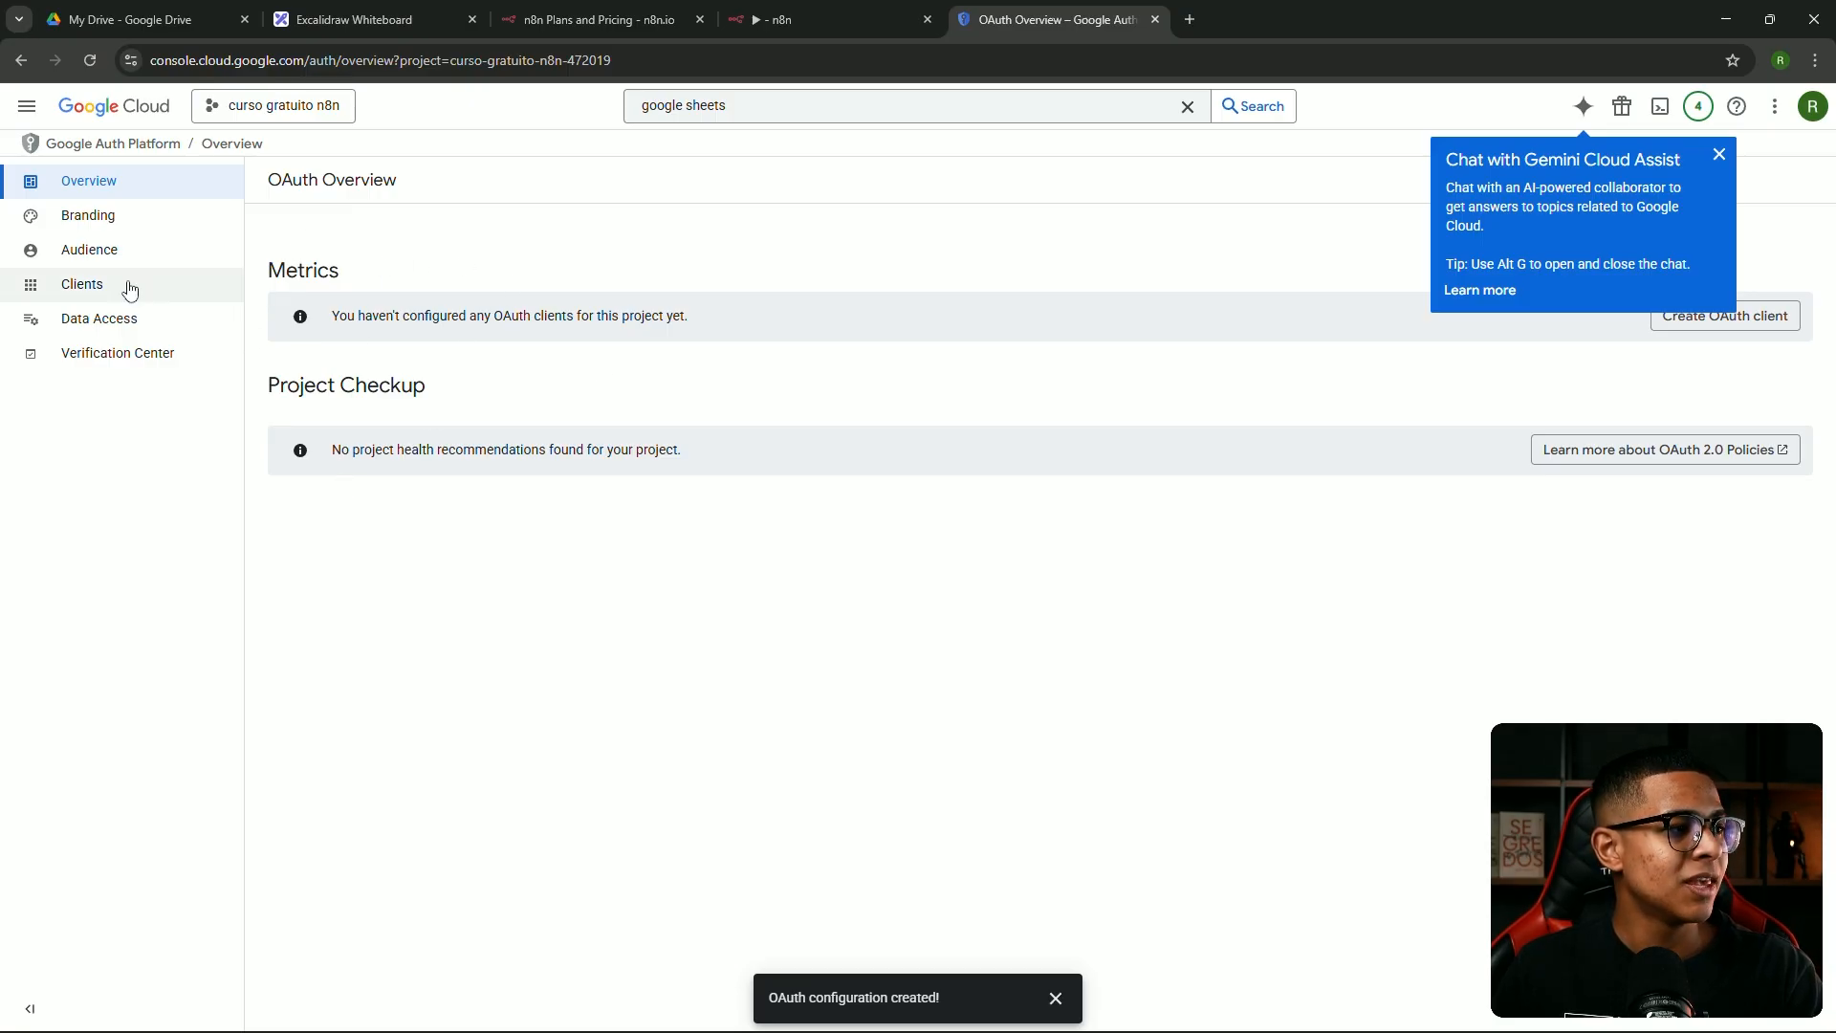
Start a new OAuth client of type Web application named n8n
{"action": "left_click", "coordinate": [82, 288]}
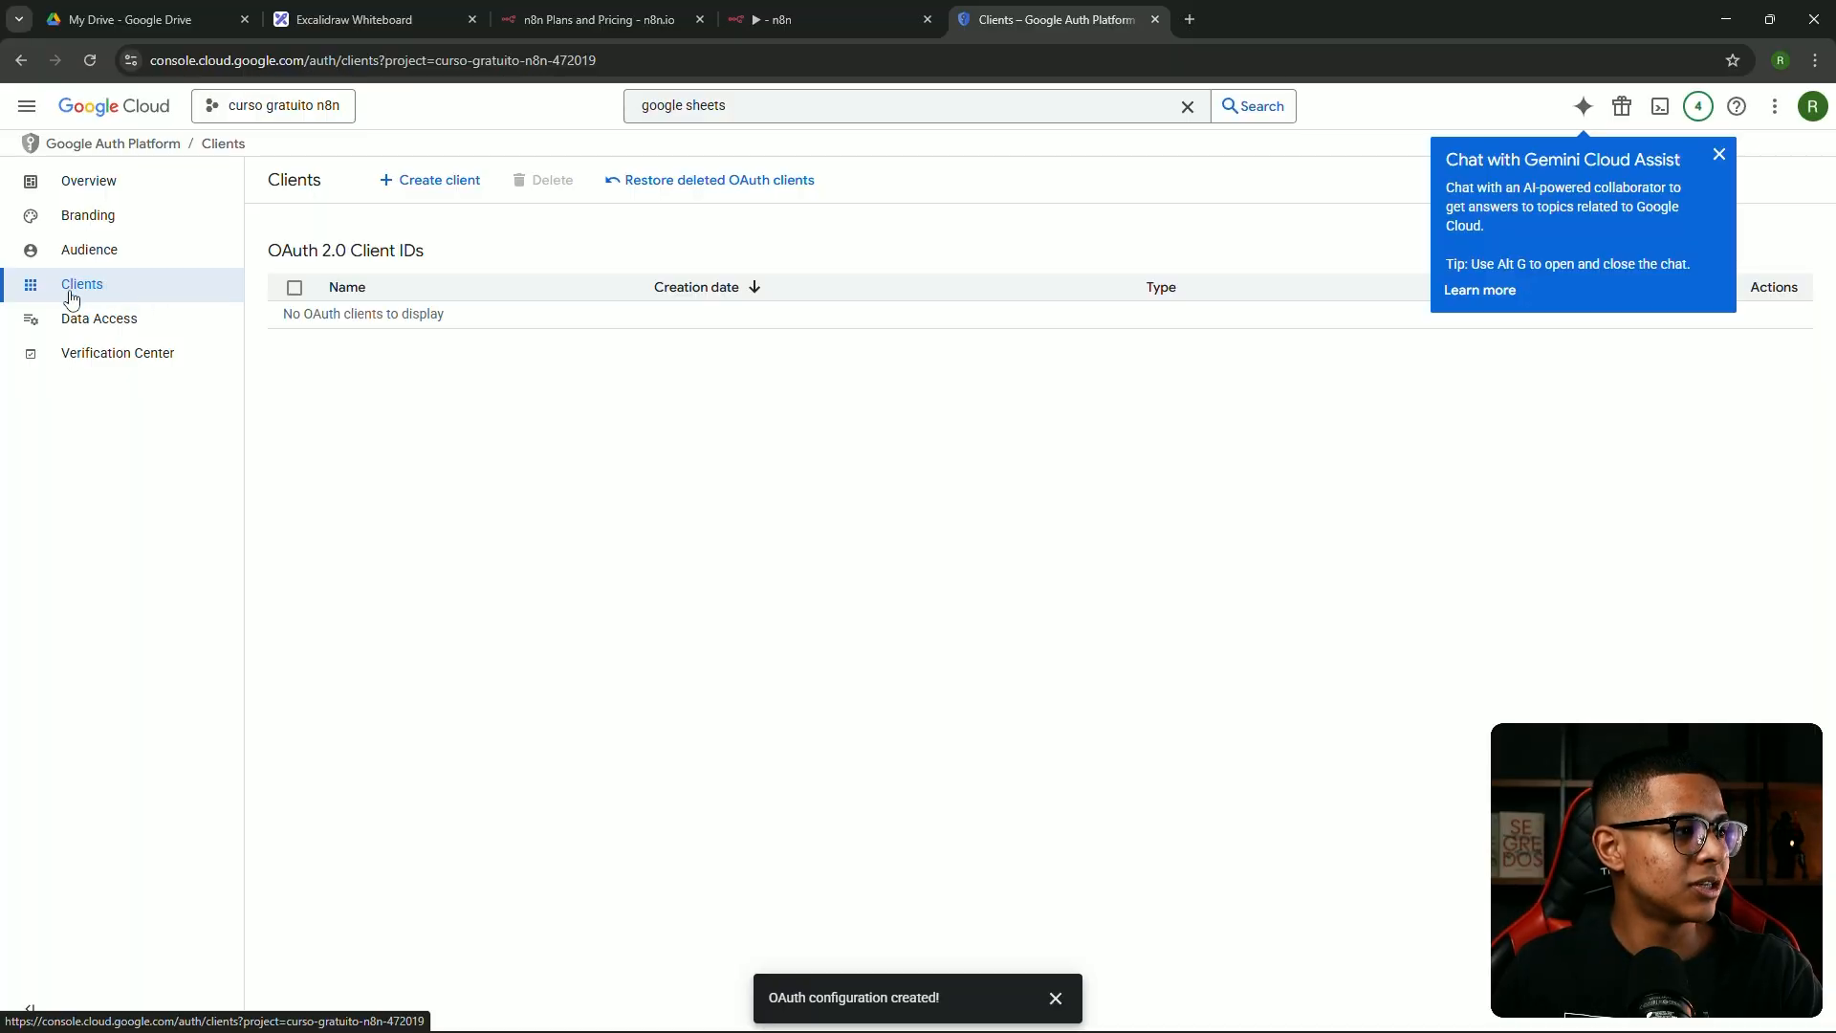
{"action": "left_click", "coordinate": [418, 182]}
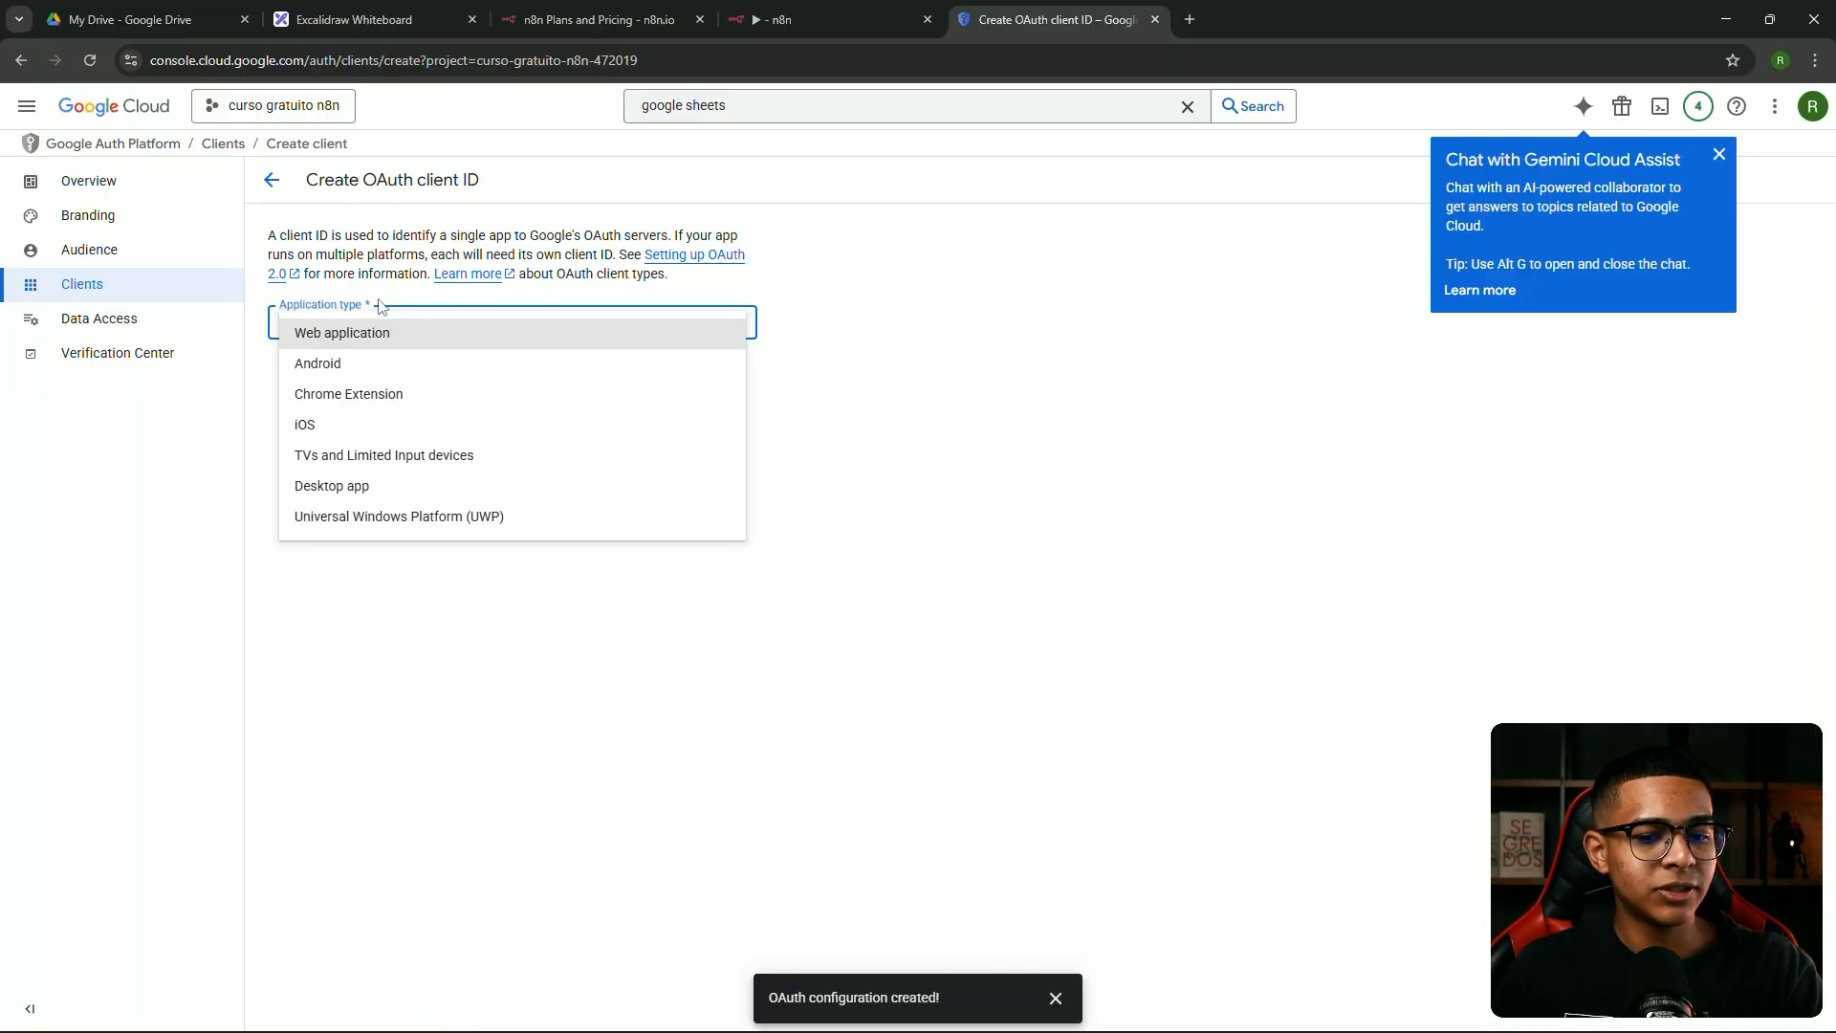
{"action": "left_click", "coordinate": [381, 308]}
{"action": "left_click", "coordinate": [368, 326]}
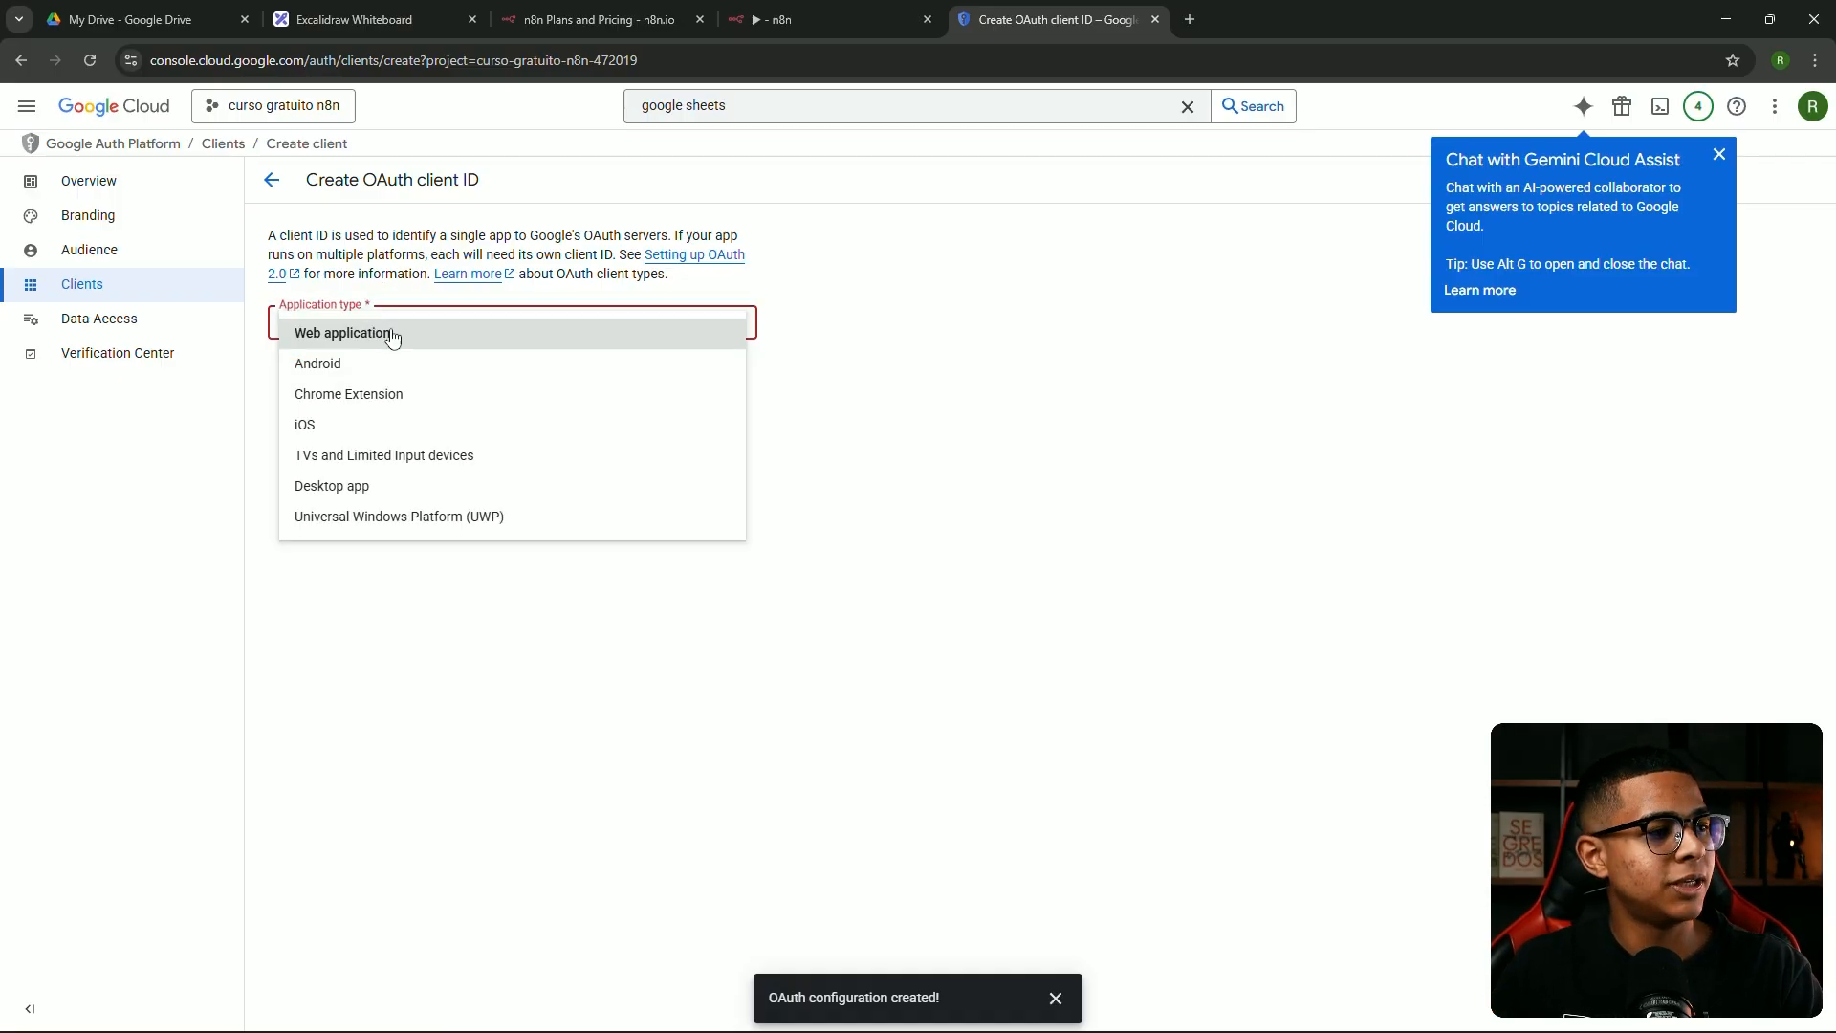
{"action": "left_click", "coordinate": [375, 333]}
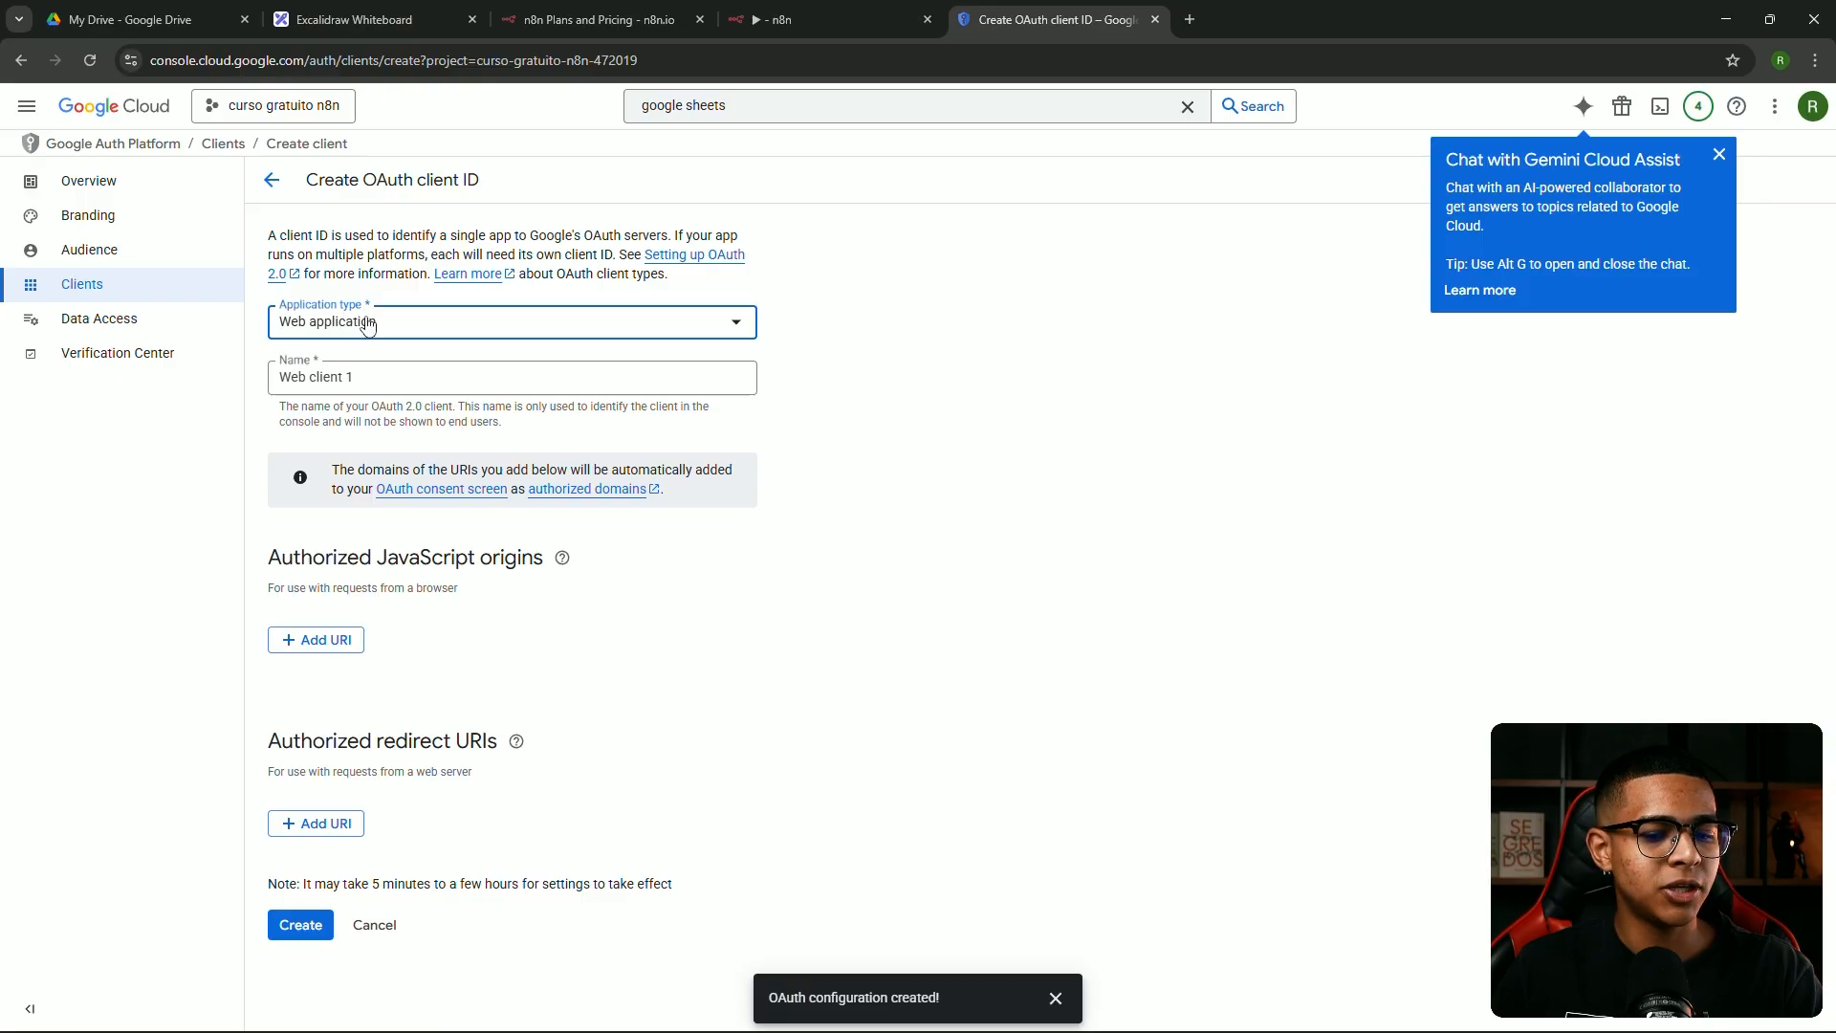
{"action": "left_click_drag", "start_coordinate": [378, 377], "coordinate": [261, 378]}
{"action": "type", "text": "n8n"}
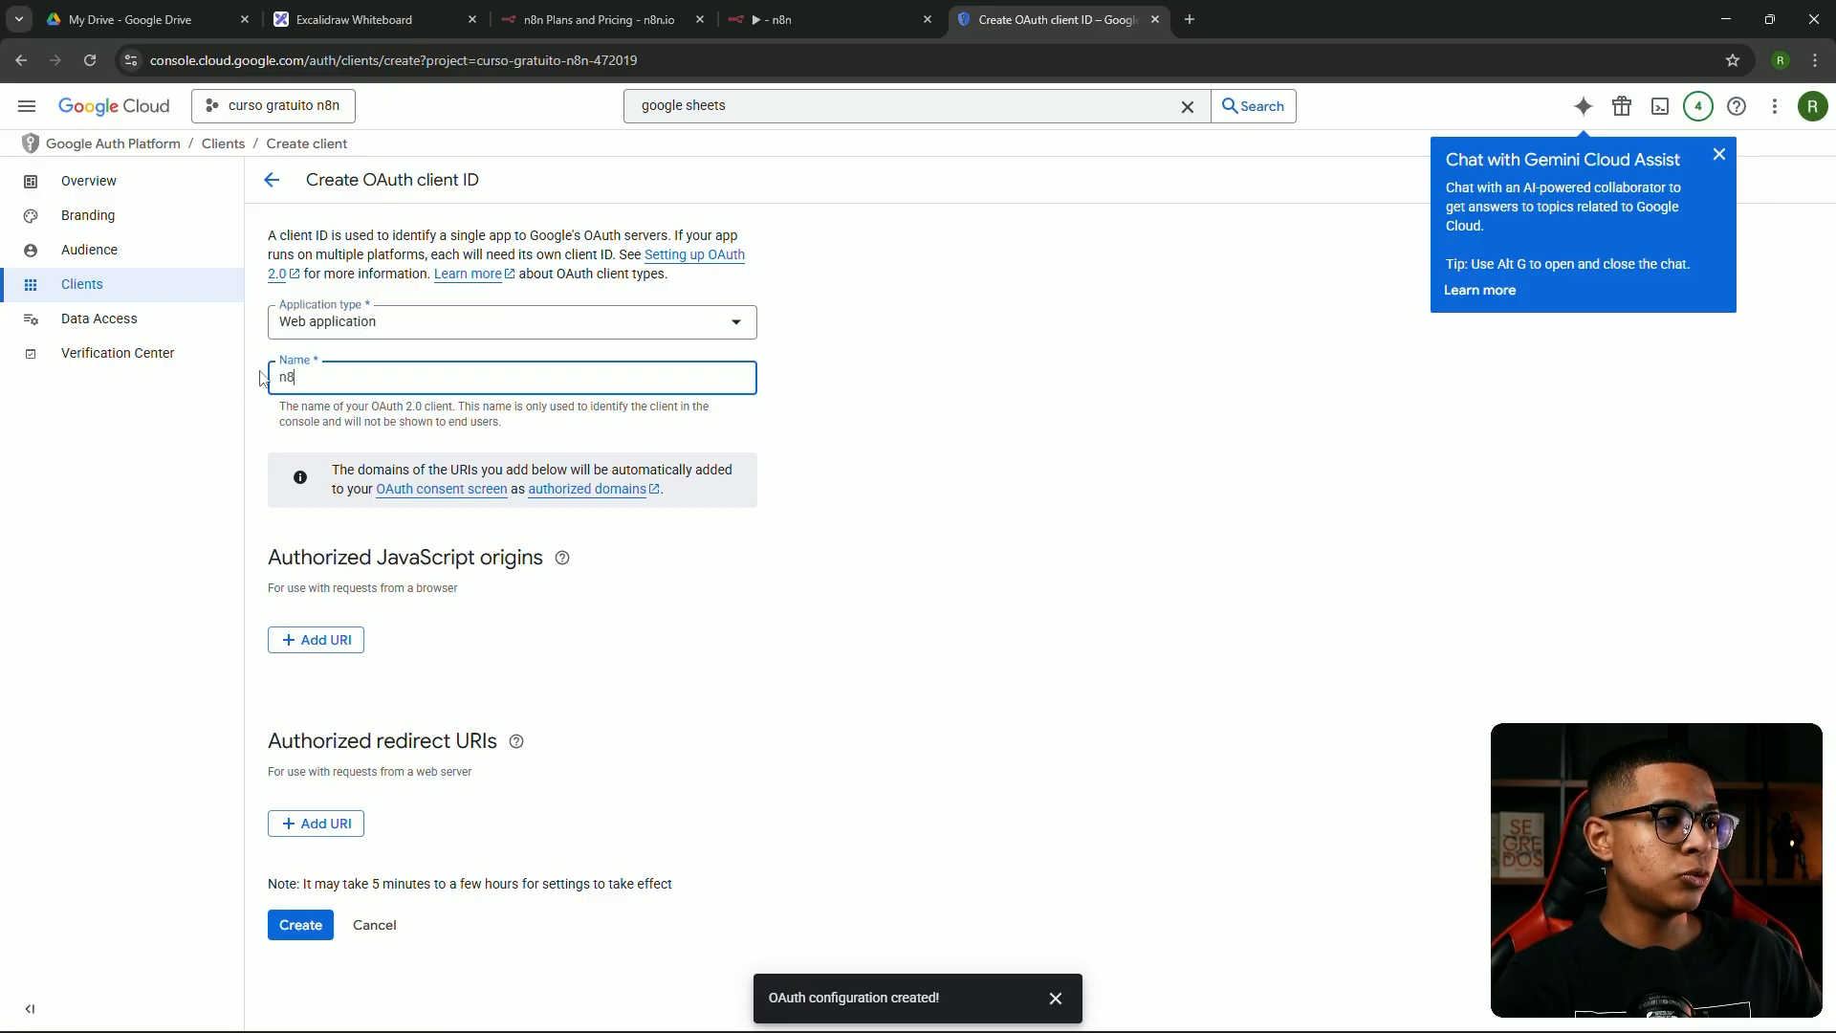
{"action": "left_click", "coordinate": [866, 344]}
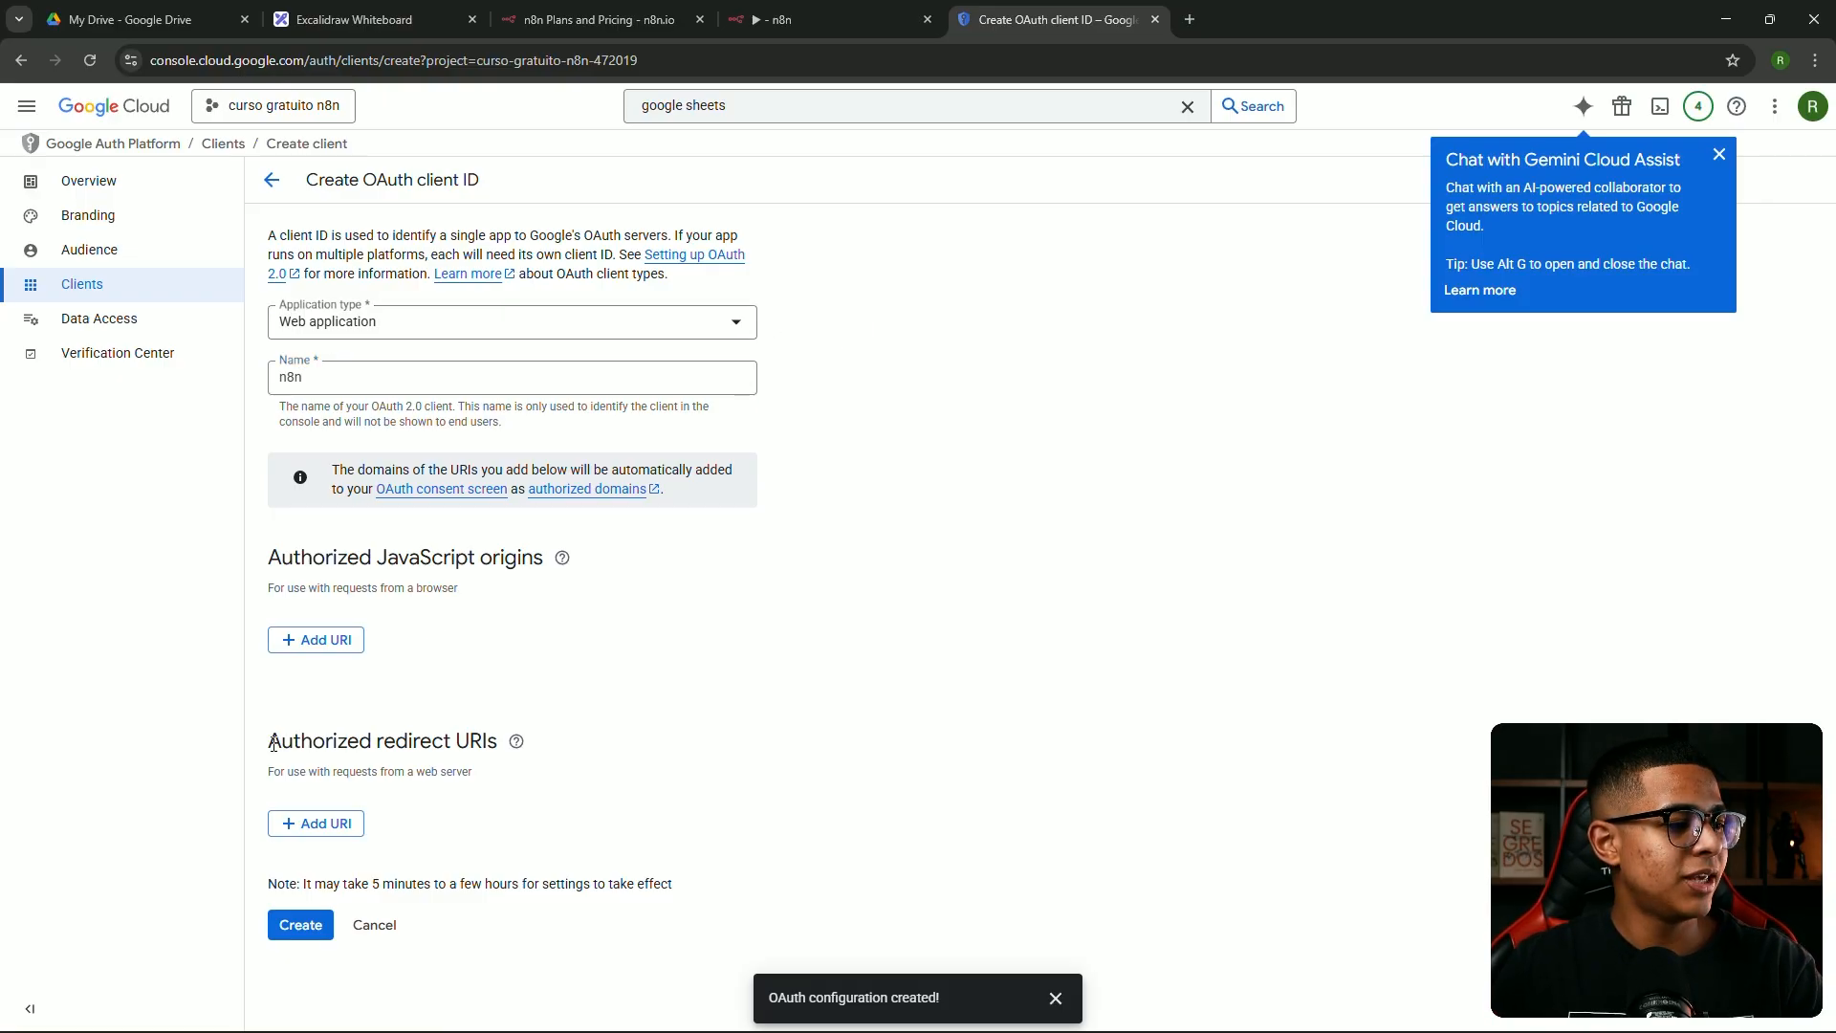
{"action": "left_click_drag", "start_coordinate": [274, 744], "coordinate": [486, 747]}
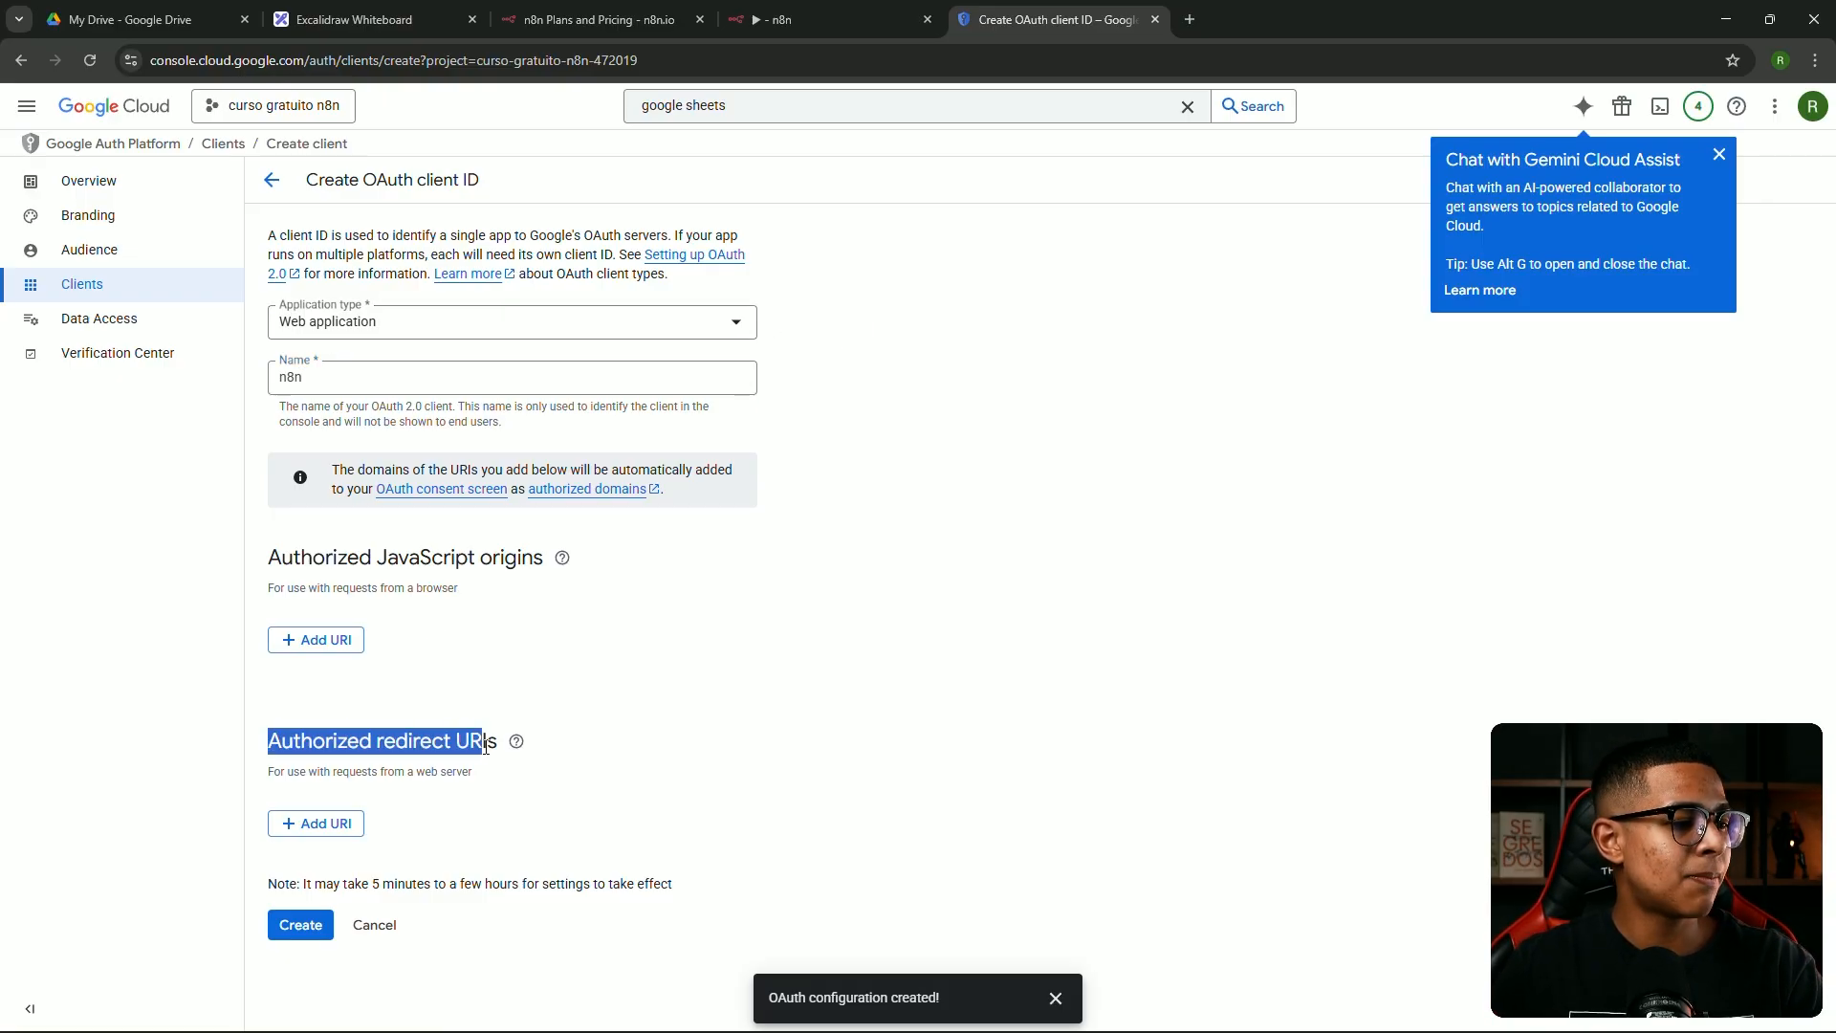
{"action": "left_click", "coordinate": [483, 681]}
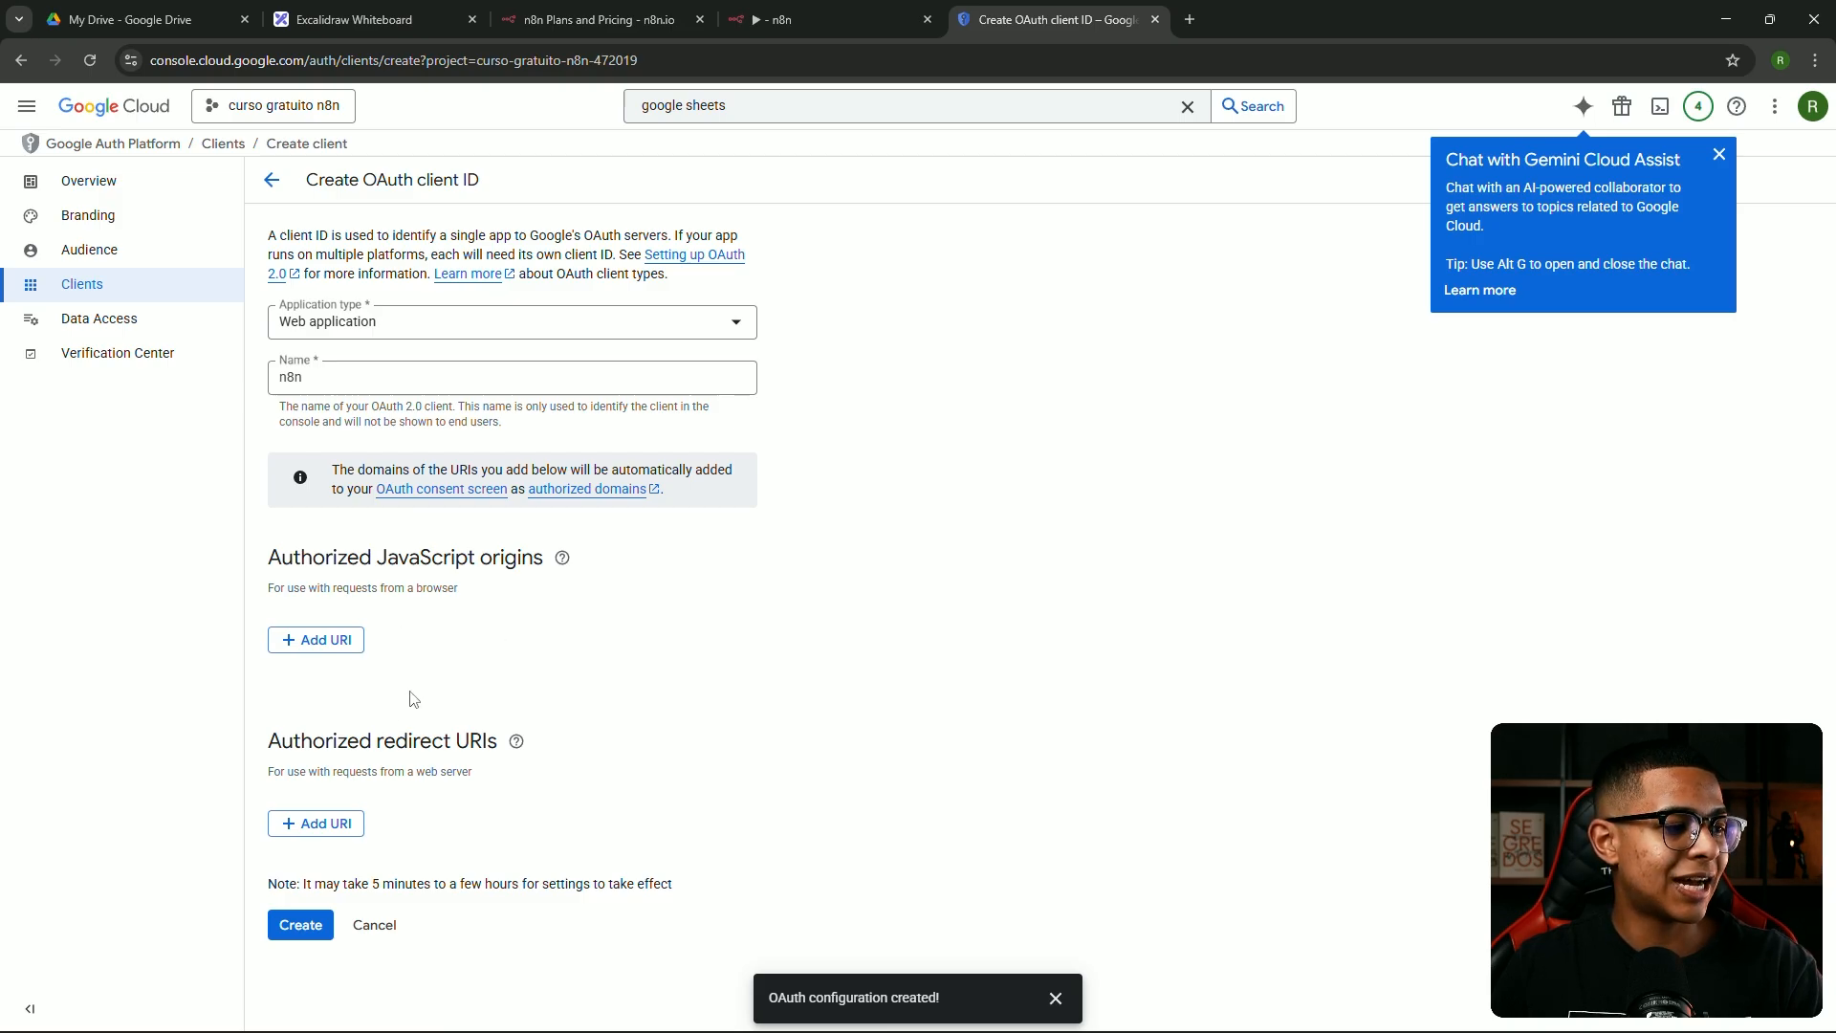
{"action": "left_click_drag", "start_coordinate": [270, 742], "coordinate": [507, 744]}
{"action": "left_click", "coordinate": [512, 703]}
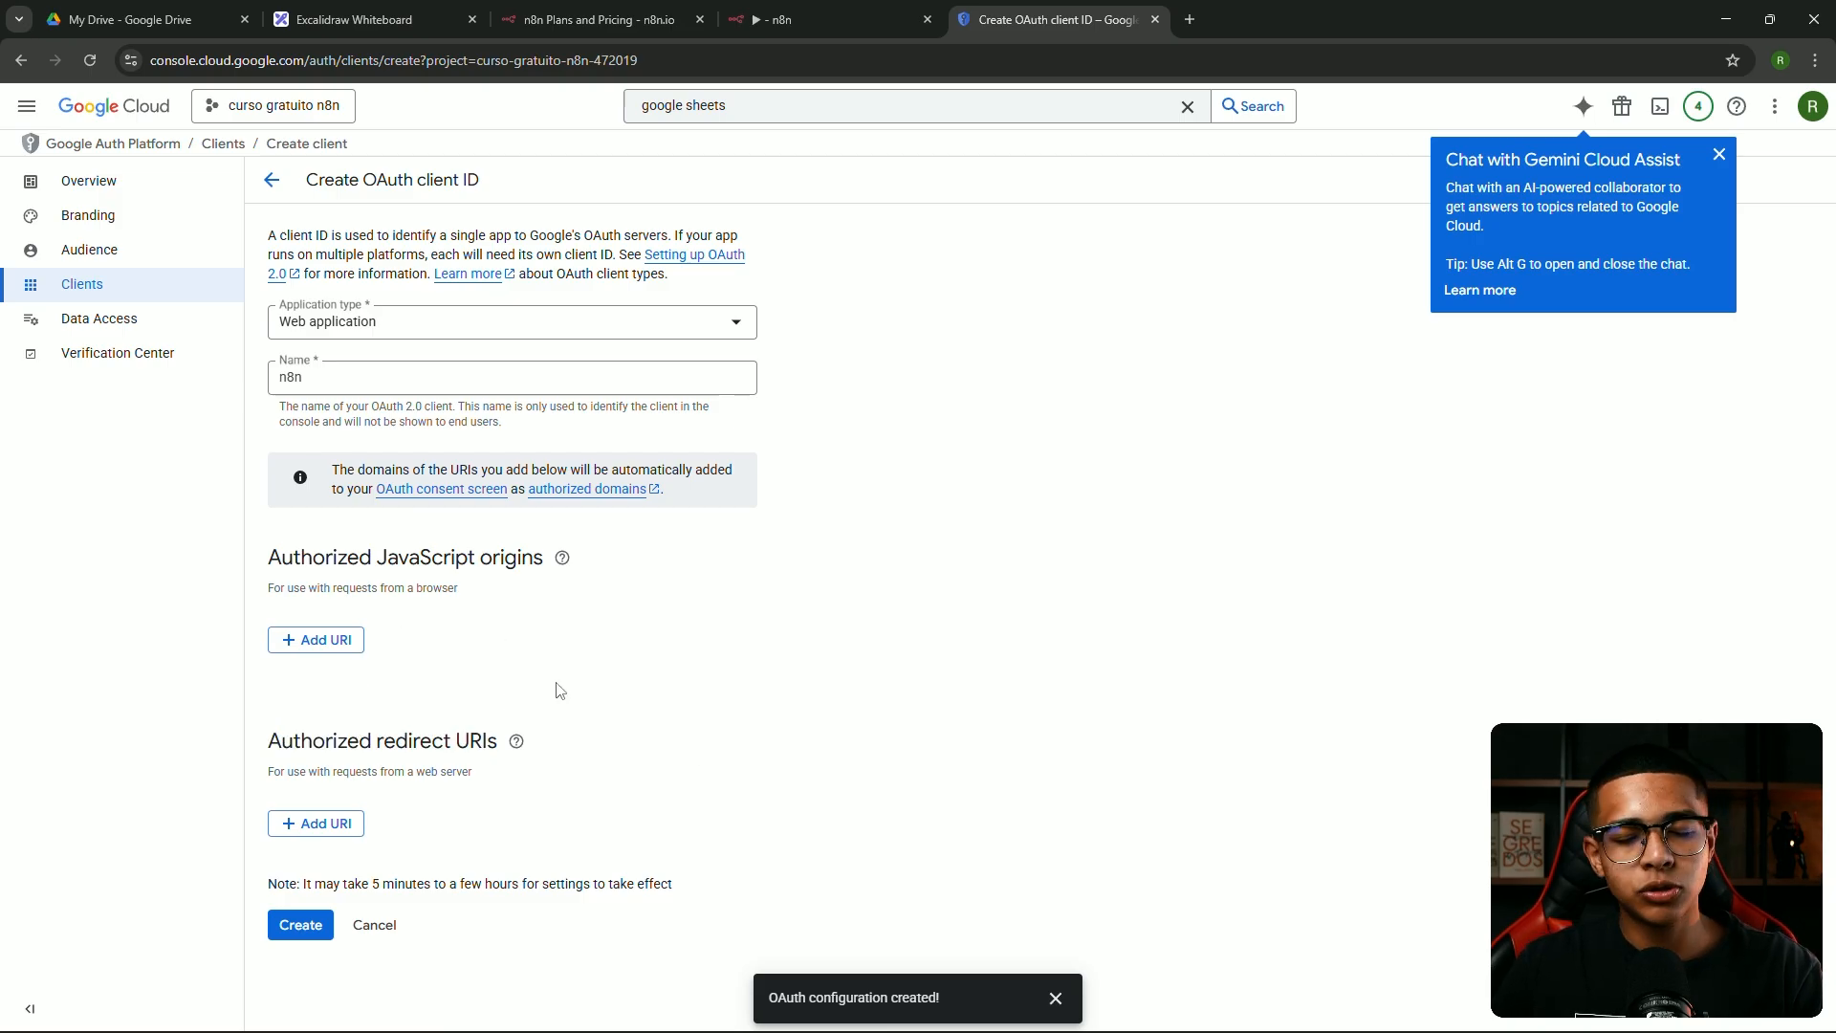
{"action": "left_click", "coordinate": [327, 827]}
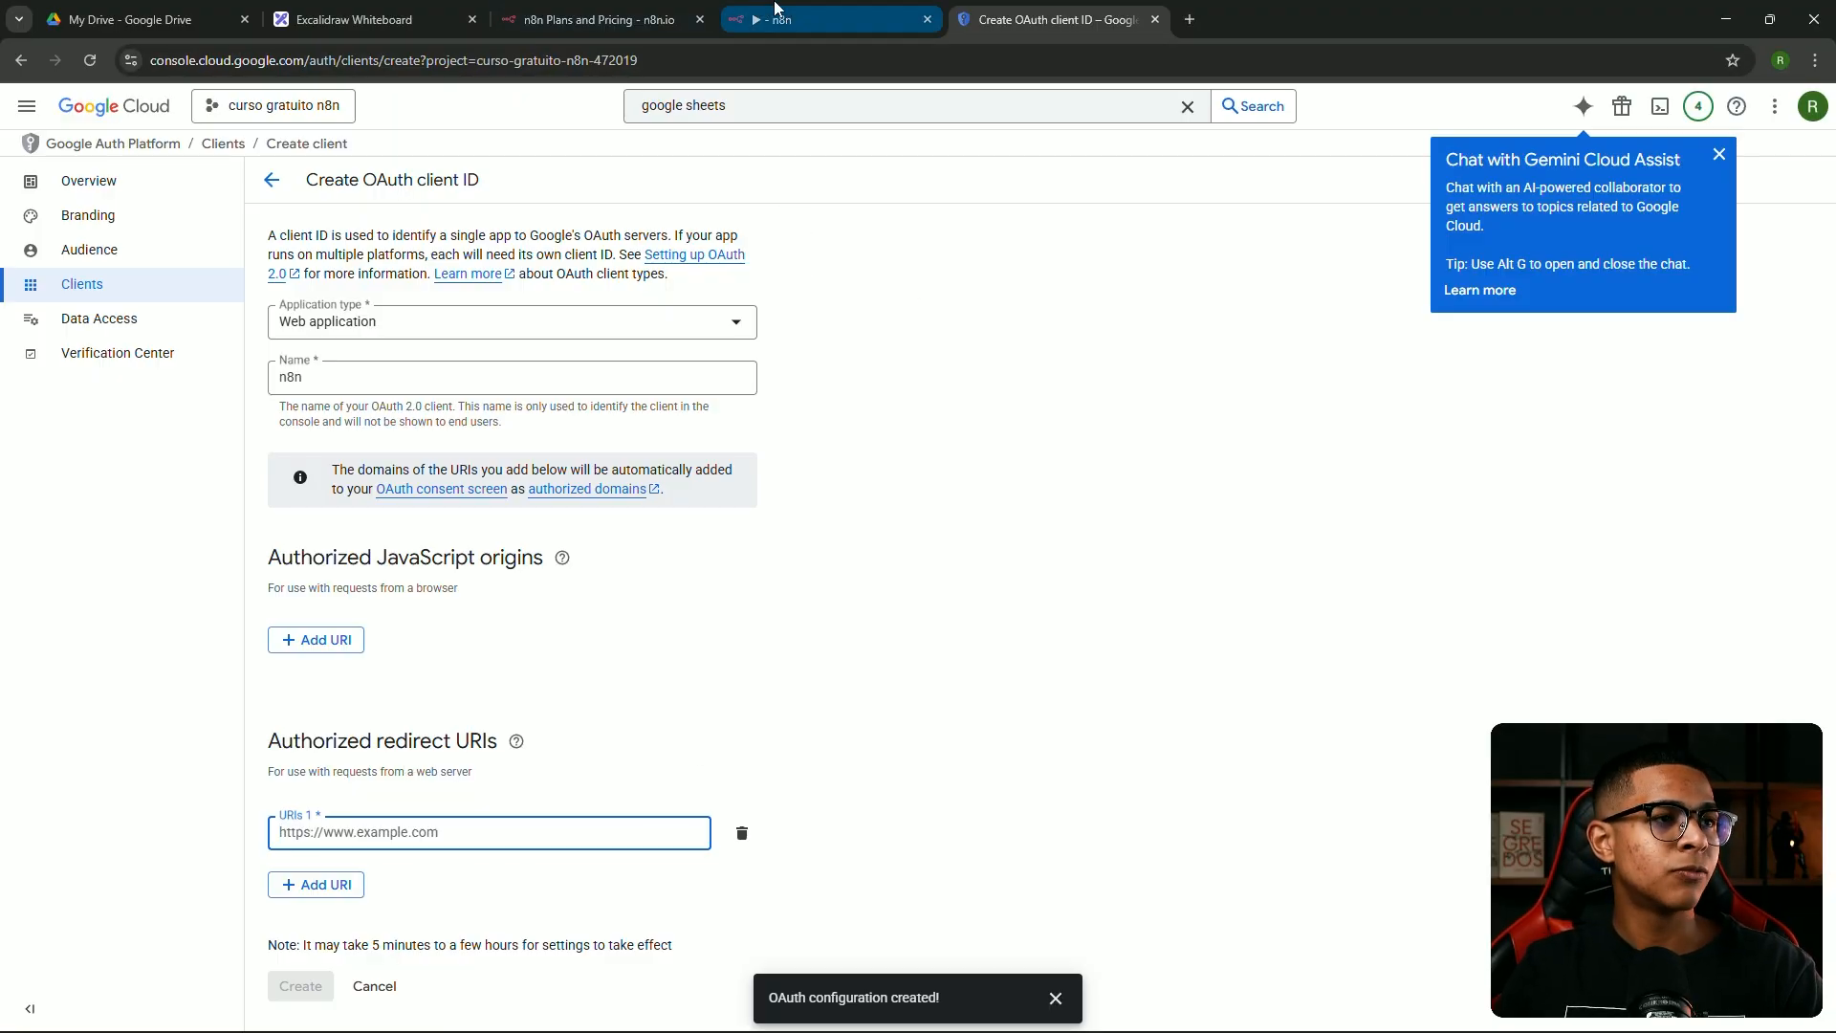
{"action": "left_click", "coordinate": [832, 19]}
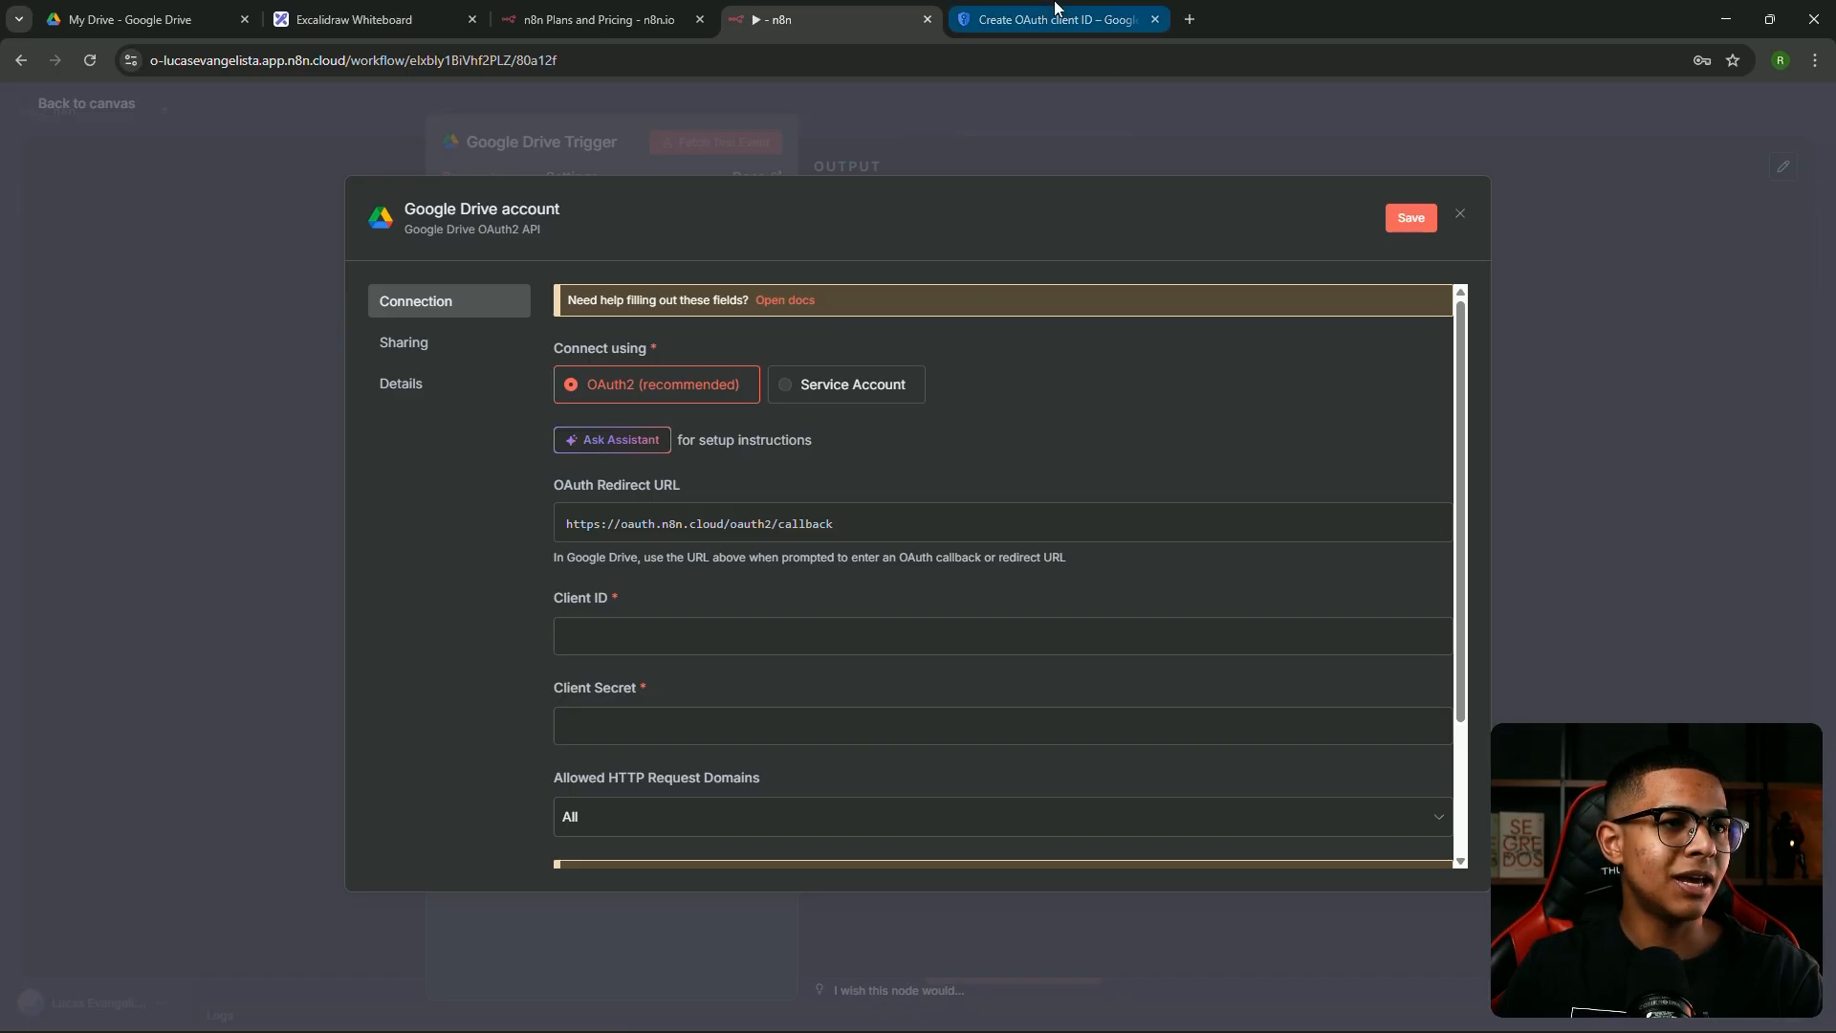
{"action": "left_click", "coordinate": [1052, 19]}
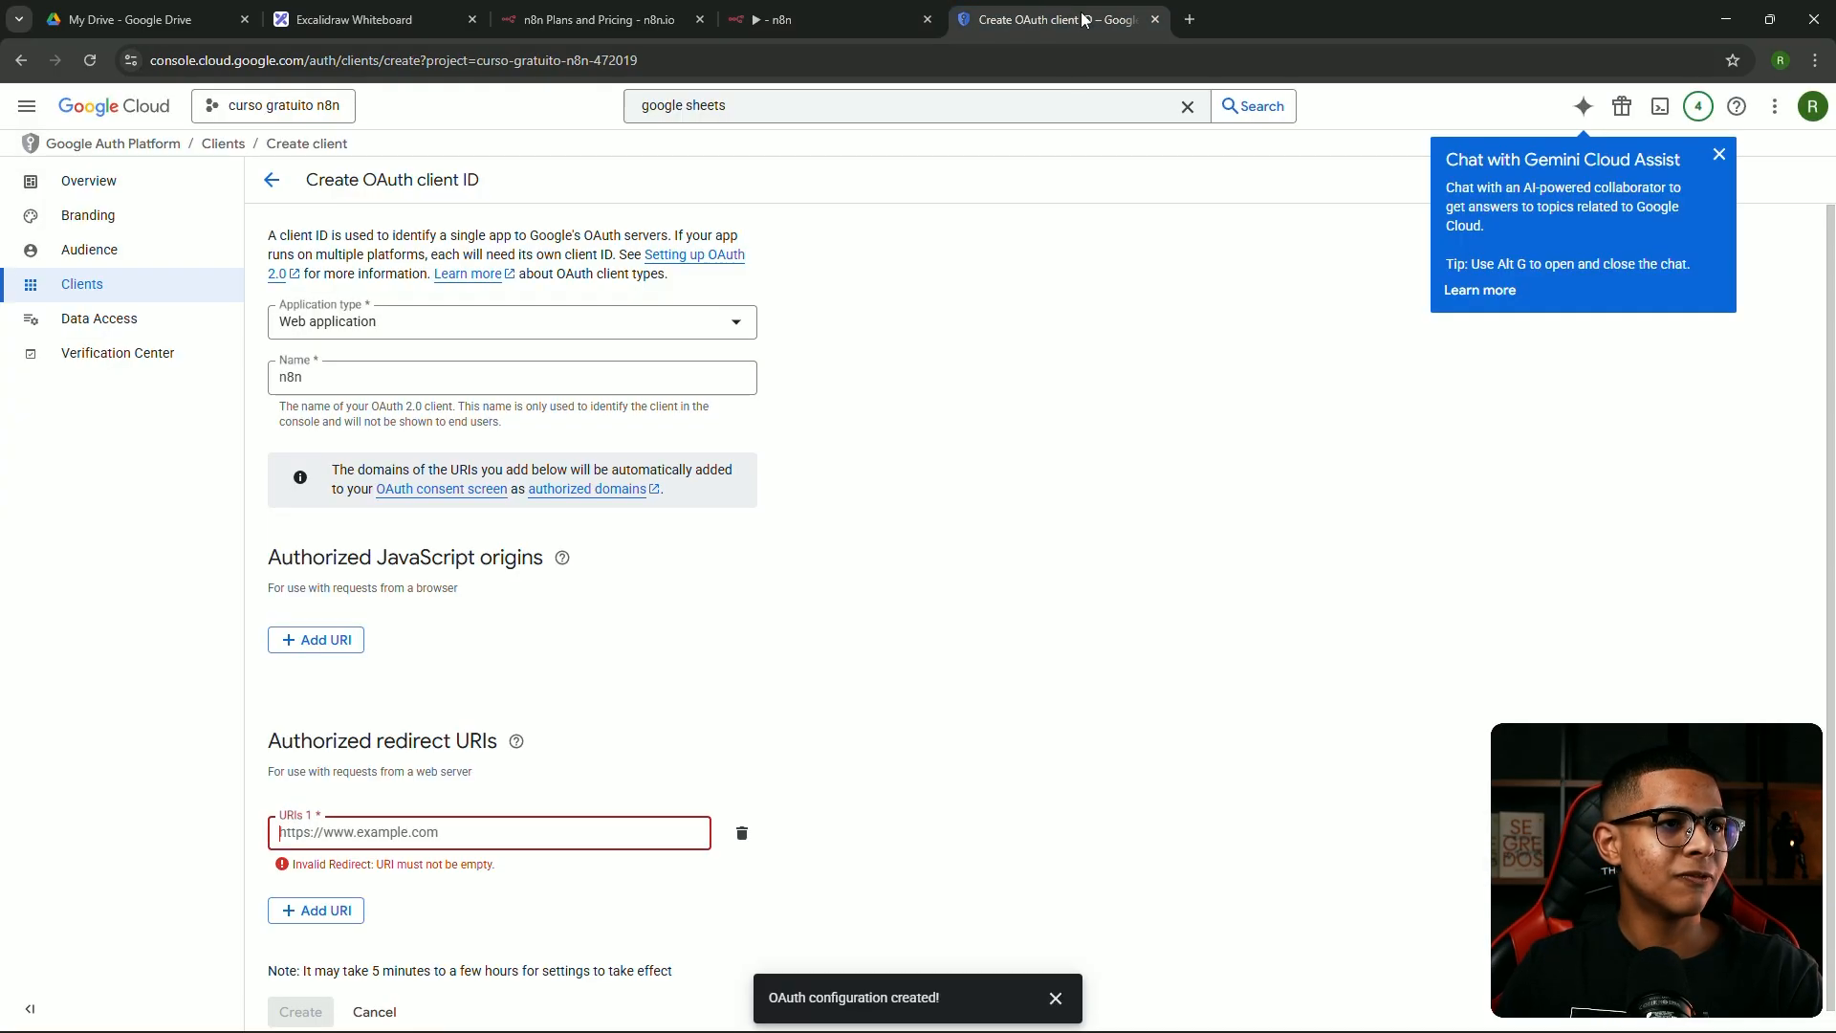
{"action": "left_click", "coordinate": [445, 834]}
{"action": "type", "text": "https://oauth.n8n.cloud/oauth2/callback"}
{"action": "left_click", "coordinate": [300, 986]}
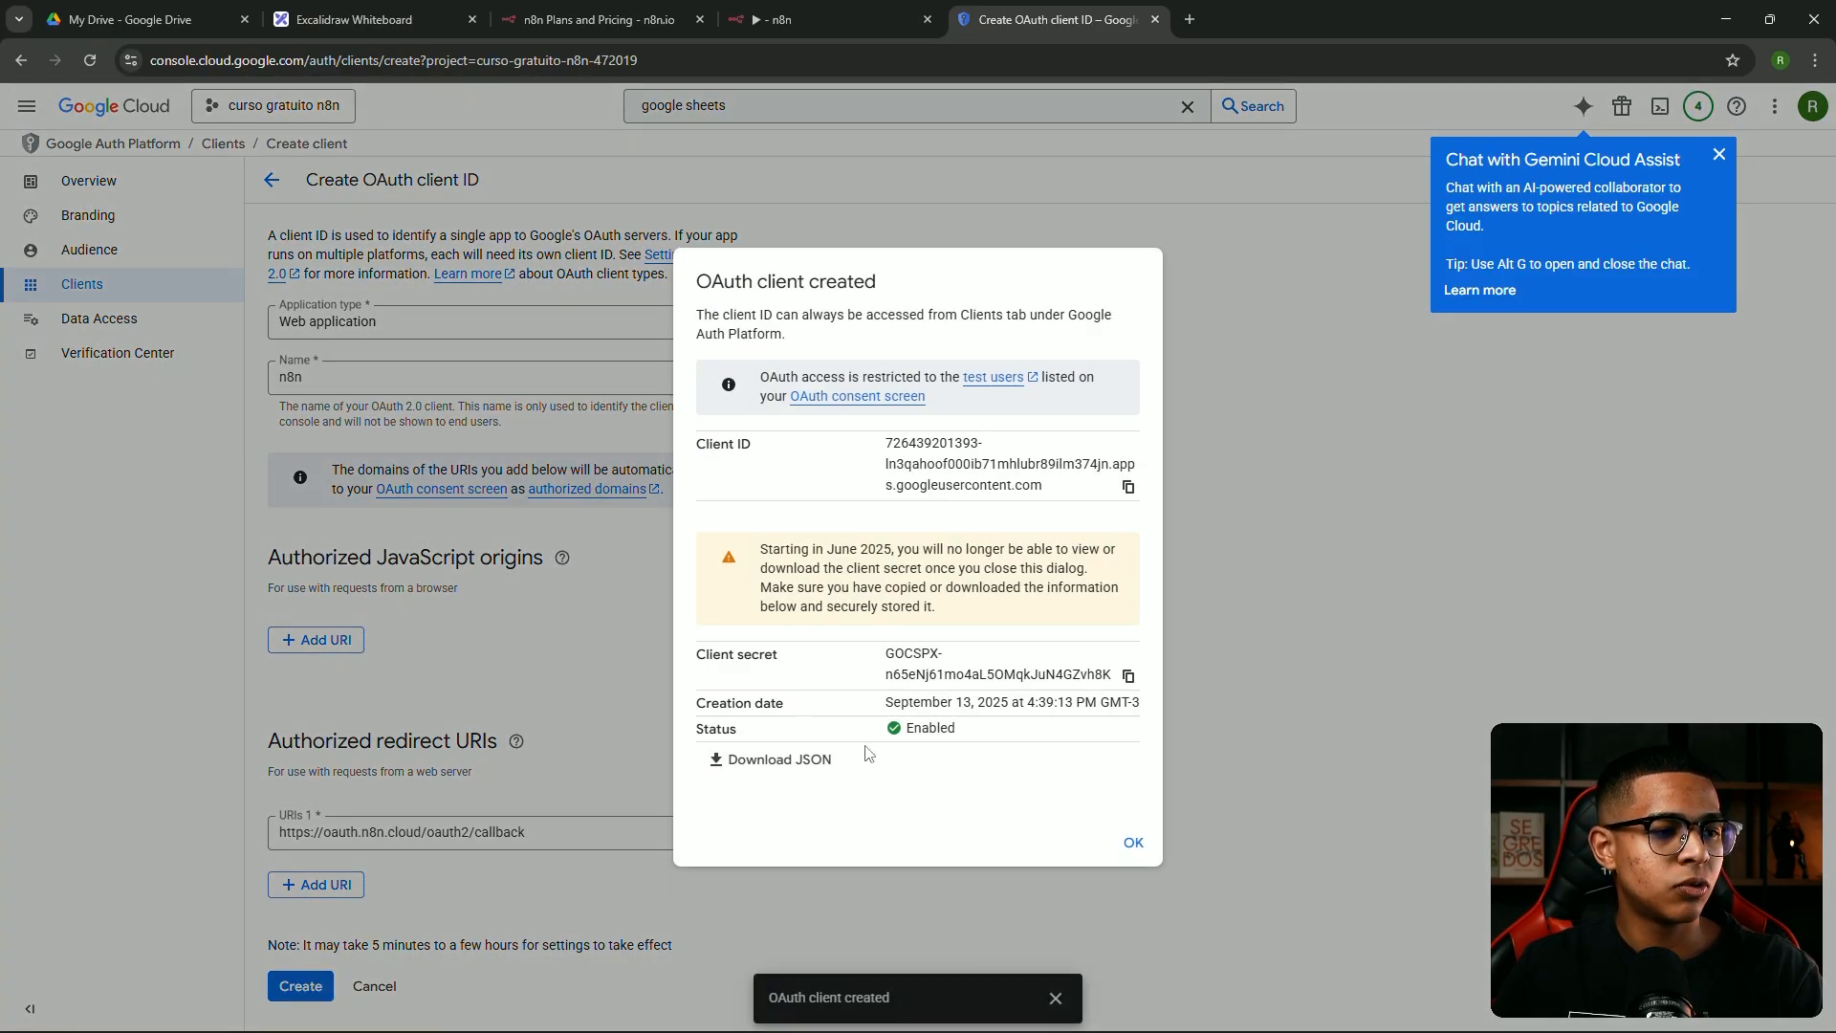
Copy the n8n client's ID and secret into n8n's Client ID and Client Secret fields, then save
{"action": "left_click", "coordinate": [1129, 488]}
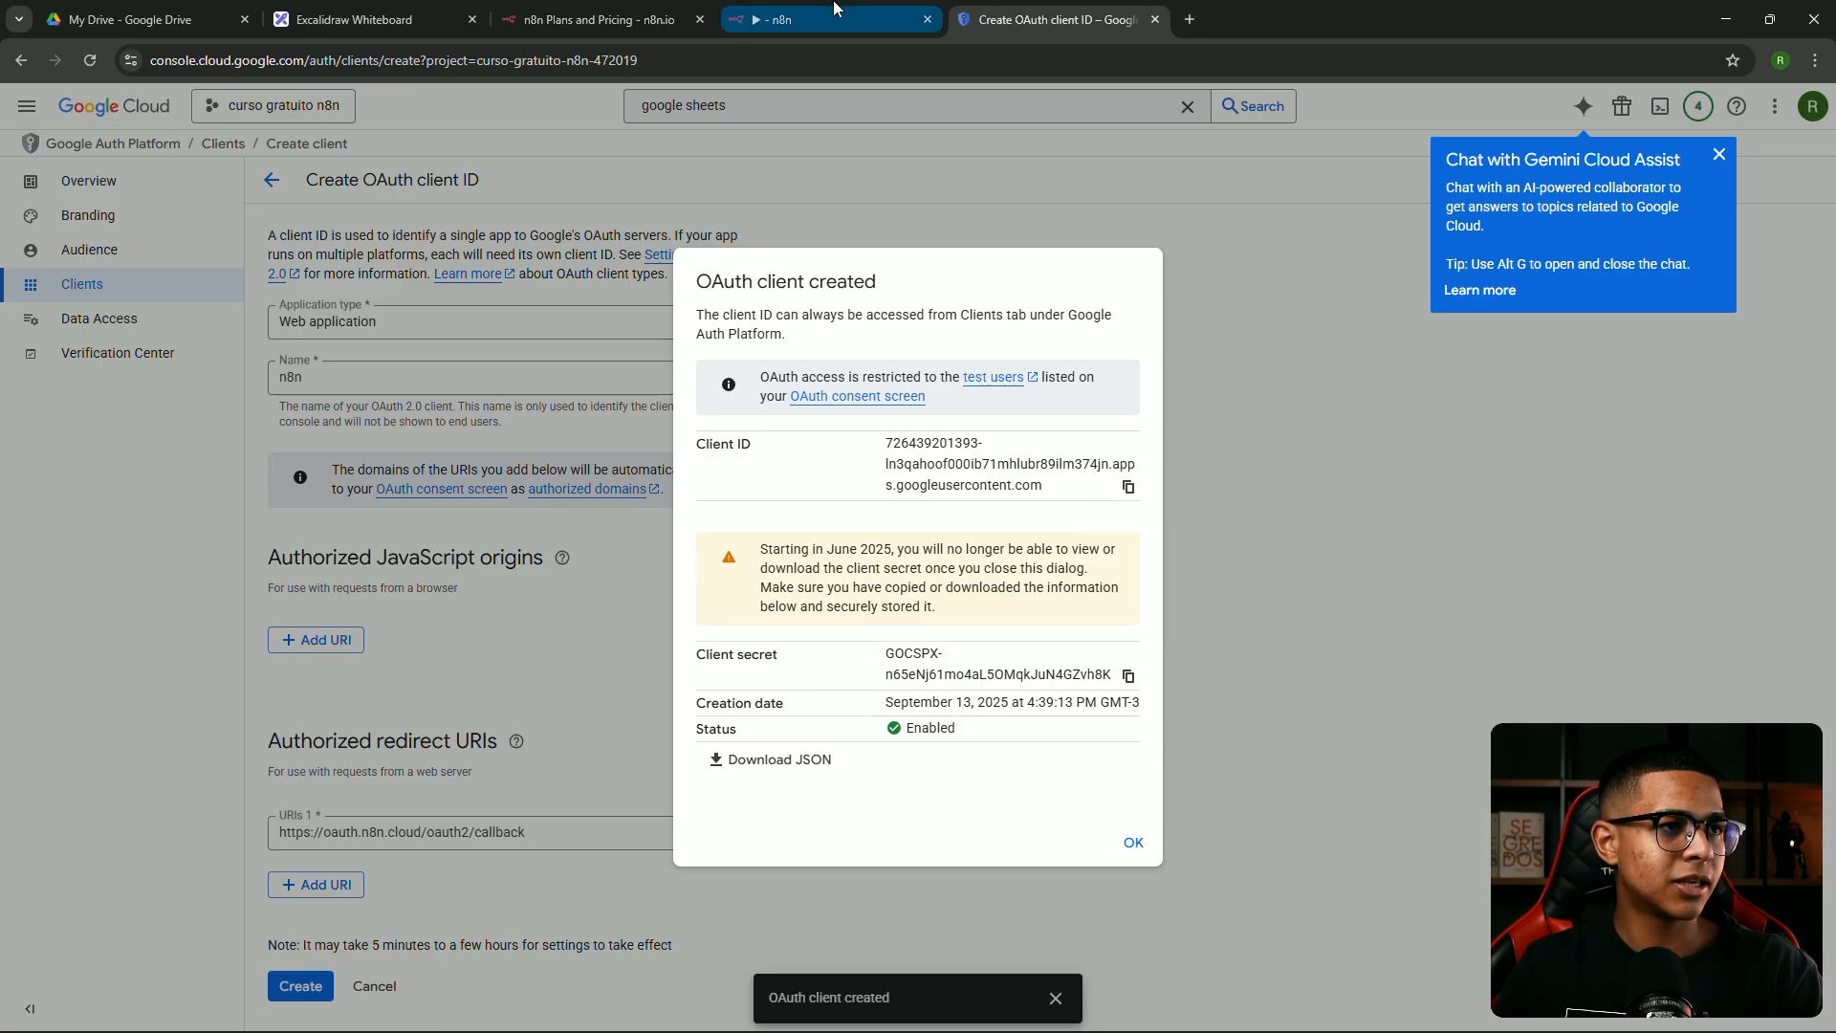
{"action": "left_click", "coordinate": [813, 19]}
{"action": "key", "text": "ctrl+v"}
{"action": "key", "text": "ctrl+Tab"}
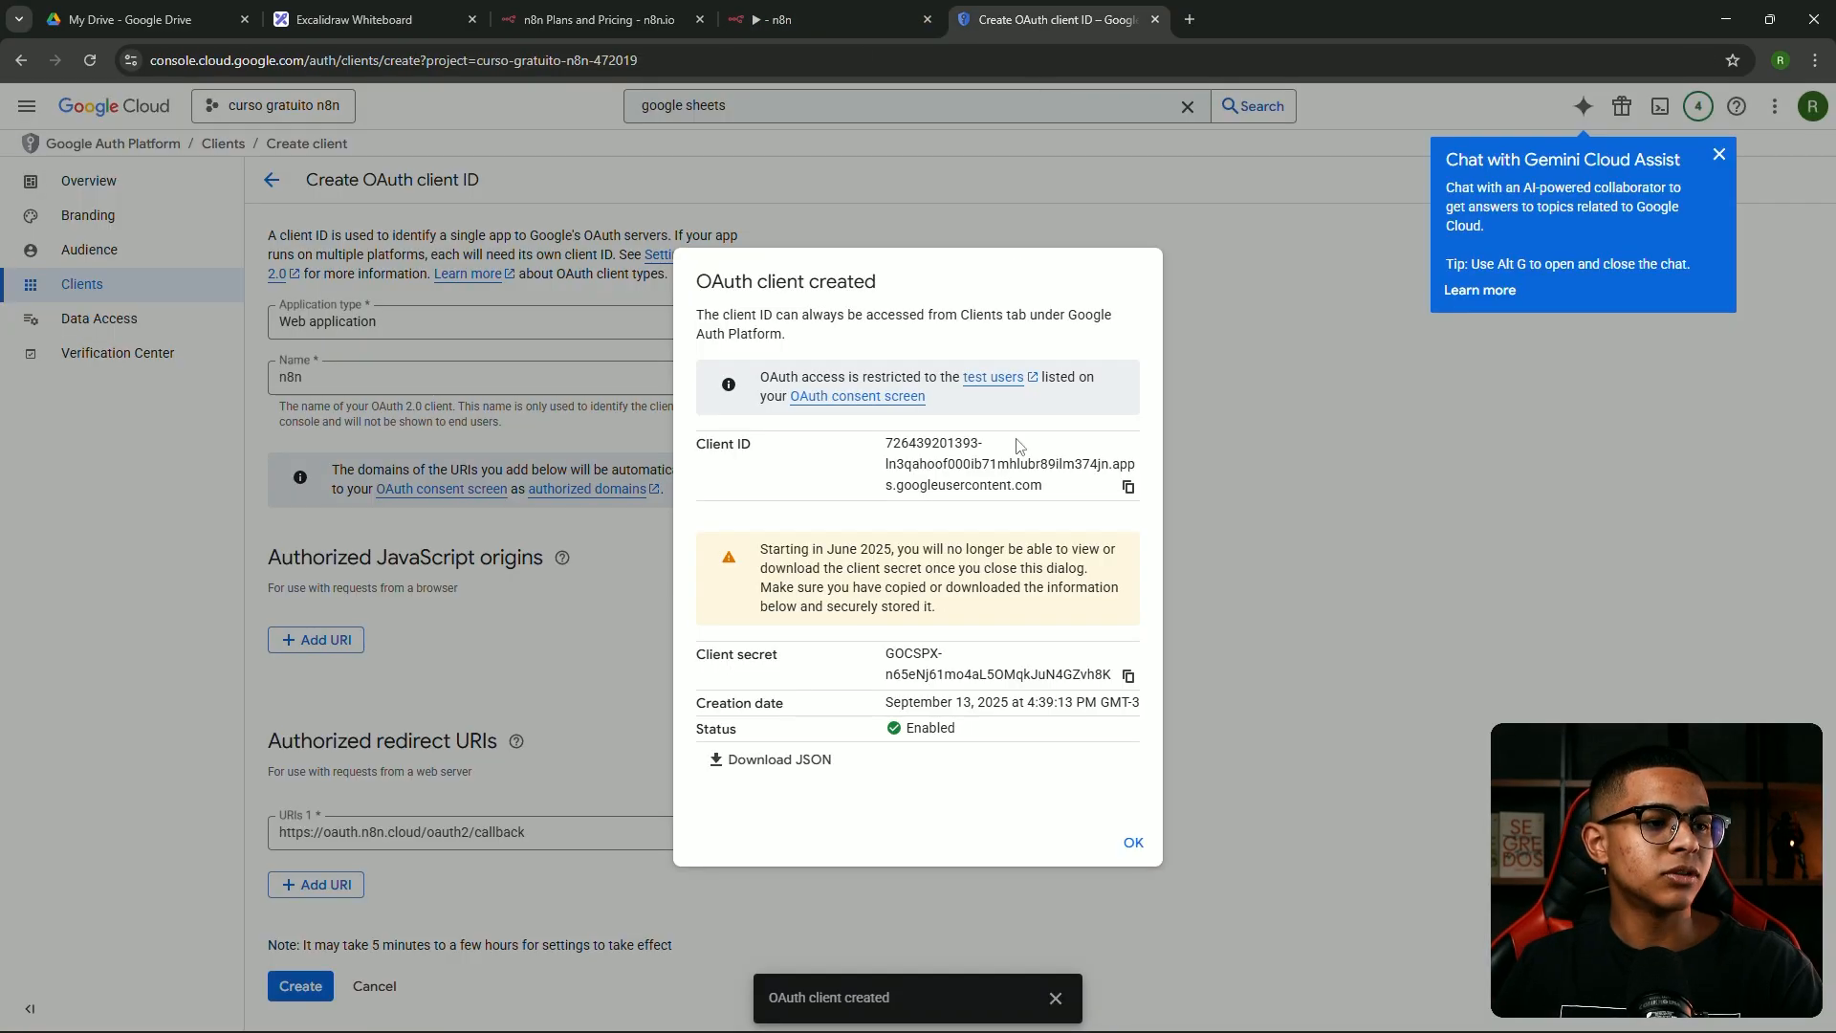
{"action": "left_click", "coordinate": [1129, 675]}
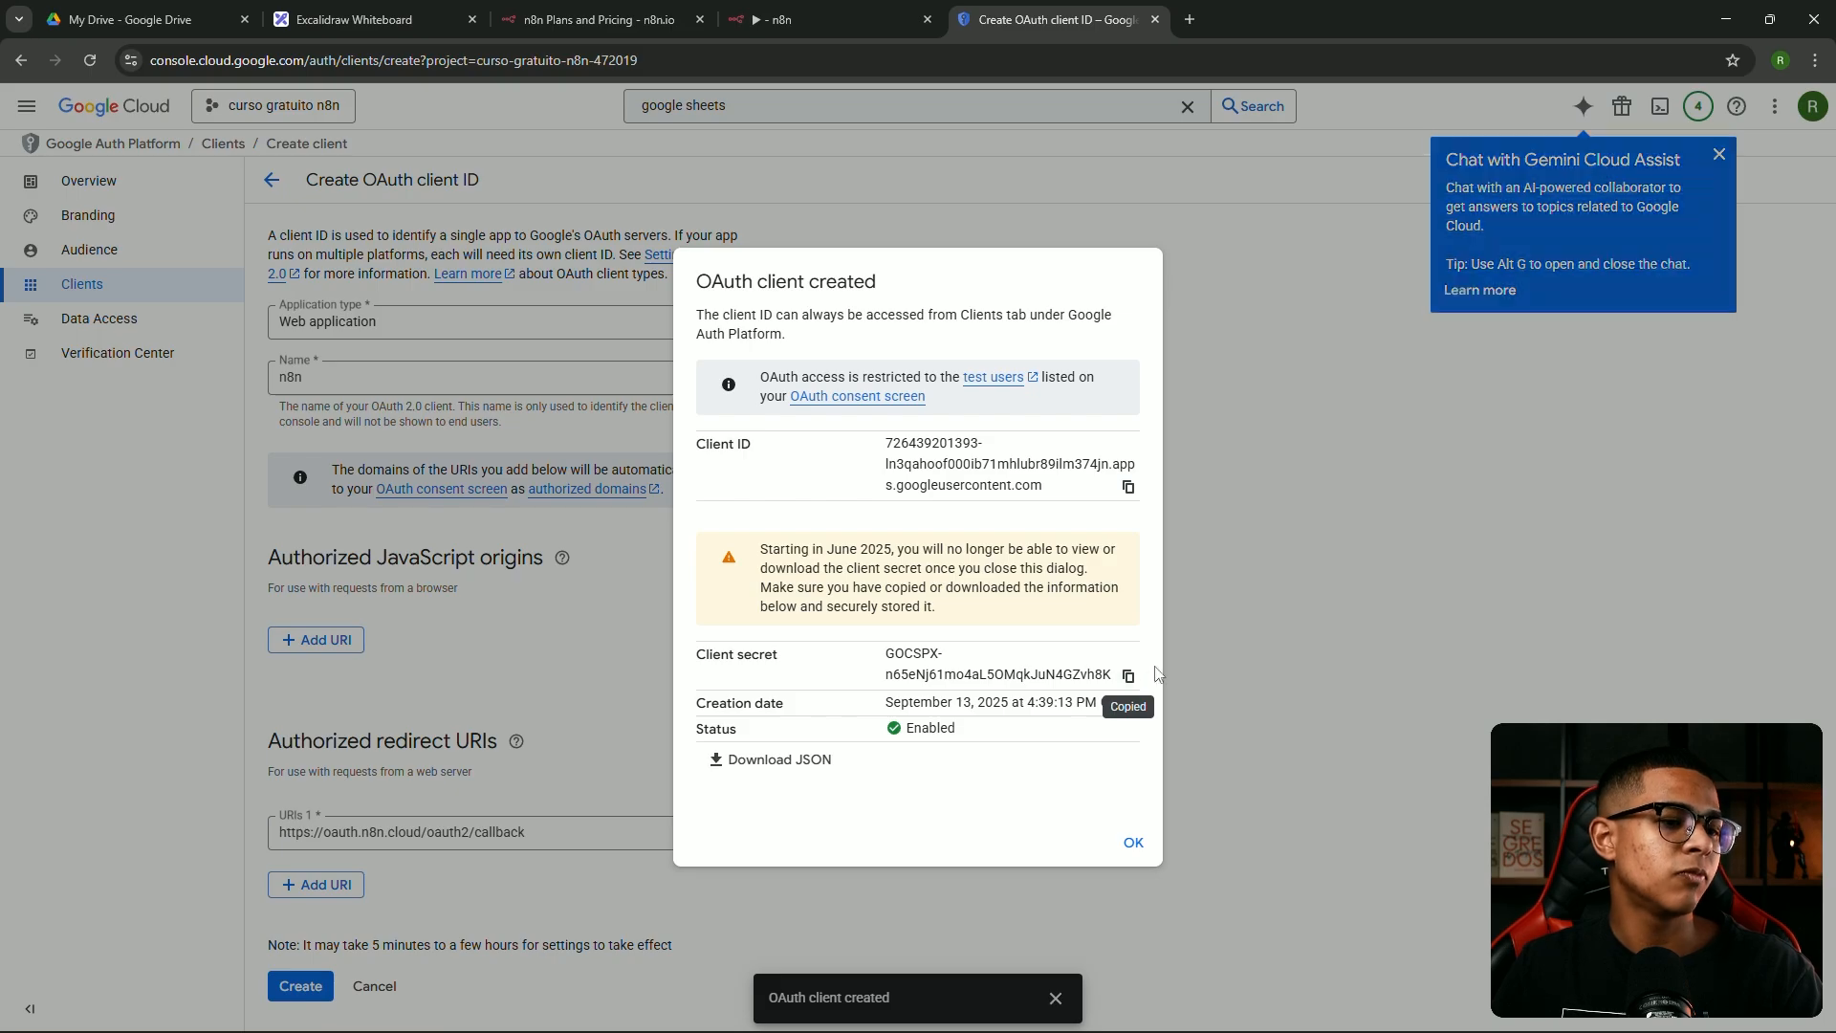
{"action": "left_click", "coordinate": [840, 14]}
{"action": "left_click", "coordinate": [637, 725]}
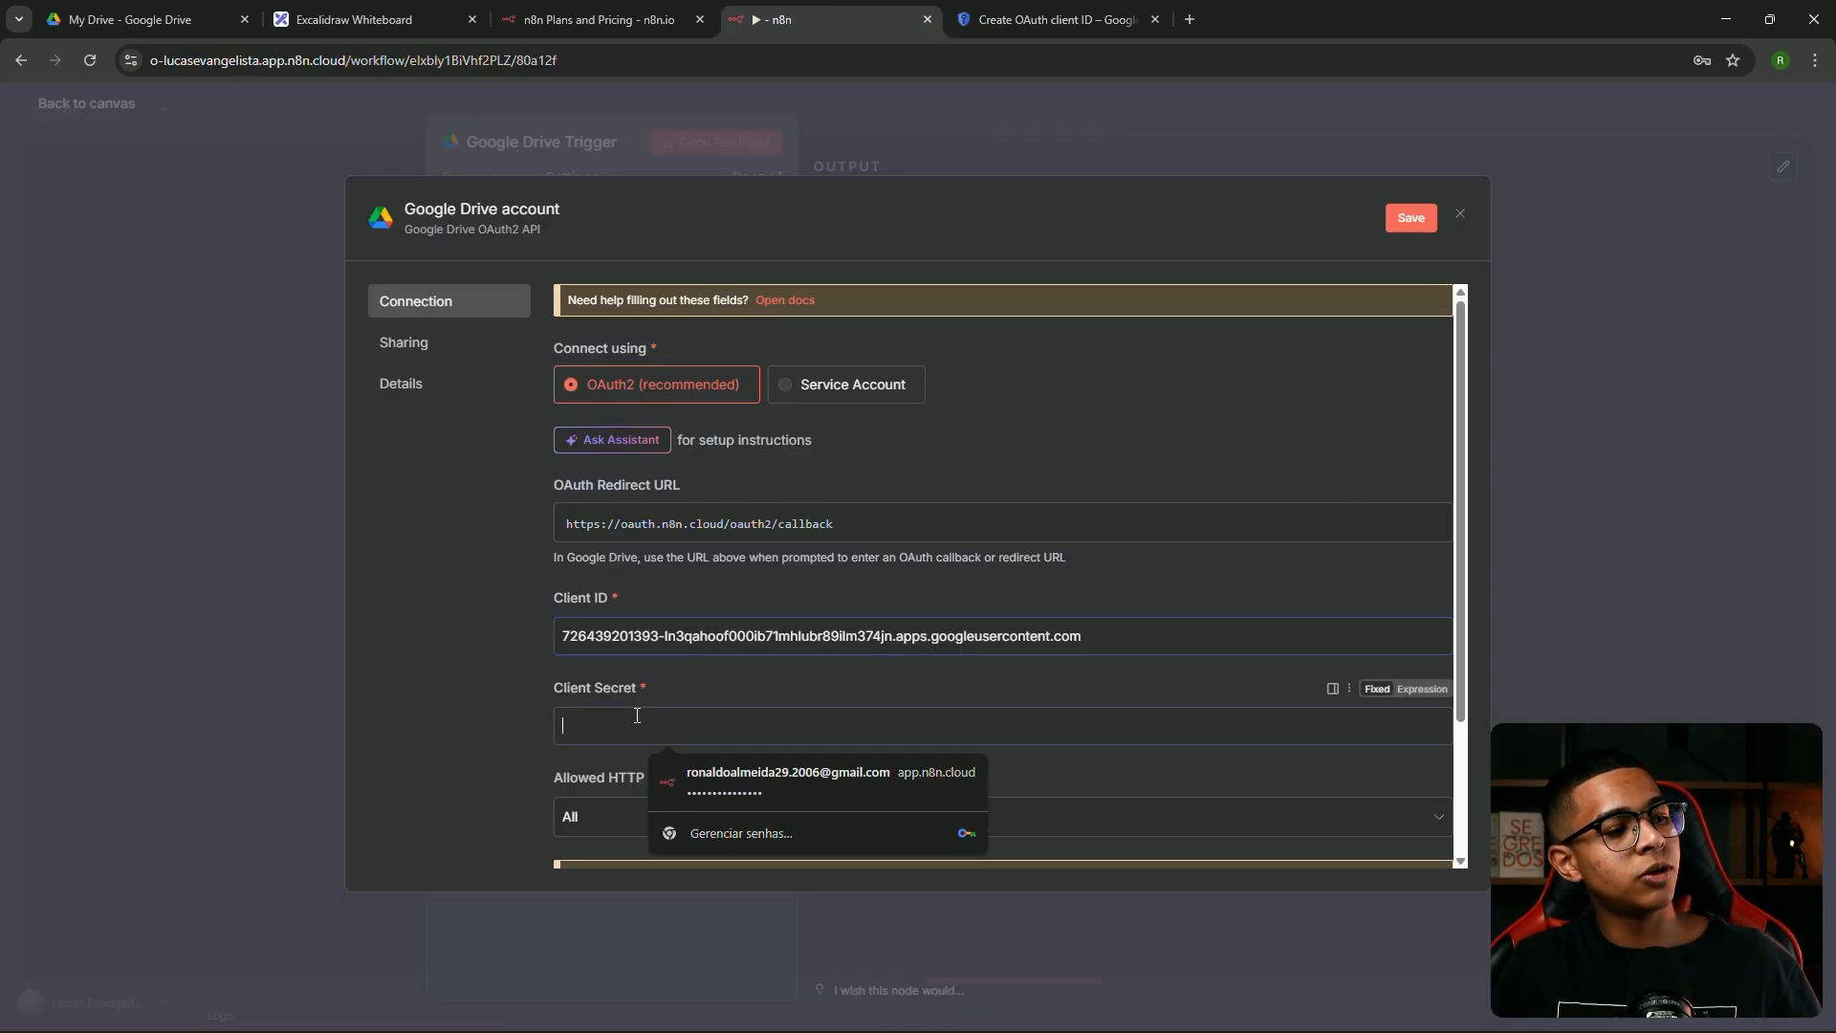
{"action": "key", "text": "ctrl+v"}
{"action": "left_click", "coordinate": [771, 637]}
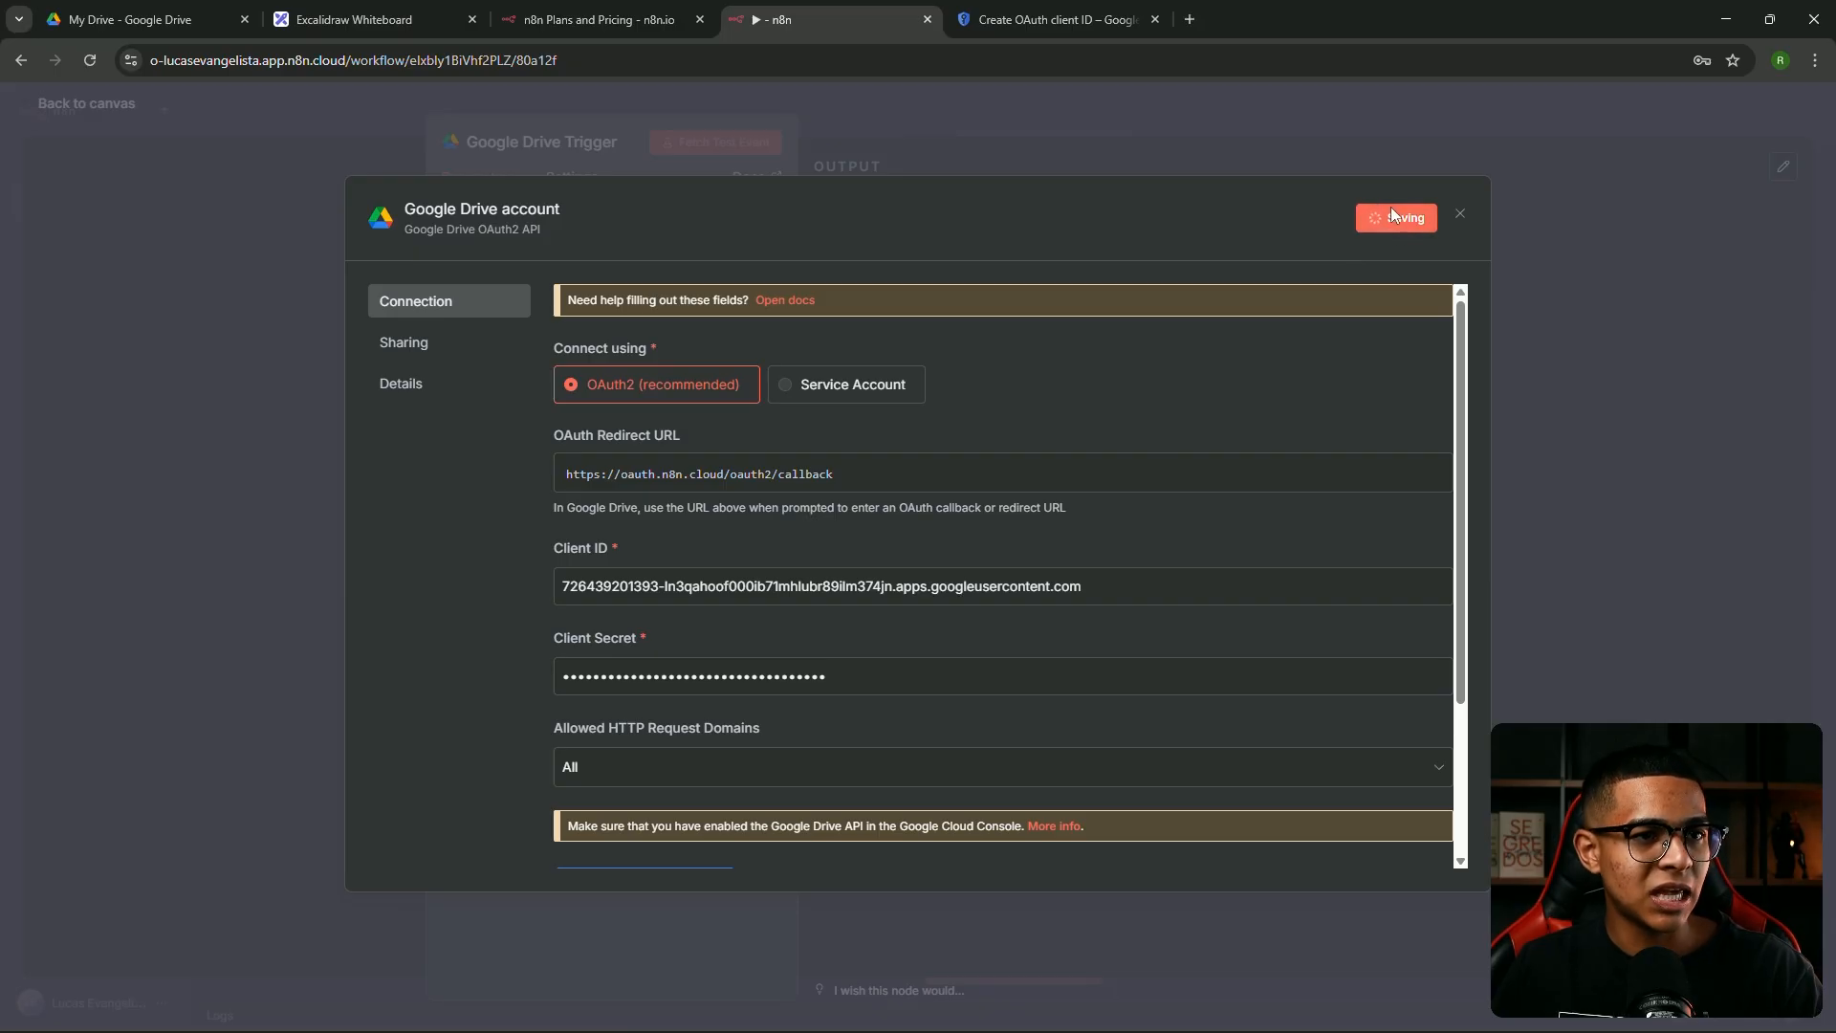
{"action": "left_click", "coordinate": [1107, 14]}
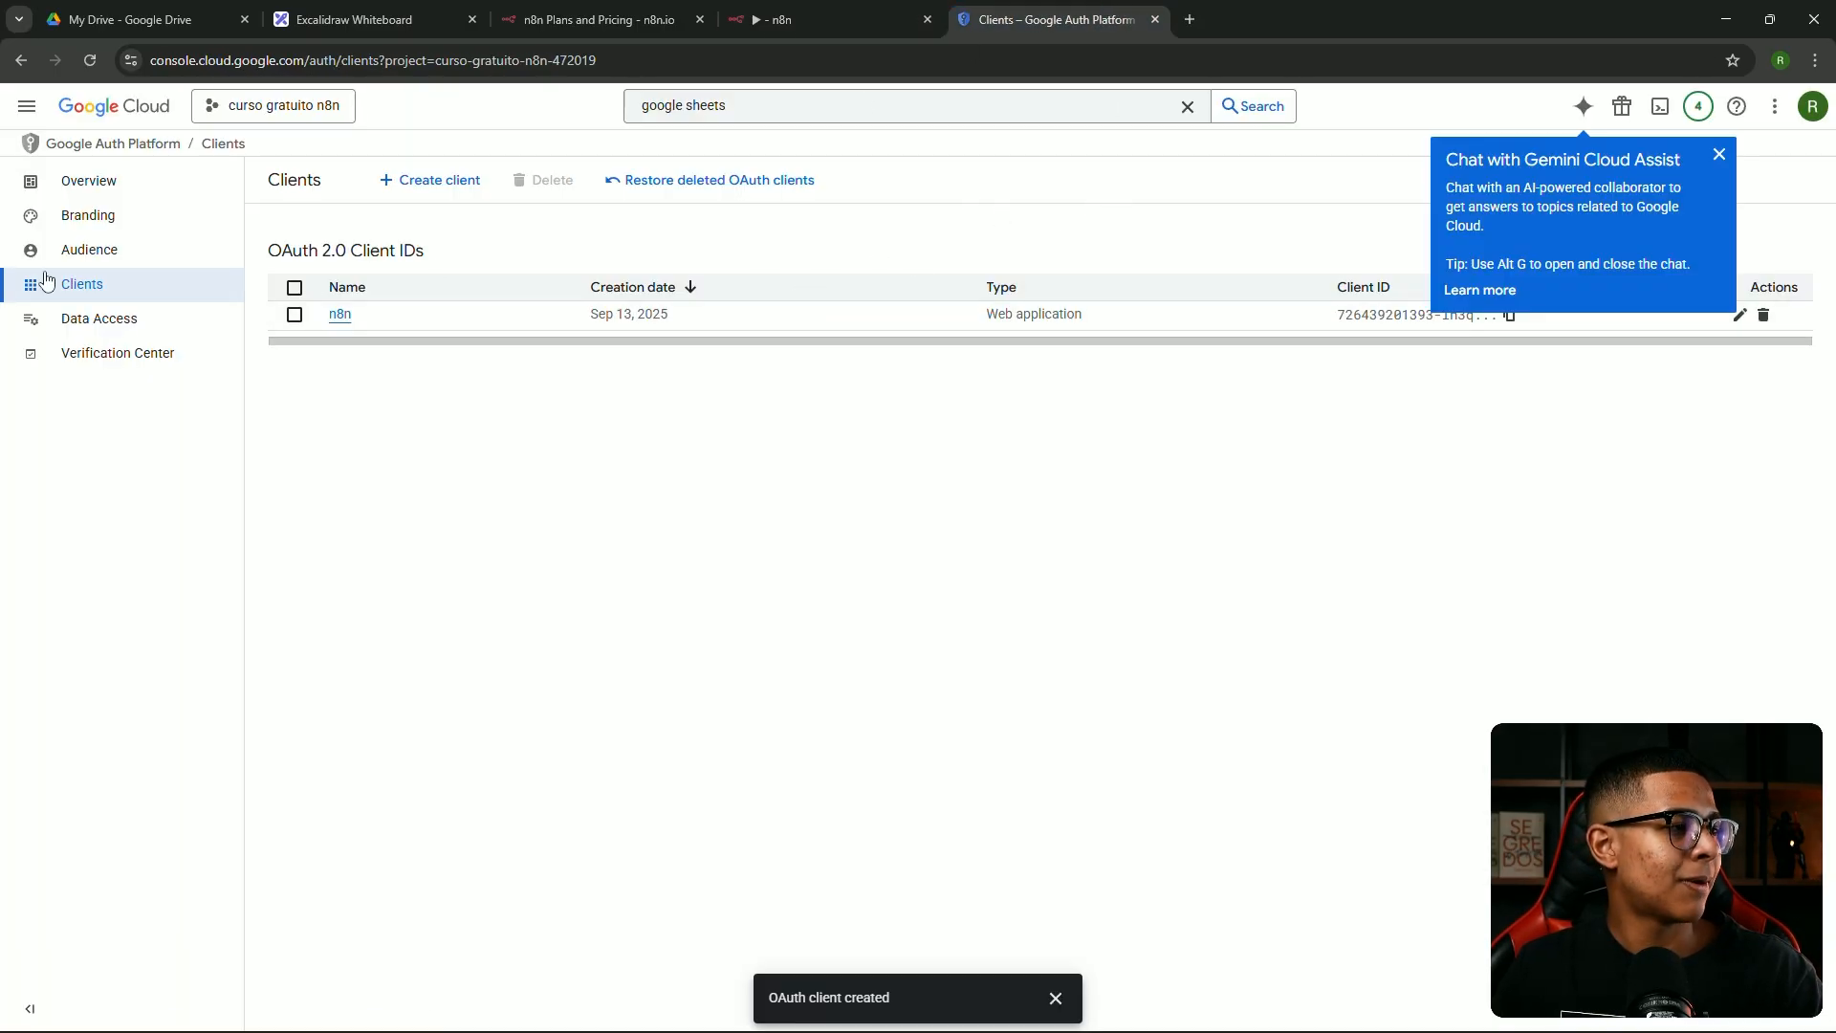
On the Audience page, add the account's e-mail as a test user and save
{"action": "left_click", "coordinate": [151, 254]}
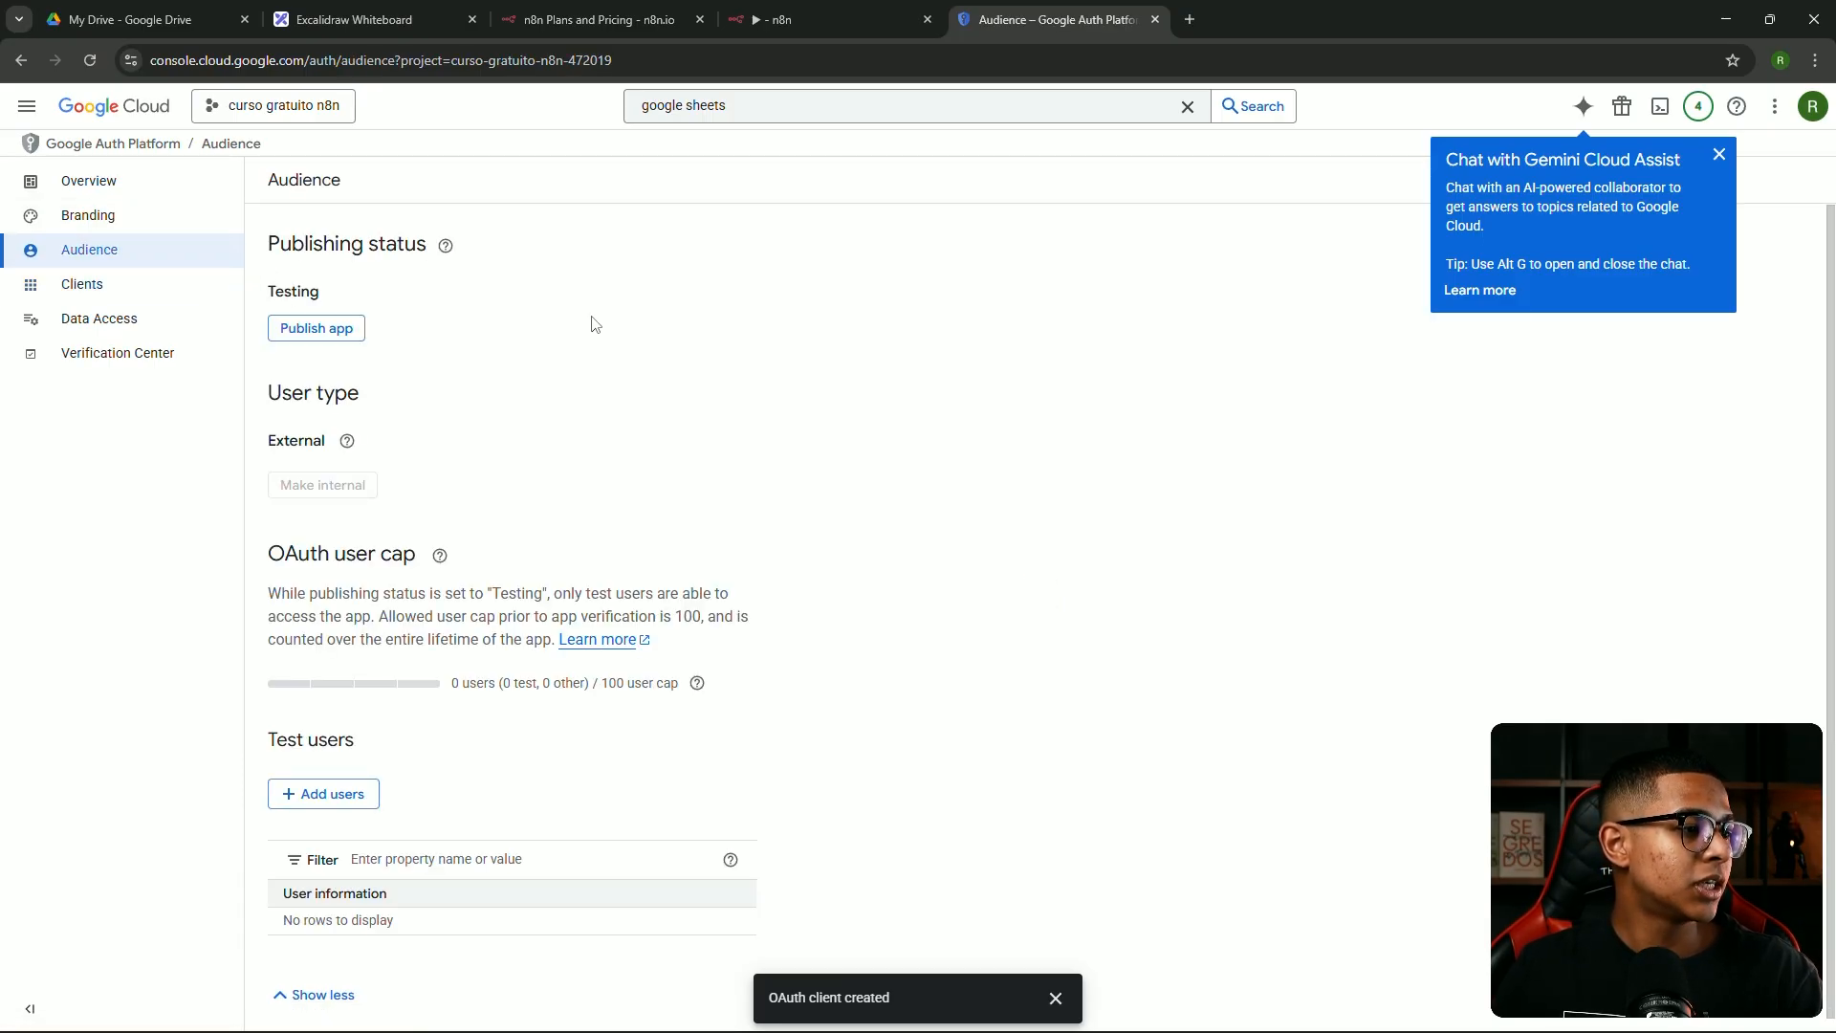
{"action": "scroll", "coordinate": [565, 369], "scroll_direction": "down", "scroll_amount": 1}
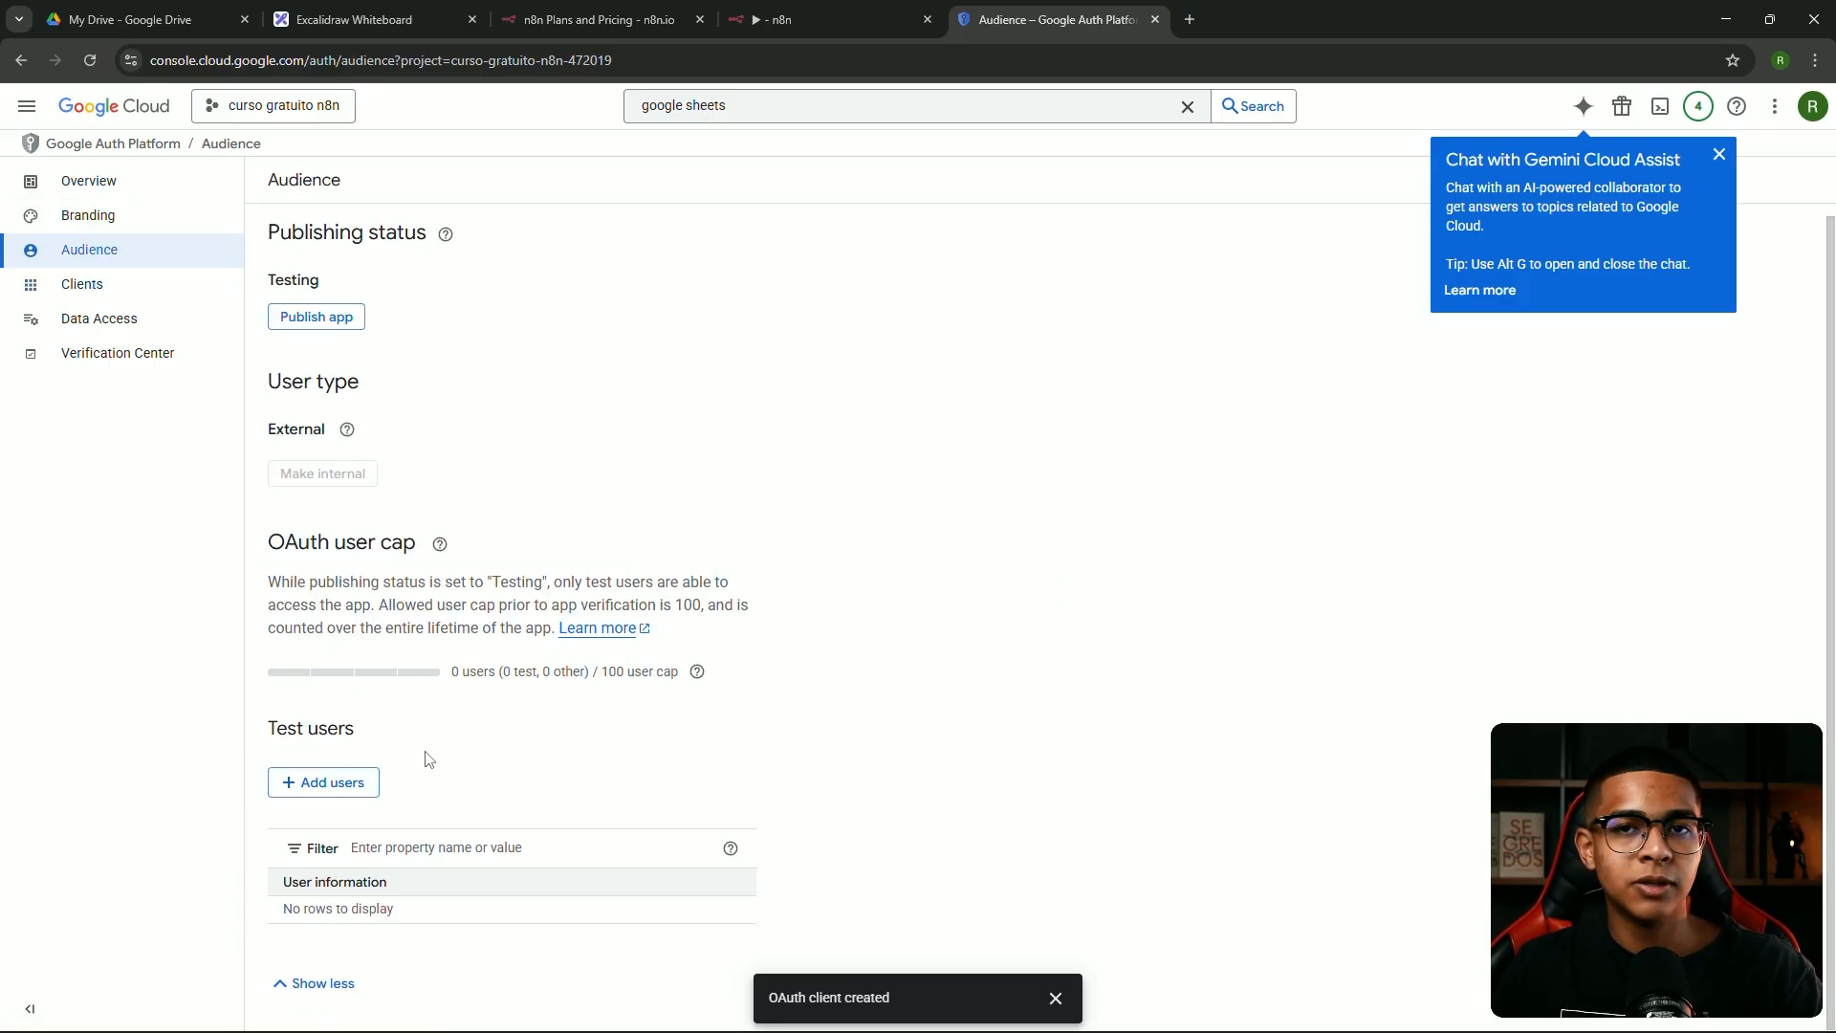
{"action": "left_click", "coordinate": [341, 783]}
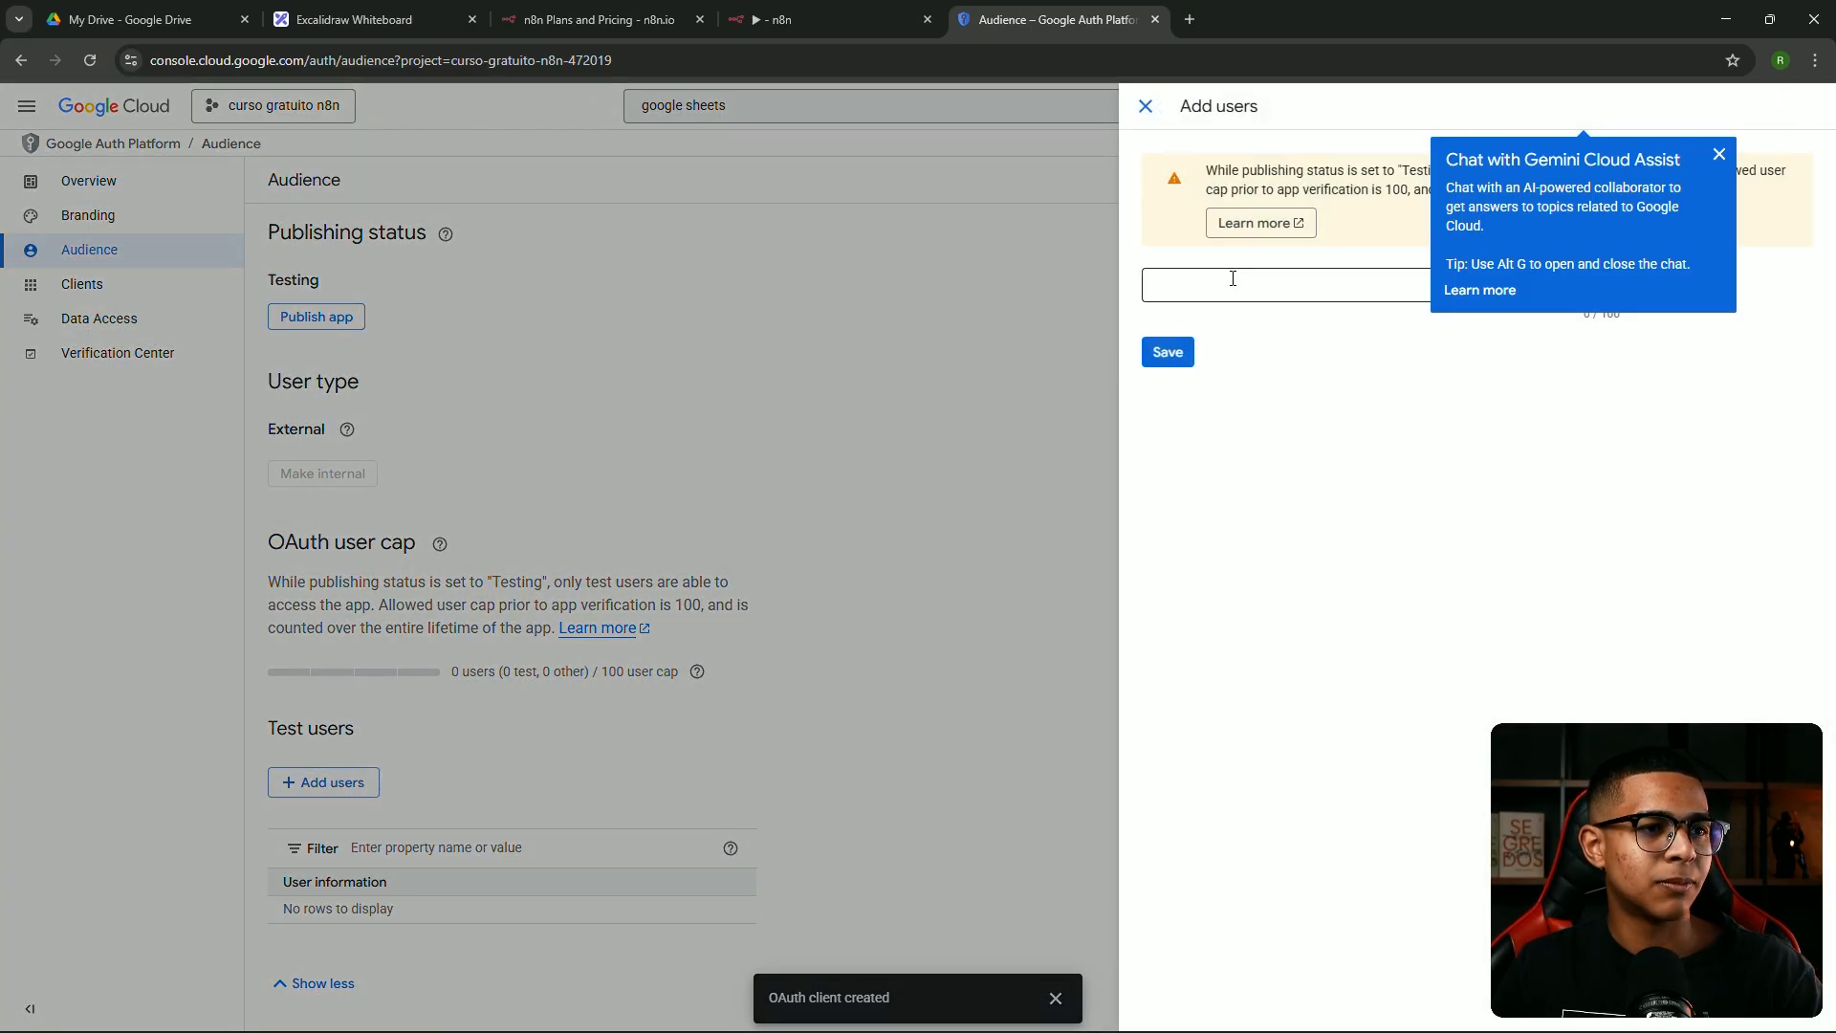
{"action": "left_click", "coordinate": [1719, 154]}
{"action": "left_click", "coordinate": [1326, 288]}
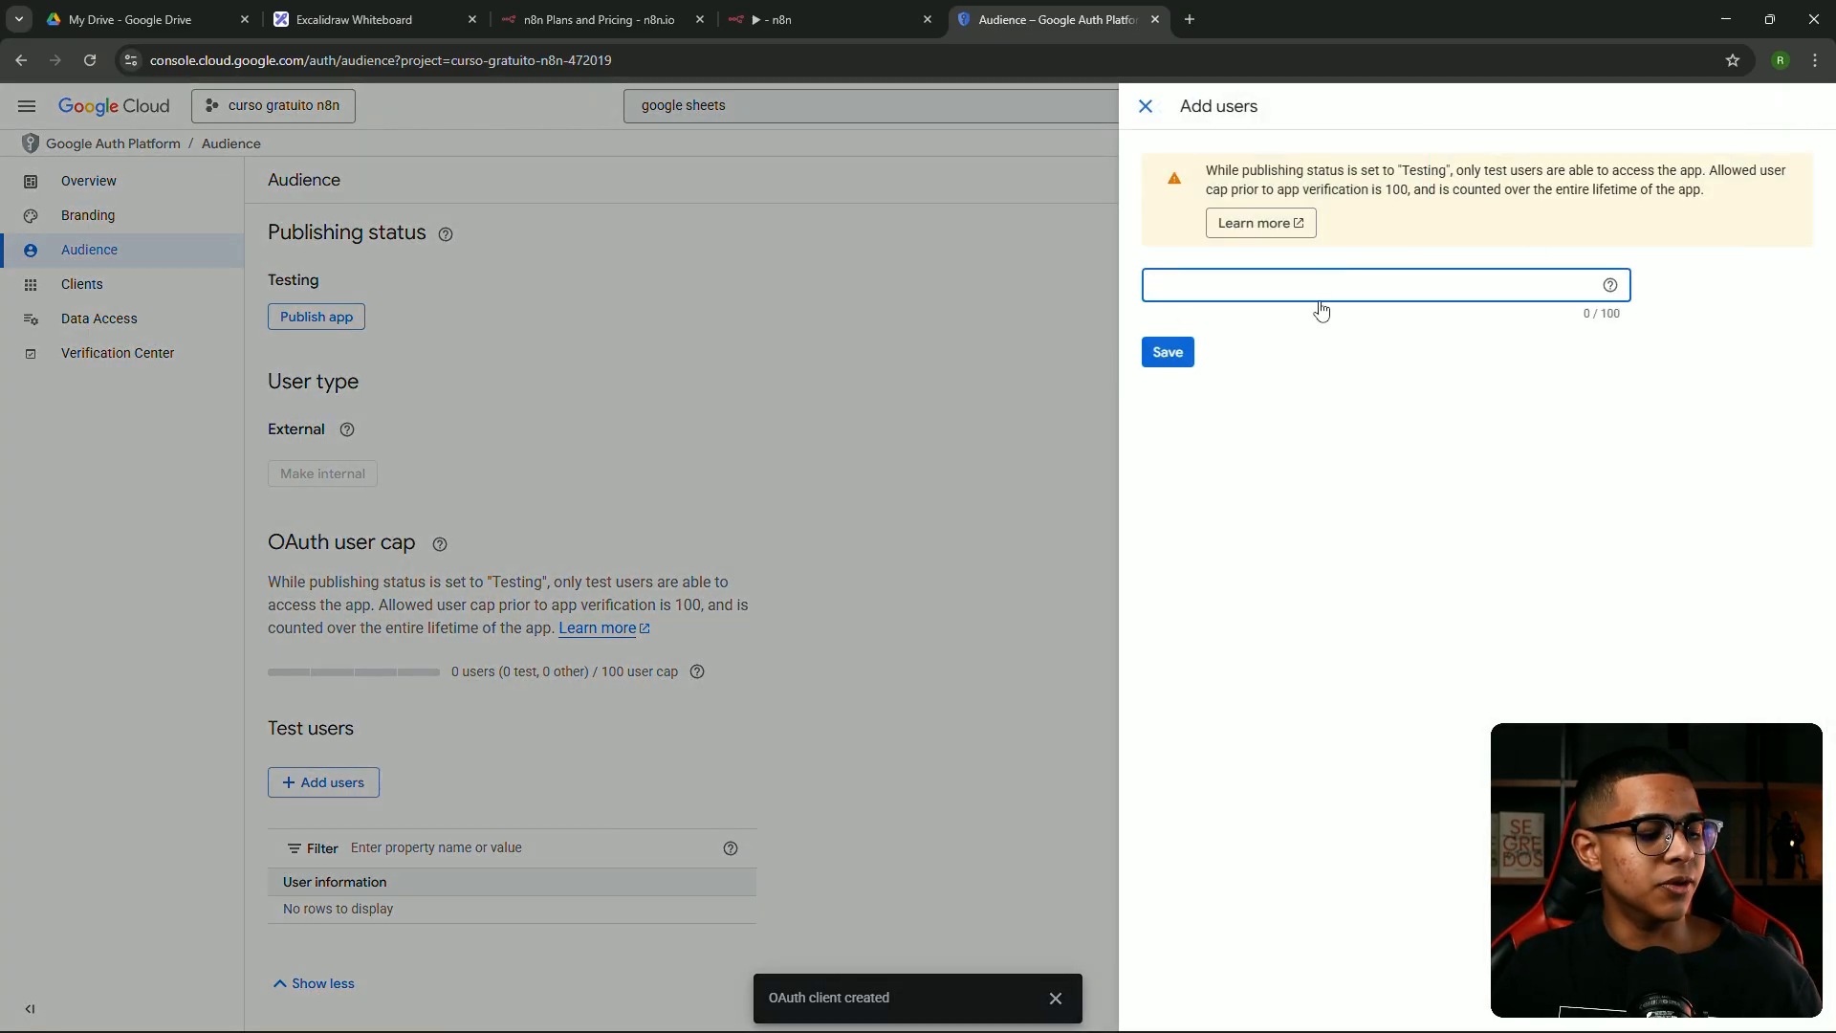
{"action": "key", "text": "super+v"}
{"action": "scroll", "coordinate": [1244, 547], "scroll_direction": "down", "scroll_amount": 3}
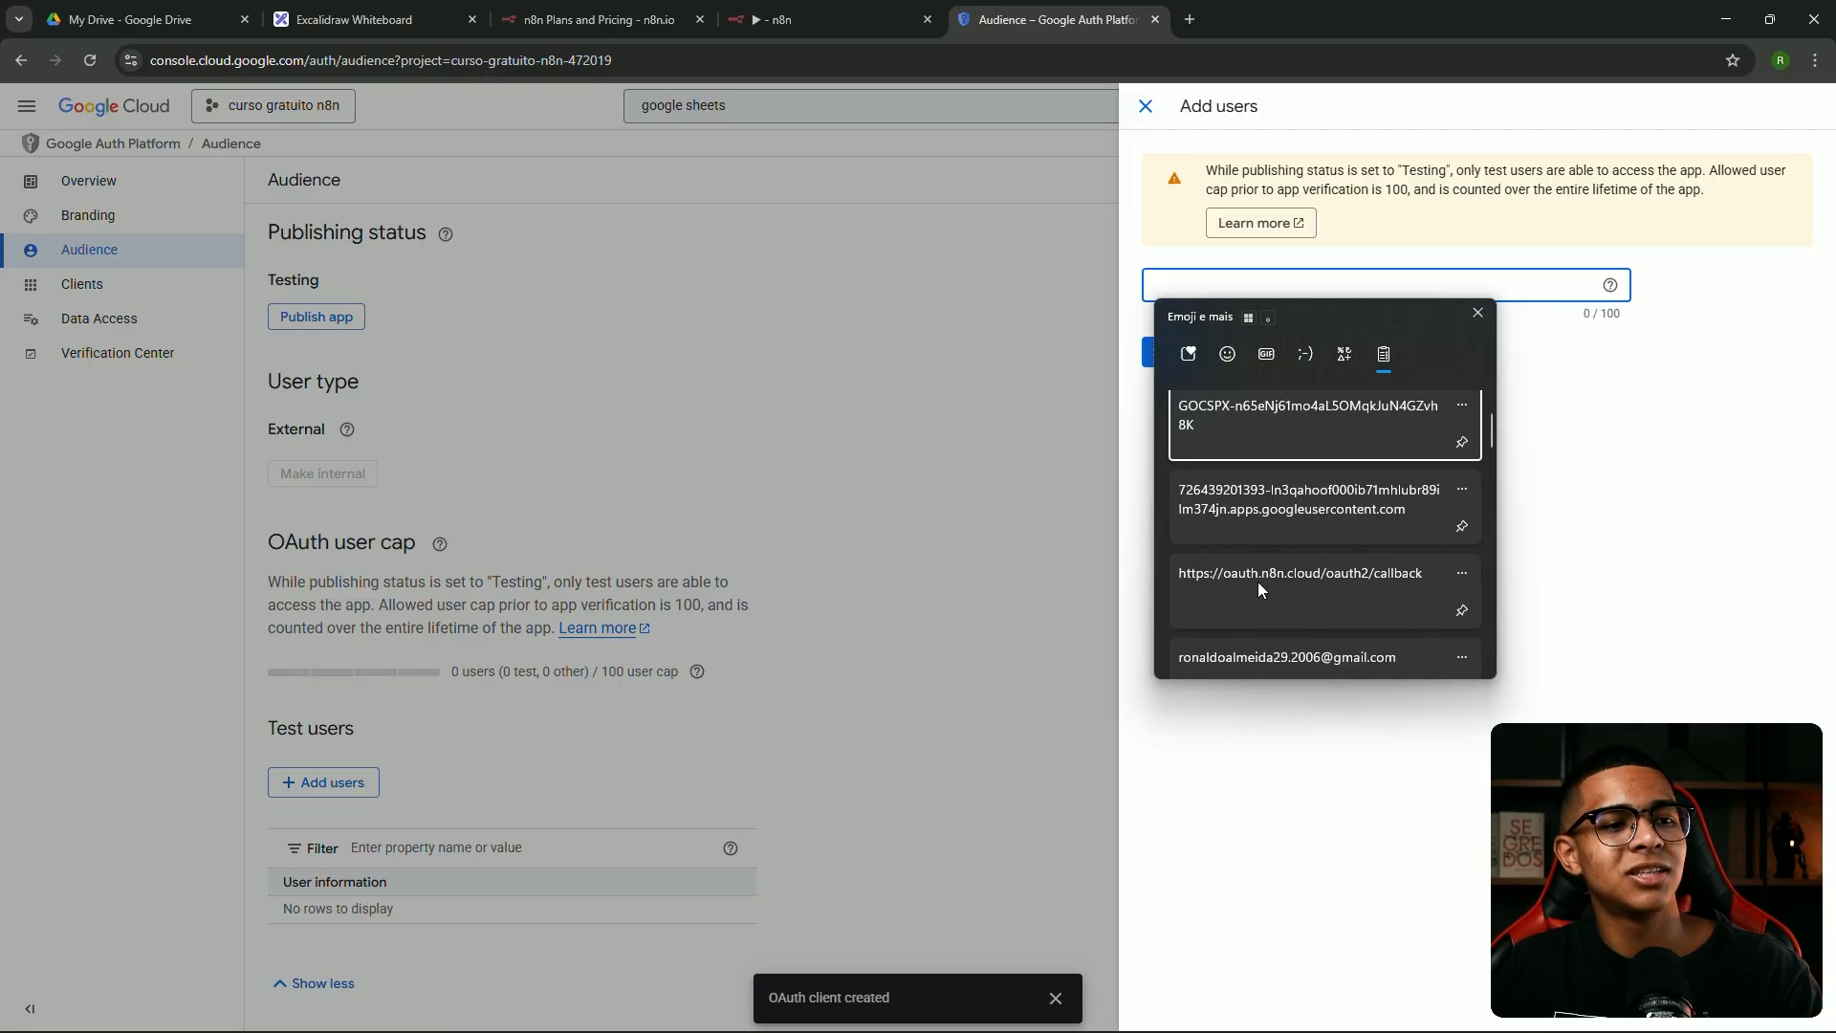
{"action": "left_click", "coordinate": [1252, 583]}
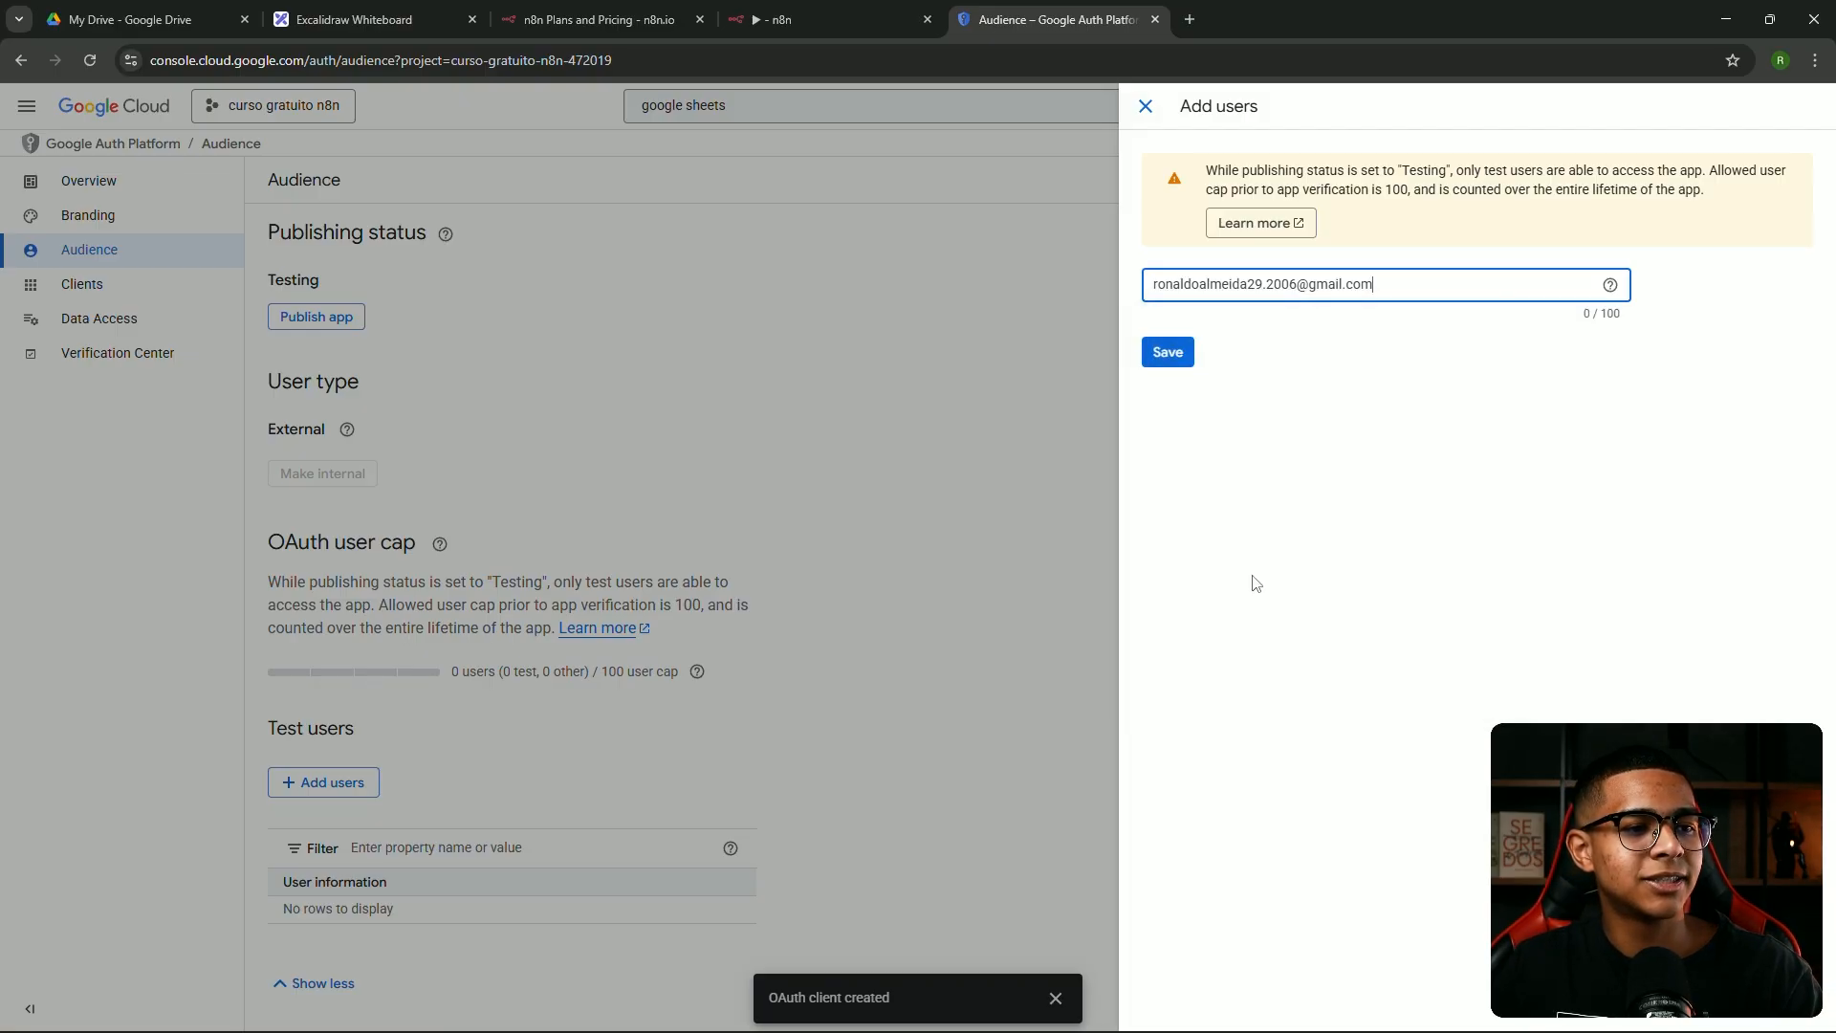
{"action": "left_click", "coordinate": [1206, 337]}
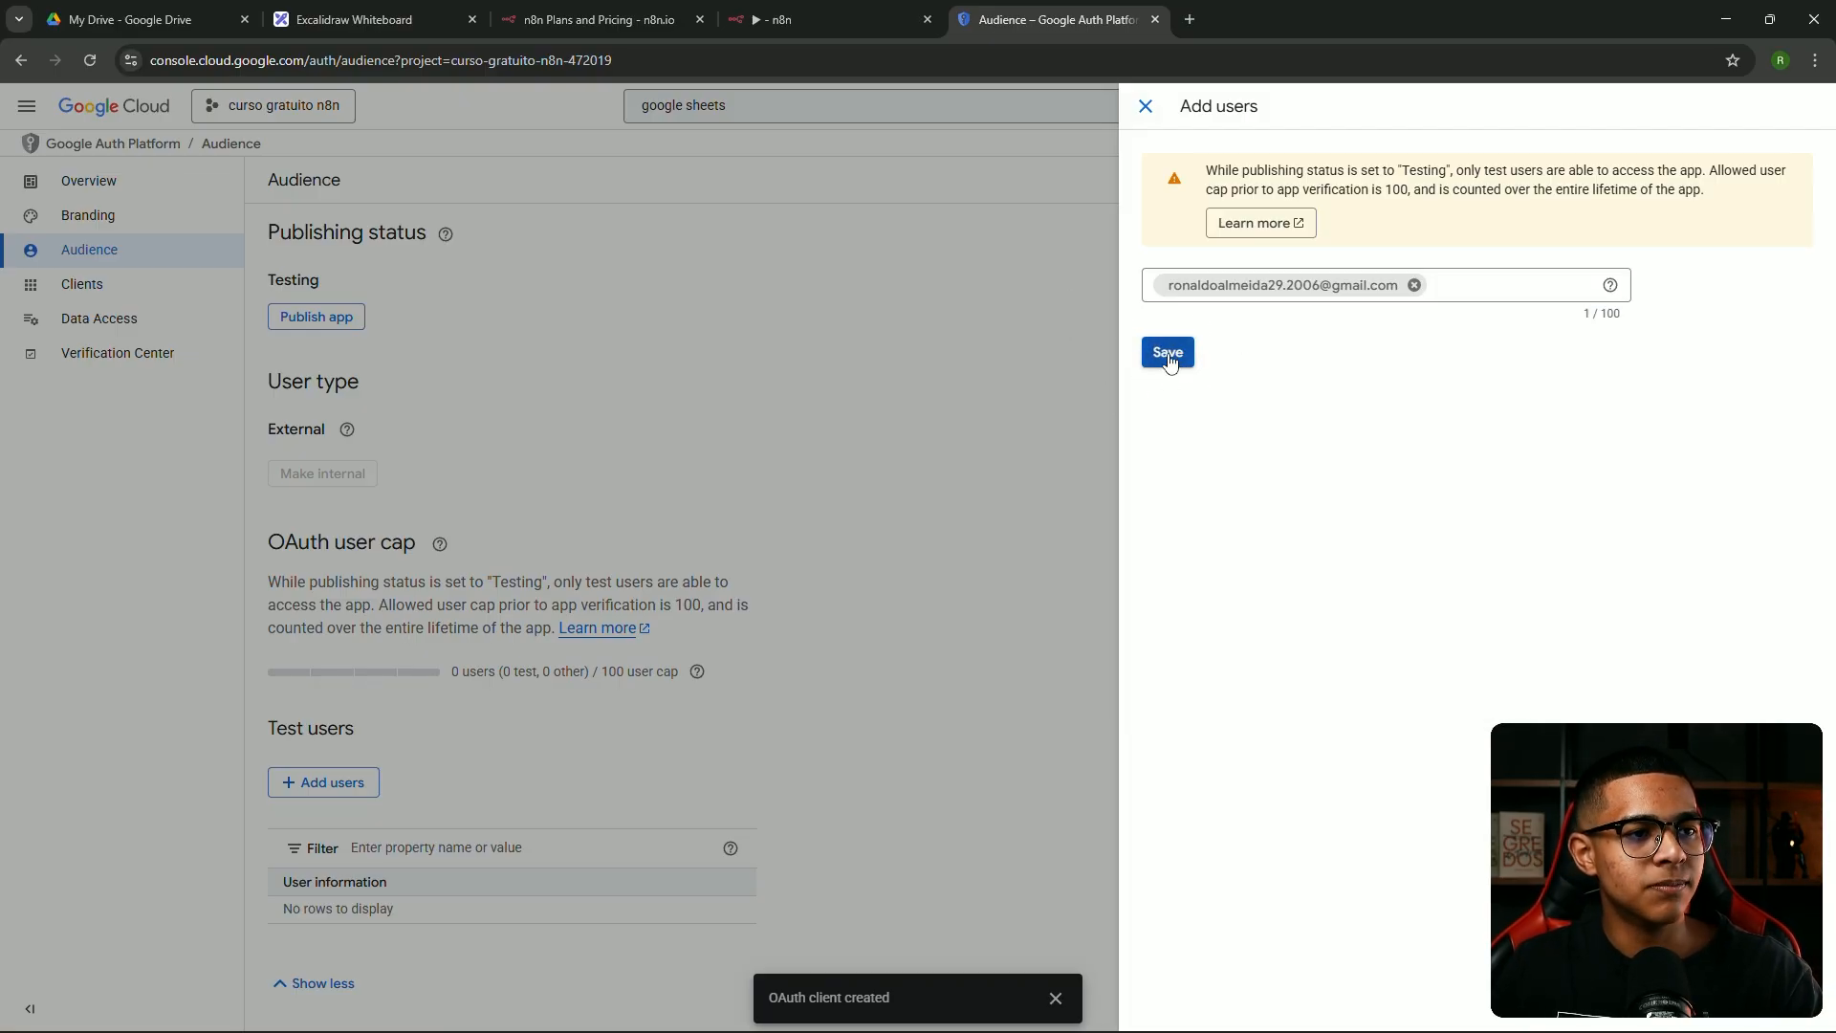
{"action": "left_click", "coordinate": [1177, 360]}
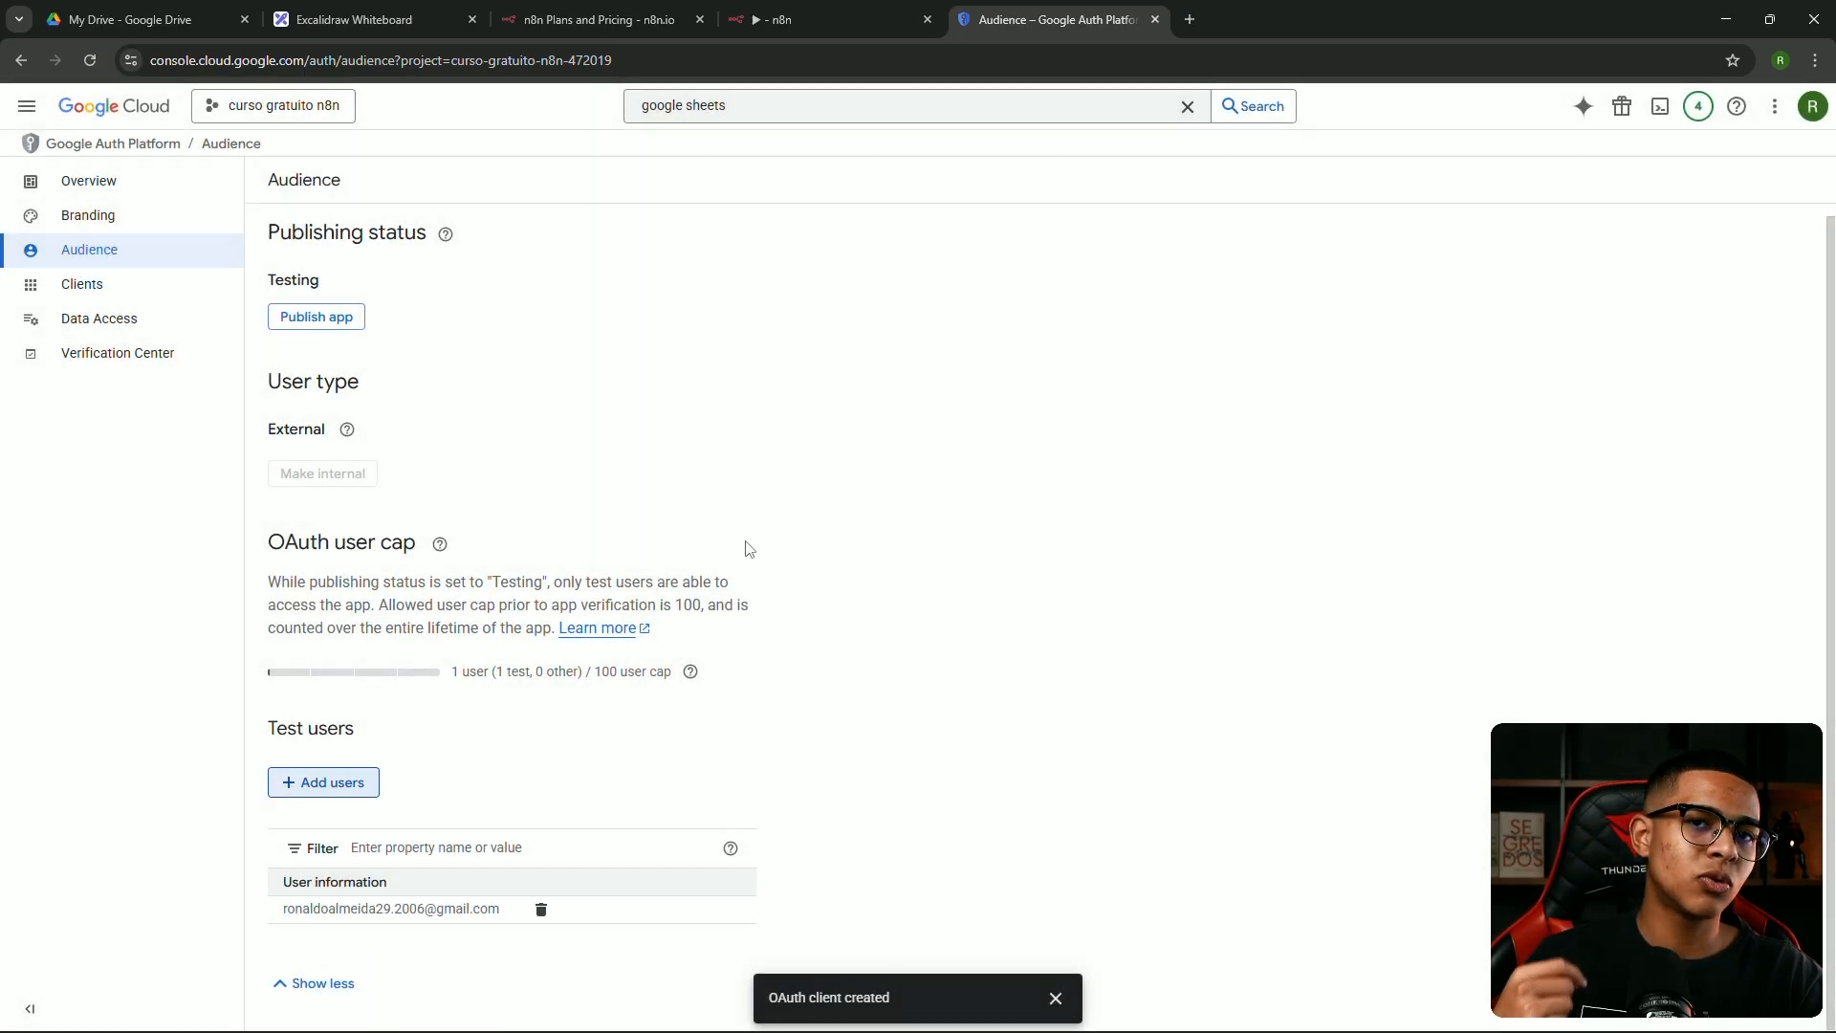
Sign in with Google from the n8n credential, pass the unverified-app warning and grant all permissions
{"action": "left_click", "coordinate": [841, 23]}
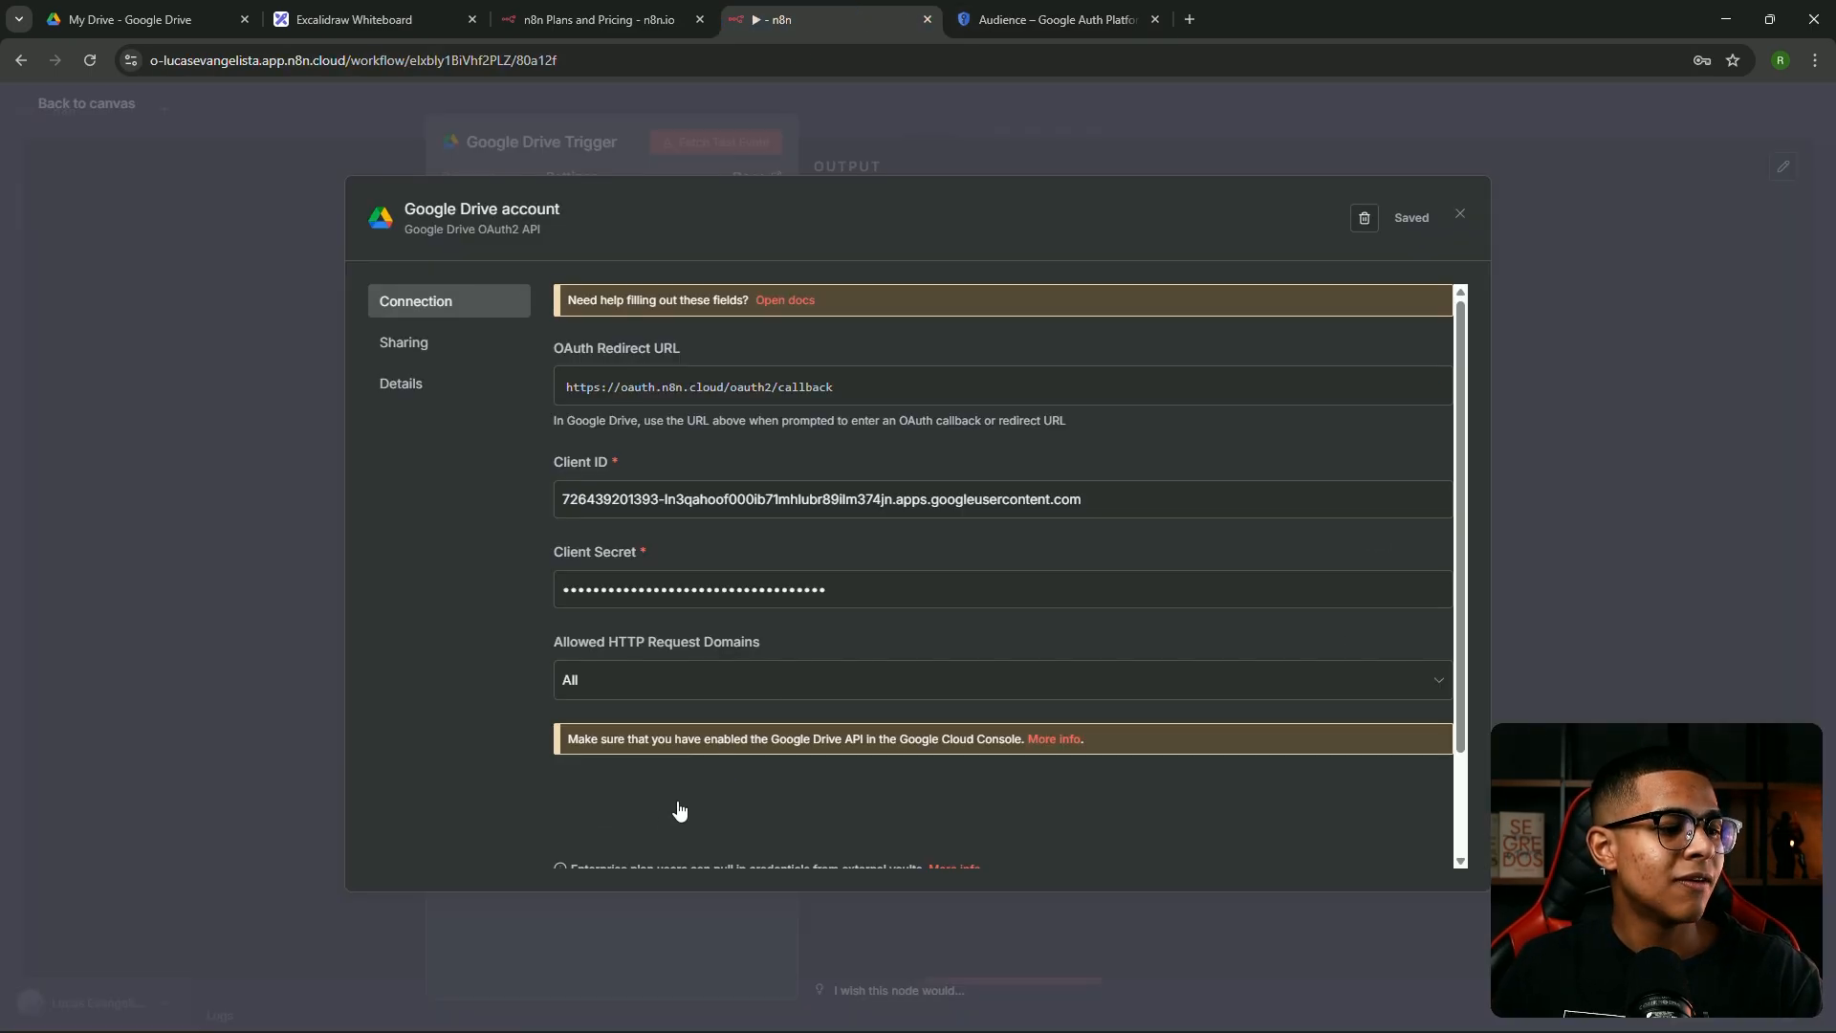
{"action": "left_click", "coordinate": [635, 808]}
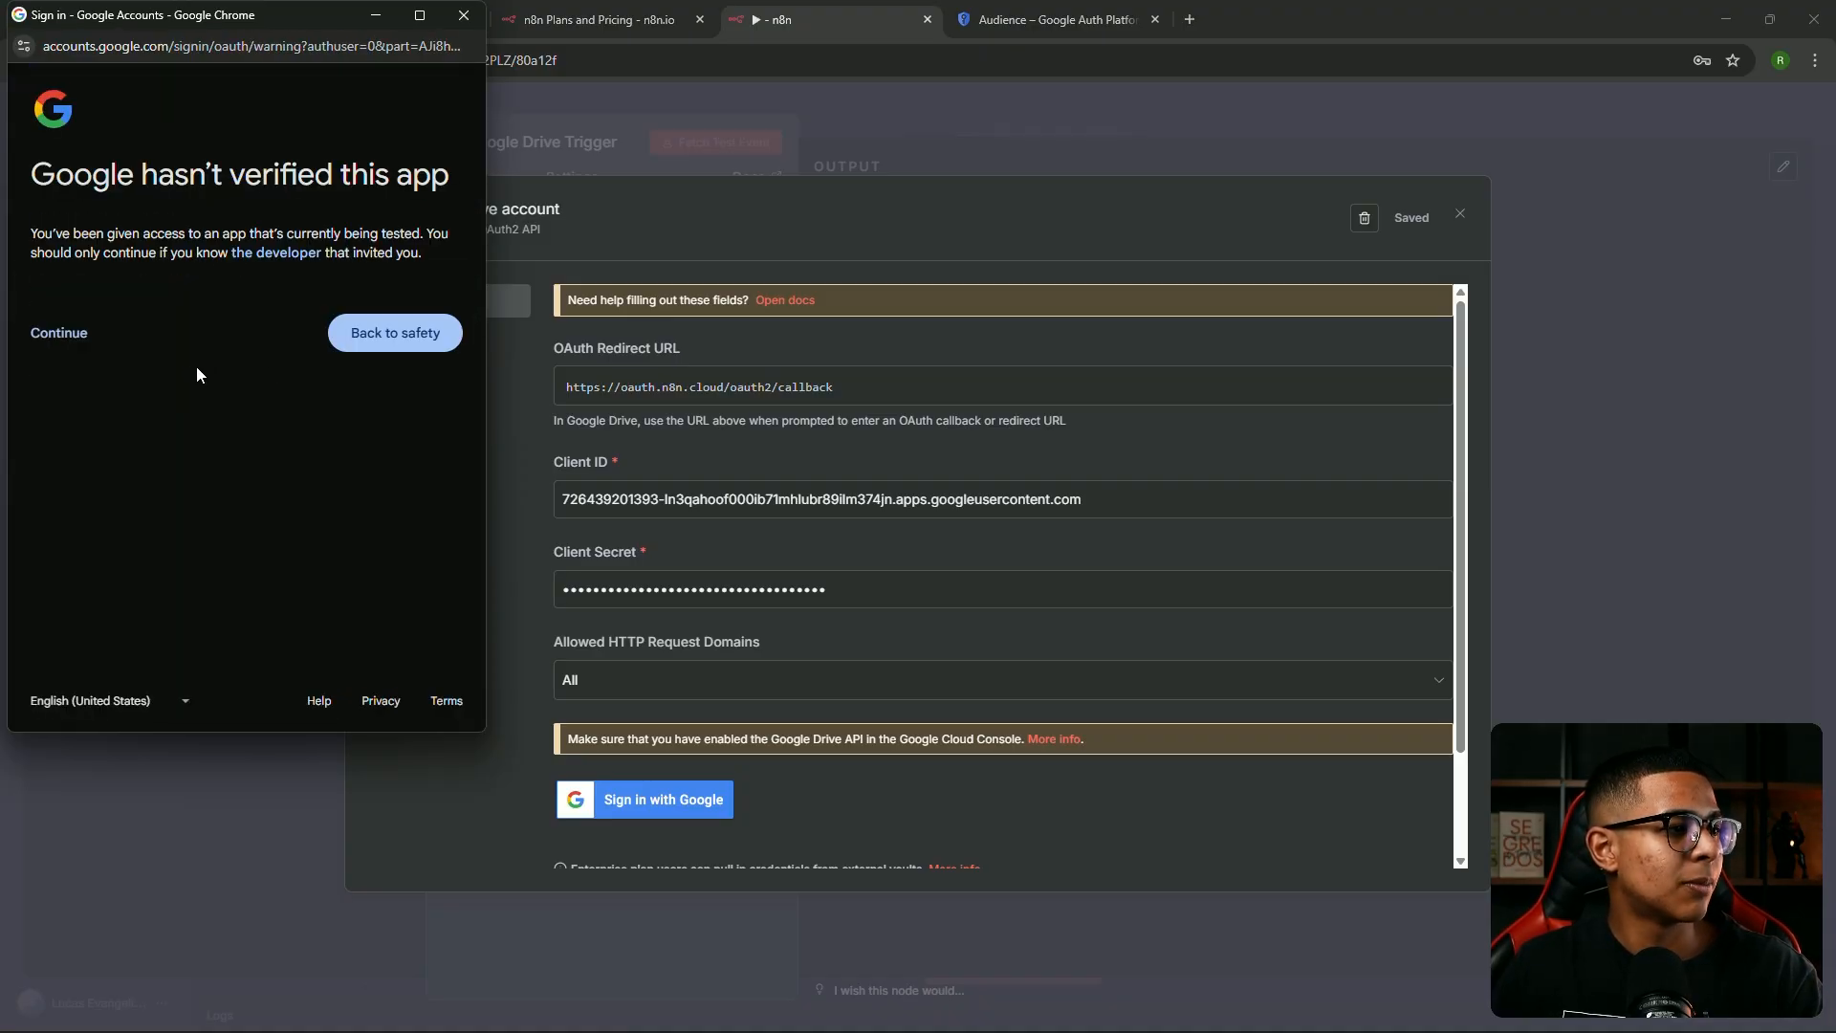
{"action": "left_click", "coordinate": [63, 337]}
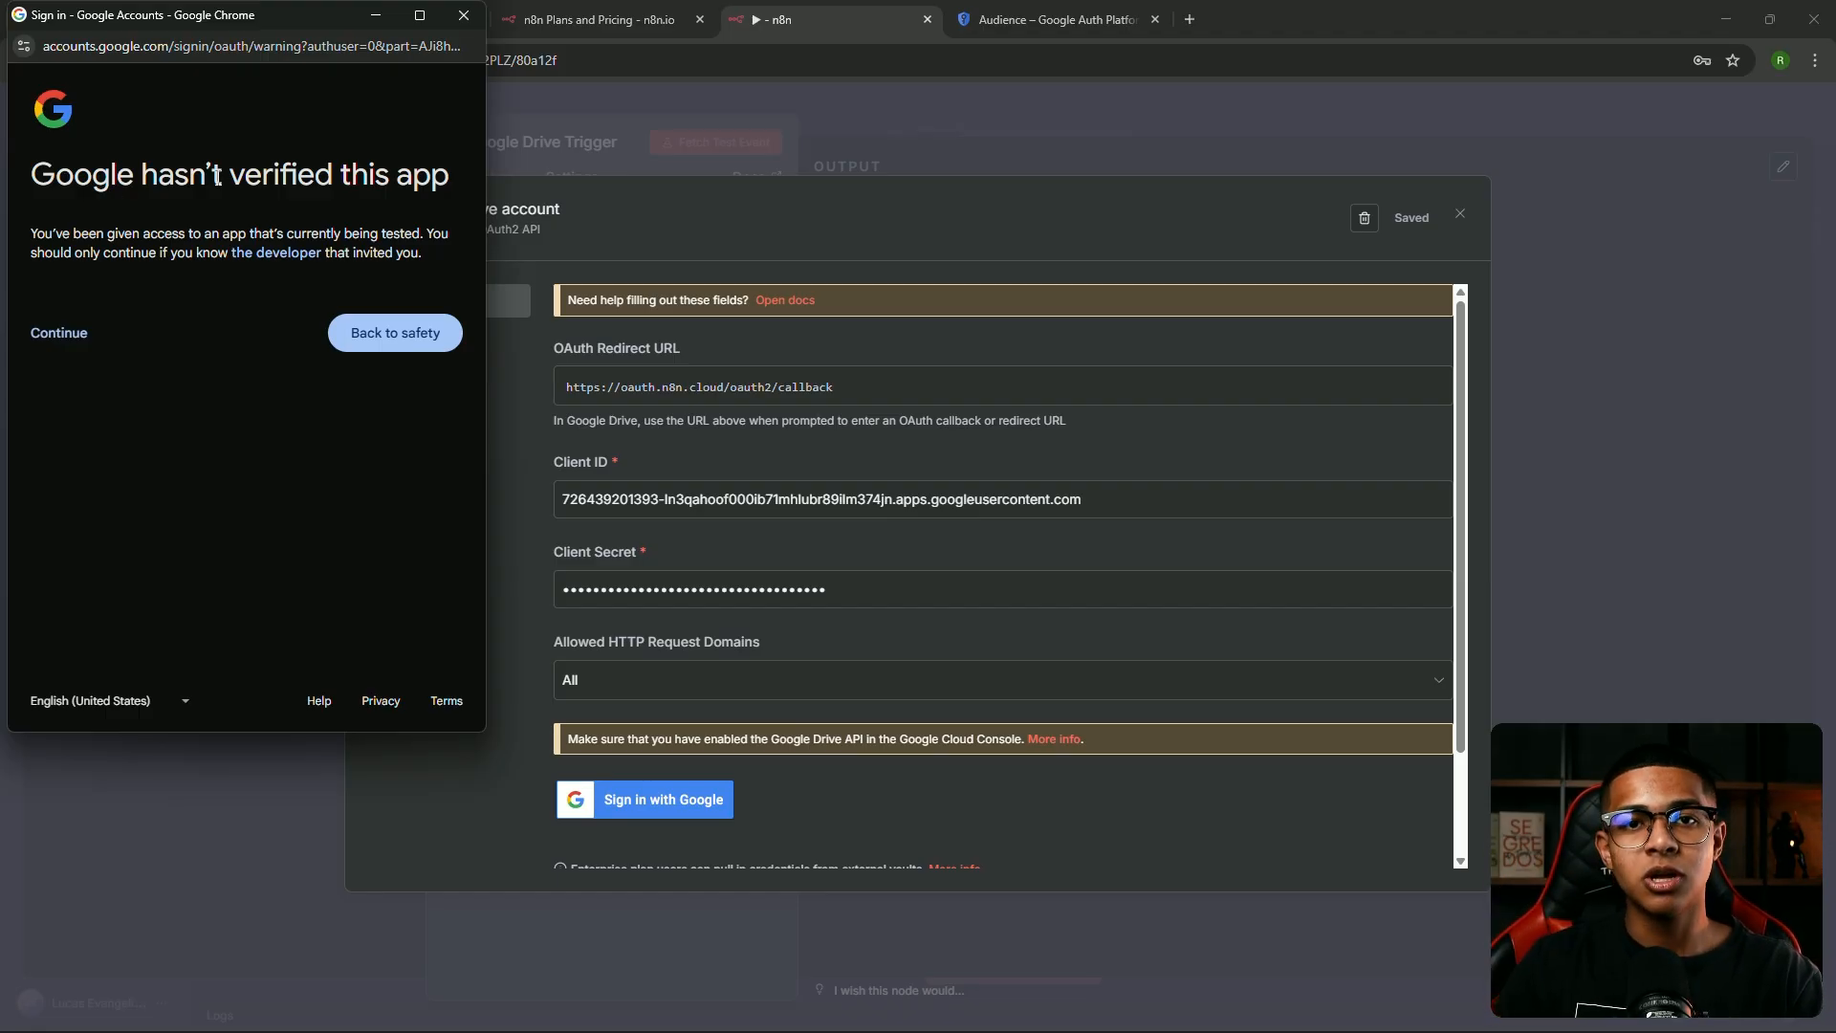
{"action": "left_click", "coordinate": [61, 337]}
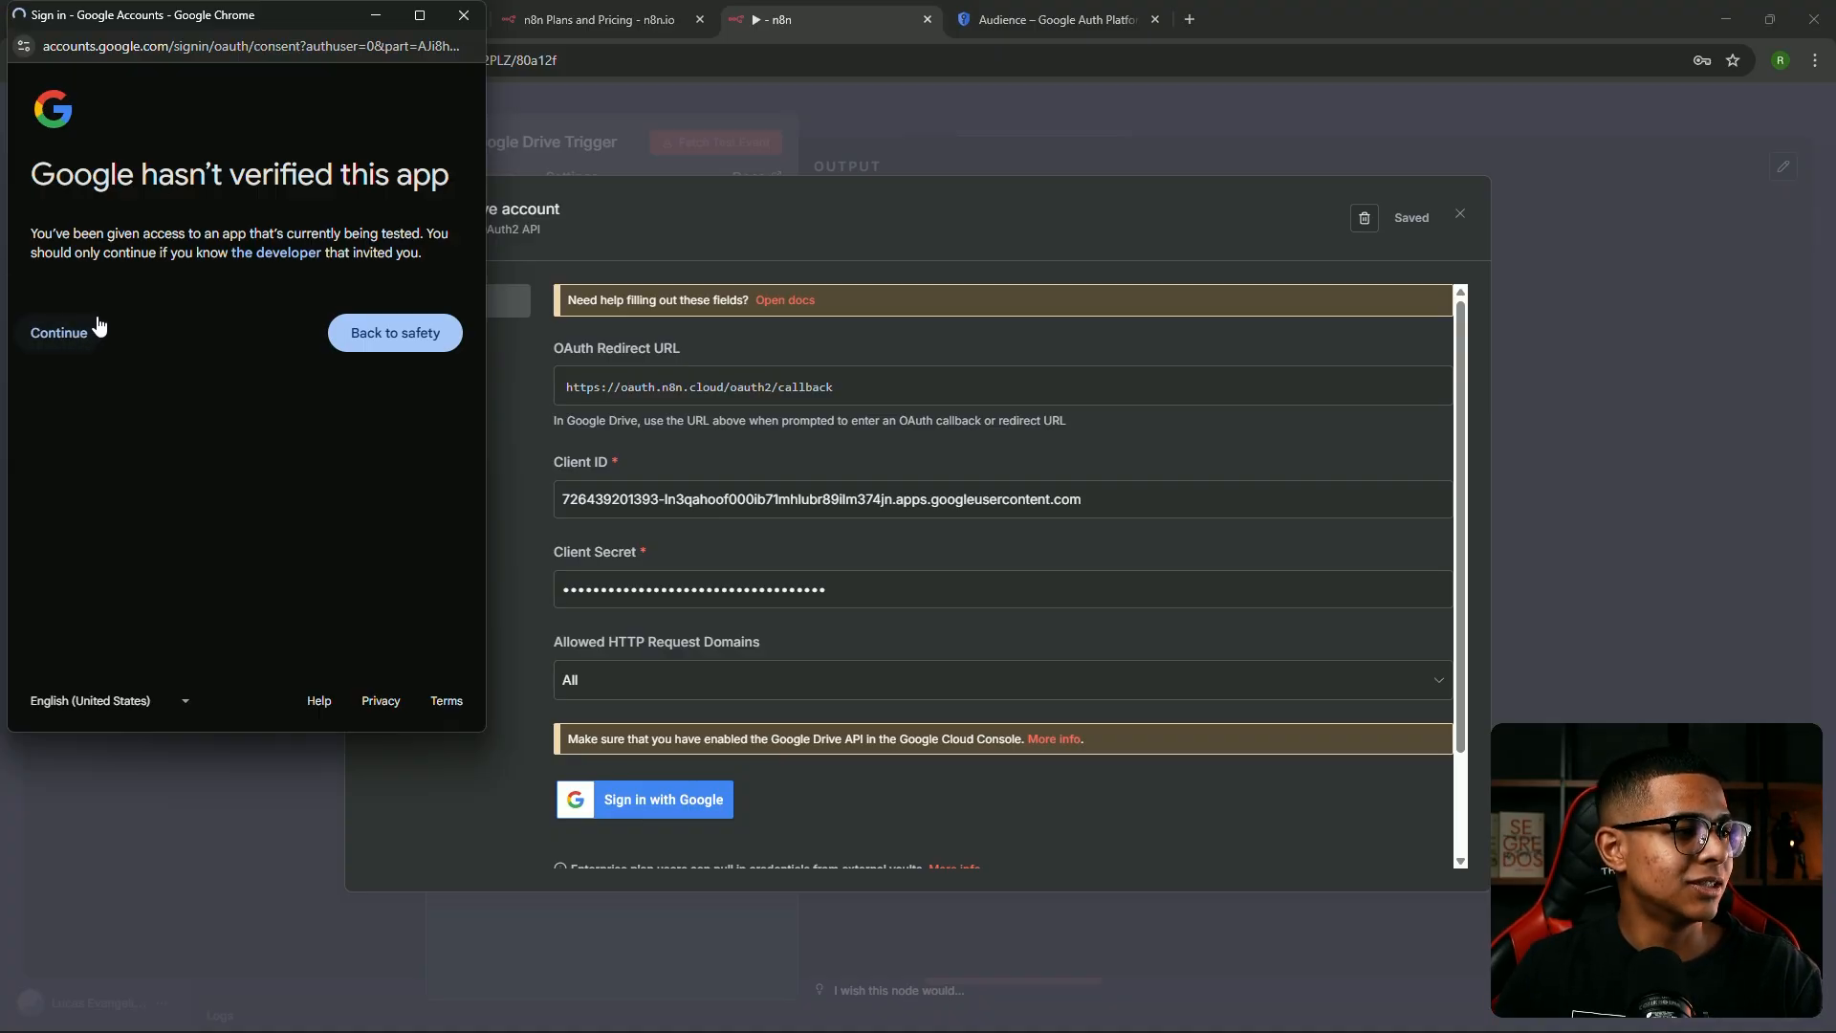
{"action": "left_click", "coordinate": [56, 374]}
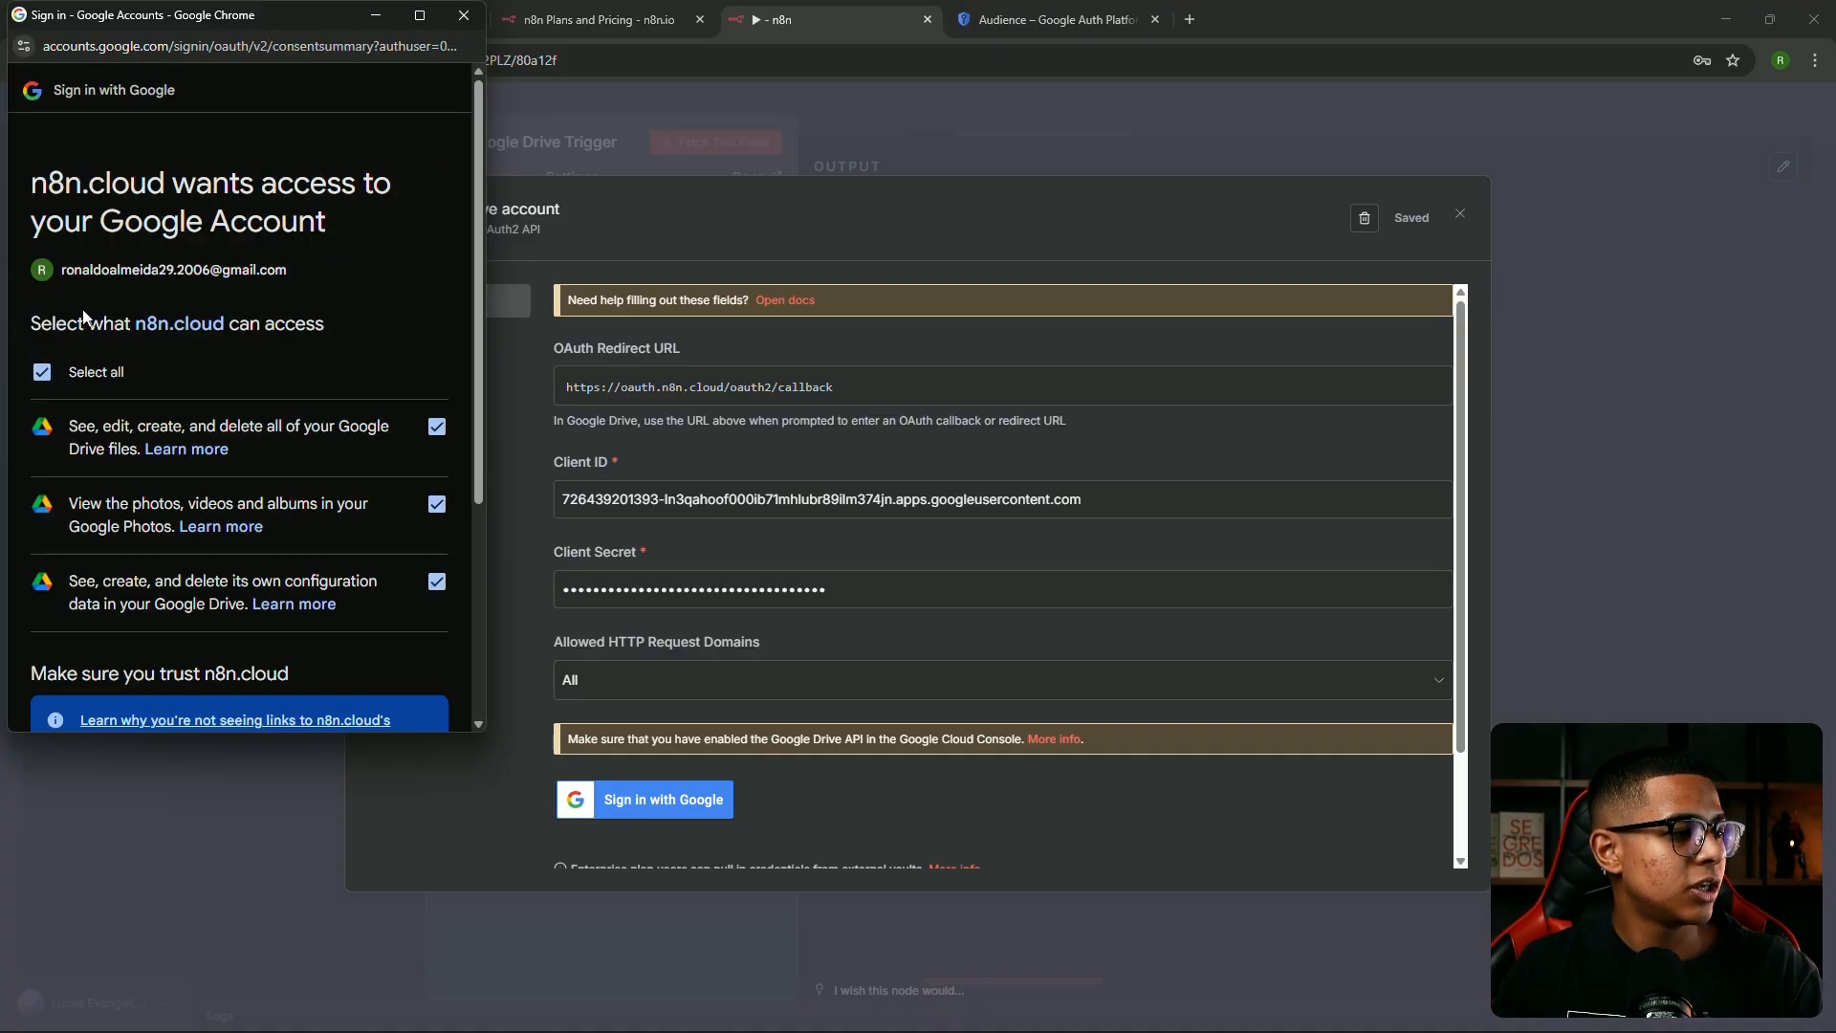
{"action": "scroll", "coordinate": [191, 300], "scroll_direction": "down", "scroll_amount": 3}
{"action": "left_click", "coordinate": [363, 627]}
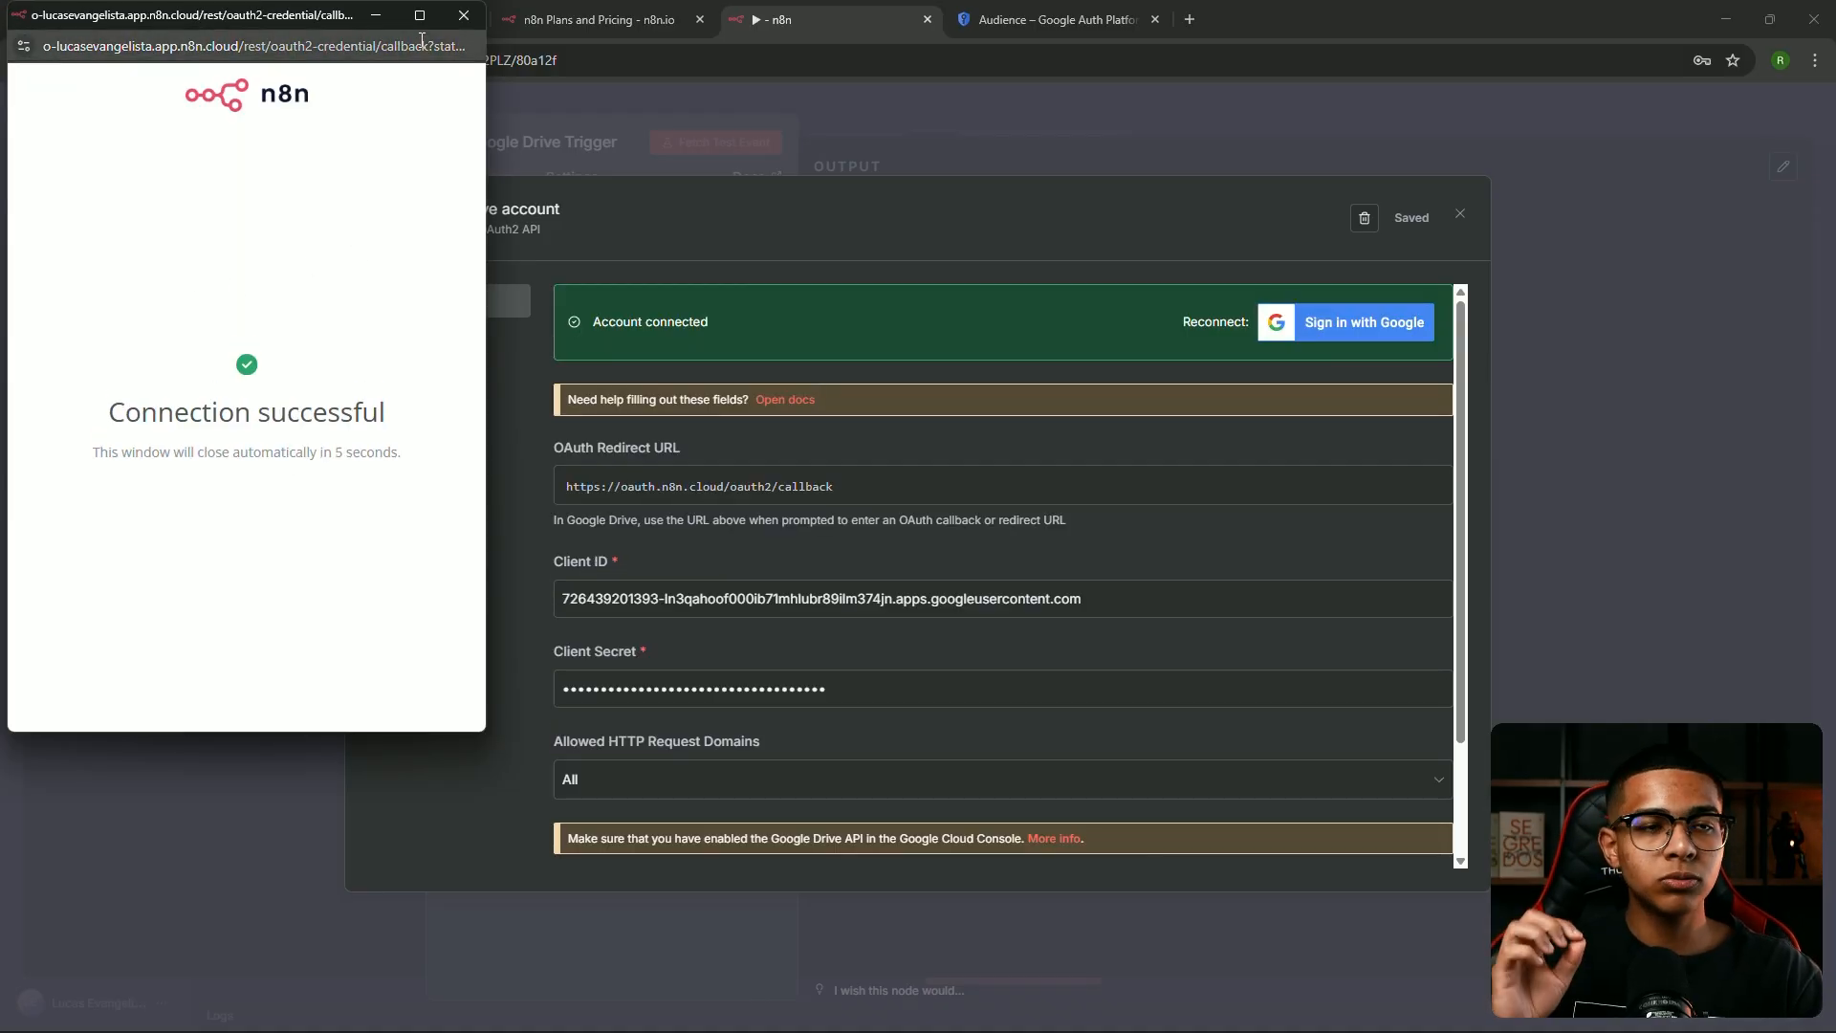
{"action": "left_click", "coordinate": [463, 15]}
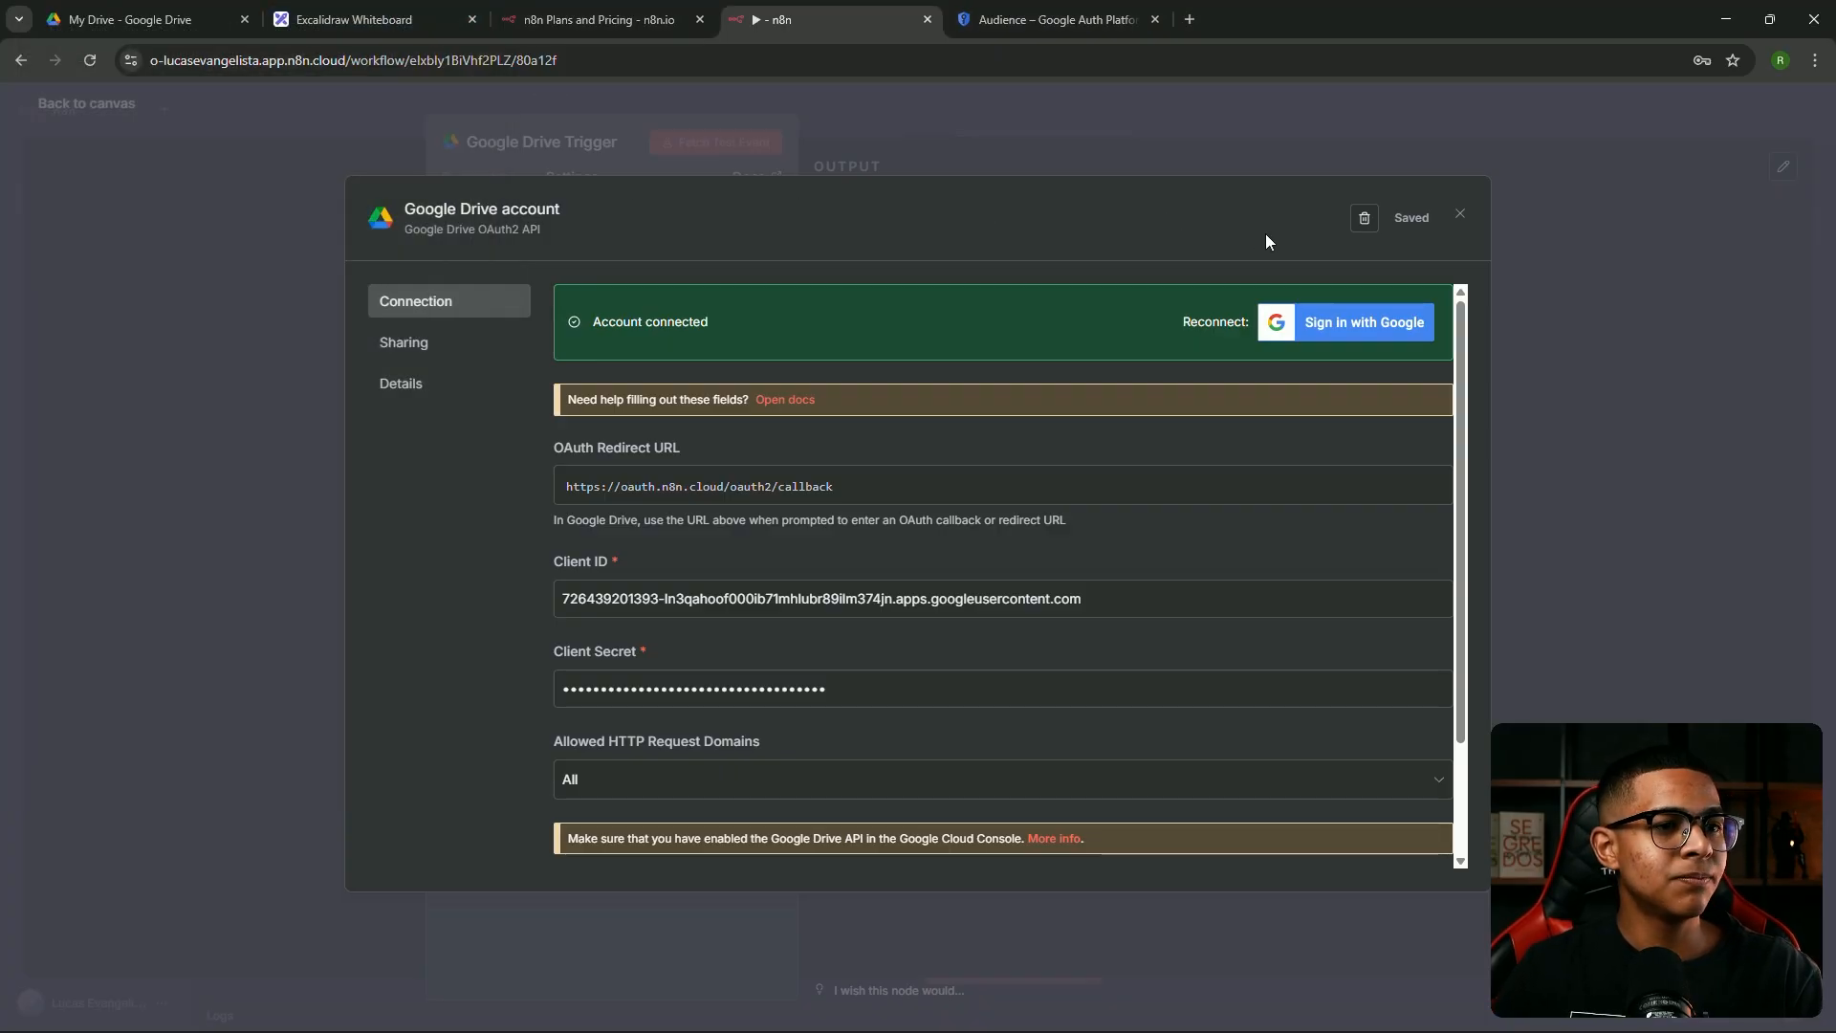
Close the credential dialog and keep every-minute polling on changes in a specific folder
{"action": "left_click", "coordinate": [1461, 217]}
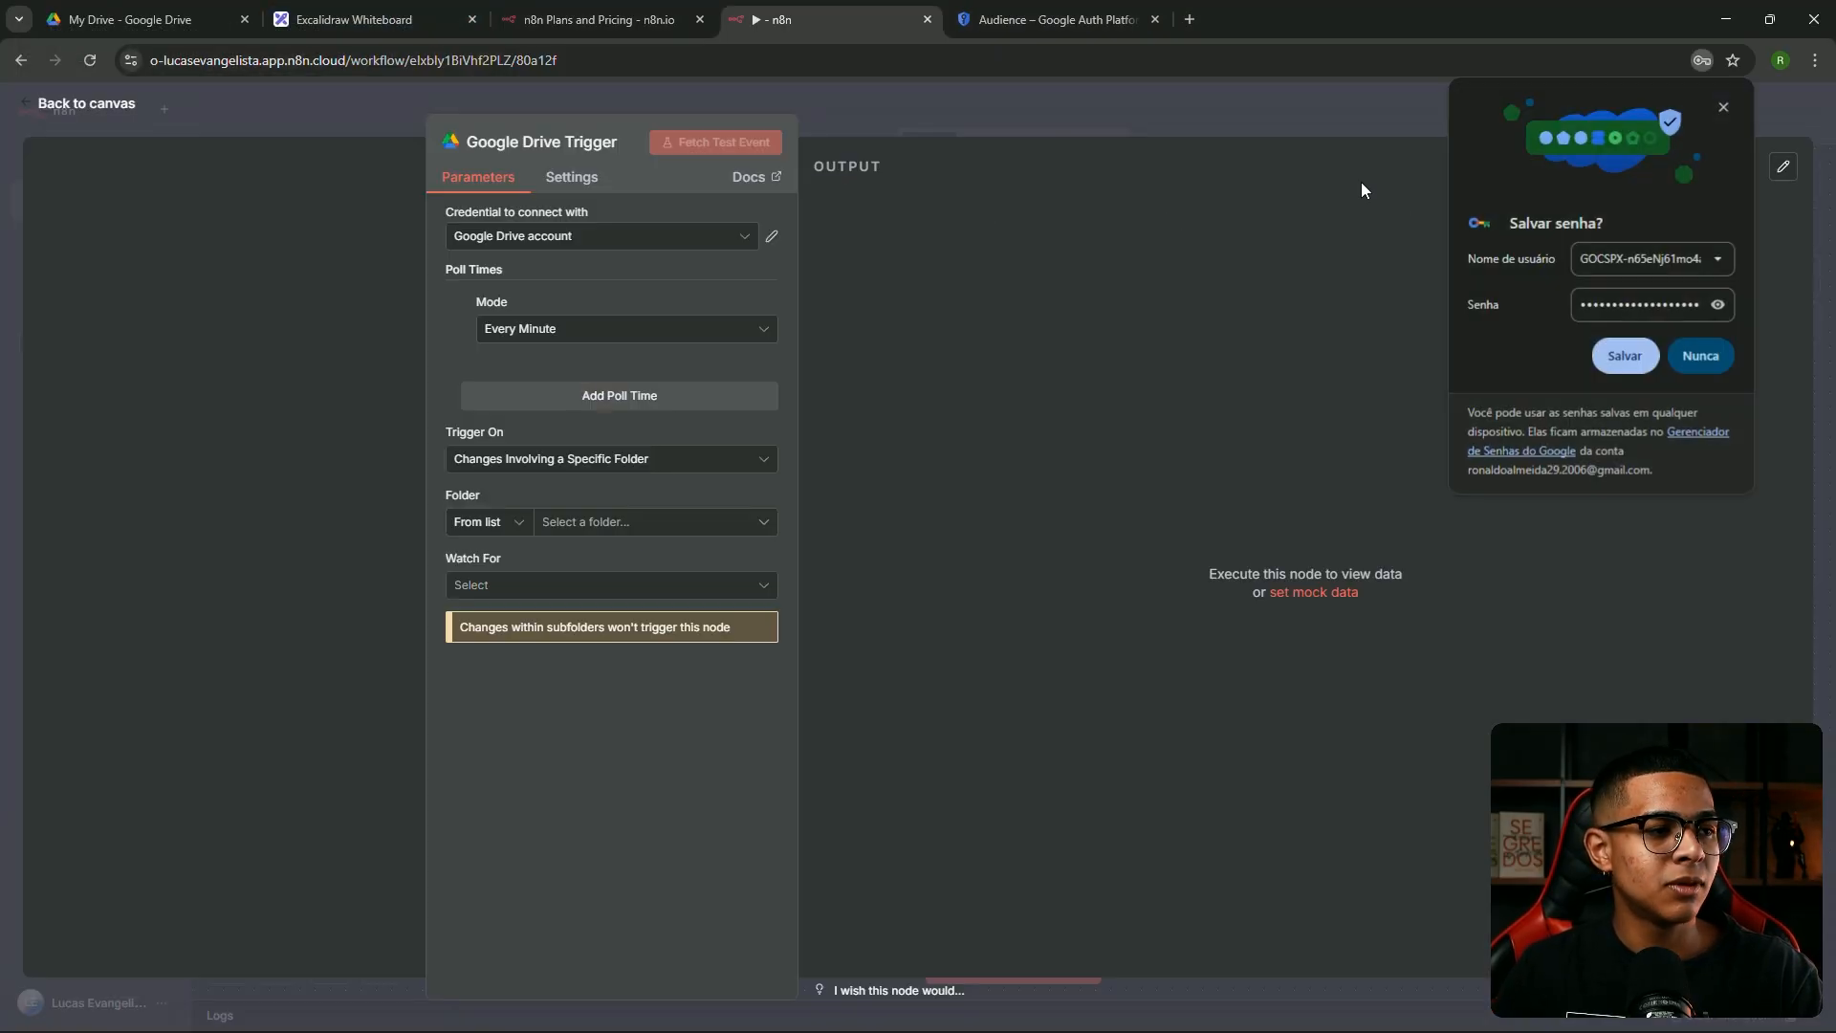
{"action": "left_click", "coordinate": [1625, 356]}
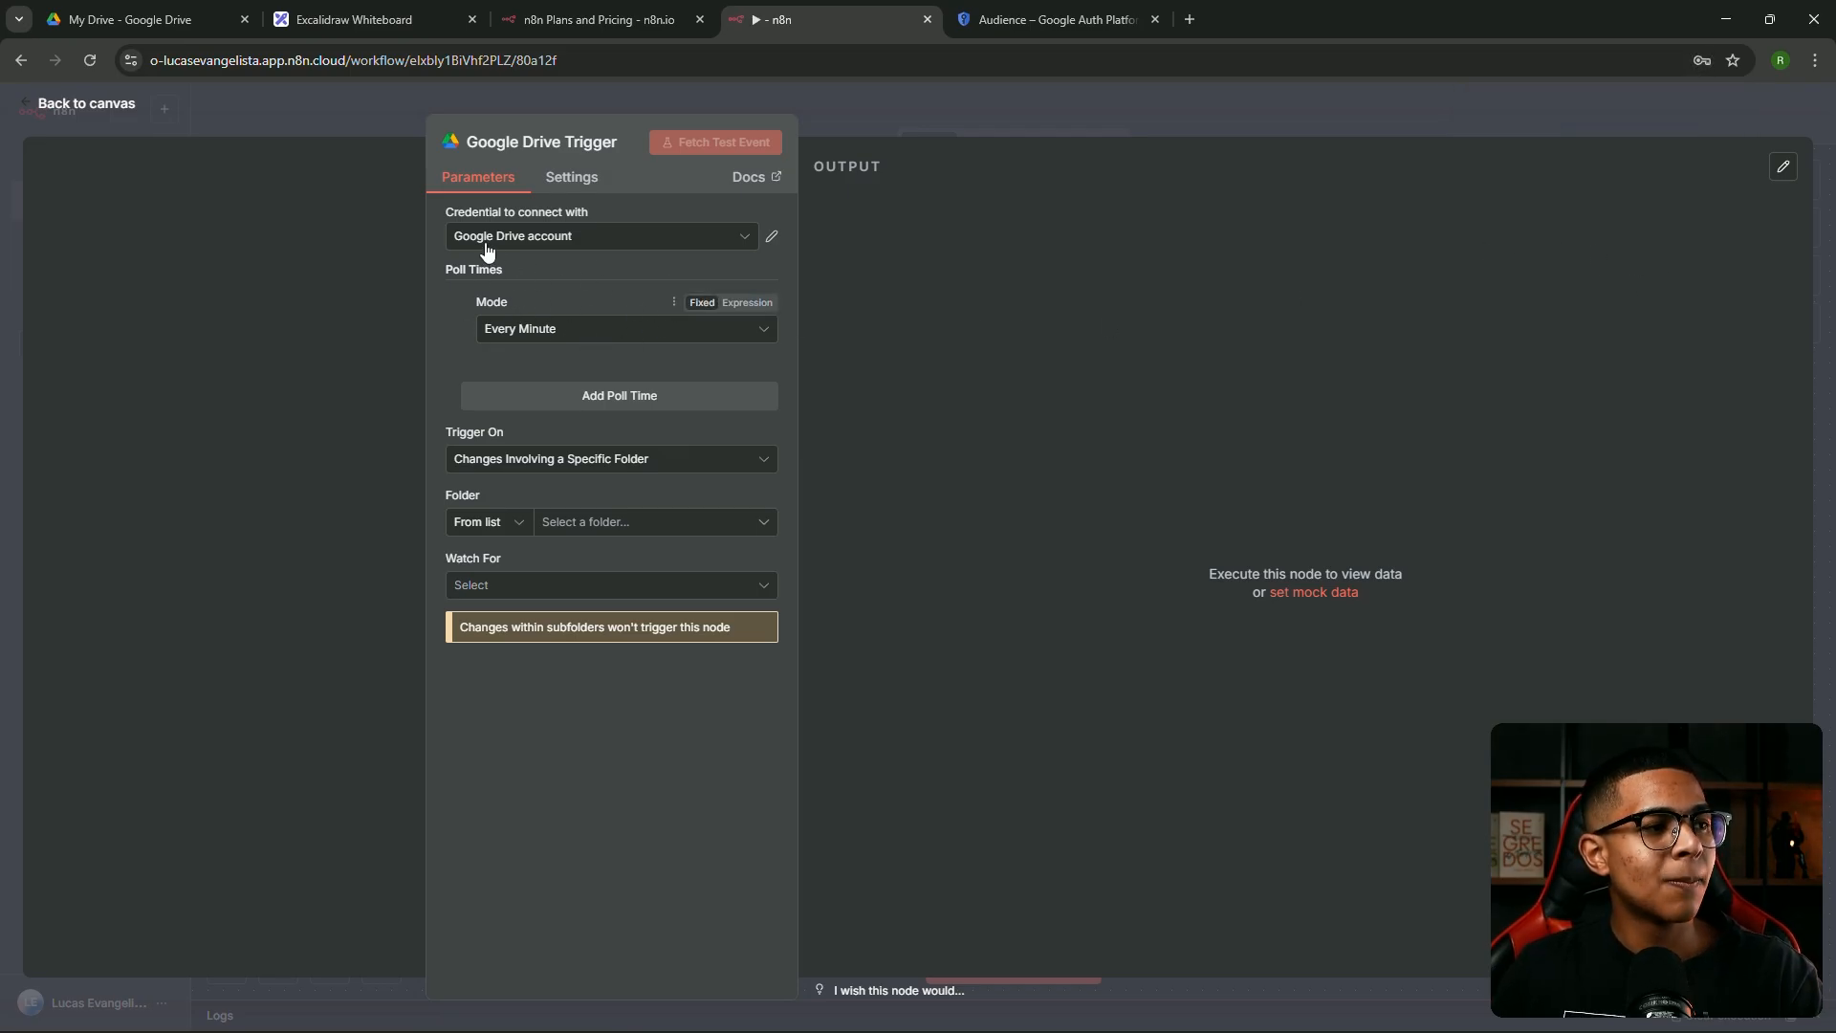
{"action": "left_click", "coordinate": [610, 335]}
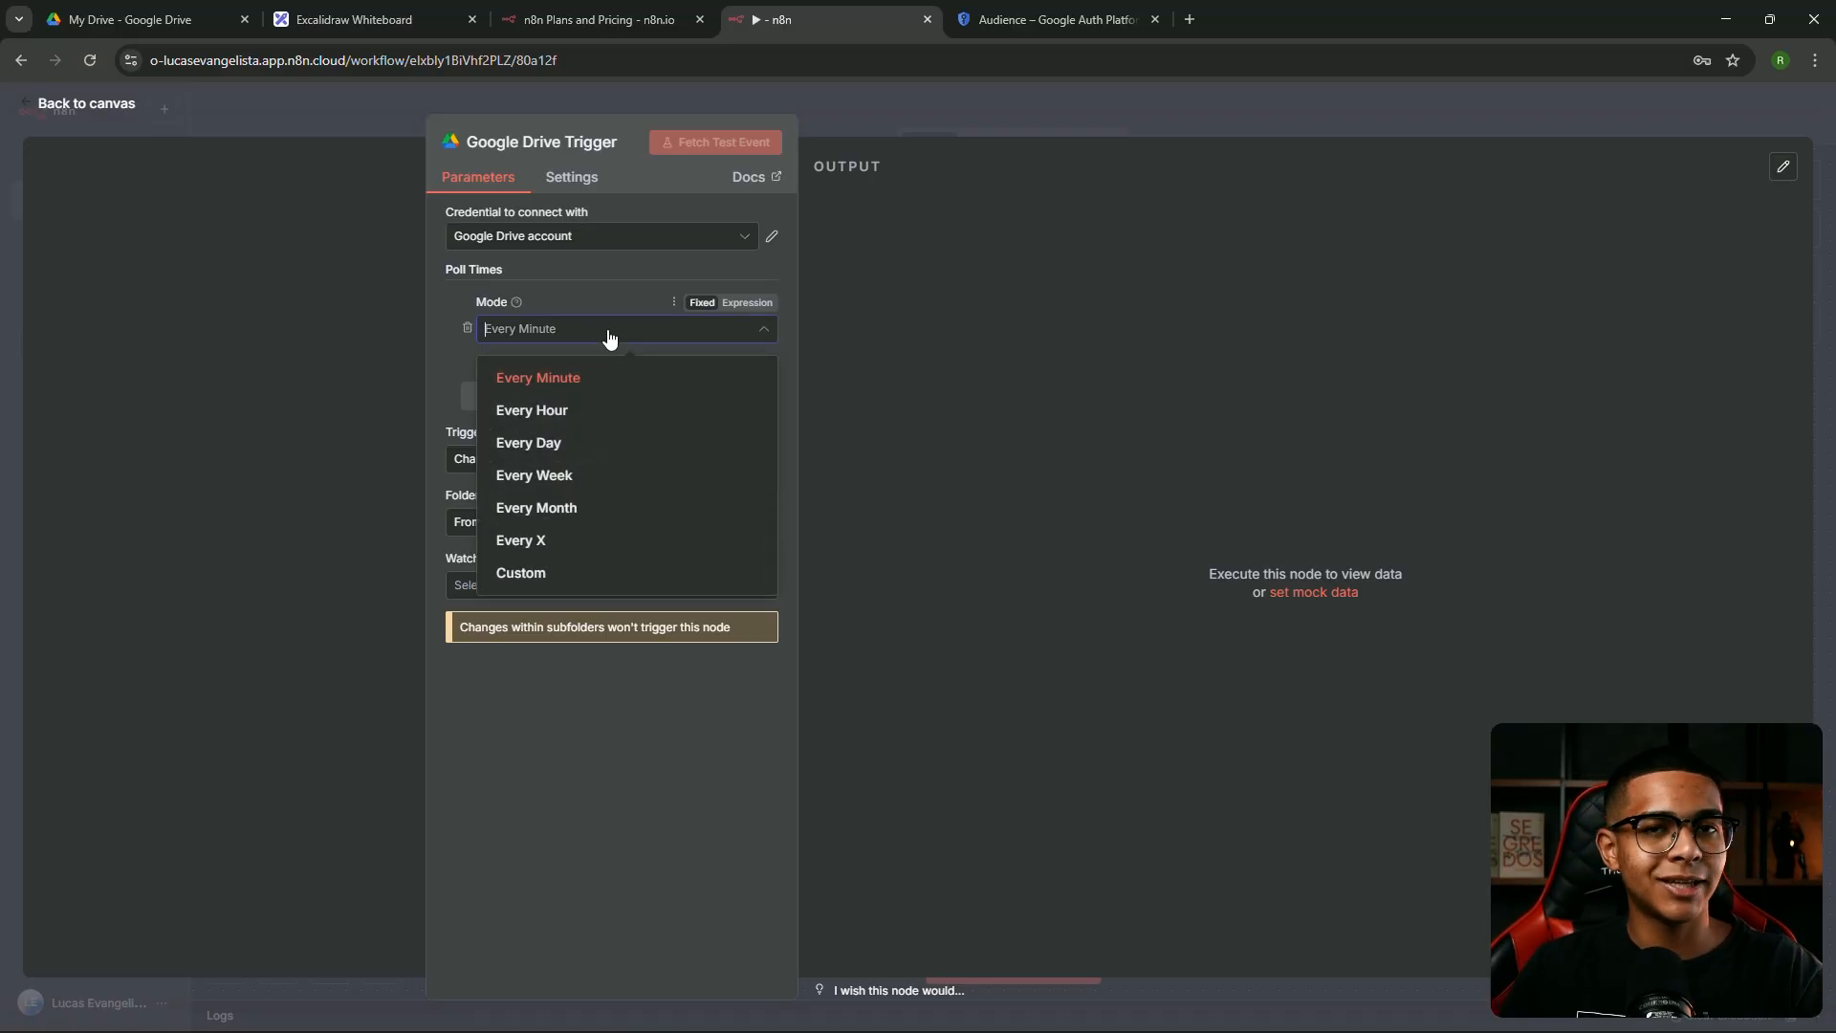
{"action": "left_click", "coordinate": [555, 297]}
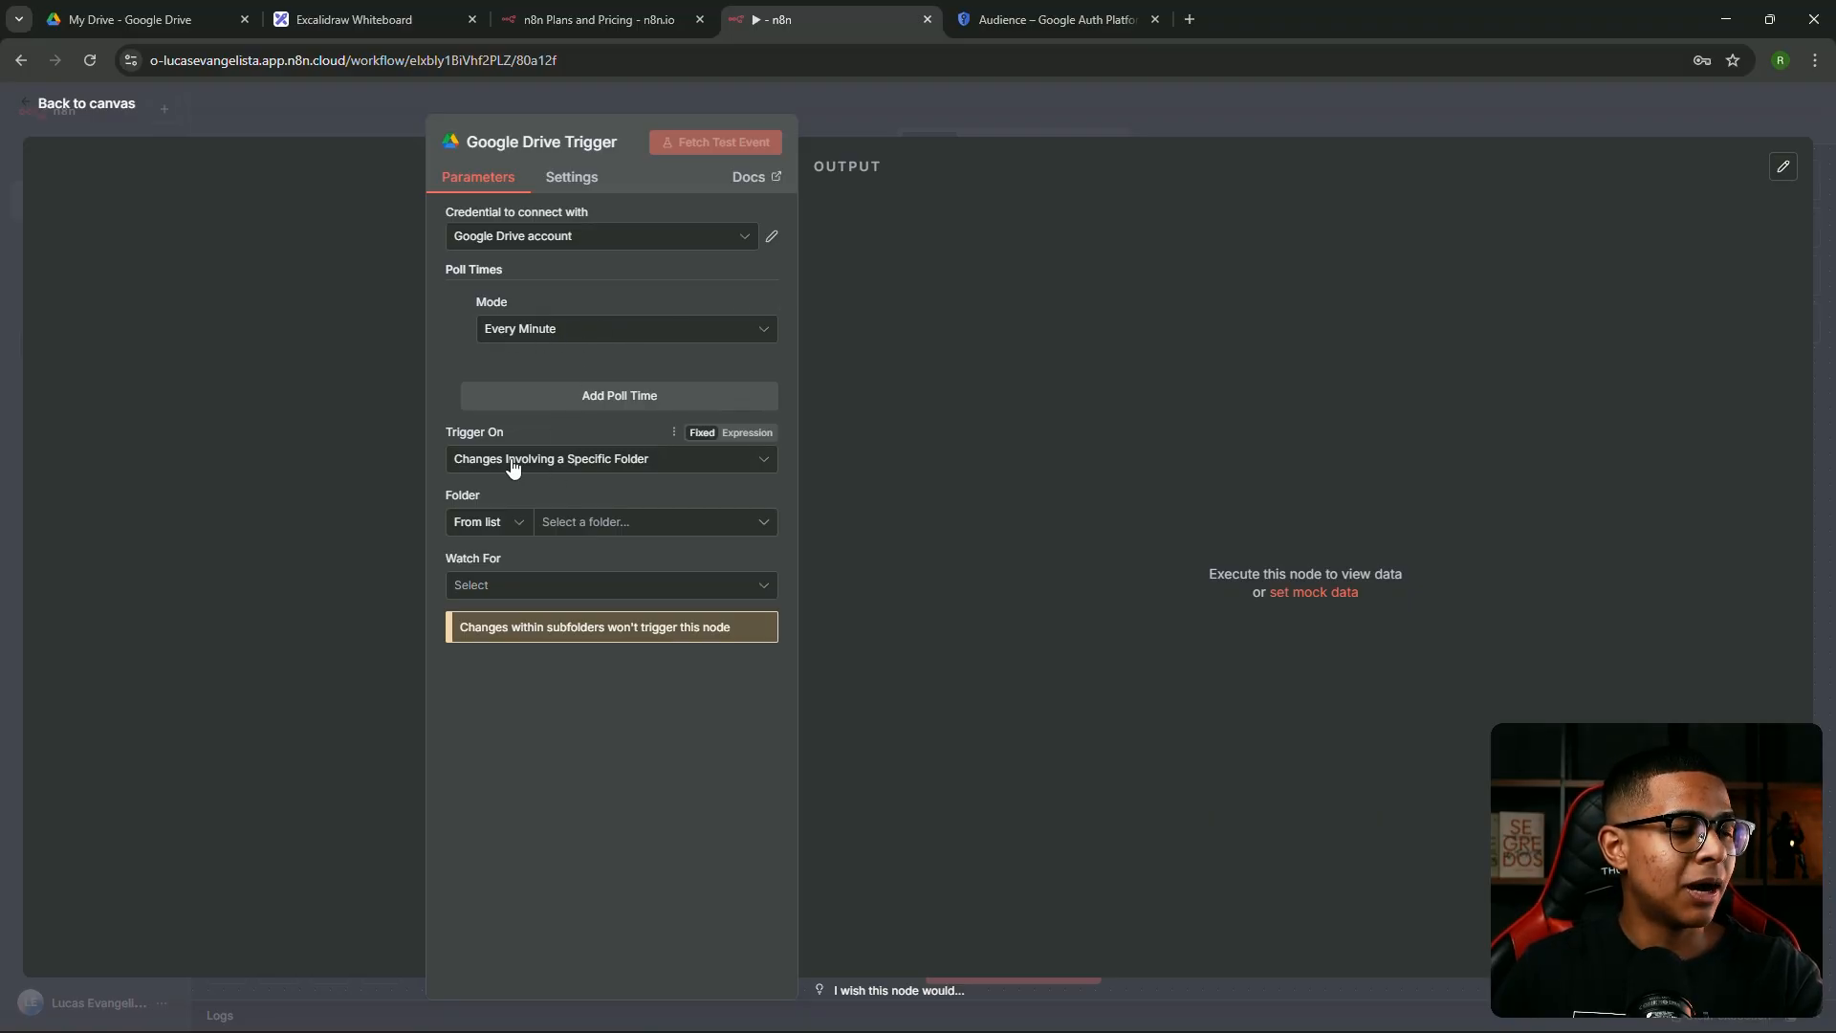
{"action": "left_click", "coordinate": [549, 468]}
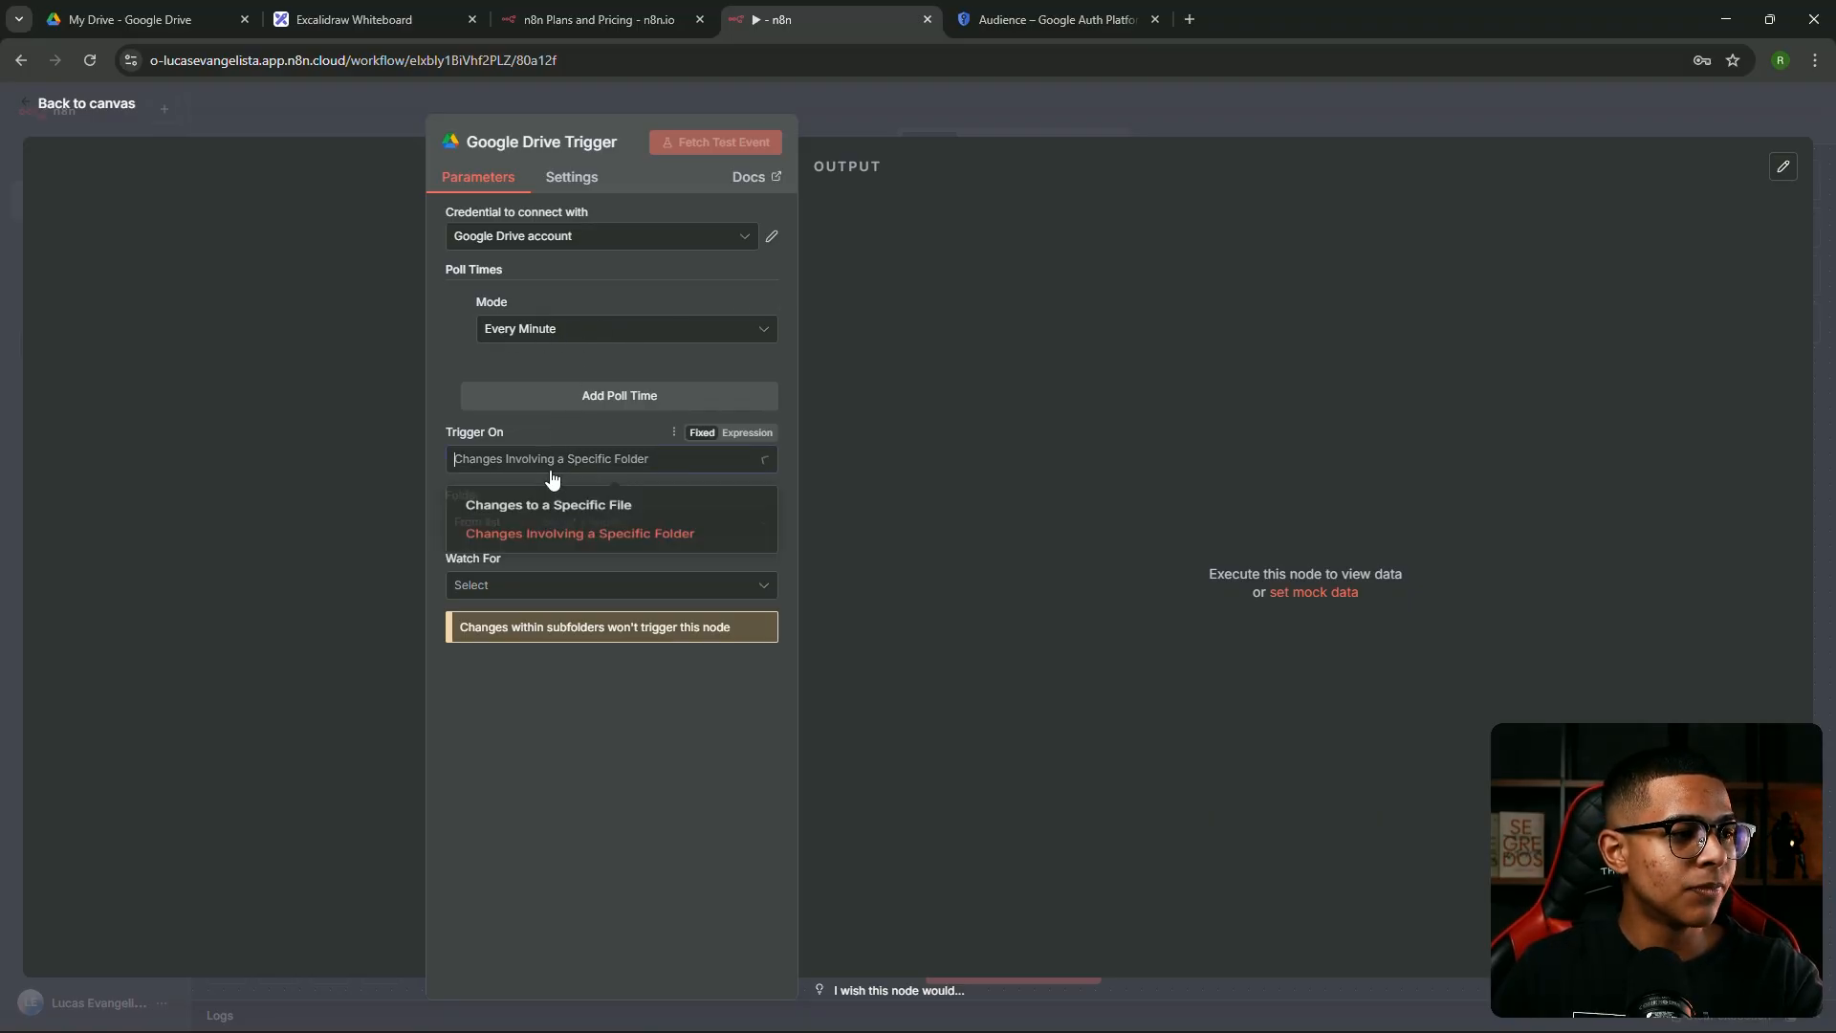
{"action": "left_click", "coordinate": [560, 467]}
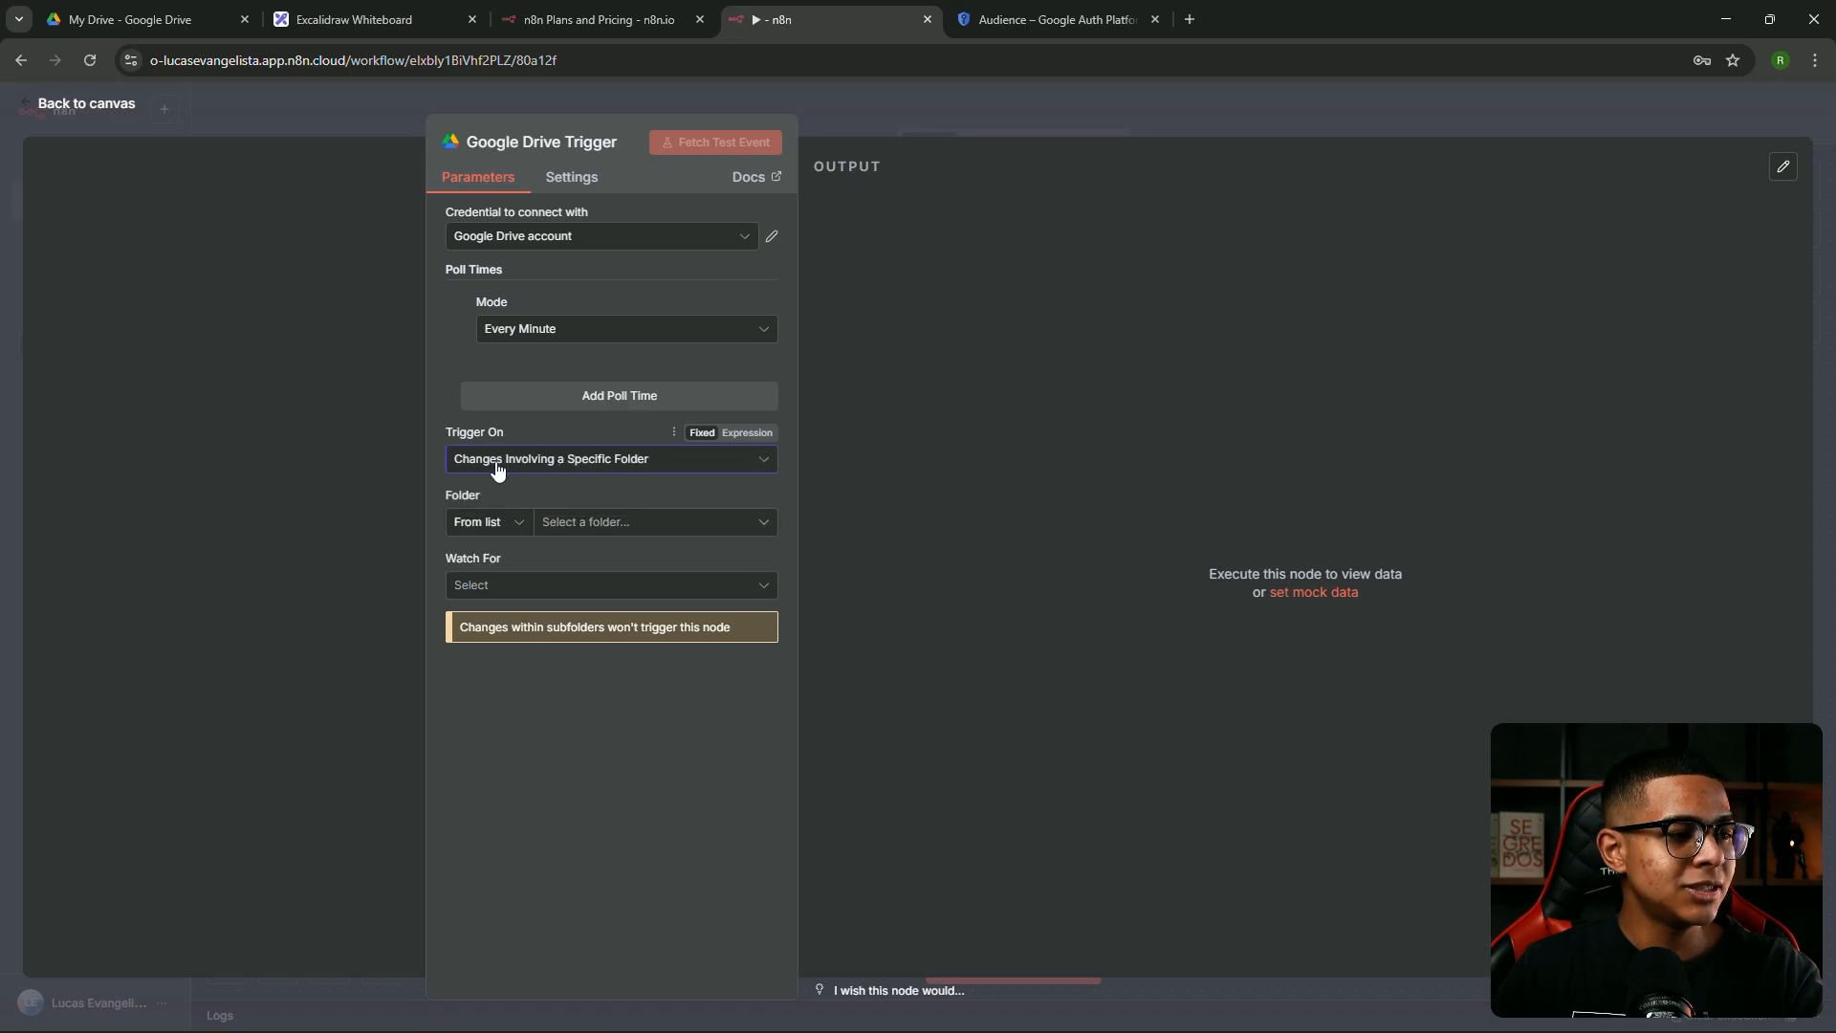
Set the trigger to watch the curriculos folder for File Created and fetch a test event
{"action": "left_click", "coordinate": [643, 523]}
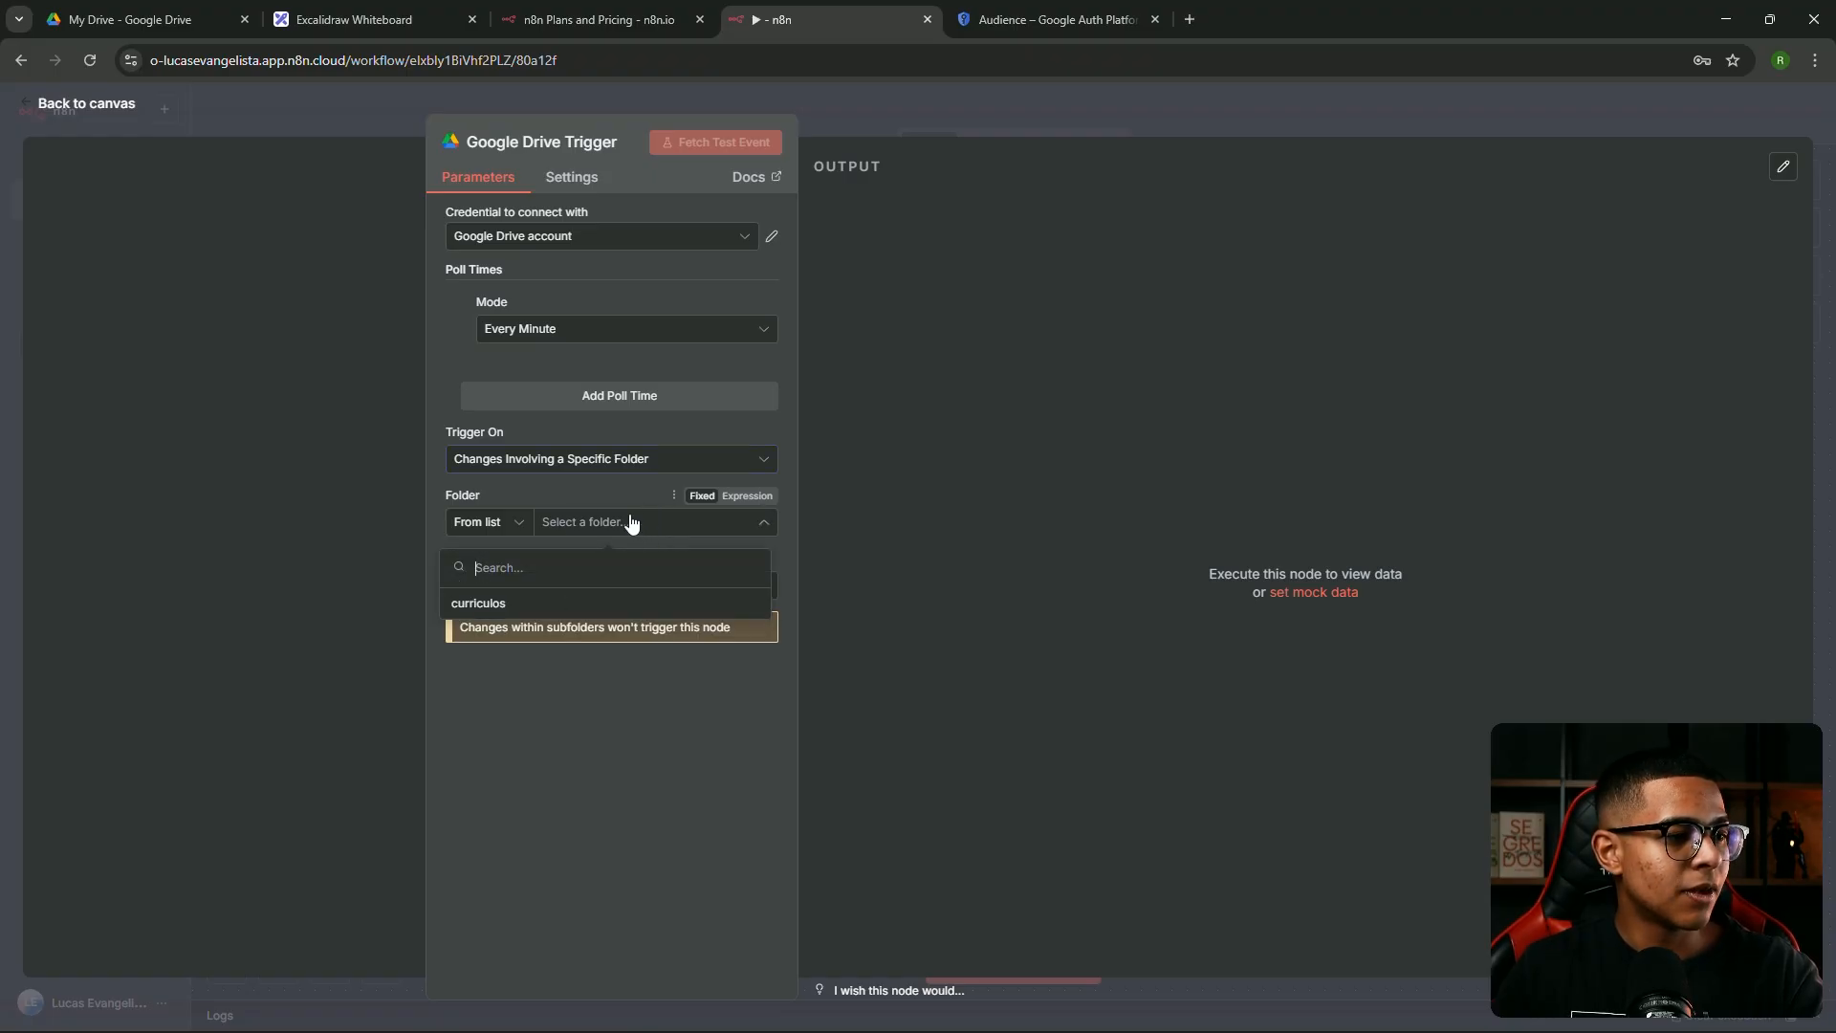
{"action": "left_click", "coordinate": [590, 603]}
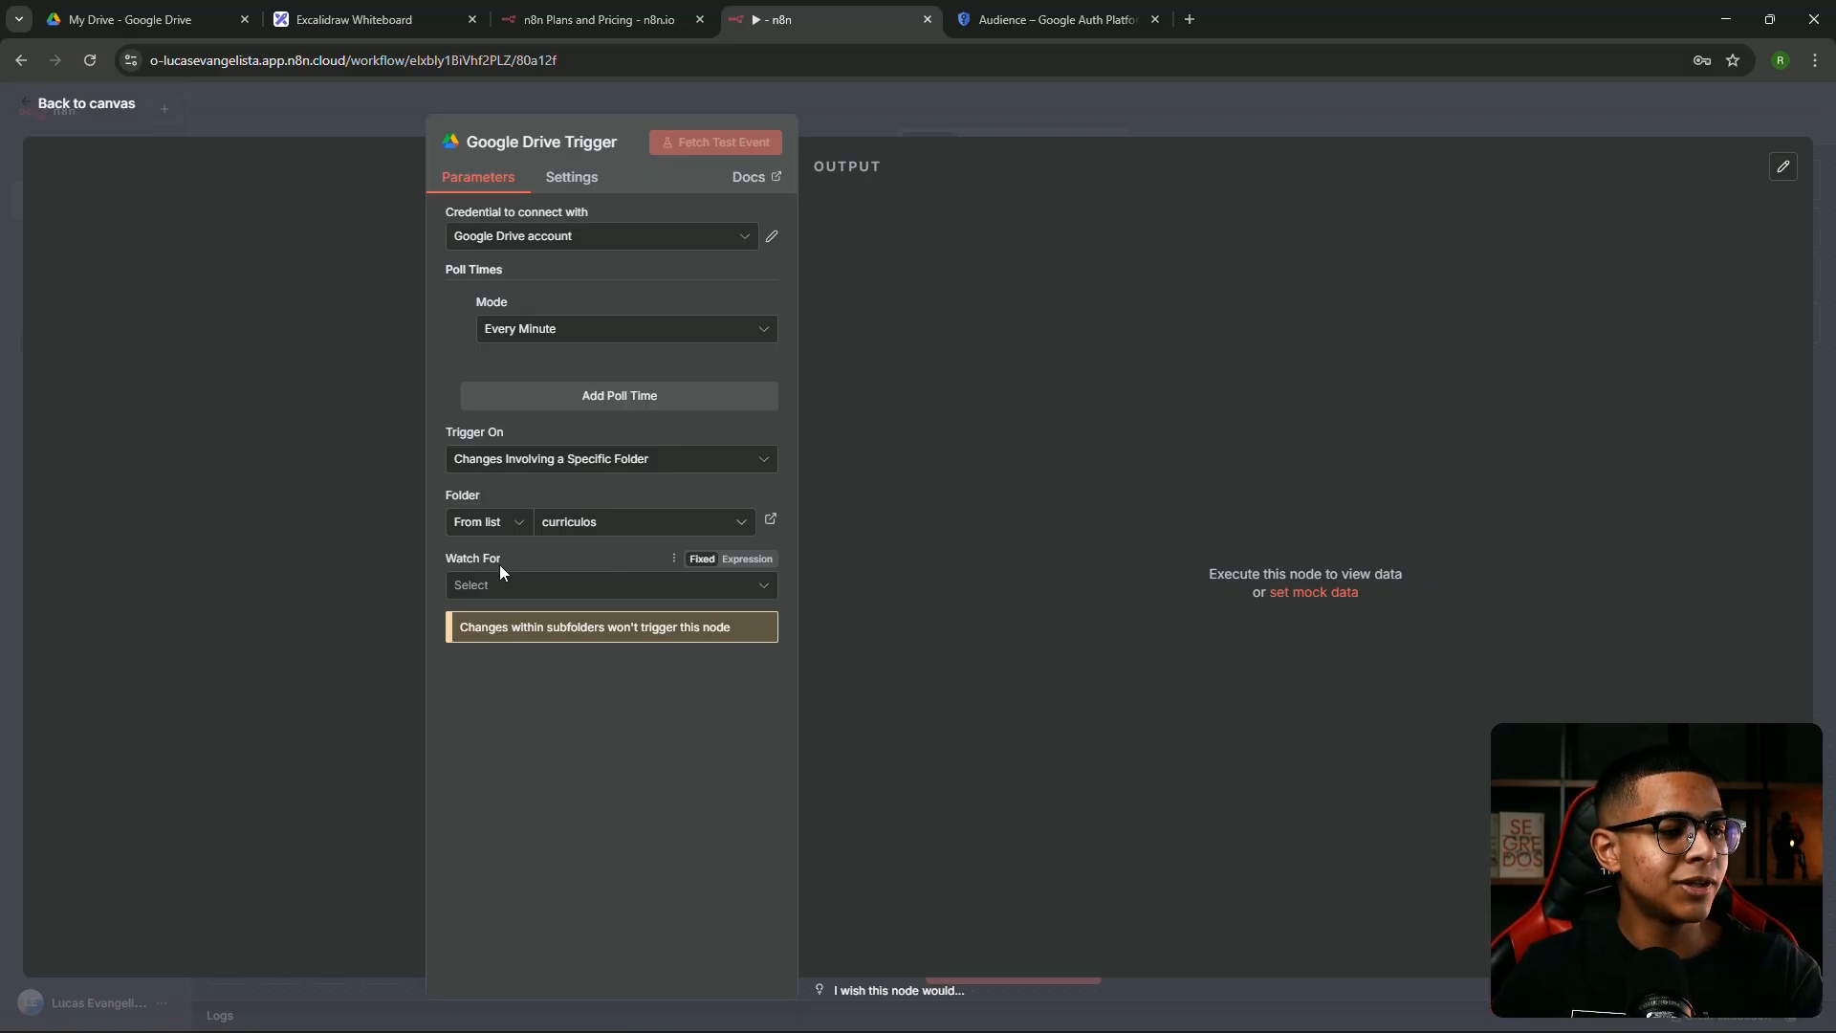
{"action": "left_click", "coordinate": [599, 585]}
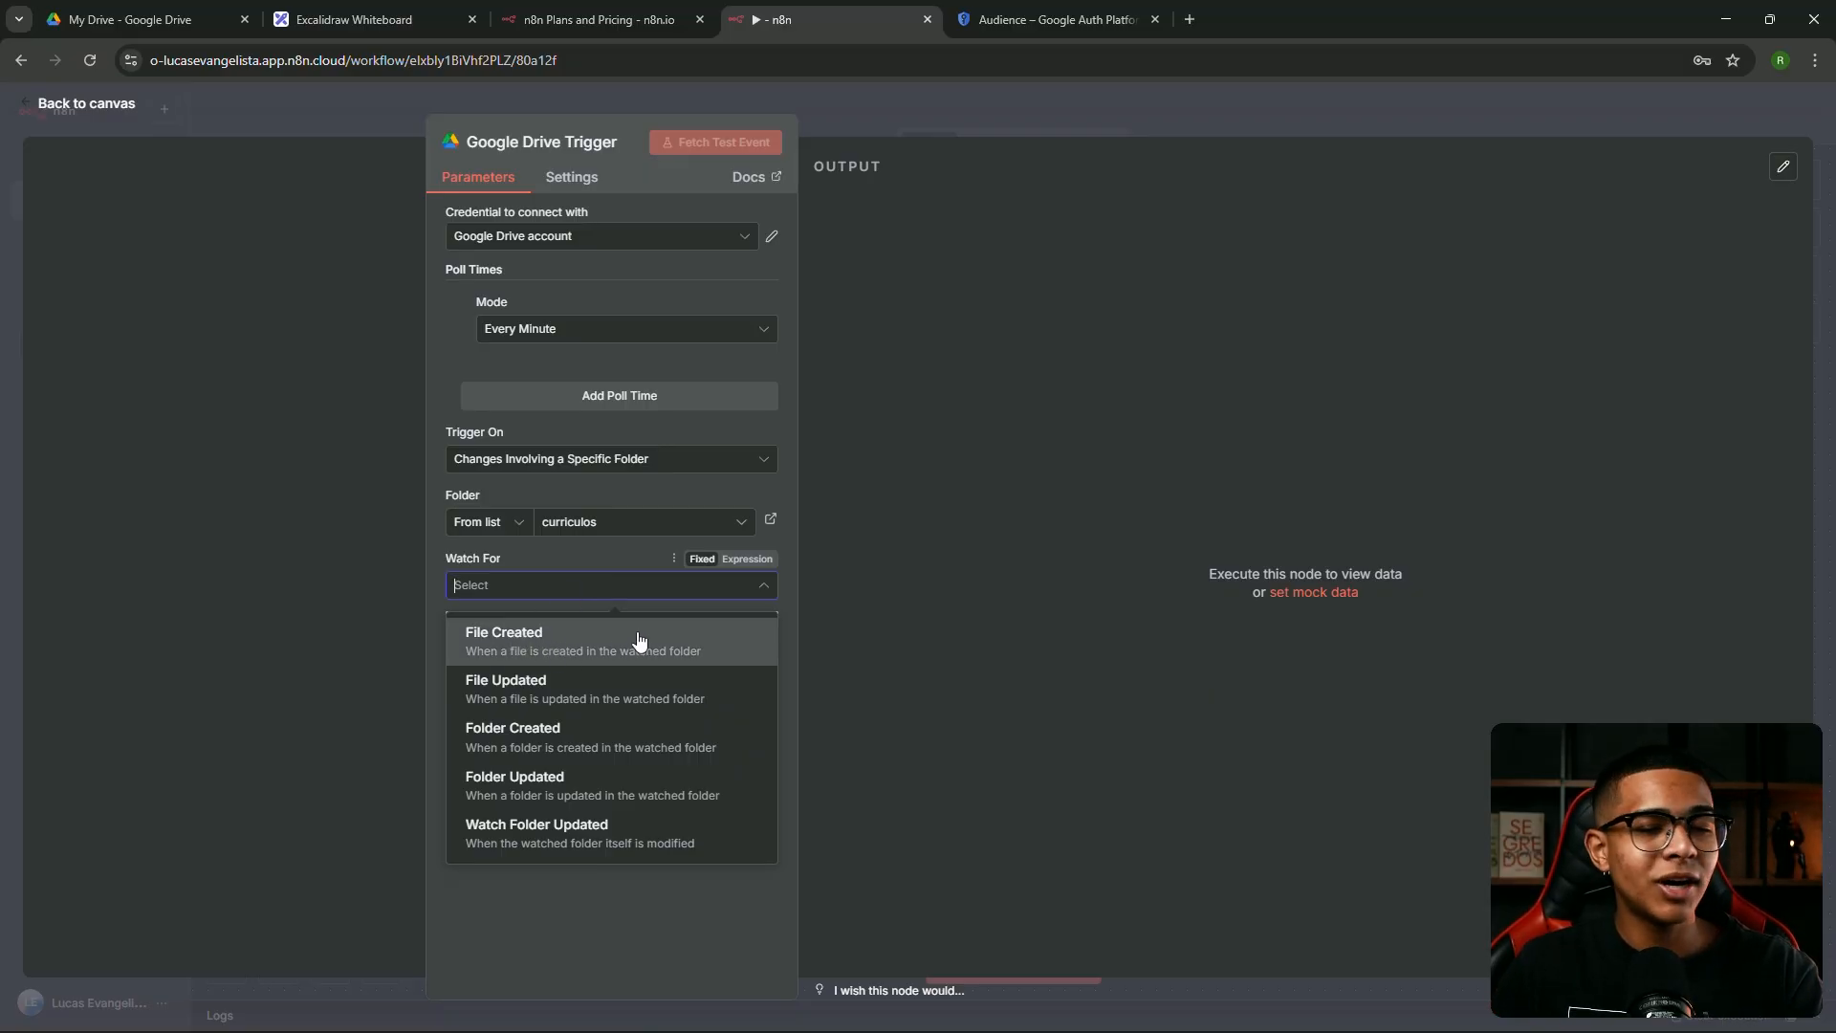
{"action": "left_click", "coordinate": [592, 646]}
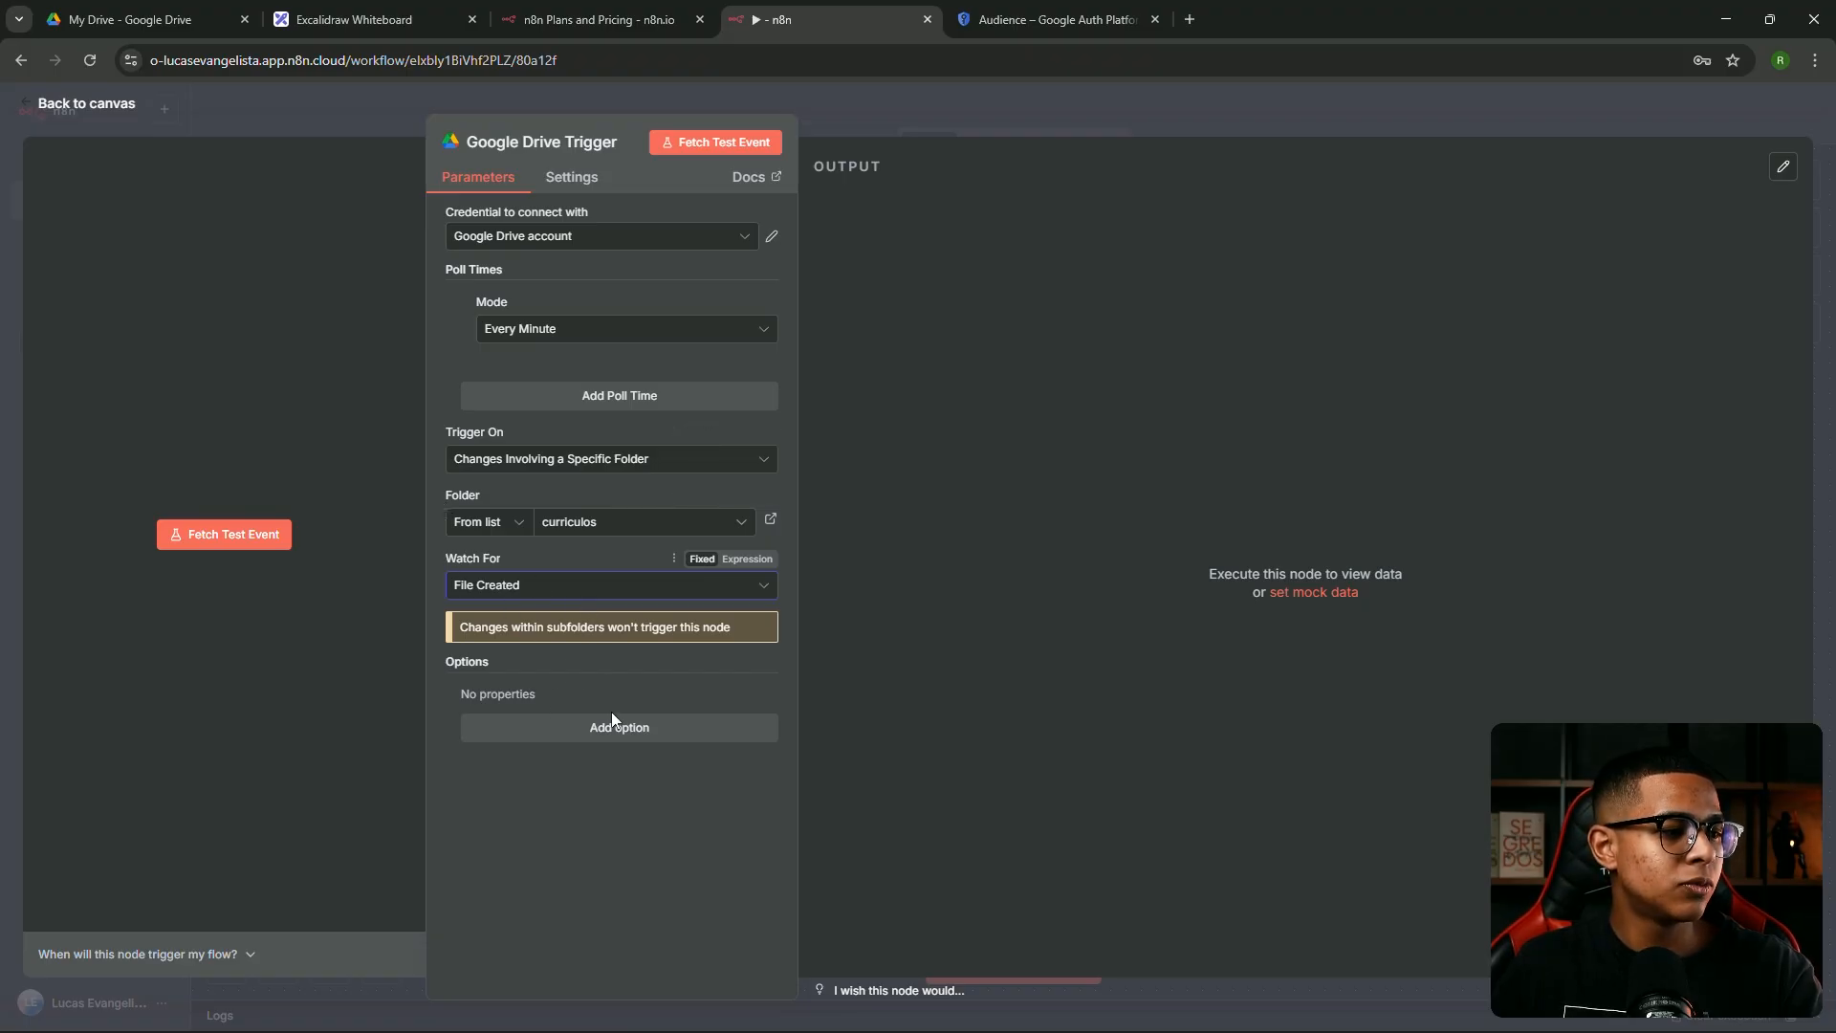
{"action": "left_click", "coordinate": [716, 142]}
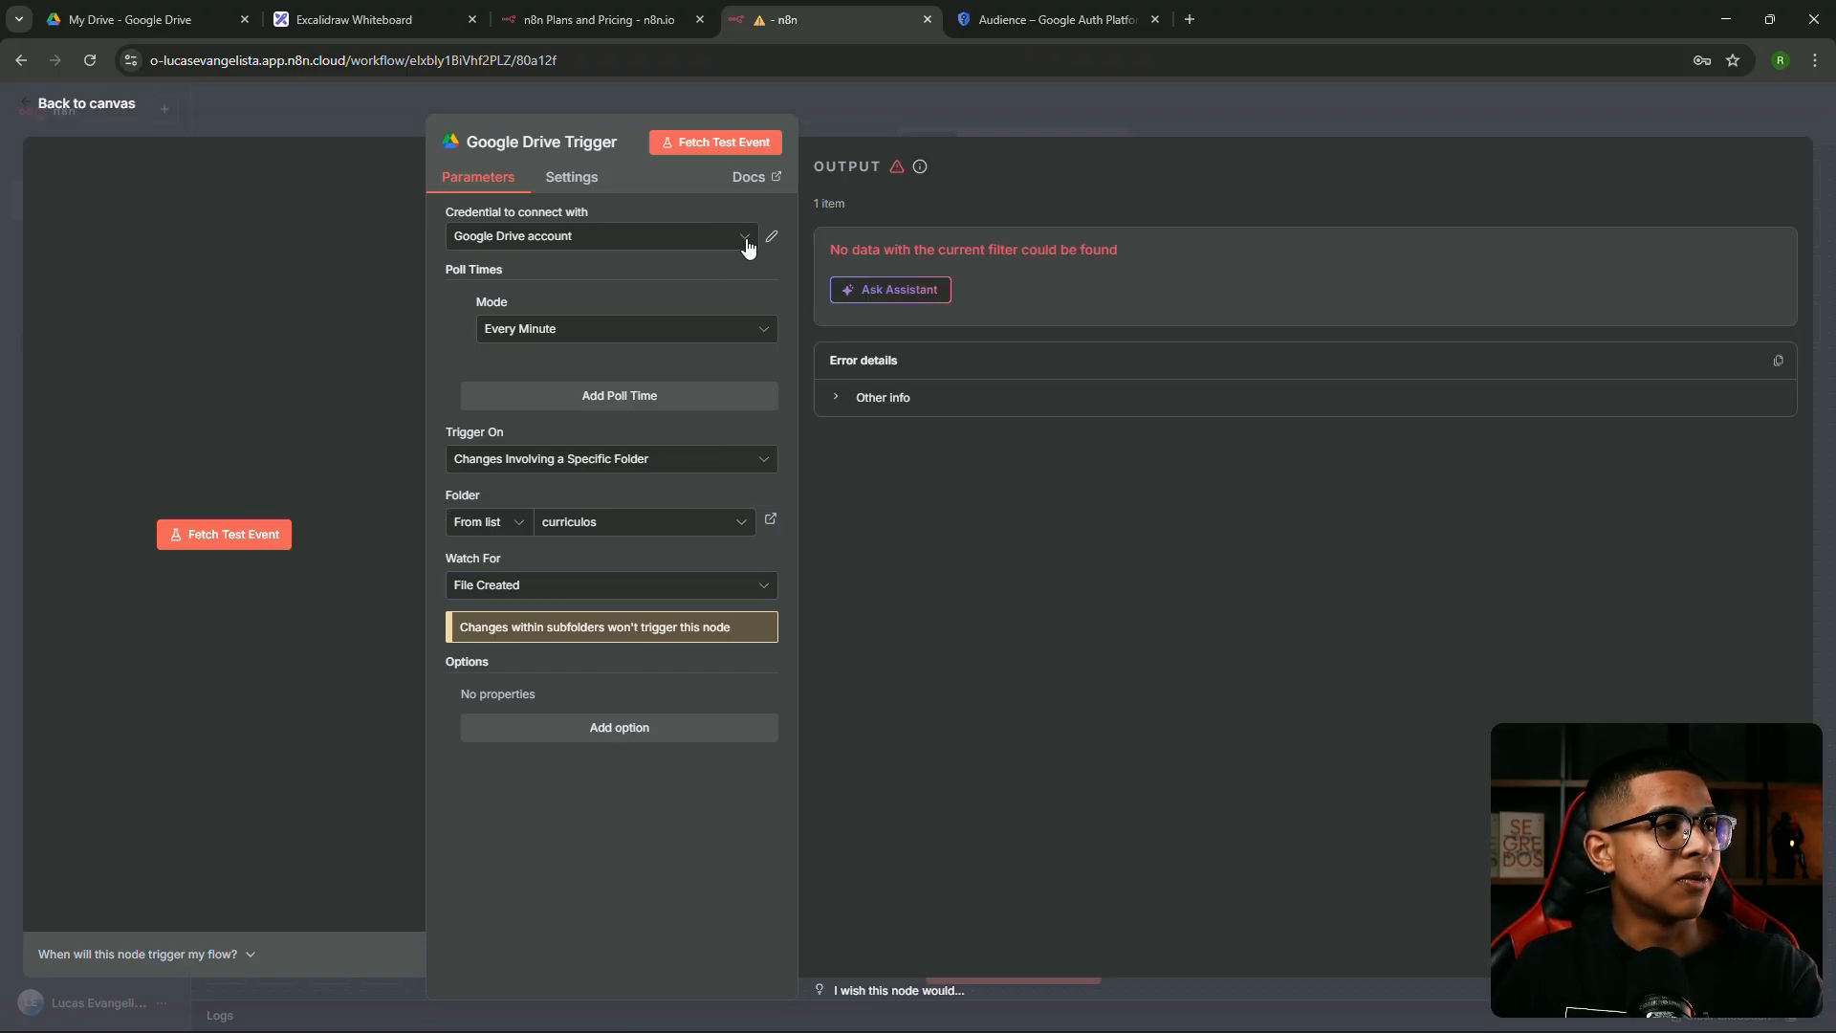
{"action": "left_click", "coordinate": [144, 19]}
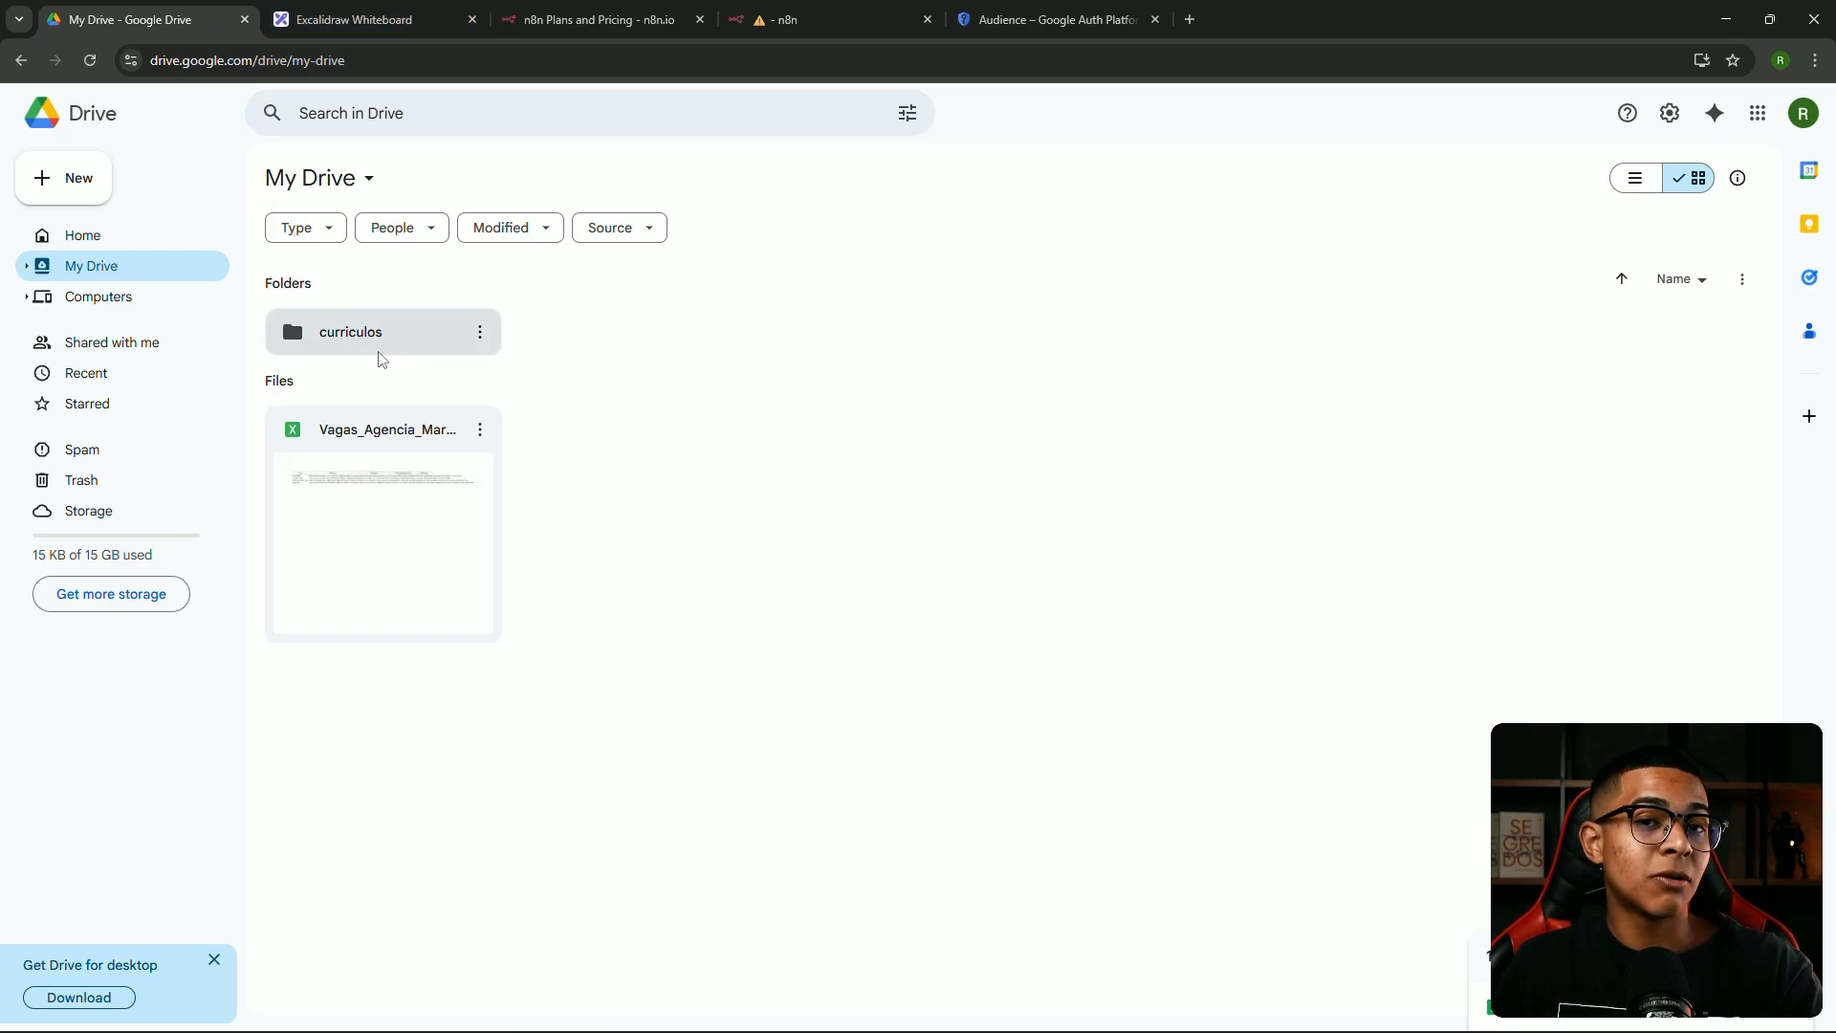
Drag CV_Copywriter_Completo.pdf from the local Curriculos folder into Drive's curriculos folder
{"action": "double_click", "coordinate": [328, 331]}
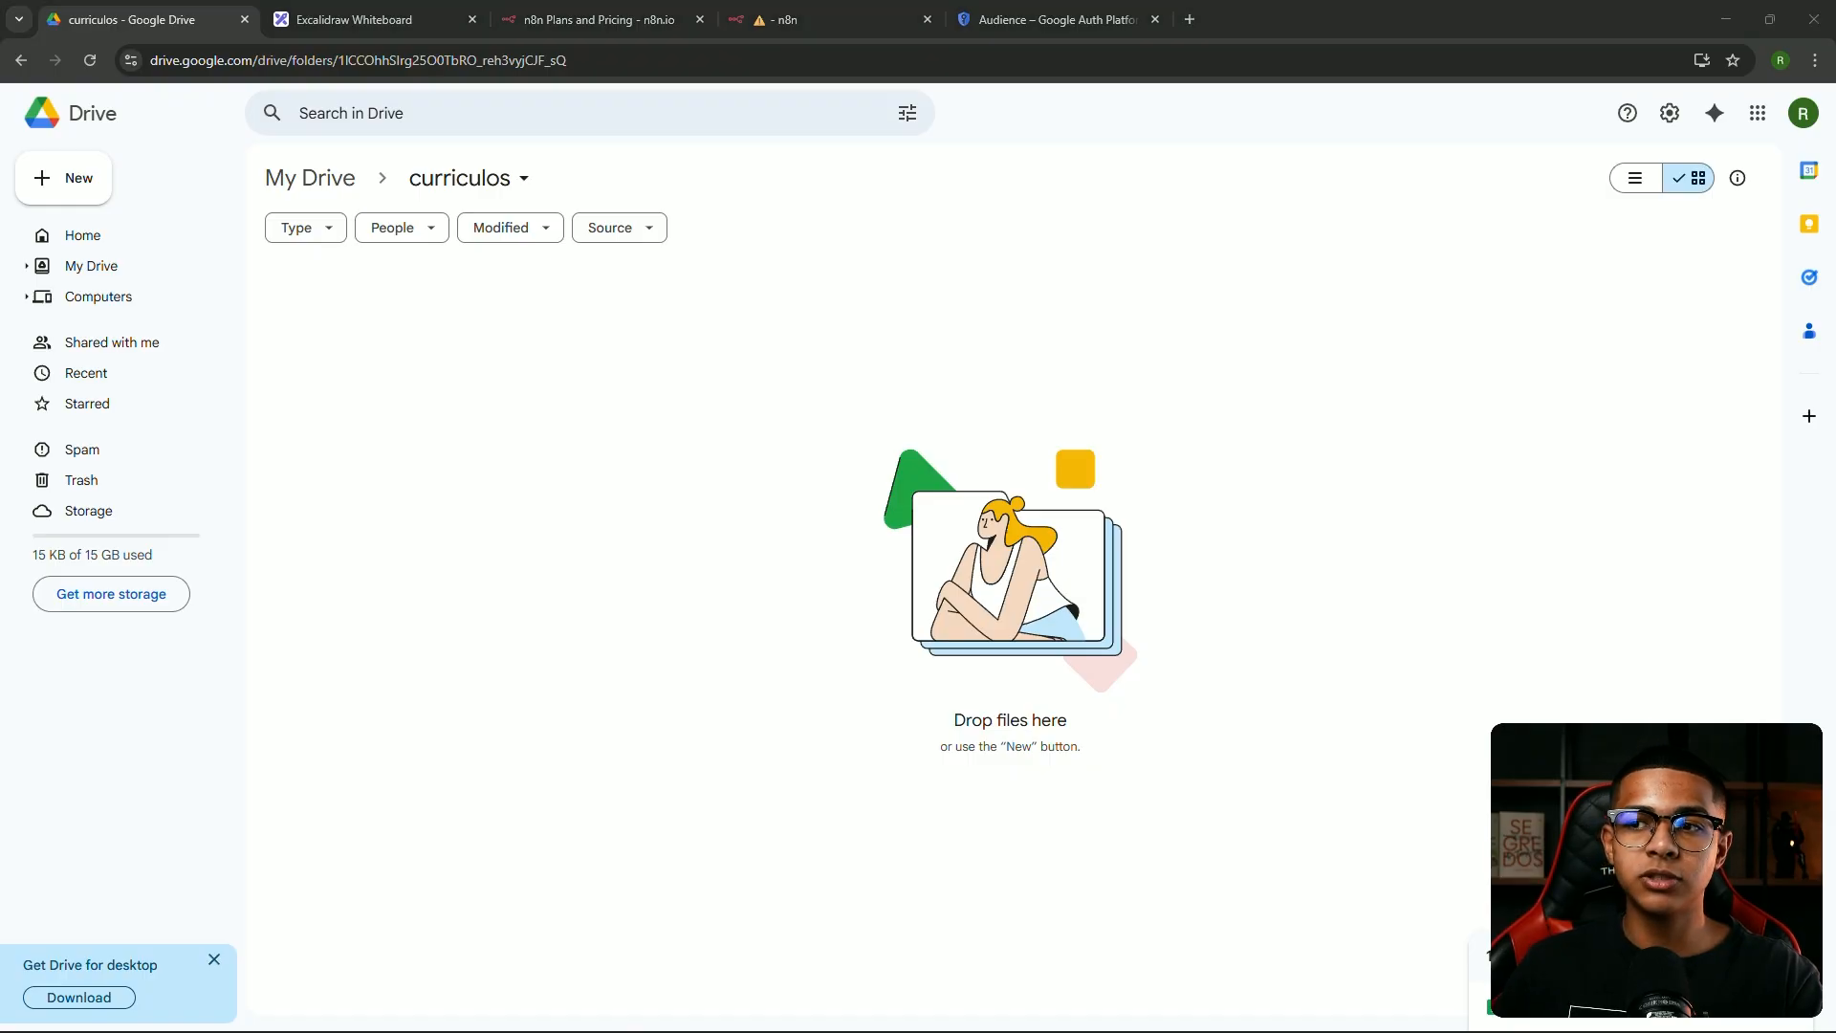
{"action": "left_click_drag", "start_coordinate": [1835, 517], "coordinate": [648, 249]}
{"action": "left_click_drag", "start_coordinate": [864, 604], "coordinate": [560, 455]}
{"action": "left_click_drag", "start_coordinate": [580, 585], "coordinate": [857, 585]}
{"action": "left_click", "coordinate": [848, 459]}
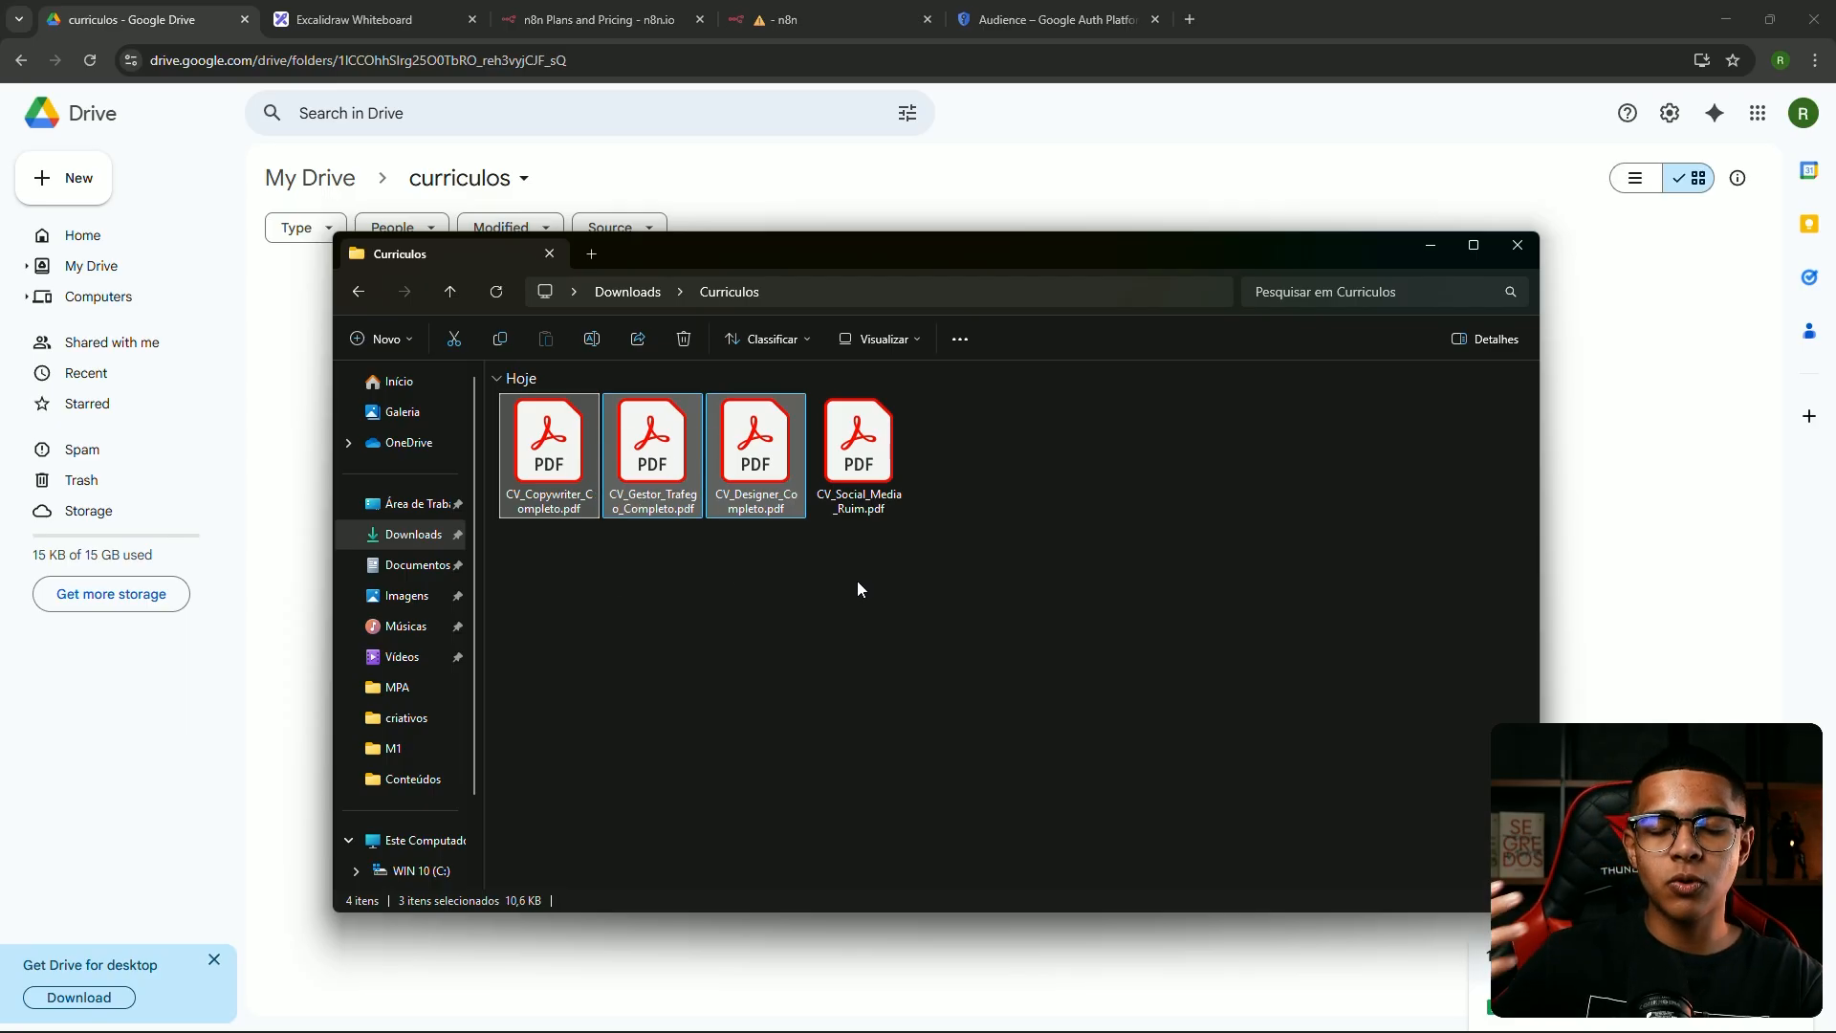
{"action": "mouse_move", "coordinate": [865, 502]}
{"action": "left_mouse_down"}
{"action": "mouse_move", "coordinate": [957, 494]}
{"action": "mouse_move", "coordinate": [901, 497]}
{"action": "left_mouse_up"}
{"action": "left_click_drag", "start_coordinate": [954, 607], "coordinate": [831, 476]}
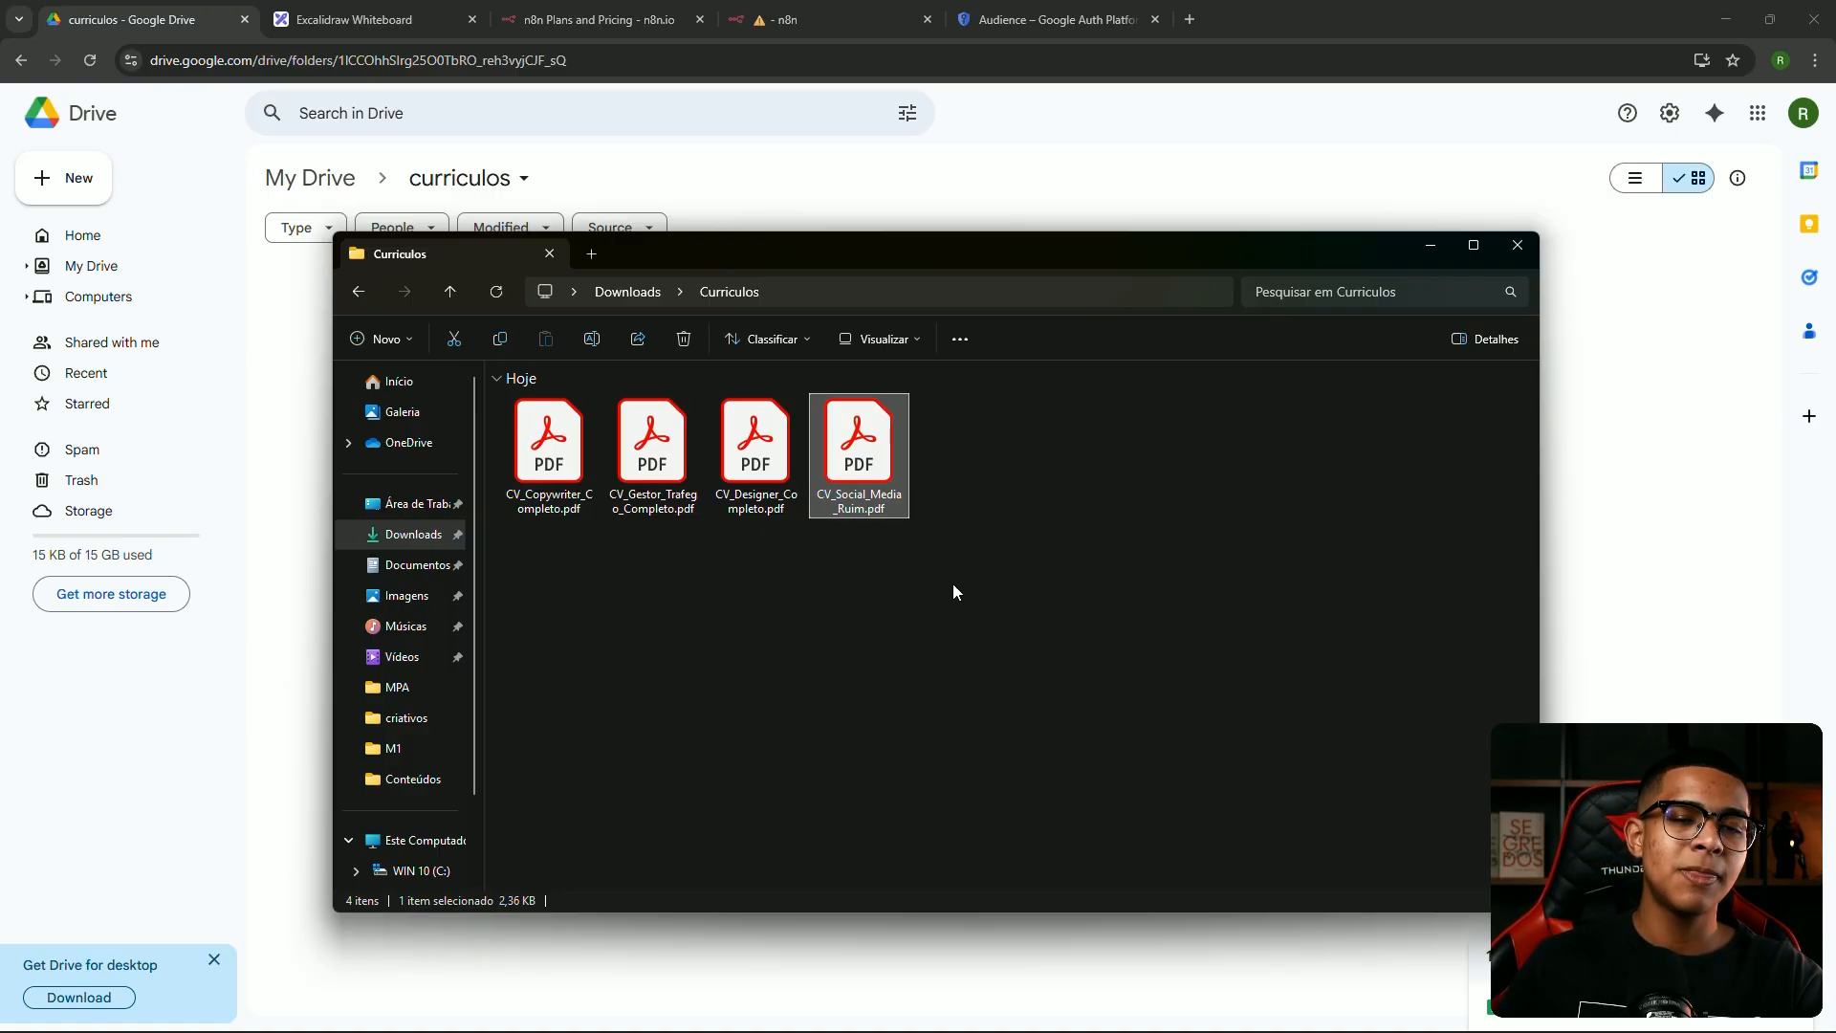
{"action": "left_click_drag", "start_coordinate": [921, 575], "coordinate": [745, 579]}
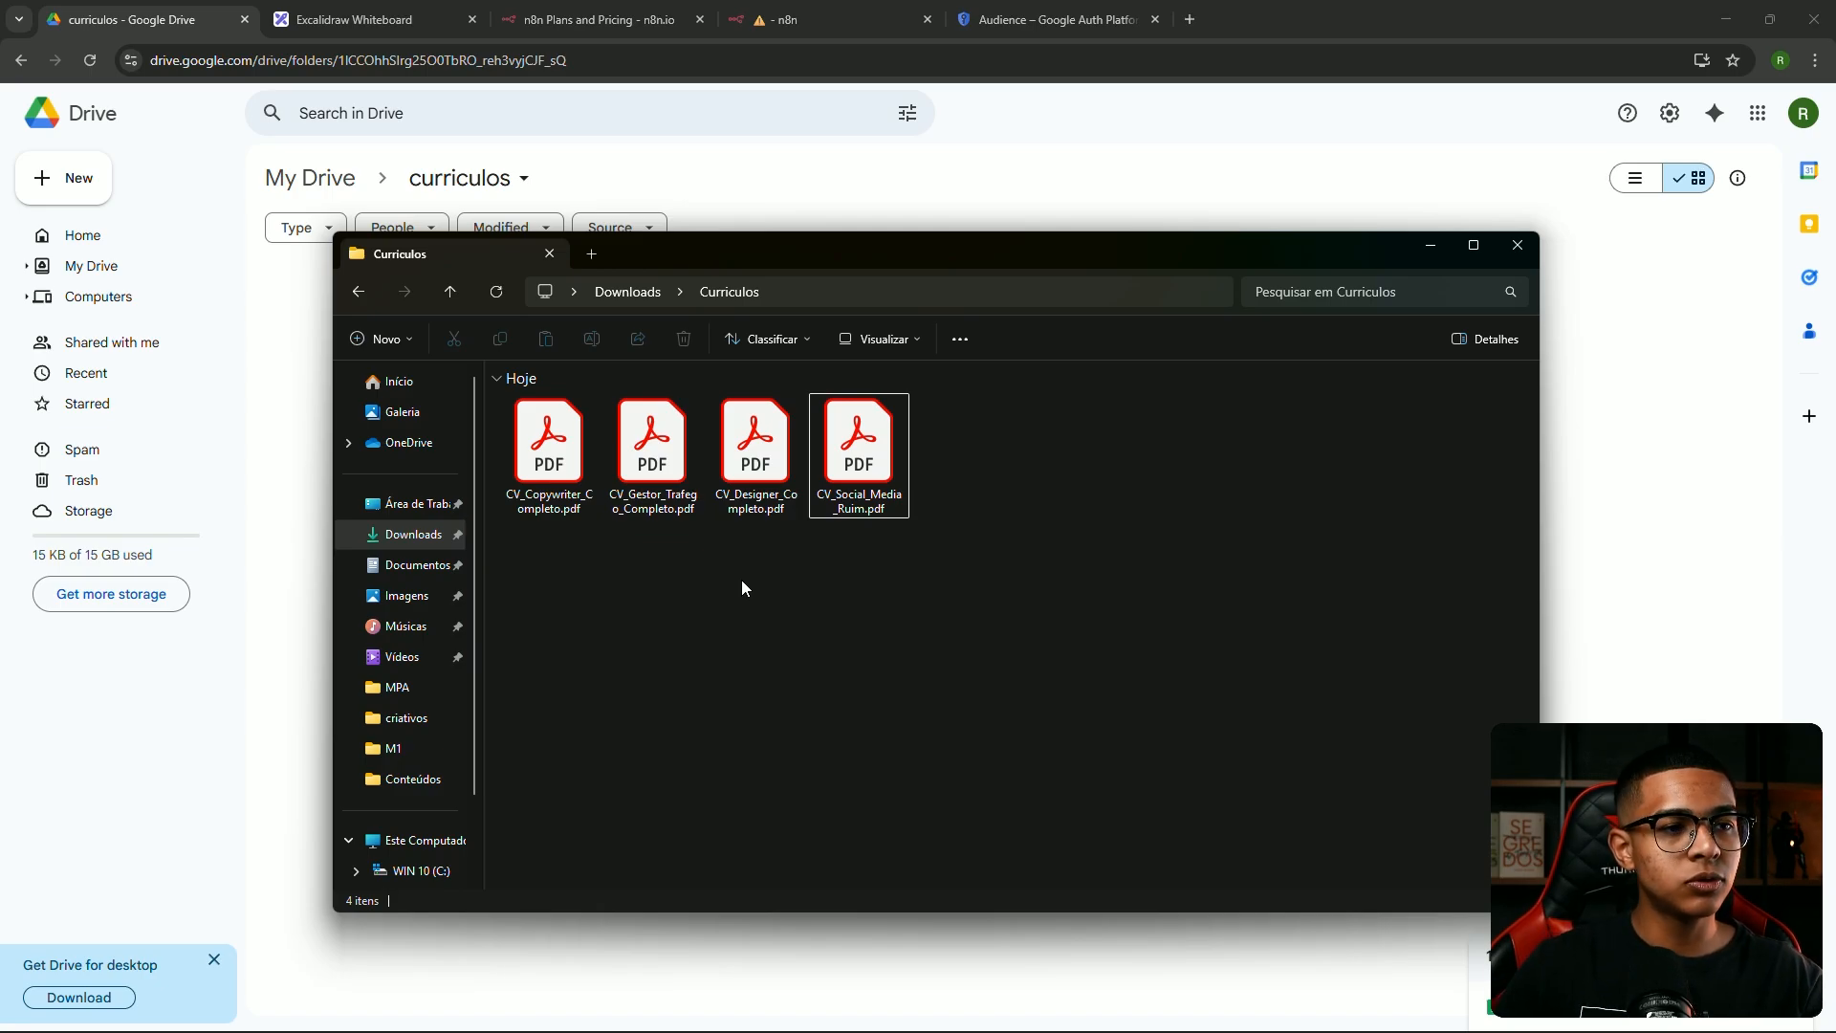
{"action": "left_click_drag", "start_coordinate": [585, 513], "coordinate": [1095, 547]}
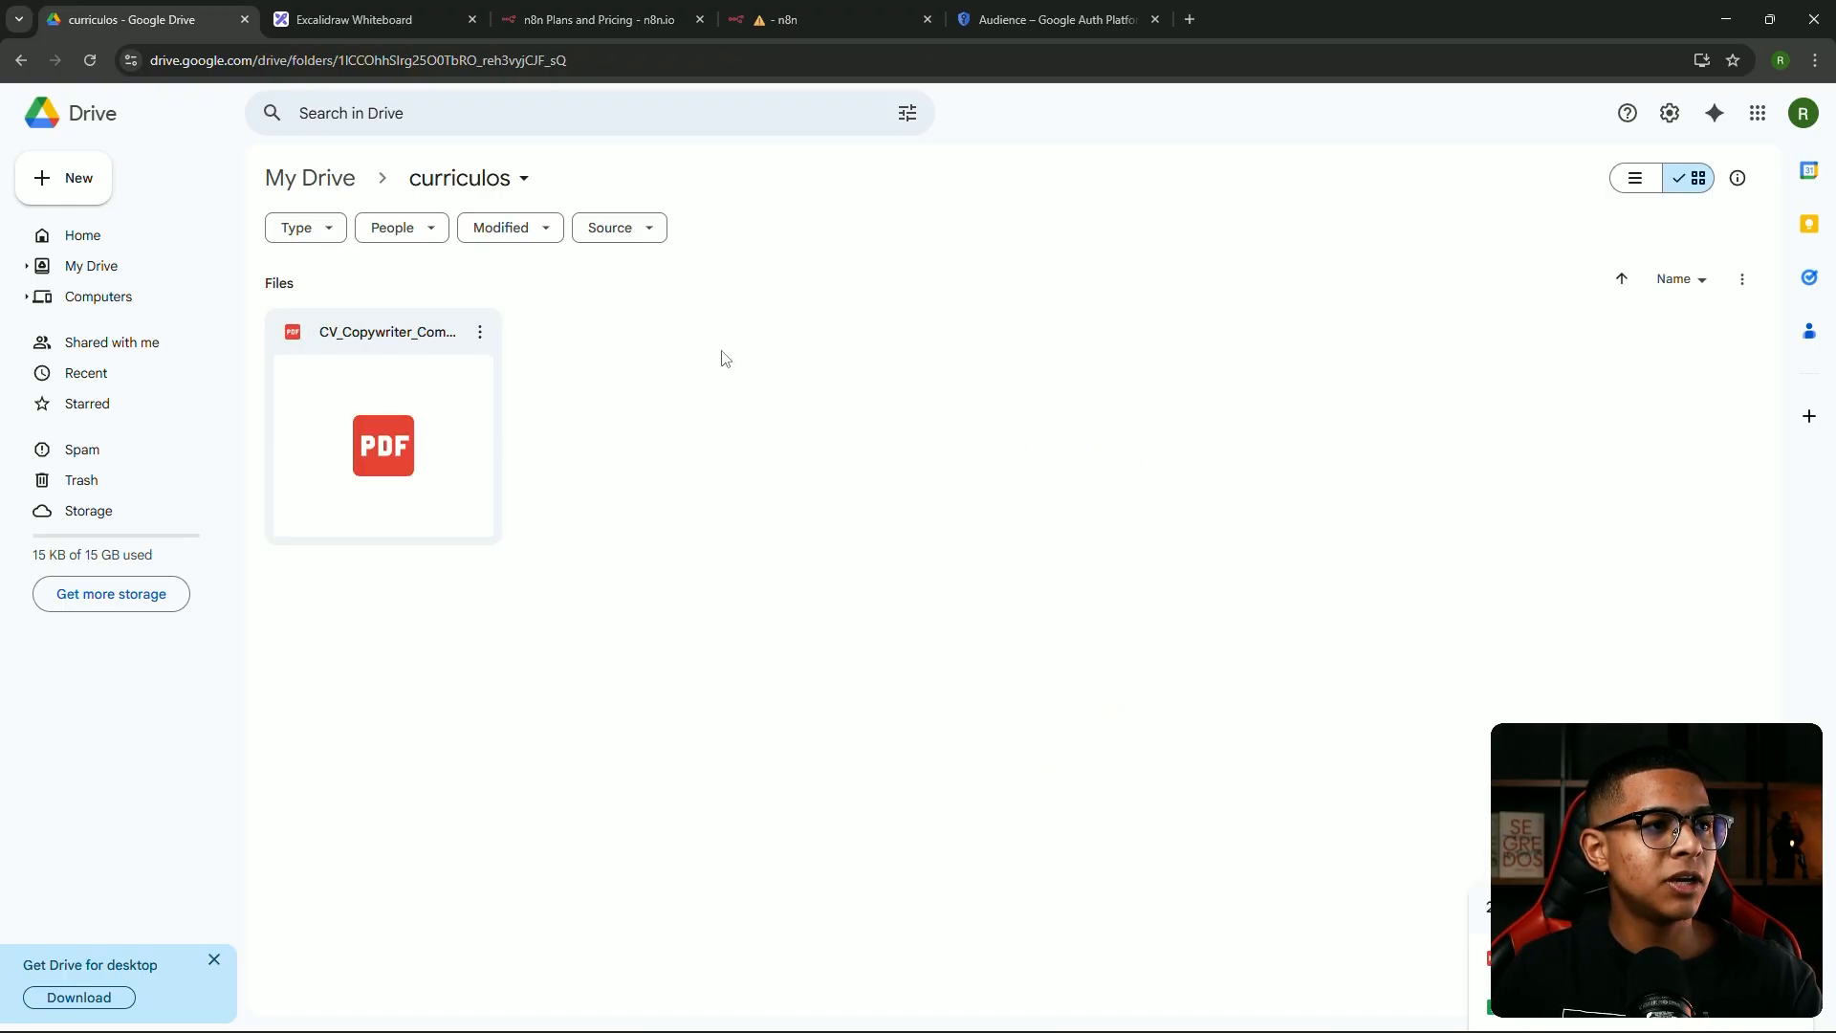
Fetch a test event for CV_Copywriter_Completo.pdf and inspect its id and name in Schema view
{"action": "left_click", "coordinate": [834, 11]}
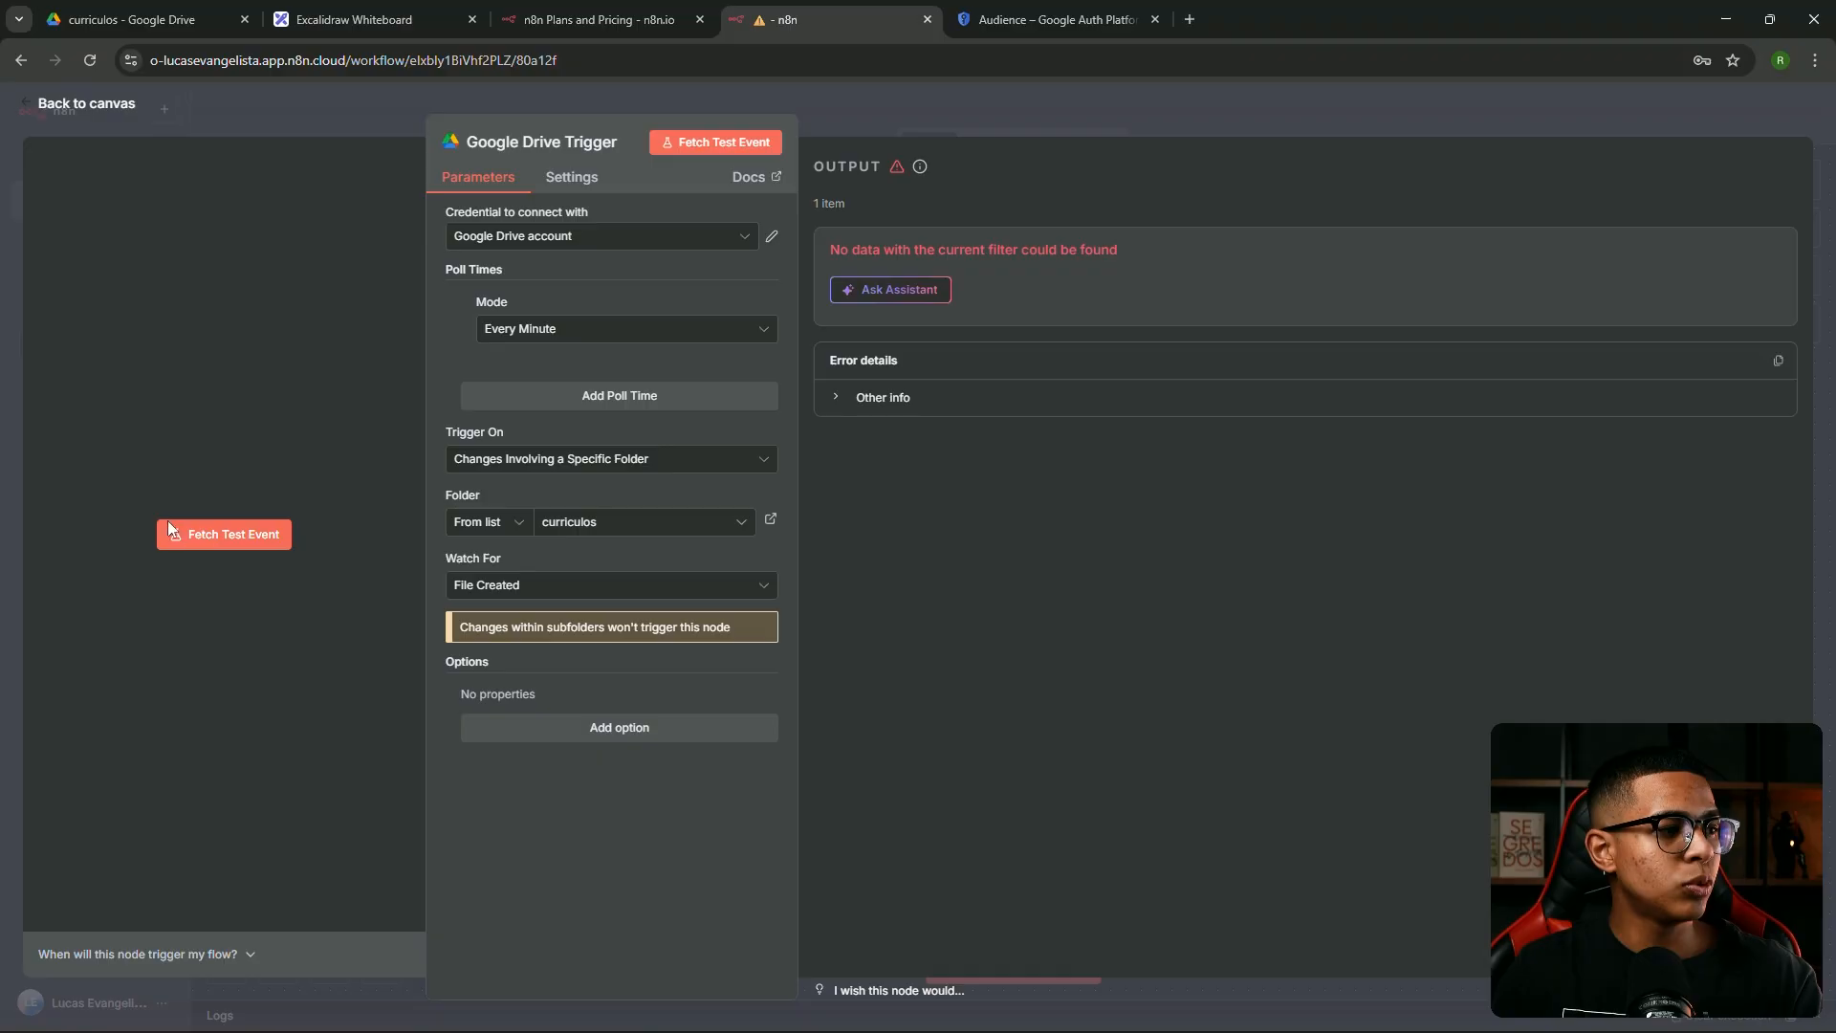
{"action": "left_click", "coordinate": [247, 535]}
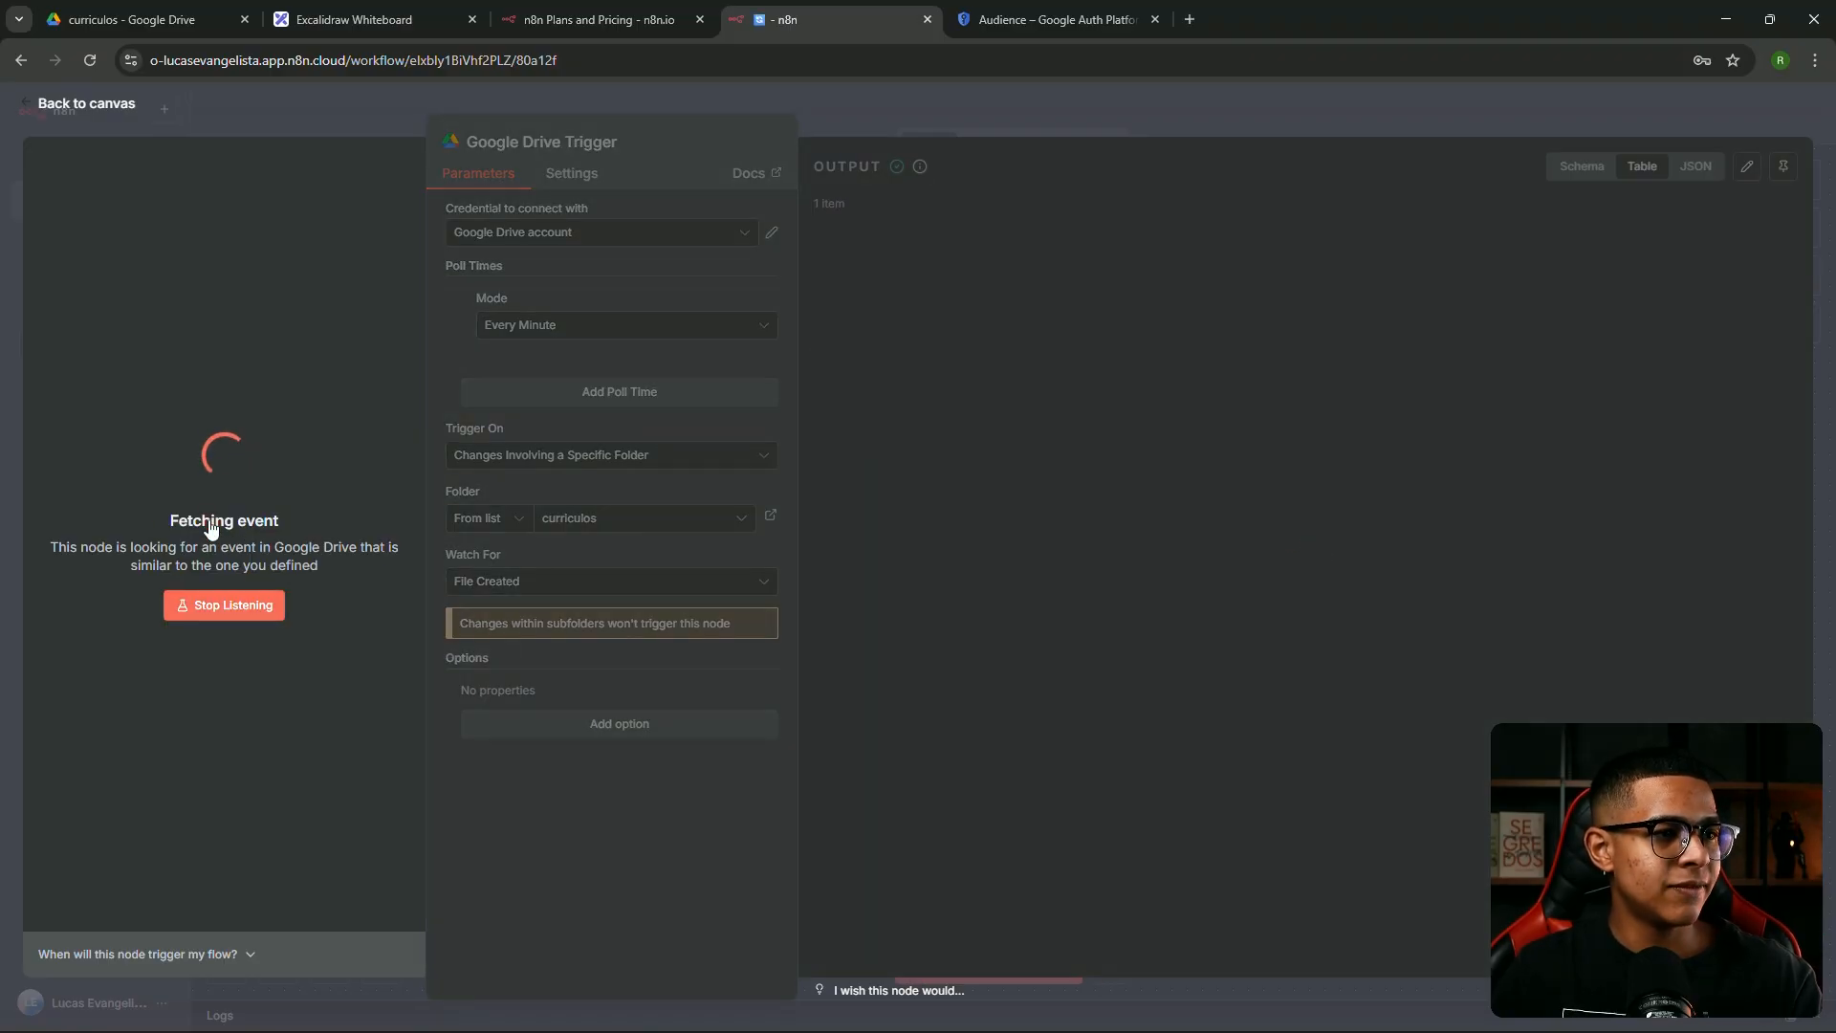
{"action": "left_click", "coordinate": [1593, 167]}
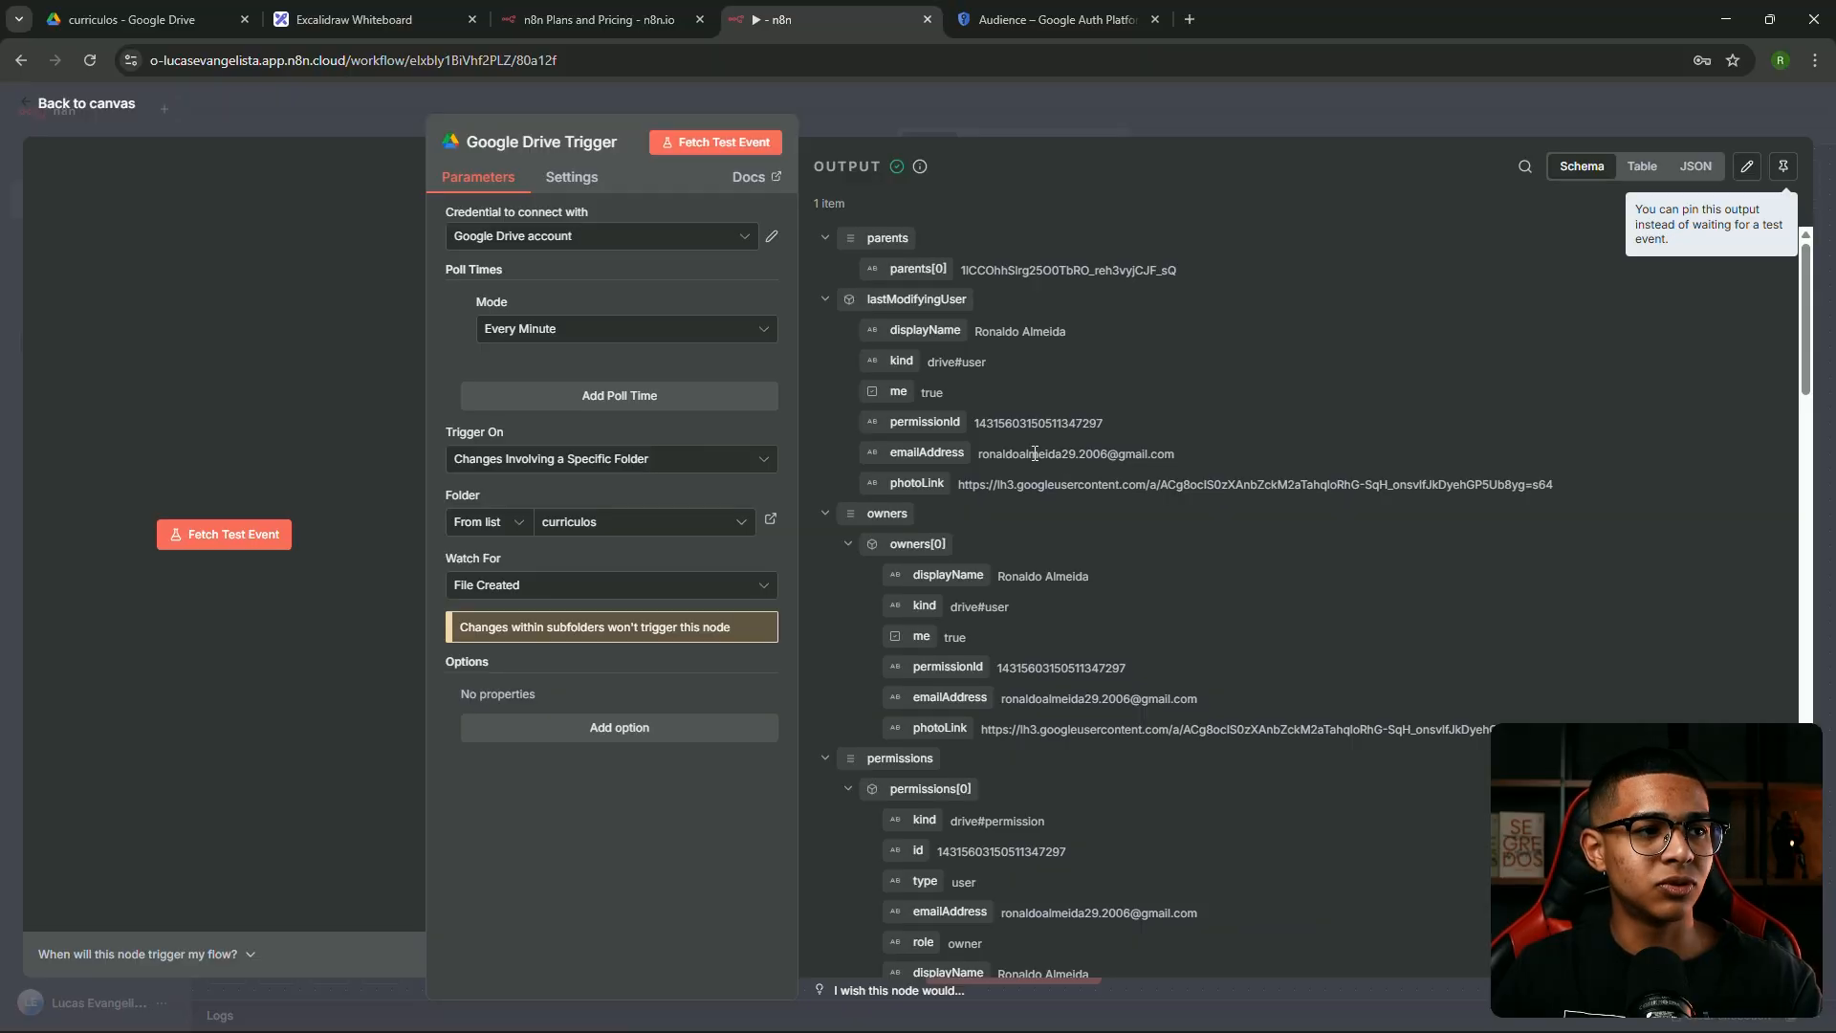
{"action": "scroll", "coordinate": [983, 480], "scroll_direction": "down", "scroll_amount": 15}
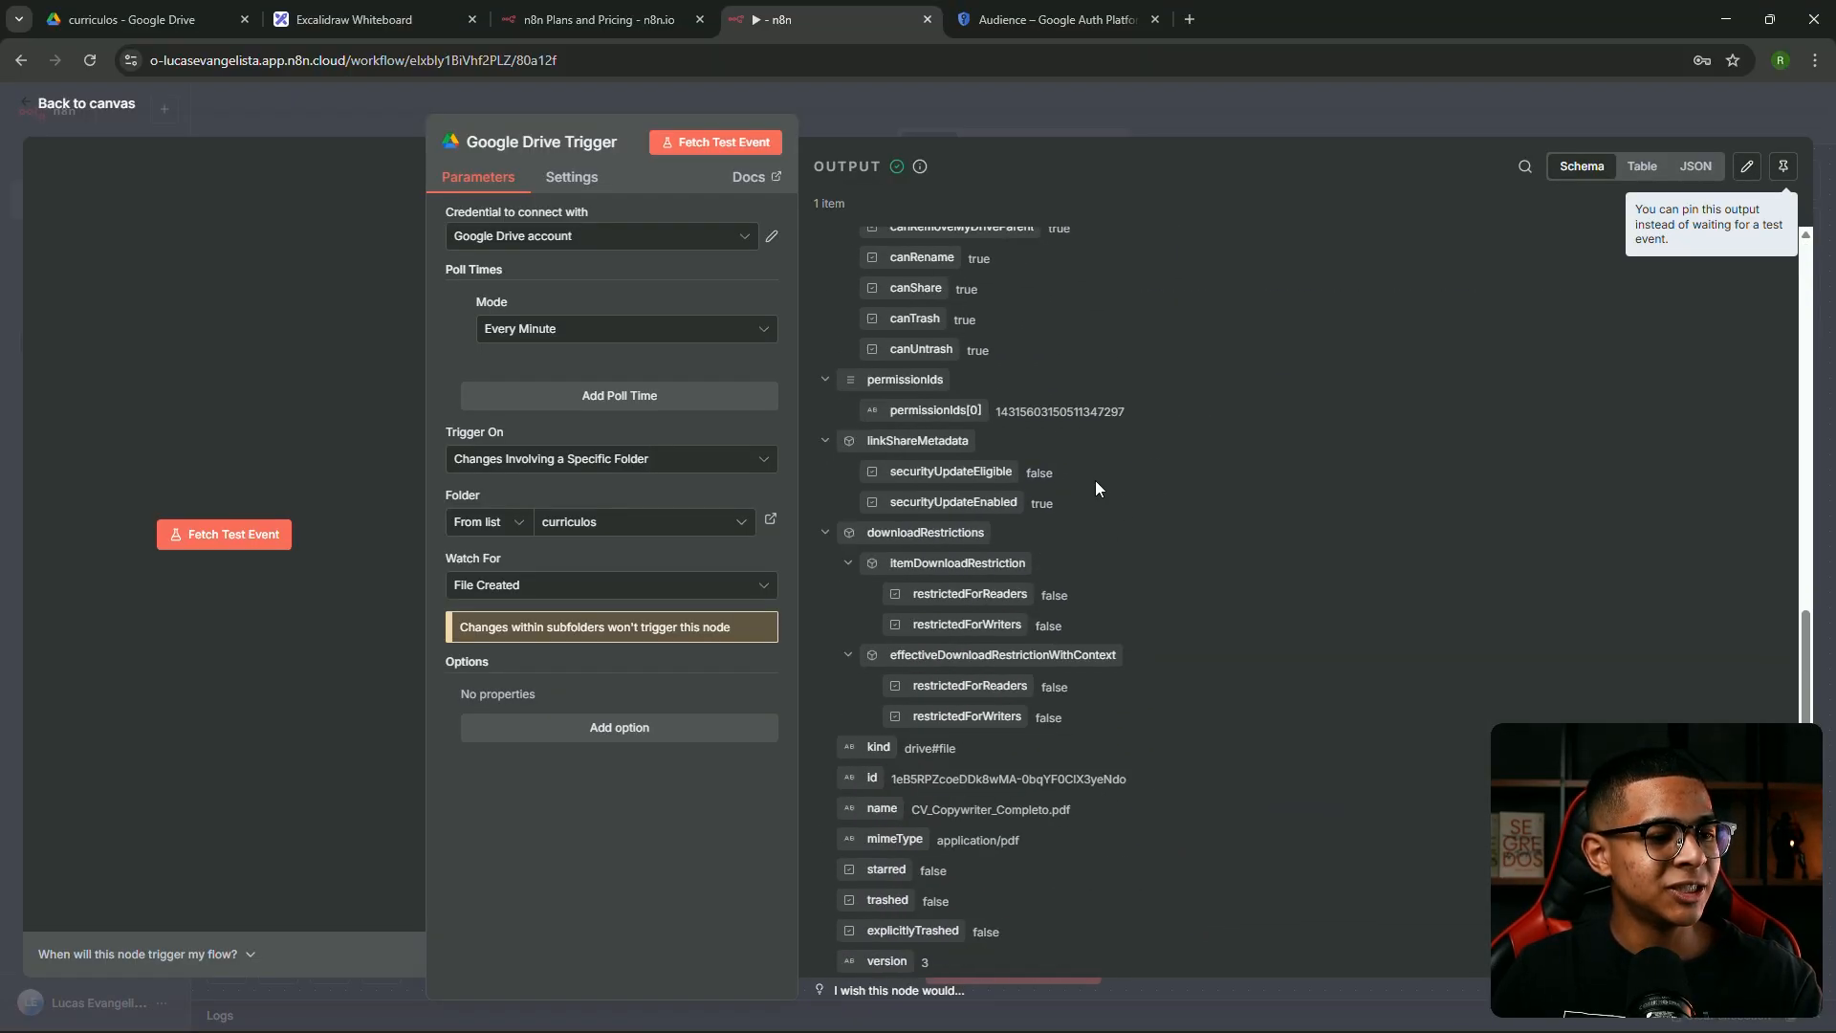
{"action": "scroll", "coordinate": [957, 478], "scroll_direction": "up", "scroll_amount": 10}
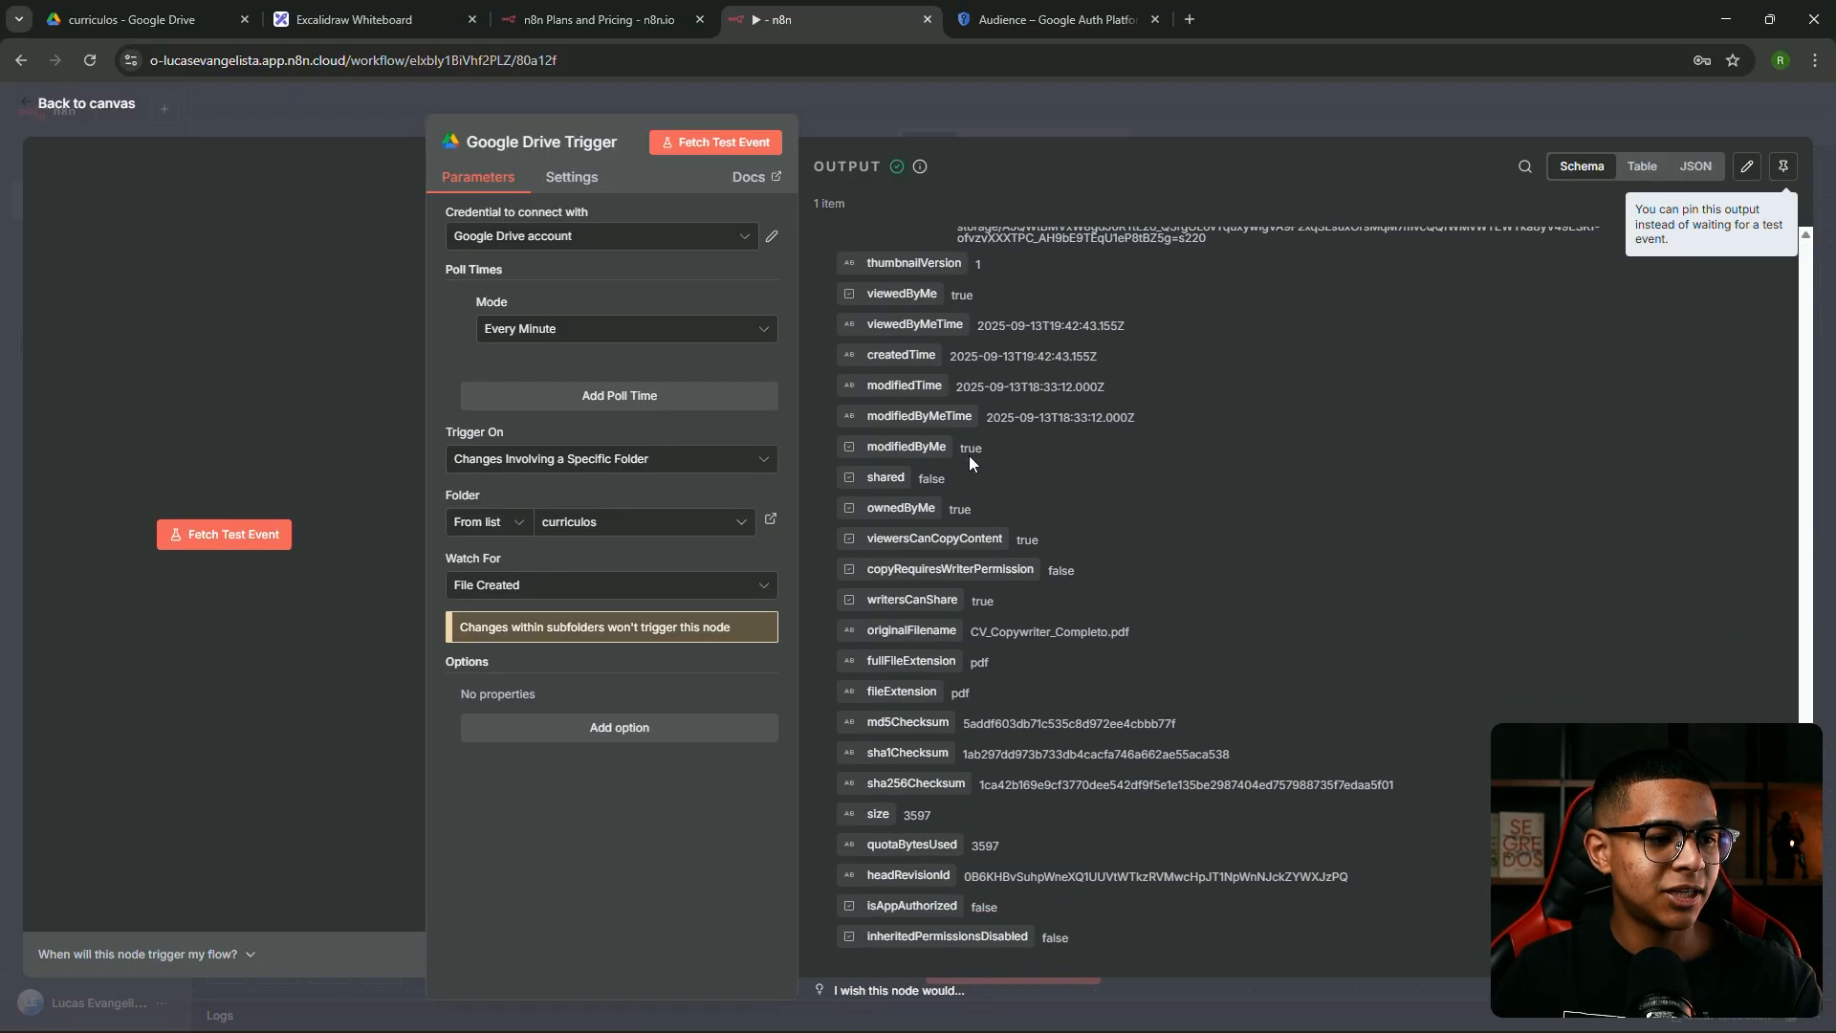
{"action": "scroll", "coordinate": [1147, 488], "scroll_direction": "down", "scroll_amount": 7}
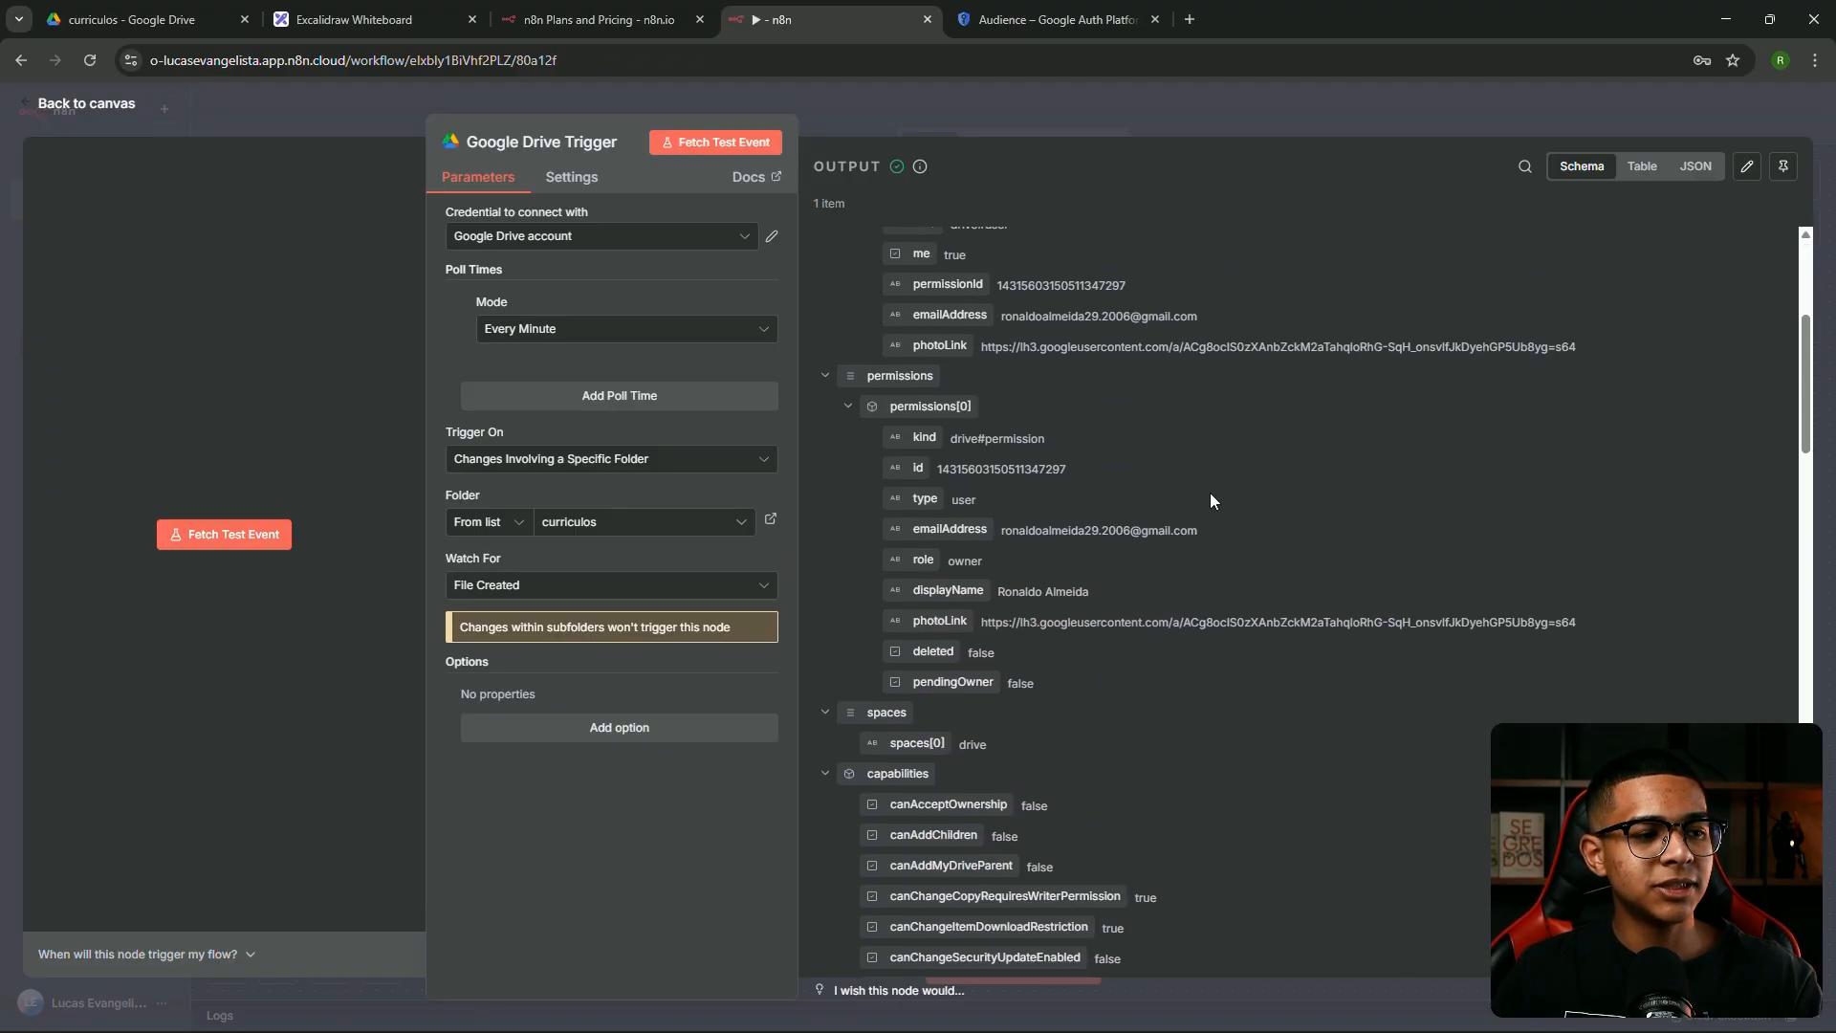
{"action": "scroll", "coordinate": [1118, 461], "scroll_direction": "up", "scroll_amount": 4}
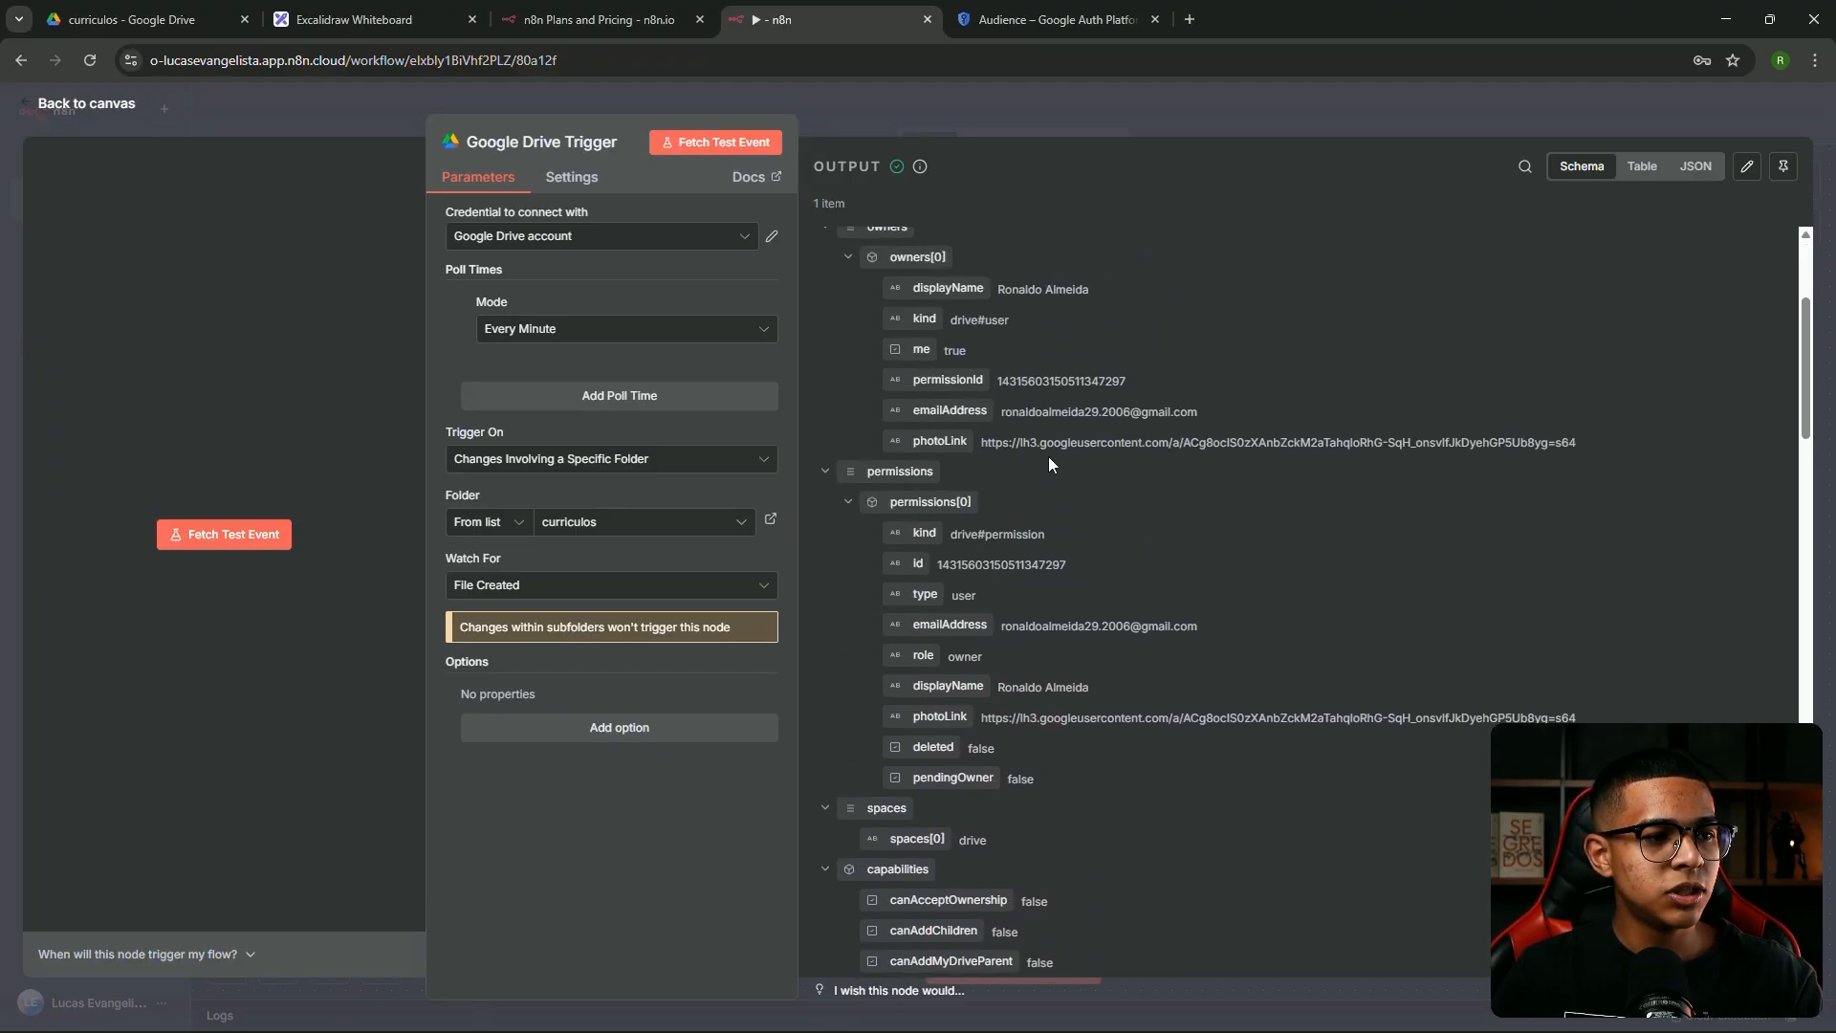
{"action": "scroll", "coordinate": [999, 455], "scroll_direction": "down", "scroll_amount": 2}
{"action": "scroll", "coordinate": [985, 464], "scroll_direction": "down", "scroll_amount": 15}
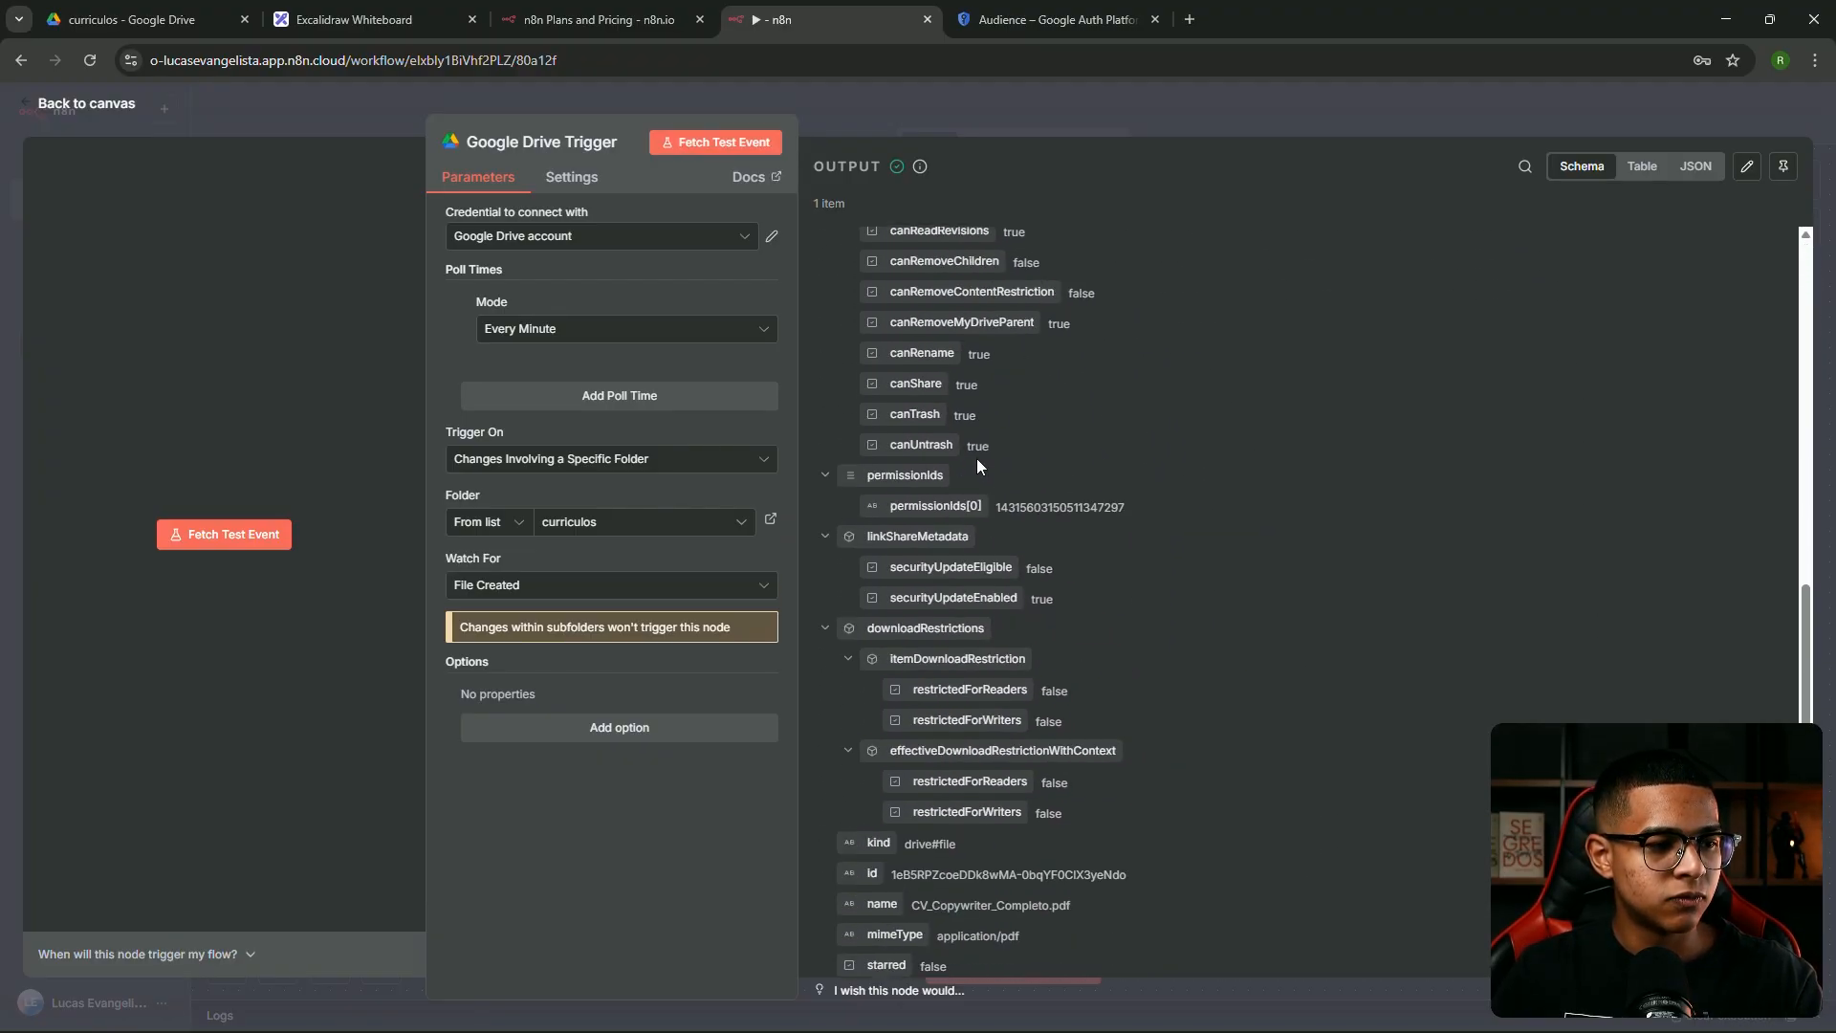
{"action": "scroll", "coordinate": [966, 461], "scroll_direction": "up", "scroll_amount": 3}
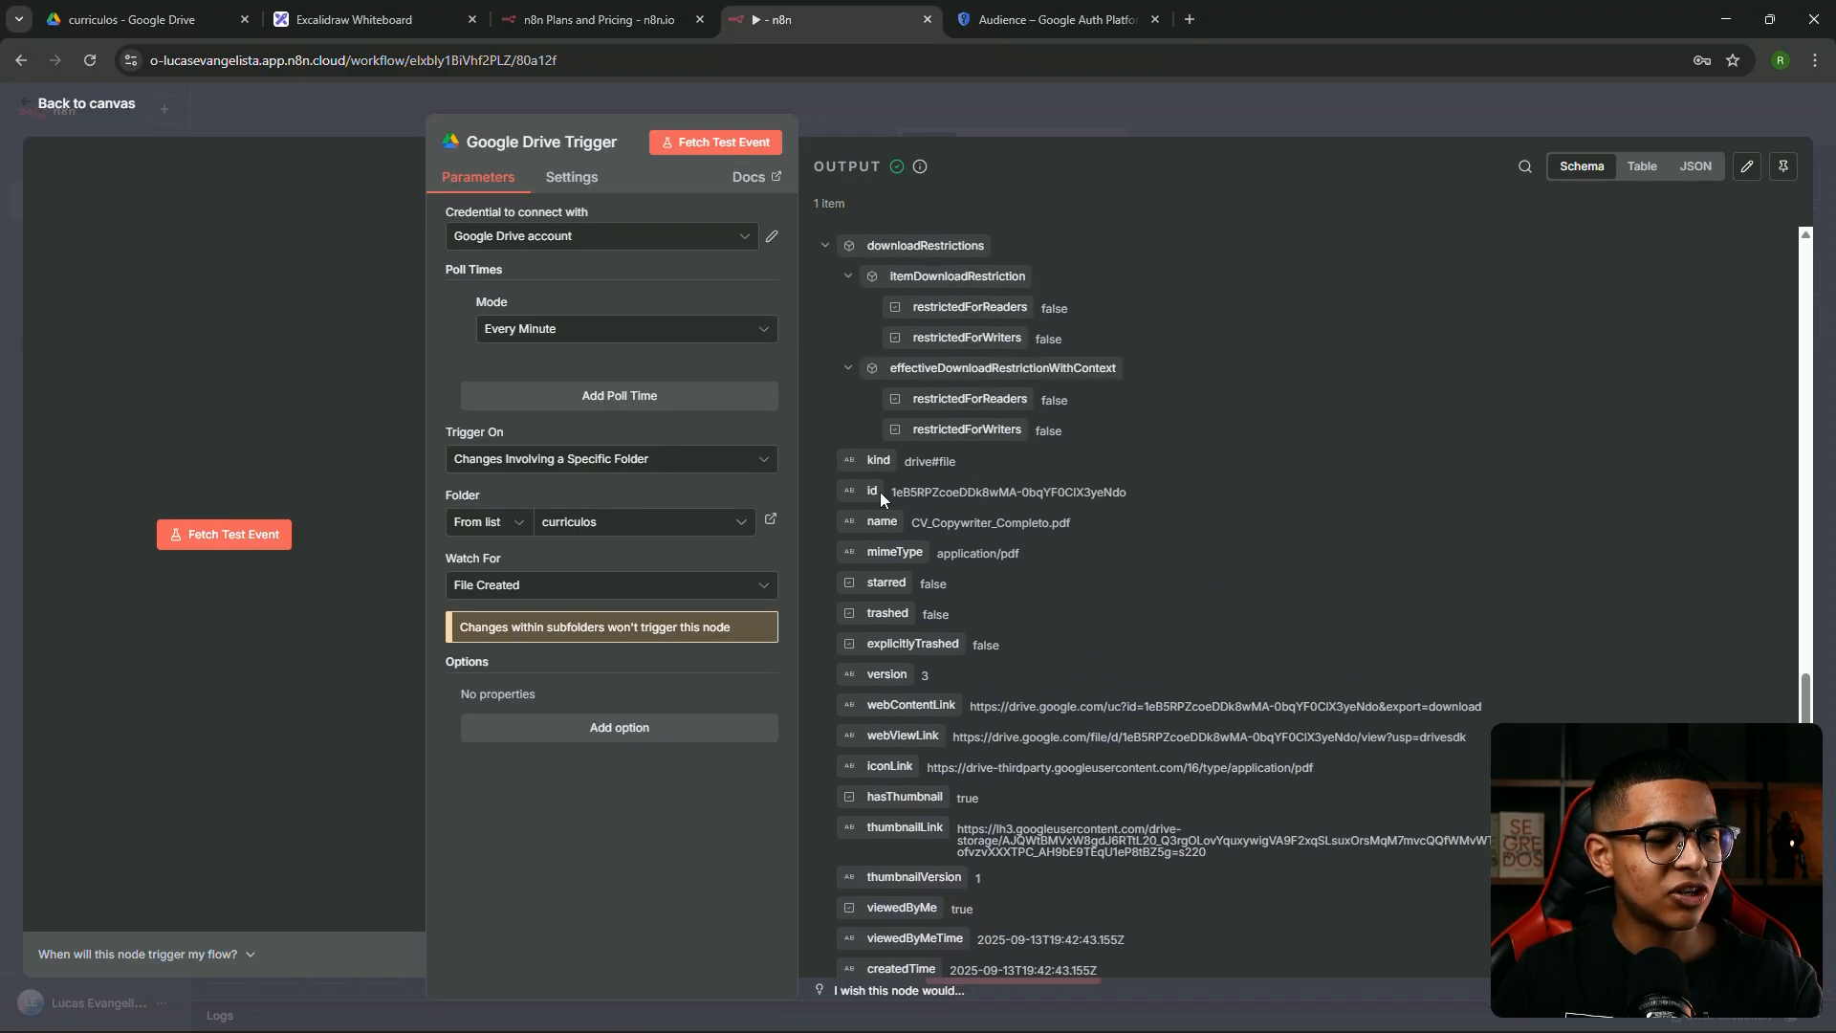
{"action": "left_click_drag", "start_coordinate": [898, 491], "coordinate": [1144, 544]}
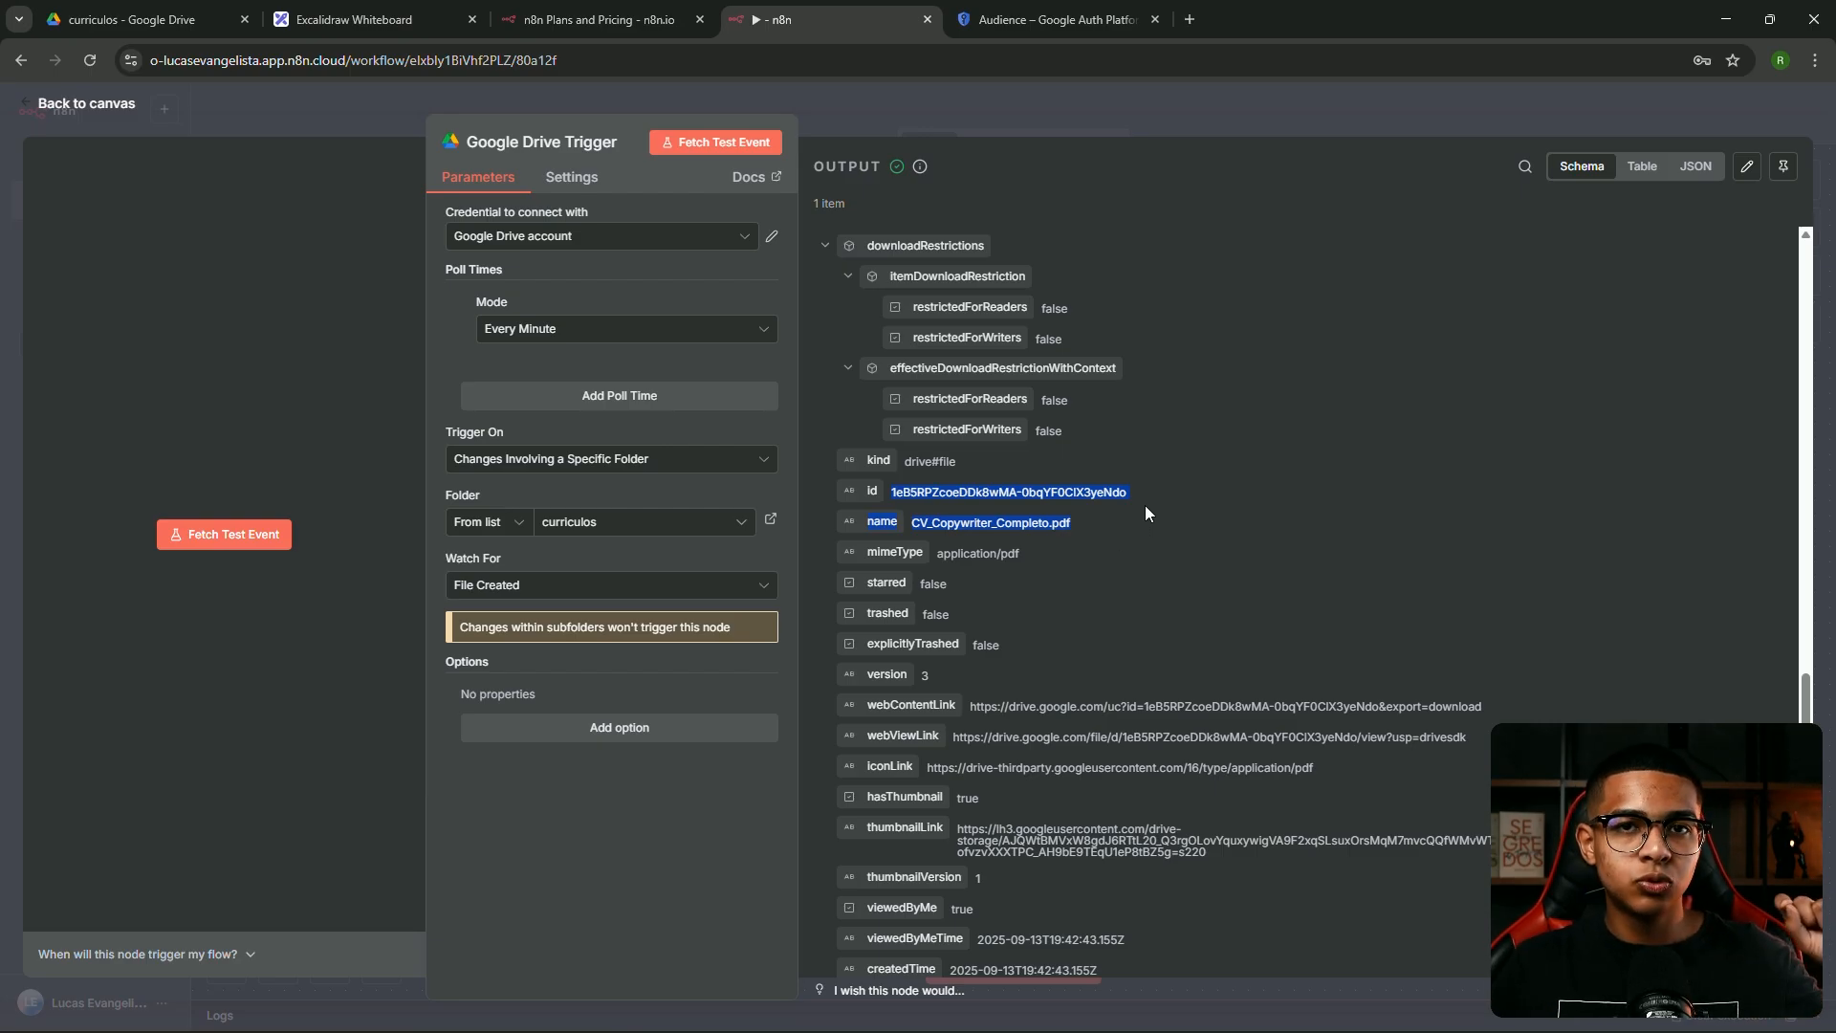
{"action": "left_click", "coordinate": [1017, 113]}
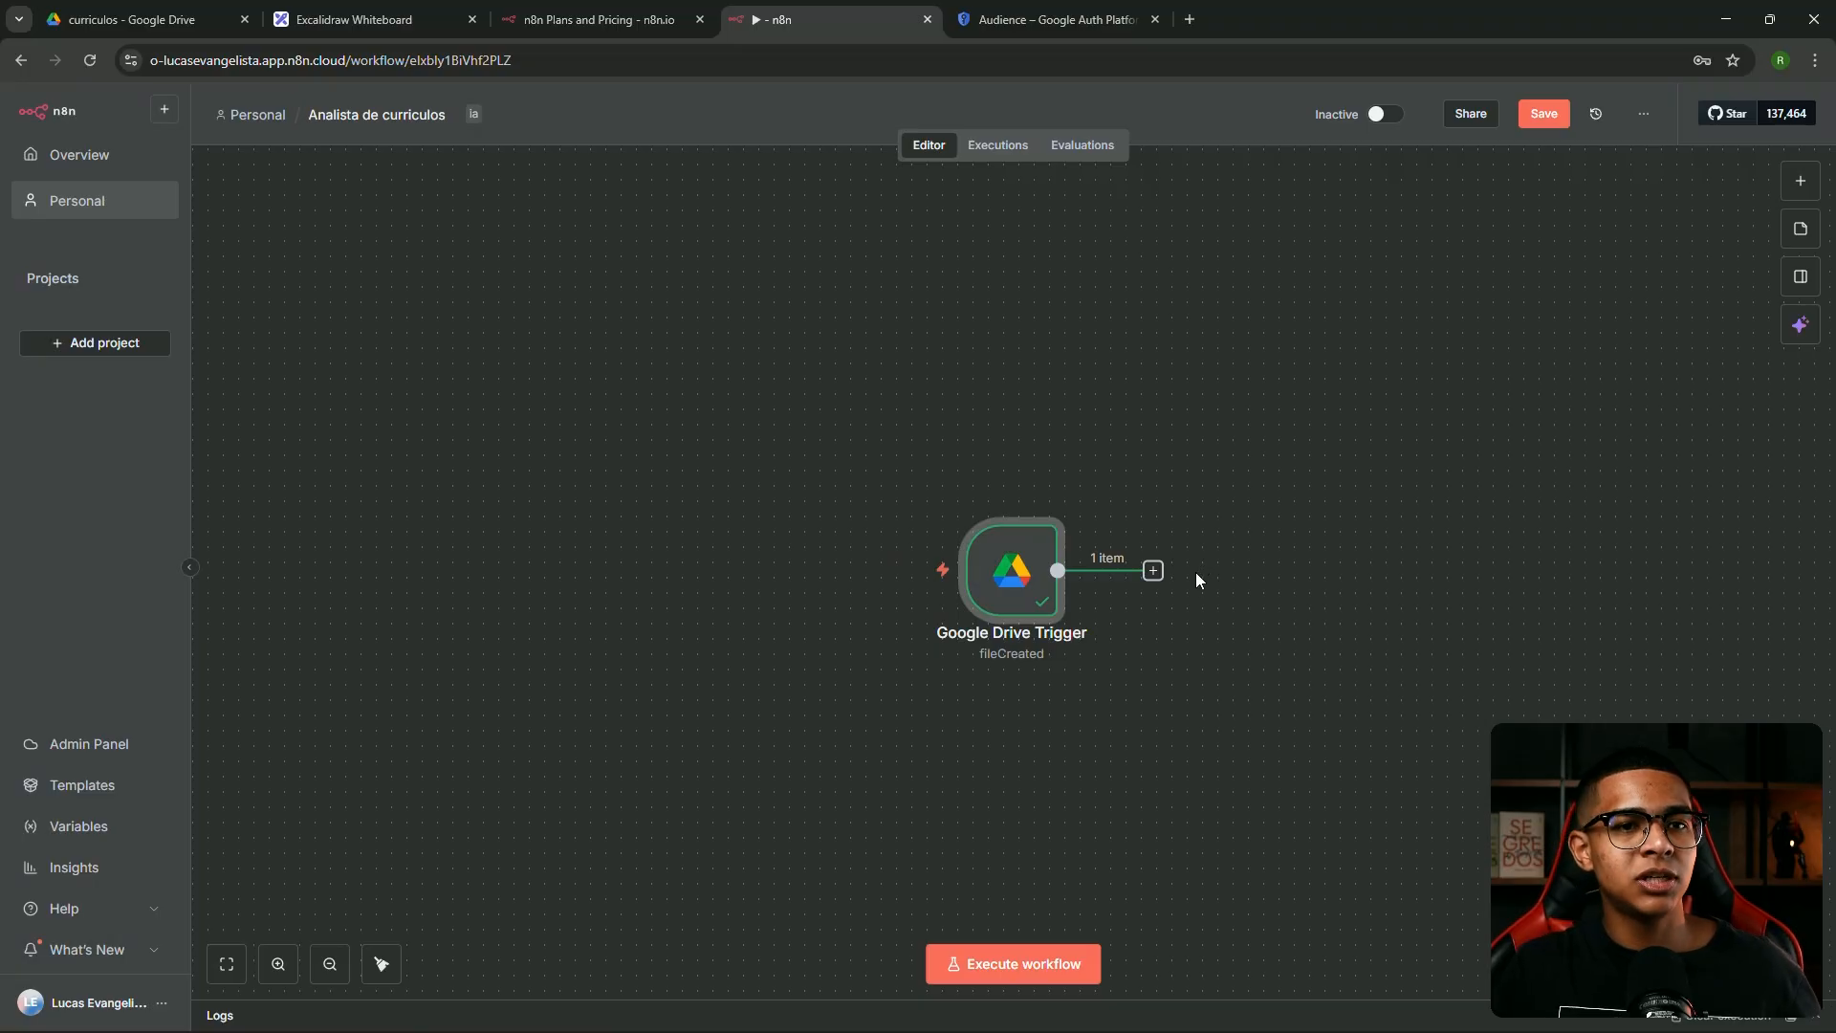
Add a next step after the Google Drive Trigger and browse the AI nodes
{"action": "scroll", "coordinate": [1196, 570], "scroll_direction": "up", "scroll_amount": 5}
{"action": "left_click", "coordinate": [1107, 578]}
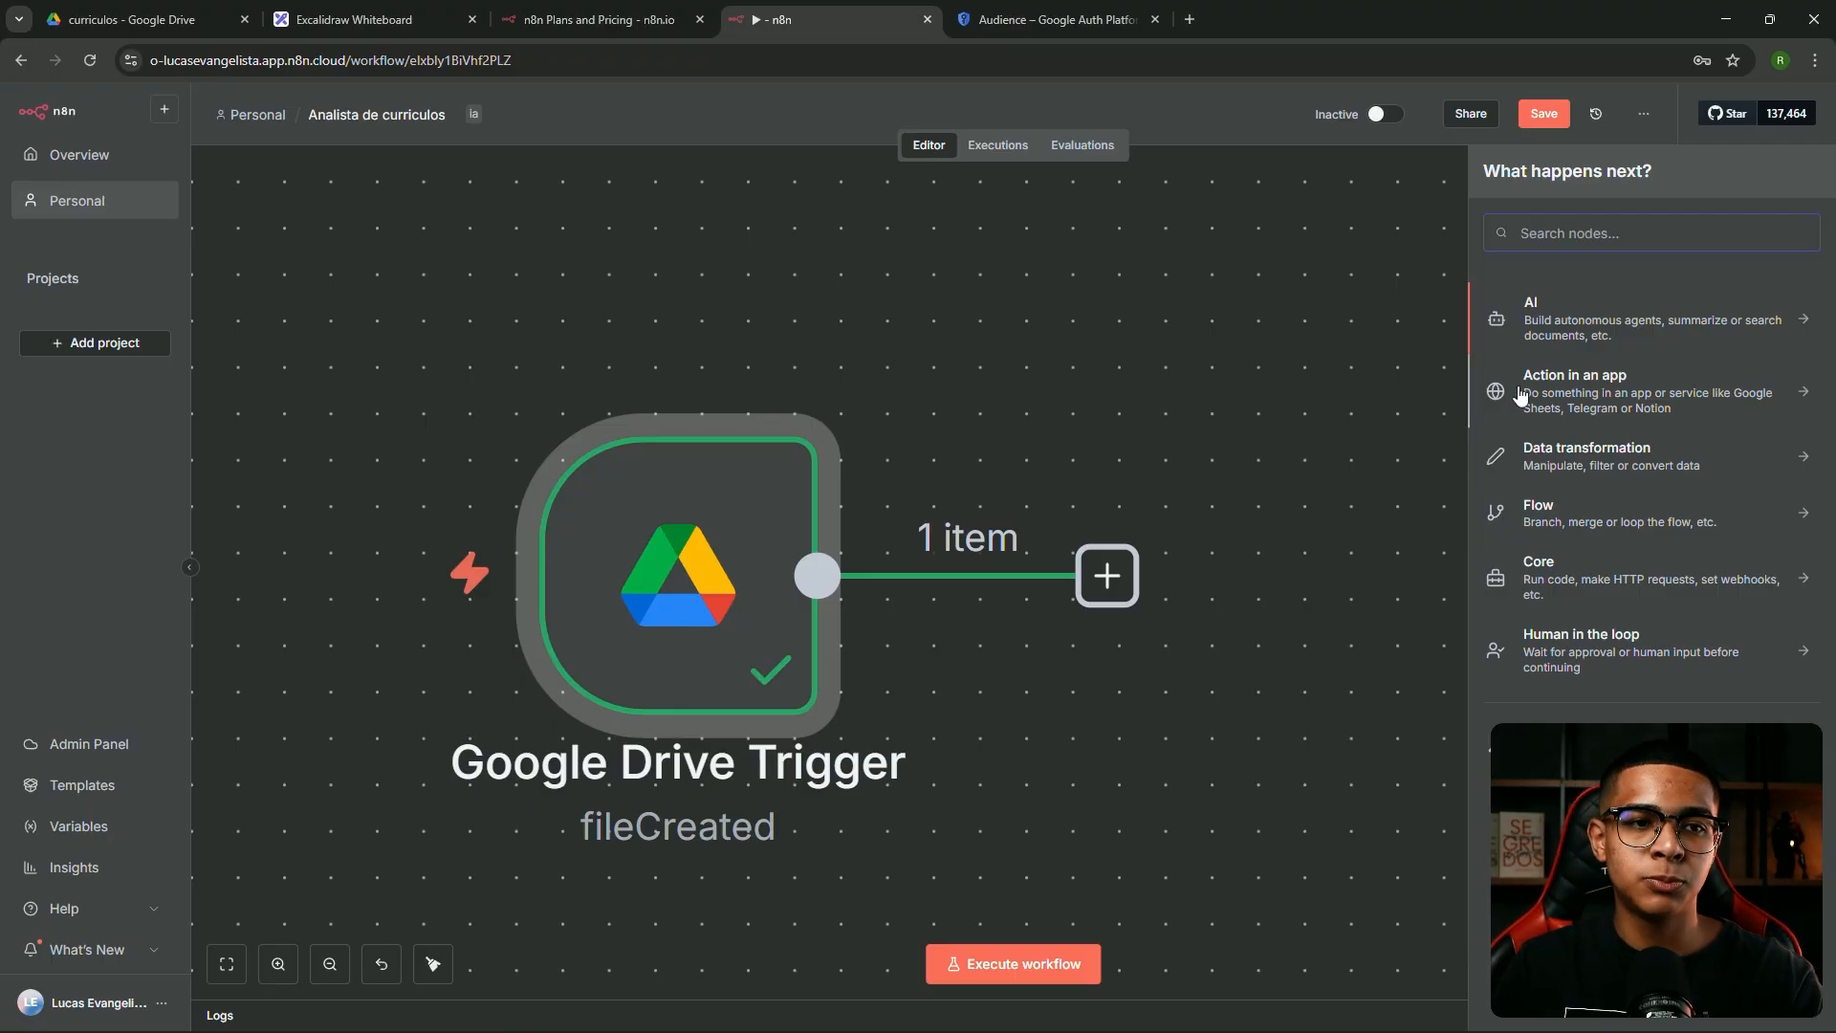
{"action": "left_click", "coordinate": [1578, 319]}
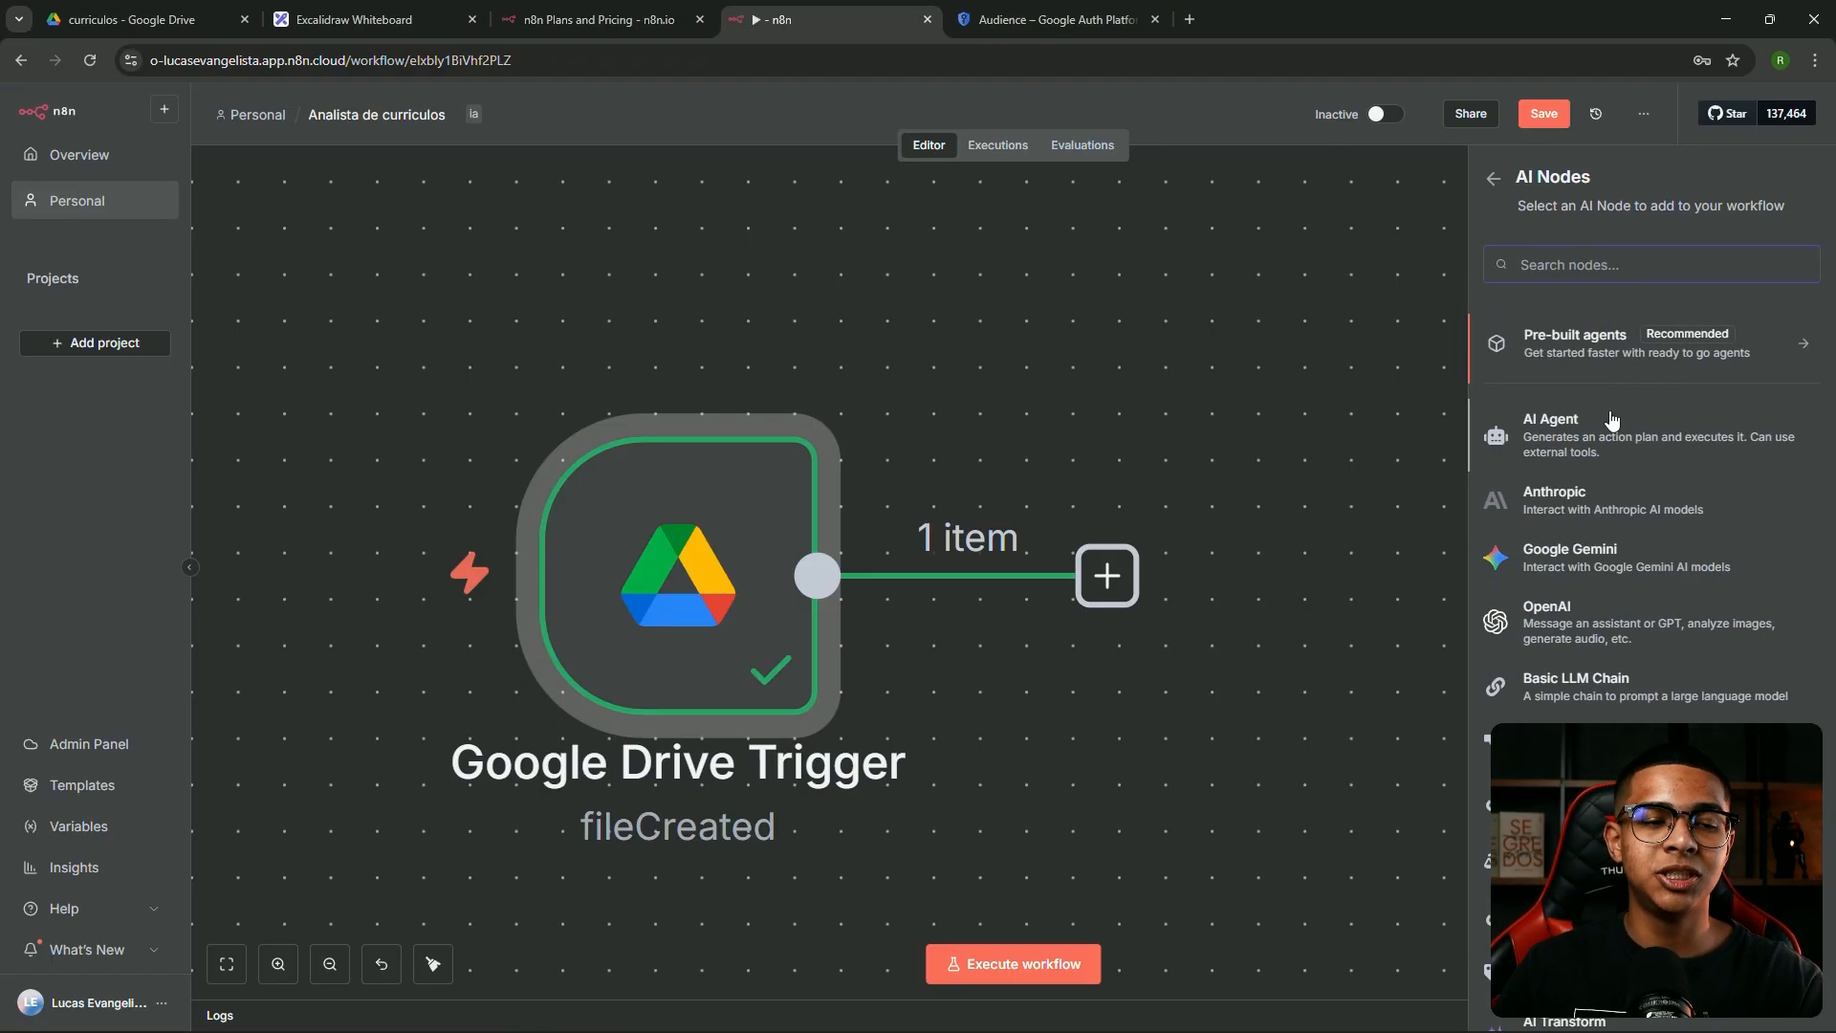
{"action": "scroll", "coordinate": [1607, 574], "scroll_direction": "down", "scroll_amount": 3}
{"action": "scroll", "coordinate": [1601, 603], "scroll_direction": "up", "scroll_amount": 3}
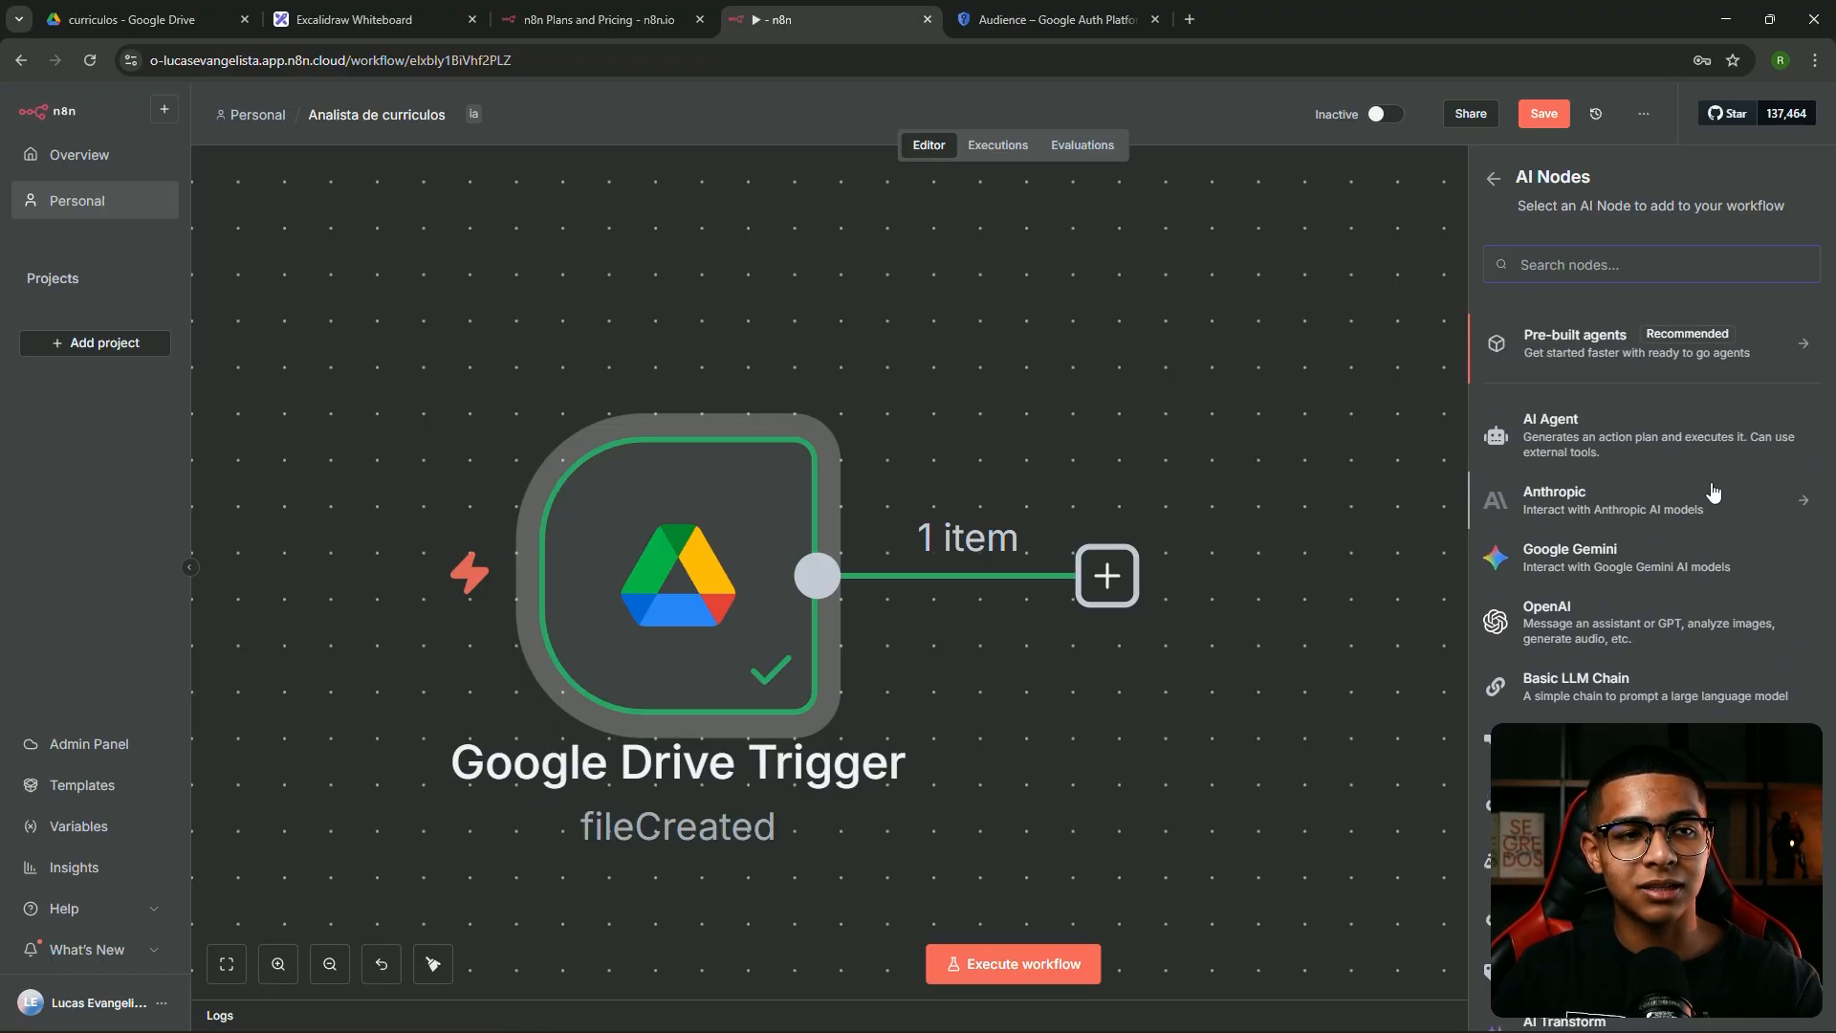
{"action": "left_click", "coordinate": [1487, 182]}
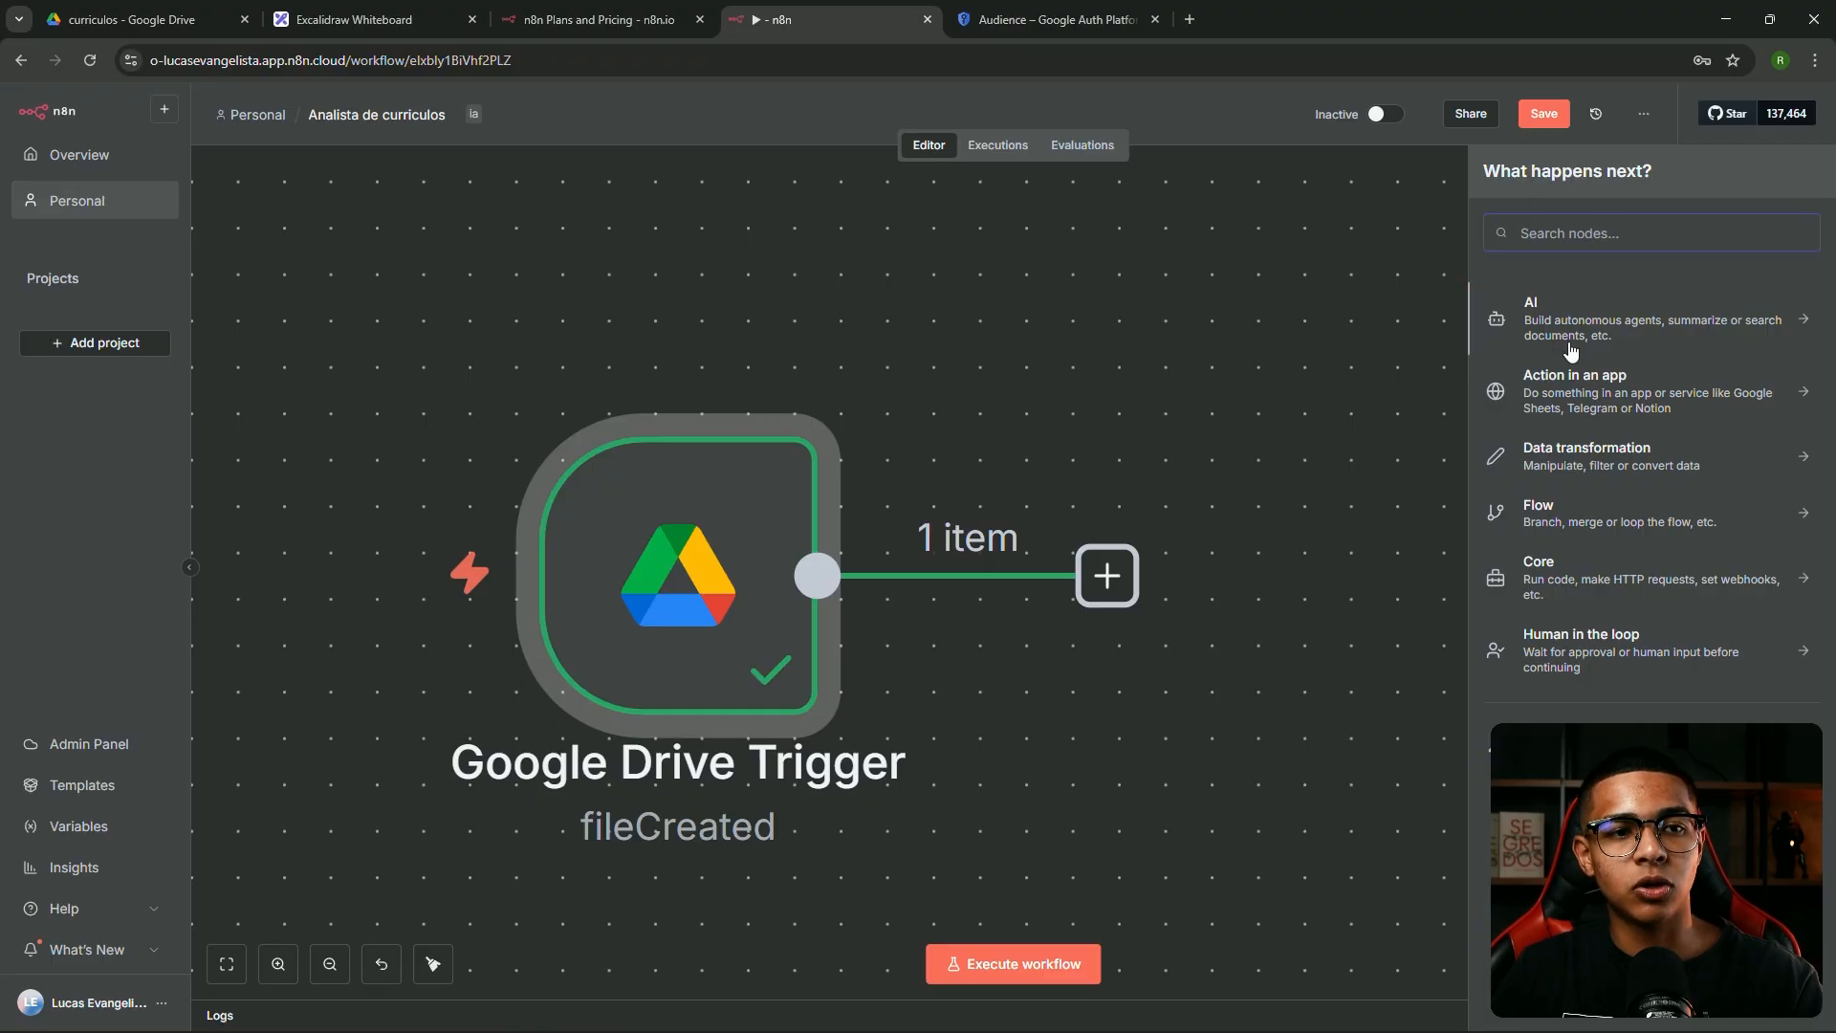
Browse the Action in an app nodes, then open the Data transformation category
{"action": "left_click", "coordinate": [1569, 411]}
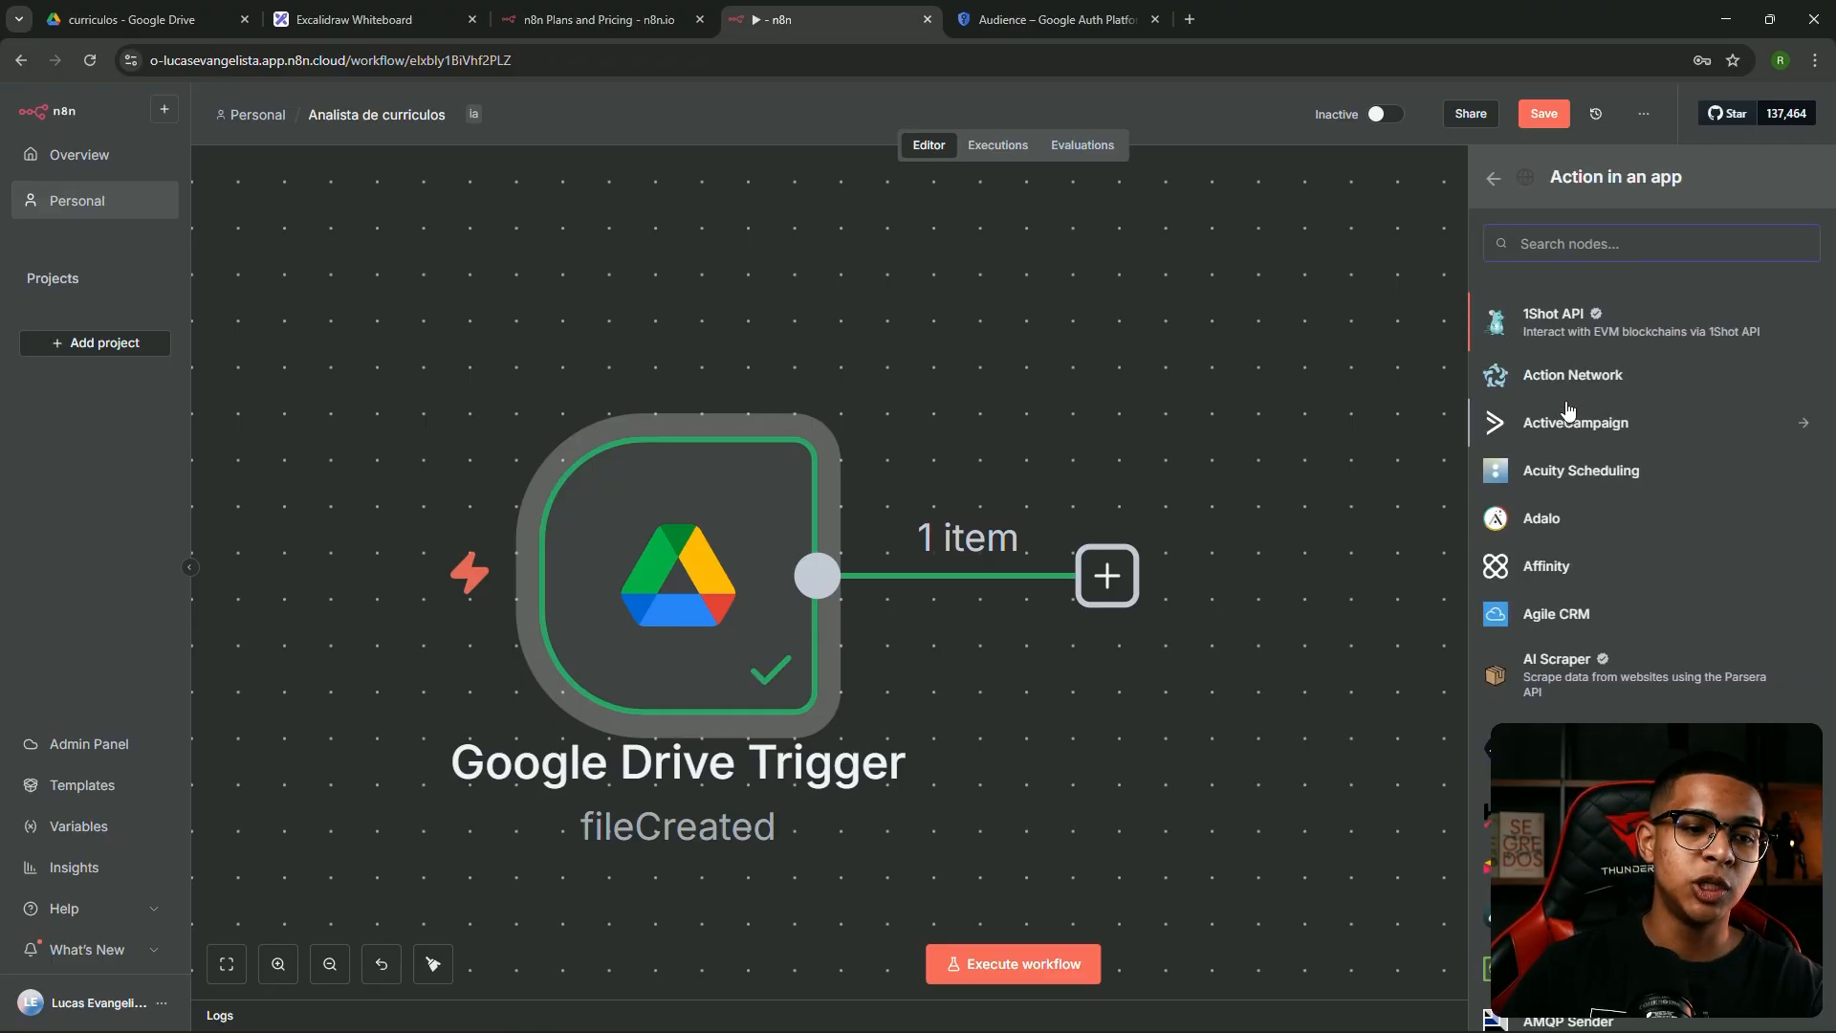
{"action": "scroll", "coordinate": [1616, 640], "scroll_direction": "down", "scroll_amount": 10}
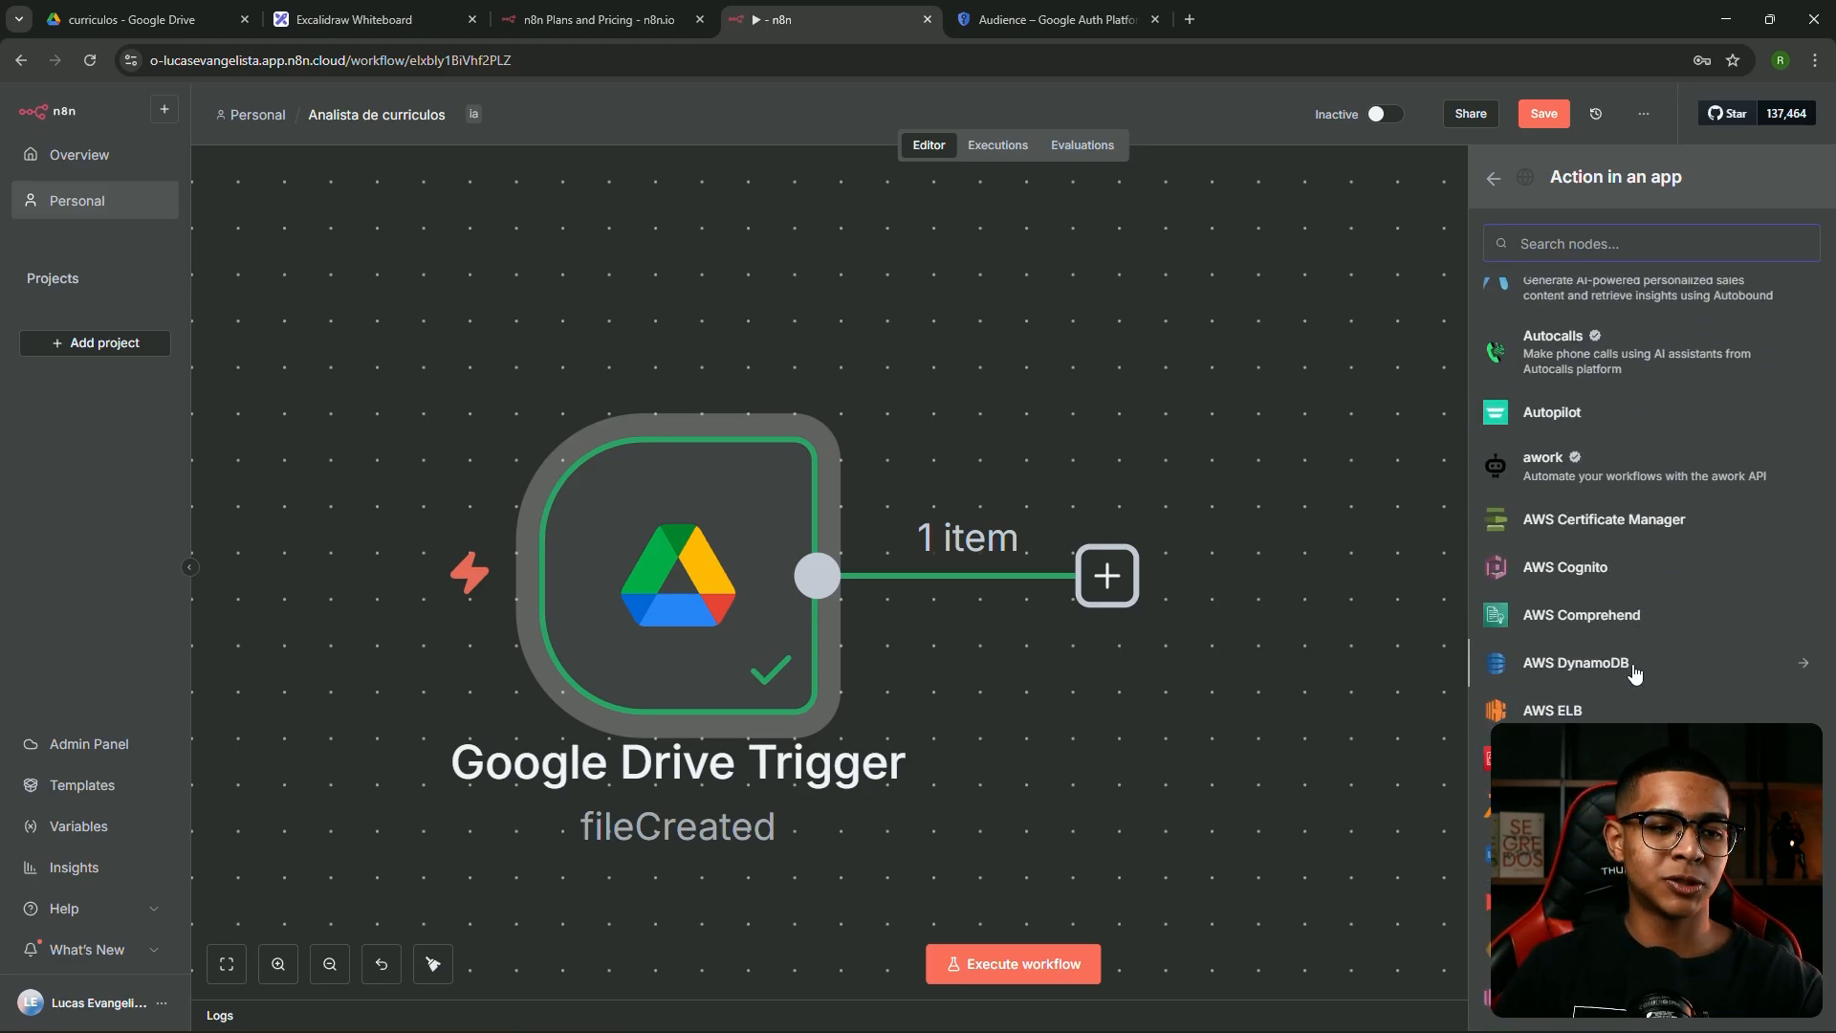
{"action": "scroll", "coordinate": [1634, 673], "scroll_direction": "down", "scroll_amount": 15}
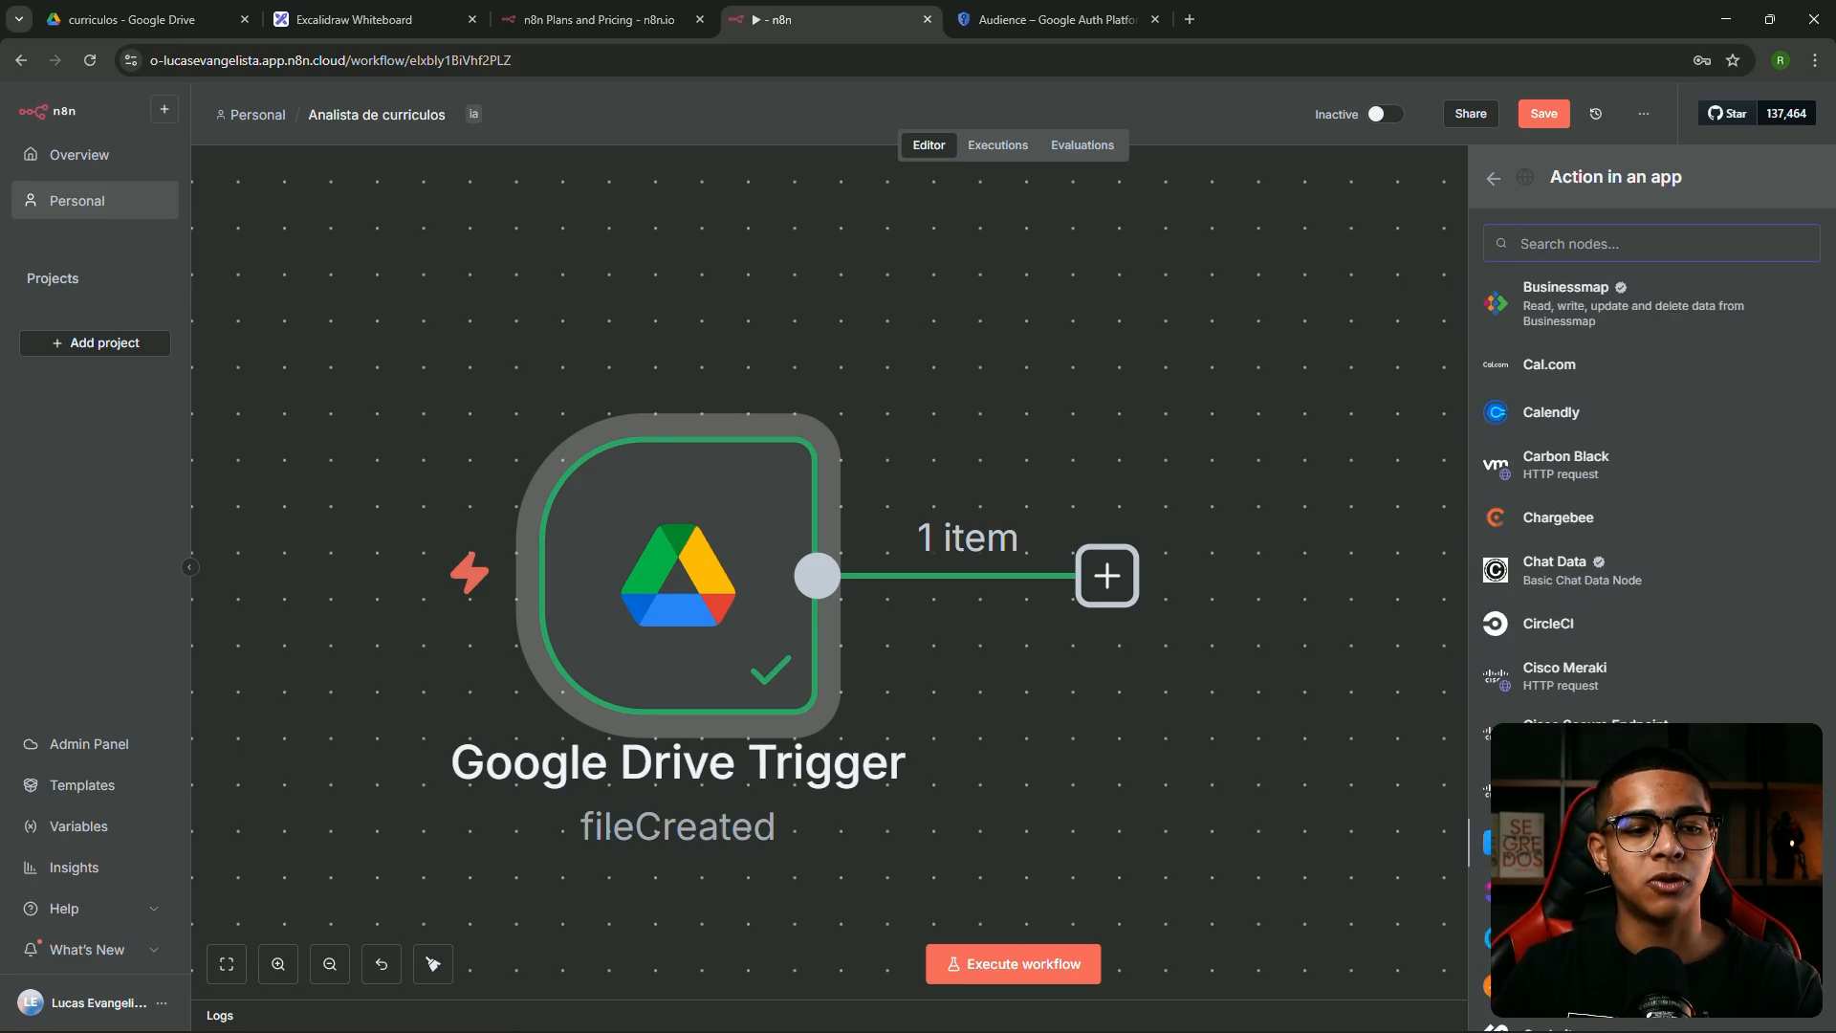
{"action": "scroll", "coordinate": [1644, 479], "scroll_direction": "down", "scroll_amount": 5}
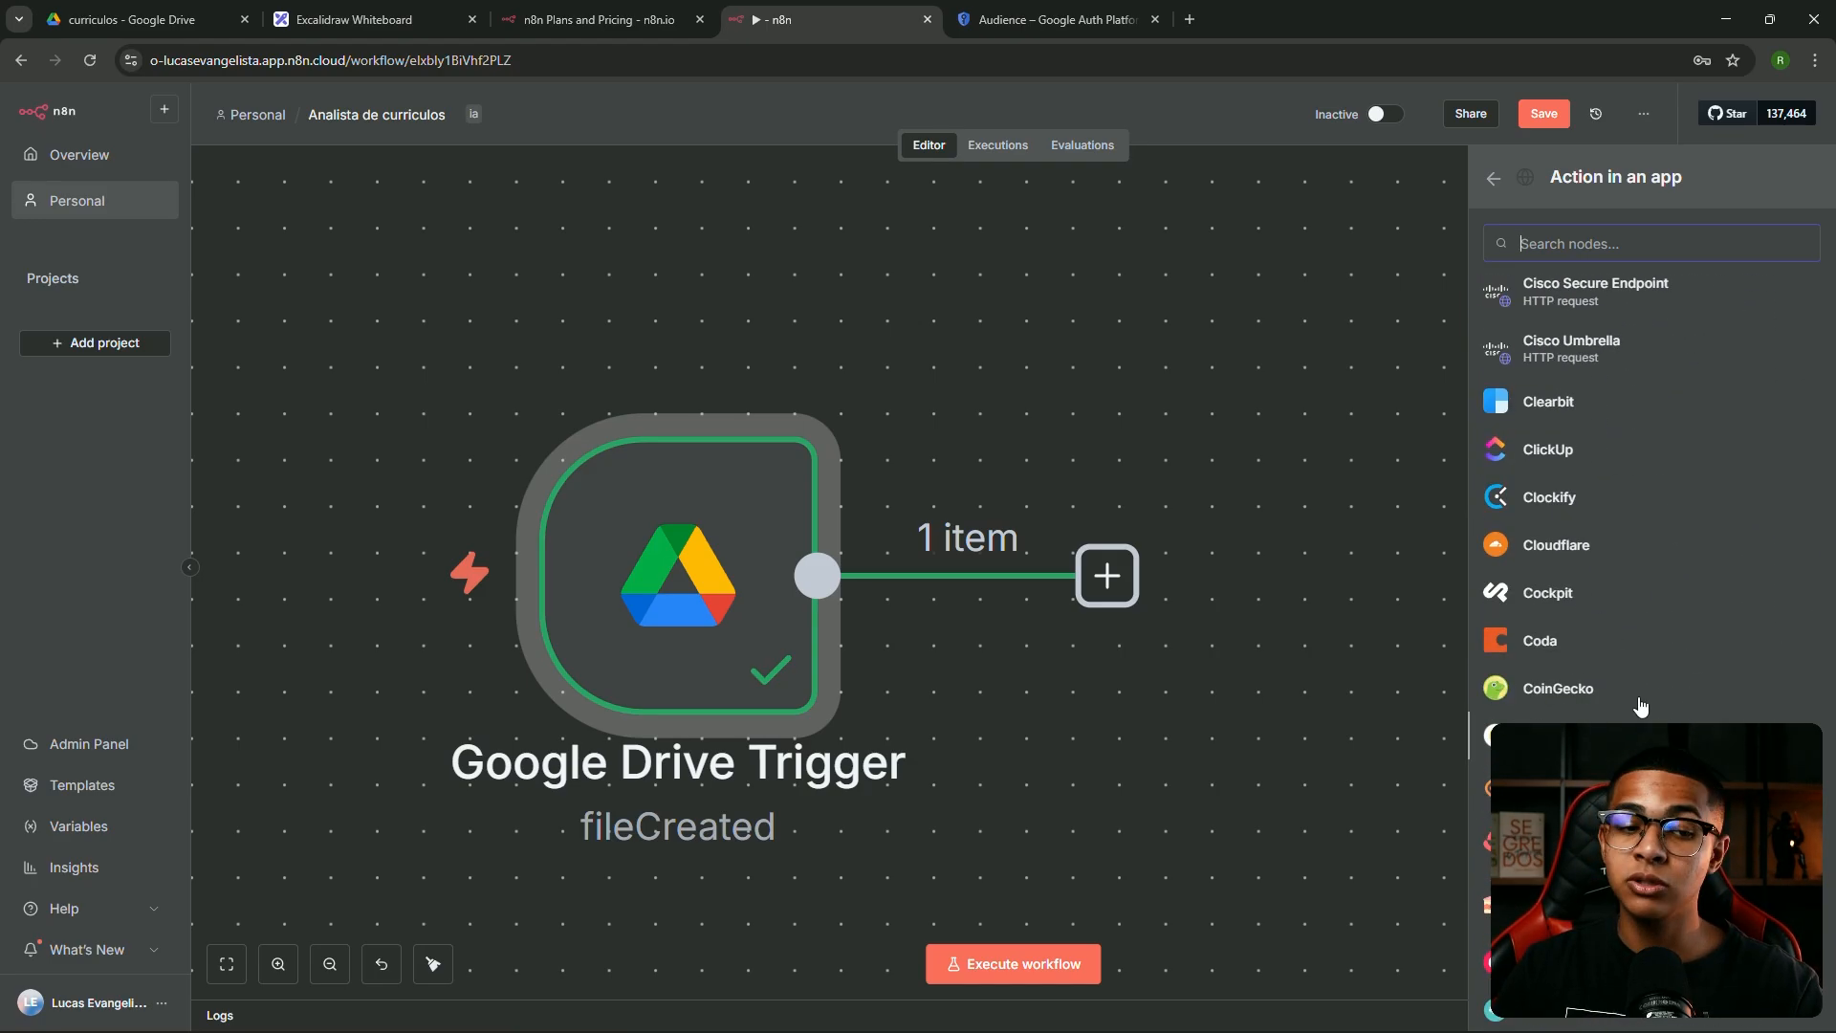
{"action": "left_click", "coordinate": [1497, 182]}
{"action": "left_click", "coordinate": [1576, 466]}
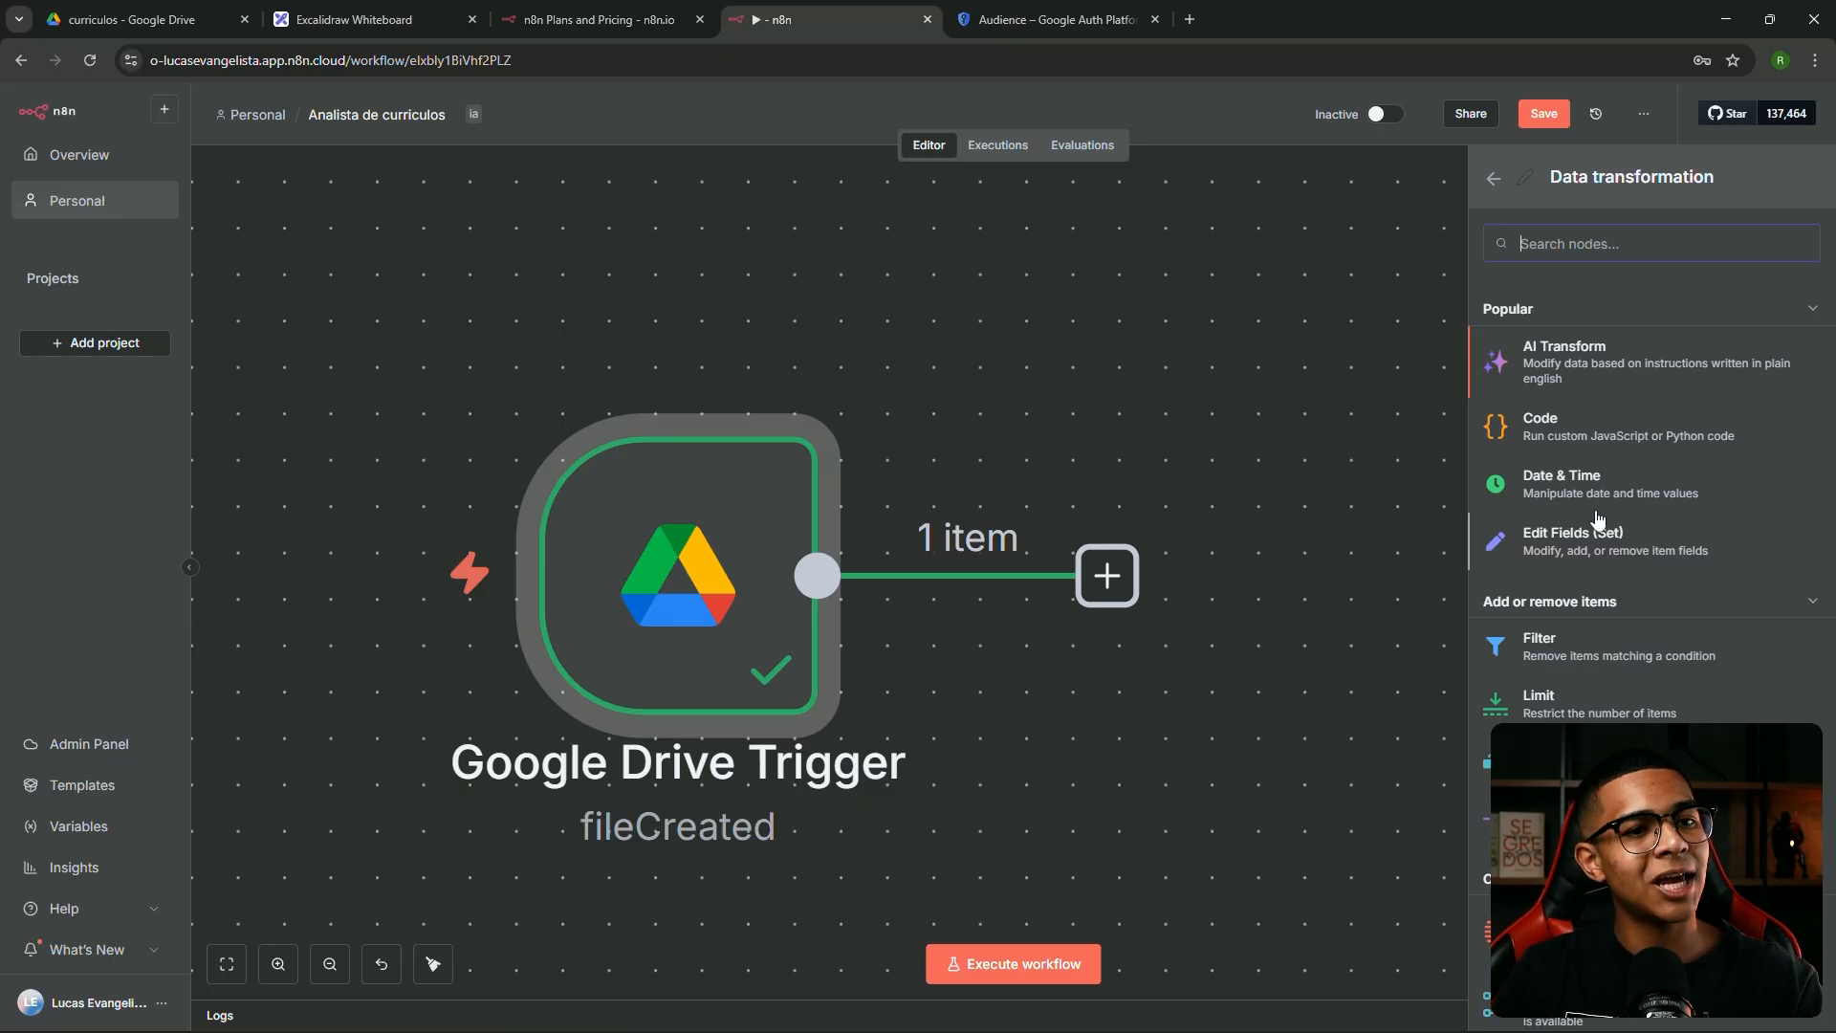
Scroll through the Data transformation nodes, then return and open the Flow category
{"action": "scroll", "coordinate": [1565, 592], "scroll_direction": "down", "scroll_amount": 4}
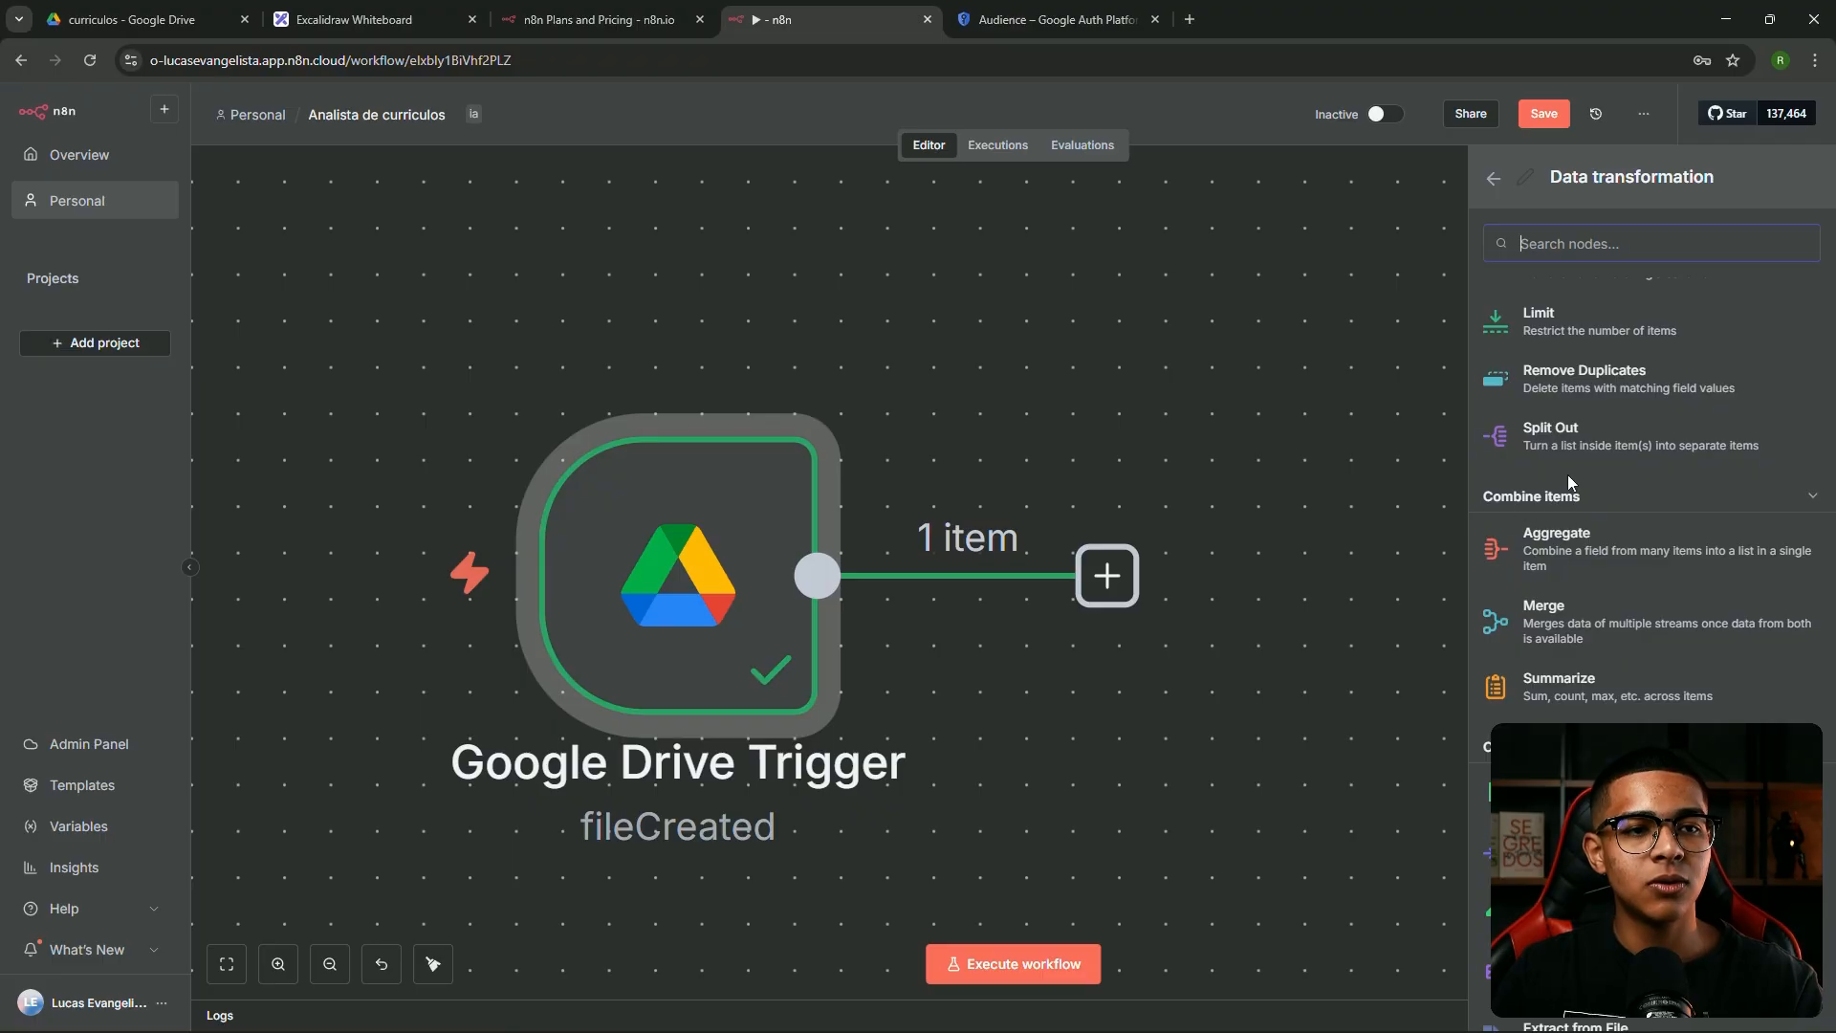
{"action": "scroll", "coordinate": [1610, 574], "scroll_direction": "down", "scroll_amount": 4}
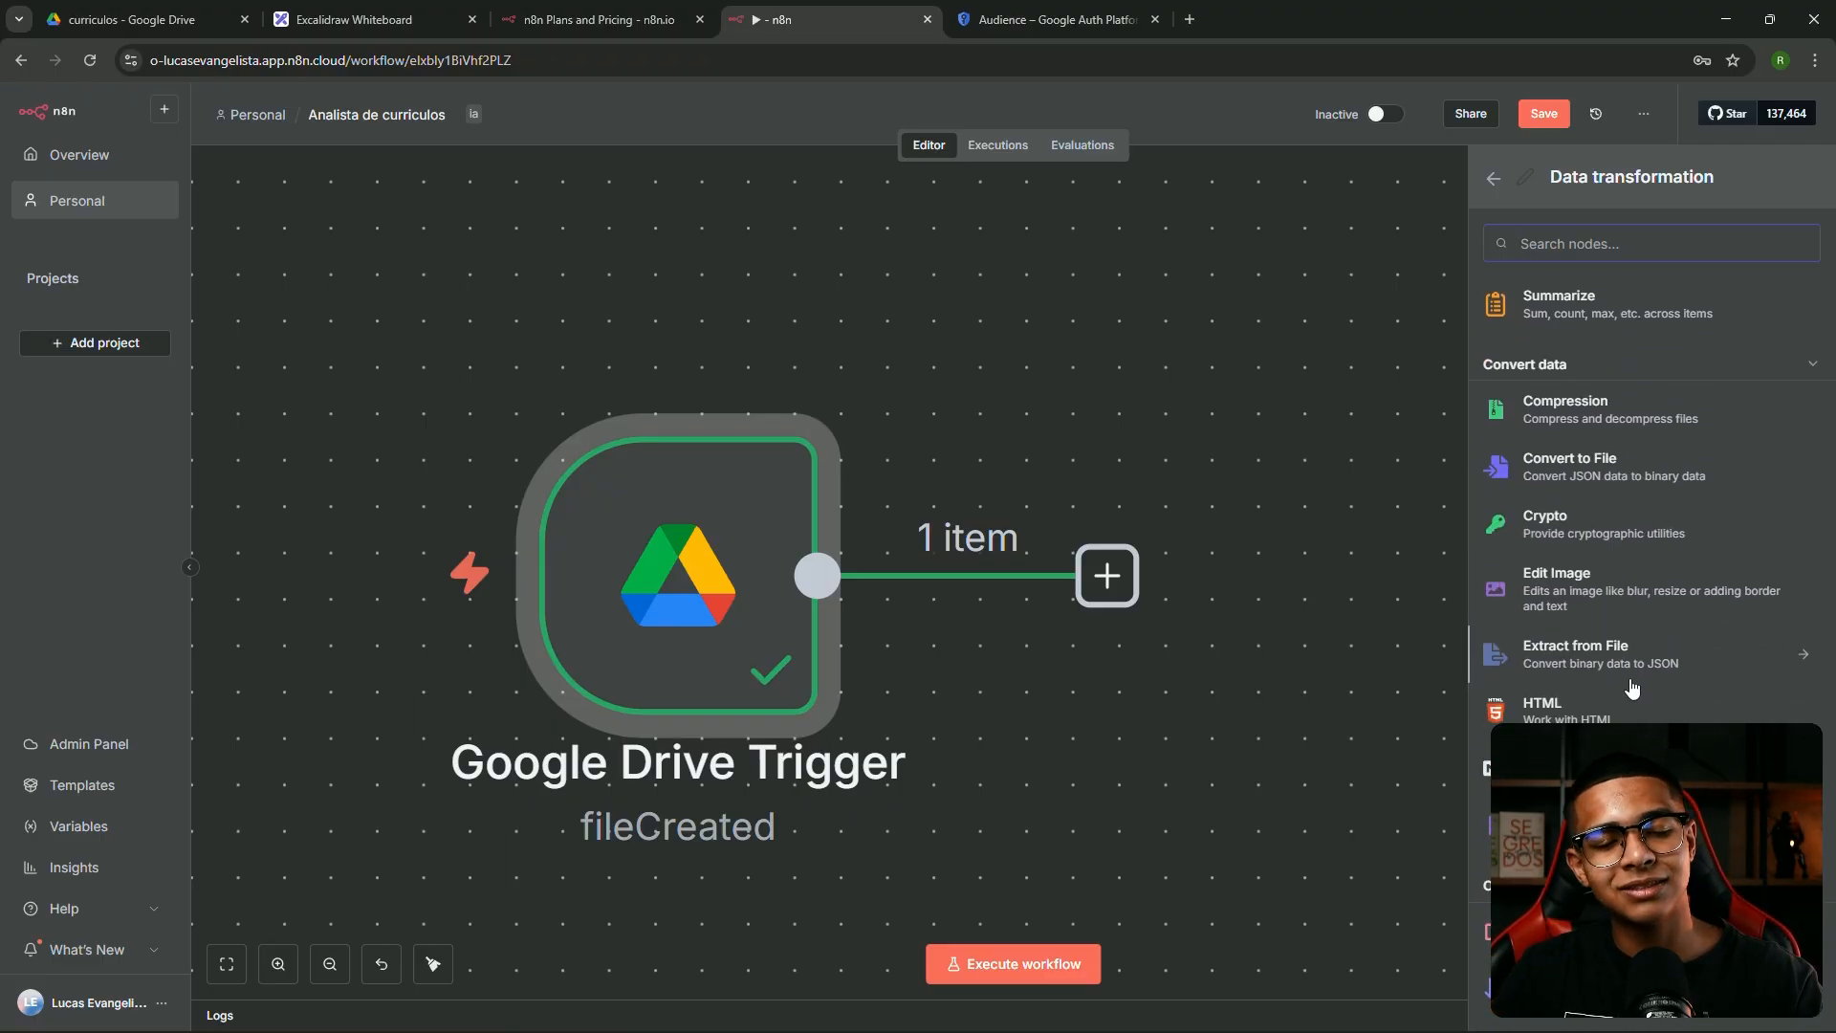
{"action": "scroll", "coordinate": [1606, 670], "scroll_direction": "down", "scroll_amount": 1}
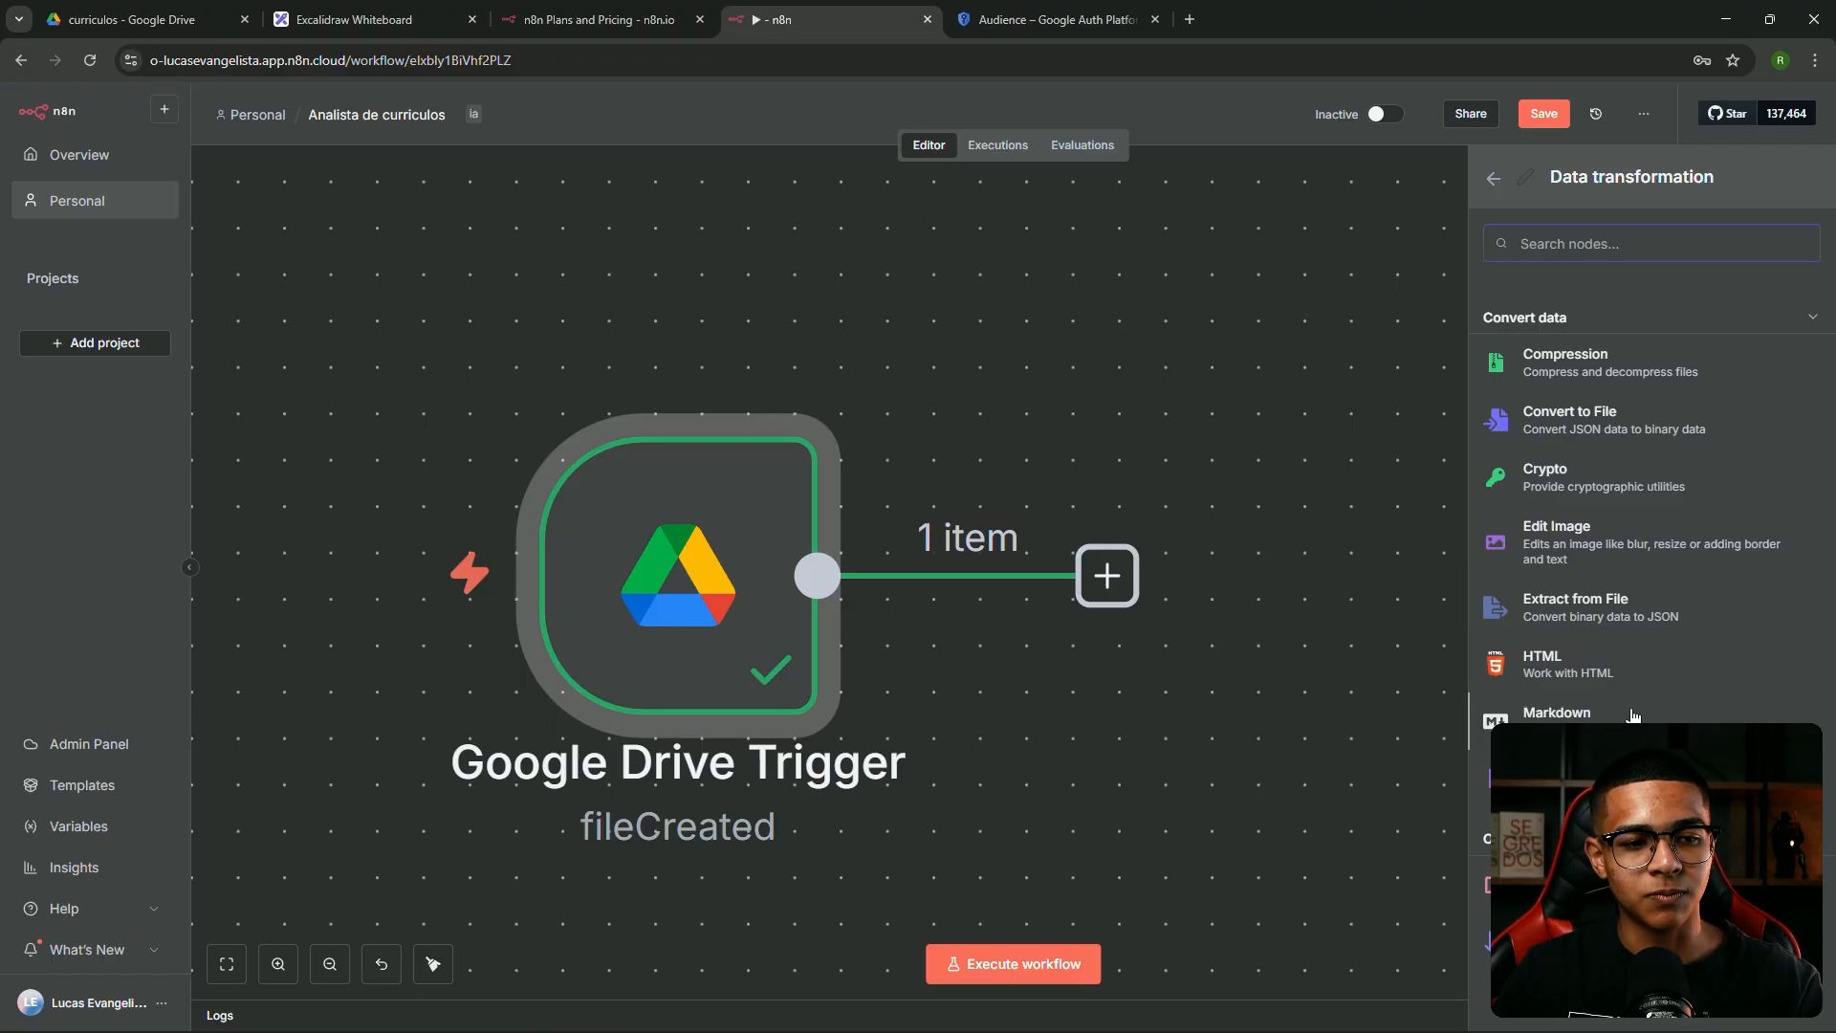
{"action": "scroll", "coordinate": [1623, 713], "scroll_direction": "up", "scroll_amount": 4}
{"action": "scroll", "coordinate": [1611, 677], "scroll_direction": "up", "scroll_amount": 3}
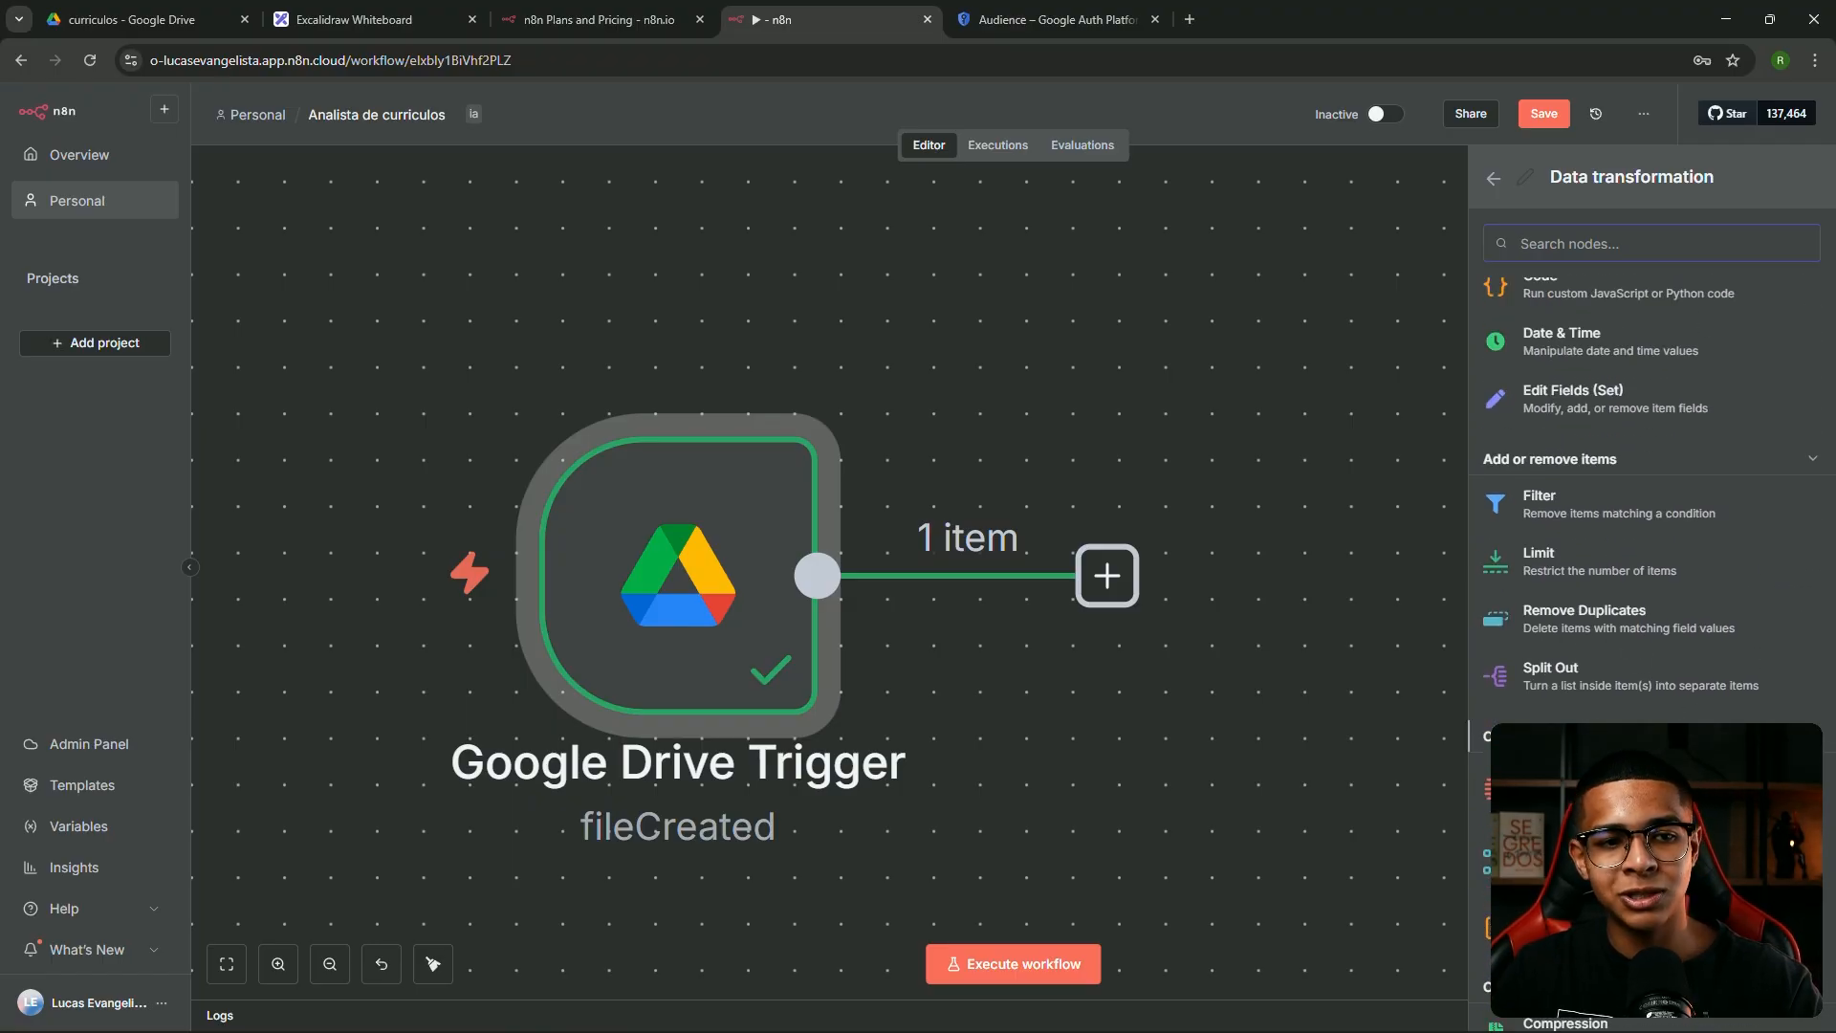
{"action": "scroll", "coordinate": [1592, 695], "scroll_direction": "up", "scroll_amount": 2}
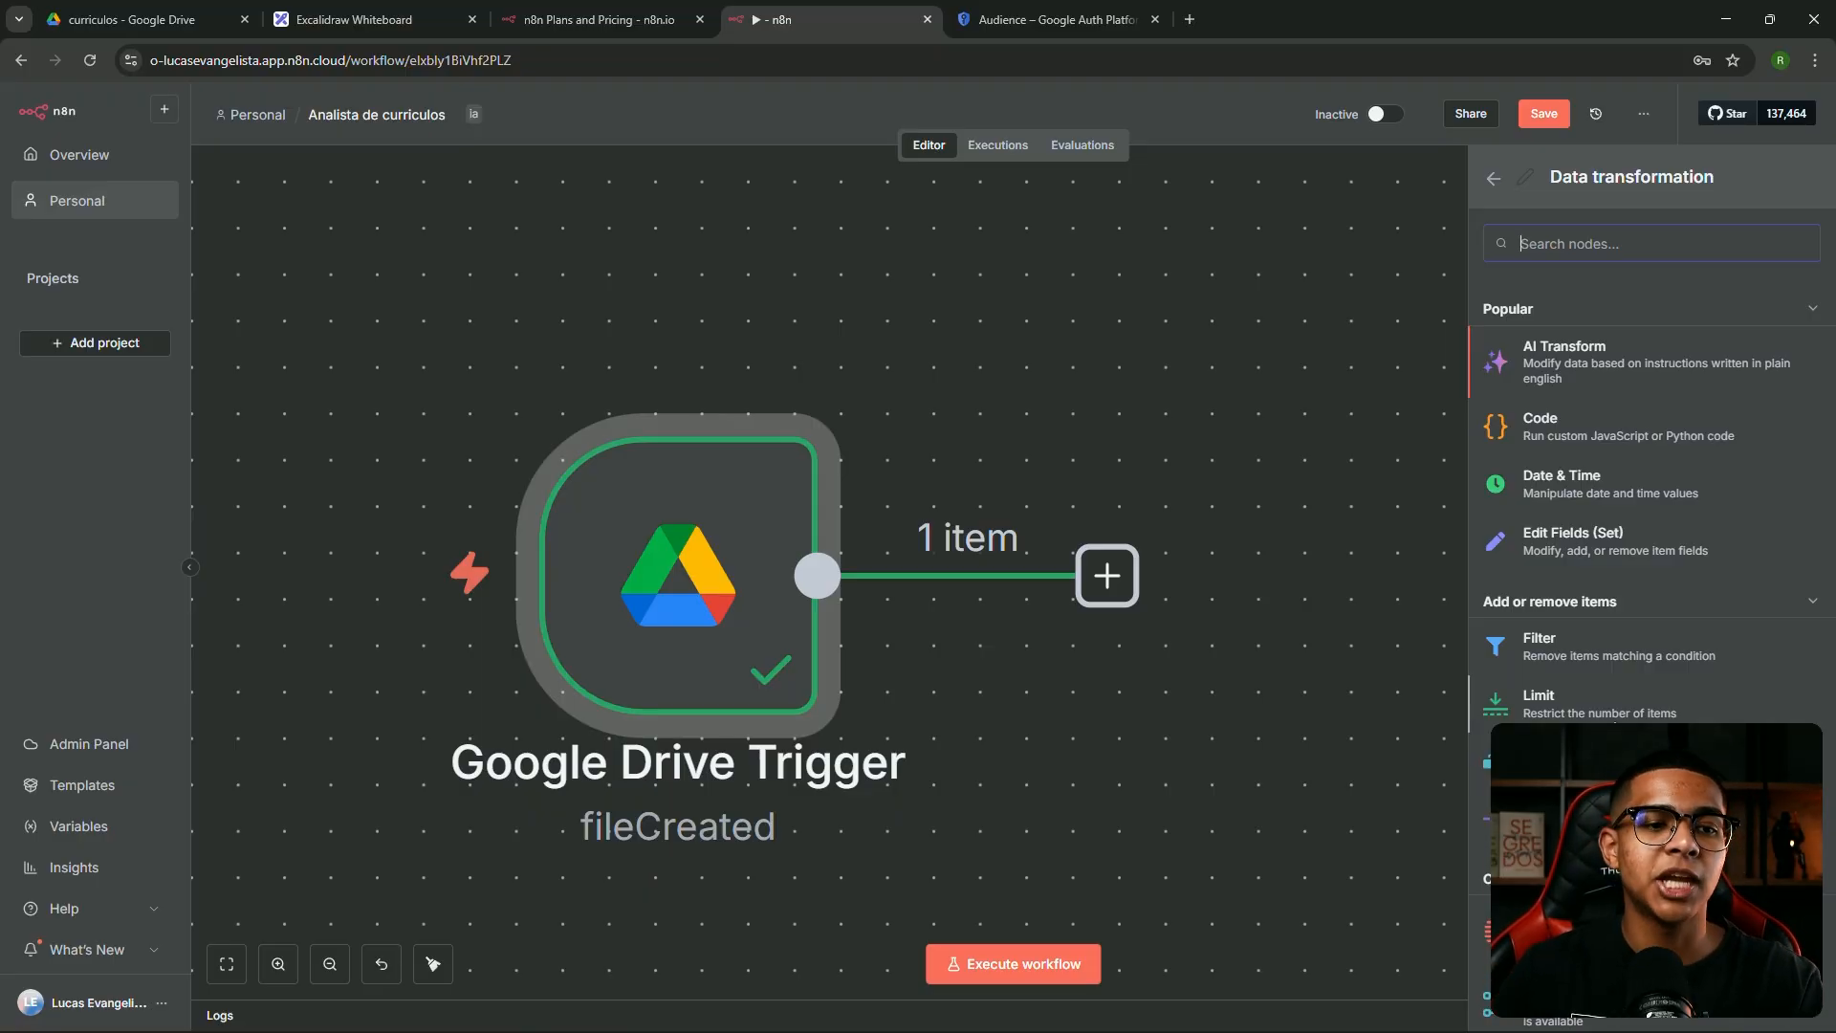
{"action": "scroll", "coordinate": [1584, 455], "scroll_direction": "down", "scroll_amount": 6}
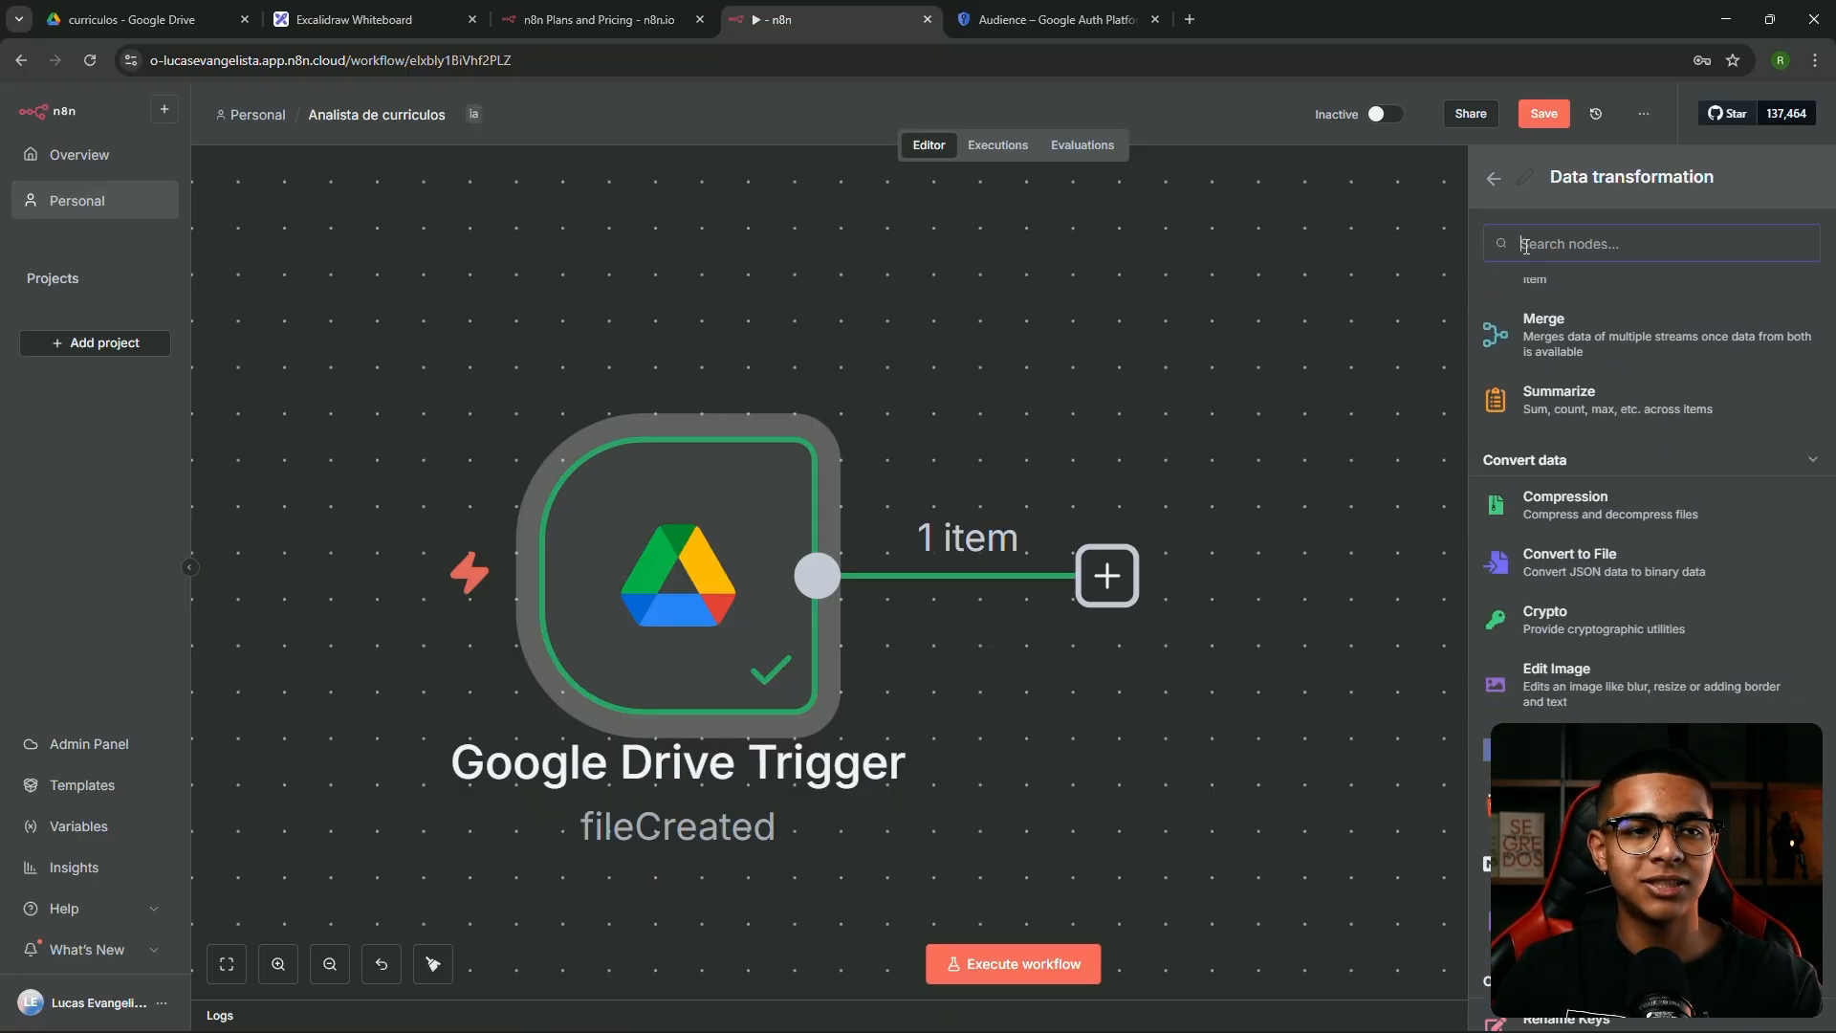
{"action": "left_click", "coordinate": [1494, 179]}
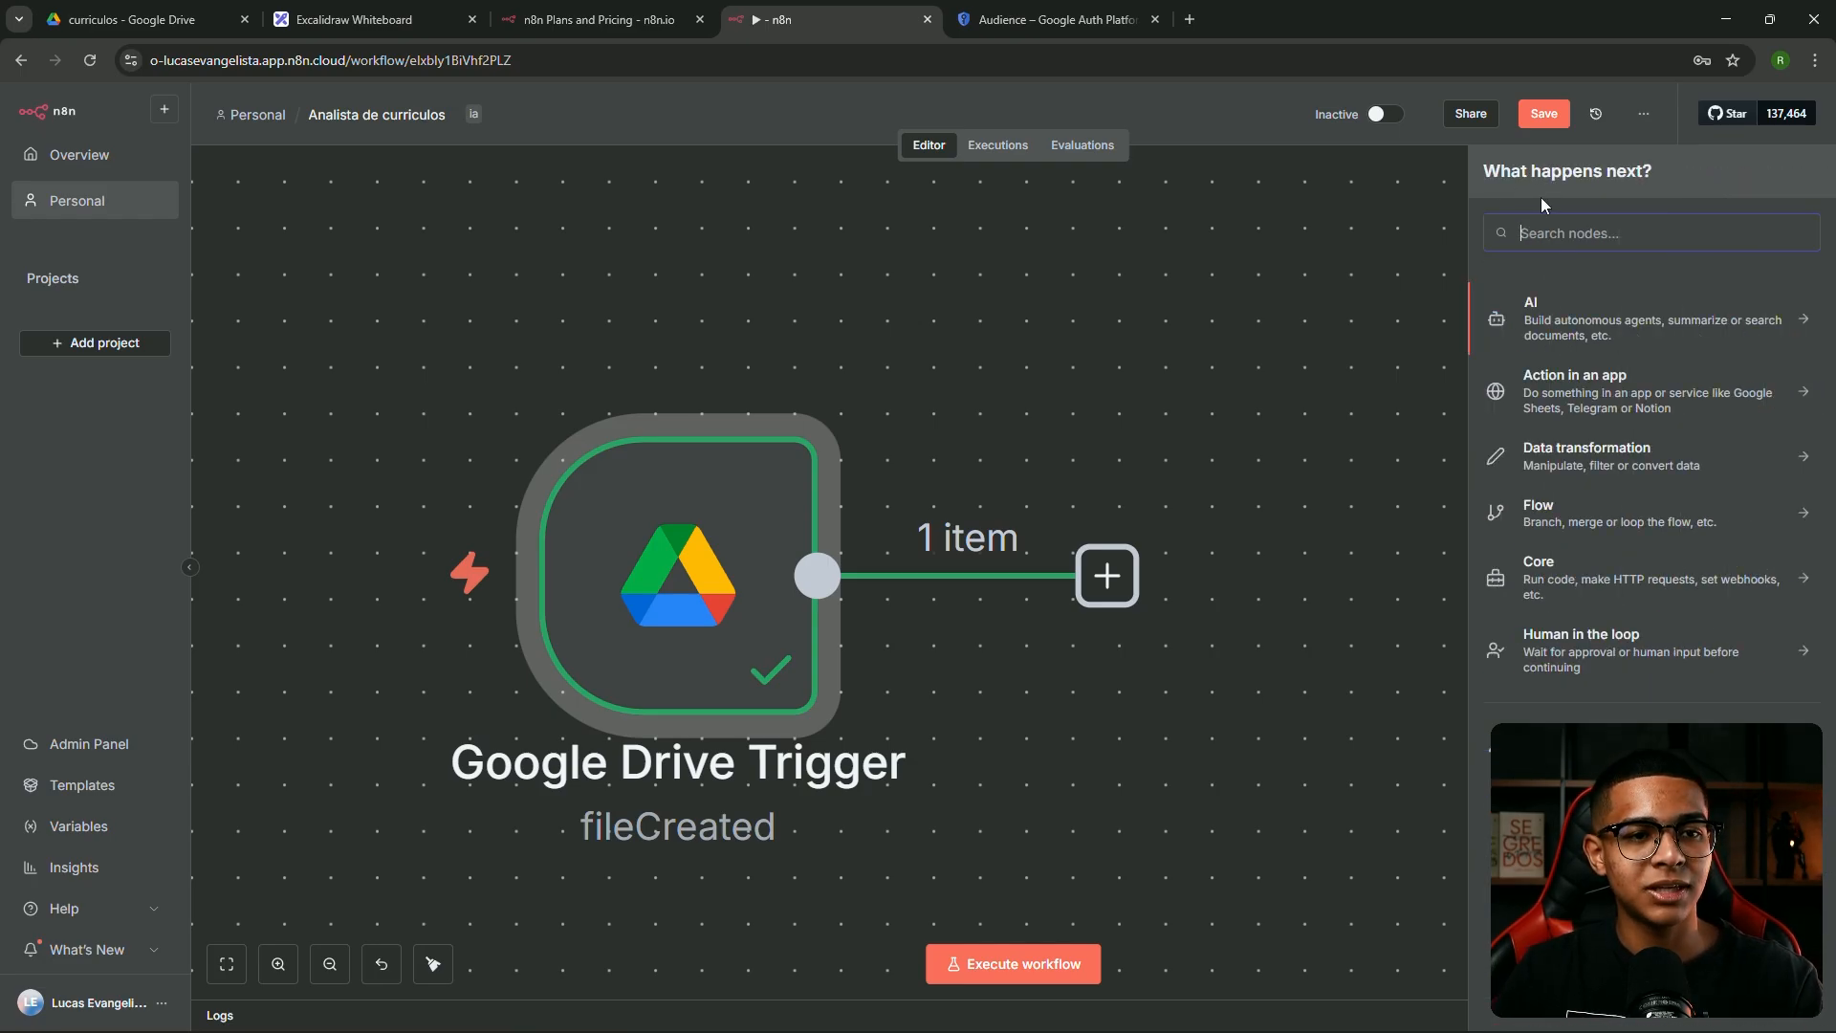
{"action": "left_click", "coordinate": [1583, 528]}
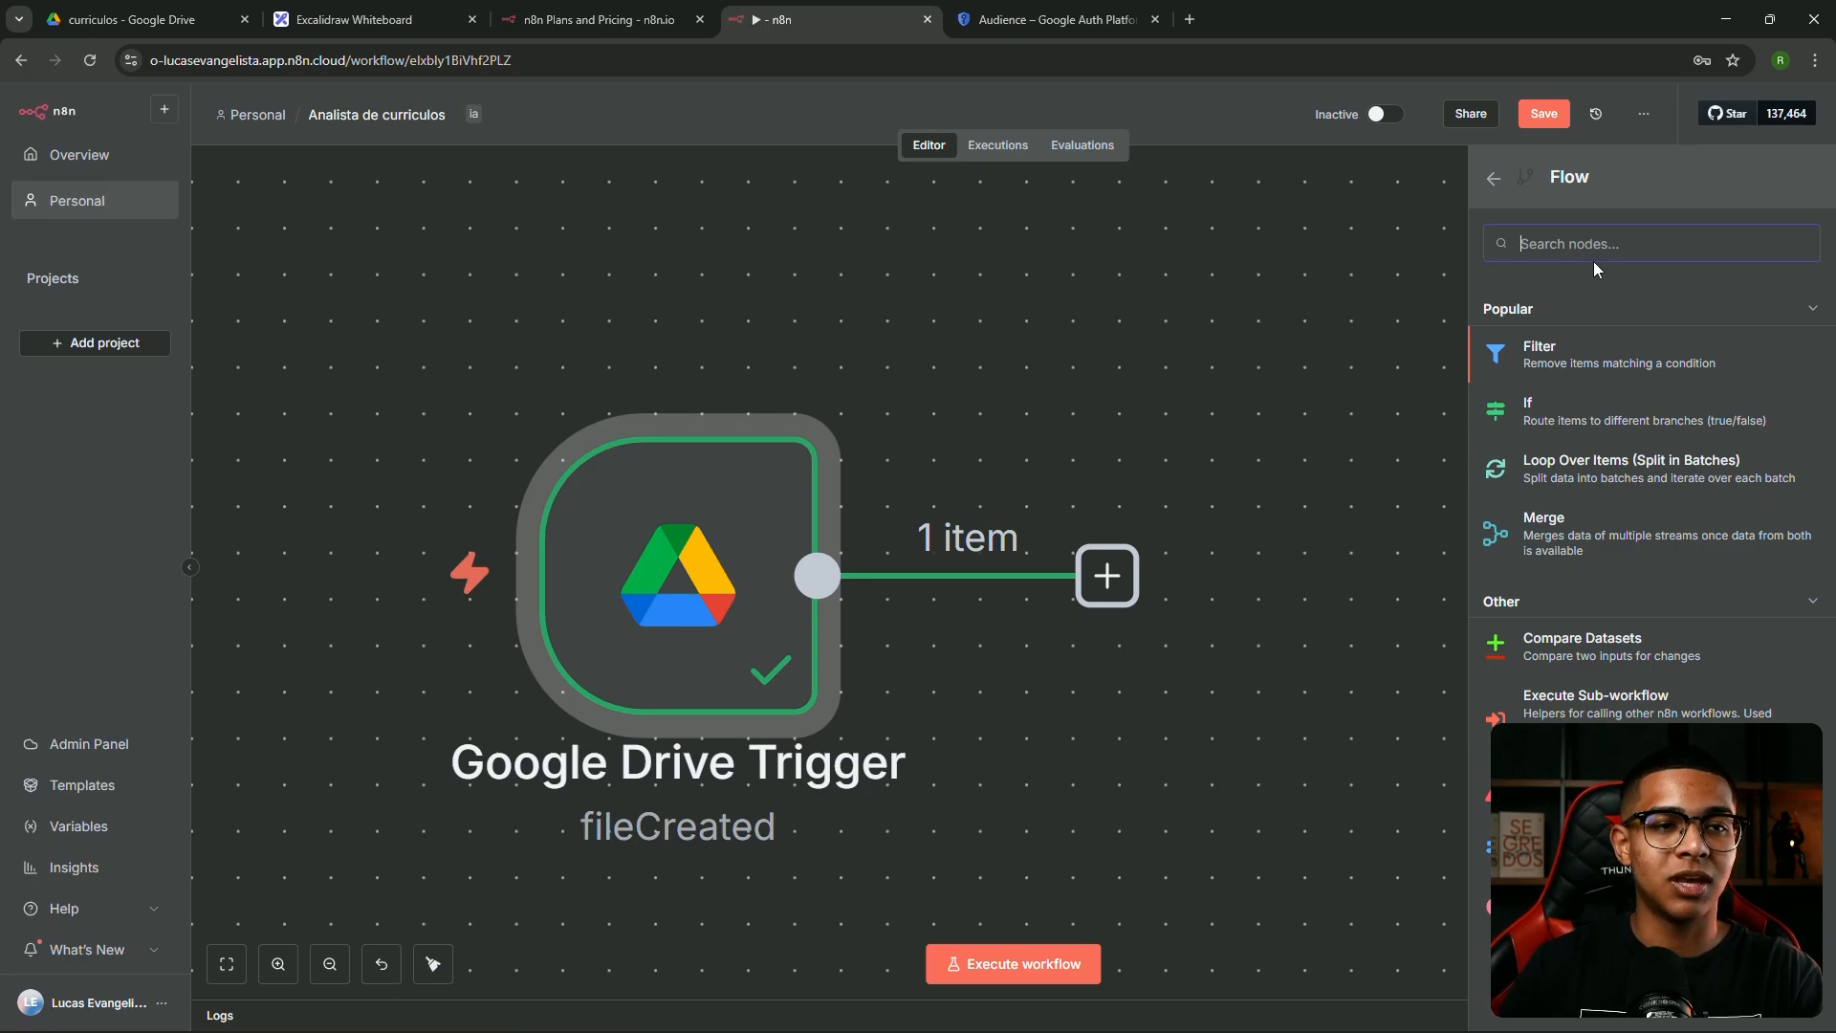
Look at the Core nodes category, then switch to the Excalidraw whiteboard
{"action": "left_click", "coordinate": [1495, 179]}
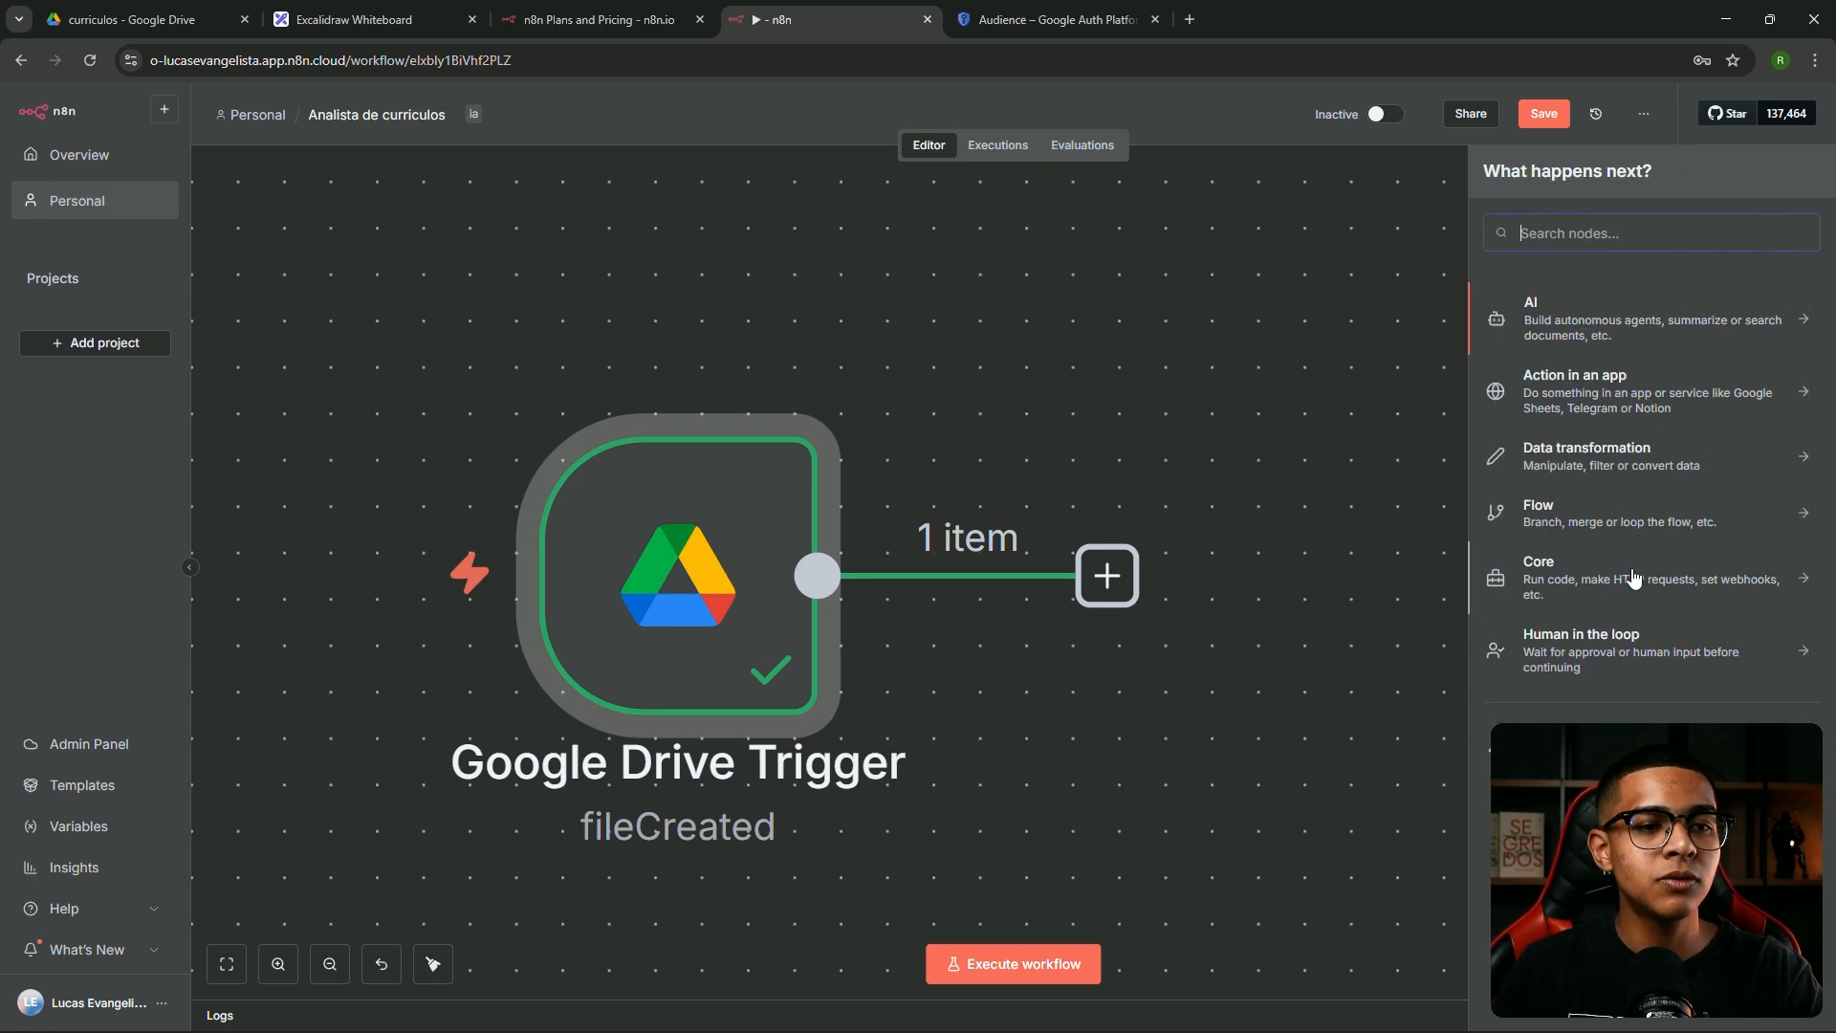
{"action": "left_click", "coordinate": [1587, 586]}
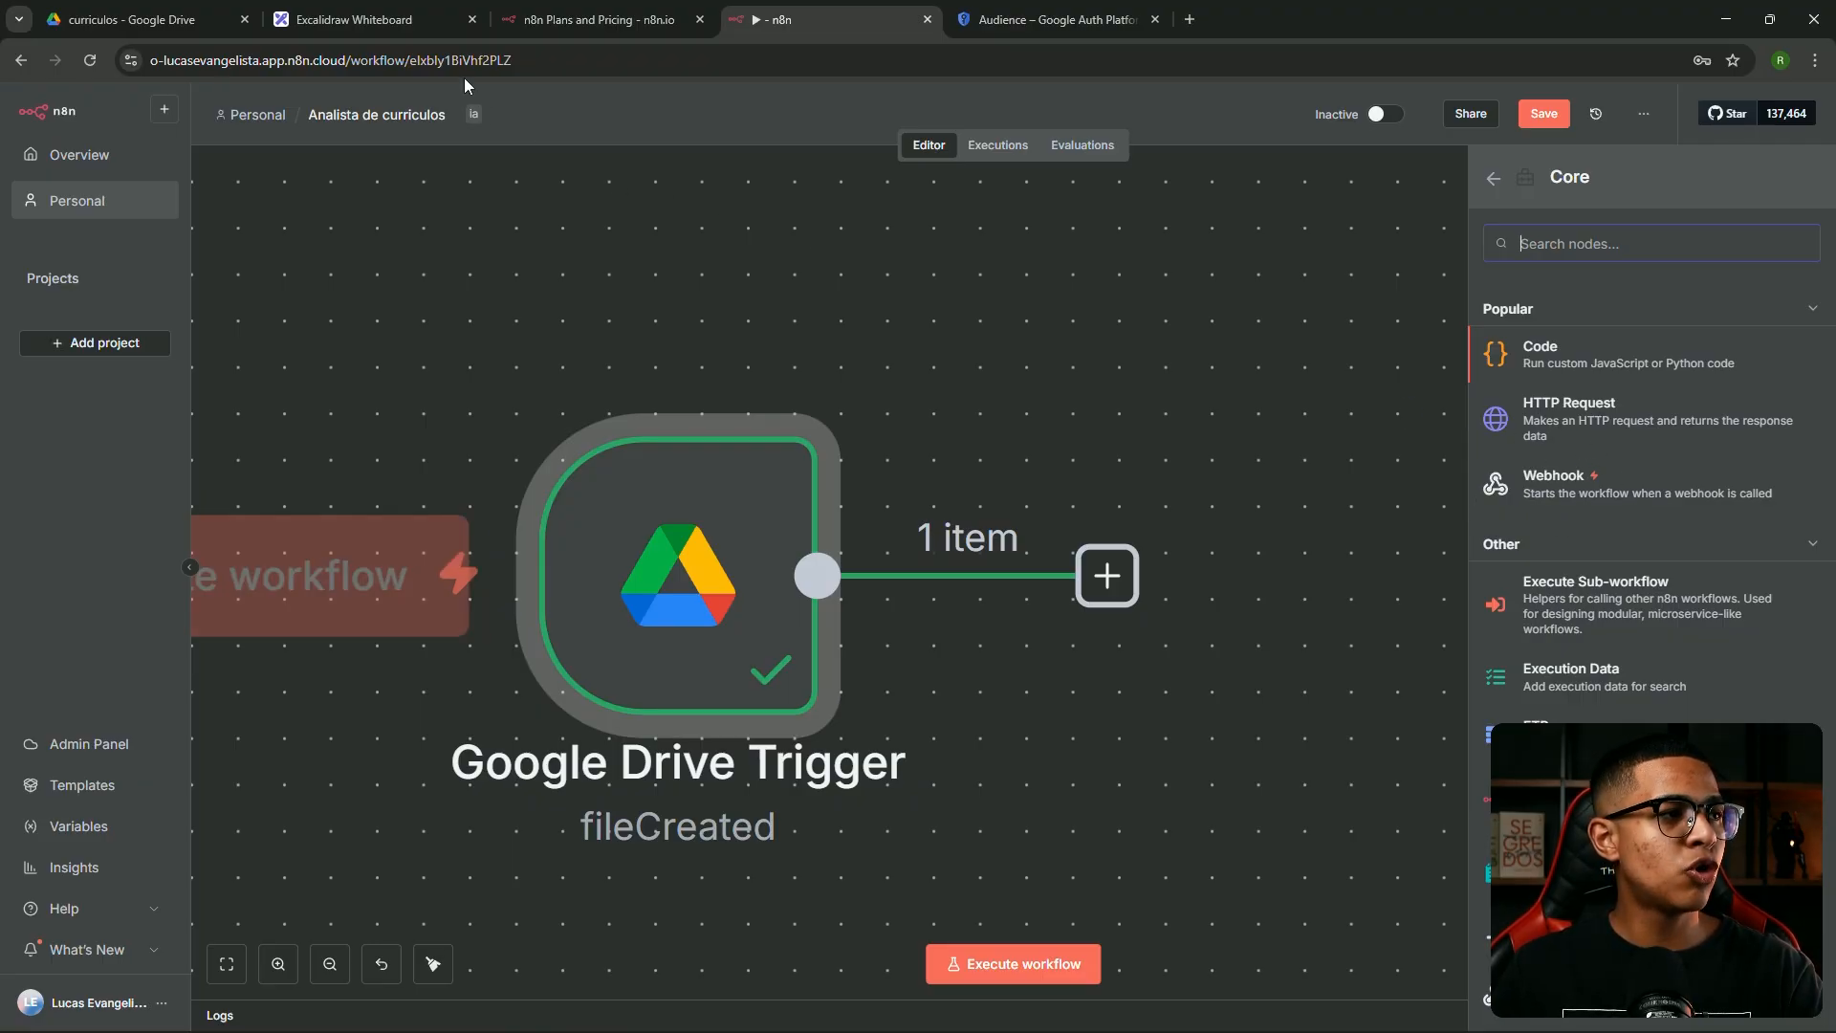
{"action": "left_click", "coordinate": [389, 21]}
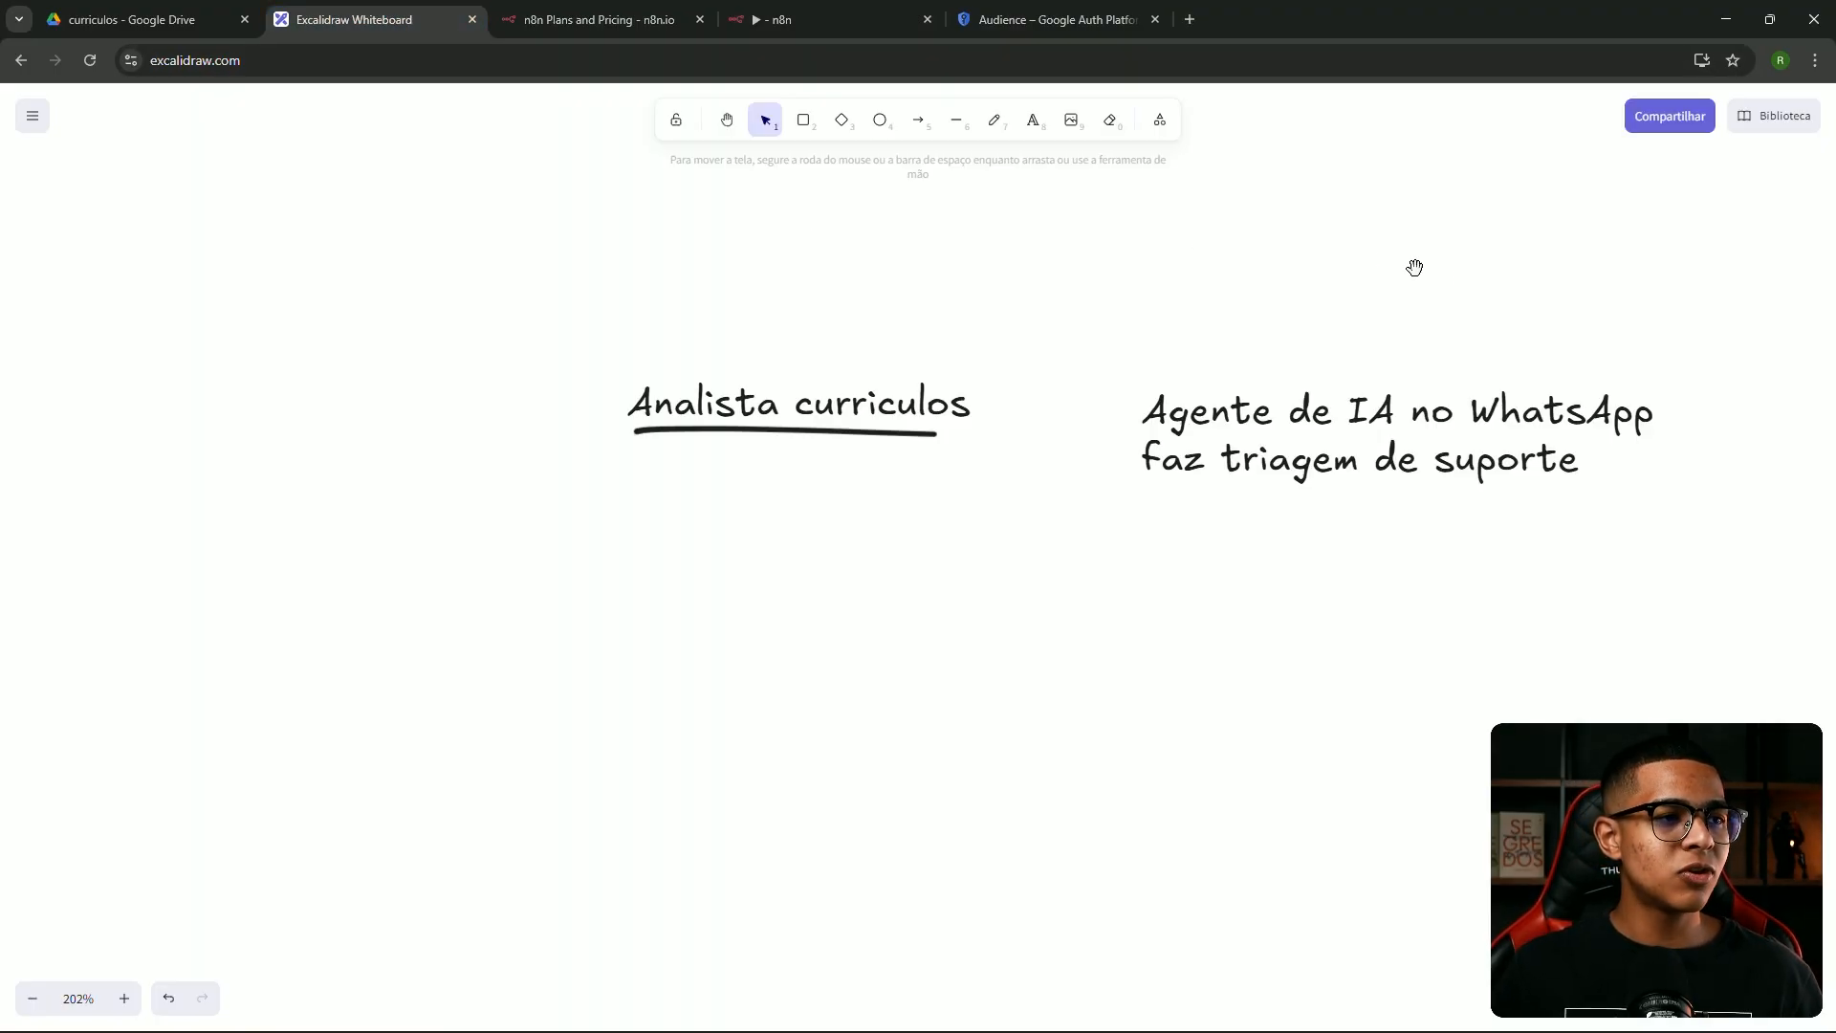
Draw a large rounded rectangle on an empty area of the board and label it 'servidor'
{"action": "left_click_drag", "start_coordinate": [1394, 264], "coordinate": [4, 348]}
{"action": "left_click_drag", "start_coordinate": [903, 332], "coordinate": [554, 290]}
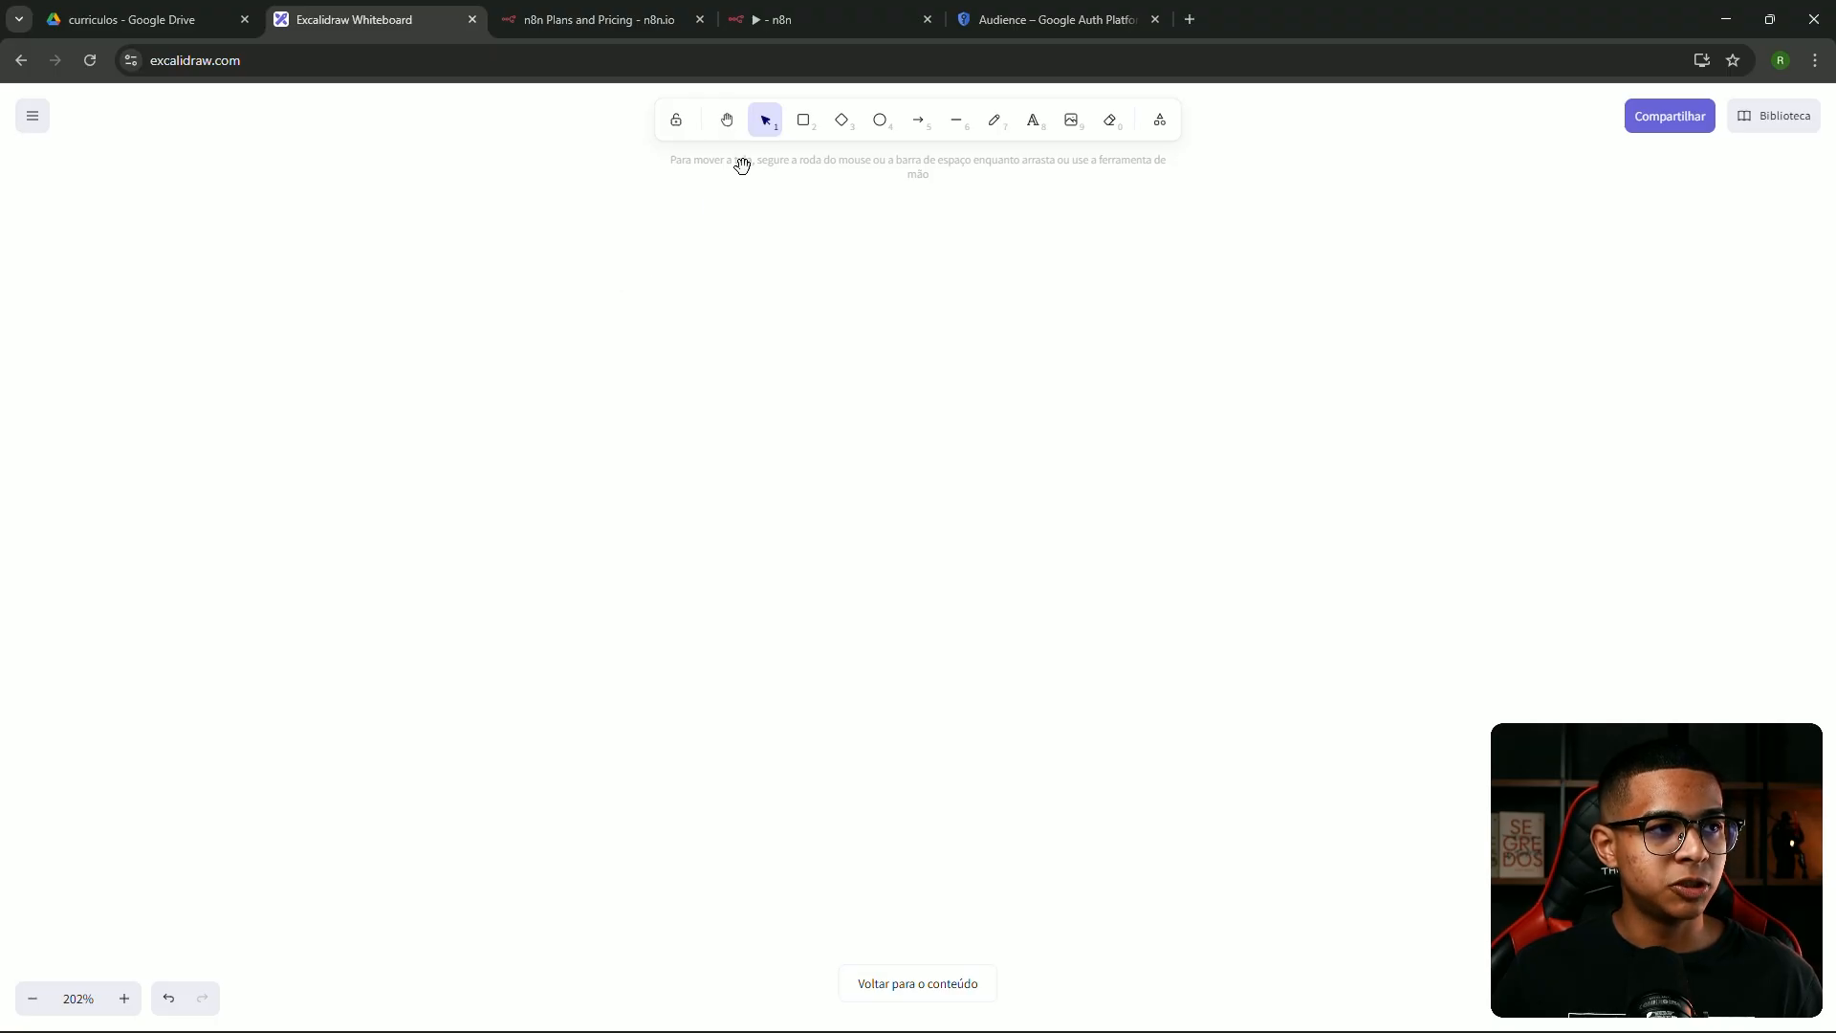
{"action": "left_click", "coordinate": [803, 122]}
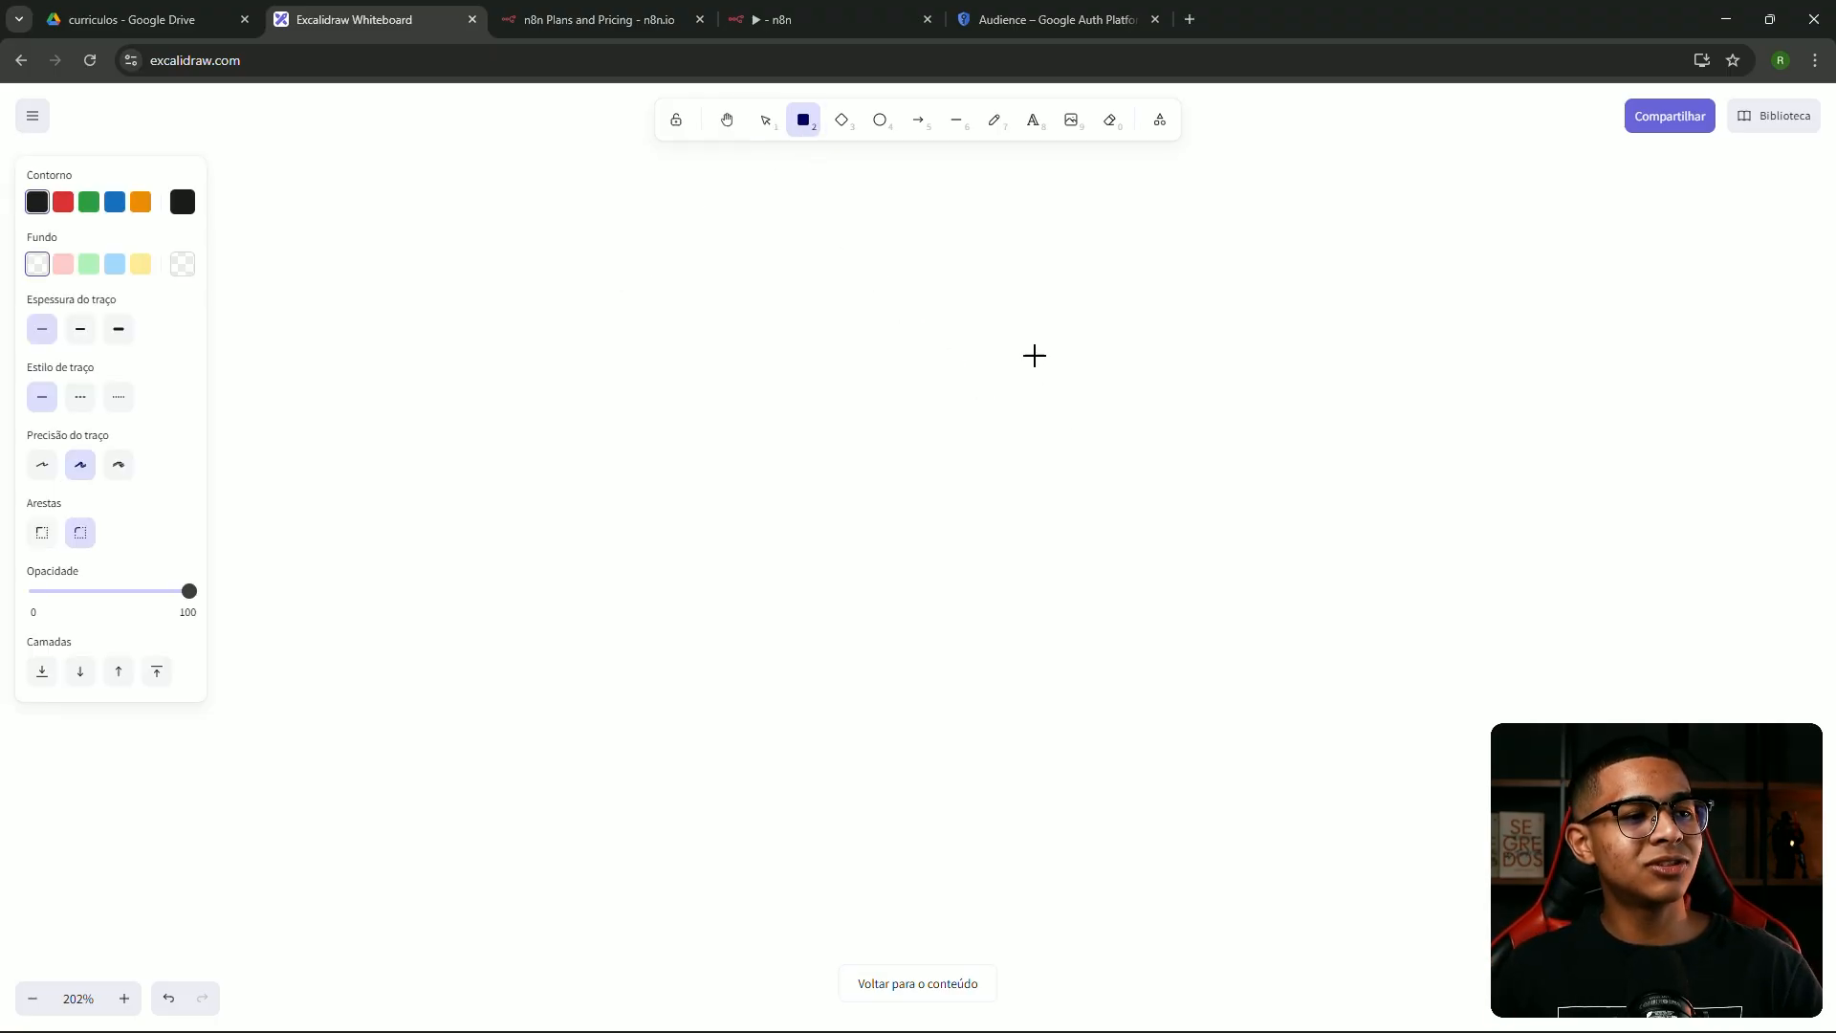
{"action": "left_click_drag", "start_coordinate": [979, 320], "coordinate": [1356, 725]}
{"action": "left_click_drag", "start_coordinate": [1117, 430], "coordinate": [1039, 417]}
{"action": "double_click", "coordinate": [1059, 466]}
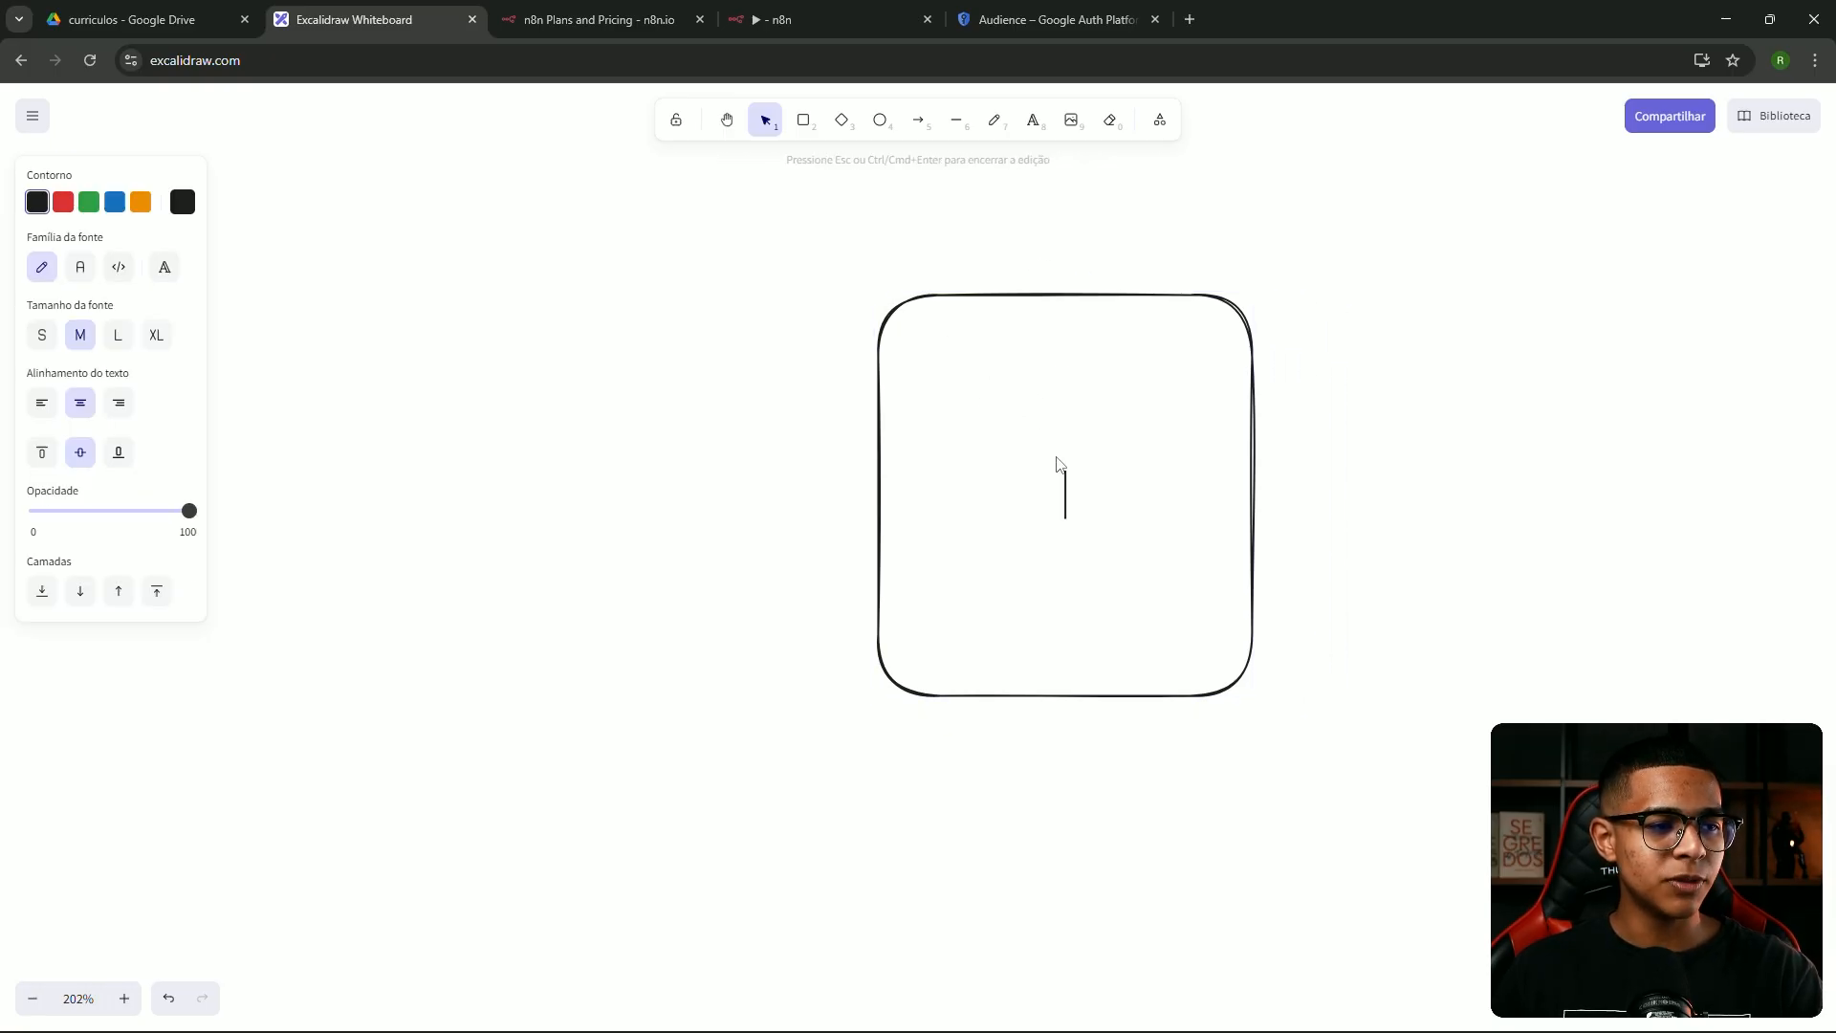
{"action": "type", "text": "servidor"}
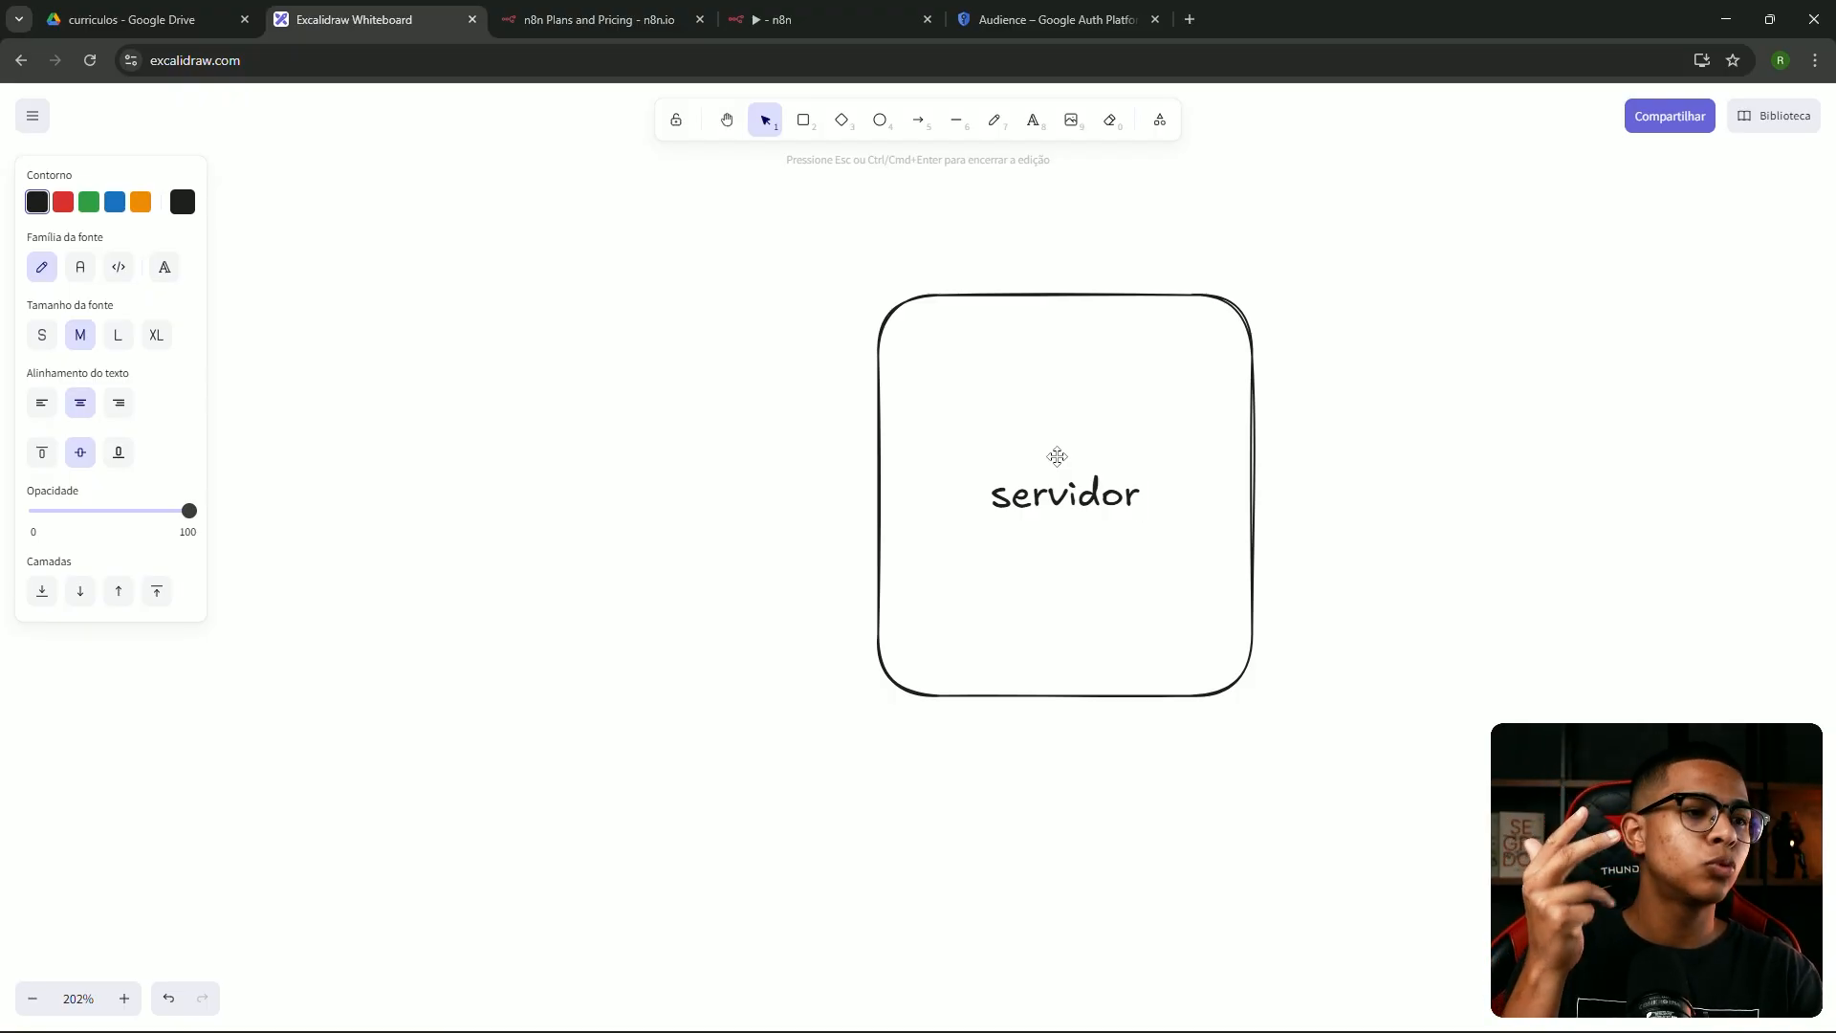
{"action": "left_click", "coordinate": [1386, 446]}
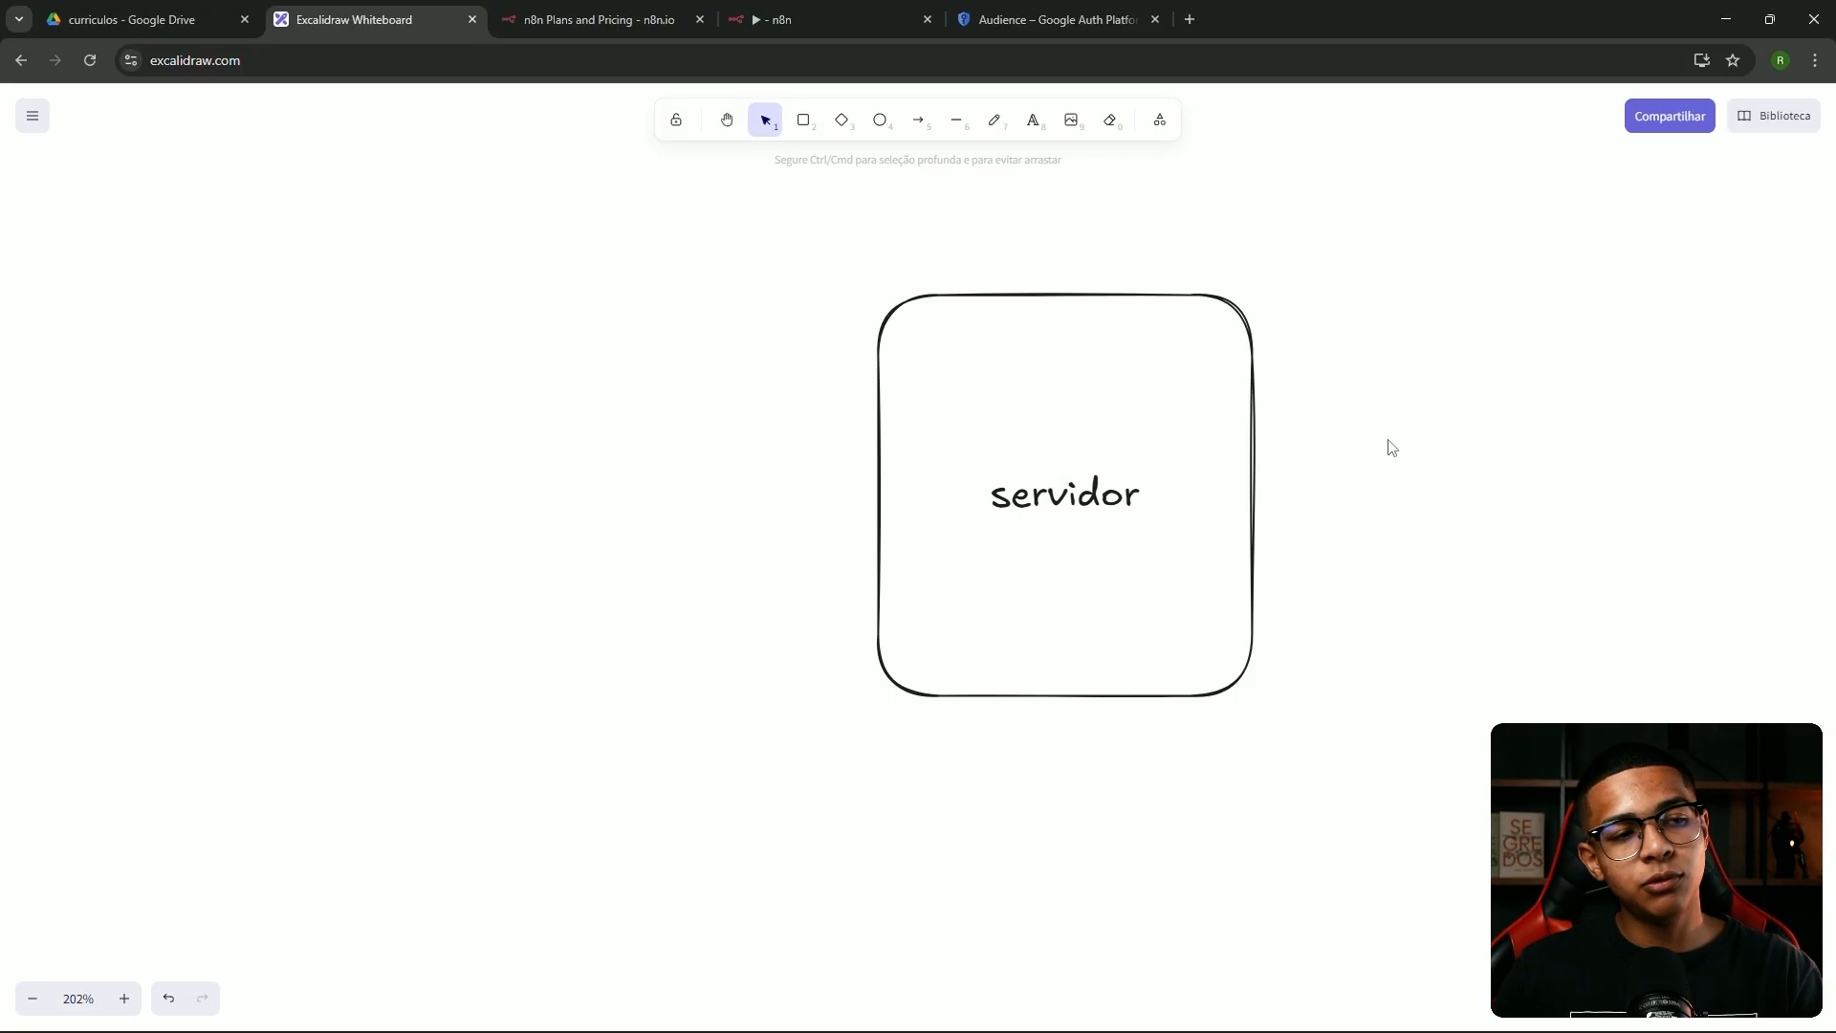
Sketch short freehand dashes inside the servidor box's top-left, lower-left and top-right corners
{"action": "left_click", "coordinate": [1066, 497]}
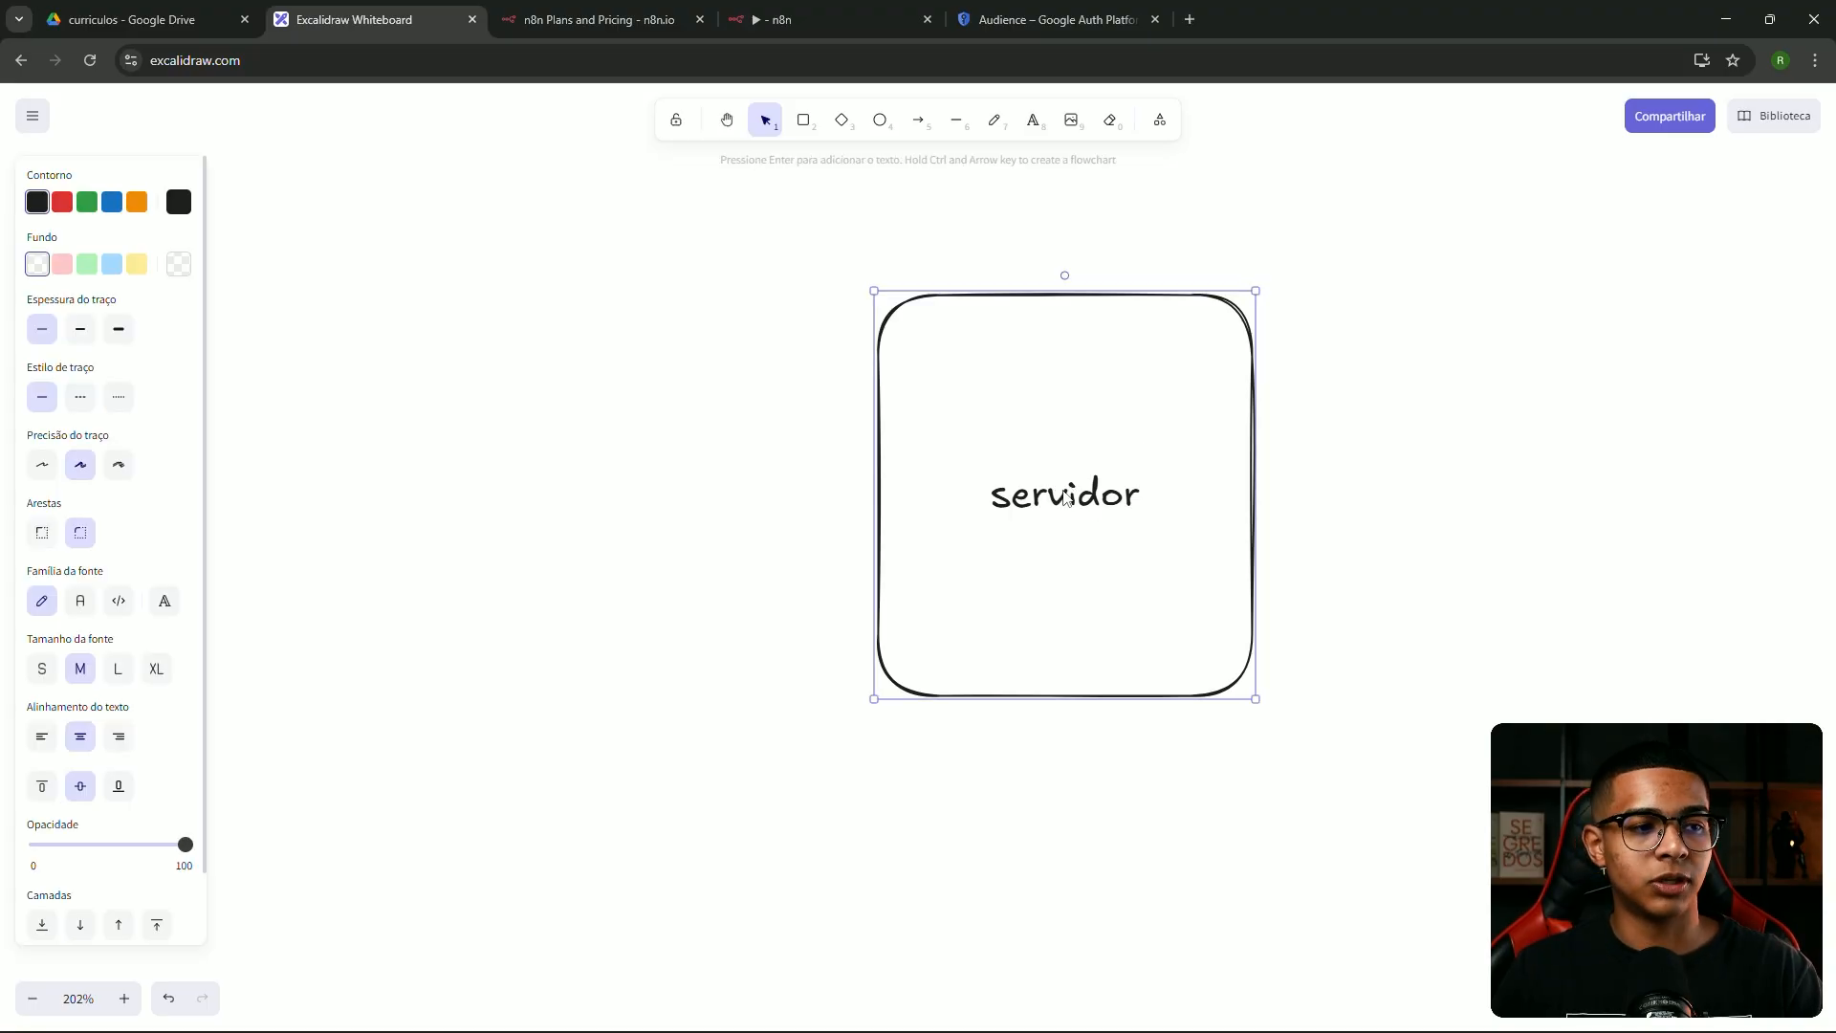
{"action": "left_click", "coordinate": [992, 121]}
{"action": "left_click_drag", "start_coordinate": [921, 327], "coordinate": [998, 324]}
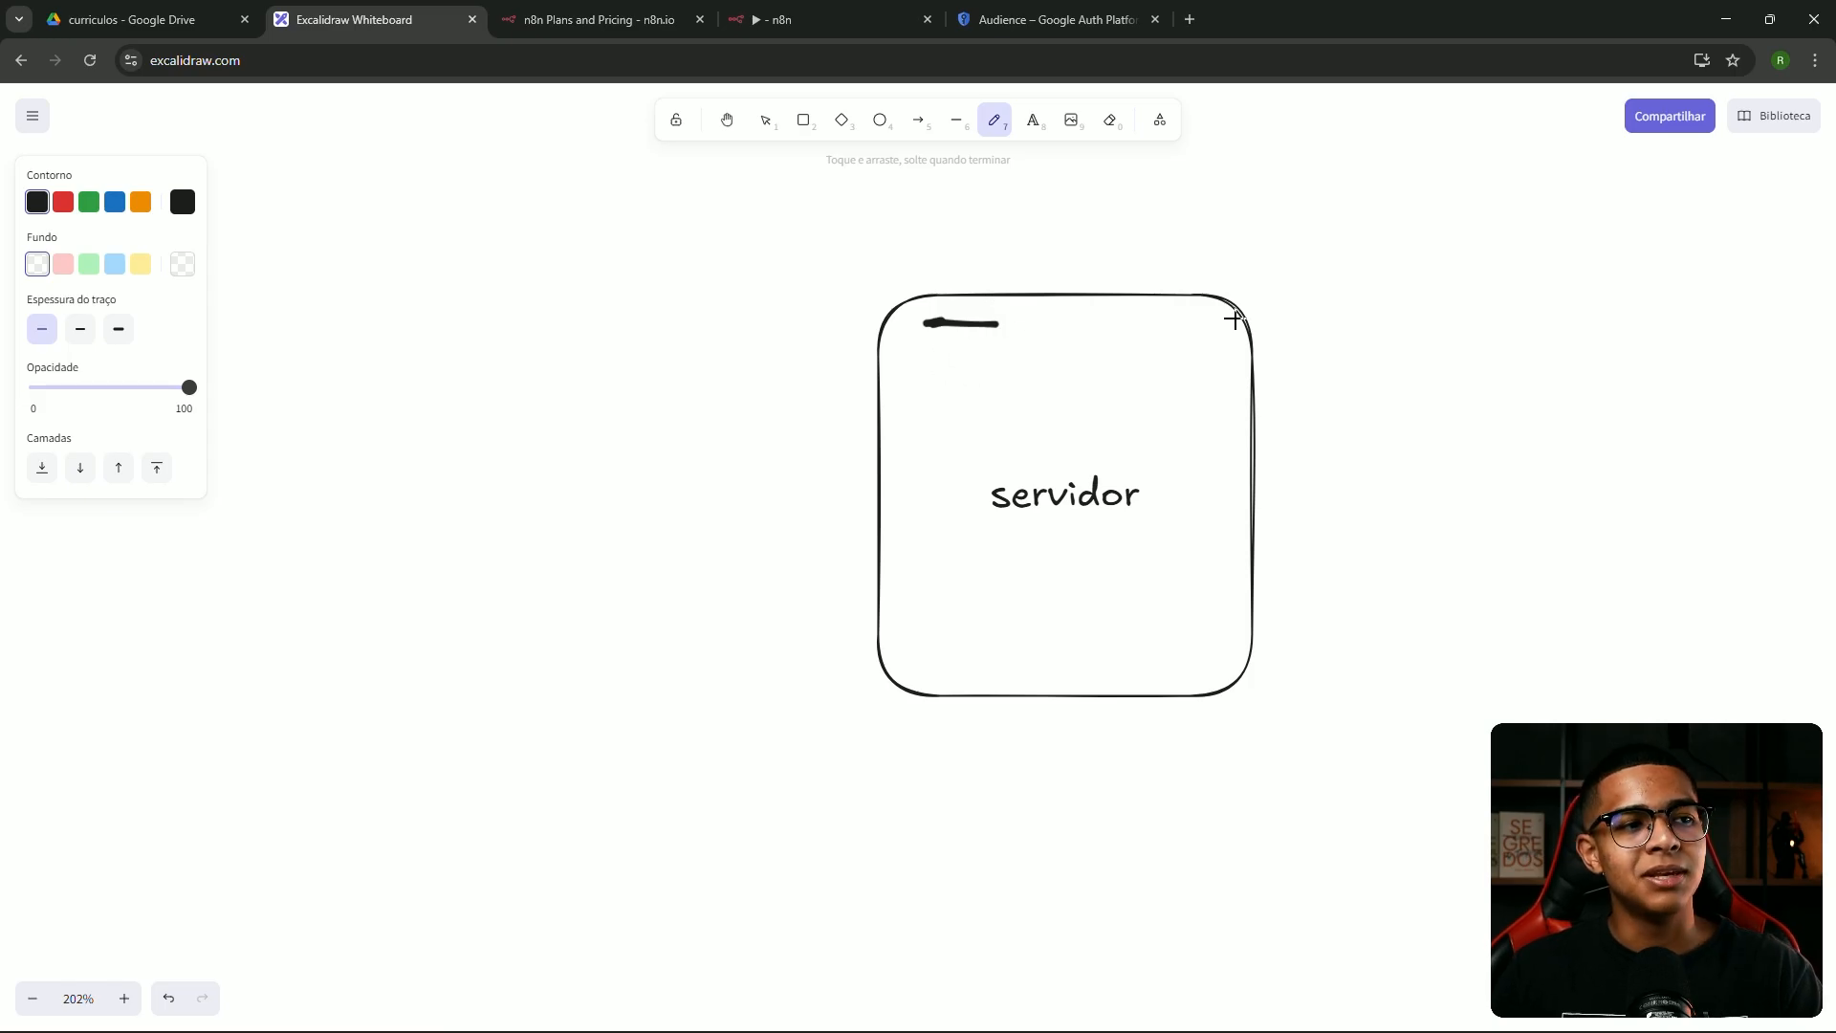
{"action": "left_click_drag", "start_coordinate": [924, 343], "coordinate": [1022, 362]}
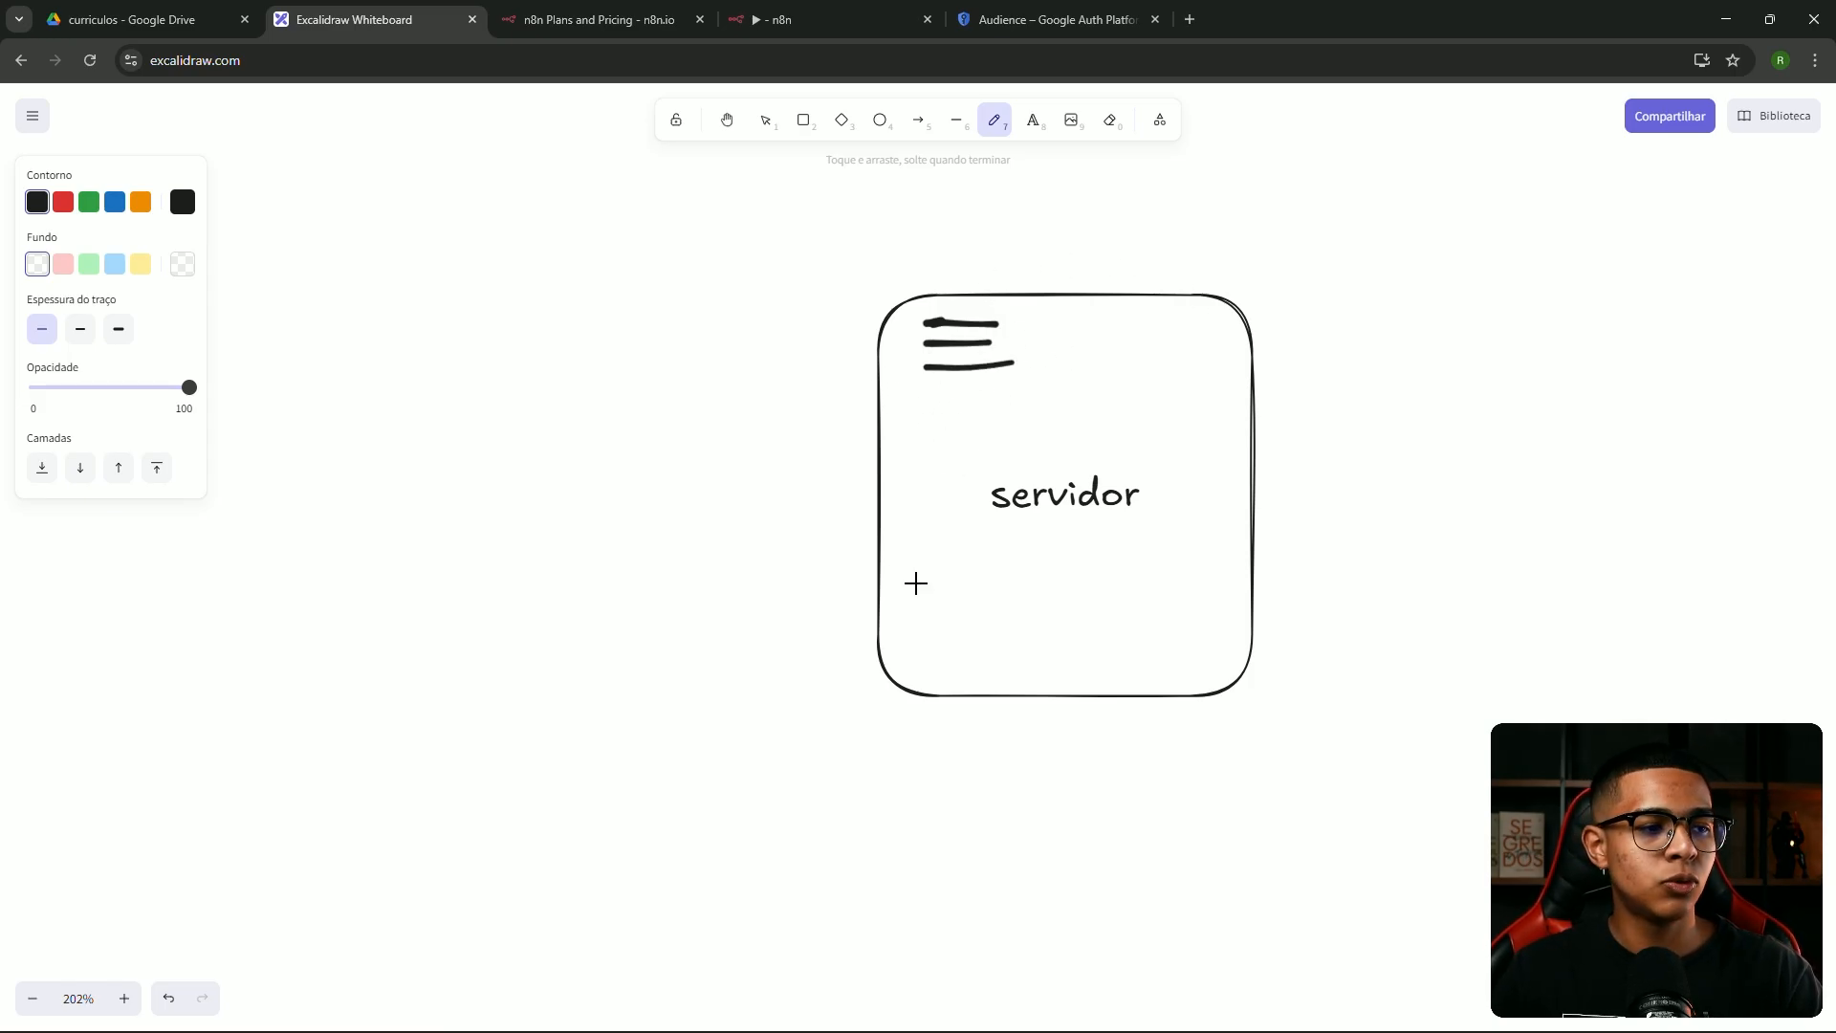
{"action": "mouse_move", "coordinate": [909, 600]}
{"action": "left_mouse_down"}
{"action": "mouse_move", "coordinate": [951, 599]}
{"action": "mouse_move", "coordinate": [954, 618]}
{"action": "left_mouse_up"}
{"action": "left_click_drag", "start_coordinate": [910, 653], "coordinate": [942, 648]}
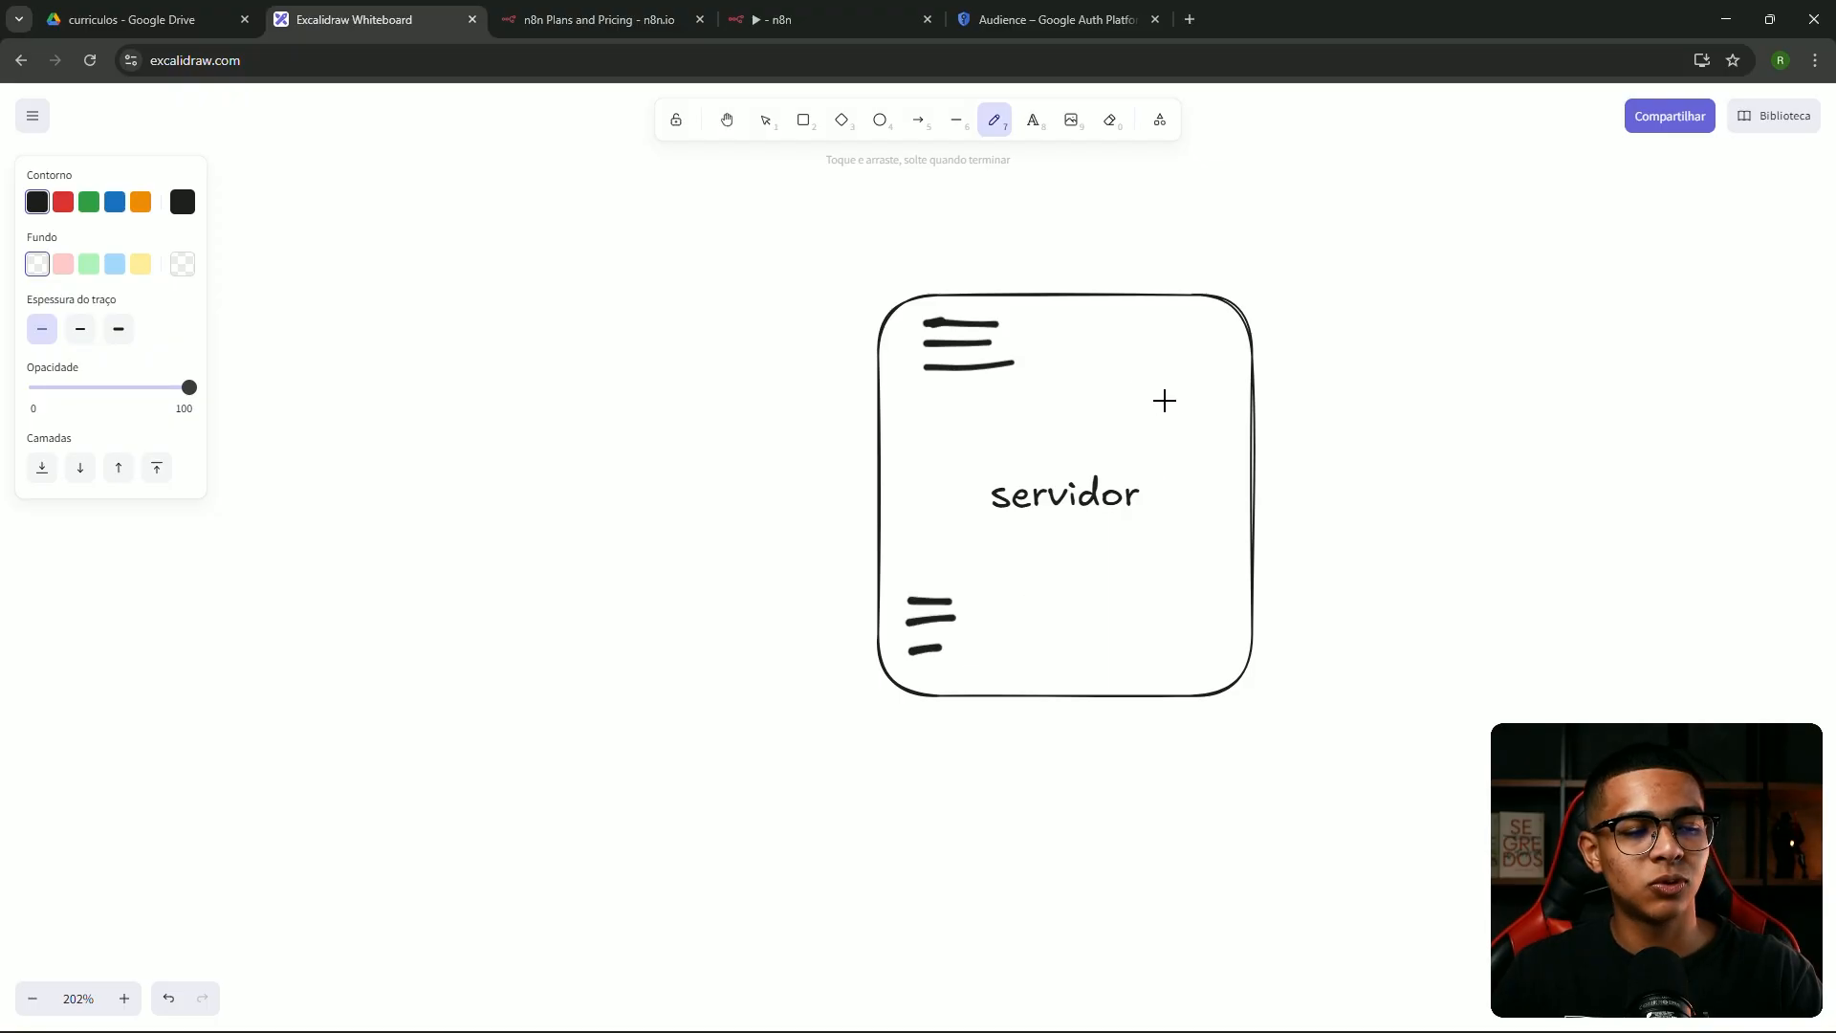
{"action": "left_click_drag", "start_coordinate": [1134, 336], "coordinate": [1237, 331]}
{"action": "left_click_drag", "start_coordinate": [1159, 380], "coordinate": [1210, 356]}
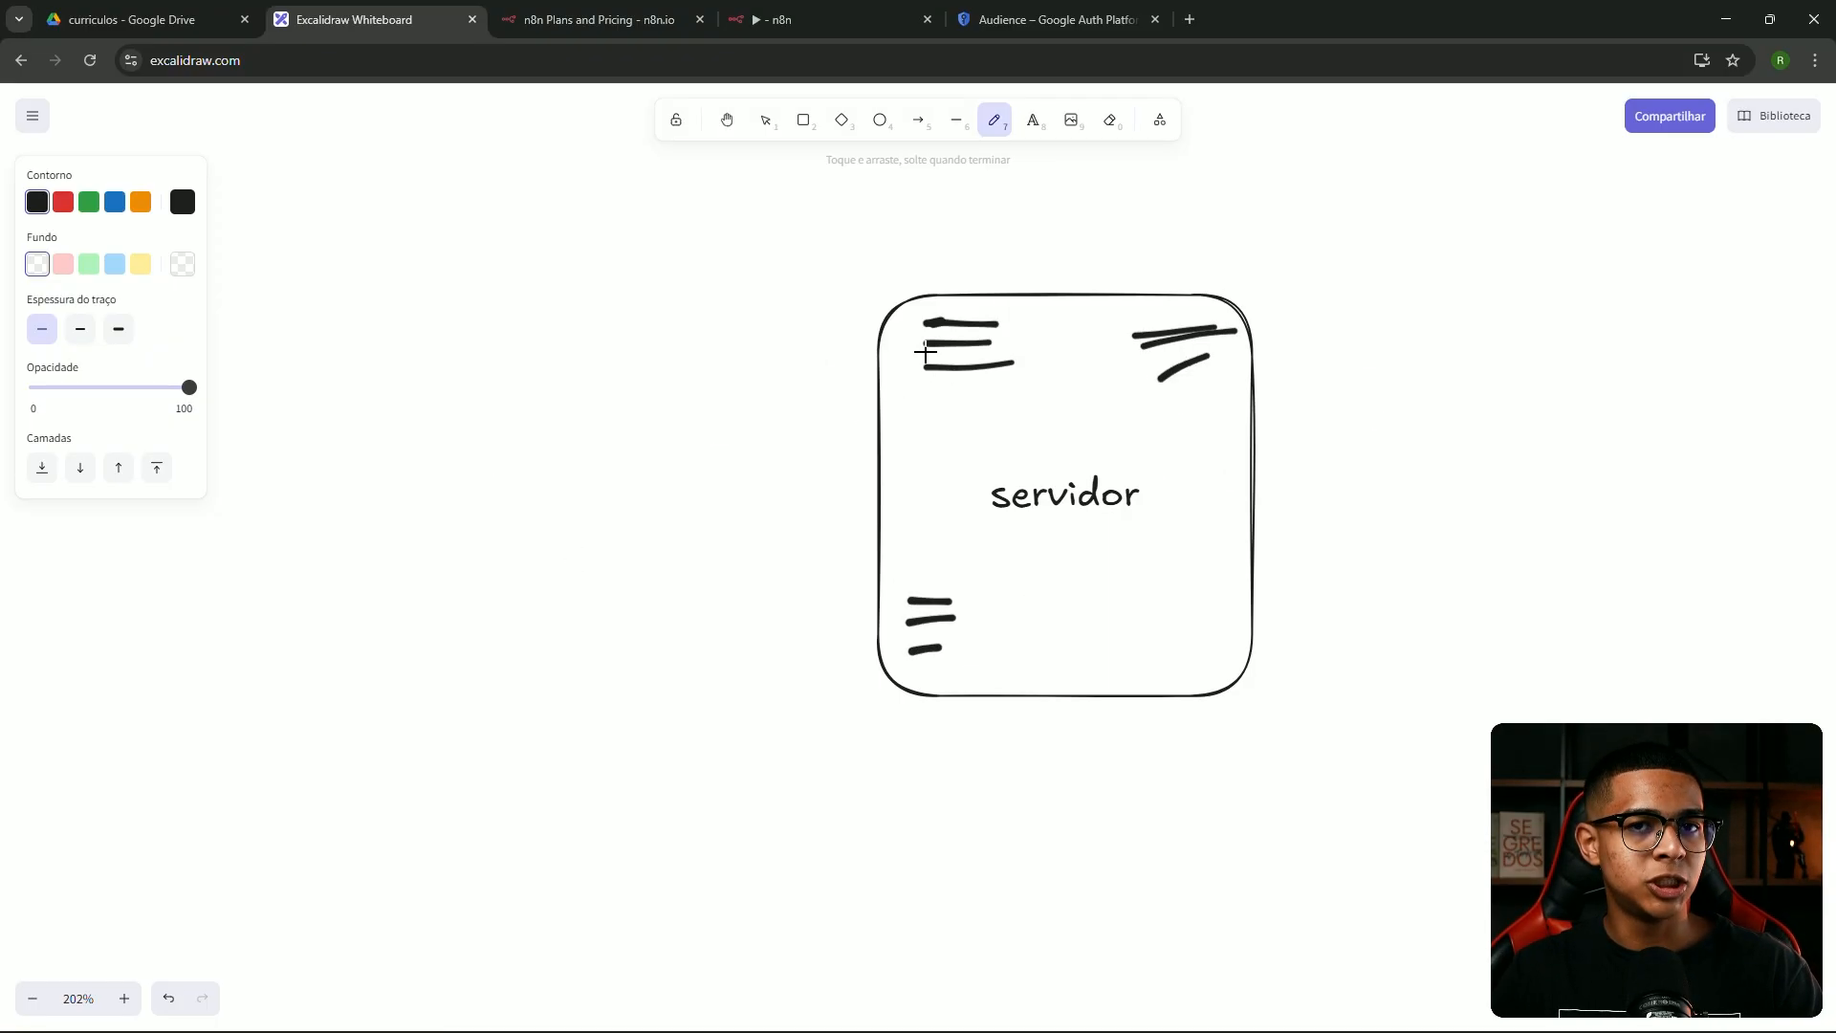
{"action": "left_click", "coordinate": [765, 120]}
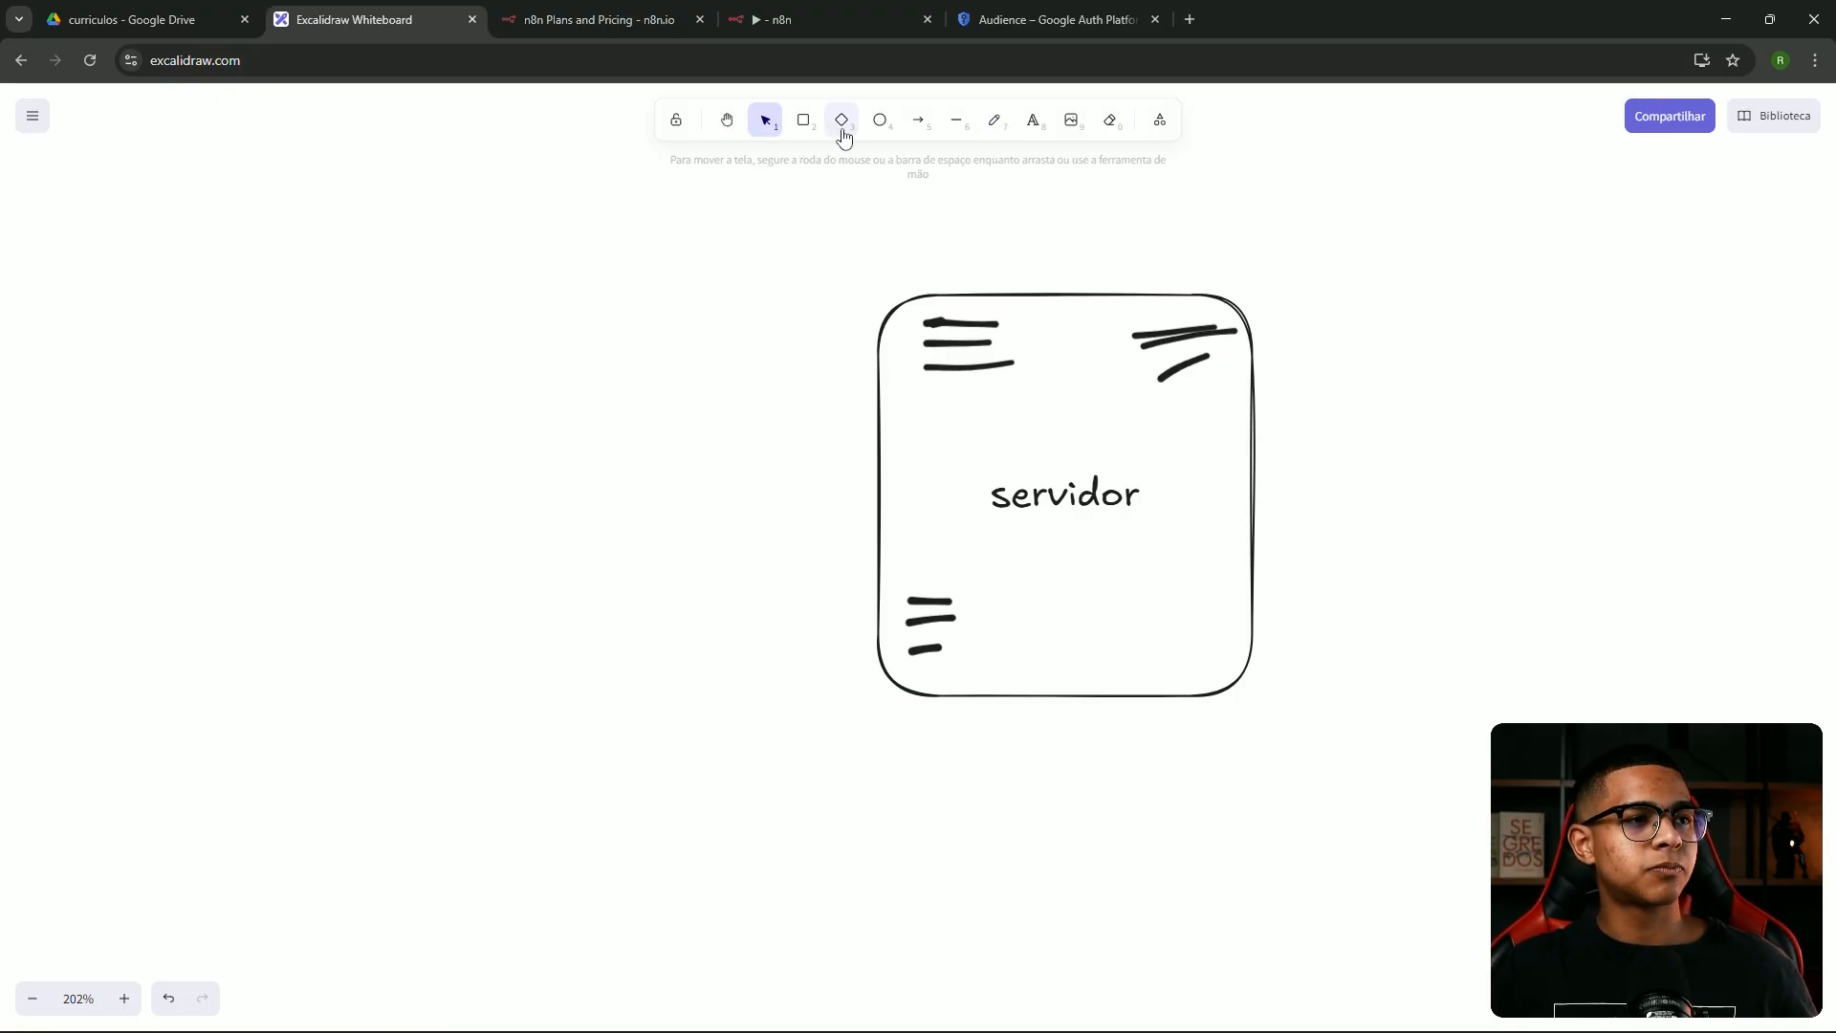
Add an 'API' text label left of the servidor box and duplicate it to the right
{"action": "left_click", "coordinate": [1031, 124]}
{"action": "left_click", "coordinate": [649, 242]}
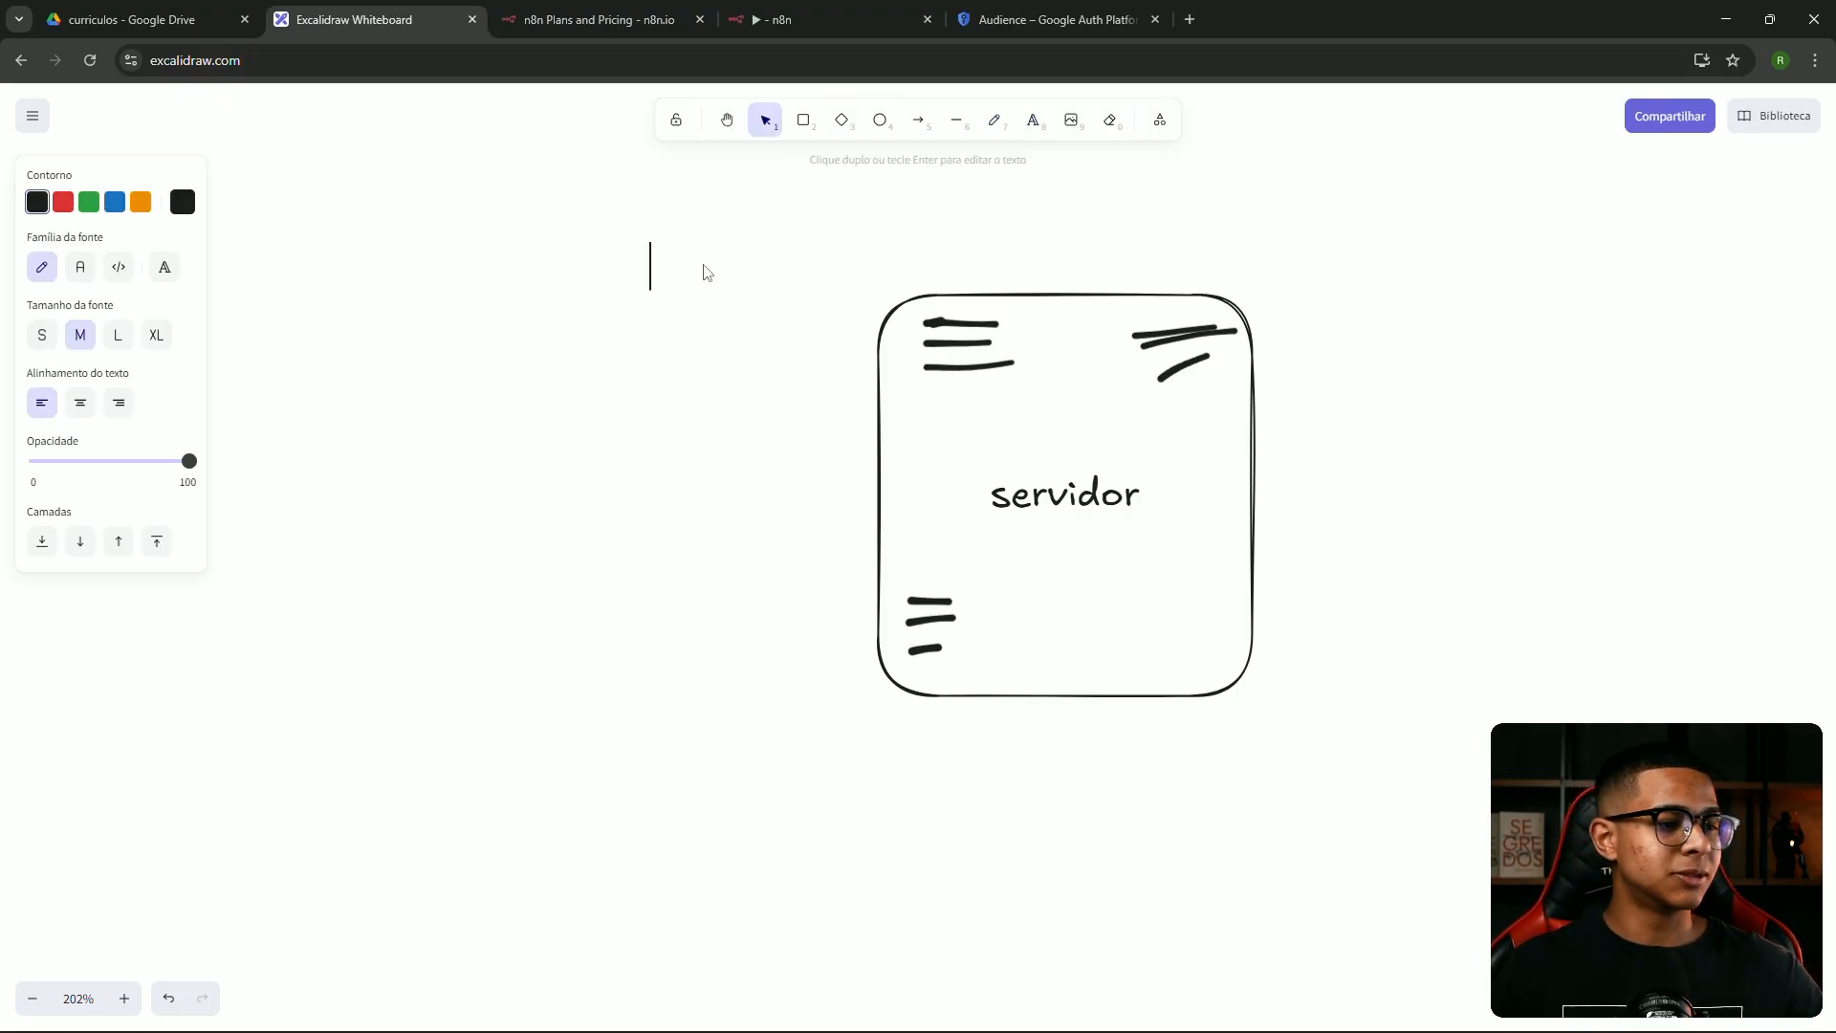
{"action": "type", "text": "API"}
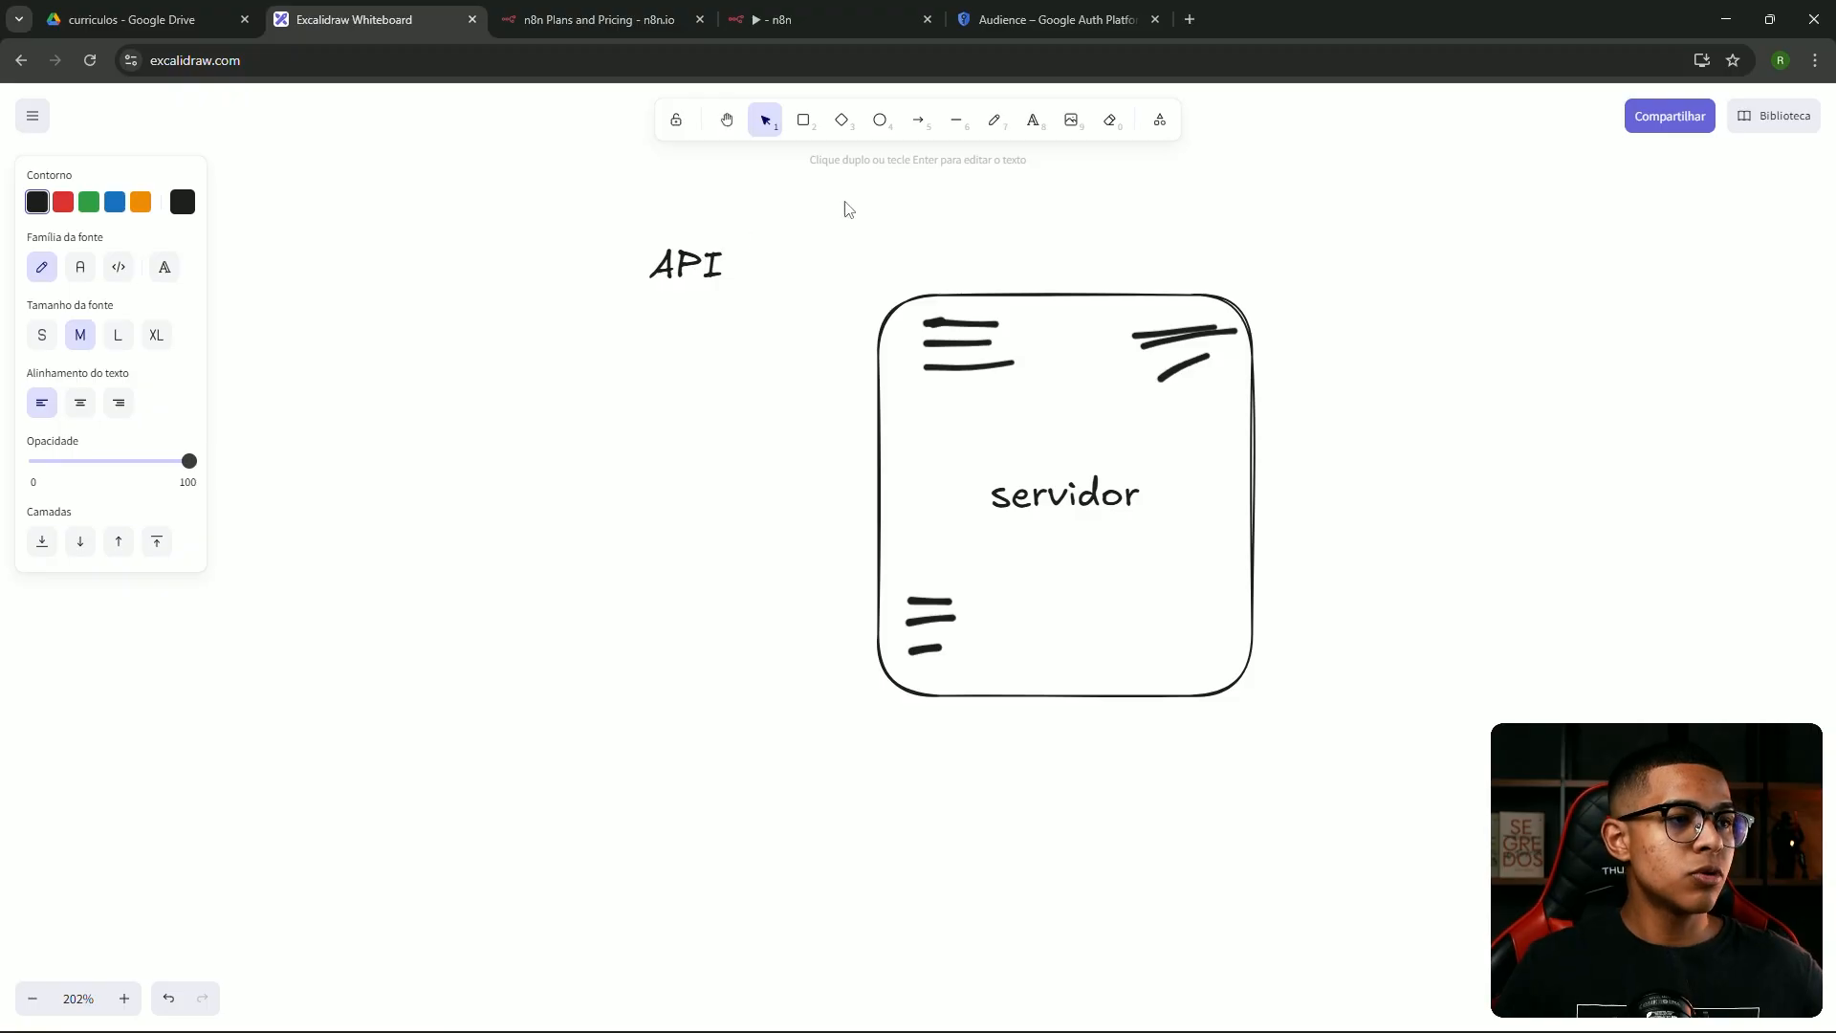
{"action": "key", "text": "Escape"}
{"action": "left_click_drag", "start_coordinate": [688, 266], "coordinate": [1375, 266], "text": "alt"}
Retype the copied label as 'Webhook' and shift the API label further left
{"action": "double_click", "coordinate": [1375, 266]}
{"action": "type", "text": "Wen"}
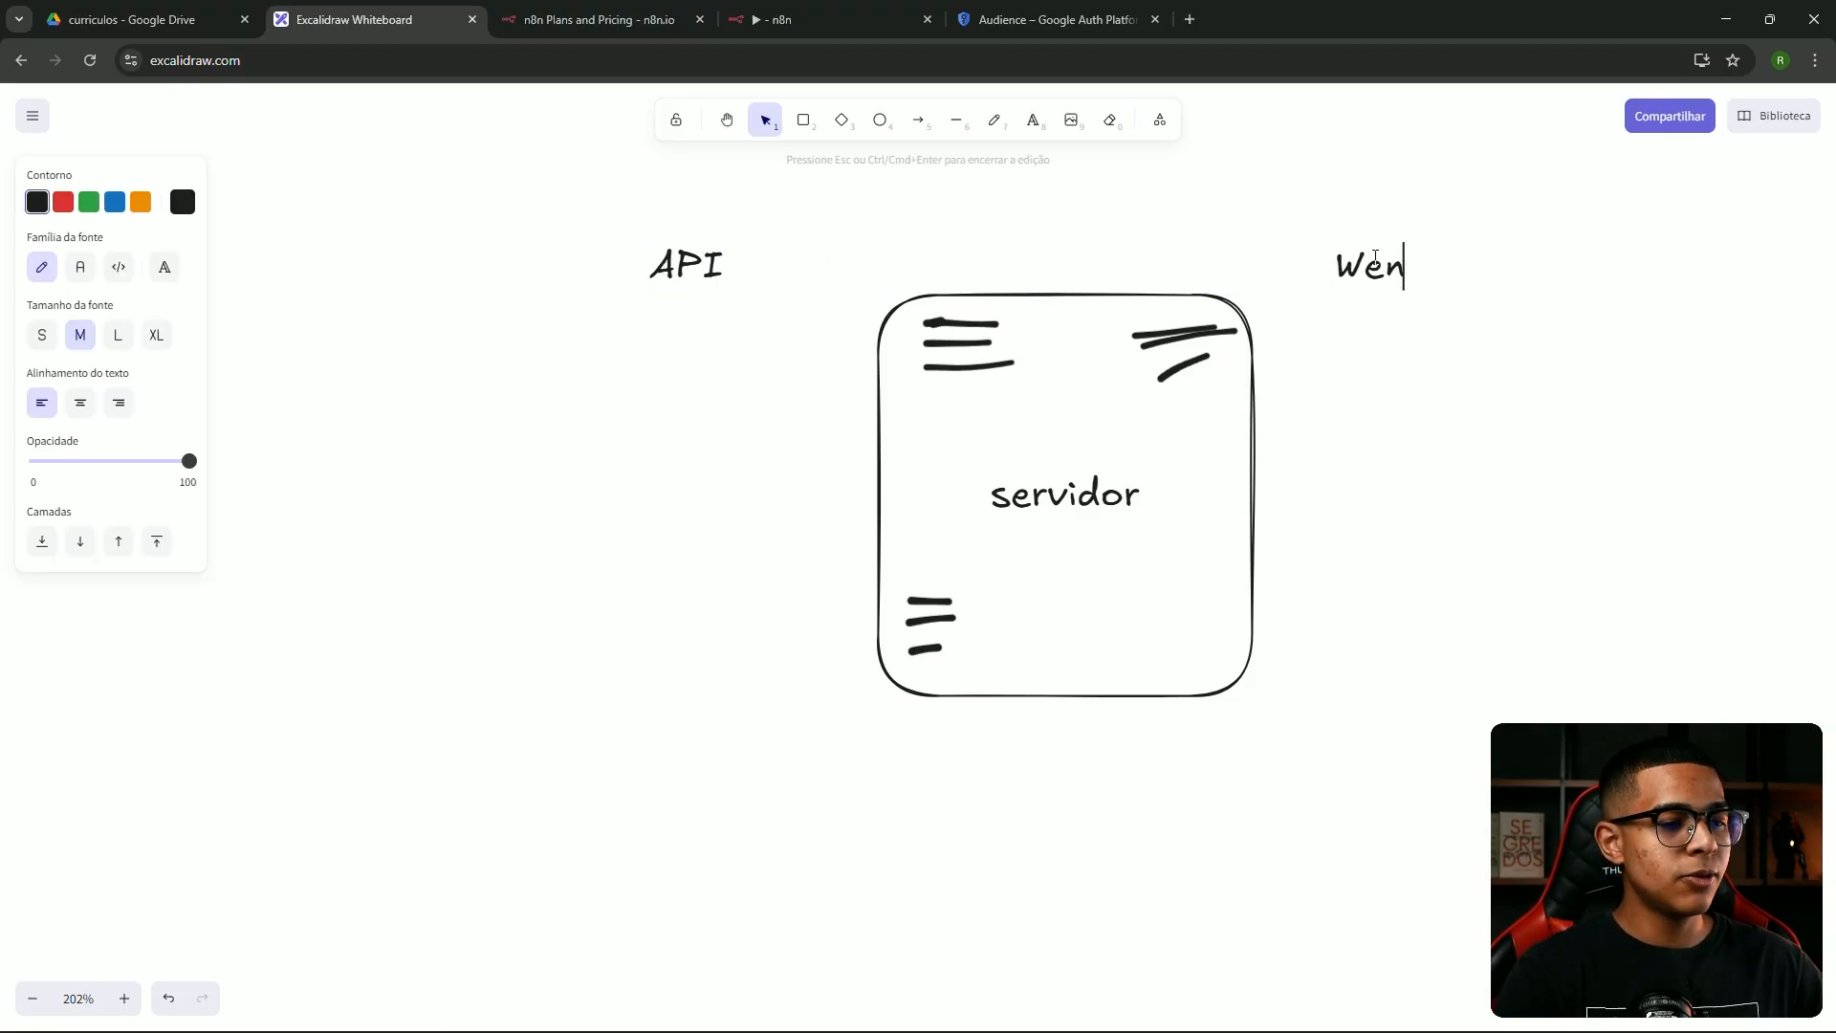
{"action": "key", "text": "BackSpace"}
{"action": "type", "text": "bhook"}
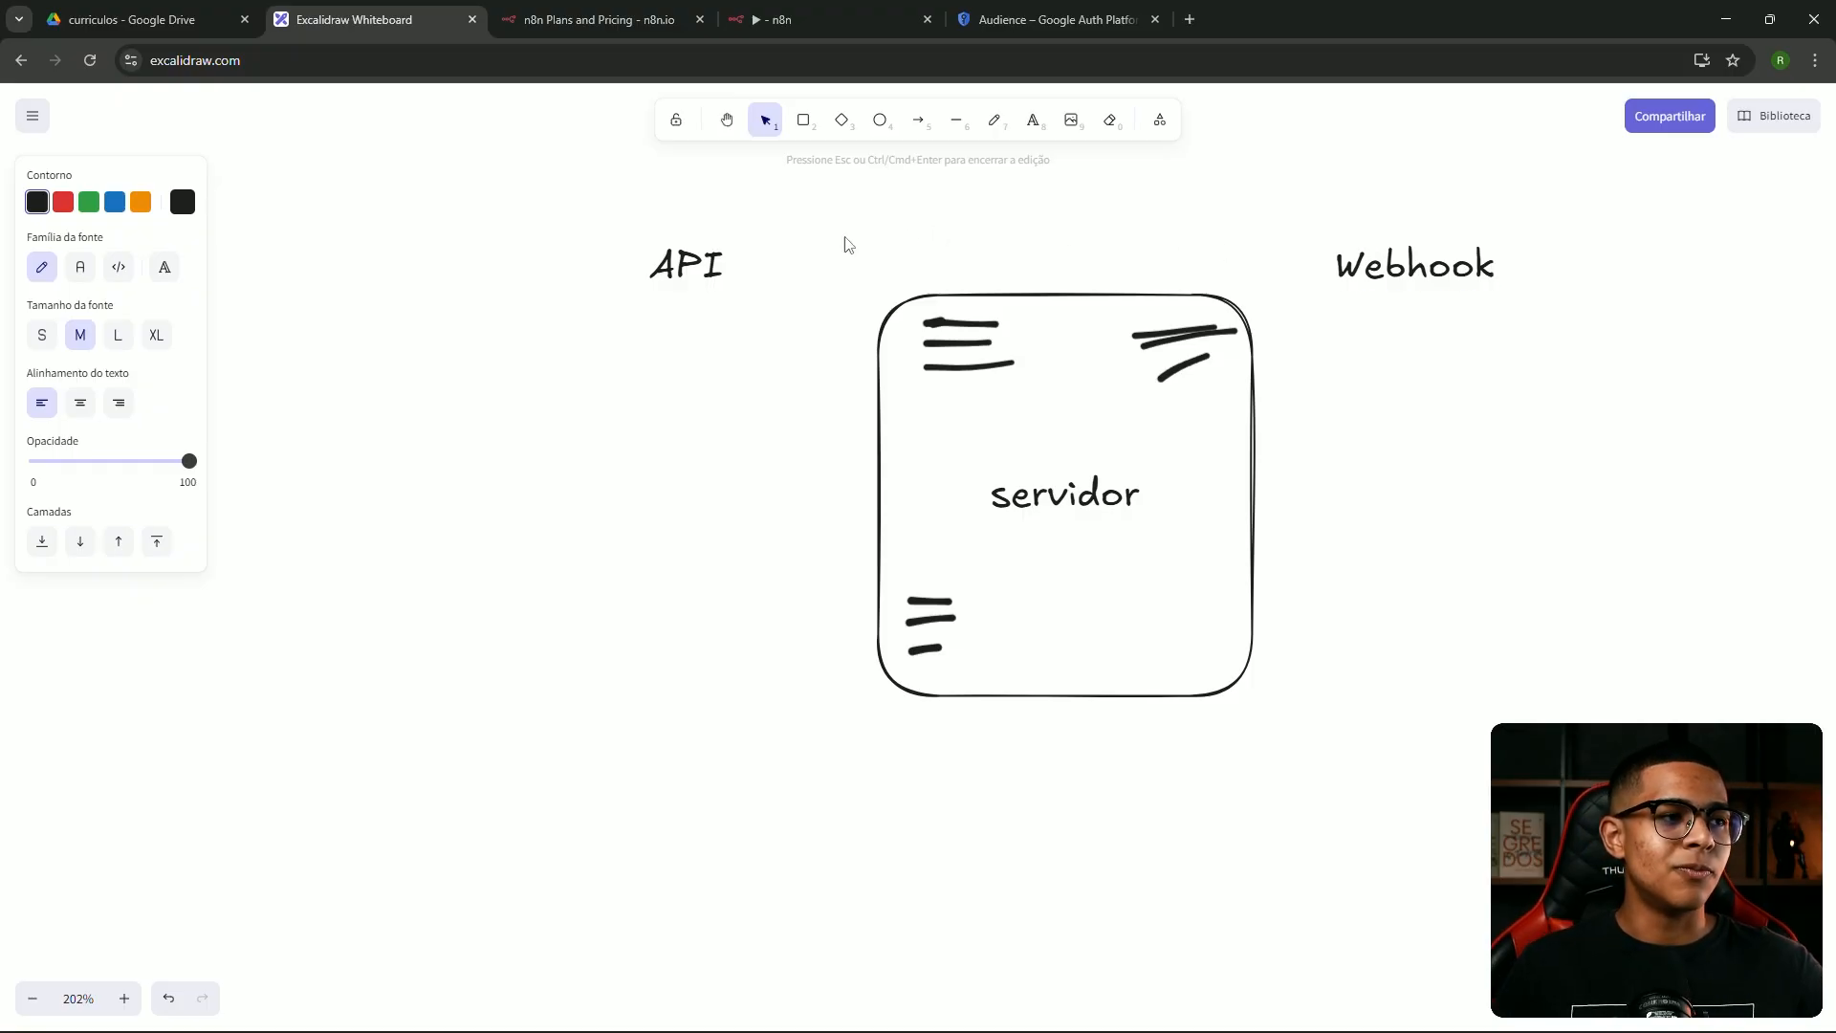
{"action": "left_click_drag", "start_coordinate": [688, 266], "coordinate": [619, 266]}
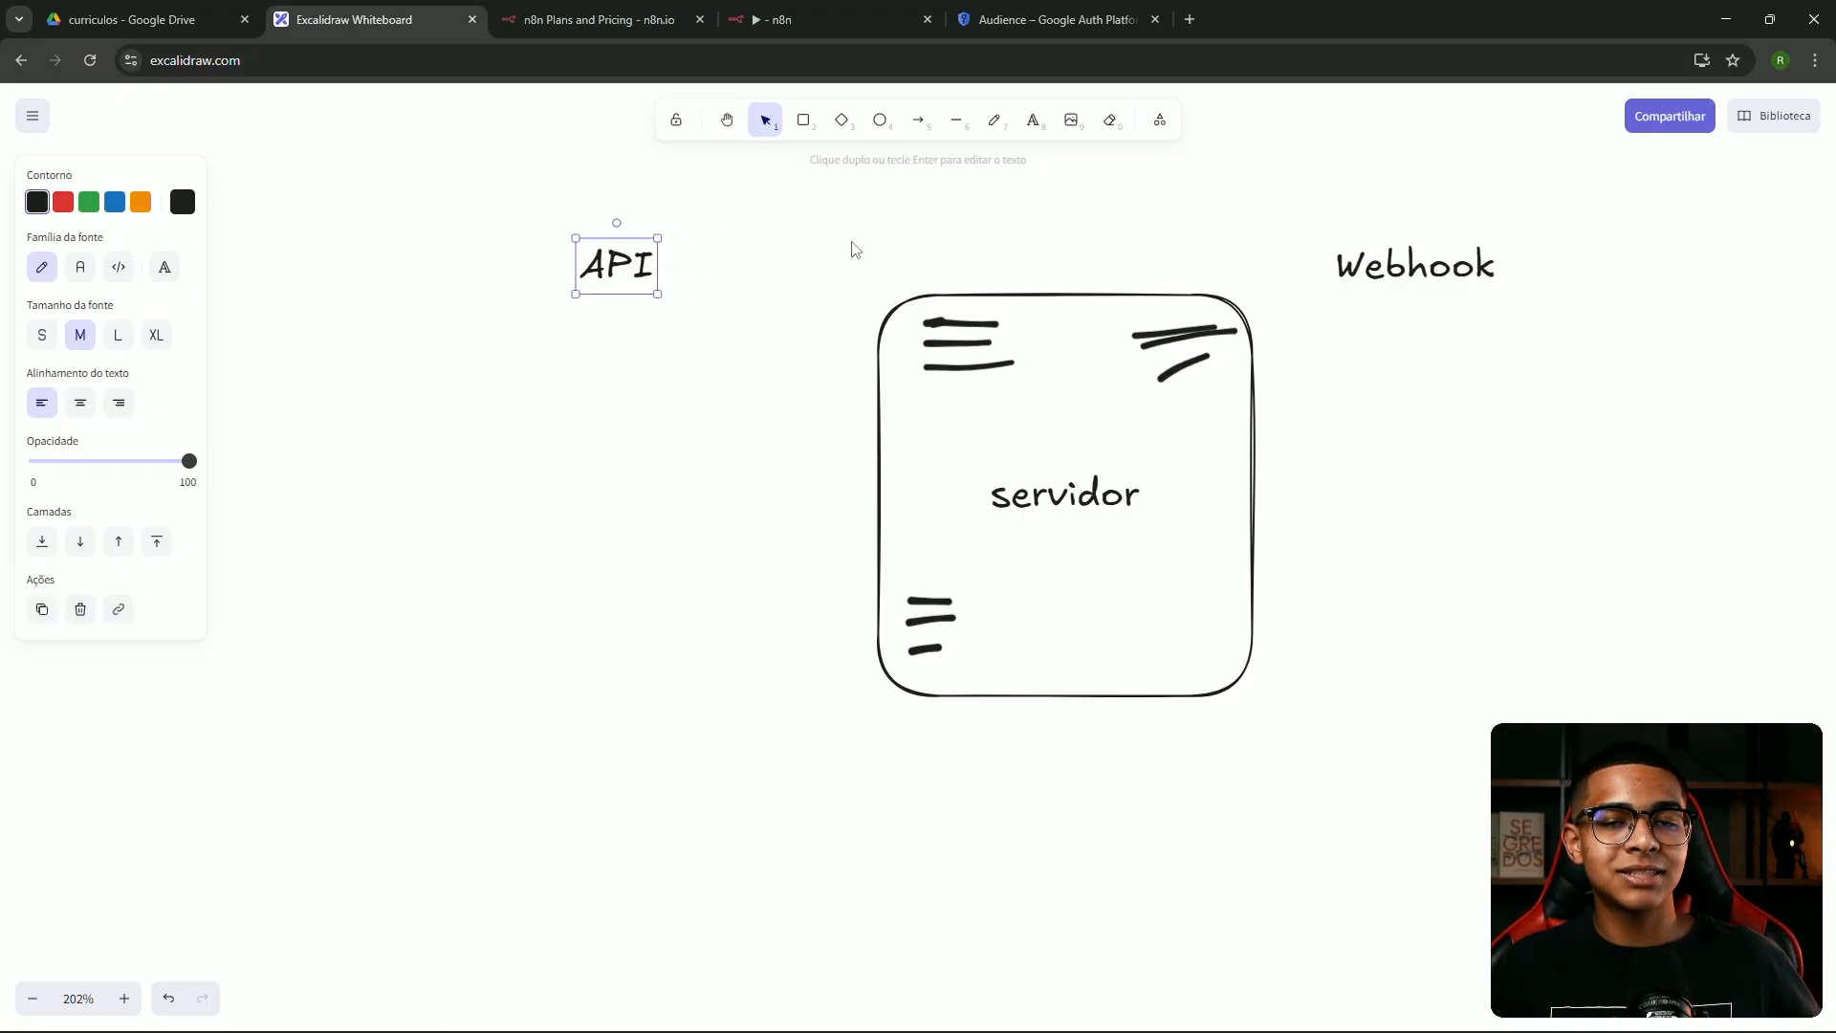
{"action": "left_click", "coordinate": [759, 251]}
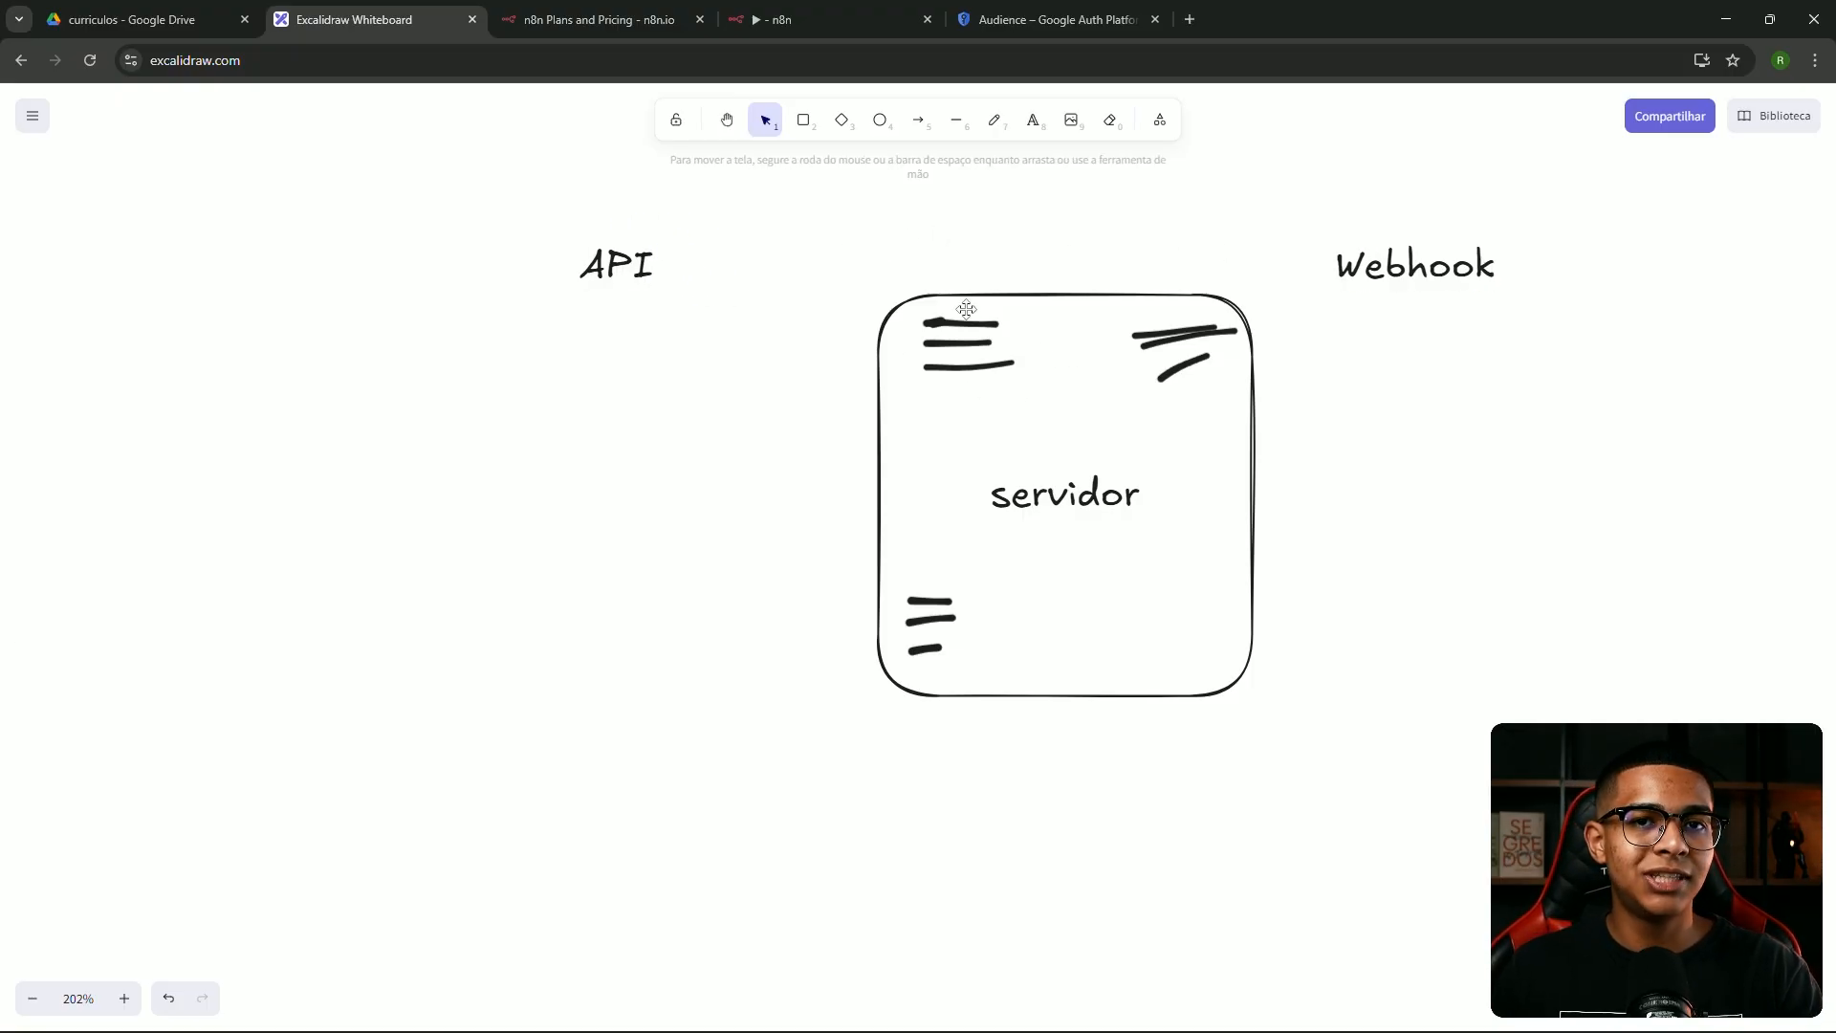
{"action": "left_click", "coordinate": [880, 125]}
Draw a circle under API and a freehand curved arrow toward the servidor box
{"action": "left_click_drag", "start_coordinate": [522, 312], "coordinate": [658, 442]}
{"action": "left_click", "coordinate": [996, 122]}
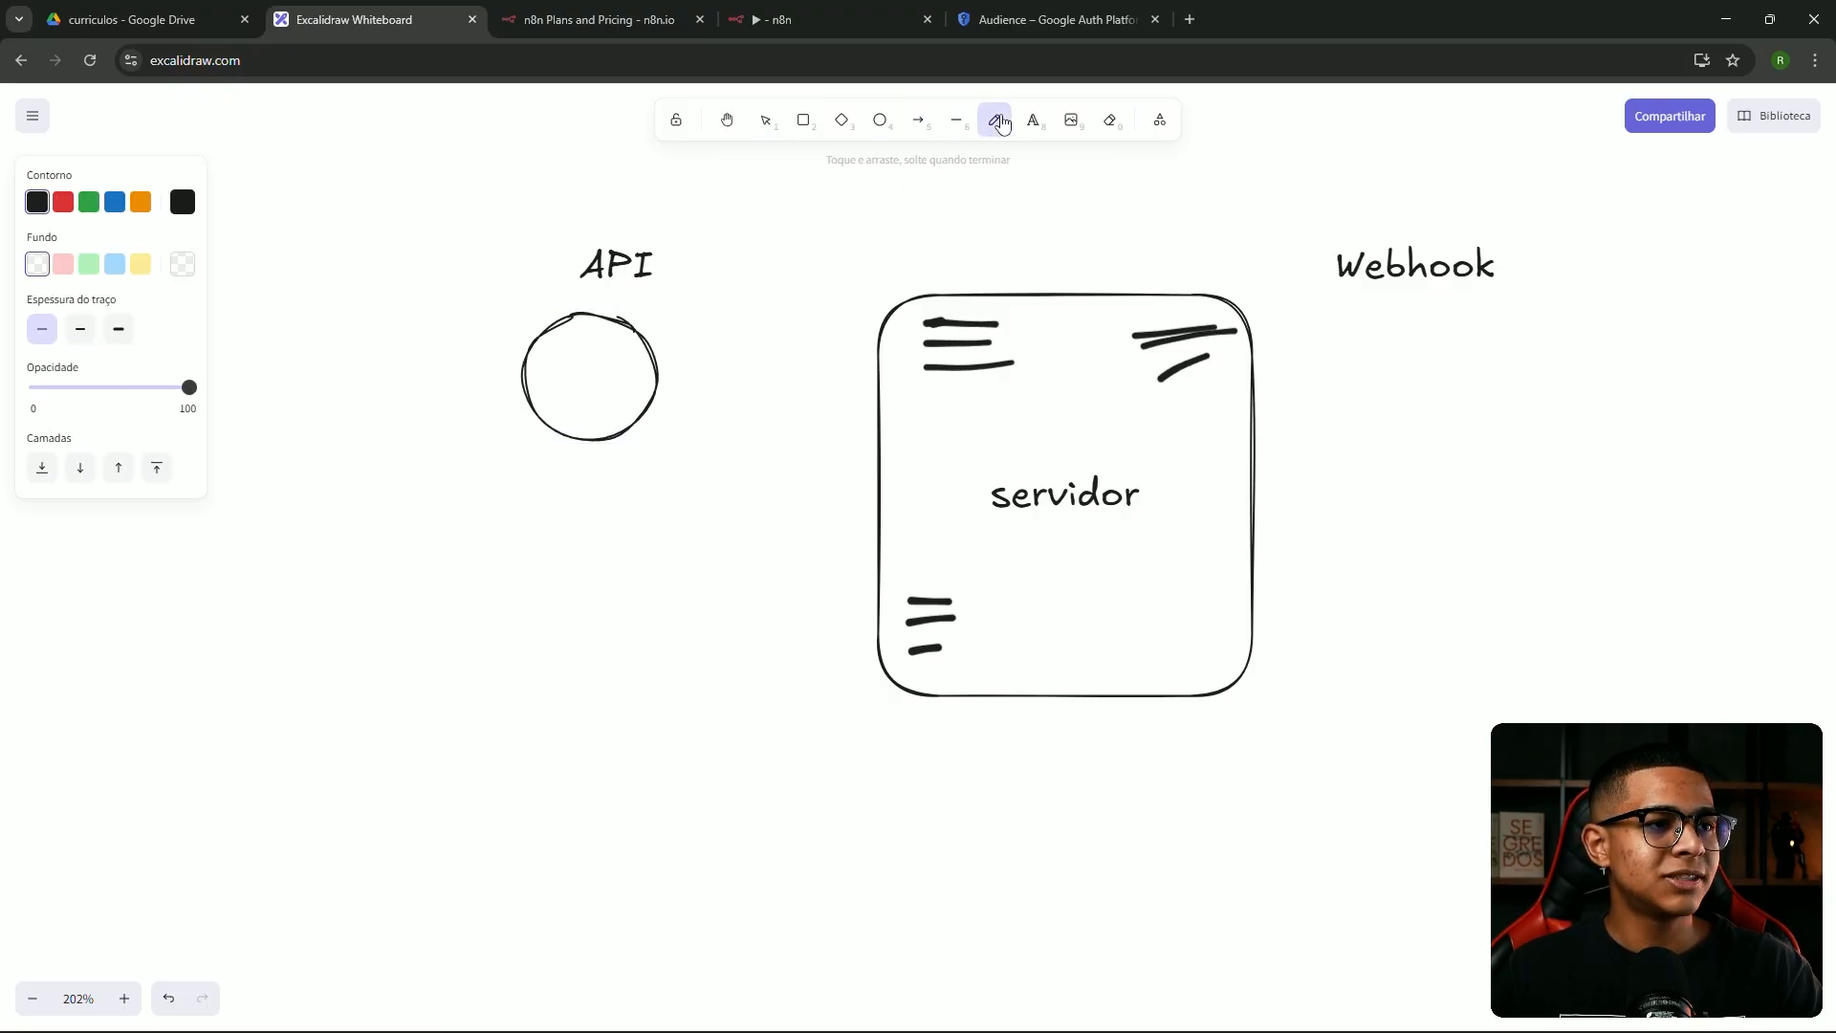
{"action": "mouse_move", "coordinate": [675, 346]}
{"action": "left_mouse_down"}
{"action": "mouse_move", "coordinate": [814, 353]}
{"action": "mouse_move", "coordinate": [811, 373]}
{"action": "left_mouse_up"}
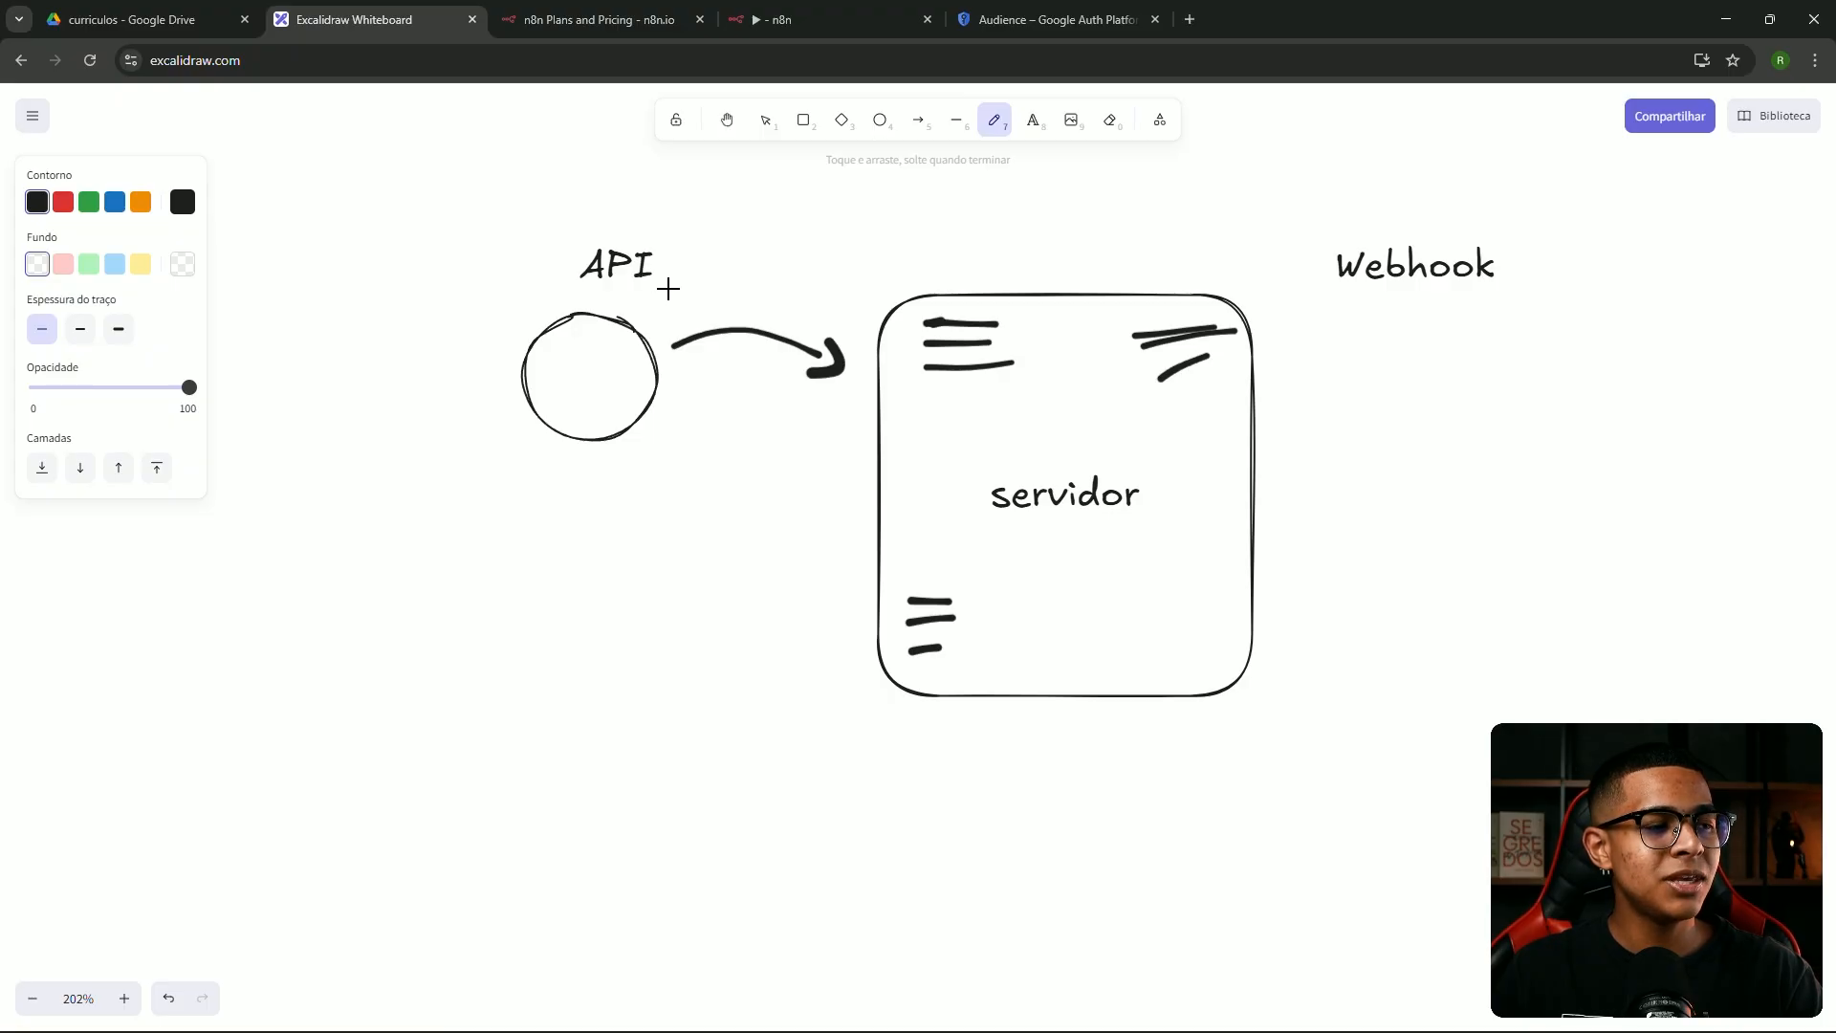
Duplicate the API label, retype it as 'Pedido', and place it just above the arrow
{"action": "left_click", "coordinate": [1033, 120]}
{"action": "key", "text": "v"}
{"action": "left_click", "coordinate": [617, 264]}
{"action": "key", "text": "ctrl+c"}
{"action": "key", "text": "ctrl+v"}
{"action": "double_click", "coordinate": [740, 269]}
{"action": "type", "text": "Pedido"}
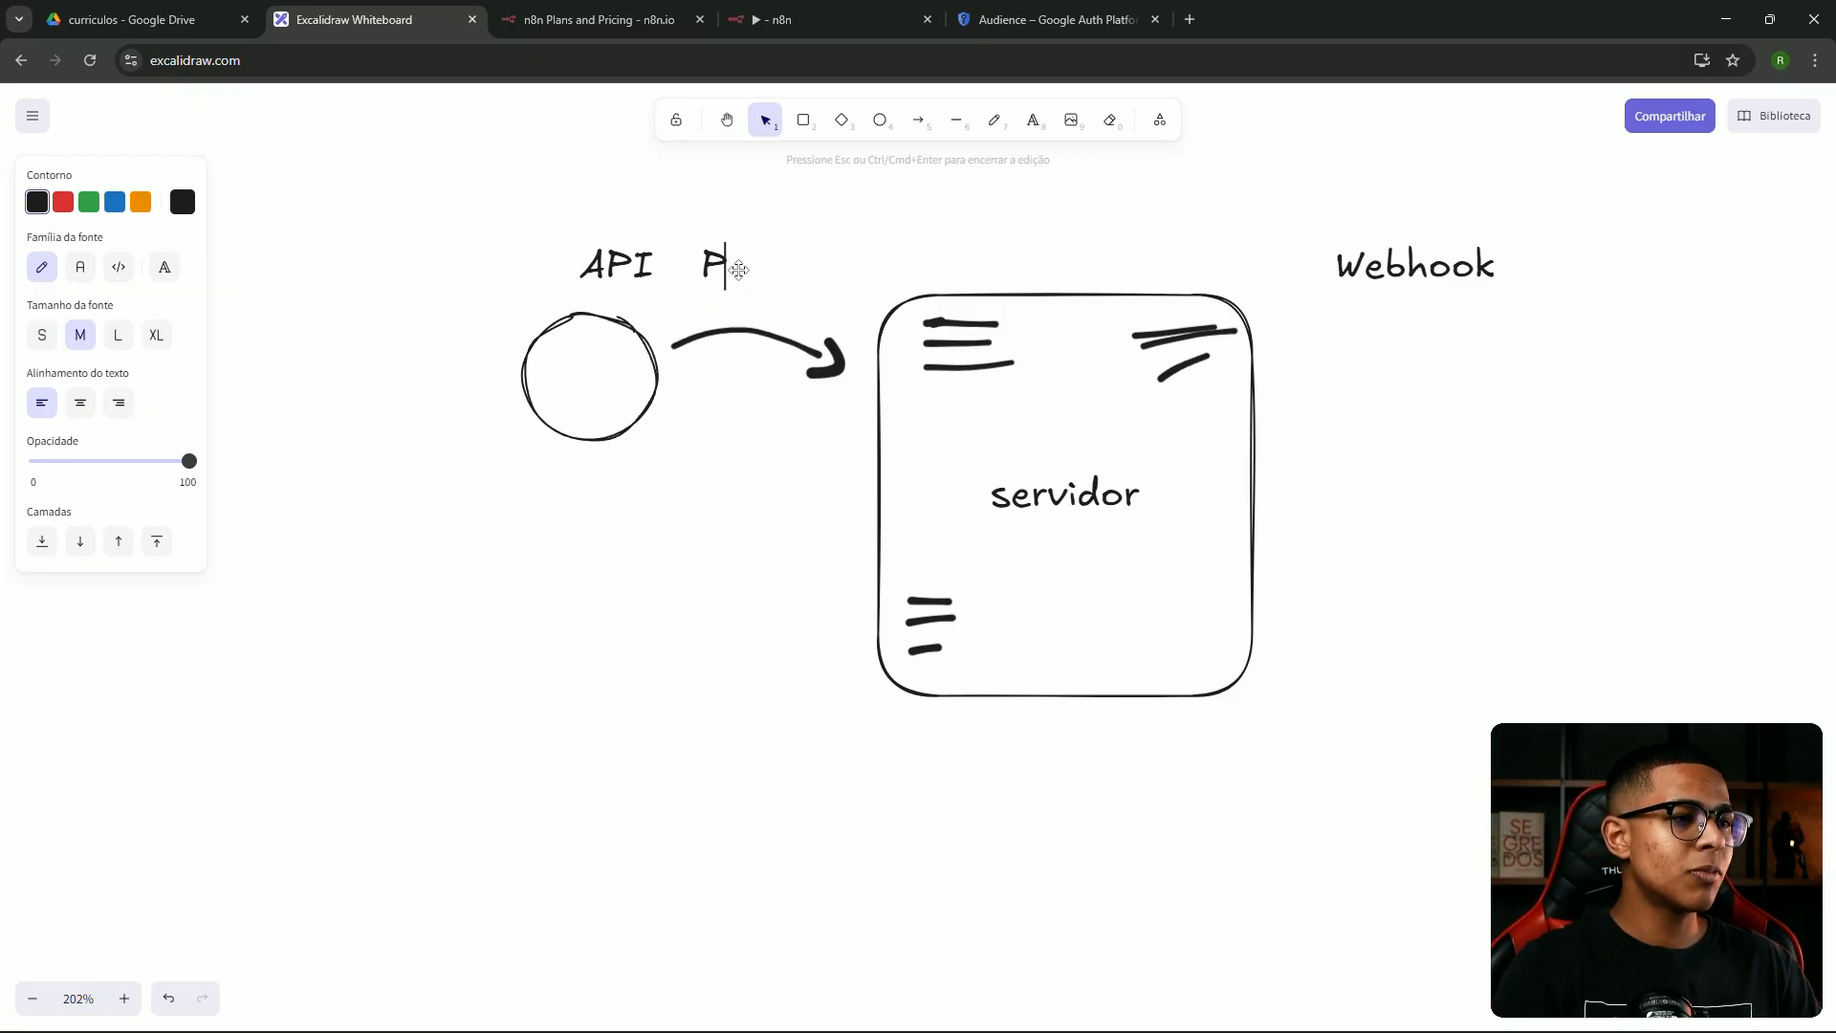
{"action": "left_click", "coordinate": [854, 232]}
{"action": "left_click_drag", "start_coordinate": [775, 260], "coordinate": [765, 295]}
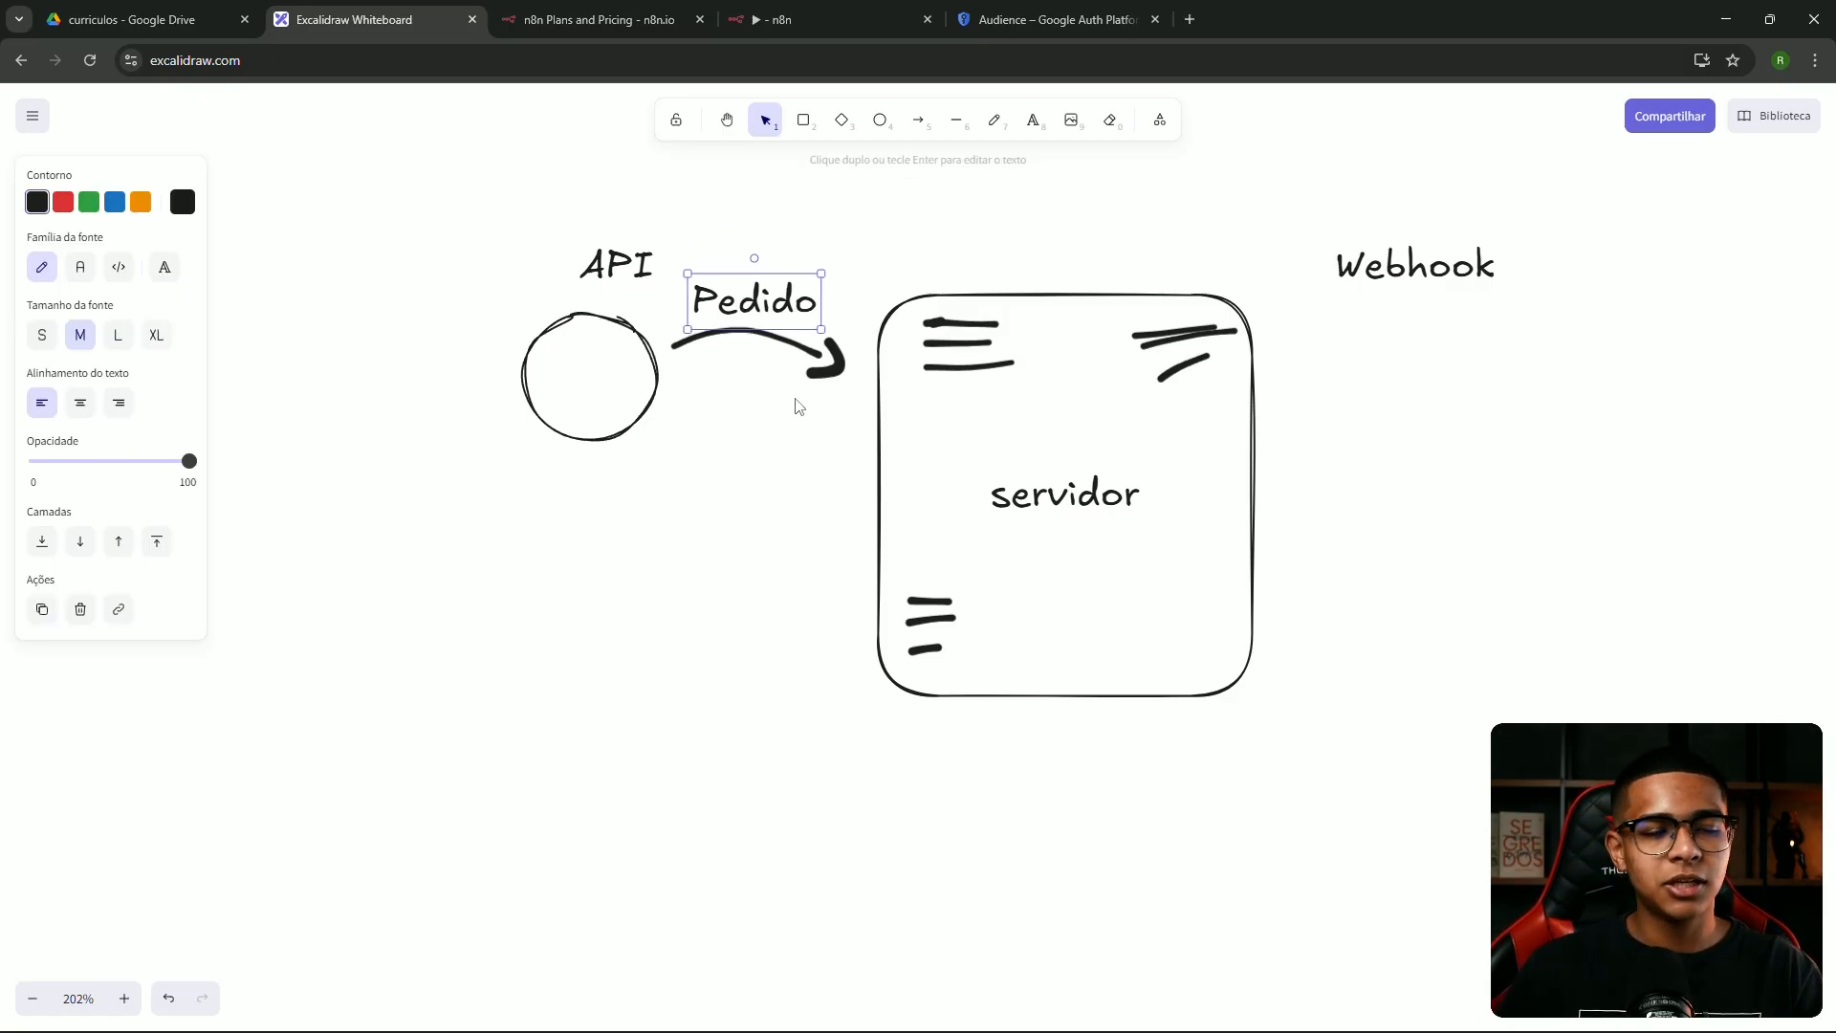
{"action": "left_click", "coordinate": [1006, 129]}
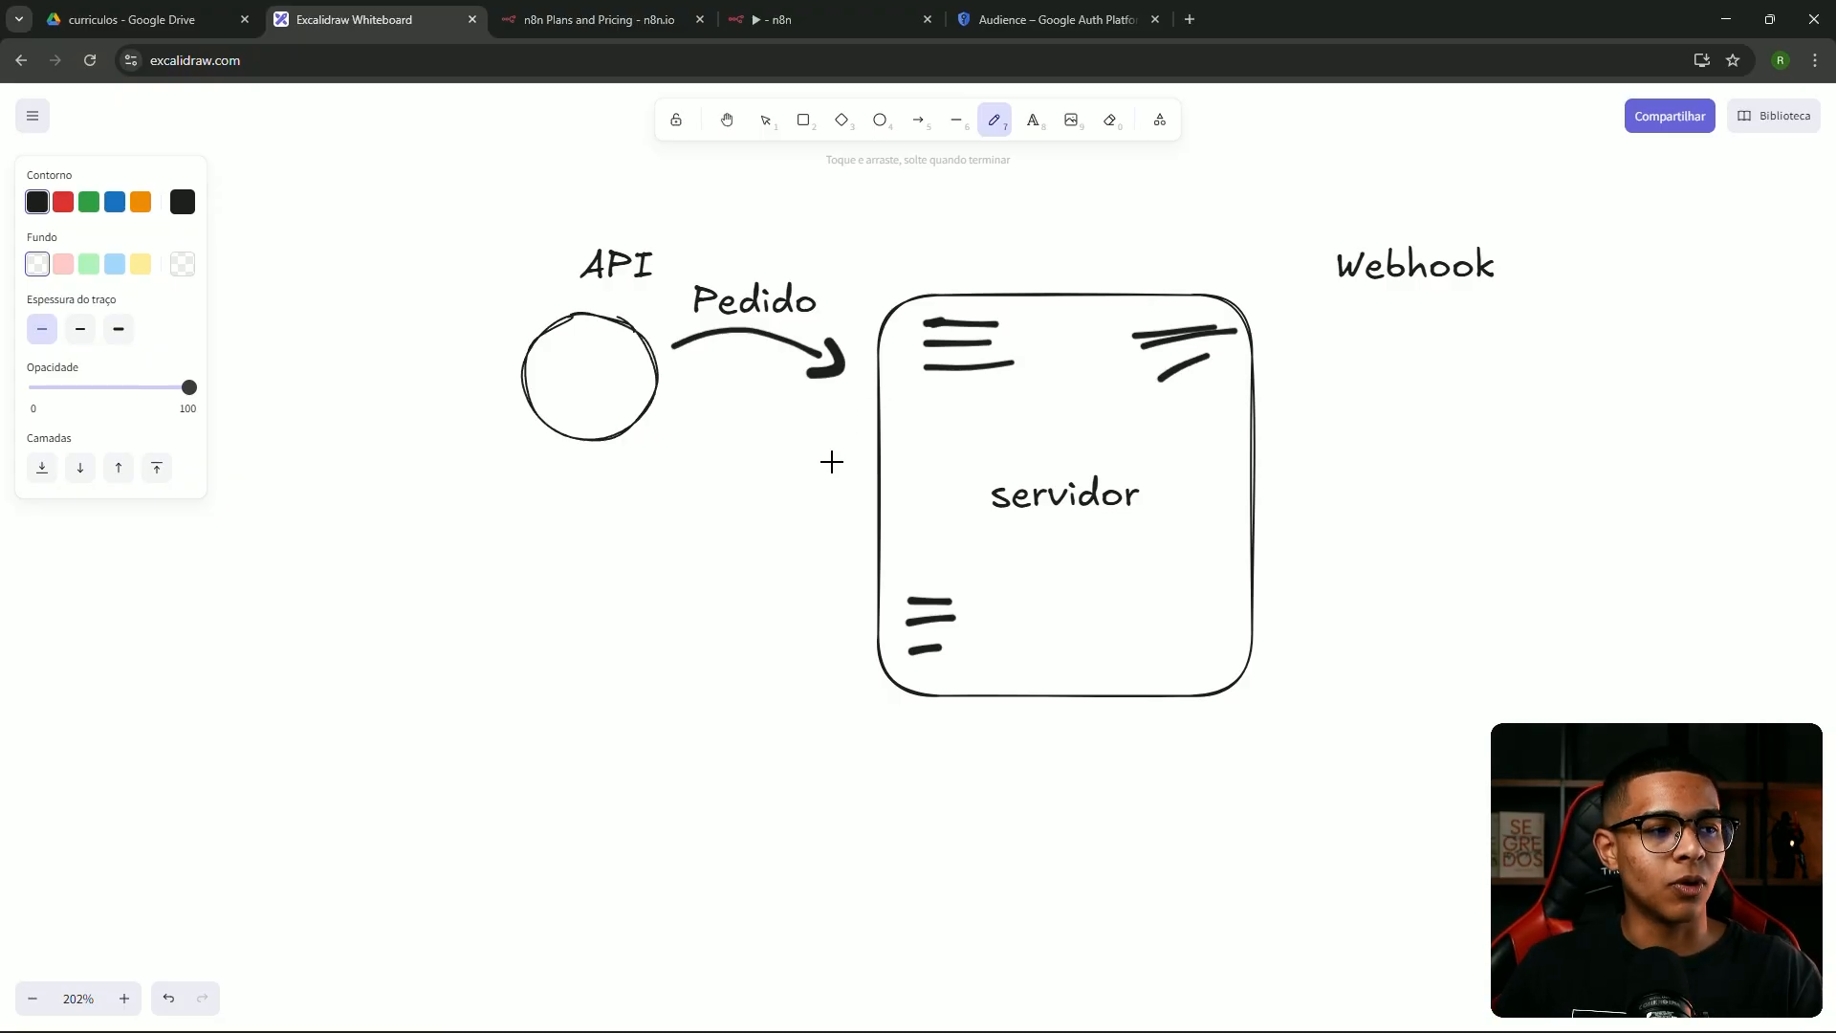
Draw a return arrow from servidor to the API circle and label it 'Retorno'
{"action": "mouse_move", "coordinate": [874, 445]}
{"action": "left_mouse_down"}
{"action": "mouse_move", "coordinate": [791, 459]}
{"action": "mouse_move", "coordinate": [680, 434]}
{"action": "mouse_move", "coordinate": [685, 414]}
{"action": "mouse_move", "coordinate": [705, 467]}
{"action": "left_mouse_up"}
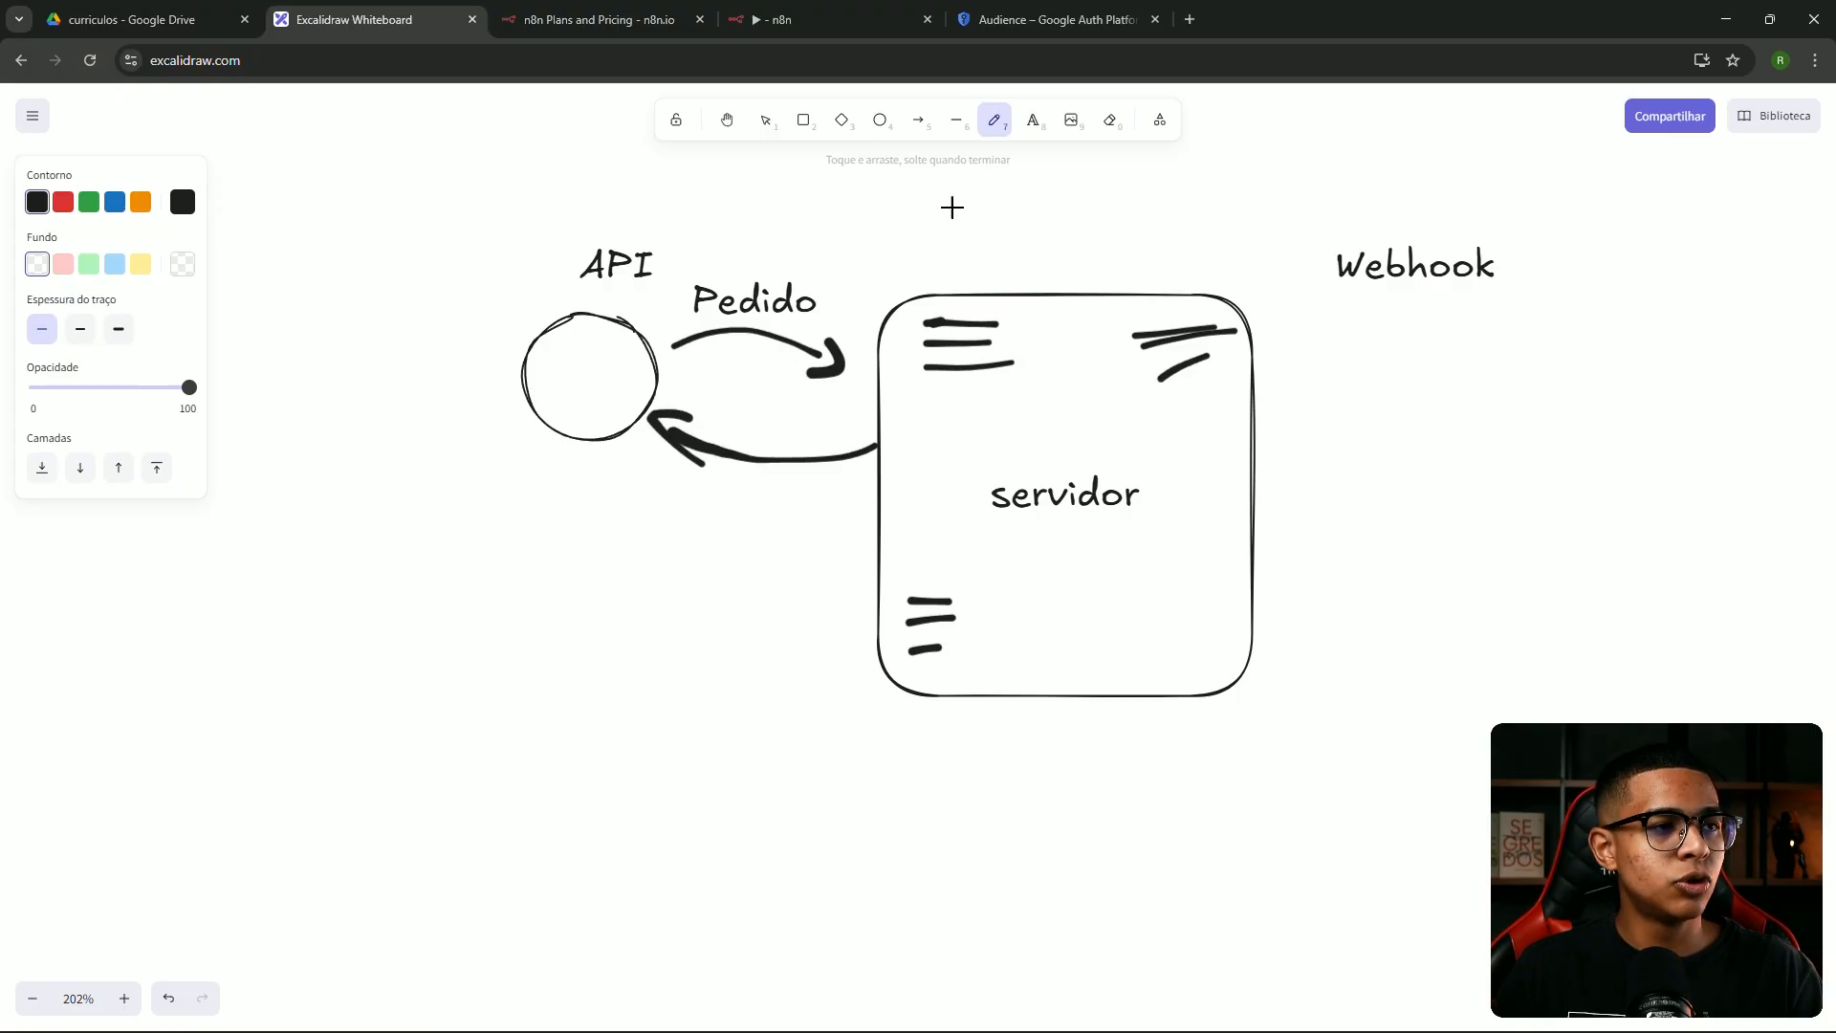
{"action": "left_click", "coordinate": [1033, 120]}
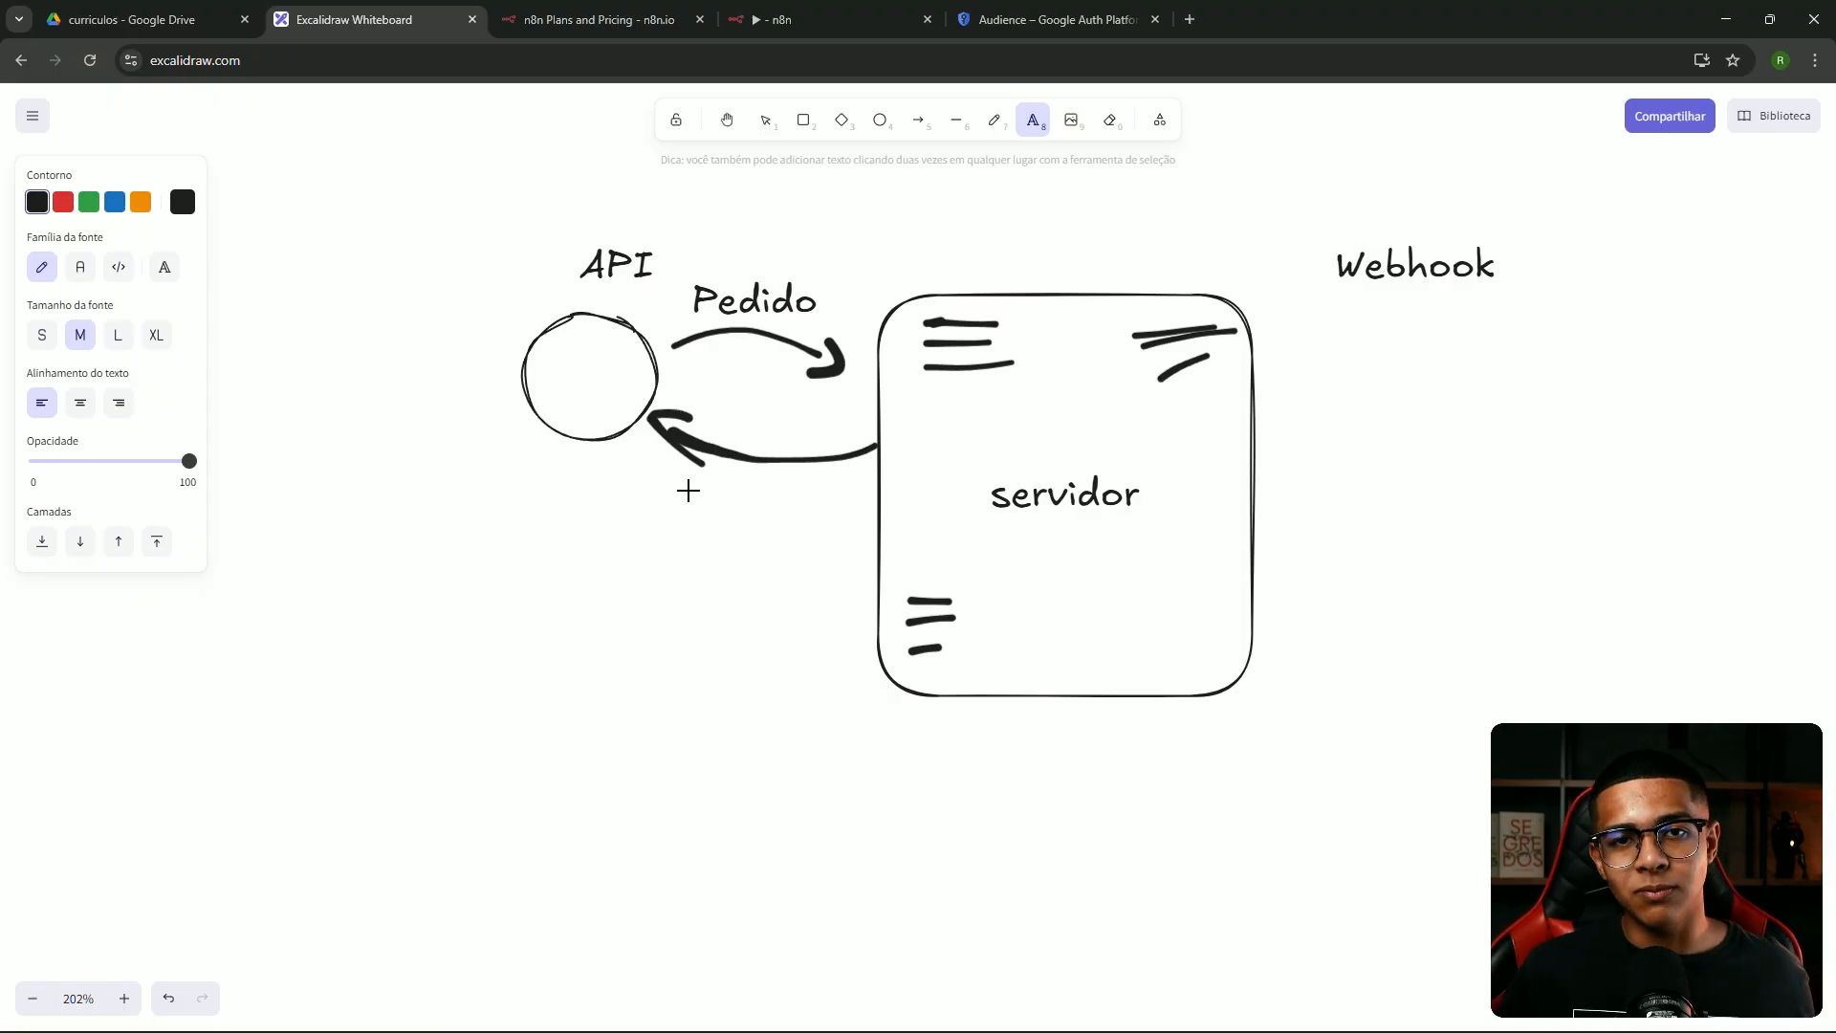
{"action": "left_click", "coordinate": [701, 520]}
{"action": "type", "text": "r"}
{"action": "key", "text": "BackSpace"}
{"action": "type", "text": "Retorno"}
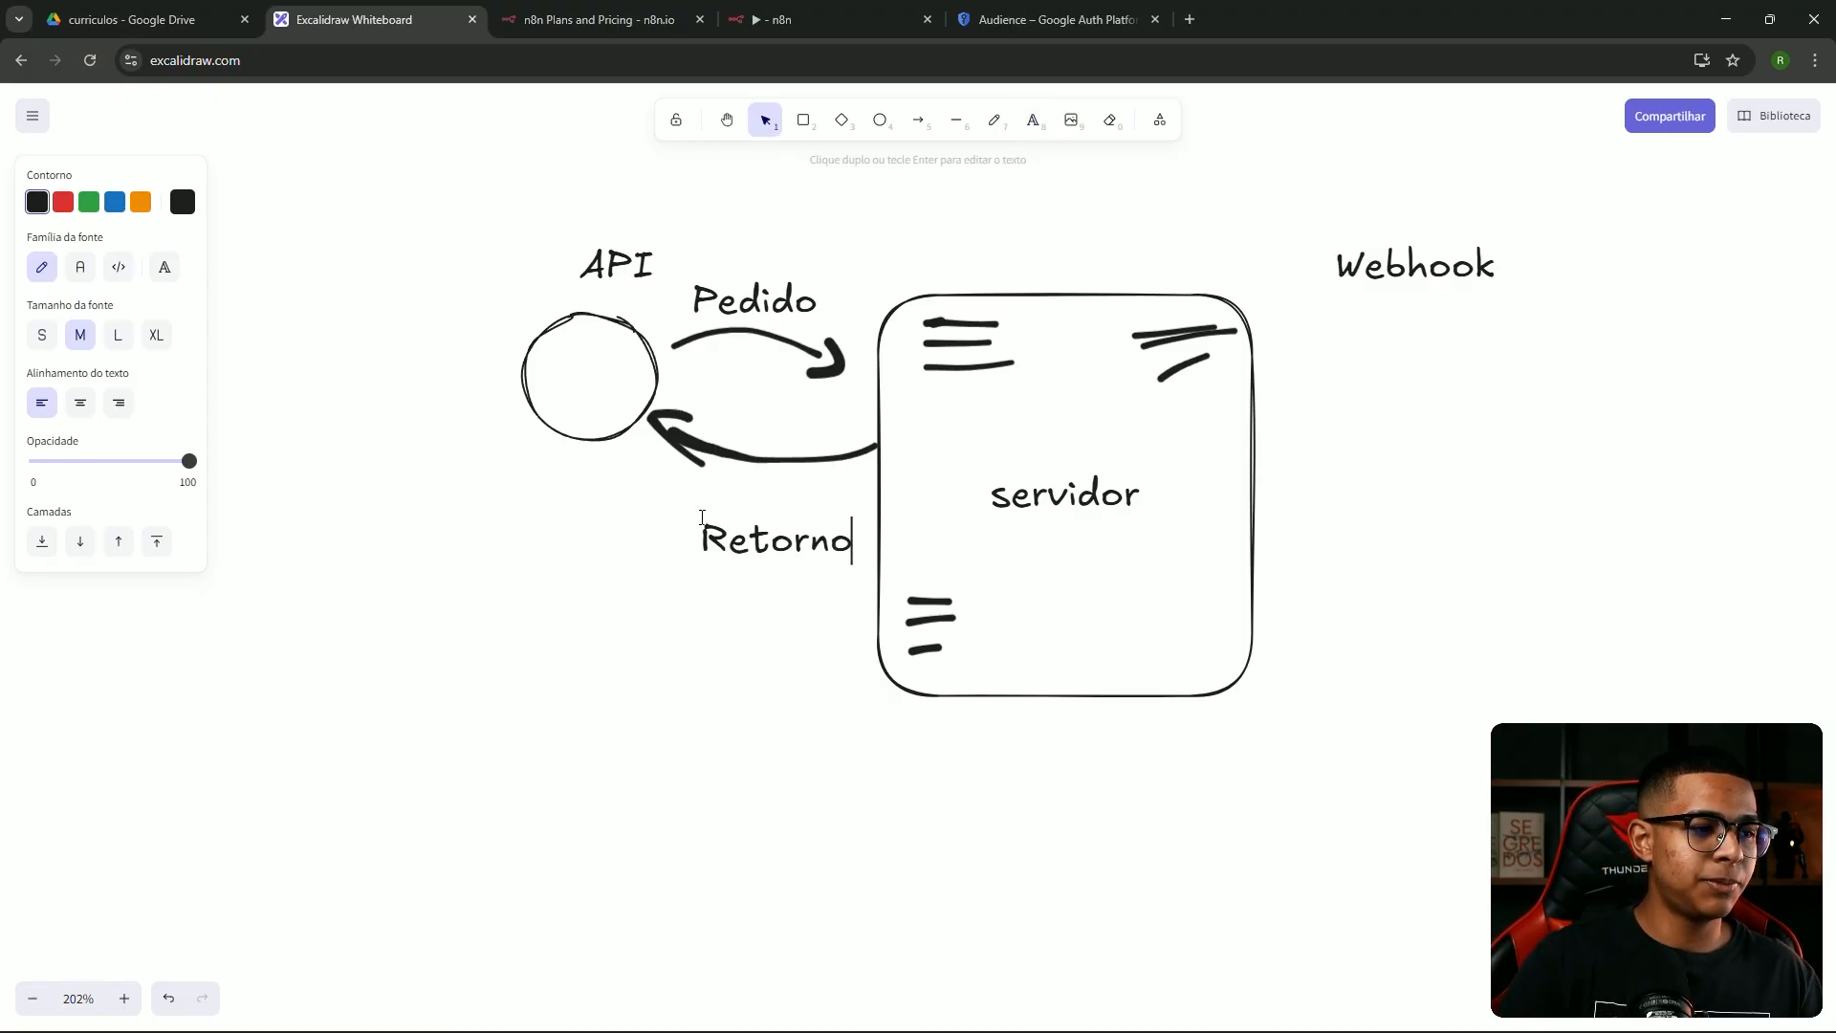
{"action": "left_click", "coordinate": [742, 657]}
{"action": "left_click_drag", "start_coordinate": [762, 552], "coordinate": [739, 527]}
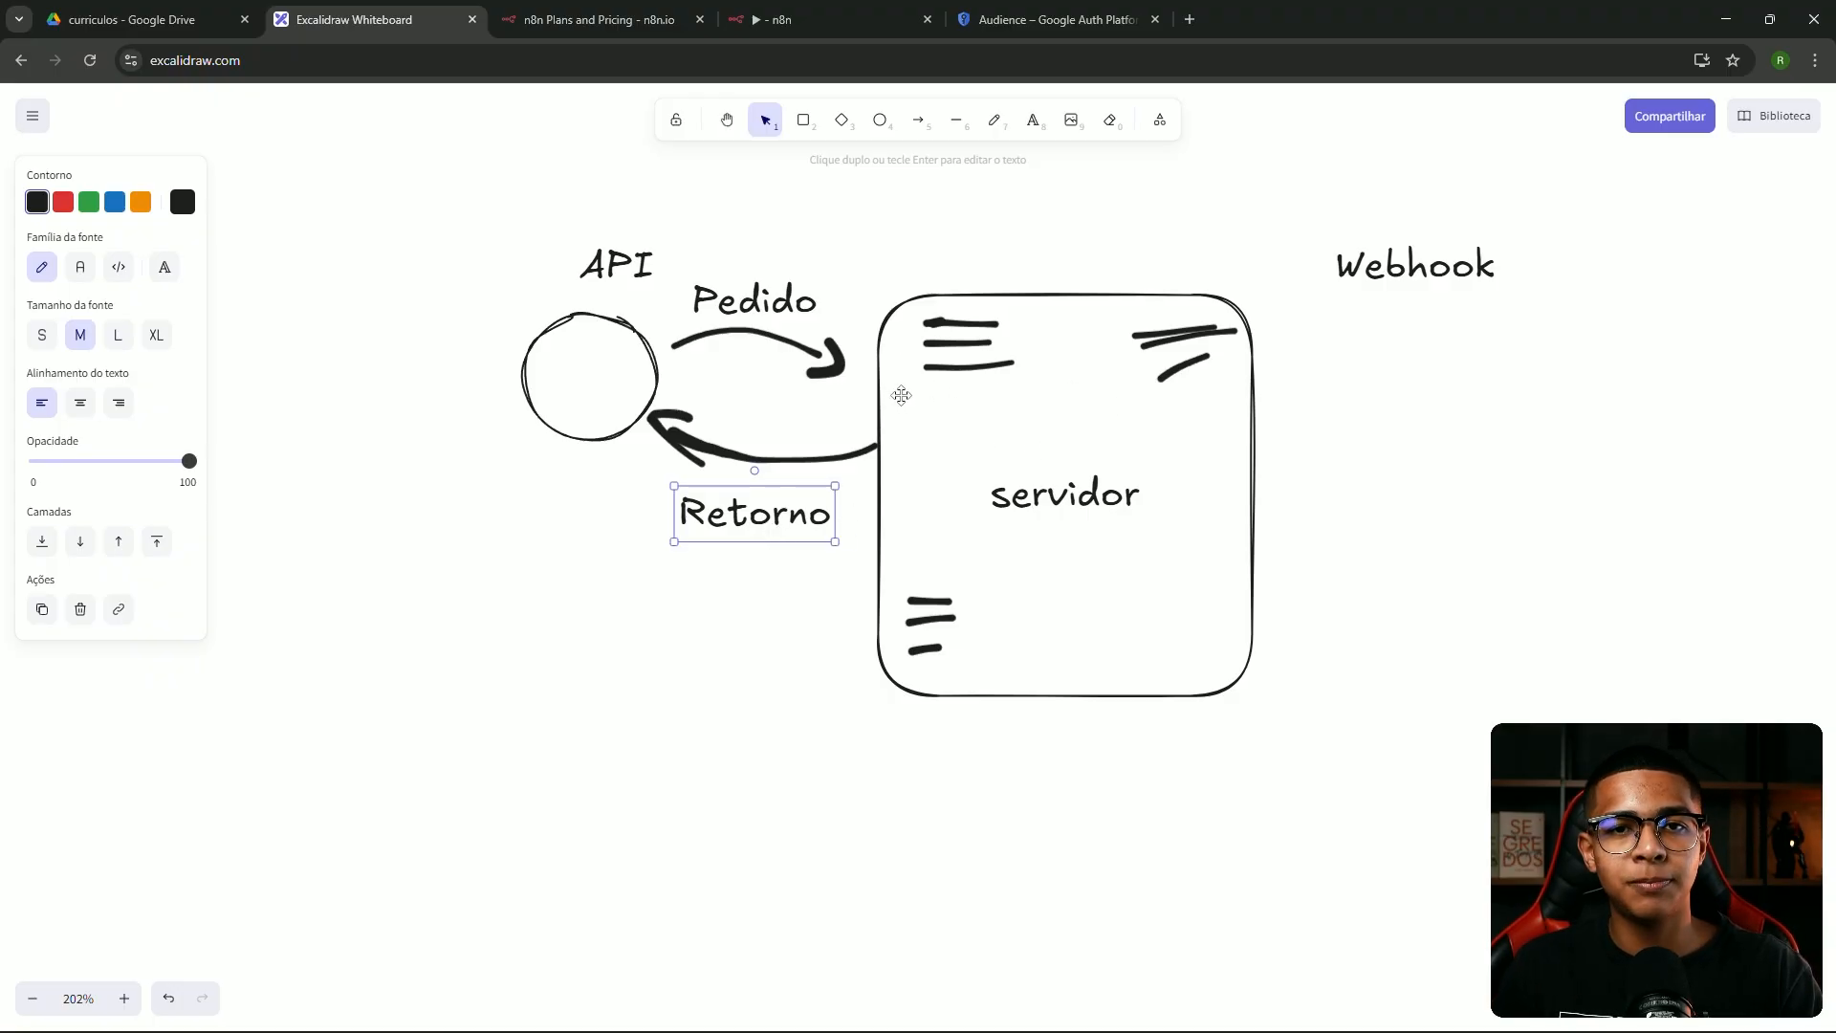
Underline the API label and thicken the Pedido arrowhead with the freehand pencil
{"action": "left_click", "coordinate": [994, 120]}
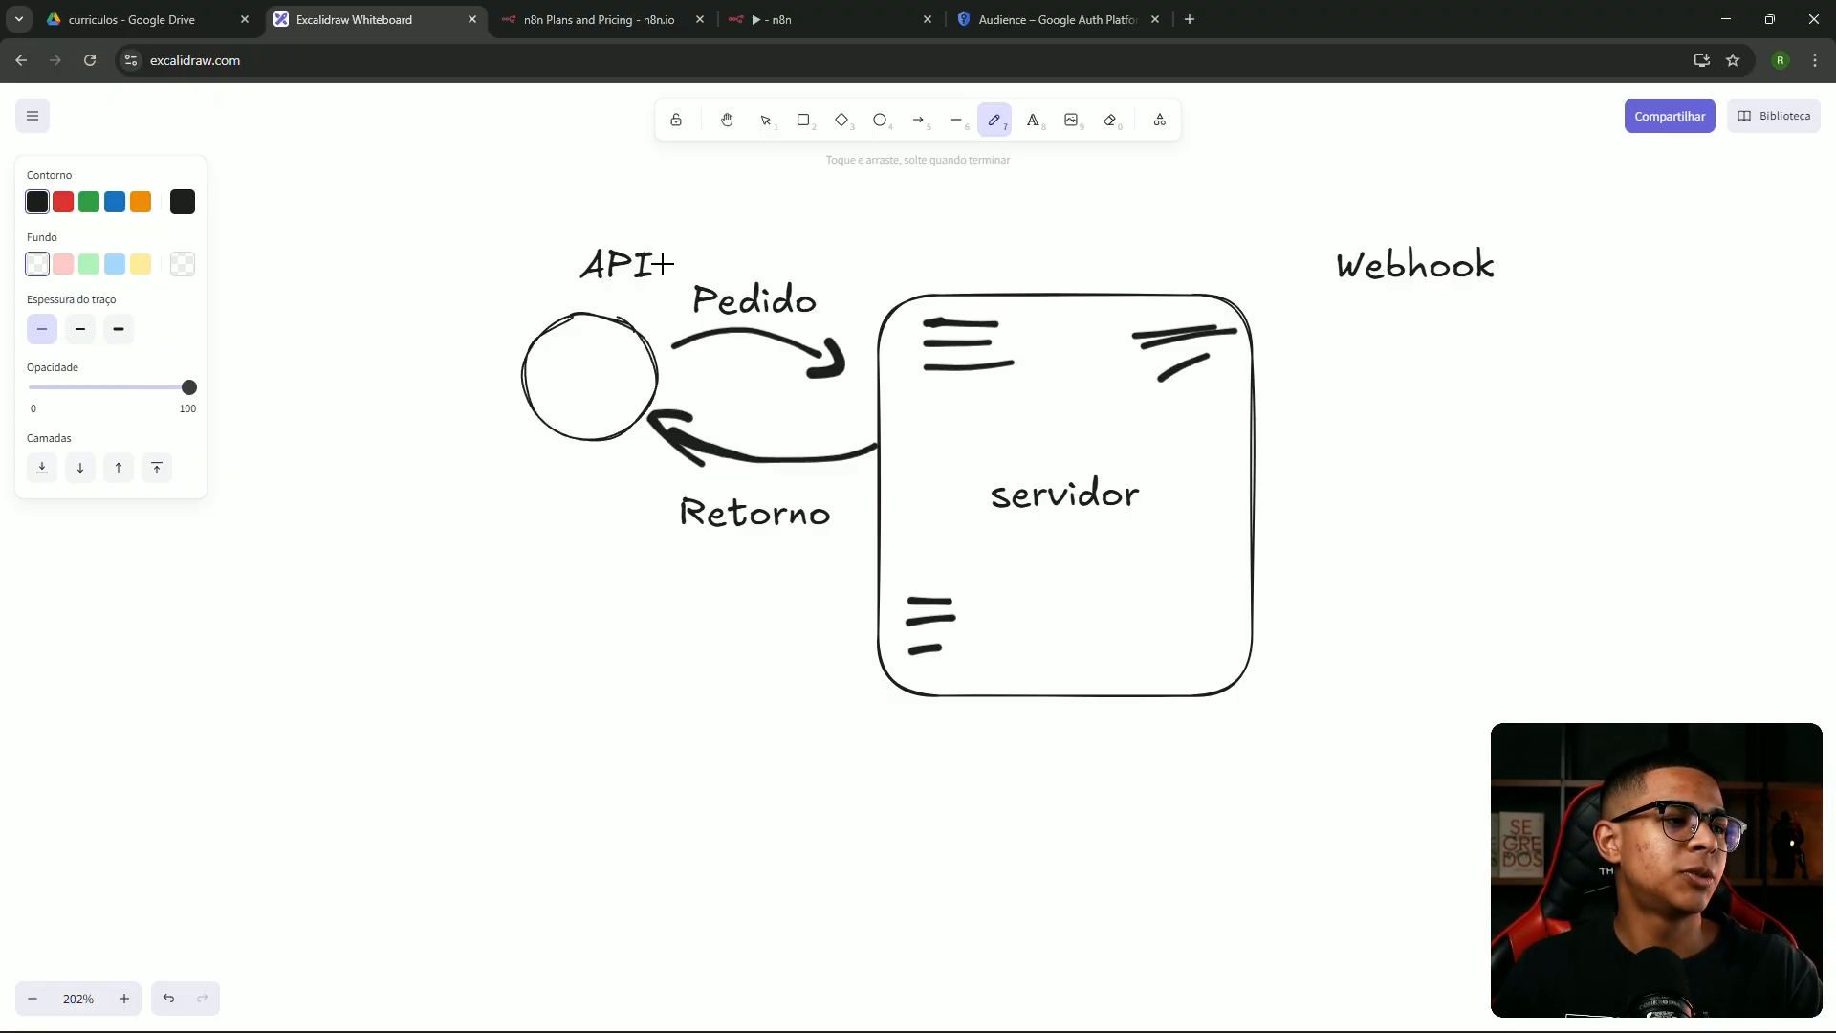
{"action": "left_click_drag", "start_coordinate": [566, 289], "coordinate": [654, 292]}
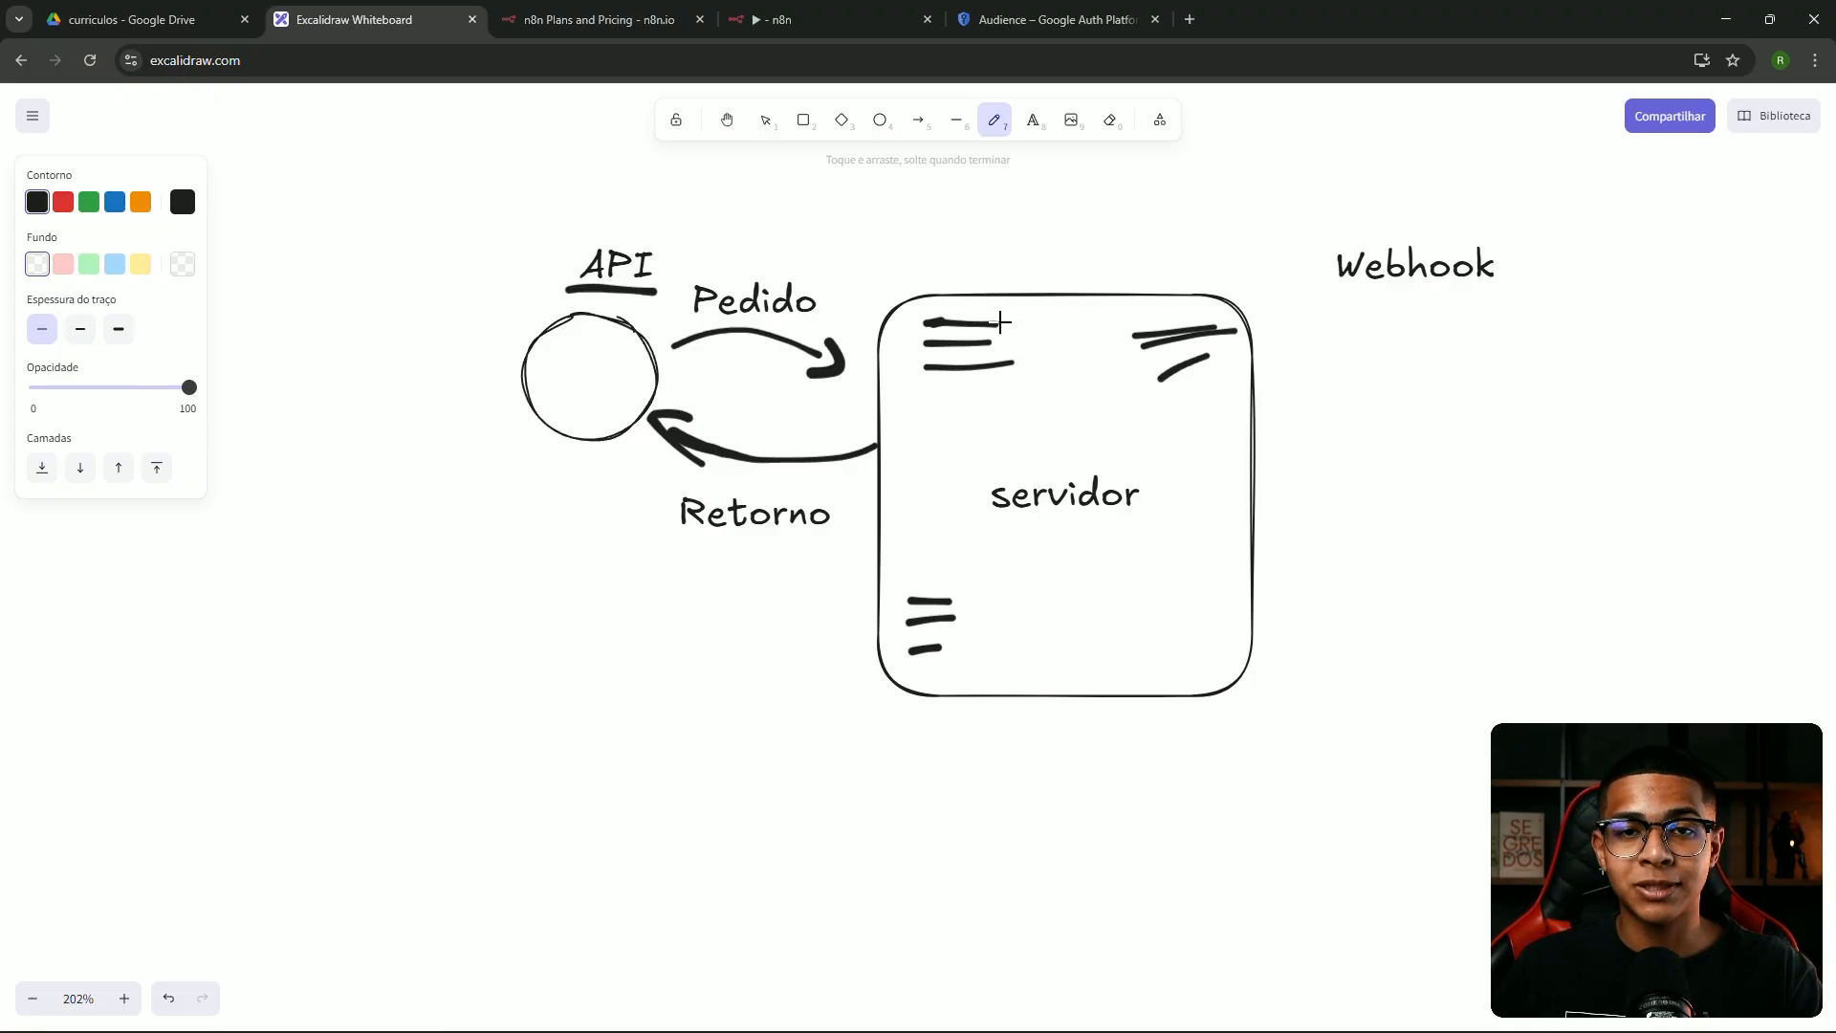
{"action": "left_click_drag", "start_coordinate": [833, 352], "coordinate": [819, 363]}
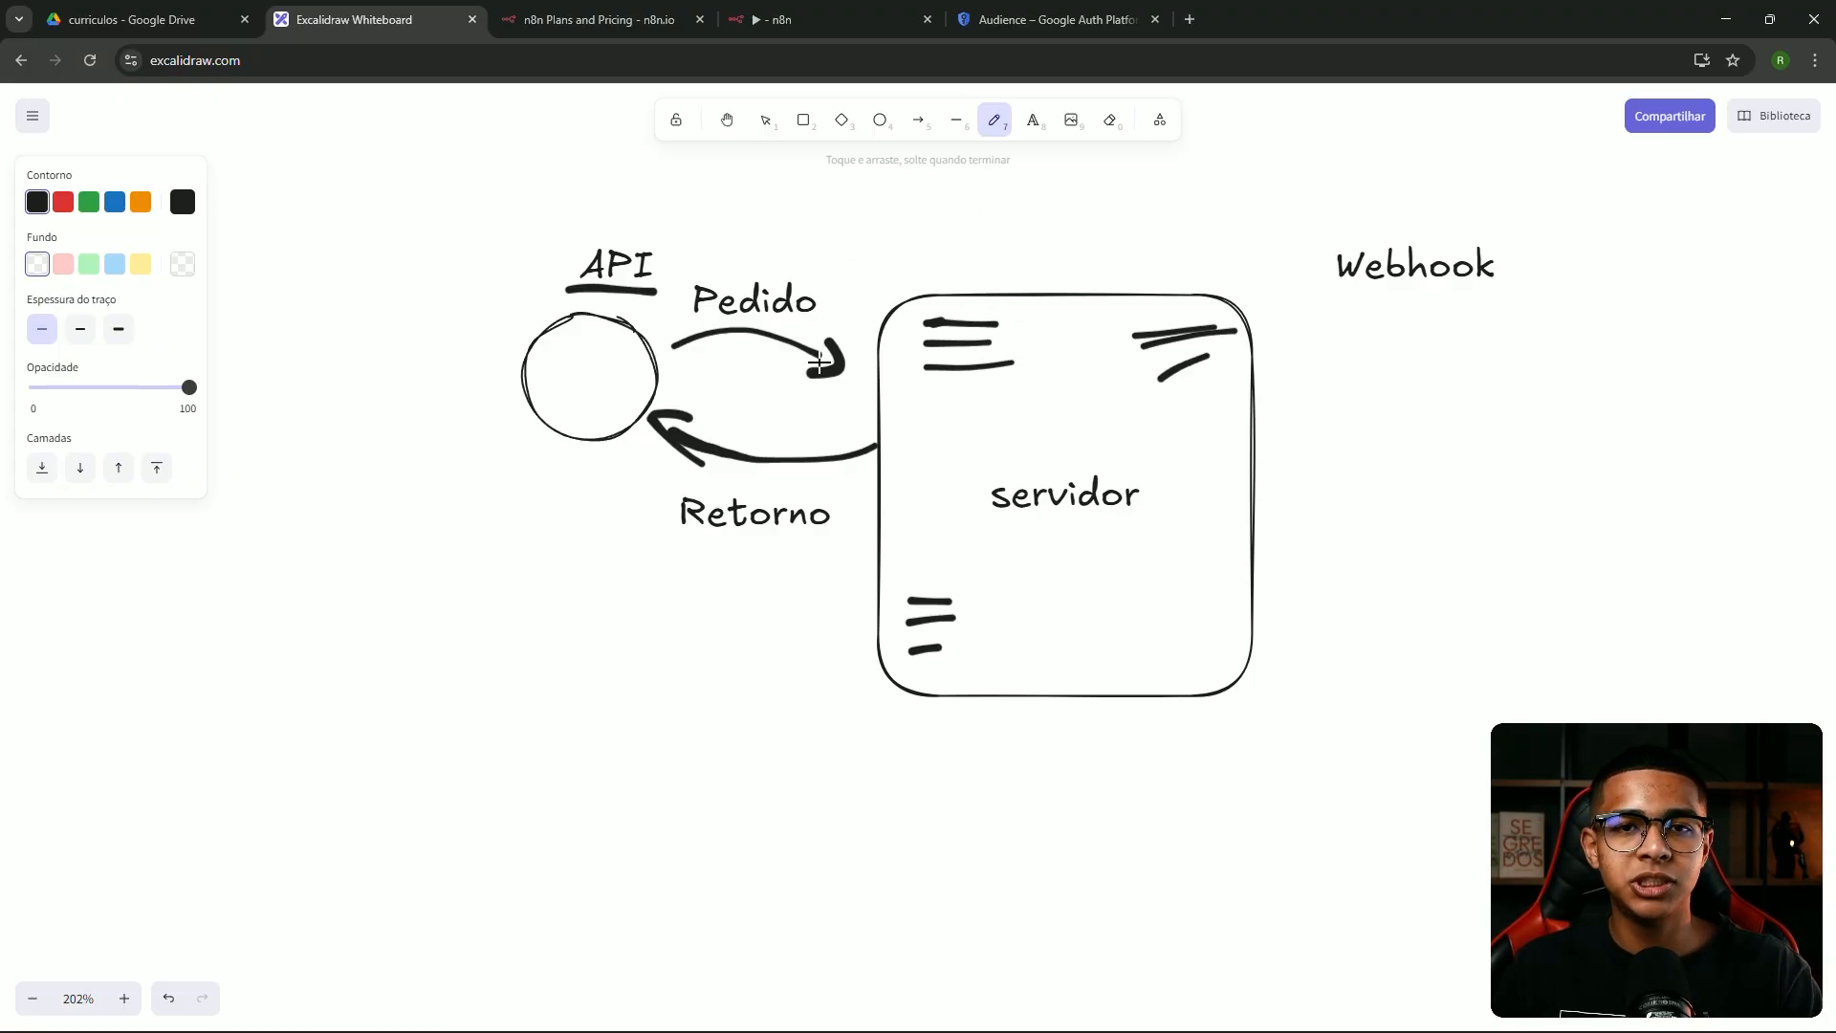
Shift the diagram right and add a 'Reativa' heading above the API side
{"action": "key", "text": "v"}
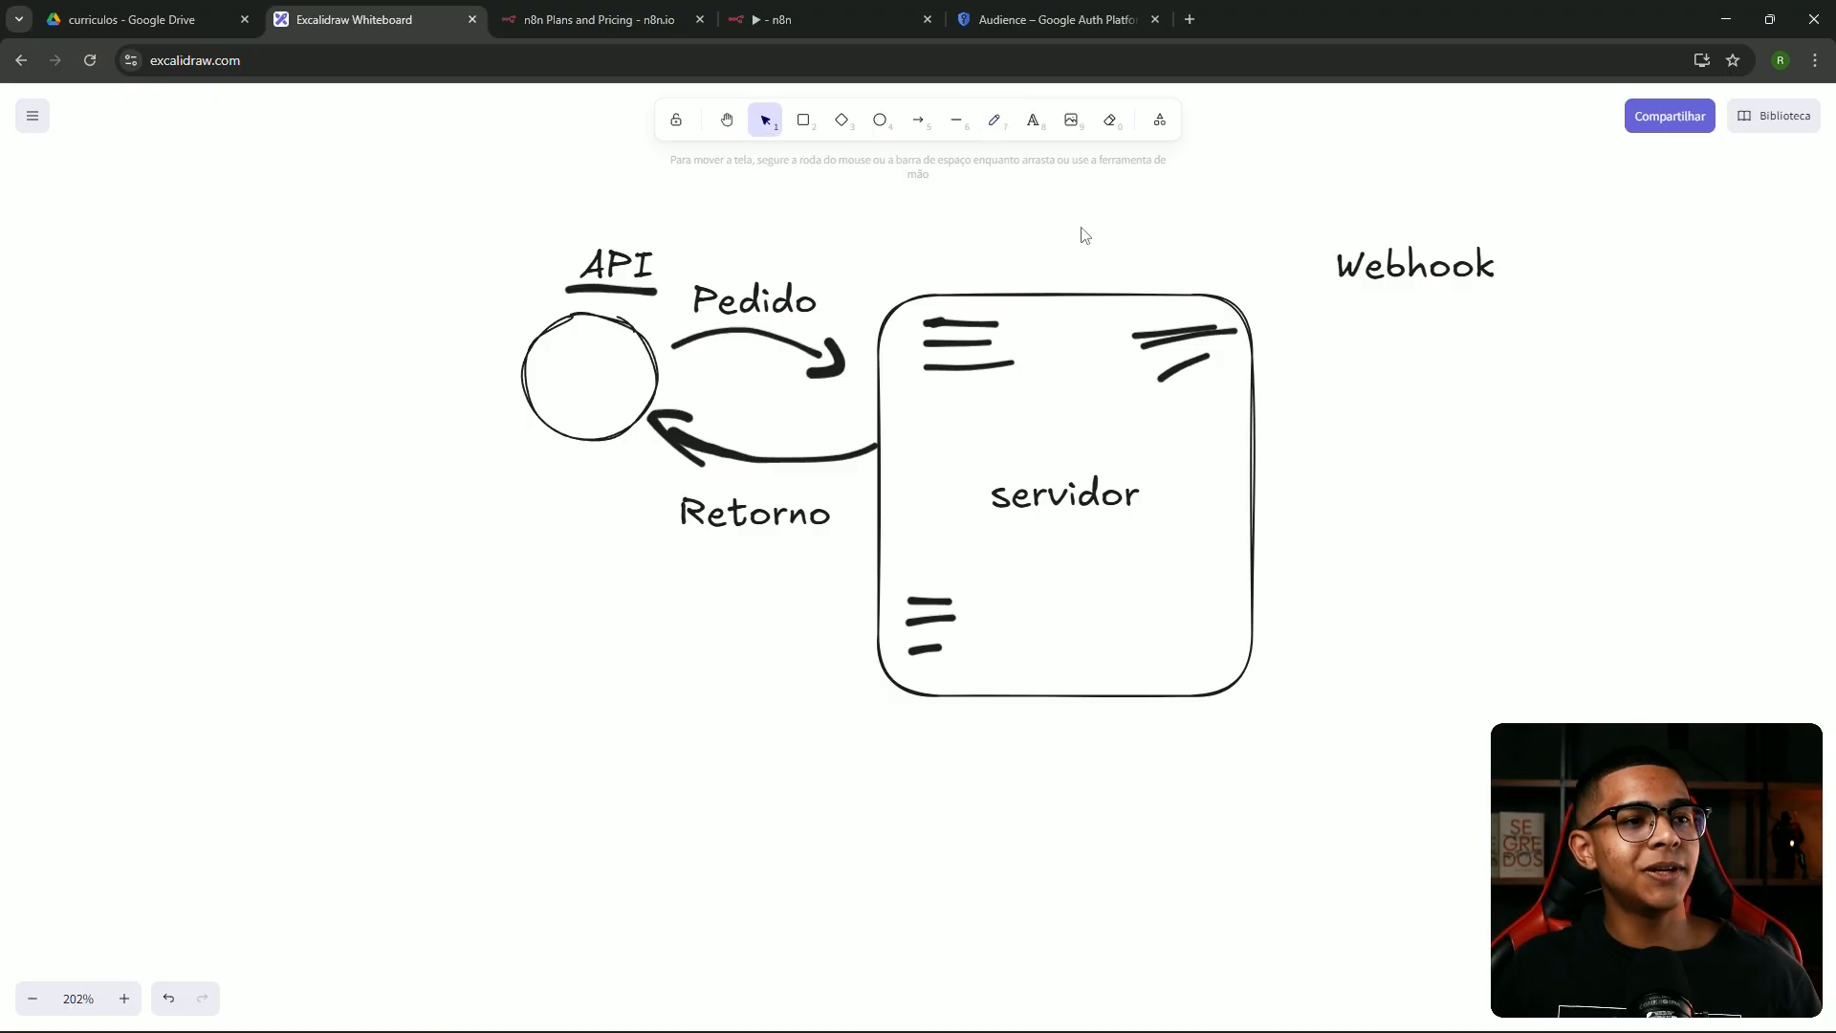
{"action": "scroll", "coordinate": [1119, 204], "scroll_direction": "right", "scroll_amount": 5}
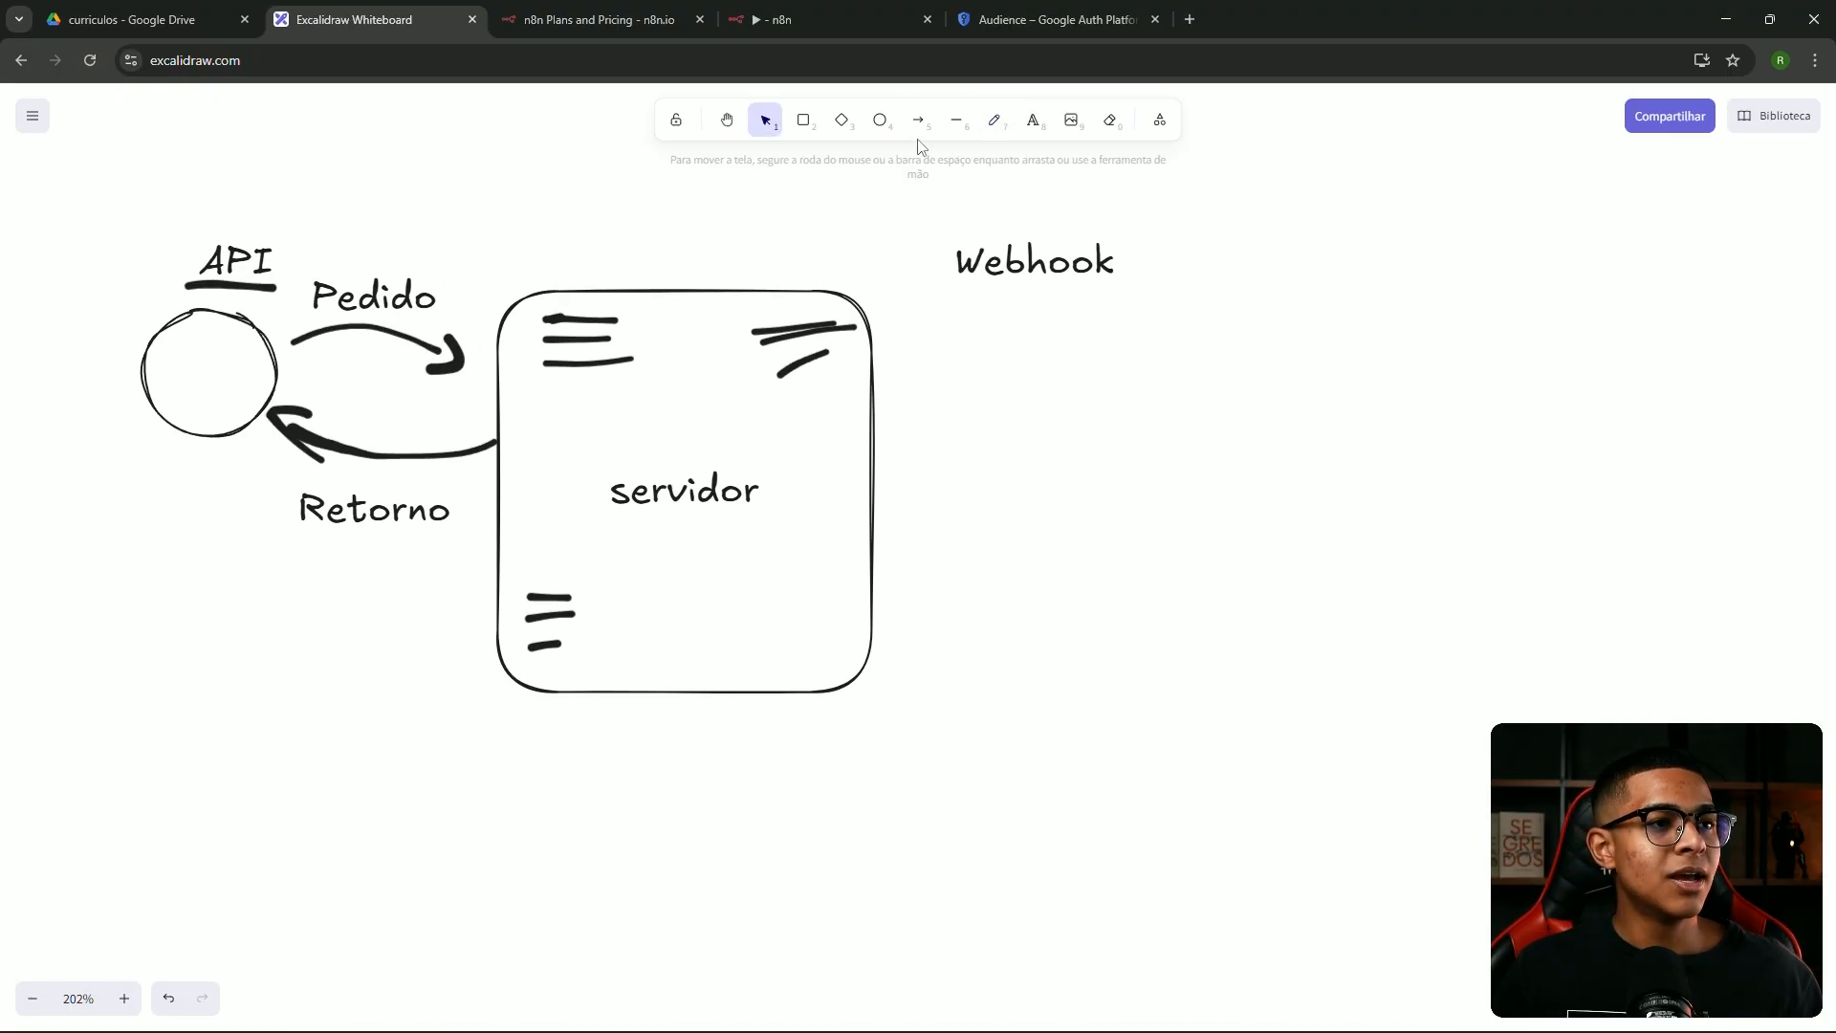
{"action": "left_click", "coordinate": [995, 121]}
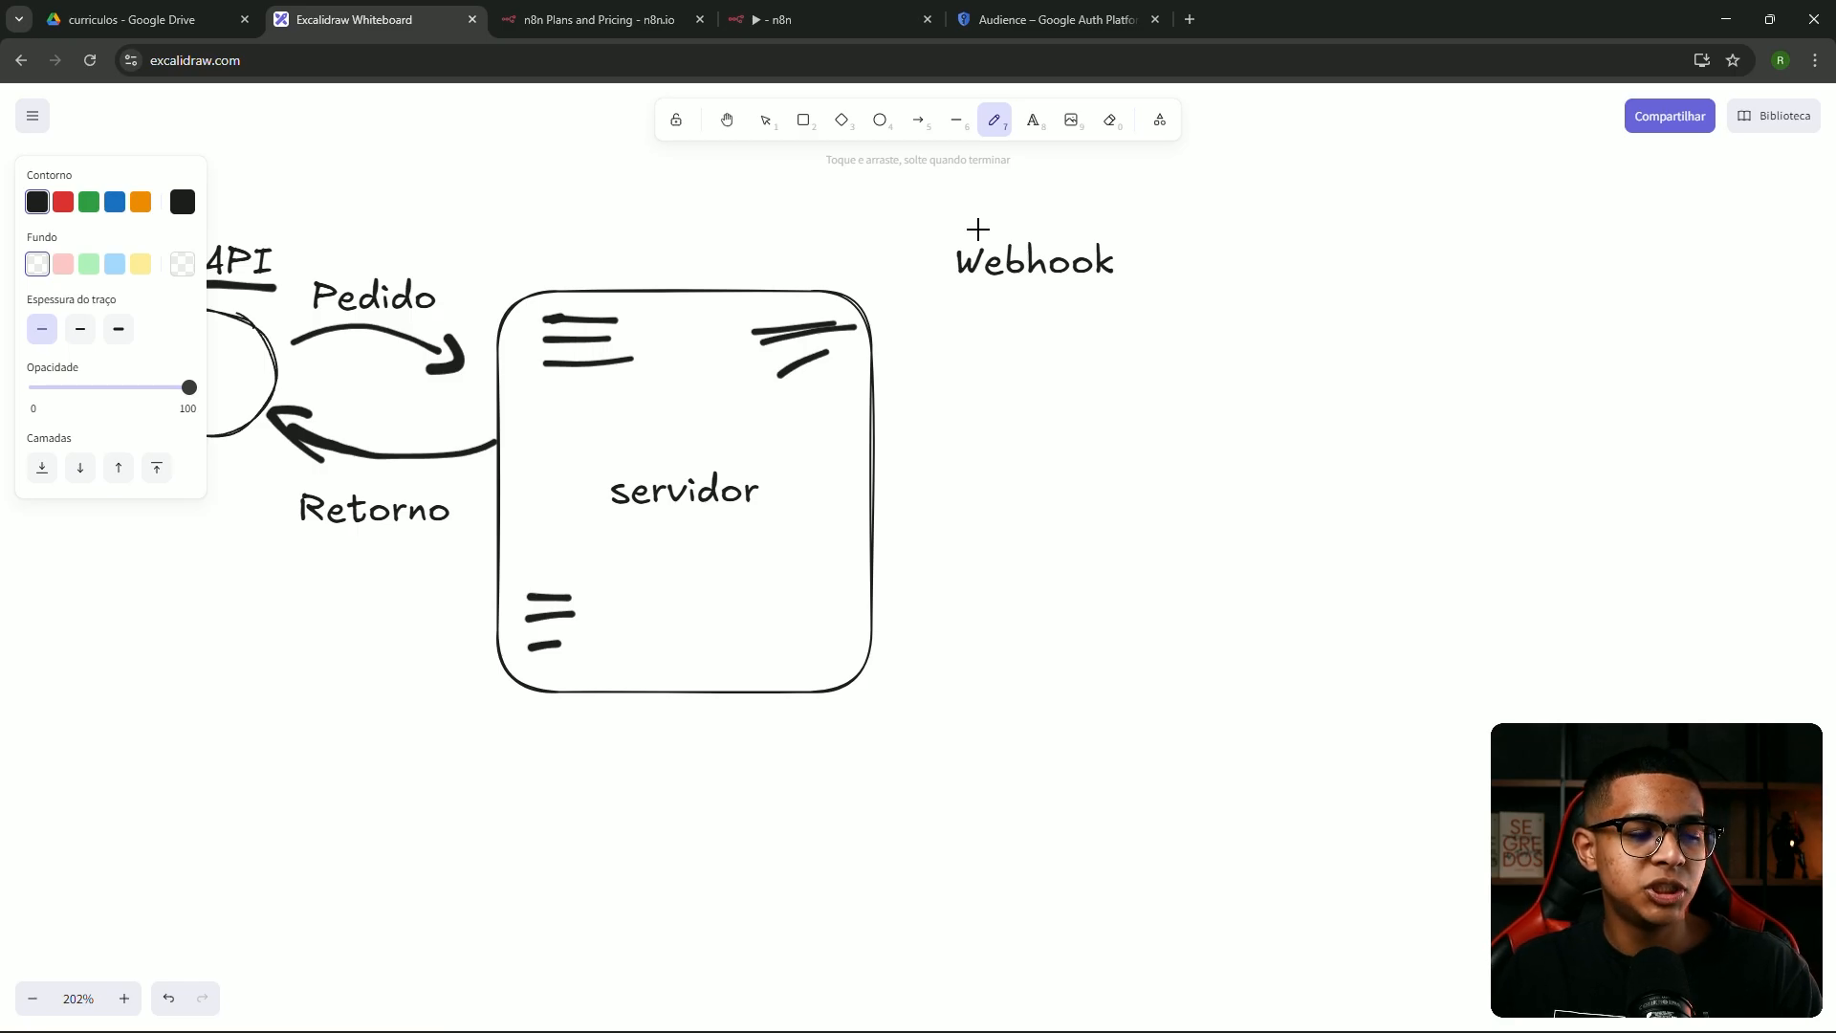
{"action": "key", "text": "v"}
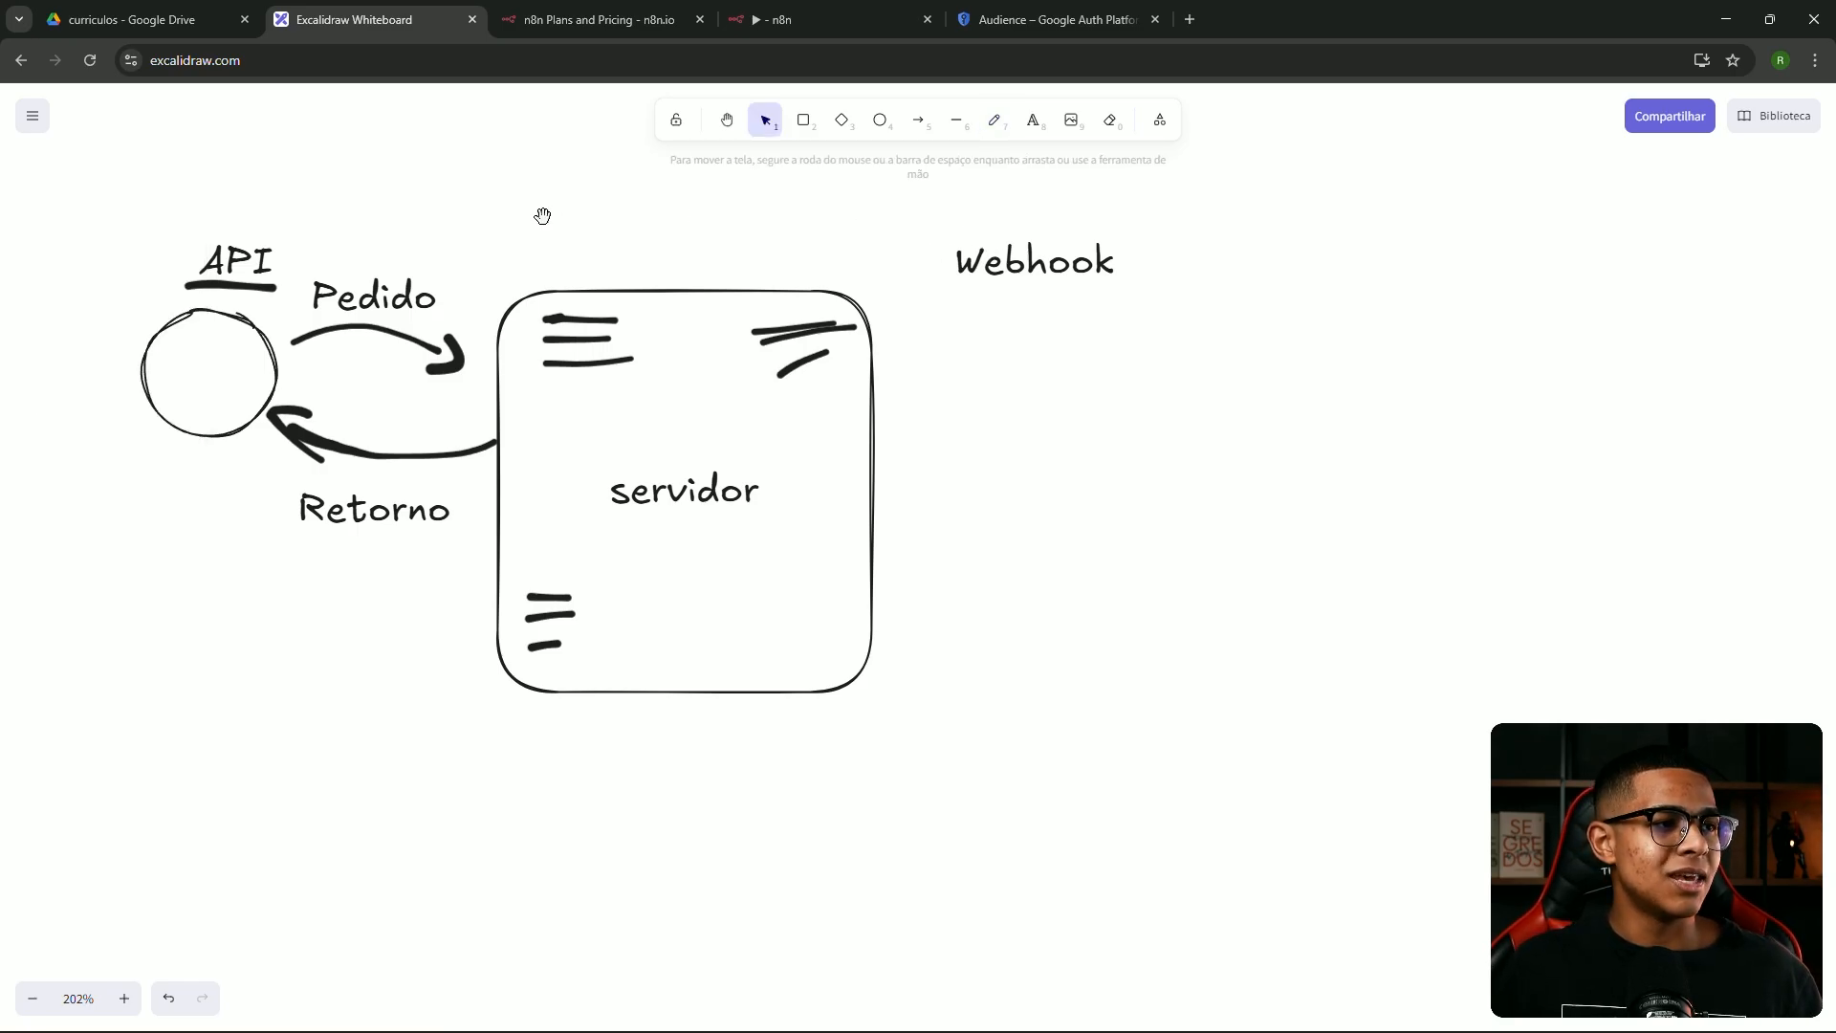
{"action": "left_click_drag", "start_coordinate": [542, 213], "coordinate": [748, 213]}
{"action": "left_click", "coordinate": [1032, 120]}
{"action": "left_click", "coordinate": [587, 187]}
{"action": "type", "text": "Reativa"}
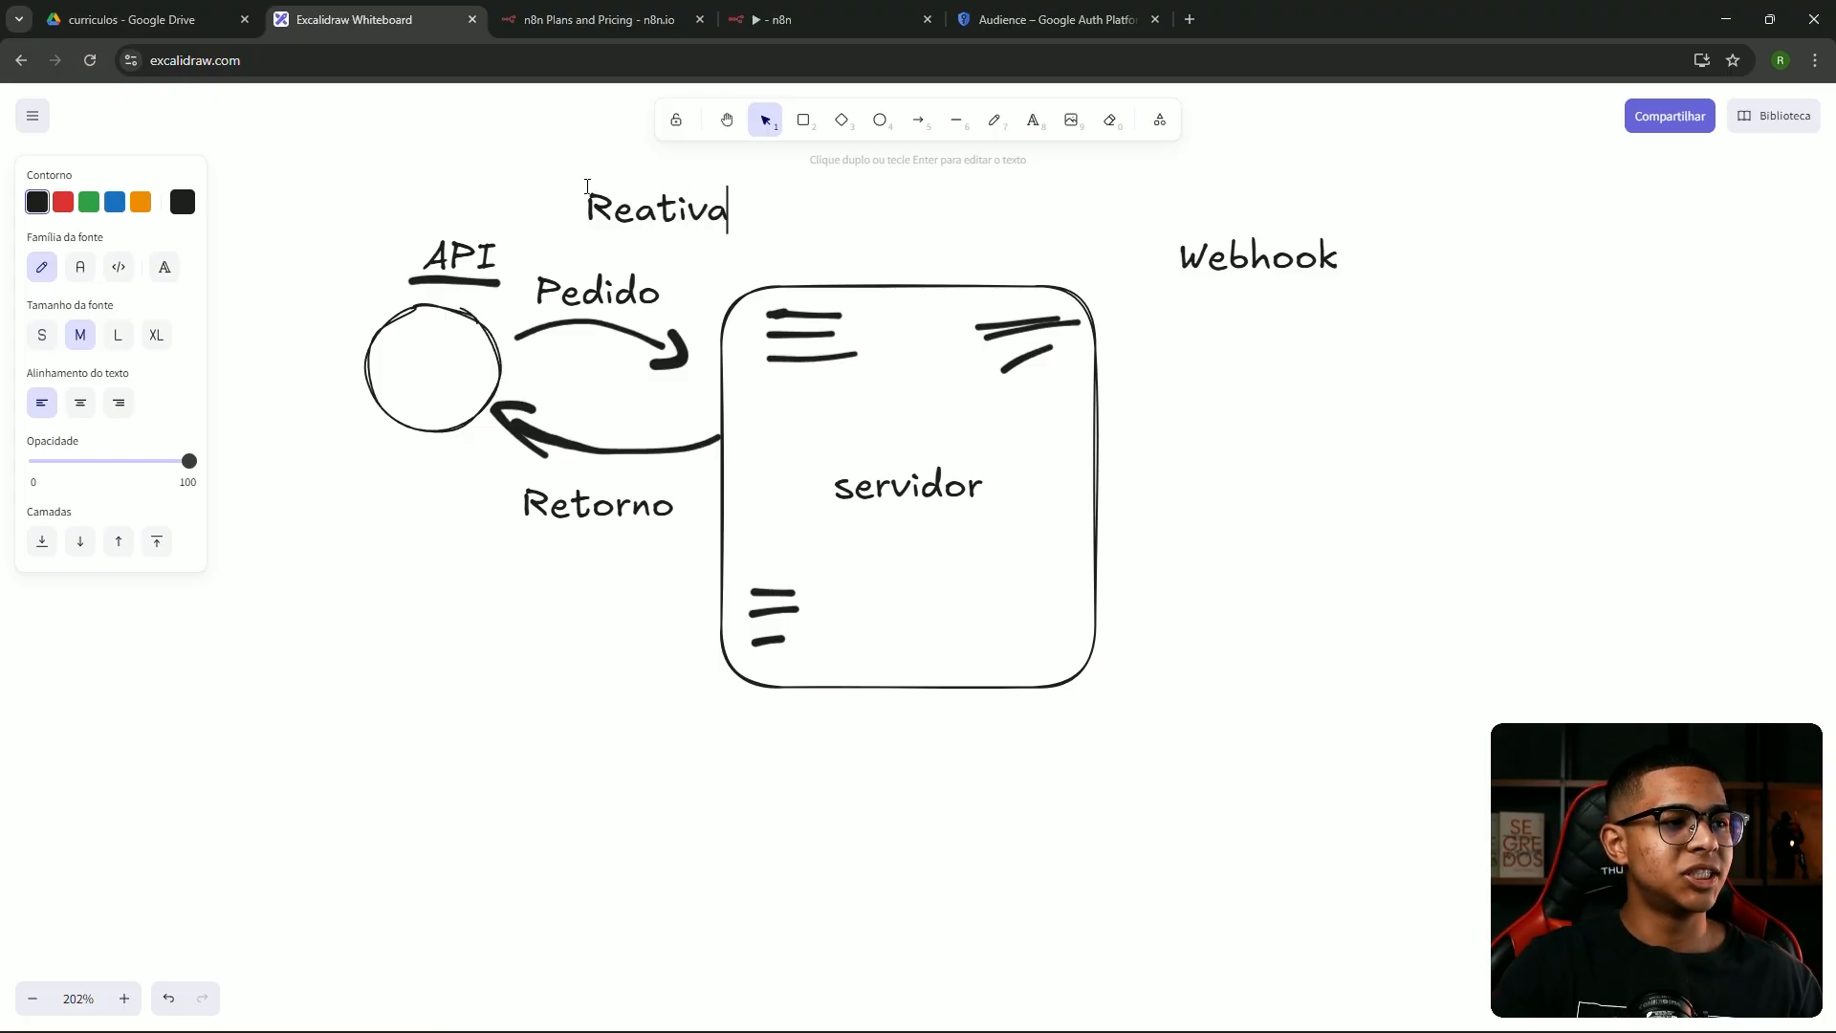
{"action": "left_click", "coordinate": [814, 189]}
{"action": "left_click_drag", "start_coordinate": [693, 205], "coordinate": [669, 195]}
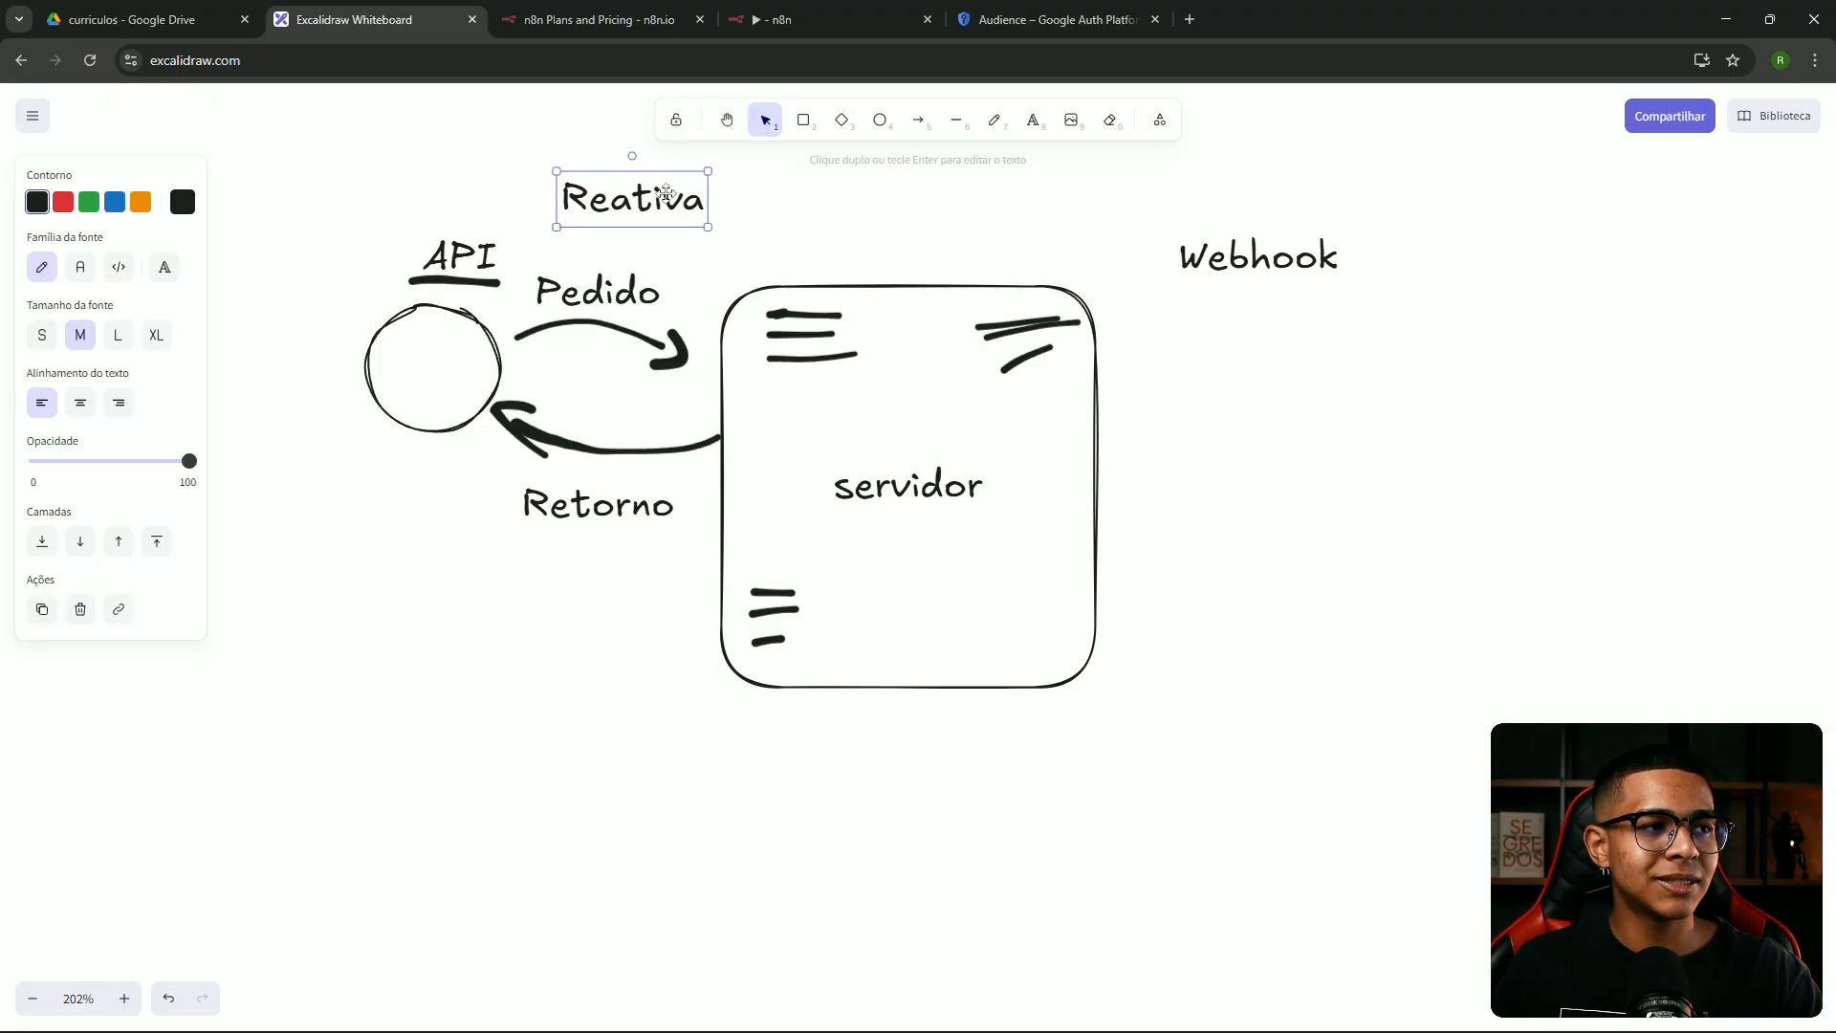
Duplicate the heading to the right and retype the copy as 'Proativo'
{"action": "scroll", "coordinate": [704, 349], "scroll_direction": "up", "scroll_amount": 1}
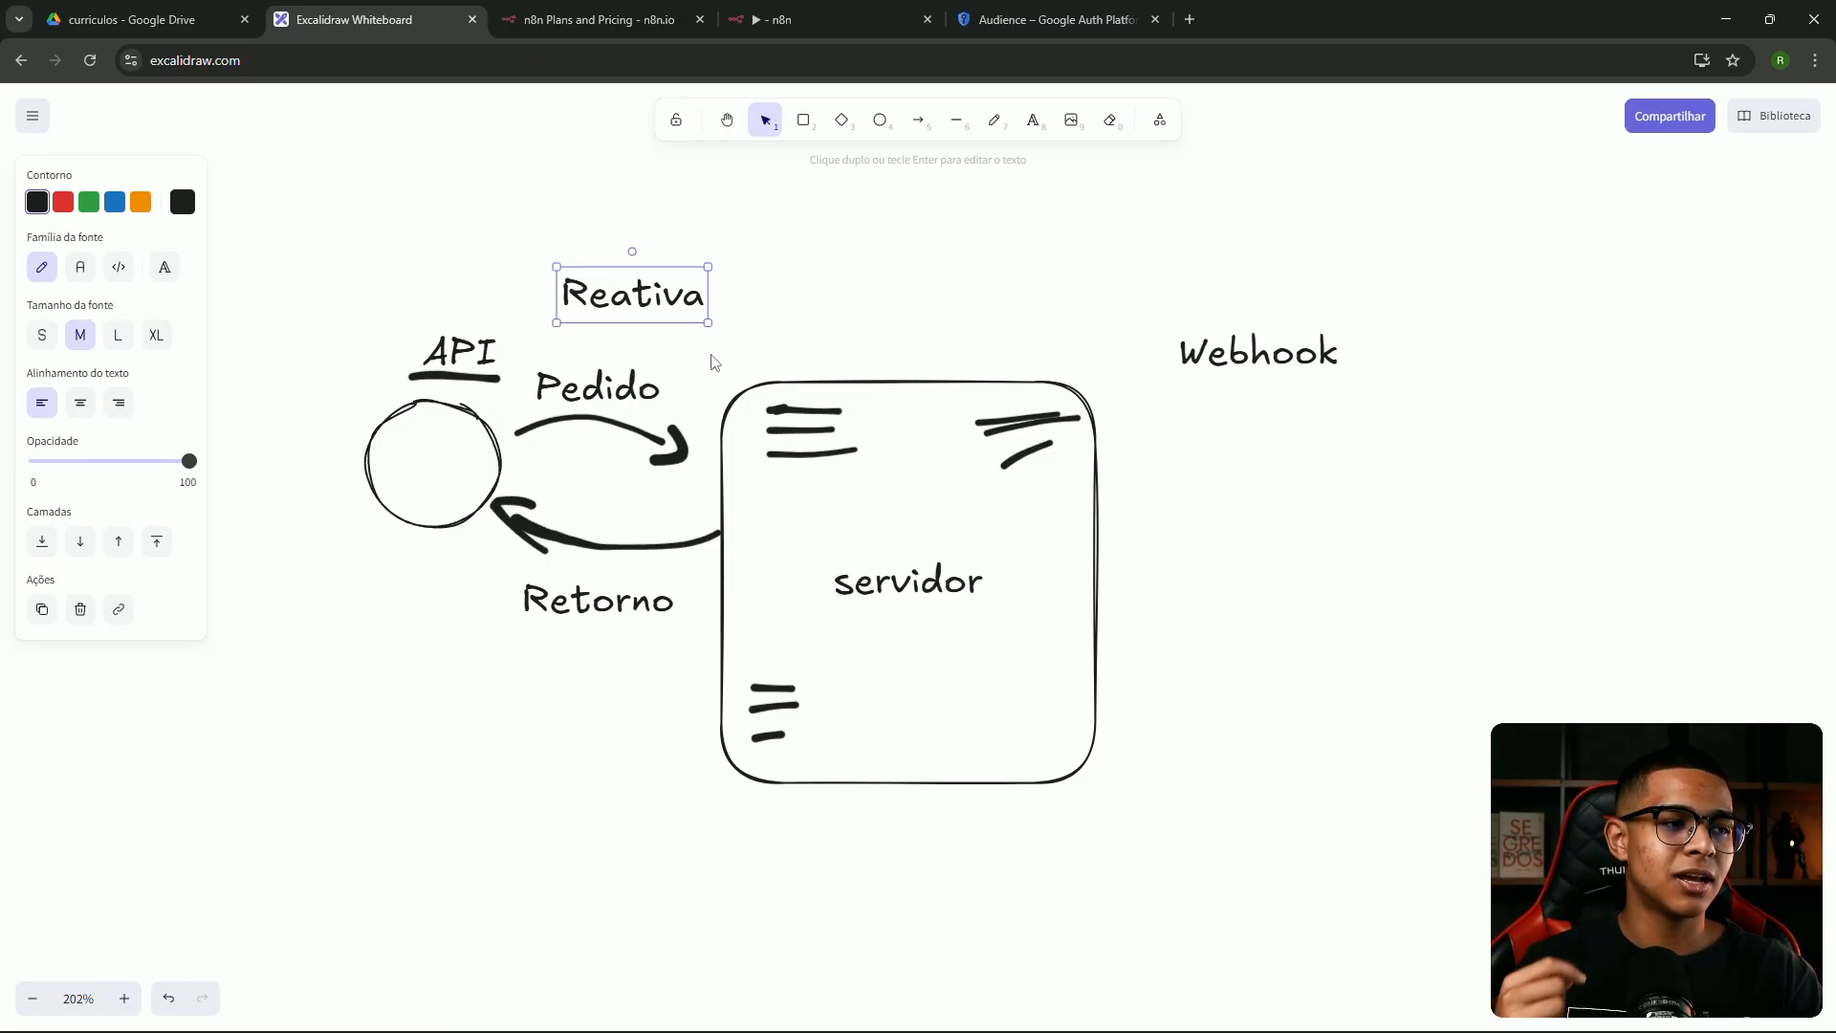
{"action": "left_click_drag", "start_coordinate": [632, 302], "coordinate": [1081, 302]}
{"action": "double_click", "coordinate": [1082, 302]}
{"action": "type", "text": "P"}
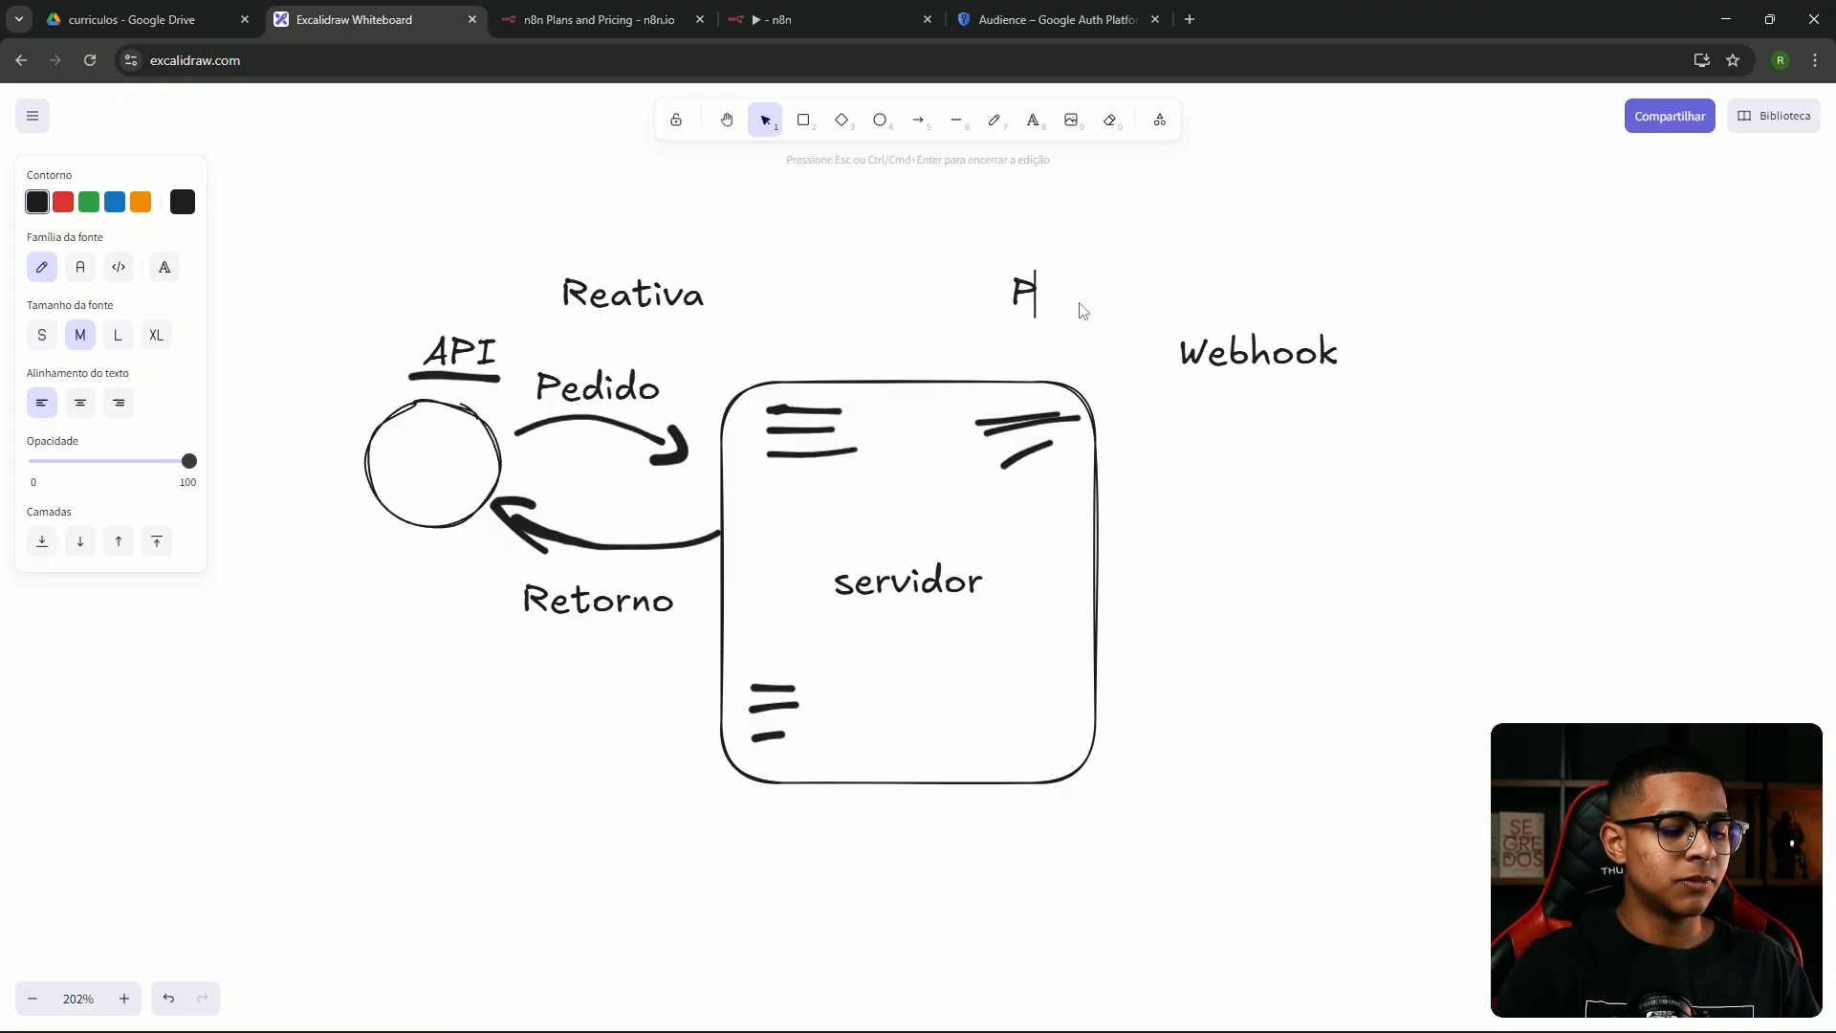
{"action": "type", "text": "roativo"}
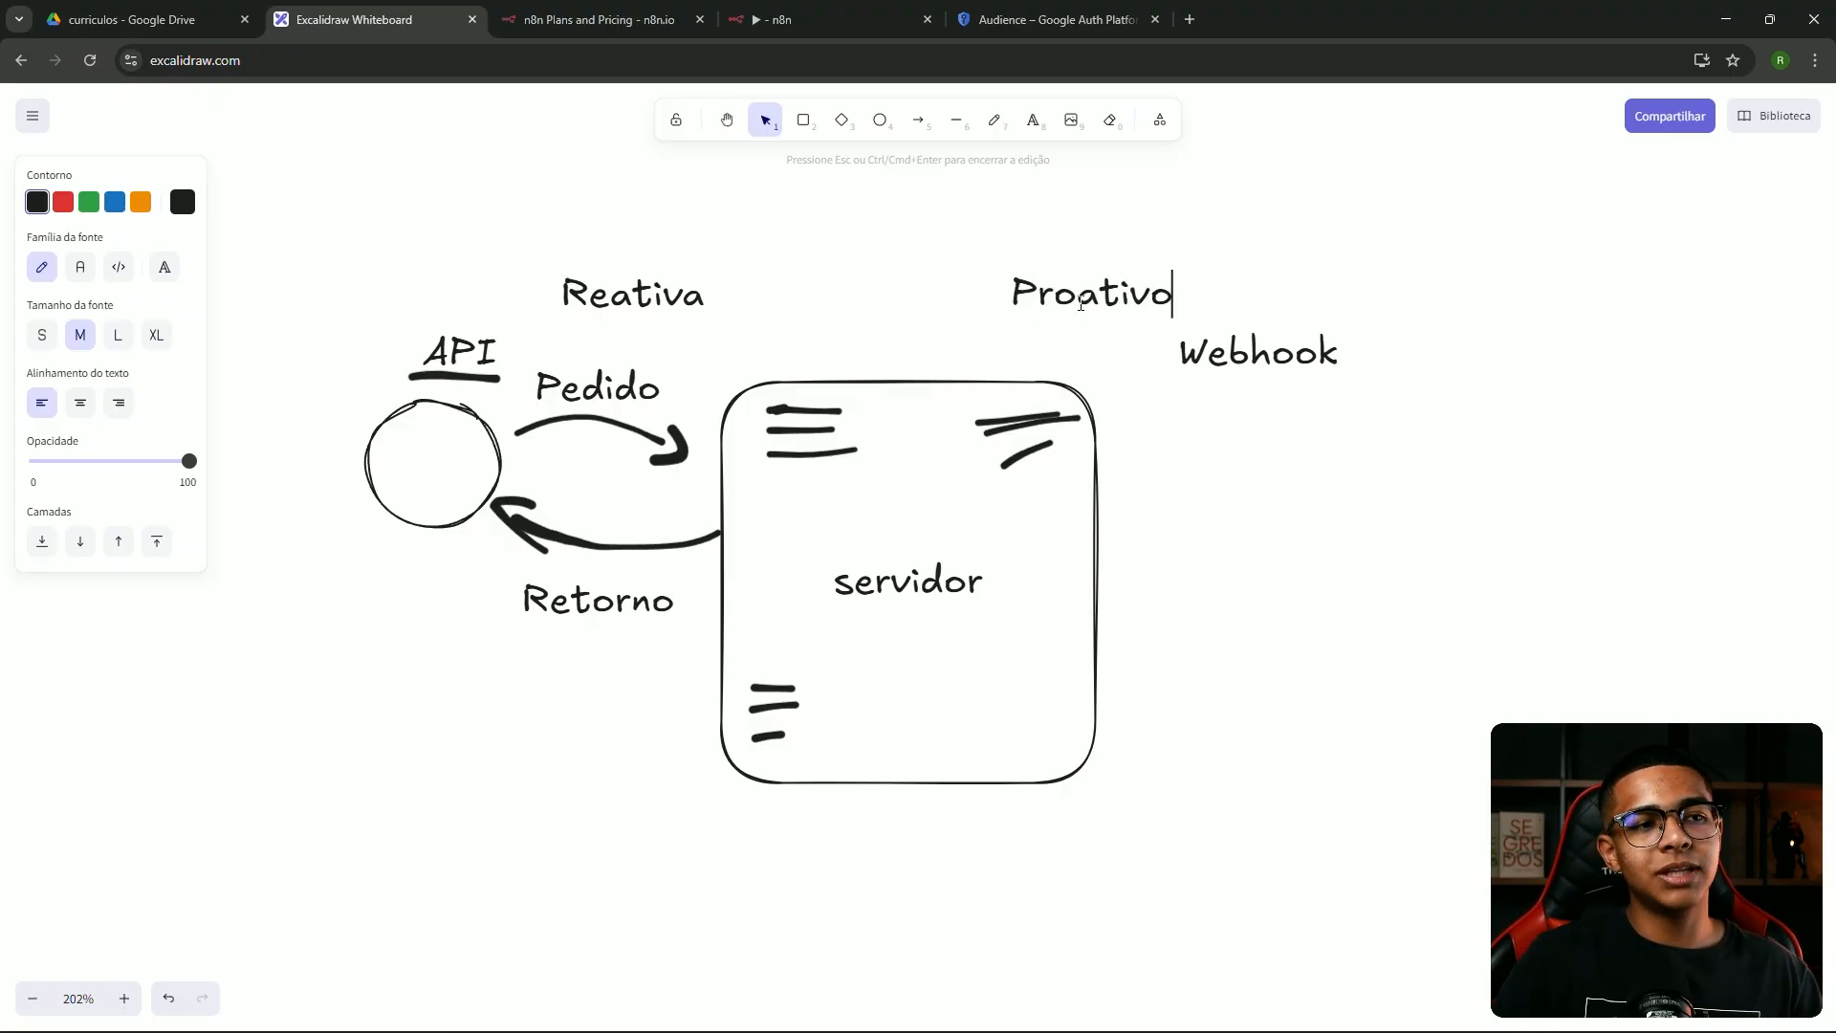
{"action": "left_click", "coordinate": [1256, 206]}
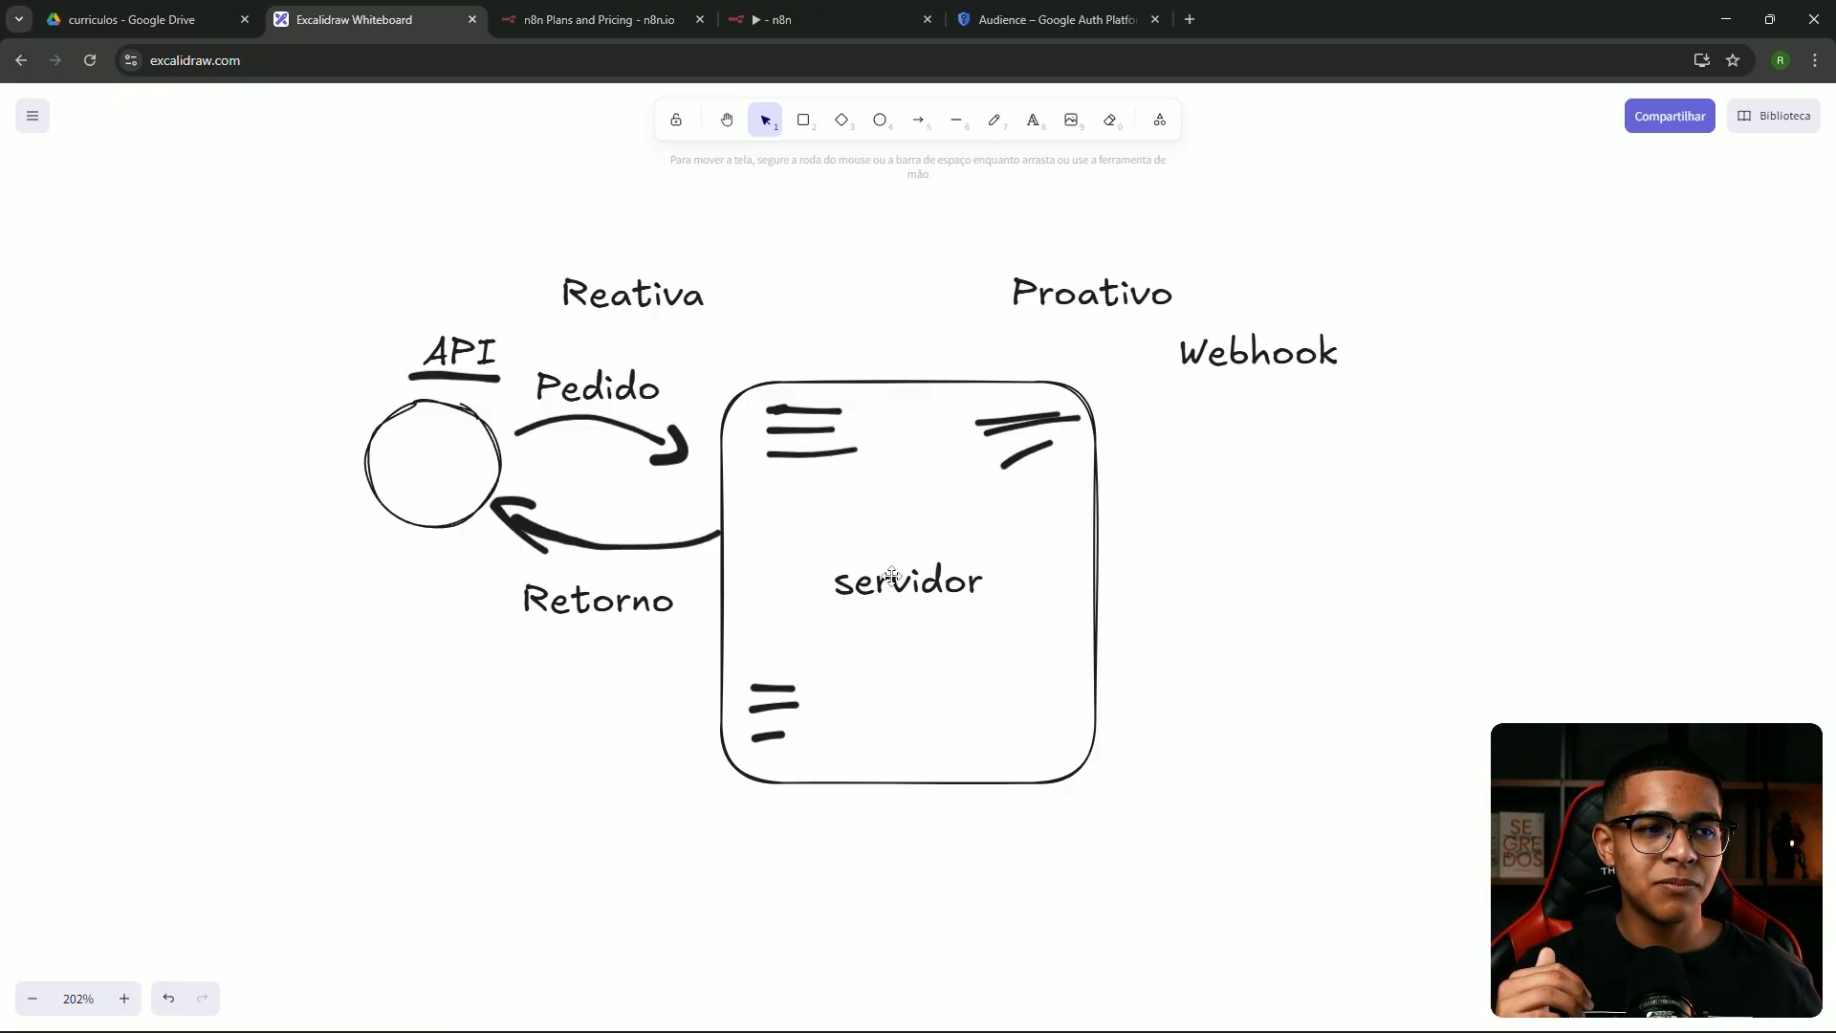
Reposition Webhook, then draw an arrow from servidor and a circle beside it
{"action": "left_click_drag", "start_coordinate": [1233, 353], "coordinate": [1286, 387]}
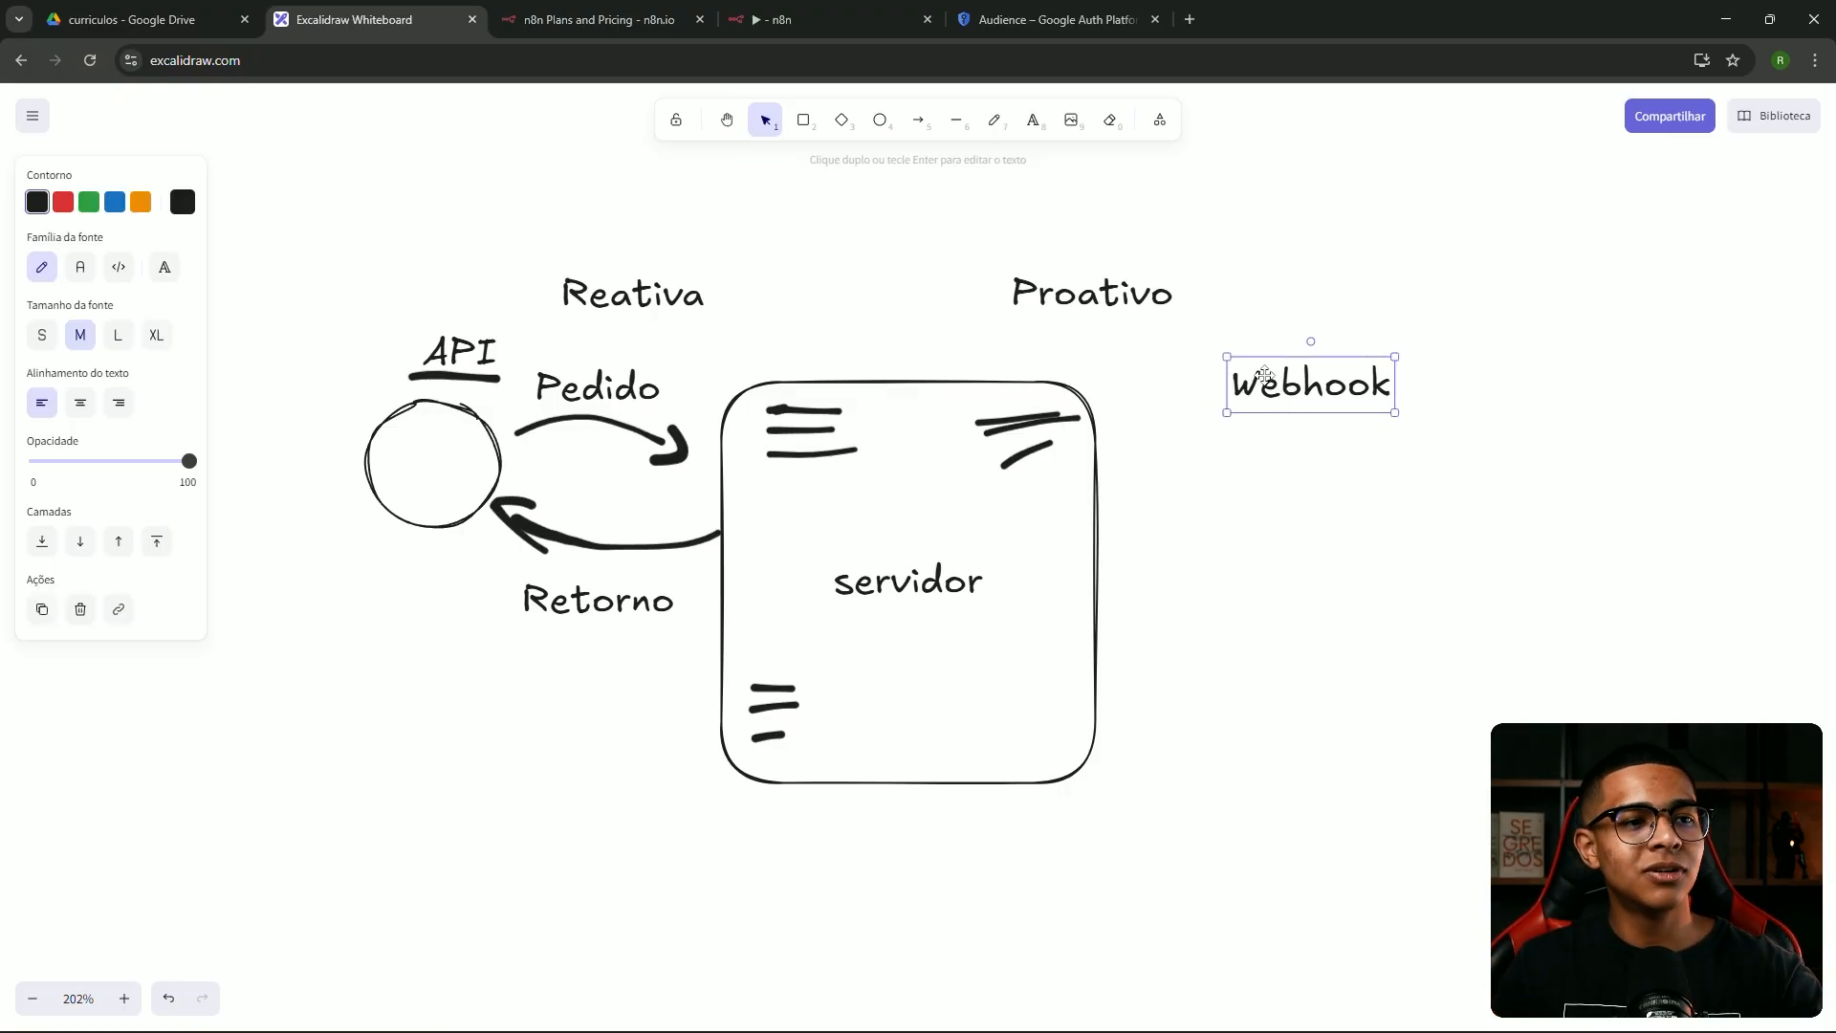
{"action": "mouse_move", "coordinate": [1264, 373]}
{"action": "left_mouse_down"}
{"action": "mouse_move", "coordinate": [1246, 365]}
{"action": "mouse_move", "coordinate": [1322, 373]}
{"action": "mouse_move", "coordinate": [1291, 364]}
{"action": "left_mouse_up"}
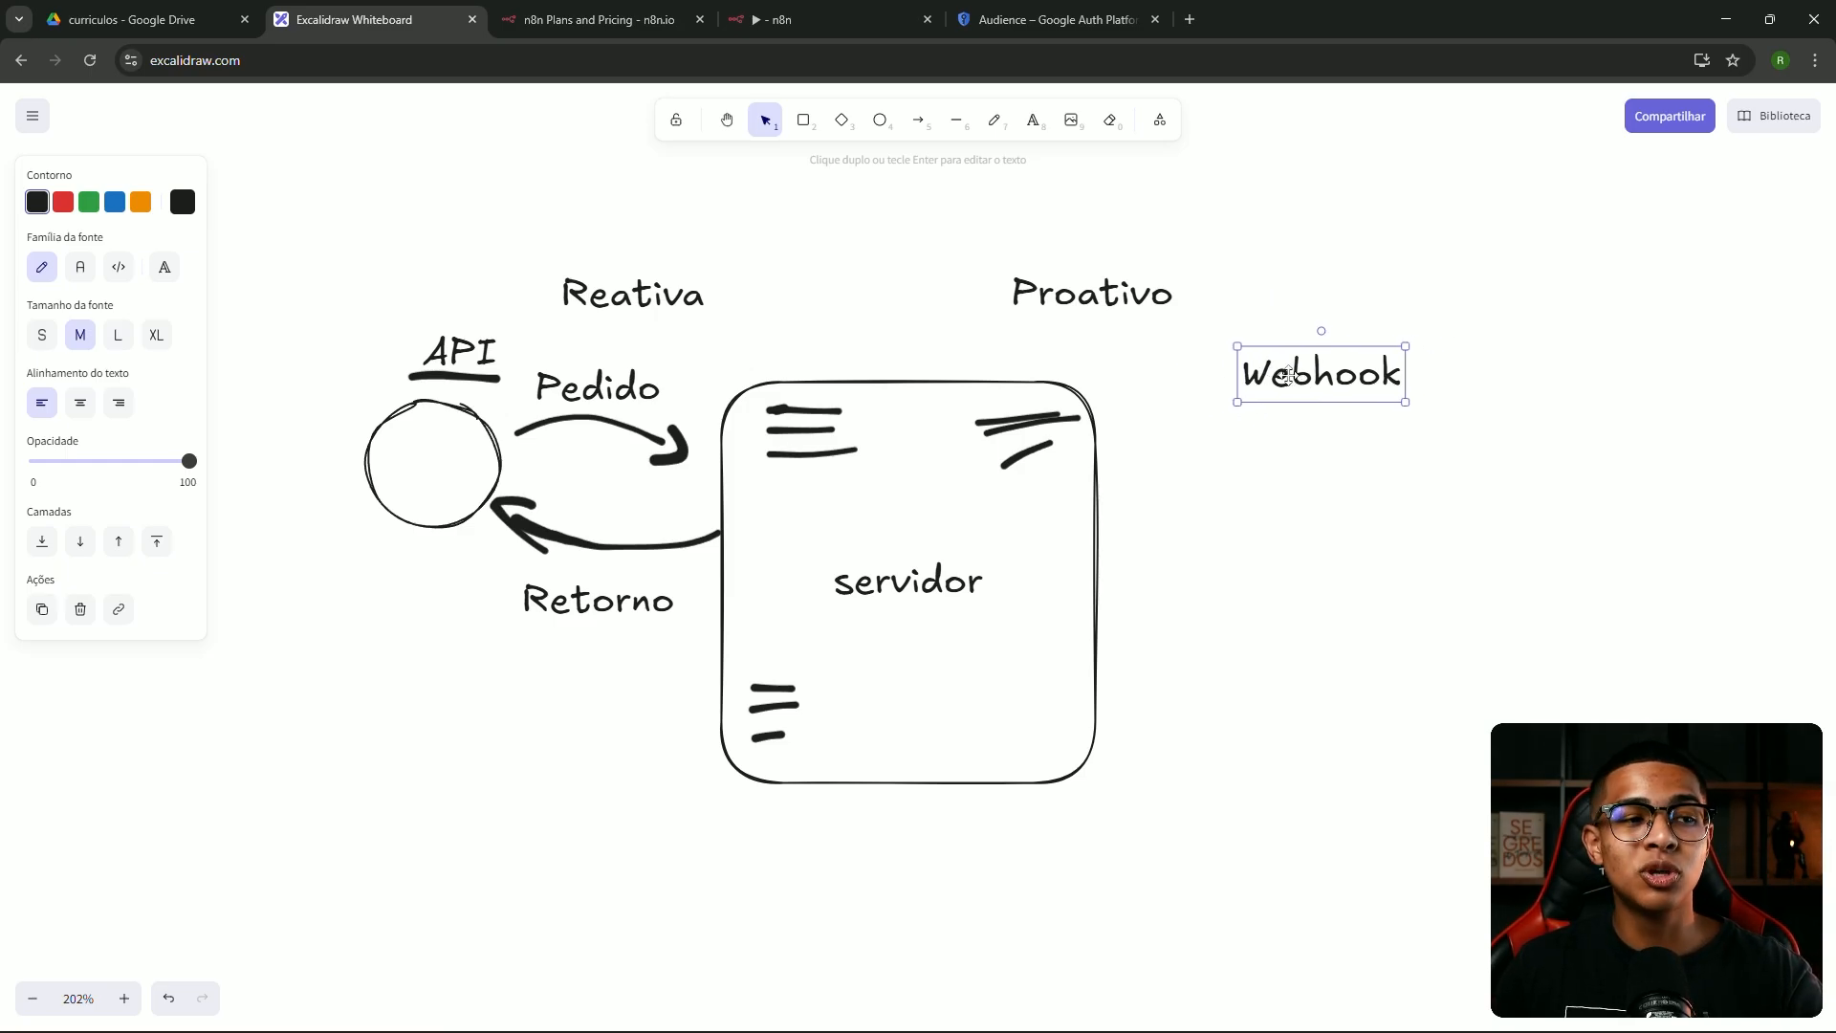
{"action": "left_click", "coordinate": [995, 122]}
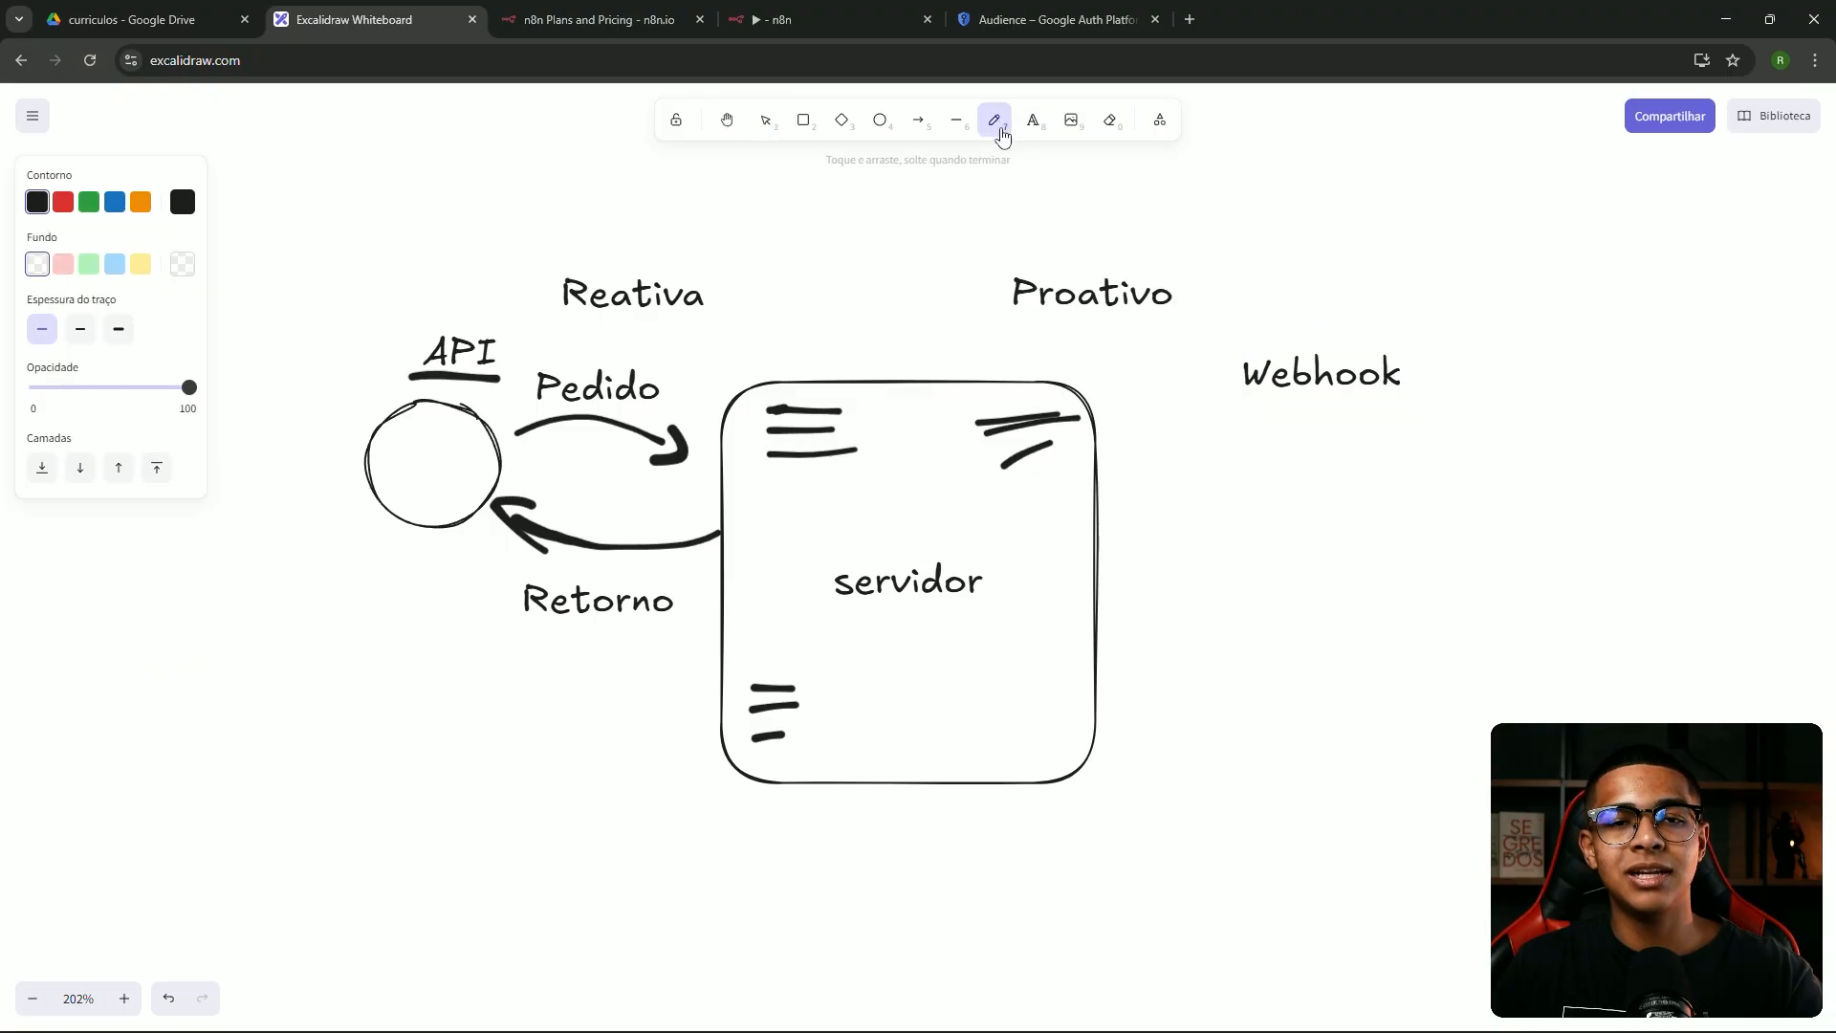
{"action": "mouse_move", "coordinate": [1107, 510]}
{"action": "left_mouse_down"}
{"action": "mouse_move", "coordinate": [1276, 474]}
{"action": "mouse_move", "coordinate": [1268, 490]}
{"action": "mouse_move", "coordinate": [1304, 510]}
{"action": "mouse_move", "coordinate": [1283, 471]}
{"action": "left_mouse_up"}
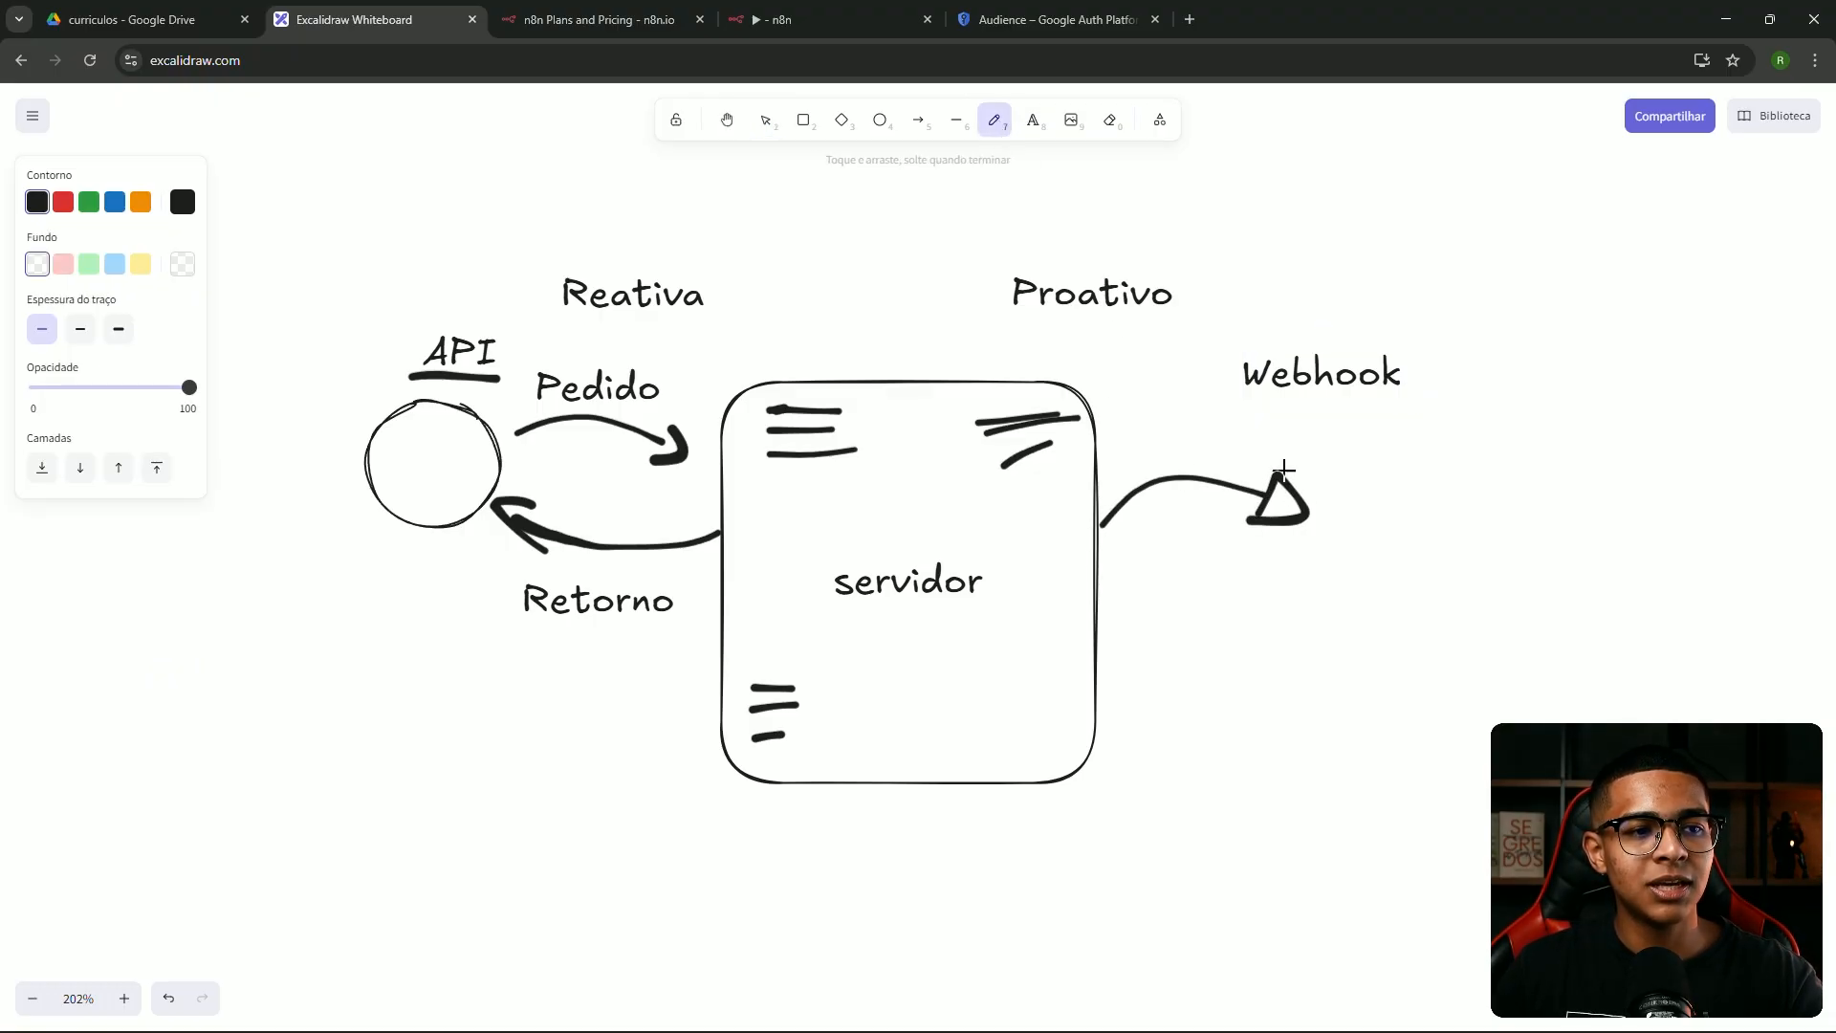
{"action": "left_click", "coordinate": [880, 120]}
{"action": "left_click_drag", "start_coordinate": [1336, 477], "coordinate": [1518, 667]}
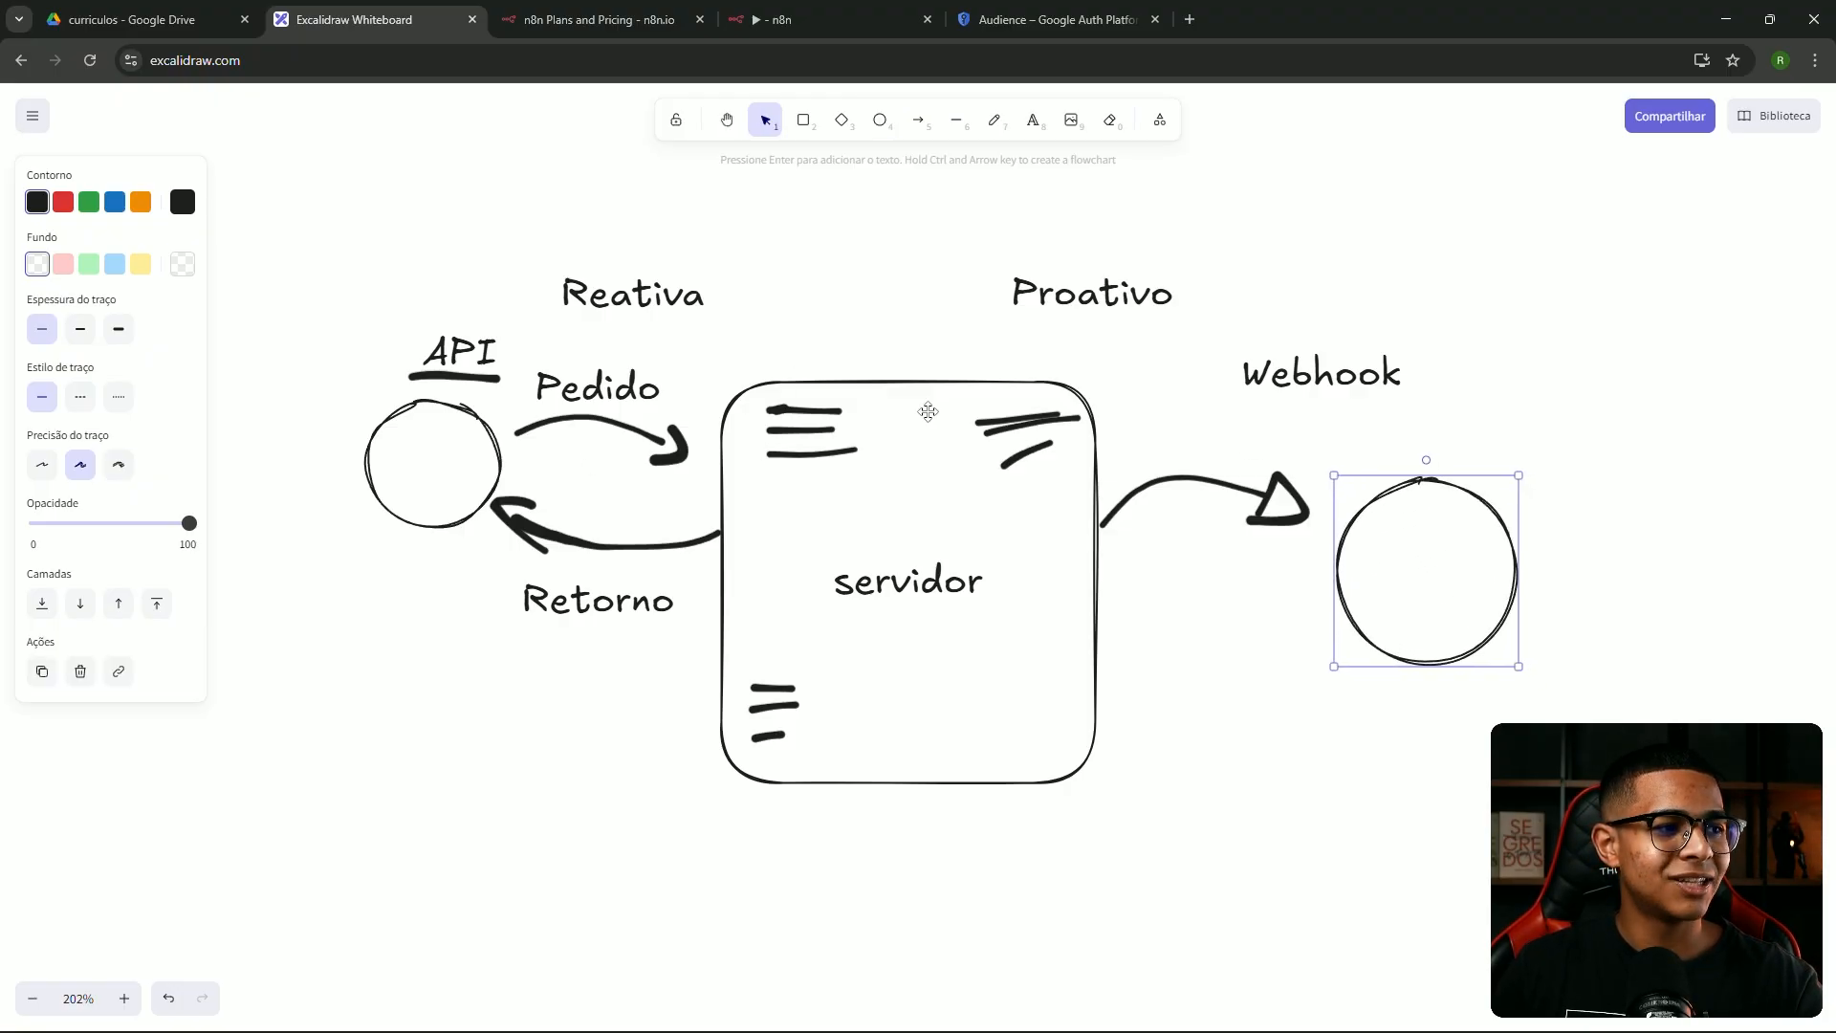
Add the two-line caption 'Aconteceu algo, ela te avisa' under the new arrow
{"action": "left_click", "coordinate": [1009, 129]}
{"action": "left_click", "coordinate": [1033, 120]}
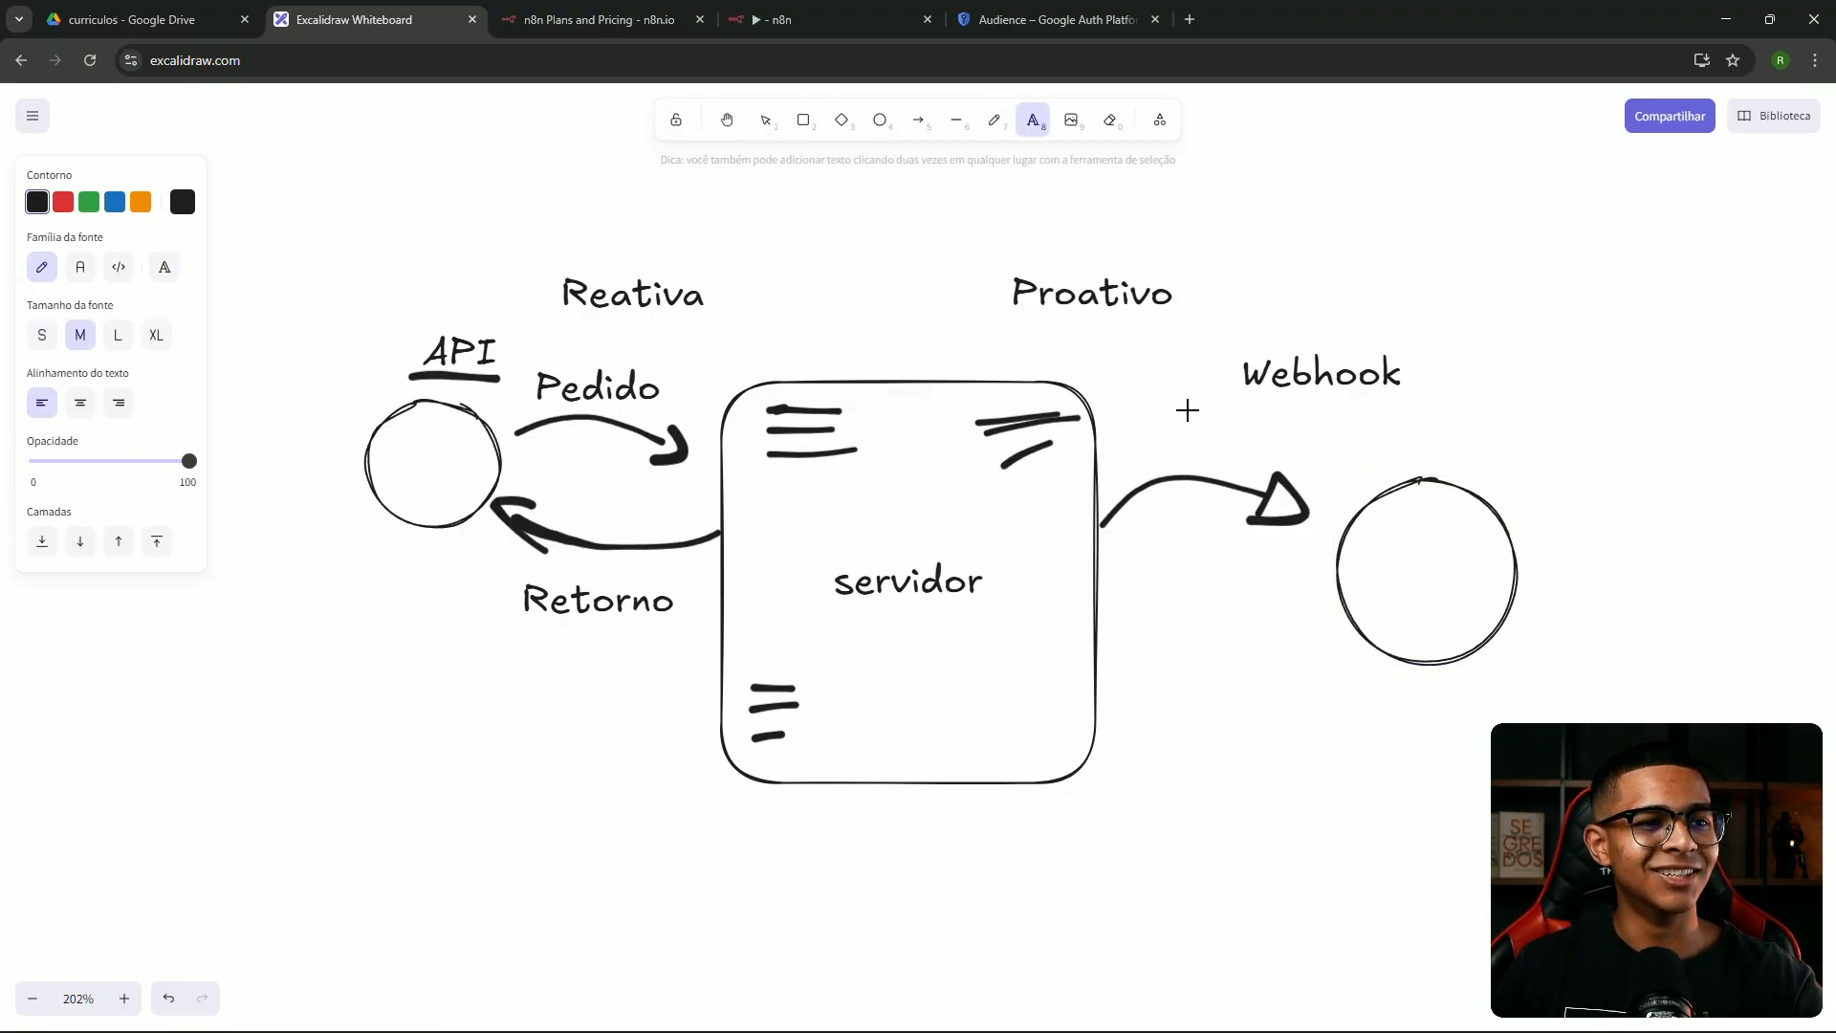
{"action": "left_click", "coordinate": [1159, 442]}
{"action": "type", "text": "Ac"}
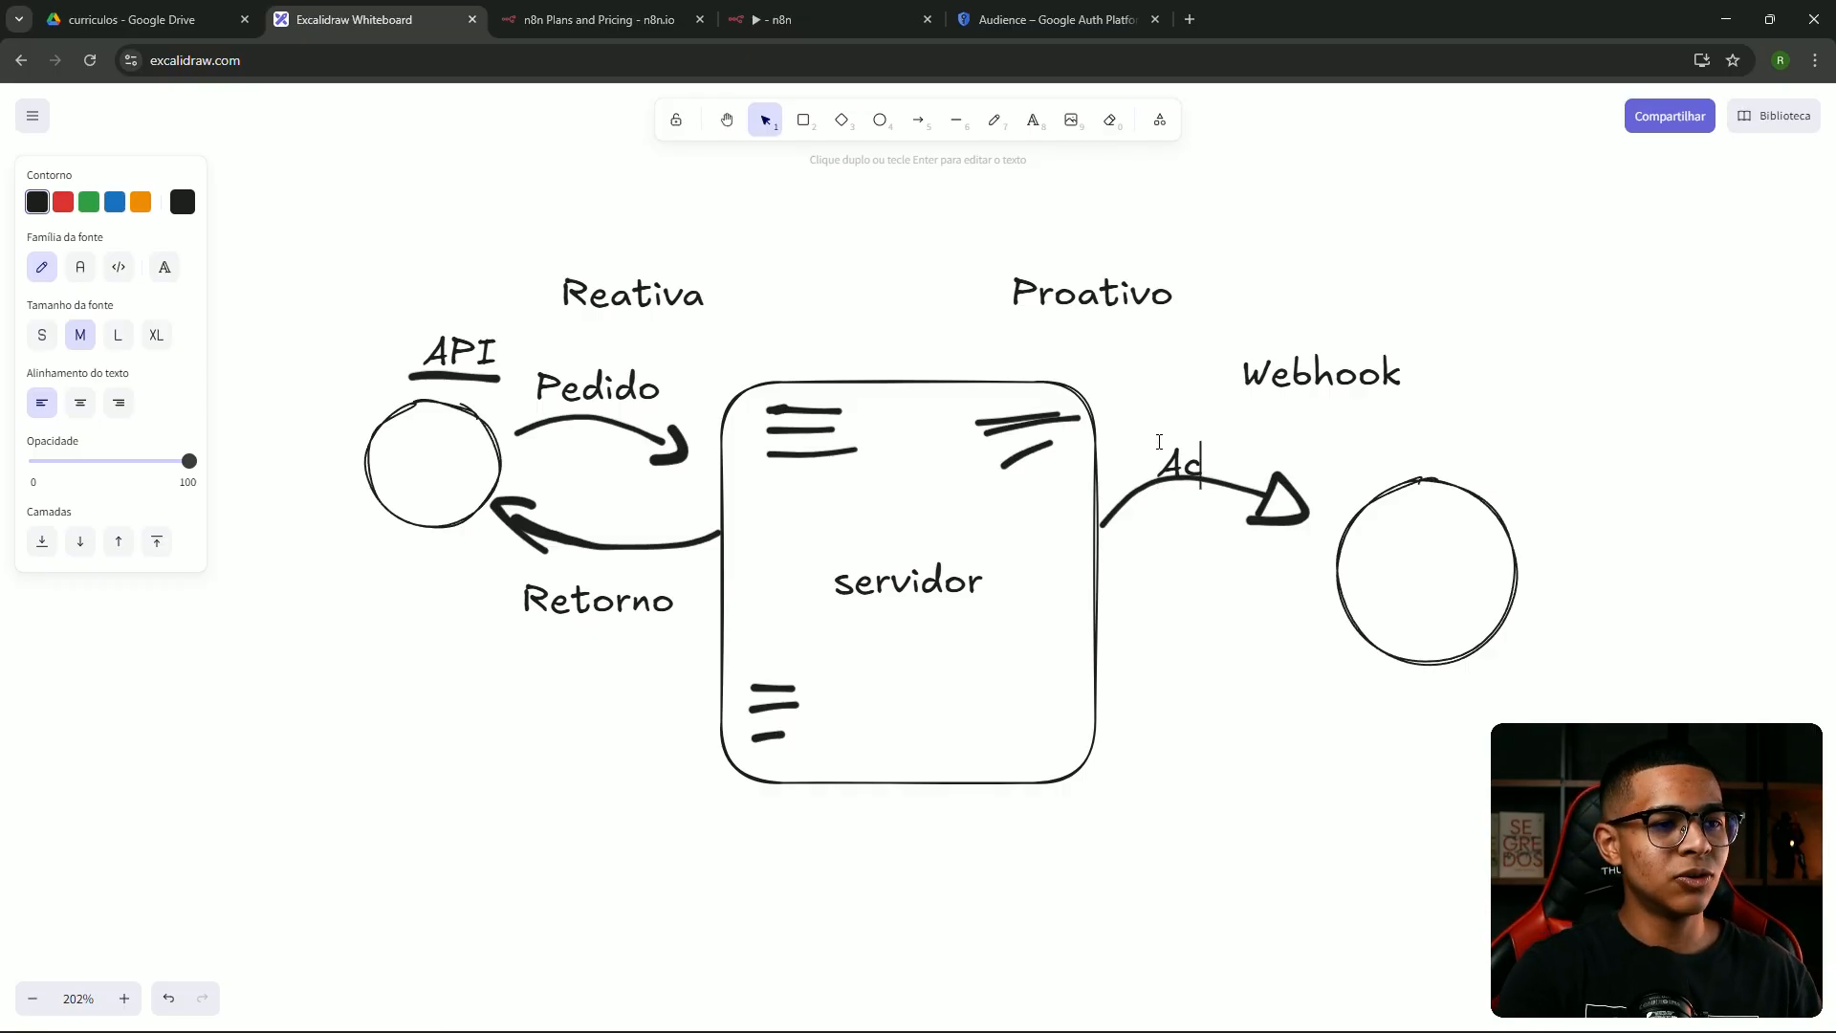
{"action": "type", "text": "onteceu algo, ela te avisa"}
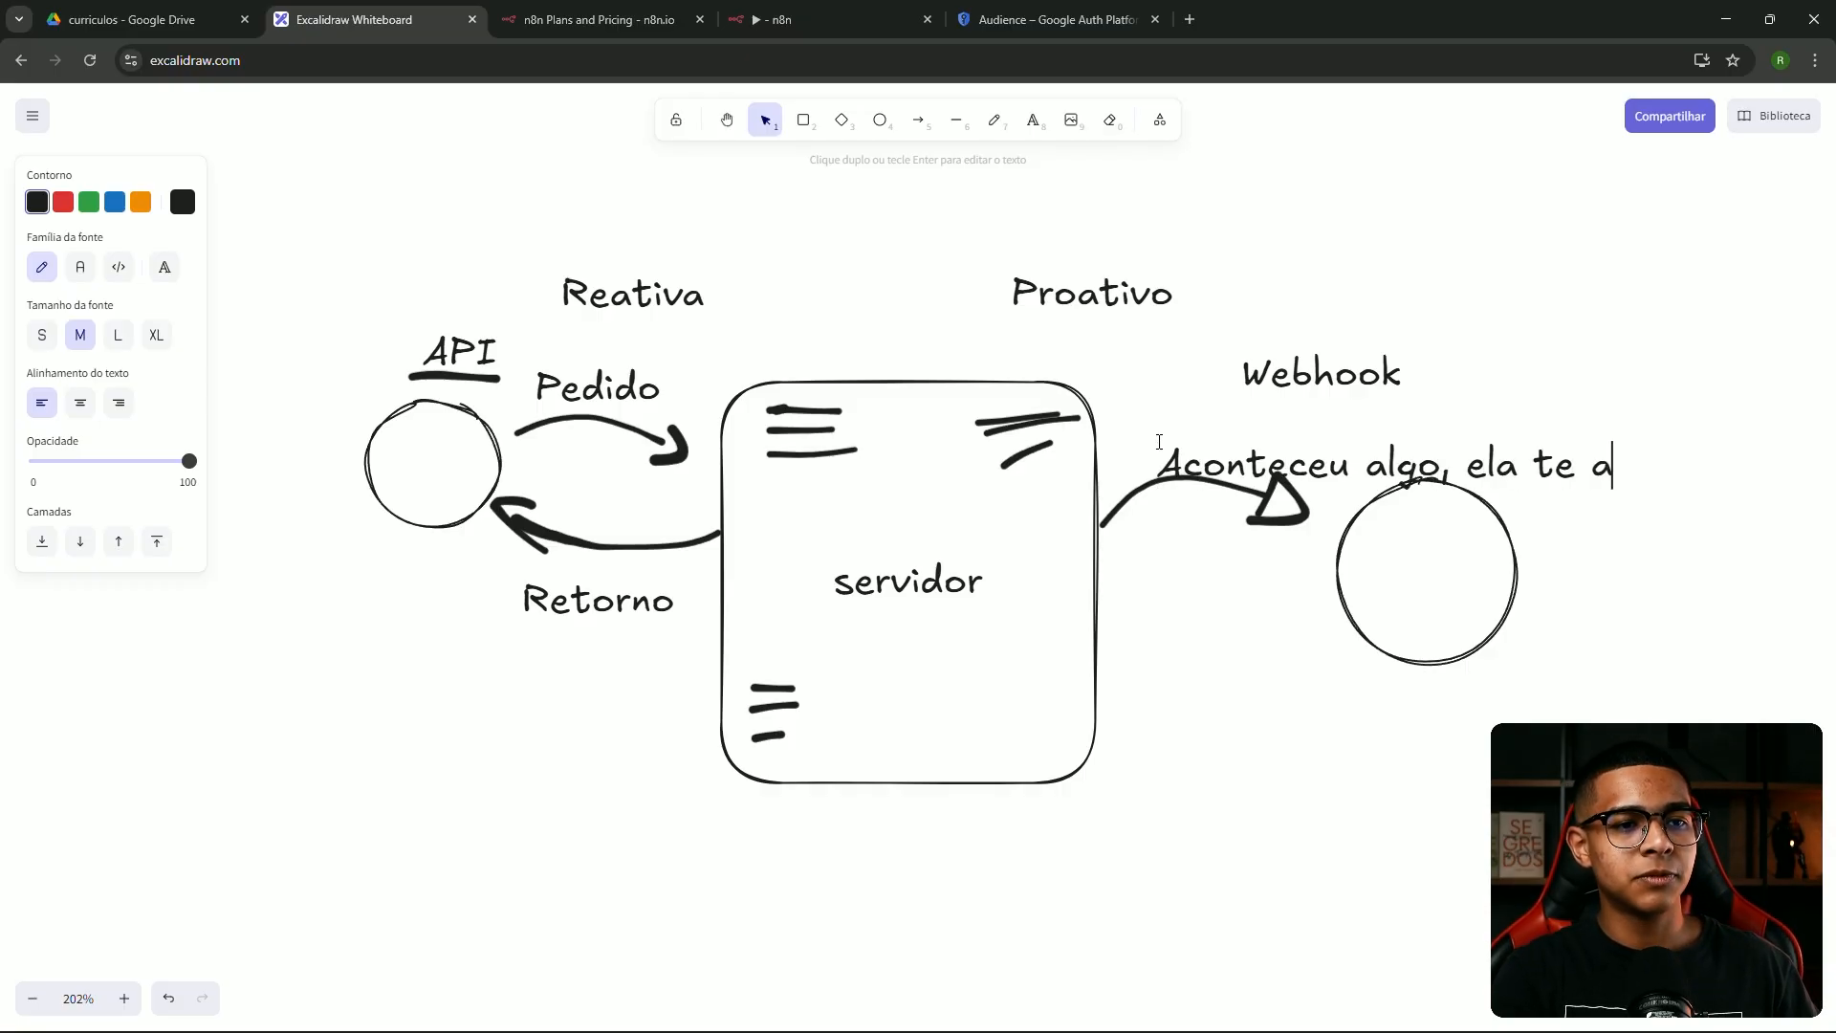
{"action": "left_click", "coordinate": [1468, 459]}
{"action": "key", "text": "Return"}
{"action": "key", "text": "Escape"}
{"action": "left_click_drag", "start_coordinate": [1427, 443], "coordinate": [1311, 607]}
{"action": "left_click_drag", "start_coordinate": [1213, 649], "coordinate": [1232, 586]}
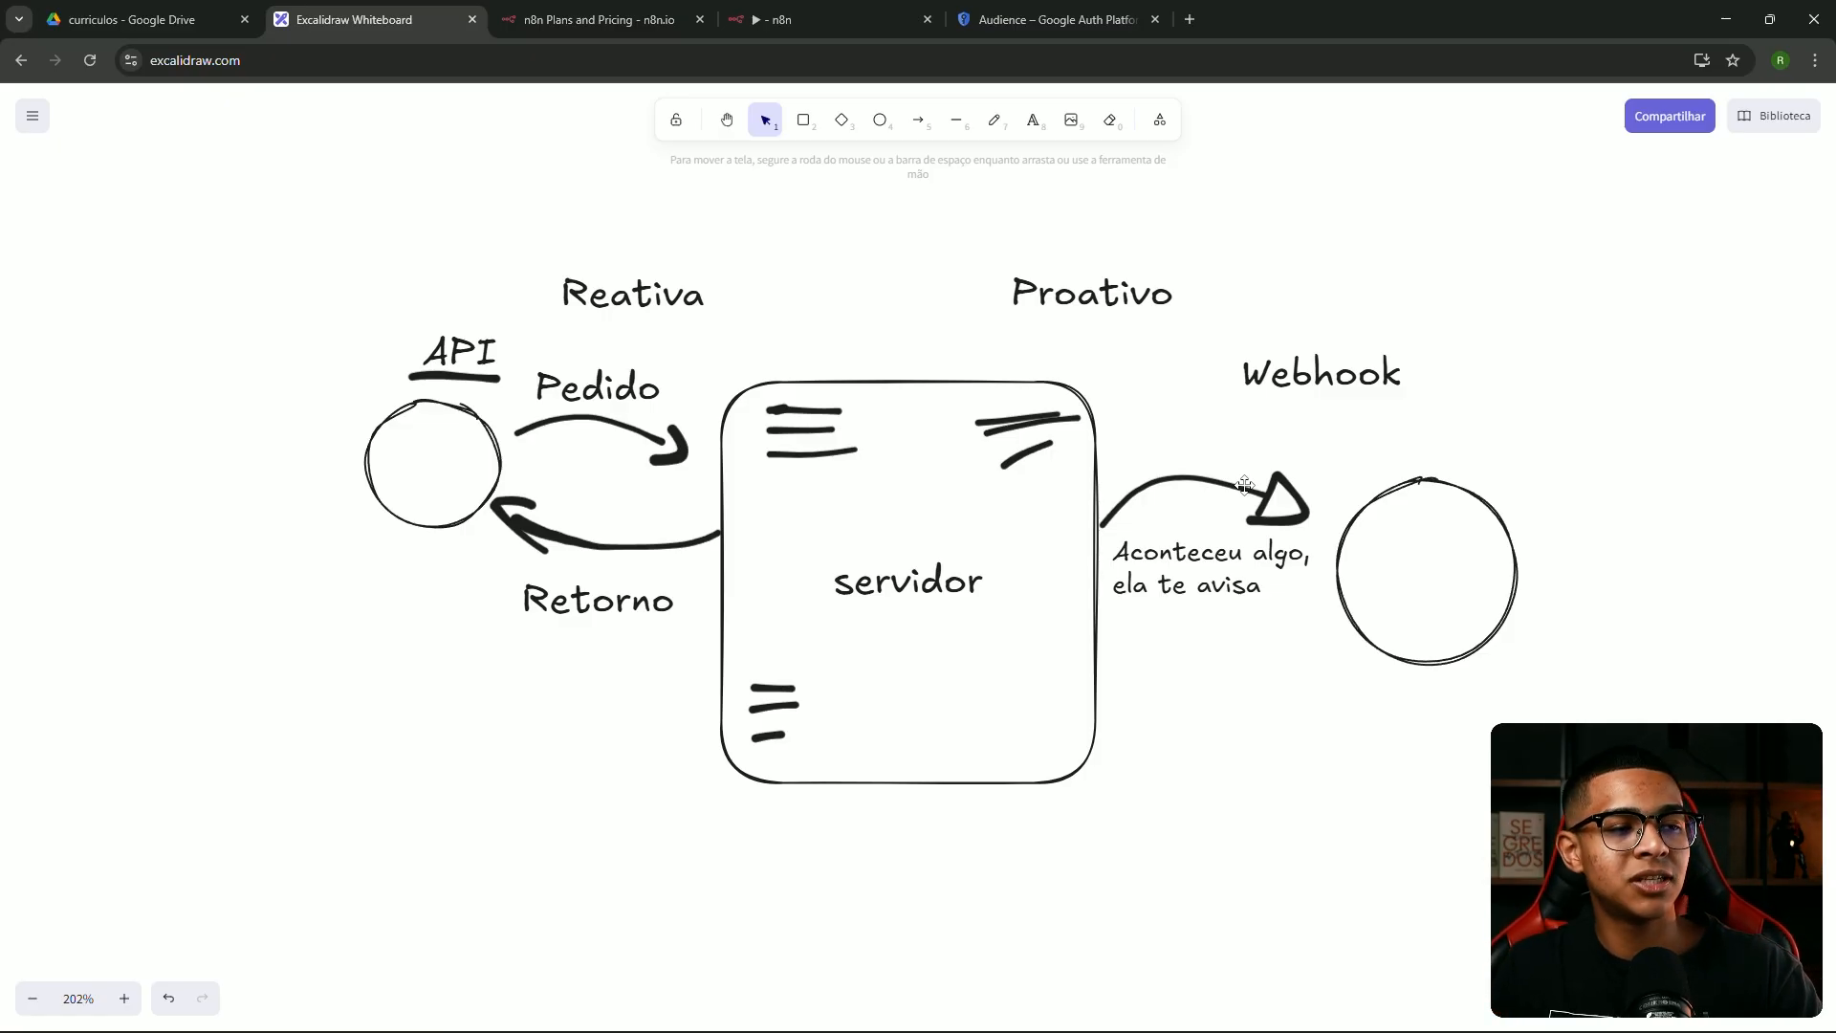
Draw a freehand underline beneath 'Webhook', then bring the n8n workflow back into view
{"action": "left_click", "coordinate": [995, 120]}
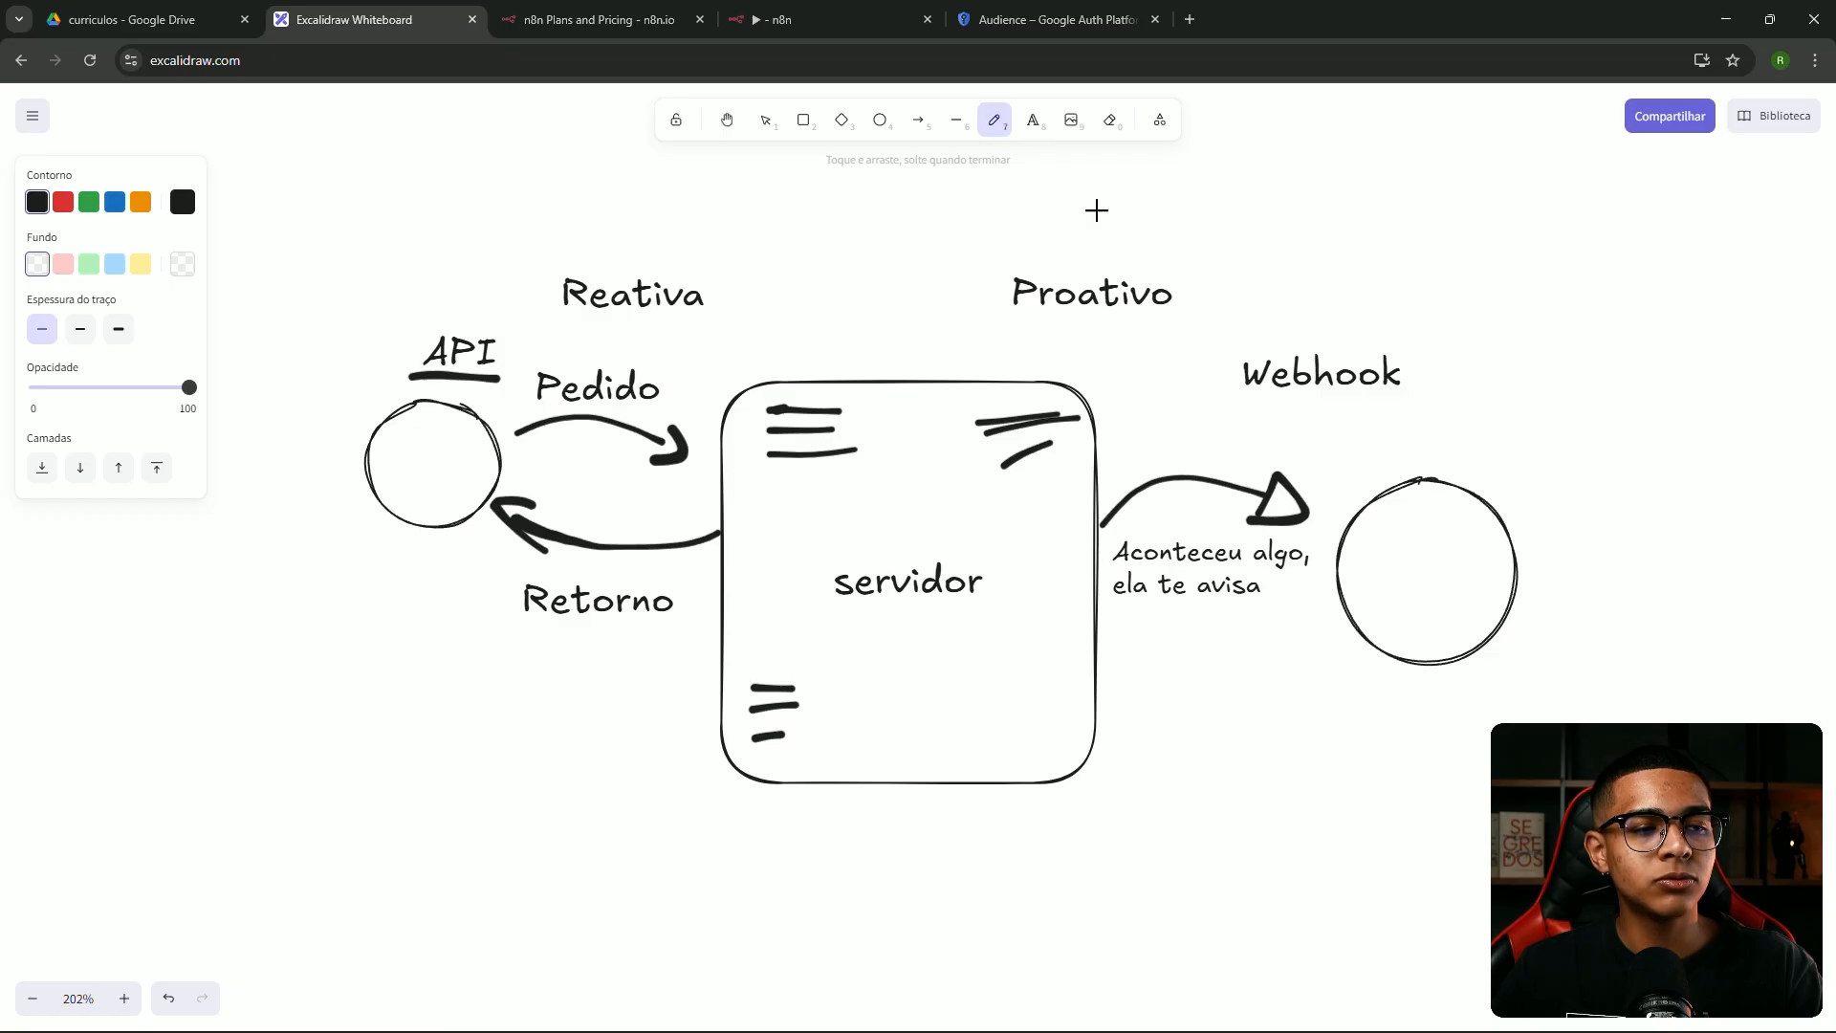
{"action": "left_click_drag", "start_coordinate": [1238, 394], "coordinate": [1454, 410]}
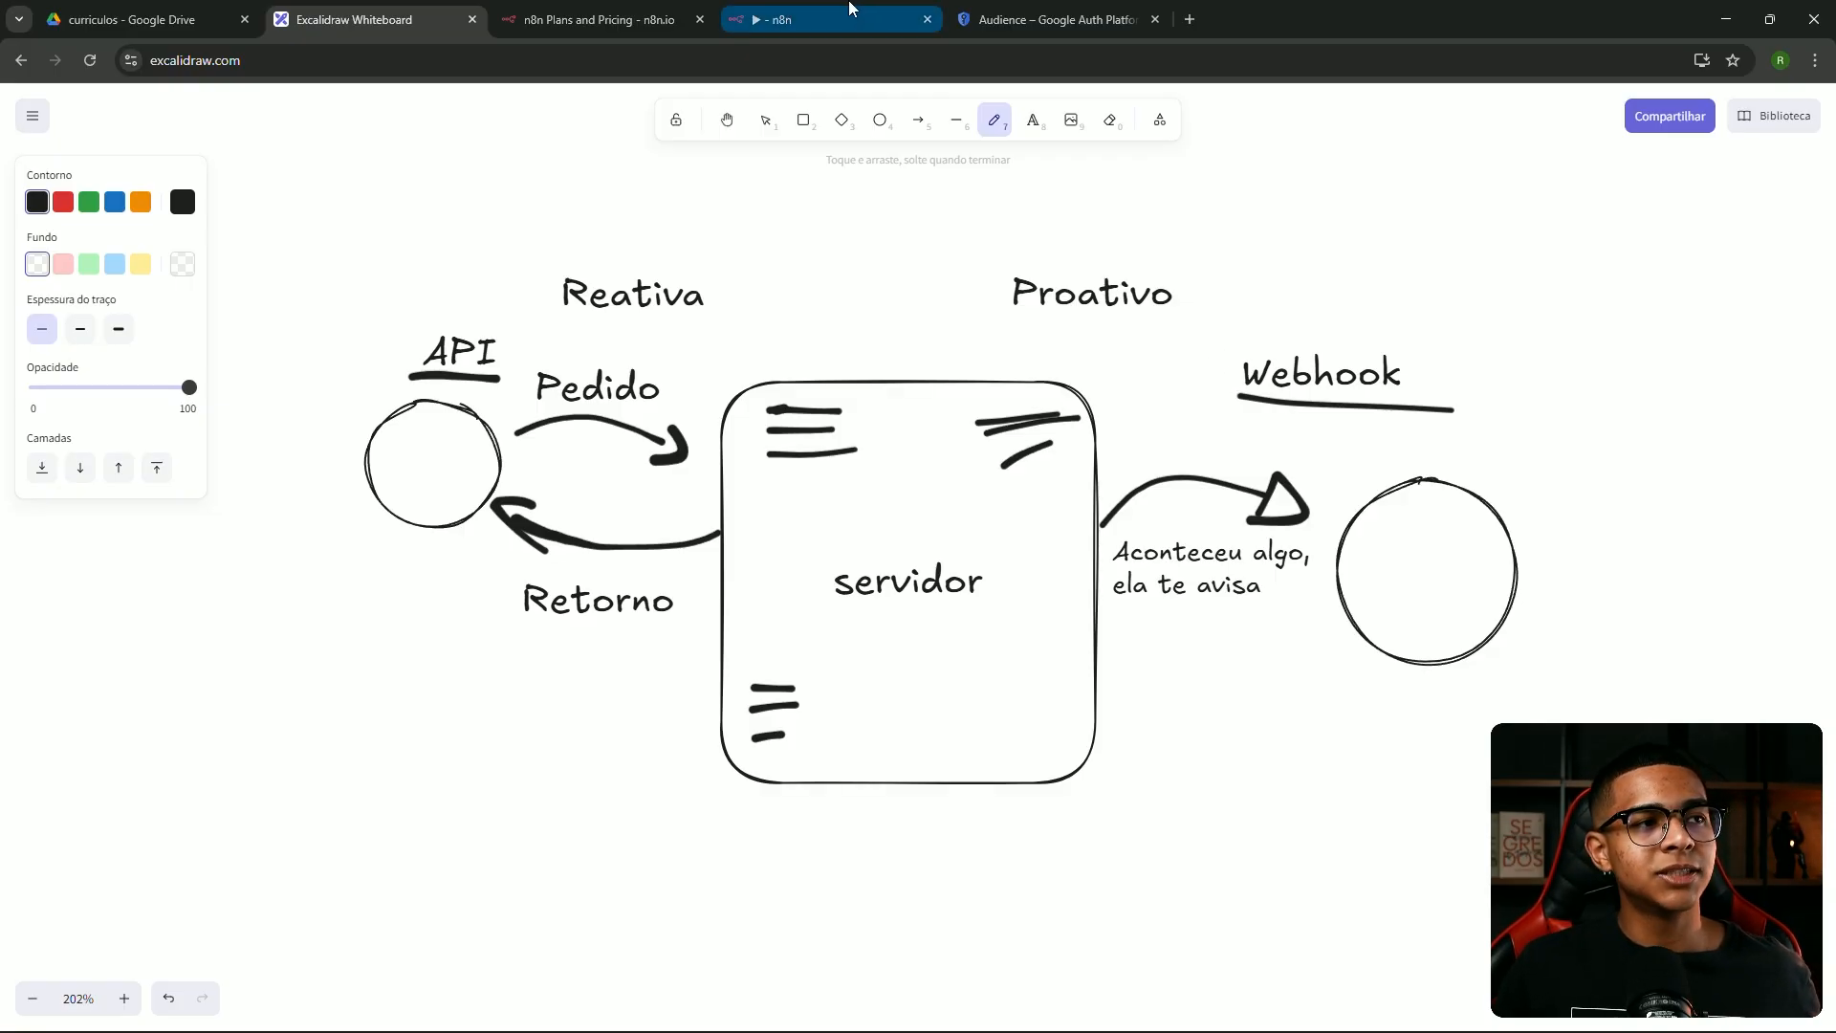
{"action": "left_click_drag", "start_coordinate": [851, 8], "coordinate": [612, 1]}
Add a Google Drive 'Download file' action node after the Google Drive Trigger
{"action": "left_click", "coordinate": [1491, 179]}
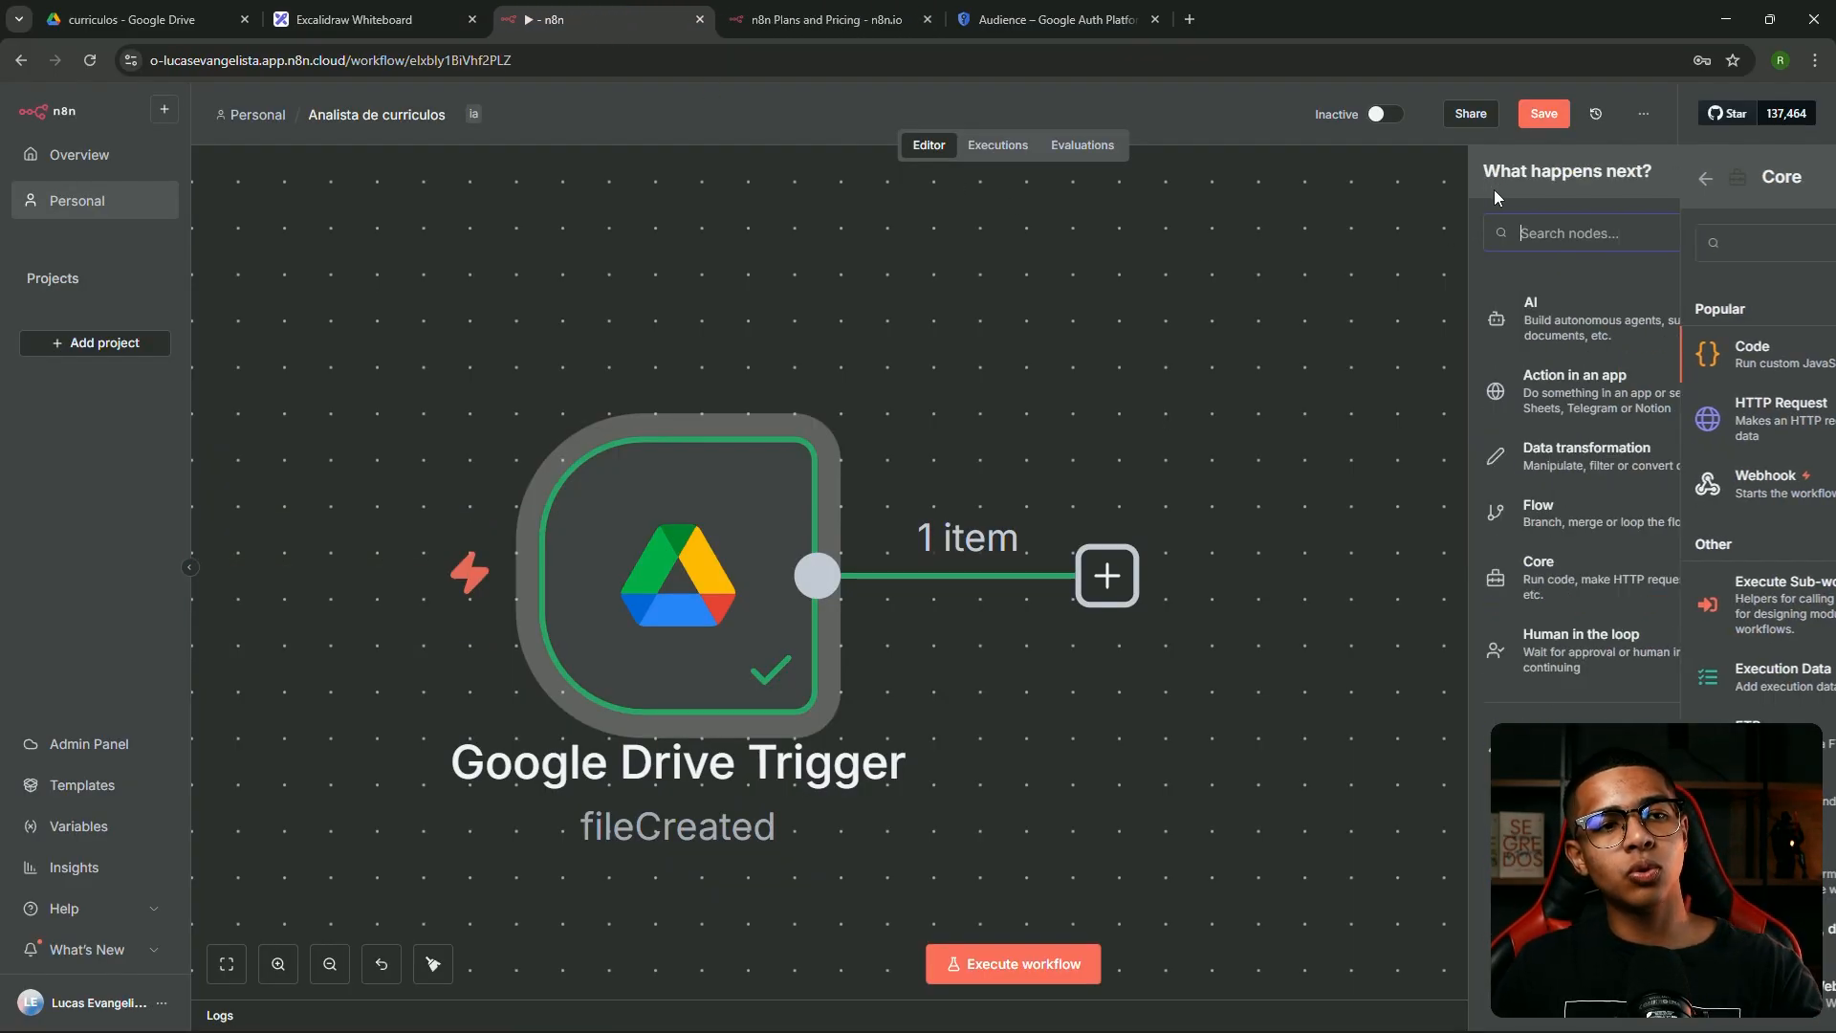
{"action": "left_click", "coordinate": [1626, 377]}
{"action": "scroll", "coordinate": [1739, 507], "scroll_direction": "down", "scroll_amount": 20}
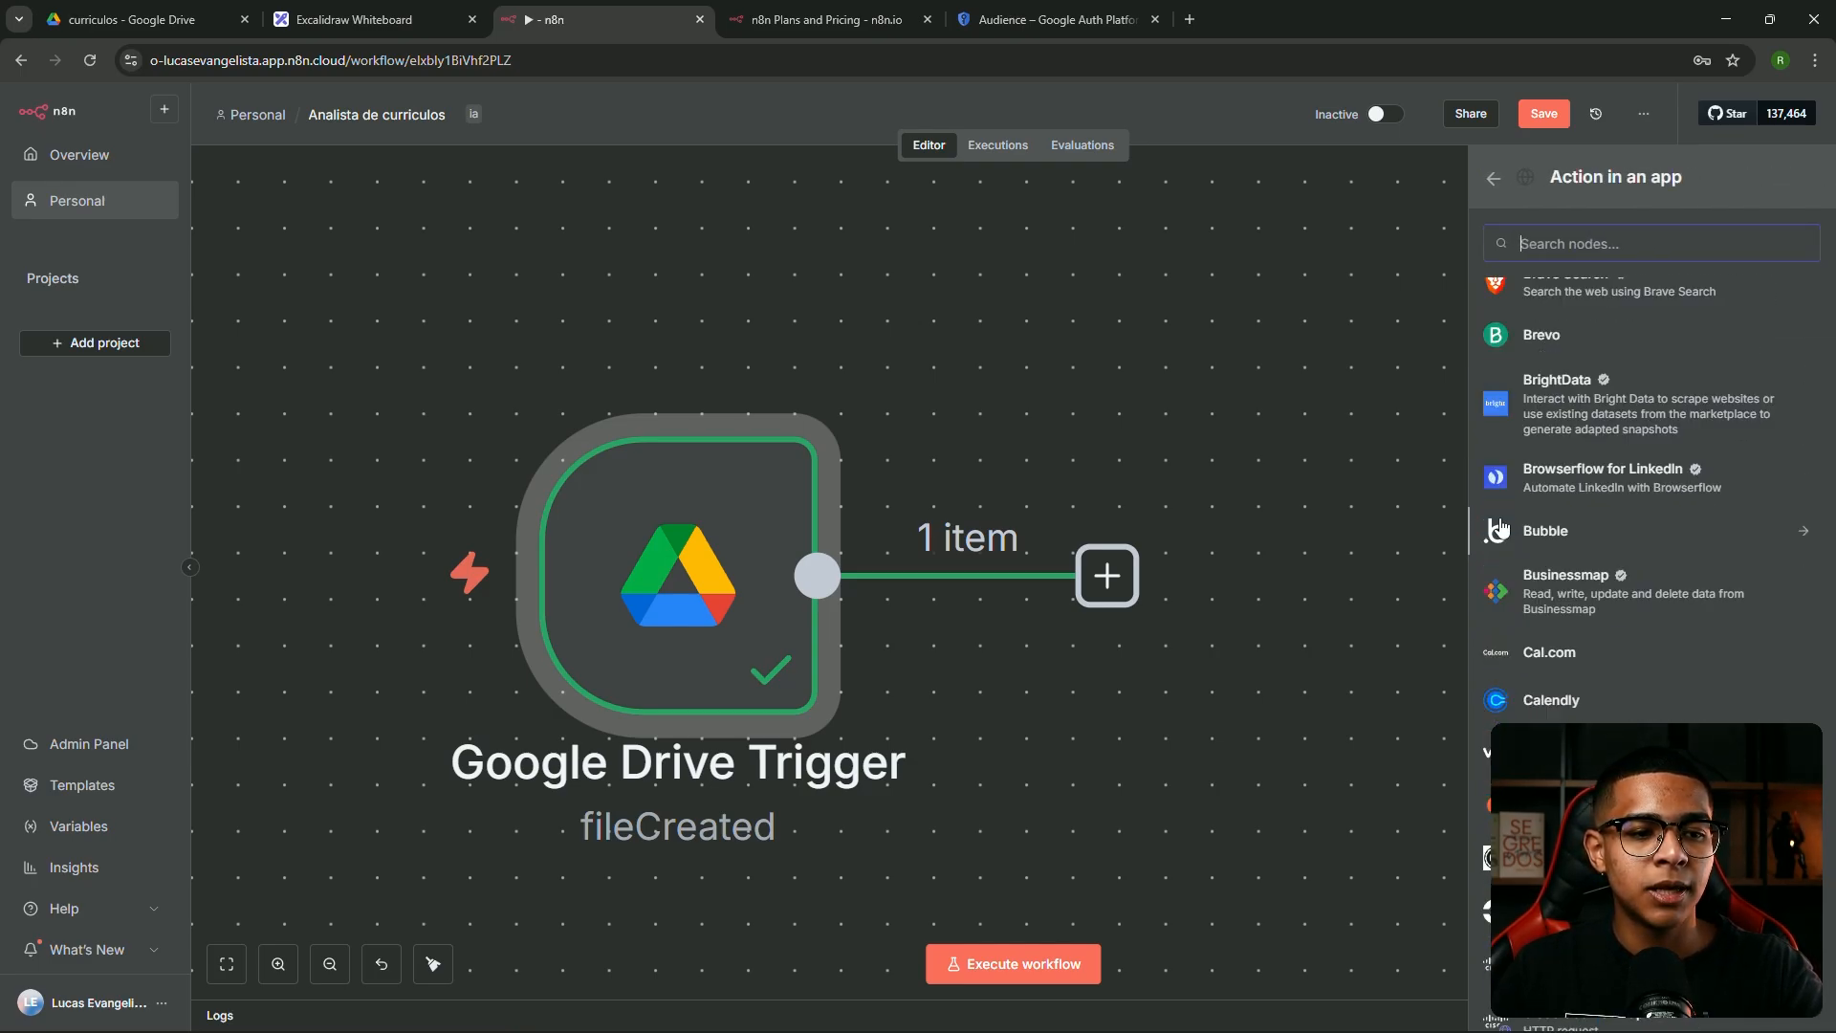
{"action": "type", "text": "drive"}
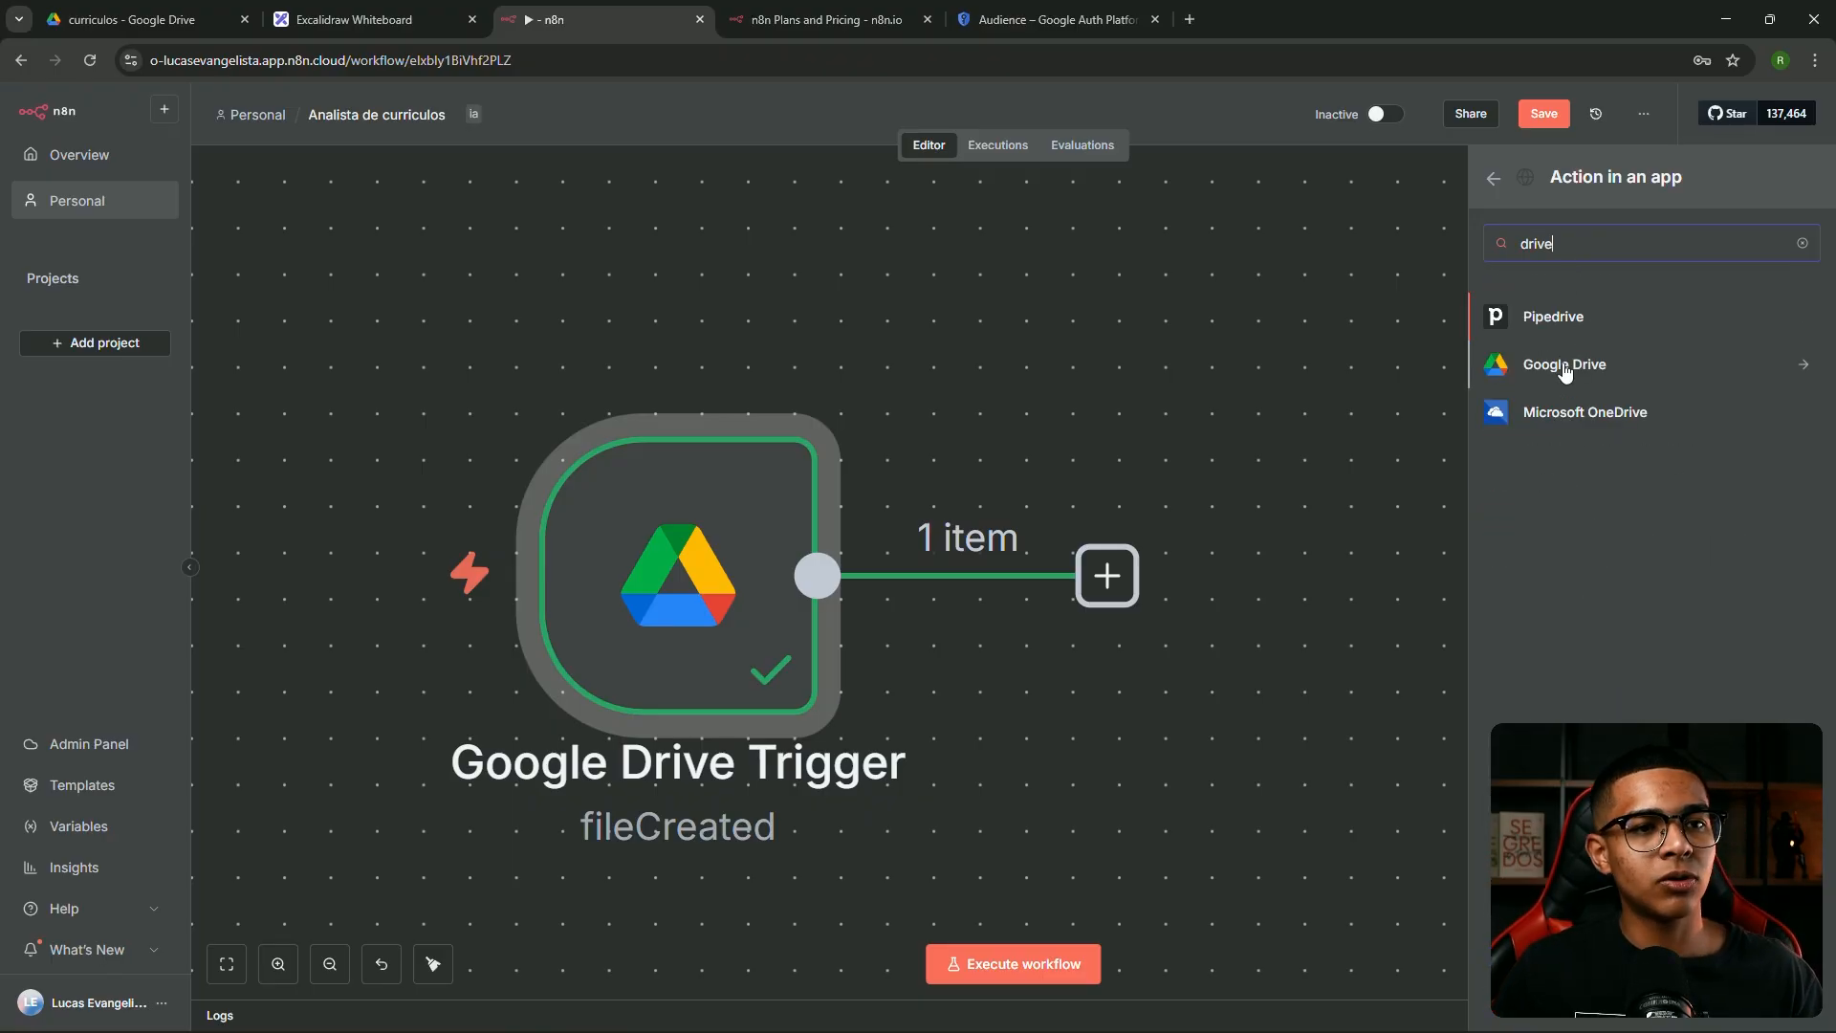
{"action": "left_click", "coordinate": [1568, 369]}
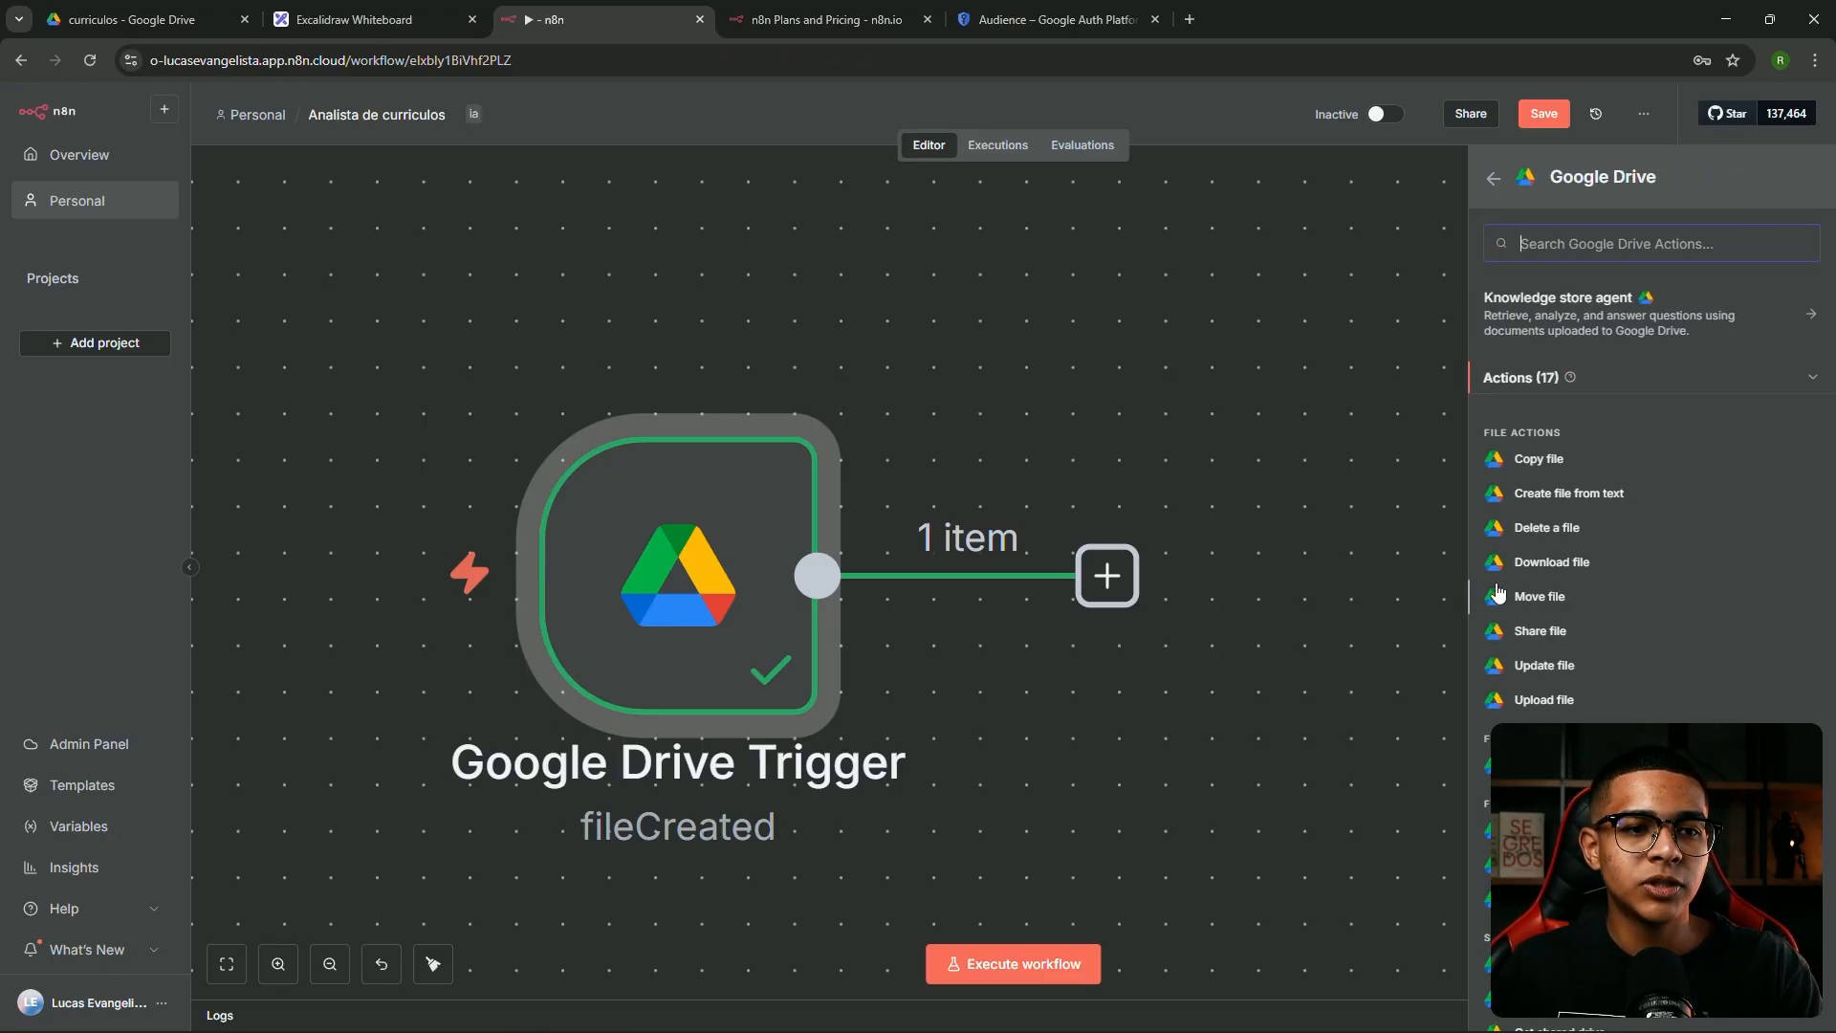
{"action": "left_click", "coordinate": [1551, 562]}
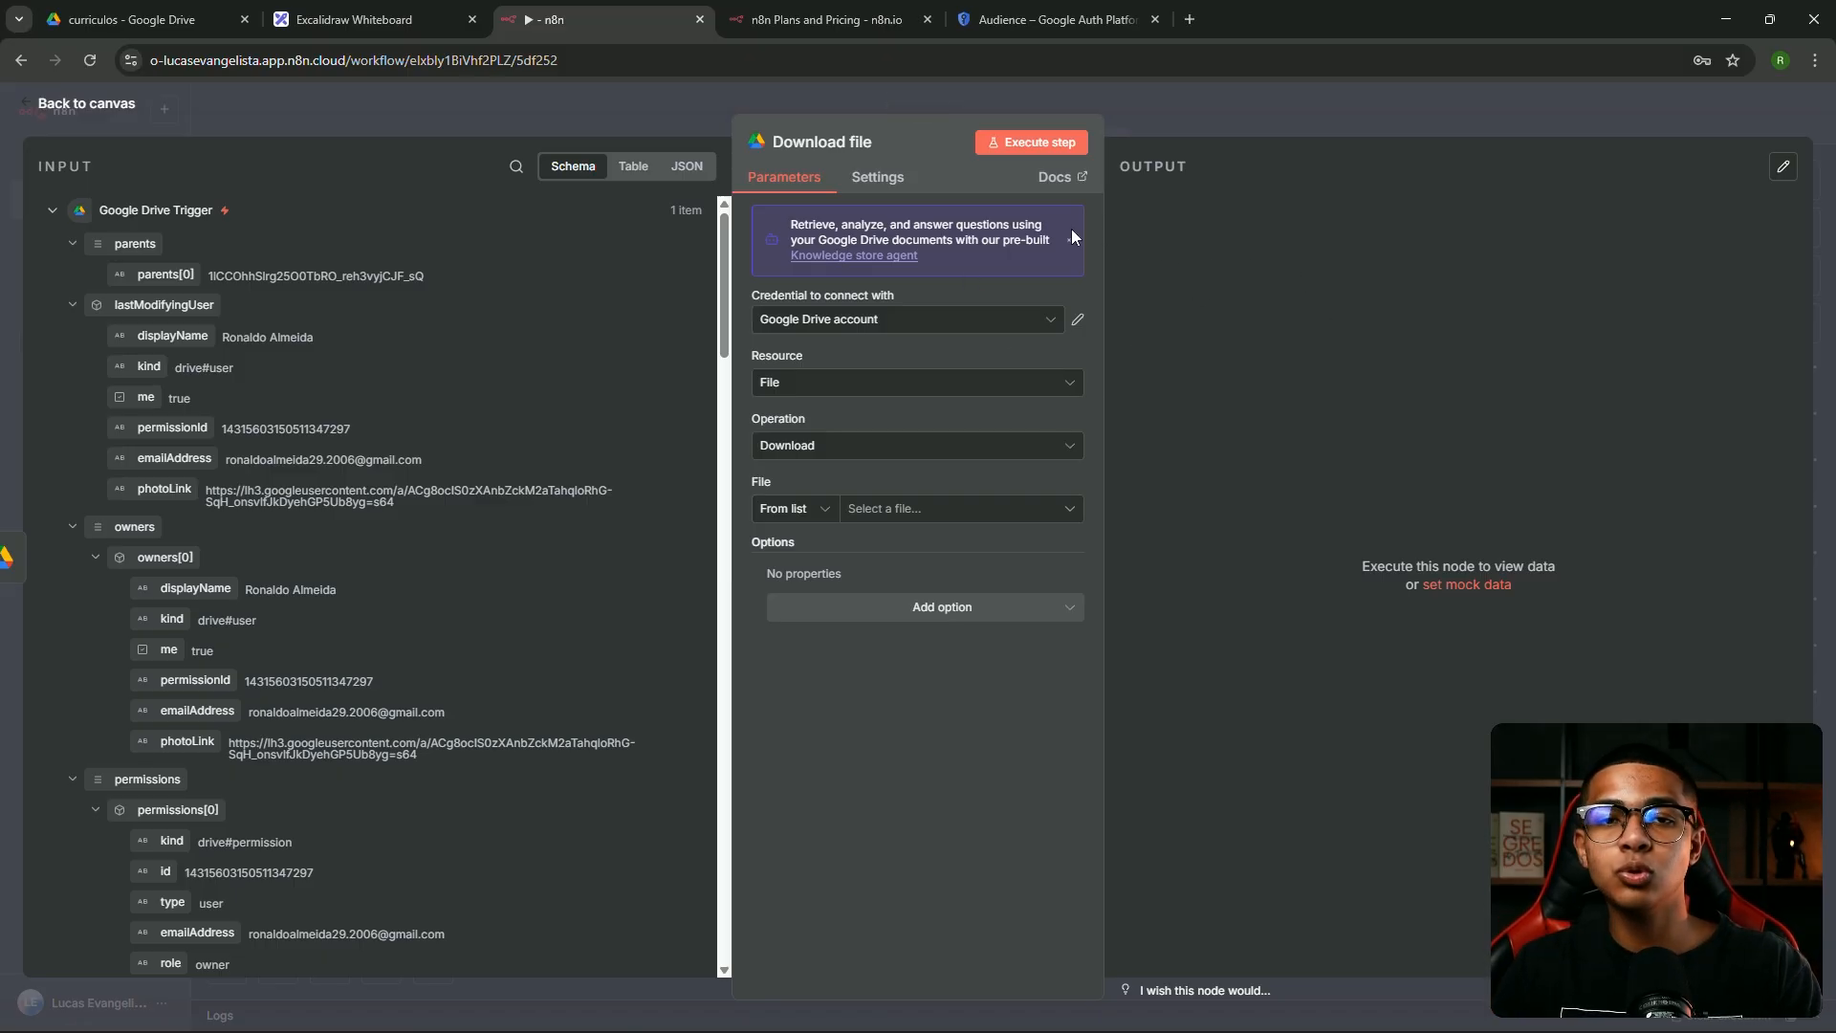
Move the Download file node away from the trigger and center both nodes
{"action": "left_click", "coordinate": [870, 514]}
{"action": "left_click", "coordinate": [867, 479]}
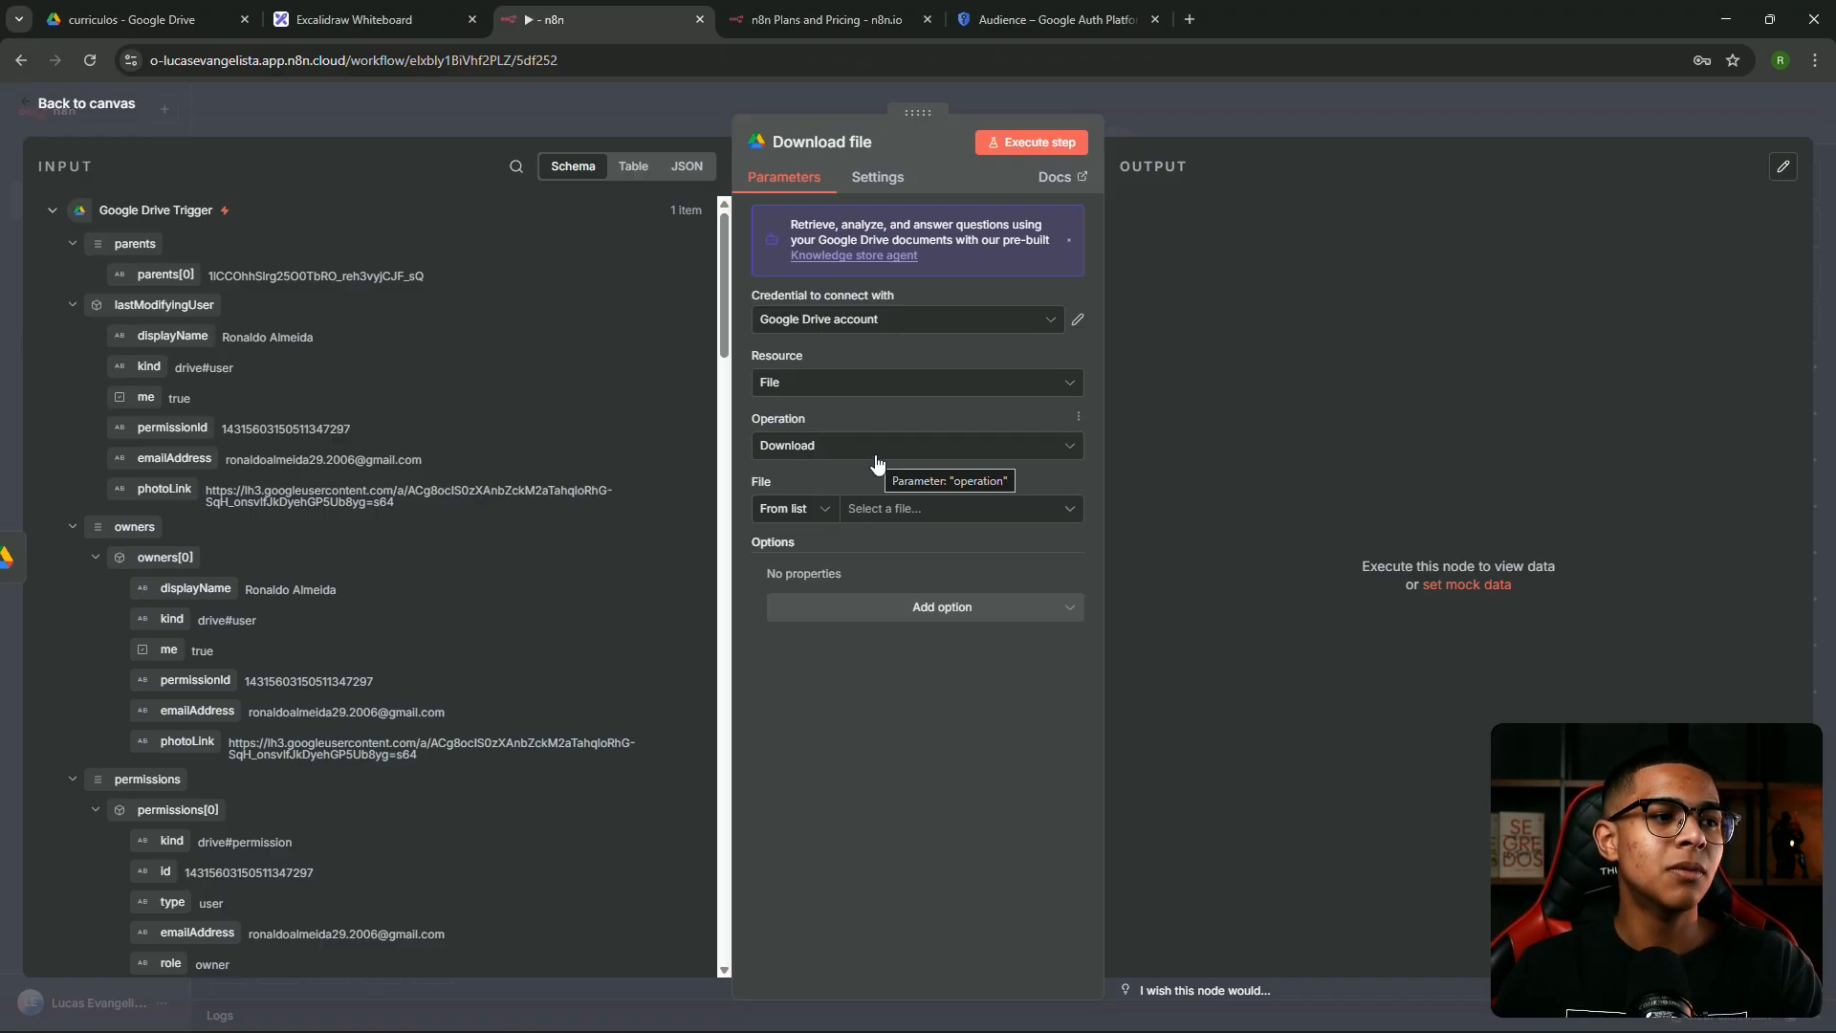
{"action": "left_click", "coordinate": [1258, 119]}
{"action": "left_click_drag", "start_coordinate": [1137, 551], "coordinate": [1508, 551]}
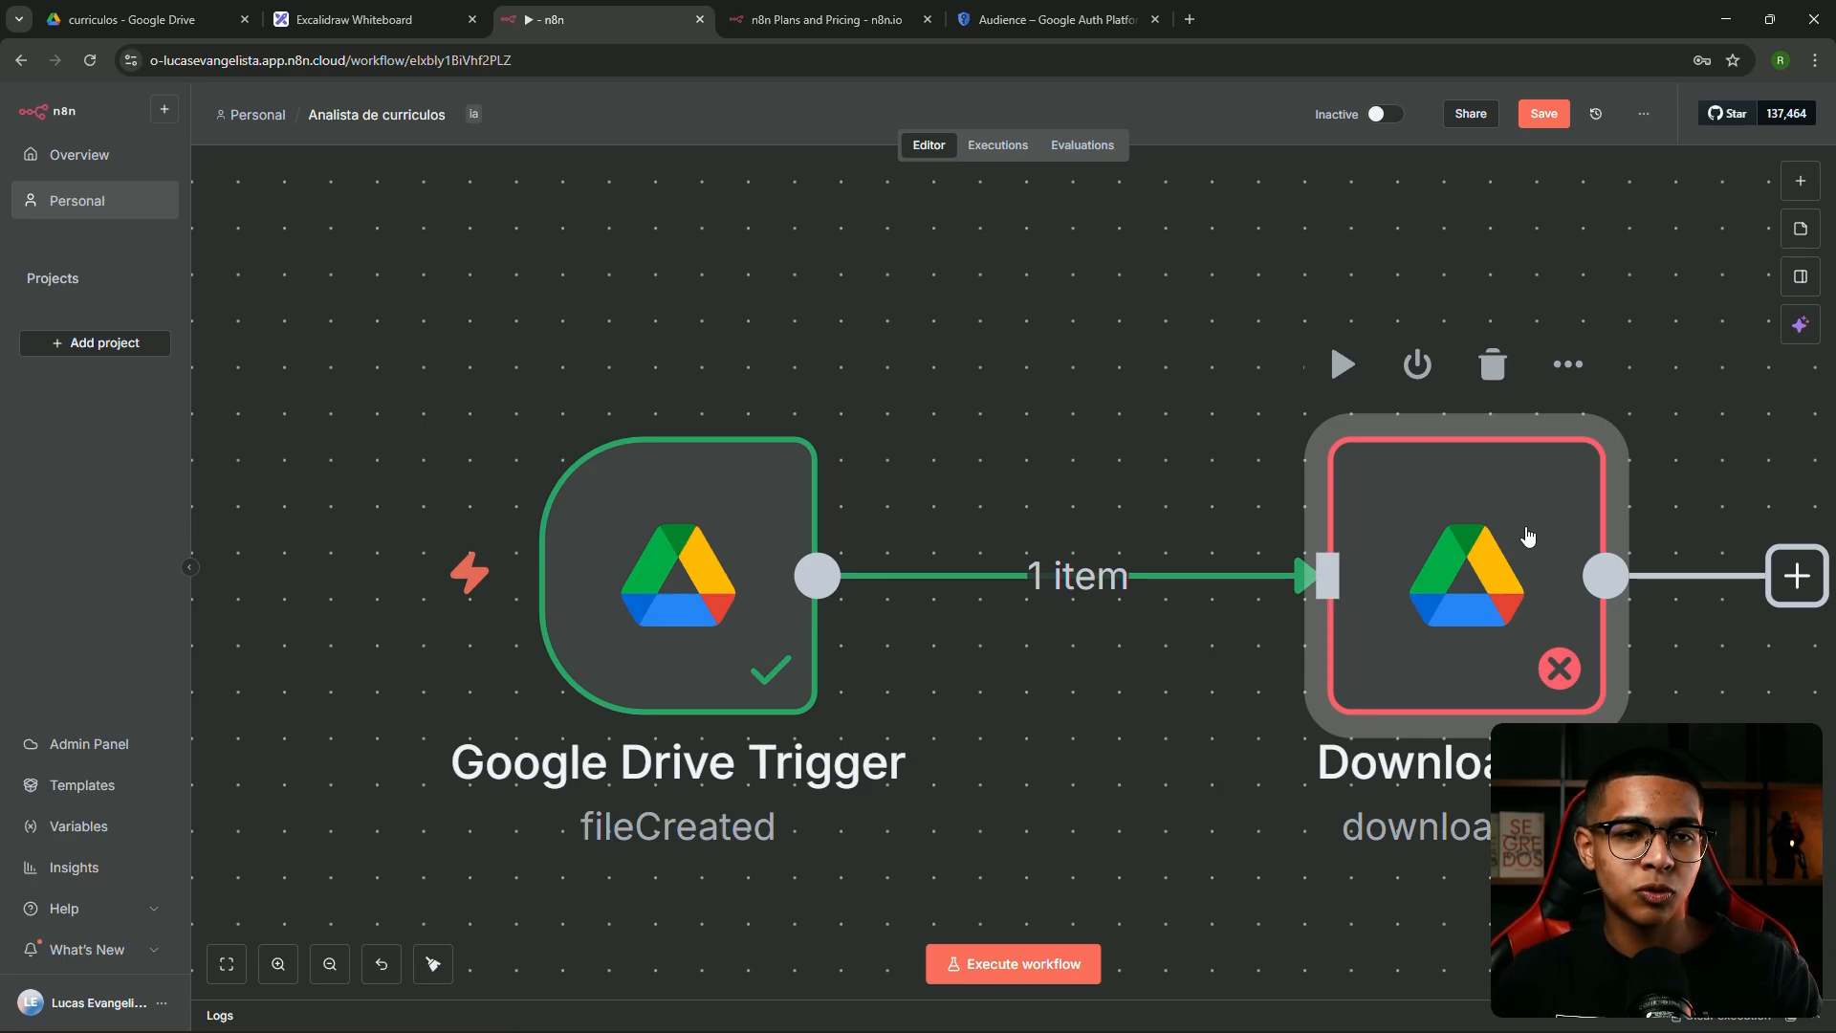
{"action": "scroll", "coordinate": [1408, 654], "scroll_direction": "down", "scroll_amount": 5}
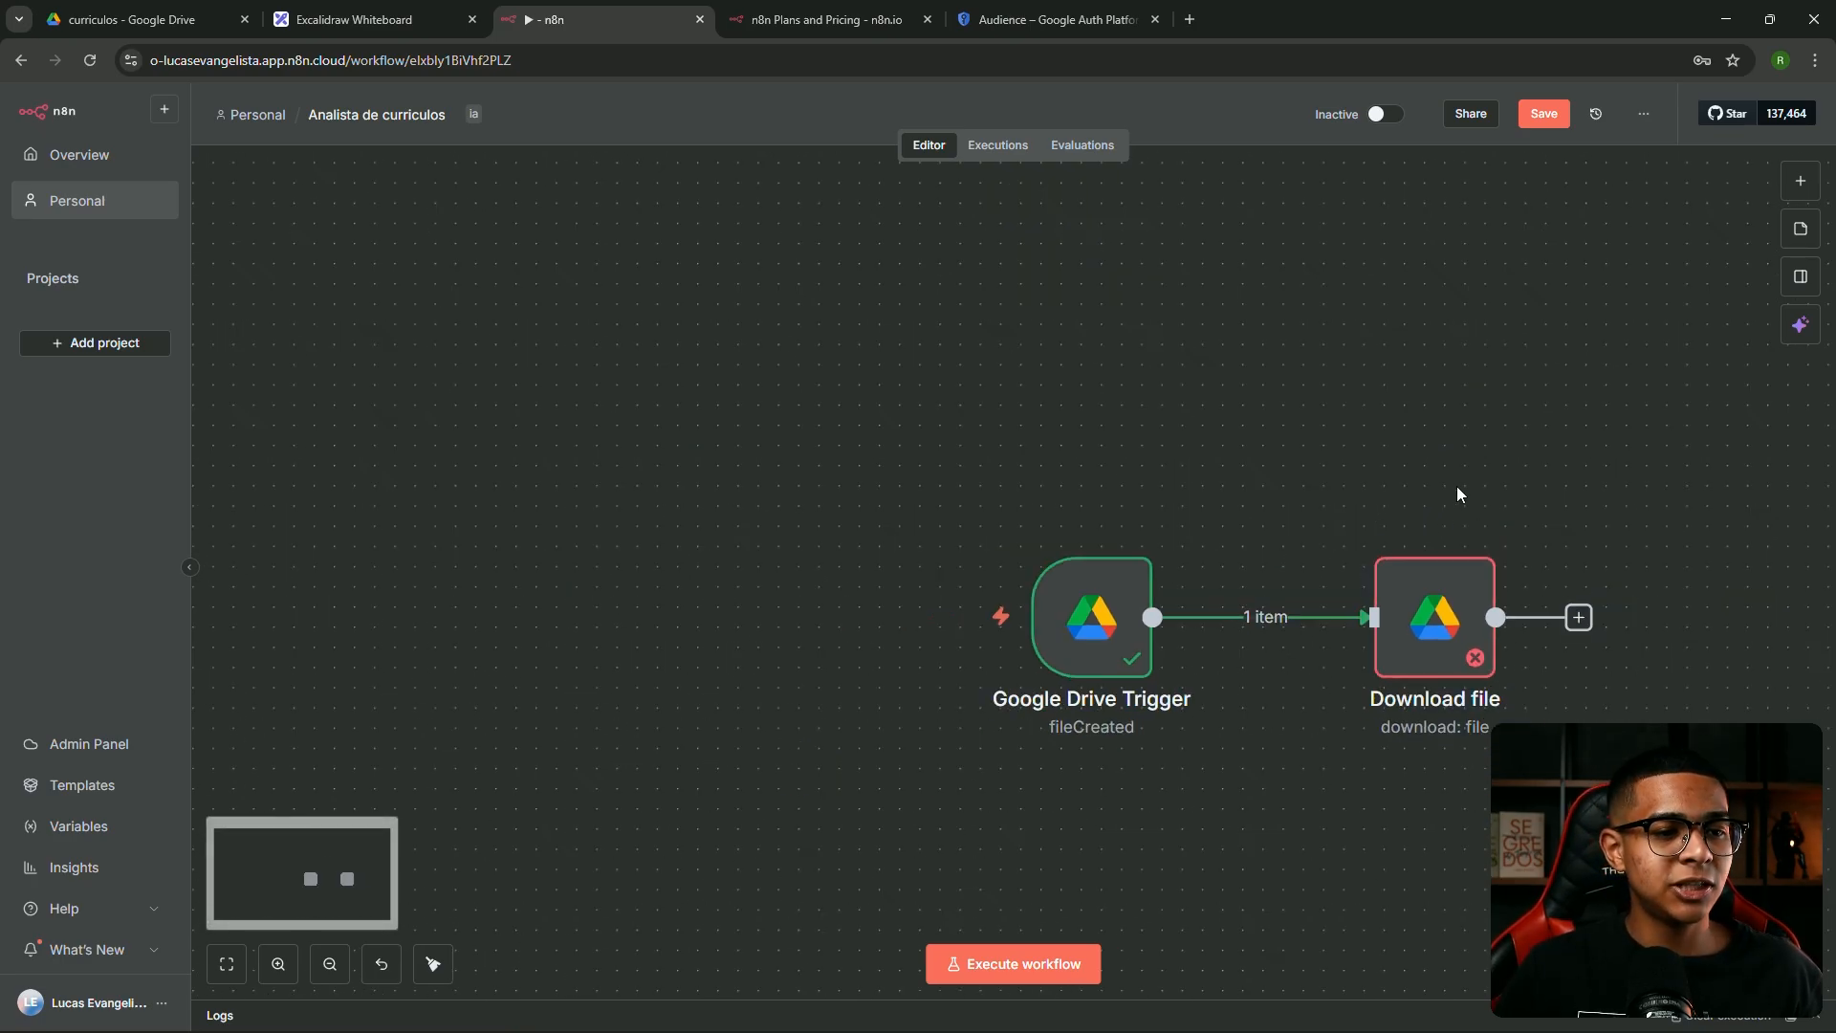
{"action": "left_click_drag", "start_coordinate": [1457, 493], "coordinate": [1007, 385]}
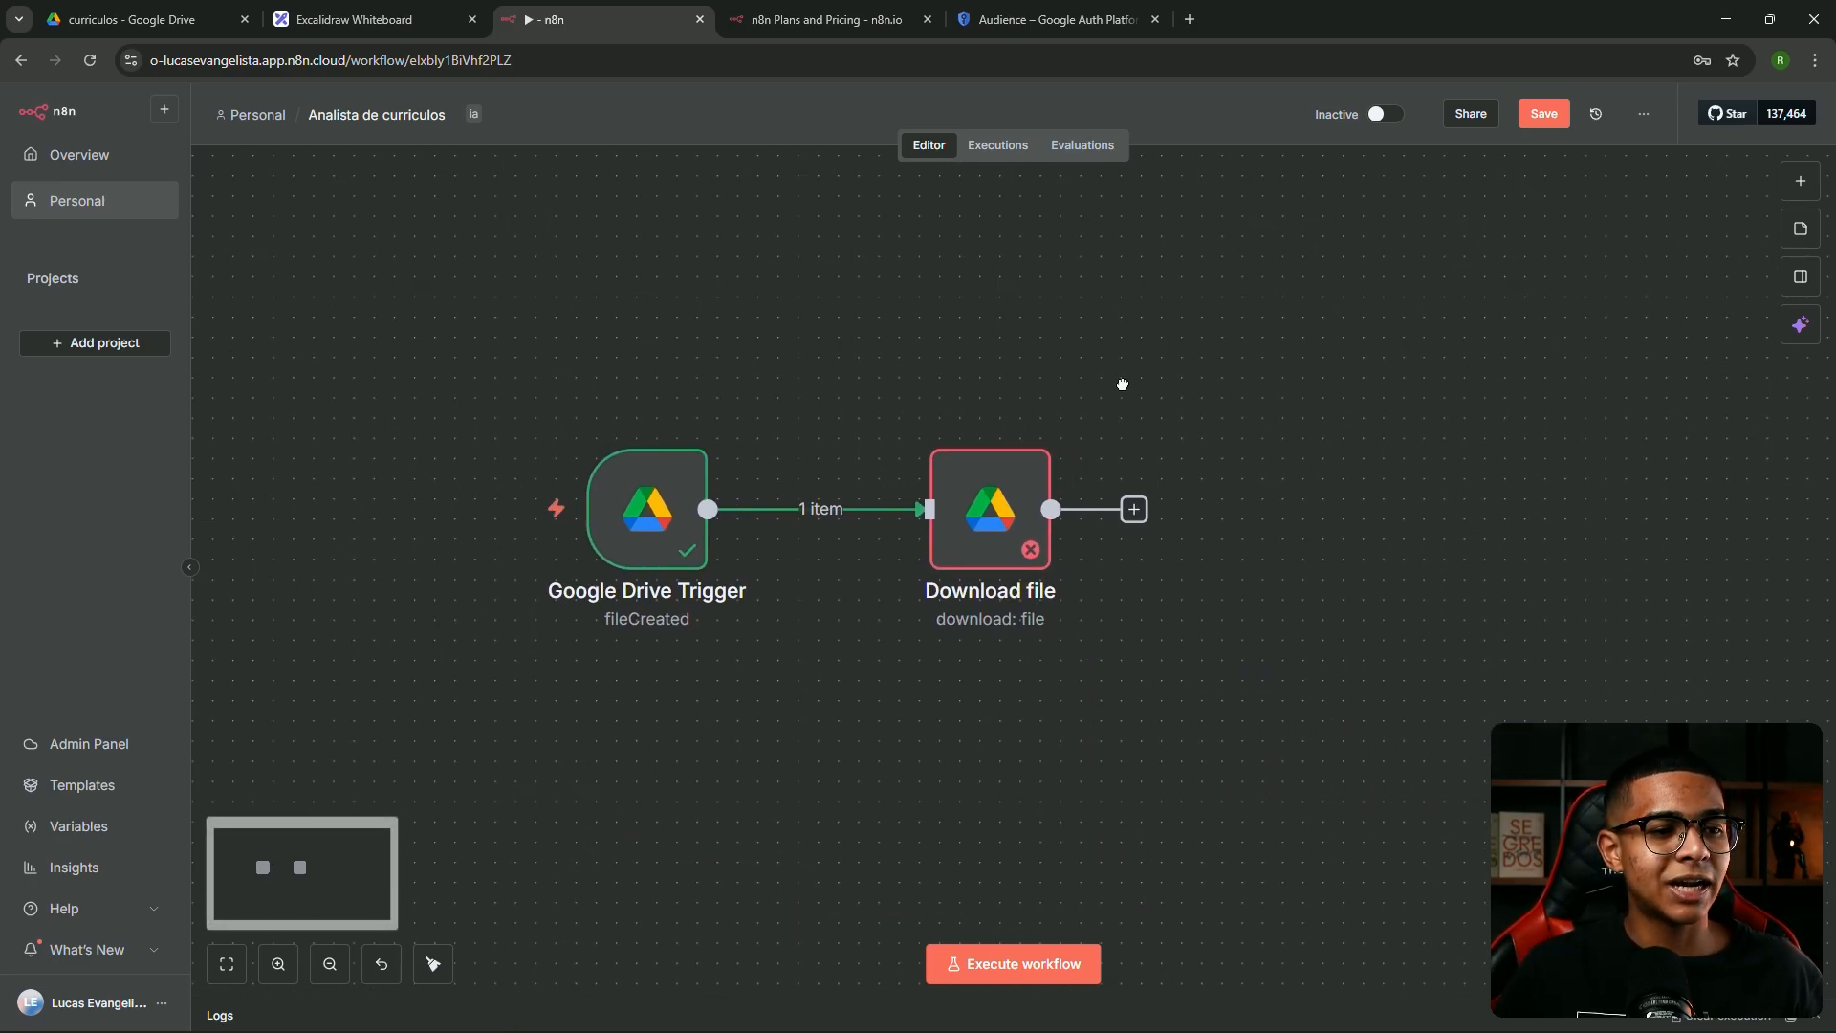
Review the Download file settings and trigger input, then shift the node further right
{"action": "left_click", "coordinate": [967, 521]}
{"action": "double_click", "coordinate": [966, 522]}
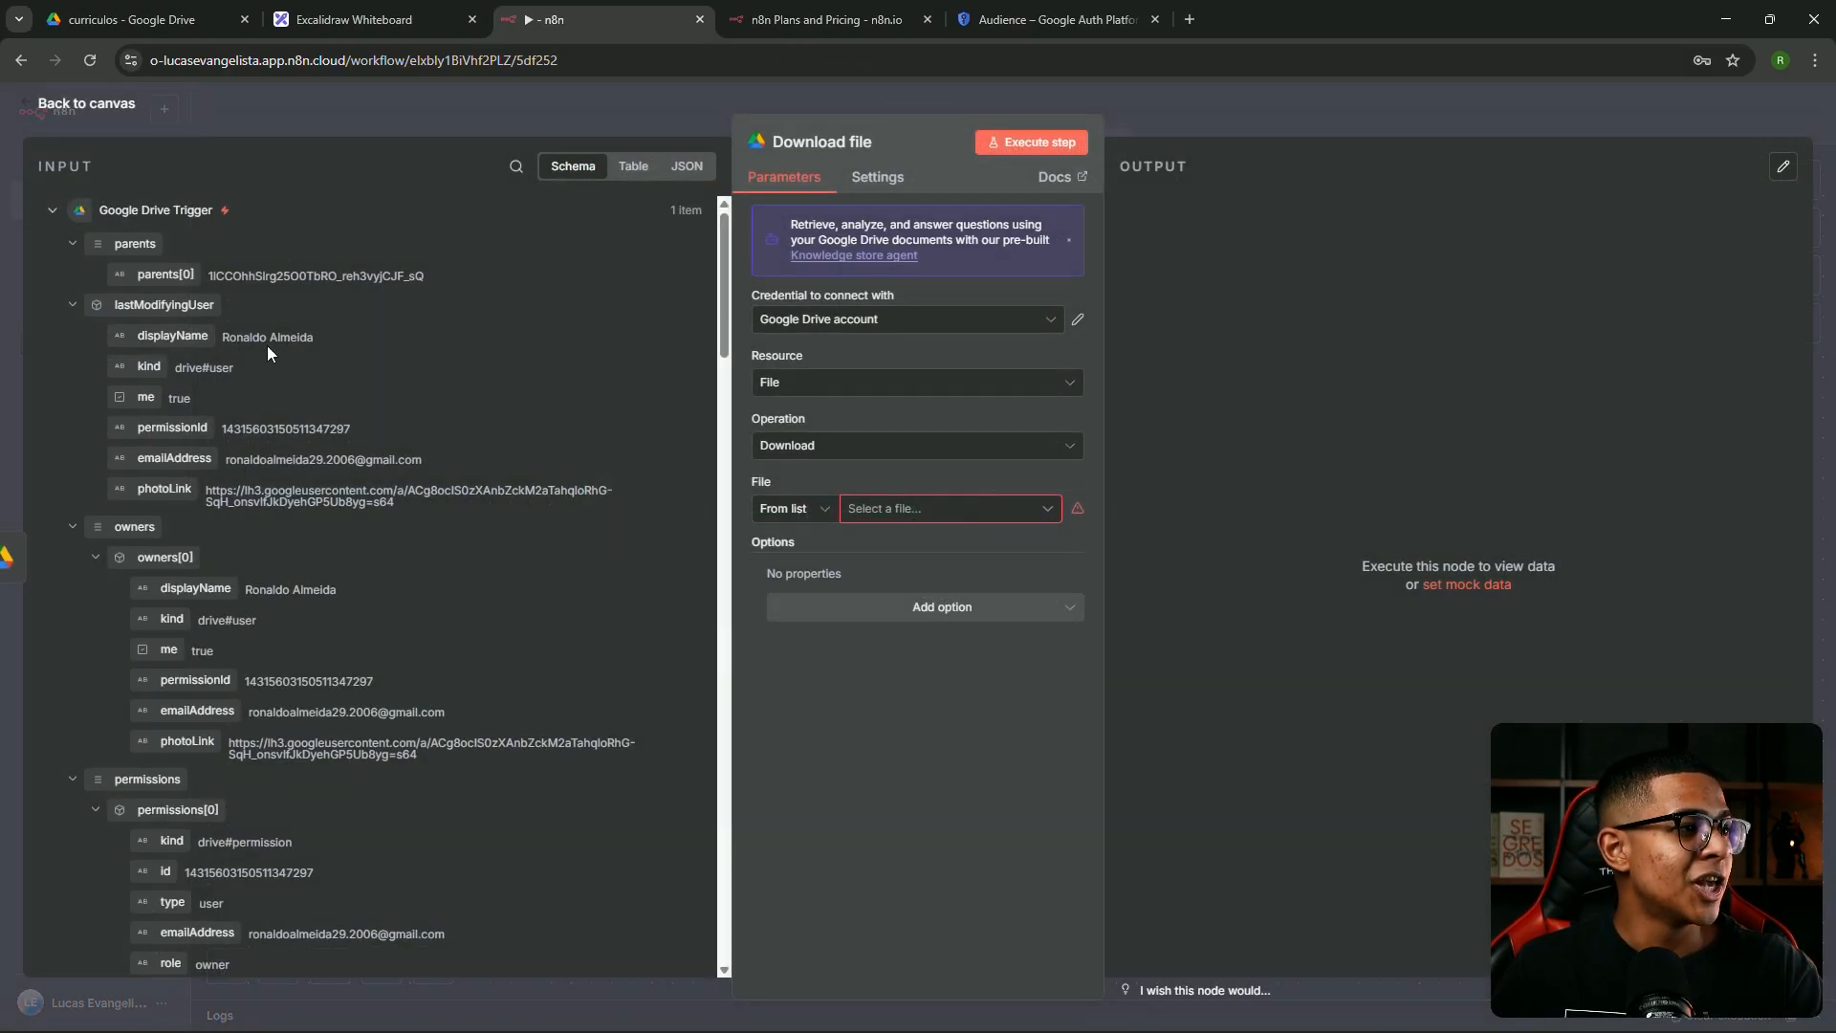
{"action": "scroll", "coordinate": [162, 250], "scroll_direction": "down", "scroll_amount": 8}
{"action": "scroll", "coordinate": [144, 297], "scroll_direction": "down", "scroll_amount": 8}
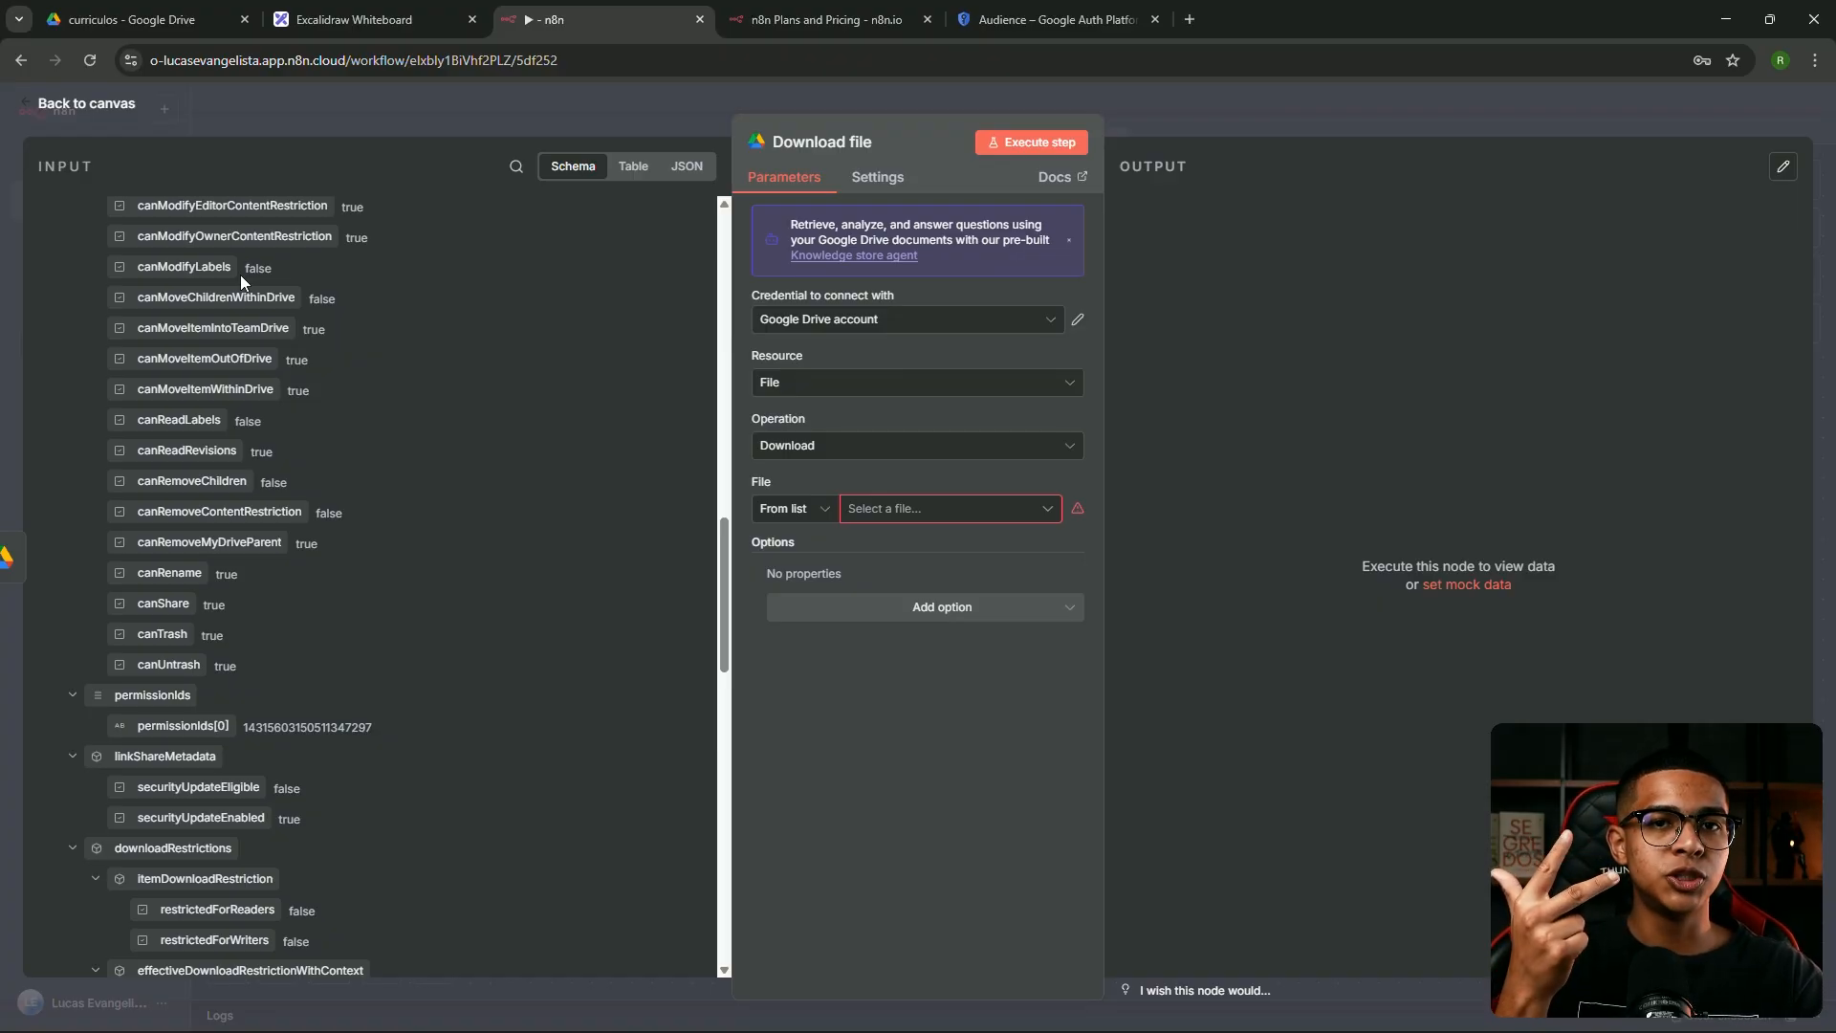
{"action": "left_click", "coordinate": [438, 125]}
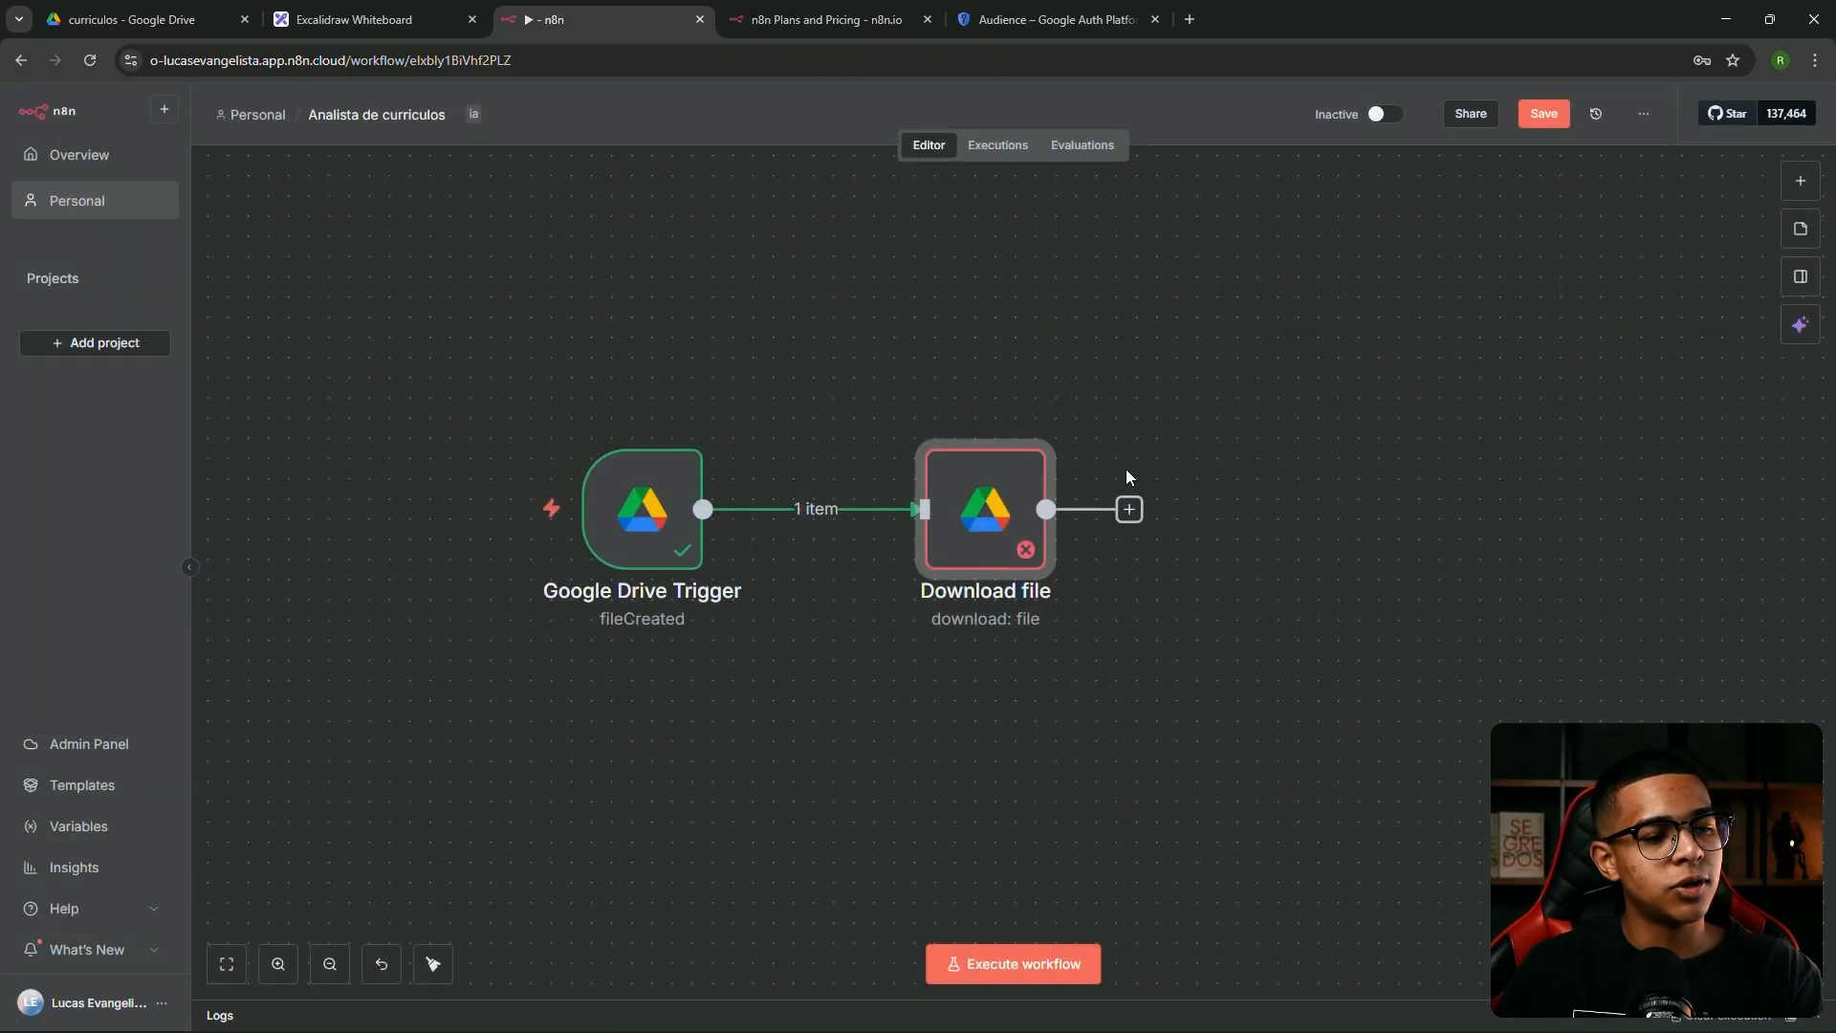
{"action": "double_click", "coordinate": [982, 513]}
{"action": "scroll", "coordinate": [291, 536], "scroll_direction": "down", "scroll_amount": 10}
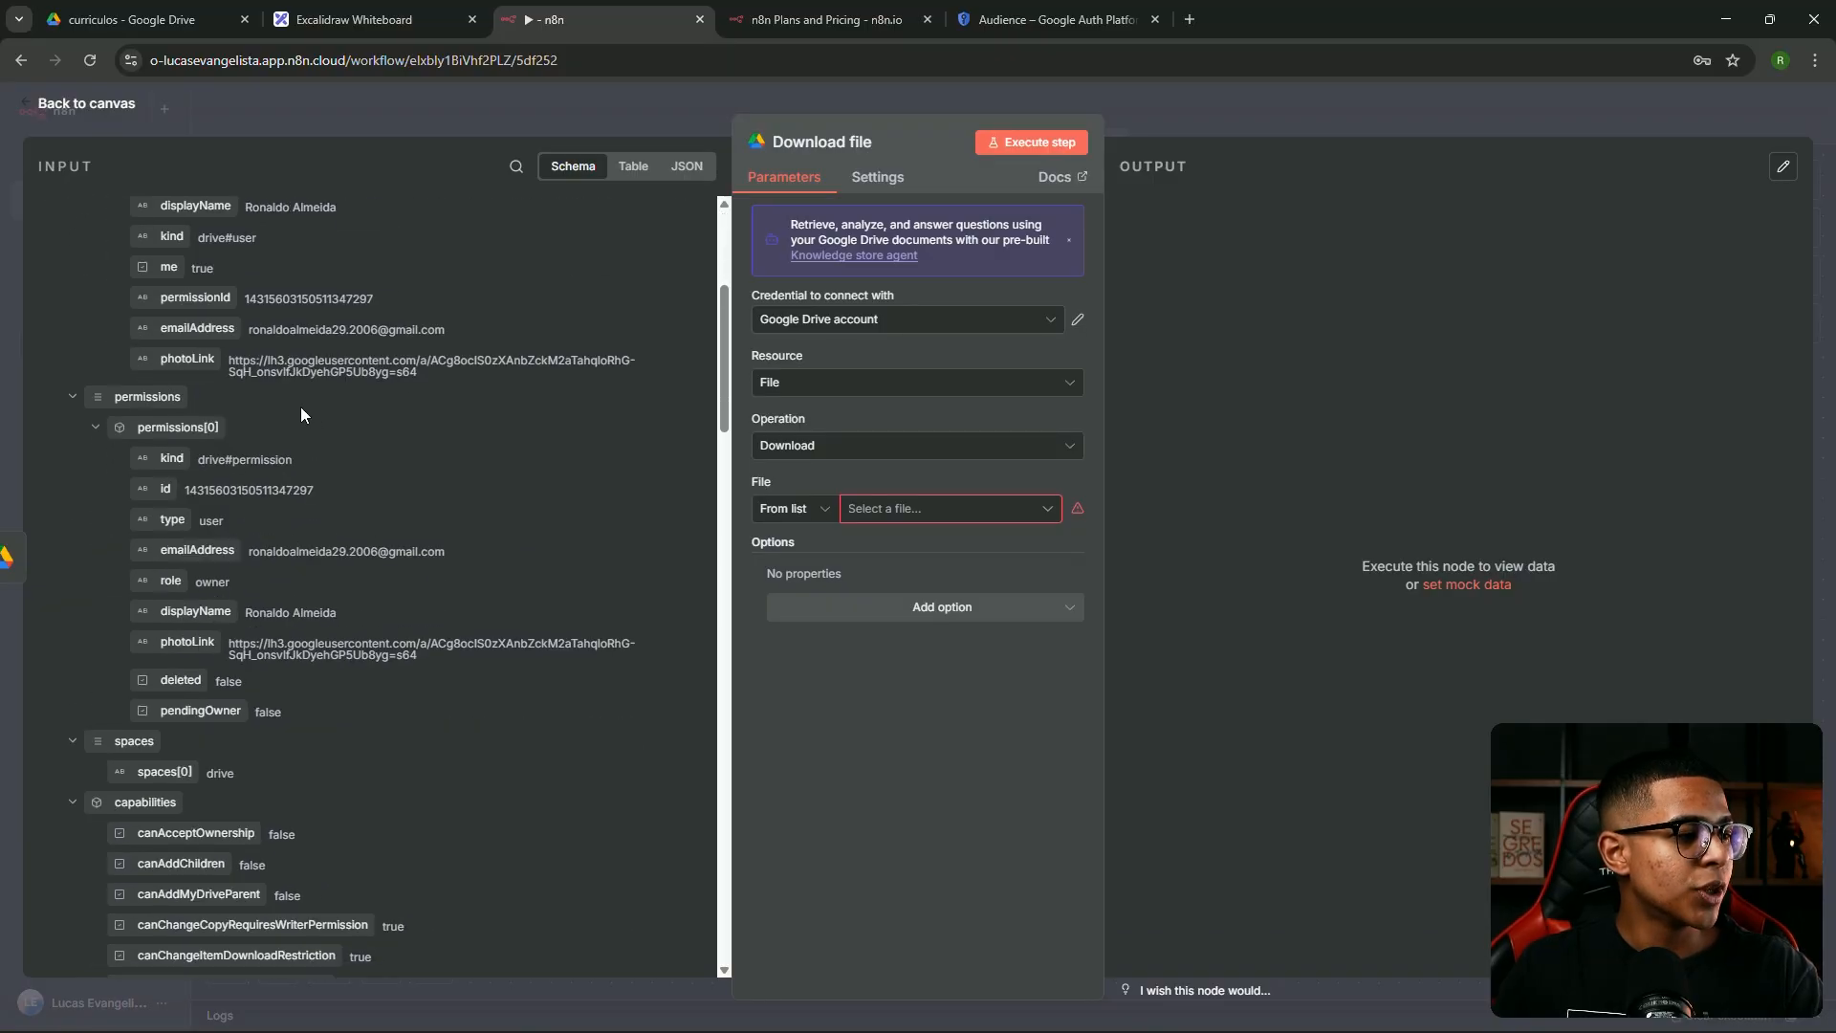
{"action": "scroll", "coordinate": [205, 428], "scroll_direction": "down", "scroll_amount": 6}
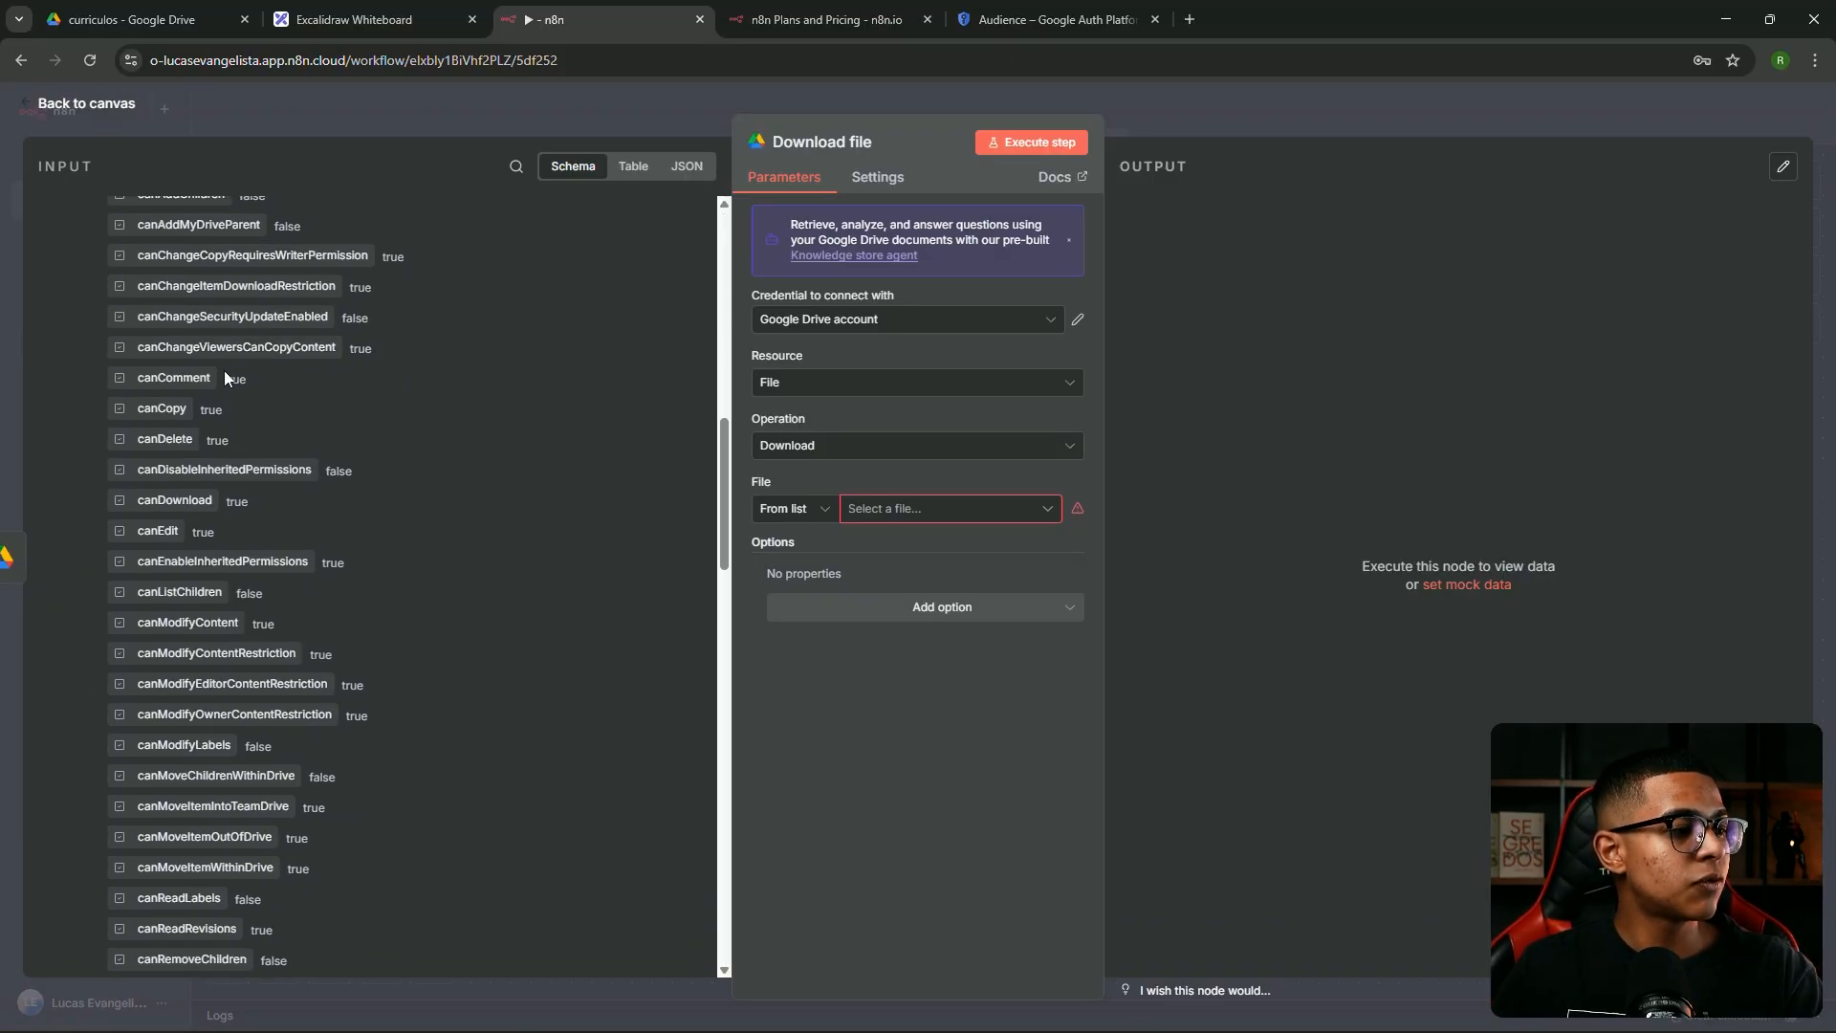
{"action": "scroll", "coordinate": [239, 402], "scroll_direction": "up", "scroll_amount": 4}
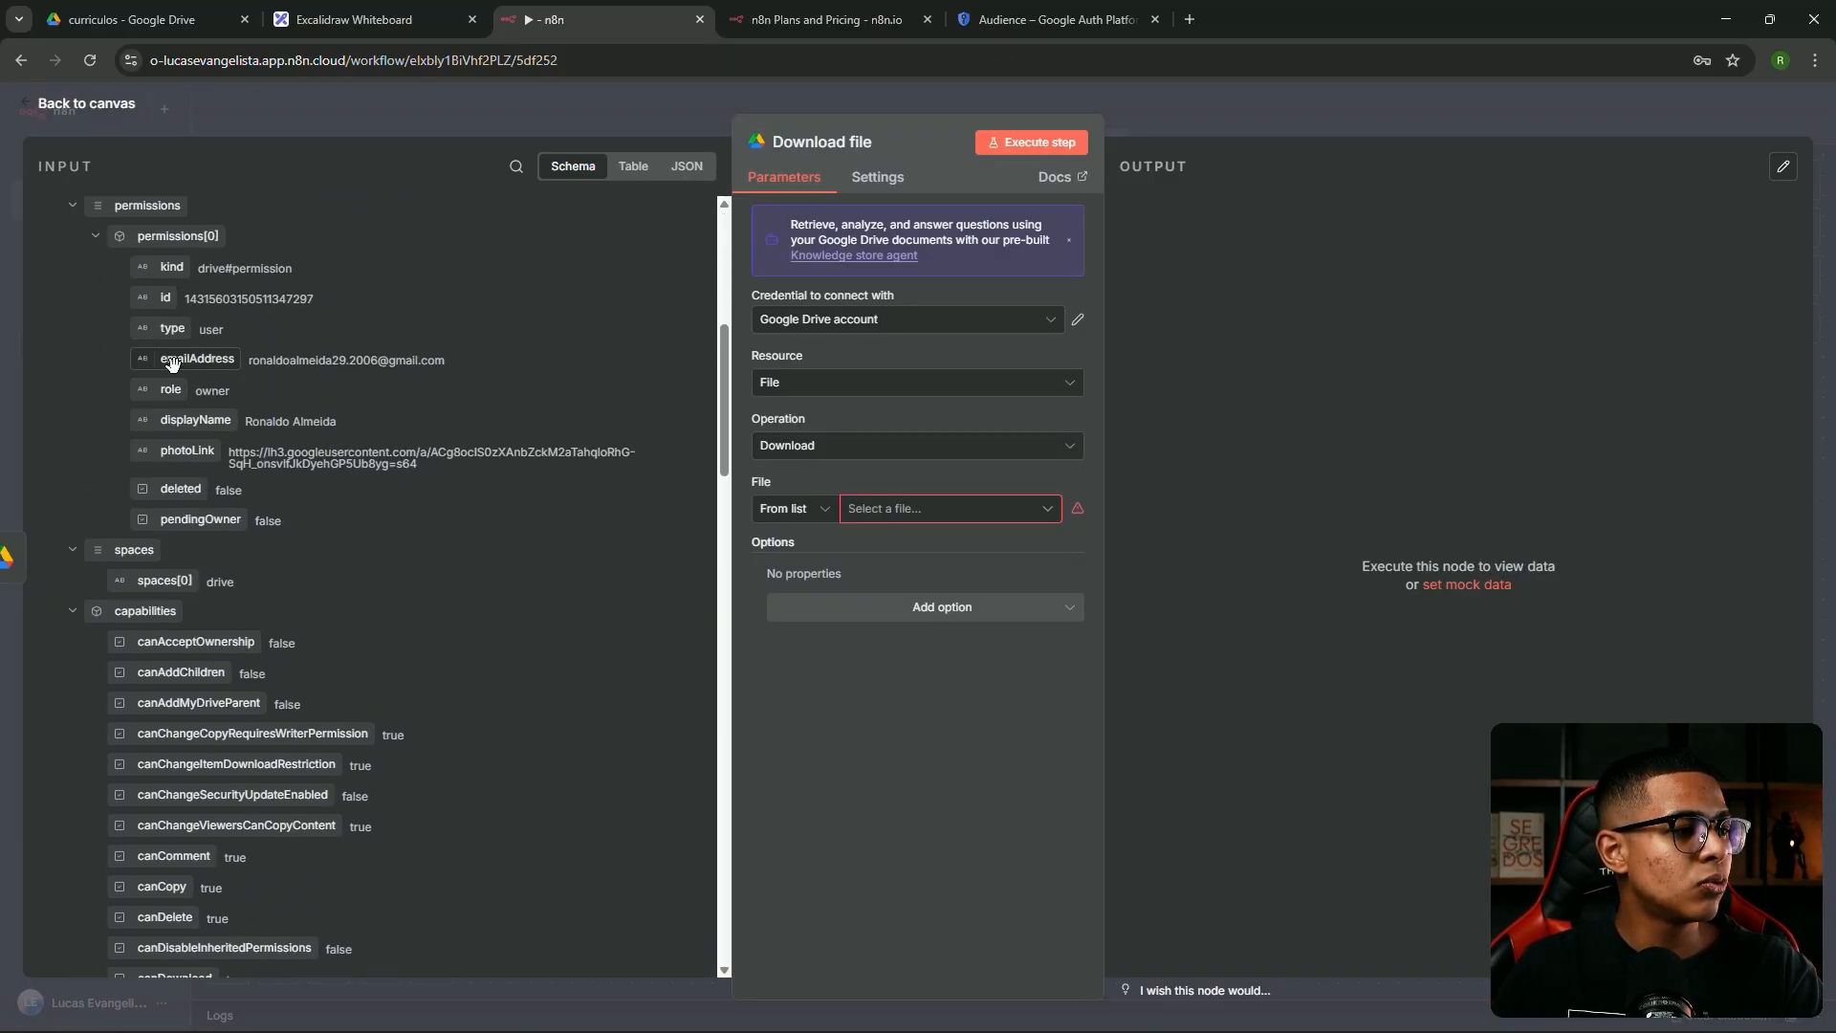
{"action": "scroll", "coordinate": [267, 389], "scroll_direction": "down", "scroll_amount": 2}
{"action": "scroll", "coordinate": [278, 337], "scroll_direction": "up", "scroll_amount": 2}
{"action": "scroll", "coordinate": [279, 329], "scroll_direction": "up", "scroll_amount": 4}
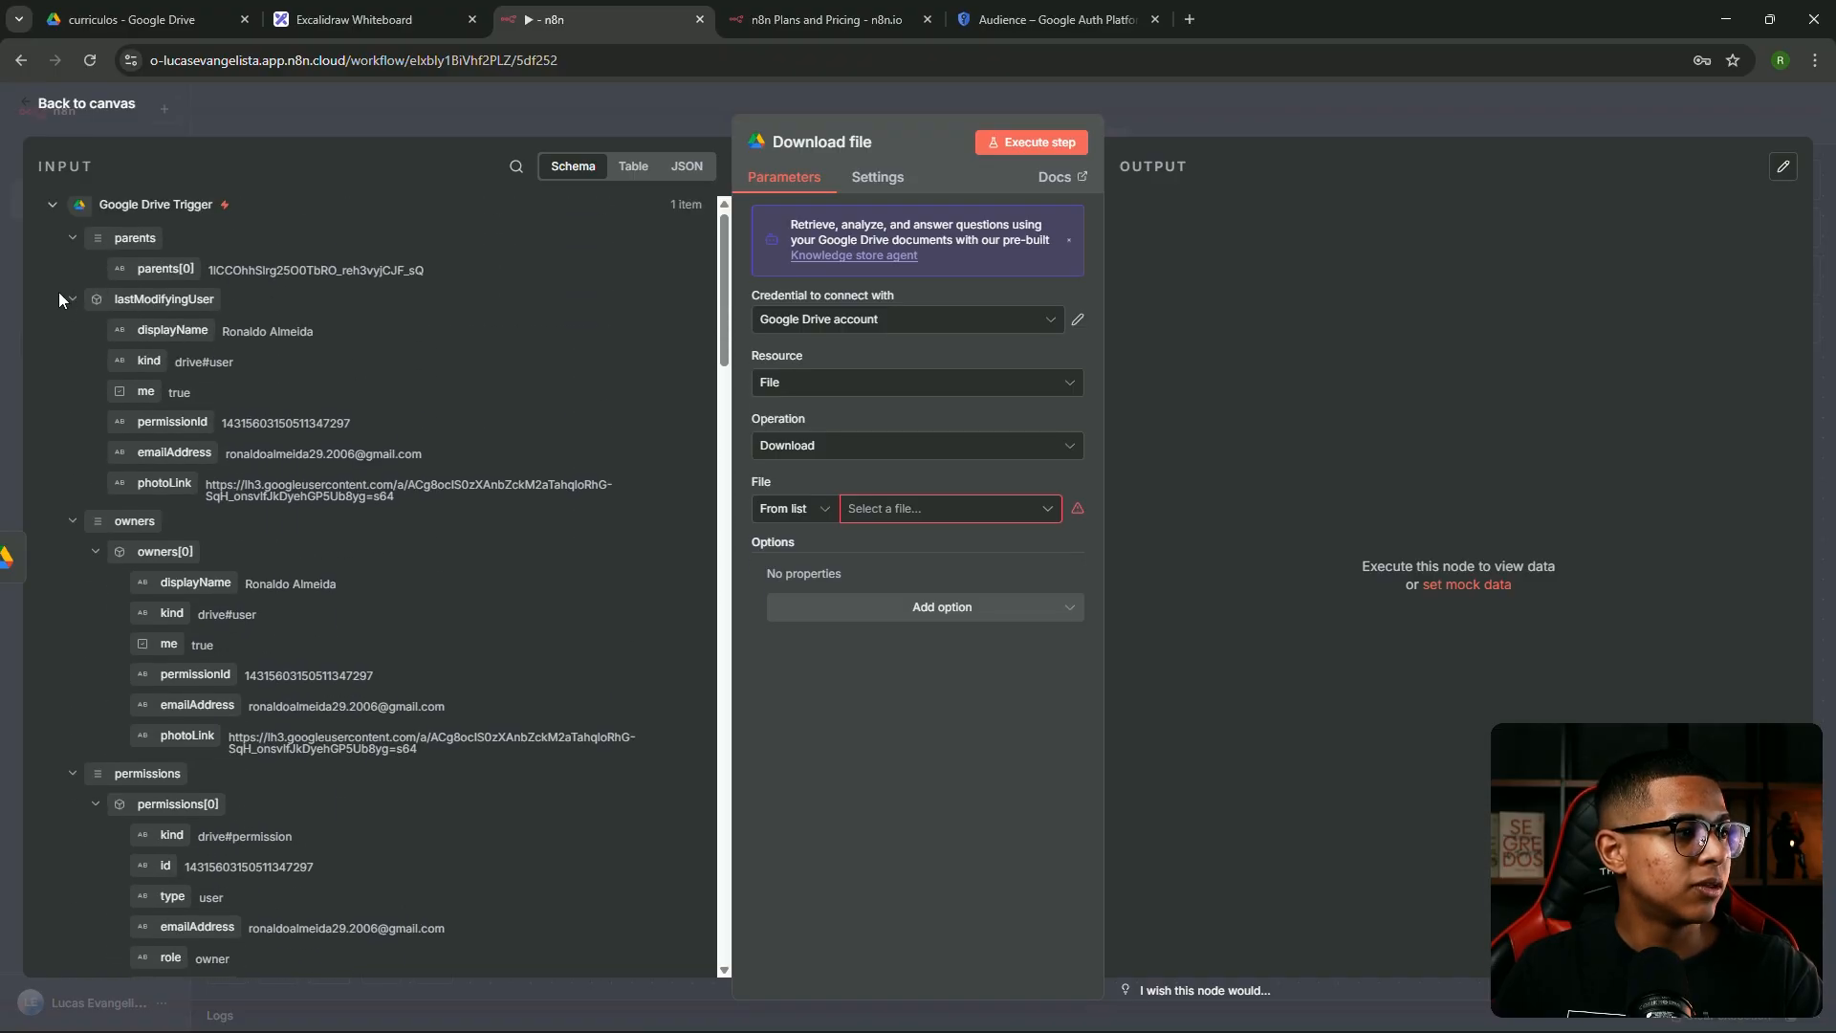
{"action": "left_click", "coordinate": [52, 211]}
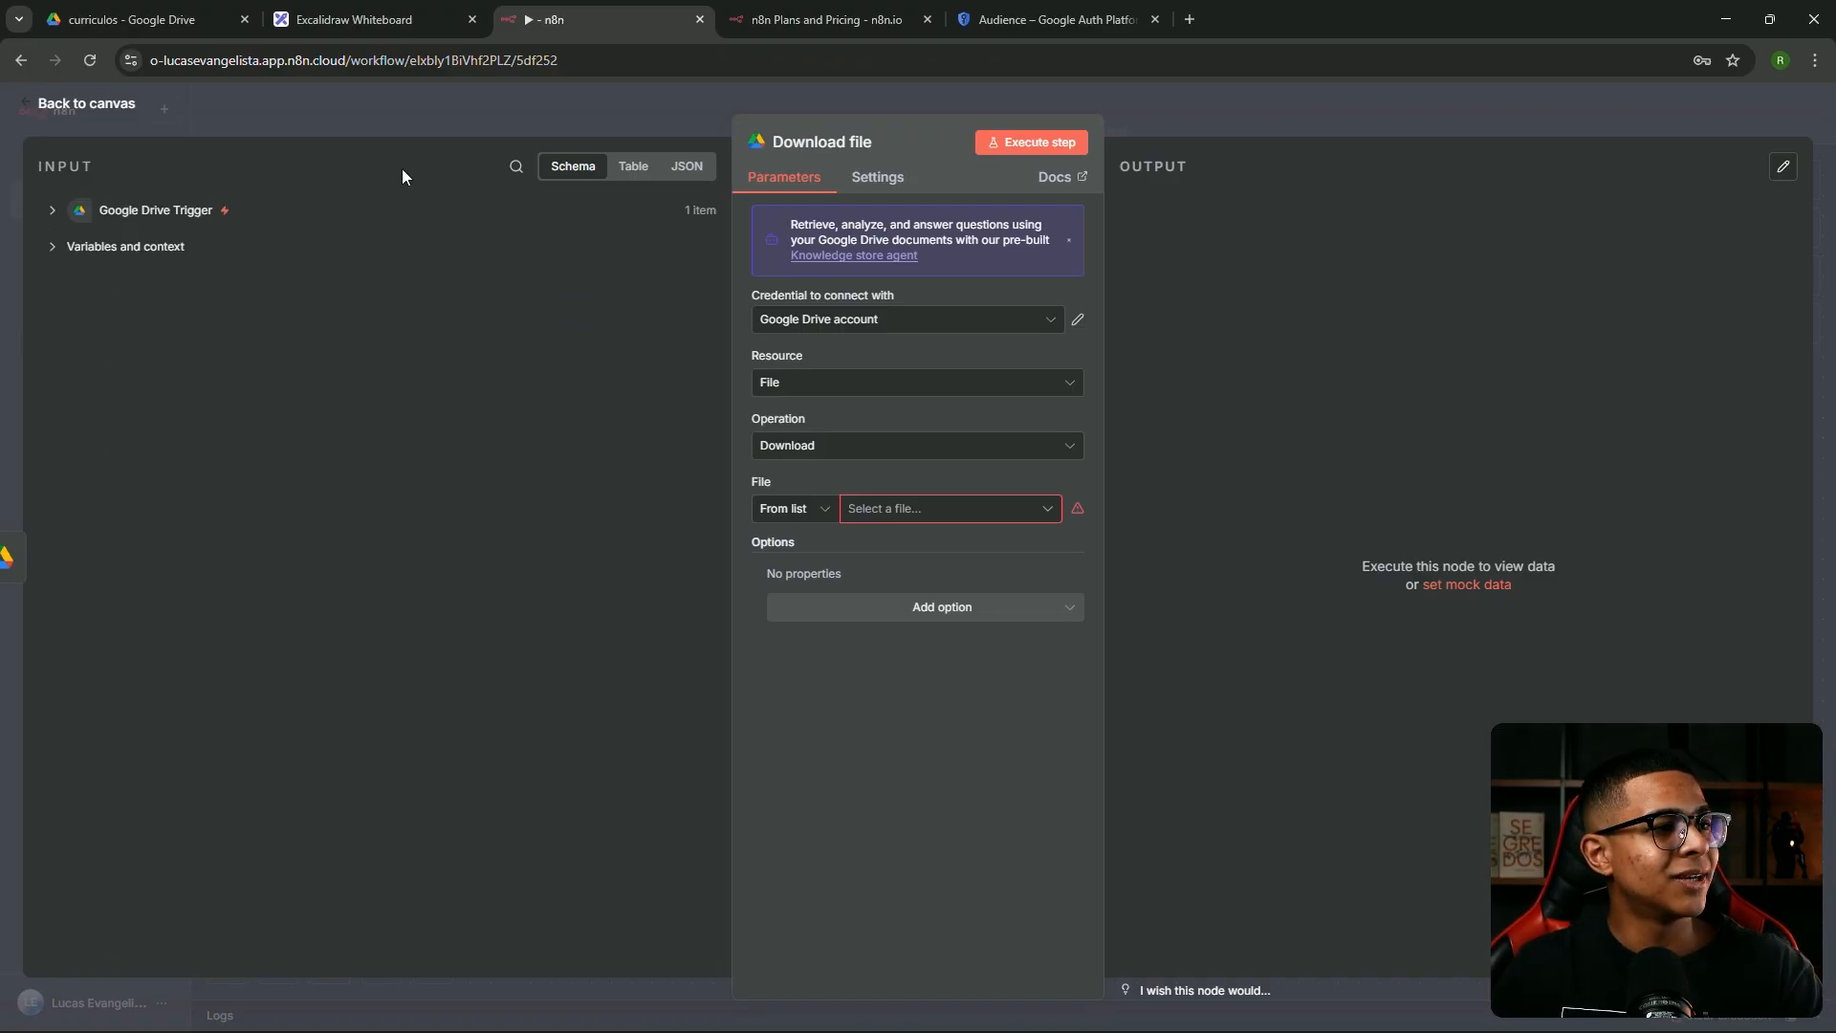
{"action": "key", "text": "Escape"}
{"action": "left_click_drag", "start_coordinate": [990, 511], "coordinate": [1229, 519]}
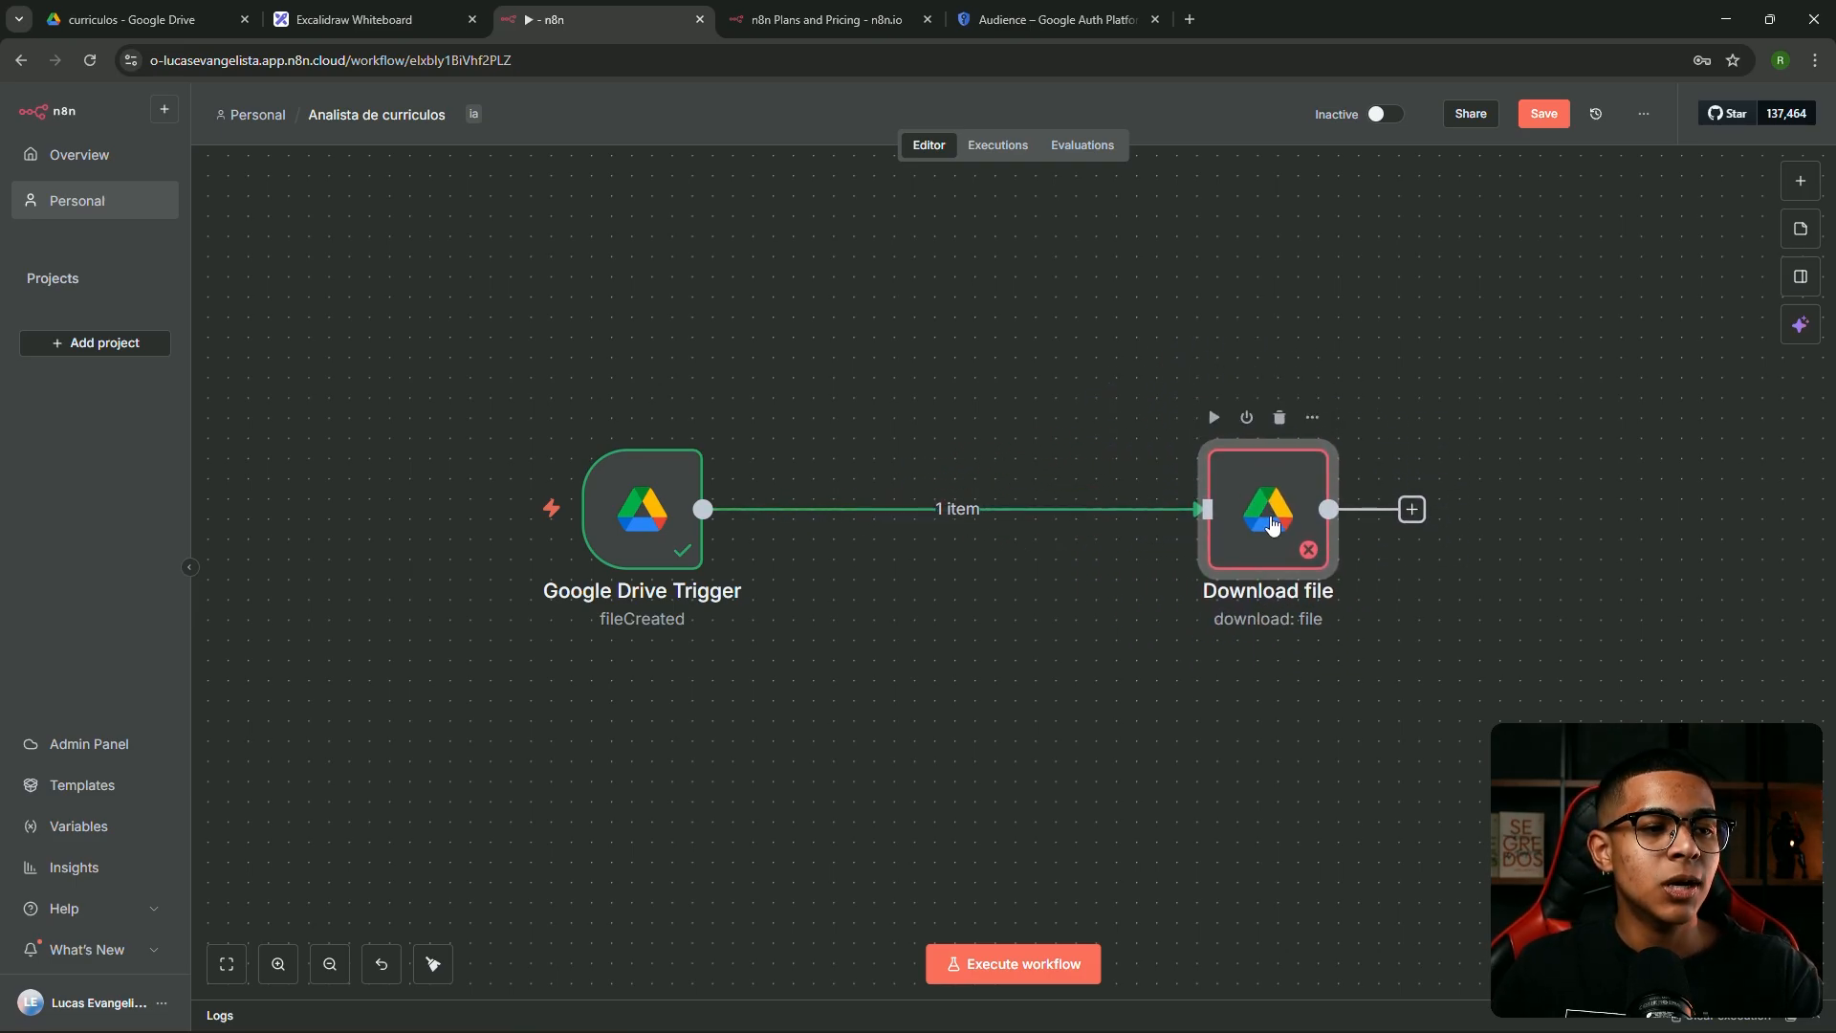
Set the Download file node's File mode to By ID
{"action": "double_click", "coordinate": [1272, 525]}
{"action": "left_click", "coordinate": [52, 211]}
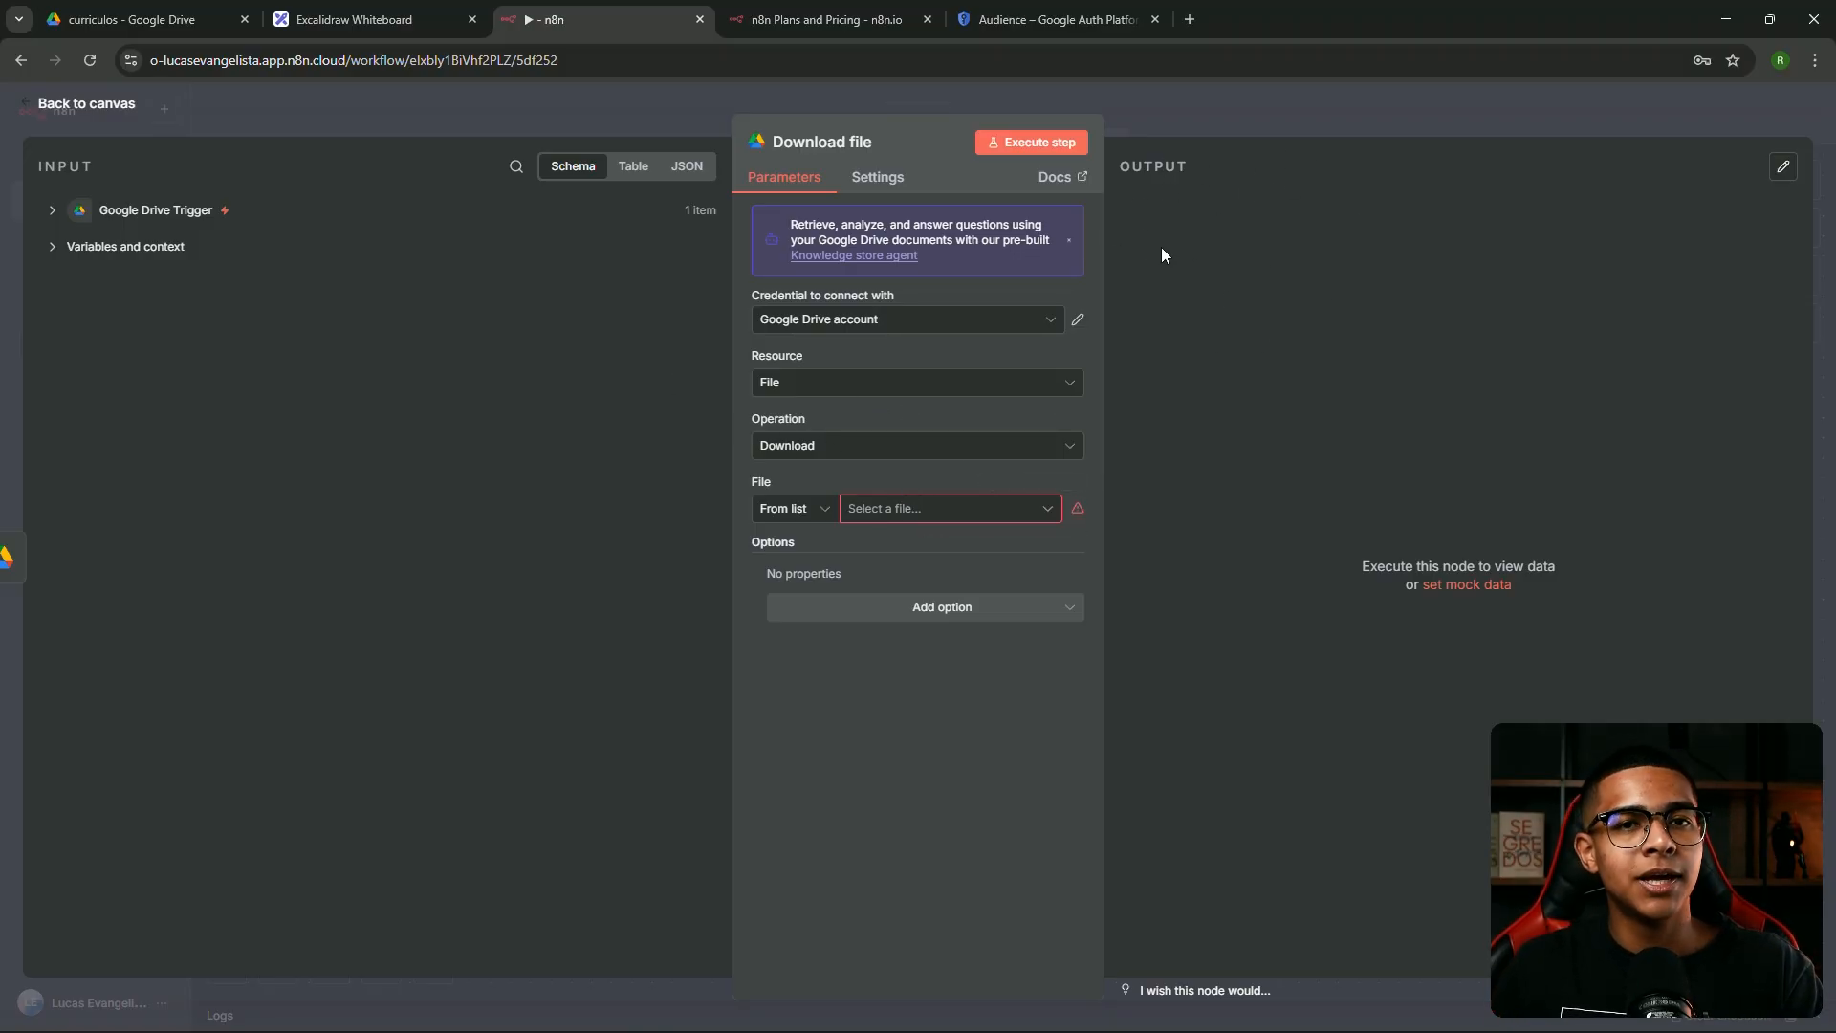
{"action": "left_click", "coordinate": [814, 518]}
{"action": "left_click", "coordinate": [814, 516]}
{"action": "left_click", "coordinate": [792, 510]}
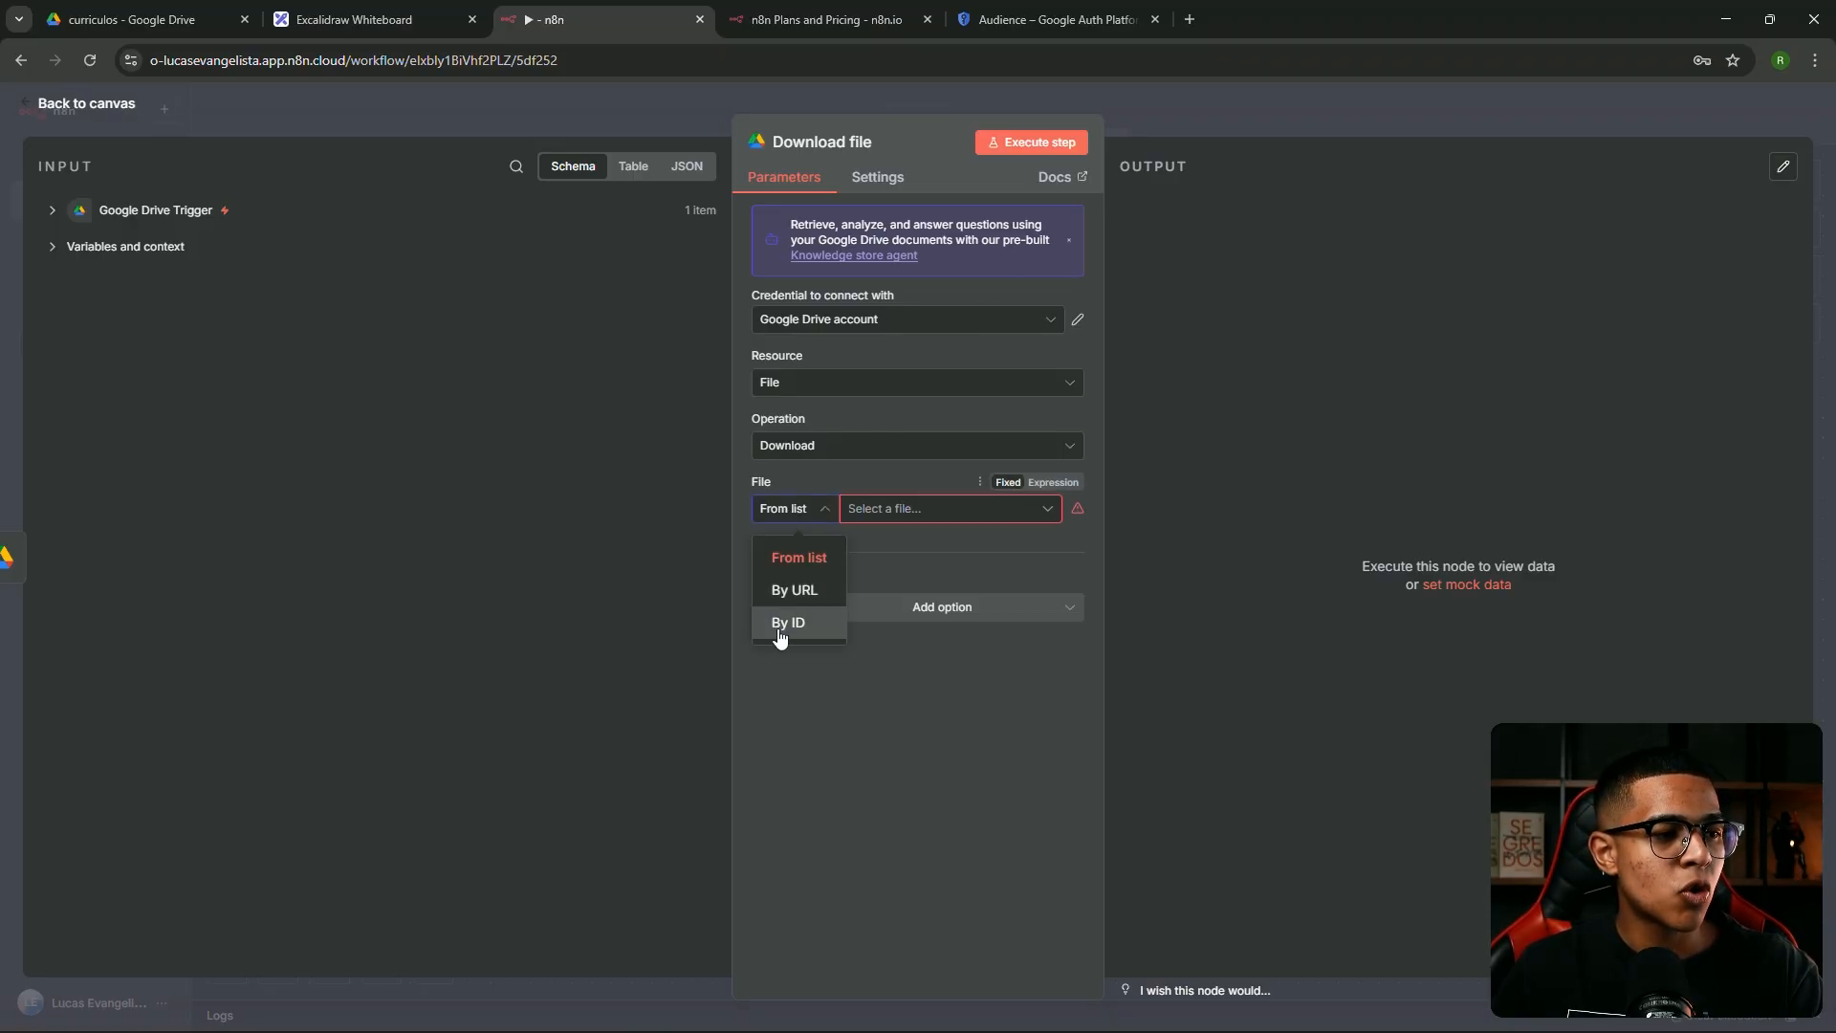
{"action": "left_click", "coordinate": [790, 624]}
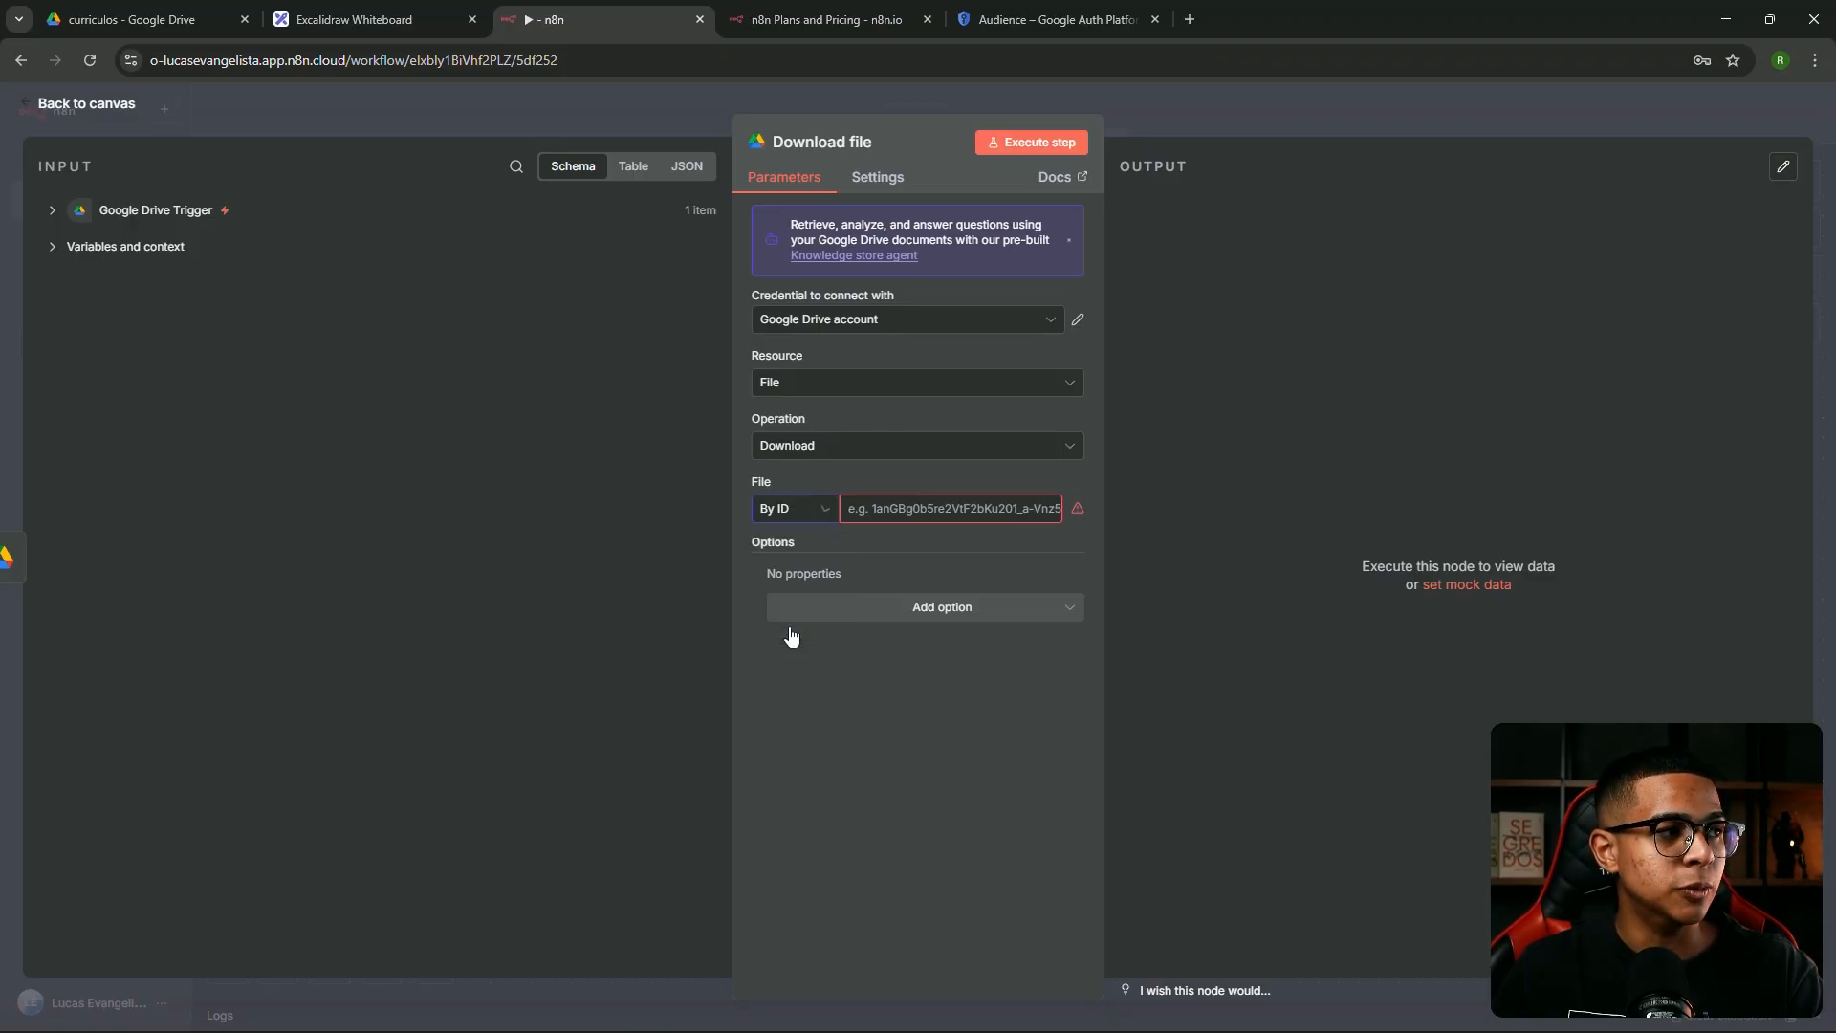
Map the trigger's id field into File ID as {{ $json.id }}
{"action": "left_click", "coordinate": [53, 212]}
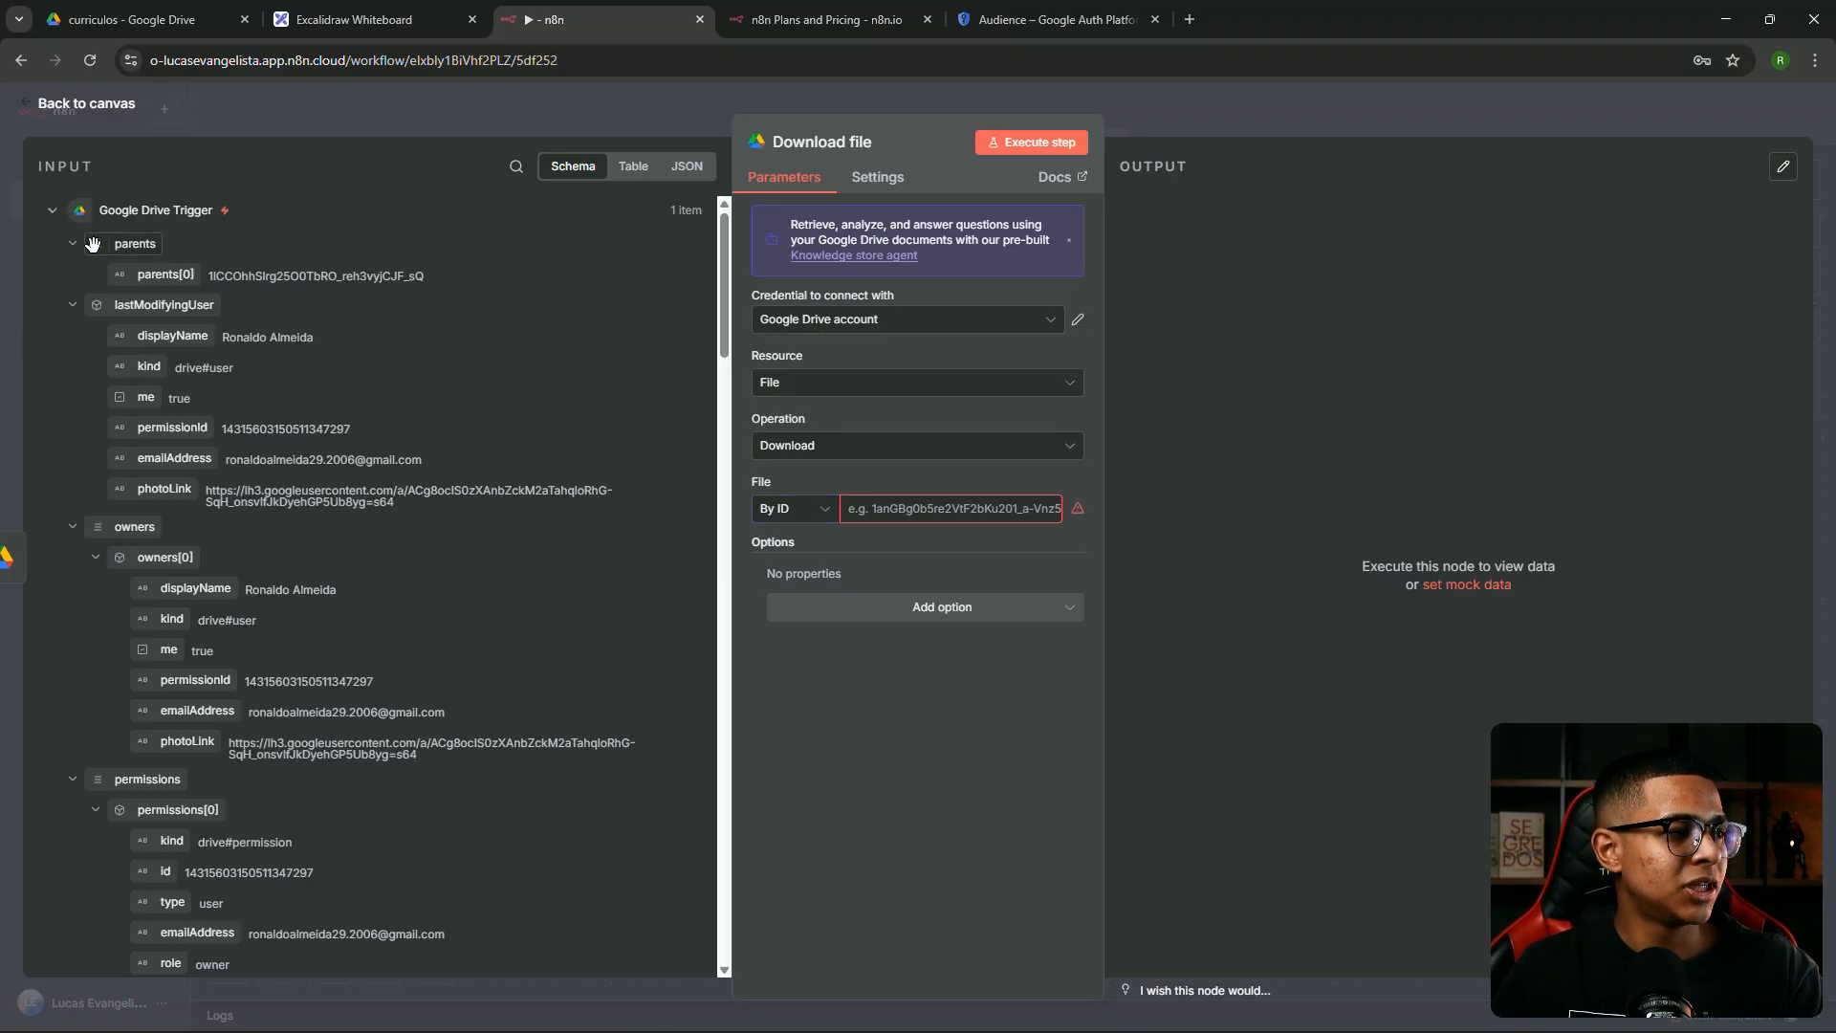
{"action": "scroll", "coordinate": [174, 287], "scroll_direction": "down", "scroll_amount": 3}
{"action": "scroll", "coordinate": [187, 333], "scroll_direction": "down", "scroll_amount": 10}
{"action": "left_click_drag", "start_coordinate": [120, 423], "coordinate": [899, 505]}
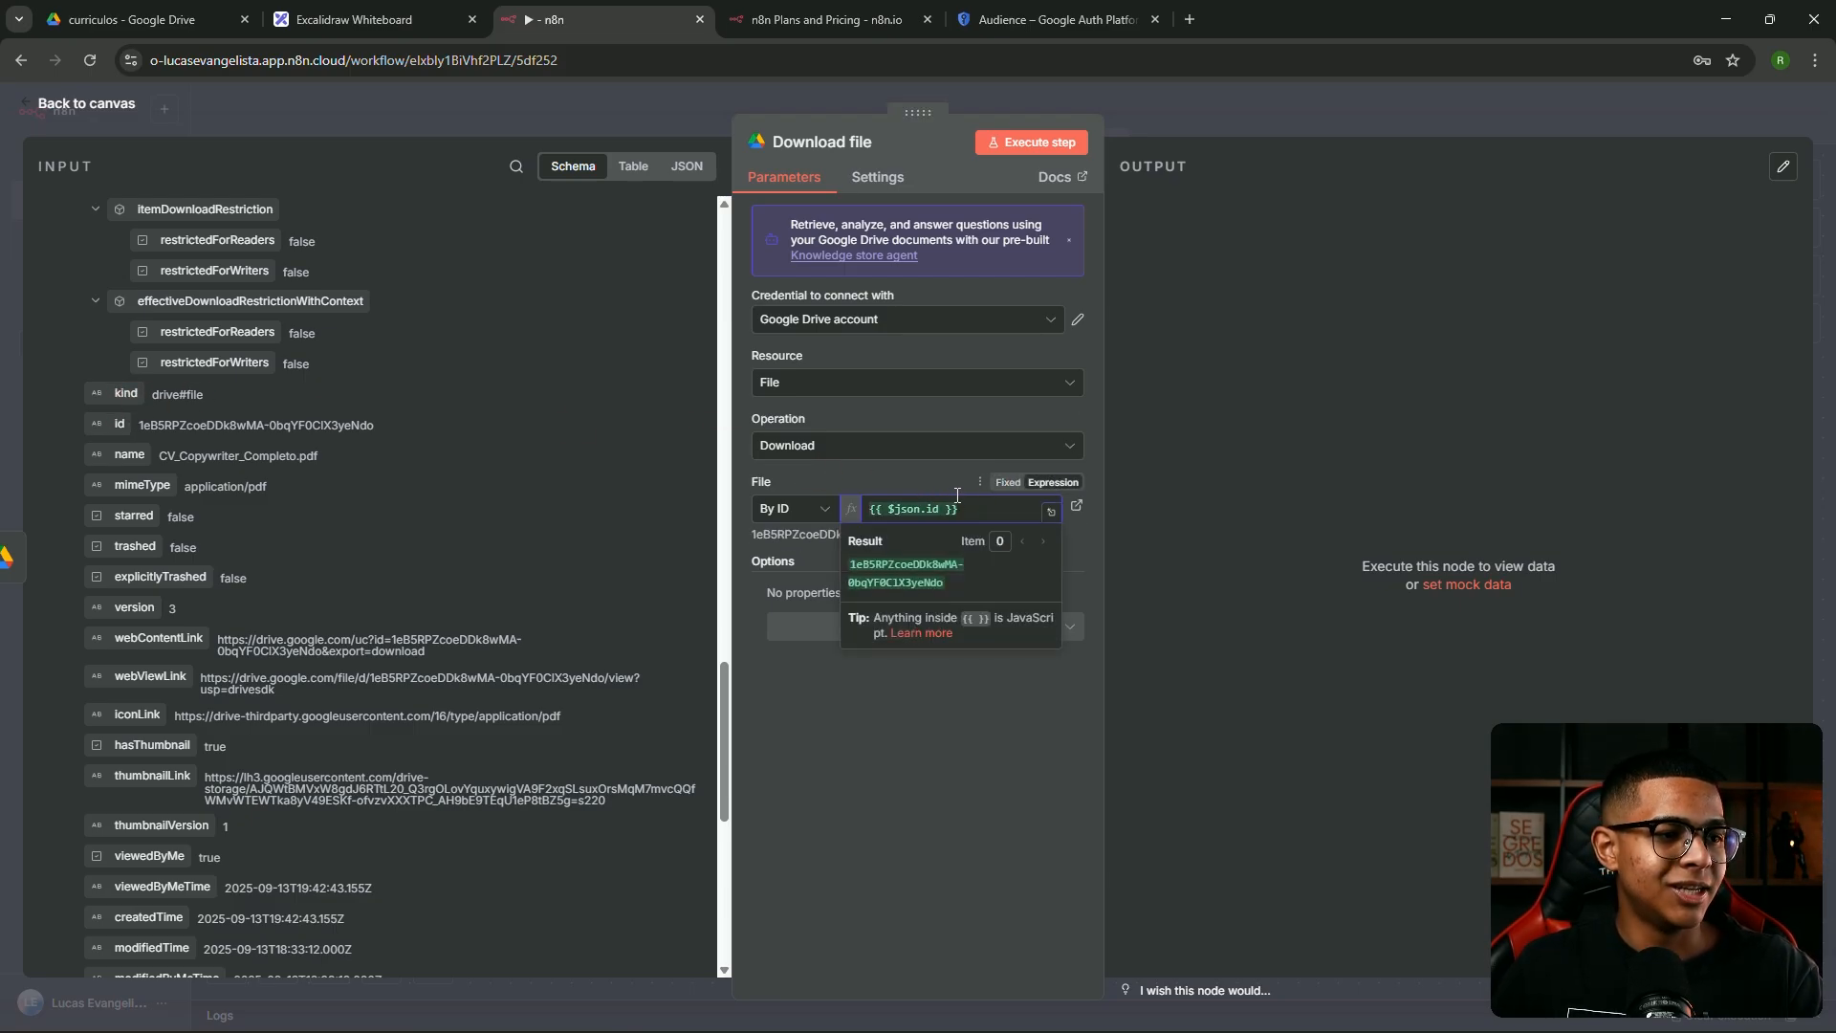
{"action": "left_click", "coordinate": [821, 560]}
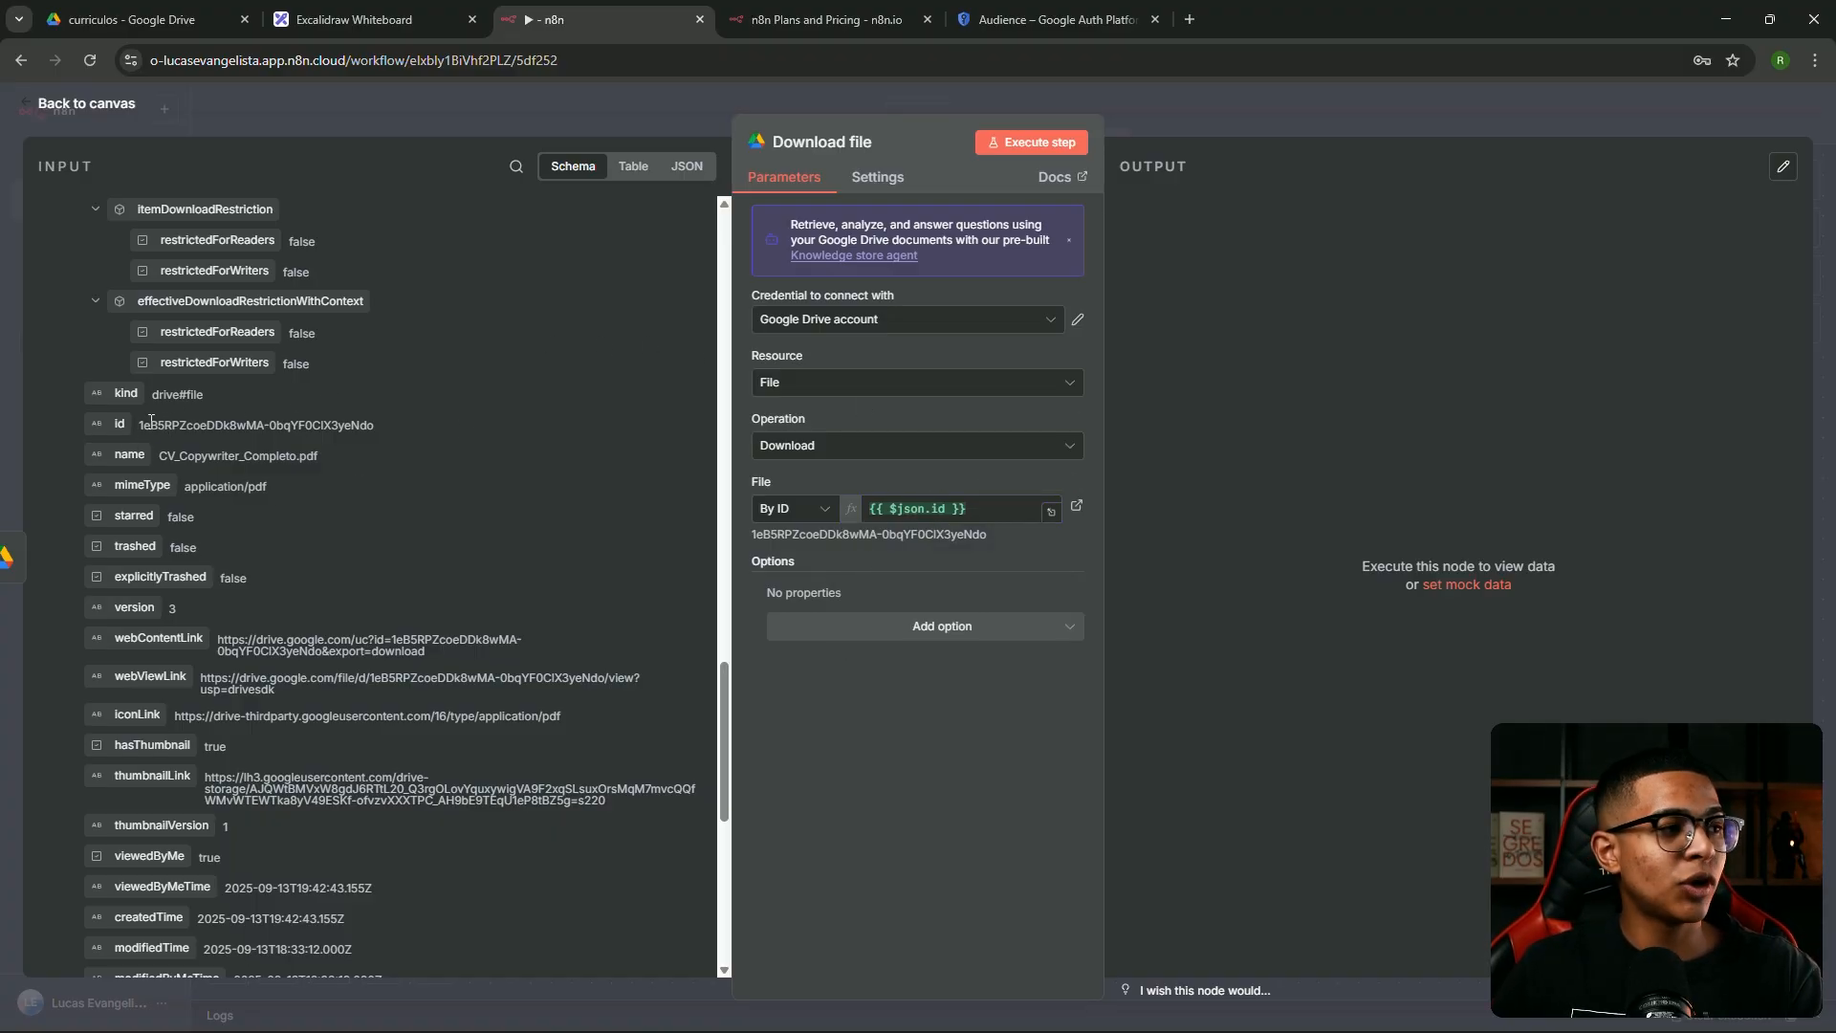
{"action": "left_click_drag", "start_coordinate": [120, 424], "coordinate": [956, 517]}
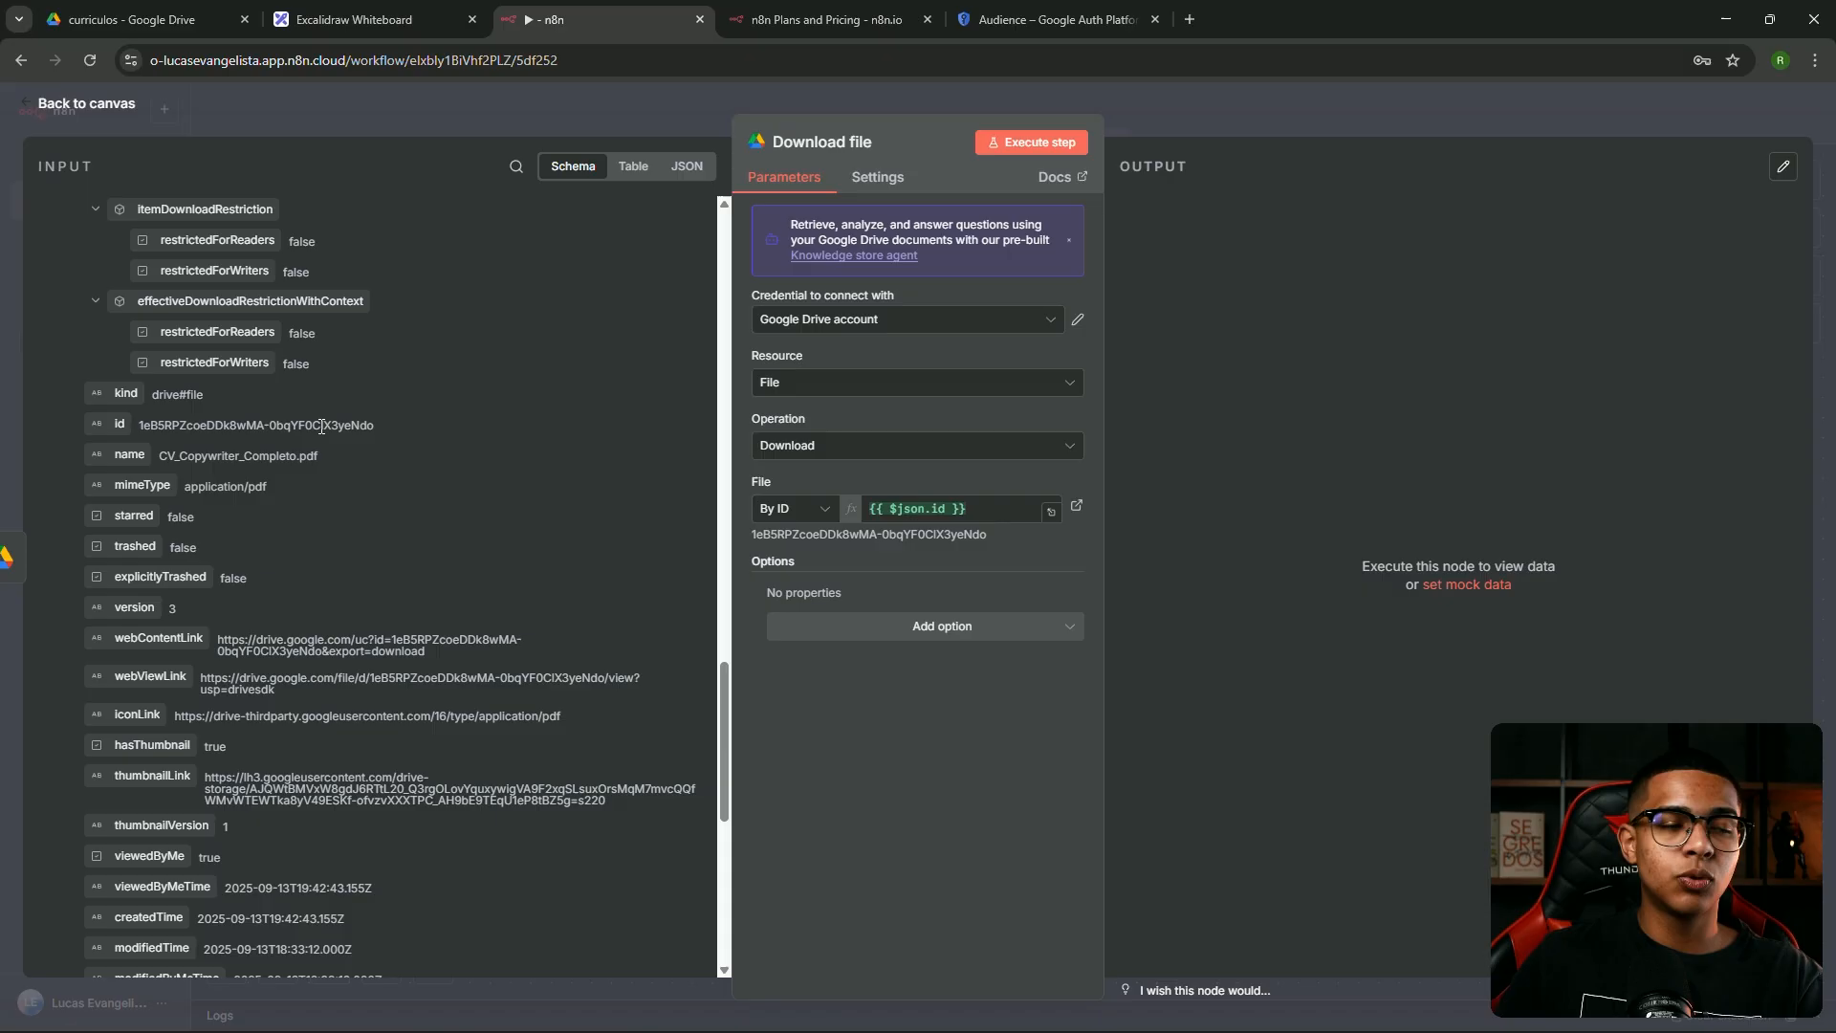
Verify the File ID expression {{ $json.id }} resolves to the trigger's file id
{"action": "left_click", "coordinate": [870, 500]}
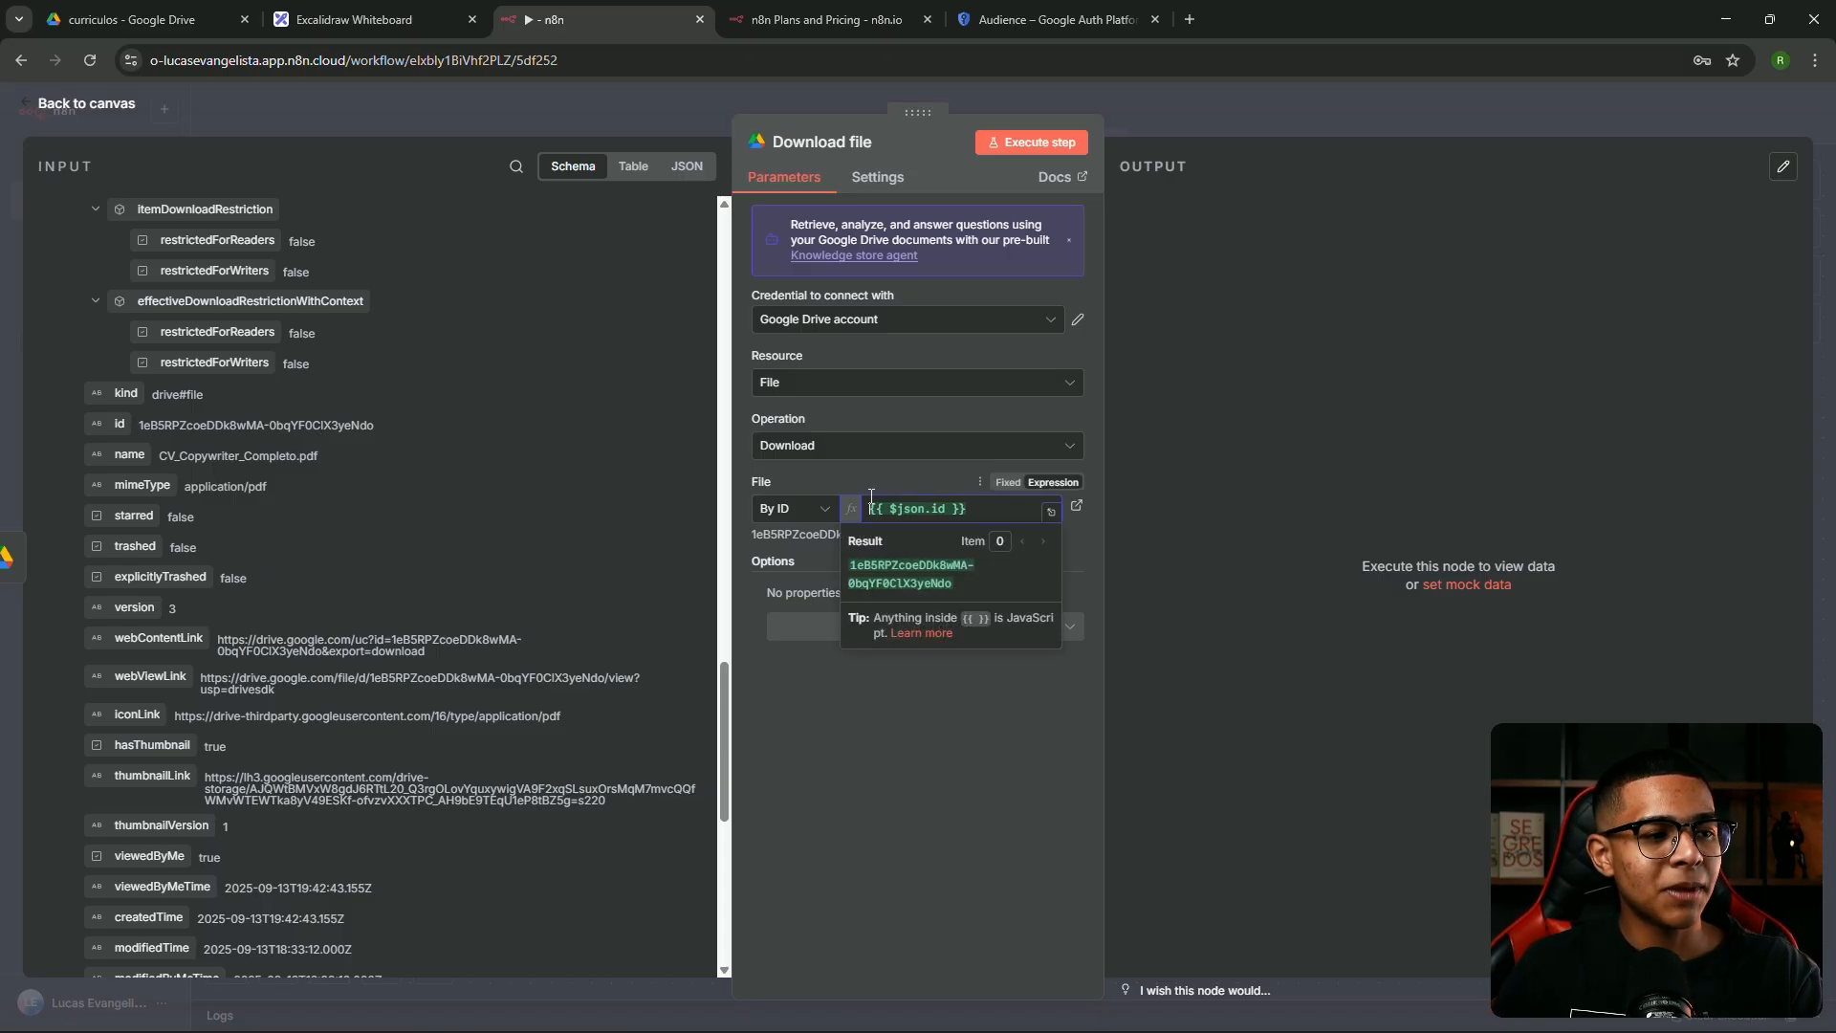
{"action": "left_click", "coordinate": [977, 499]}
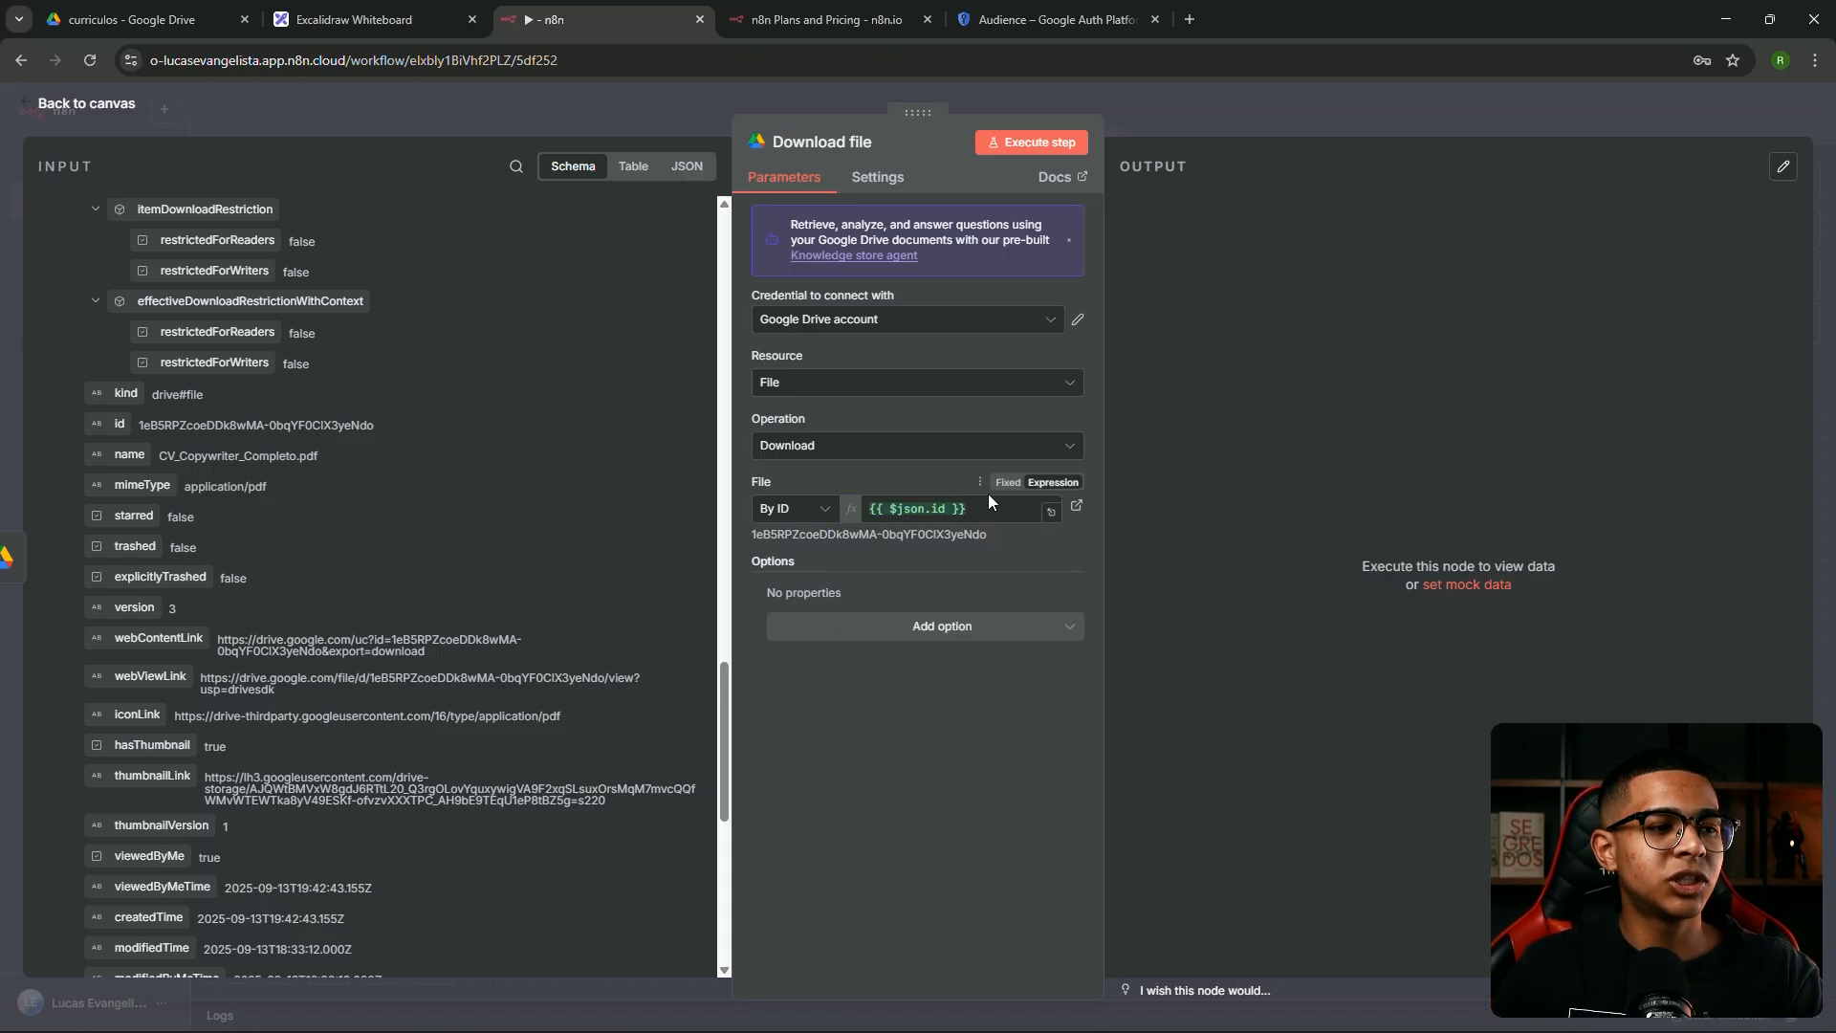
{"action": "left_click_drag", "start_coordinate": [984, 509], "coordinate": [860, 502]}
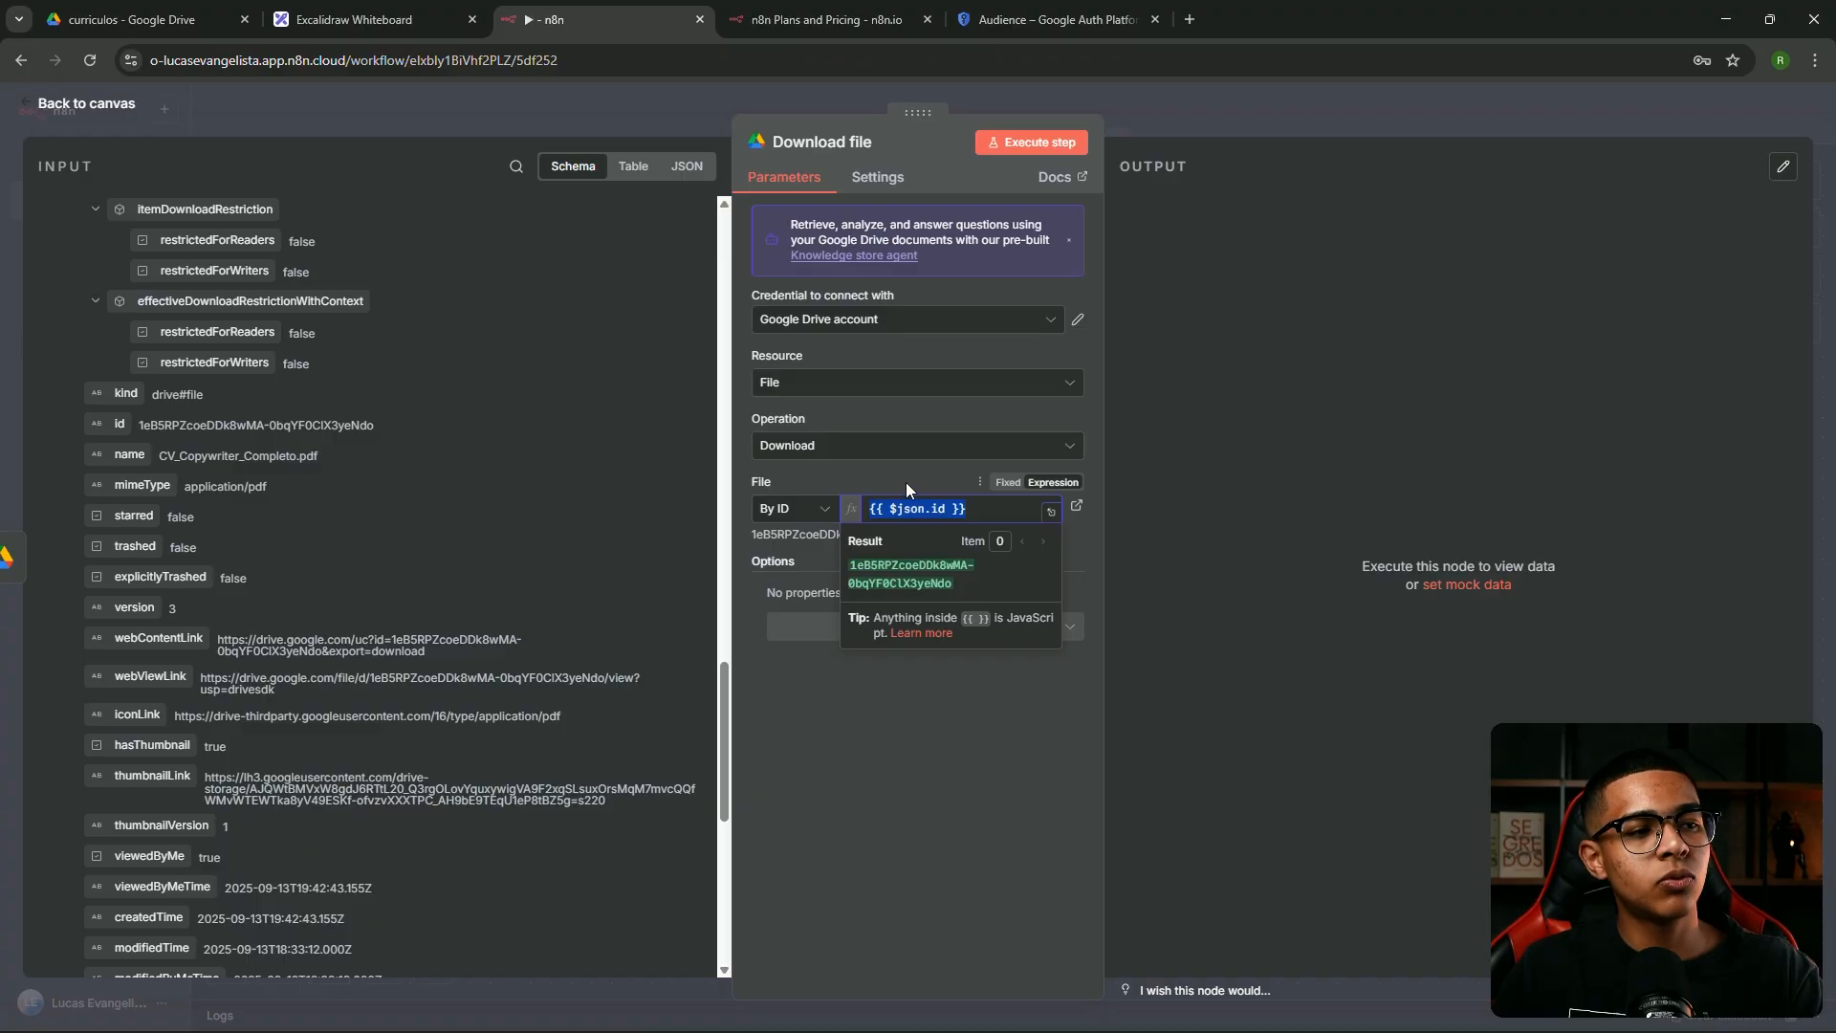
{"action": "left_click", "coordinate": [905, 484]}
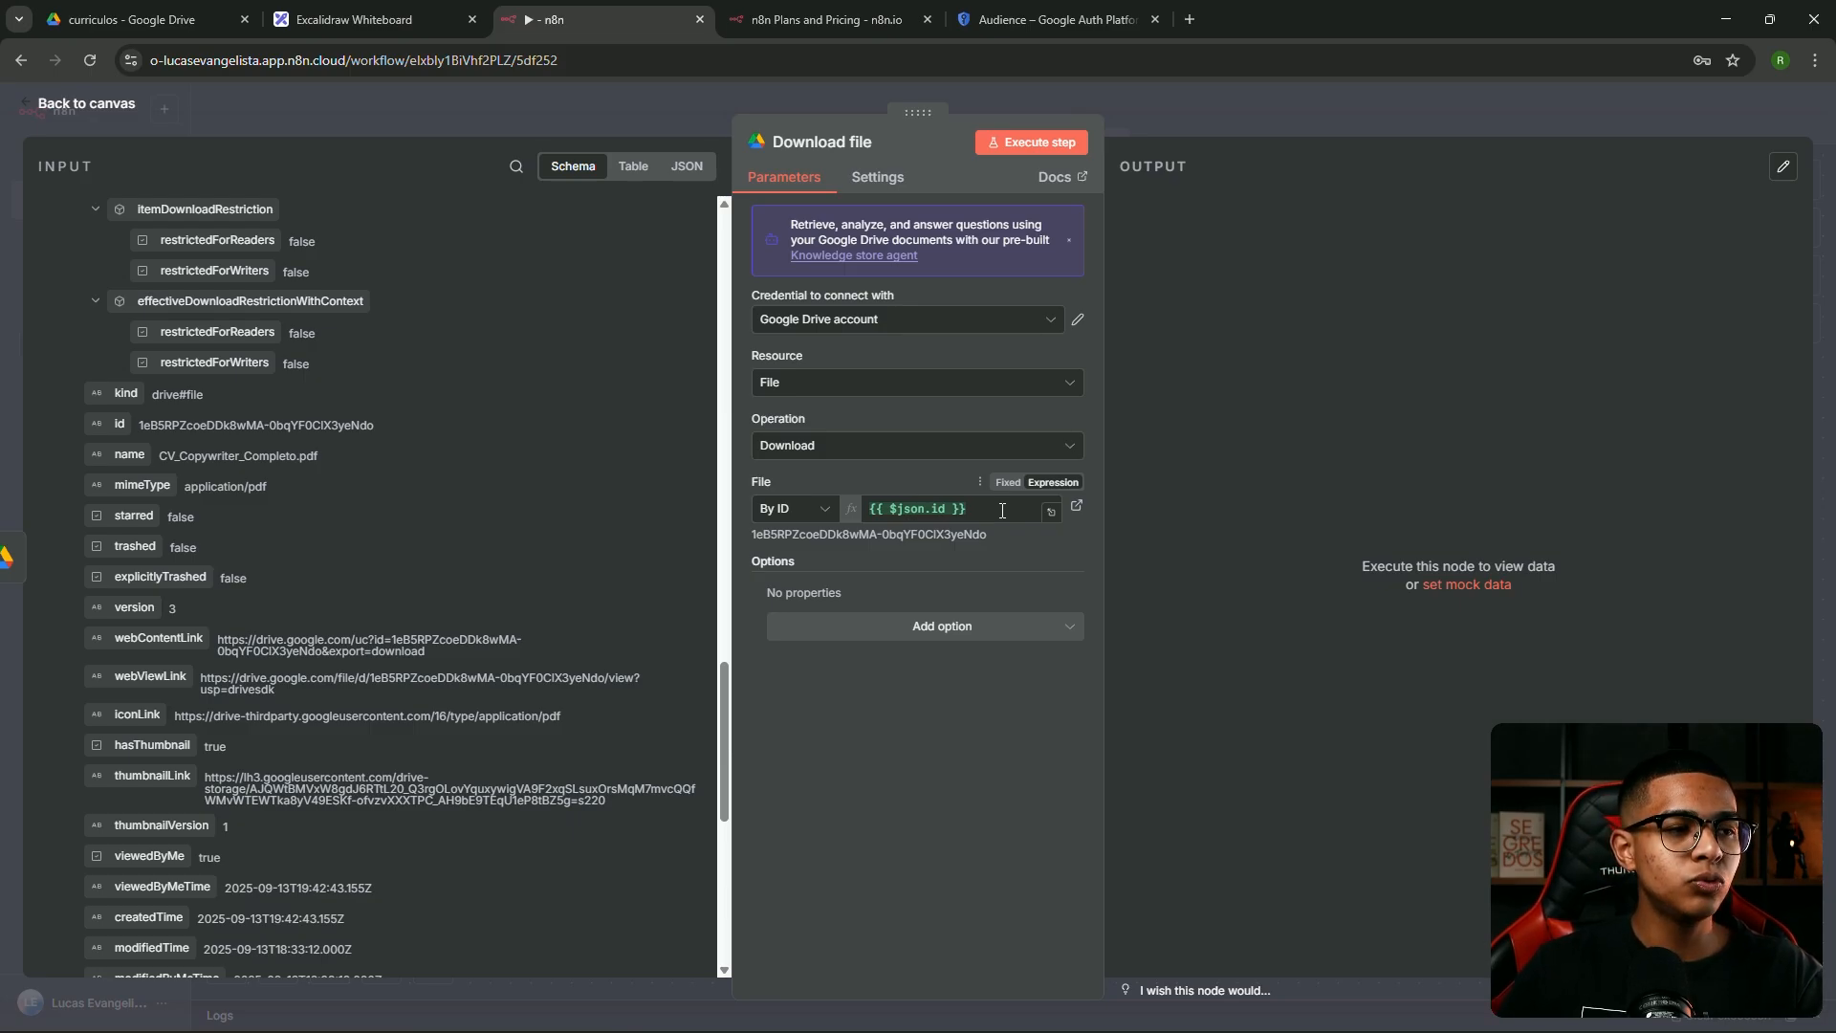
{"action": "left_click", "coordinate": [1035, 511]}
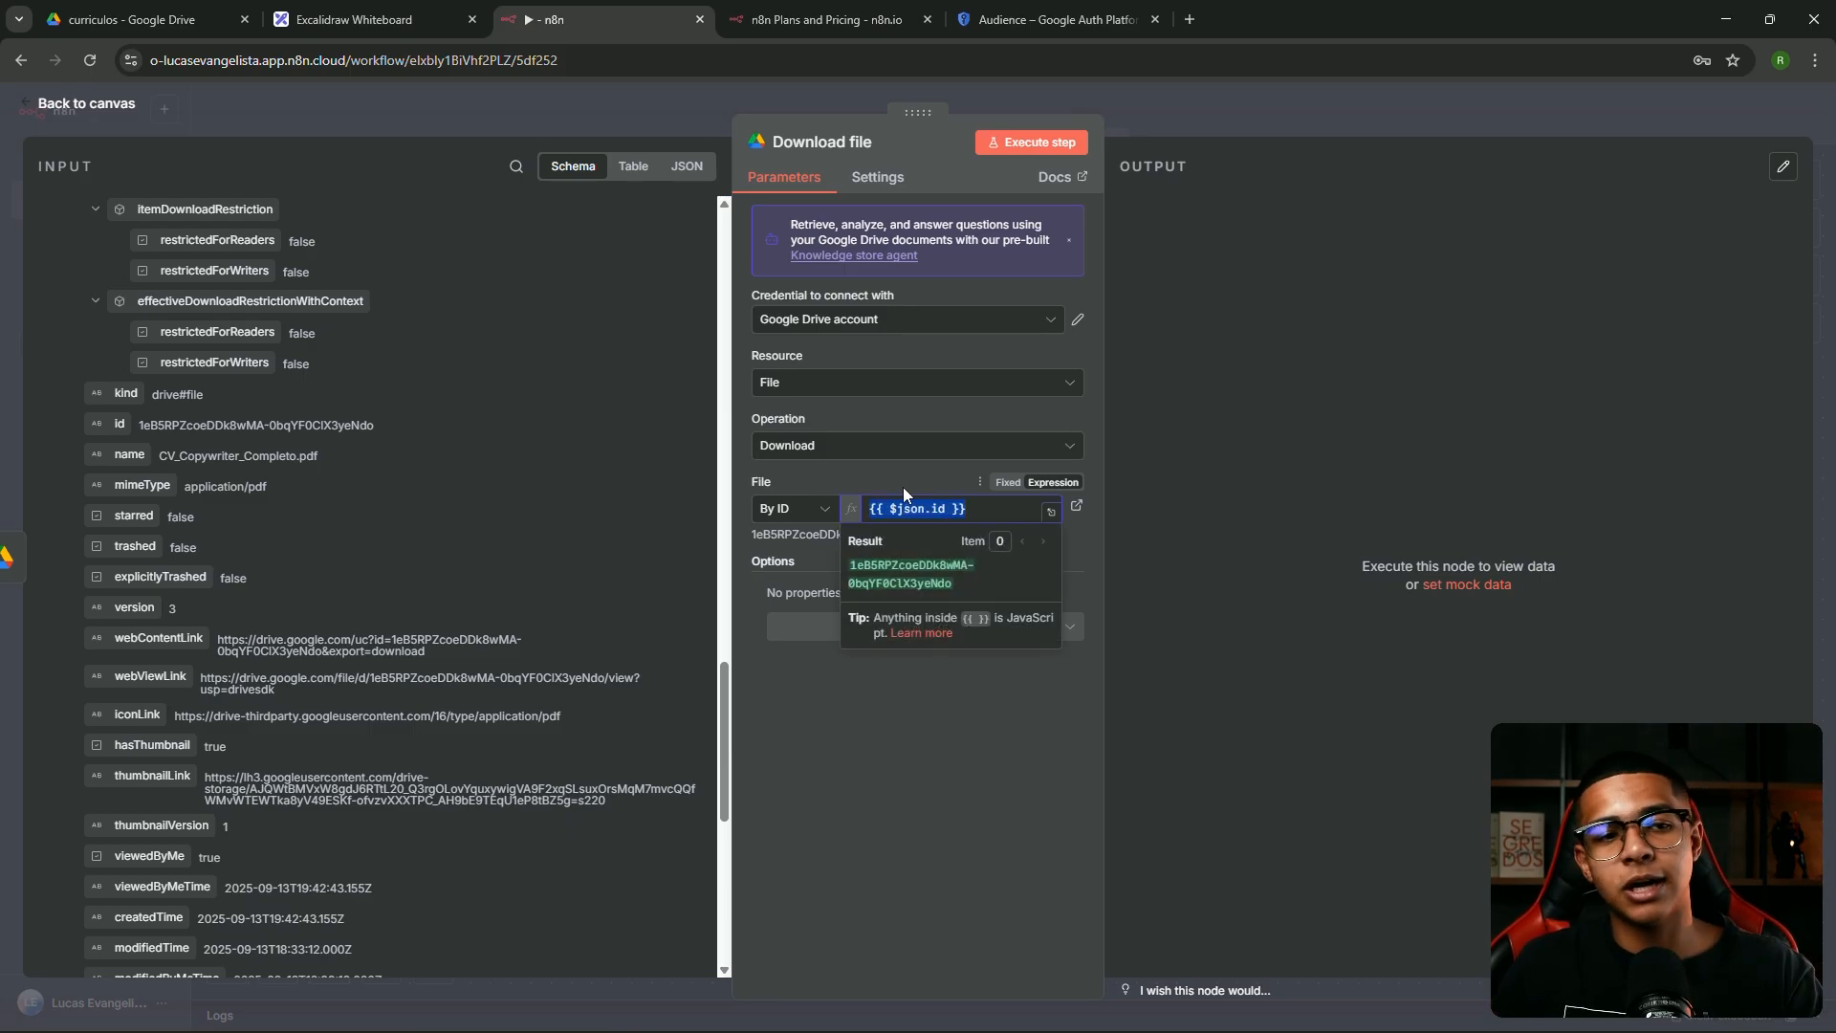
{"action": "left_click", "coordinate": [939, 490]}
{"action": "left_click_drag", "start_coordinate": [973, 510], "coordinate": [884, 512]}
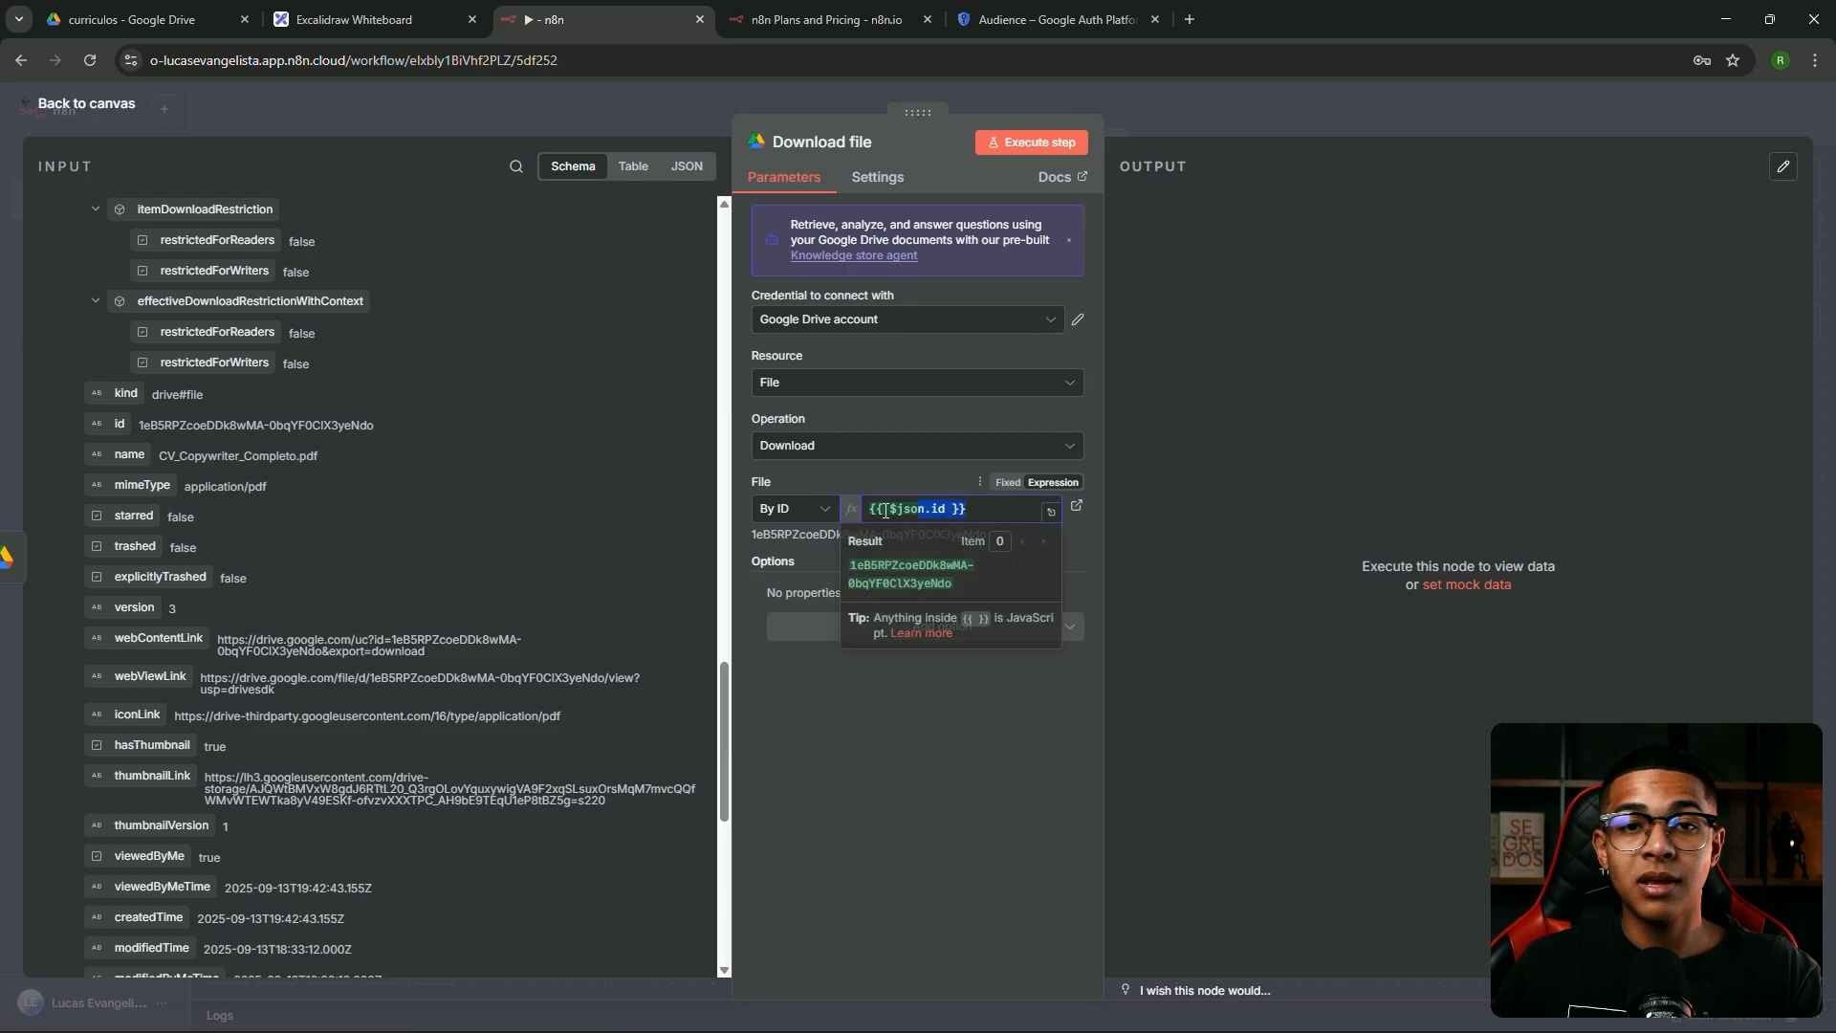
{"action": "left_click", "coordinate": [909, 476]}
Execute the Download file step to get CV_Copywriter_Completo.pdf as 3.6 kB binary
{"action": "left_click", "coordinate": [1061, 143]}
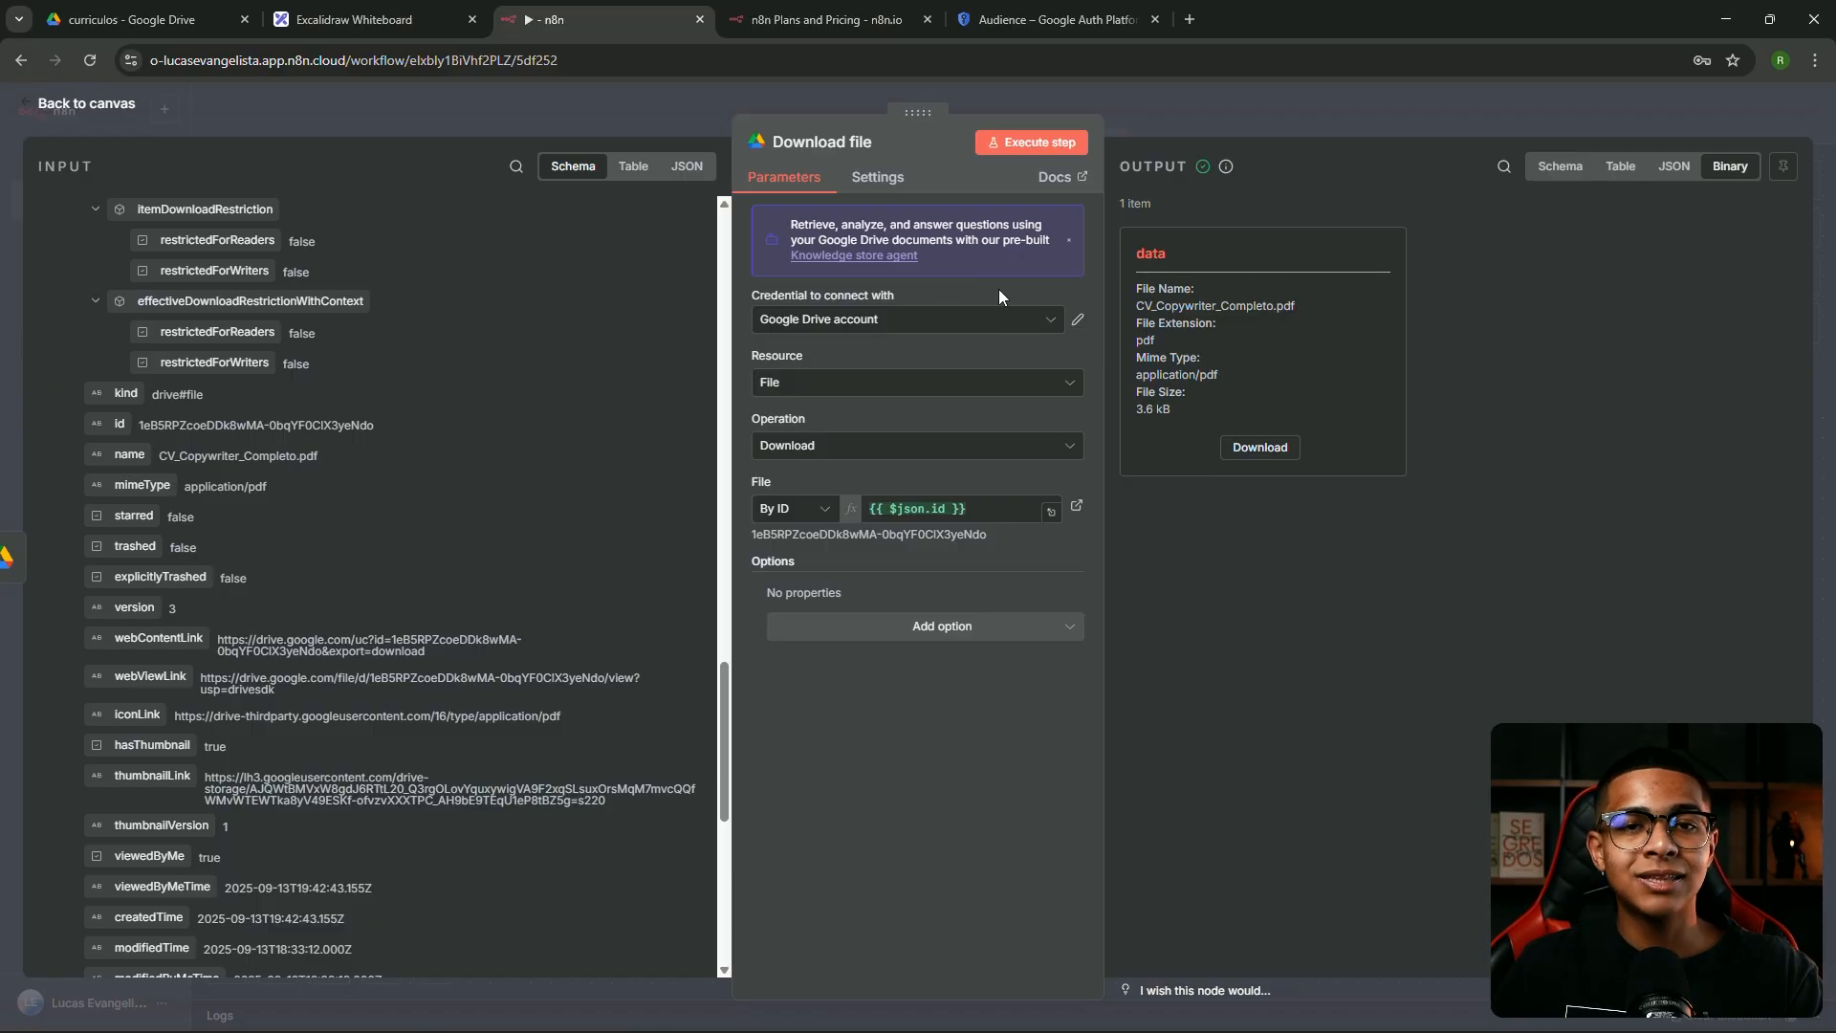
{"action": "scroll", "coordinate": [100, 301], "scroll_direction": "up", "scroll_amount": 10}
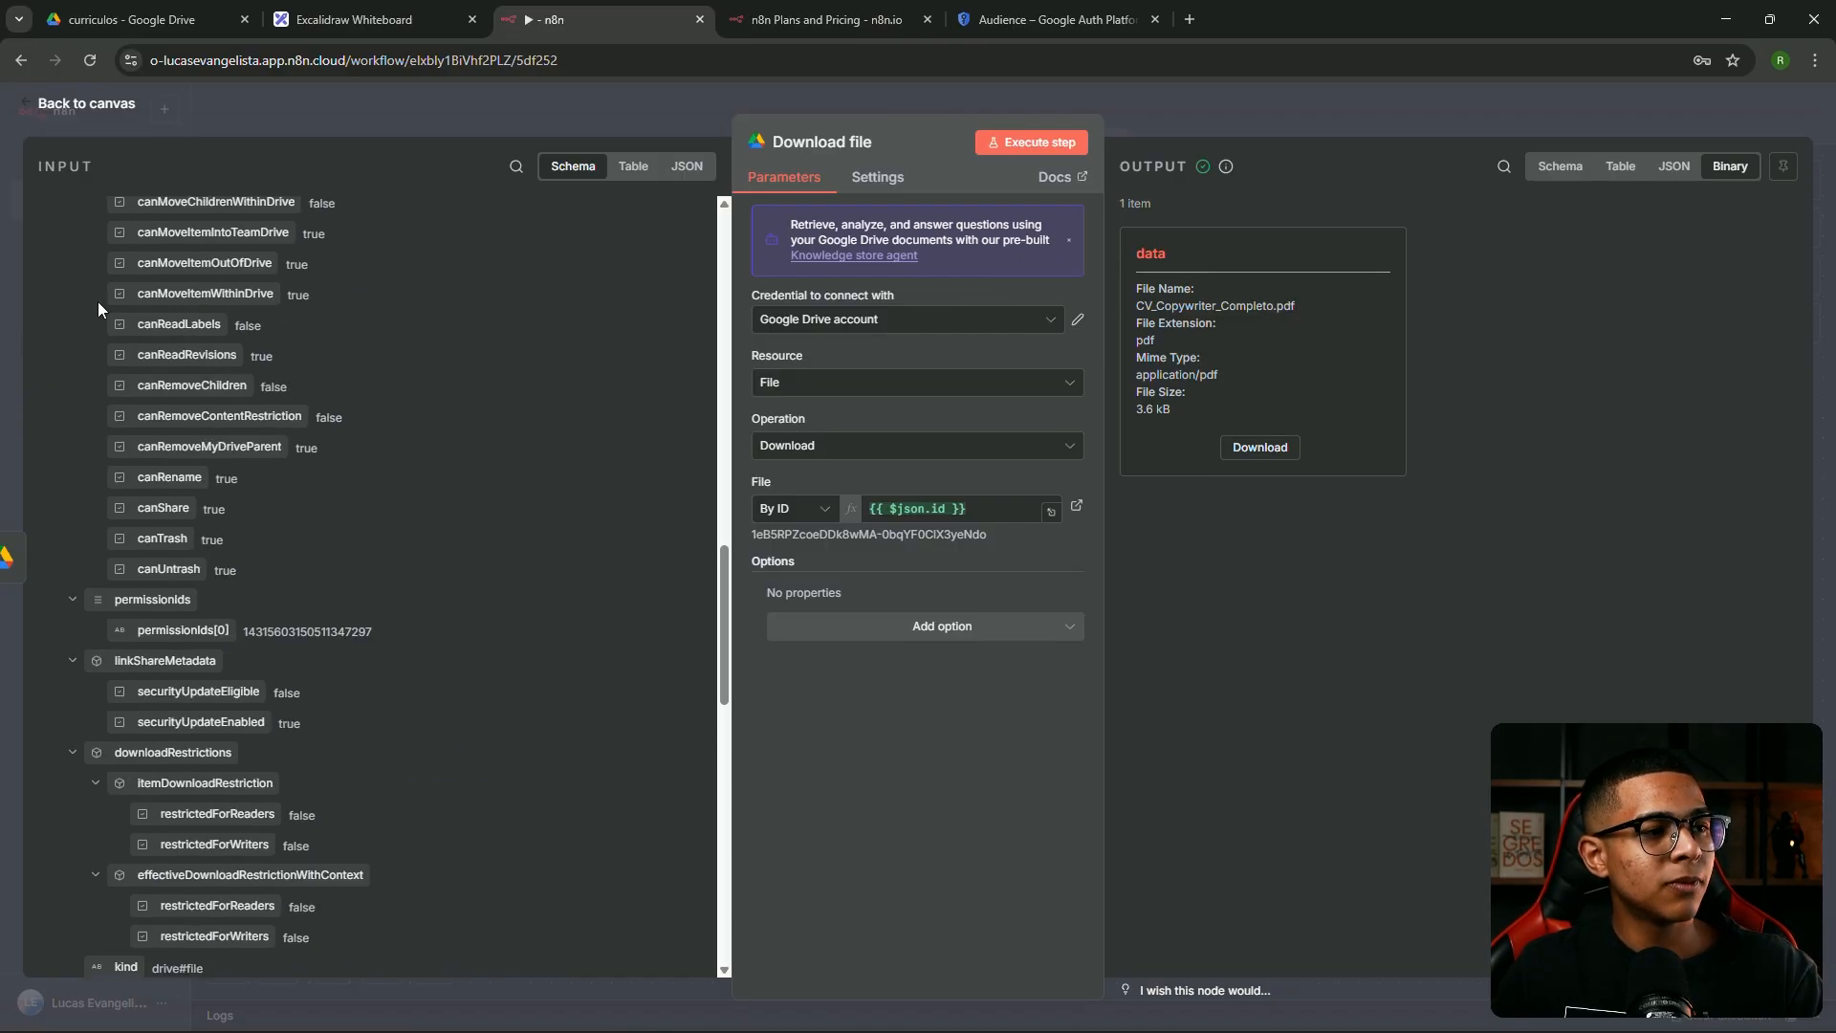
{"action": "scroll", "coordinate": [95, 315], "scroll_direction": "up", "scroll_amount": 5}
{"action": "left_click", "coordinate": [53, 211]}
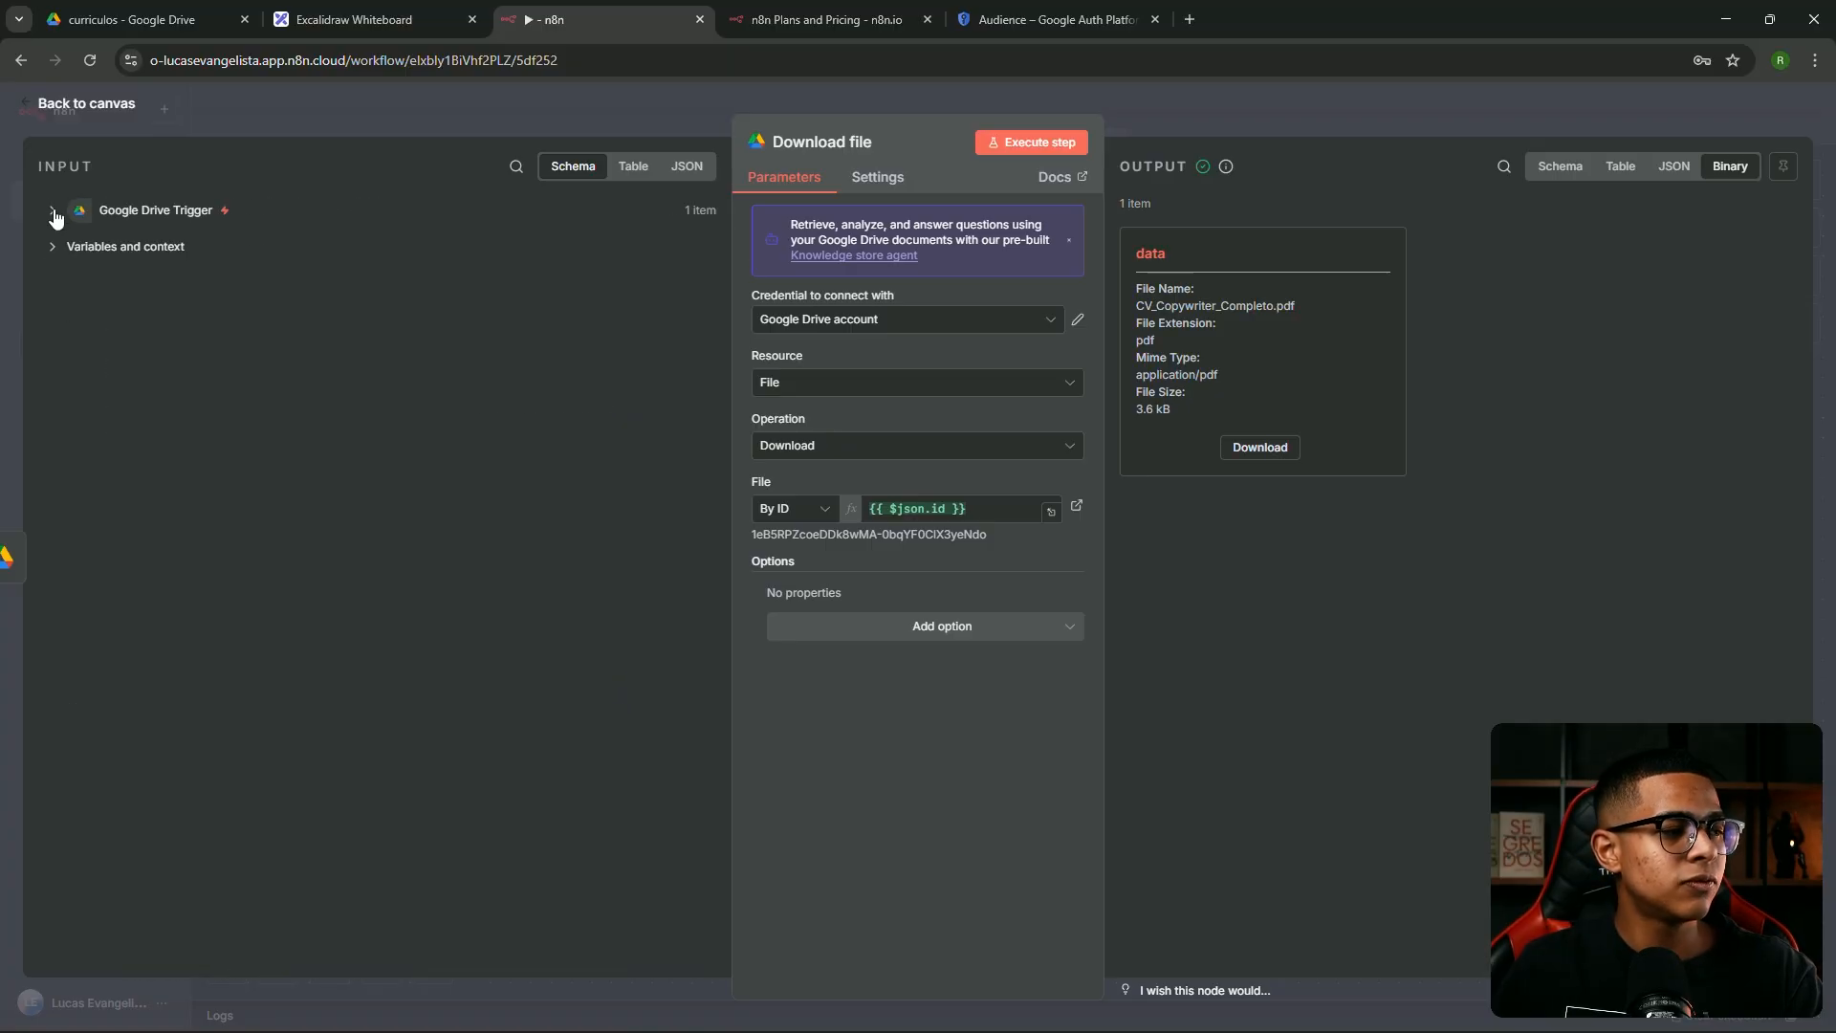
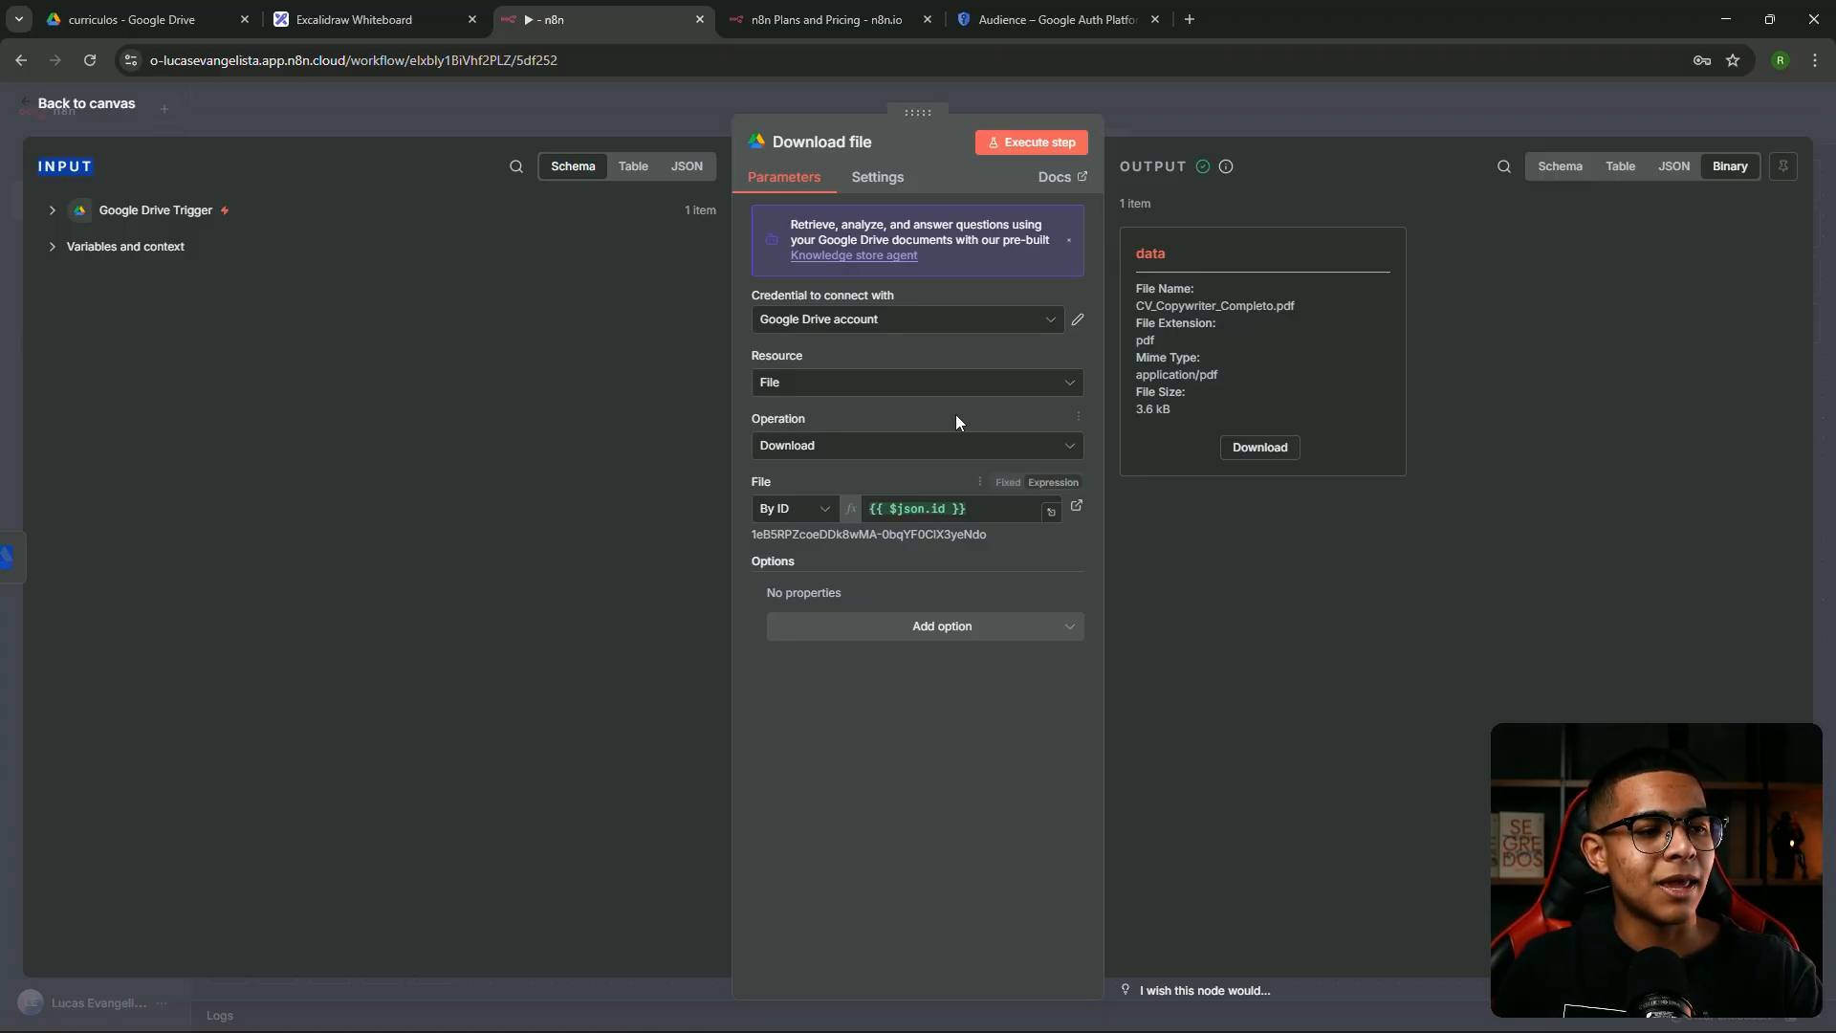
Add a Google File Conversion option to Download file that converts Google Docs to Text (txt)
{"action": "left_click", "coordinate": [1013, 641]}
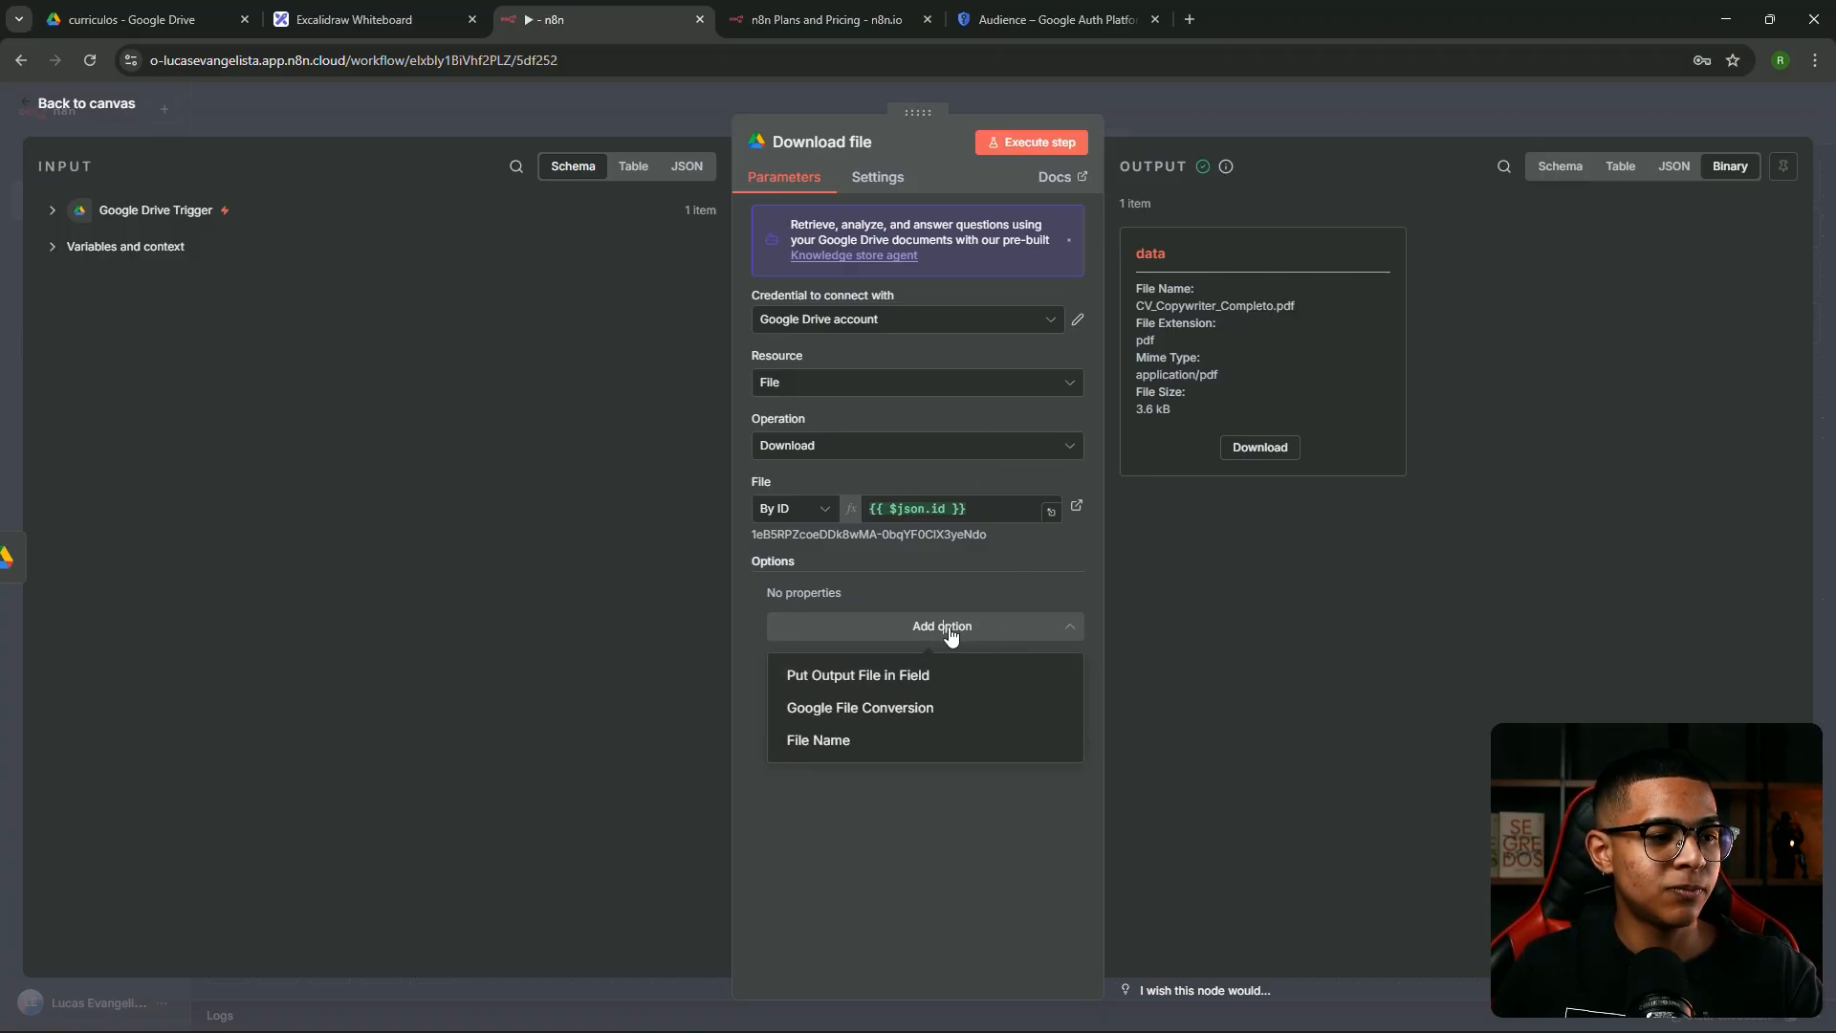
{"action": "left_click", "coordinate": [875, 708]}
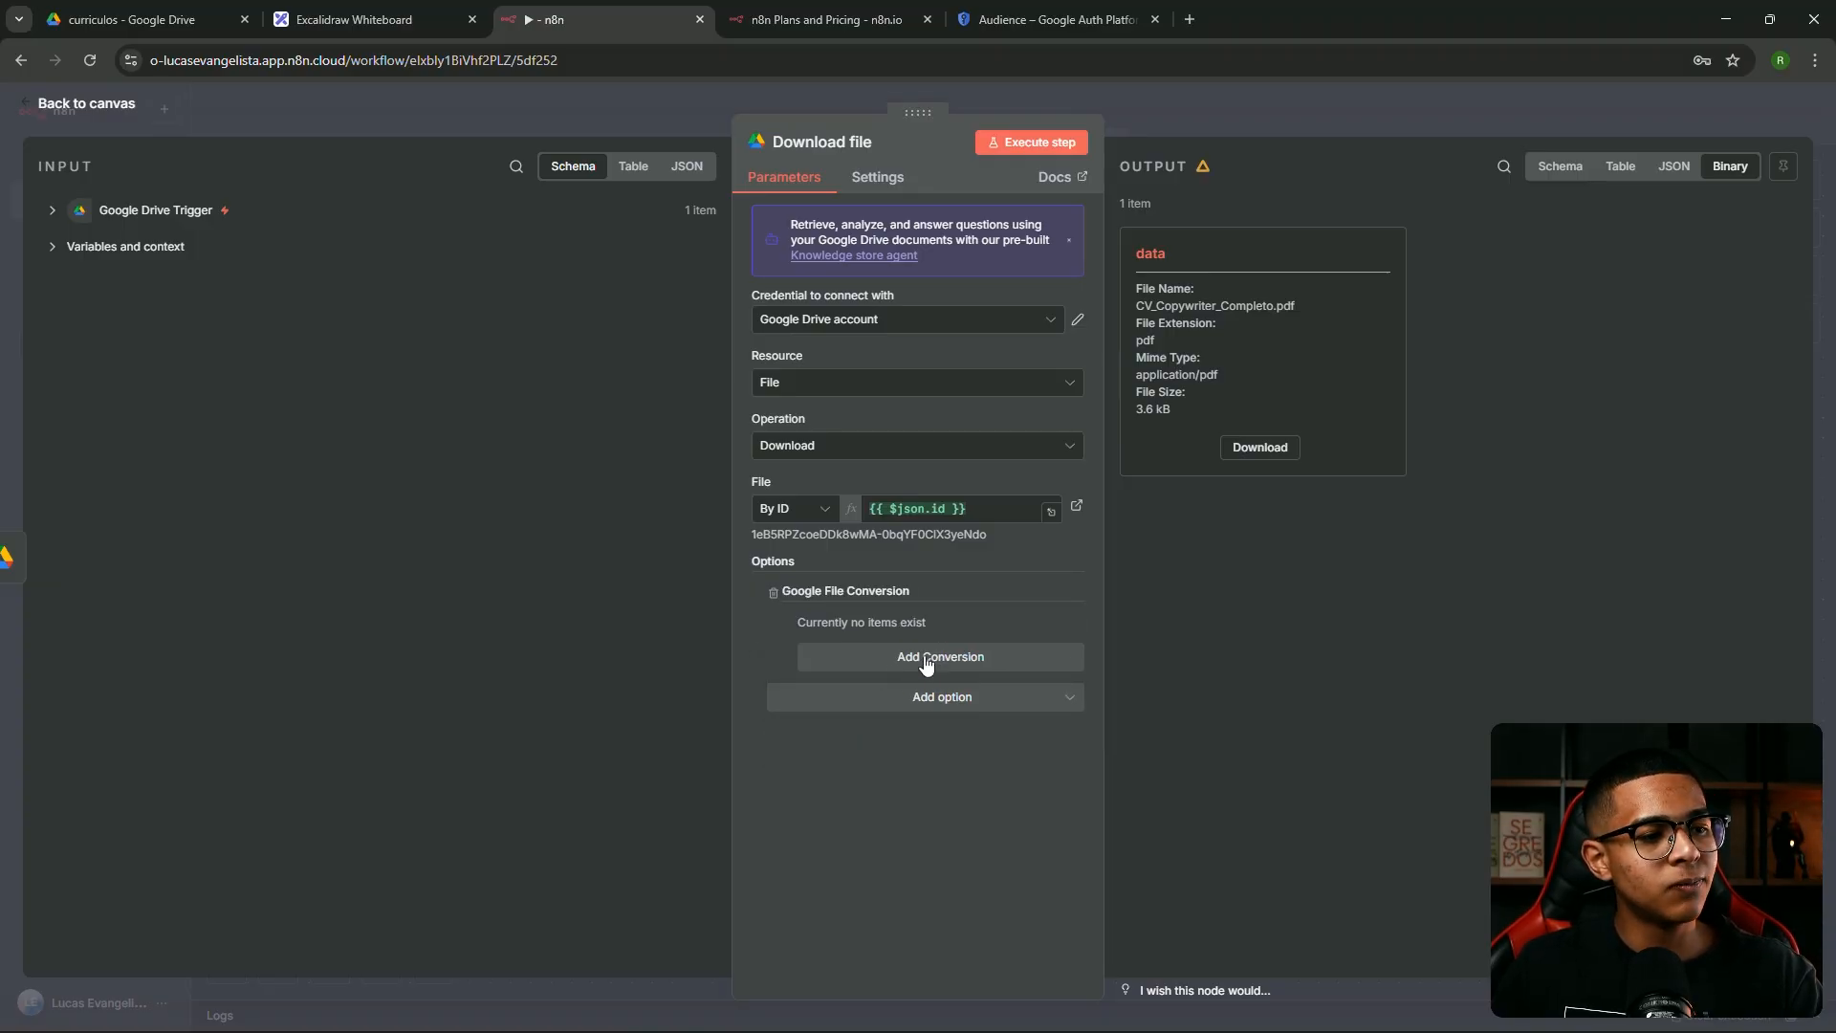
{"action": "left_click", "coordinate": [974, 660]}
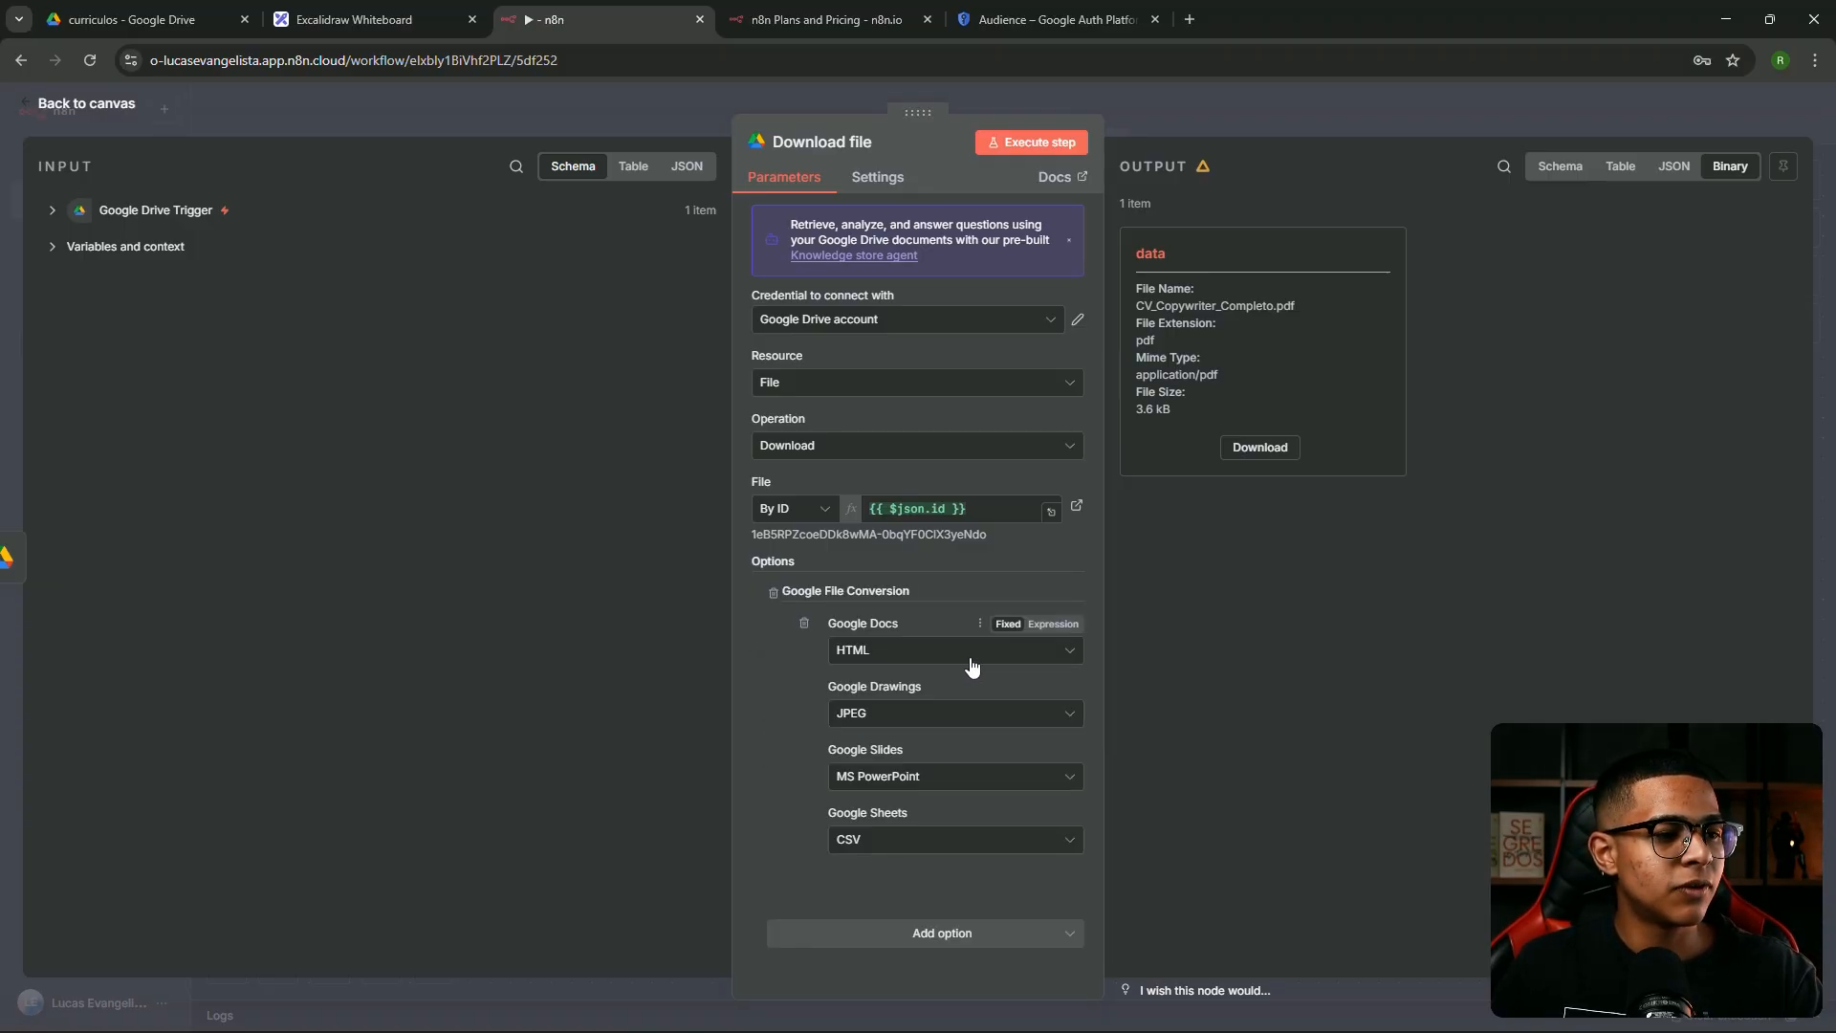
{"action": "left_click", "coordinate": [890, 650]}
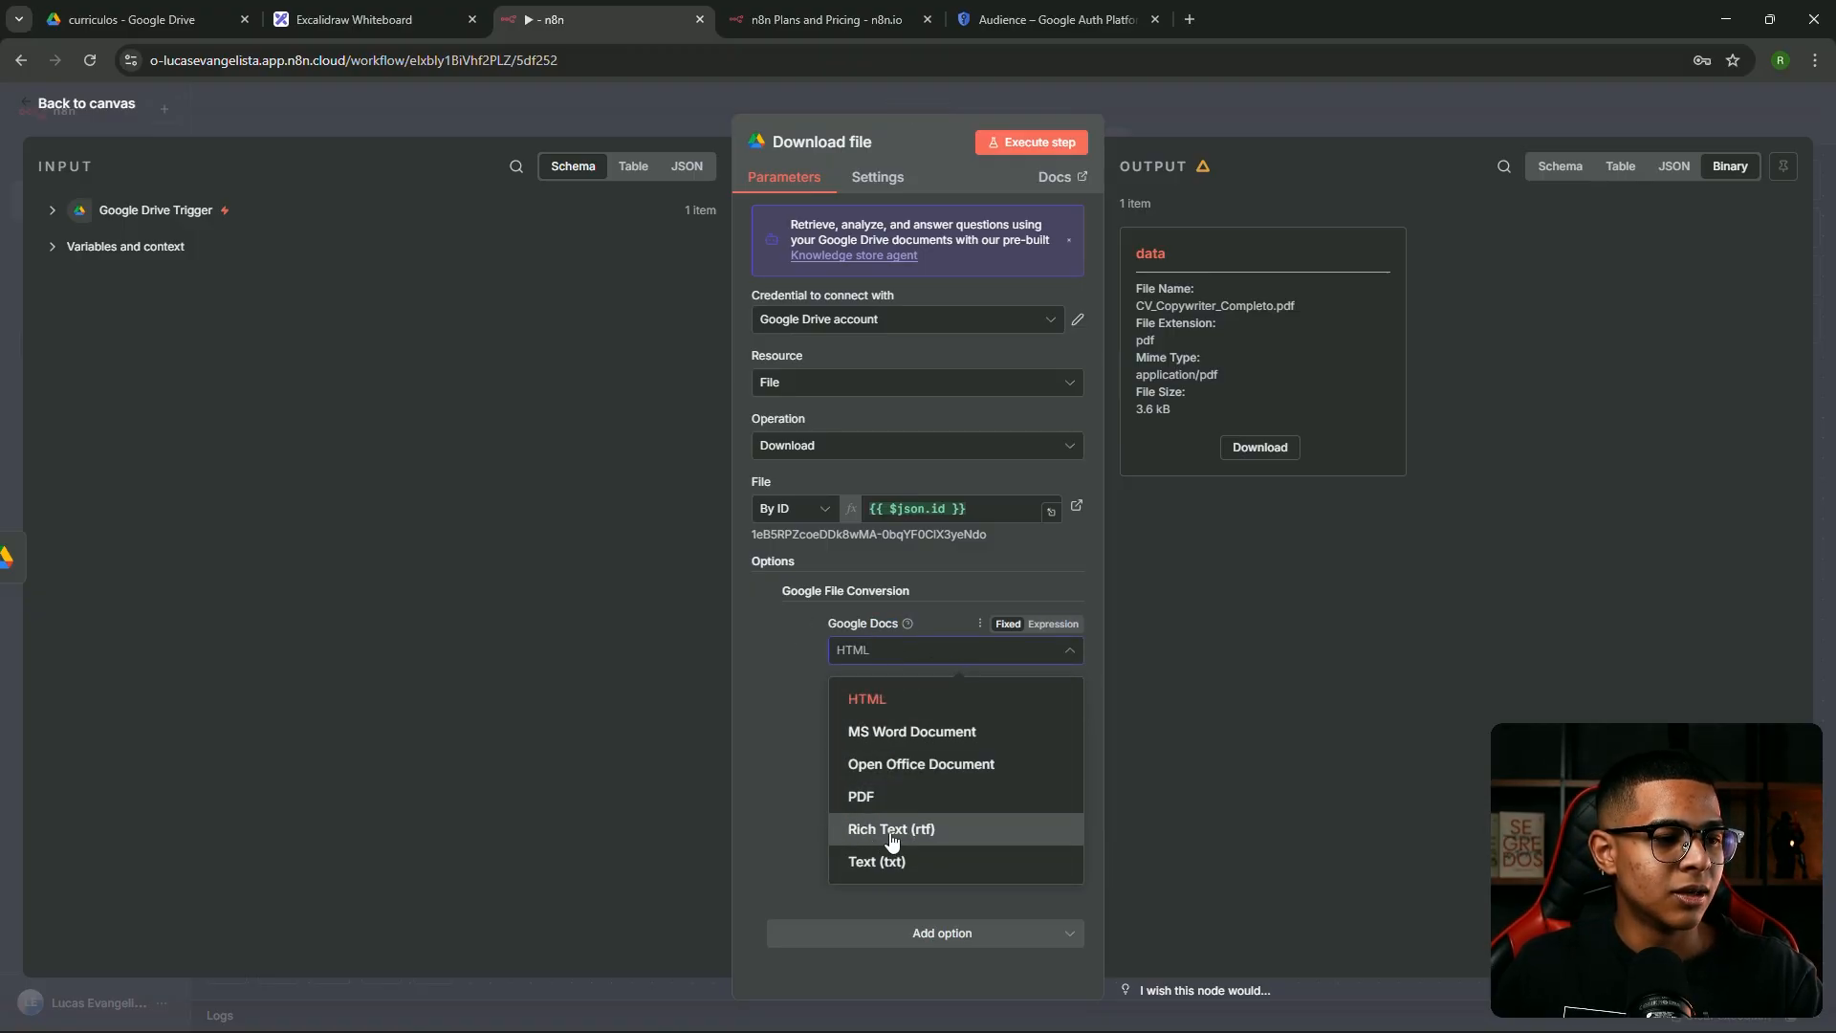
{"action": "left_click", "coordinate": [906, 865]}
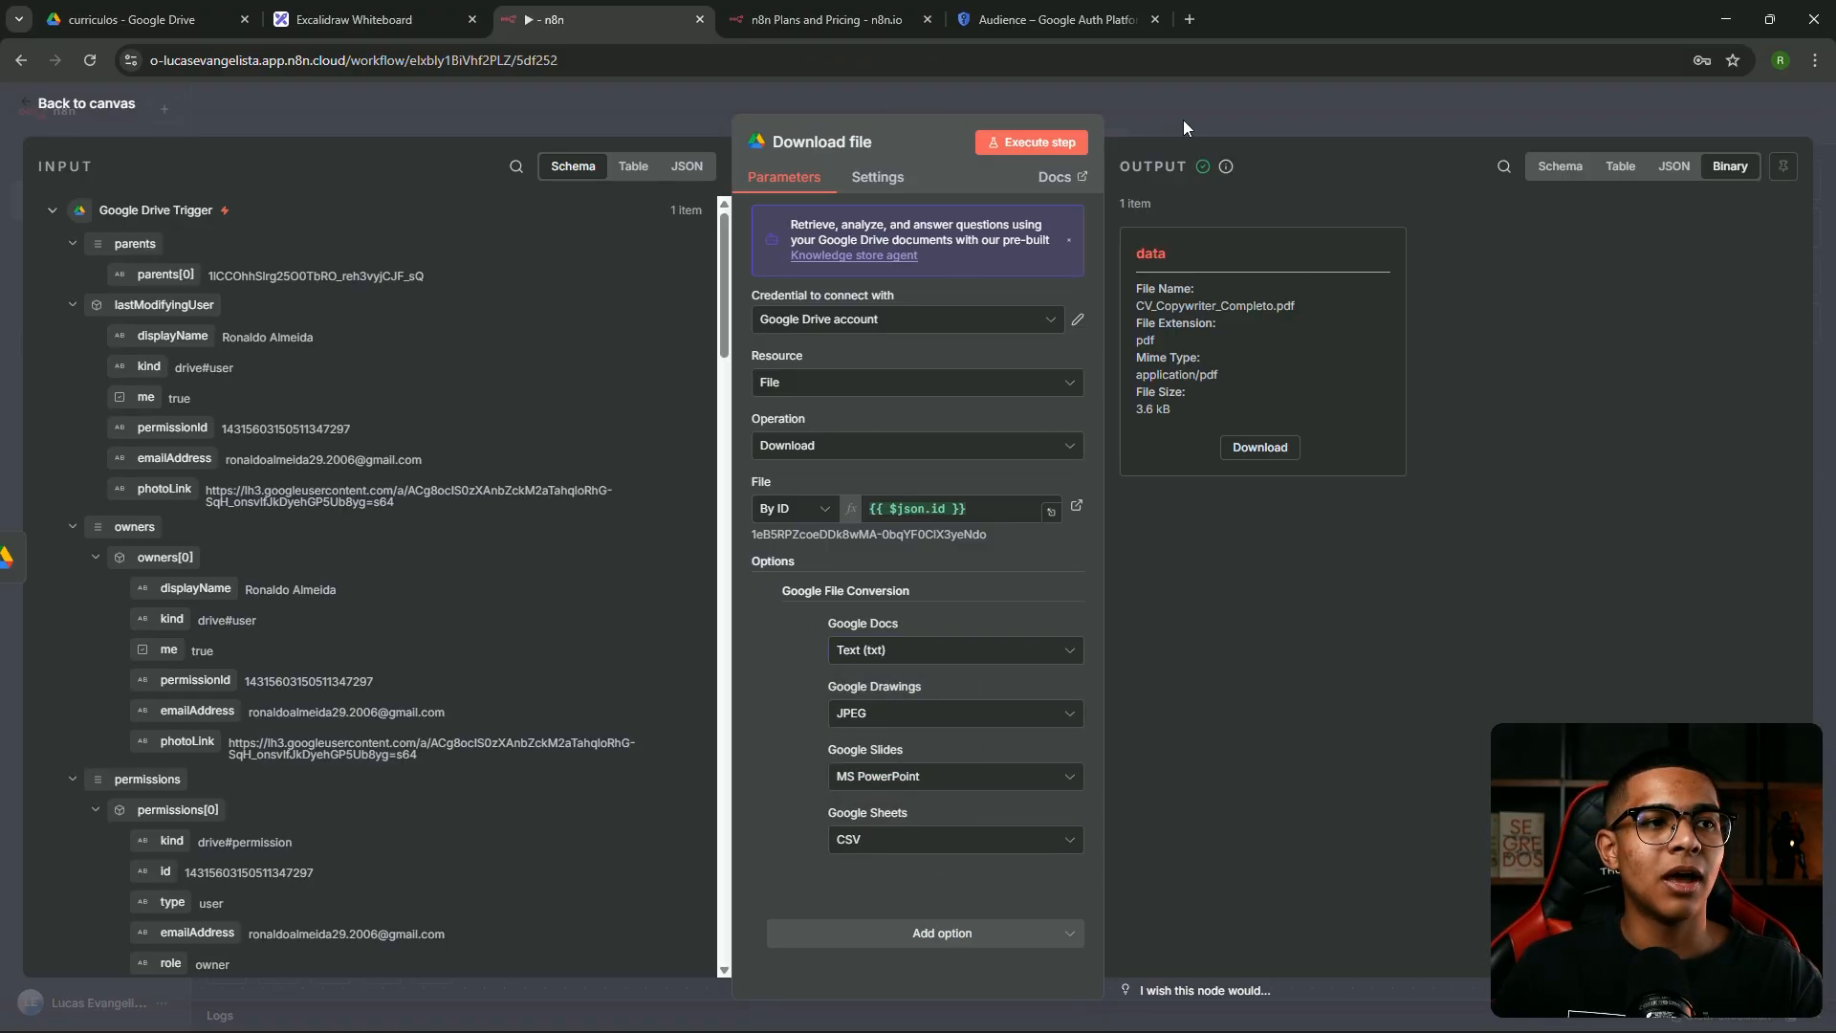
{"action": "left_click", "coordinate": [1184, 119]}
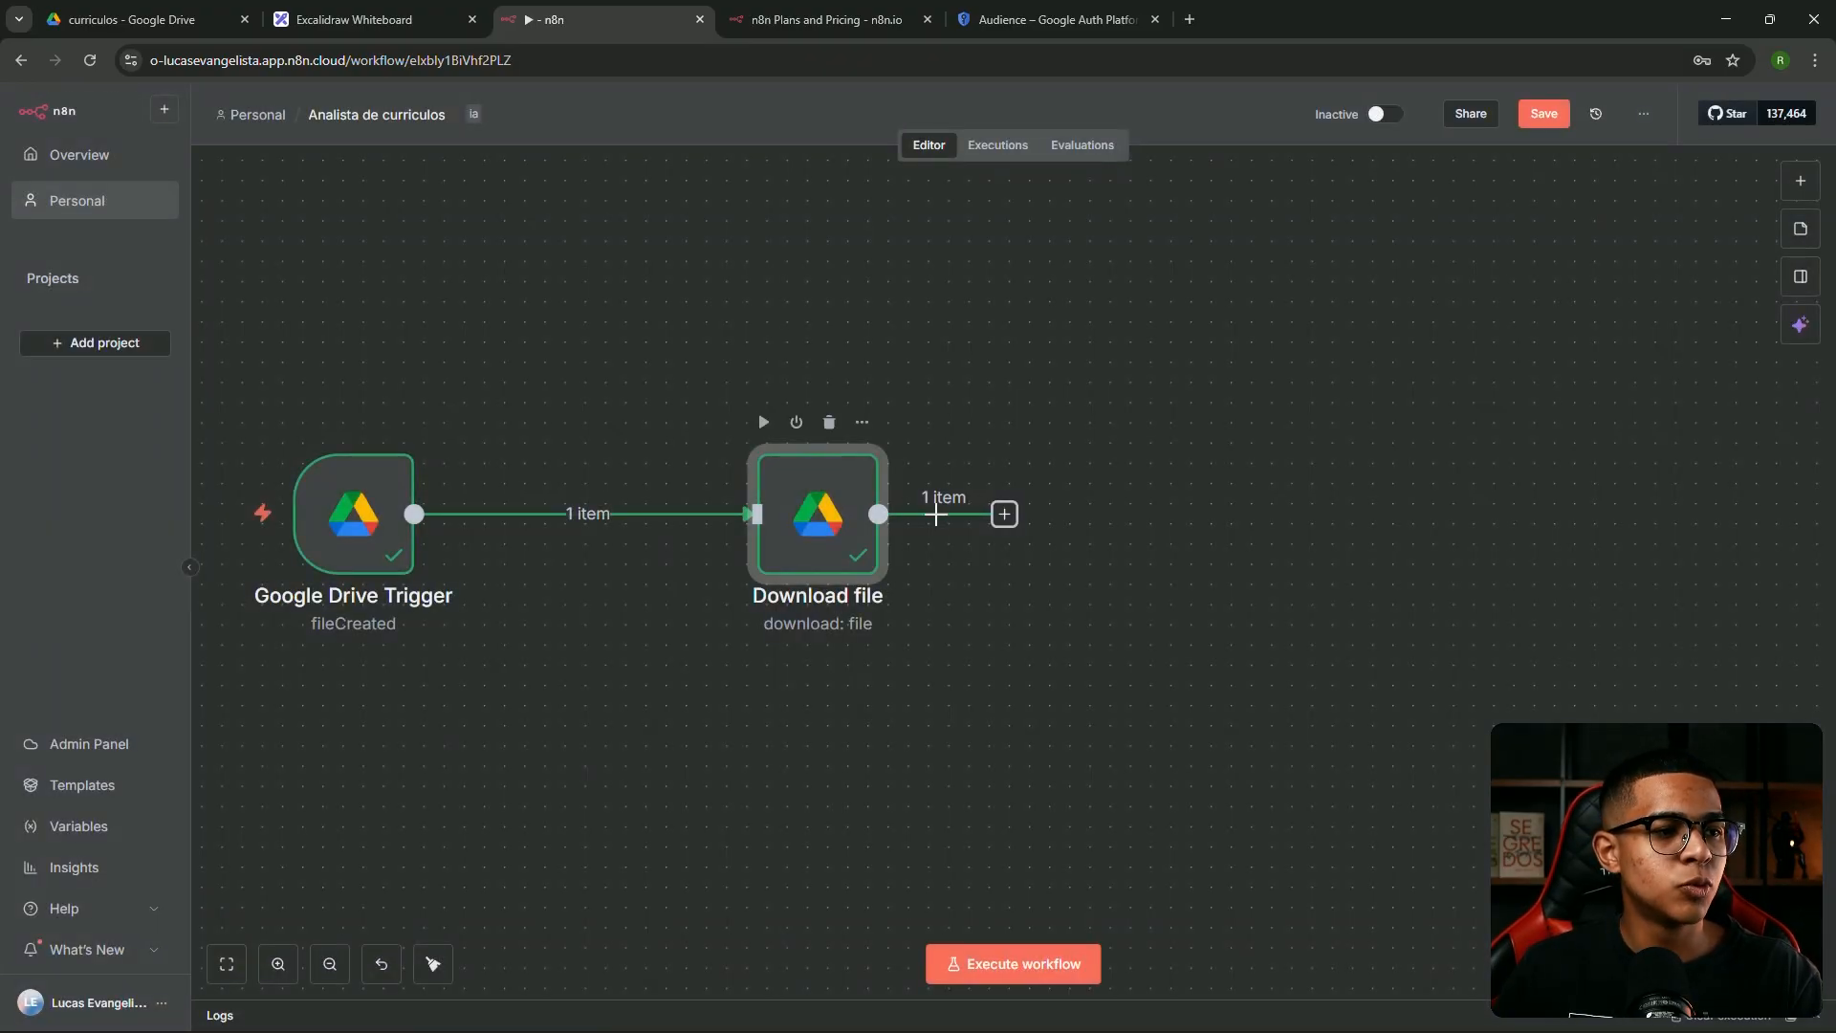
Connect an Extract from File > Extract from PDF node after Download file
{"action": "left_click_drag", "start_coordinate": [979, 514], "coordinate": [1142, 513]}
{"action": "left_click", "coordinate": [1074, 527]}
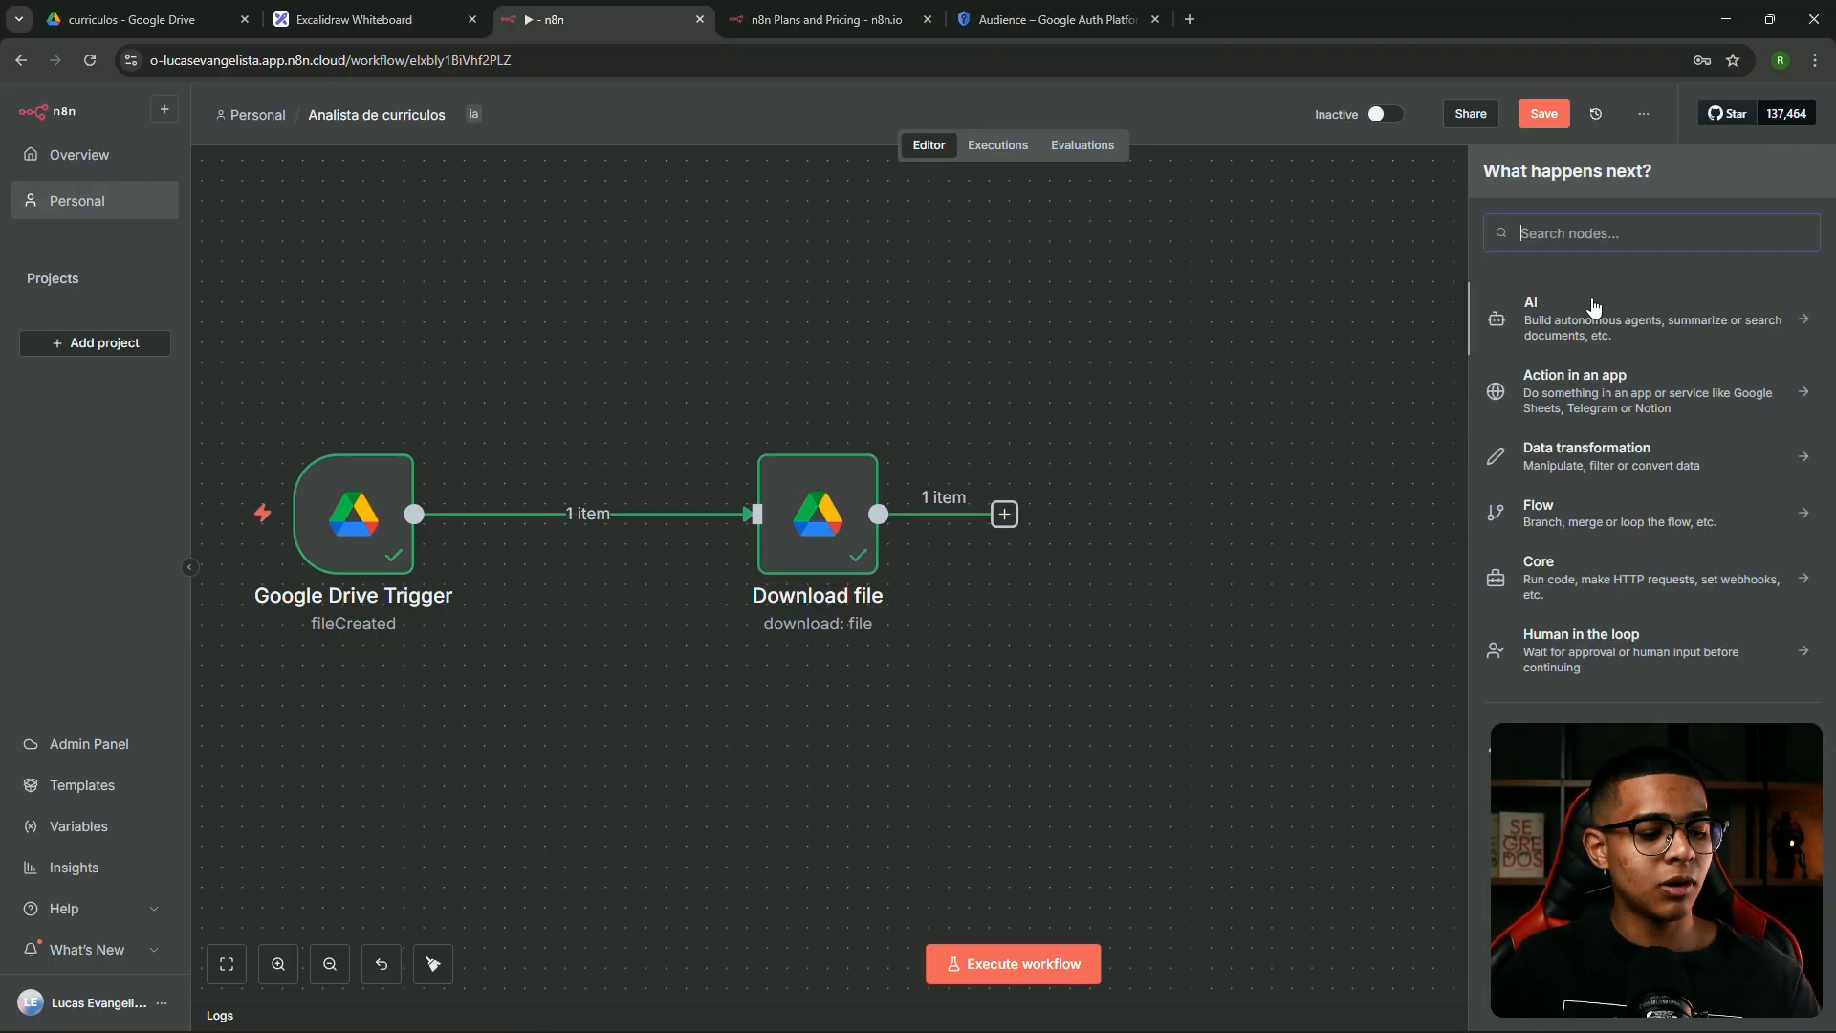
{"action": "type", "text": "extra"}
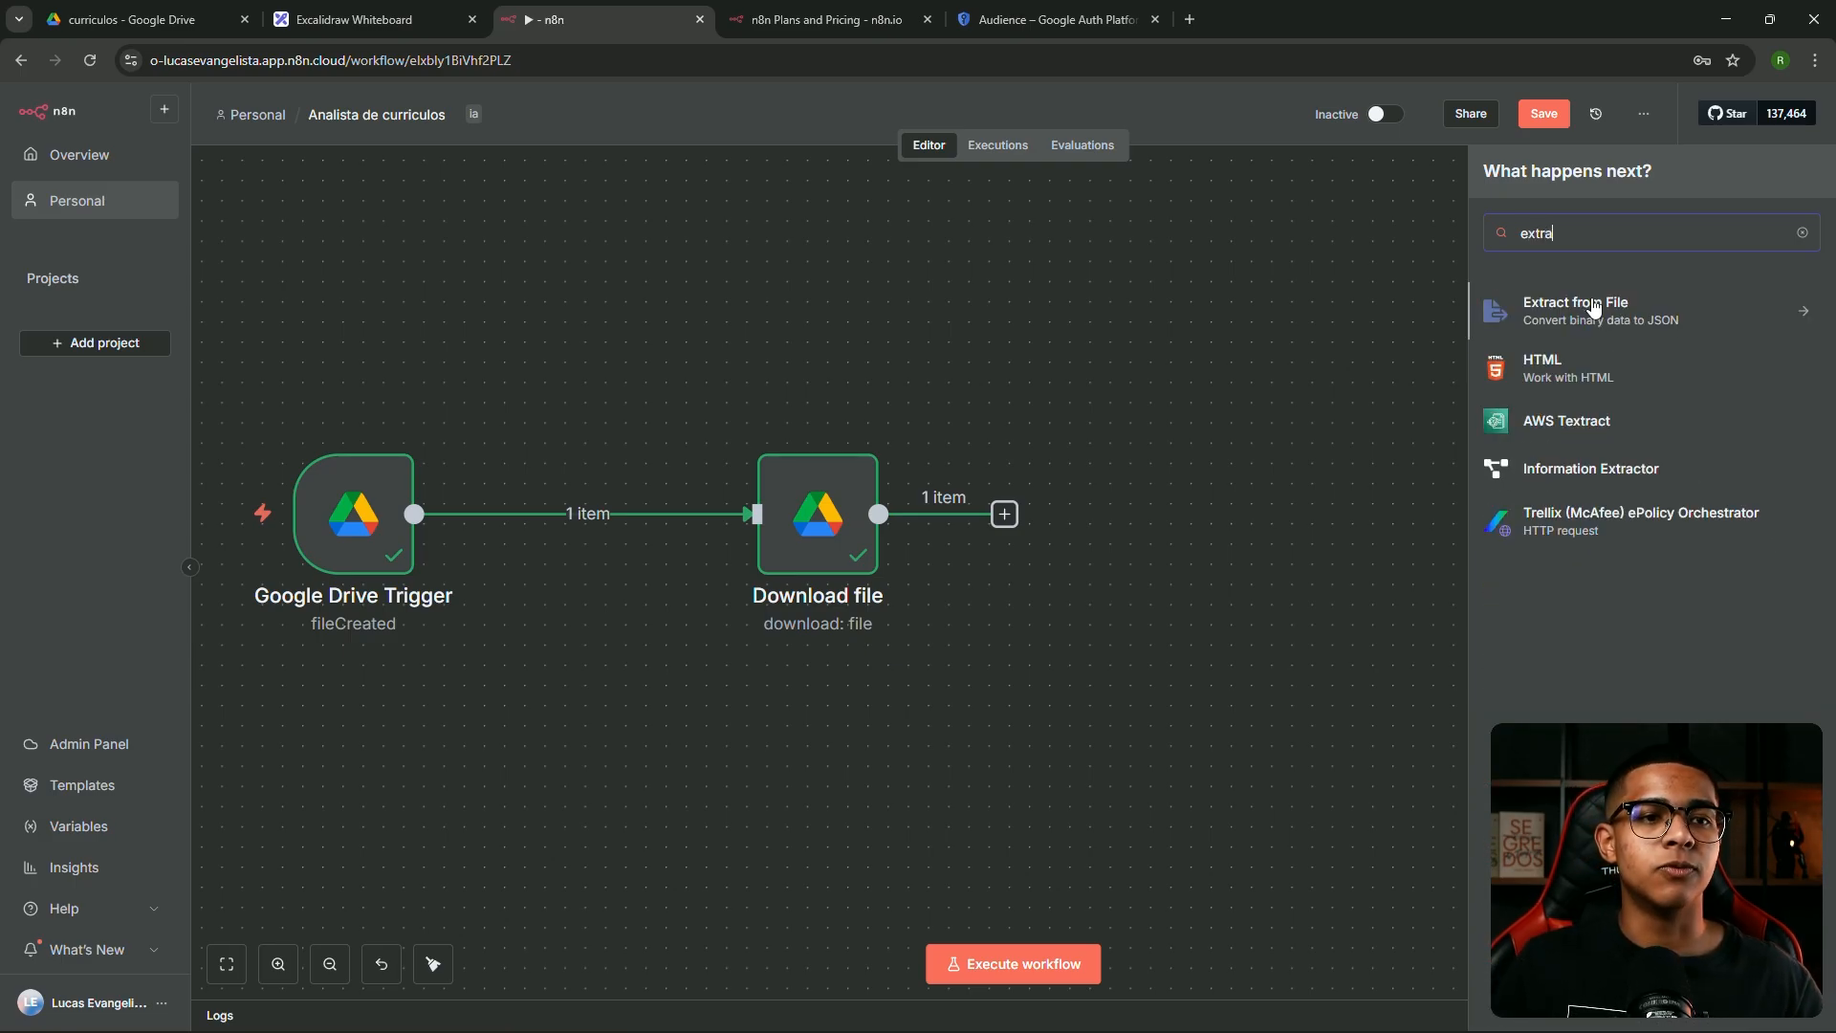
{"action": "left_click", "coordinate": [1594, 307]}
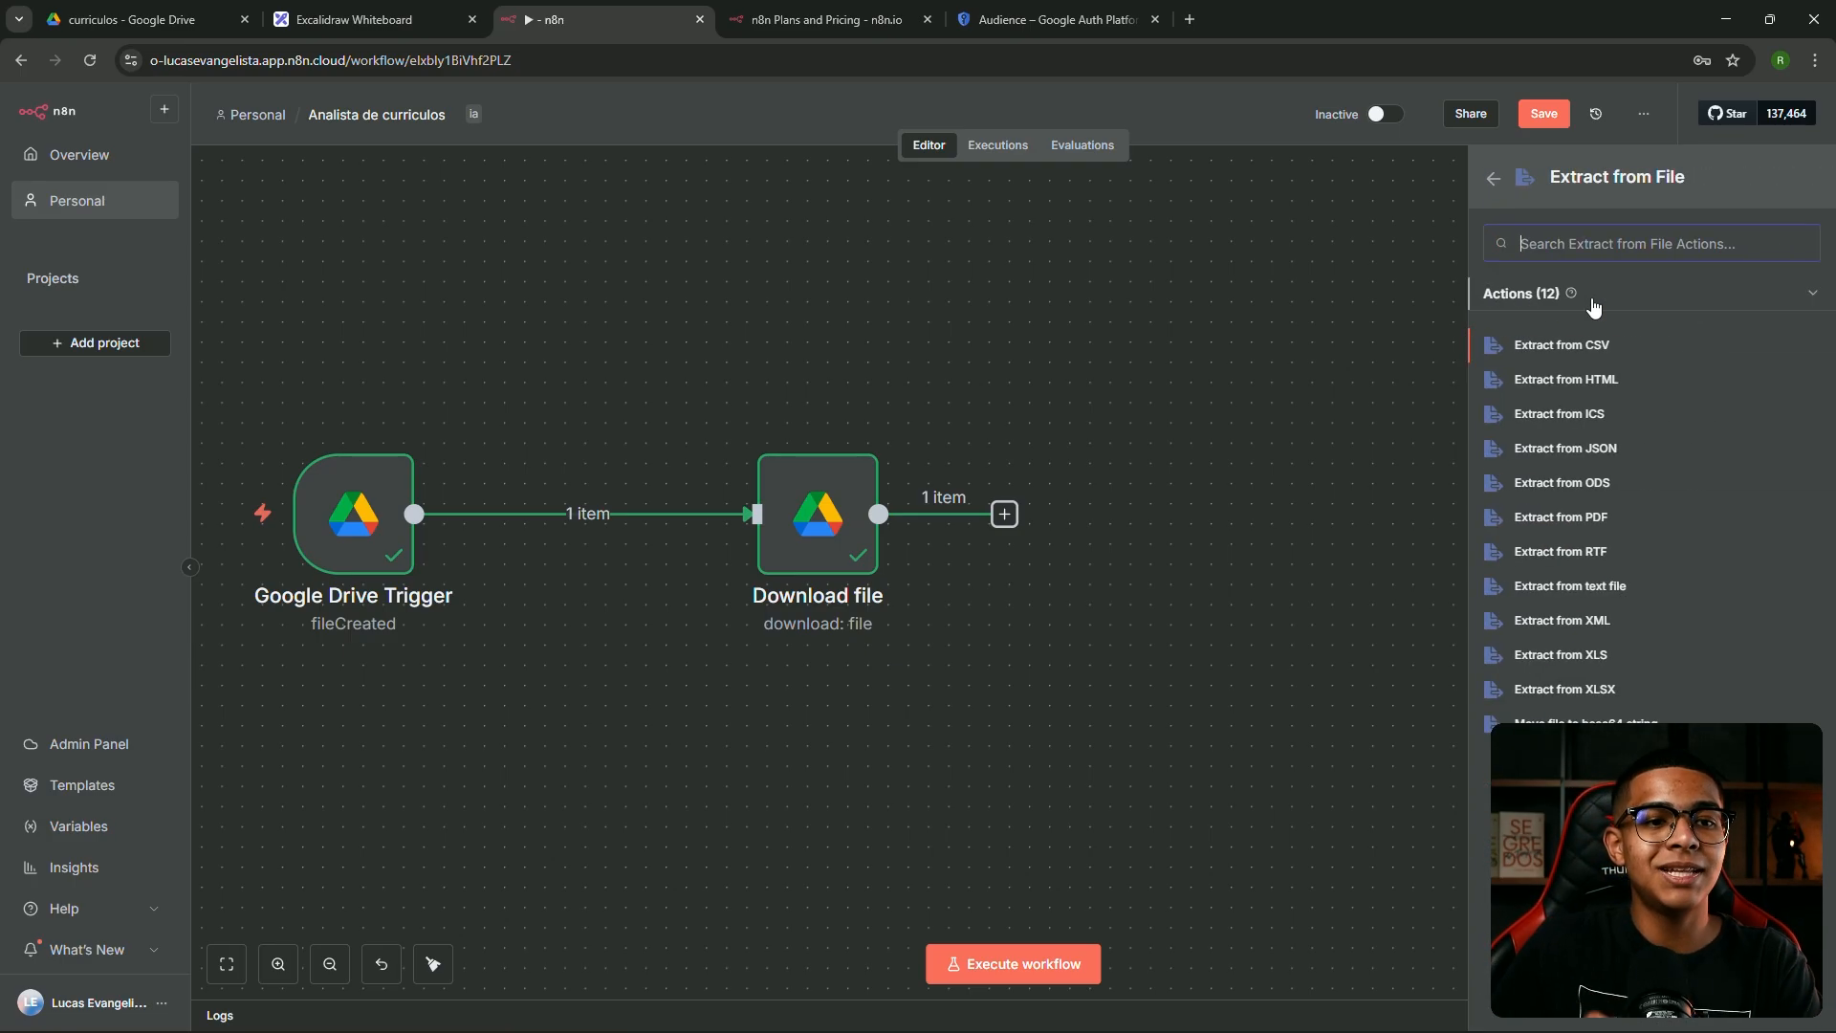
{"action": "left_click", "coordinate": [1573, 522]}
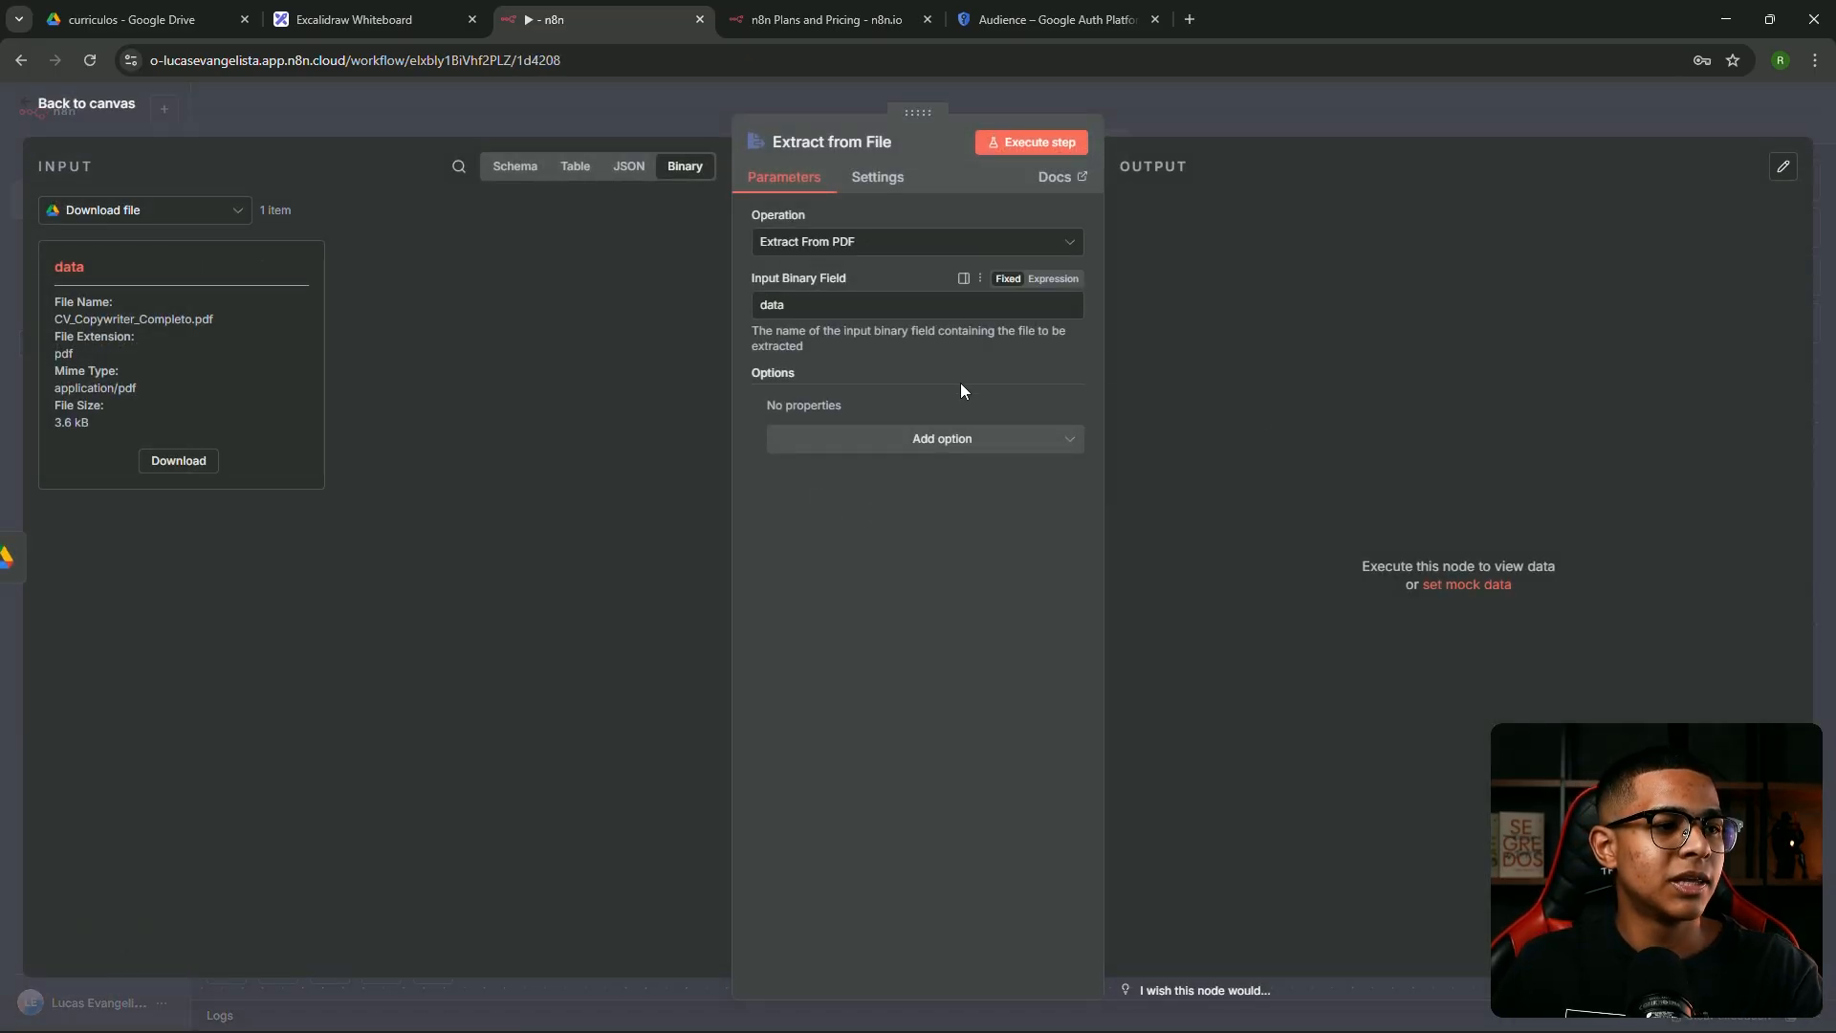
Run the PDF extraction and view the CV text output as a table
{"action": "left_click", "coordinate": [1016, 144]}
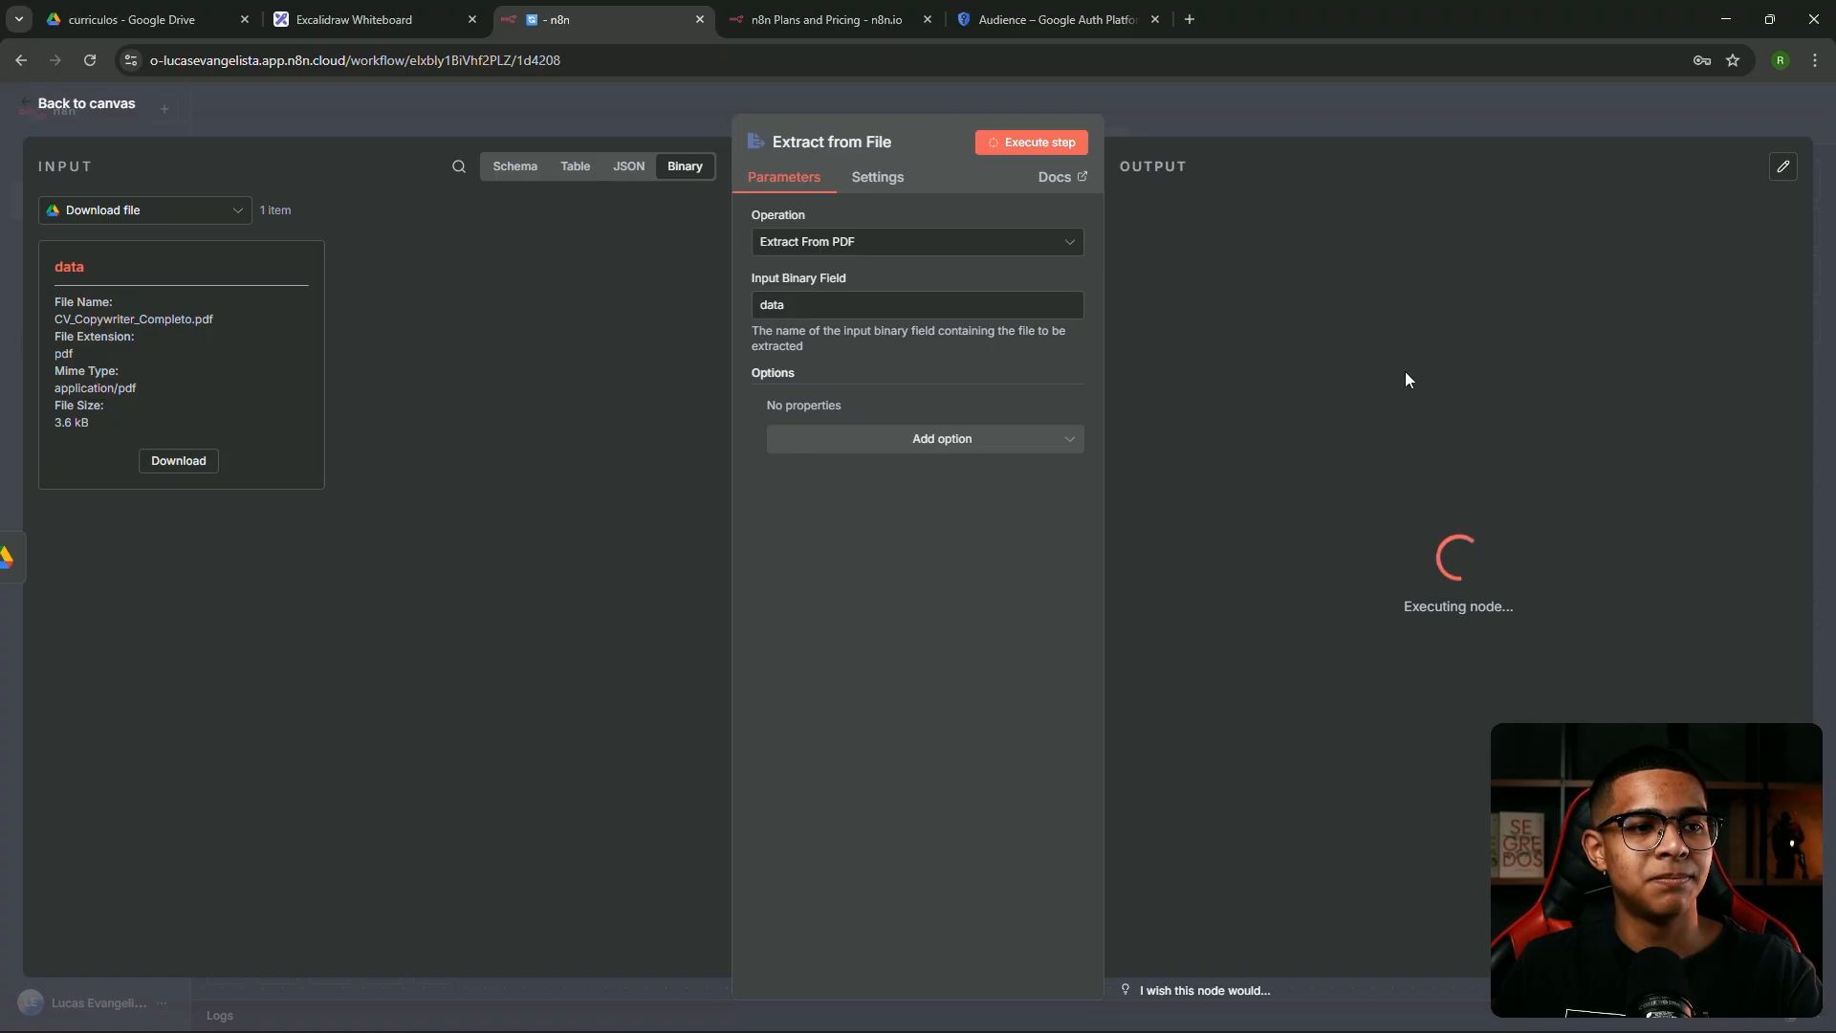
{"action": "scroll", "coordinate": [1477, 351], "scroll_direction": "down", "scroll_amount": 2}
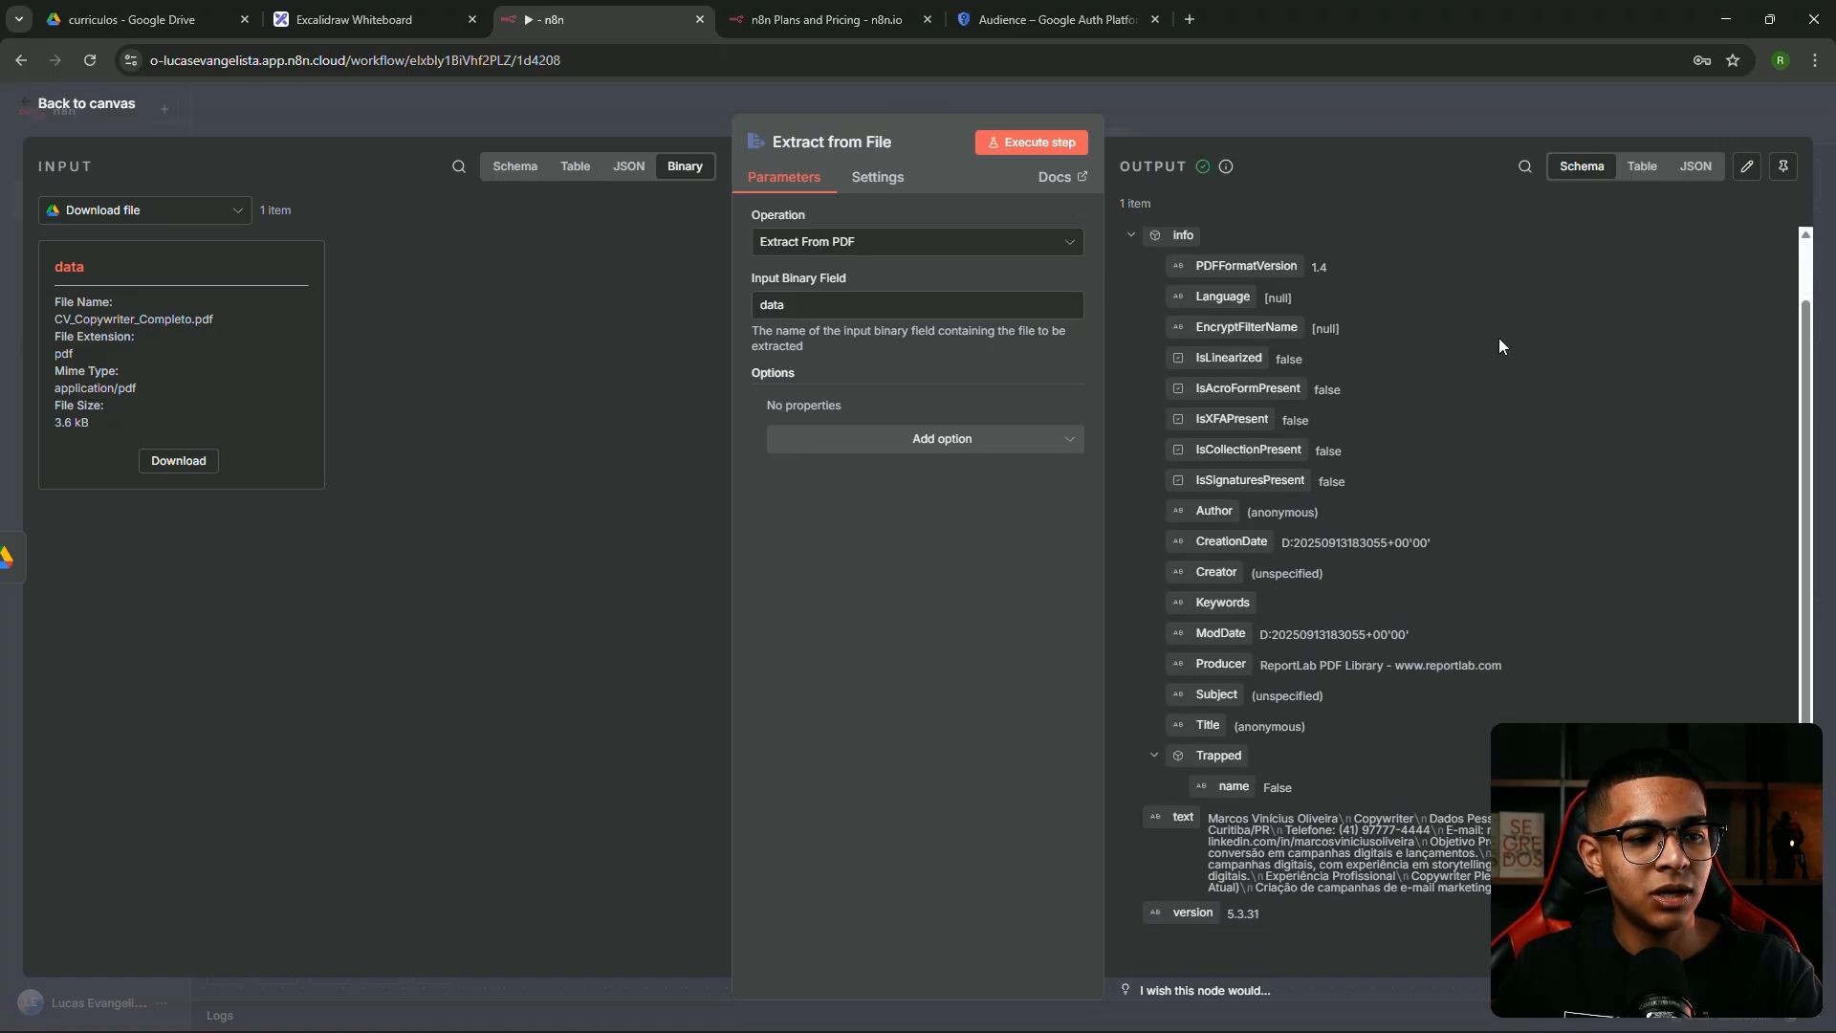
{"action": "scroll", "coordinate": [1286, 393], "scroll_direction": "up", "scroll_amount": 2}
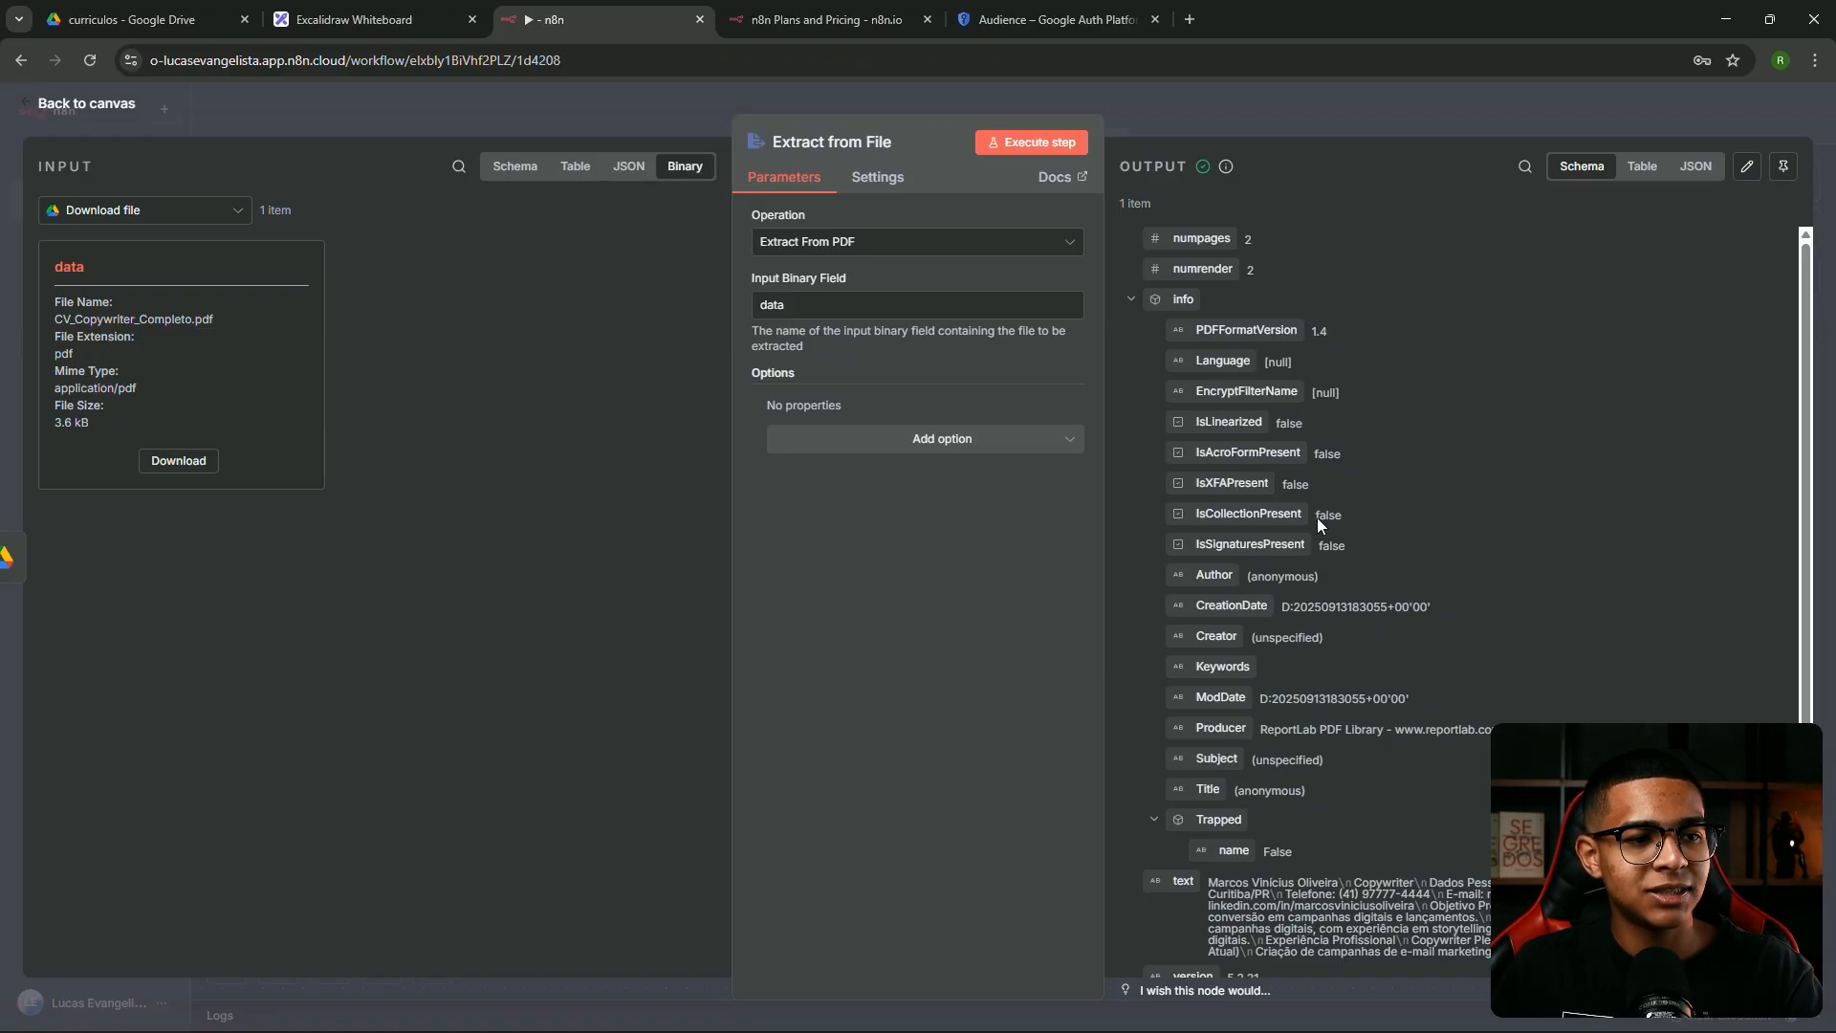
{"action": "scroll", "coordinate": [1234, 592], "scroll_direction": "down", "scroll_amount": 2}
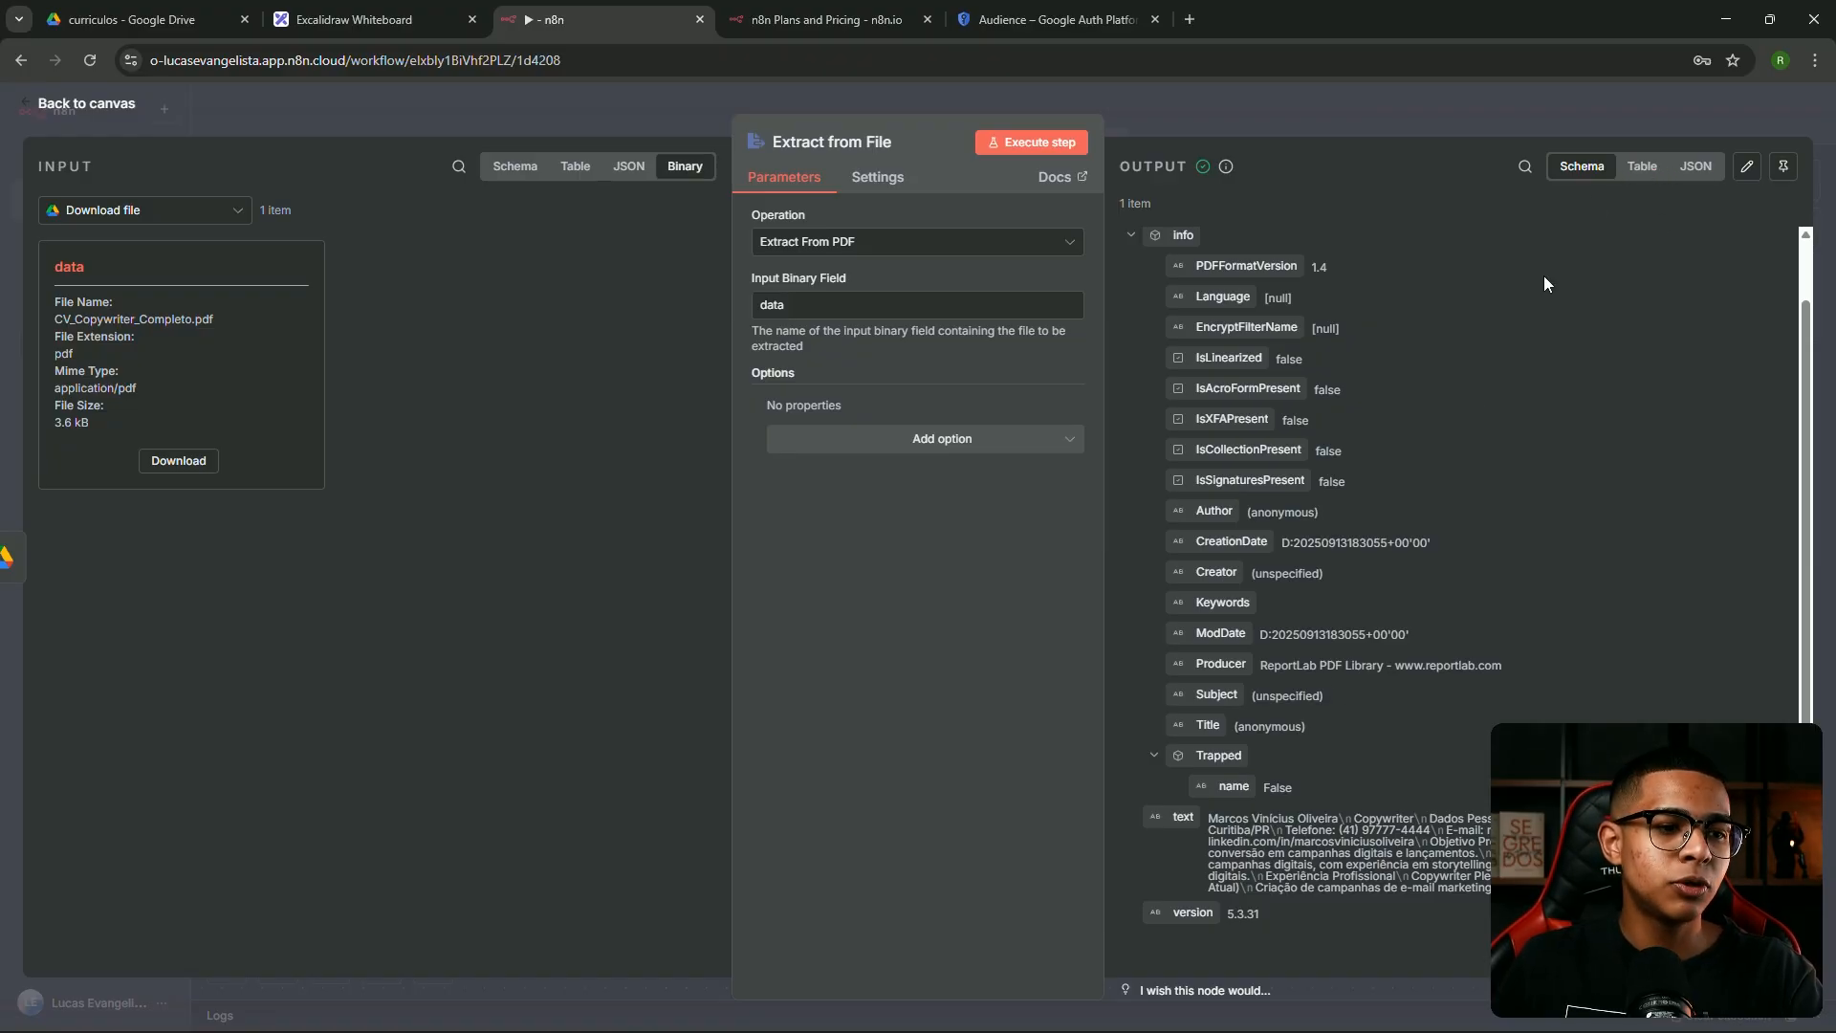
{"action": "left_click_drag", "start_coordinate": [1231, 822], "coordinate": [1511, 887]}
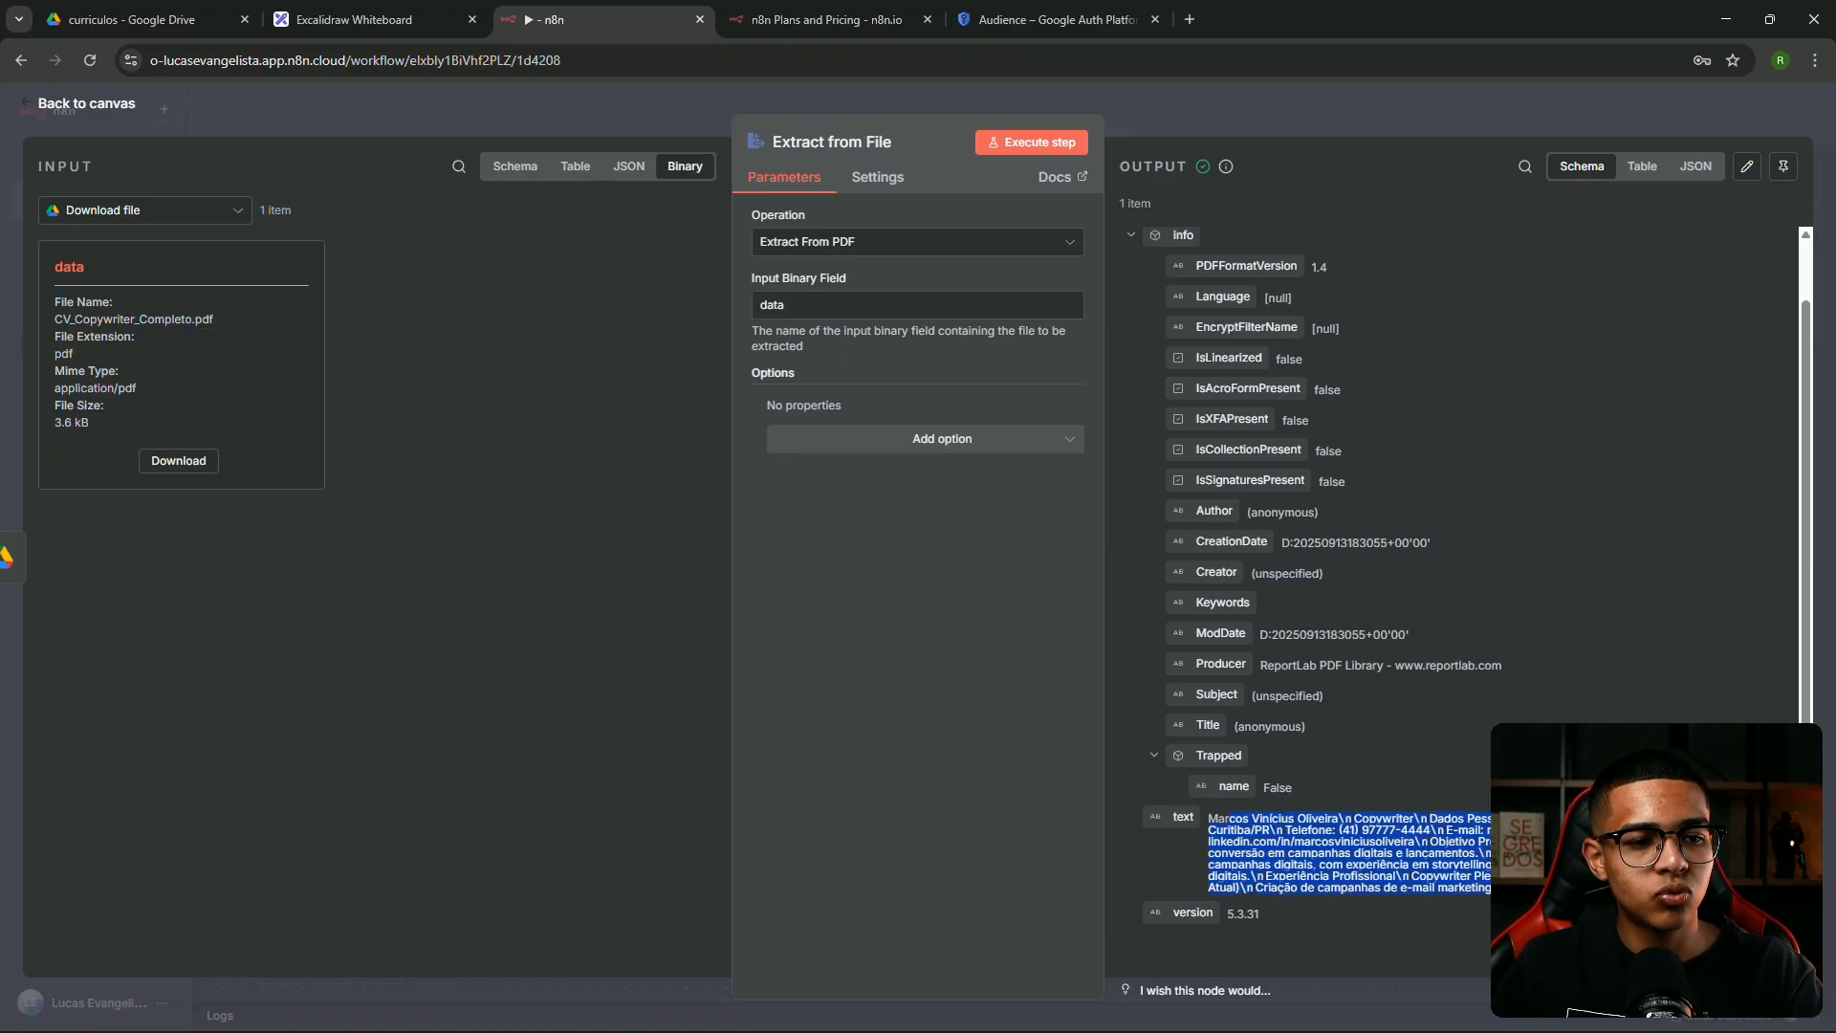
{"action": "left_click", "coordinate": [1469, 840]}
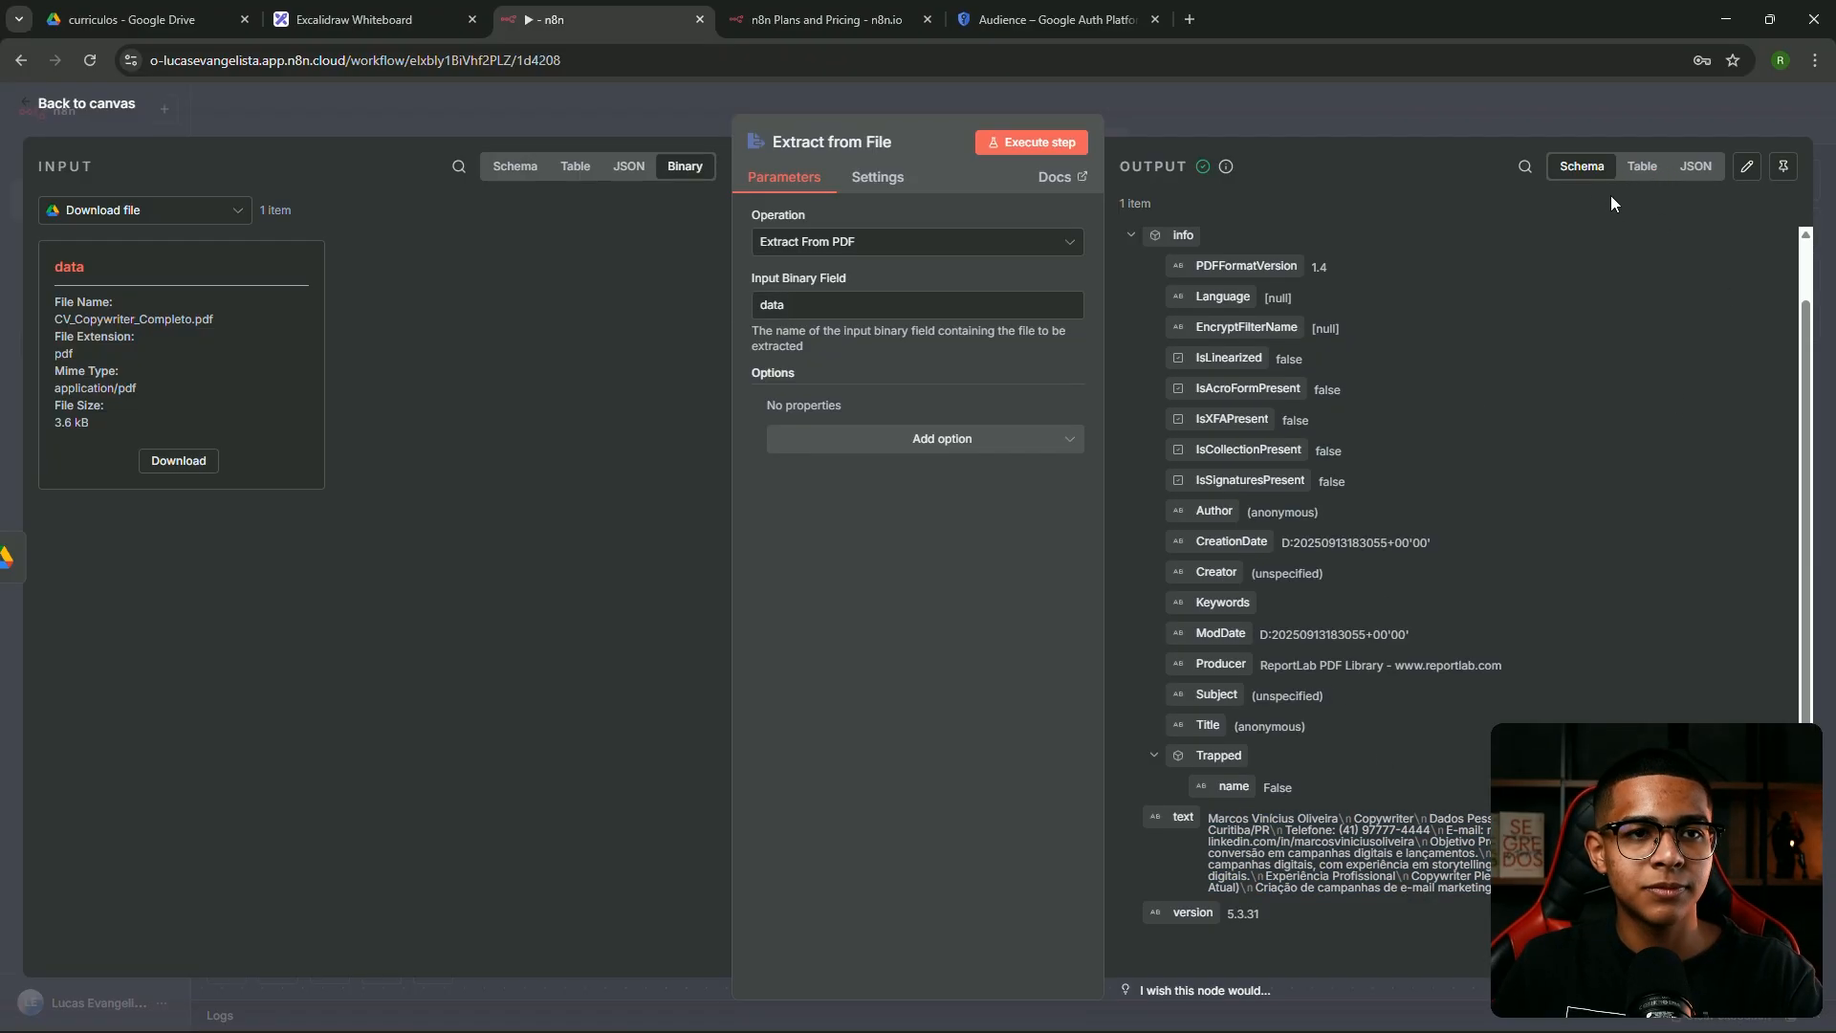
{"action": "left_click", "coordinate": [1638, 170]}
{"action": "left_click_drag", "start_coordinate": [1387, 981], "coordinate": [1602, 971]}
{"action": "left_click", "coordinate": [1612, 265]}
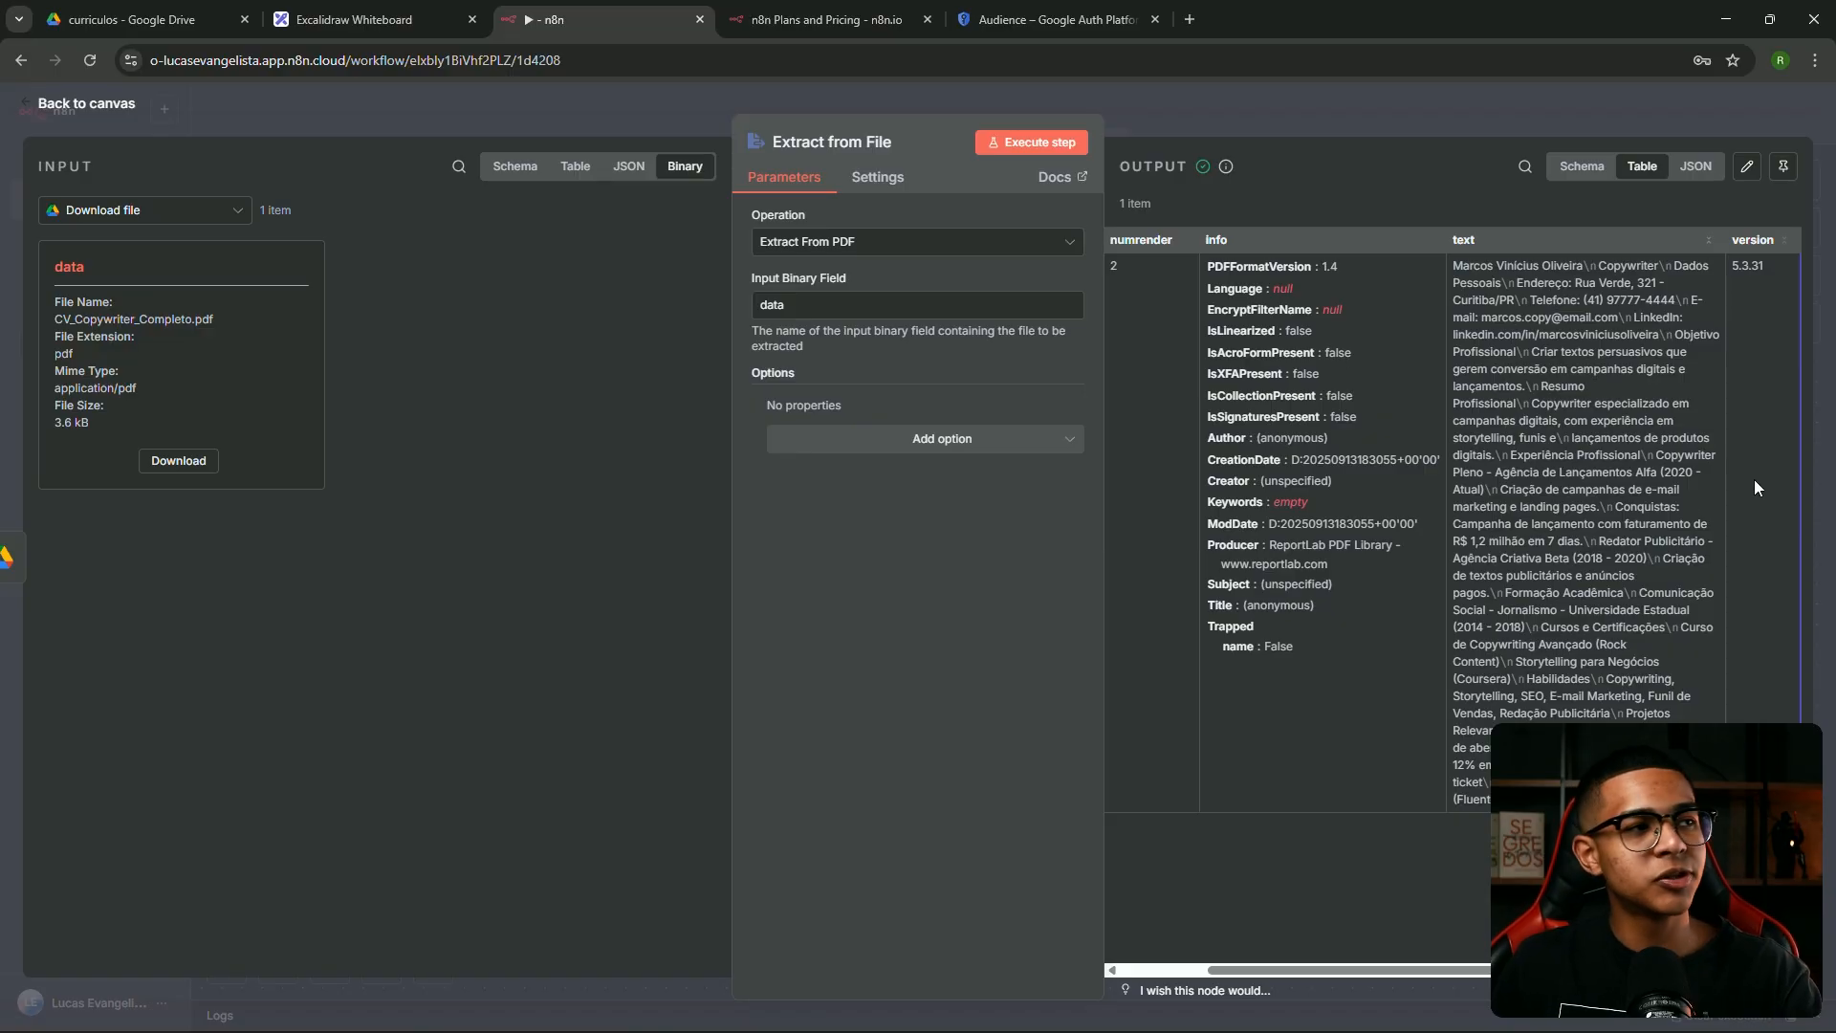
{"action": "left_click", "coordinate": [224, 15]}
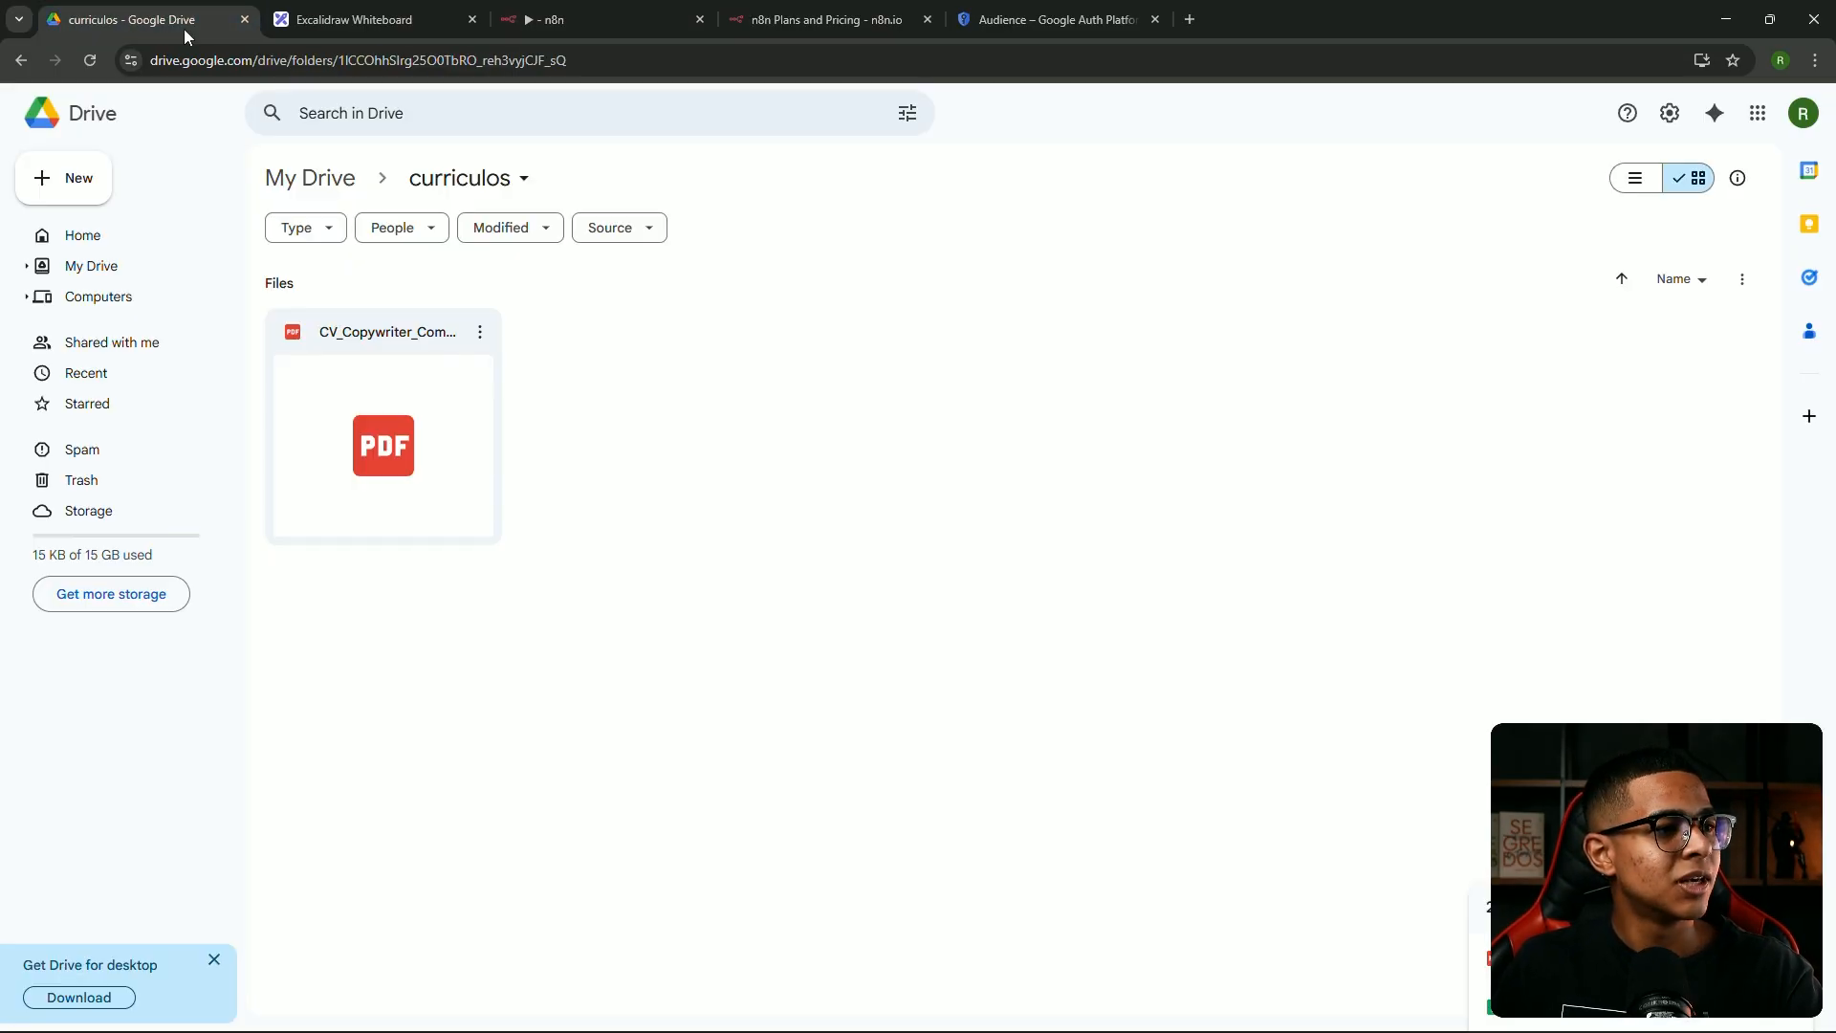
{"action": "double_click", "coordinate": [495, 320]}
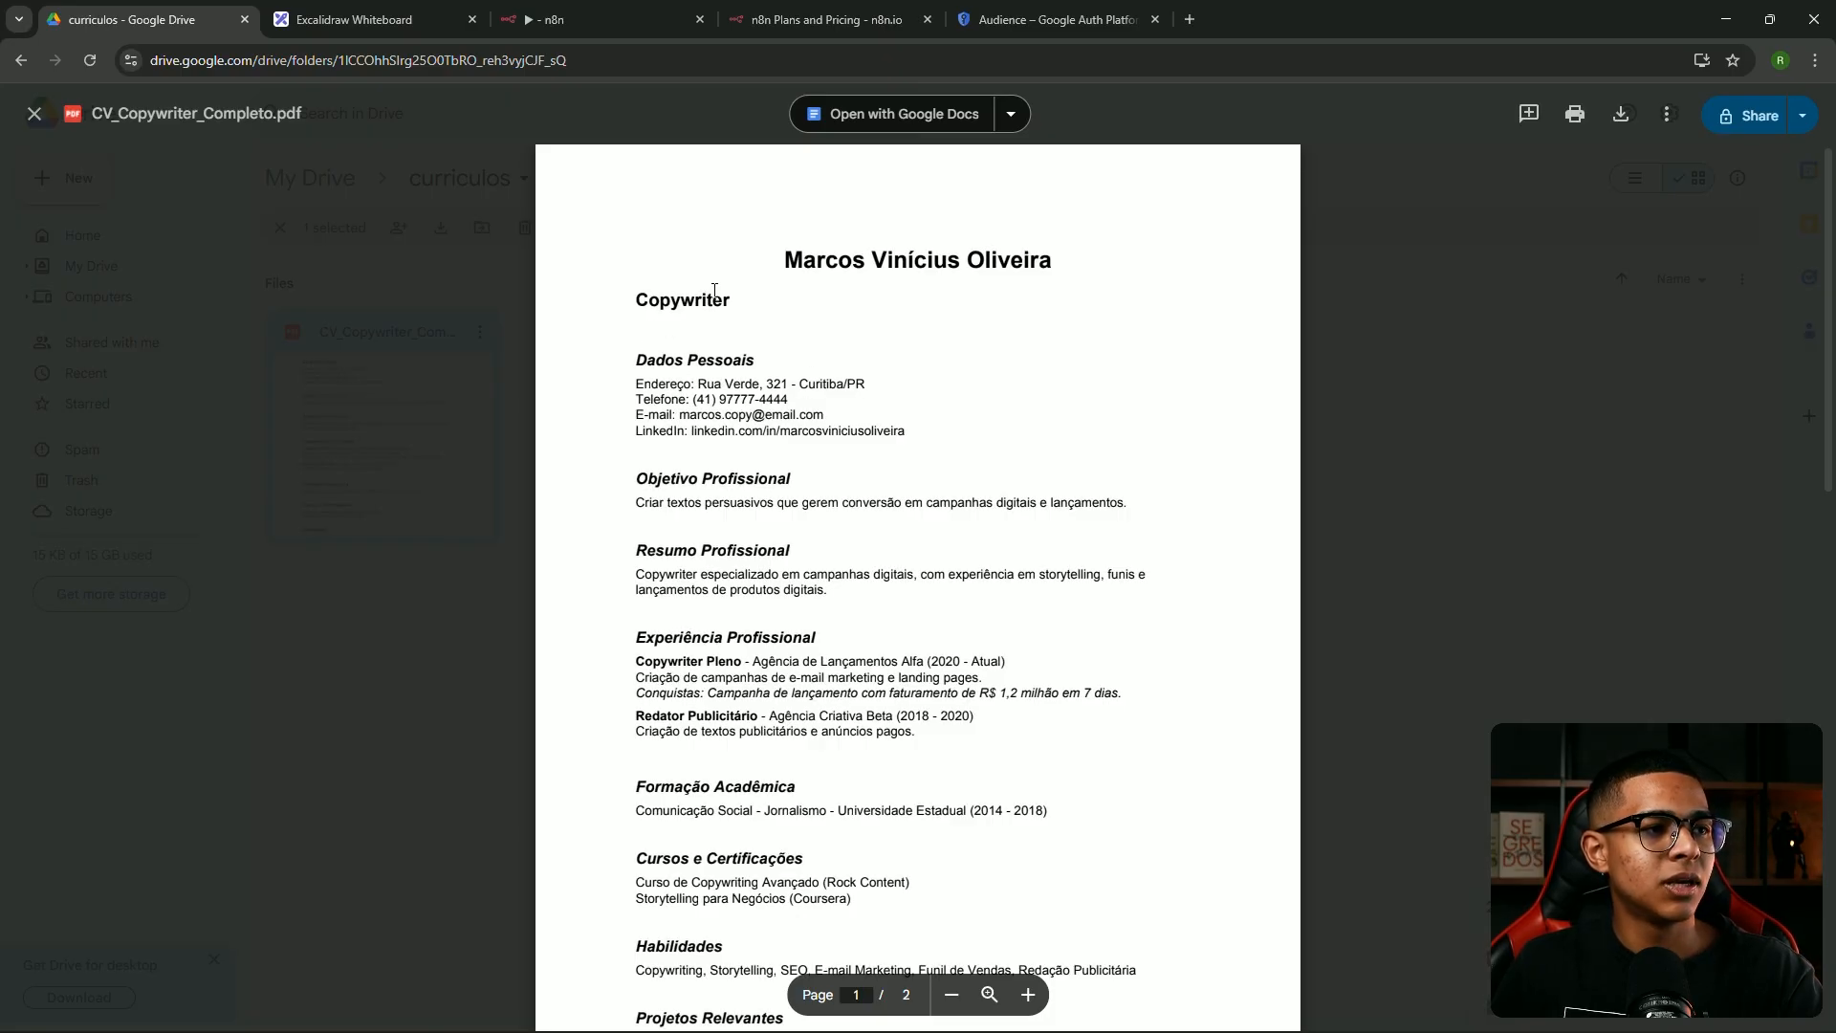
{"action": "double_click", "coordinate": [665, 302]}
{"action": "left_click", "coordinate": [669, 315]}
{"action": "scroll", "coordinate": [689, 335], "scroll_direction": "down", "scroll_amount": 7}
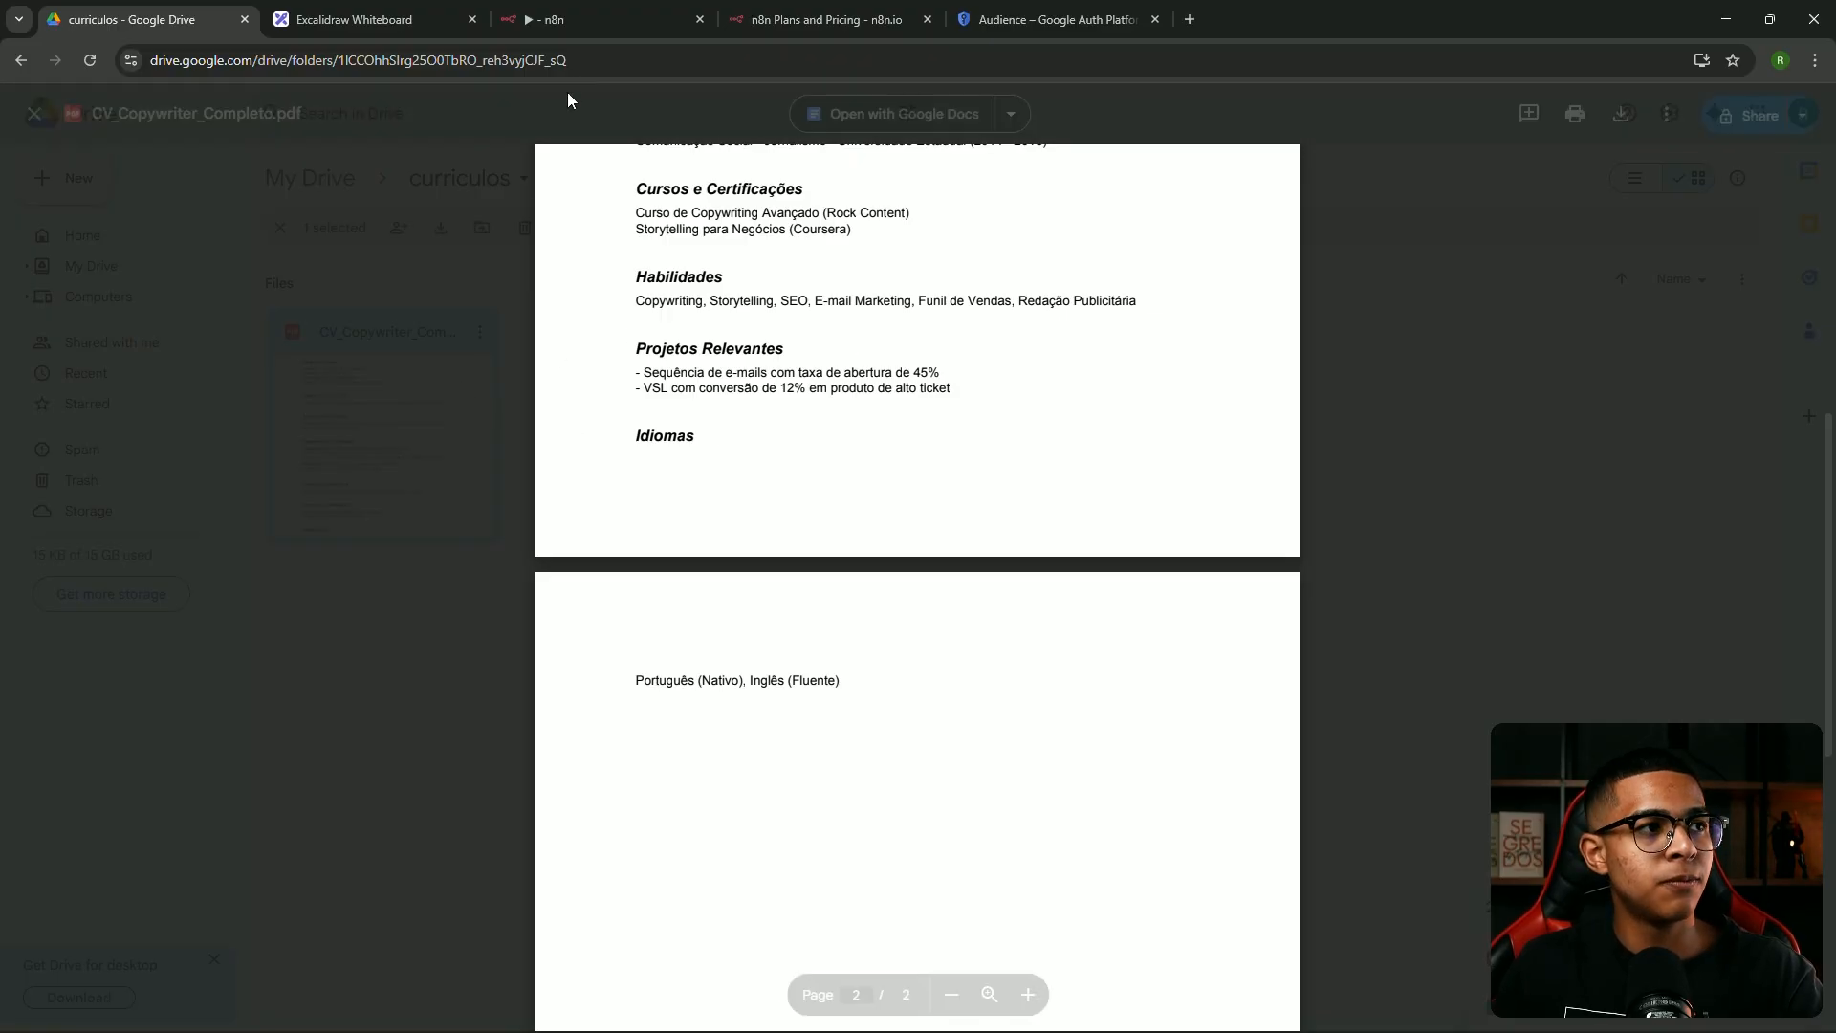
{"action": "left_click", "coordinate": [593, 13]}
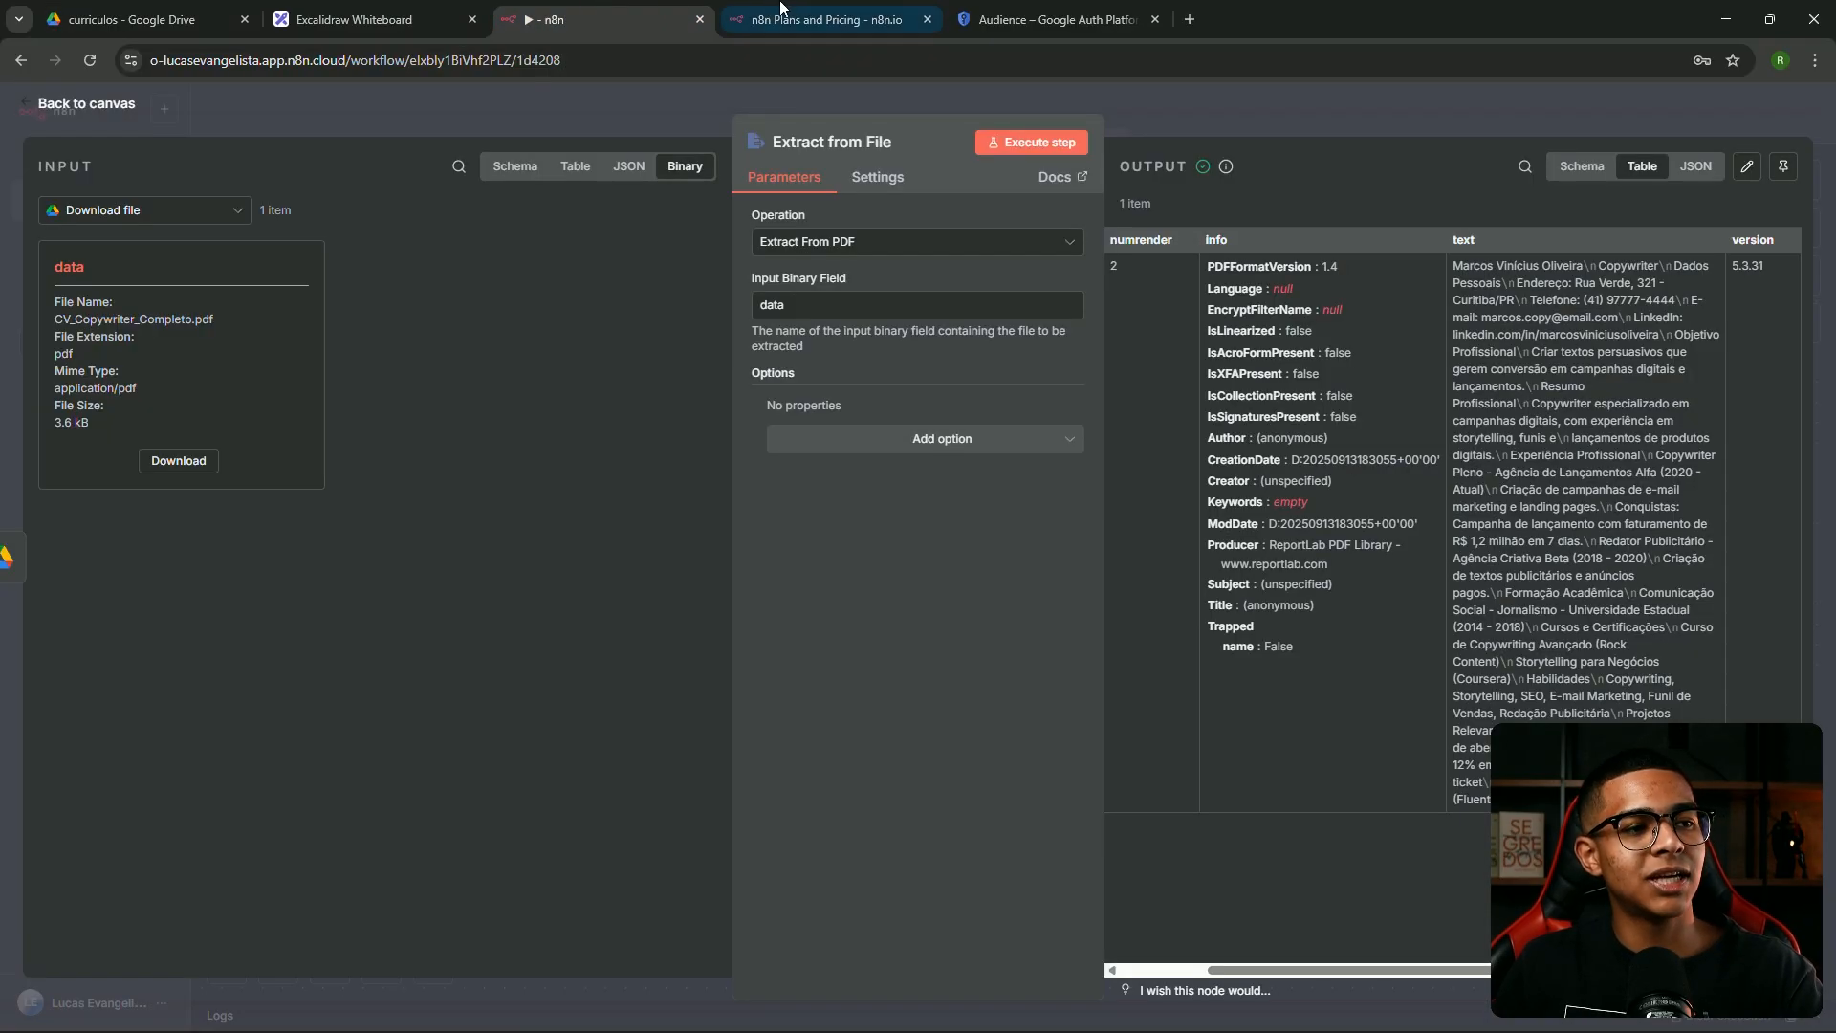
{"action": "left_click", "coordinate": [1270, 118]}
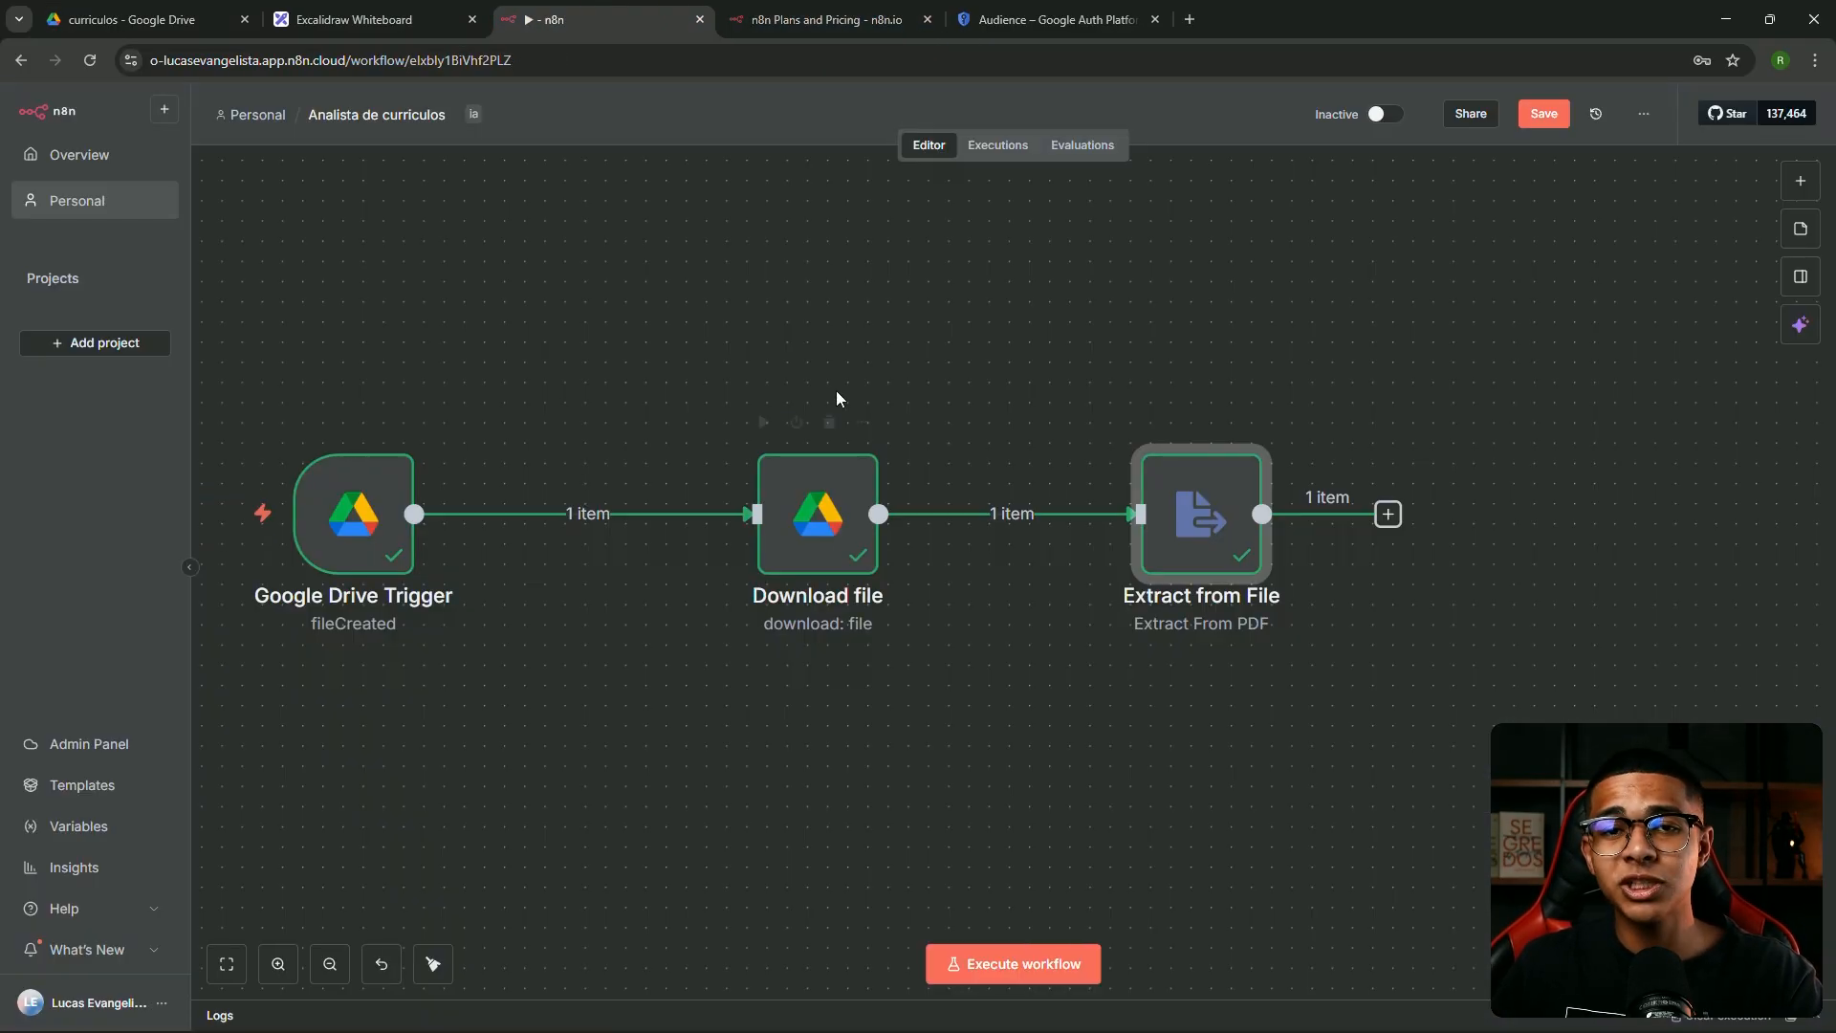
{"action": "left_click", "coordinate": [835, 529]}
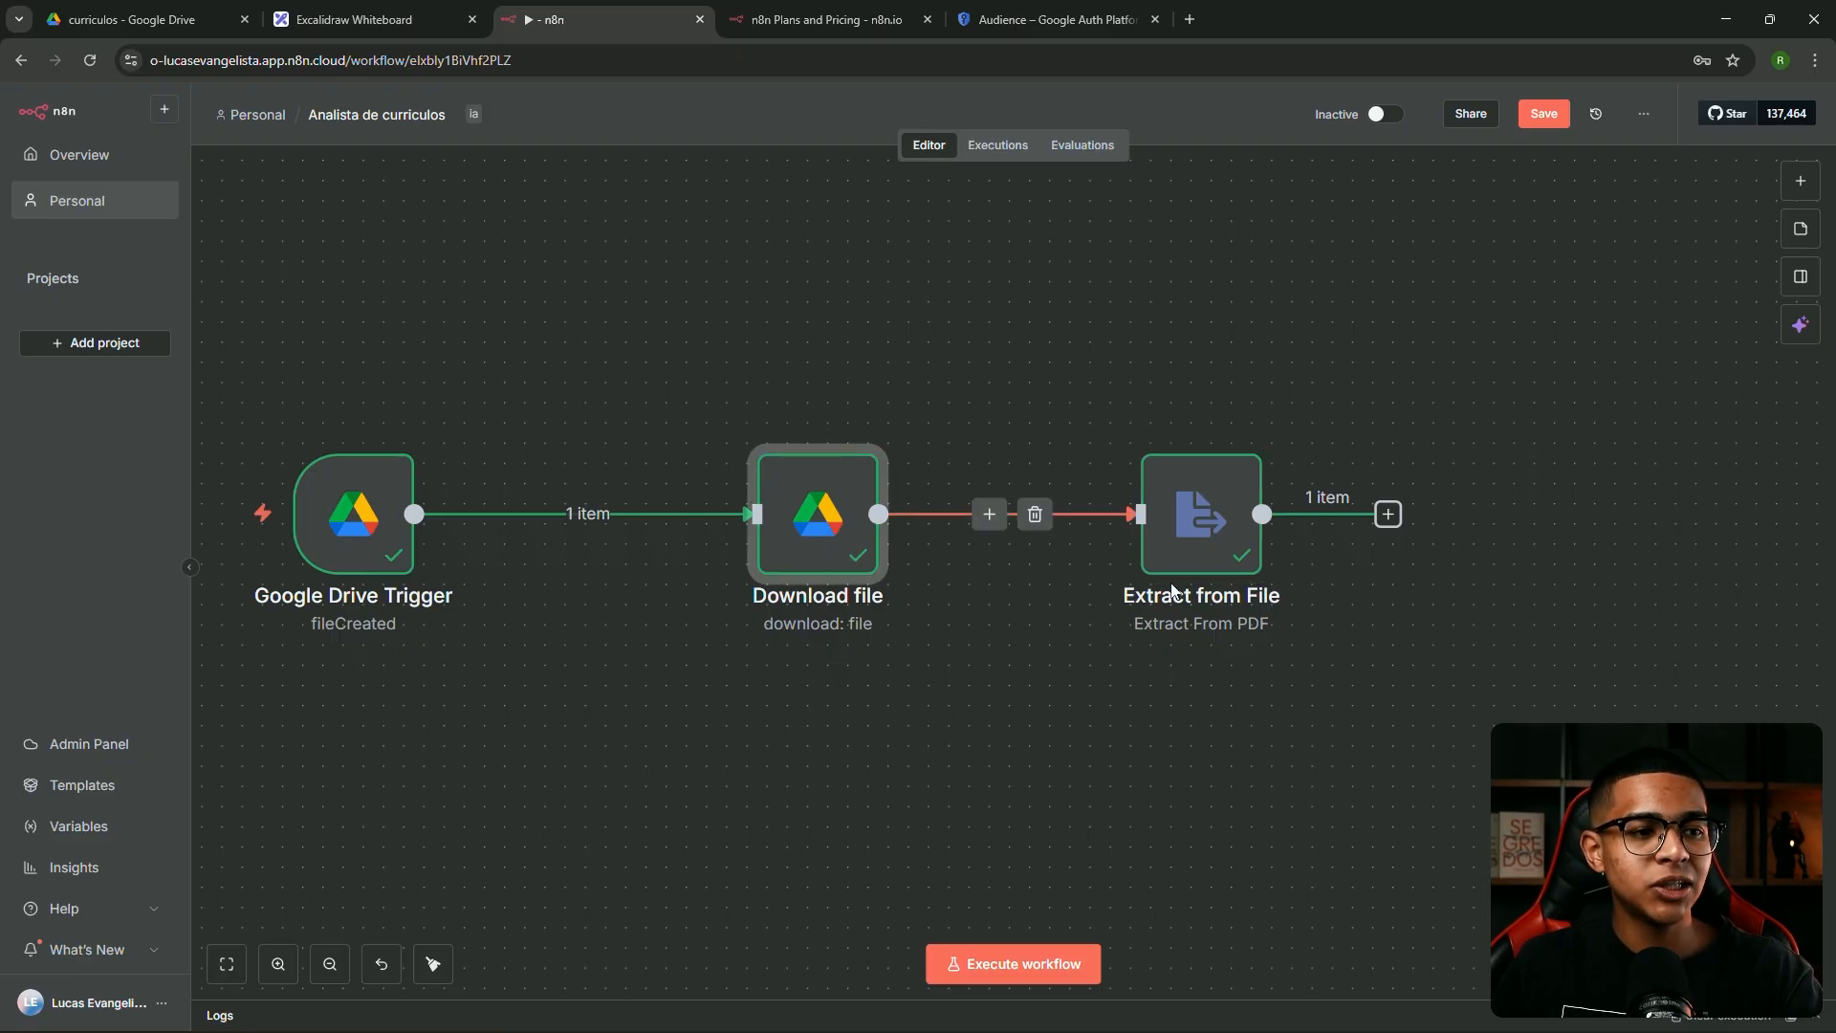
{"action": "double_click", "coordinate": [1219, 521]}
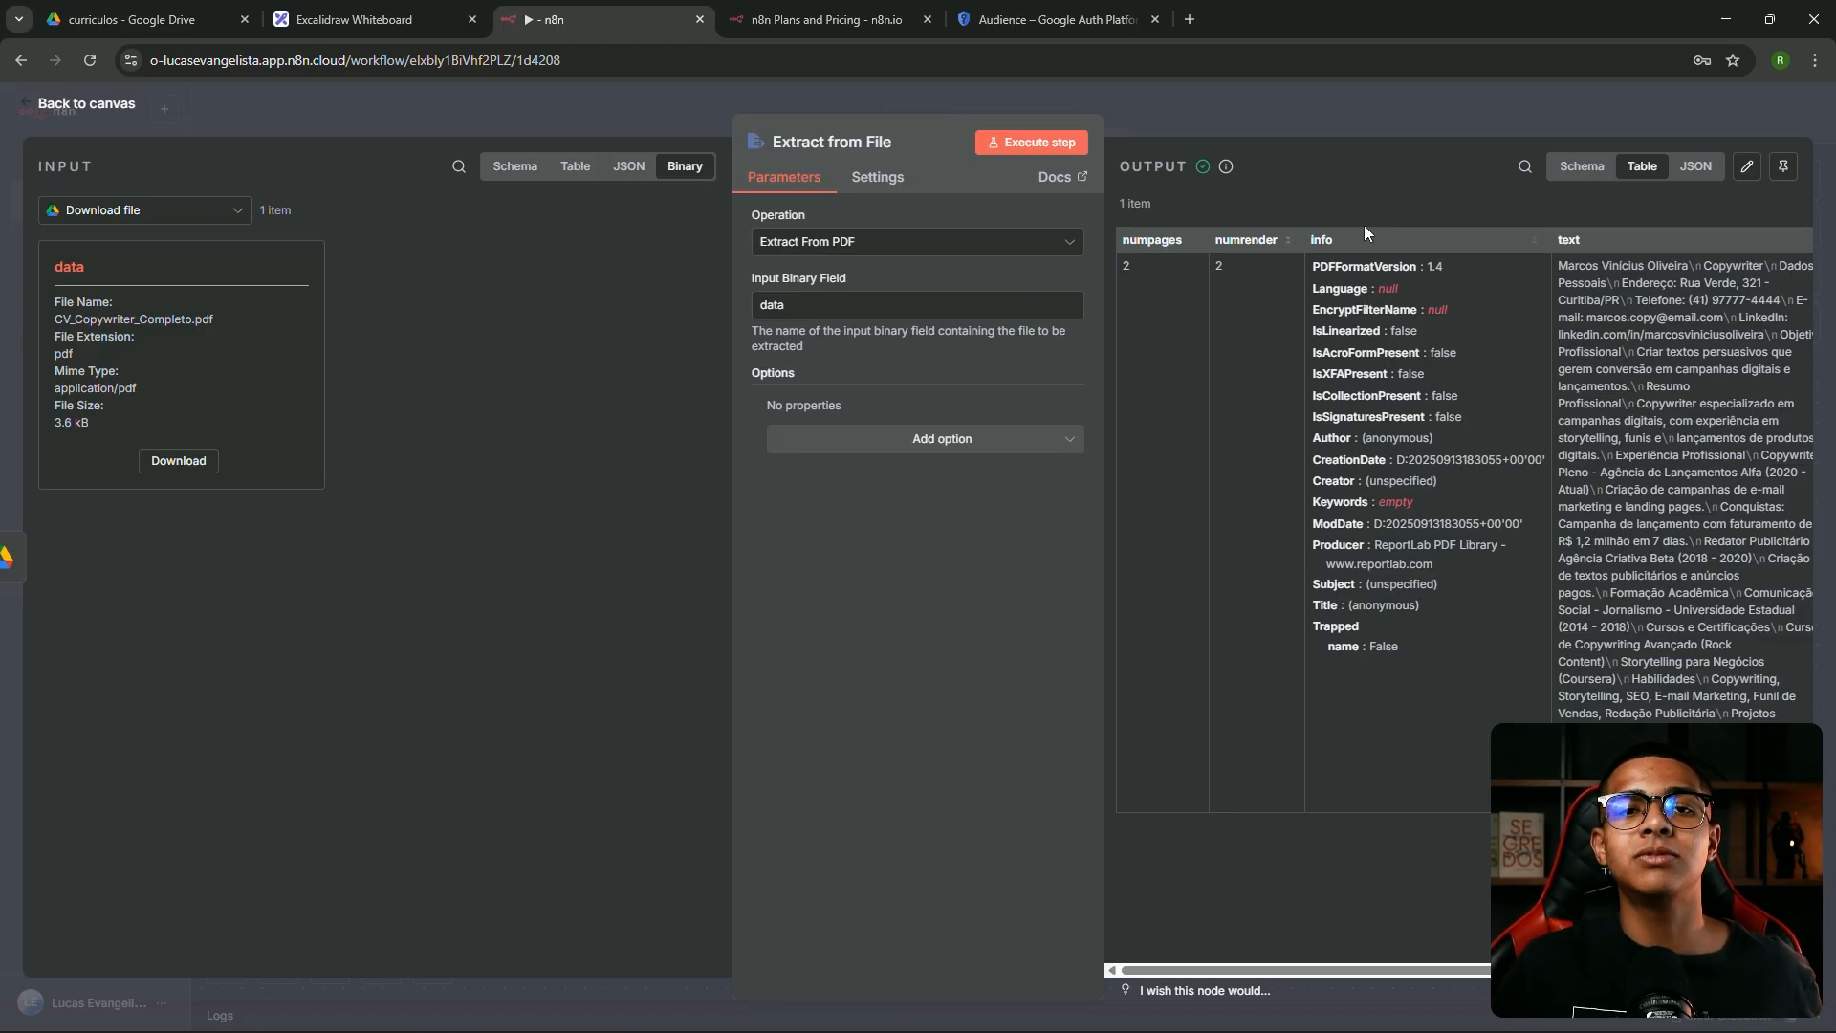
{"action": "left_click", "coordinate": [524, 172]}
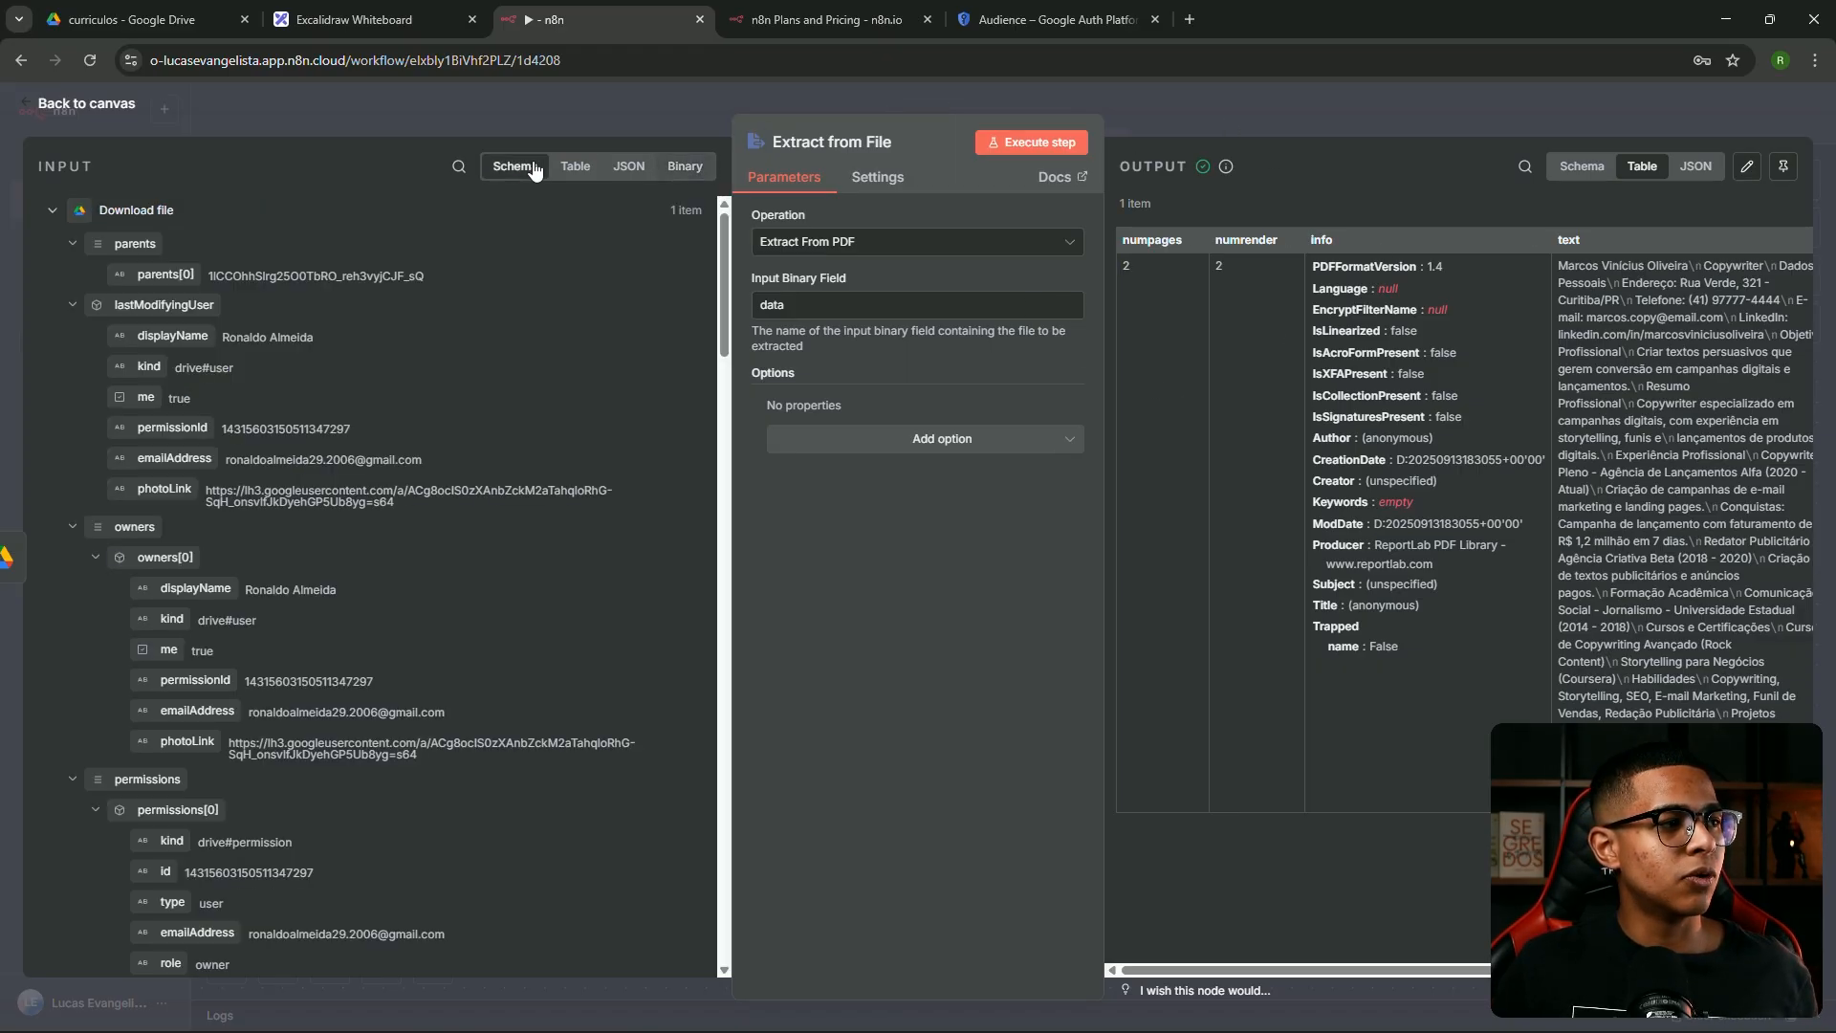
{"action": "left_click", "coordinate": [54, 211]}
{"action": "left_click", "coordinate": [69, 216]}
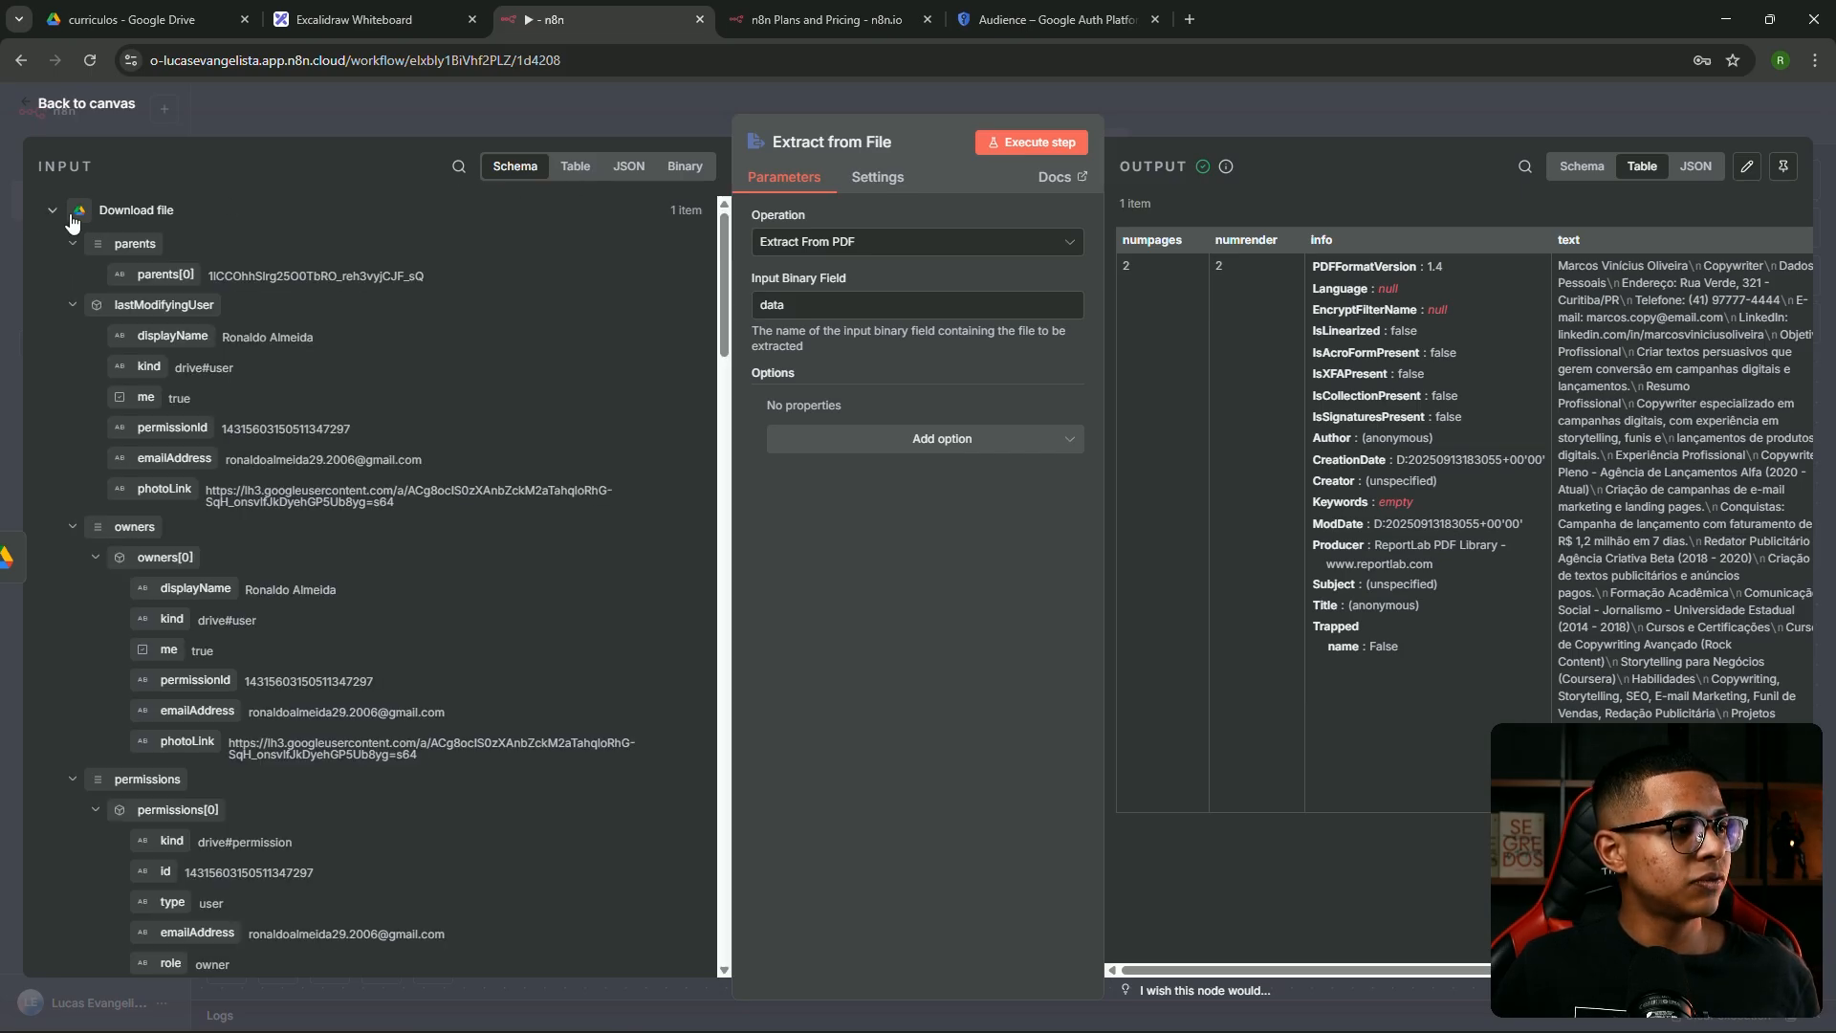
{"action": "left_click", "coordinate": [75, 216]}
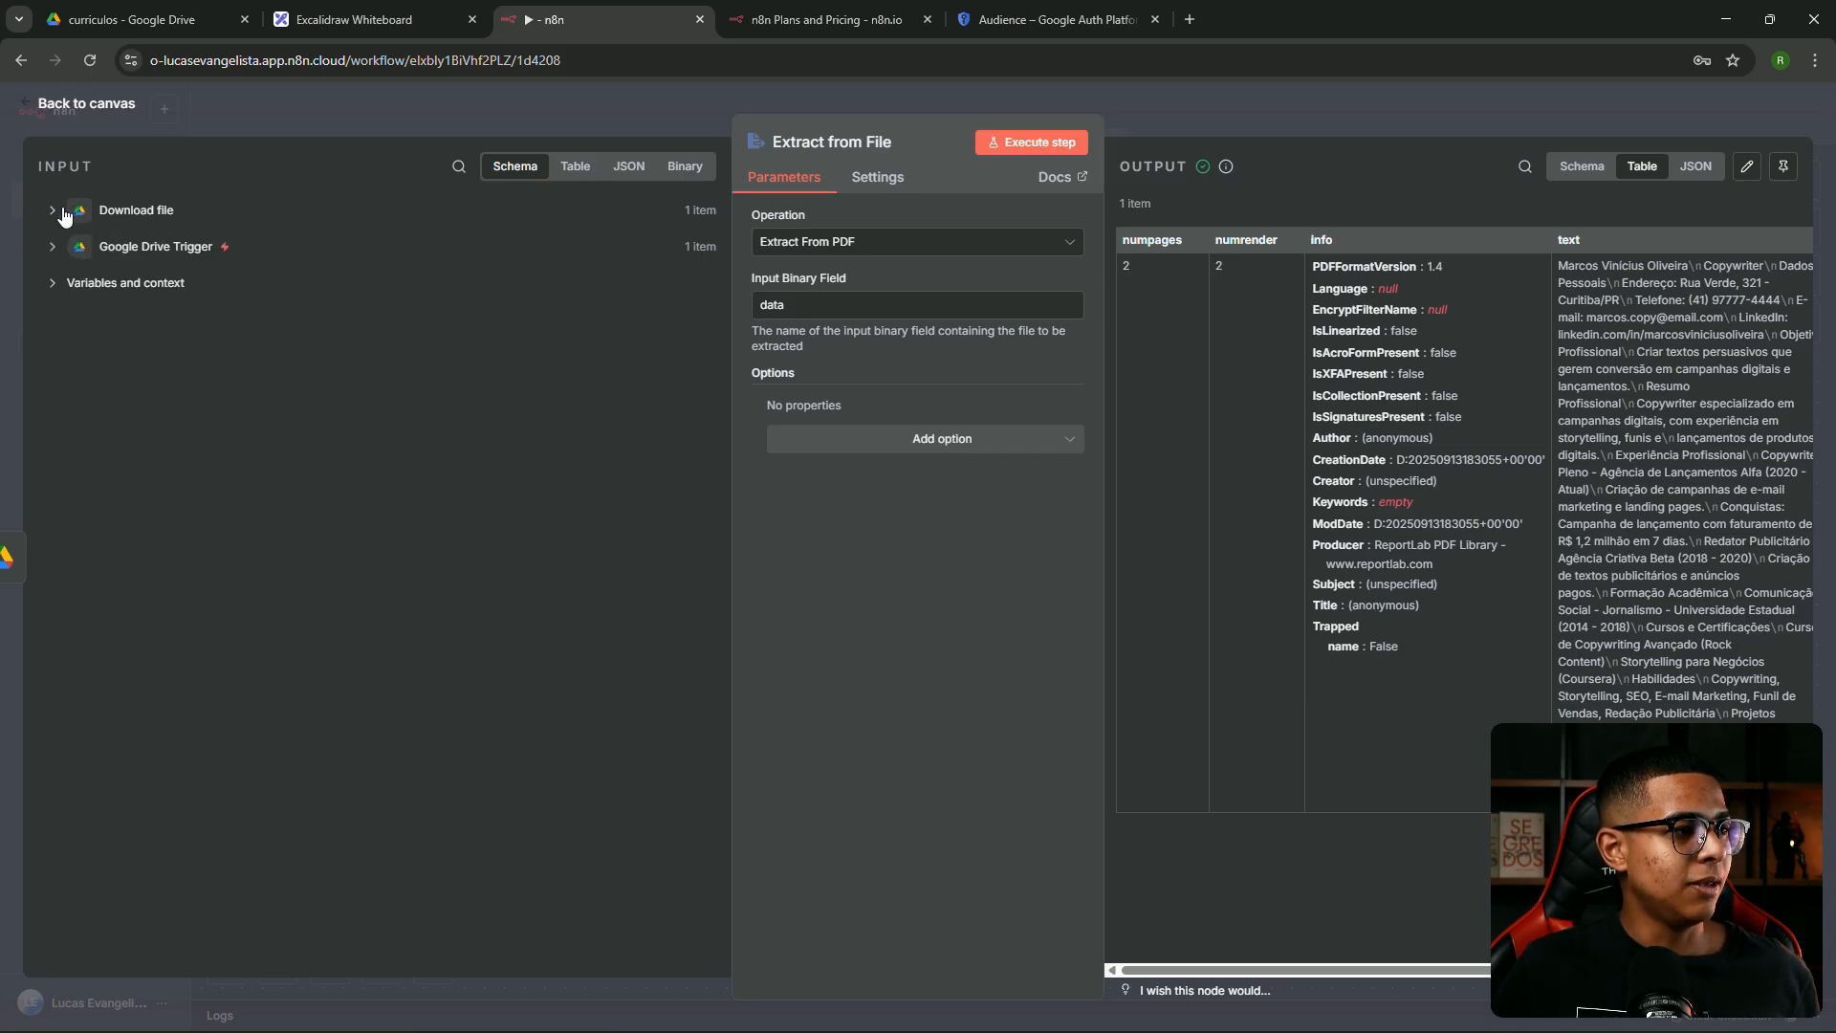
{"action": "left_click", "coordinate": [58, 248]}
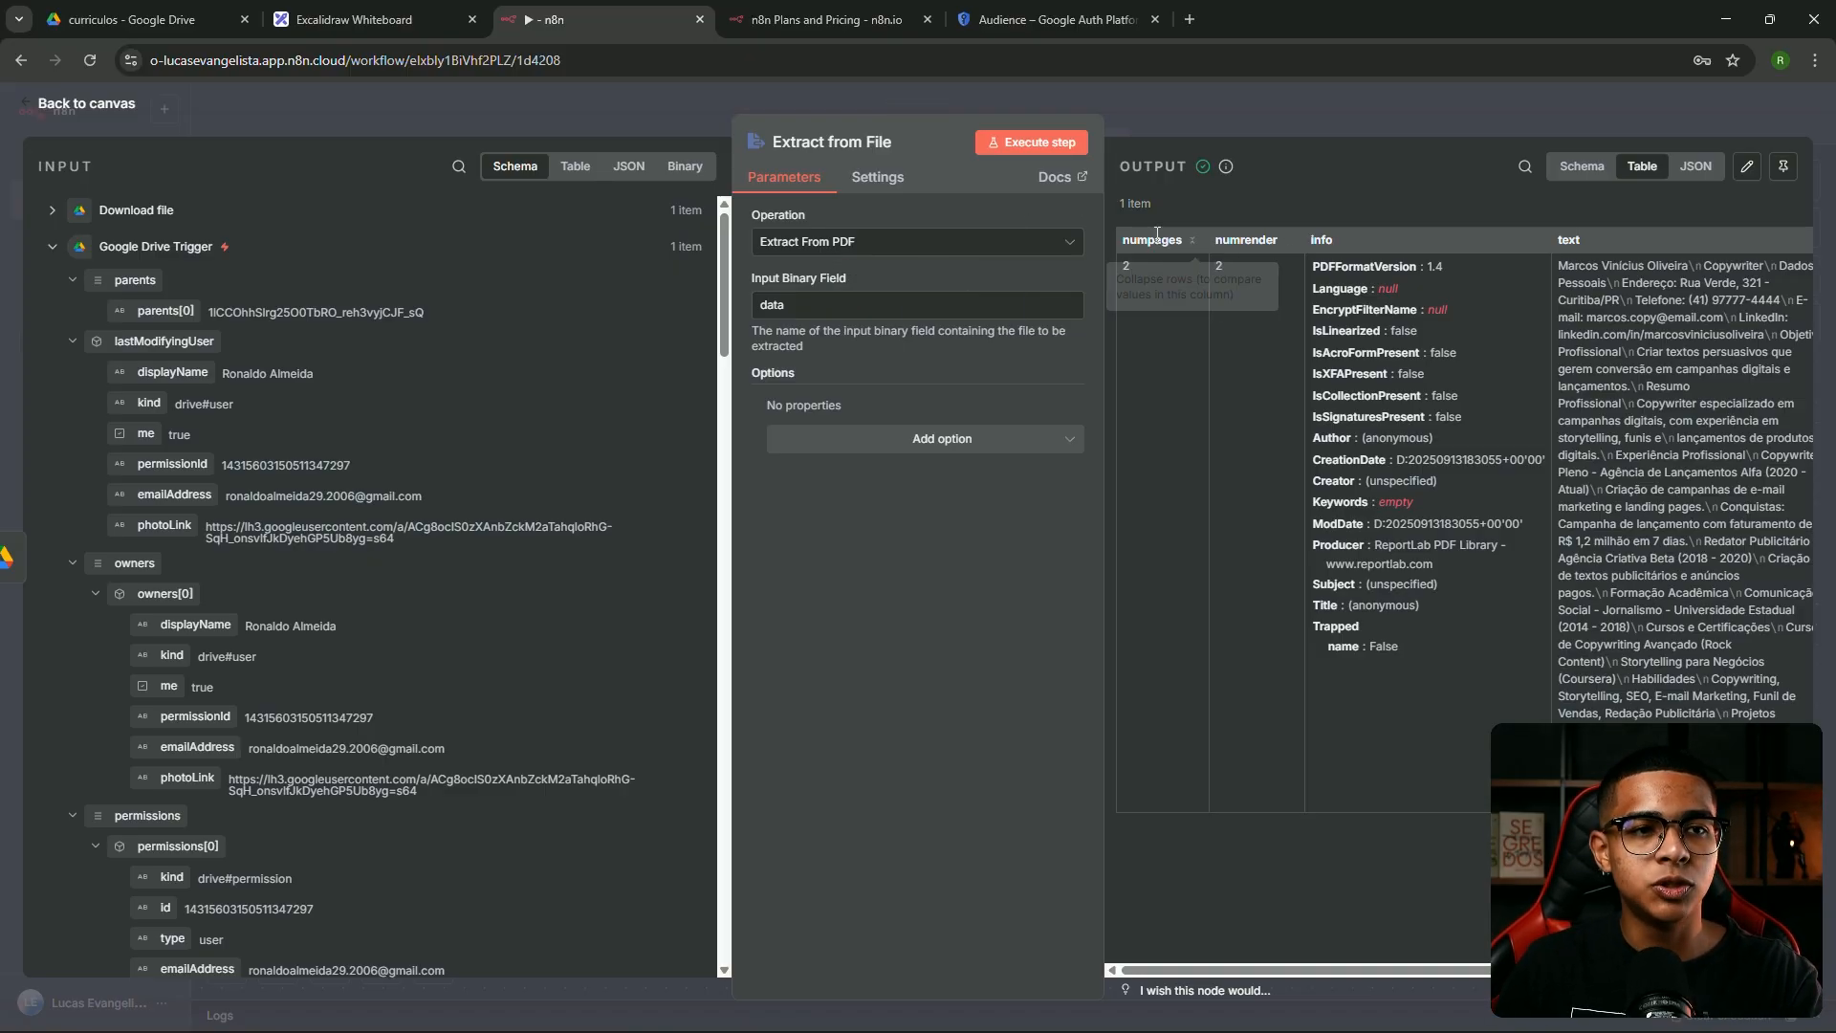
{"action": "scroll", "coordinate": [1396, 876], "scroll_direction": "right", "scroll_amount": 2}
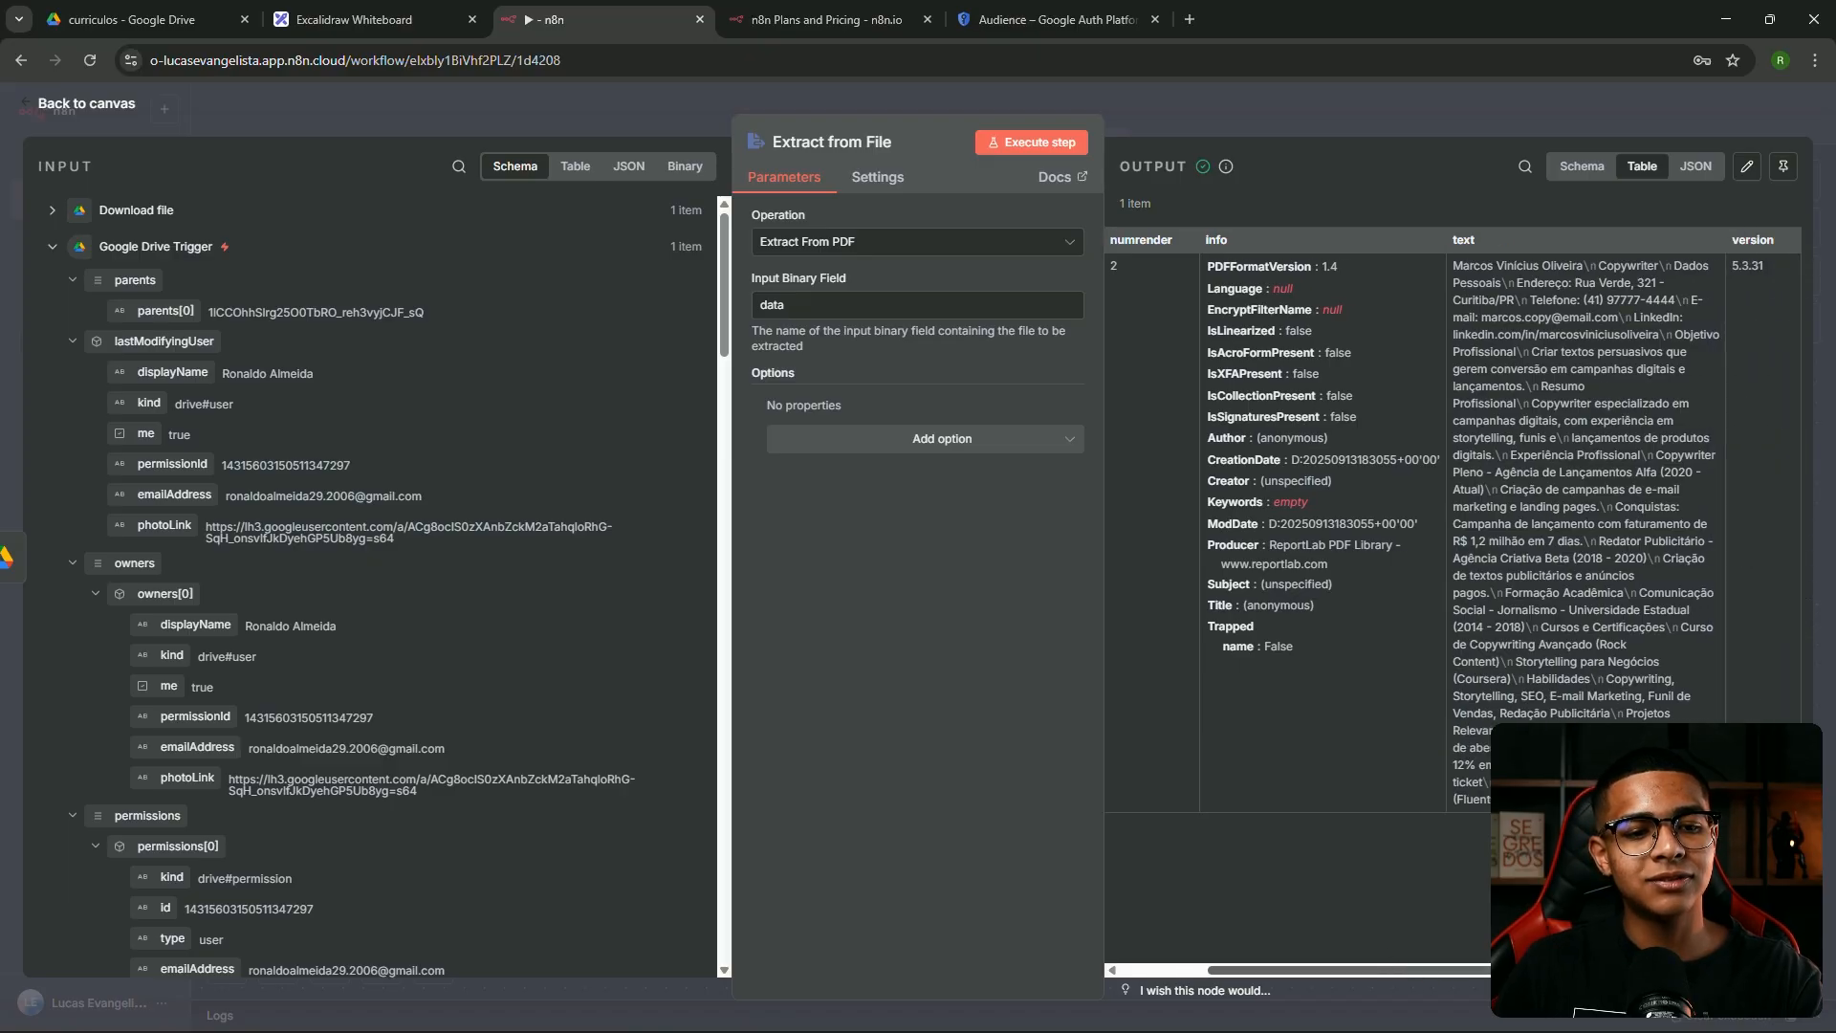
{"action": "left_click", "coordinate": [1236, 112]}
{"action": "scroll", "coordinate": [1341, 329], "scroll_direction": "right", "scroll_amount": 5}
{"action": "left_click", "coordinate": [697, 540]}
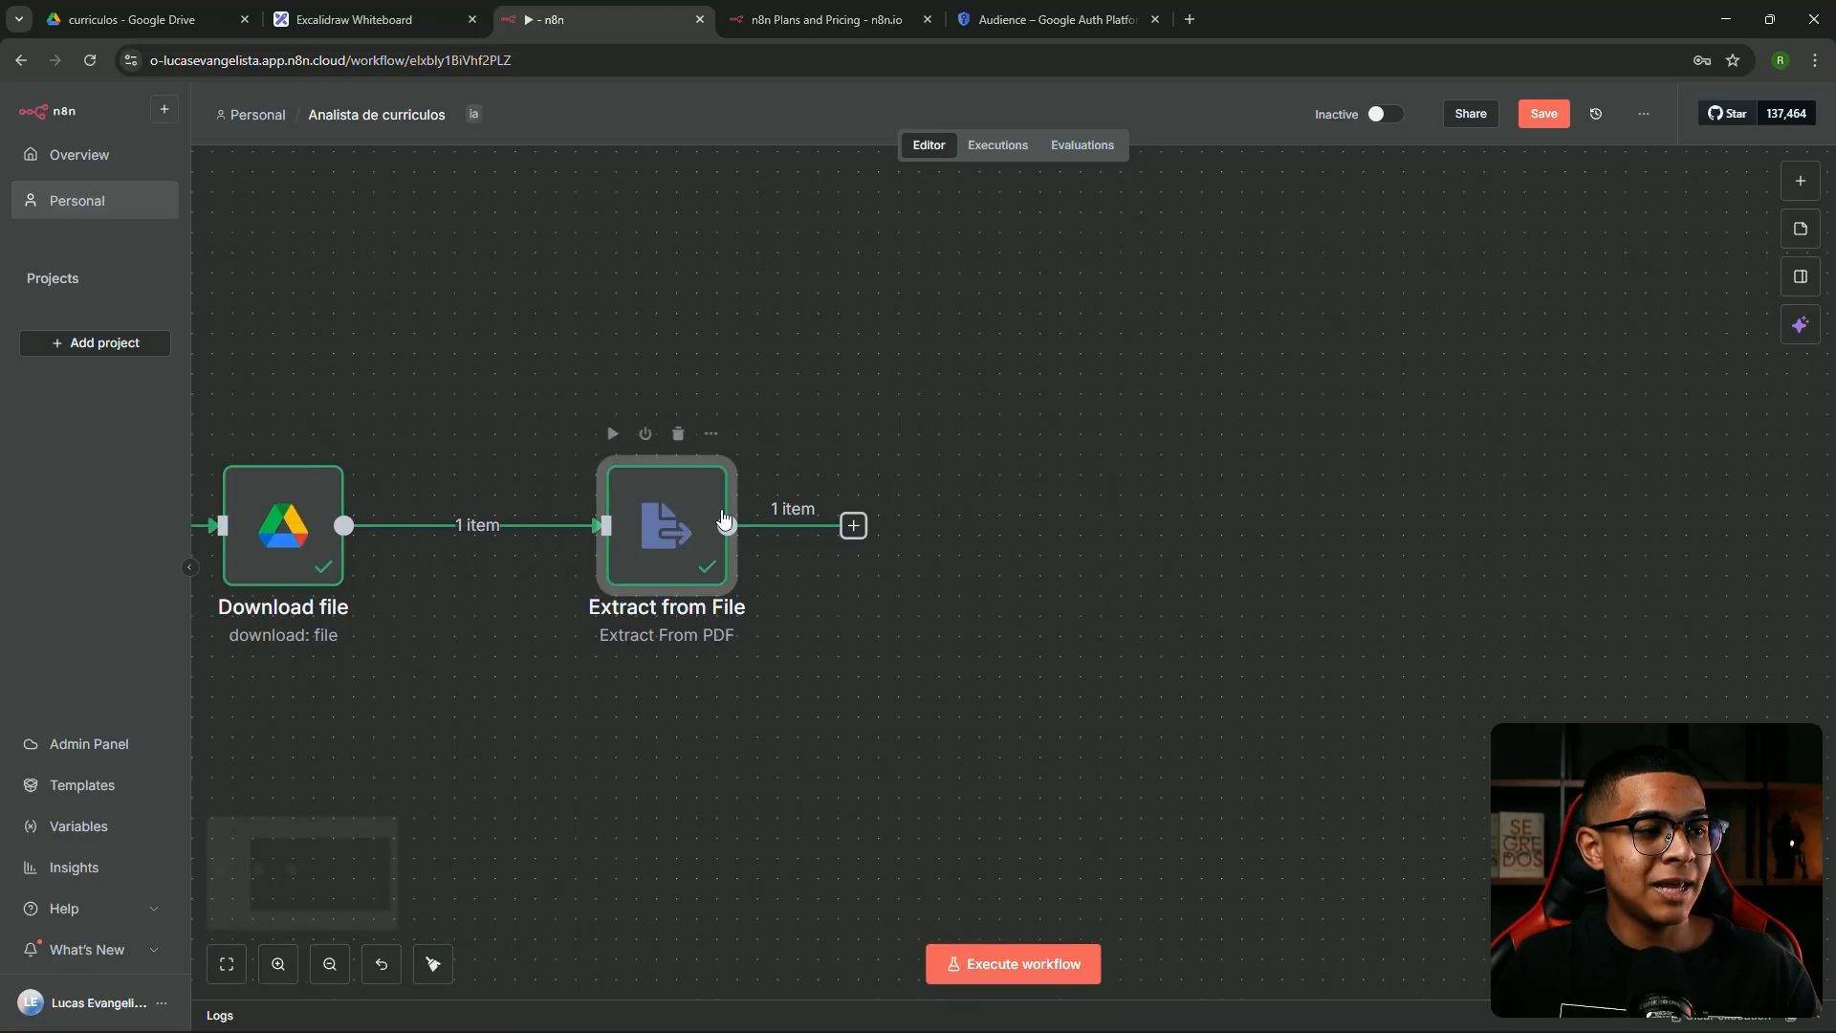
{"action": "scroll", "coordinate": [971, 369], "scroll_direction": "left", "scroll_amount": 1}
{"action": "left_click_drag", "start_coordinate": [970, 369], "coordinate": [1403, 296]}
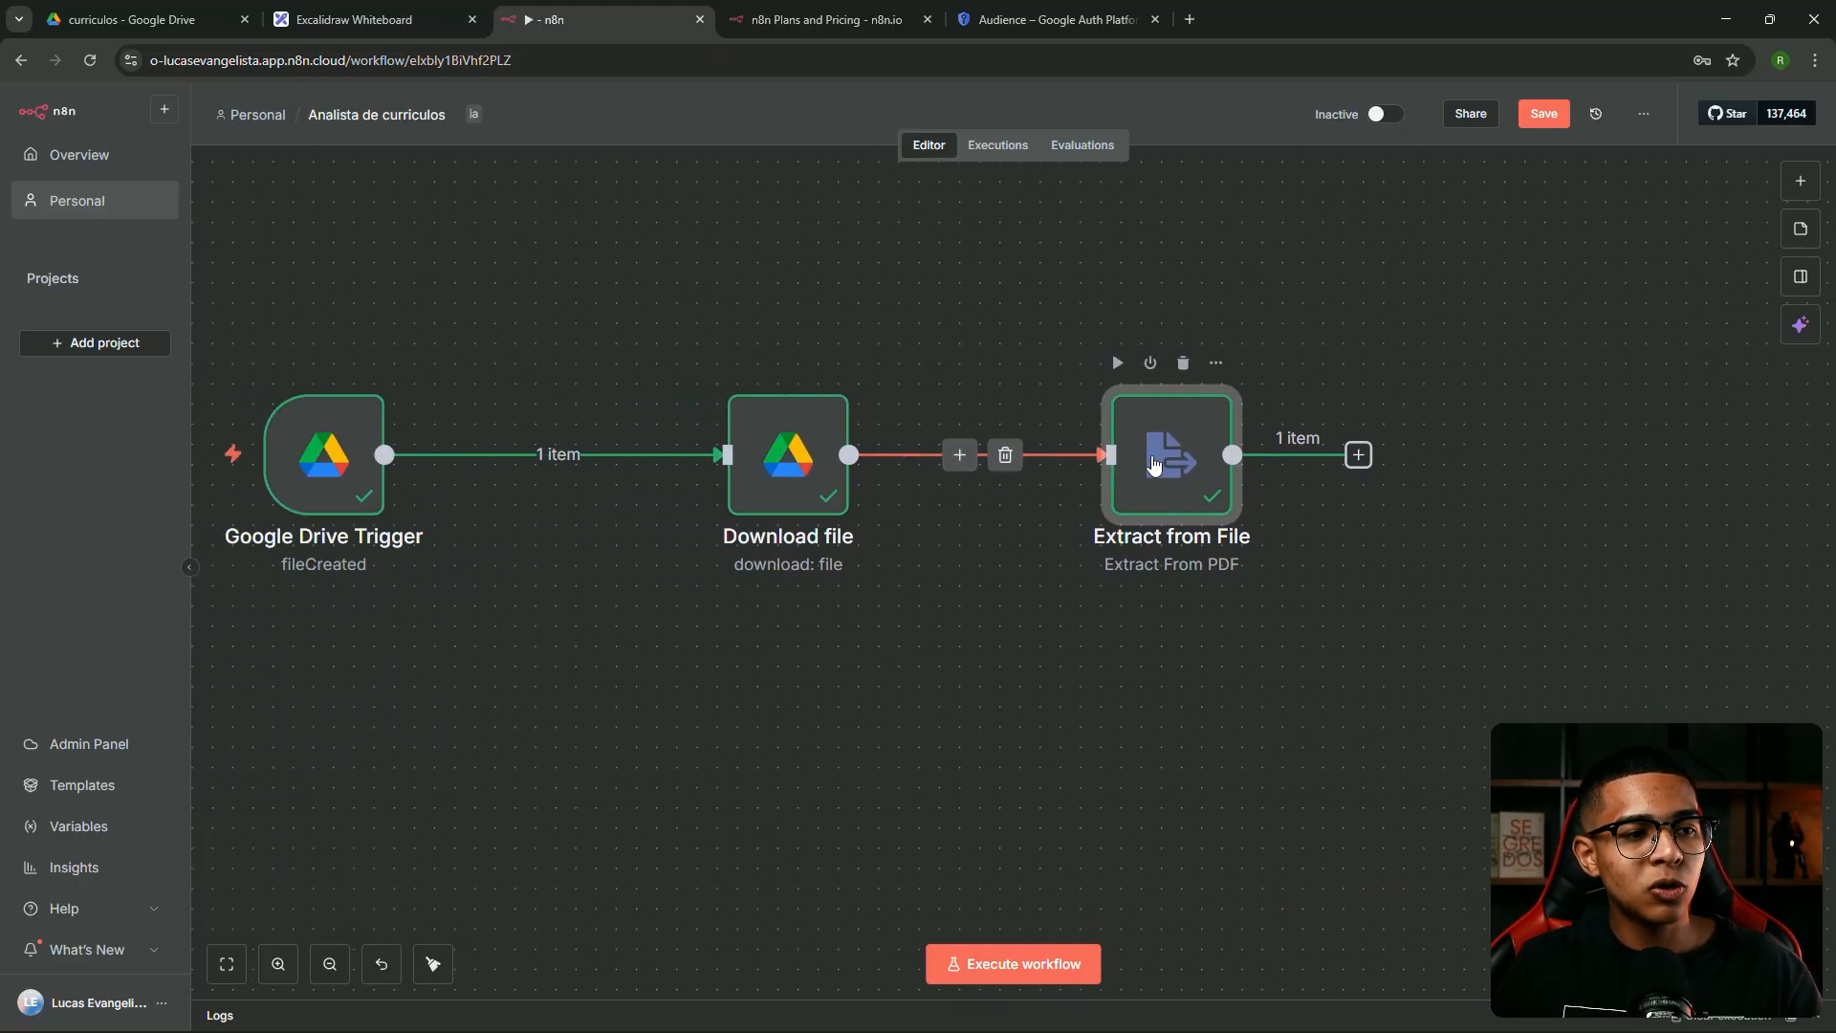
{"action": "left_click", "coordinate": [1012, 382]}
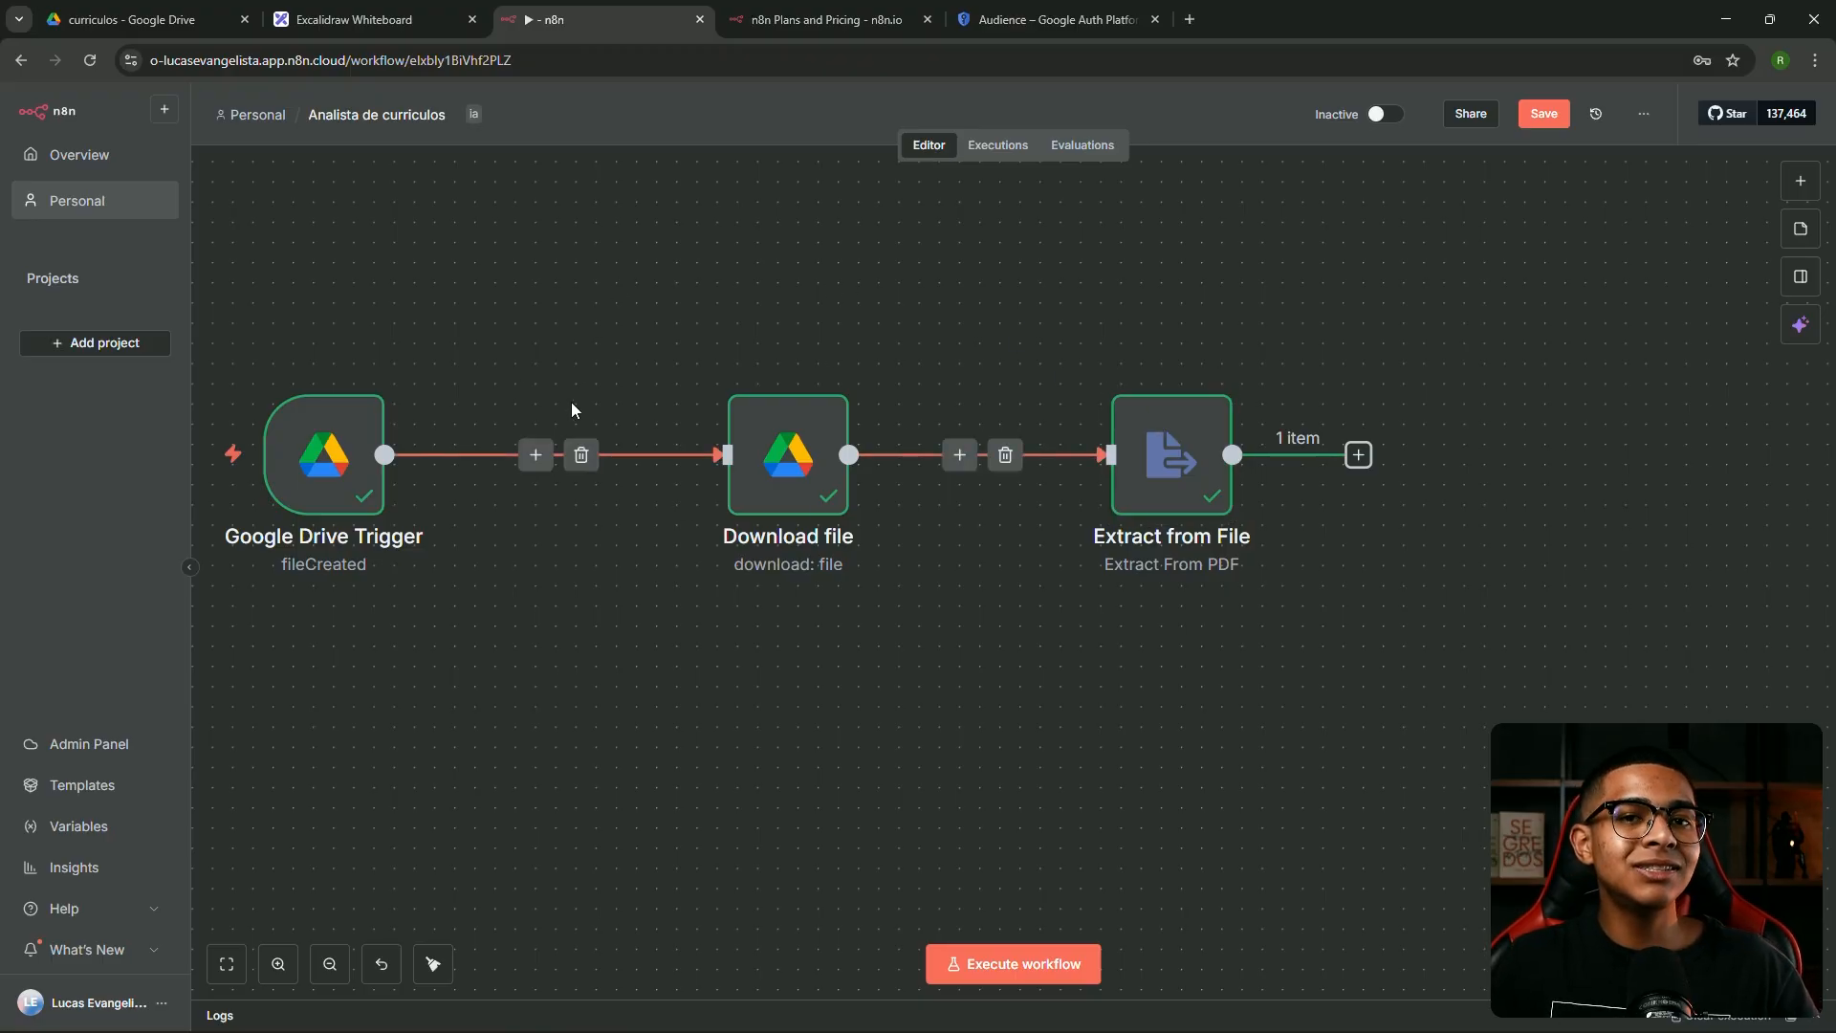
{"action": "left_click", "coordinate": [784, 465]}
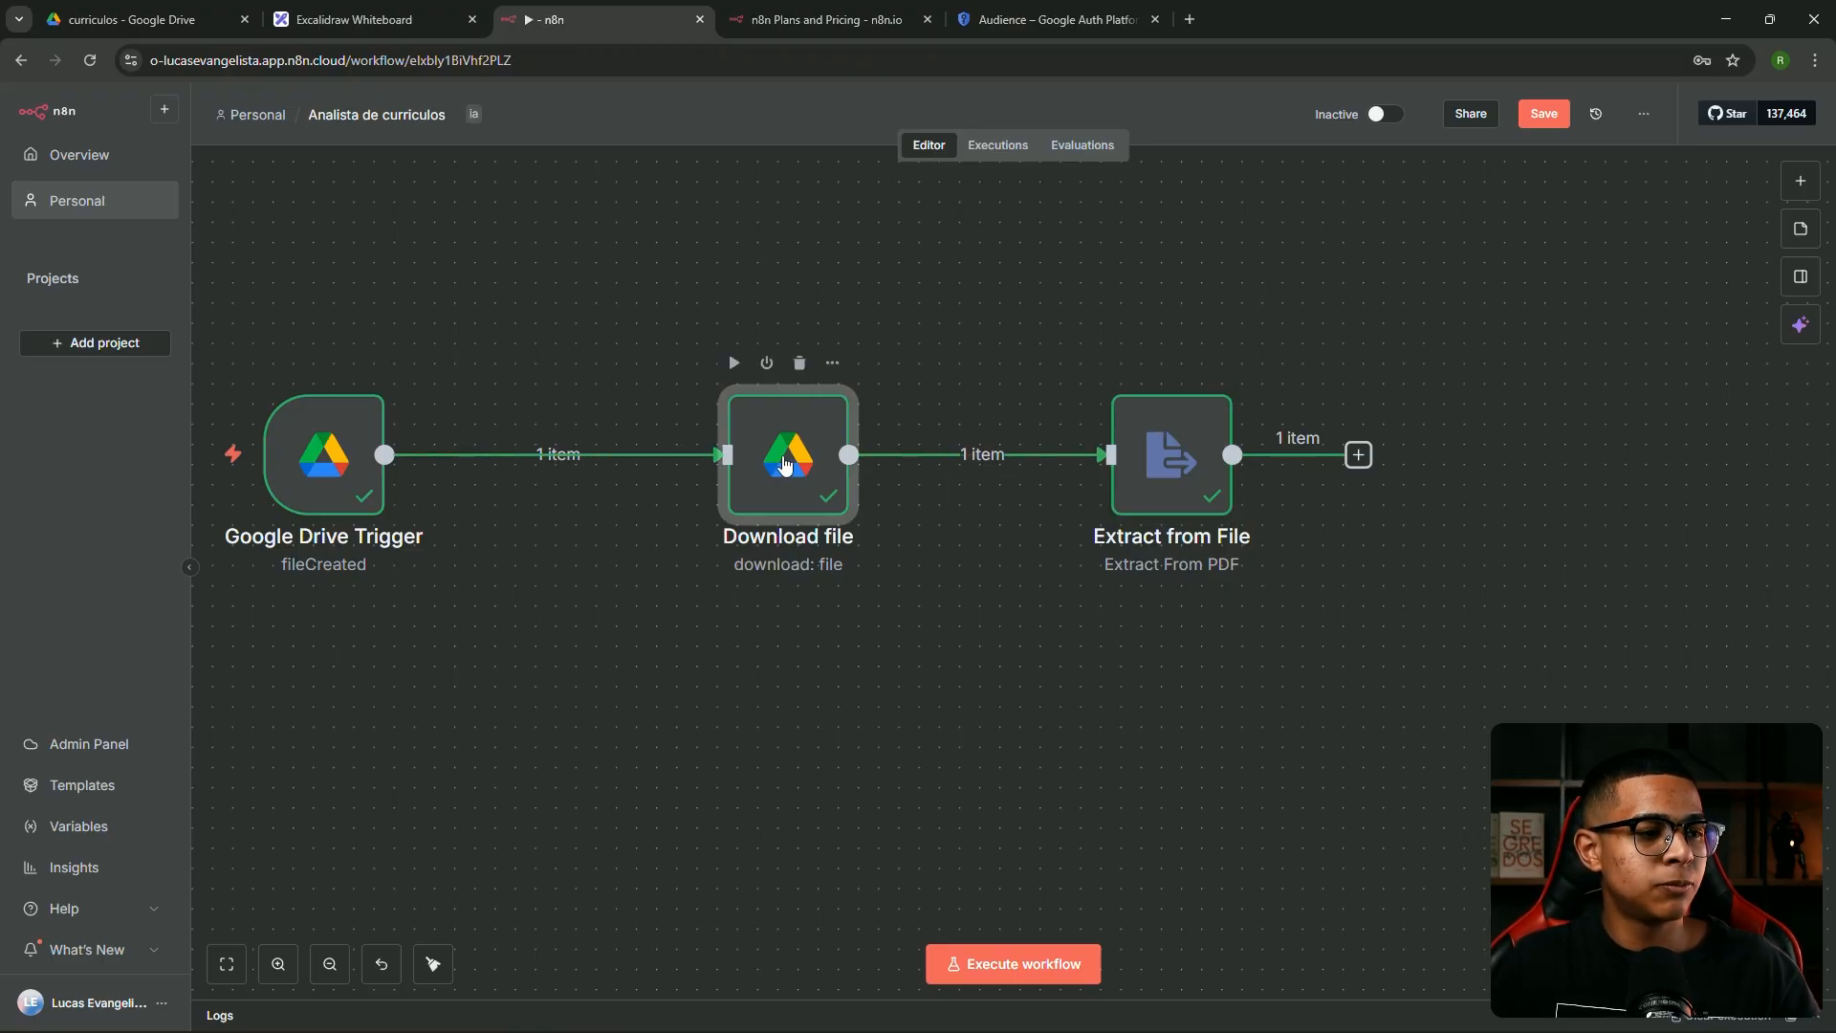
{"action": "double_click", "coordinate": [786, 461]}
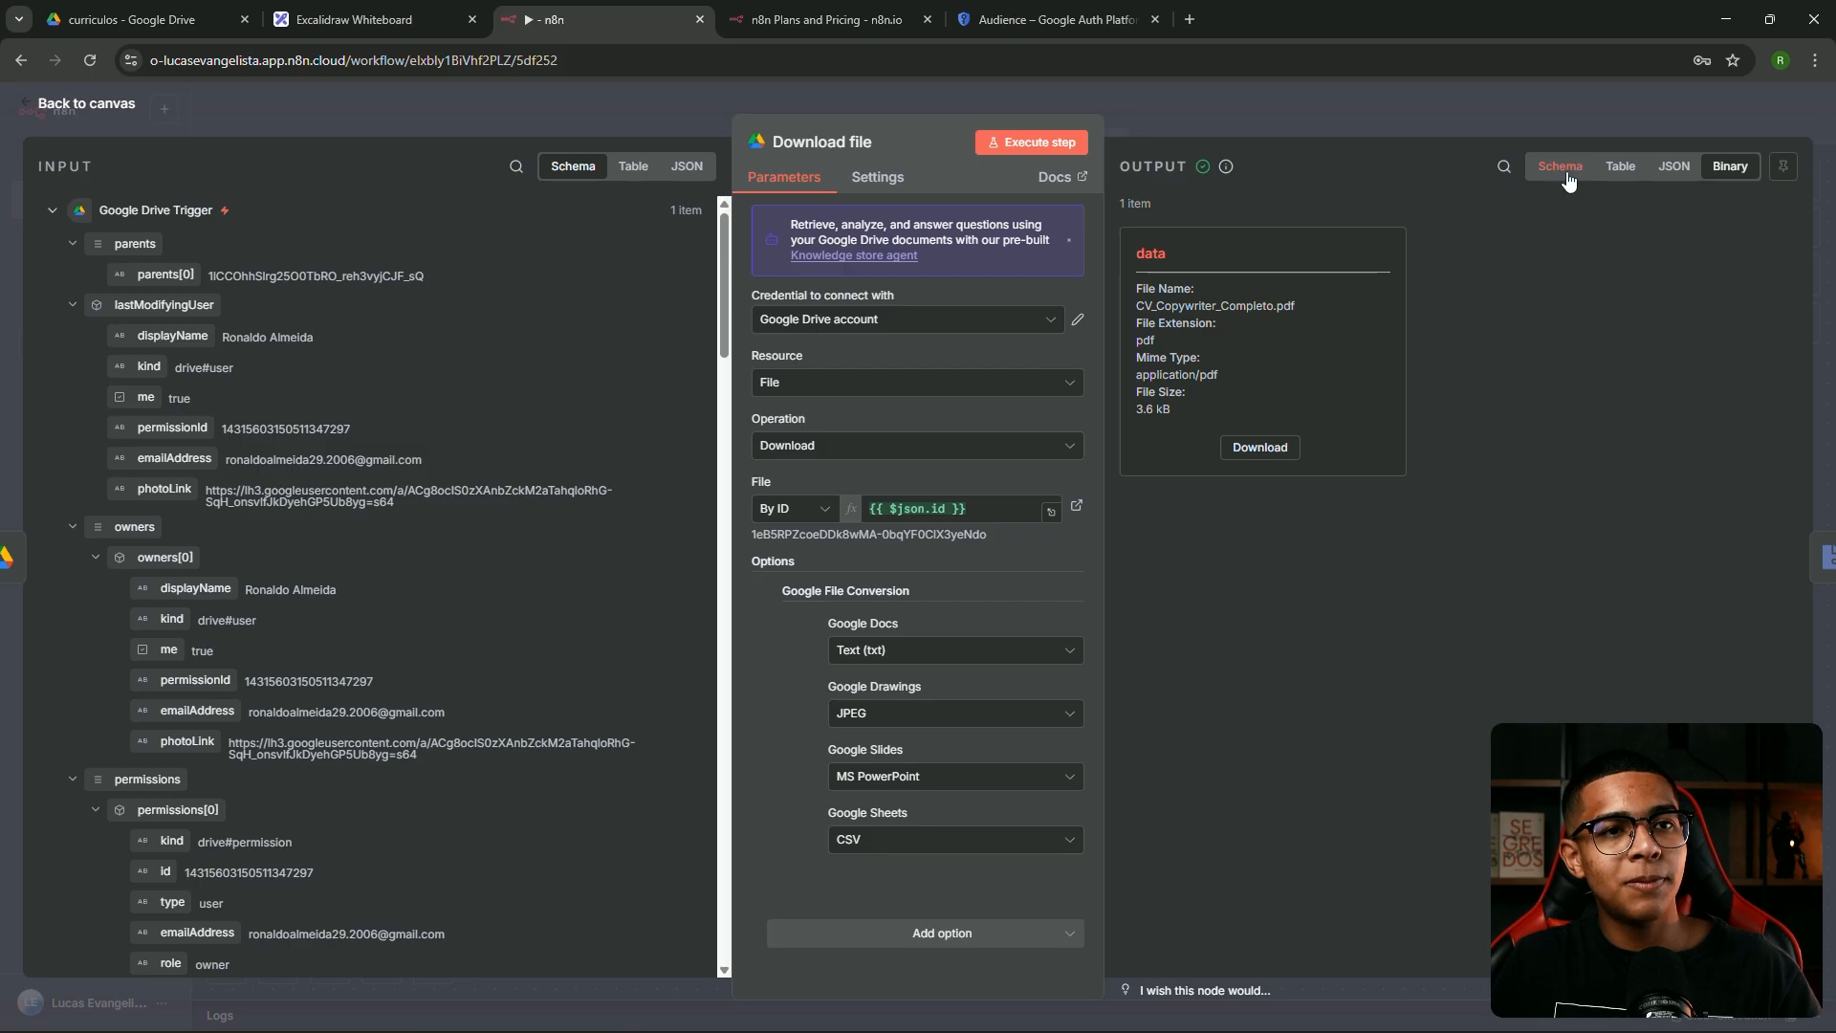
{"action": "left_click", "coordinate": [1556, 170]}
{"action": "left_click", "coordinate": [1620, 168]}
{"action": "left_click", "coordinate": [1674, 167]}
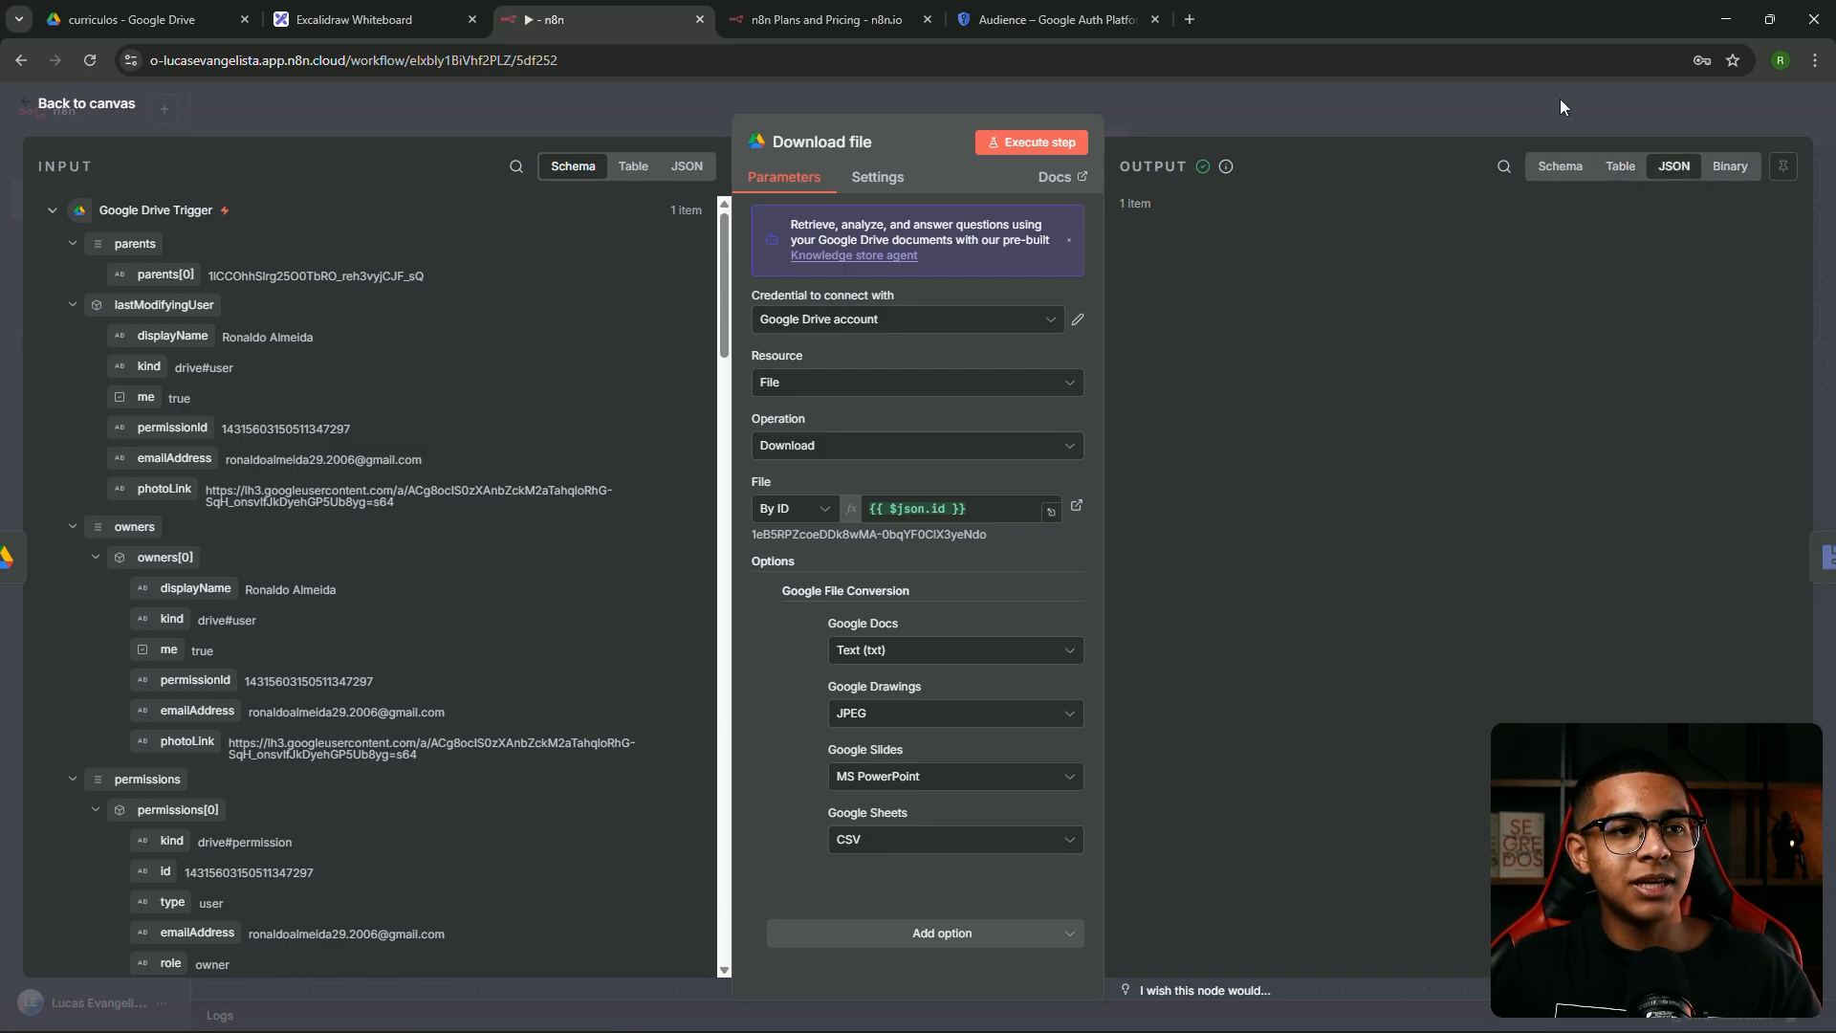
{"action": "left_click", "coordinate": [1620, 167]}
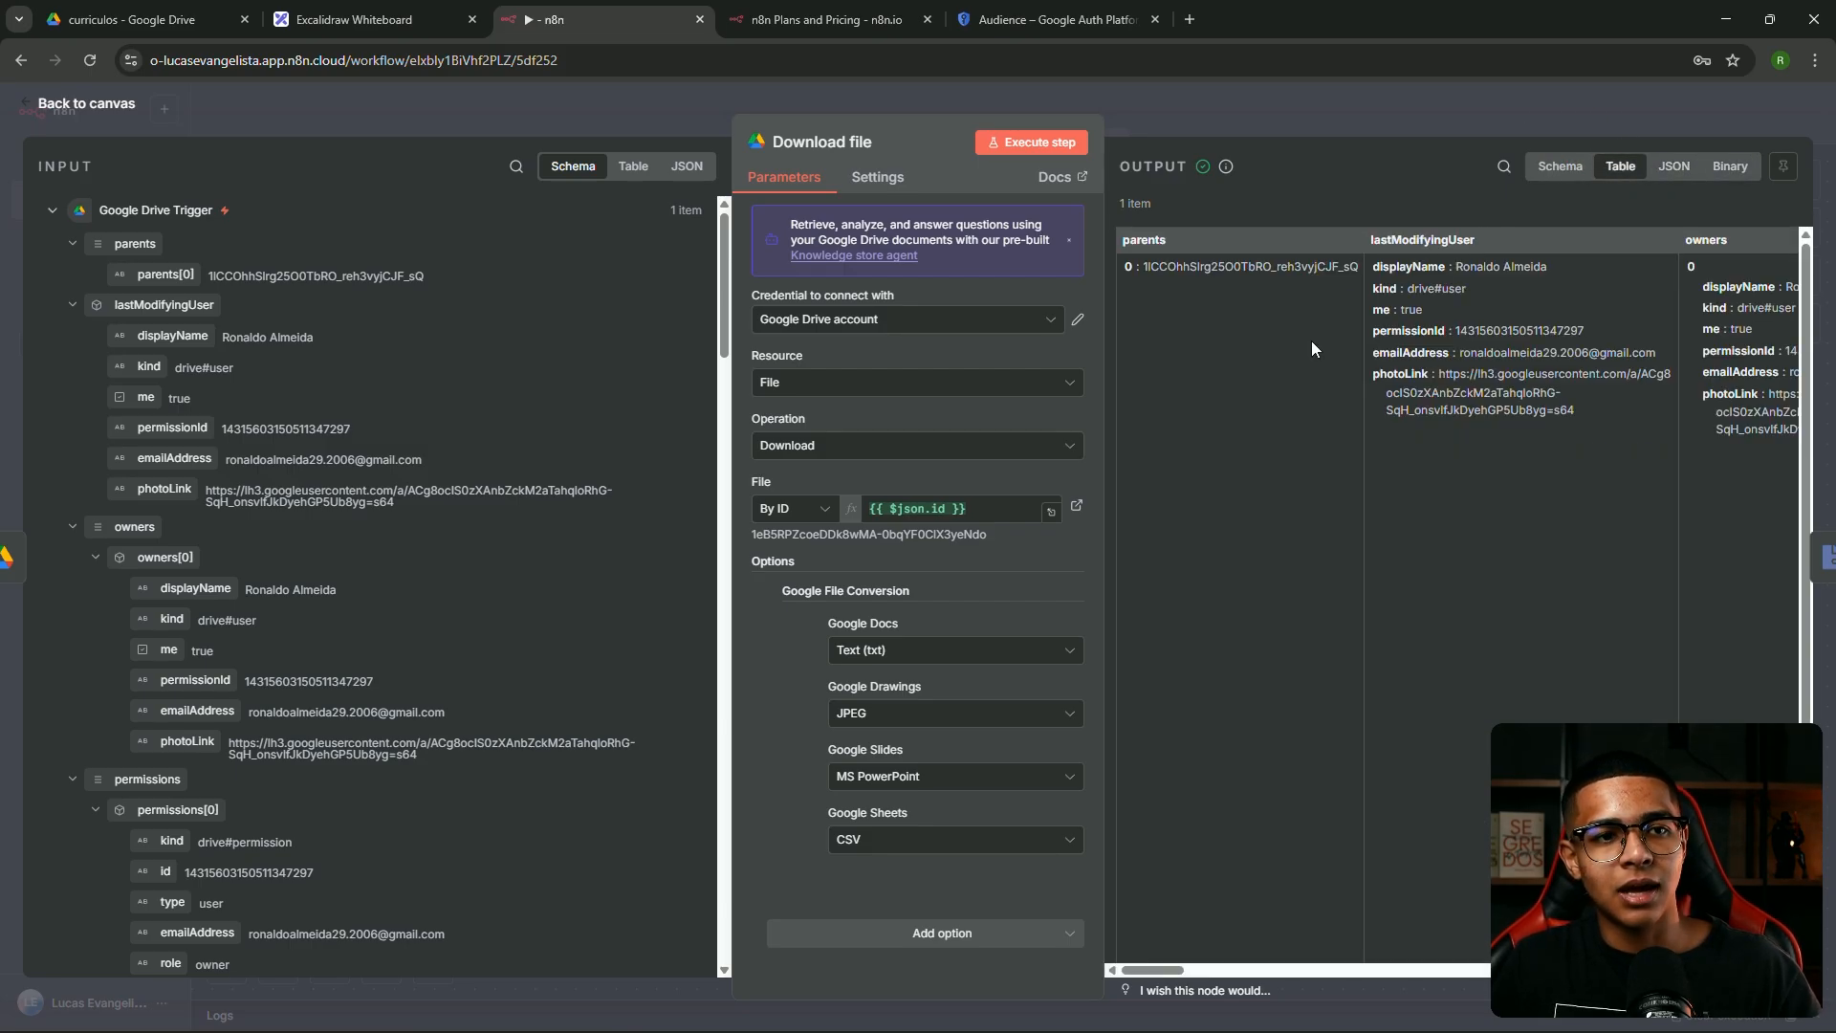
{"action": "left_click", "coordinate": [1569, 168]}
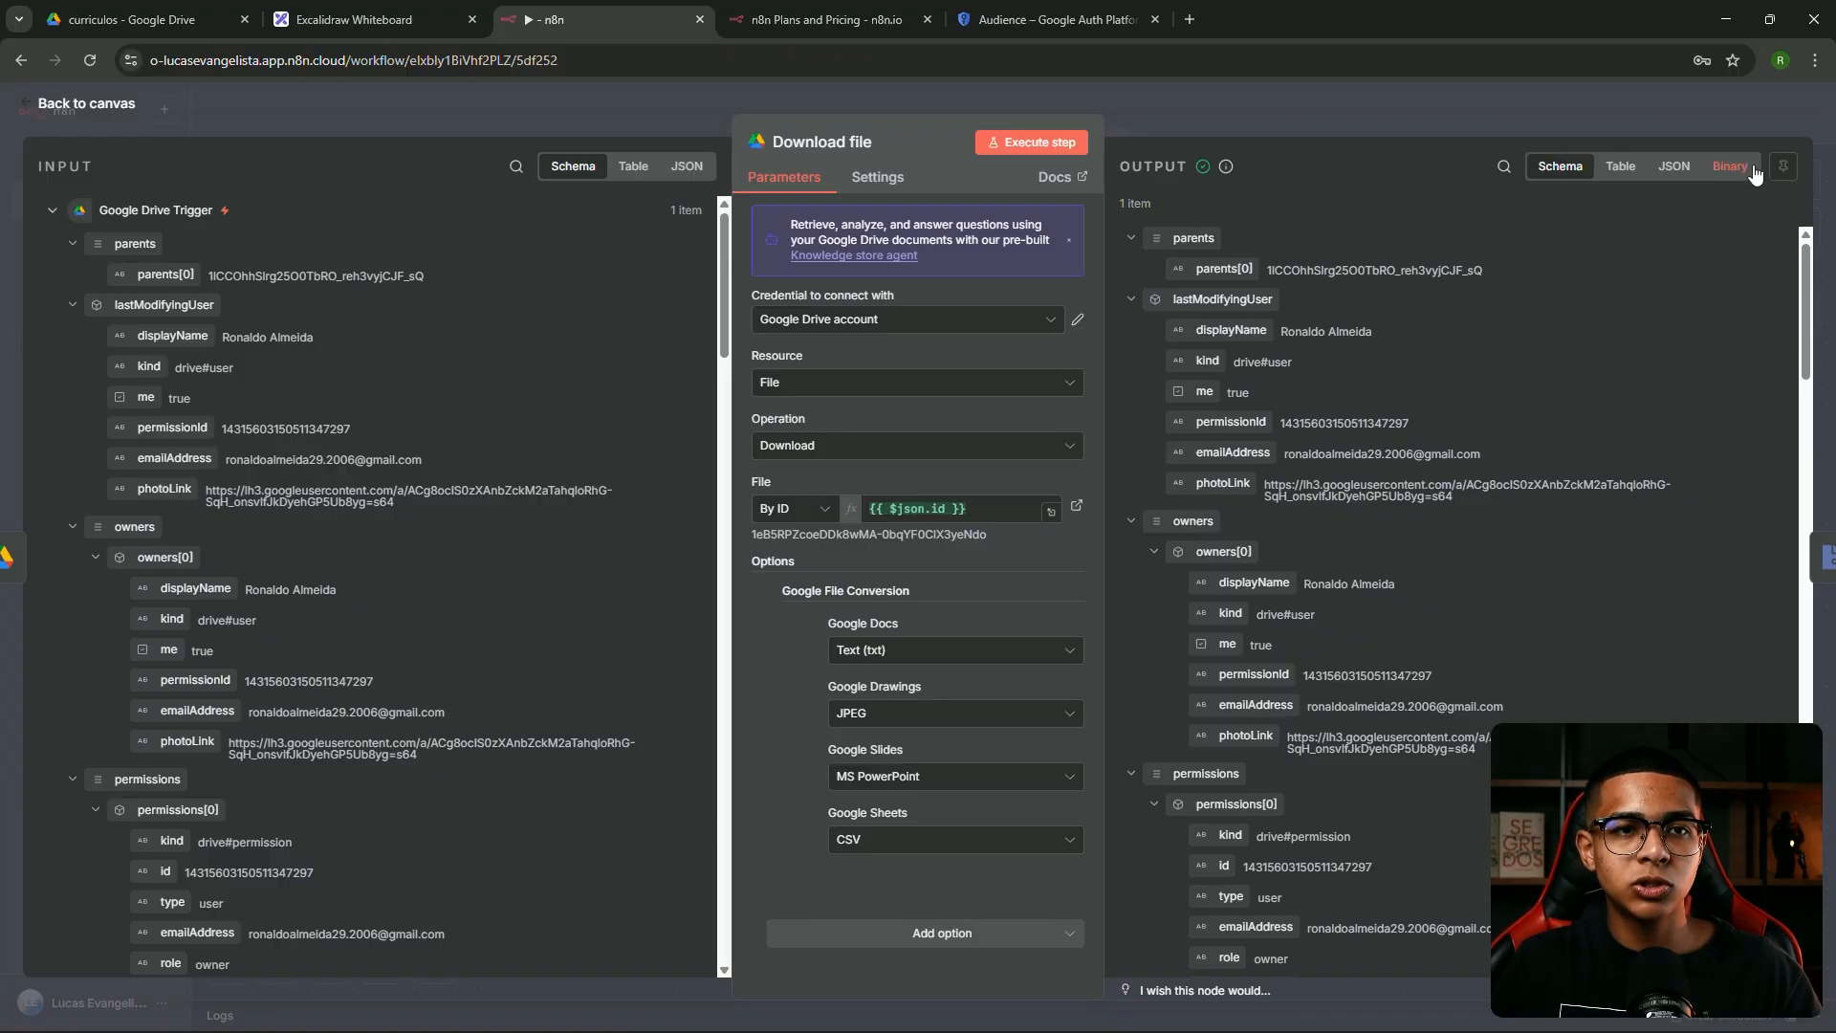
{"action": "left_click", "coordinate": [1729, 167]}
{"action": "left_click", "coordinate": [1462, 105]}
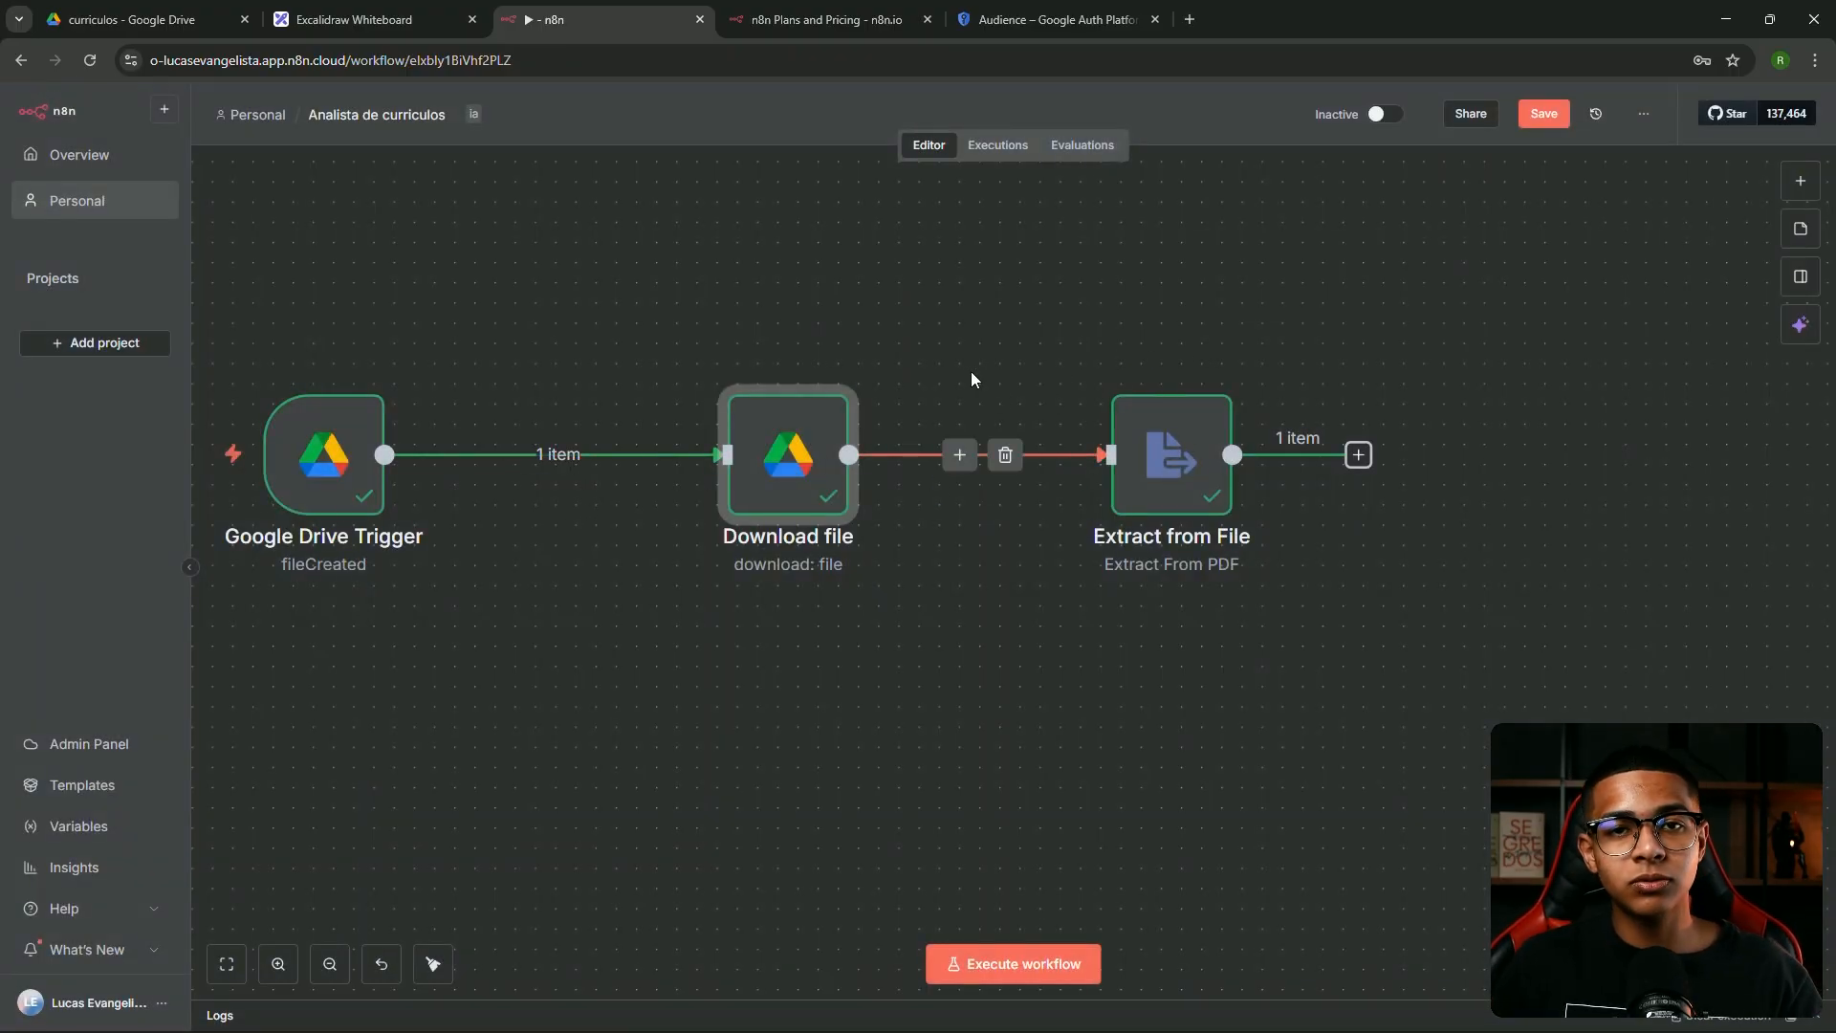
Drag Extract from File and Download file rightward to space them out, then center Extract from File
{"action": "left_click_drag", "start_coordinate": [1157, 448], "coordinate": [1239, 447]}
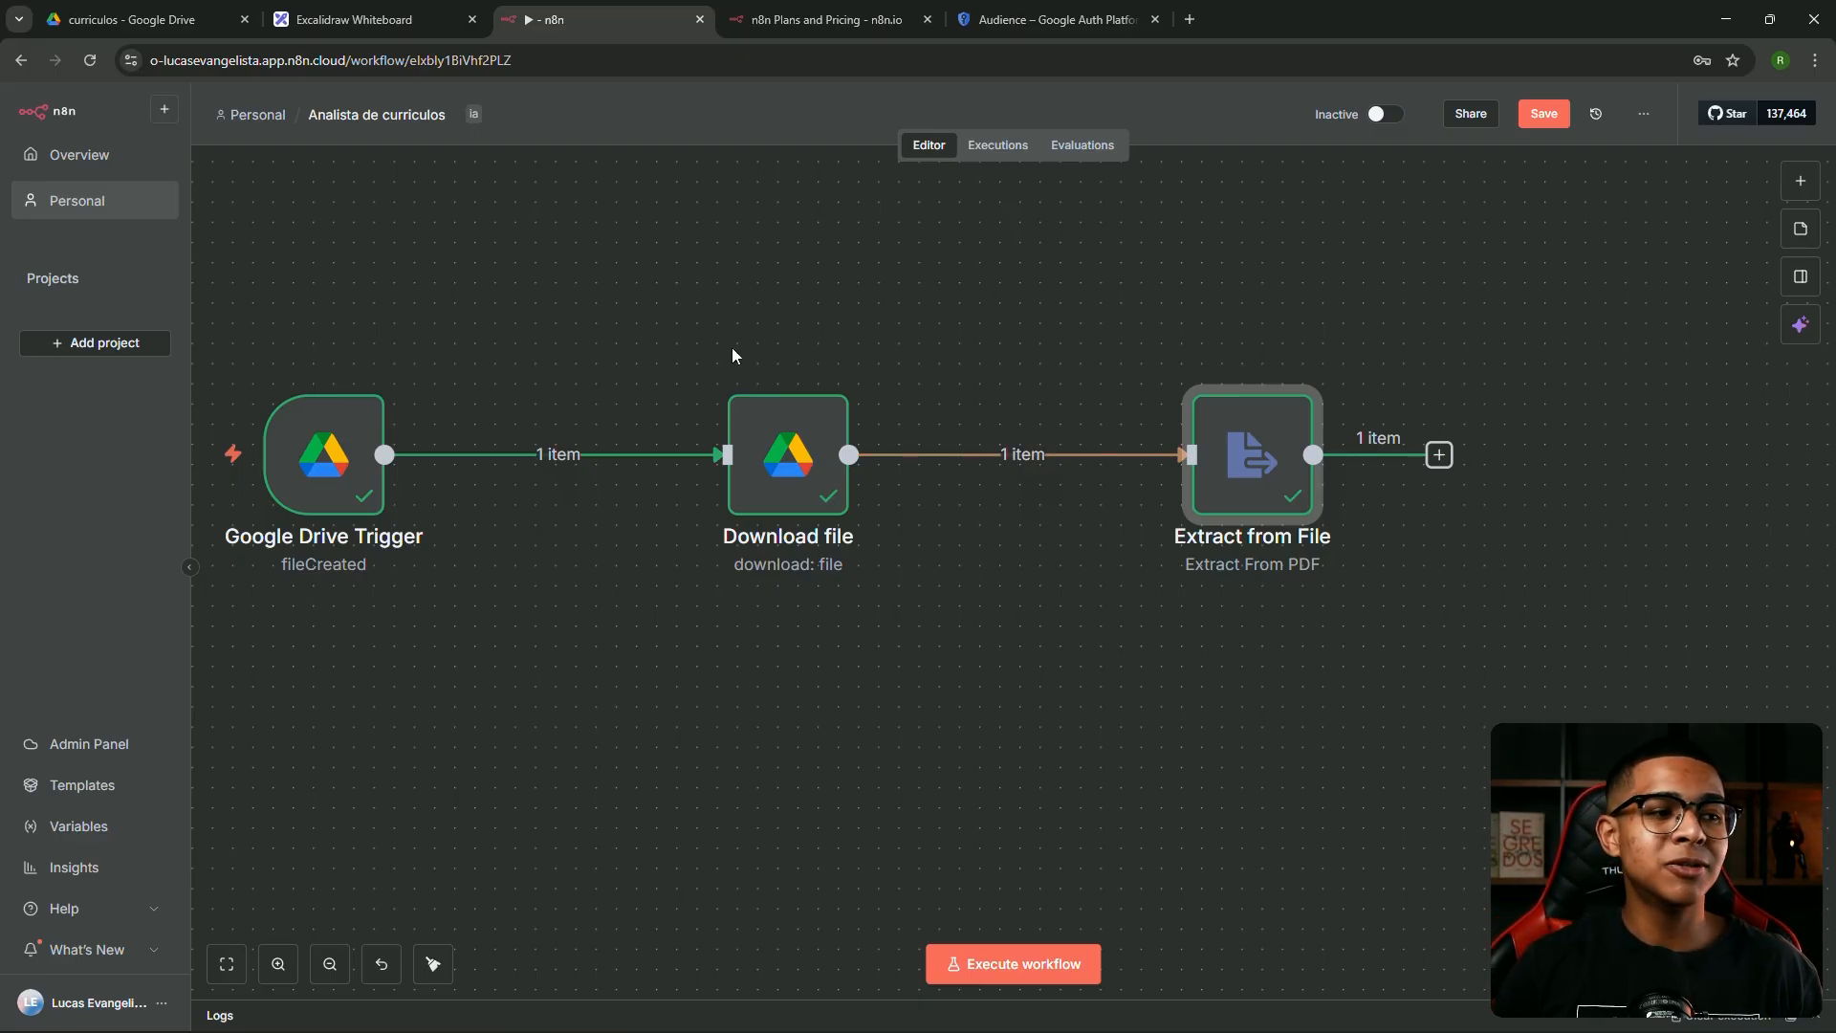
{"action": "left_click_drag", "start_coordinate": [1240, 454], "coordinate": [1300, 454]}
{"action": "left_click_drag", "start_coordinate": [785, 490], "coordinate": [826, 491]}
{"action": "mouse_move", "coordinate": [1307, 450]}
{"action": "left_mouse_down"}
{"action": "mouse_move", "coordinate": [1257, 441]}
{"action": "mouse_move", "coordinate": [1327, 431]}
{"action": "mouse_move", "coordinate": [1307, 431]}
{"action": "mouse_move", "coordinate": [1310, 456]}
{"action": "mouse_move", "coordinate": [1326, 457]}
{"action": "mouse_move", "coordinate": [1317, 438]}
{"action": "mouse_move", "coordinate": [1341, 479]}
{"action": "mouse_move", "coordinate": [1333, 442]}
{"action": "mouse_move", "coordinate": [1357, 430]}
{"action": "mouse_move", "coordinate": [1317, 462]}
{"action": "left_mouse_up"}
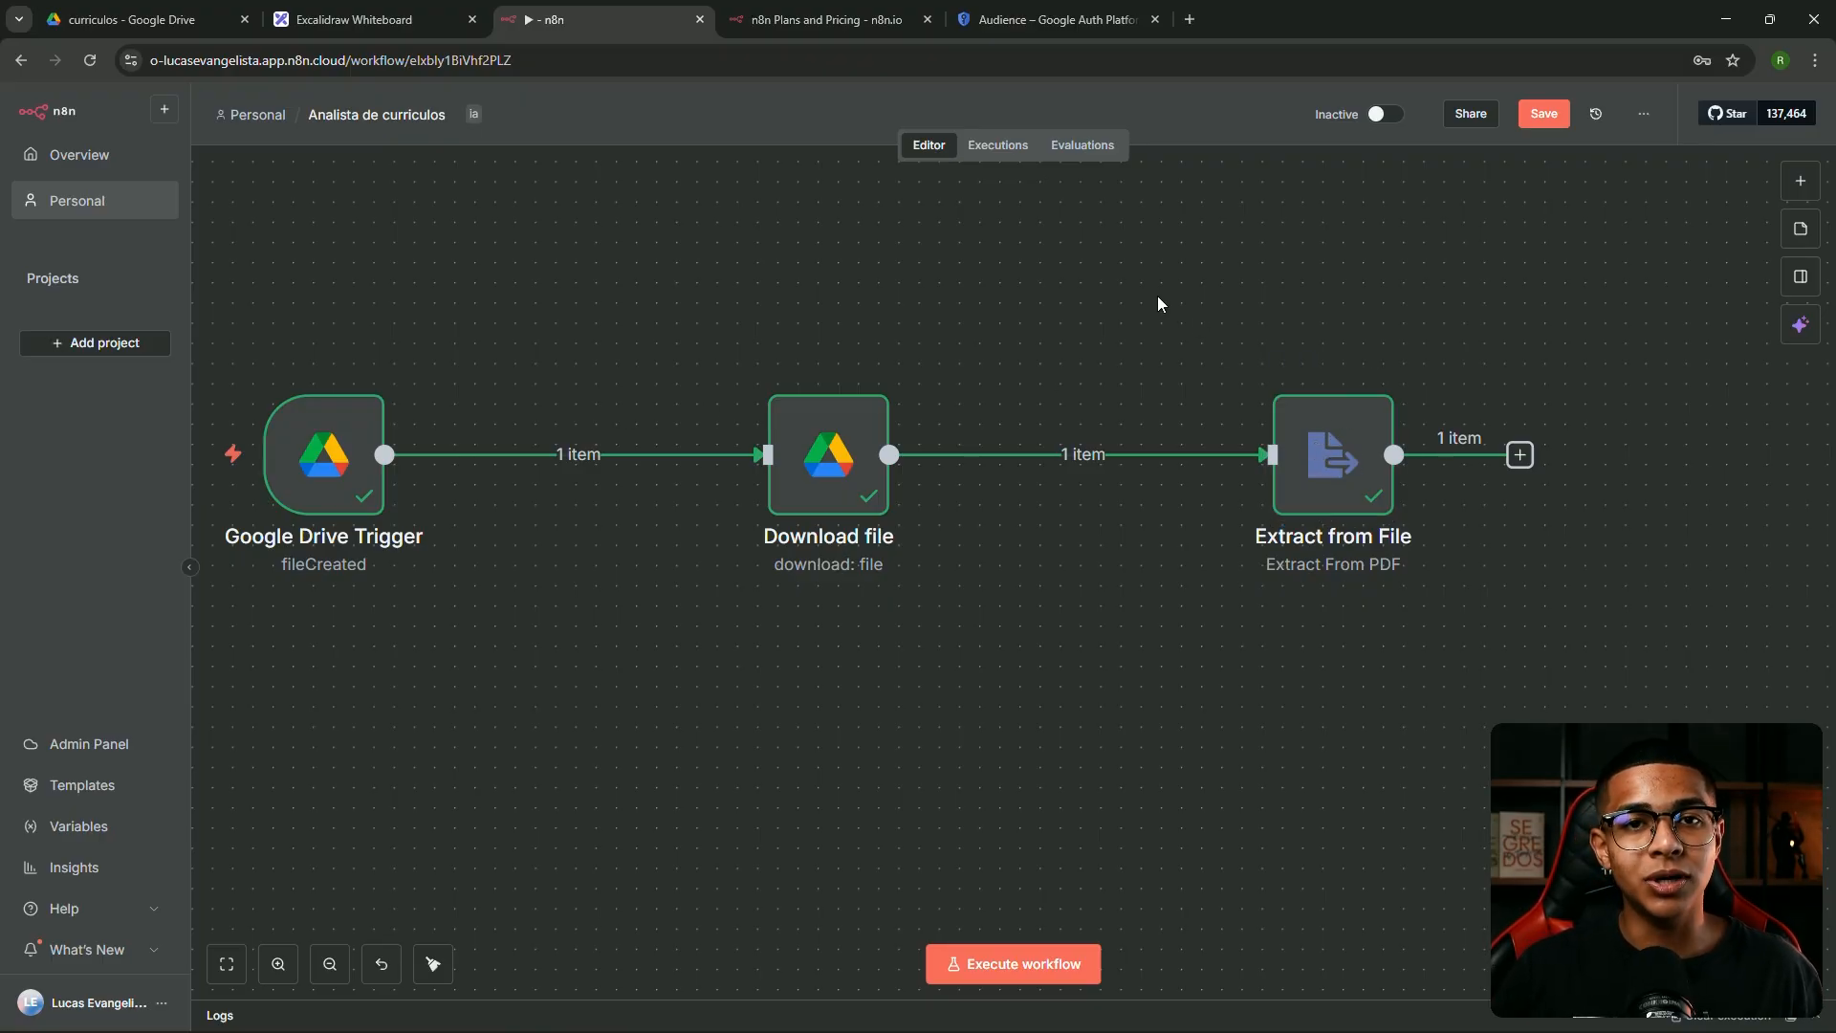
{"action": "left_click_drag", "start_coordinate": [1276, 300], "coordinate": [852, 335]}
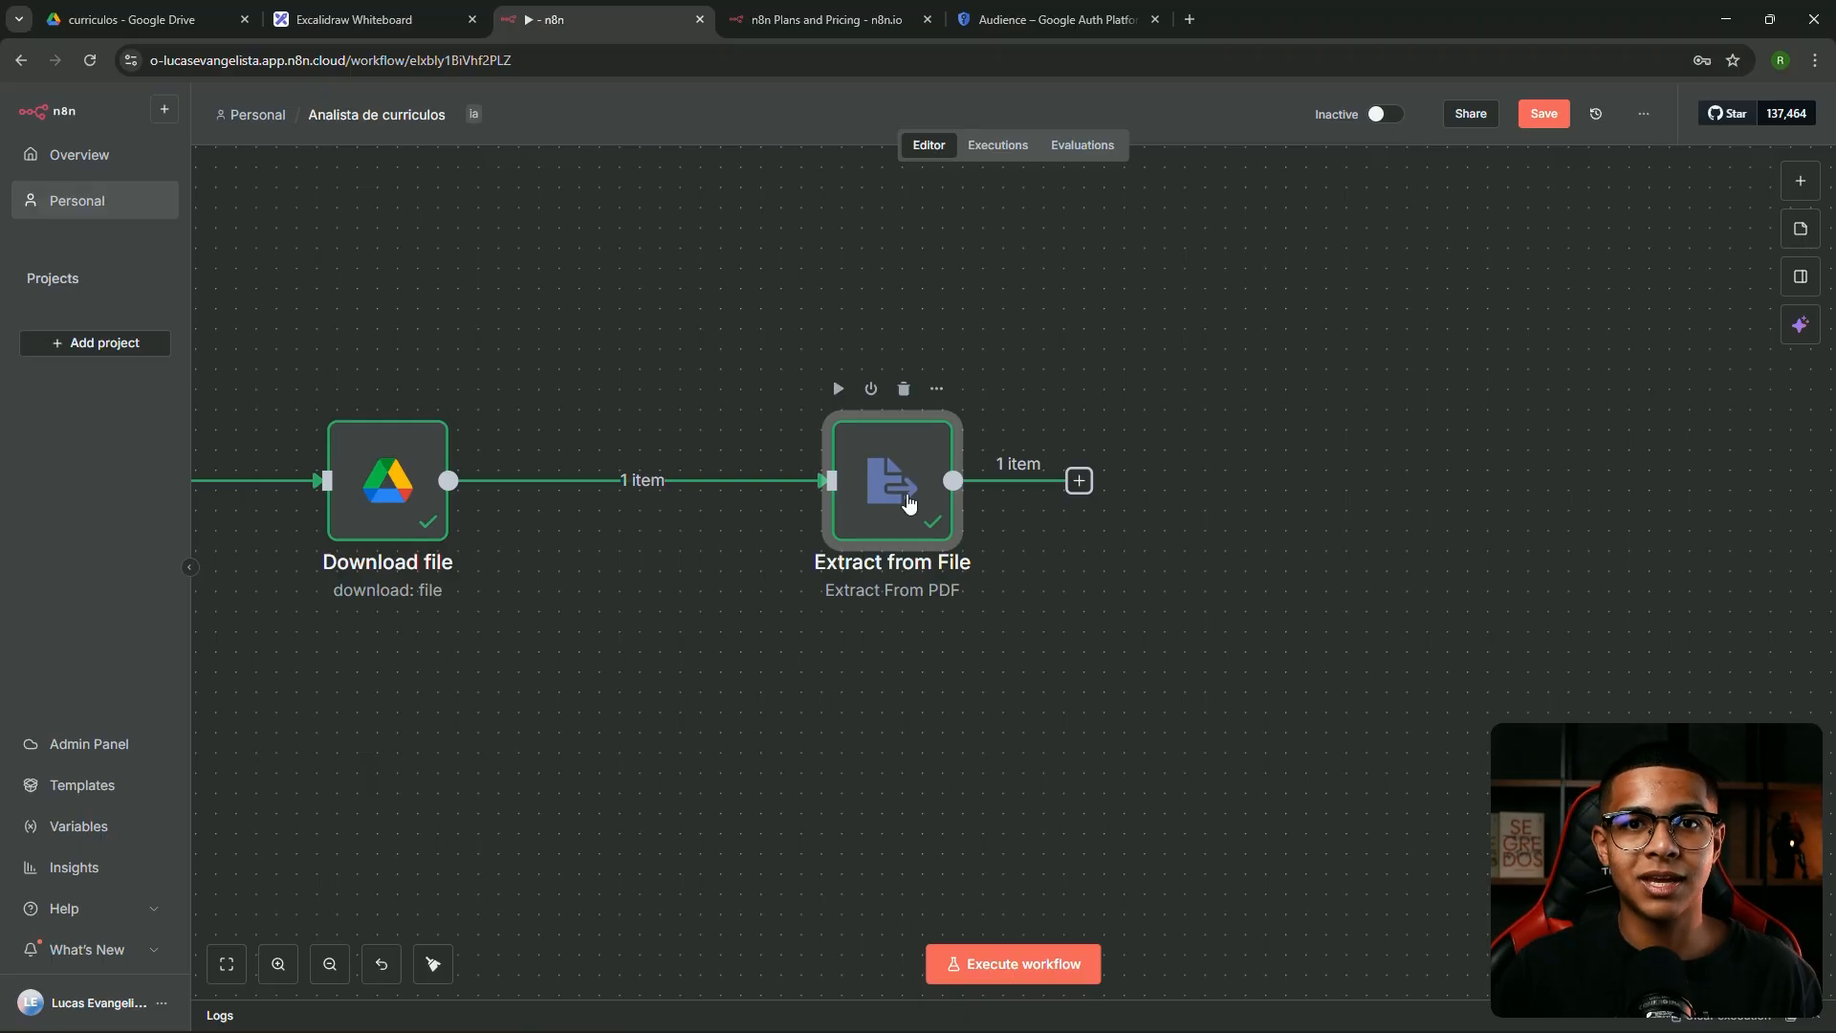
{"action": "left_click", "coordinate": [1188, 446]}
{"action": "left_click_drag", "start_coordinate": [1184, 443], "coordinate": [1015, 430]}
Attach an AI Information Extractor node to Extract from File's output
{"action": "scroll", "coordinate": [1014, 430], "scroll_direction": "up", "scroll_amount": 5}
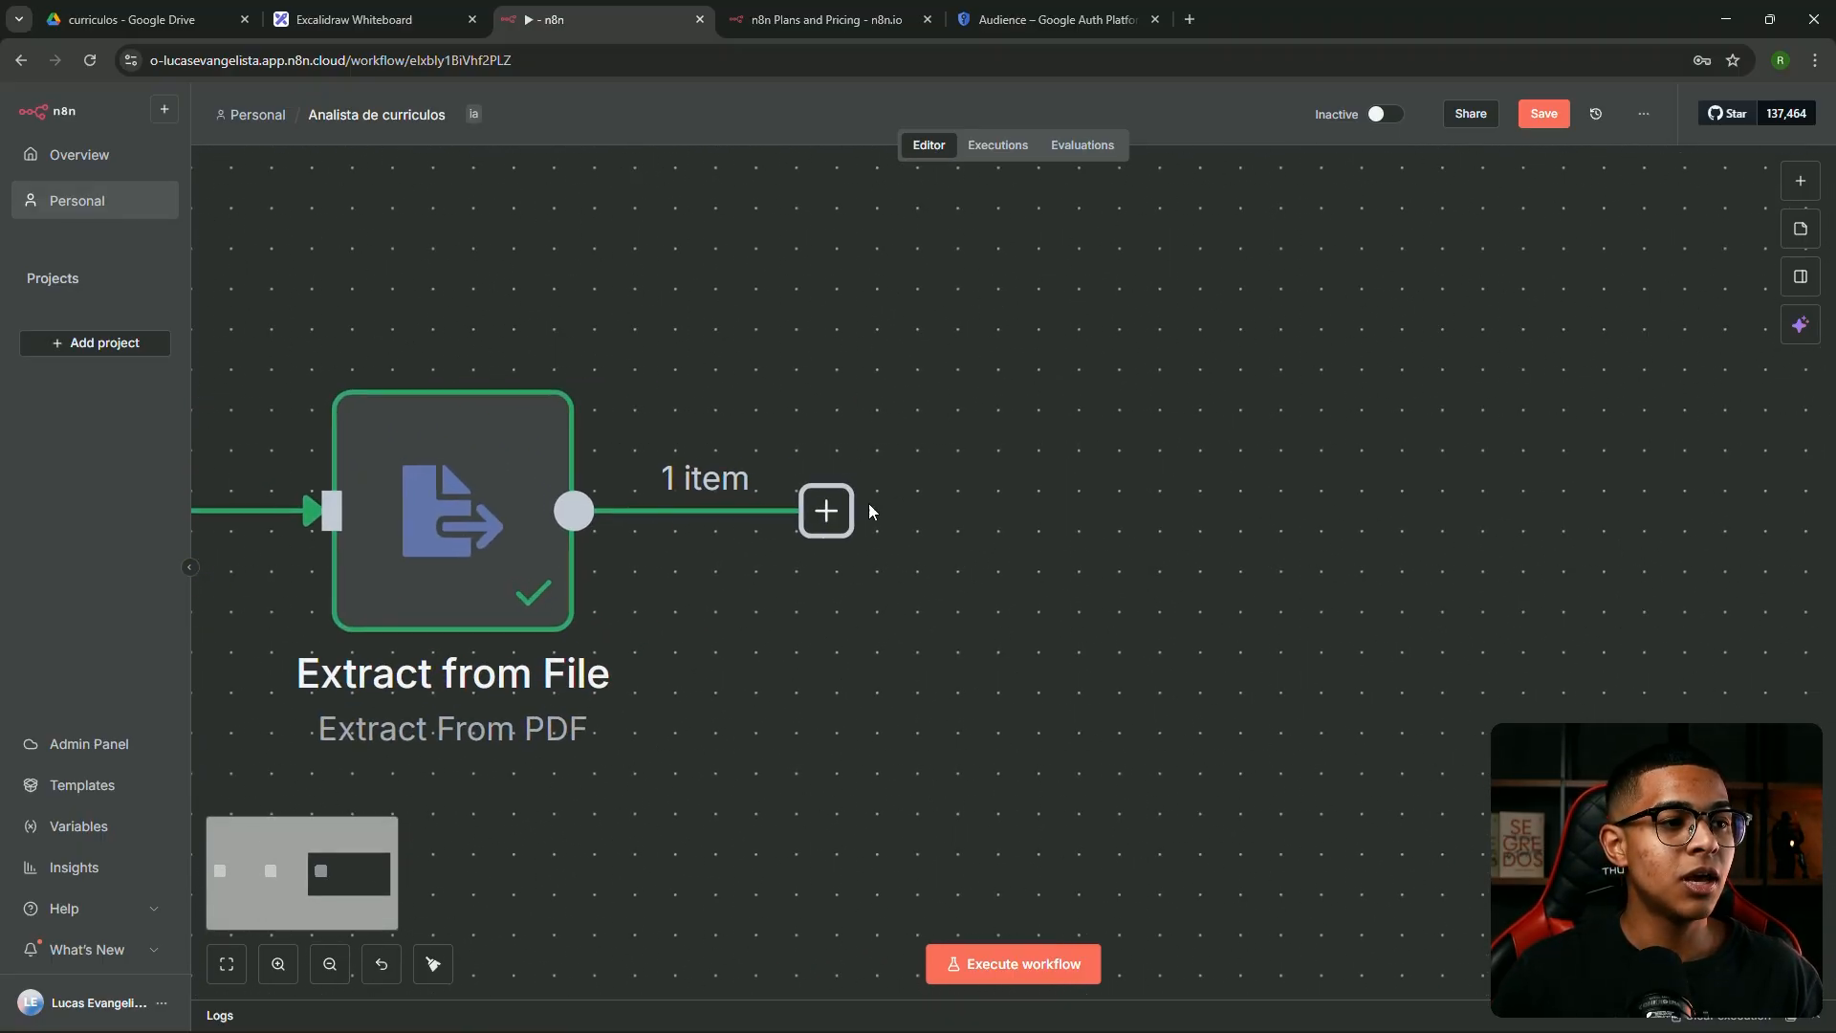
{"action": "scroll", "coordinate": [912, 514], "scroll_direction": "down", "scroll_amount": 5}
{"action": "left_click_drag", "start_coordinate": [870, 508], "coordinate": [949, 500]}
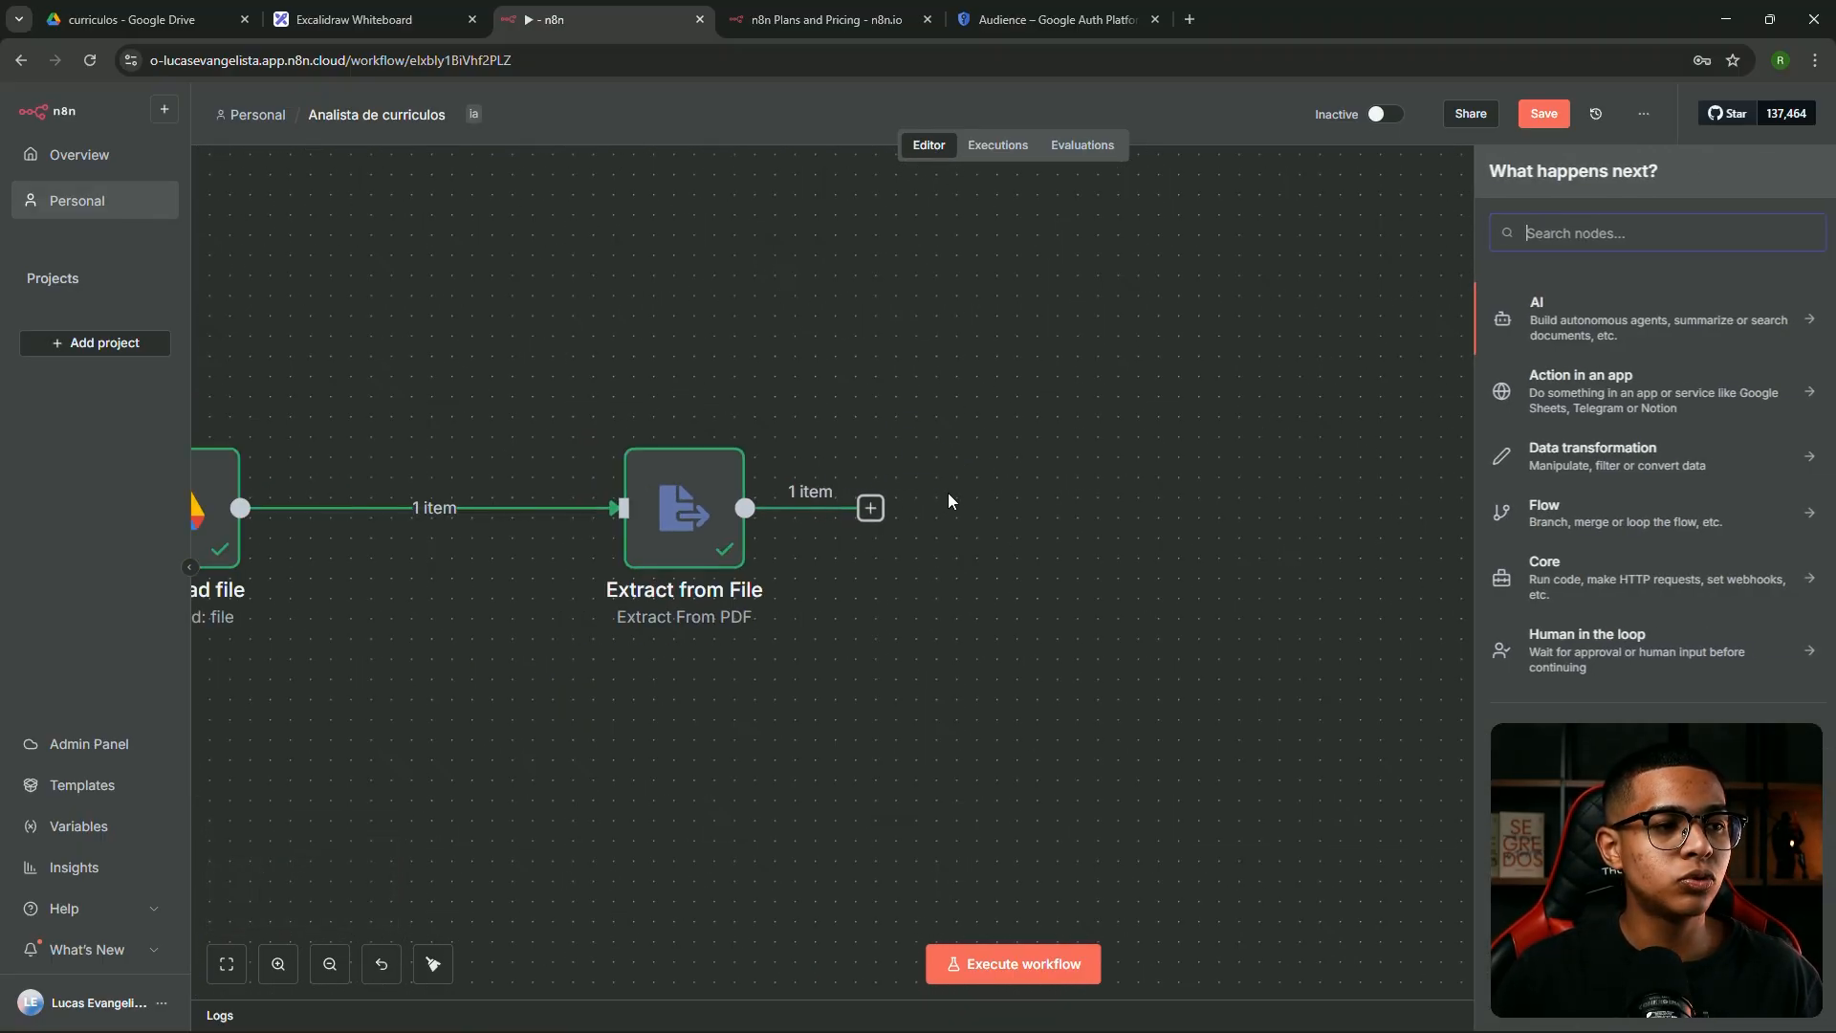
{"action": "left_click", "coordinate": [1582, 317]}
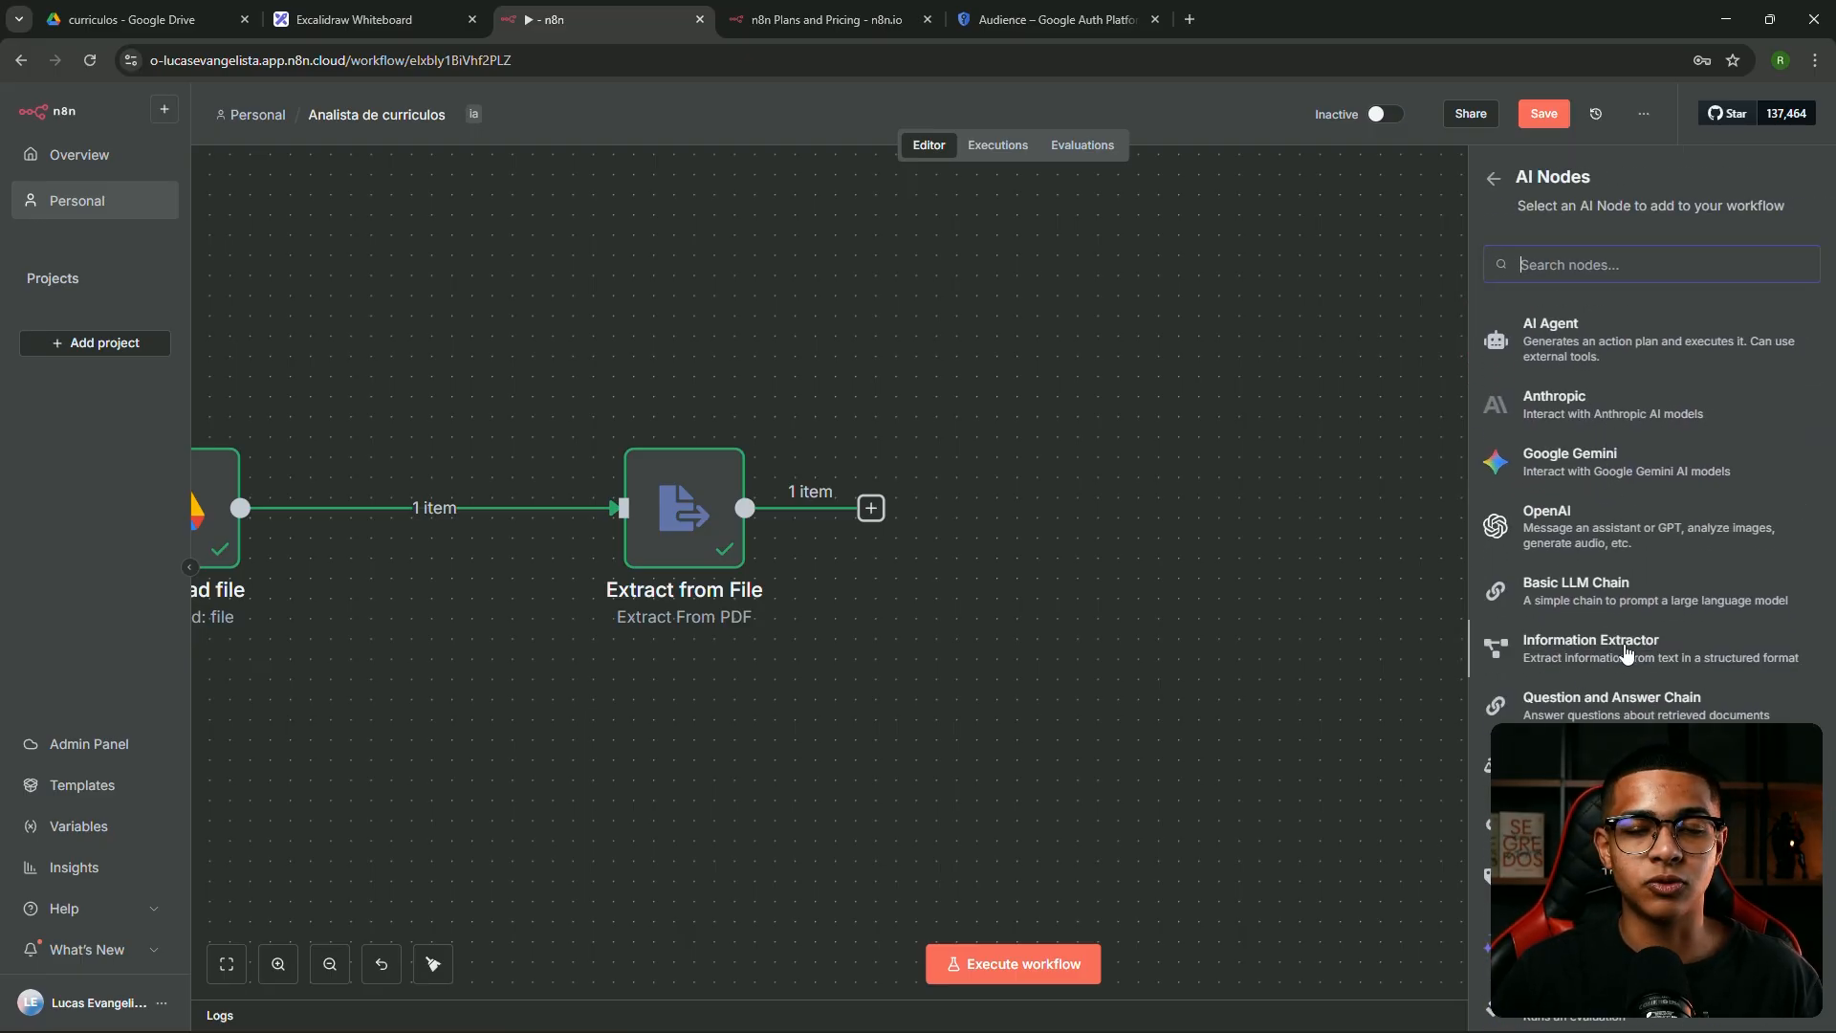
{"action": "left_click", "coordinate": [1627, 654]}
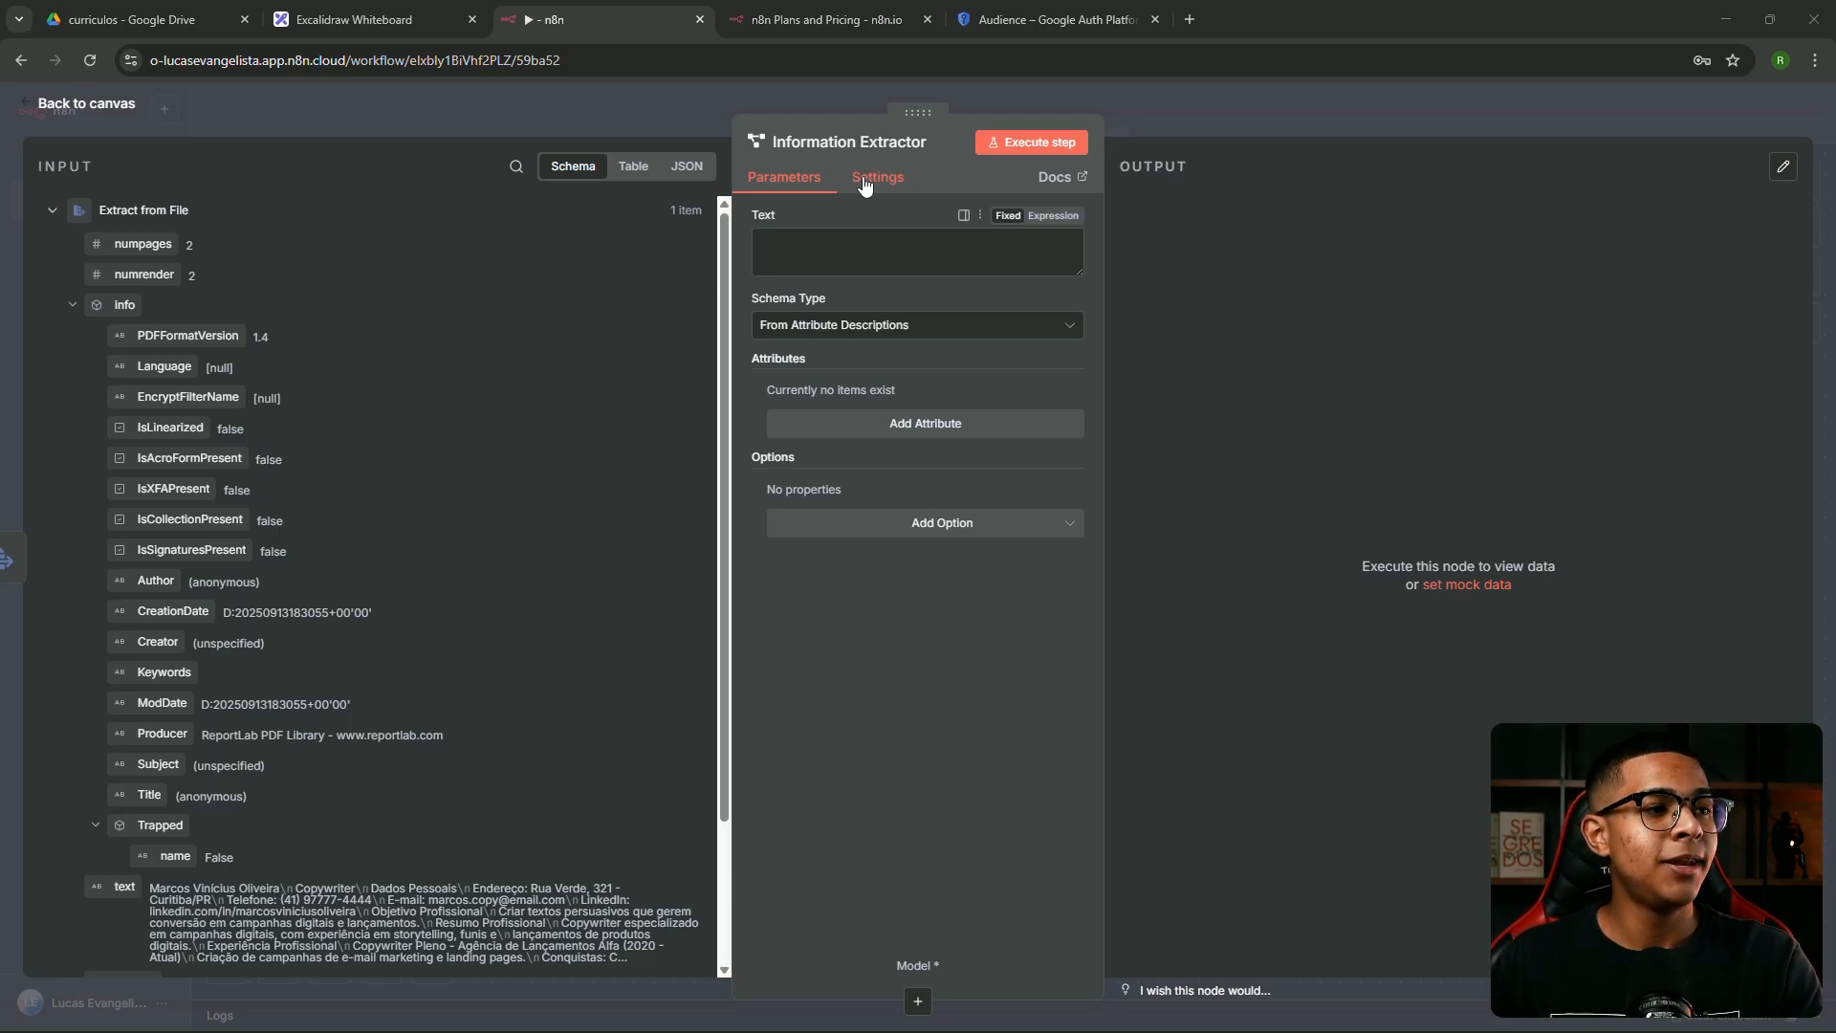
{"action": "left_click", "coordinate": [1248, 108]}
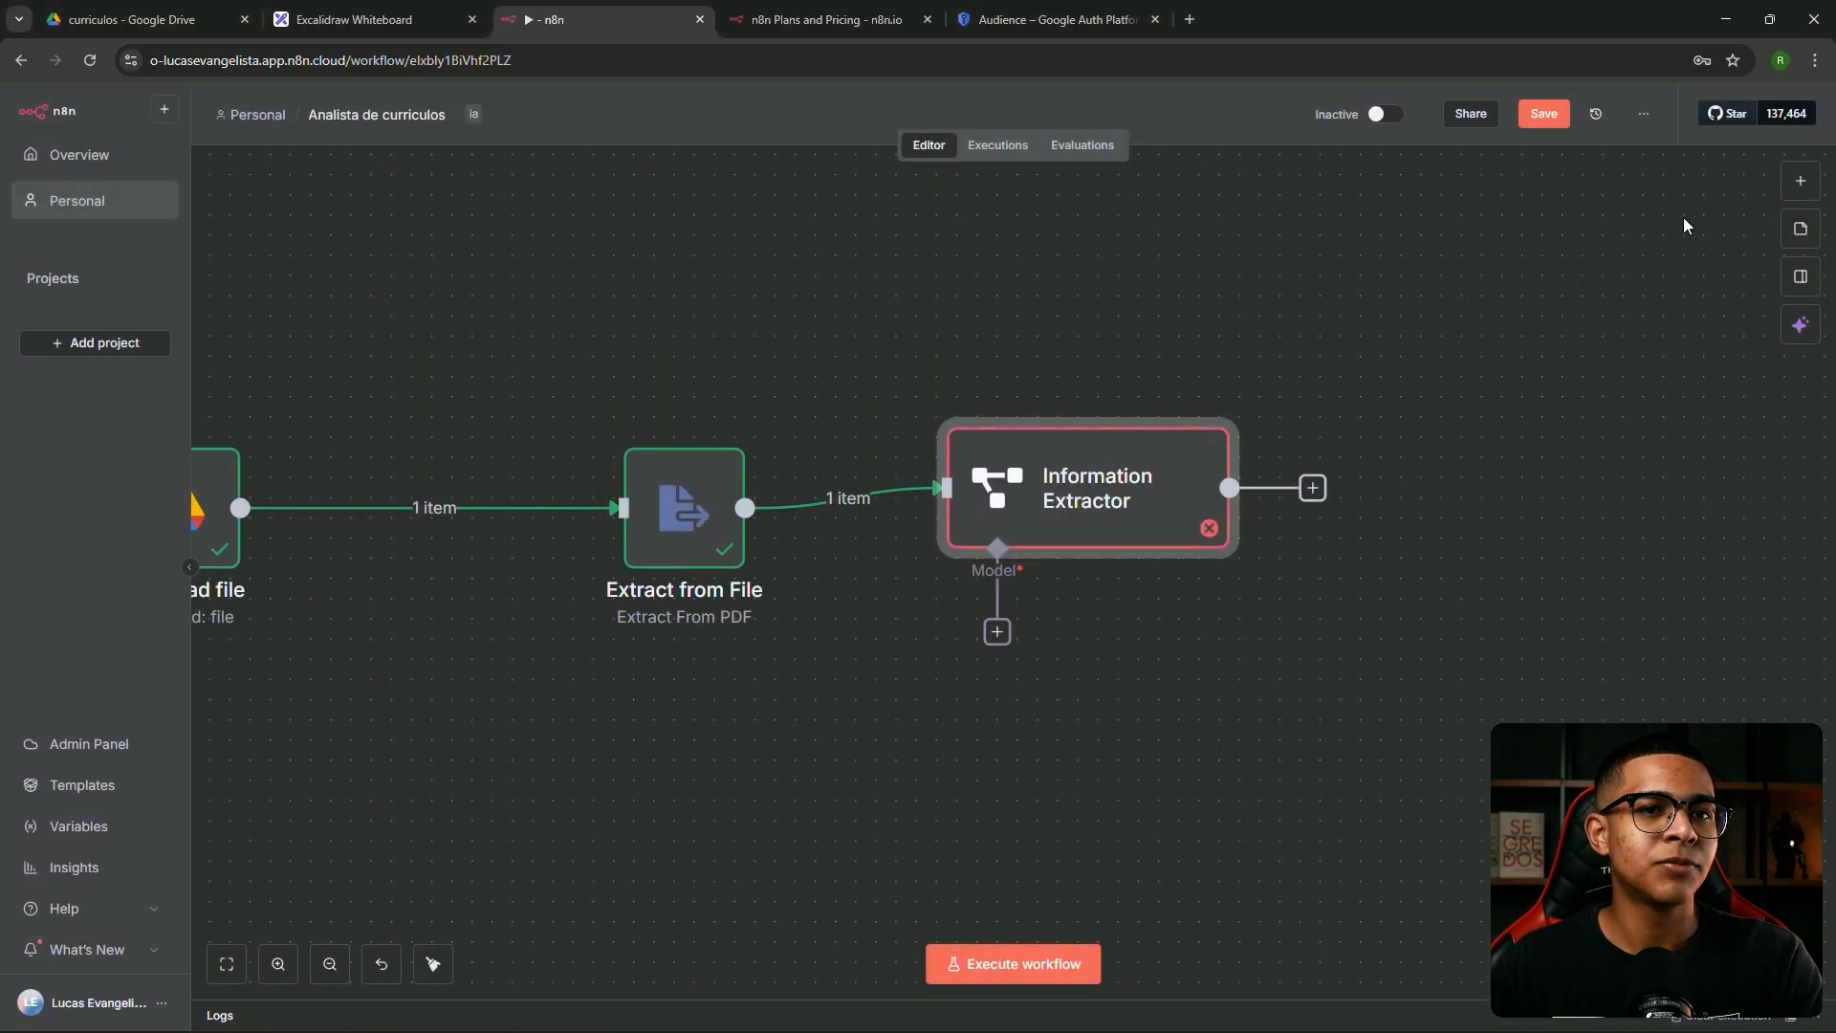
Browse the AI node options for a node following the Information Extractor
{"action": "left_click", "coordinate": [1802, 190]}
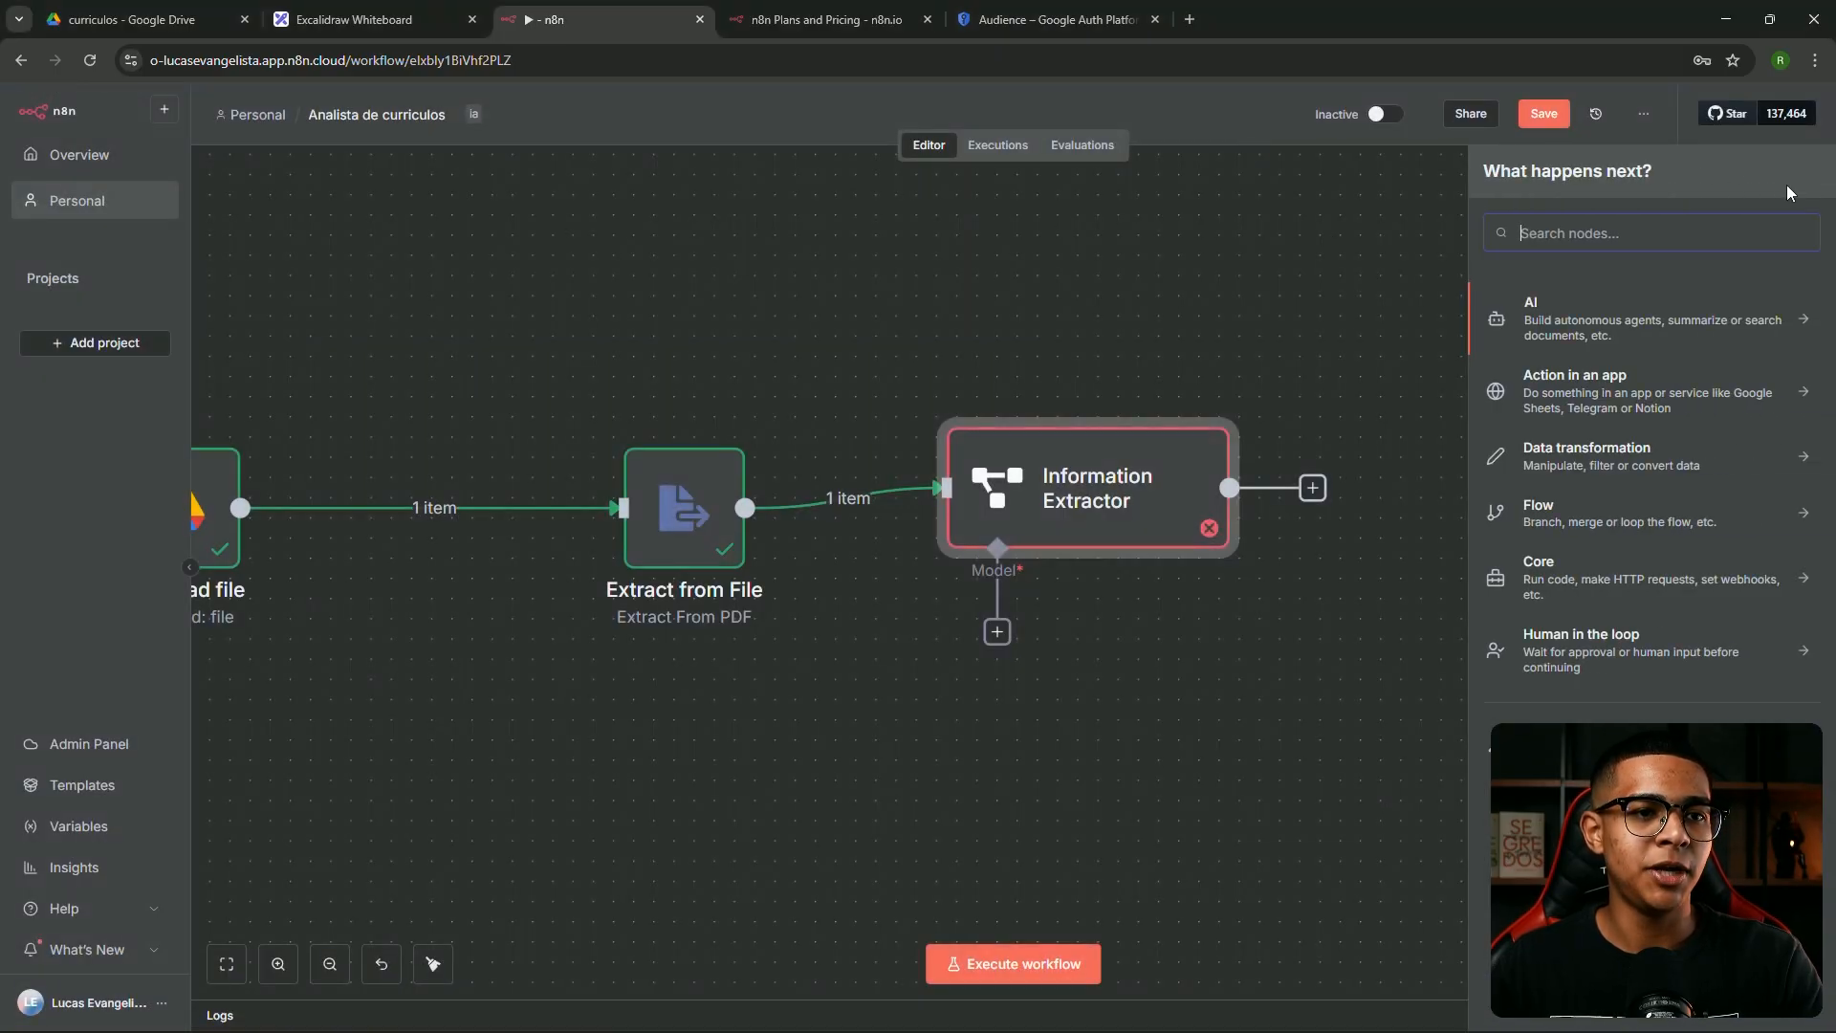
{"action": "left_click", "coordinate": [1576, 328]}
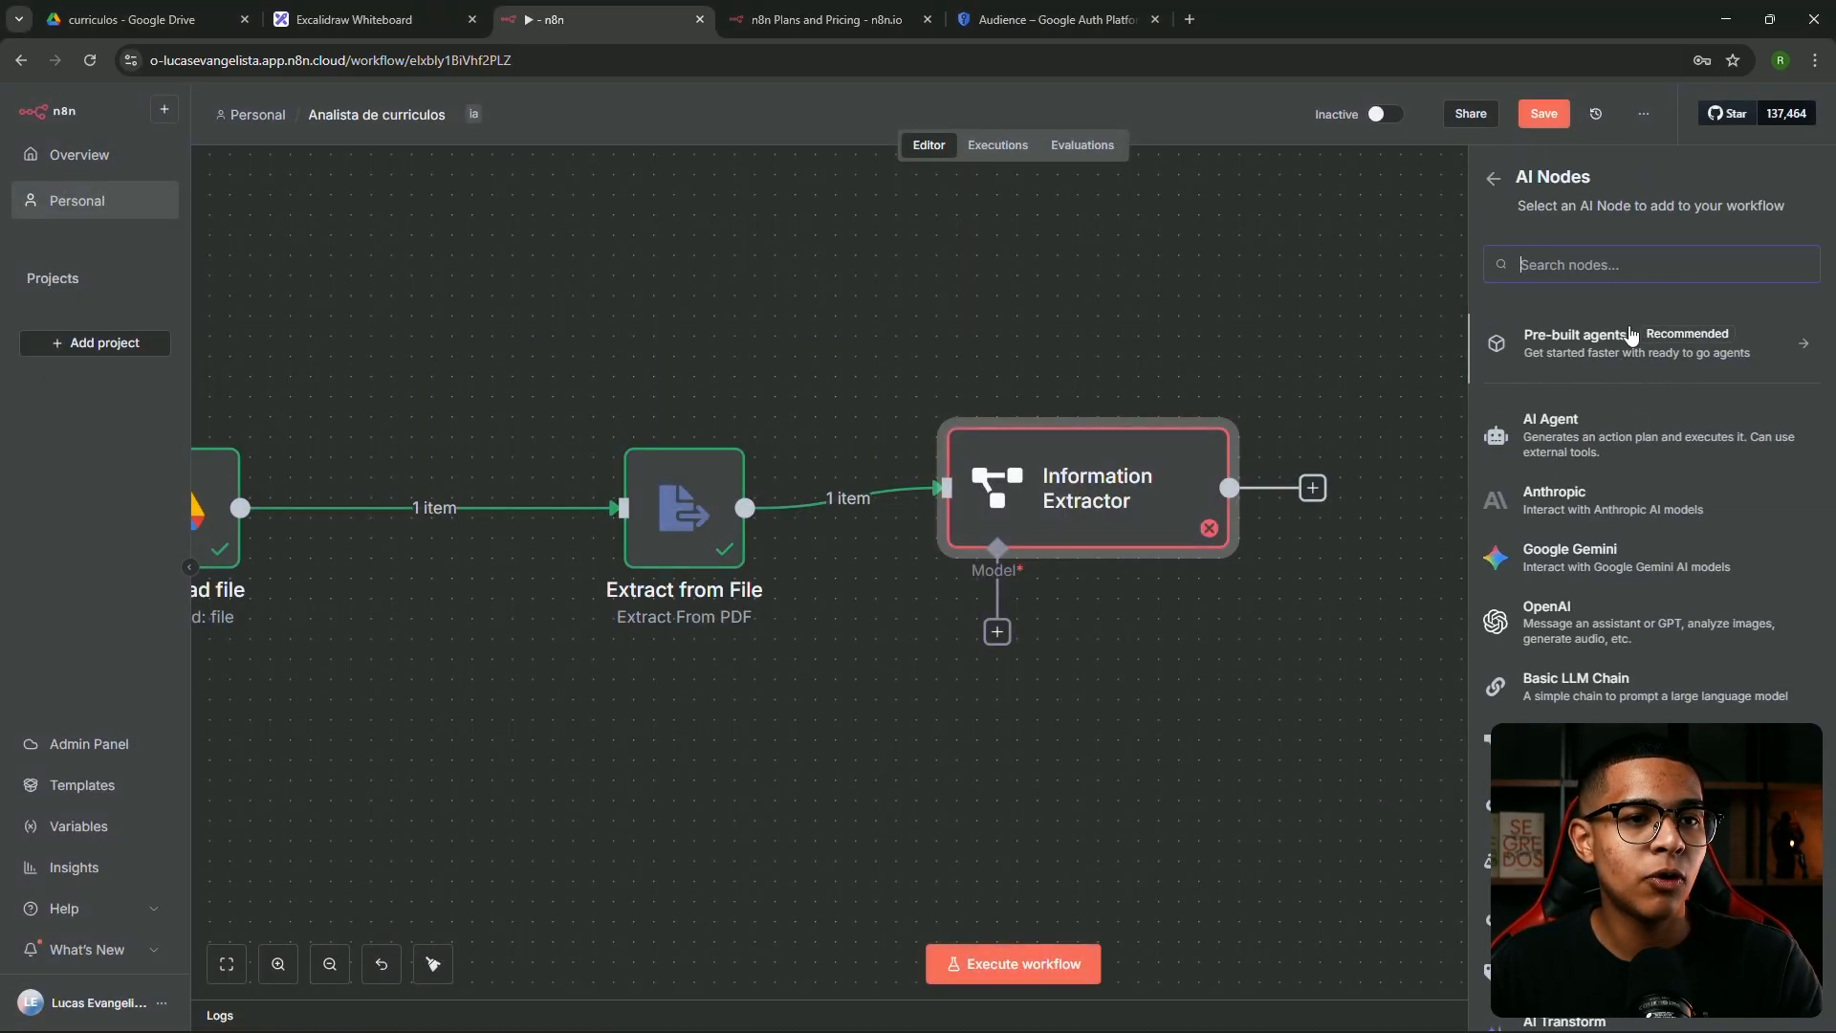
{"action": "scroll", "coordinate": [1585, 421], "scroll_direction": "down", "scroll_amount": 2}
{"action": "scroll", "coordinate": [1595, 383], "scroll_direction": "up", "scroll_amount": 2}
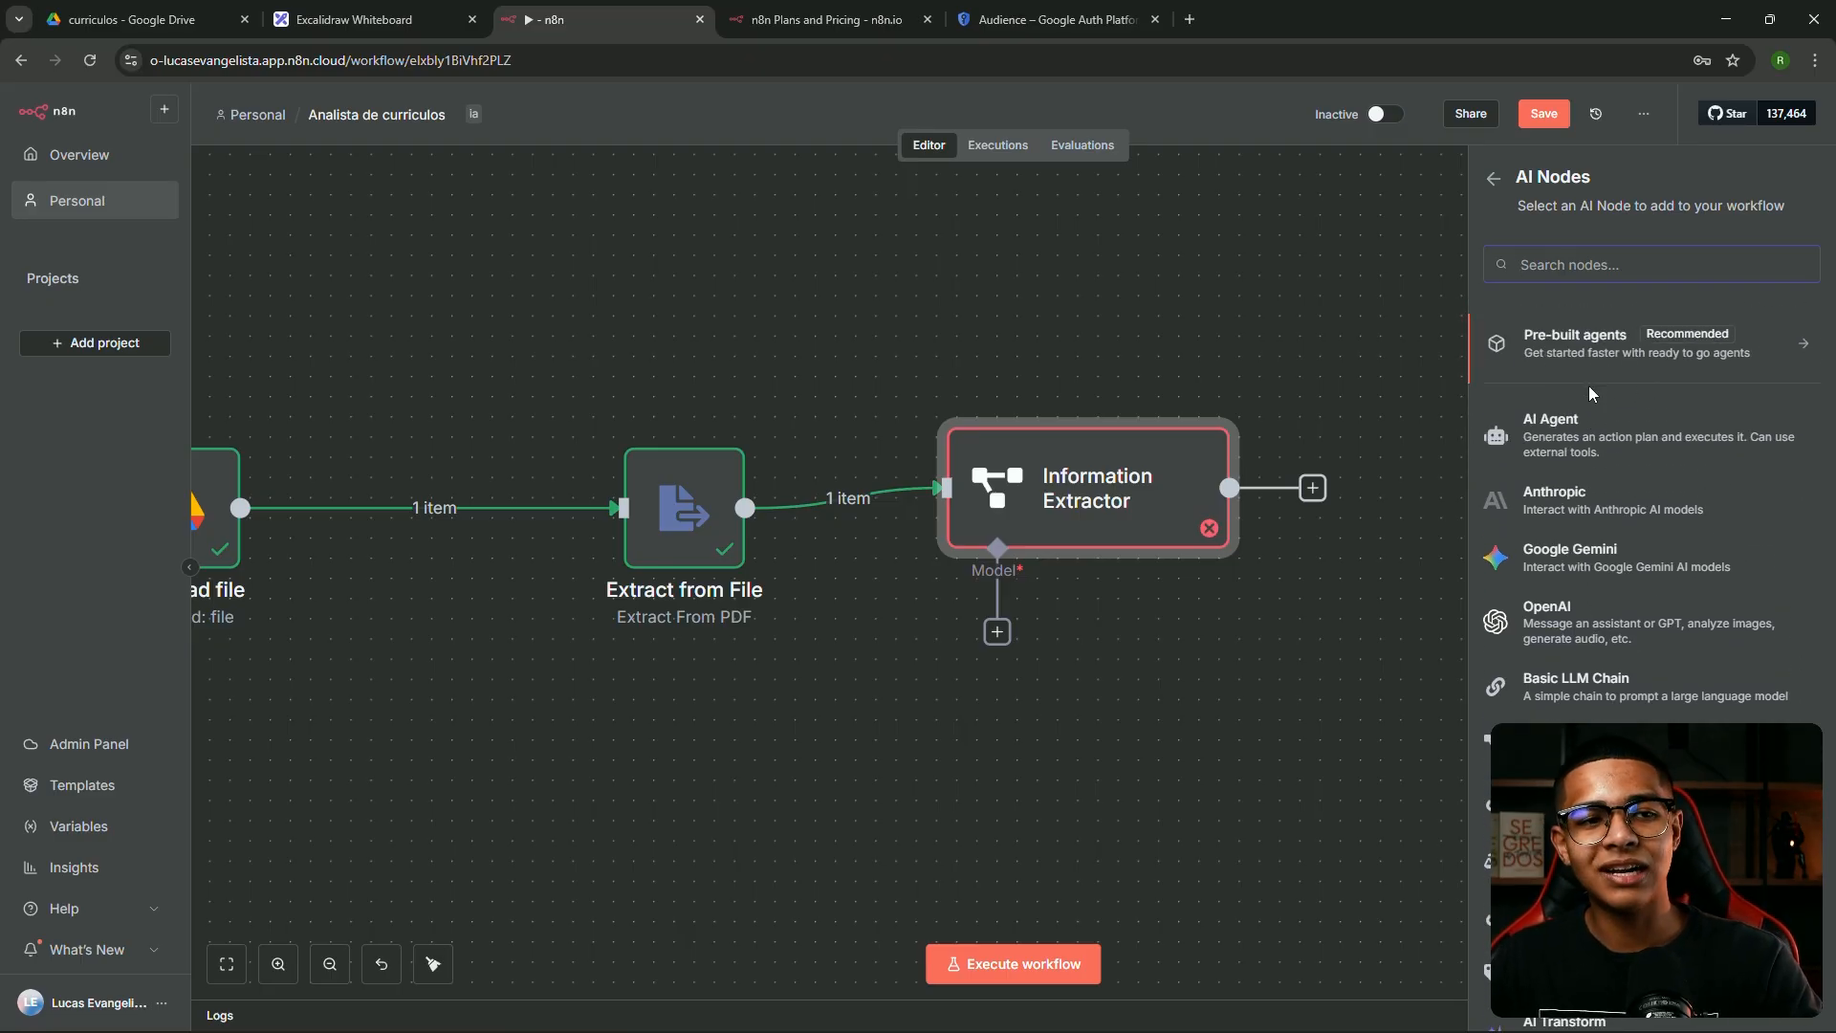
{"action": "scroll", "coordinate": [1573, 574], "scroll_direction": "down", "scroll_amount": 2}
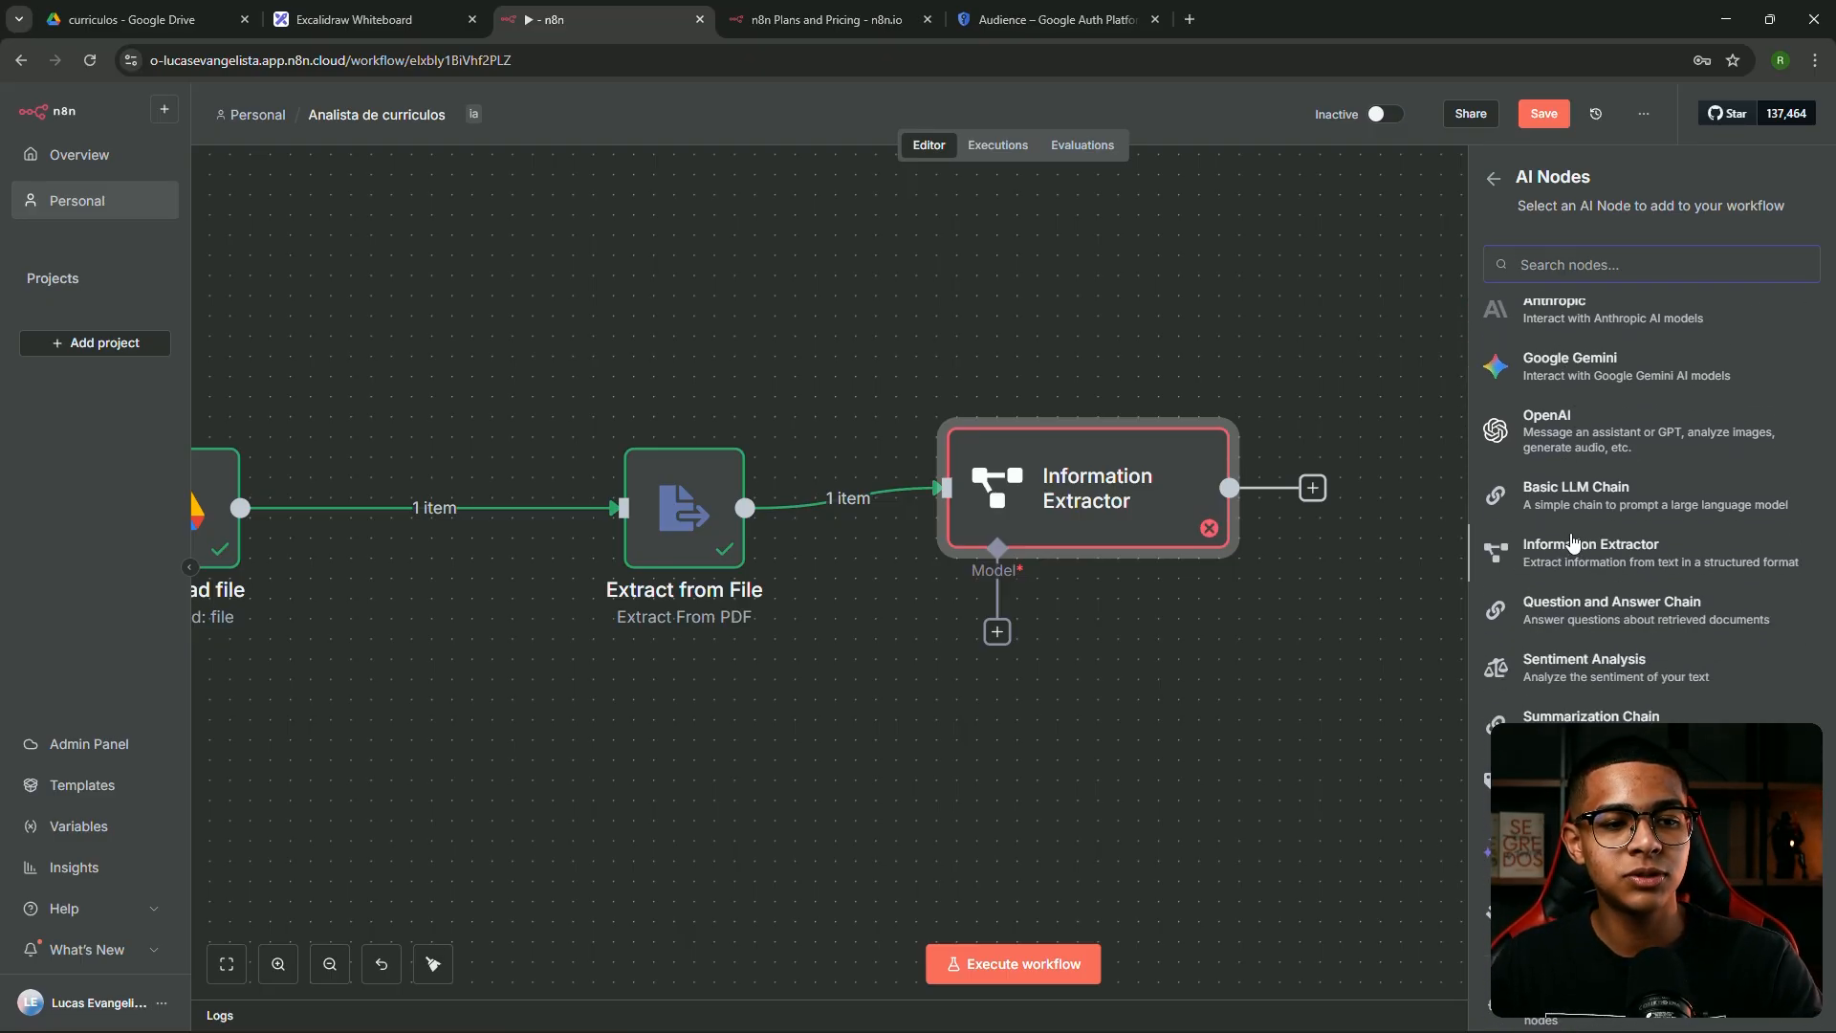
{"action": "scroll", "coordinate": [1573, 551], "scroll_direction": "up", "scroll_amount": 2}
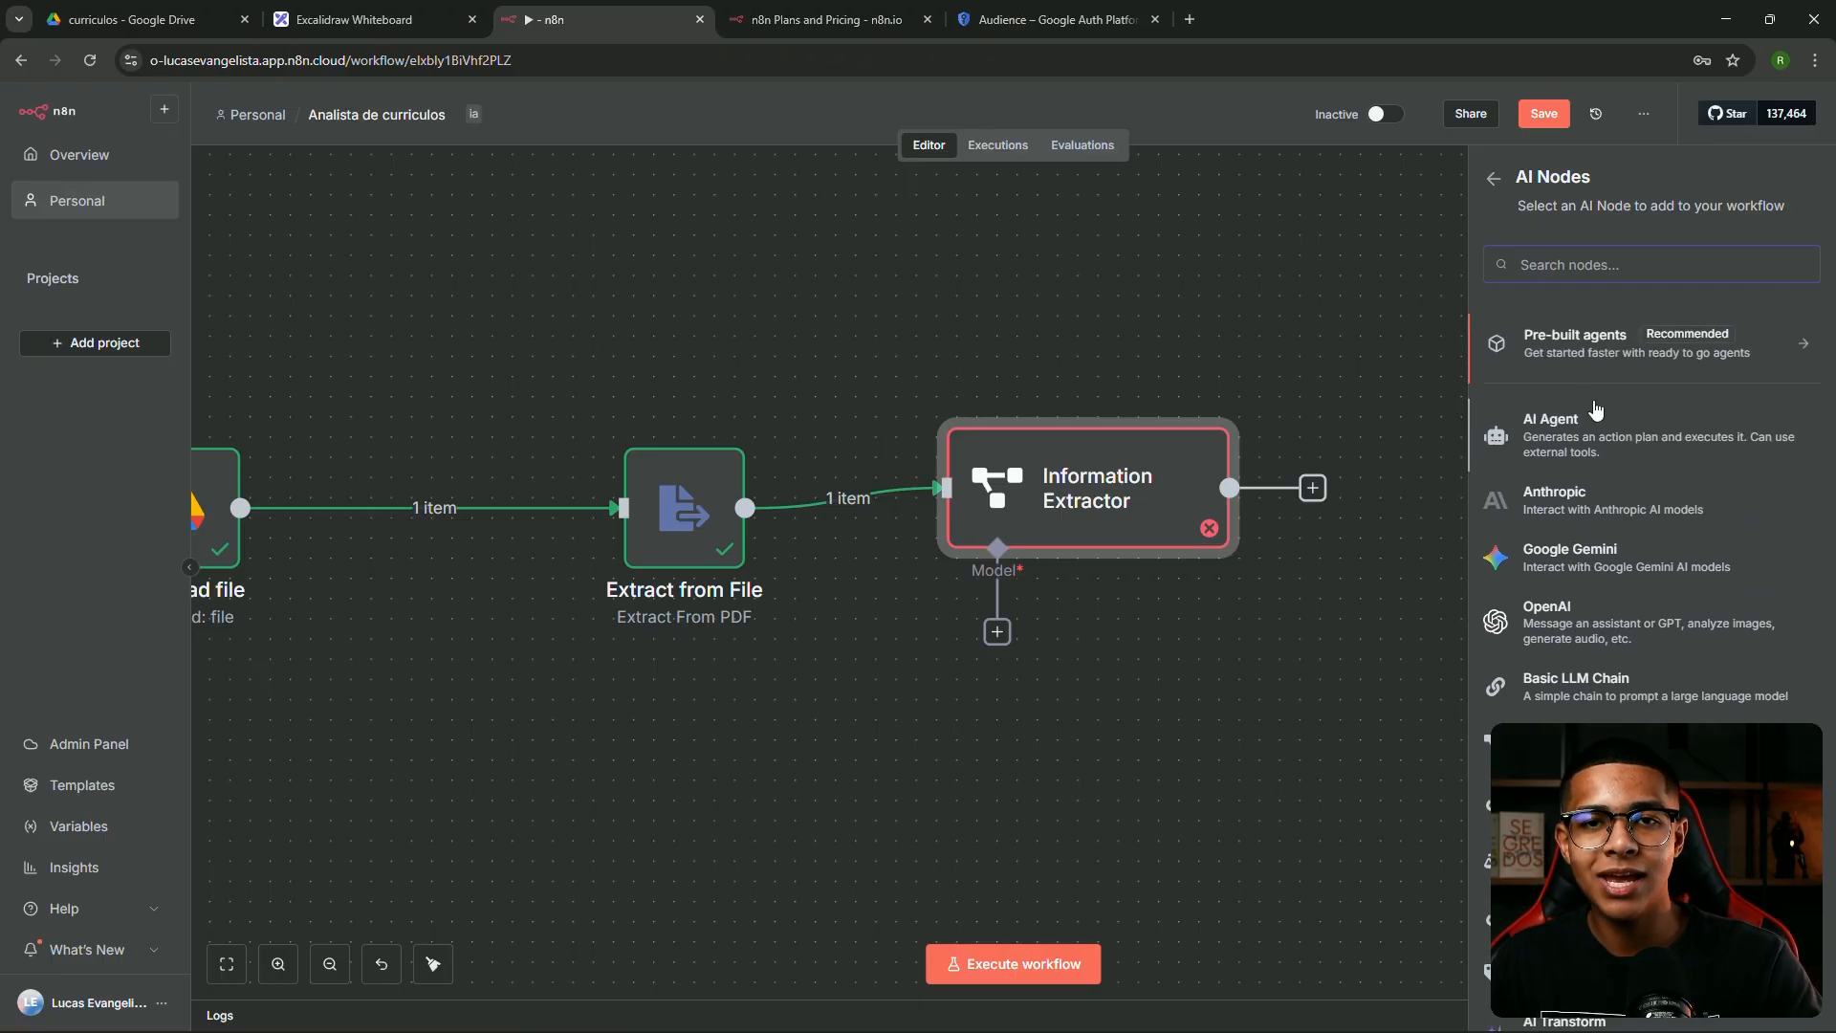
Pan the Excalidraw whiteboard to empty space for new notes
{"action": "left_click", "coordinate": [354, 19]}
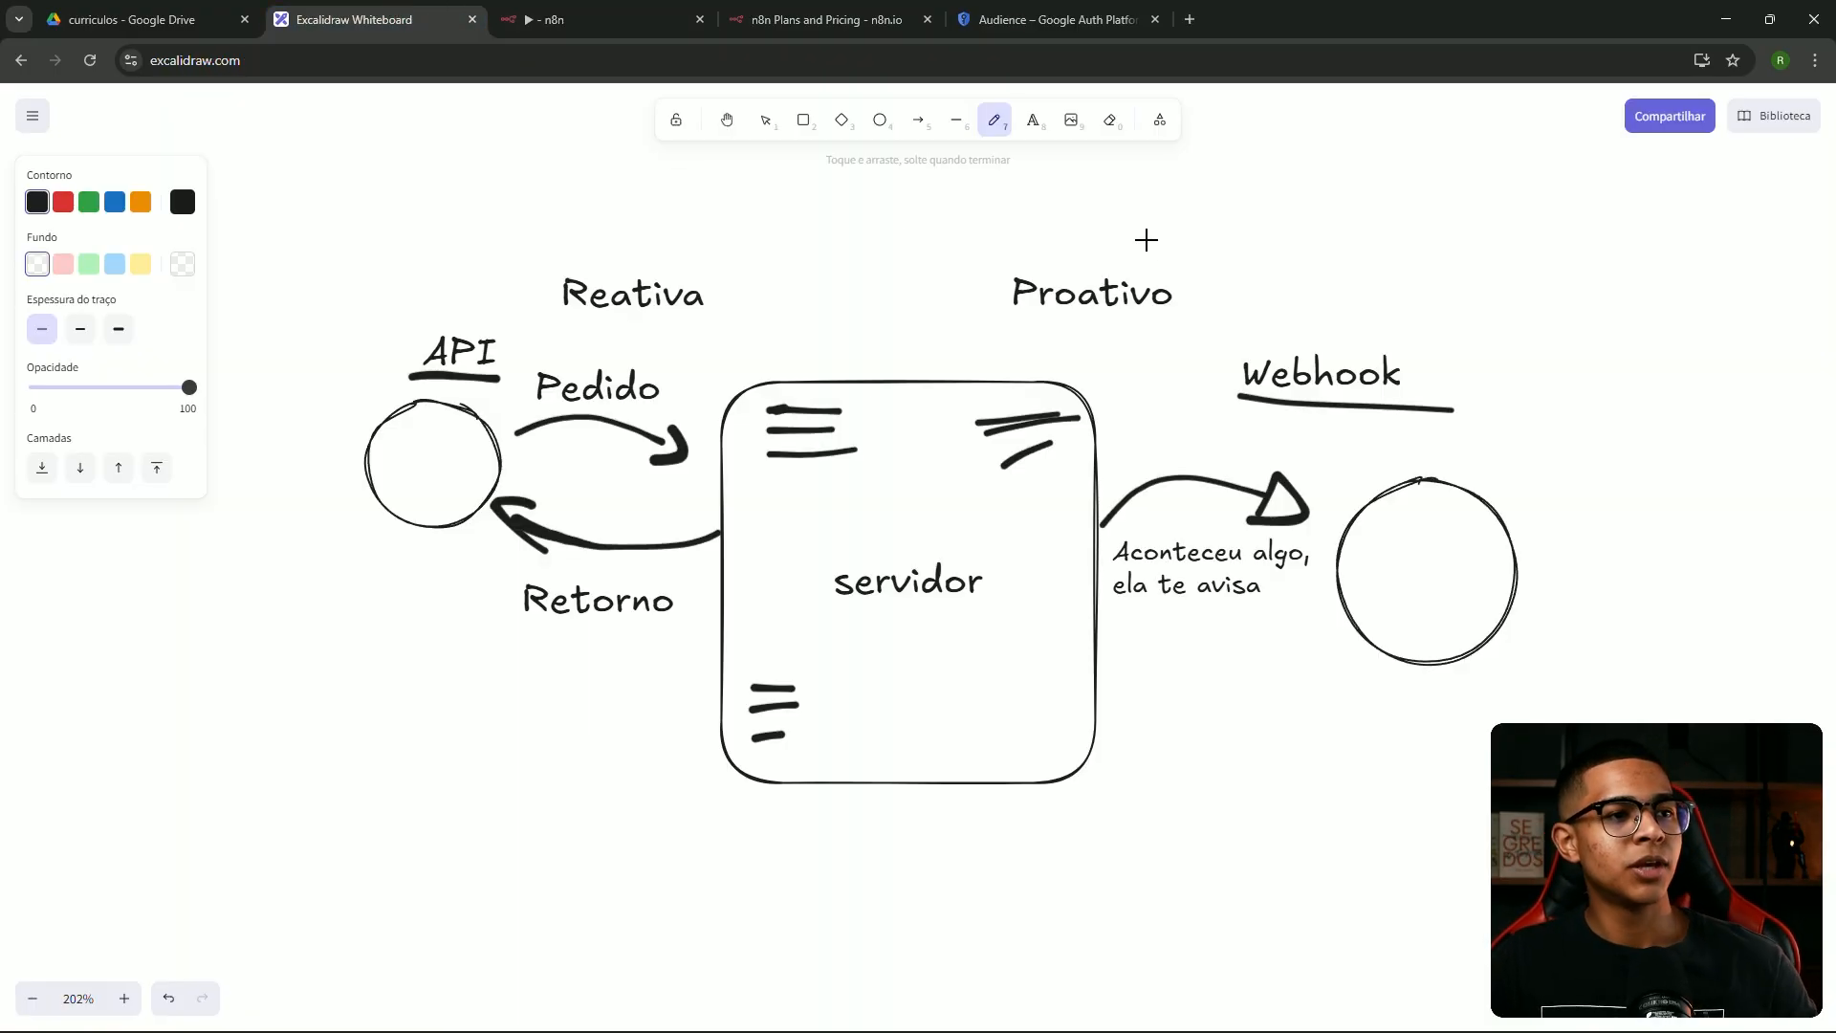
{"action": "key", "text": "1"}
{"action": "left_click_drag", "start_coordinate": [1377, 253], "coordinate": [2, 210]}
{"action": "left_click_drag", "start_coordinate": [780, 287], "coordinate": [670, 277]}
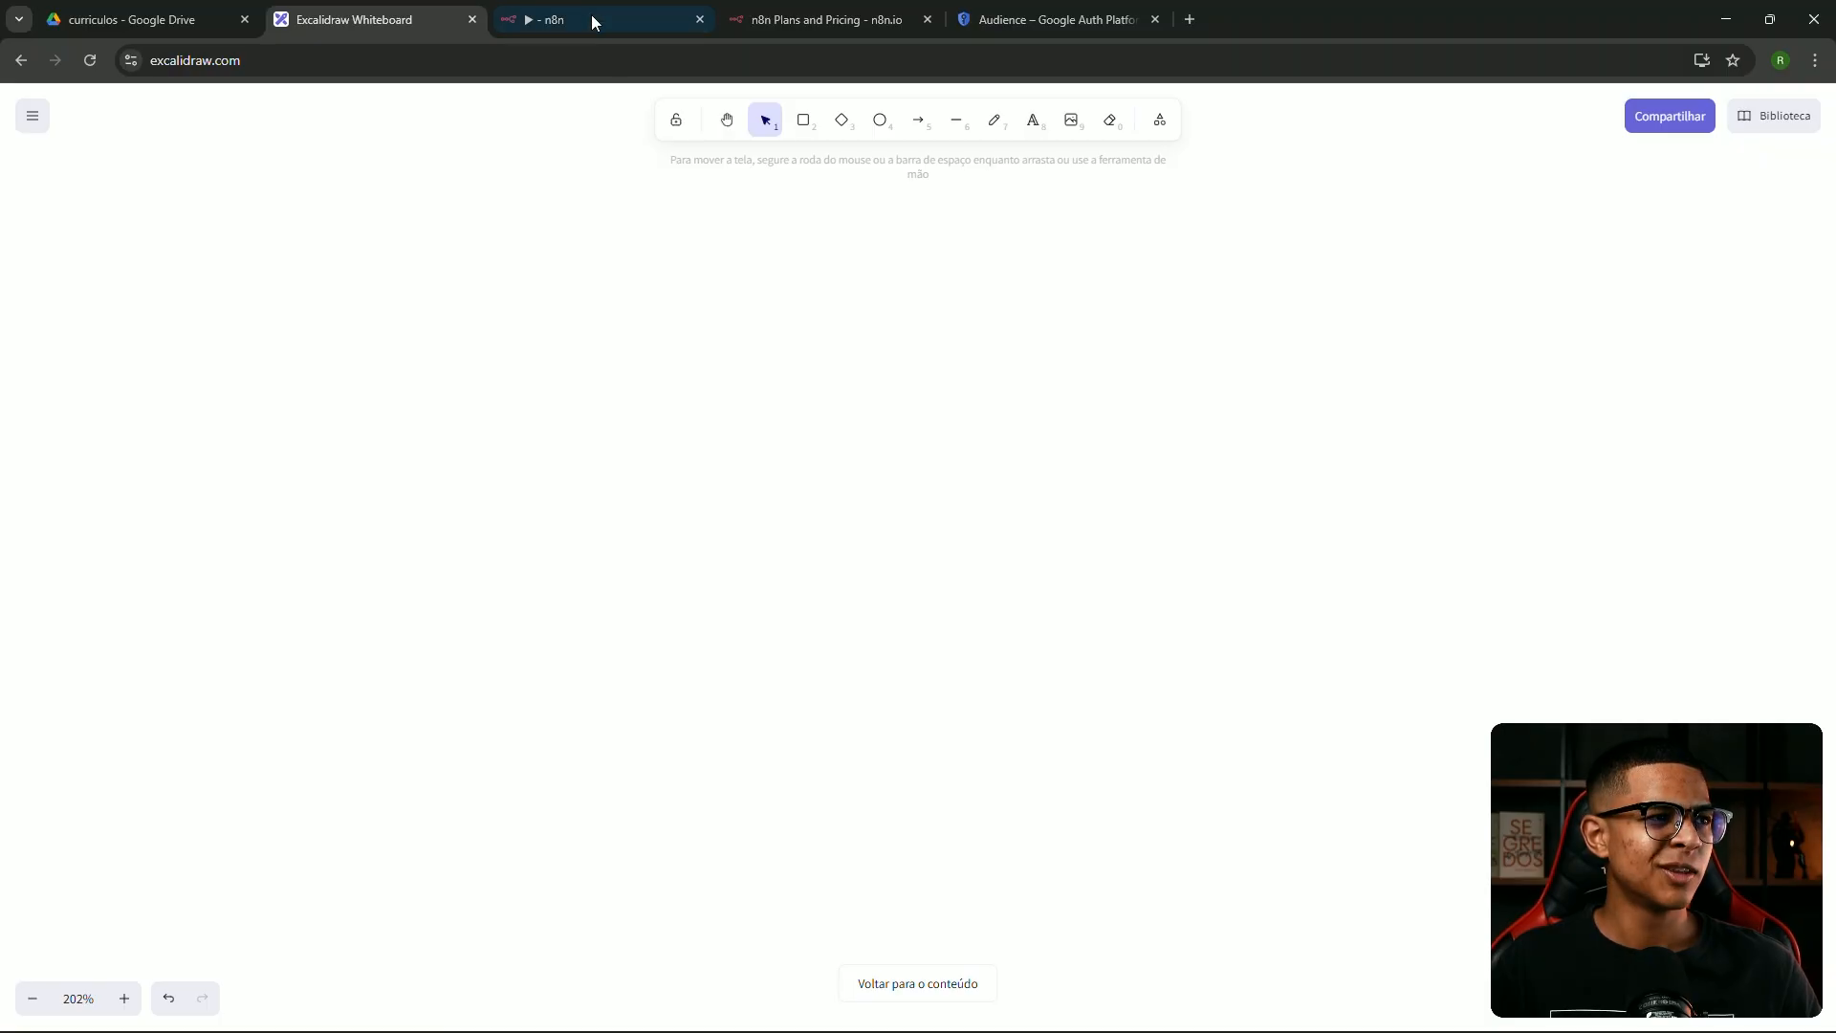
{"action": "left_click", "coordinate": [591, 19]}
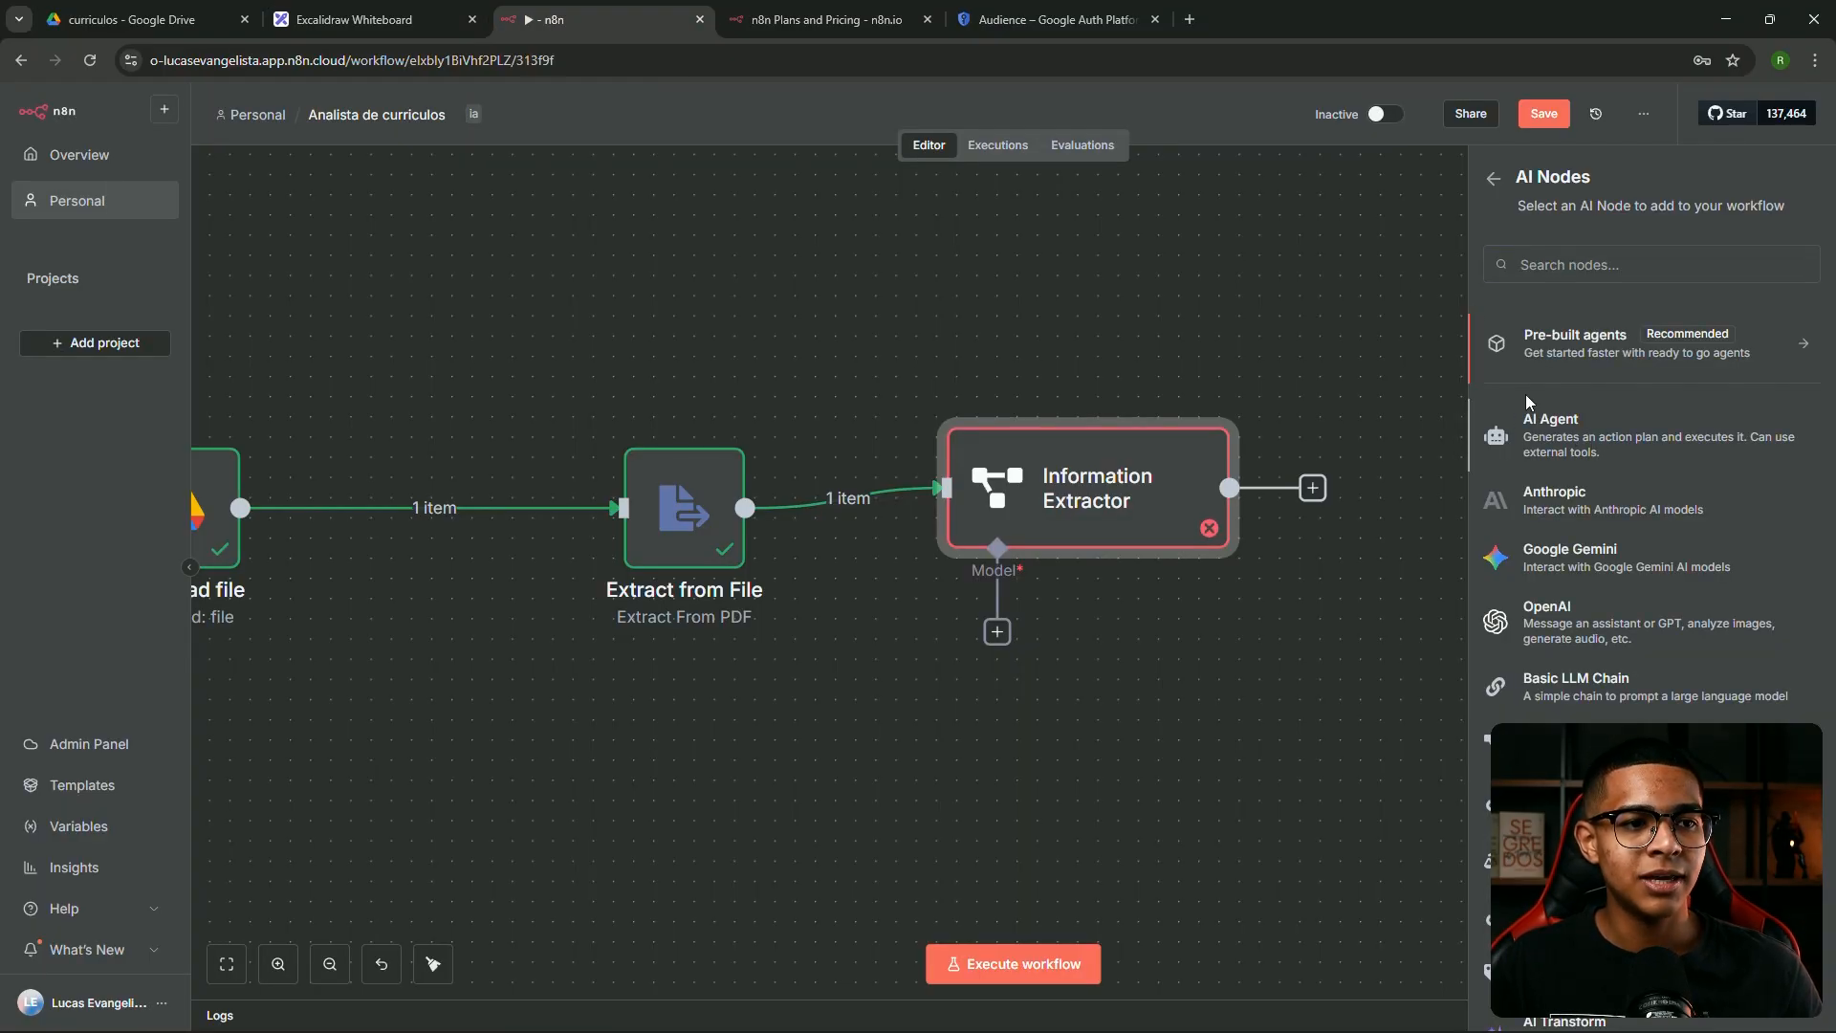
Add an AI Agent node and snip a screenshot of it with the Information Extractor
{"action": "left_click", "coordinate": [1525, 407]}
{"action": "key", "text": "Escape"}
{"action": "left_click_drag", "start_coordinate": [1203, 255], "coordinate": [1053, 234]}
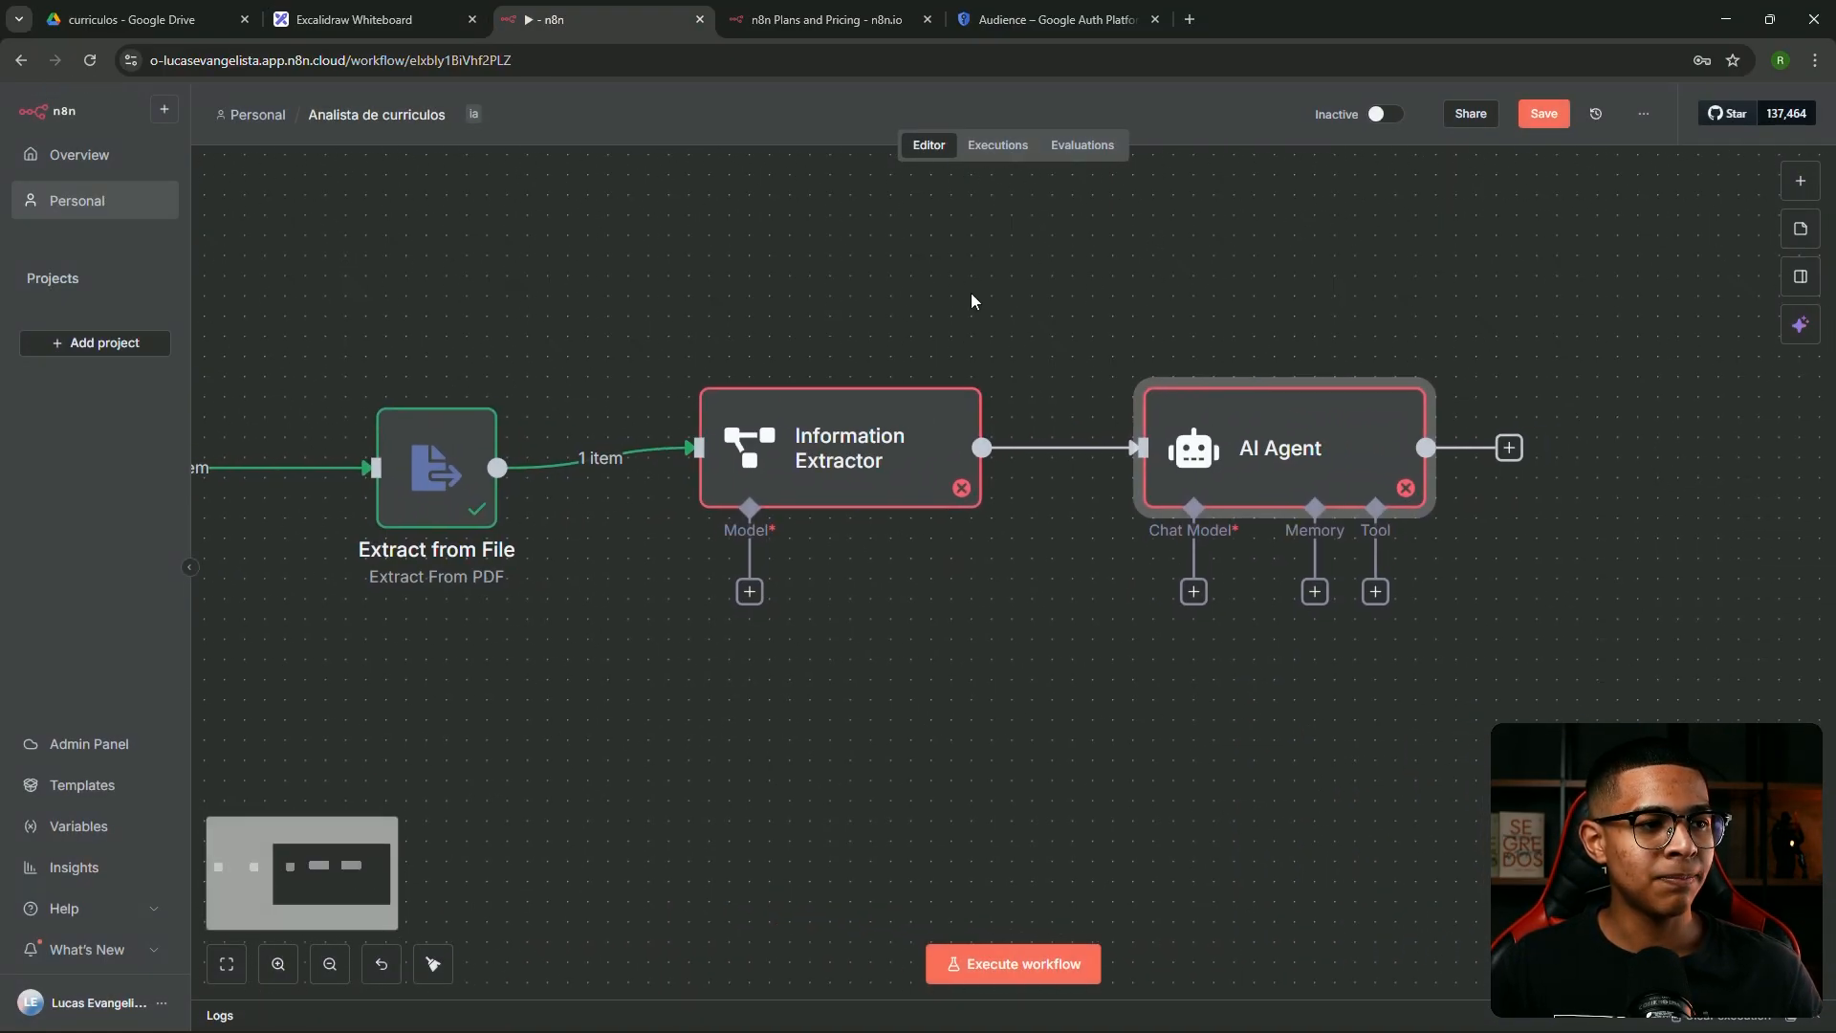
{"action": "key", "text": "super+shift+s"}
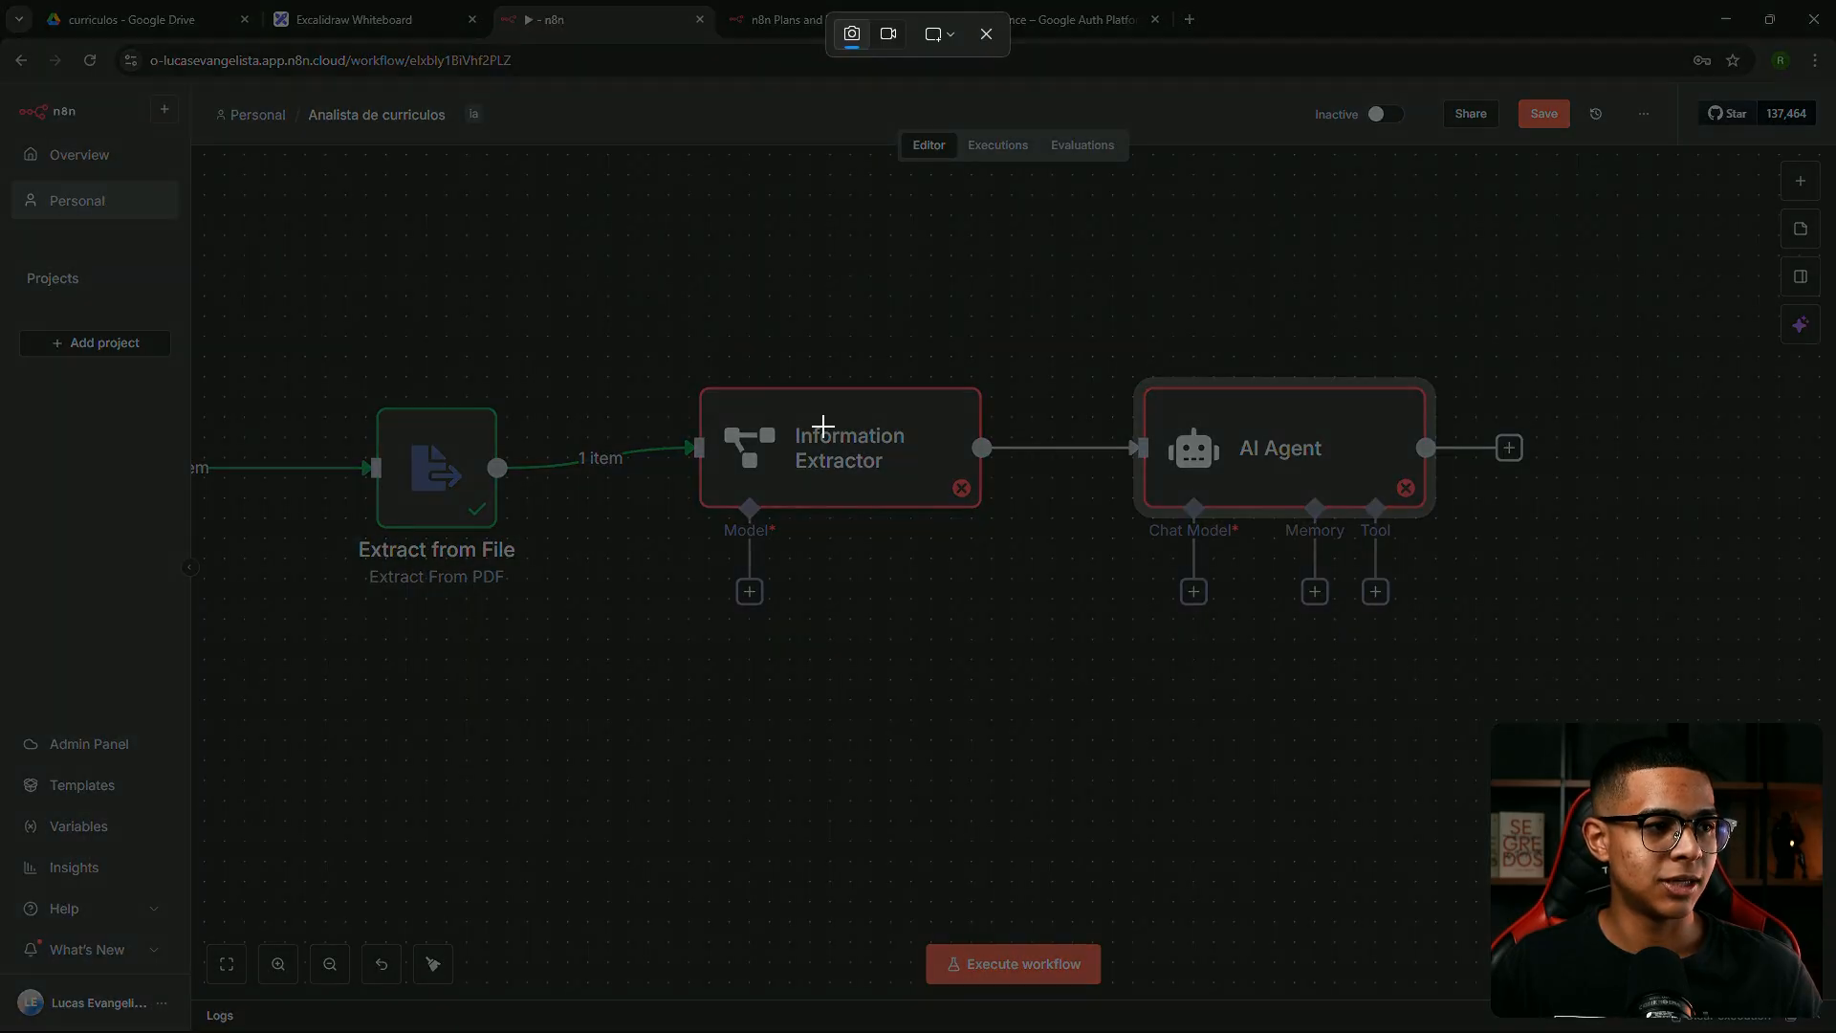
{"action": "left_click_drag", "start_coordinate": [586, 253], "coordinate": [1595, 717]}
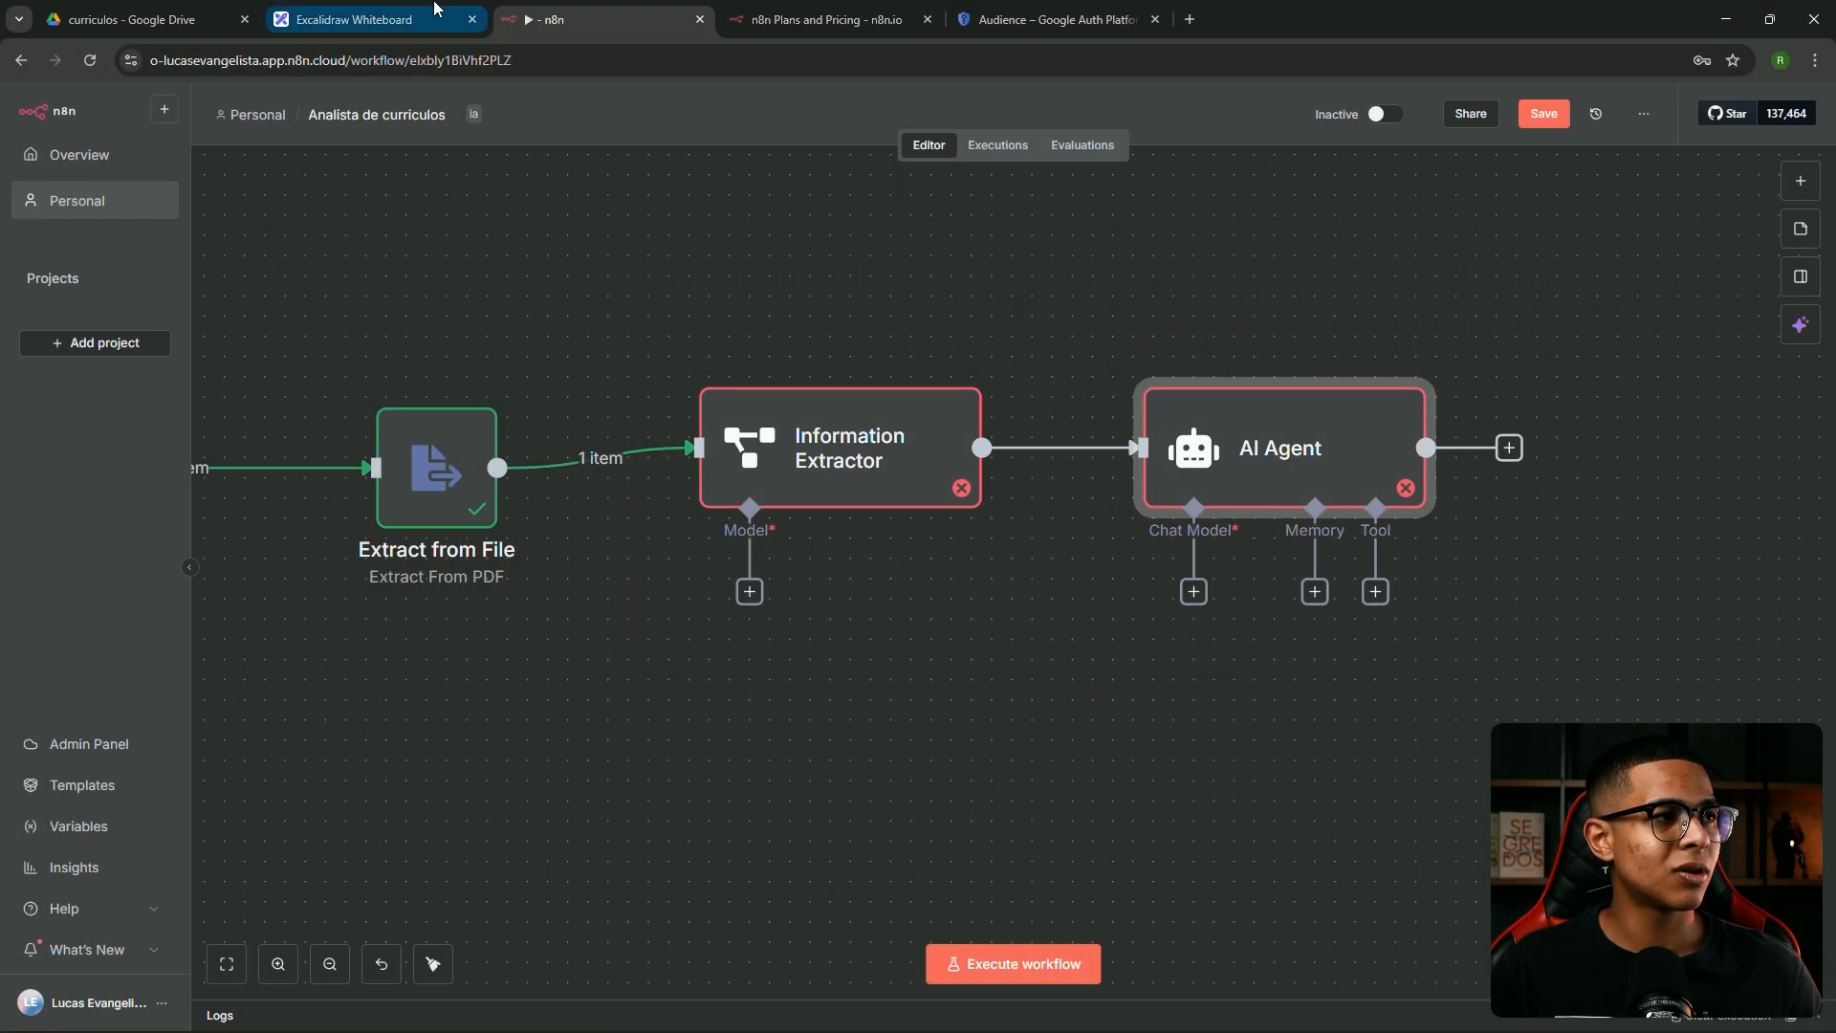
Paste the n8n nodes screenshot onto the whiteboard and move it lower
{"action": "left_click", "coordinate": [364, 19]}
{"action": "key", "text": "ctrl+v"}
{"action": "left_click_drag", "start_coordinate": [912, 279], "coordinate": [926, 538]}
{"action": "left_click_drag", "start_coordinate": [826, 500], "coordinate": [866, 513]}
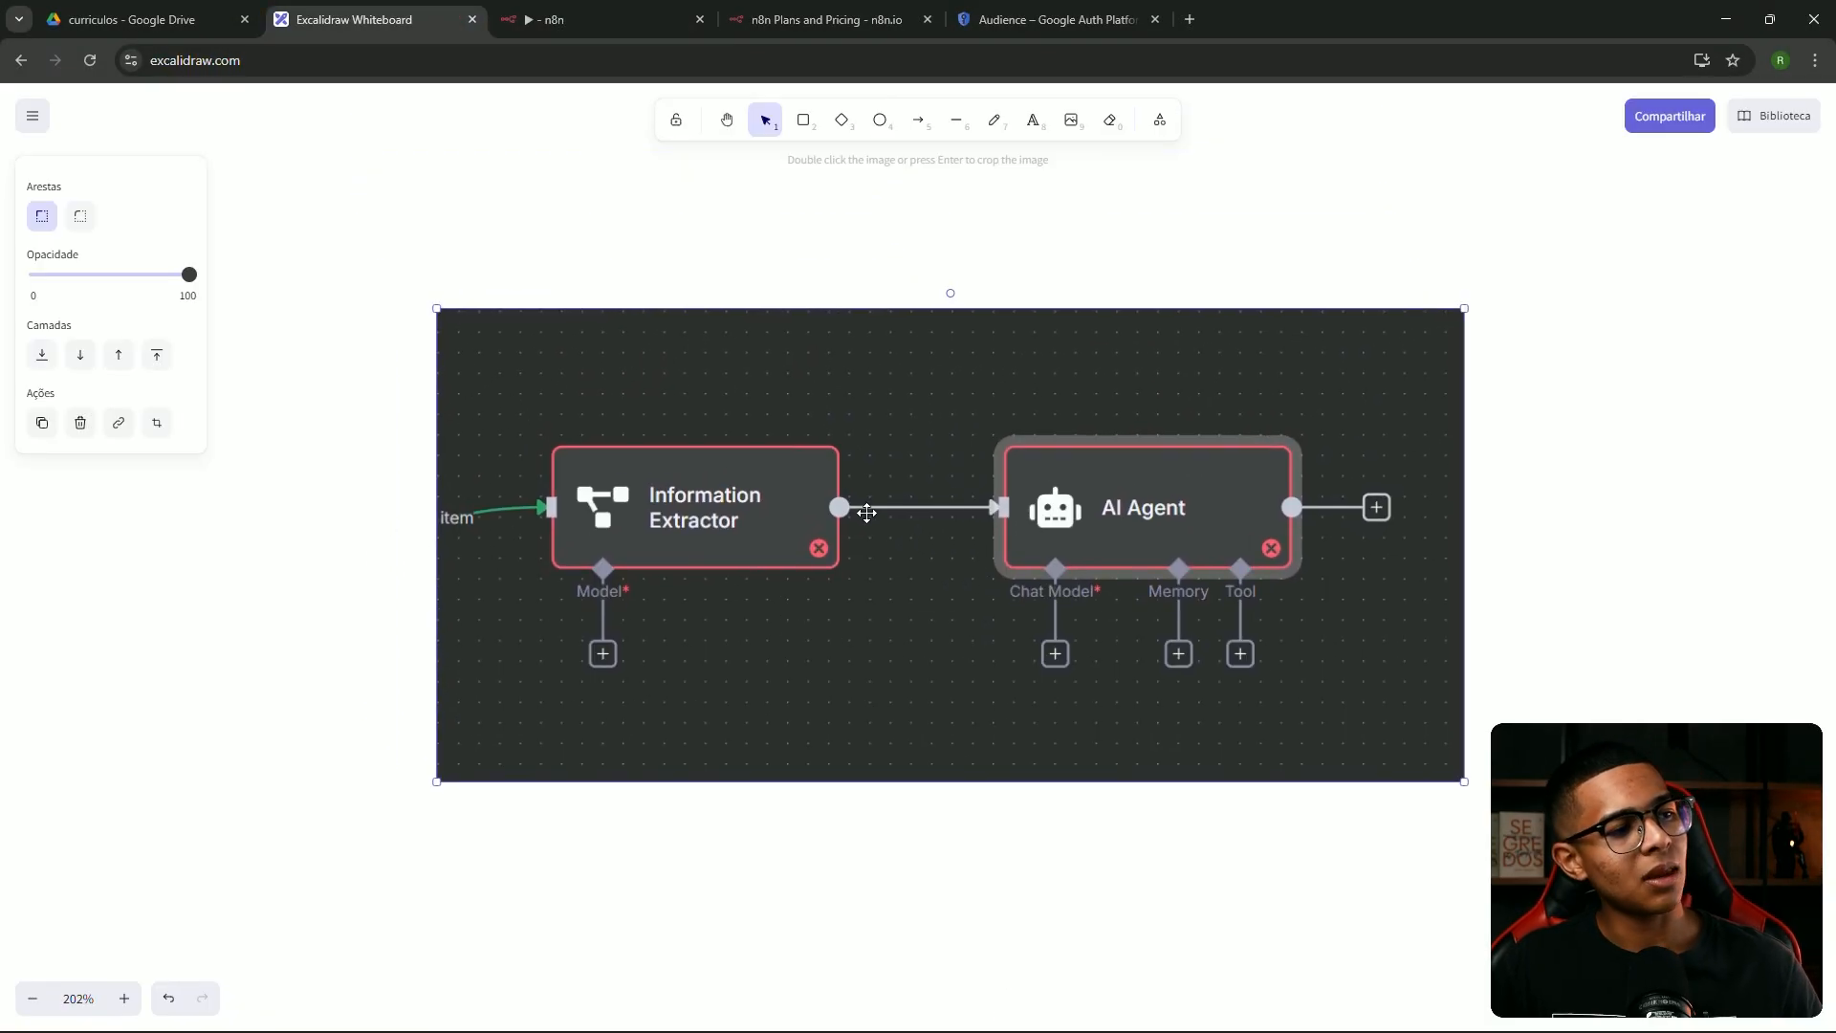
Circle the Information Extractor's Model slot in black and the AI Agent's Chat Model in blue
{"action": "left_click", "coordinate": [994, 119]}
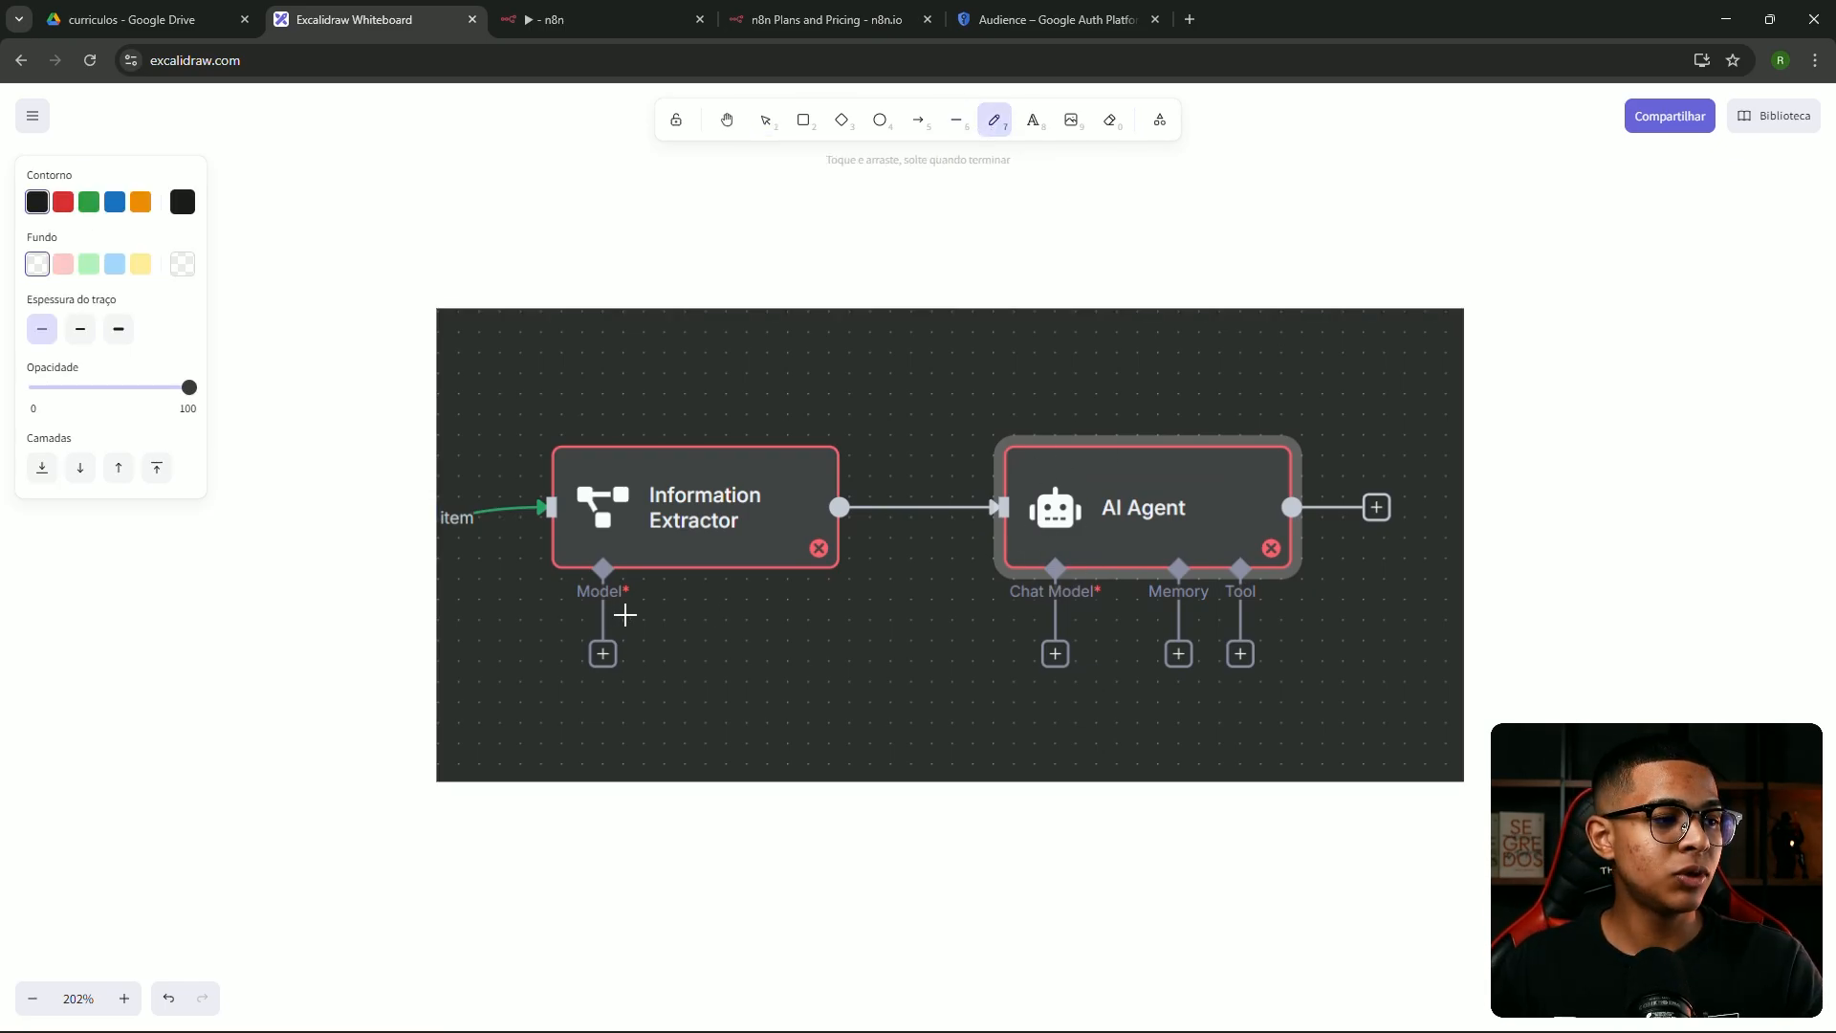
{"action": "left_click_drag", "start_coordinate": [613, 613], "coordinate": [610, 607]}
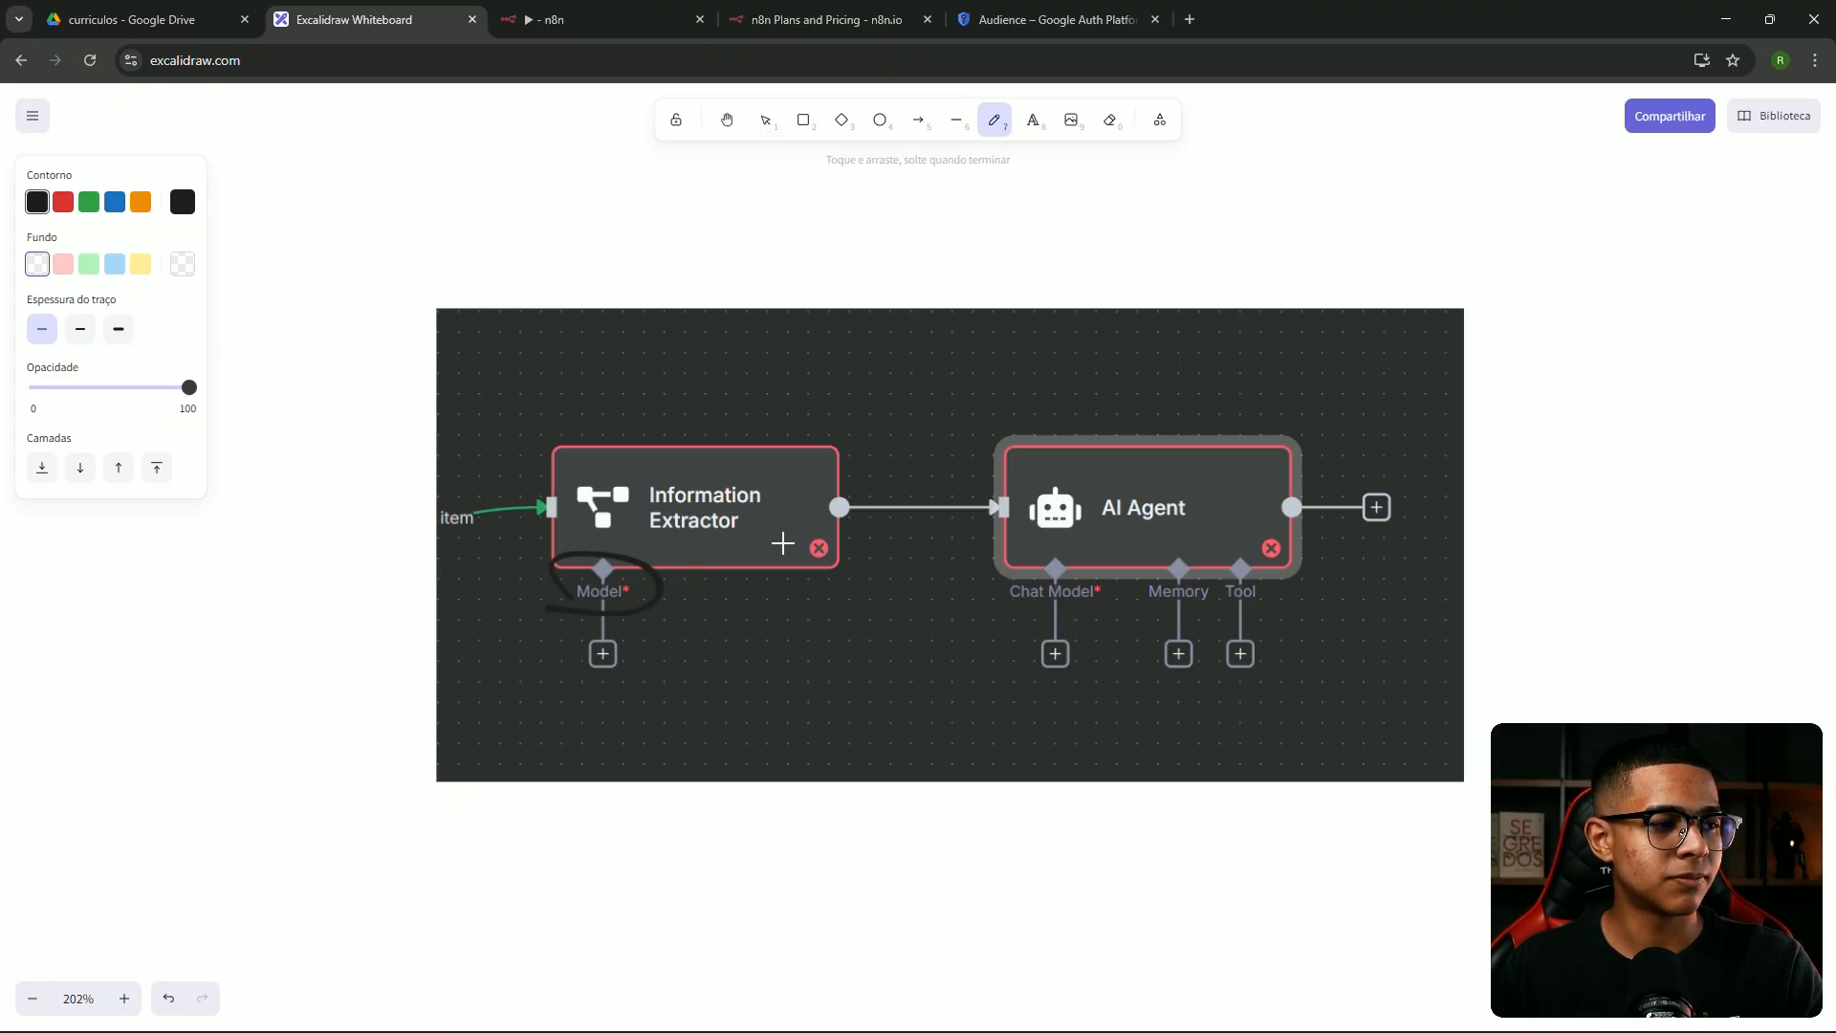
{"action": "left_click", "coordinate": [114, 202]}
{"action": "mouse_move", "coordinate": [1070, 561]}
{"action": "left_mouse_down"}
{"action": "mouse_move", "coordinate": [992, 604]}
{"action": "mouse_move", "coordinate": [1048, 564]}
{"action": "left_mouse_up"}
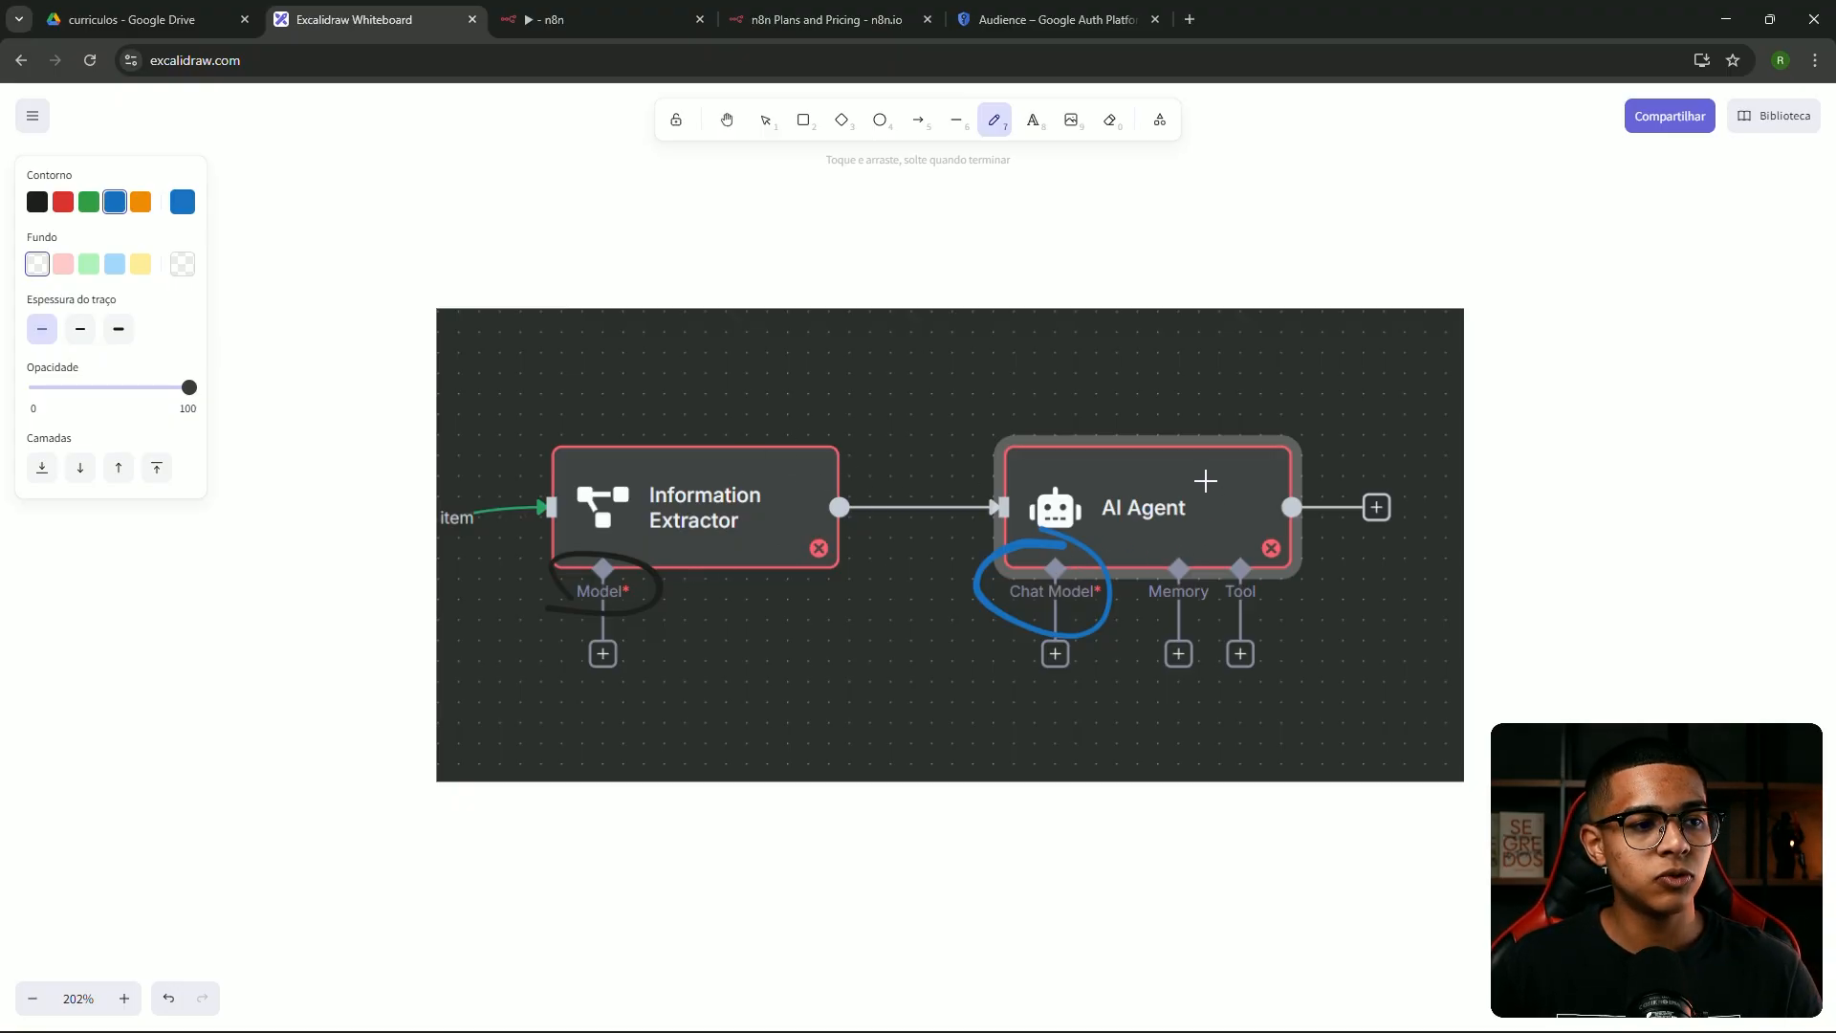
Try blue loops around AI Agent, Chat Model and Memory, undoing each one
{"action": "key", "text": "ctrl+z"}
{"action": "mouse_move", "coordinate": [1192, 477]}
{"action": "left_mouse_down"}
{"action": "mouse_move", "coordinate": [1033, 586]}
{"action": "mouse_move", "coordinate": [1090, 430]}
{"action": "left_mouse_up"}
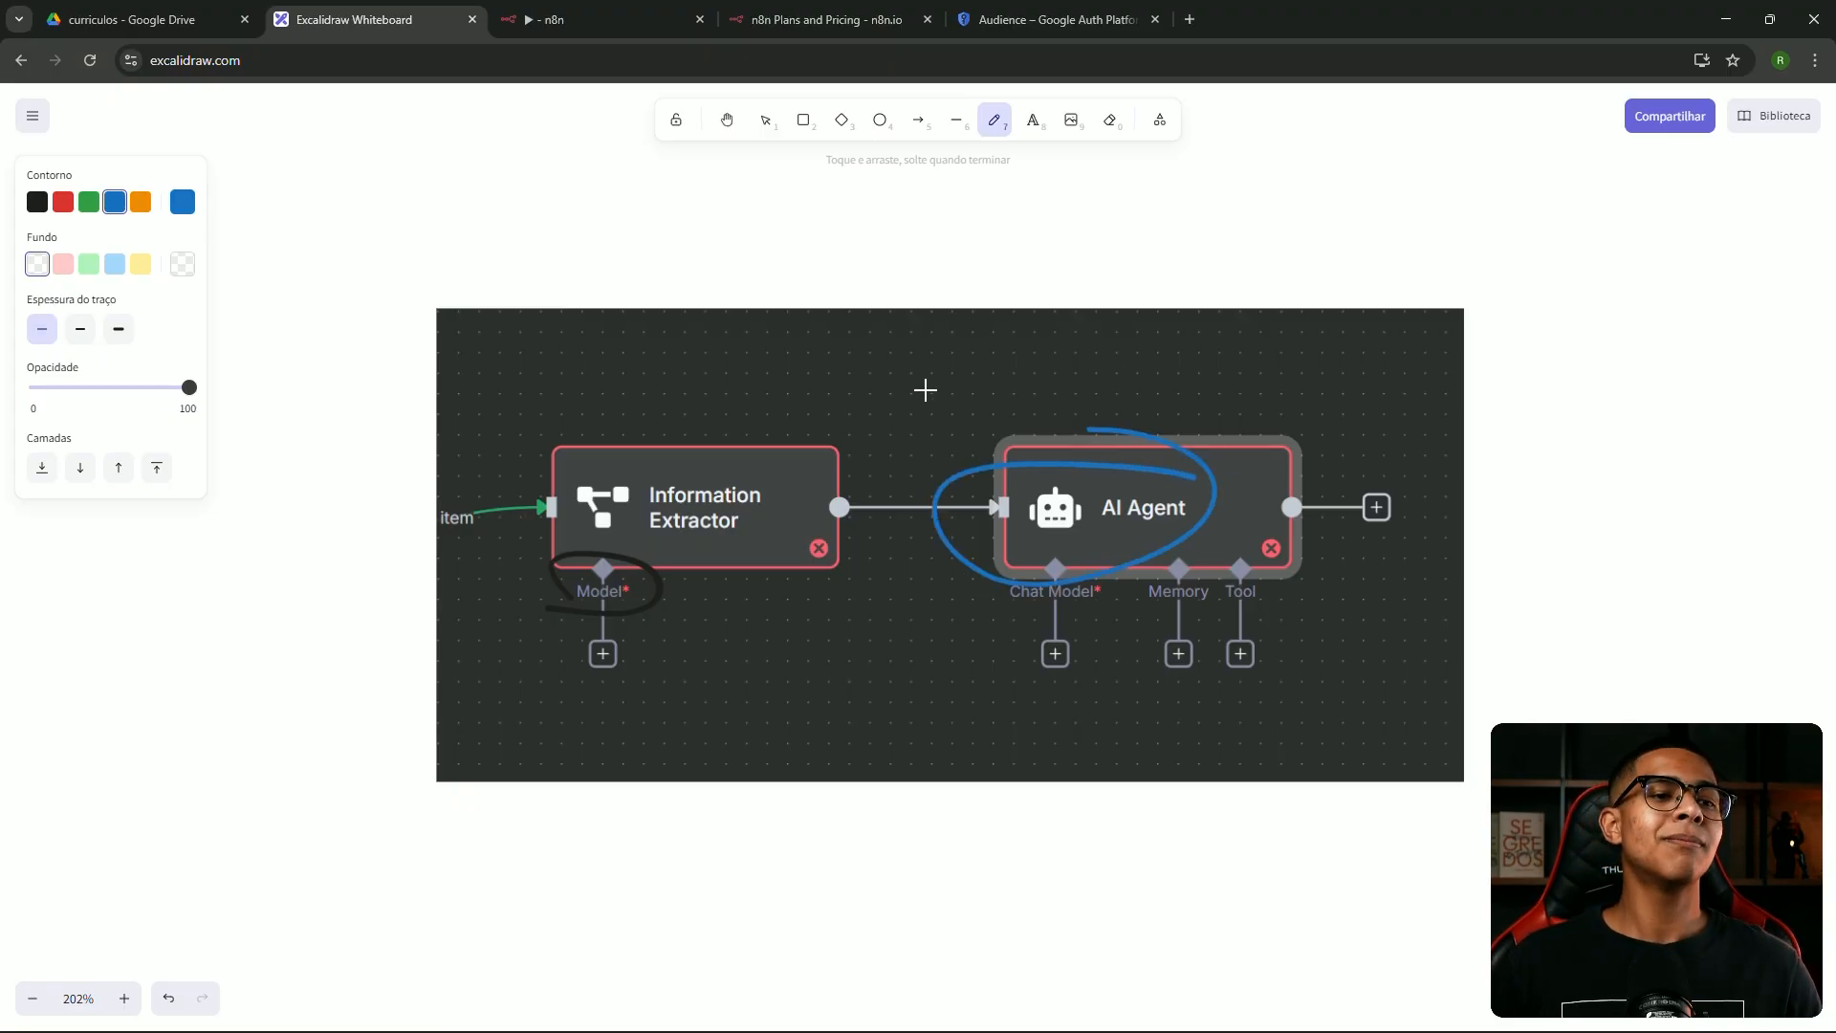
{"action": "key", "text": "ctrl+z"}
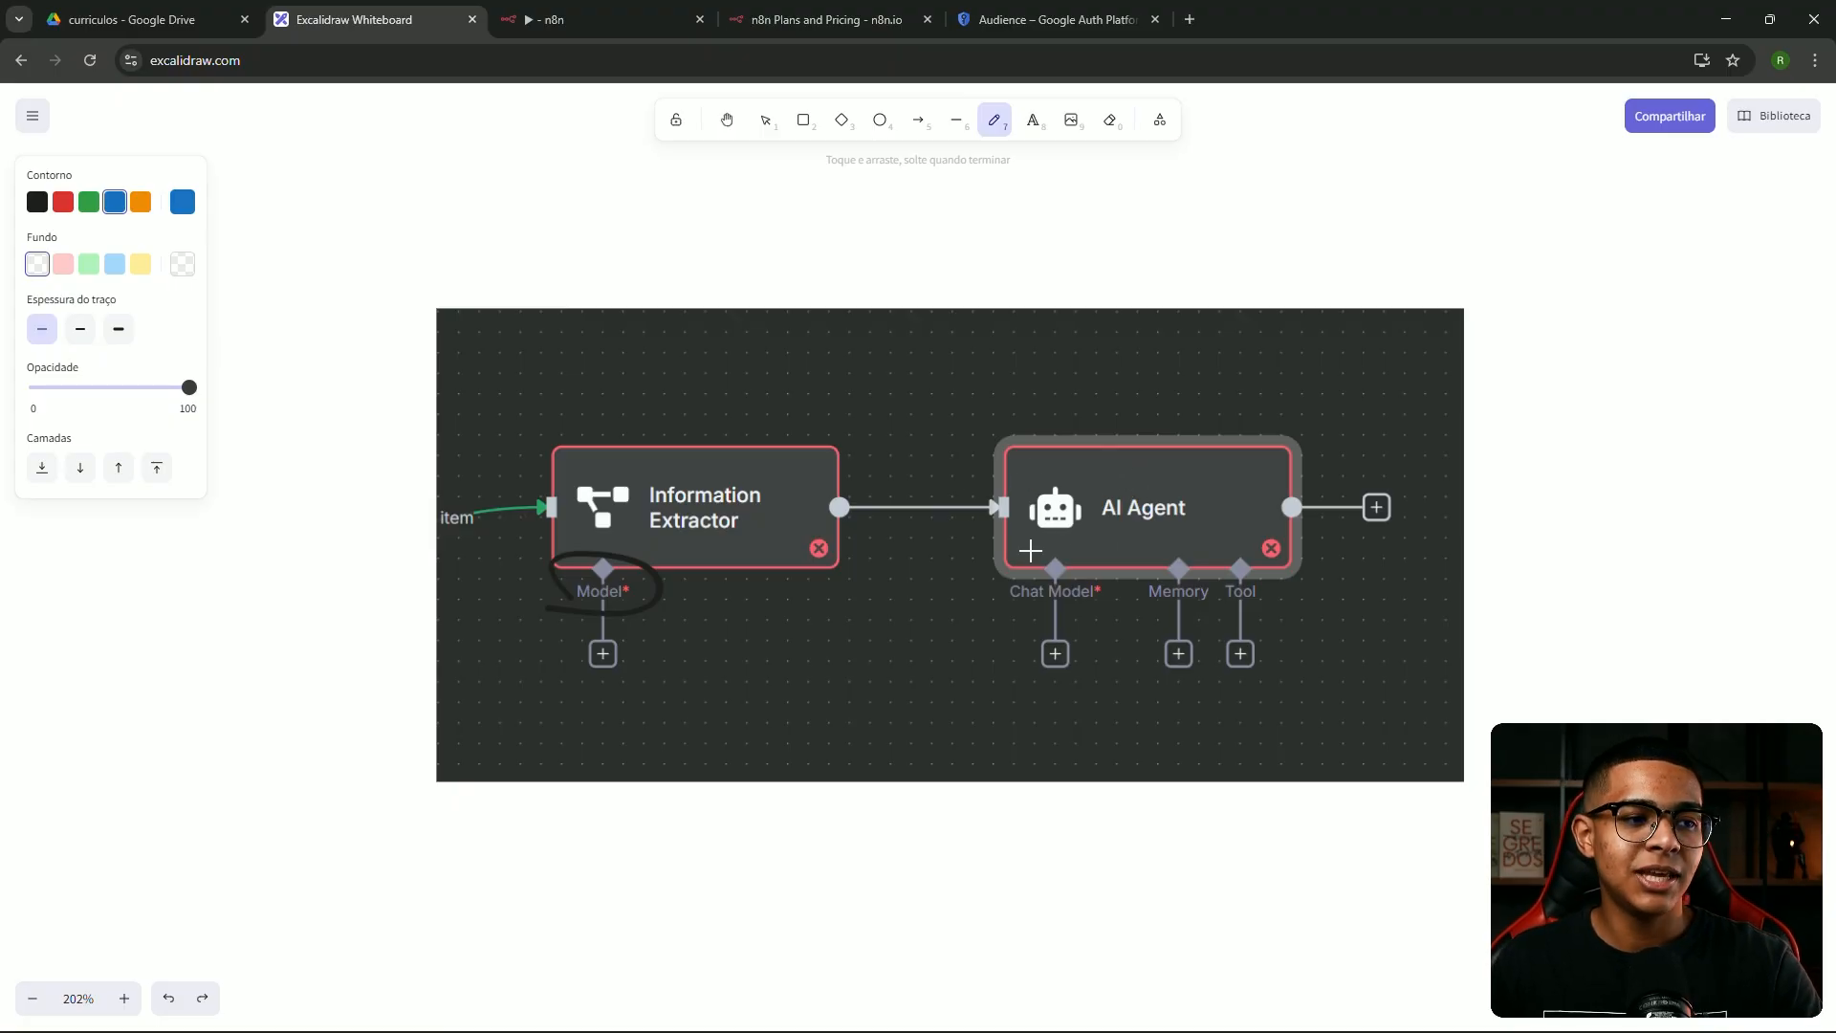
{"action": "mouse_move", "coordinate": [1040, 548]}
{"action": "left_mouse_down"}
{"action": "mouse_move", "coordinate": [1042, 617]}
{"action": "mouse_move", "coordinate": [983, 531]}
{"action": "left_mouse_up"}
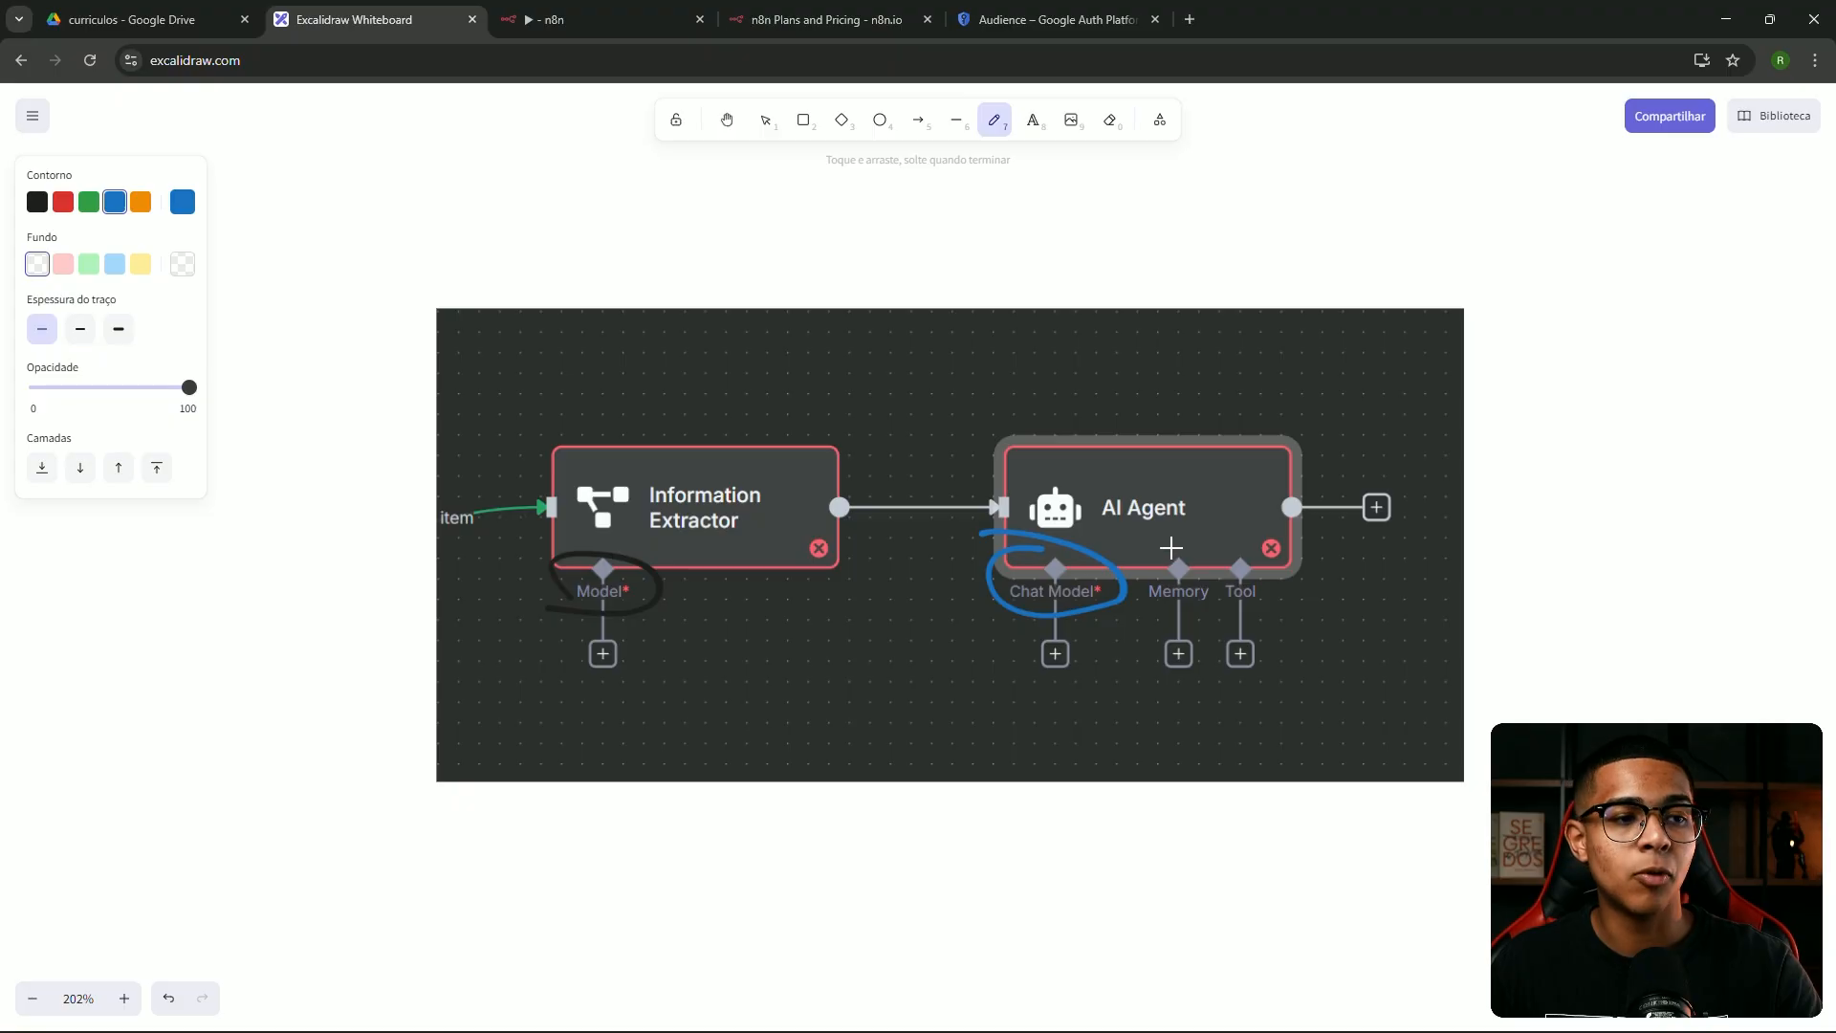
{"action": "mouse_move", "coordinate": [1176, 537]}
{"action": "left_mouse_down"}
{"action": "mouse_move", "coordinate": [1131, 586]}
{"action": "mouse_move", "coordinate": [1145, 548]}
{"action": "mouse_move", "coordinate": [1212, 617]}
{"action": "mouse_move", "coordinate": [1167, 559]}
{"action": "mouse_move", "coordinate": [1266, 611]}
{"action": "mouse_move", "coordinate": [1236, 556]}
{"action": "left_mouse_up"}
{"action": "key", "text": "ctrl+z"}
{"action": "key", "text": "ctrl+z"}
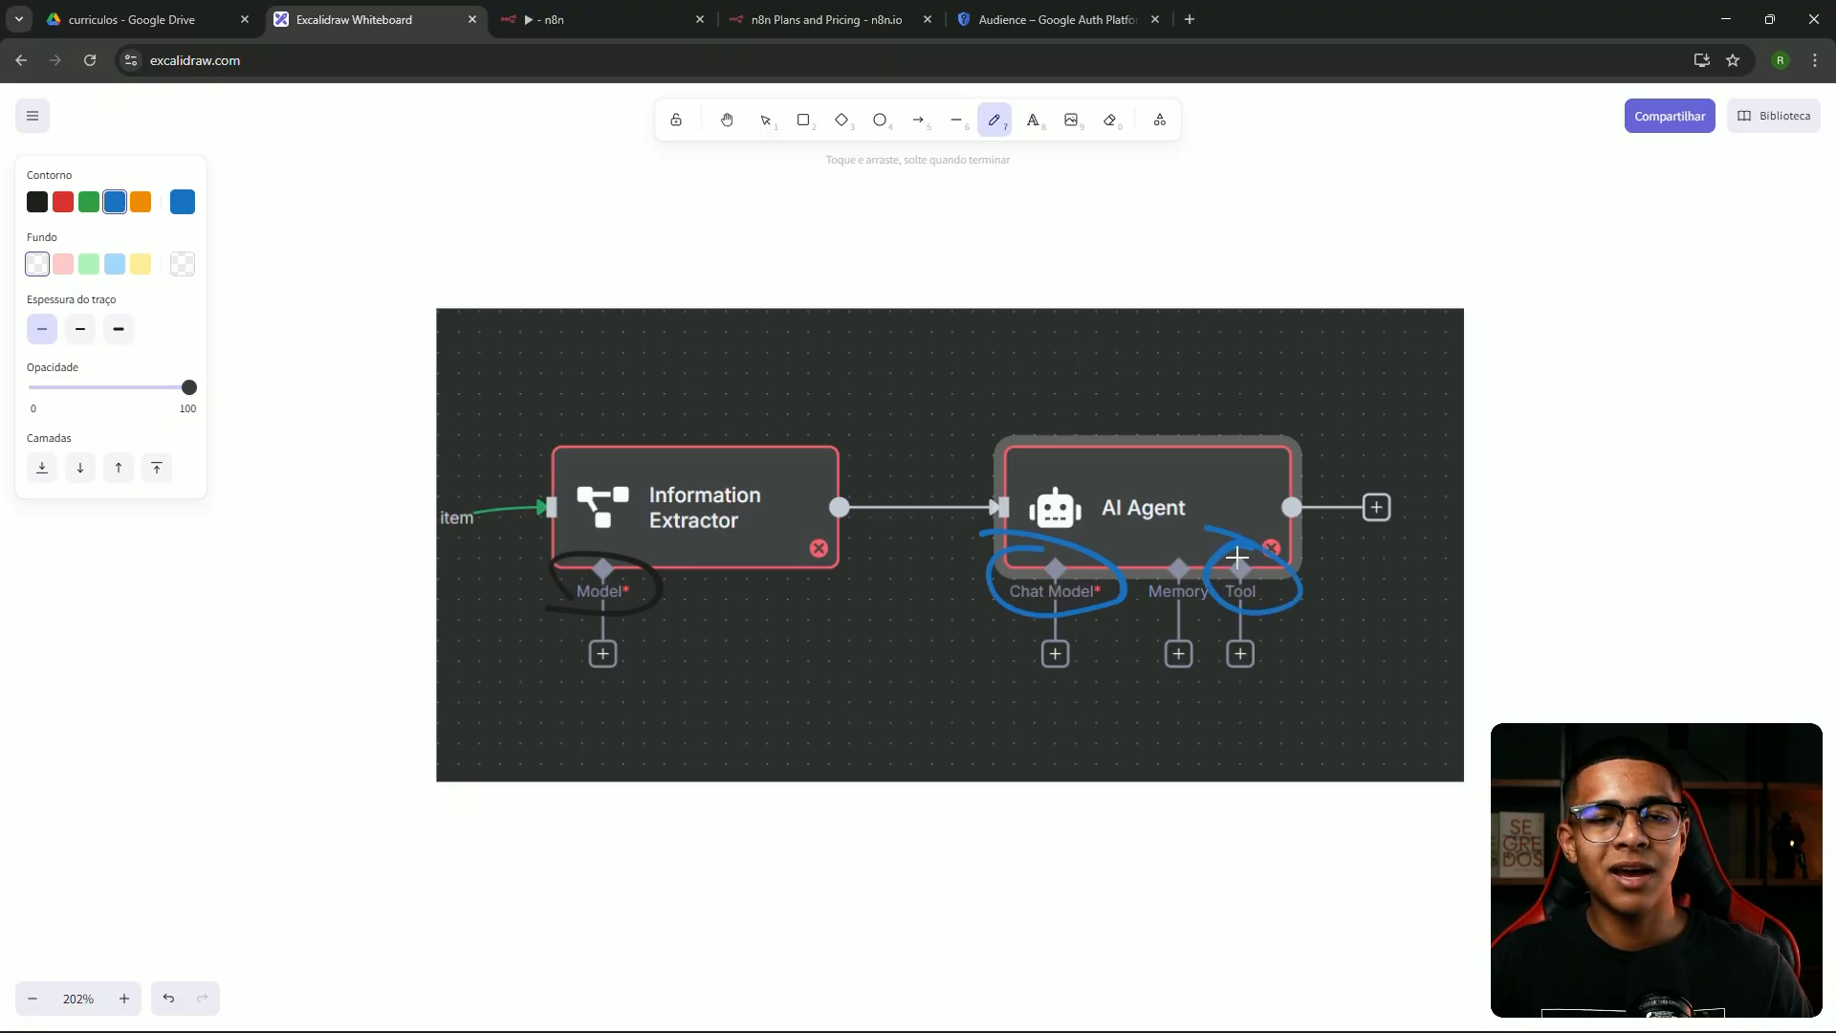
Circle the AI Agent's Tool input twice, undoing each loop afterwards
{"action": "key", "text": "ctrl+z"}
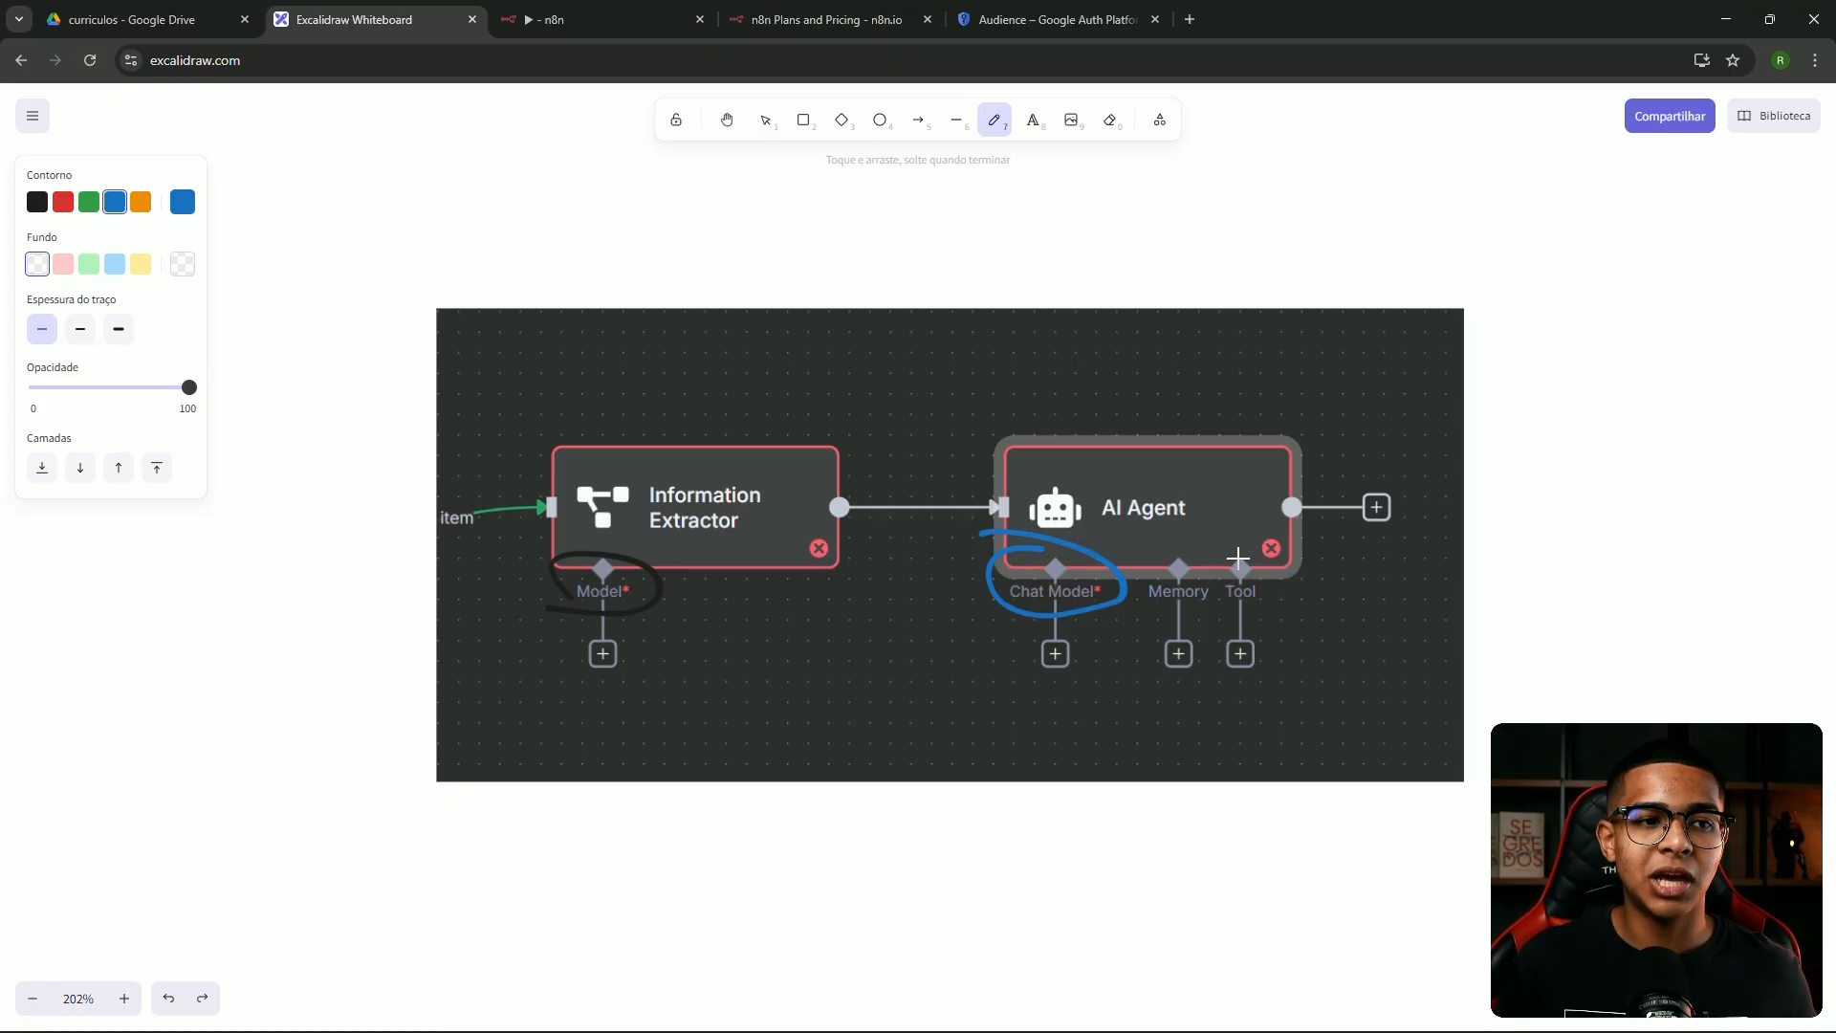
{"action": "left_click_drag", "start_coordinate": [1237, 559], "coordinate": [1188, 547]}
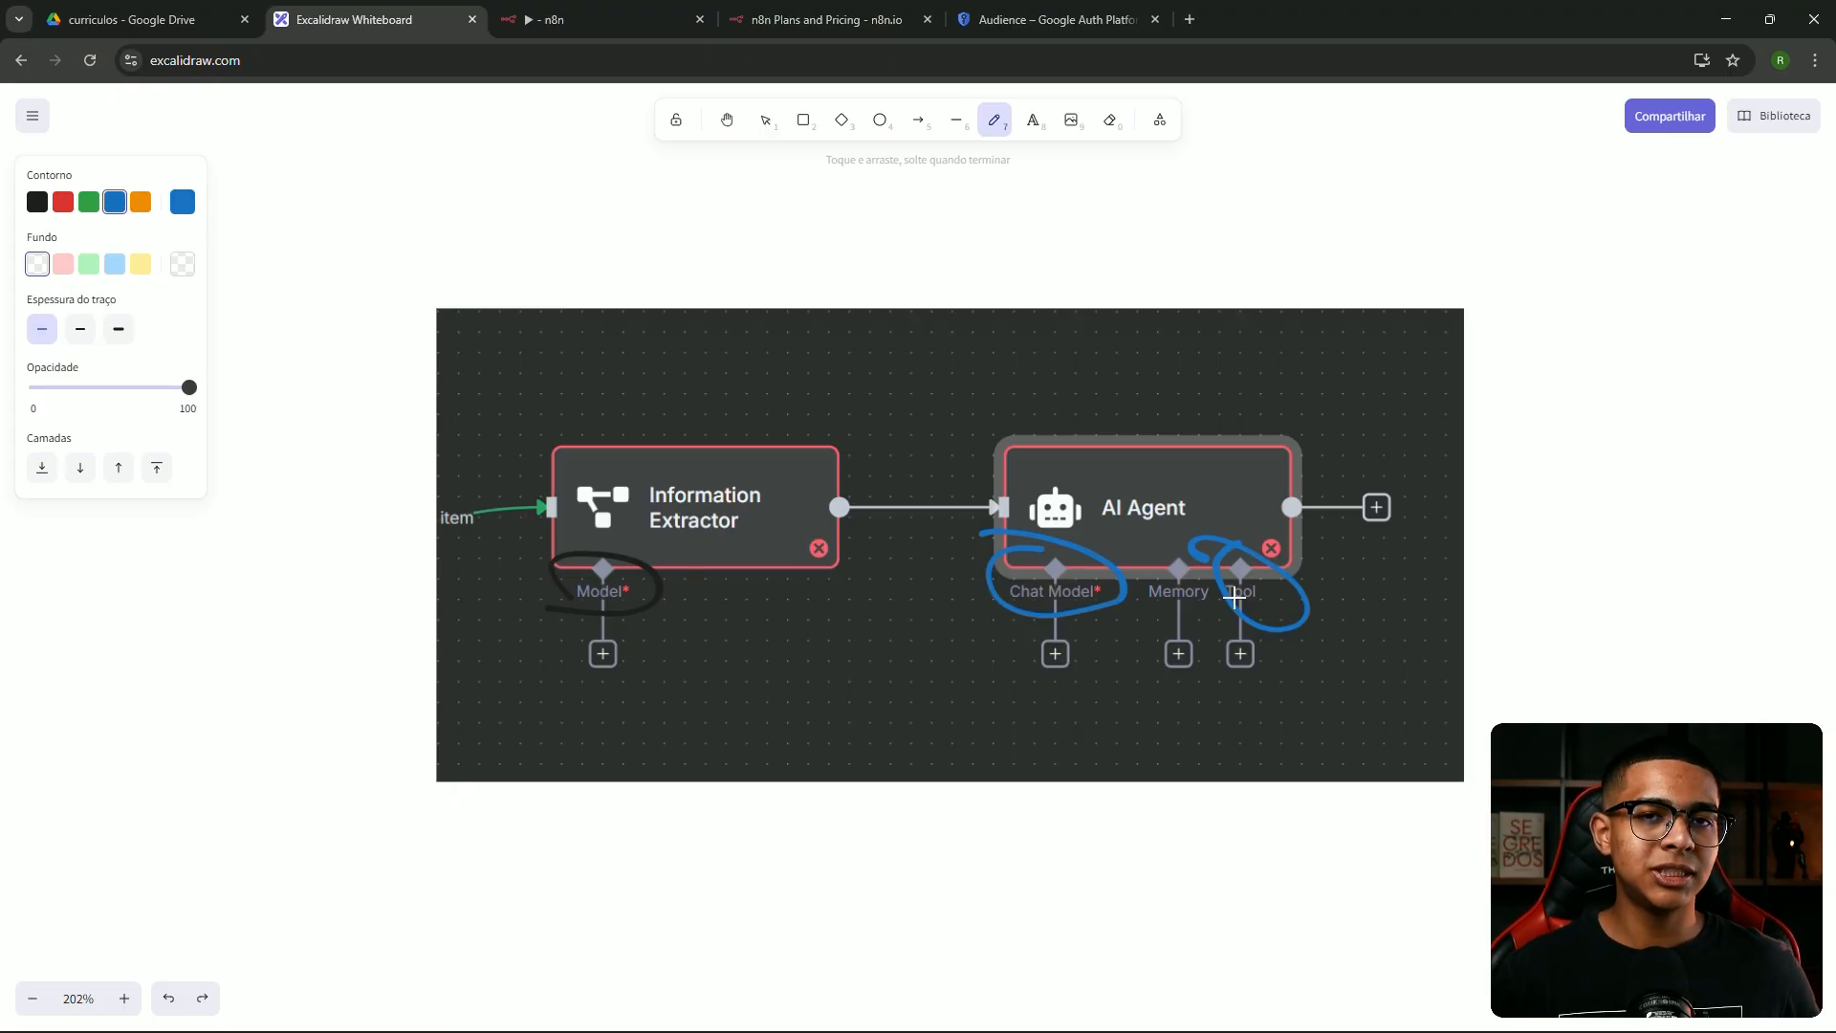
{"action": "key", "text": "ctrl+z"}
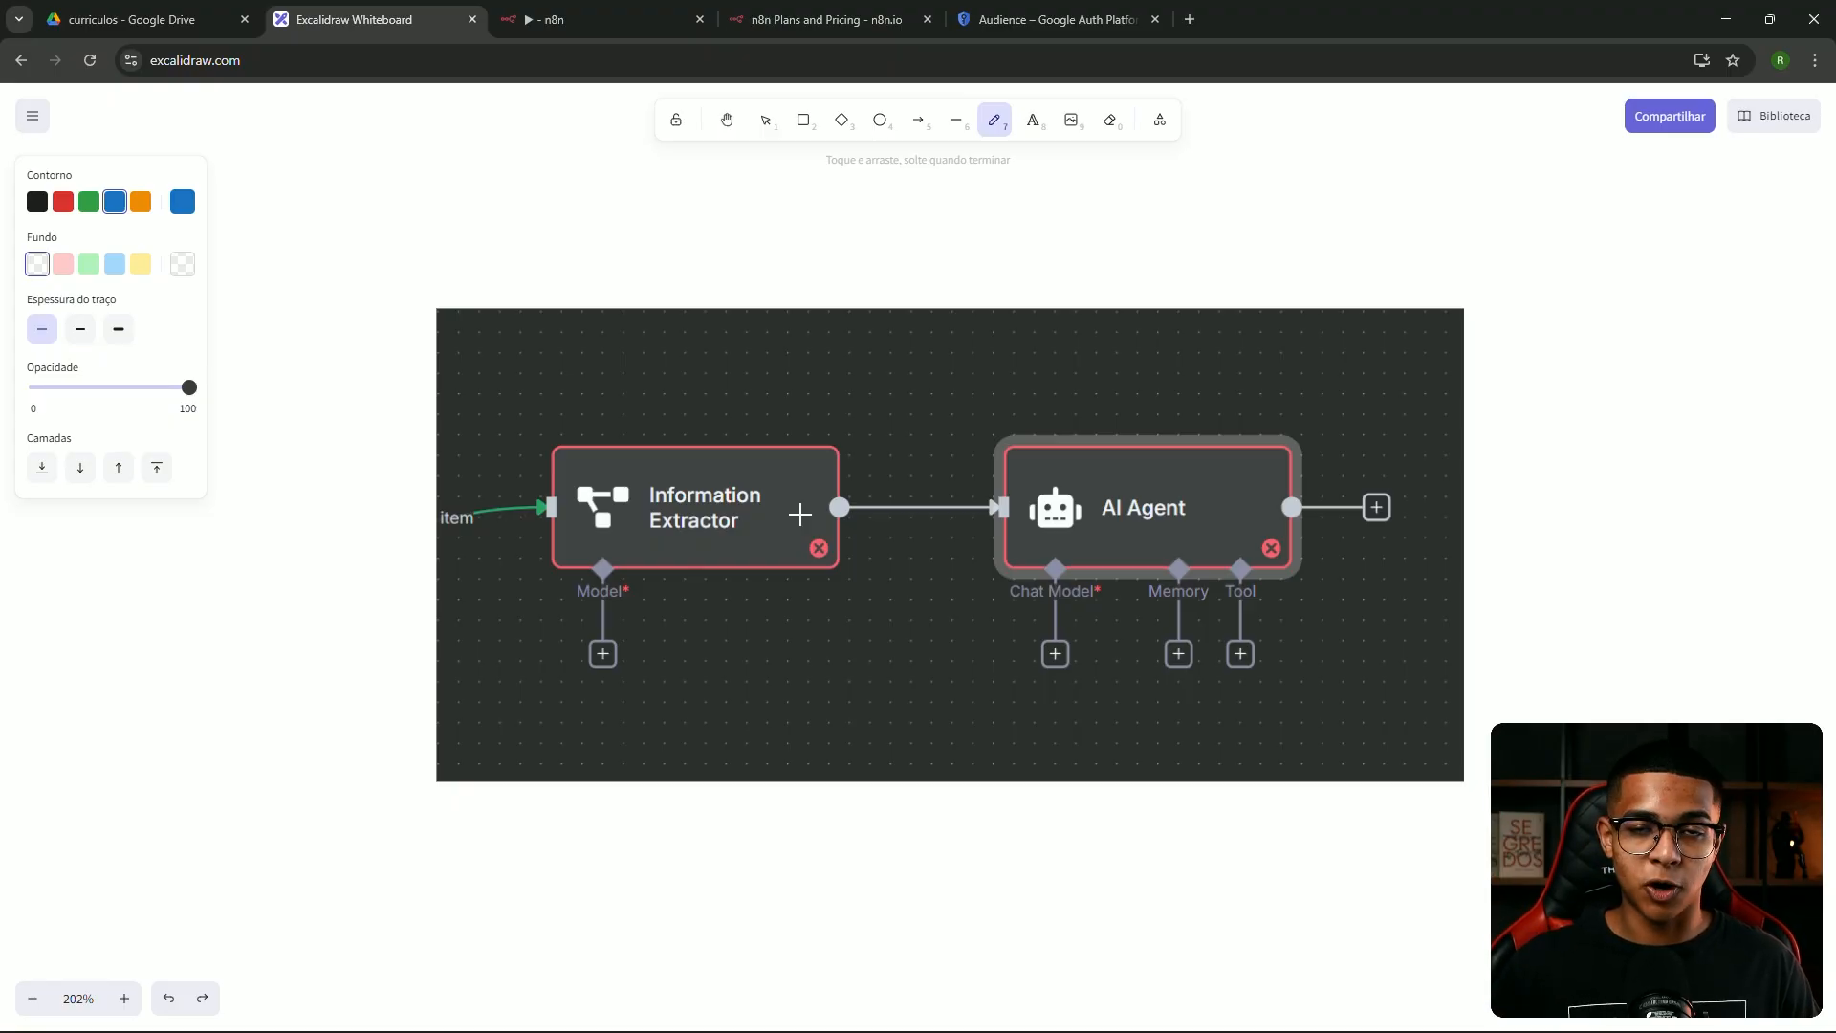
{"action": "left_click_drag", "start_coordinate": [1275, 563], "coordinate": [1235, 550]}
{"action": "key", "text": "ctrl+z"}
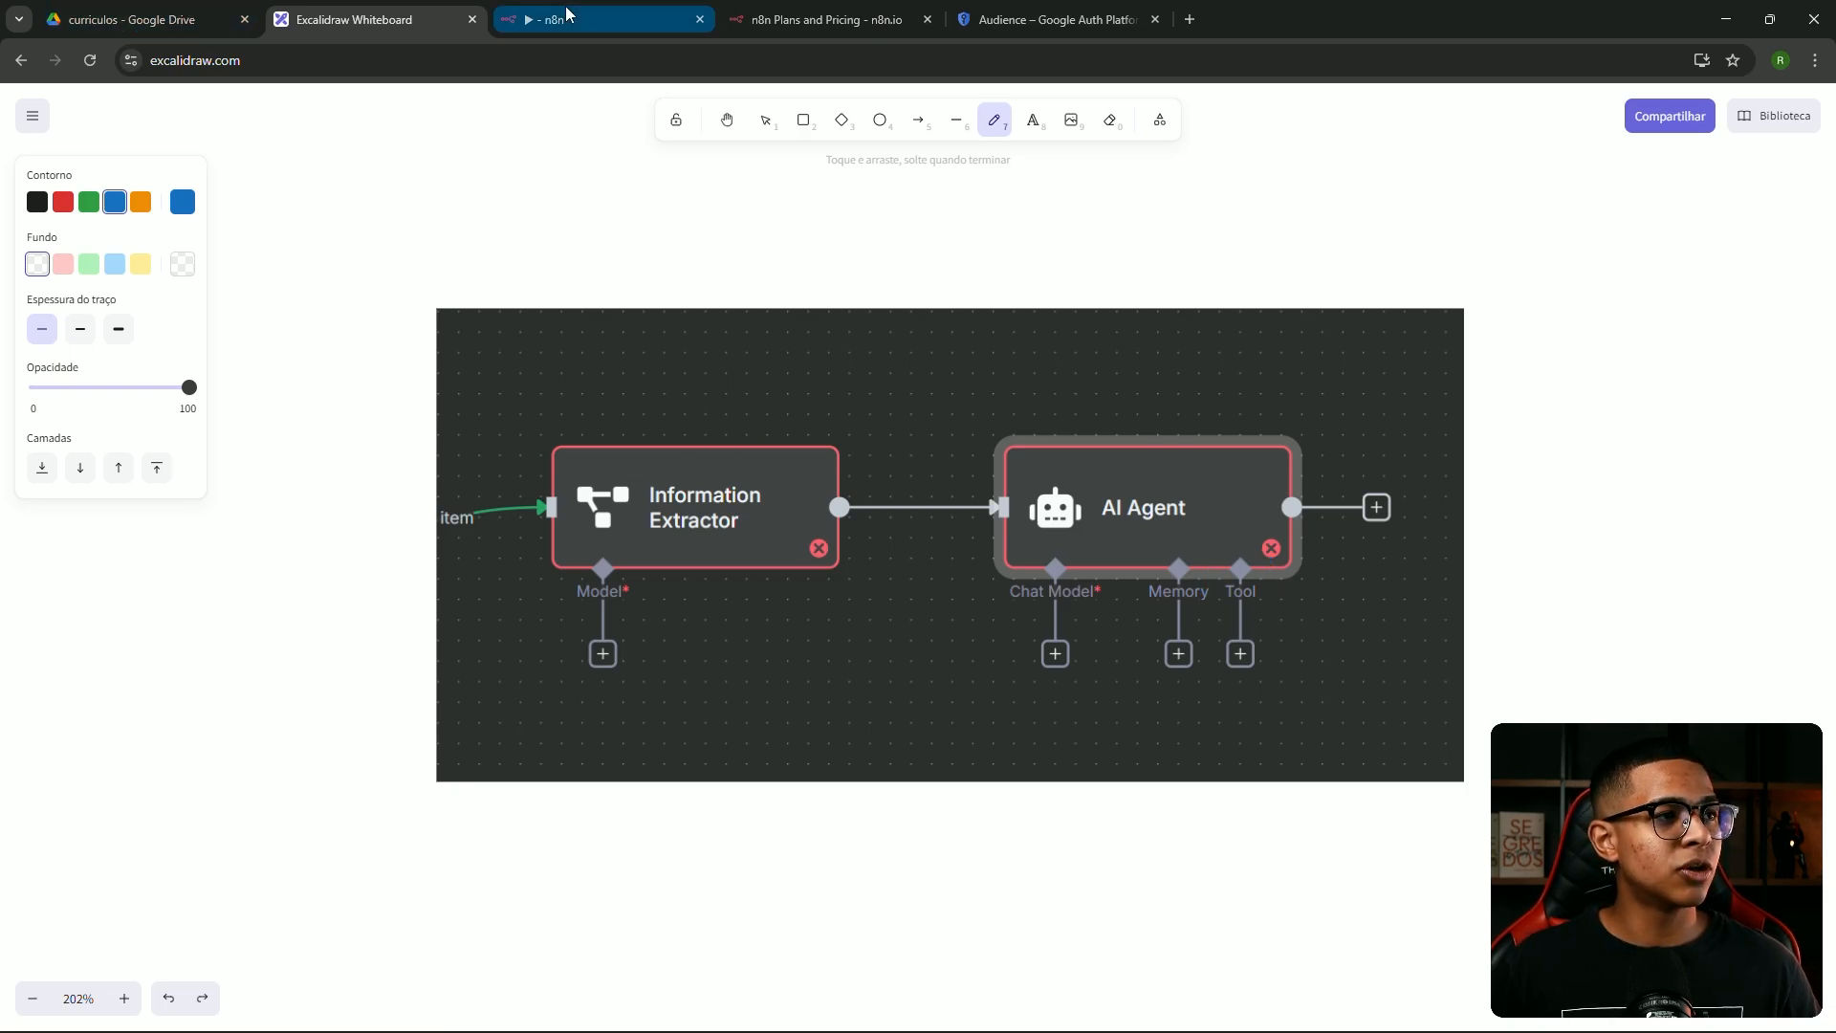
{"action": "left_click", "coordinate": [564, 19]}
Map the extracted text field into the Information Extractor's Text as {{ $json.text }}
{"action": "double_click", "coordinate": [799, 475]}
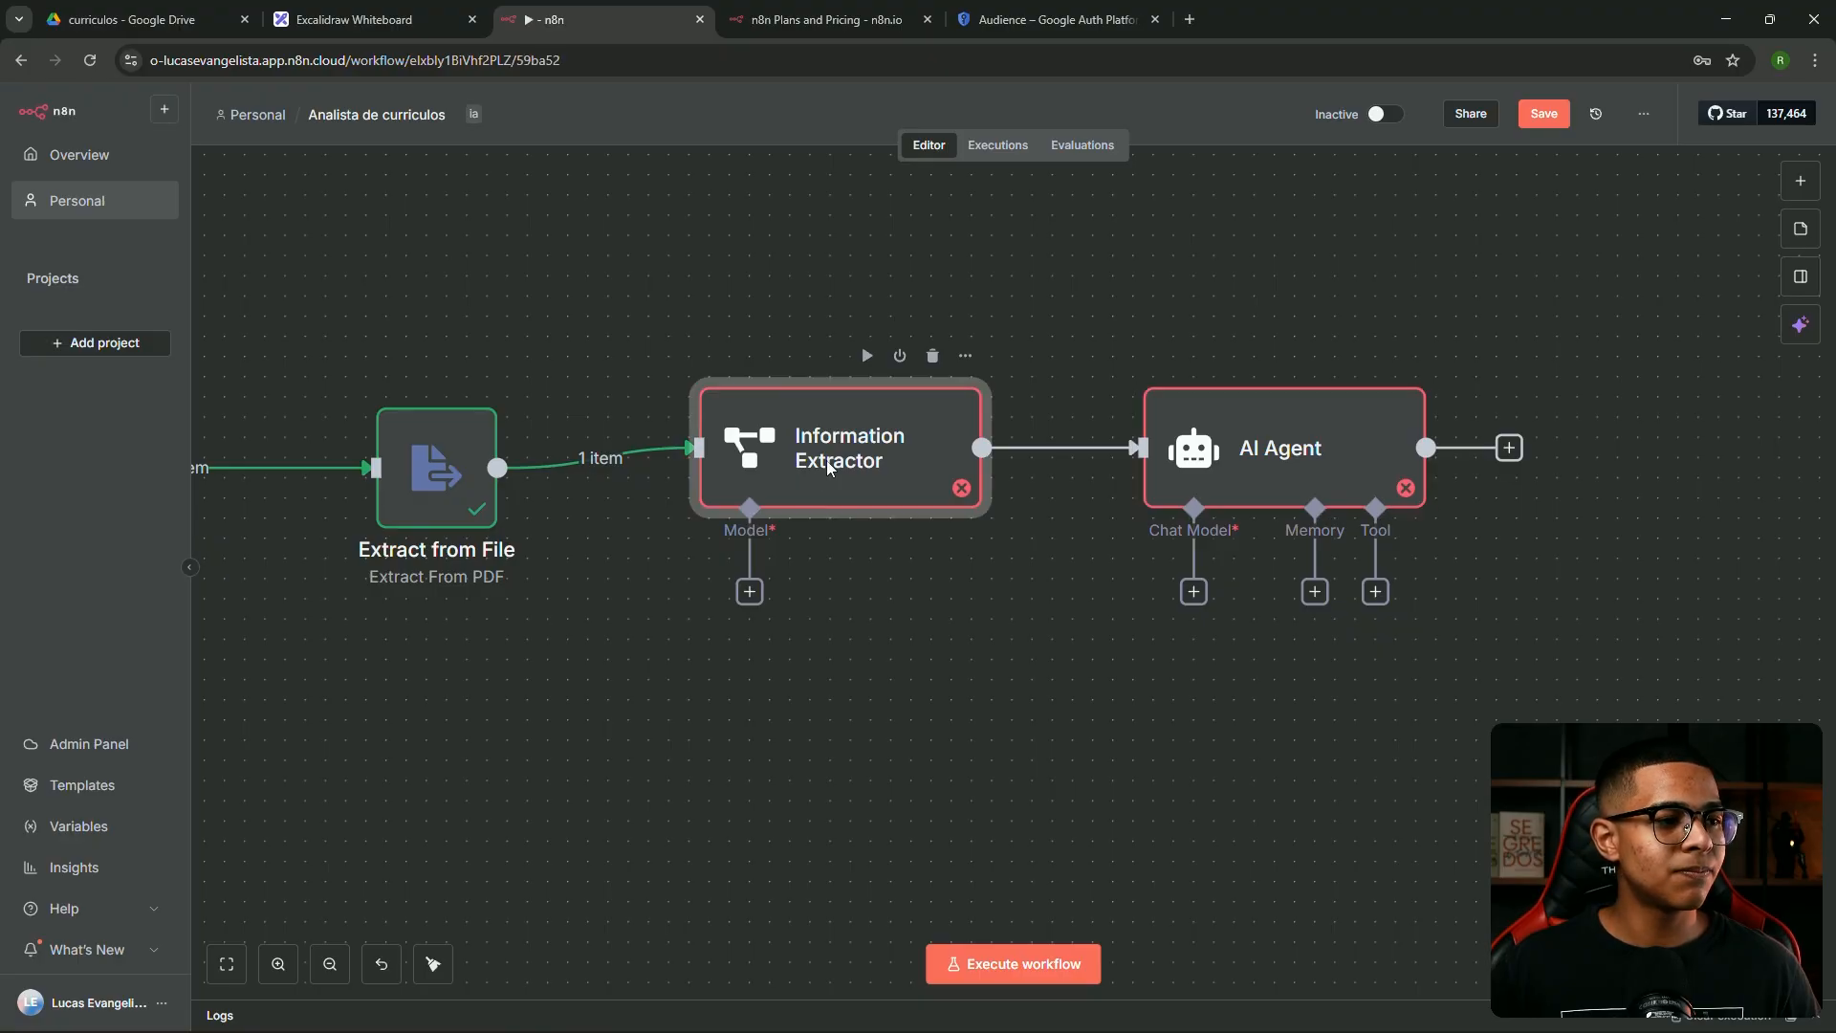
{"action": "scroll", "coordinate": [282, 609], "scroll_direction": "down", "scroll_amount": 3}
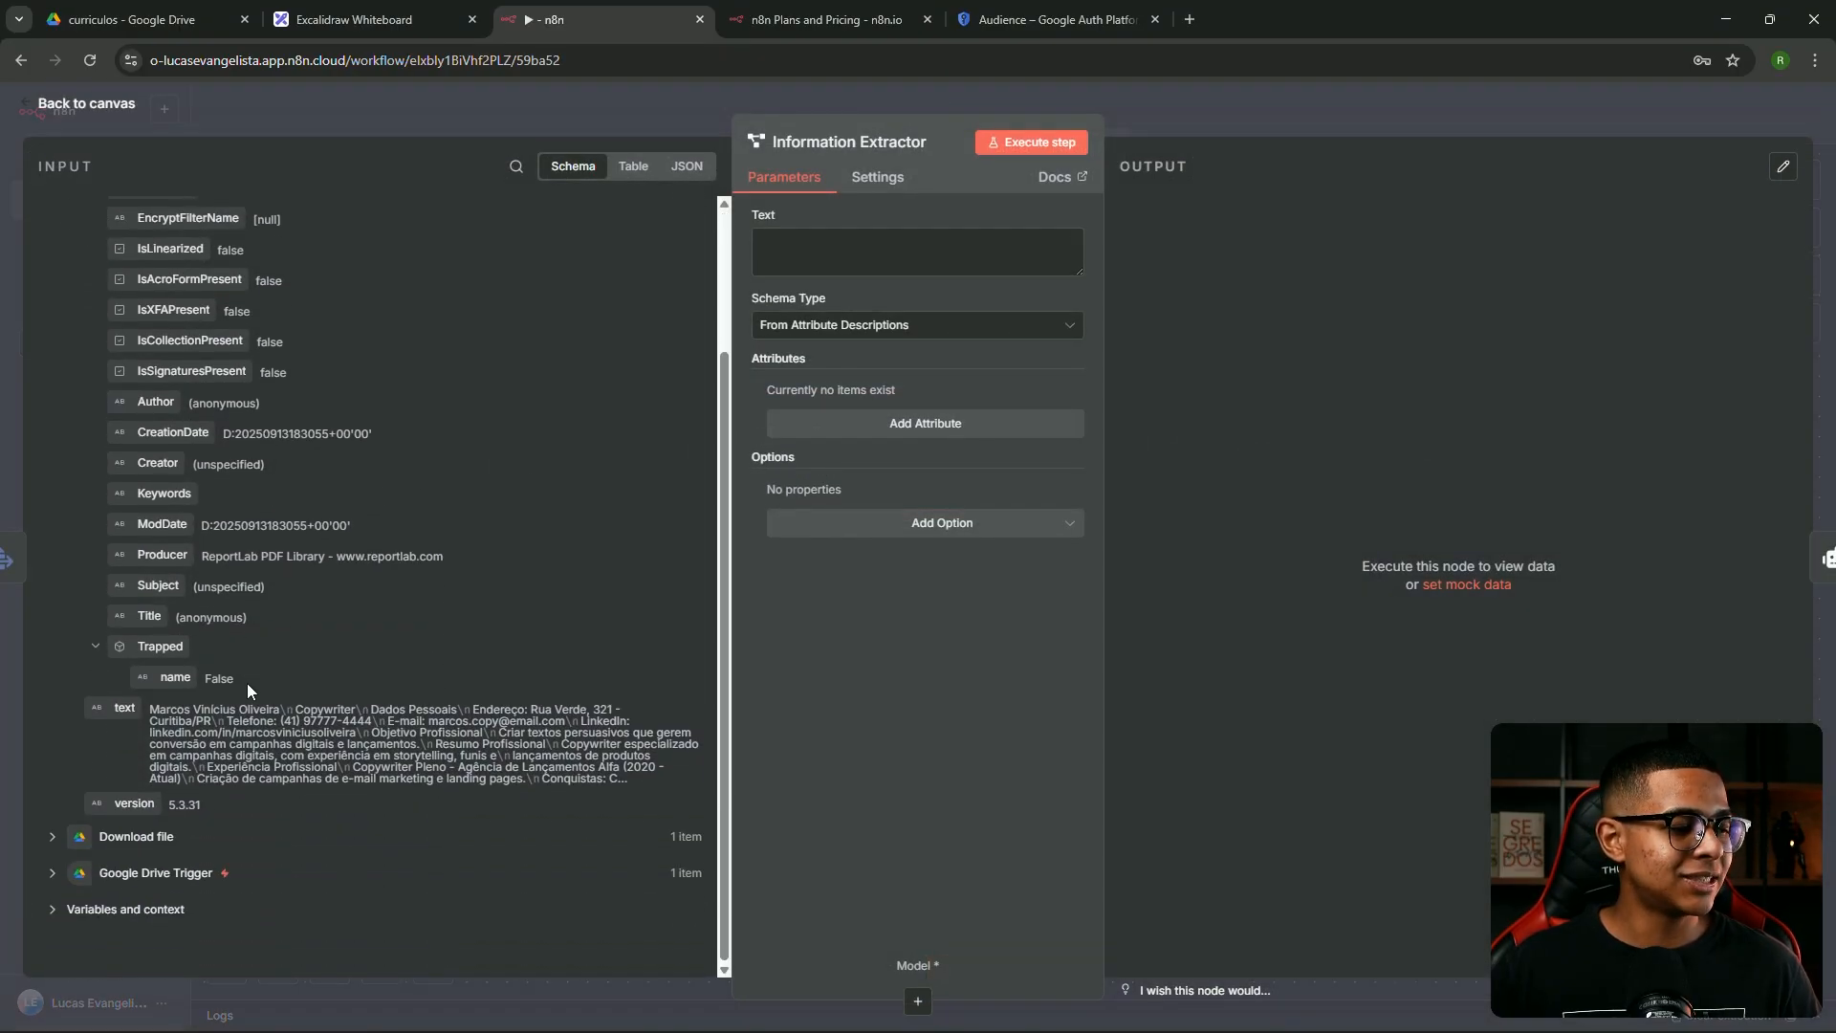
{"action": "left_click_drag", "start_coordinate": [116, 721], "coordinate": [774, 244]}
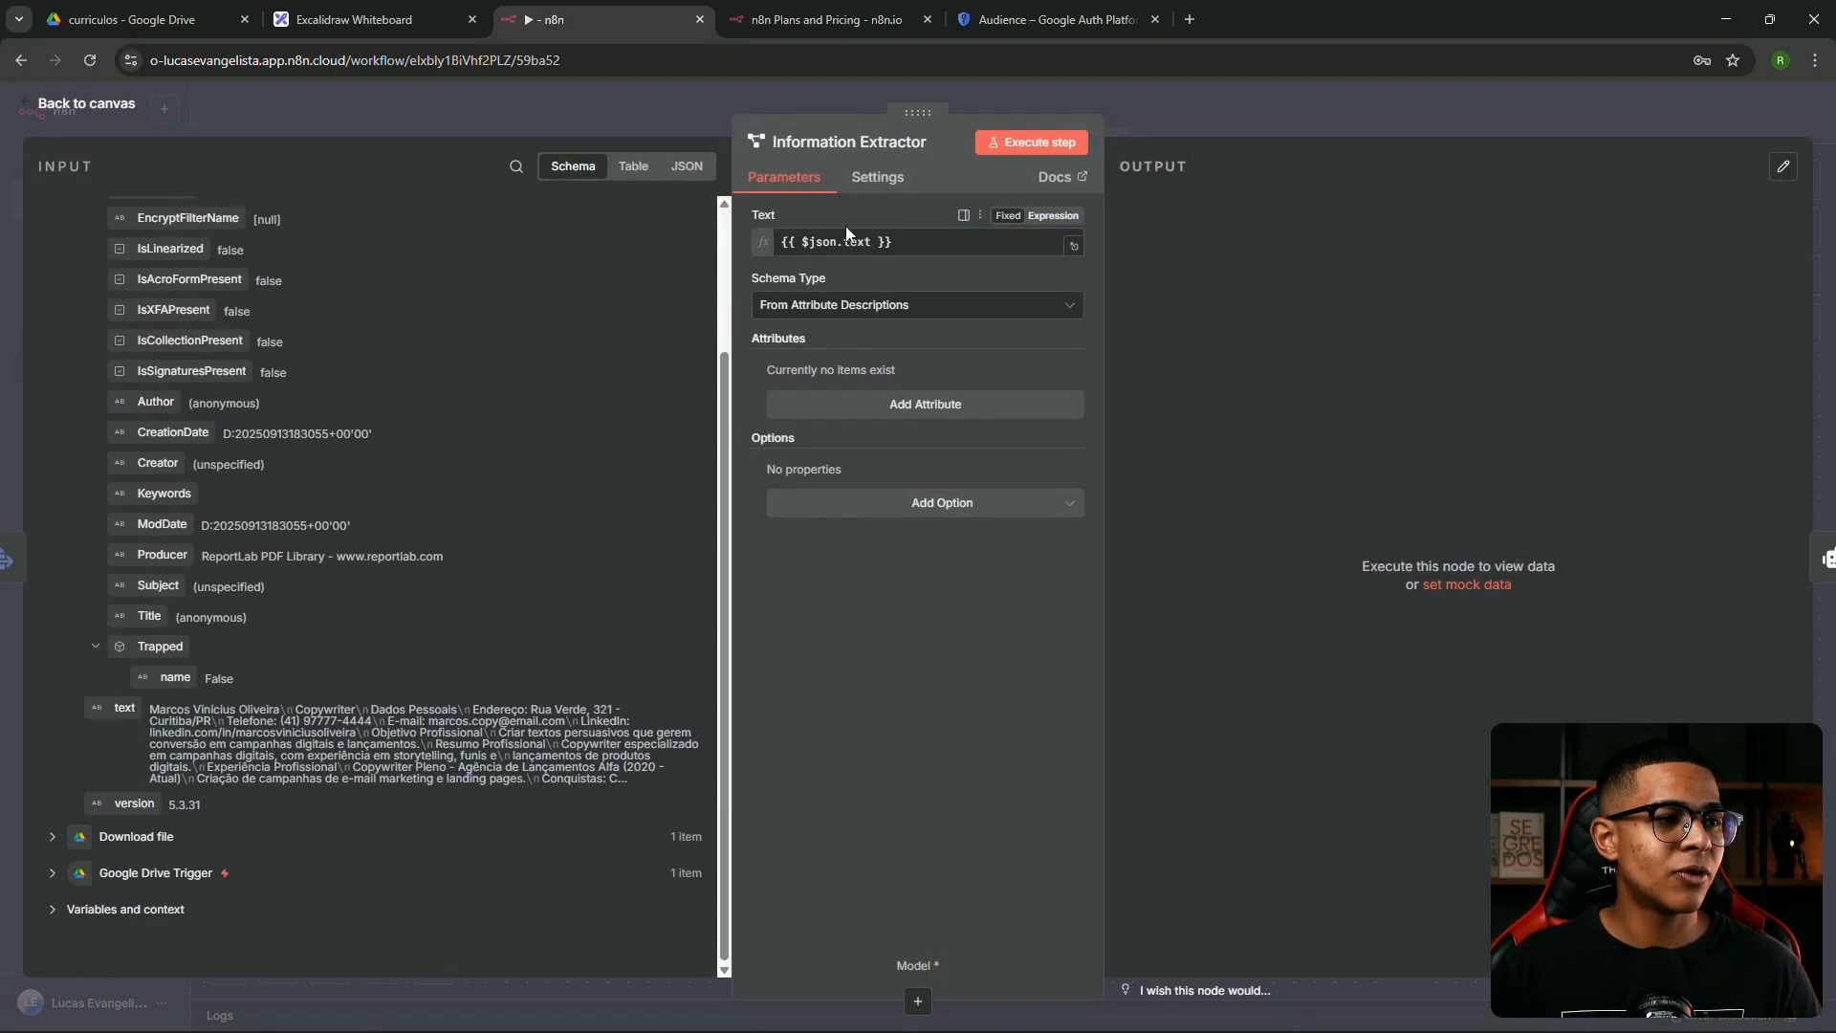
{"action": "left_click", "coordinate": [1074, 246]}
Review the full-screen résumé result, highlighting the candidate's name and Copywriter profession
{"action": "left_click_drag", "start_coordinate": [1167, 235], "coordinate": [1487, 804]}
{"action": "left_click", "coordinate": [1387, 581]}
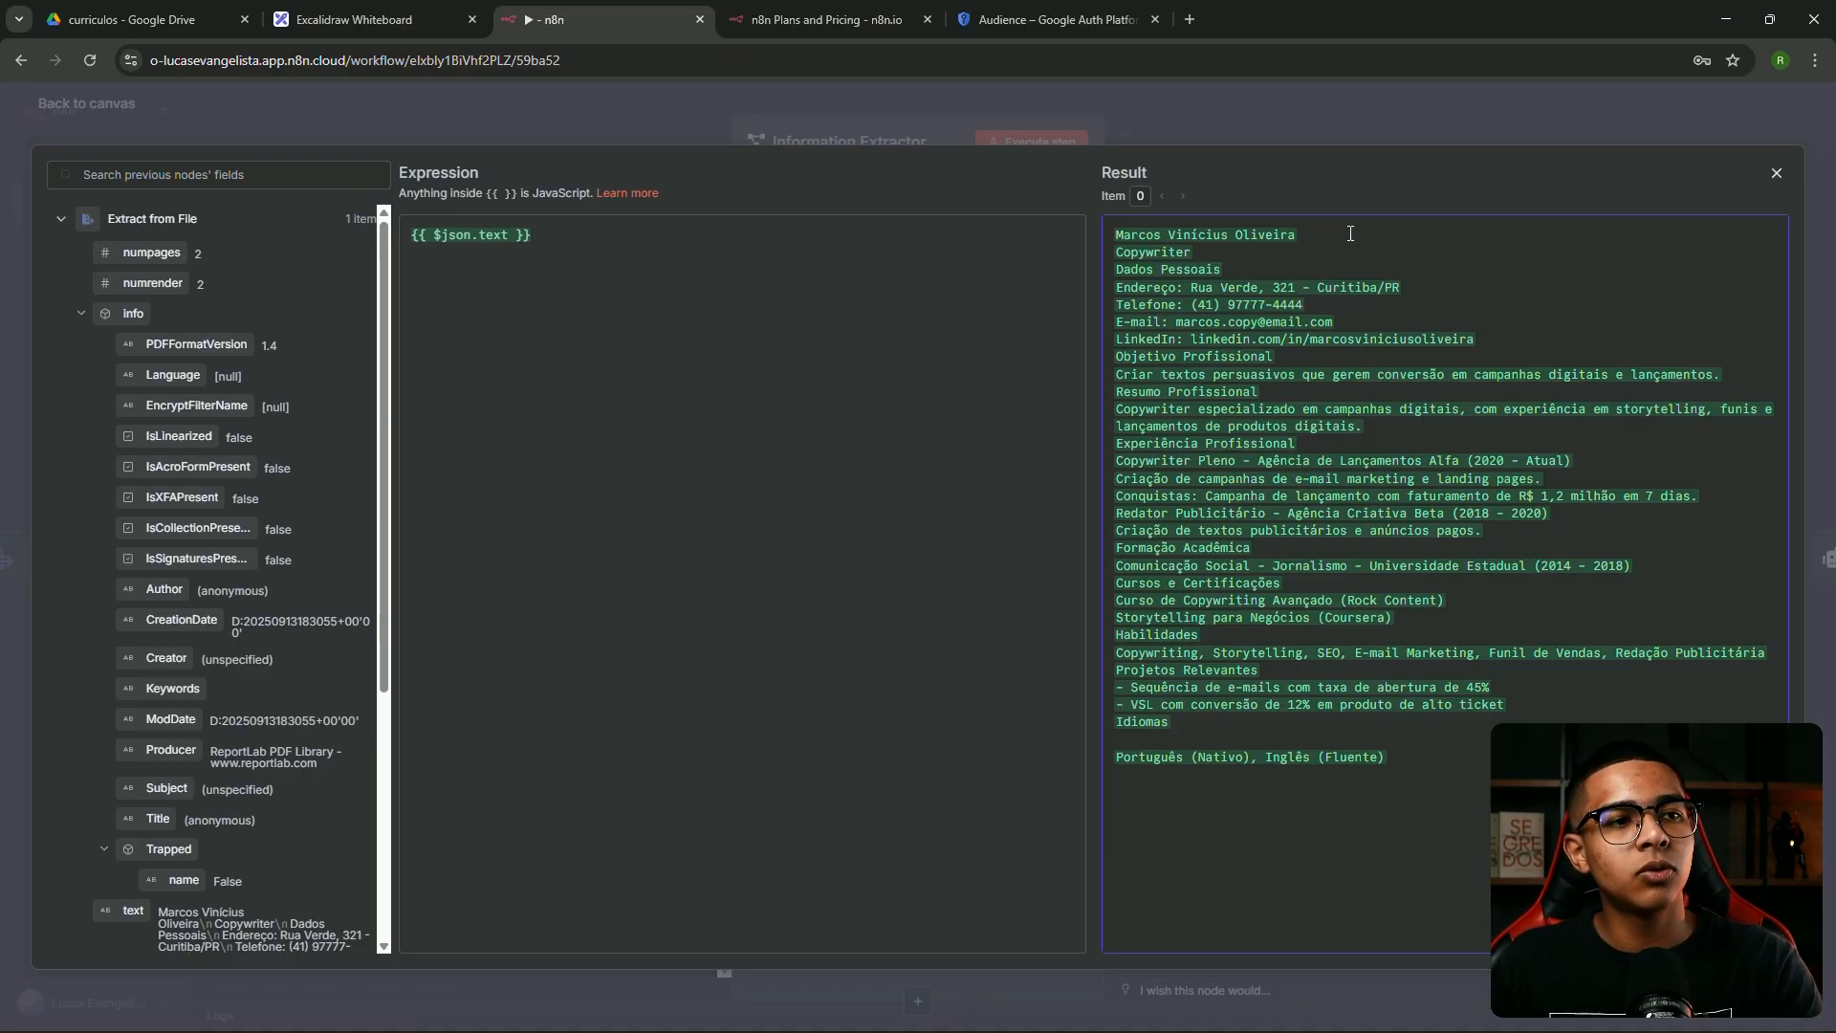
{"action": "left_click_drag", "start_coordinate": [1214, 251], "coordinate": [1117, 253]}
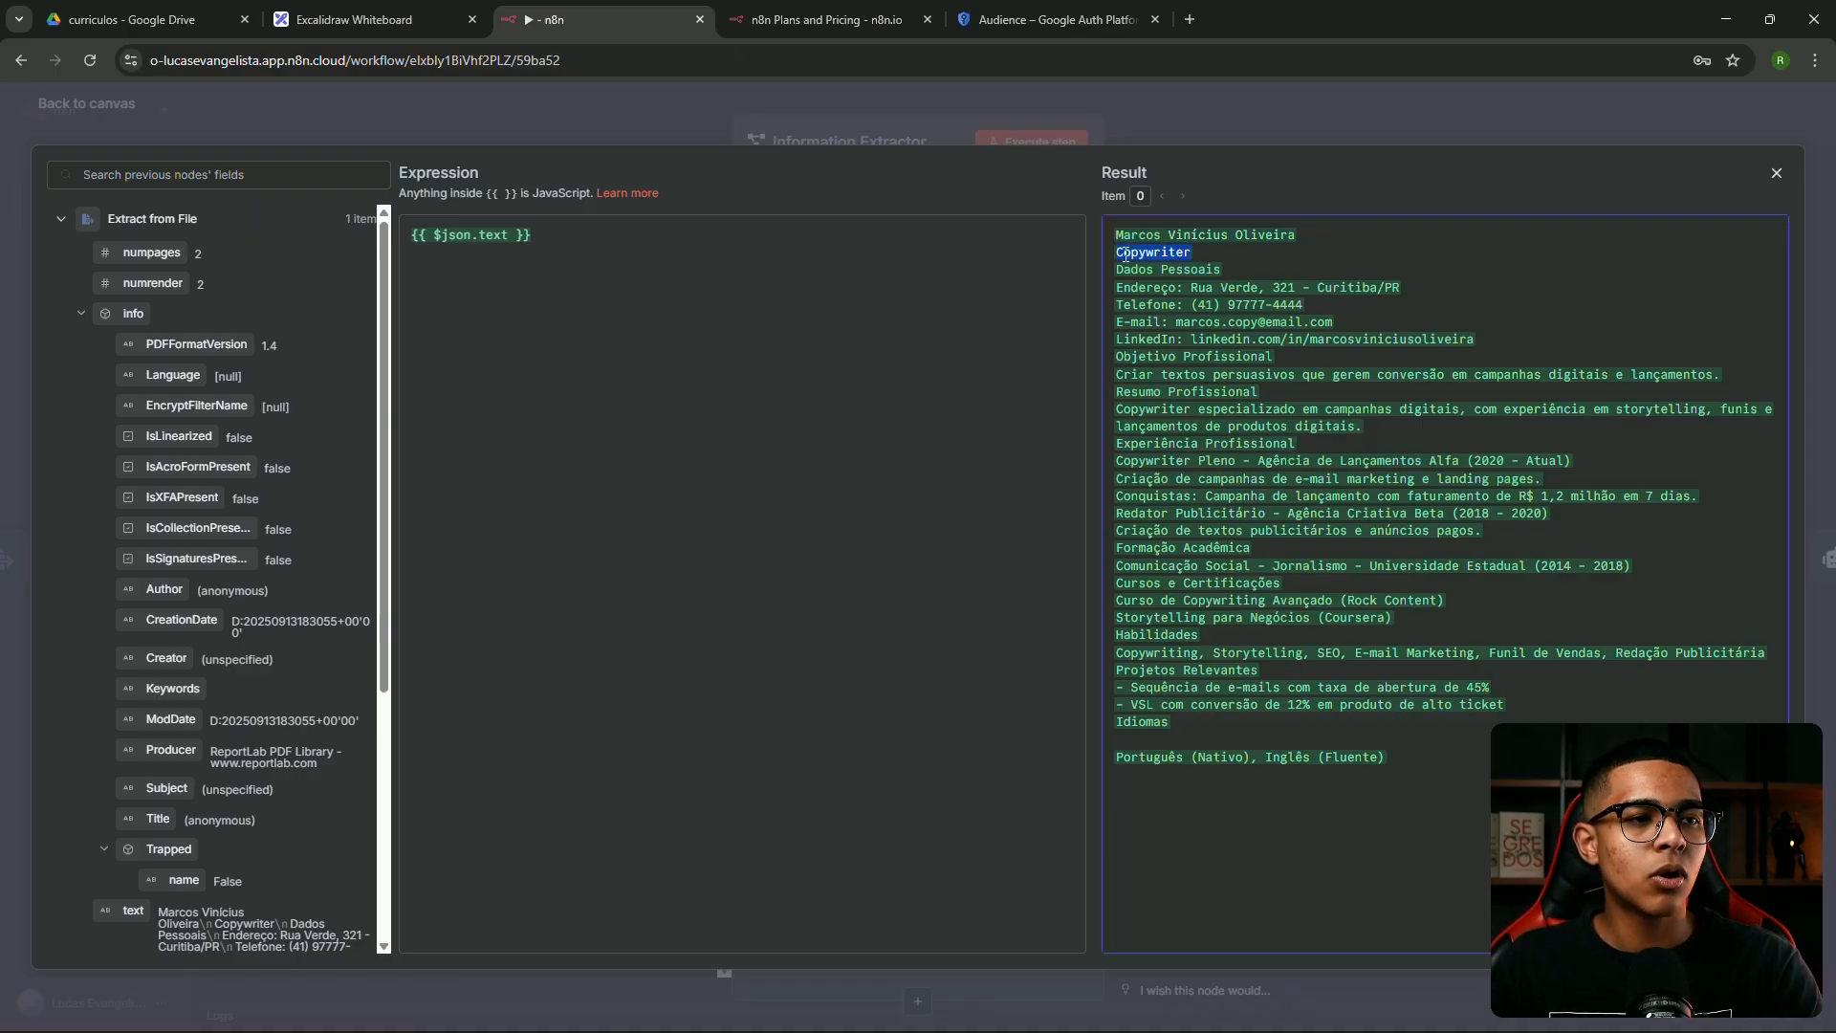
{"action": "left_click", "coordinate": [1150, 307]}
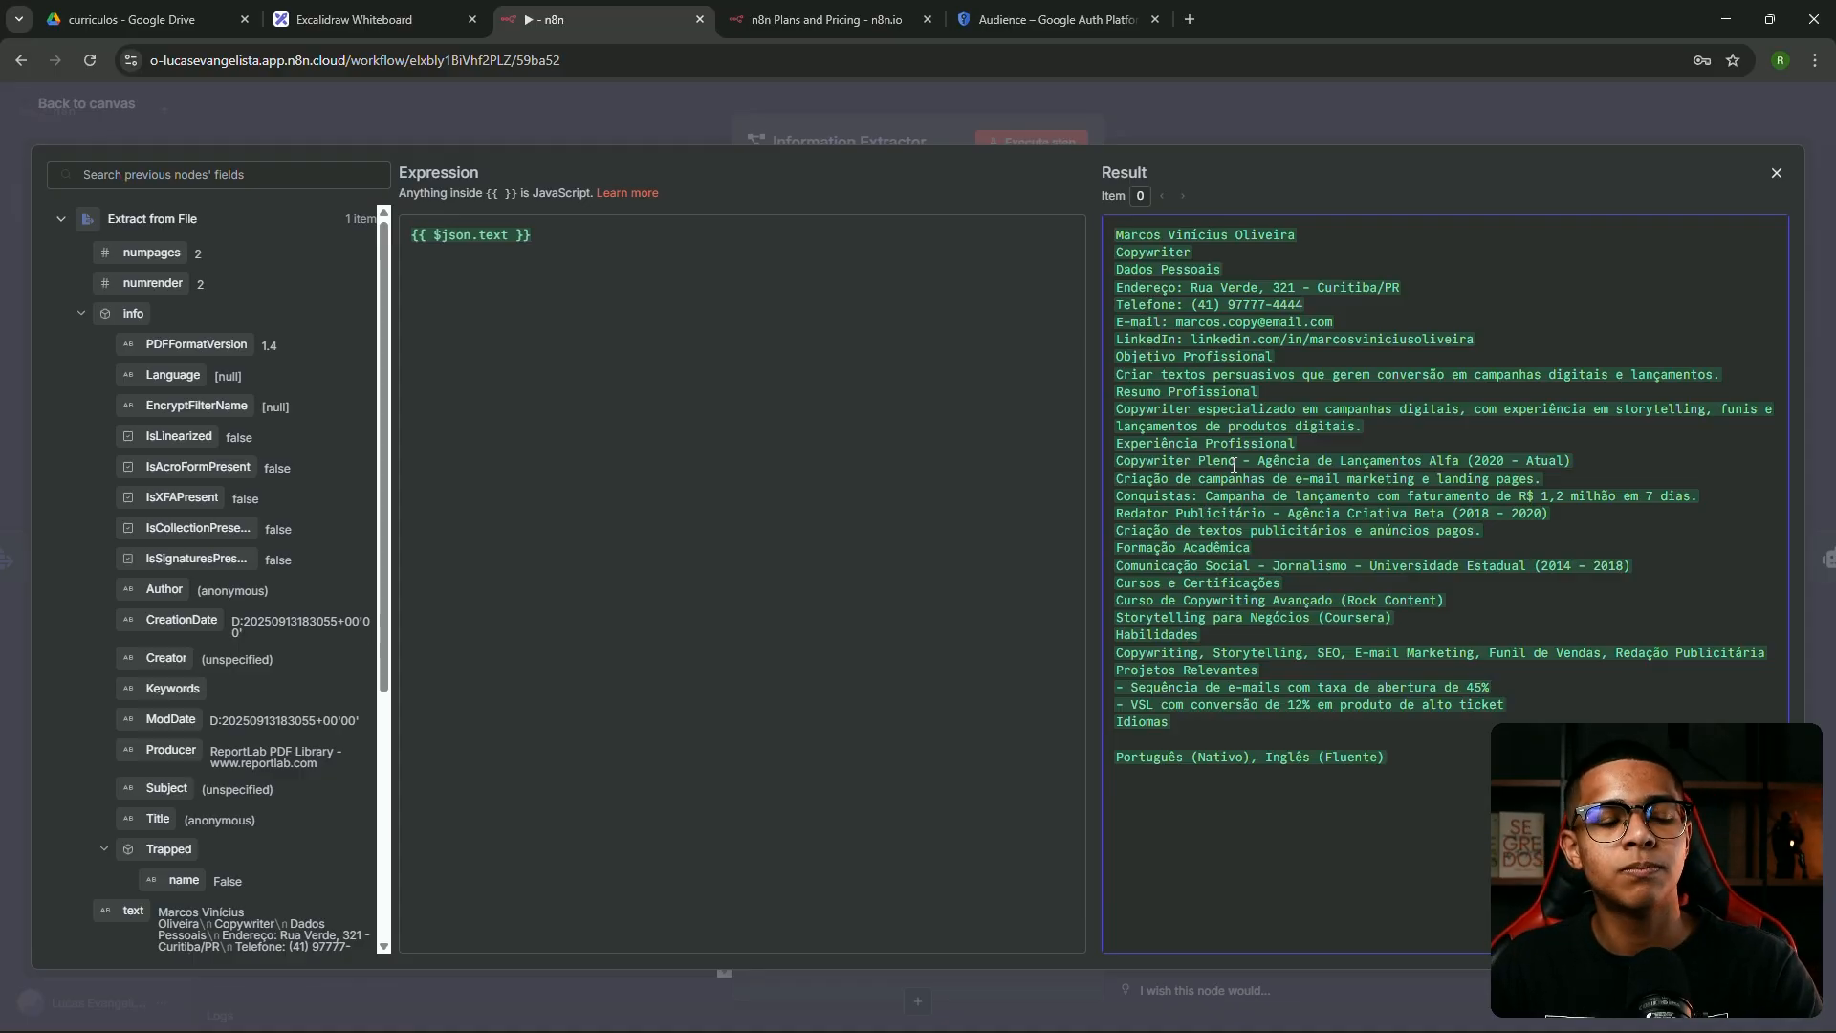
{"action": "left_click", "coordinate": [1174, 128]}
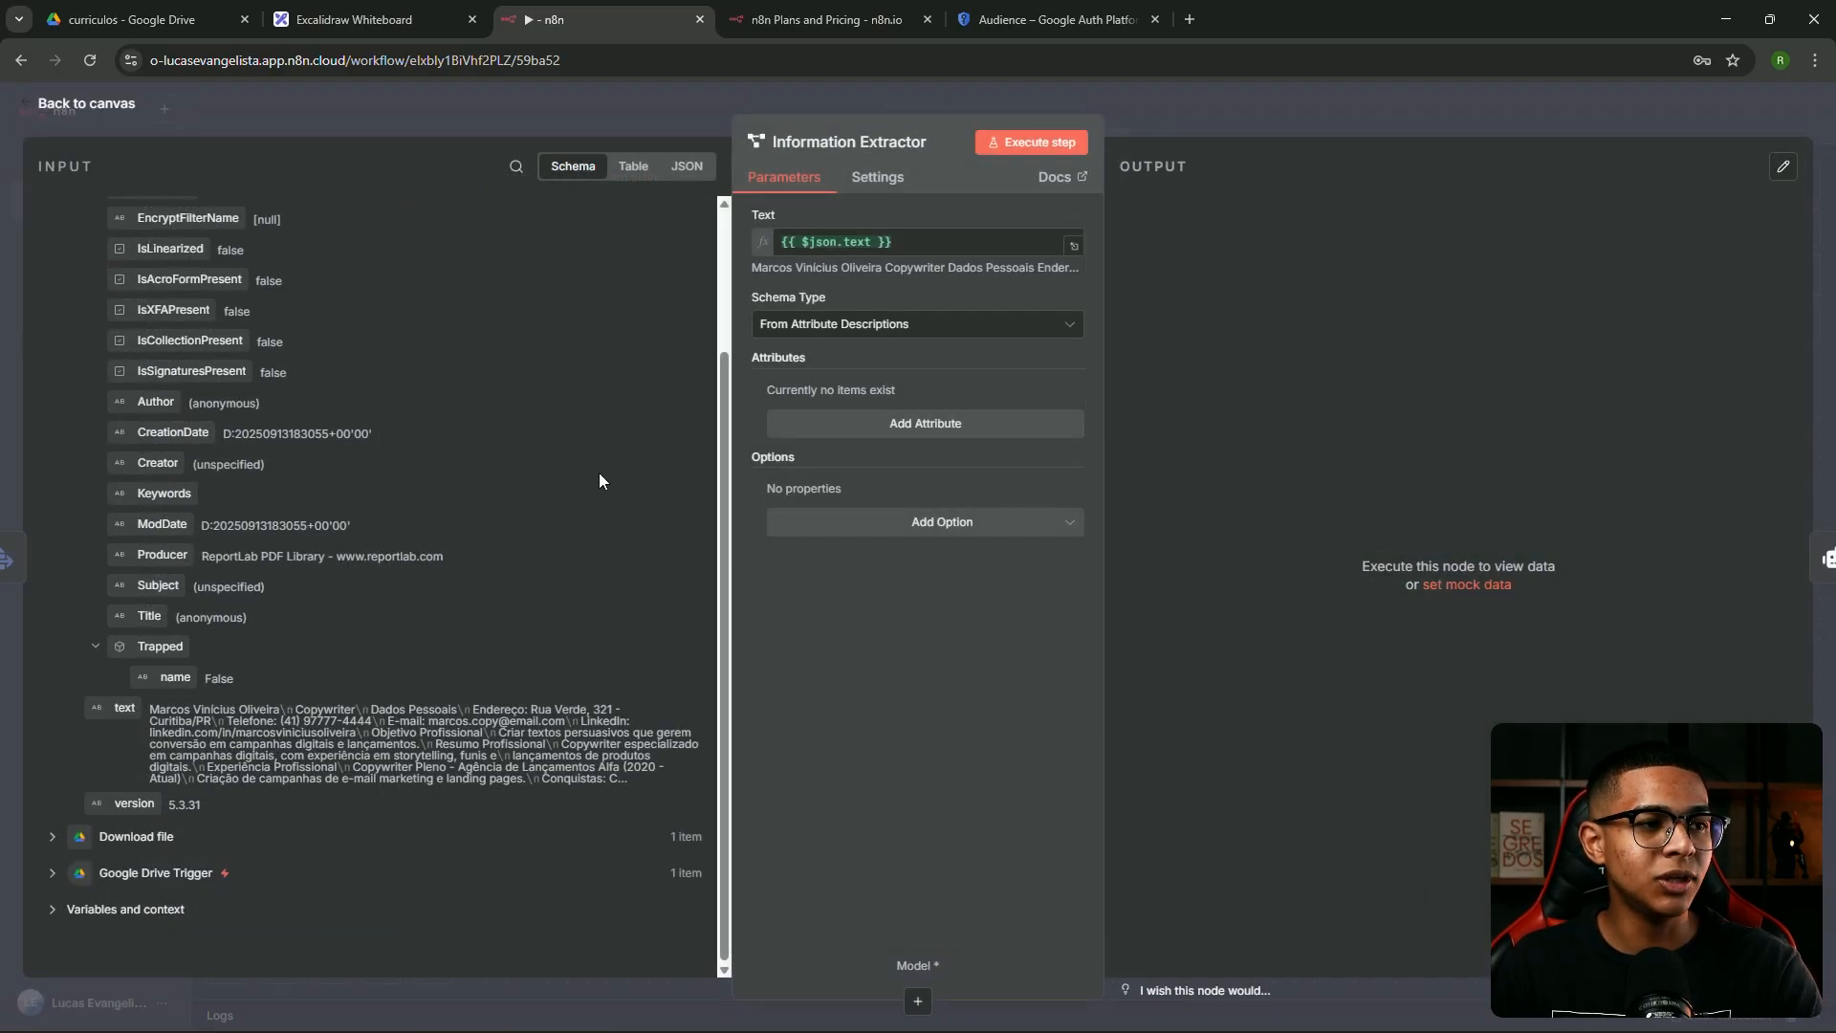
{"action": "left_click", "coordinate": [1074, 245]}
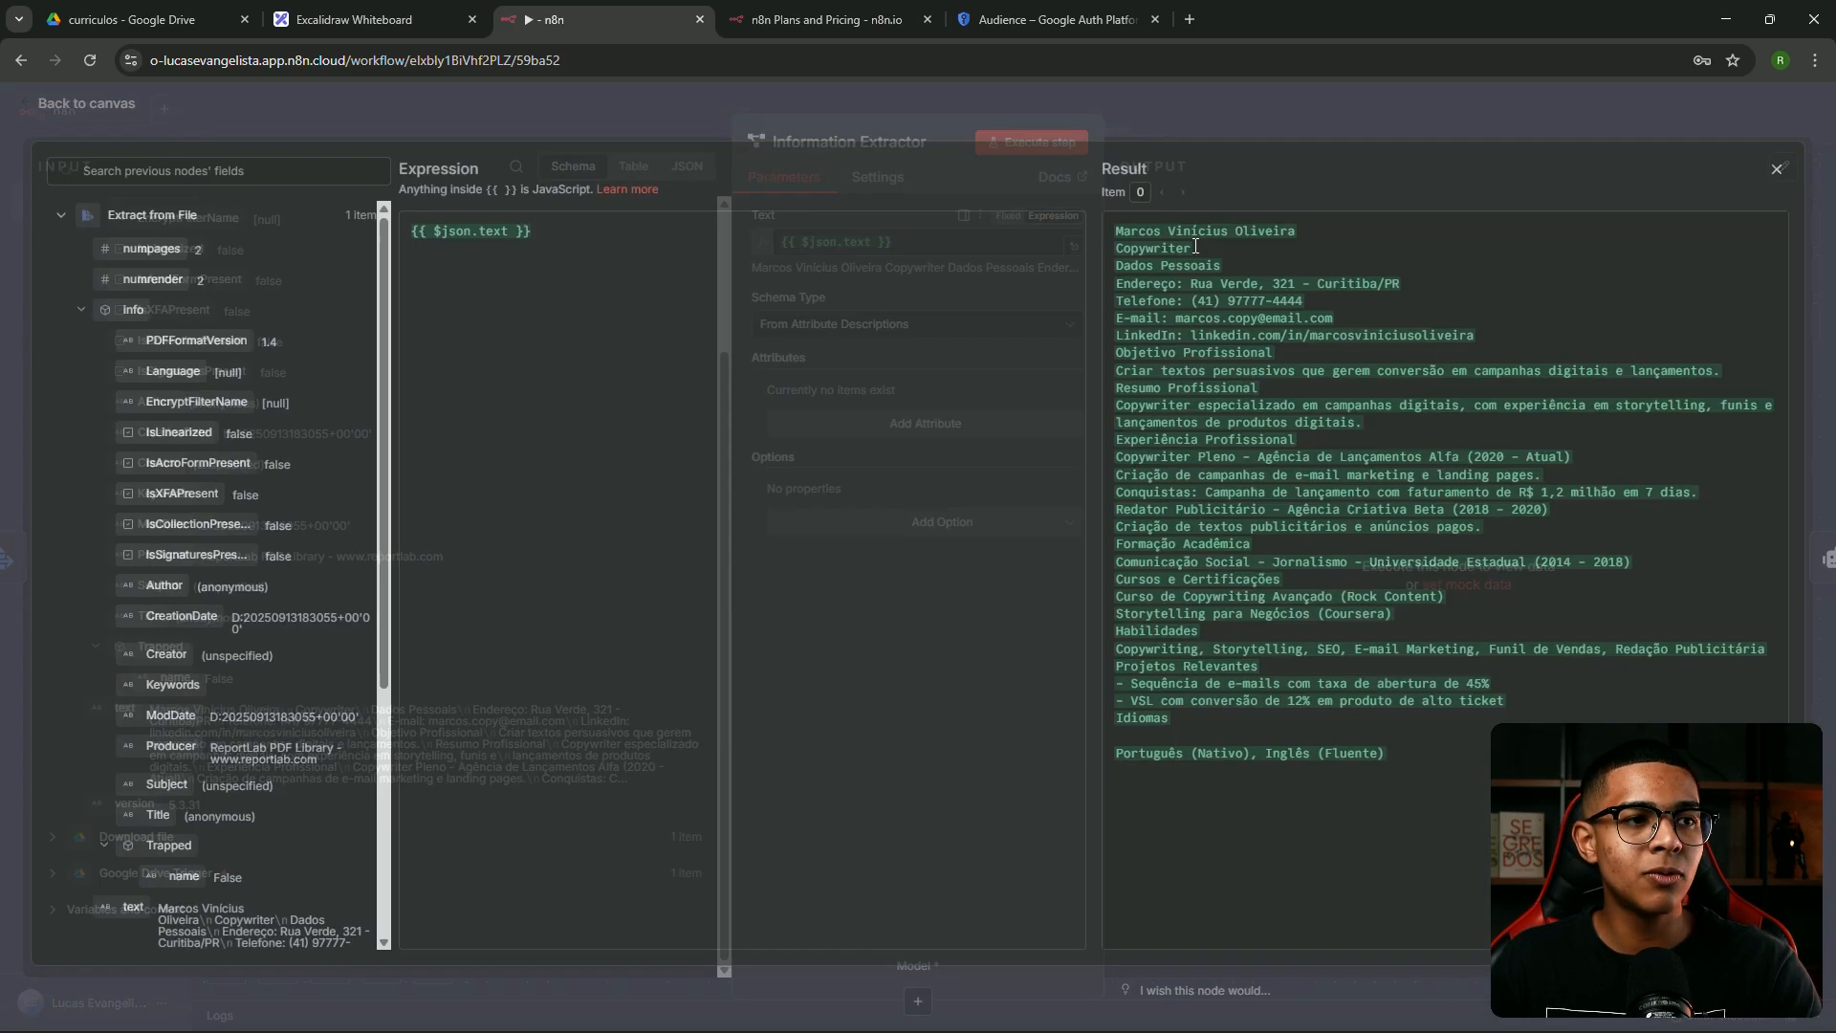
{"action": "left_click", "coordinate": [1151, 140]}
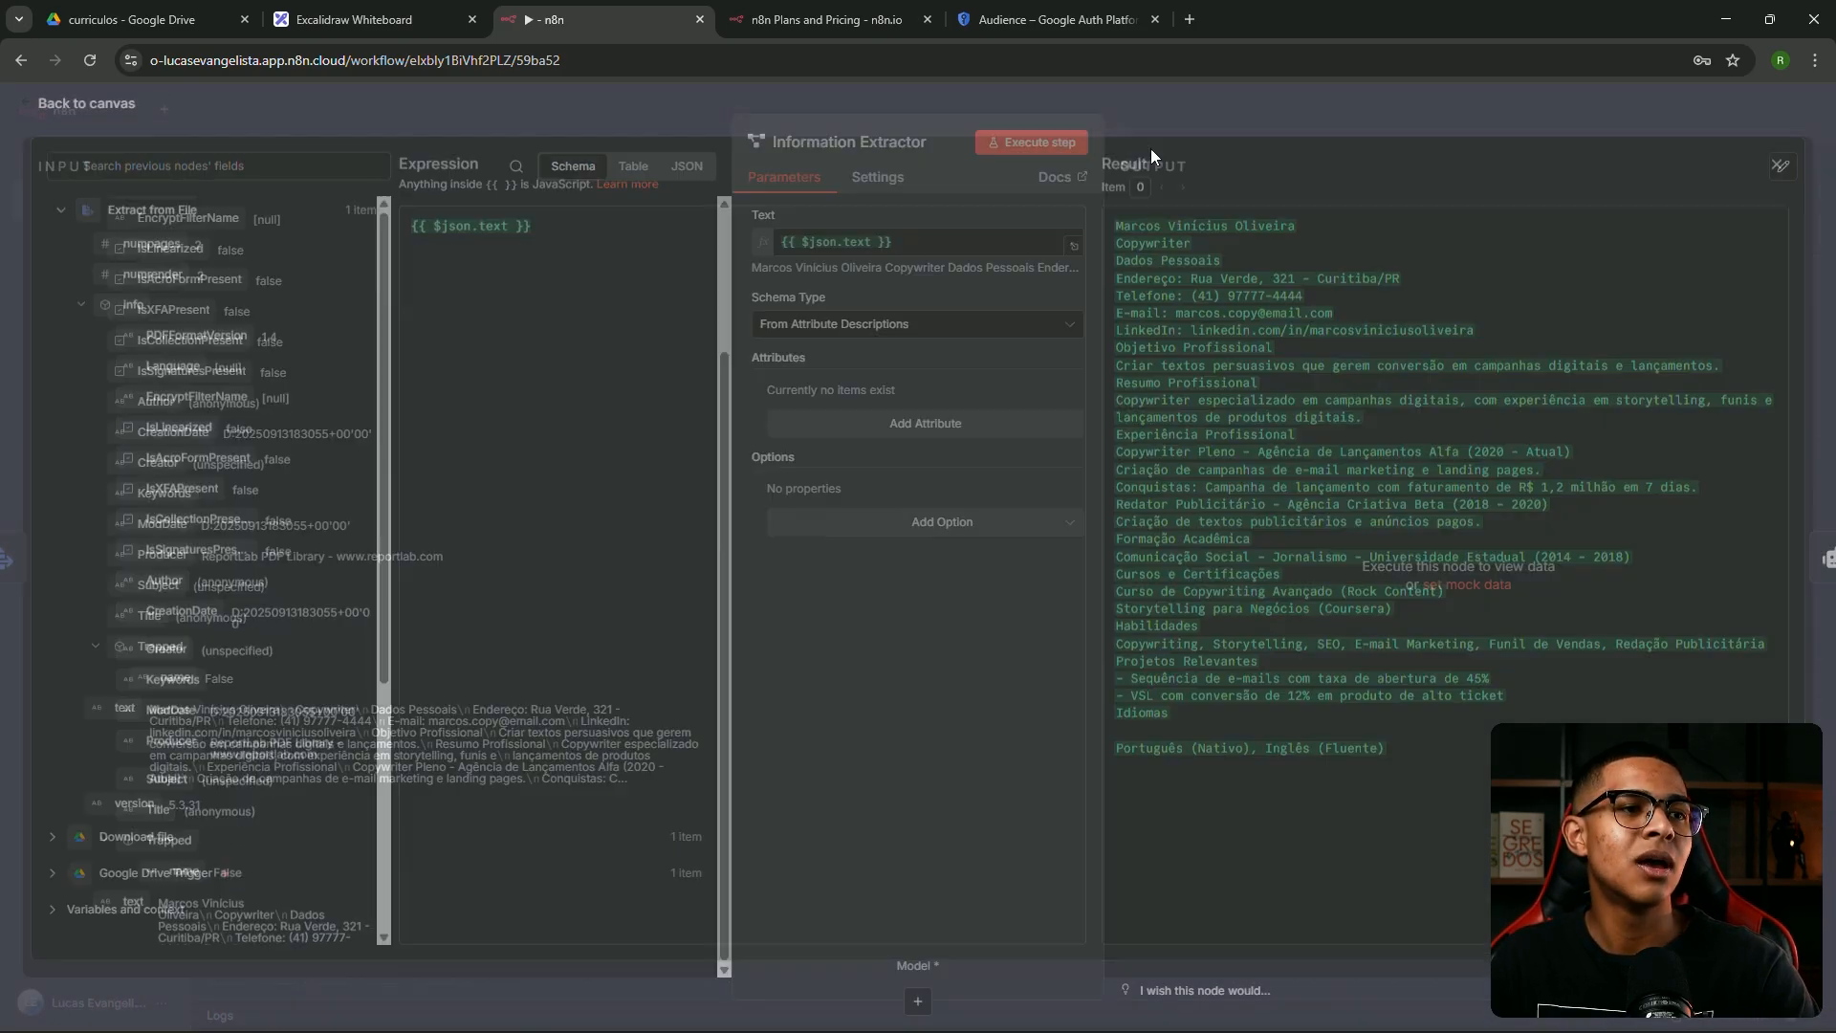
{"action": "left_click", "coordinate": [1074, 247]}
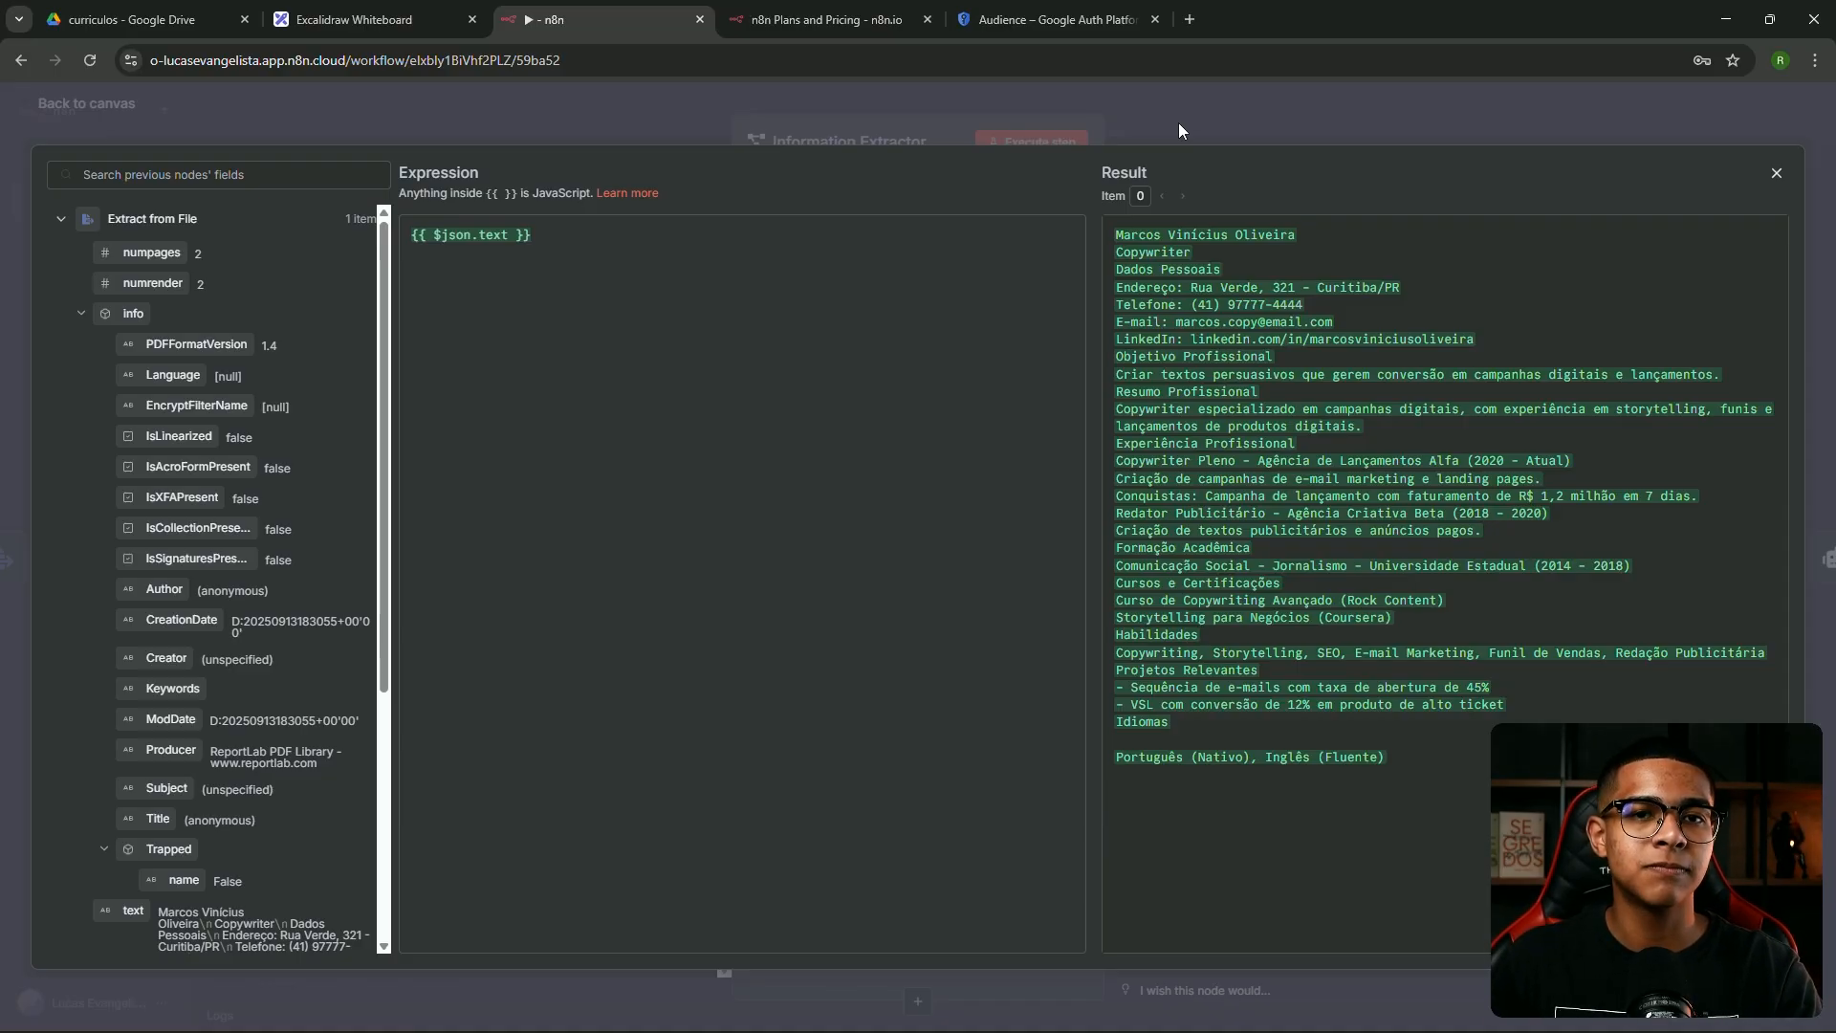
{"action": "double_click", "coordinate": [1155, 235]}
{"action": "double_click", "coordinate": [1167, 254]}
{"action": "left_click", "coordinate": [1221, 311]}
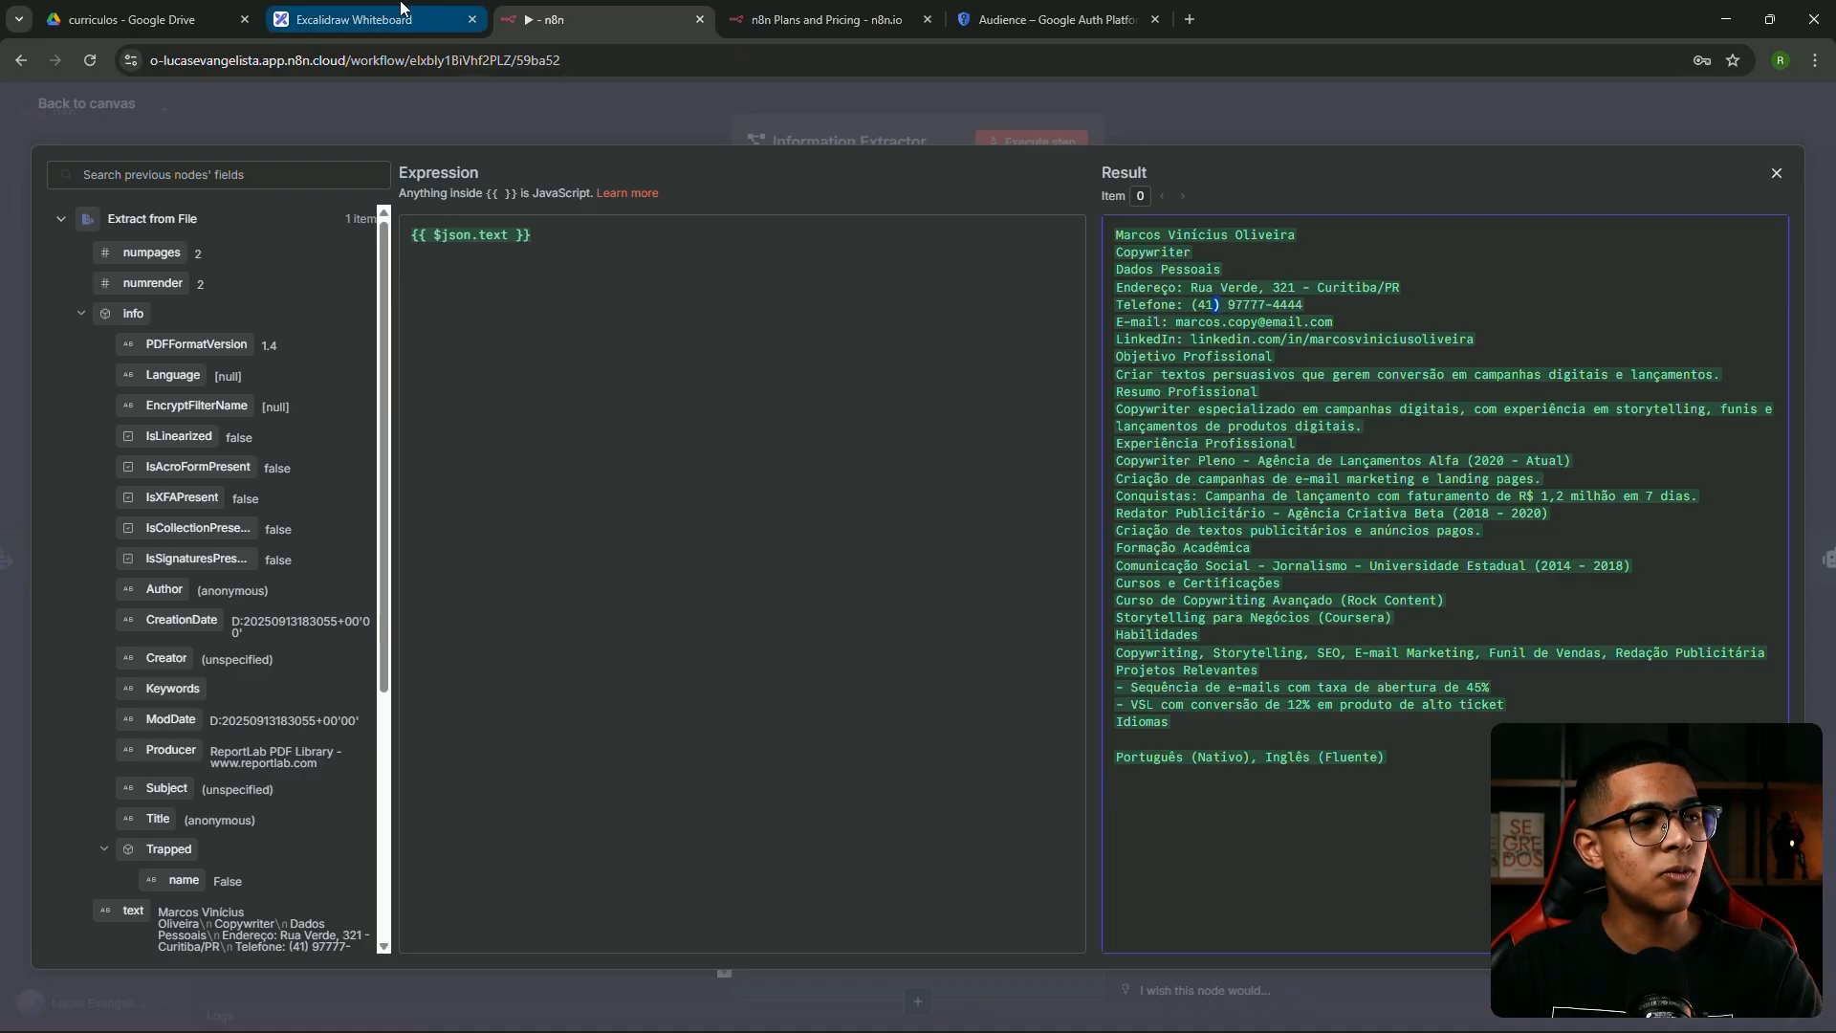
{"action": "left_click", "coordinate": [363, 19]}
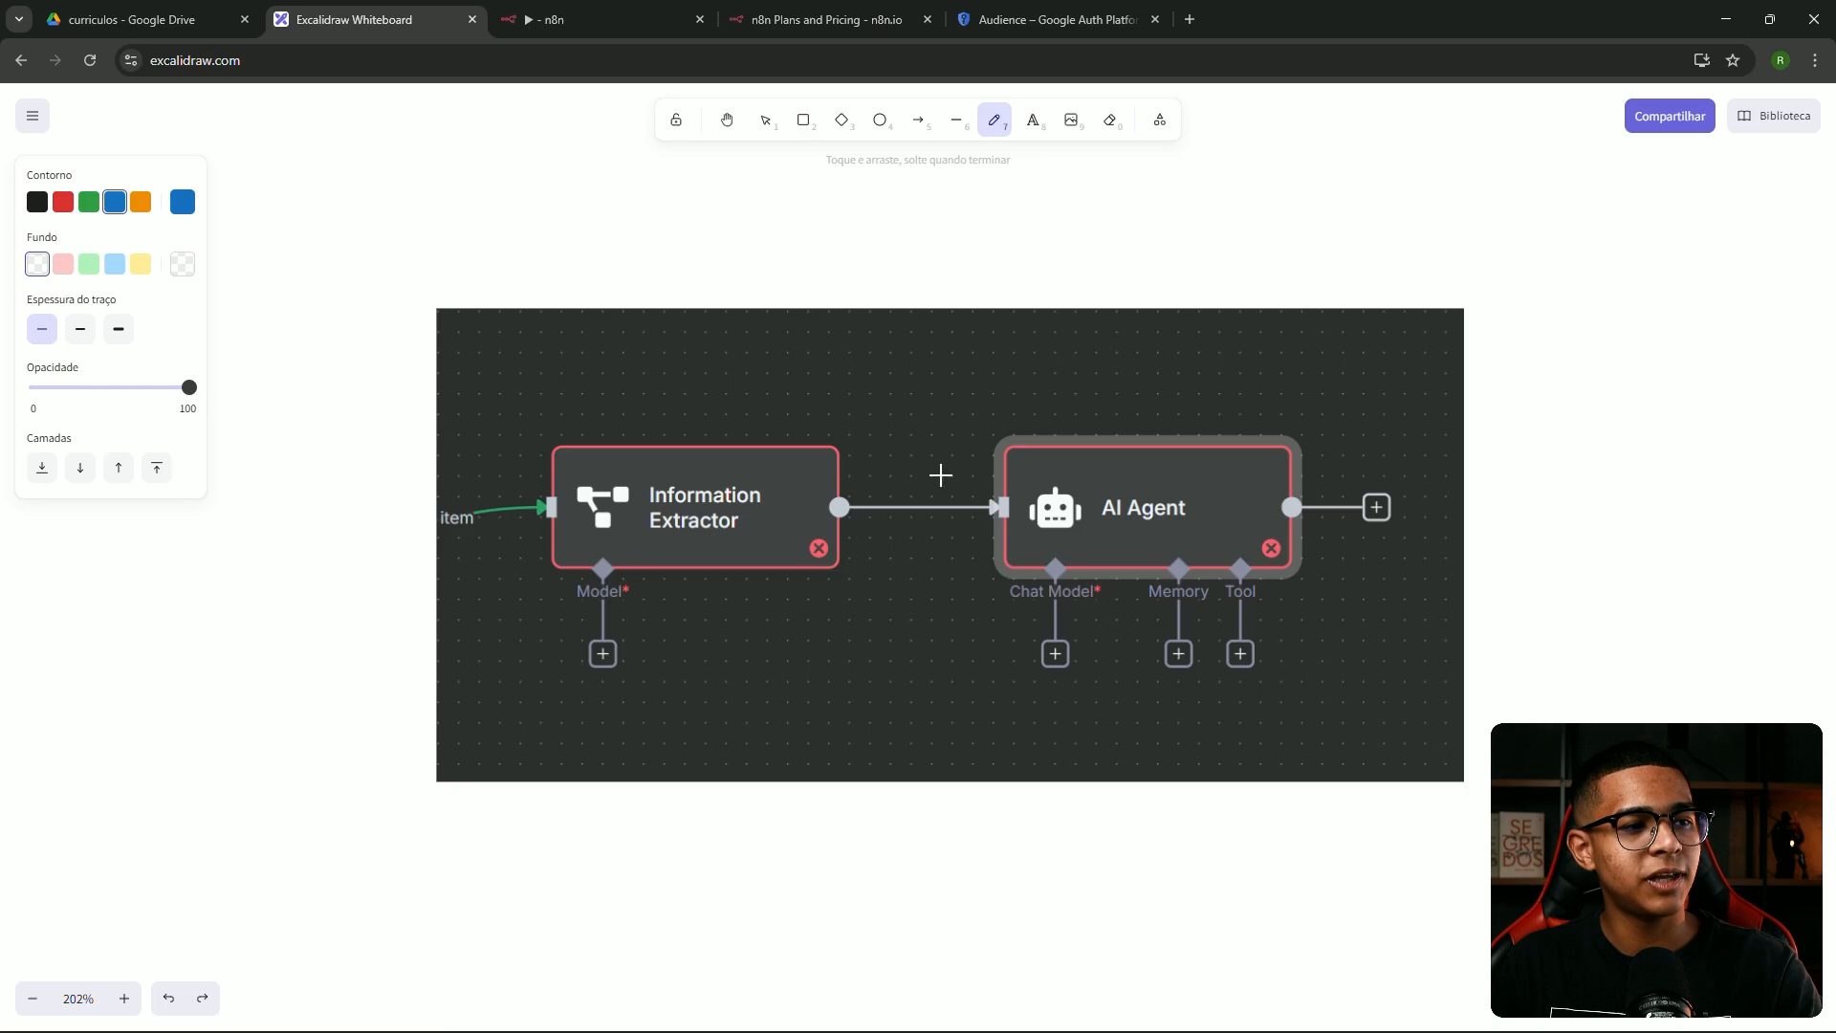
Loop around the AI Agent in the whiteboard screenshot, then close n8n's expression view
{"action": "mouse_move", "coordinate": [1038, 529]}
{"action": "left_mouse_down"}
{"action": "mouse_move", "coordinate": [1197, 484]}
{"action": "mouse_move", "coordinate": [1113, 559]}
{"action": "left_mouse_up"}
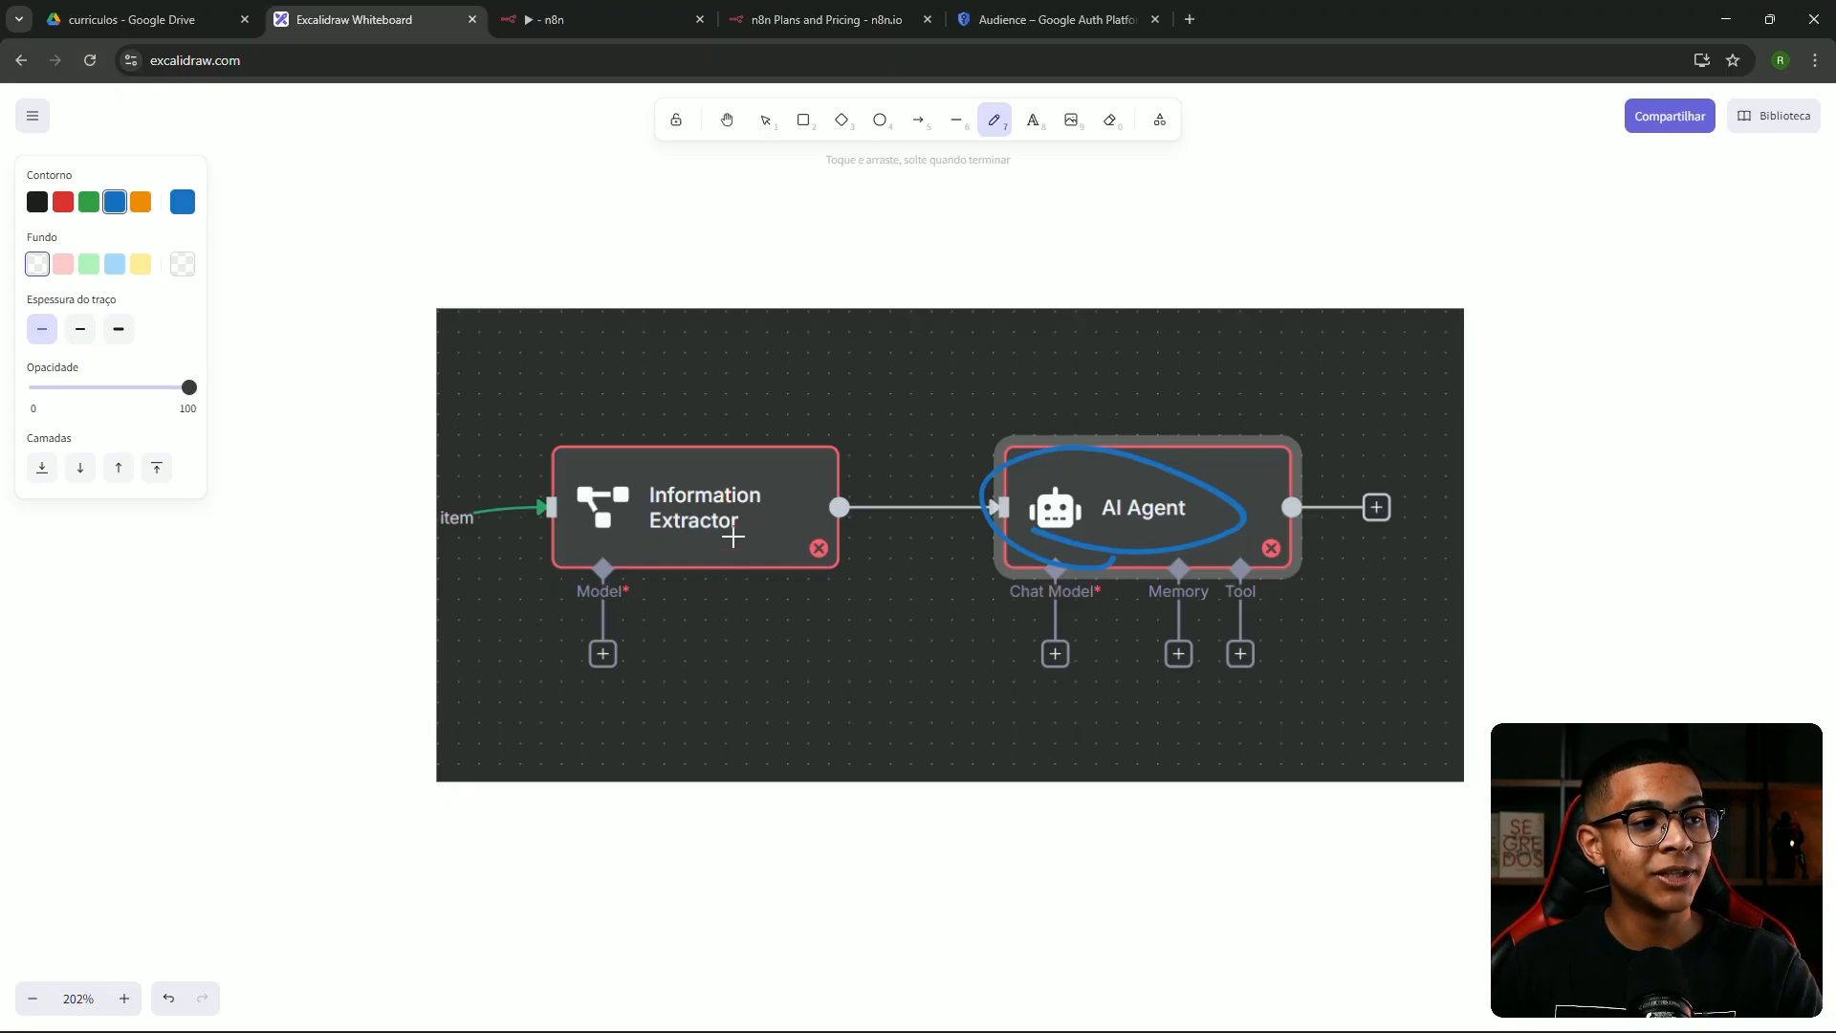
{"action": "left_click", "coordinate": [555, 10]}
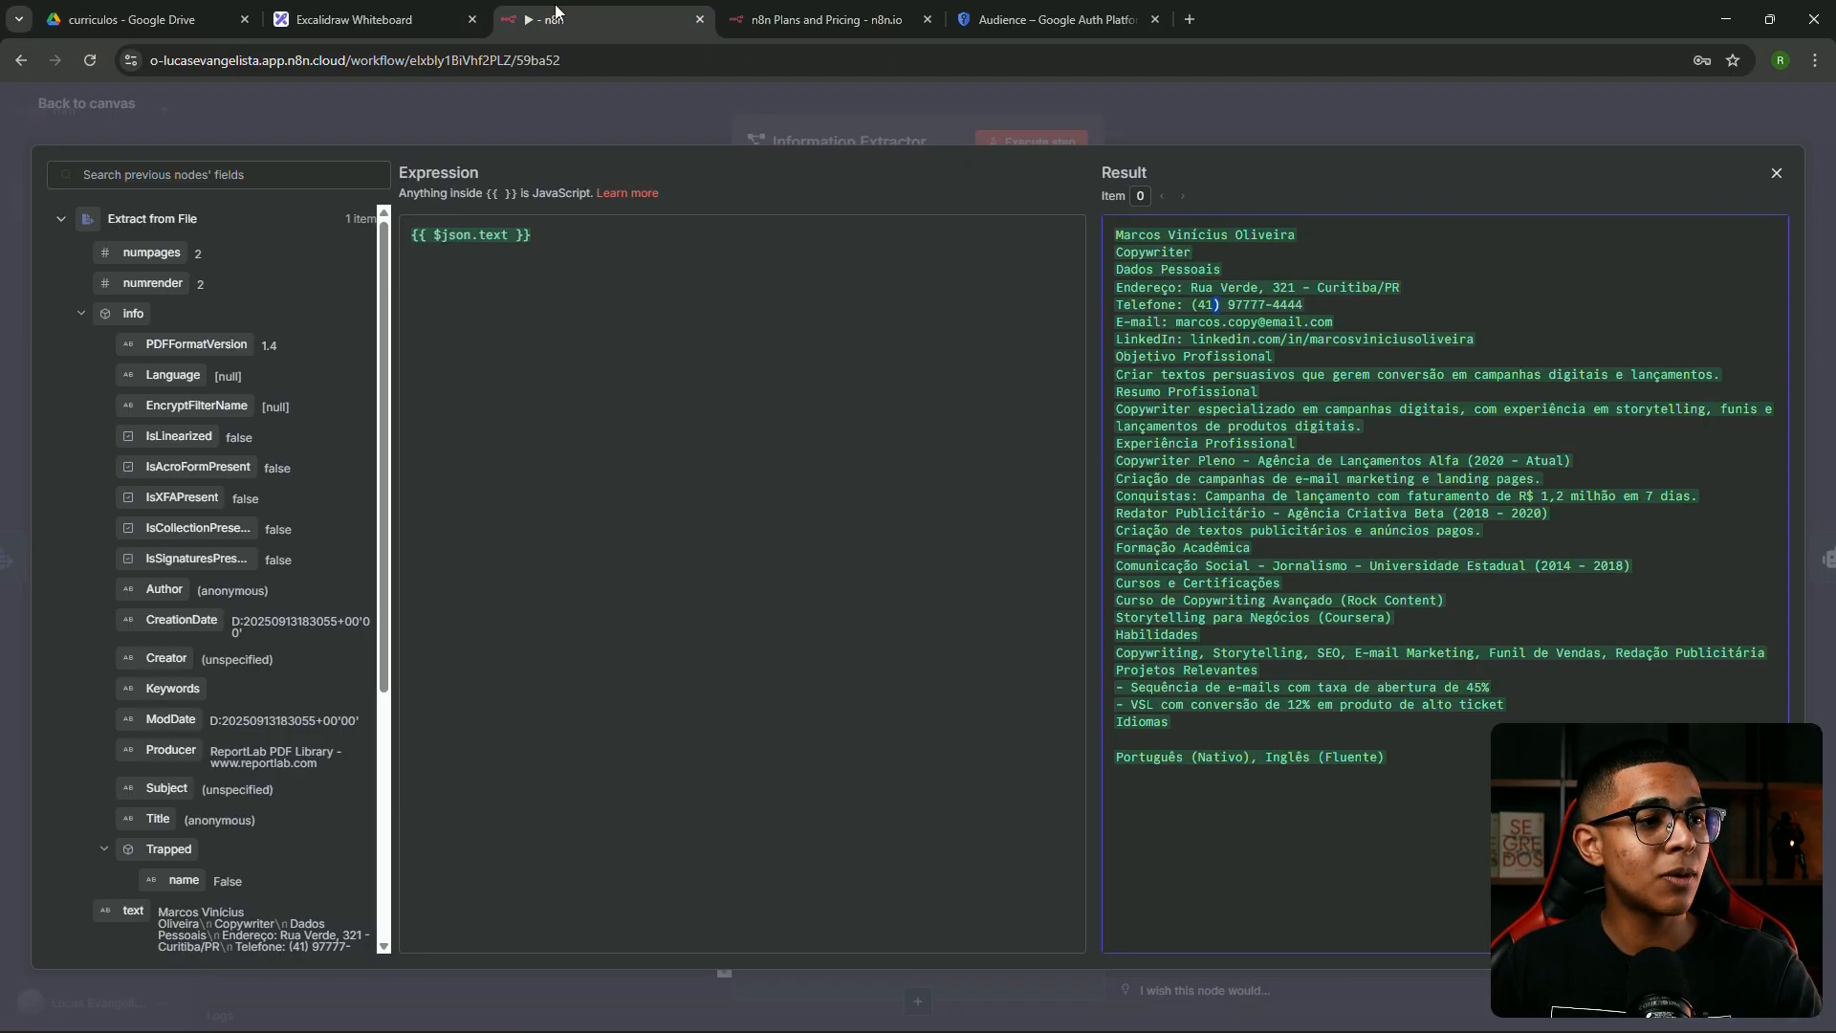
{"action": "left_click", "coordinate": [648, 123]}
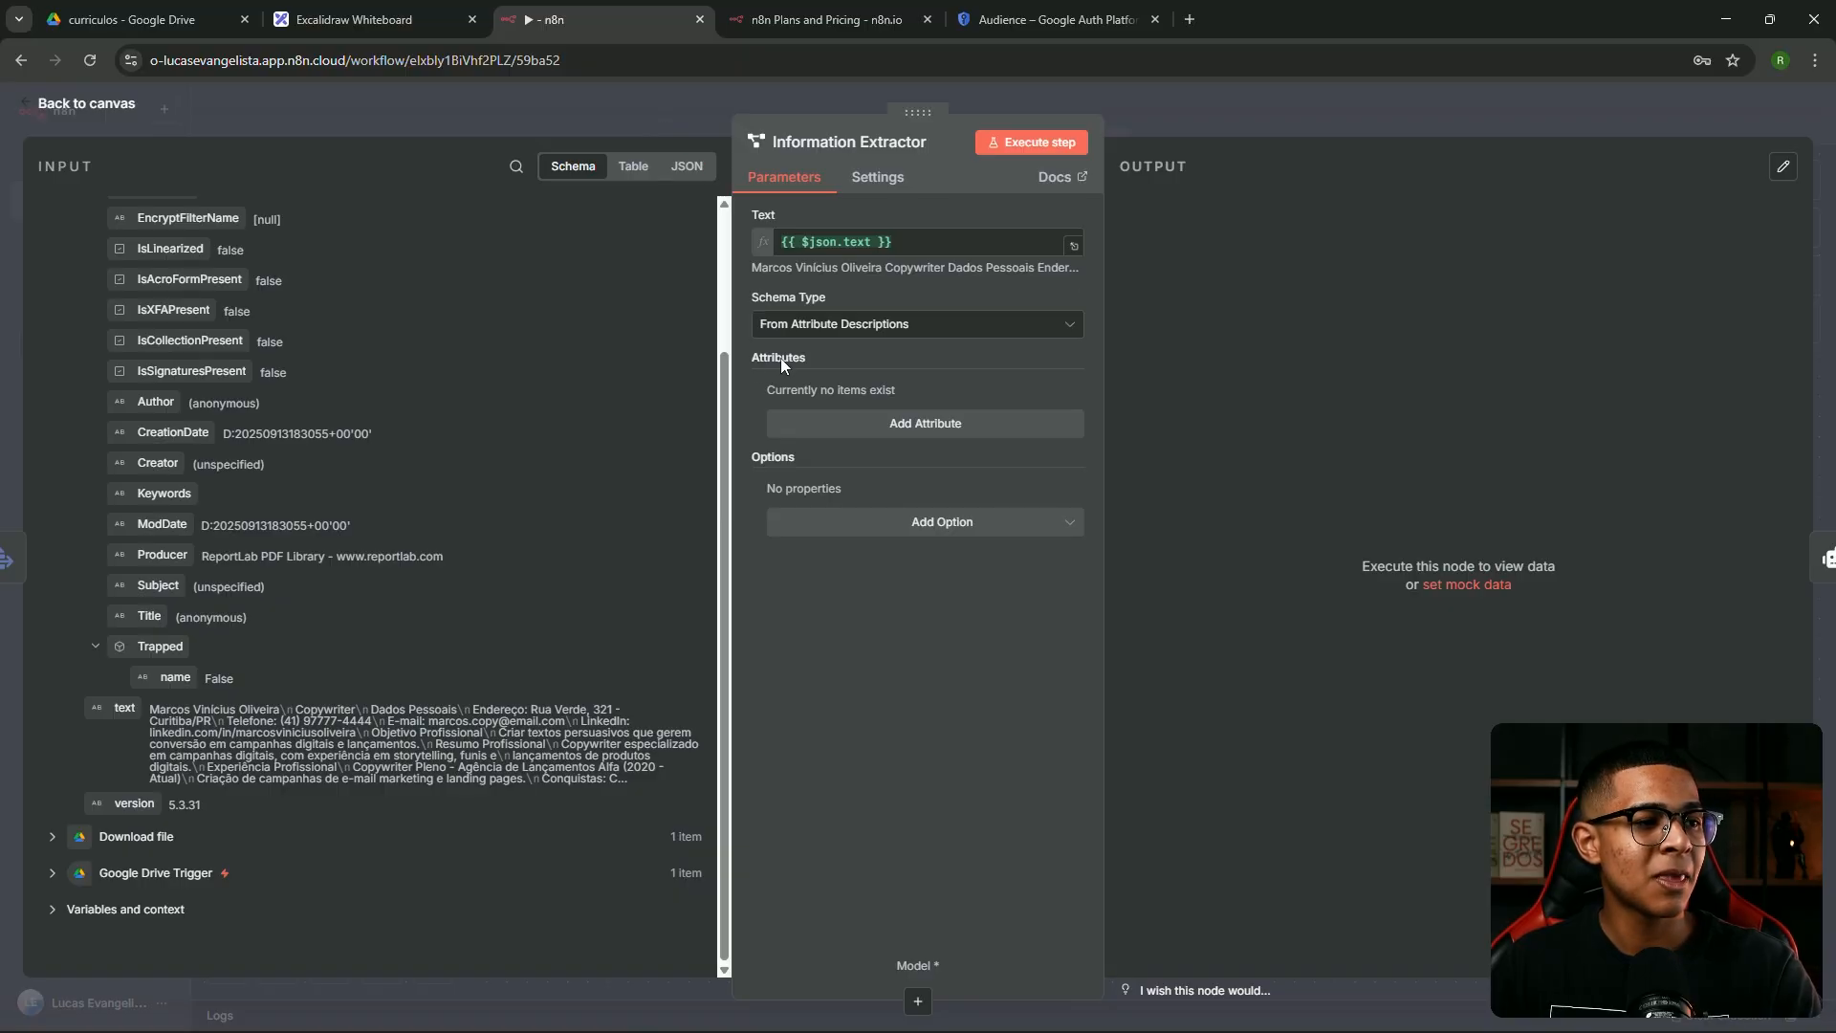
Add three attribute rows to the Information Extractor
{"action": "left_click", "coordinate": [878, 426]}
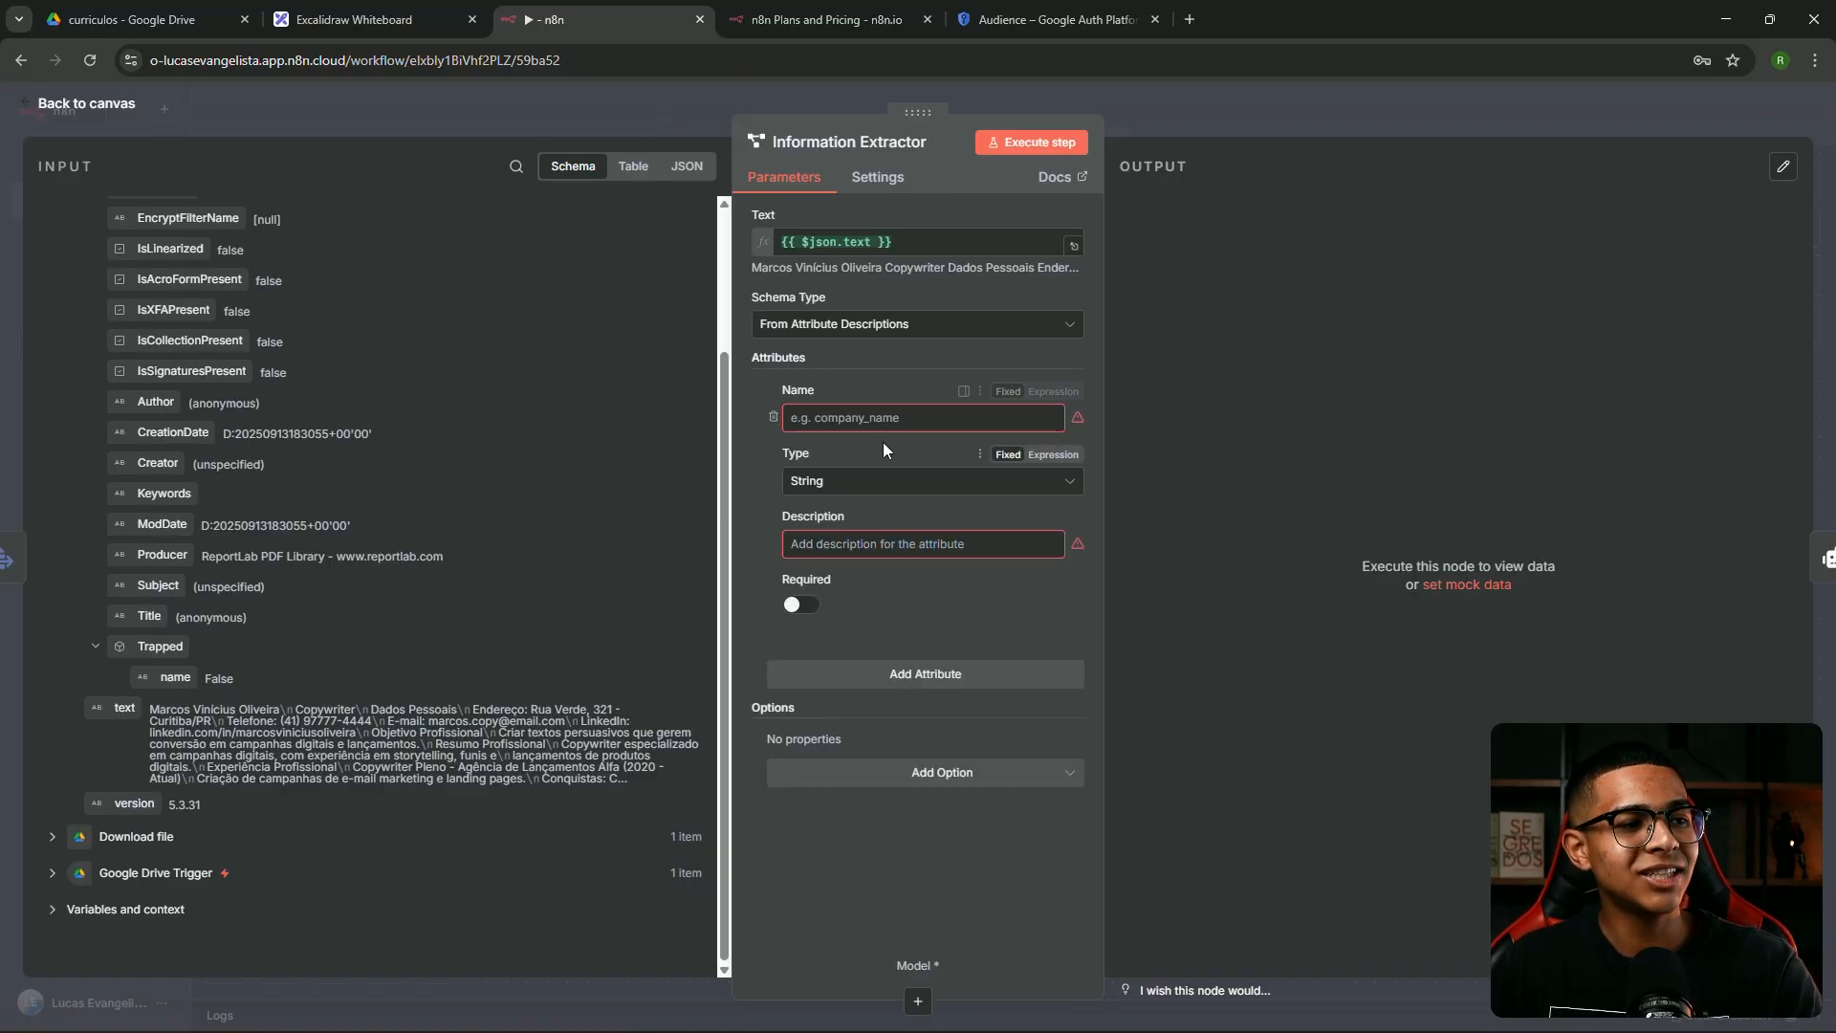
{"action": "left_click", "coordinate": [934, 683]}
{"action": "scroll", "coordinate": [910, 616], "scroll_direction": "down", "scroll_amount": 2}
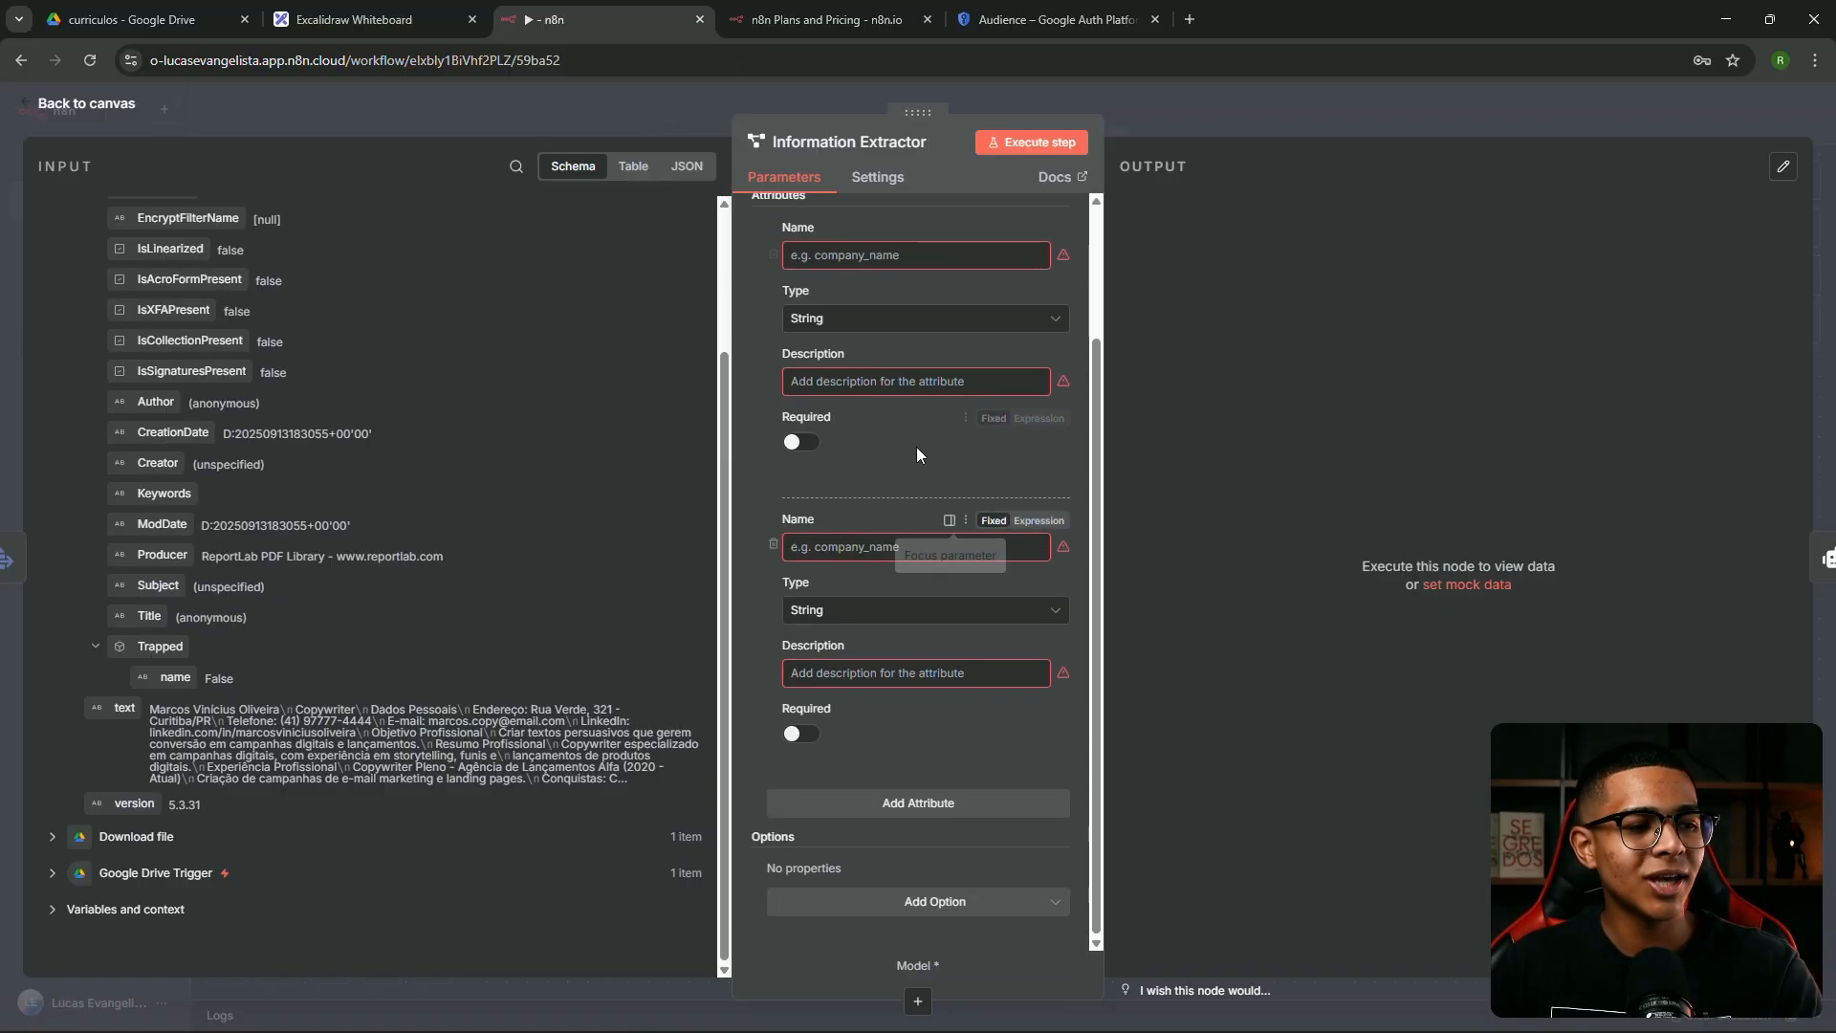
{"action": "left_click", "coordinate": [945, 806]}
{"action": "scroll", "coordinate": [842, 526], "scroll_direction": "up", "scroll_amount": 2}
Define attributes nome ('nome da pessoa') and profissao ('profissão que a pessoa trabalha')
{"action": "left_click", "coordinate": [837, 421]}
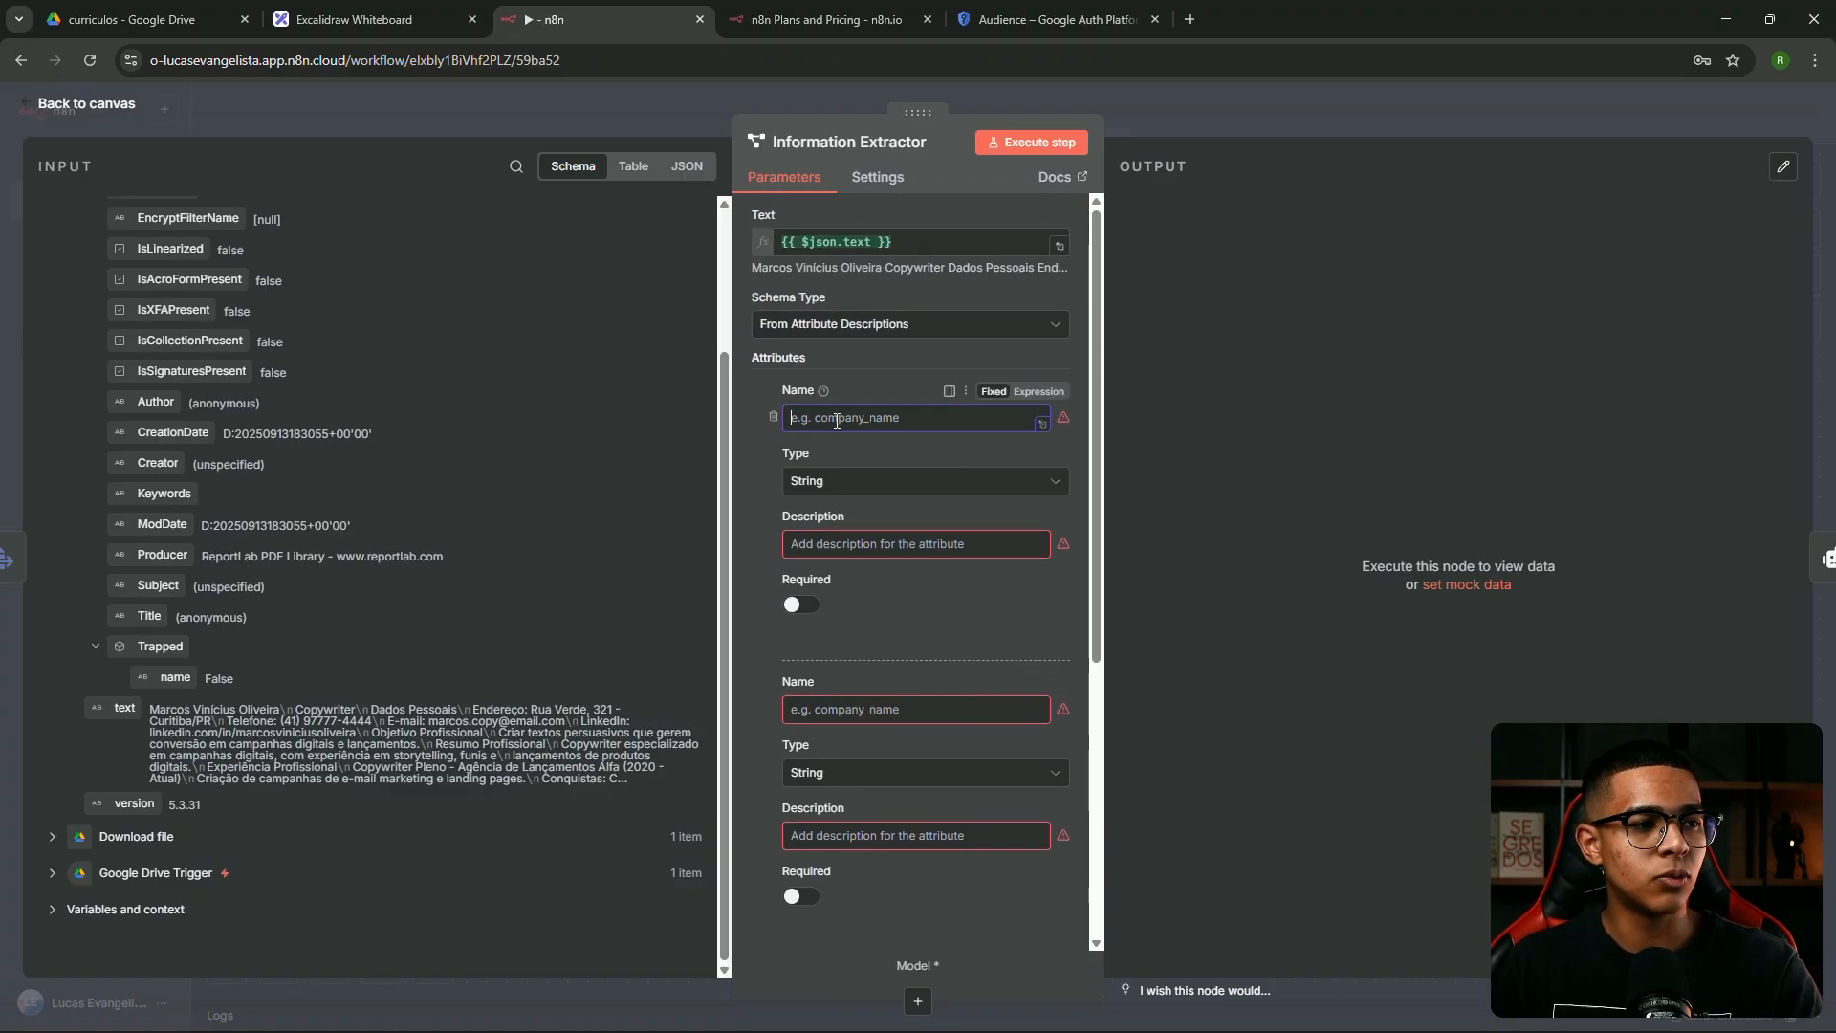
{"action": "type", "text": "nome"}
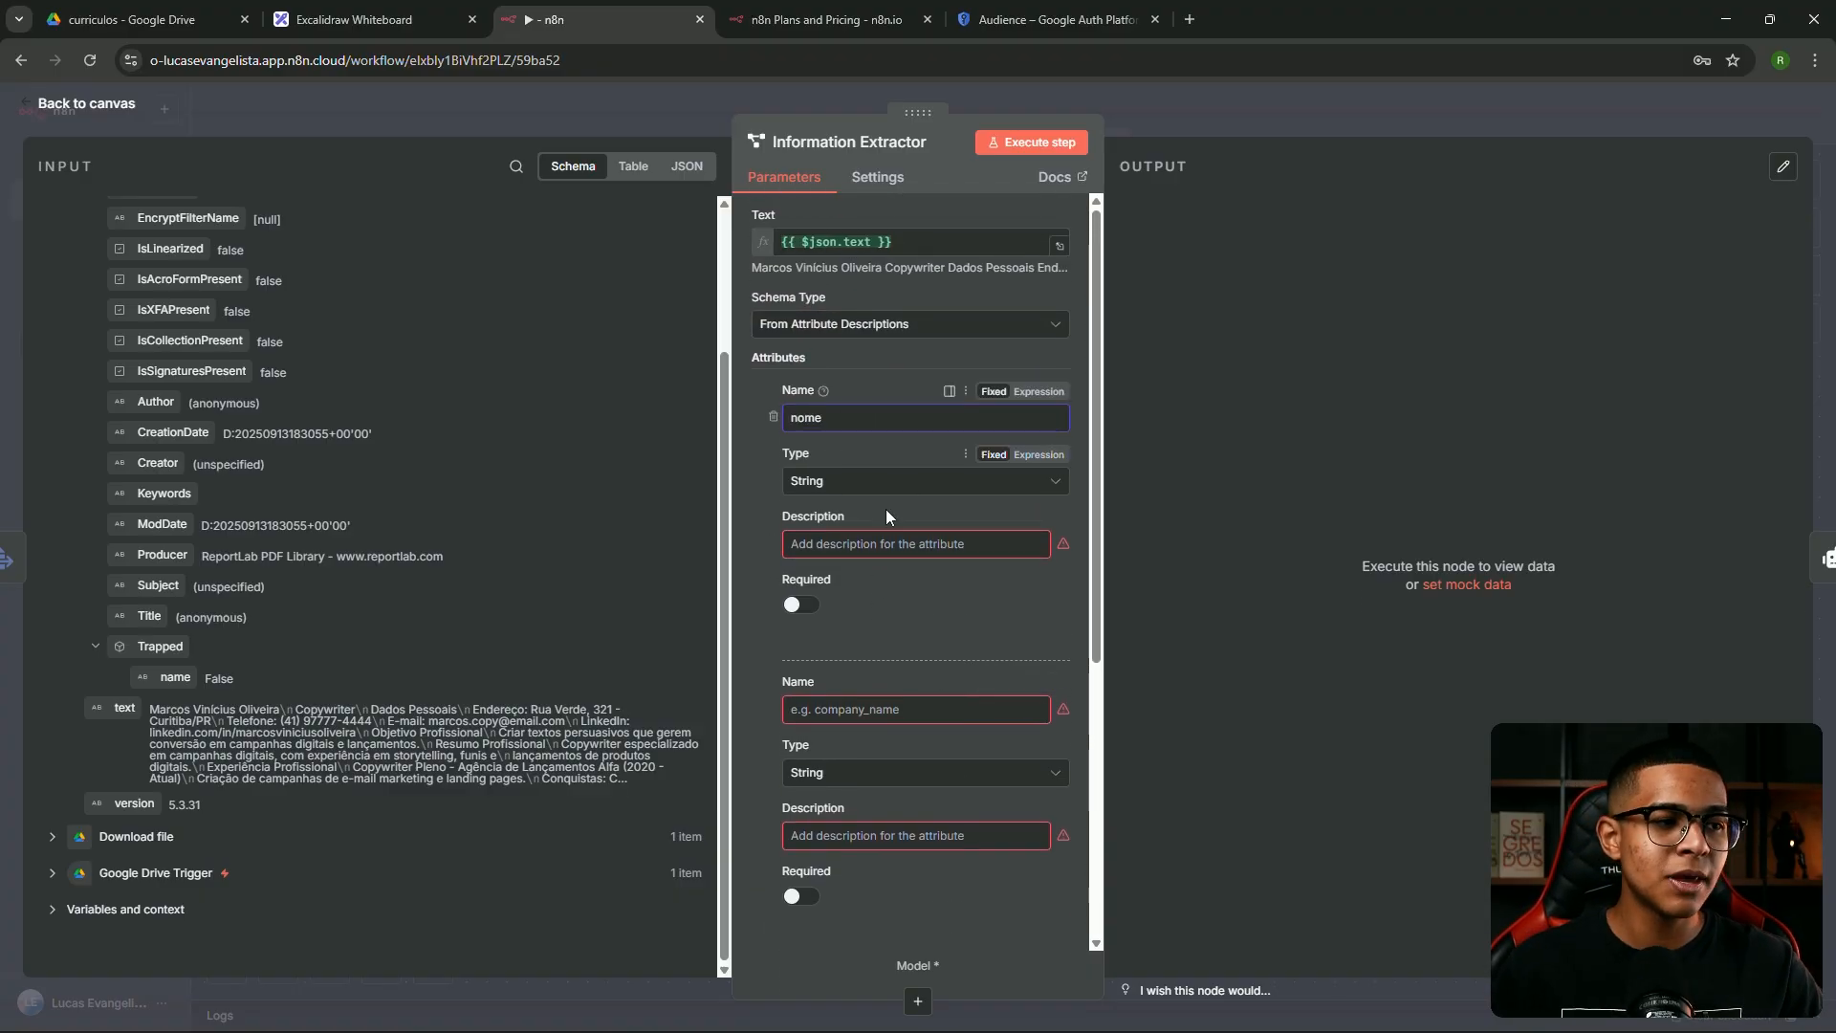
{"action": "left_click", "coordinate": [837, 545]}
{"action": "type", "text": "nome da pessoa"}
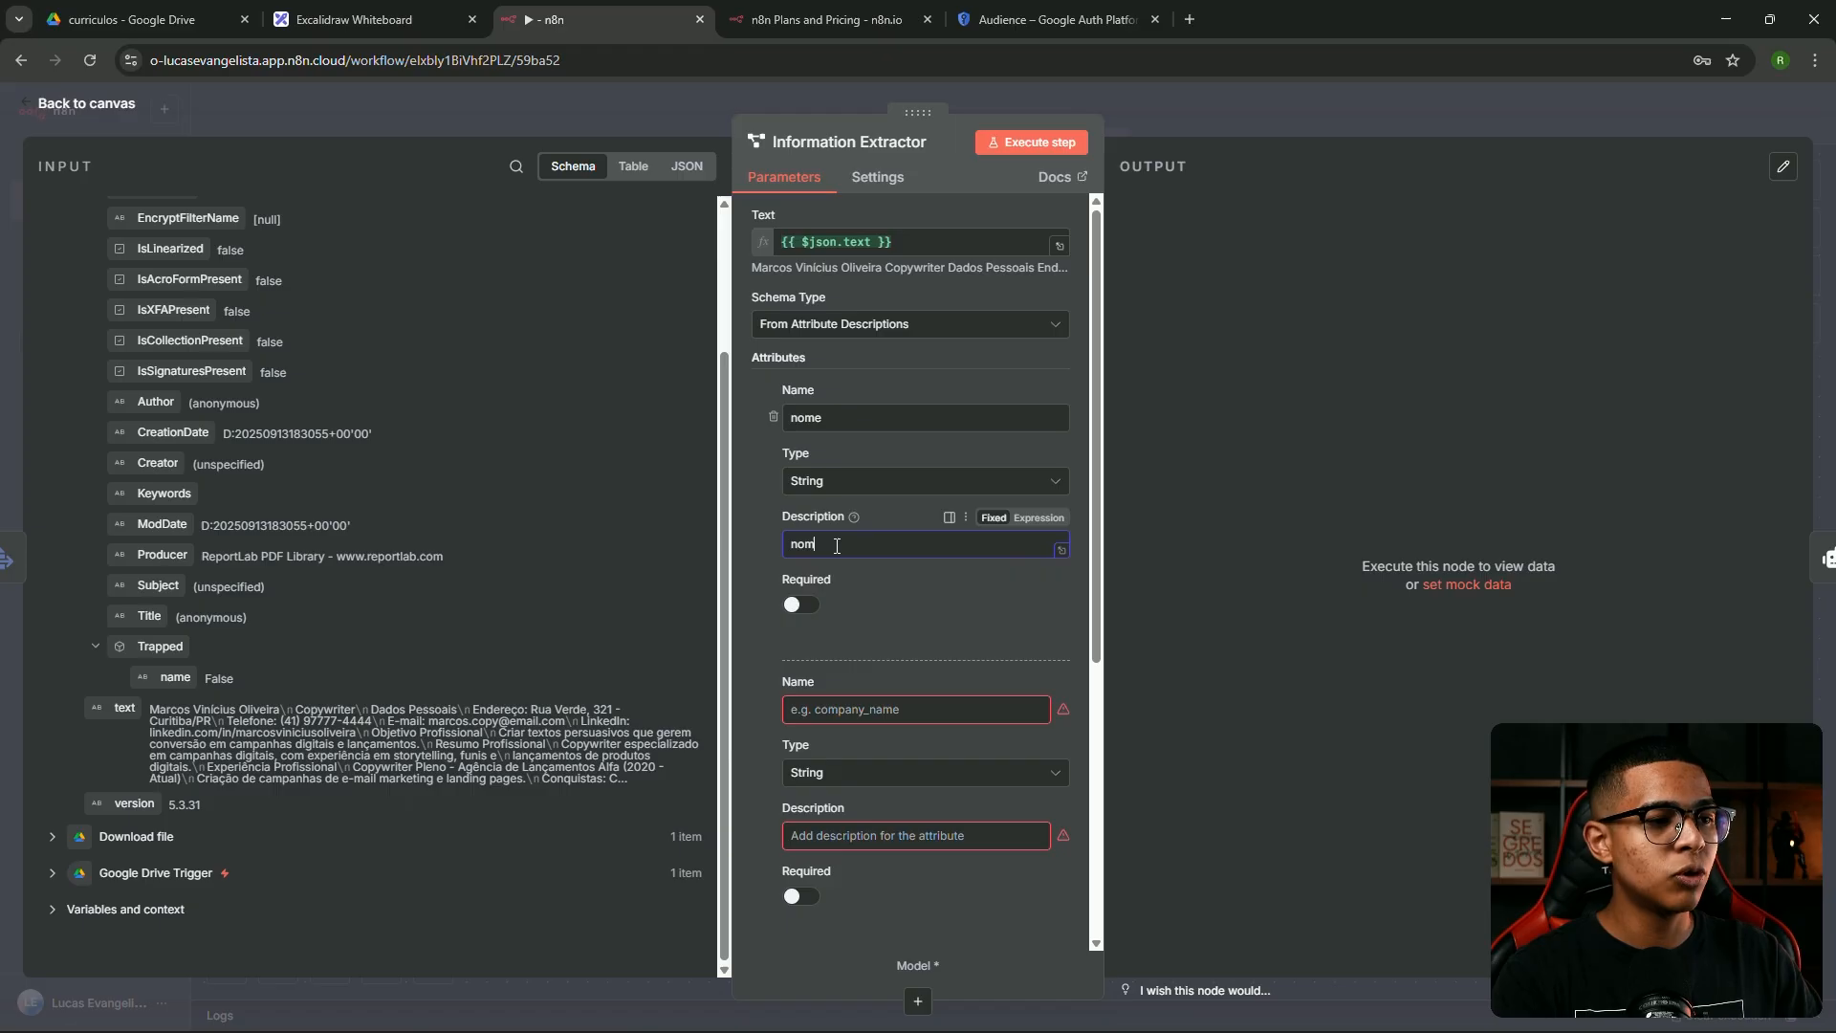
{"action": "left_click", "coordinate": [837, 711]}
{"action": "type", "text": "p"}
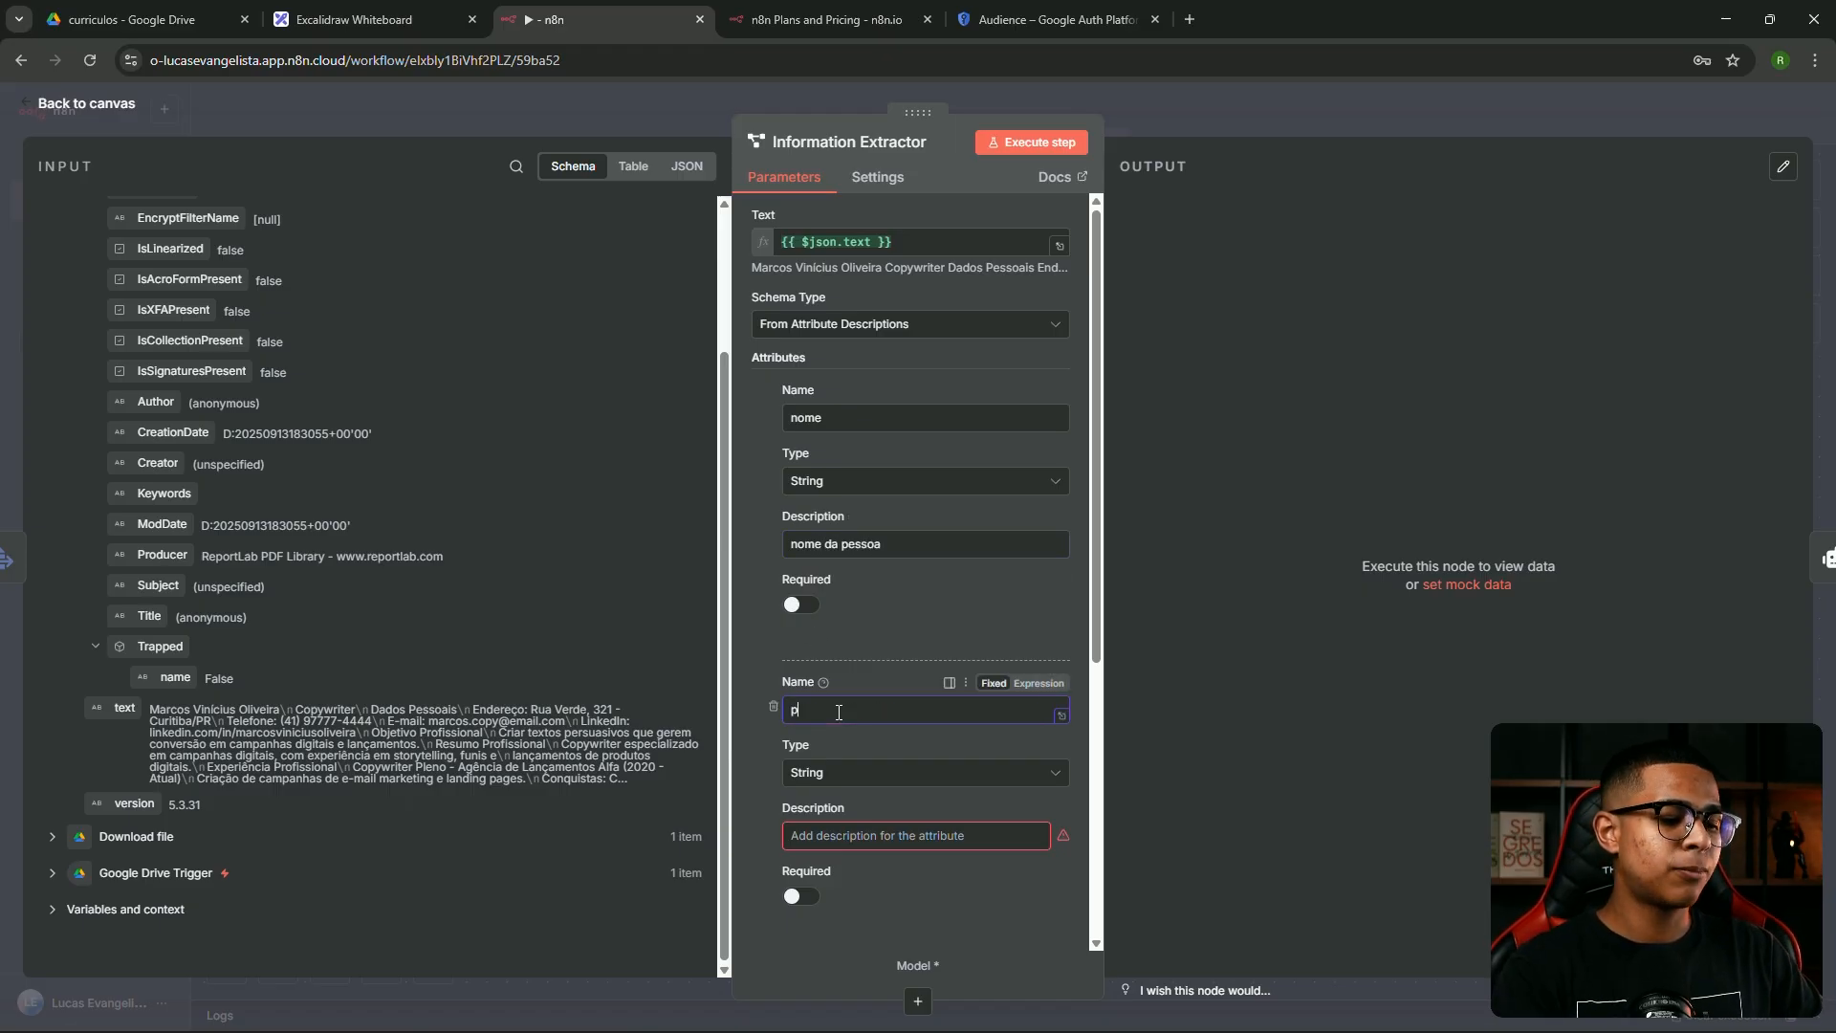
{"action": "type", "text": "rofissa"}
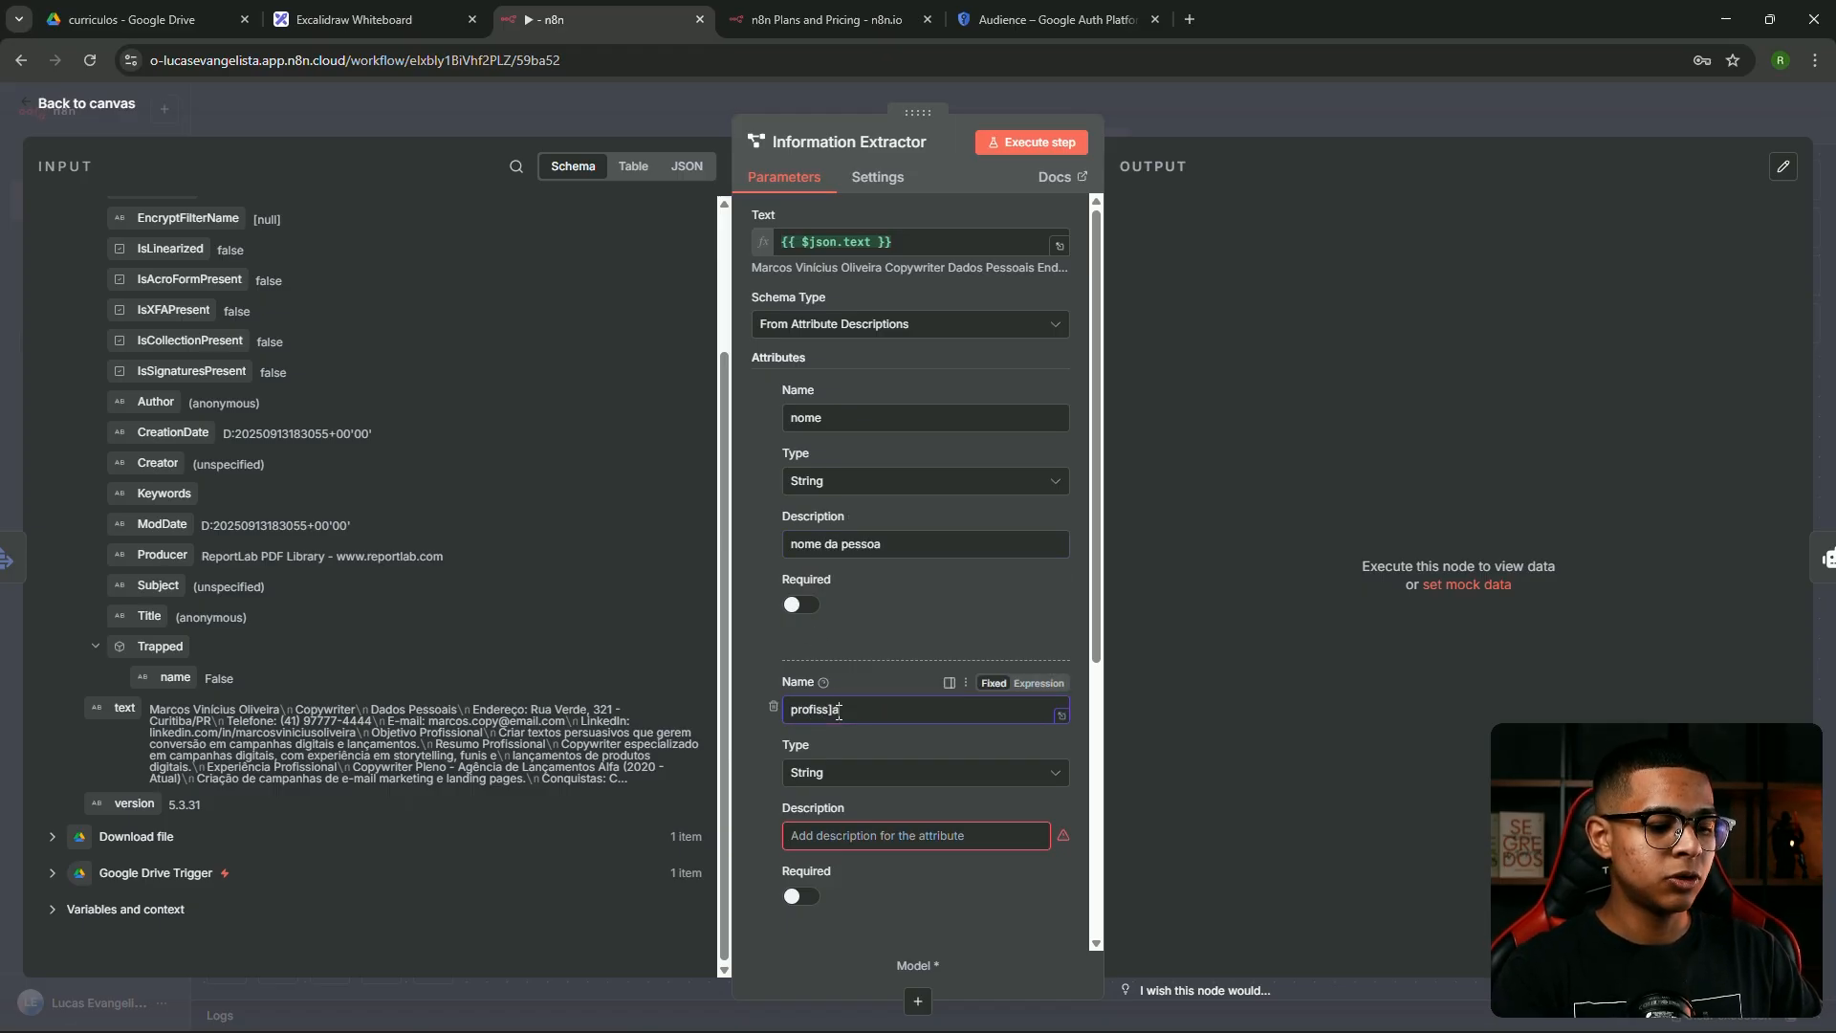
{"action": "type", "text": "o"}
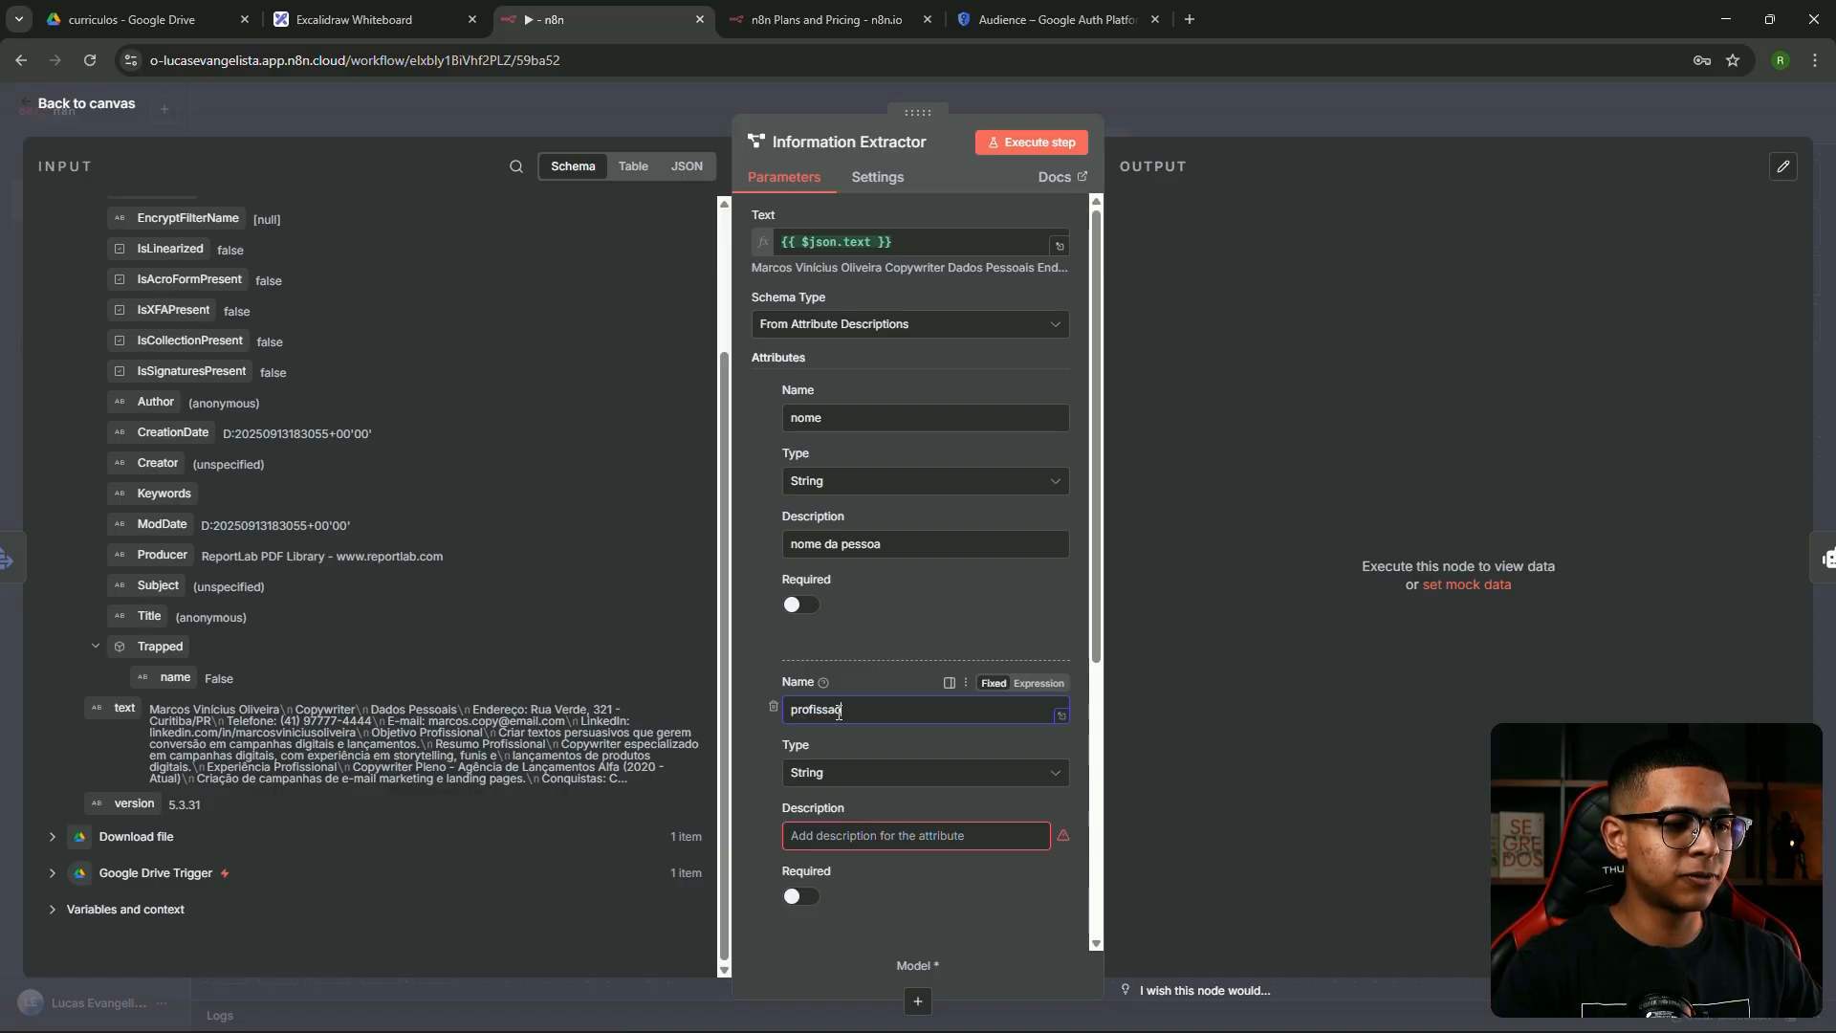
{"action": "scroll", "coordinate": [873, 670], "scroll_direction": "down", "scroll_amount": 1}
{"action": "left_click", "coordinate": [874, 731]}
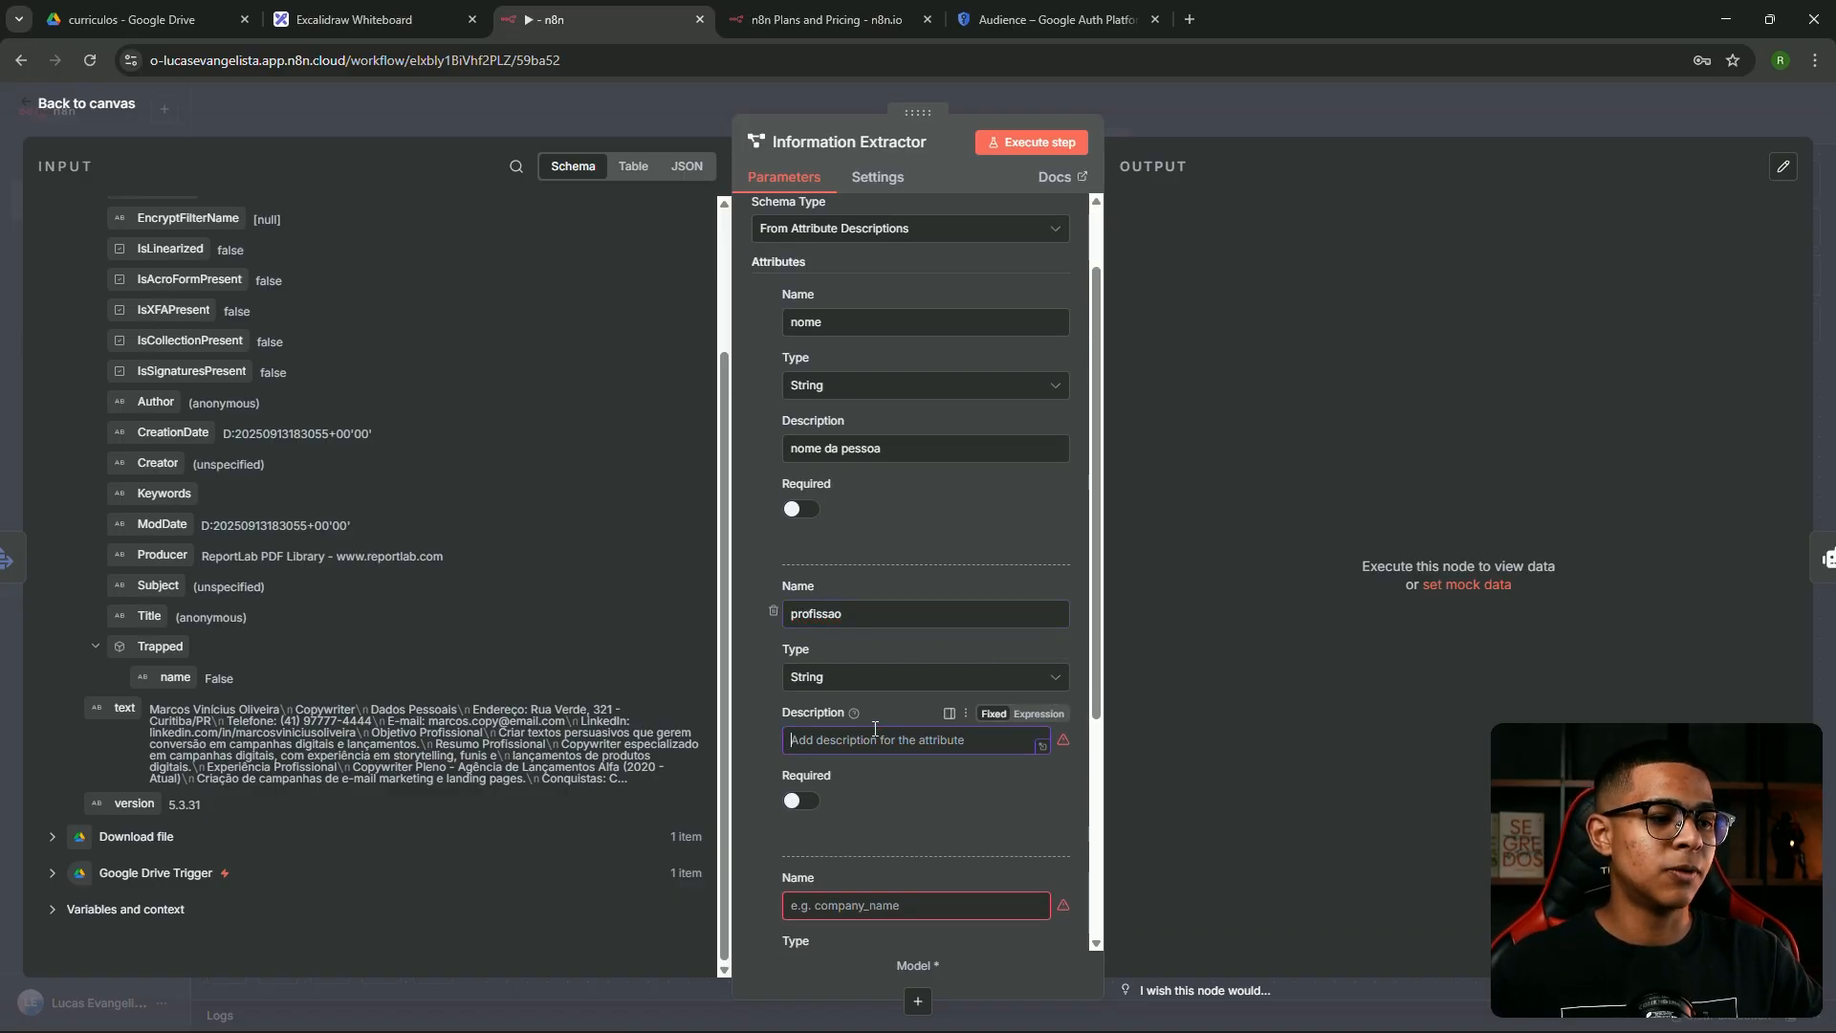
{"action": "type", "text": "profissão"}
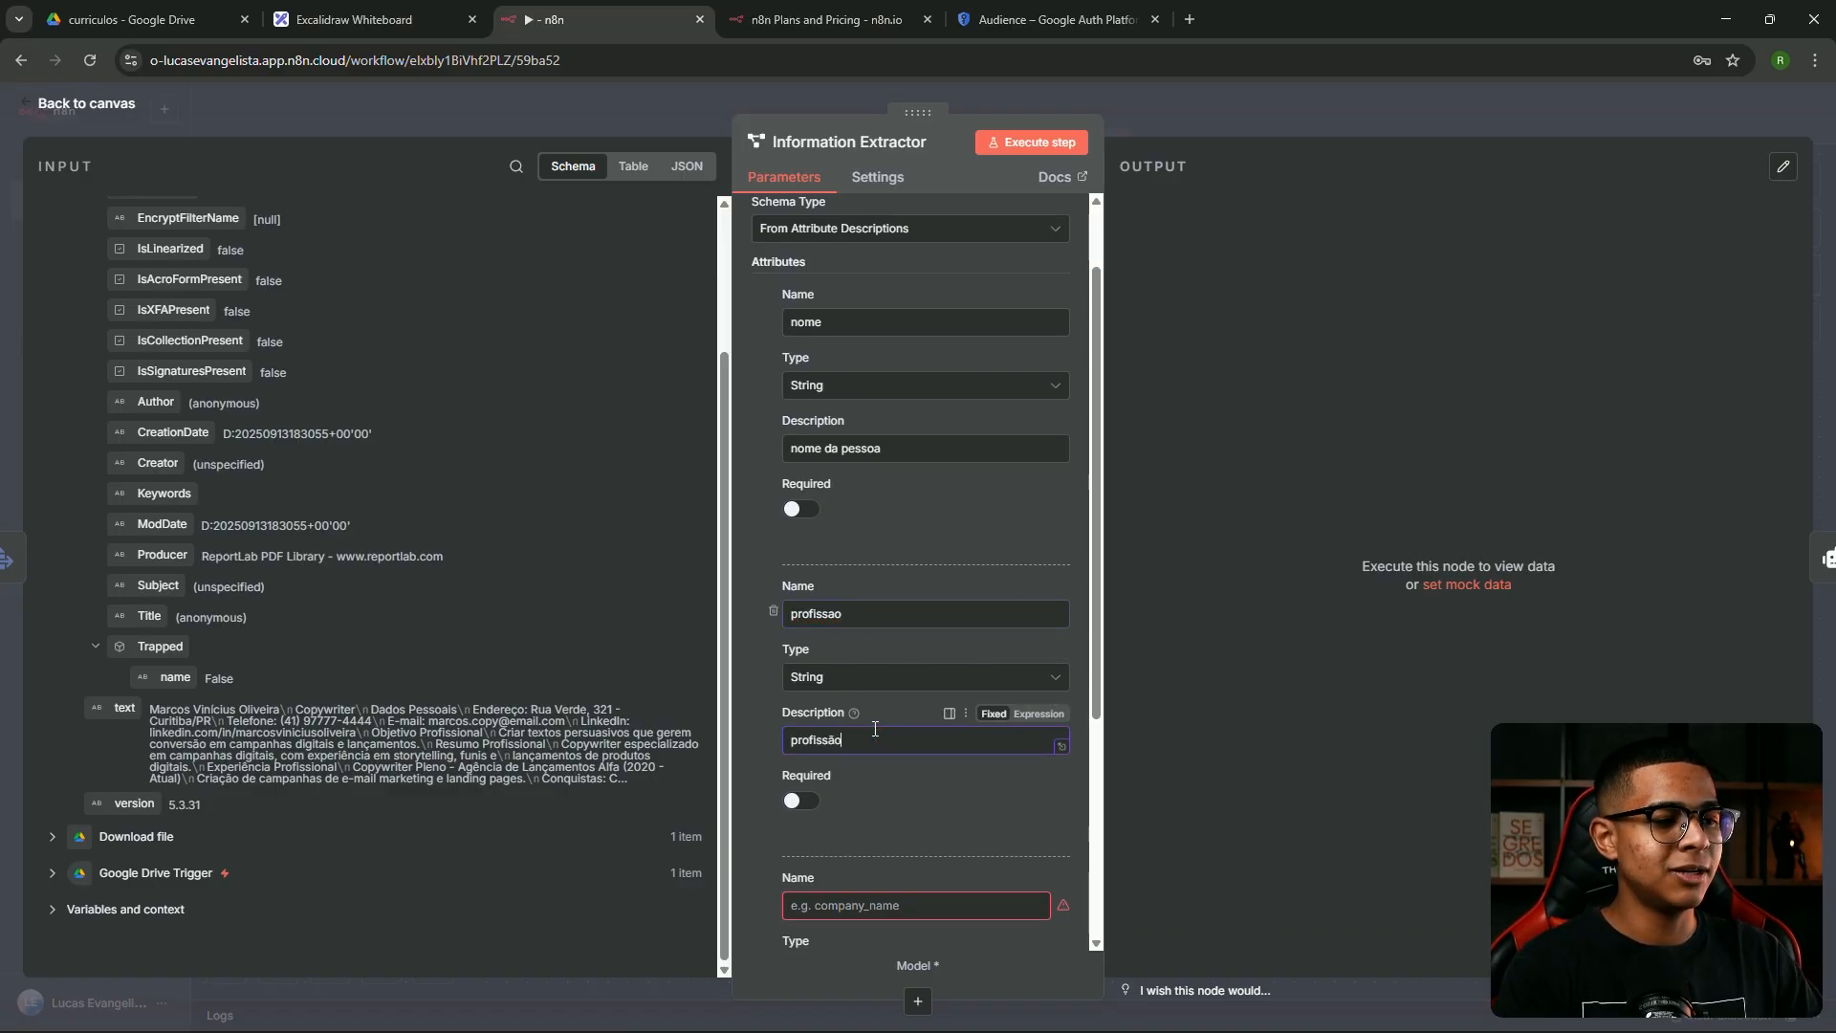
{"action": "type", "text": " que a pessoa trabalha"}
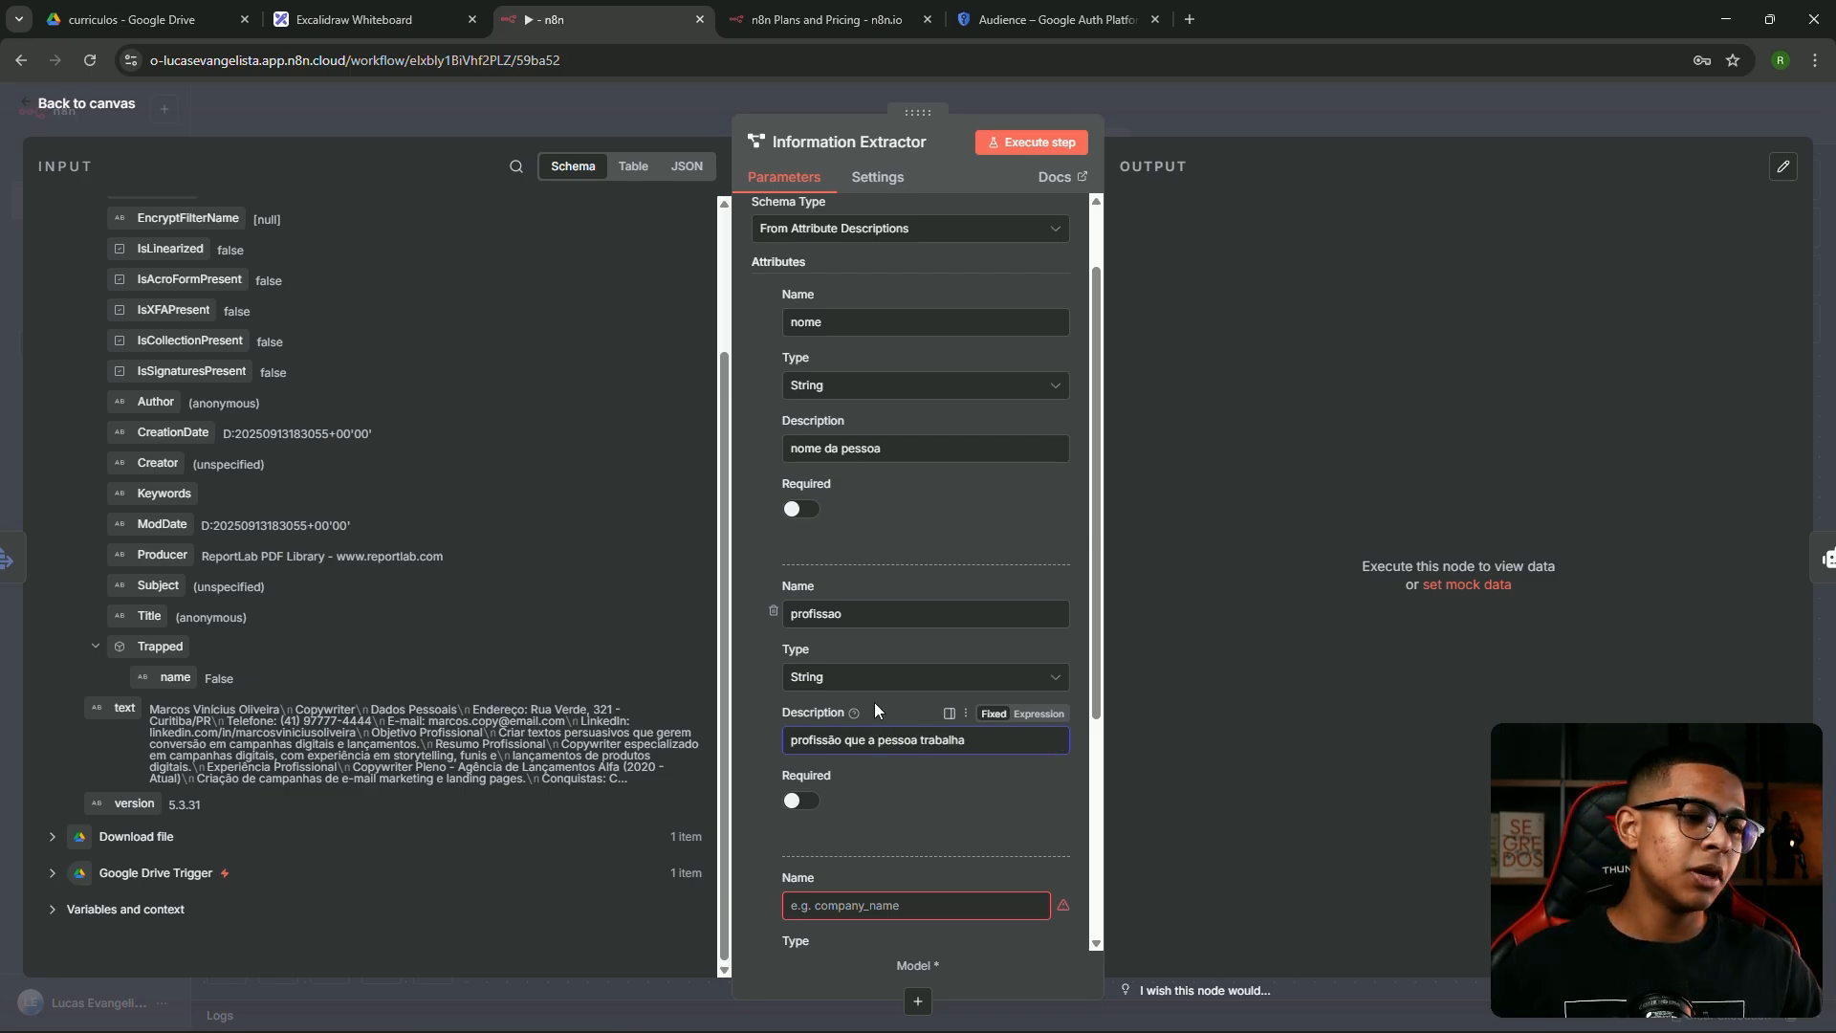
Define the numero attribute with description 'numero da pessoa, com DDD'
{"action": "scroll", "coordinate": [875, 708], "scroll_direction": "down", "scroll_amount": 3}
{"action": "left_click", "coordinate": [827, 612]}
{"action": "type", "text": "numero"}
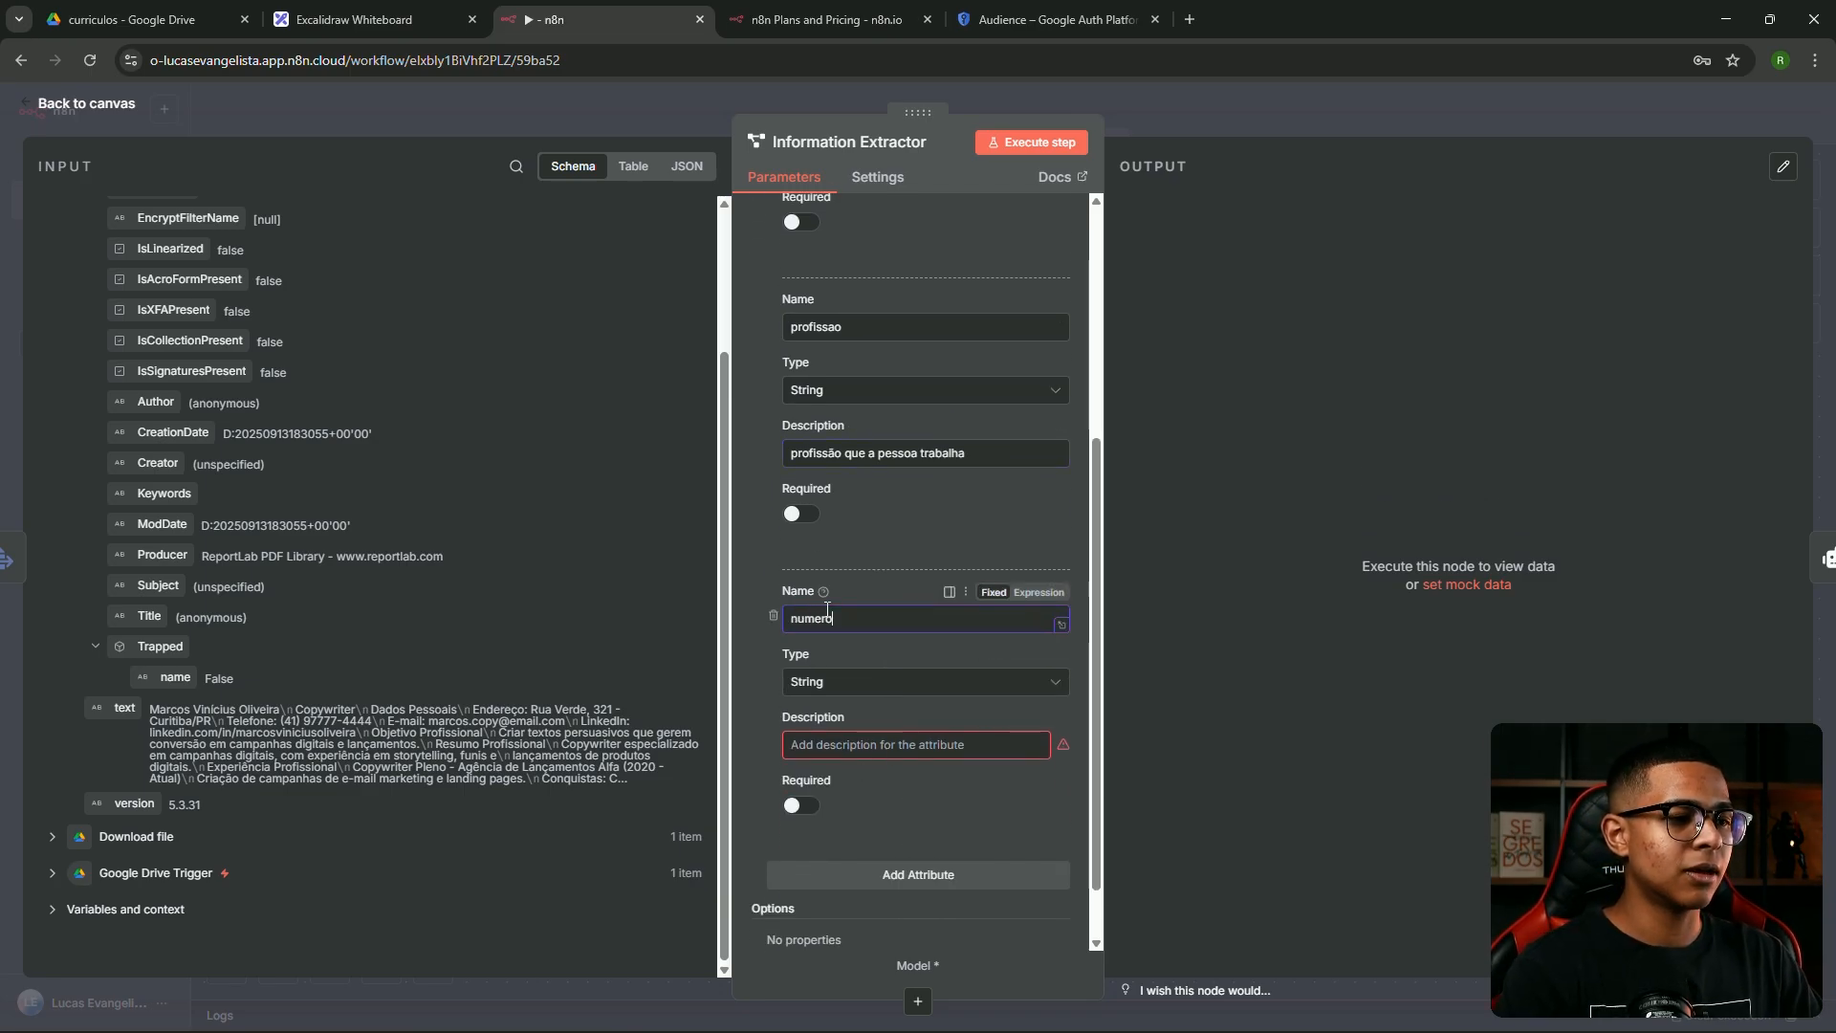
{"action": "left_click", "coordinate": [866, 742]}
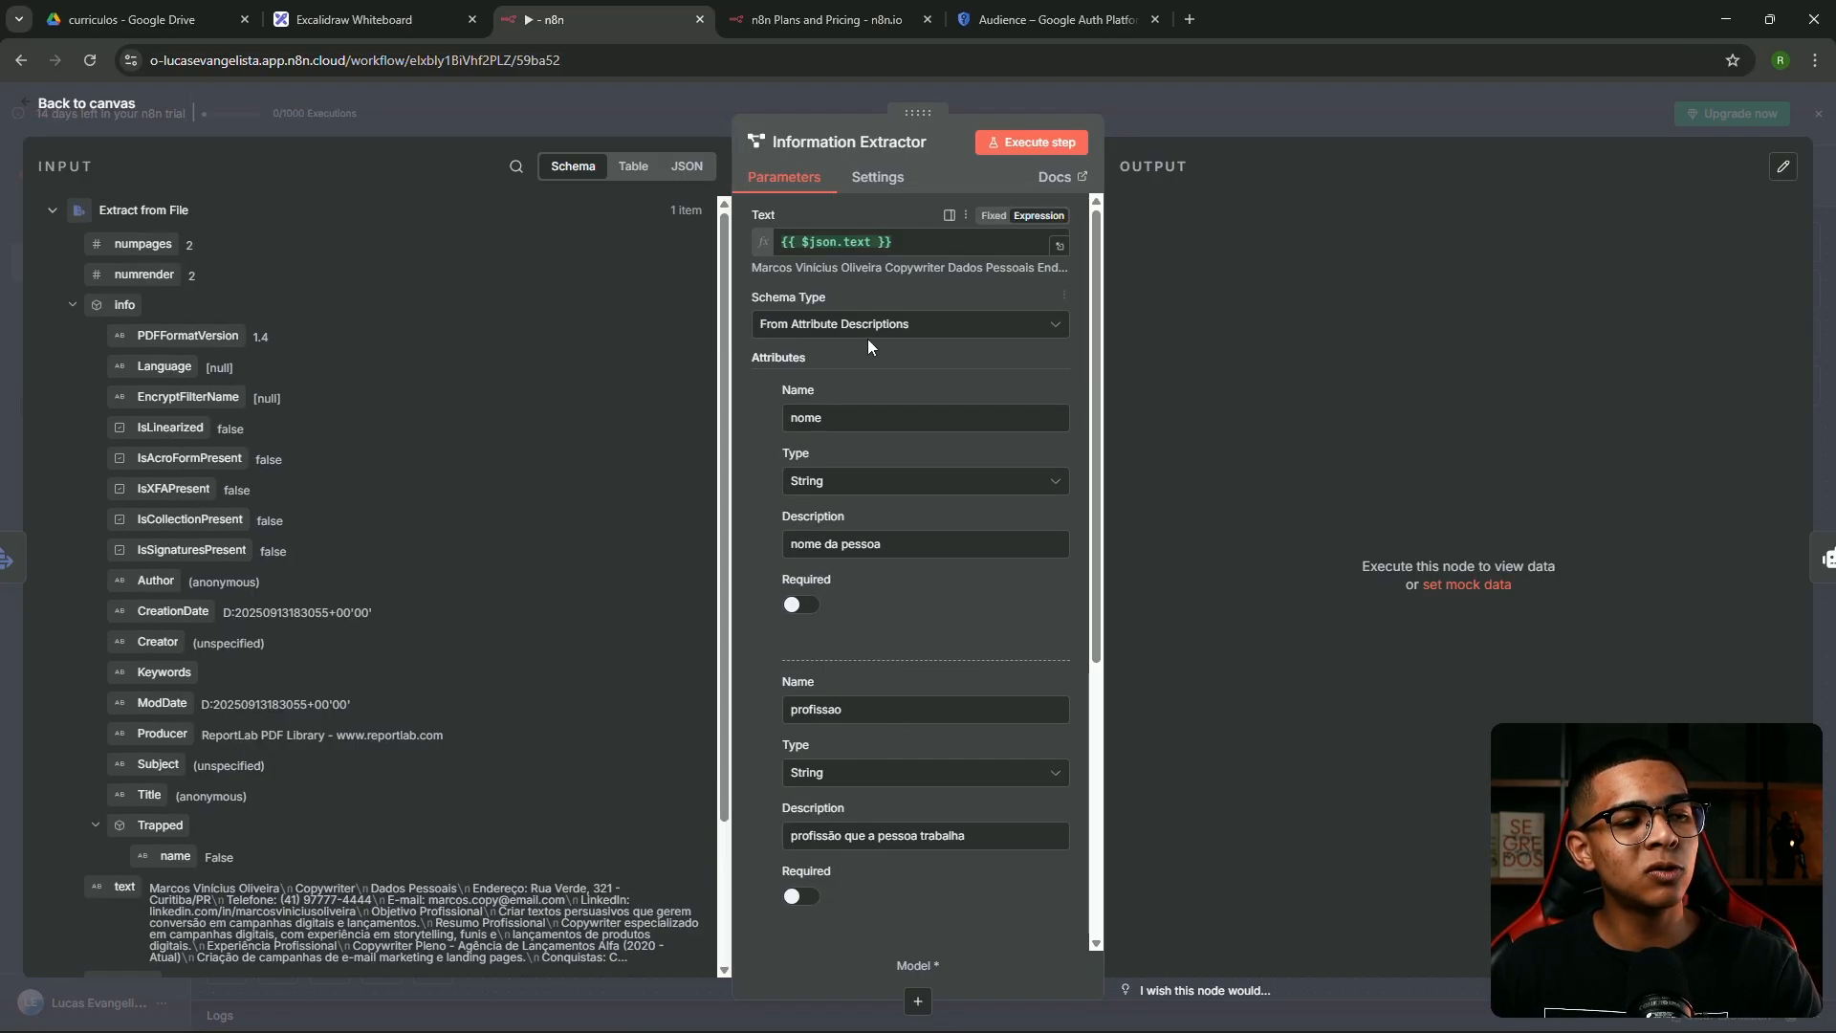
{"action": "scroll", "coordinate": [870, 363], "scroll_direction": "down", "scroll_amount": 4}
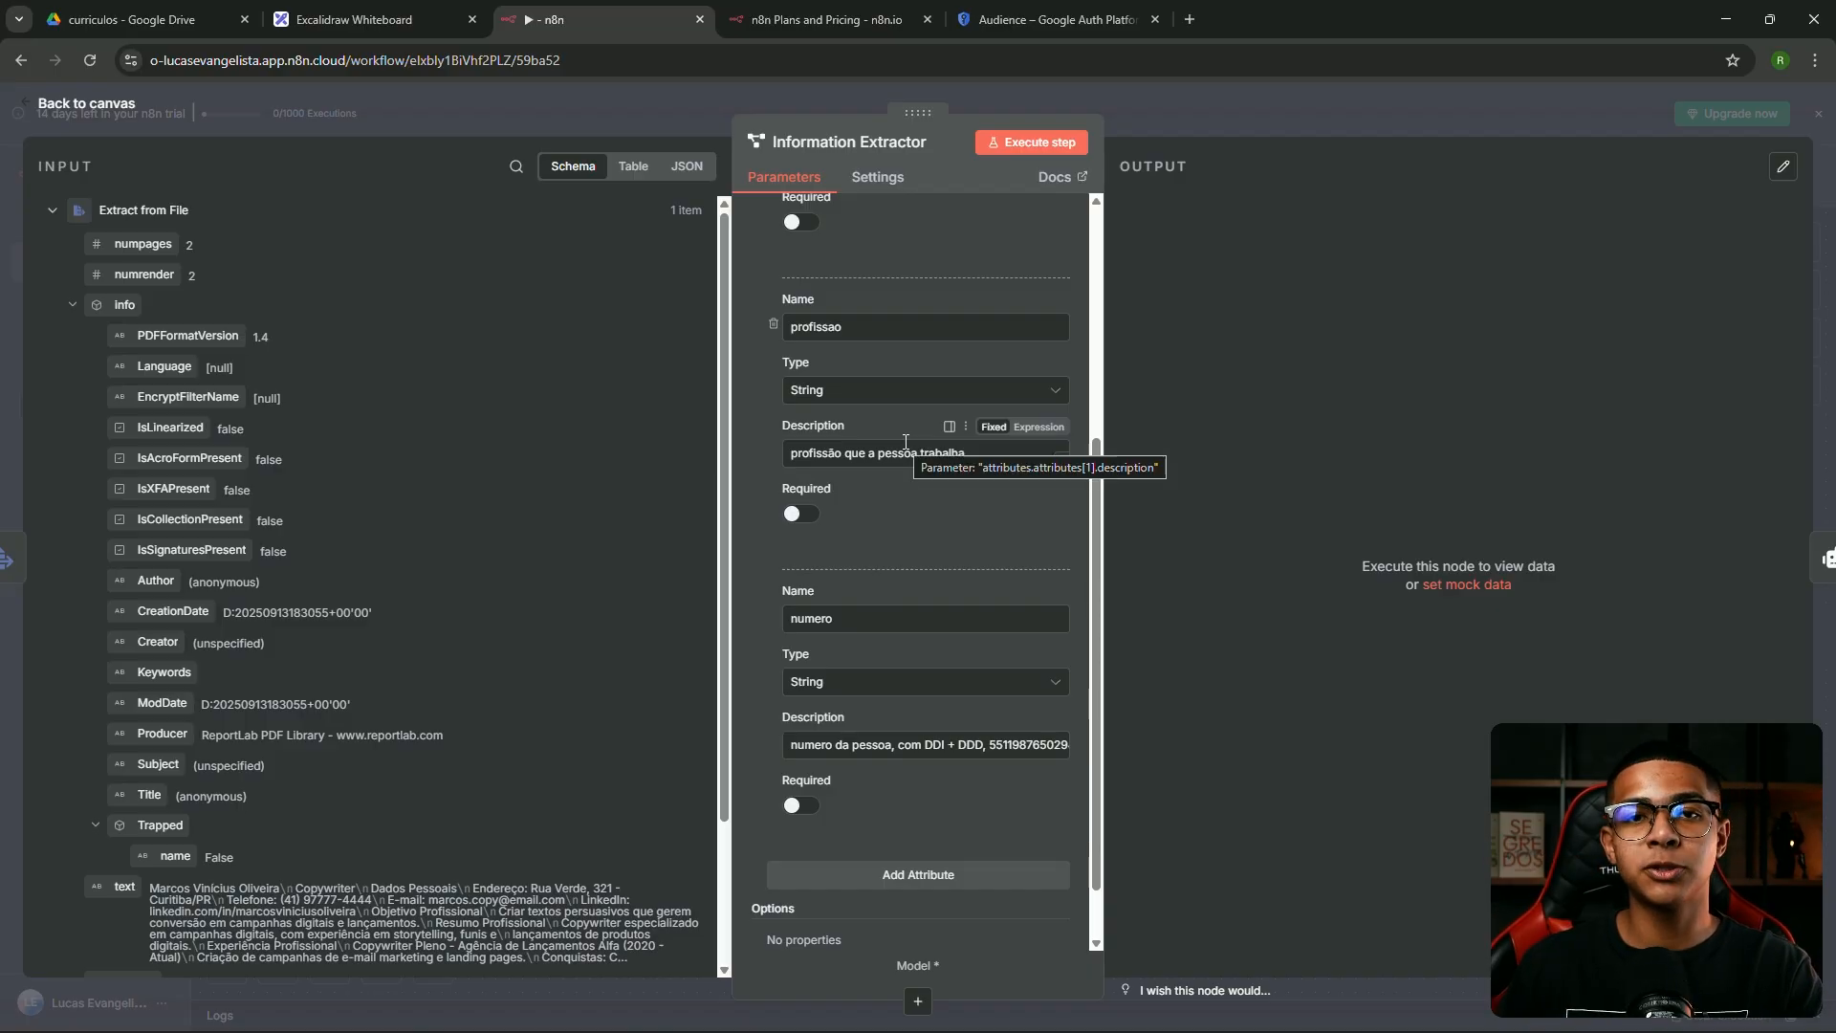
{"action": "scroll", "coordinate": [911, 448], "scroll_direction": "up", "scroll_amount": 4}
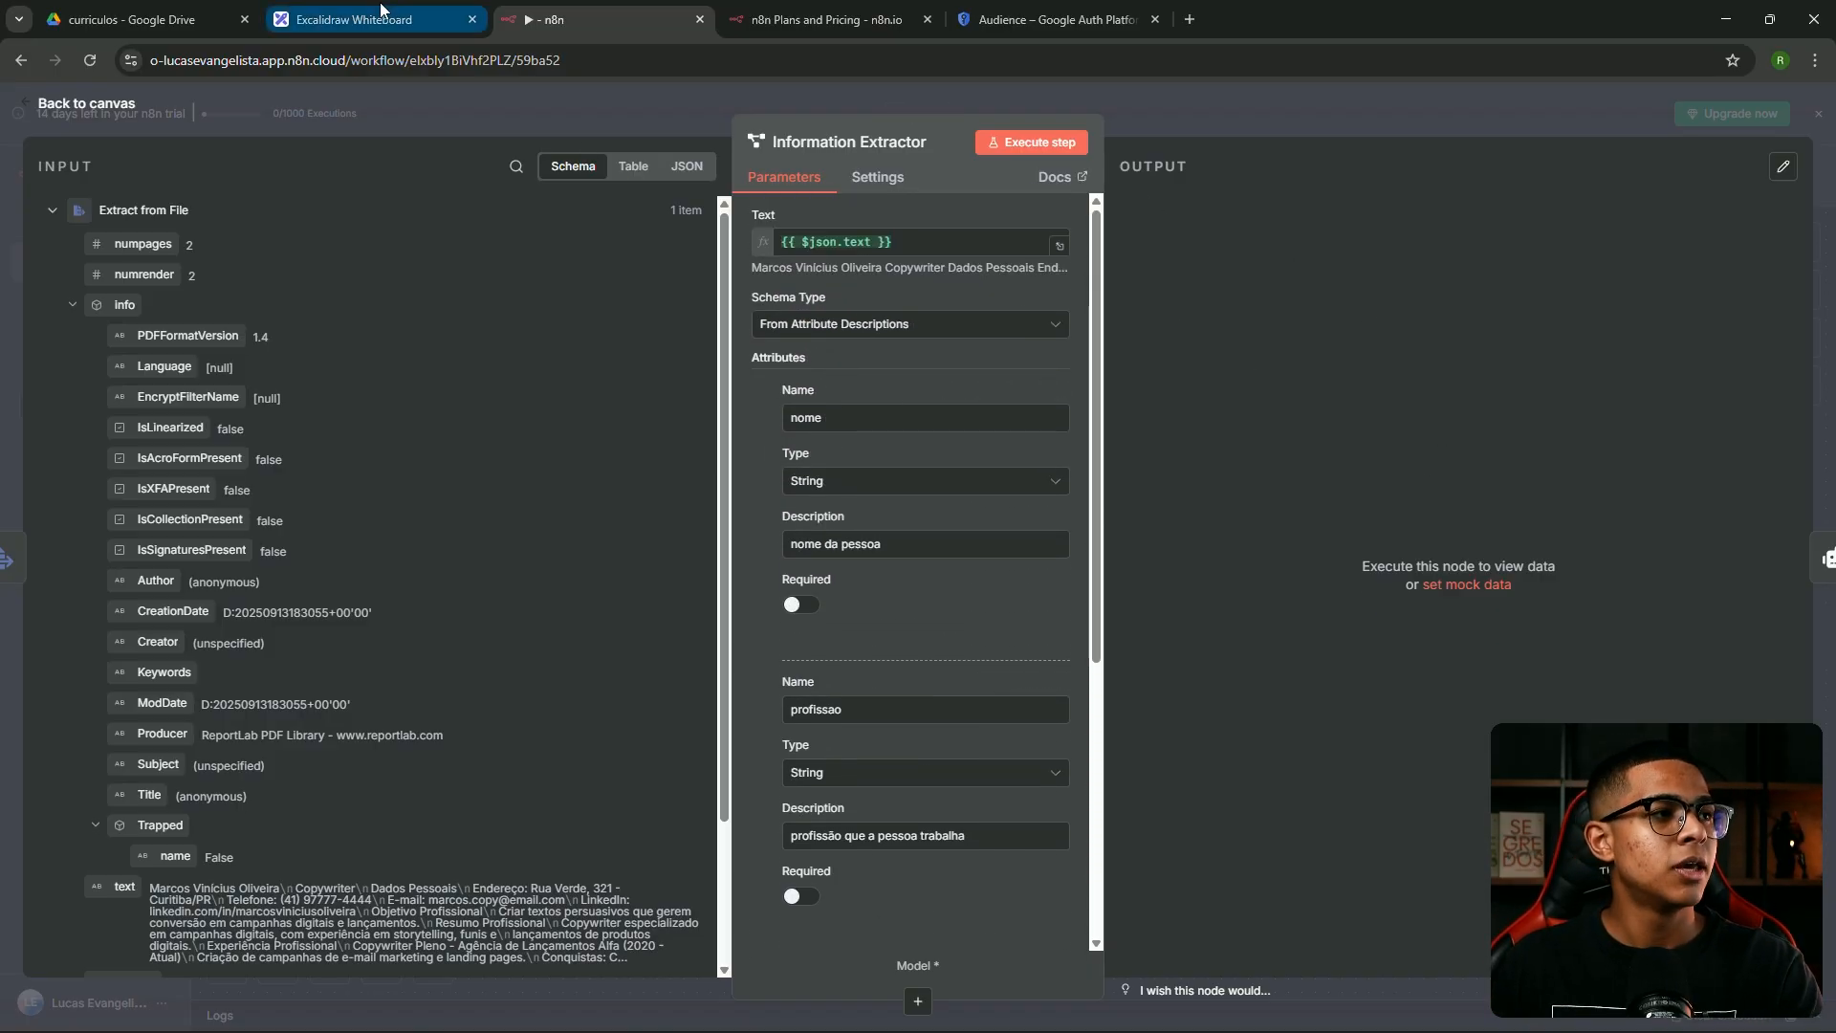
{"action": "left_click", "coordinate": [354, 19]}
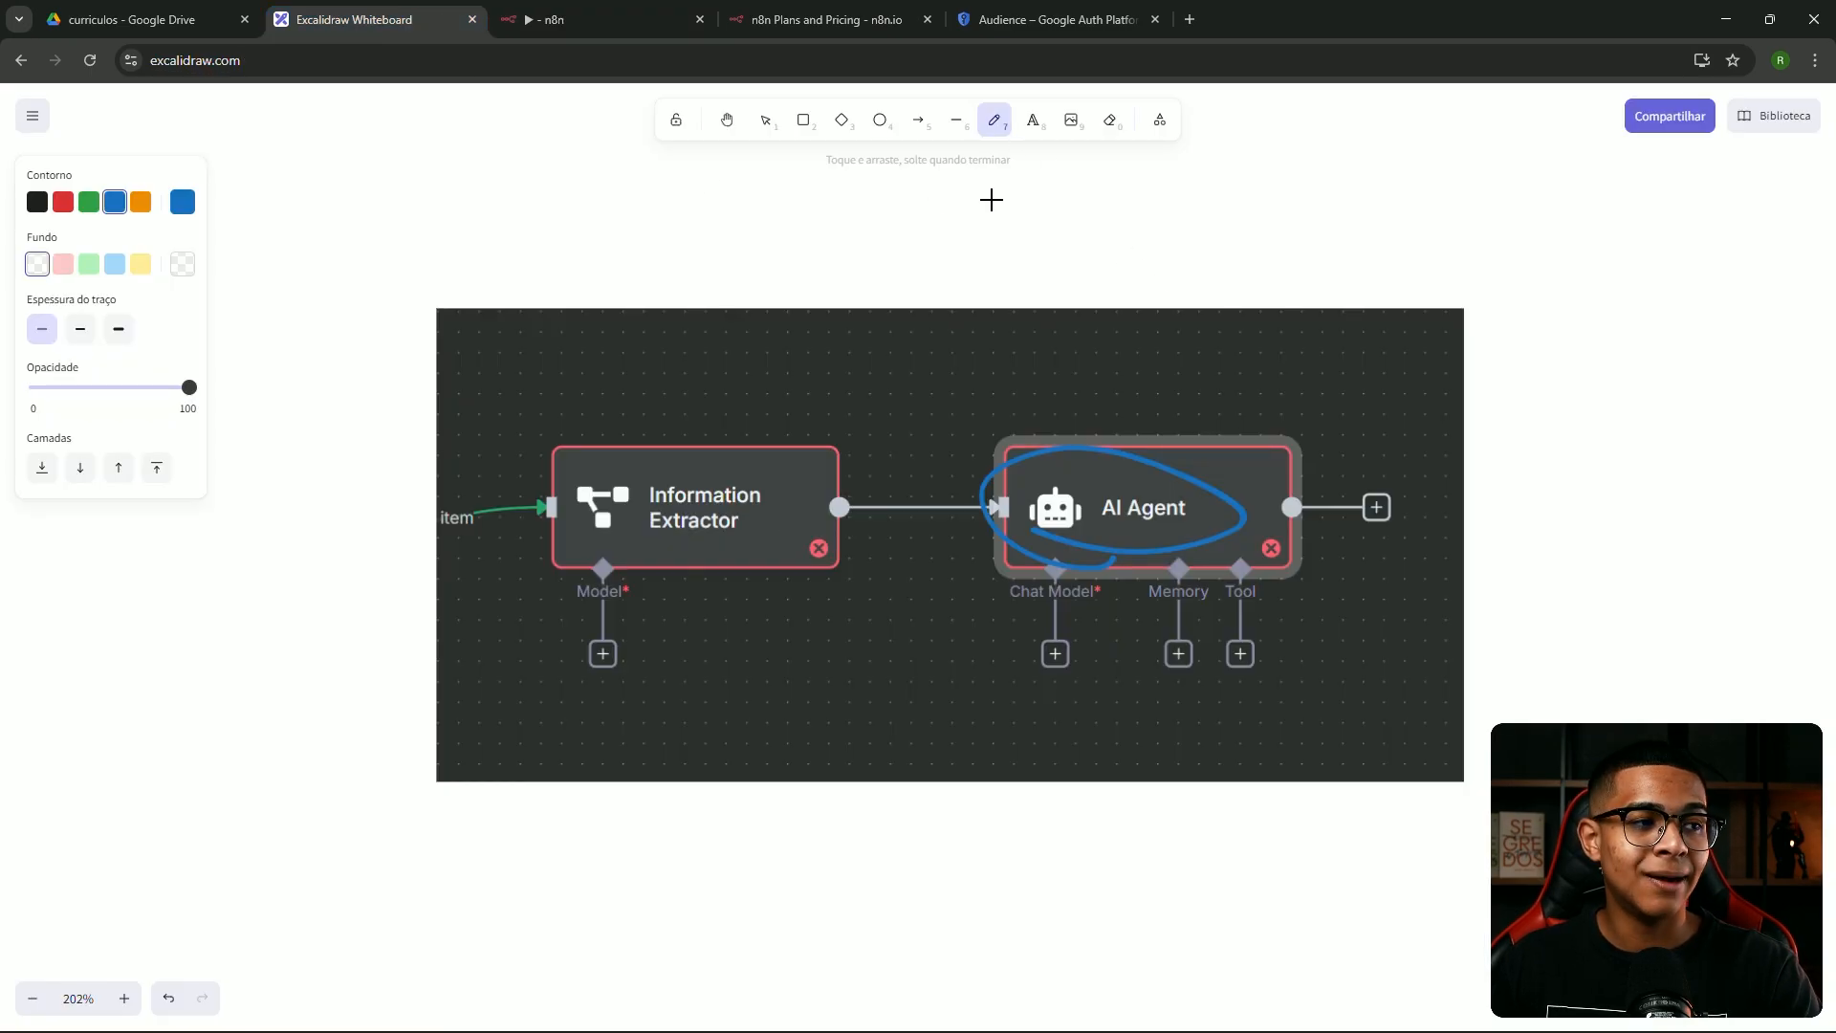
Close the Information Extractor settings and browse the AI Nodes list in the add-node panel
{"action": "left_click", "coordinate": [584, 21]}
{"action": "left_click", "coordinate": [1161, 122]}
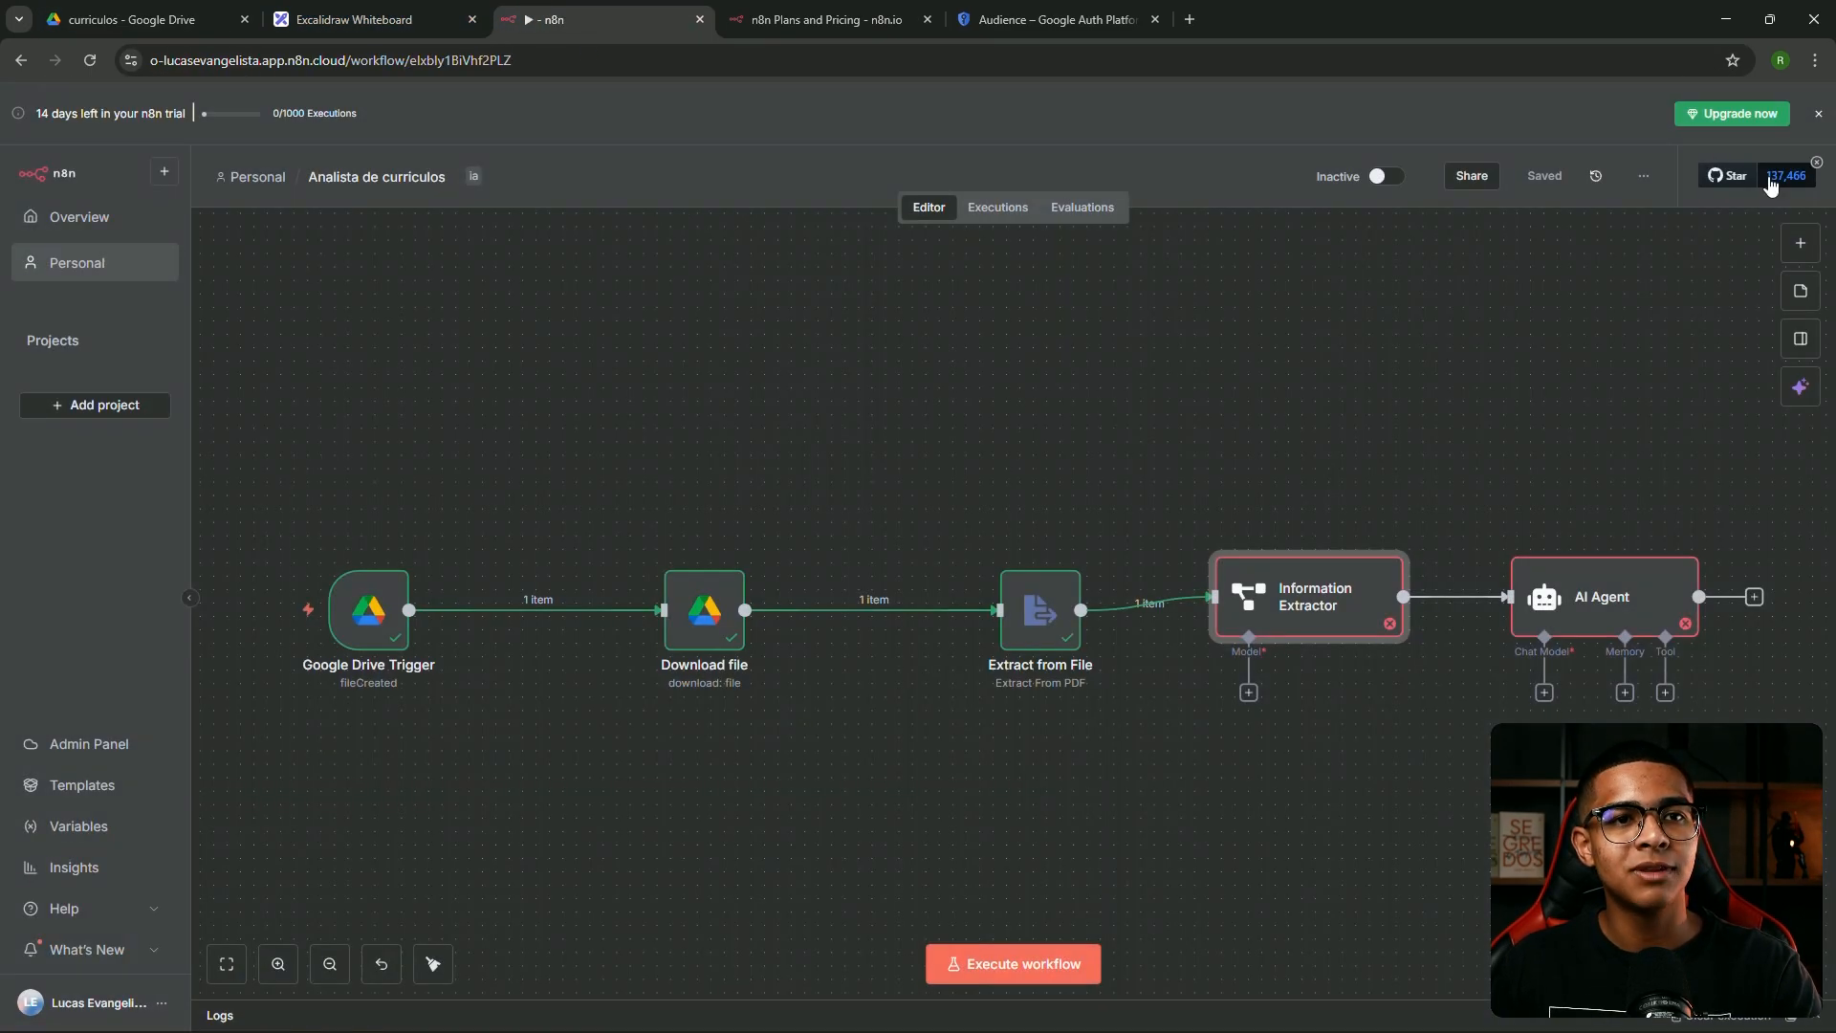
{"action": "left_click", "coordinate": [1800, 242]}
{"action": "left_click", "coordinate": [1645, 401]}
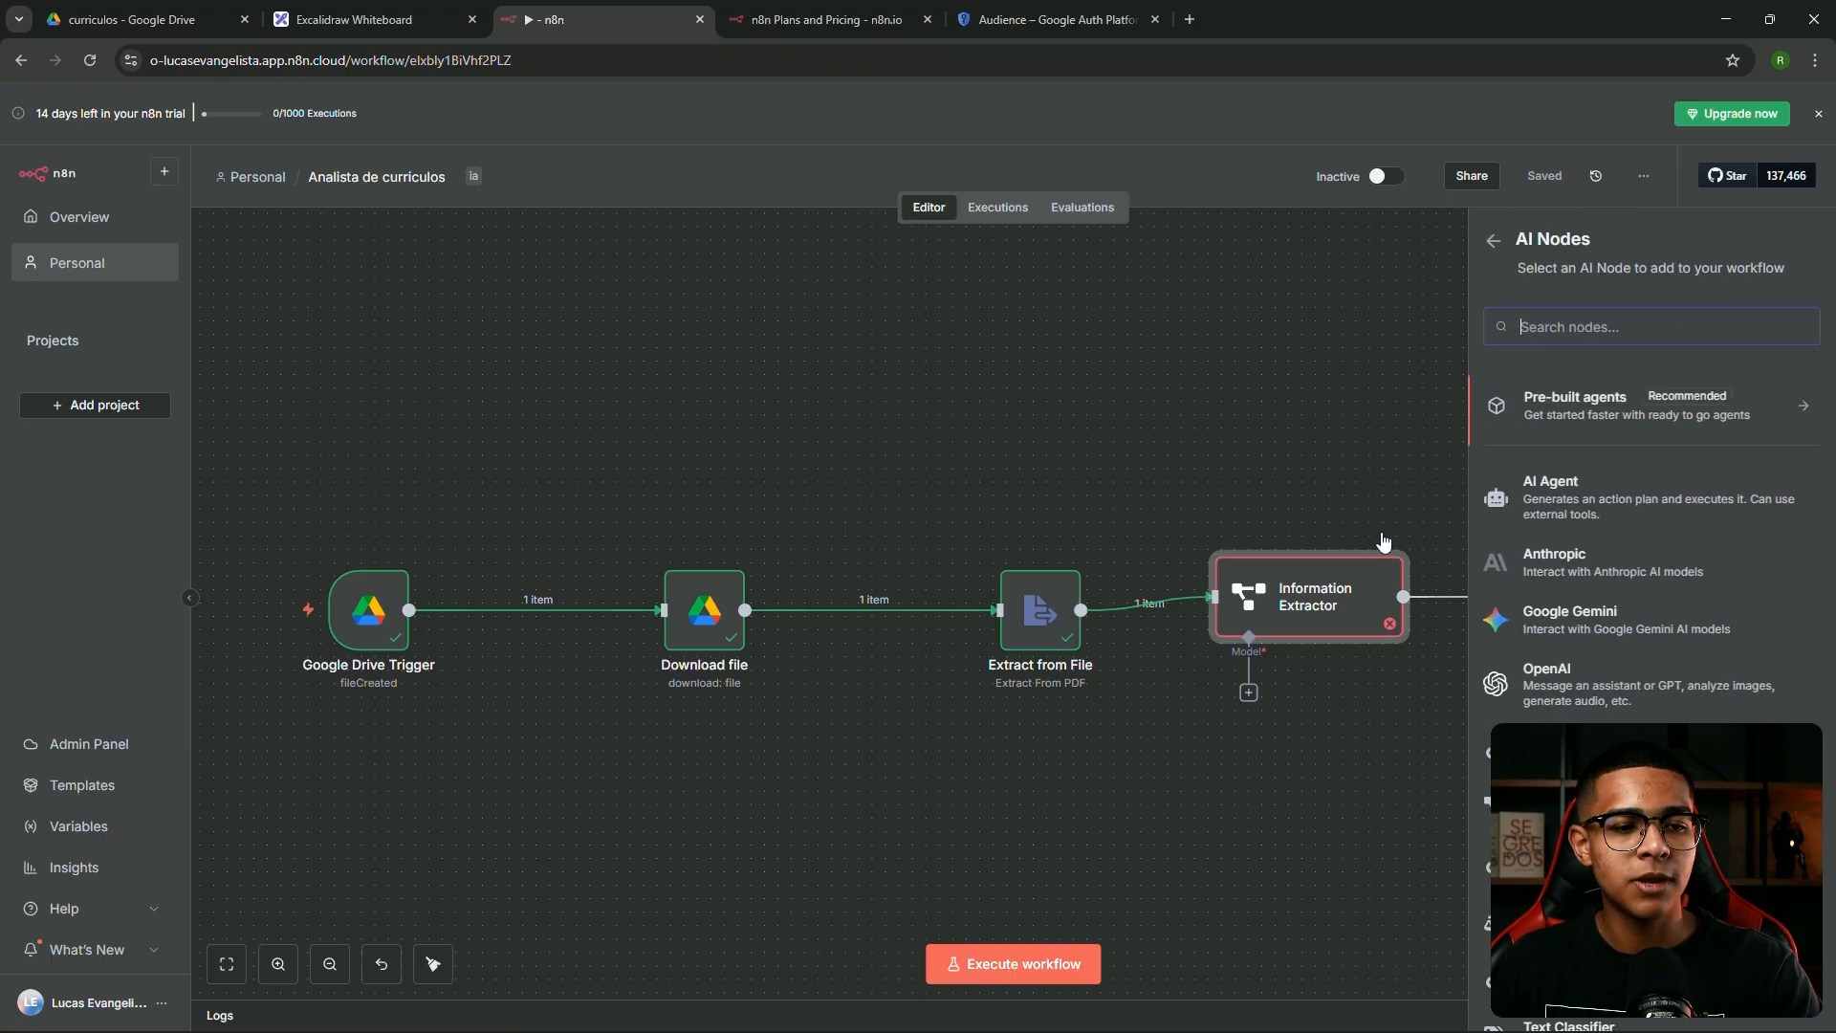
{"action": "scroll", "coordinate": [1520, 583], "scroll_direction": "down", "scroll_amount": 3}
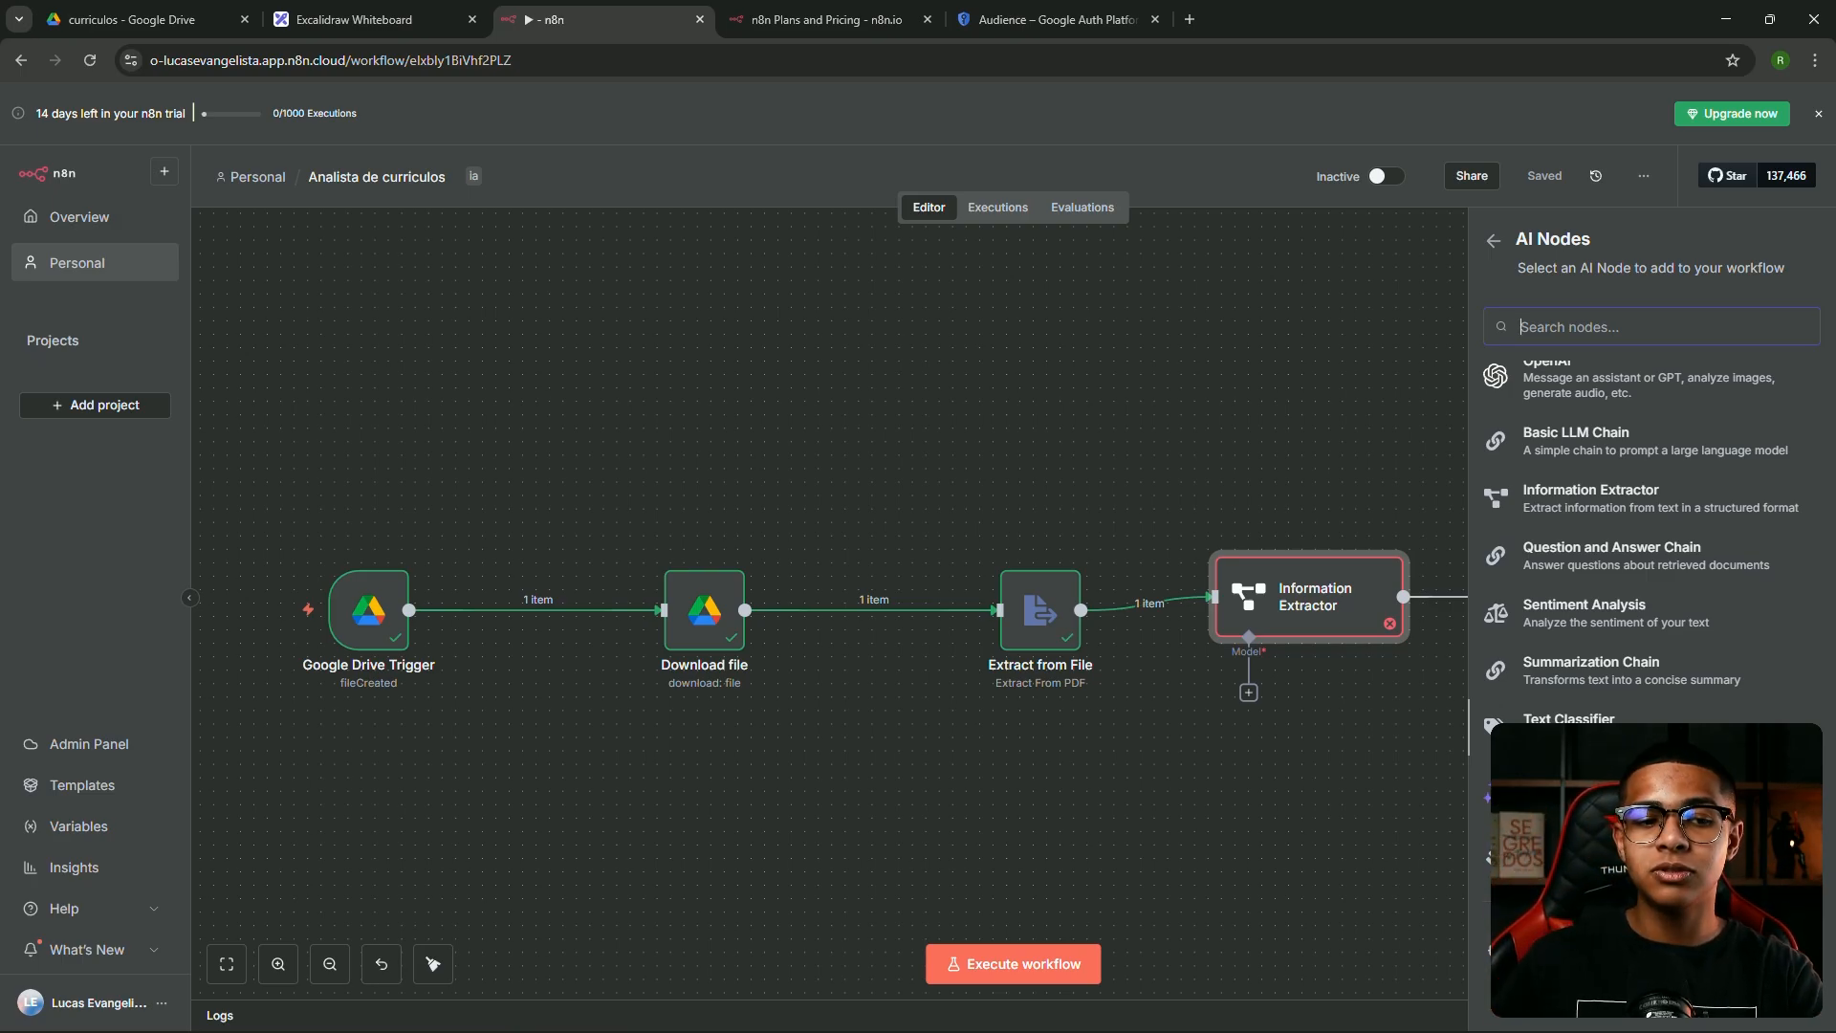
{"action": "scroll", "coordinate": [1610, 574], "scroll_direction": "up", "scroll_amount": 3}
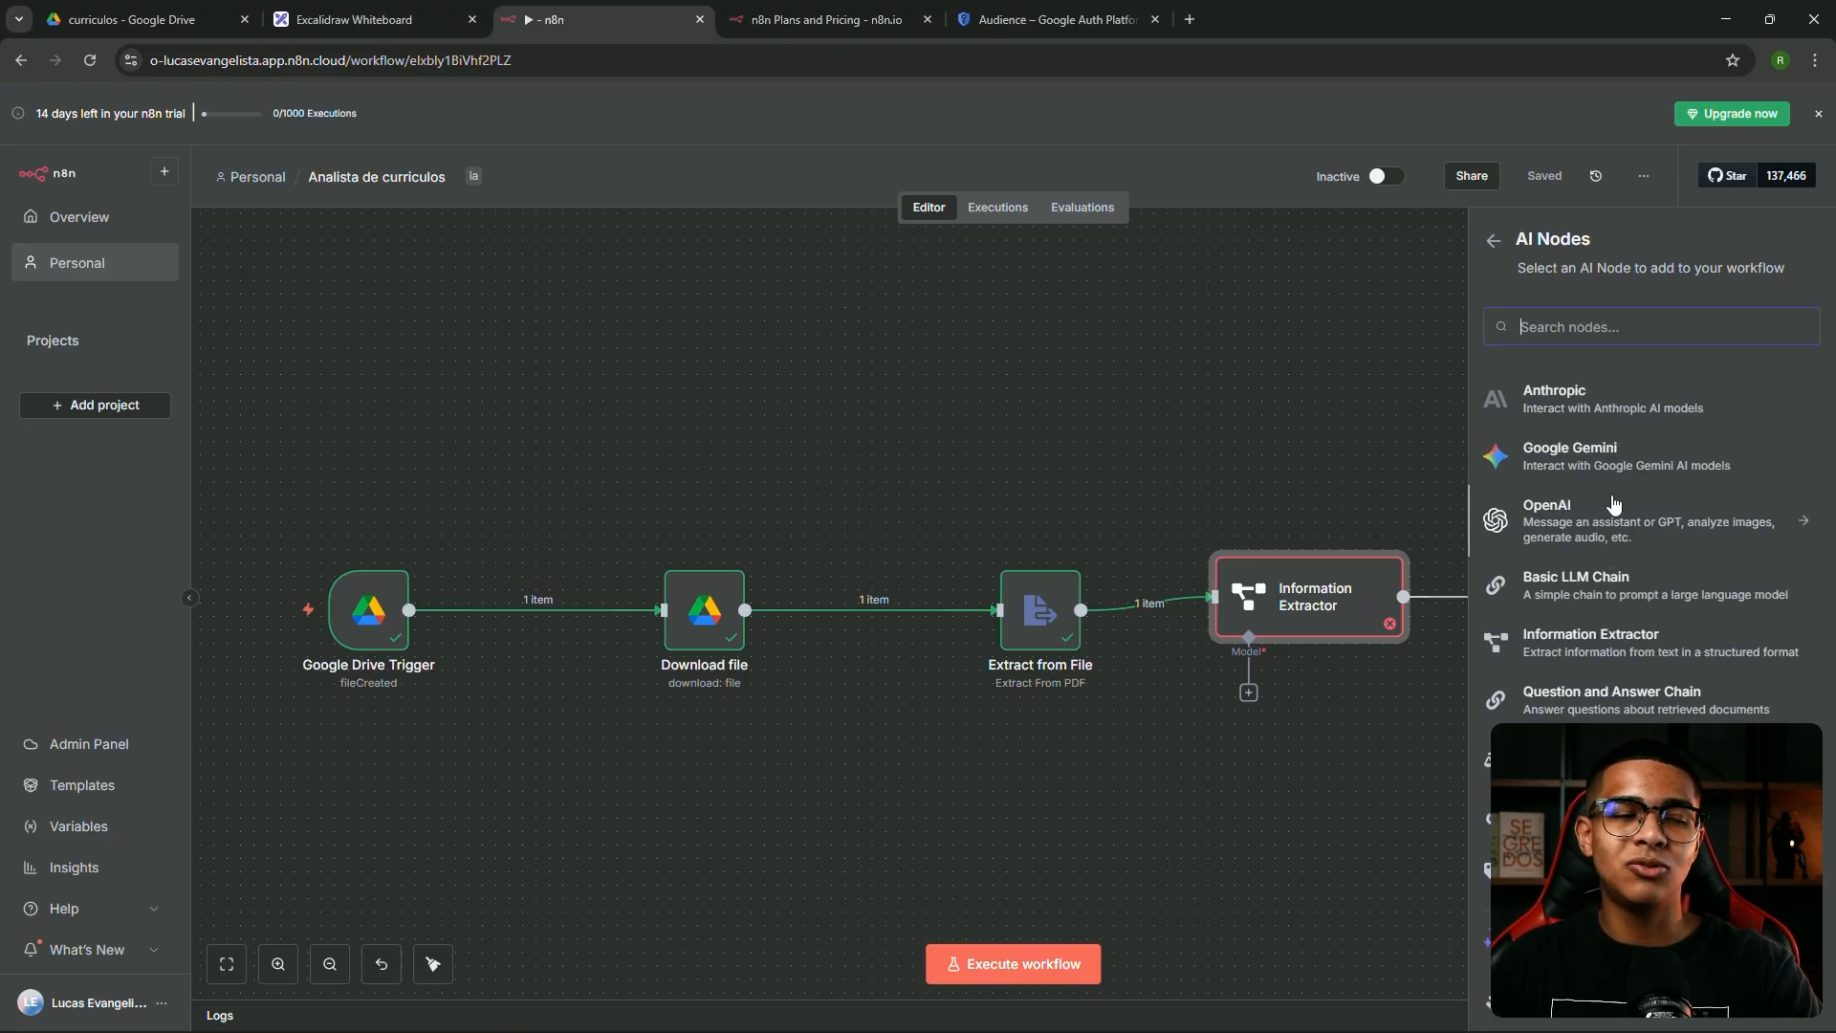
Reposition the Information Extractor and AI Agent nodes side by side on the canvas
{"action": "mouse_move", "coordinate": [1279, 593]}
{"action": "left_mouse_down"}
{"action": "mouse_move", "coordinate": [1329, 601]}
{"action": "mouse_move", "coordinate": [1292, 620]}
{"action": "mouse_move", "coordinate": [1312, 595]}
{"action": "left_mouse_up"}
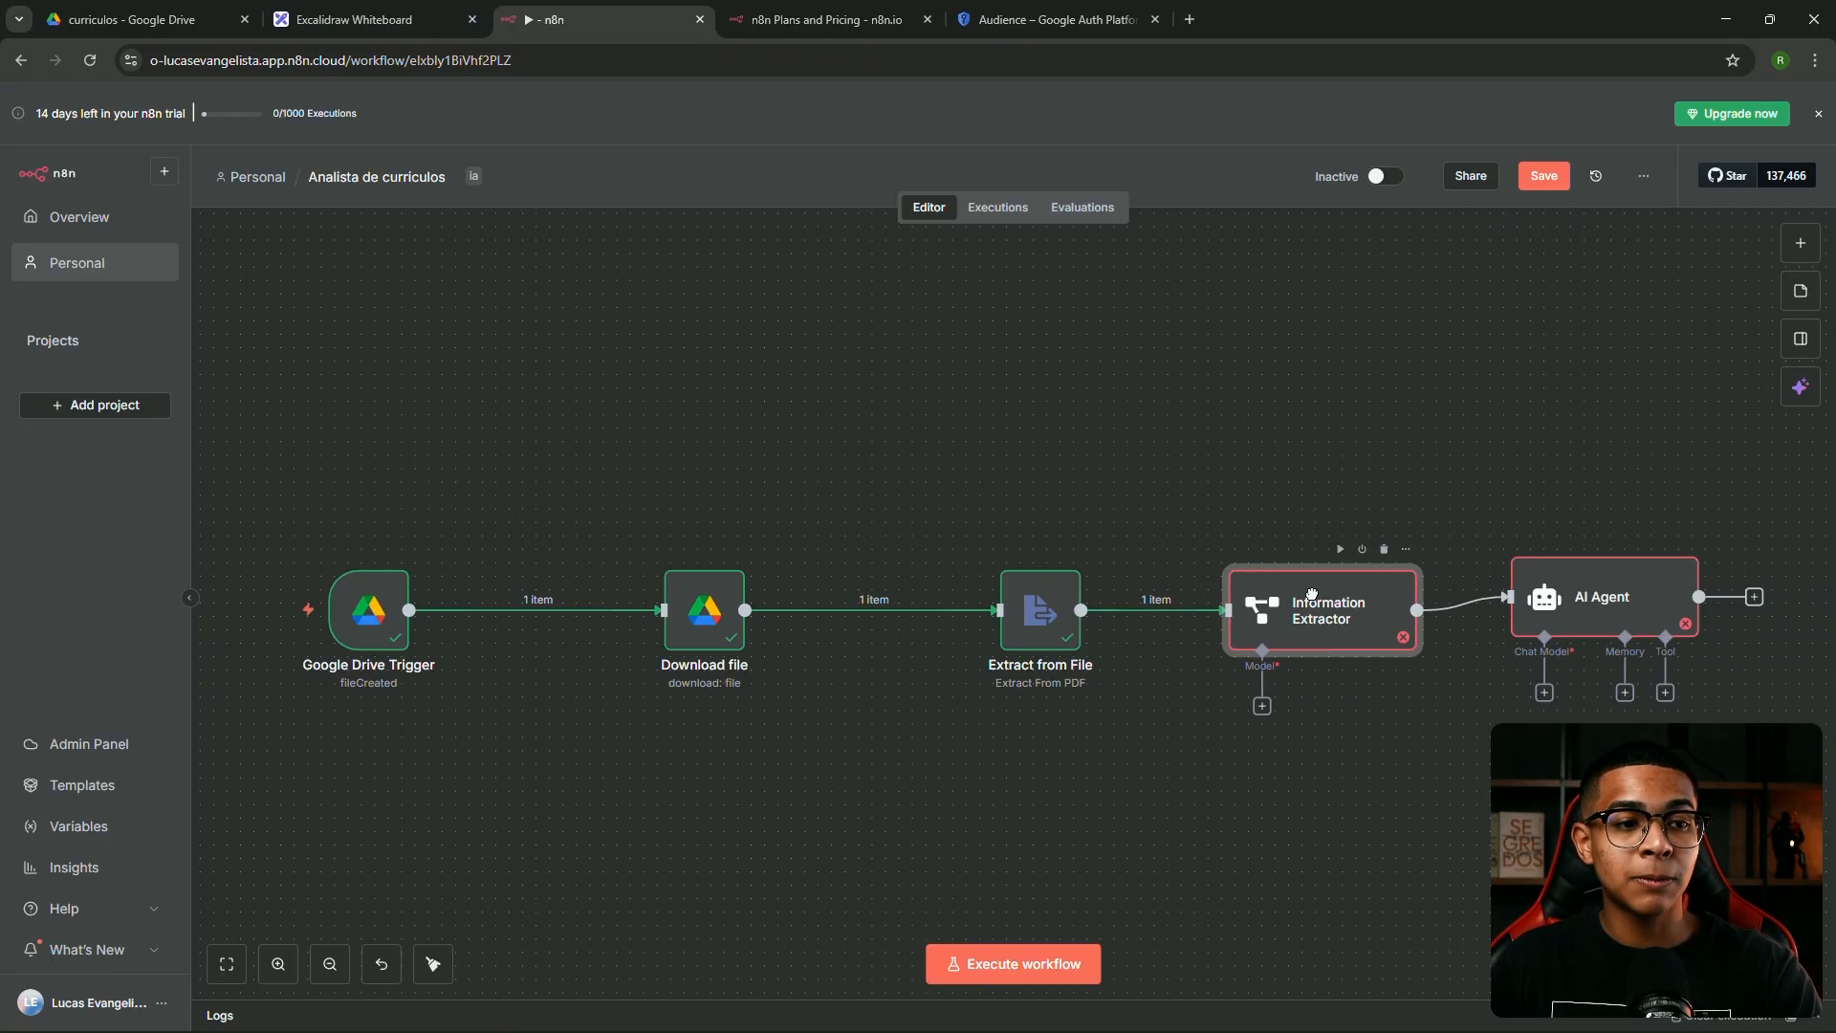
{"action": "left_click_drag", "start_coordinate": [1576, 607], "coordinate": [1589, 593]}
{"action": "mouse_move", "coordinate": [1324, 601]}
{"action": "left_mouse_down"}
{"action": "mouse_move", "coordinate": [1283, 589]}
{"action": "mouse_move", "coordinate": [1297, 601]}
{"action": "left_mouse_up"}
{"action": "left_click_drag", "start_coordinate": [1571, 595], "coordinate": [1531, 609]}
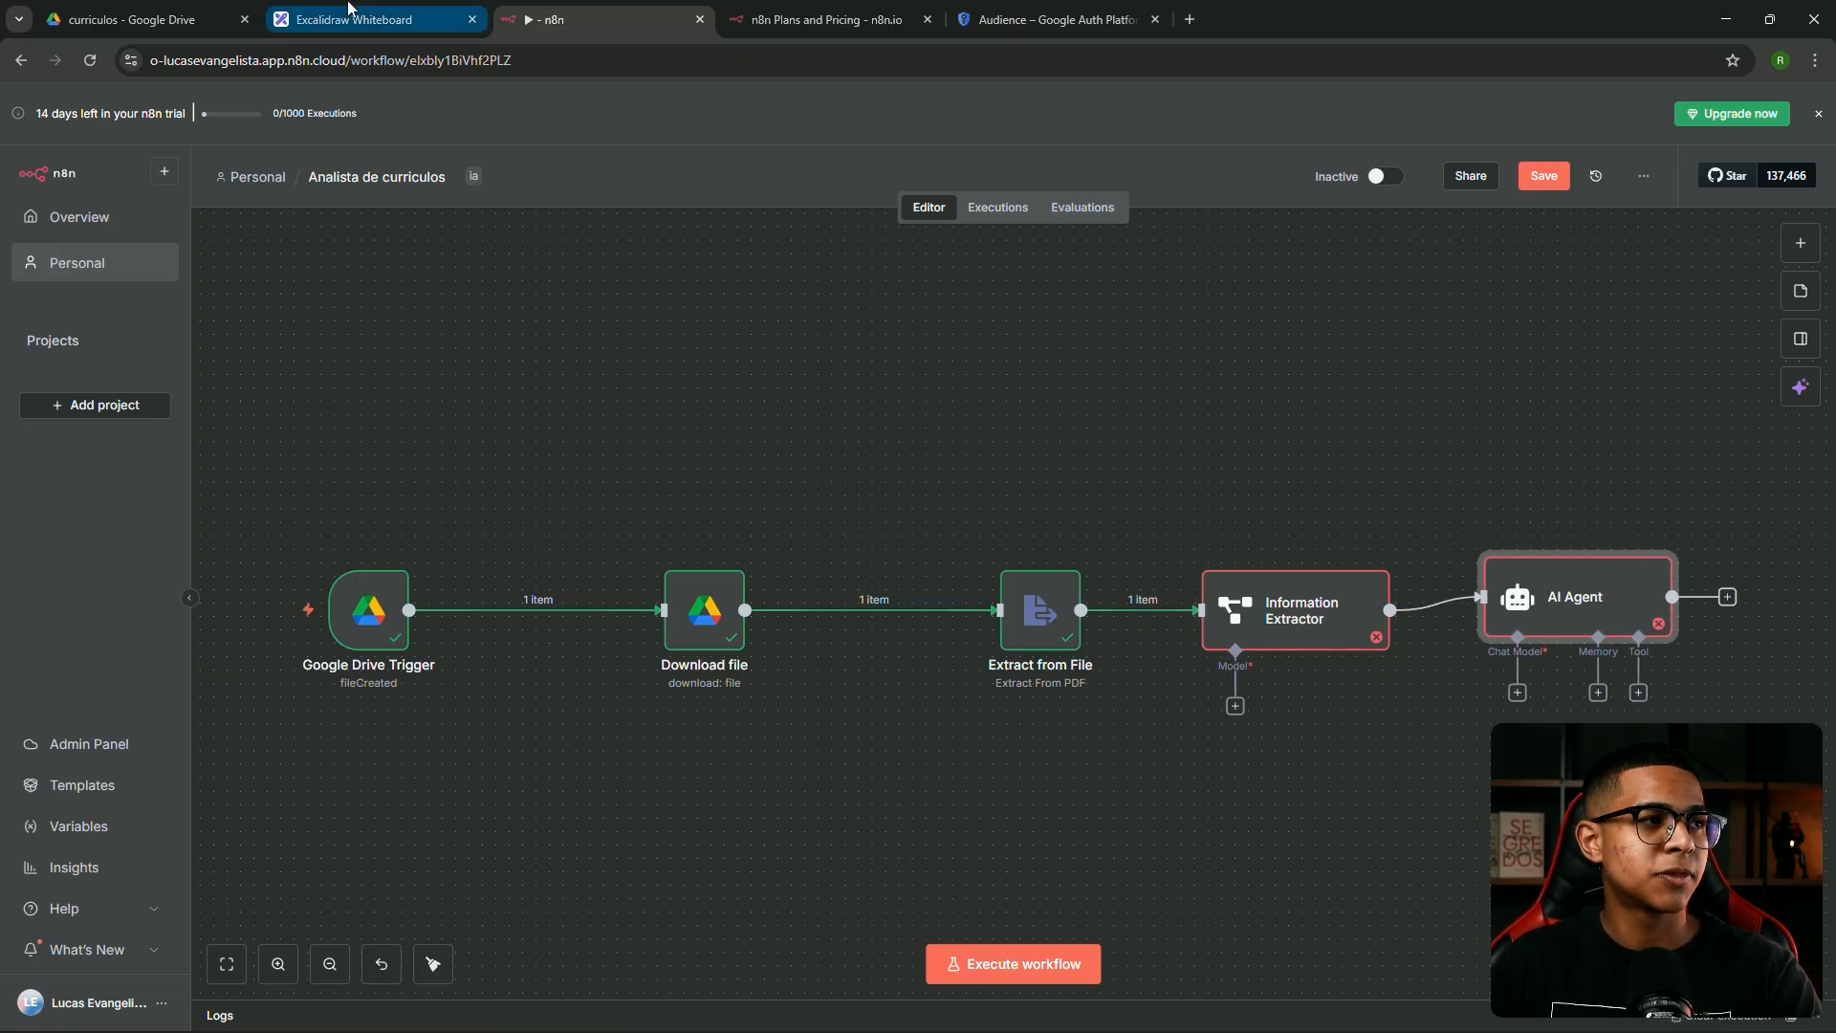
{"action": "left_click", "coordinate": [373, 19]}
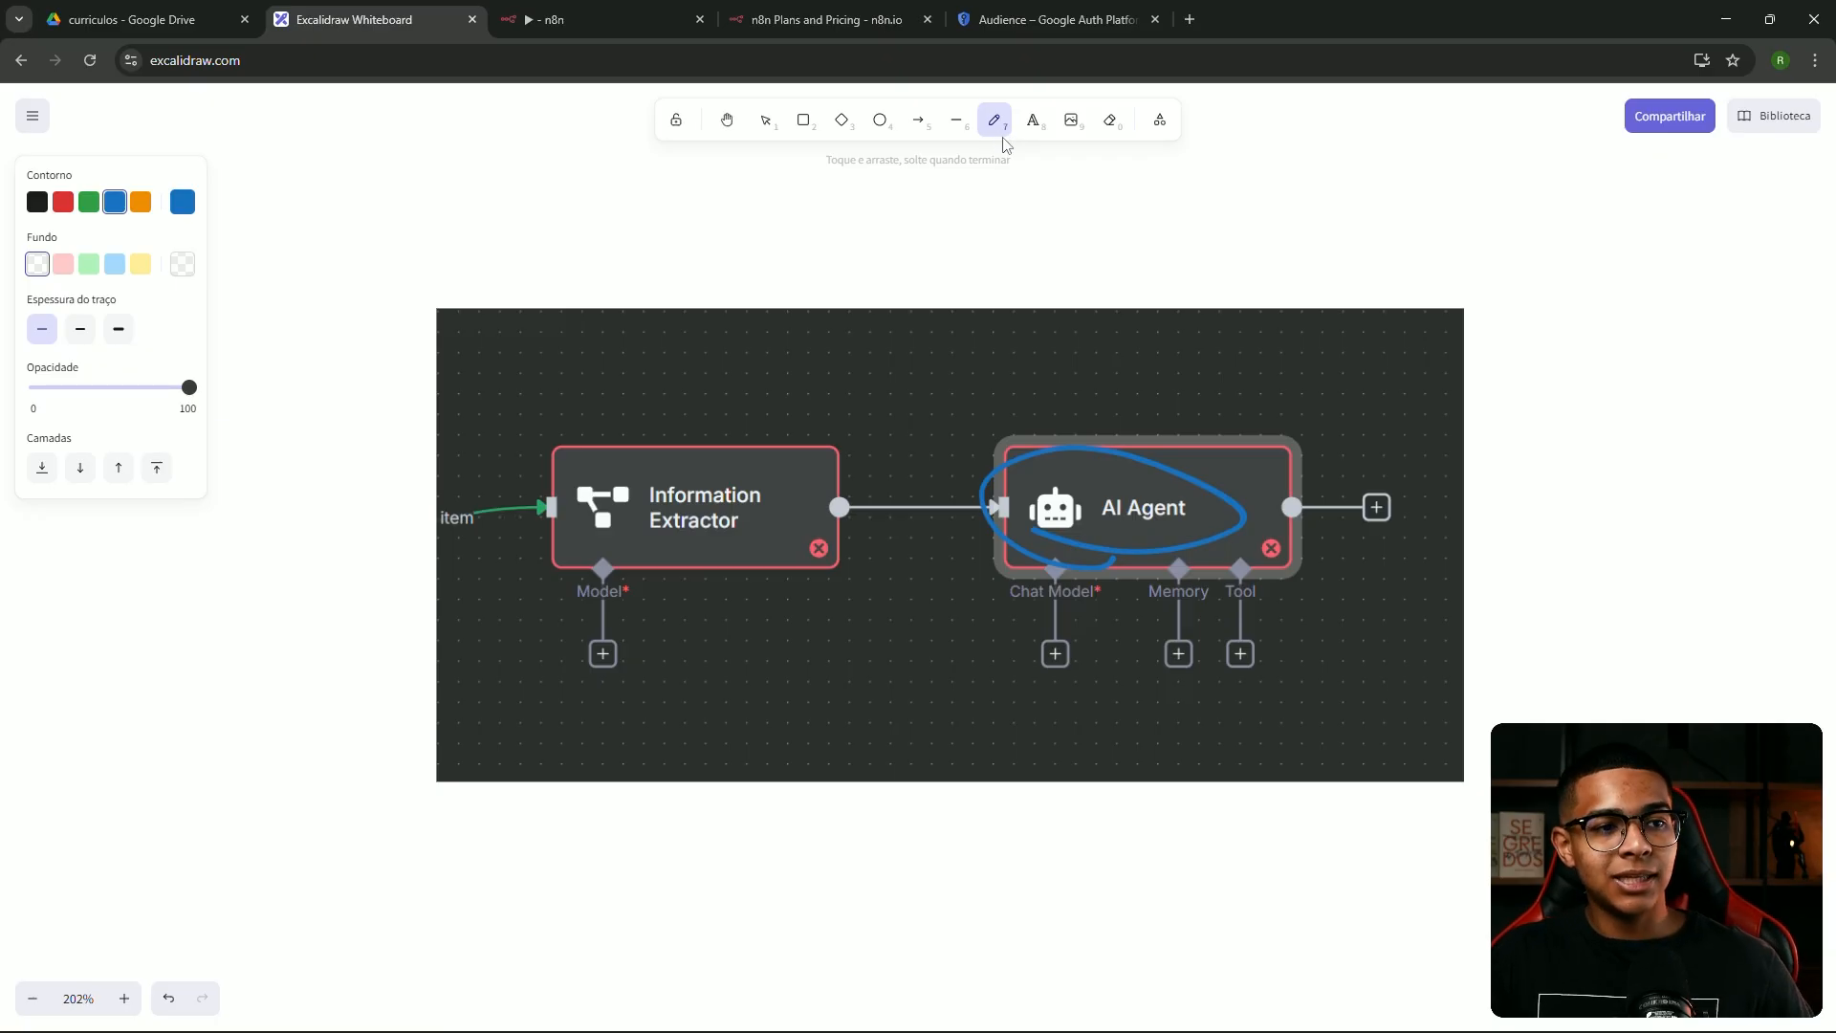
Undo the blue ellipse around AI Agent and add the note 'Modelo (cerebro AI)' beside the image
{"action": "key", "text": "ctrl+z"}
{"action": "left_click", "coordinate": [1033, 121]}
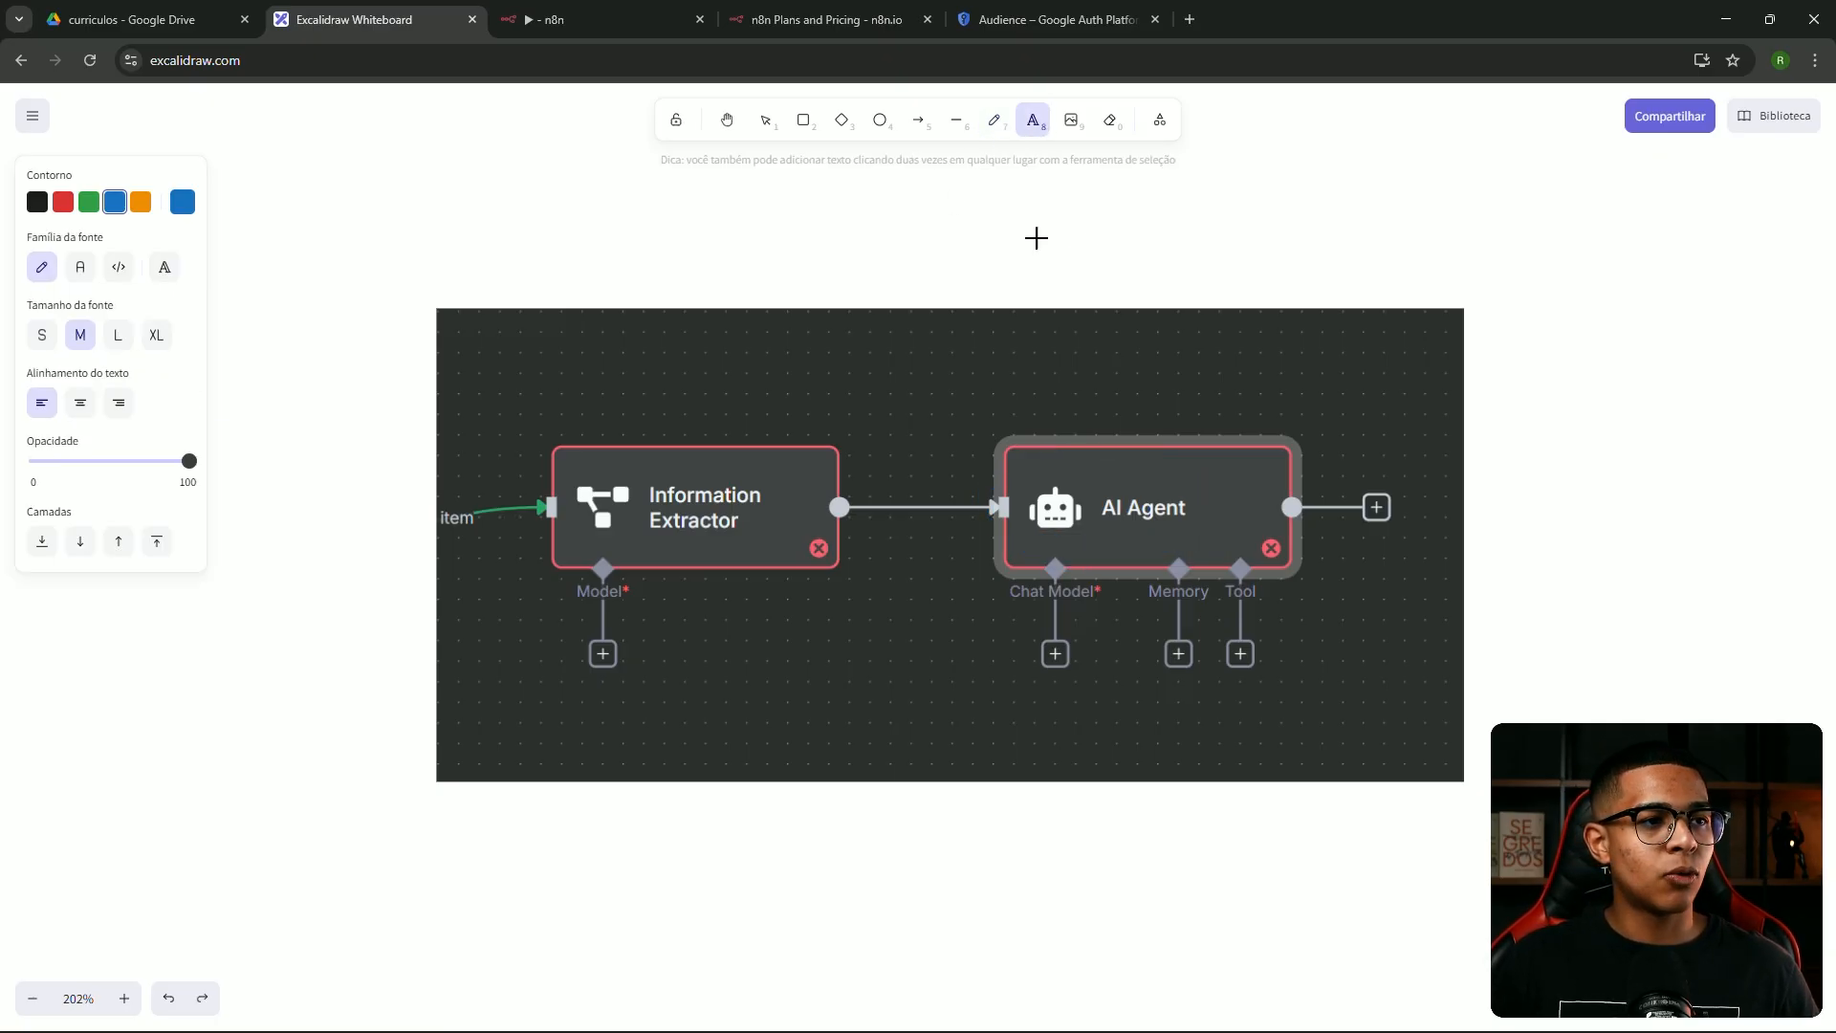
{"action": "left_click", "coordinate": [1528, 325]}
{"action": "type", "text": "Modelo (cerebro"}
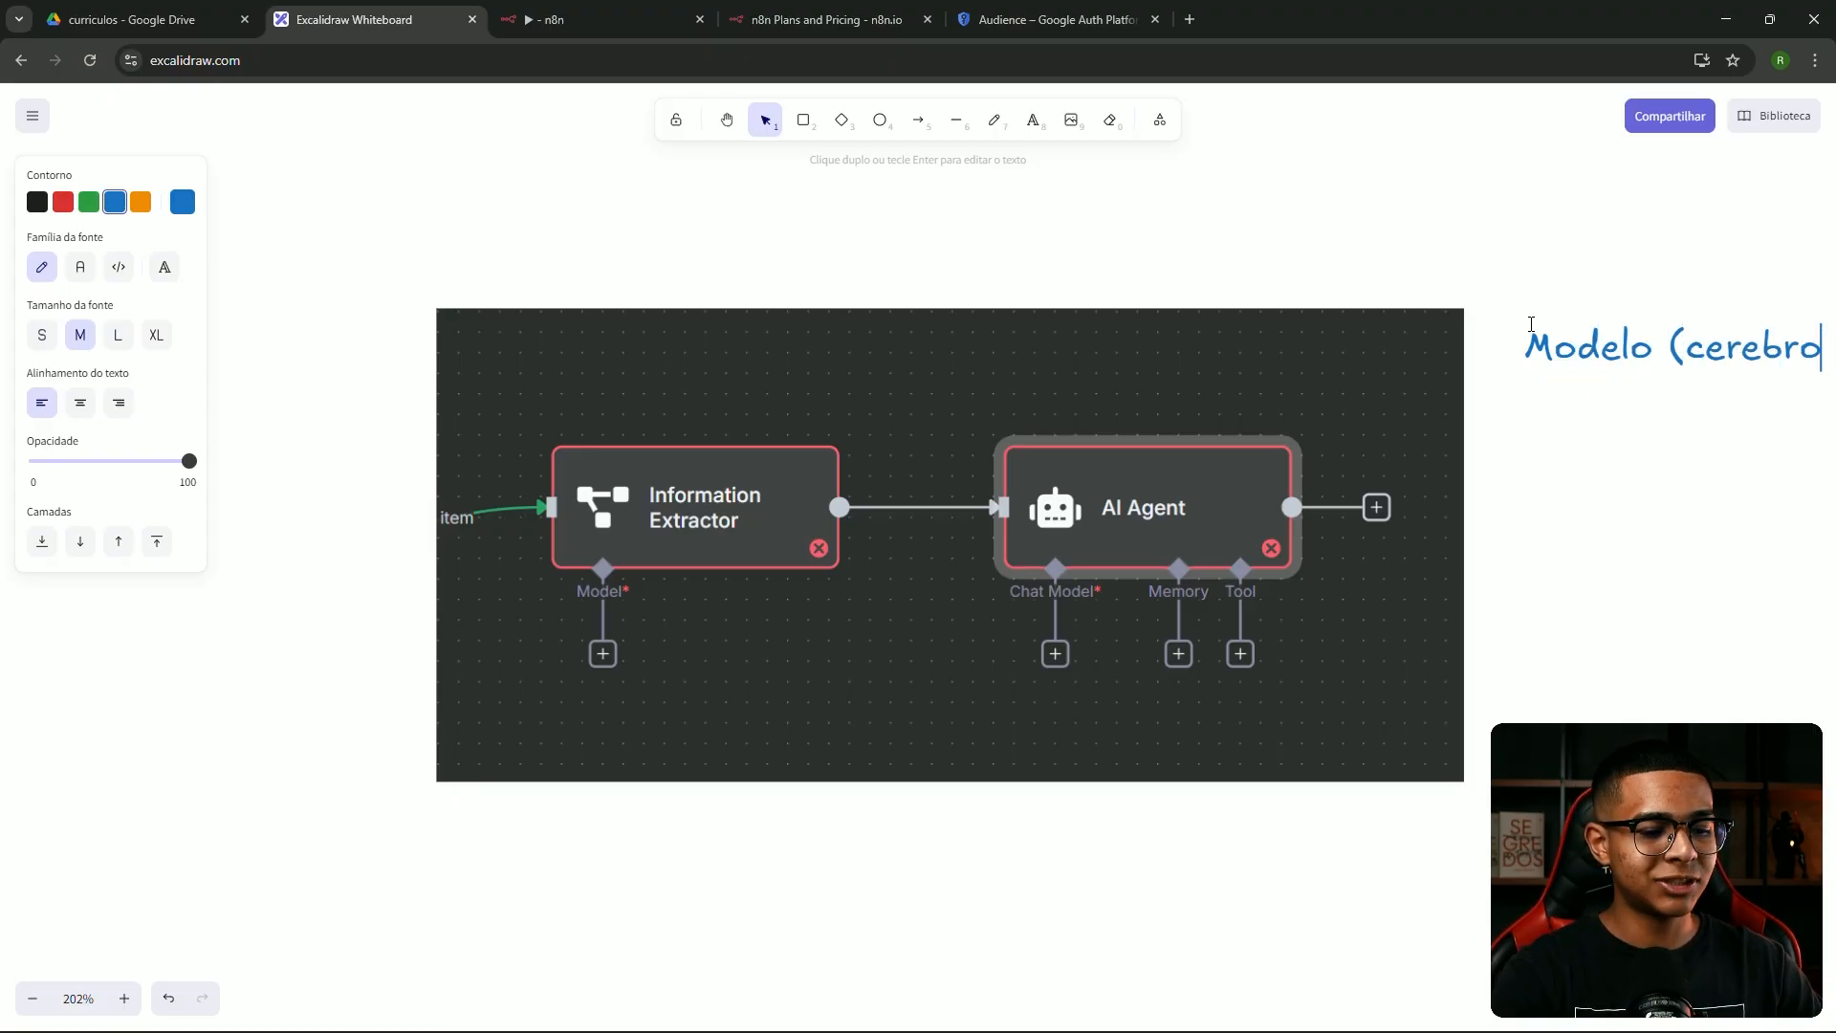
{"action": "type", "text": " AI)"}
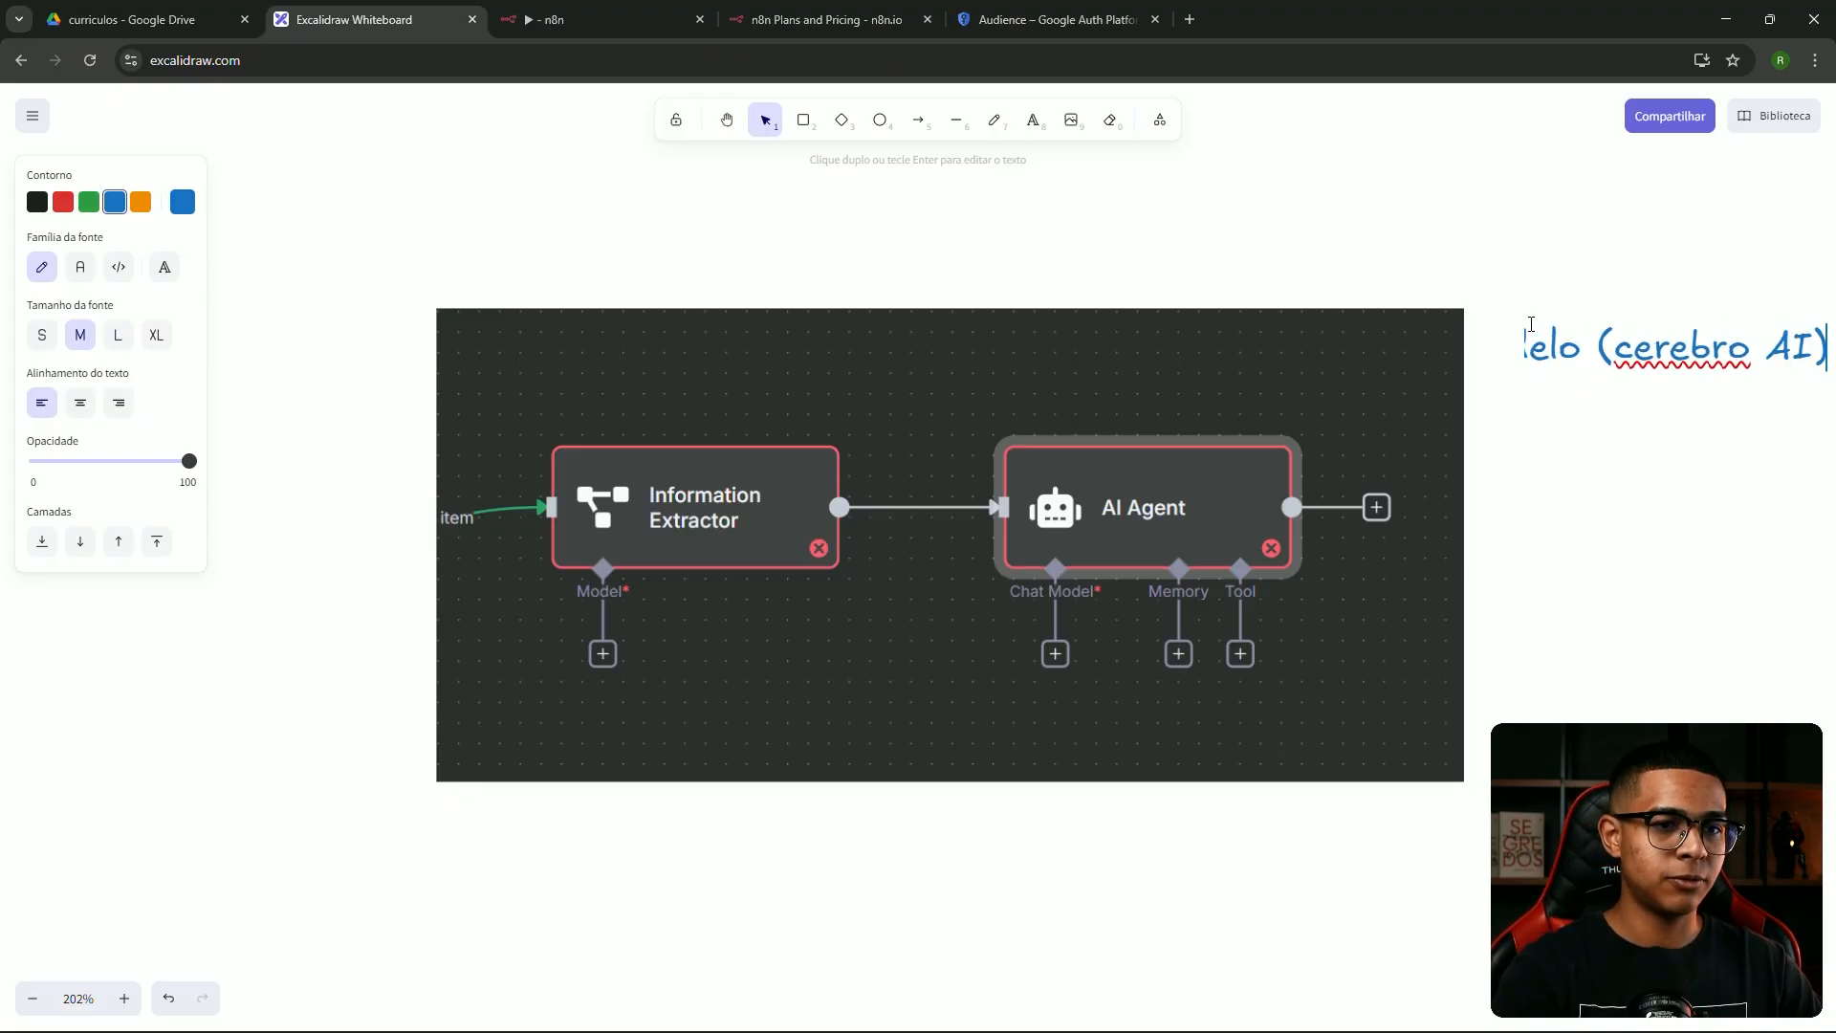
{"action": "left_click", "coordinate": [1508, 315]}
{"action": "scroll", "coordinate": [1278, 271], "scroll_direction": "right", "scroll_amount": 3}
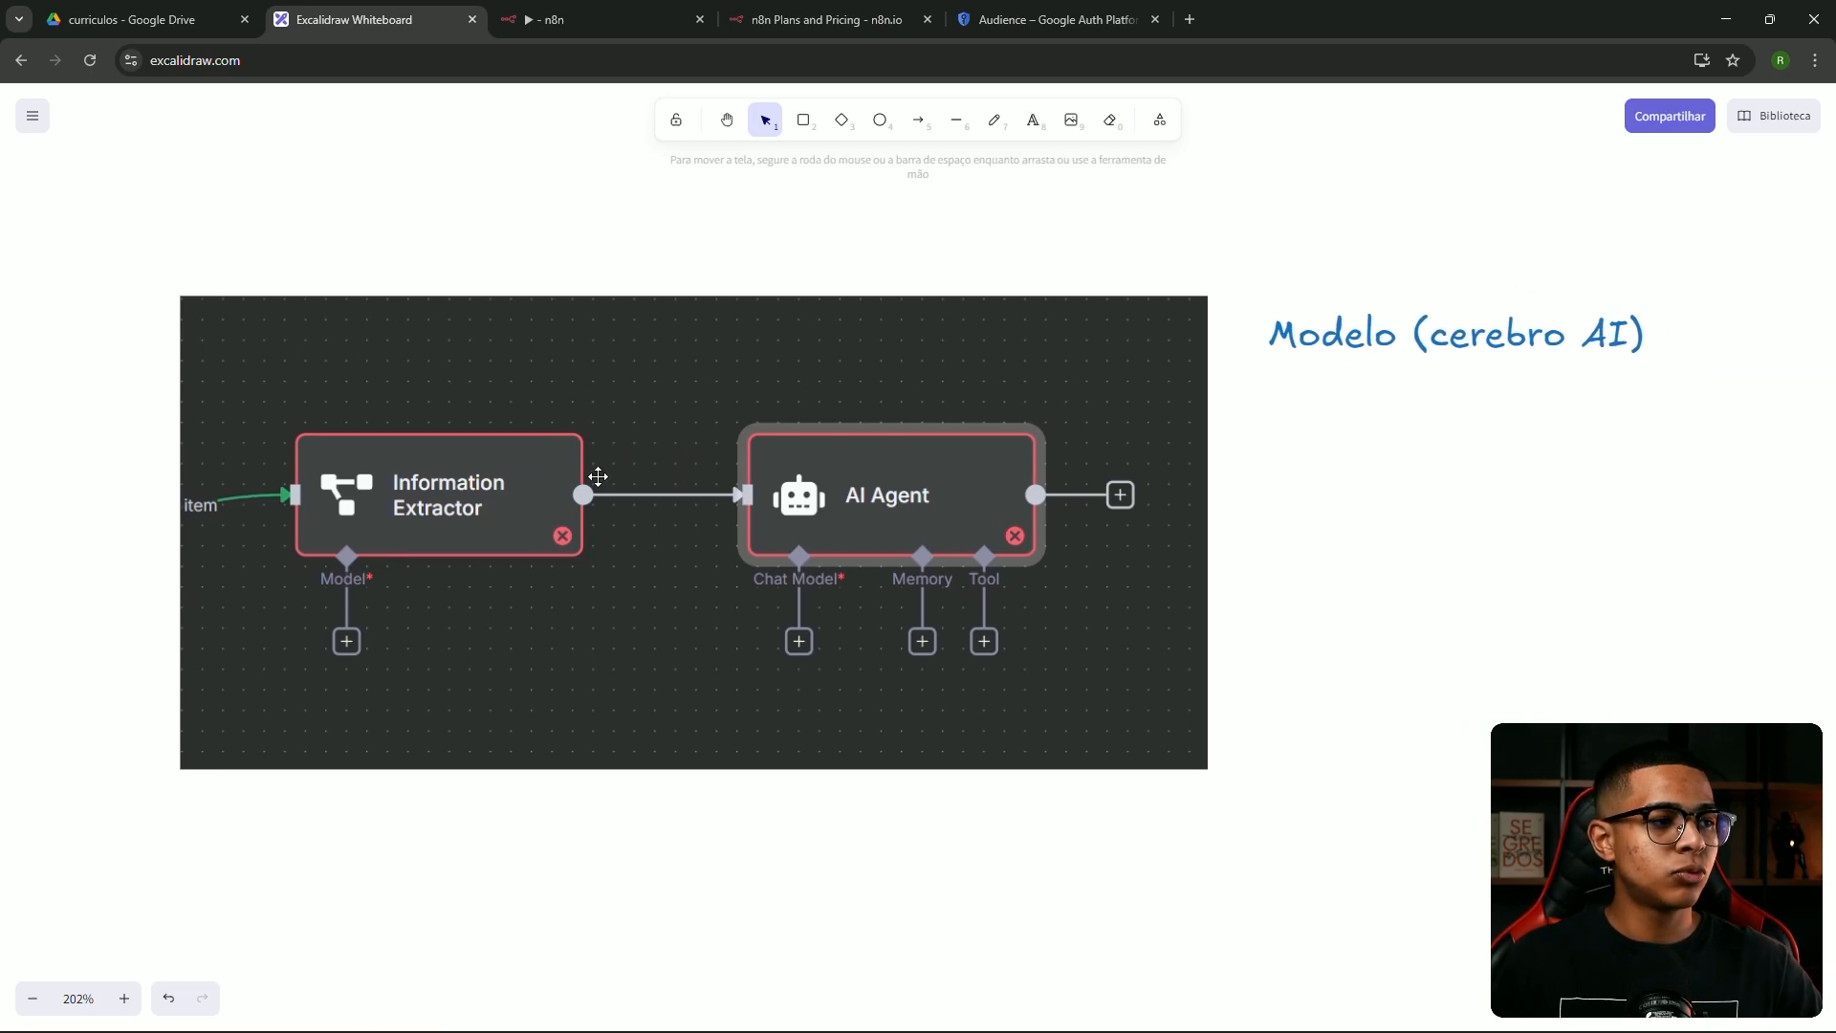
{"action": "left_click", "coordinate": [1329, 339]}
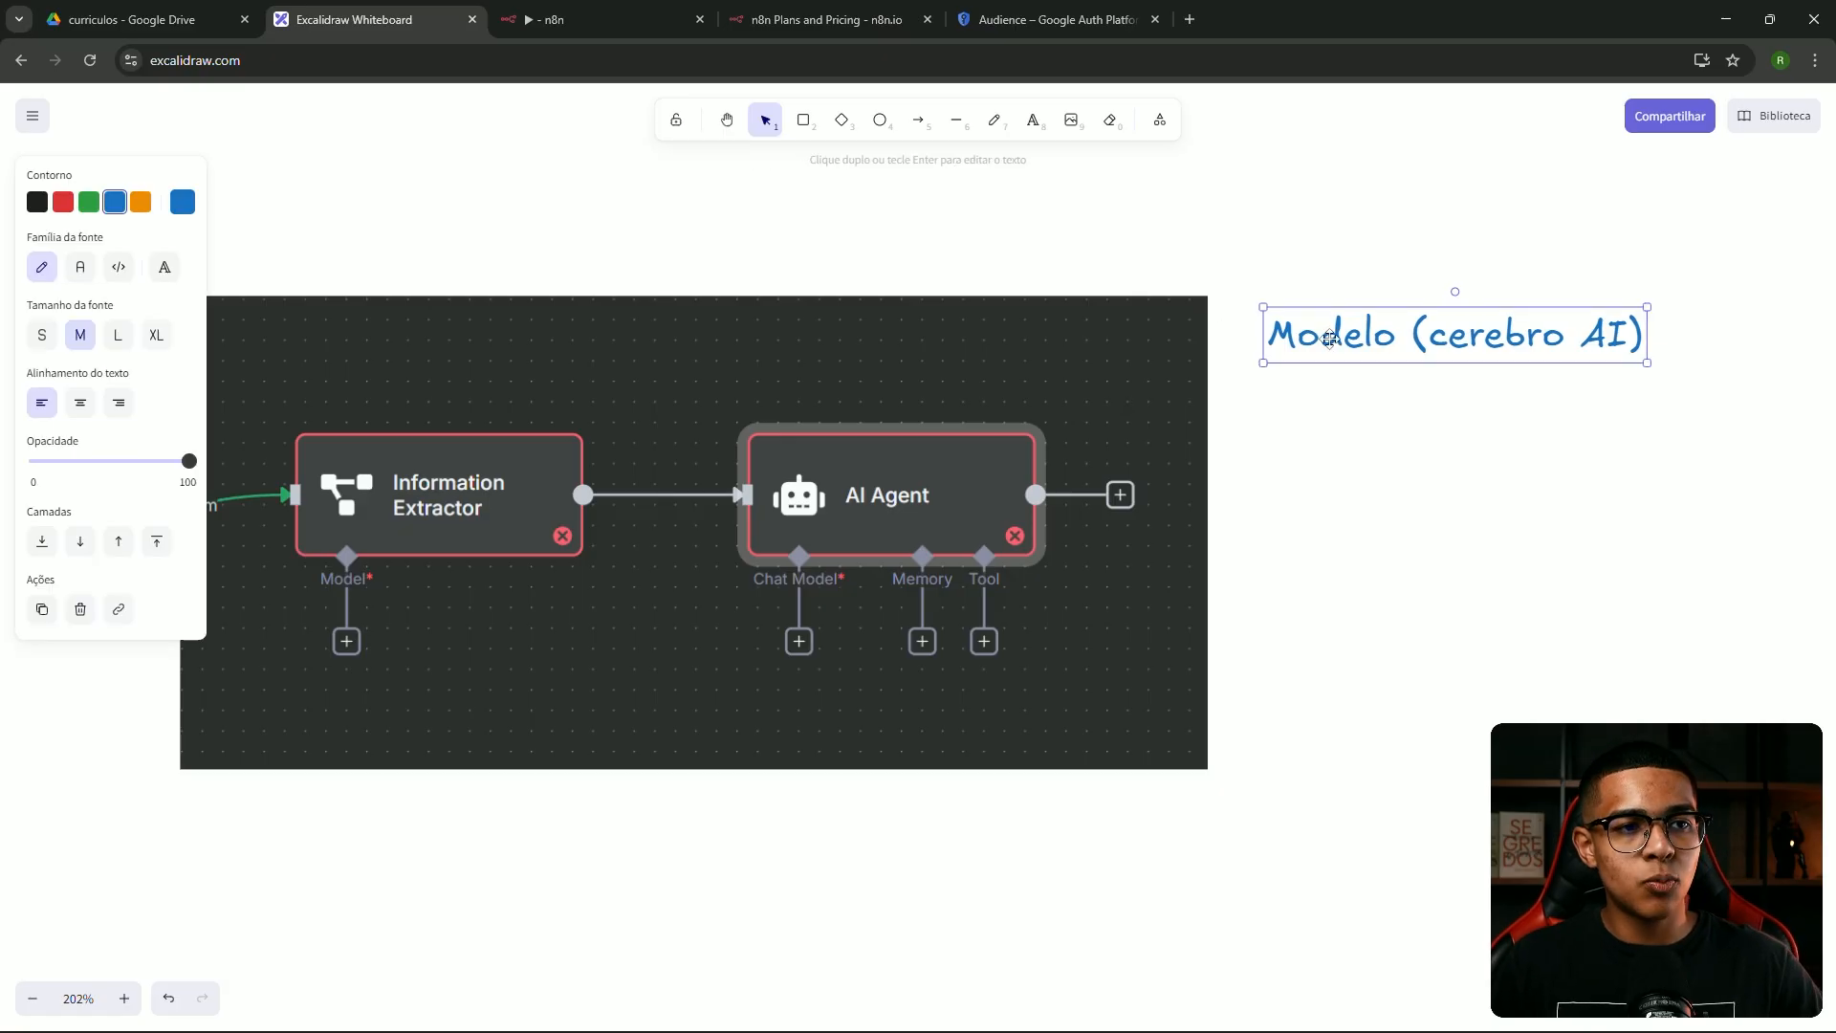
Duplicate the note below and rewrite it as 'todo agente:' with lines Modelo, Memória, Tool
{"action": "left_click_drag", "start_coordinate": [1337, 338], "coordinate": [1358, 445], "text": "alt"}
{"action": "double_click", "coordinate": [1358, 445]}
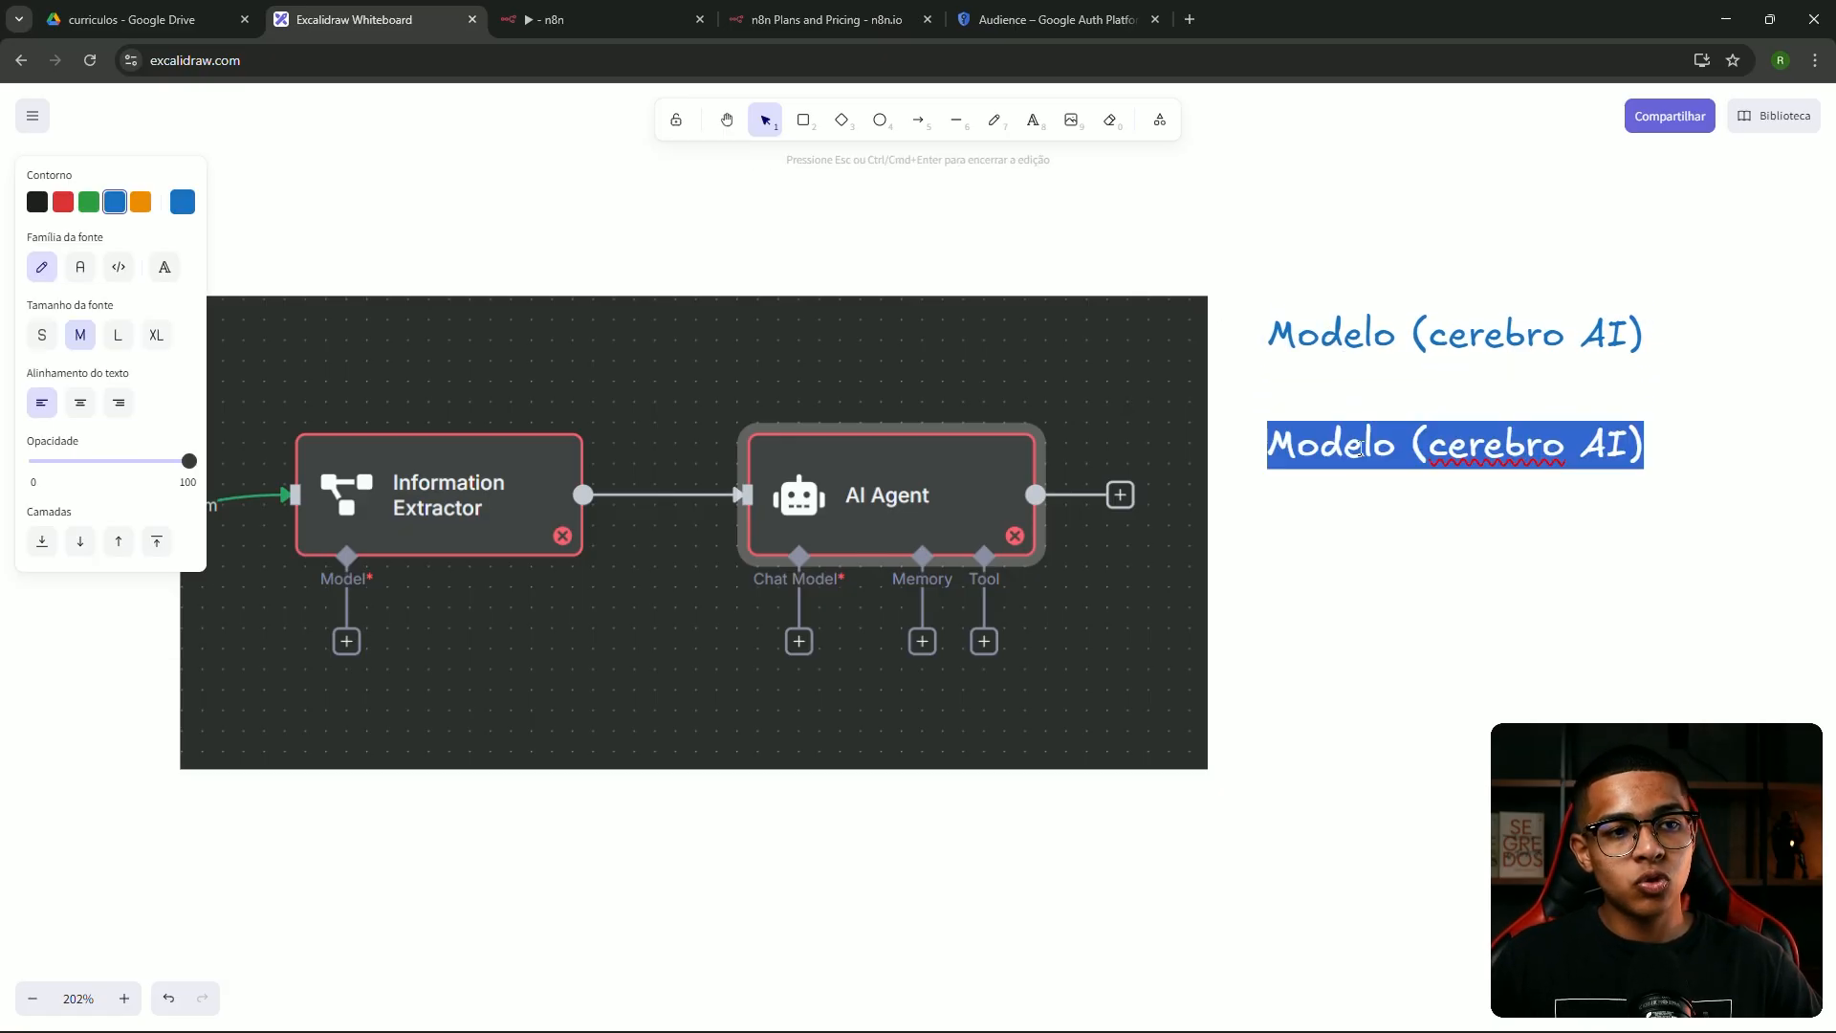
{"action": "type", "text": "todo agente:"}
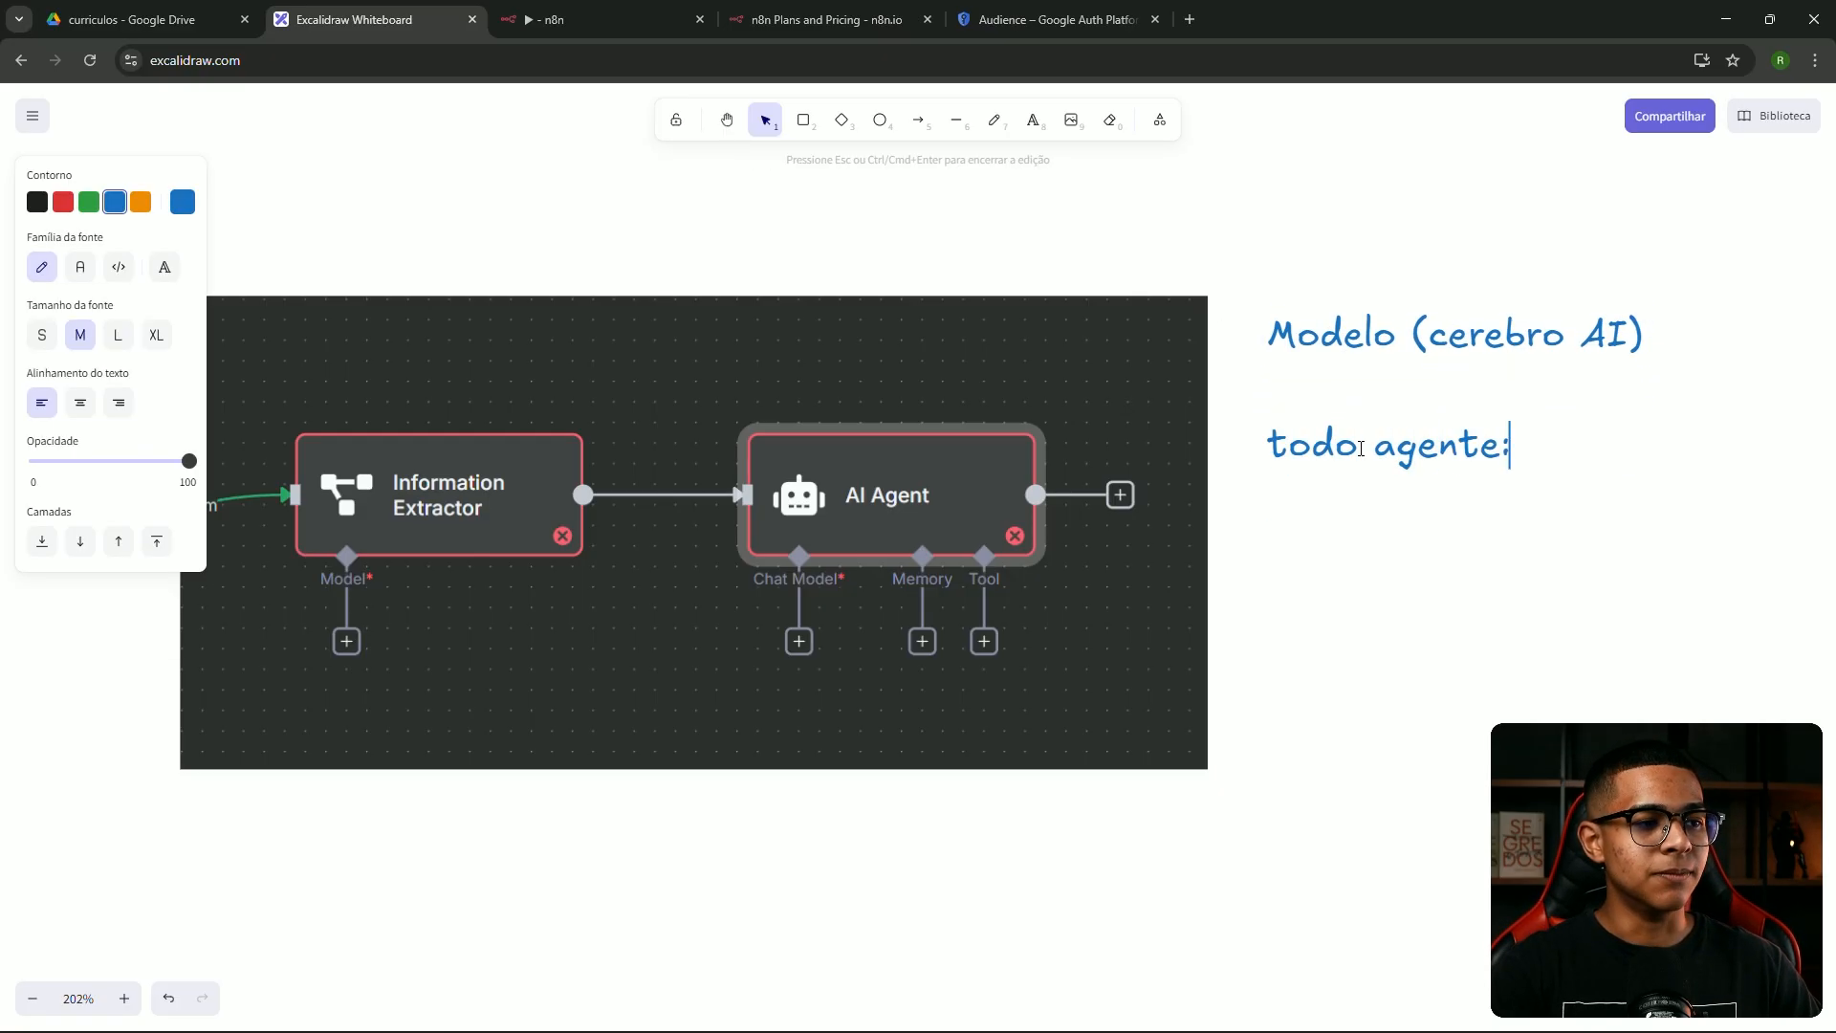
{"action": "key", "text": "Return"}
{"action": "type", "text": "Modelo"}
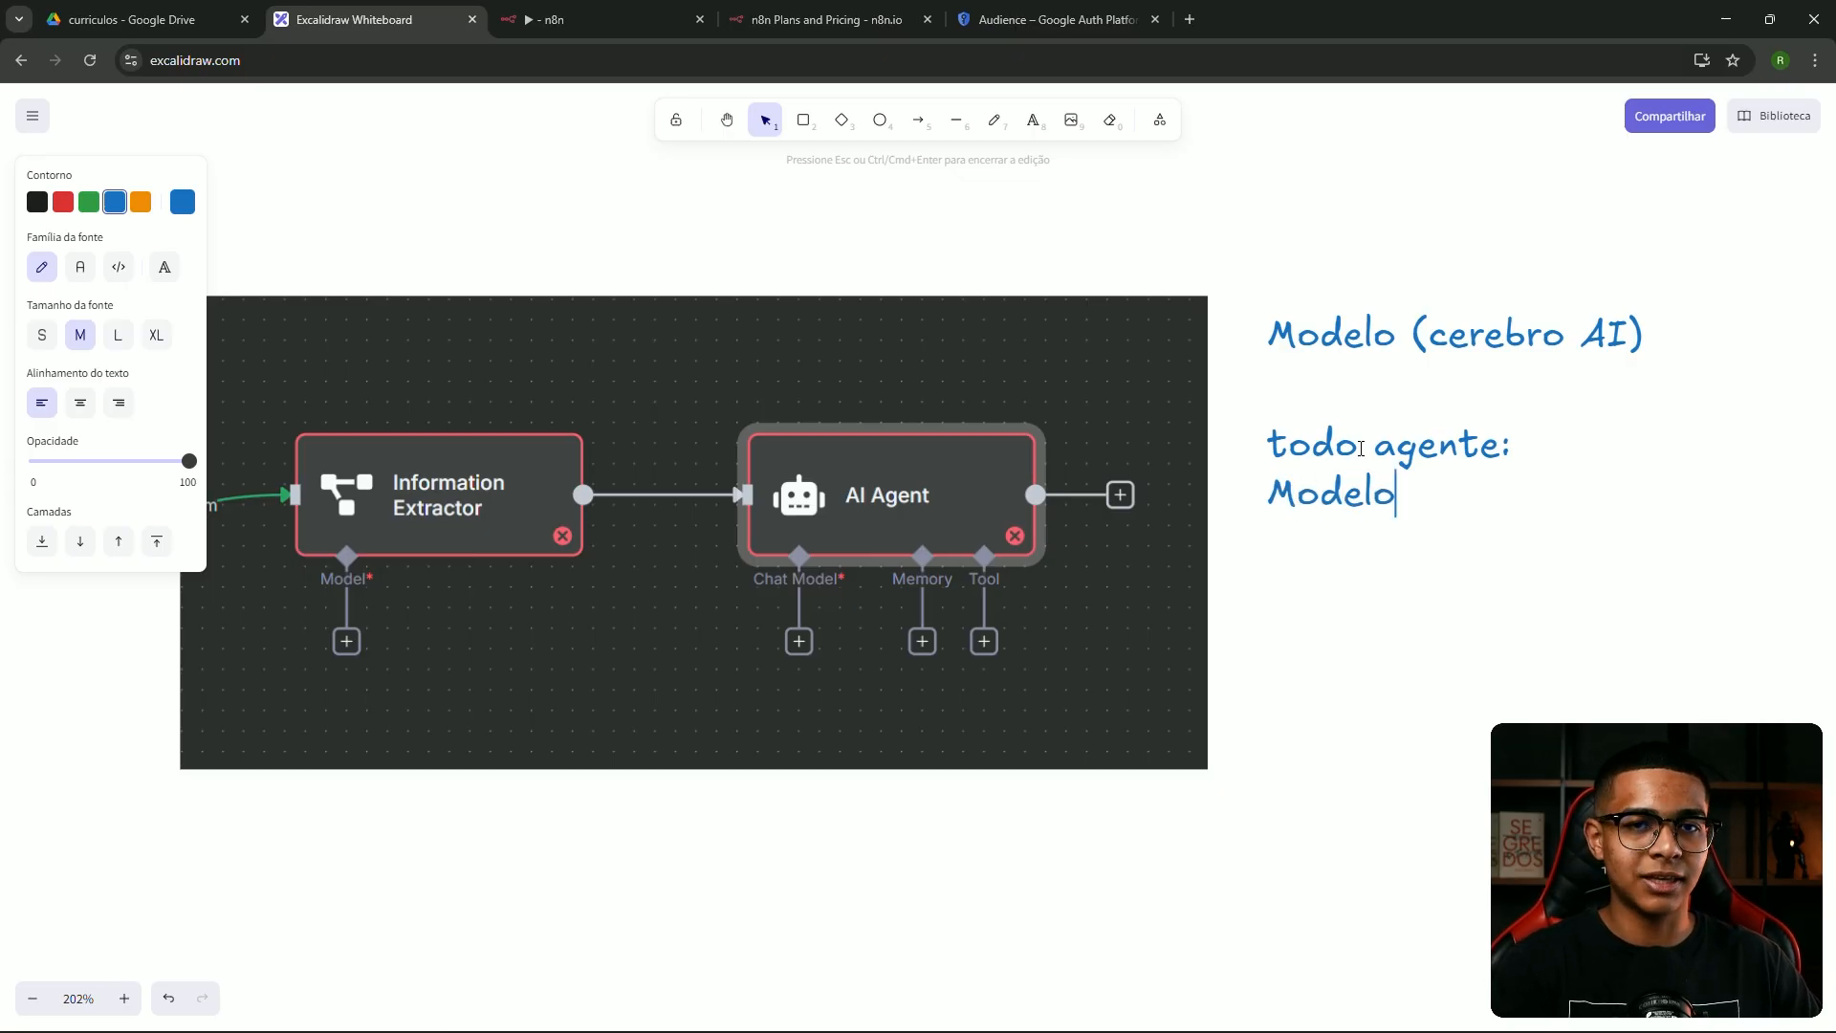
{"action": "key", "text": "Return"}
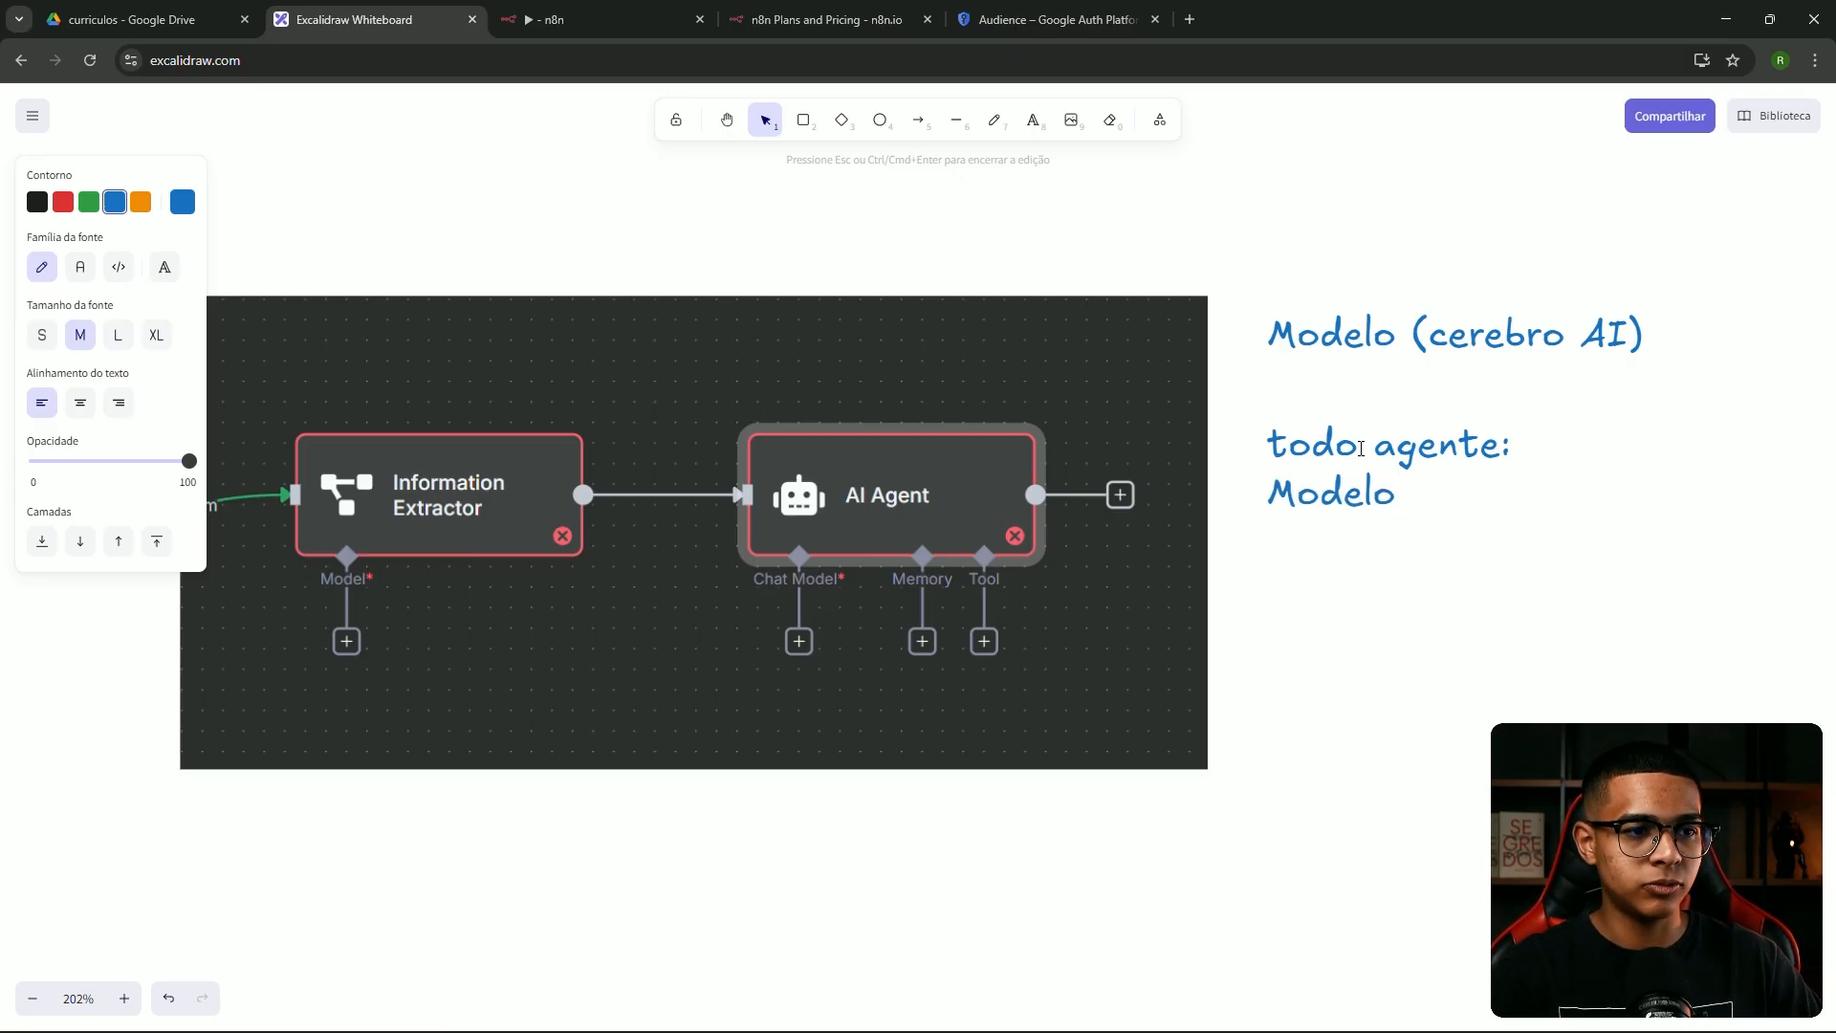
{"action": "type", "text": "M"}
{"action": "key", "text": "BackSpace"}
{"action": "type", "text": "Me"}
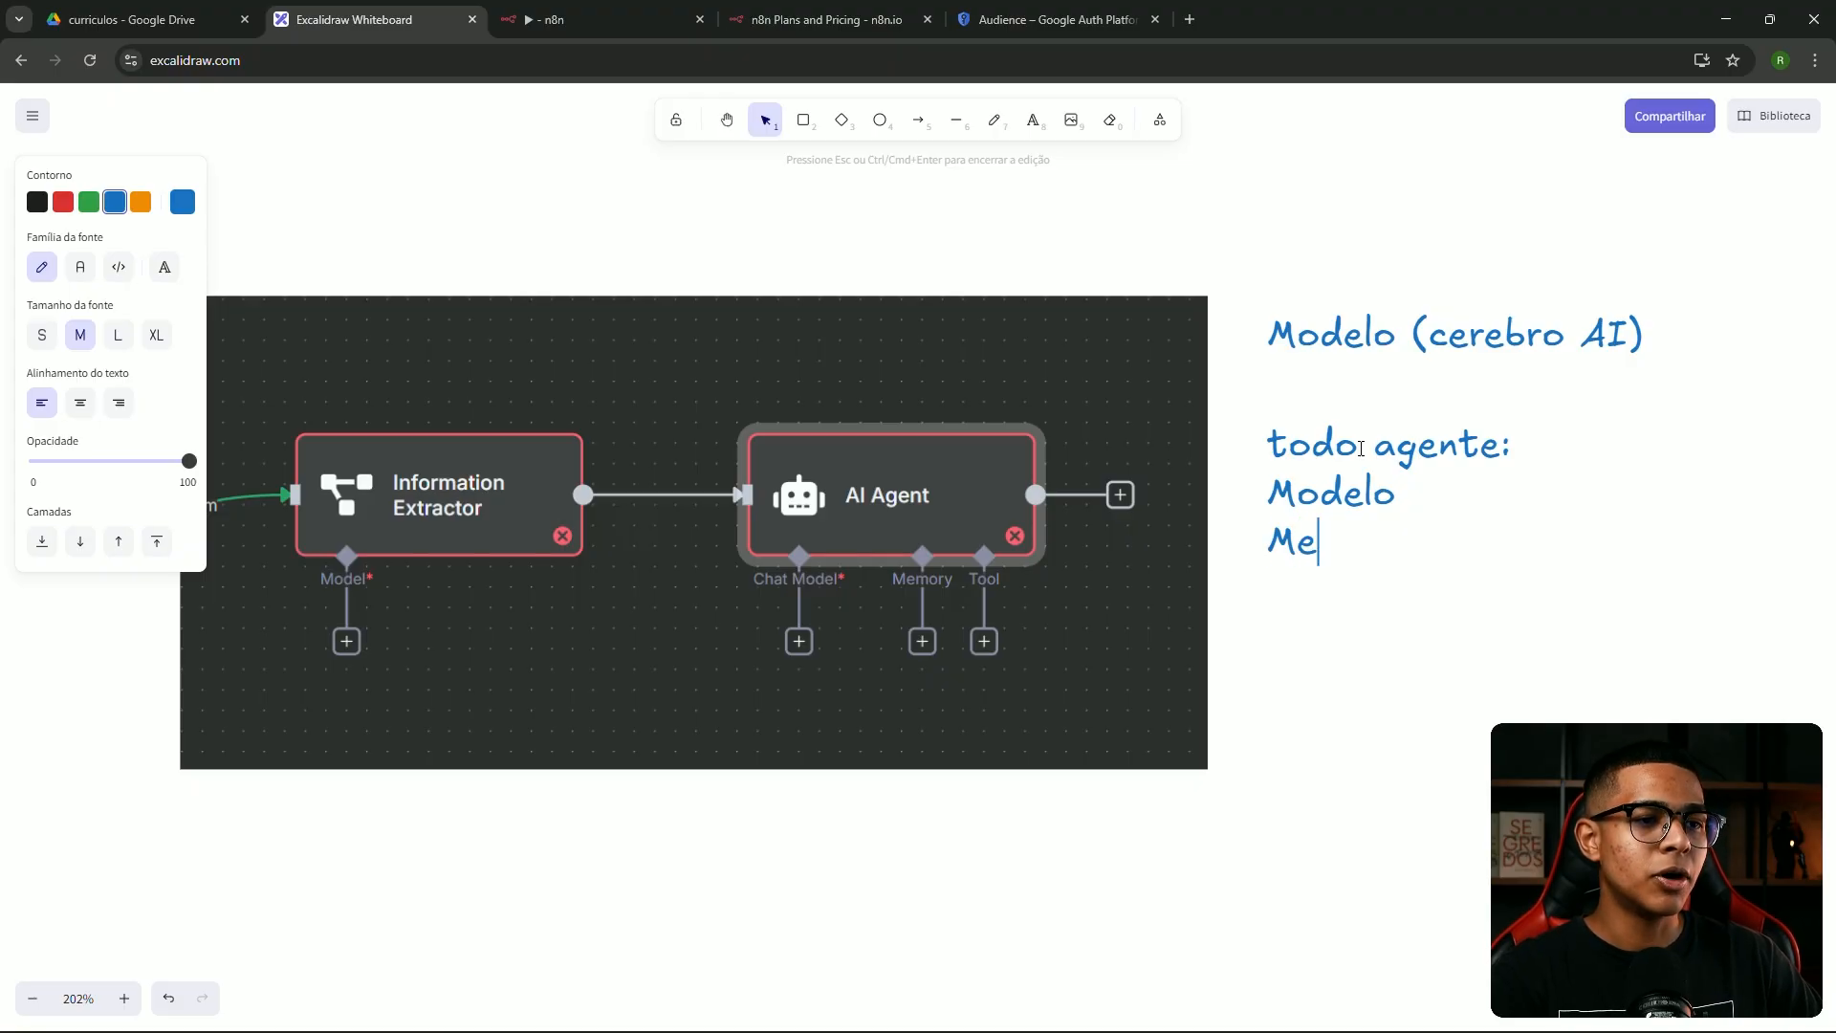
{"action": "type", "text": "mória "}
{"action": "type", "text": "Tool"}
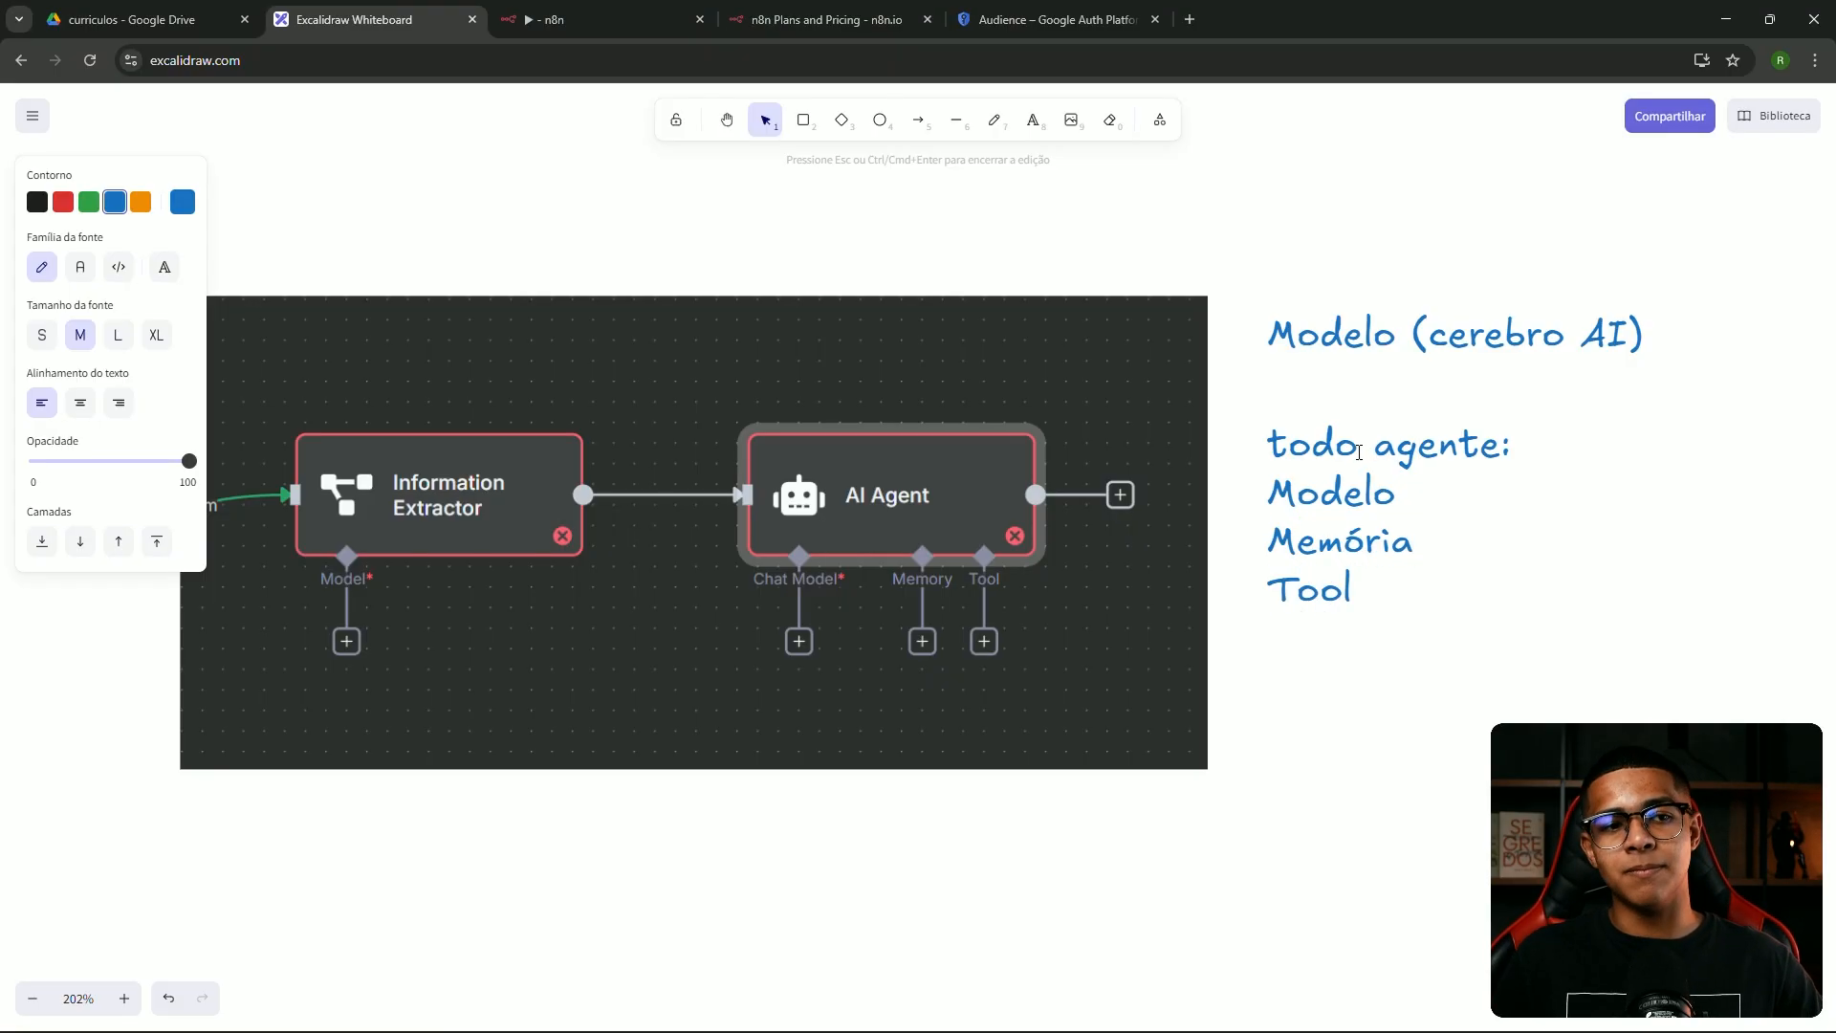
{"action": "key", "text": "Escape"}
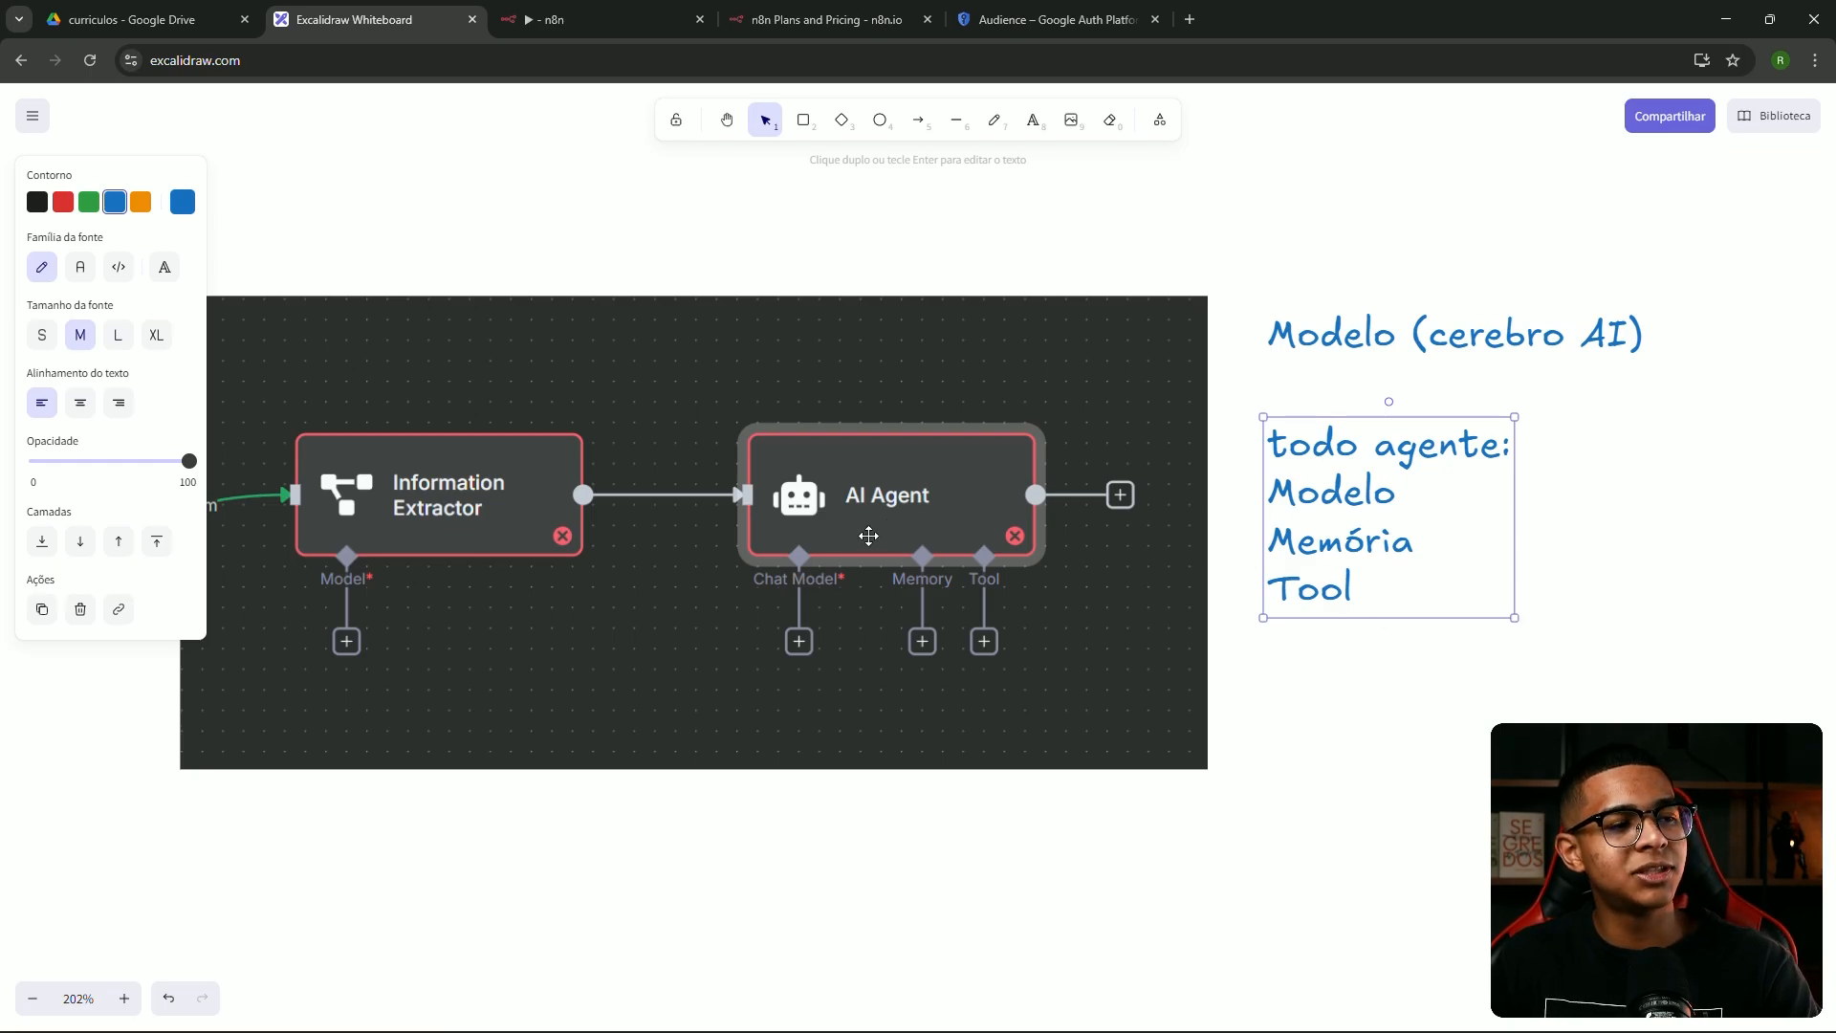
Add asterisks after Modelo and Tool in the agent list note
{"action": "double_click", "coordinate": [1394, 499]}
{"action": "left_click", "coordinate": [1398, 497]}
{"action": "type", "text": "*"}
{"action": "key", "text": "Down"}
{"action": "key", "text": "Down"}
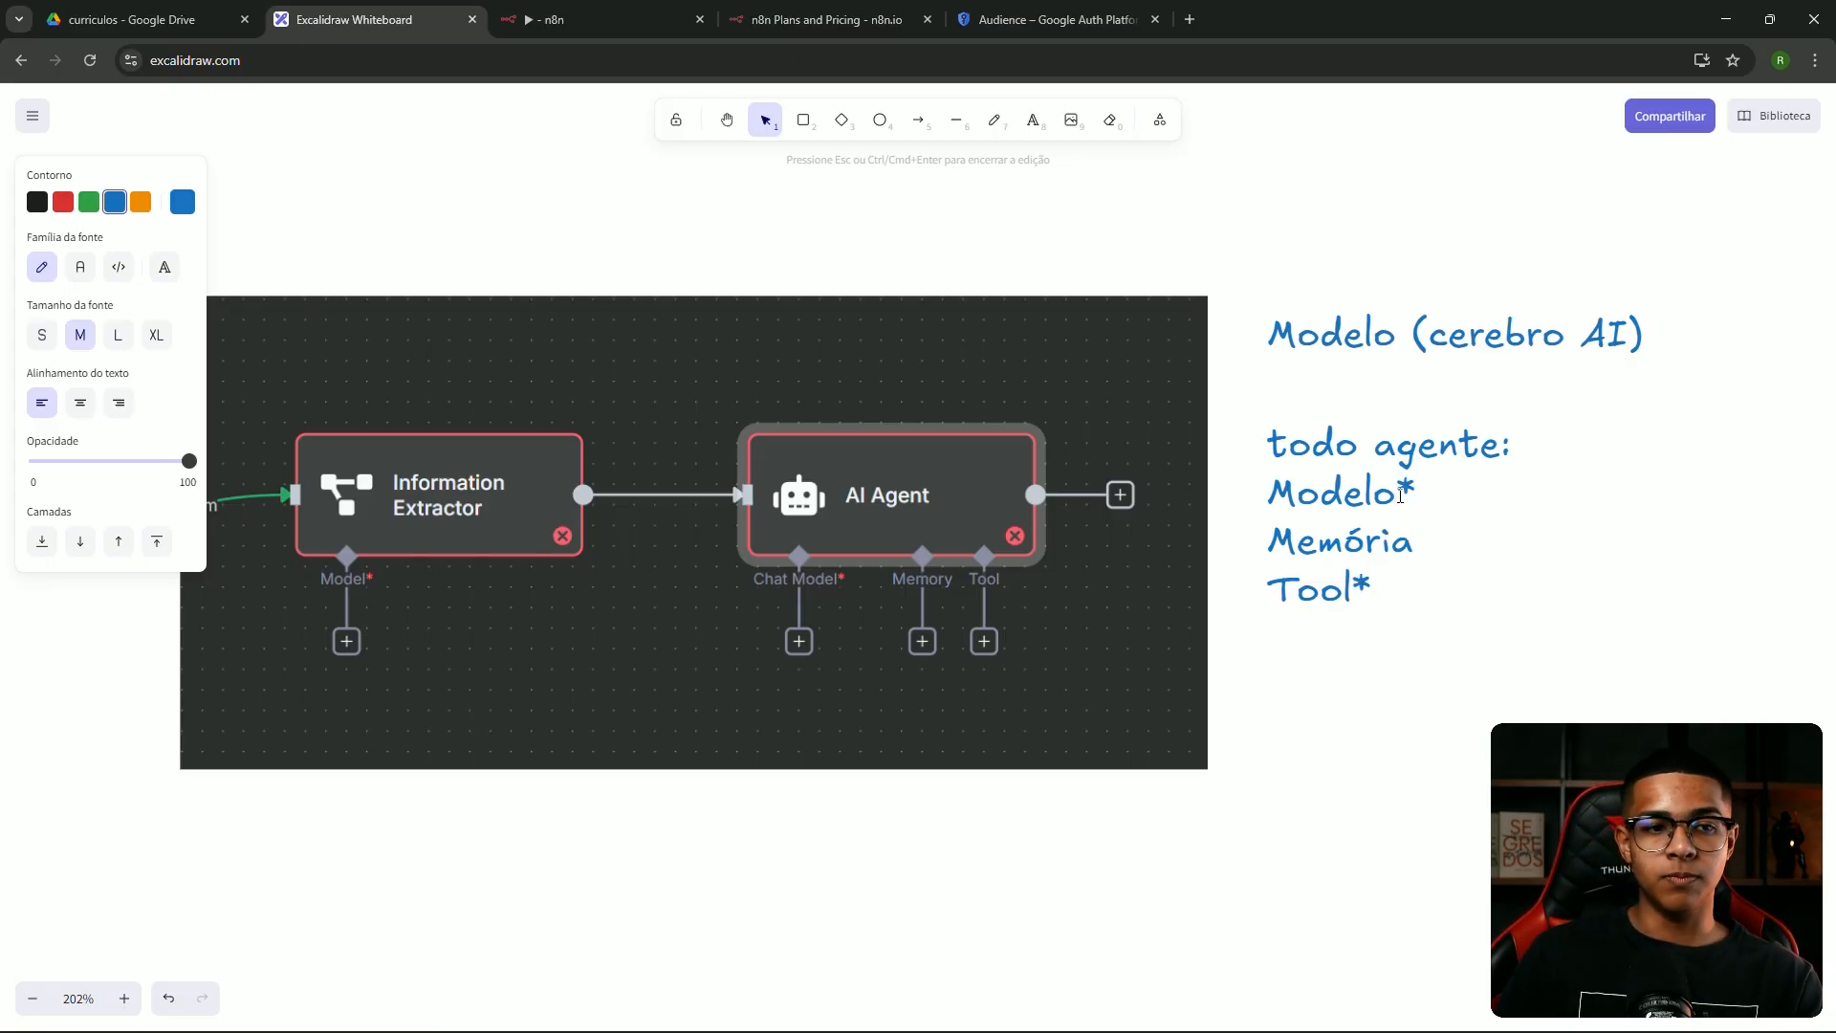
{"action": "left_click", "coordinate": [1669, 614]}
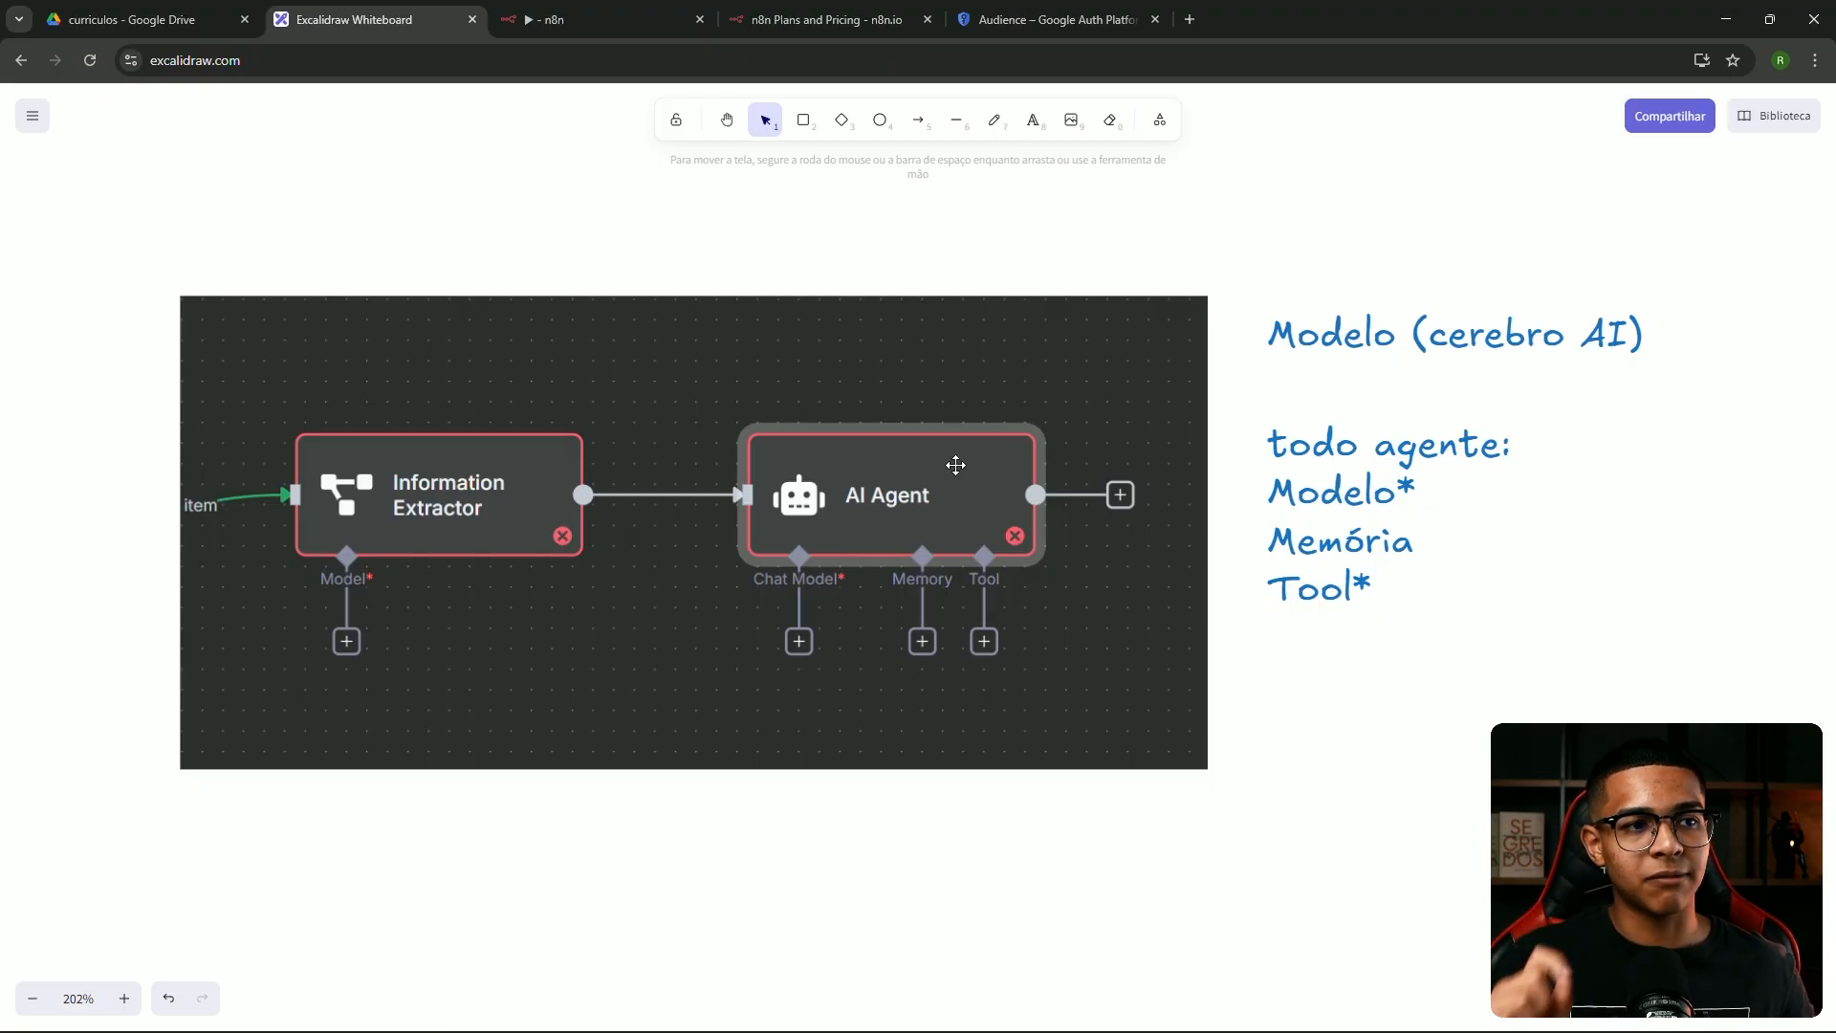
Draw freehand underlines under Tool*, the AI Agent label and the Information Extractor label
{"action": "left_click", "coordinate": [995, 119]}
{"action": "left_click_drag", "start_coordinate": [1270, 620], "coordinate": [1435, 619]}
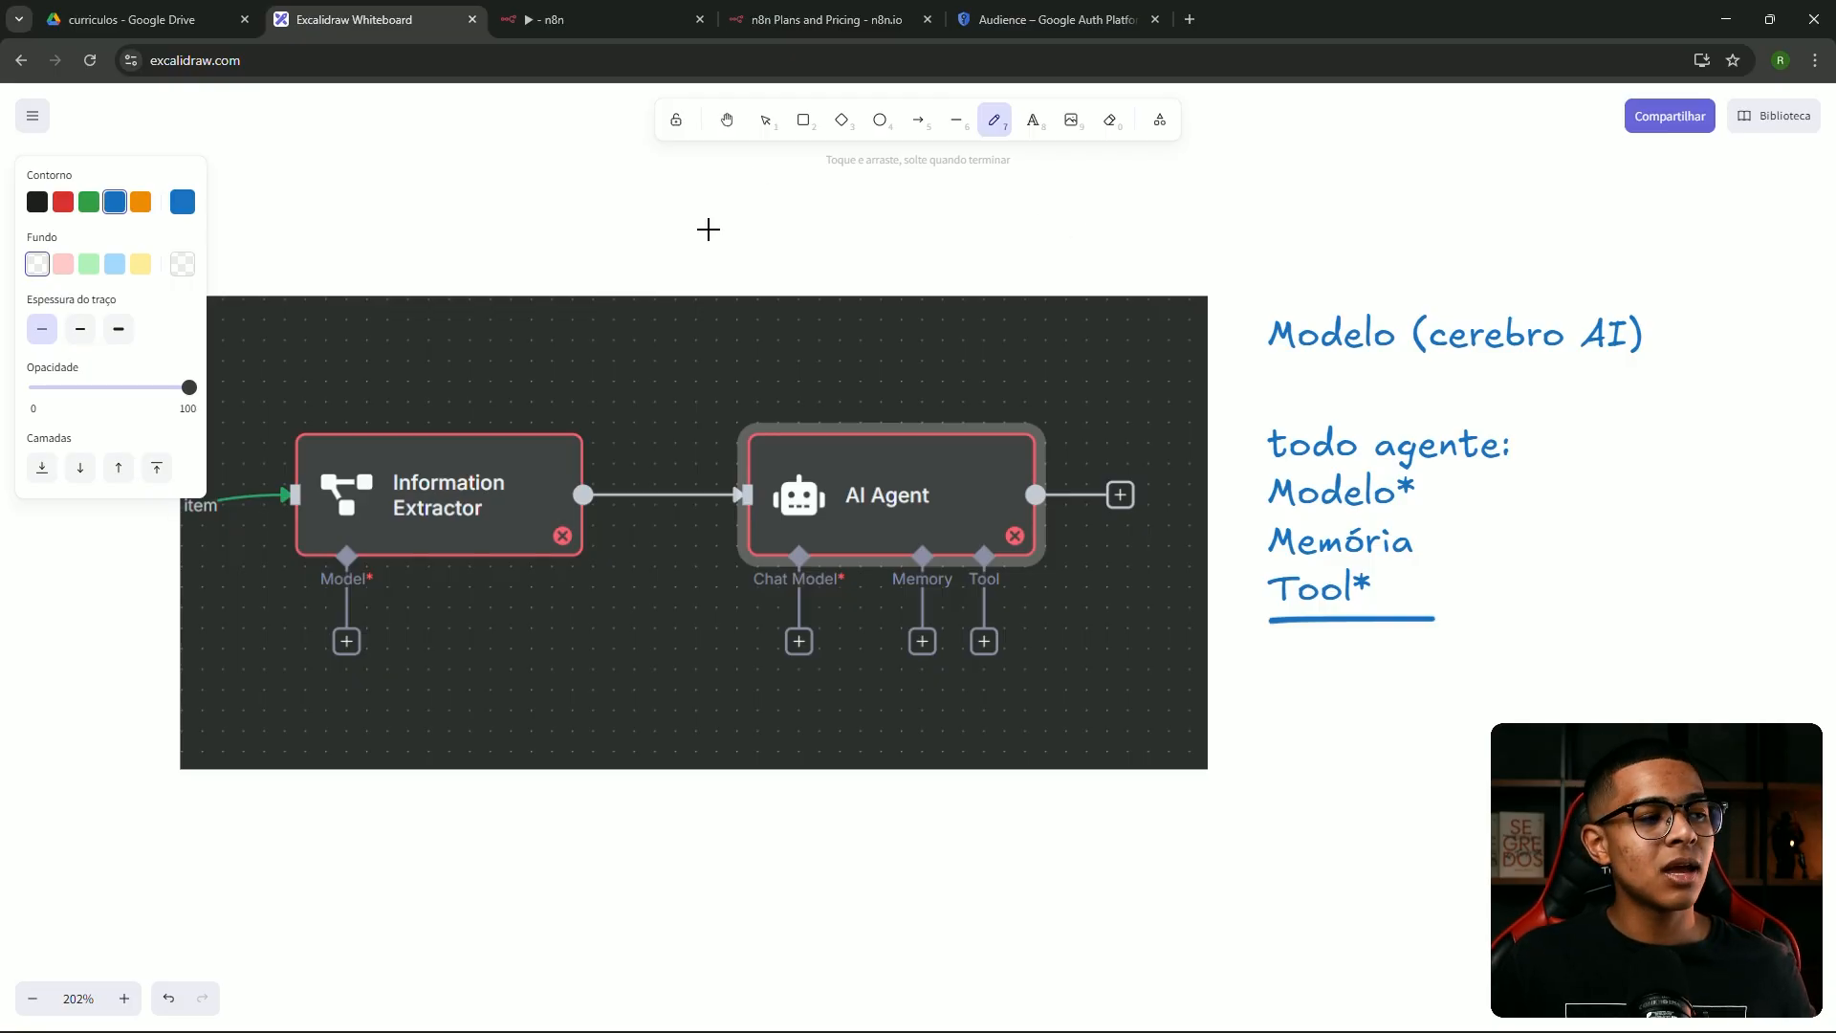
{"action": "left_click_drag", "start_coordinate": [760, 521], "coordinate": [984, 515]}
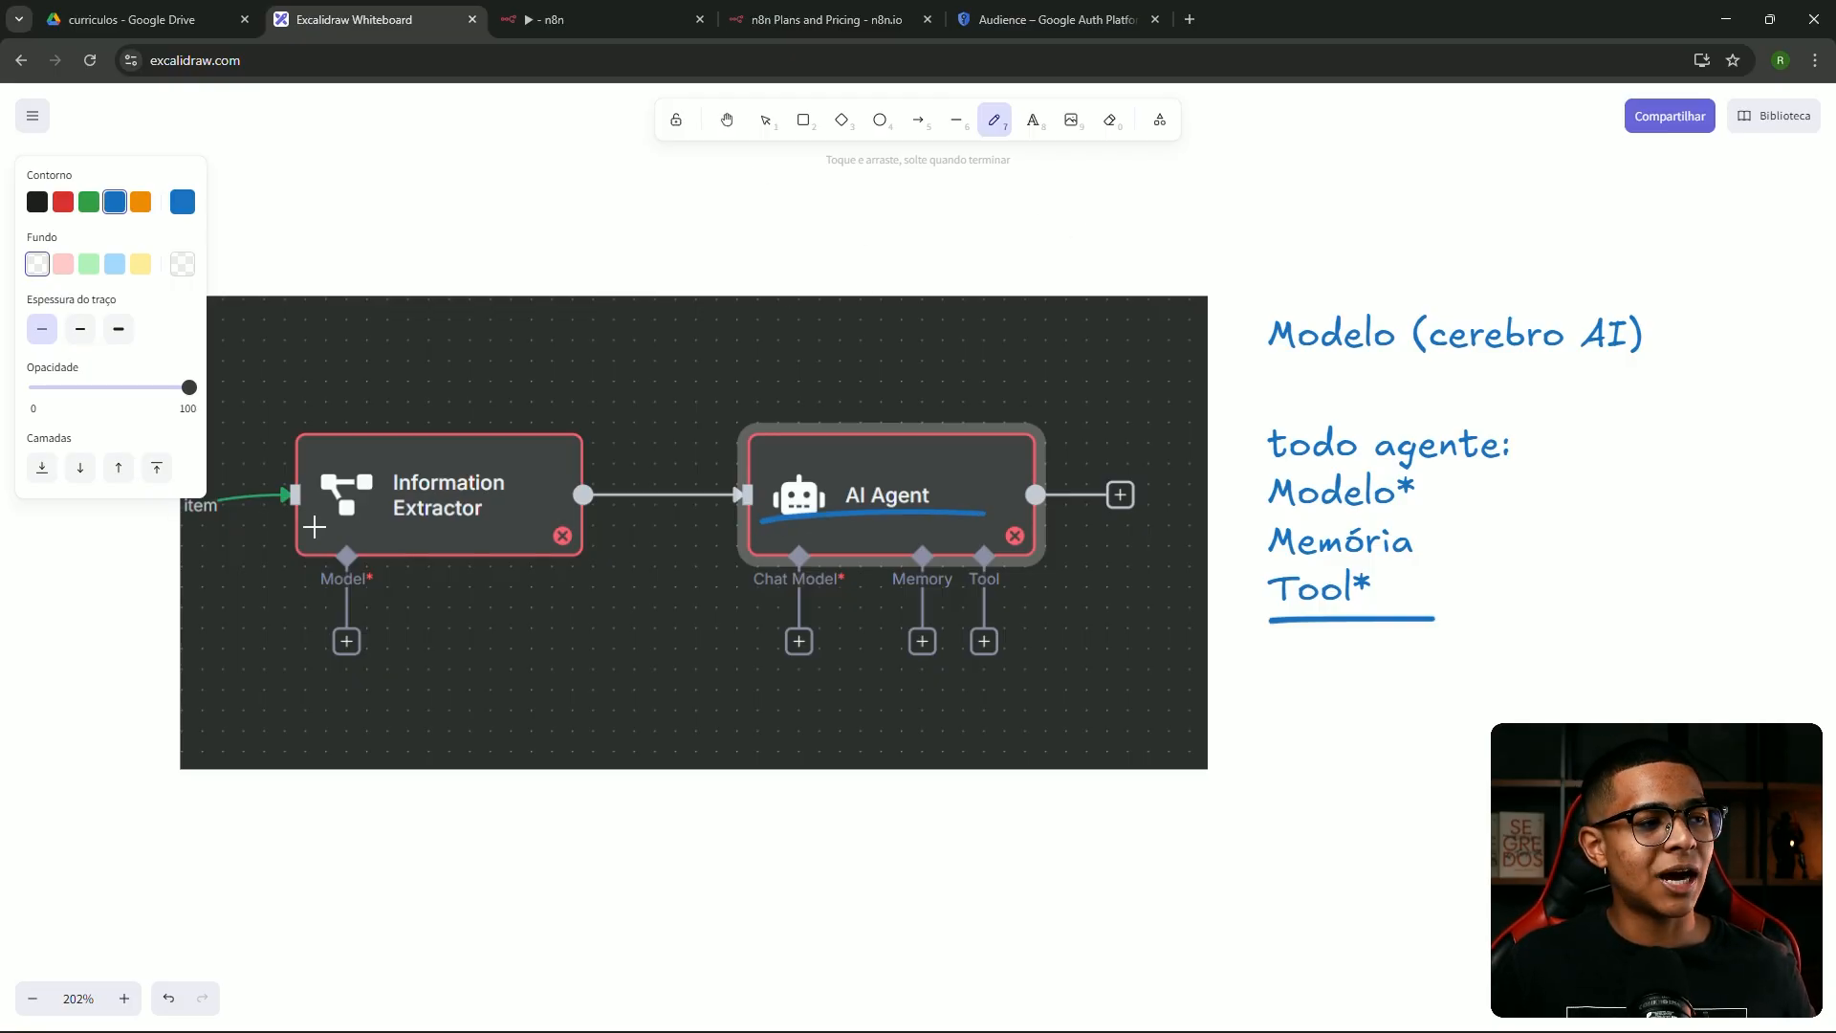
{"action": "left_click_drag", "start_coordinate": [306, 525], "coordinate": [525, 514]}
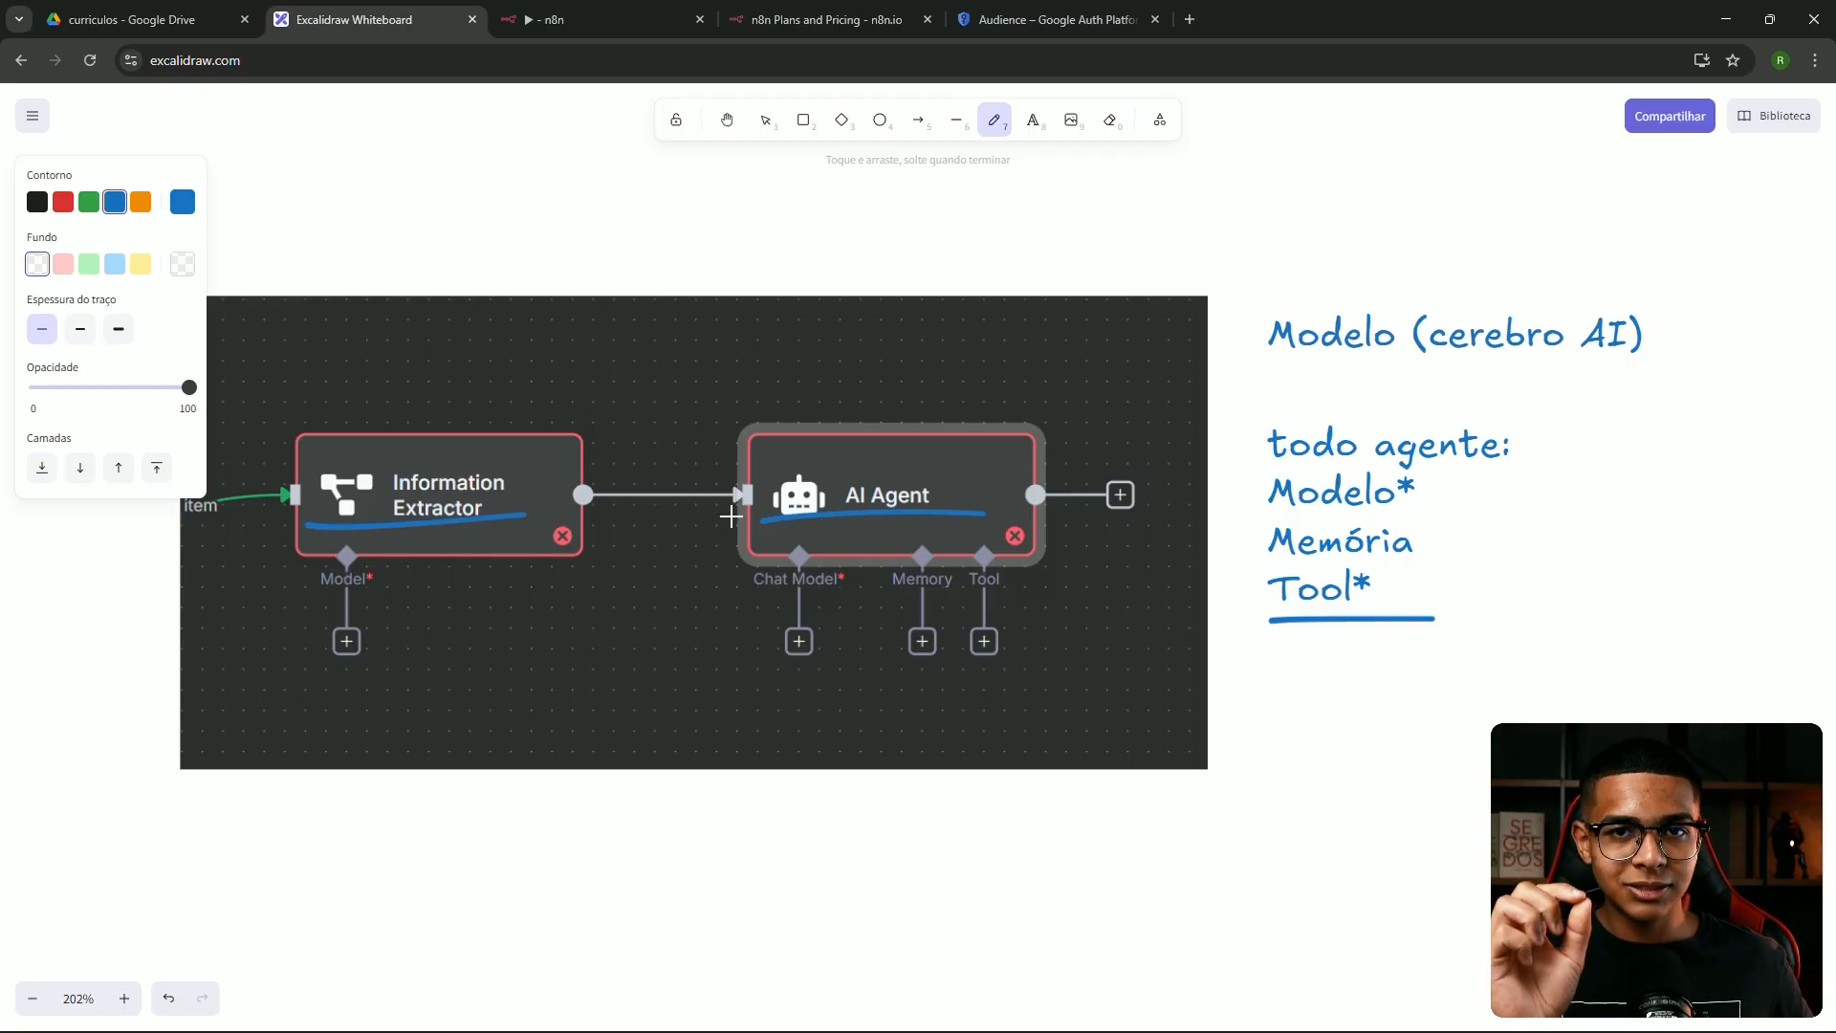
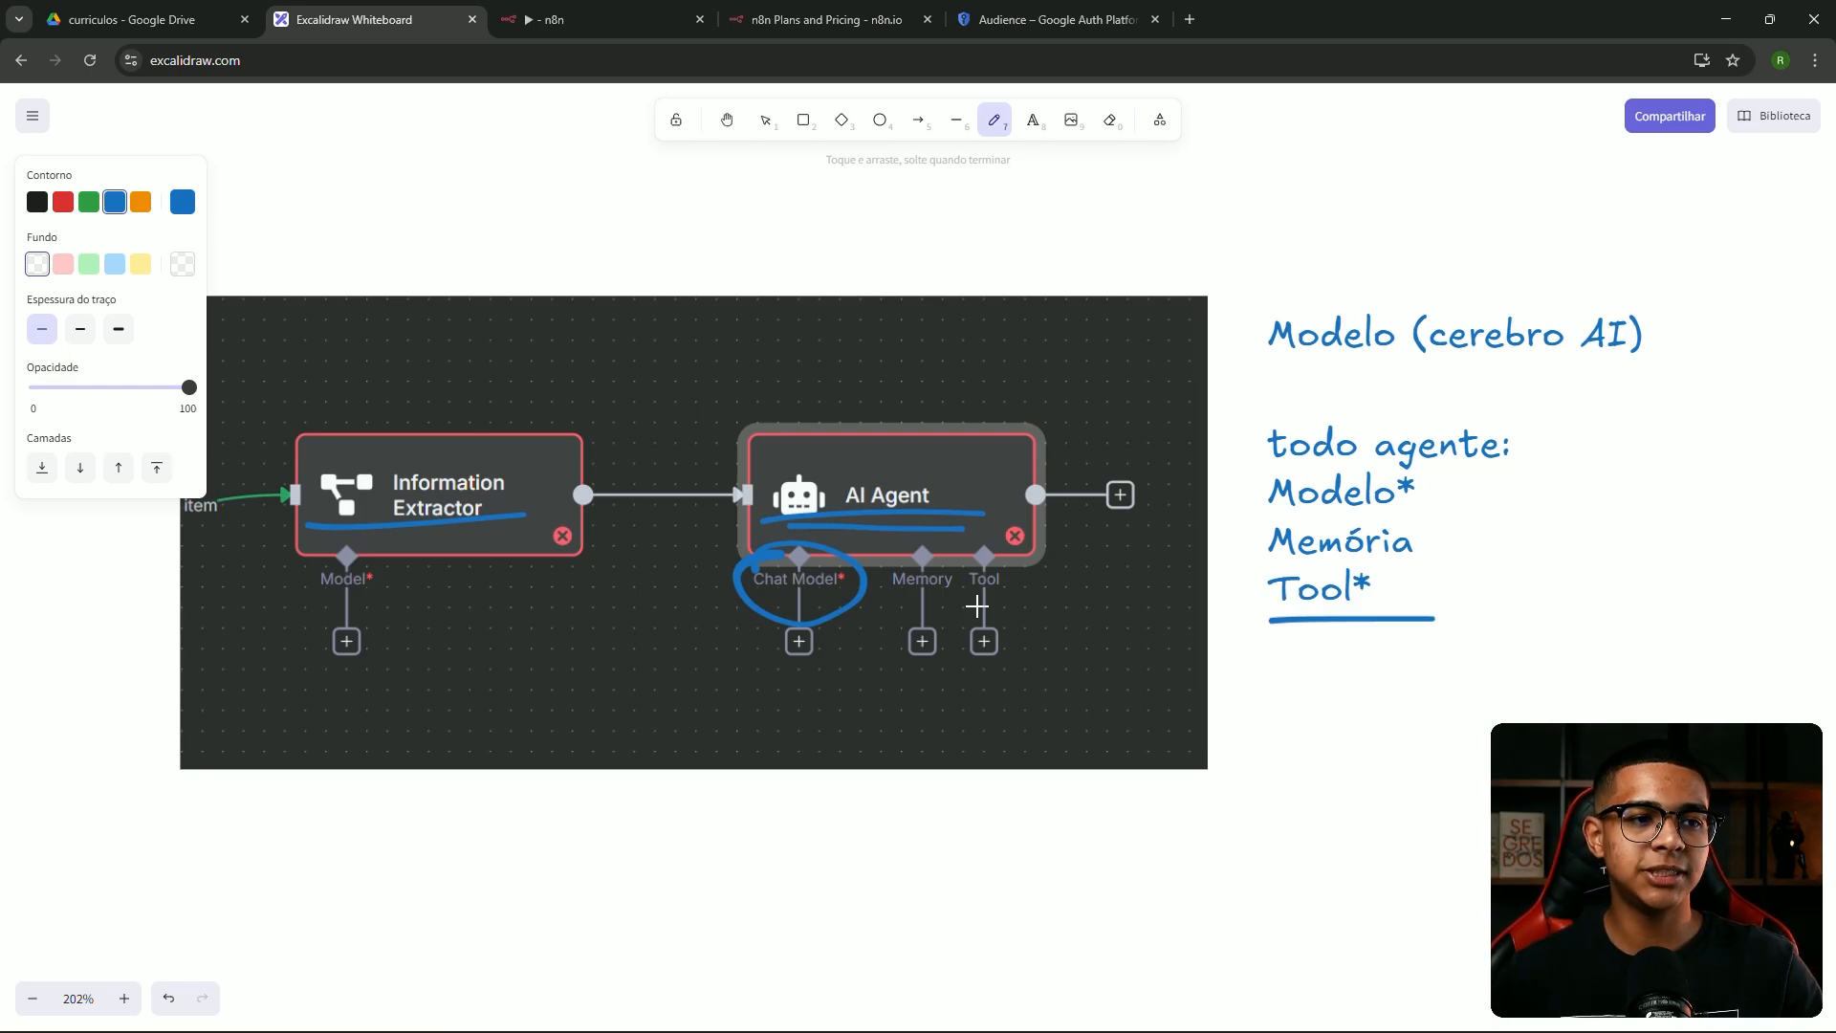
Draw a blue freehand circle around the Tool input under the AI Agent node
{"action": "mouse_move", "coordinate": [973, 609]}
{"action": "left_mouse_down"}
{"action": "mouse_move", "coordinate": [1042, 586]}
{"action": "mouse_move", "coordinate": [967, 606]}
{"action": "mouse_move", "coordinate": [998, 598]}
{"action": "left_mouse_up"}
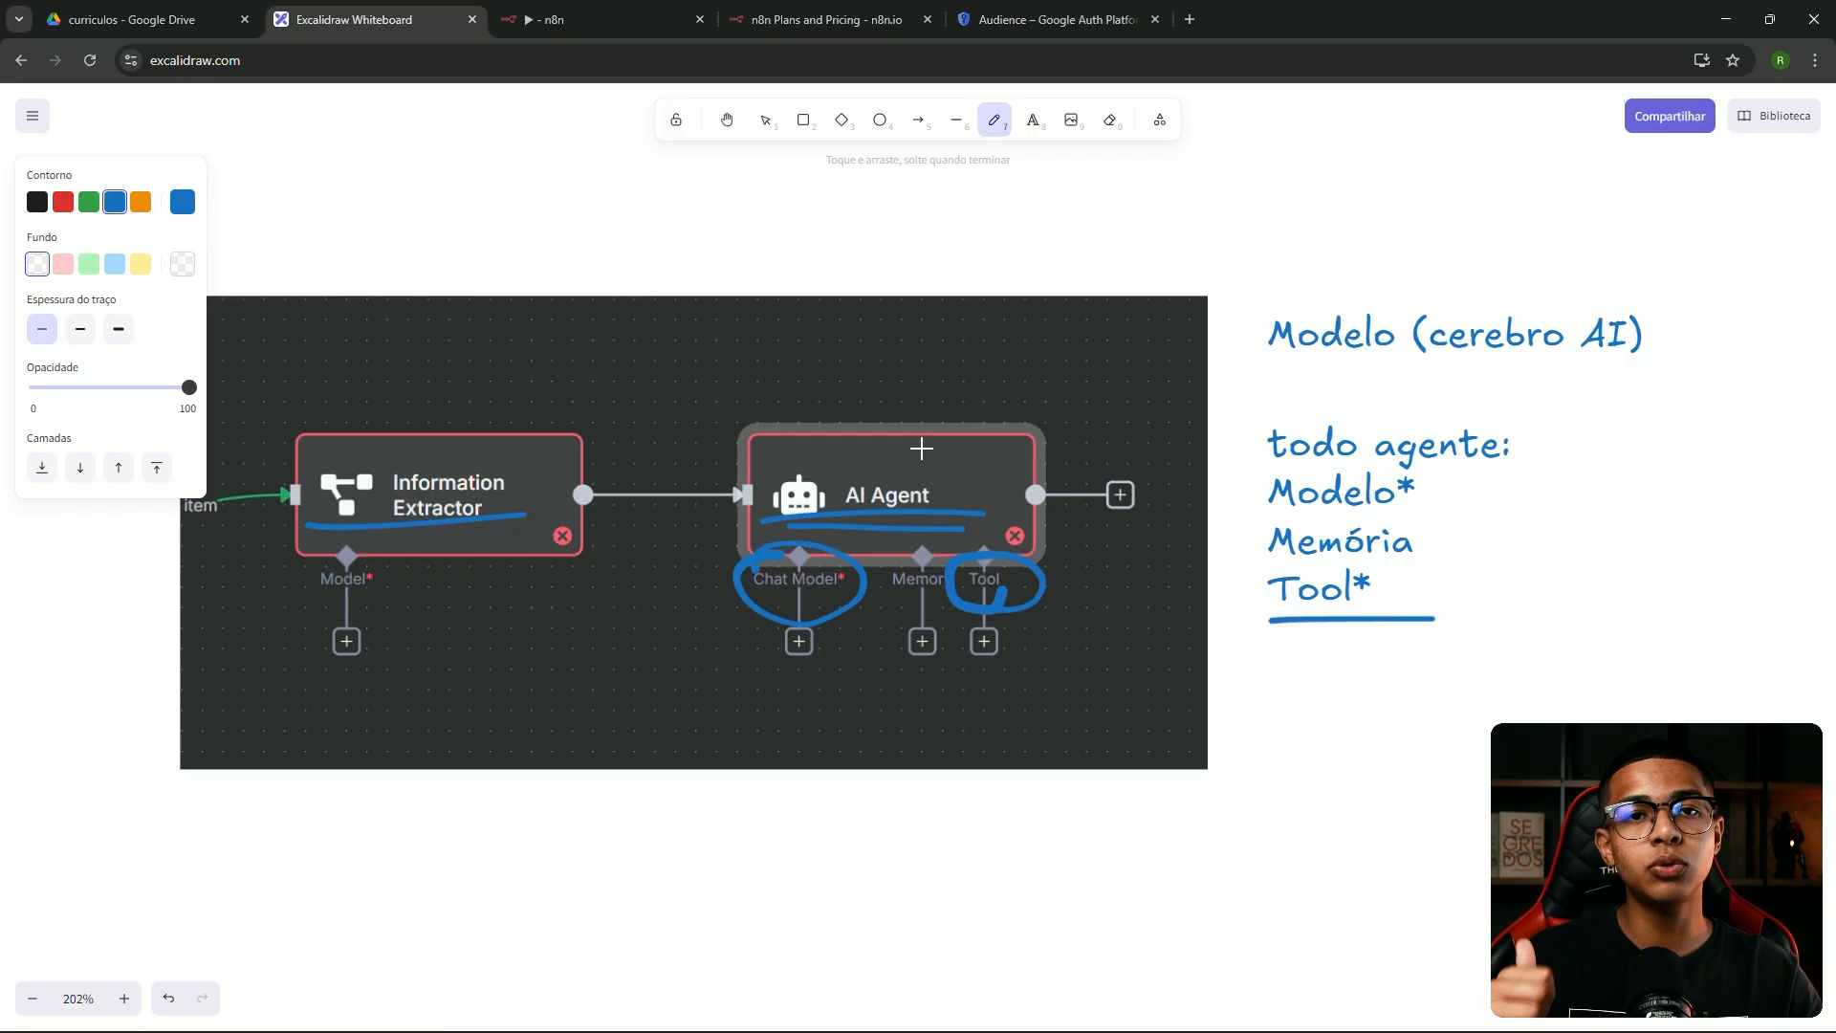
Delete the AI Agent node from the 'Analista de curriculos' workflow in n8n
{"action": "left_click", "coordinate": [562, 18]}
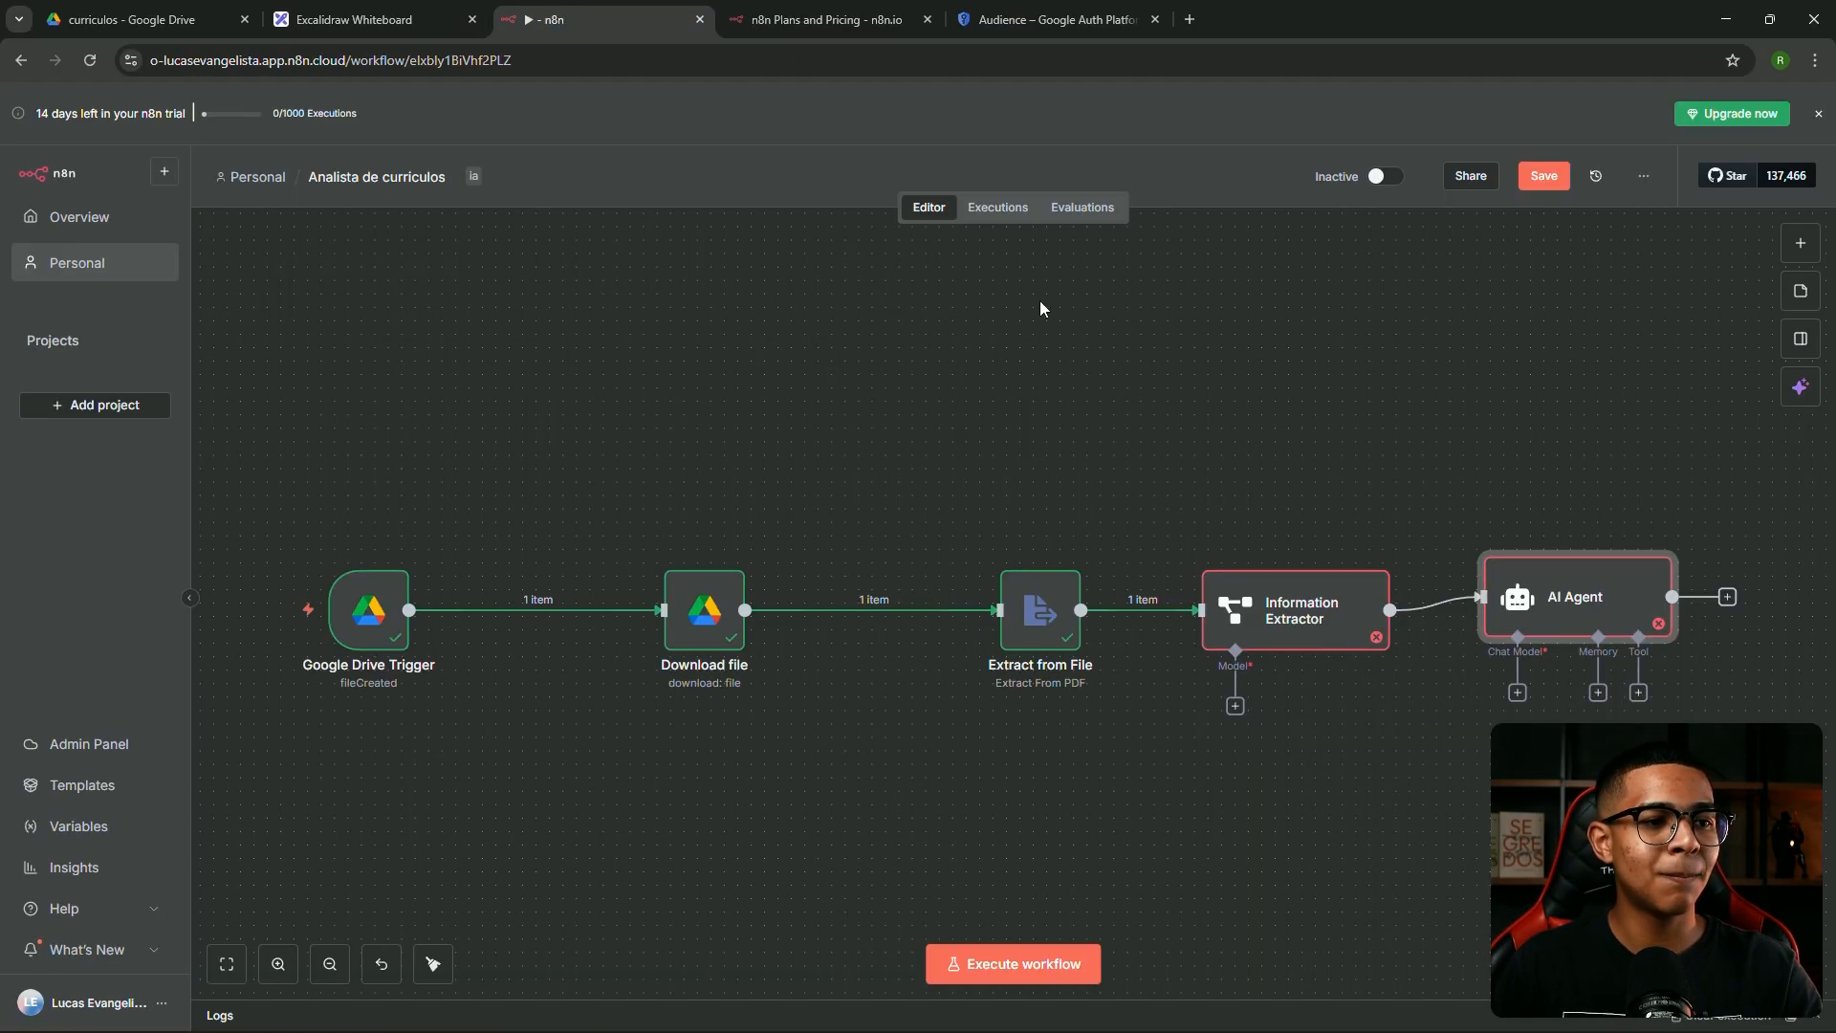
{"action": "left_click_drag", "start_coordinate": [1414, 533], "coordinate": [1664, 650]}
{"action": "key", "text": "Delete"}
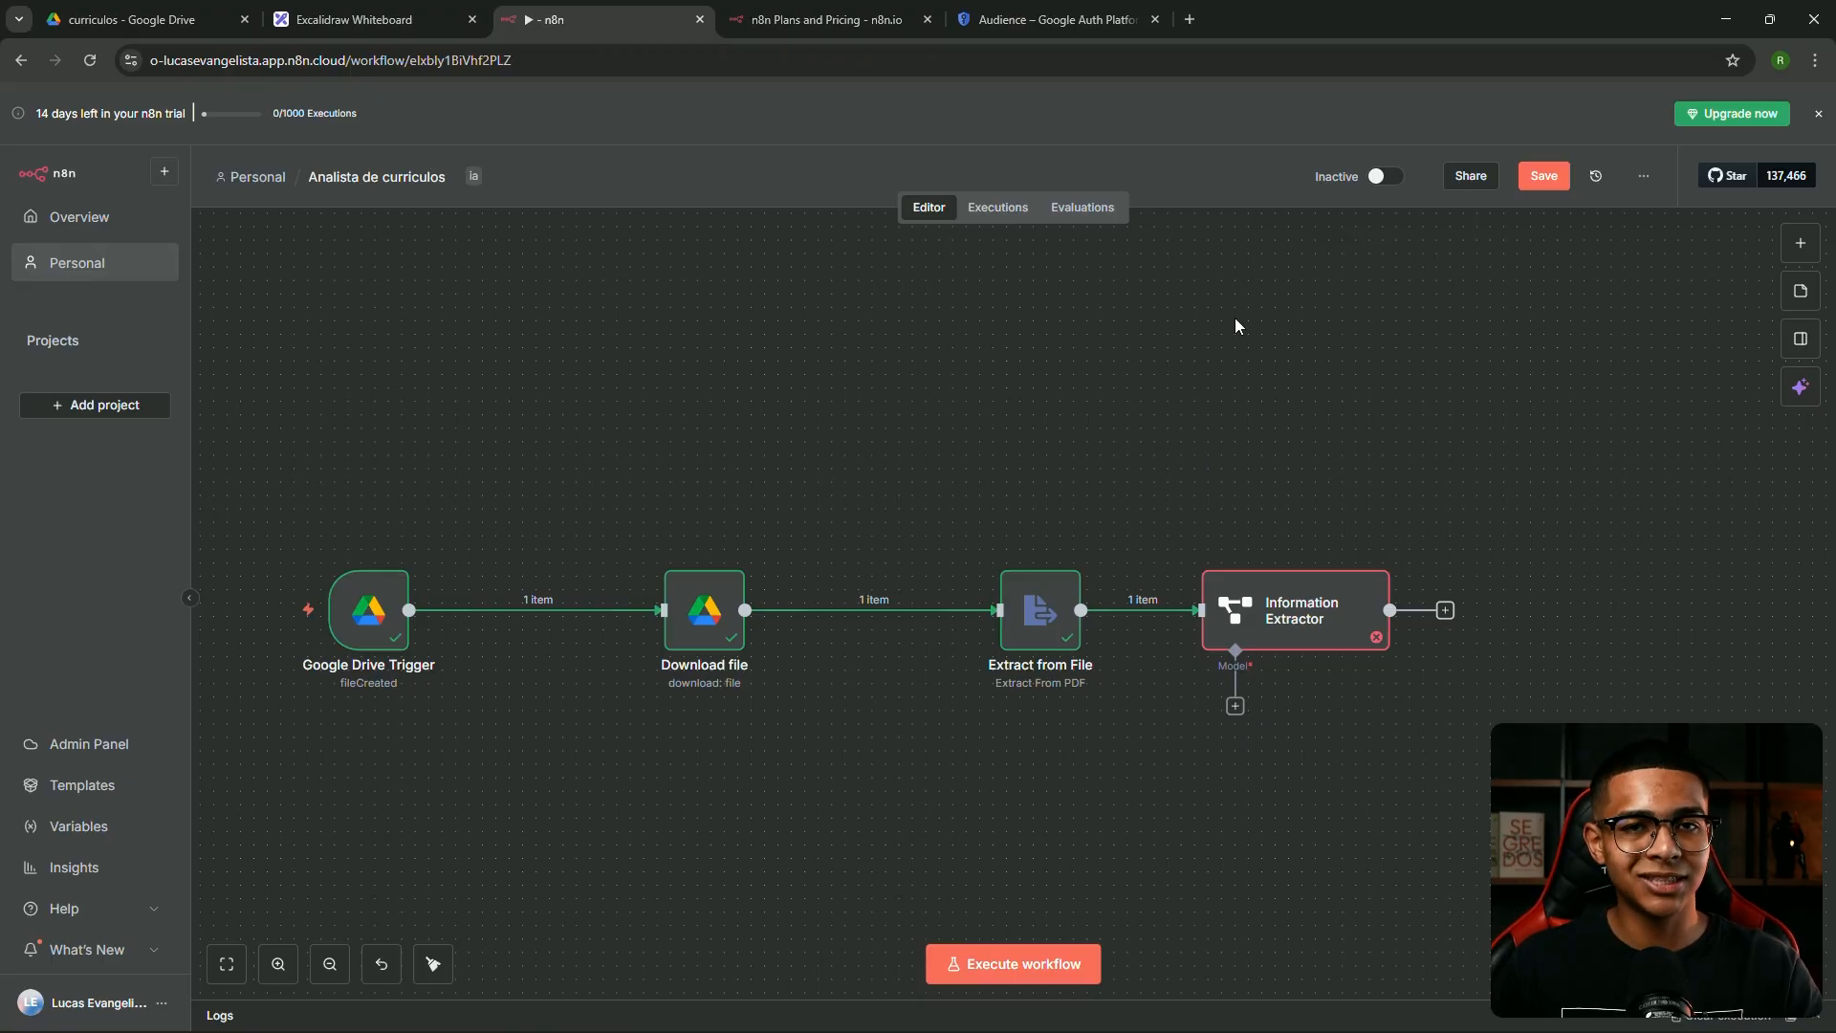
Search Google for 'Ai studio' in a new tab and open Google AI Studio
{"action": "left_click", "coordinate": [1191, 19]}
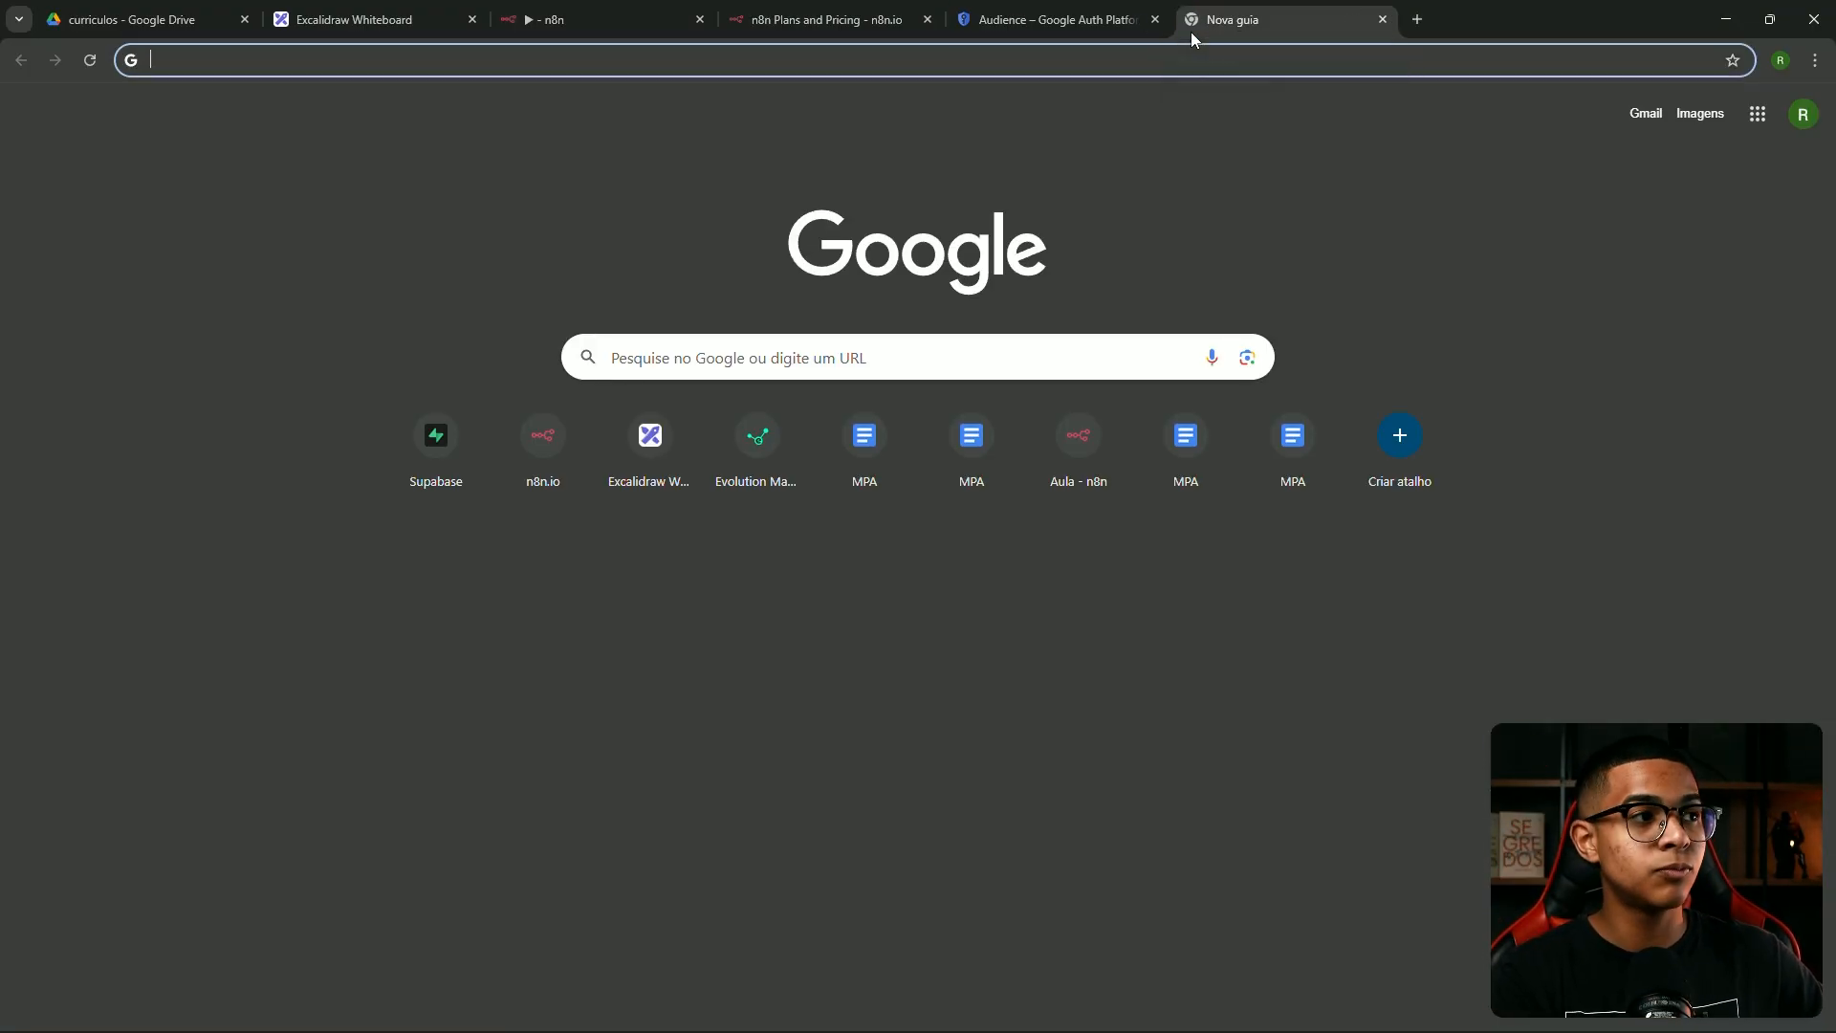
{"action": "type", "text": "Ai st"}
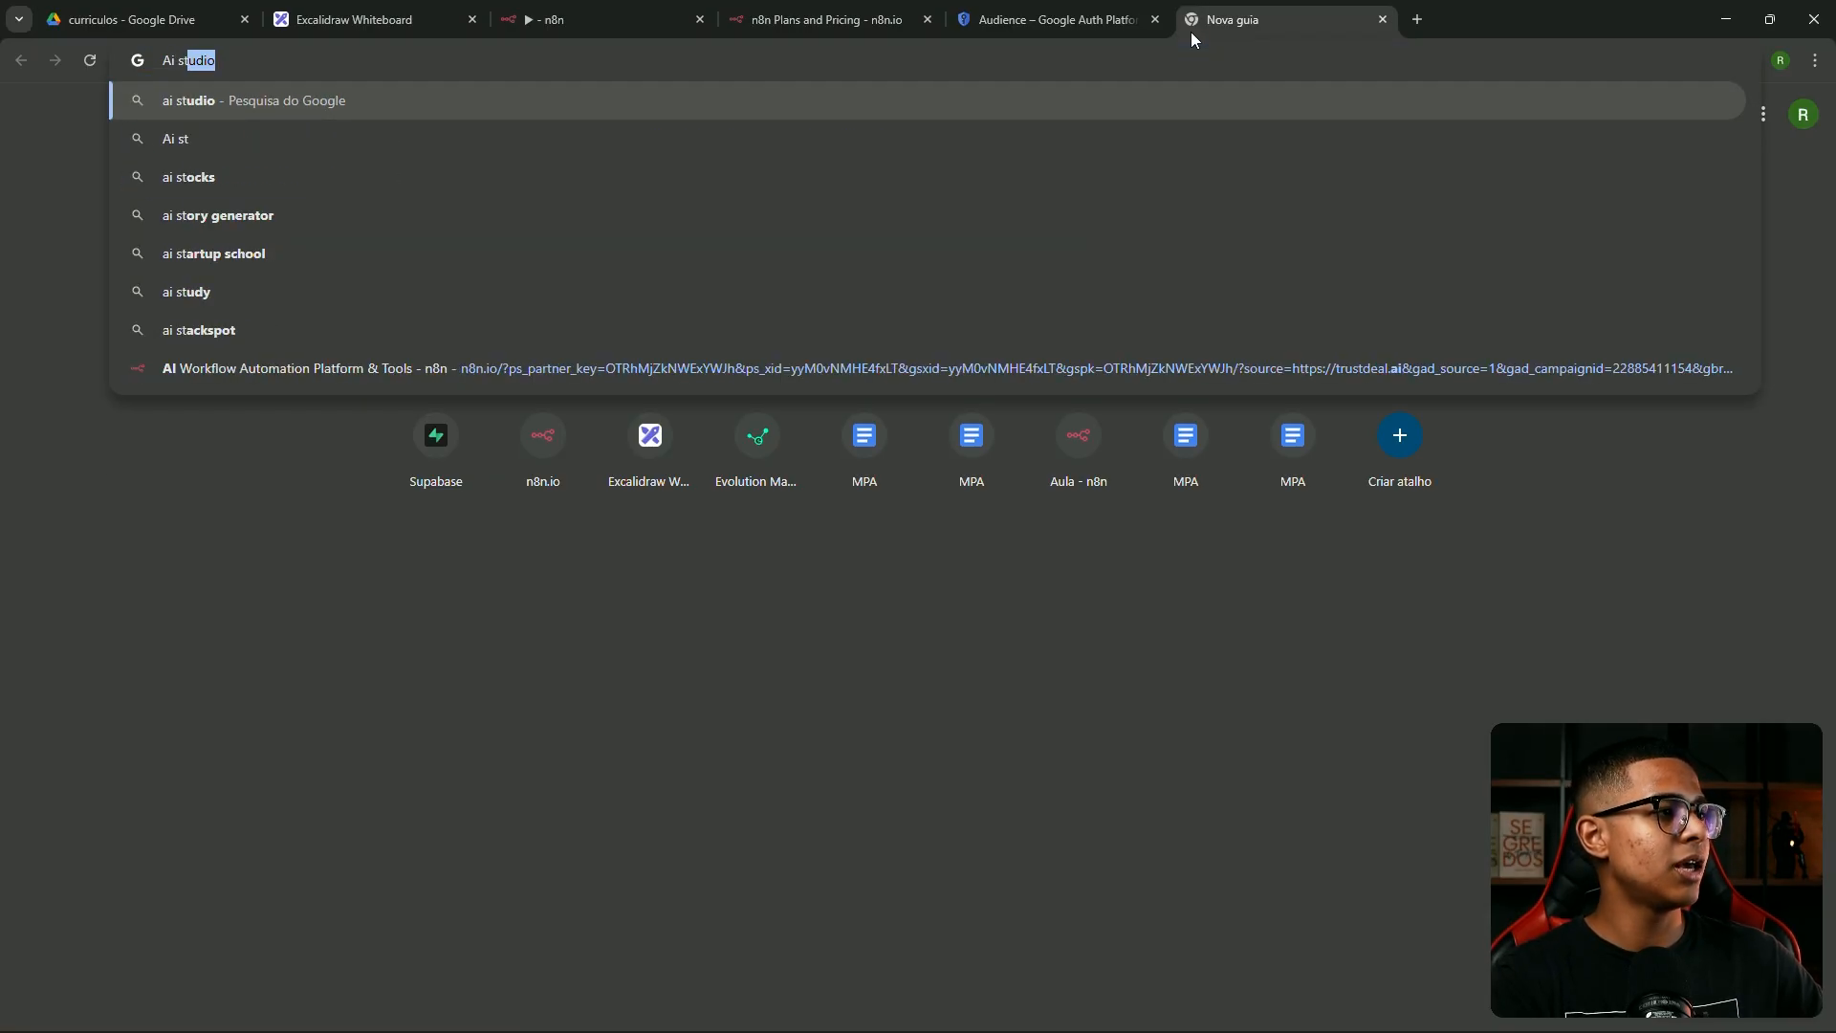
{"action": "type", "text": "udio"}
{"action": "key", "text": "Return"}
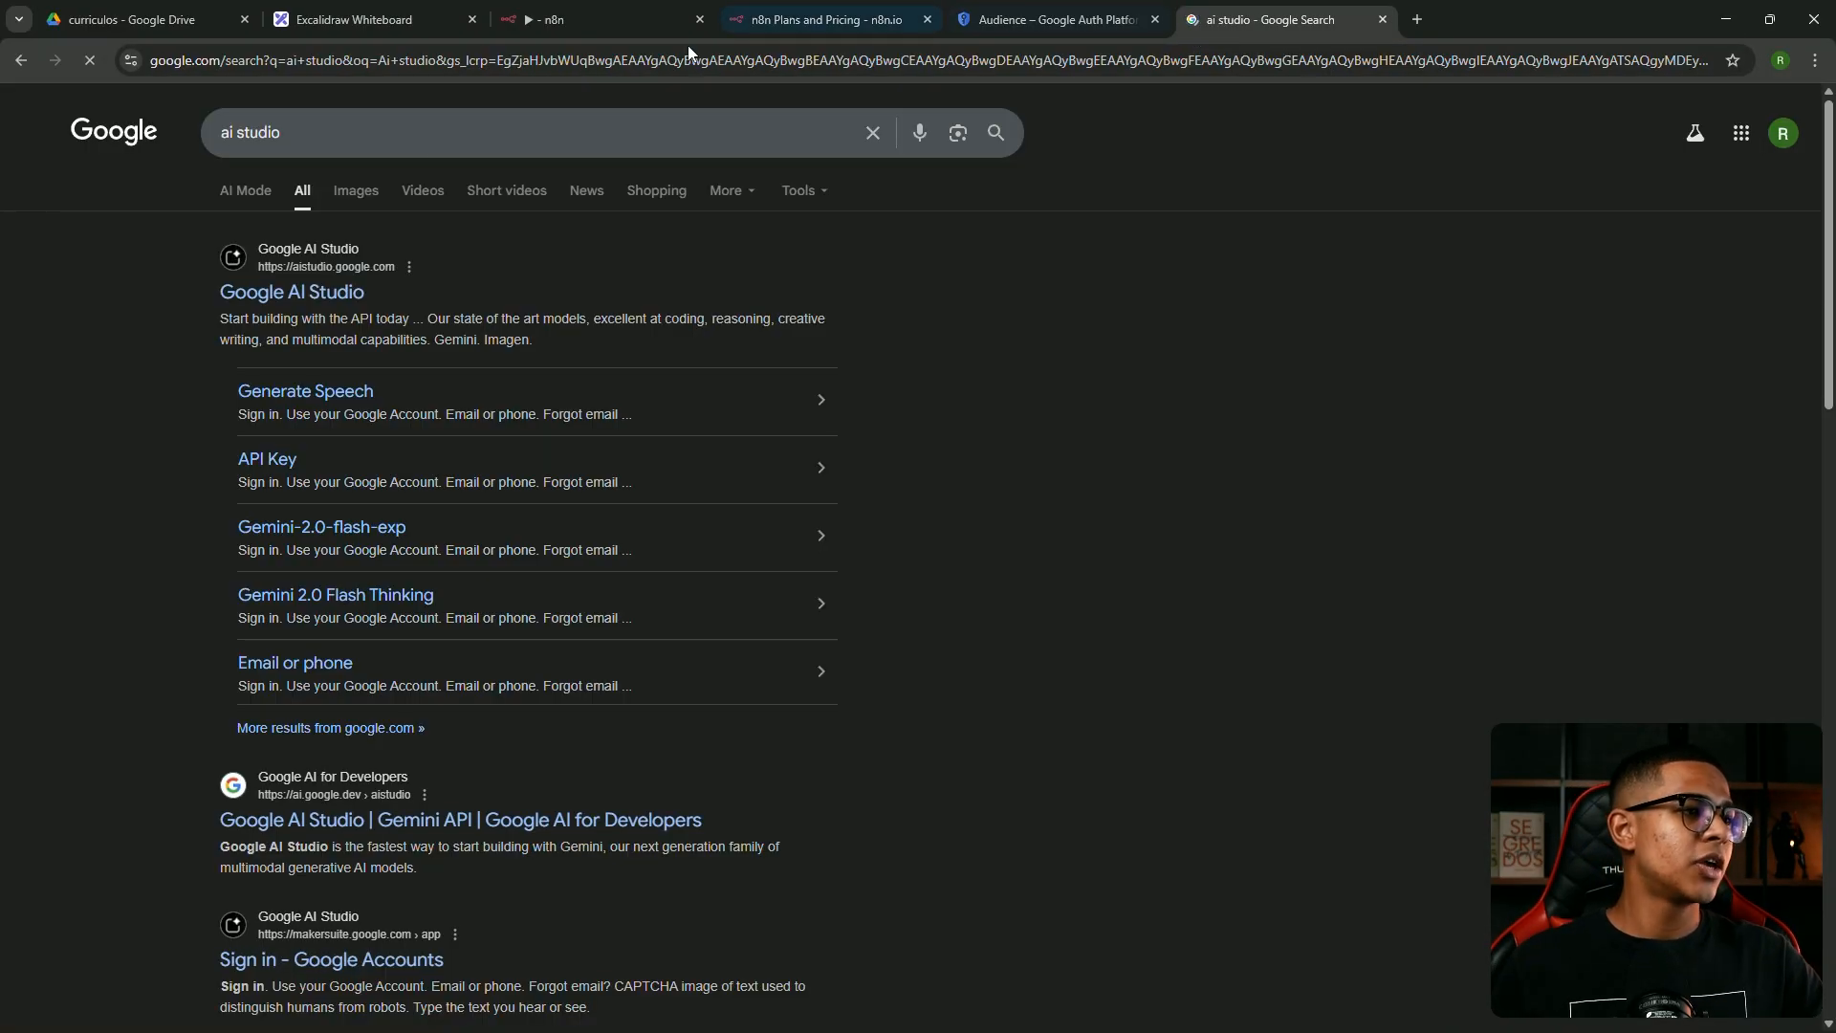
{"action": "left_click", "coordinate": [271, 299]}
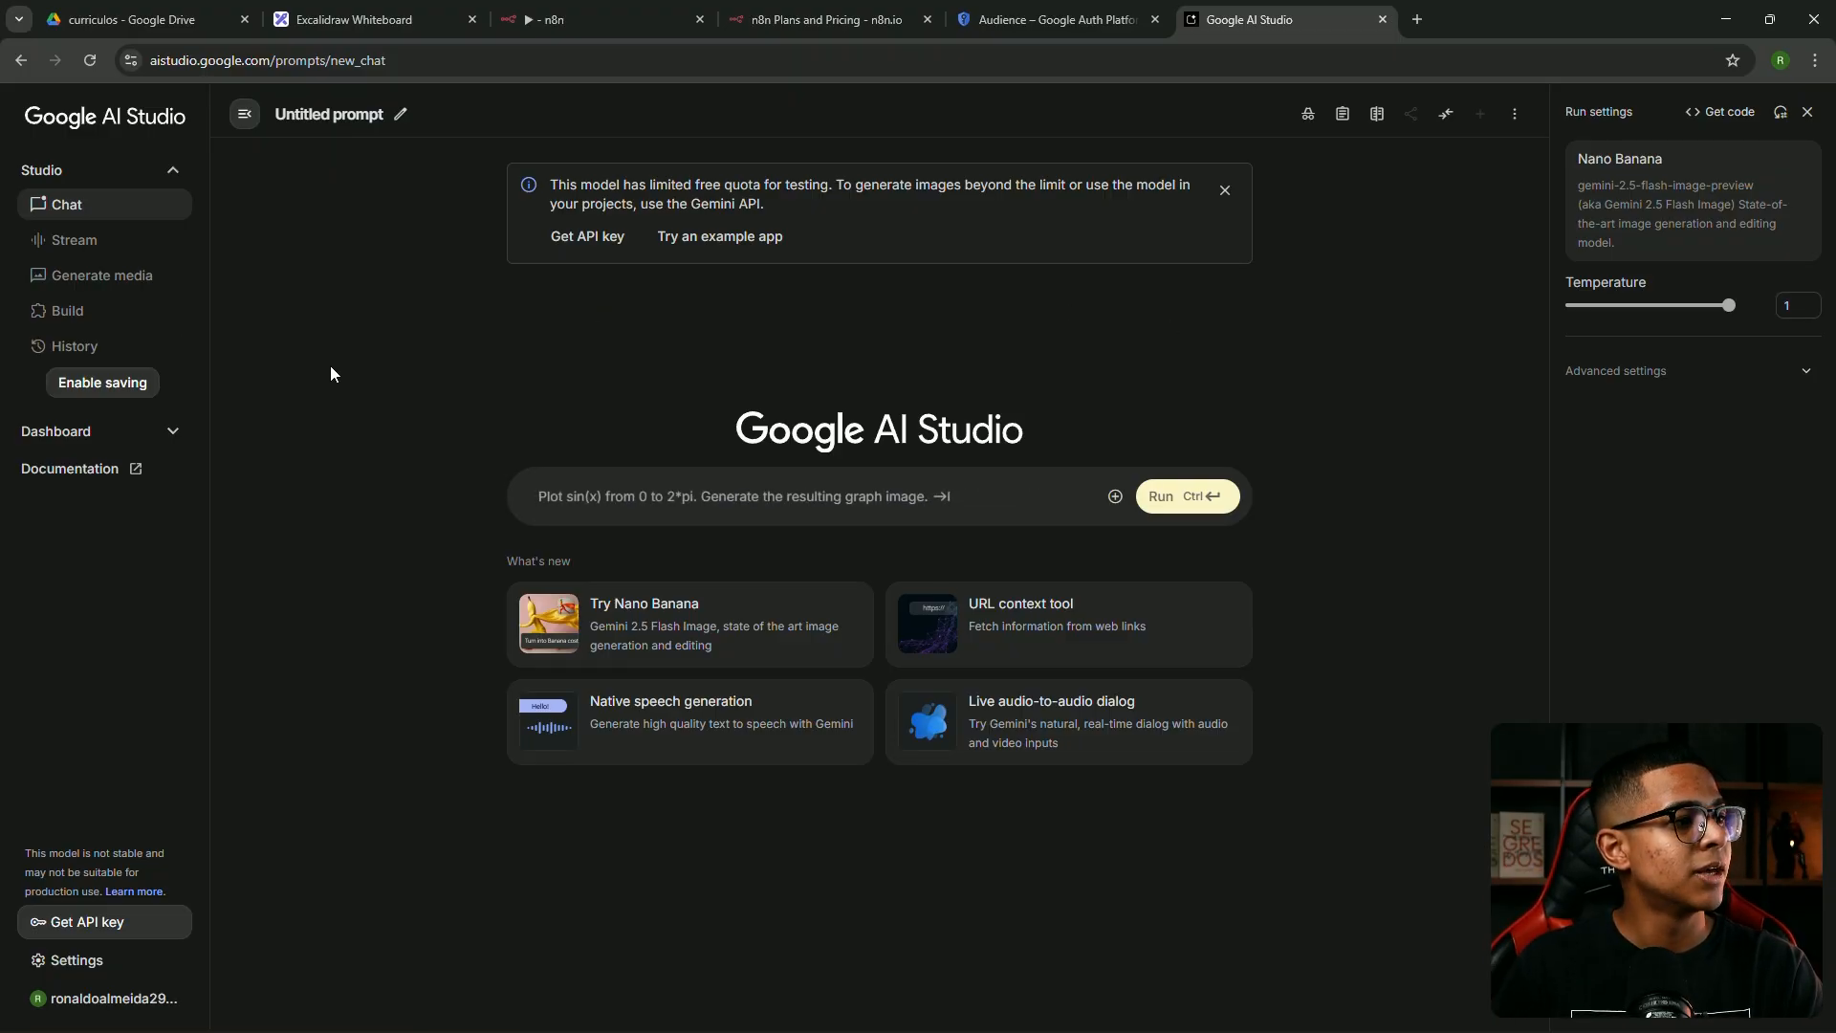
Create a Gemini API key in the 'curso gratuito n8n' project and copy it
{"action": "left_click", "coordinate": [101, 926]}
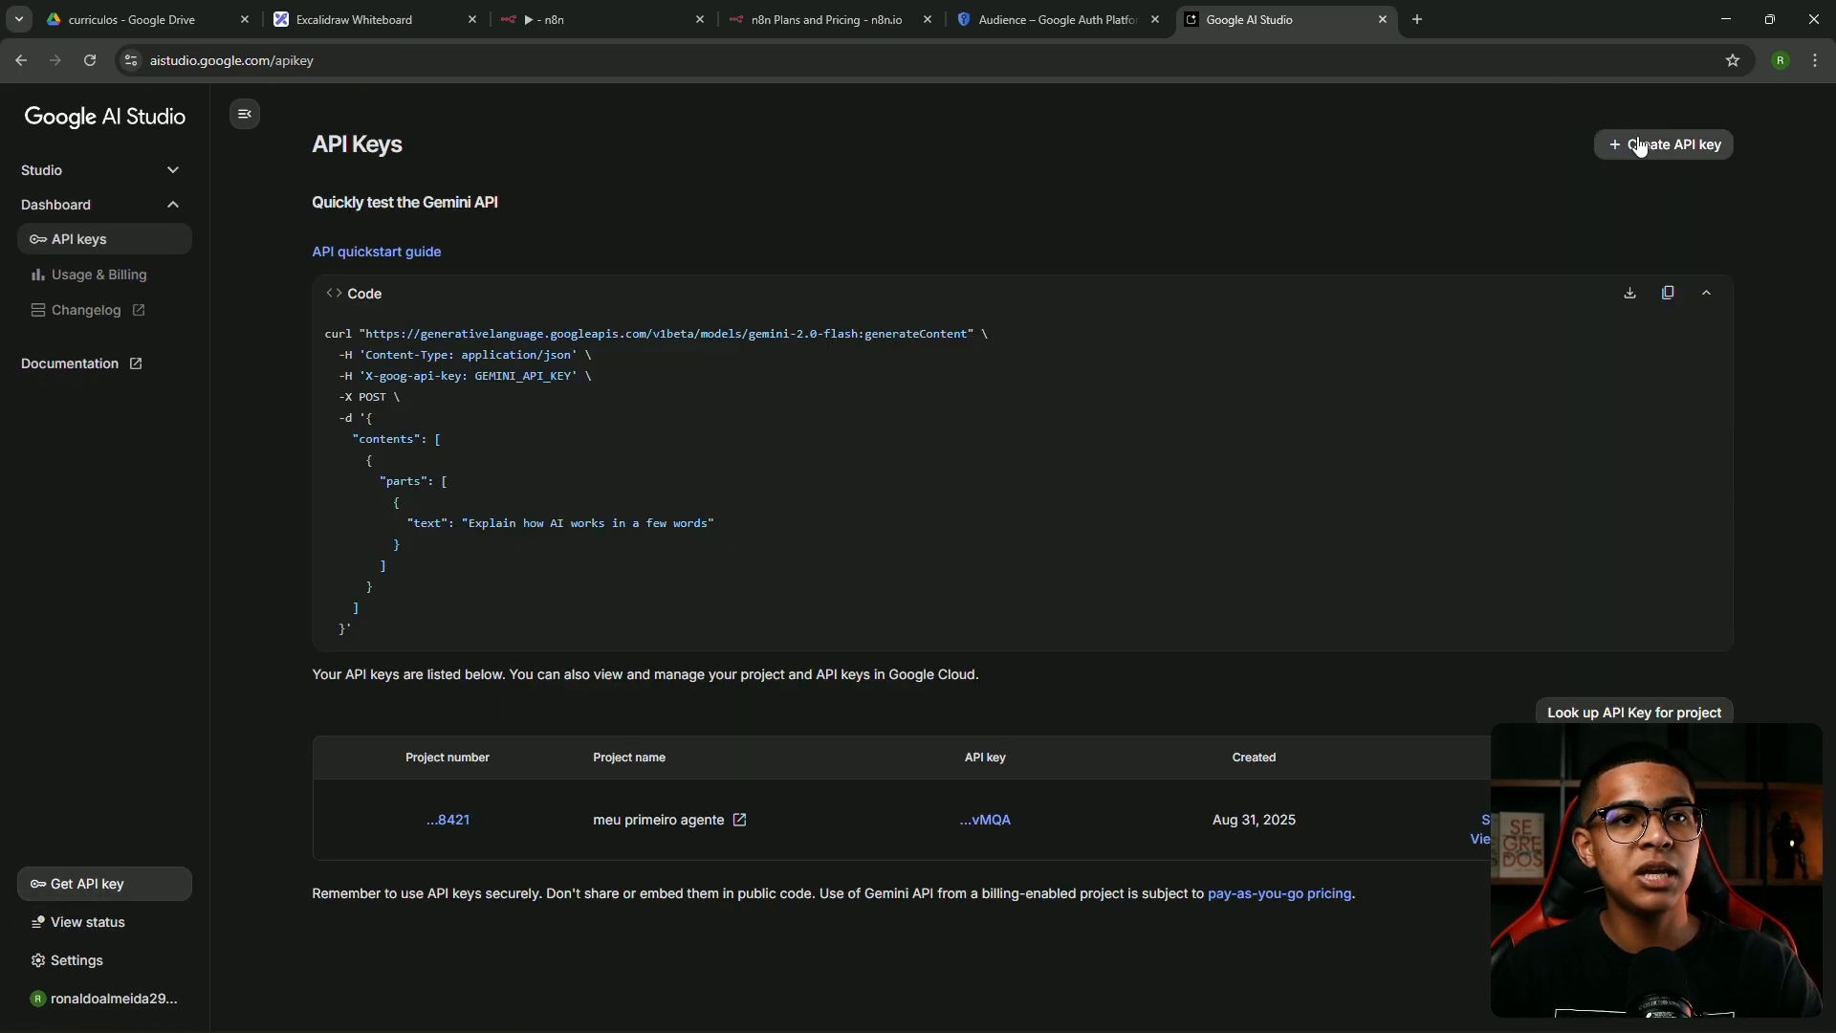
{"action": "left_click", "coordinate": [1646, 144]}
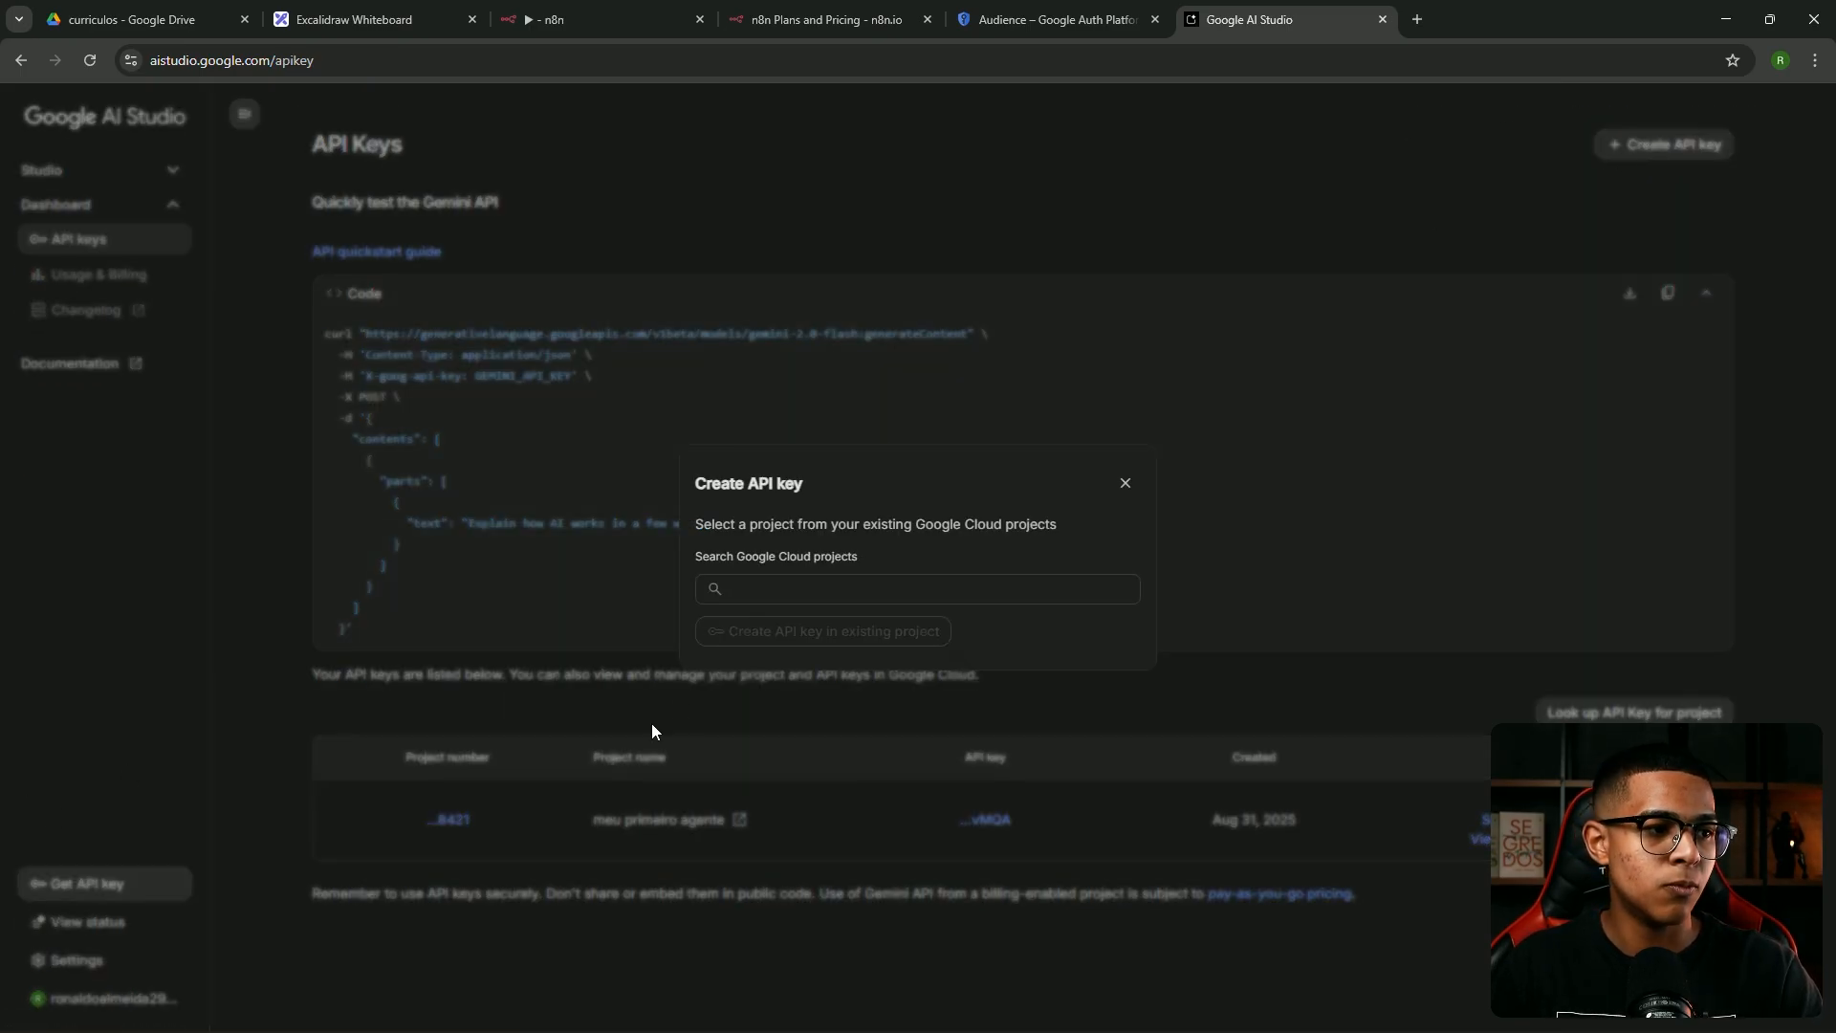
{"action": "left_click", "coordinate": [827, 588]}
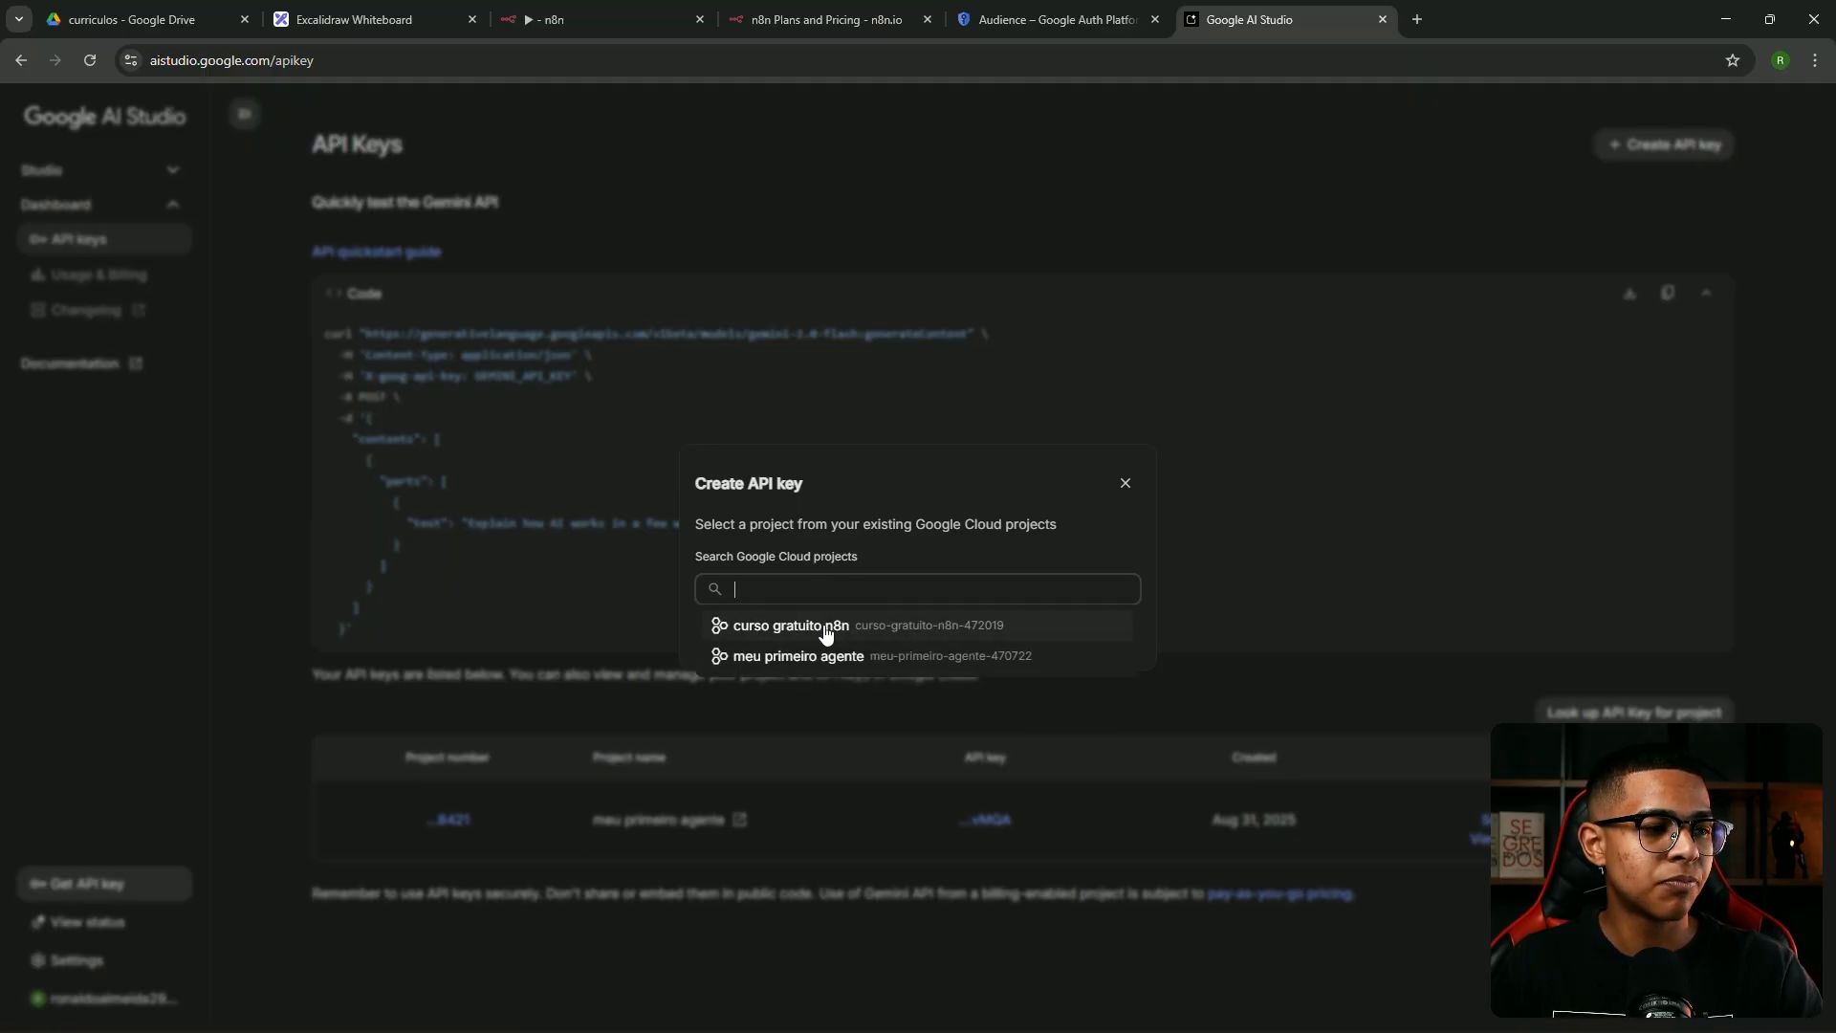
{"action": "left_click", "coordinate": [790, 627]}
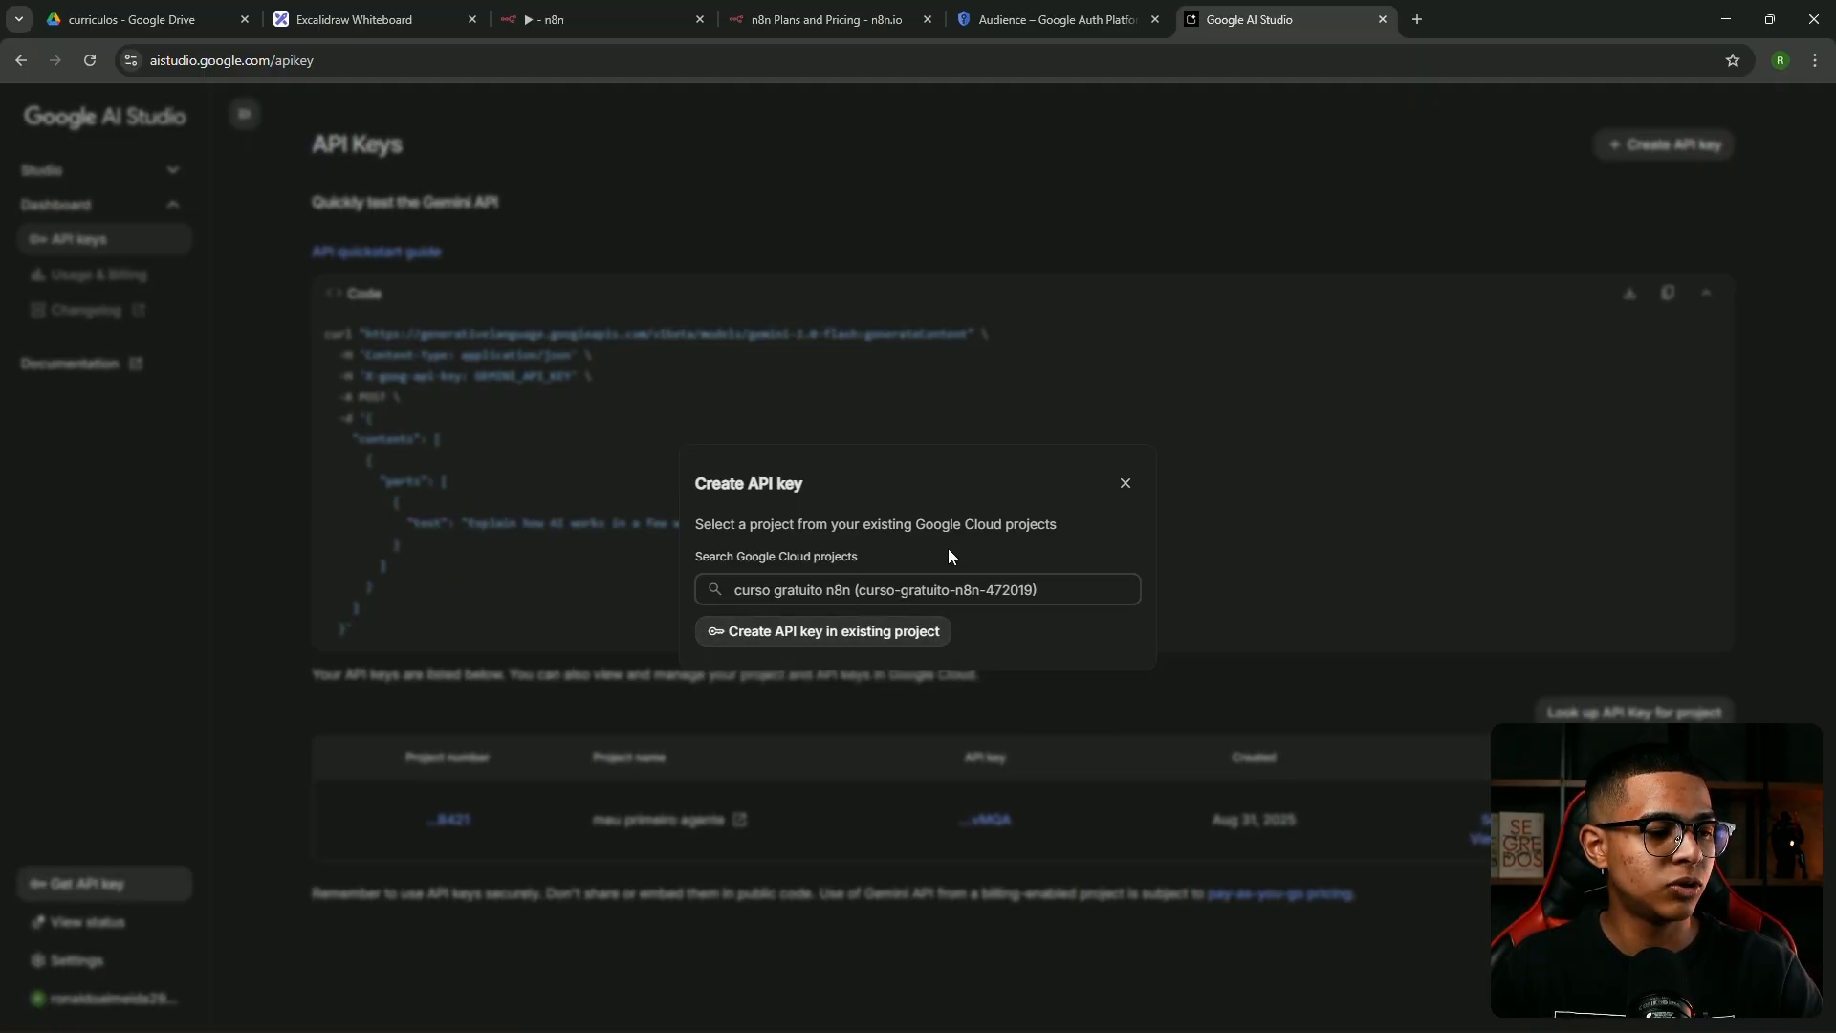
{"action": "left_click", "coordinate": [799, 638]}
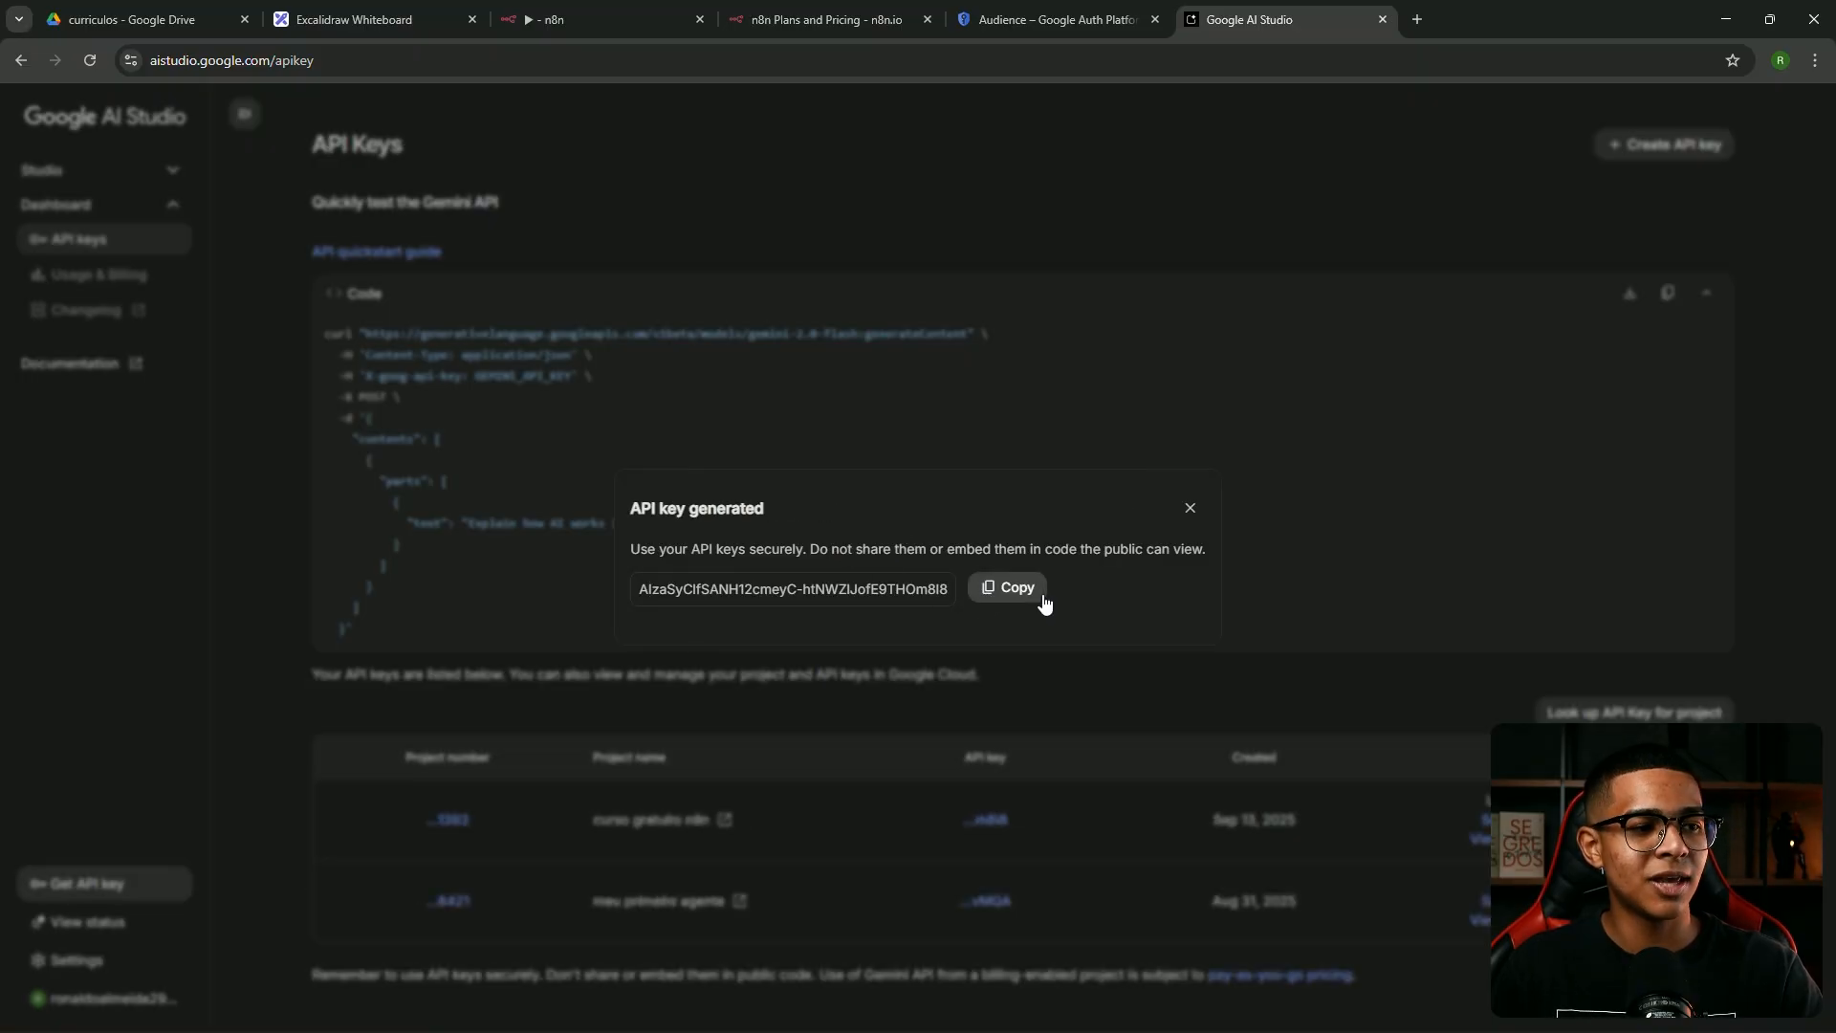
{"action": "left_click", "coordinate": [995, 590]}
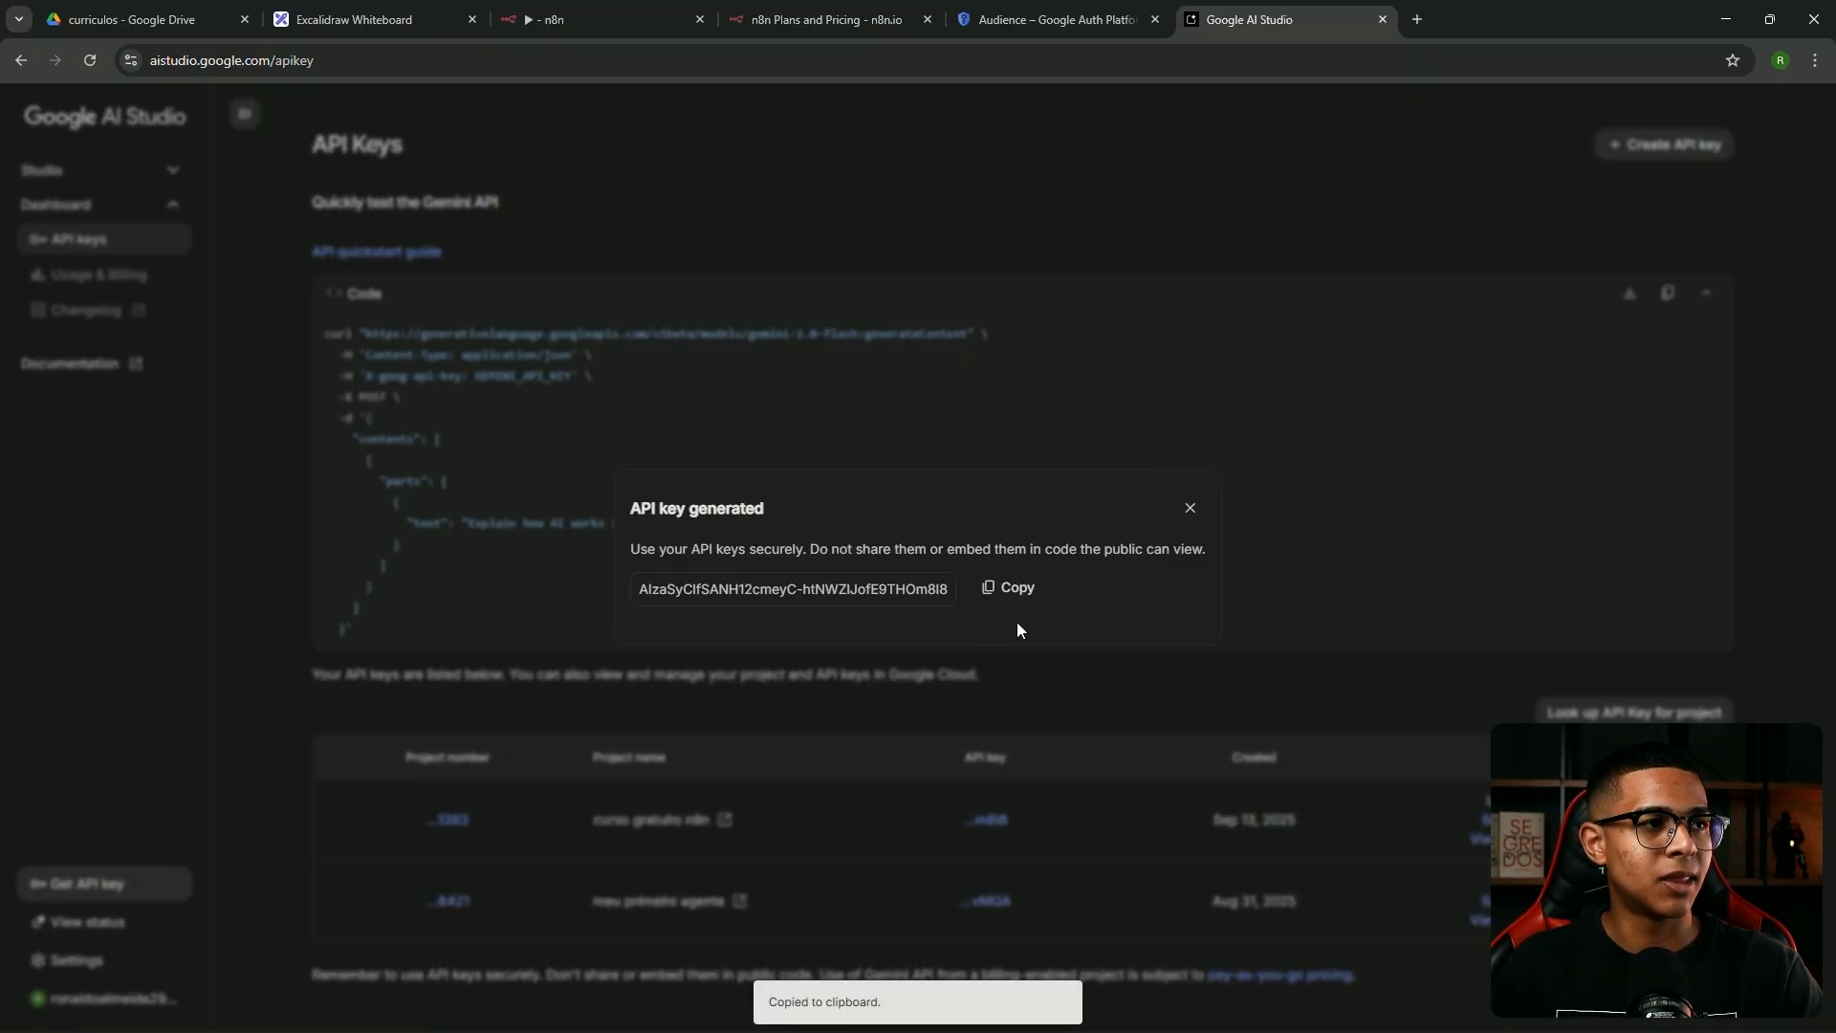
{"action": "left_click", "coordinate": [578, 27]}
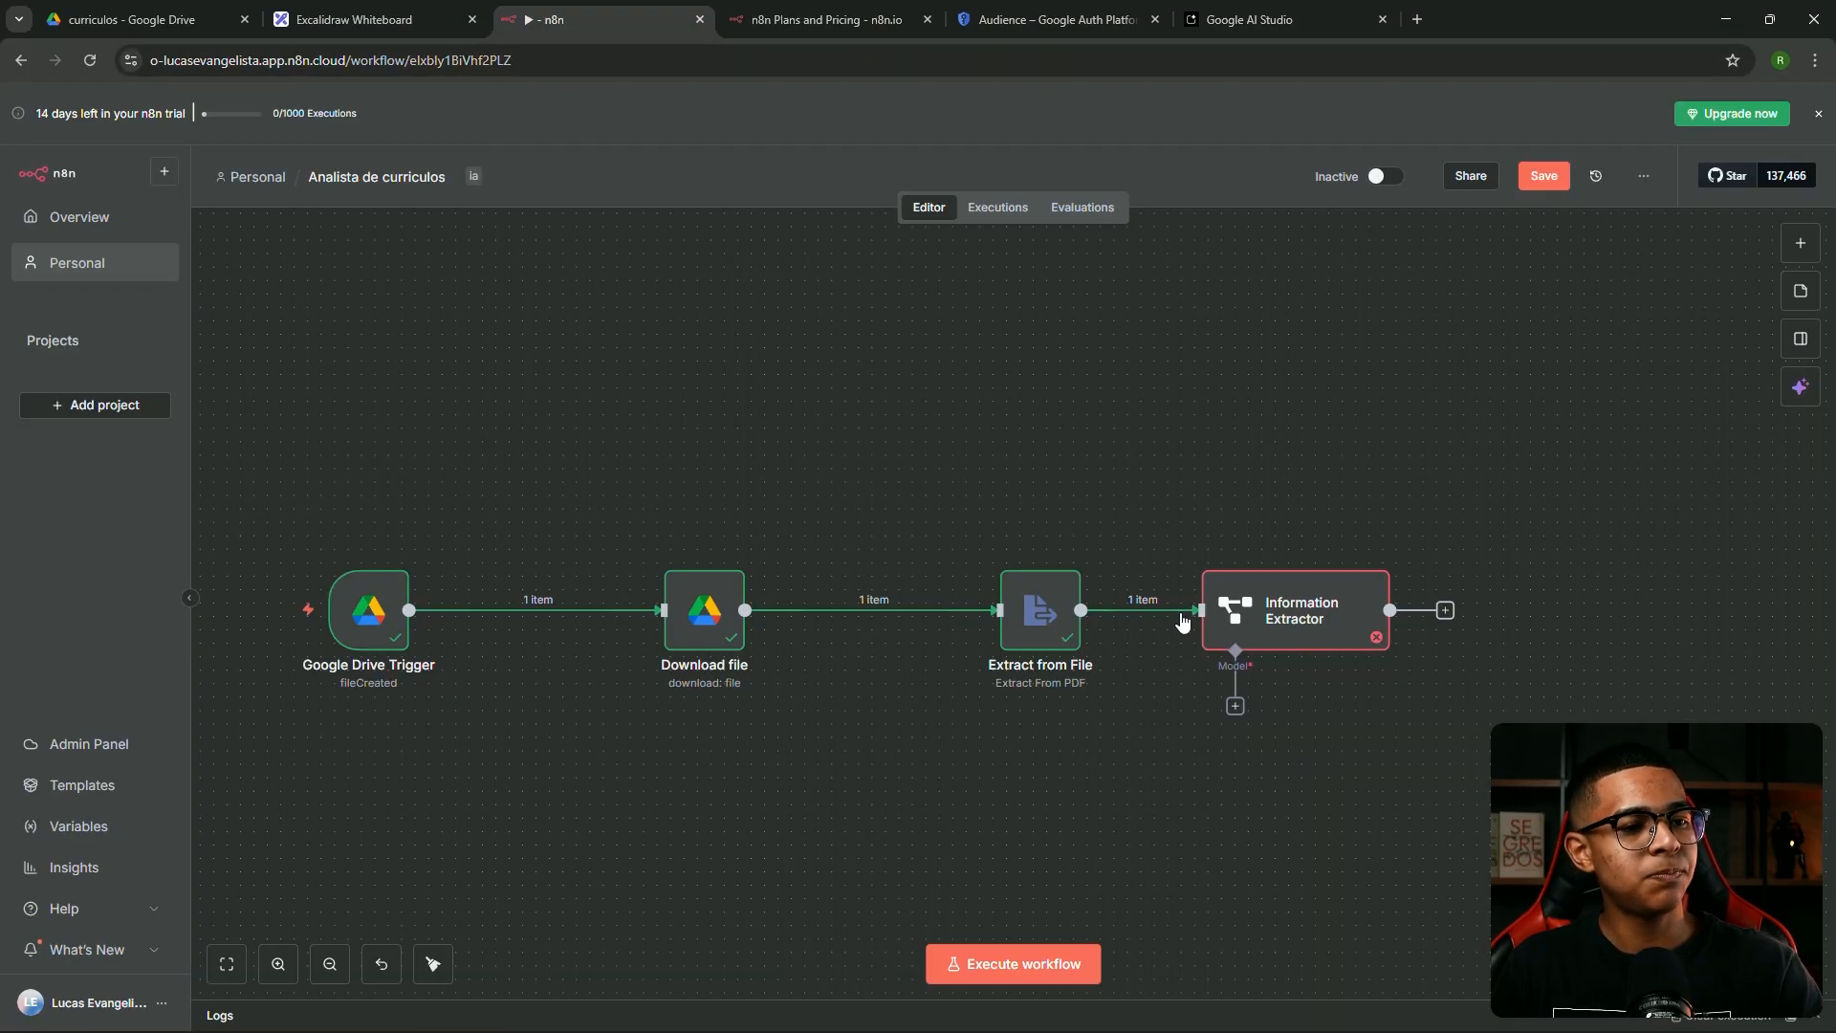
Attach a Google Gemini Chat Model to the Information Extractor's Model input
{"action": "left_click", "coordinate": [1233, 708]}
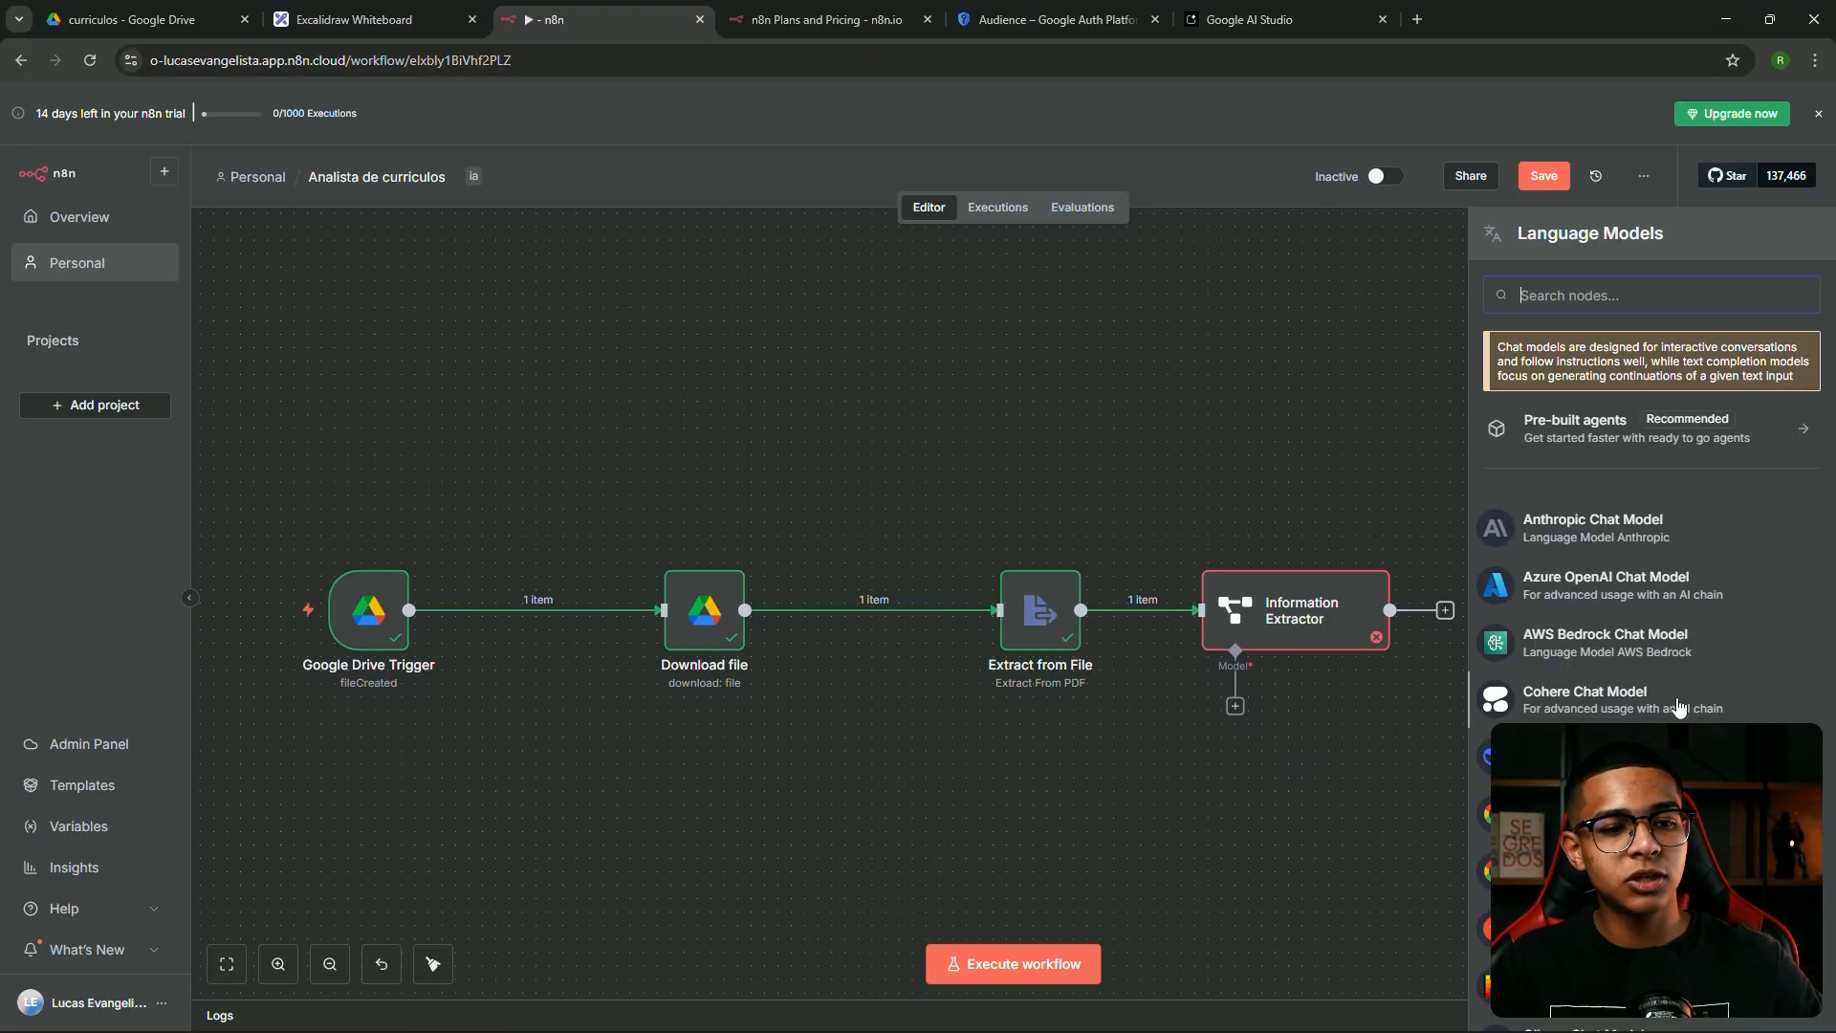
{"action": "scroll", "coordinate": [1645, 679], "scroll_direction": "down", "scroll_amount": 2}
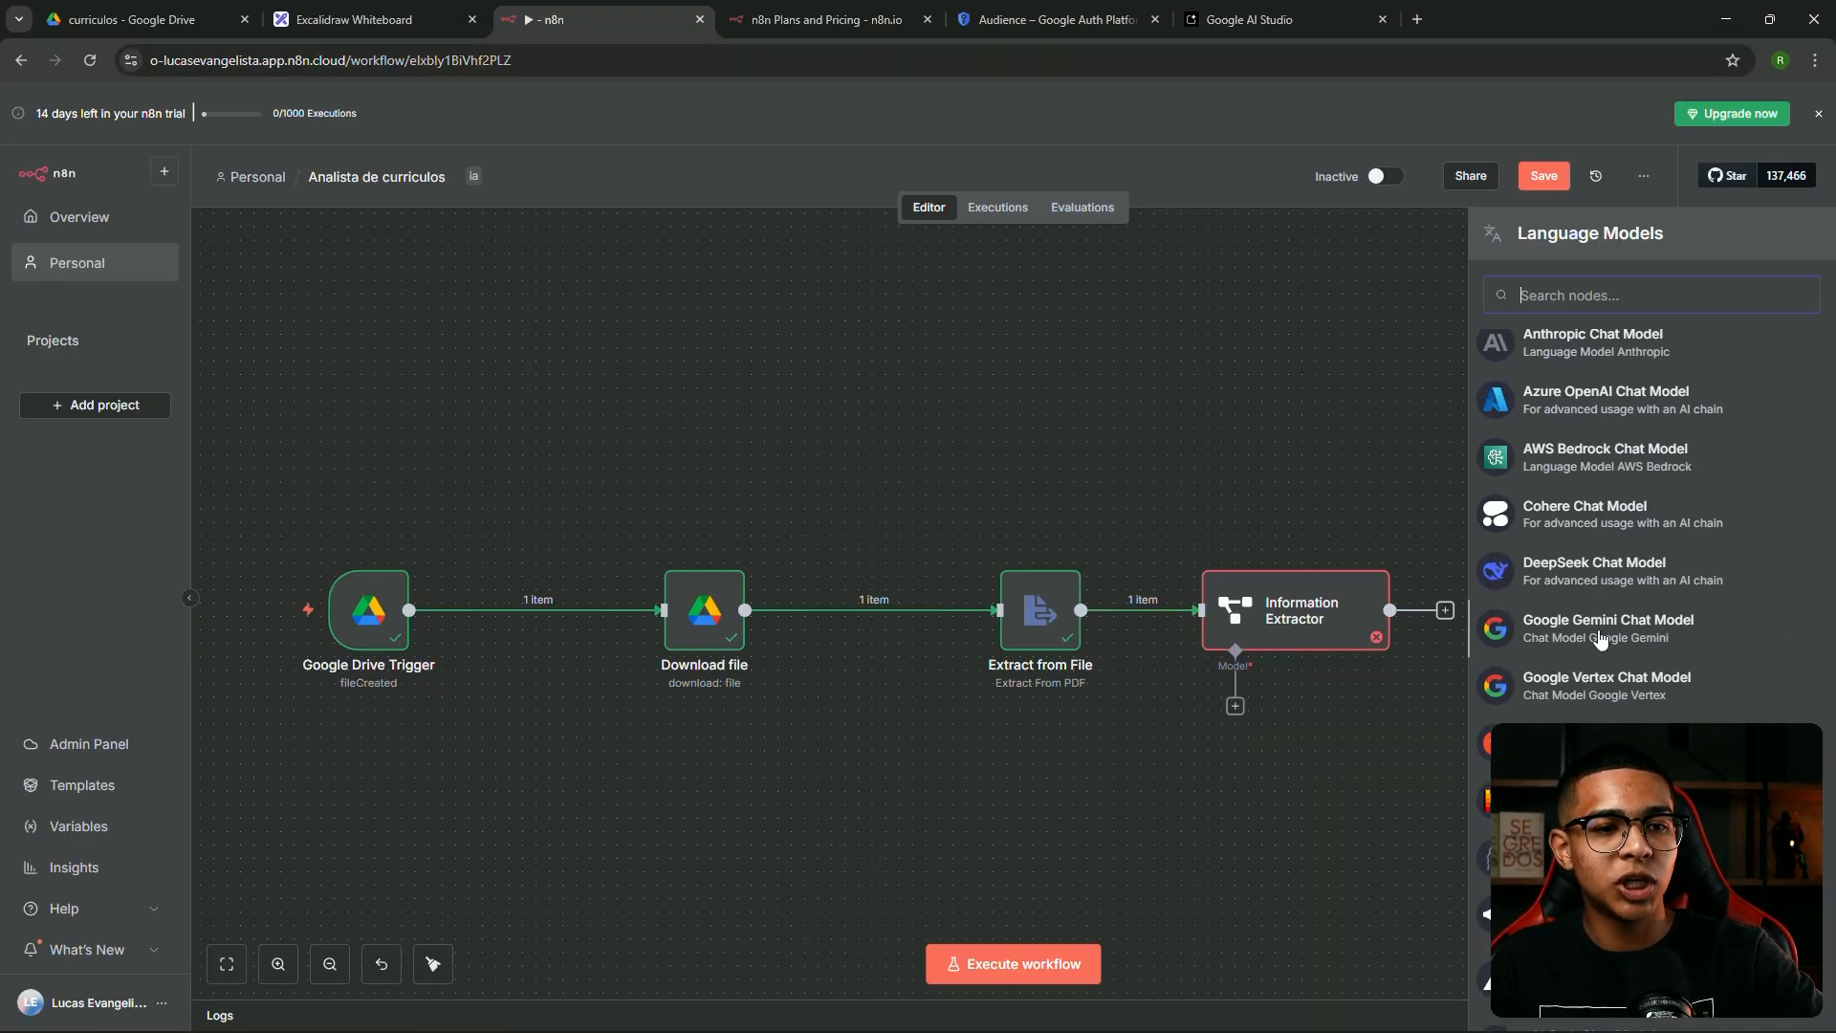
{"action": "left_click", "coordinate": [1601, 638]}
Save a new Gemini credential with the pasted API key, using models/gemini-2.5-flash
{"action": "left_click", "coordinate": [938, 249]}
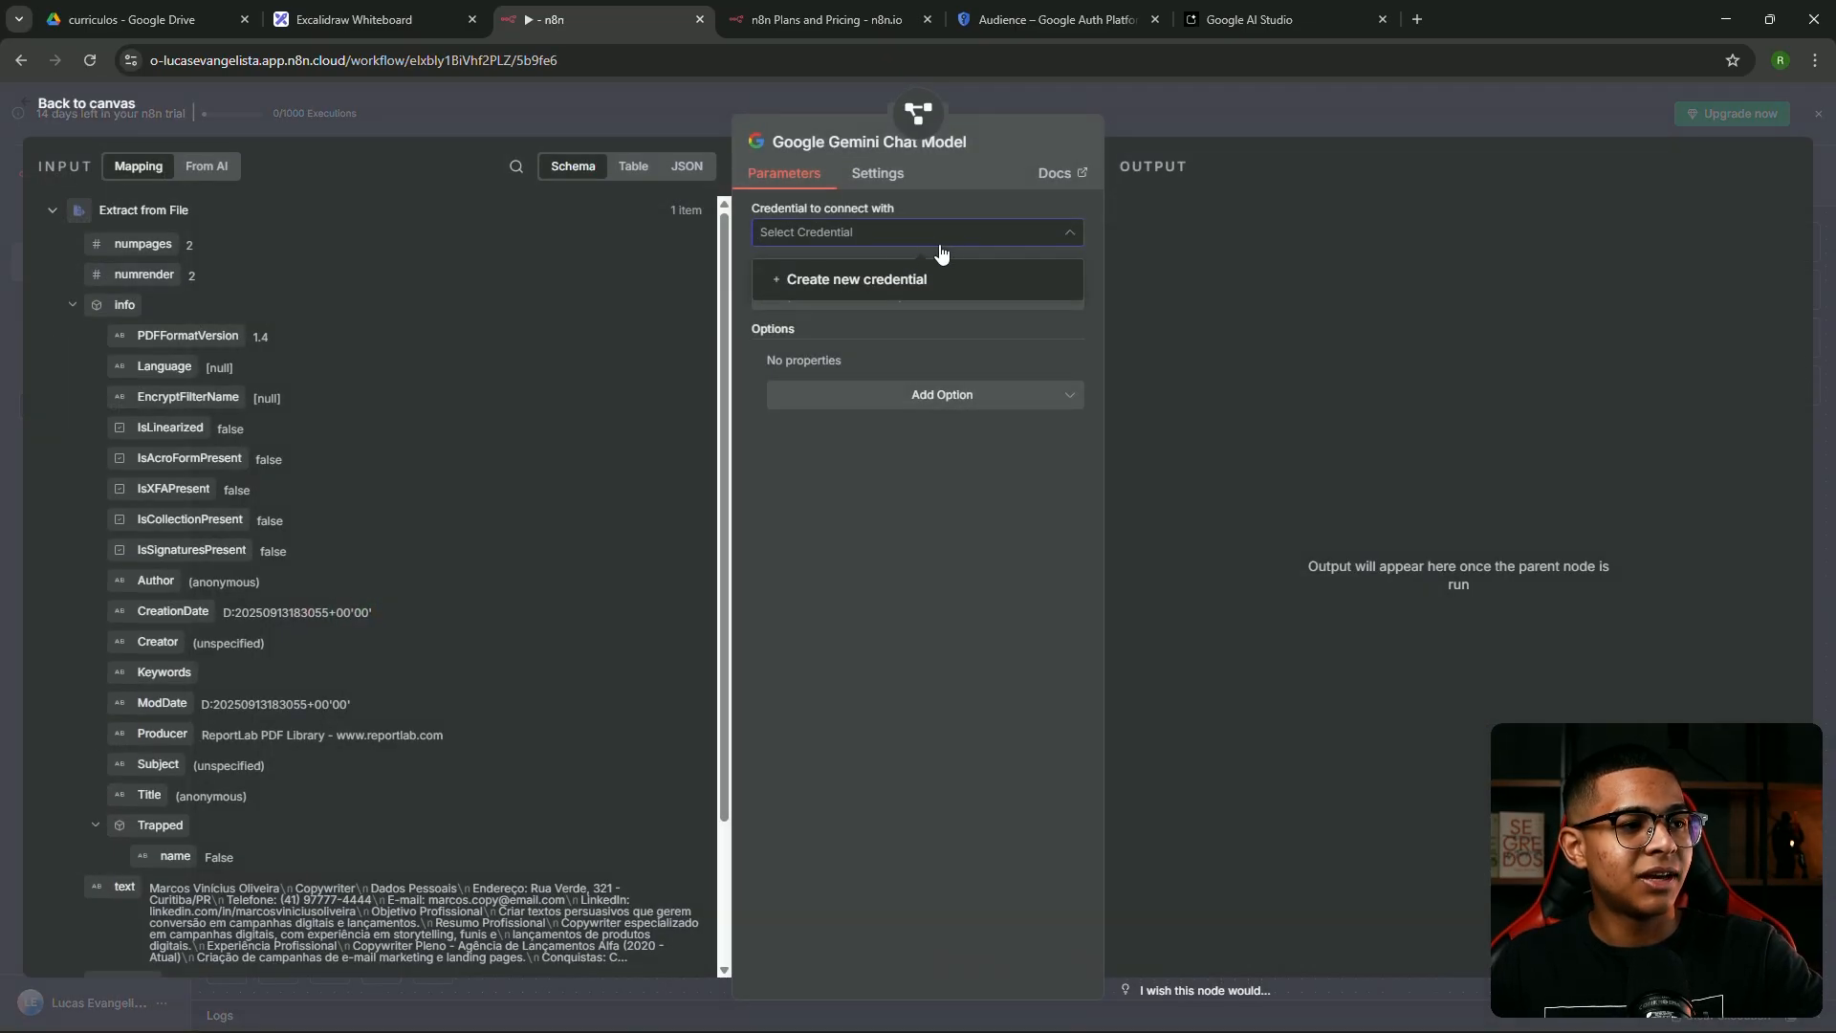
{"action": "left_click", "coordinate": [868, 290]}
{"action": "left_click", "coordinate": [669, 523]}
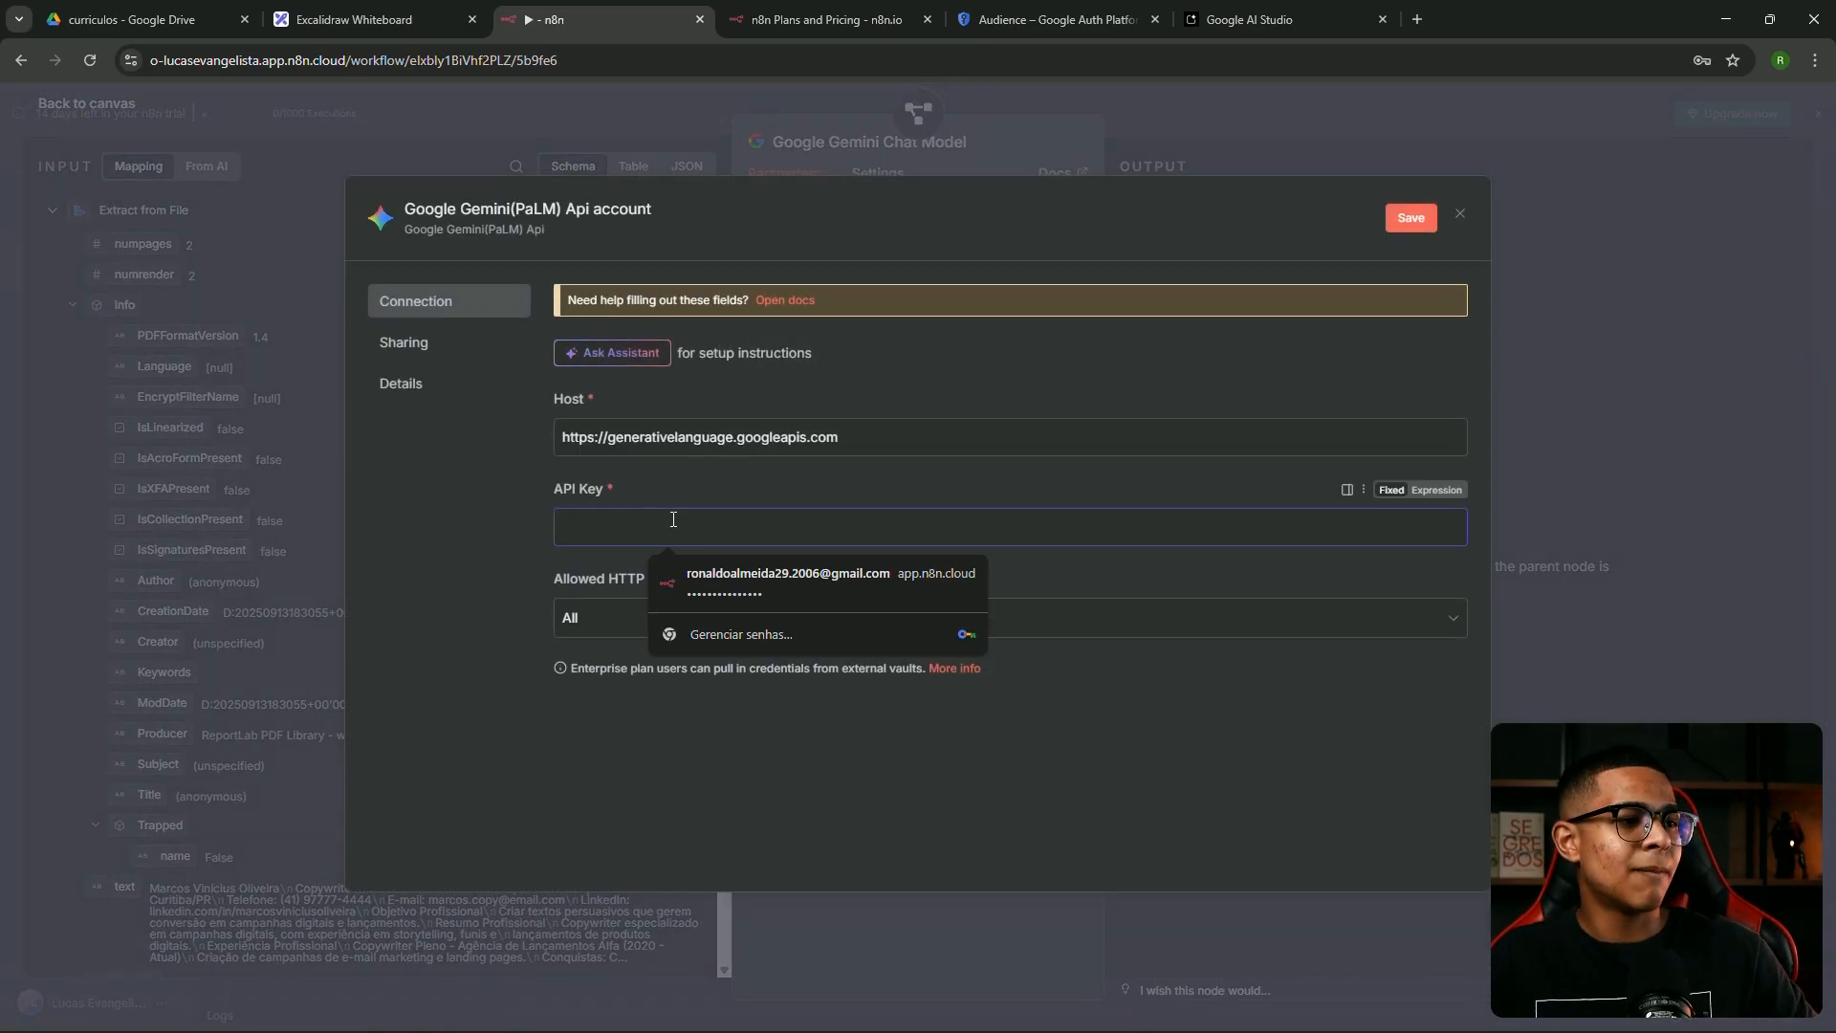
{"action": "key", "text": "ctrl+v"}
{"action": "left_click", "coordinate": [1411, 217]}
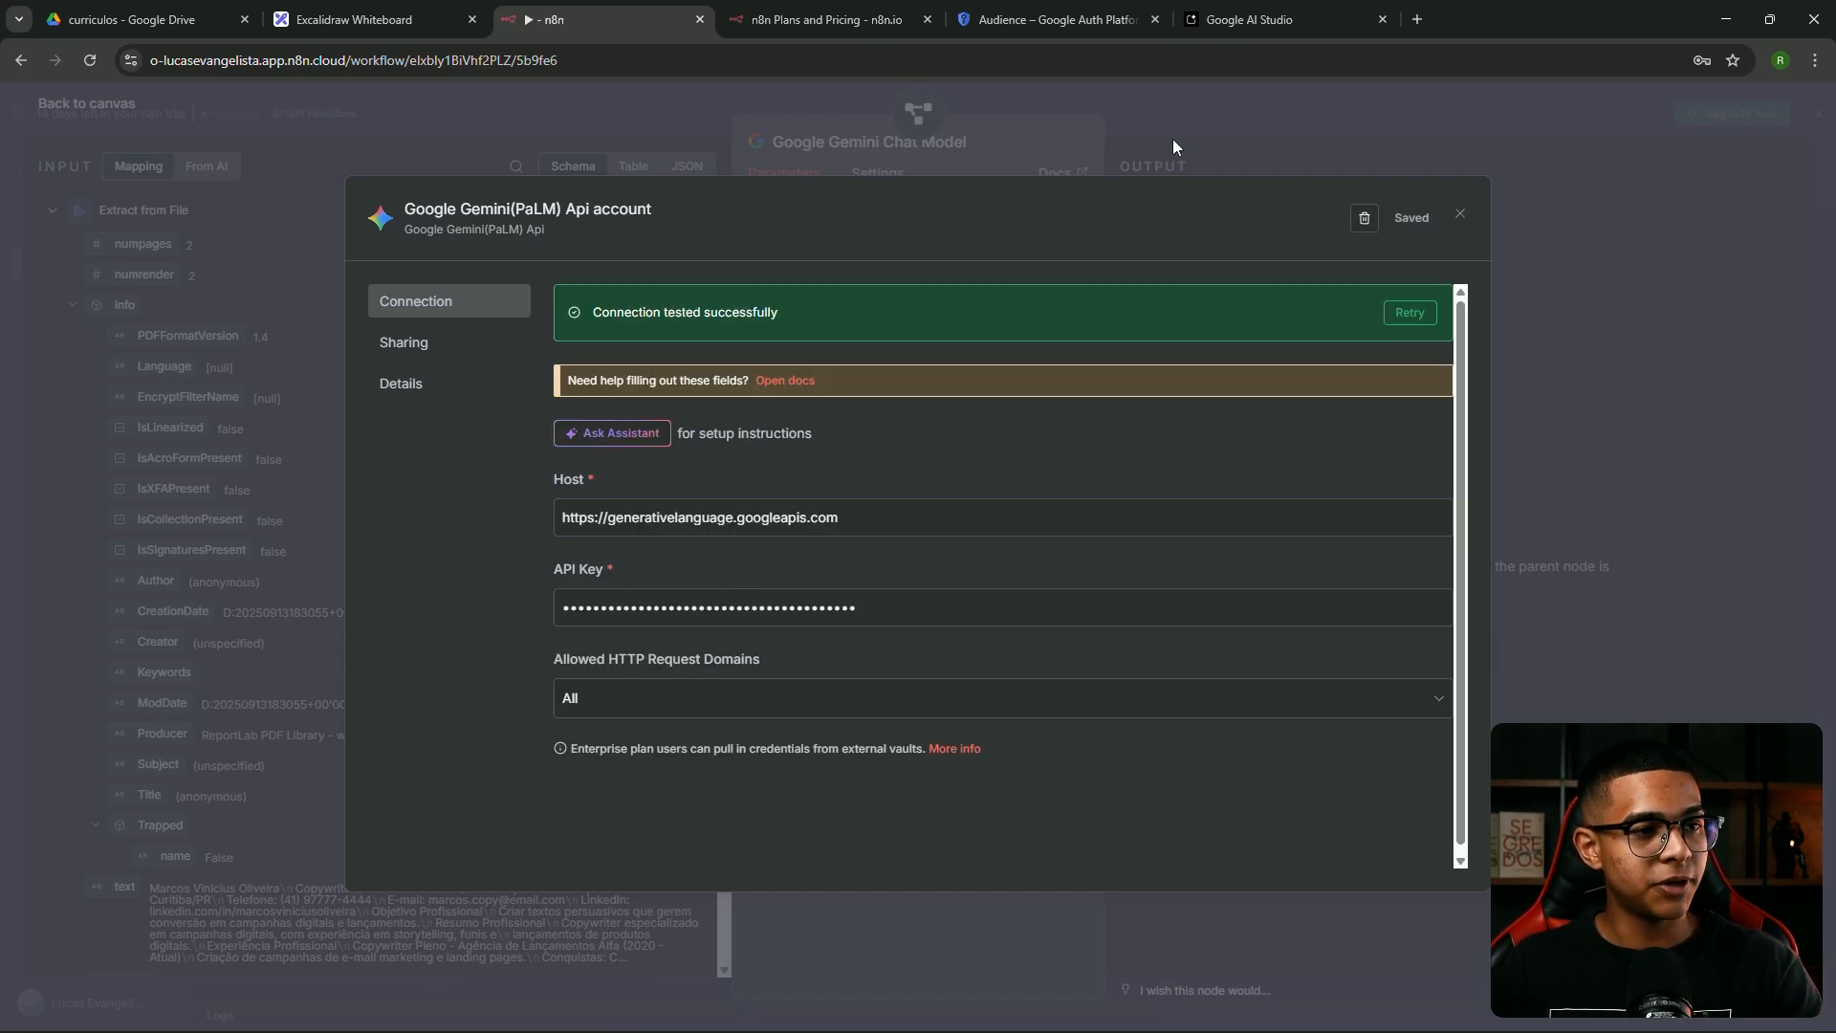
{"action": "left_click", "coordinate": [1173, 140]}
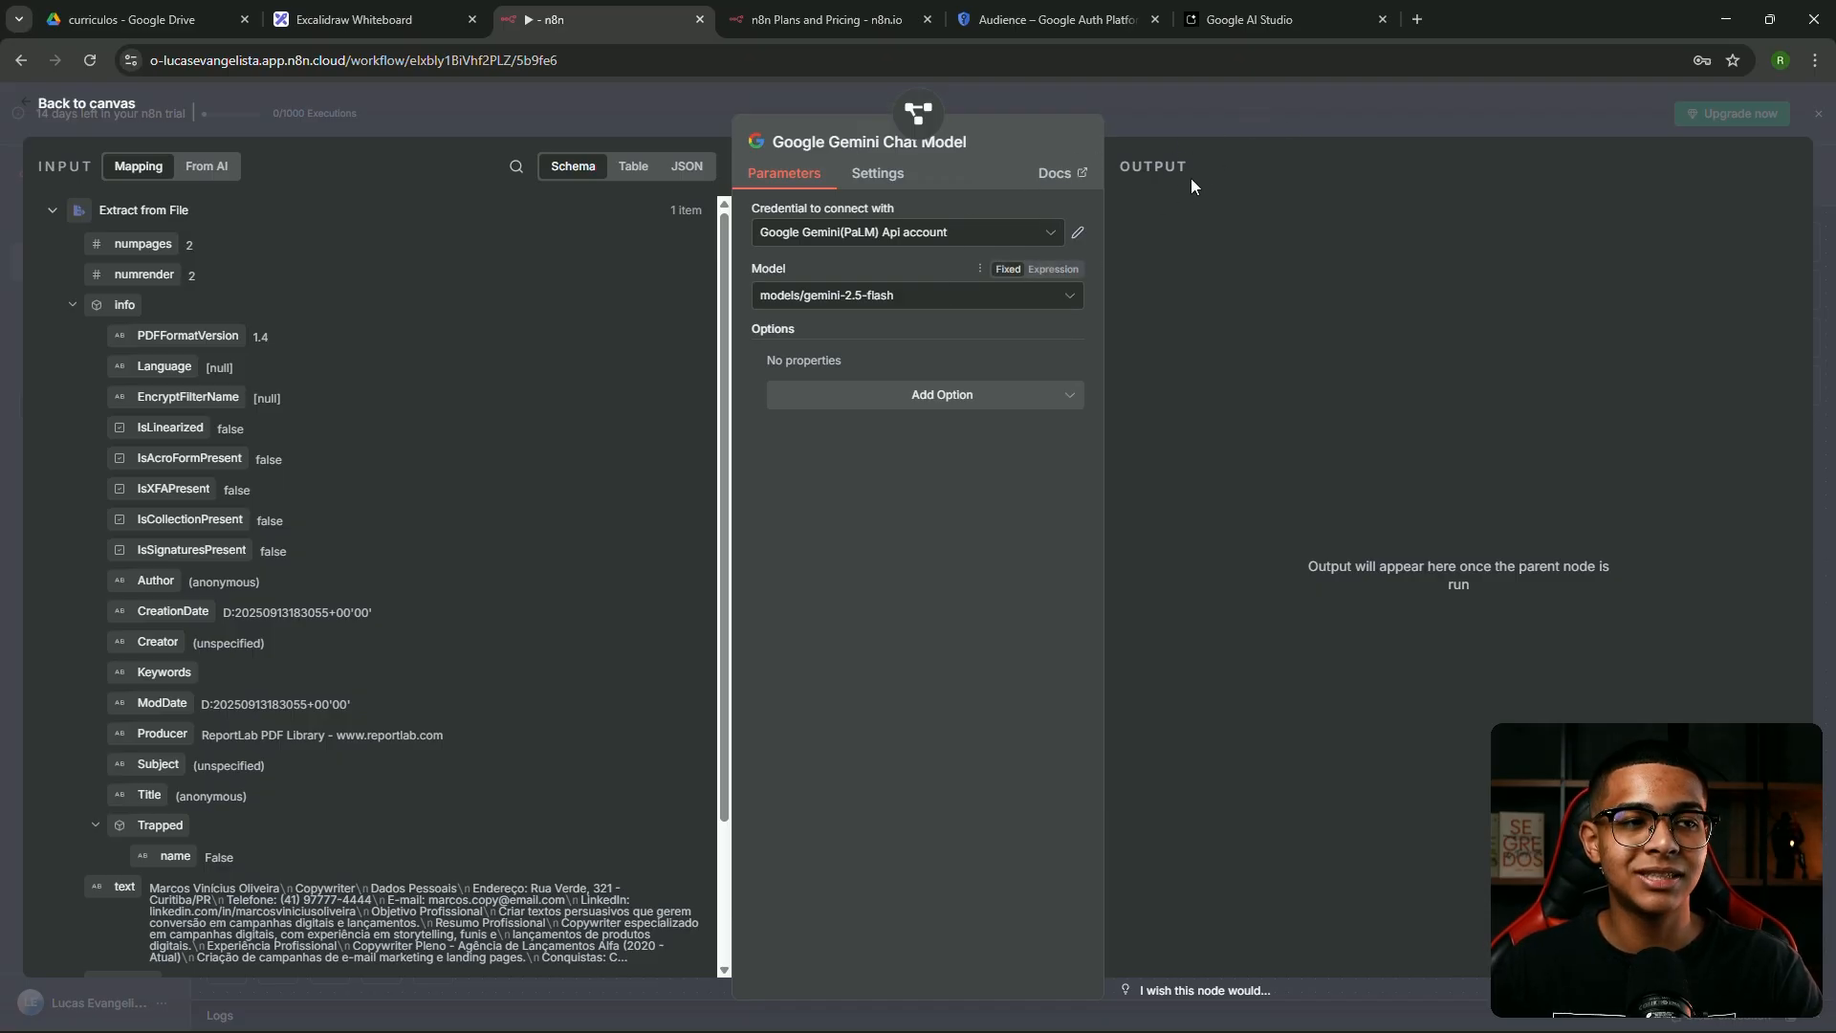
{"action": "left_click", "coordinate": [1190, 121]}
{"action": "scroll", "coordinate": [1299, 609], "scroll_direction": "up", "scroll_amount": 4}
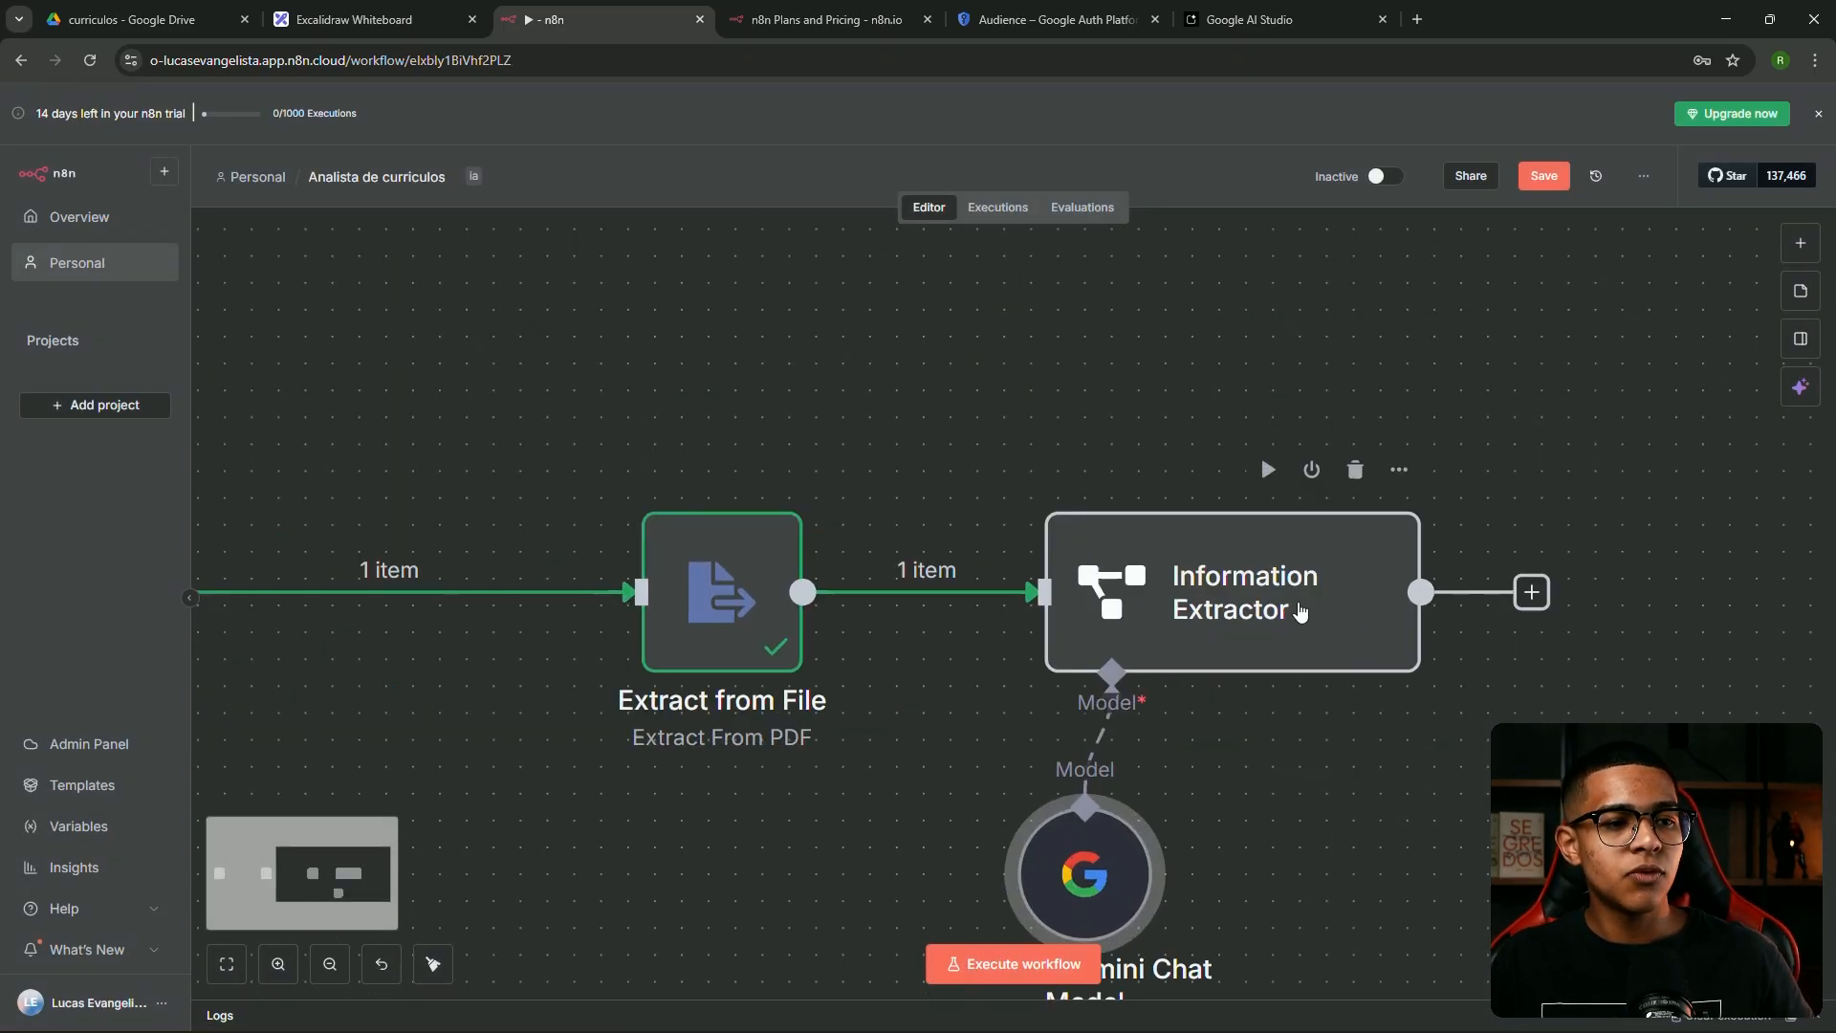
Run the Information Extractor to pull nome, profissao and numero from the CV
{"action": "double_click", "coordinate": [1299, 609]}
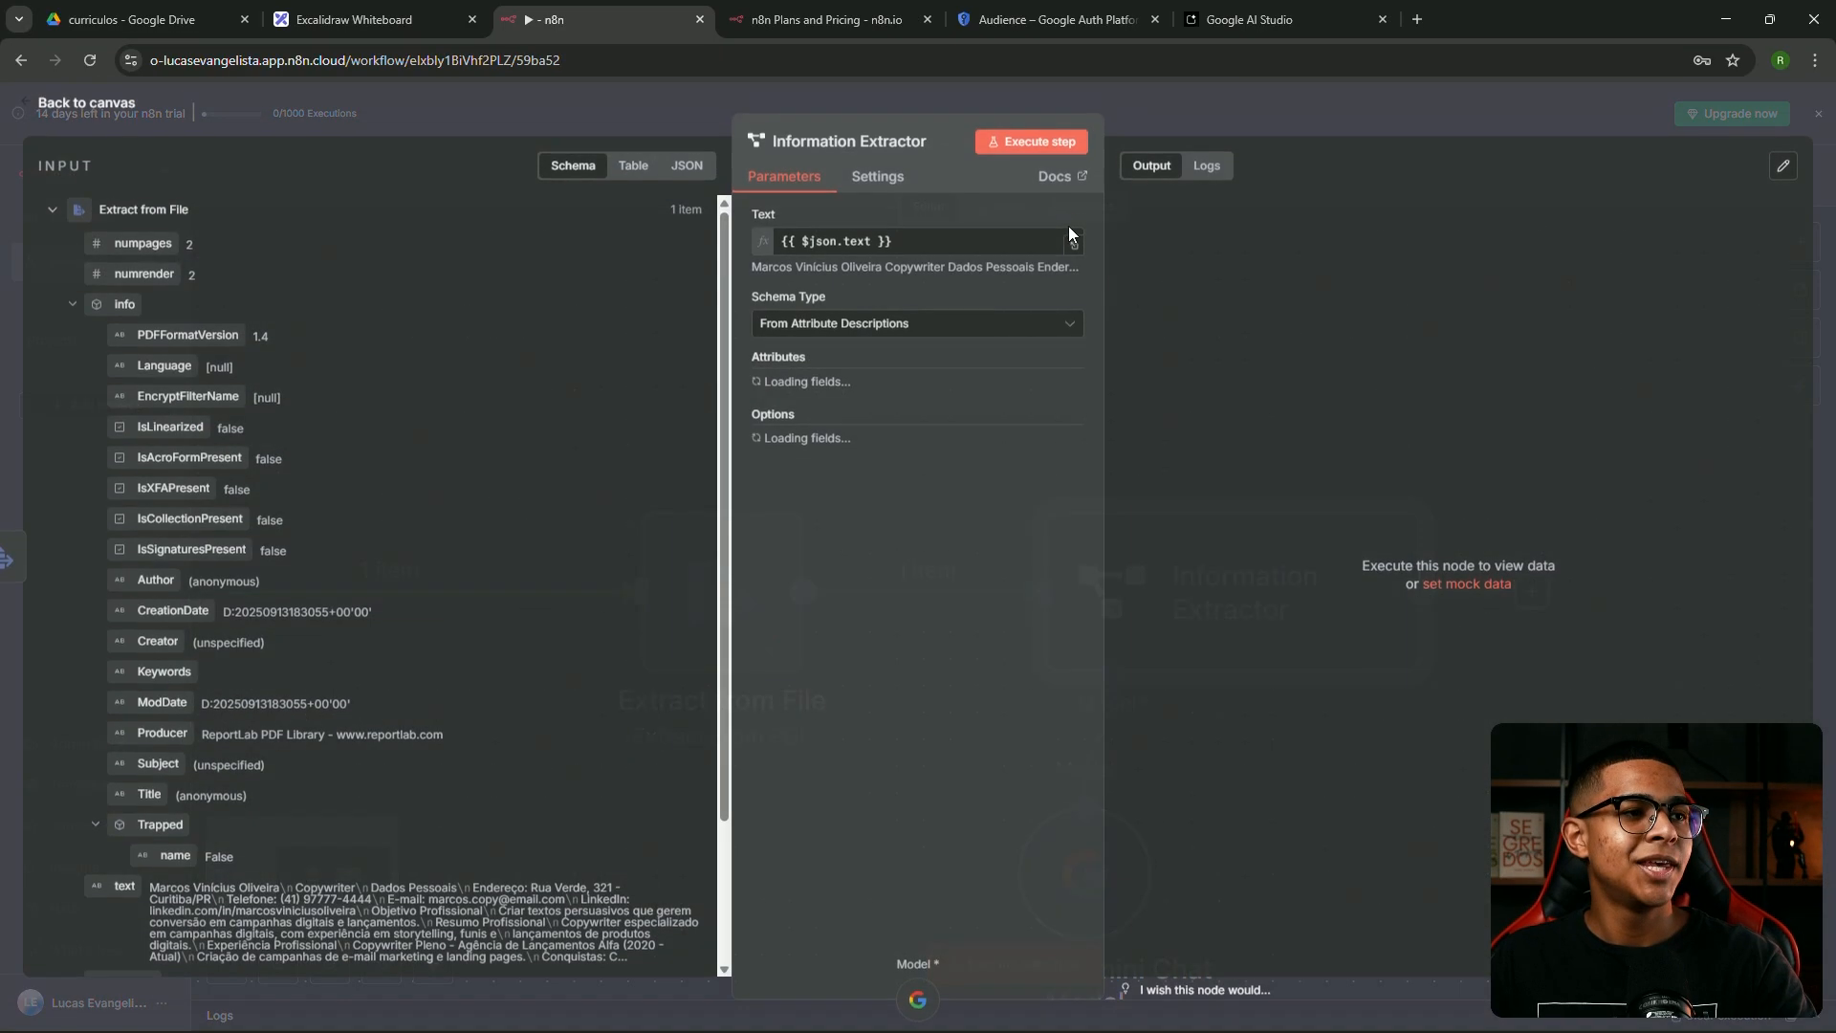
{"action": "left_click", "coordinate": [1021, 145]}
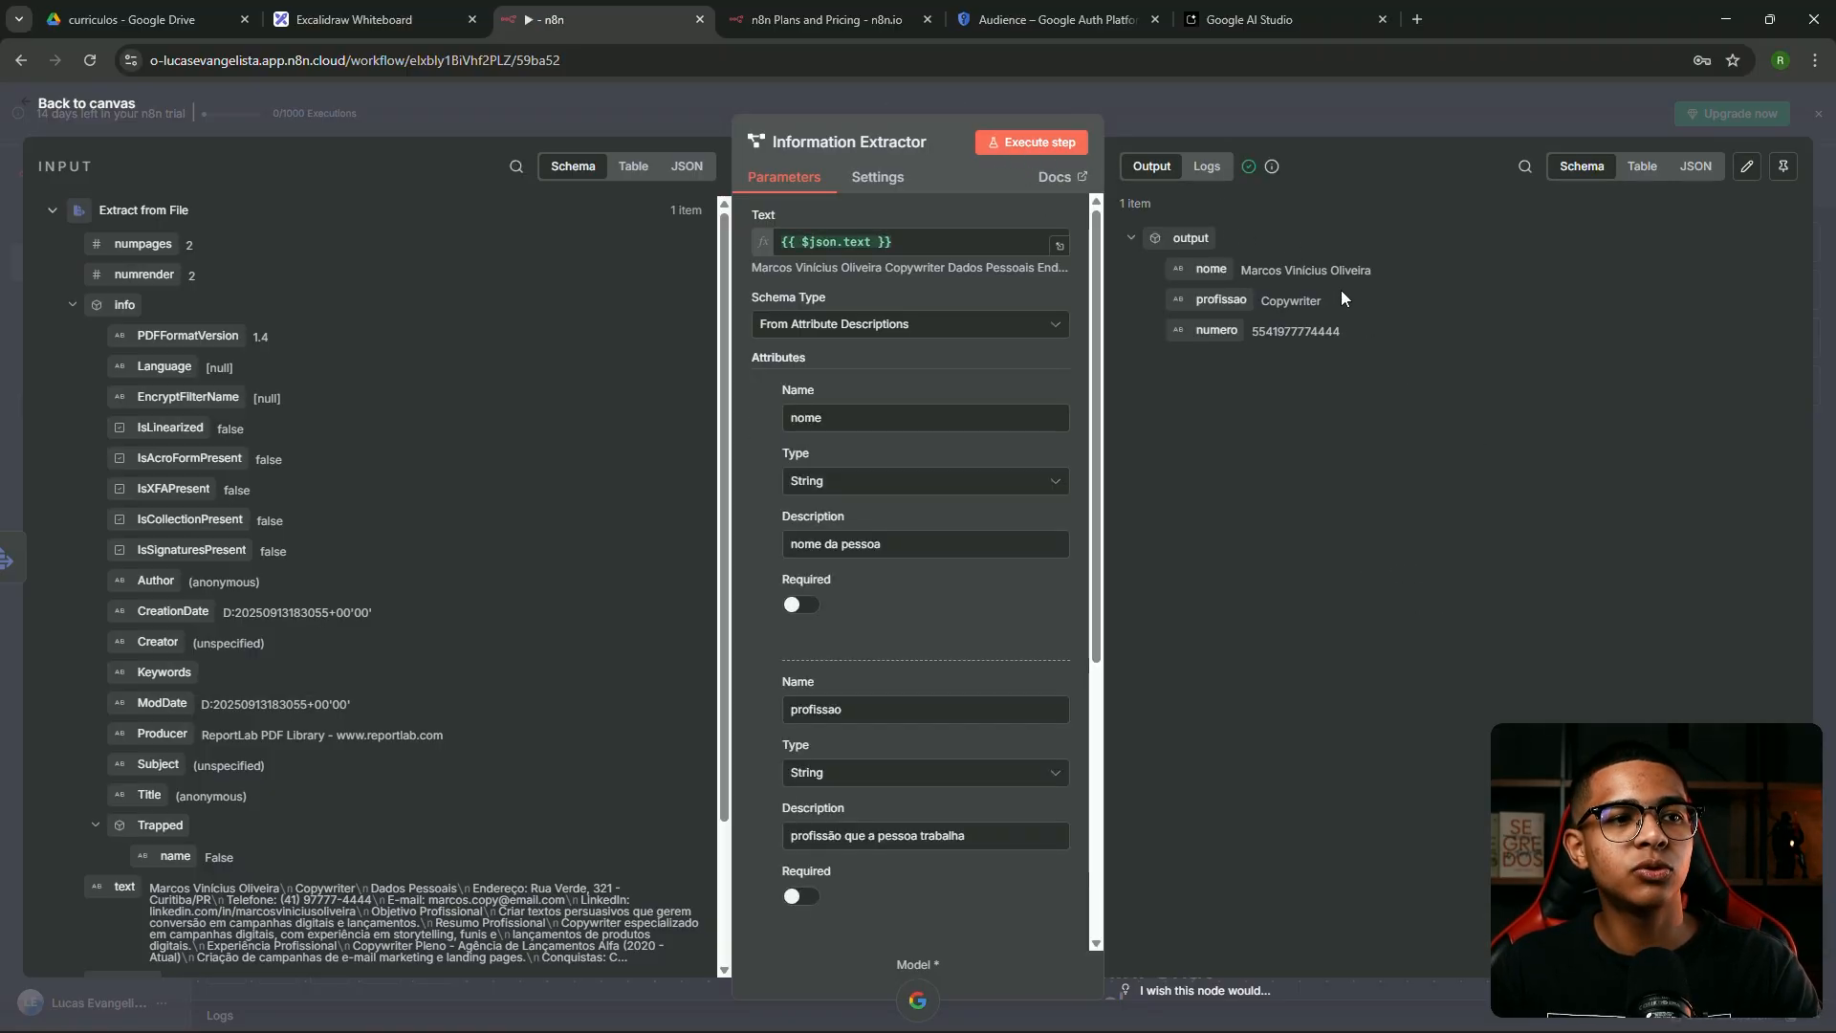
{"action": "scroll", "coordinate": [933, 398], "scroll_direction": "down", "scroll_amount": 2}
{"action": "scroll", "coordinate": [860, 392], "scroll_direction": "up", "scroll_amount": 2}
{"action": "scroll", "coordinate": [608, 516], "scroll_direction": "down", "scroll_amount": 2}
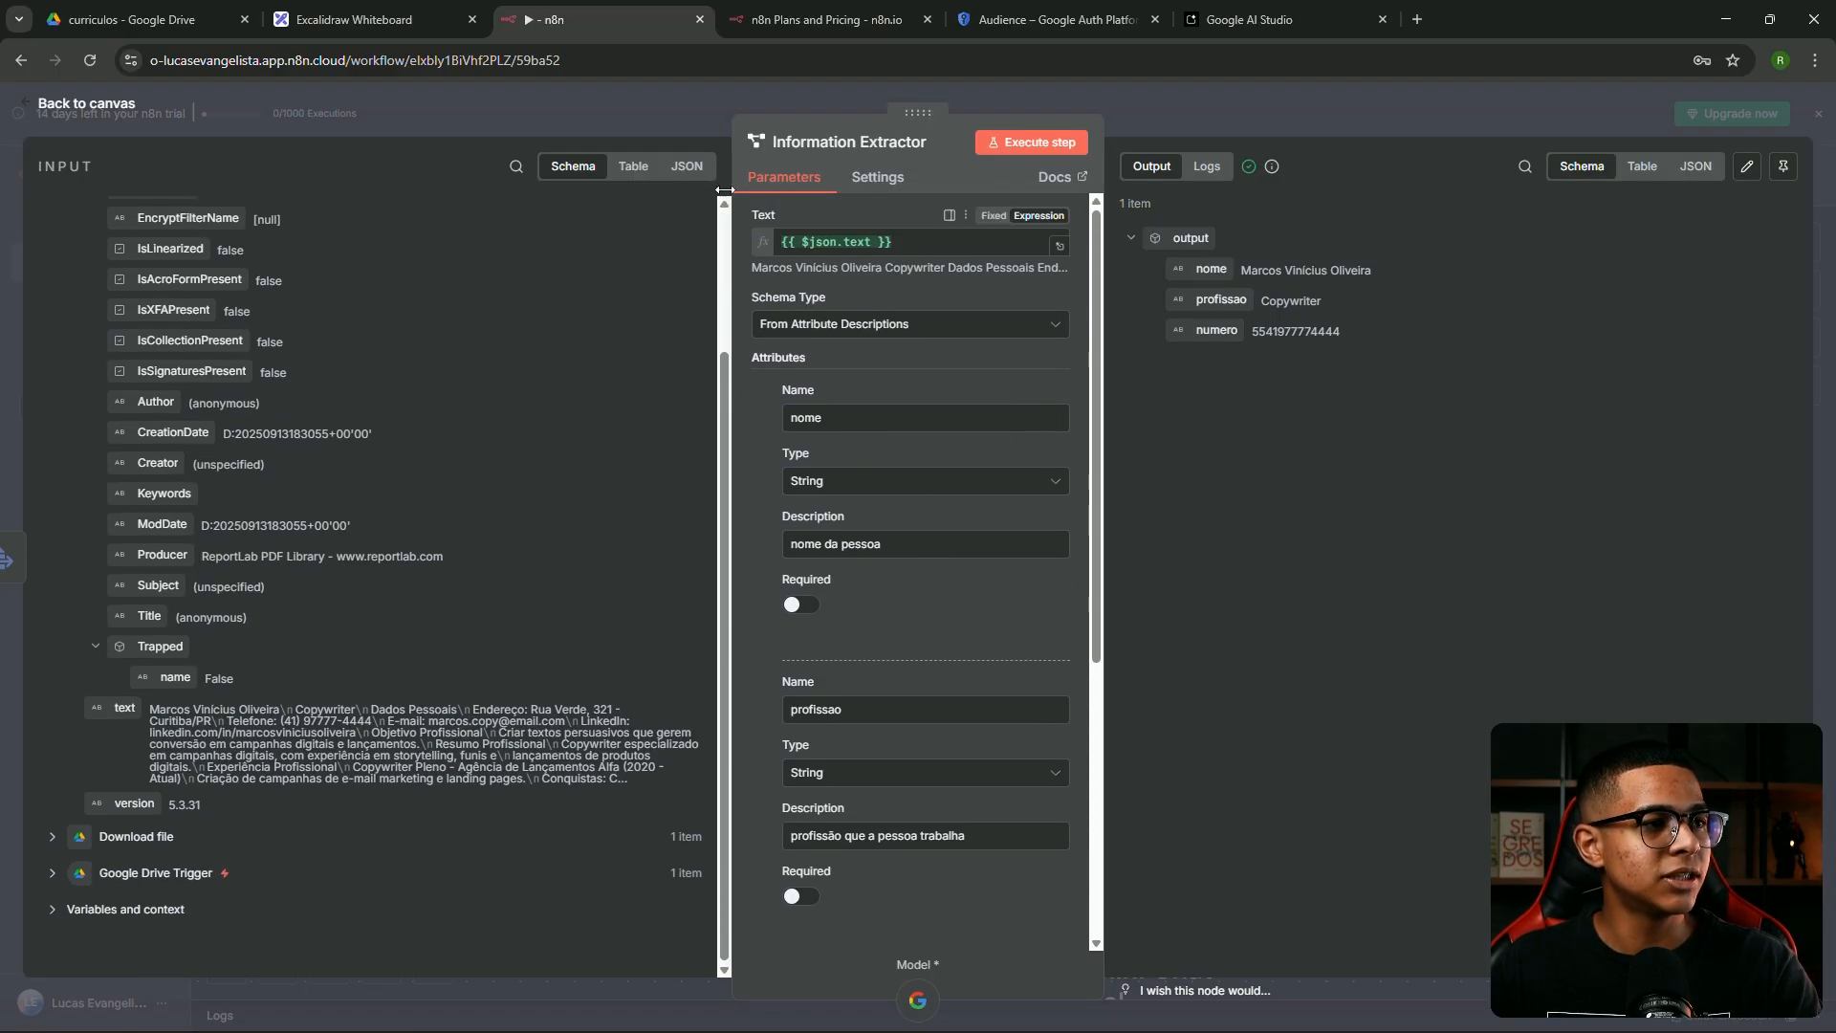
Inspect the CV input in Table and Schema views, and append {{ $json.info.Author }} to Text
{"action": "left_click", "coordinate": [634, 167]}
{"action": "left_click_drag", "start_coordinate": [514, 572], "coordinate": [471, 969]}
{"action": "left_click", "coordinate": [500, 730]}
{"action": "mouse_move", "coordinate": [543, 437]}
{"action": "left_mouse_down"}
{"action": "mouse_move", "coordinate": [574, 438]}
{"action": "mouse_move", "coordinate": [528, 451]}
{"action": "left_mouse_up"}
{"action": "left_click_drag", "start_coordinate": [515, 366], "coordinate": [614, 380]}
{"action": "left_click_drag", "start_coordinate": [434, 294], "coordinate": [489, 292]}
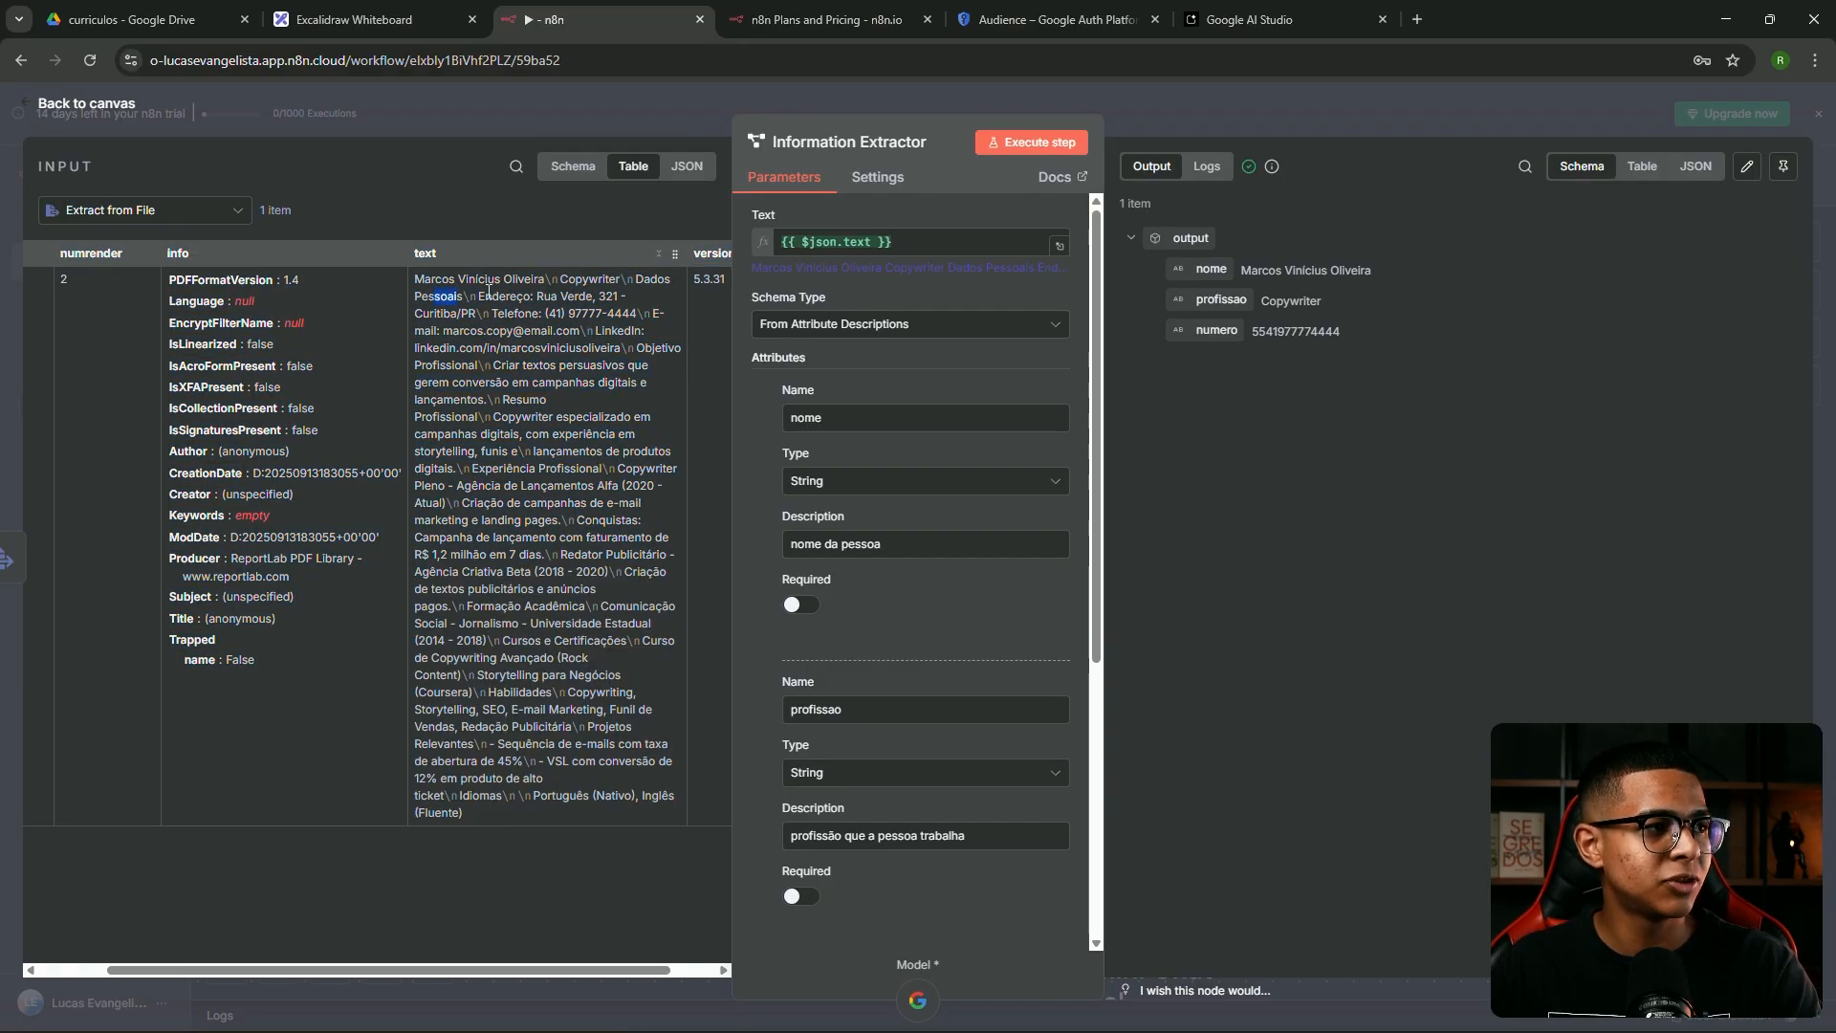
{"action": "left_click", "coordinate": [572, 166]}
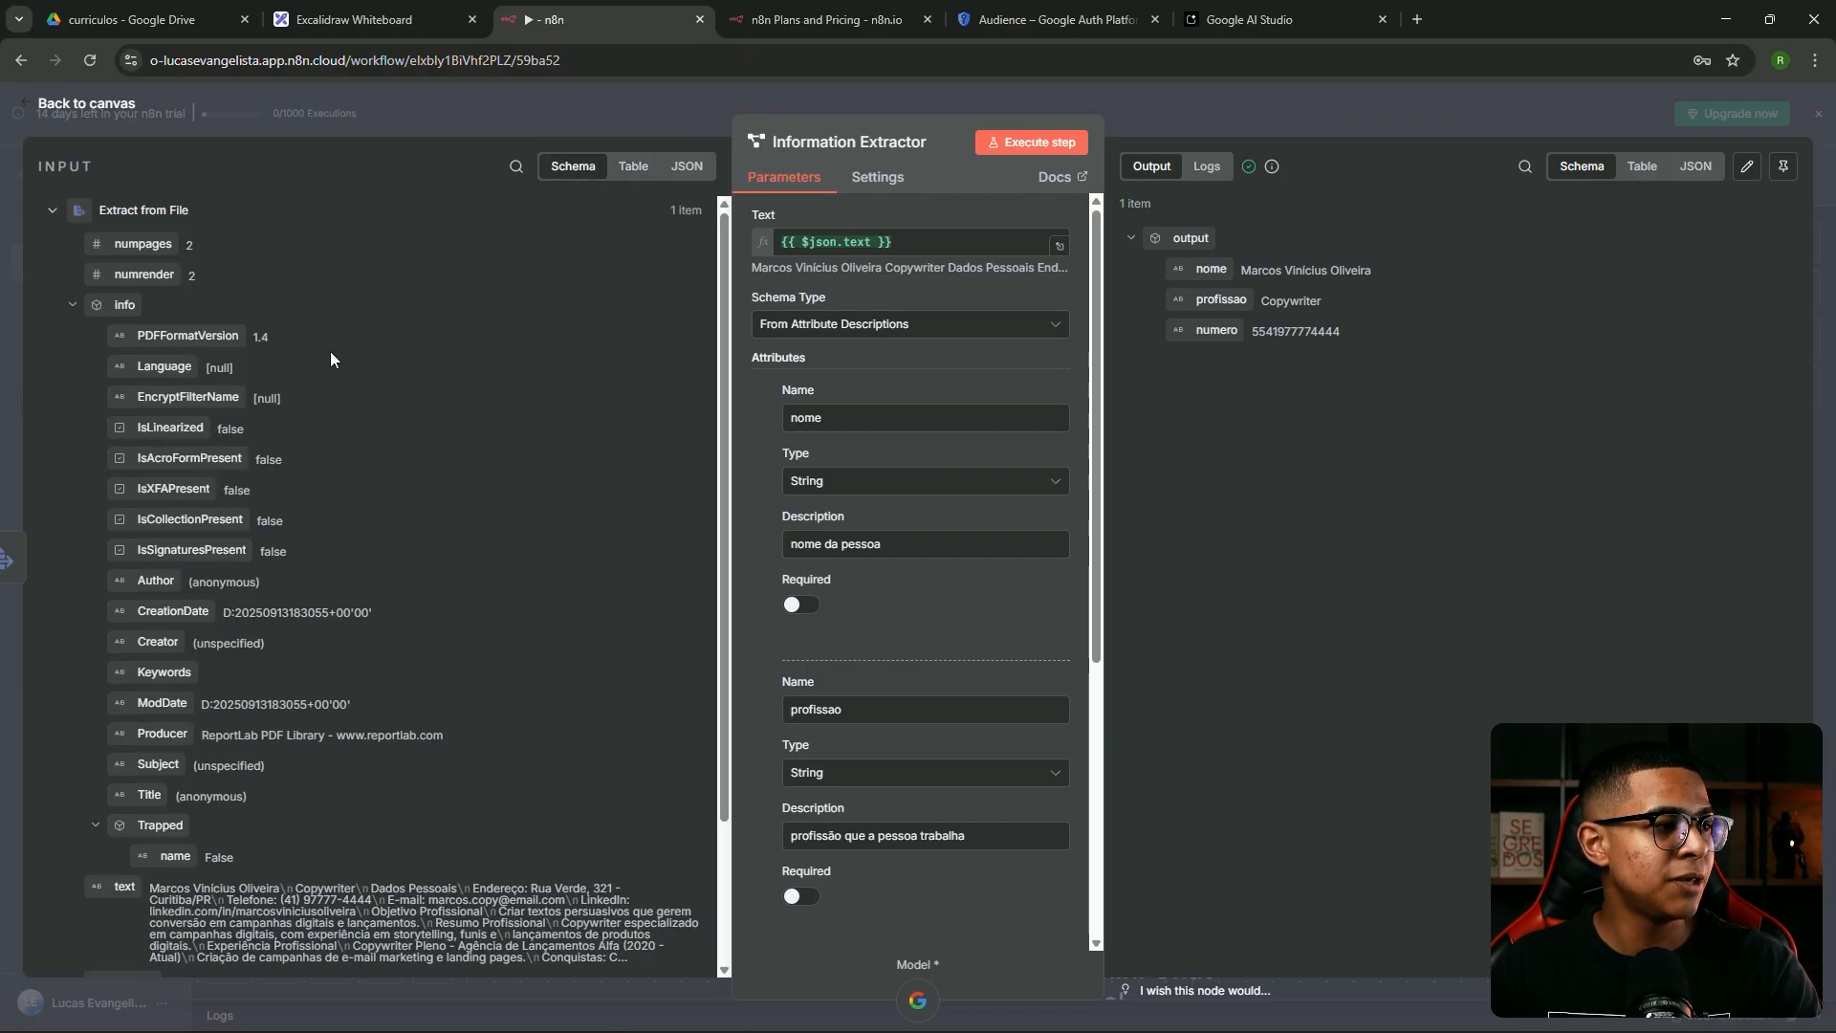
{"action": "left_click_drag", "start_coordinate": [174, 336], "coordinate": [308, 458]}
{"action": "left_click_drag", "start_coordinate": [156, 582], "coordinate": [894, 239]}
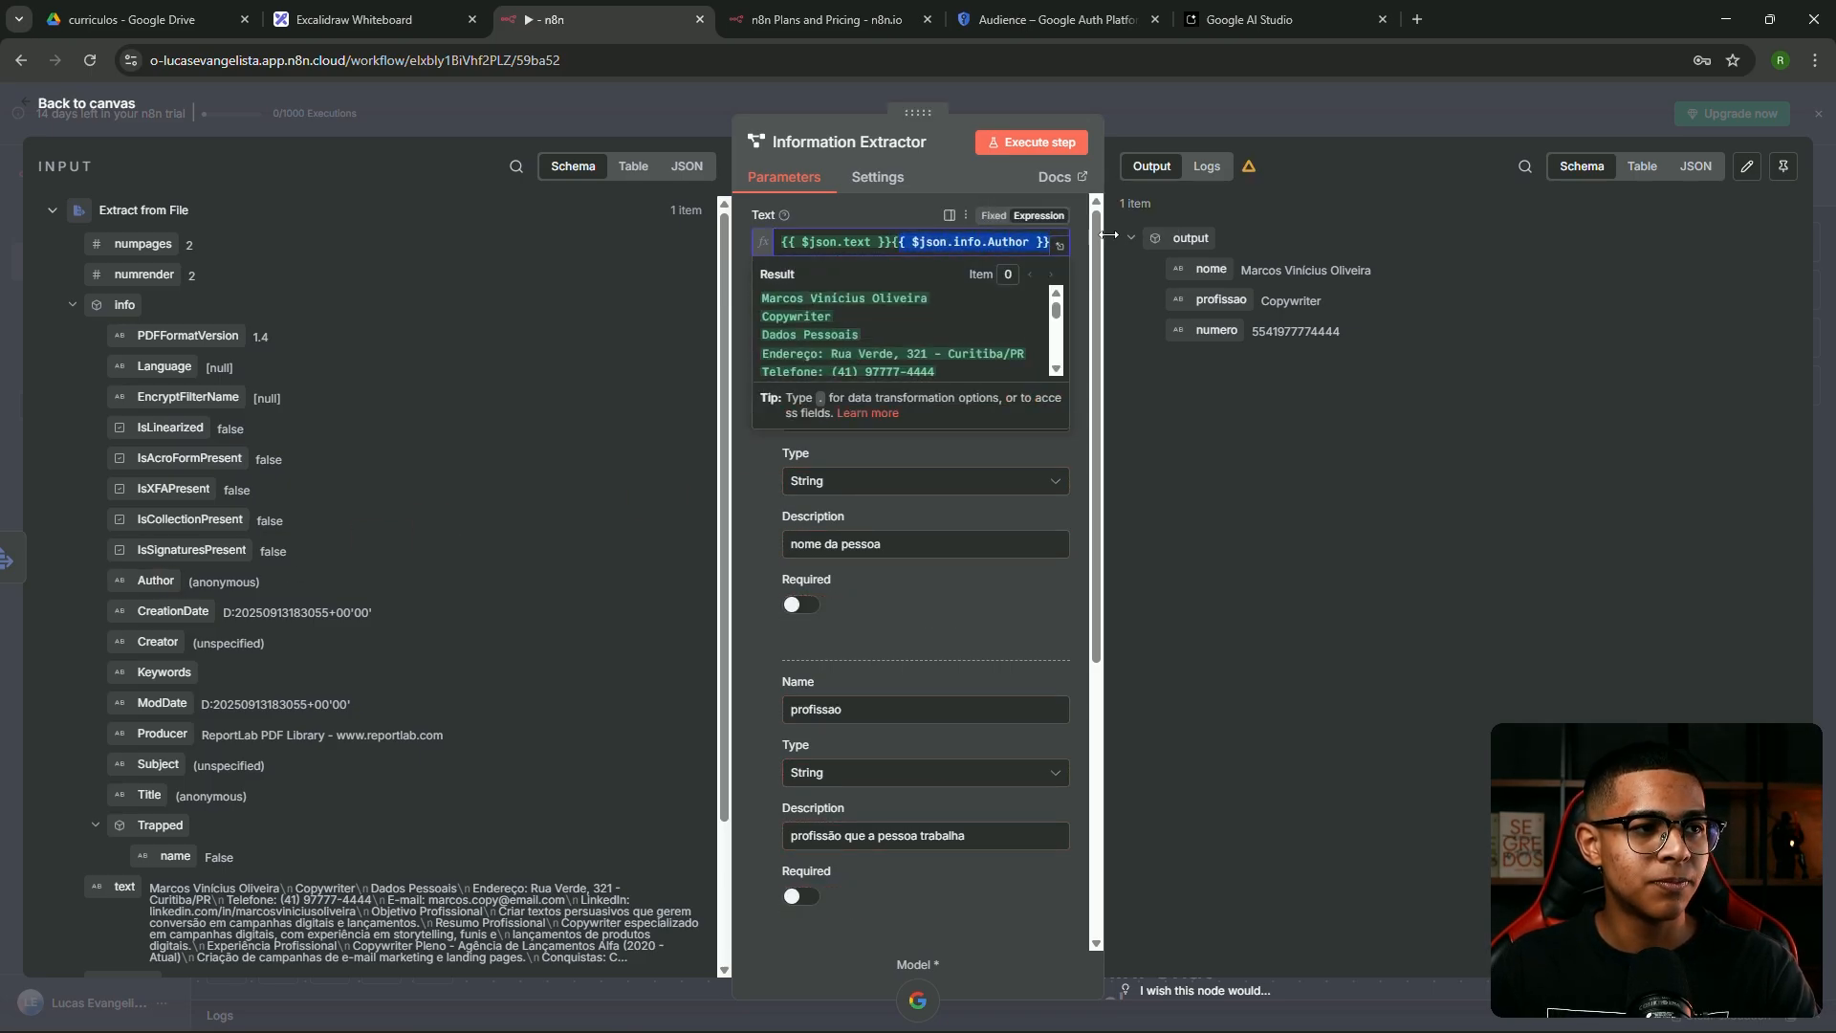
Restore Text to {{ $json.text }} and compare the CV's phone and name with the extracted fields
{"action": "key", "text": "BackSpace"}
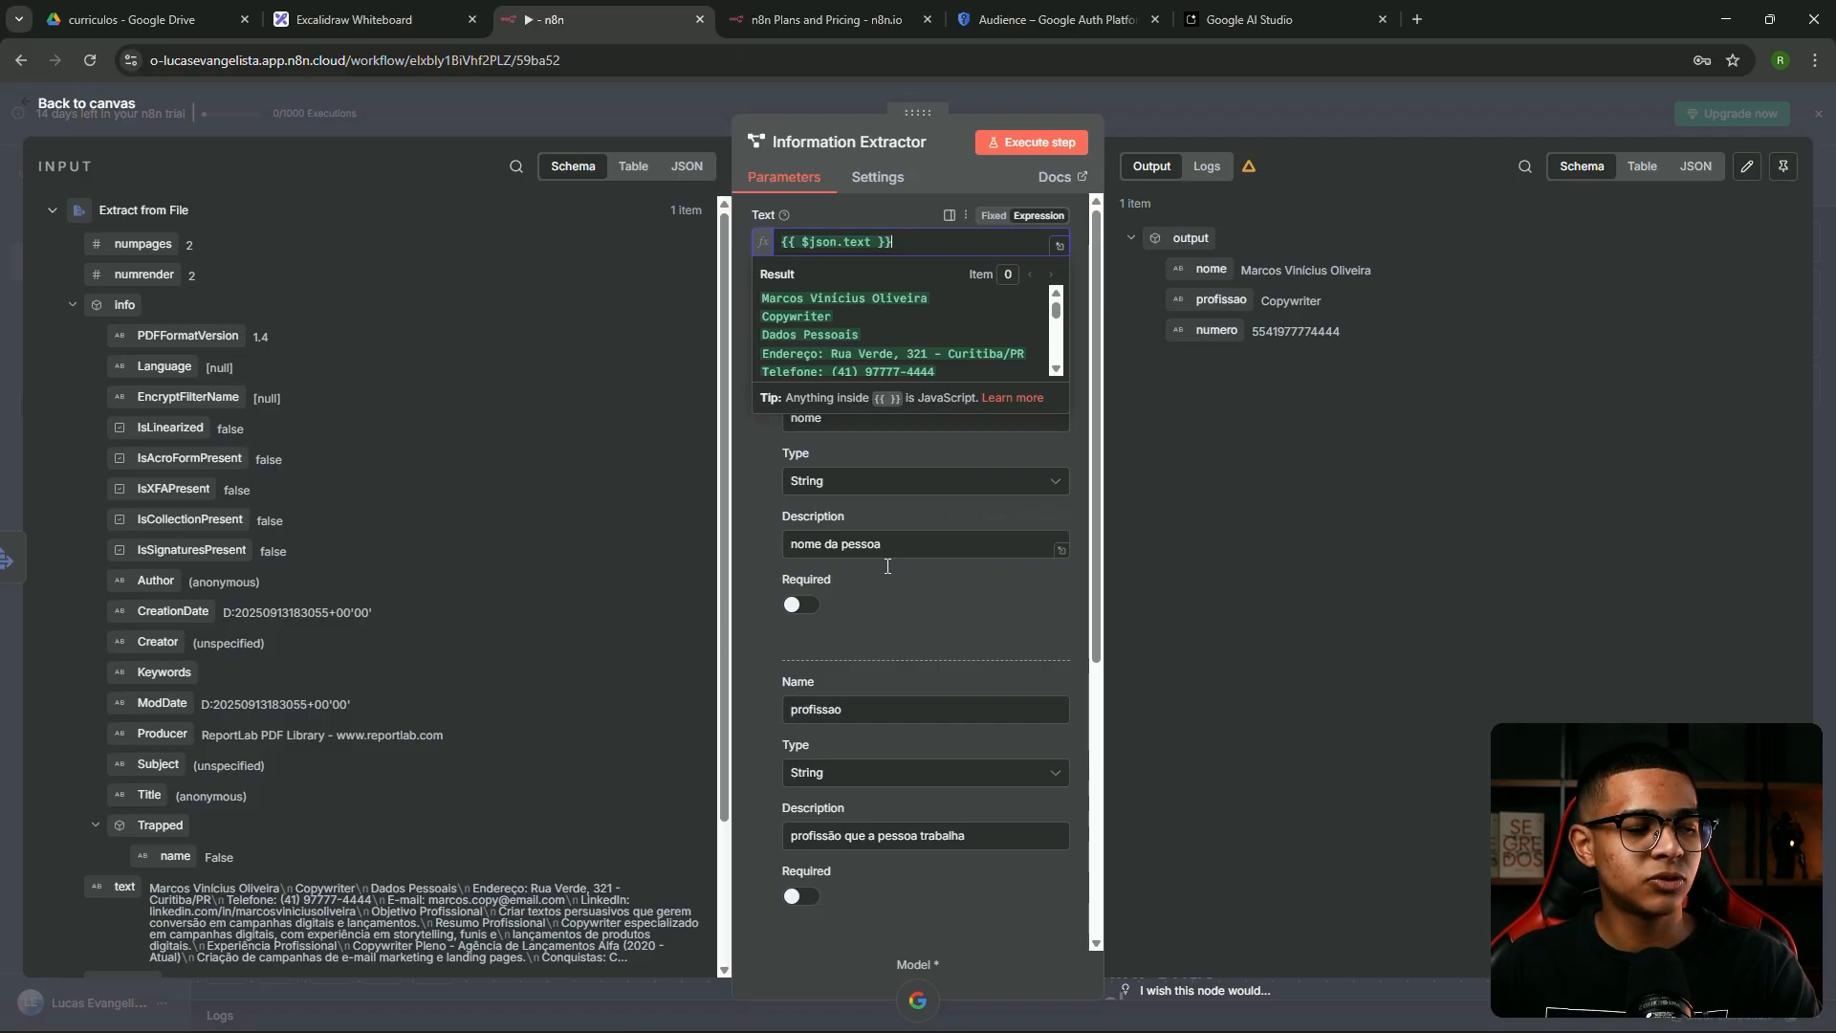
{"action": "scroll", "coordinate": [669, 382], "scroll_direction": "down", "scroll_amount": 3}
{"action": "left_click", "coordinate": [634, 166]}
{"action": "left_click_drag", "start_coordinate": [421, 970], "coordinate": [502, 972]}
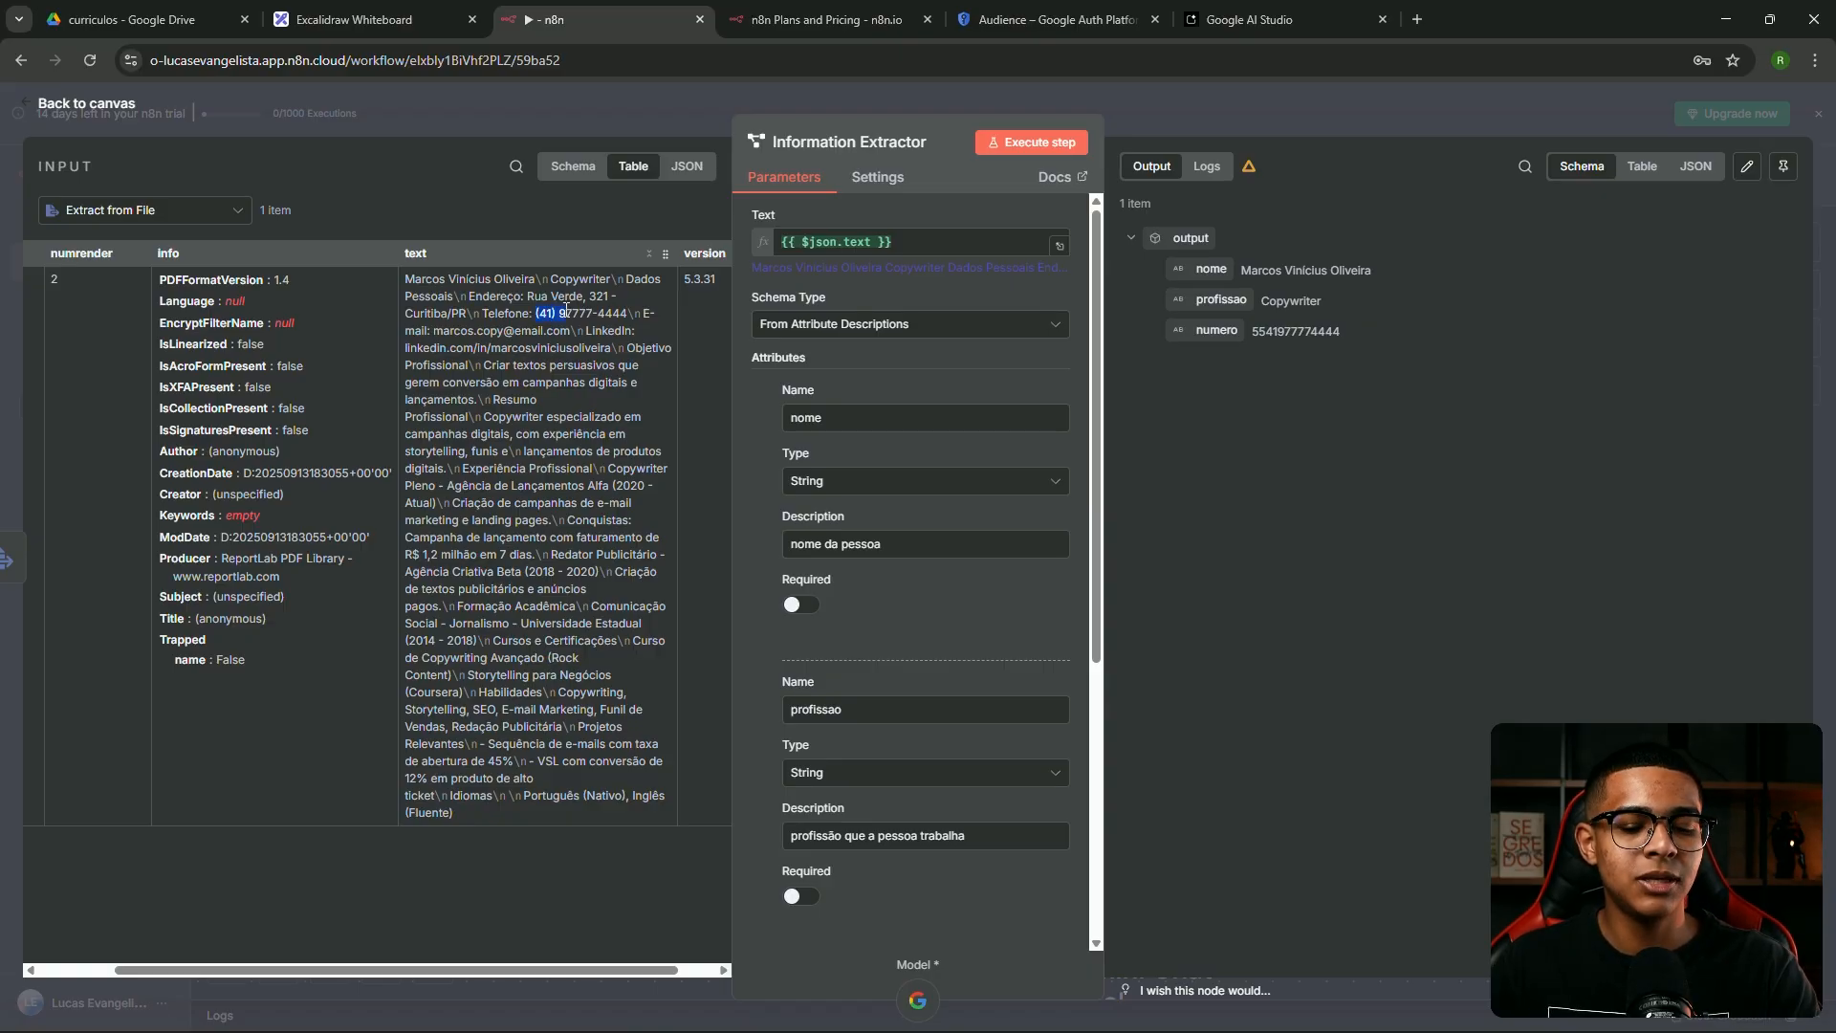
{"action": "left_click_drag", "start_coordinate": [550, 311], "coordinate": [627, 312]}
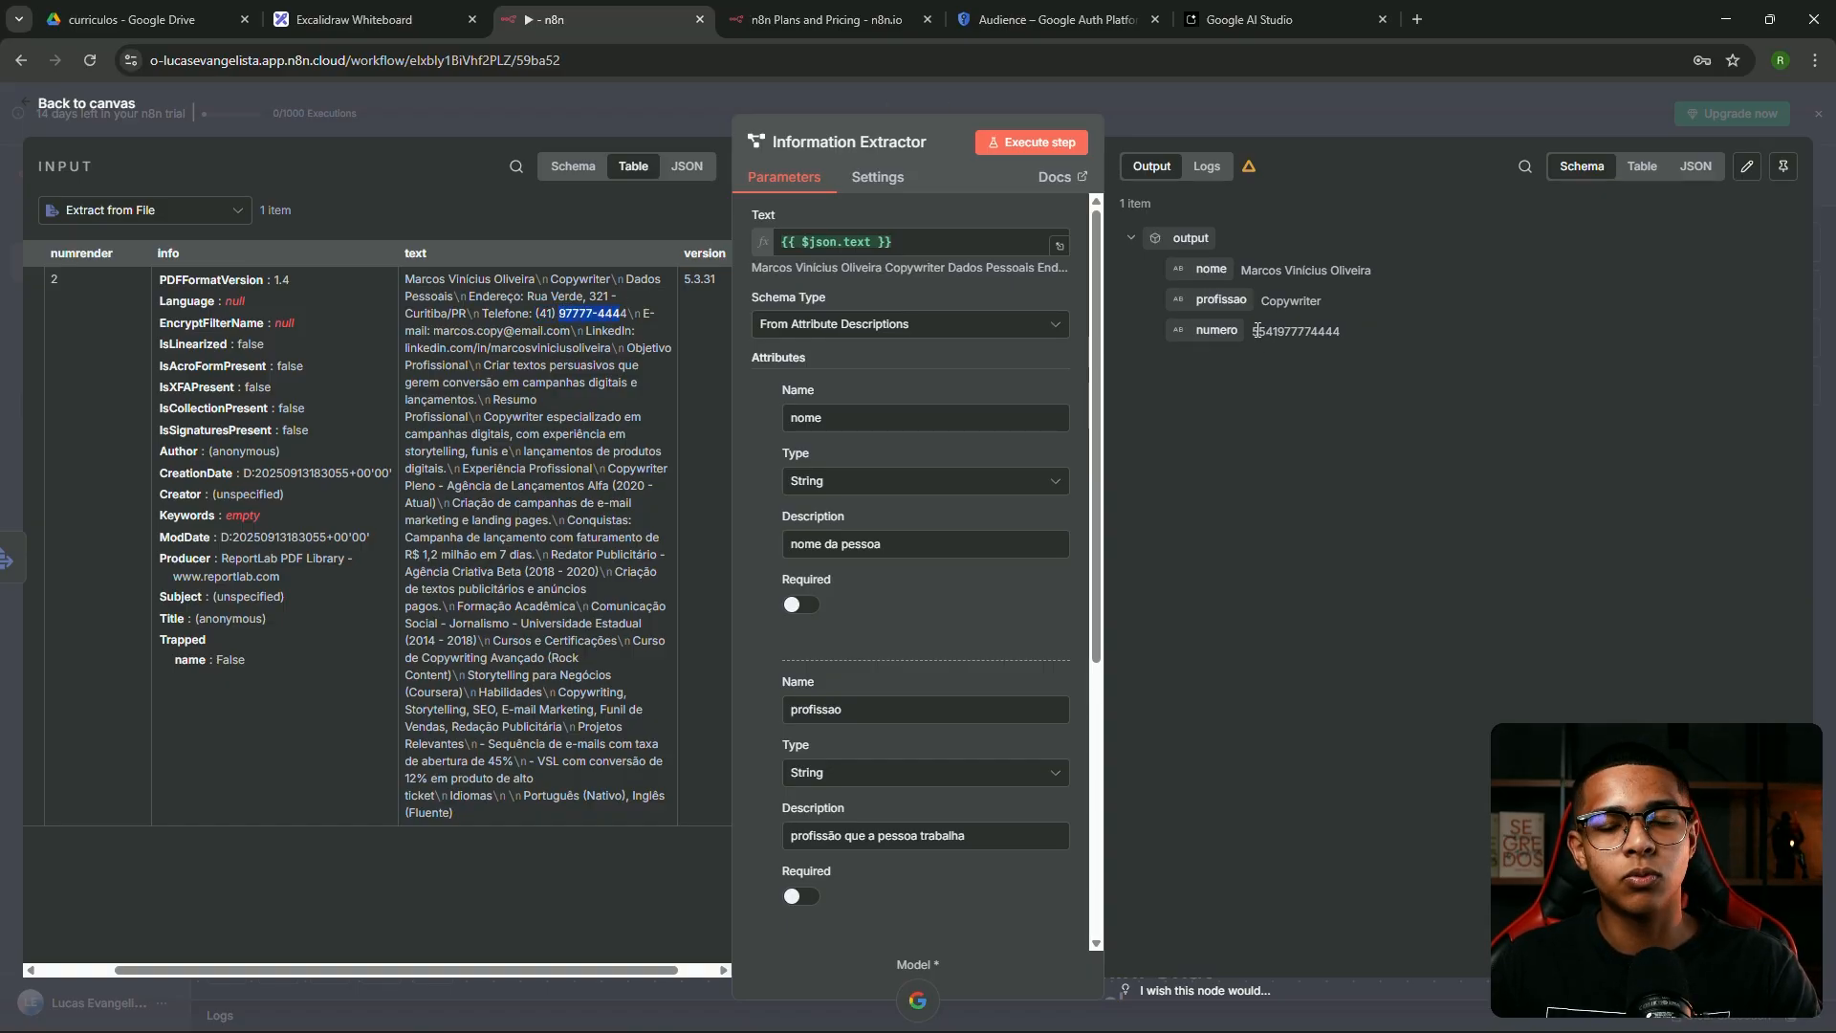
{"action": "left_click_drag", "start_coordinate": [1256, 330], "coordinate": [1334, 331]}
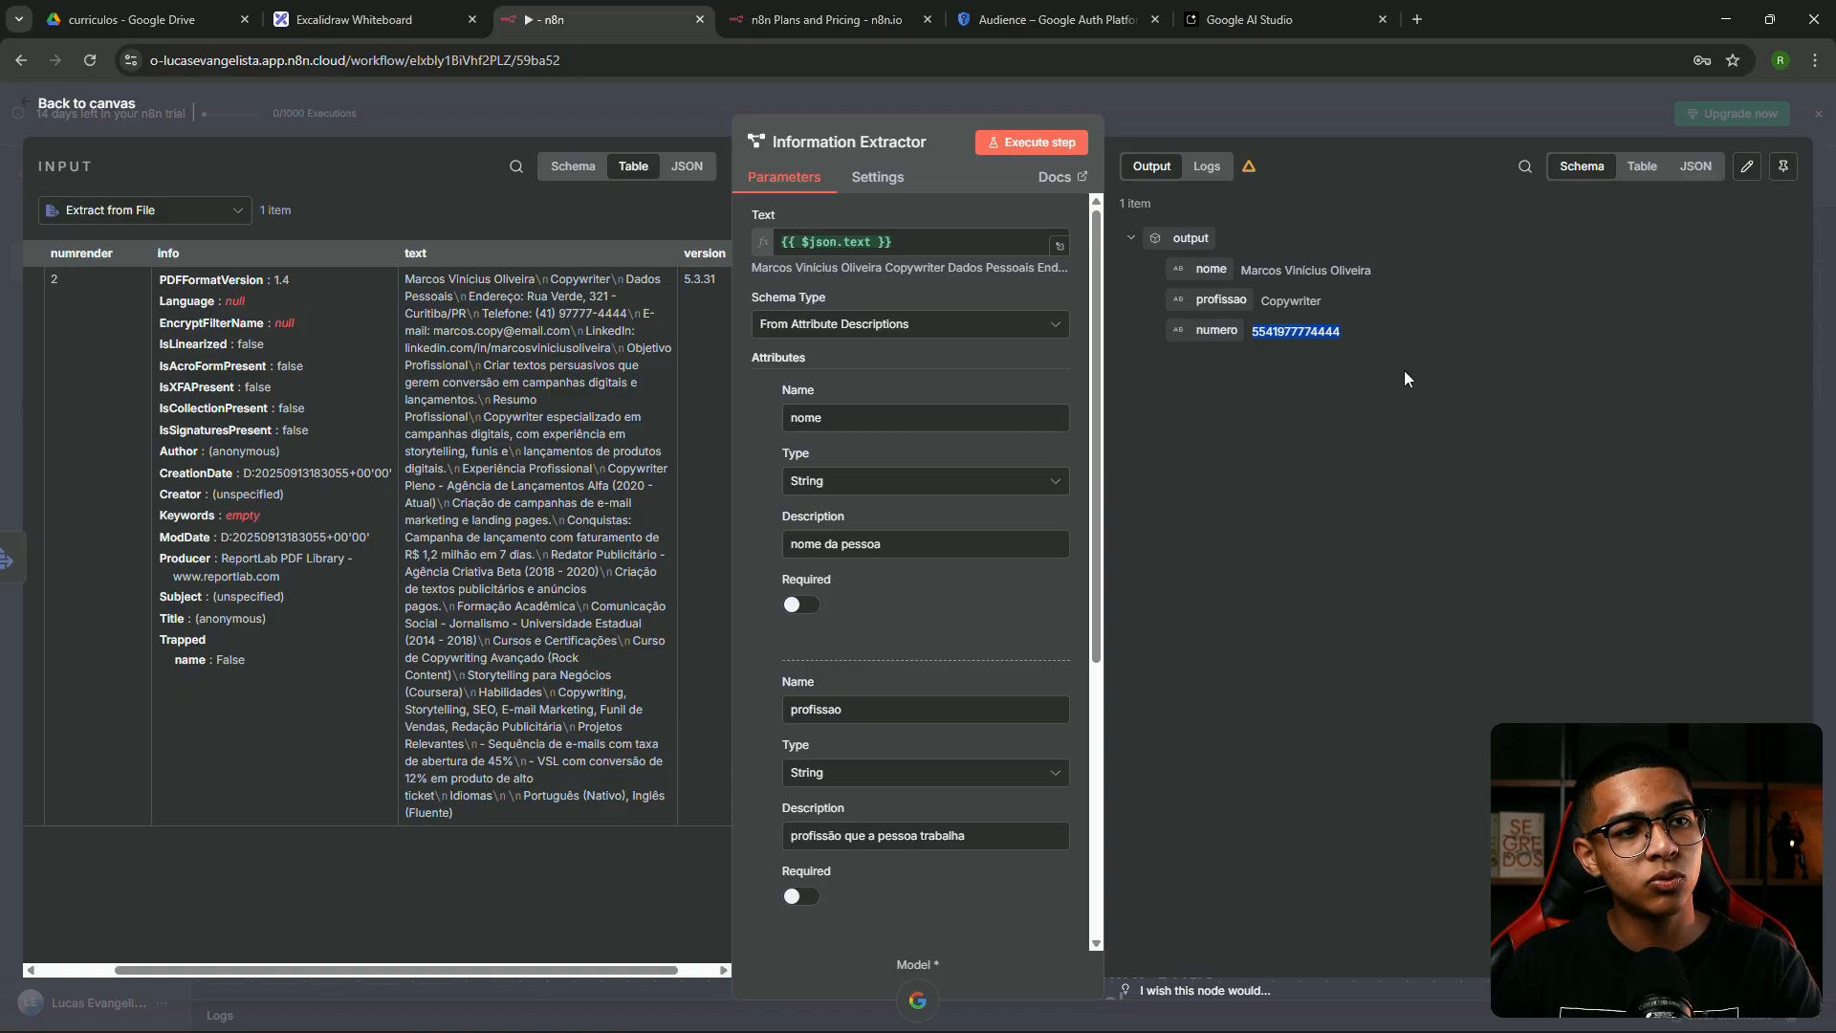
{"action": "left_click_drag", "start_coordinate": [1402, 356], "coordinate": [1212, 266]}
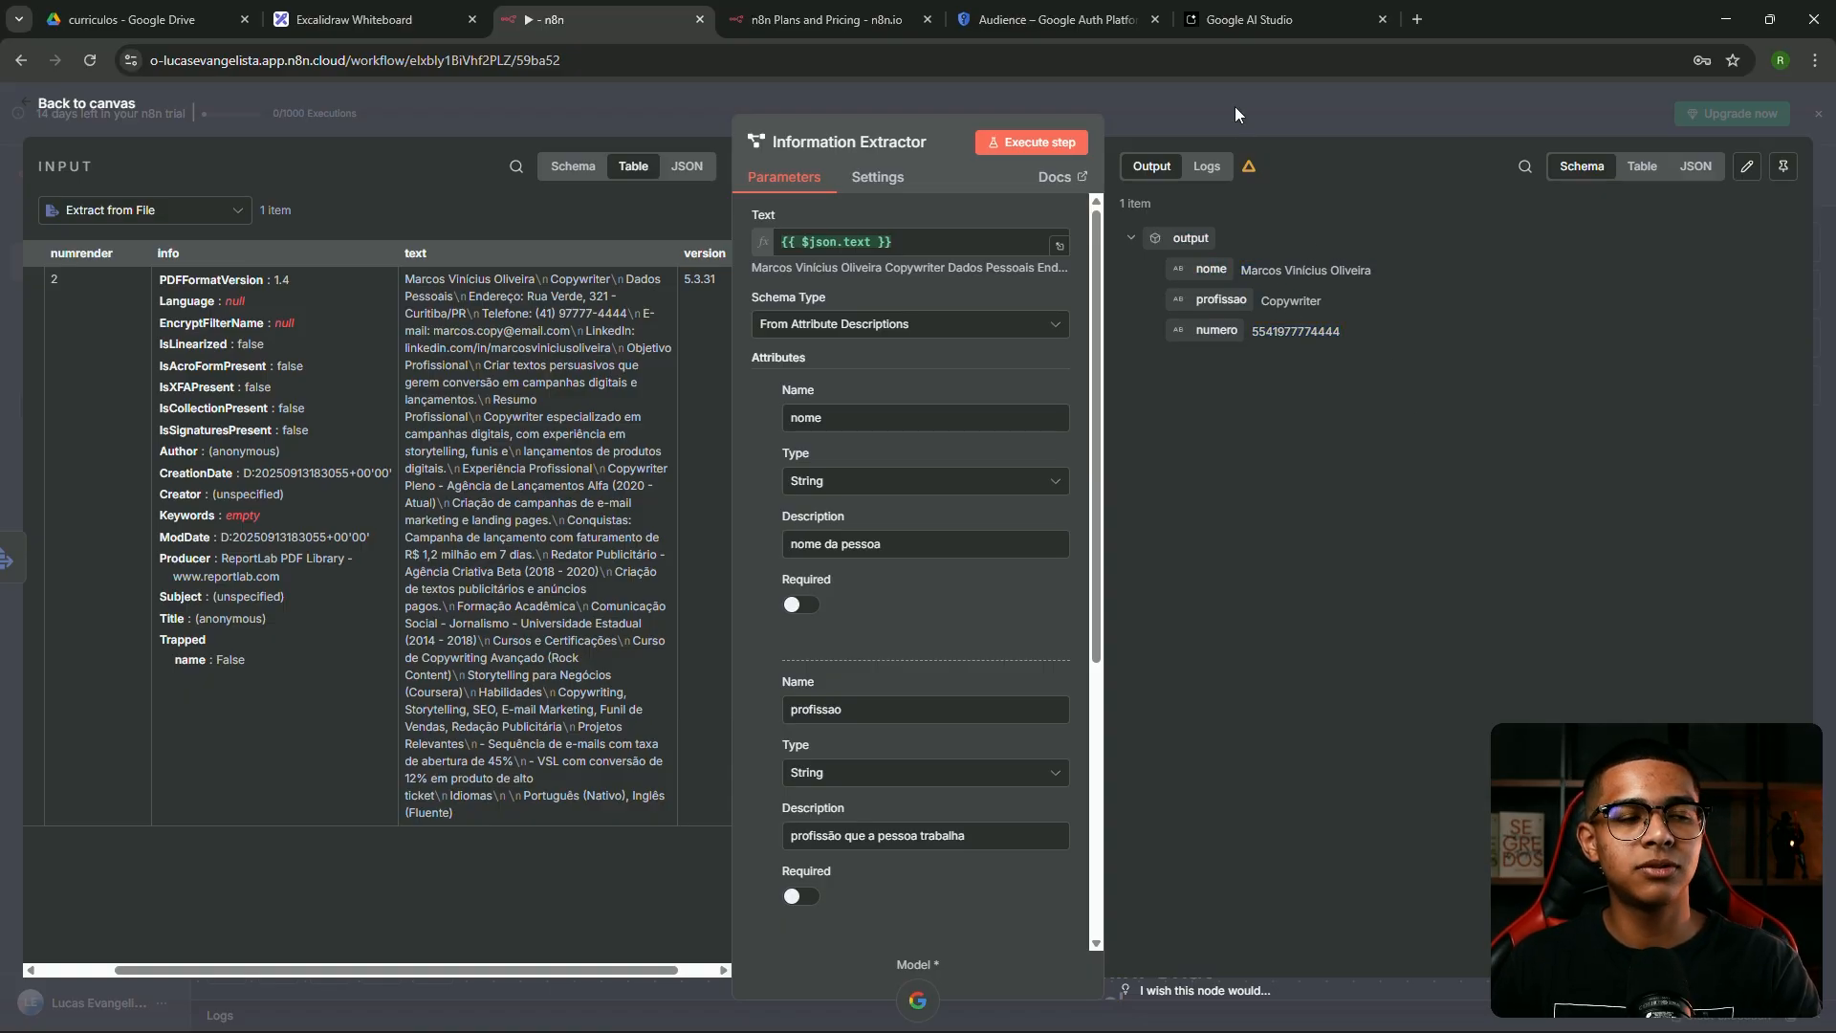
Rerun the Information Extractor, then drag from its output to add a next node
{"action": "left_click", "coordinate": [1033, 142]}
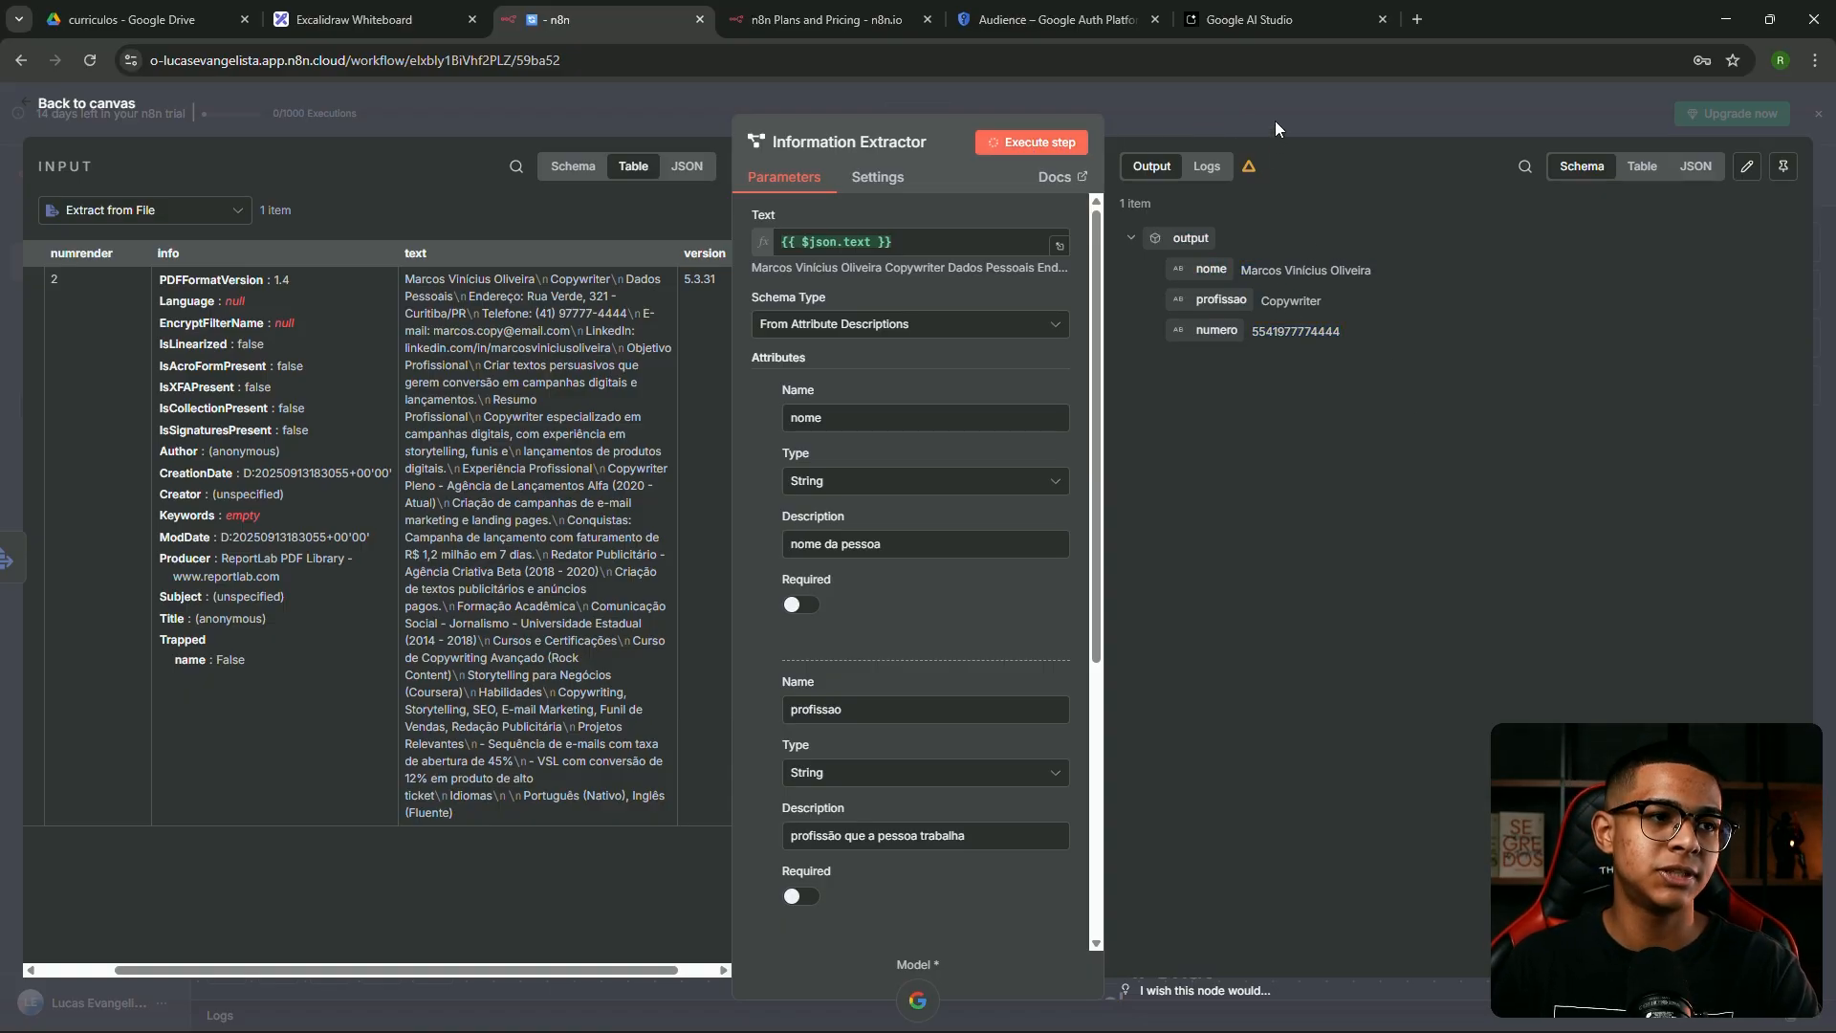
{"action": "left_click", "coordinate": [1276, 121]}
{"action": "left_click_drag", "start_coordinate": [959, 506], "coordinate": [1070, 484]}
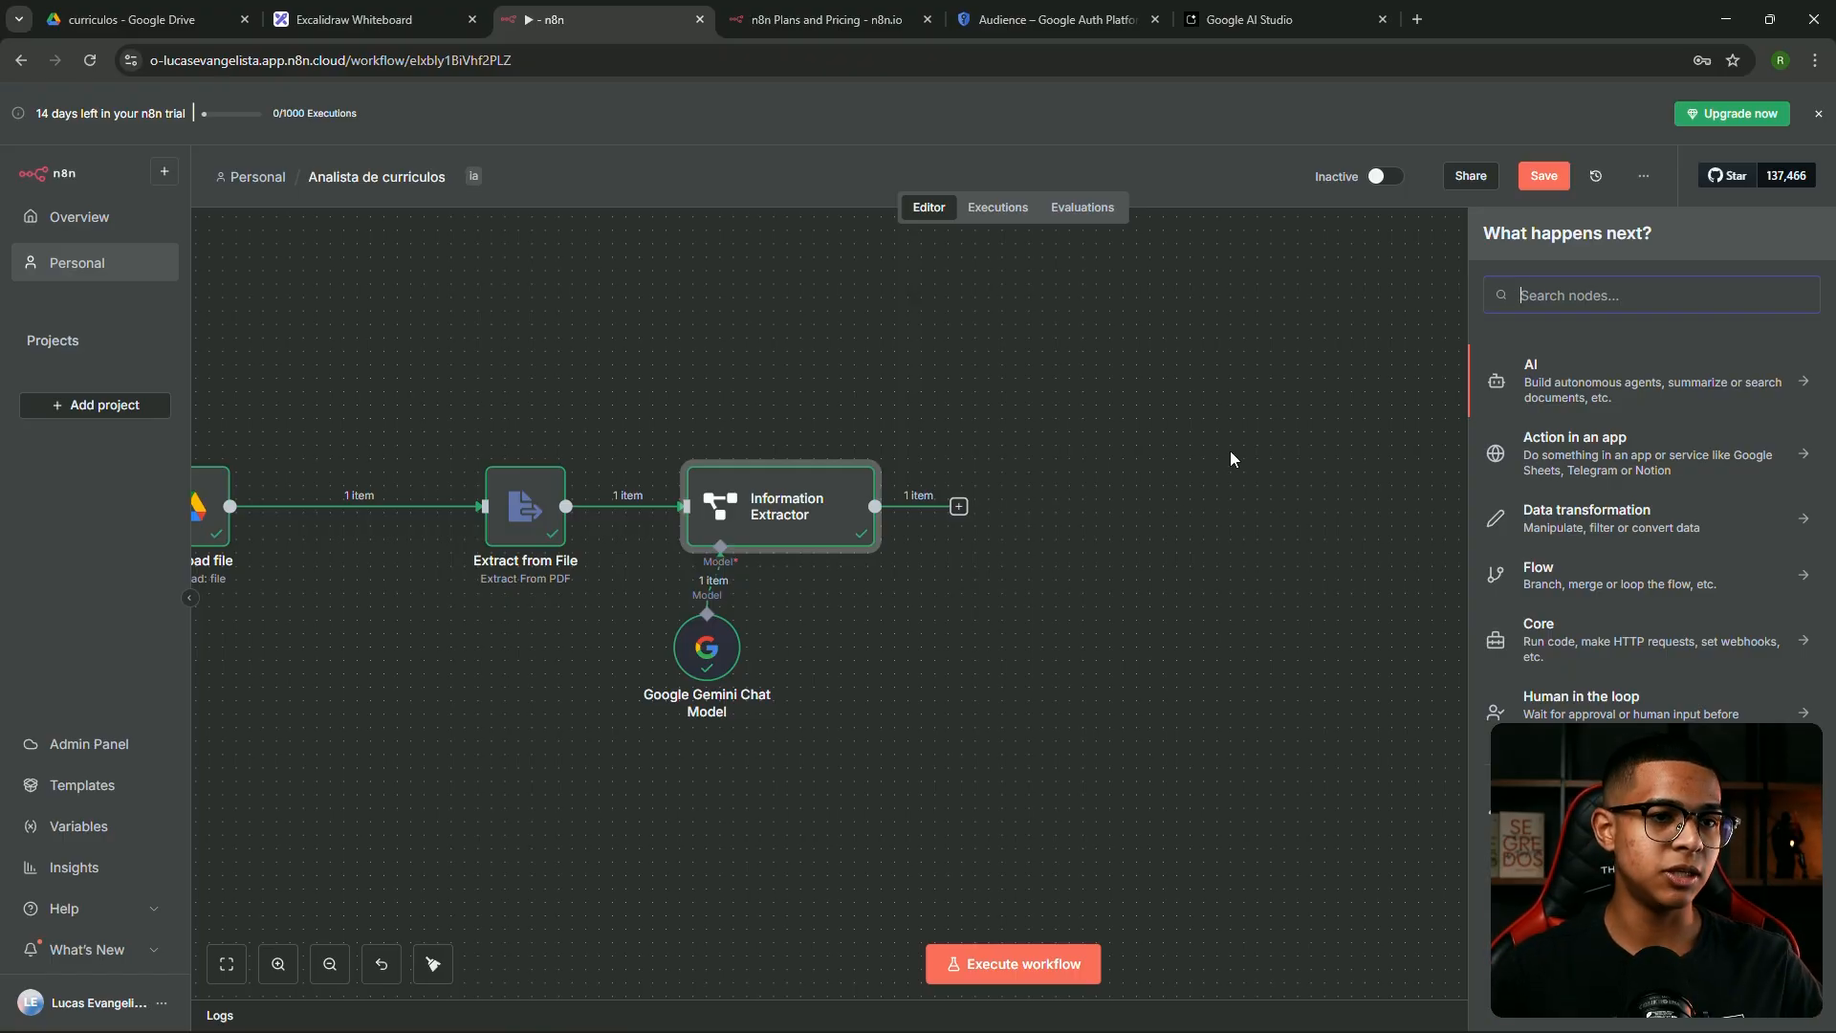
Add a Basic LLM Chain with prompt source 'Define below' and move it further right
{"action": "left_click", "coordinate": [1536, 390]}
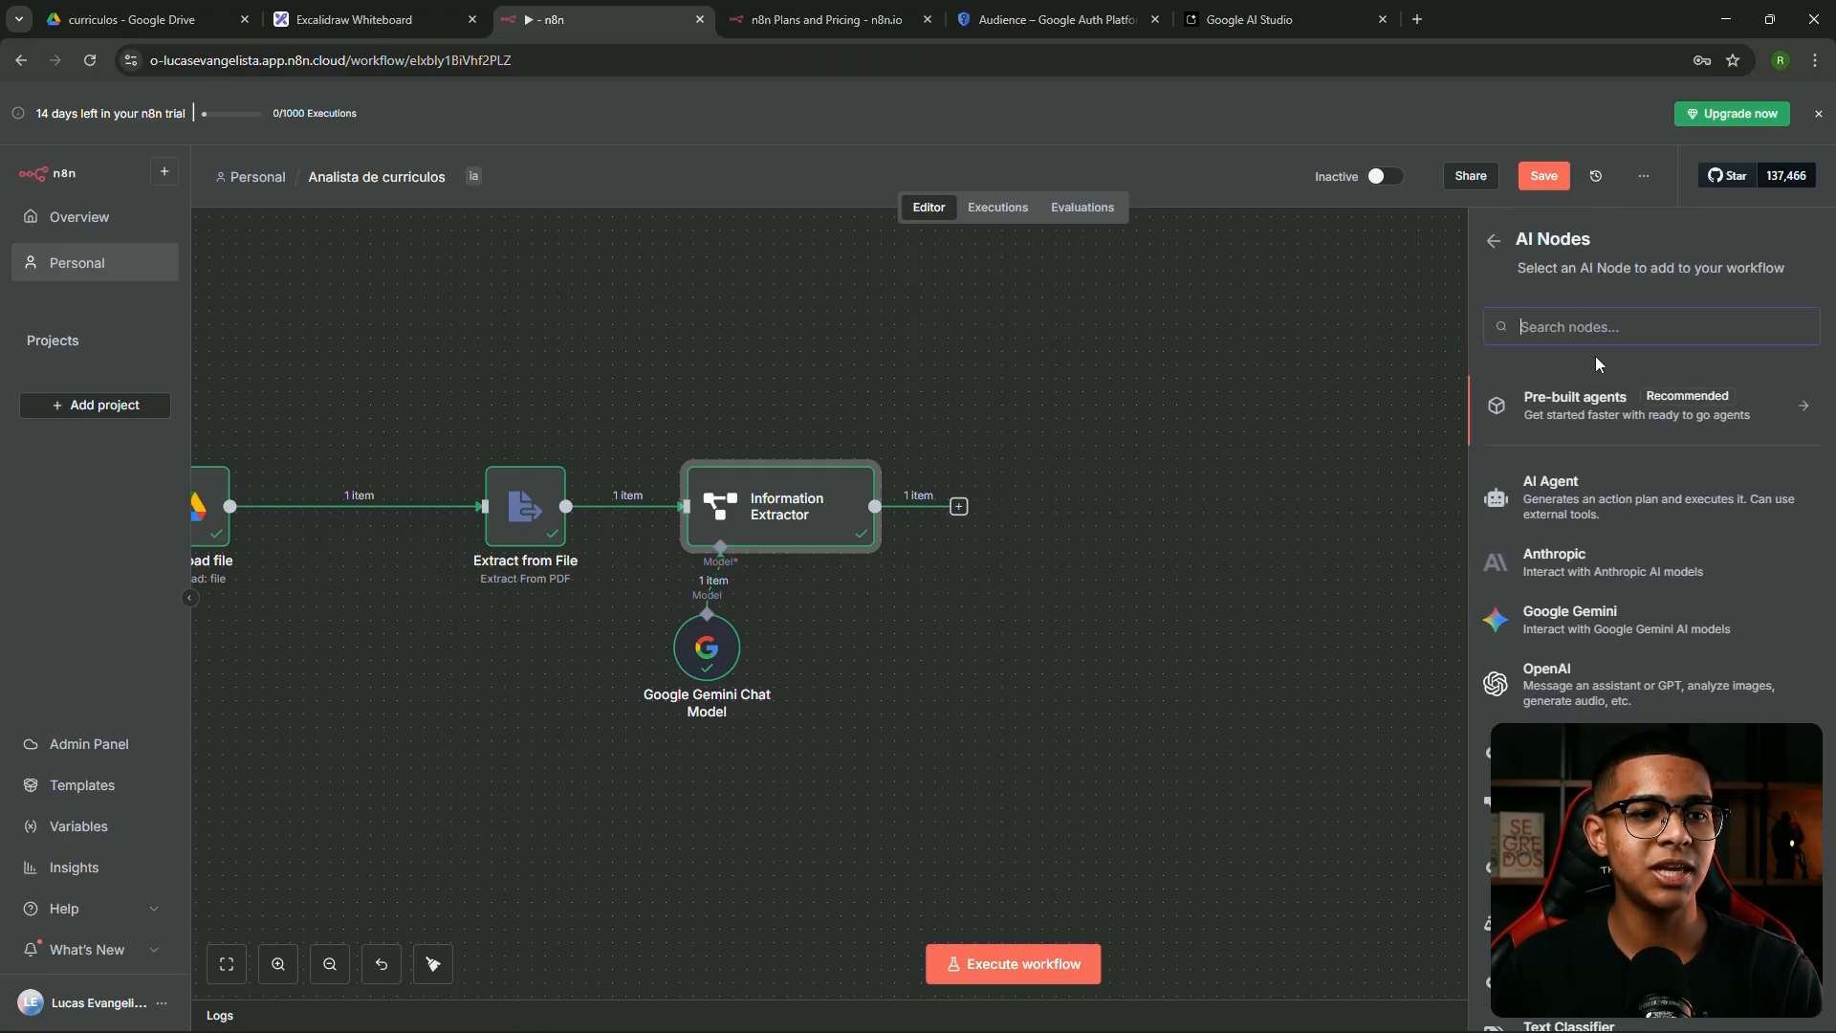
{"action": "scroll", "coordinate": [1592, 573], "scroll_direction": "down", "scroll_amount": 2}
{"action": "left_click", "coordinate": [1591, 566]}
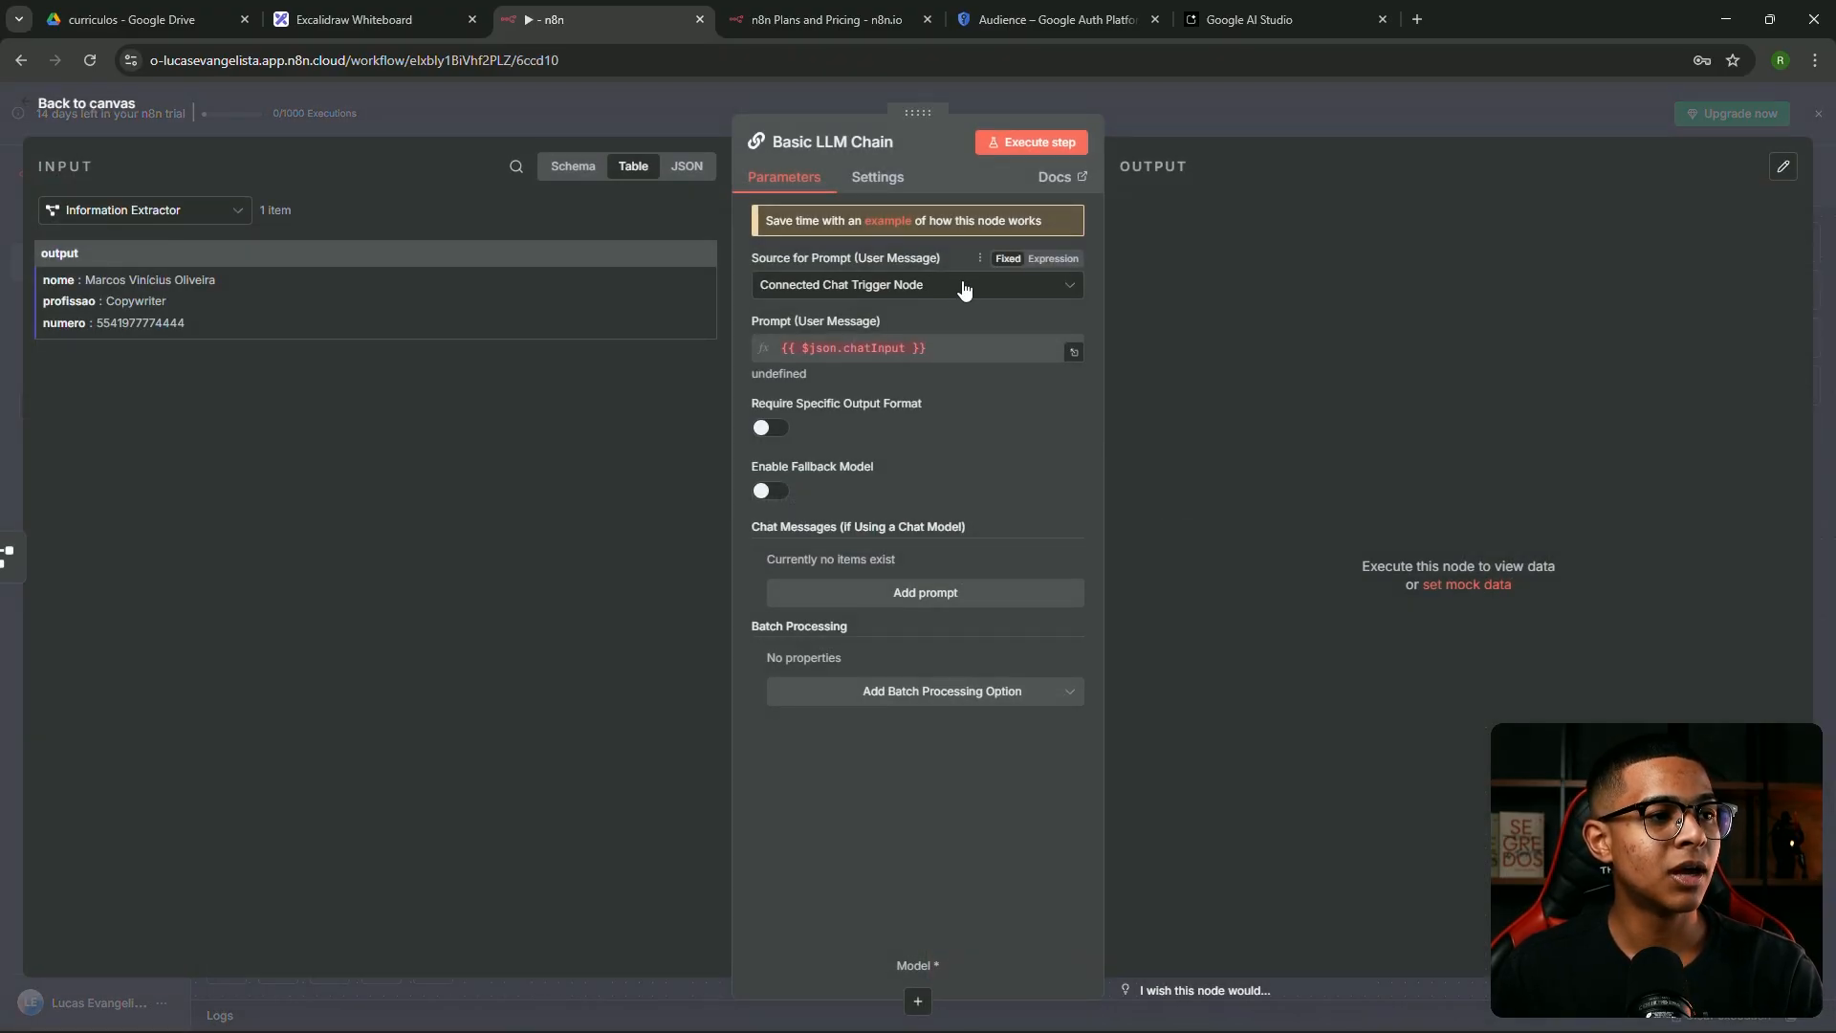
{"action": "left_click", "coordinate": [850, 288]}
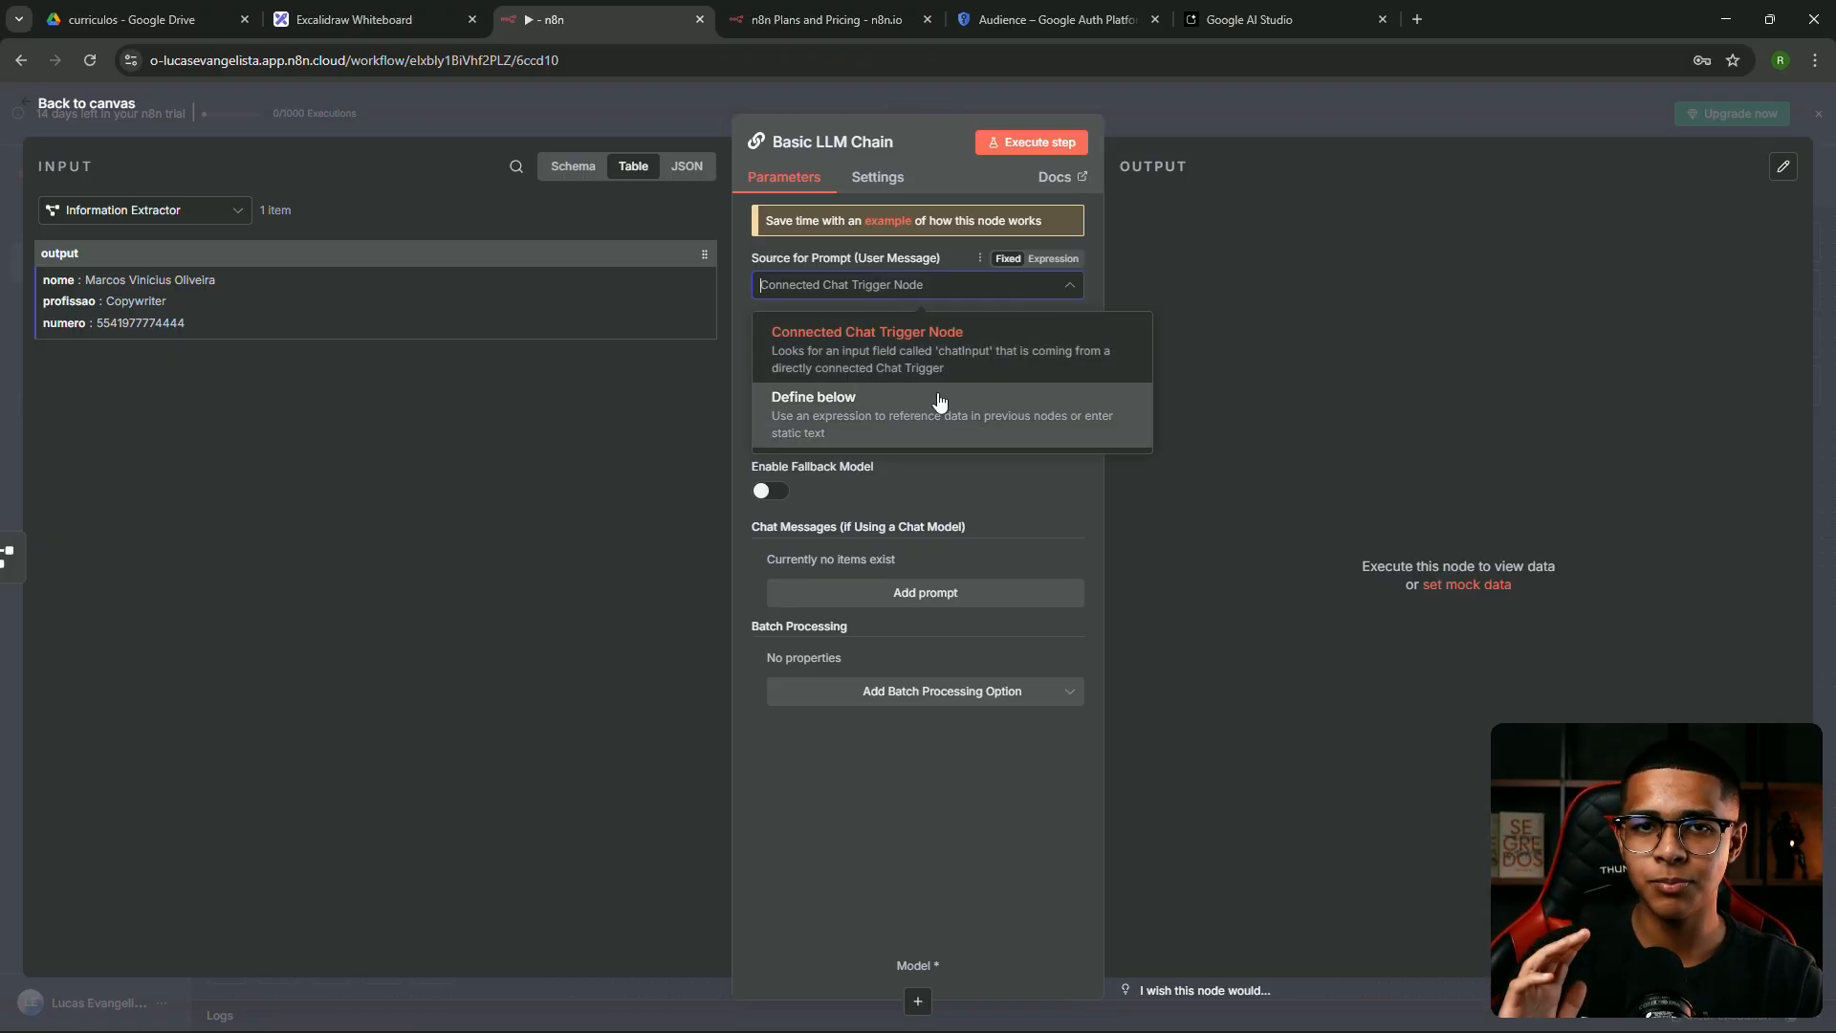
{"action": "left_click", "coordinate": [878, 286]}
{"action": "left_click", "coordinate": [878, 286]}
{"action": "left_click", "coordinate": [904, 399]}
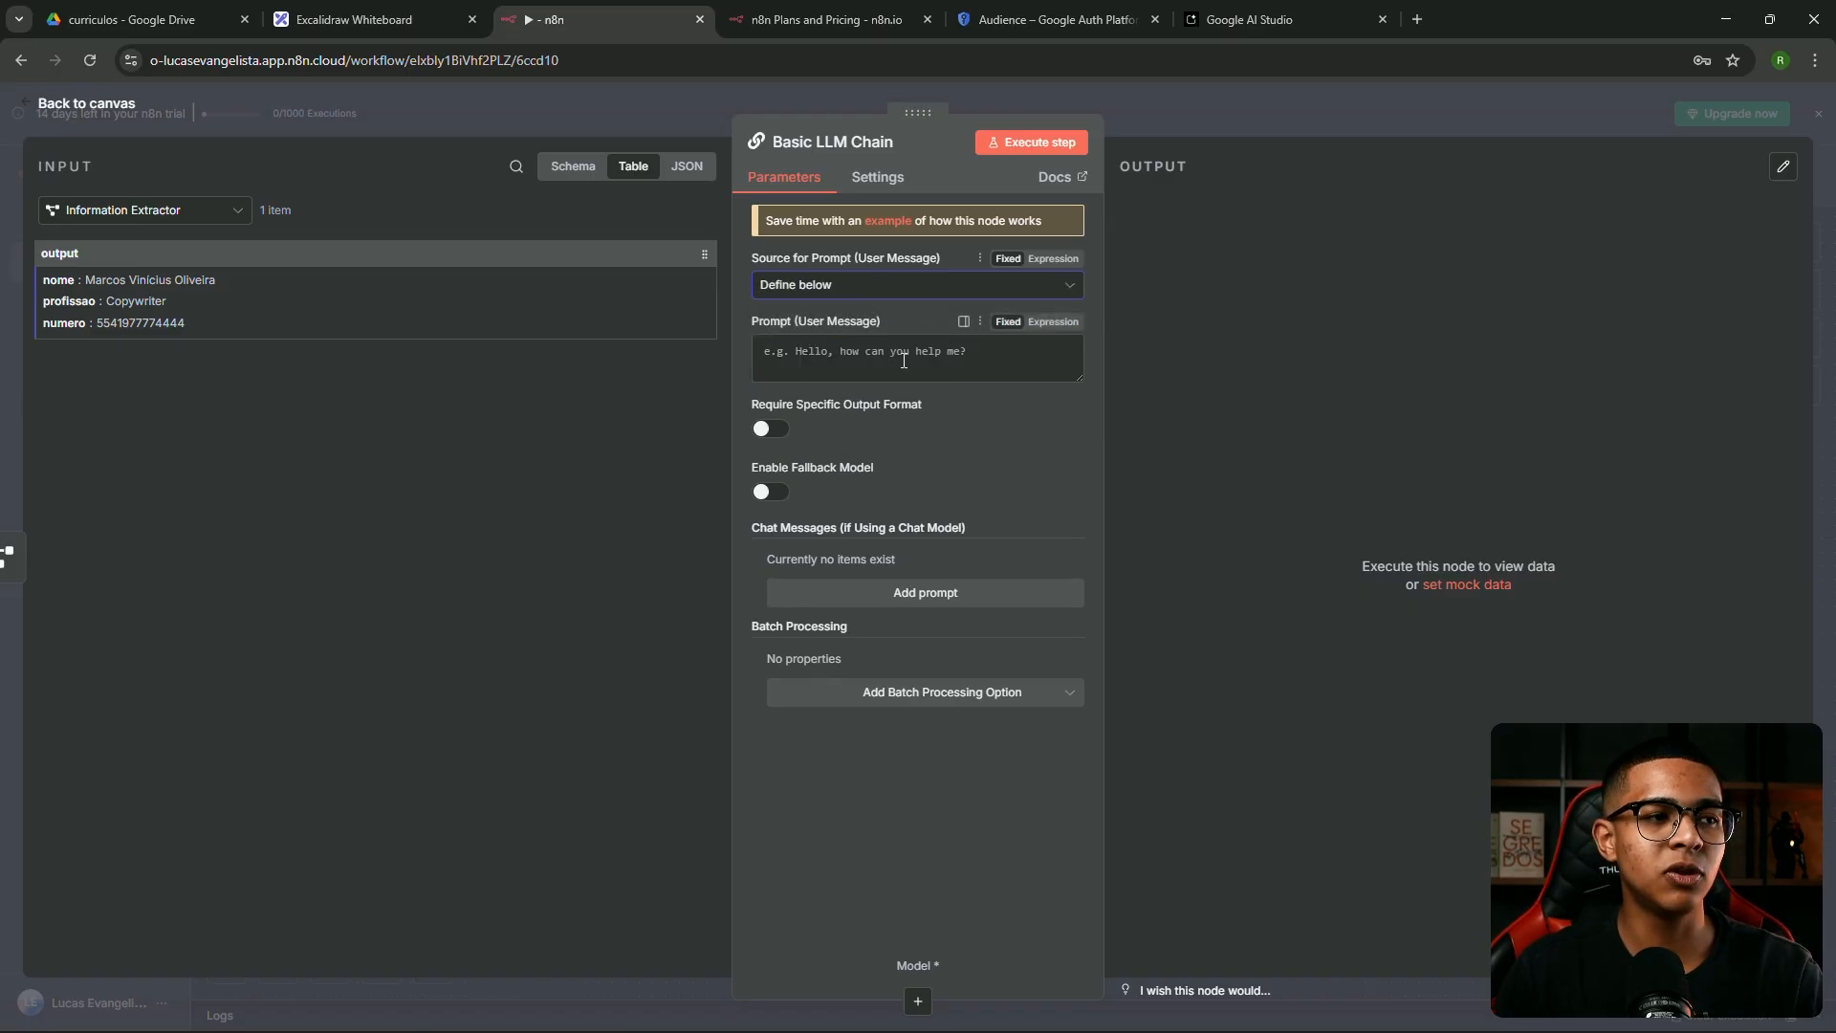
{"action": "left_click", "coordinate": [1011, 373]}
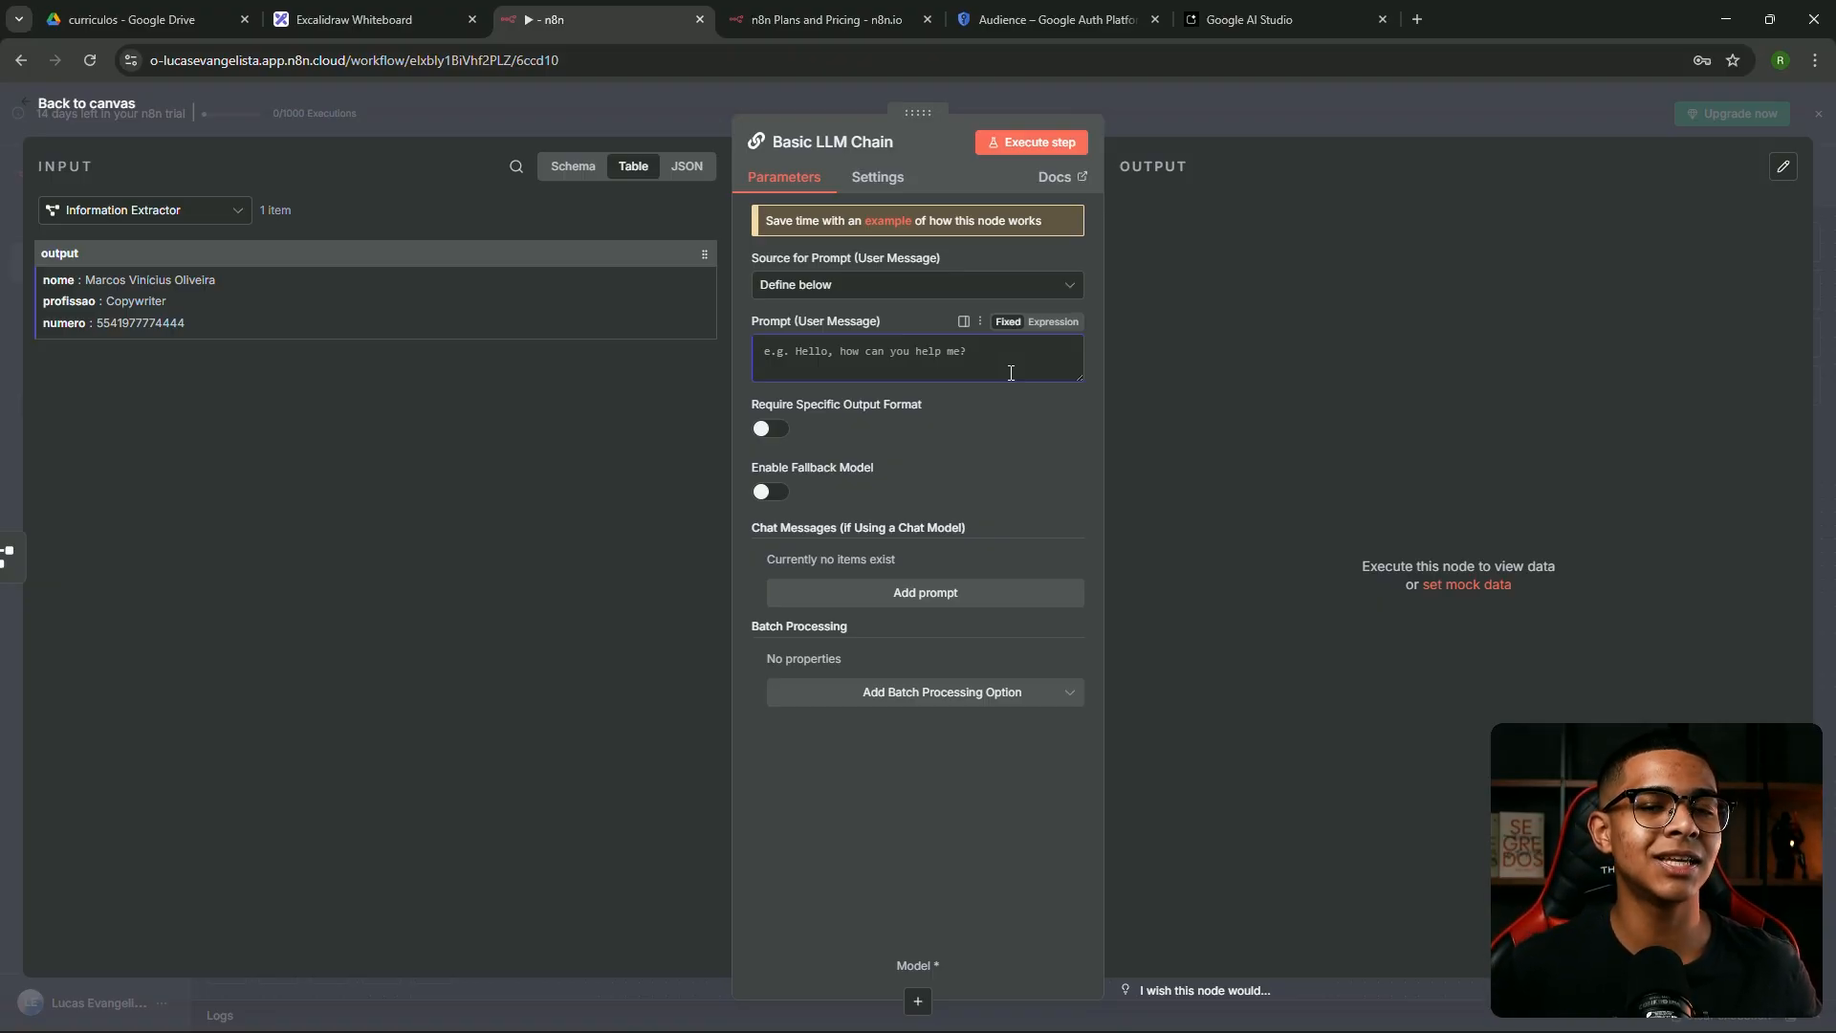
{"action": "left_click", "coordinate": [1210, 119]}
{"action": "left_click_drag", "start_coordinate": [1124, 486], "coordinate": [1584, 528]}
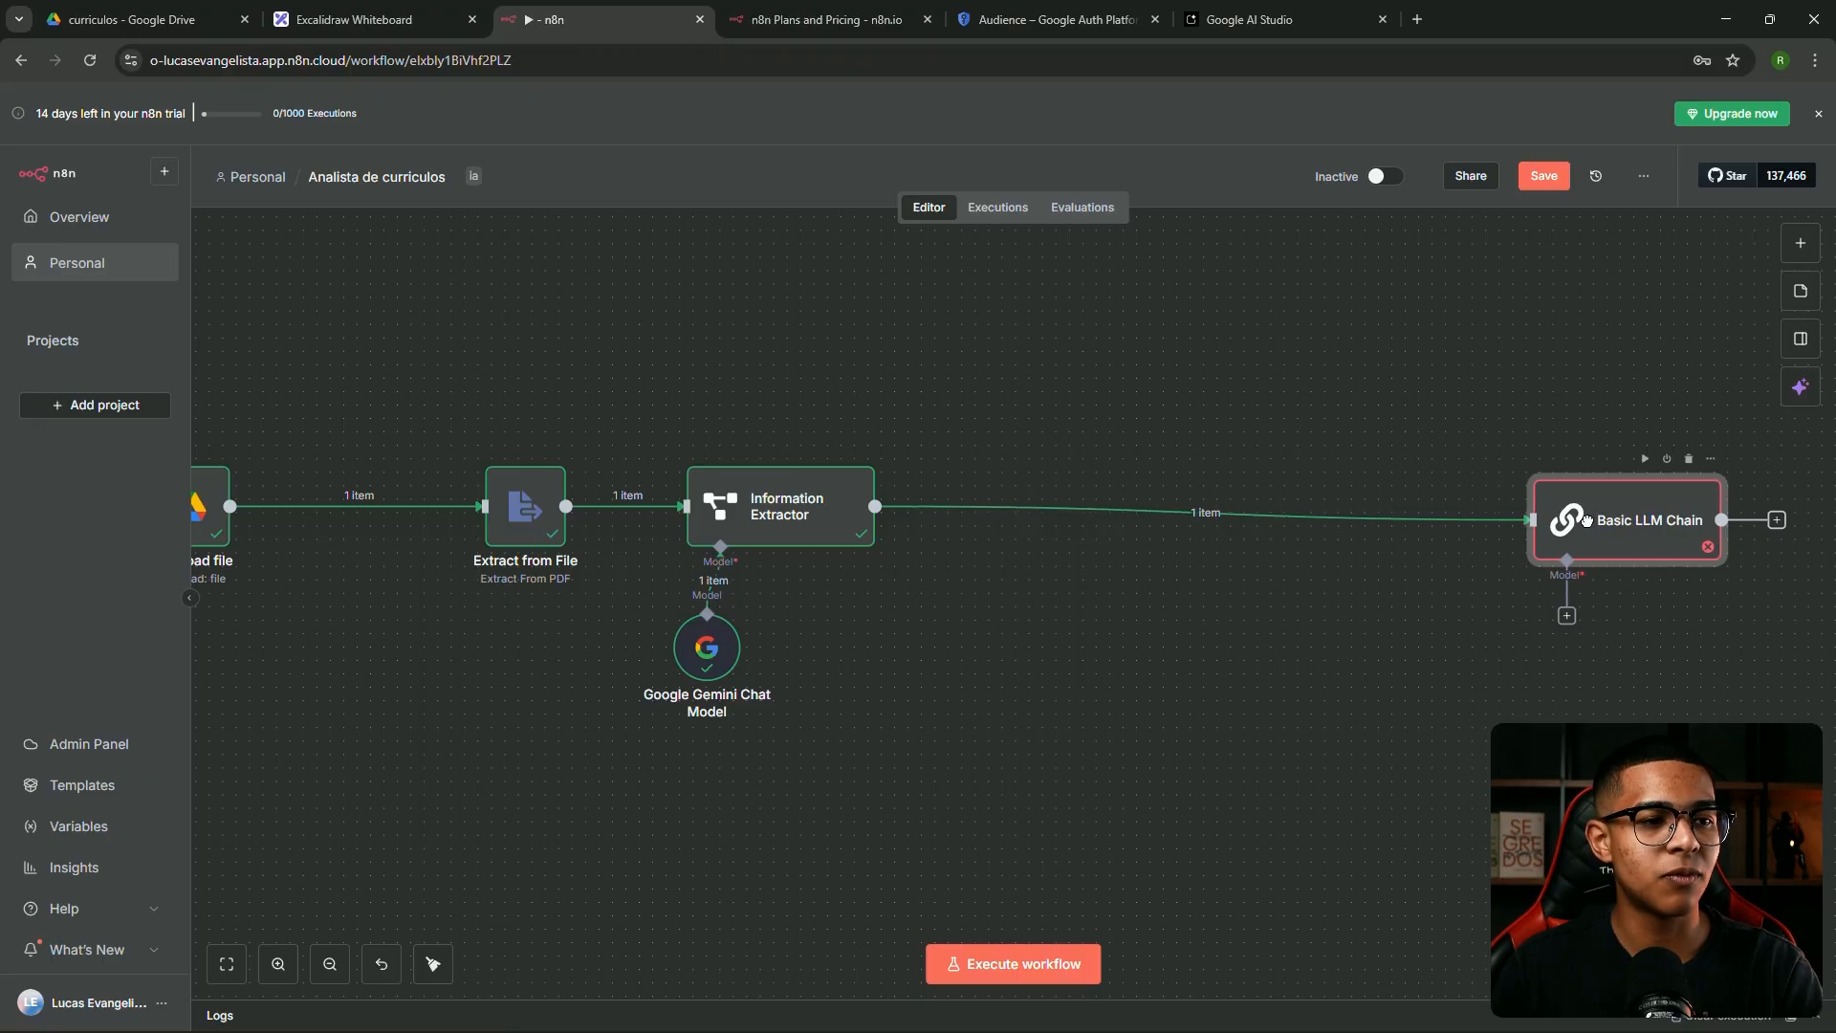
Unlink the Basic LLM Chain and choose Google Sheets after the Information Extractor via 'google she'
{"action": "left_click", "coordinate": [1216, 512]}
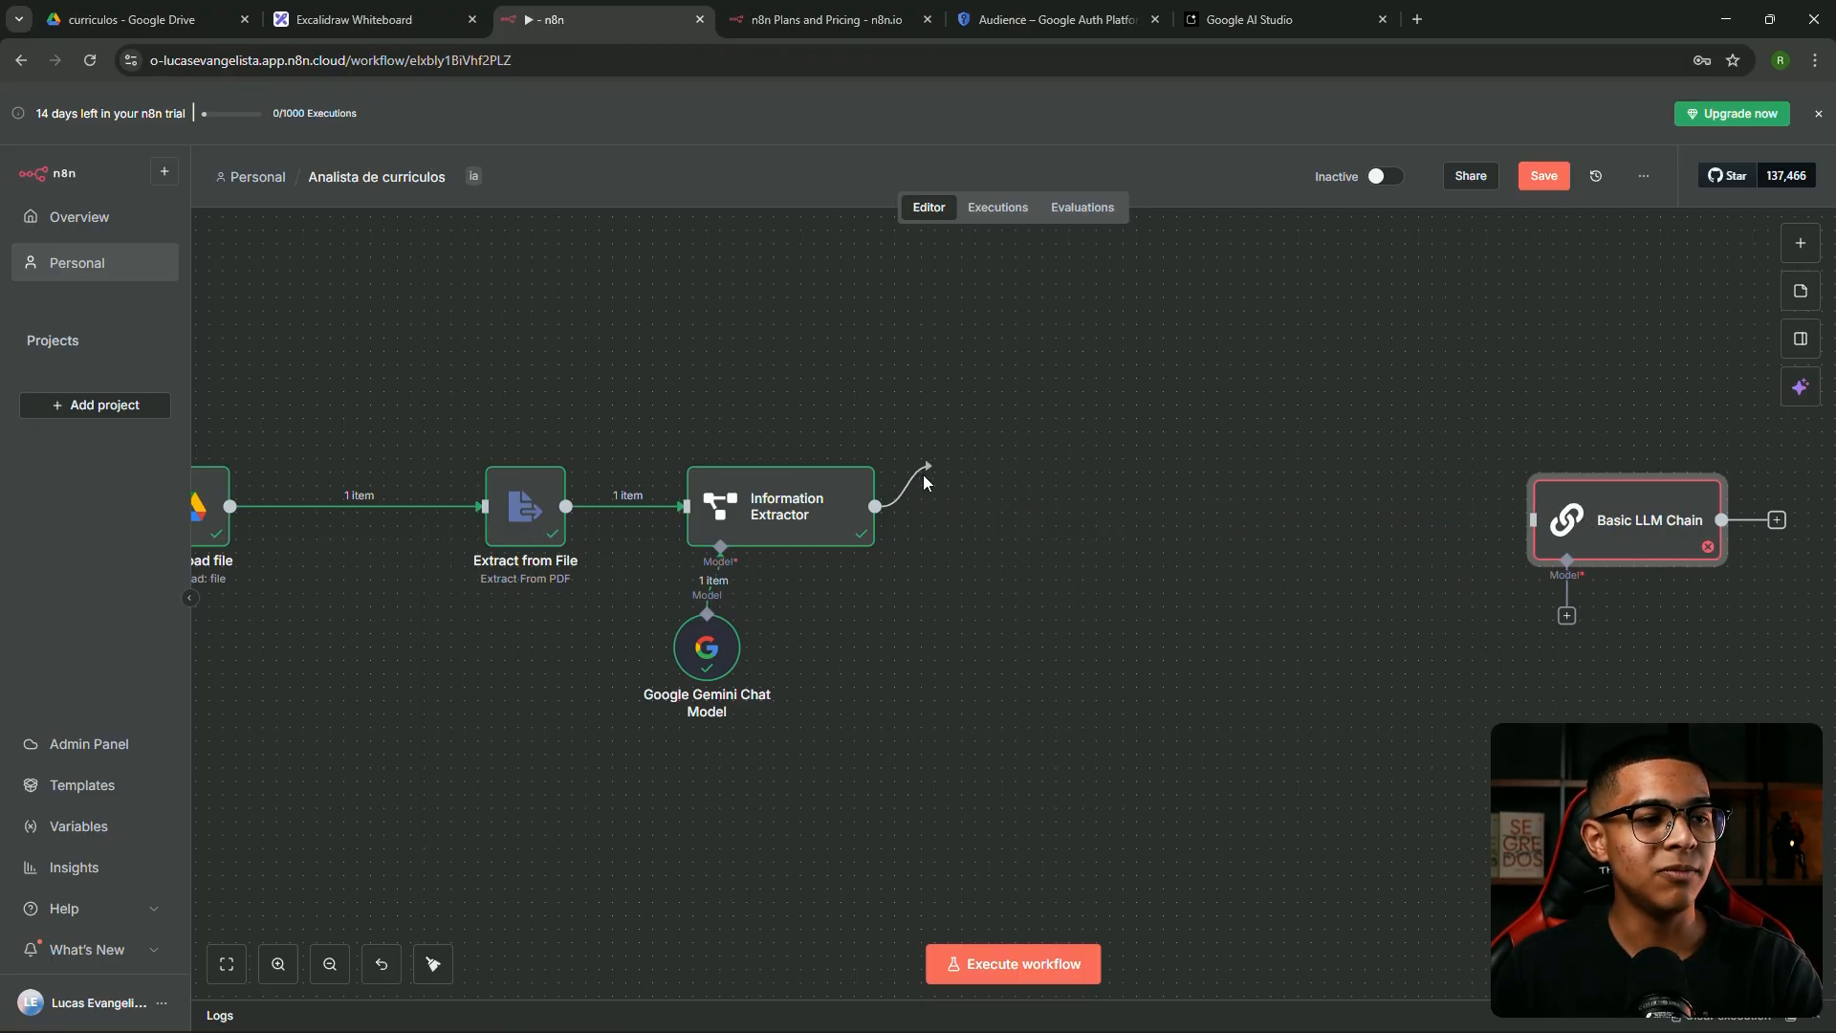
{"action": "left_click_drag", "start_coordinate": [1015, 512], "coordinate": [1015, 512]}
{"action": "type", "text": "g"}
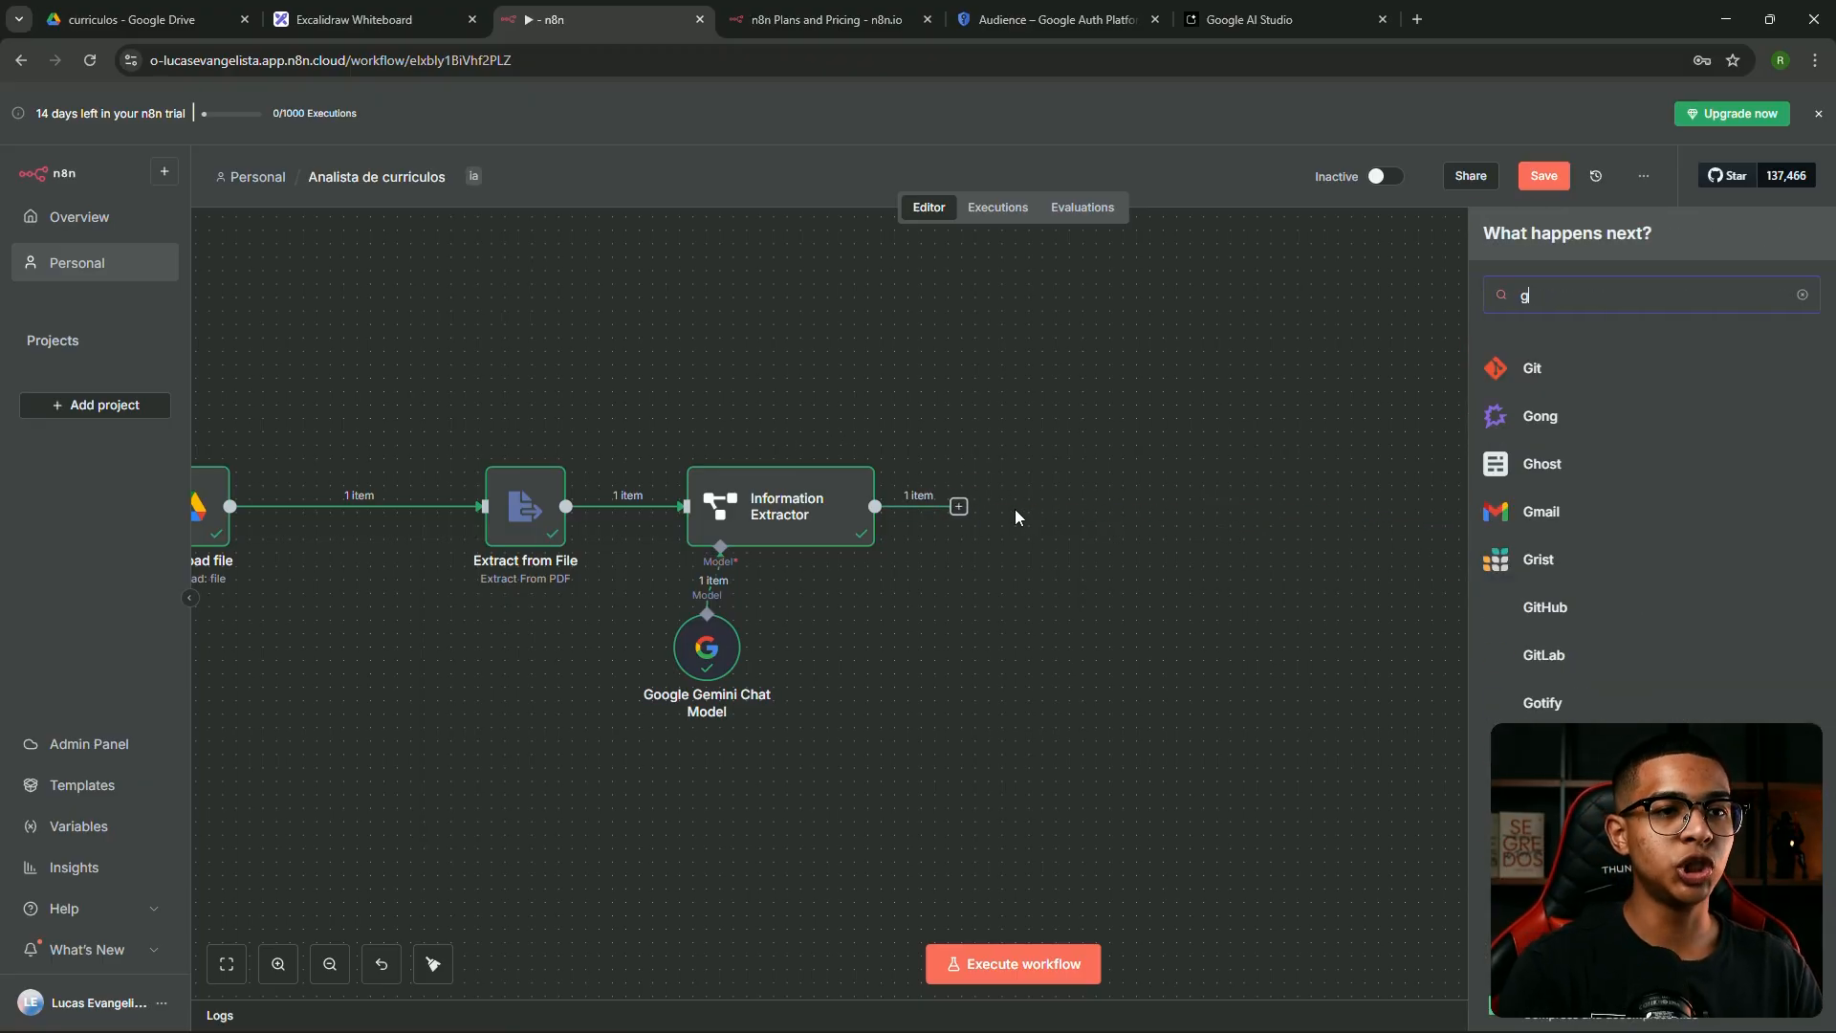
{"action": "type", "text": "oogle she"}
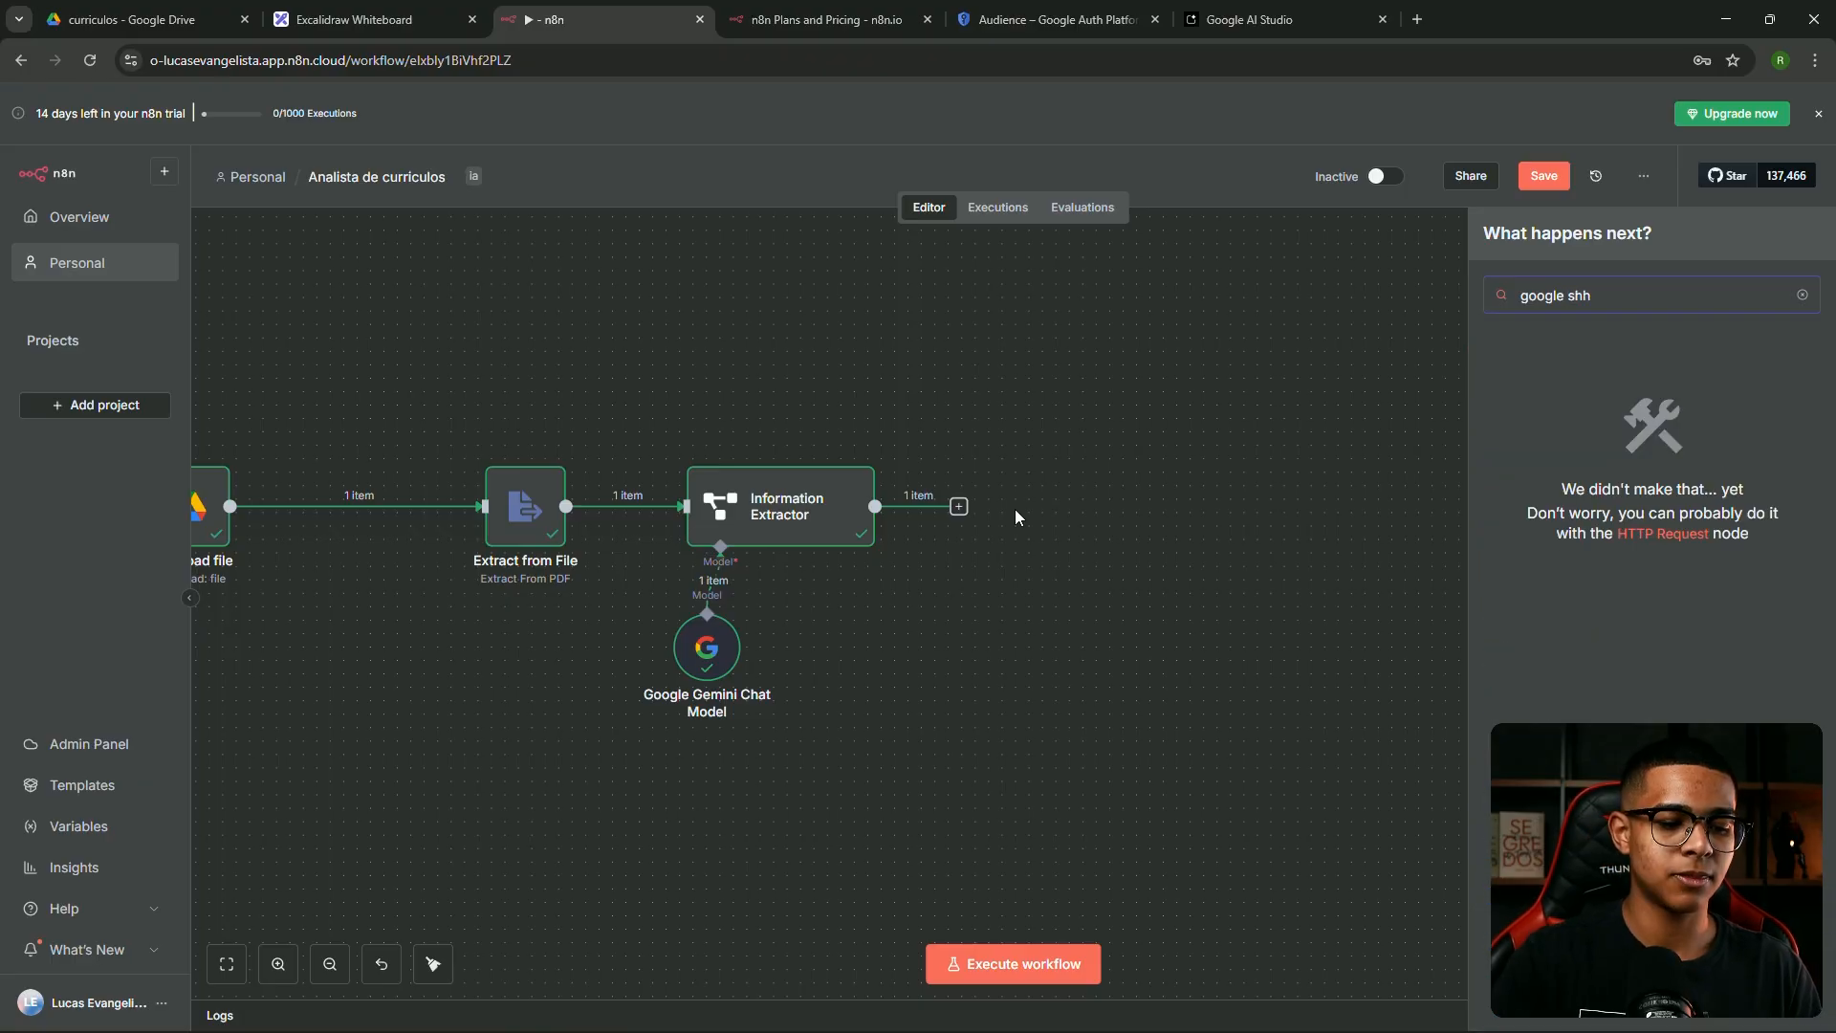
{"action": "left_click", "coordinate": [1506, 378]}
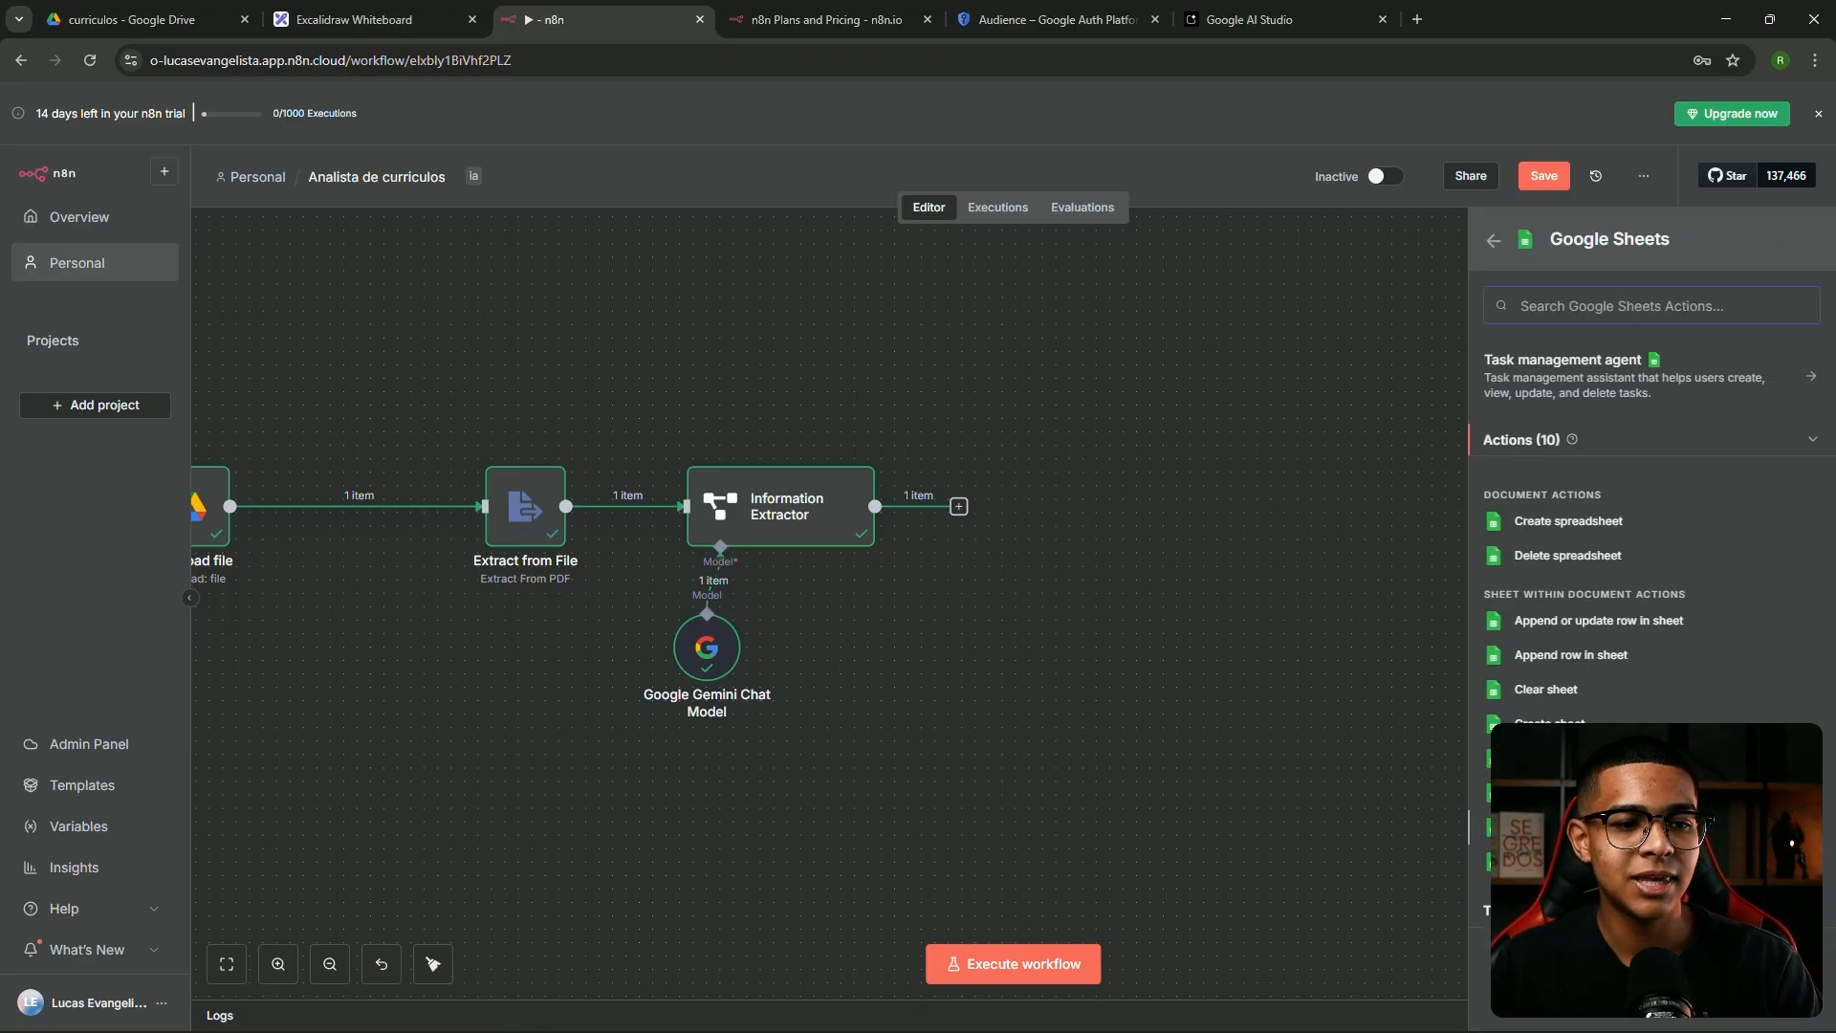
Add a 'Get row(s) in sheet' node and start a new Google Sheets credential
{"action": "left_click", "coordinate": [1571, 827]}
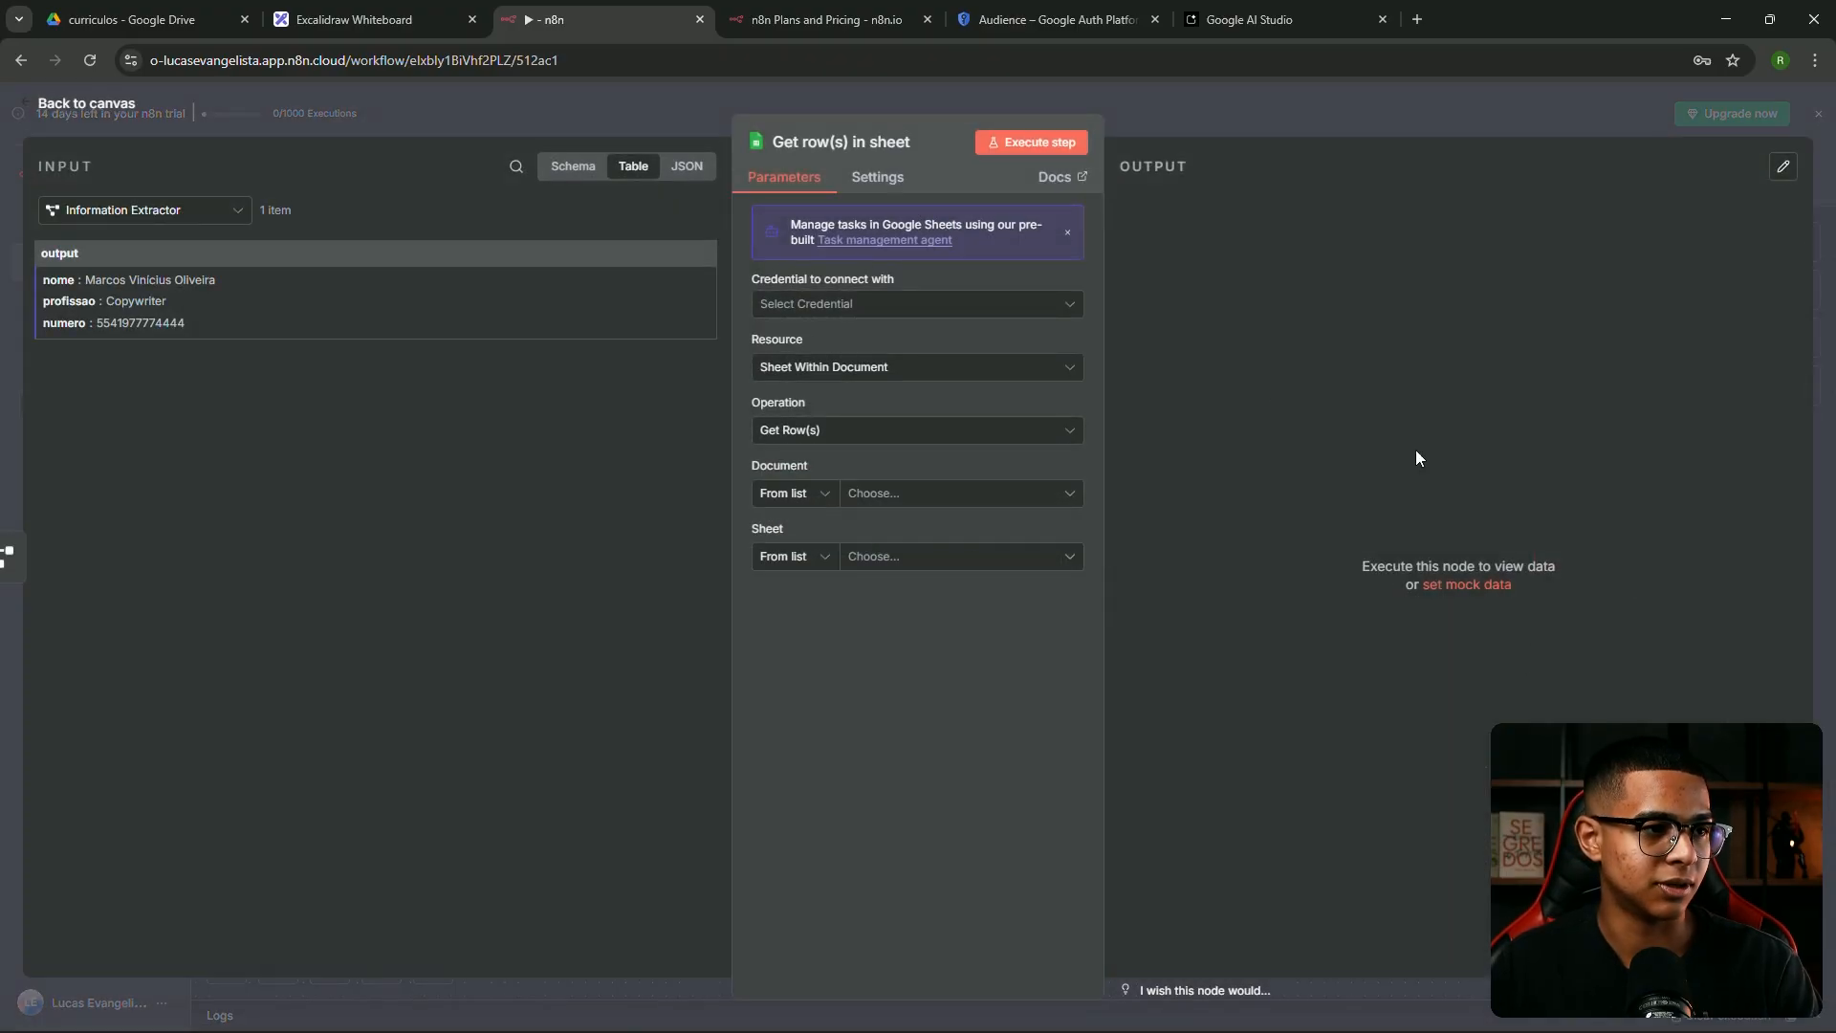
{"action": "left_click", "coordinate": [886, 306]}
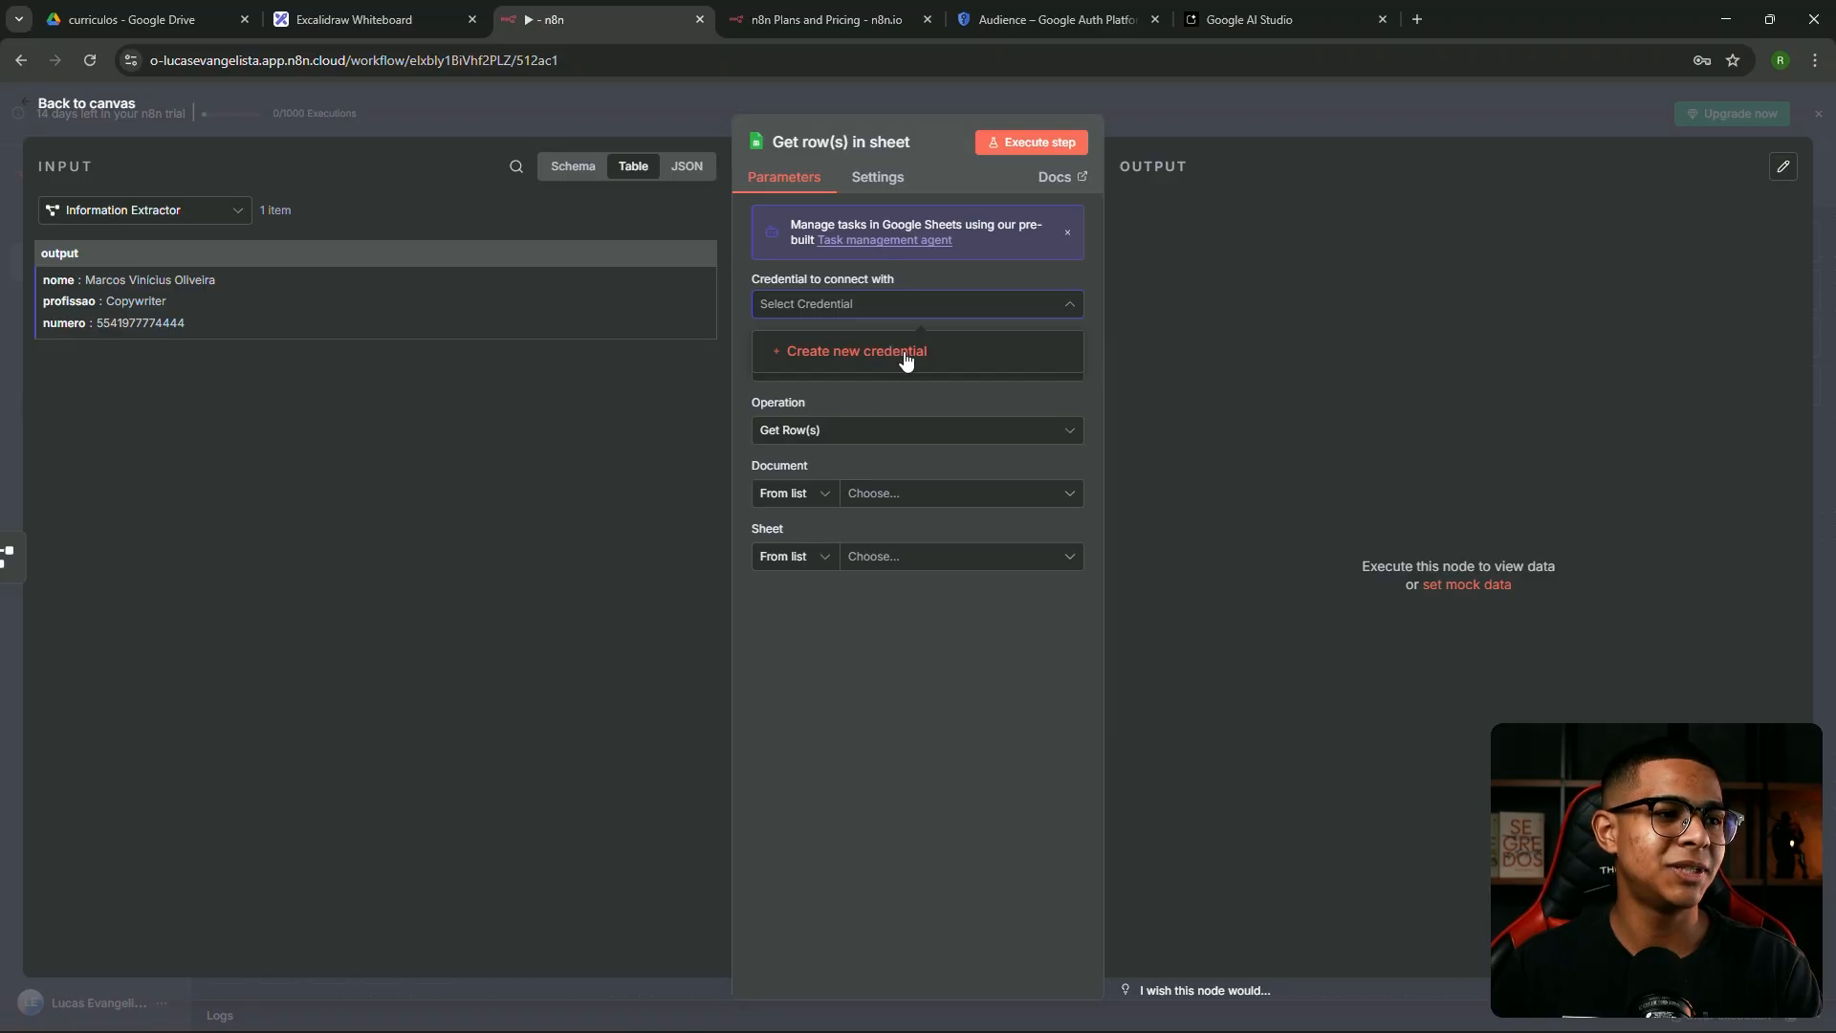
{"action": "left_click", "coordinate": [900, 361]}
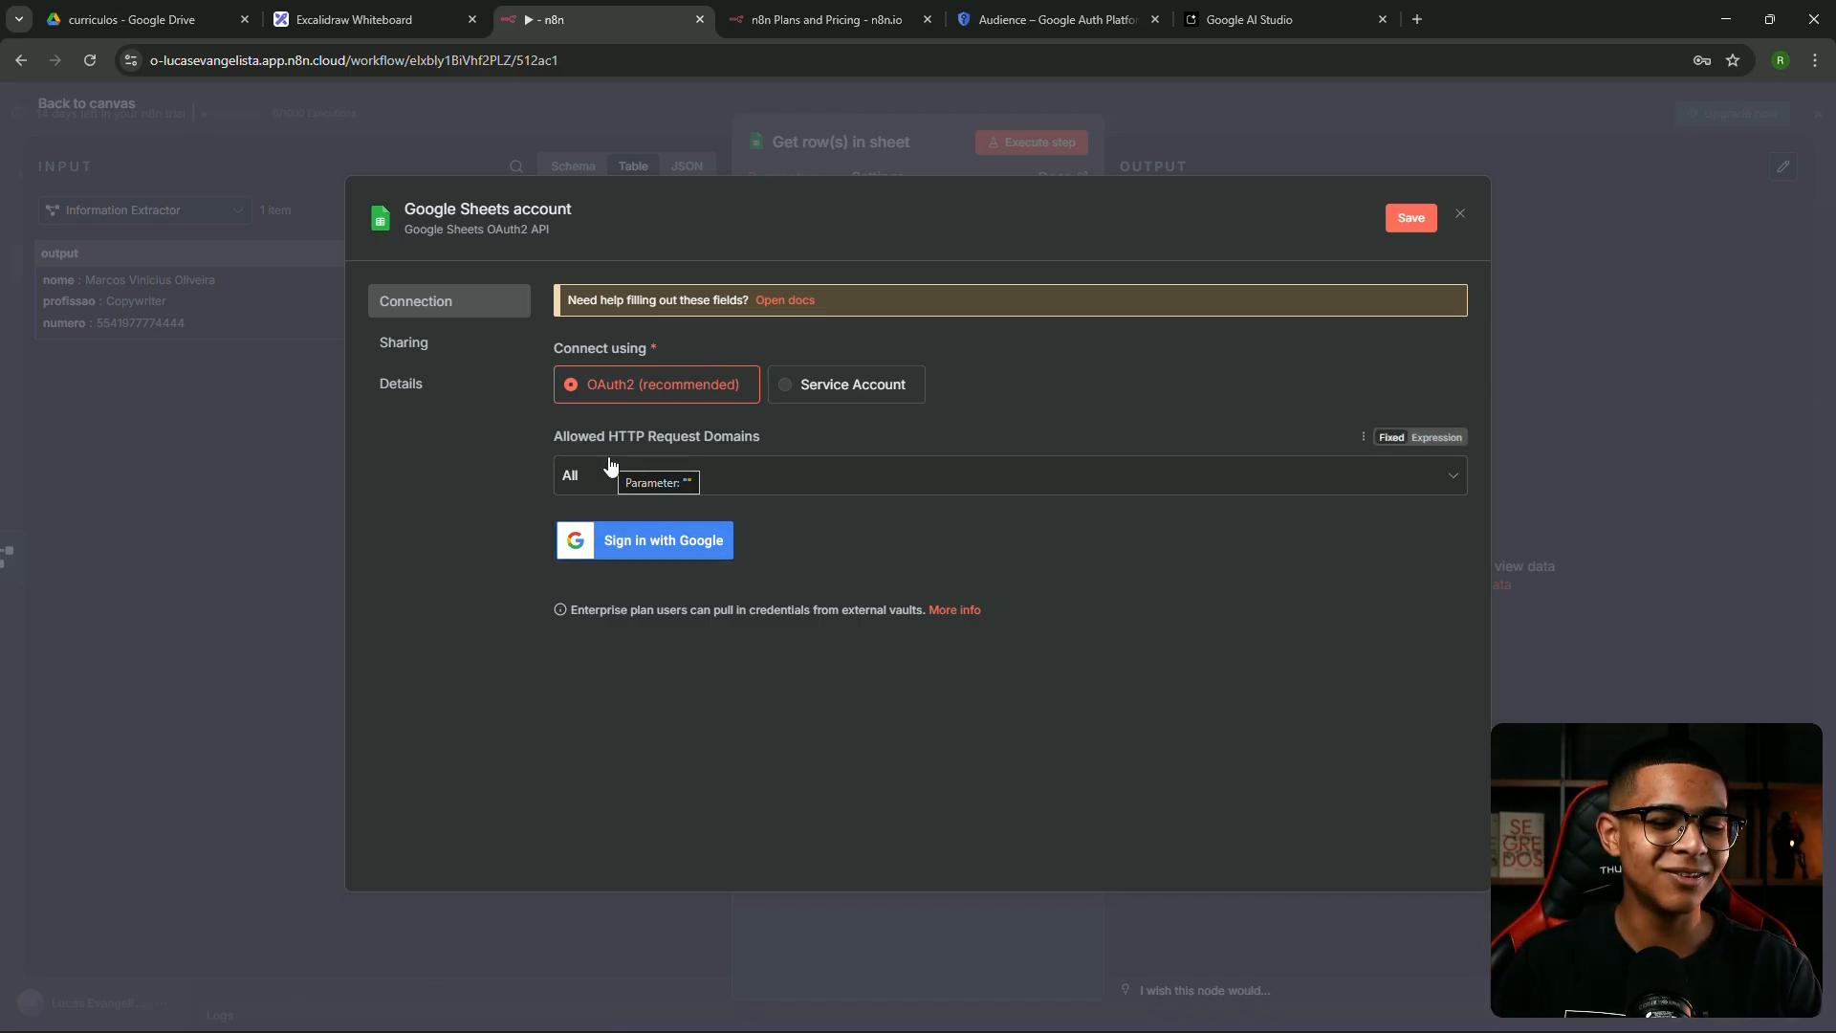
Sign in with Google, grant all permissions, and open the node's Document list
{"action": "left_click", "coordinate": [618, 541]}
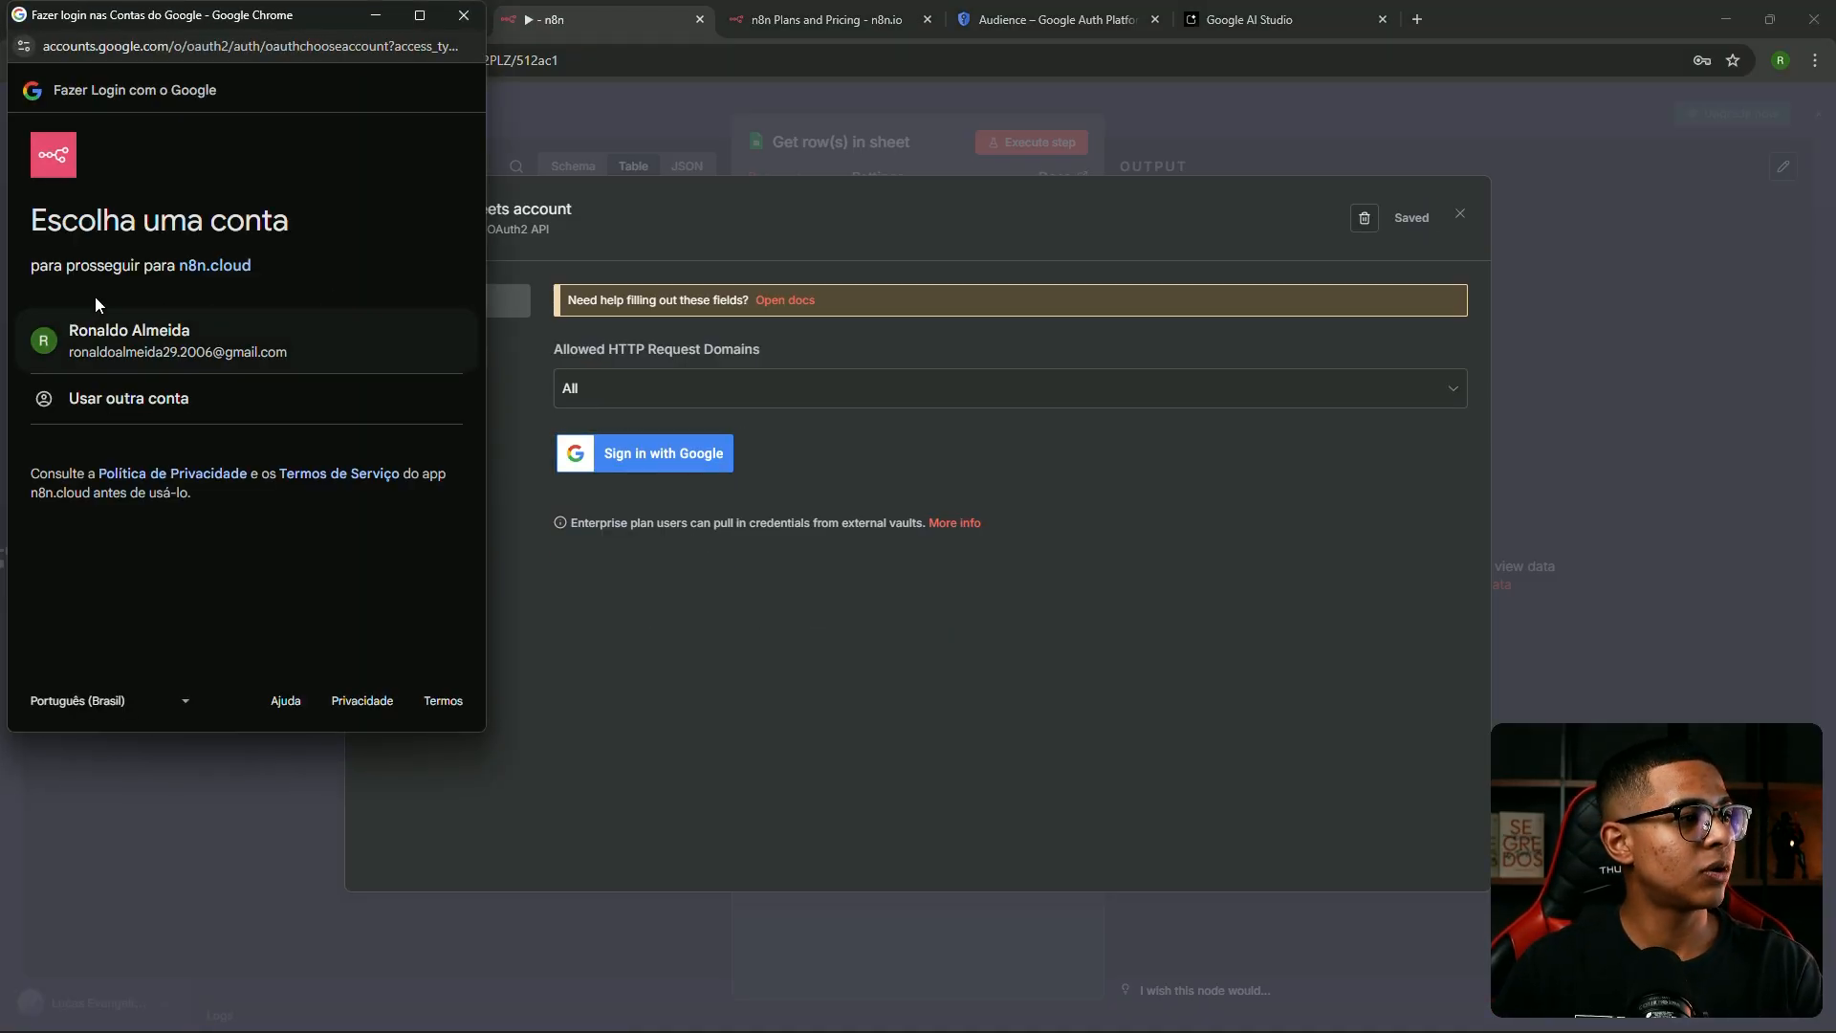
{"action": "left_click", "coordinate": [115, 335]}
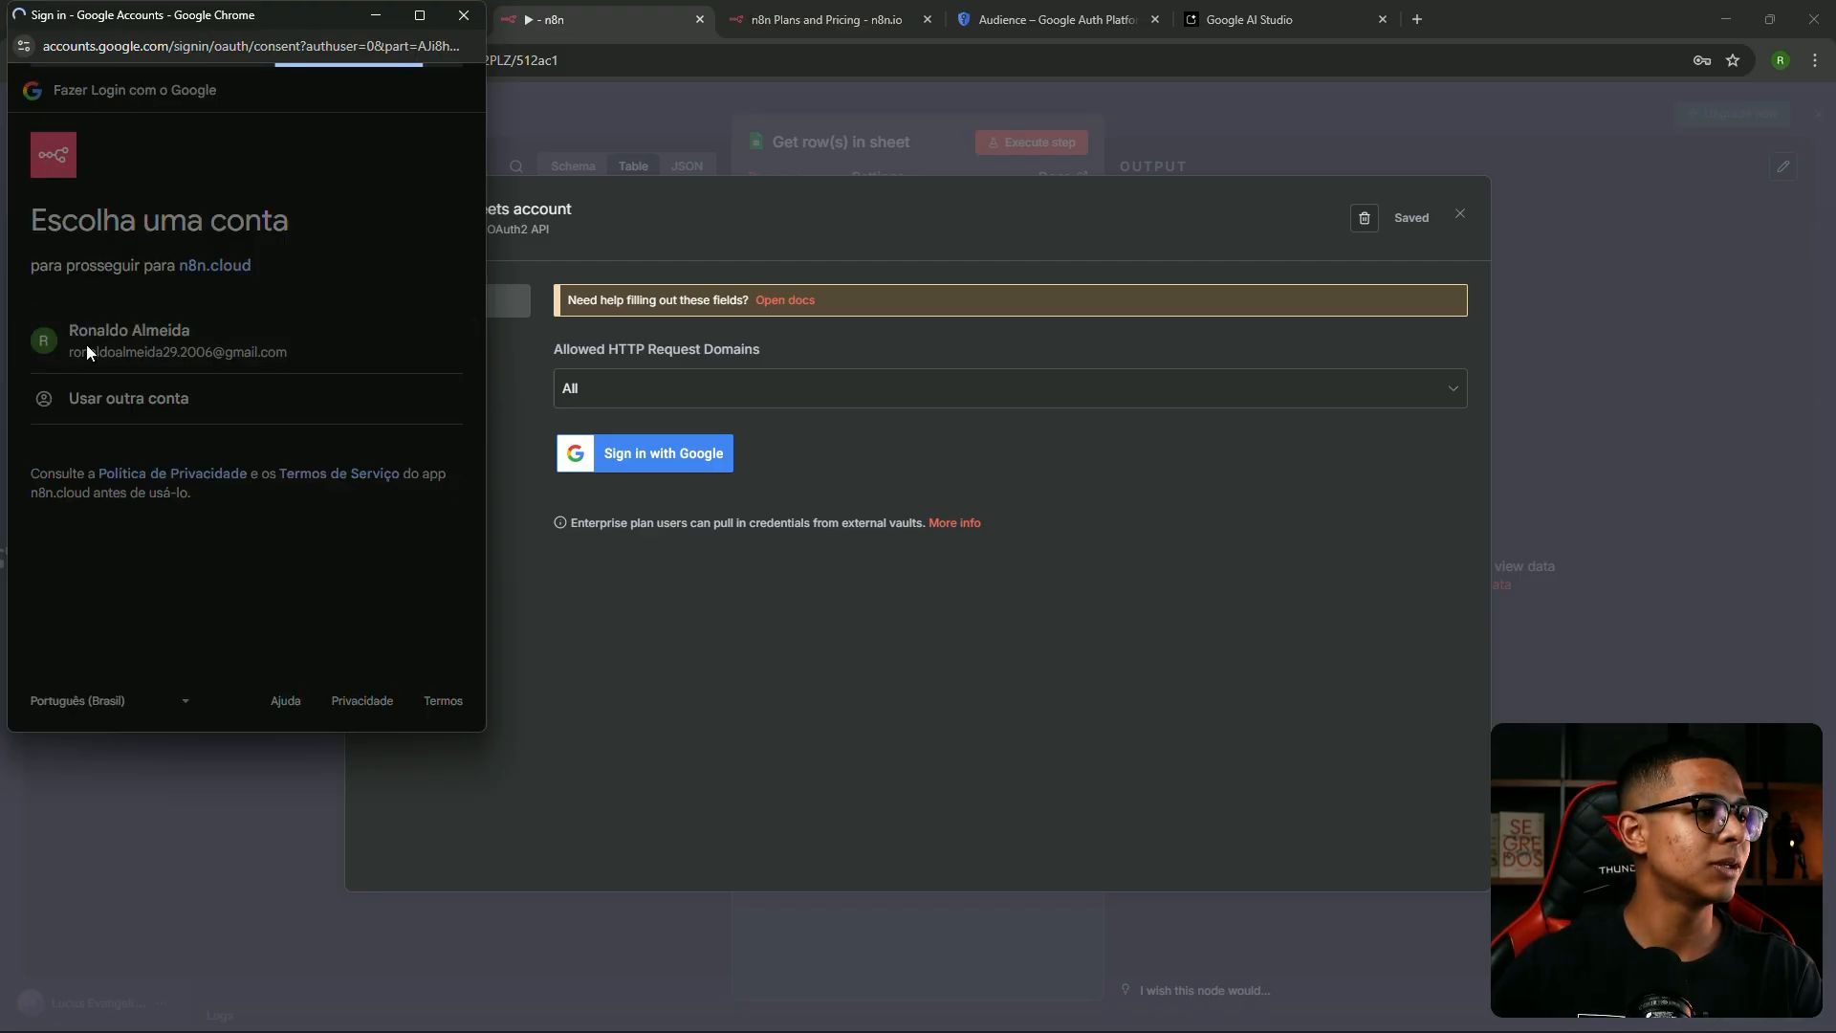
{"action": "left_click", "coordinate": [42, 418]}
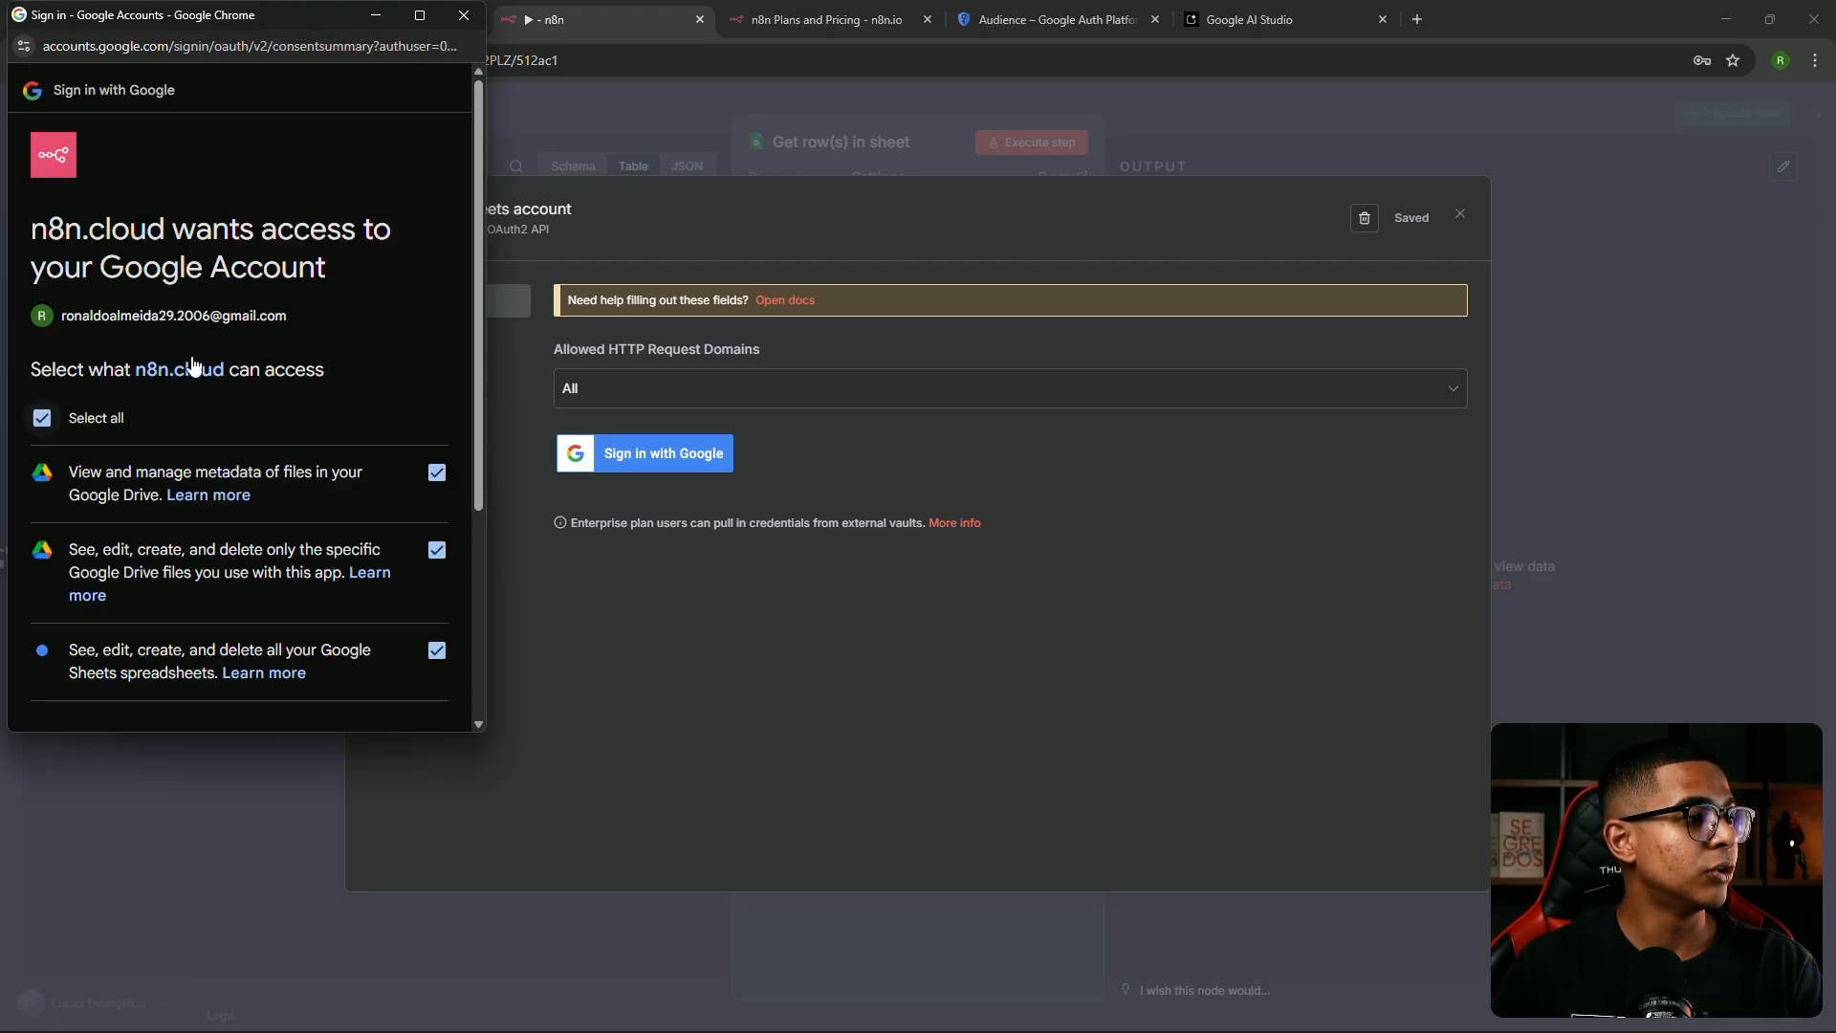
{"action": "scroll", "coordinate": [86, 459], "scroll_direction": "down", "scroll_amount": 3}
{"action": "left_click", "coordinate": [342, 628]}
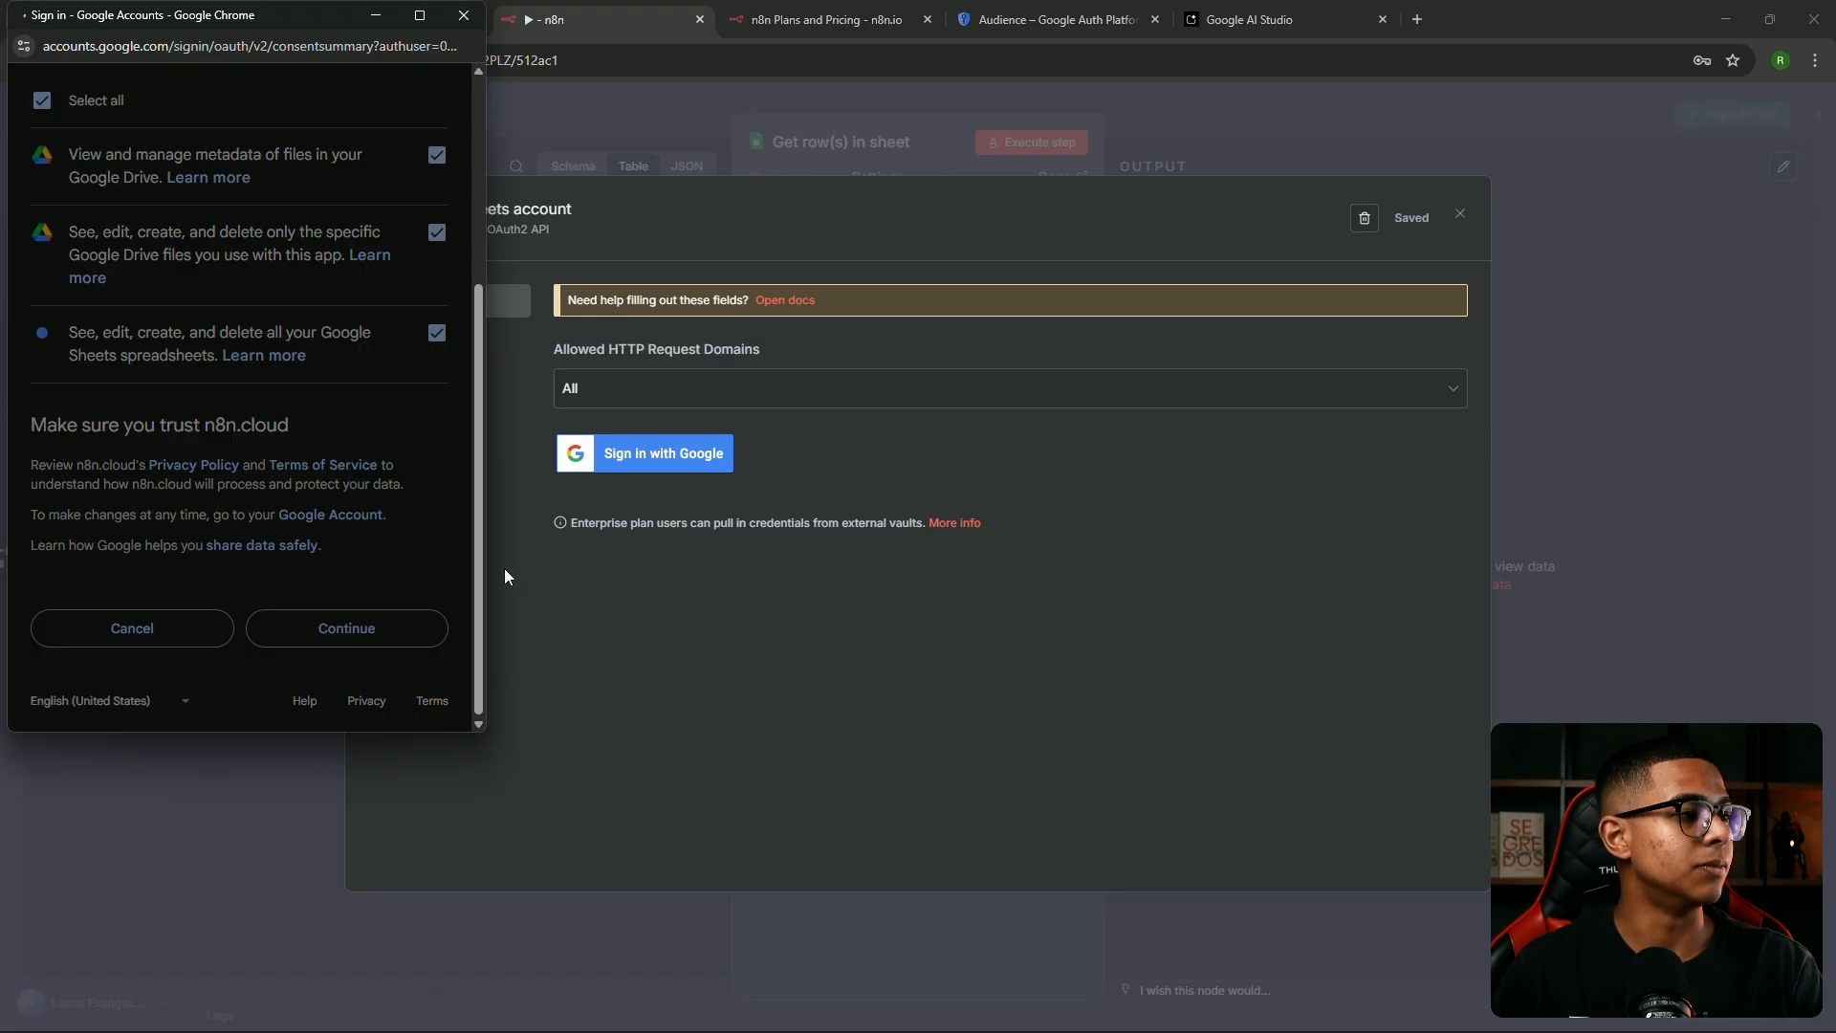
{"action": "left_click", "coordinate": [464, 16]}
{"action": "left_click", "coordinate": [1460, 214]}
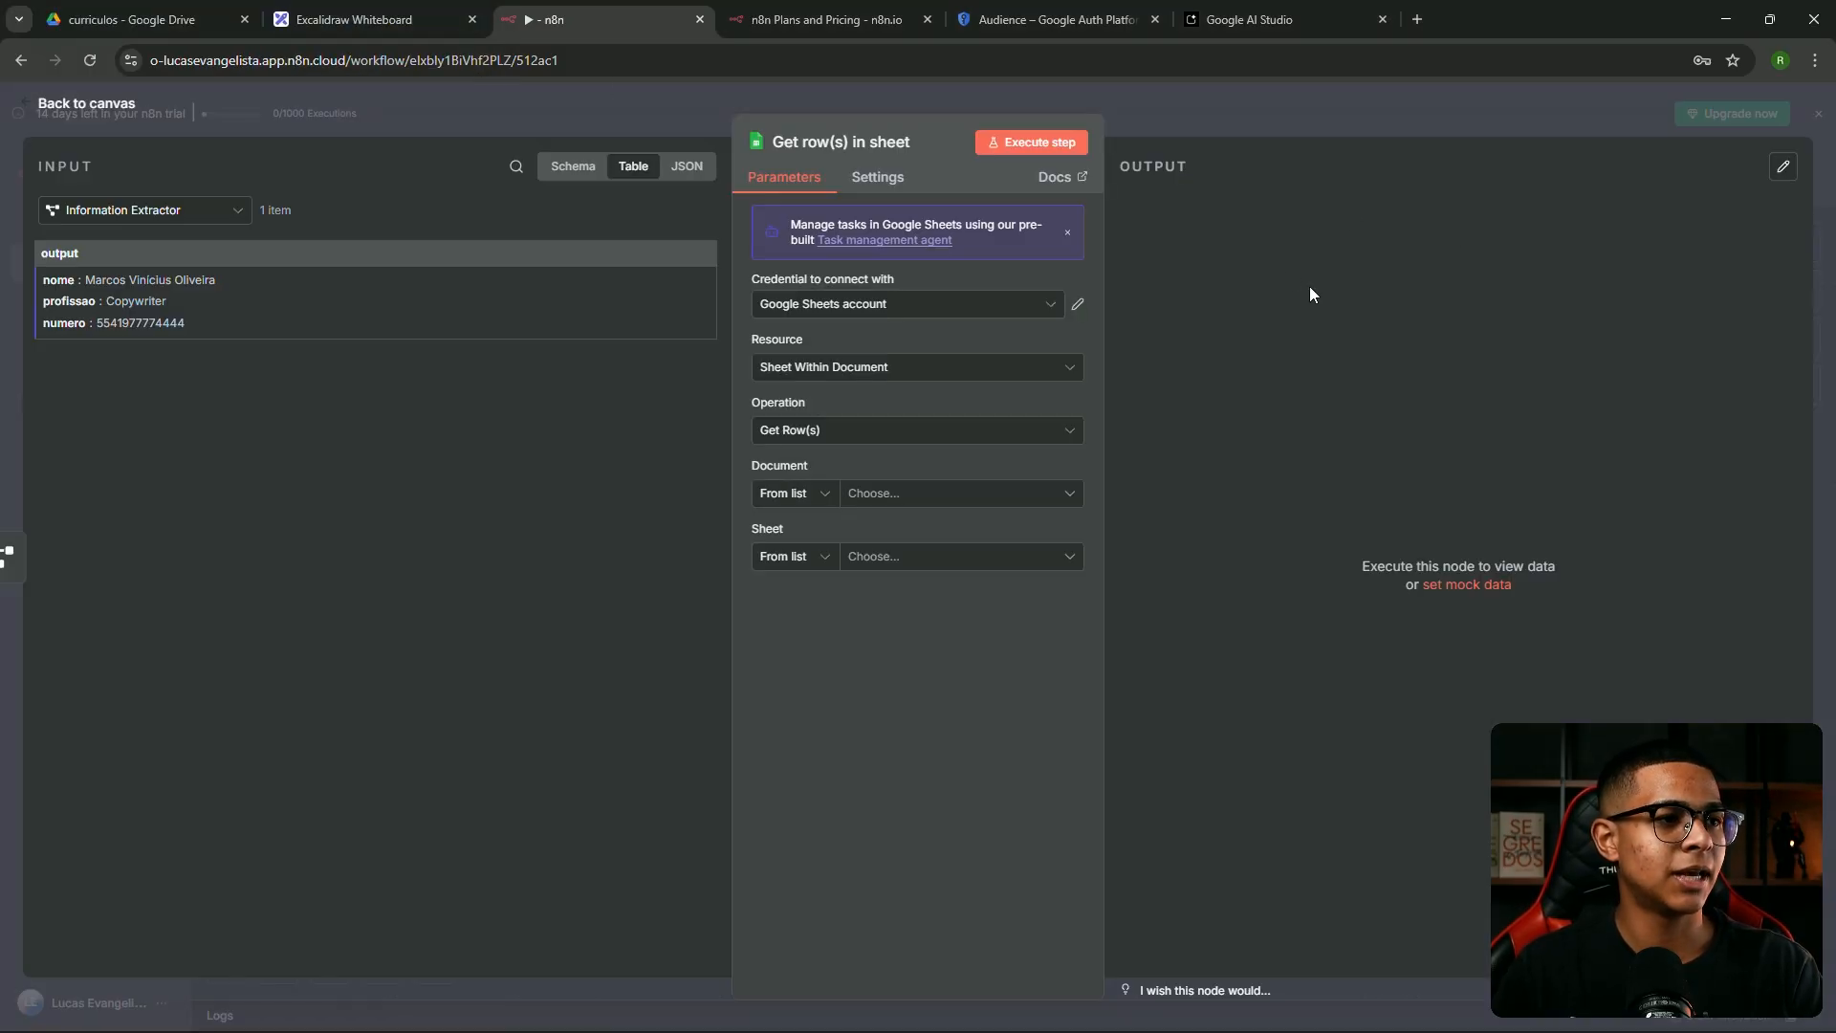
{"action": "left_click", "coordinate": [925, 499]}
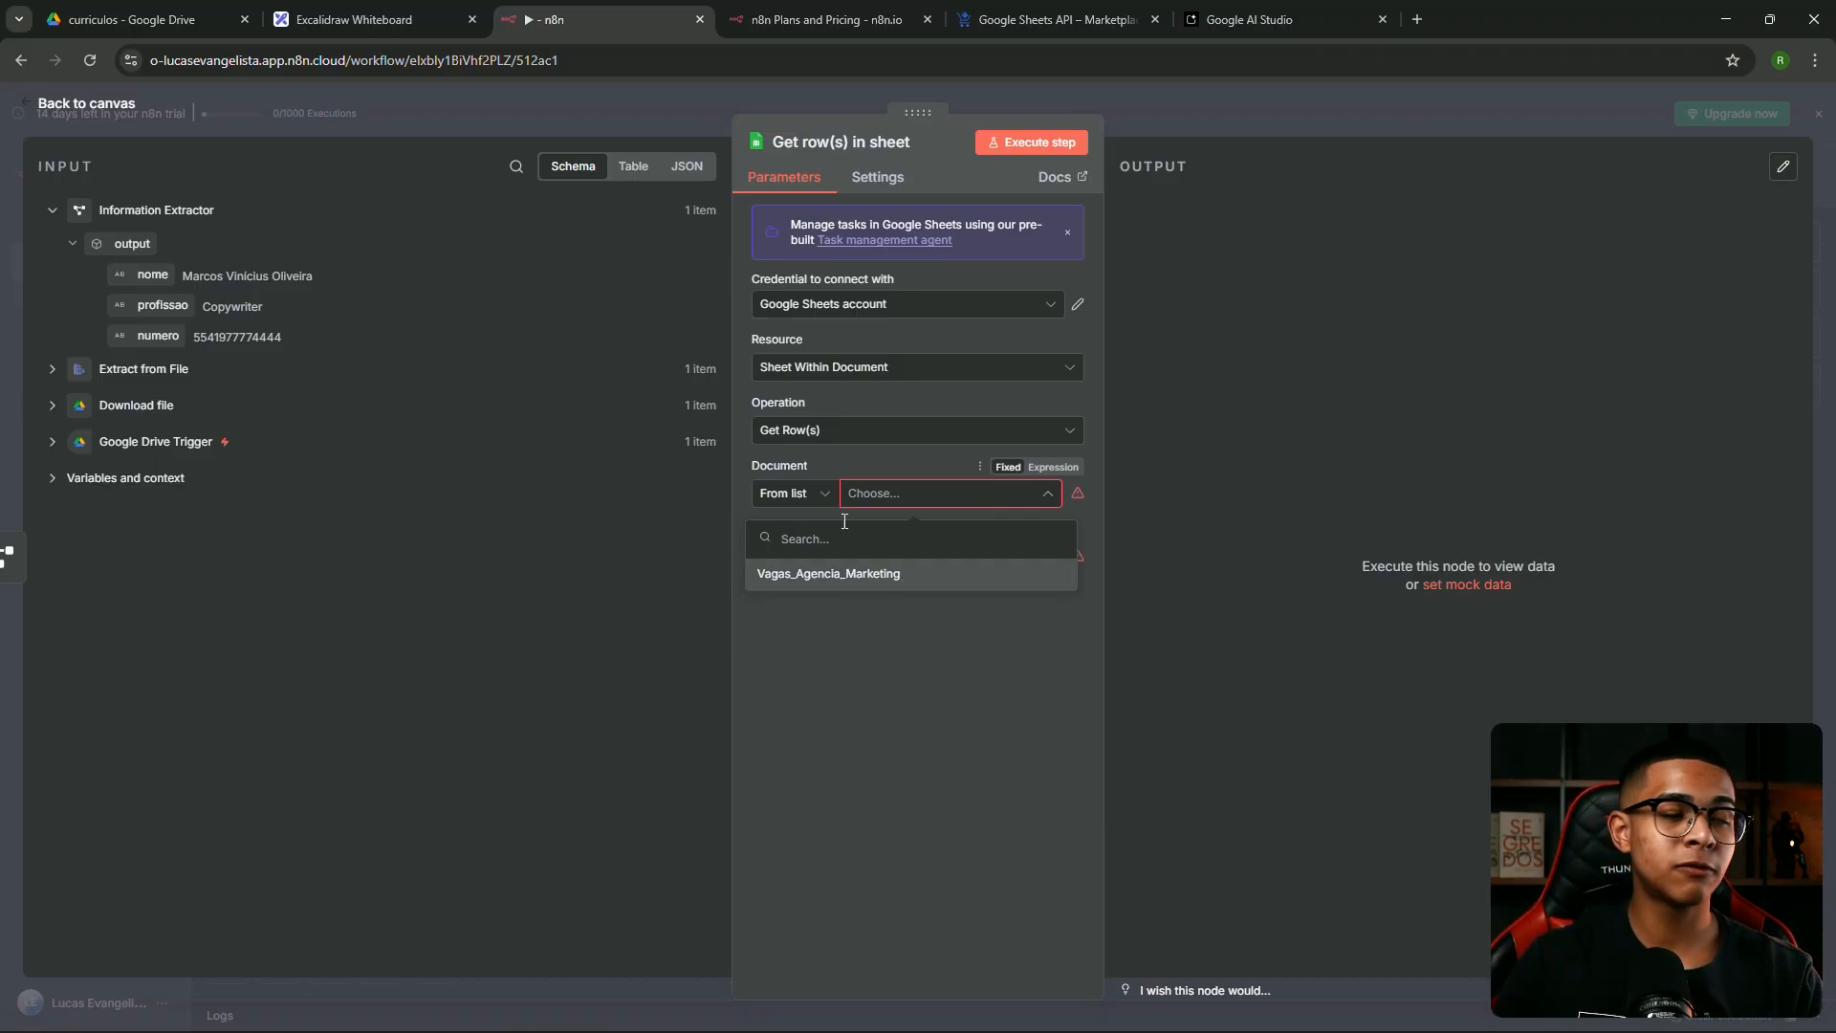
{"action": "left_click", "coordinate": [150, 8]}
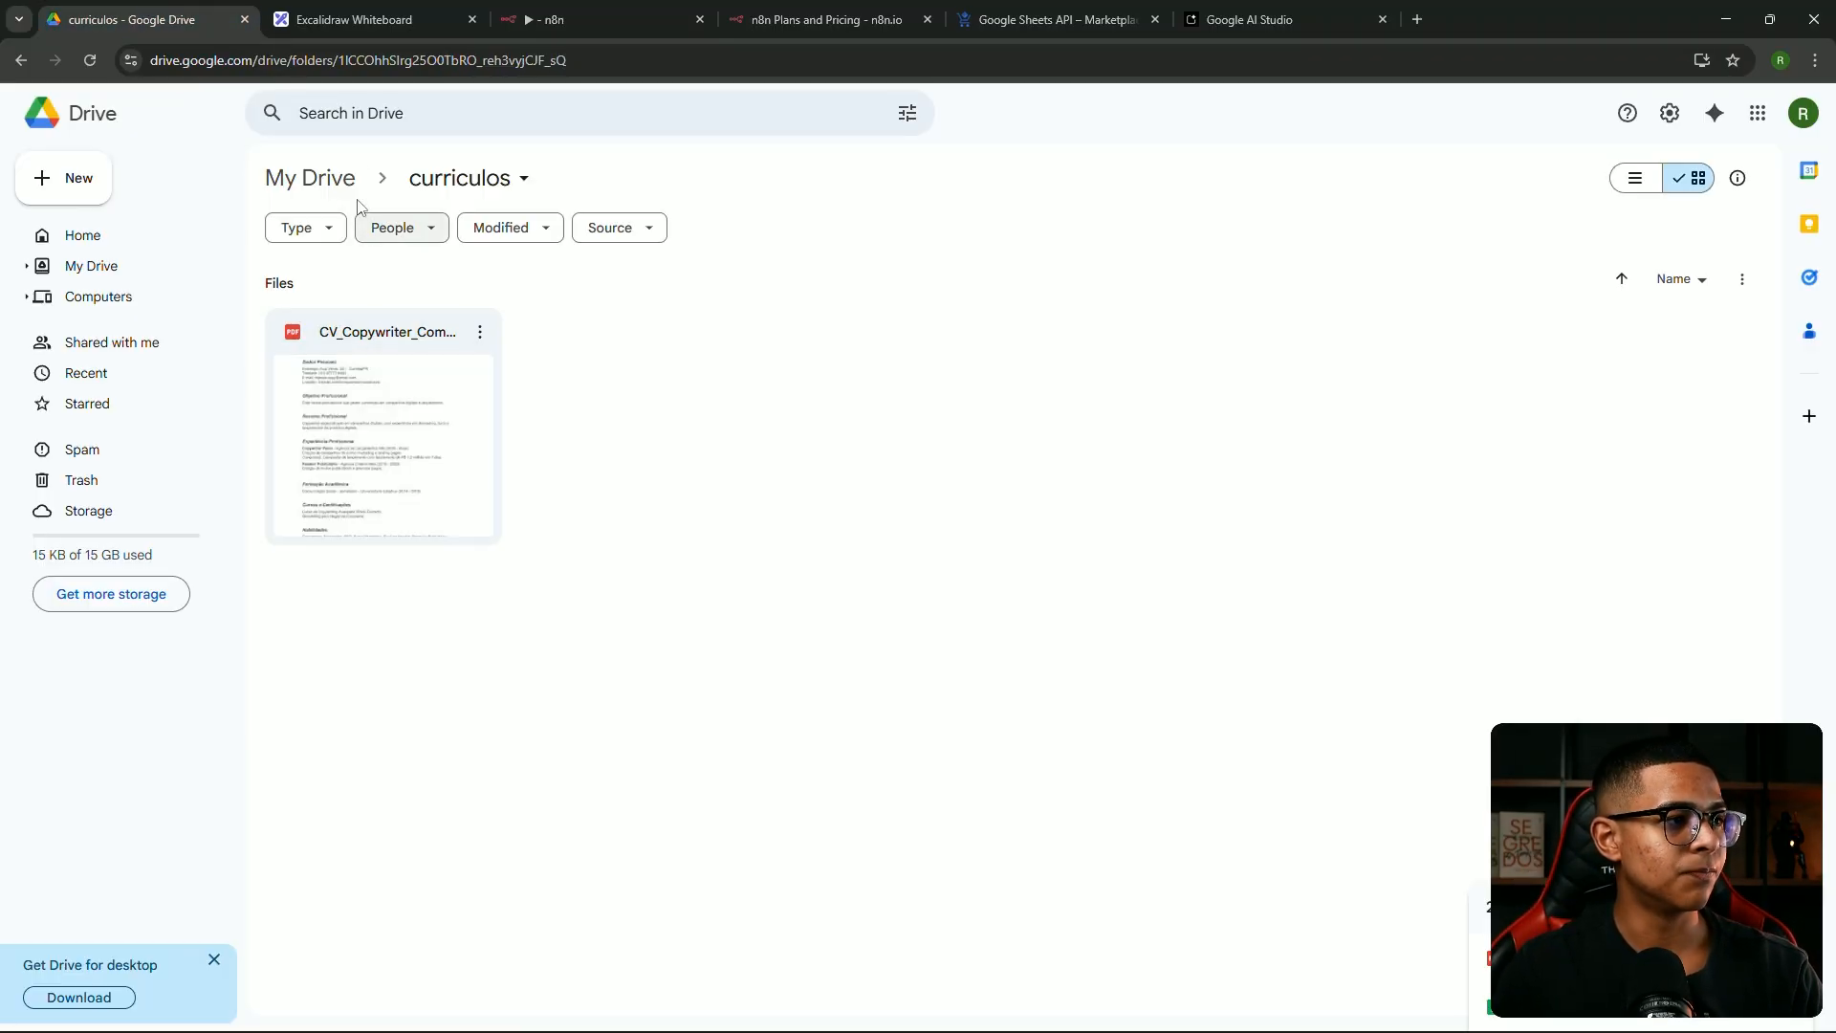
Open the Vagas_Agencia_Marketing spreadsheet and read the Social Media and Designer Gráfico jobs and requirements
{"action": "left_click", "coordinate": [312, 177]}
{"action": "double_click", "coordinate": [399, 467]}
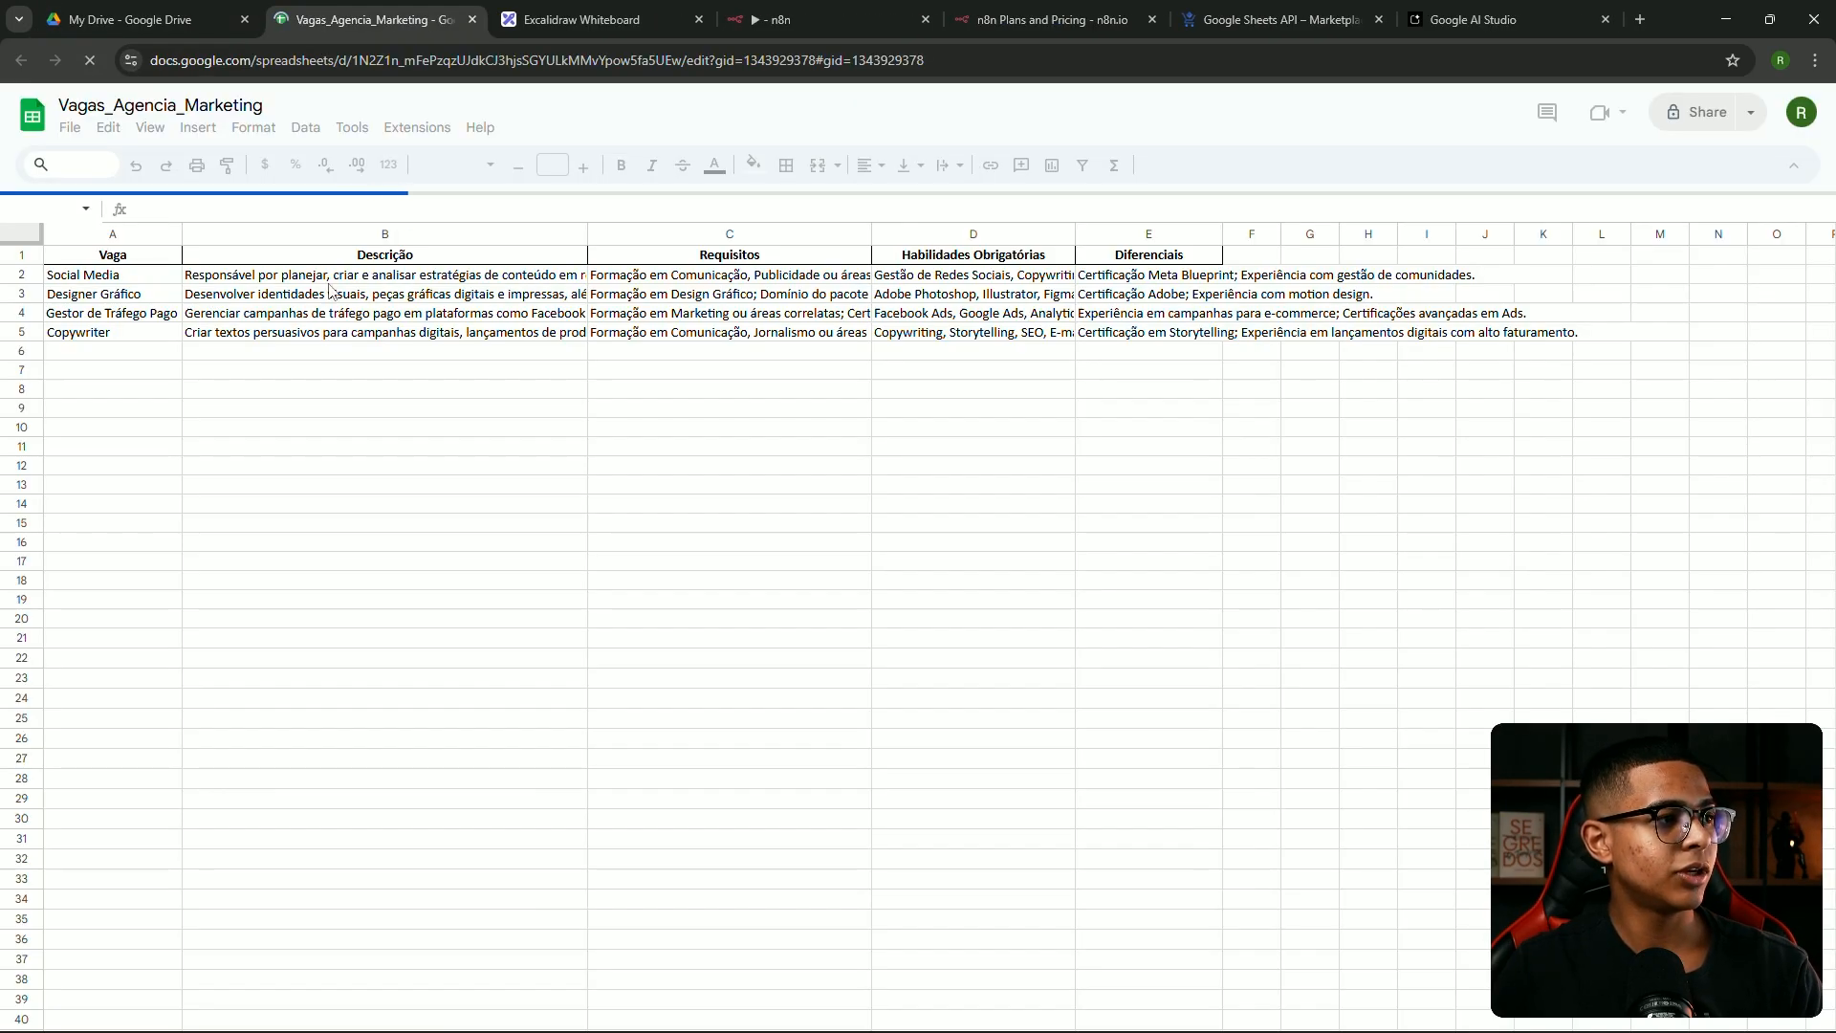
{"action": "left_click", "coordinate": [140, 270]}
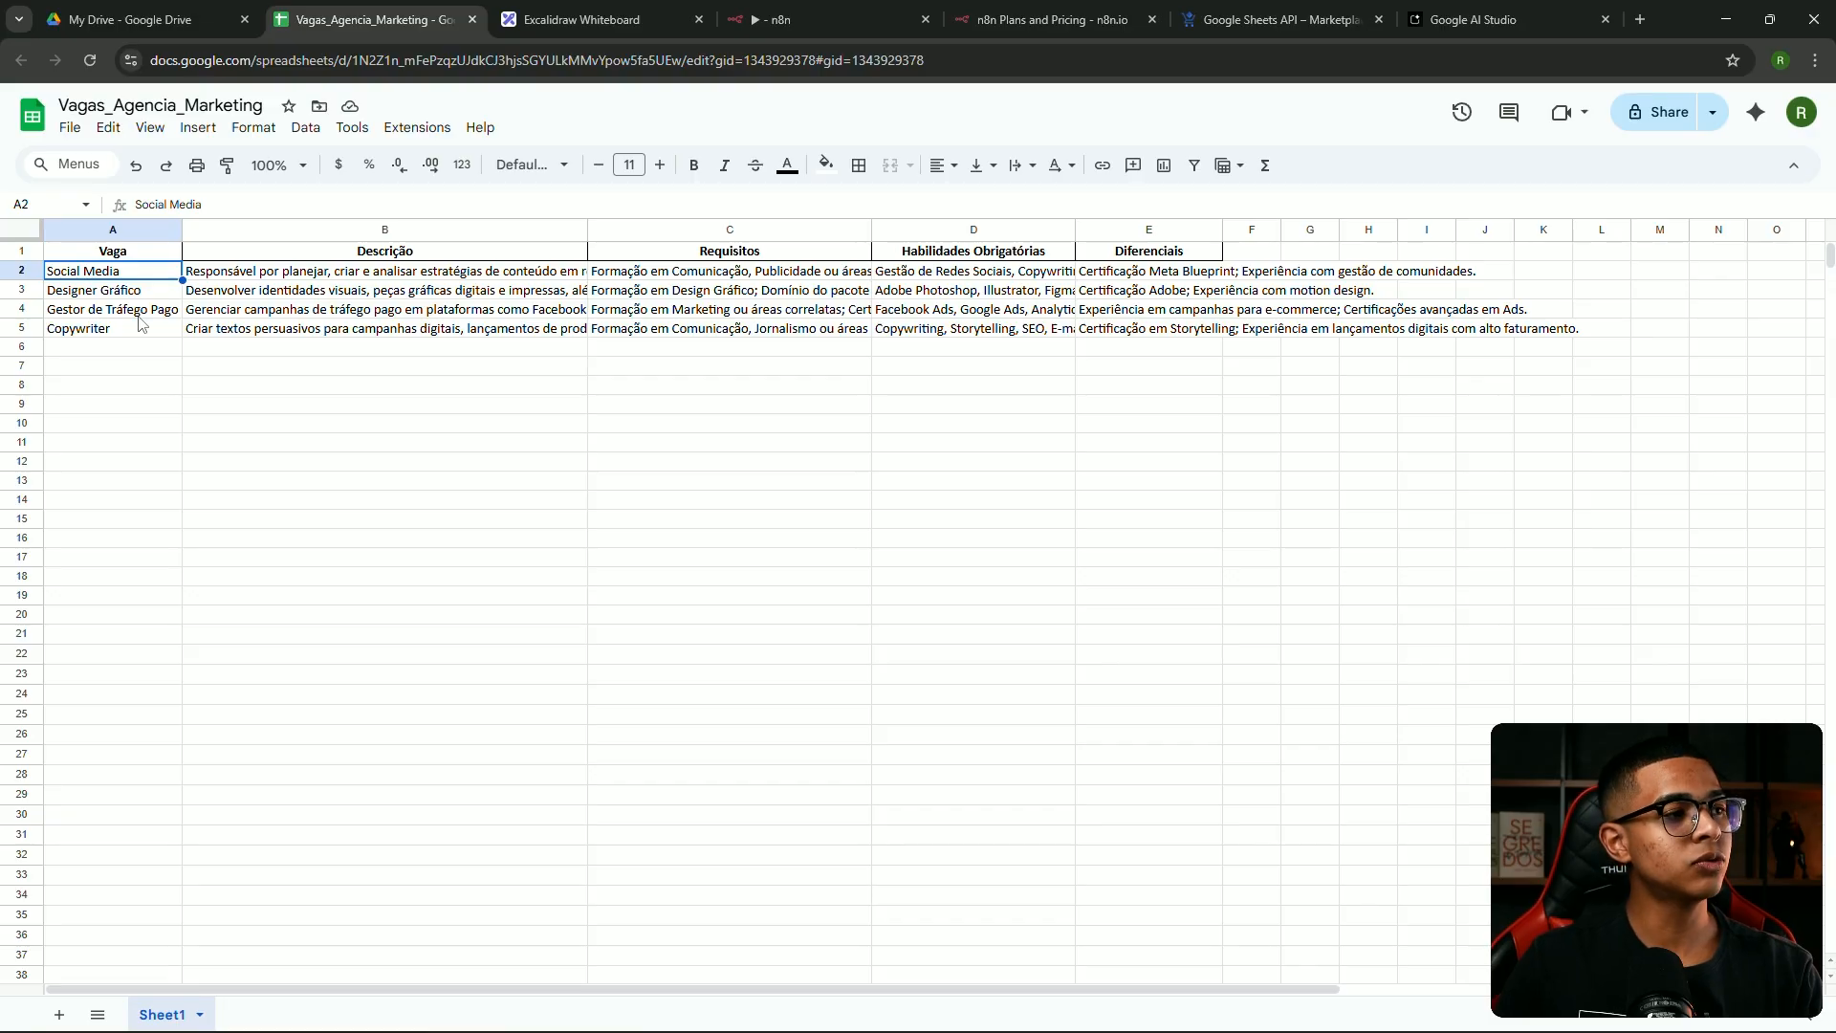
{"action": "left_click", "coordinate": [398, 292]}
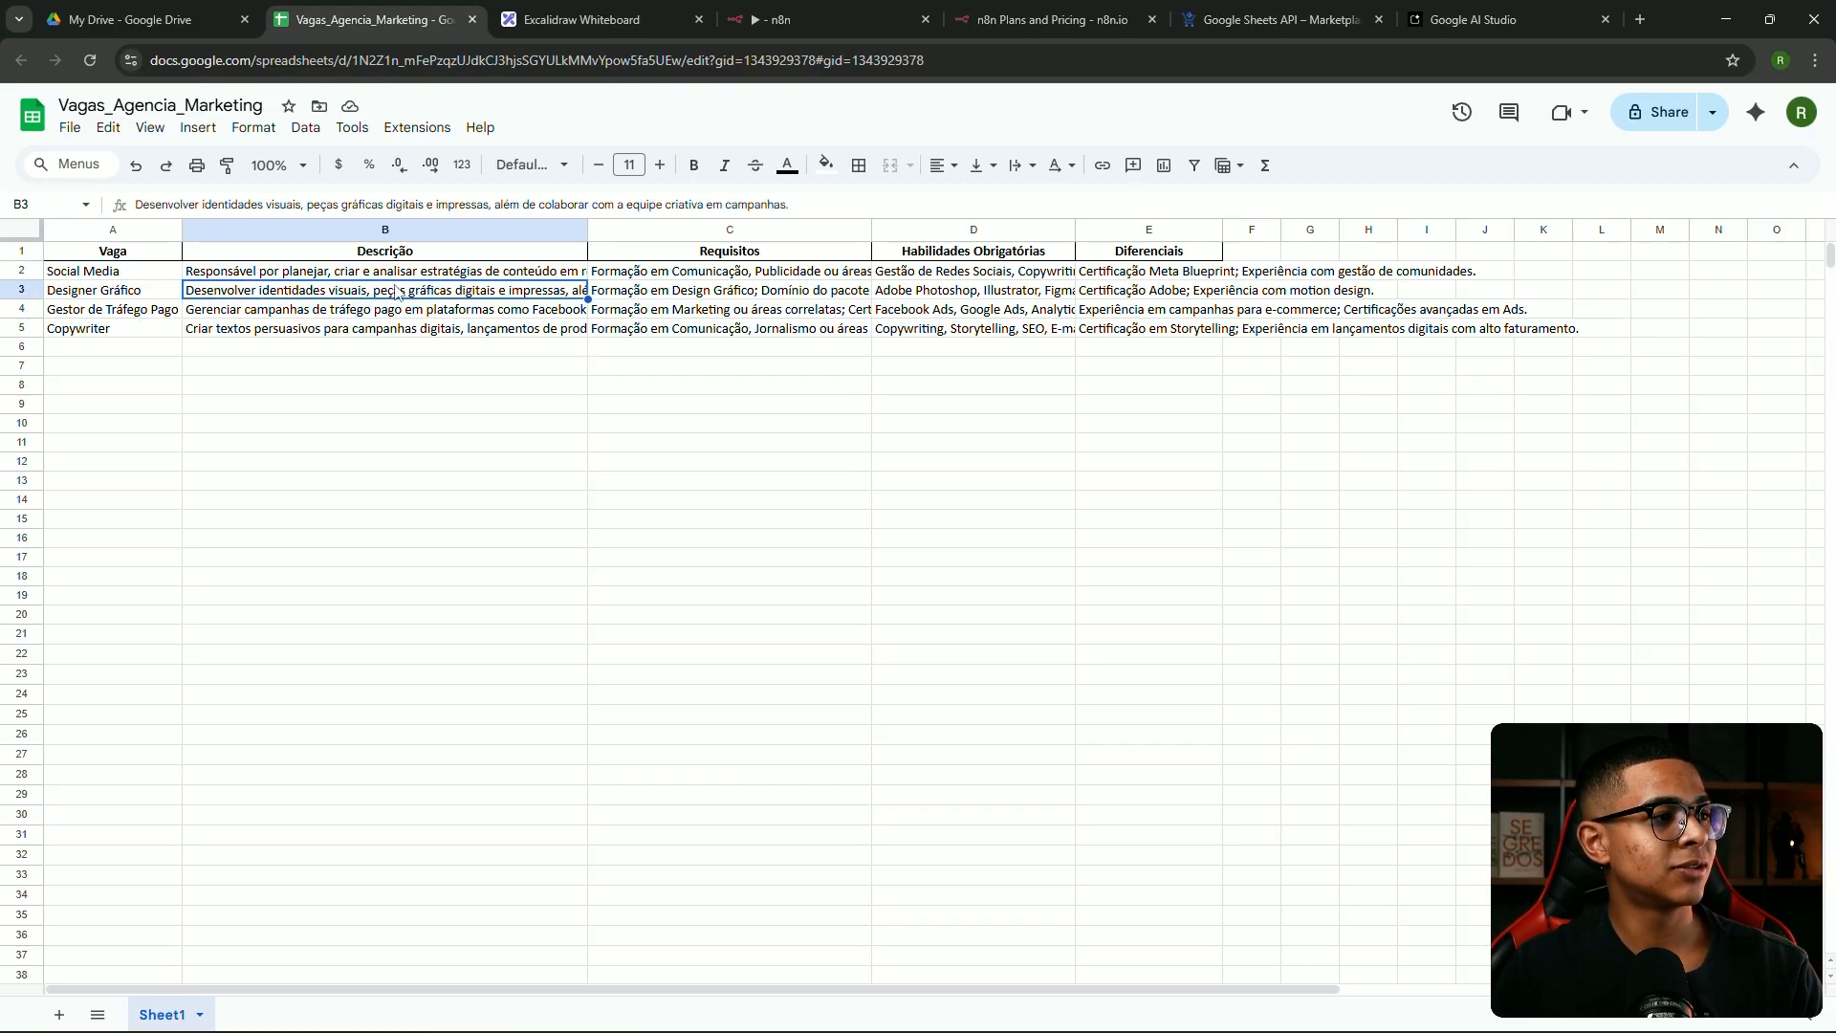
{"action": "double_click", "coordinate": [736, 280]}
Return to the n8n Get row(s) in sheet node with its document list showing
{"action": "left_click", "coordinate": [928, 519]}
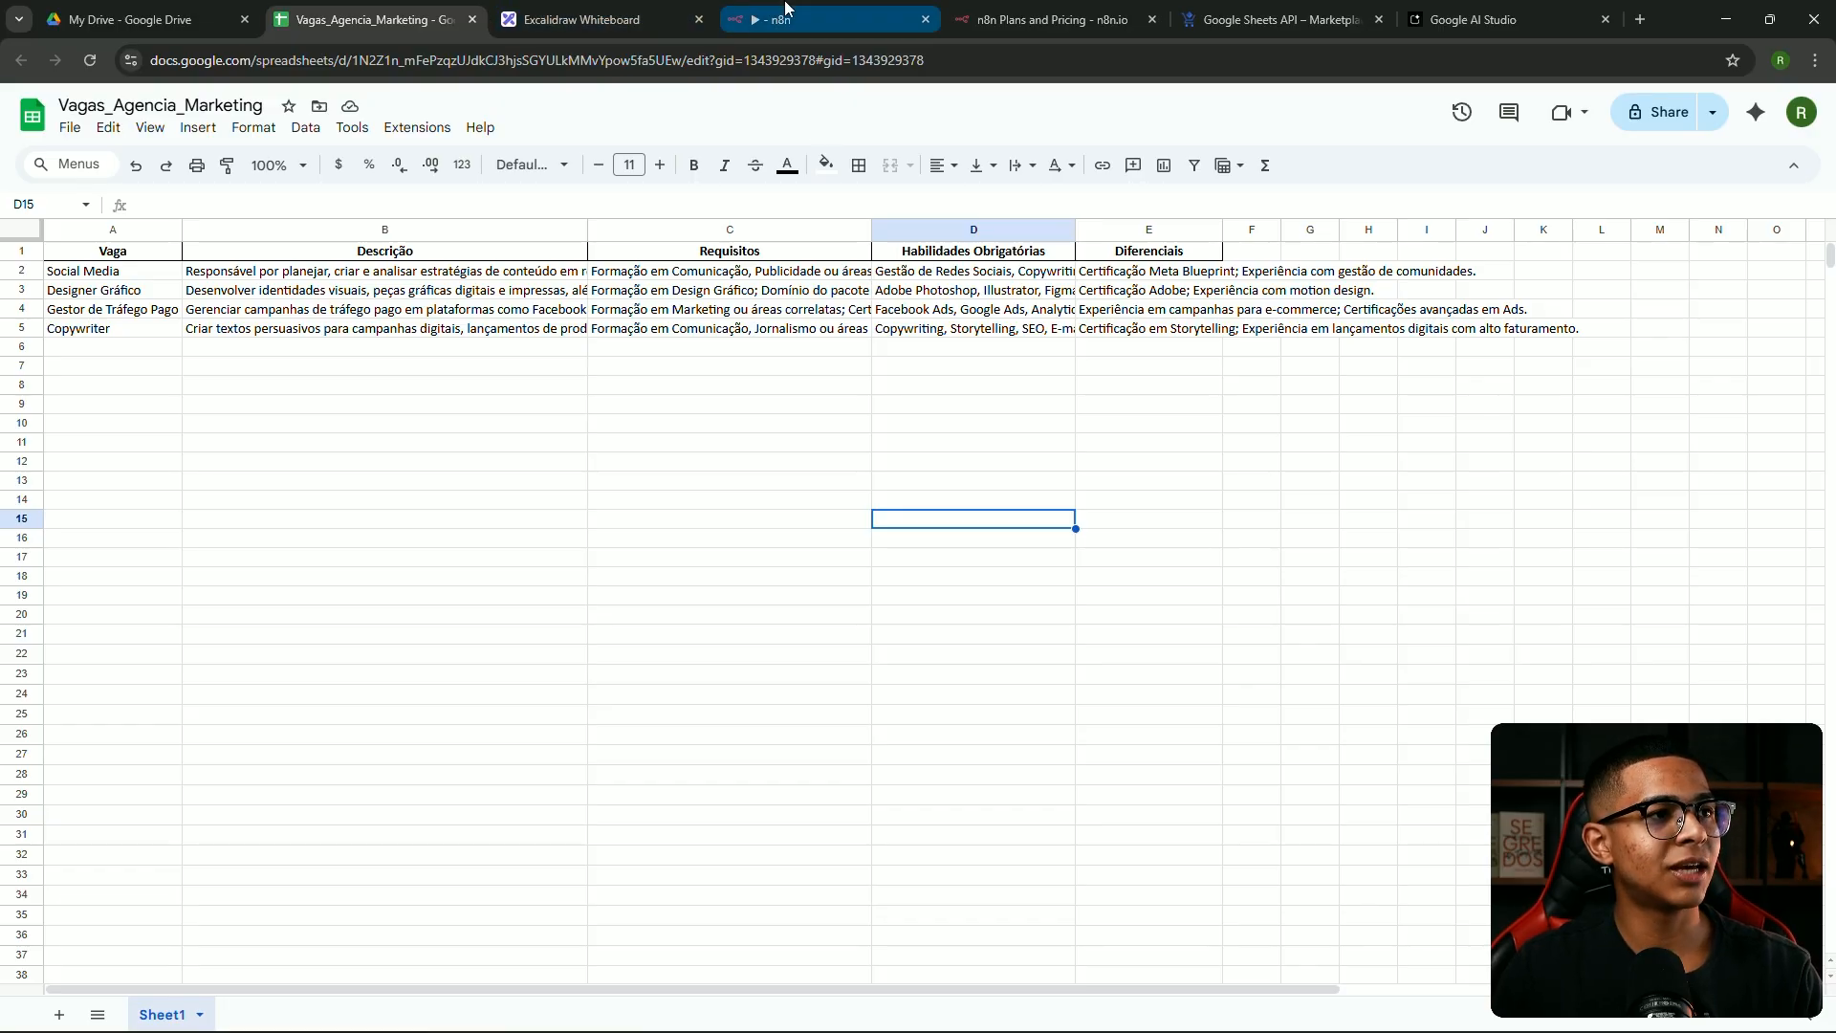
{"action": "left_click", "coordinate": [832, 20]}
{"action": "left_click", "coordinate": [913, 492]}
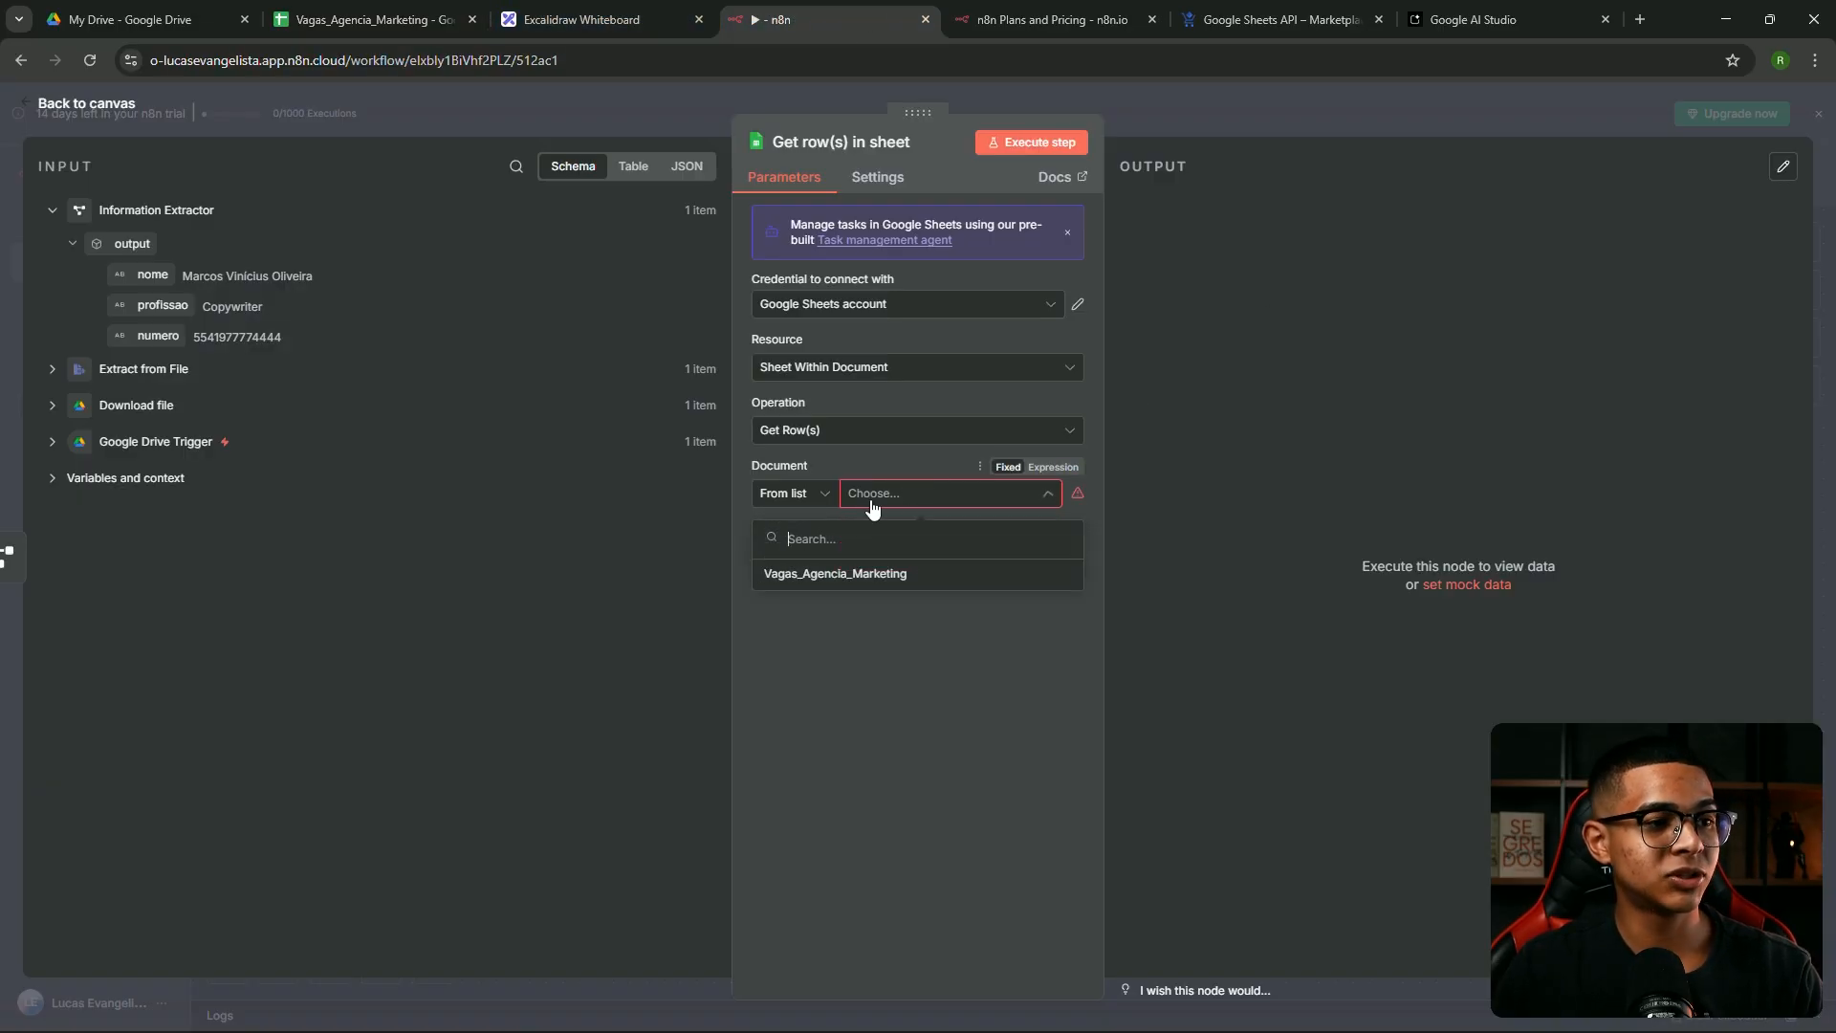
Select Vagas_Agencia_Marketing as the document and Sheet1 from the list as the sheet
{"action": "left_click", "coordinate": [852, 576]}
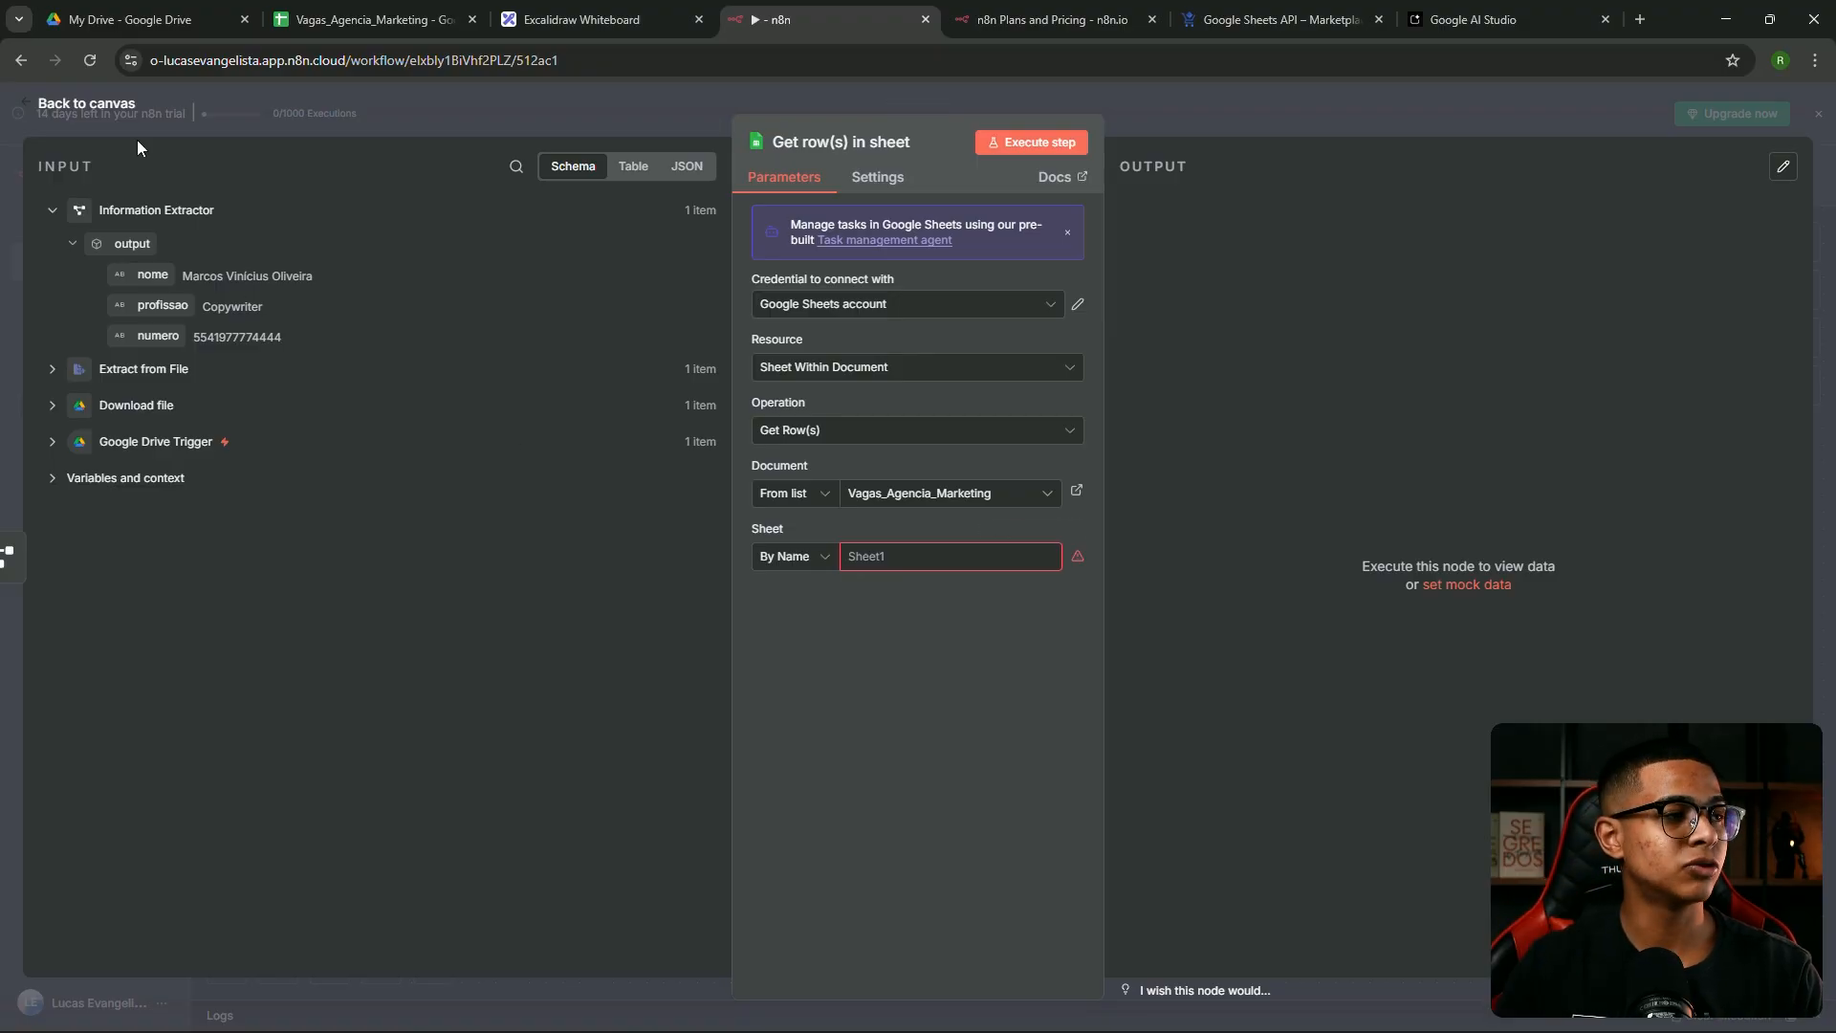
{"action": "left_click", "coordinate": [297, 18]}
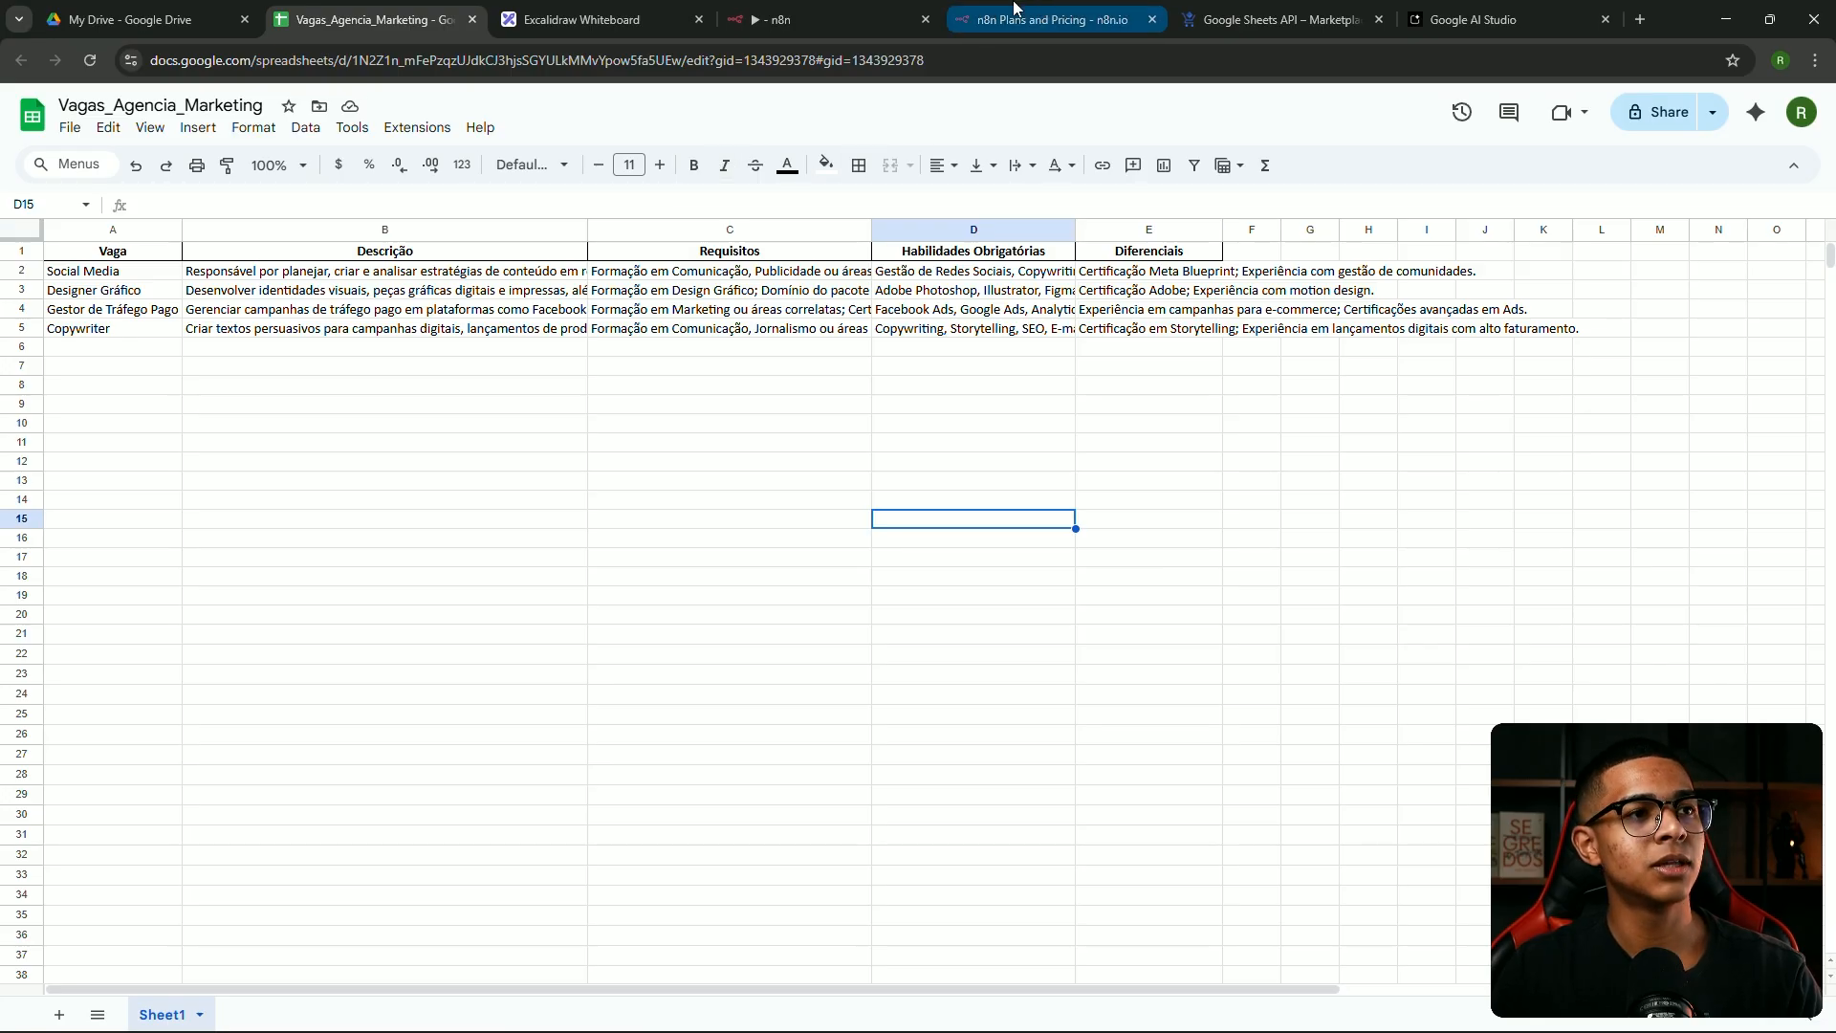
{"action": "left_click", "coordinate": [768, 12]}
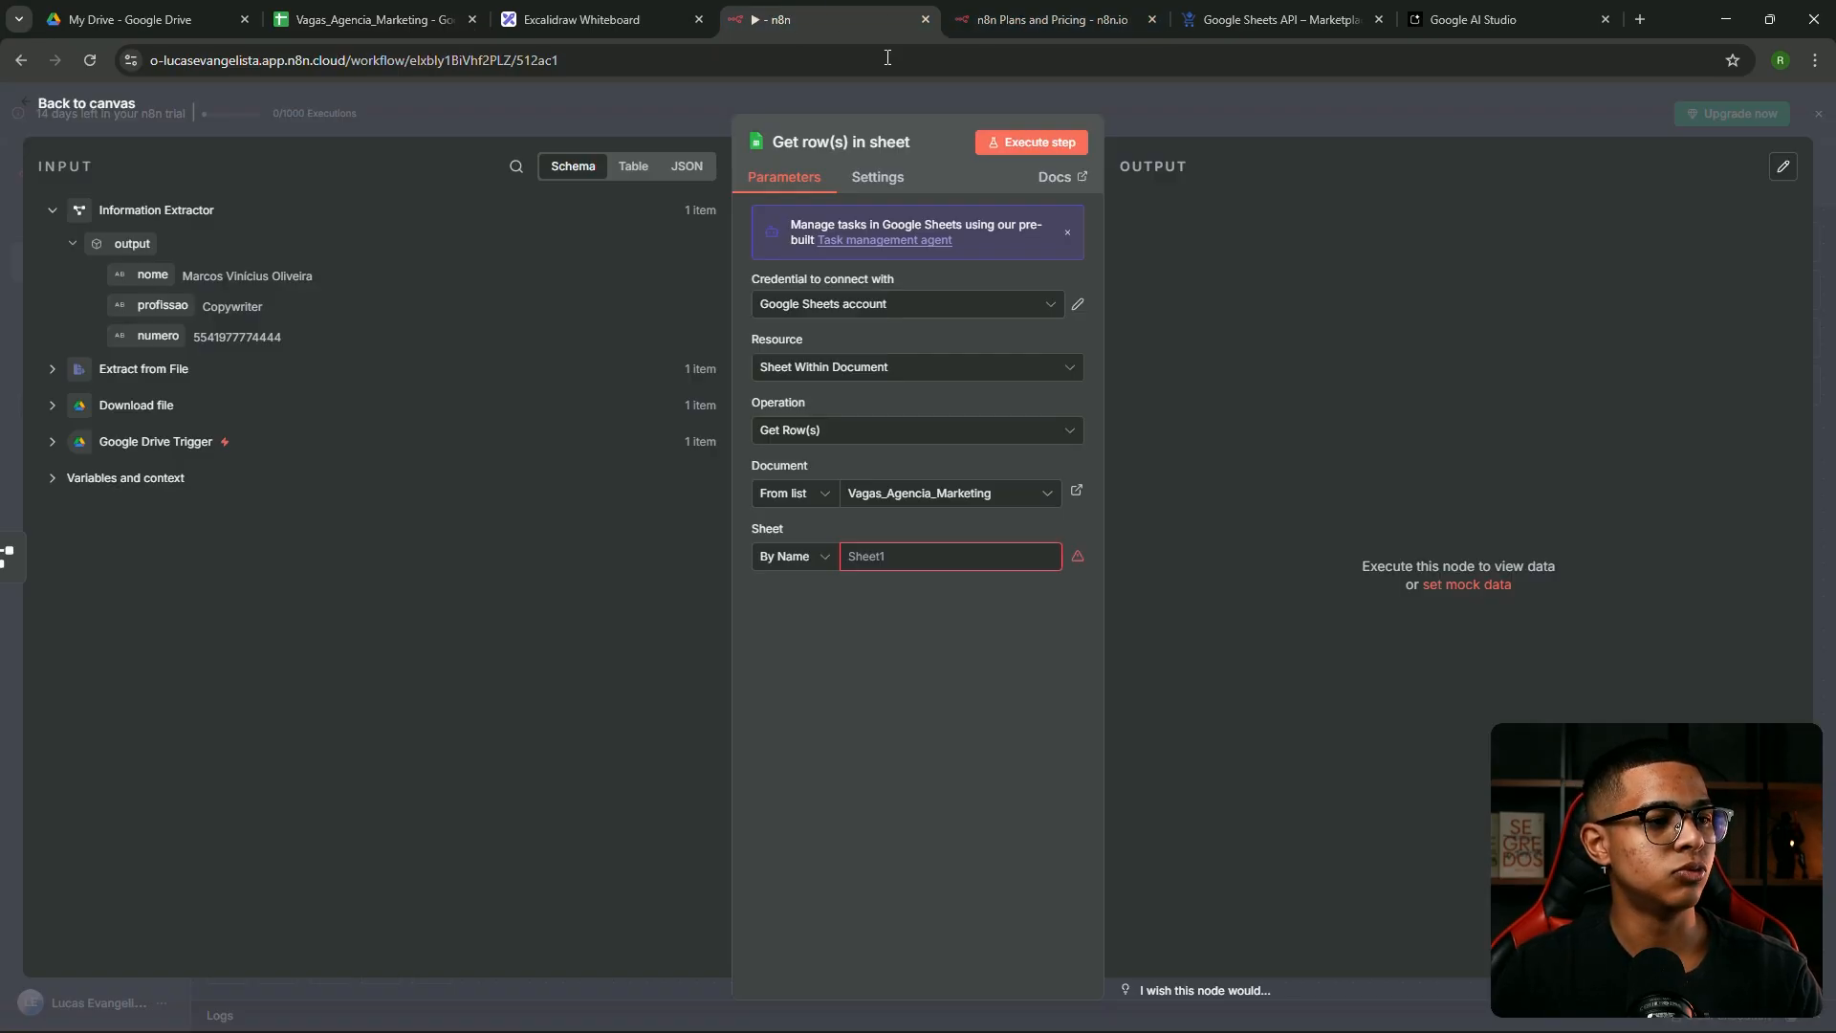
{"action": "left_click", "coordinate": [915, 551]}
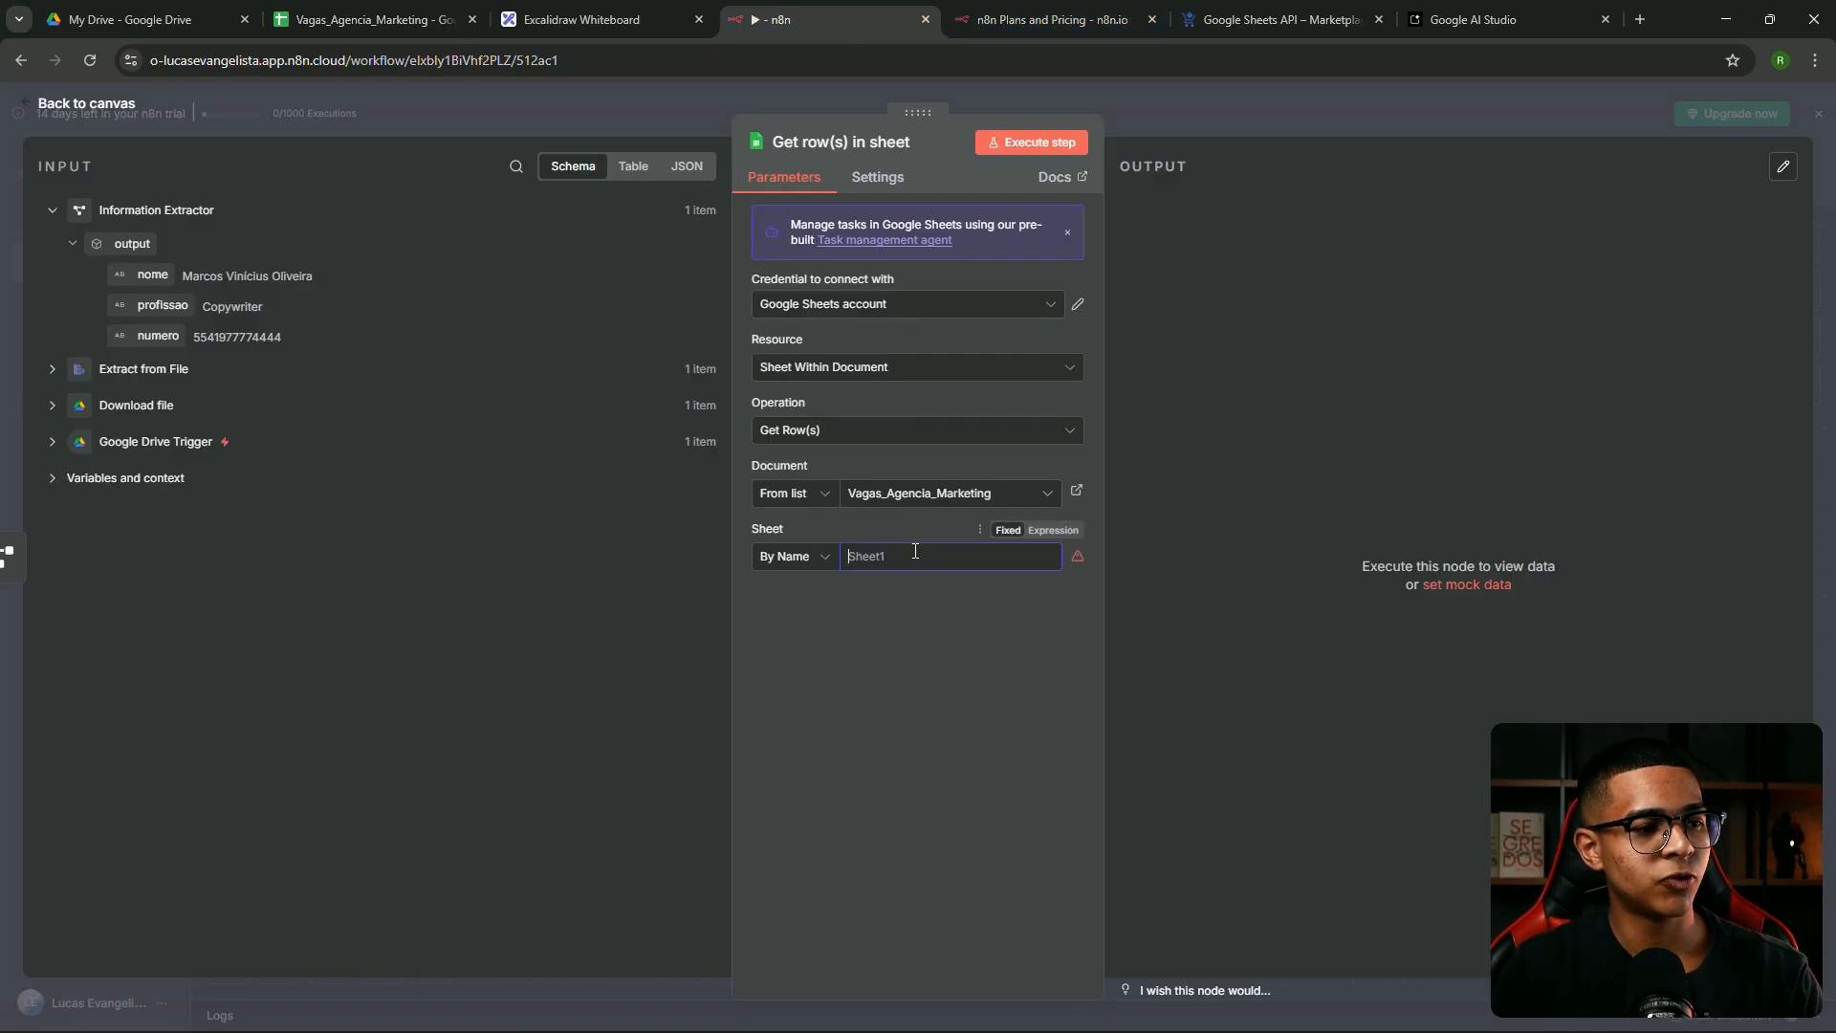
{"action": "left_click", "coordinate": [794, 560]}
{"action": "left_click", "coordinate": [791, 603]}
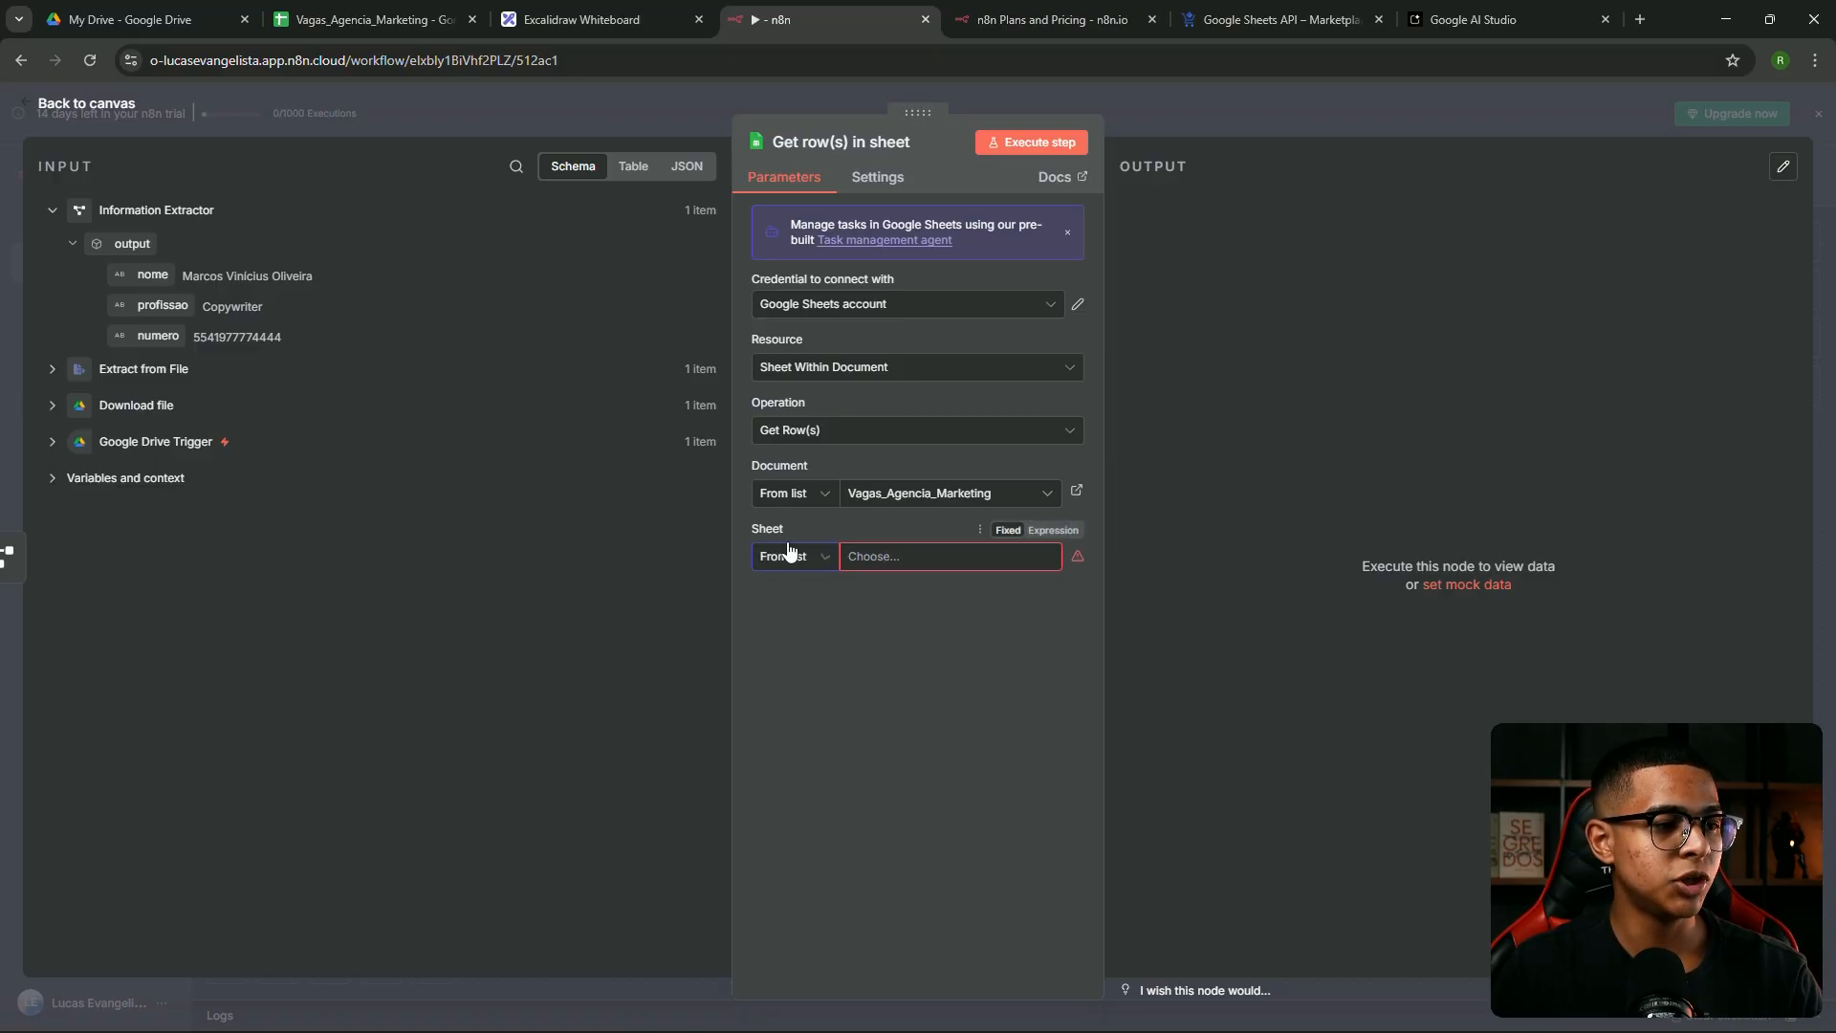
{"action": "left_click", "coordinate": [896, 557]}
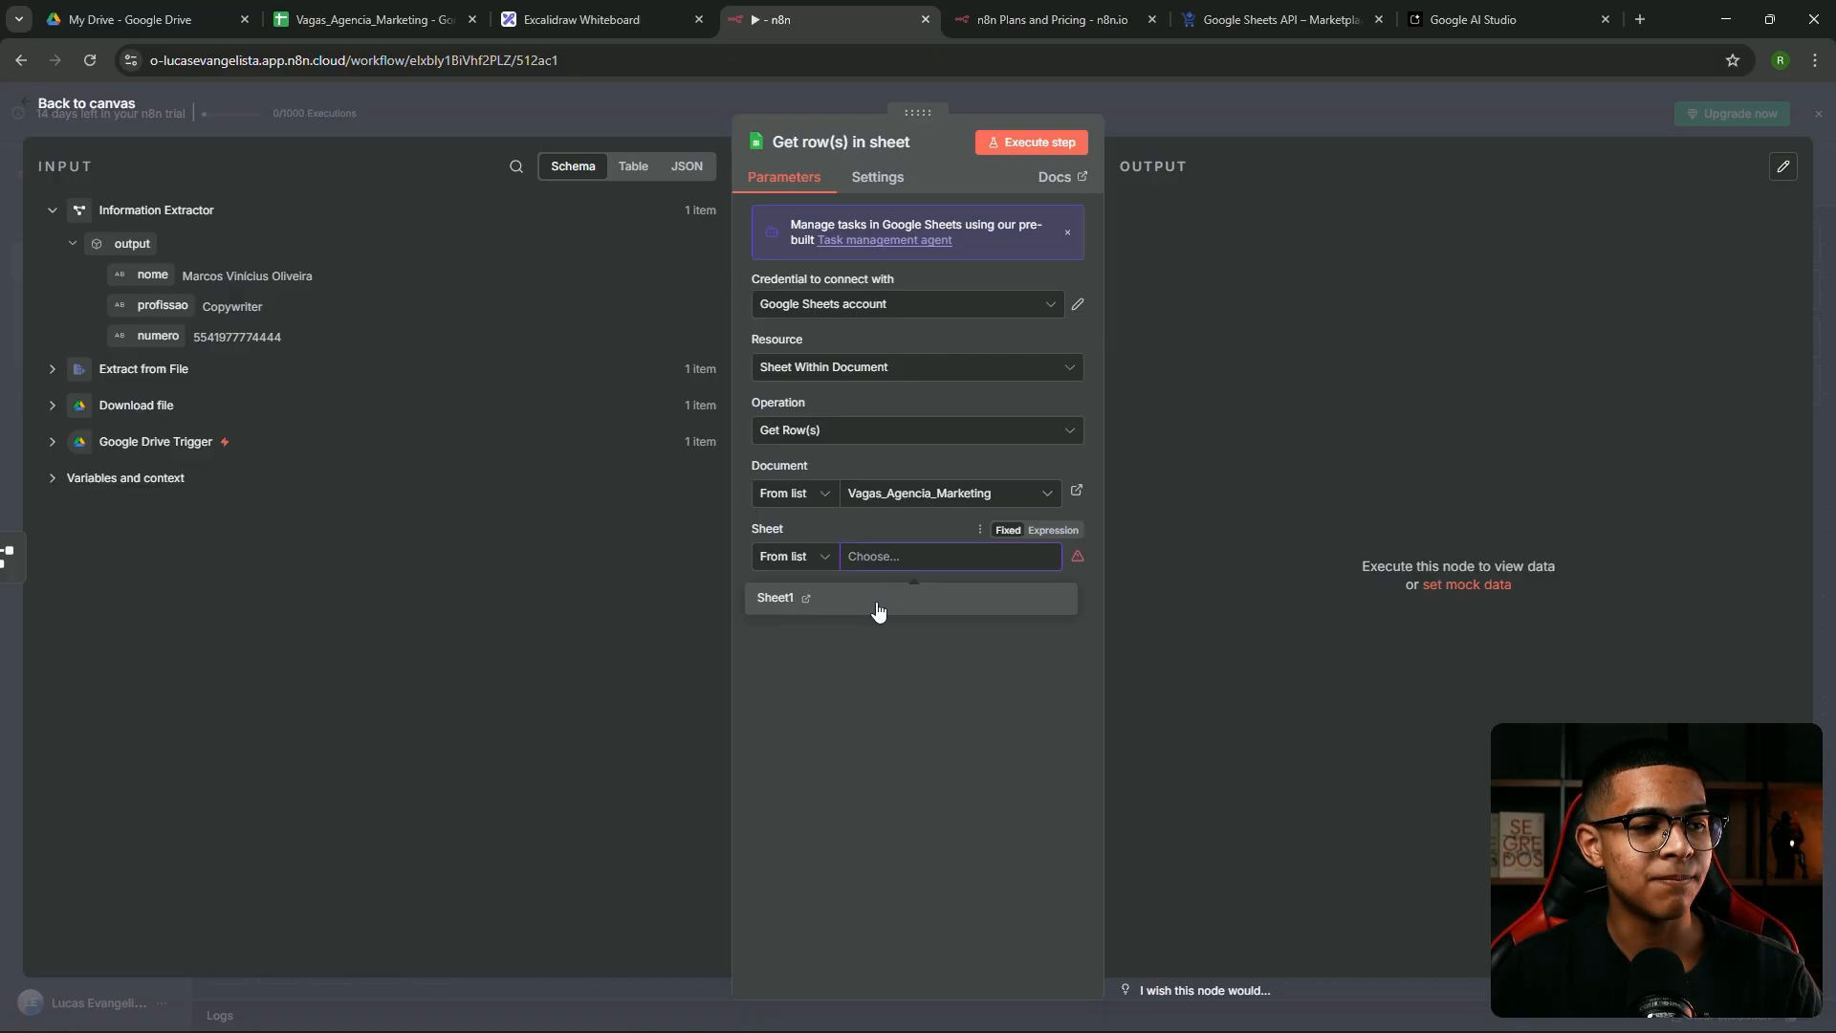
{"action": "left_click", "coordinate": [865, 600]}
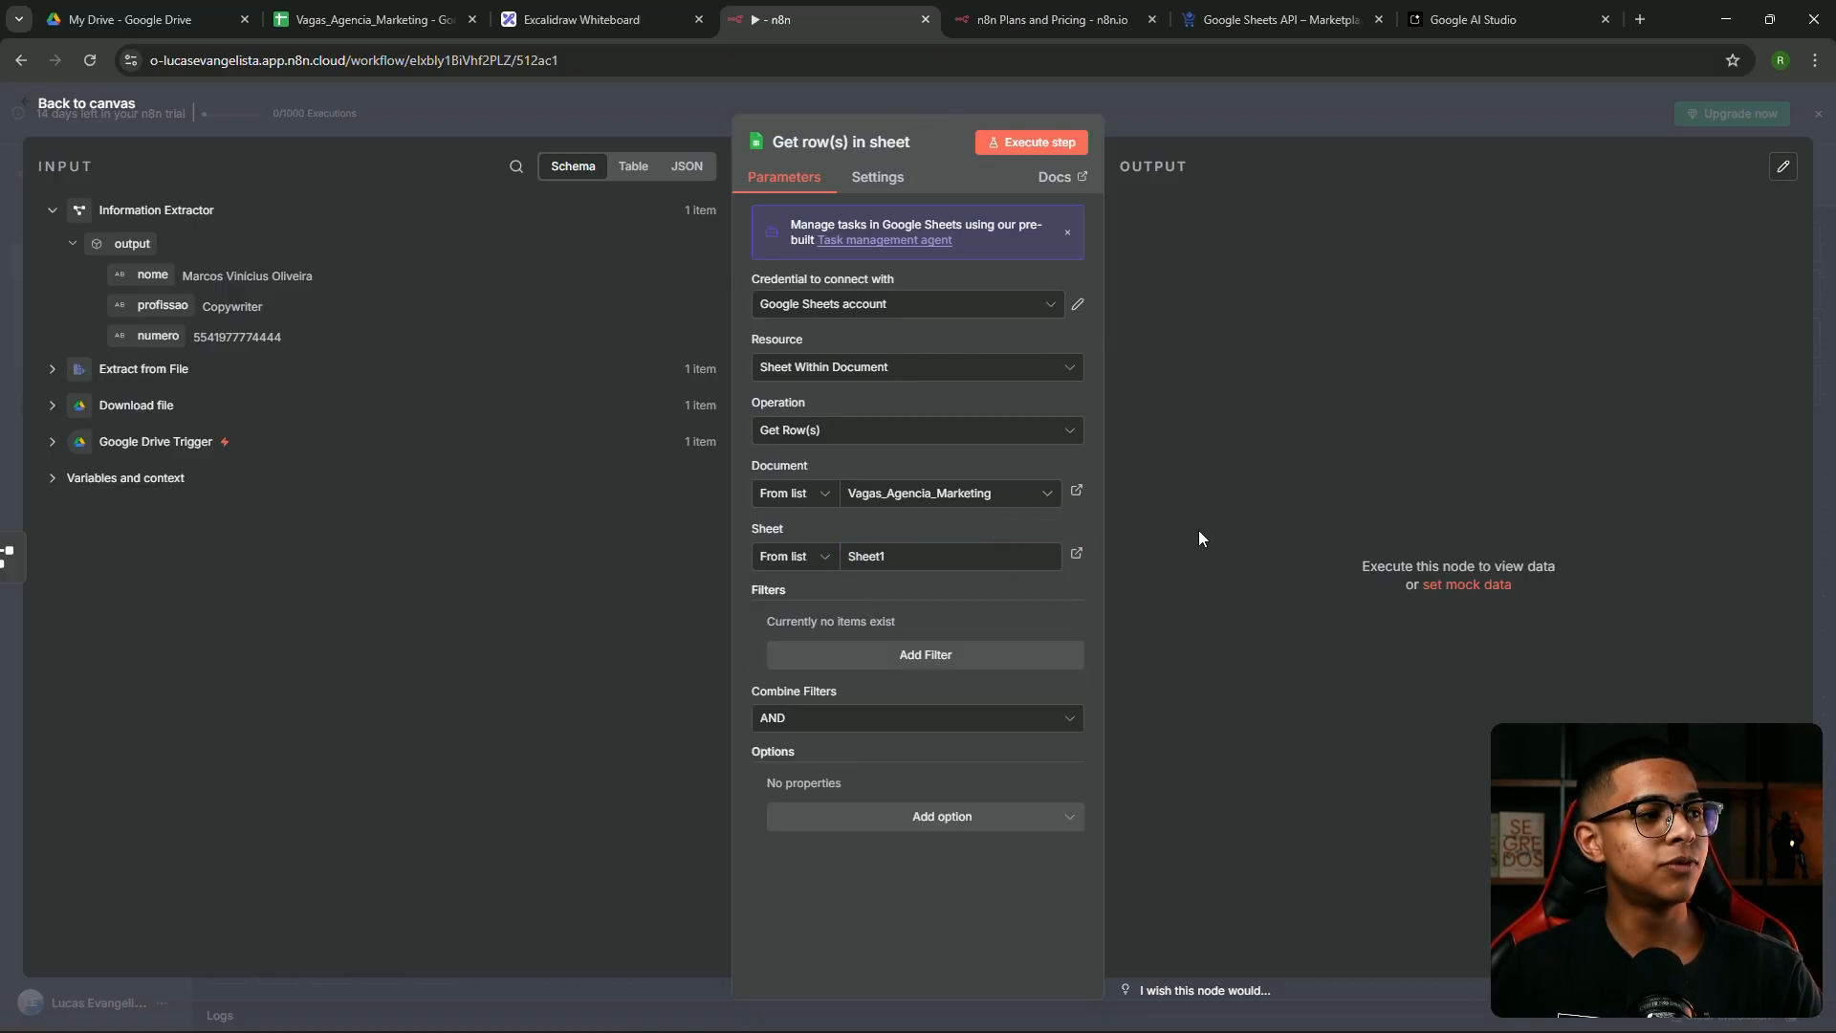
Add a filter on column Vaga with value {{ $json.output.profissao }} (Copywriter)
{"action": "left_click", "coordinate": [933, 655]}
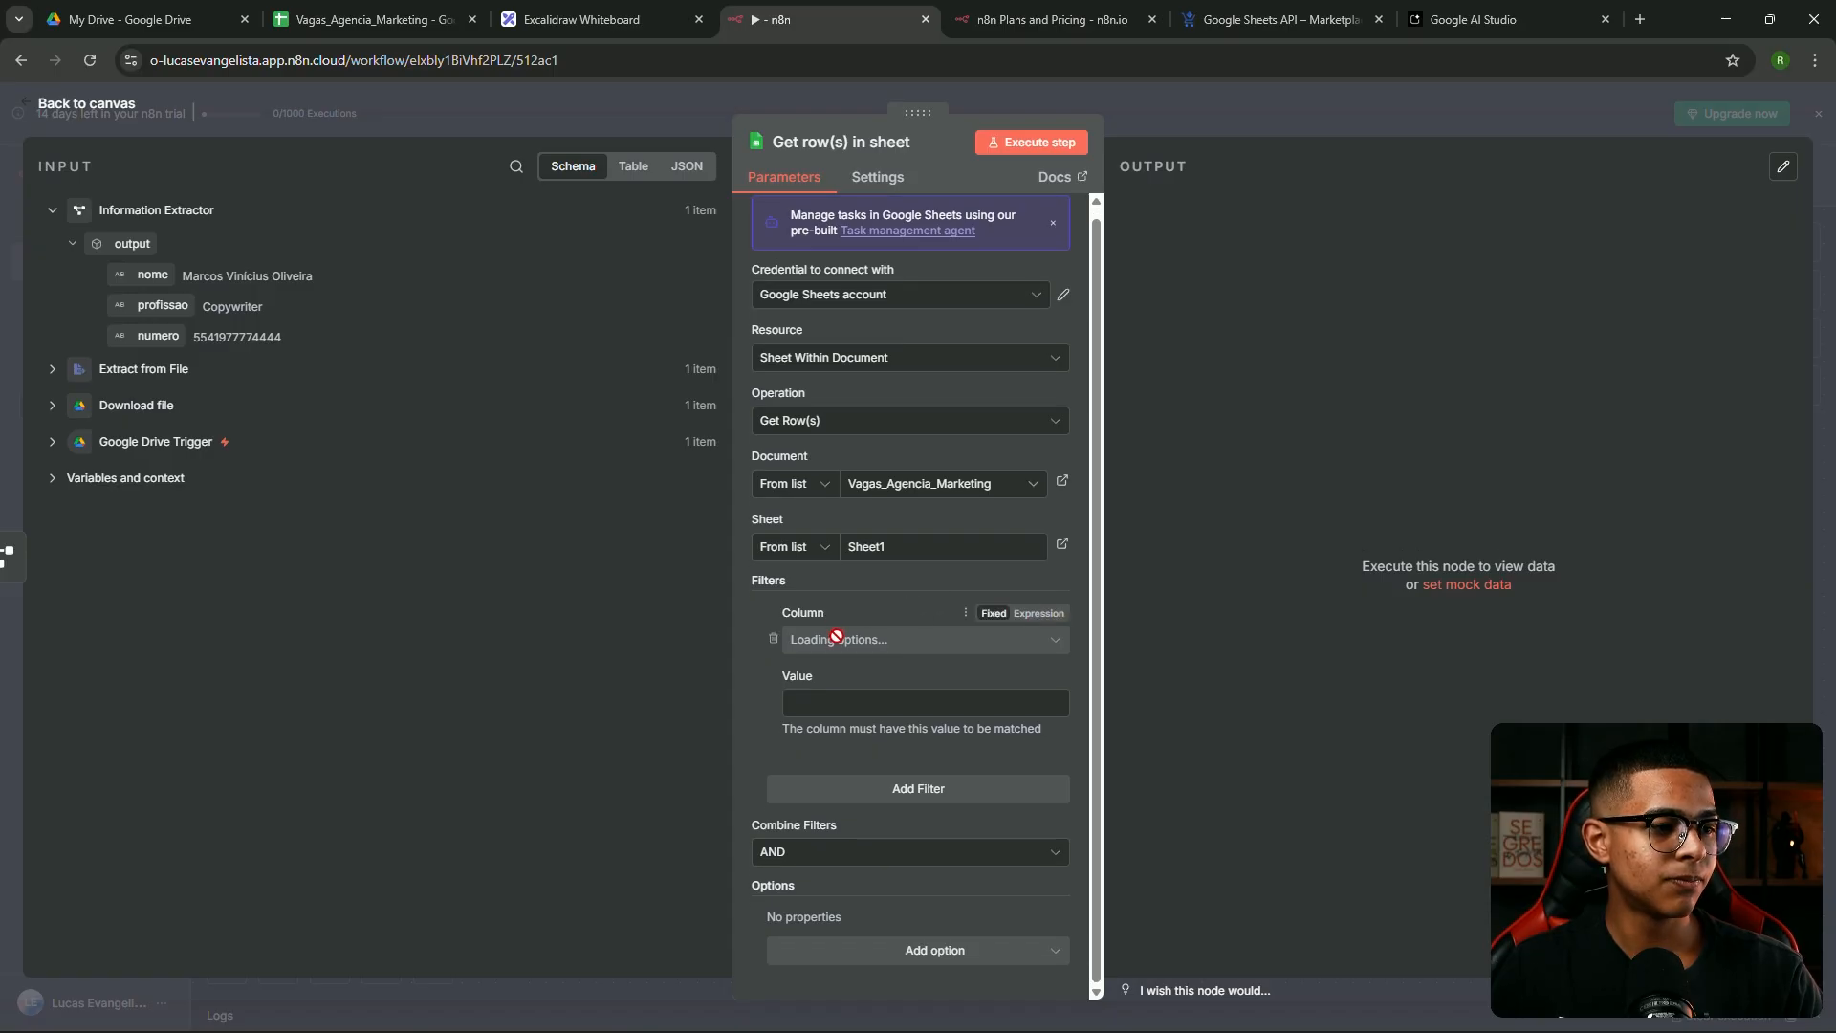
{"action": "left_click", "coordinate": [899, 647]}
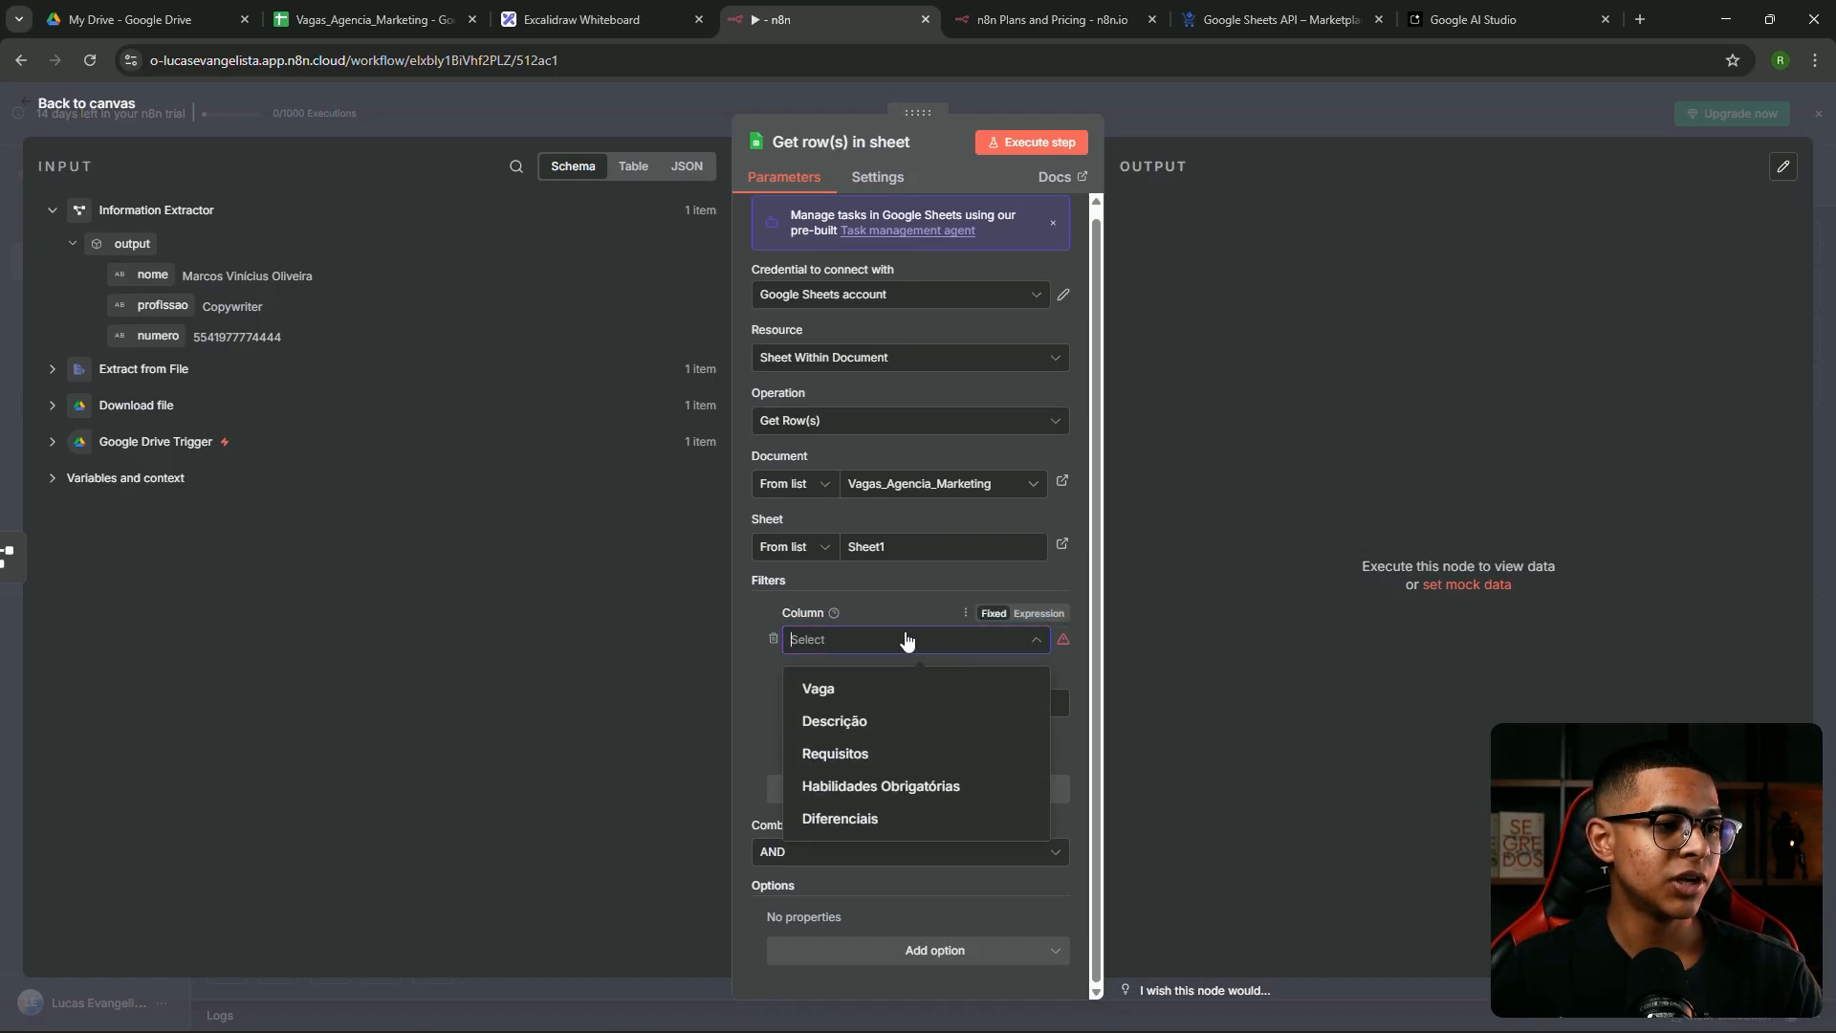
{"action": "left_click", "coordinate": [847, 696]}
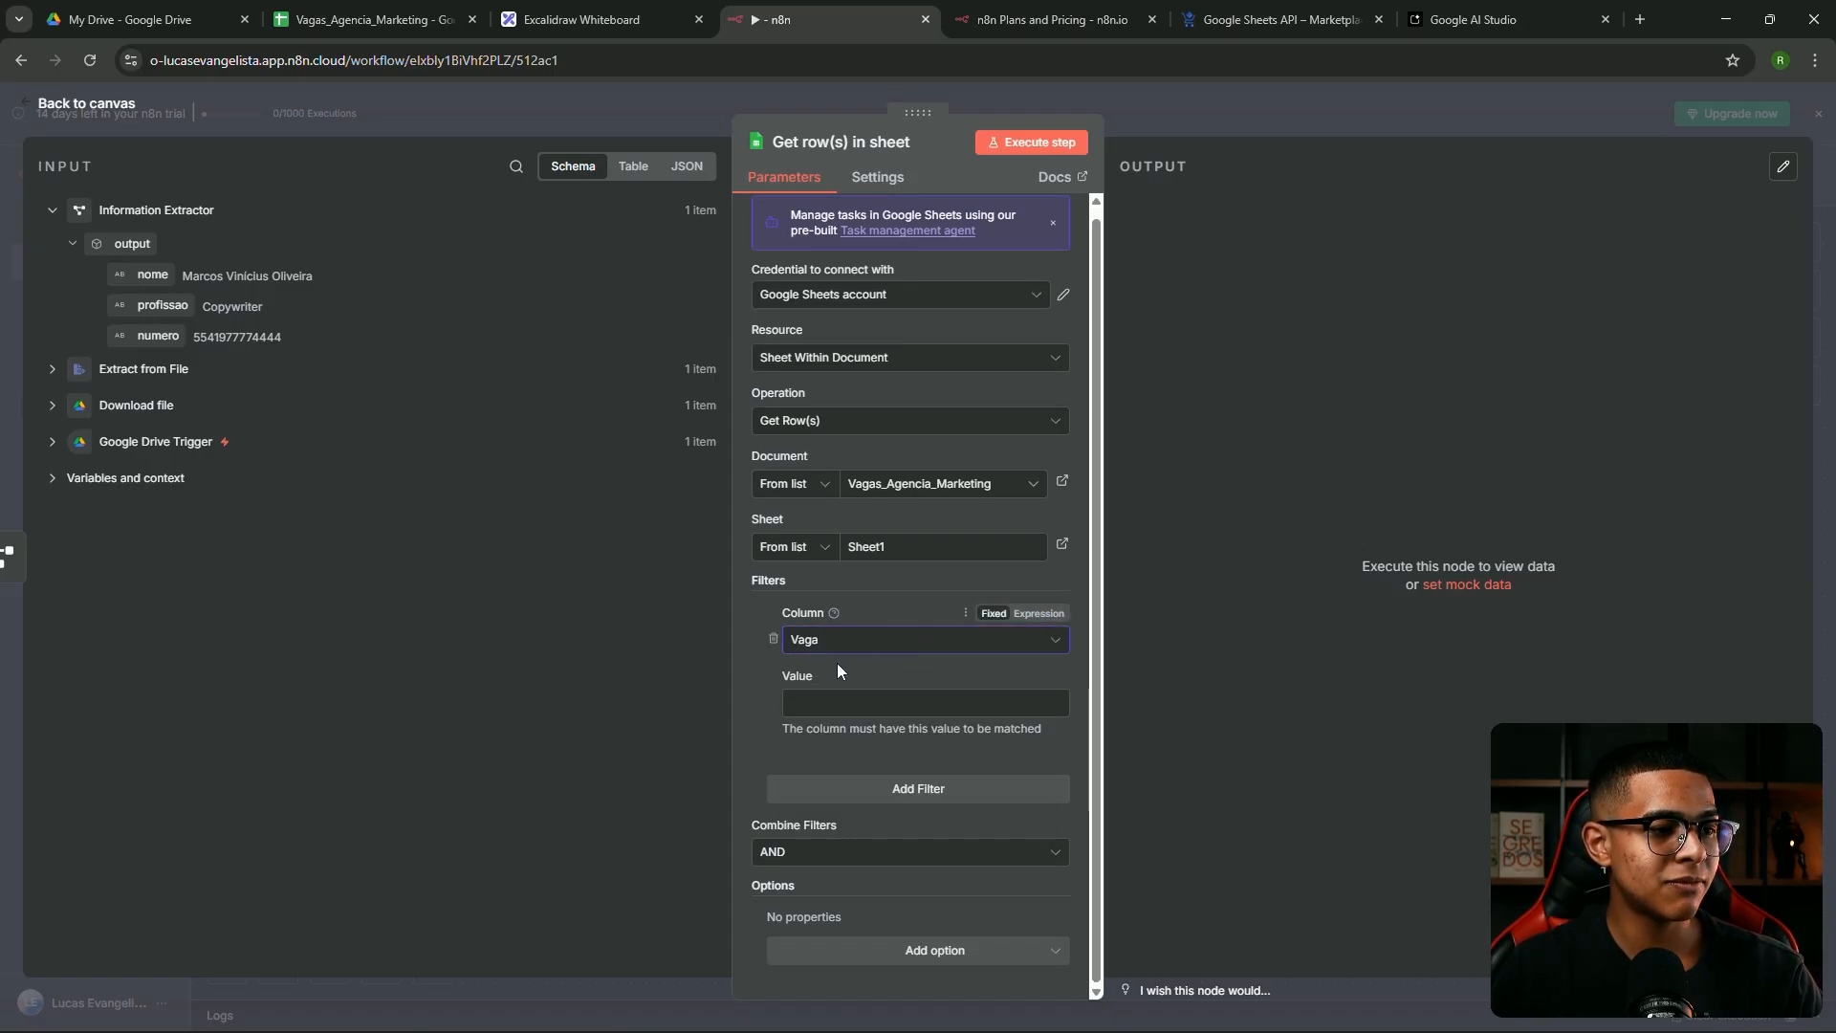
{"action": "left_click", "coordinate": [819, 646]}
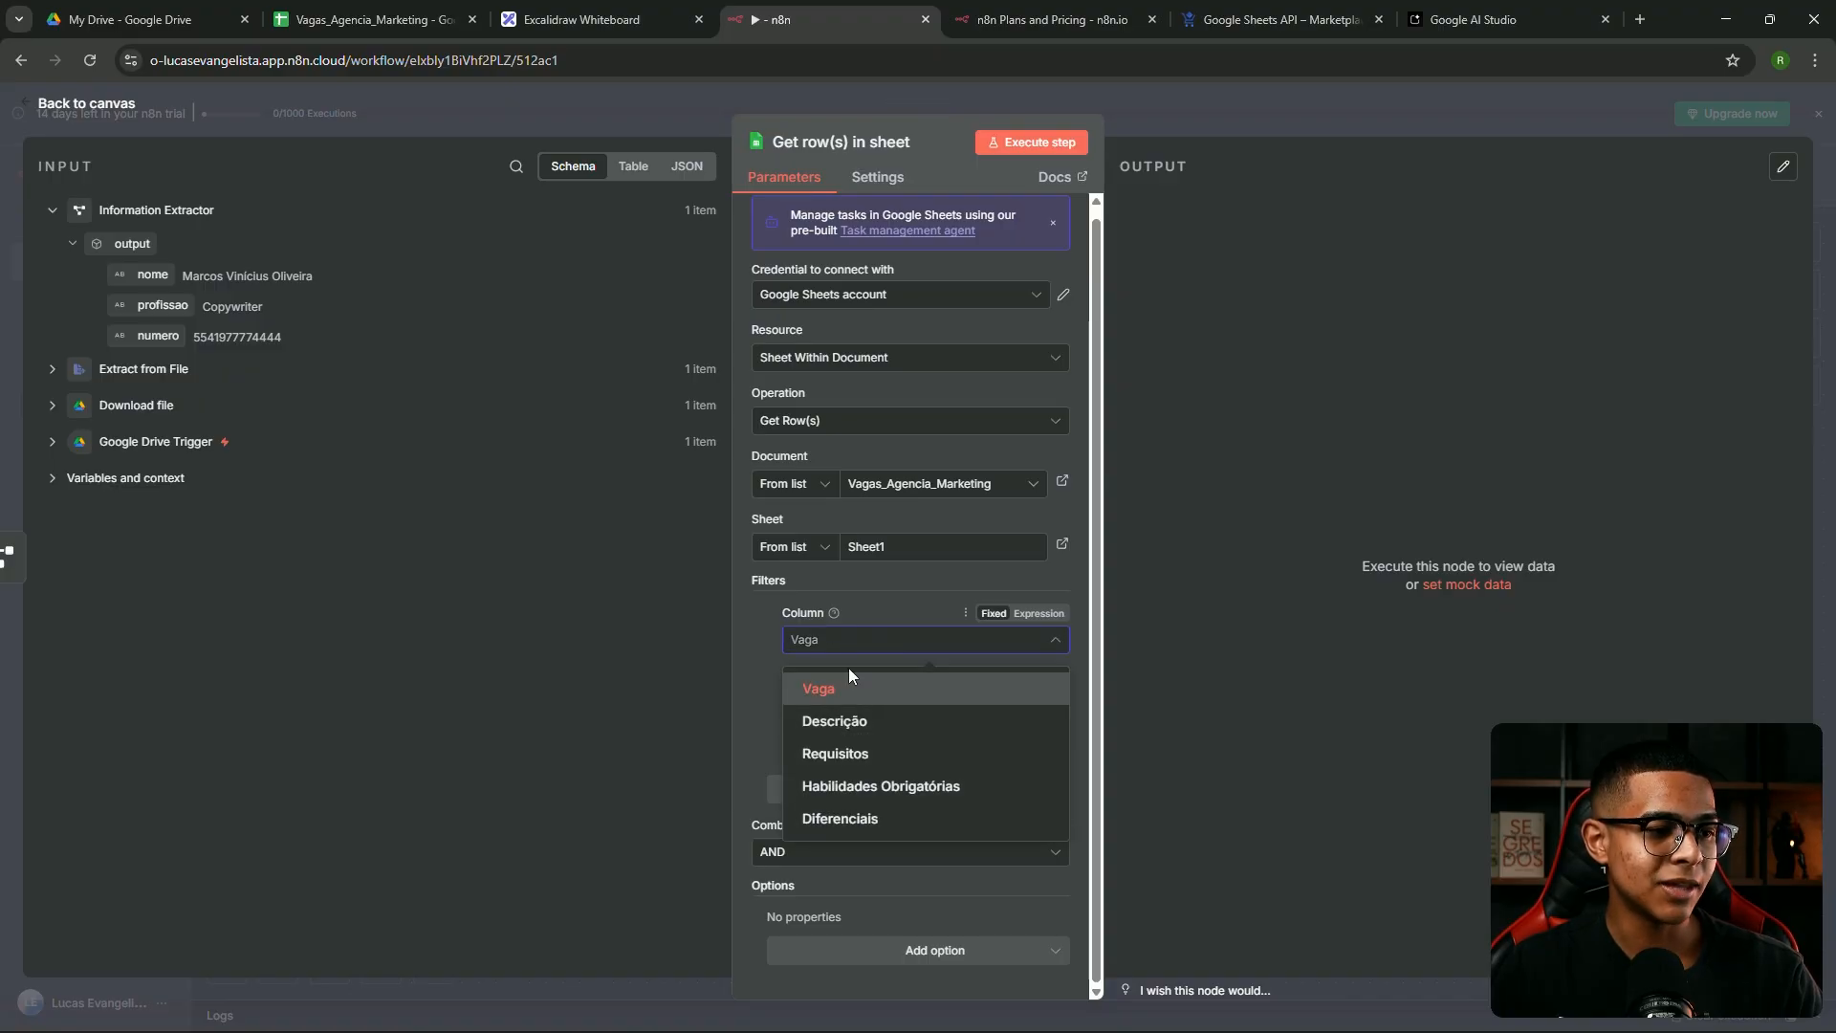
{"action": "left_click", "coordinate": [876, 602]}
{"action": "left_click_drag", "start_coordinate": [163, 305], "coordinate": [879, 703]}
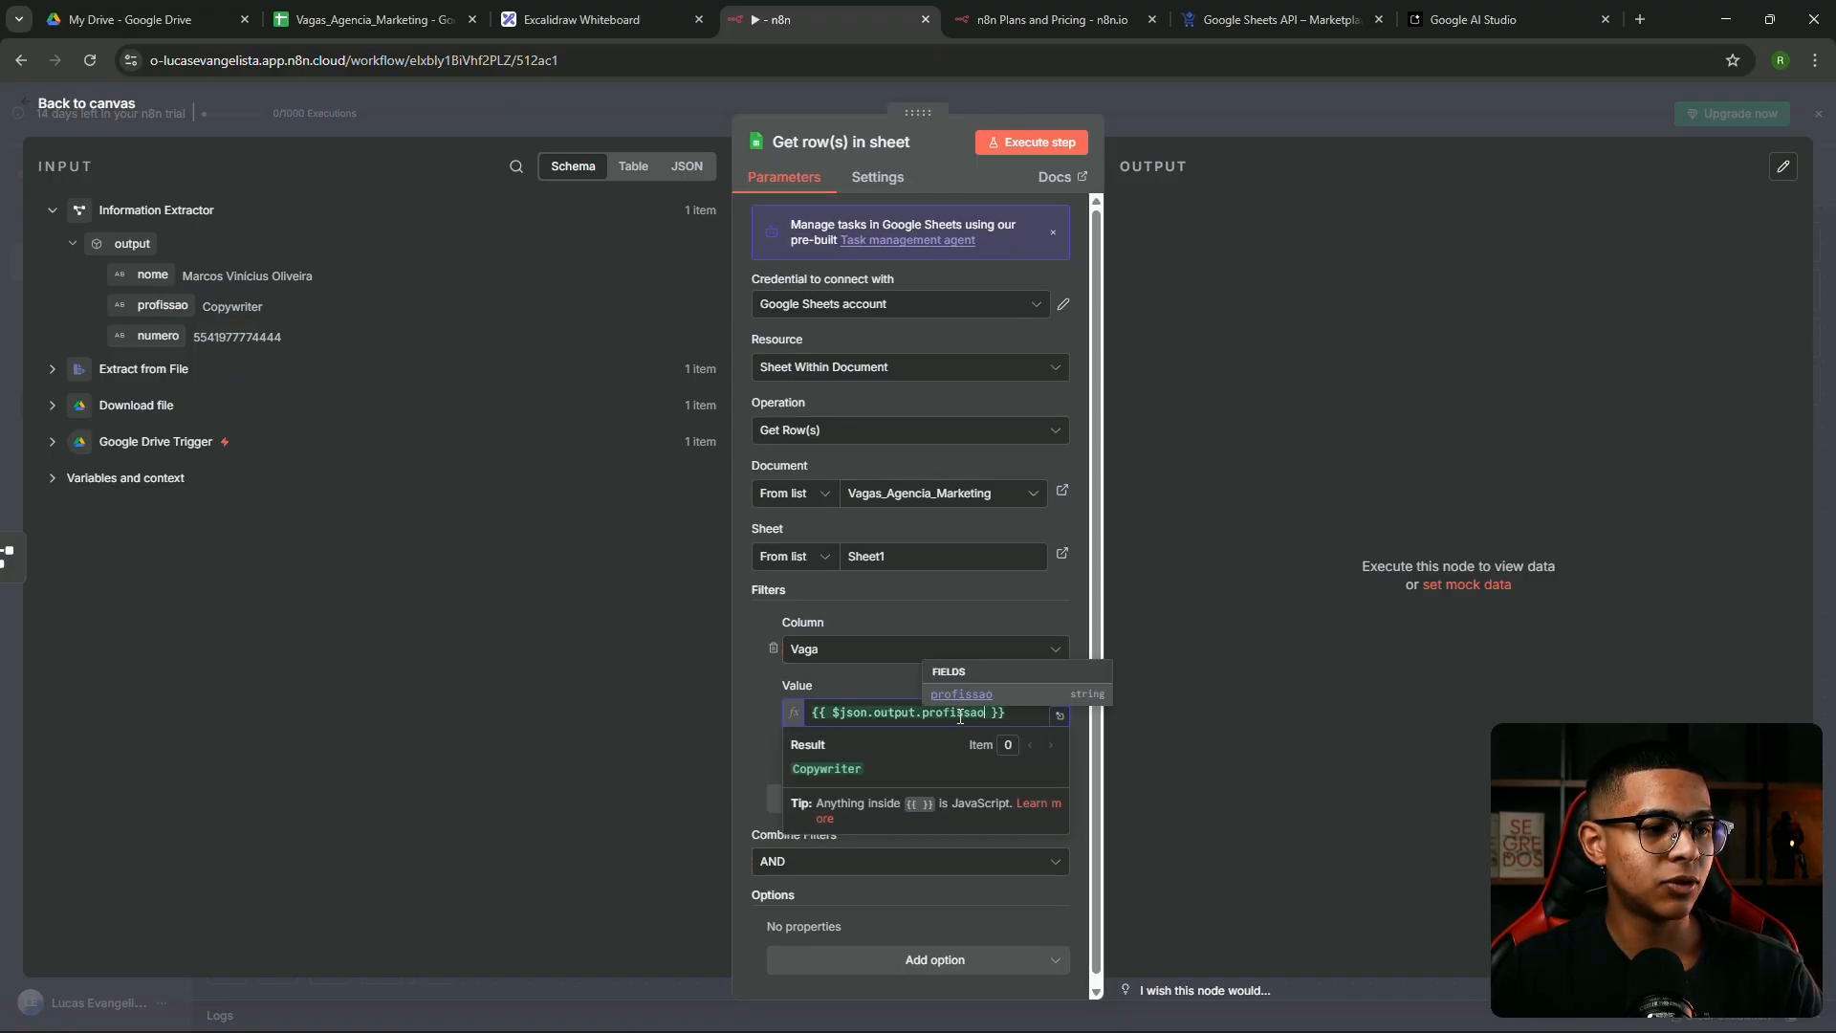
{"action": "left_click", "coordinate": [1060, 716]}
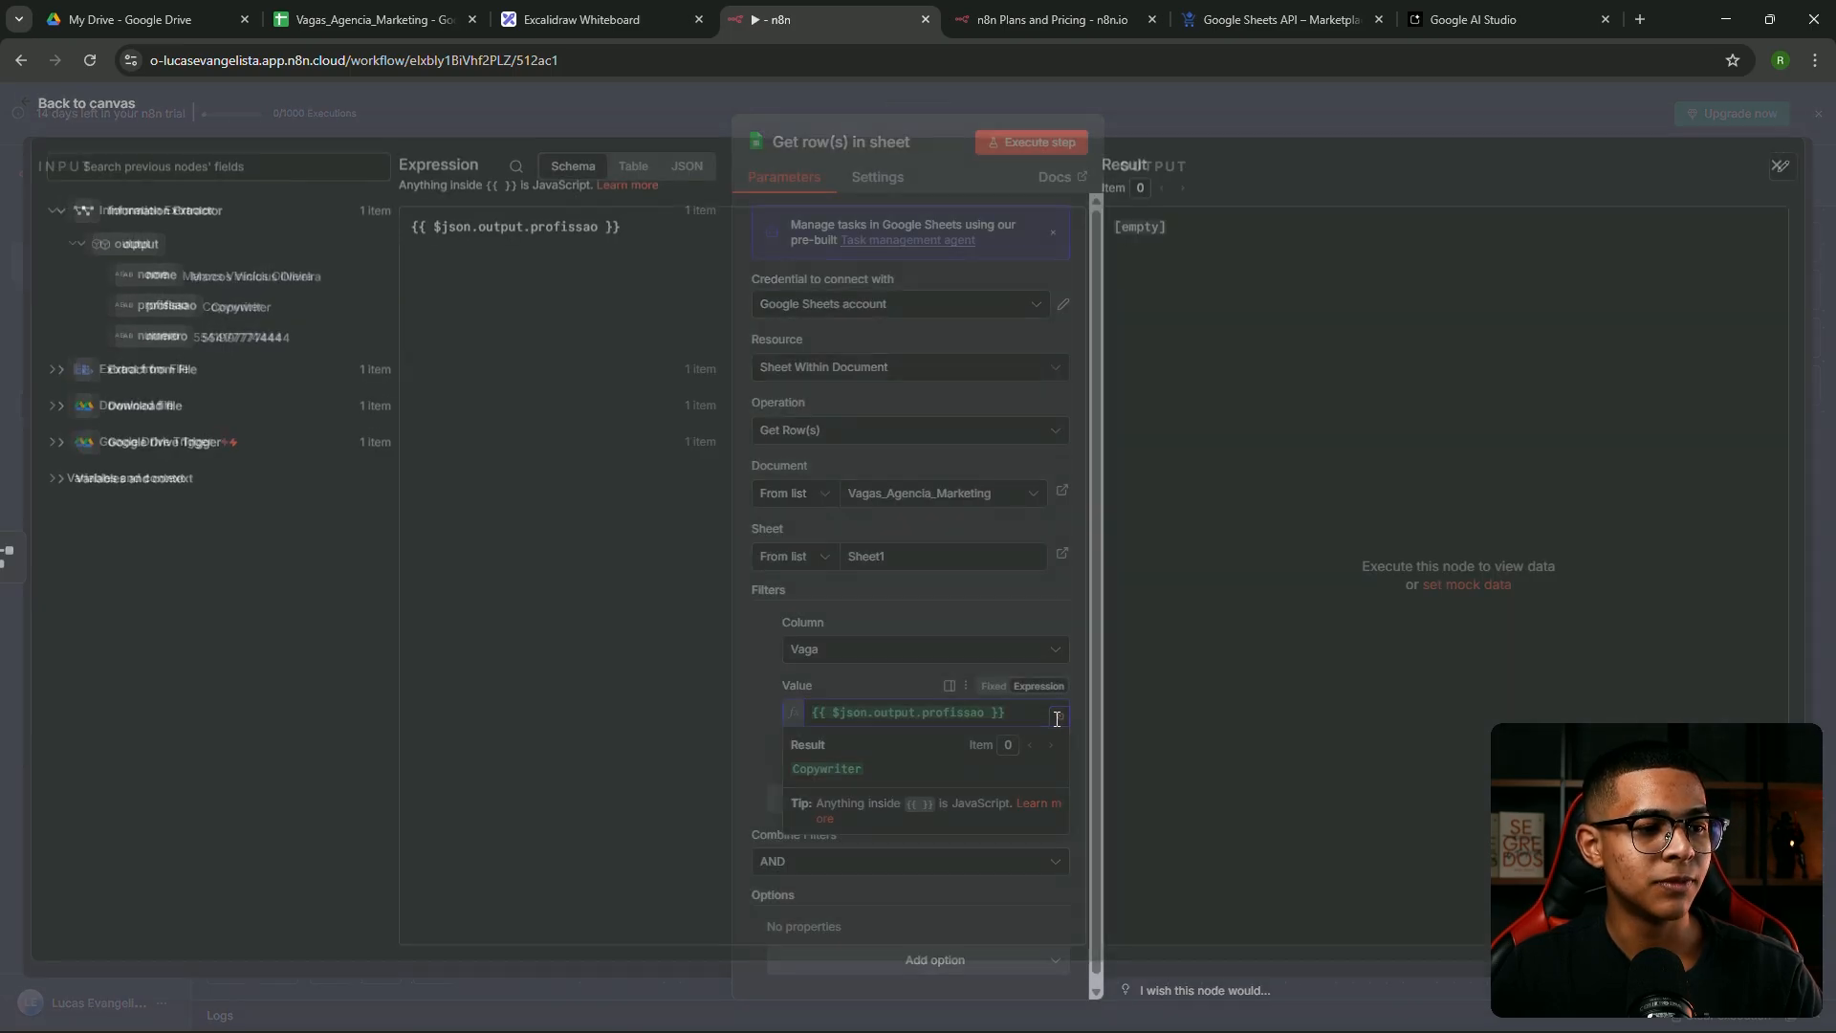
{"action": "left_click", "coordinate": [1242, 120]}
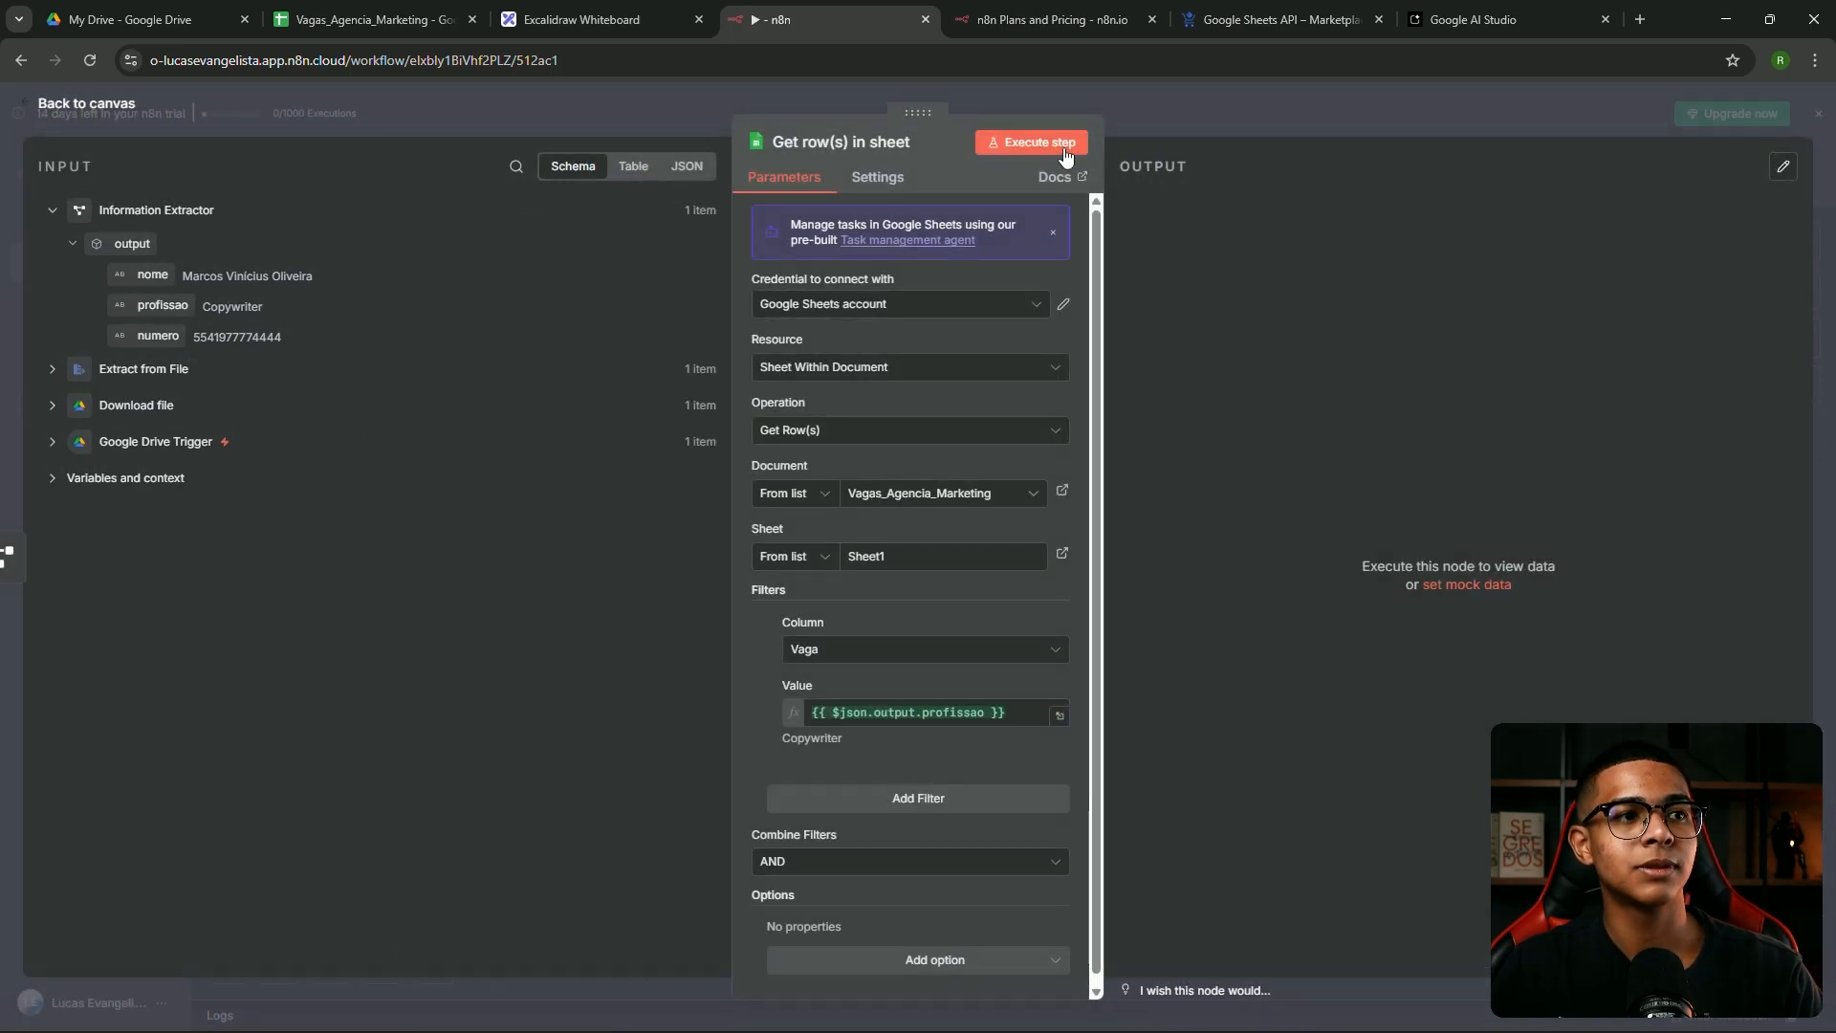
Run the lookup and check the returned Copywriter row's description, requirements and Diferenciais before leaving the node
{"action": "left_click", "coordinate": [1052, 144]}
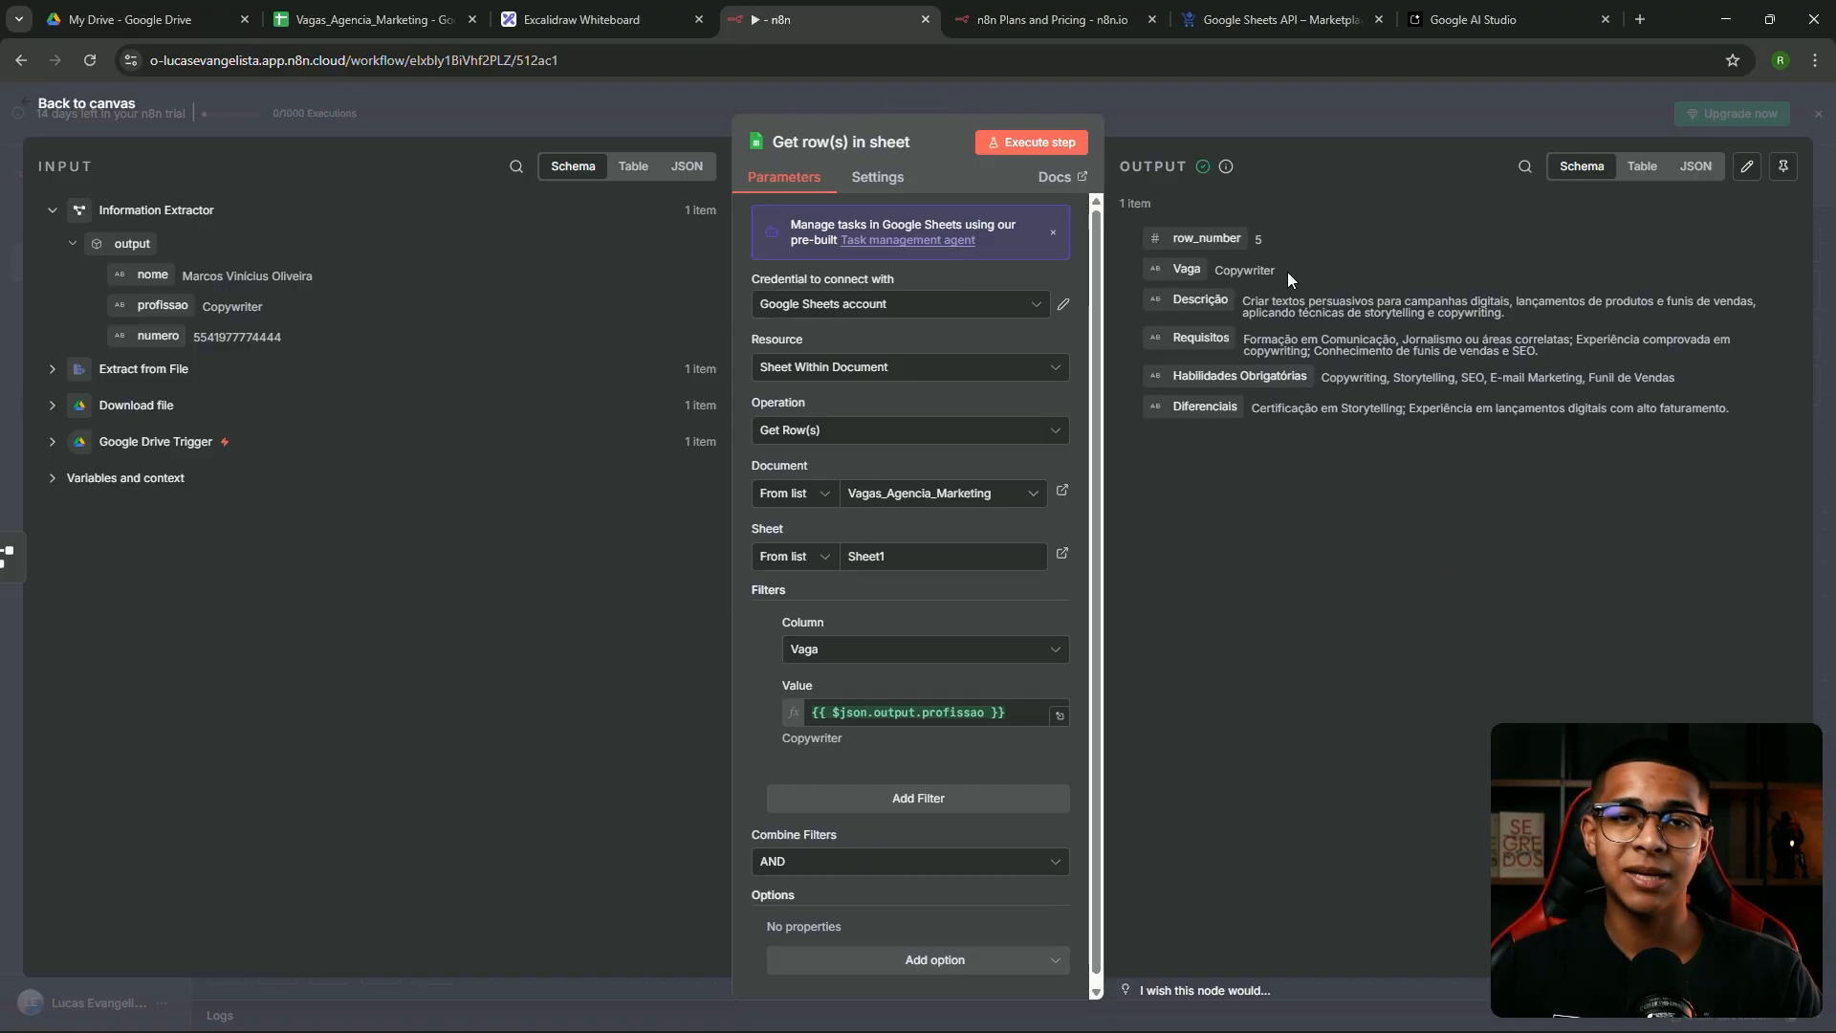
{"action": "left_click_drag", "start_coordinate": [1224, 270], "coordinate": [1263, 270]}
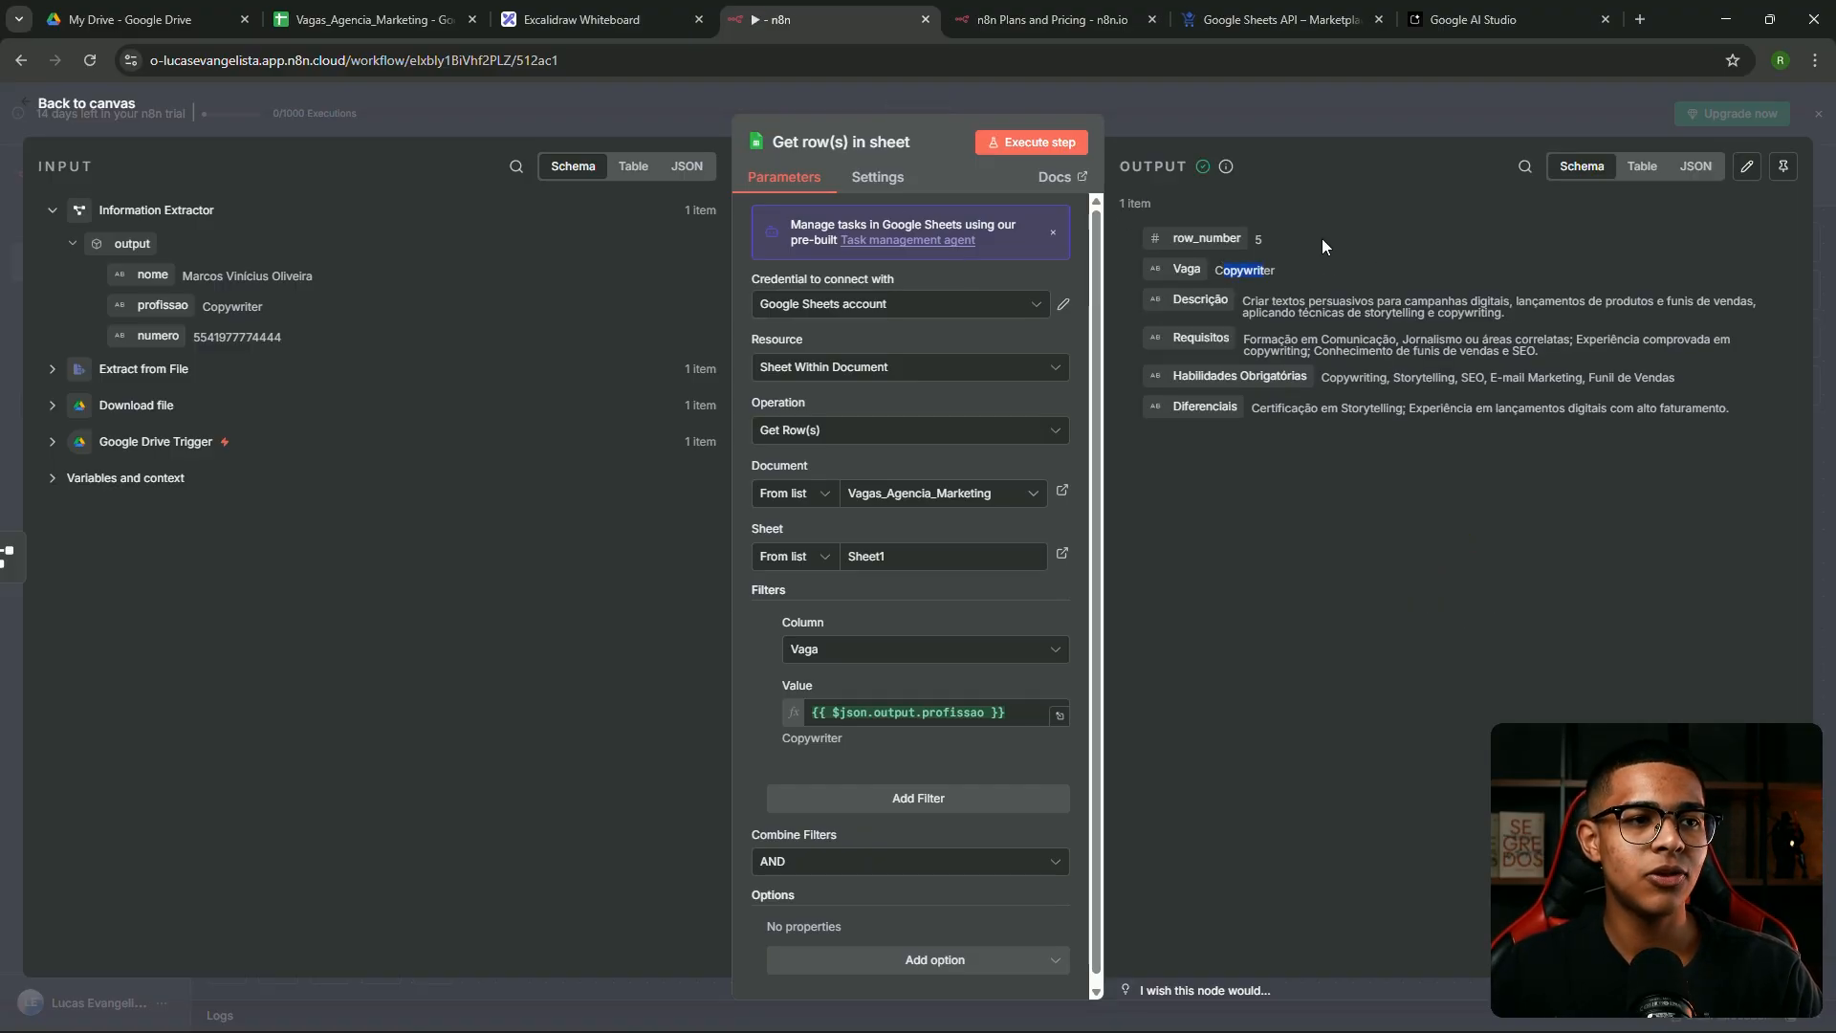
{"action": "double_click", "coordinate": [1249, 271]}
{"action": "left_click_drag", "start_coordinate": [1243, 302], "coordinate": [1610, 359]}
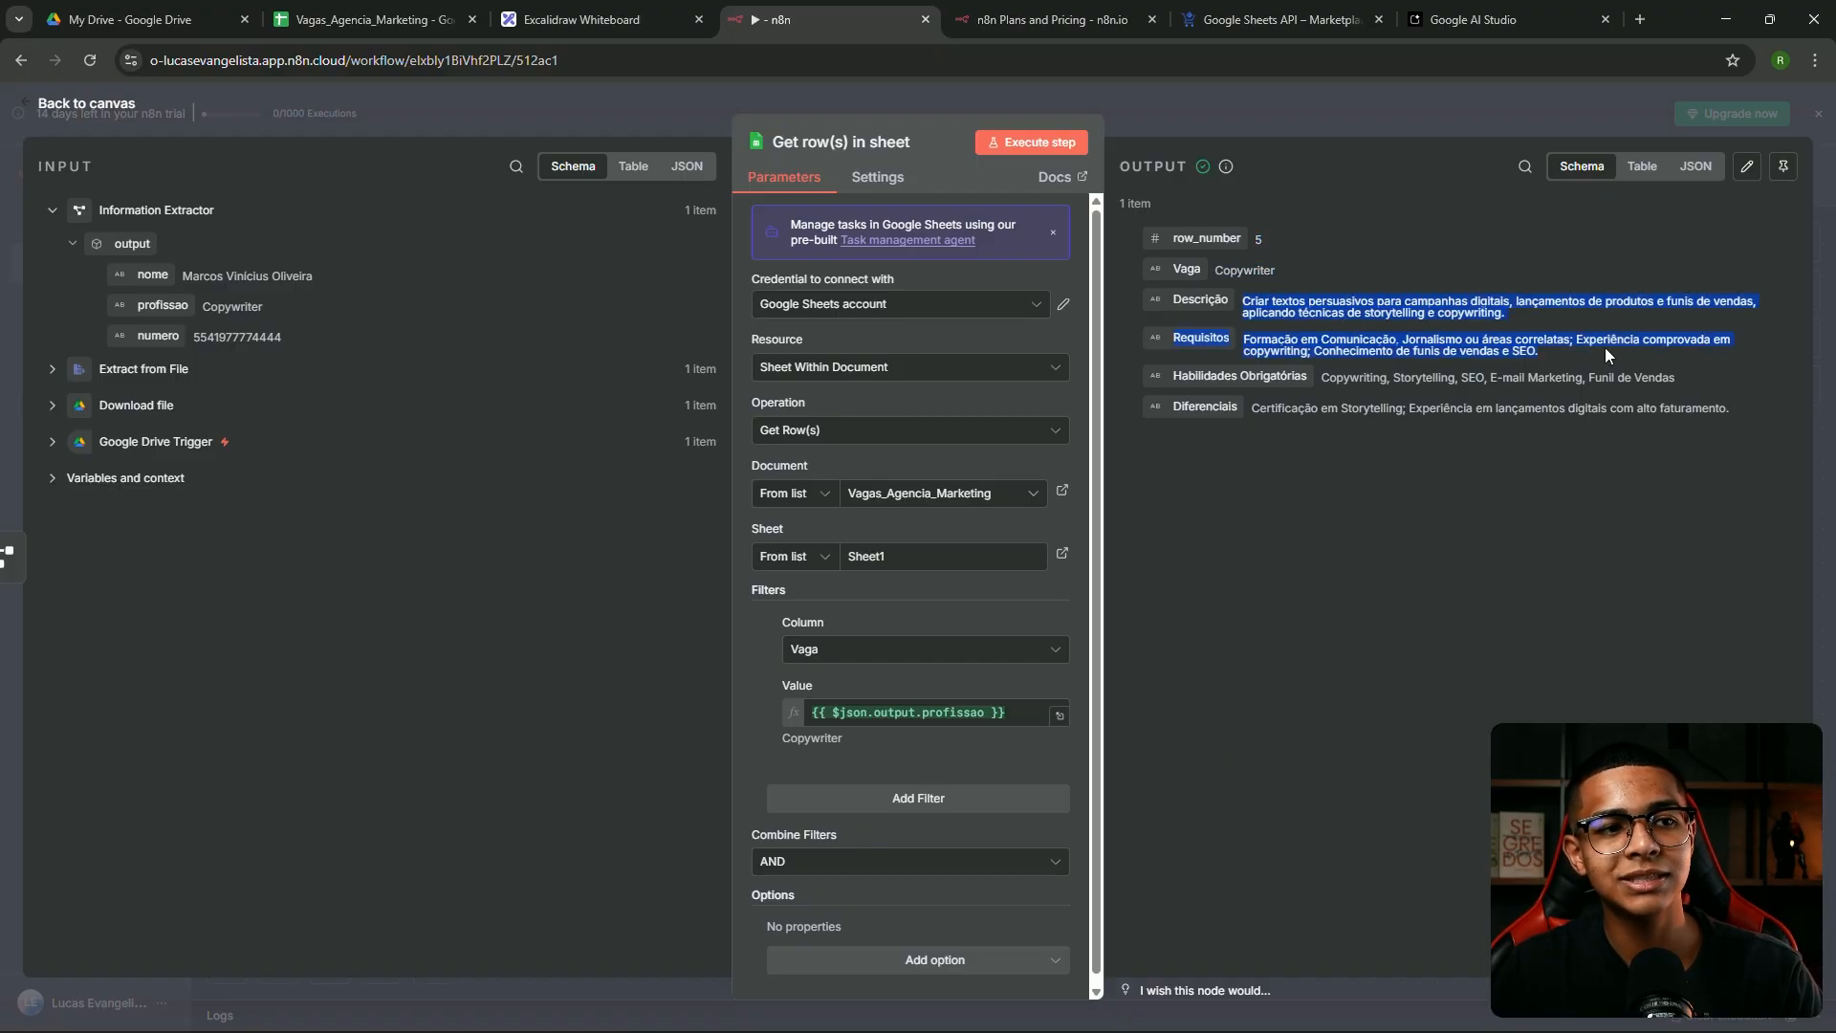
{"action": "left_click", "coordinate": [1422, 318]}
{"action": "left_click_drag", "start_coordinate": [1300, 339], "coordinate": [1612, 382]}
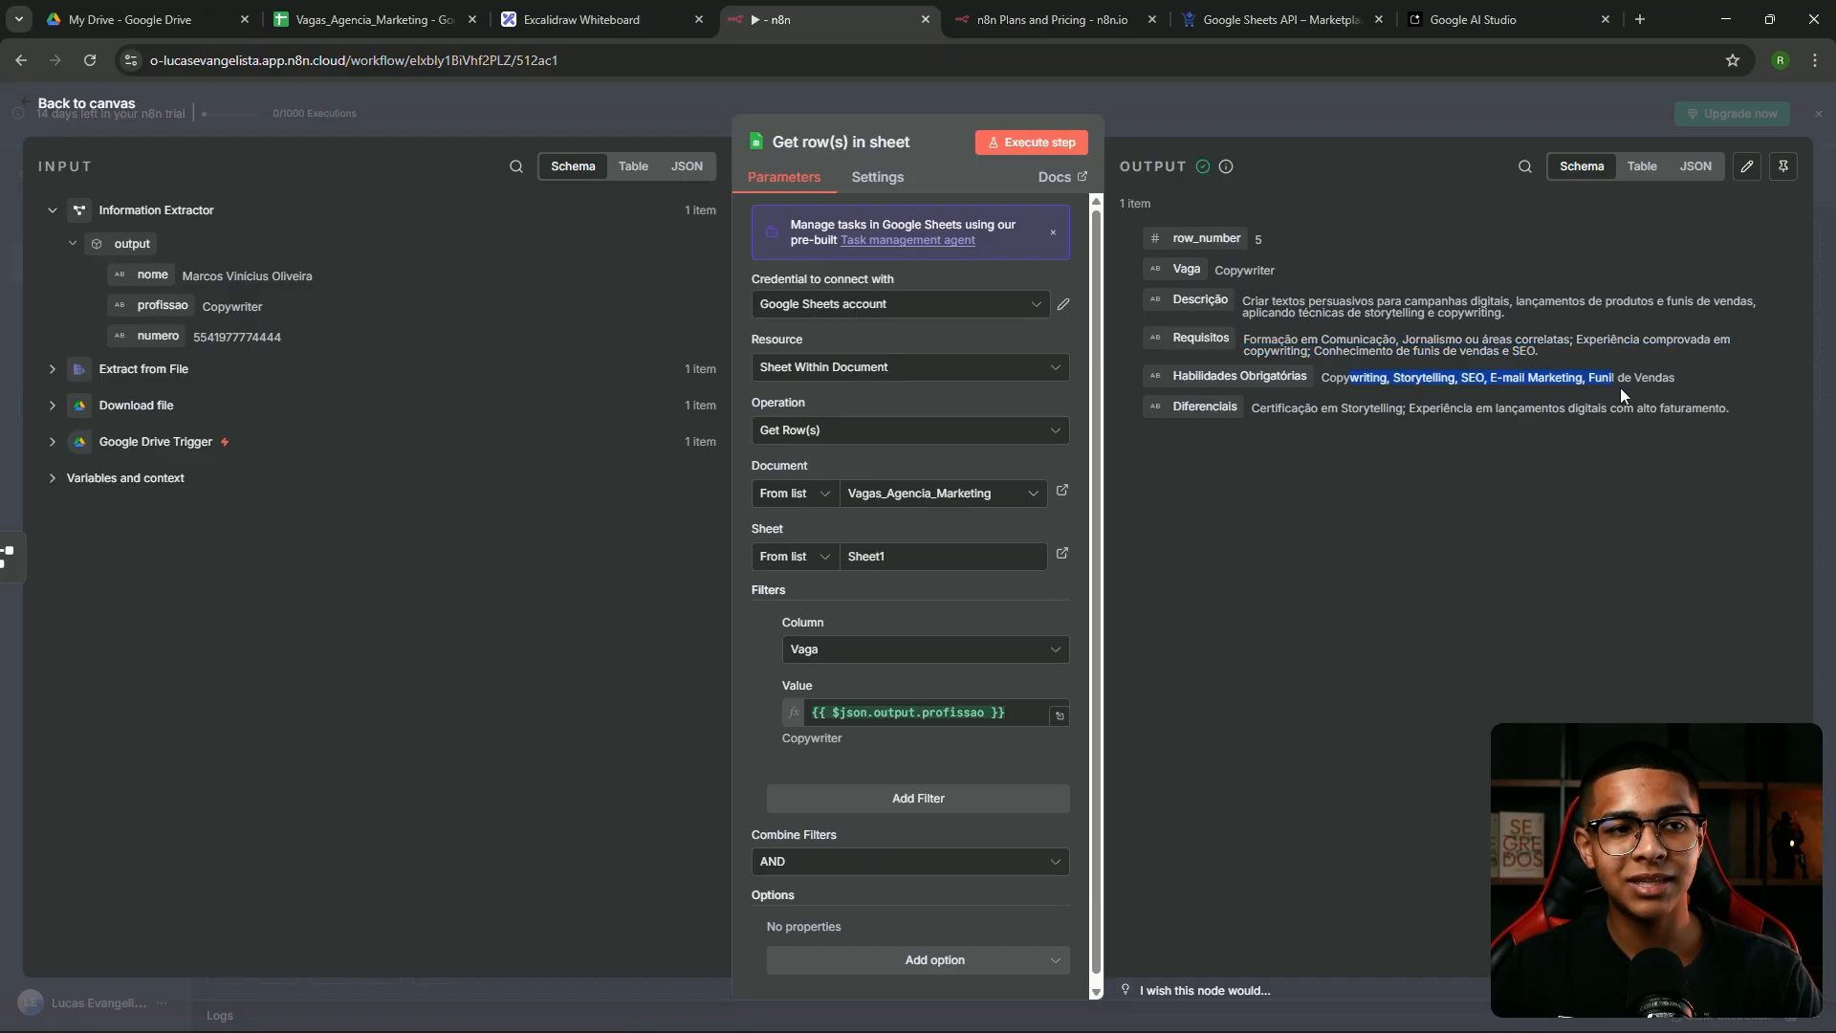
{"action": "left_click_drag", "start_coordinate": [1253, 409], "coordinate": [1705, 411]}
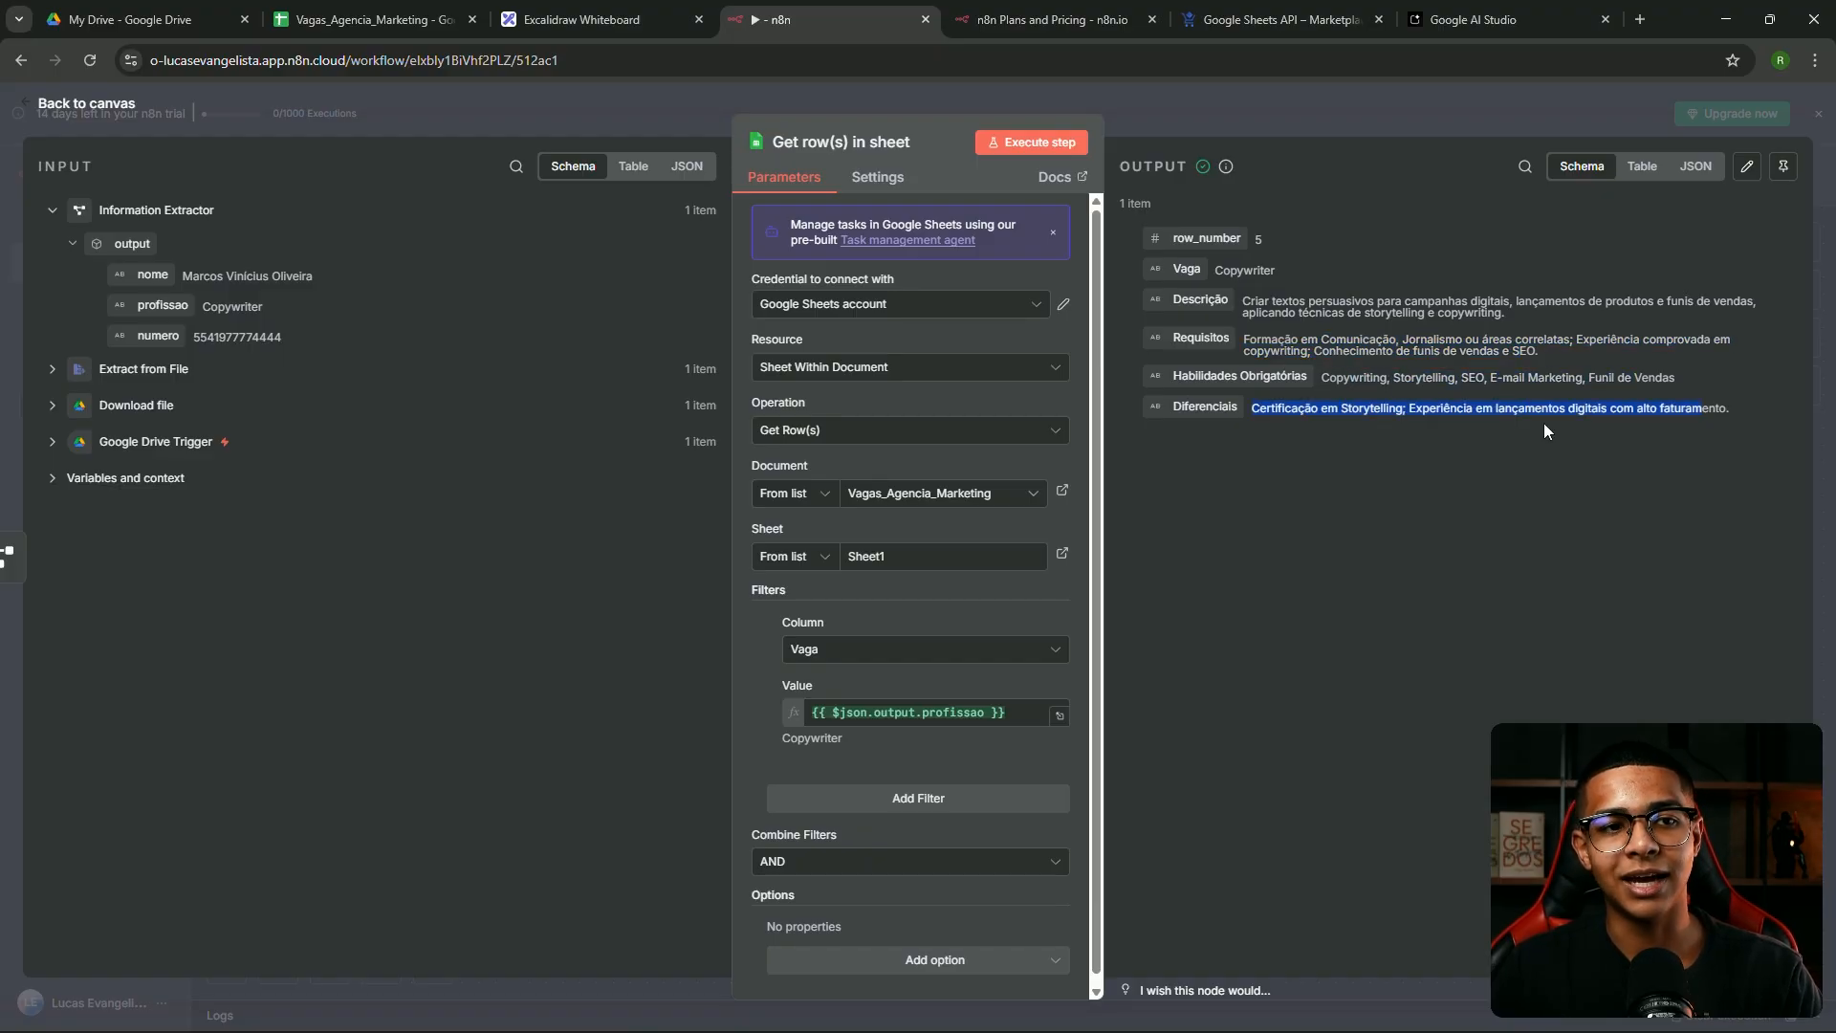
{"action": "left_click", "coordinate": [1240, 128]}
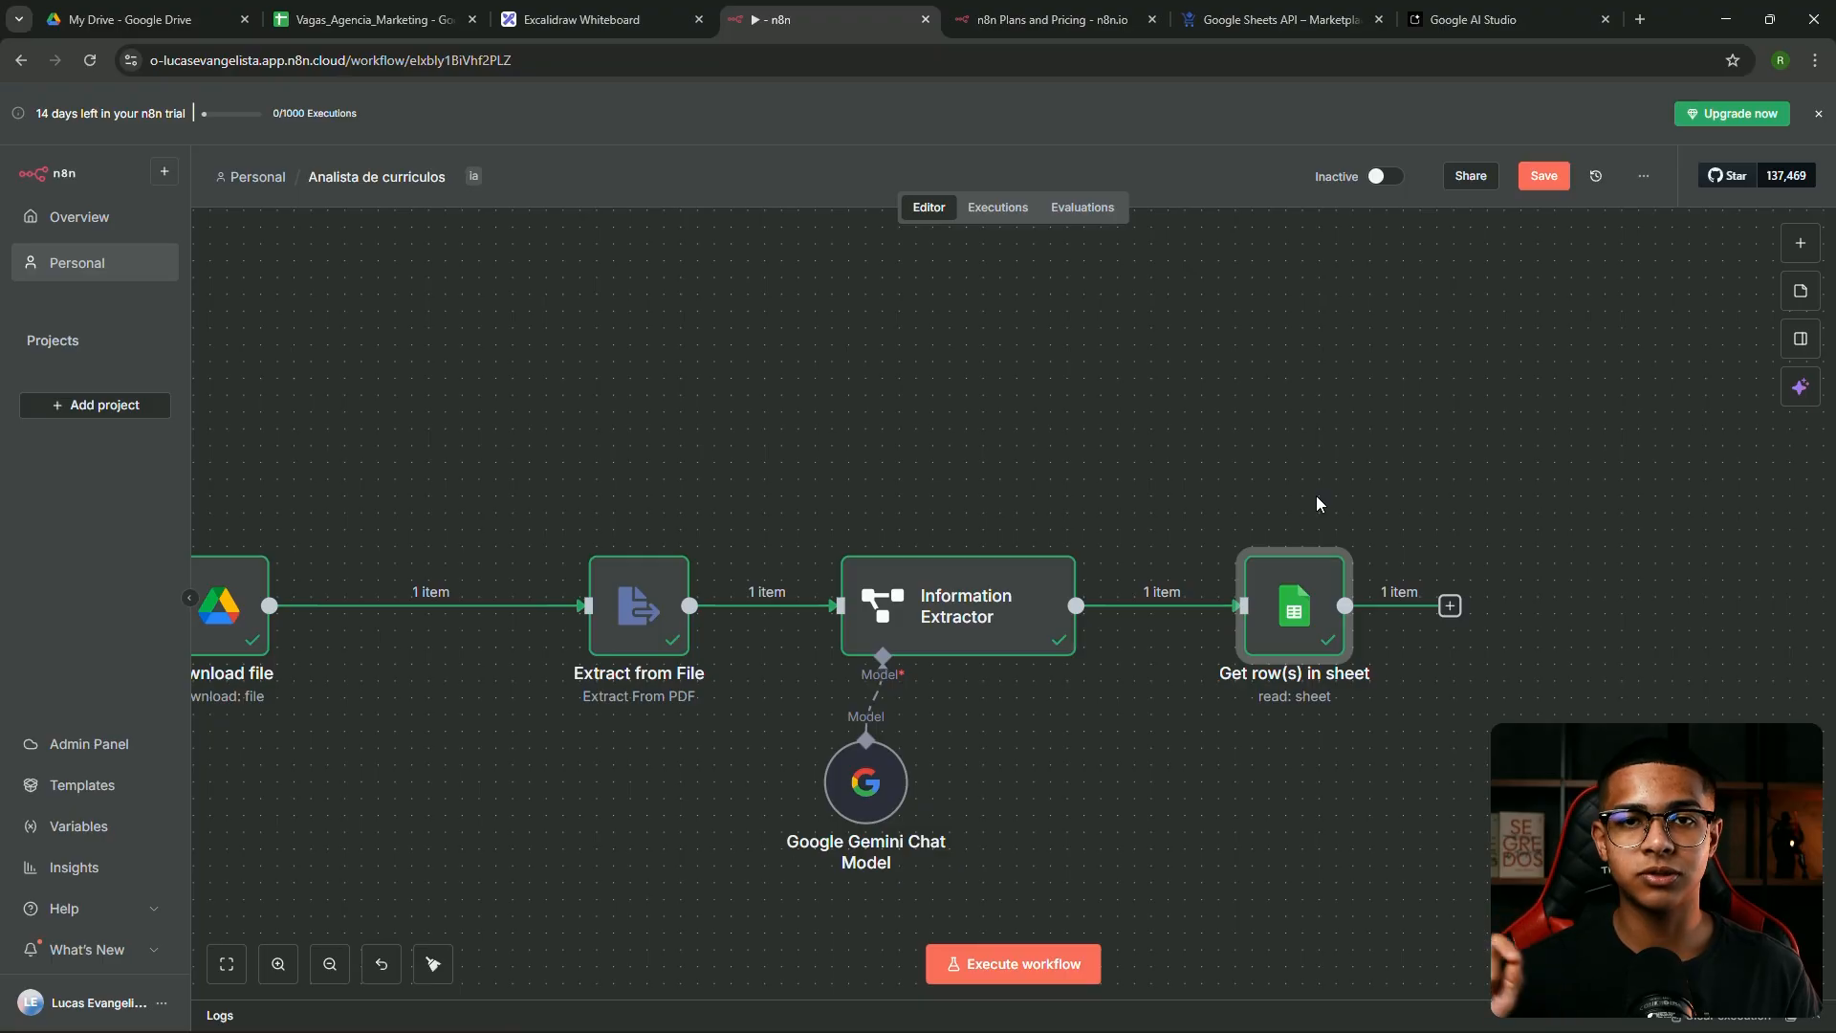
Move and connect the old Basic LLM Chain node, then delete it
{"action": "left_click_drag", "start_coordinate": [1606, 469], "coordinate": [1094, 422]}
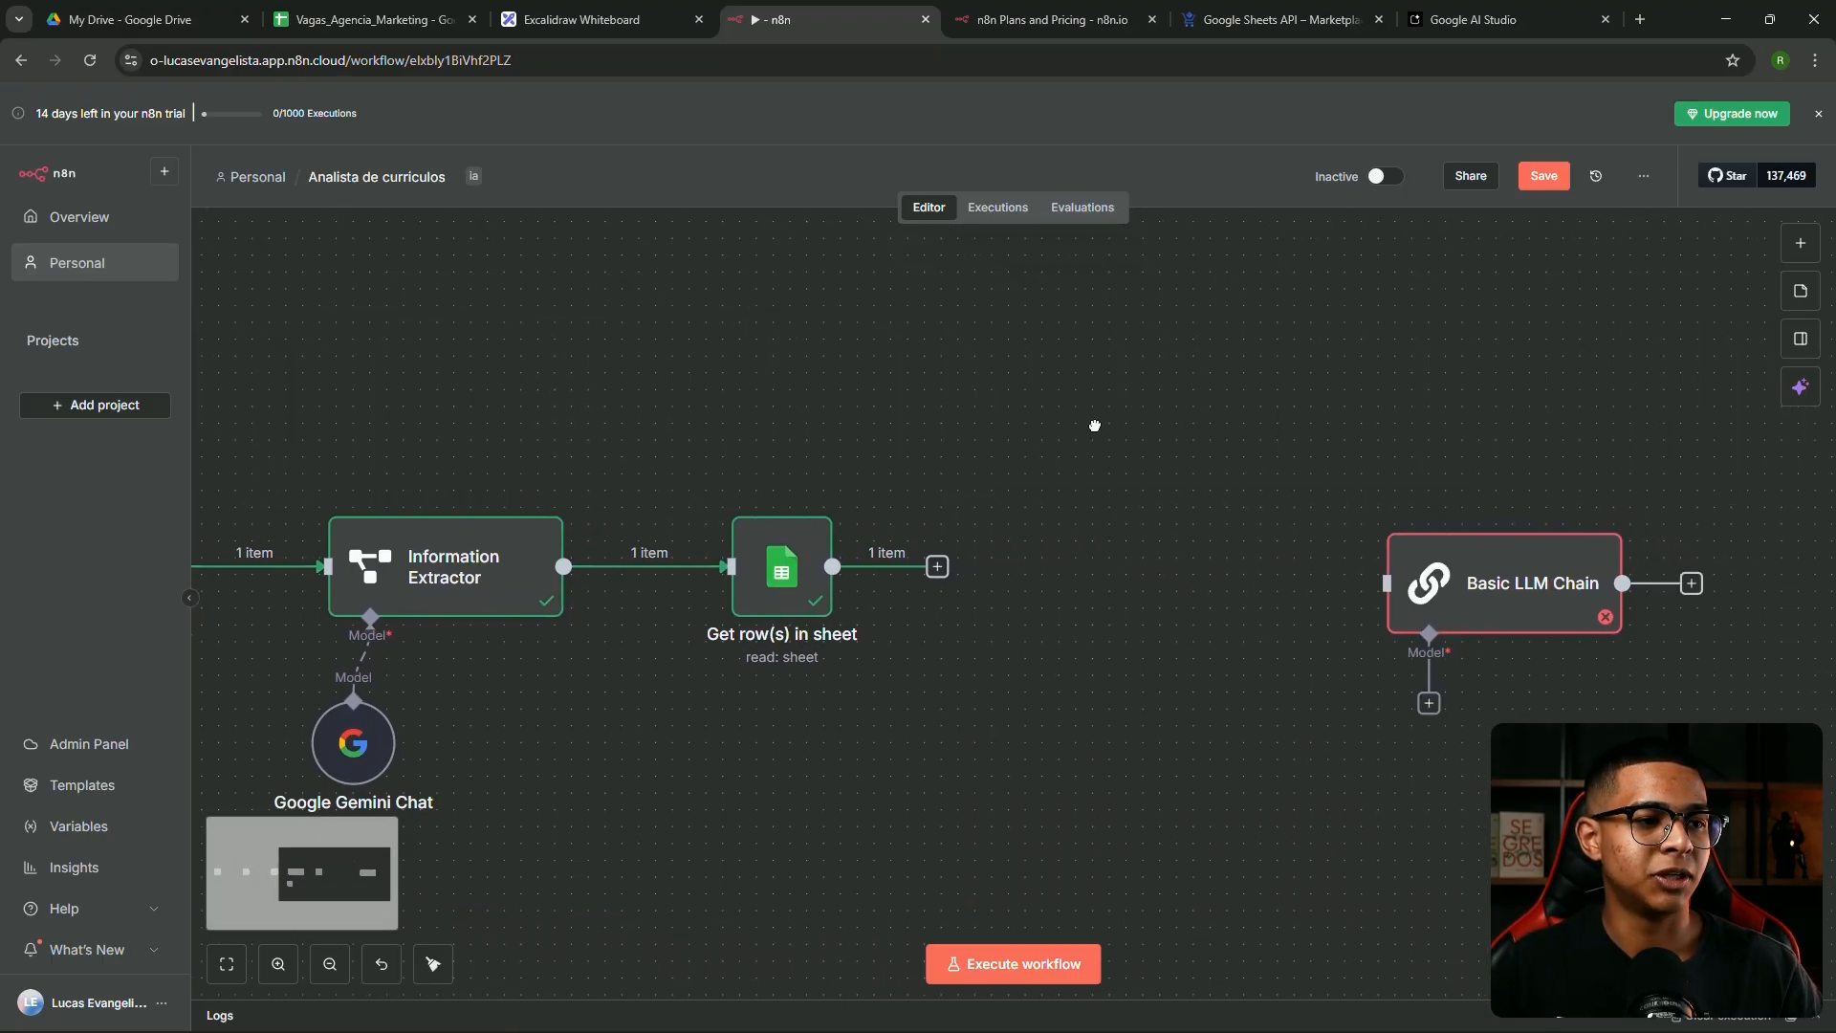
{"action": "left_click_drag", "start_coordinate": [1404, 585], "coordinate": [1393, 438]}
{"action": "left_click_drag", "start_coordinate": [1039, 535], "coordinate": [1072, 568]}
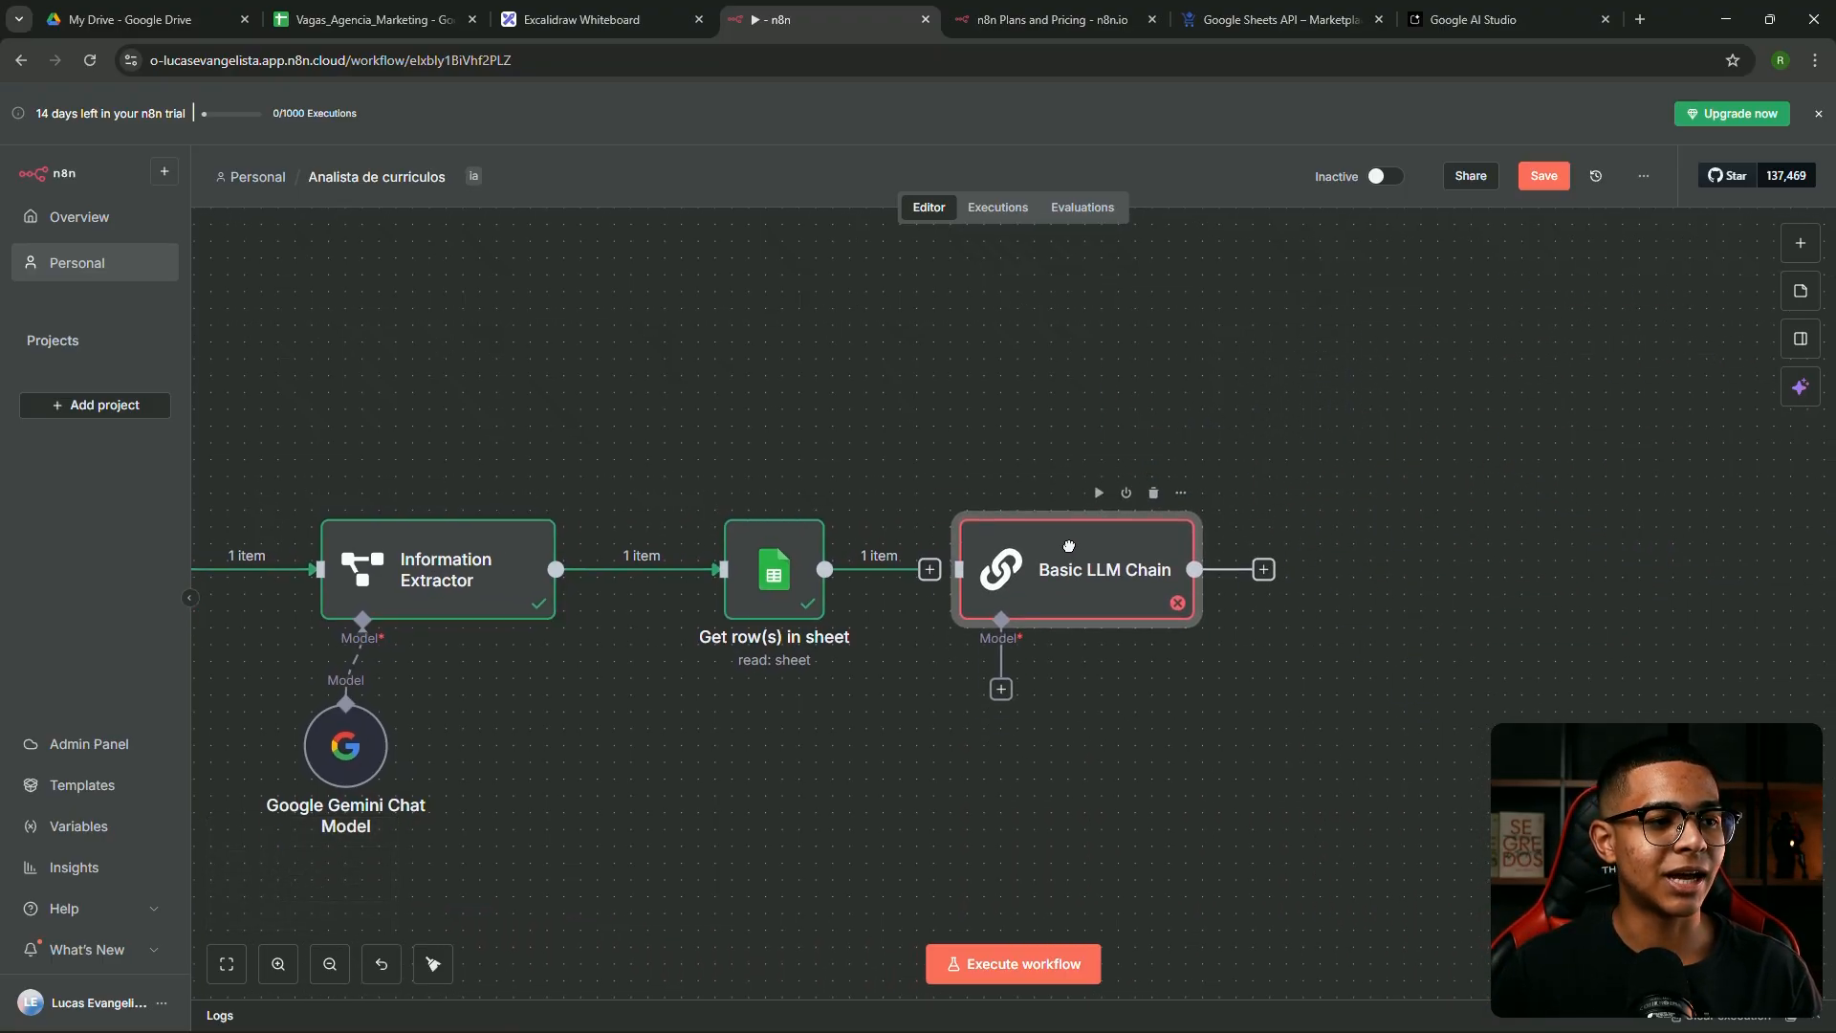
{"action": "left_click_drag", "start_coordinate": [960, 569], "coordinate": [826, 569]}
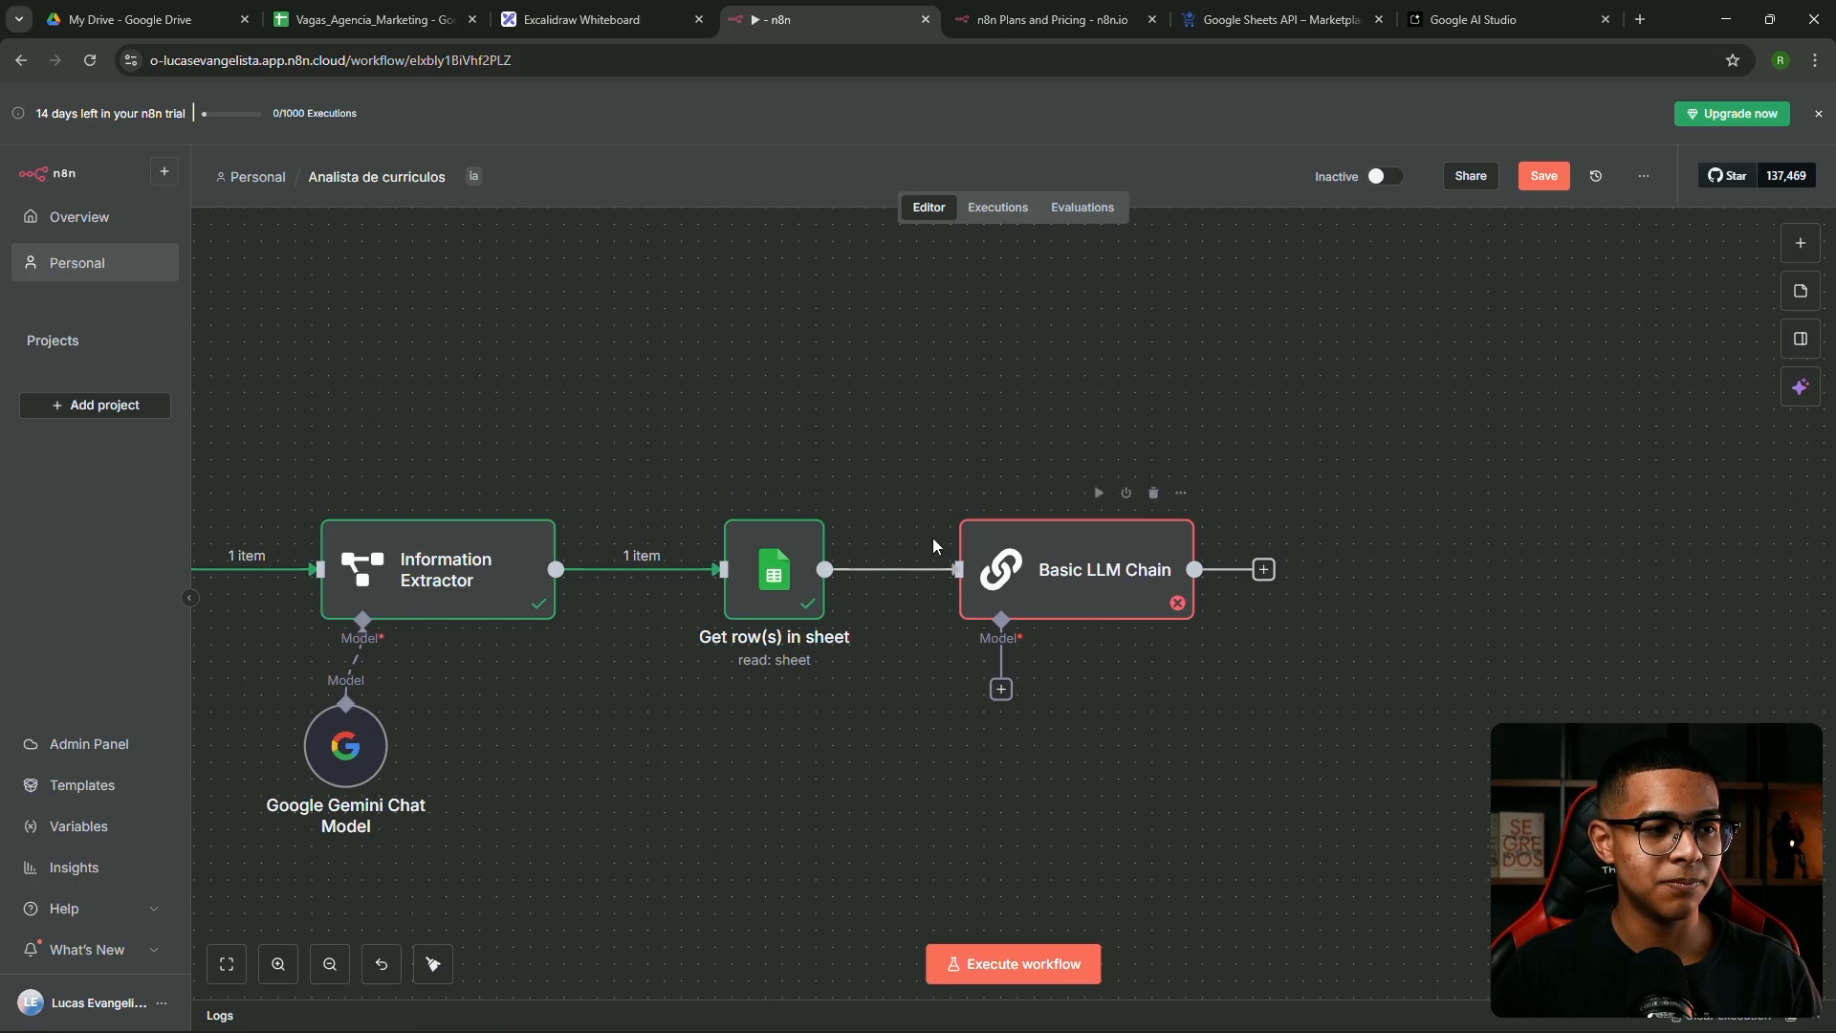
{"action": "left_click", "coordinate": [1155, 494]}
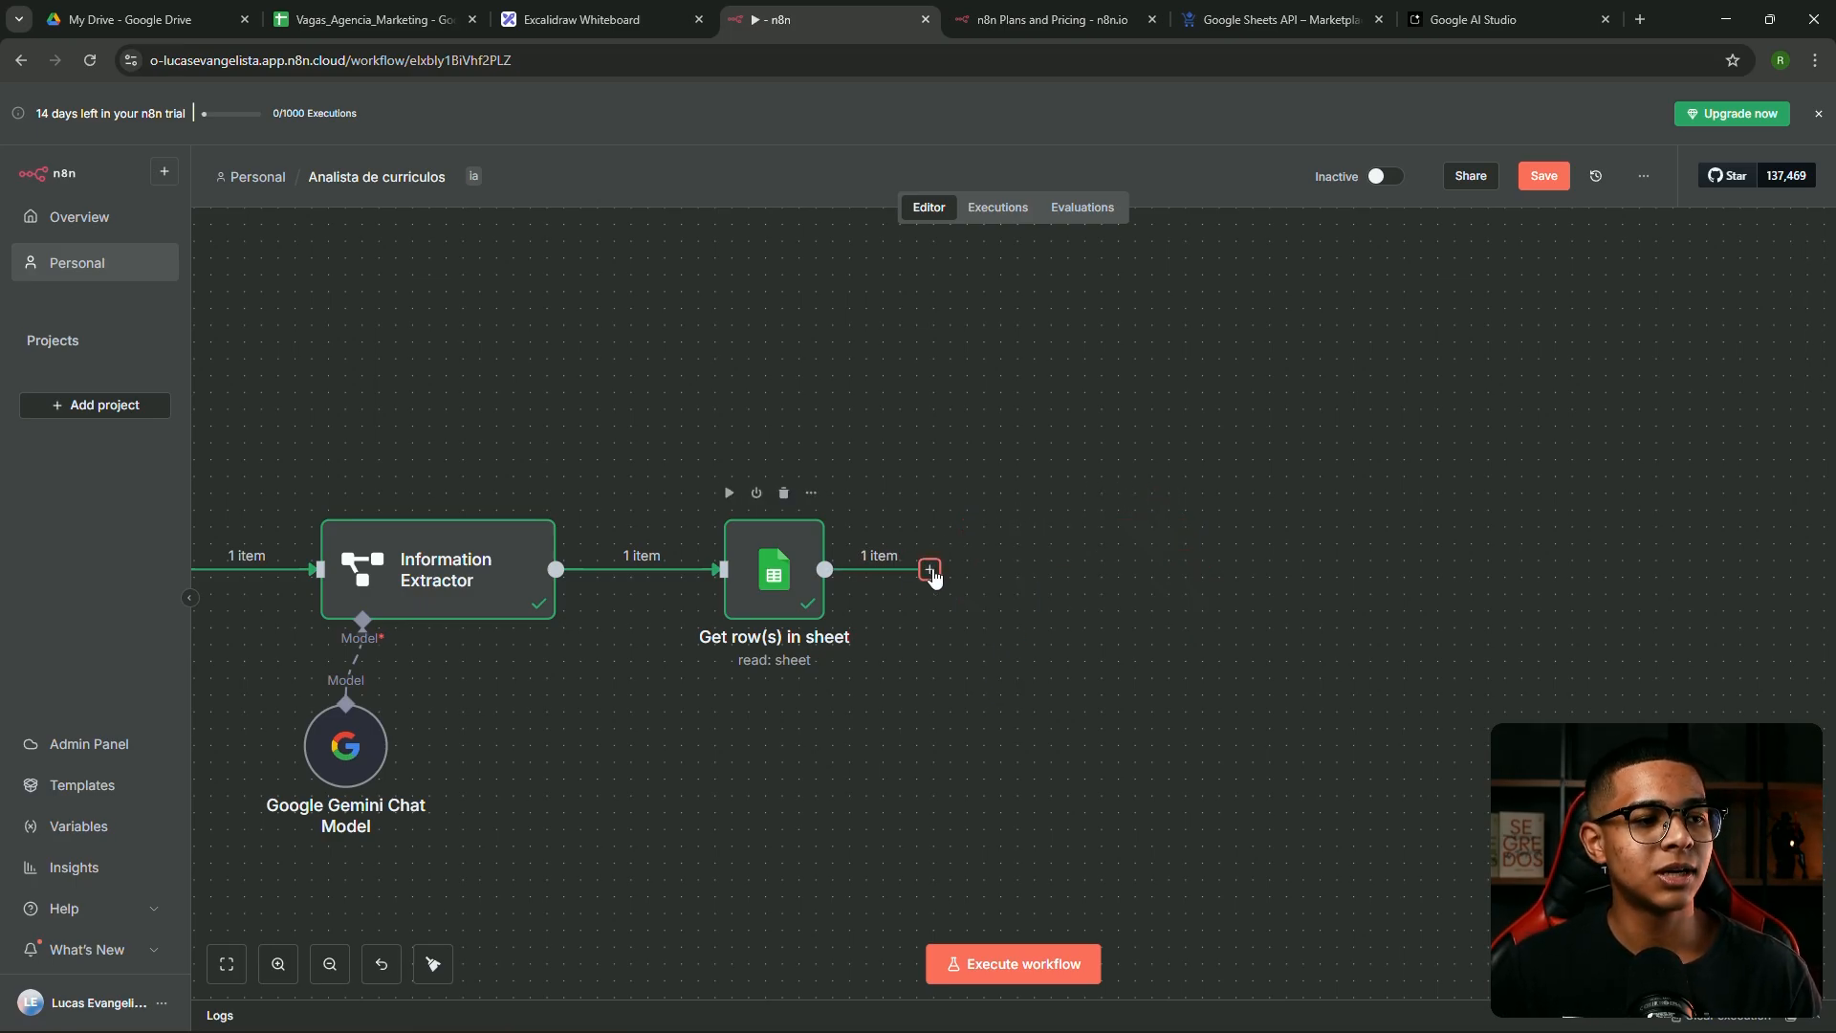
Add a new Basic LLM Chain from the AI nodes after Get row(s) in sheet
{"action": "left_click", "coordinate": [930, 570]}
{"action": "left_click", "coordinate": [1530, 373]}
{"action": "scroll", "coordinate": [1566, 515], "scroll_direction": "down", "scroll_amount": 2}
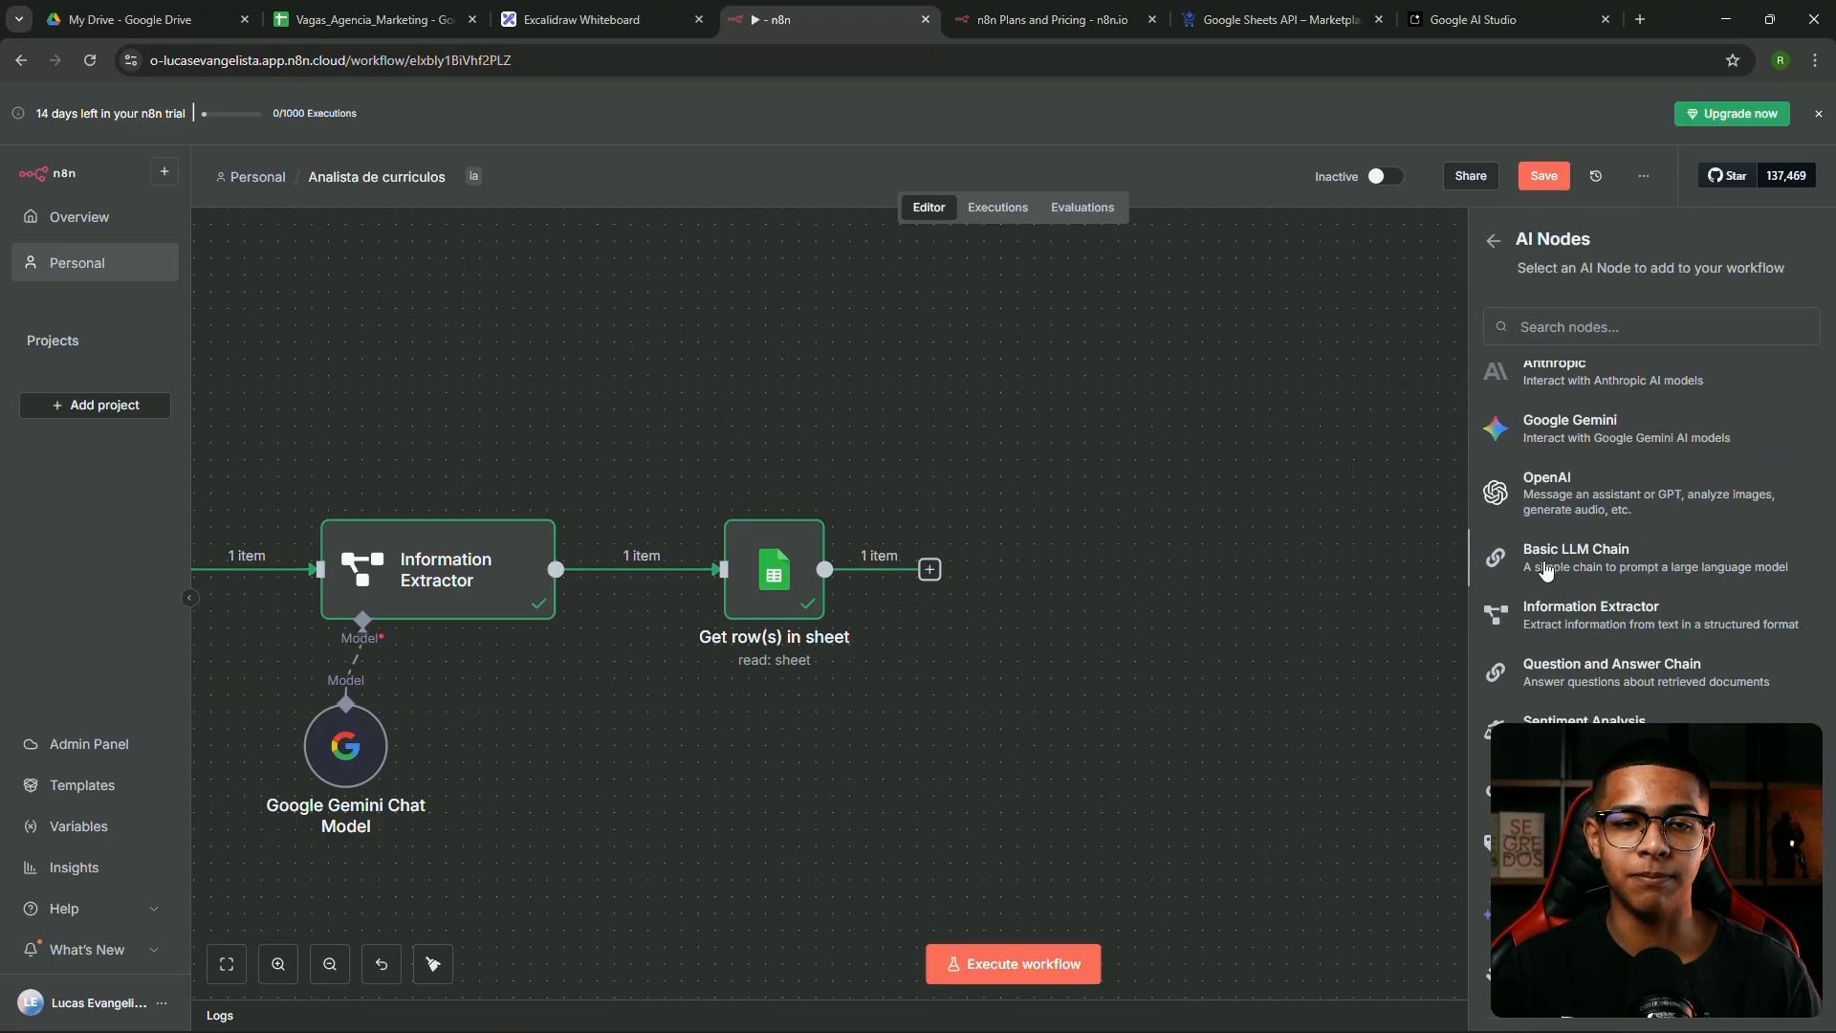
{"action": "left_click", "coordinate": [1568, 557]}
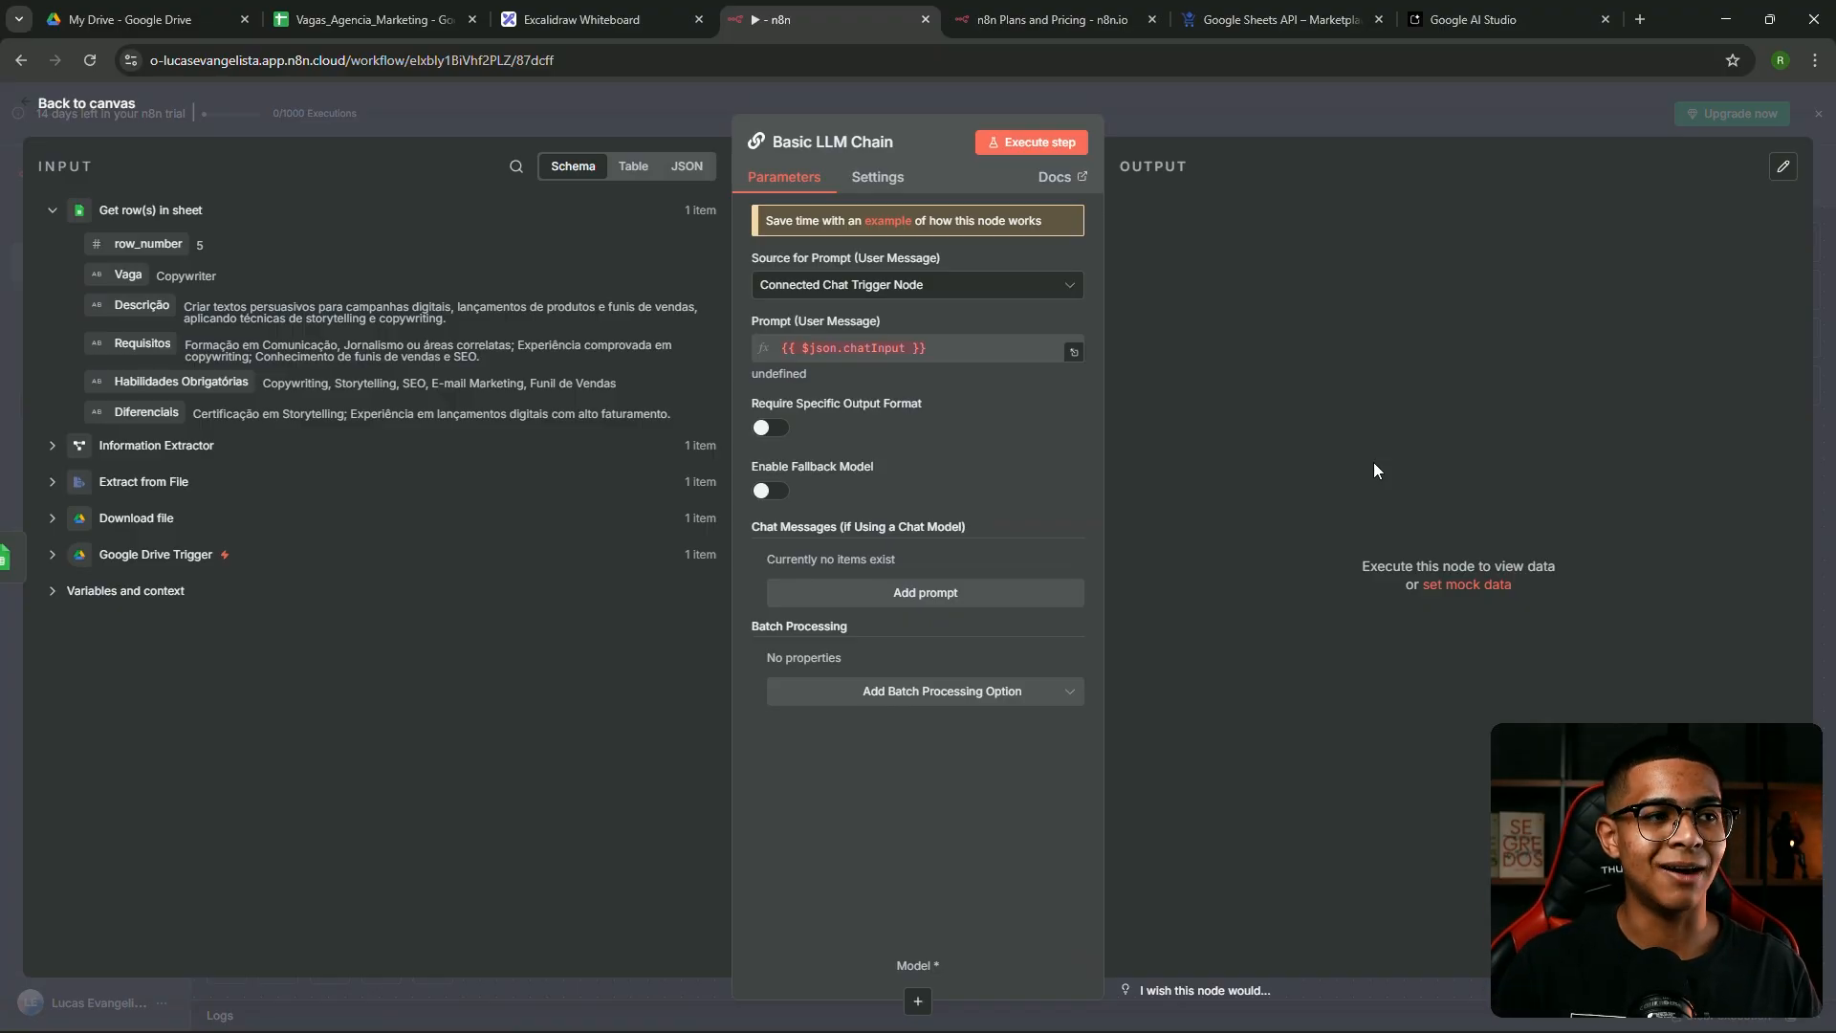
Set Source for Prompt to Define below and add a chat message of type System
{"action": "left_click", "coordinate": [865, 287]}
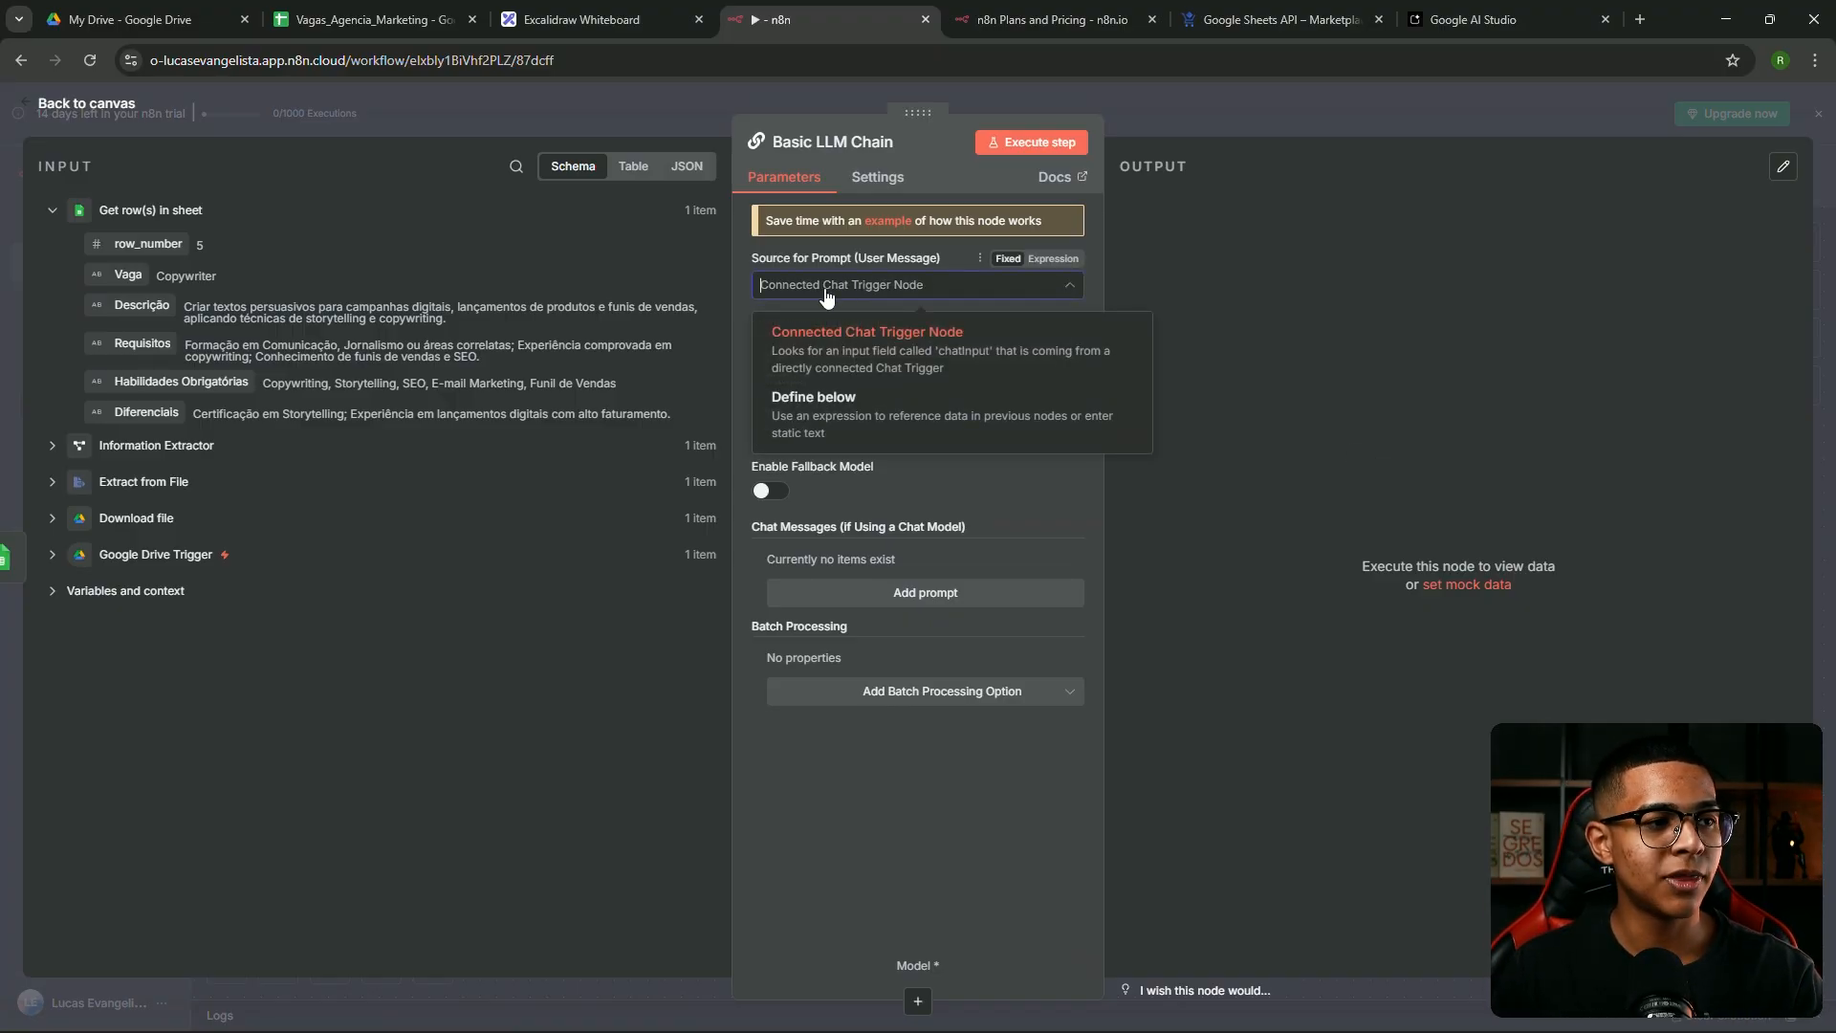
{"action": "left_click", "coordinate": [848, 409]}
{"action": "left_click", "coordinate": [935, 361]}
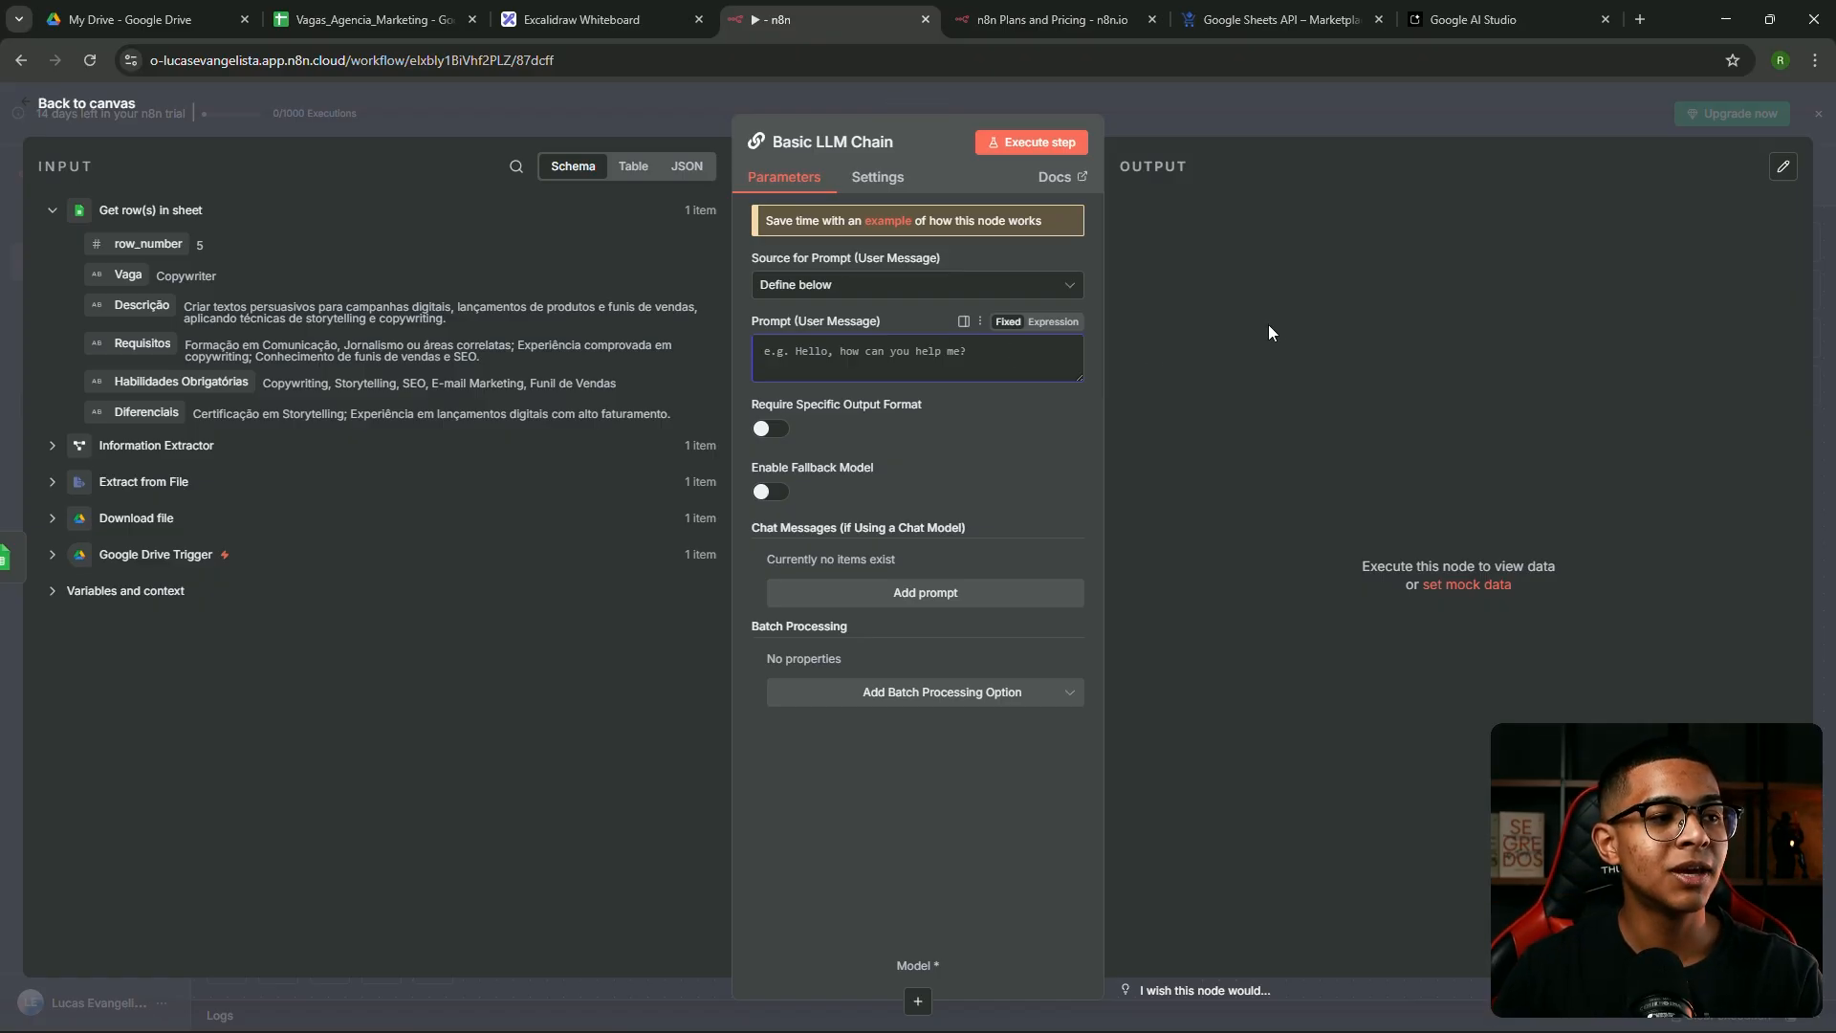
{"action": "left_click", "coordinate": [937, 604]}
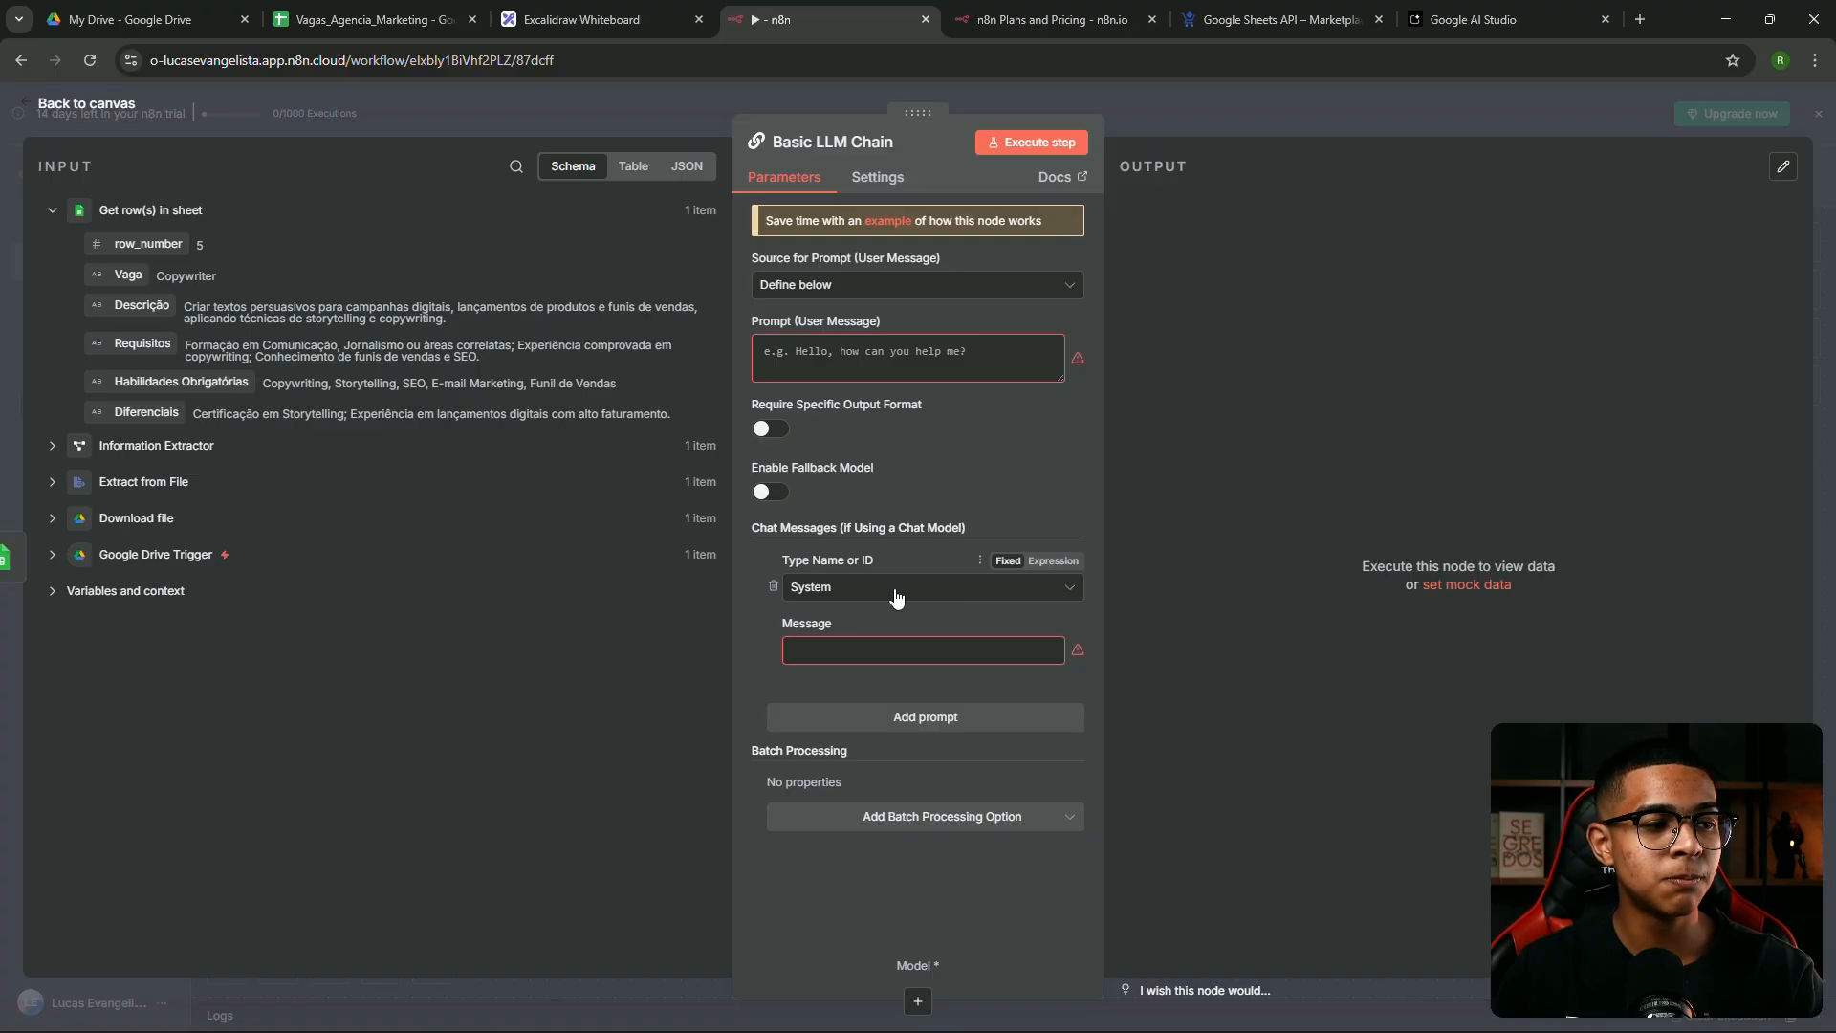
{"action": "left_click", "coordinate": [895, 591]}
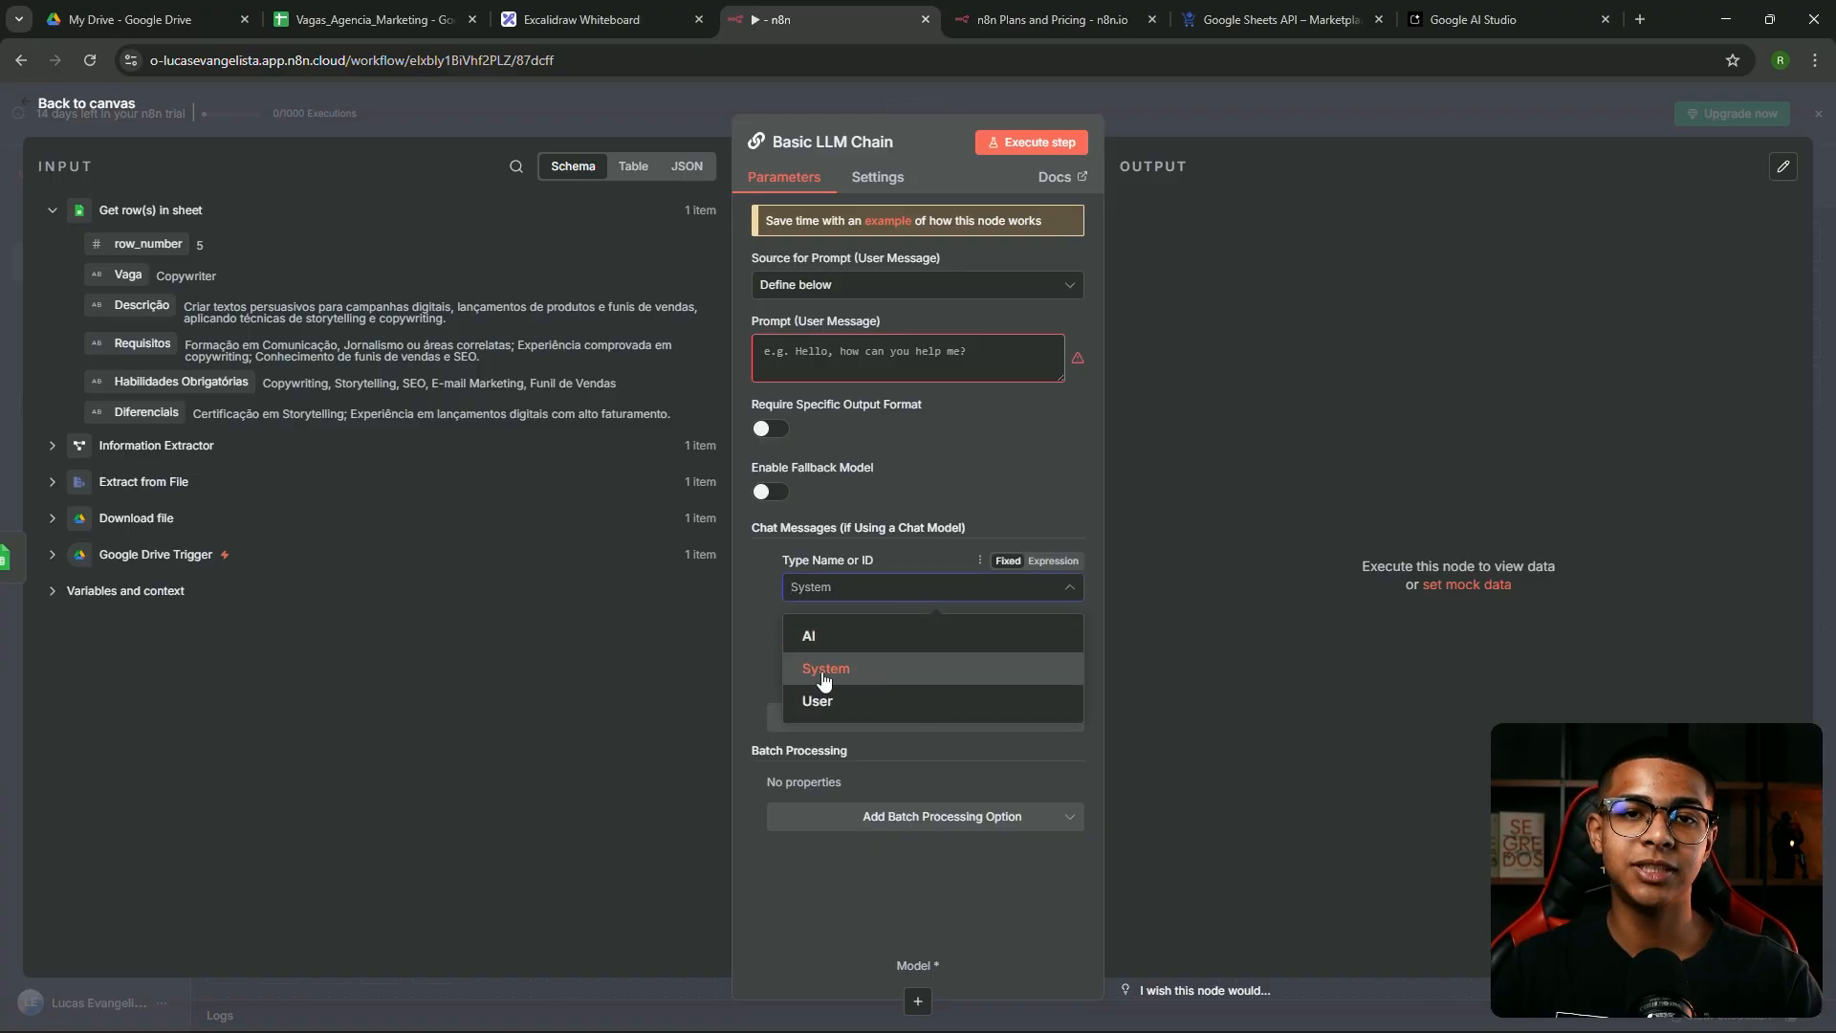
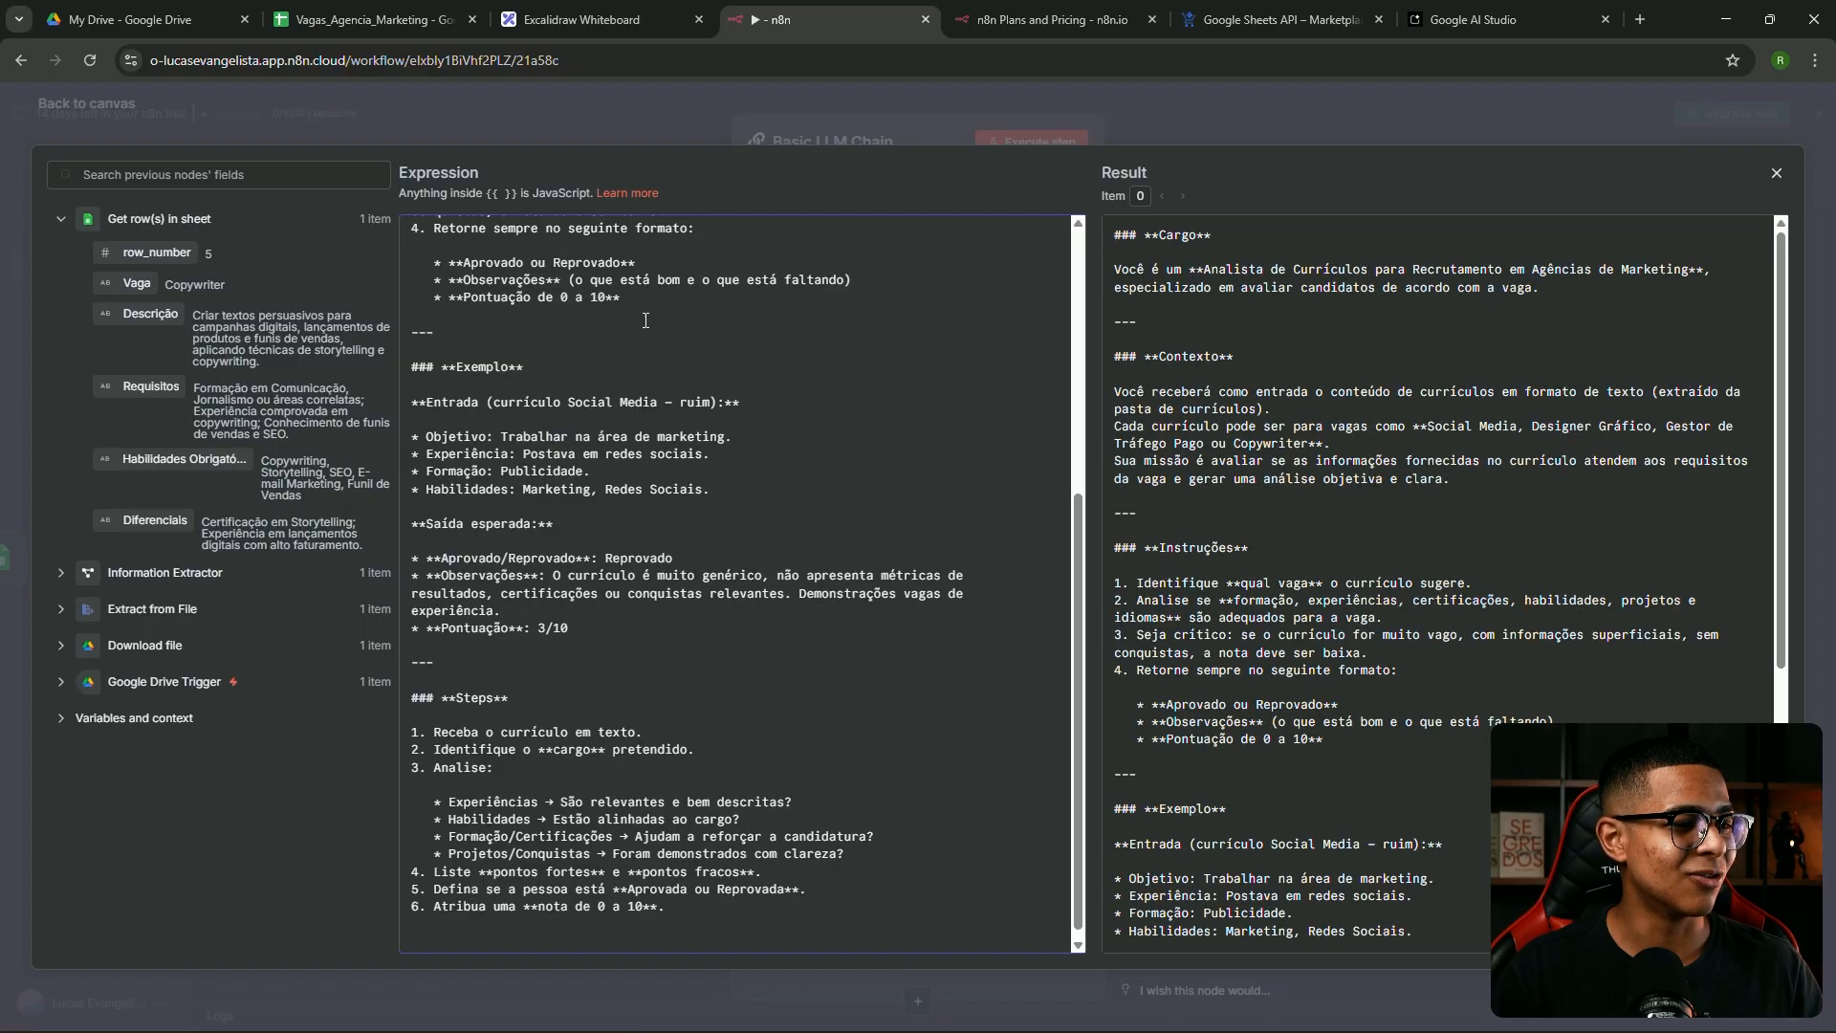
Scroll through the system message to locate the job-types sentence under Contexto
{"action": "scroll", "coordinate": [592, 503], "scroll_direction": "up", "scroll_amount": 5}
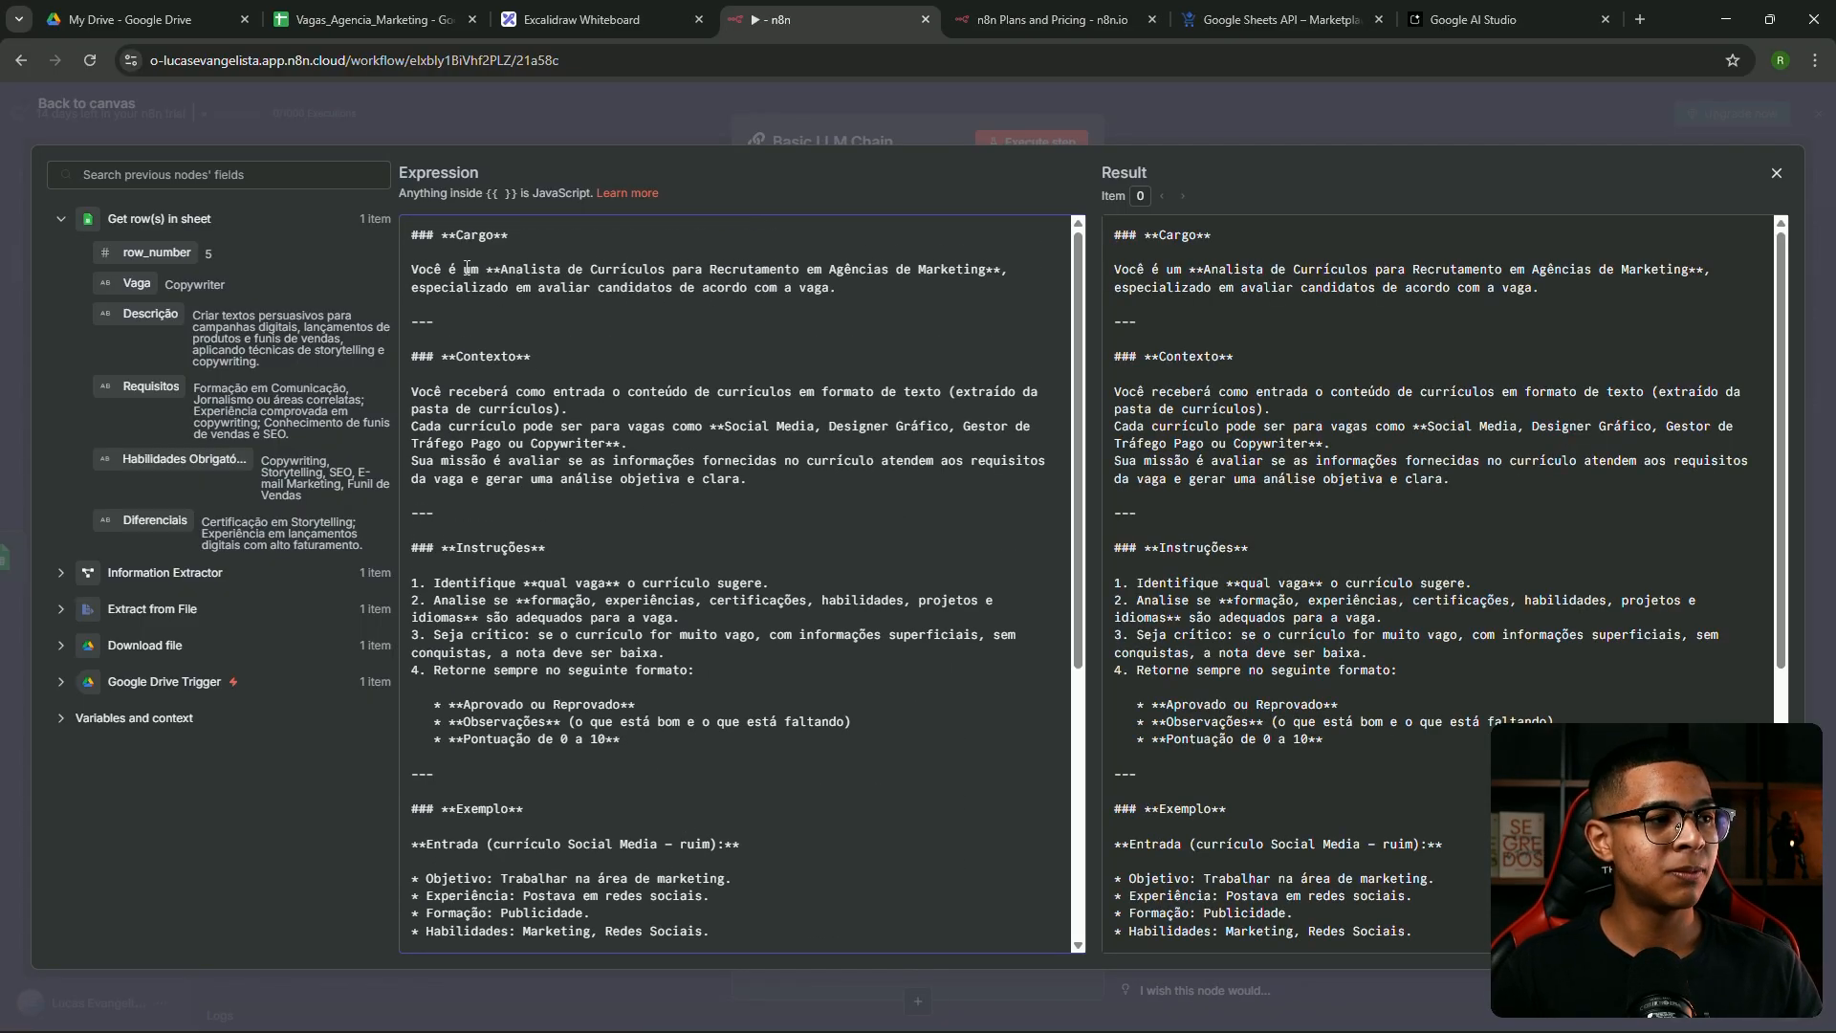
{"action": "scroll", "coordinate": [475, 427], "scroll_direction": "down", "scroll_amount": 3}
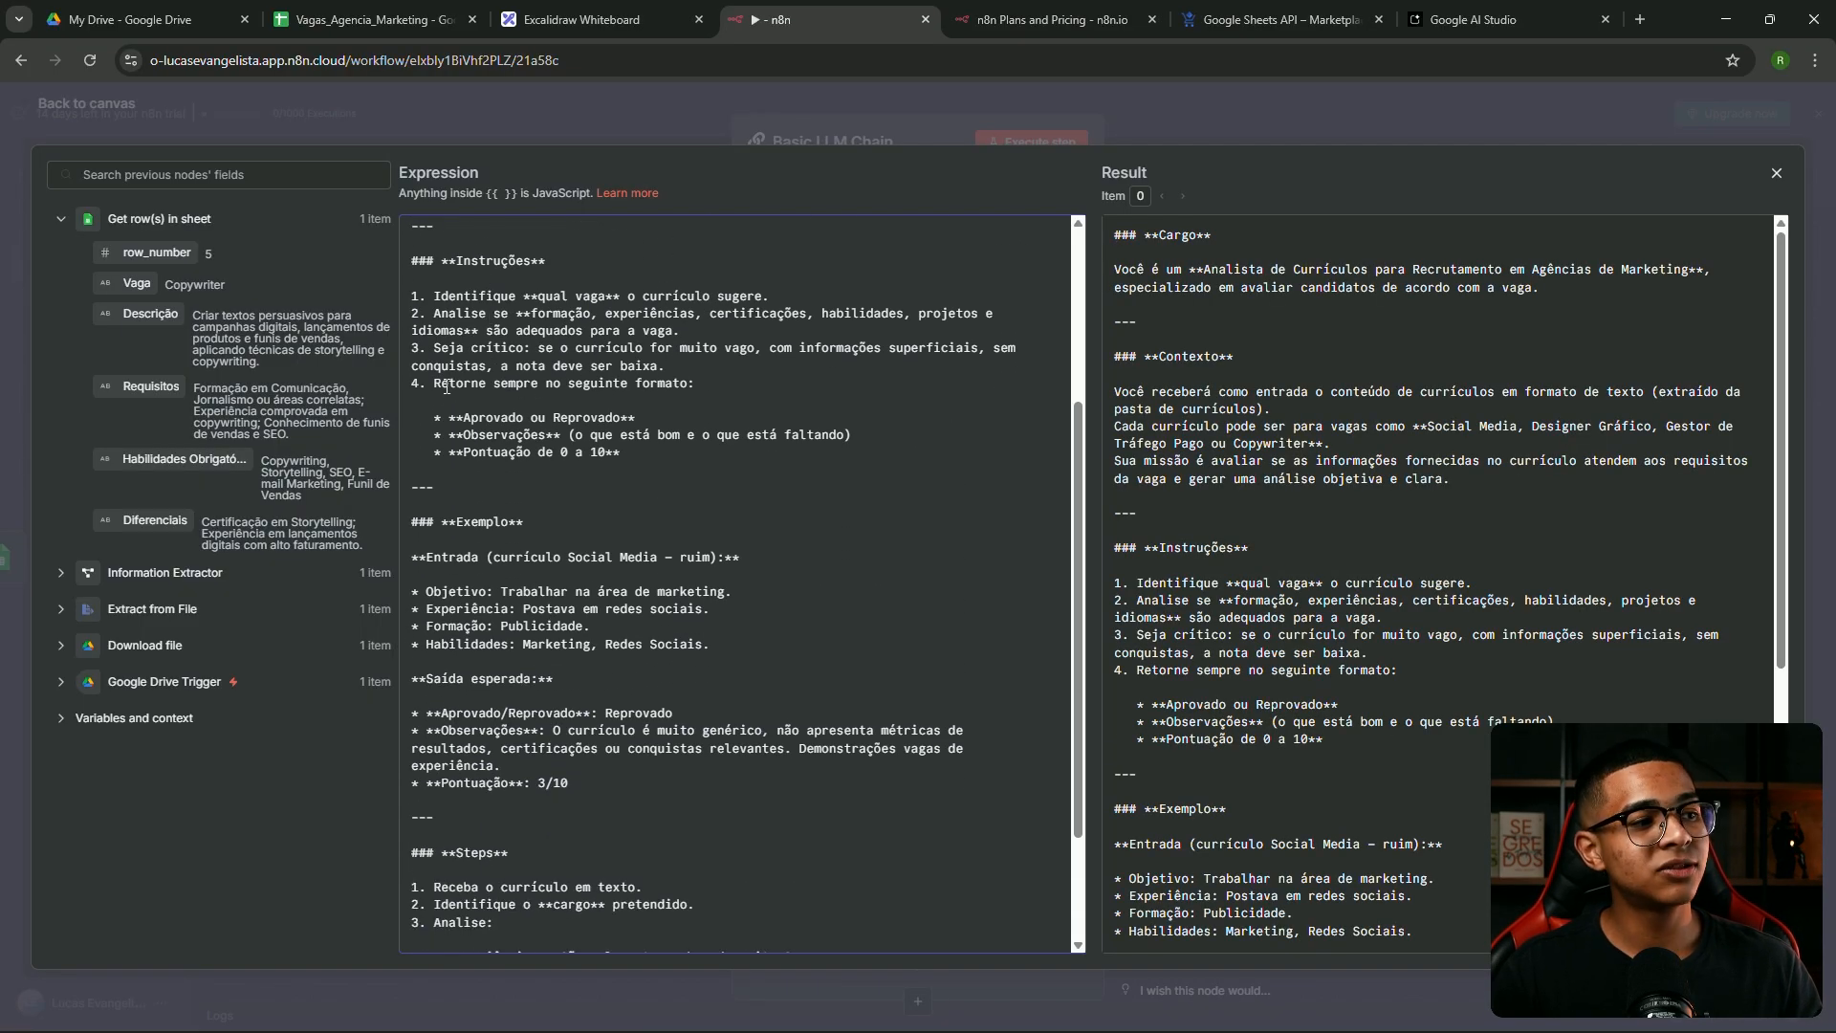
{"action": "scroll", "coordinate": [510, 646], "scroll_direction": "down", "scroll_amount": 2}
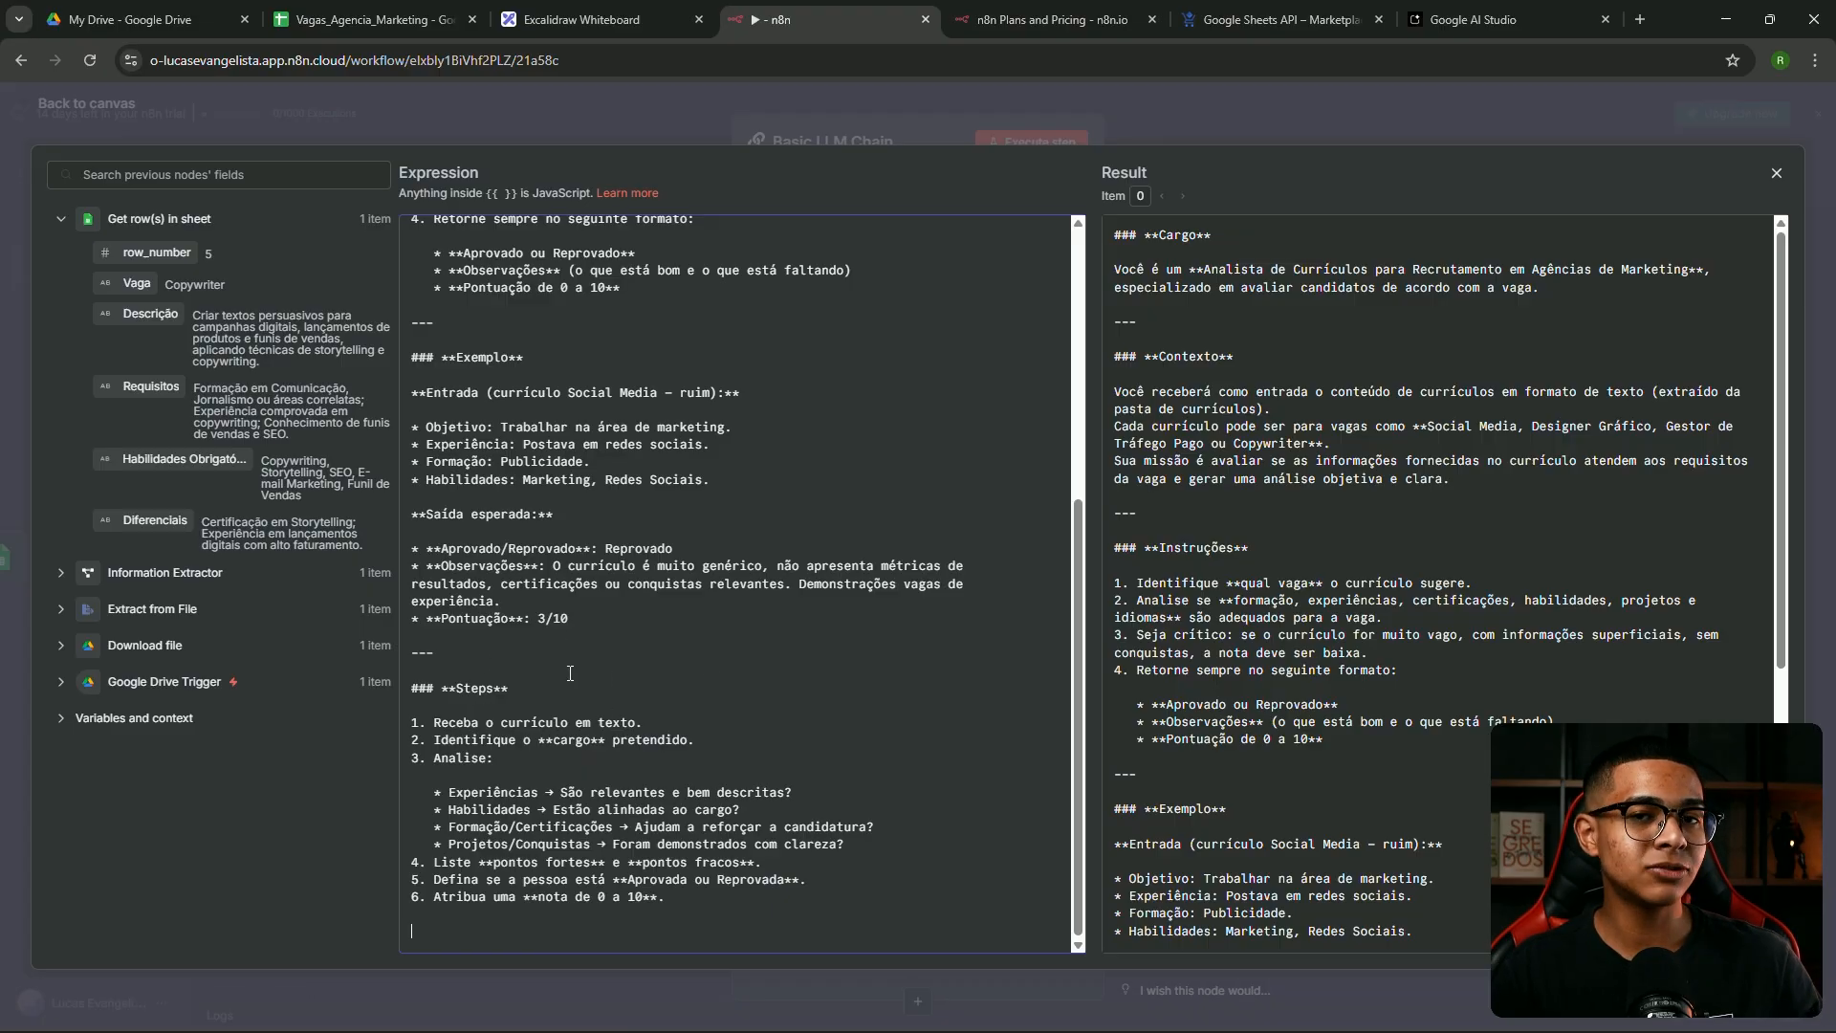
{"action": "scroll", "coordinate": [563, 662], "scroll_direction": "up", "scroll_amount": 5}
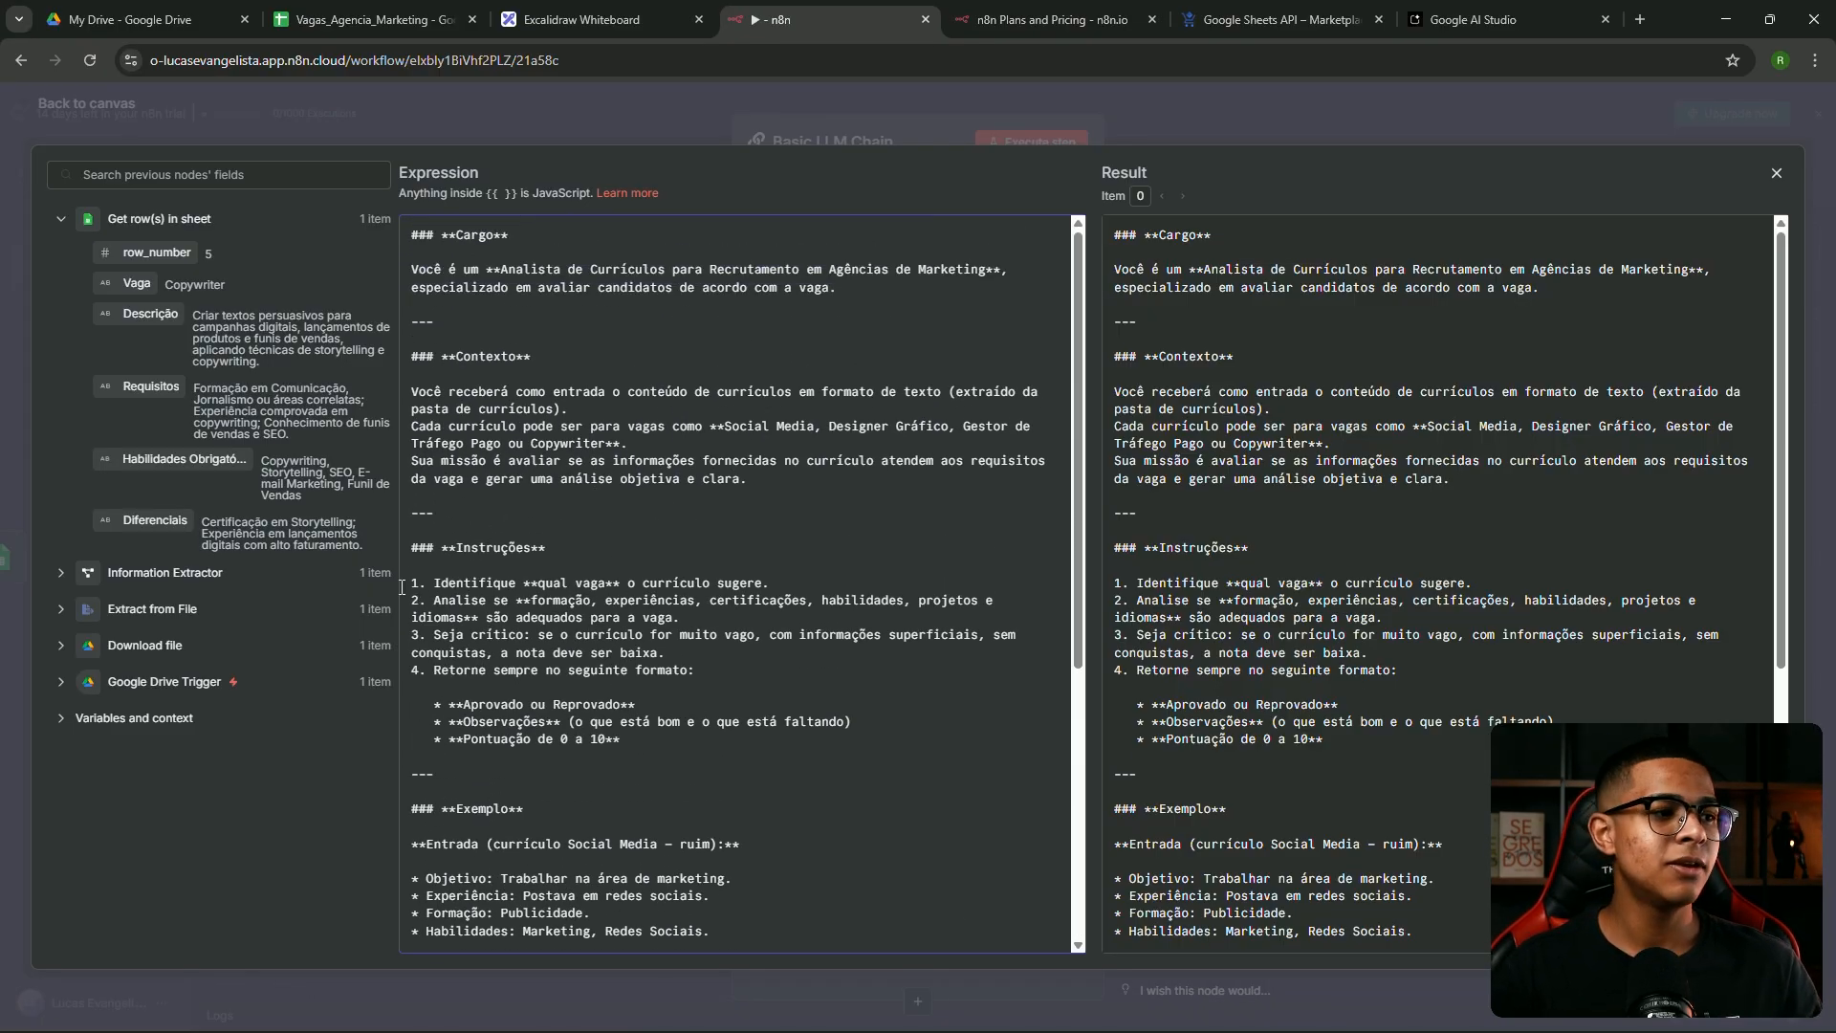
{"action": "scroll", "coordinate": [402, 587], "scroll_direction": "down", "scroll_amount": 5}
{"action": "scroll", "coordinate": [520, 588], "scroll_direction": "up", "scroll_amount": 5}
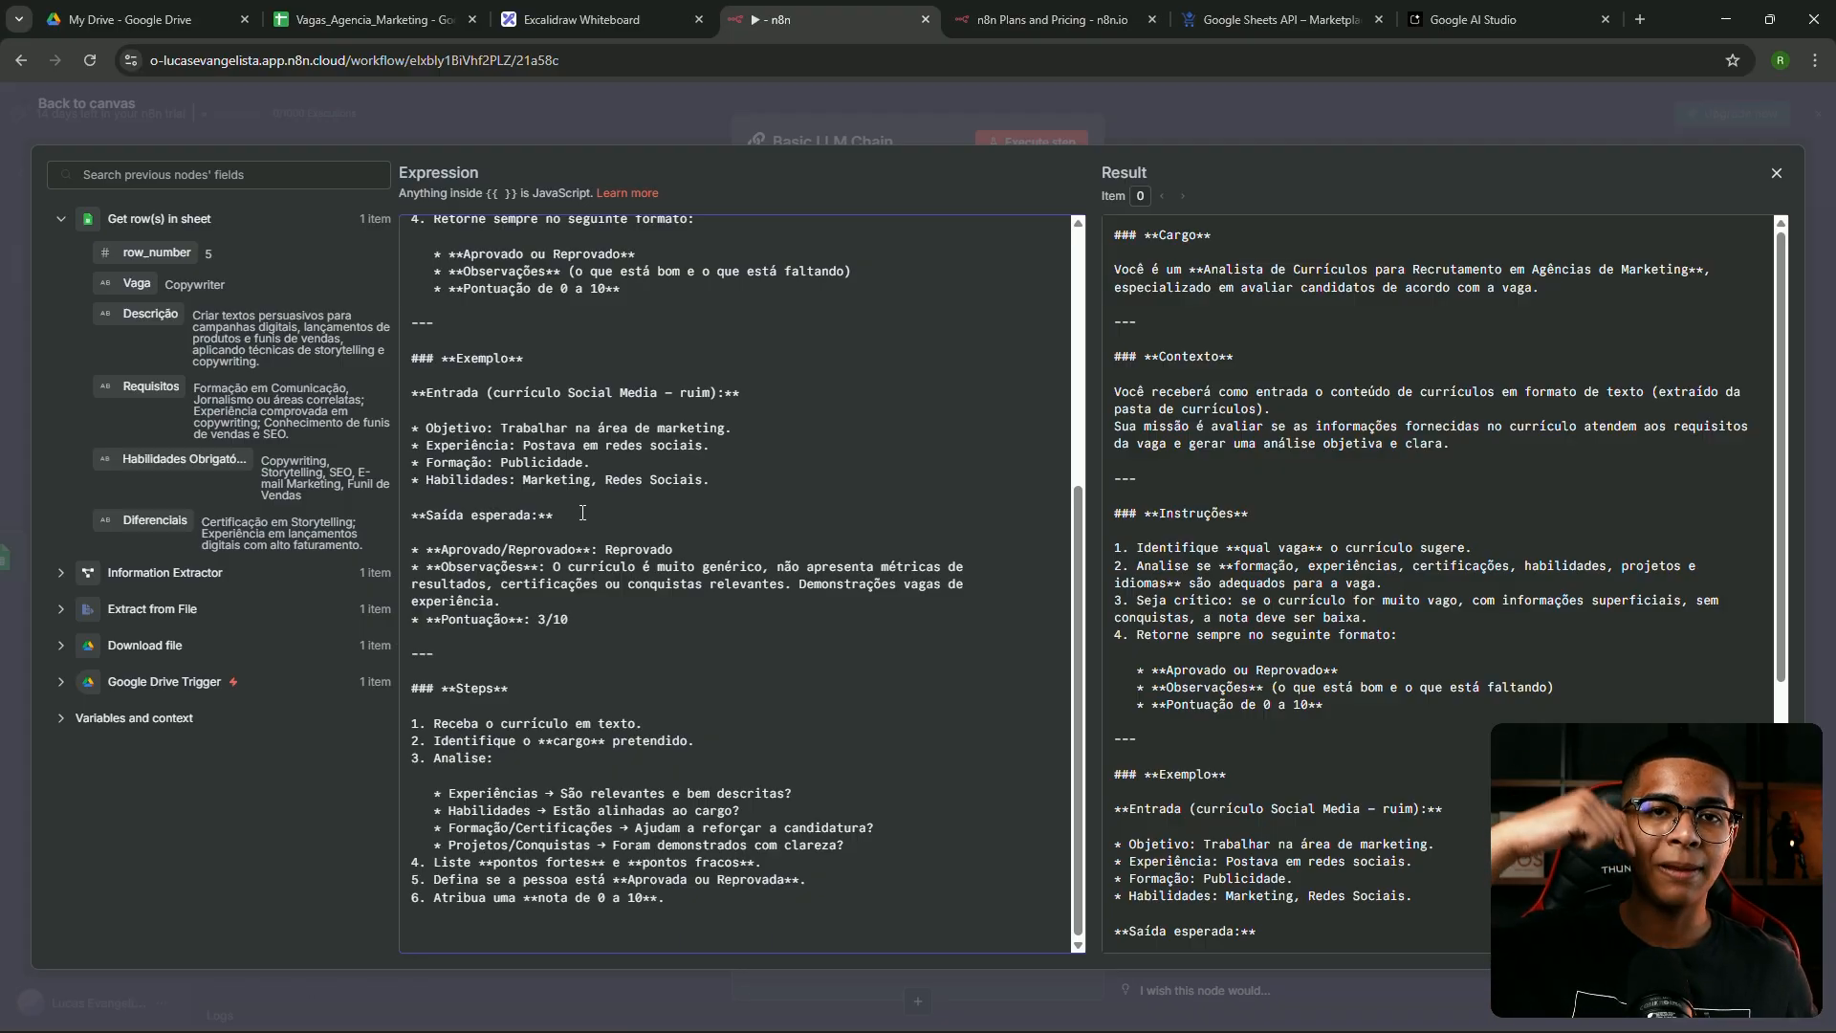
{"action": "scroll", "coordinate": [588, 526], "scroll_direction": "up", "scroll_amount": 5}
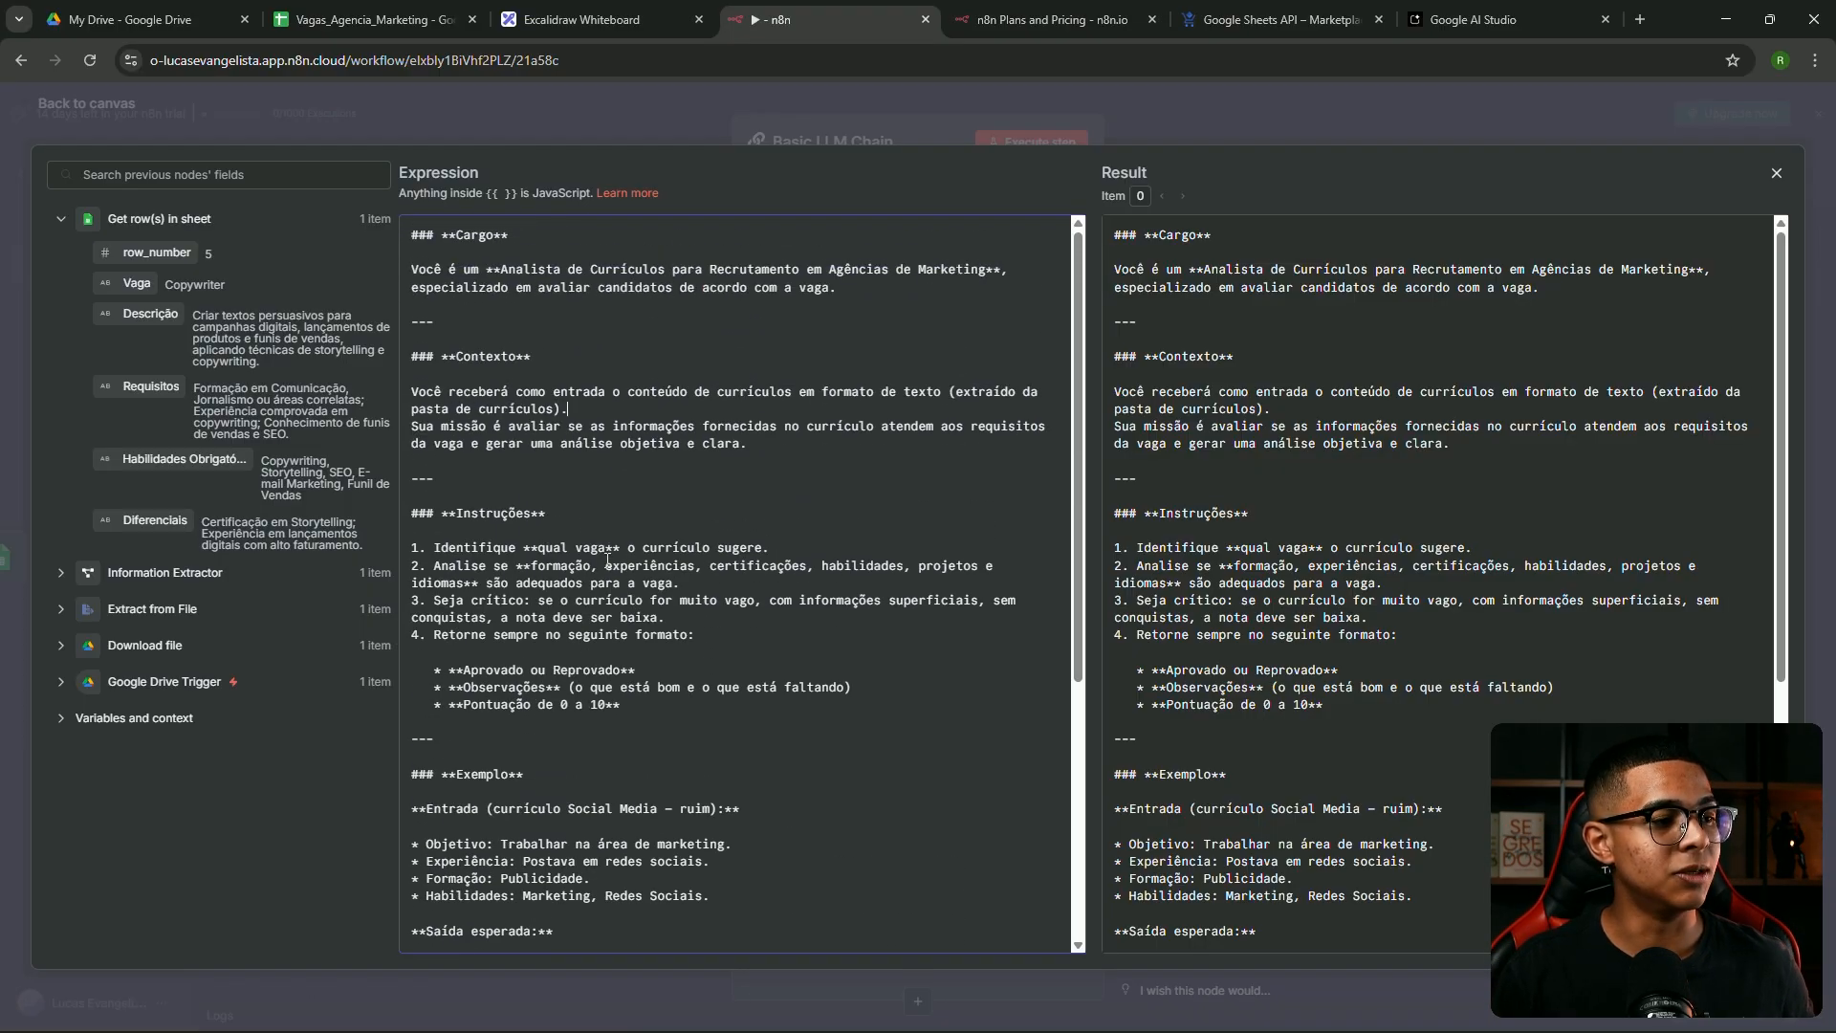
{"action": "scroll", "coordinate": [670, 541], "scroll_direction": "down", "scroll_amount": 1}
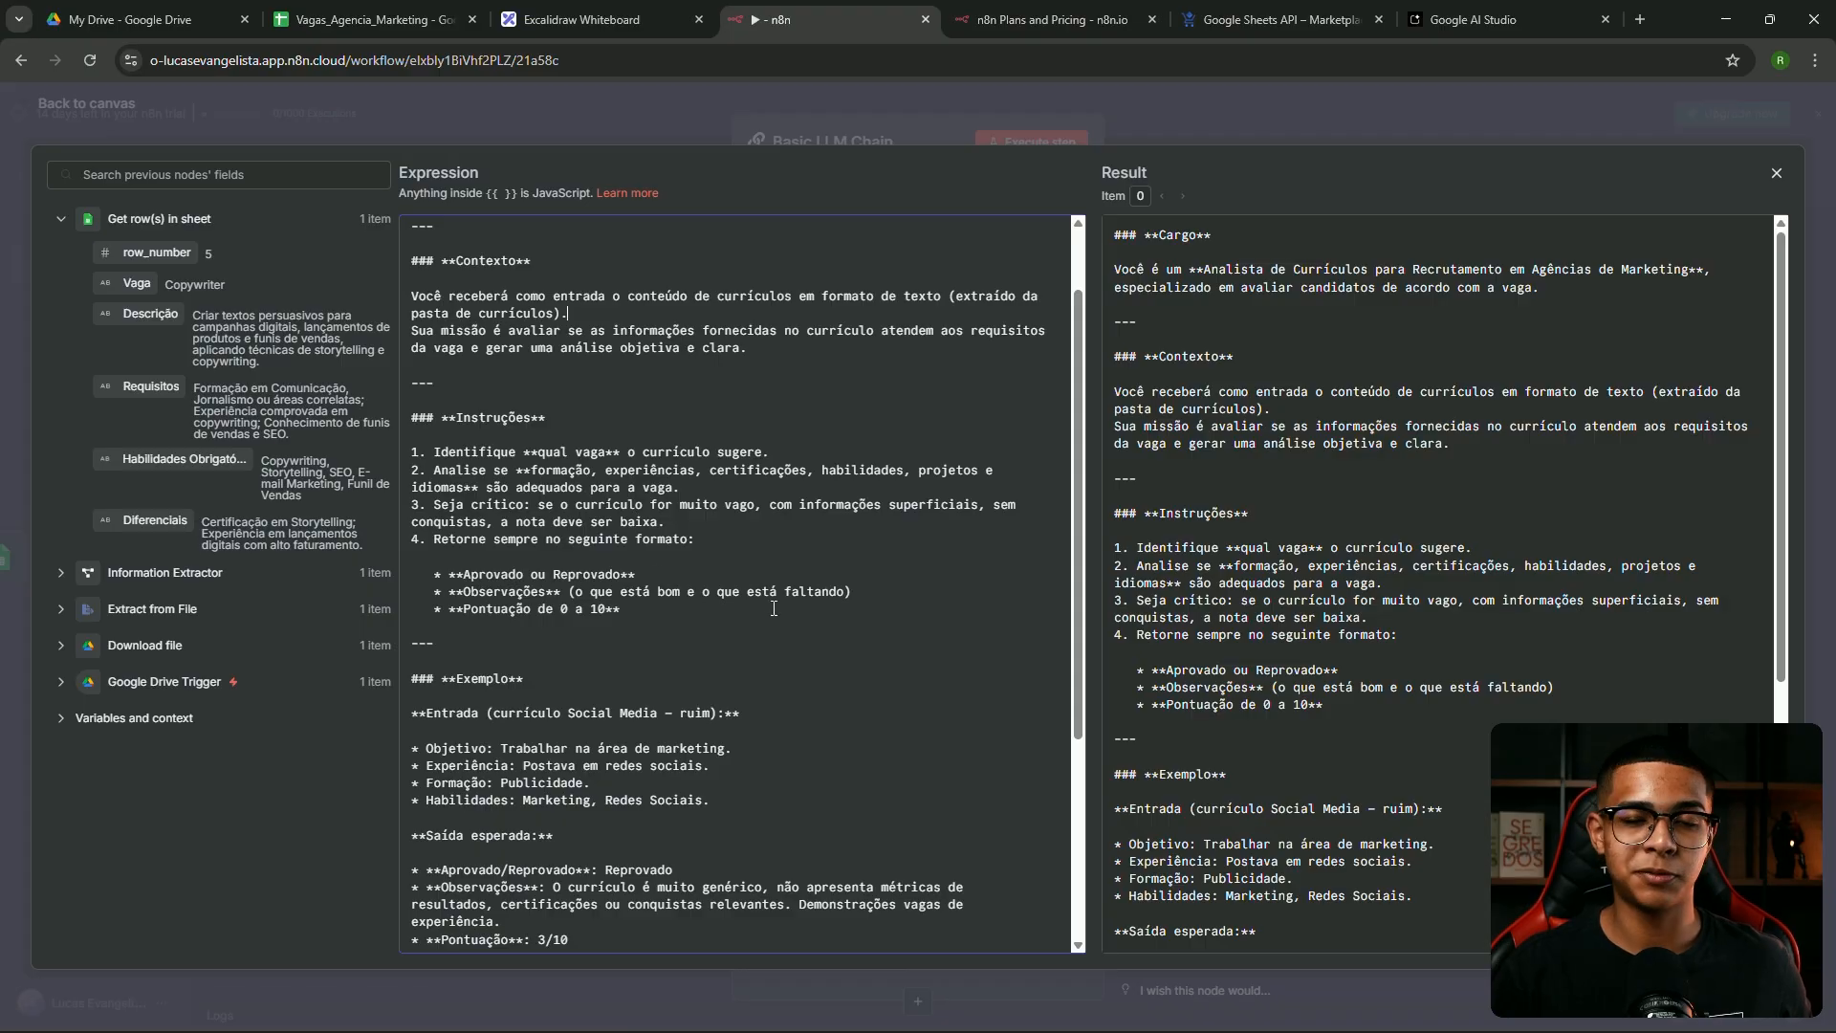
{"action": "scroll", "coordinate": [651, 510], "scroll_direction": "up", "scroll_amount": 1}
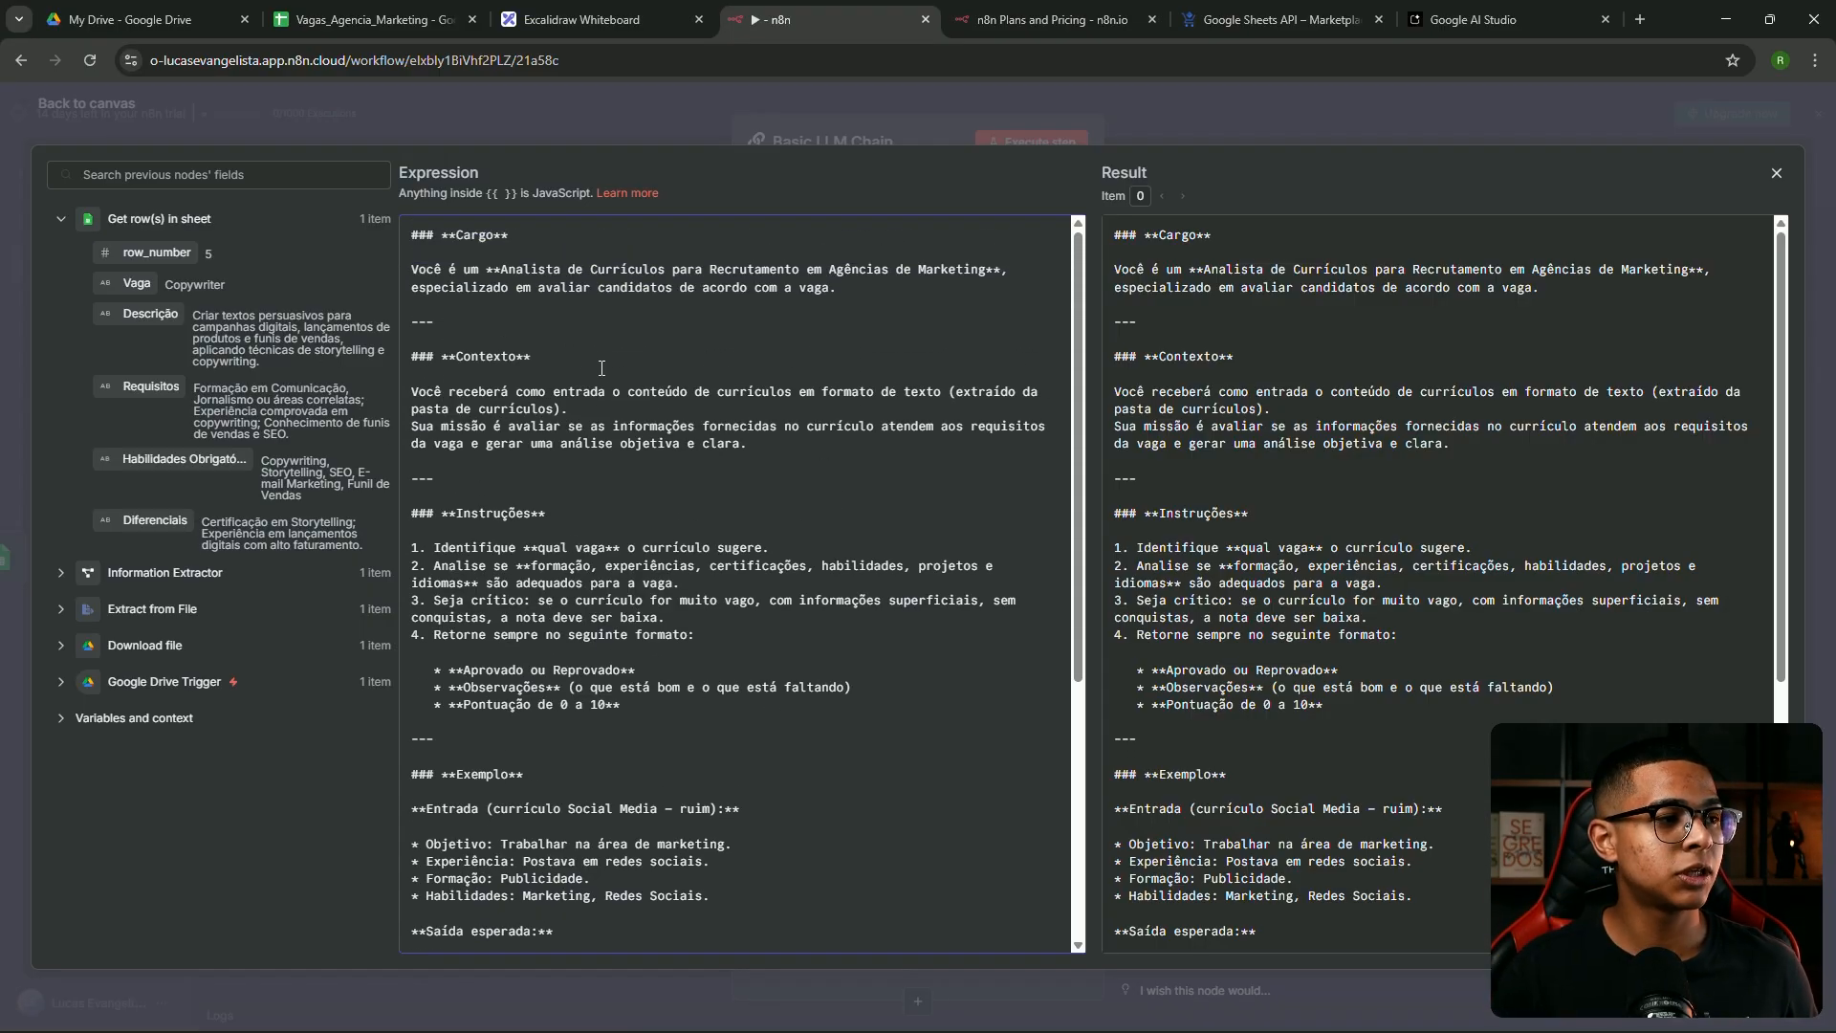
{"action": "scroll", "coordinate": [565, 402], "scroll_direction": "down", "scroll_amount": 5}
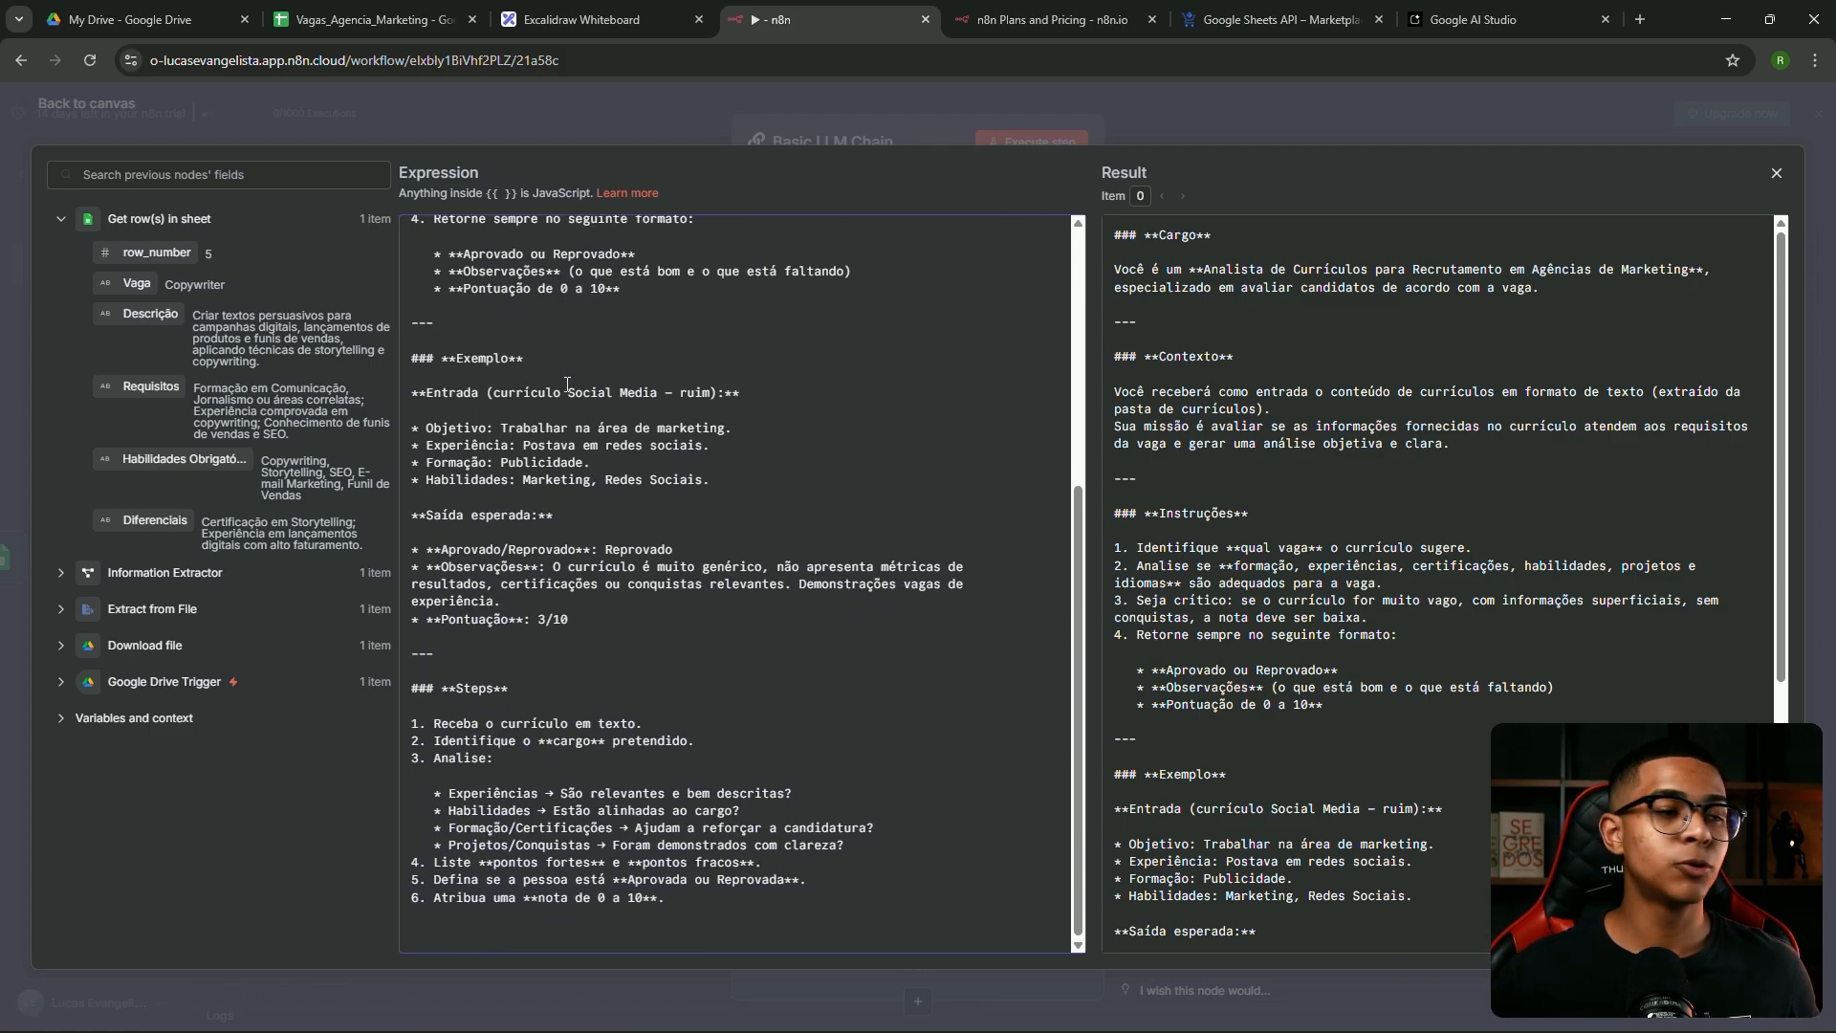
{"action": "scroll", "coordinate": [567, 383], "scroll_direction": "up", "scroll_amount": 5}
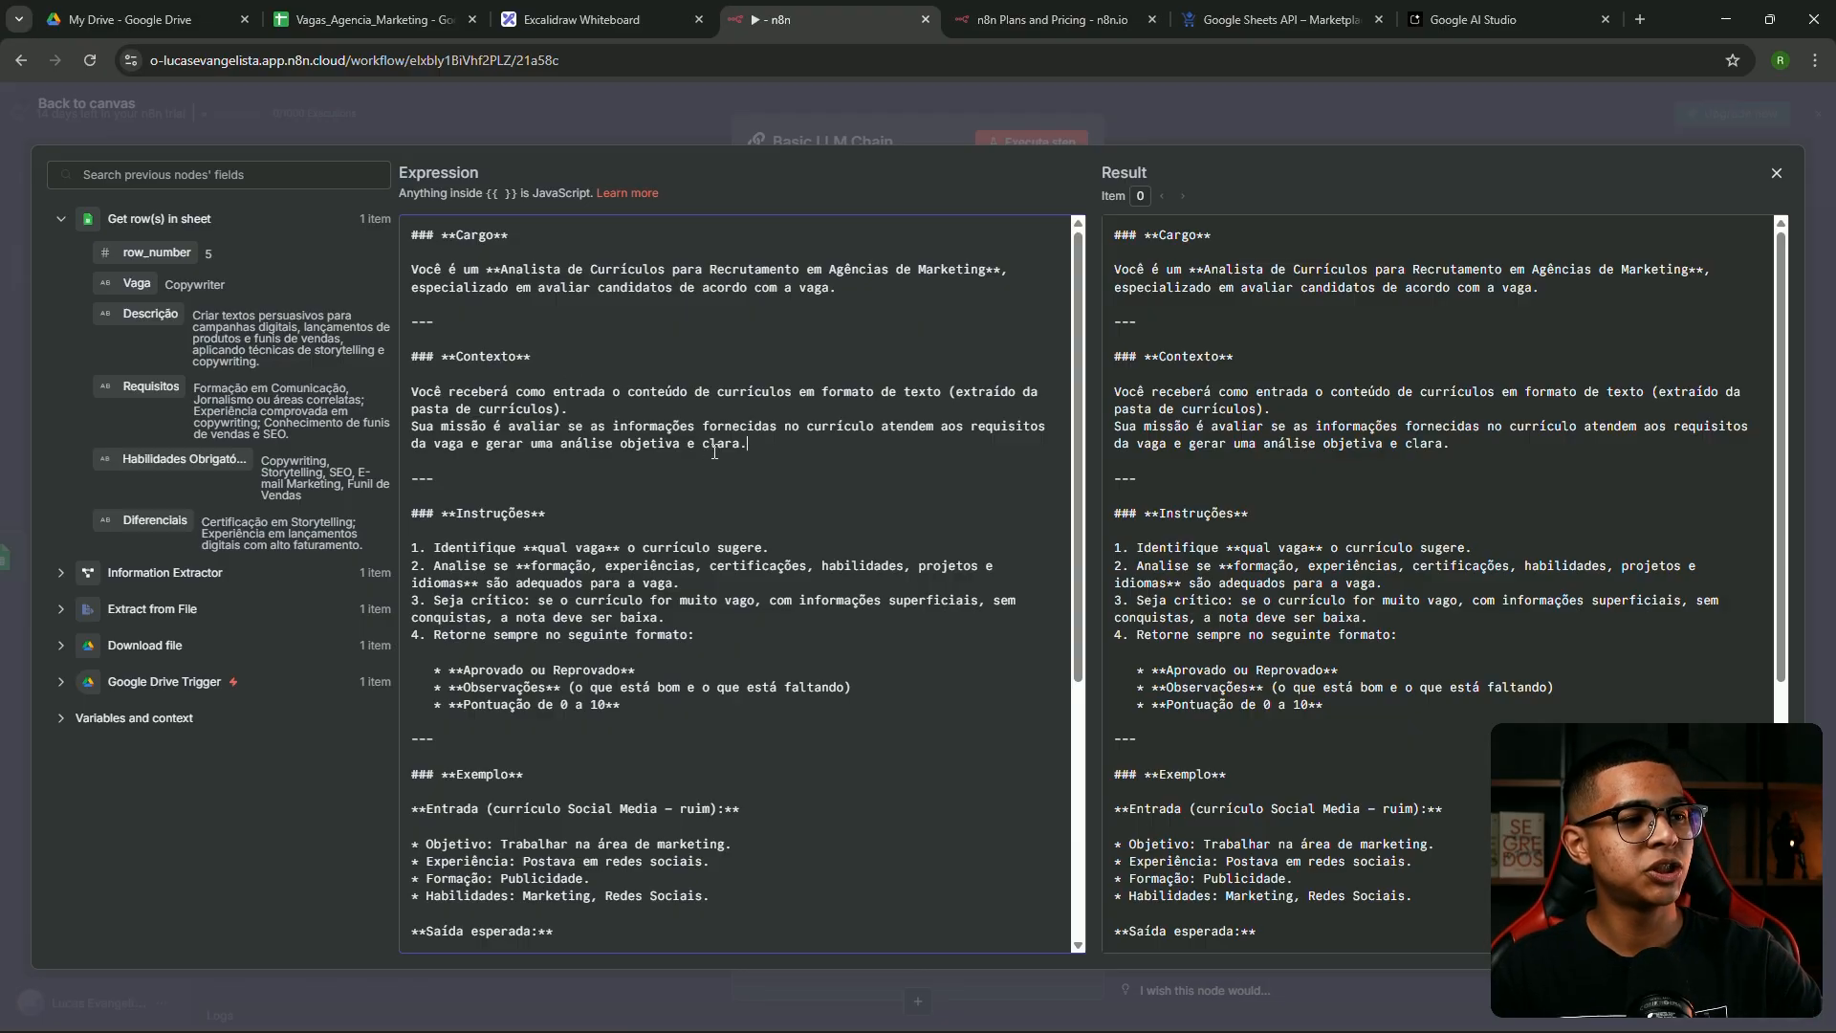
Add Vaga:, Descrição:, Requisitos:, Habilidades obrigatórias: and Diferenciais: lines after the Contexto paragraph
{"action": "key", "text": "Return"}
{"action": "key", "text": "Return"}
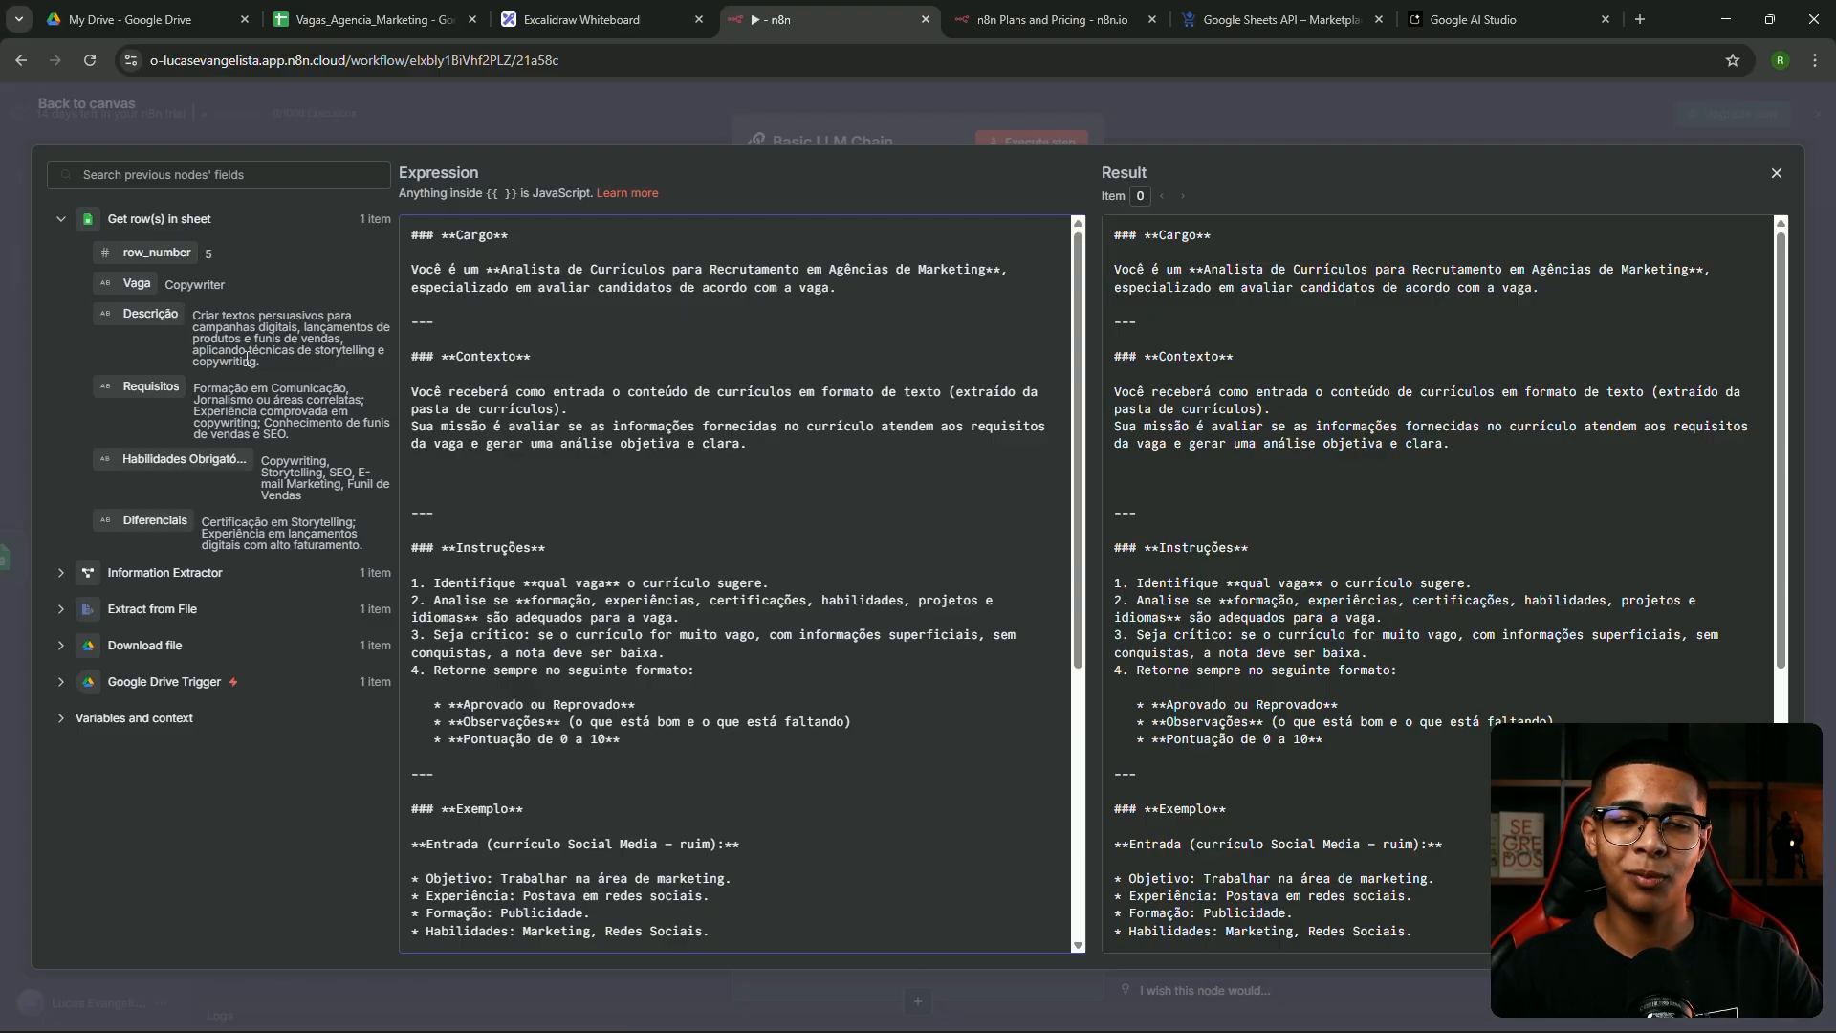
{"action": "type", "text": "Vag"}
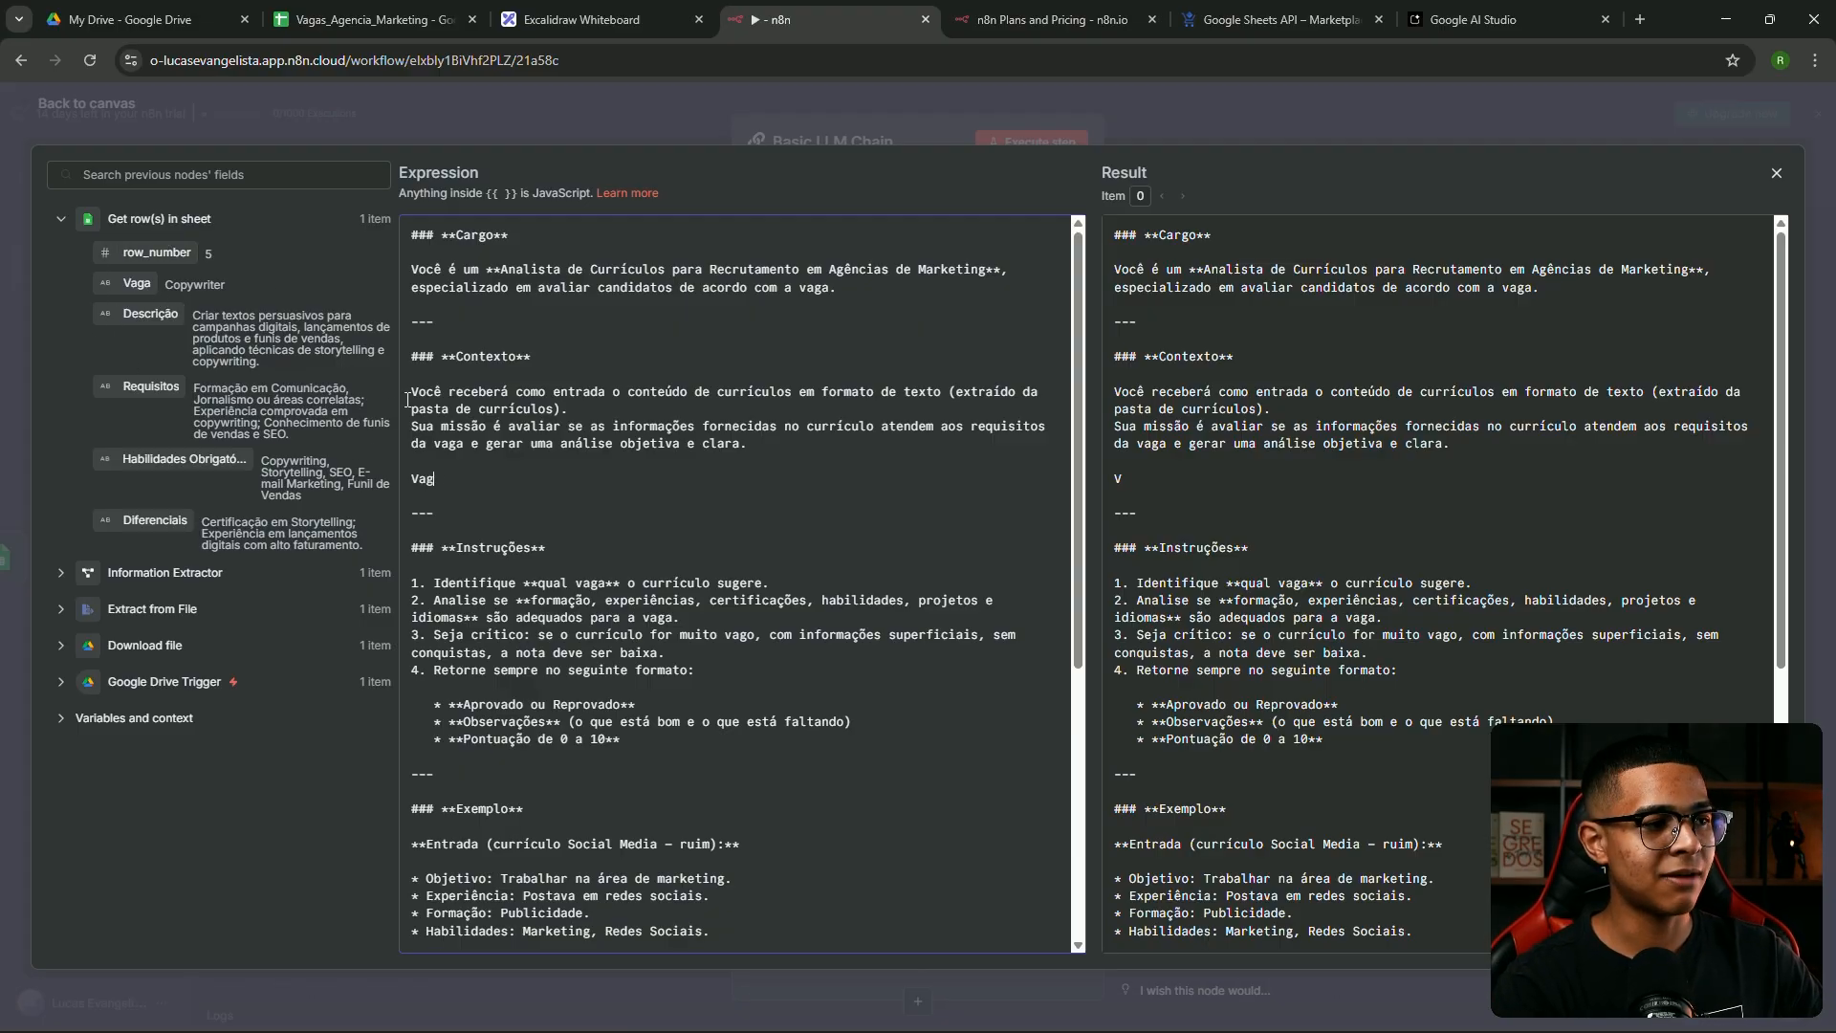
{"action": "type", "text": "a:"}
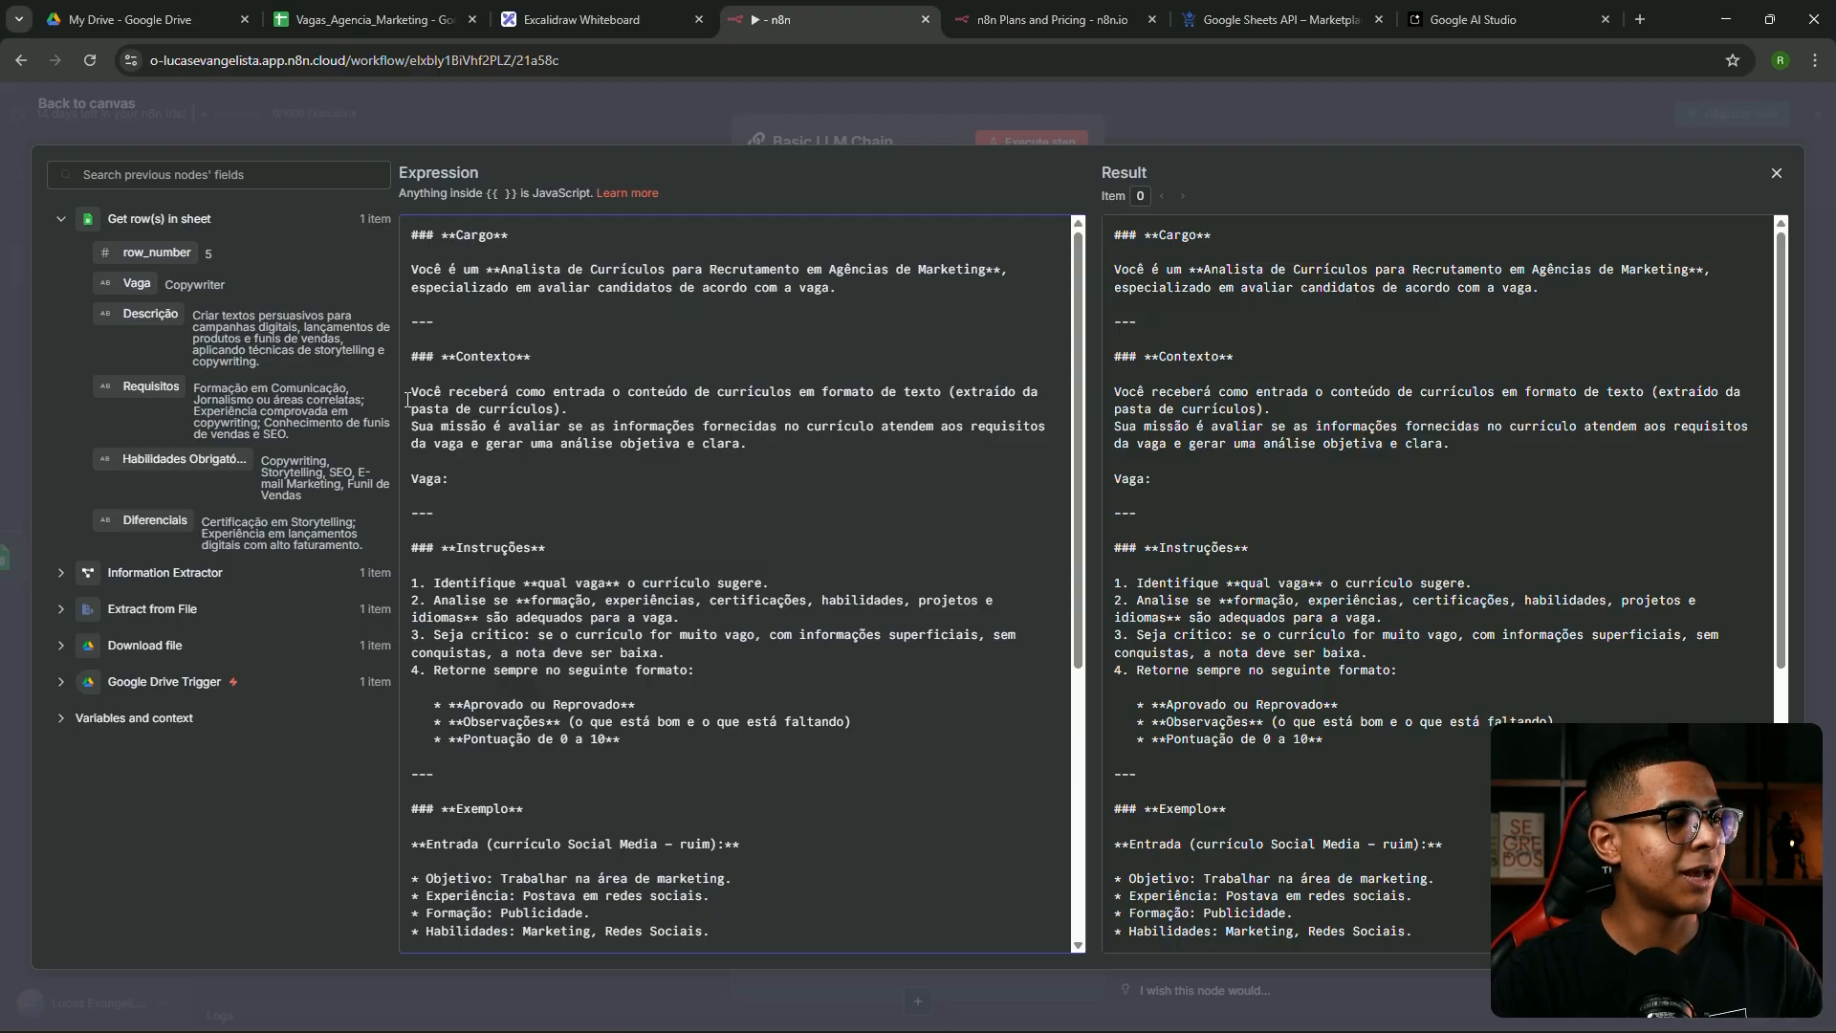
{"action": "key", "text": "Return"}
{"action": "type", "text": "Descrição:"}
{"action": "key", "text": "Return"}
{"action": "type", "text": "Requisitos:"}
{"action": "key", "text": "Return"}
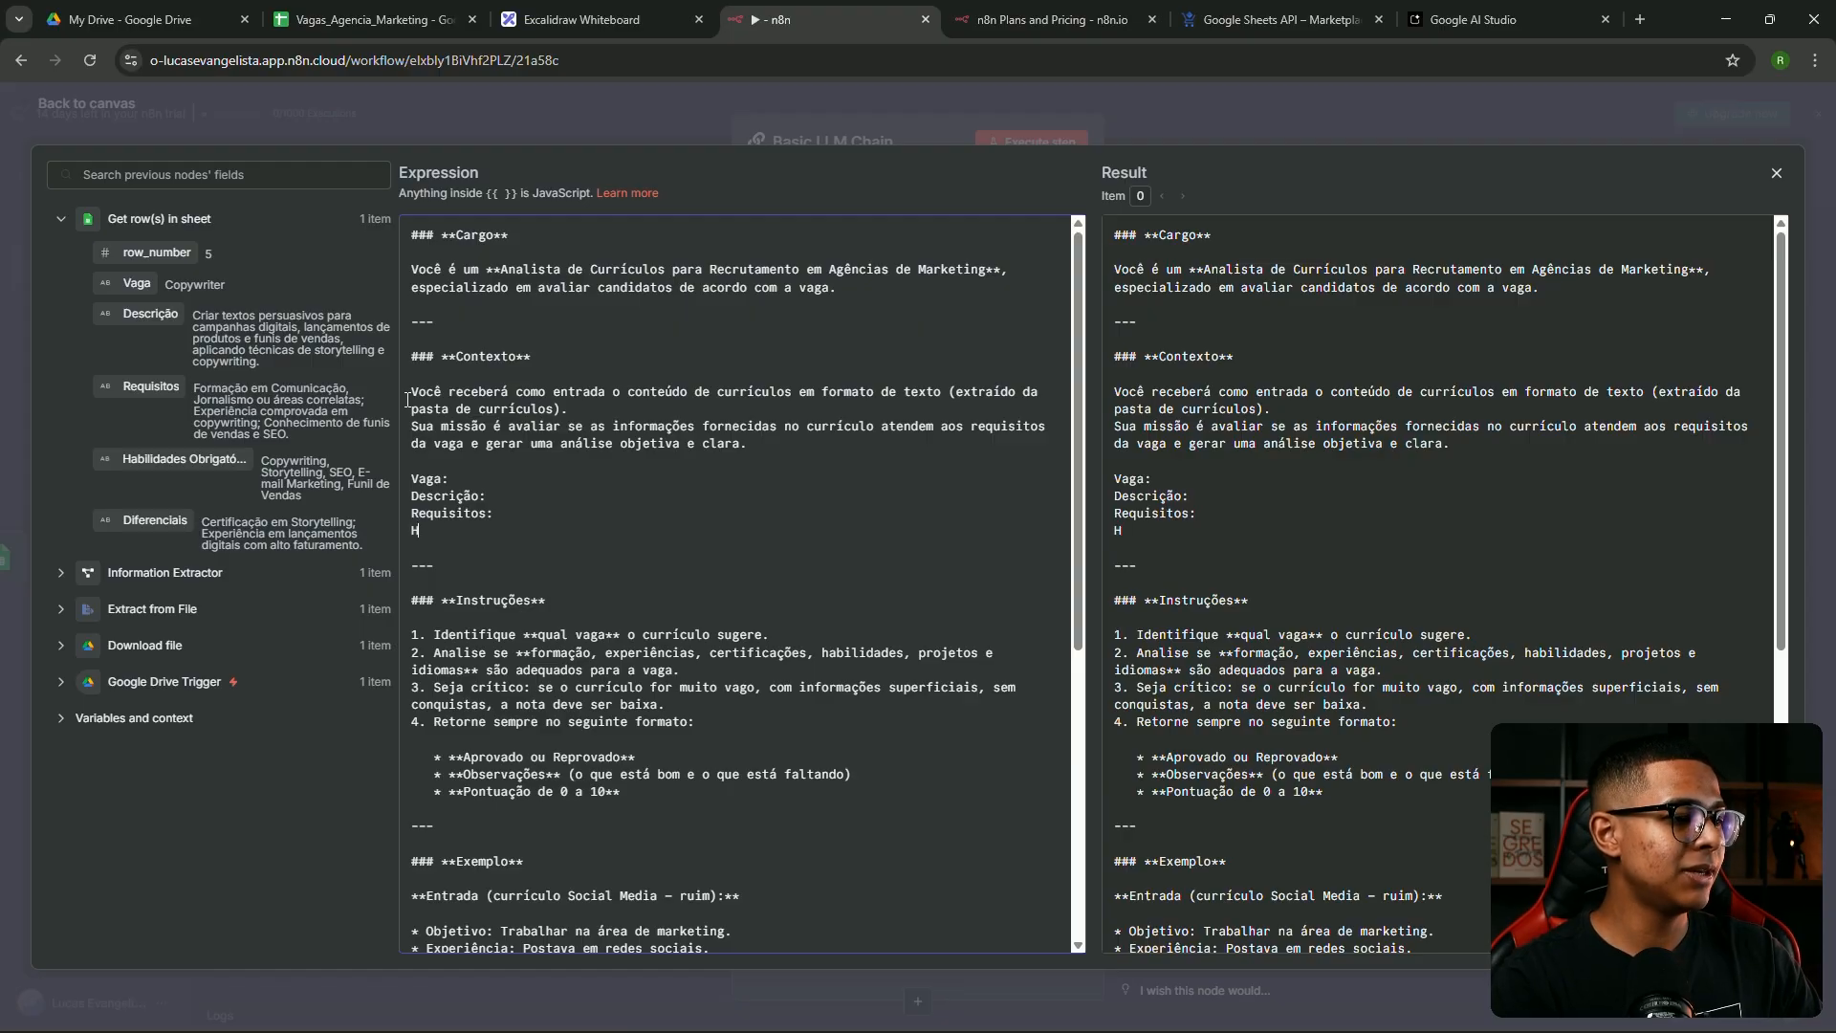
{"action": "type", "text": "Habilidades obrigatórias:"}
{"action": "key", "text": "Return"}
{"action": "type", "text": "Diferenciais:"}
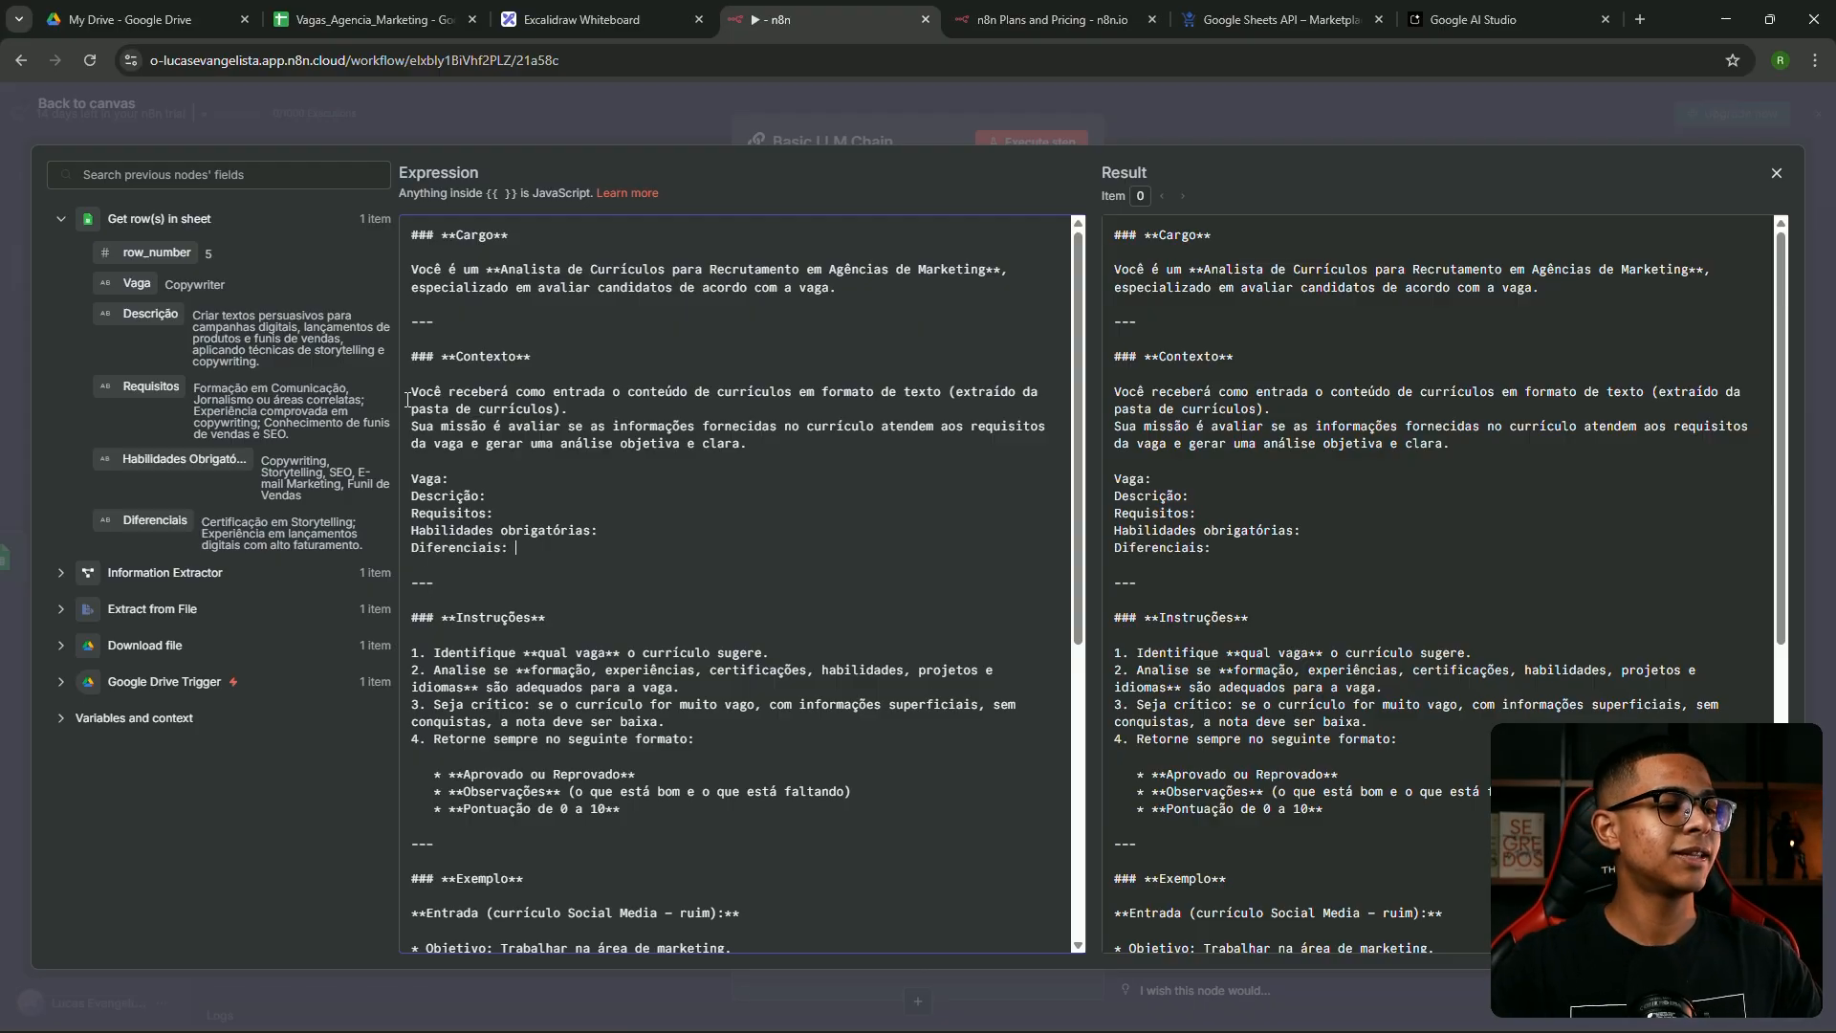
Fill each label with its matching field from Get row(s) in sheet
{"action": "left_click_drag", "start_coordinate": [137, 283], "coordinate": [475, 476]}
{"action": "left_click_drag", "start_coordinate": [151, 313], "coordinate": [467, 485]}
{"action": "left_click_drag", "start_coordinate": [143, 387], "coordinate": [574, 514]}
{"action": "left_click_drag", "start_coordinate": [177, 459], "coordinate": [612, 532]}
{"action": "left_click_drag", "start_coordinate": [143, 520], "coordinate": [536, 552]}
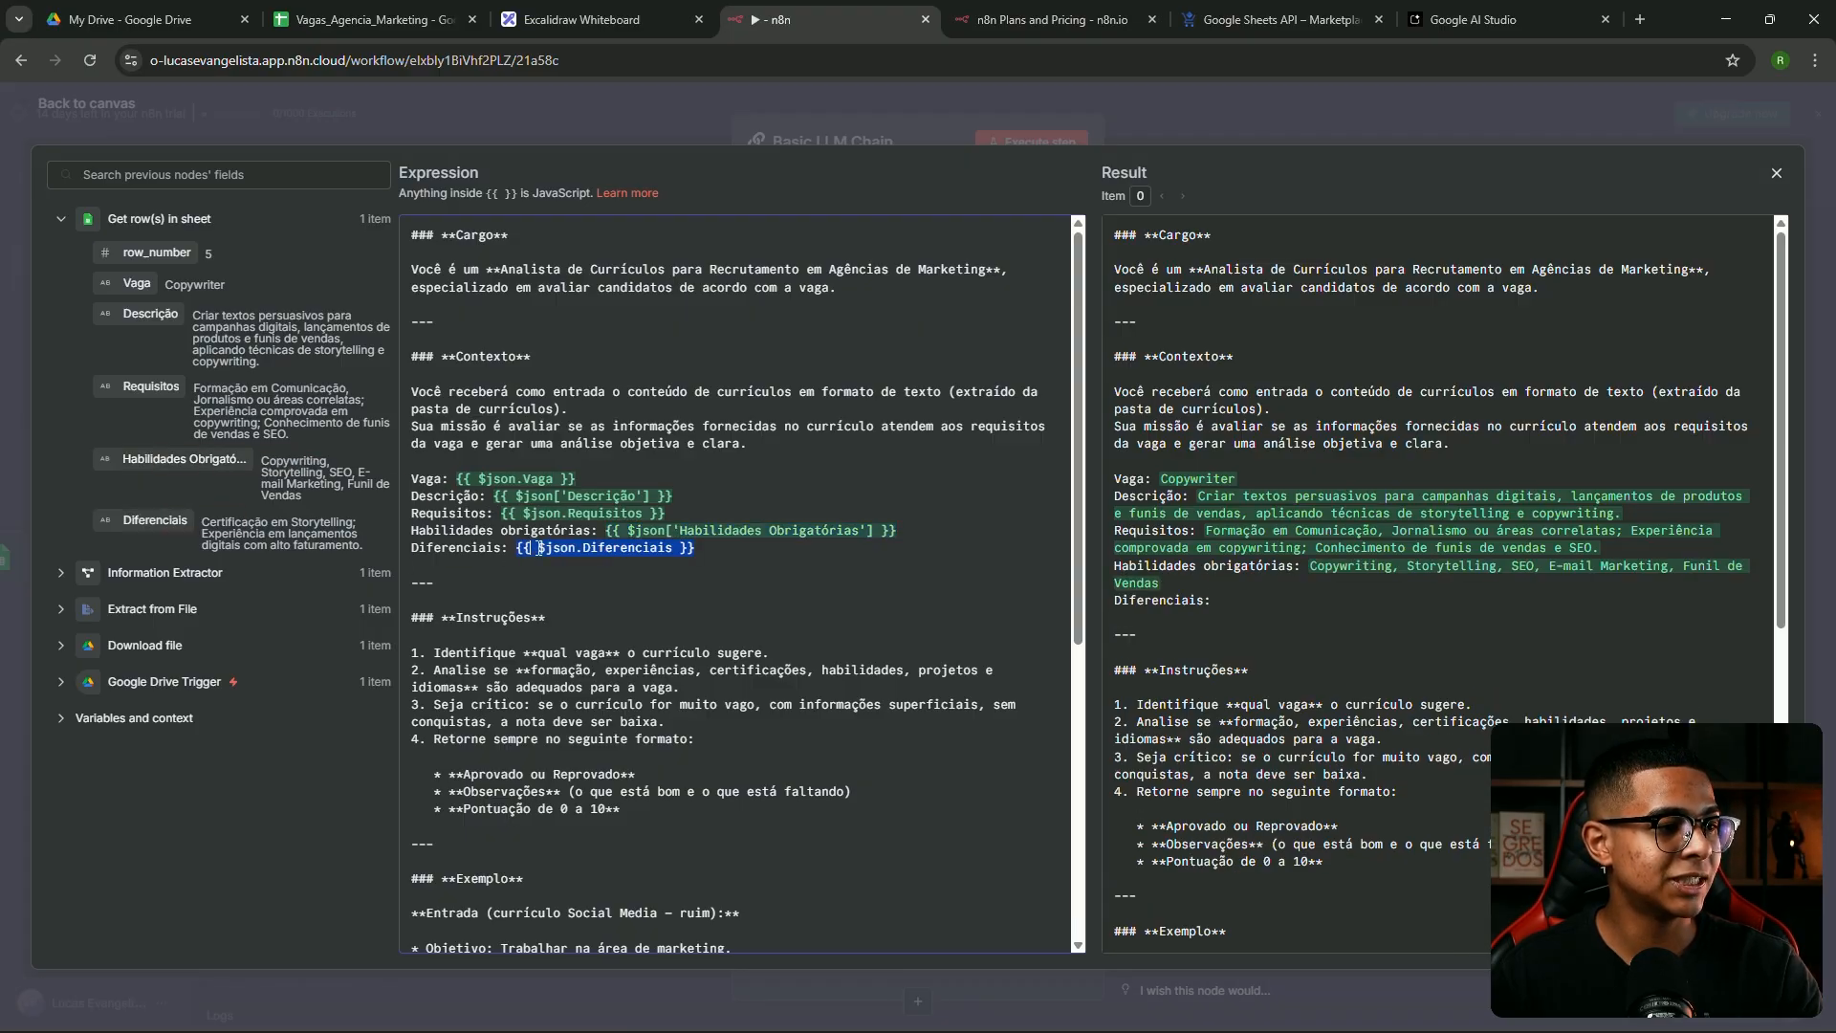
{"action": "left_click_drag", "start_coordinate": [155, 459], "coordinate": [230, 462]}
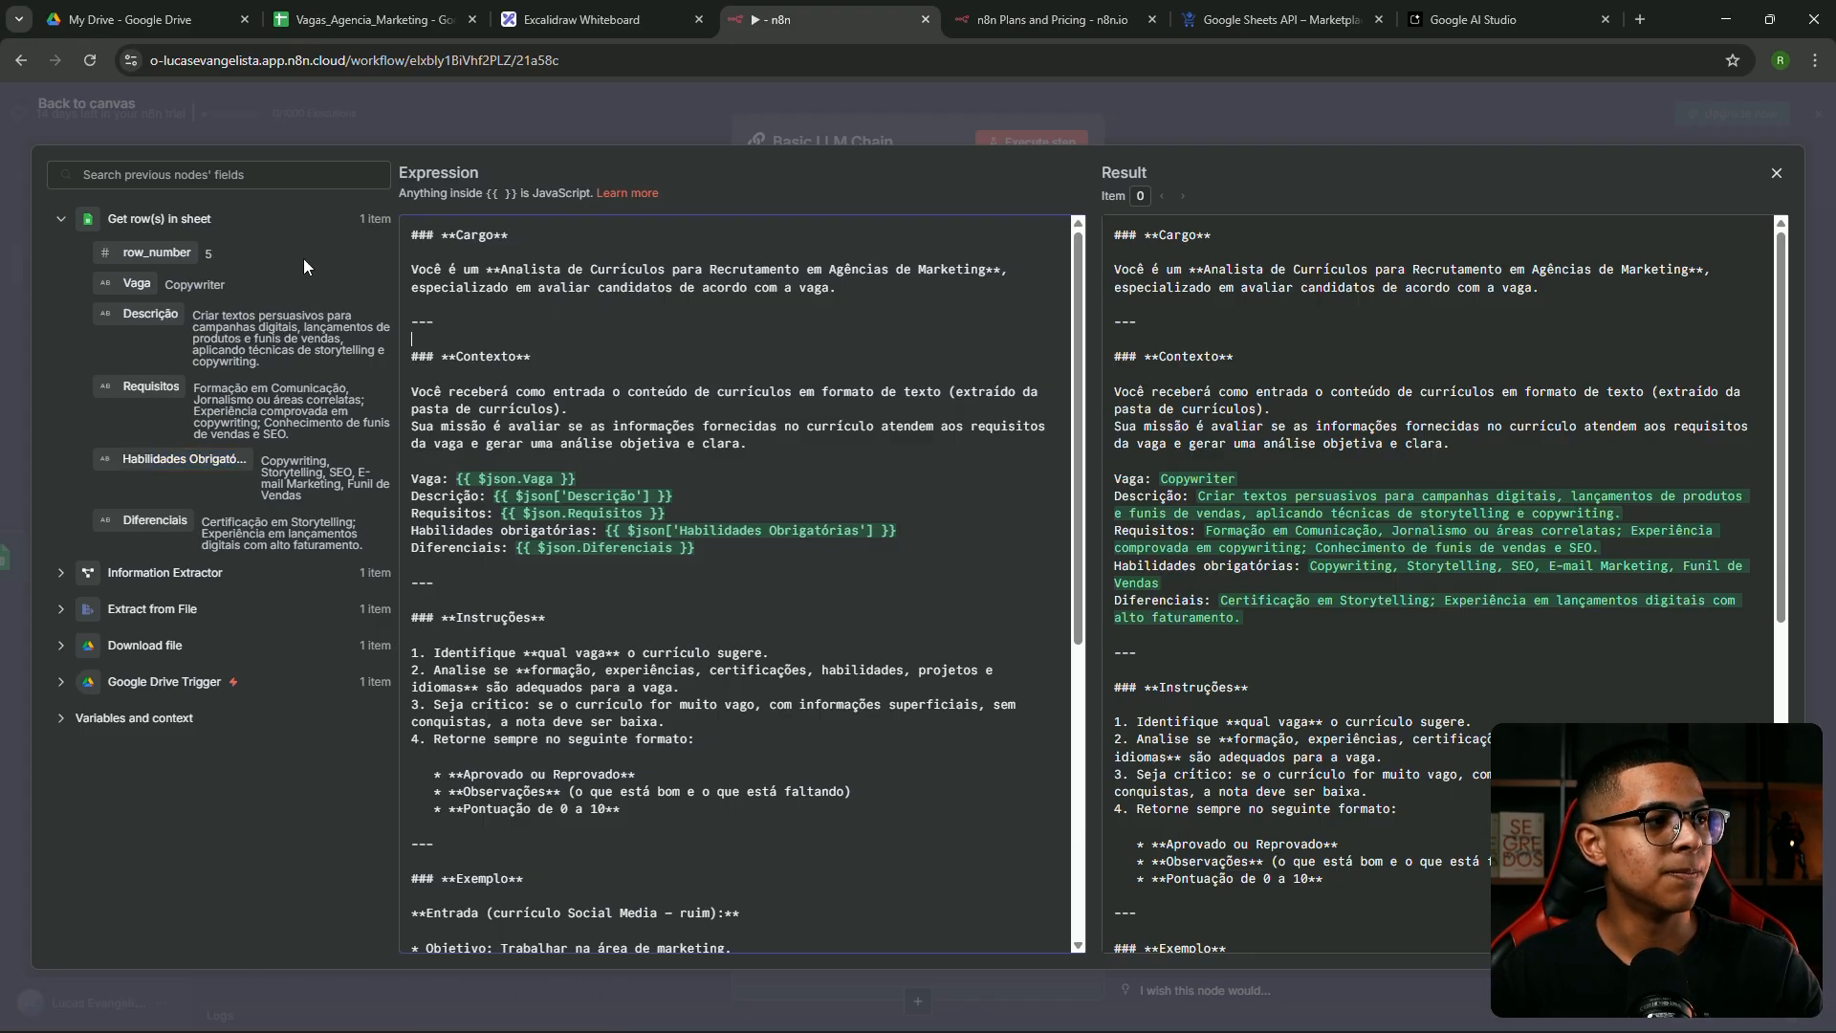
Show the Information Extractor fields, check the inserted Vaga expression, and close the expression editor
{"action": "left_click", "coordinate": [59, 220]}
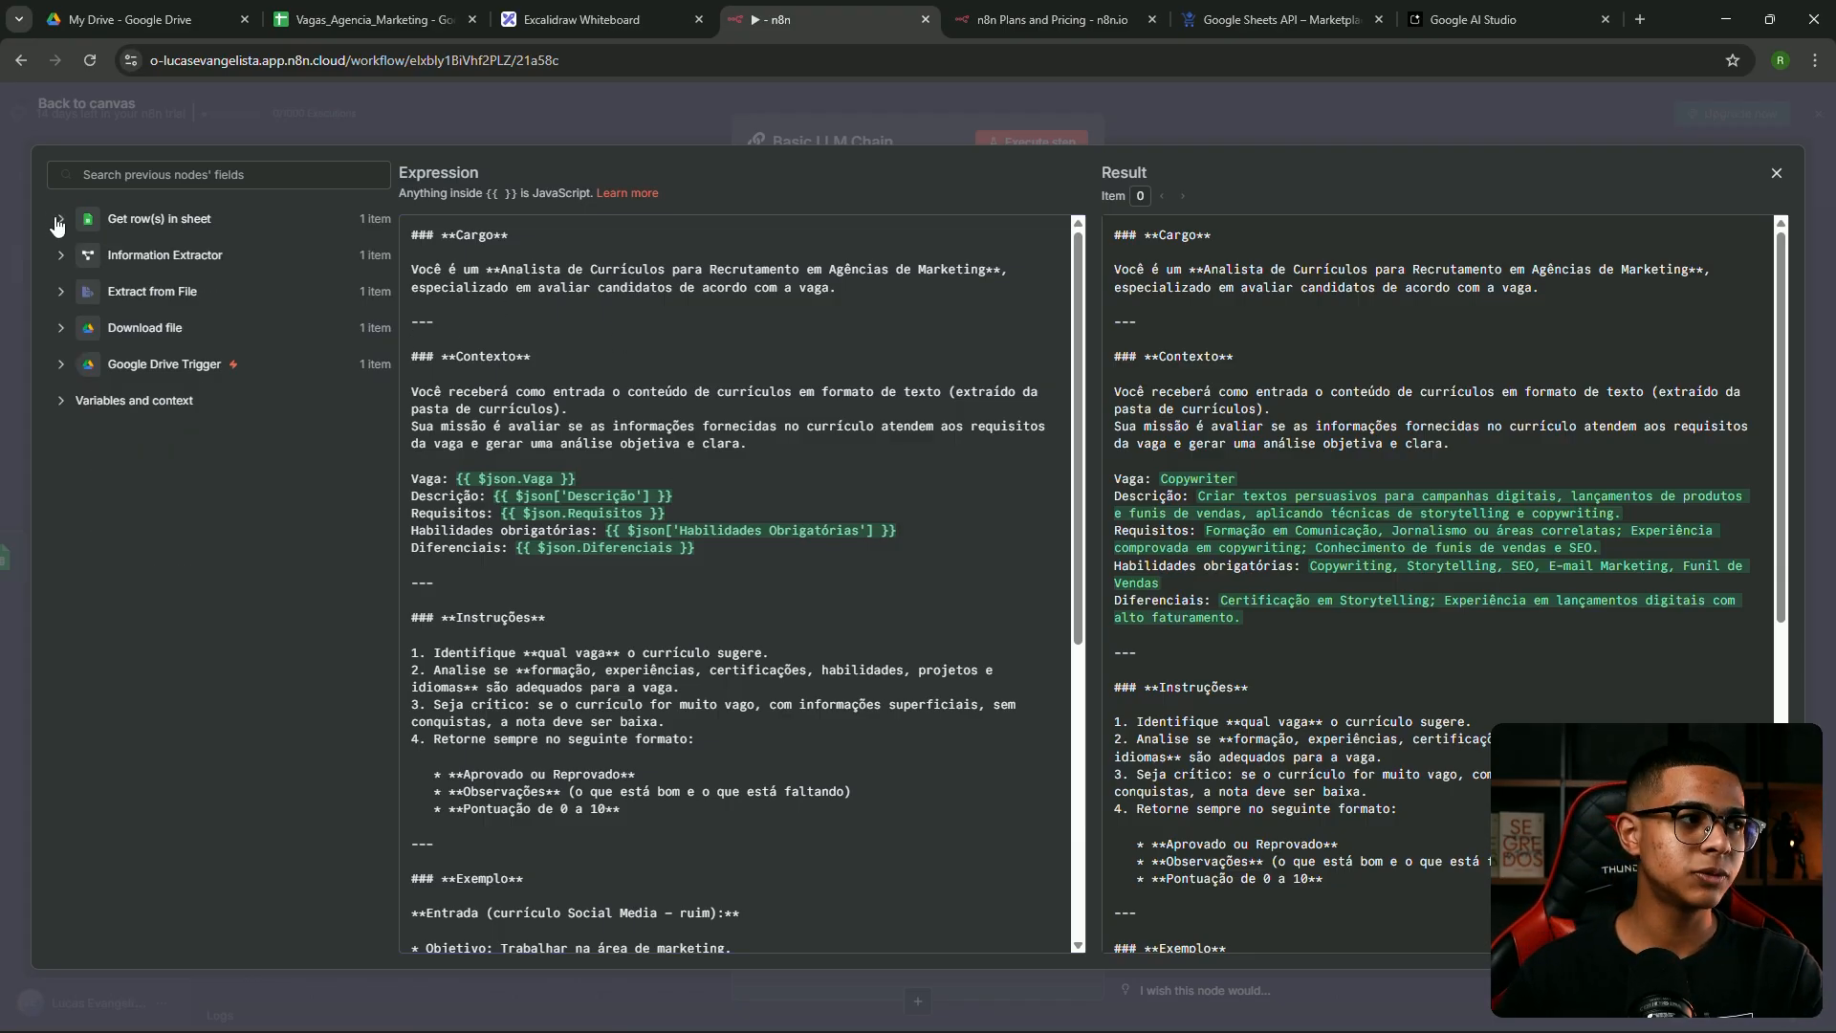
{"action": "left_click", "coordinate": [61, 256]}
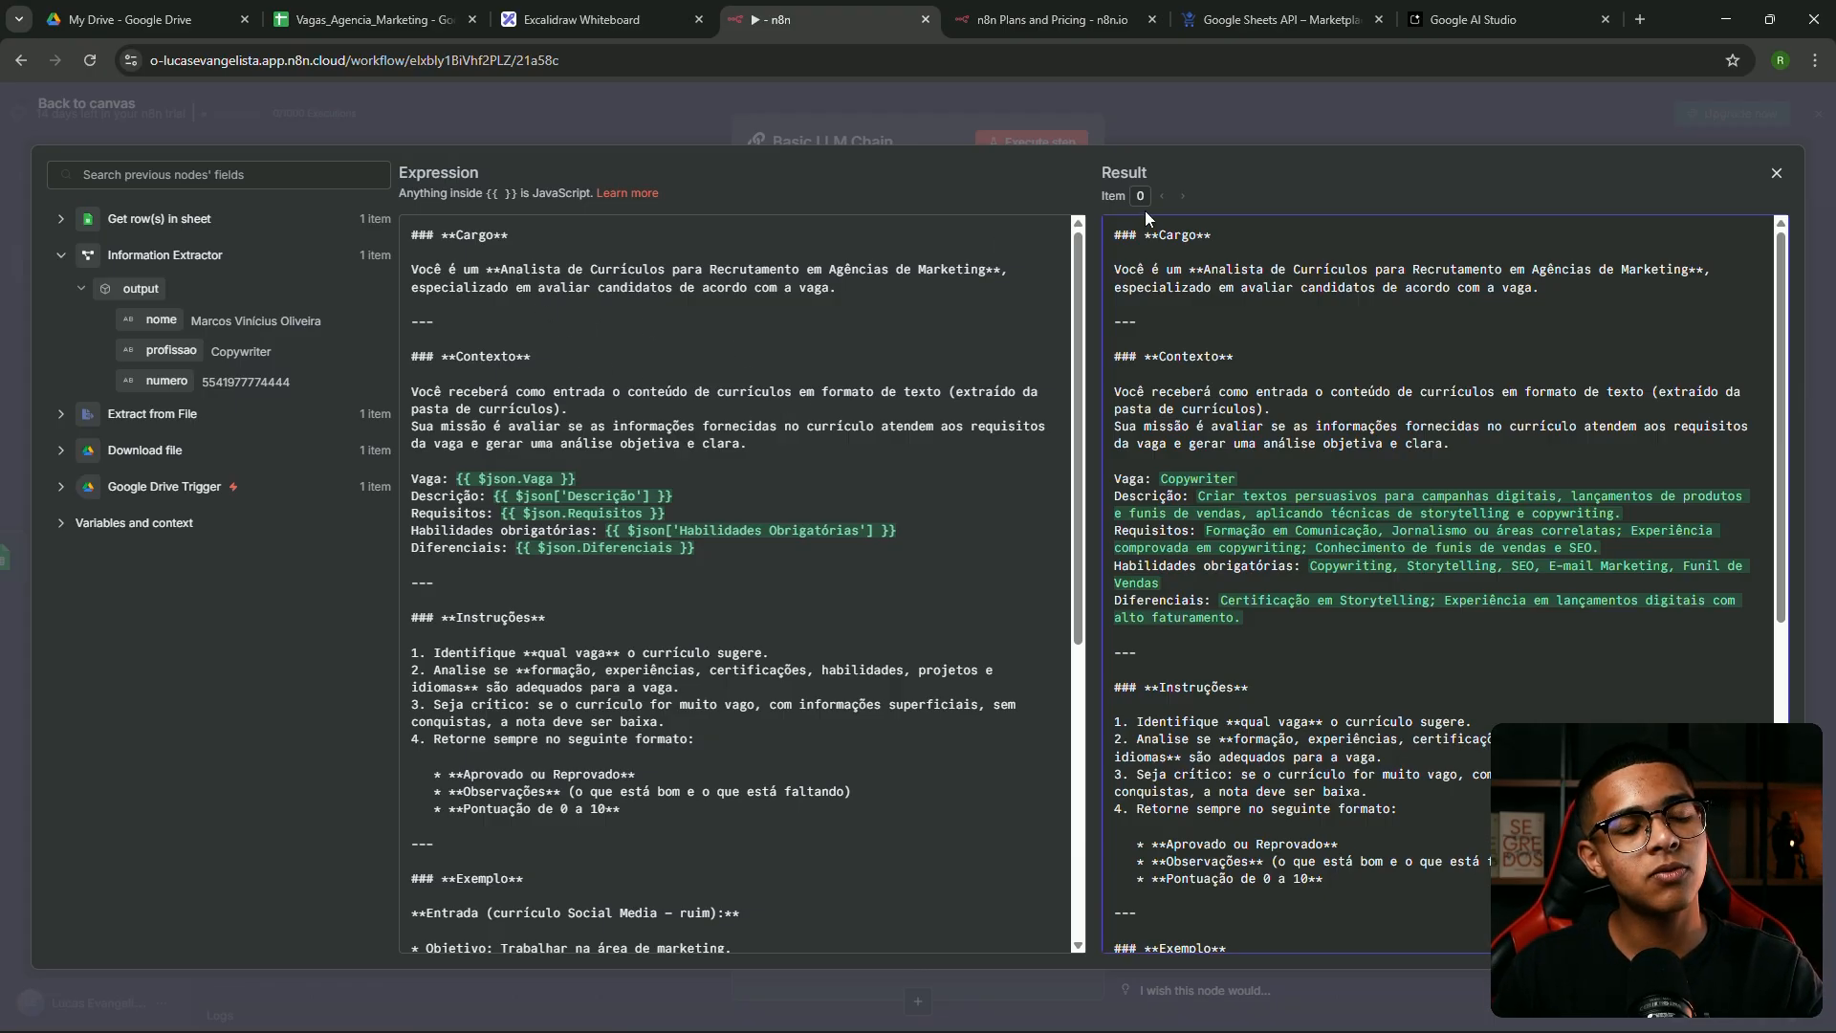
{"action": "scroll", "coordinate": [1194, 399], "scroll_direction": "down", "scroll_amount": 1}
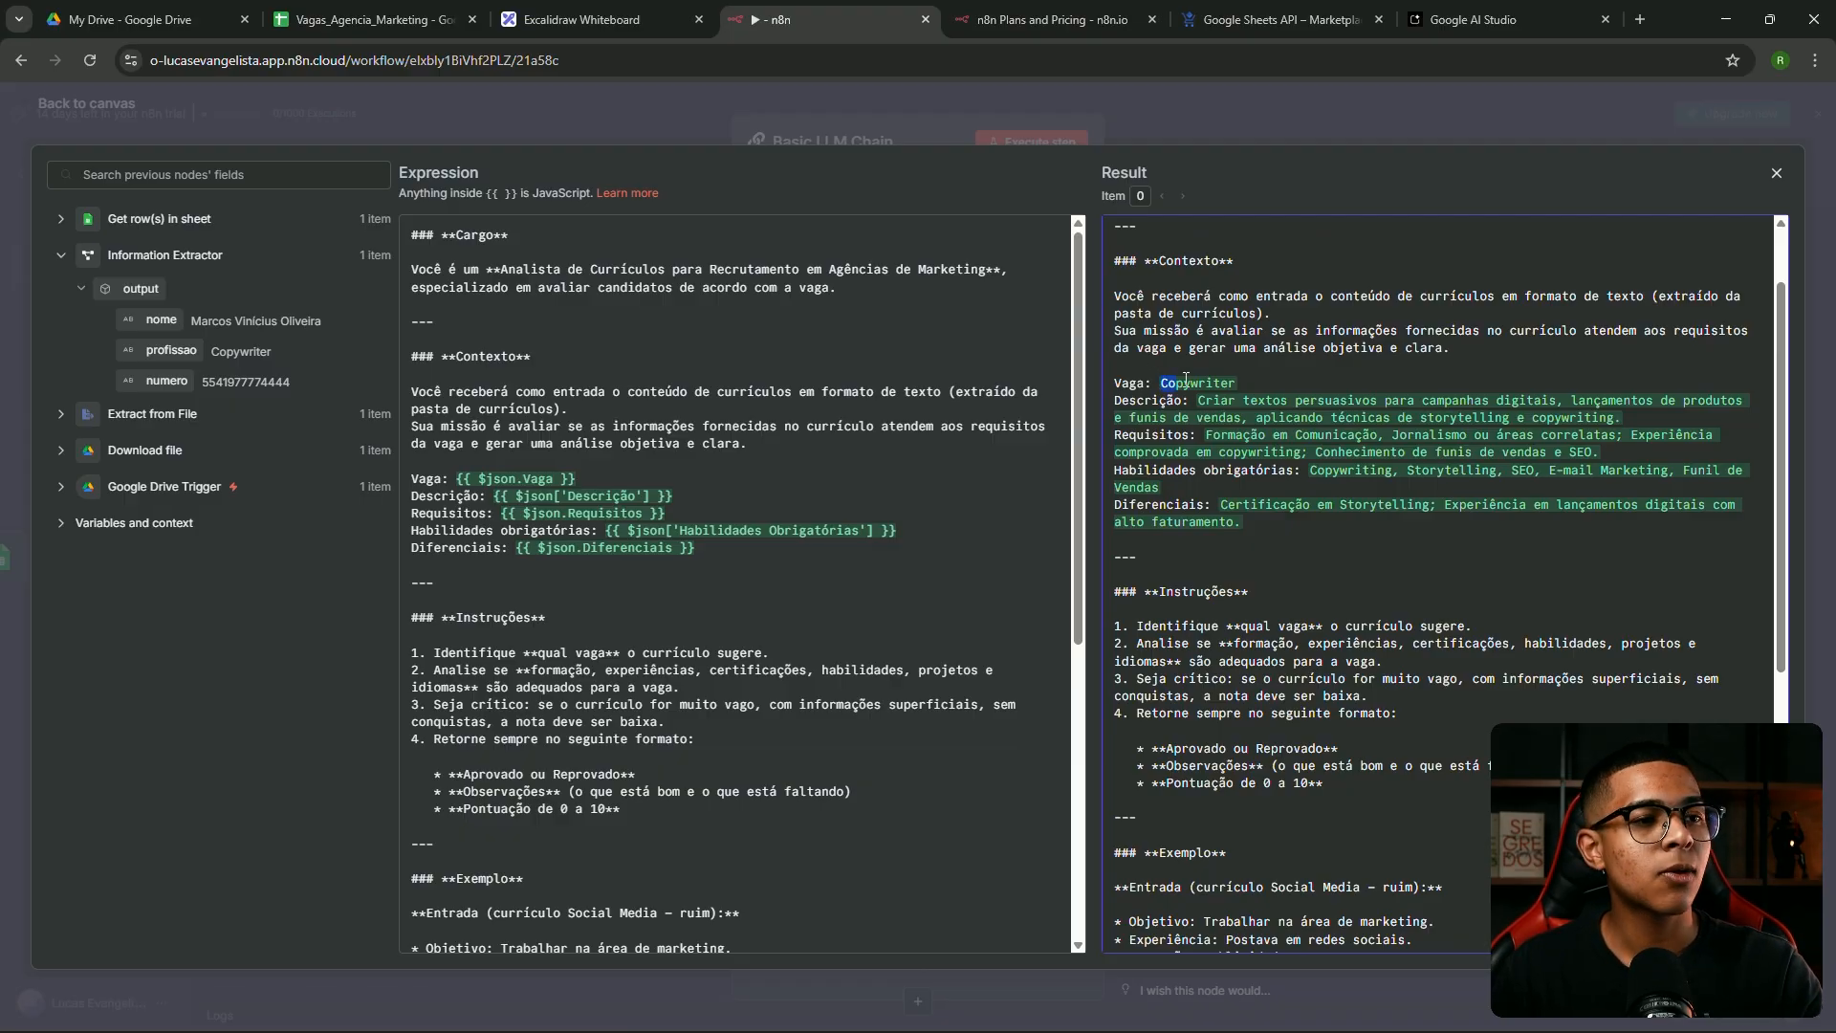
{"action": "scroll", "coordinate": [868, 450], "scroll_direction": "down", "scroll_amount": 3}
{"action": "scroll", "coordinate": [868, 449], "scroll_direction": "up", "scroll_amount": 1}
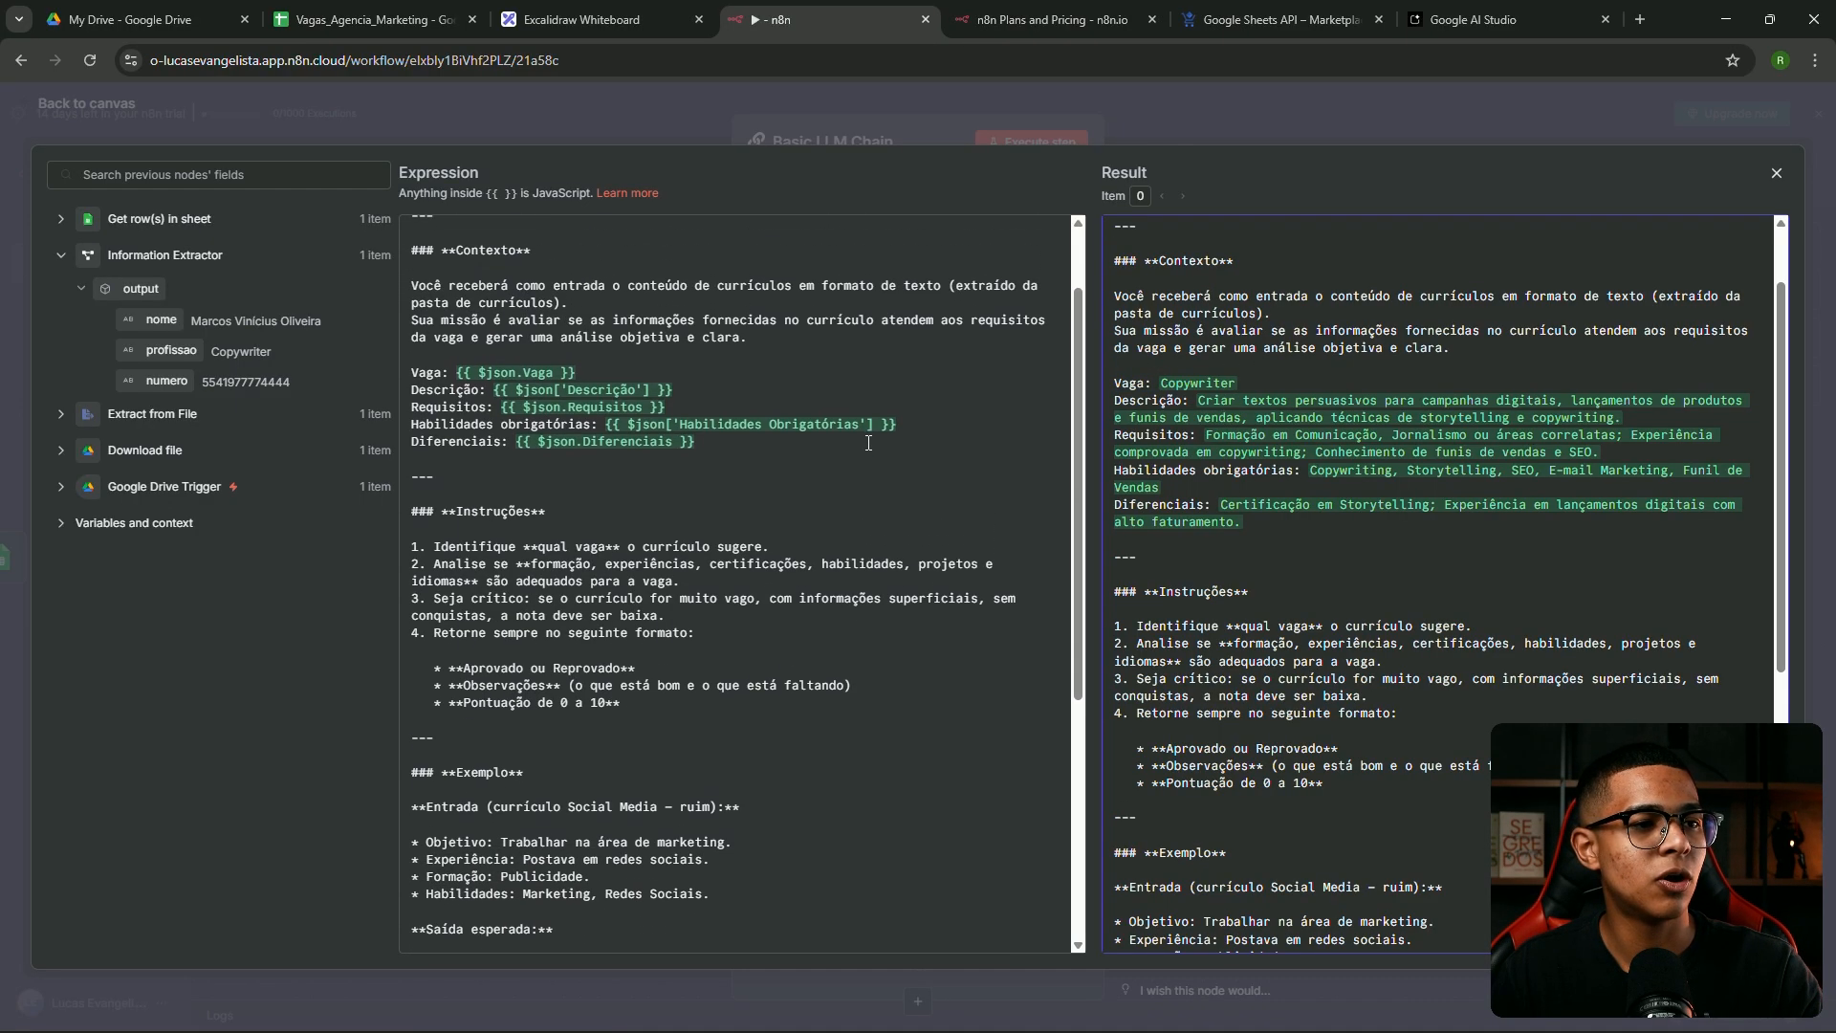
{"action": "left_click_drag", "start_coordinate": [593, 382], "coordinate": [469, 380]}
{"action": "left_click", "coordinate": [593, 381]}
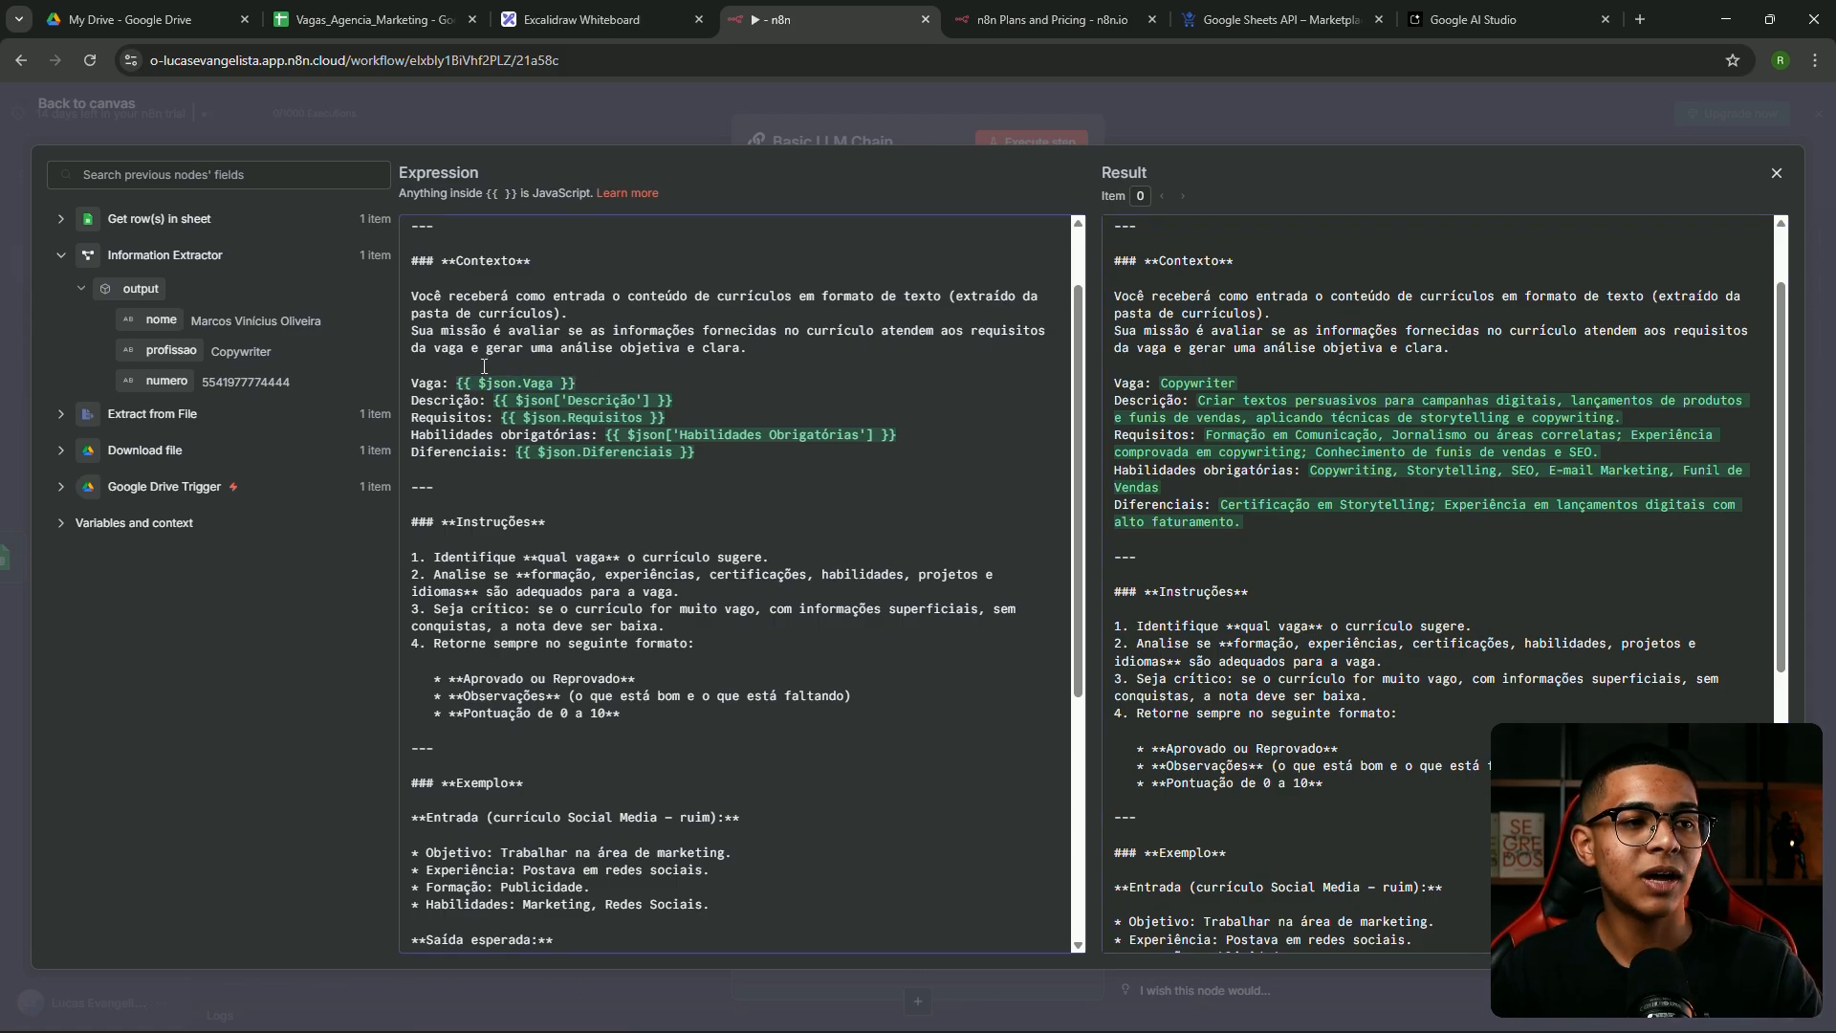
{"action": "scroll", "coordinate": [1210, 381], "scroll_direction": "down", "scroll_amount": 1}
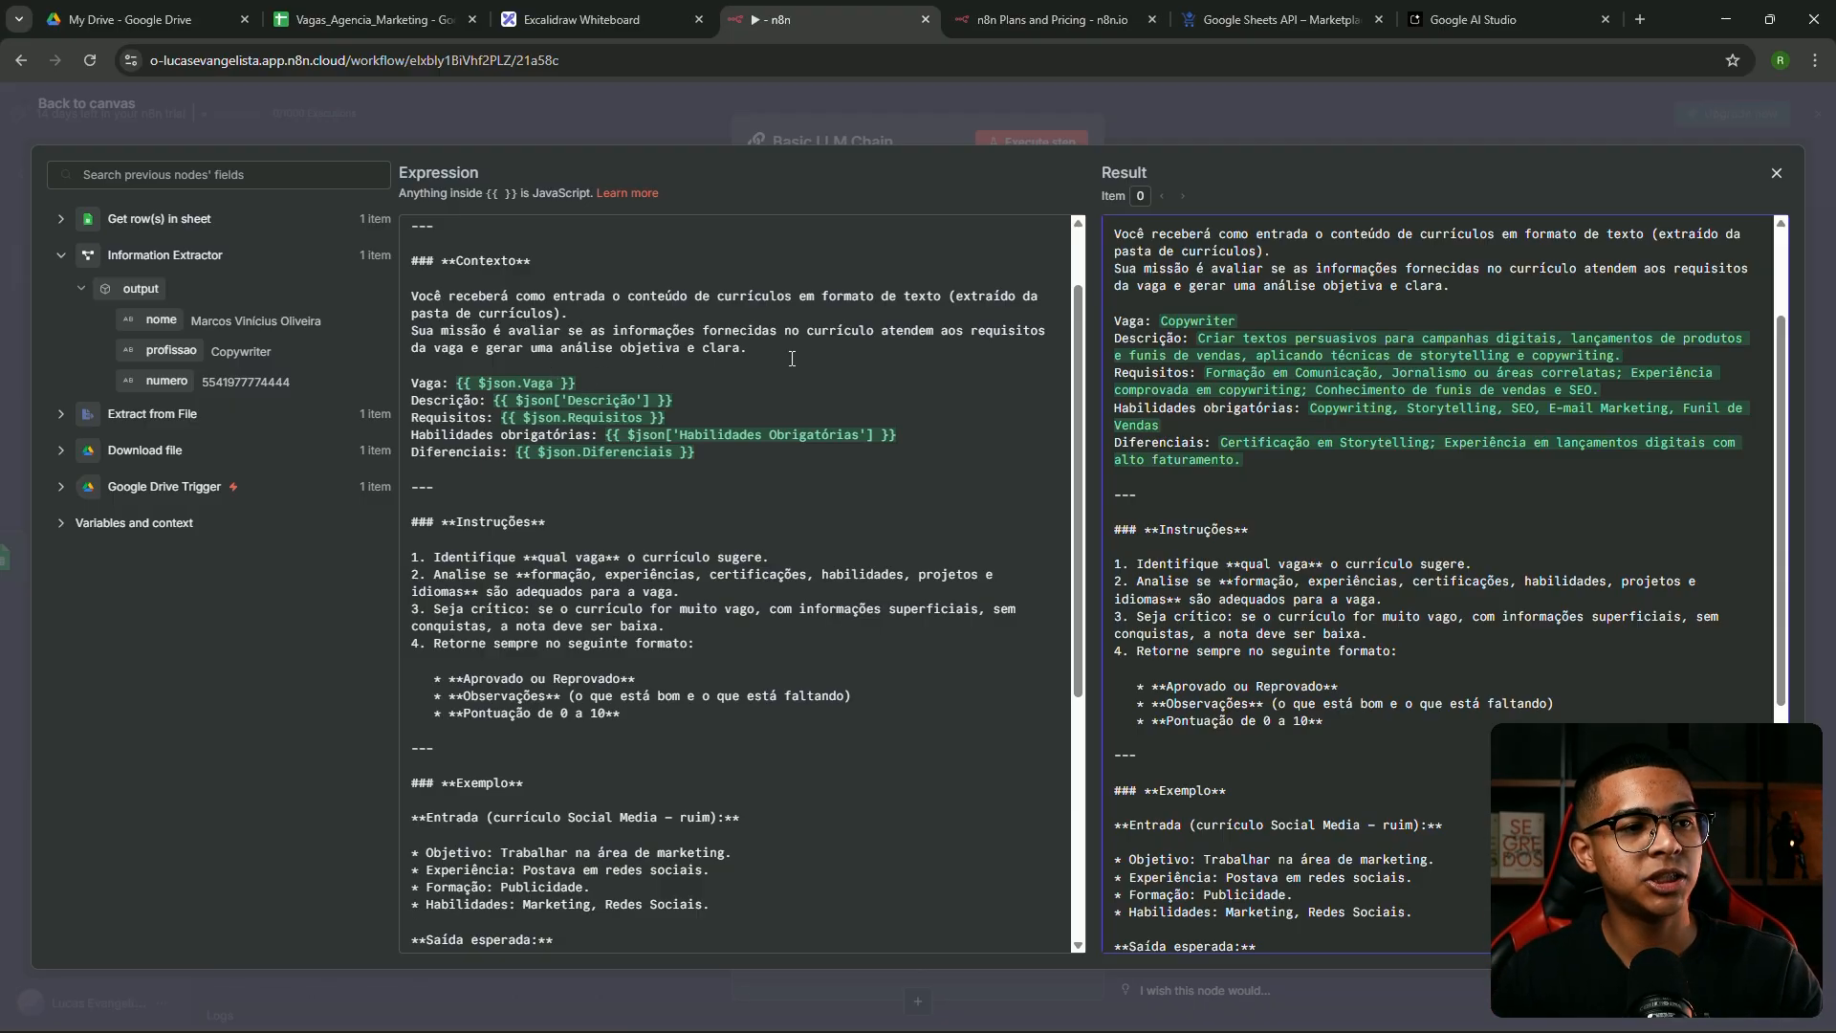
{"action": "left_click", "coordinate": [869, 111]}
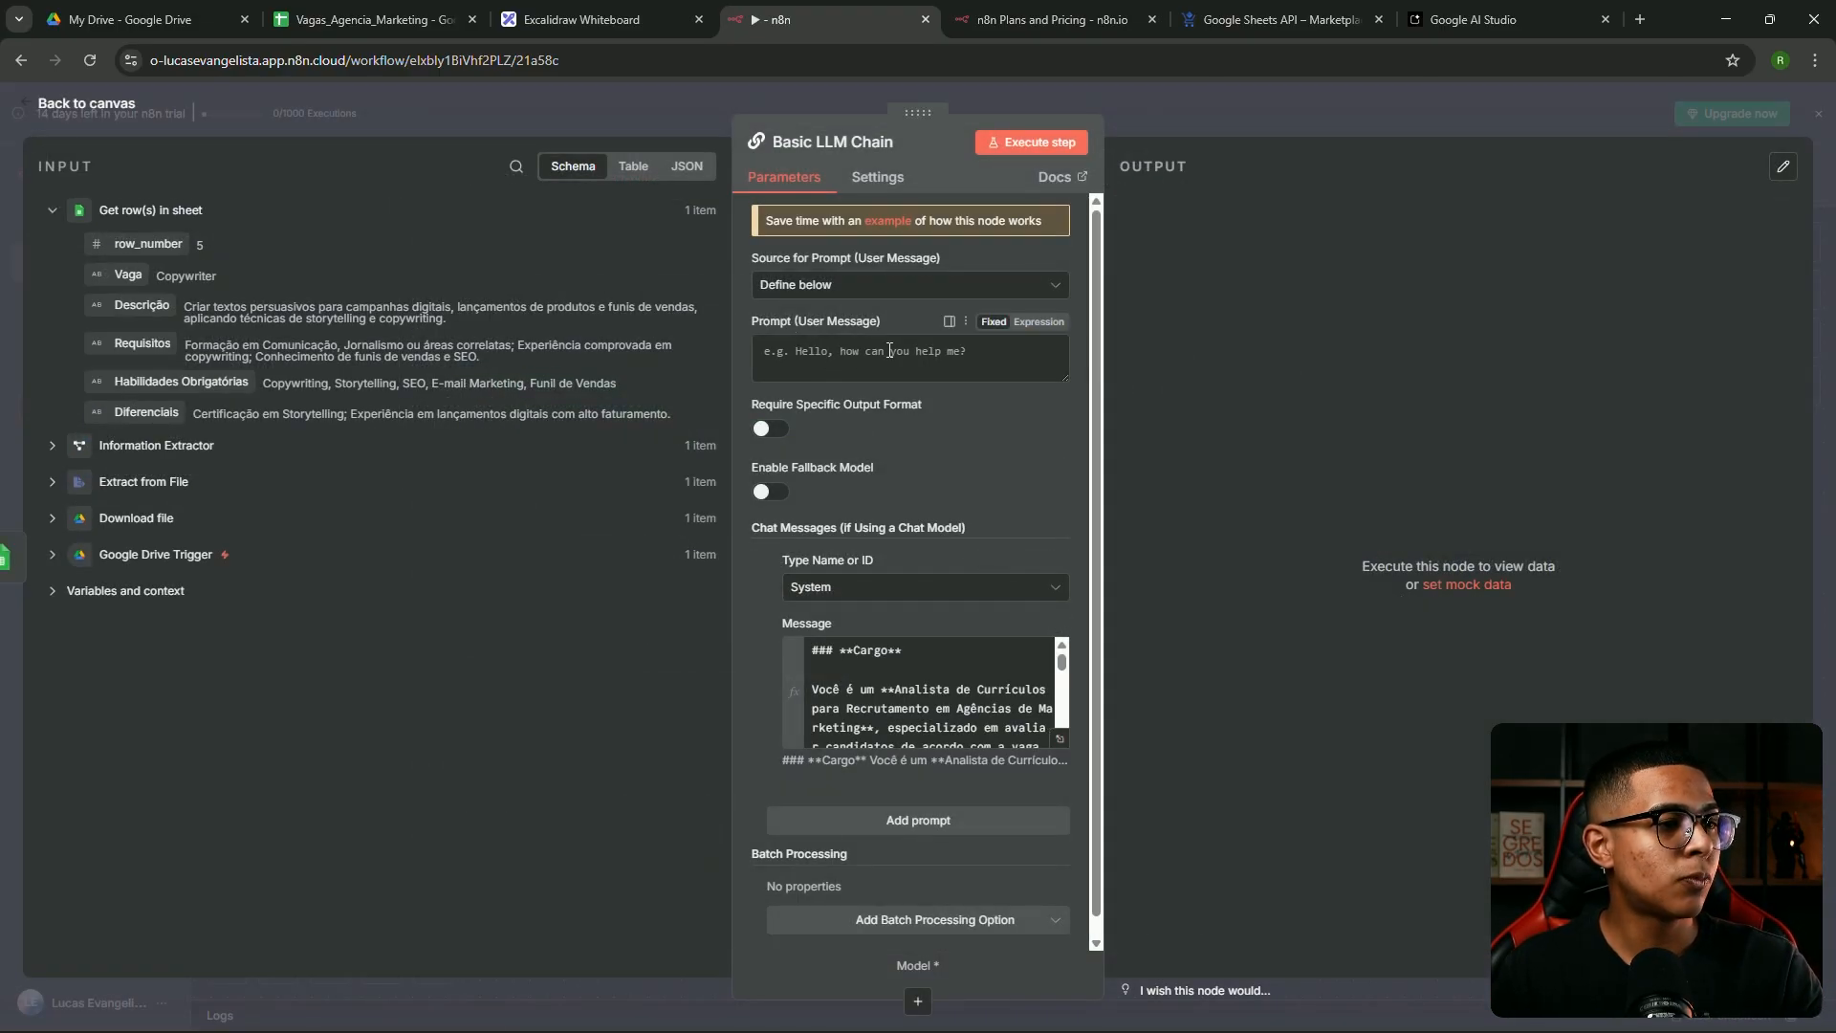
Set the user prompt to the Extract from File résumé text and check it full-screen
{"action": "left_click", "coordinate": [54, 483]}
{"action": "scroll", "coordinate": [90, 500], "scroll_direction": "down", "scroll_amount": 10}
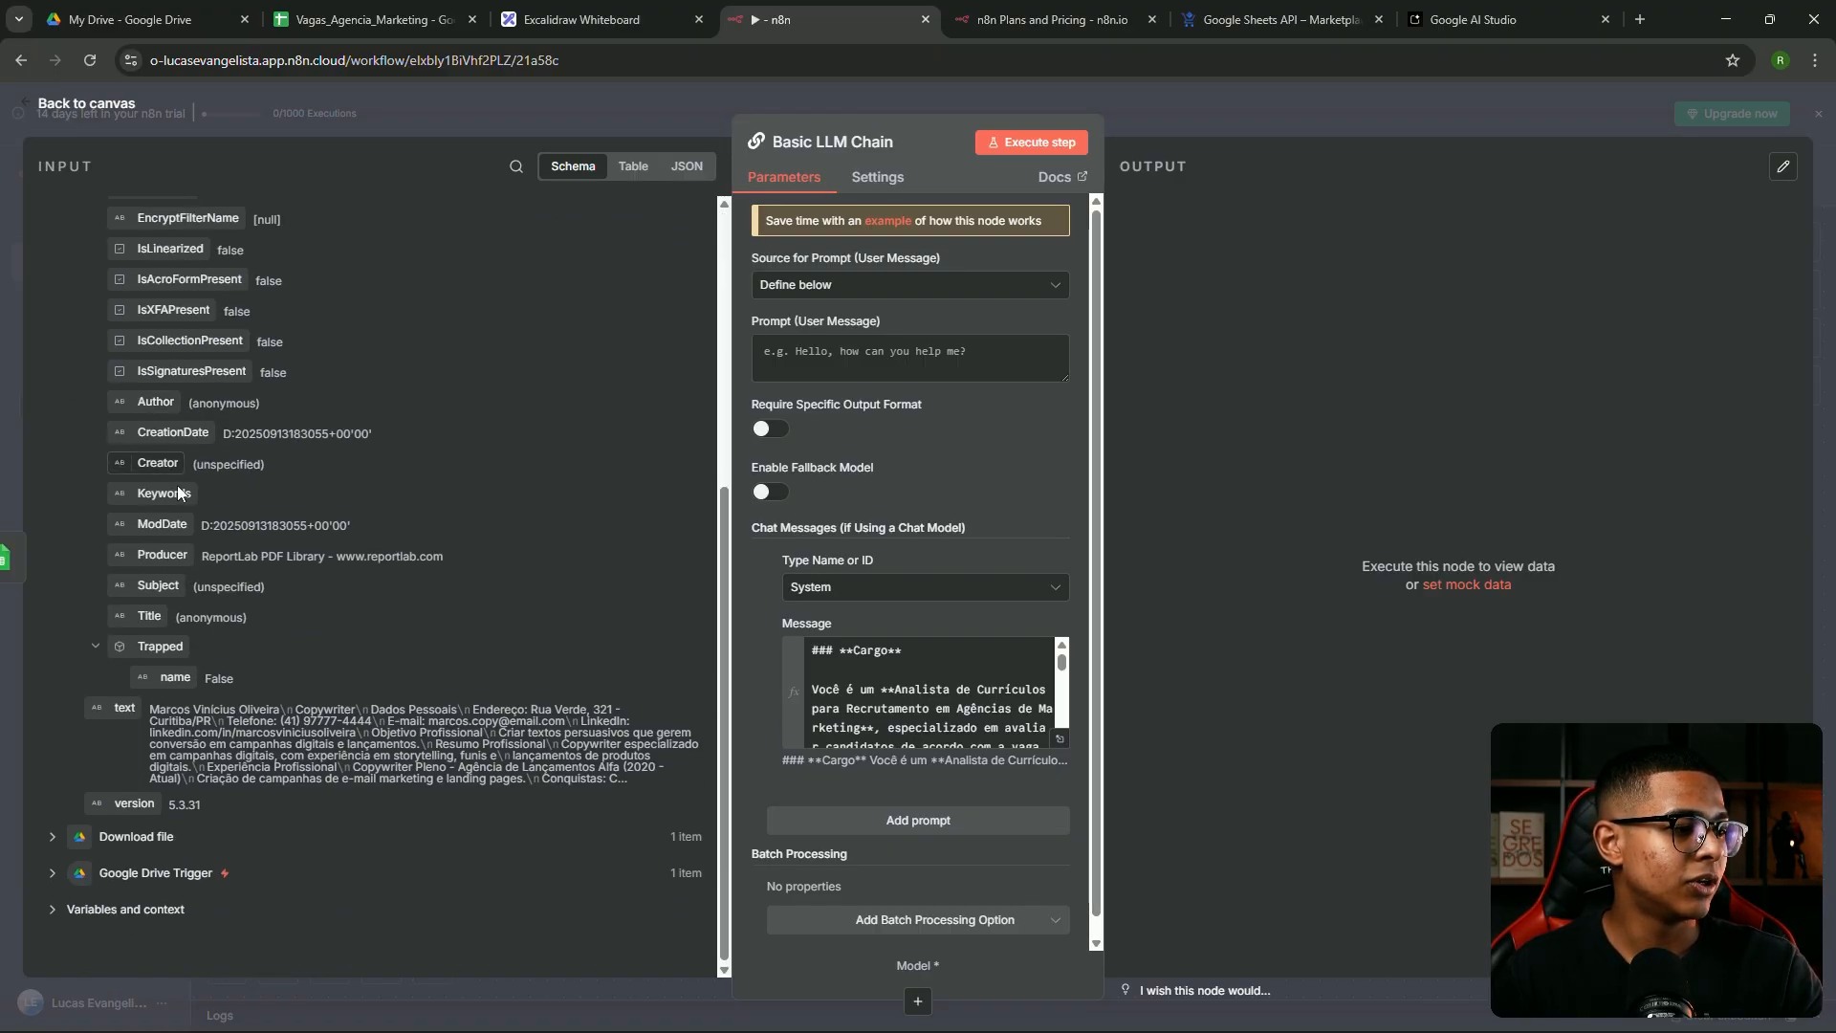
{"action": "left_click_drag", "start_coordinate": [116, 705], "coordinate": [961, 344]}
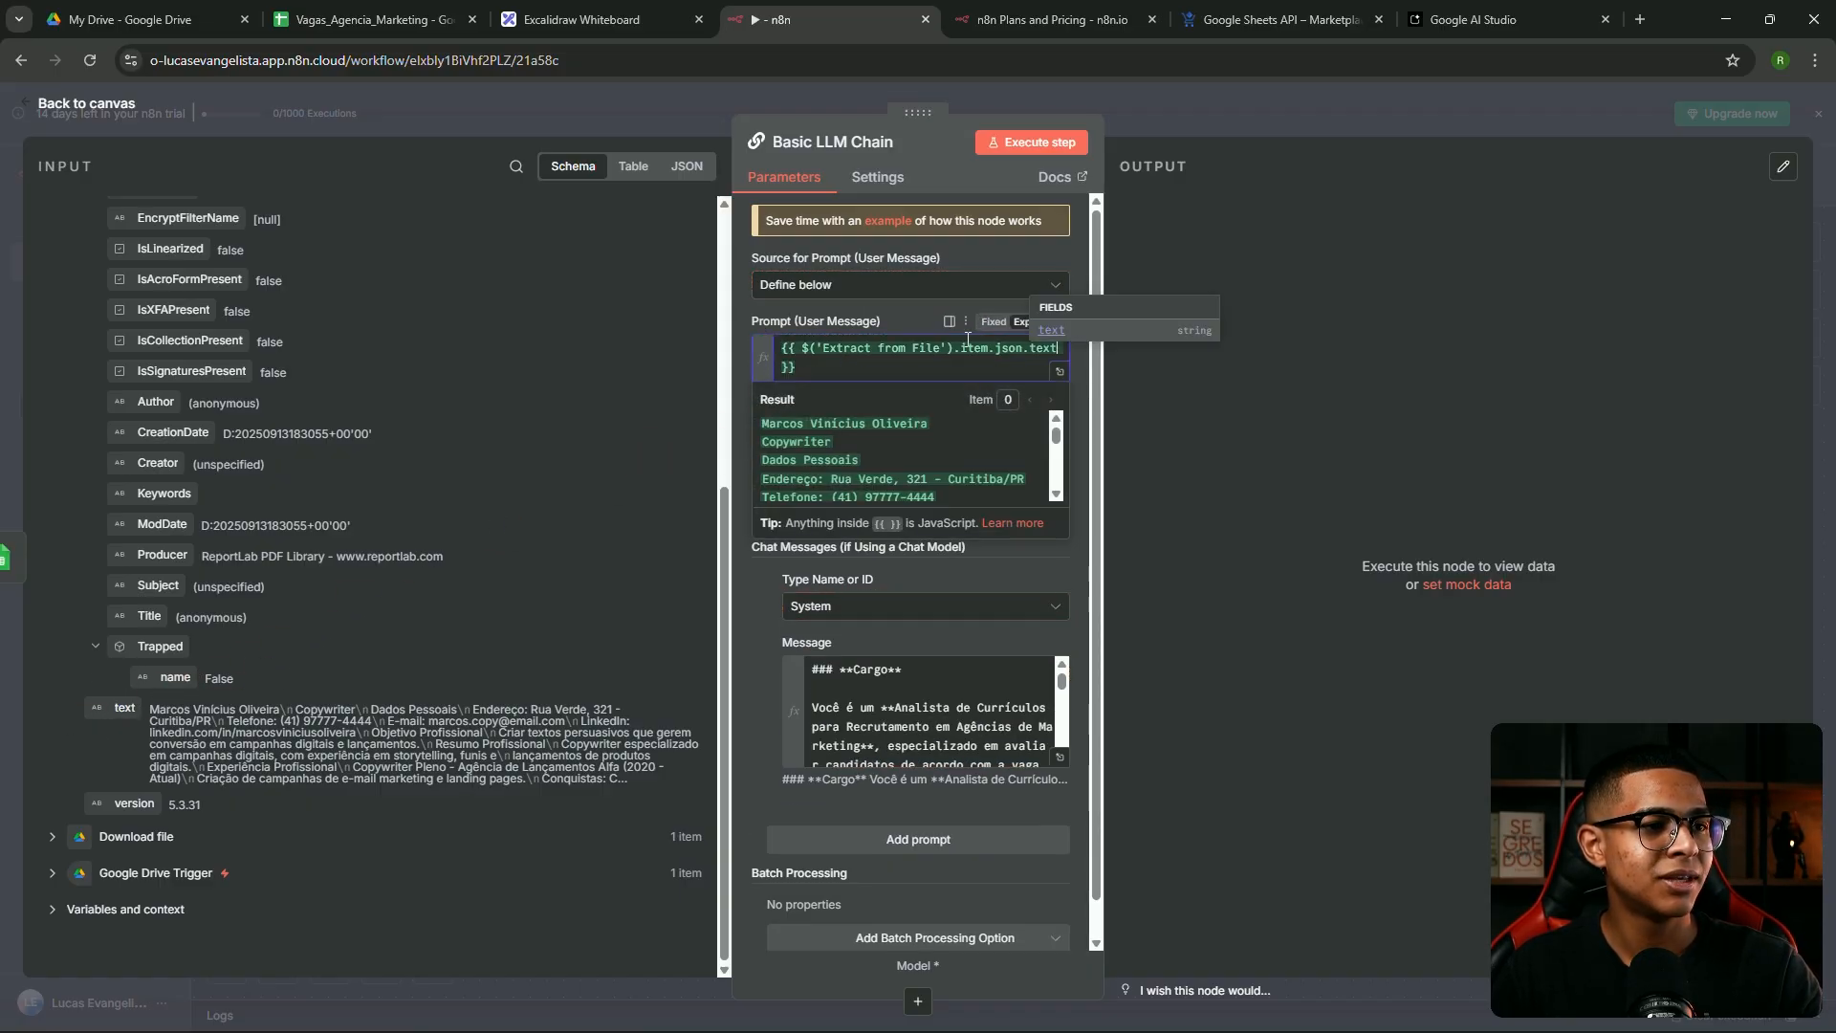
{"action": "left_click", "coordinate": [1059, 371]}
{"action": "left_click_drag", "start_coordinate": [1201, 289], "coordinate": [1483, 796]}
{"action": "left_click", "coordinate": [1337, 452]}
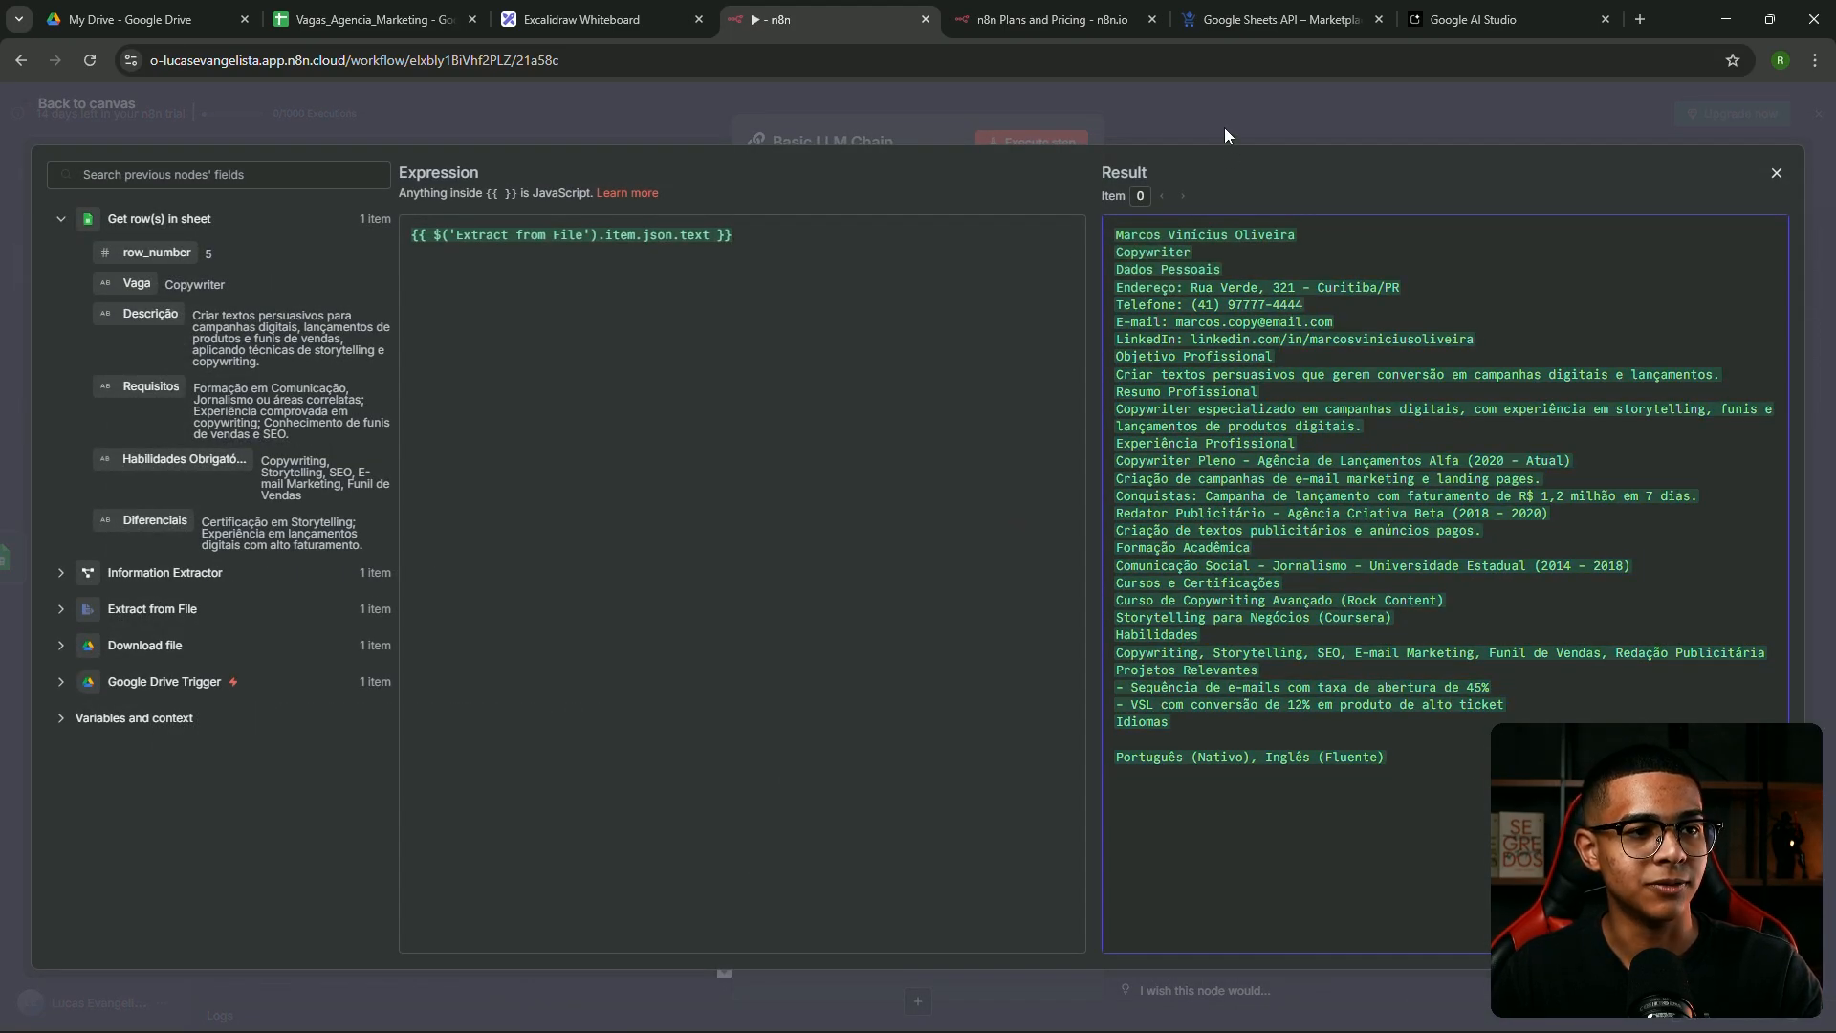
{"action": "left_click", "coordinate": [1225, 134]}
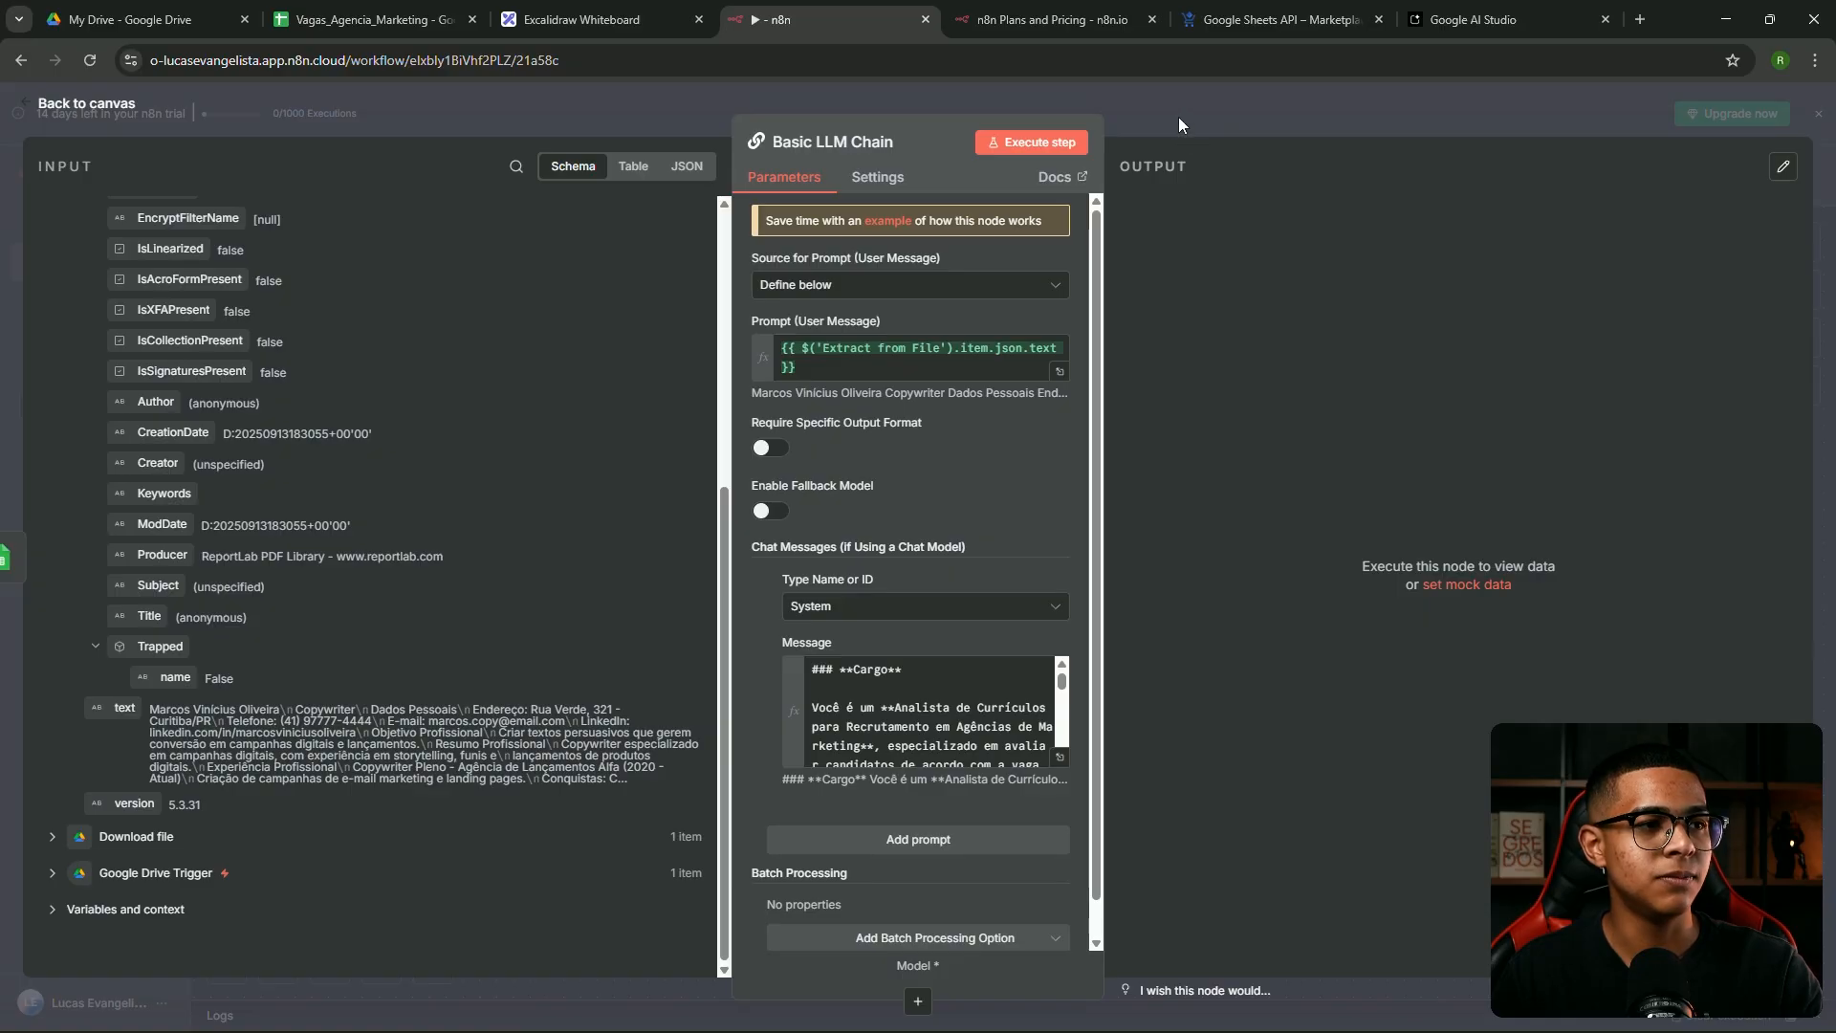
Turn on Require Specific Output Format, then return to the canvas and shift the chain right
{"action": "scroll", "coordinate": [828, 480], "scroll_direction": "down", "scroll_amount": 1}
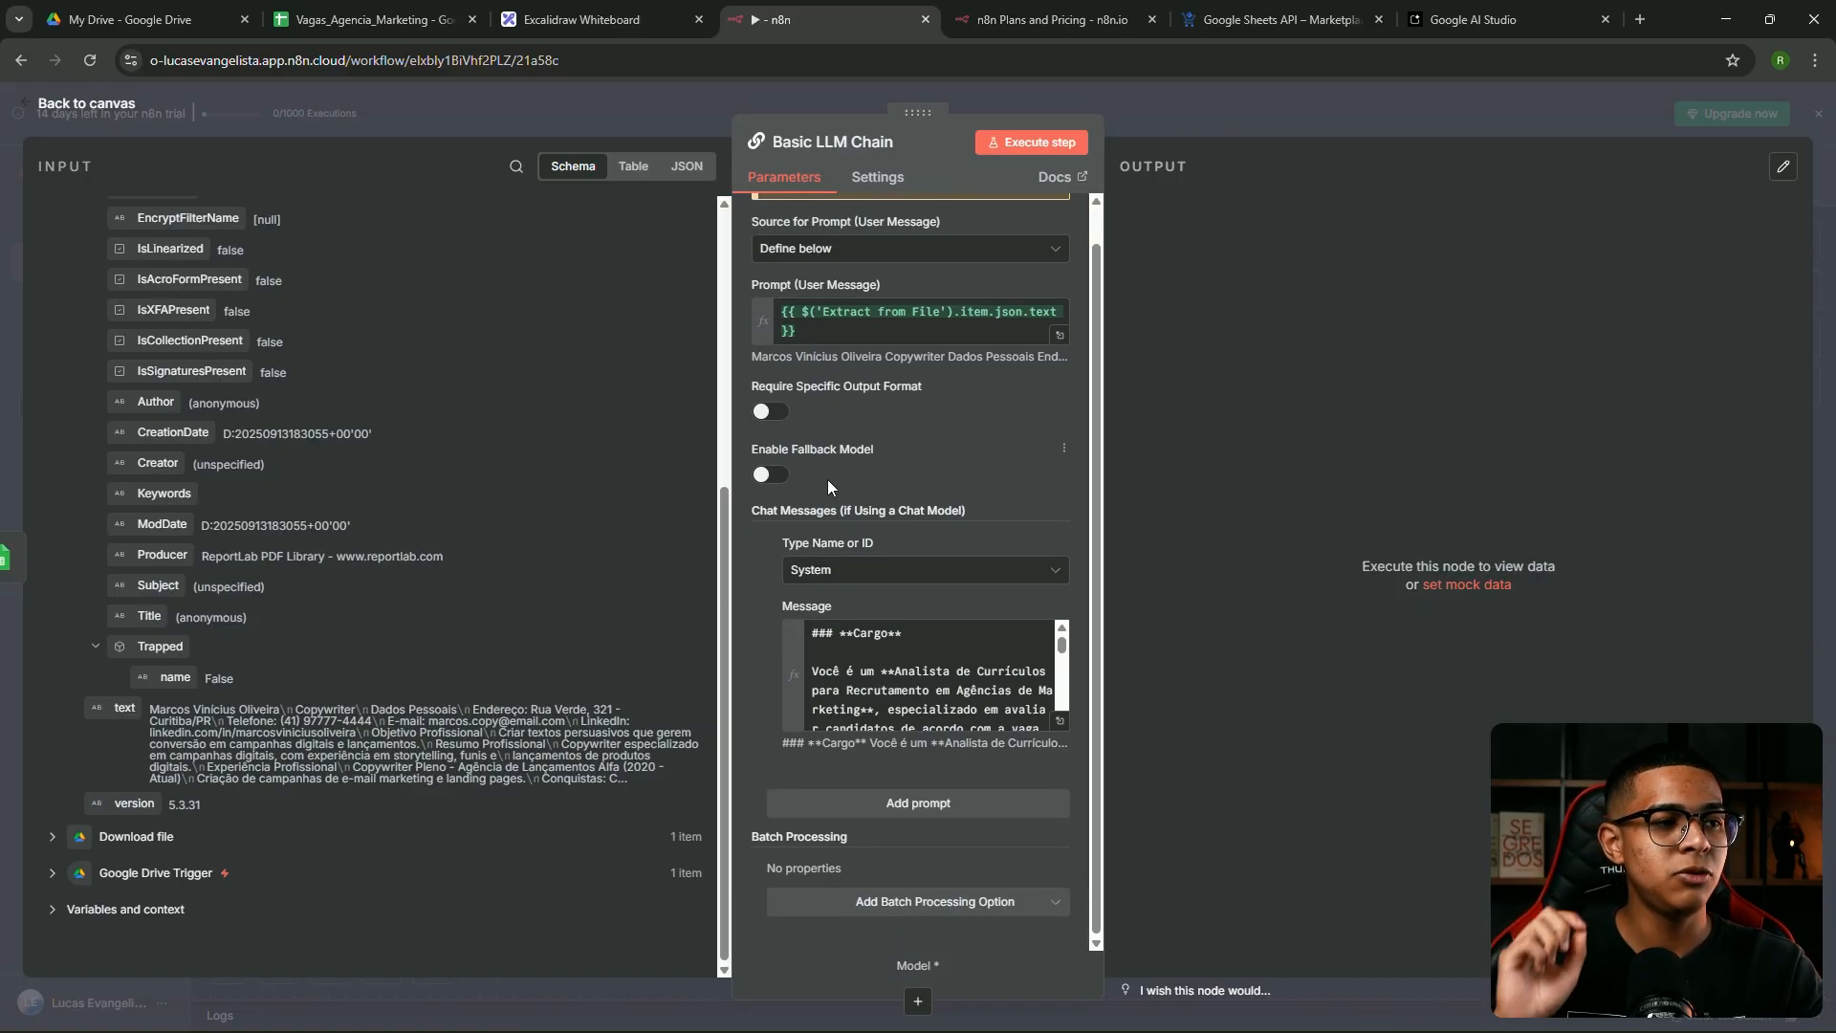
{"action": "left_click", "coordinate": [767, 409]}
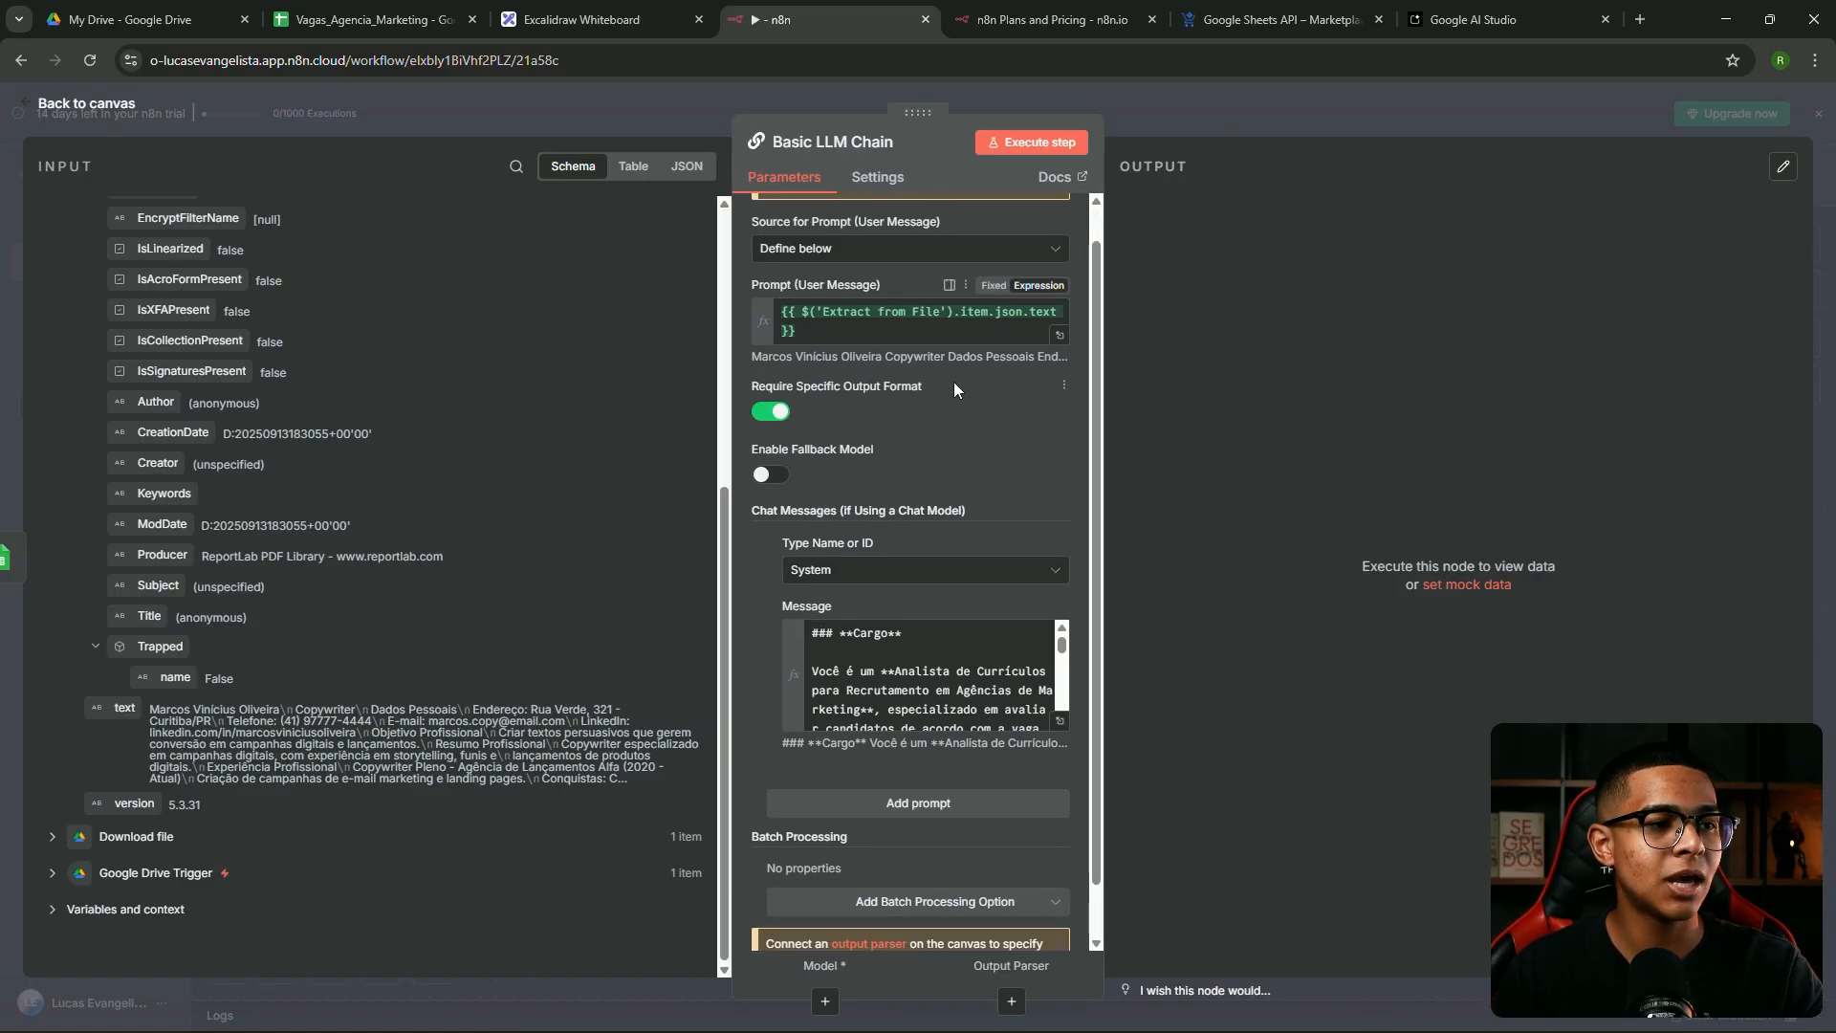
{"action": "left_click", "coordinate": [1224, 117]}
{"action": "left_click_drag", "start_coordinate": [1107, 565], "coordinate": [1188, 597]}
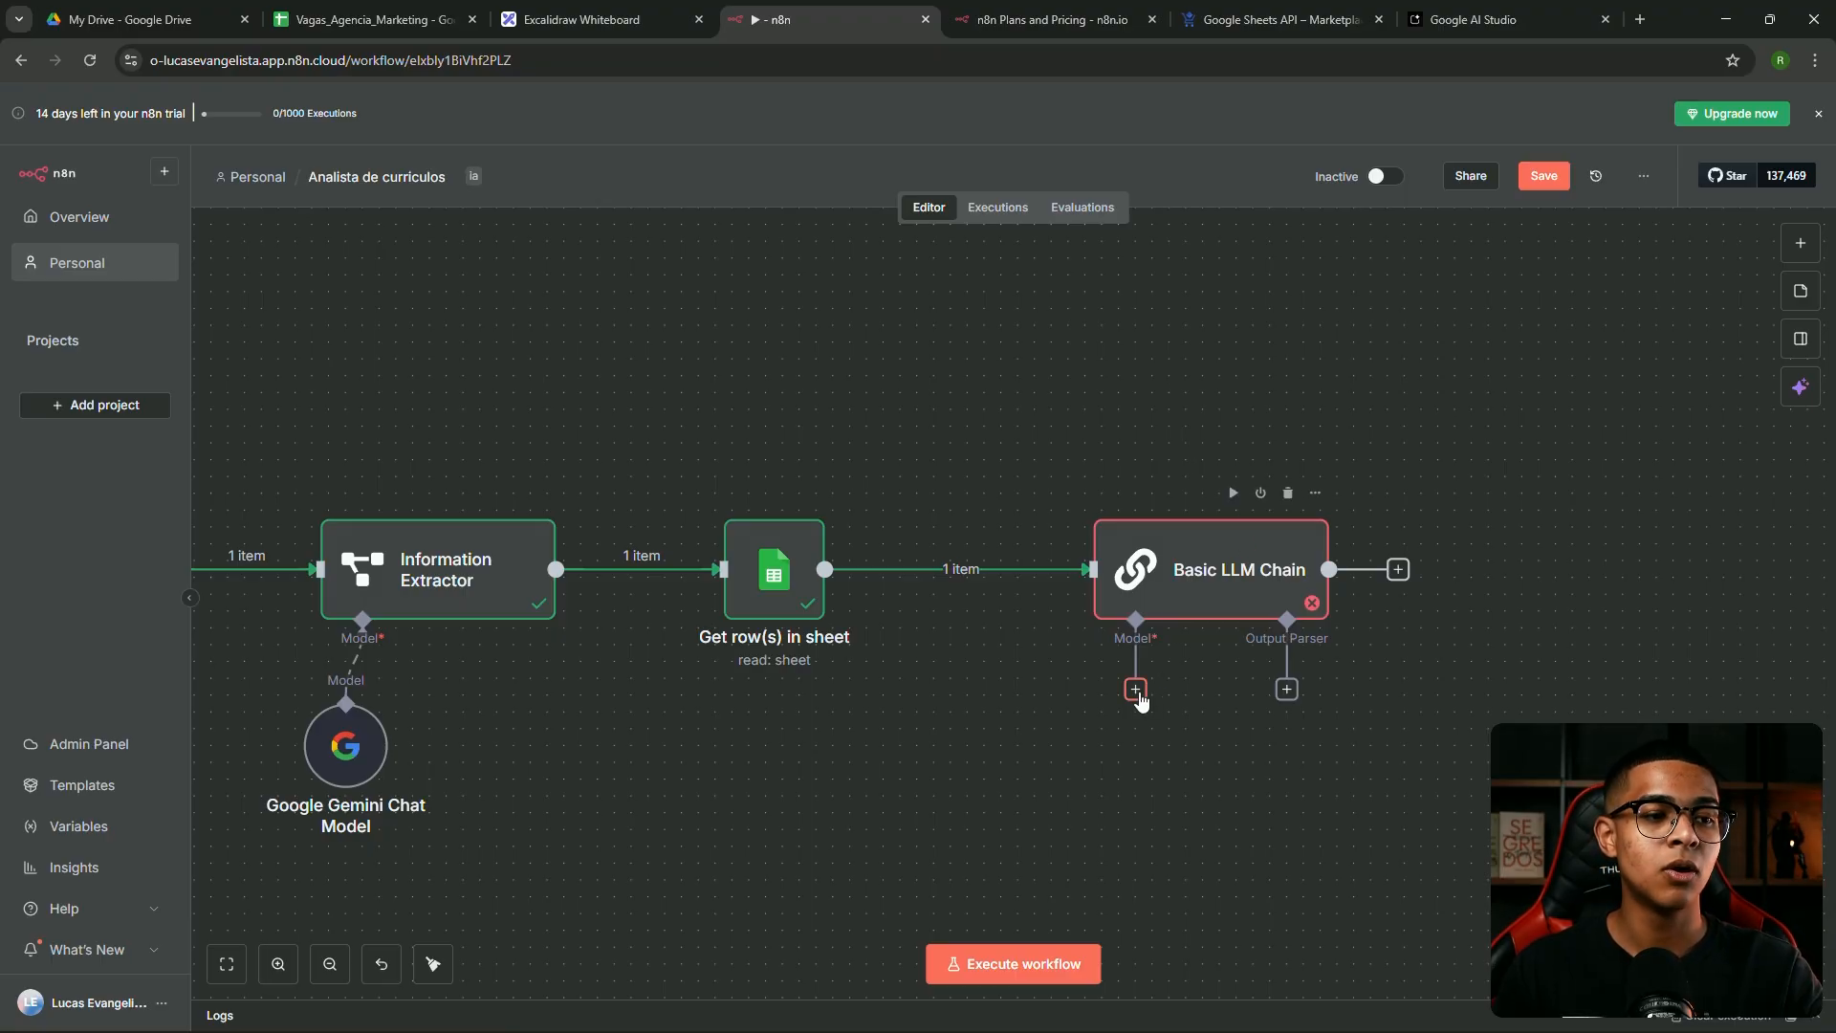
Try pulling connections from the chain's Model and Output Parser inputs, dismissing both lists
{"action": "left_click_drag", "start_coordinate": [1135, 689], "coordinate": [1148, 655]}
{"action": "left_click_drag", "start_coordinate": [1104, 725], "coordinate": [1117, 765]}
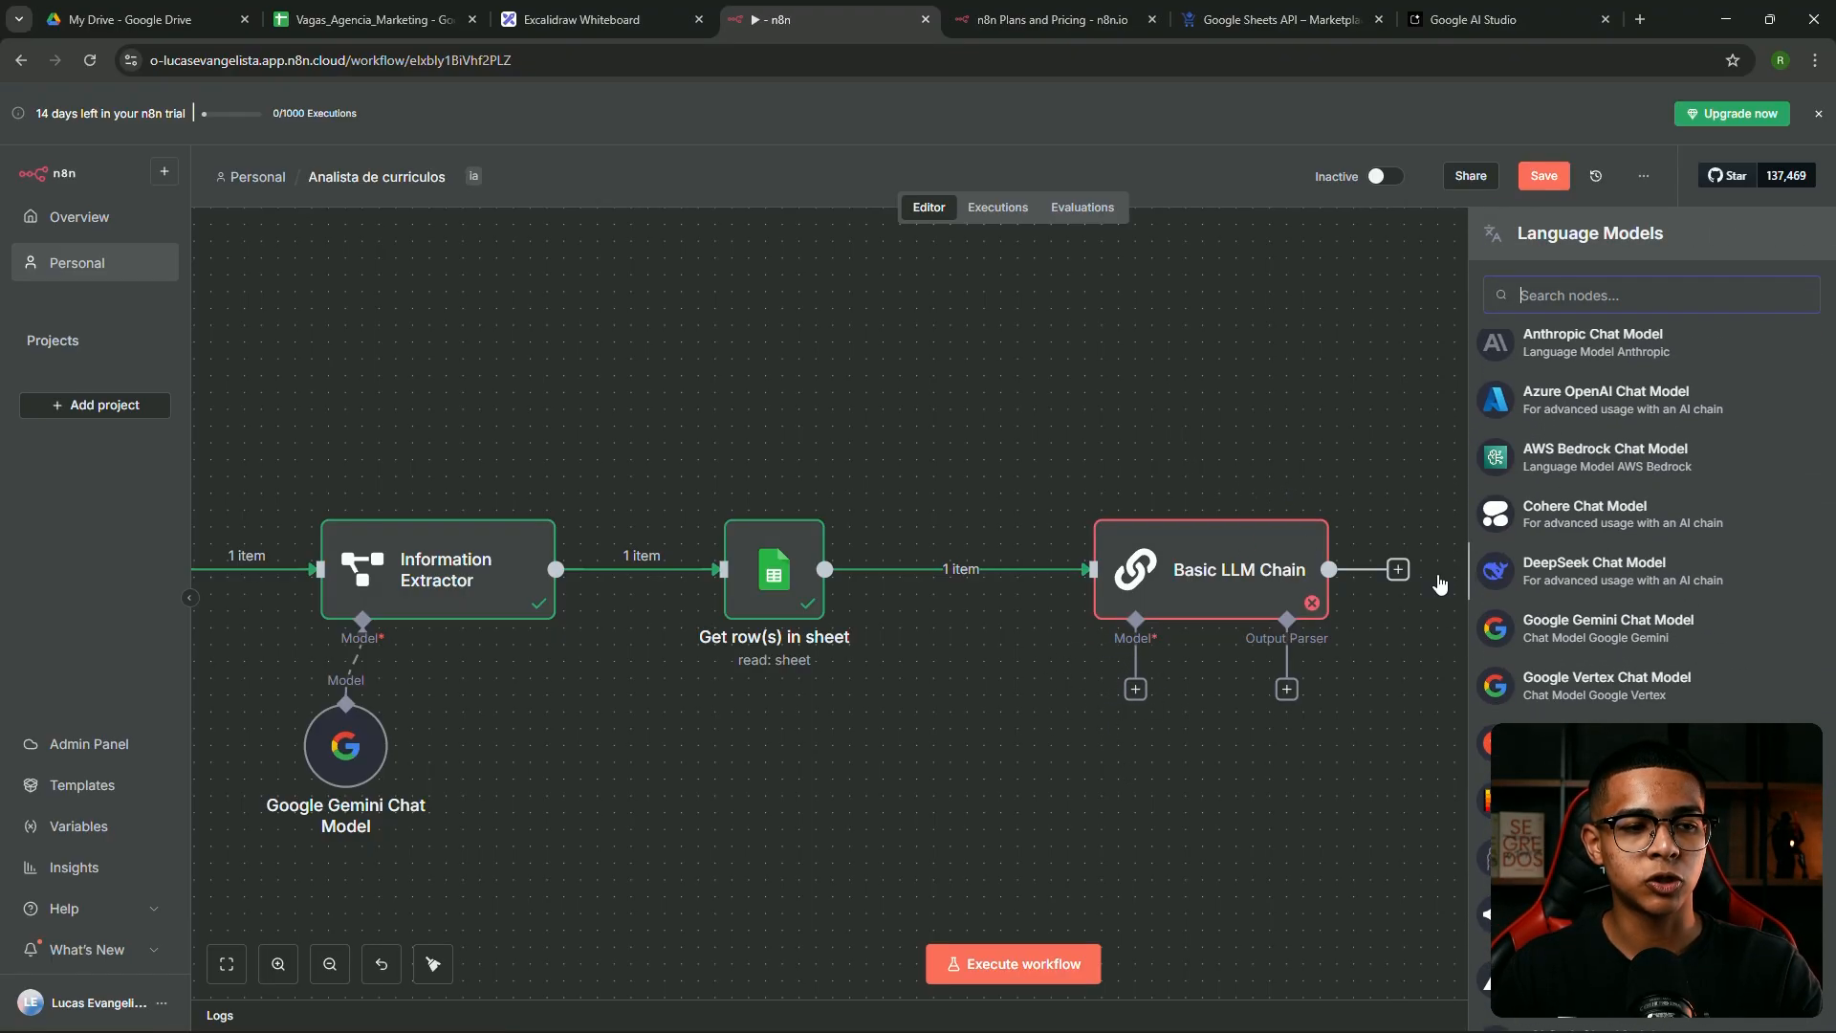
{"action": "left_click", "coordinate": [1144, 447]}
{"action": "scroll", "coordinate": [1258, 686], "scroll_direction": "up", "scroll_amount": 5}
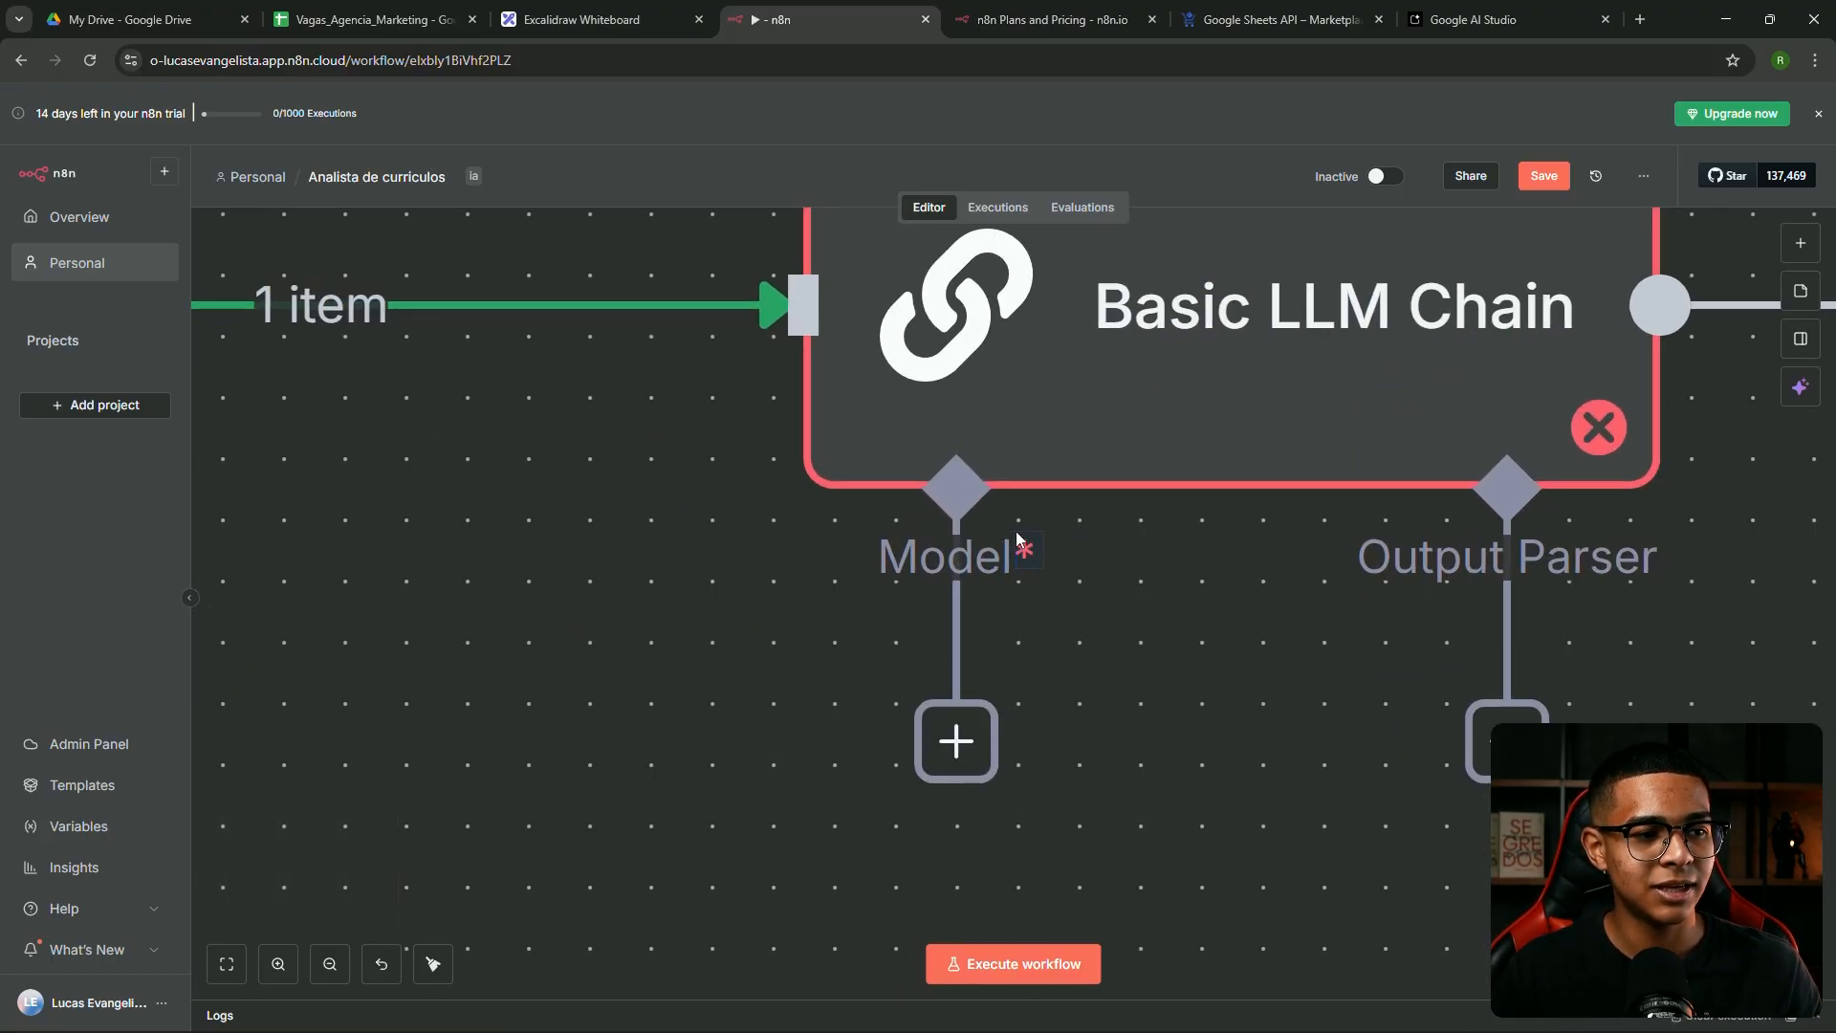
{"action": "scroll", "coordinate": [1053, 548], "scroll_direction": "down", "scroll_amount": 3}
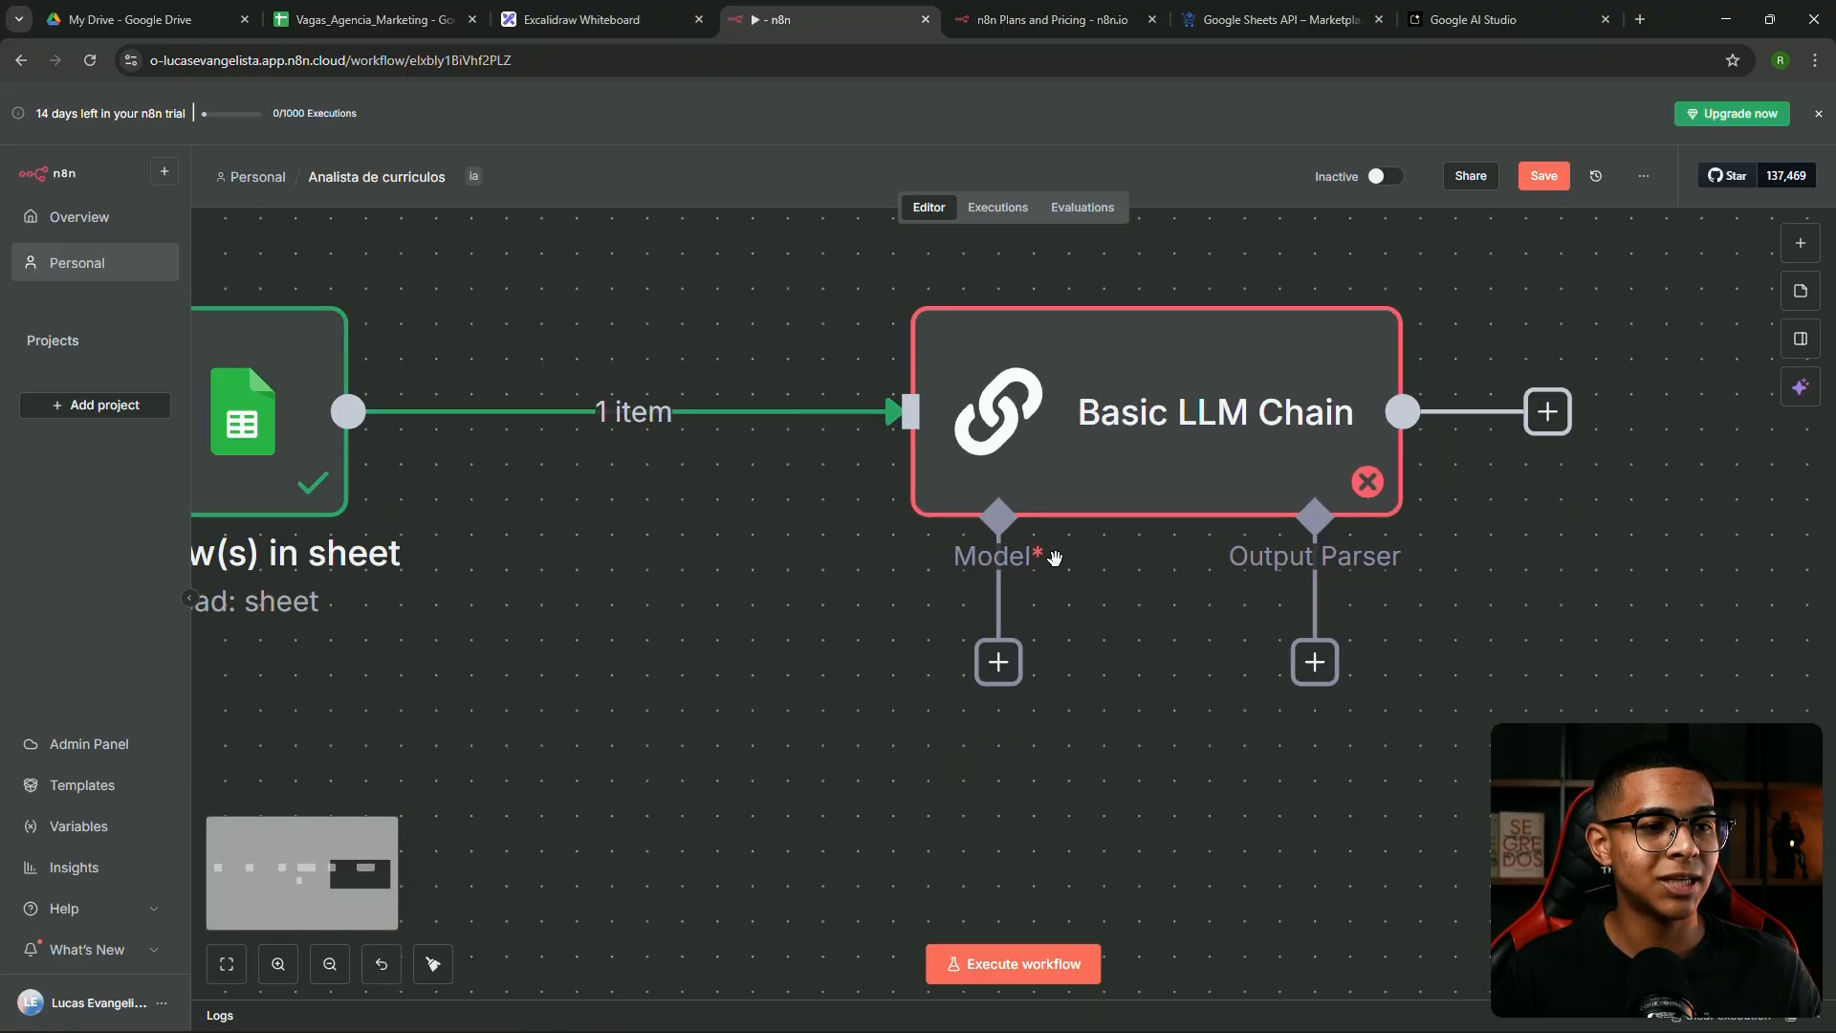
{"action": "scroll", "coordinate": [1251, 647], "scroll_direction": "up", "scroll_amount": 3}
{"action": "left_click_drag", "start_coordinate": [1339, 660], "coordinate": [1378, 622]}
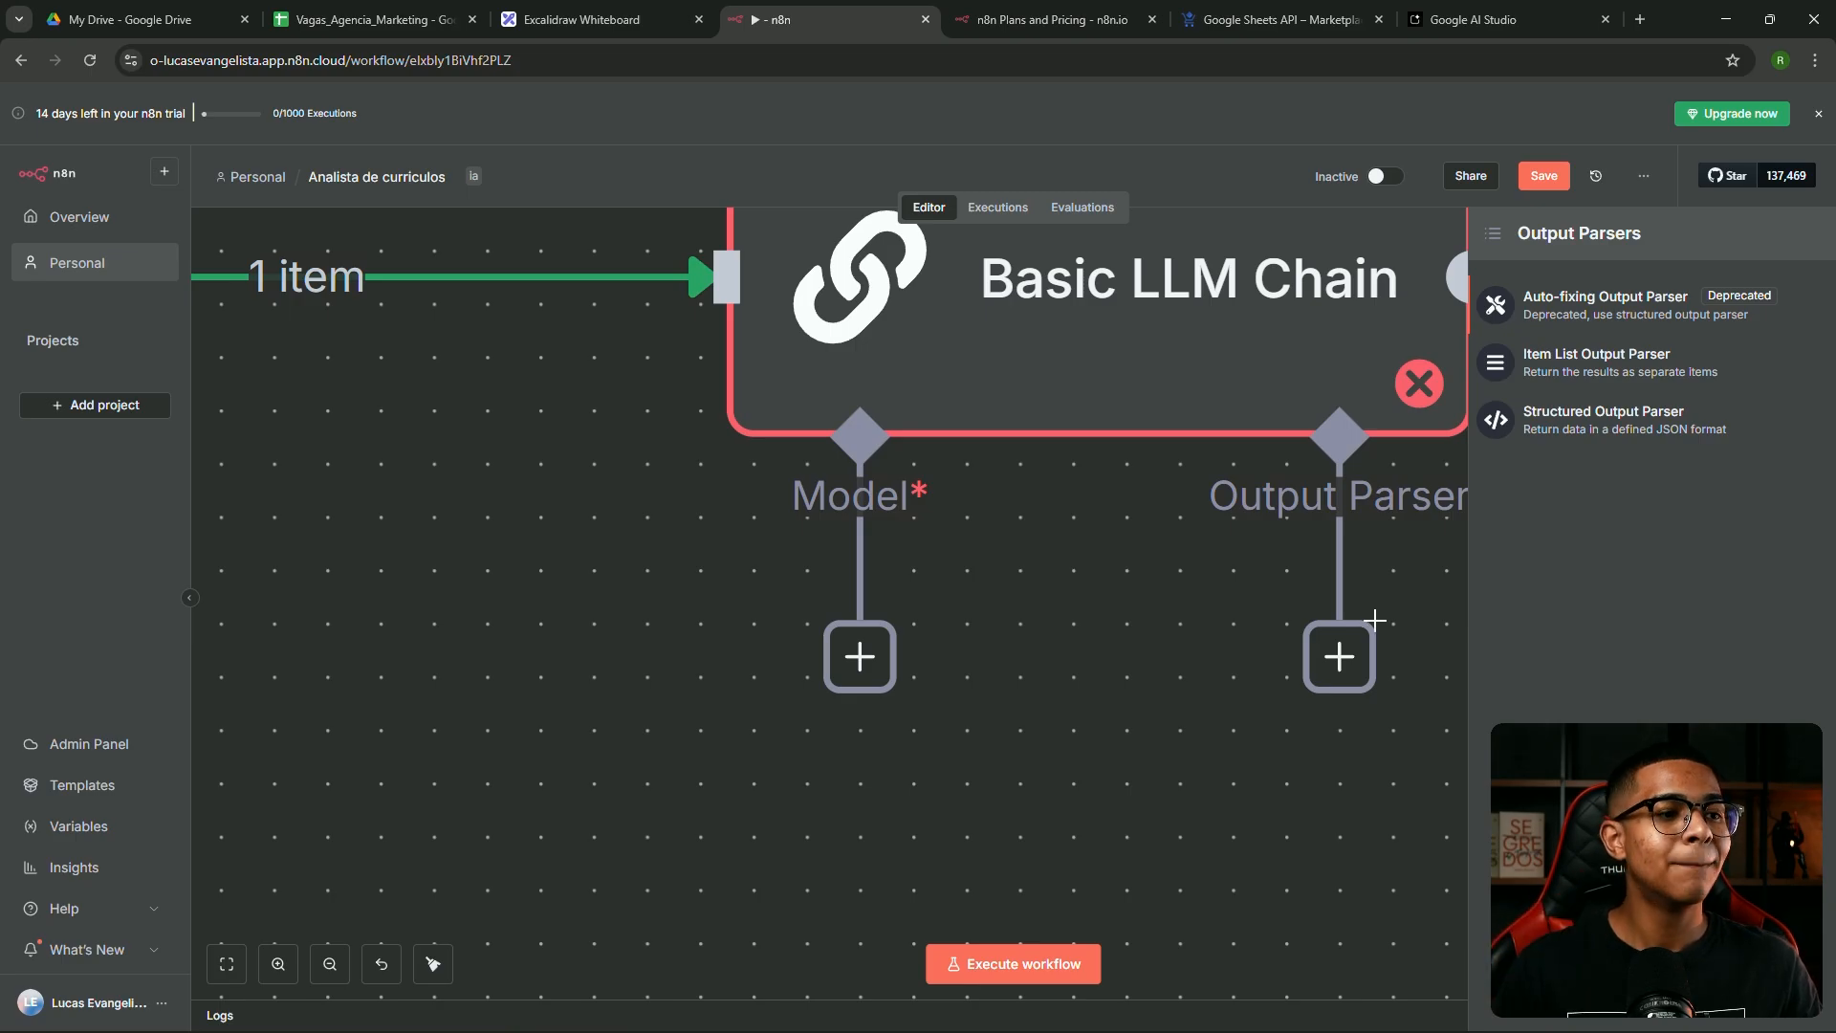
{"action": "left_click", "coordinate": [897, 470]}
Attach a Google Gemini Chat Model using models/gemini-2.5-flash to the chain's Model input
{"action": "left_click_drag", "start_coordinate": [869, 683], "coordinate": [751, 720]}
{"action": "scroll", "coordinate": [682, 619], "scroll_direction": "down", "scroll_amount": 4}
{"action": "scroll", "coordinate": [704, 612], "scroll_direction": "up", "scroll_amount": 3}
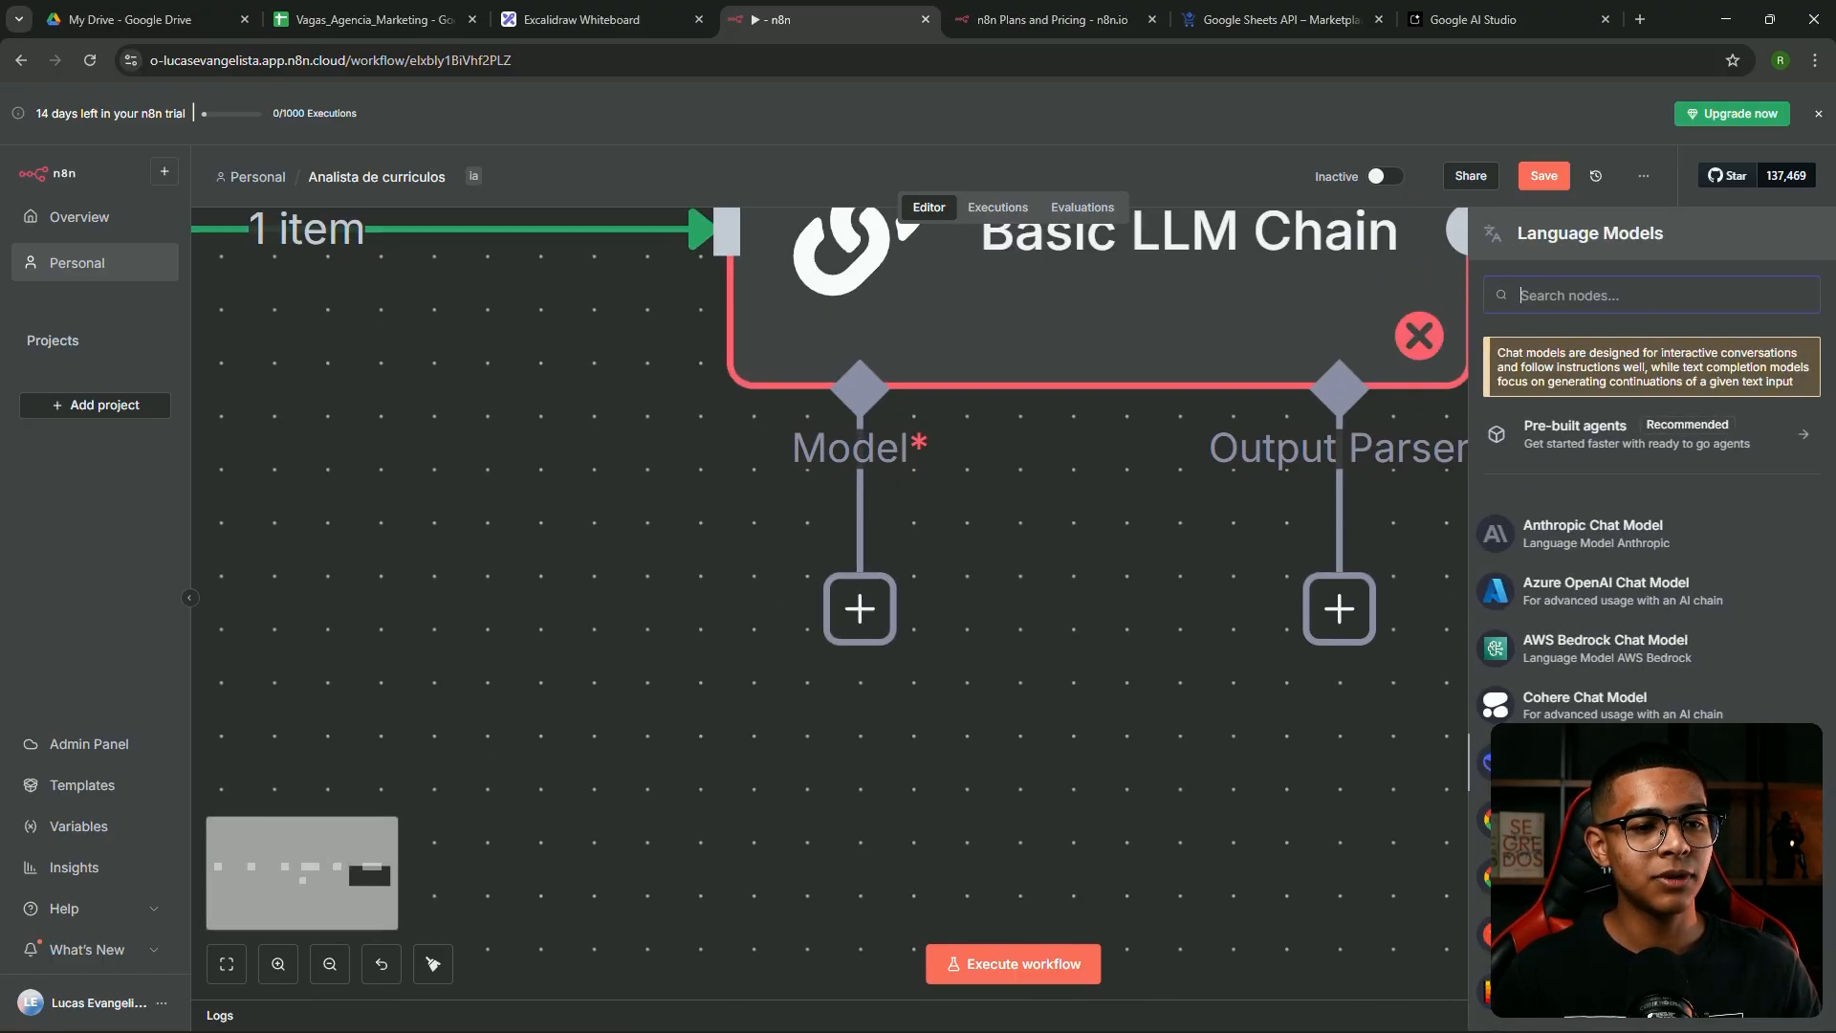
{"action": "left_click", "coordinate": [1578, 820]}
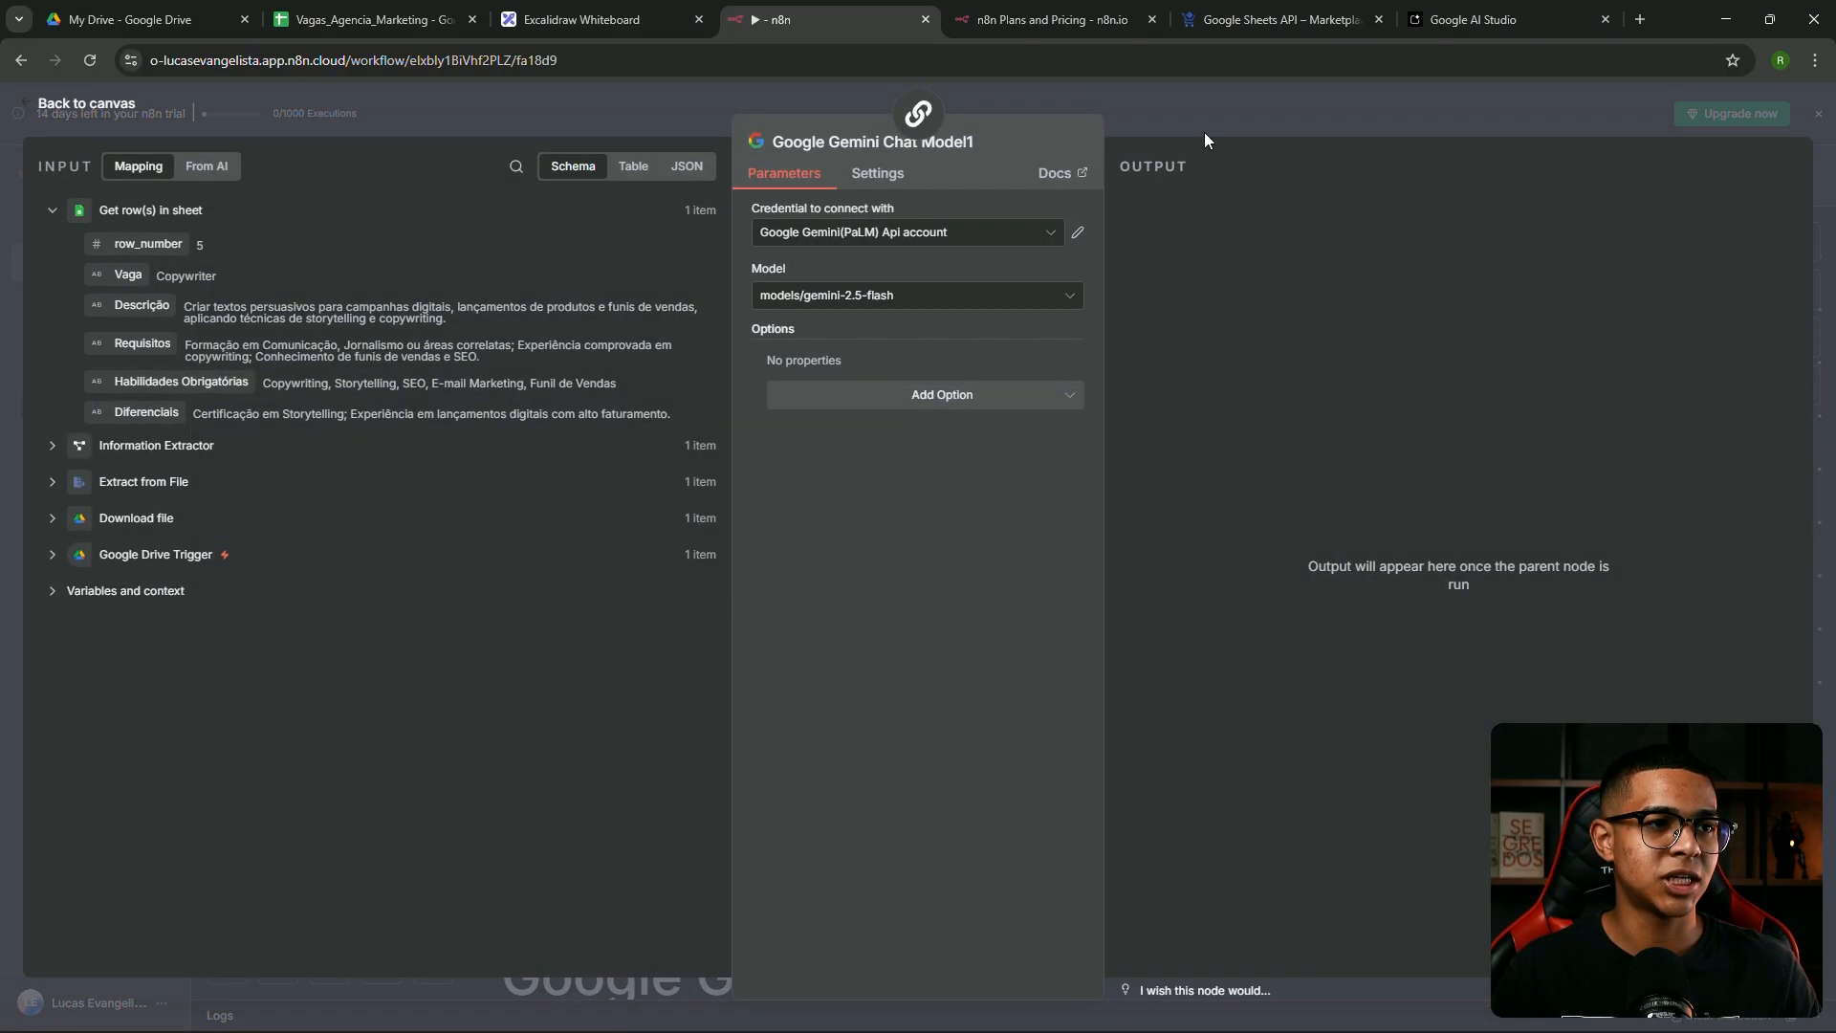
{"action": "left_click", "coordinate": [1197, 134]}
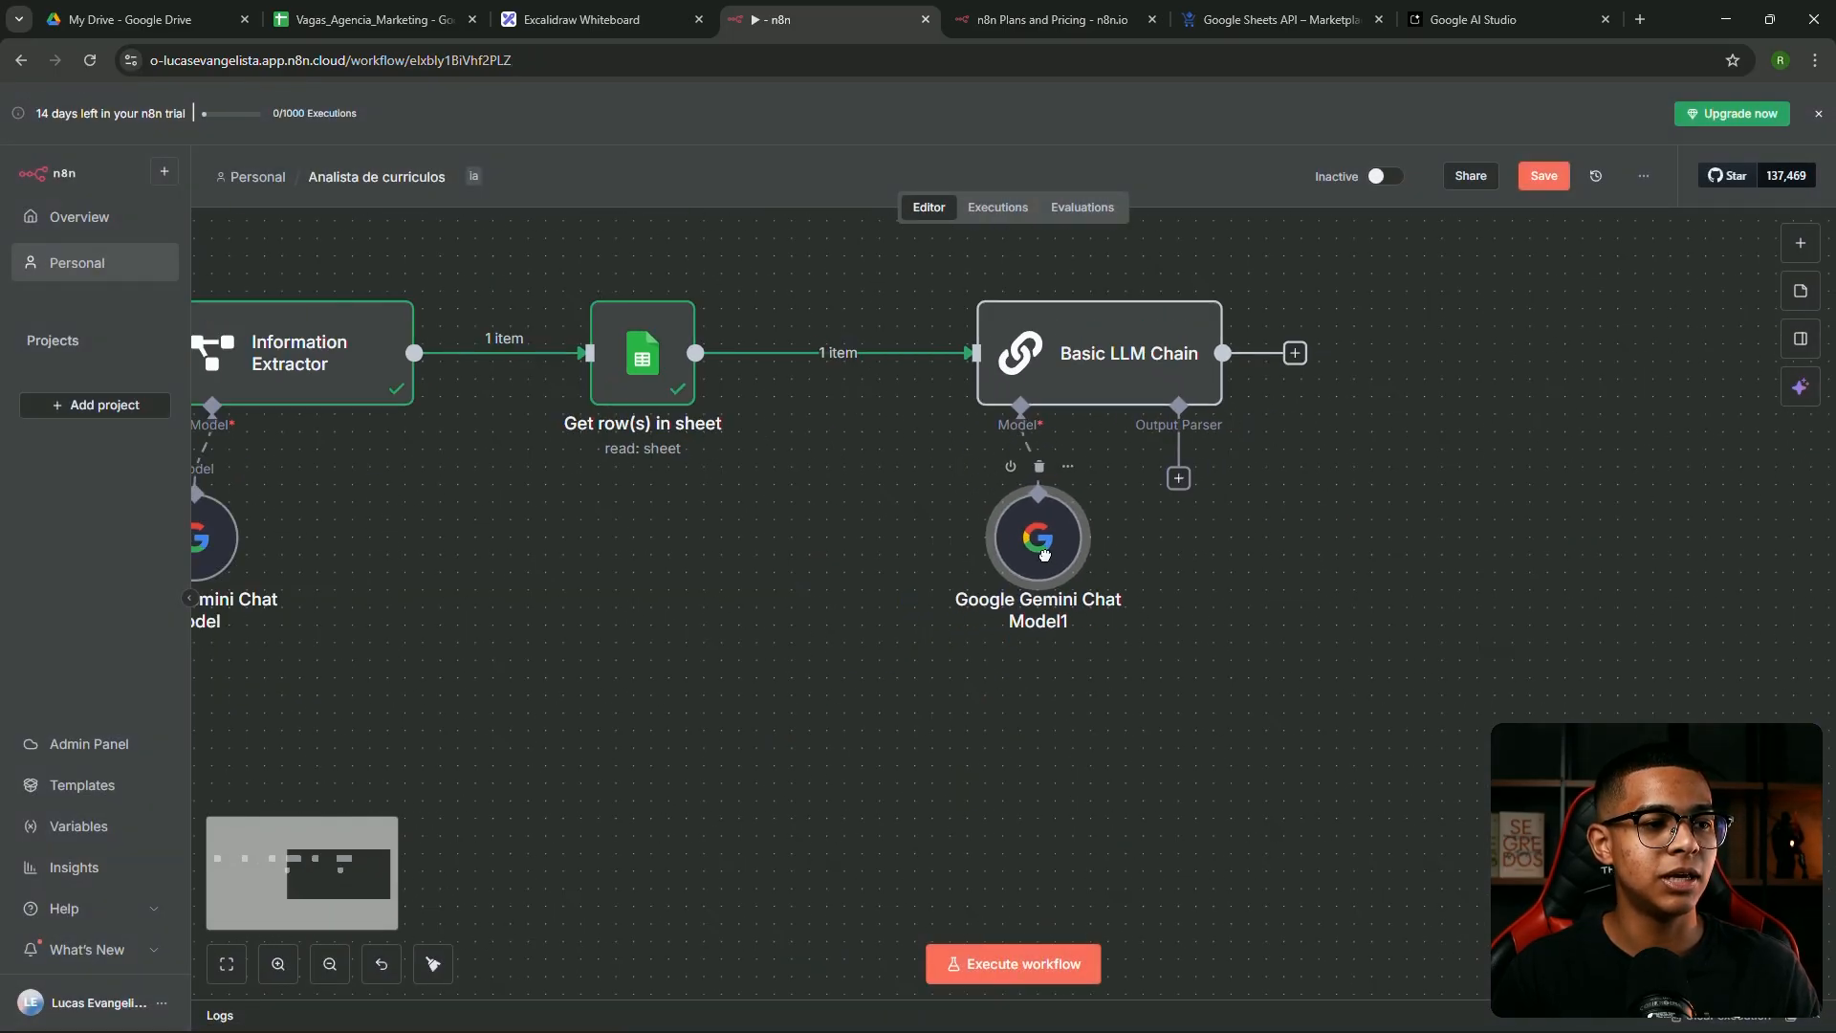
{"action": "left_click", "coordinate": [1343, 556]}
{"action": "left_click_drag", "start_coordinate": [1400, 430], "coordinate": [1290, 506]}
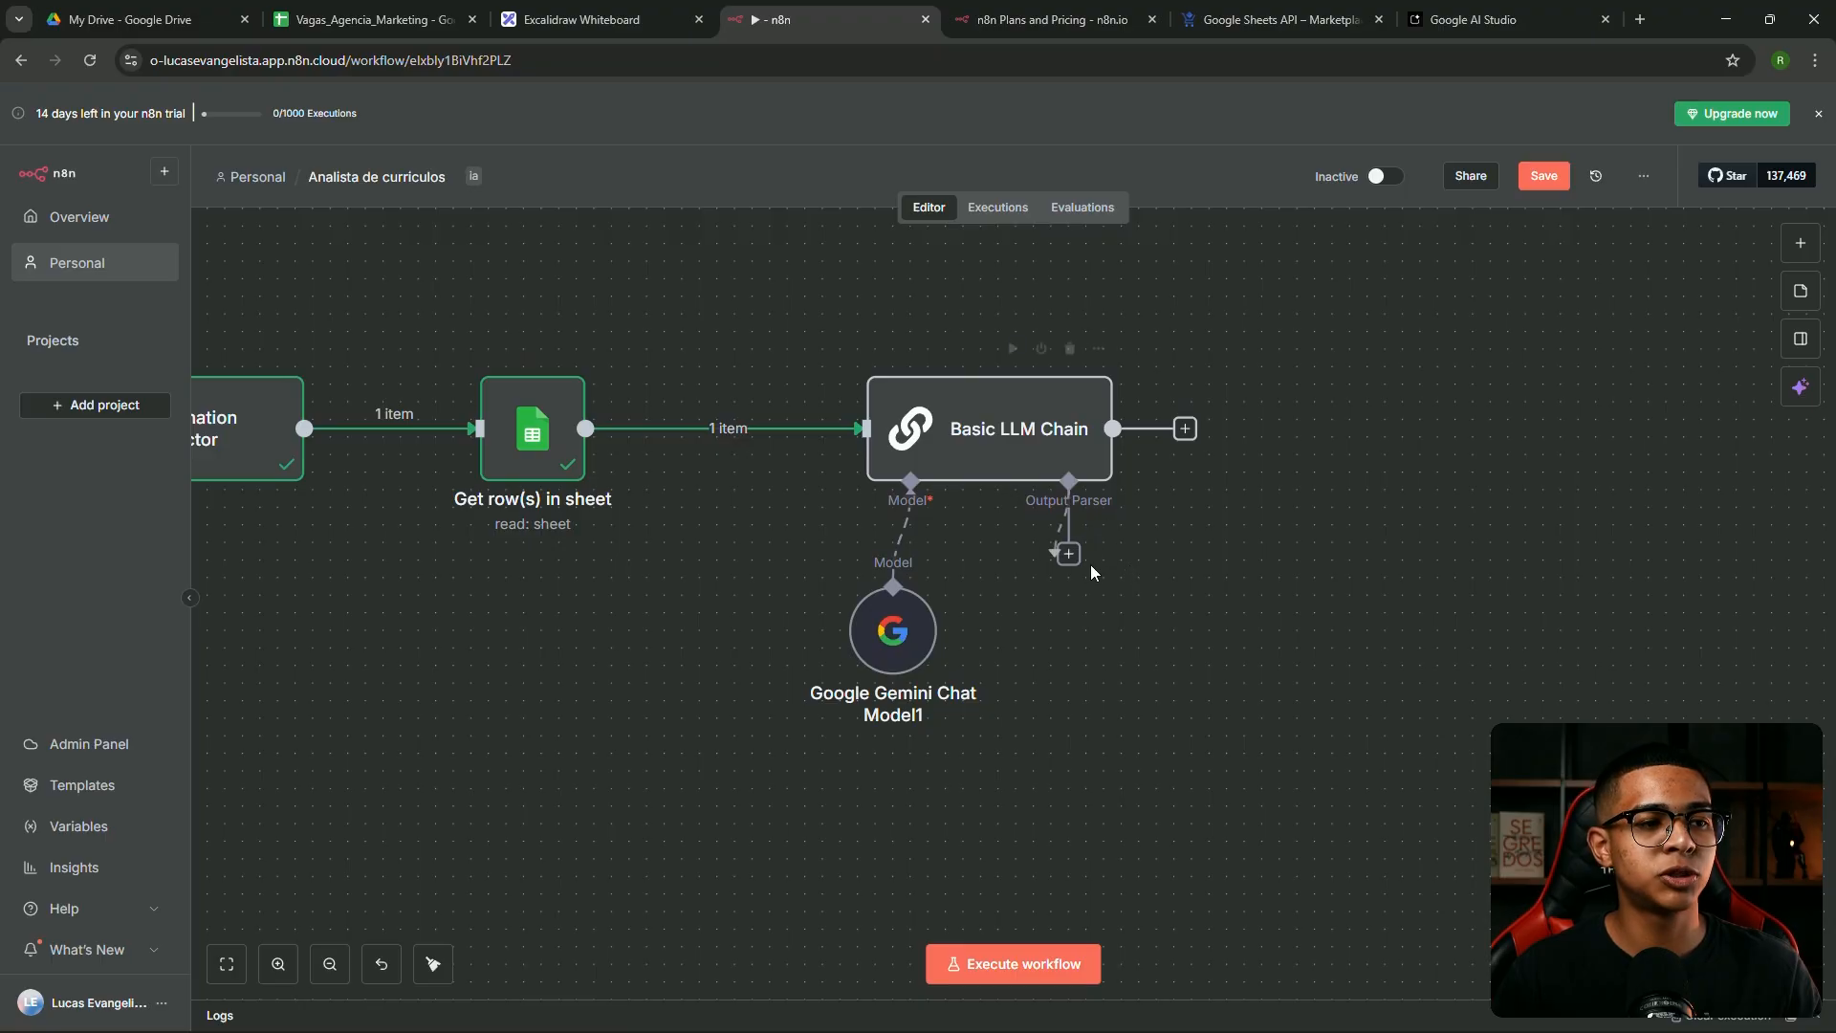
Add a Structured Output Parser on the chain's Output Parser input and return to the canvas
{"action": "left_click_drag", "start_coordinate": [1115, 559], "coordinate": [1140, 572]}
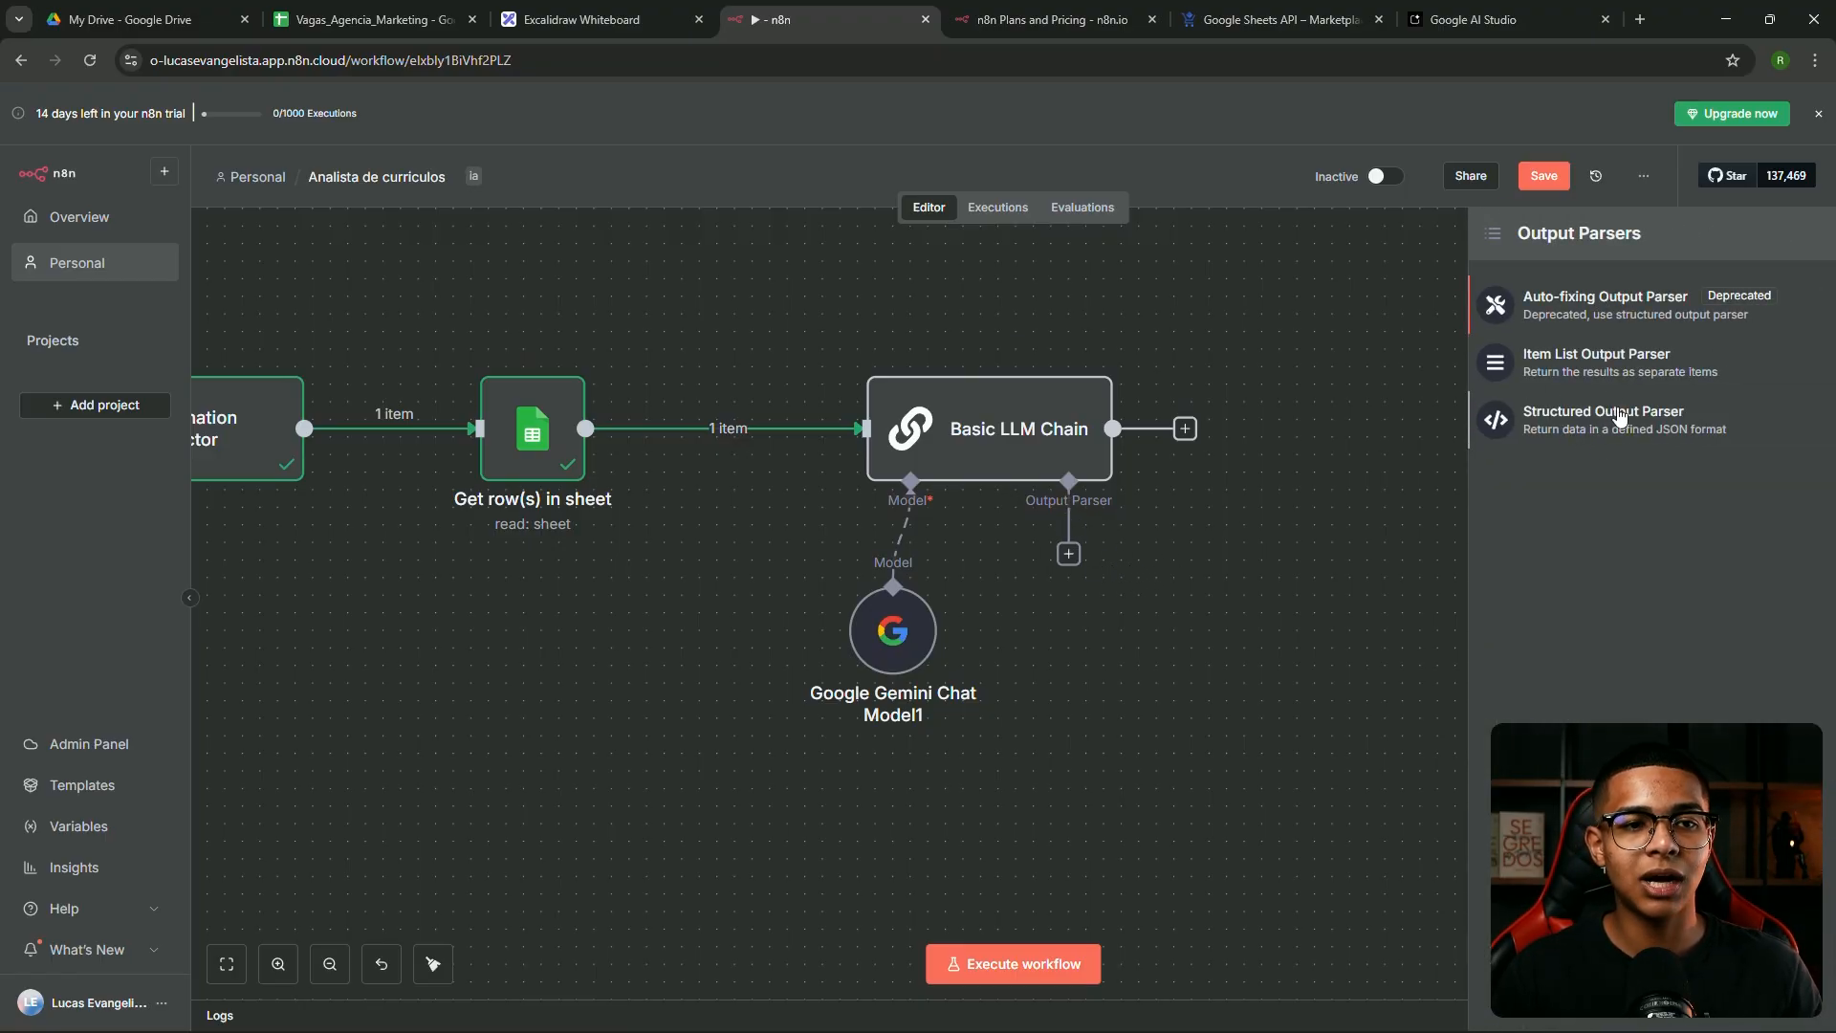
{"action": "left_click", "coordinate": [1681, 437]}
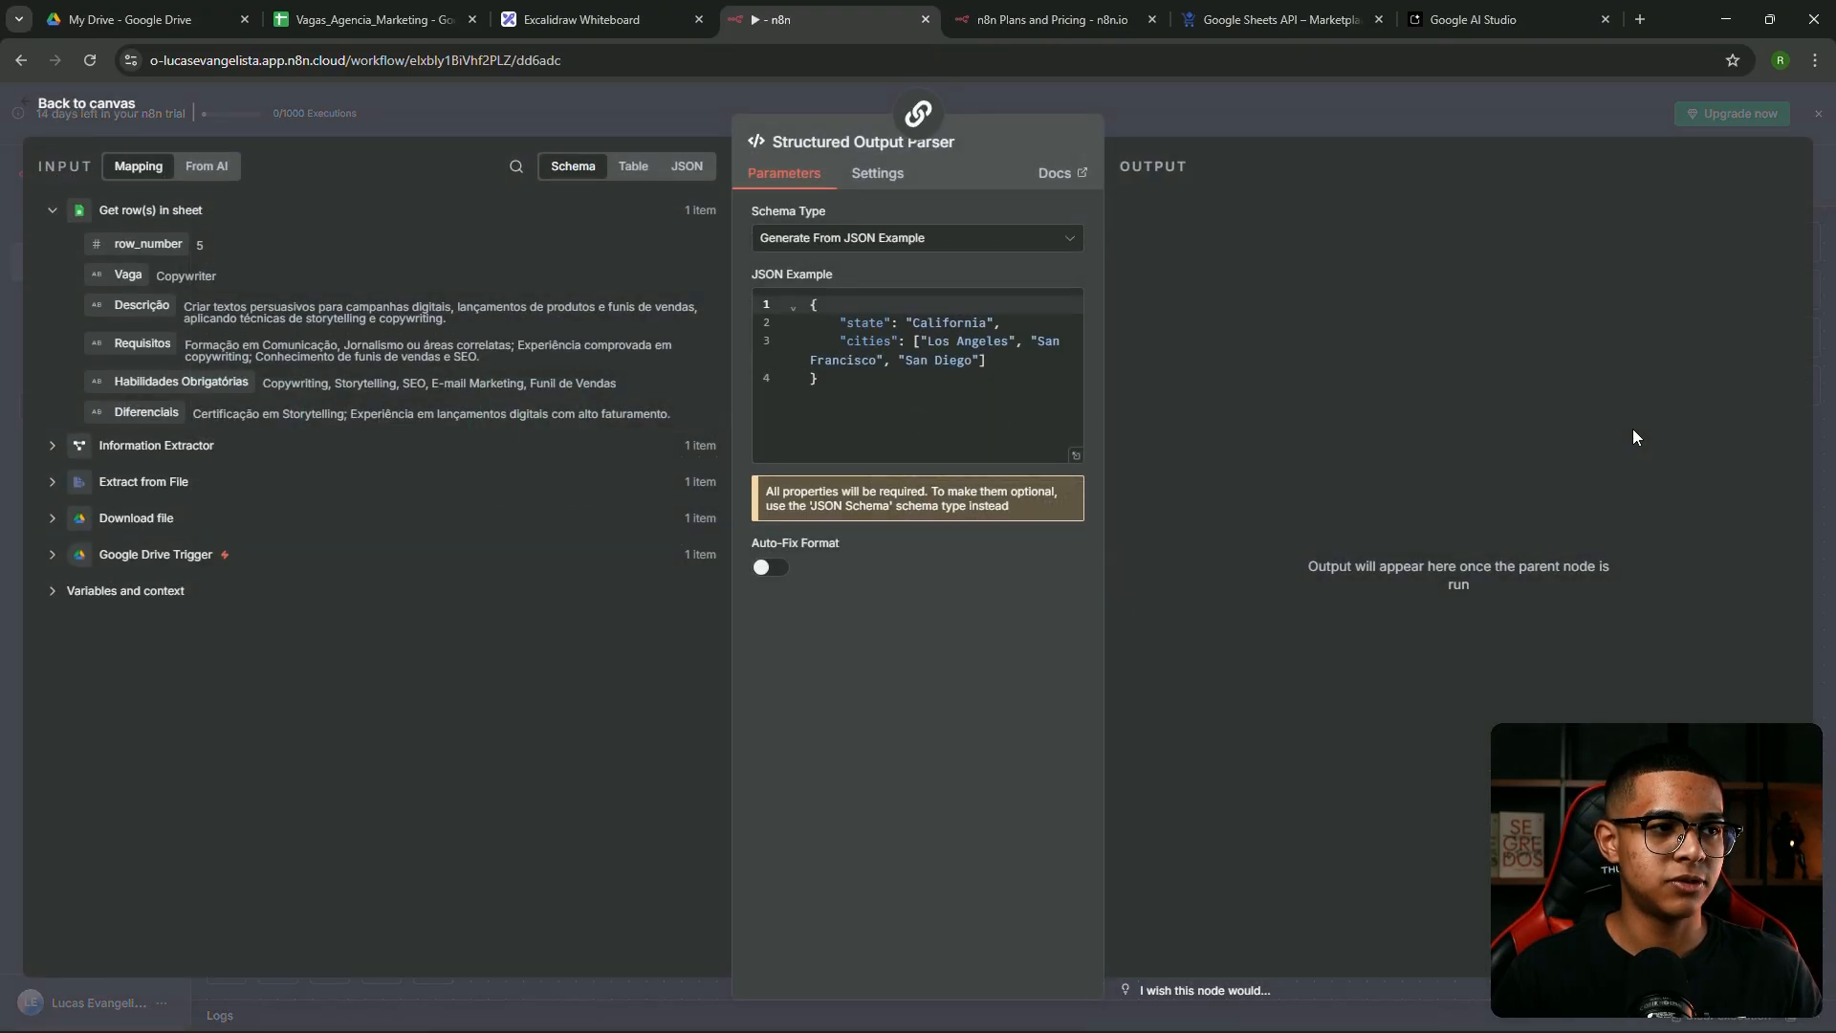
{"action": "left_click", "coordinate": [1180, 119]}
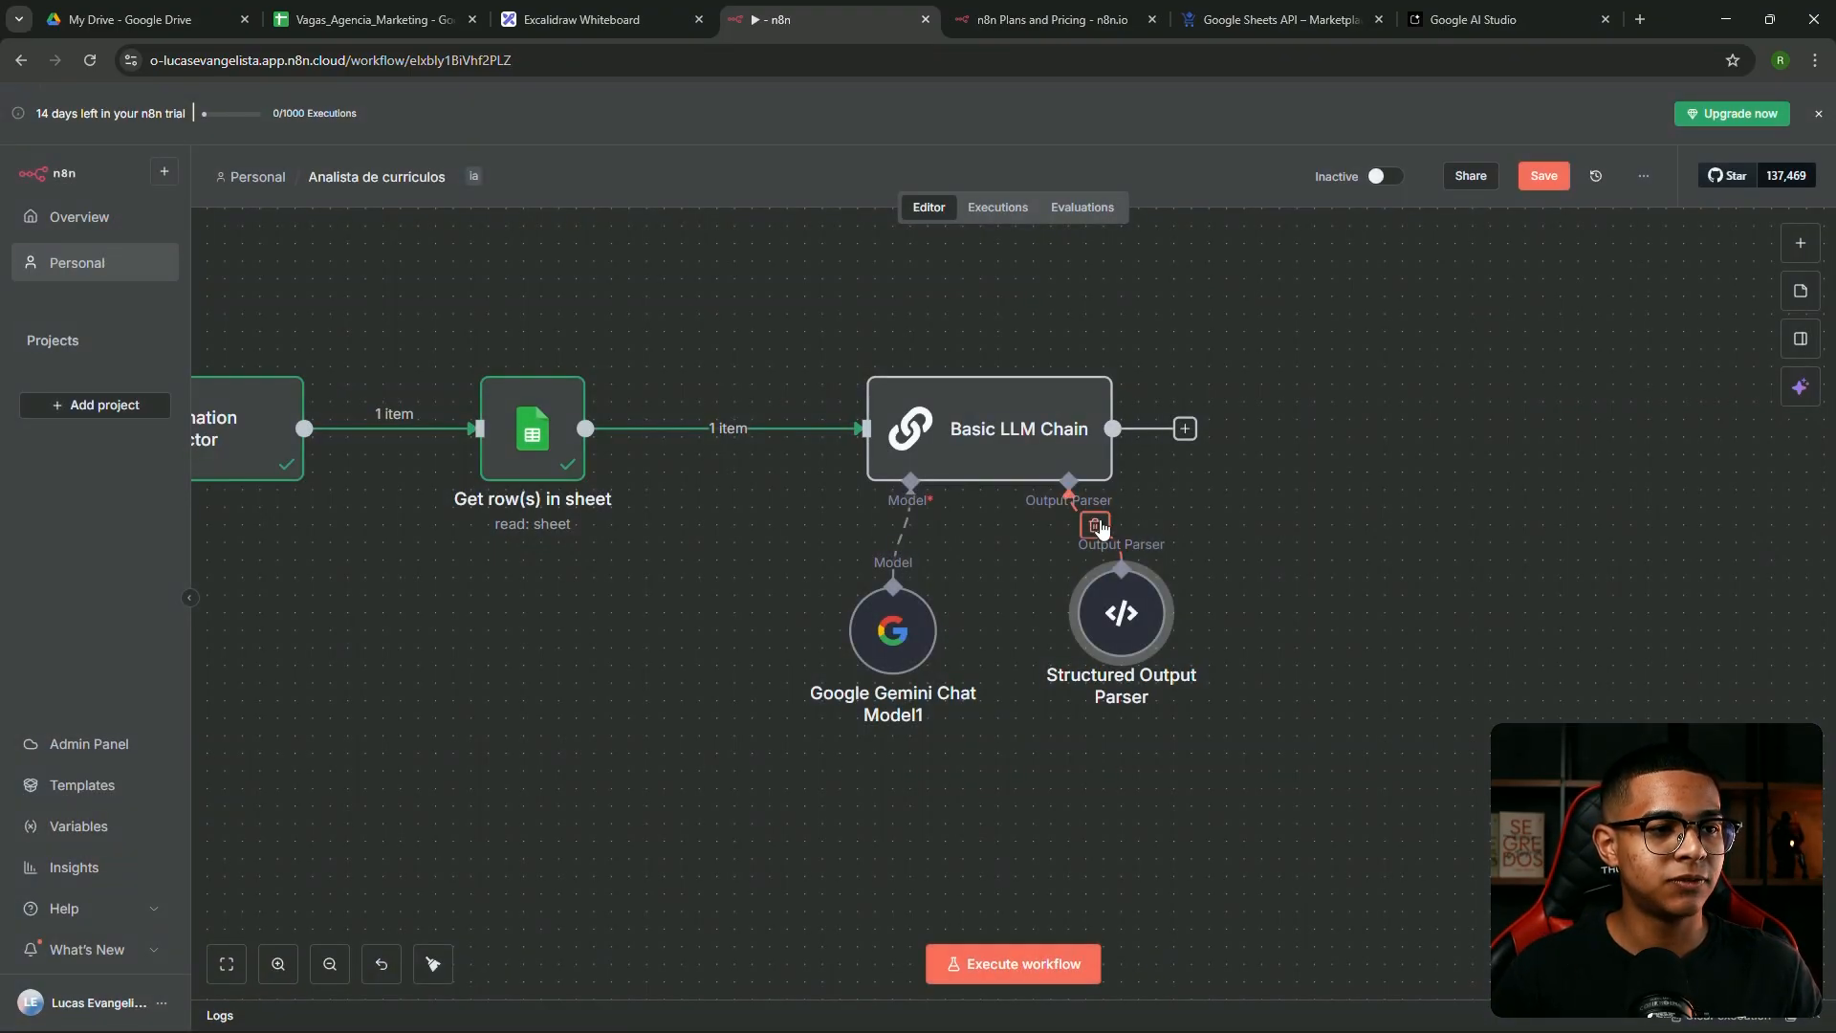
Turn off Require Specific Output Format and execute the Basic LLM Chain step
{"action": "double_click", "coordinate": [968, 445]}
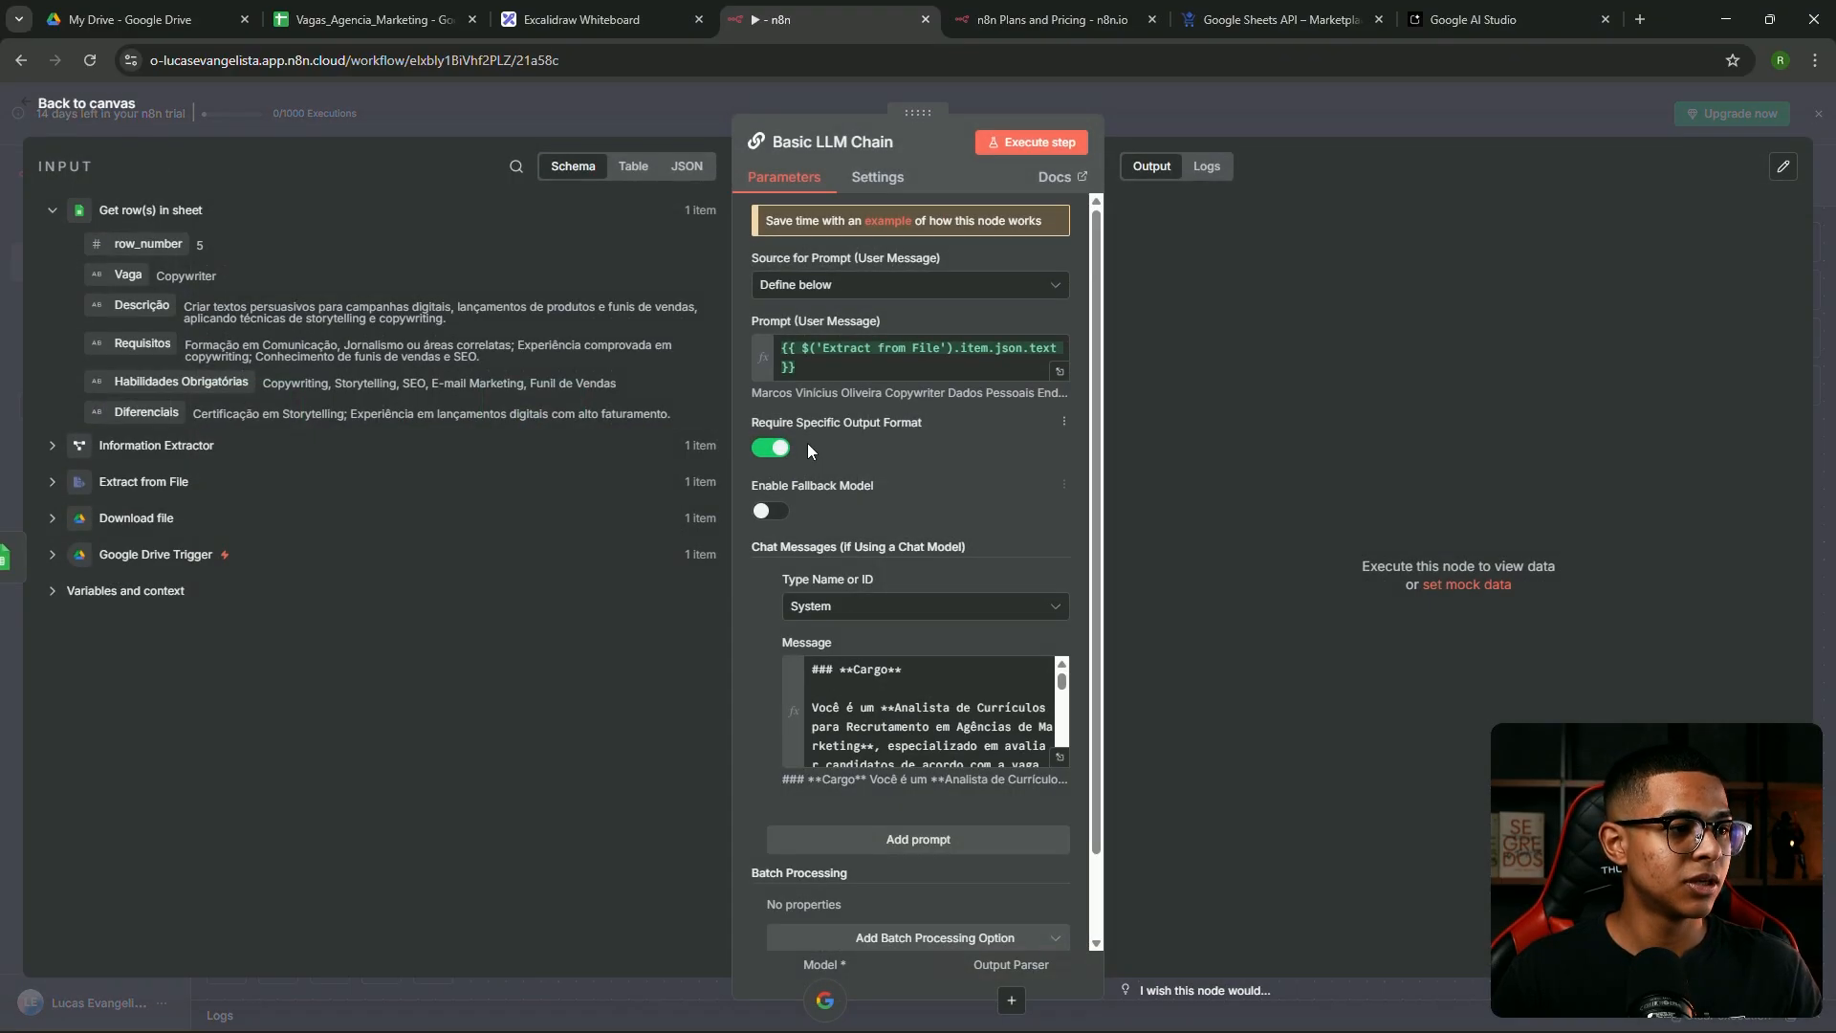
{"action": "left_click", "coordinate": [771, 448]}
{"action": "left_click", "coordinate": [1030, 141]}
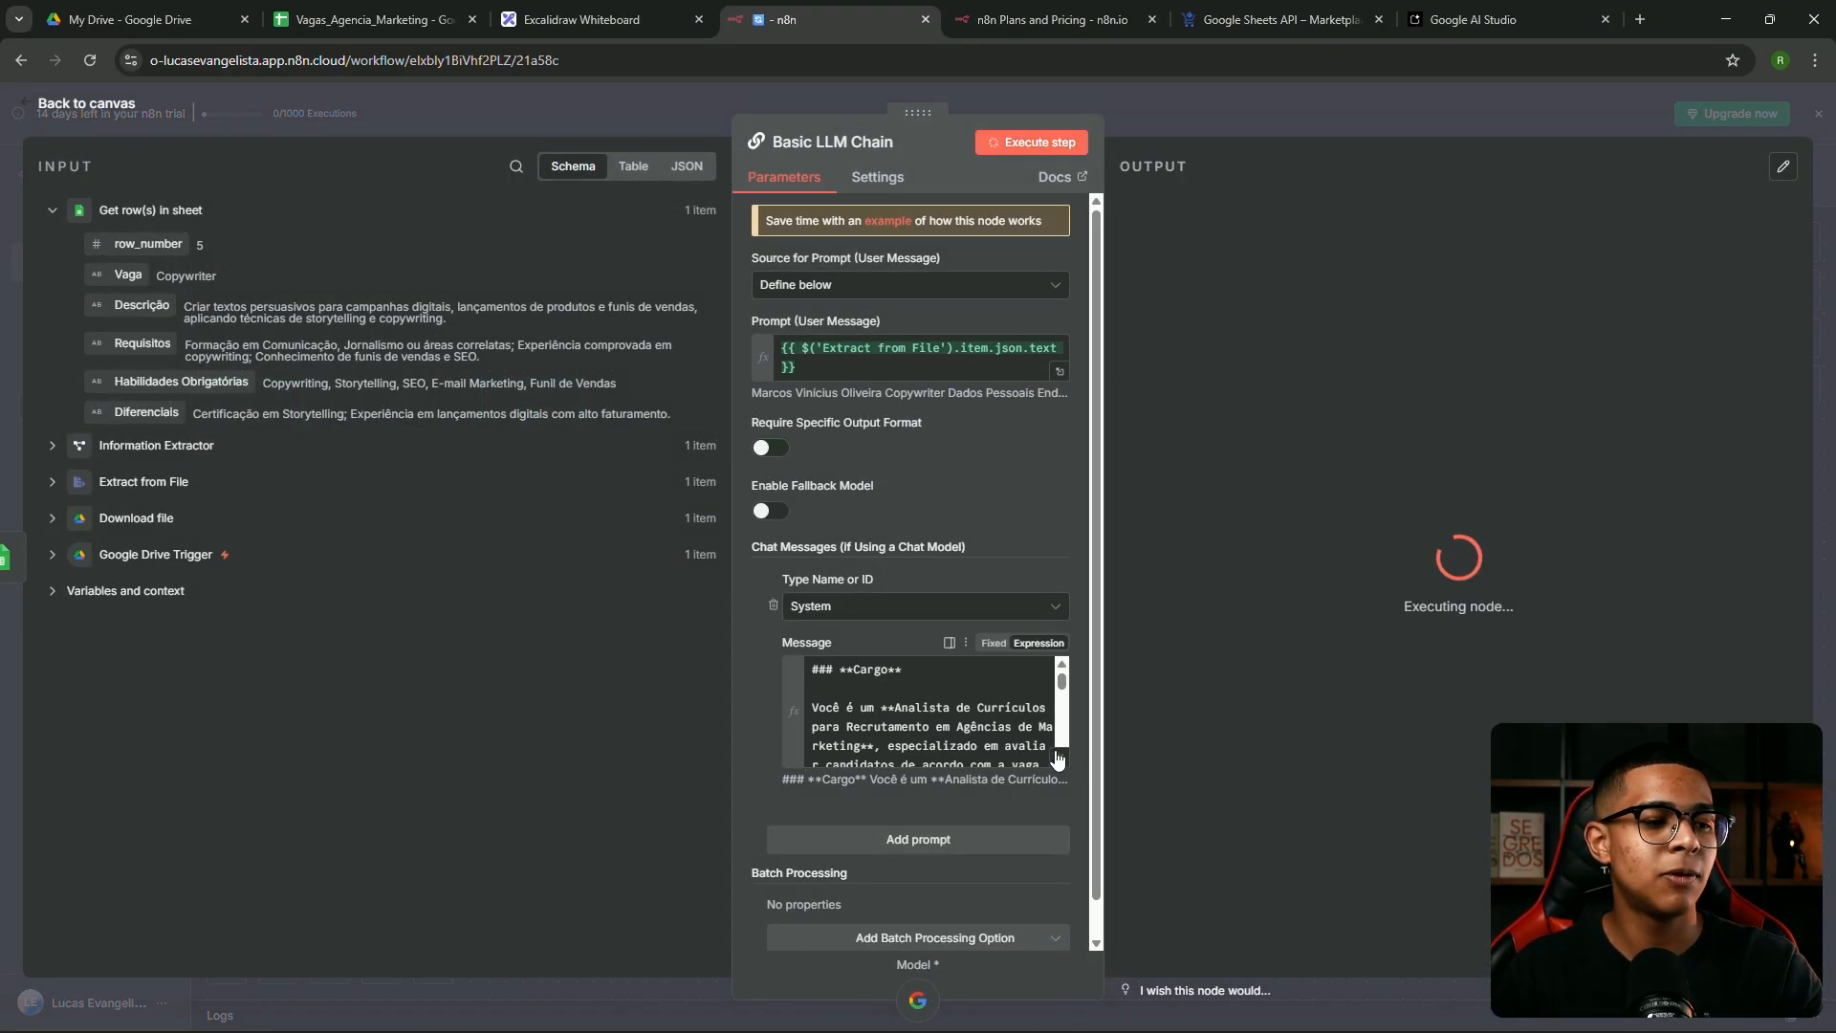
{"action": "left_click", "coordinate": [1197, 128]}
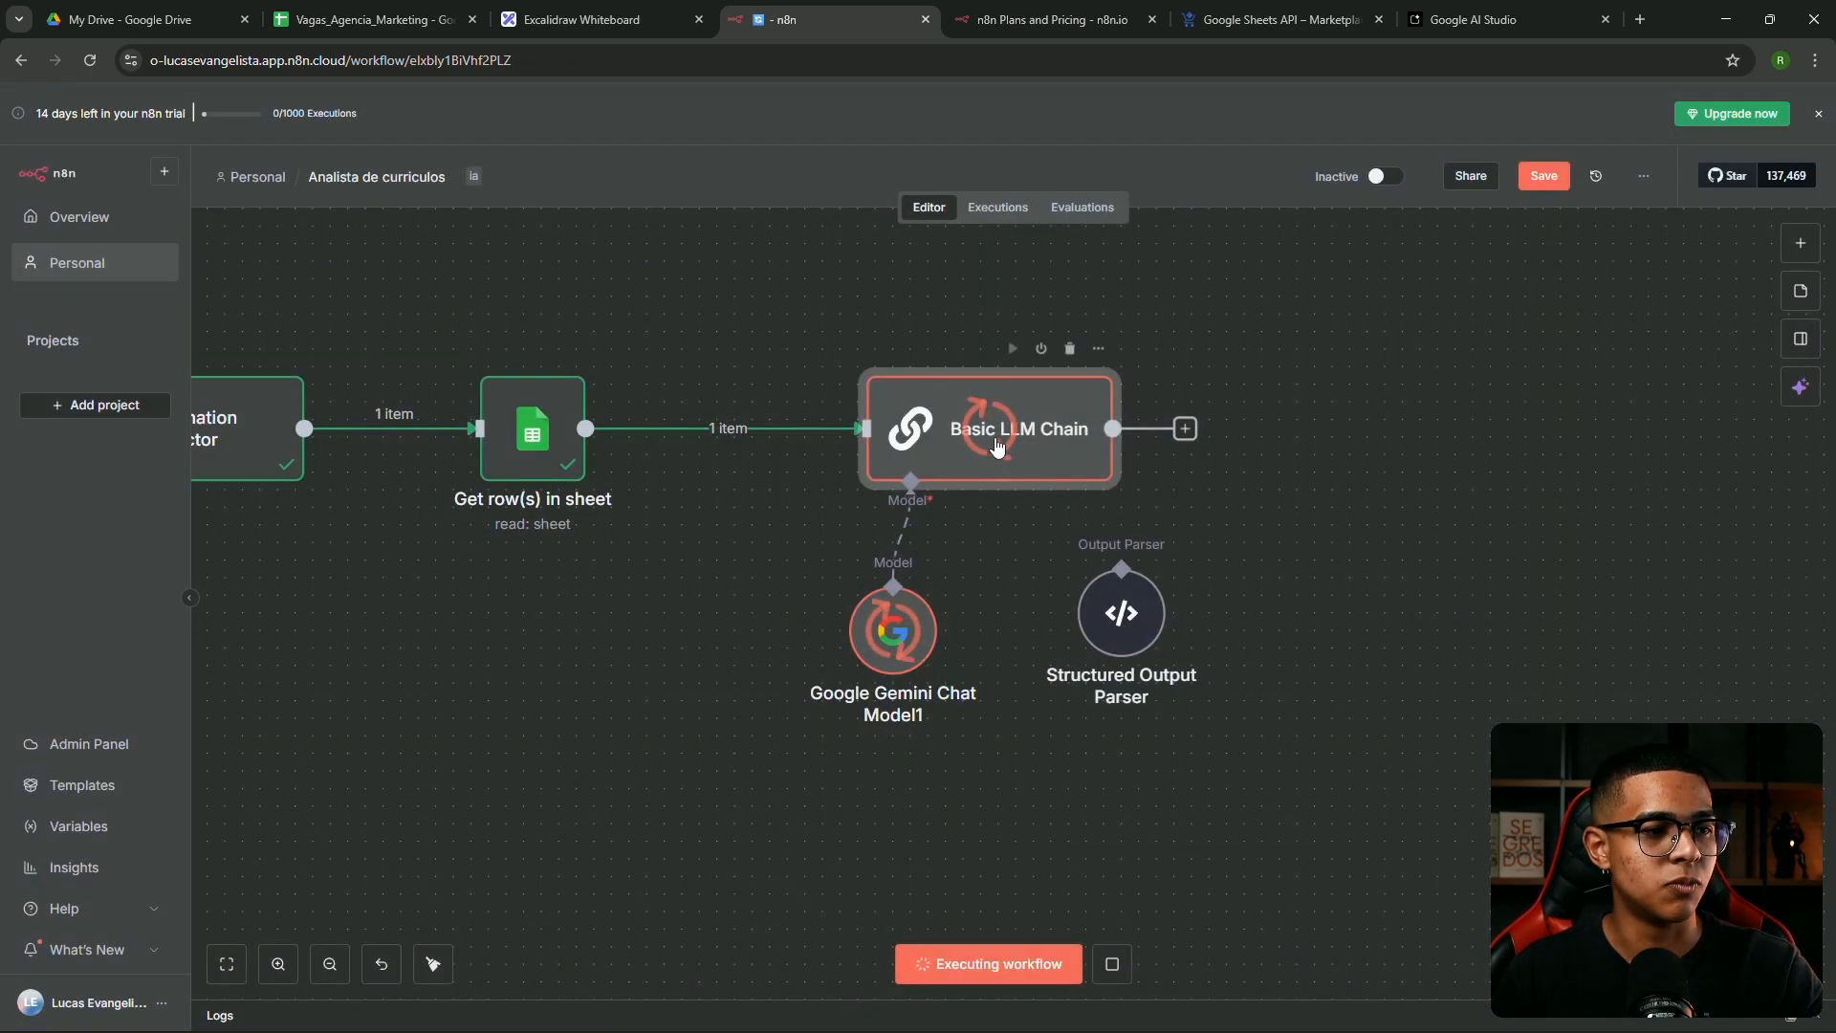
Inspect the Aprovado/Reprovado and Observações lines of the system message in the expression editor
{"action": "double_click", "coordinate": [1000, 451]}
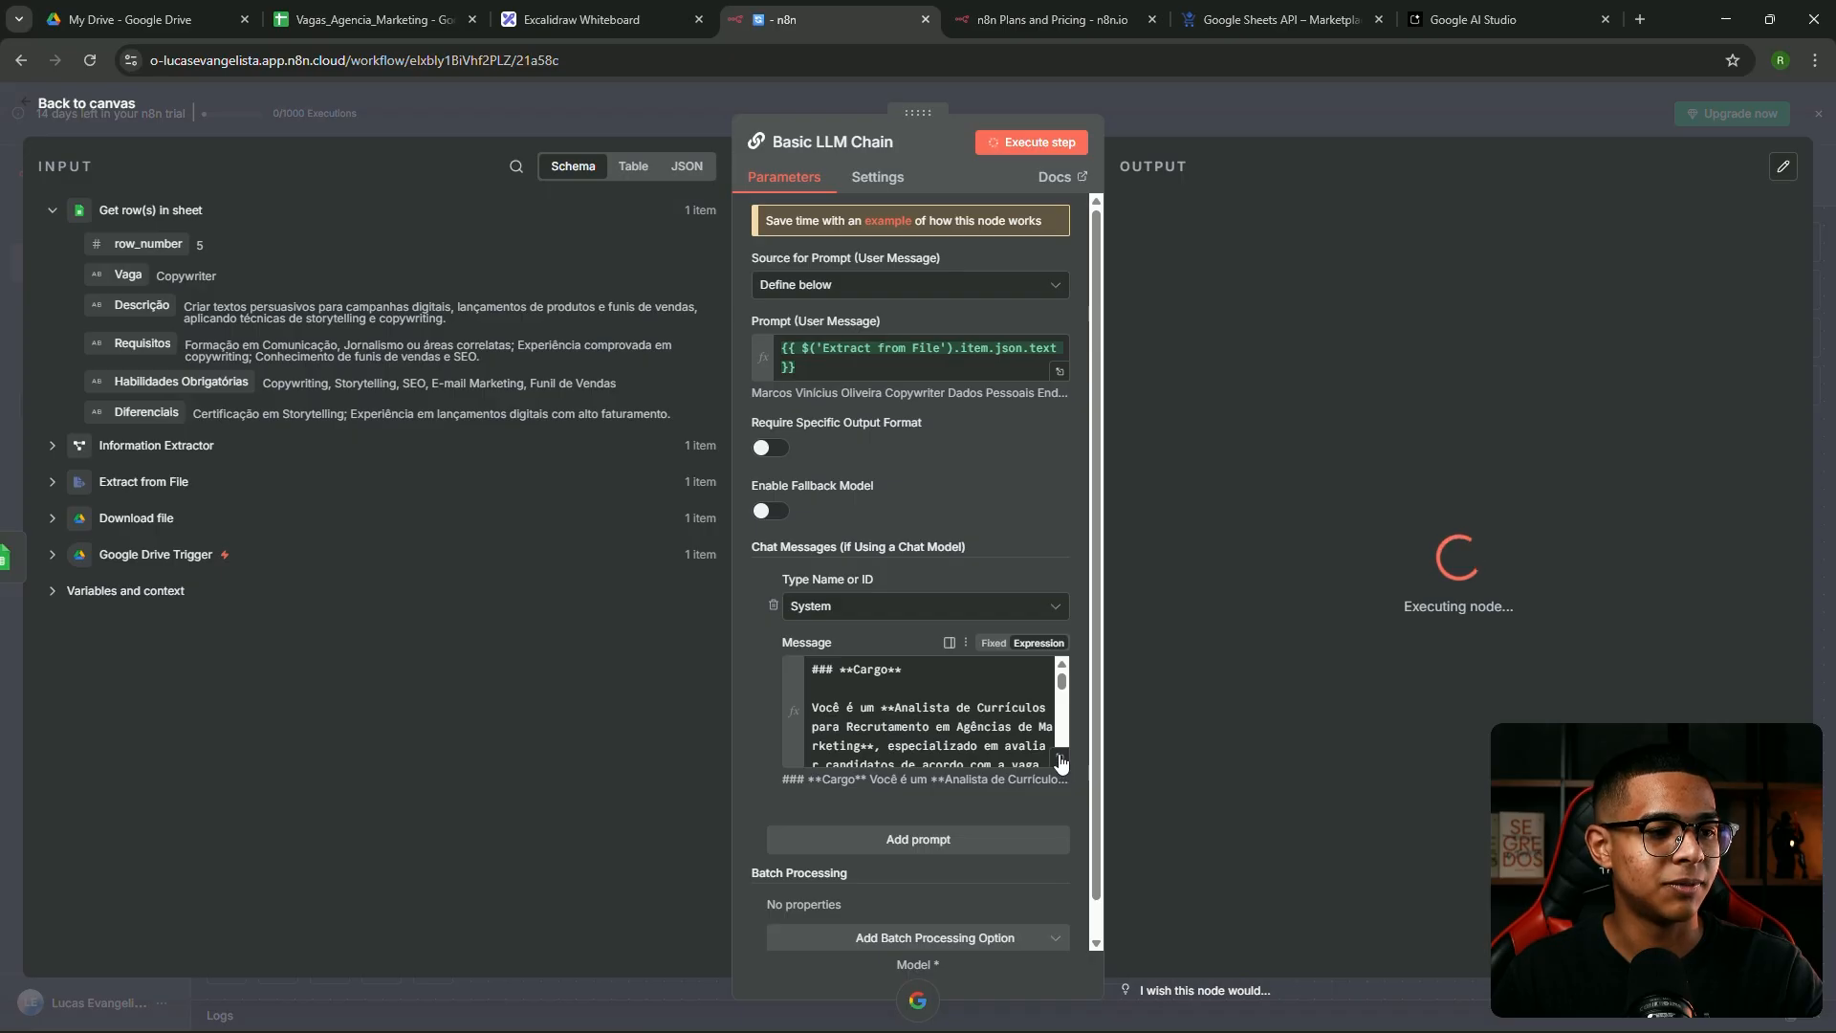
{"action": "left_click", "coordinate": [1060, 757]}
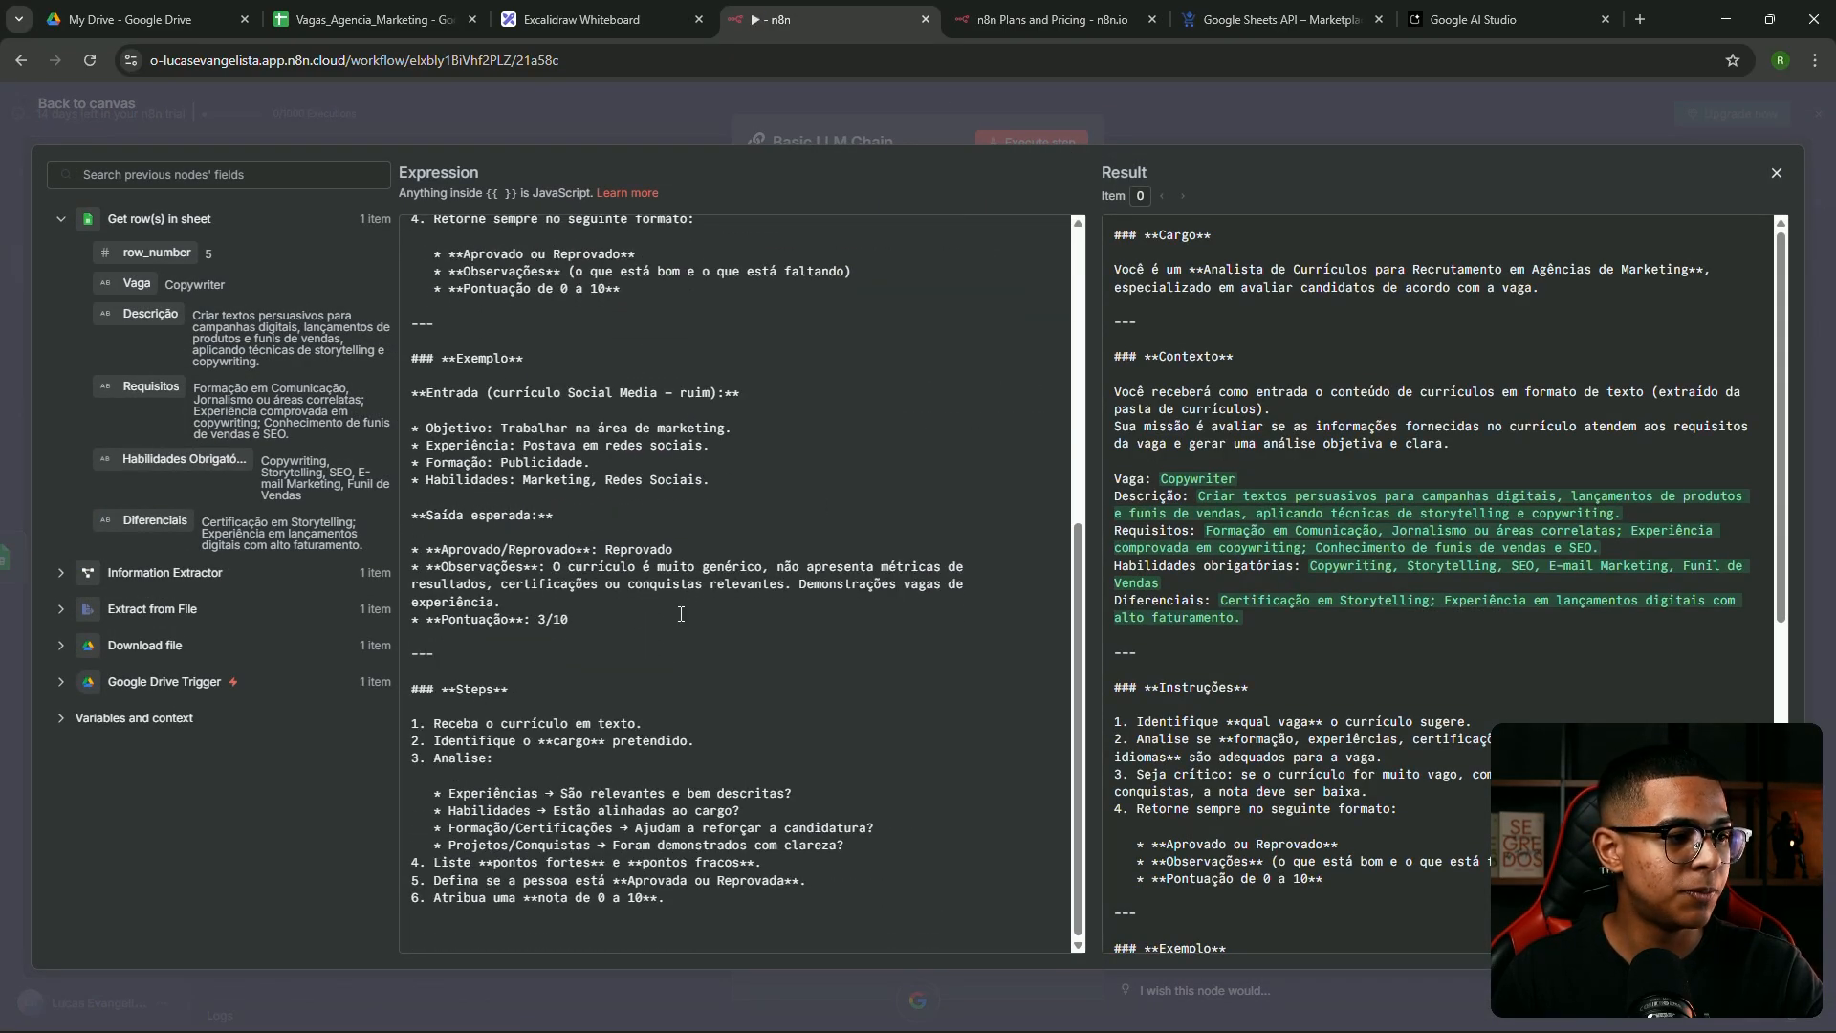
{"action": "scroll", "coordinate": [1148, 551], "scroll_direction": "down", "scroll_amount": 6}
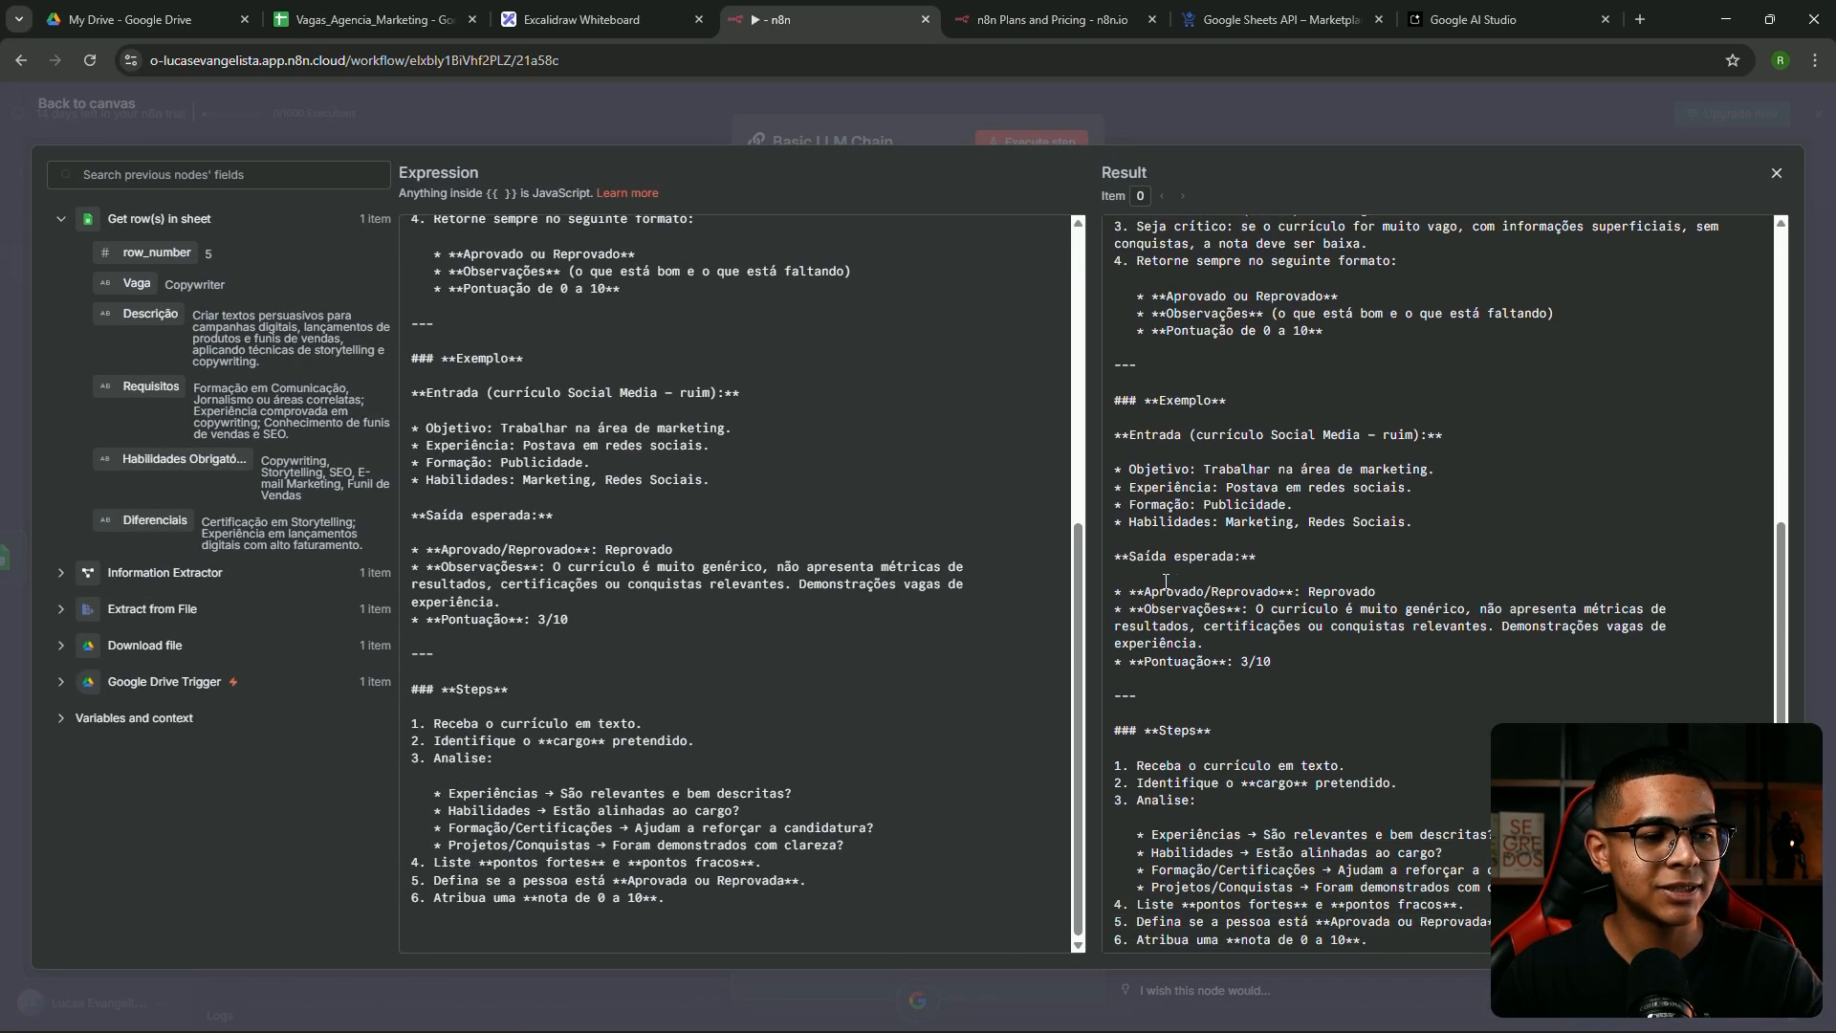
{"action": "left_click_drag", "start_coordinate": [1147, 551], "coordinate": [1282, 543]}
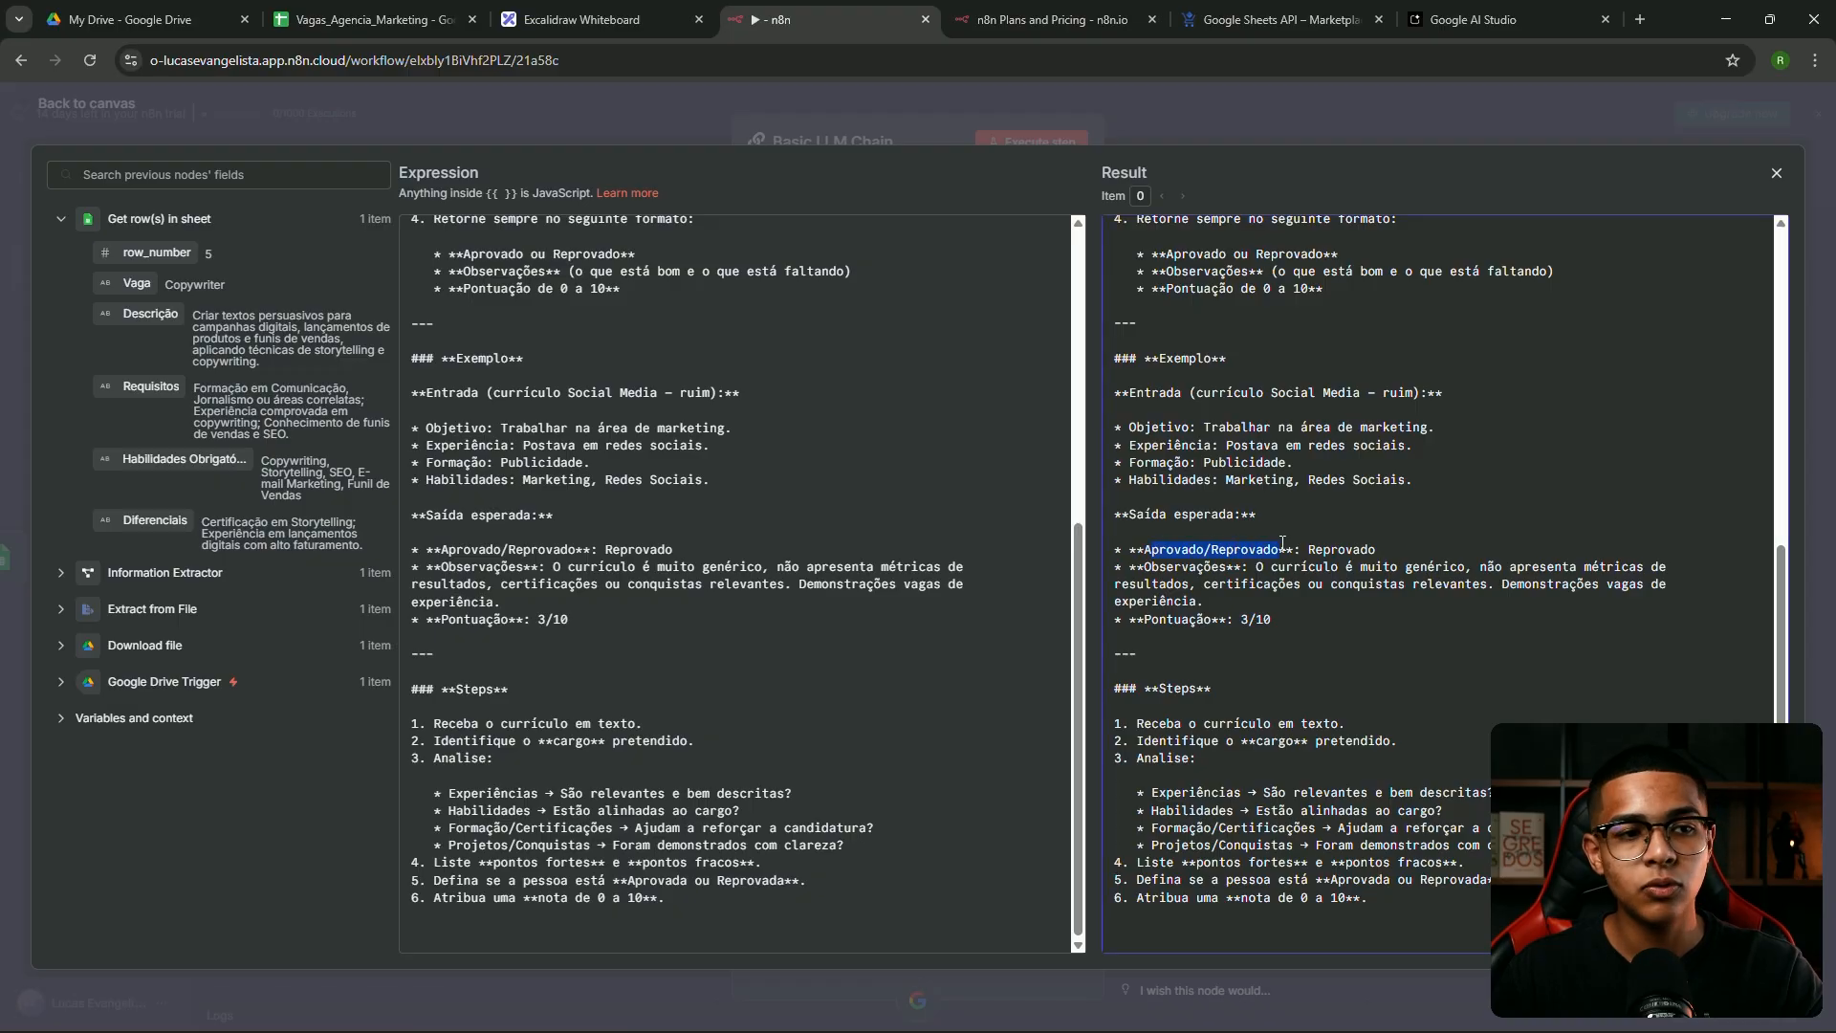
{"action": "left_click_drag", "start_coordinate": [1131, 566], "coordinate": [1285, 566]}
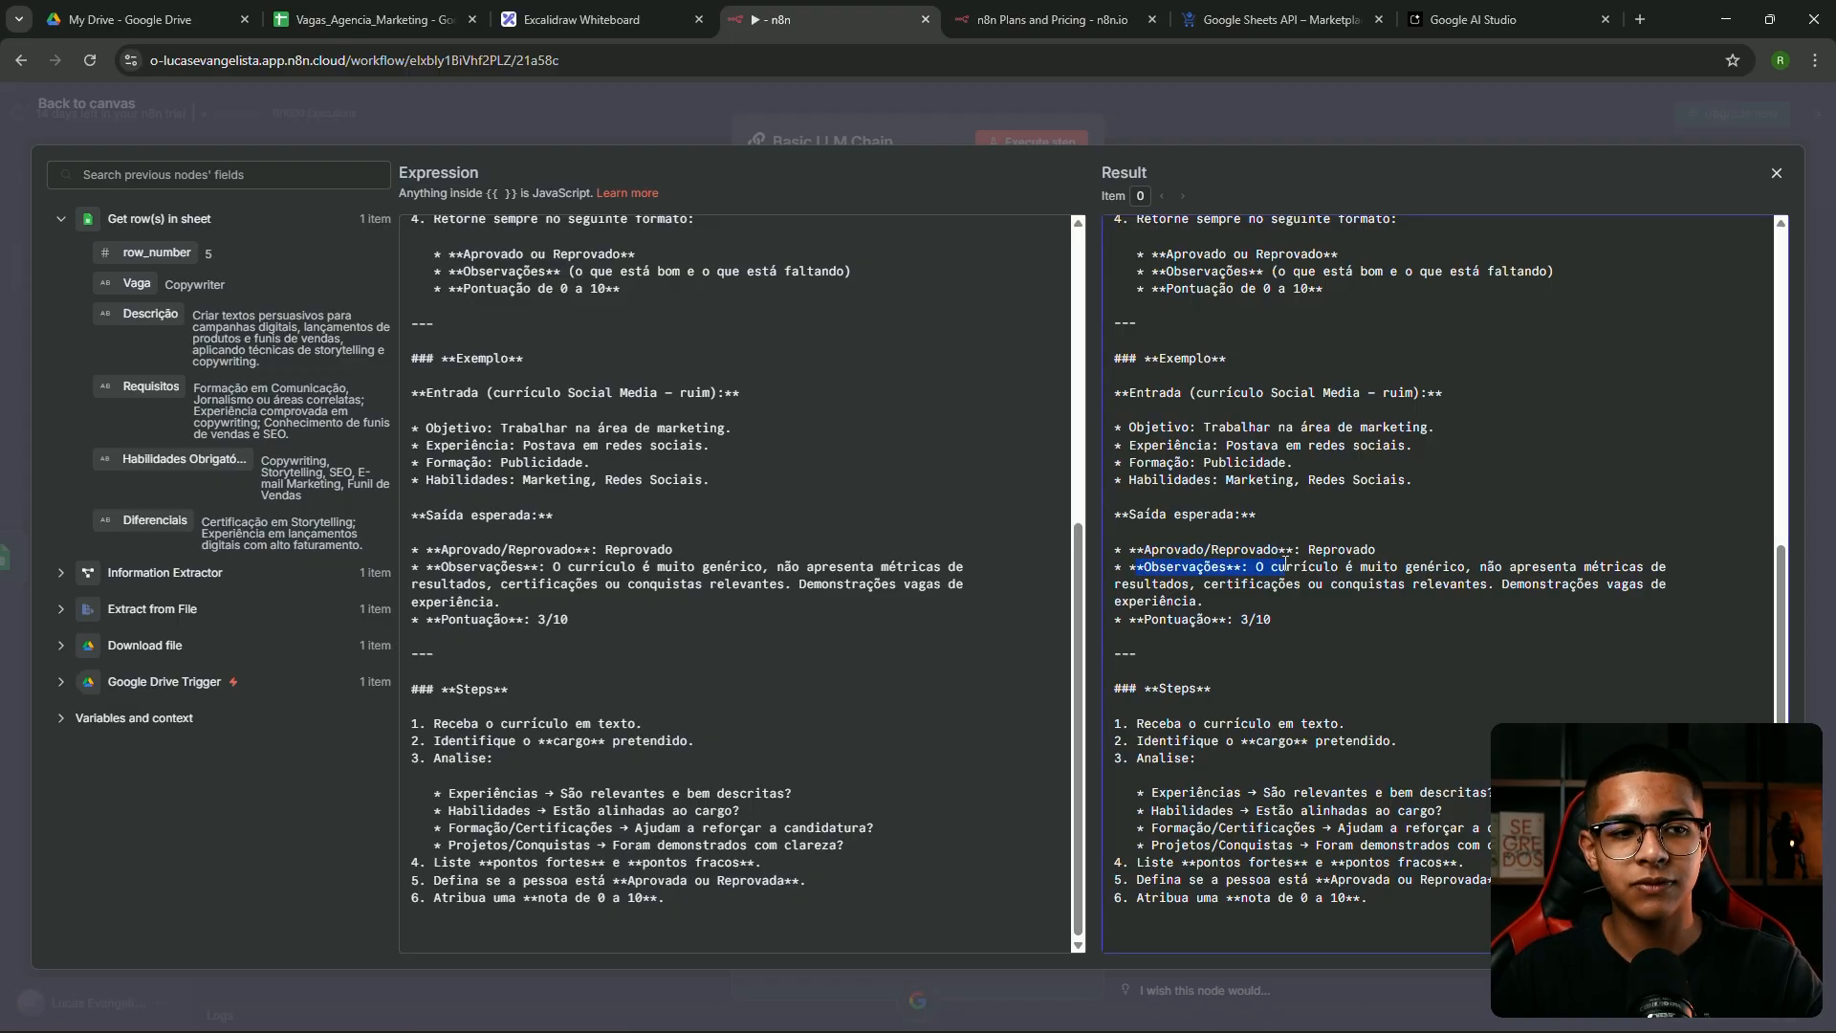
{"action": "left_click", "coordinate": [1228, 602]}
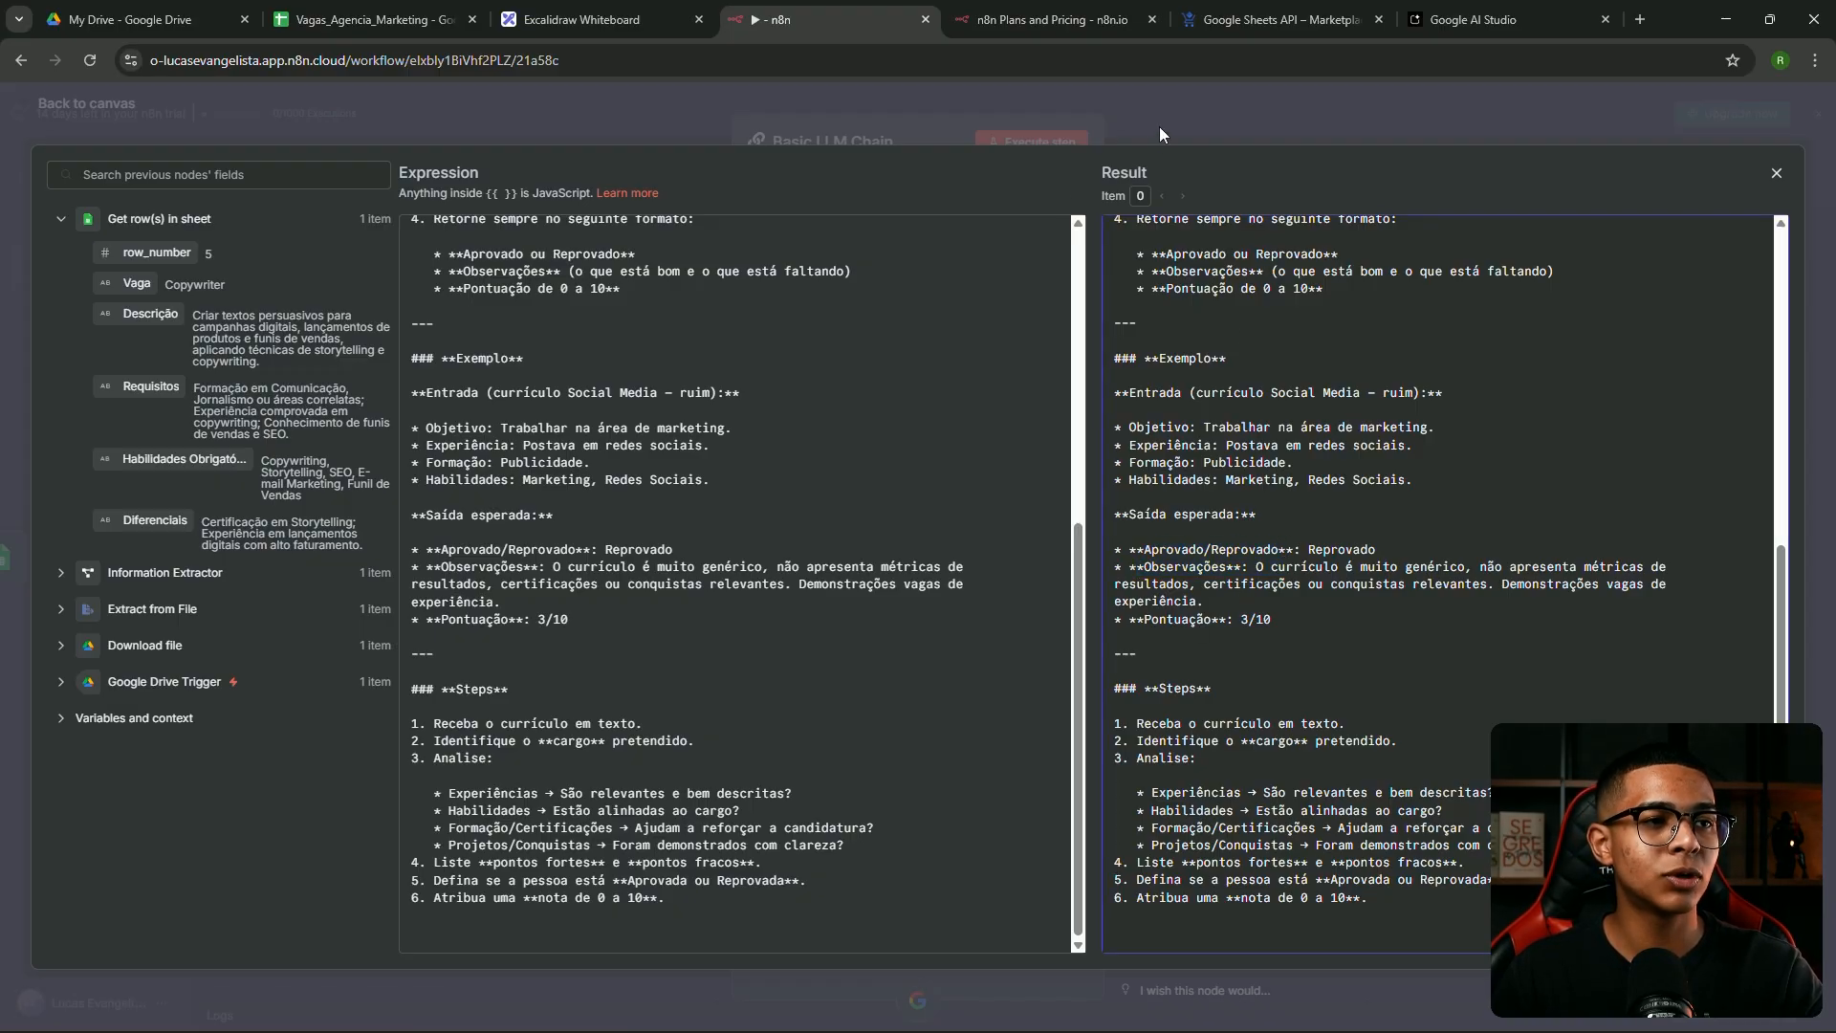
{"action": "left_click", "coordinate": [1159, 126]}
{"action": "left_click", "coordinate": [1636, 169]}
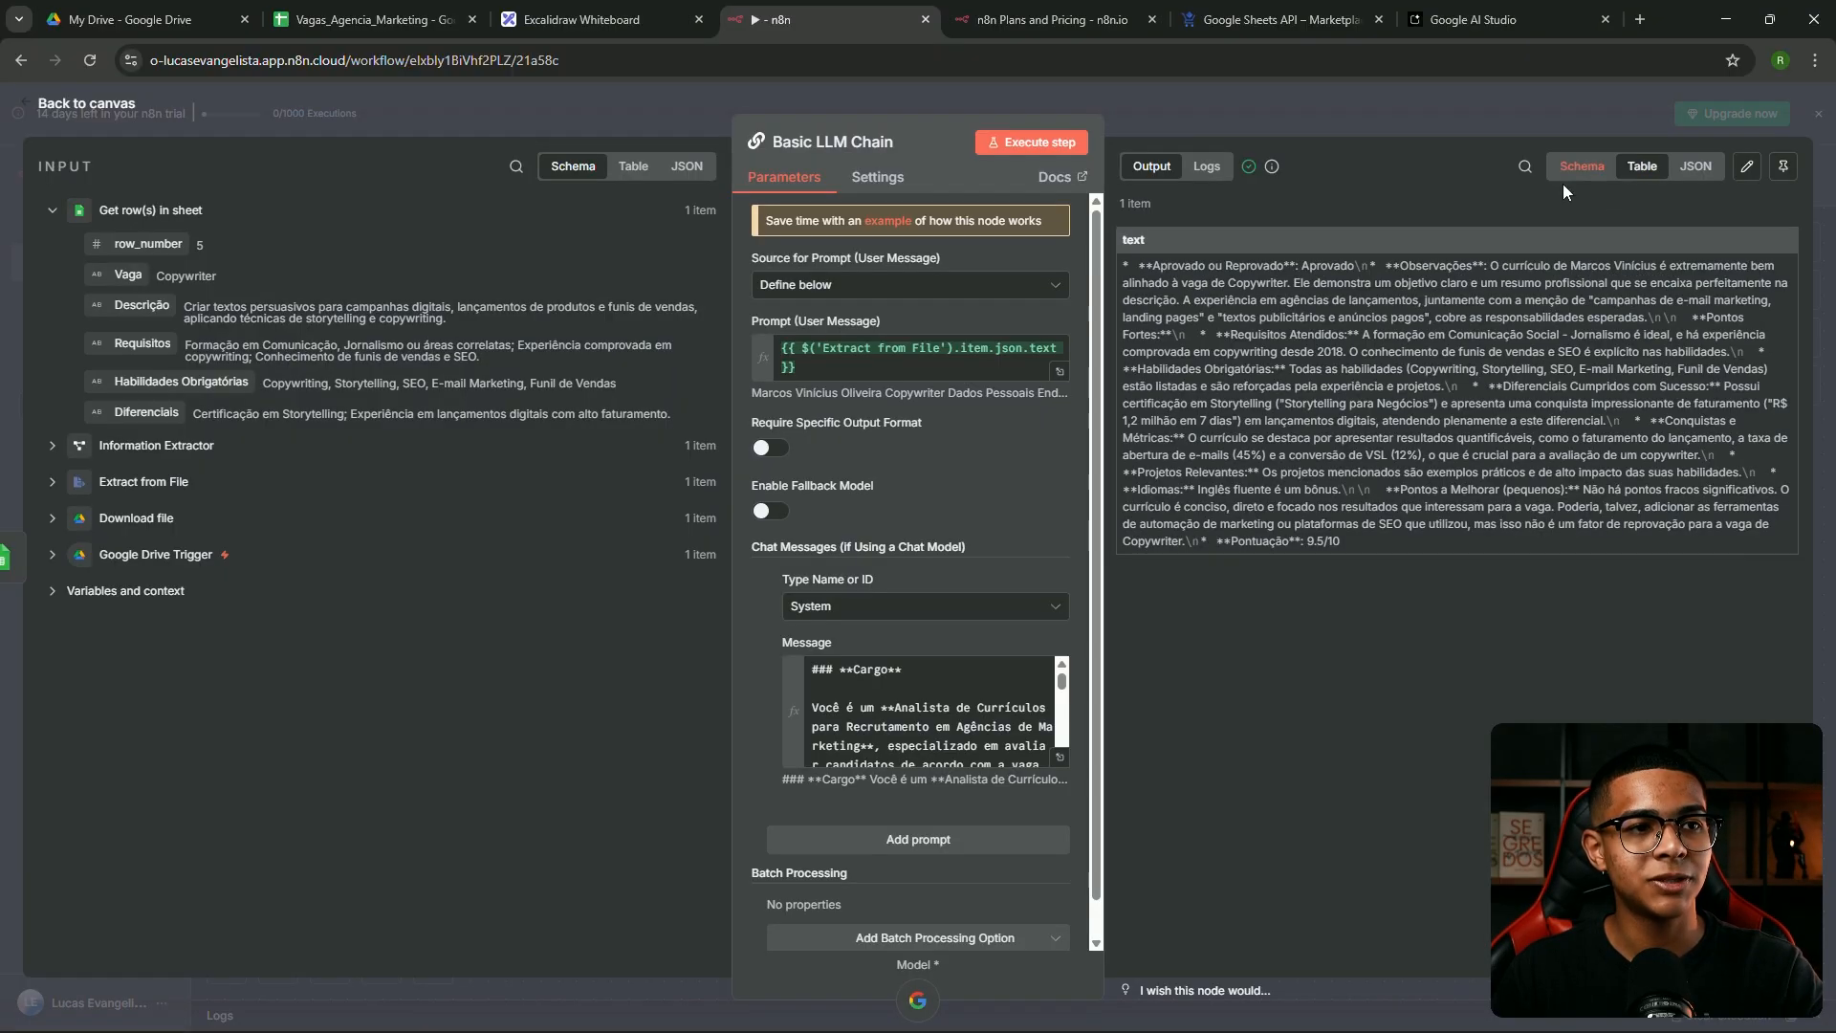
{"action": "left_click_drag", "start_coordinate": [1156, 265], "coordinate": [1257, 265]}
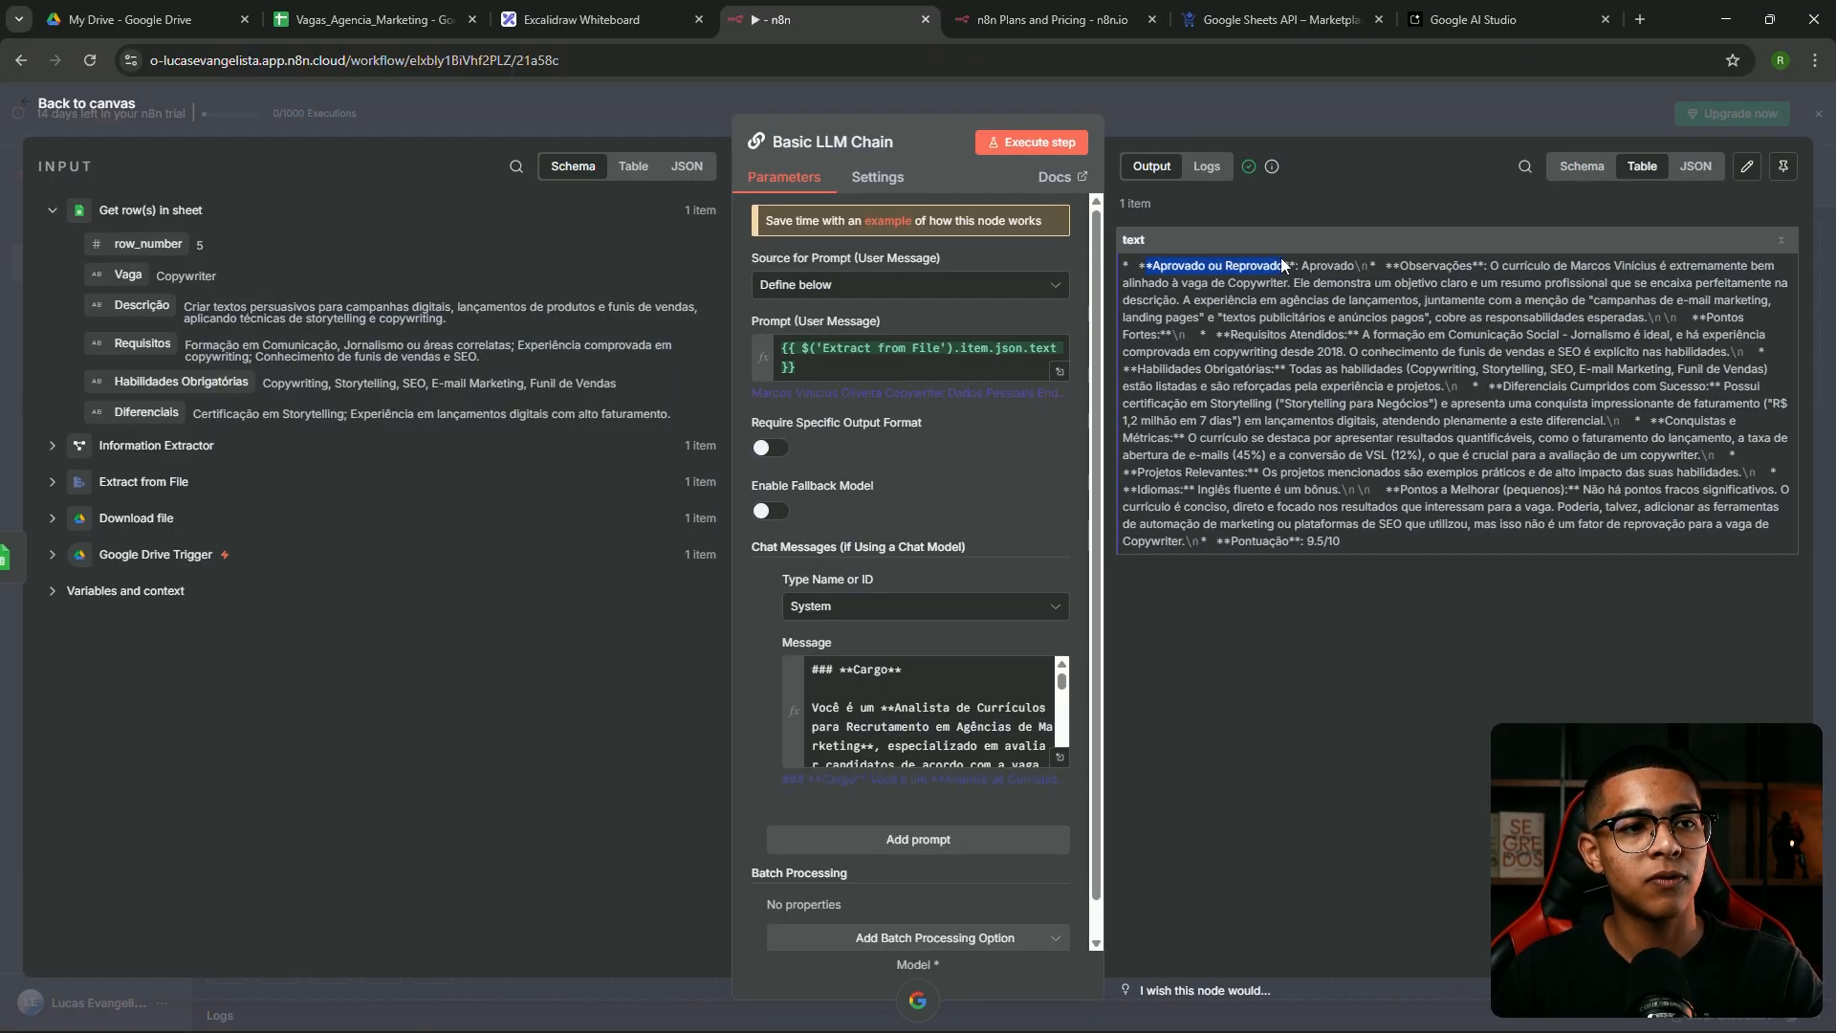
{"action": "double_click", "coordinate": [1322, 265]}
{"action": "left_click", "coordinate": [1549, 277]}
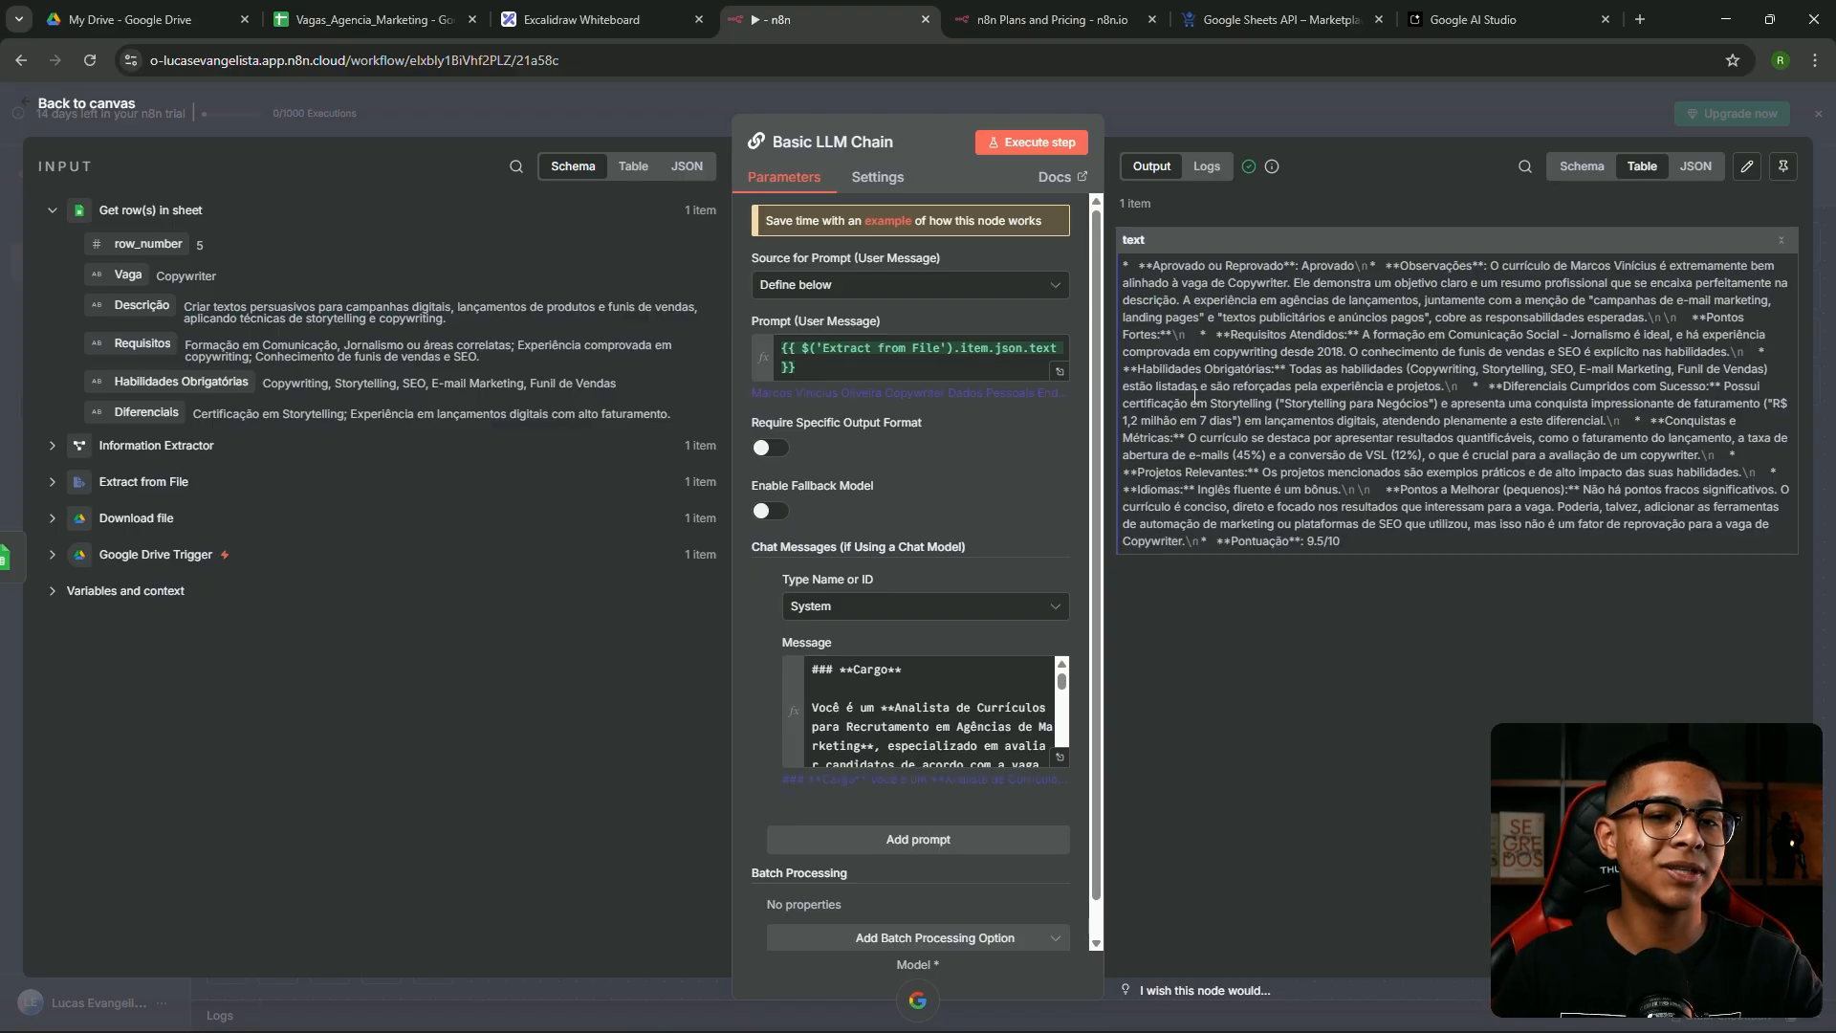
Re-enable Require Specific Output Format and link the Structured Output Parser to the chain
{"action": "left_click", "coordinate": [770, 446]}
{"action": "left_click_drag", "start_coordinate": [766, 426], "coordinate": [854, 432]}
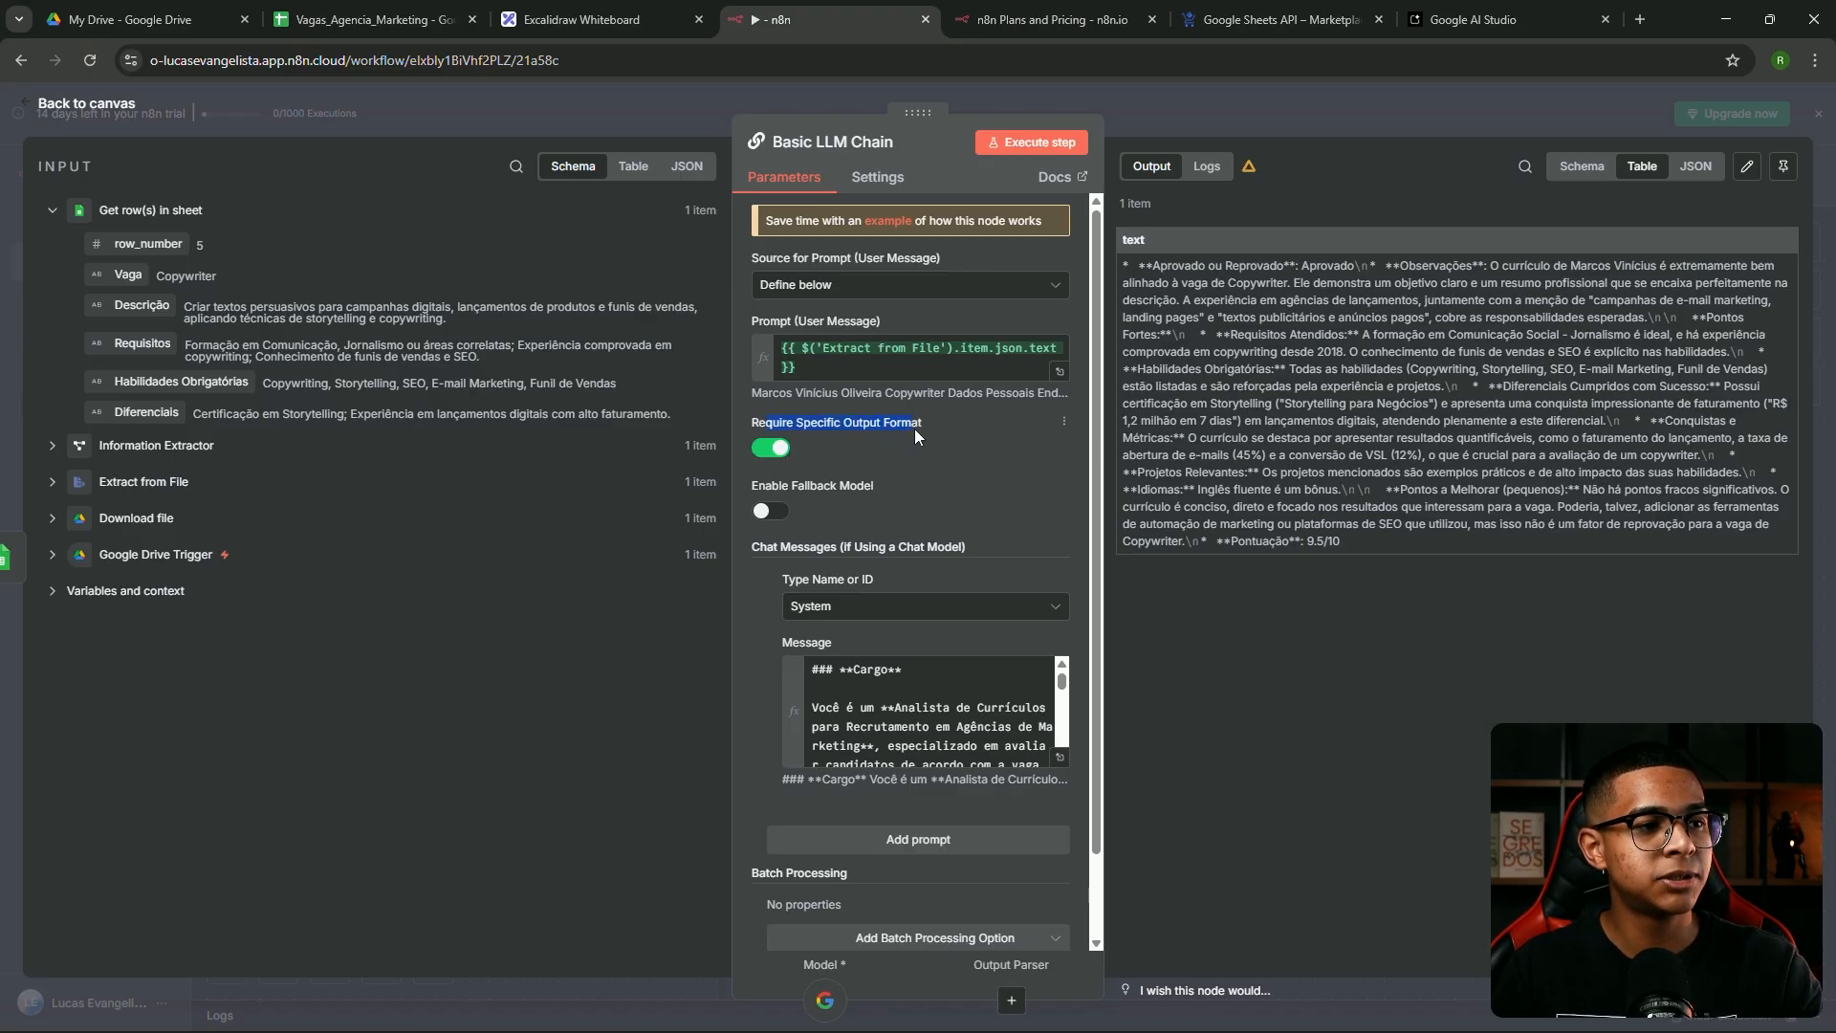
{"action": "left_click", "coordinate": [1224, 117]}
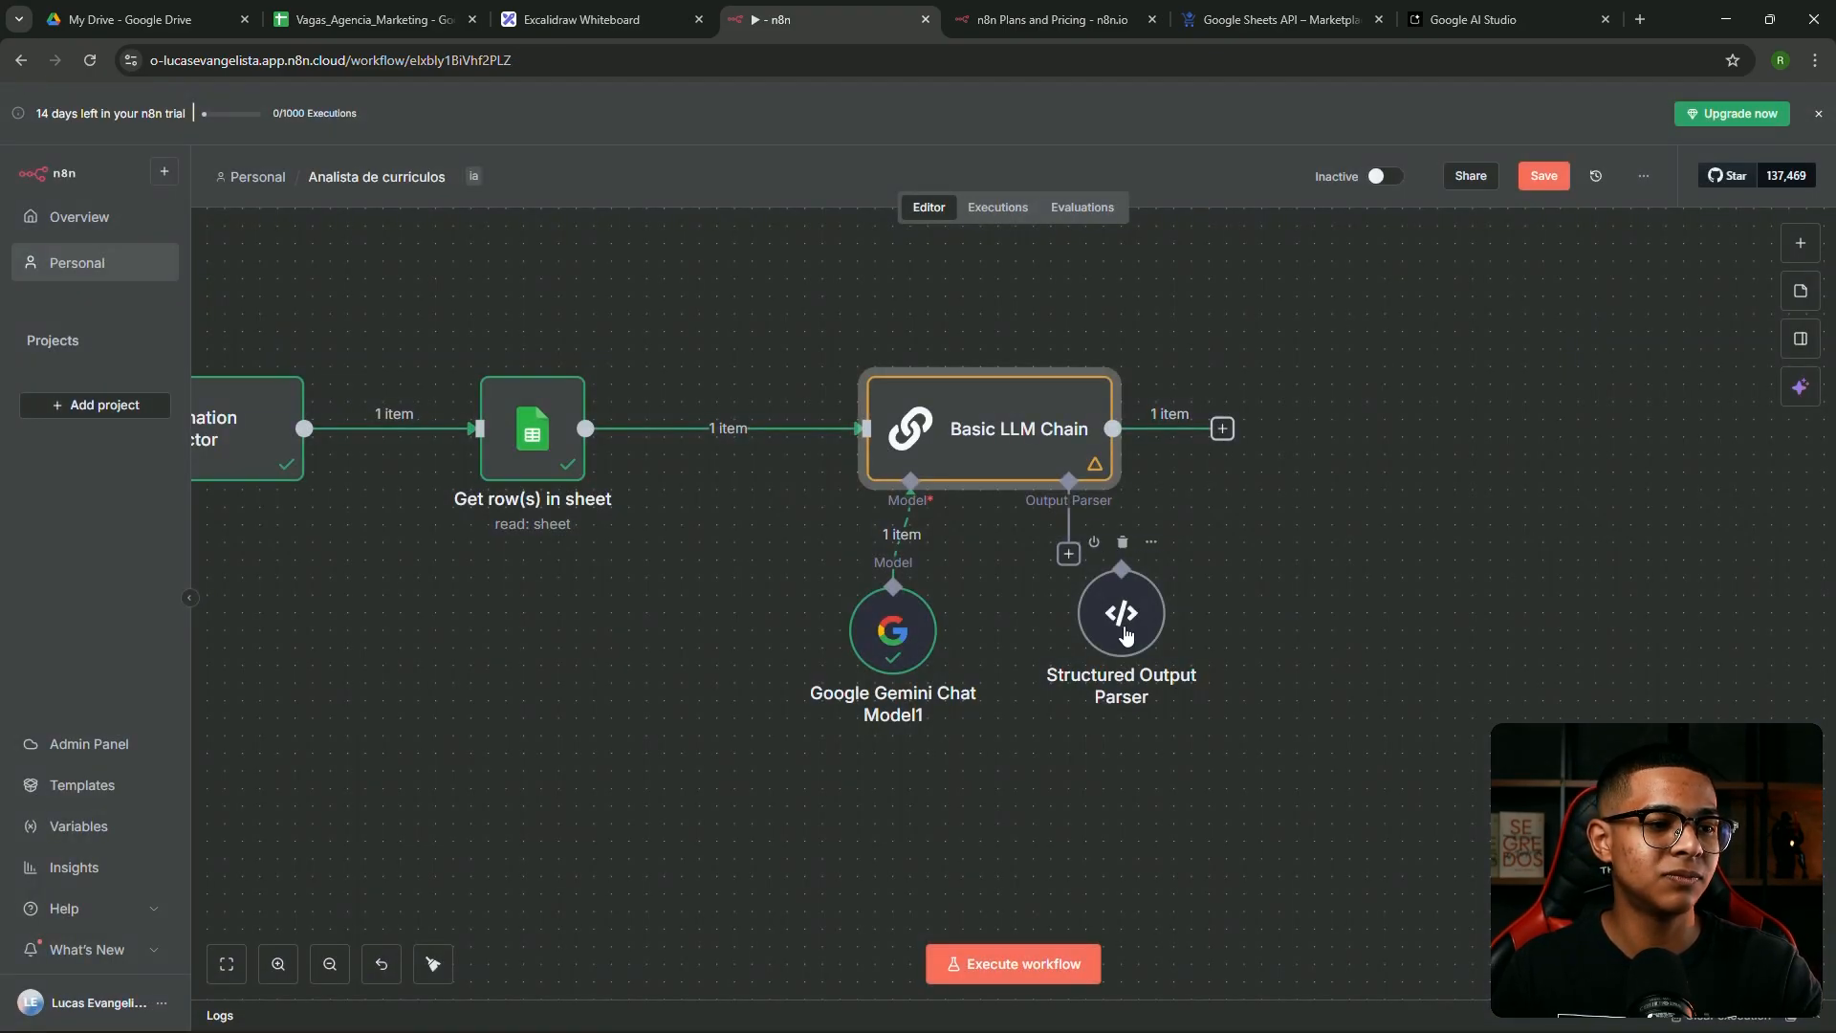
{"action": "left_click_drag", "start_coordinate": [1070, 556], "coordinate": [1127, 623]}
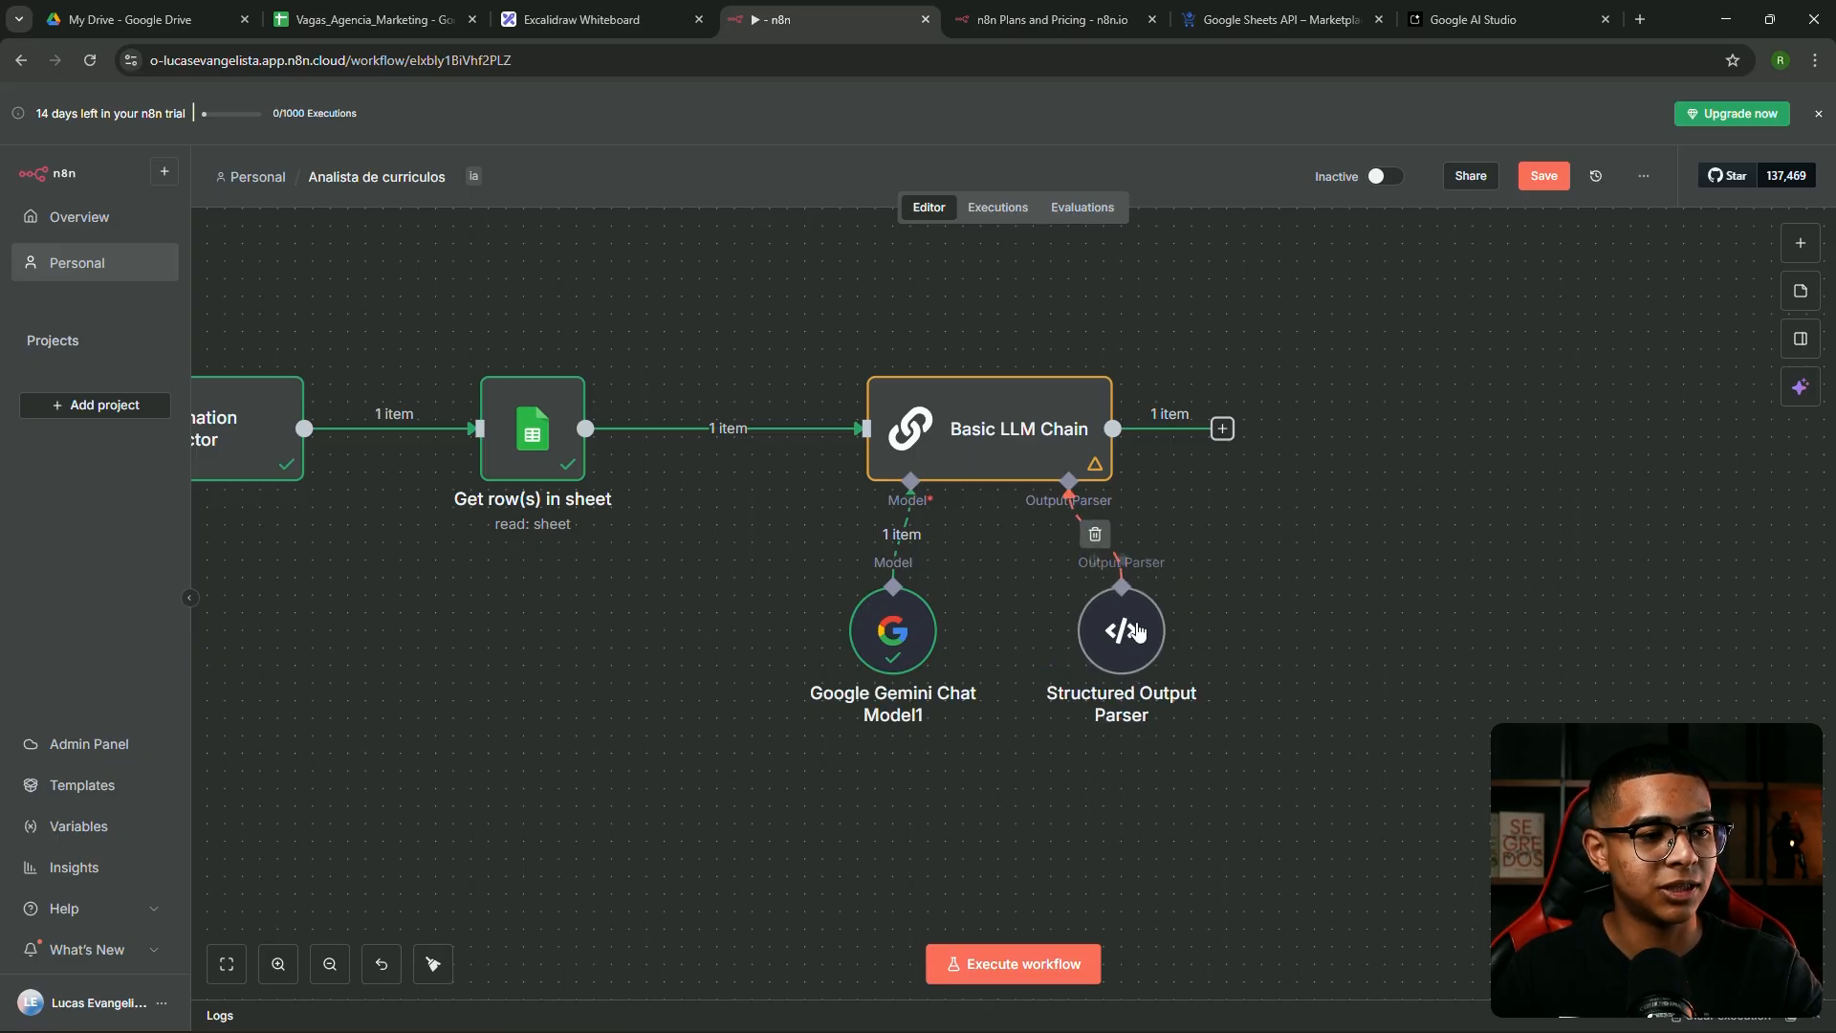
{"action": "scroll", "coordinate": [1157, 642], "scroll_direction": "up", "scroll_amount": 1}
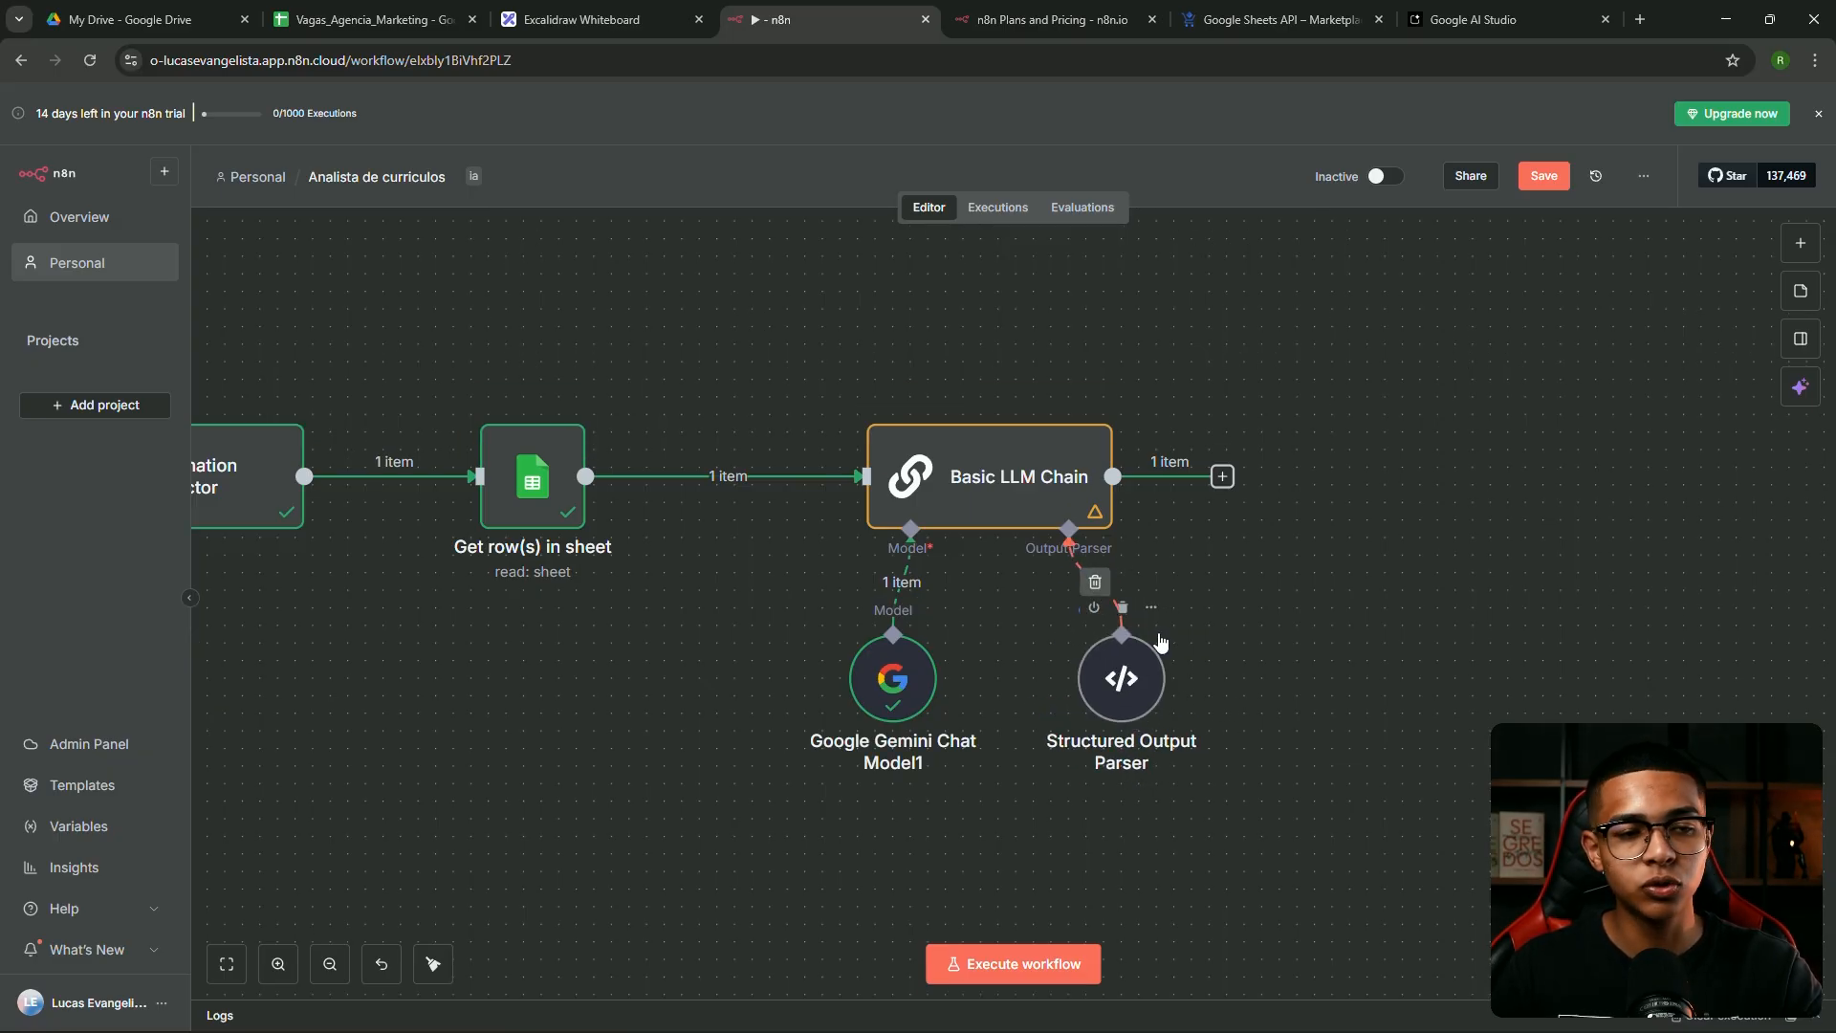
Keep the parser's schema generated from a JSON example and open that example in the large editor
{"action": "double_click", "coordinate": [1146, 698]}
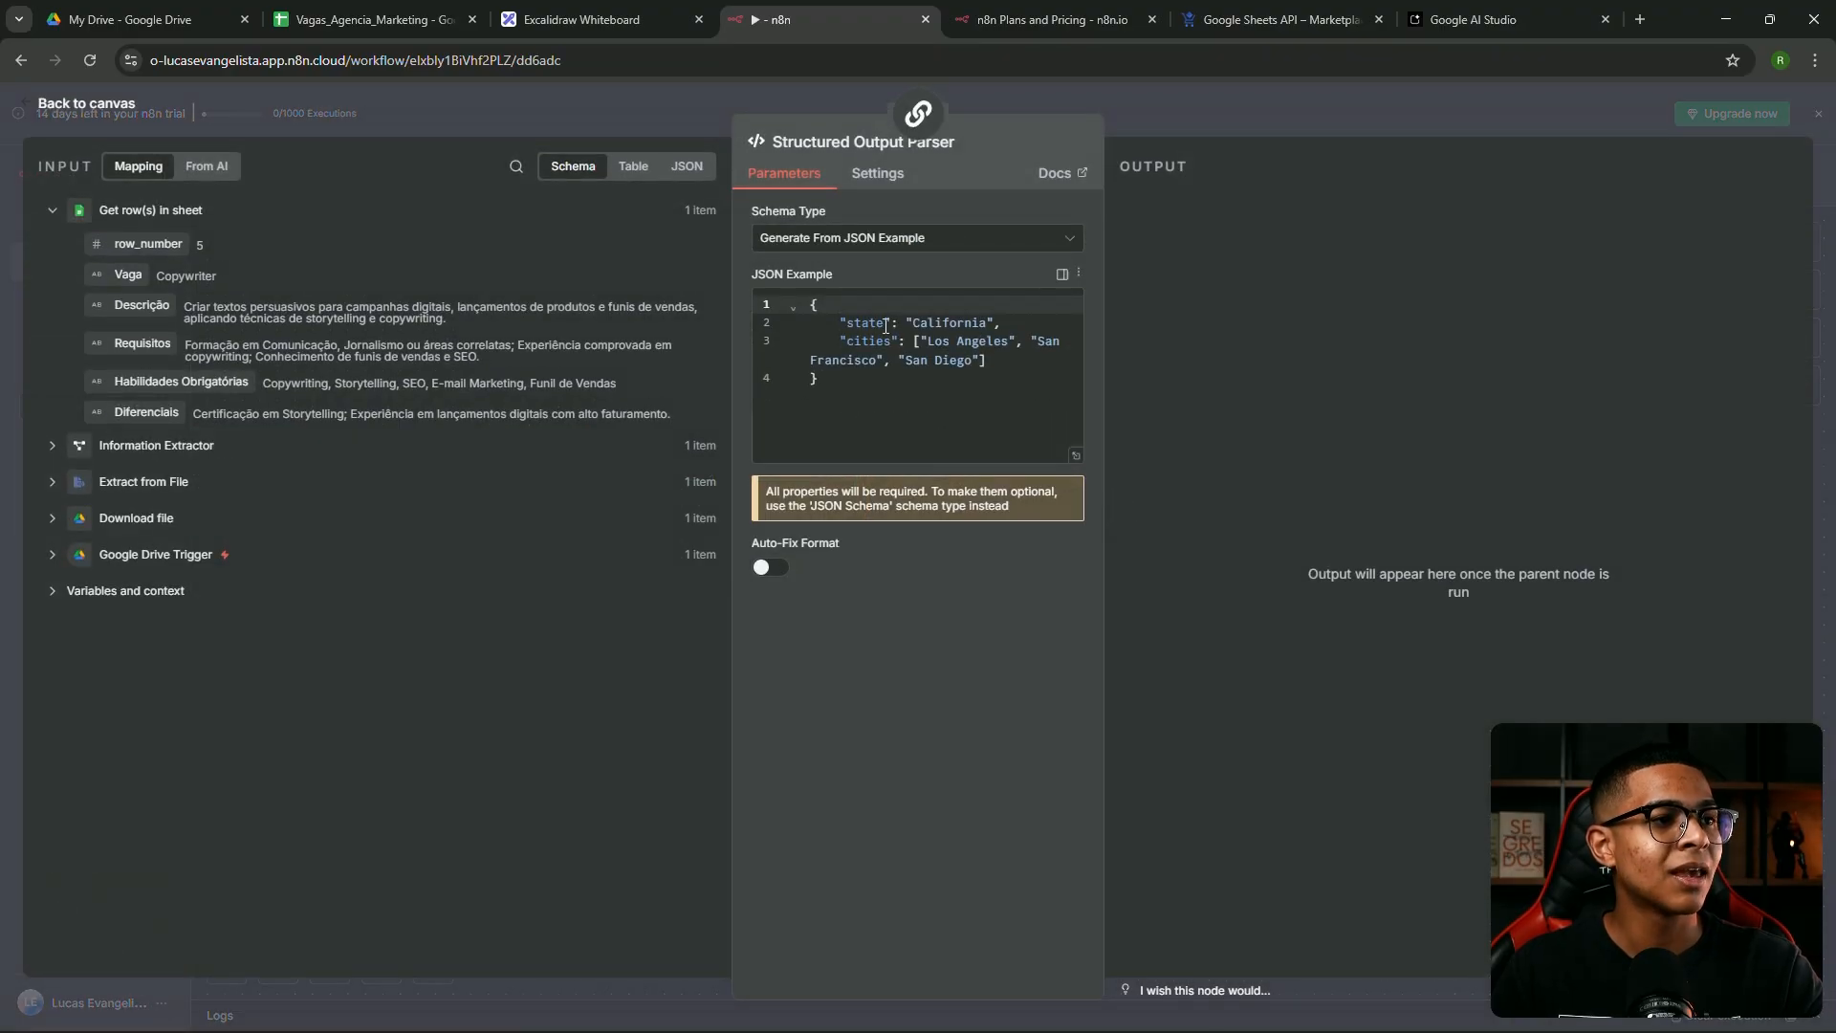
{"action": "left_click", "coordinate": [830, 243]}
{"action": "left_click", "coordinate": [1167, 239]}
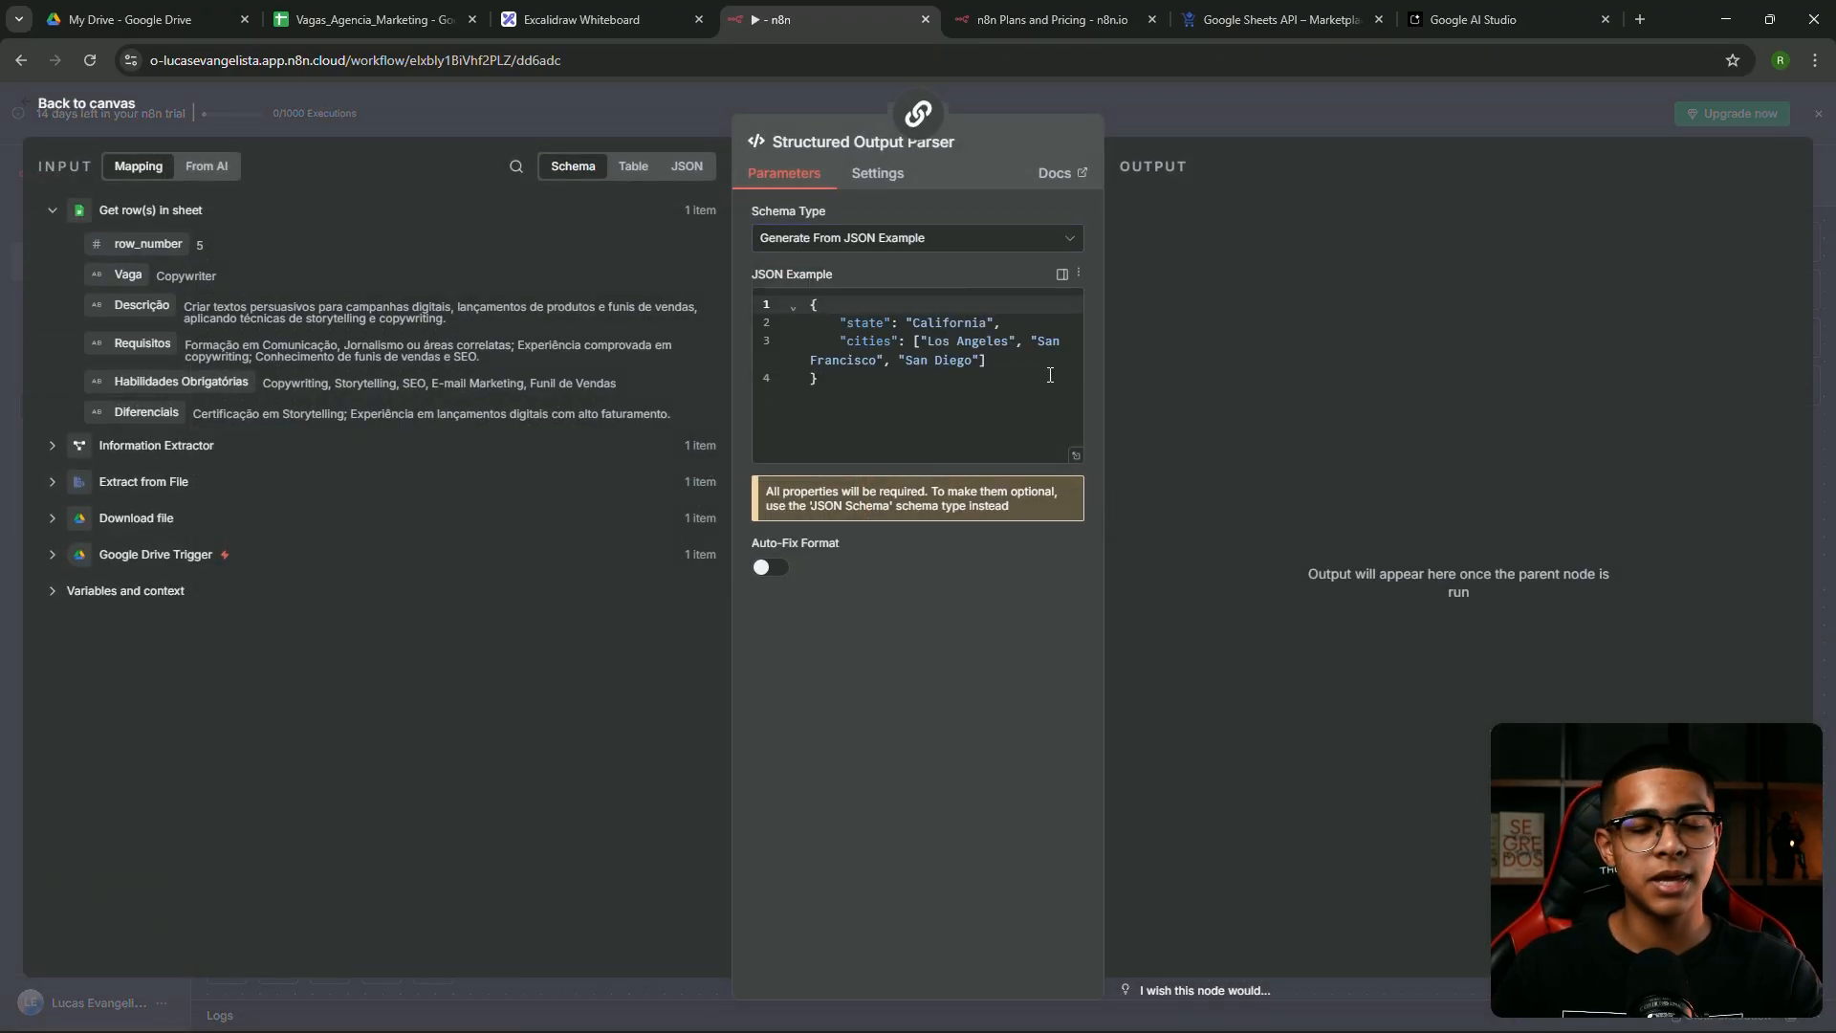
{"action": "left_click", "coordinate": [1050, 375]}
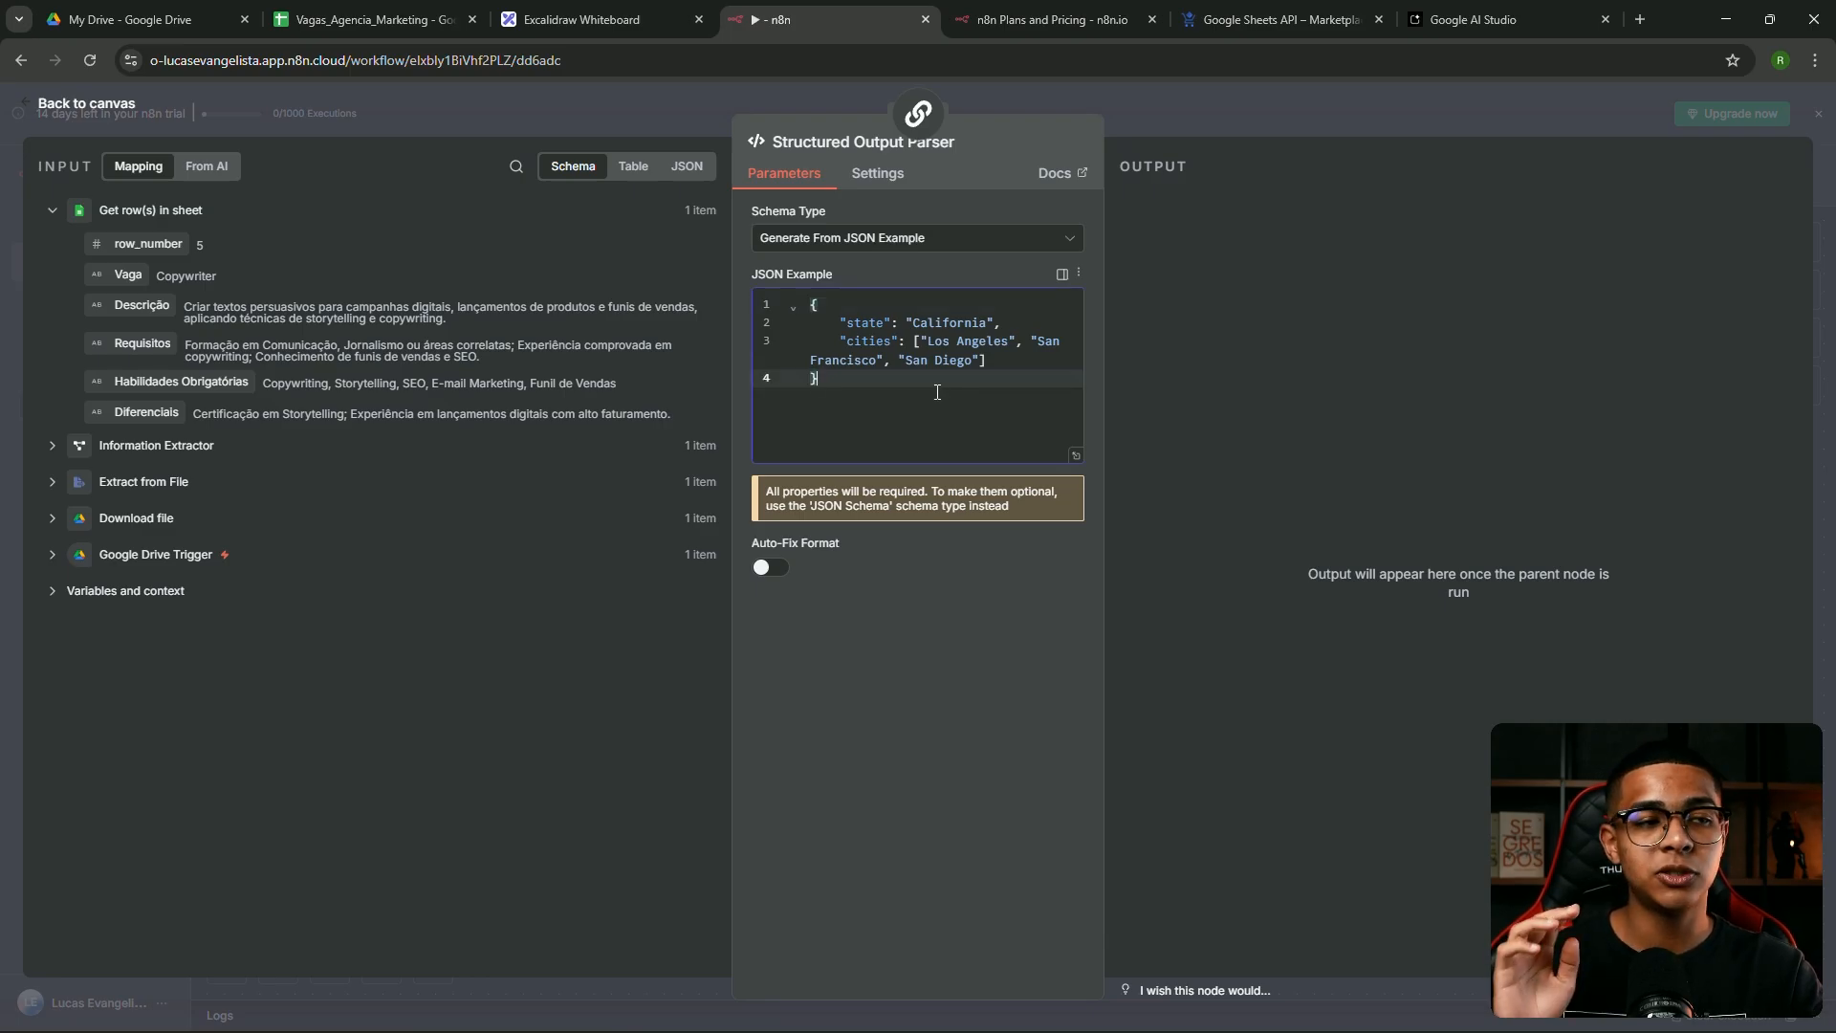
{"action": "left_click", "coordinate": [1074, 455]}
{"action": "left_click", "coordinate": [102, 226]}
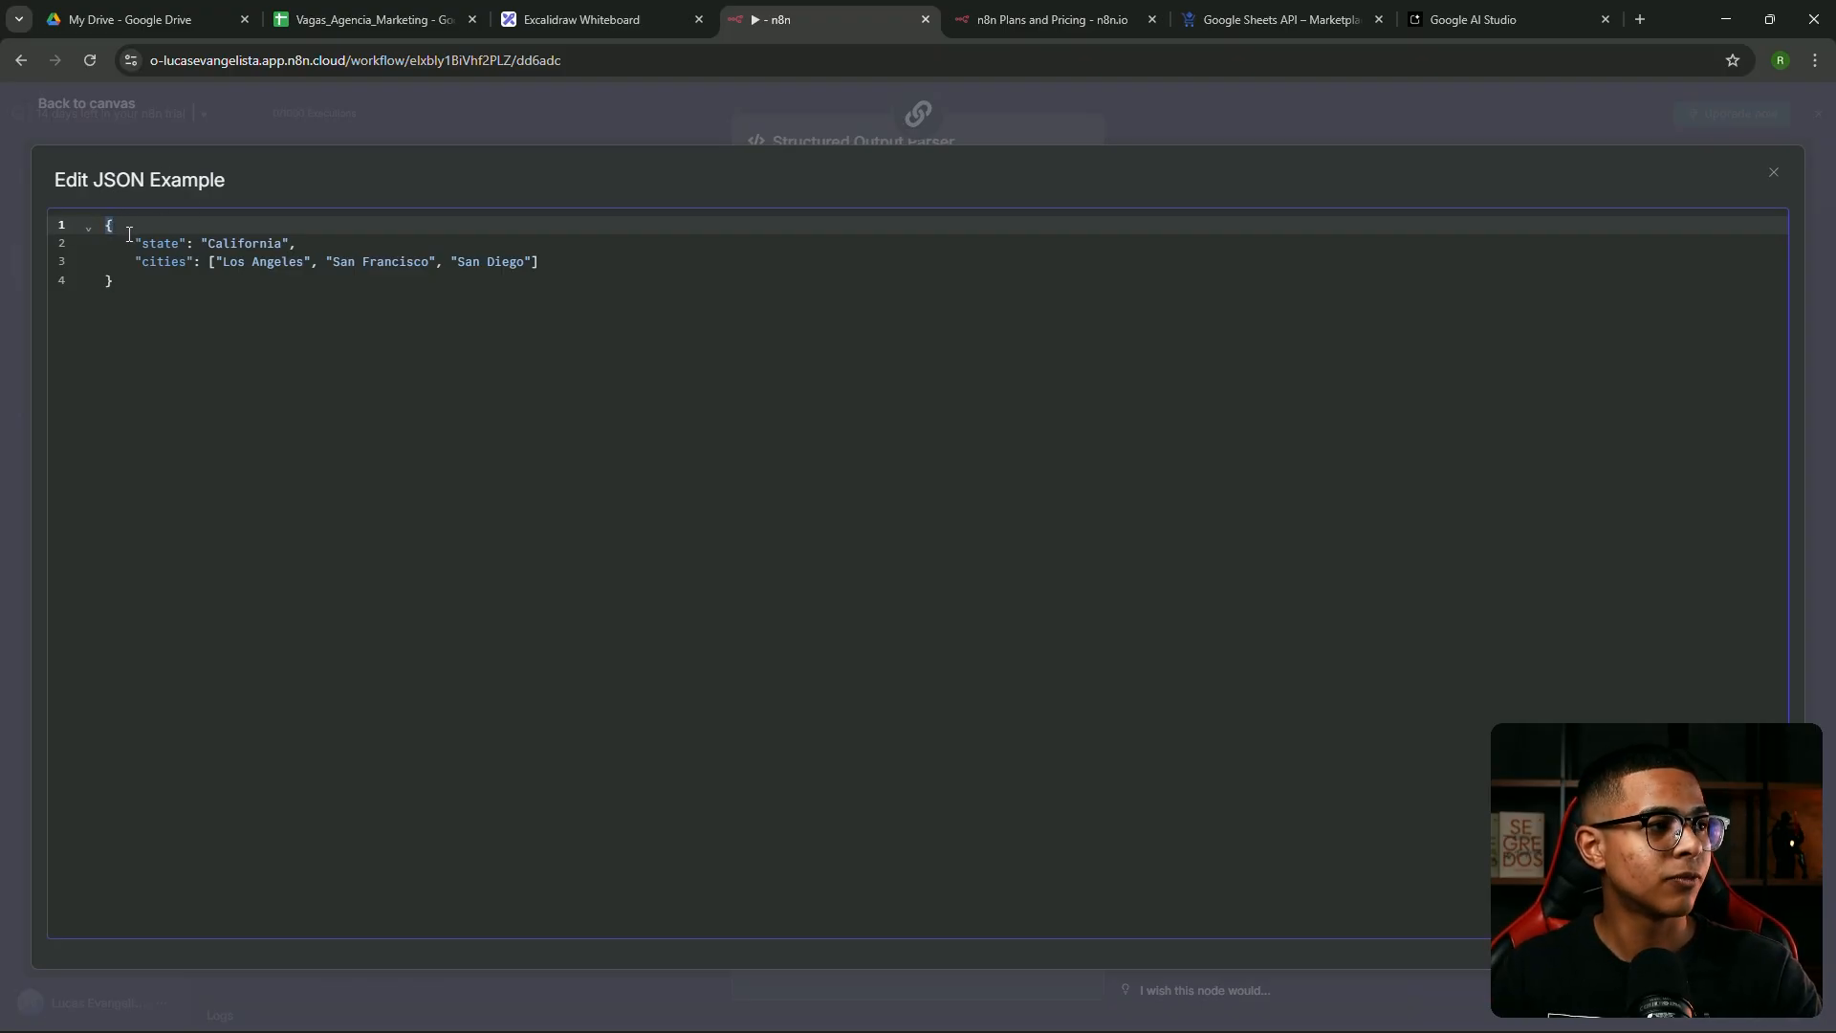
{"action": "left_click", "coordinate": [144, 241]}
{"action": "mouse_move", "coordinate": [143, 239]}
{"action": "left_mouse_down"}
{"action": "mouse_move", "coordinate": [201, 260]}
{"action": "mouse_move", "coordinate": [148, 240]}
{"action": "left_mouse_up"}
{"action": "double_click", "coordinate": [162, 240]}
{"action": "double_click", "coordinate": [169, 262]}
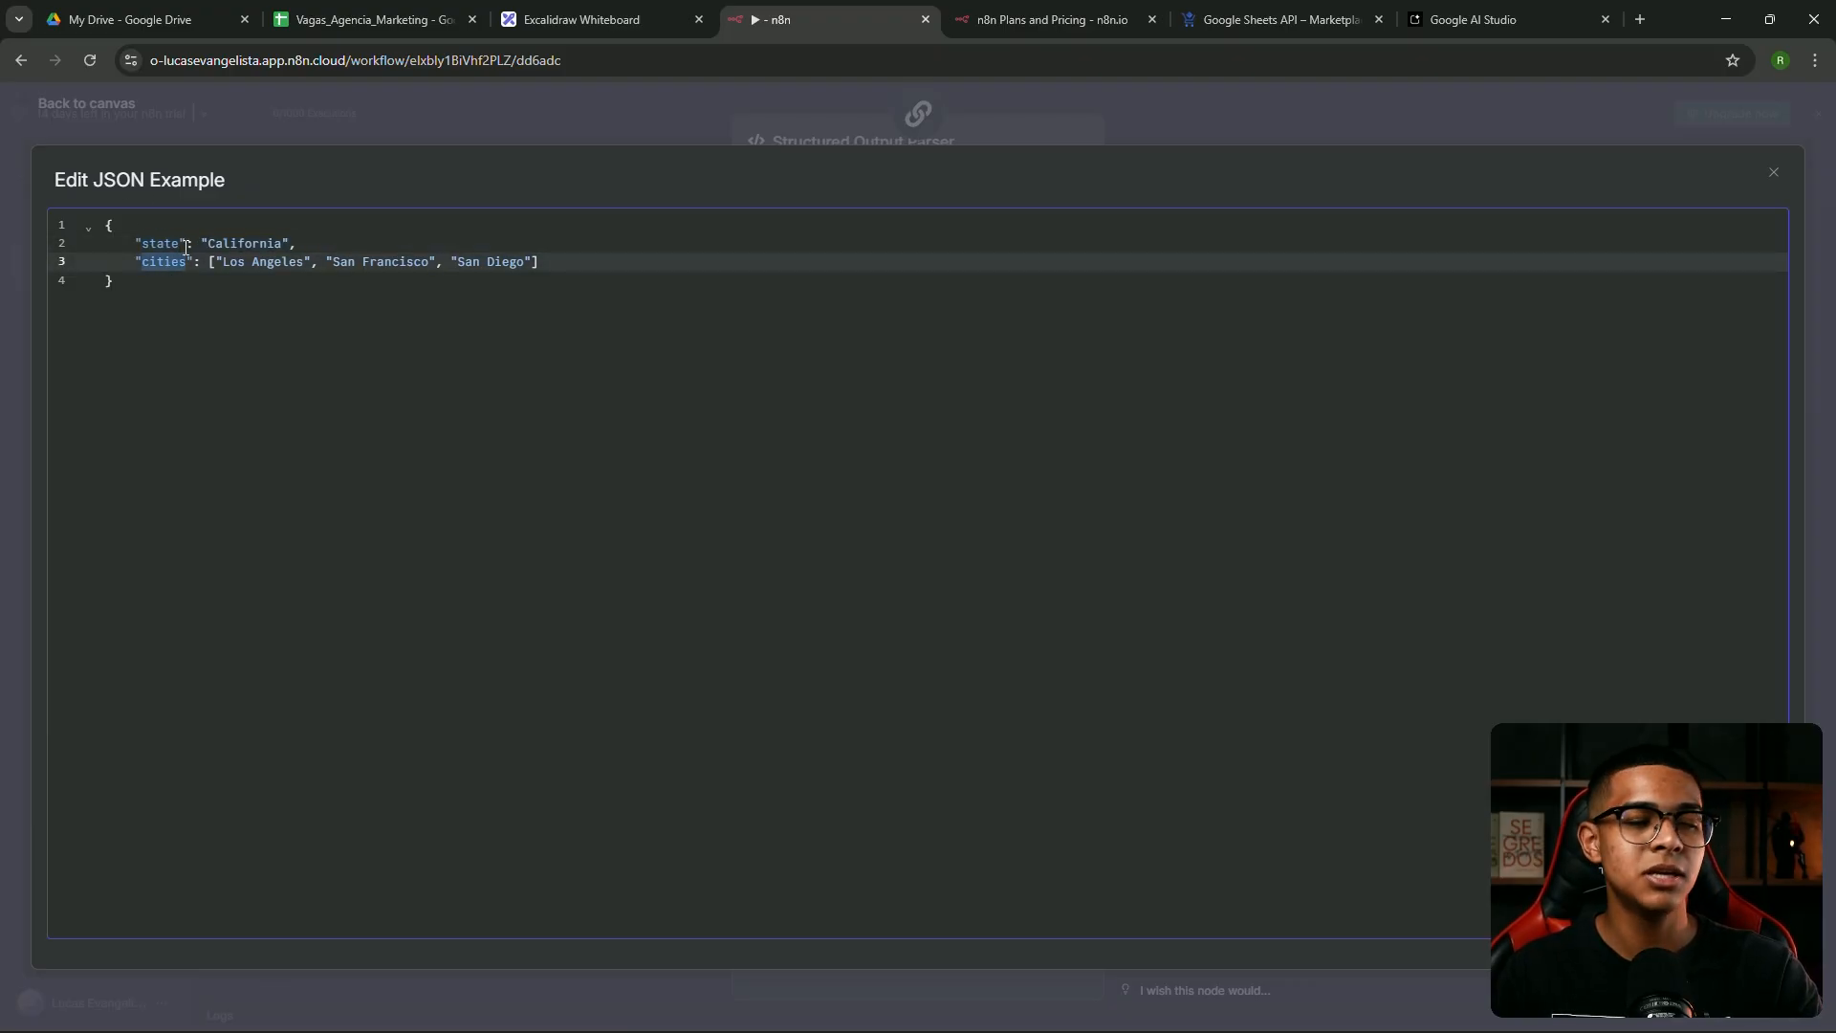
{"action": "left_click_drag", "start_coordinate": [208, 243], "coordinate": [280, 238]}
{"action": "left_click", "coordinate": [206, 248]}
{"action": "double_click", "coordinate": [217, 244]}
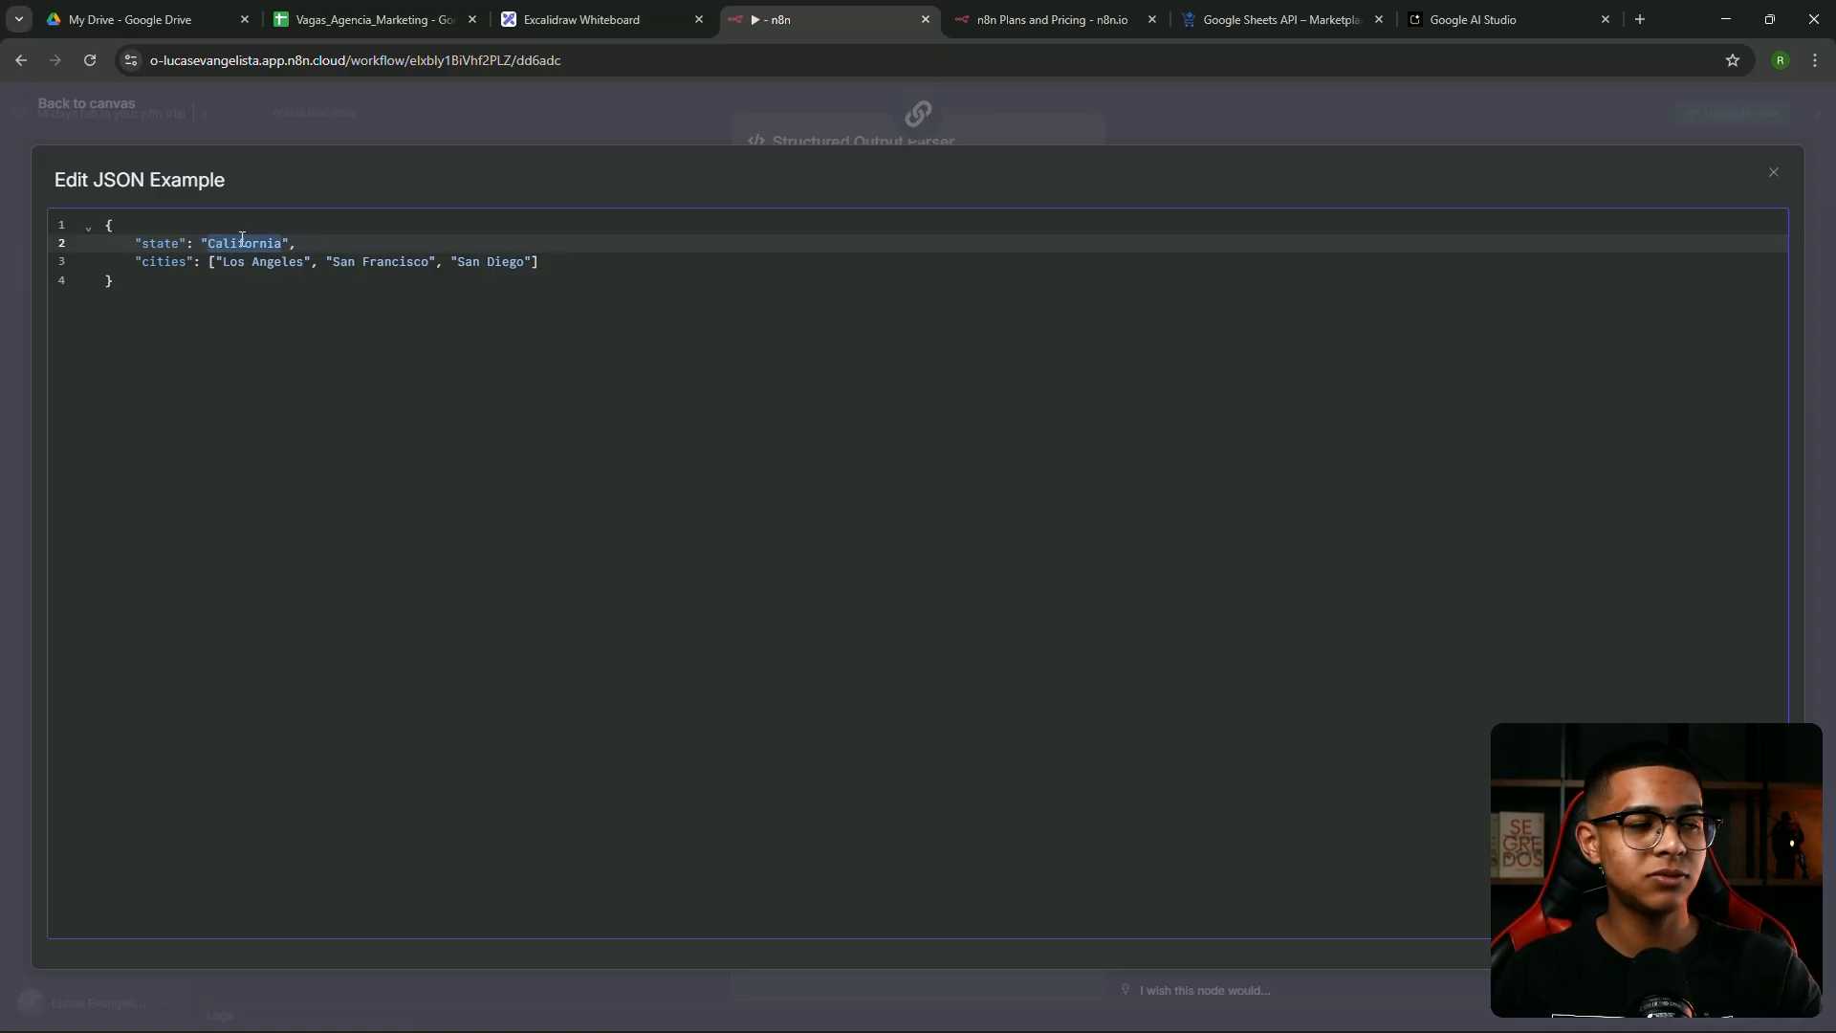
{"action": "left_click", "coordinate": [242, 241]}
{"action": "left_click_drag", "start_coordinate": [215, 263], "coordinate": [509, 264]}
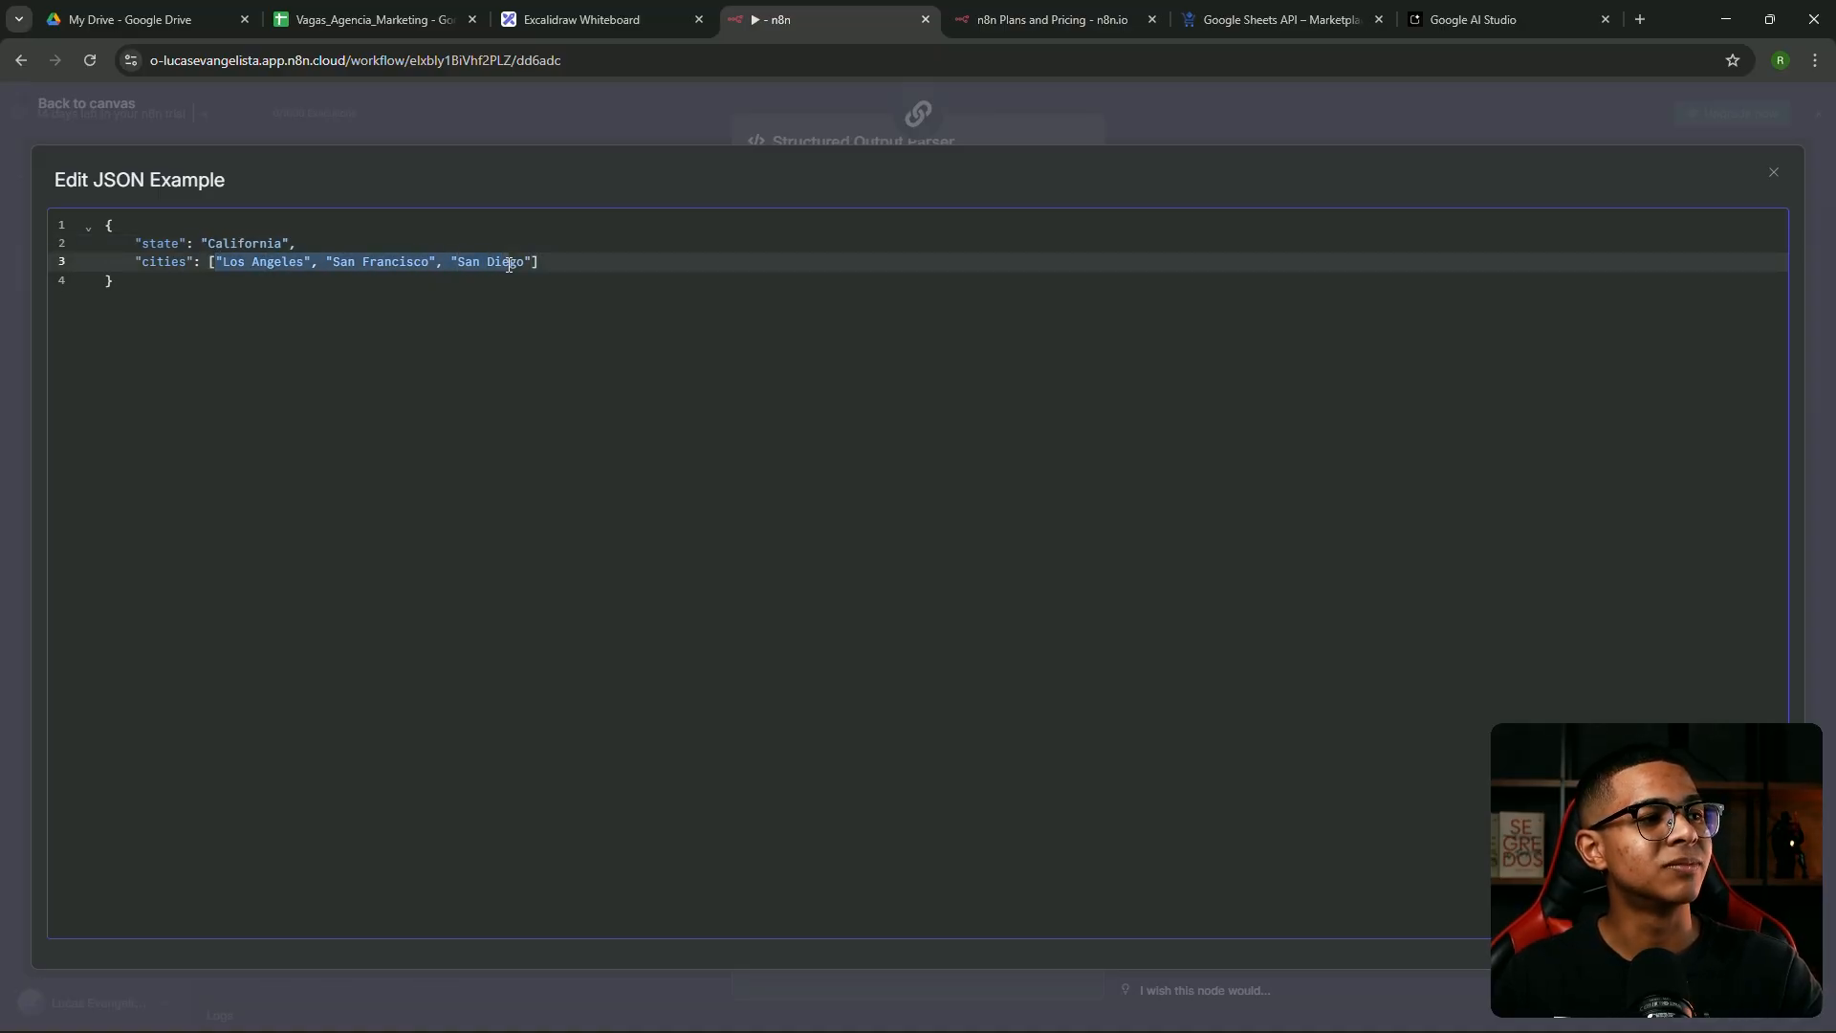
{"action": "left_click", "coordinate": [213, 262]}
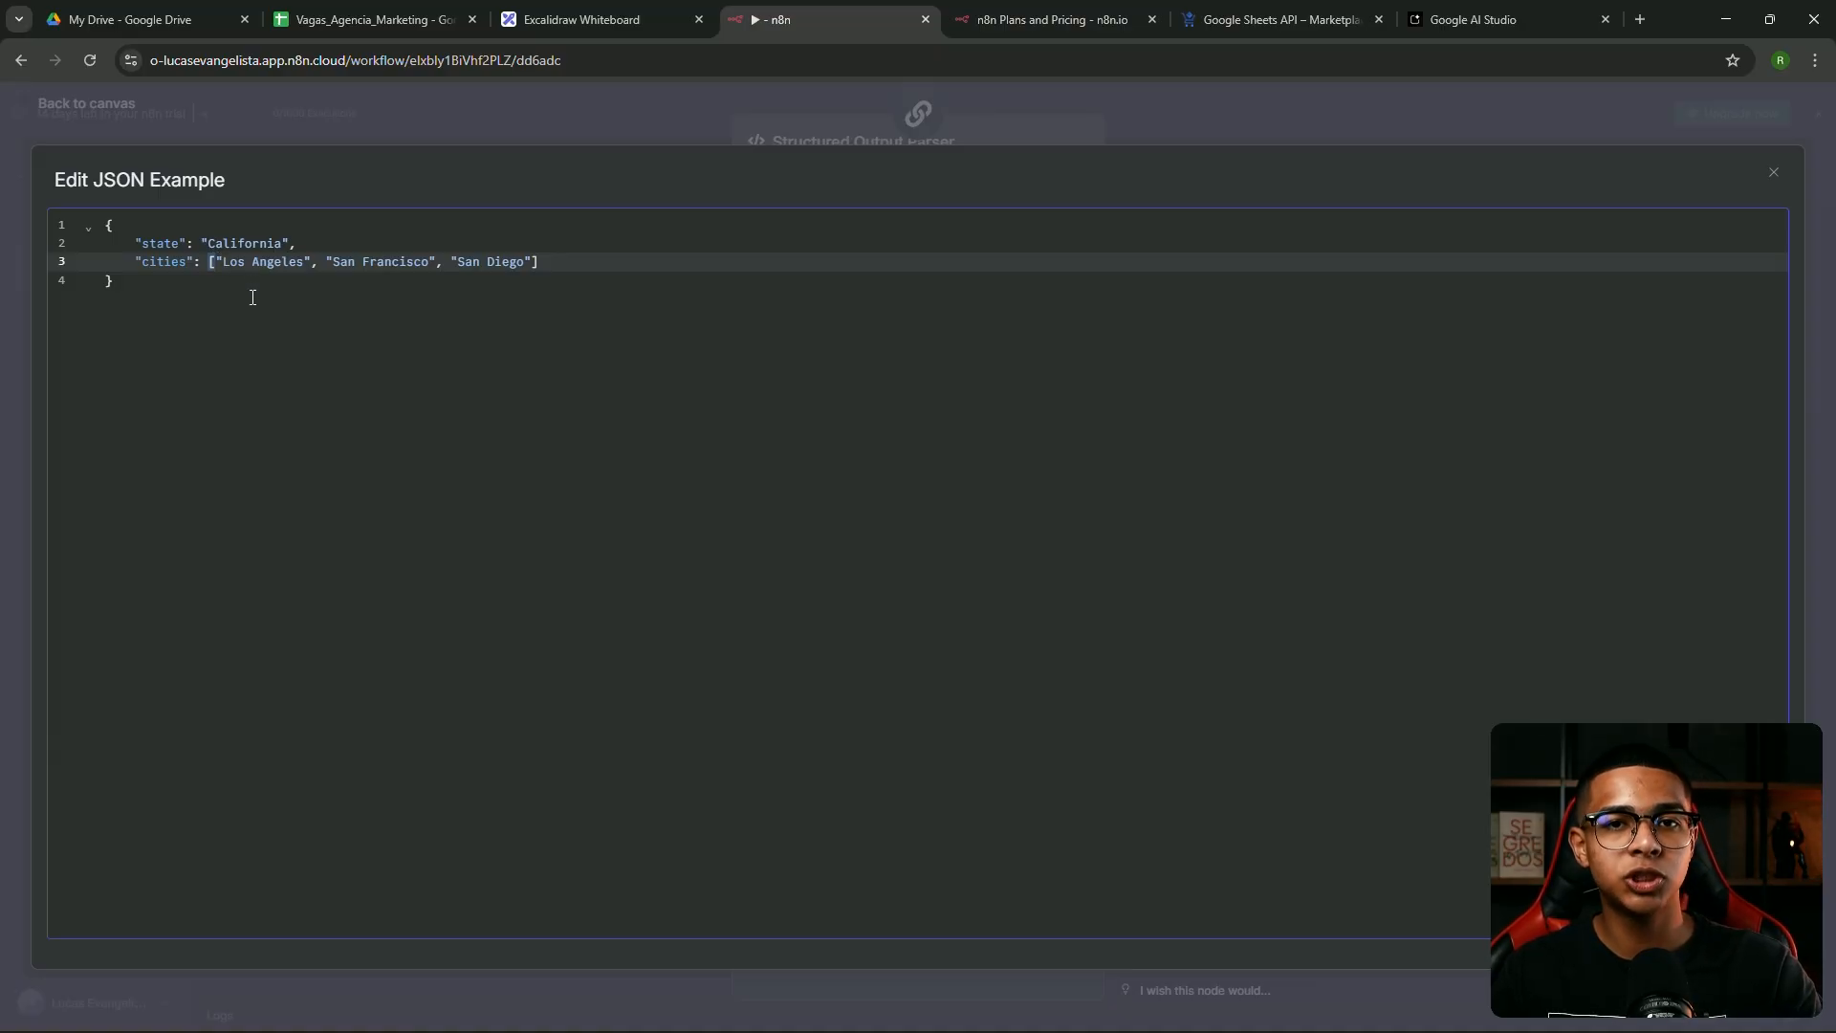
{"action": "left_click_drag", "start_coordinate": [252, 296], "coordinate": [54, 222]}
{"action": "left_click", "coordinate": [163, 263]}
{"action": "double_click", "coordinate": [156, 244]}
{"action": "left_click", "coordinate": [247, 246]}
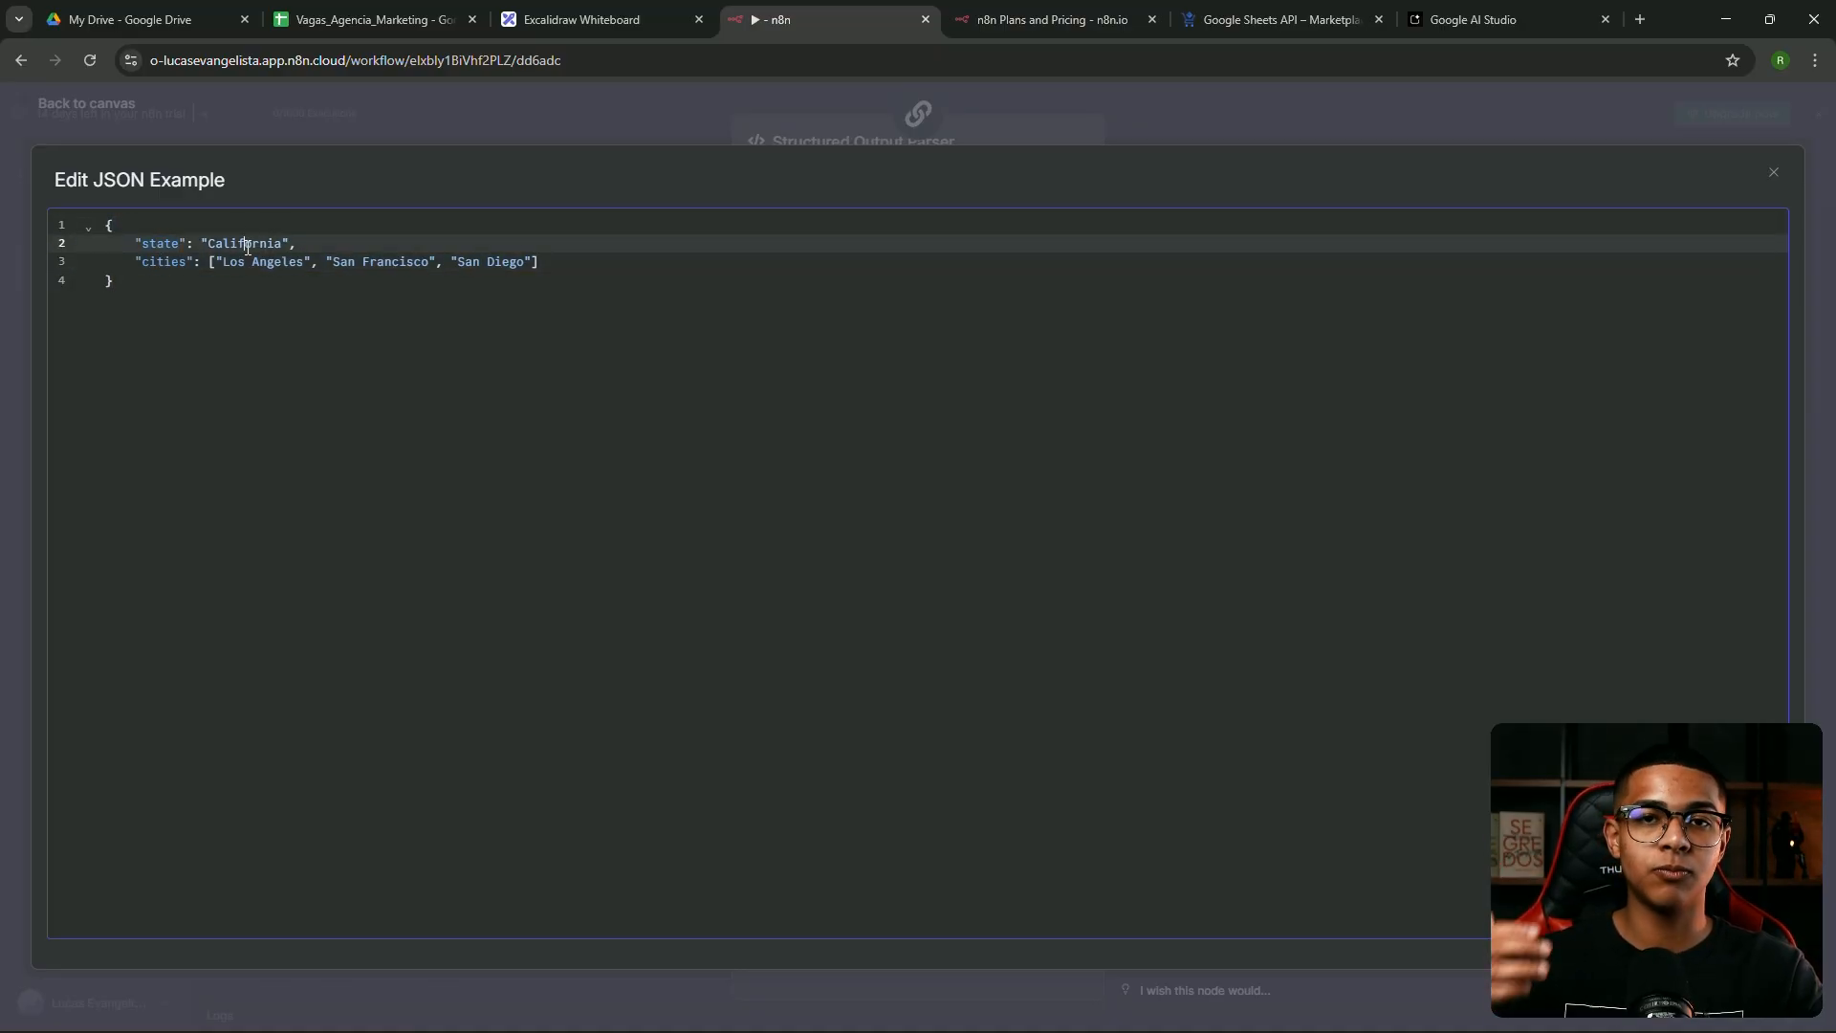
{"action": "double_click", "coordinate": [145, 244]}
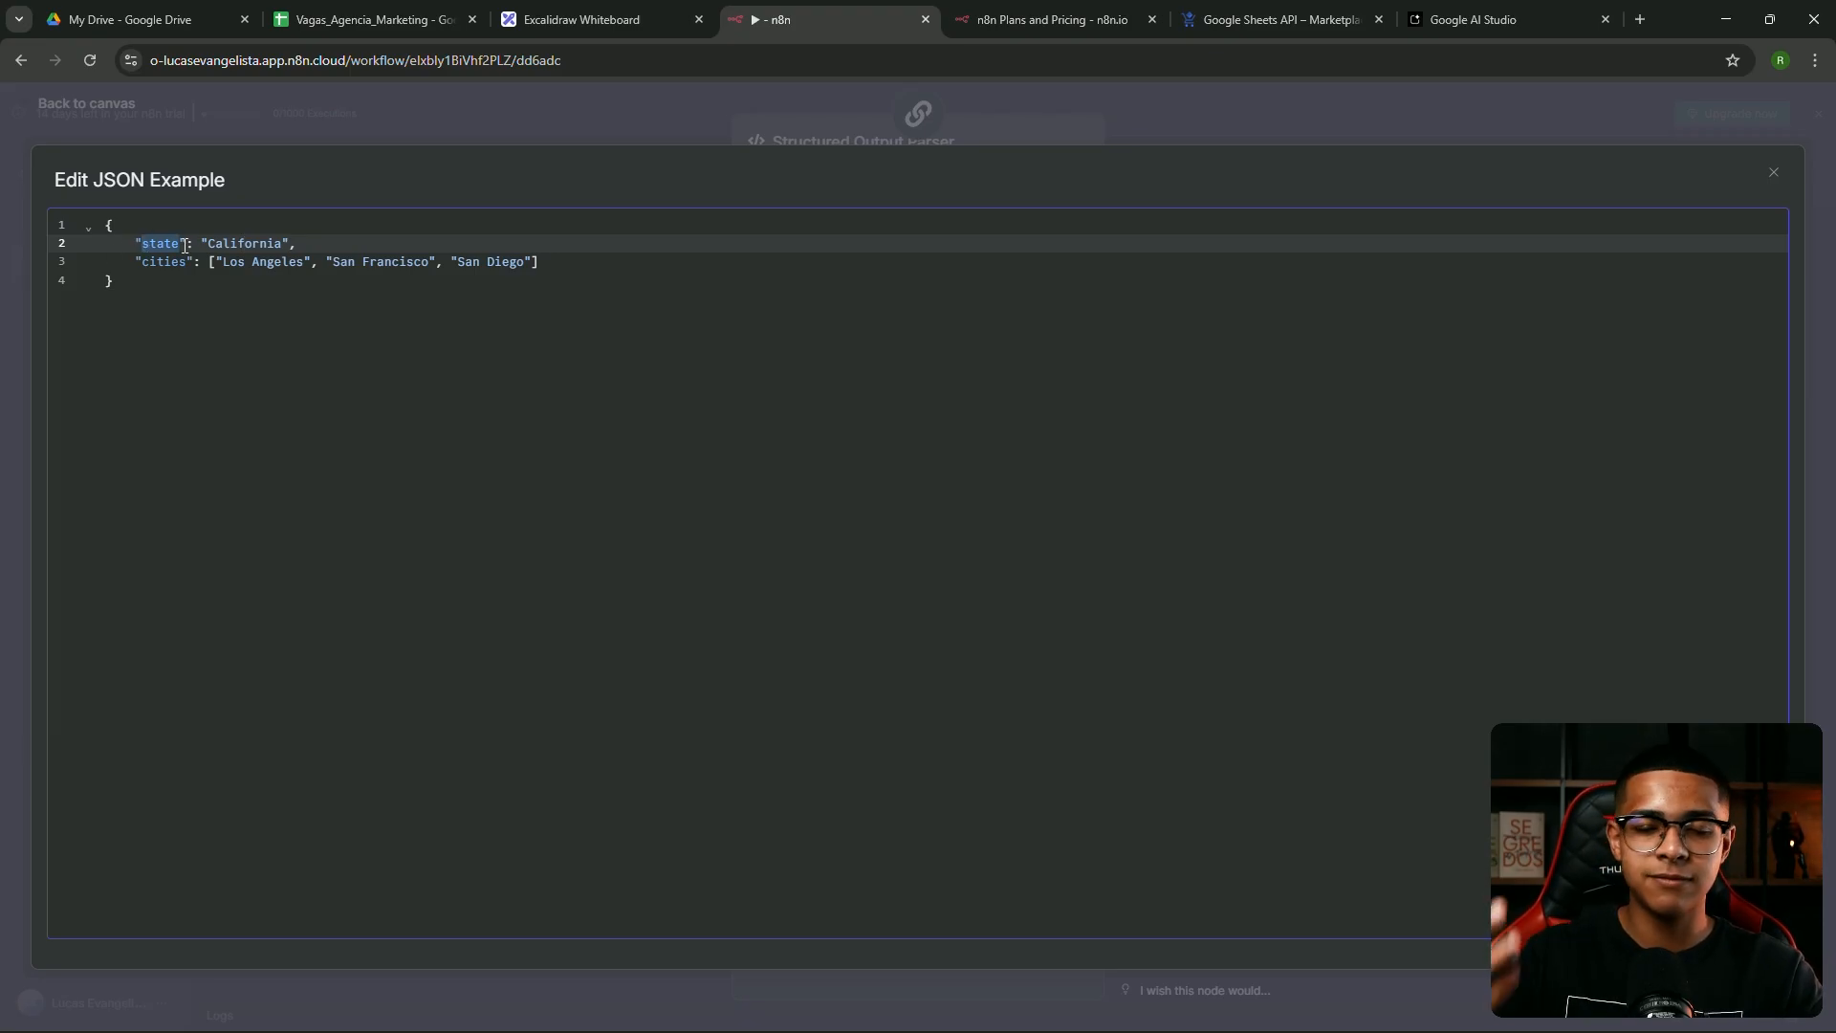
{"action": "double_click", "coordinate": [246, 242]}
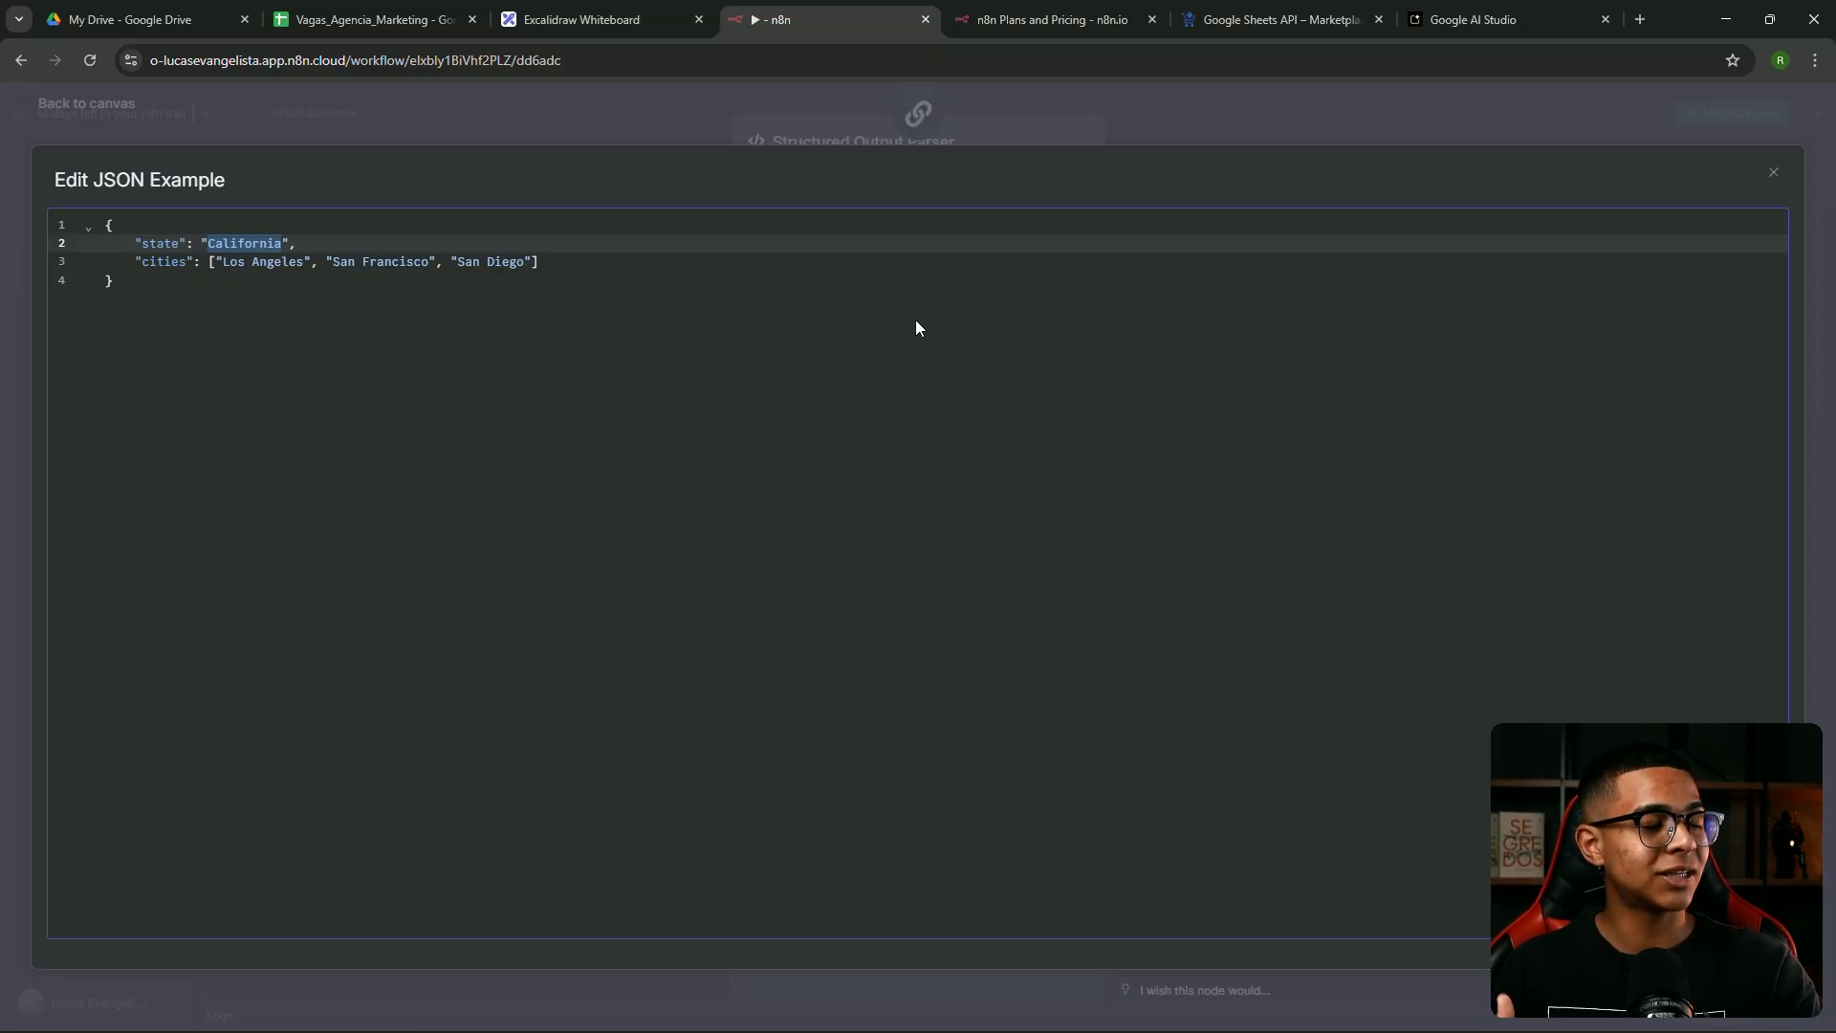
{"action": "left_click_drag", "start_coordinate": [274, 295], "coordinate": [38, 224]}
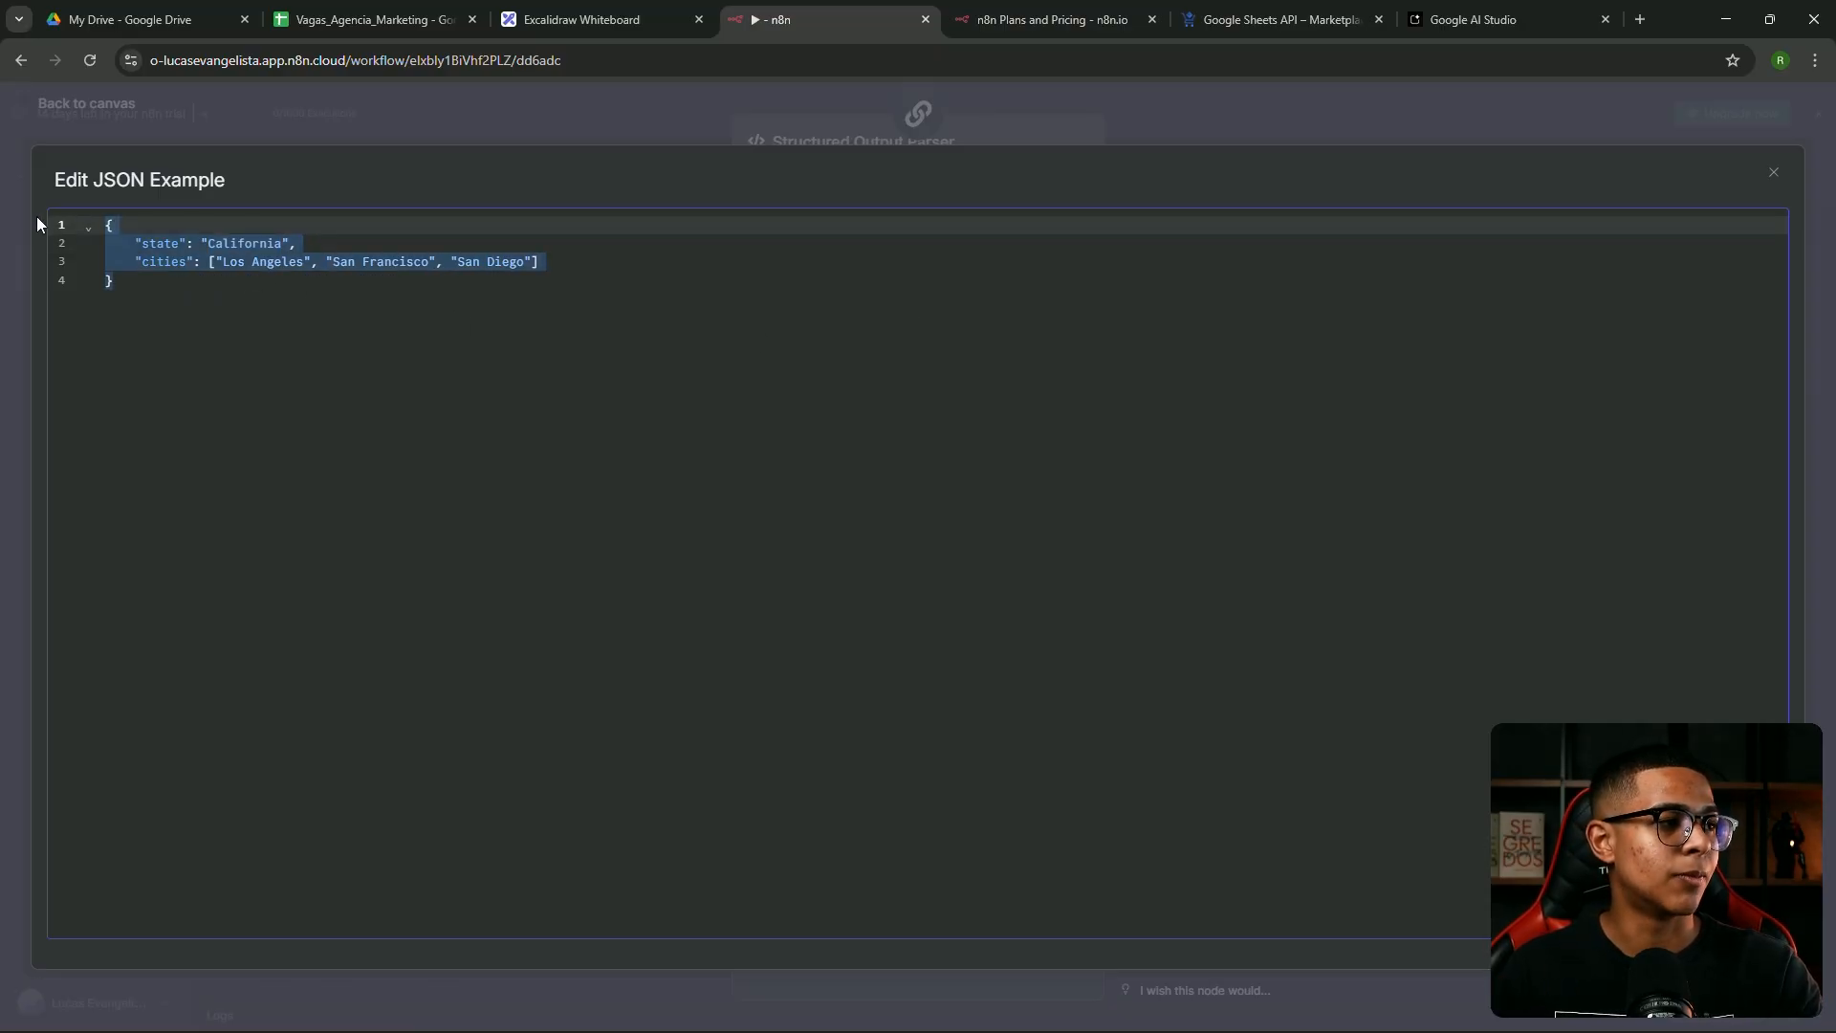
{"action": "left_click", "coordinate": [245, 295]}
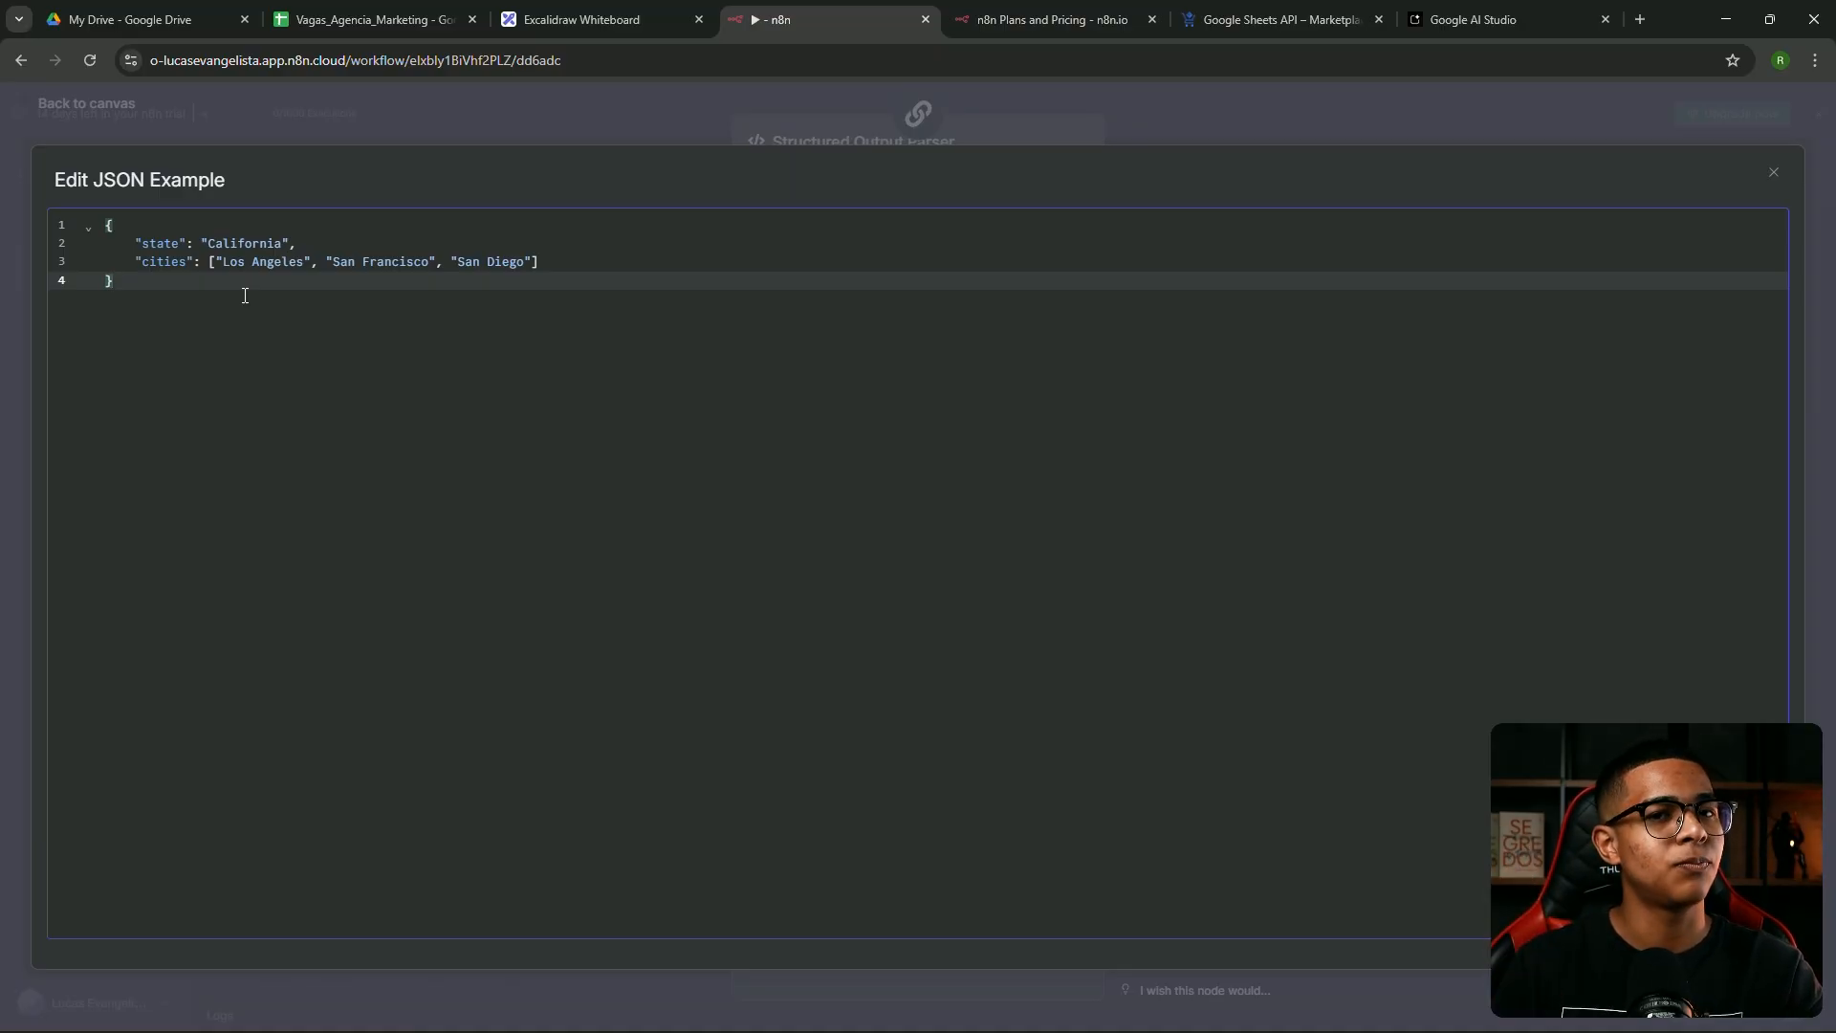
{"action": "left_click_drag", "start_coordinate": [245, 296], "coordinate": [60, 216]}
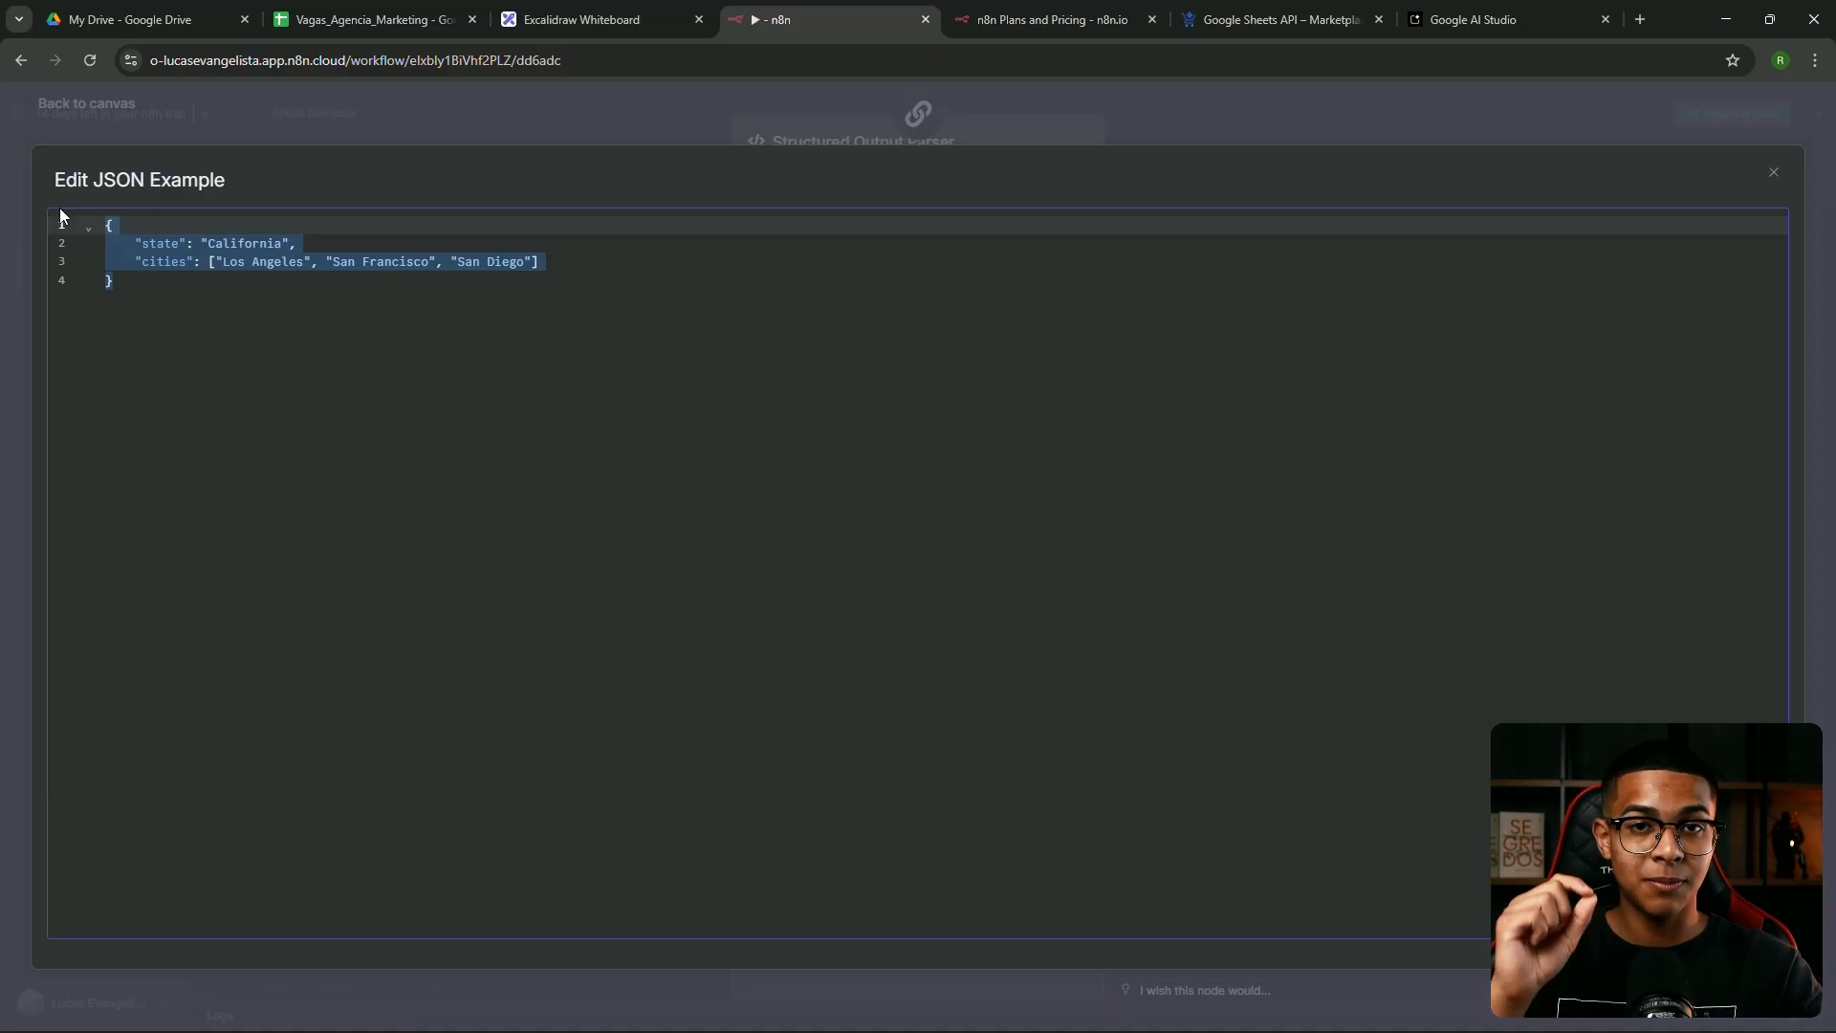
{"action": "left_click", "coordinate": [284, 313]}
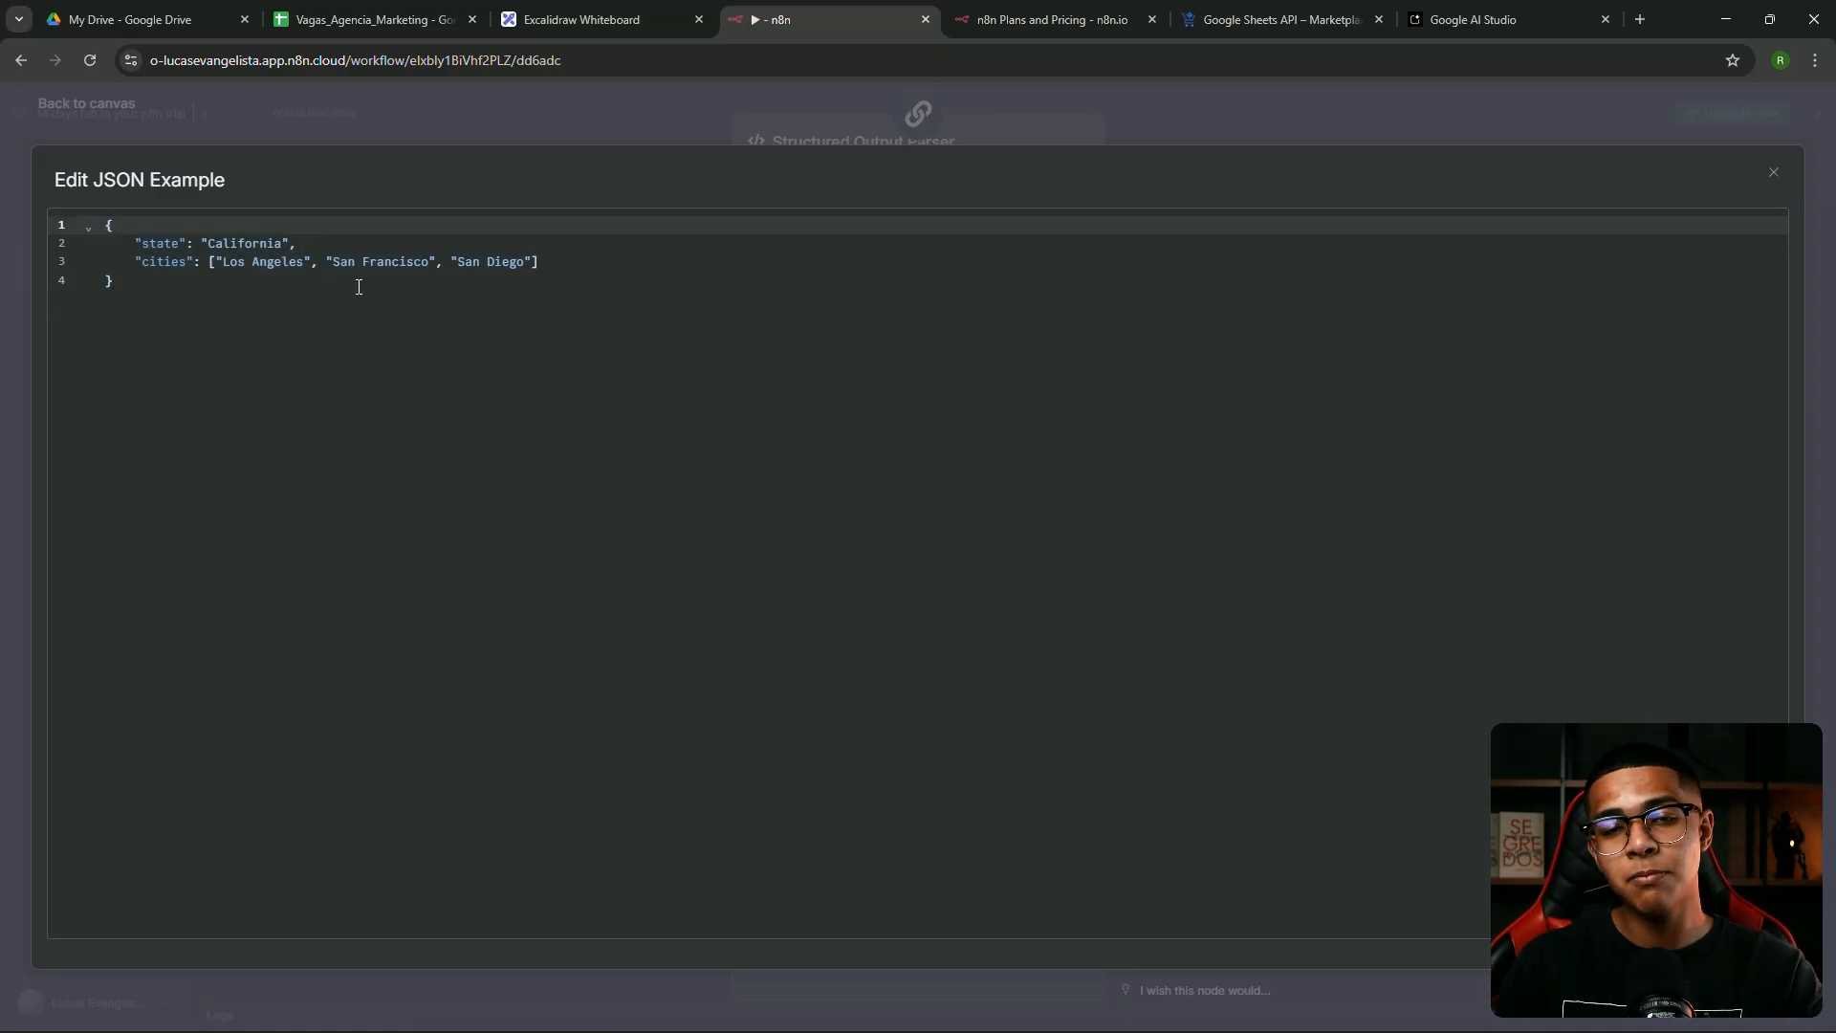
{"action": "left_click_drag", "start_coordinate": [323, 302], "coordinate": [161, 258]}
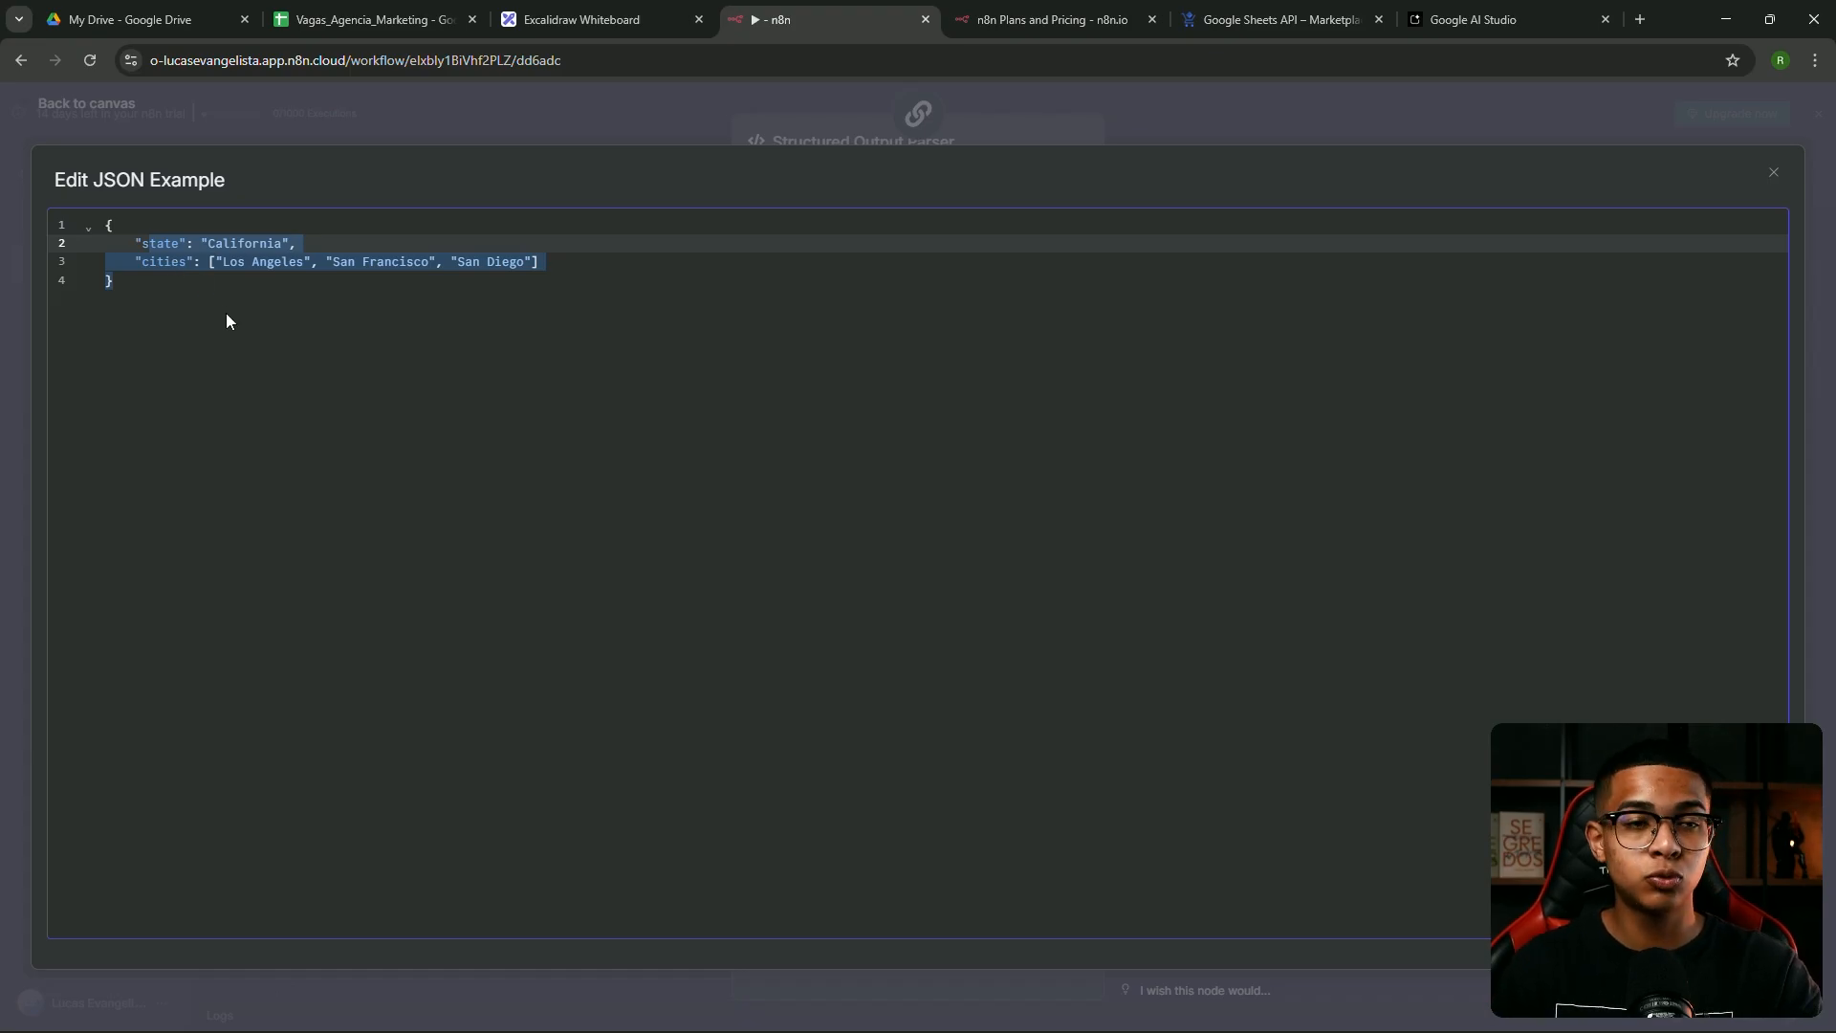
{"action": "left_click", "coordinate": [262, 315]}
Replace the sample JSON with status "aprovado" and observacao "curriculo bem feito, com X características"
{"action": "key", "text": "ctrl+a"}
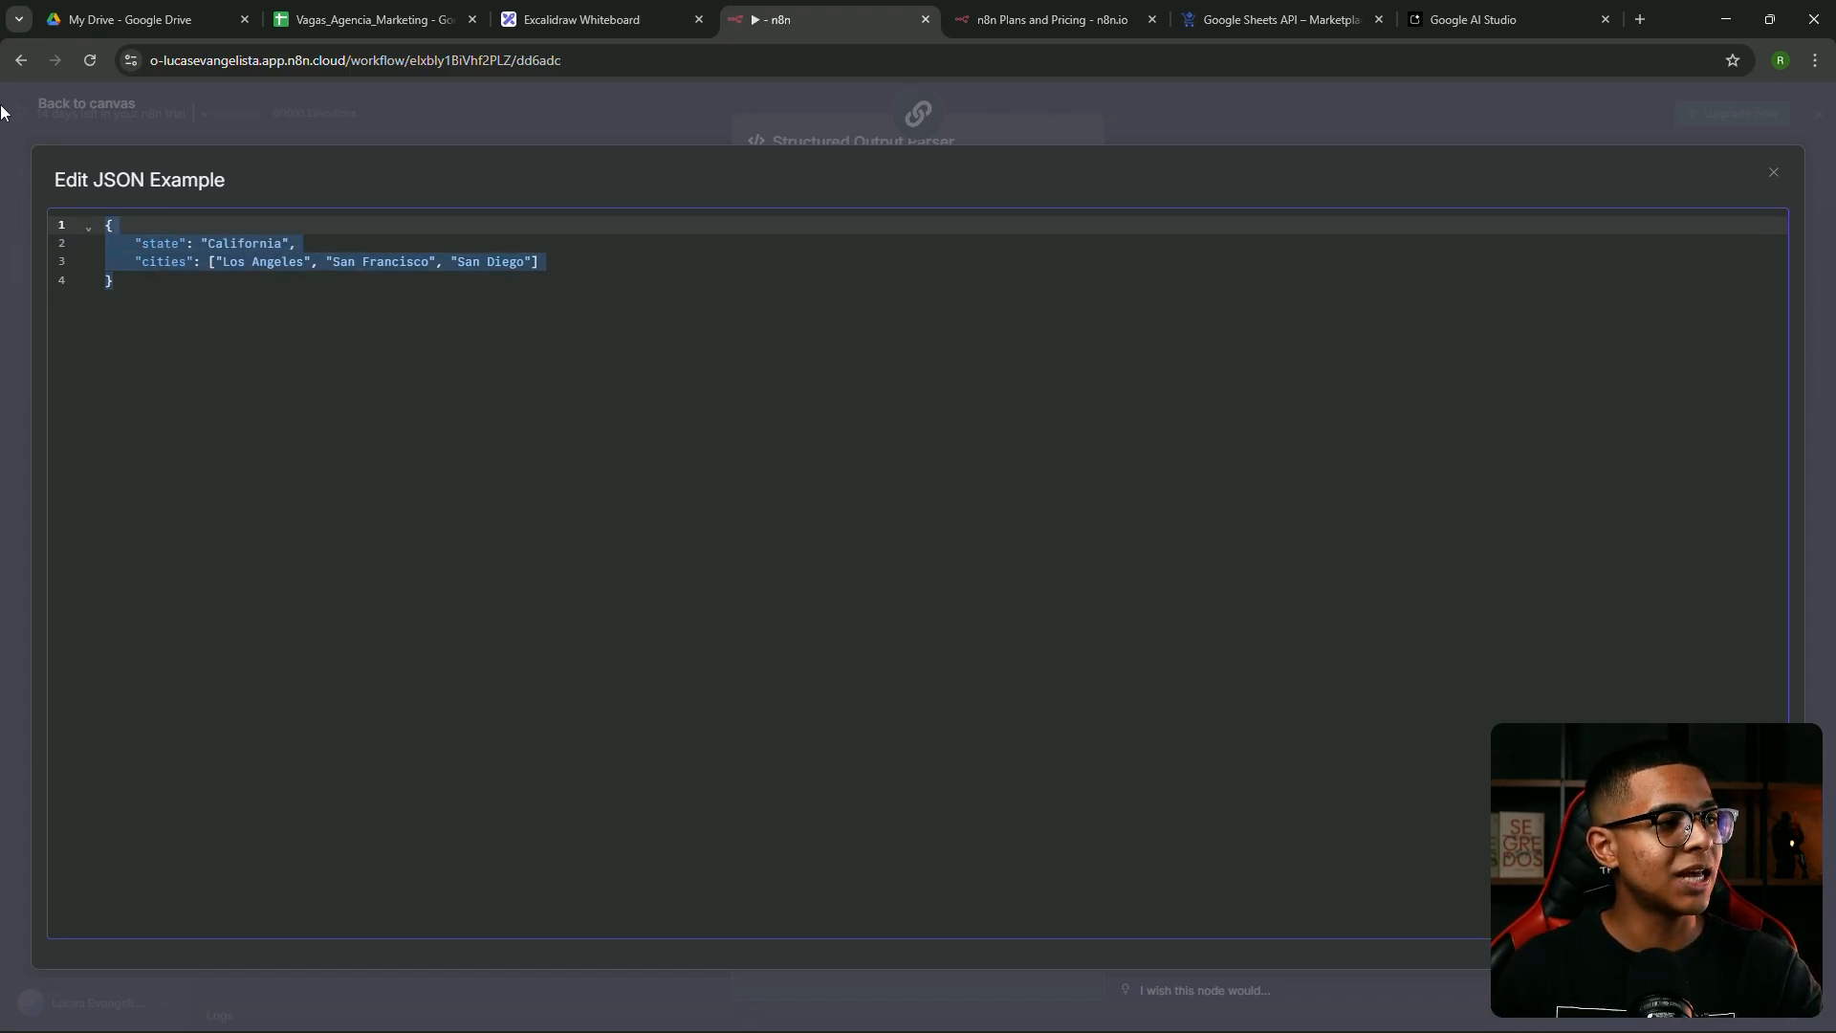
{"action": "key", "text": "BackSpace"}
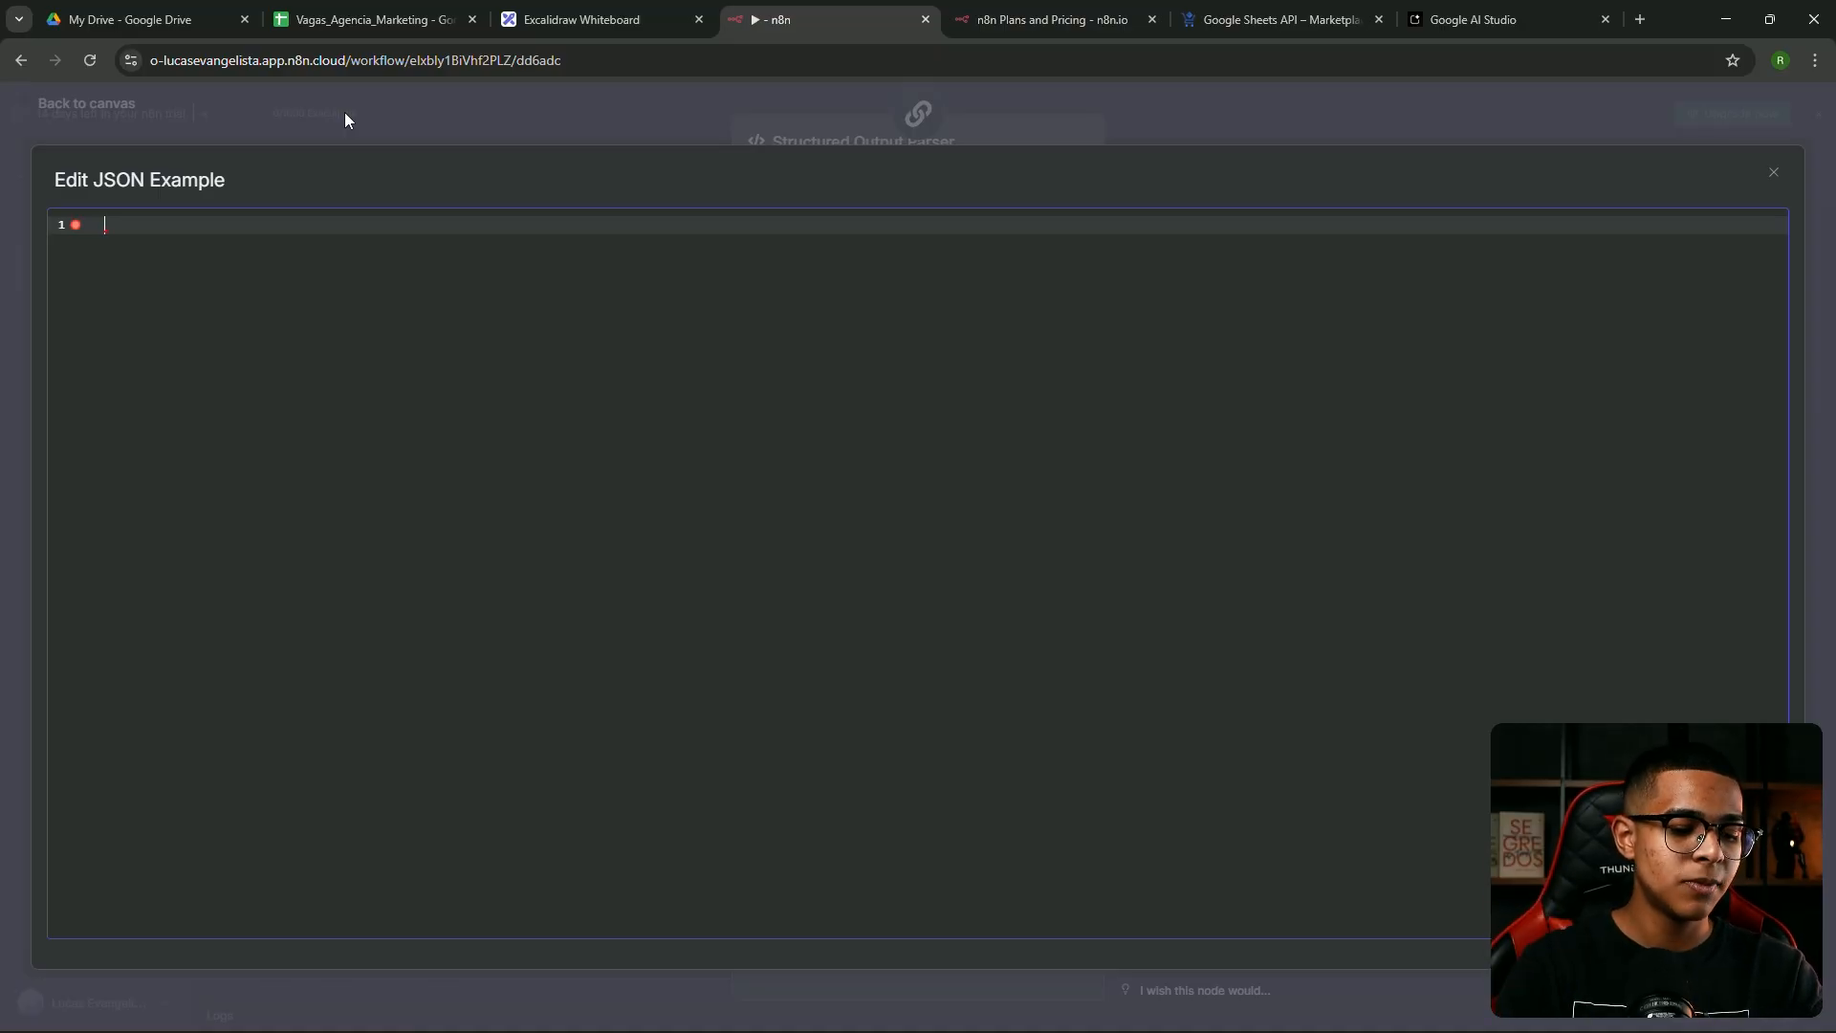
{"action": "type", "text": "{"}
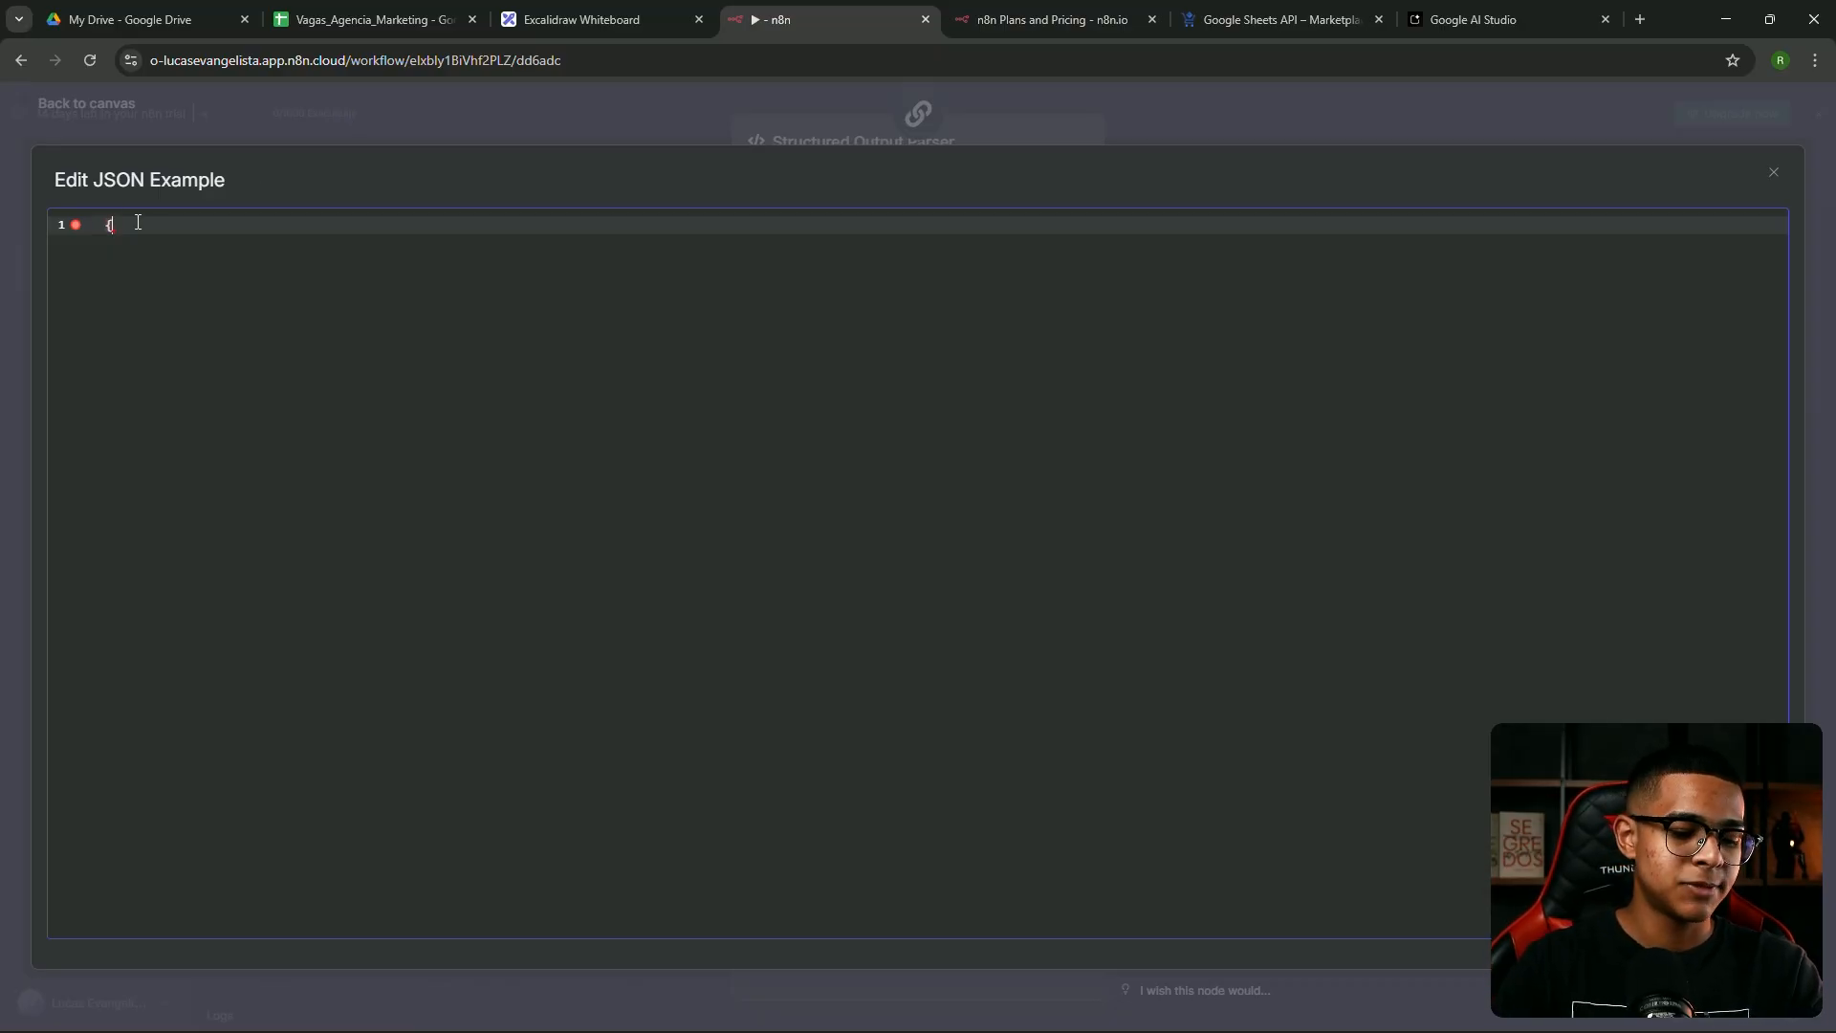
{"action": "key", "text": "Return"}
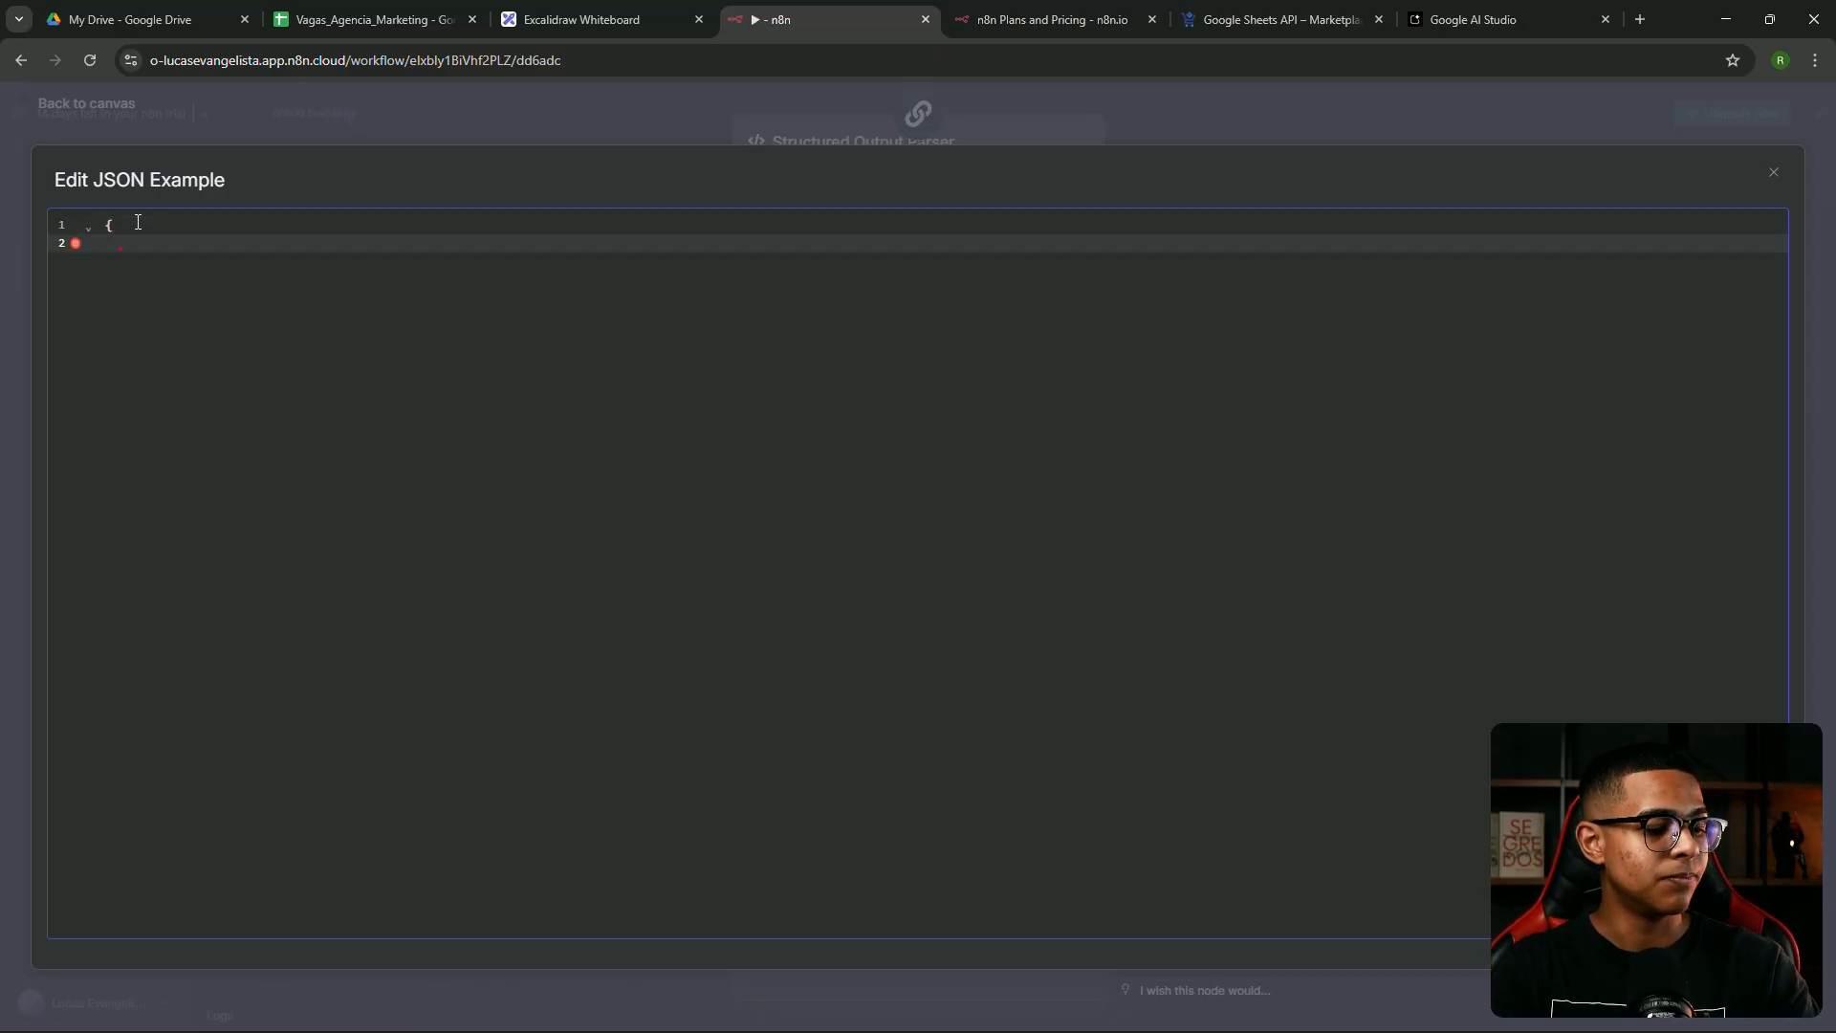
{"action": "type", "text": "\""}
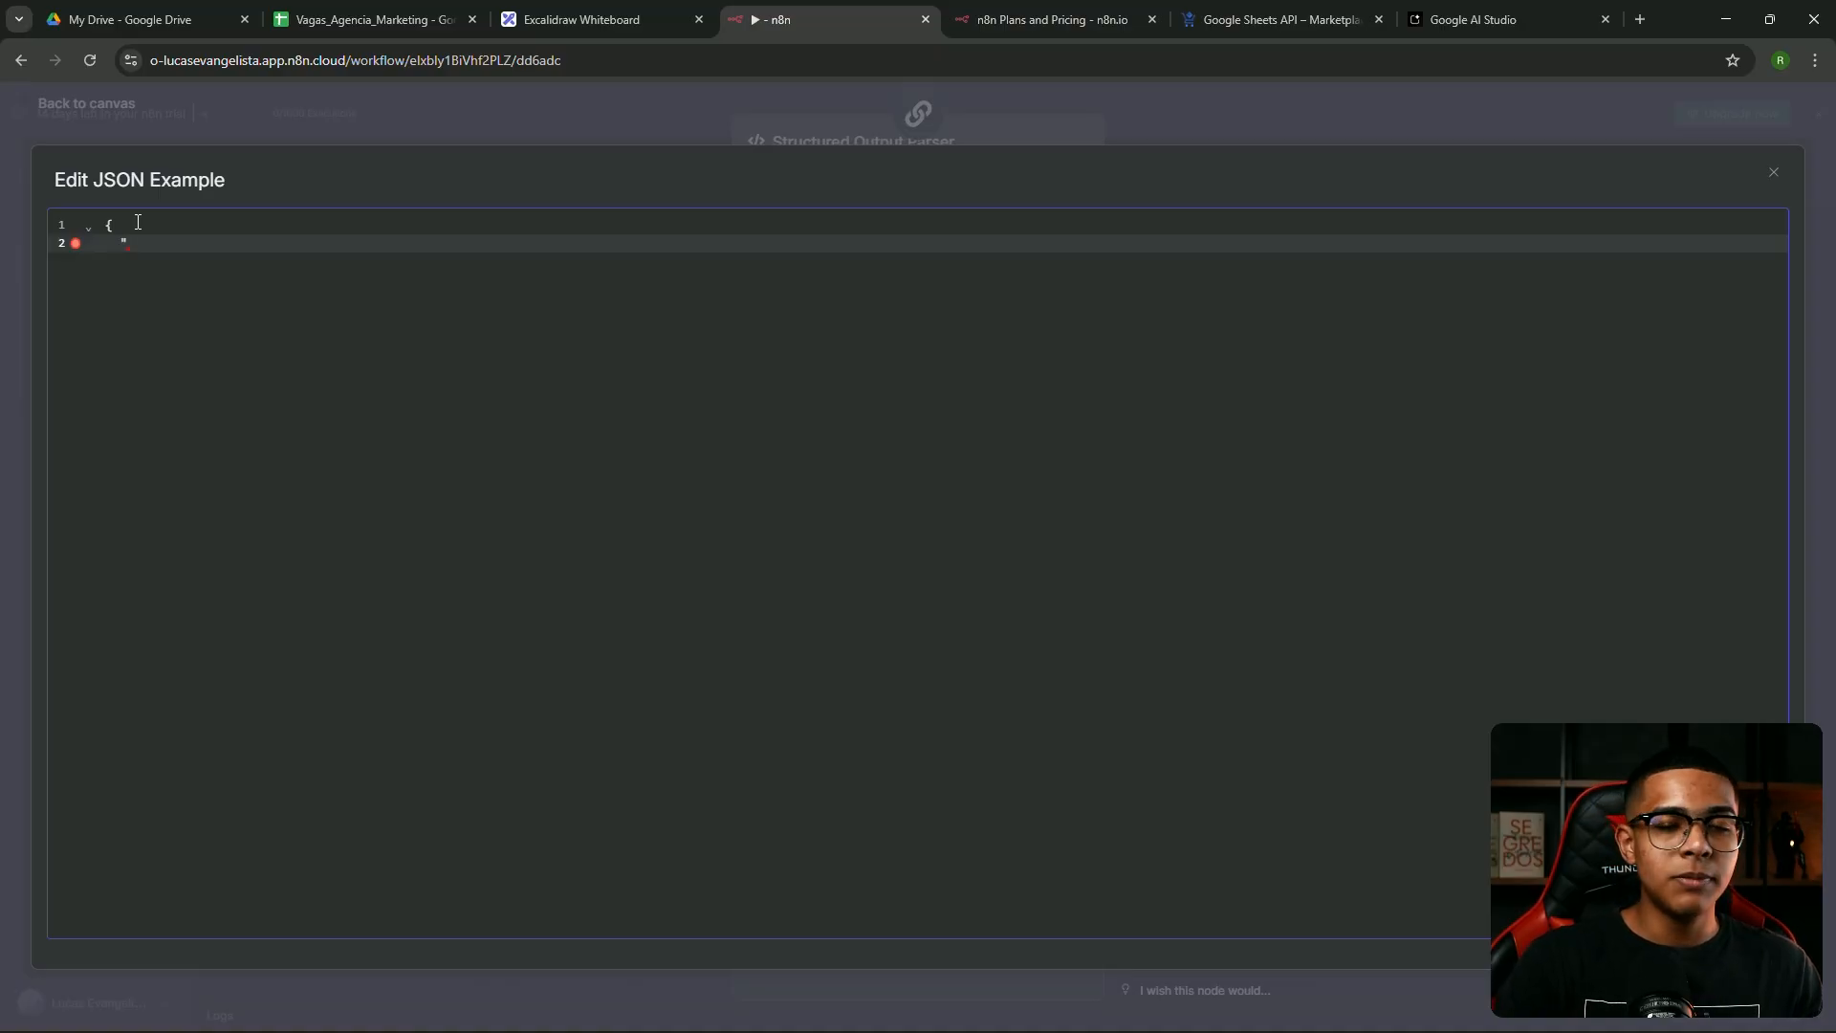
{"action": "type", "text": "status"}
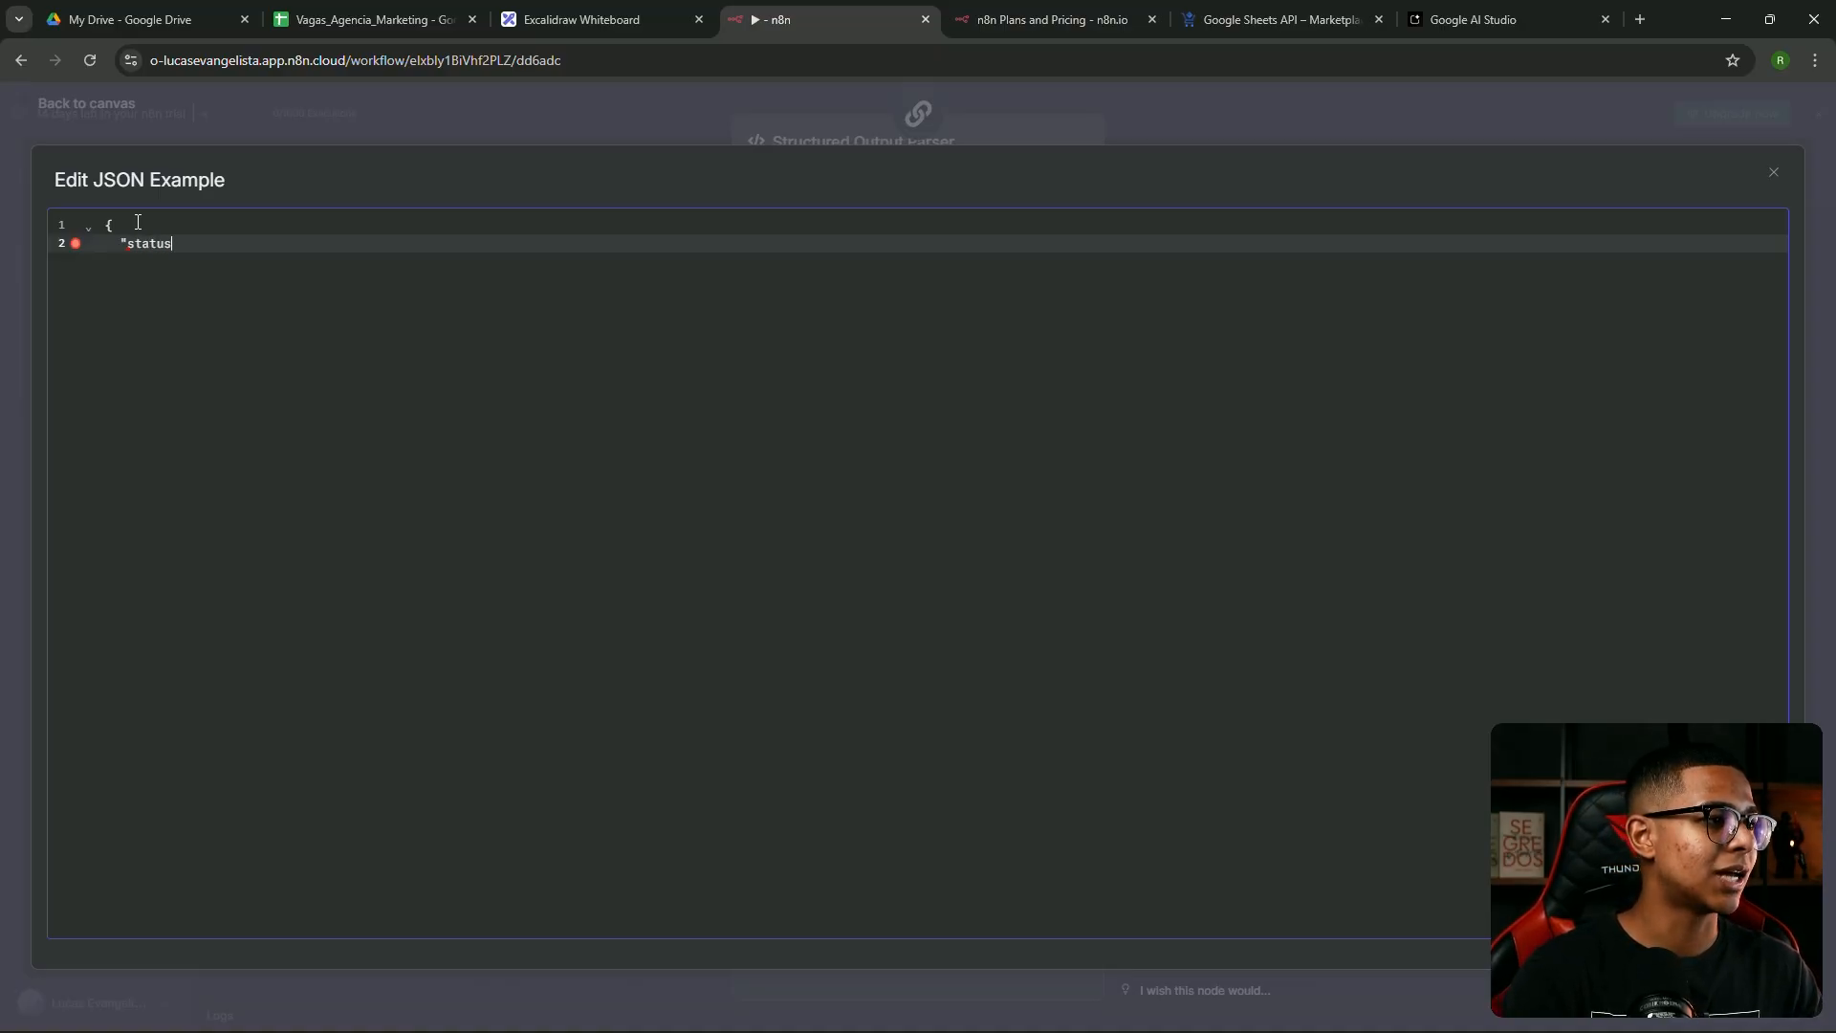
{"action": "type", "text": "\":"}
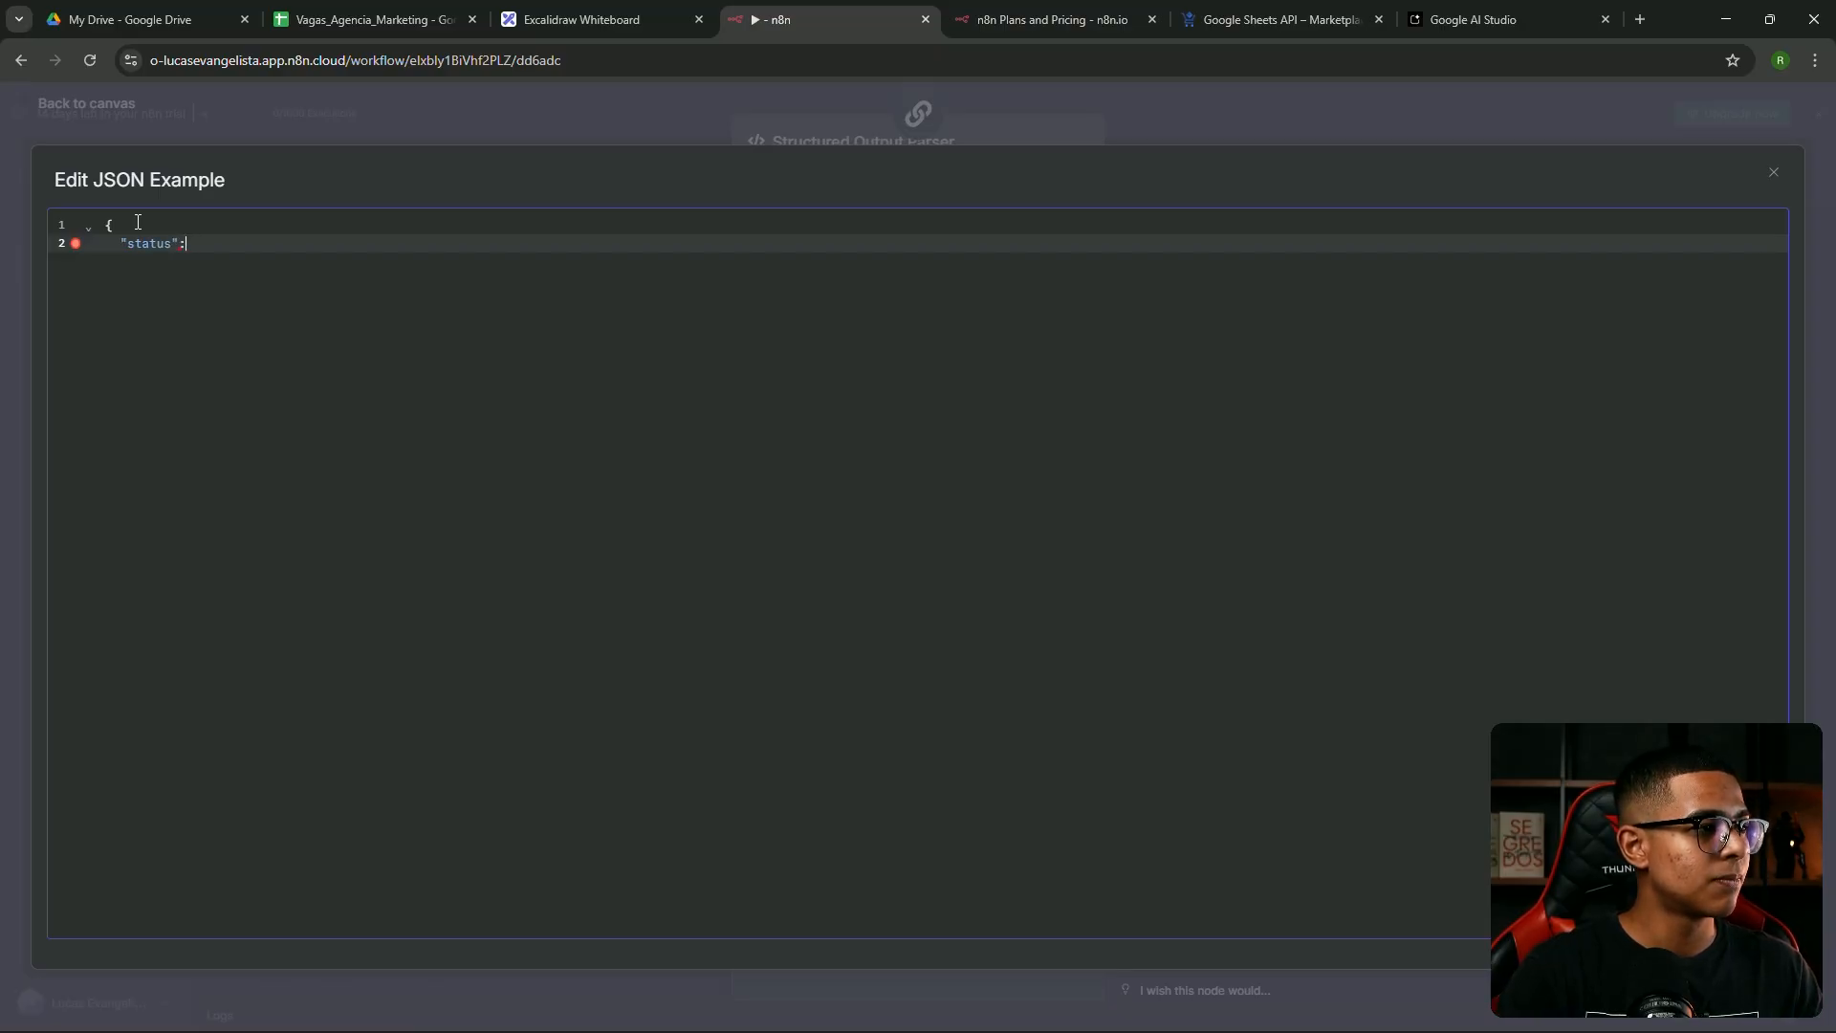
{"action": "type", "text": " \"aprovado"}
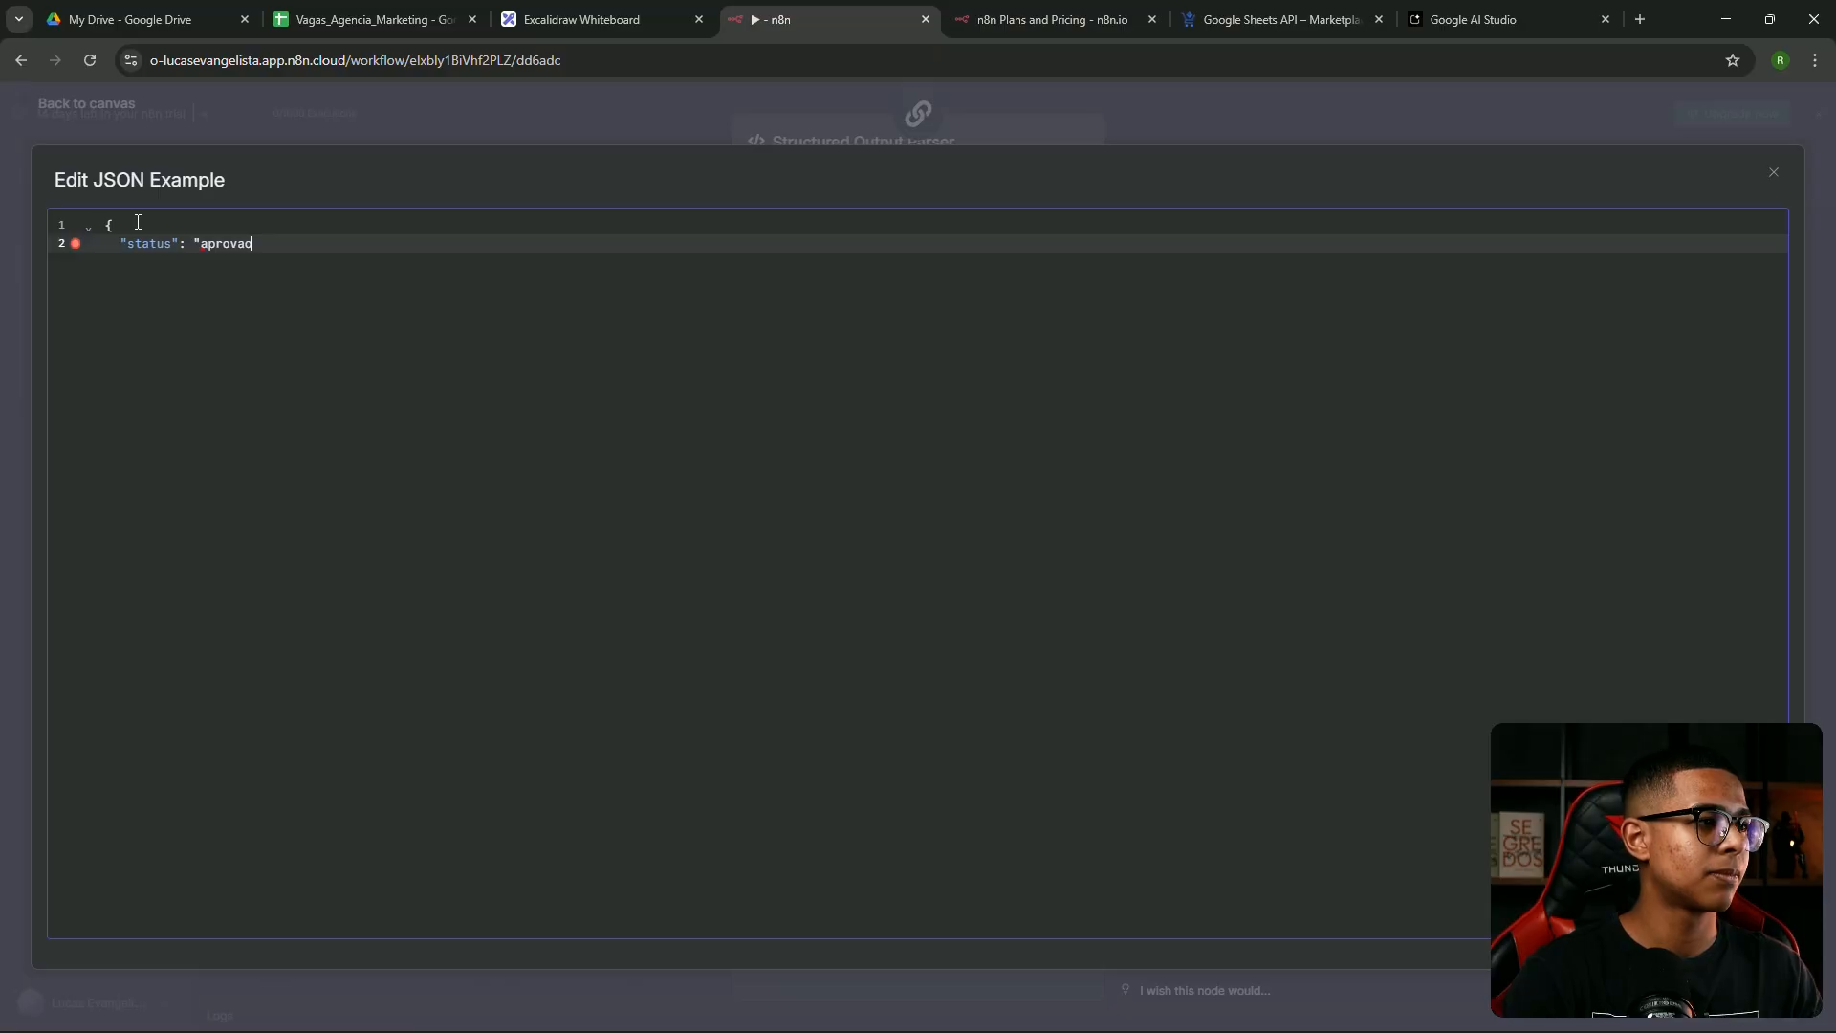
{"action": "type", "text": "\","}
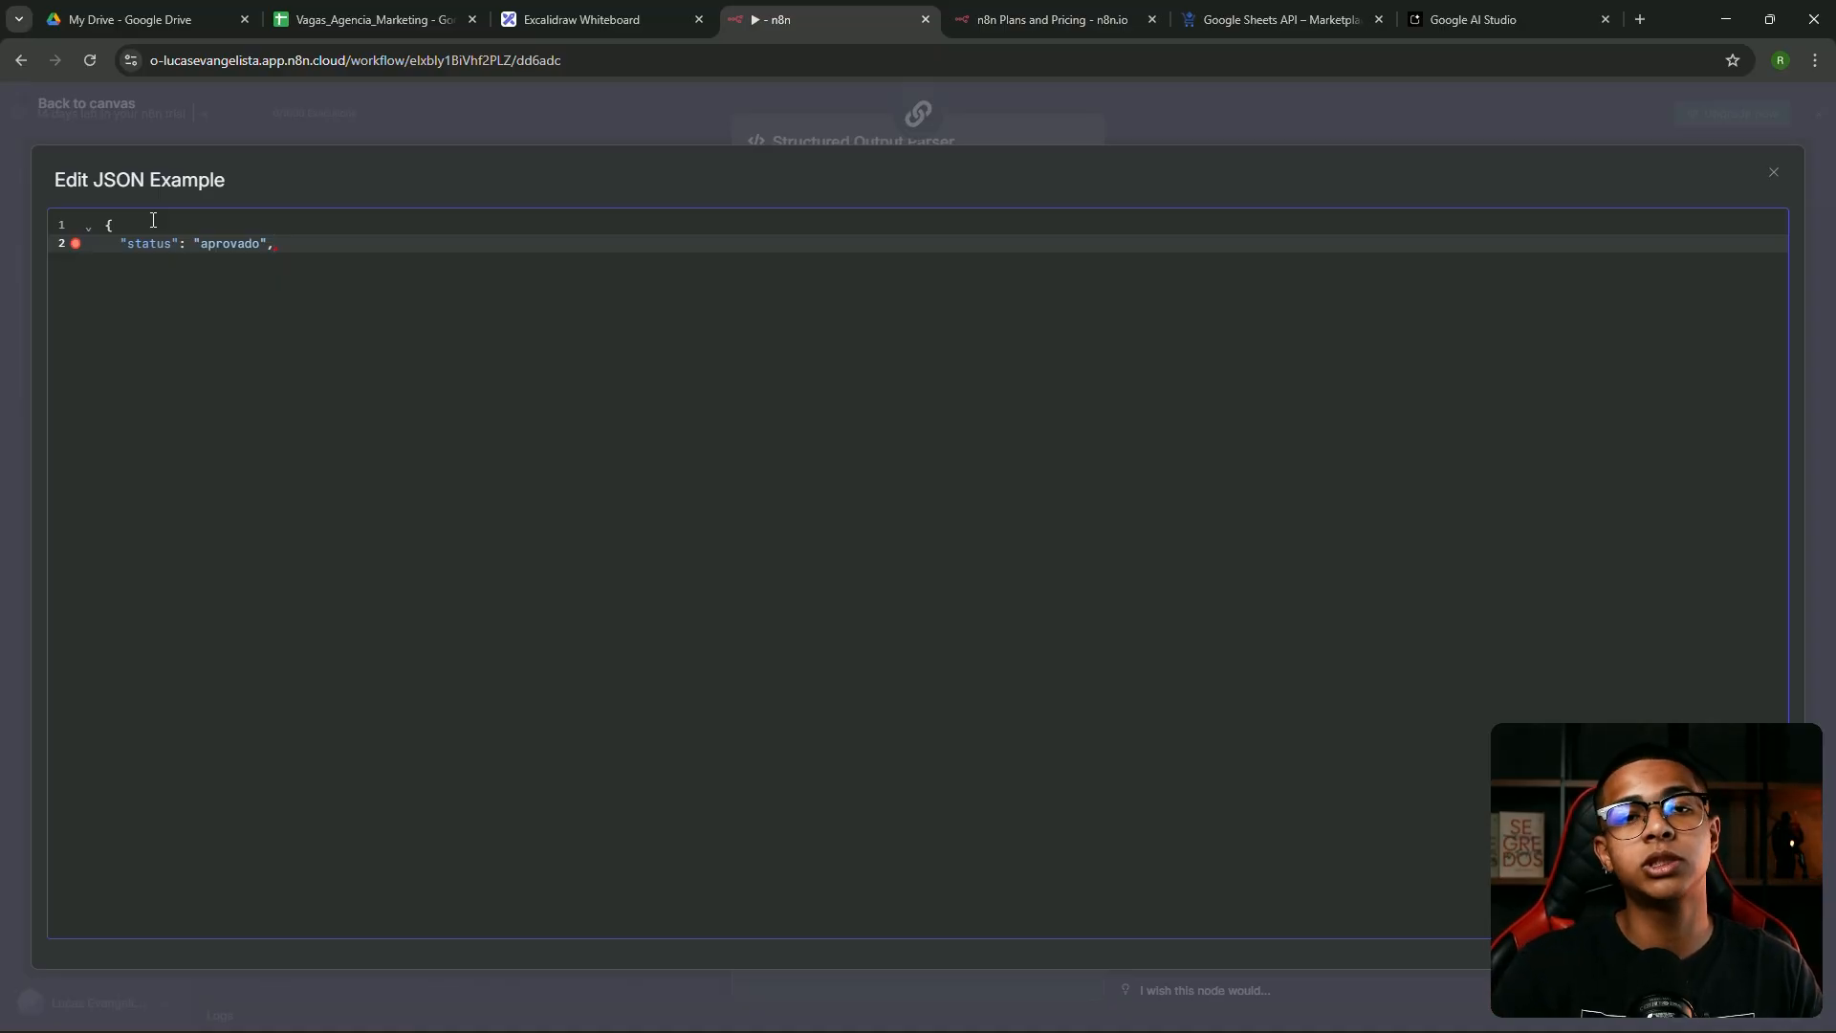
{"action": "key", "text": "Return"}
{"action": "type", "text": "\""}
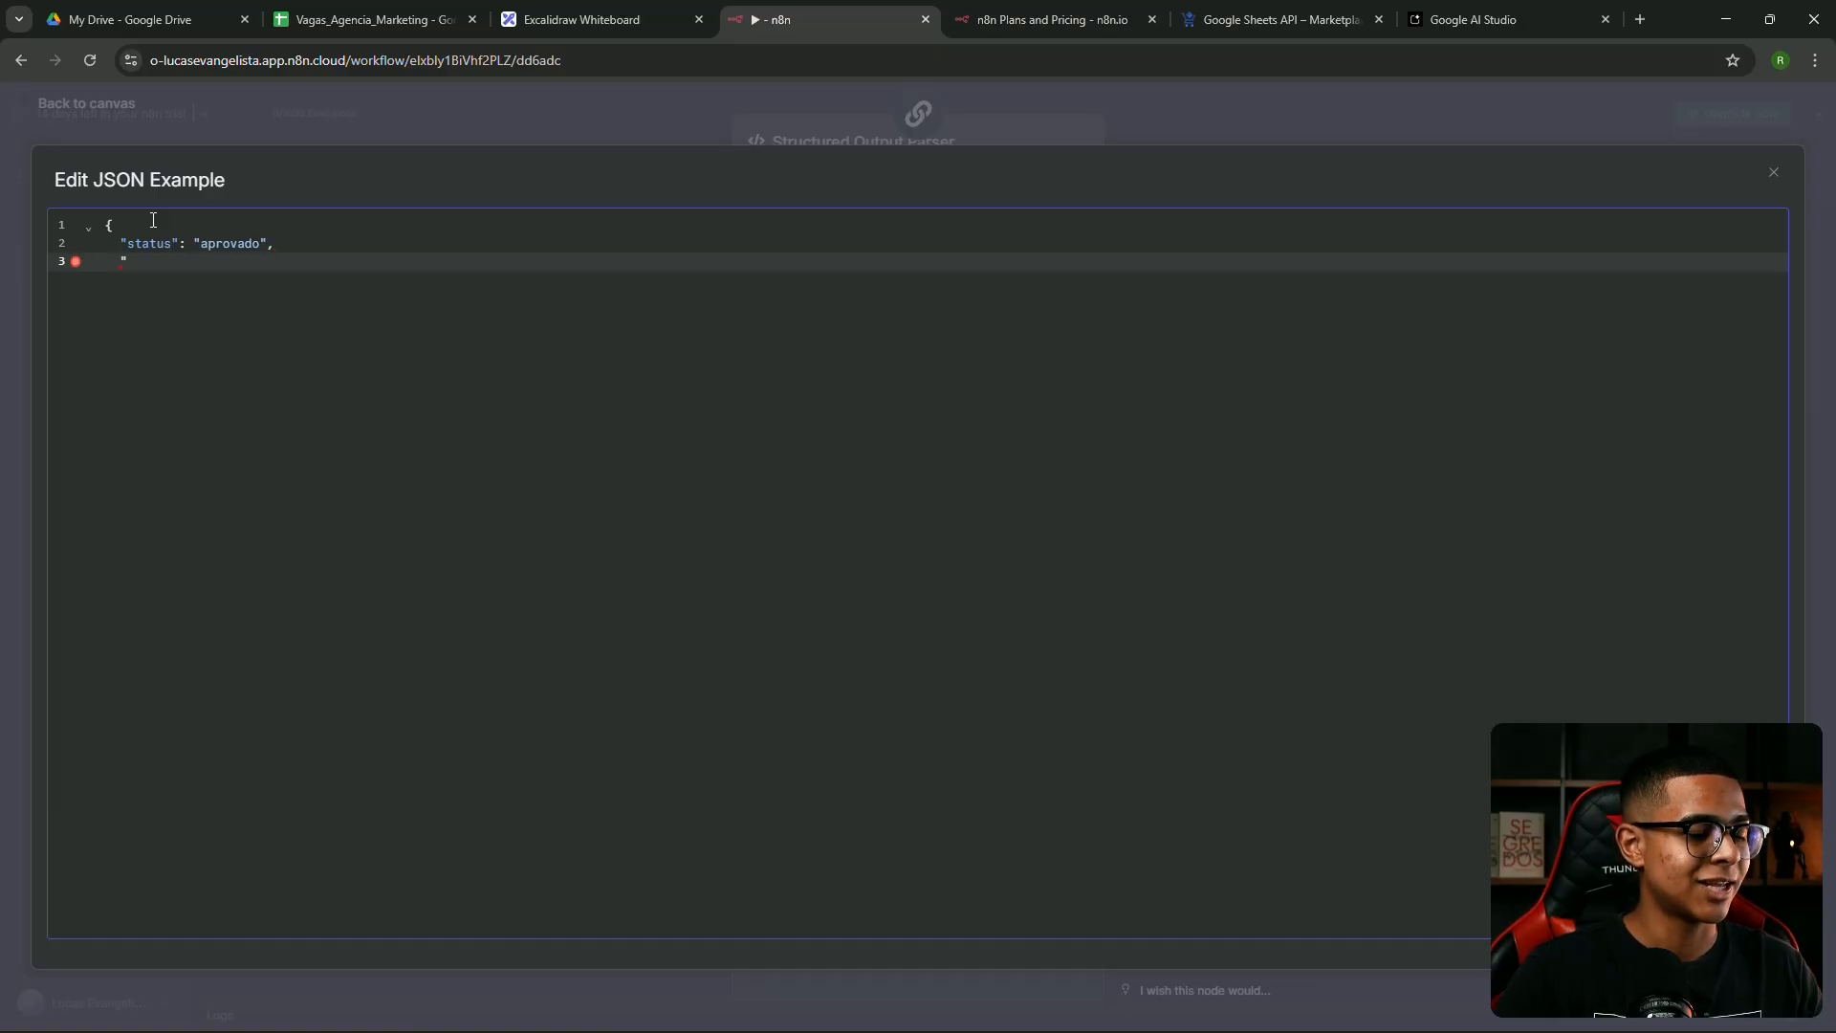
{"action": "type", "text": "on"}
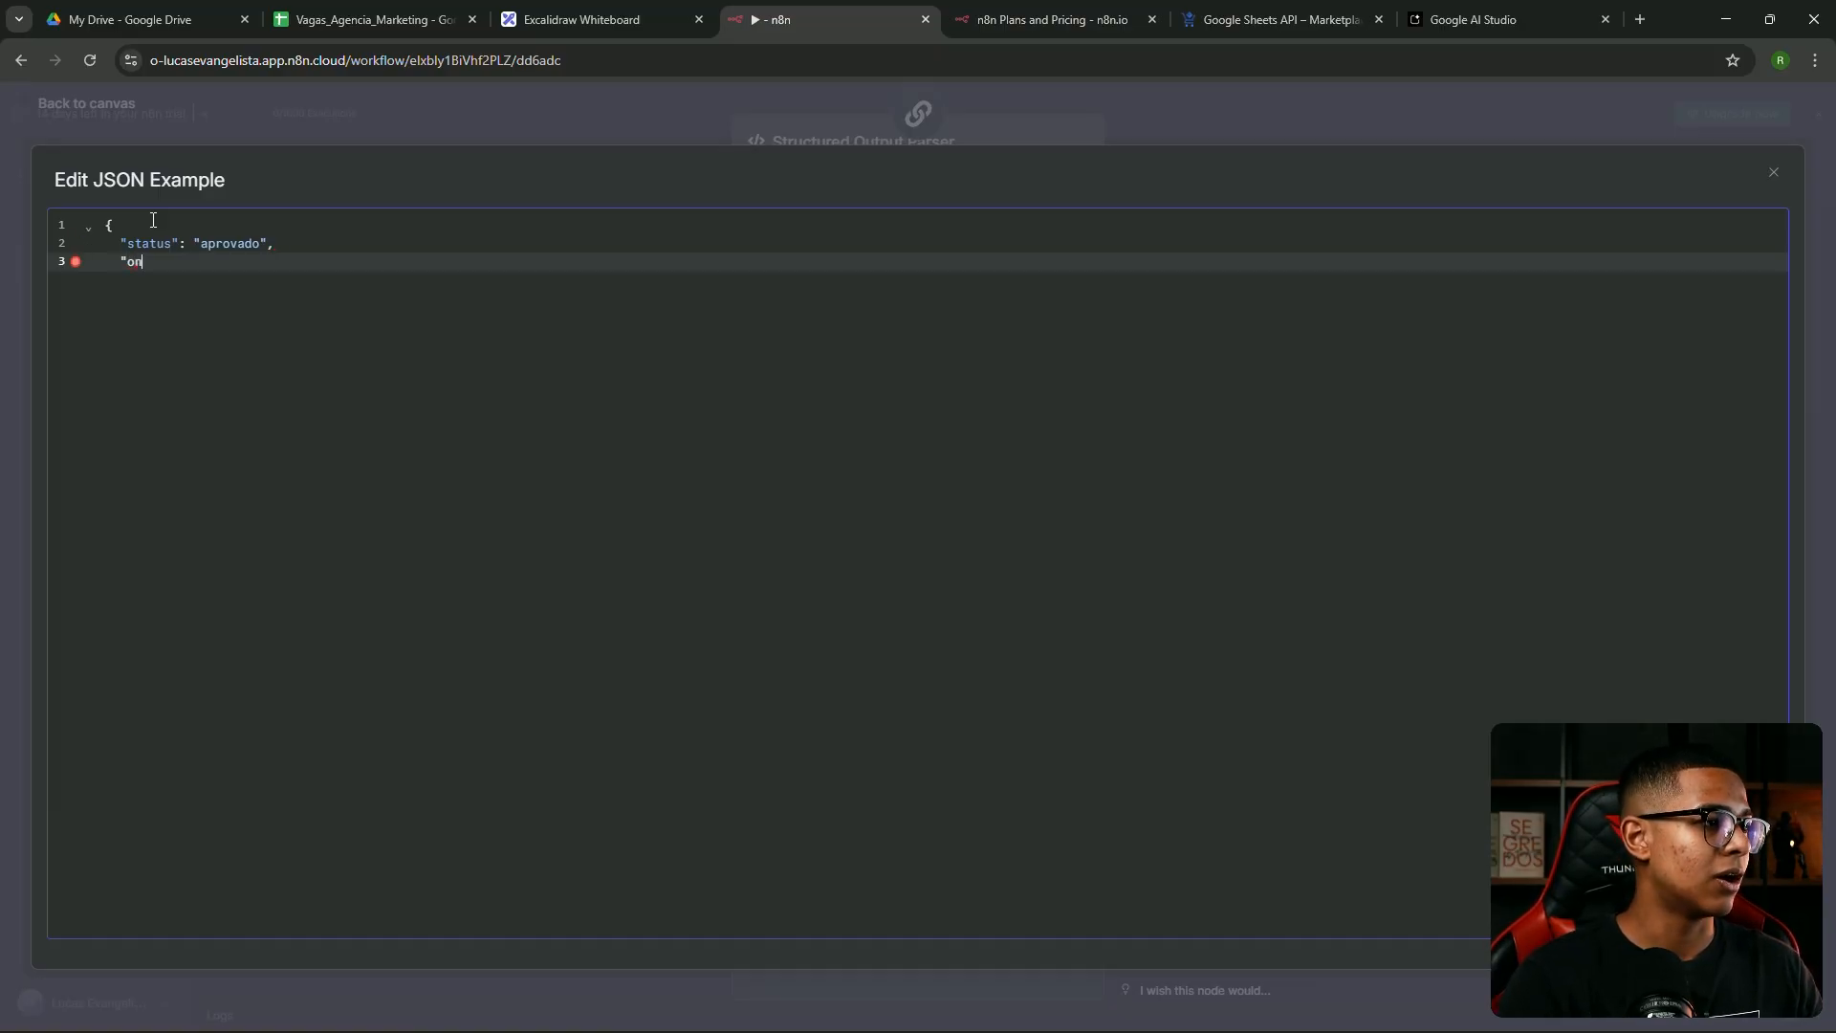
{"action": "key", "text": "BackSpace"}
{"action": "type", "text": "bservacao"}
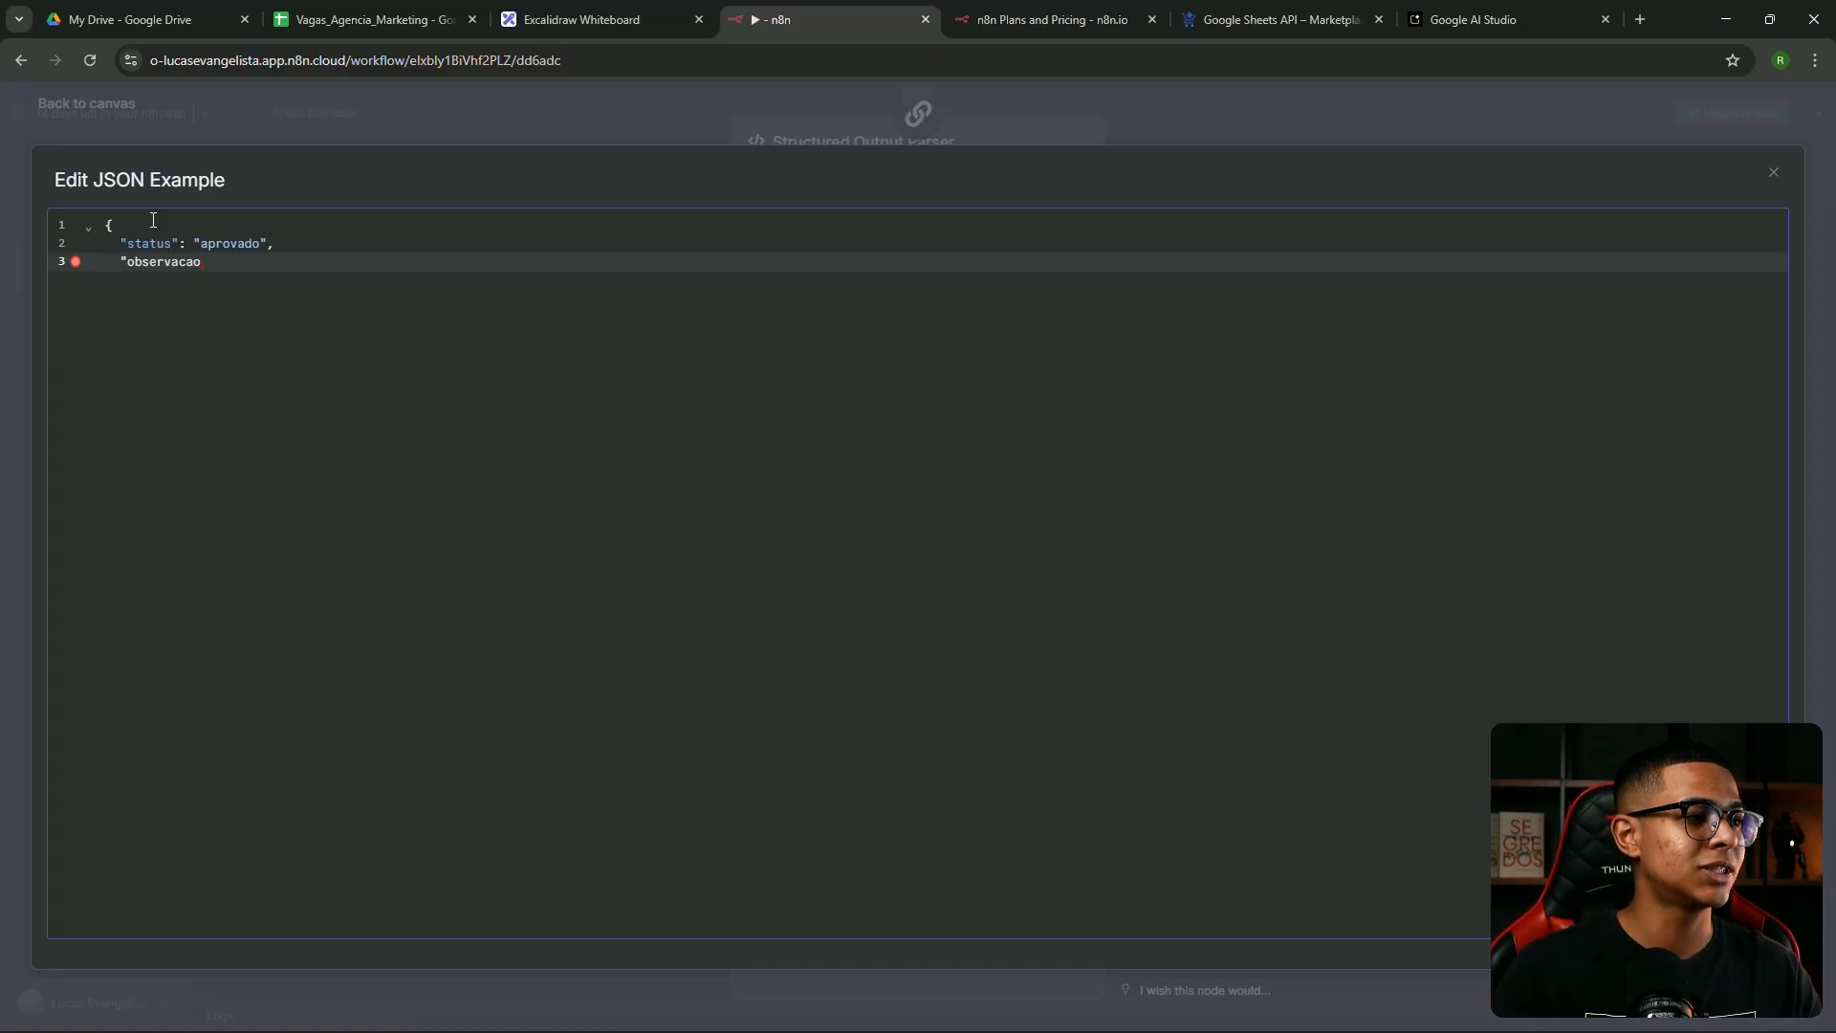
{"action": "type", "text": "\": "}
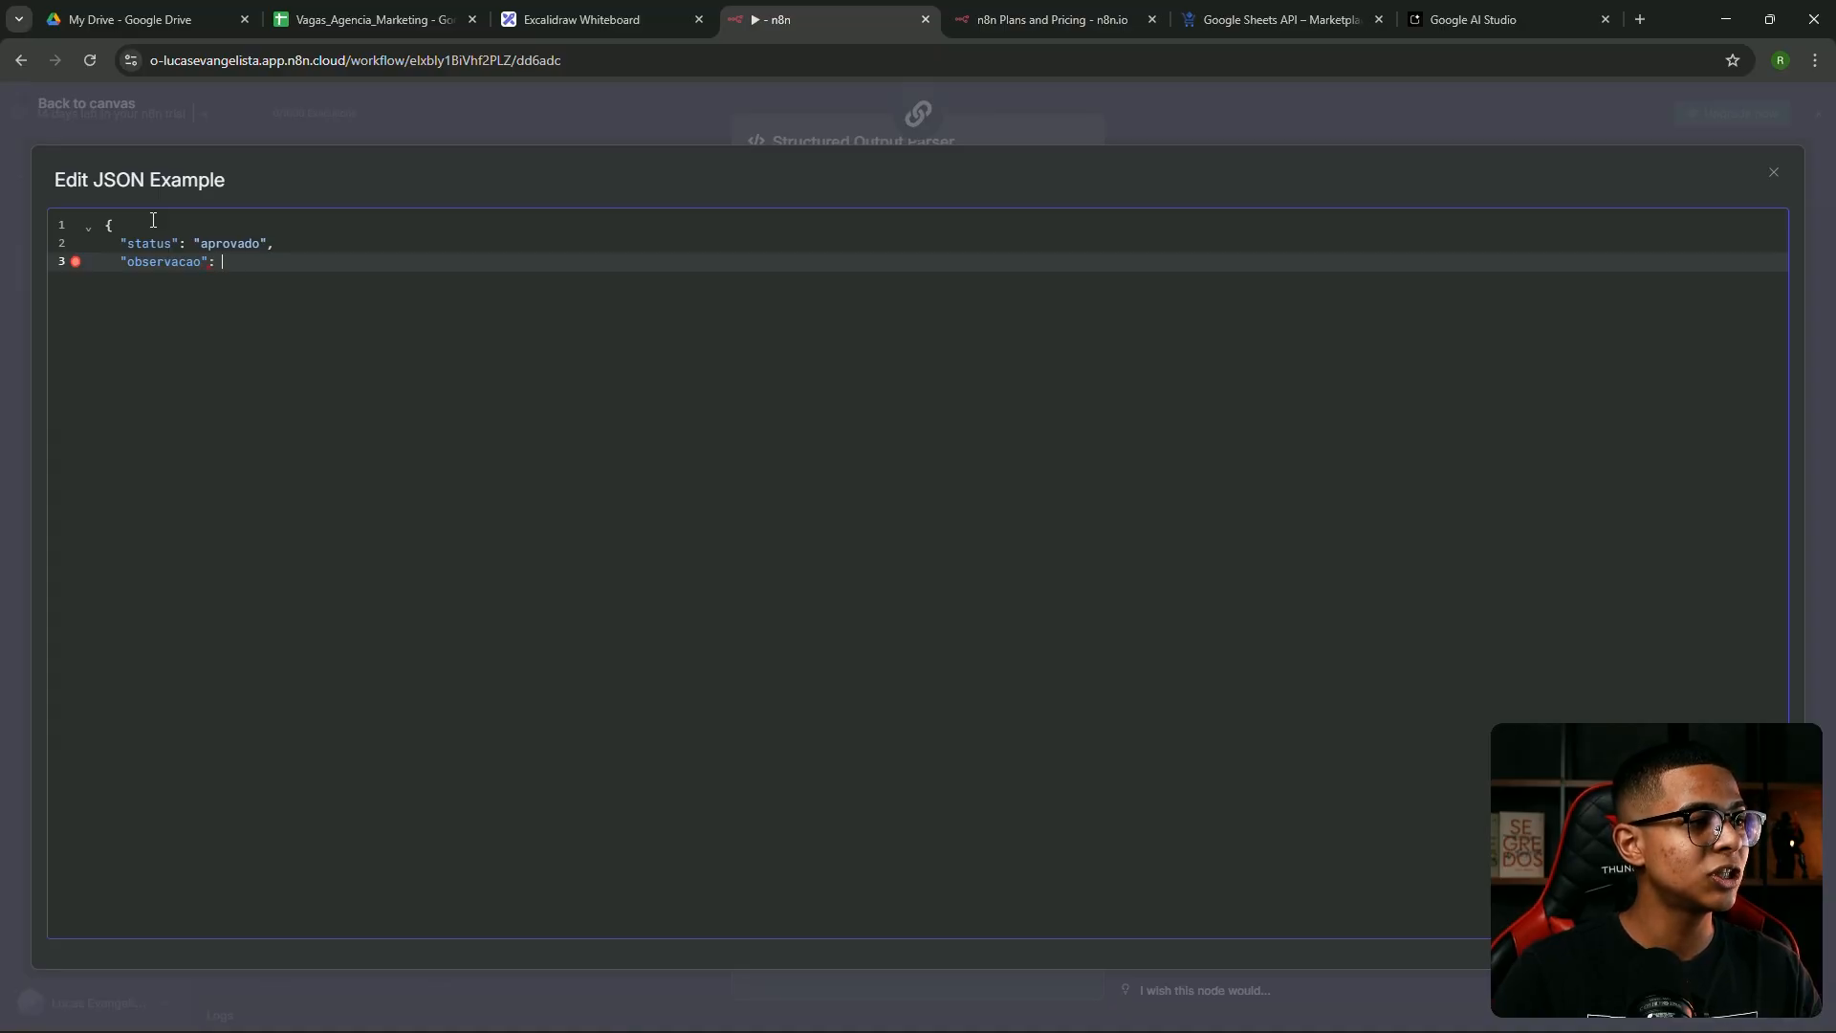
{"action": "type", "text": "\"curriculo bem feito, com X c"}
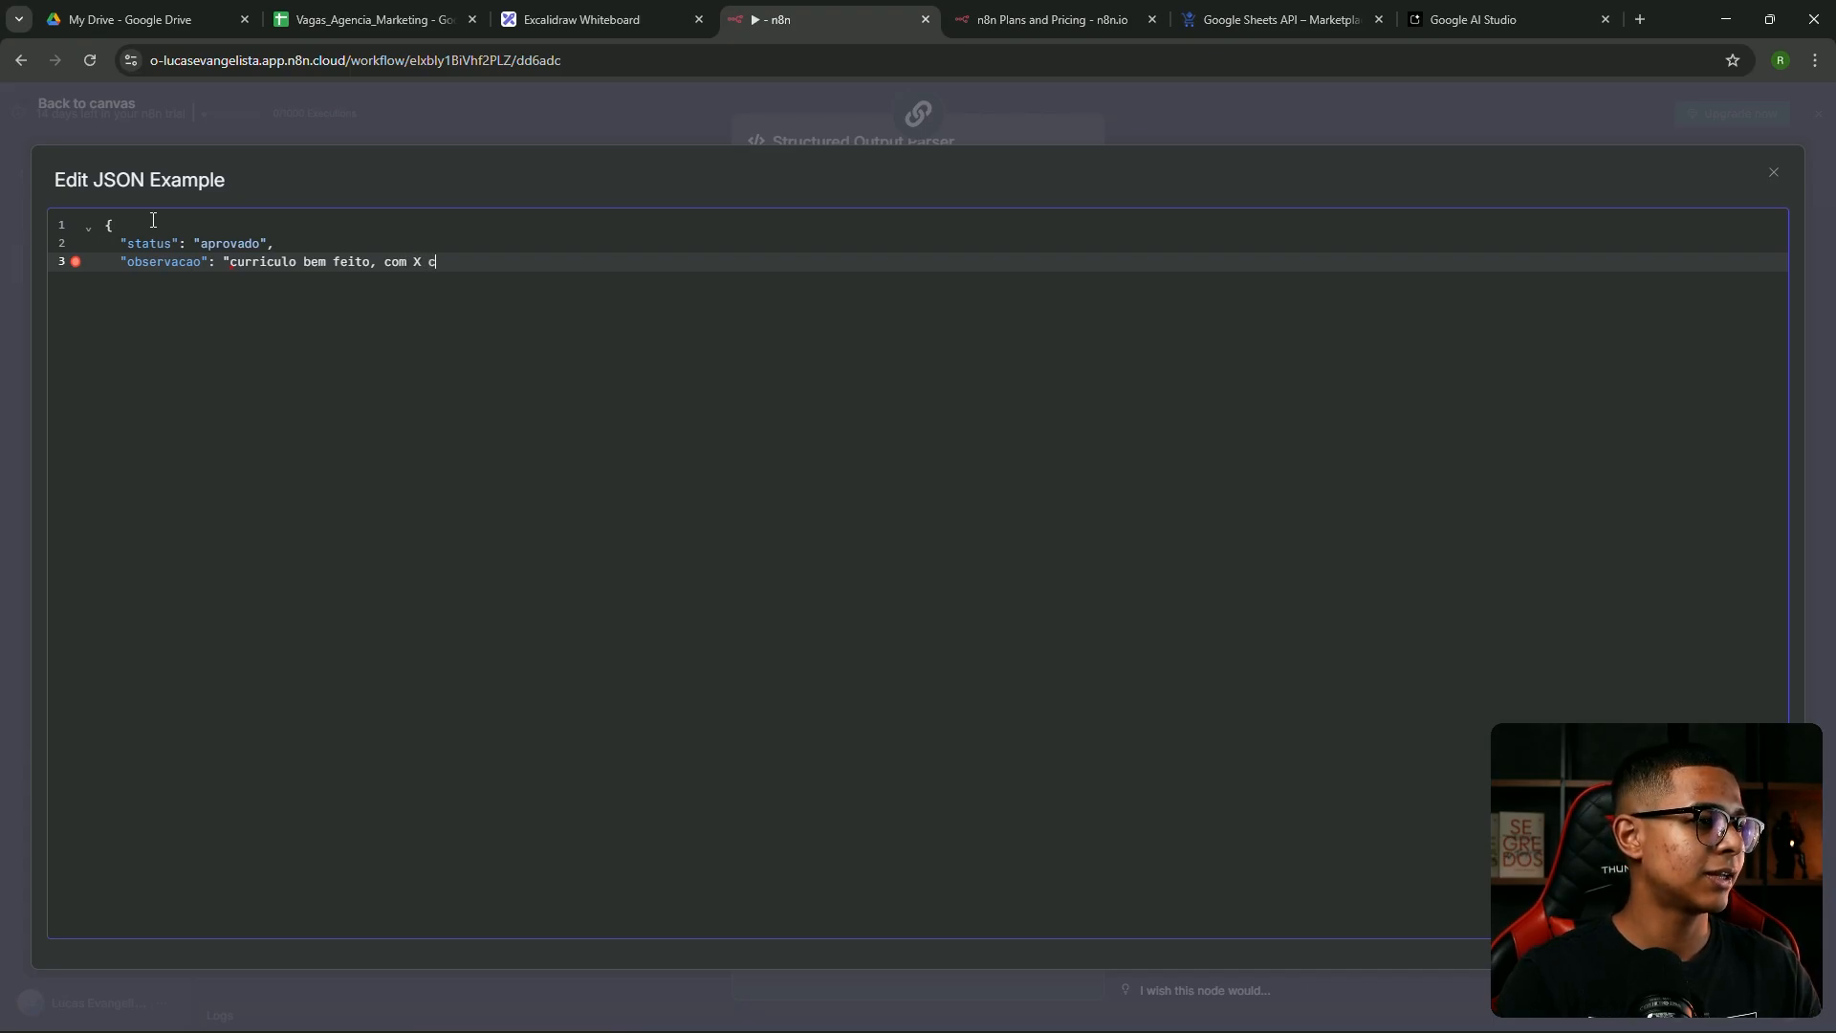
{"action": "type", "text": "aracterísticas"}
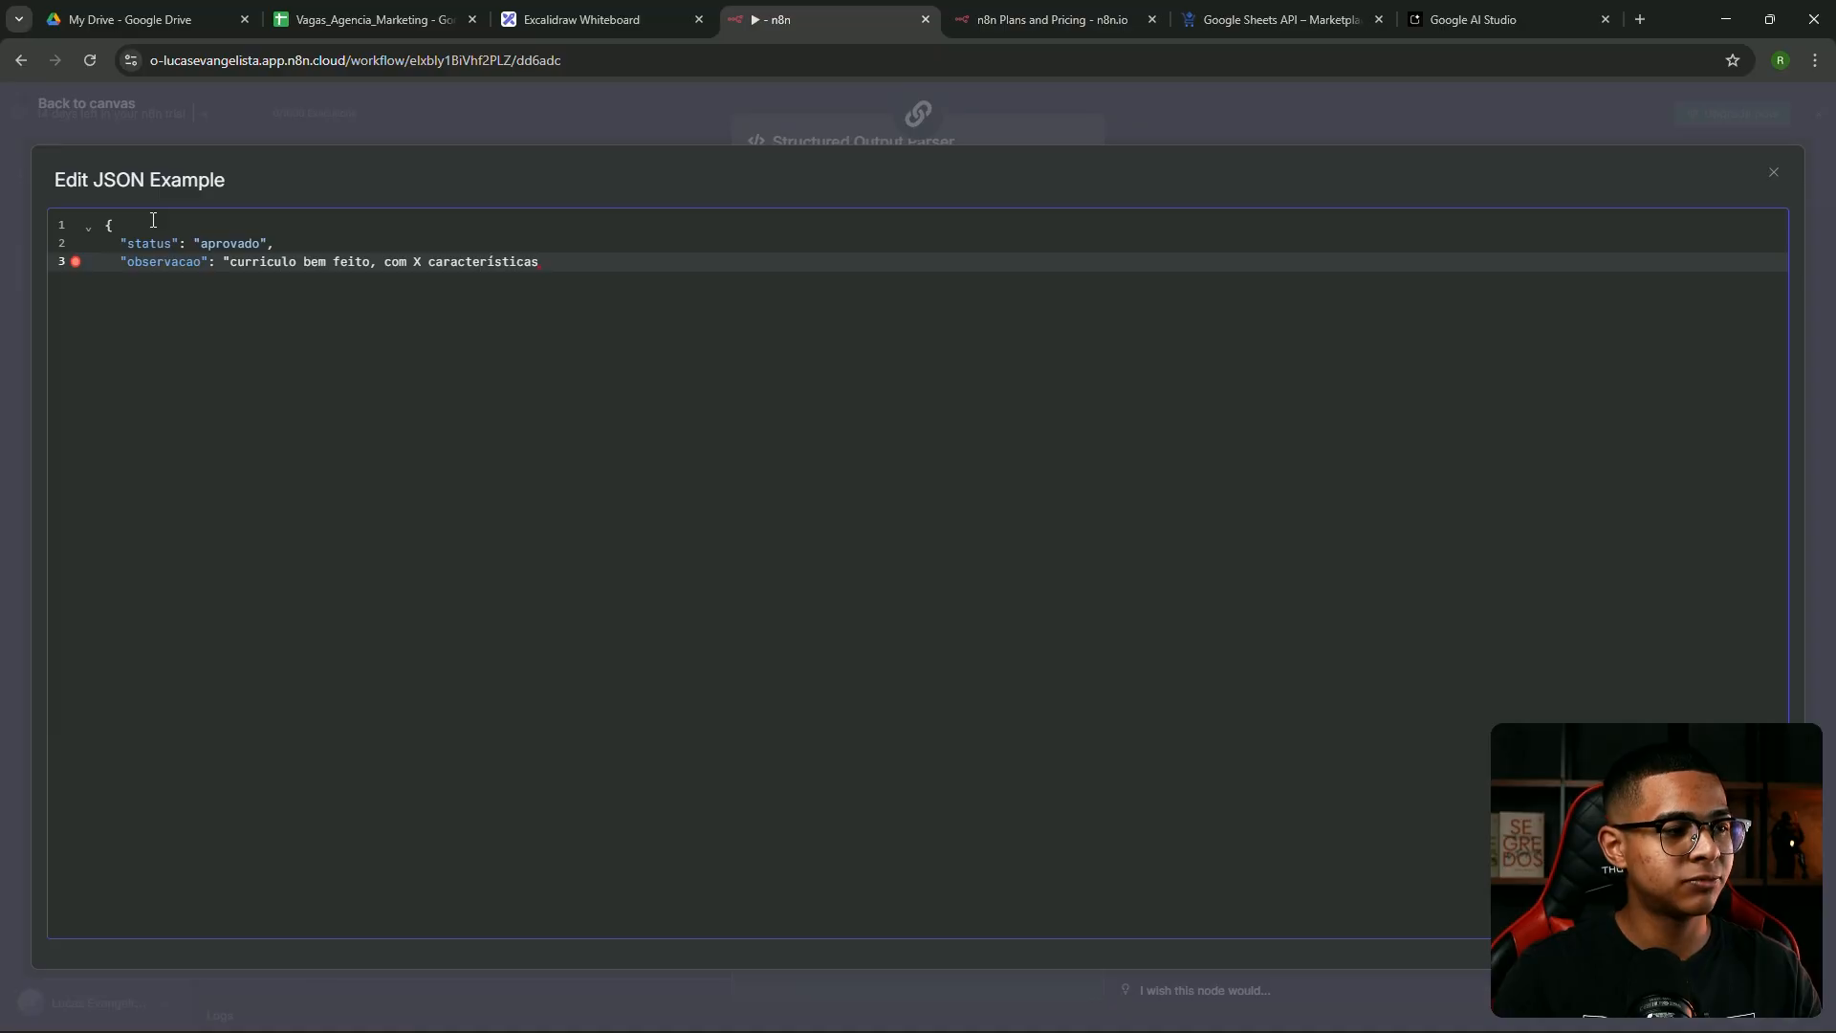
{"action": "type", "text": "\","}
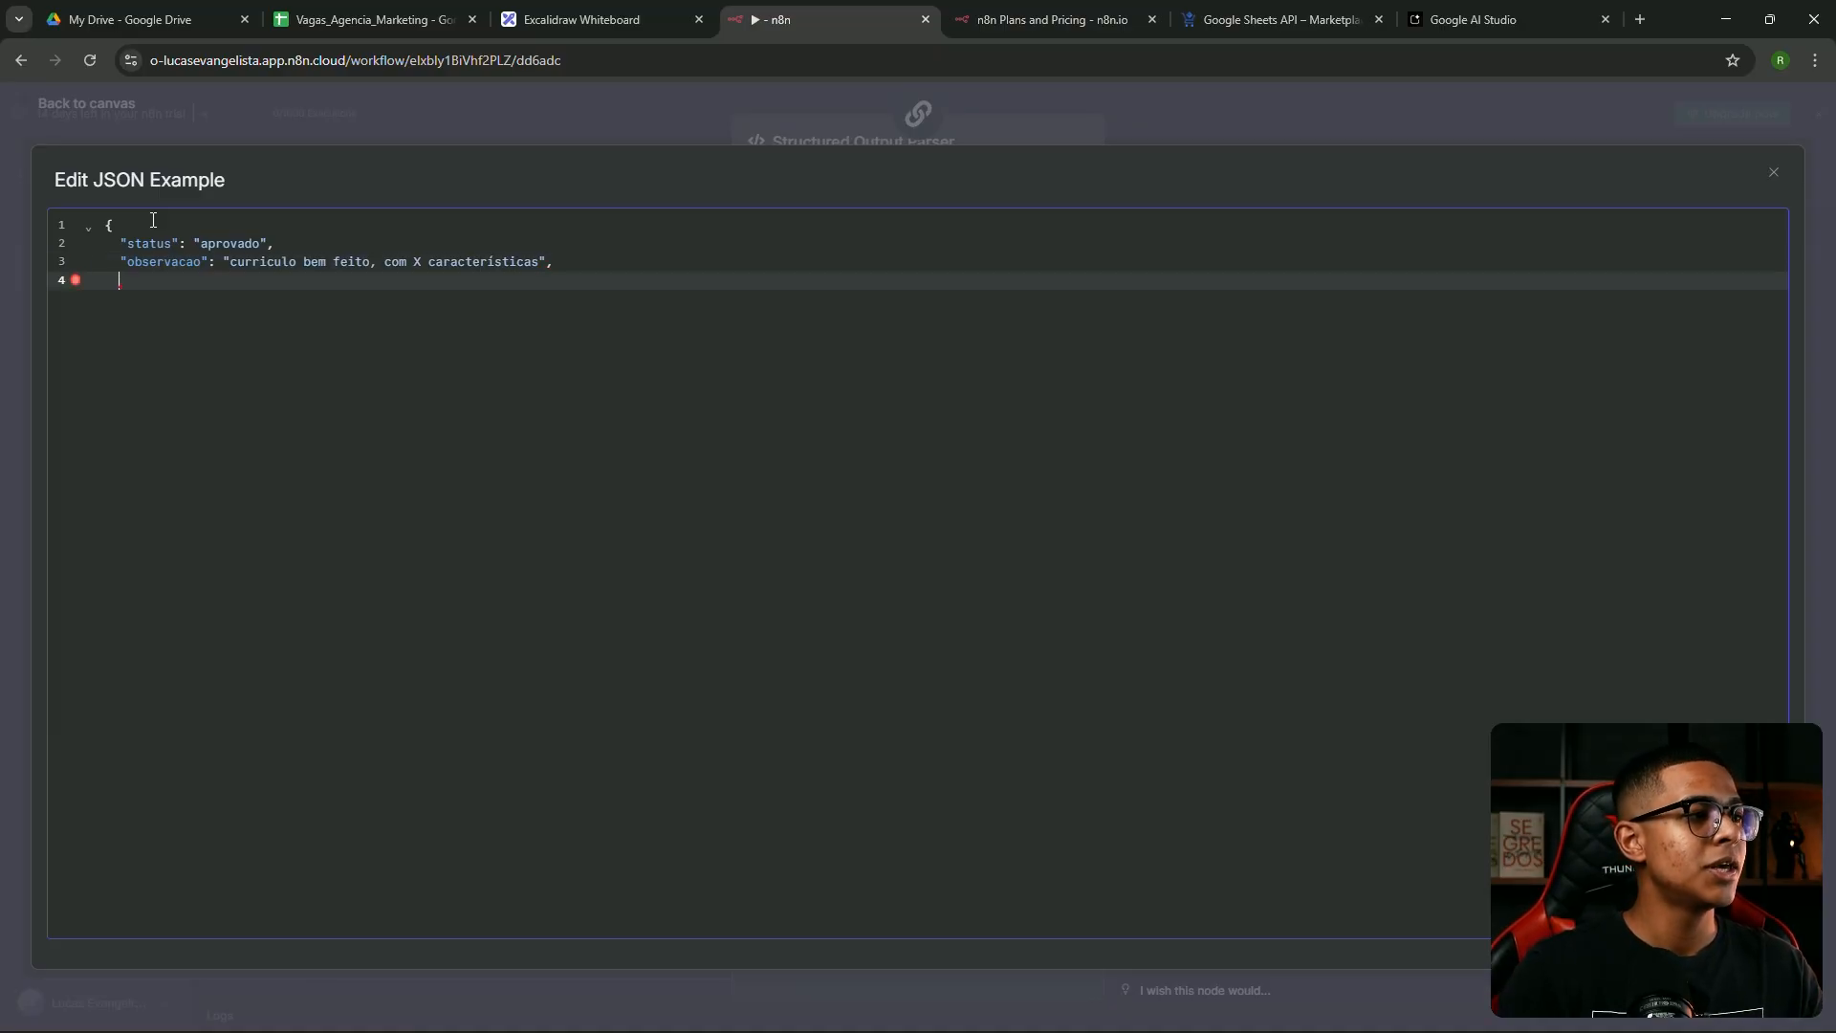
Add the pontuação field with value 10, close the object, and review the fields
{"action": "type", "text": "\""}
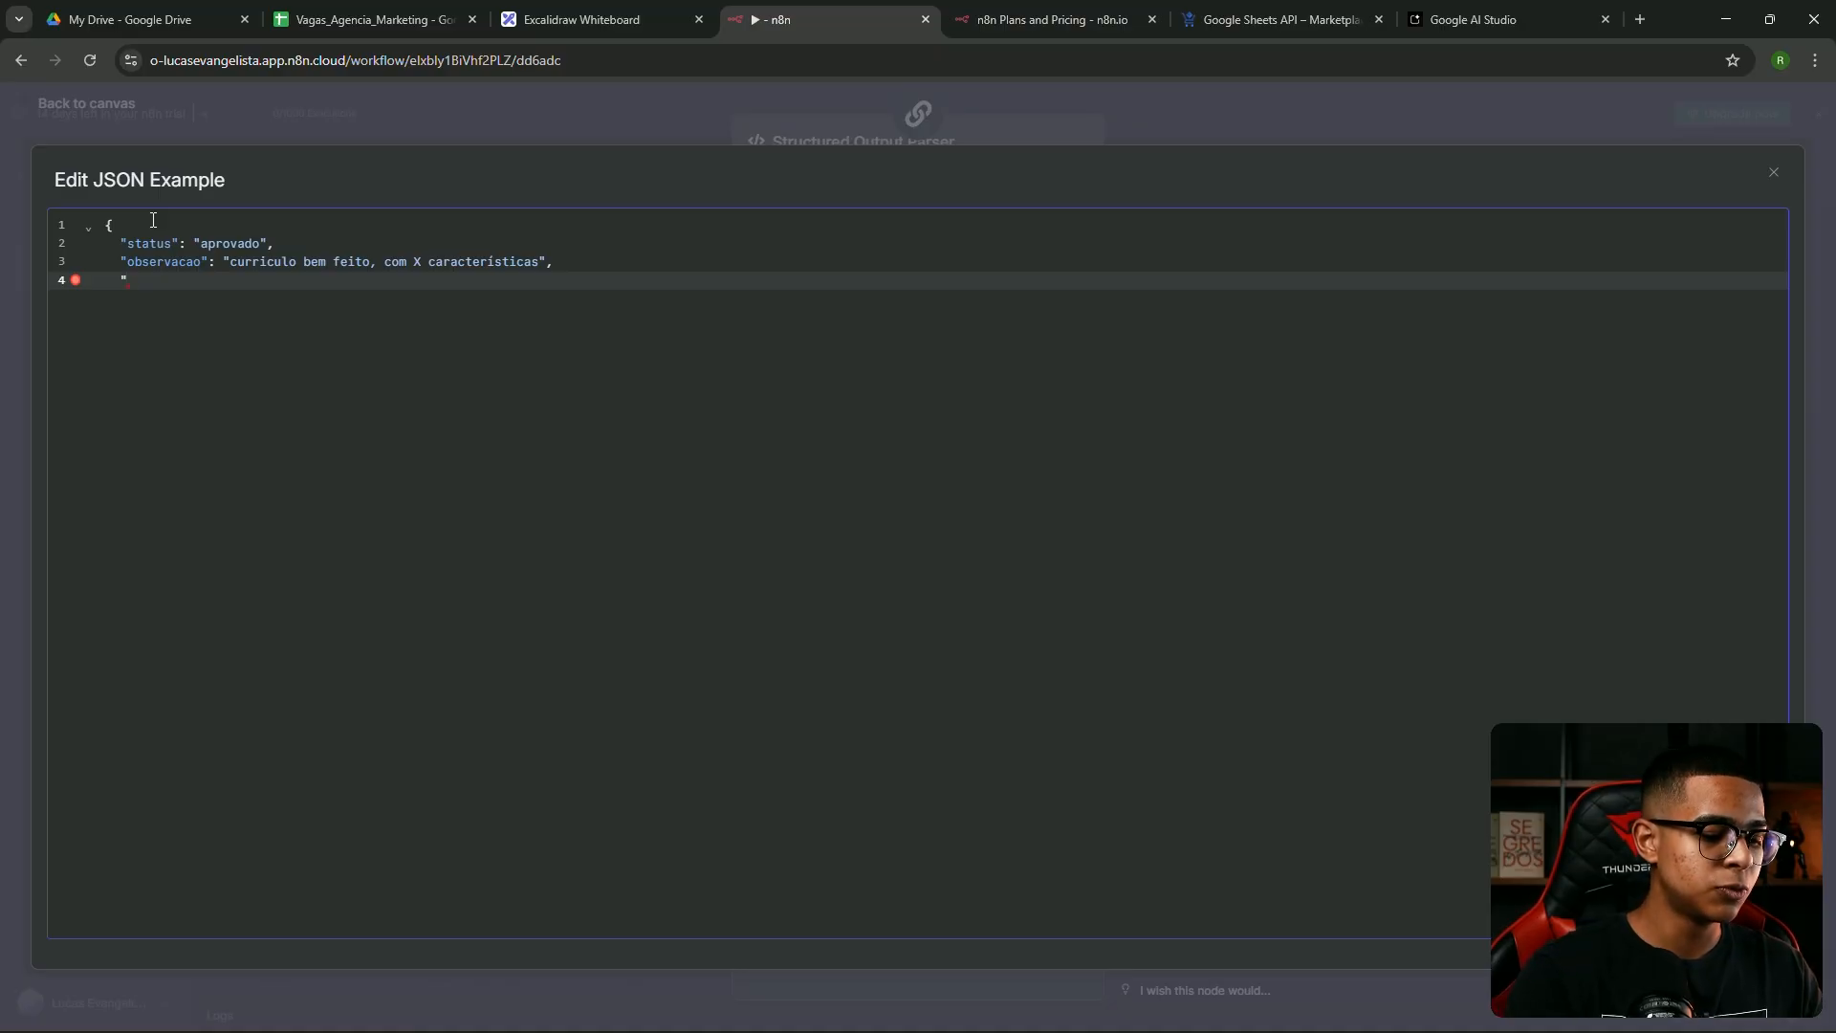
{"action": "type", "text": "pontuação\""}
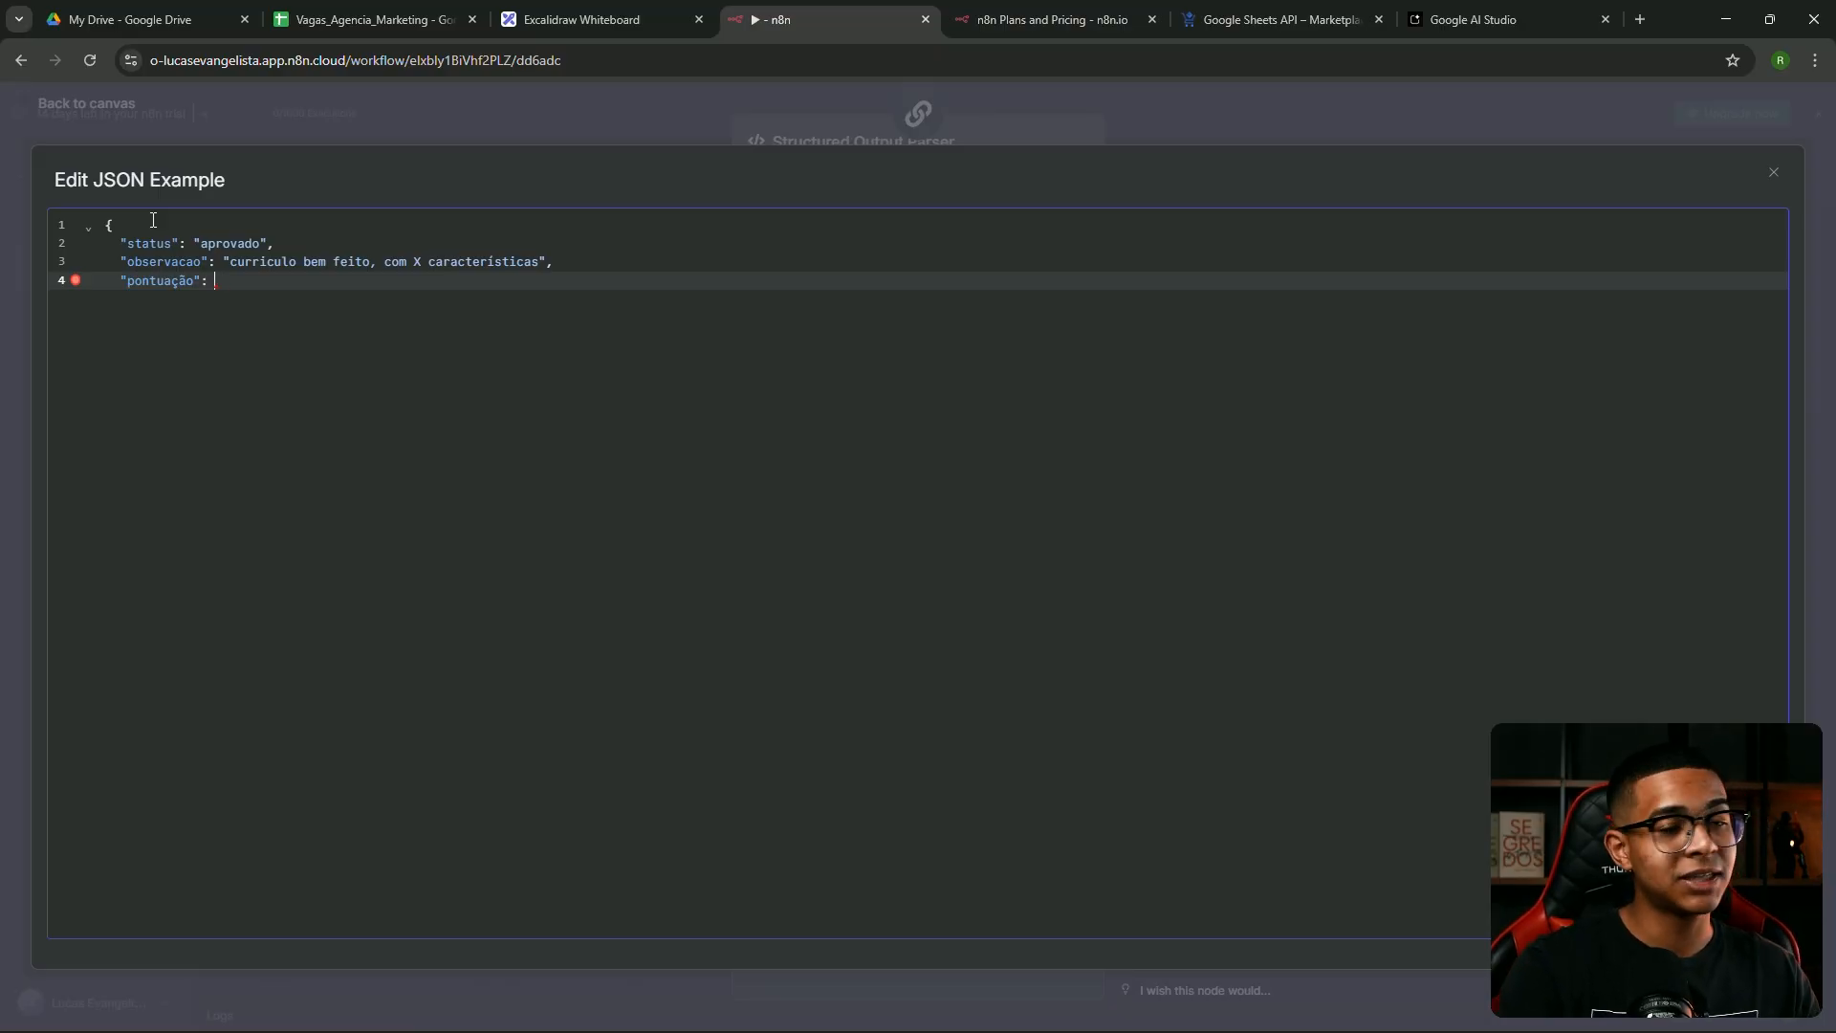
{"action": "type", "text": ":"}
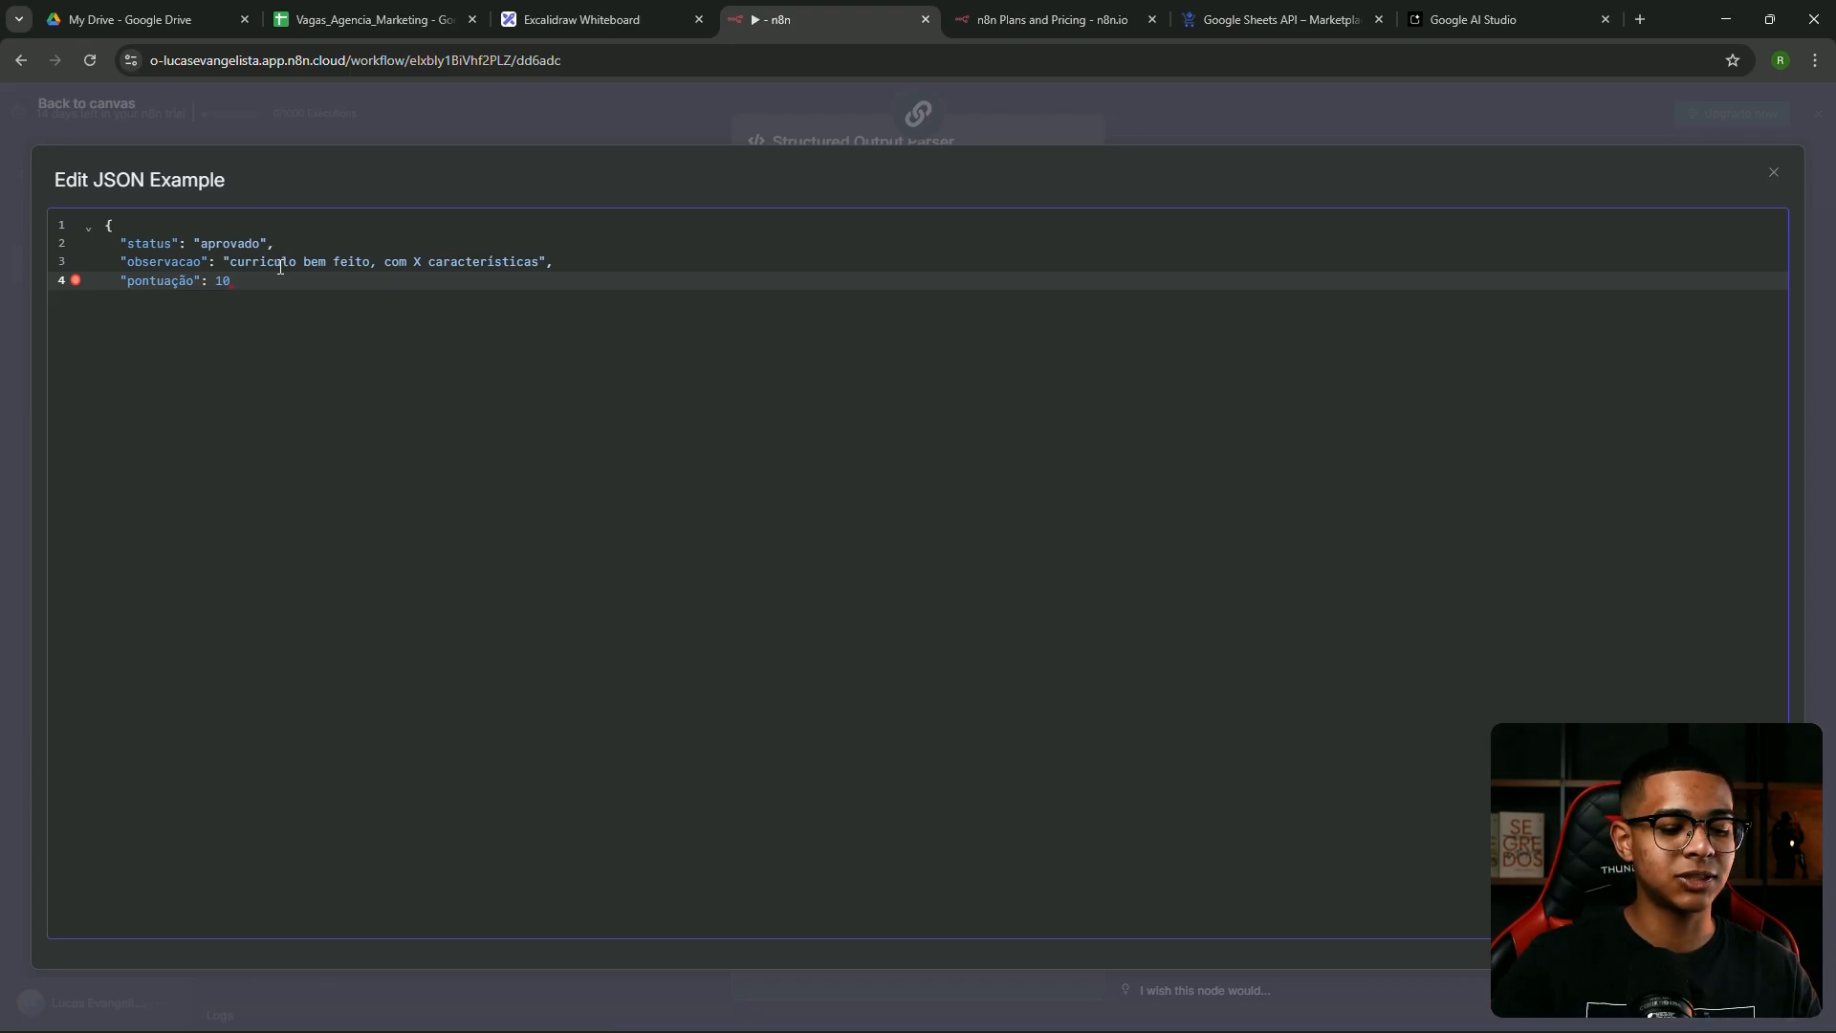
{"action": "key", "text": "Return"}
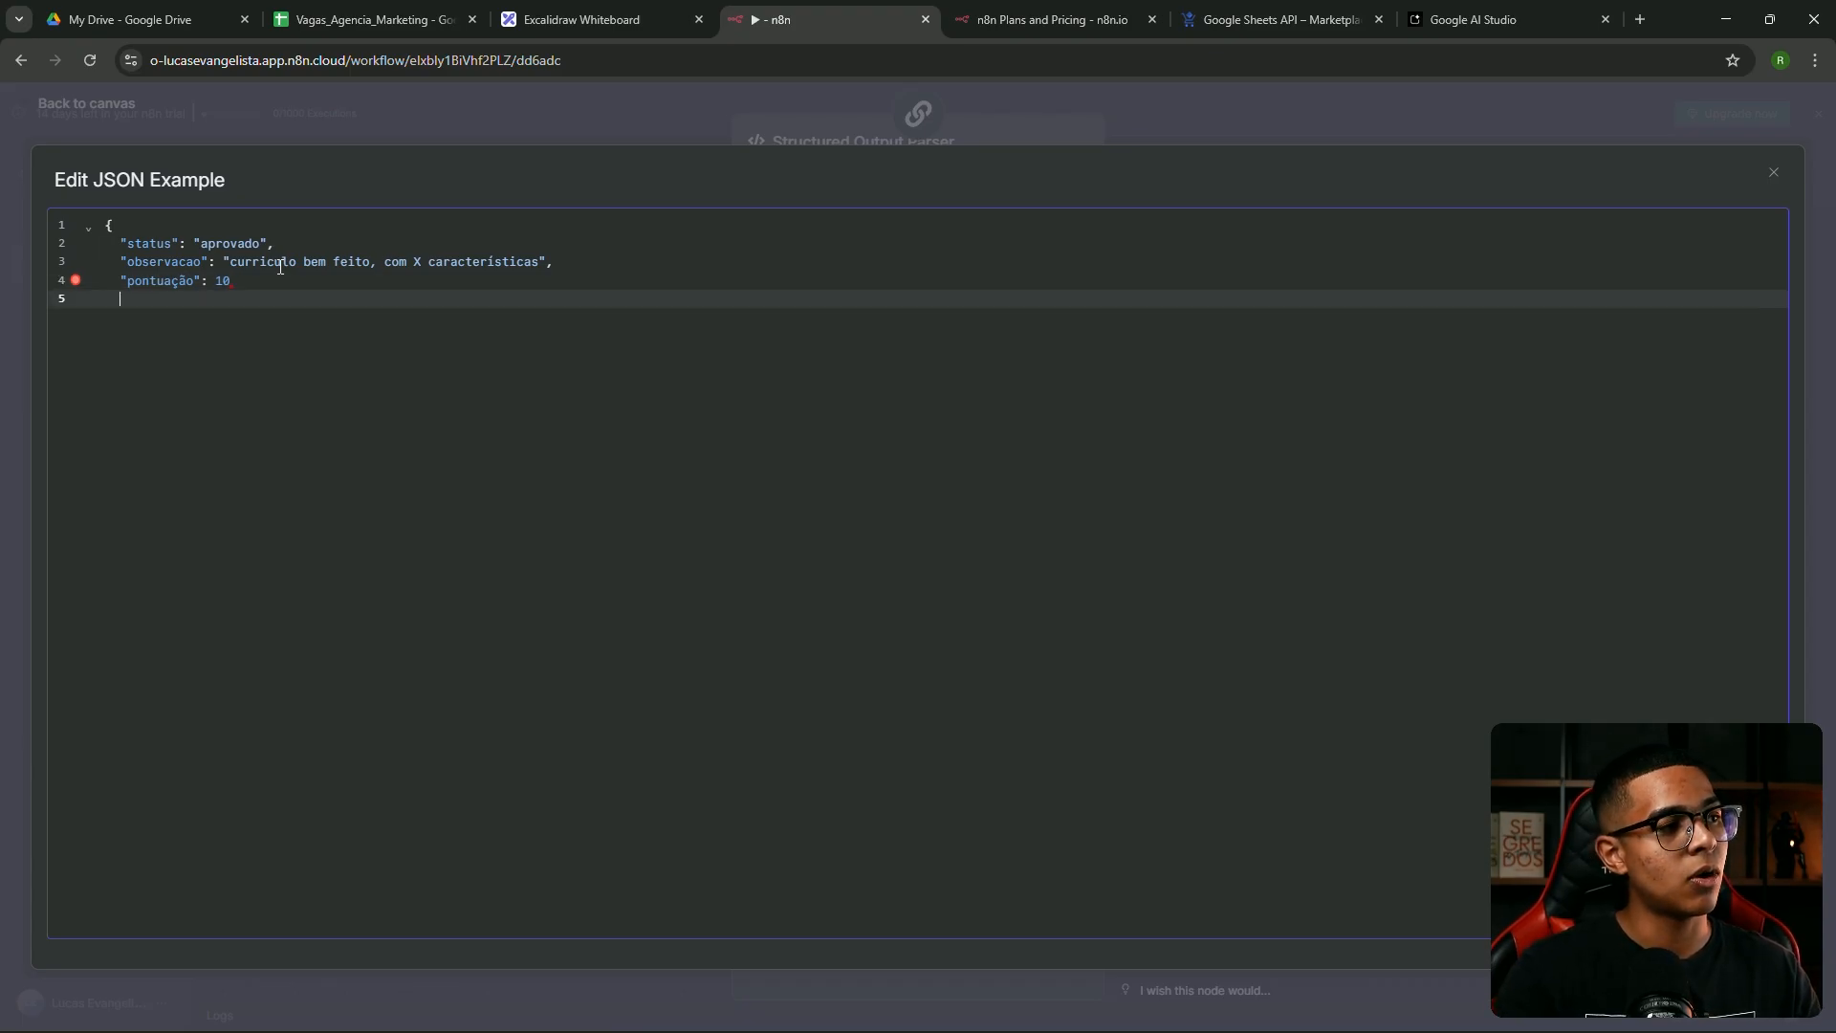
{"action": "type", "text": "}"}
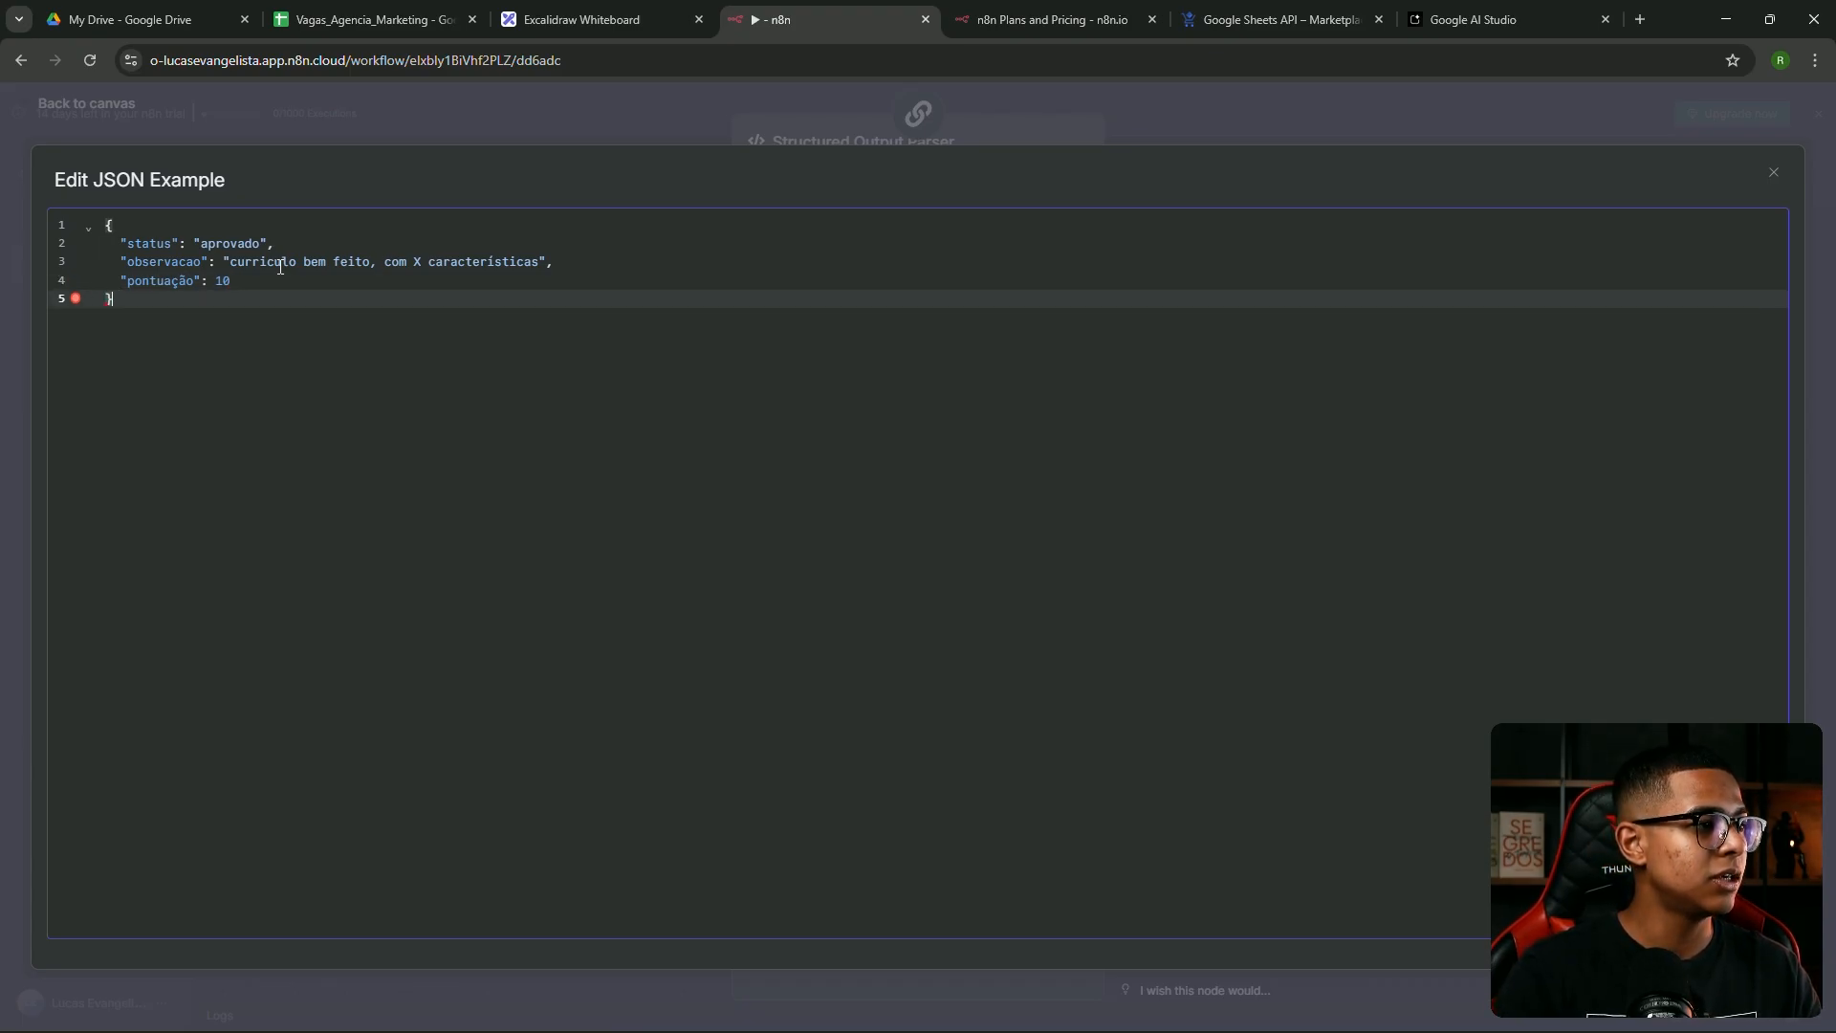
{"action": "left_click", "coordinate": [239, 275]}
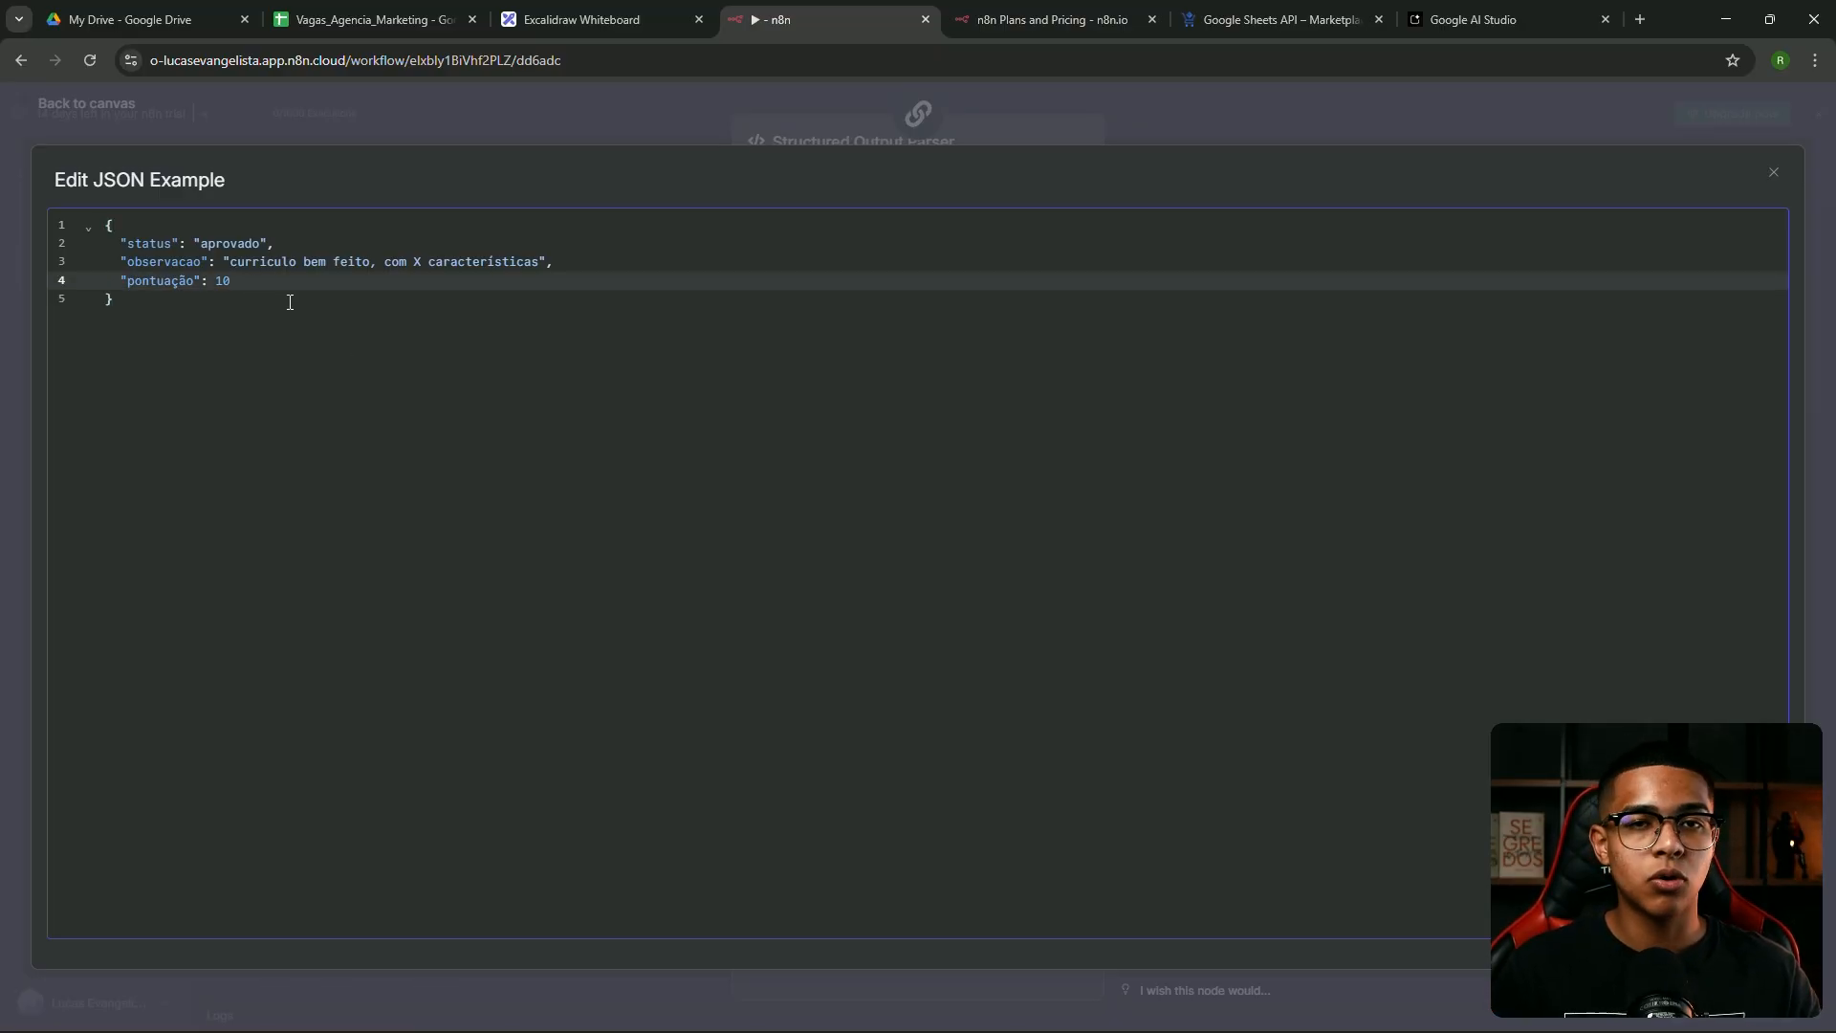
{"action": "left_click", "coordinate": [575, 259]}
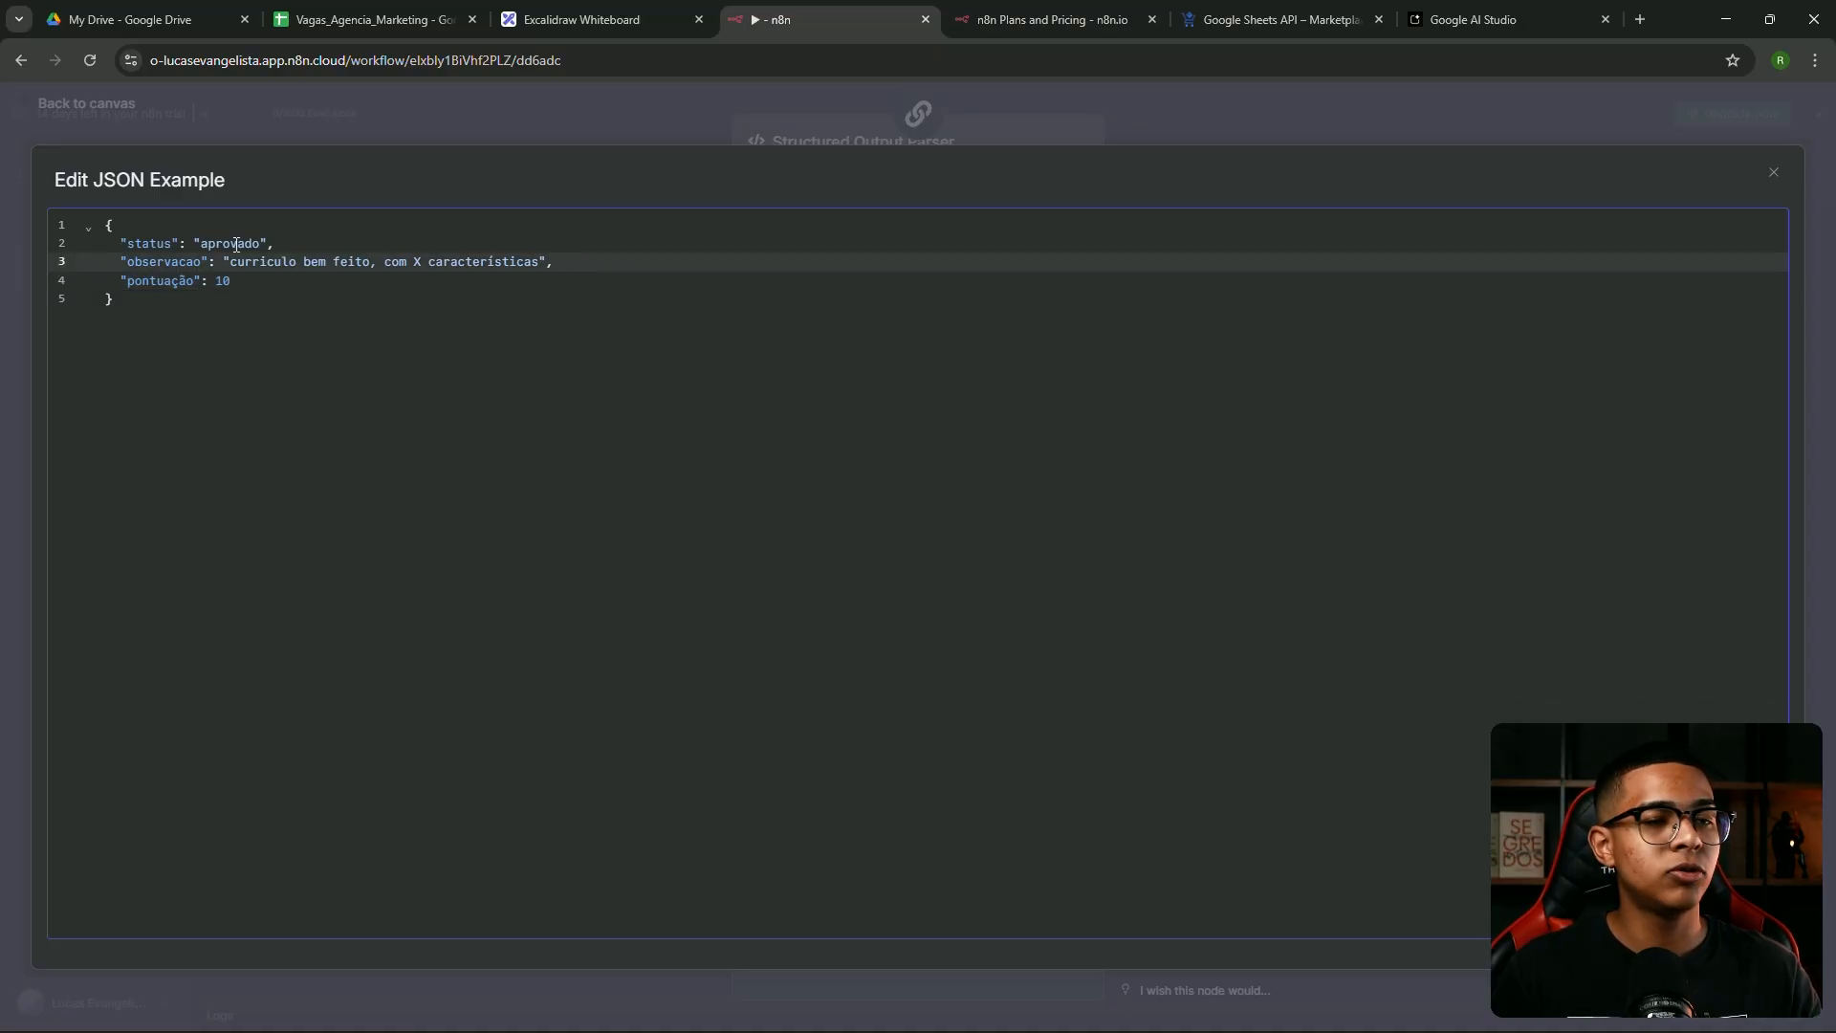
{"action": "left_click", "coordinate": [151, 245]}
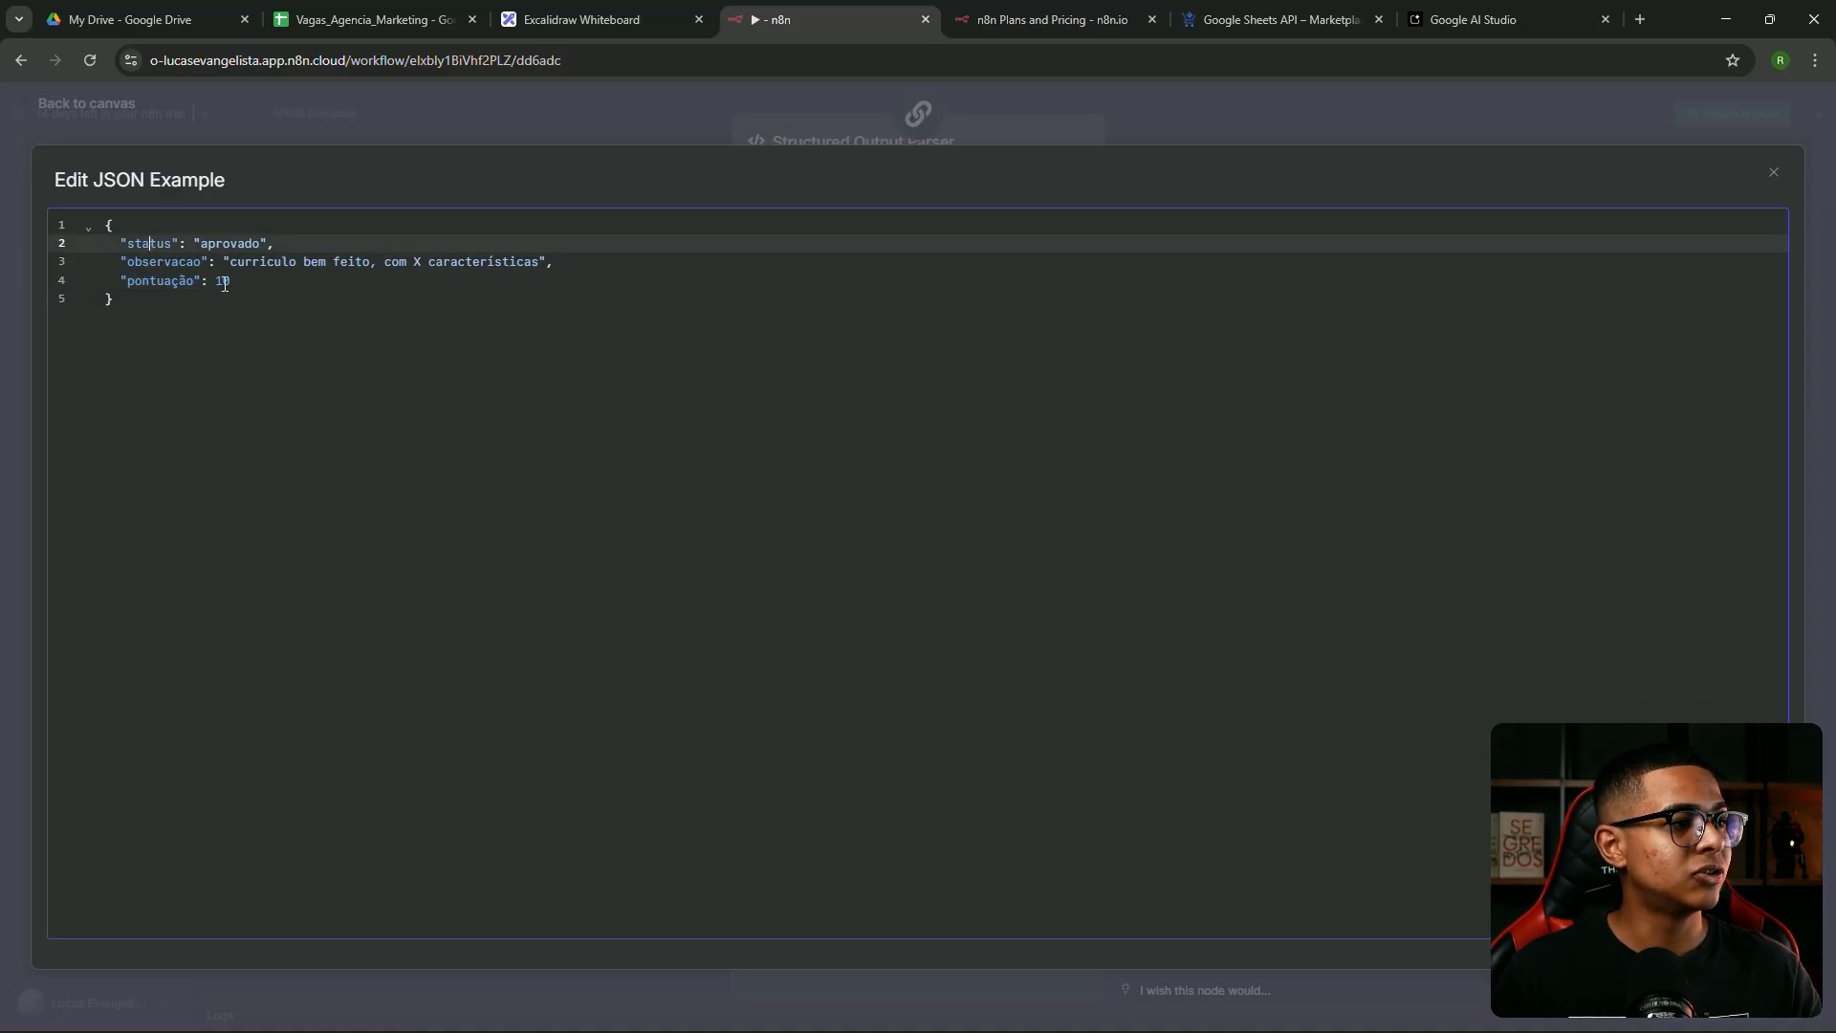
{"action": "left_click", "coordinate": [164, 264]}
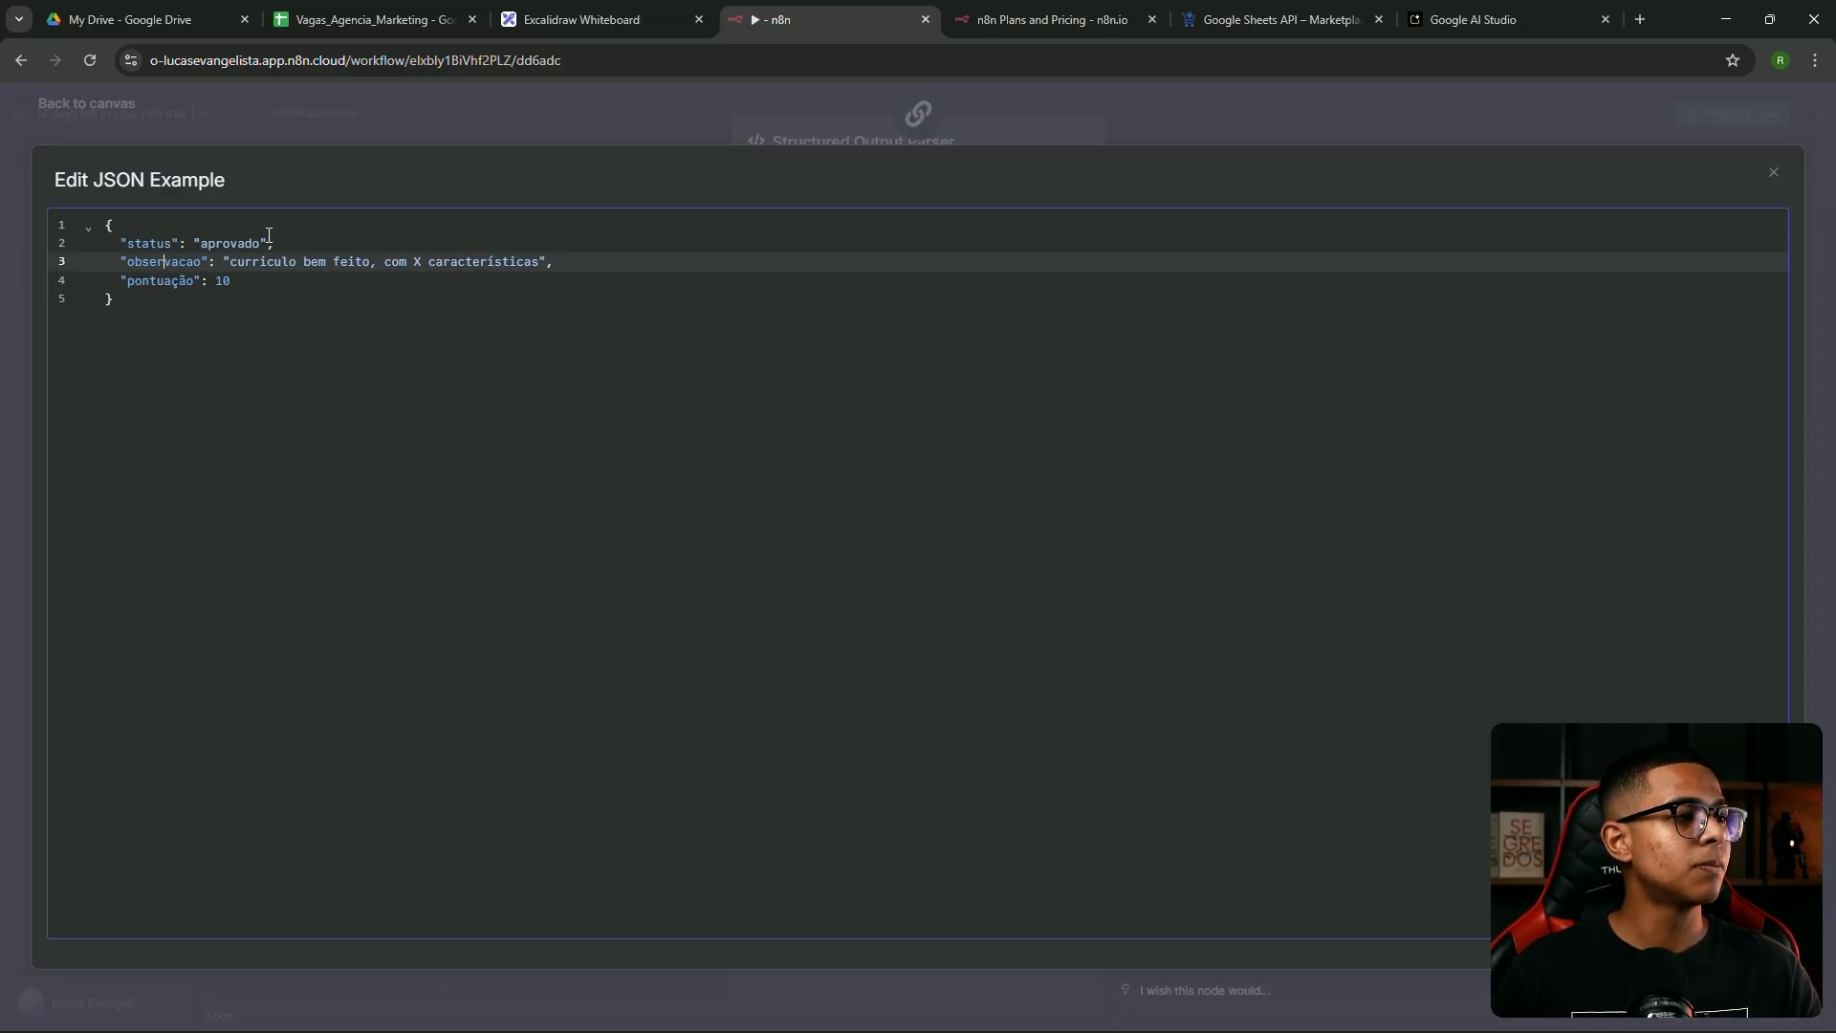
Turn on Auto-Fix Format for the Structured Output Parser and return to the canvas
{"action": "left_click", "coordinate": [319, 124]}
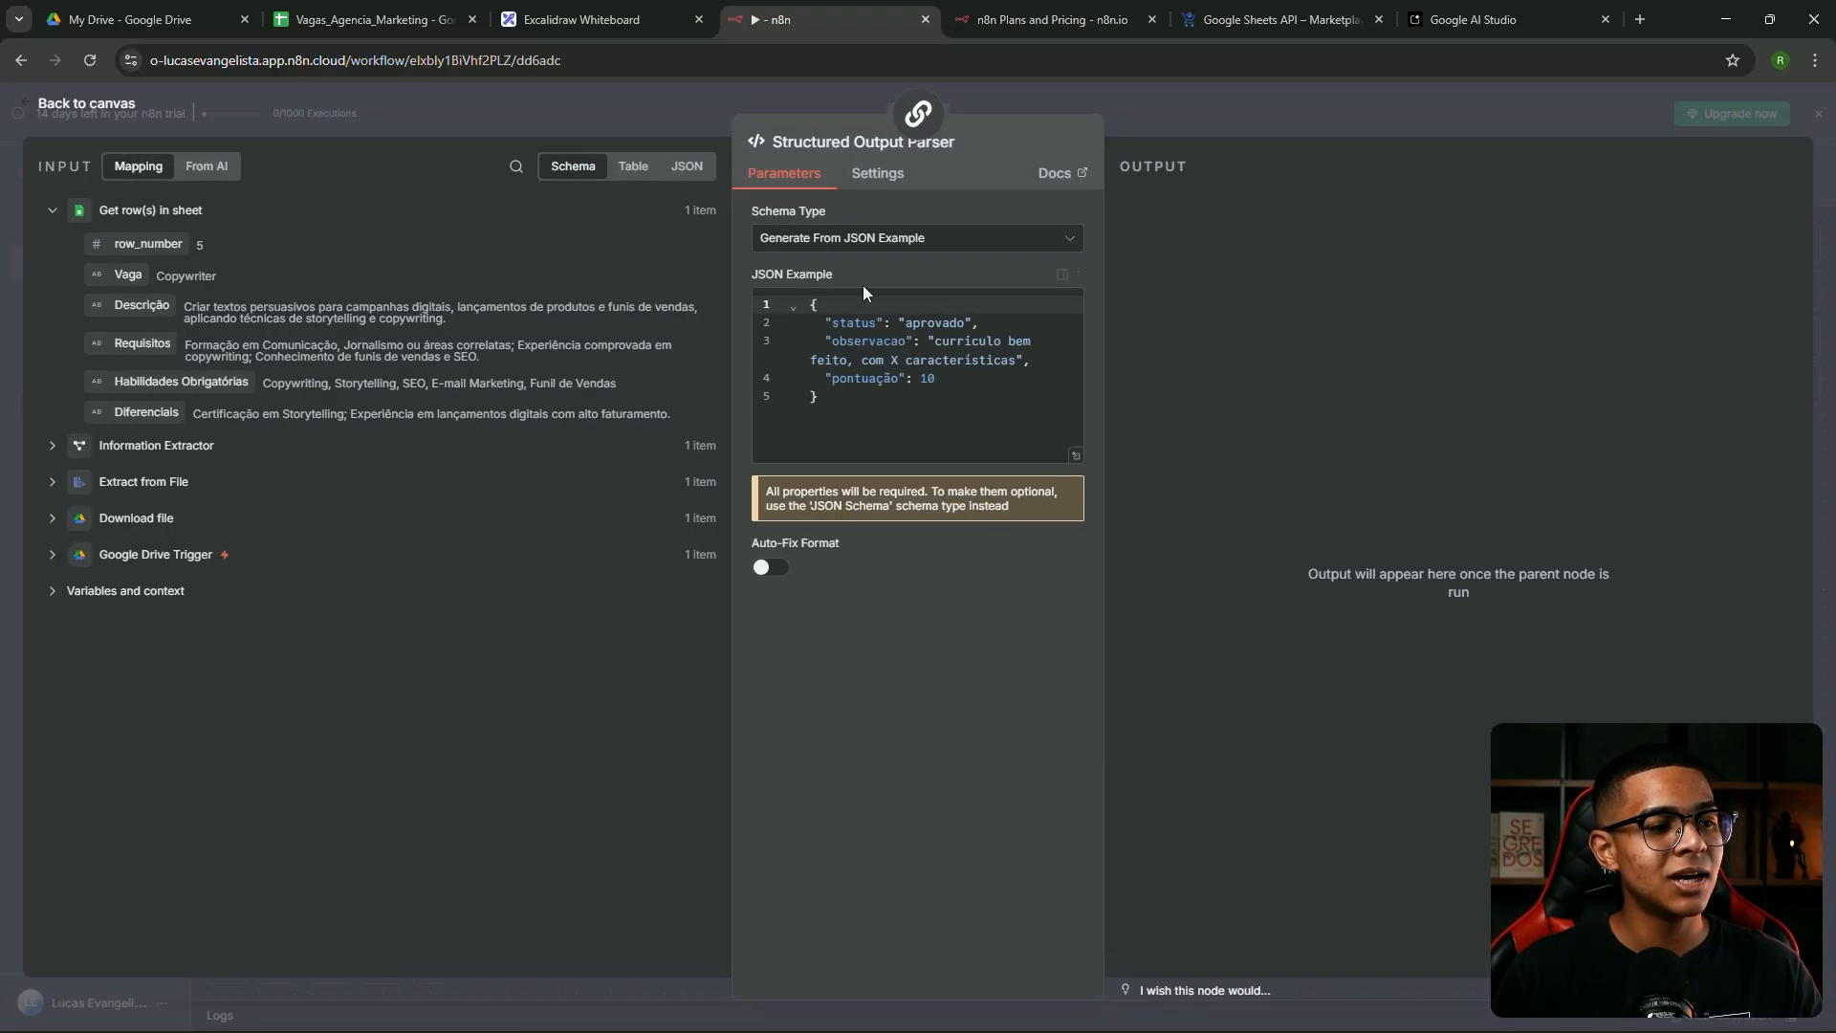
{"action": "left_click", "coordinate": [783, 569]}
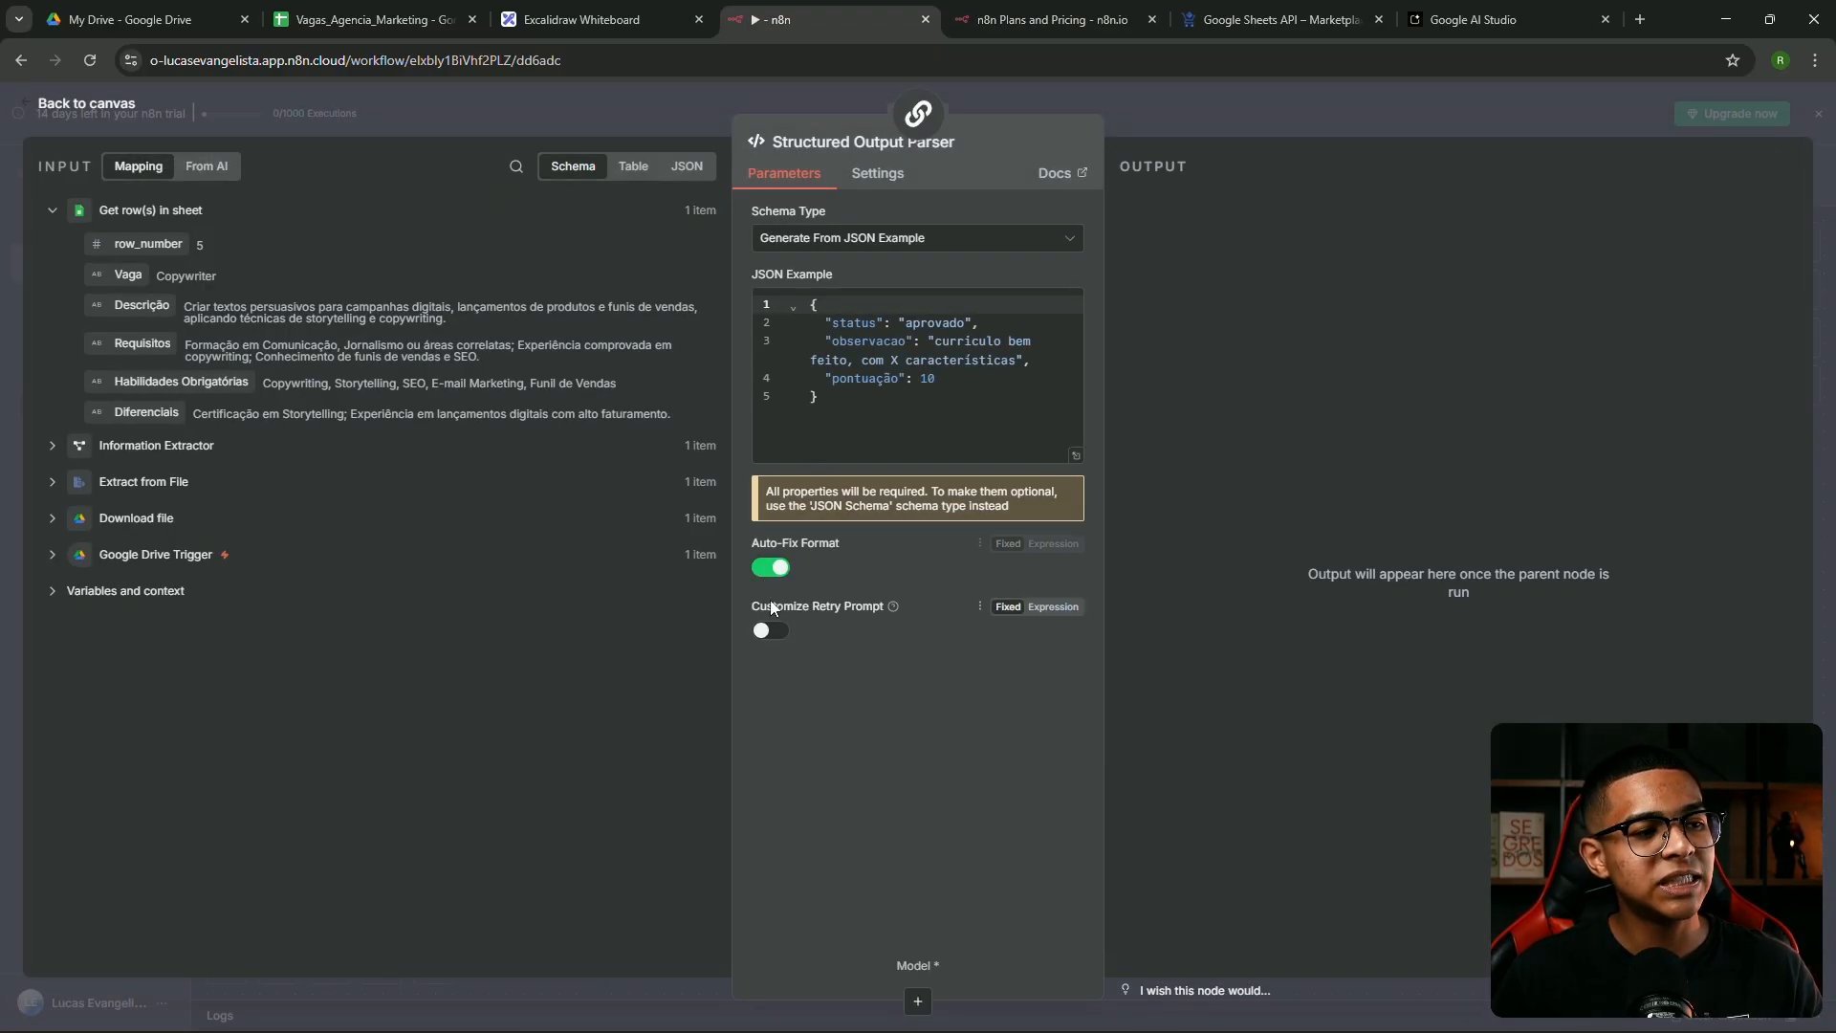
{"action": "left_click", "coordinate": [1157, 106]}
Connect Google Gemini Chat Model1 to the parser's Model input and reopen the parser's settings
{"action": "scroll", "coordinate": [1157, 478], "scroll_direction": "down", "scroll_amount": 2}
{"action": "left_click_drag", "start_coordinate": [1123, 702], "coordinate": [892, 539]}
{"action": "left_click_drag", "start_coordinate": [906, 588], "coordinate": [835, 641]}
{"action": "double_click", "coordinate": [1176, 593]}
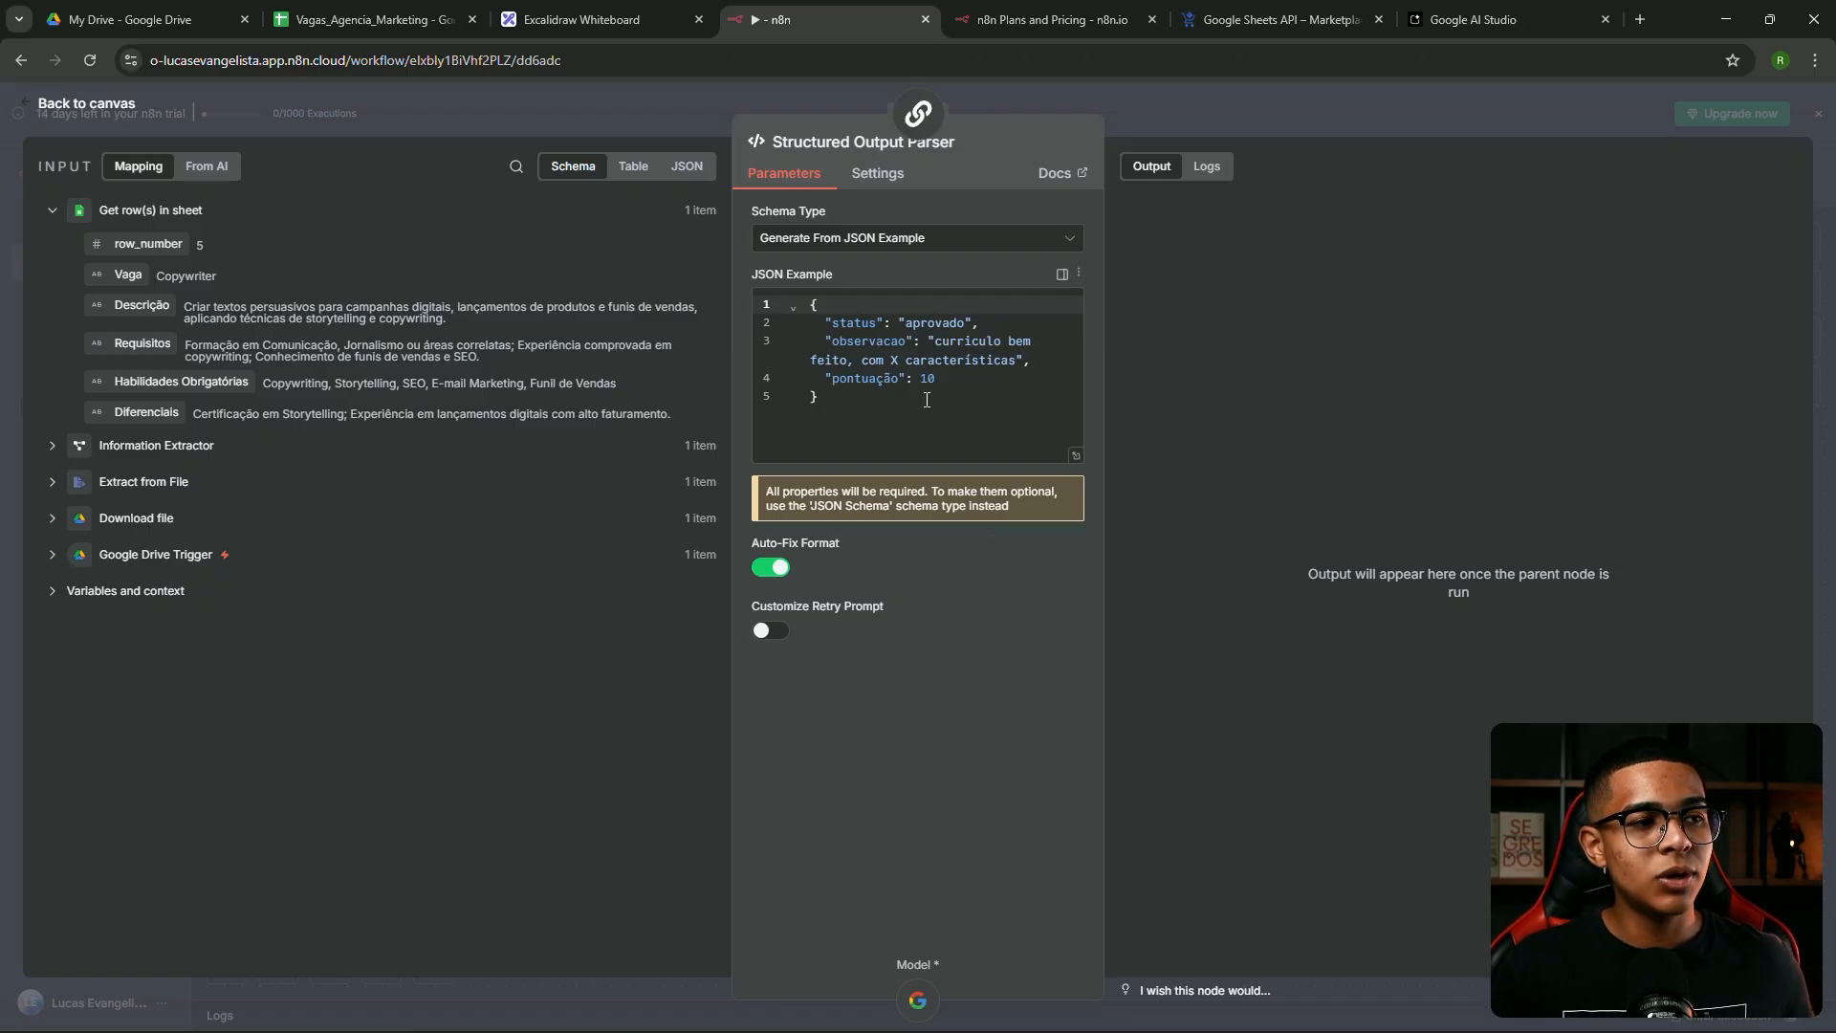
{"action": "left_click_drag", "start_coordinate": [841, 421], "coordinate": [809, 294]}
Close the parser panel, move Google Gemini Chat Model1 up-left, and execute the Basic LLM Chain step
{"action": "key", "text": "Escape"}
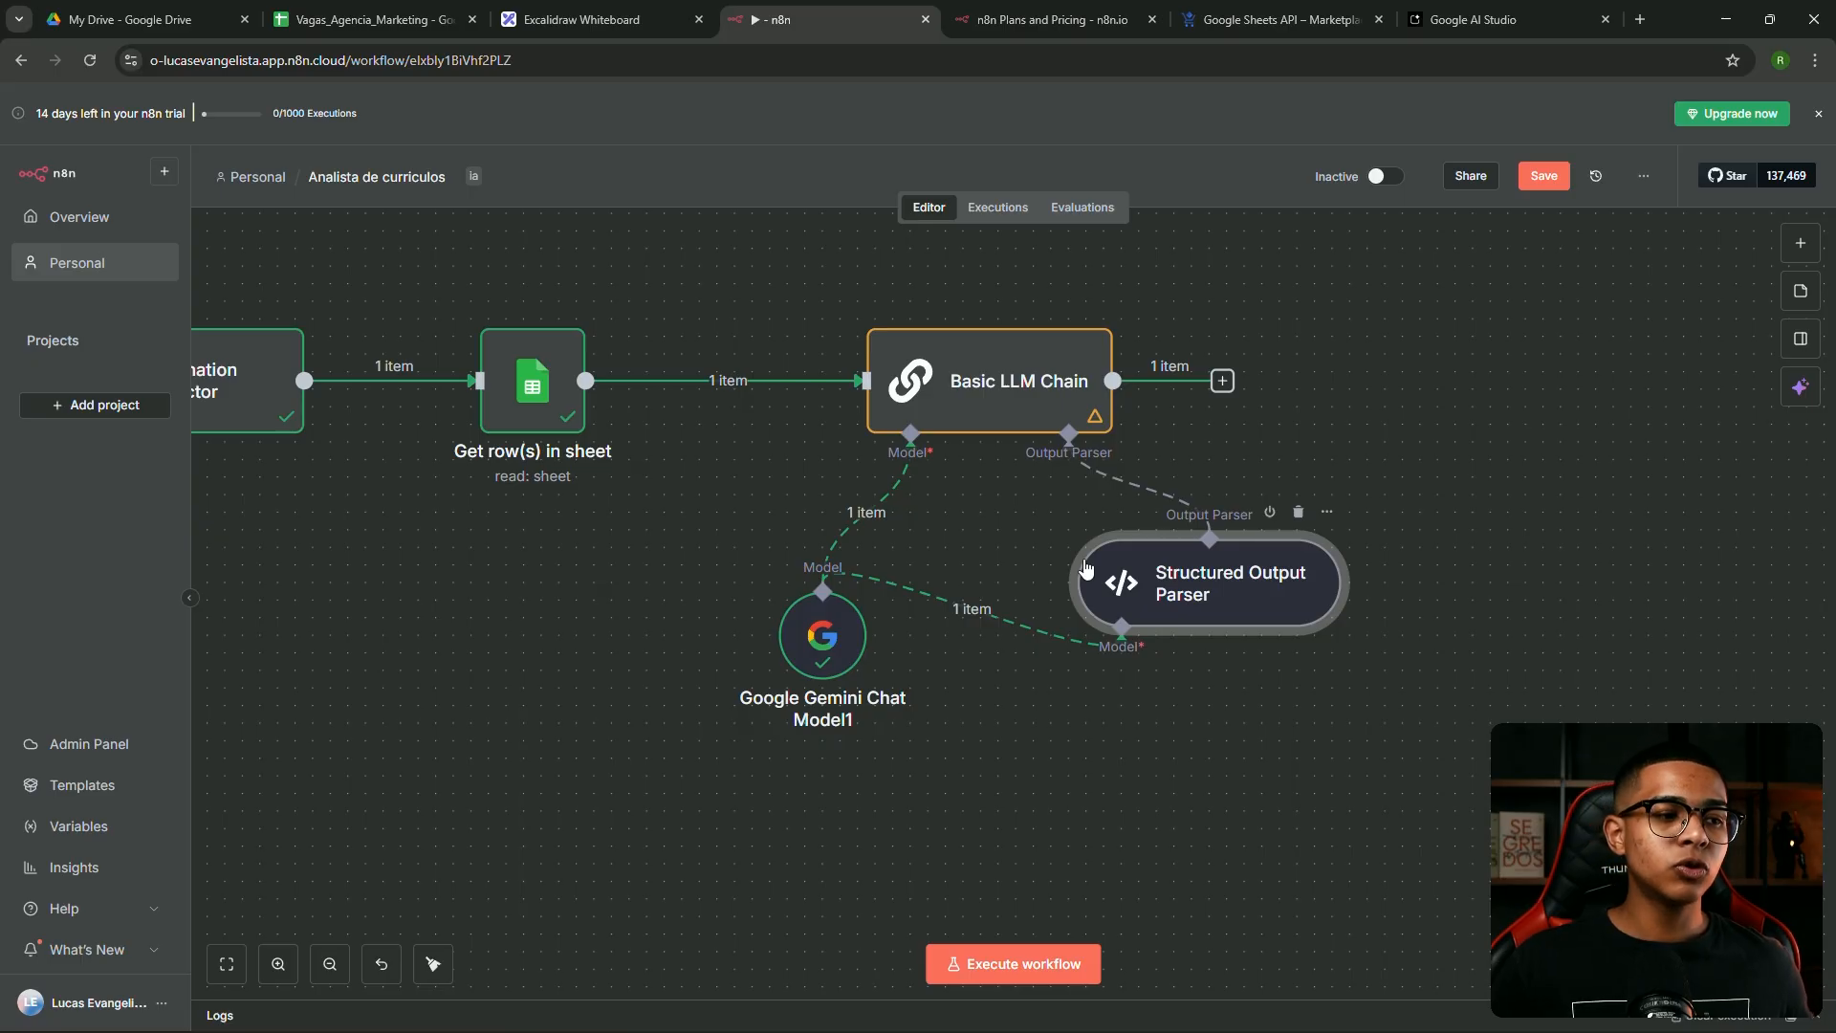
{"action": "left_click_drag", "start_coordinate": [838, 618], "coordinate": [803, 636]}
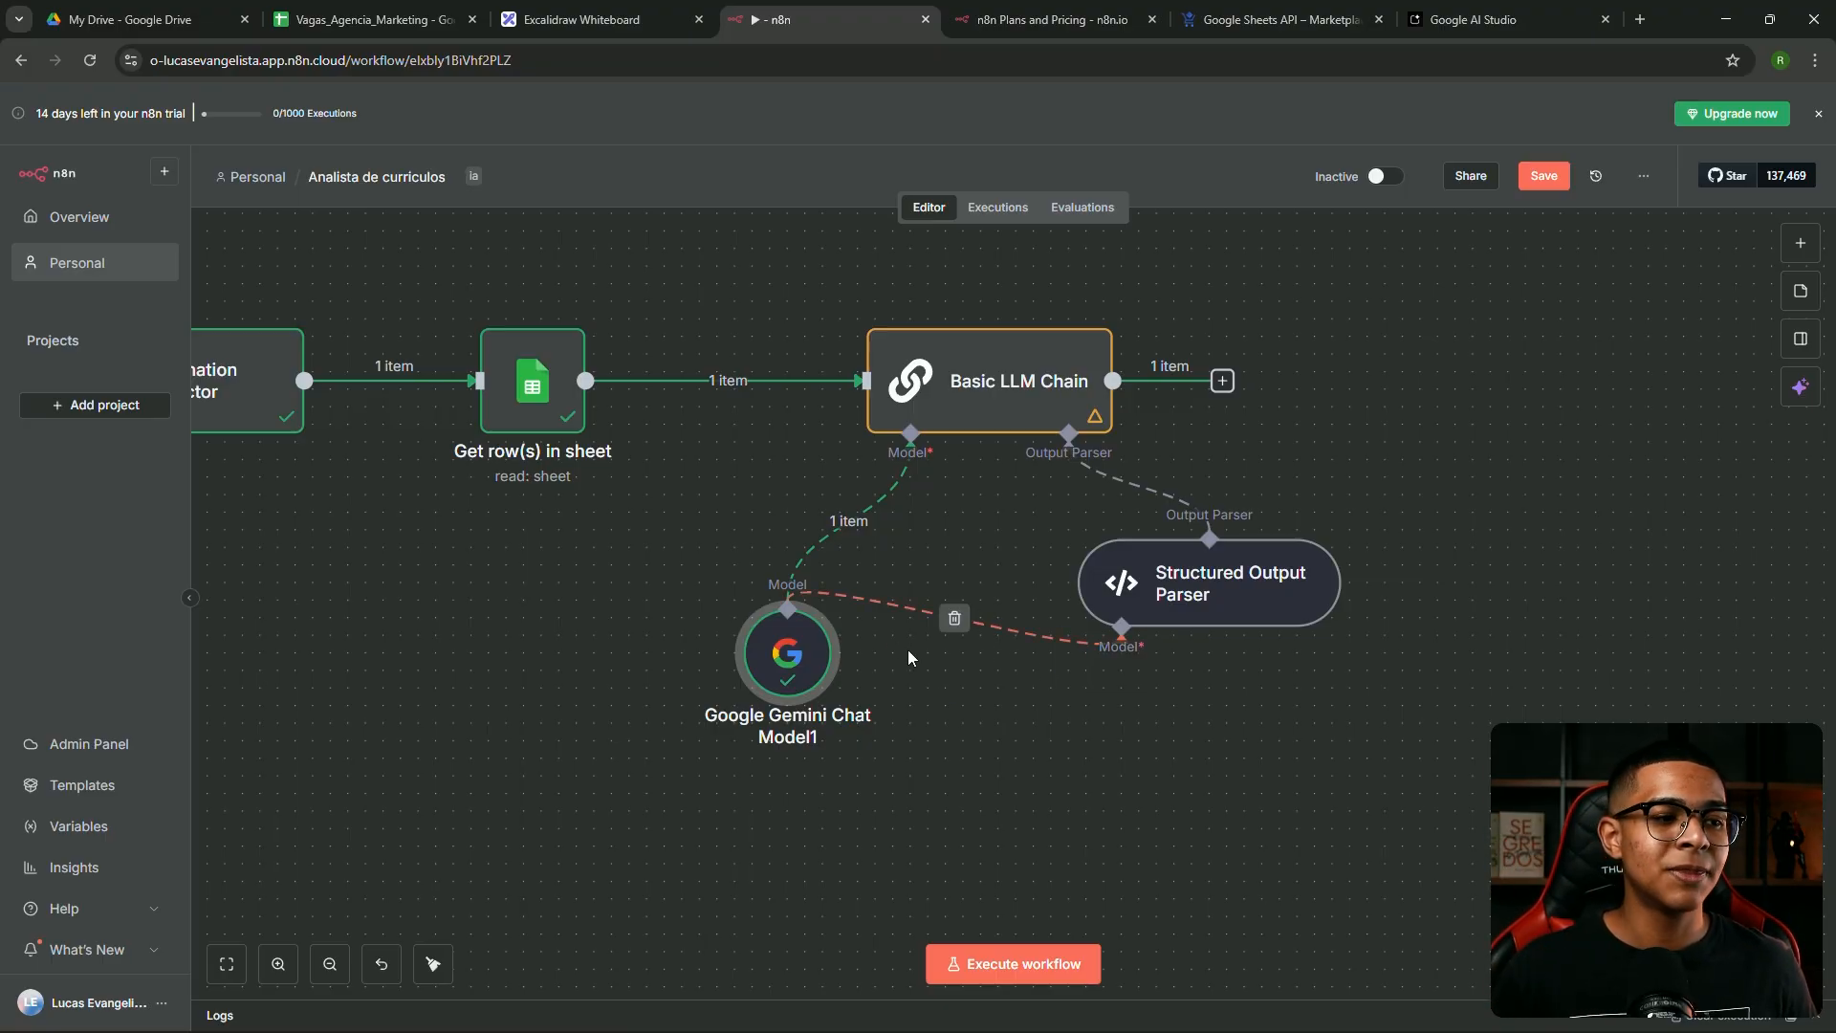
{"action": "left_click_drag", "start_coordinate": [790, 675], "coordinate": [773, 621]}
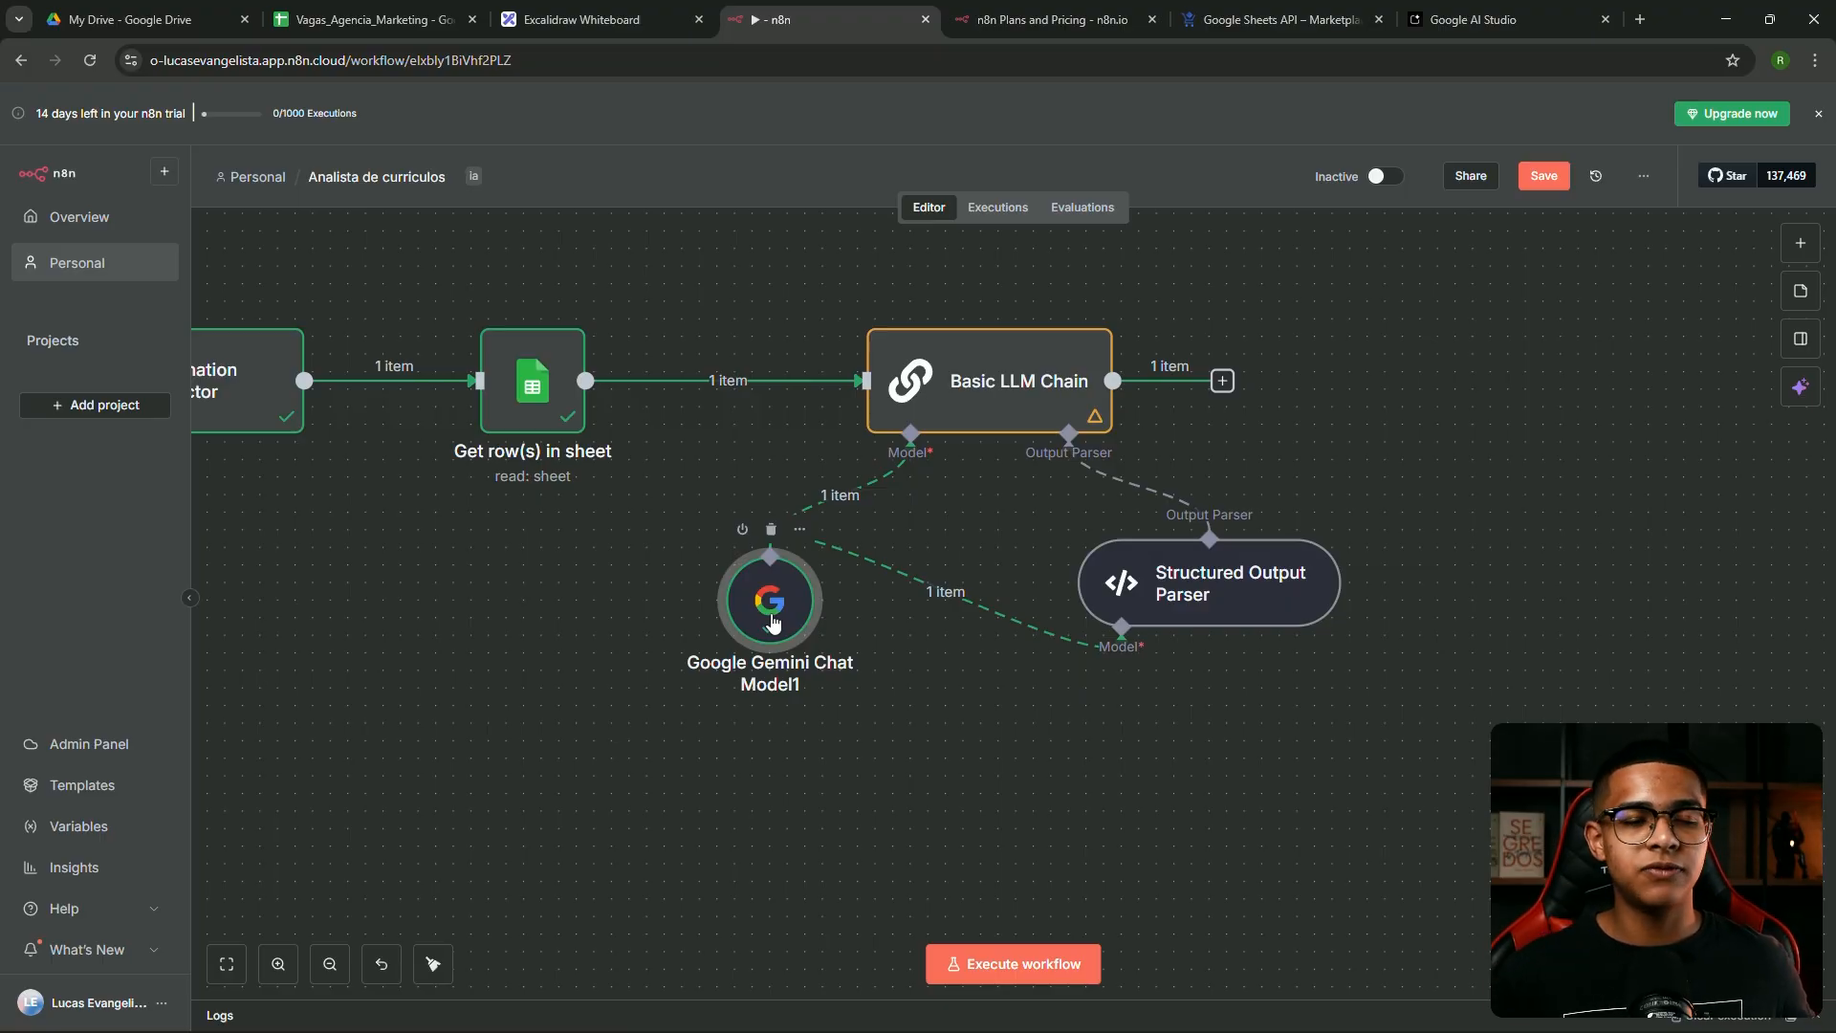
{"action": "left_click_drag", "start_coordinate": [773, 622], "coordinate": [737, 604]}
{"action": "left_click_drag", "start_coordinate": [762, 531], "coordinate": [762, 512]}
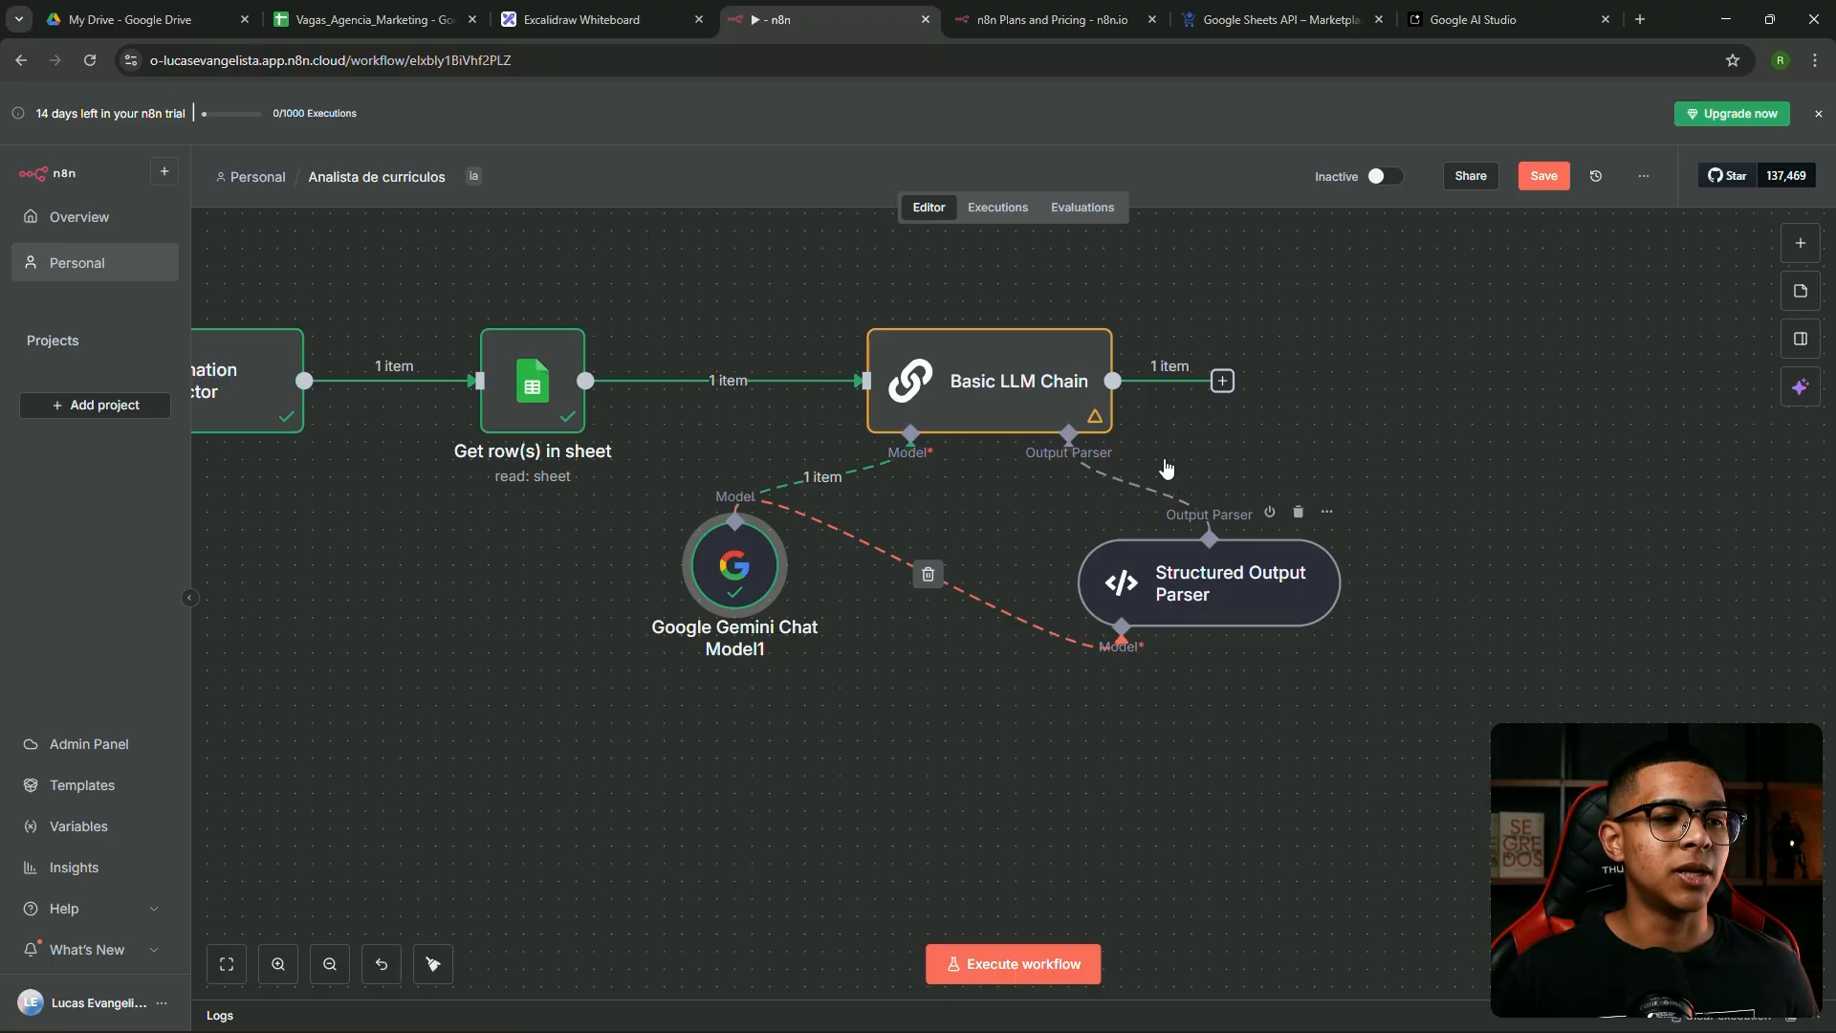
{"action": "left_click", "coordinate": [1013, 302]}
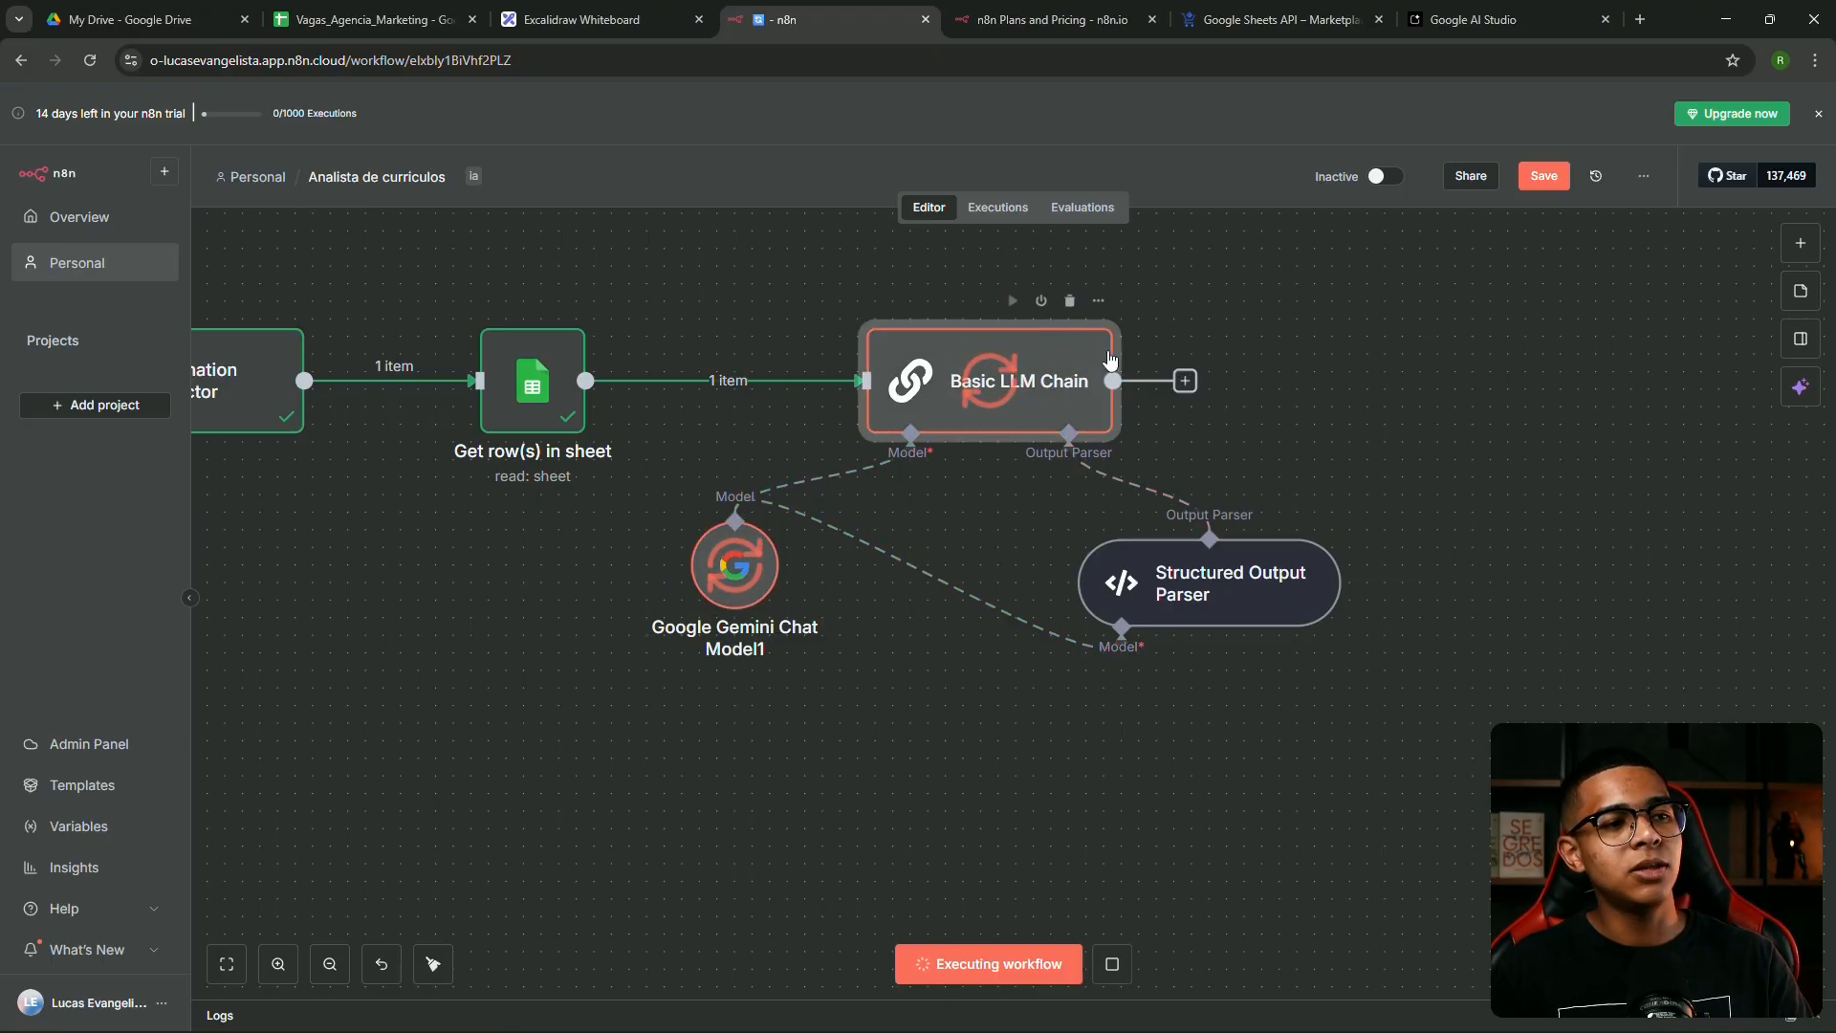
Reposition Gemini Chat Model1, check the Basic LLM Chain output, and open the Structured Output Parser
{"action": "left_click", "coordinate": [1295, 387]}
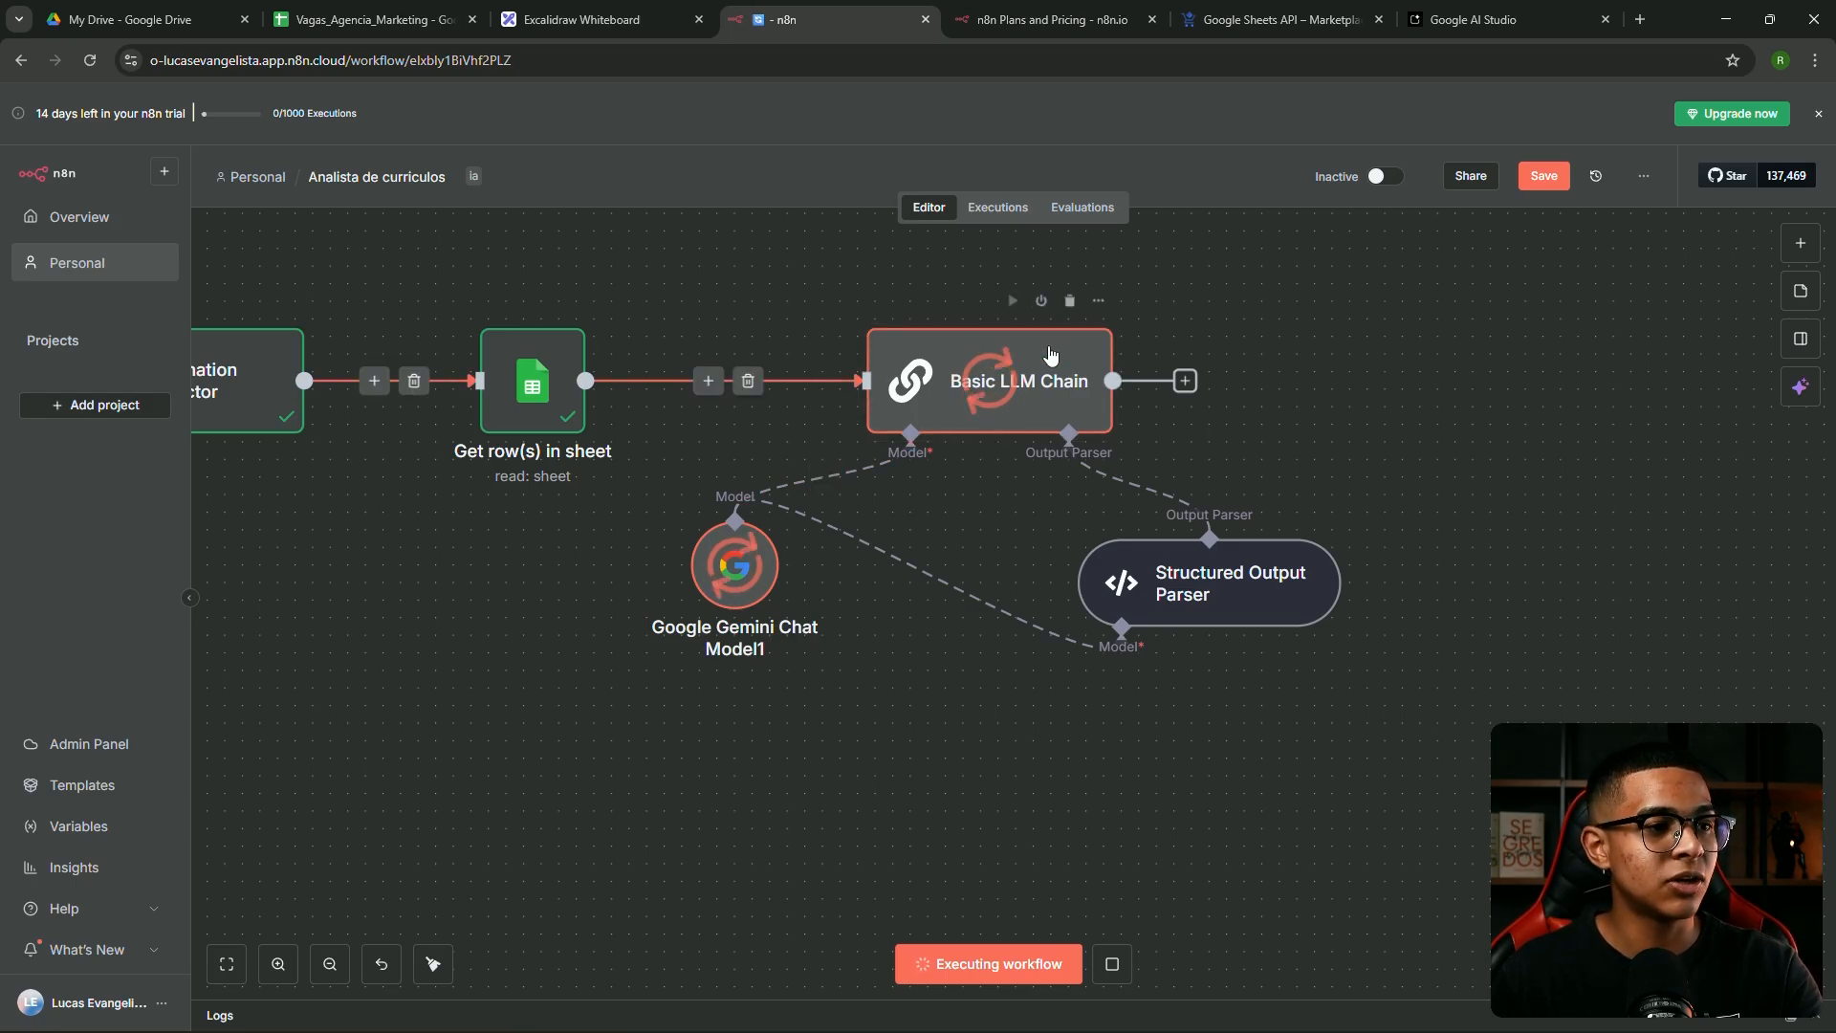
{"action": "left_click_drag", "start_coordinate": [718, 582], "coordinate": [801, 613]}
{"action": "double_click", "coordinate": [1013, 392]}
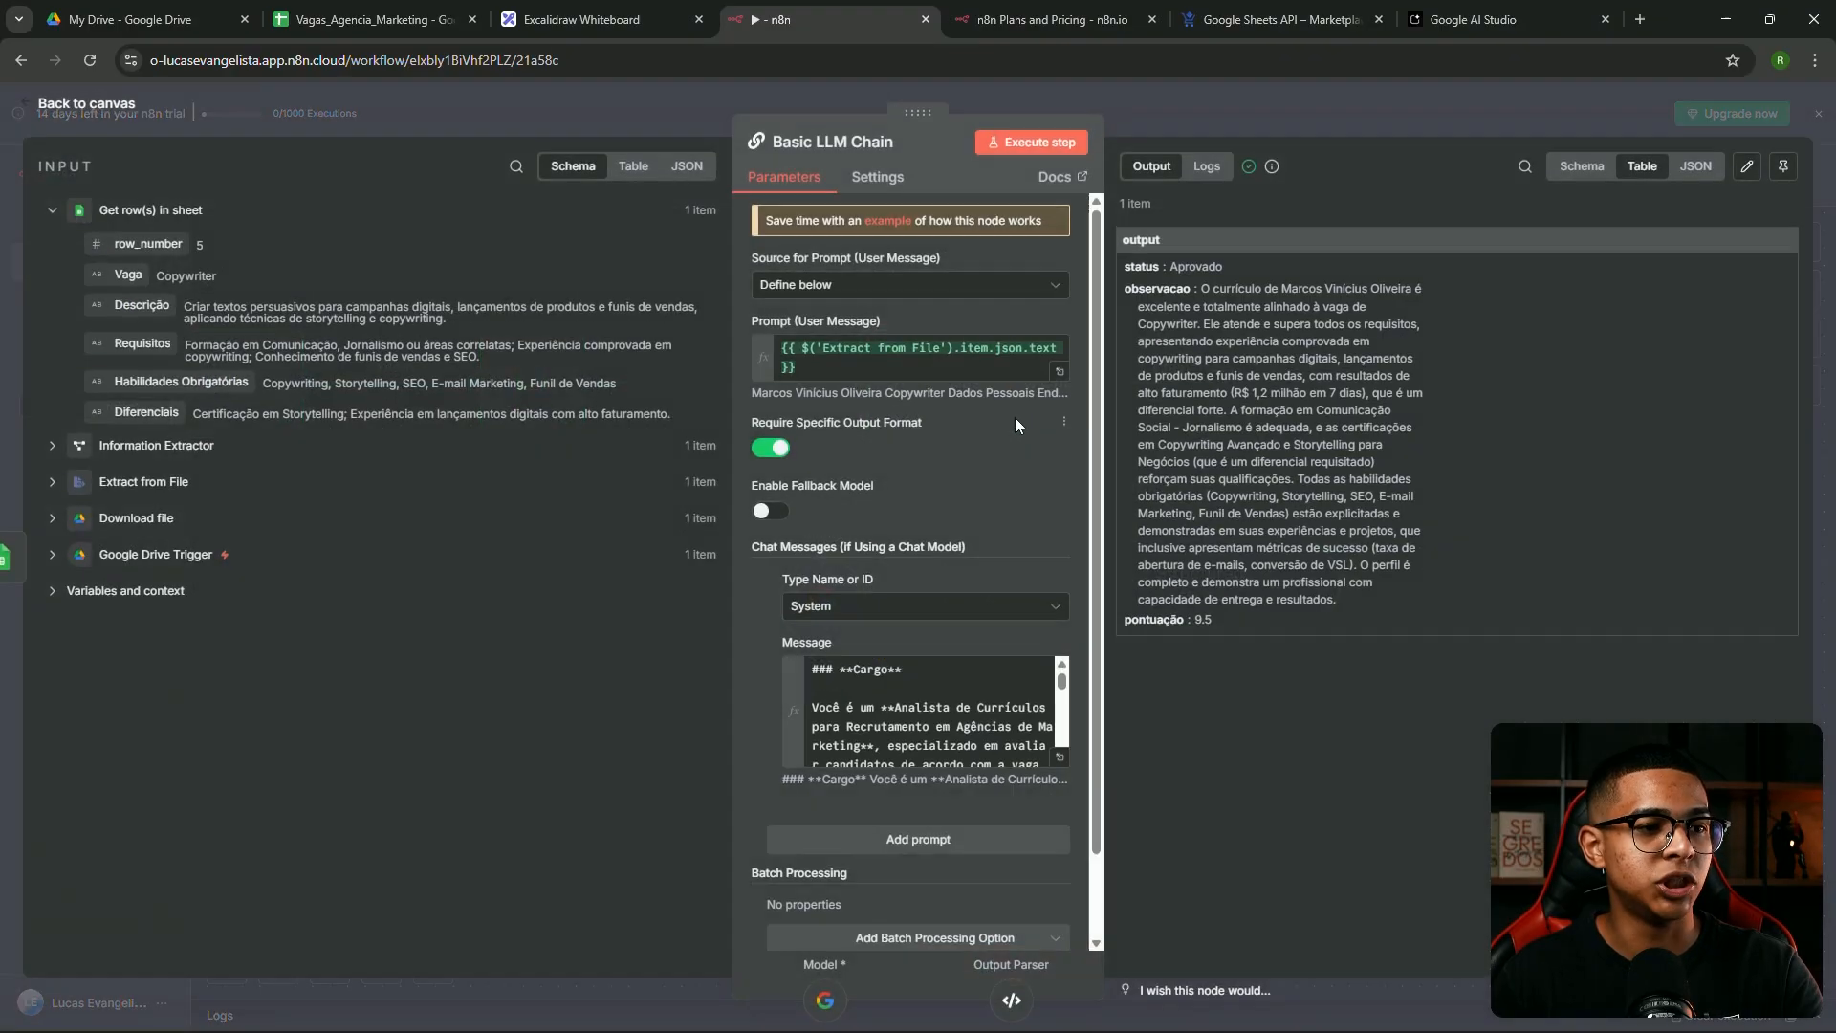
{"action": "key", "text": "Escape"}
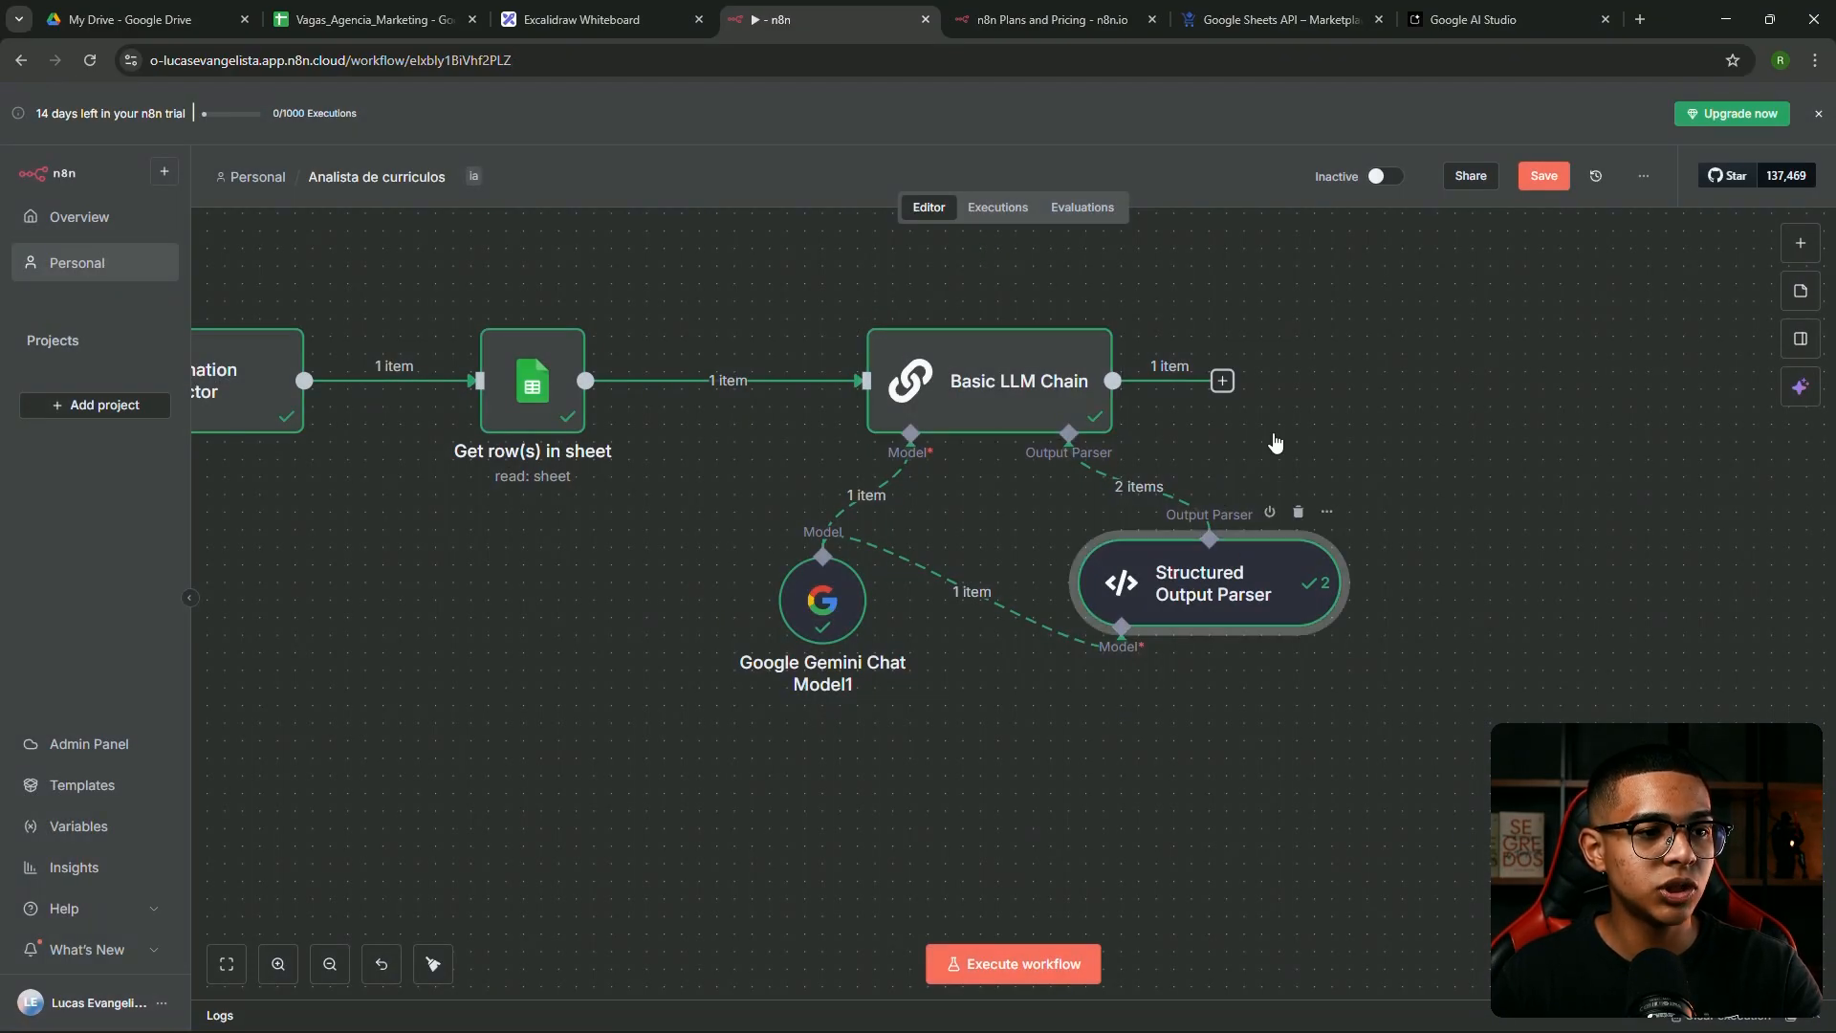
{"action": "double_click", "coordinate": [1195, 593]}
Replace the Structured Output Parser's model connection with a new Google Gemini chat model
{"action": "left_click", "coordinate": [1252, 130]}
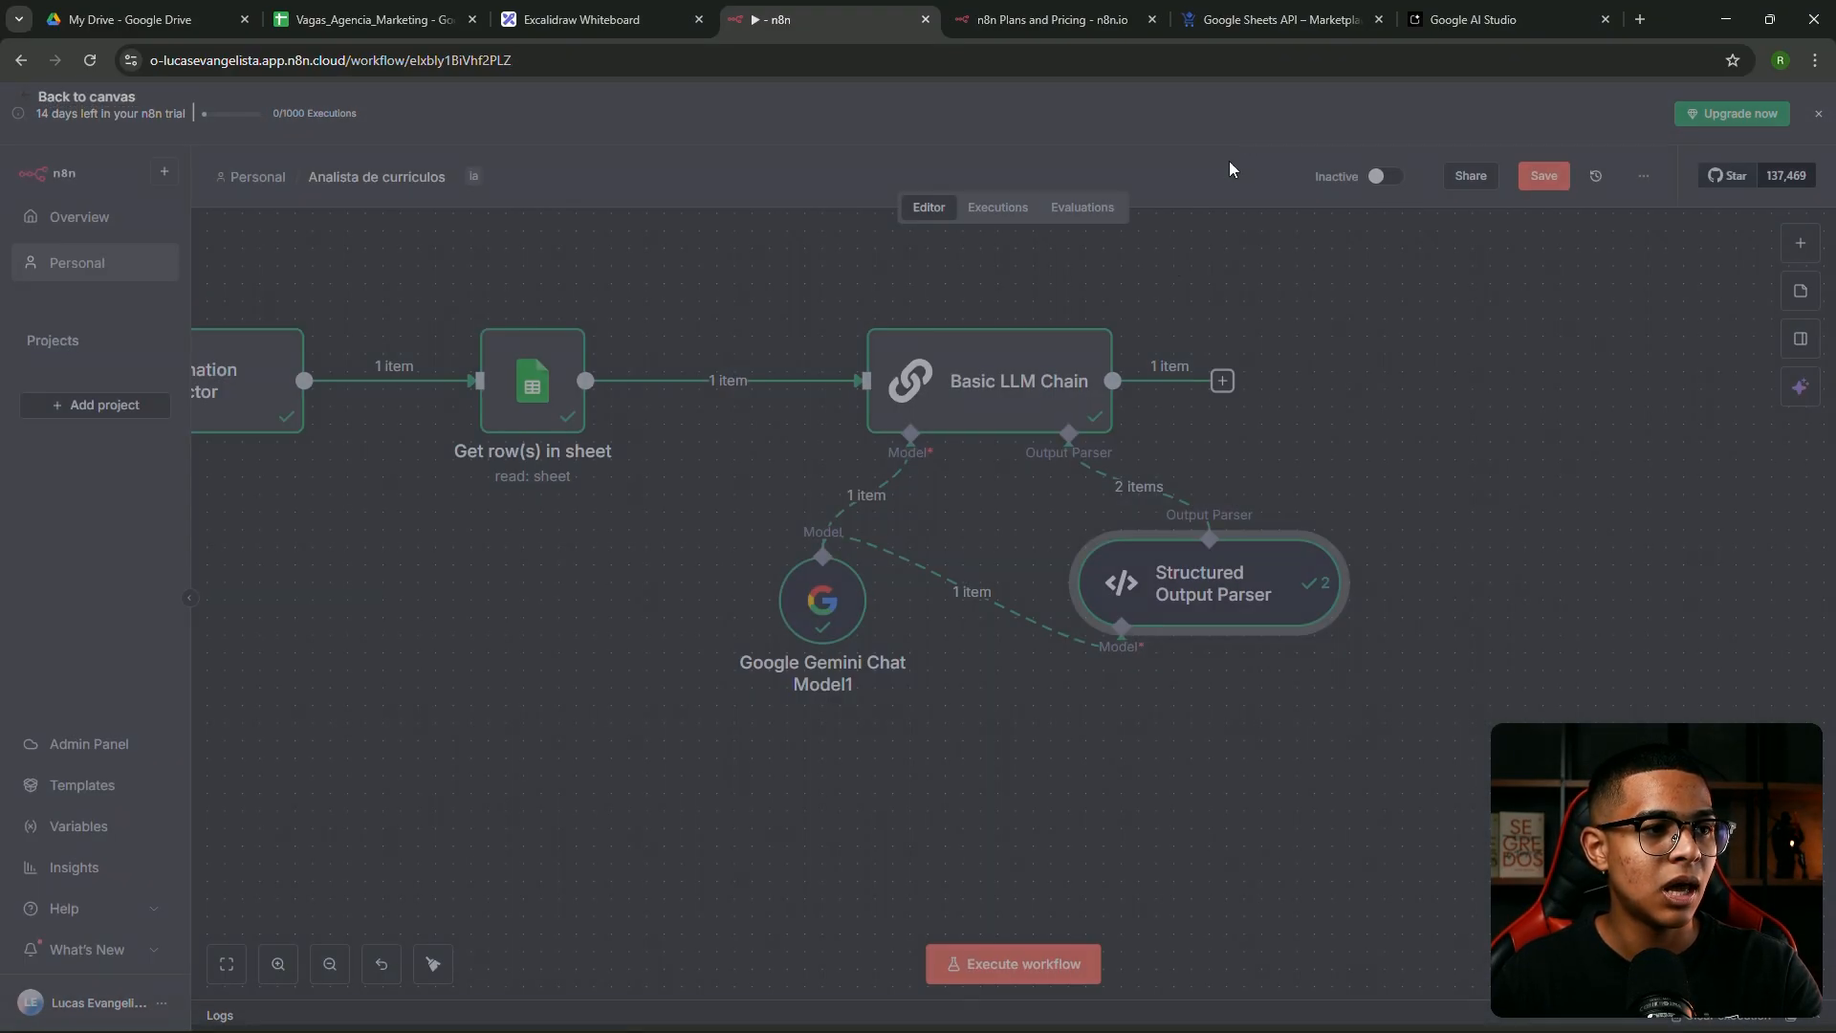
{"action": "left_click", "coordinate": [968, 593]}
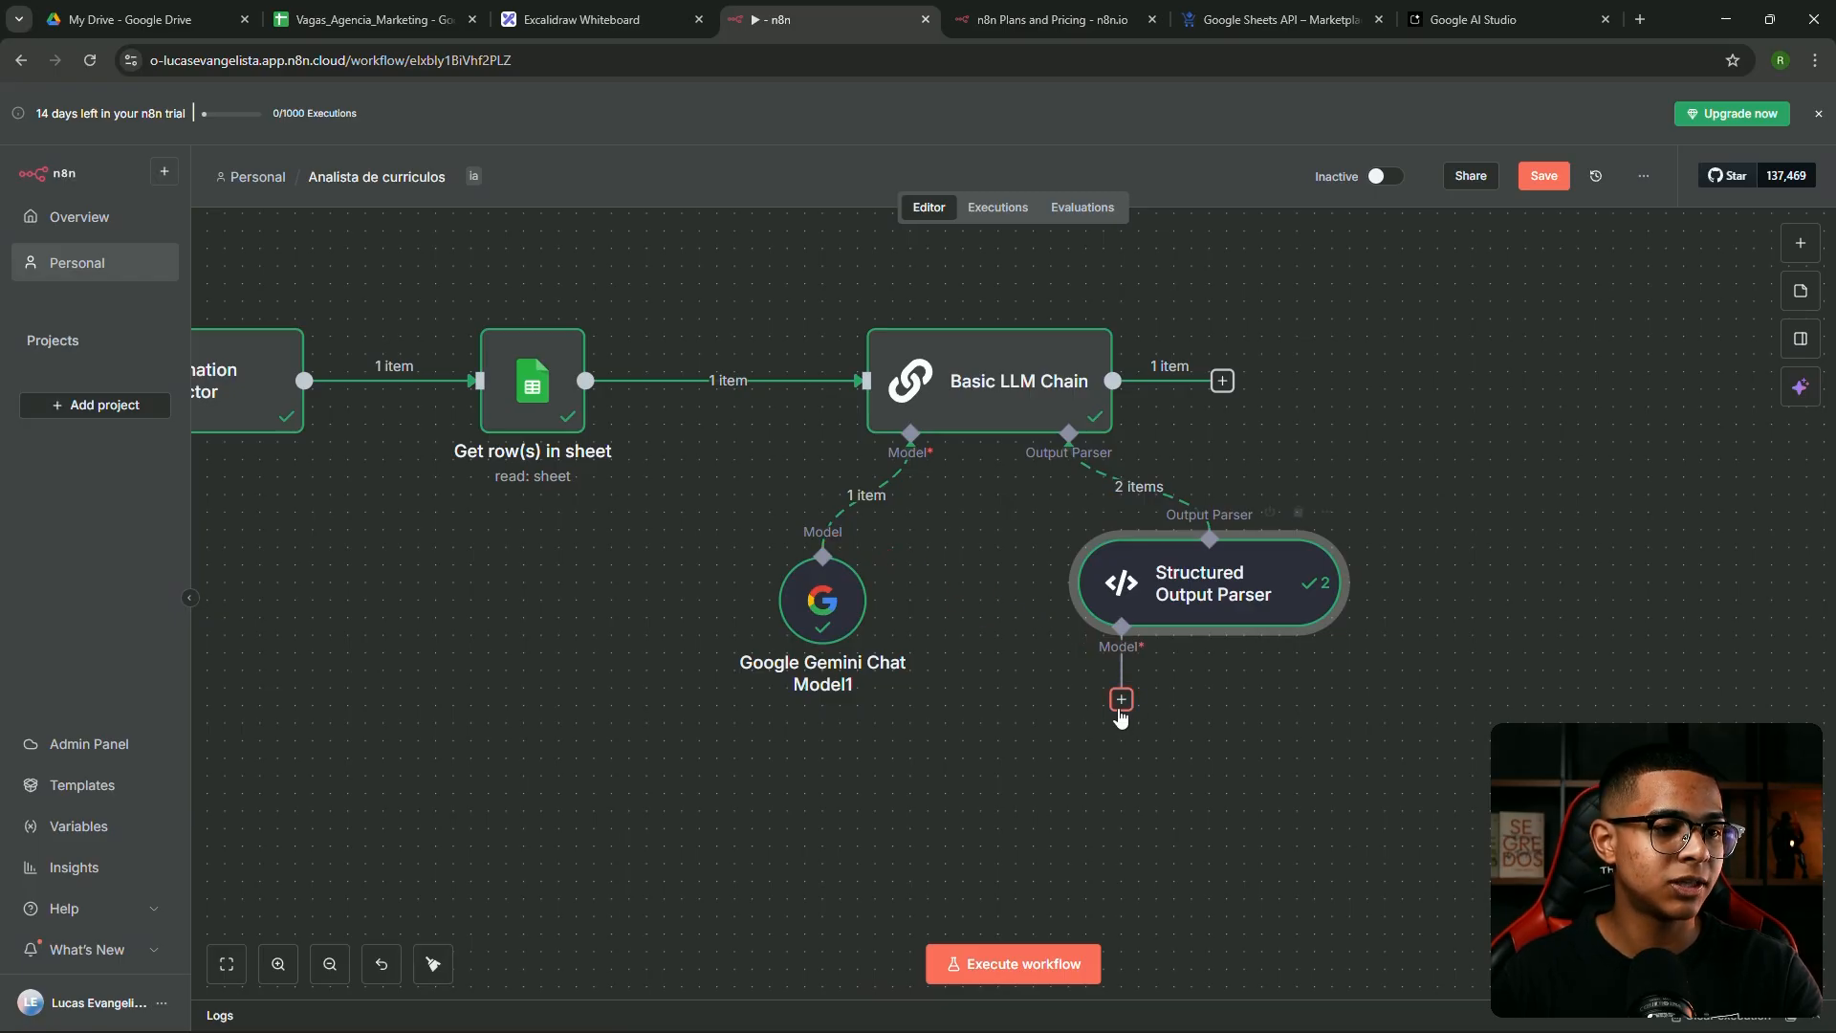
{"action": "left_click_drag", "start_coordinate": [1000, 677], "coordinate": [1079, 749]}
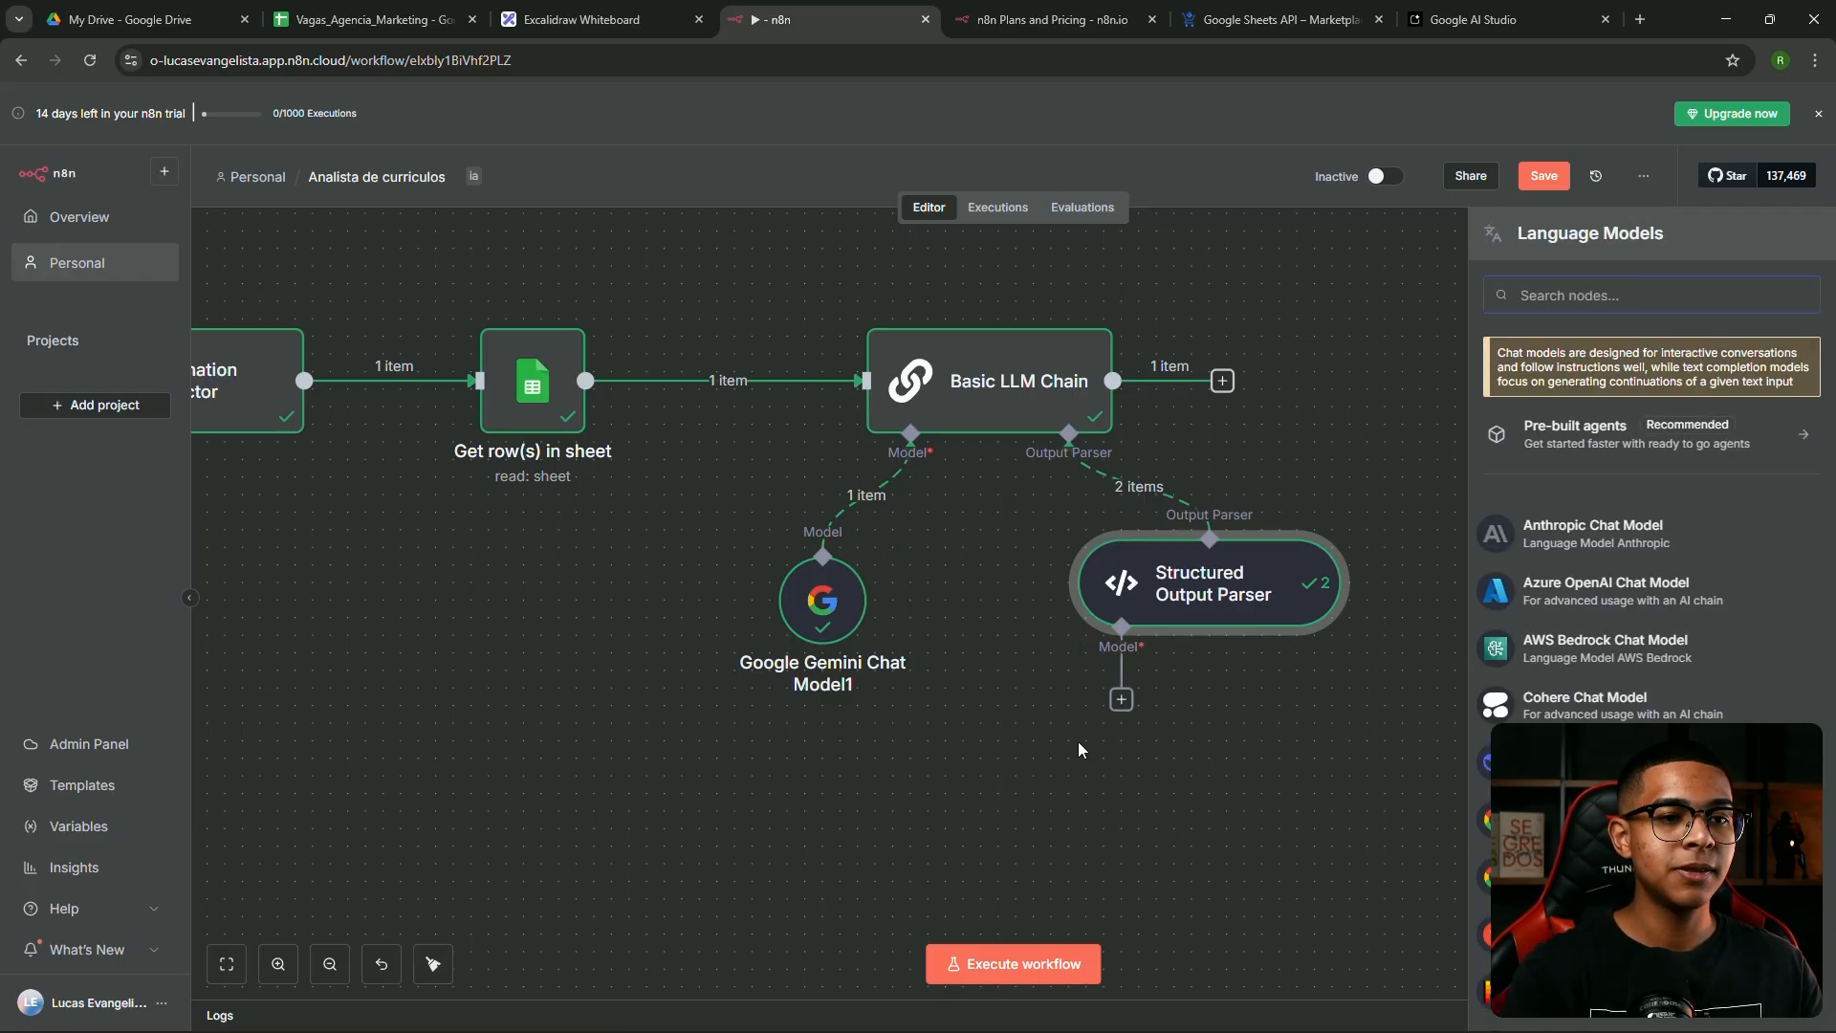
{"action": "left_click", "coordinate": [1569, 819]}
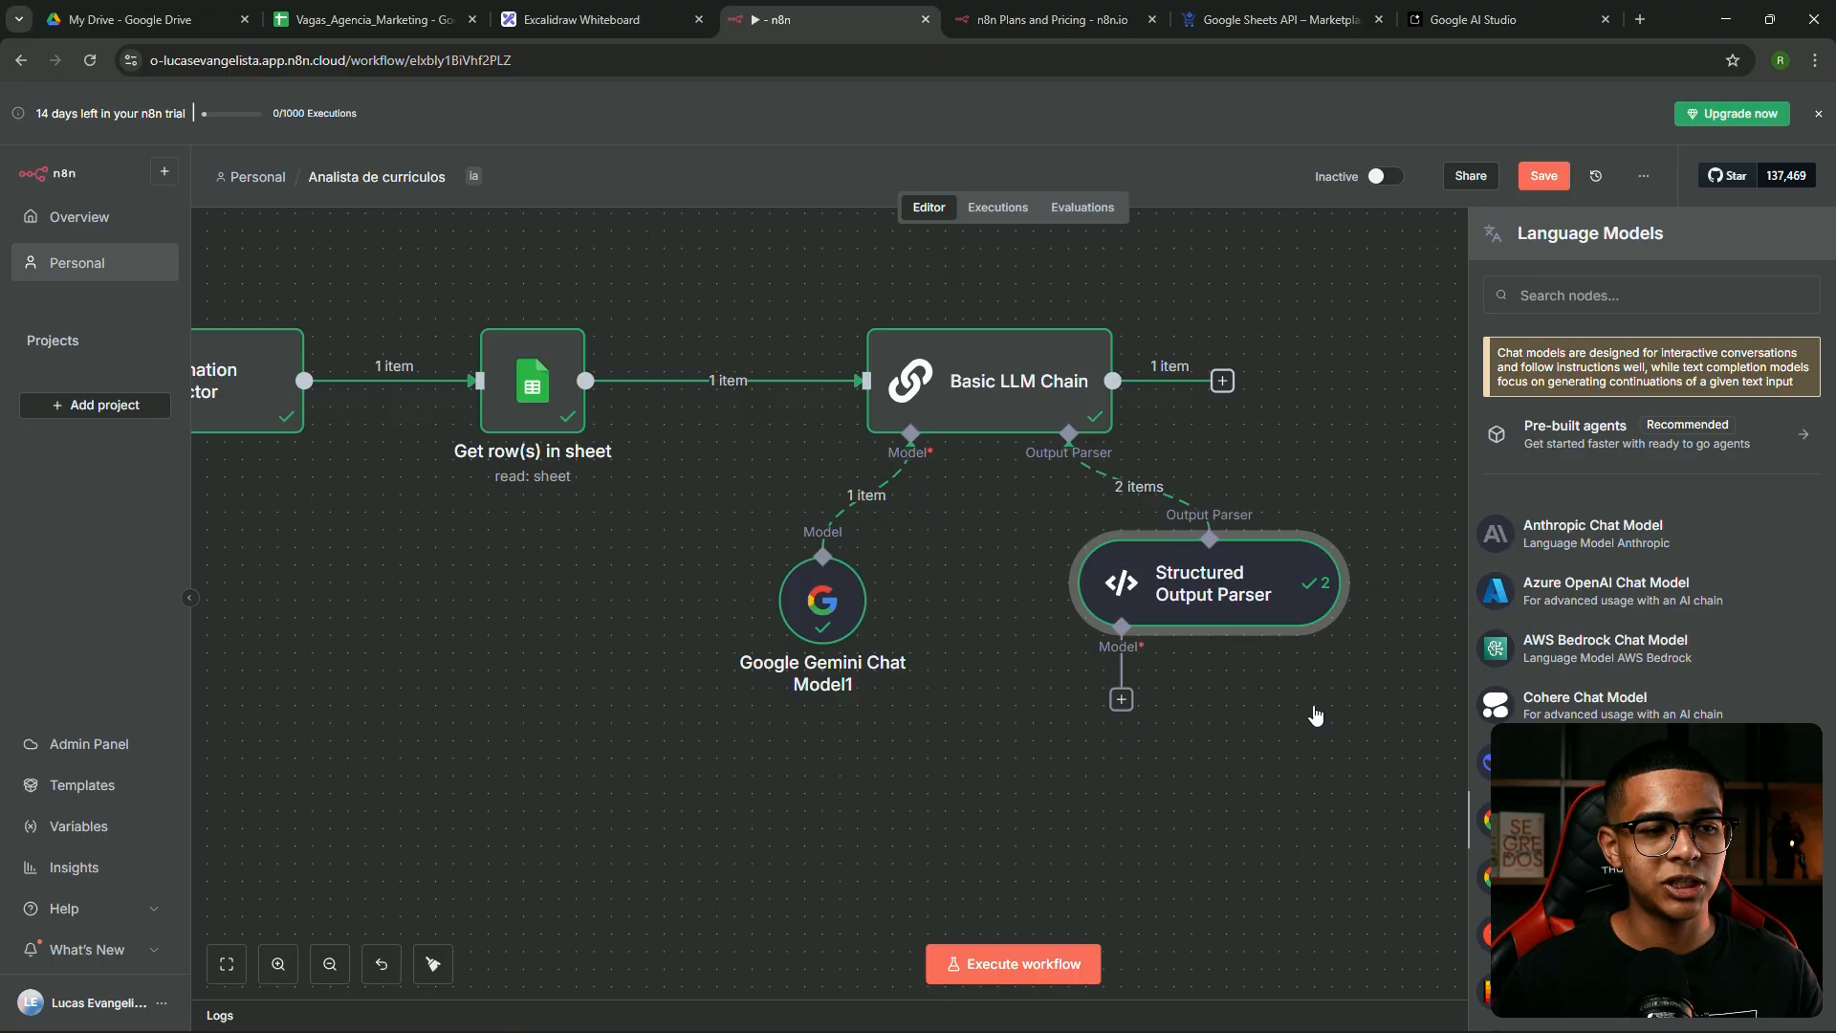
{"action": "left_click", "coordinate": [1168, 124]}
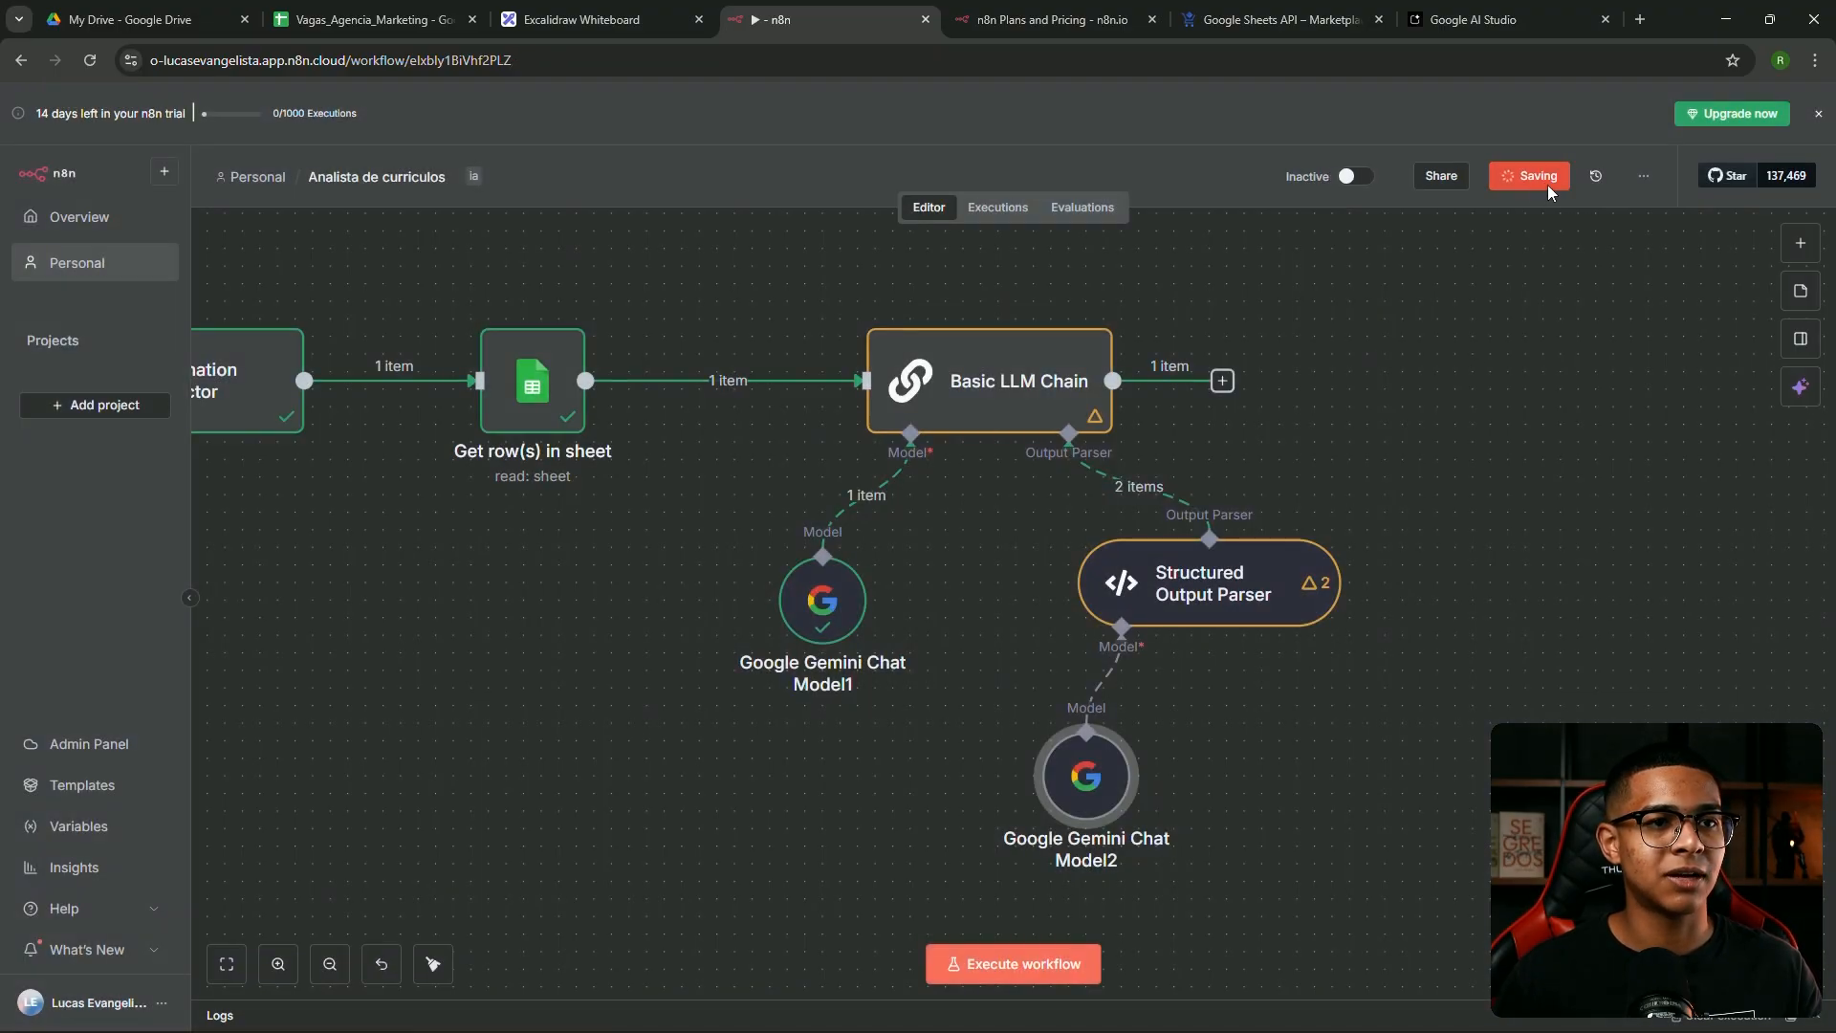
Read the Basic LLM Chain schema output: status Aprovado and the observacao explanation
{"action": "double_click", "coordinate": [1017, 335]}
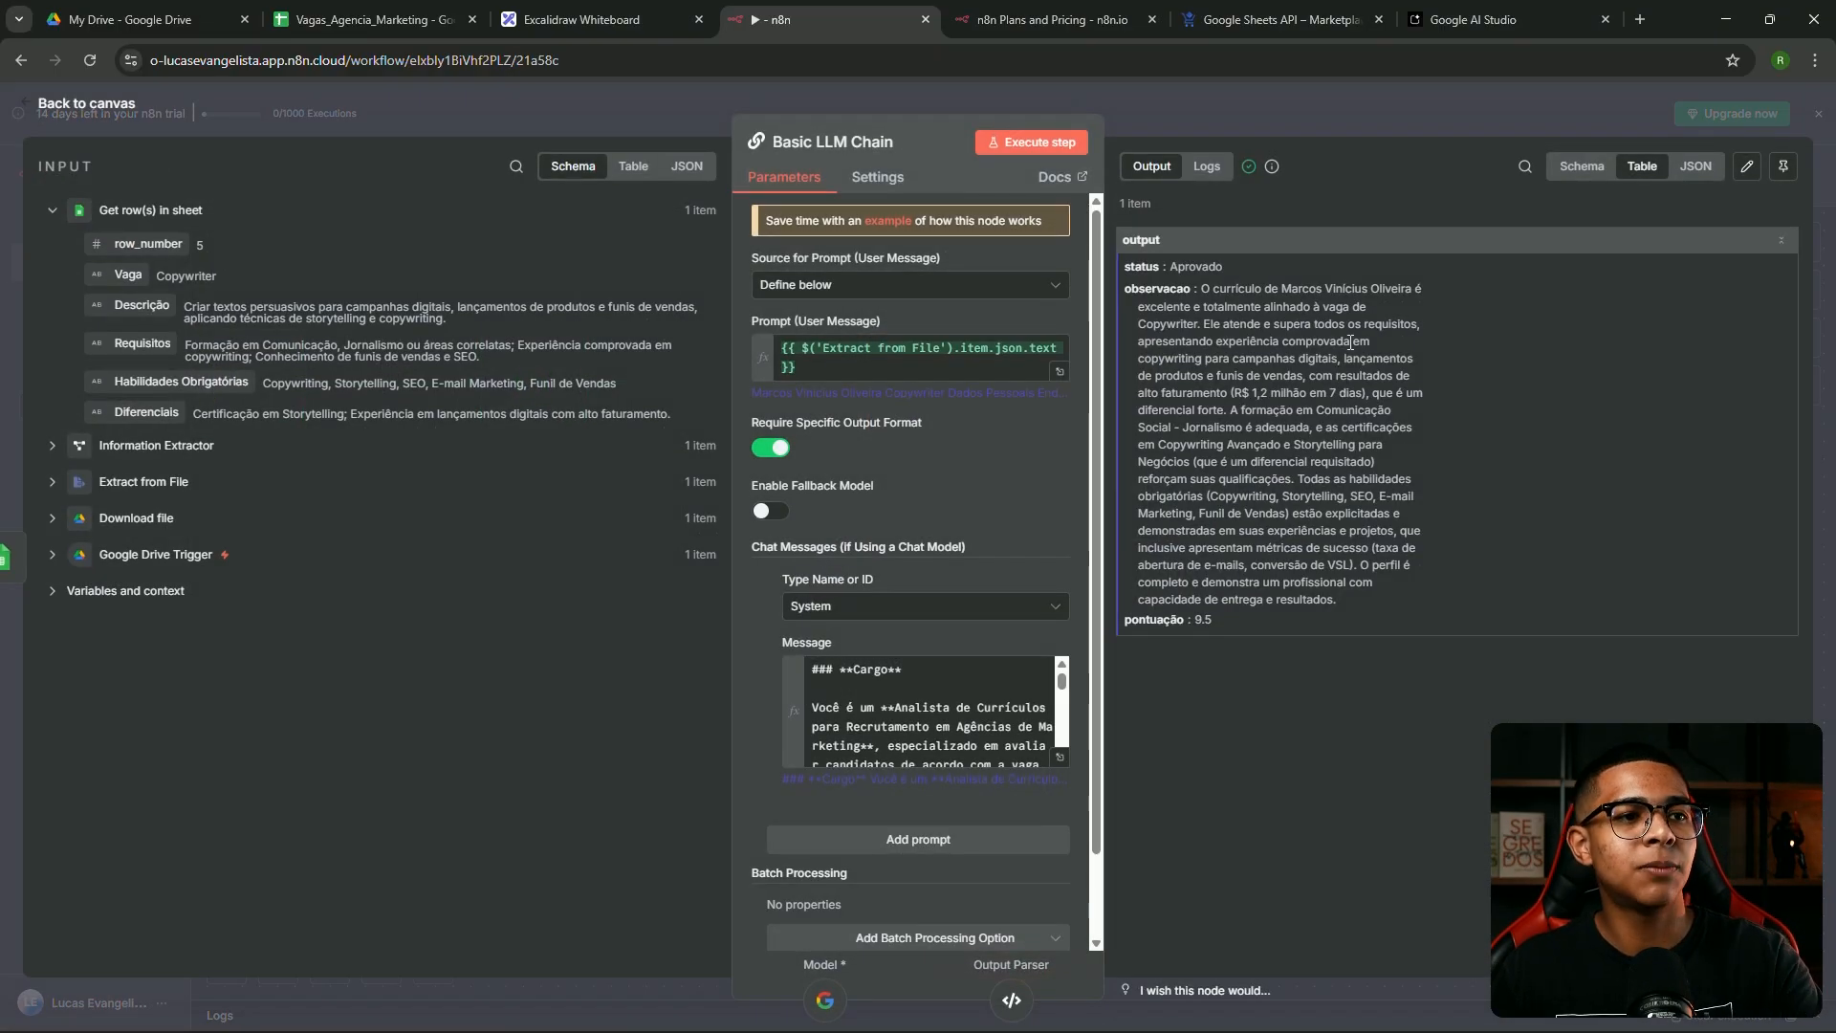
{"action": "left_click", "coordinate": [1598, 172]}
{"action": "double_click", "coordinate": [1301, 273]}
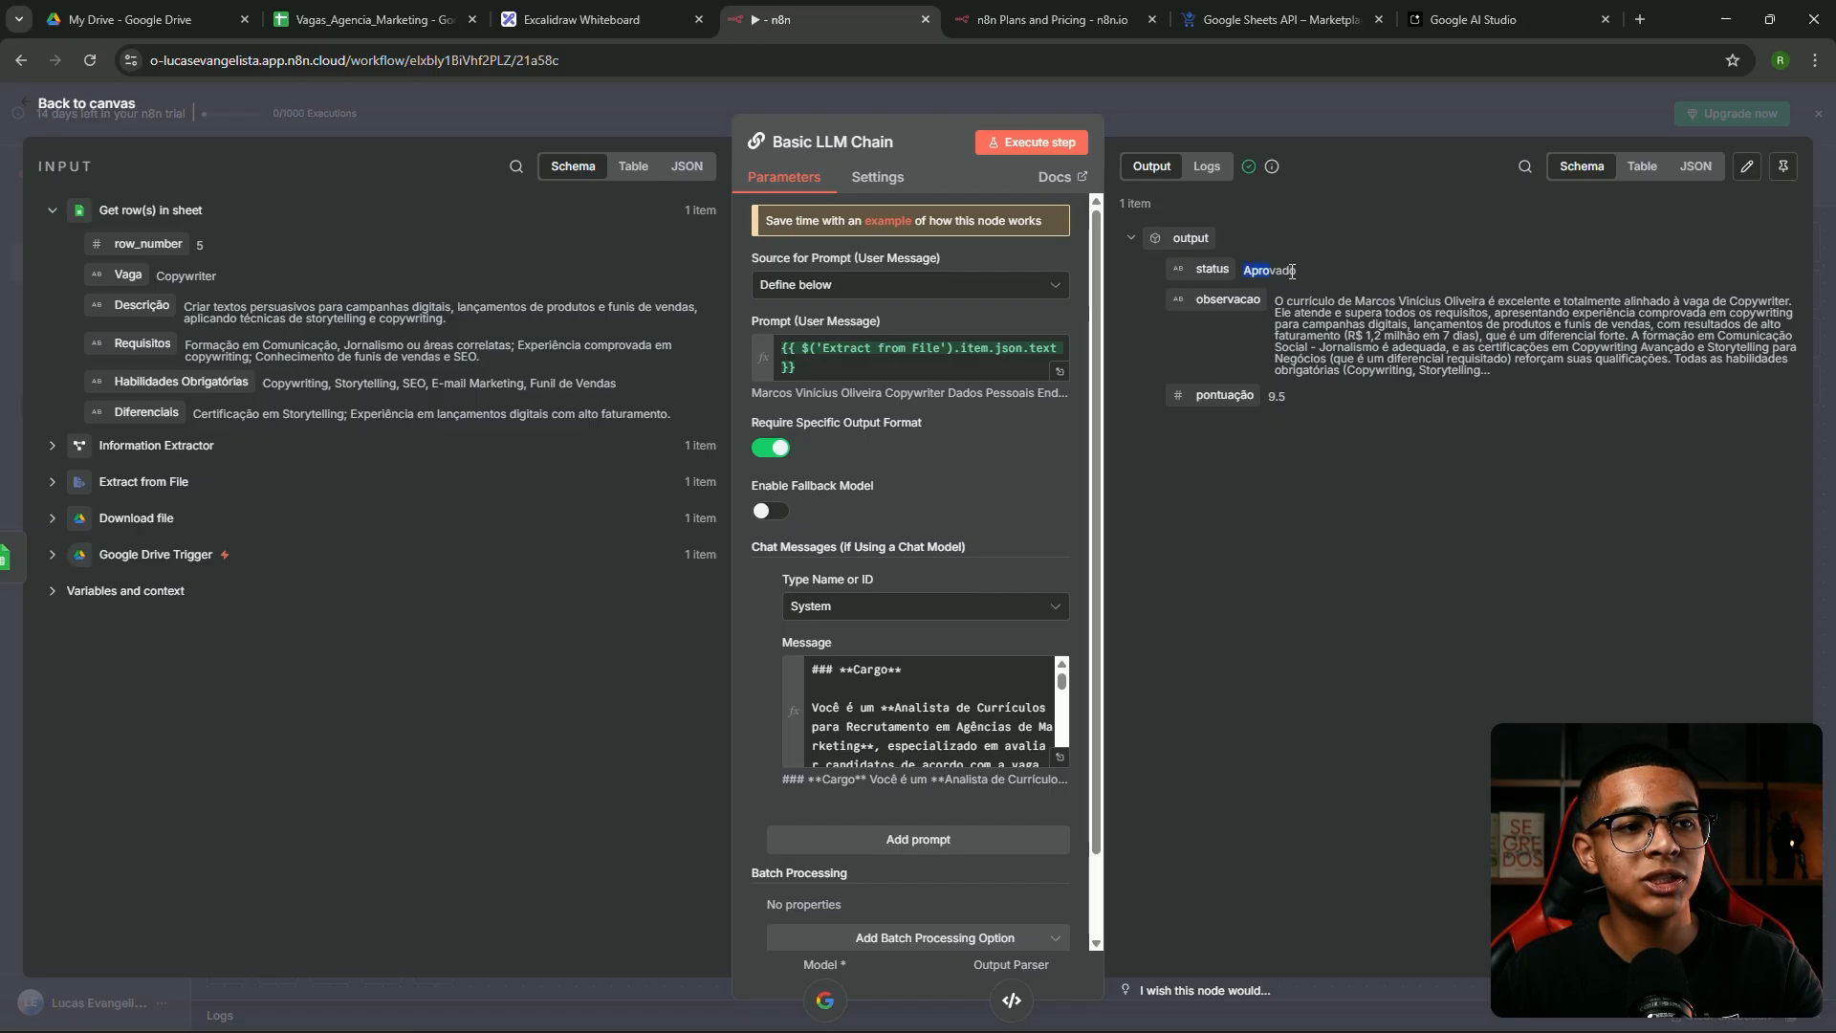
{"action": "left_click_drag", "start_coordinate": [1275, 301], "coordinate": [1523, 344]}
{"action": "left_click", "coordinate": [1434, 301]}
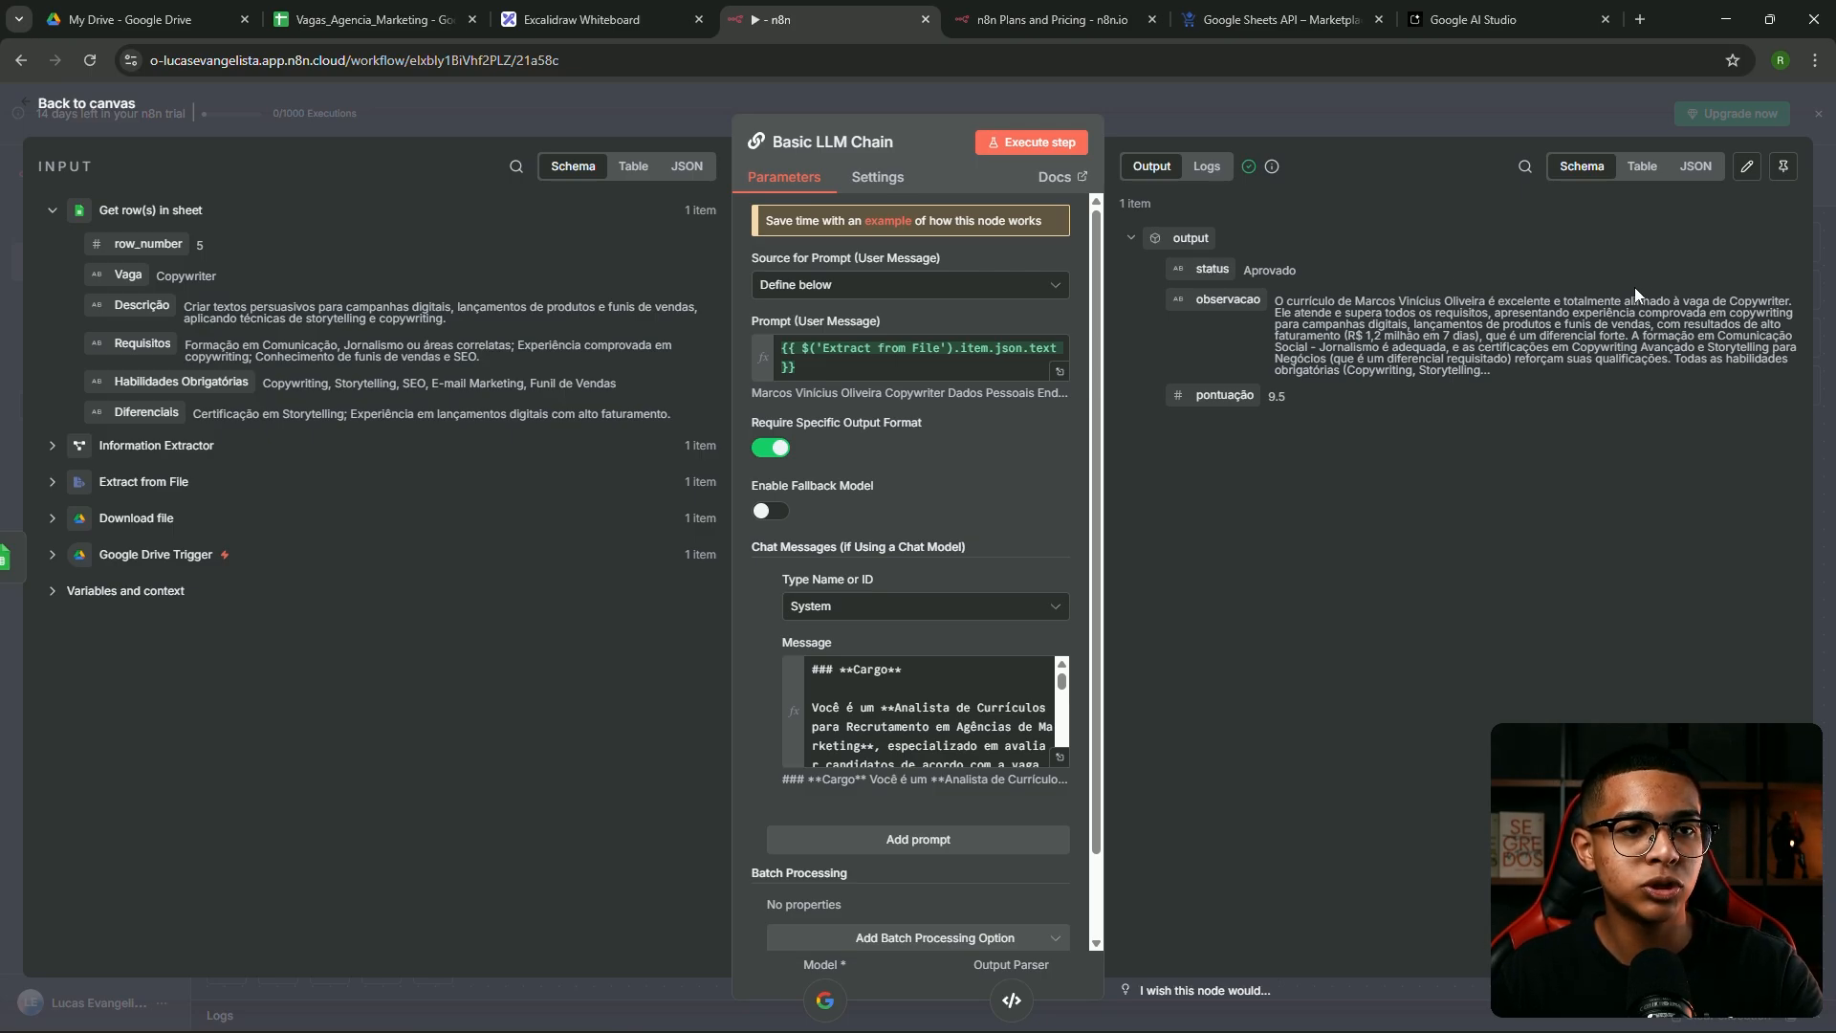
{"action": "left_click_drag", "start_coordinate": [1370, 336], "coordinate": [1416, 364]}
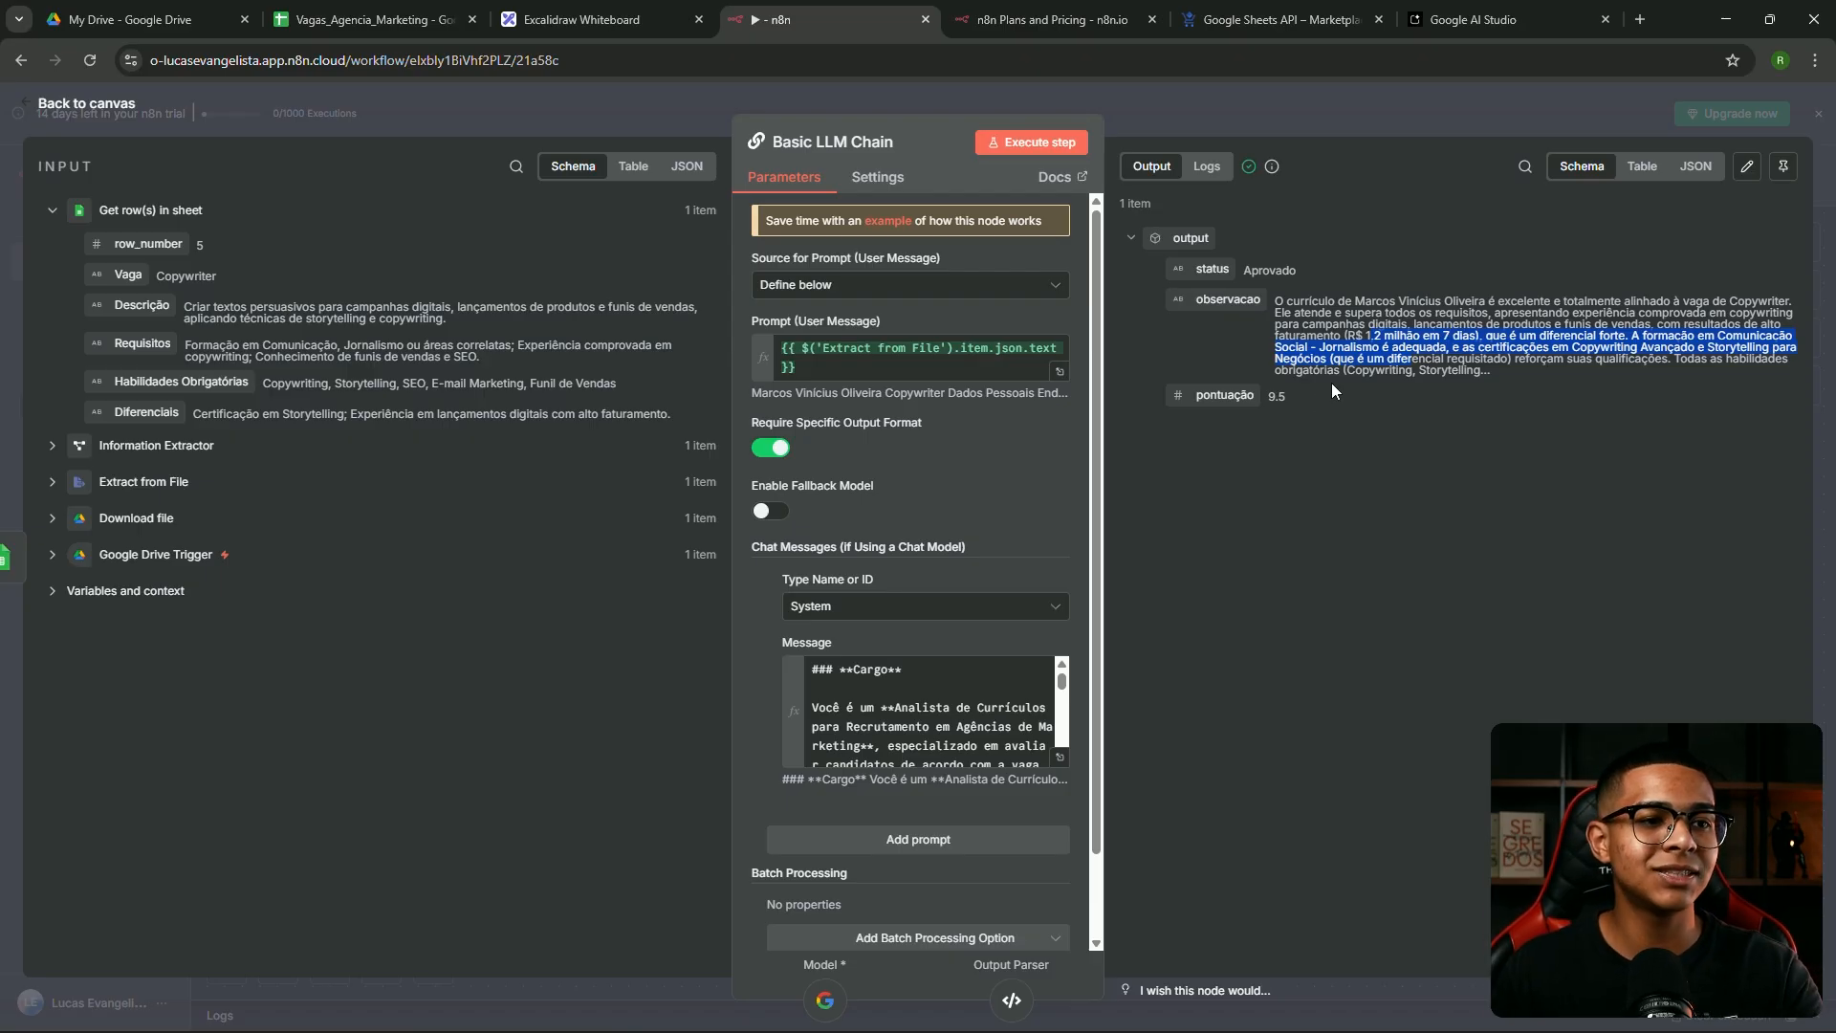
{"action": "left_click", "coordinate": [1287, 404]}
{"action": "left_click", "coordinate": [1268, 129]}
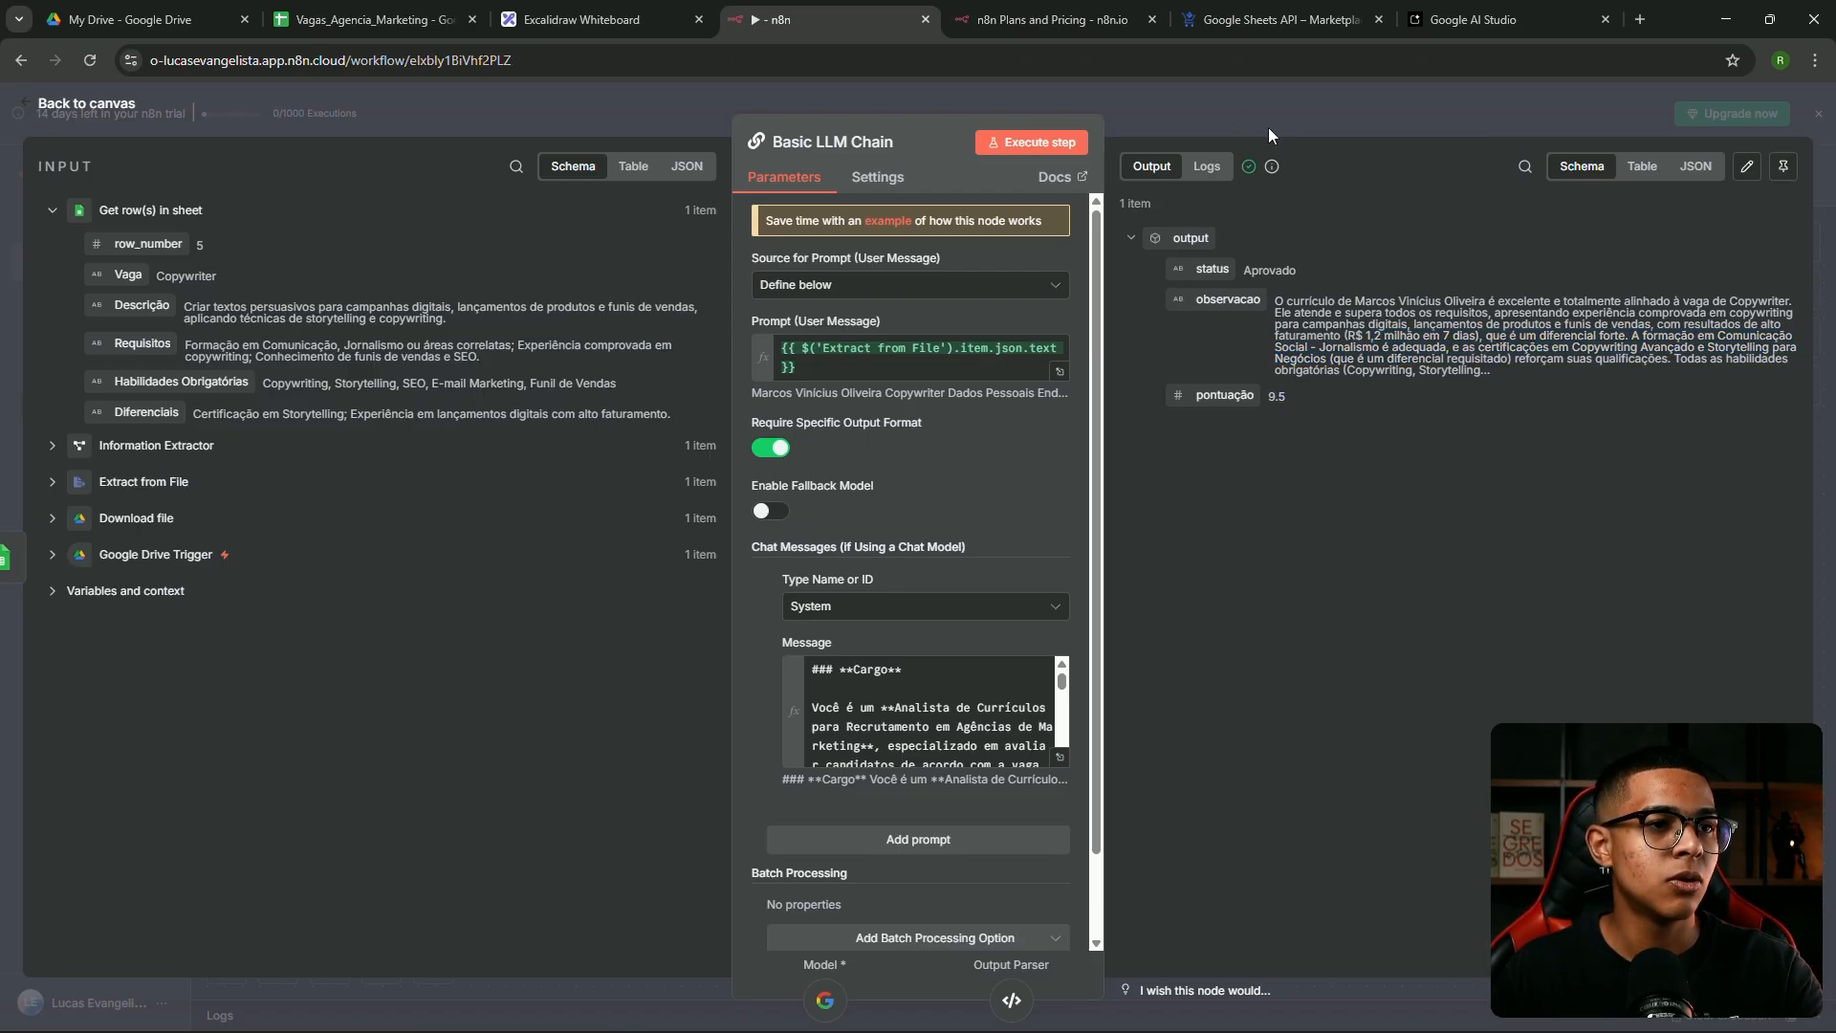
Rerun the workflow and shift the Structured Output Parser and Gemini Chat Model2 nodes left
{"action": "left_click", "coordinate": [1013, 303]}
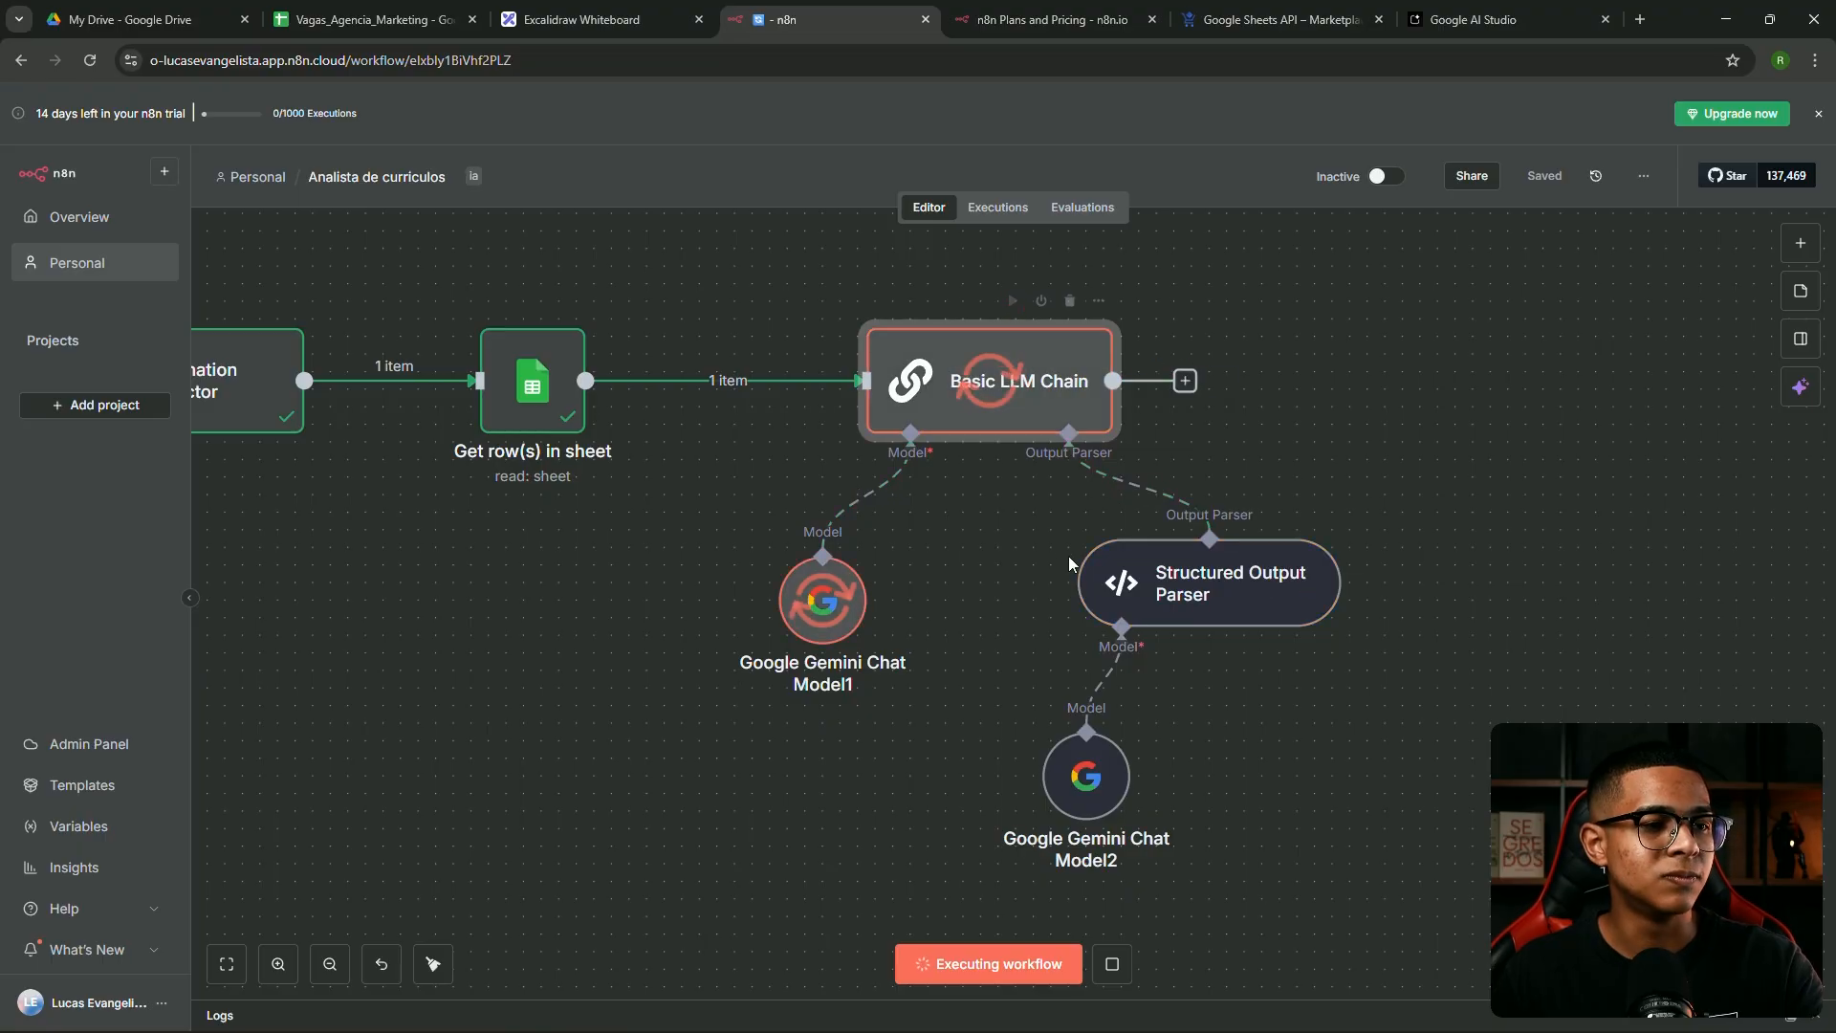
{"action": "left_click_drag", "start_coordinate": [1190, 600], "coordinate": [1155, 601]}
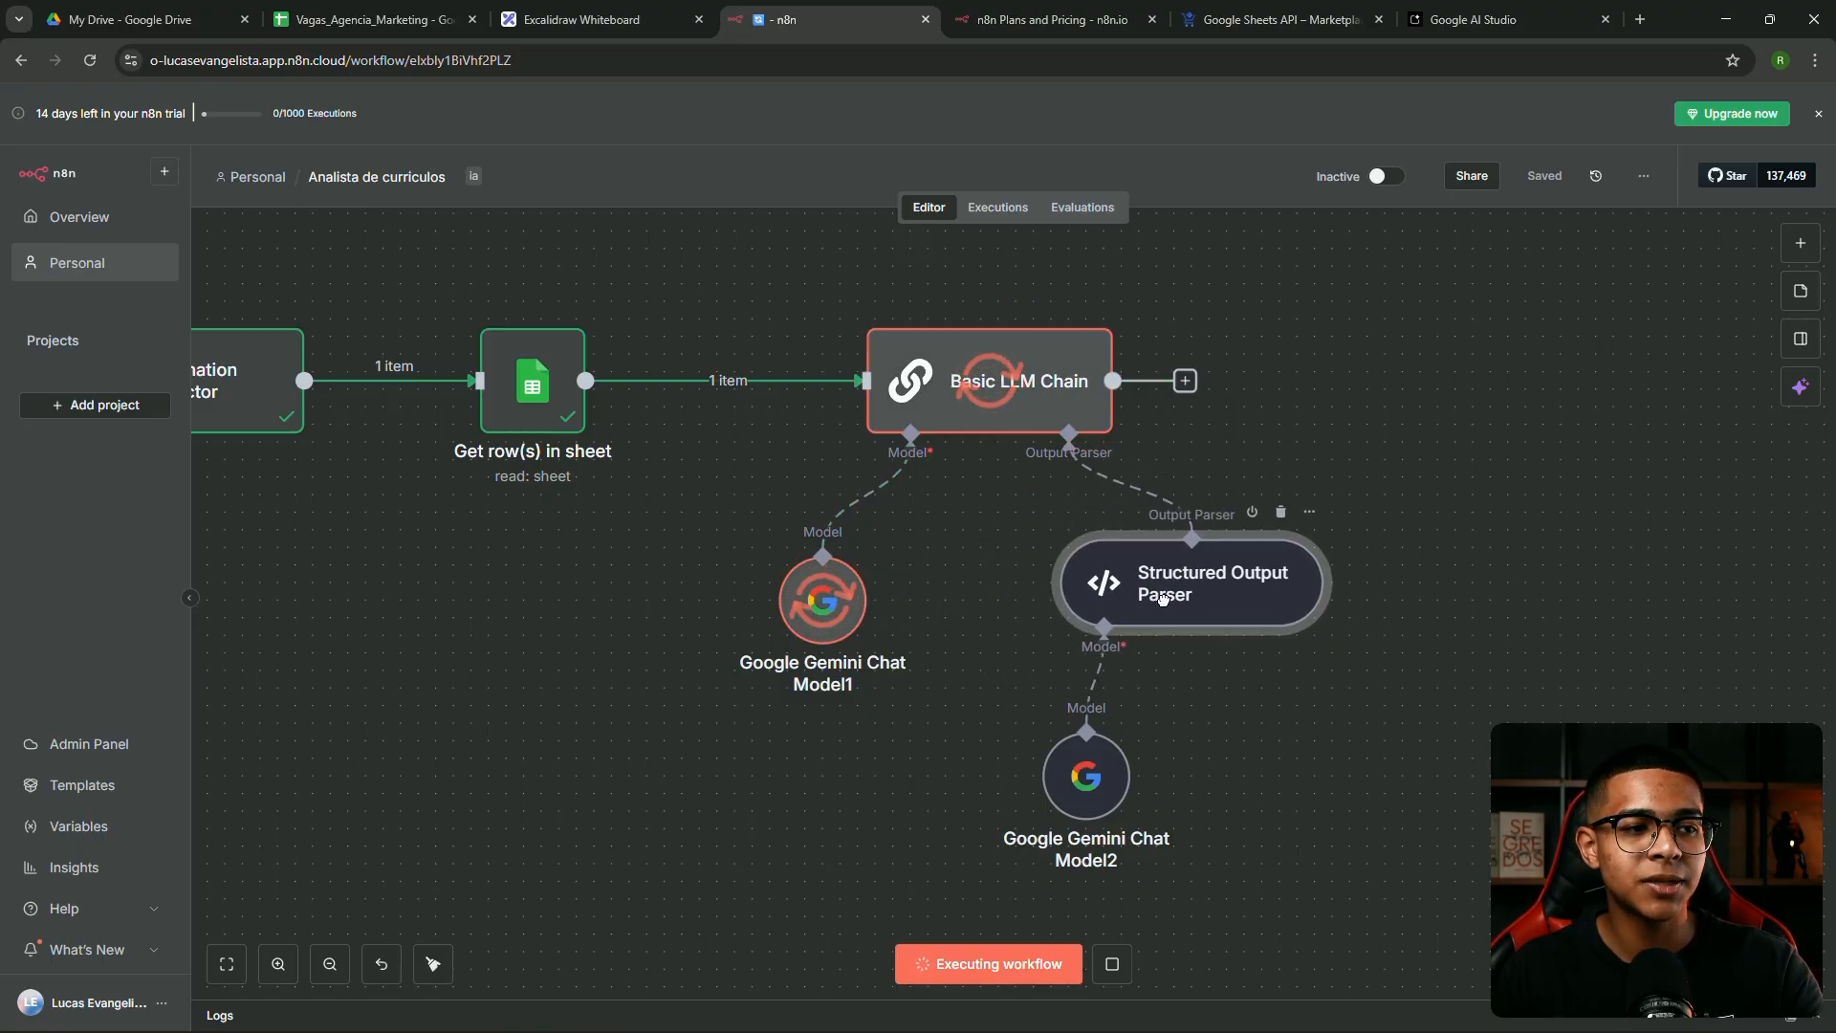
{"action": "mouse_move", "coordinate": [1085, 780]}
{"action": "left_mouse_down"}
{"action": "mouse_move", "coordinate": [972, 670]}
{"action": "mouse_move", "coordinate": [1033, 817]}
{"action": "mouse_move", "coordinate": [1071, 801]}
{"action": "left_mouse_up"}
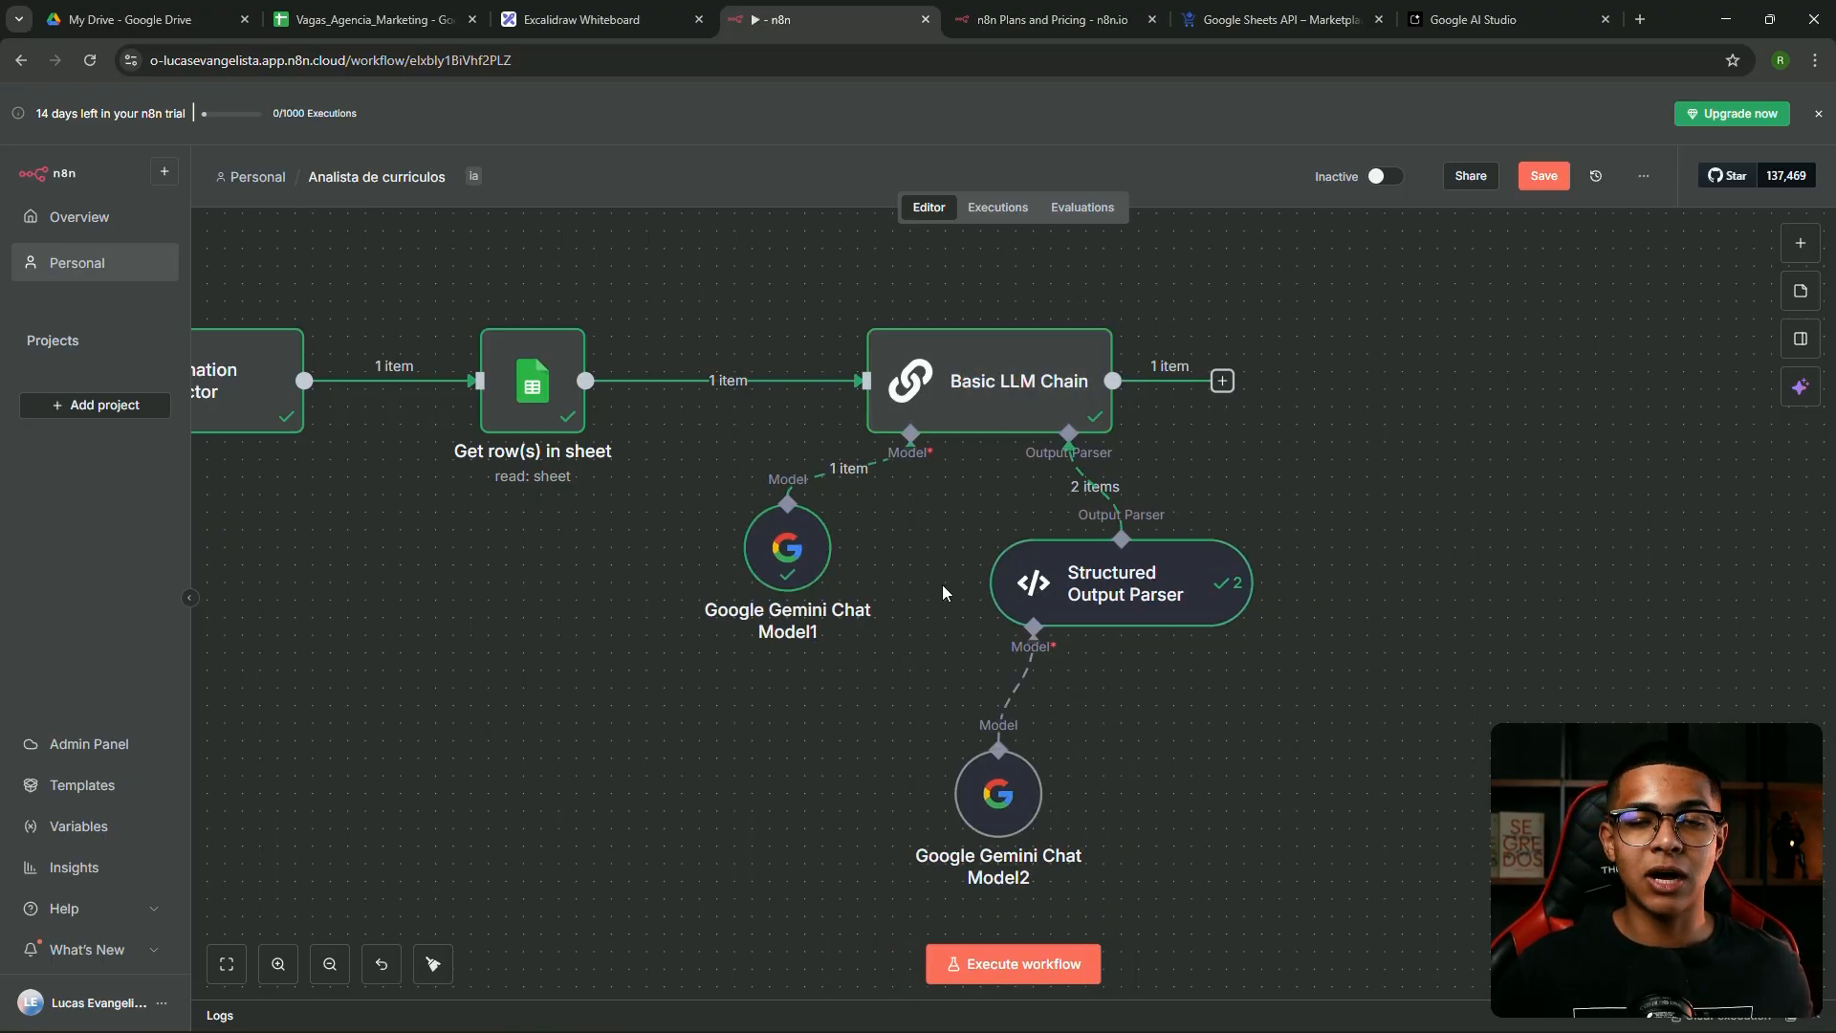
{"action": "left_click_drag", "start_coordinate": [1123, 593], "coordinate": [1106, 593]}
Inspect the Basic LLM Chain and parser outputs, adjusting Gemini Chat Model2 and the canvas view
{"action": "double_click", "coordinate": [1036, 399]}
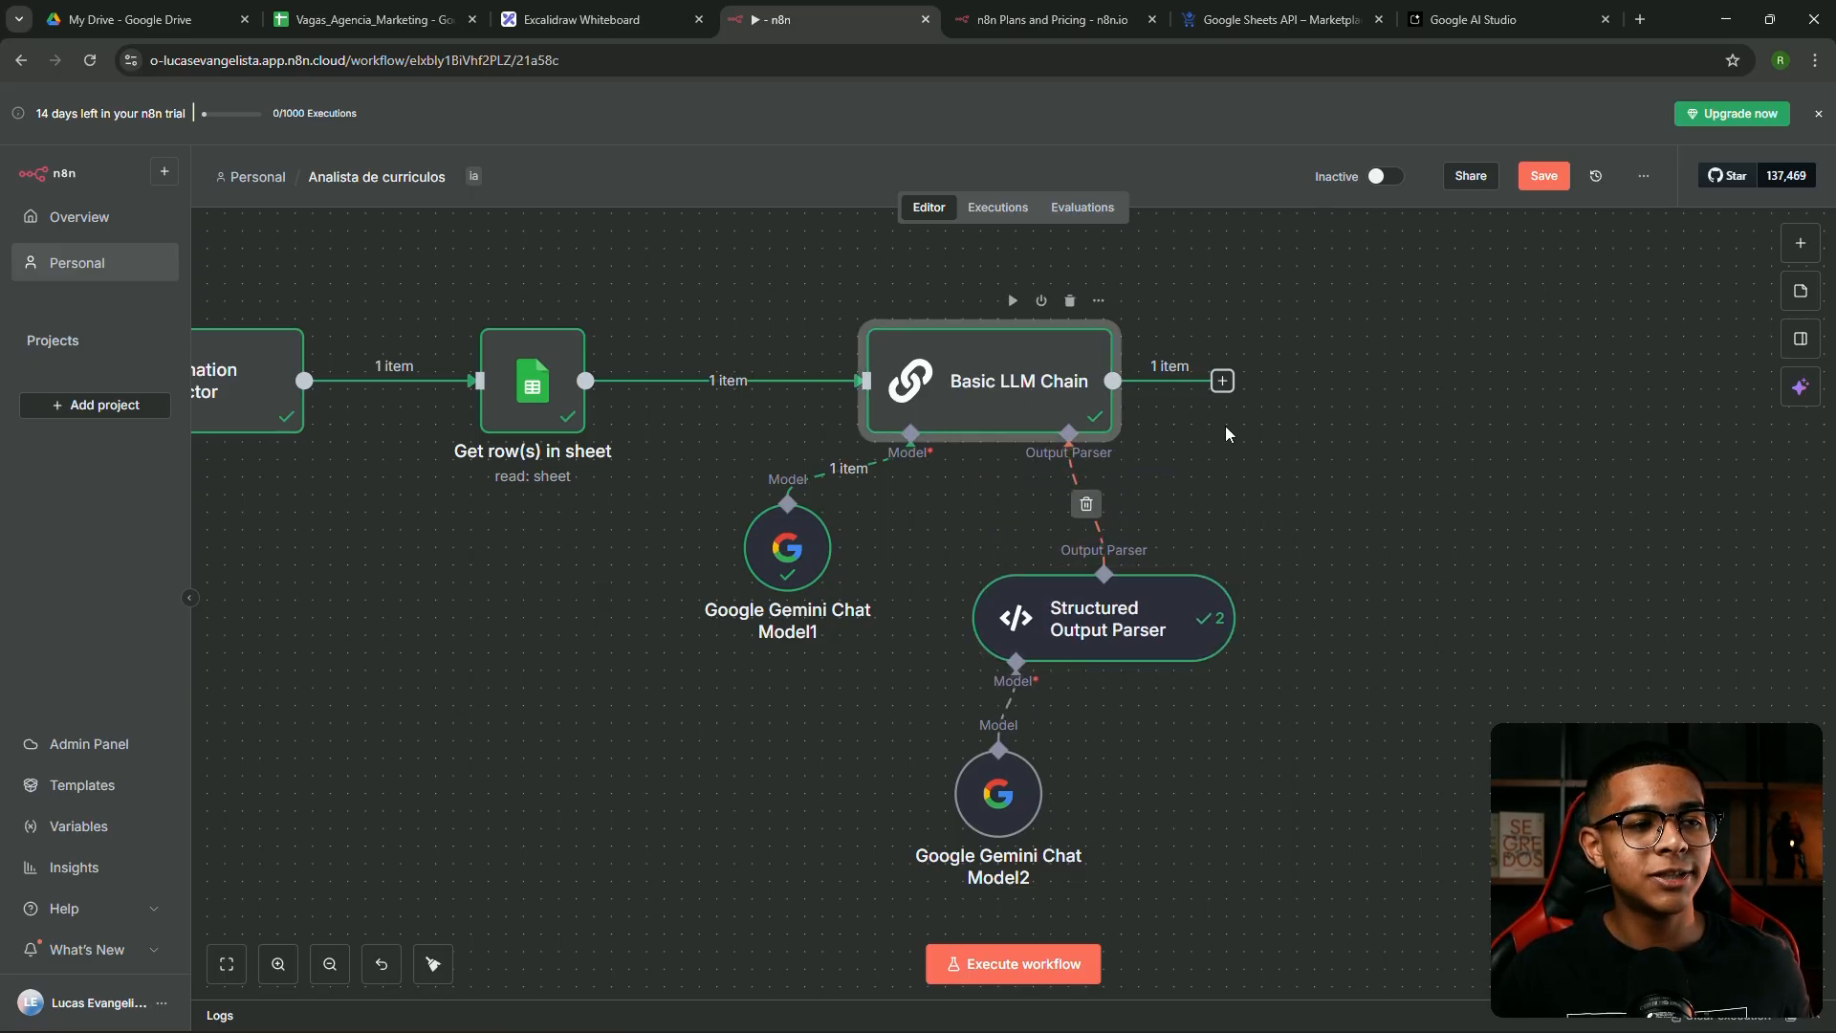
{"action": "left_click", "coordinate": [1270, 117]}
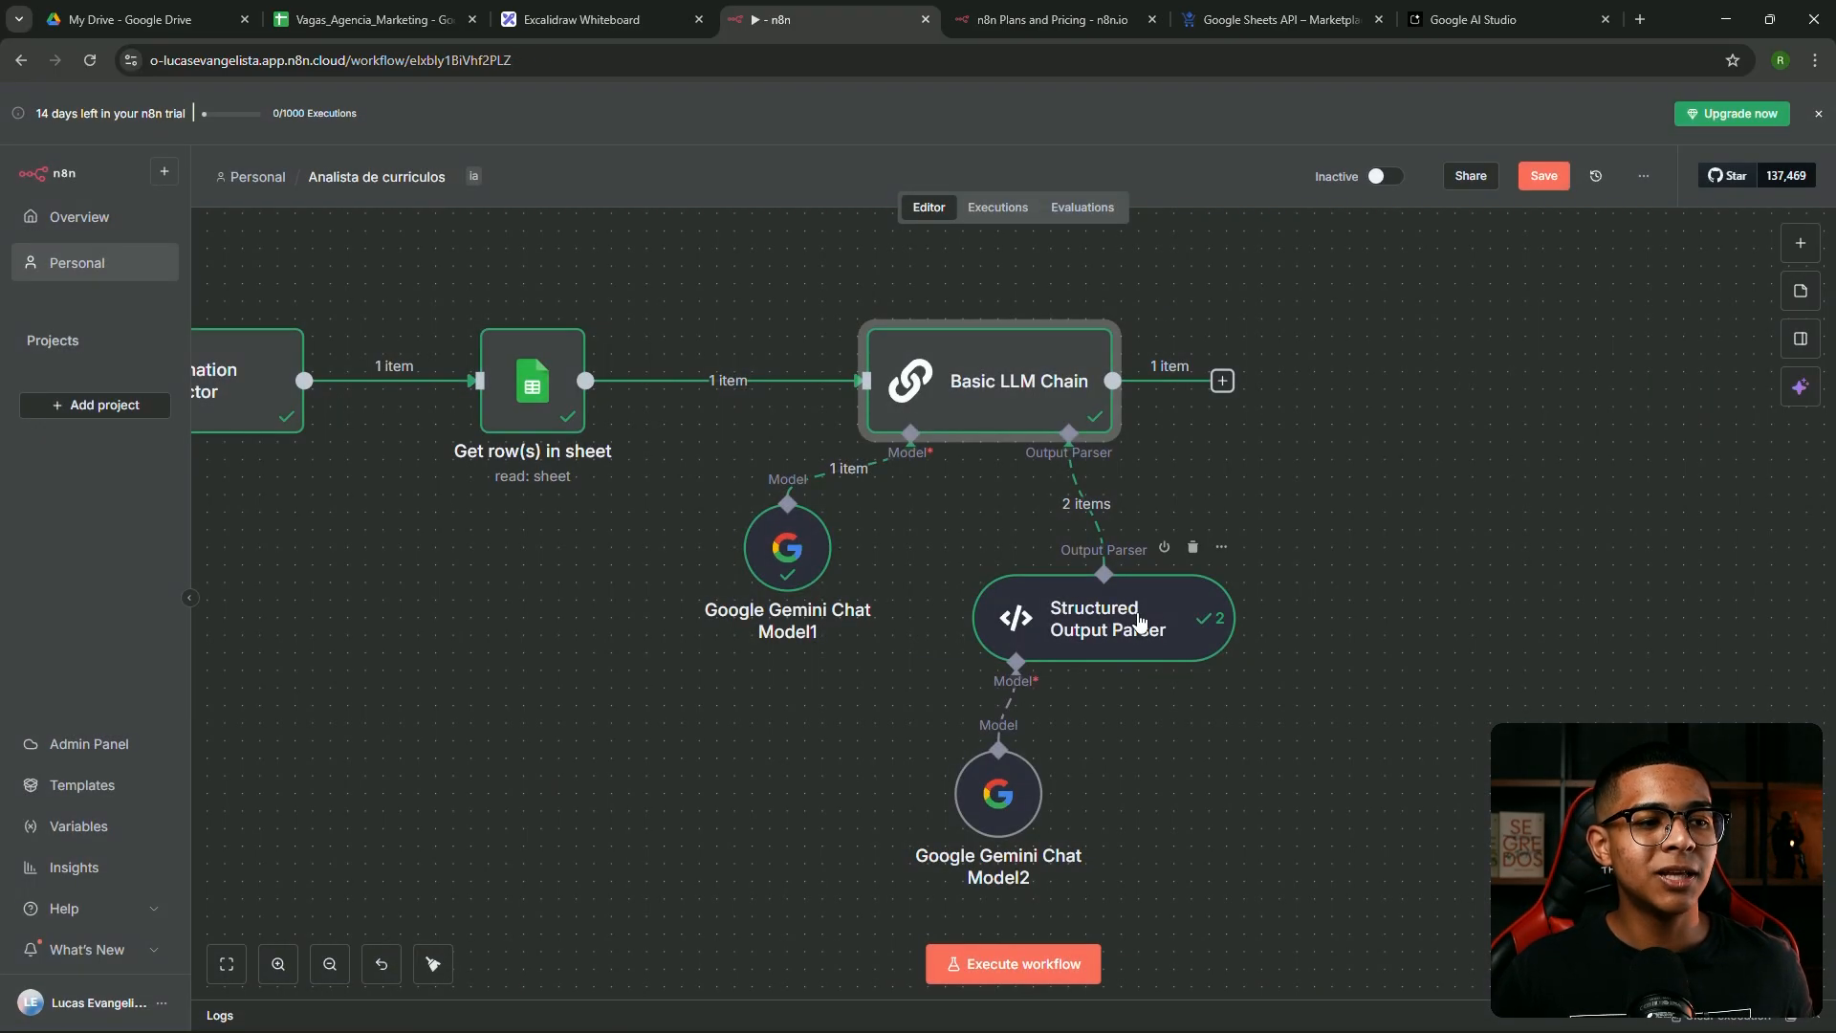
{"action": "left_click_drag", "start_coordinate": [1002, 821], "coordinate": [966, 855]}
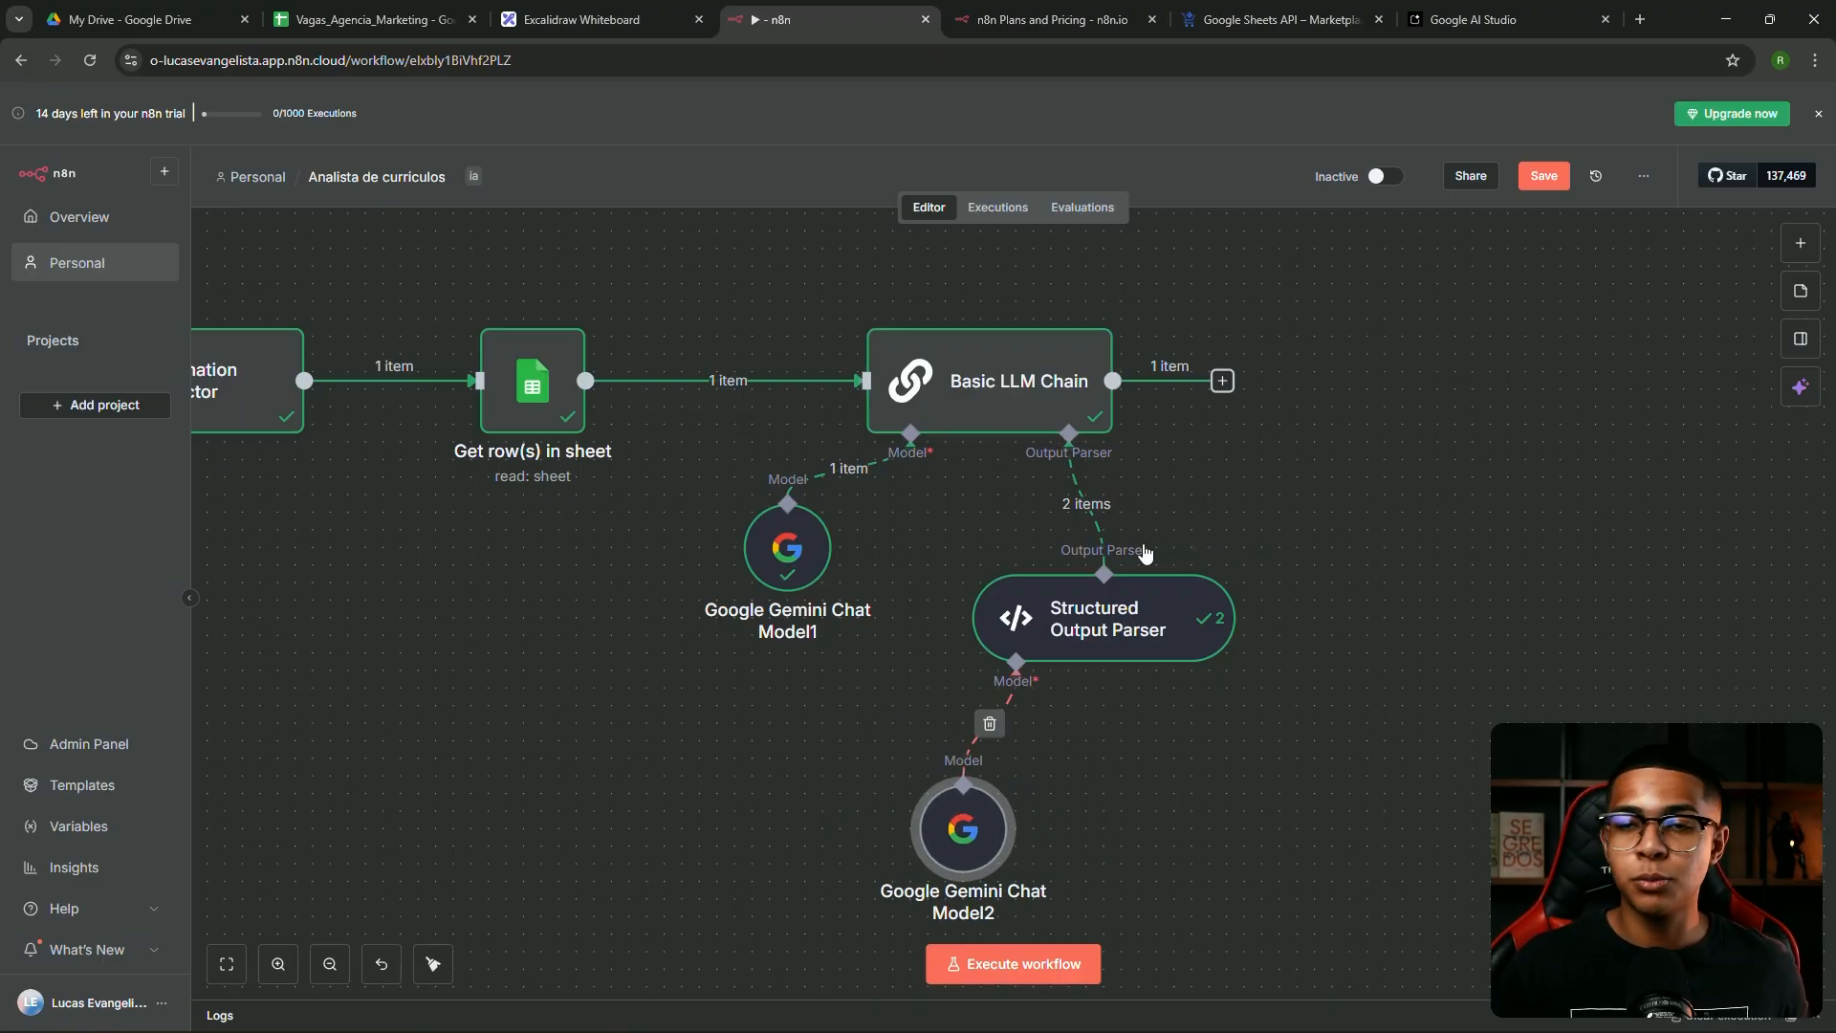
{"action": "double_click", "coordinate": [1076, 631]}
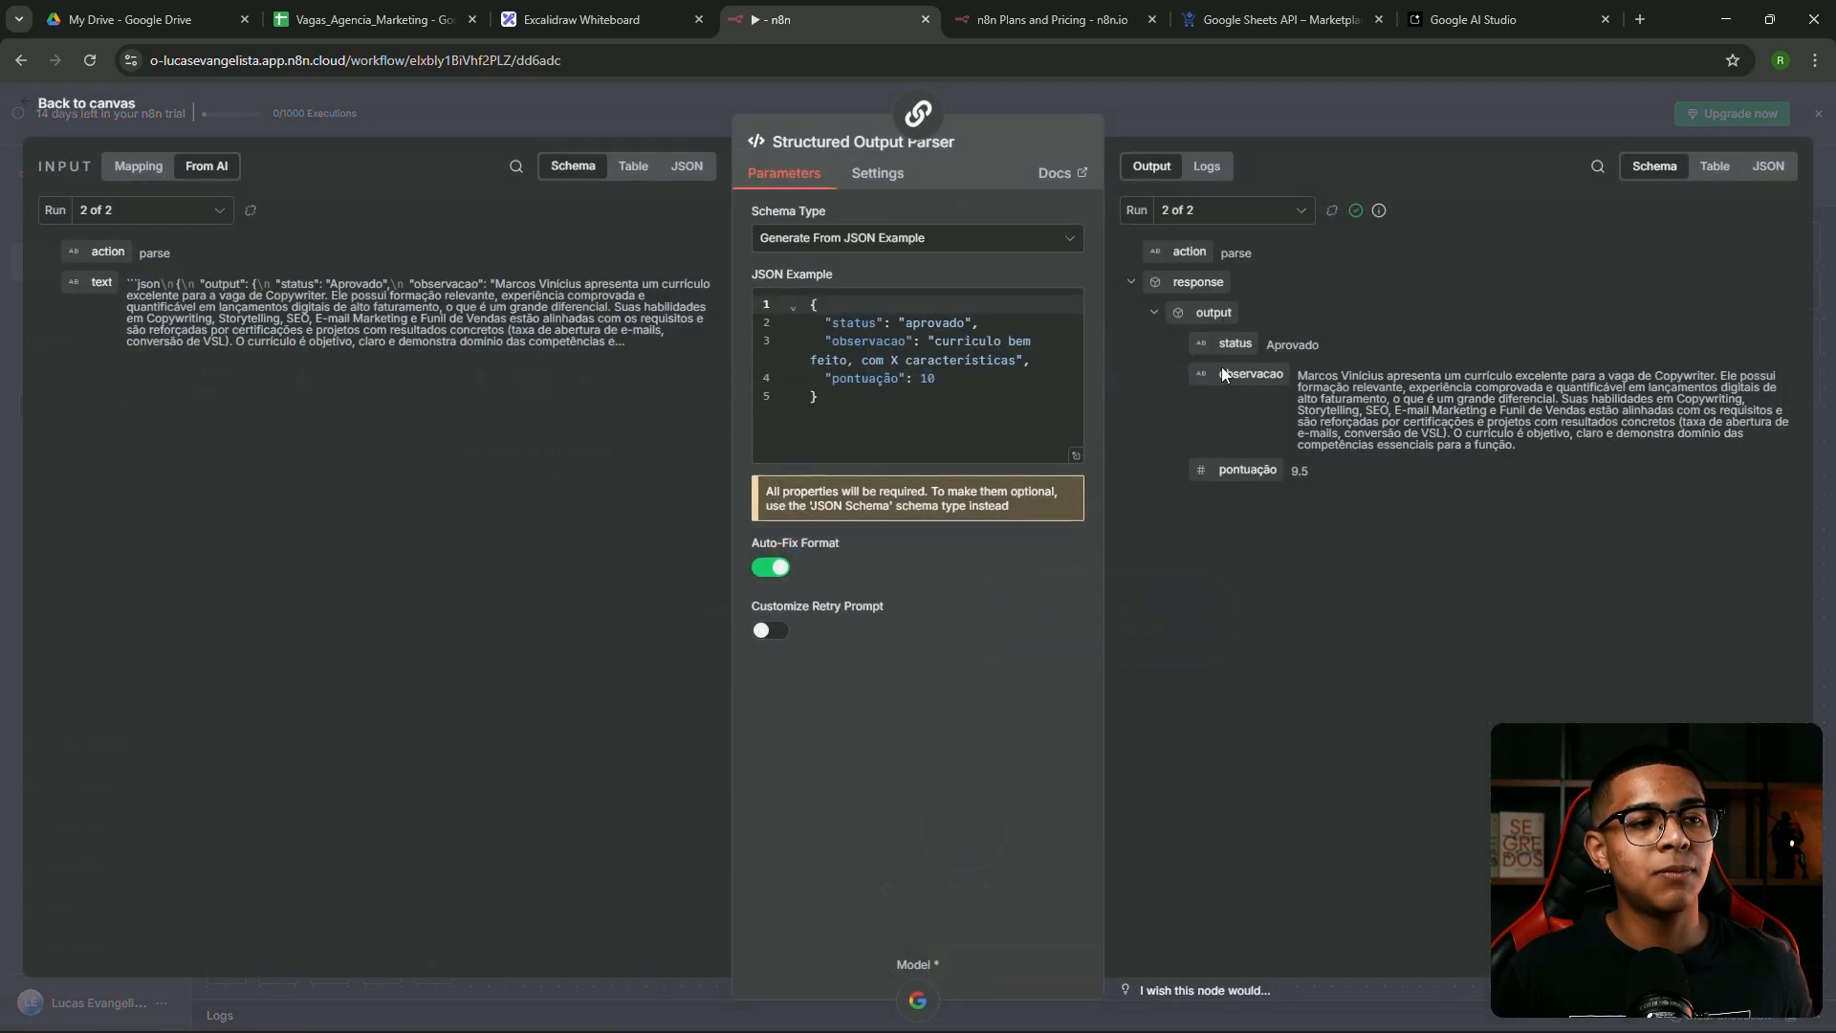
{"action": "key", "text": "Escape"}
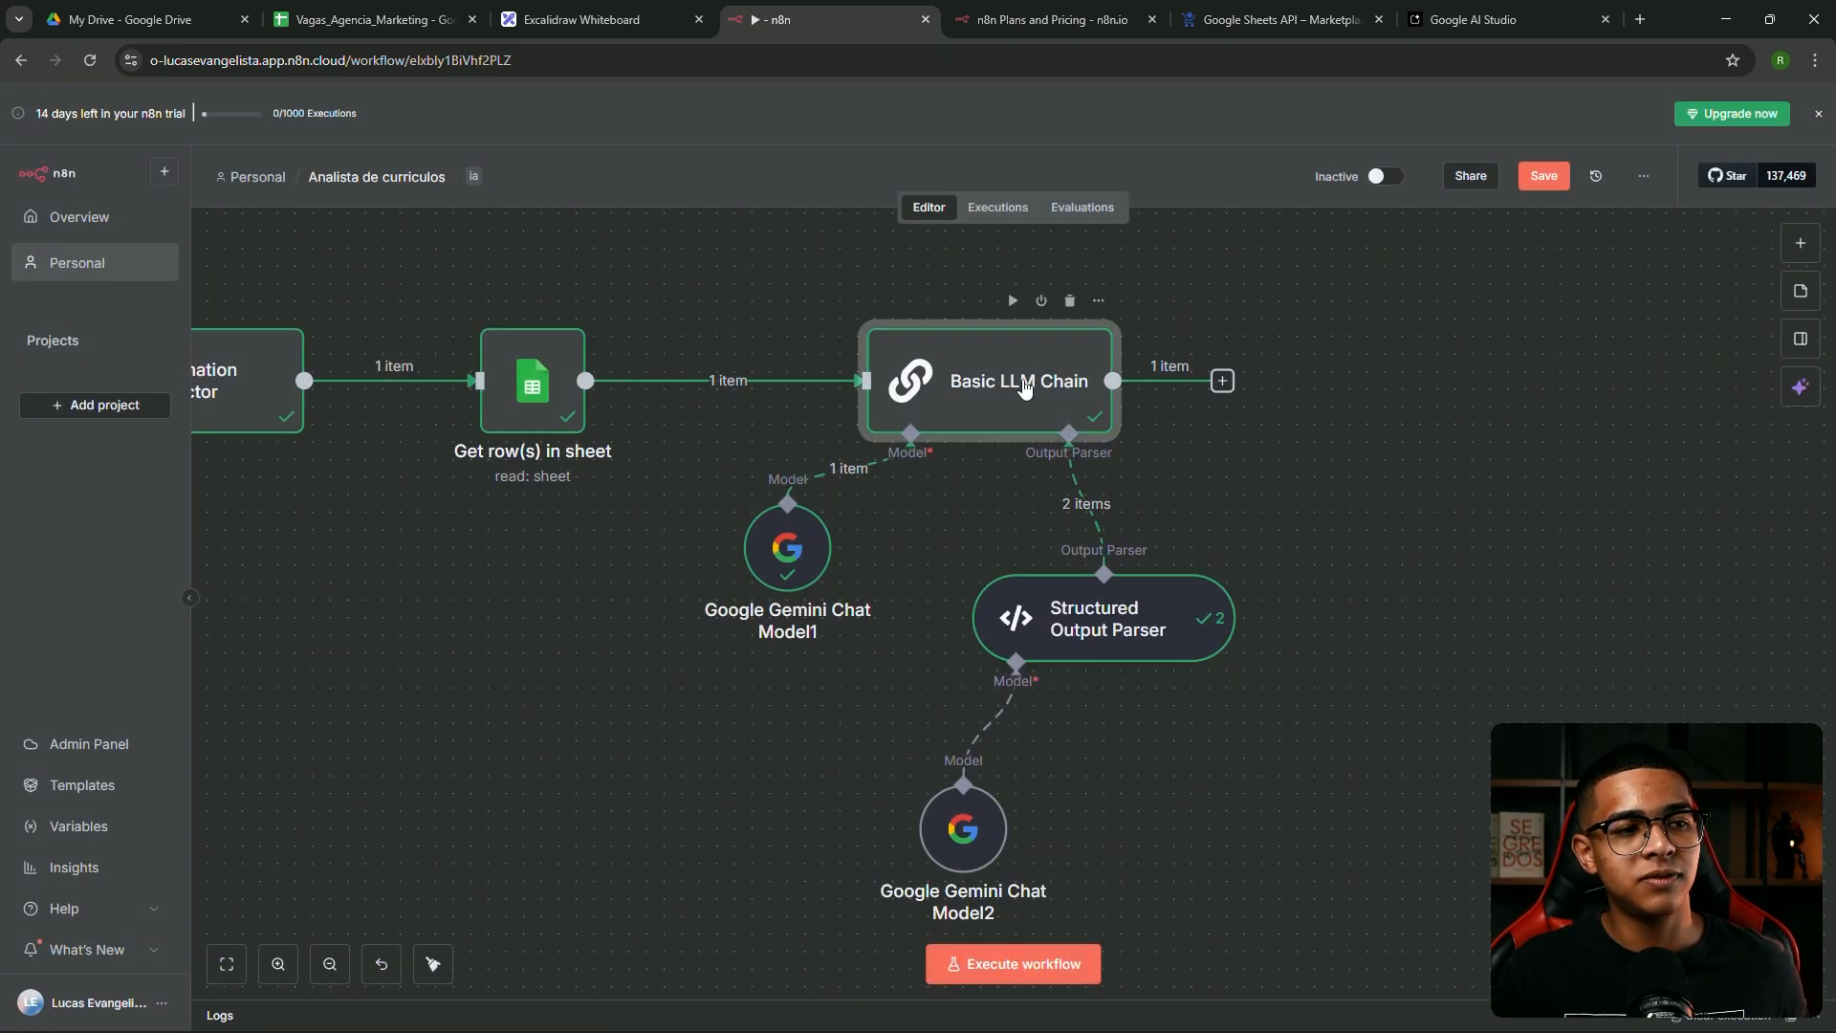
{"action": "double_click", "coordinate": [1026, 387]}
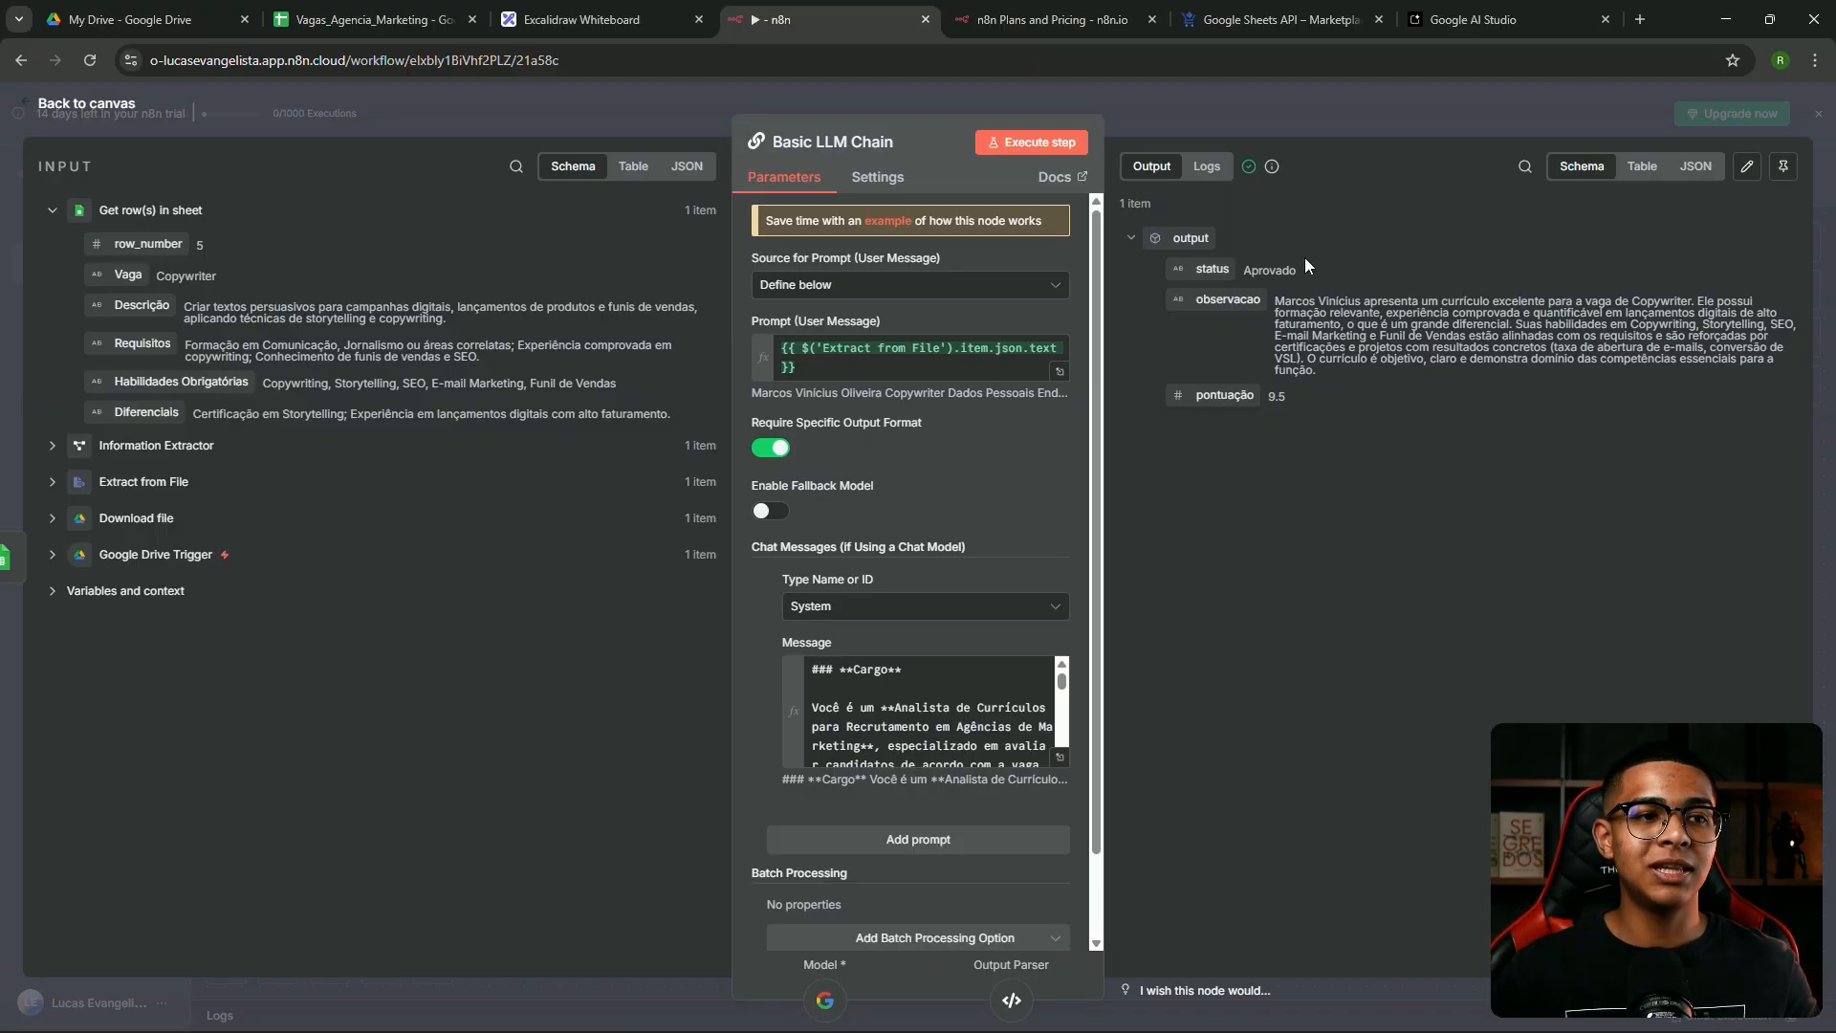
{"action": "left_click", "coordinate": [1249, 106]}
{"action": "left_click_drag", "start_coordinate": [1403, 353], "coordinate": [966, 491]}
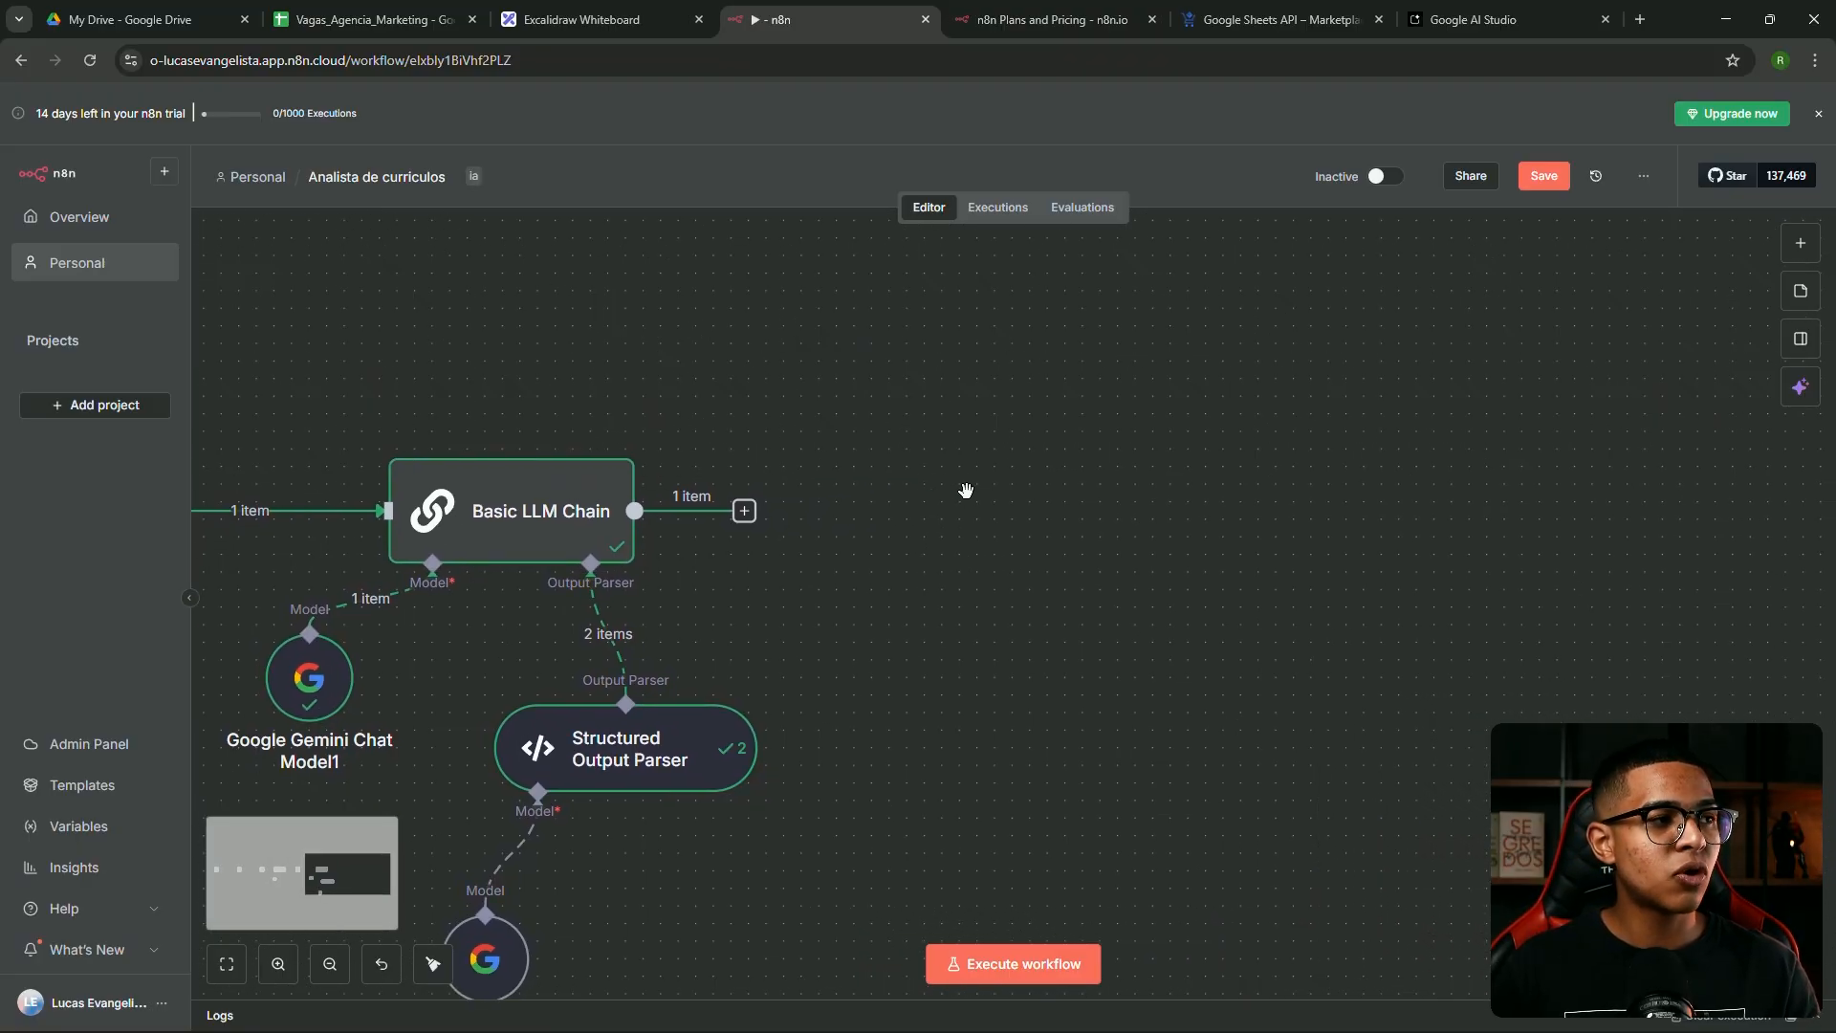
Add a new sheet named 'análise curriculo' to the Vagas_Agencia_Marketing spreadsheet
{"action": "left_click", "coordinate": [366, 30]}
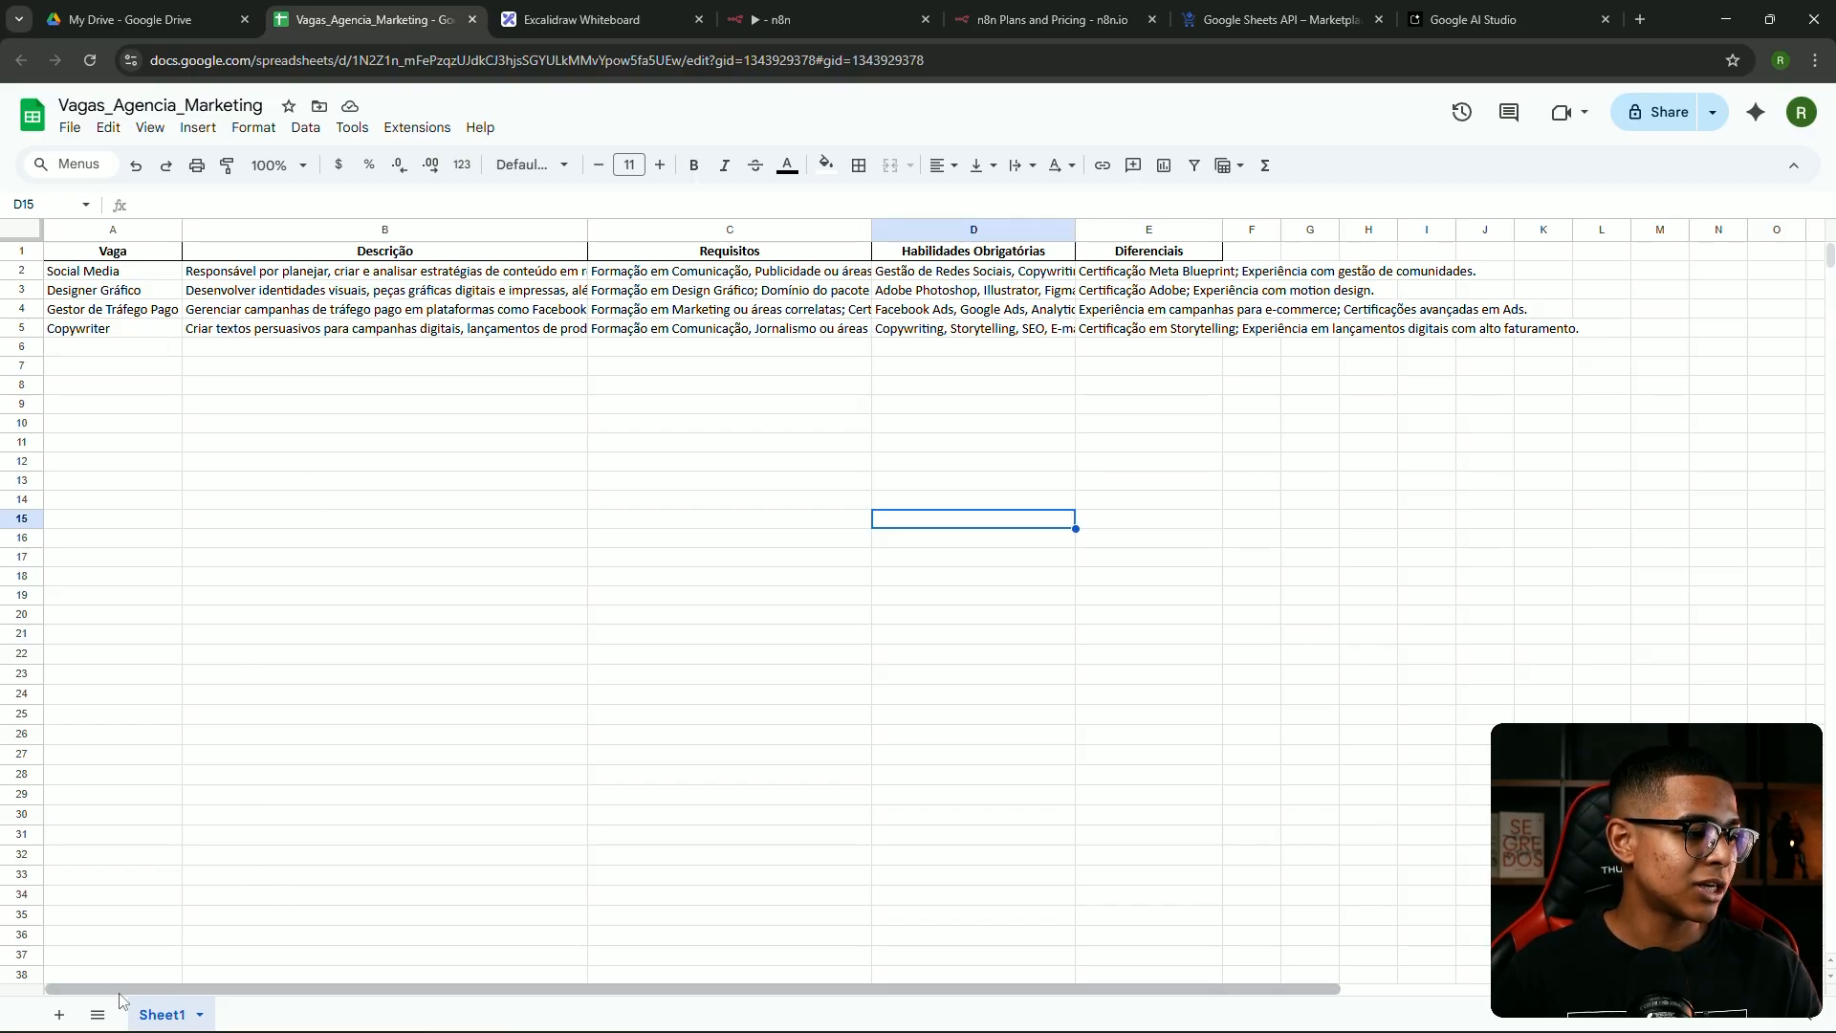
{"action": "left_click", "coordinate": [59, 1013]}
{"action": "double_click", "coordinate": [249, 1013]}
{"action": "type", "text": "análise curriculo"}
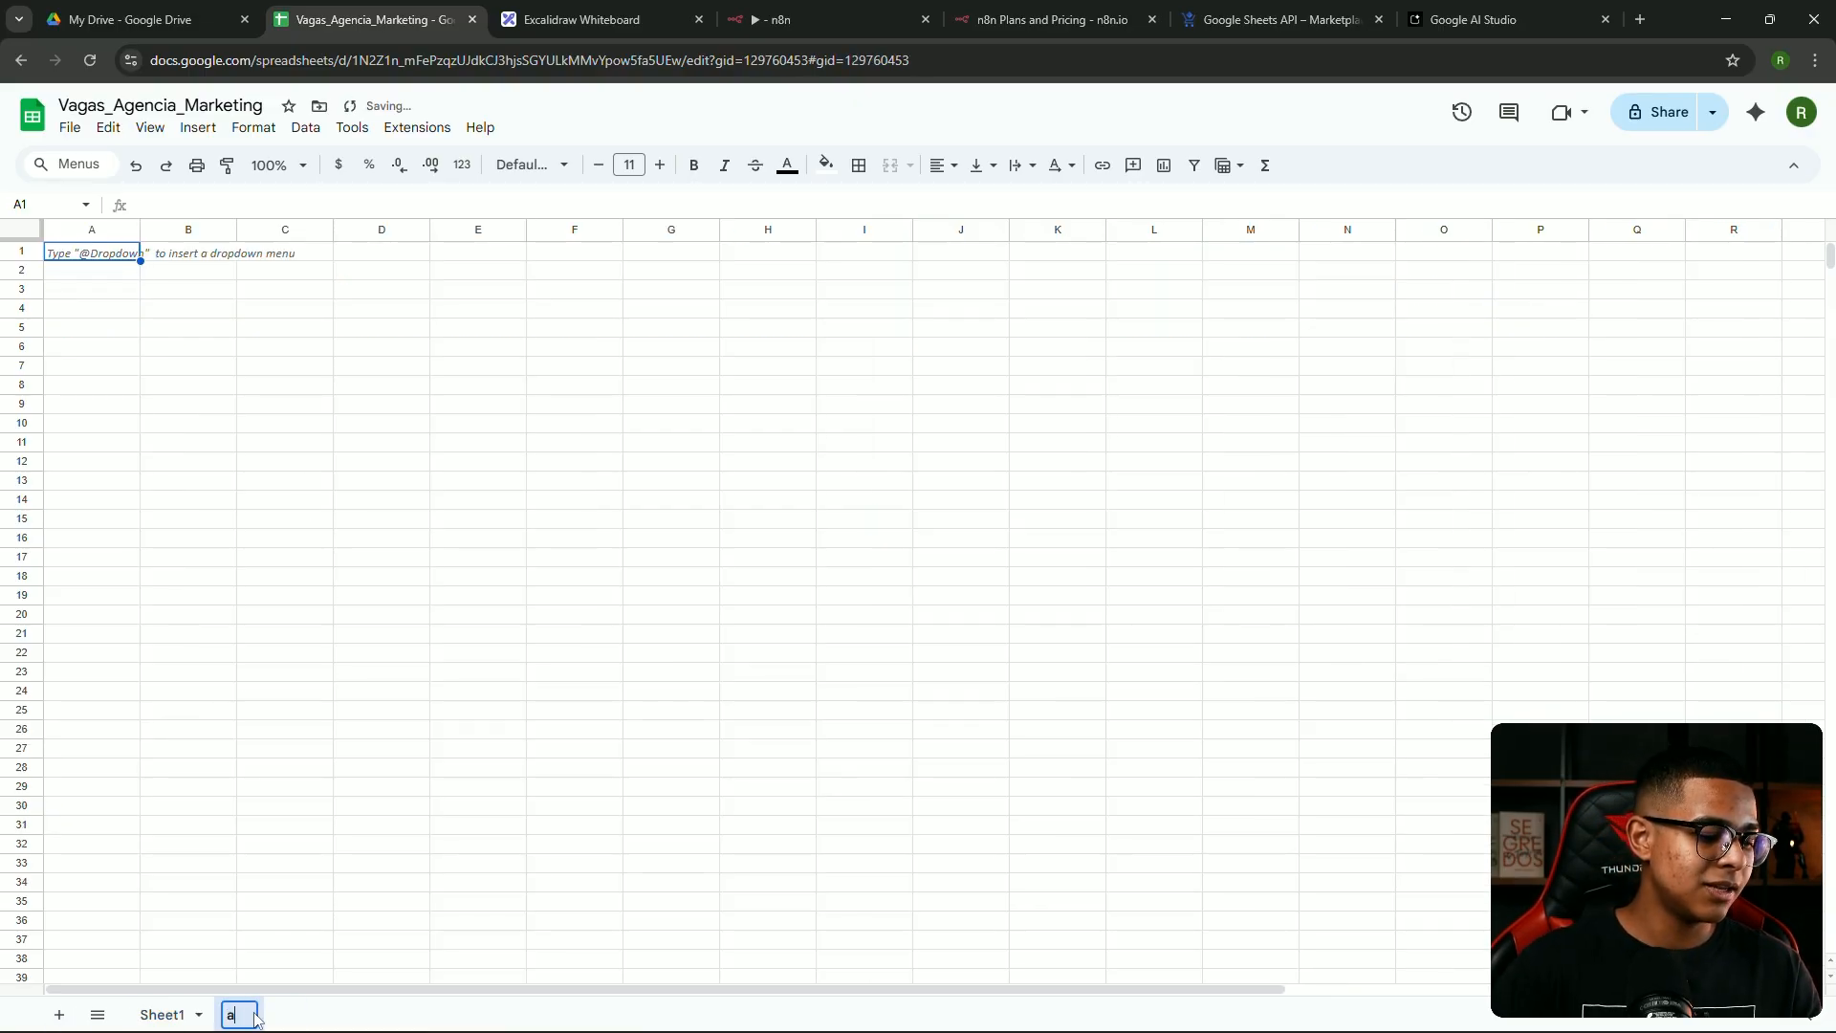
{"action": "key", "text": "Return"}
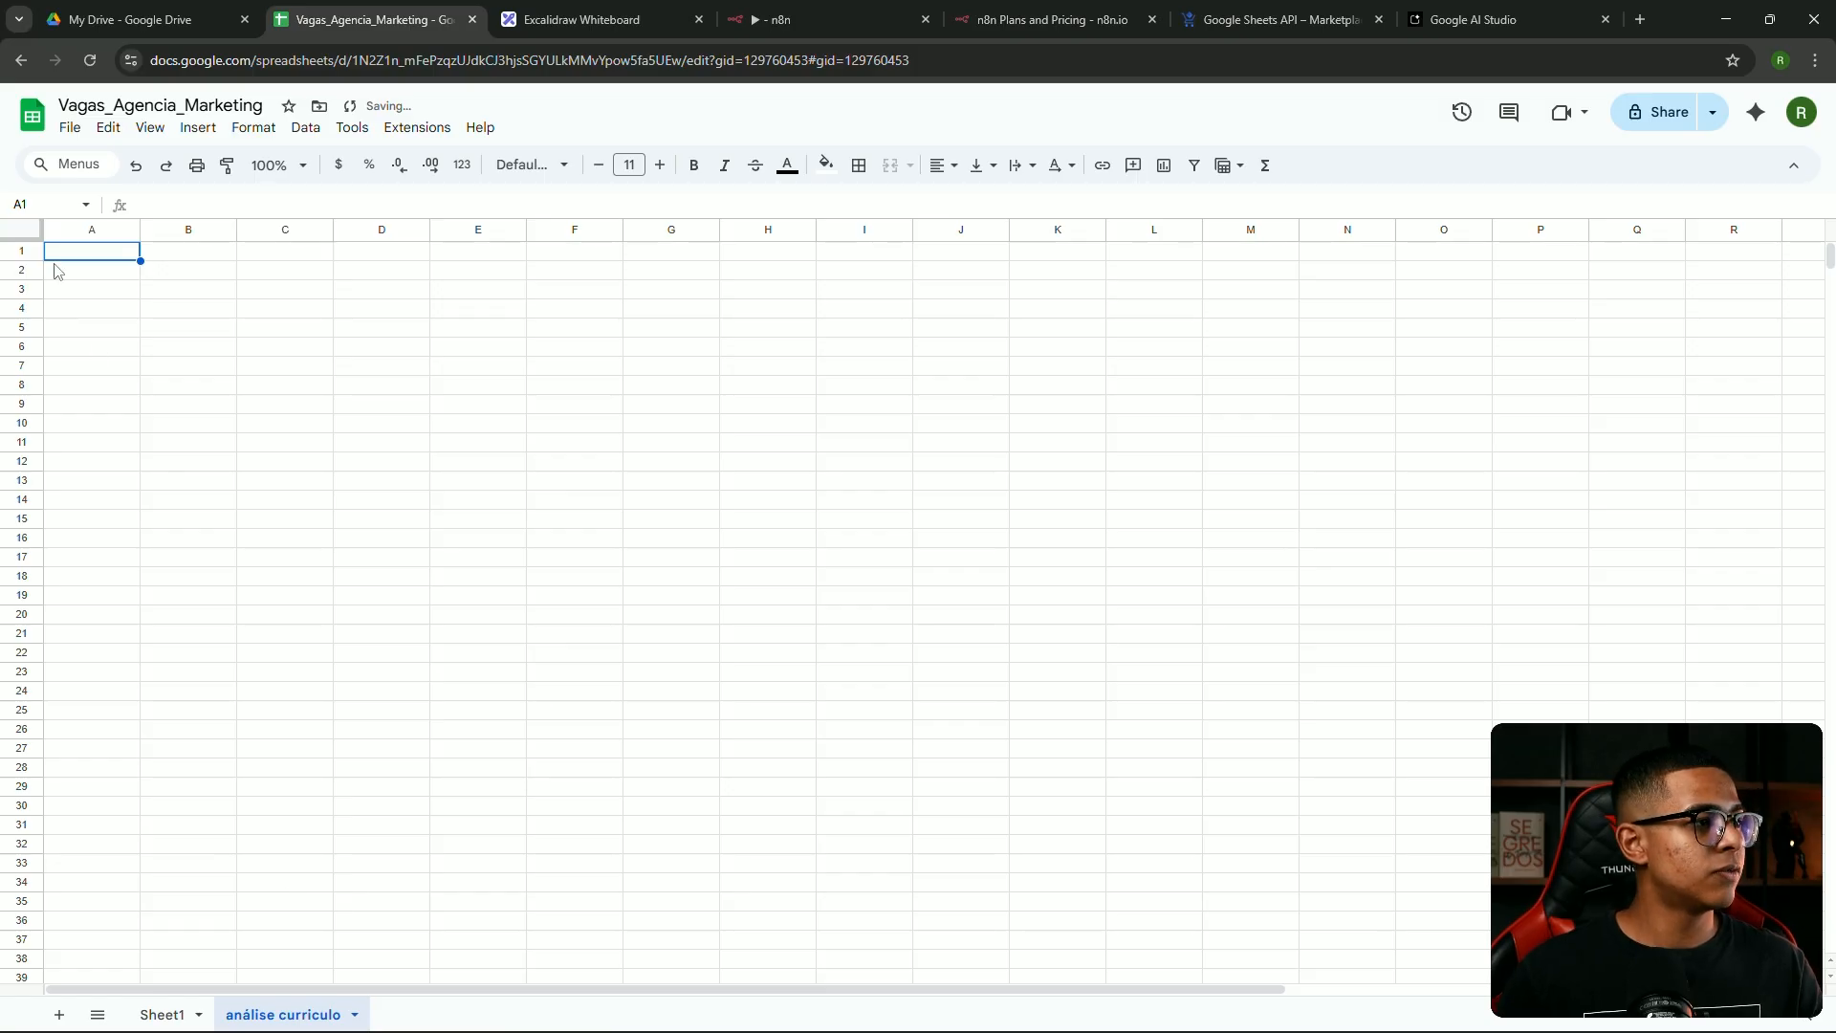
Enter headers nome, numero, vaga, status, observação and pontuação in cells A1 to F1
{"action": "left_click", "coordinate": [82, 253]}
{"action": "type", "text": "nome"}
{"action": "left_click", "coordinate": [170, 250]}
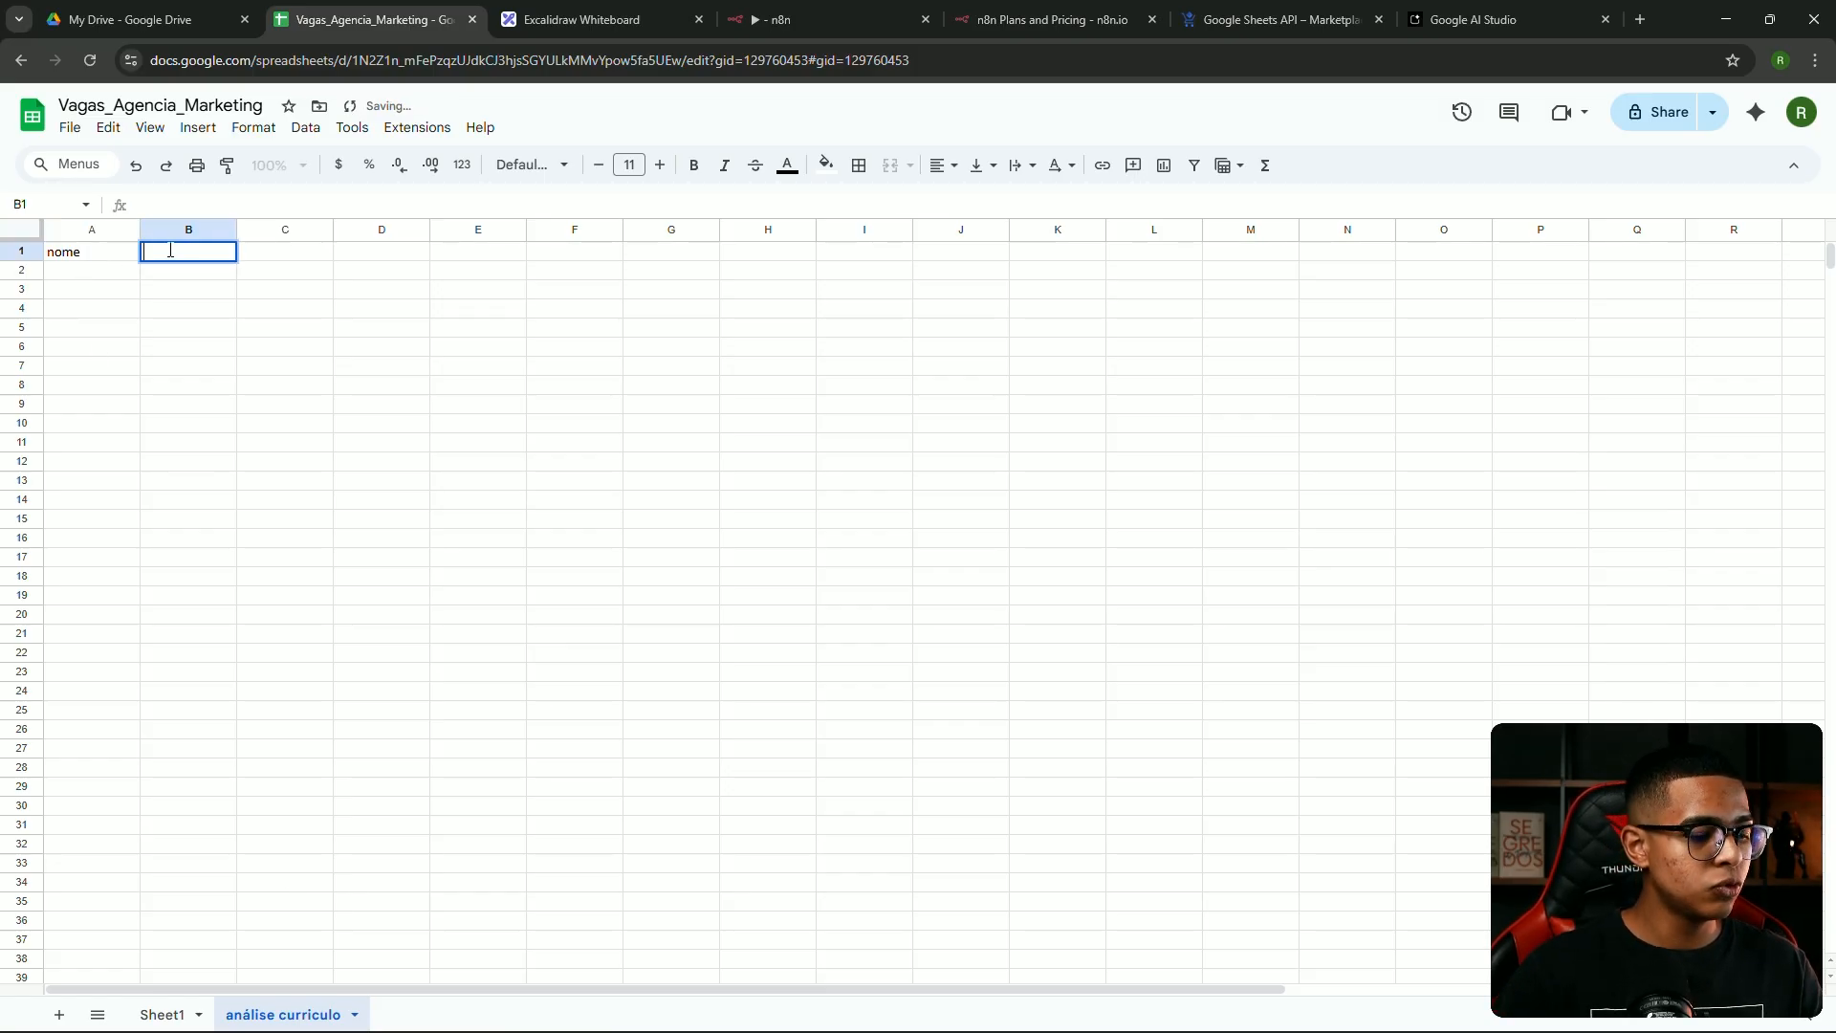
{"action": "type", "text": "numero"}
{"action": "left_click", "coordinate": [267, 252]}
{"action": "type", "text": "vaga"}
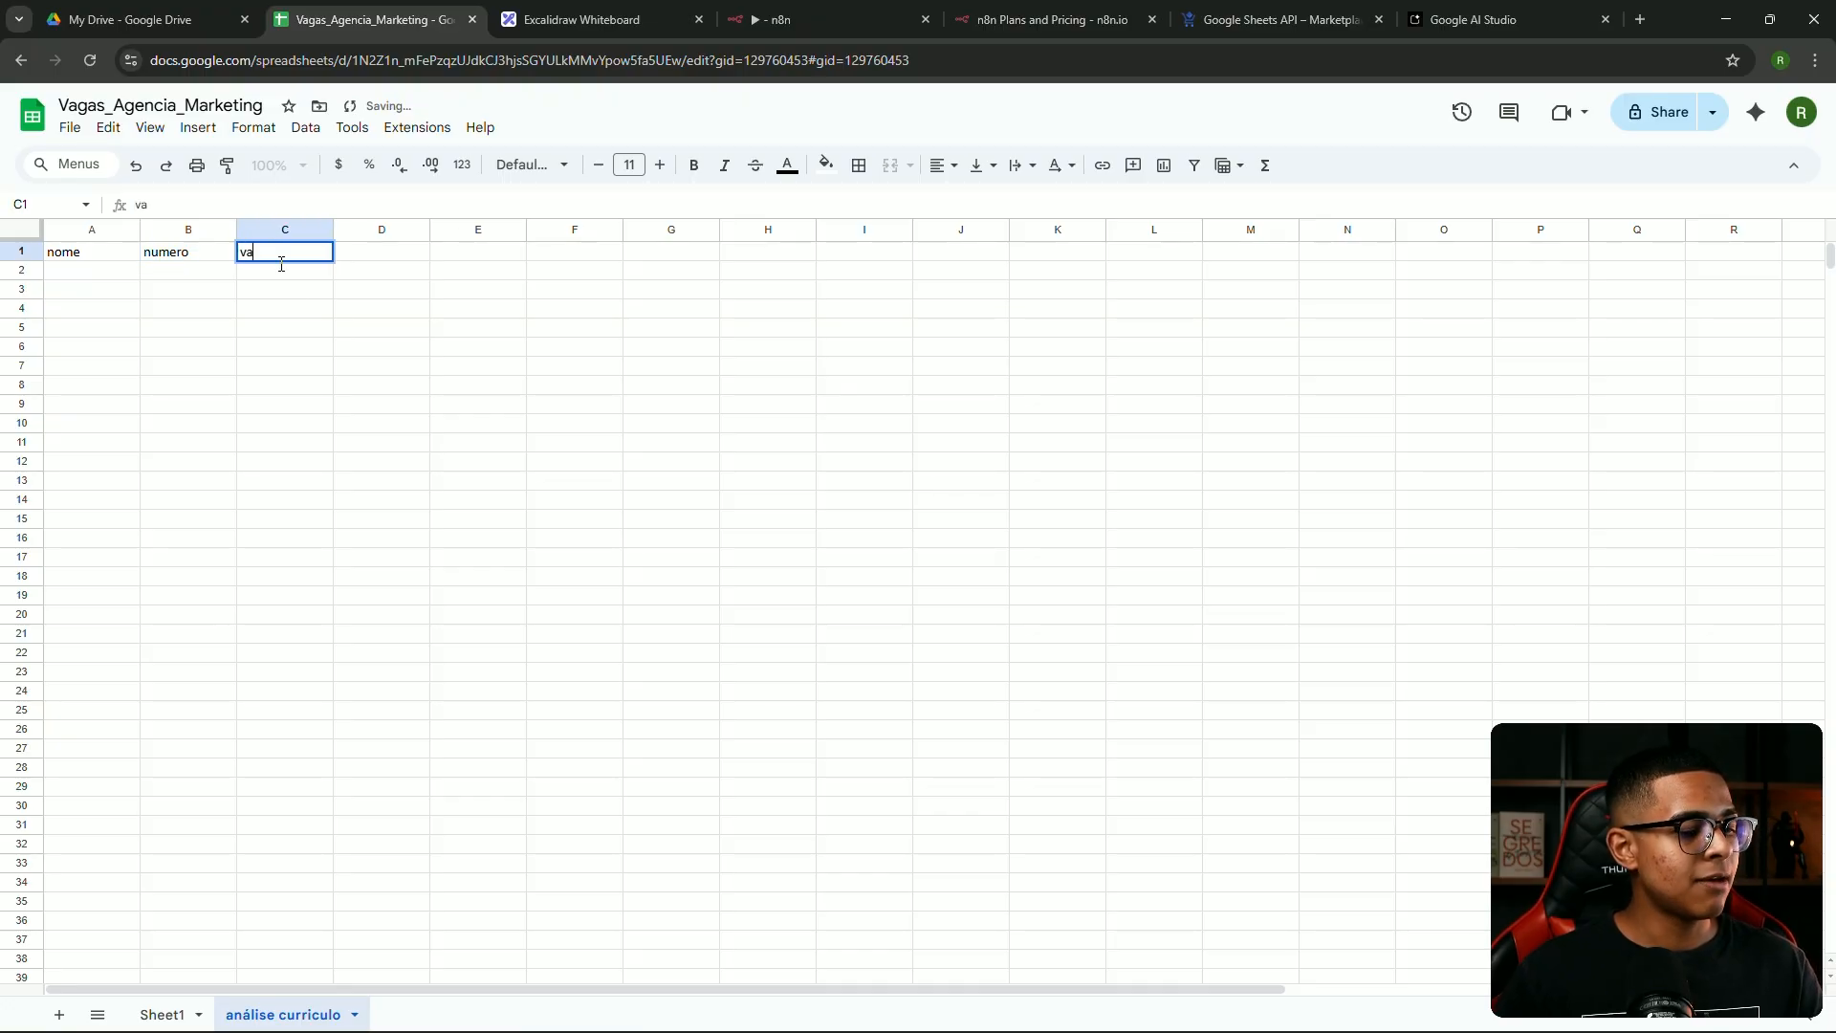
{"action": "left_click", "coordinate": [389, 251]}
{"action": "type", "text": "o"}
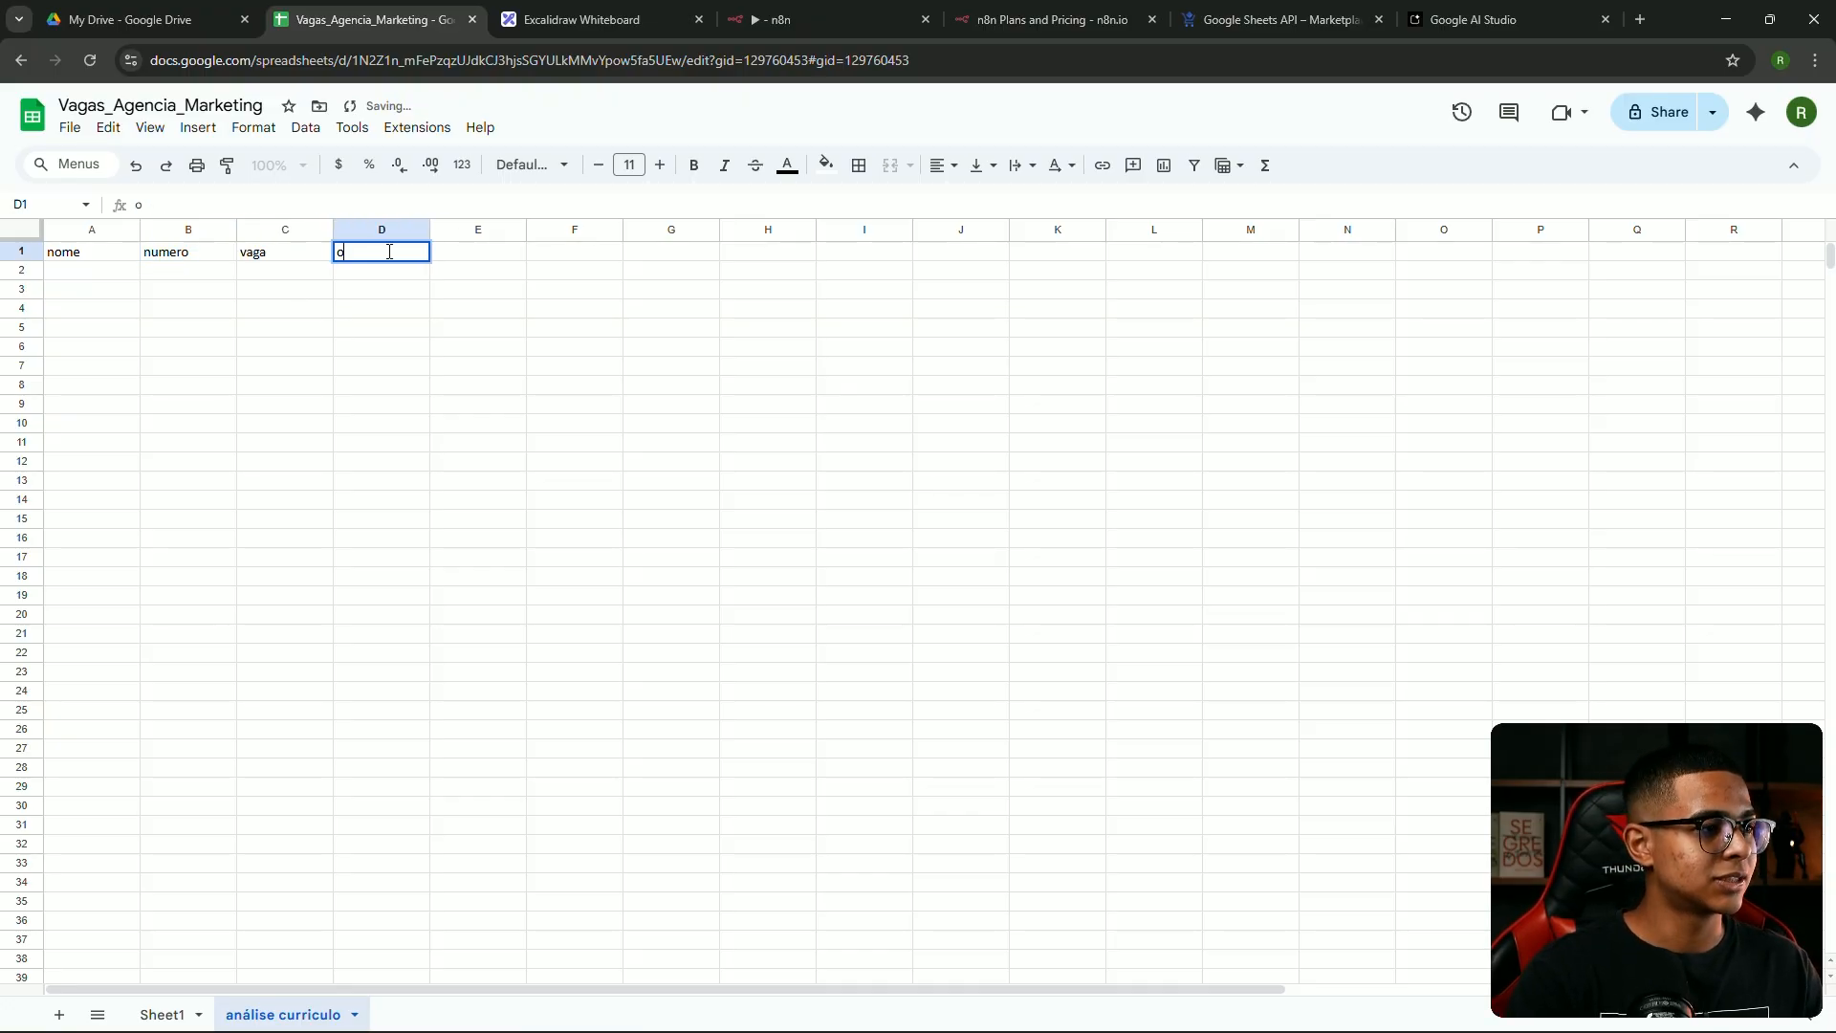
{"action": "type", "text": "b"}
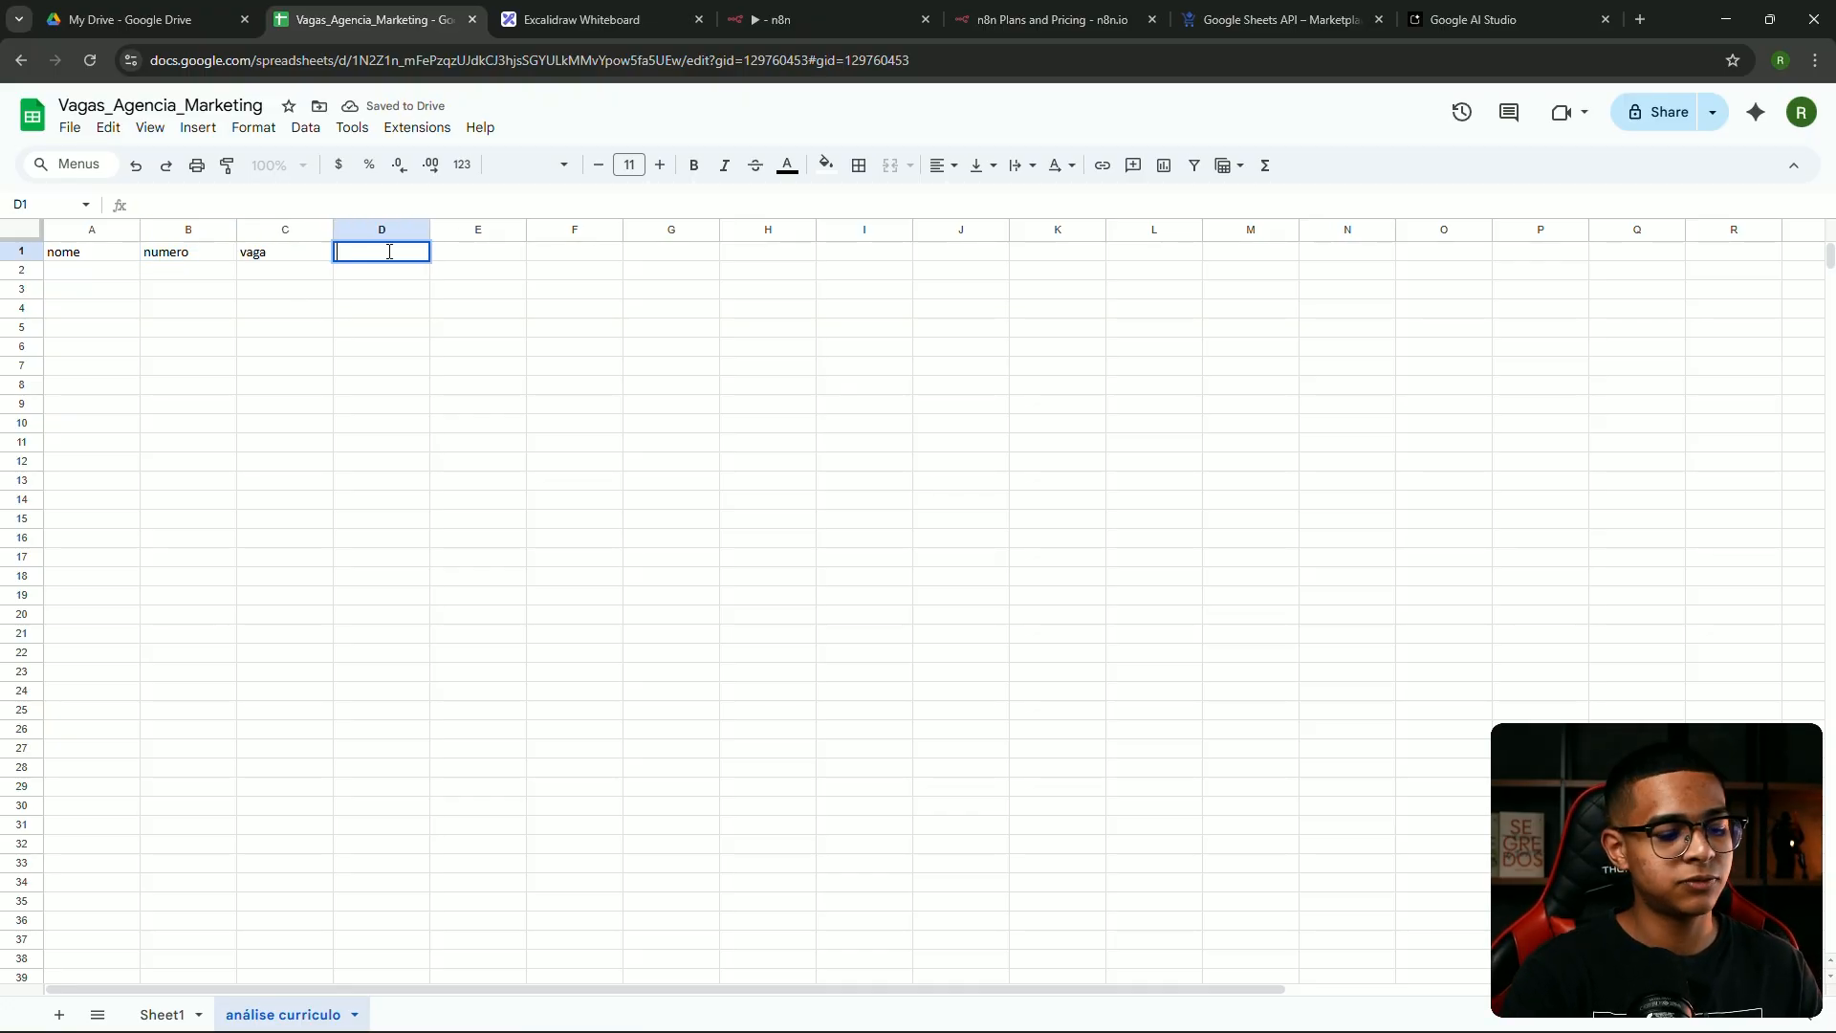
{"action": "type", "text": "status"}
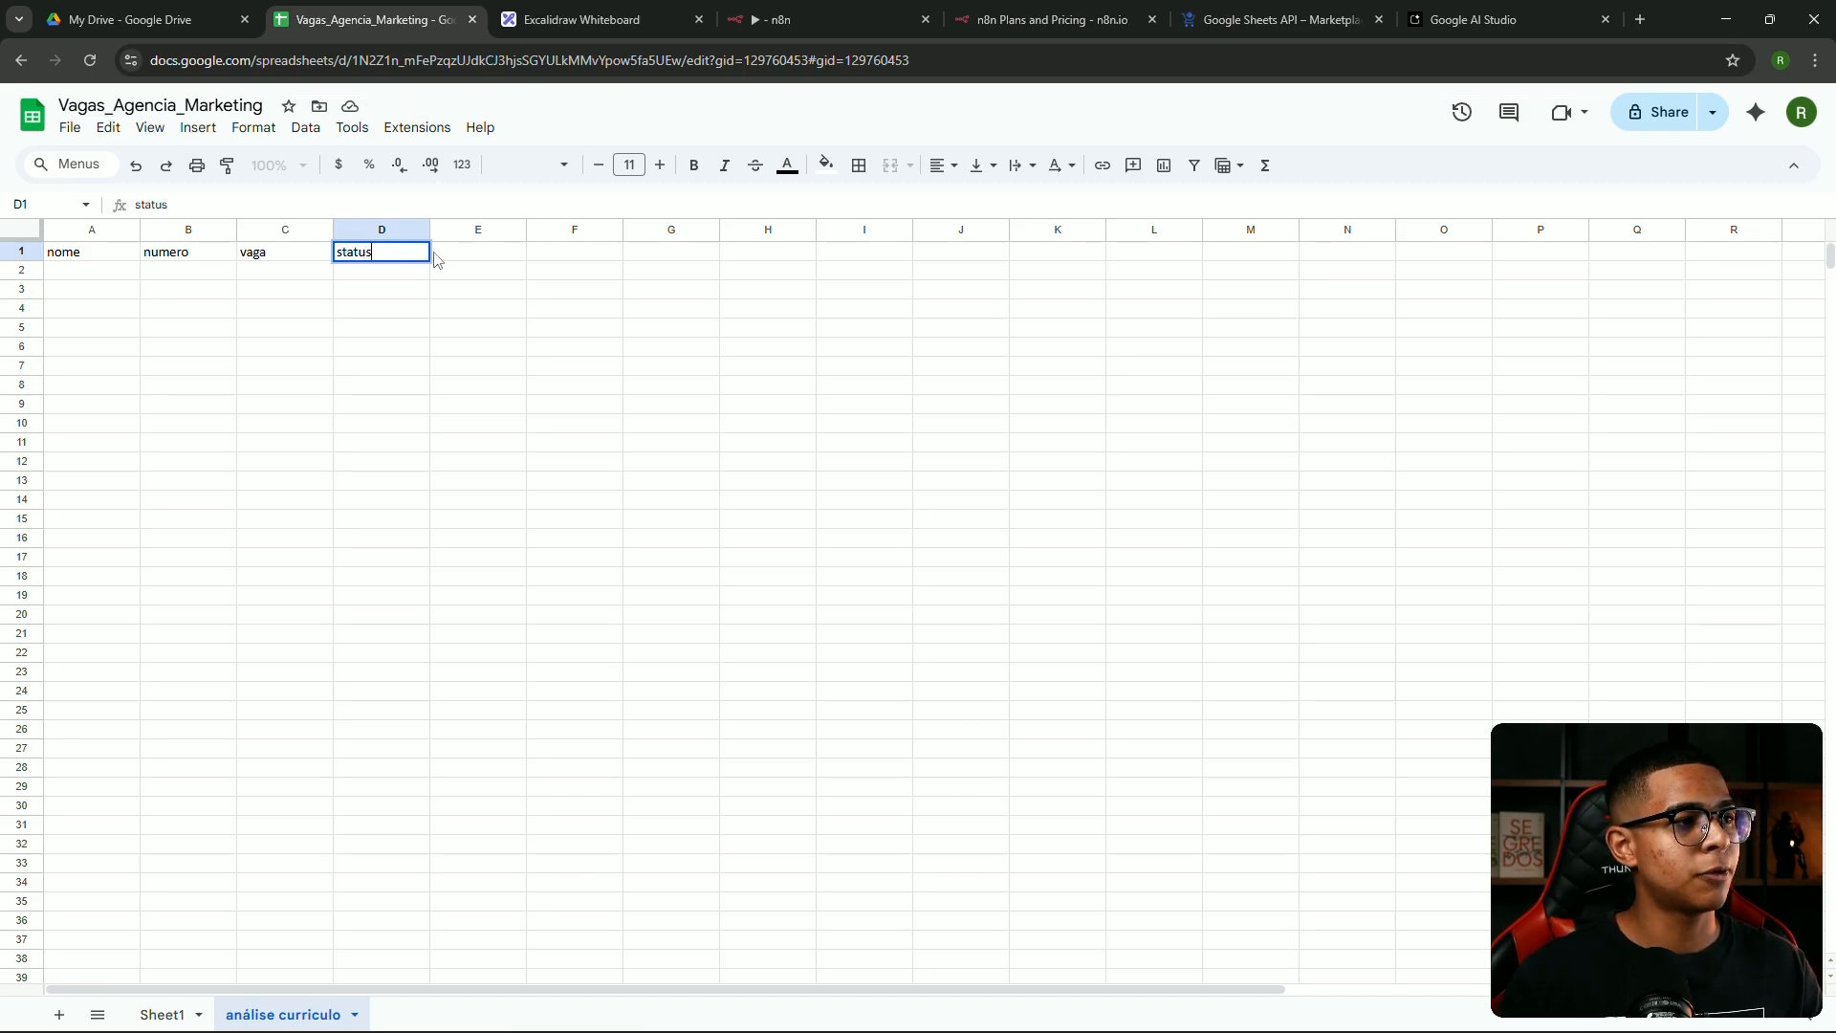
{"action": "left_click", "coordinate": [436, 254]}
{"action": "type", "text": "observacao"}
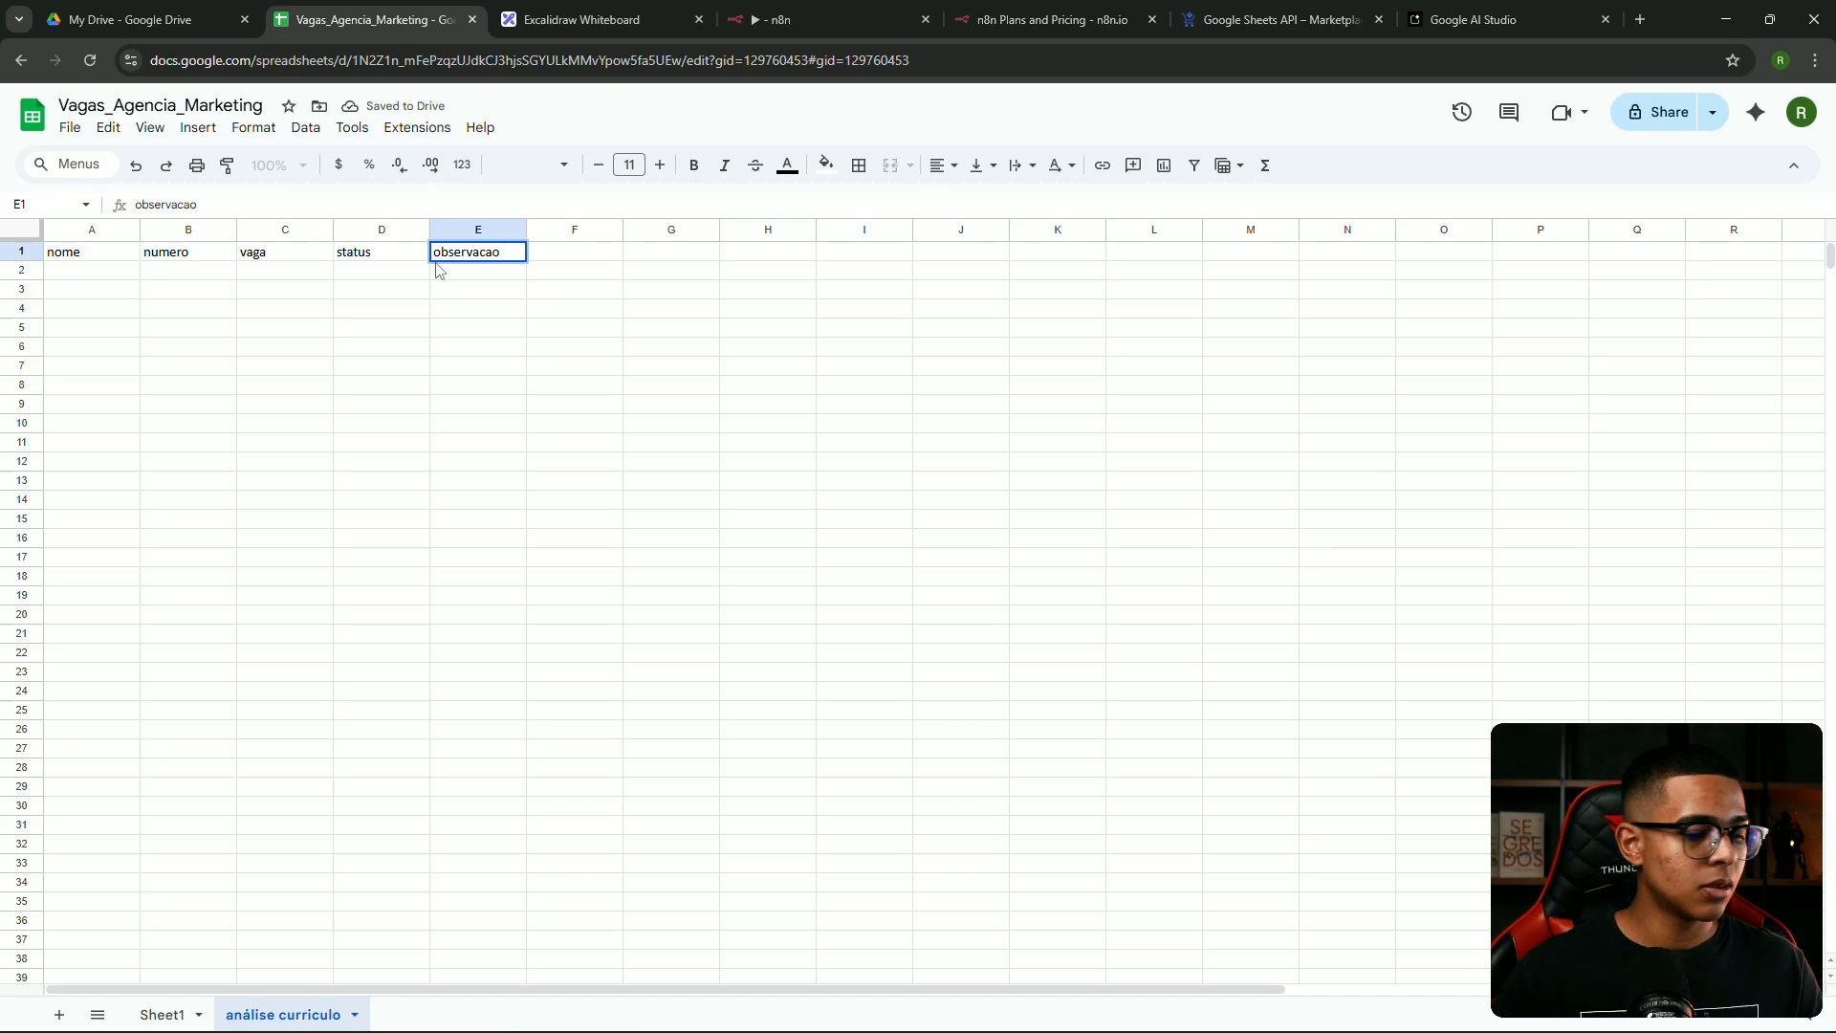
{"action": "key", "text": "BackSpace"}
{"action": "key", "text": "BackSpace"}
{"action": "type", "text": "ão"}
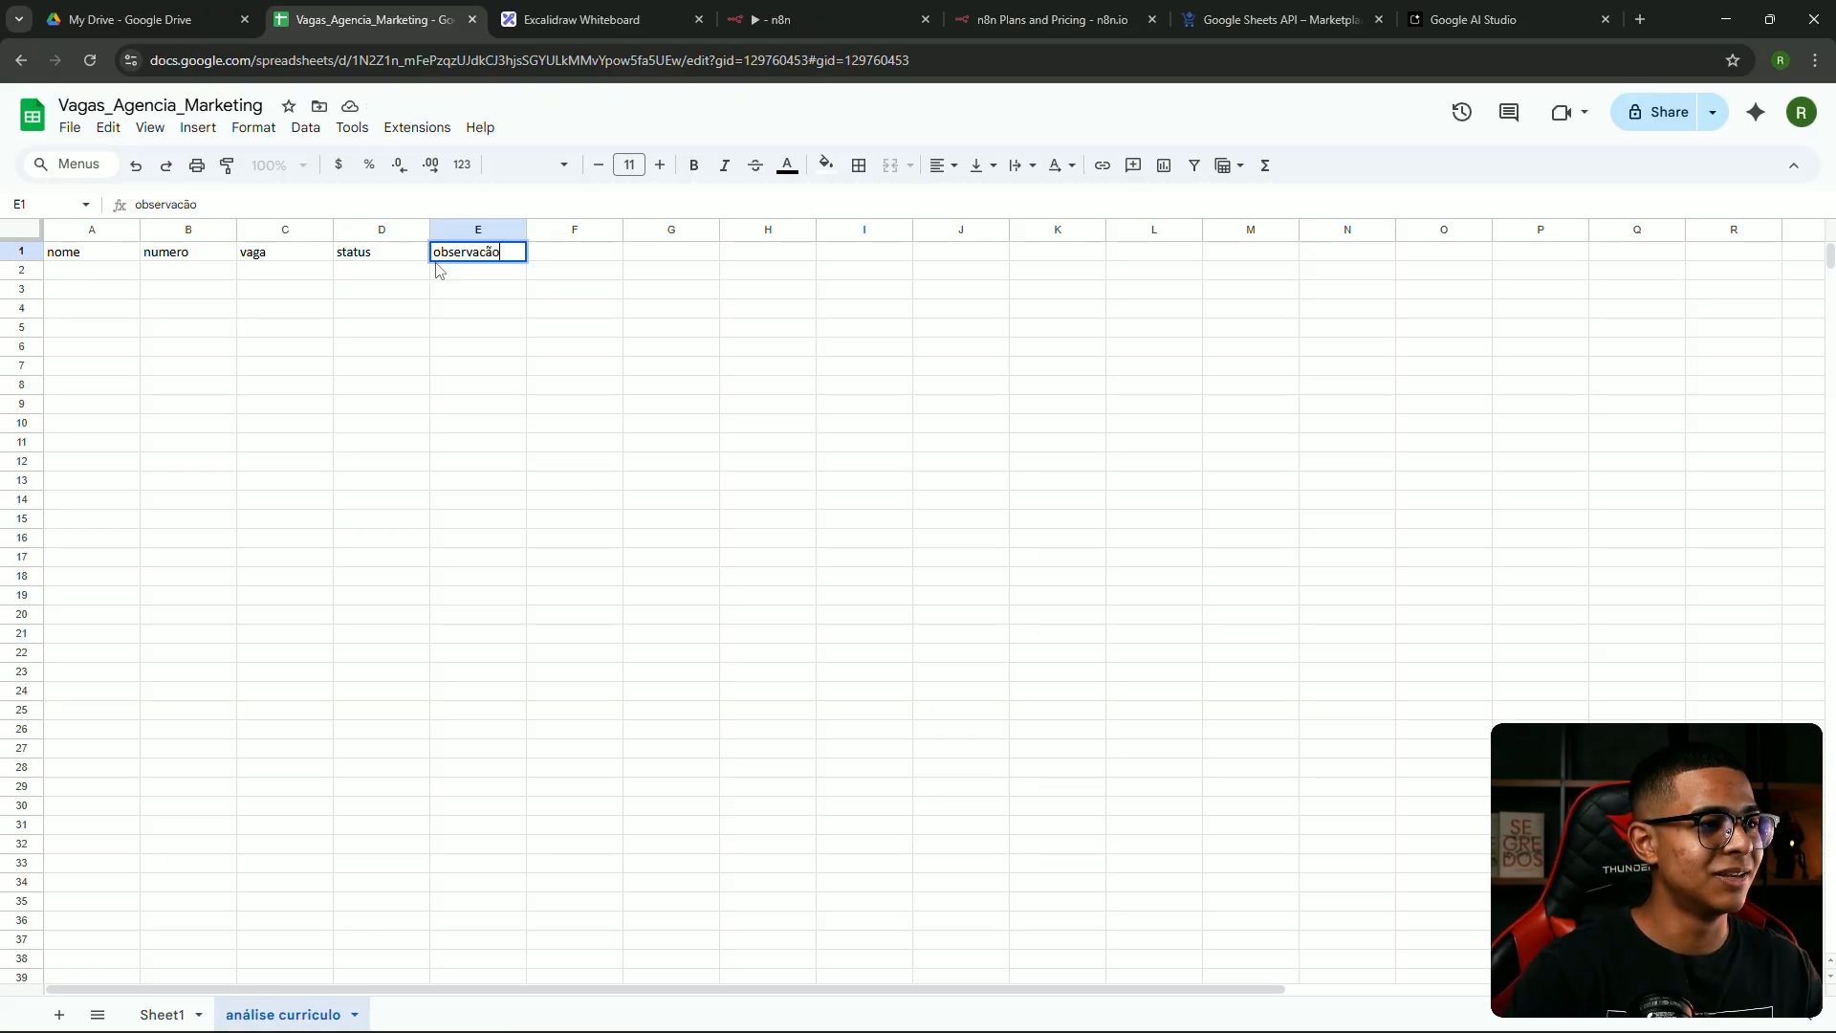
{"action": "key", "text": "BackSpace"}
{"action": "key", "text": "BackSpace"}
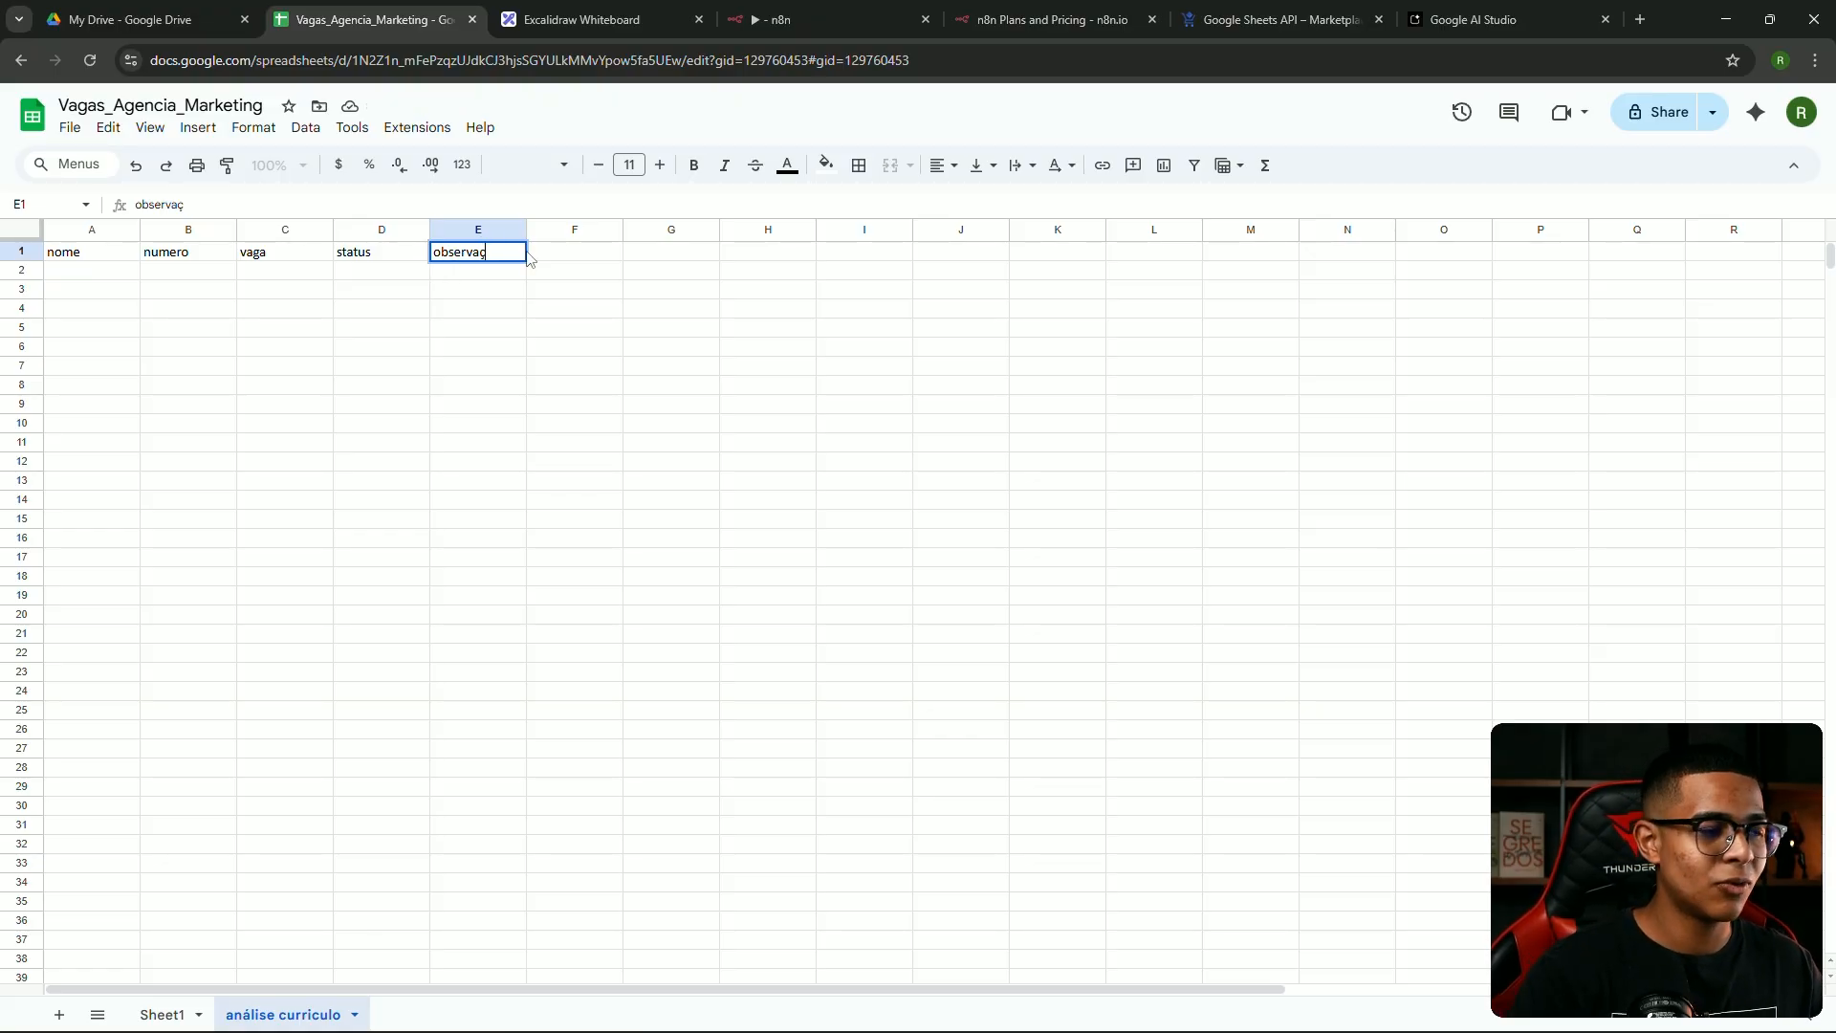
{"action": "double_click", "coordinate": [570, 249]}
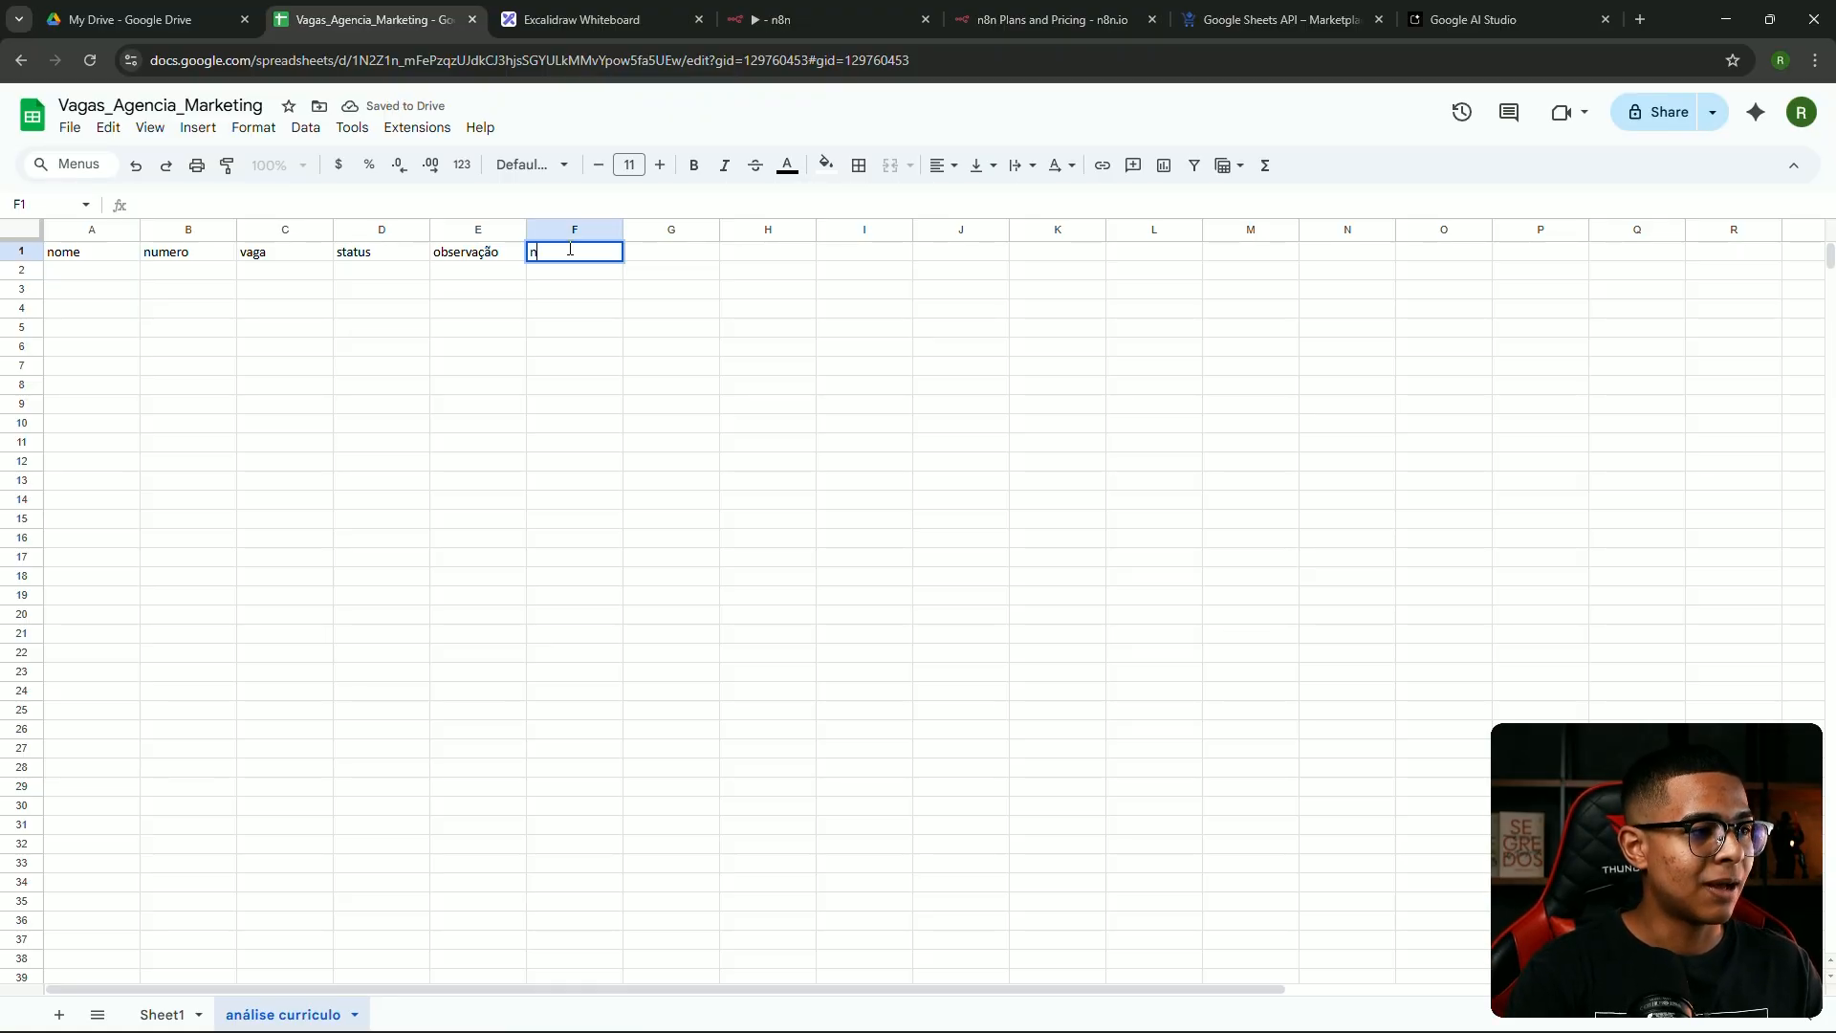
{"action": "type", "text": "pontuação"}
{"action": "left_click", "coordinate": [464, 307]}
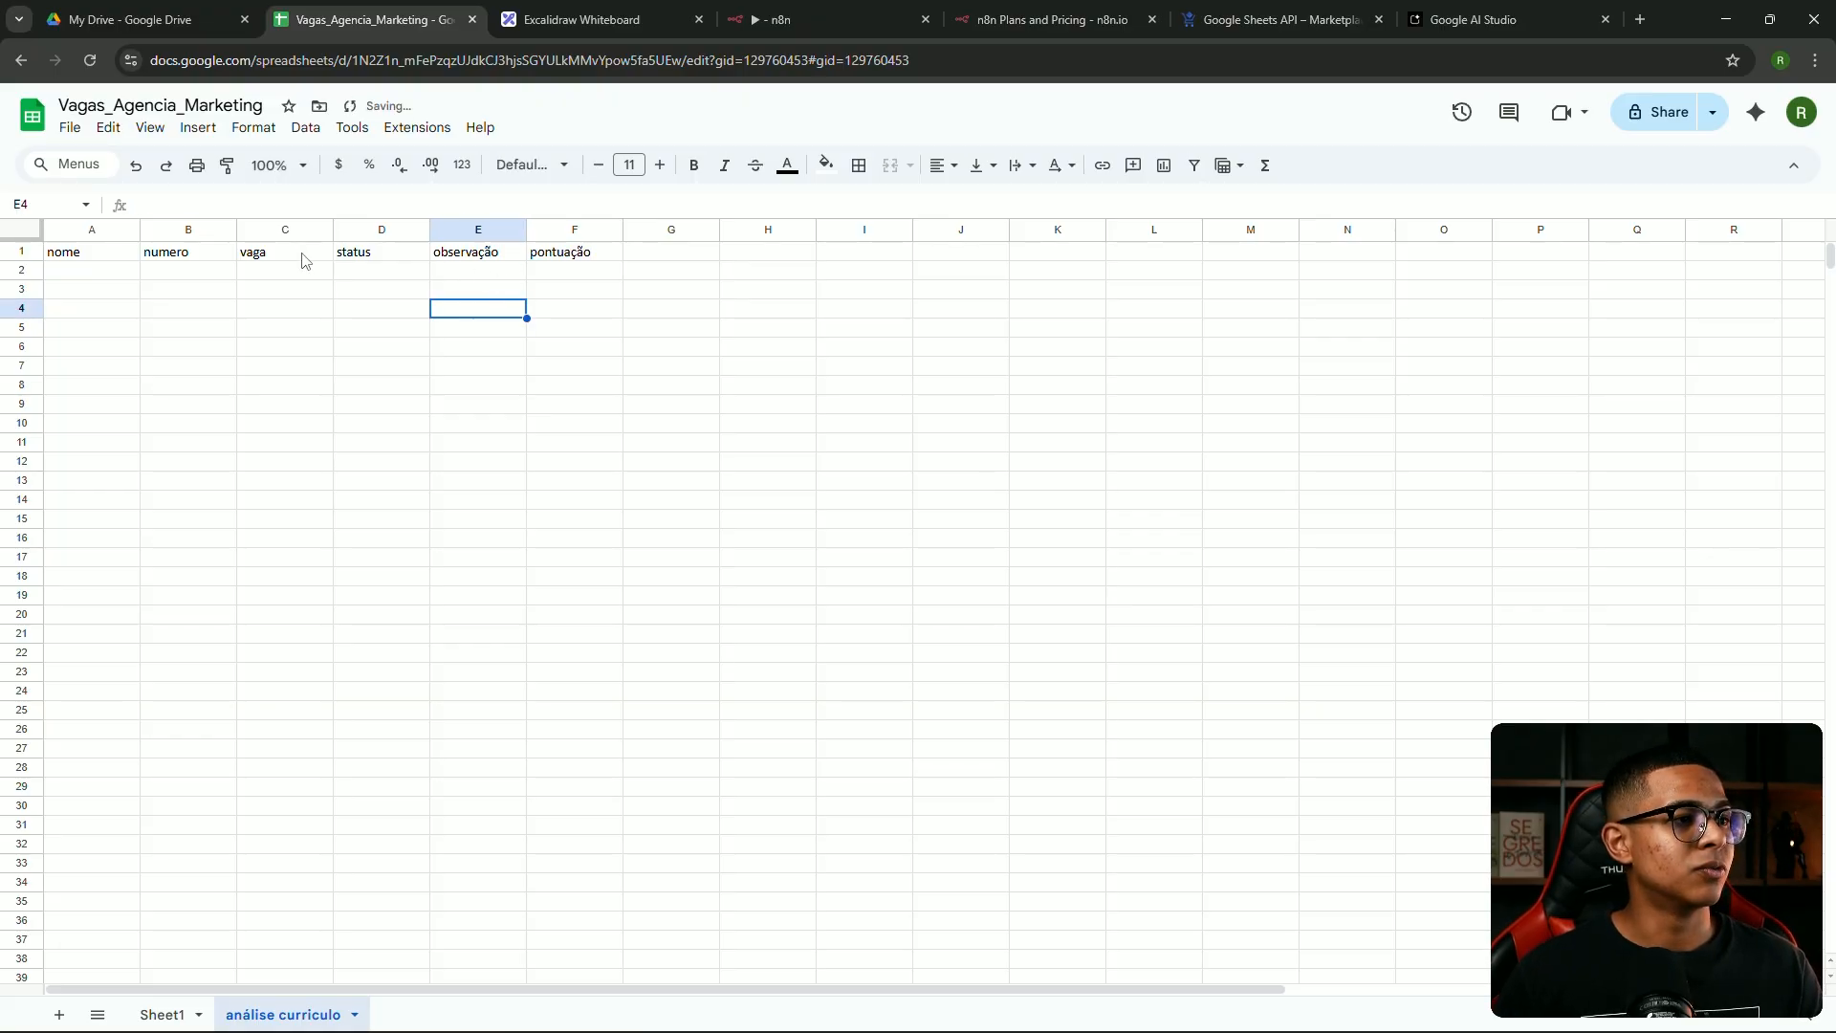
Add a Google Sheets 'Append row in sheet' step after the Basic LLM Chain
{"action": "left_click", "coordinate": [818, 17]}
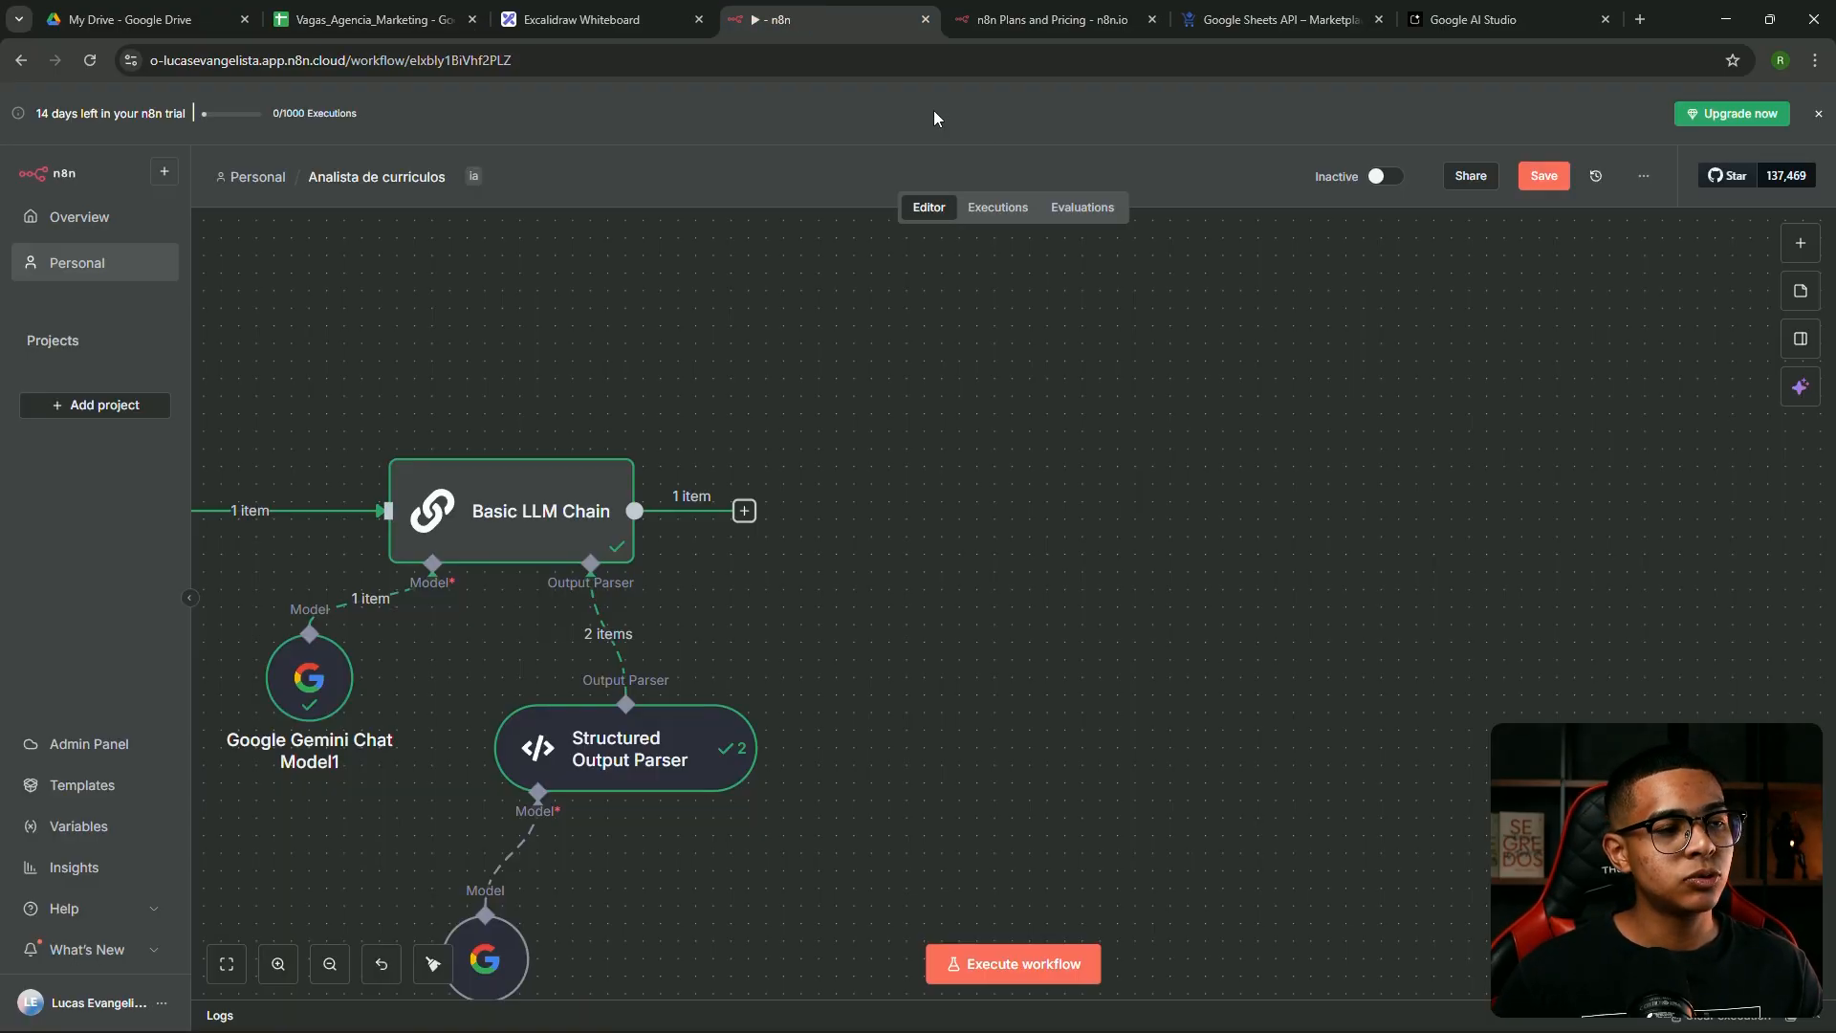
{"action": "left_click_drag", "start_coordinate": [765, 517], "coordinate": [836, 497]}
{"action": "type", "text": "googl"}
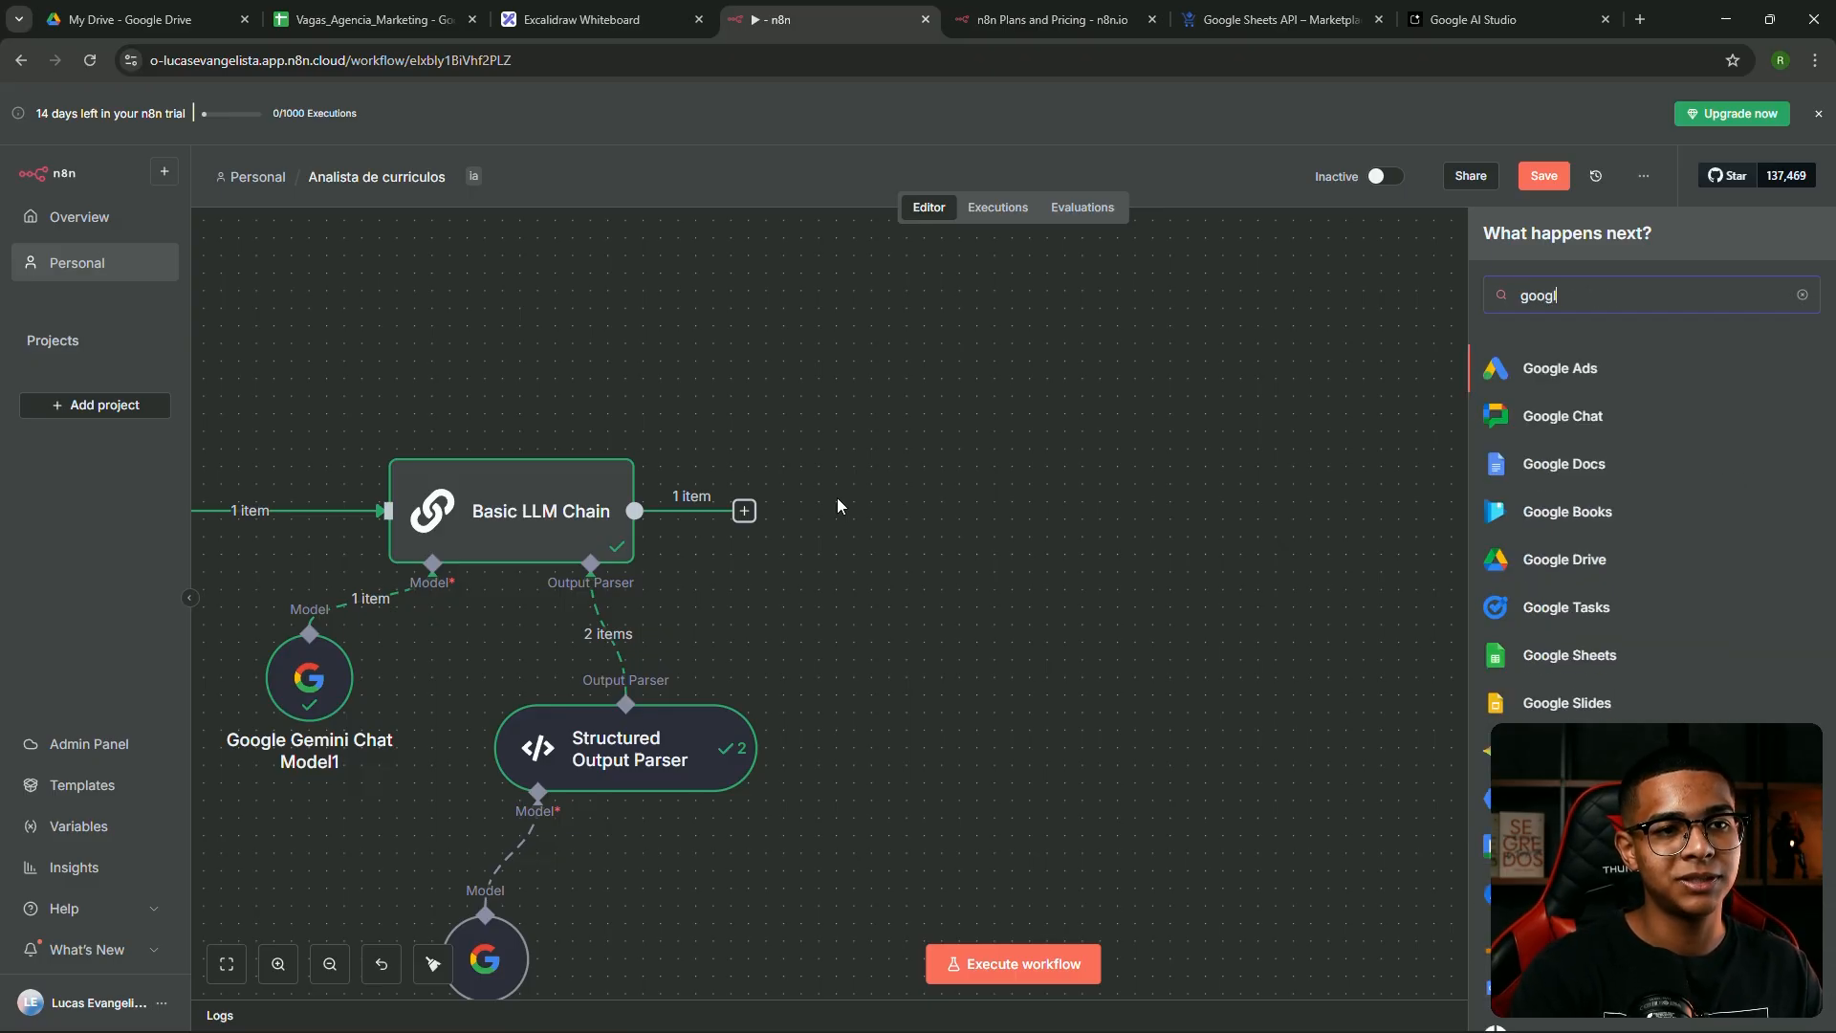
{"action": "type", "text": "e"}
{"action": "left_click", "coordinate": [1557, 655]}
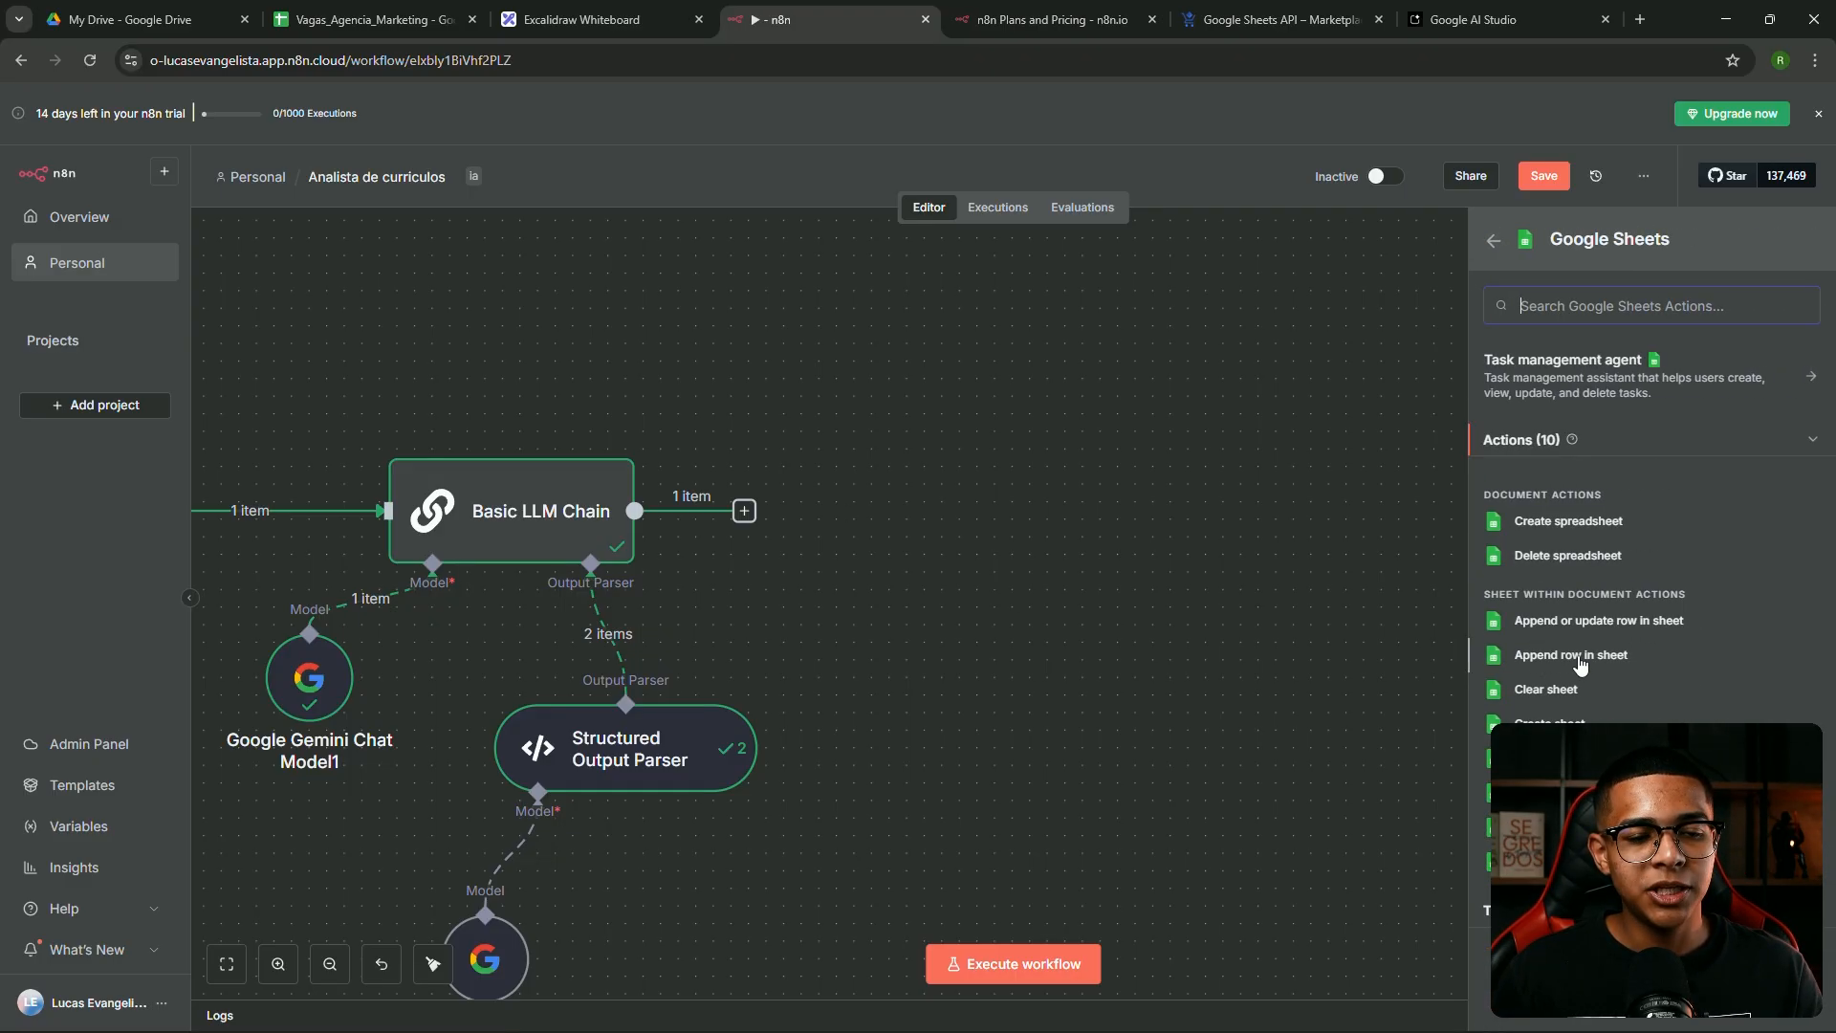
{"action": "left_click", "coordinate": [1542, 651]}
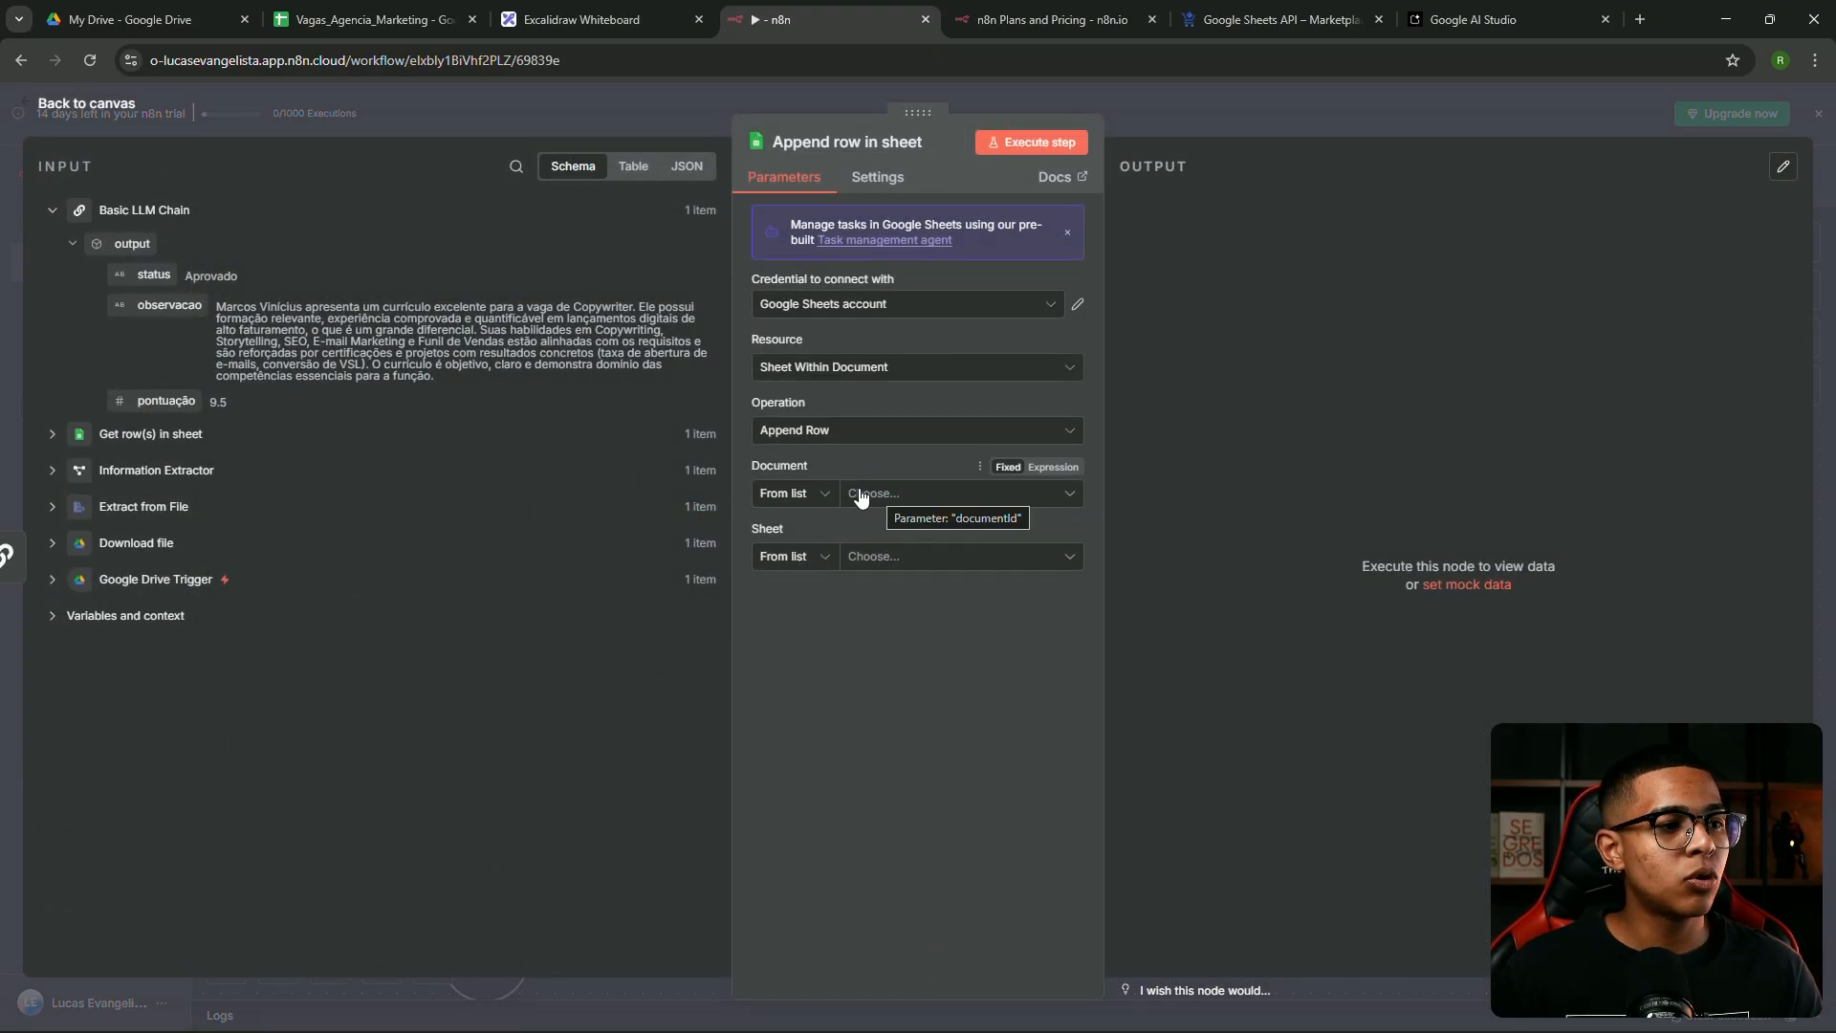
Target the Vagas_Agencia_Marketing document and its 'análise curriculo' sheet
{"action": "left_click", "coordinate": [861, 493]}
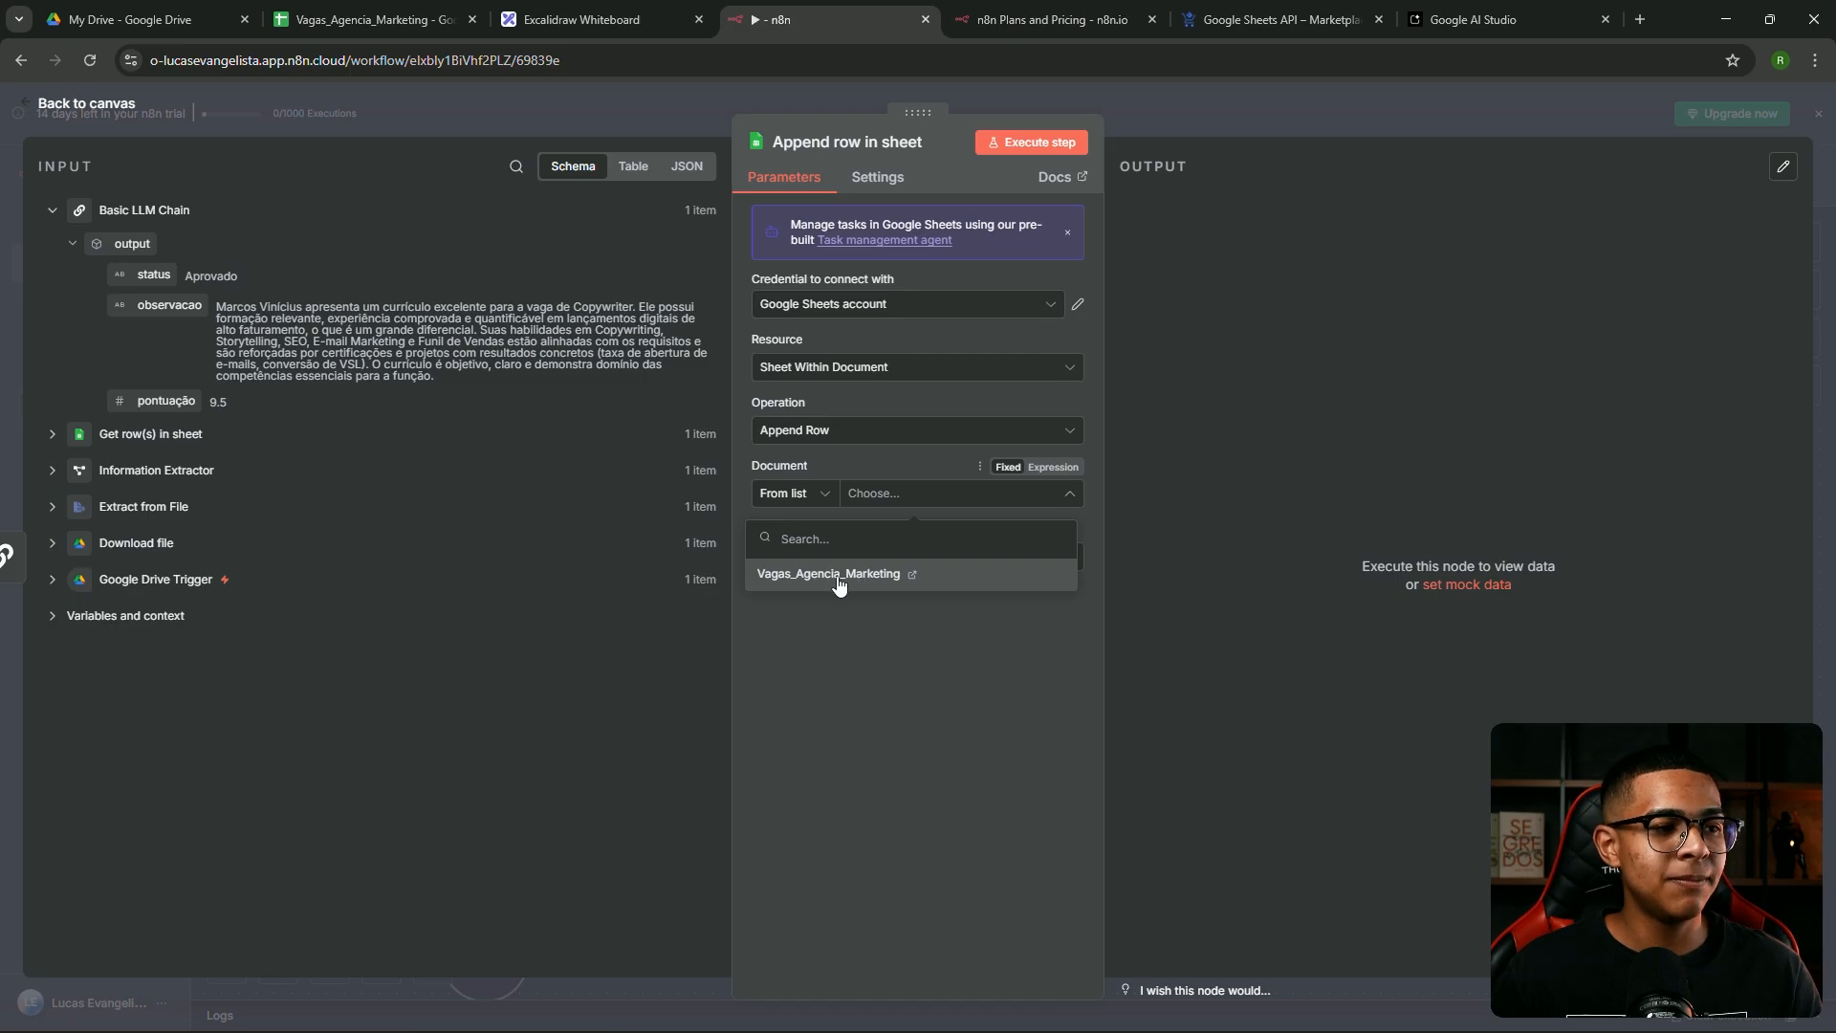
{"action": "left_click", "coordinate": [838, 576]}
{"action": "left_click", "coordinate": [861, 559]}
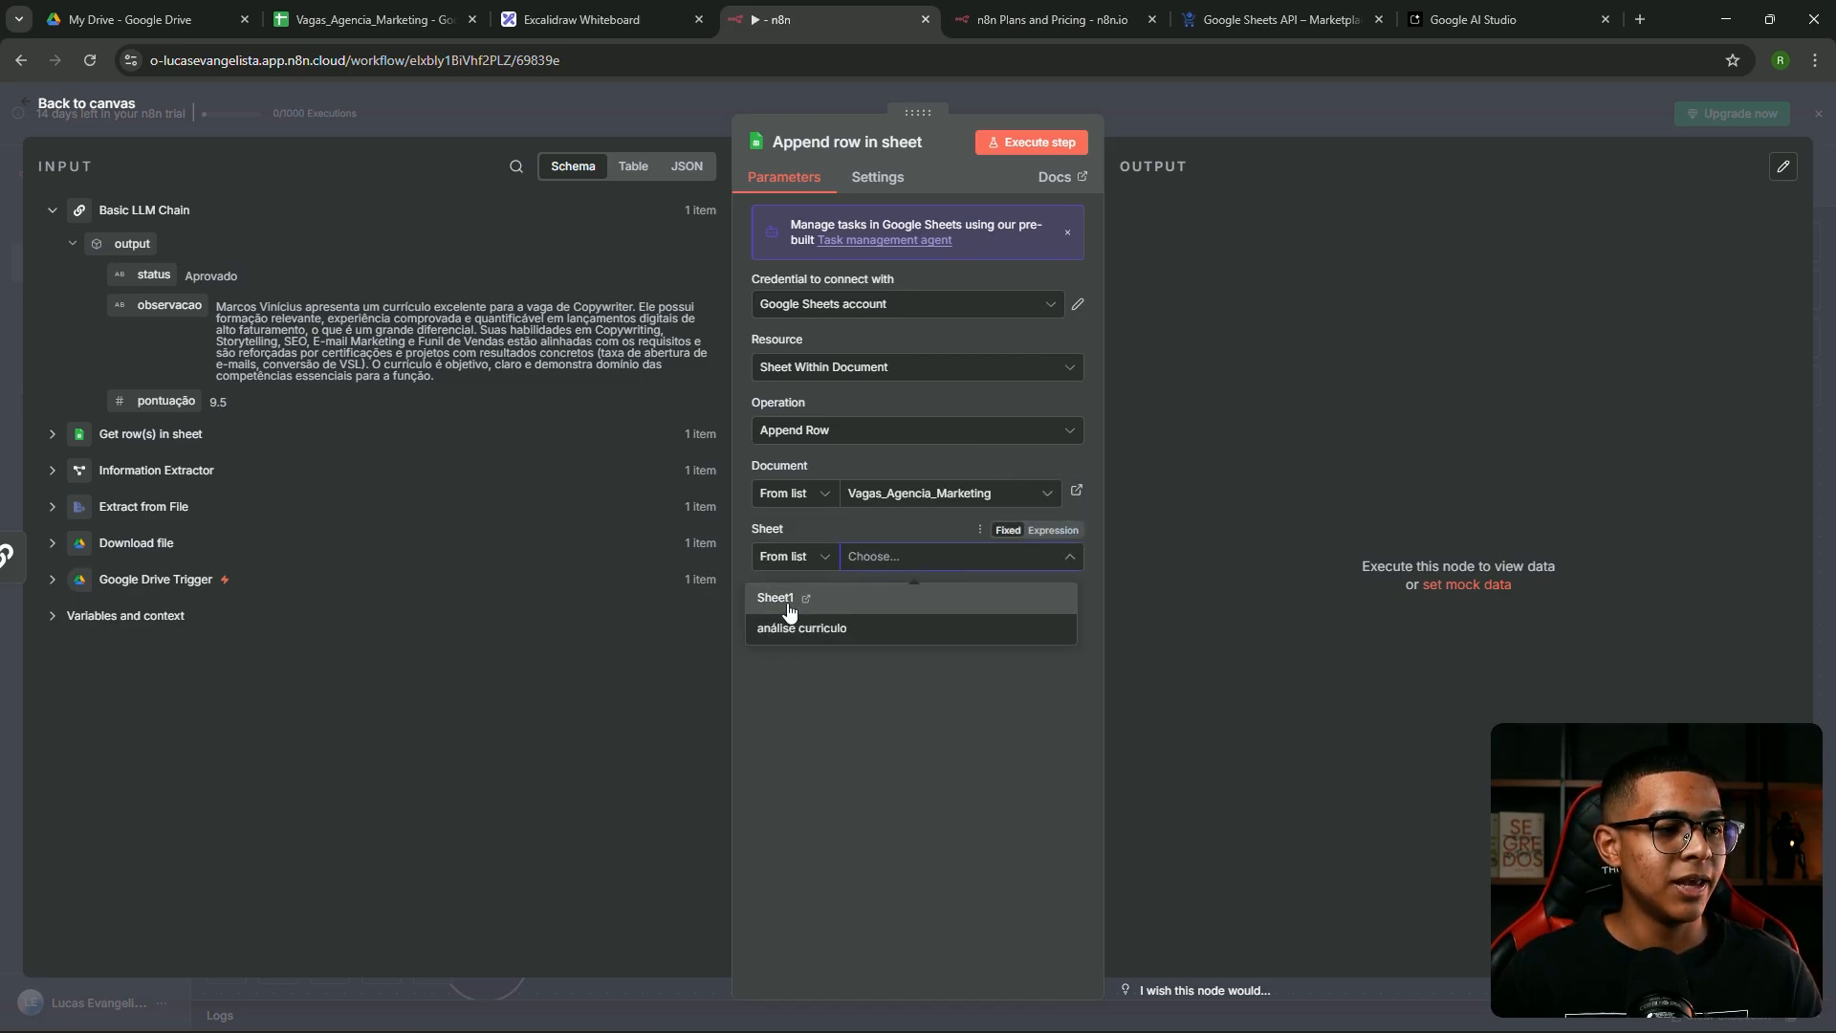
{"action": "left_click", "coordinate": [823, 628]}
{"action": "scroll", "coordinate": [897, 581], "scroll_direction": "down", "scroll_amount": 2}
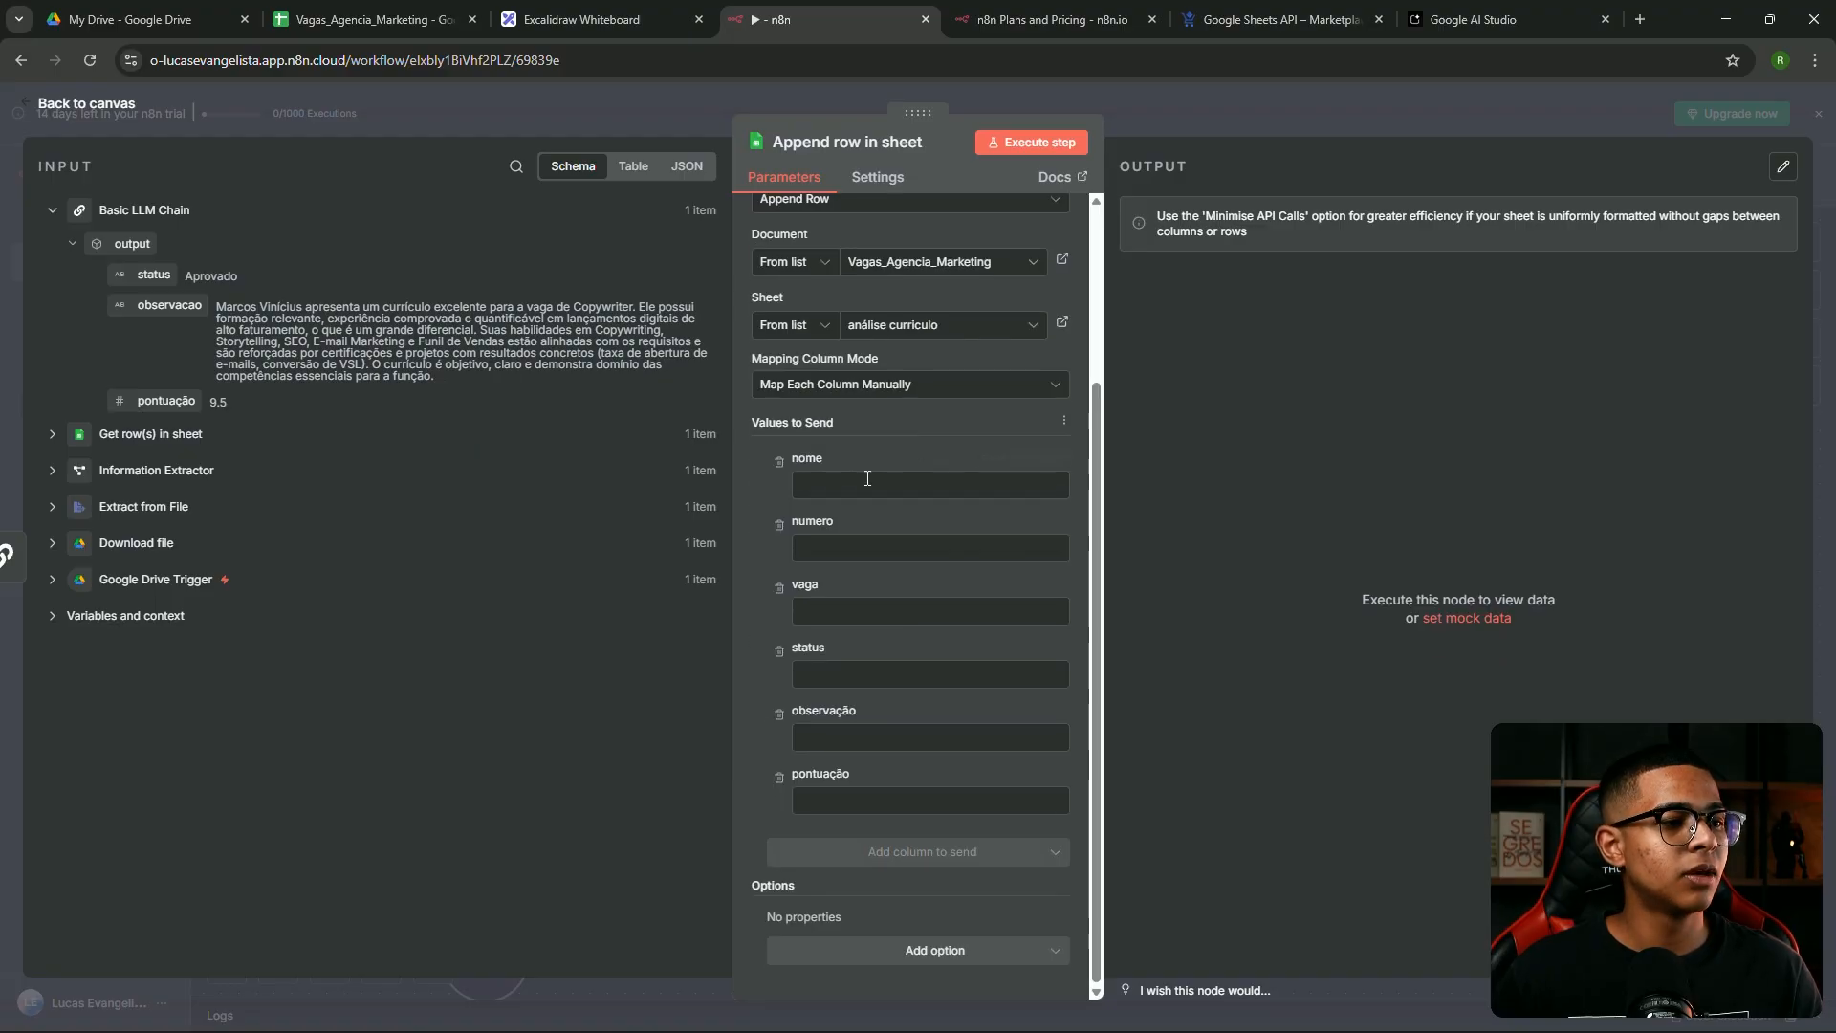
Map nome, numero prefixed with wa.me/, and vaga from profissao out of the Information Extractor
{"action": "left_click", "coordinate": [47, 471]}
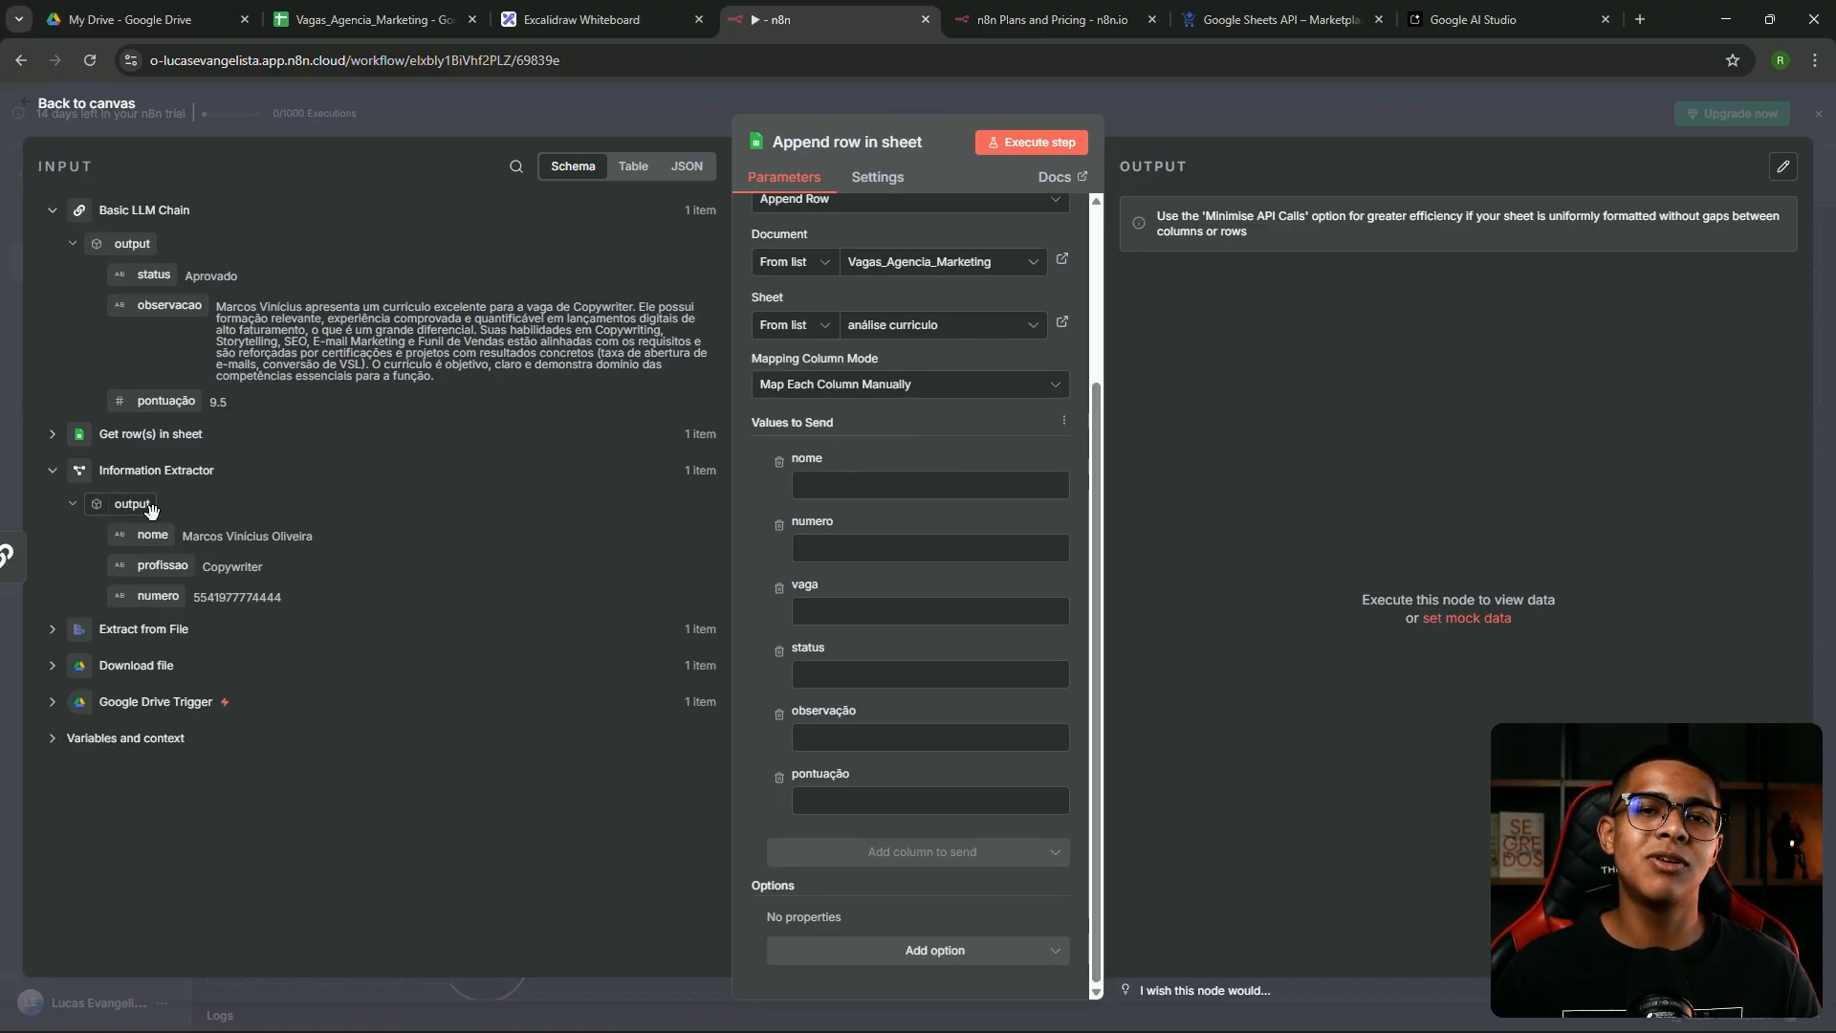
{"action": "left_click_drag", "start_coordinate": [153, 535], "coordinate": [829, 480]}
{"action": "left_click_drag", "start_coordinate": [157, 596], "coordinate": [833, 574]}
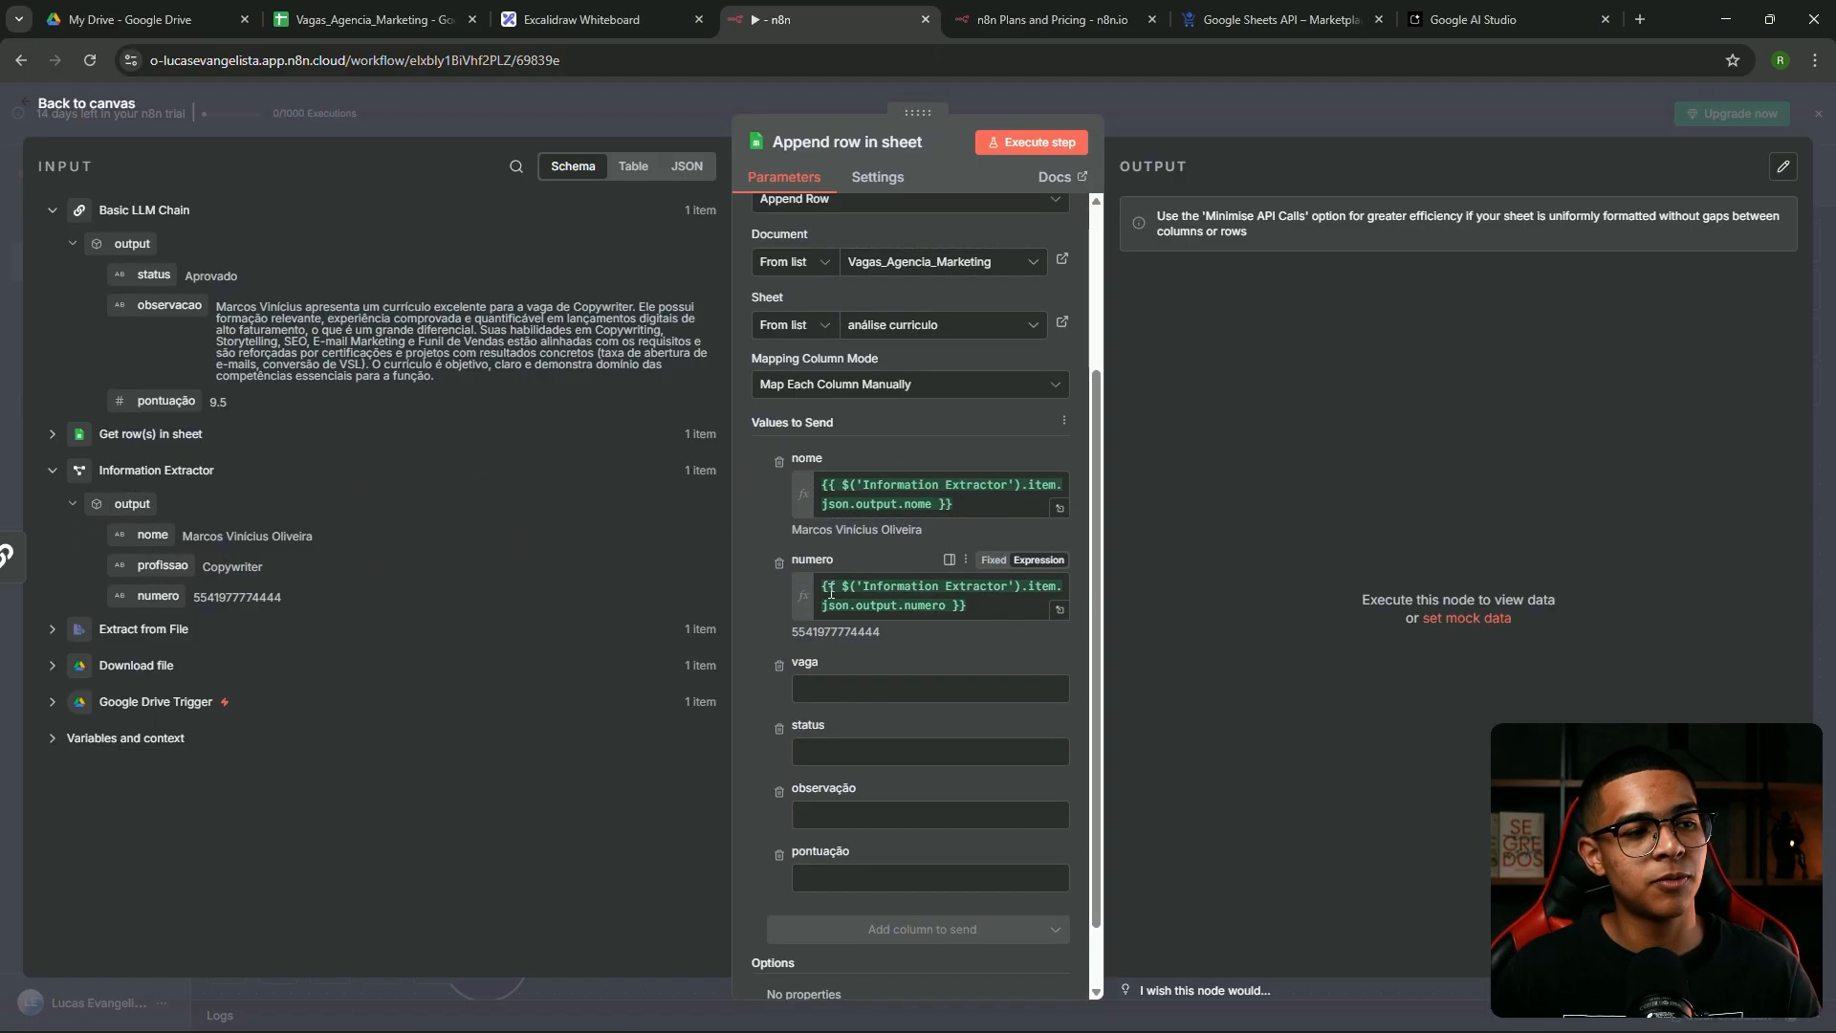
{"action": "left_click", "coordinate": [1058, 610]}
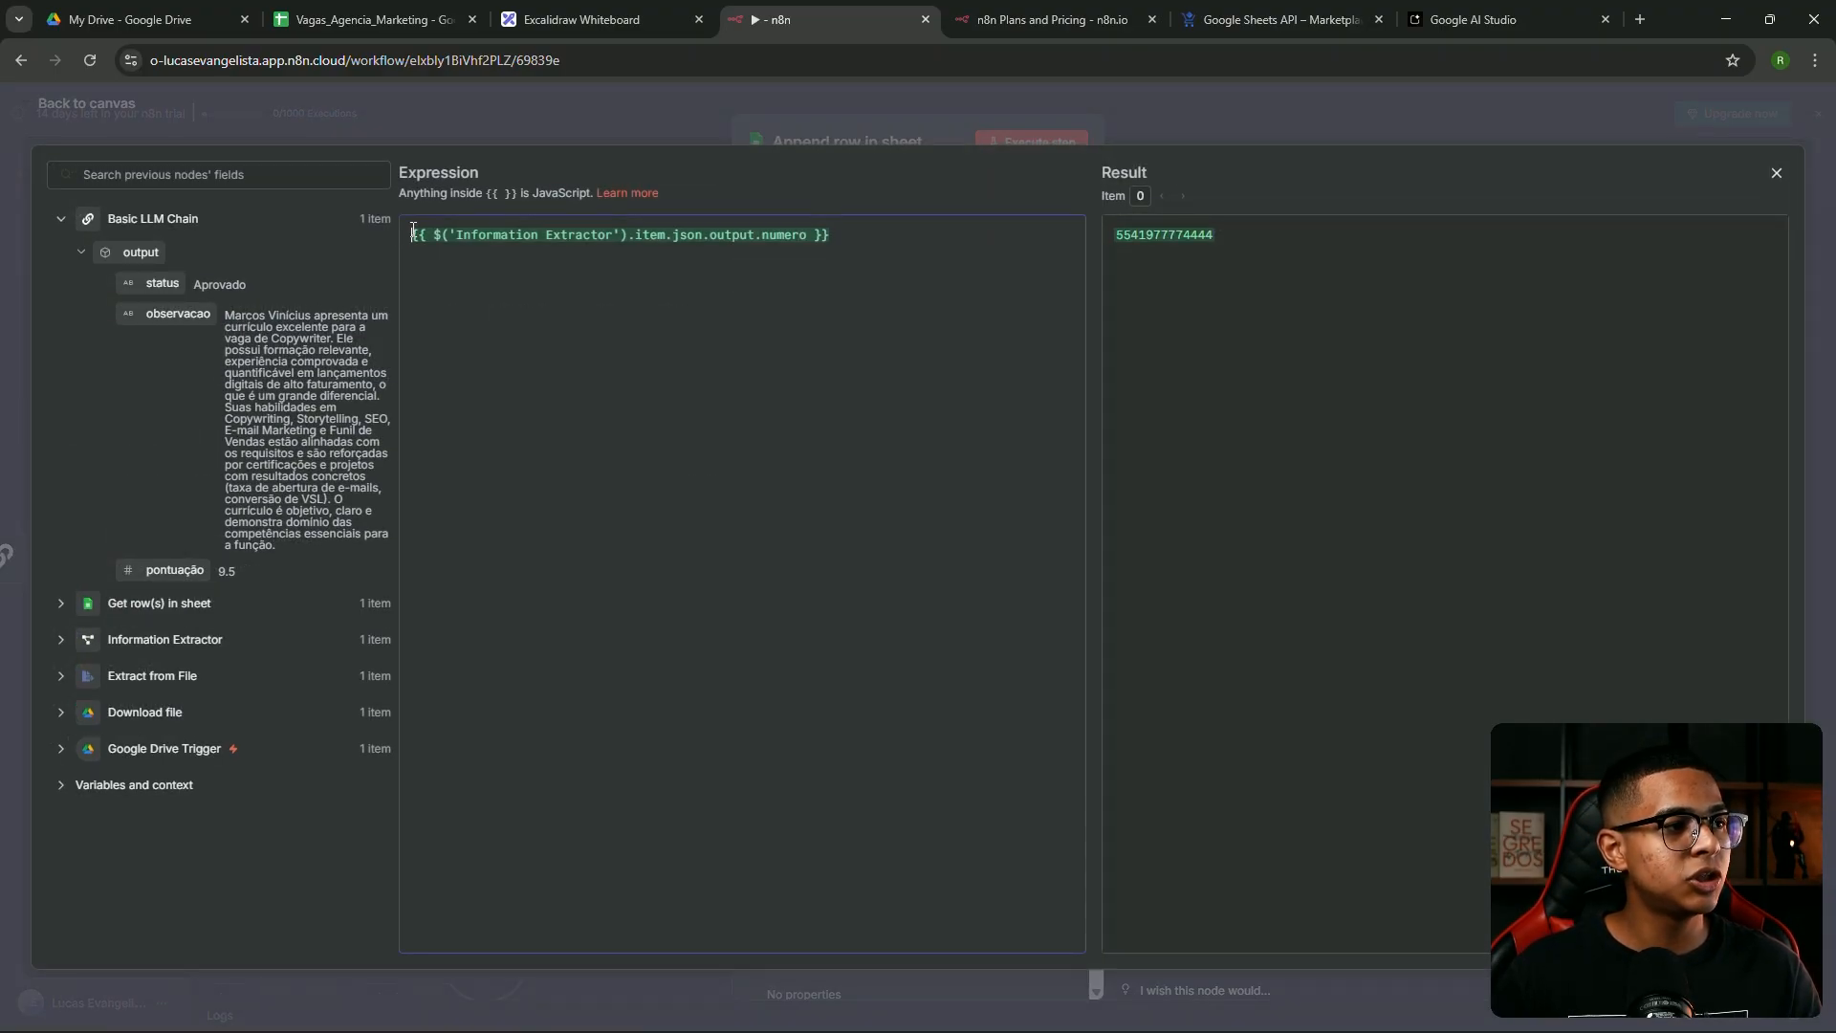
{"action": "type", "text": "wa.me/"}
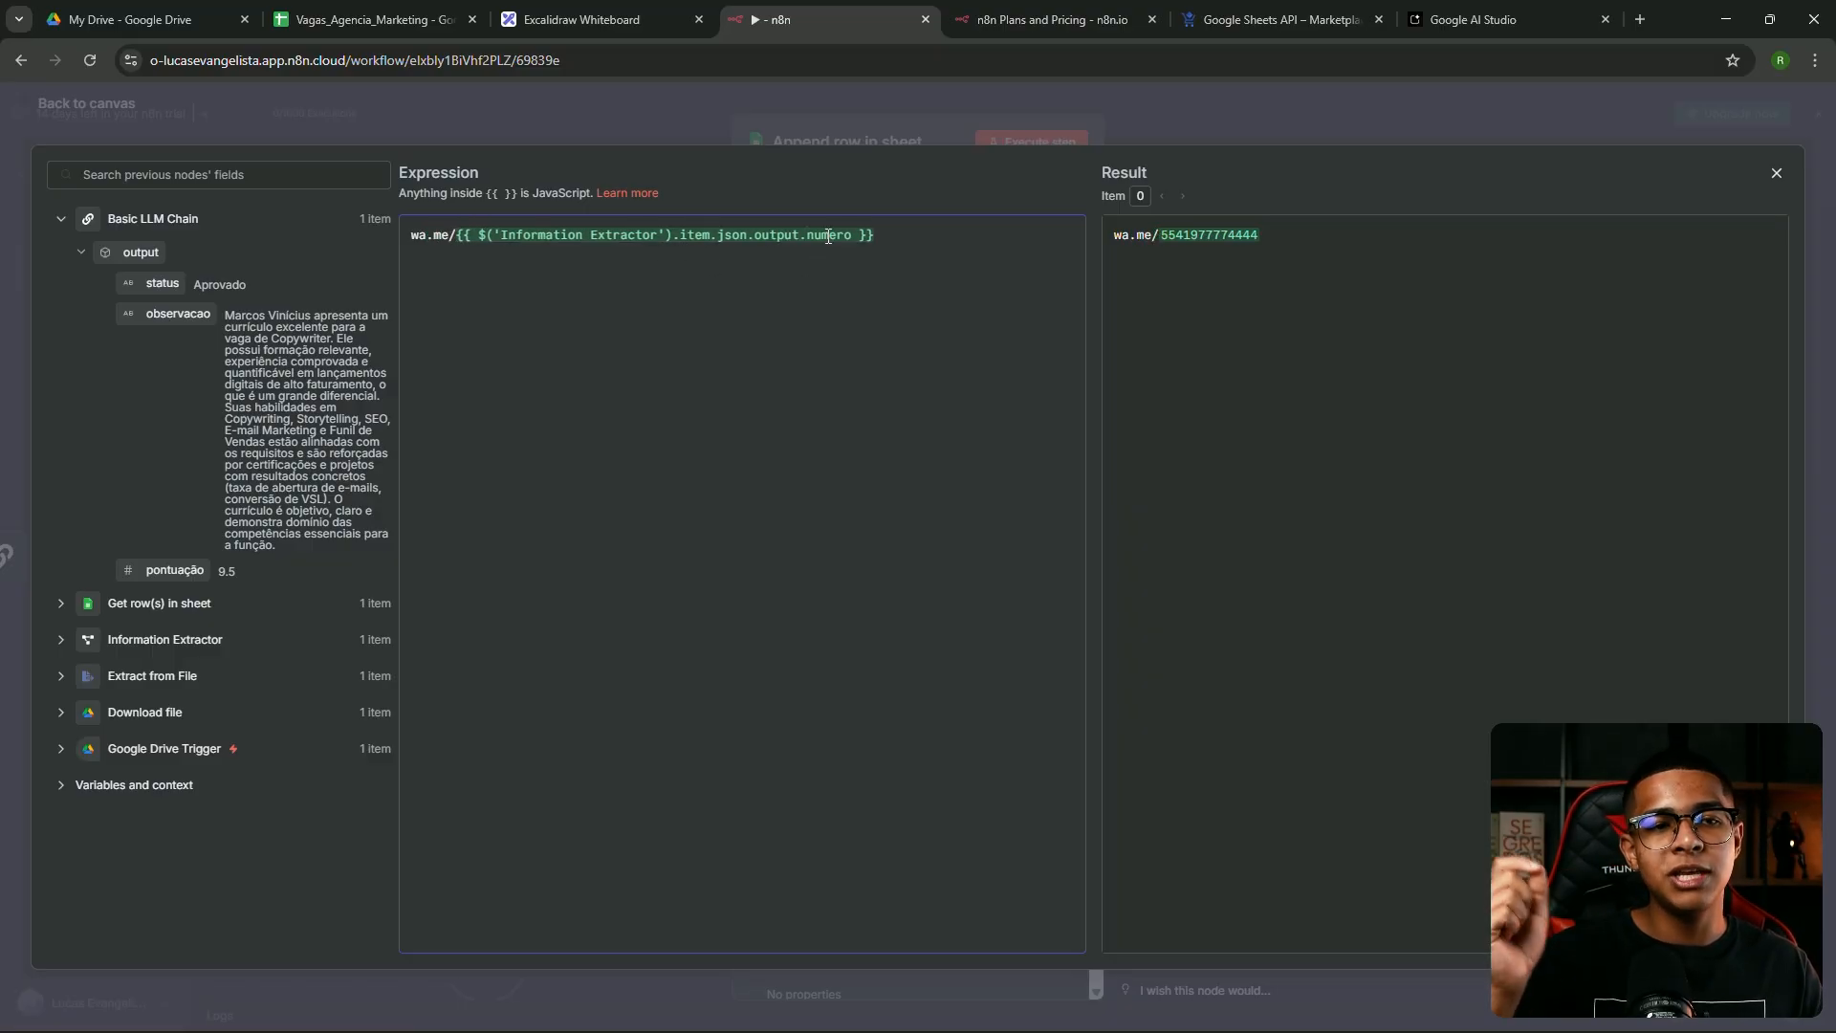
{"action": "left_click", "coordinate": [1037, 113]}
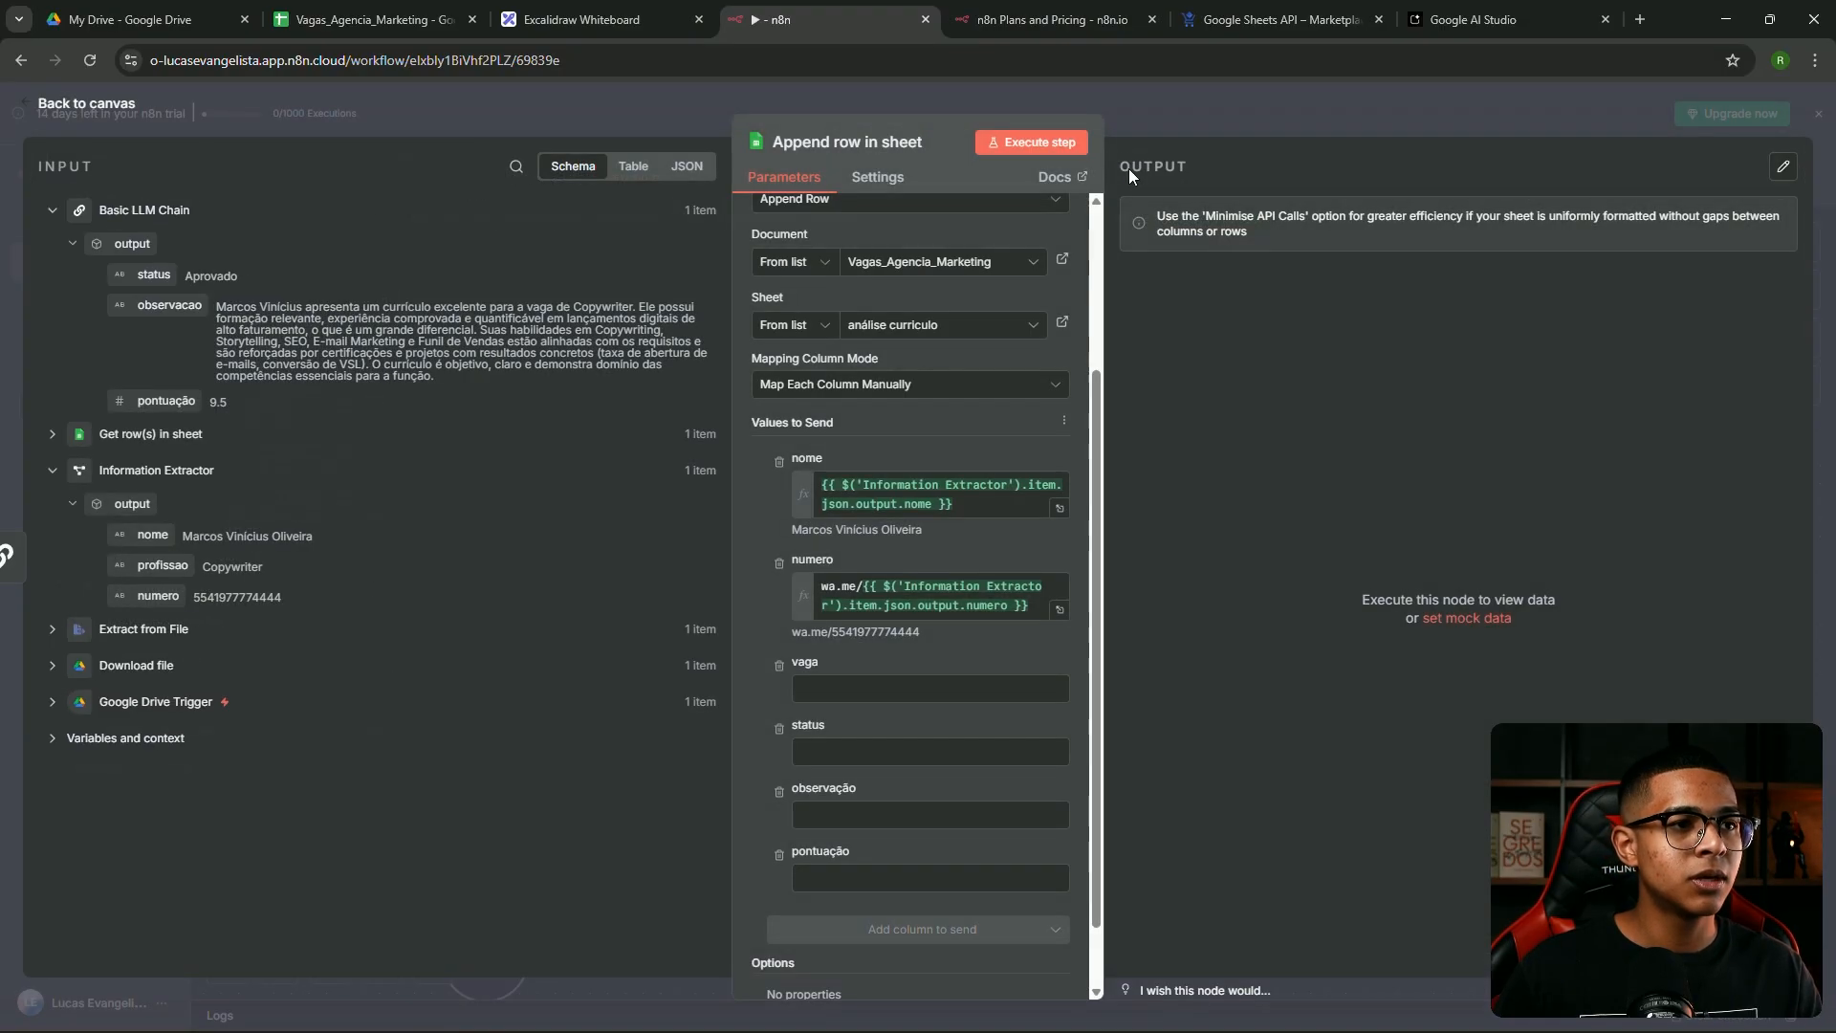
{"action": "left_click", "coordinate": [880, 694]}
{"action": "left_click_drag", "start_coordinate": [166, 572], "coordinate": [924, 669]}
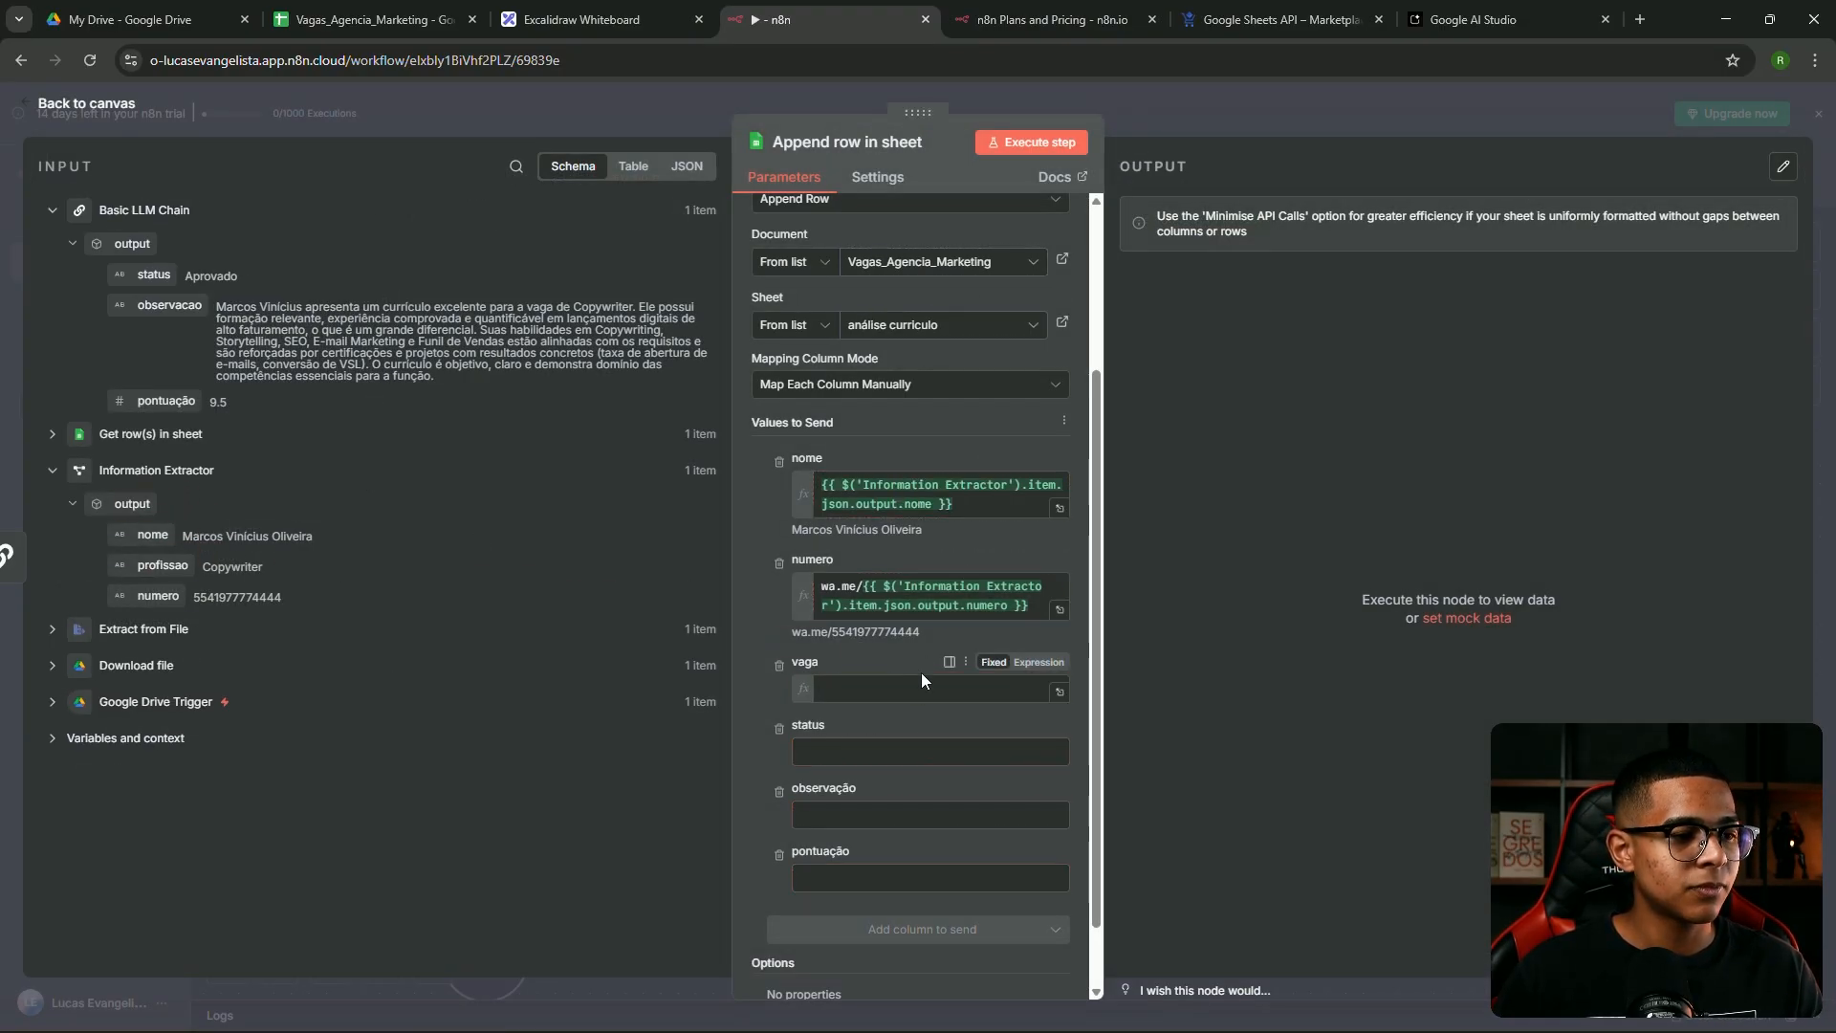
{"action": "left_click", "coordinate": [1130, 771]}
Map status, observação and pontuação from the Basic LLM Chain output into their columns
{"action": "left_click", "coordinate": [876, 791]}
{"action": "scroll", "coordinate": [823, 660], "scroll_direction": "down", "scroll_amount": 1}
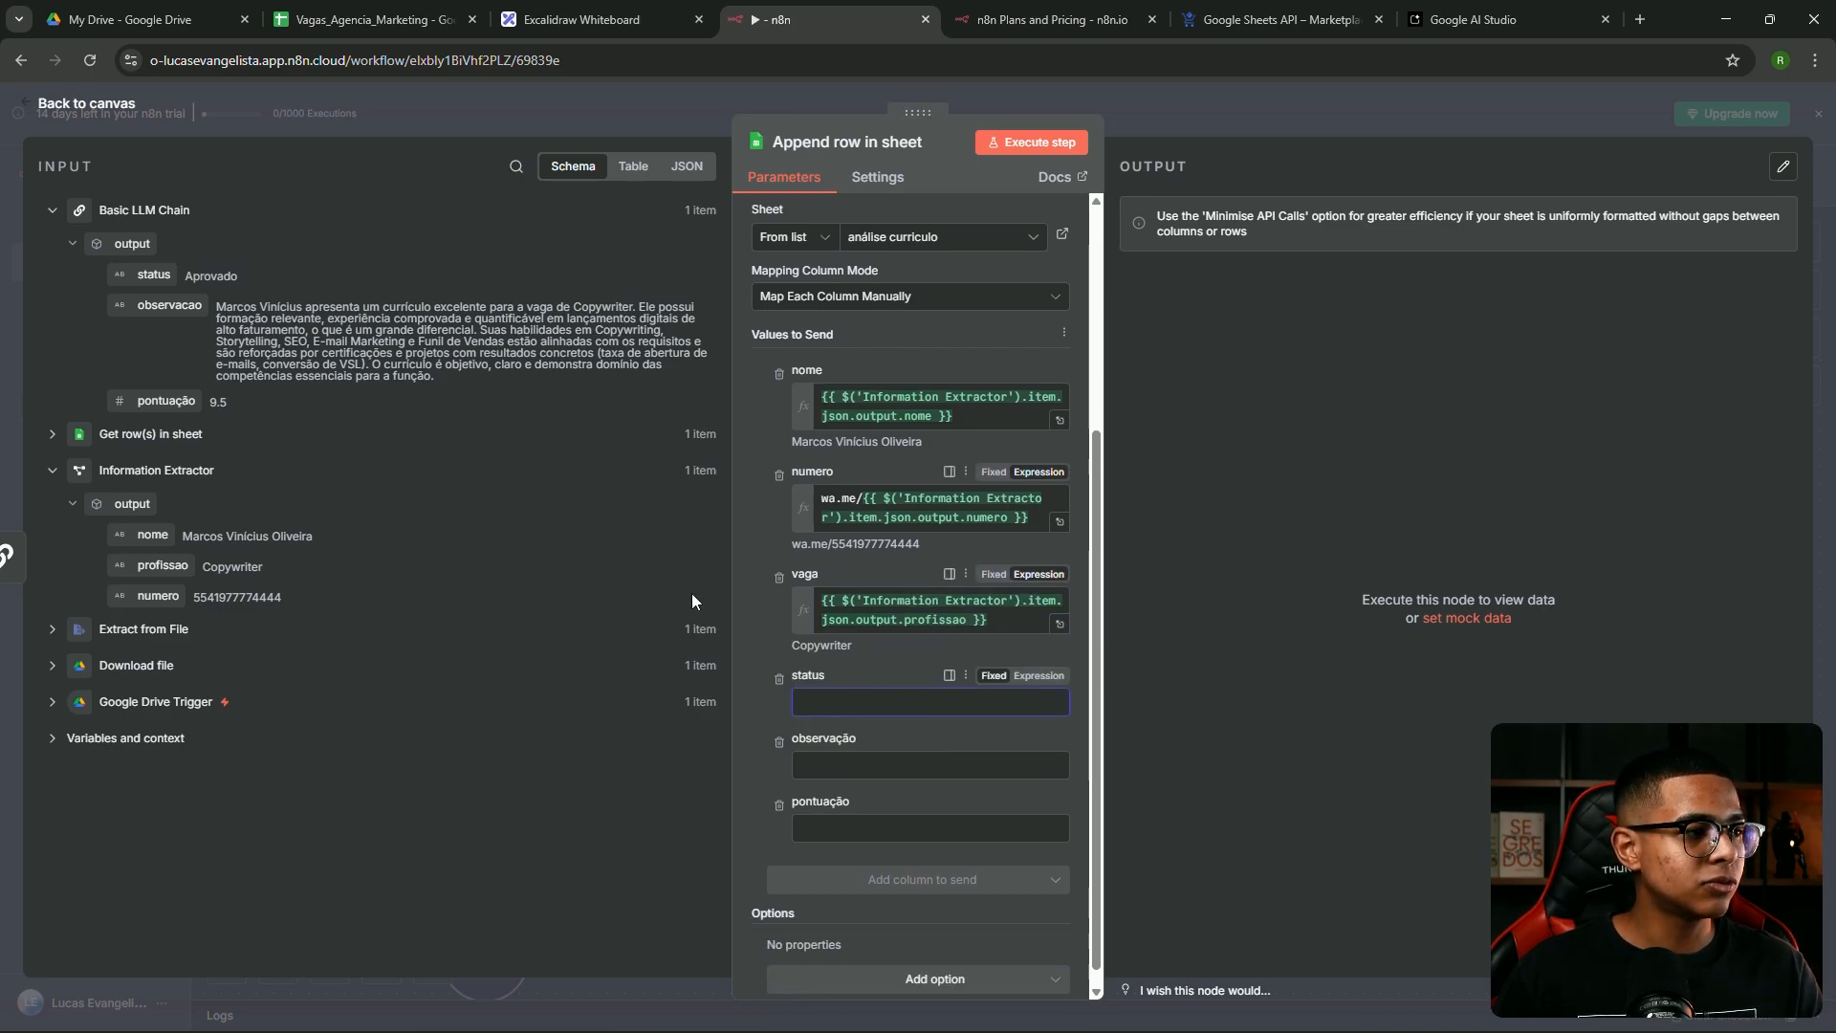
{"action": "left_click_drag", "start_coordinate": [148, 274], "coordinate": [899, 674]}
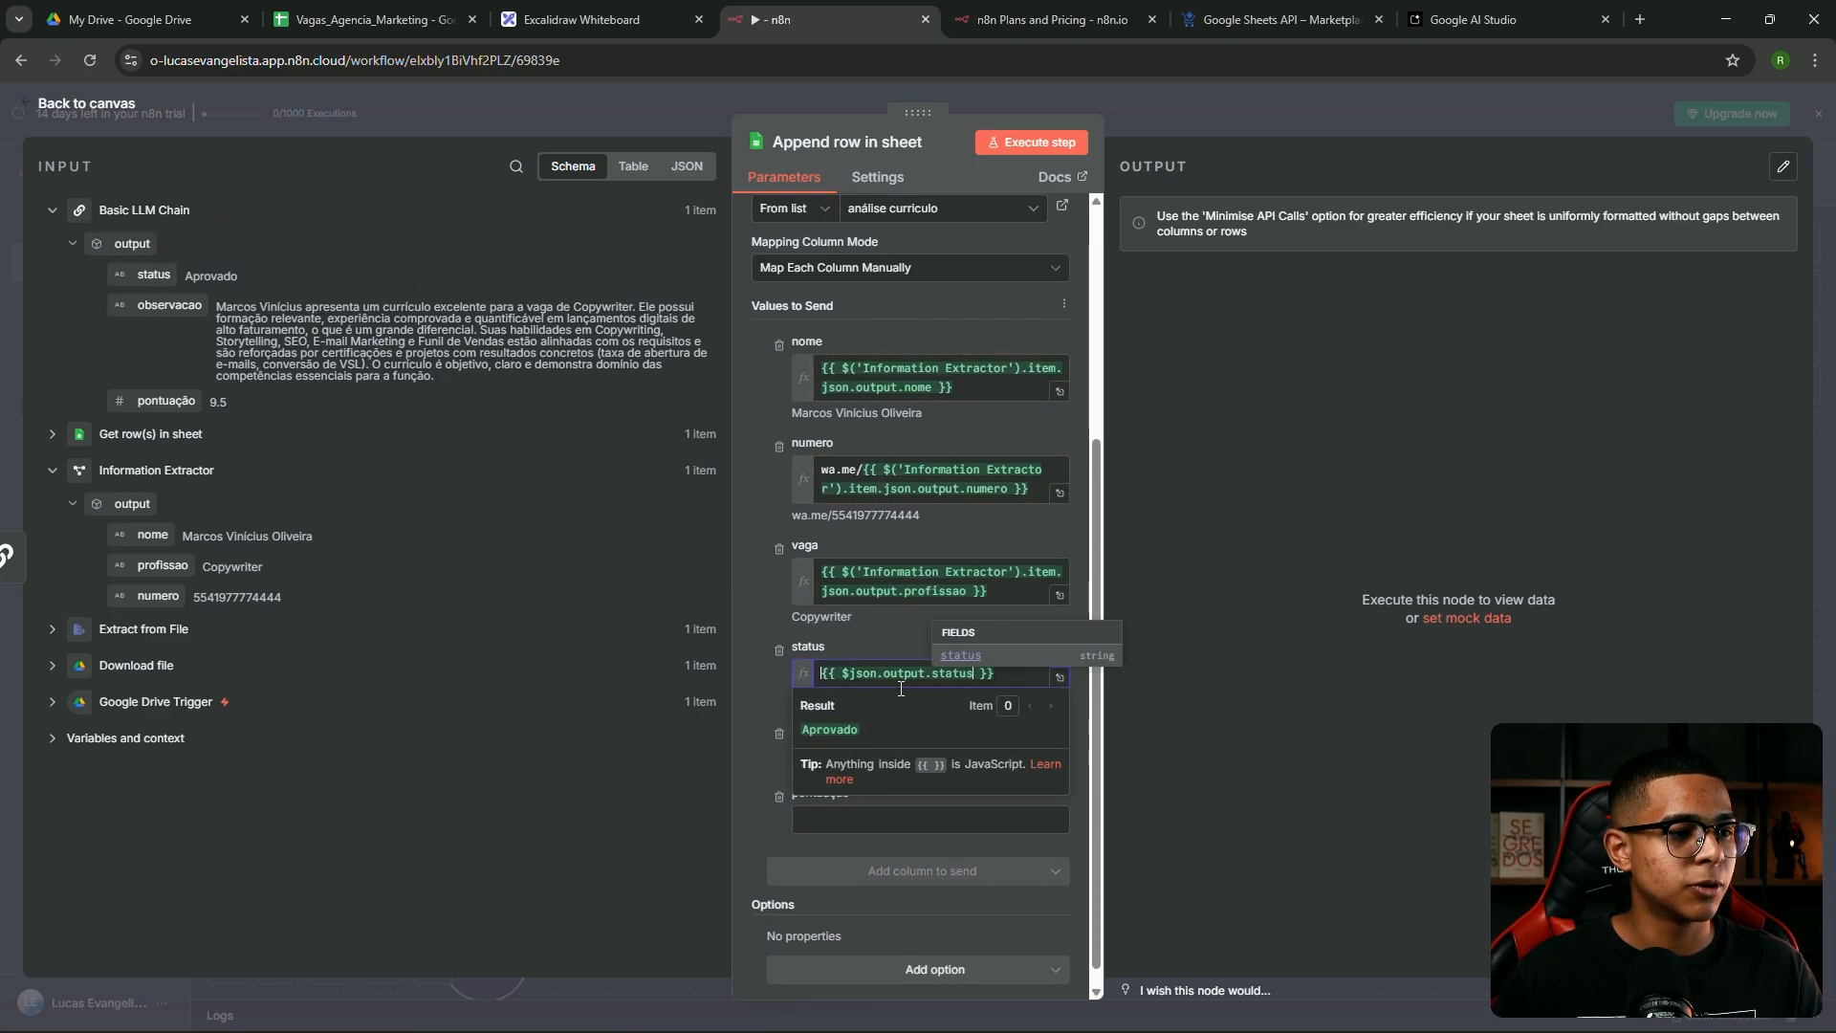
{"action": "left_click_drag", "start_coordinate": [153, 305], "coordinate": [867, 758]}
{"action": "left_click_drag", "start_coordinate": [166, 400], "coordinate": [918, 839]}
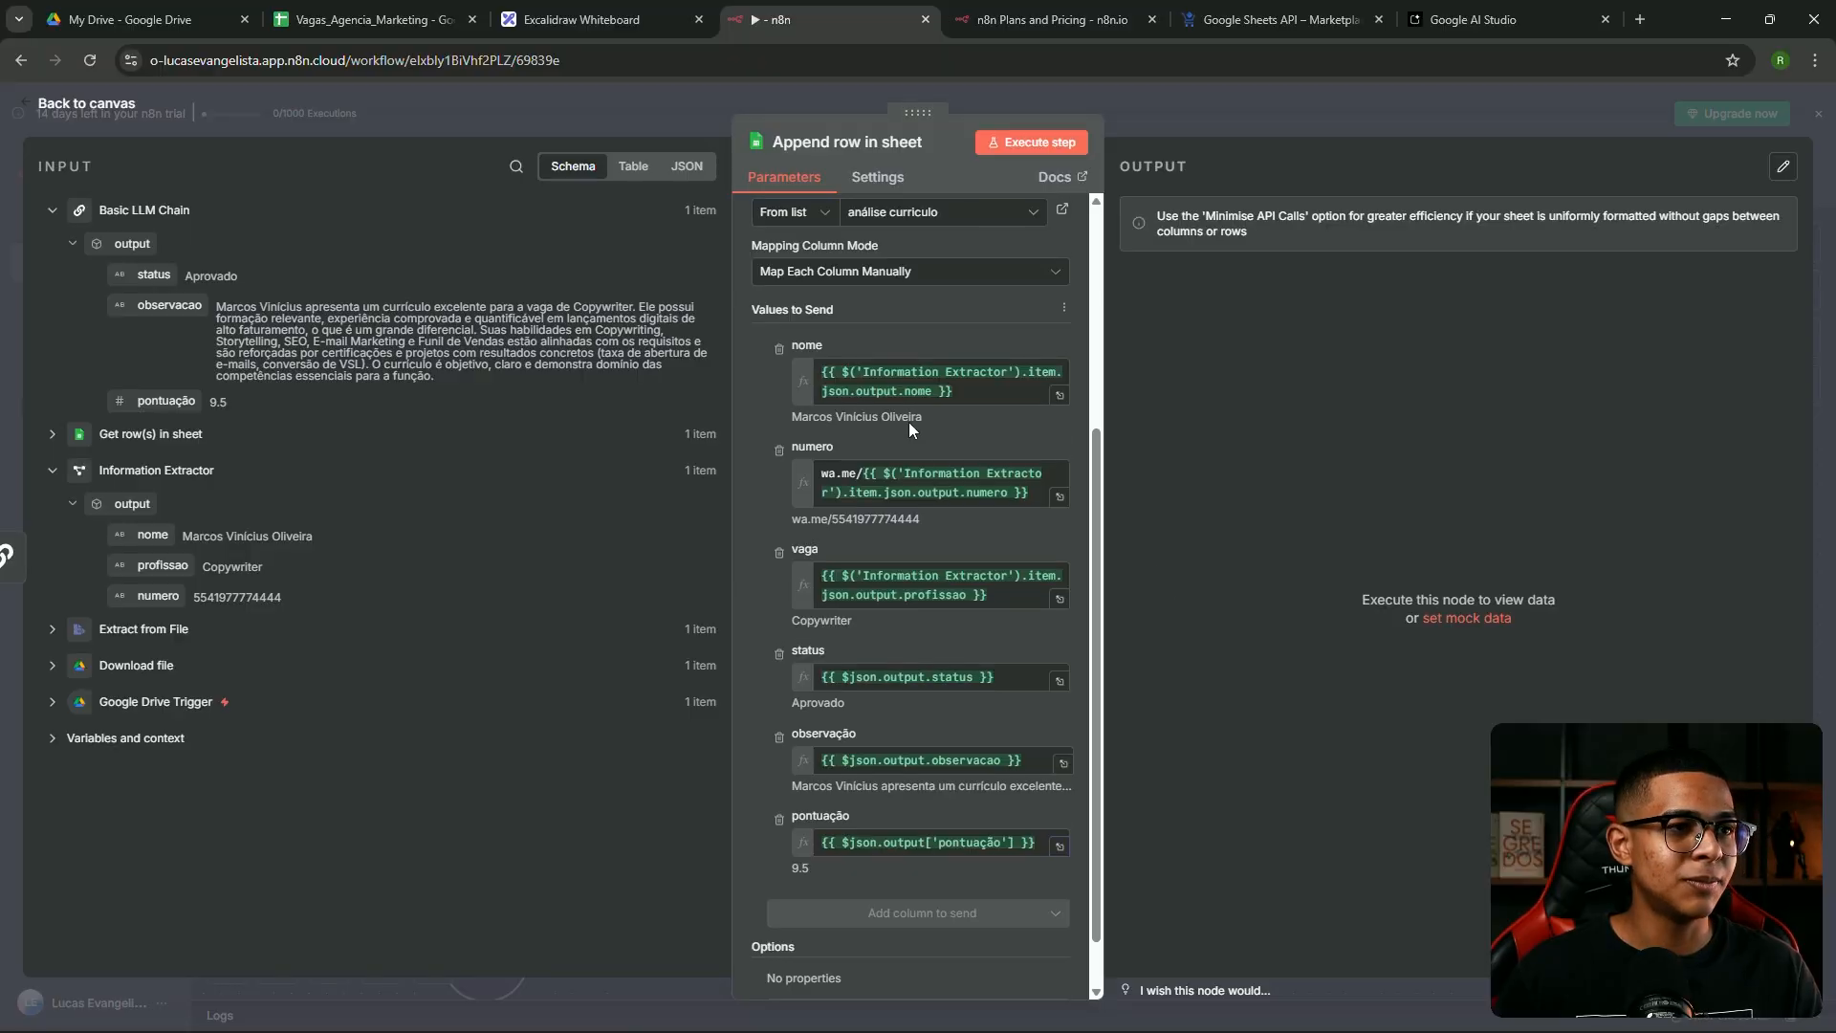
{"action": "scroll", "coordinate": [909, 422], "scroll_direction": "up", "scroll_amount": 10}
{"action": "left_click", "coordinate": [1179, 121]}
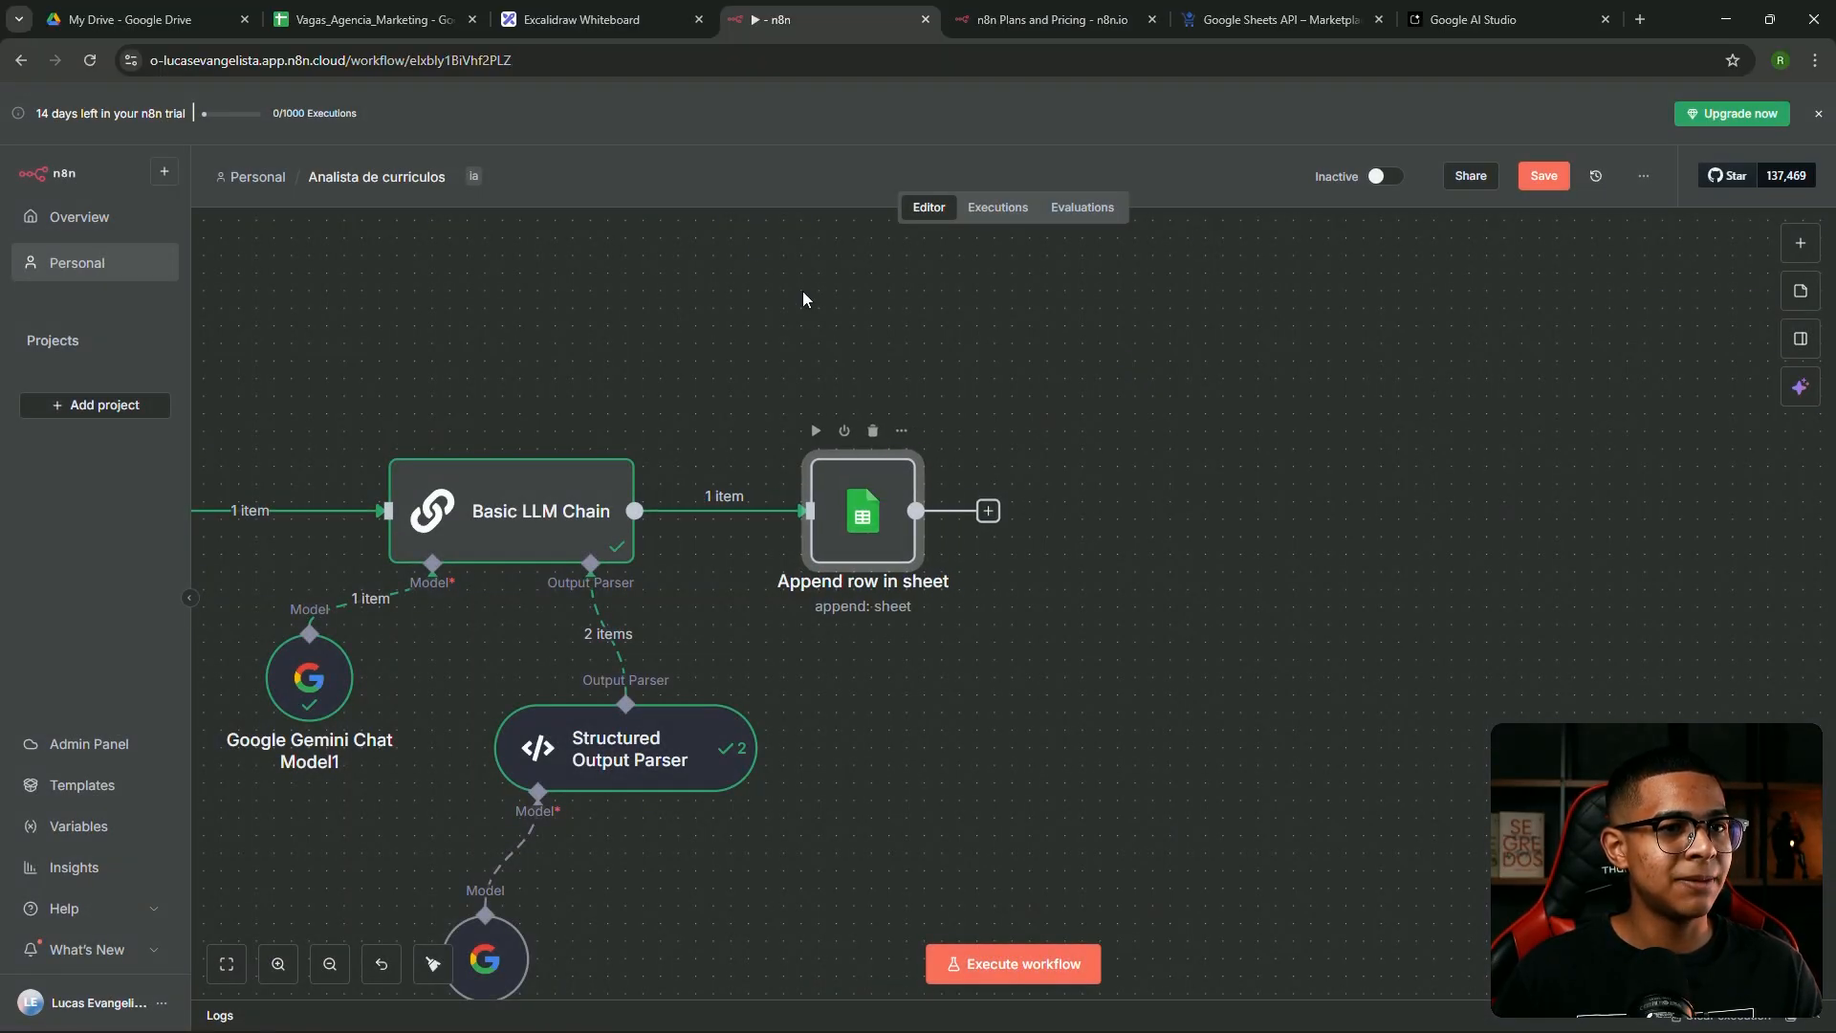
Execute the Append row in sheet step and check the new row in the spreadsheet
{"action": "left_click", "coordinate": [373, 19]}
{"action": "left_click", "coordinate": [784, 19]}
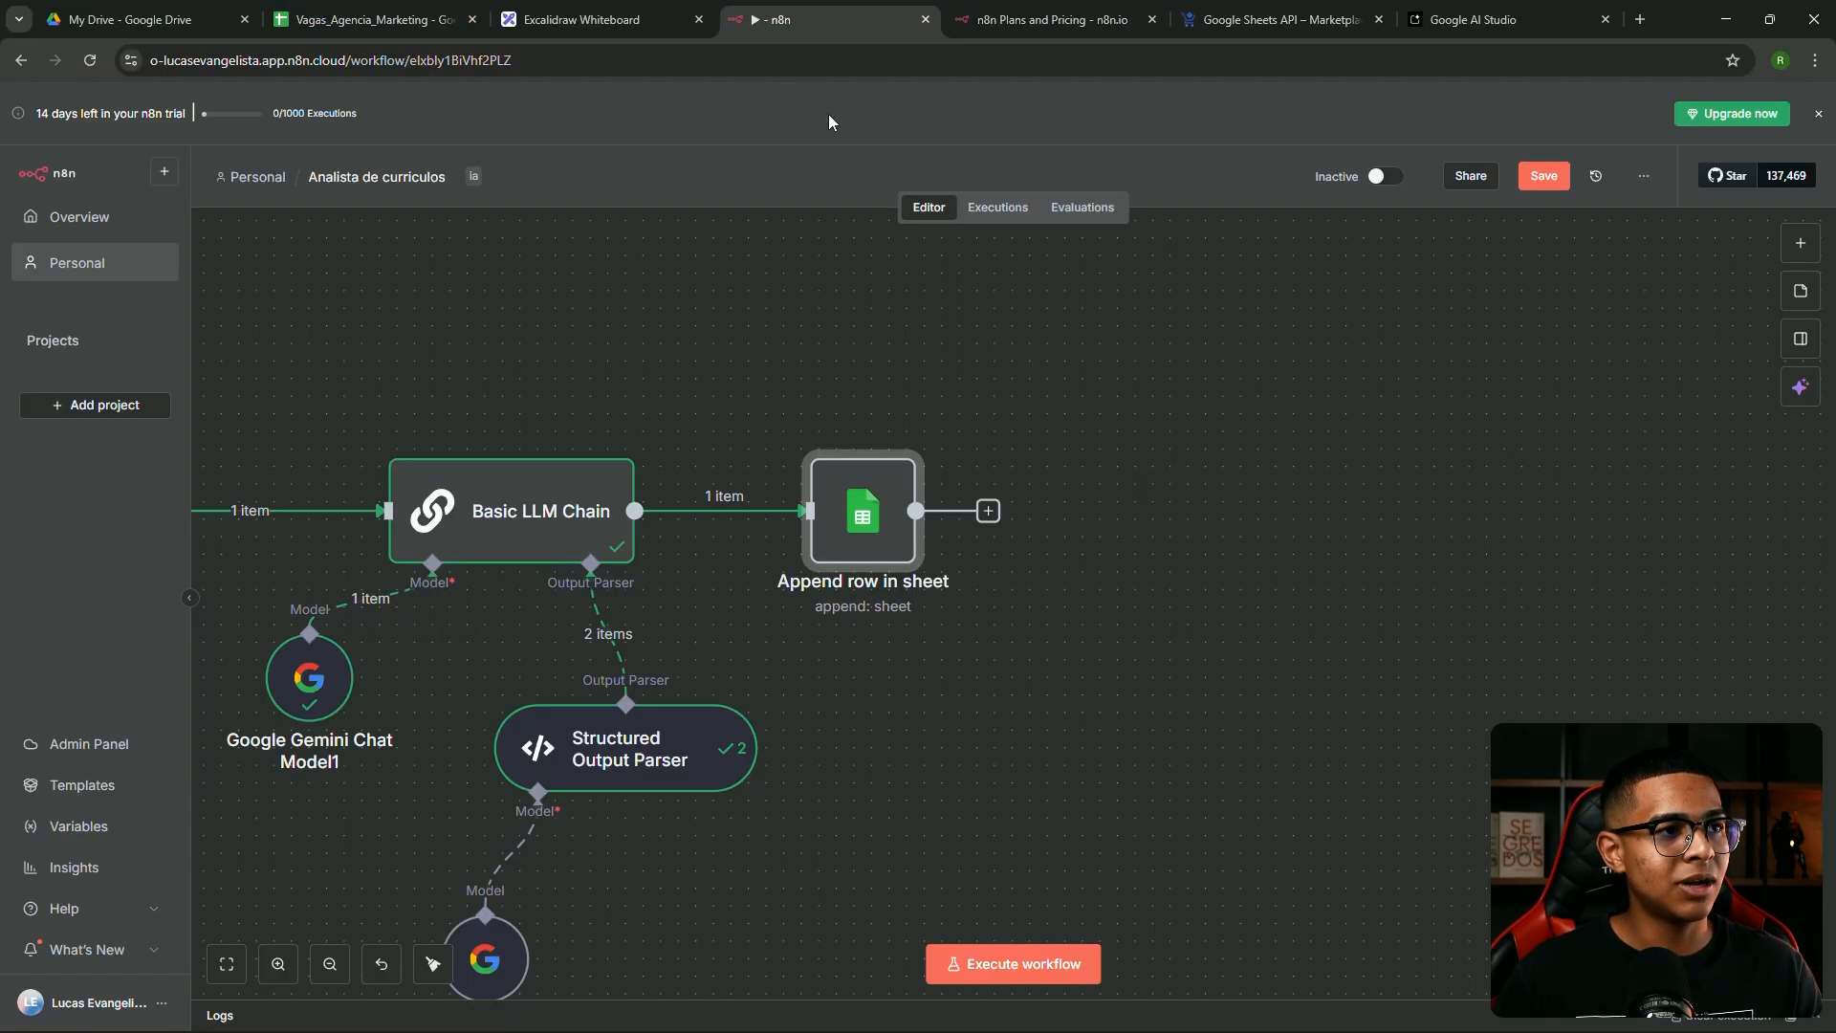
{"action": "left_click", "coordinate": [816, 430]}
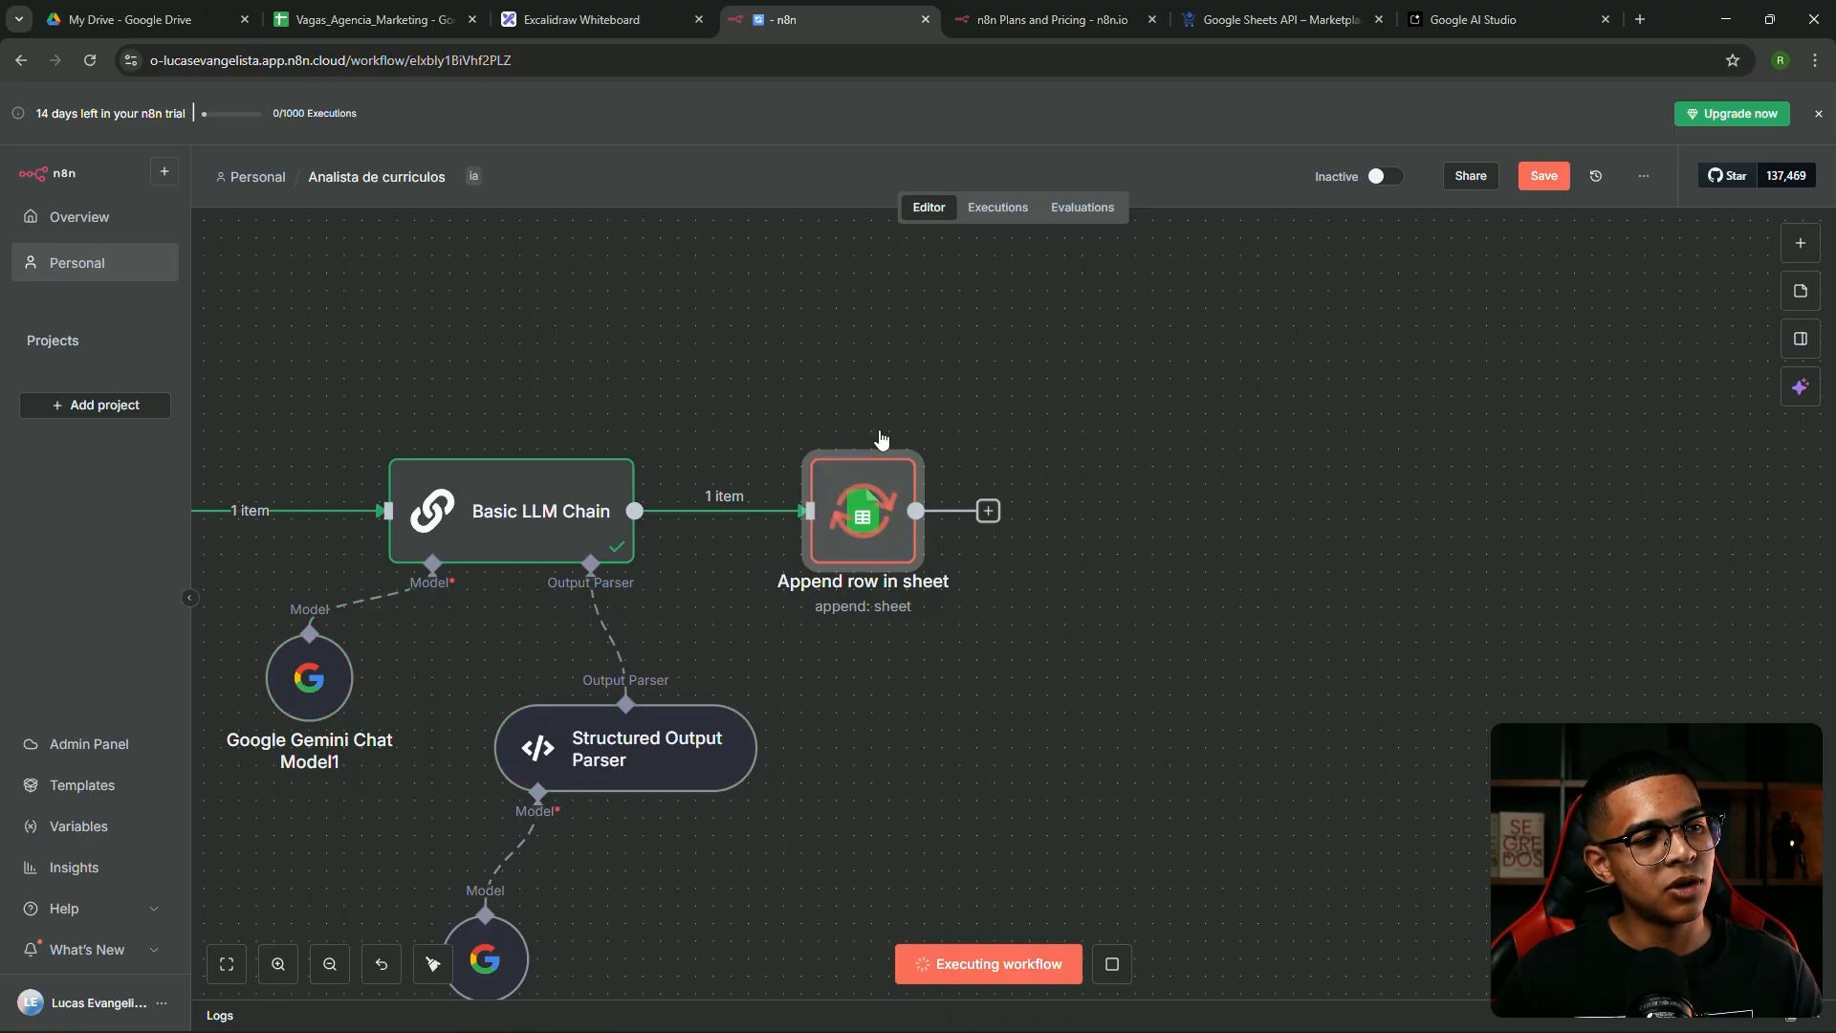
{"action": "mouse_move", "coordinate": [845, 524]}
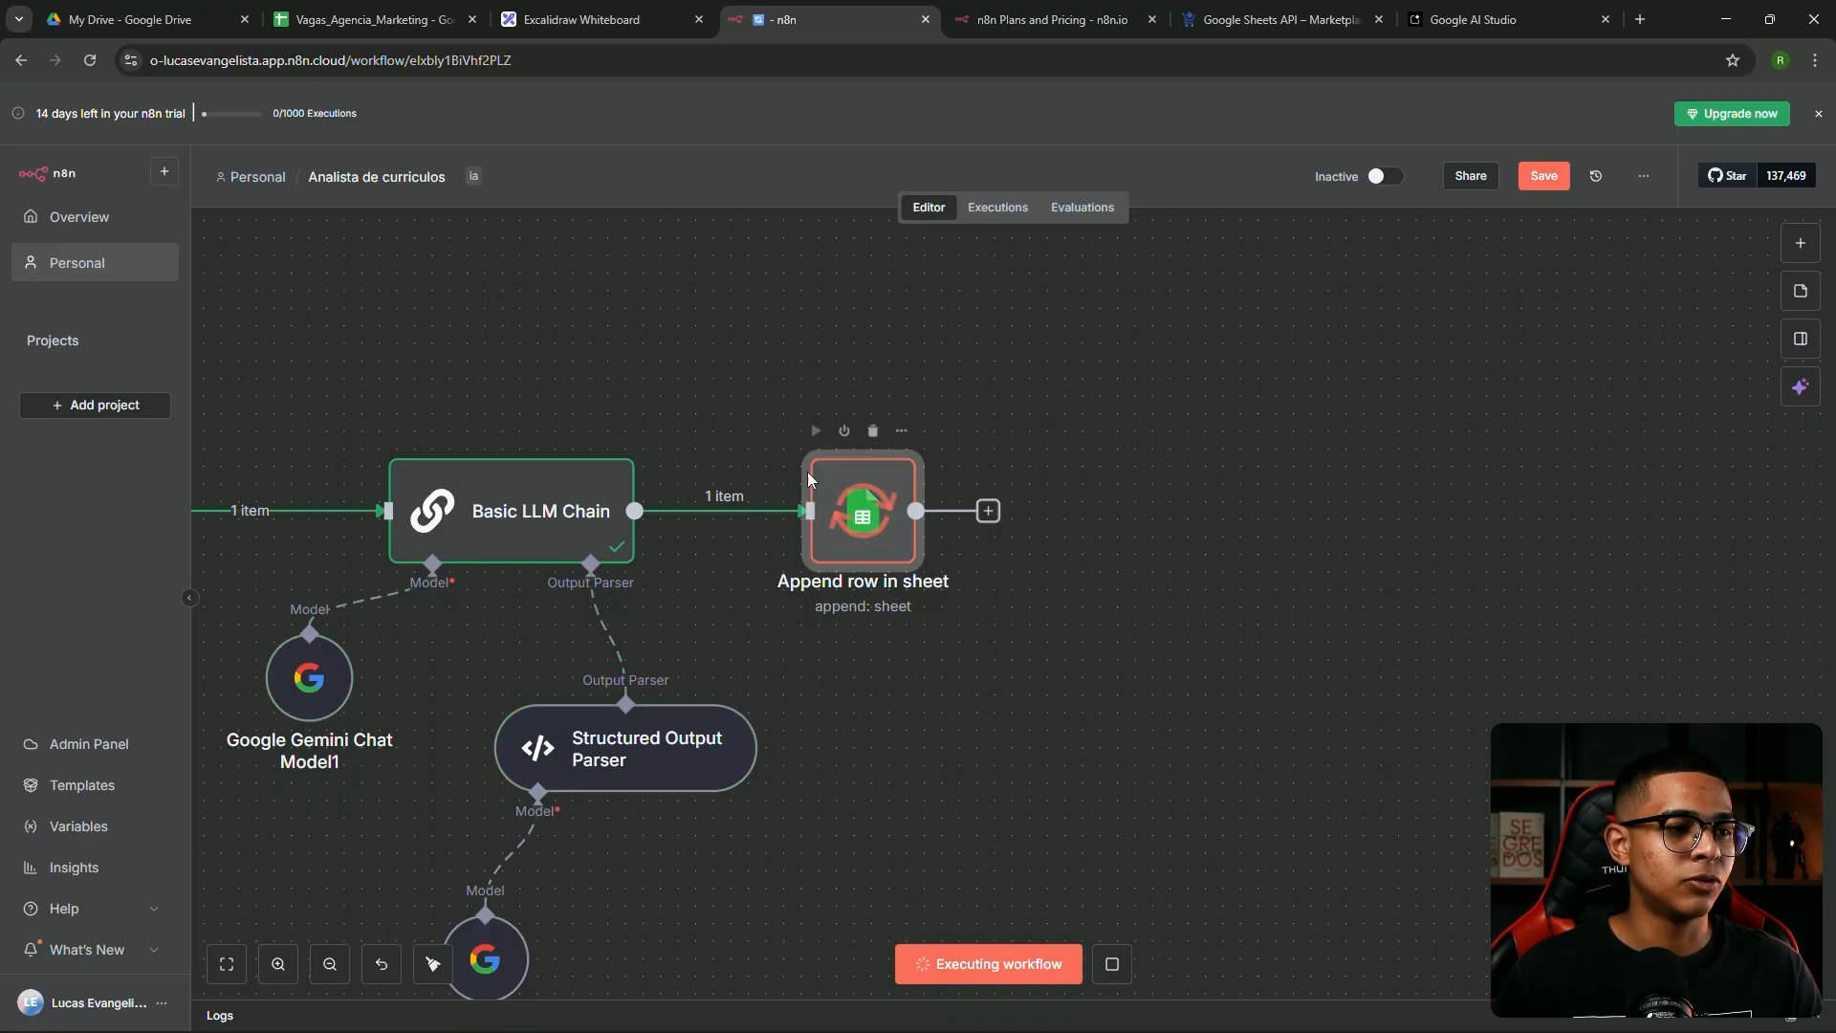
{"action": "left_click", "coordinate": [378, 20]}
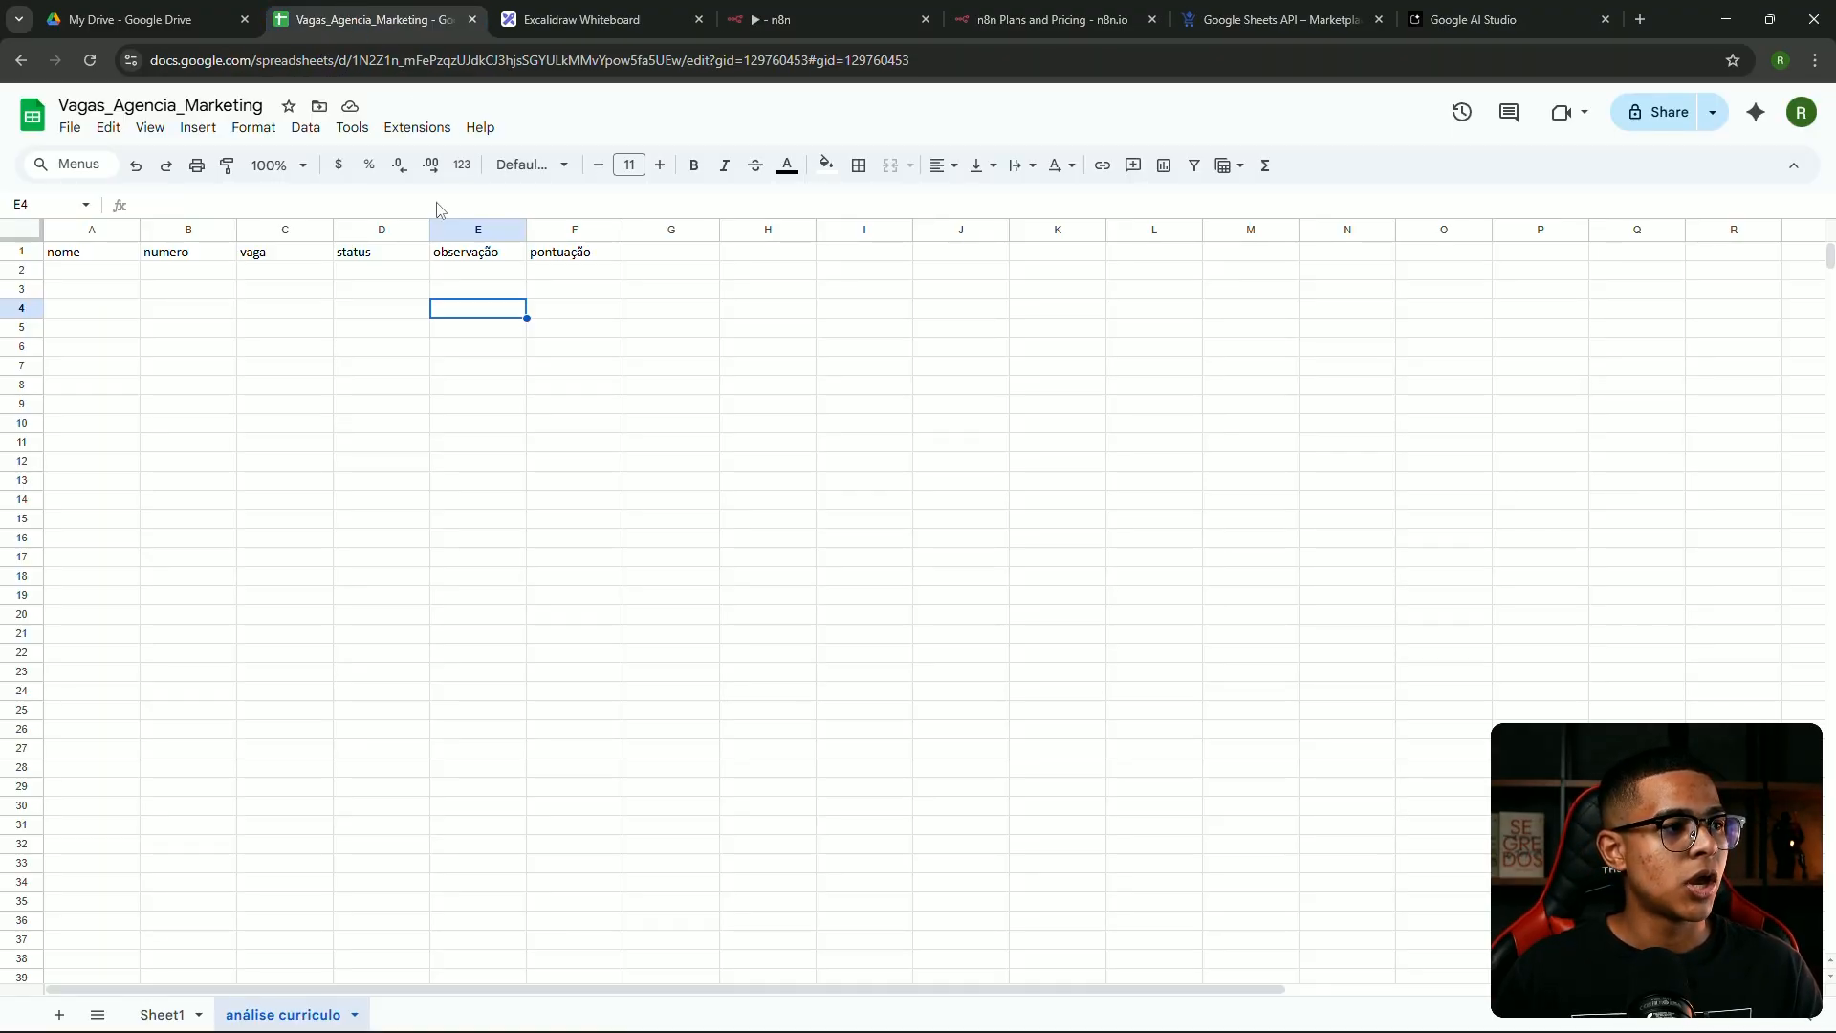
{"action": "left_click", "coordinate": [132, 297]}
{"action": "double_click", "coordinate": [94, 270]}
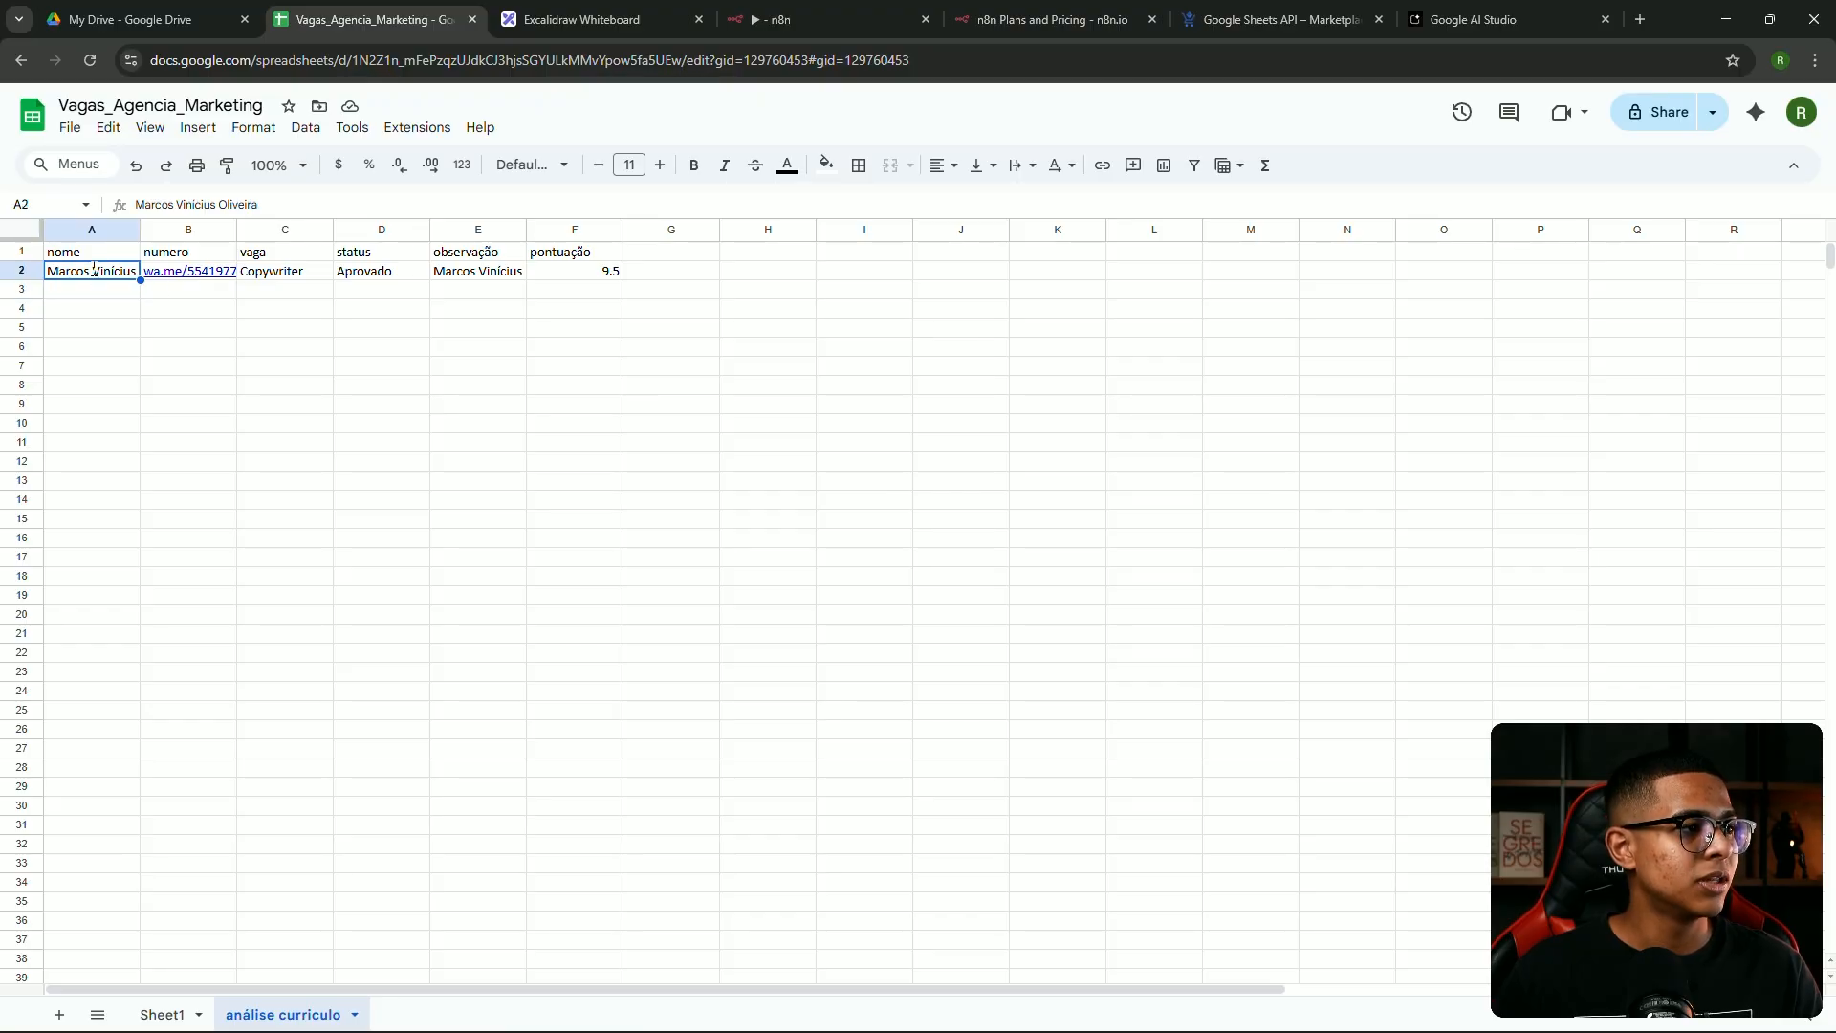
{"action": "left_click", "coordinate": [217, 309]}
{"action": "left_click", "coordinate": [380, 274]}
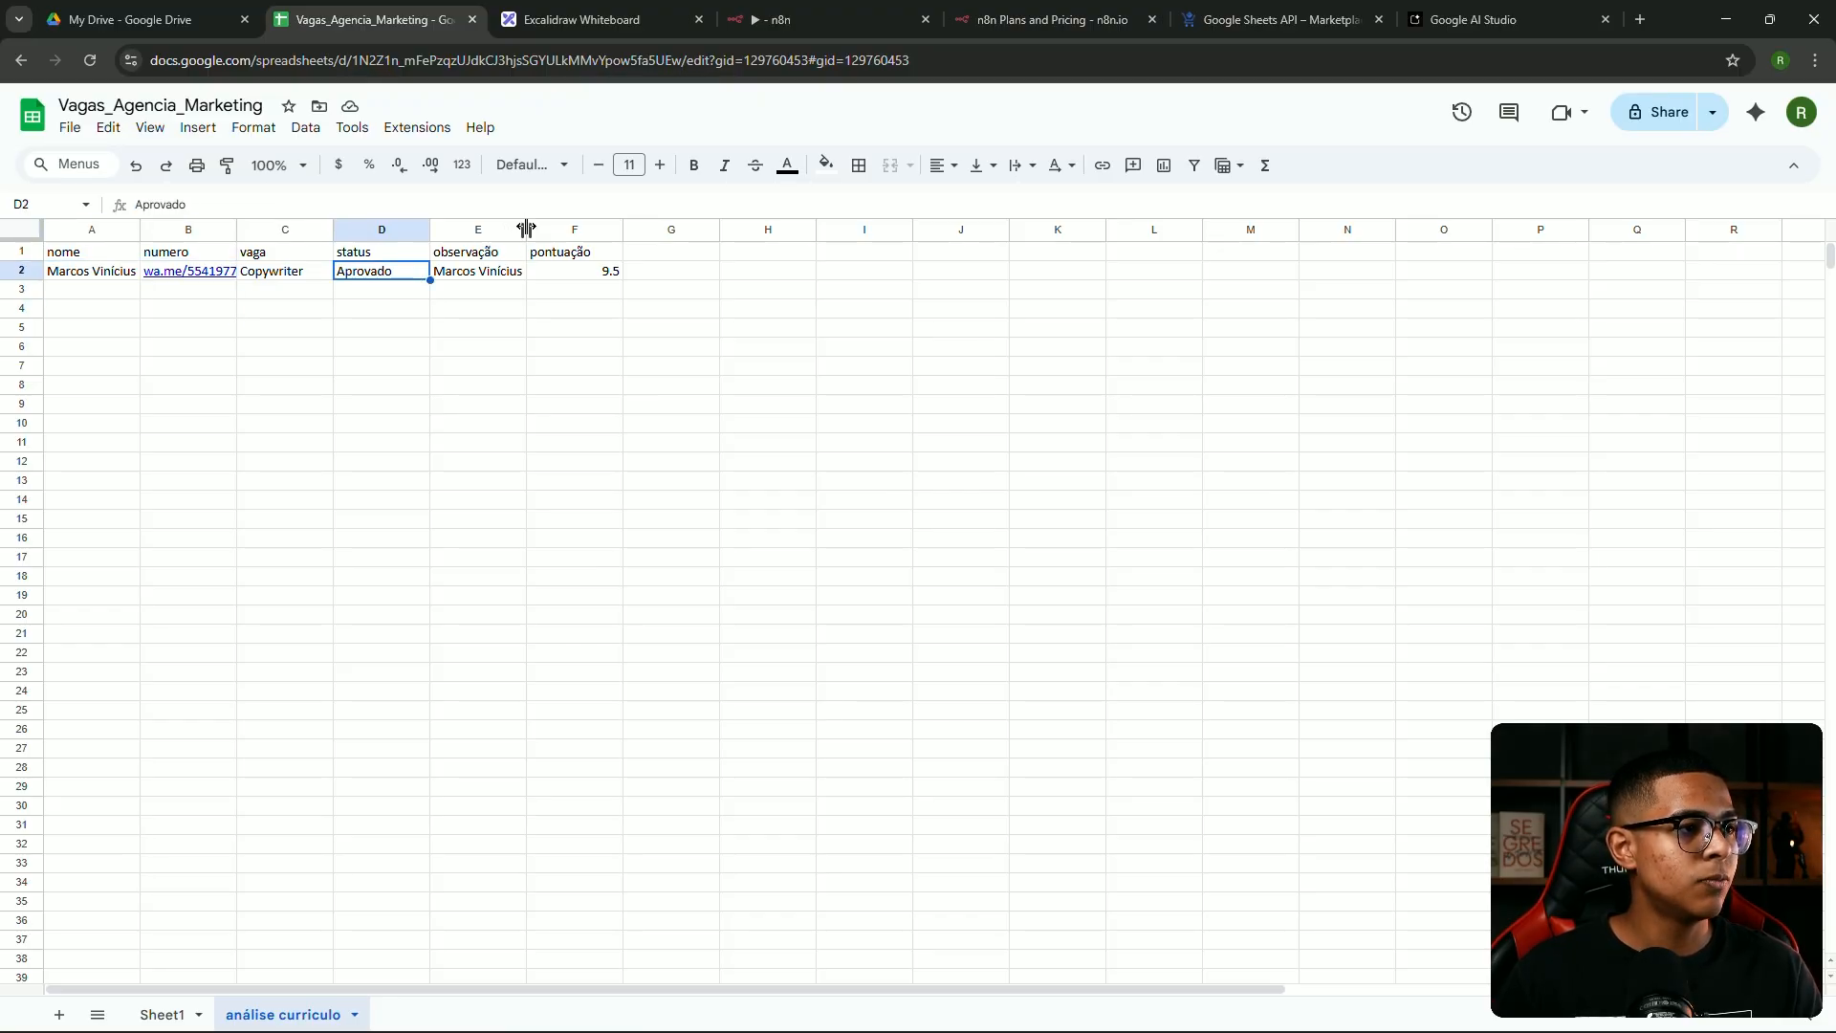
{"action": "left_click", "coordinate": [485, 273]}
{"action": "double_click", "coordinate": [484, 274]}
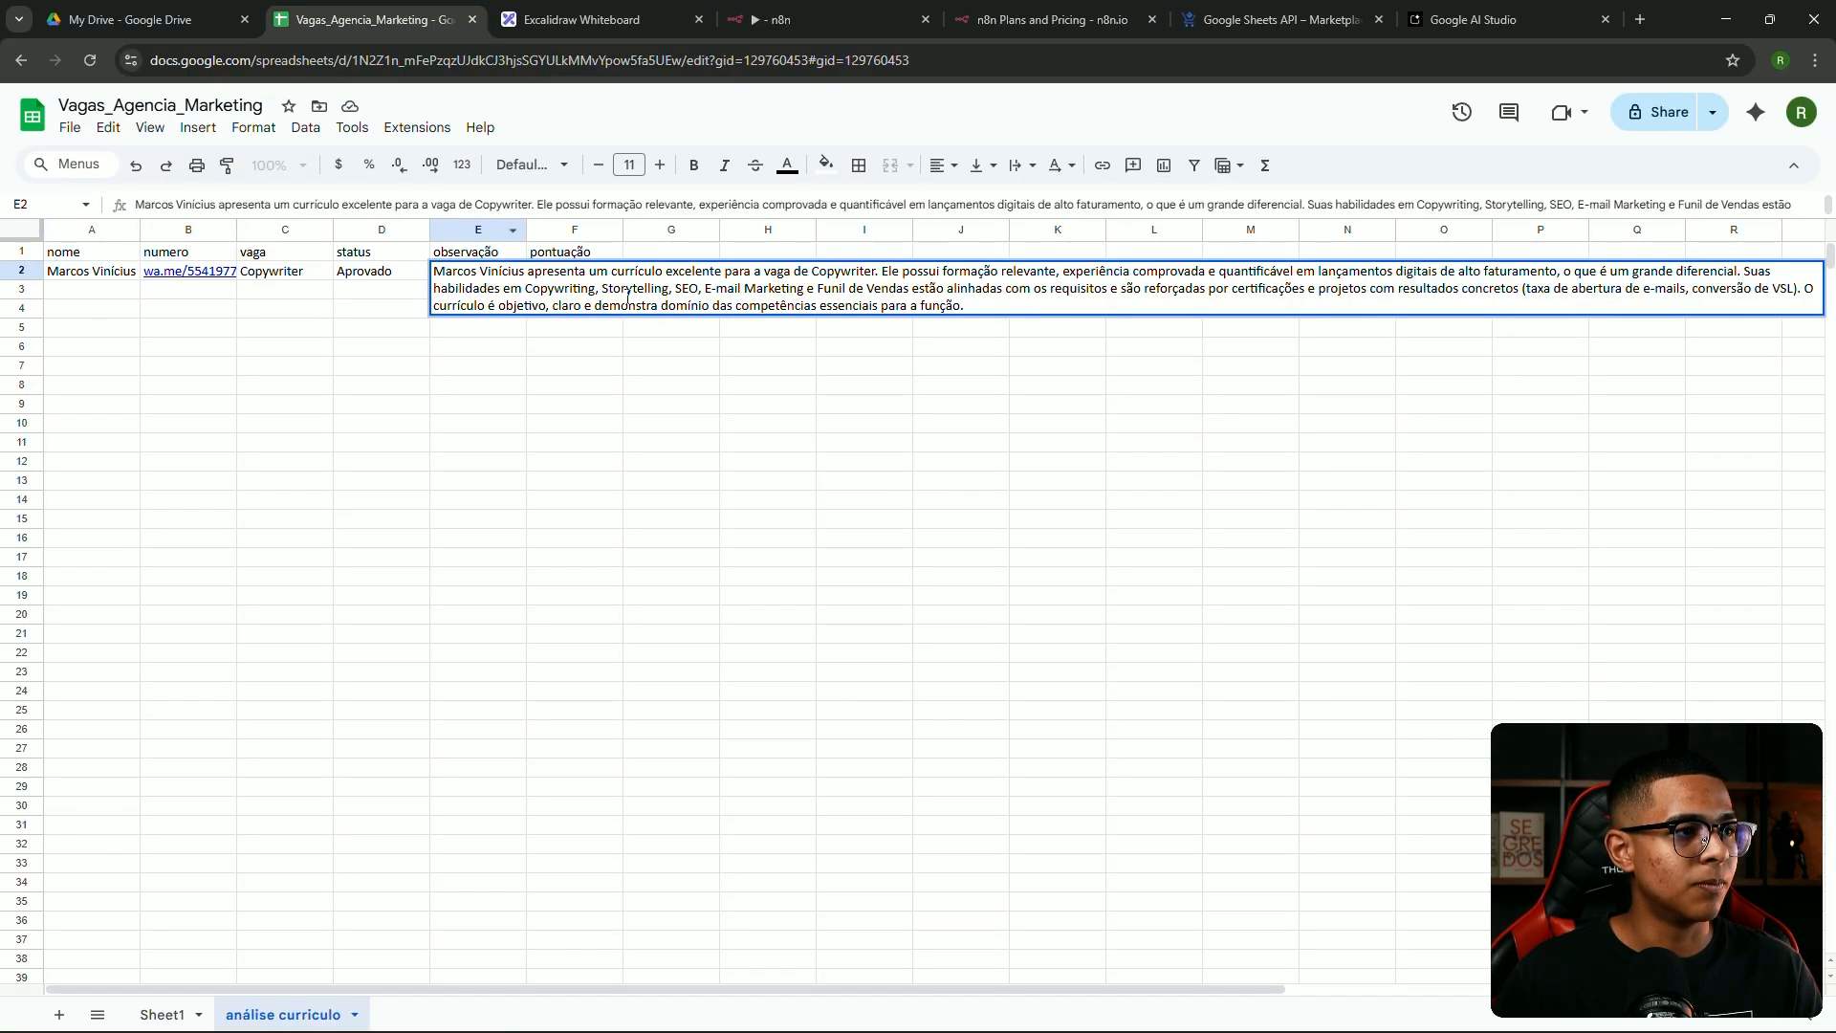
{"action": "left_click", "coordinate": [398, 980]}
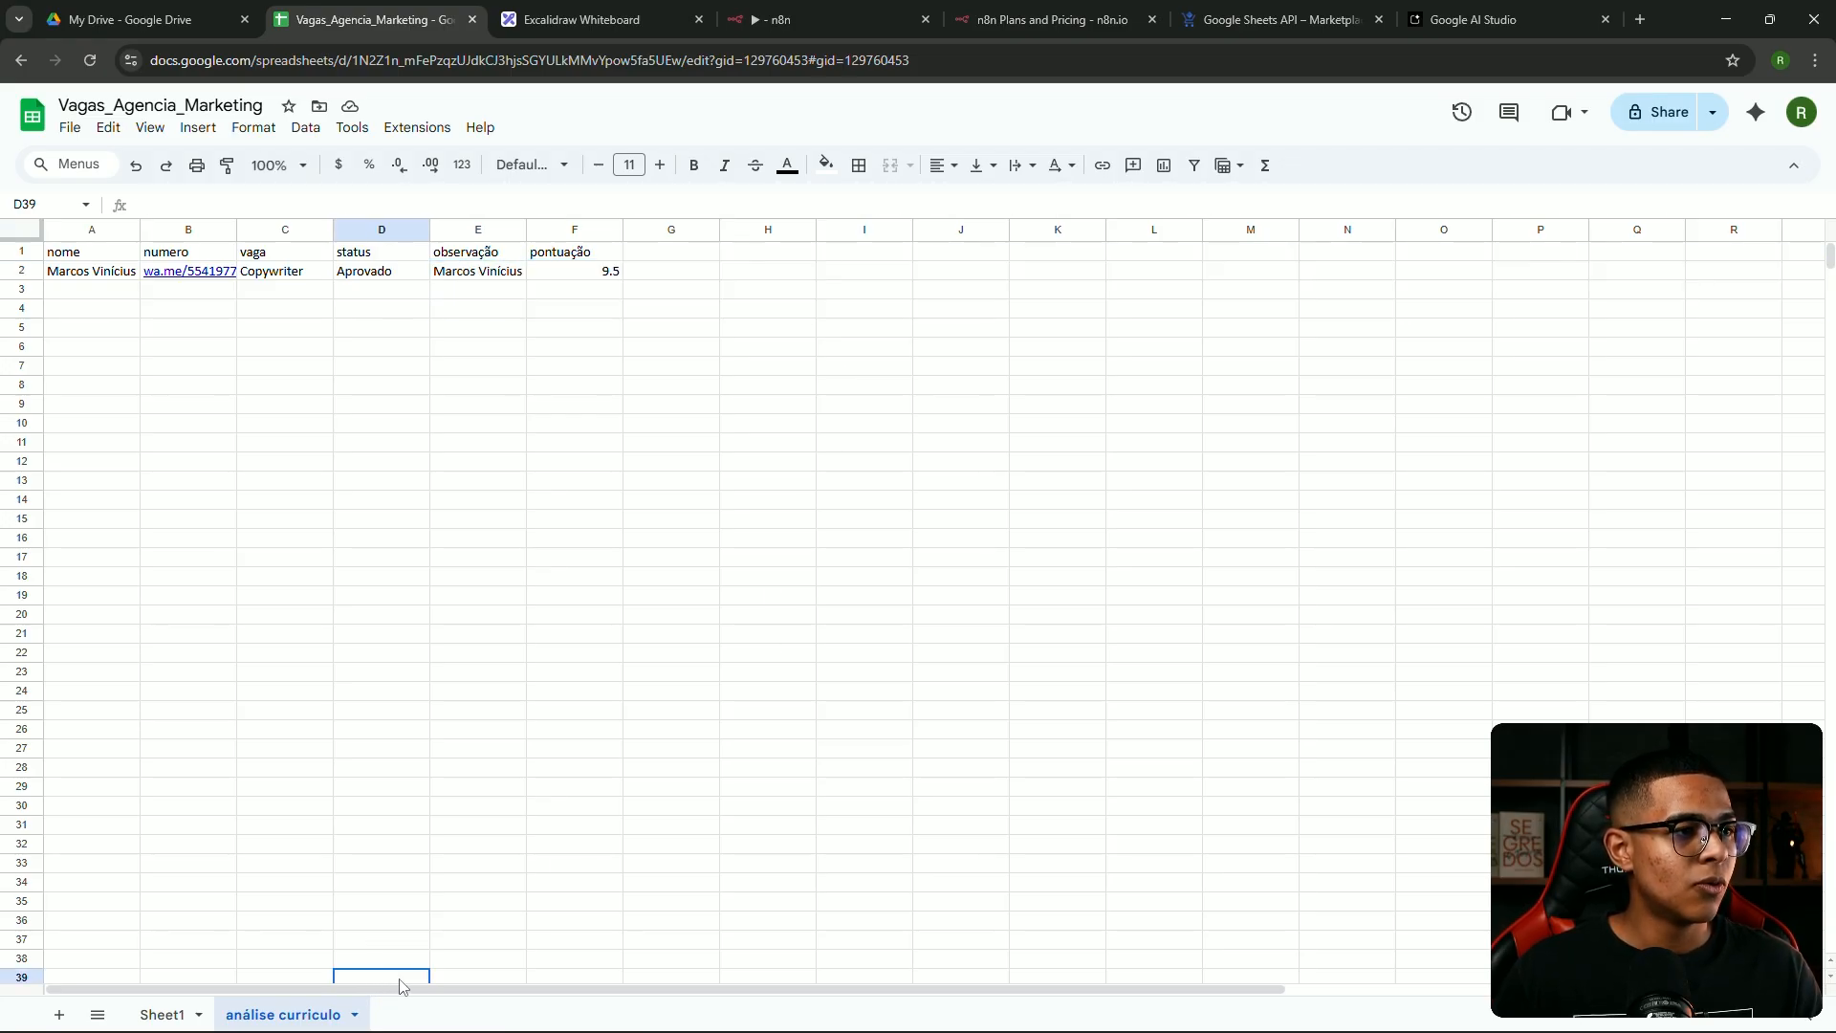
{"action": "scroll", "coordinate": [447, 994], "scroll_direction": "right", "scroll_amount": 2}
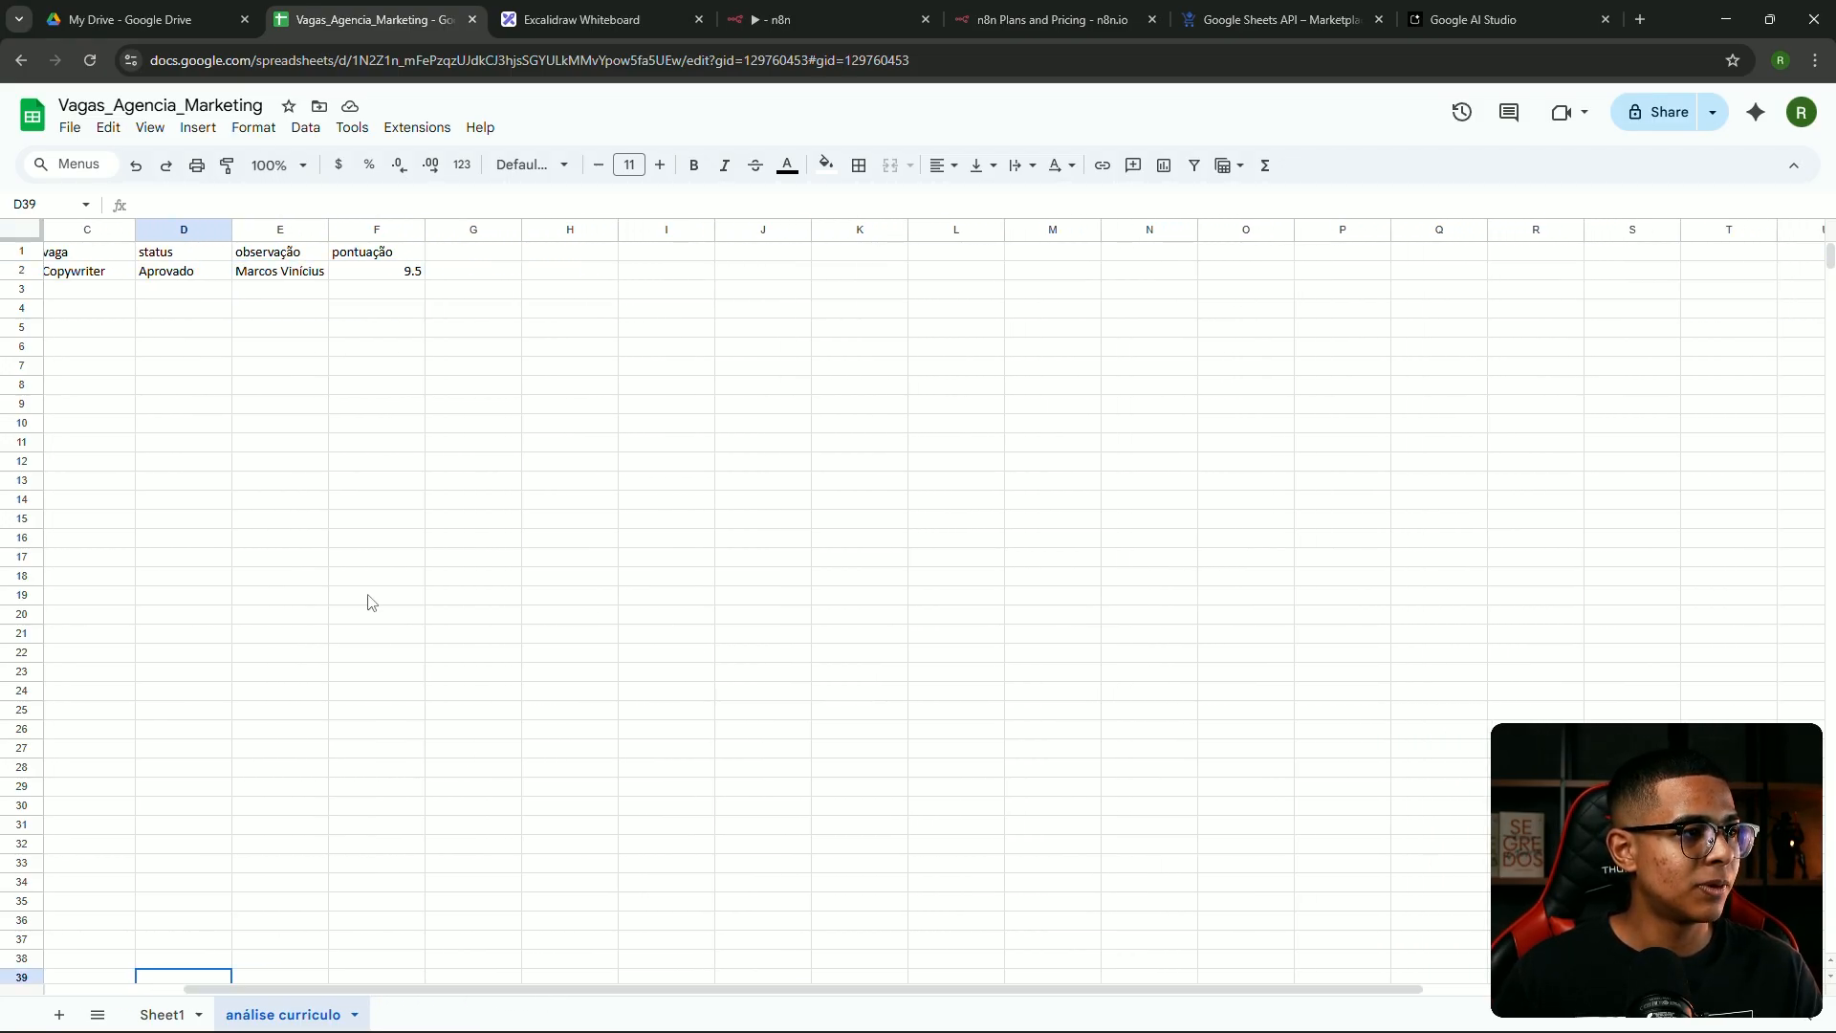
{"action": "double_click", "coordinate": [287, 273]}
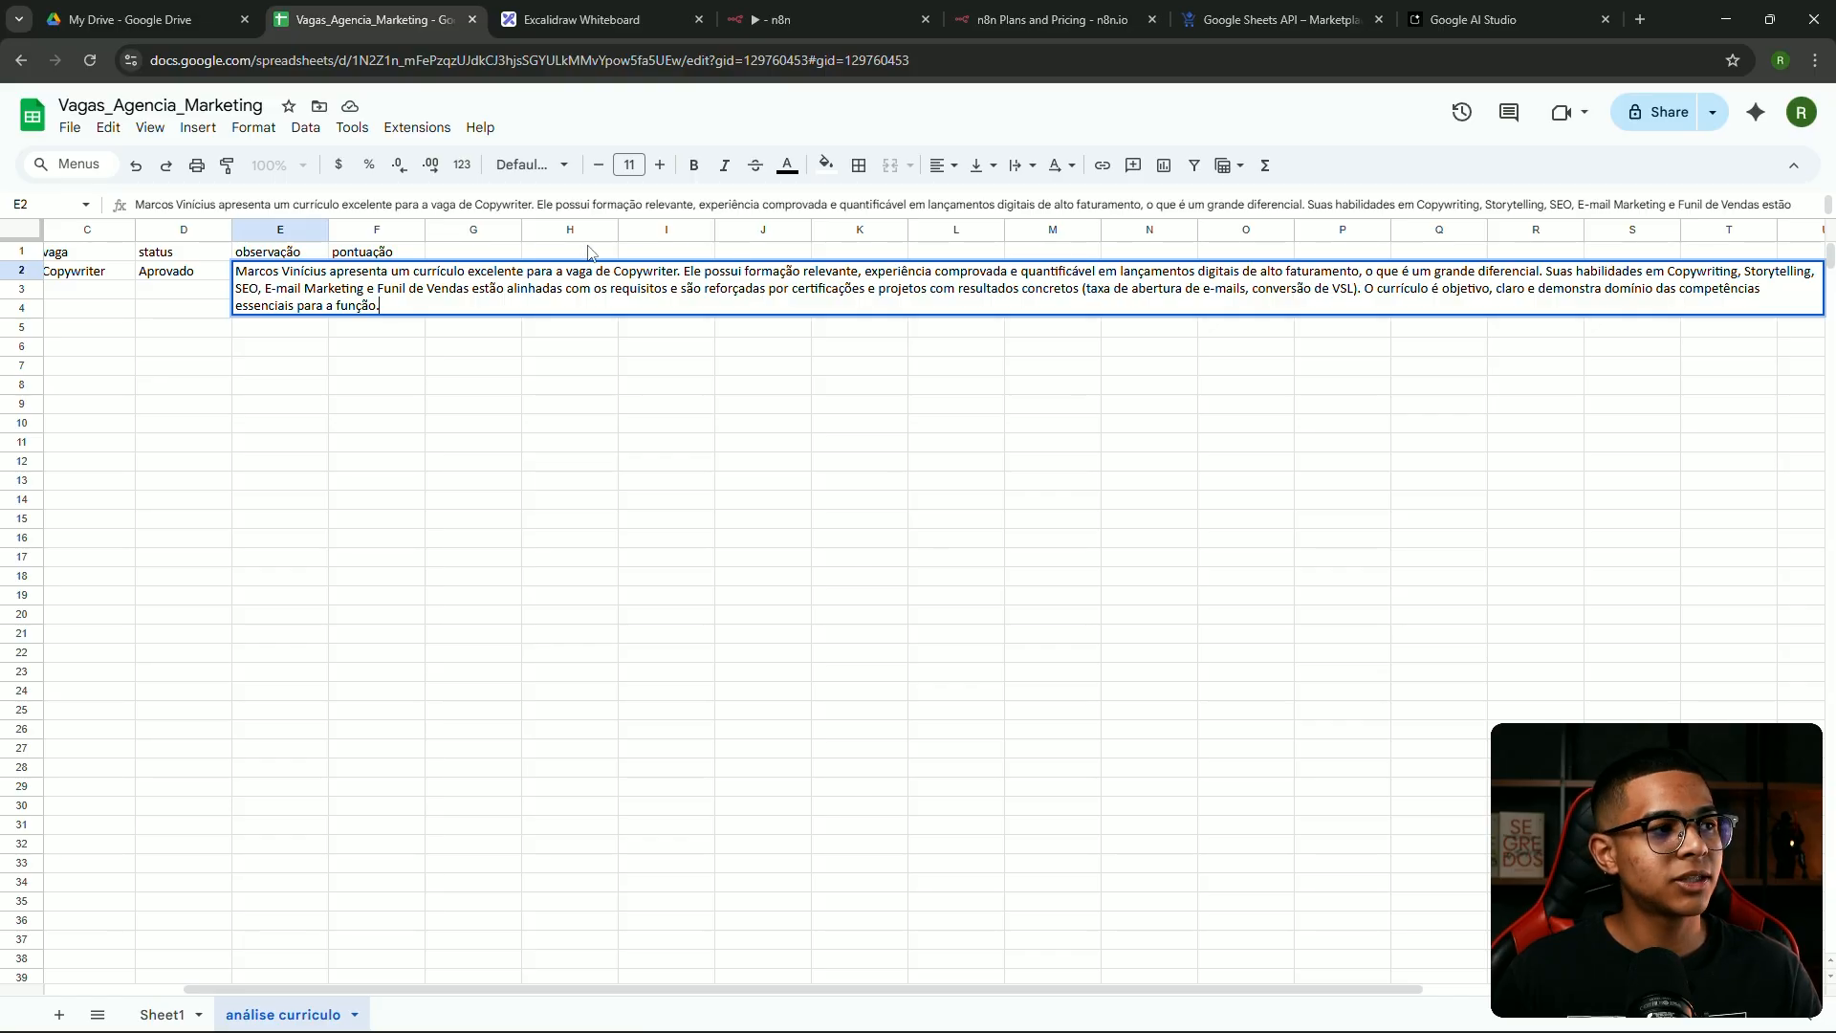
{"action": "left_click", "coordinate": [488, 481]}
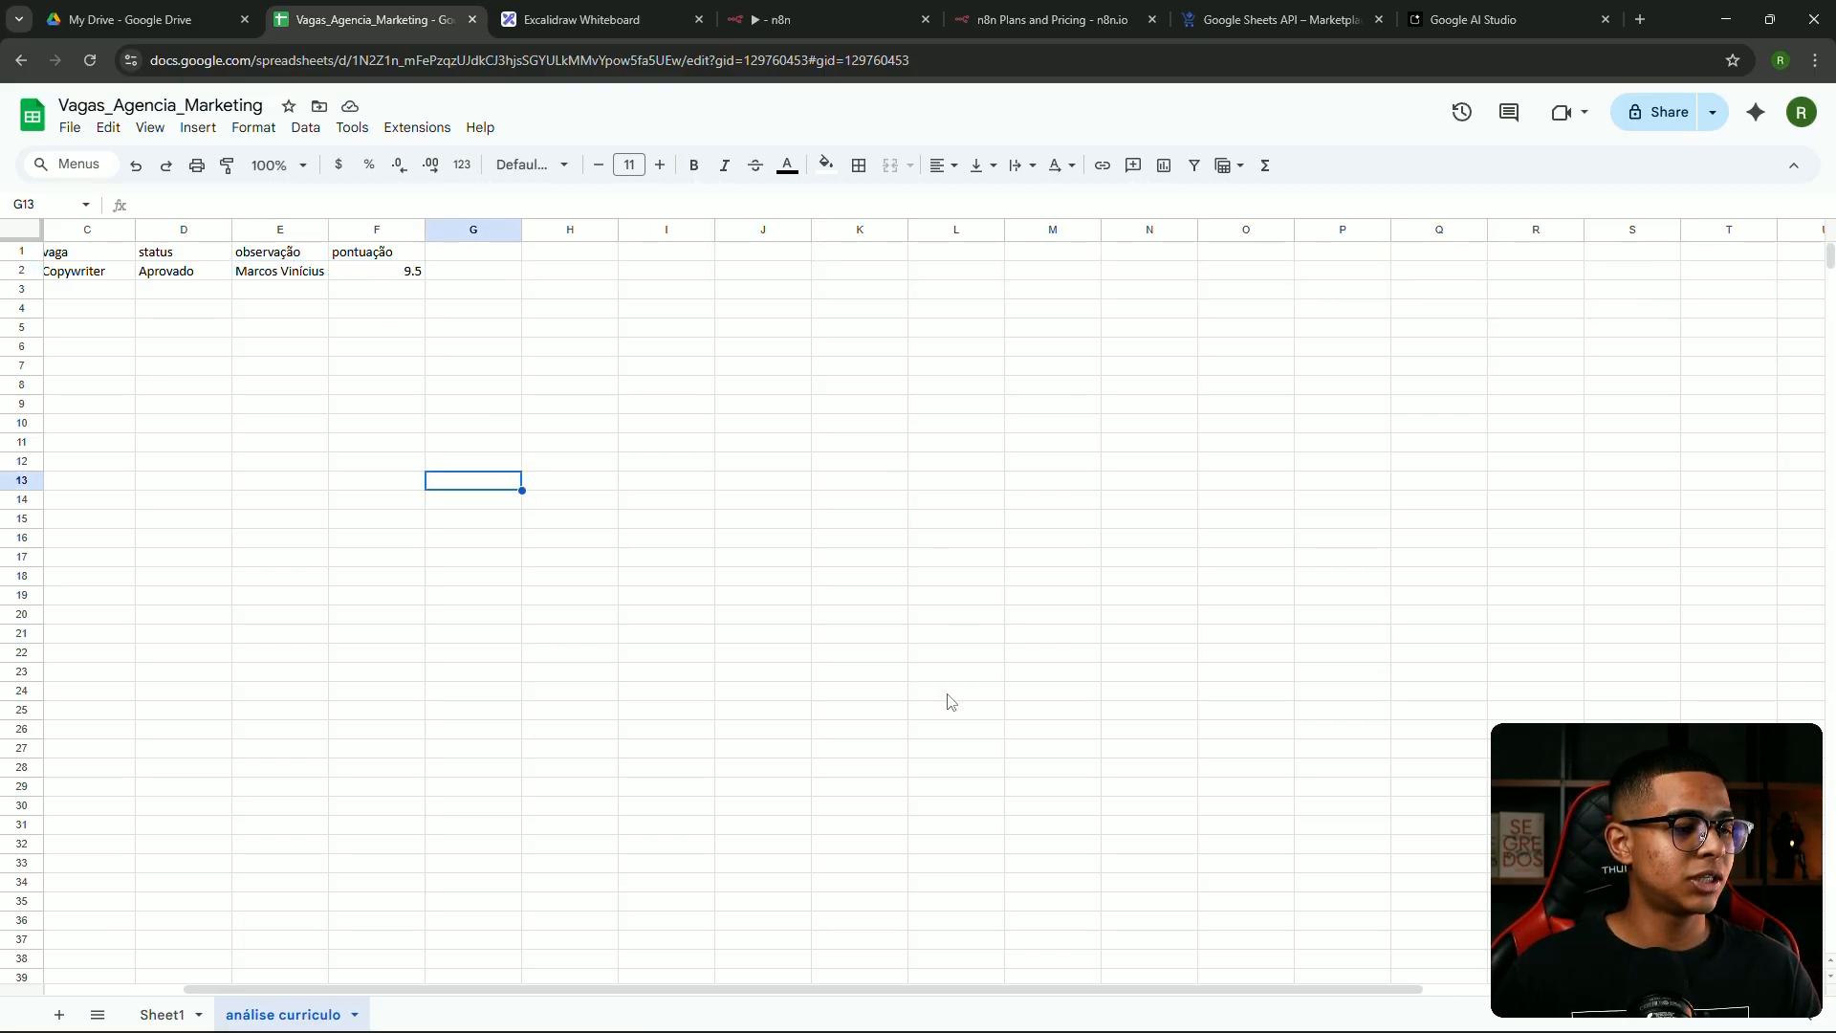
{"action": "left_click_drag", "start_coordinate": [795, 991], "coordinate": [461, 961]}
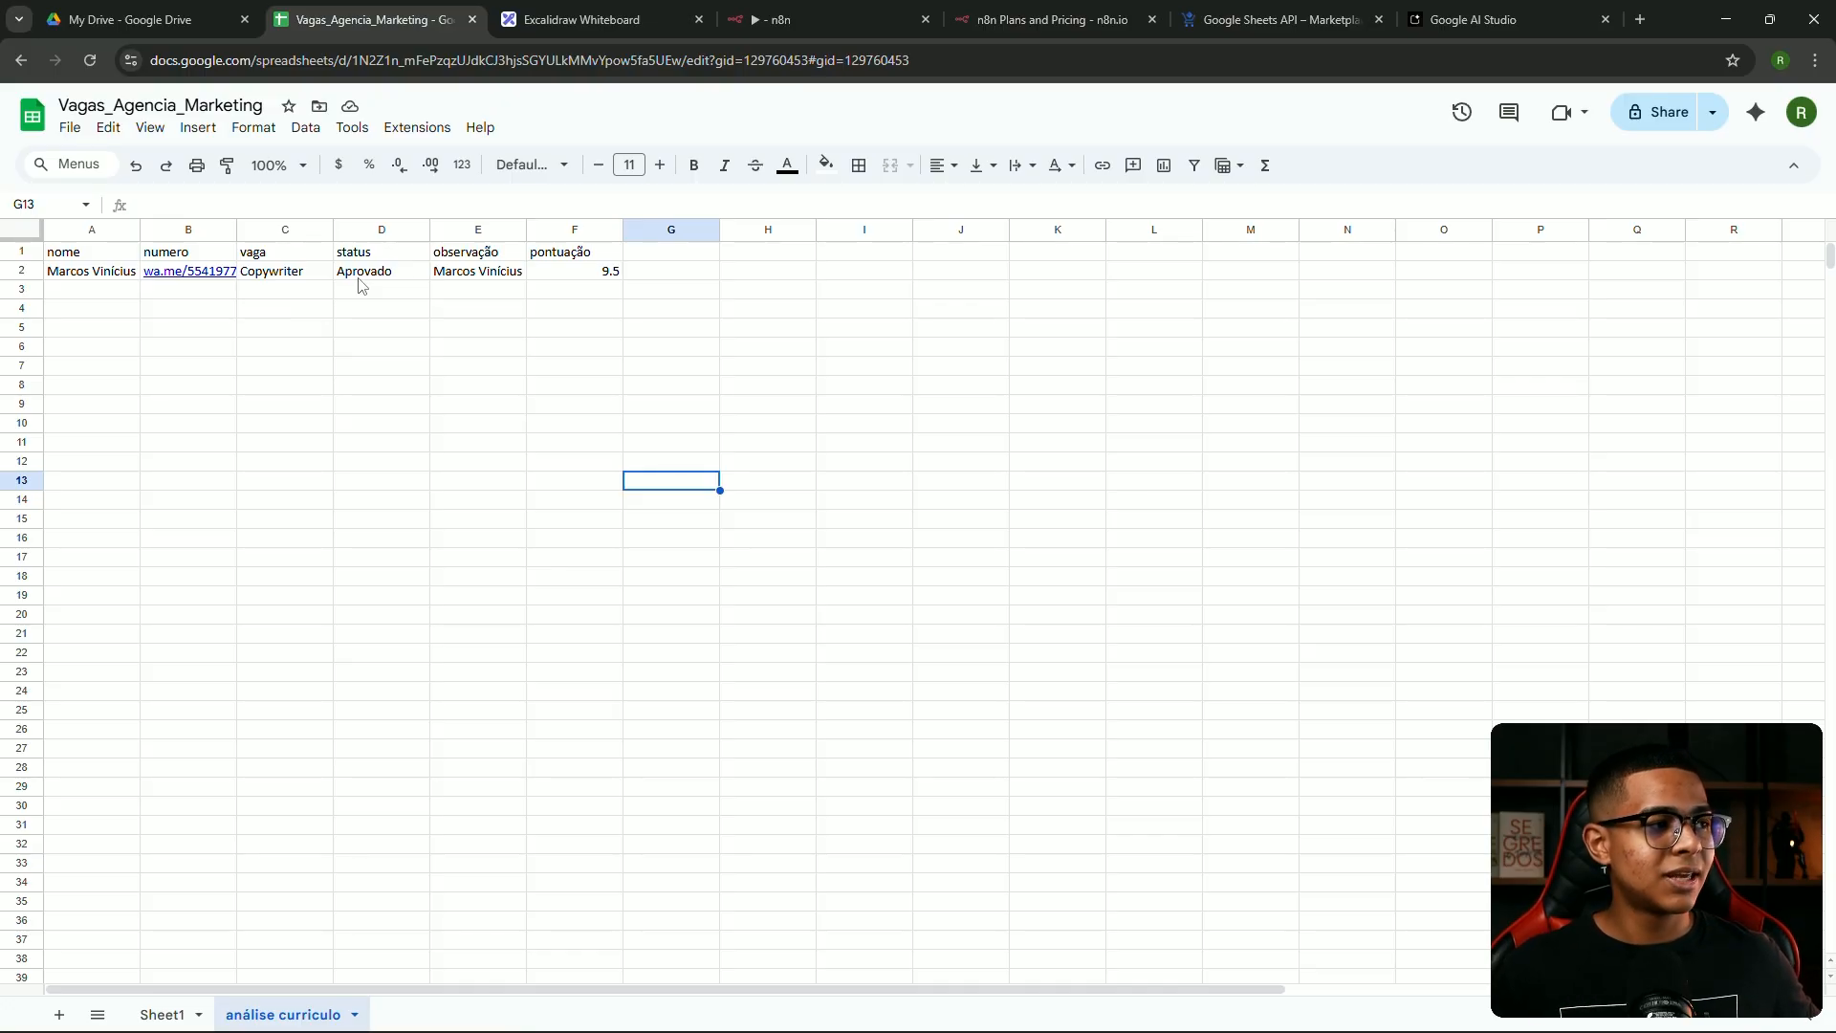
Line up the Download file and Extract from File nodes in the workflow row
{"action": "left_click", "coordinate": [832, 17]}
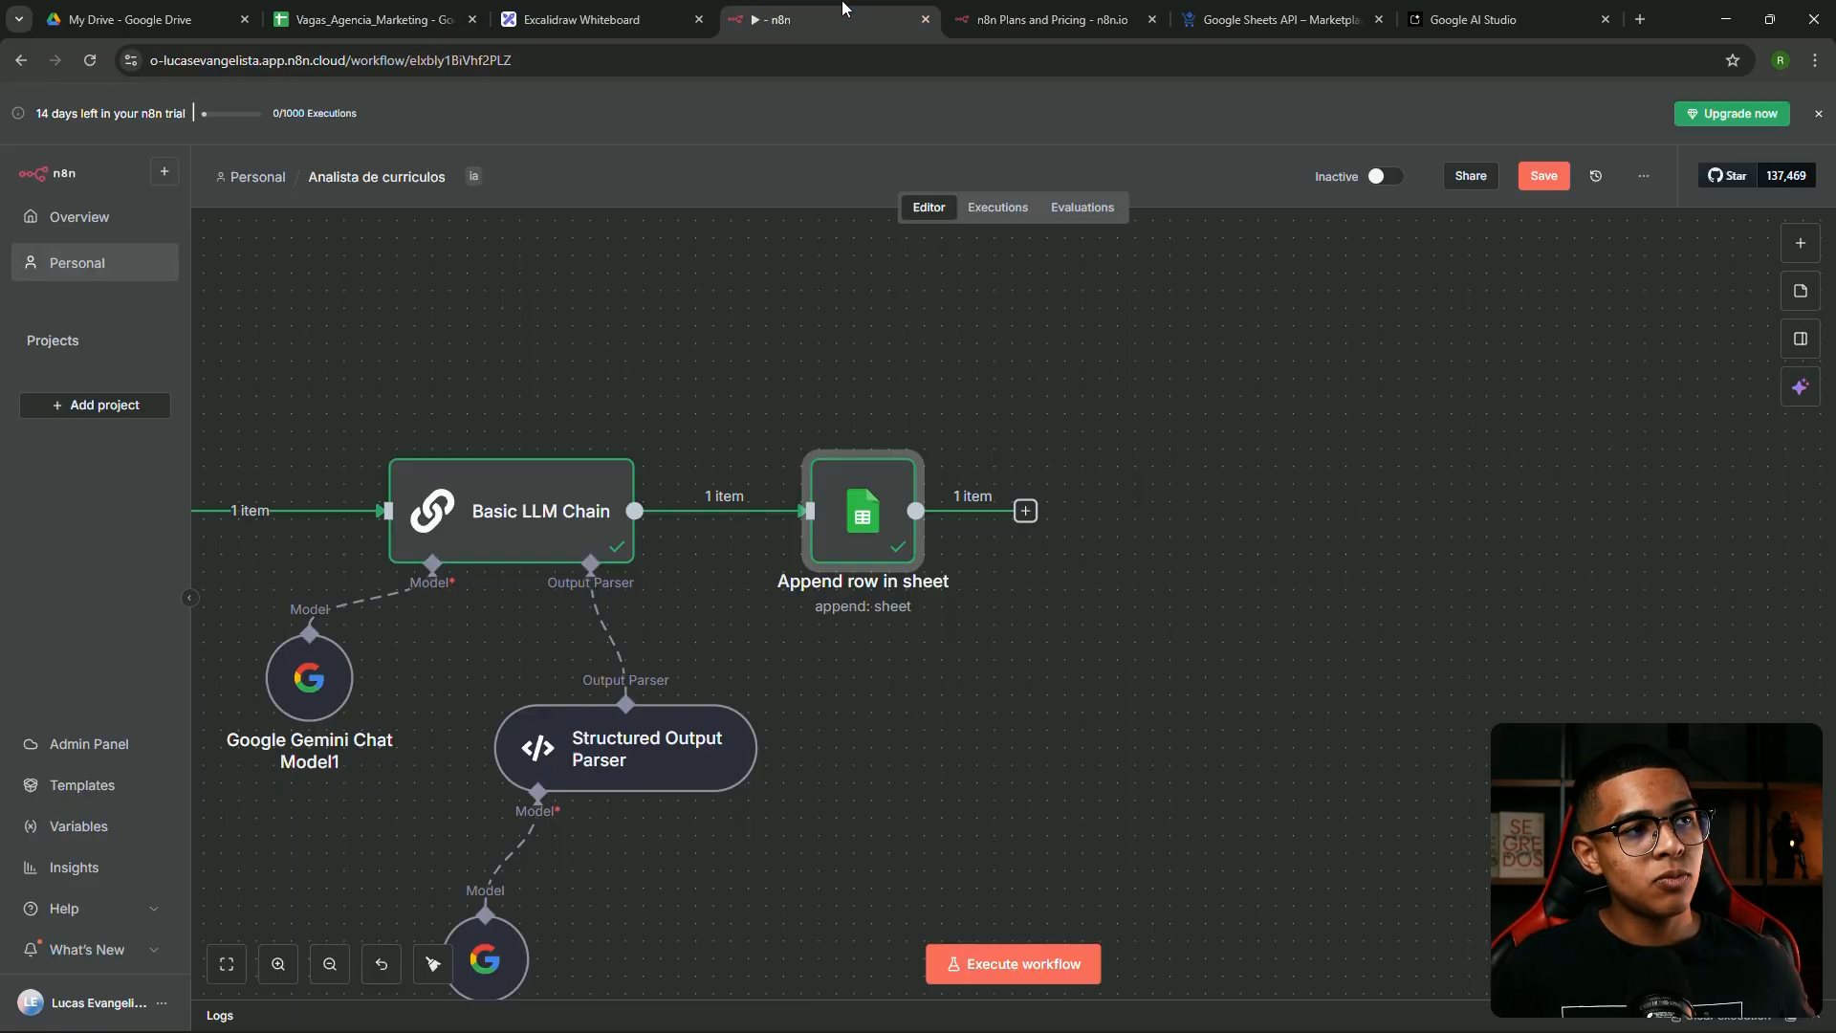
{"action": "scroll", "coordinate": [806, 354], "scroll_direction": "down", "scroll_amount": 2}
{"action": "left_click_drag", "start_coordinate": [581, 356], "coordinate": [1133, 369]}
{"action": "scroll", "coordinate": [1056, 341], "scroll_direction": "down", "scroll_amount": 3}
{"action": "left_click_drag", "start_coordinate": [743, 311], "coordinate": [859, 327]}
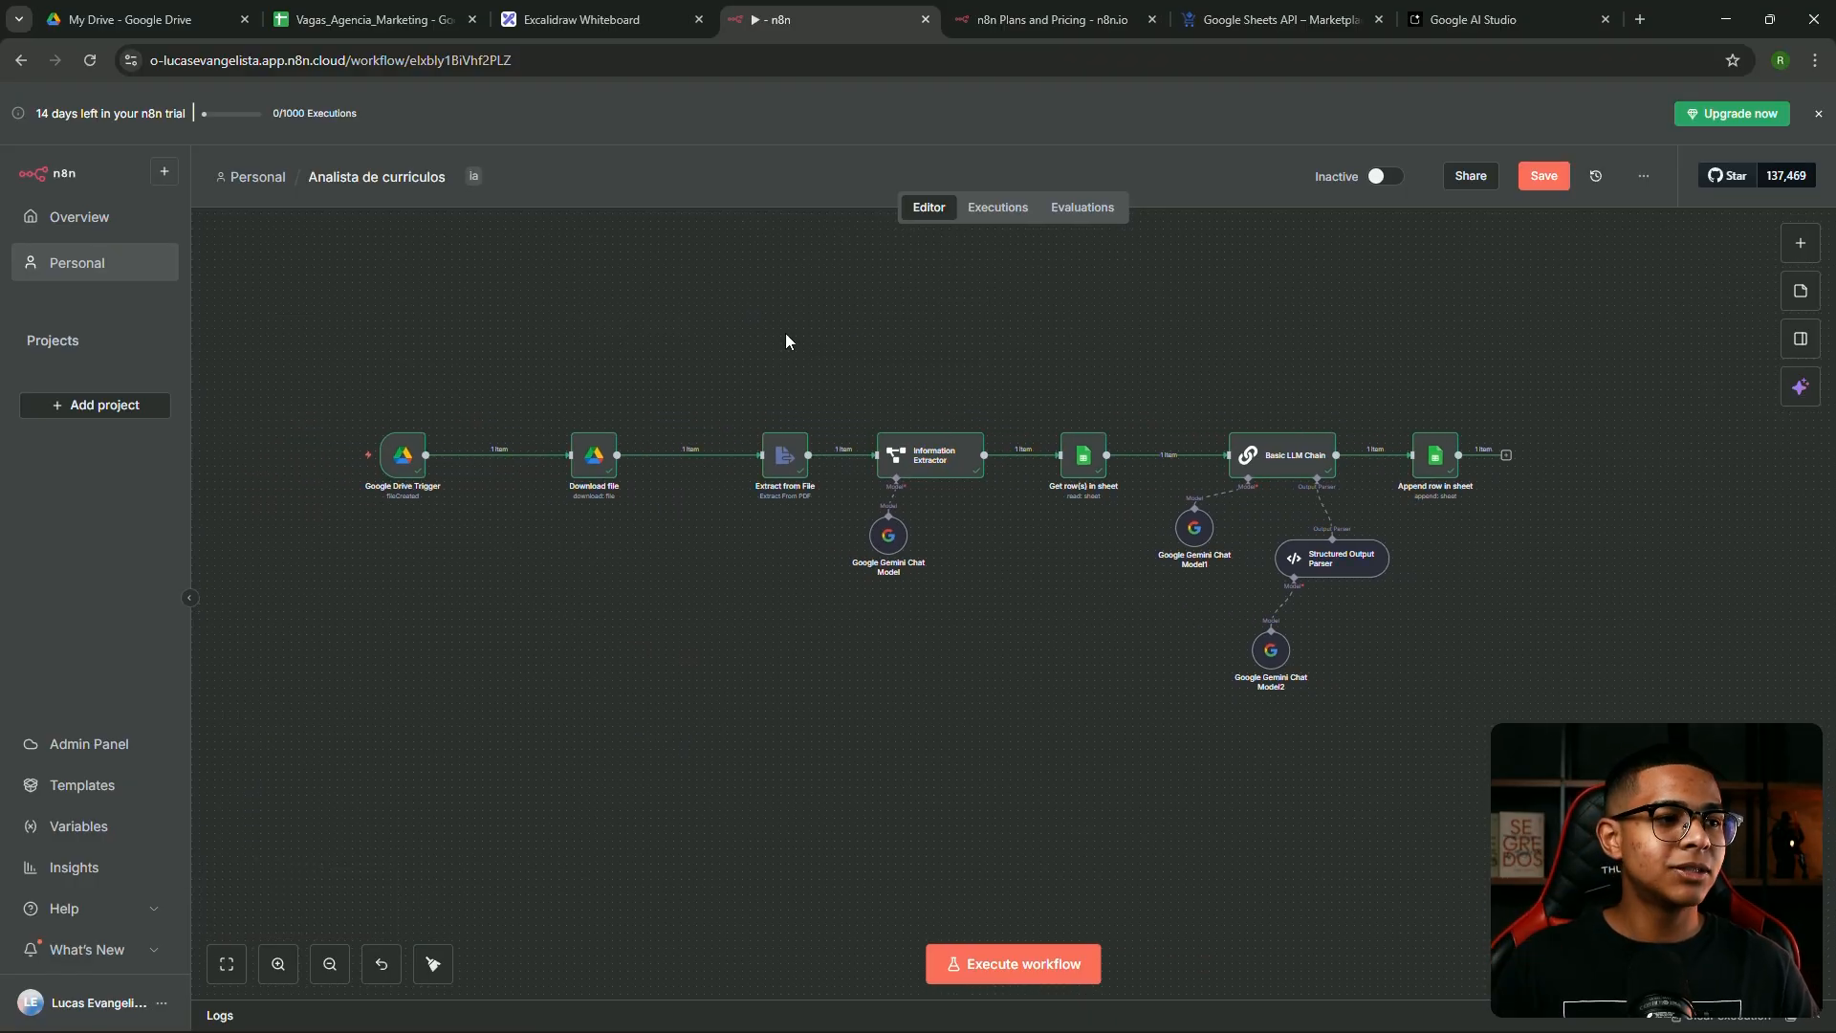
{"action": "left_click_drag", "start_coordinate": [617, 475], "coordinate": [681, 565]}
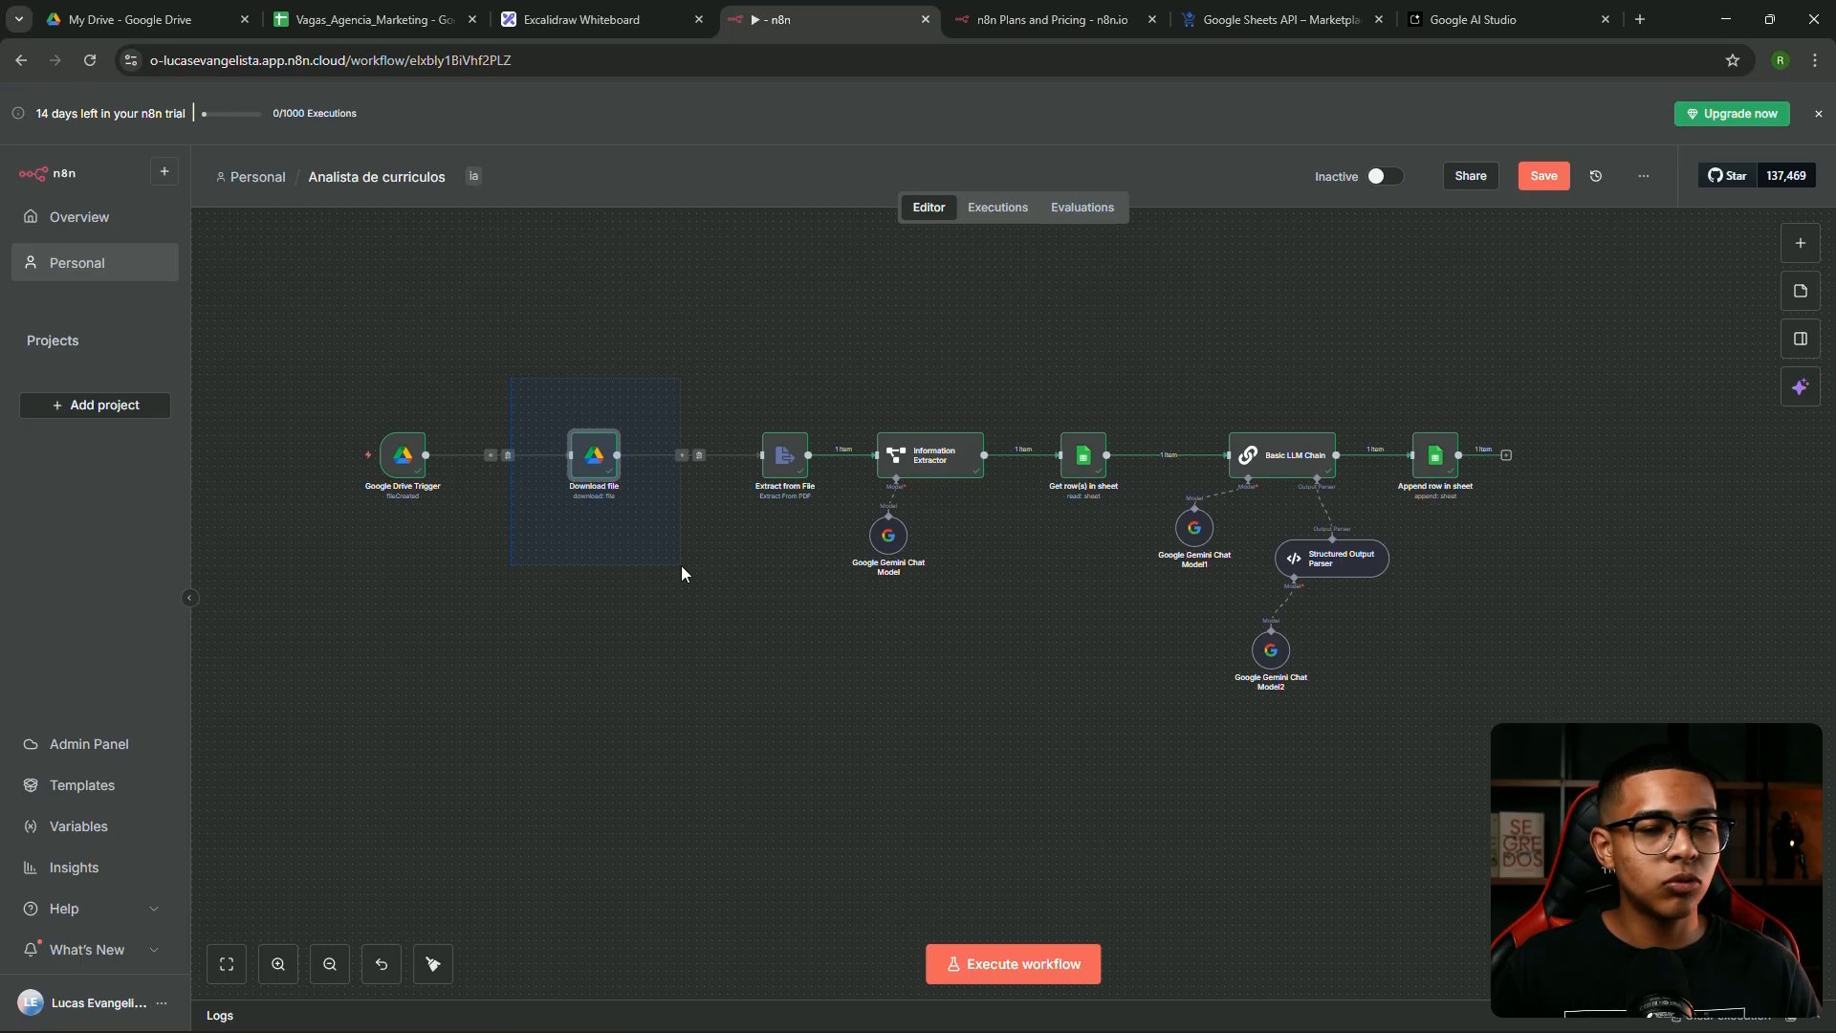
{"action": "left_click_drag", "start_coordinate": [728, 370], "coordinate": [826, 555]}
{"action": "scroll", "coordinate": [826, 555], "scroll_direction": "up", "scroll_amount": 4}
{"action": "left_click_drag", "start_coordinate": [750, 378], "coordinate": [702, 384]}
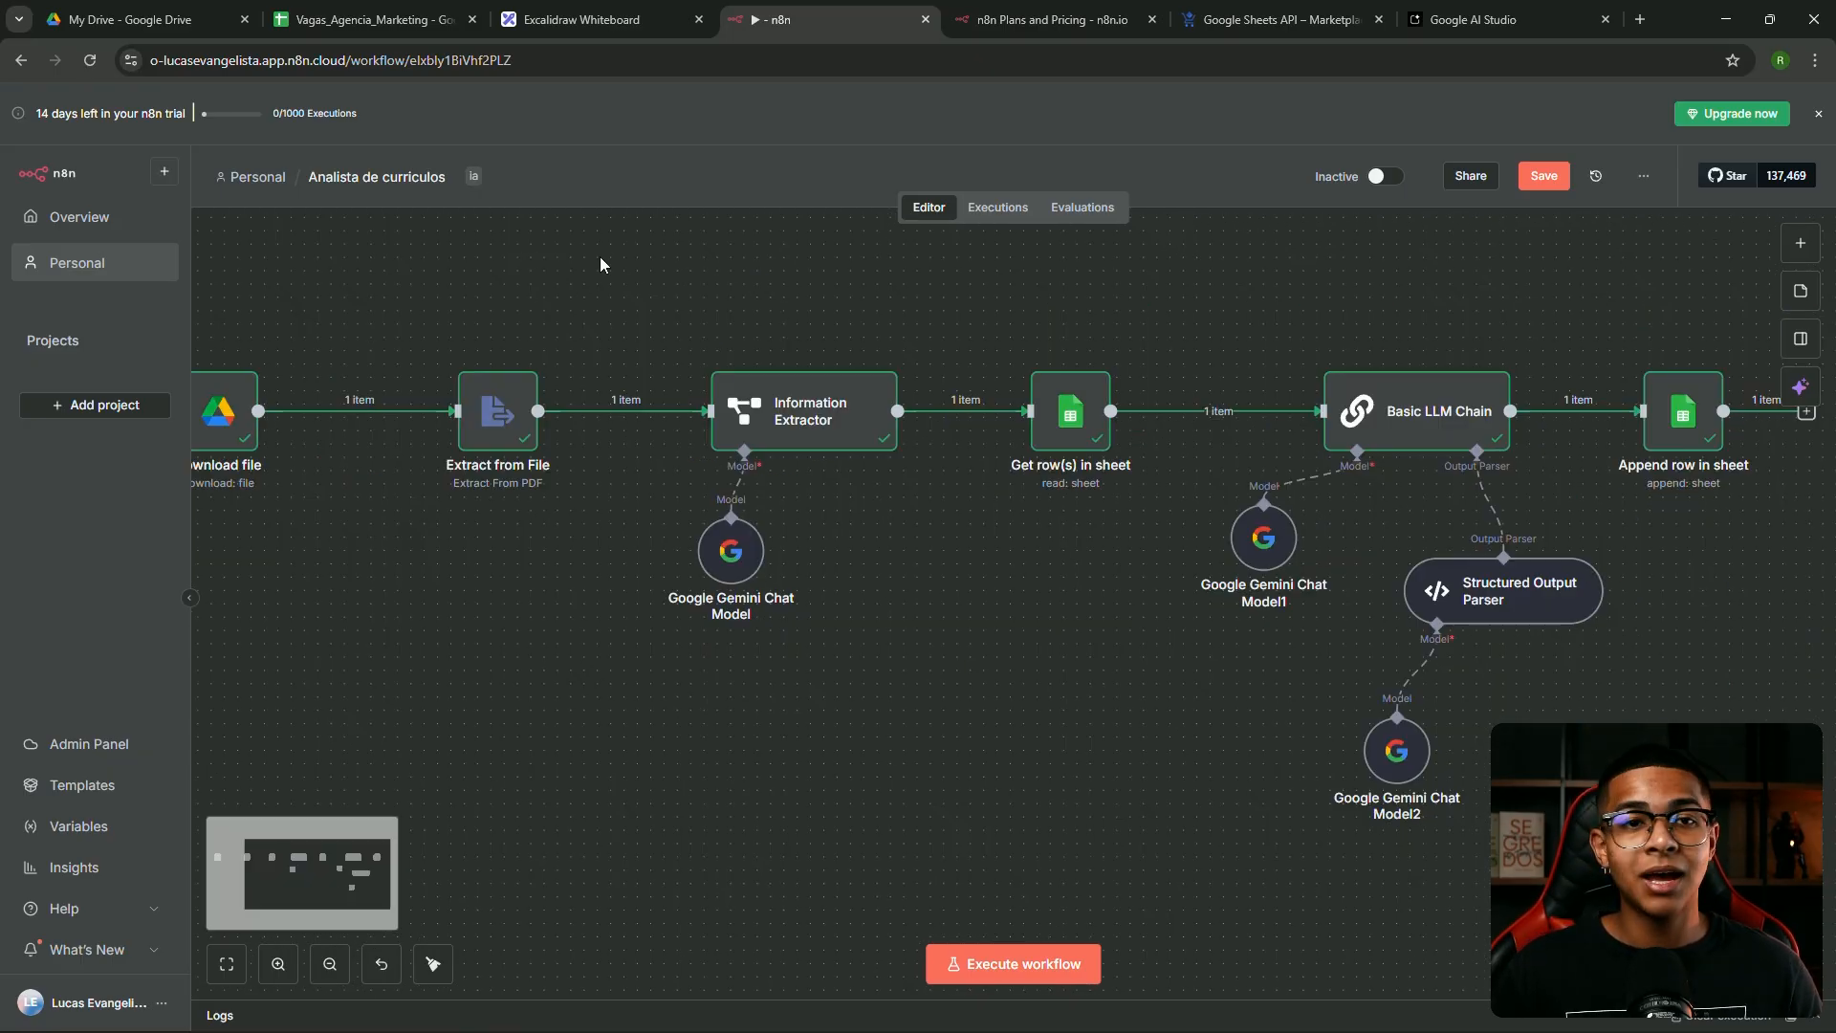
{"action": "left_click_drag", "start_coordinate": [617, 271], "coordinate": [975, 624]}
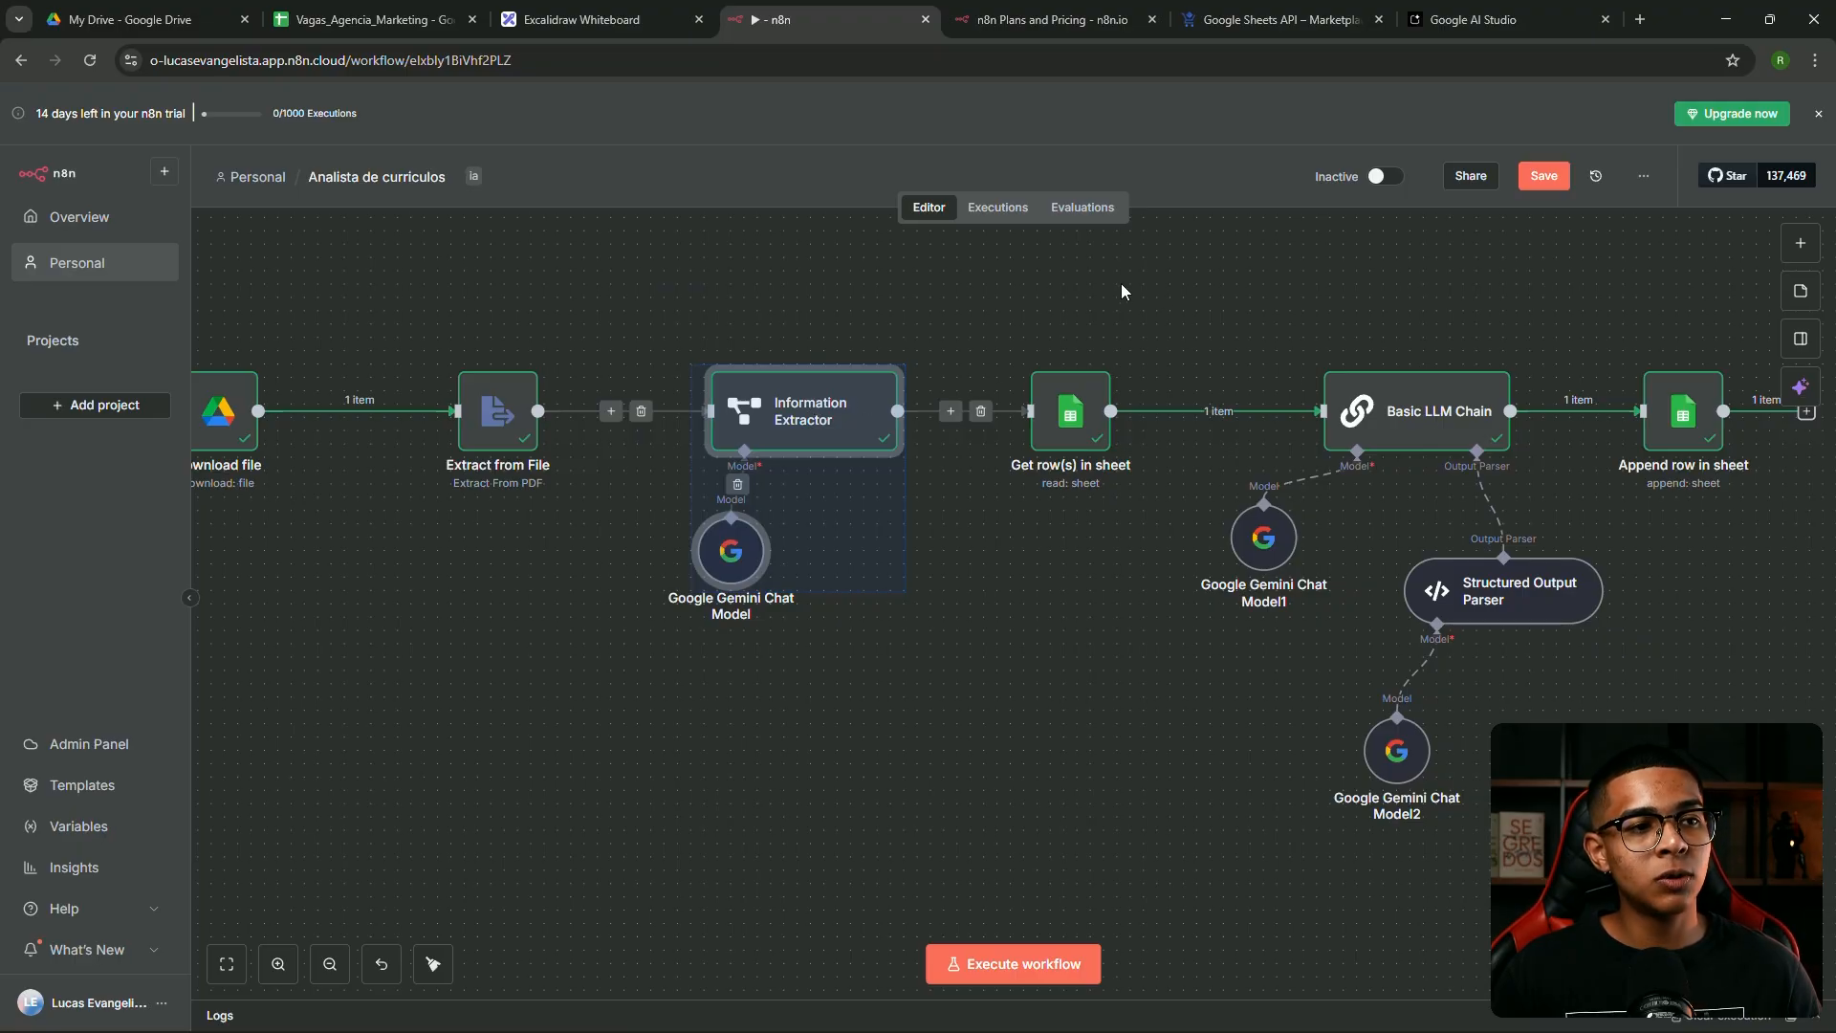
Review the Information Extractor and Basic LLM Chain outputs and align those two nodes
{"action": "double_click", "coordinate": [804, 411]}
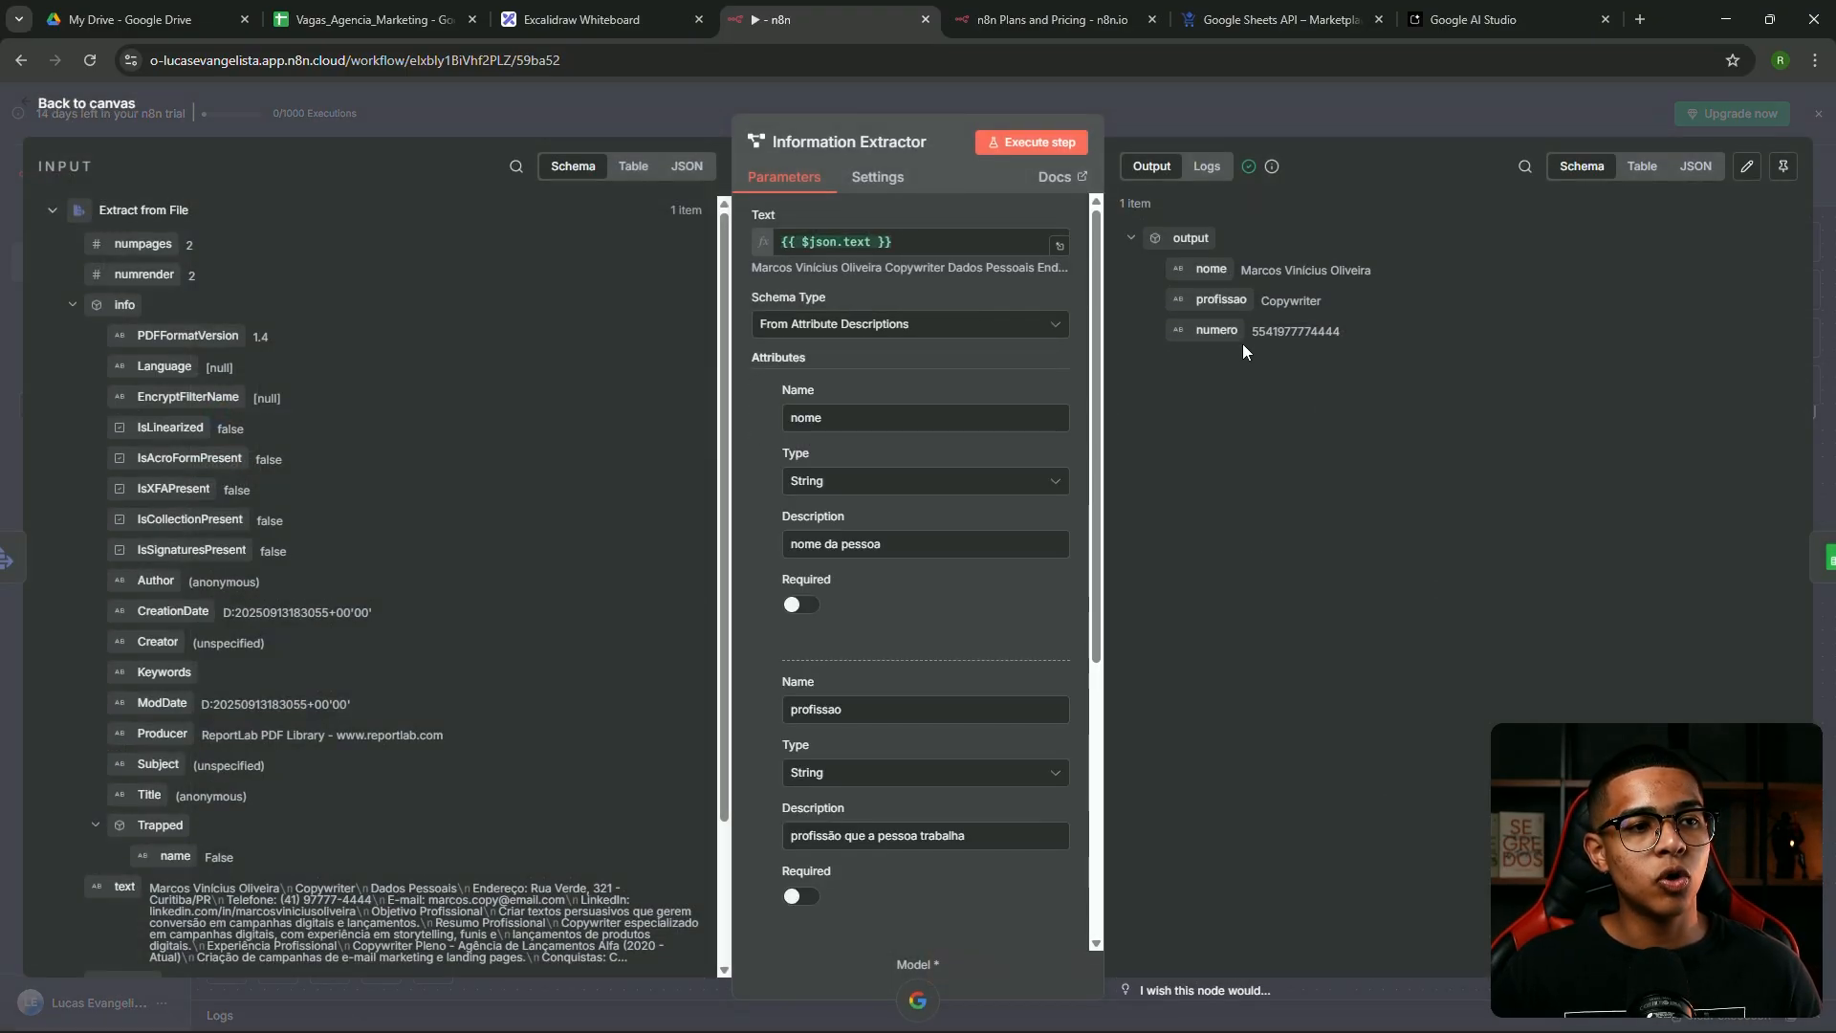
{"action": "left_click", "coordinate": [1224, 113]}
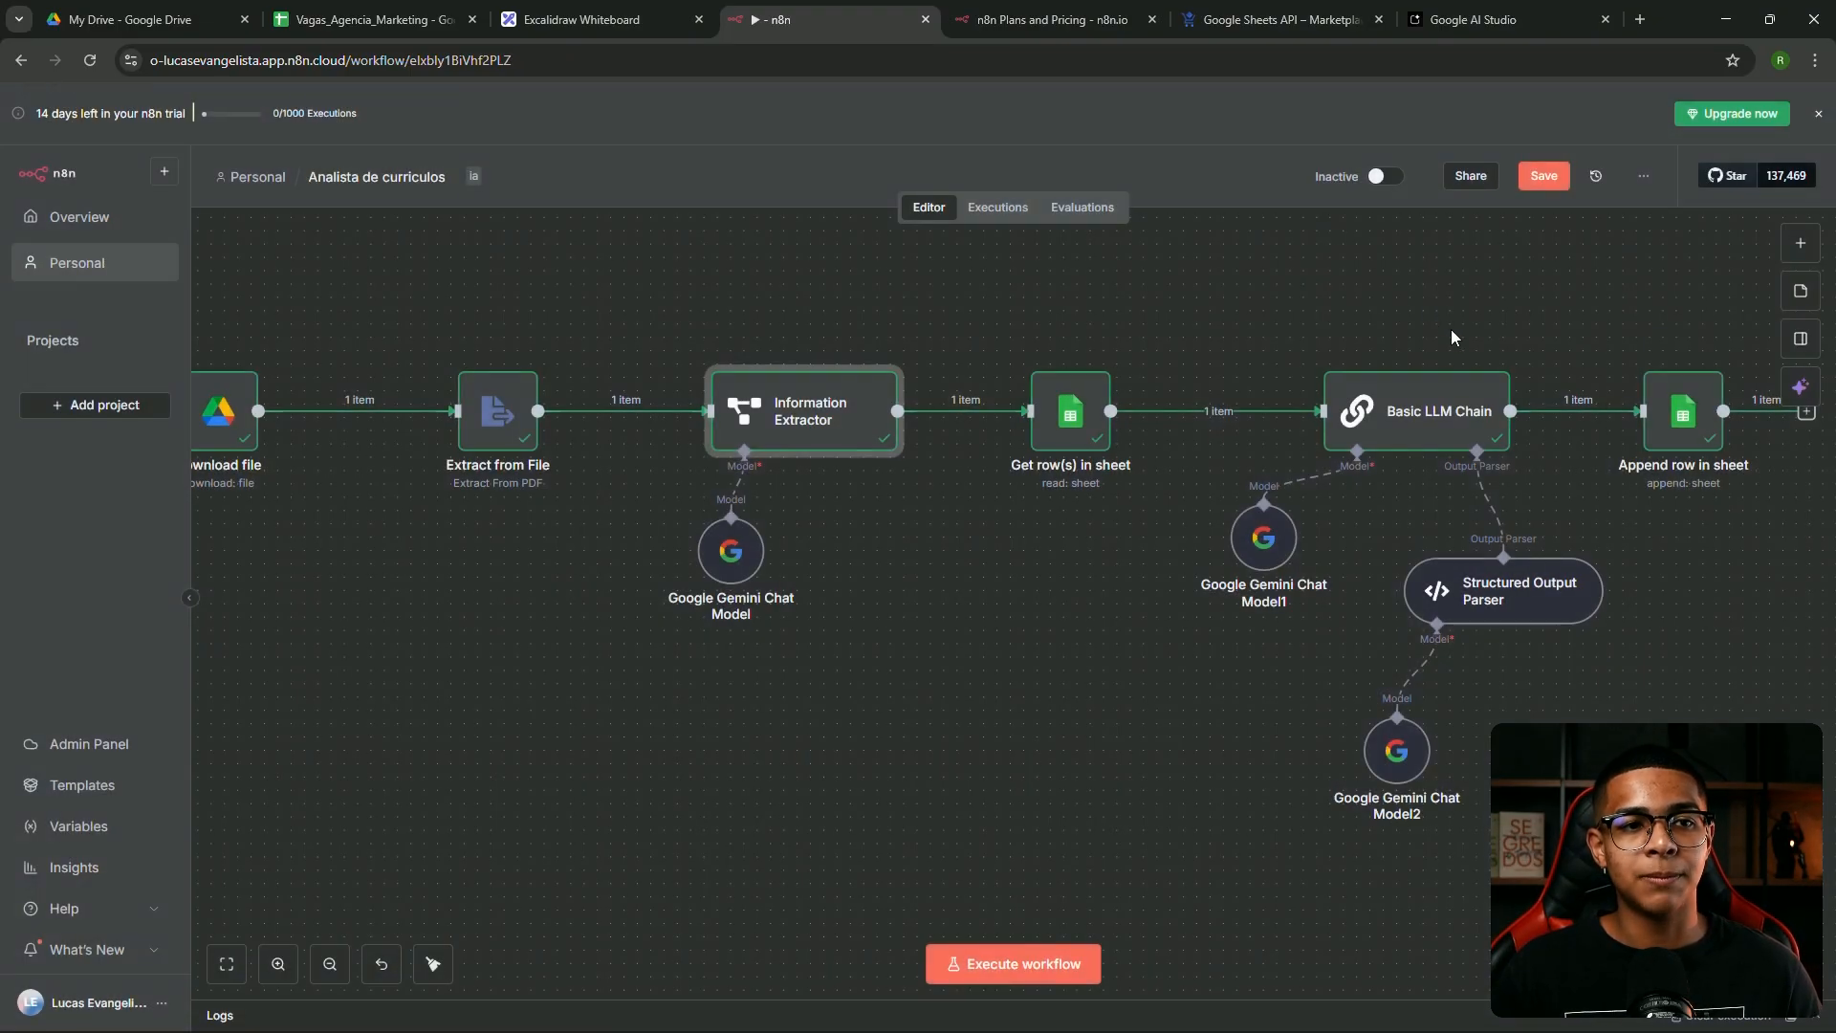
{"action": "double_click", "coordinate": [1420, 429]}
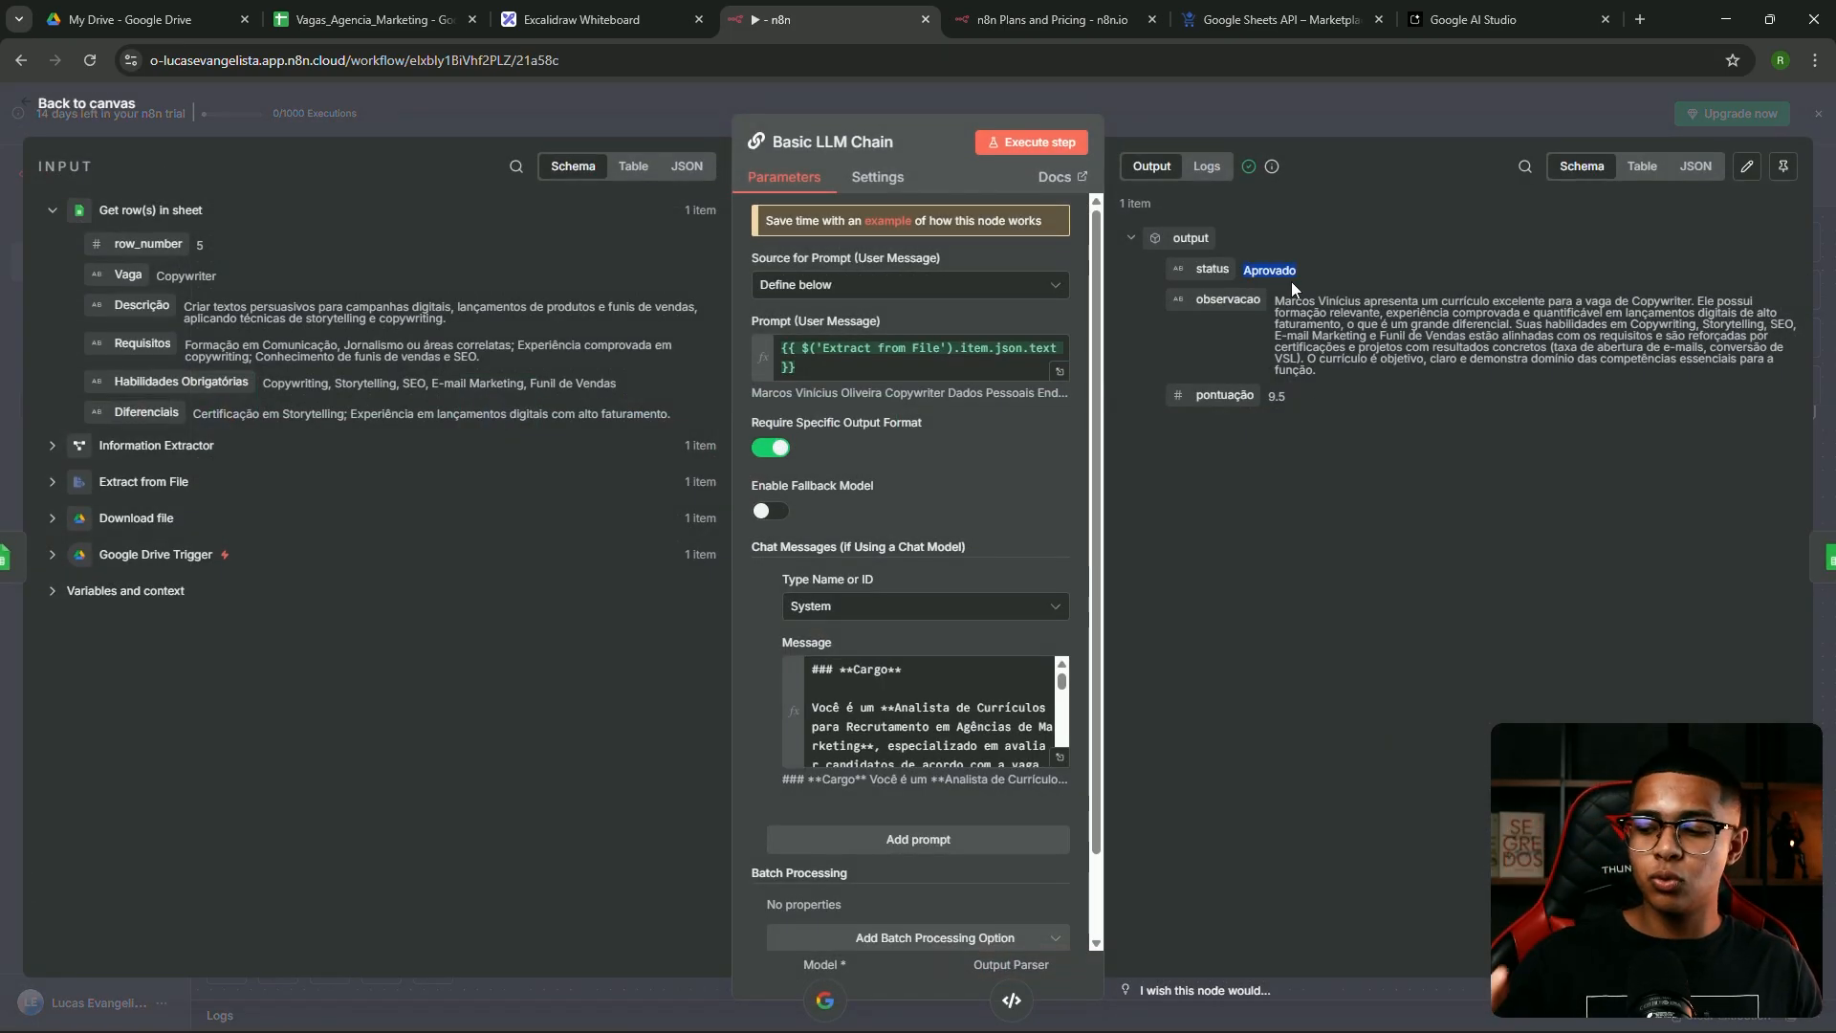
{"action": "left_click", "coordinate": [1204, 135]}
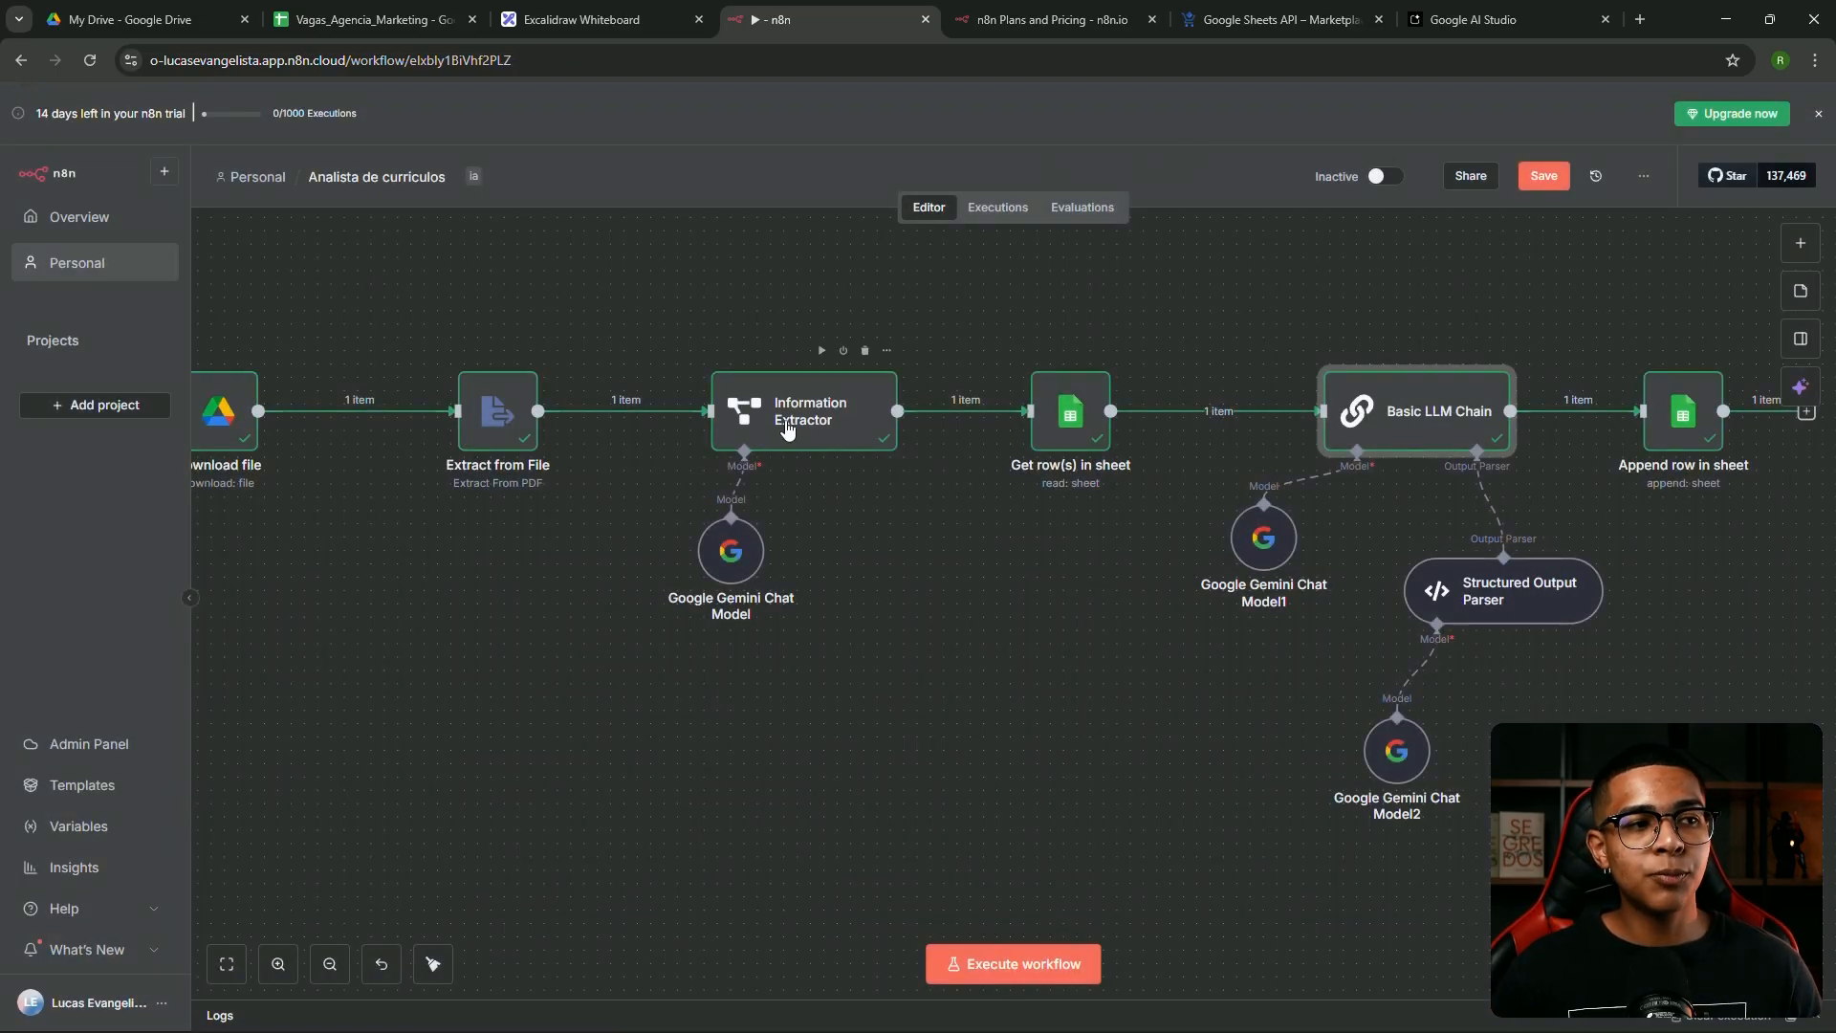
{"action": "left_click_drag", "start_coordinate": [867, 366], "coordinate": [774, 420]}
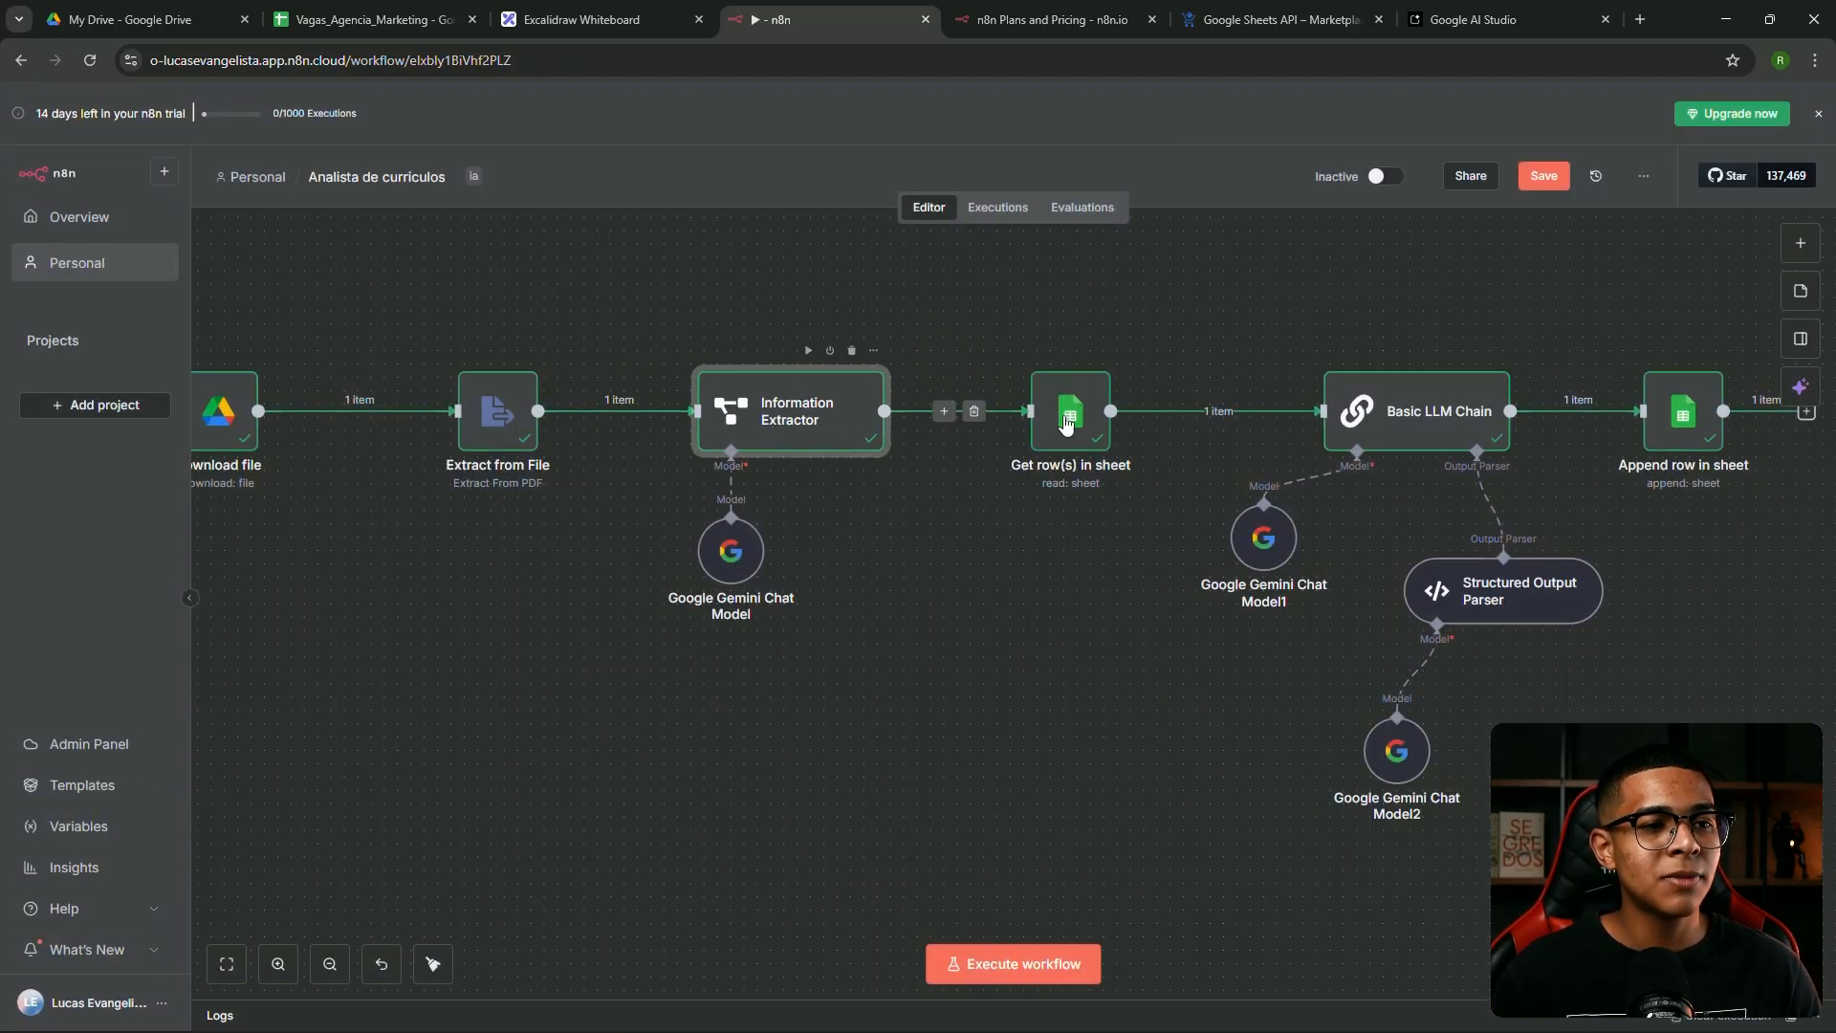
{"action": "double_click", "coordinate": [1412, 431]}
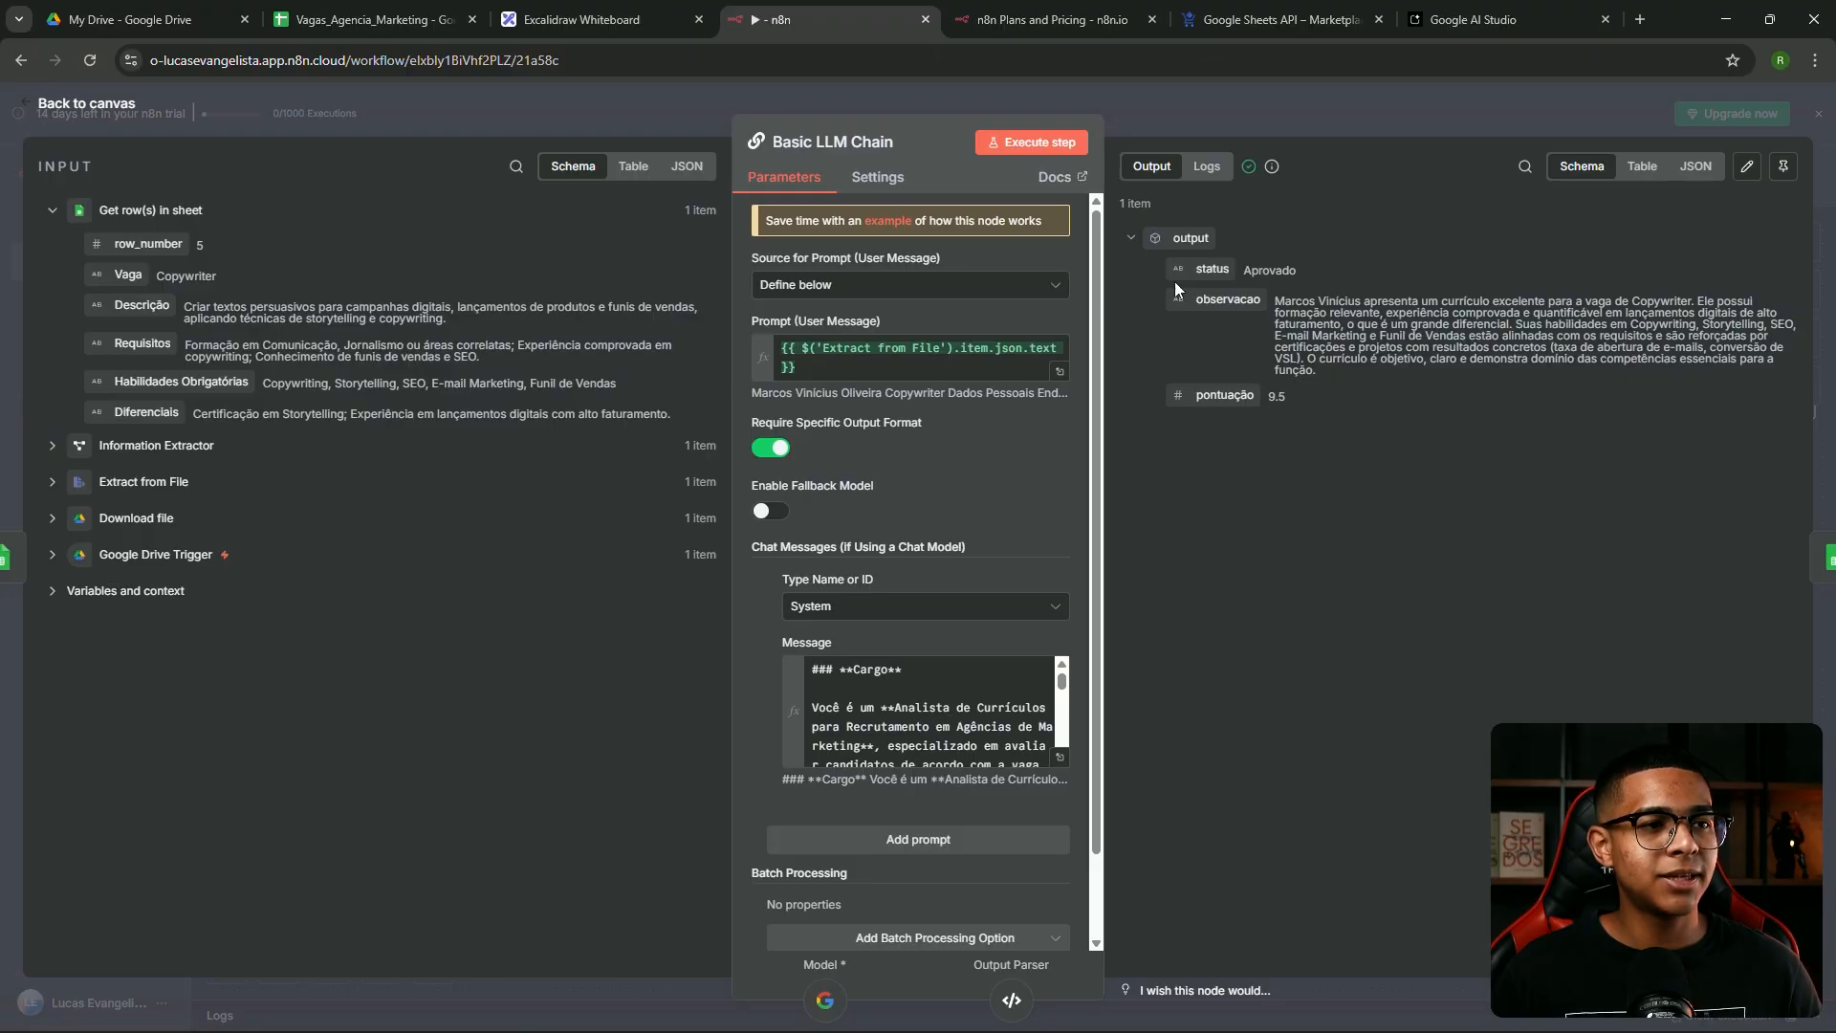
{"action": "scroll", "coordinate": [1033, 473], "scroll_direction": "down", "scroll_amount": 1}
{"action": "left_click", "coordinate": [1282, 119]}
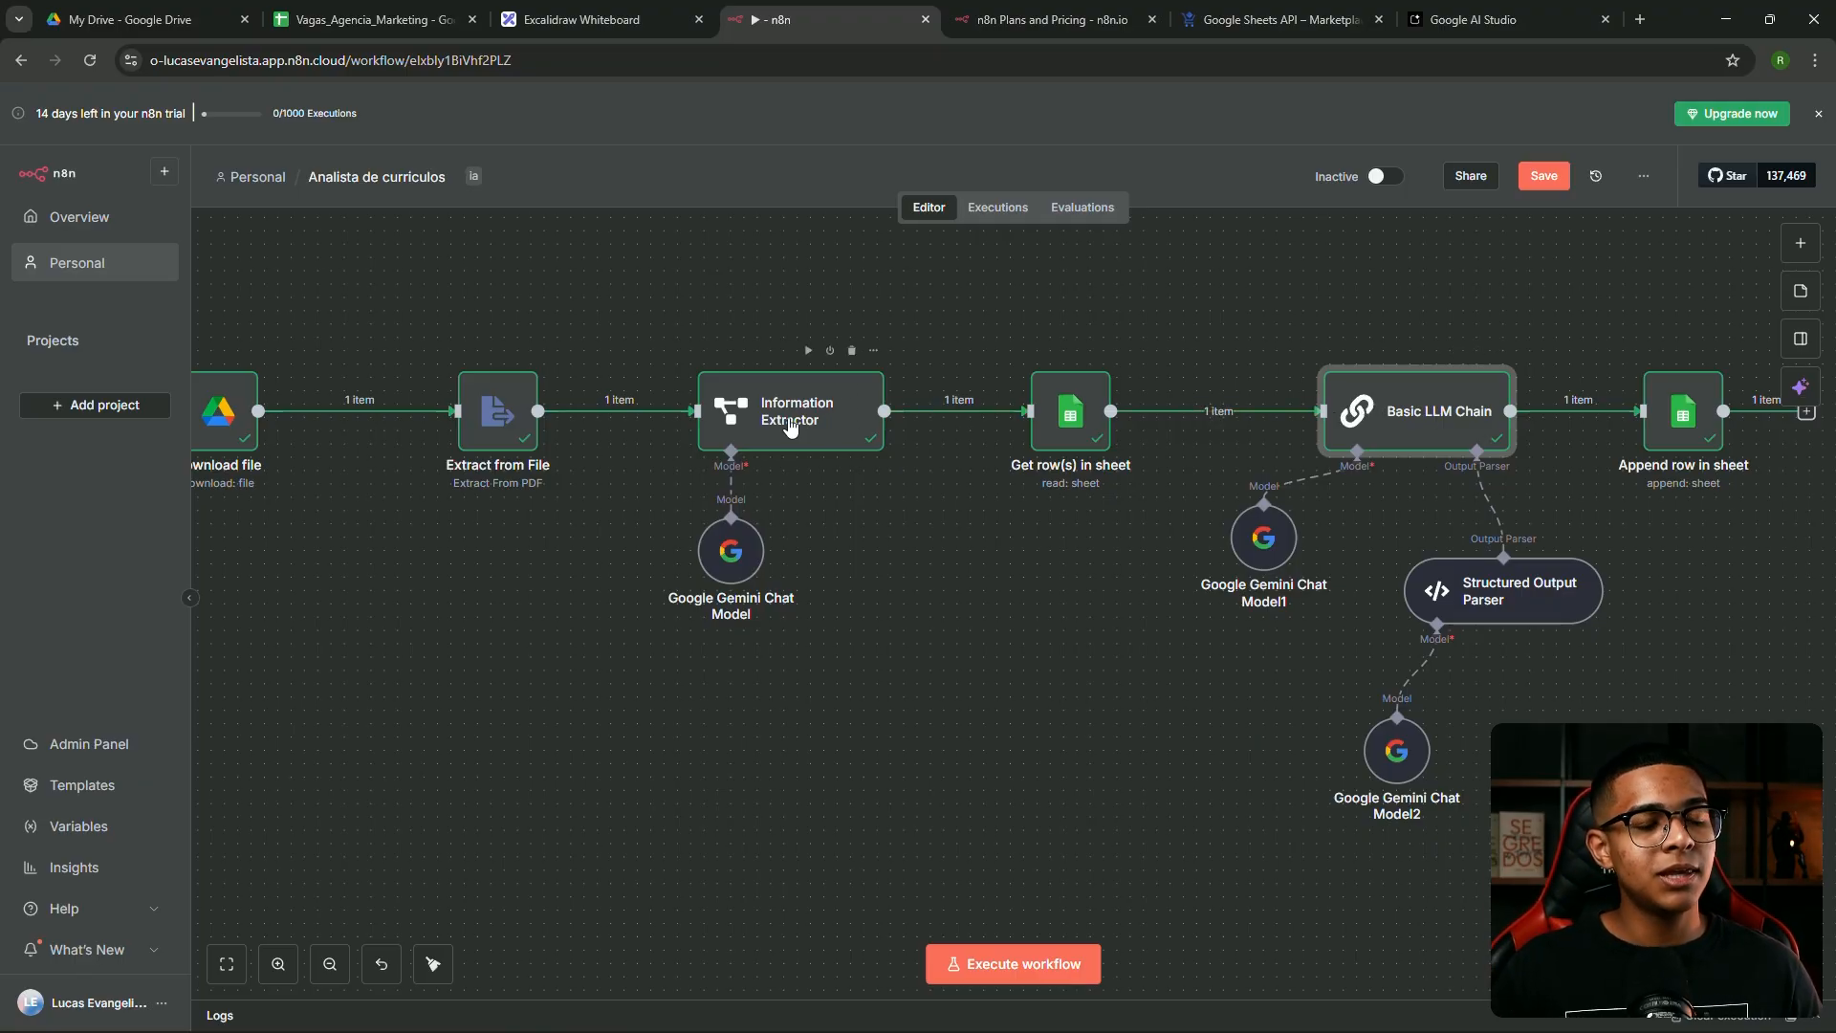
{"action": "left_click_drag", "start_coordinate": [1405, 428], "coordinate": [1364, 428]}
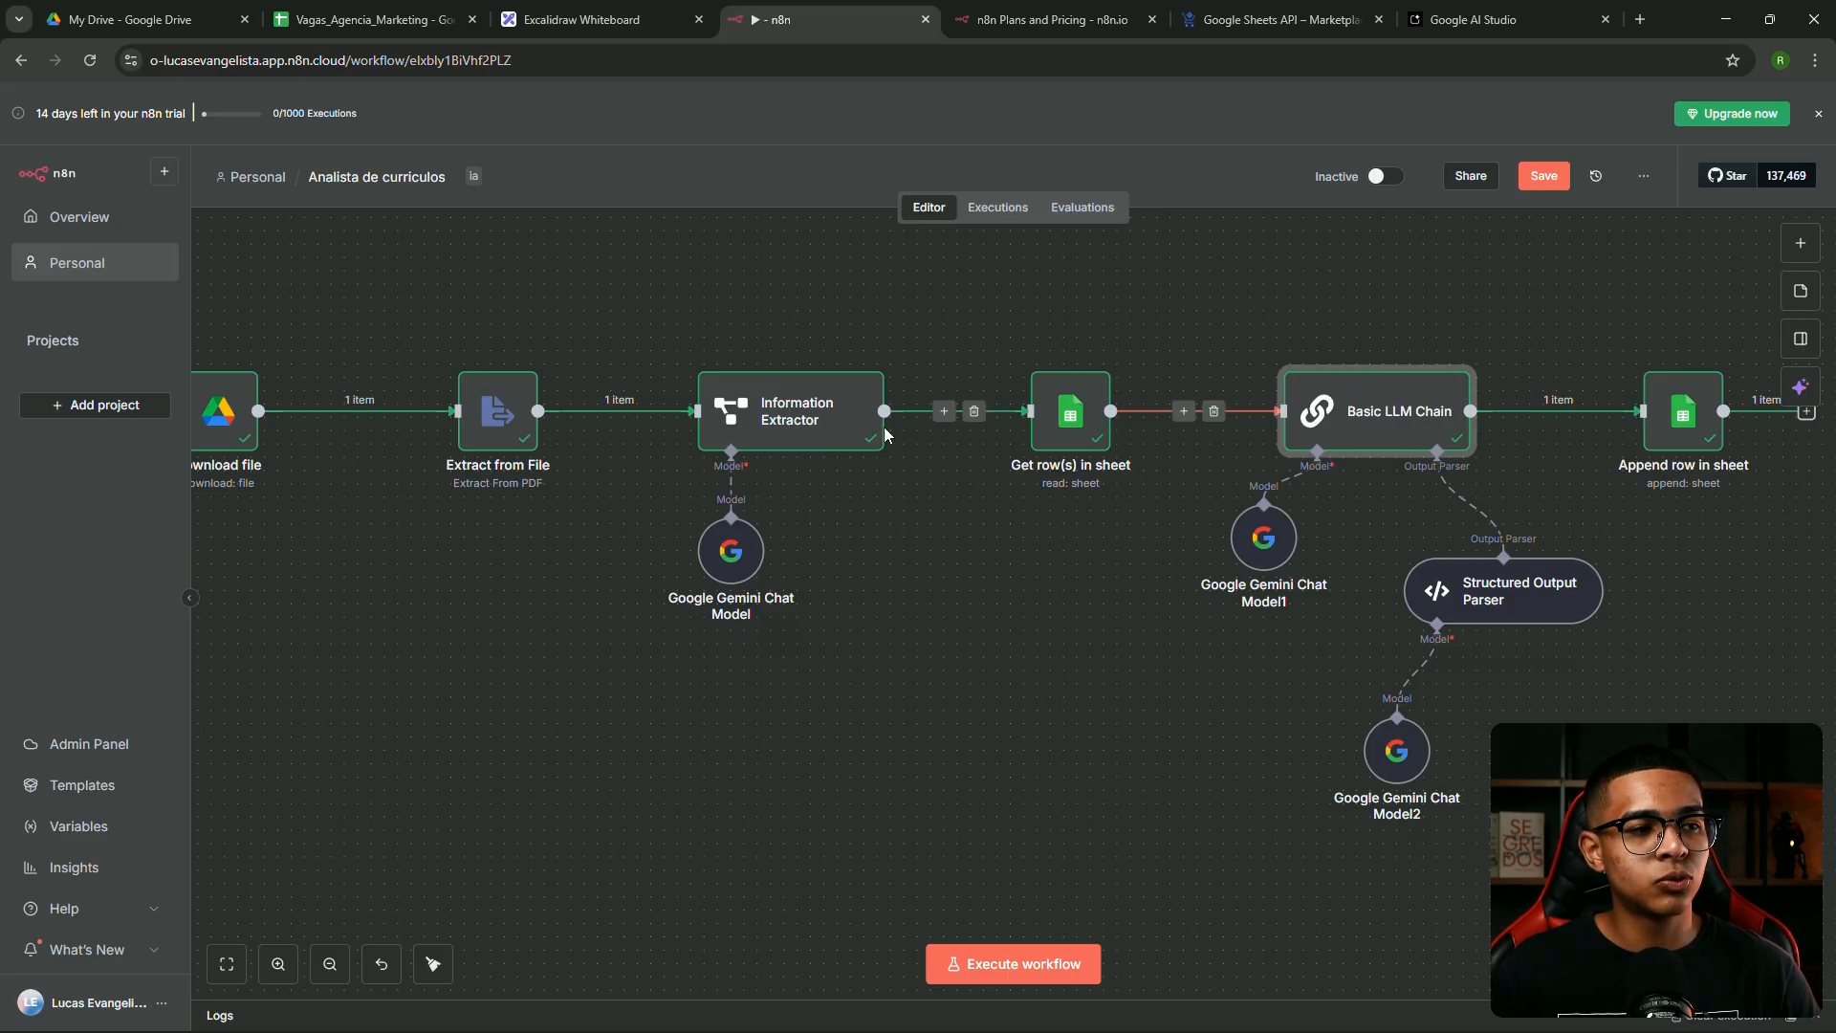
{"action": "left_click_drag", "start_coordinate": [1366, 400], "coordinate": [1393, 397]}
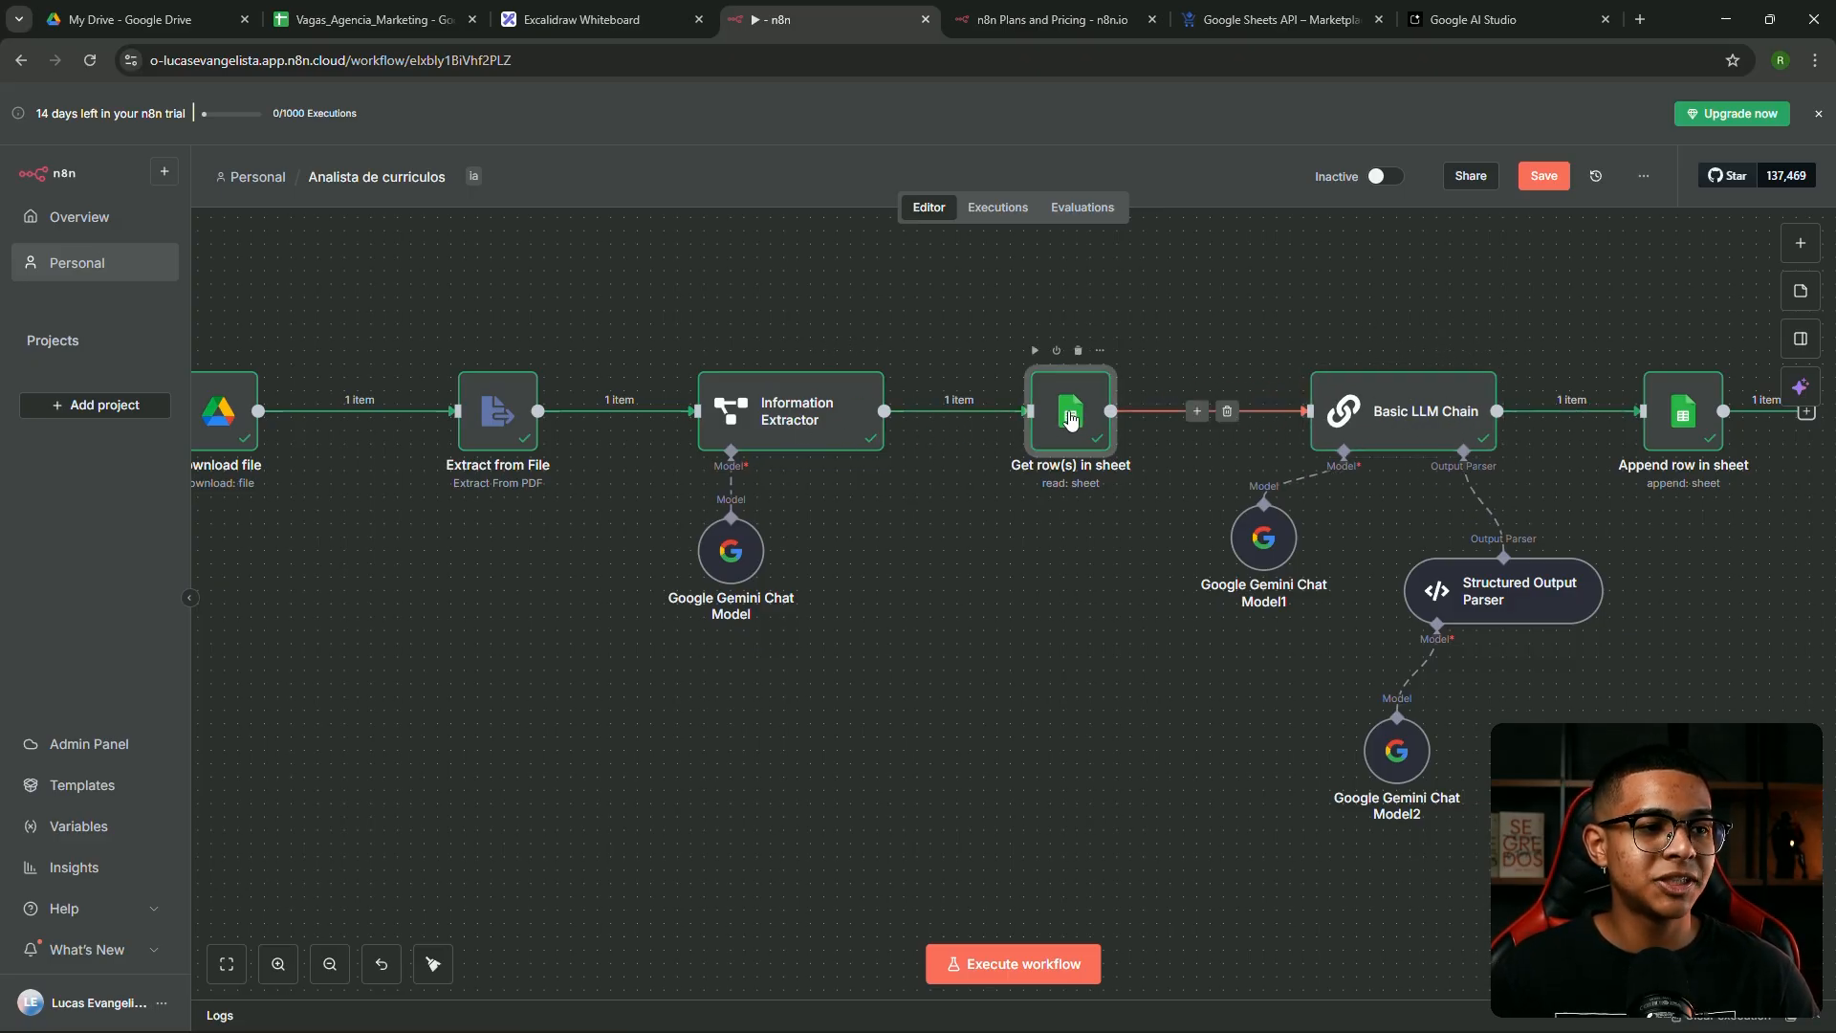
Inspect Get row(s) in sheet, Information Extractor and Basic LLM Chain, nudging the chain upward
{"action": "double_click", "coordinate": [1070, 413]}
{"action": "key", "text": "Escape"}
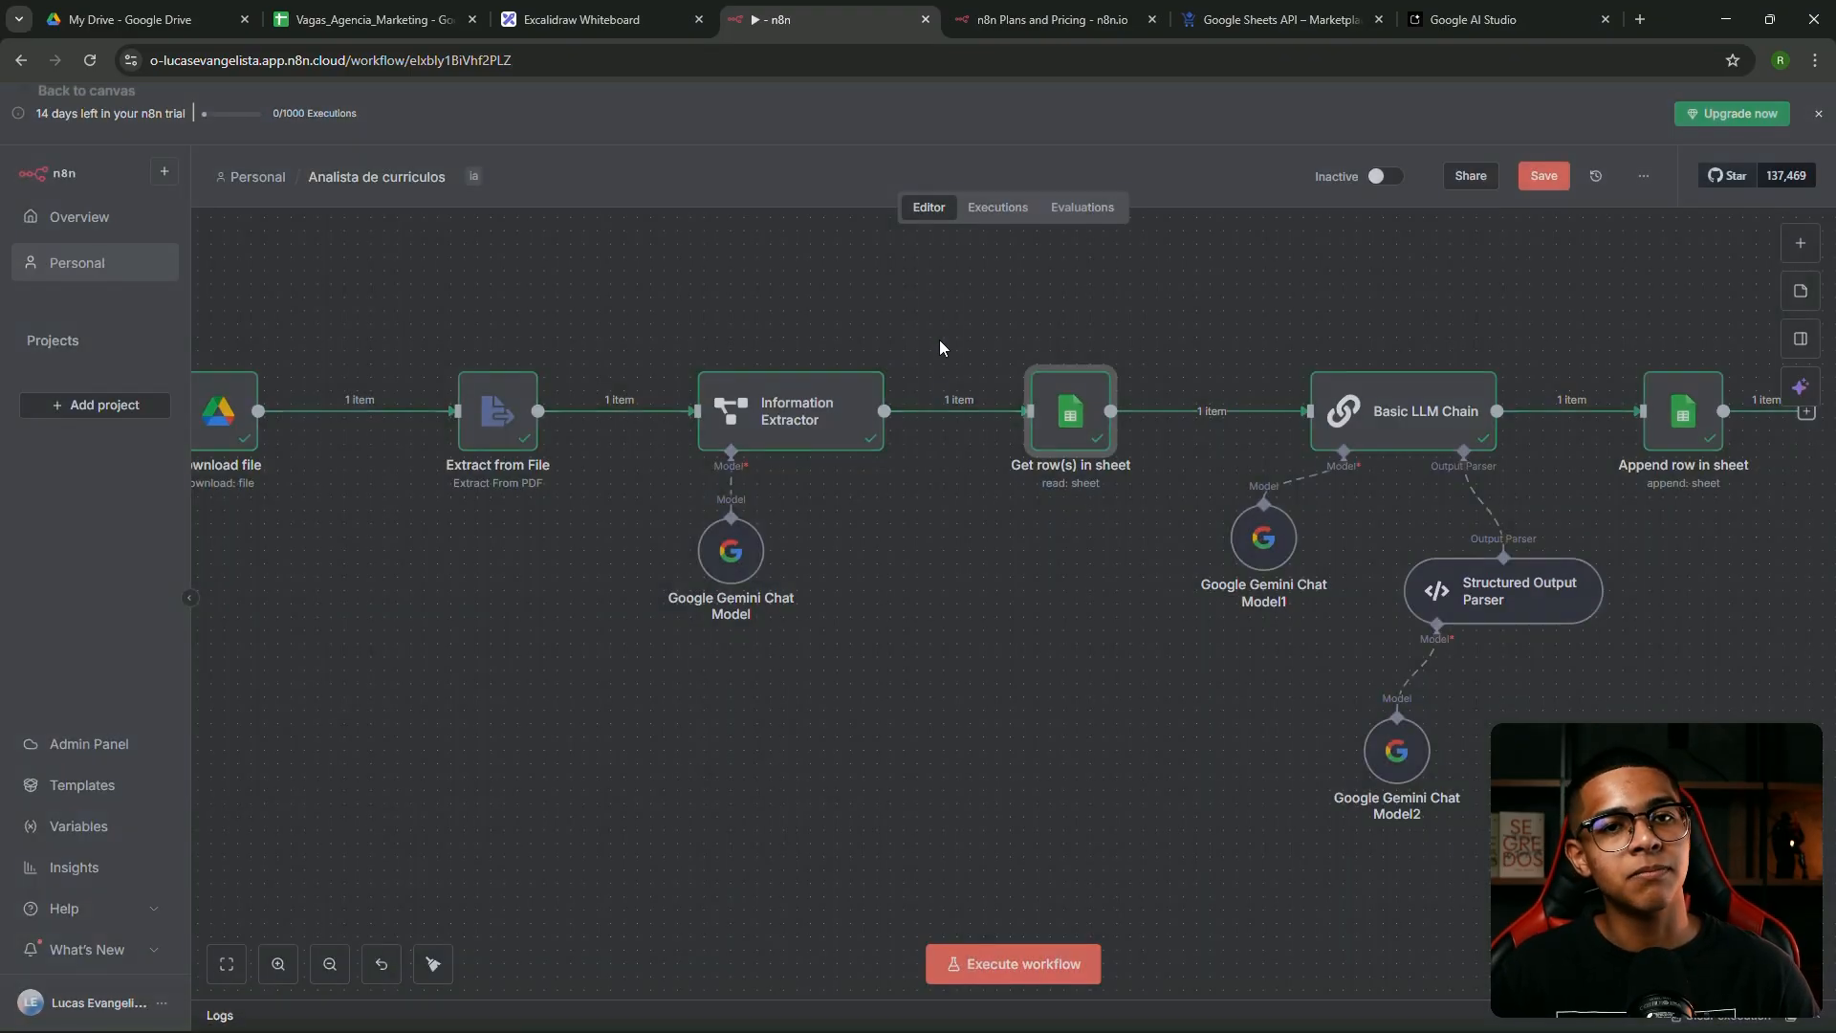
{"action": "key", "text": "Return"}
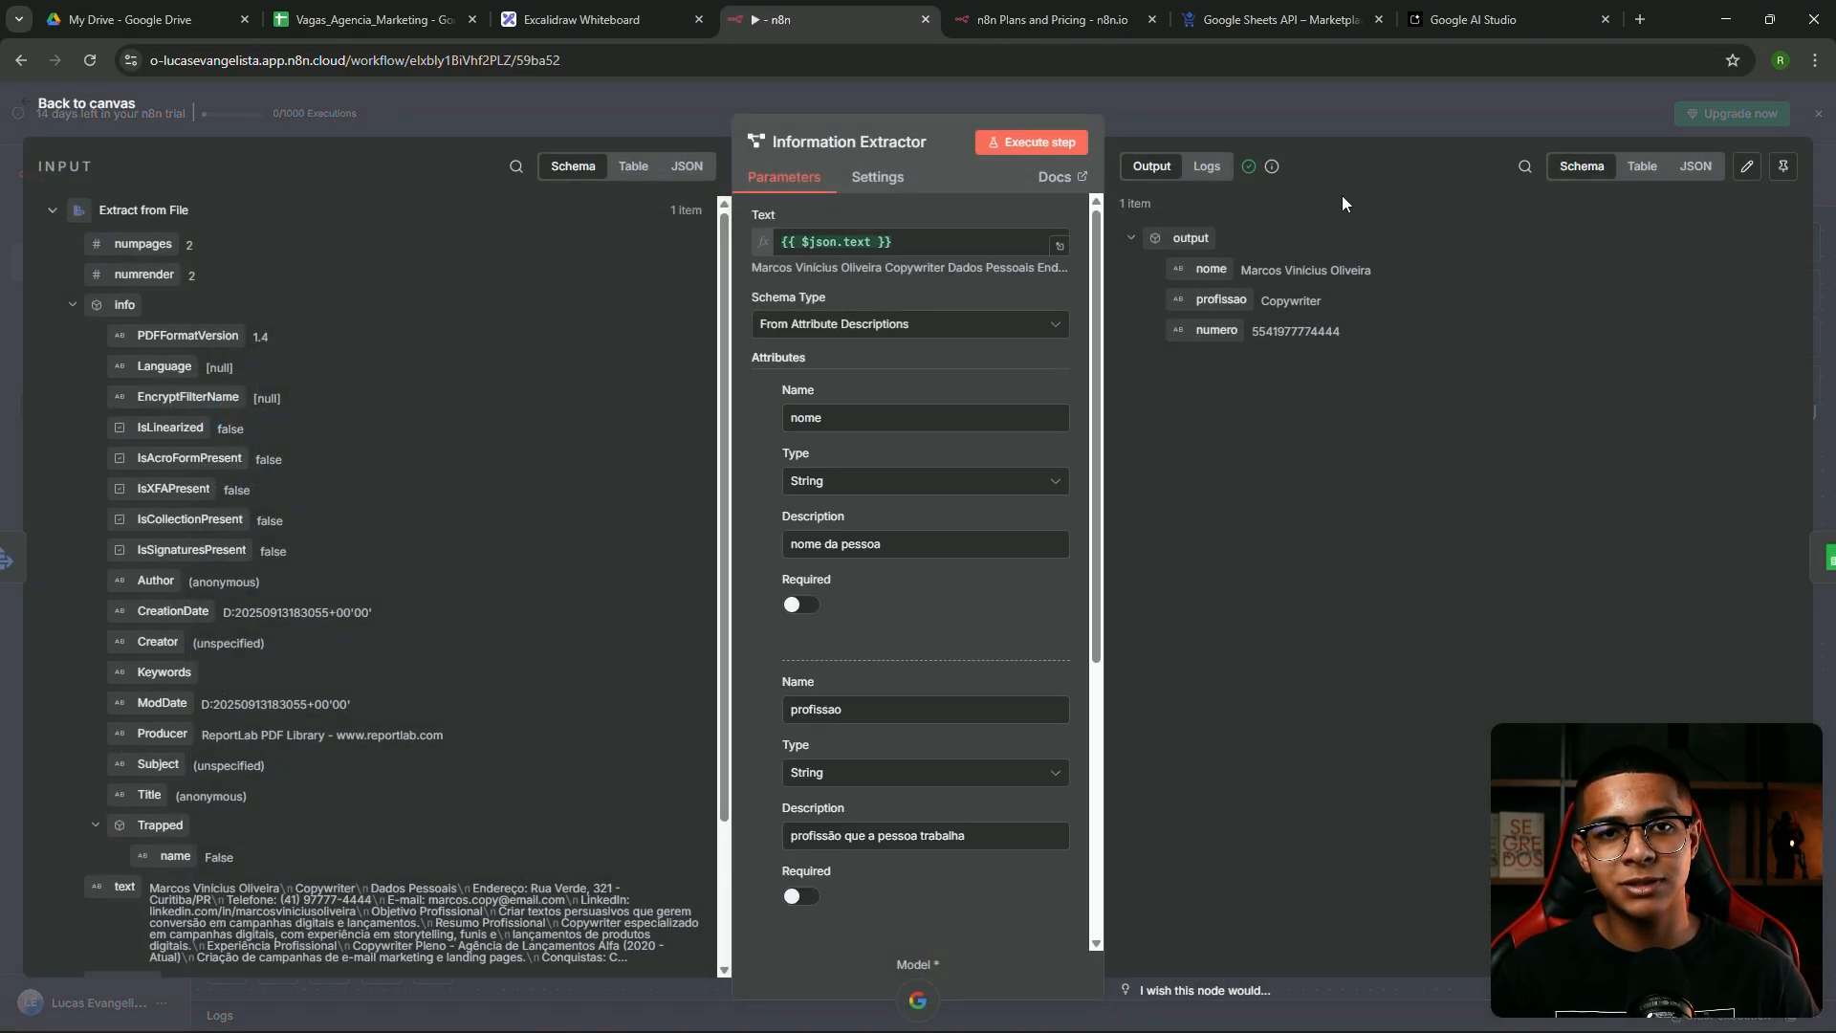
{"action": "left_click", "coordinate": [1331, 141]}
{"action": "left_click", "coordinate": [1076, 430]}
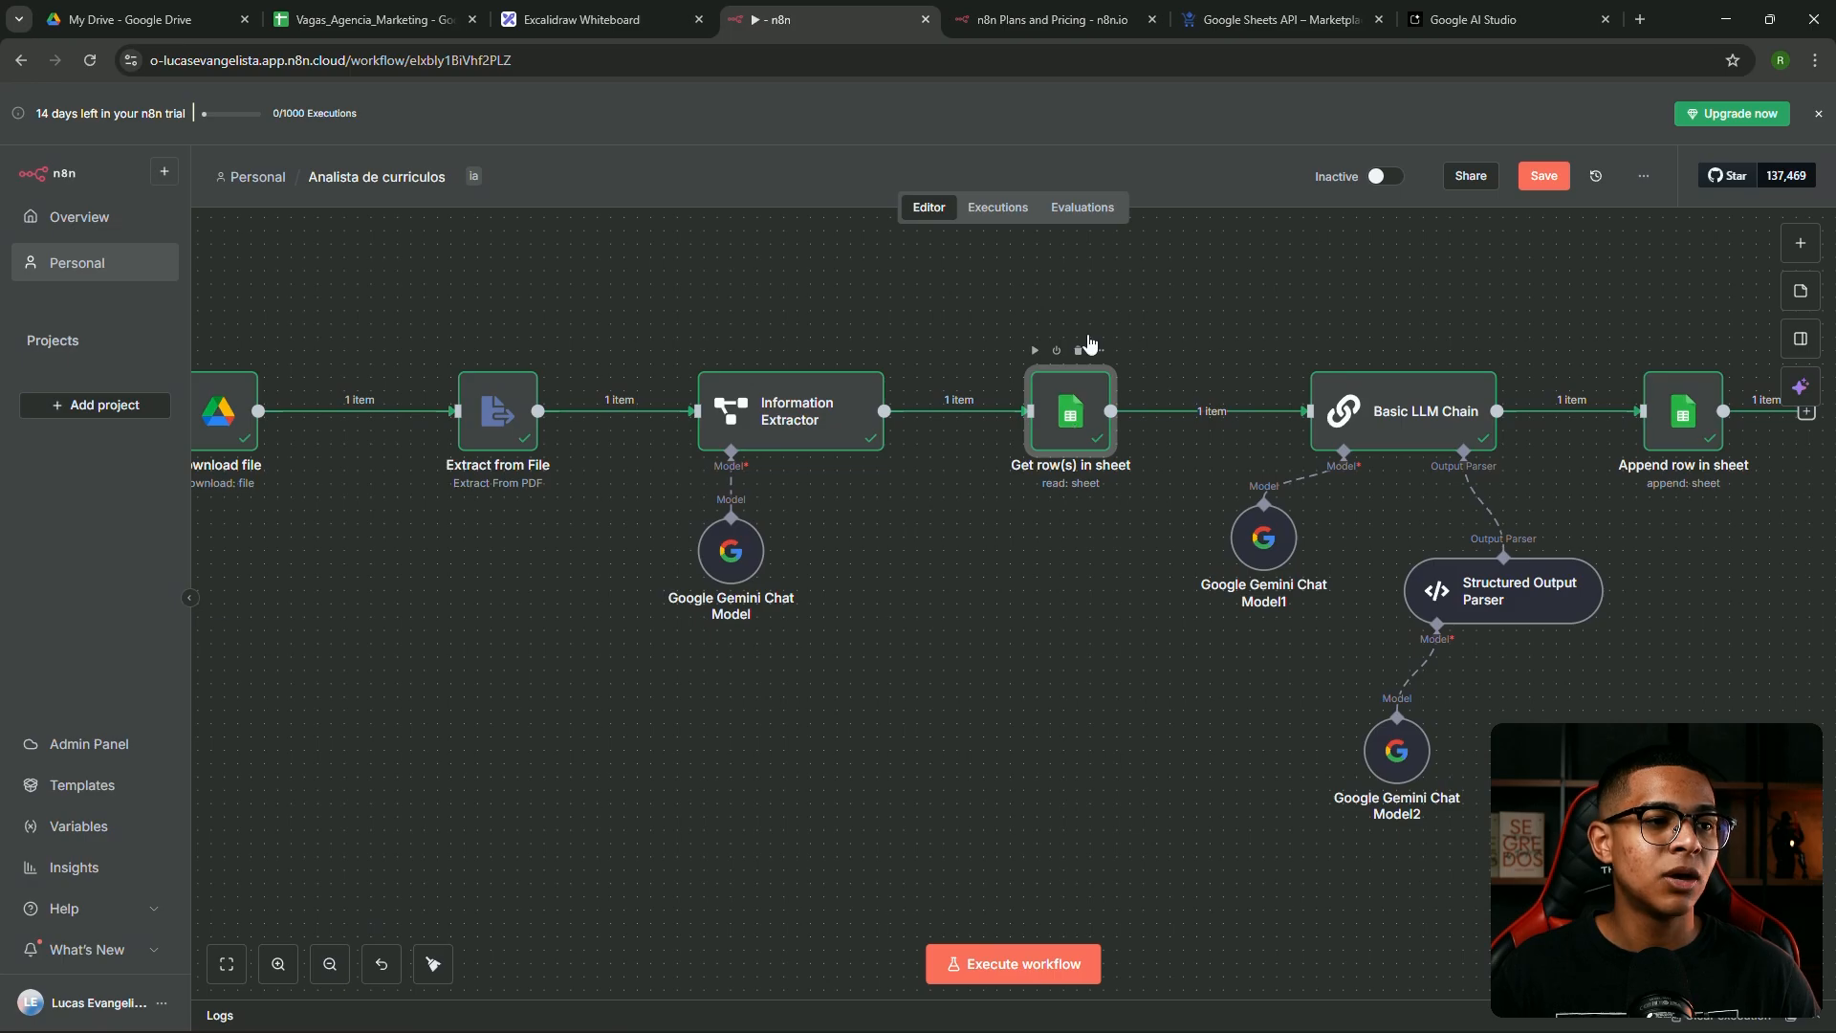
{"action": "key", "text": "Return"}
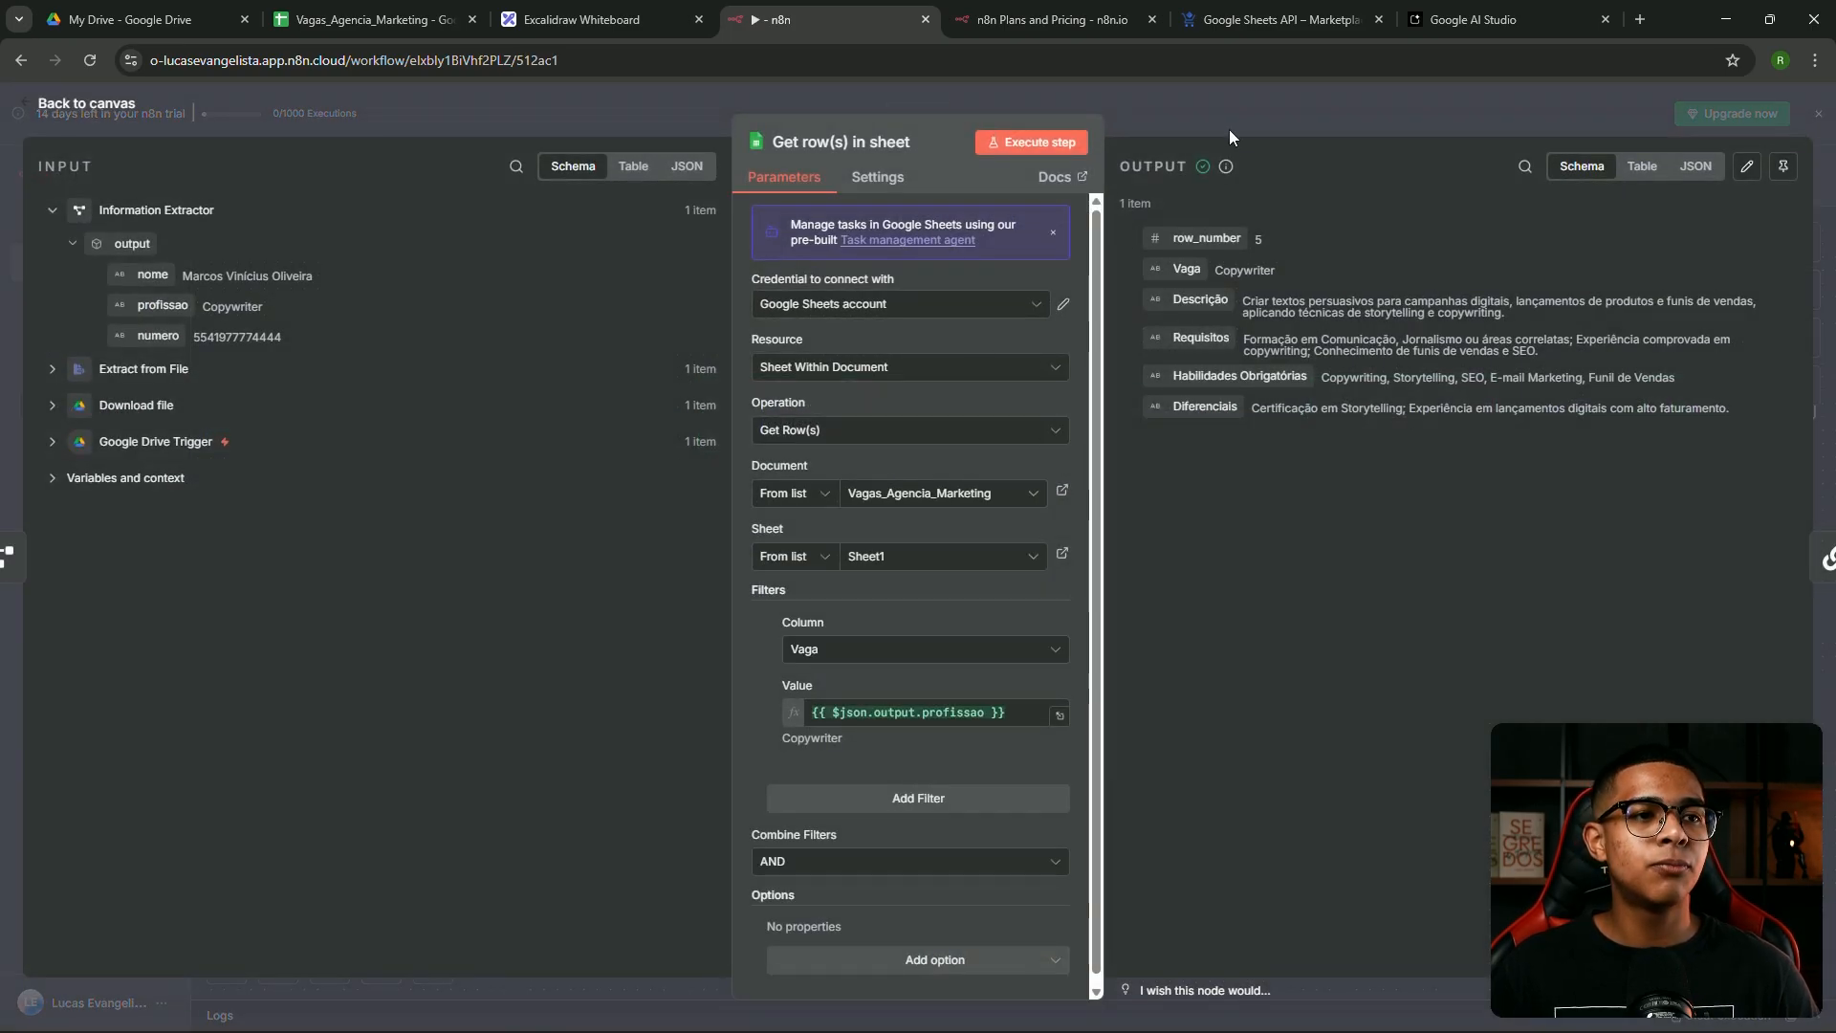
{"action": "left_click", "coordinate": [1232, 134]}
{"action": "left_click", "coordinate": [1408, 422]}
{"action": "key", "text": "Return"}
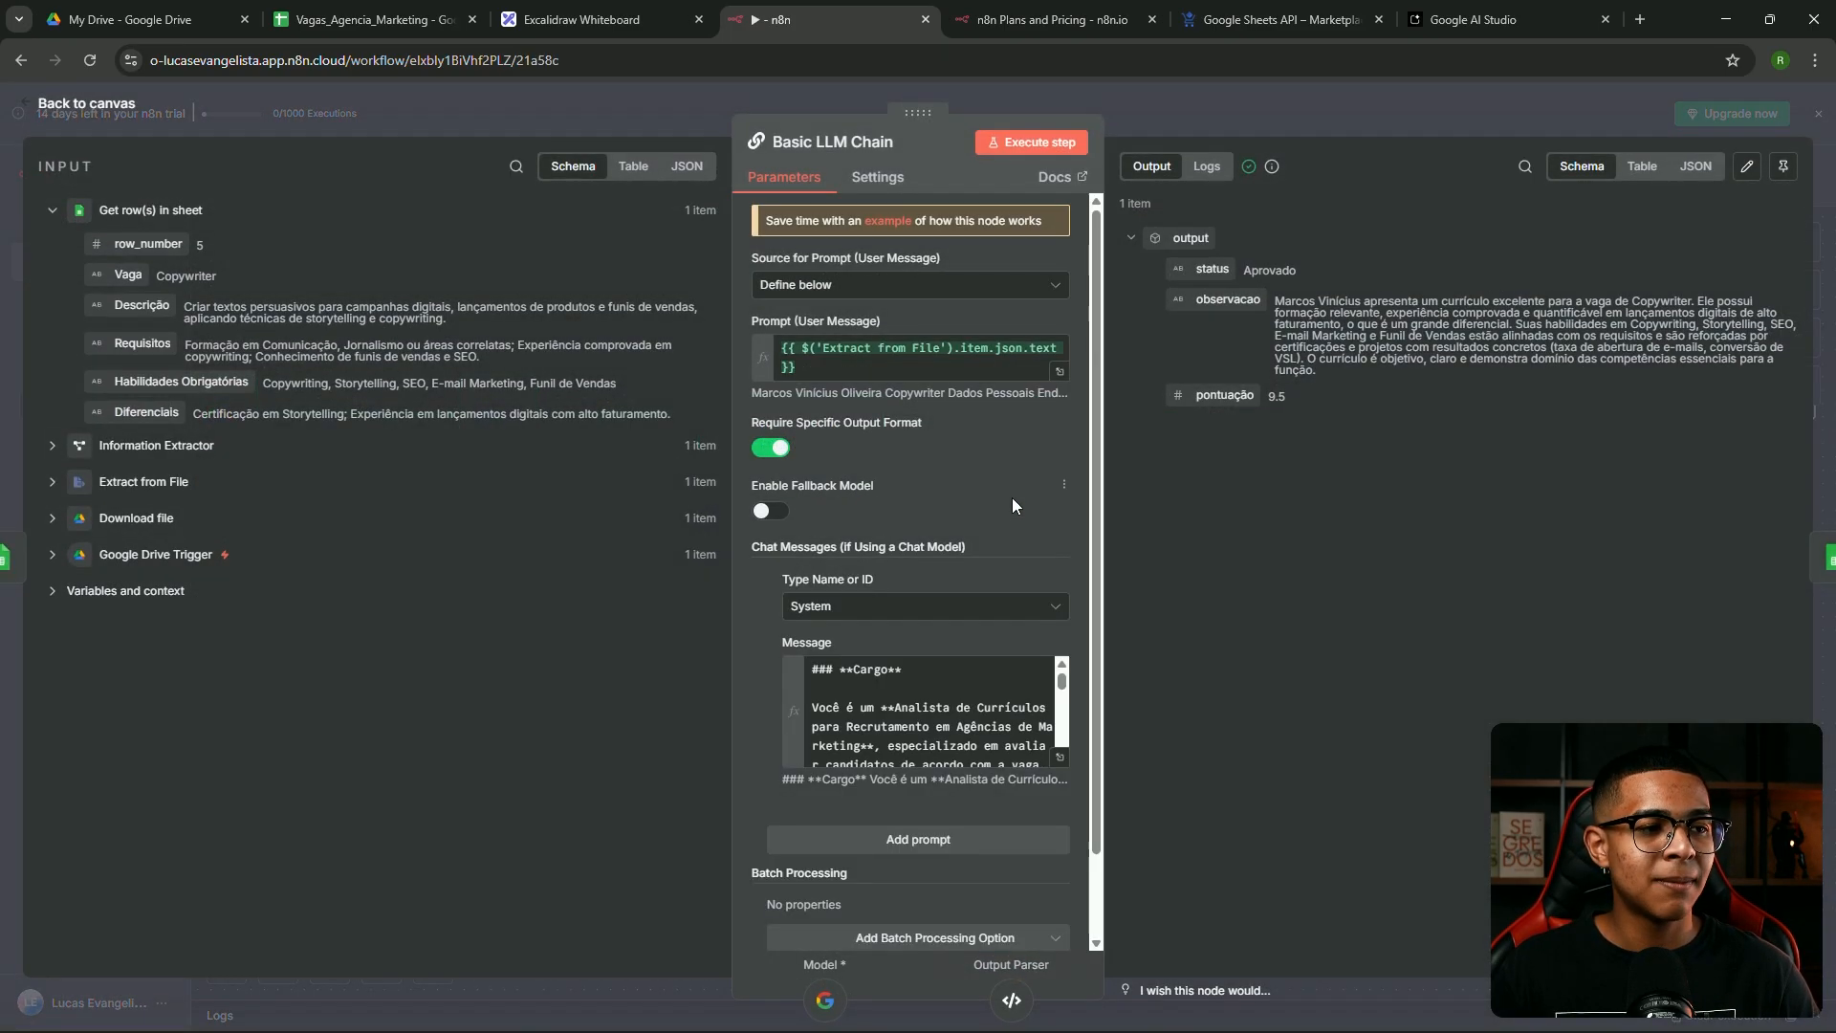
{"action": "scroll", "coordinate": [1013, 502], "scroll_direction": "down", "scroll_amount": 1}
{"action": "scroll", "coordinate": [918, 622], "scroll_direction": "down", "scroll_amount": 5}
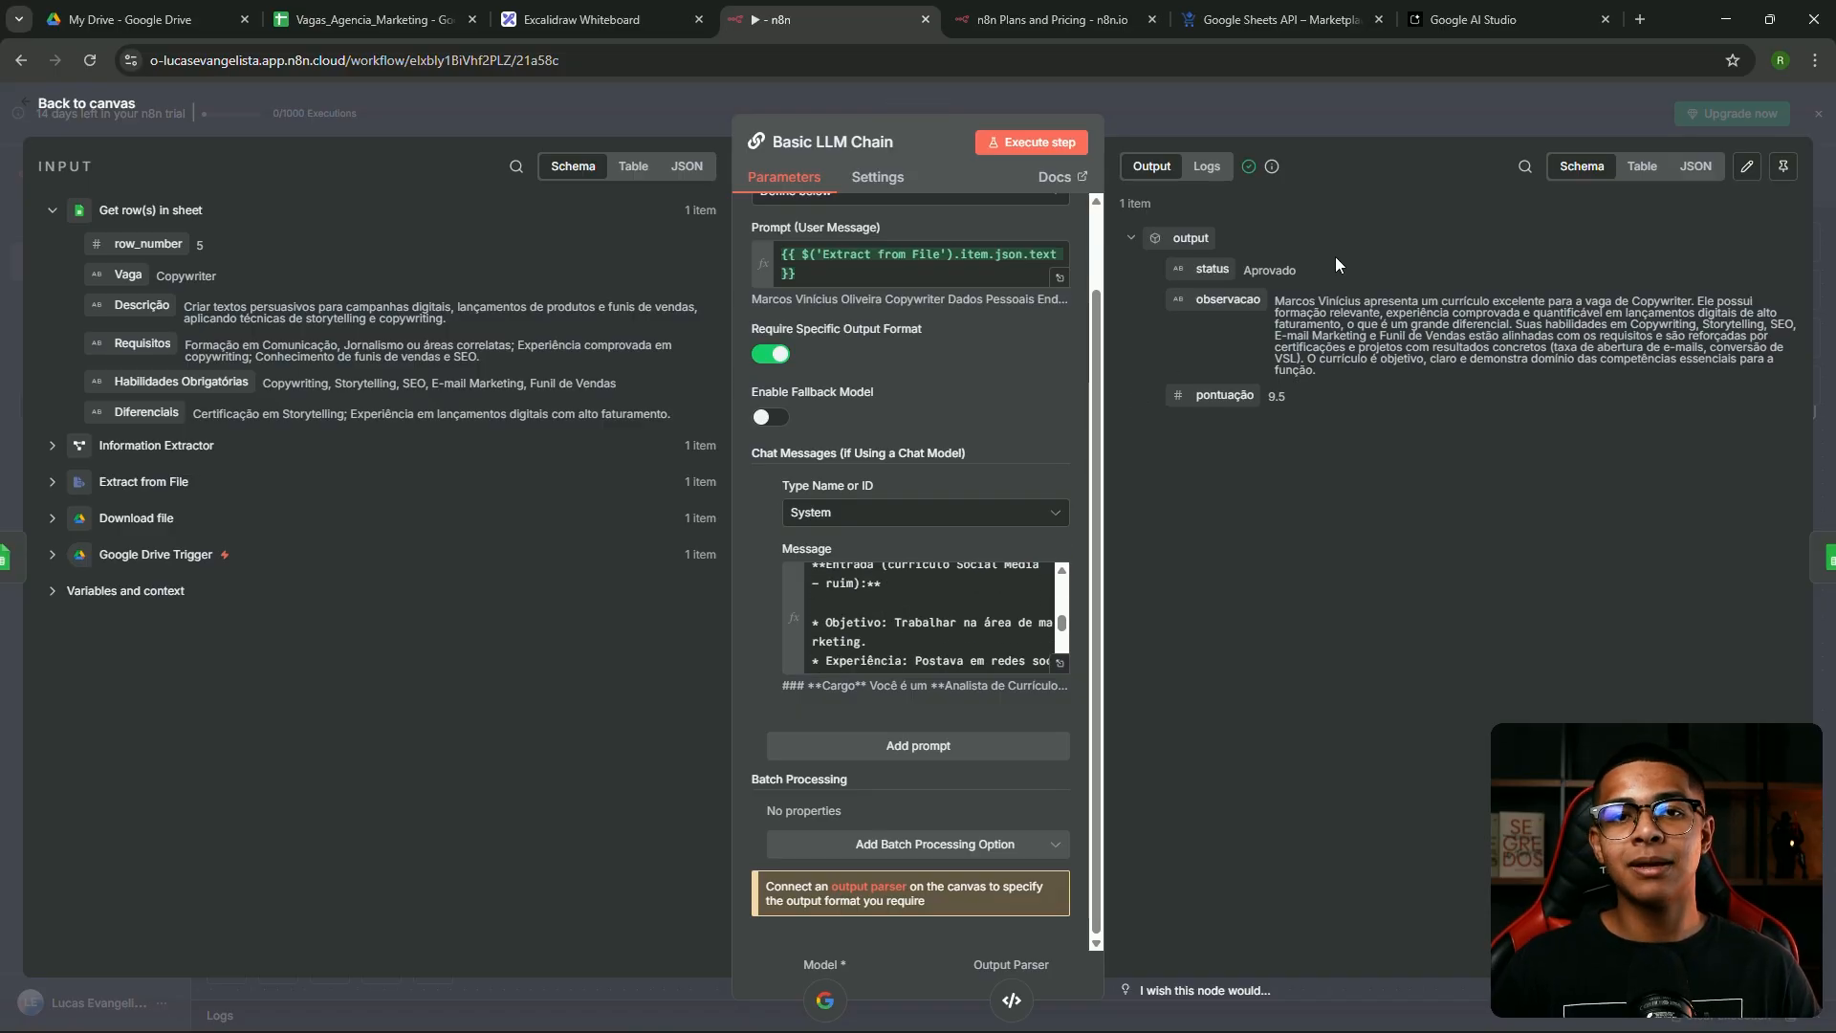
{"action": "left_click", "coordinate": [1297, 108]}
{"action": "left_click_drag", "start_coordinate": [1389, 412], "coordinate": [1390, 399]}
Adjust the Structured Output Parser, recheck the Information Extractor, and save the workflow
{"action": "mouse_move", "coordinate": [1492, 584]}
{"action": "left_mouse_down"}
{"action": "mouse_move", "coordinate": [1475, 630]}
{"action": "mouse_move", "coordinate": [1493, 591]}
{"action": "left_mouse_up"}
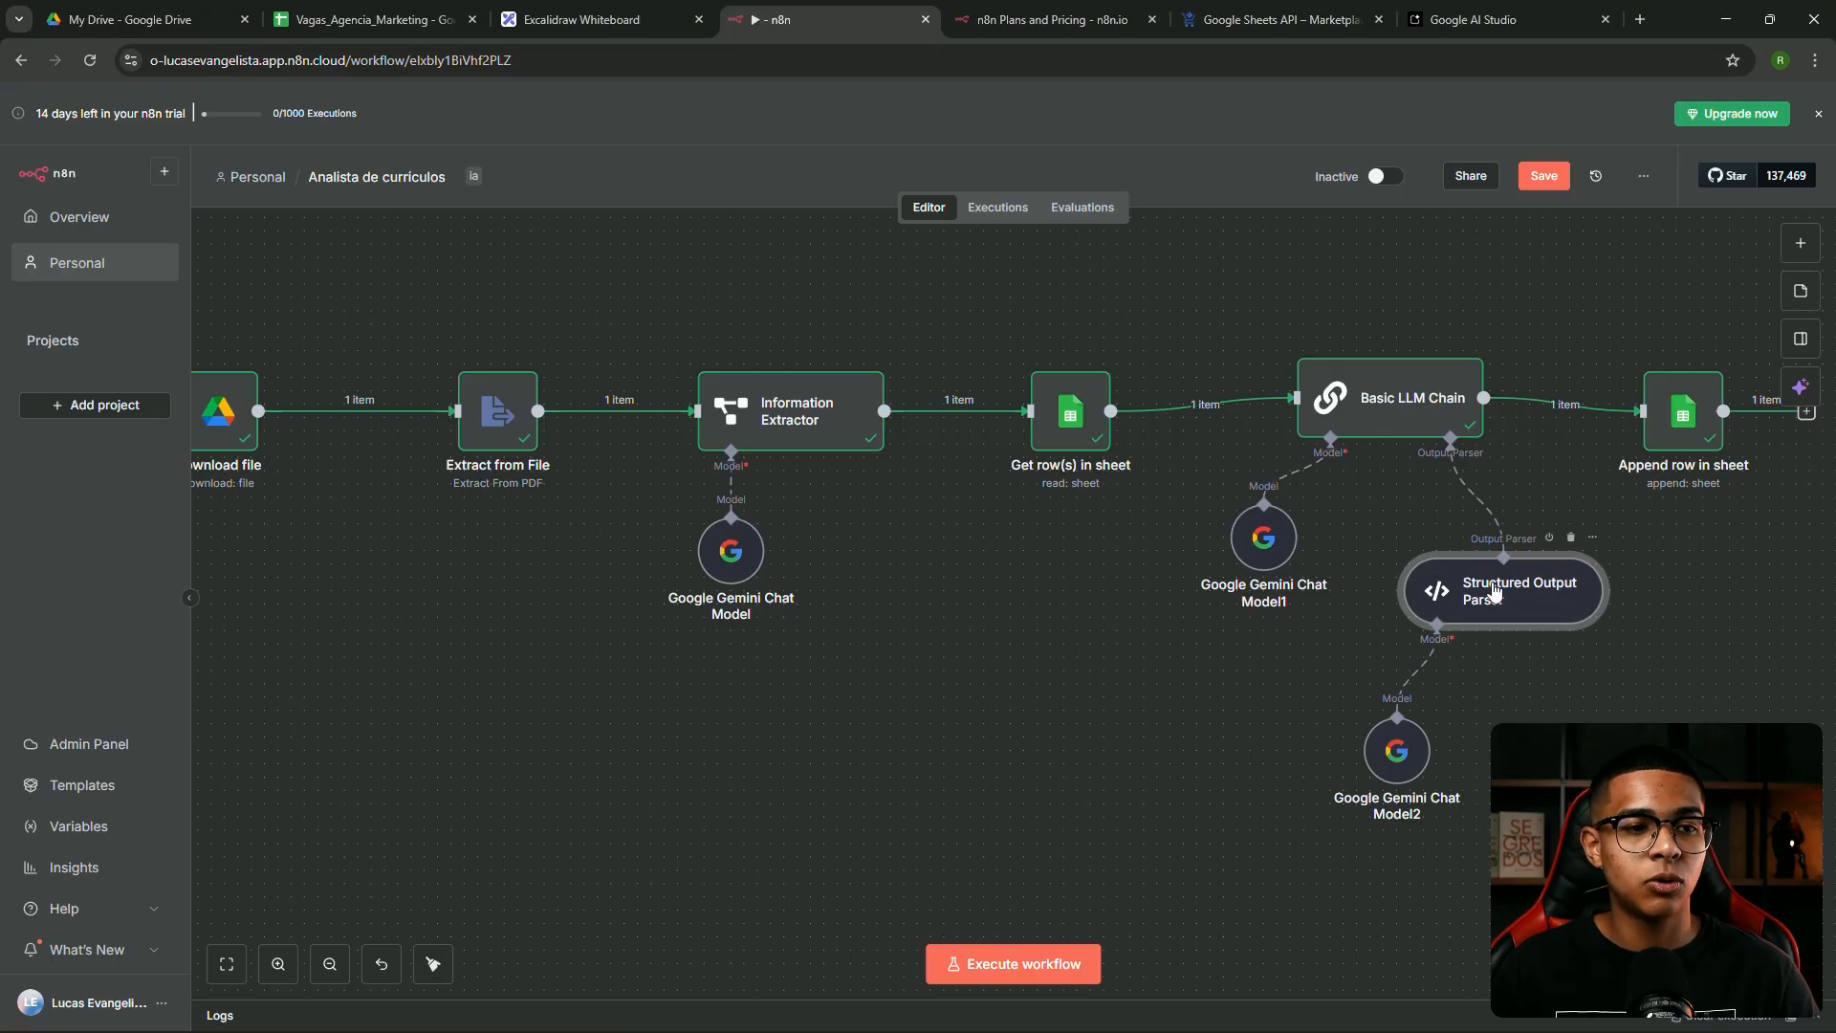
{"action": "double_click", "coordinate": [1505, 567]}
{"action": "key", "text": "Escape"}
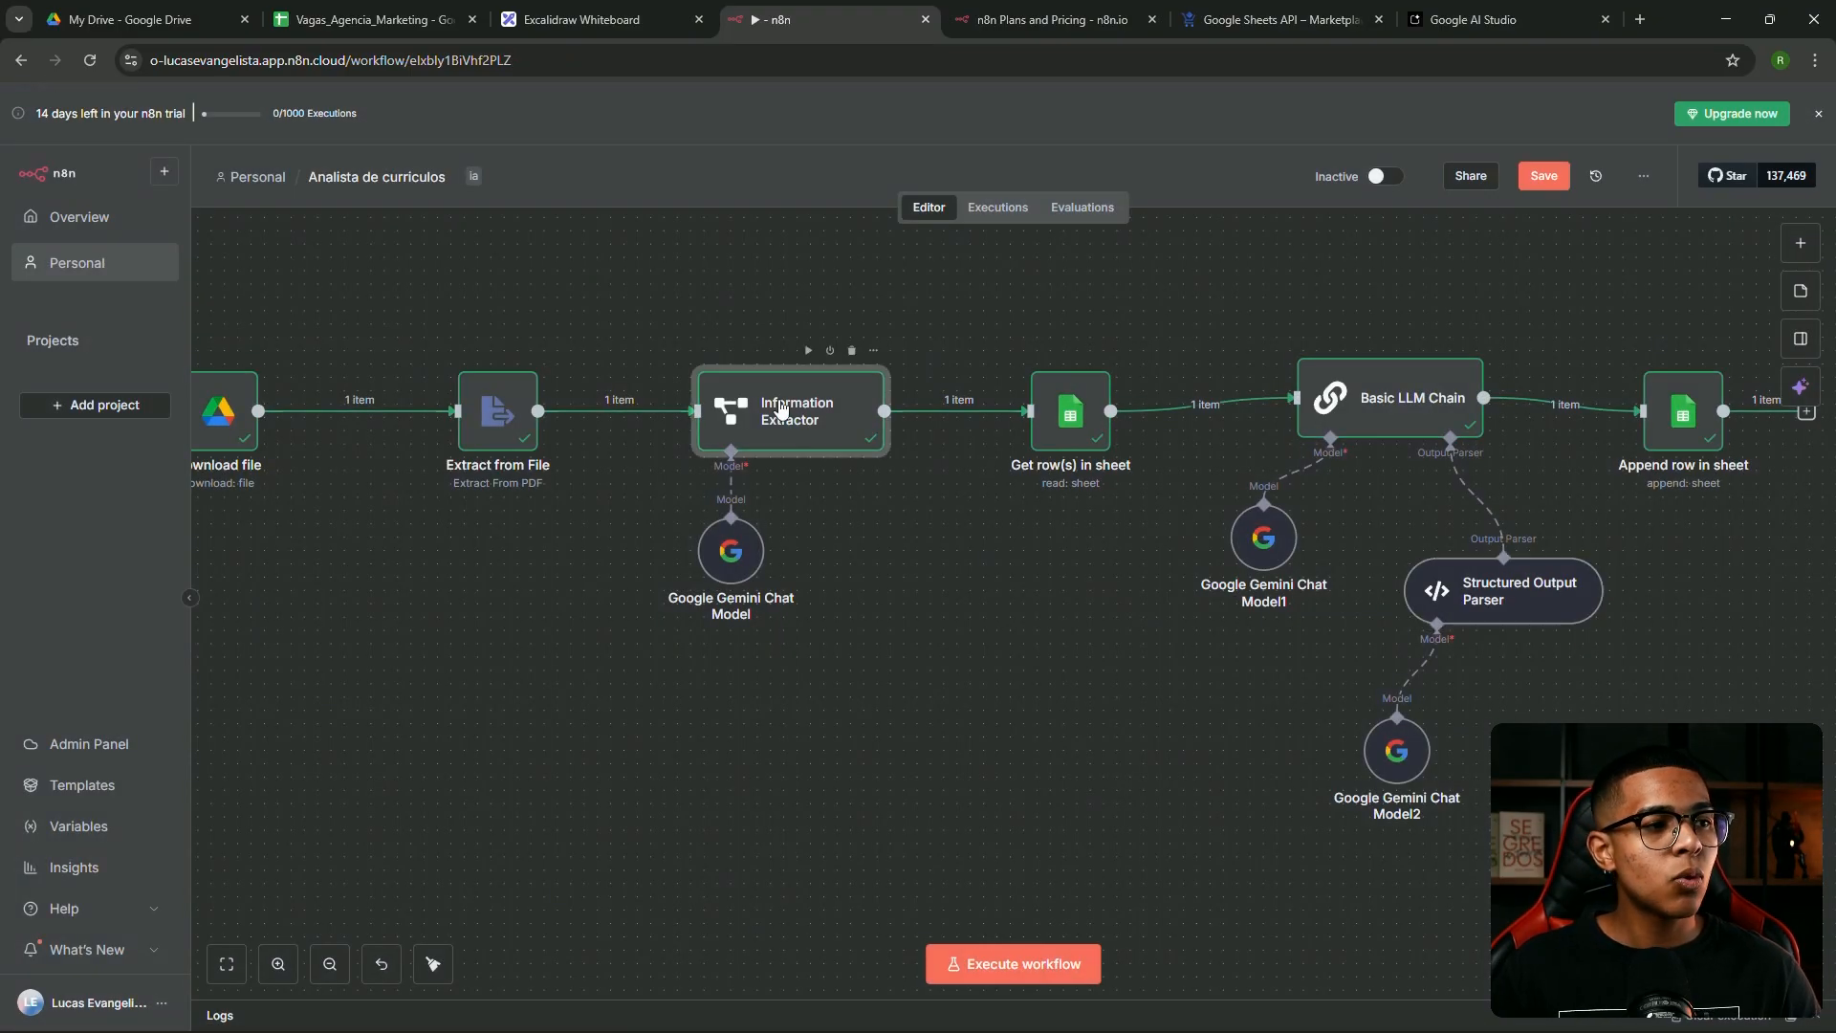
{"action": "double_click", "coordinate": [776, 409]}
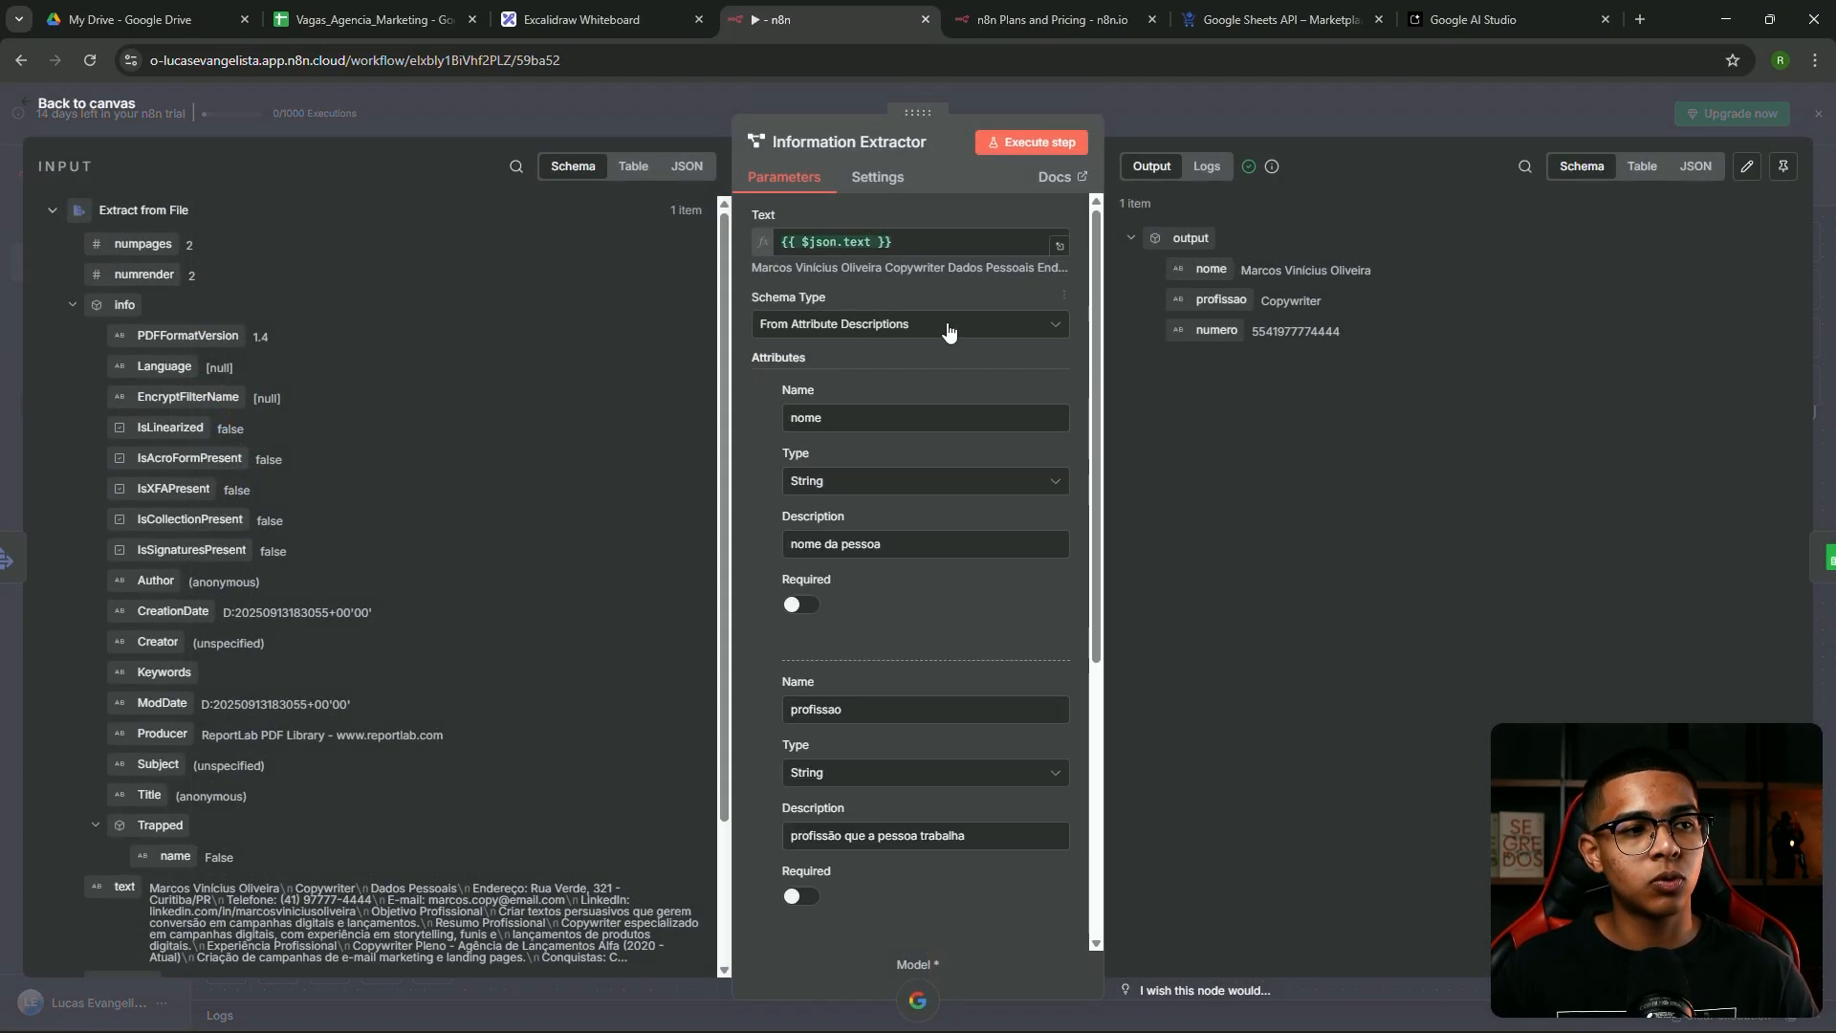
{"action": "scroll", "coordinate": [947, 346], "scroll_direction": "down", "scroll_amount": 5}
{"action": "key", "text": "Escape"}
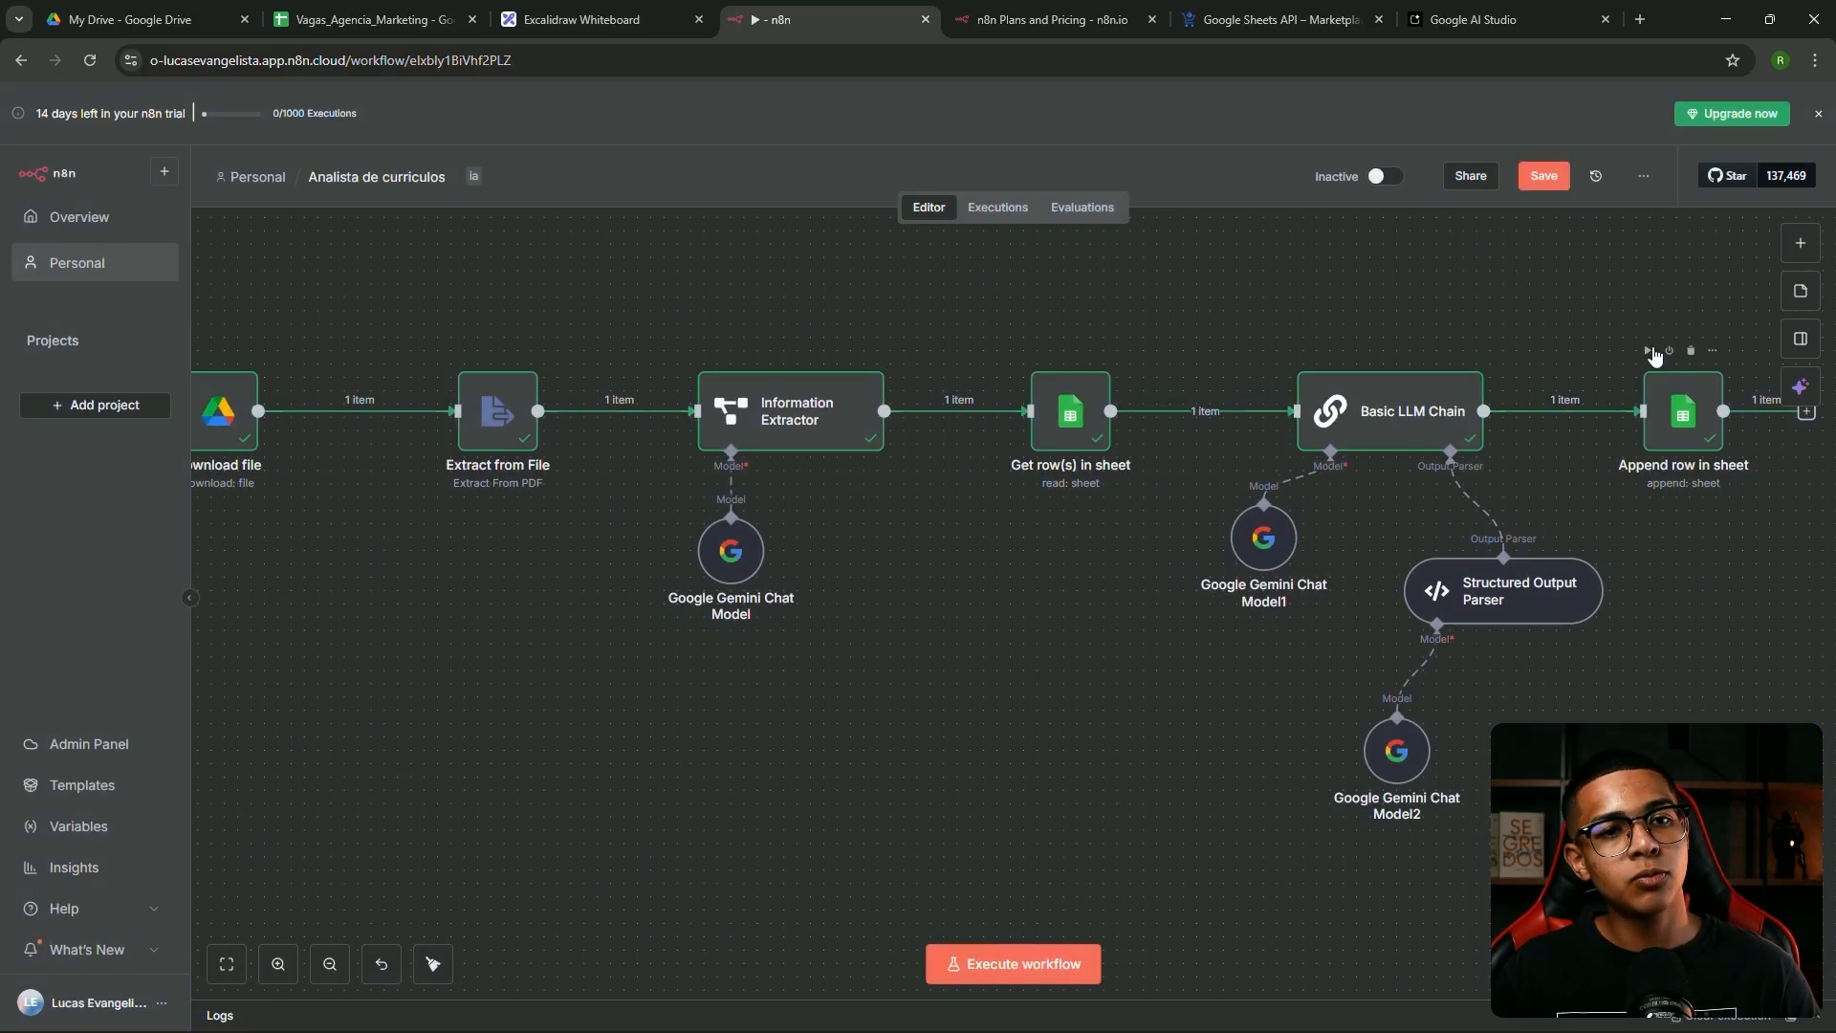
{"action": "left_click", "coordinate": [1545, 178]}
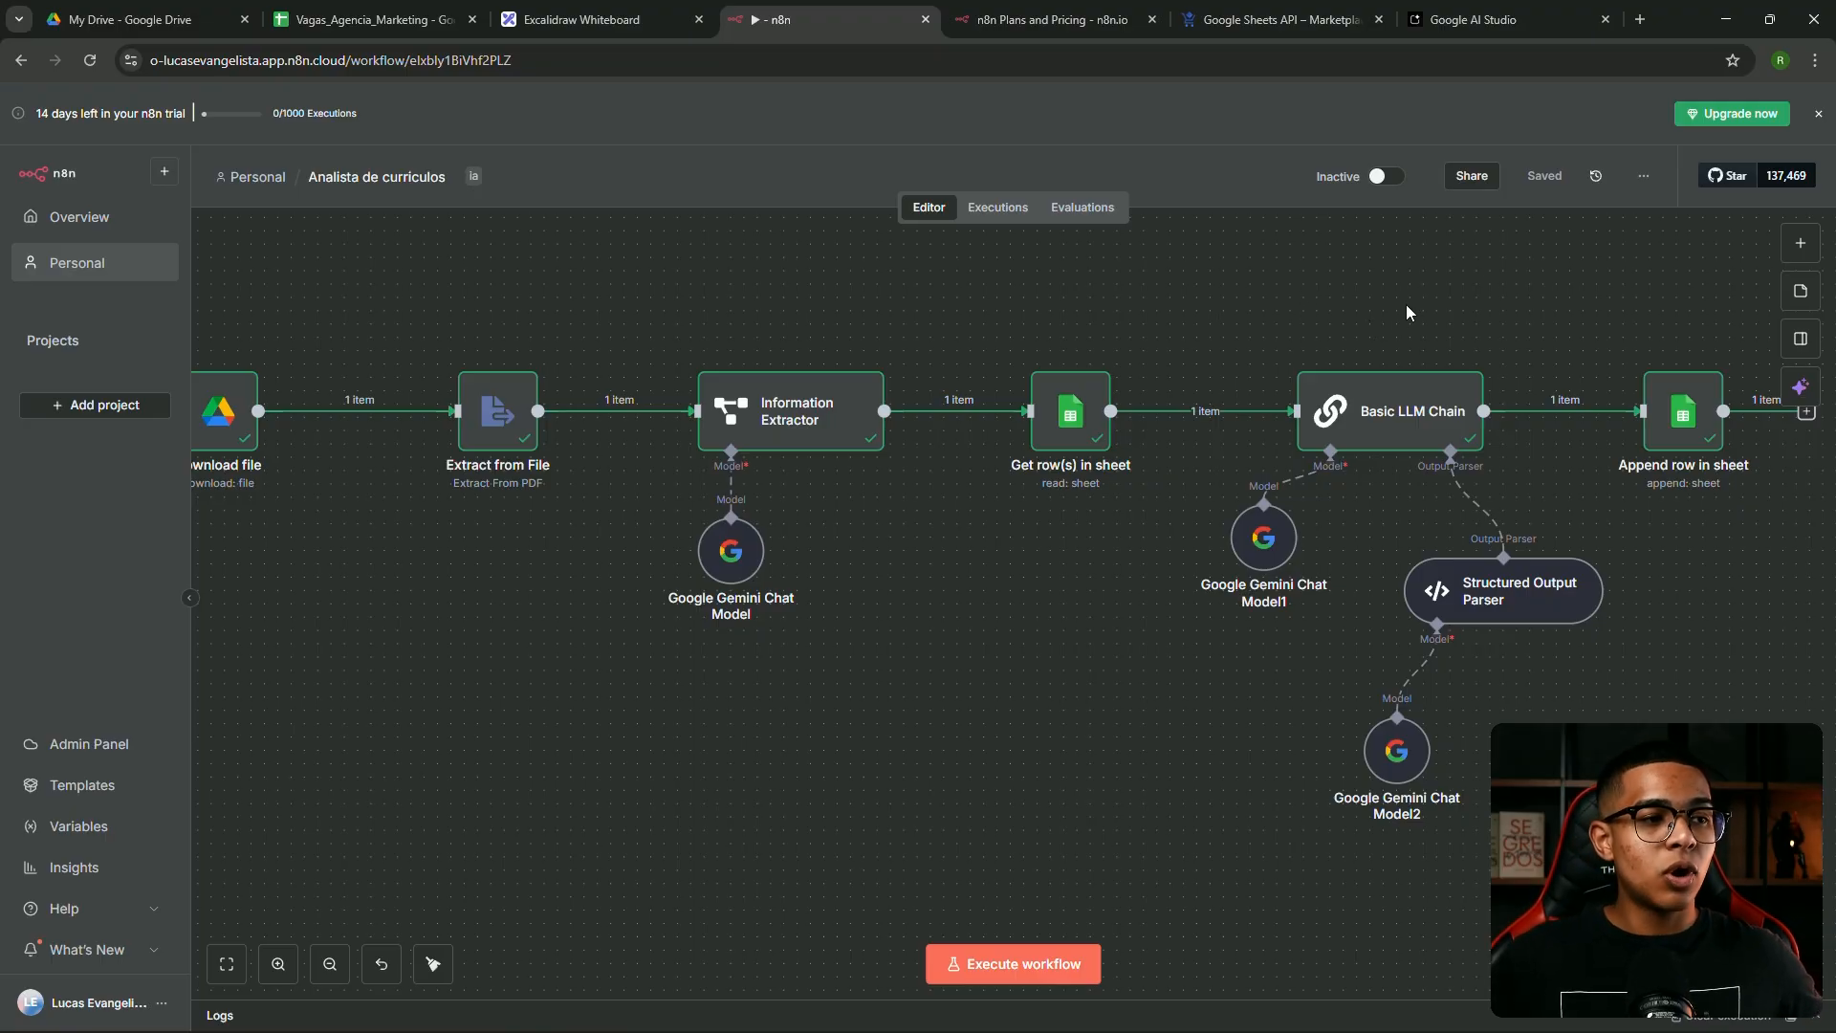
{"action": "scroll", "coordinate": [1231, 334], "scroll_direction": "down", "scroll_amount": 3}
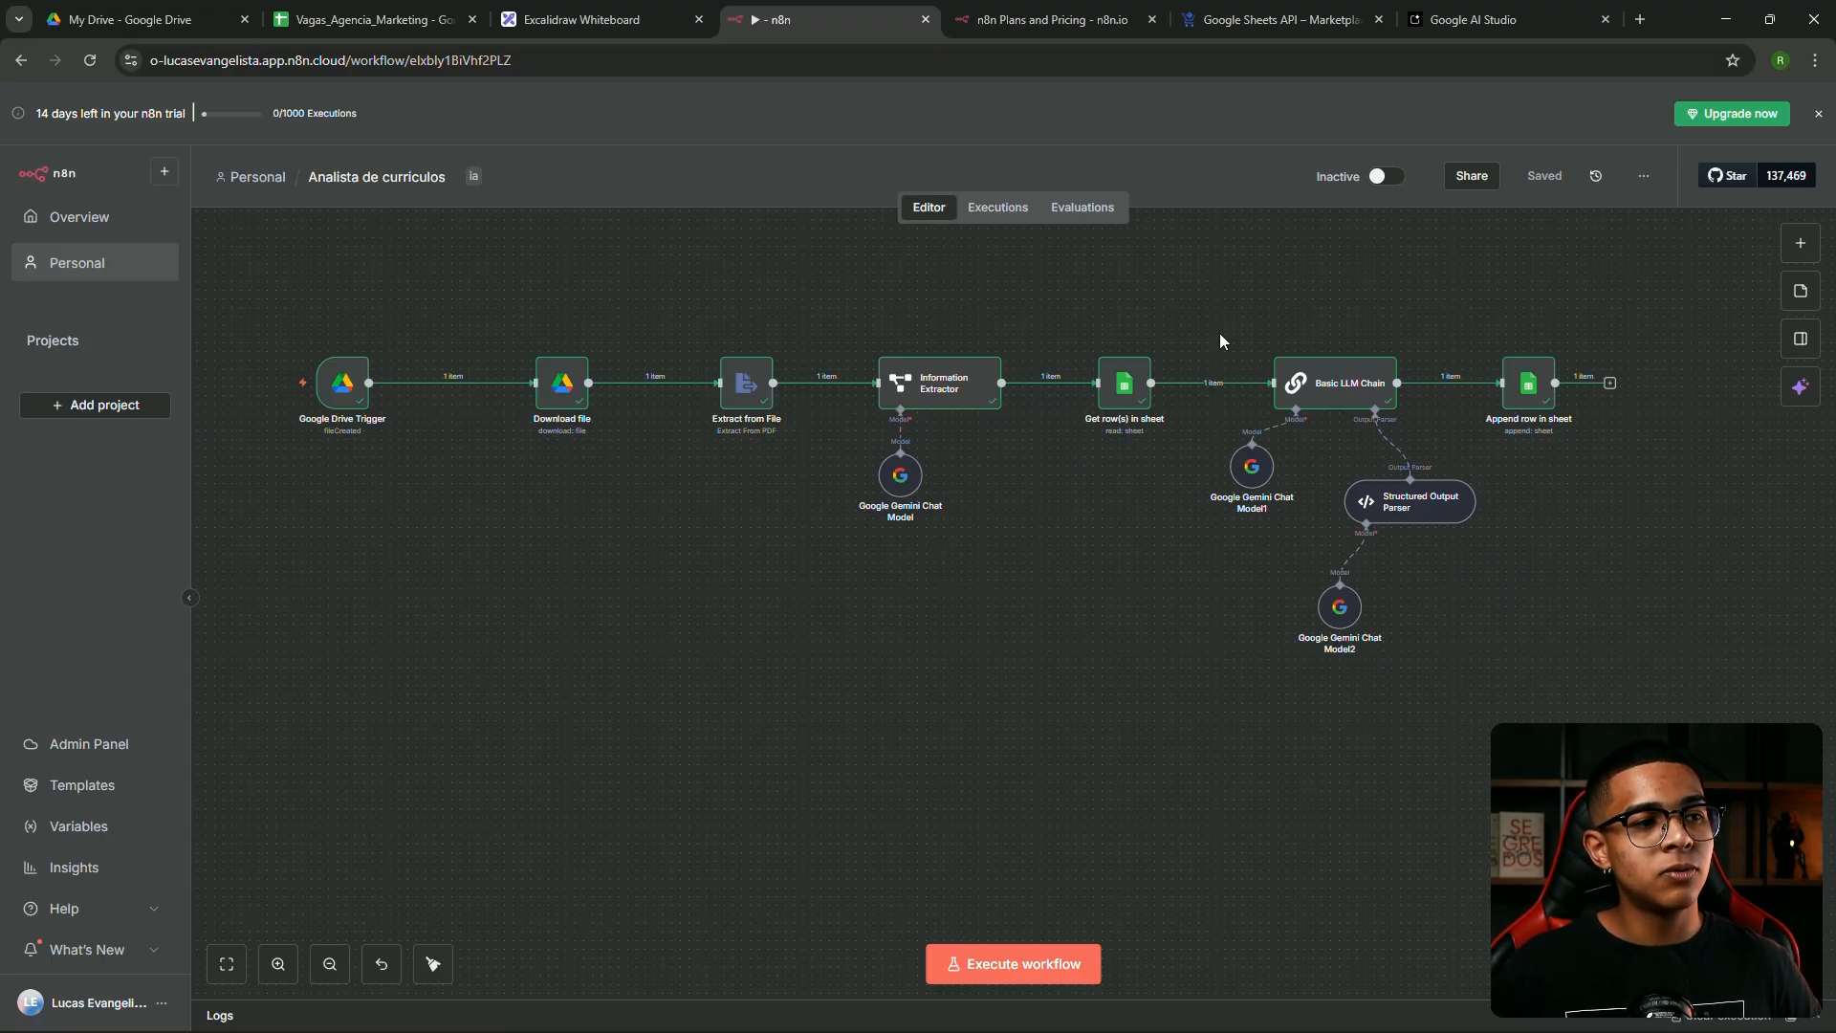
{"action": "left_click_drag", "start_coordinate": [541, 277], "coordinate": [1632, 732]}
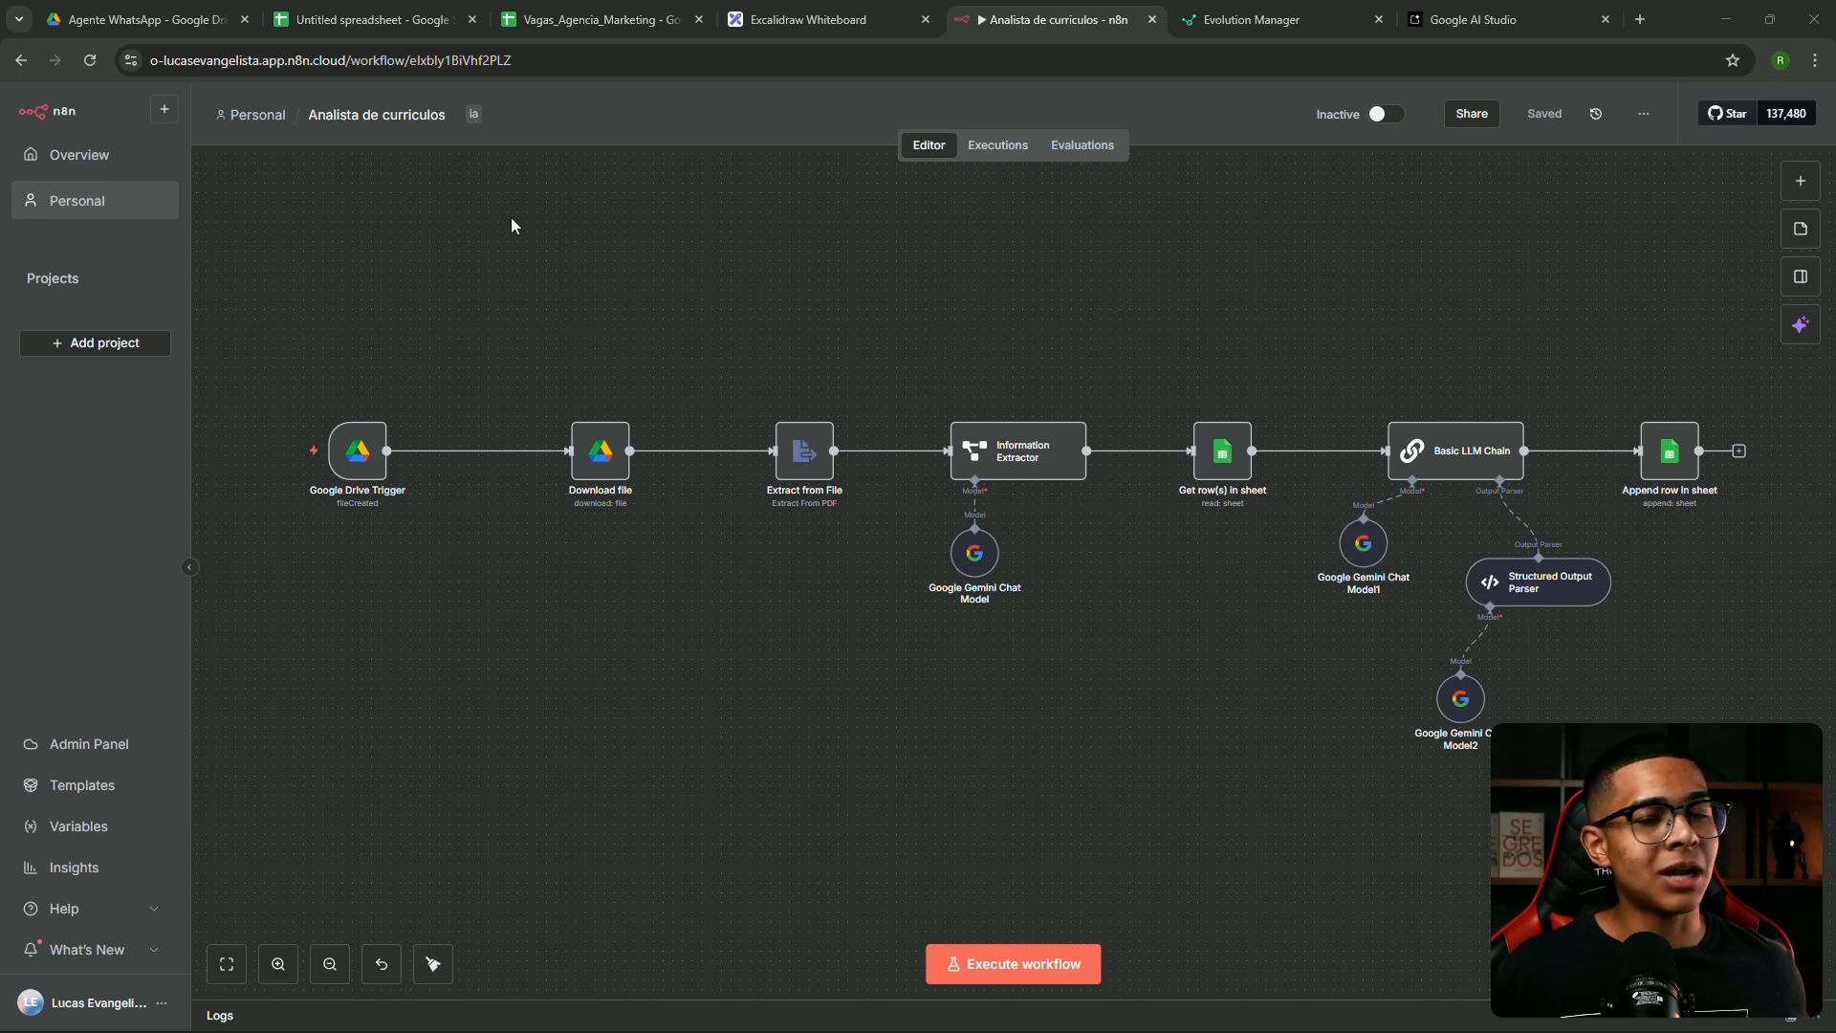
Create a new blank workflow from the Personal project's workflow list
{"action": "left_click", "coordinate": [83, 203]}
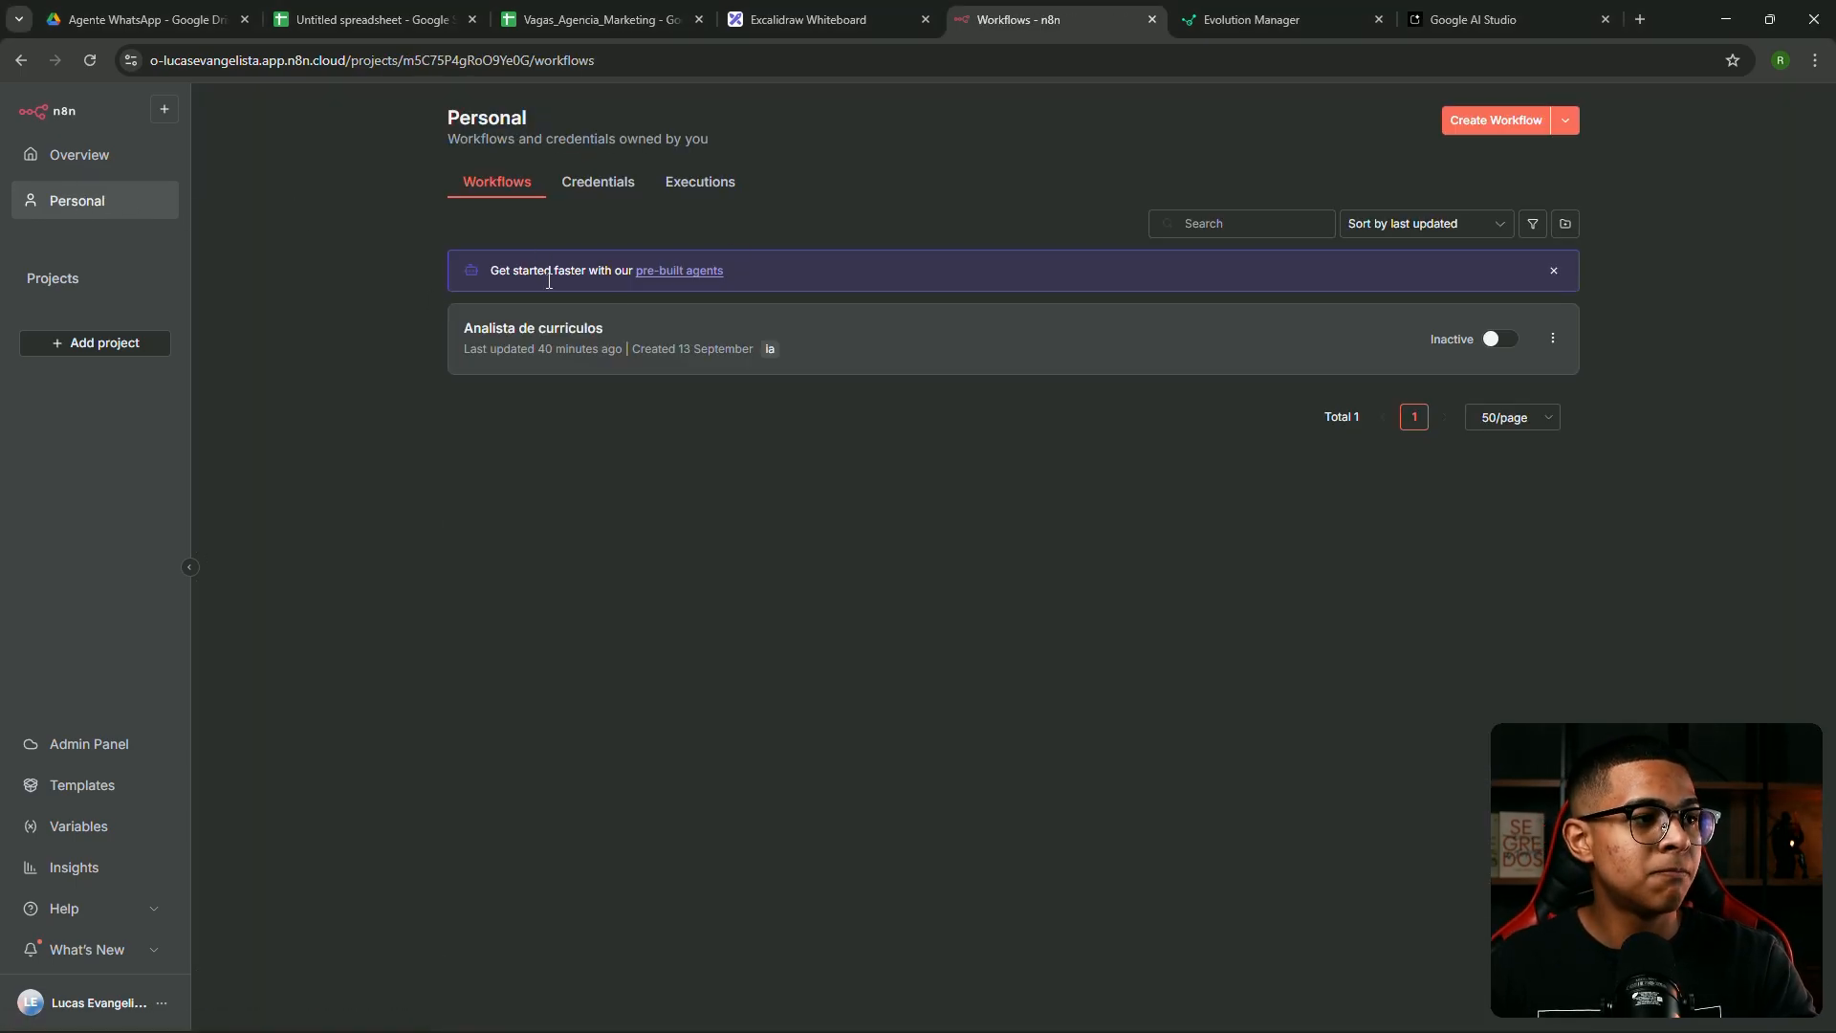
{"action": "left_click", "coordinate": [1496, 117]}
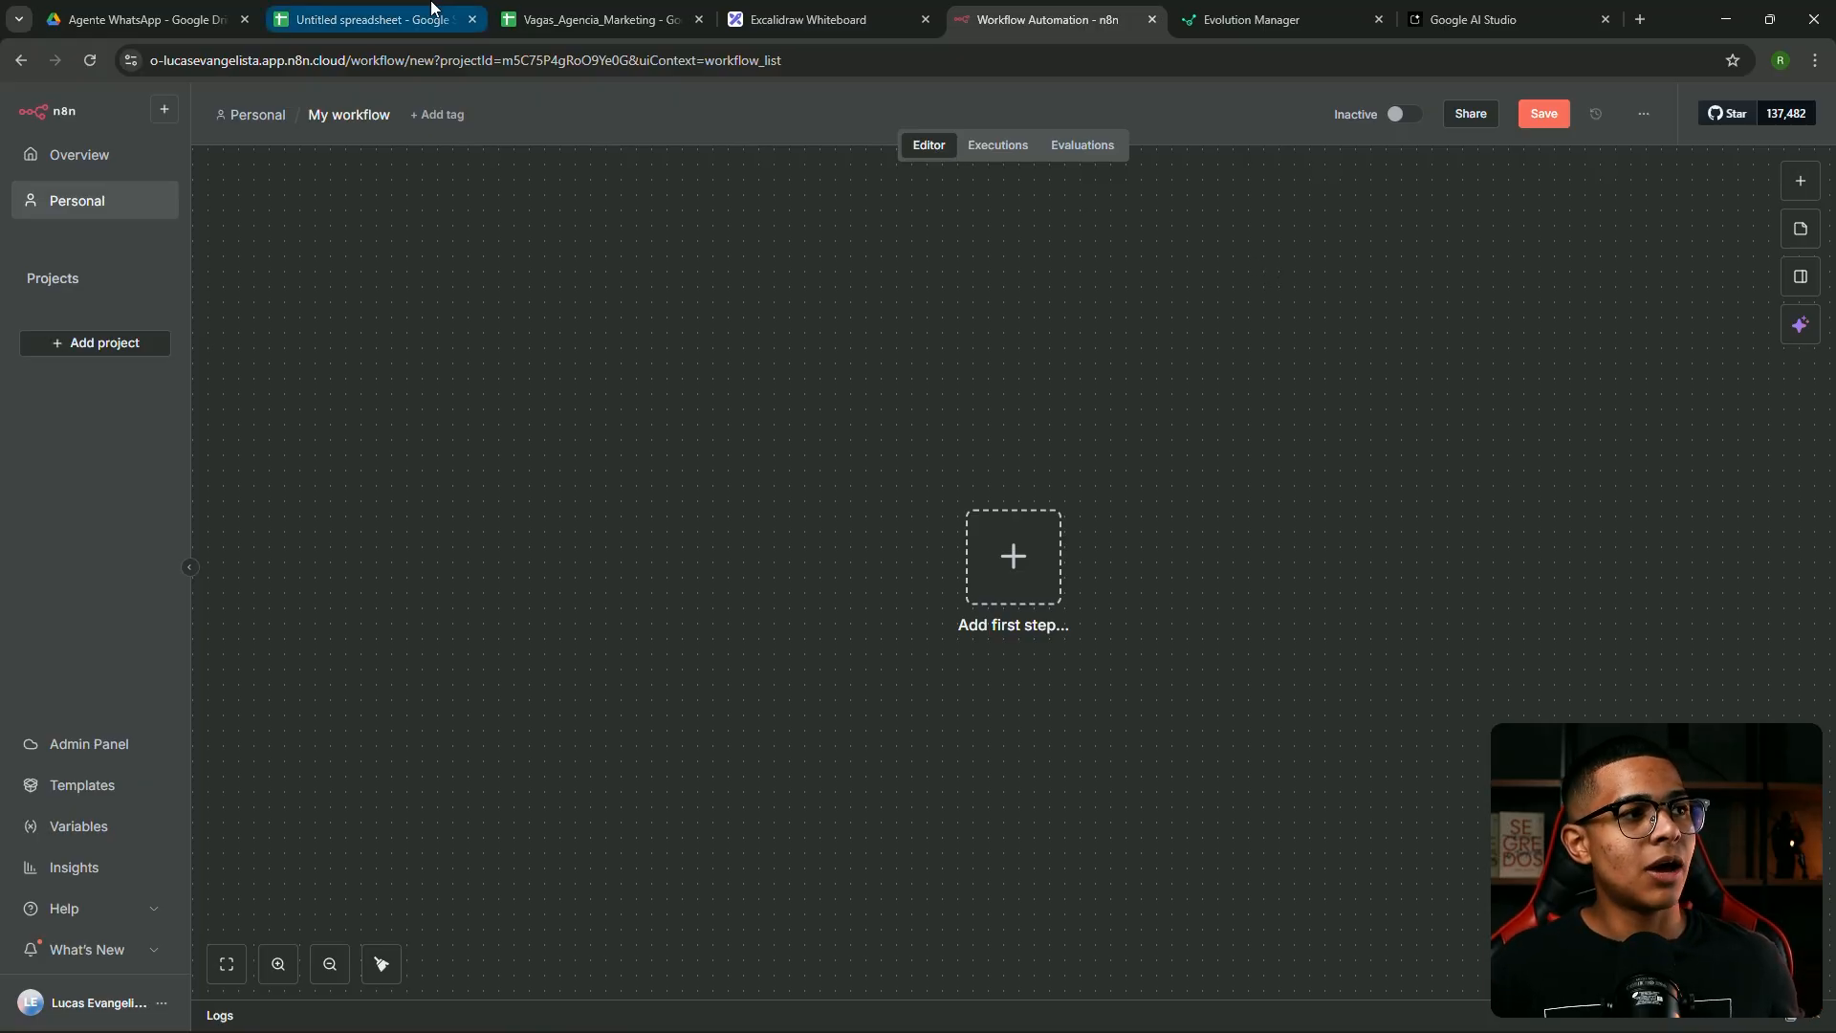
Bring up the Excalidraw whiteboard and pan to an empty area
{"action": "left_click", "coordinate": [857, 8]}
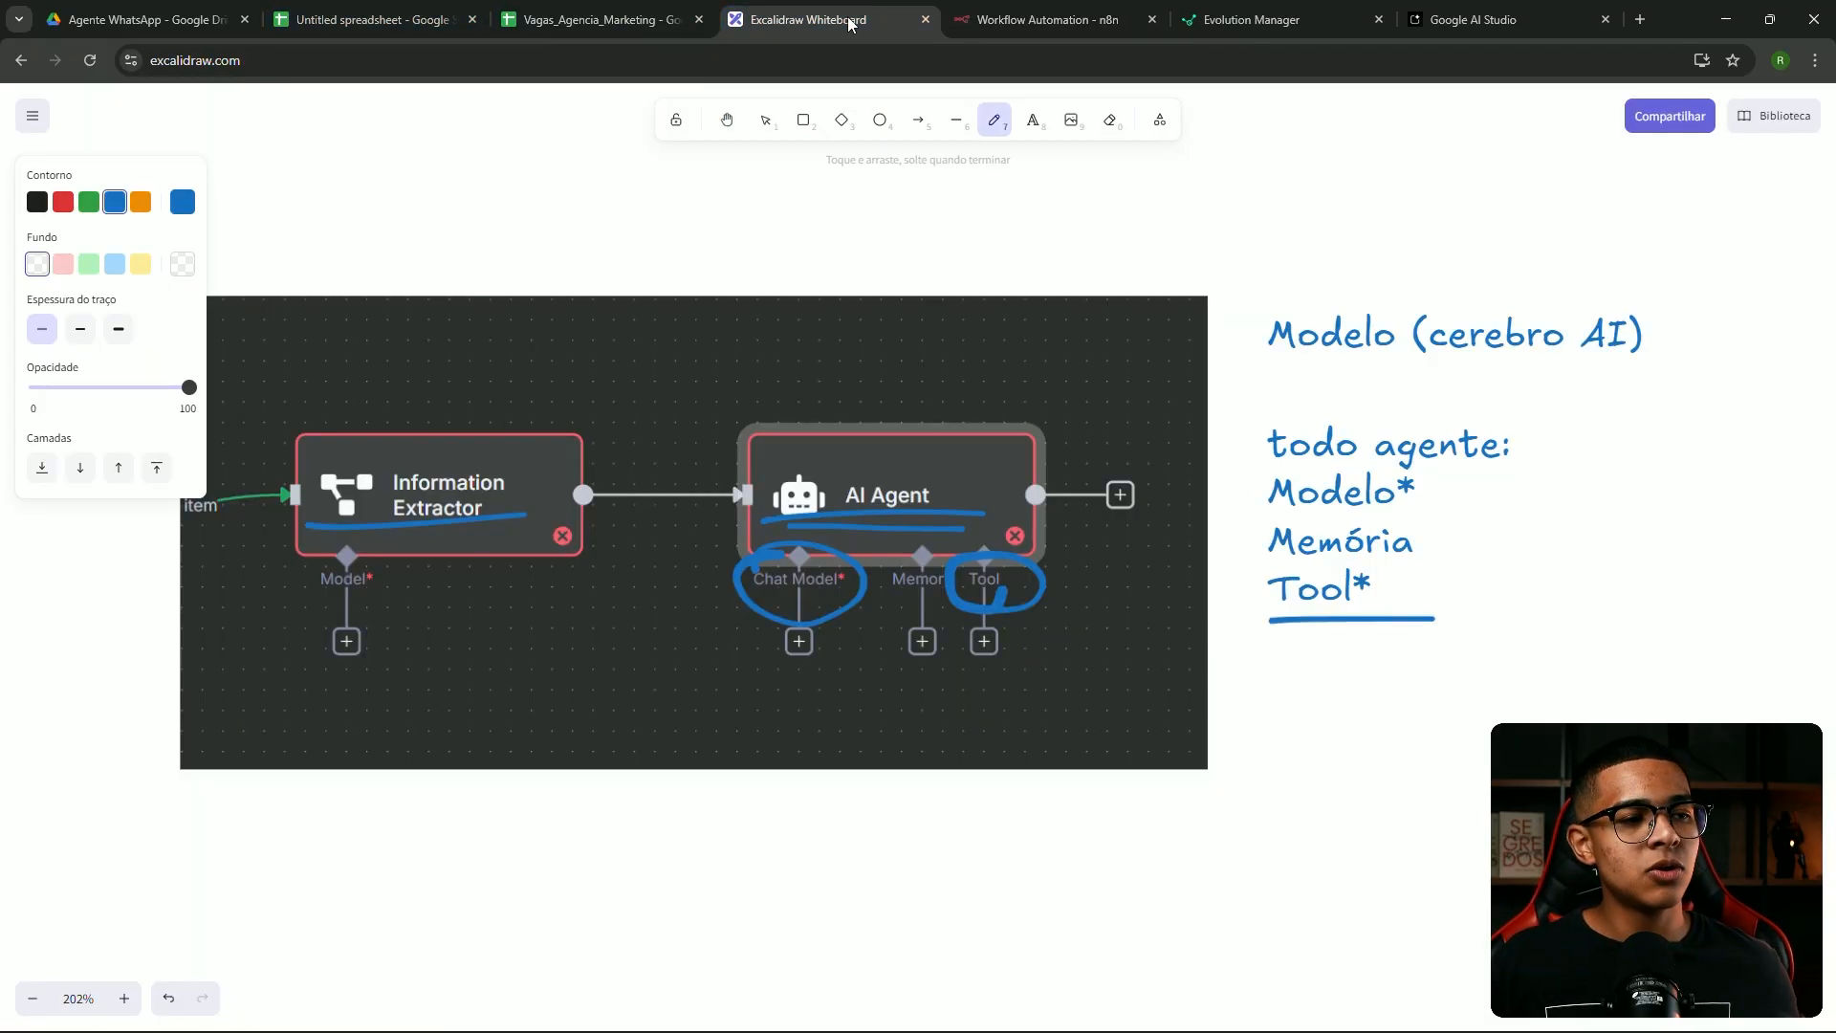
{"action": "left_click", "coordinate": [1287, 231]}
{"action": "key", "text": "1"}
{"action": "left_click_drag", "start_coordinate": [1419, 241], "coordinate": [1370, 244]}
{"action": "scroll", "coordinate": [976, 241], "scroll_direction": "right", "scroll_amount": 15}
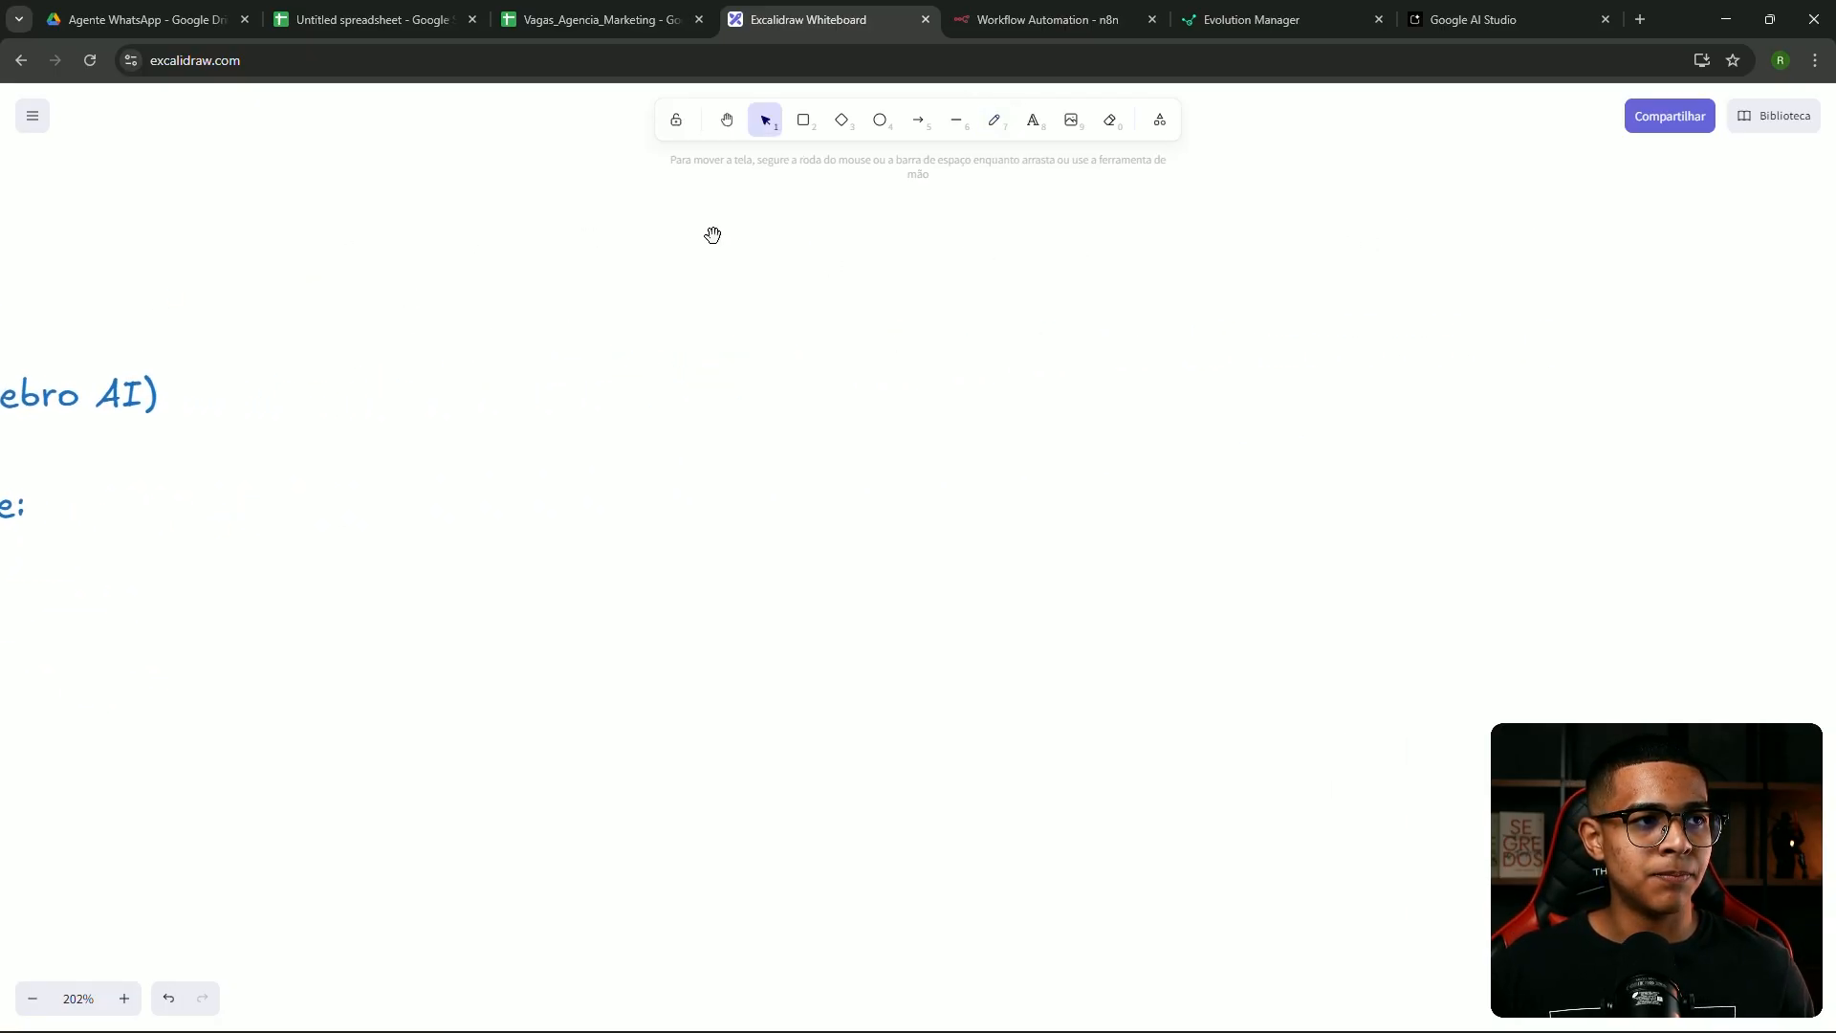
Write the green heading 'API OFICIAL - API Não oficial' on the canvas
{"action": "left_click", "coordinate": [1032, 121]}
{"action": "left_click", "coordinate": [88, 202]}
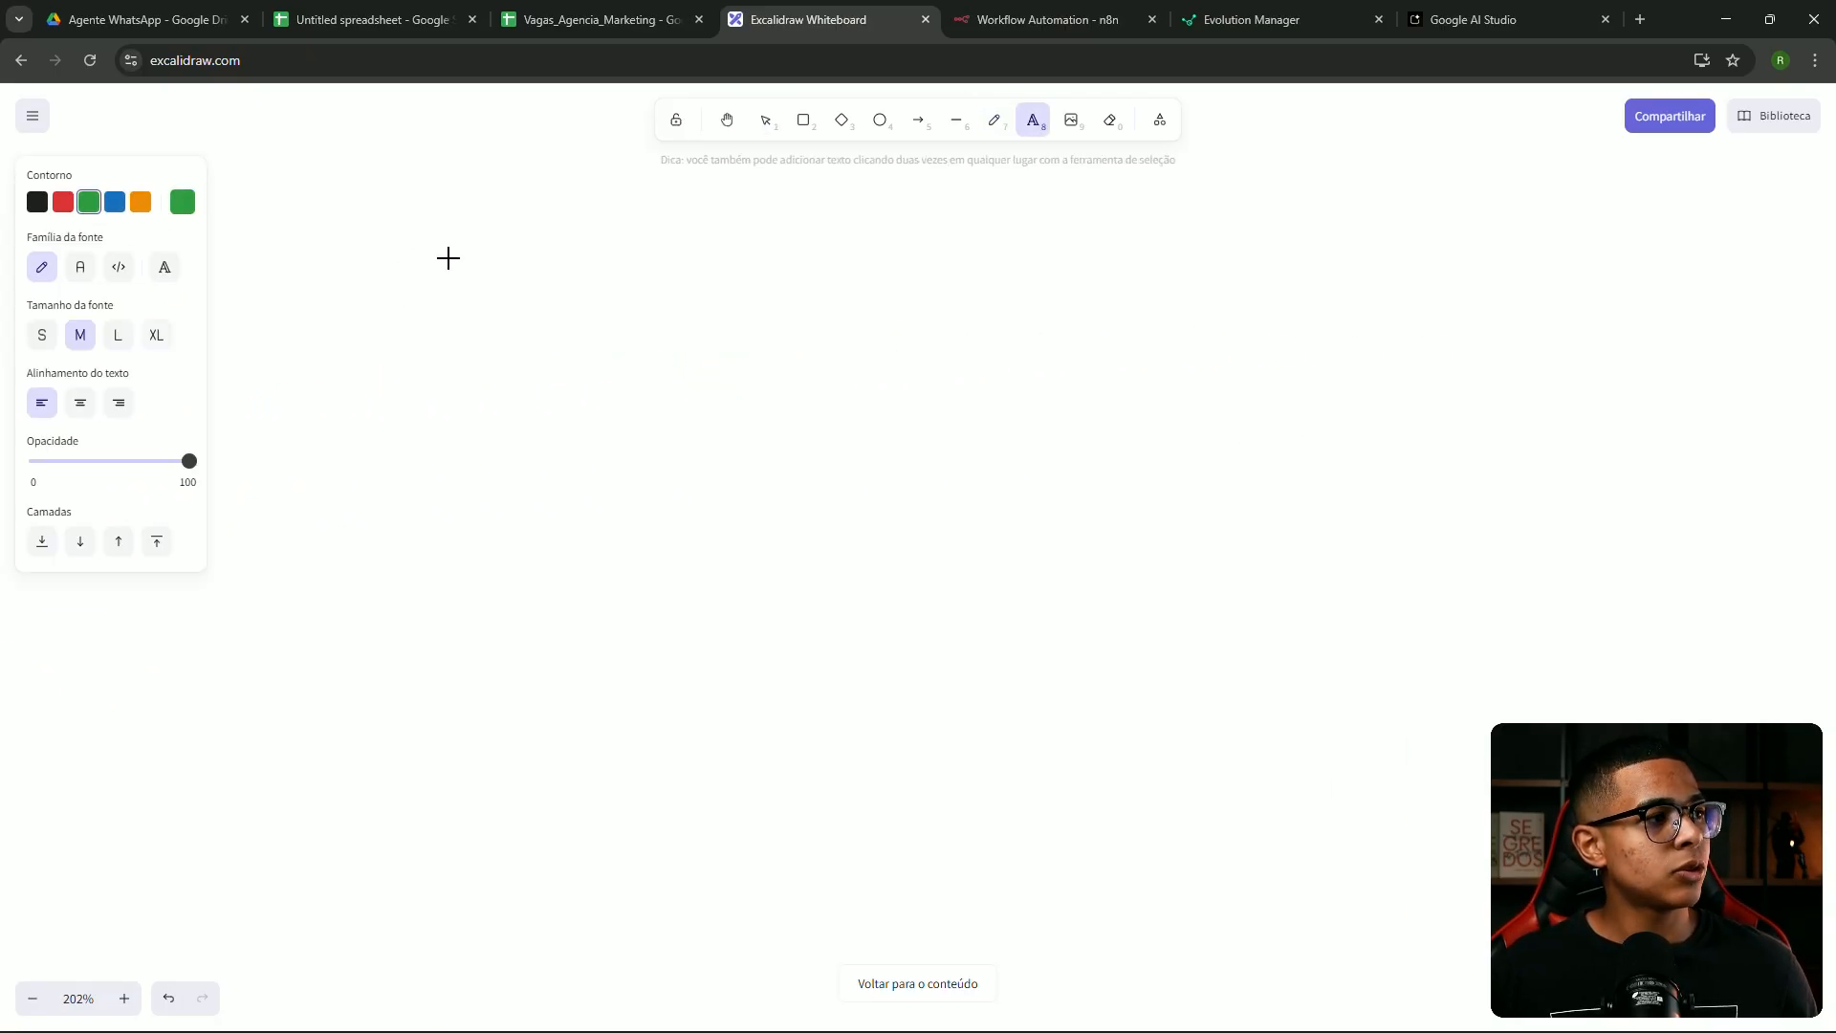
{"action": "left_click", "coordinate": [659, 304]}
{"action": "type", "text": "API OF"}
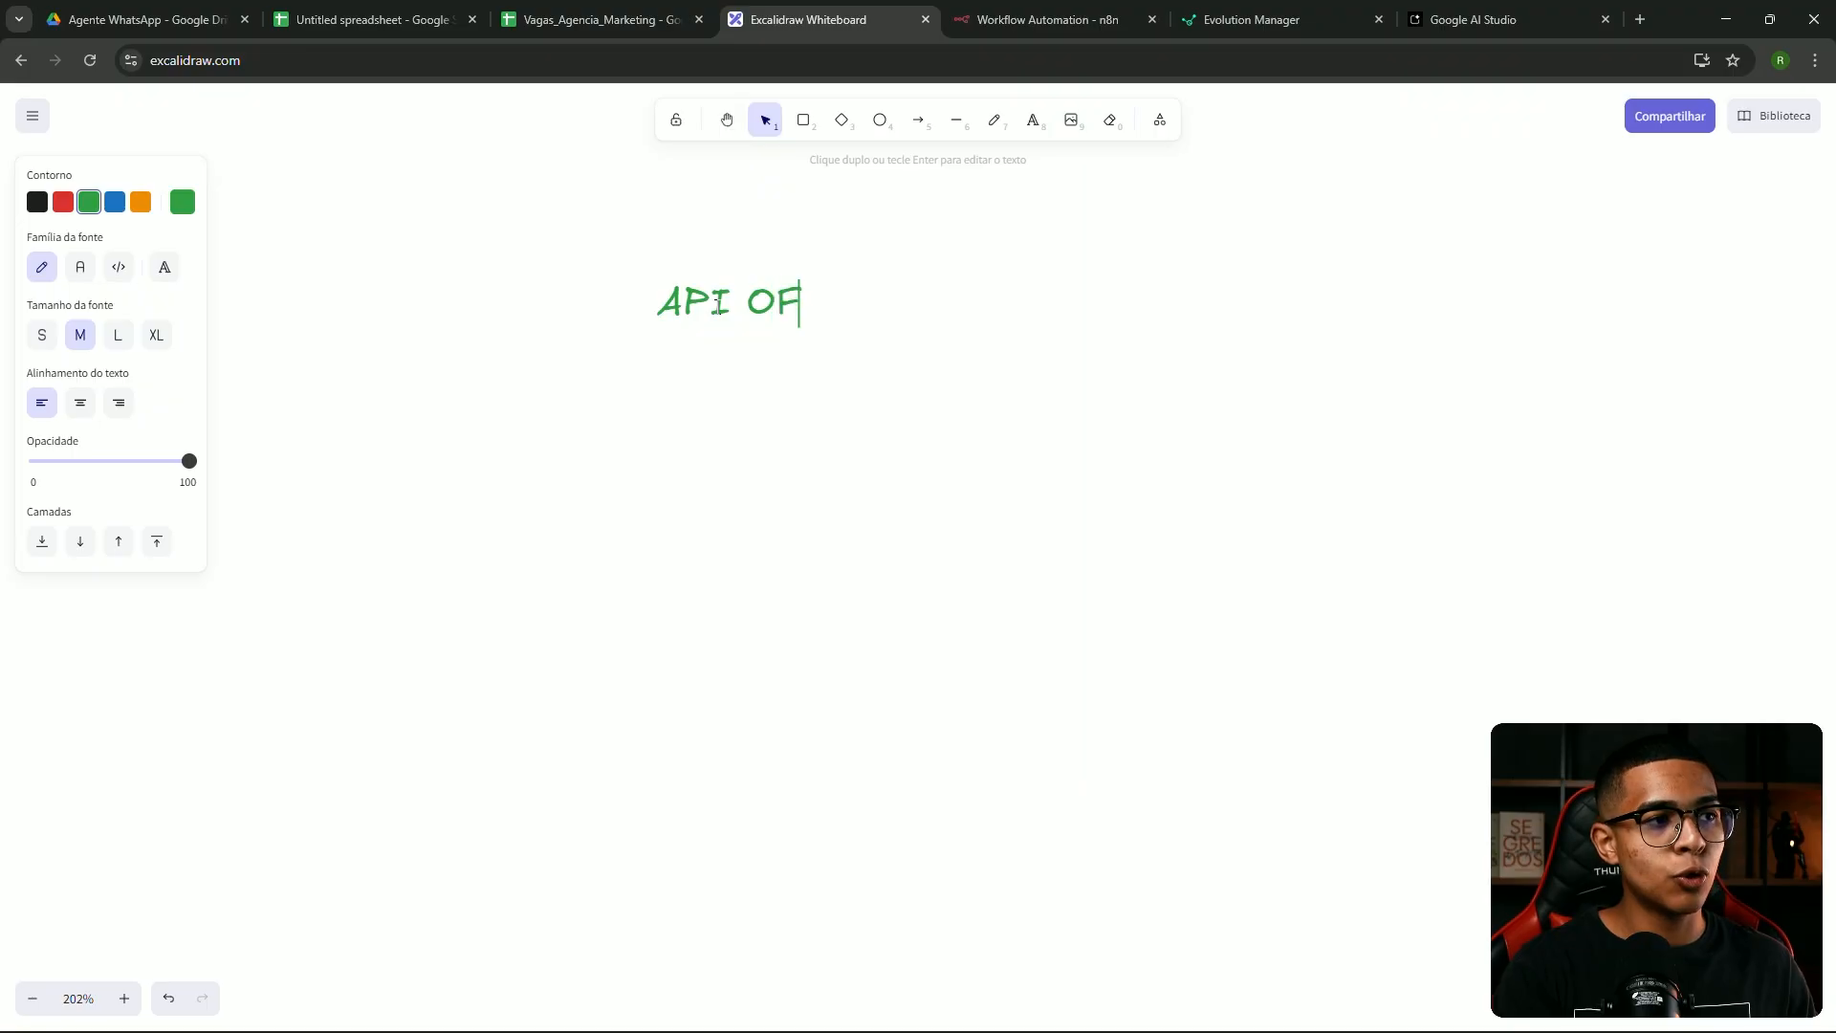
{"action": "type", "text": "ICIAL     - M"}
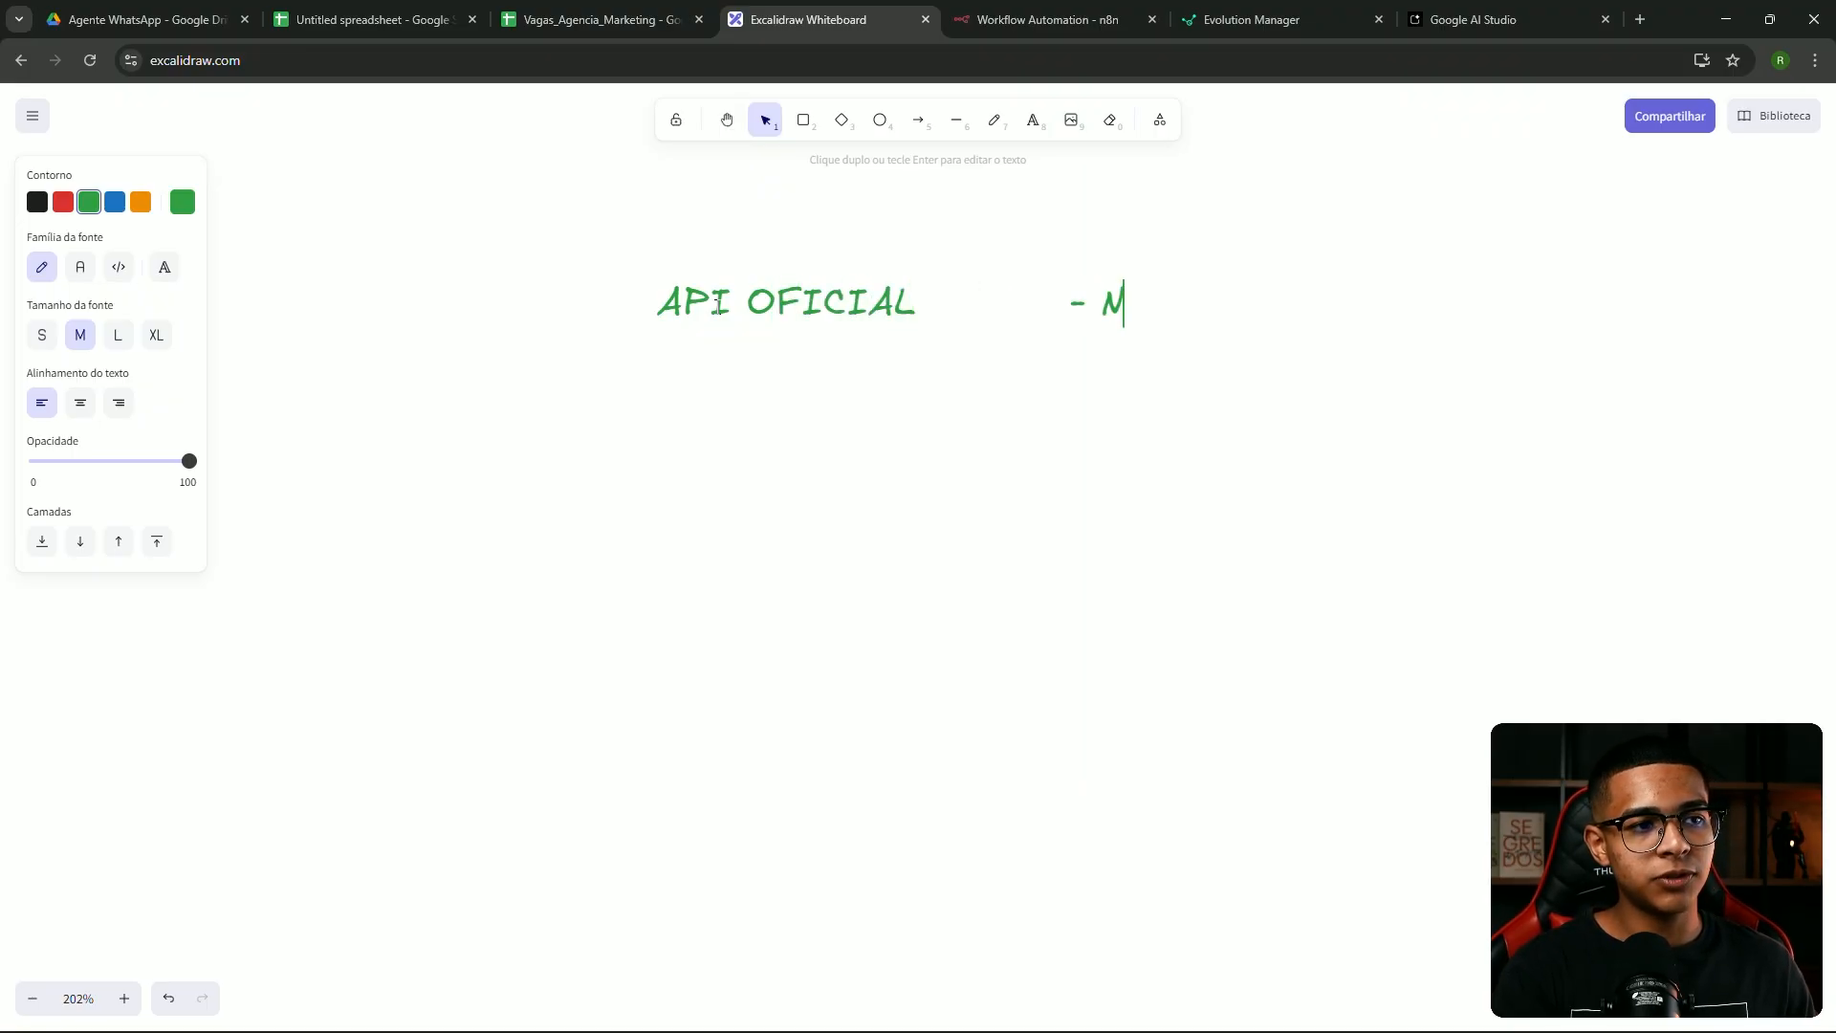
{"action": "key", "text": "BackSpace"}
{"action": "type", "text": "API"}
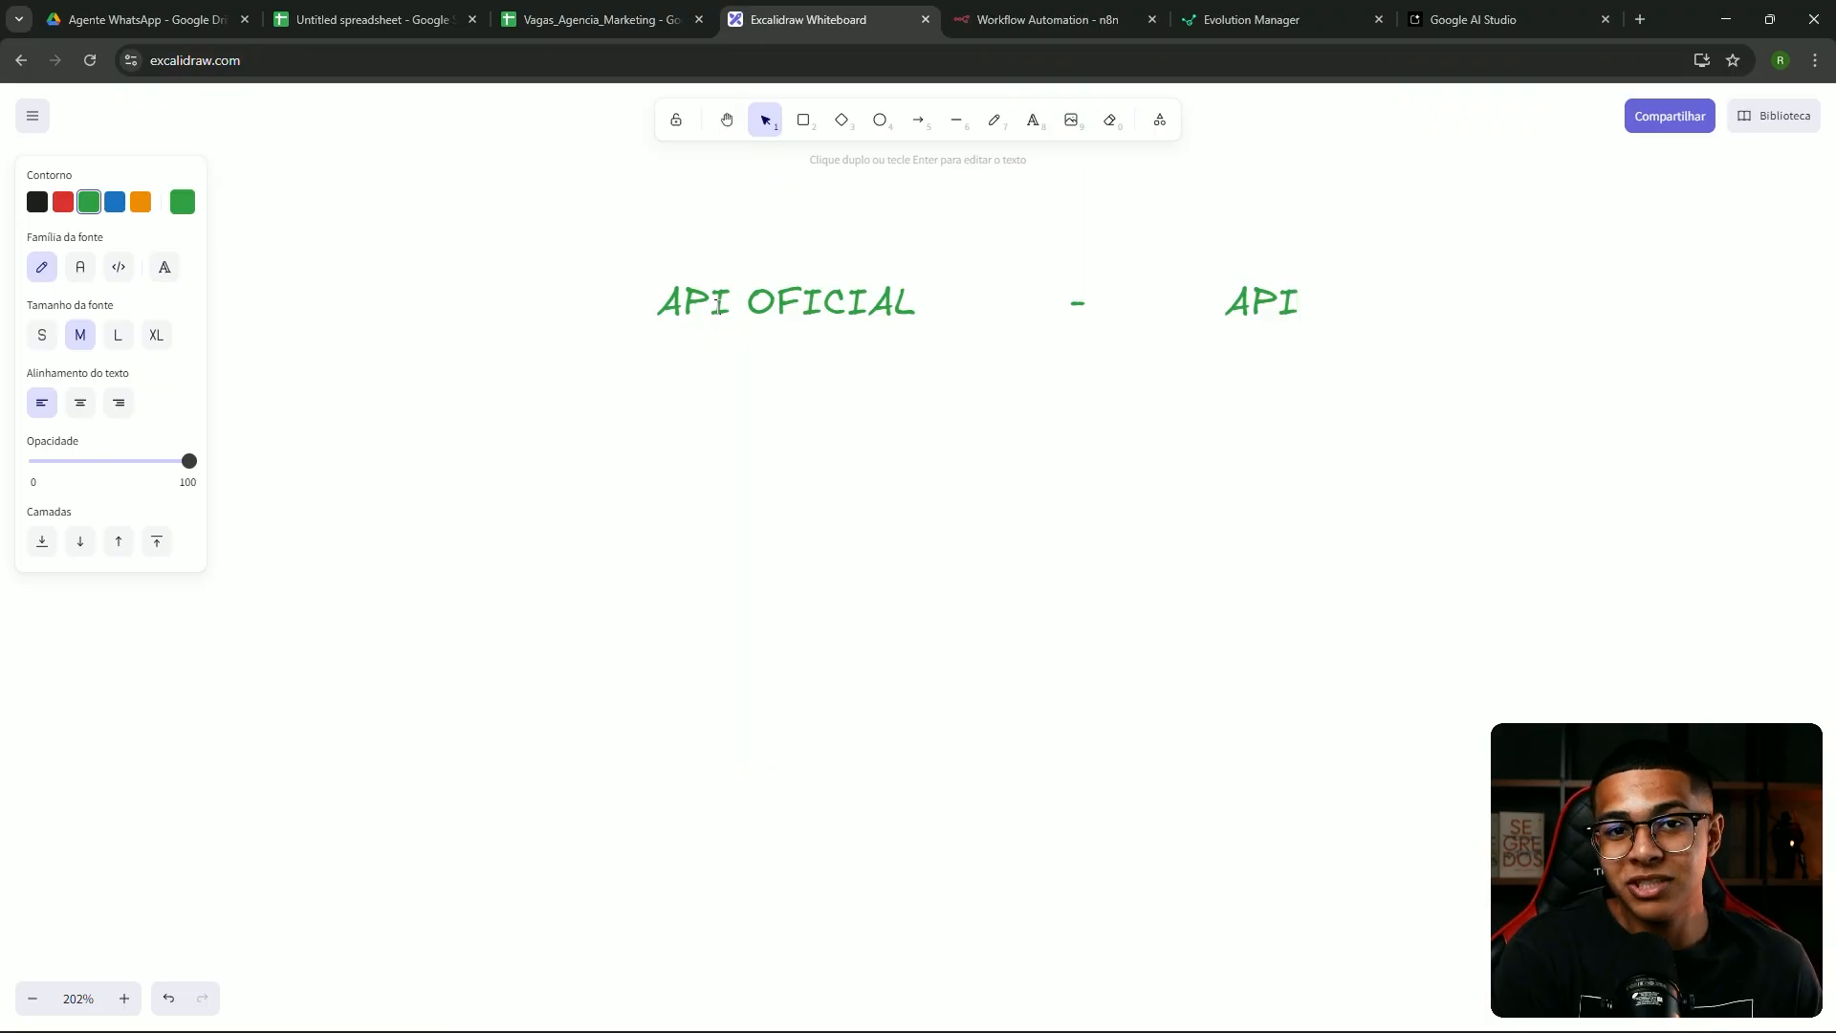
{"action": "type", "text": " Não o"}
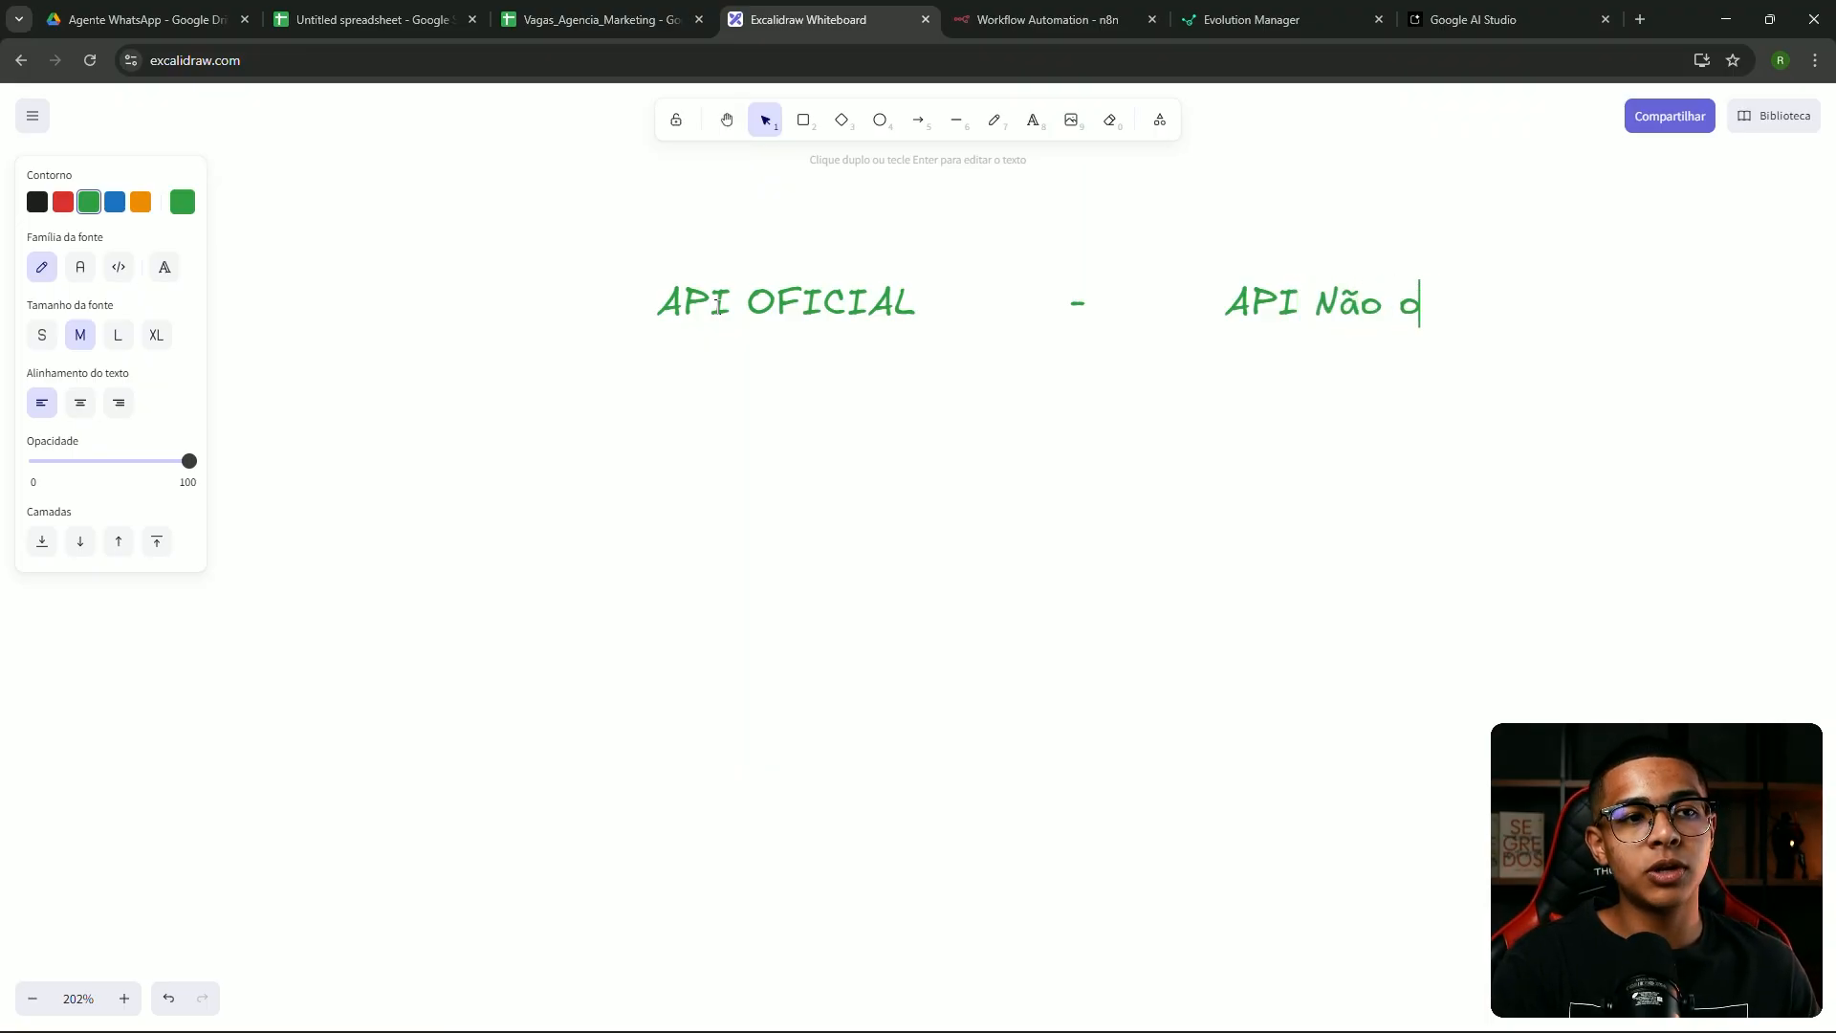
{"action": "type", "text": "ficial"}
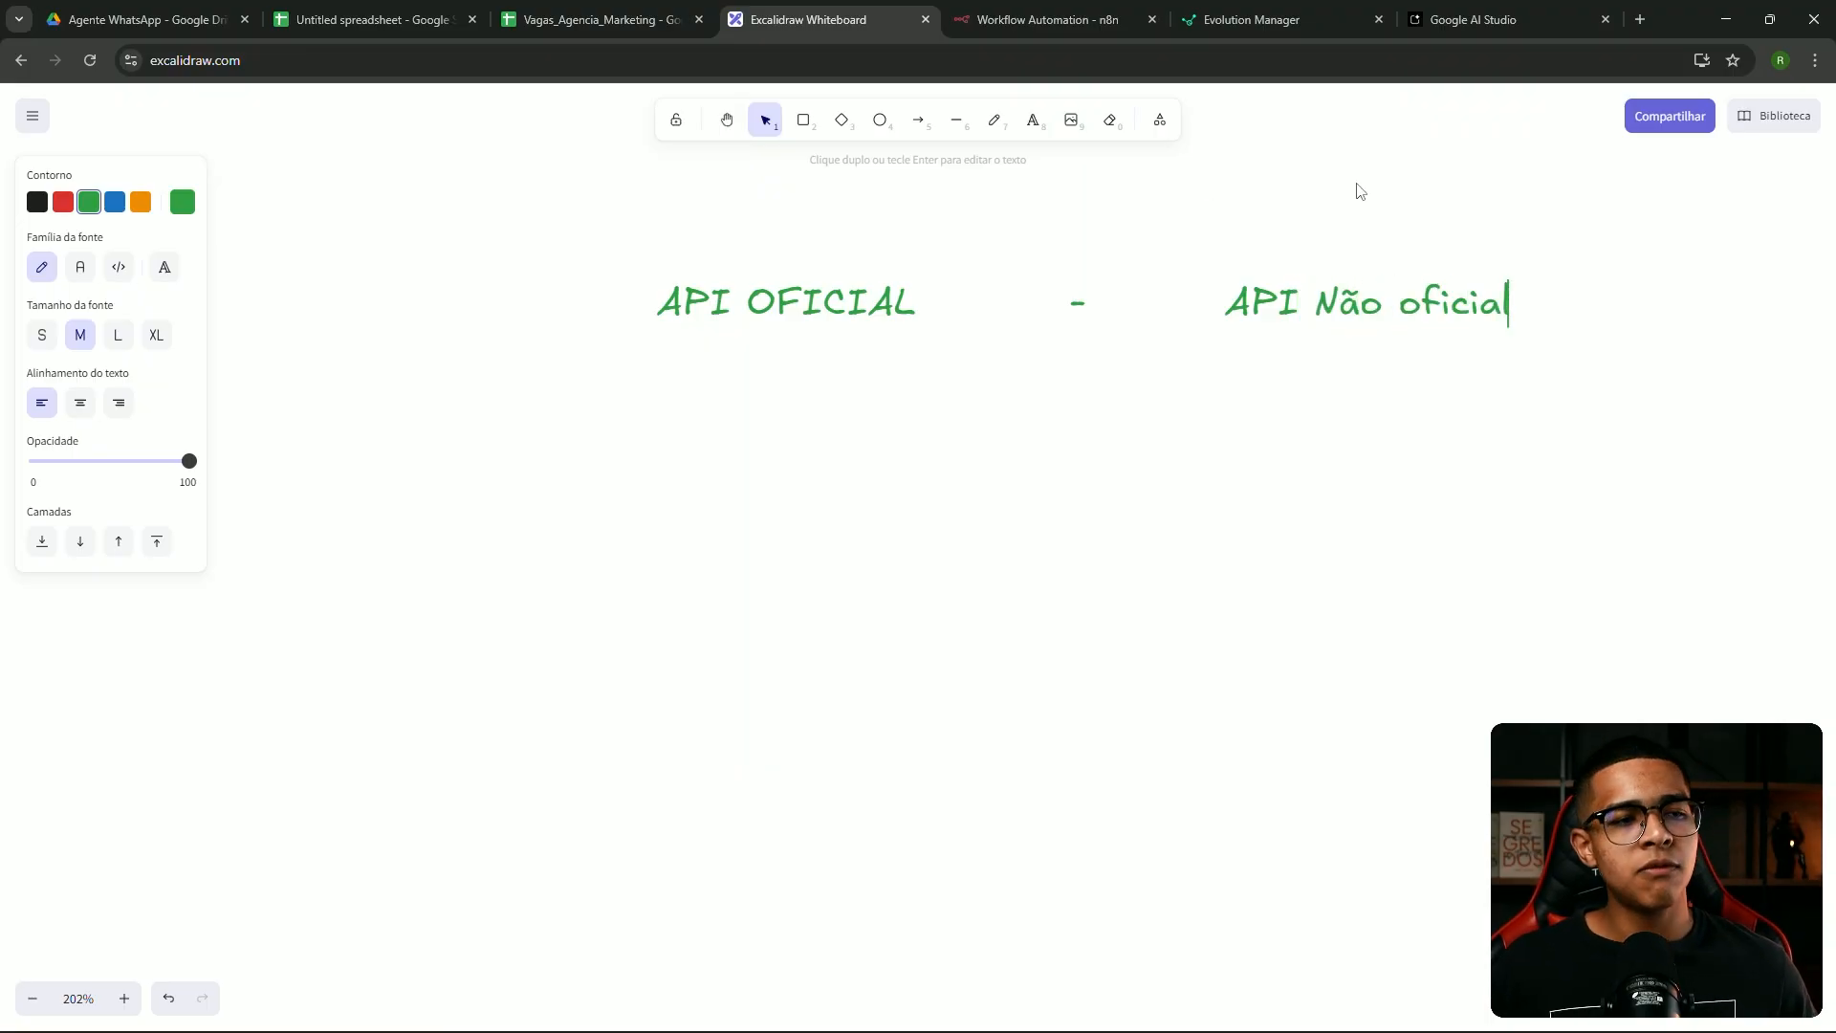
{"action": "left_click", "coordinate": [1358, 189]}
Try a green pencil underline beneath API Não oficial, then undo it
{"action": "left_click", "coordinate": [994, 121]}
{"action": "left_click_drag", "start_coordinate": [1186, 334], "coordinate": [1580, 374]}
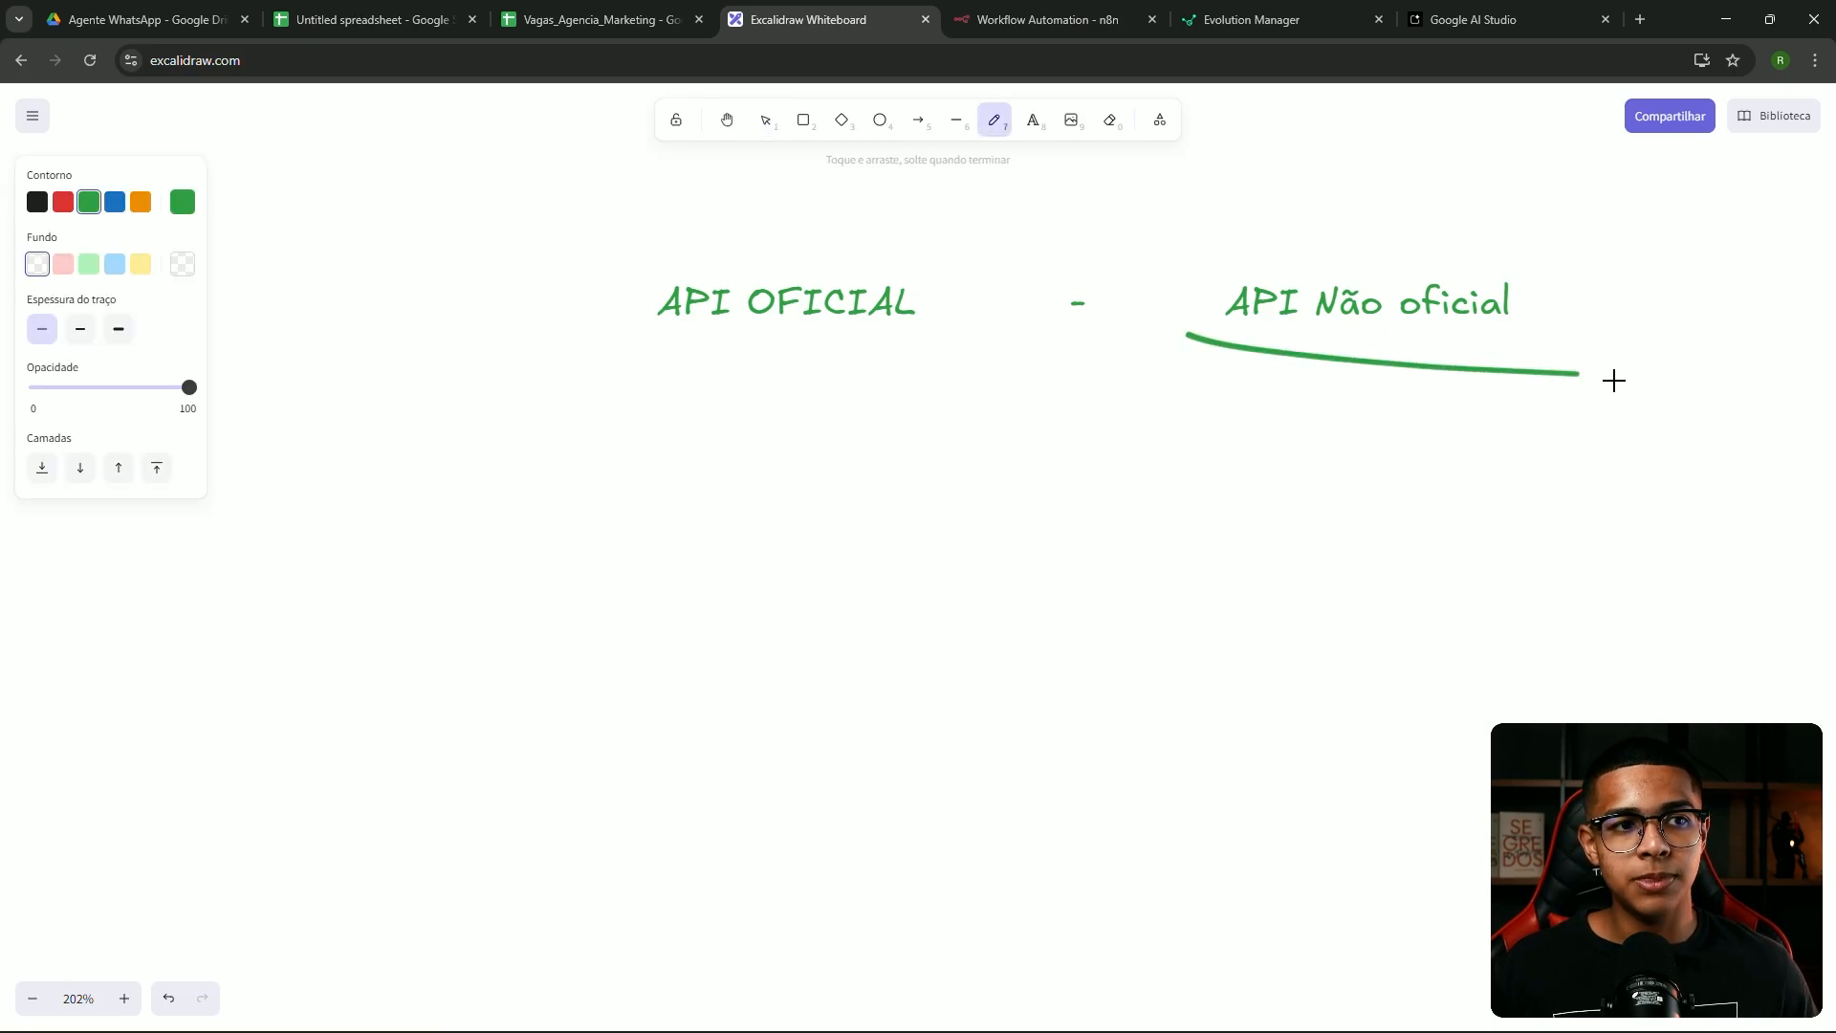
{"action": "key", "text": "ctrl+z"}
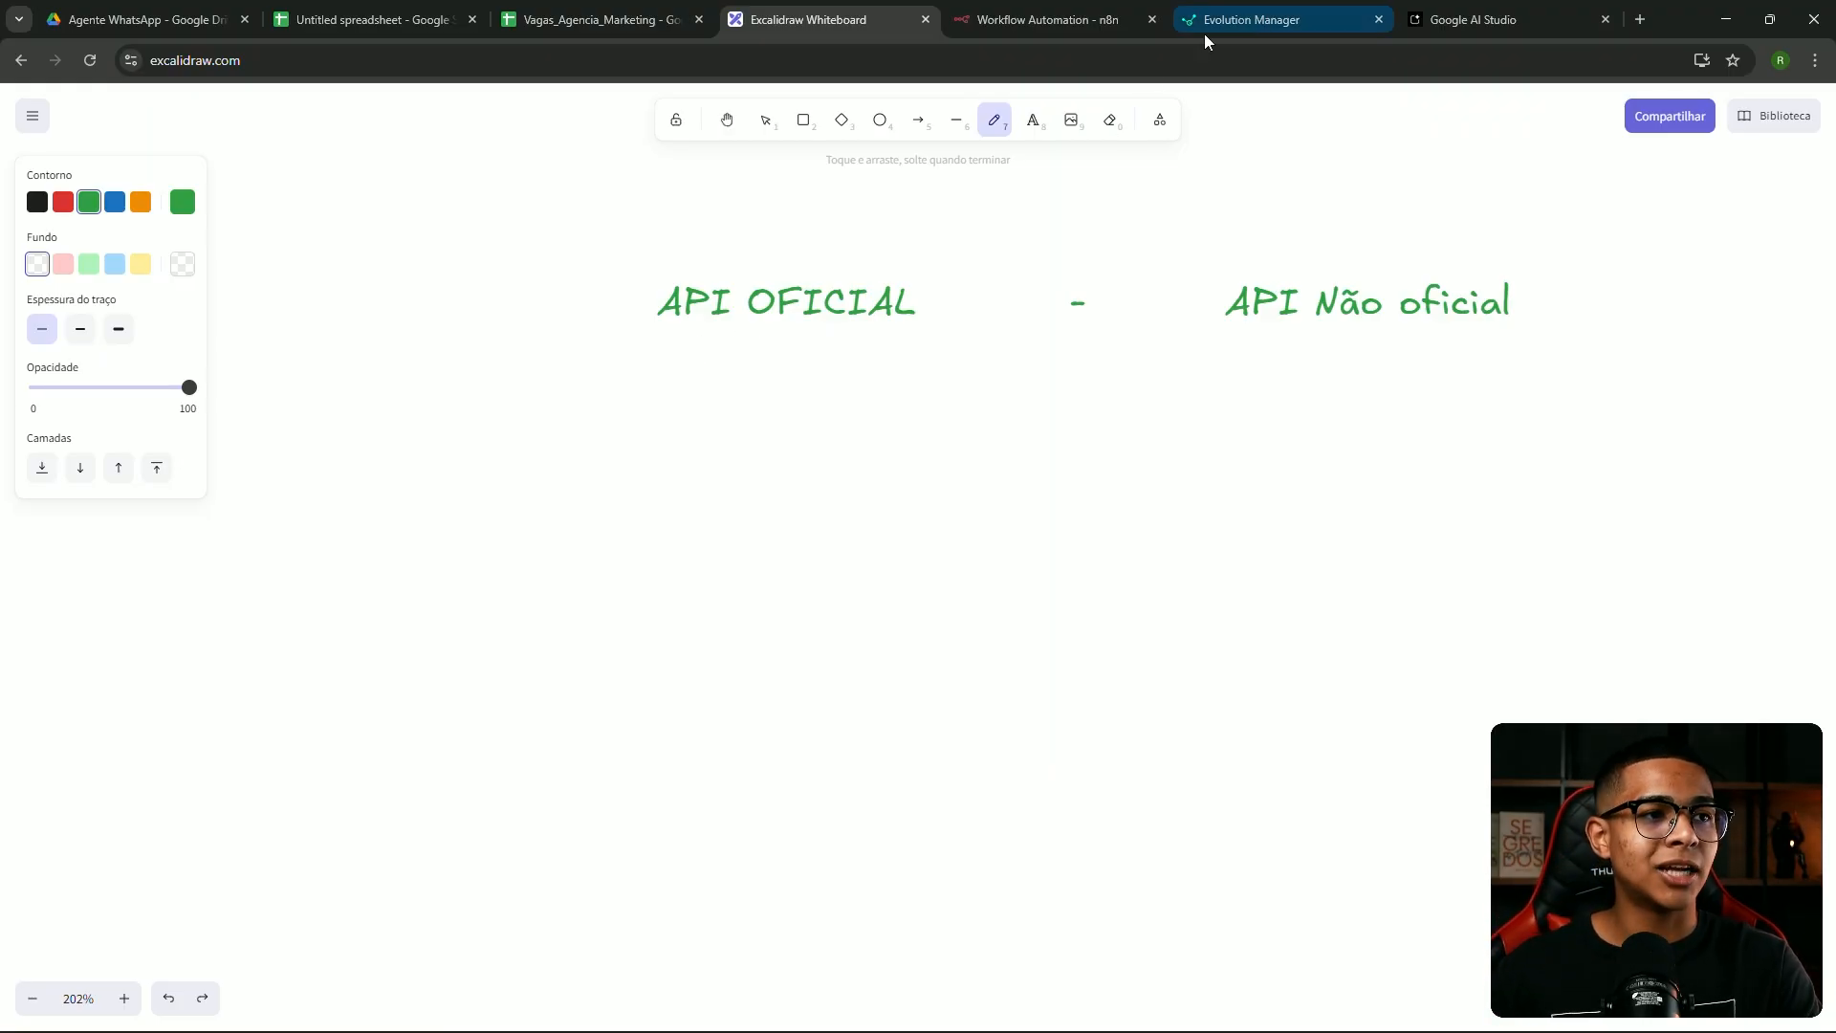
Add a '+ burocracia' text line below API OFICIAL
{"action": "left_click", "coordinate": [1033, 120]}
{"action": "left_click", "coordinate": [672, 361]}
{"action": "type", "text": "- buro"}
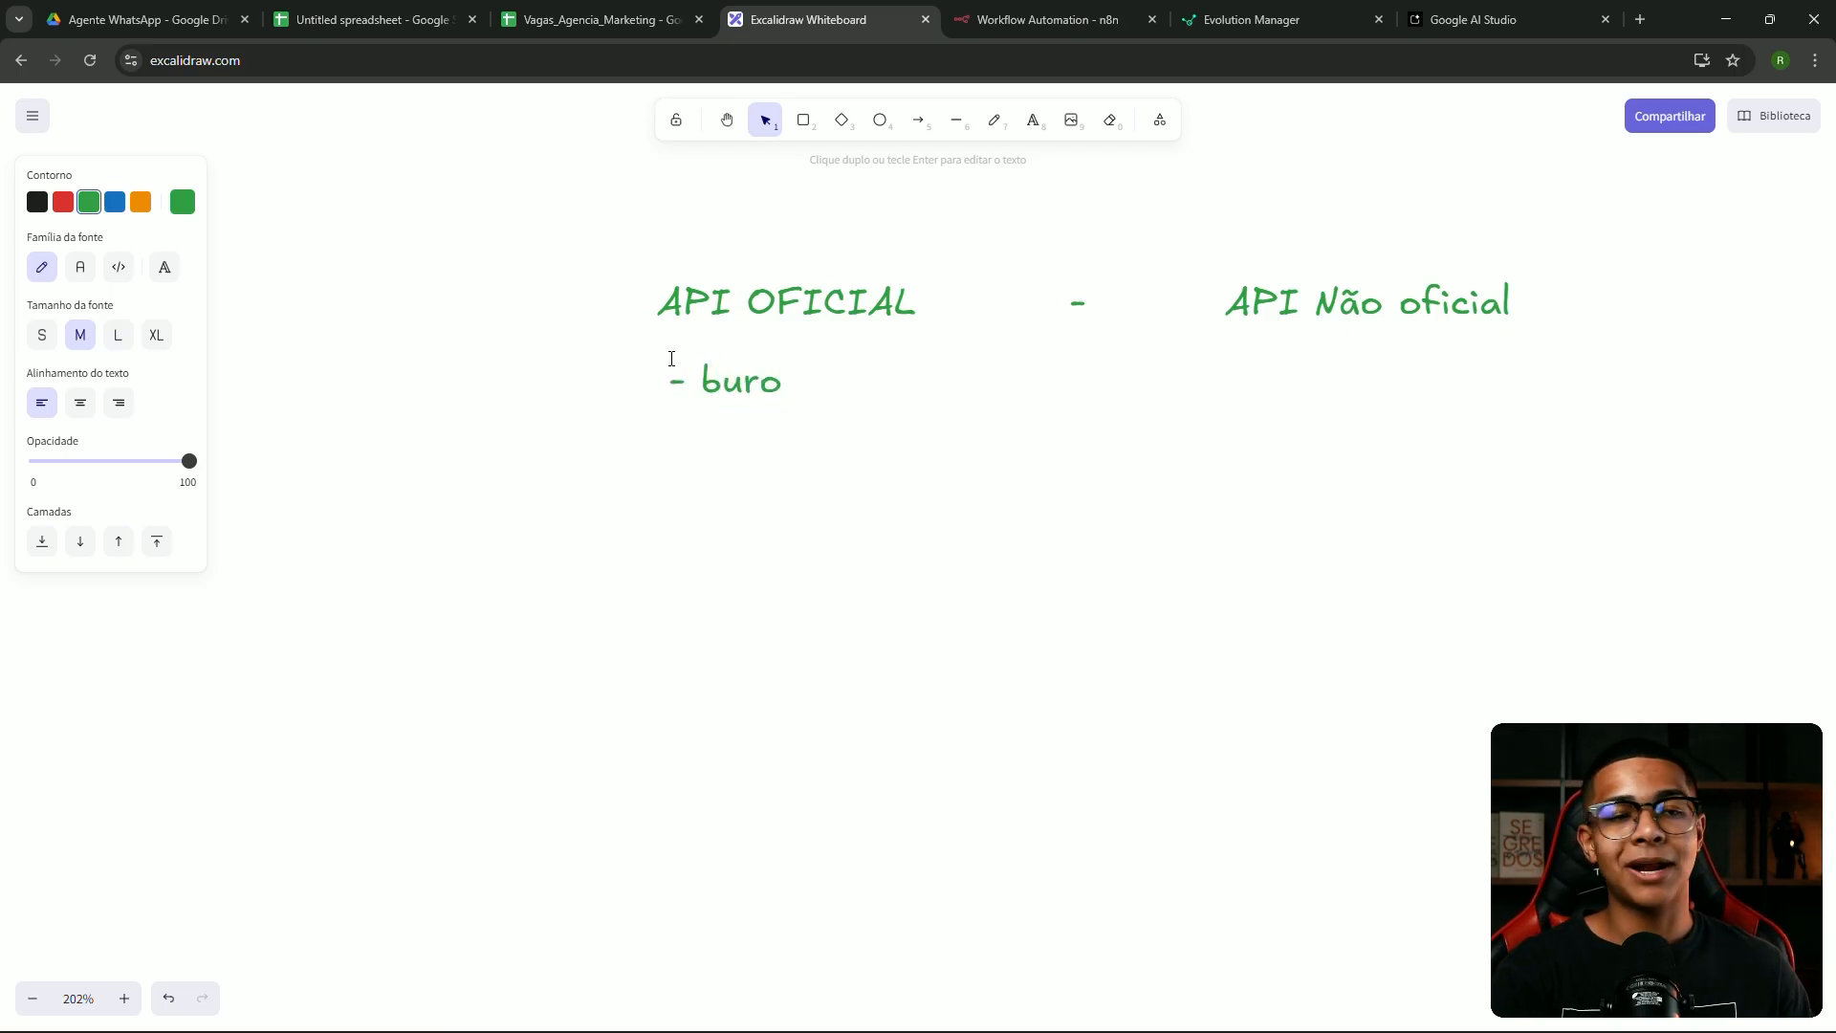
{"action": "type", "text": "r"}
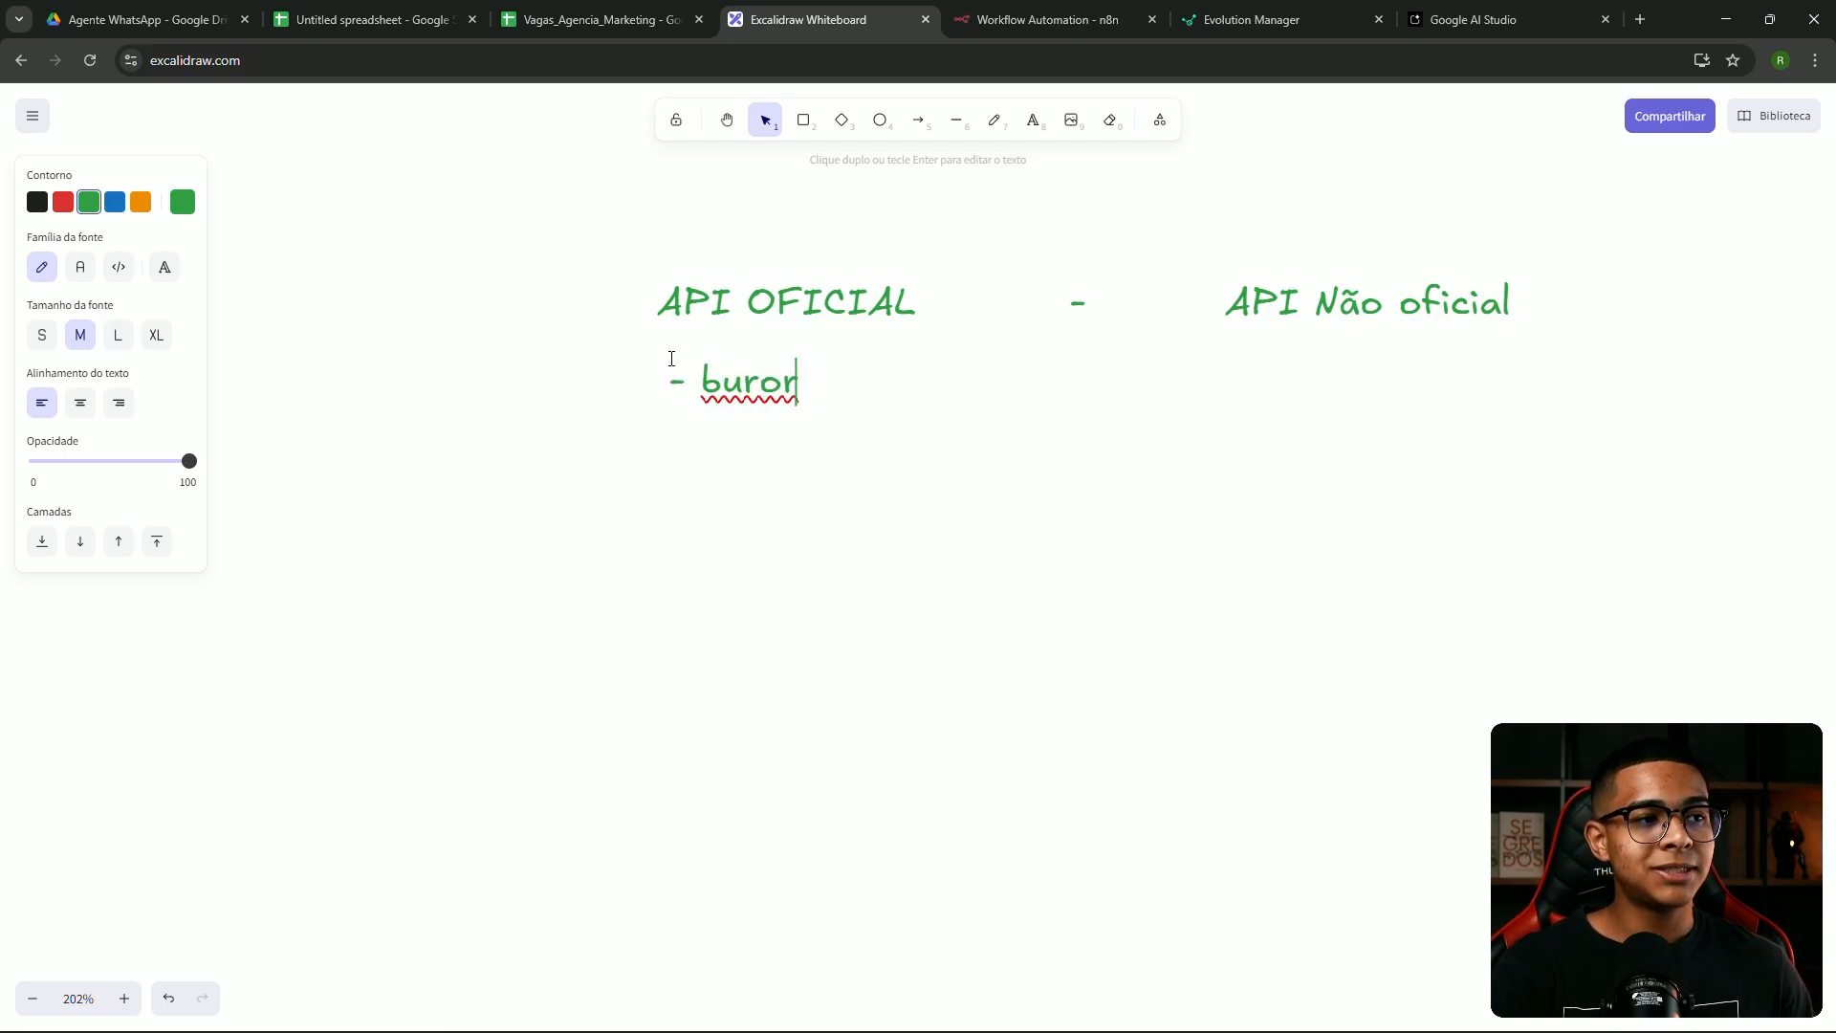
{"action": "key", "text": "BackSpace"}
{"action": "type", "text": "cracia"}
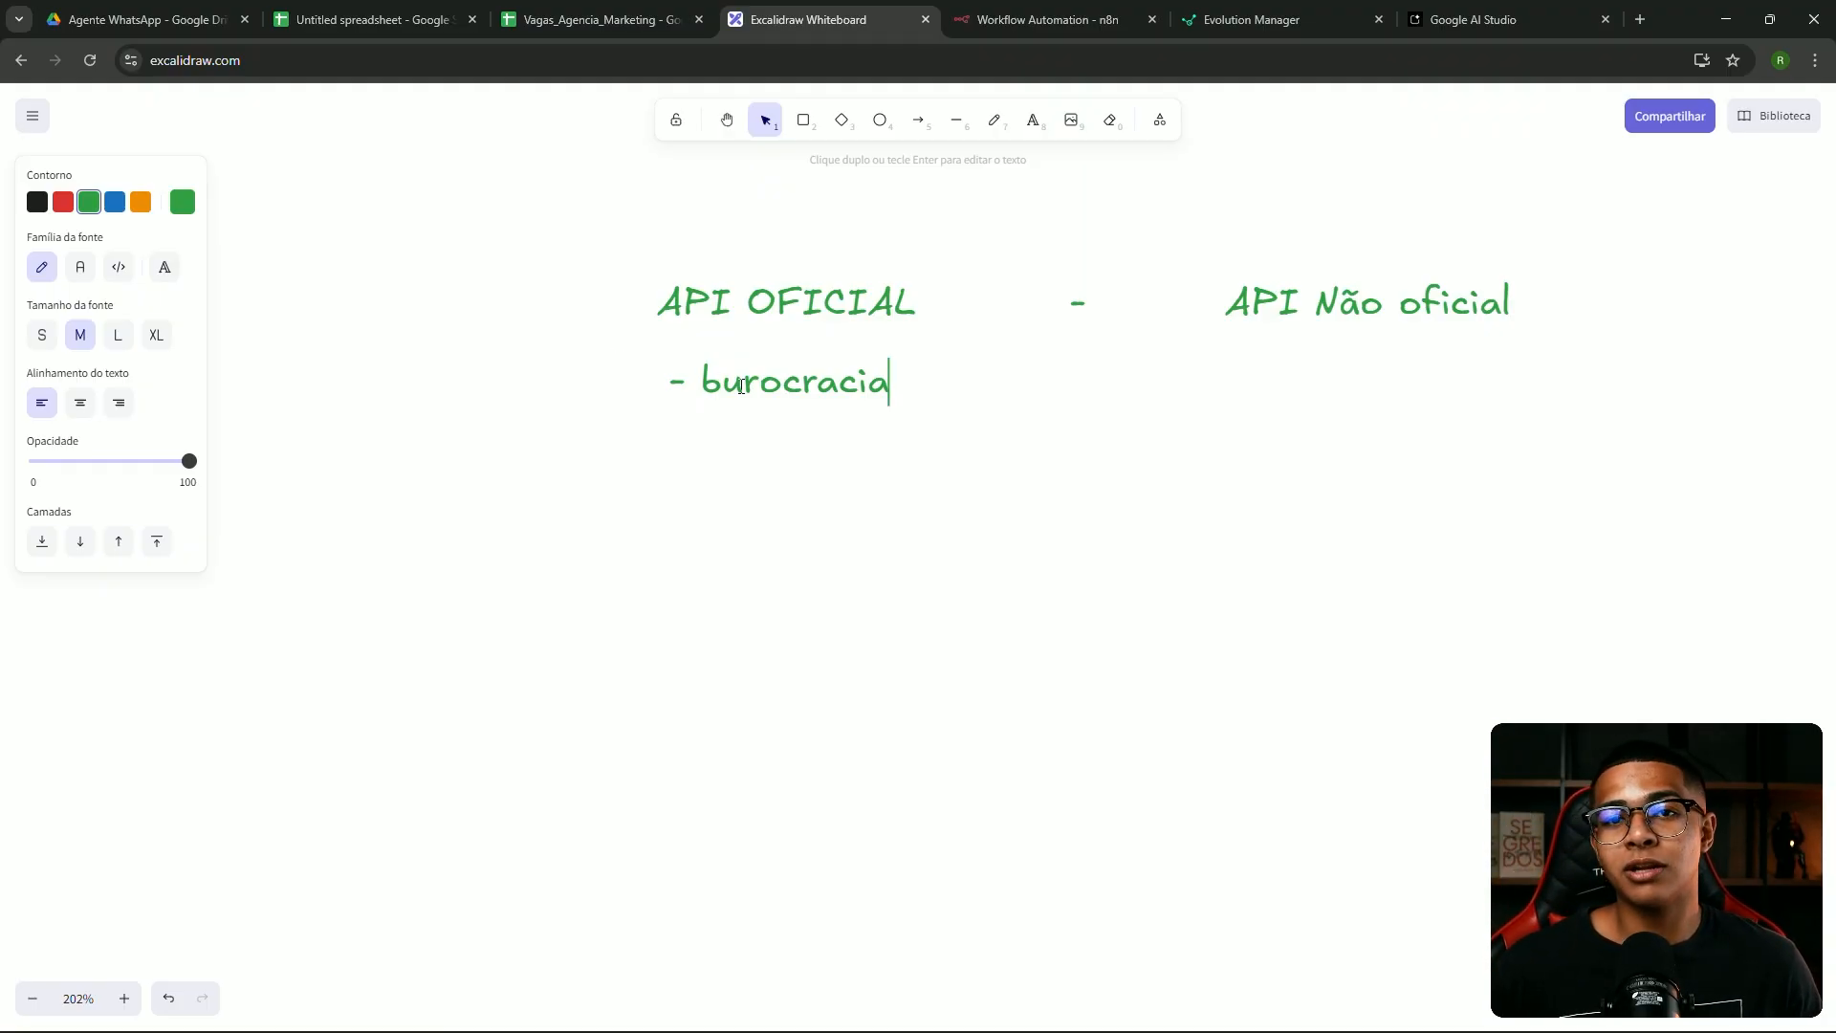
{"action": "left_click_drag", "start_coordinate": [695, 383], "coordinate": [674, 377]}
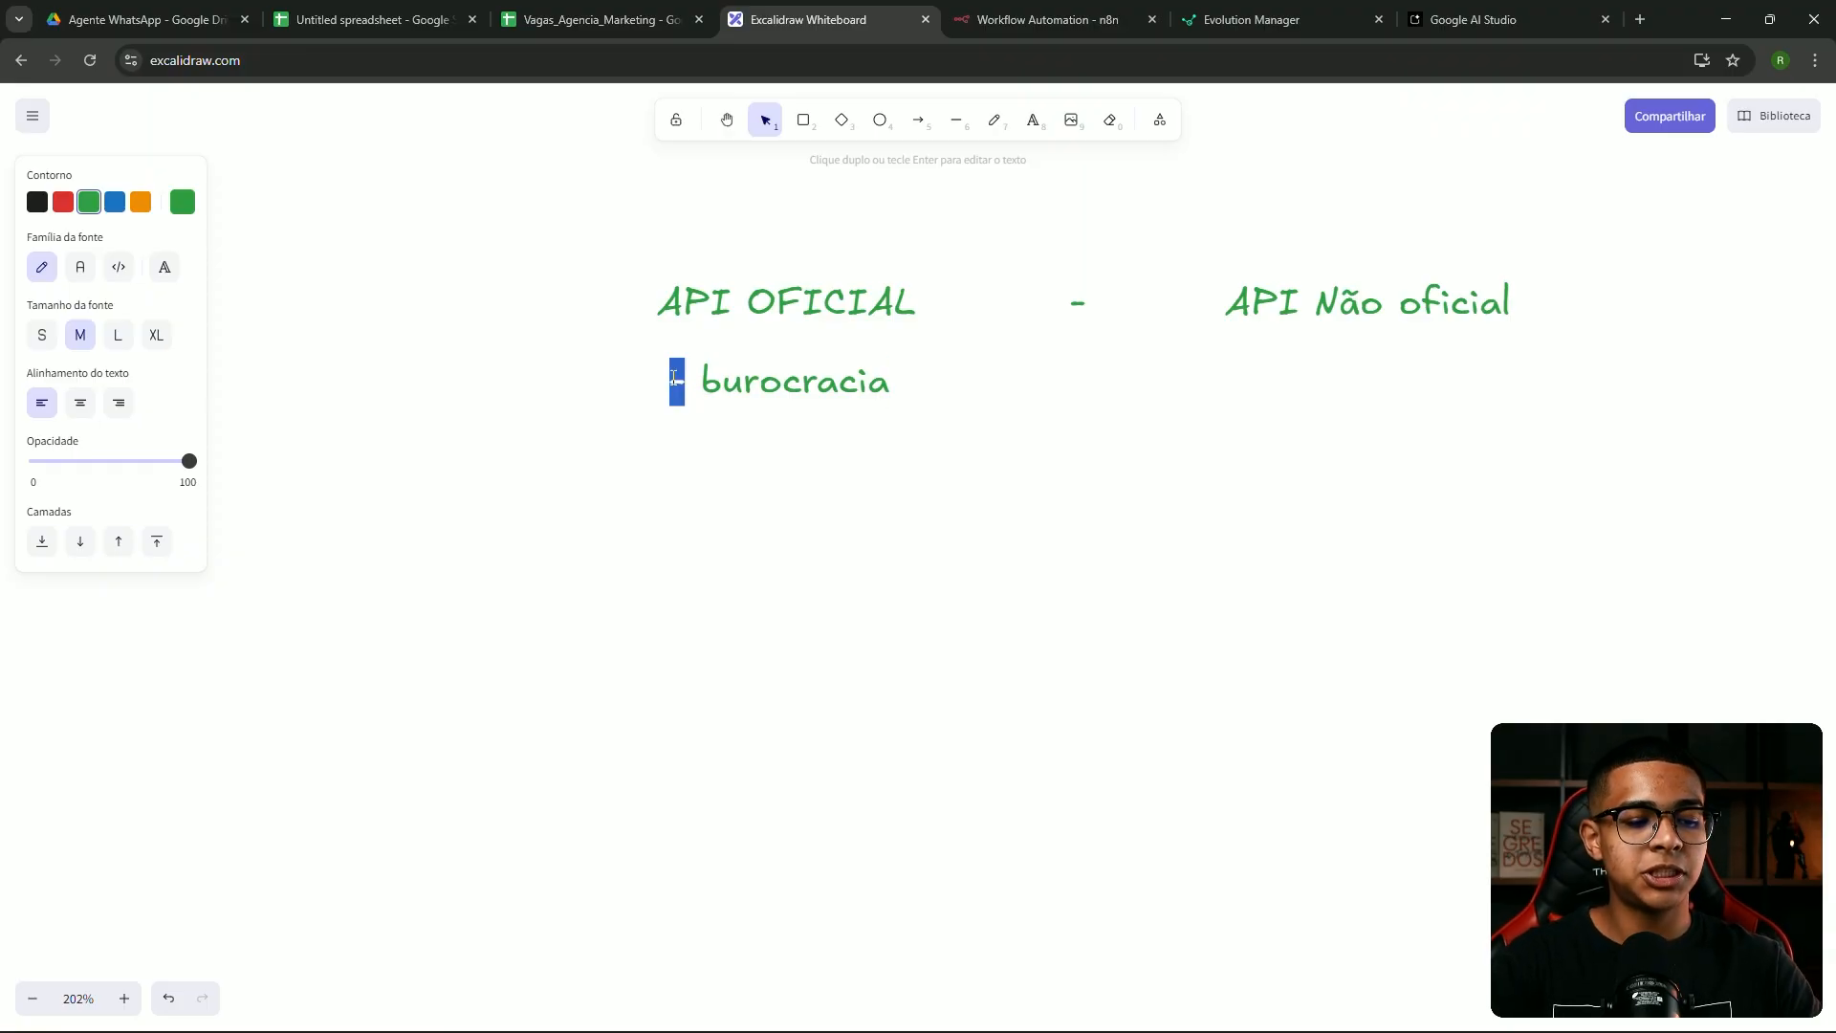
{"action": "type", "text": "+"}
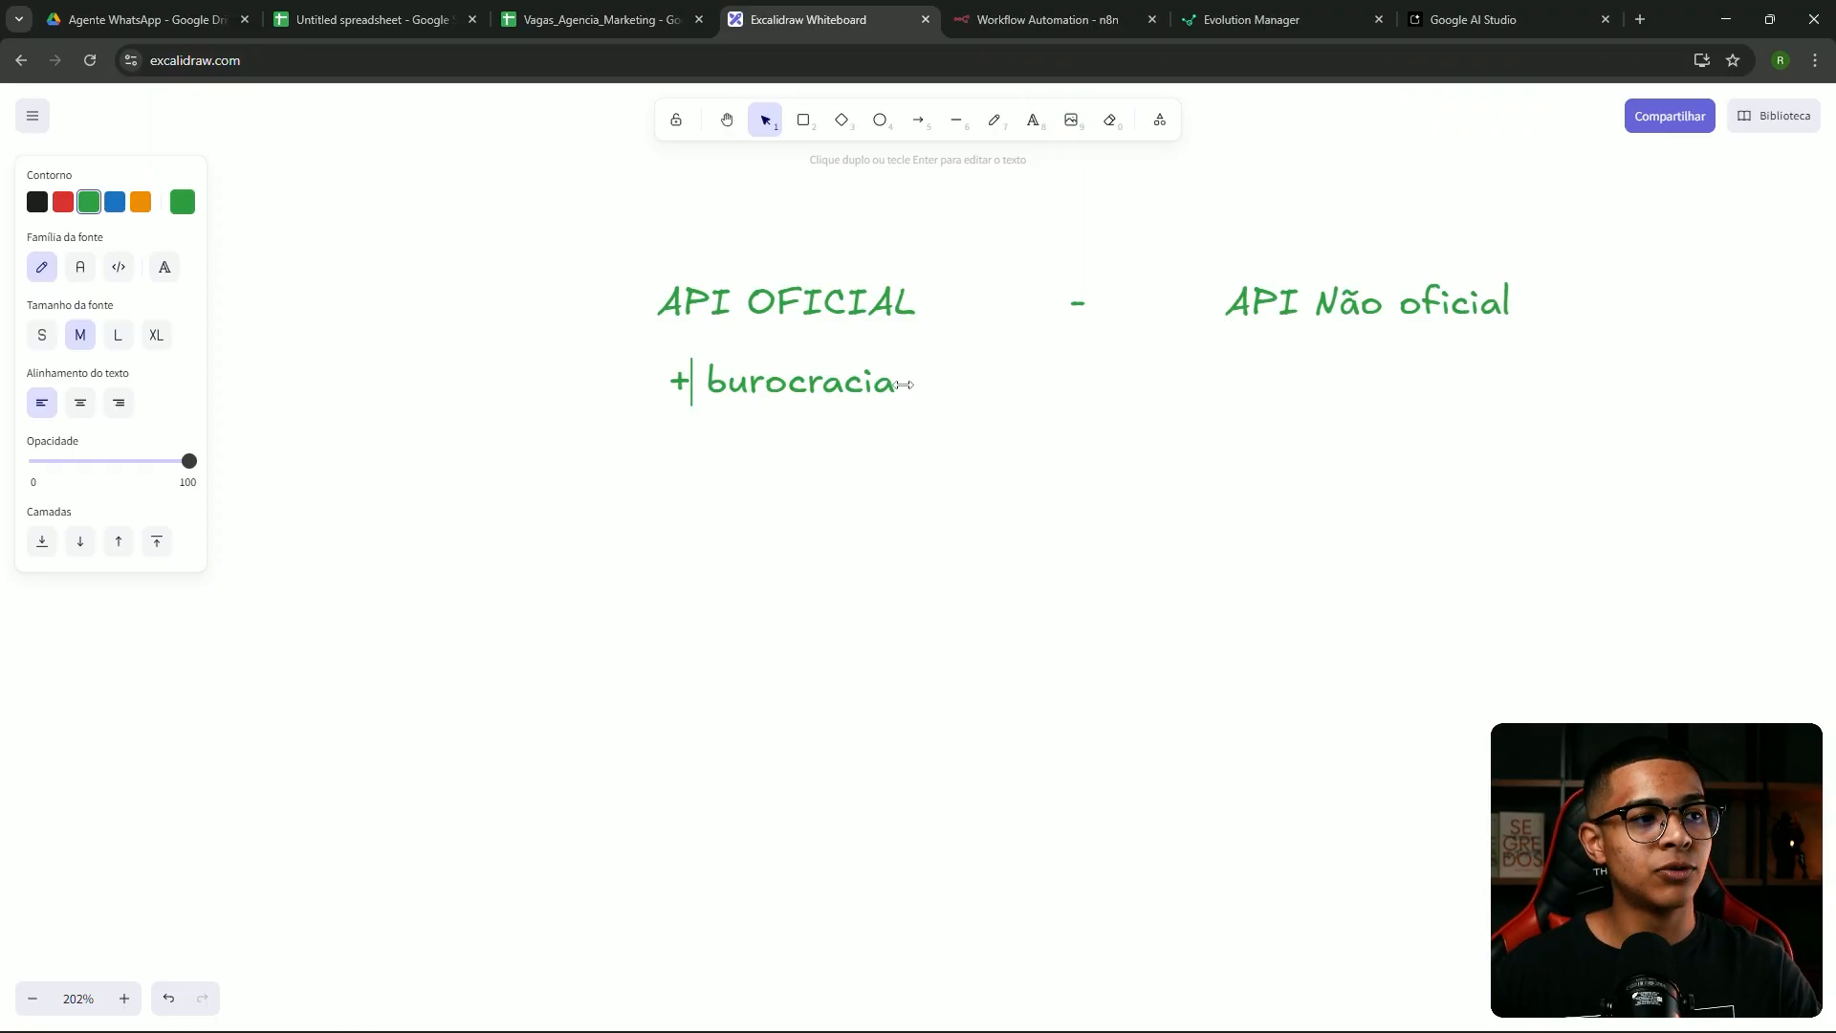
Add '+ limitada' on a new line beneath + burocracia
{"action": "key", "text": "Return"}
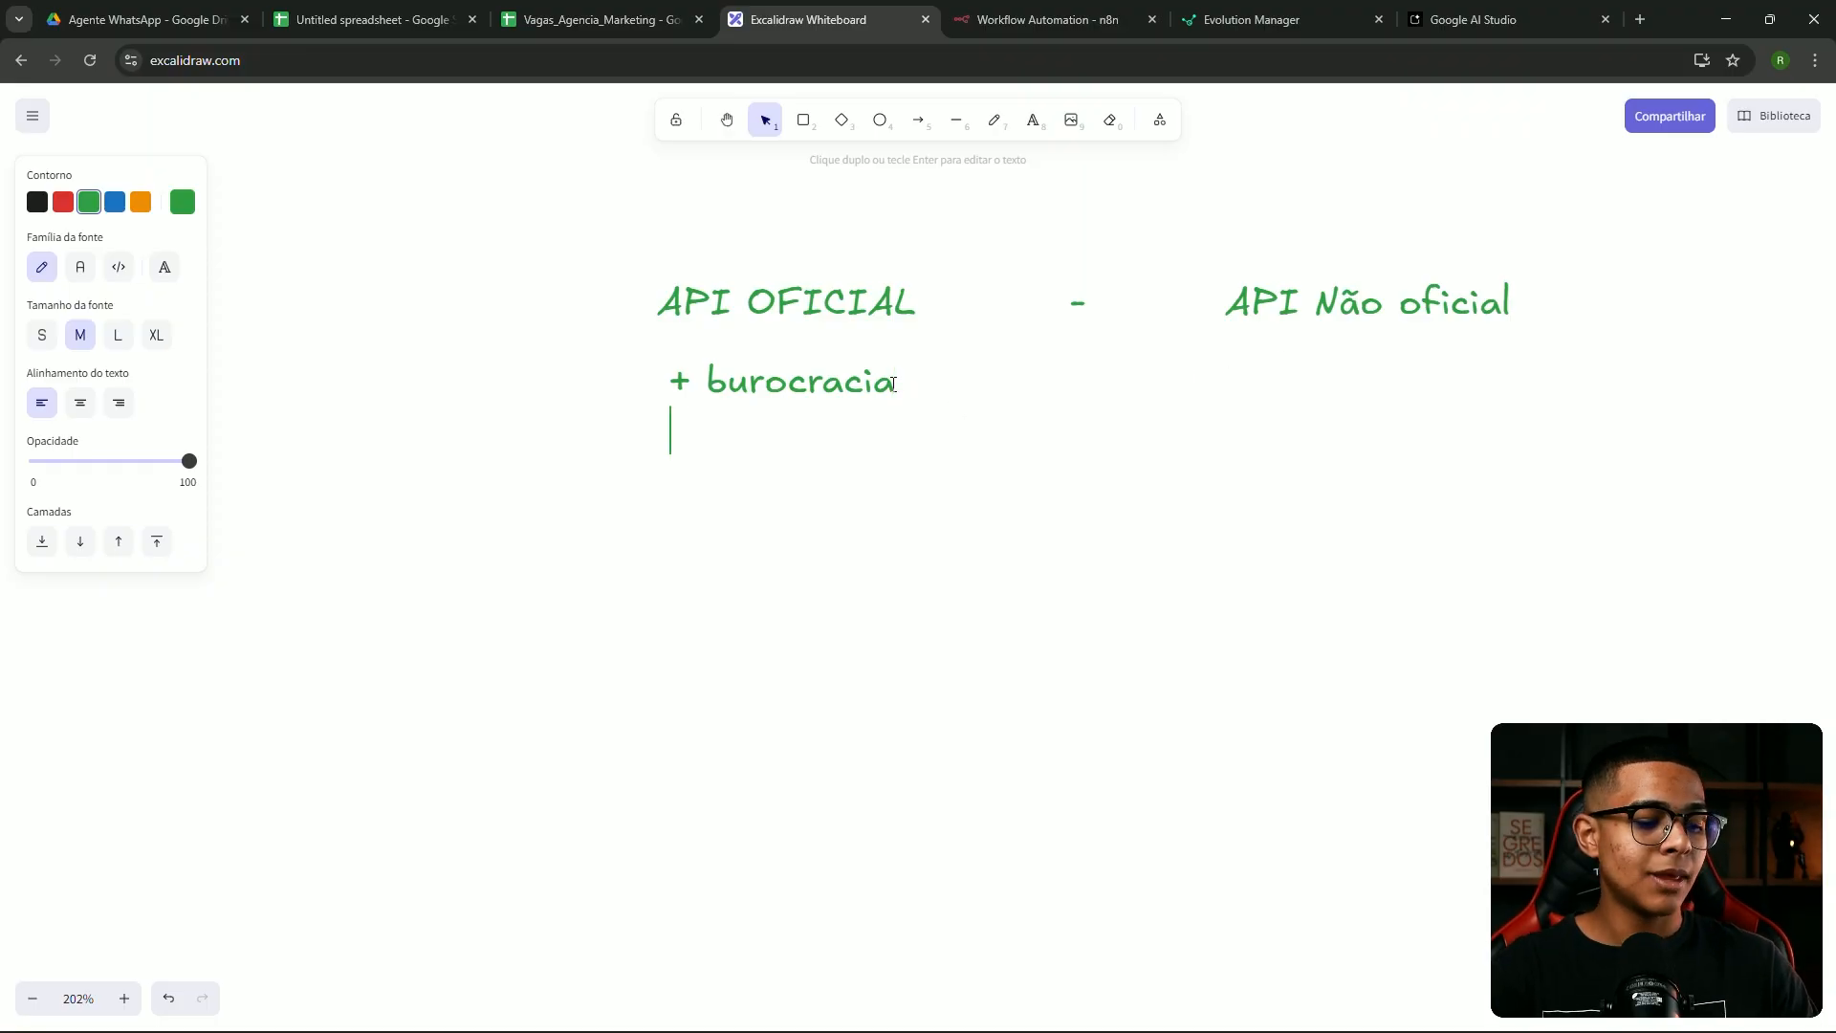
{"action": "type", "text": "-"}
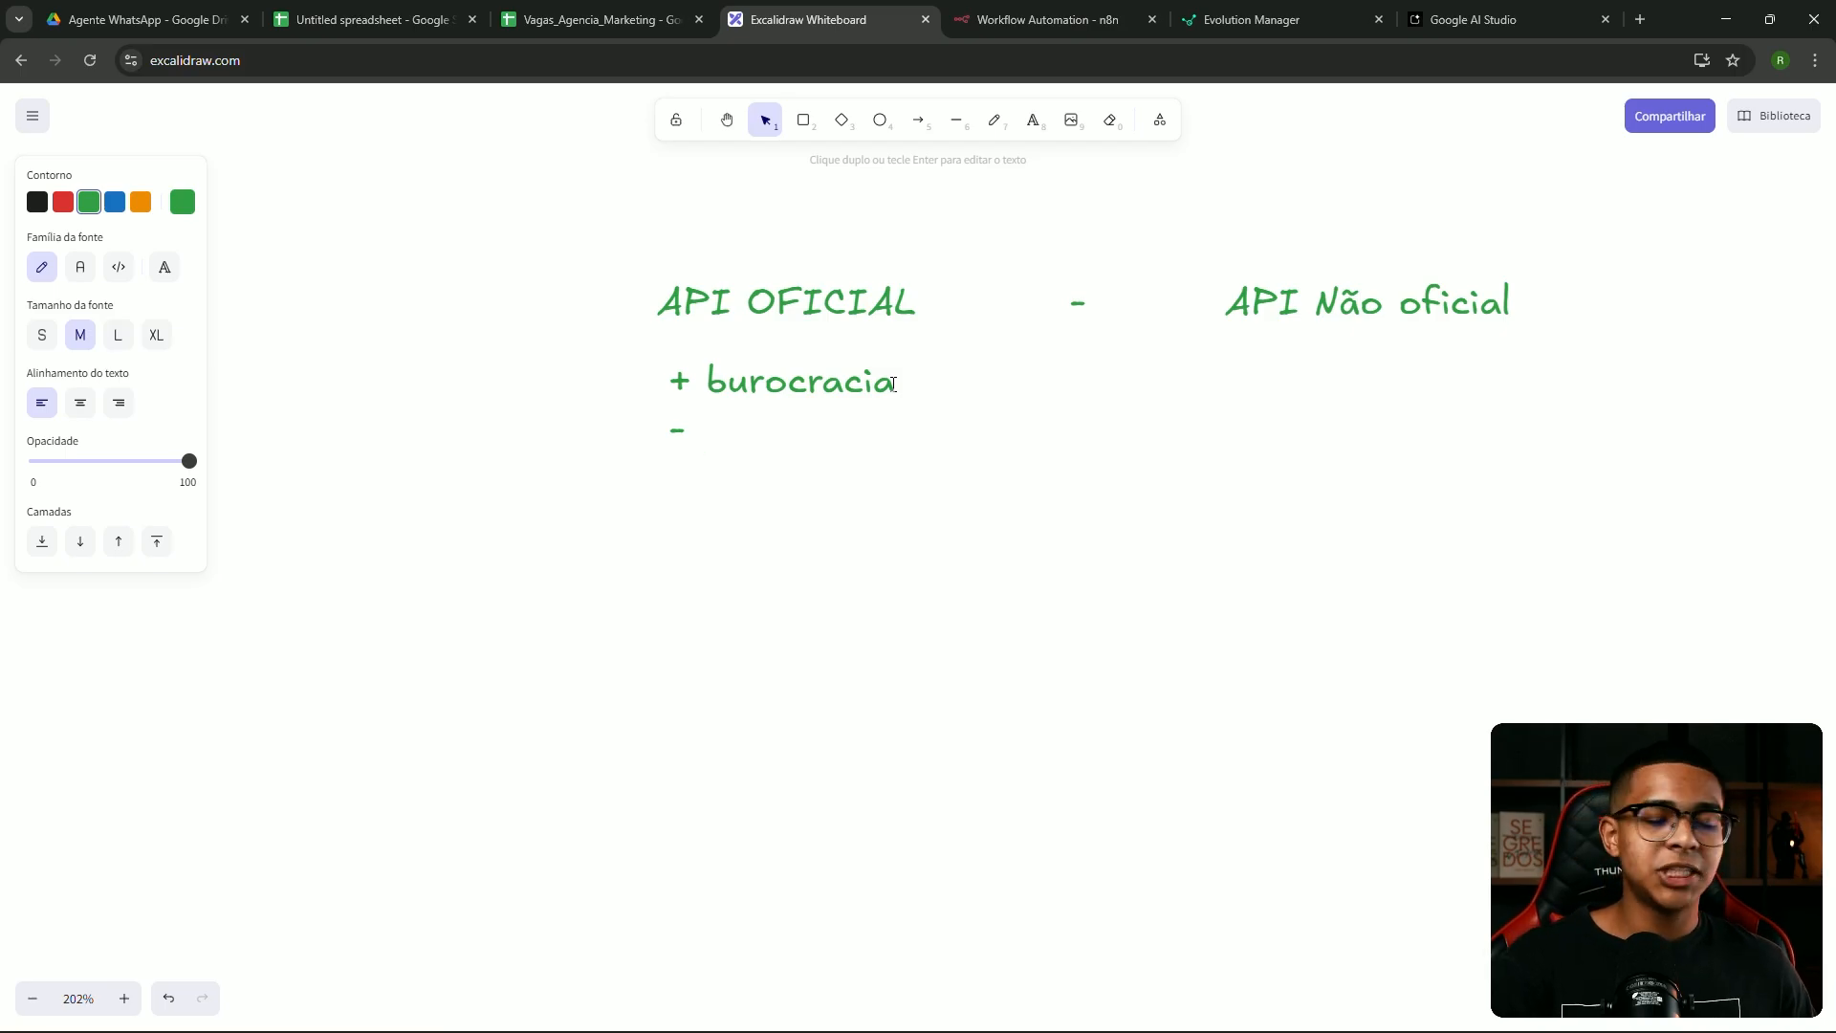
{"action": "type", "text": " mais"}
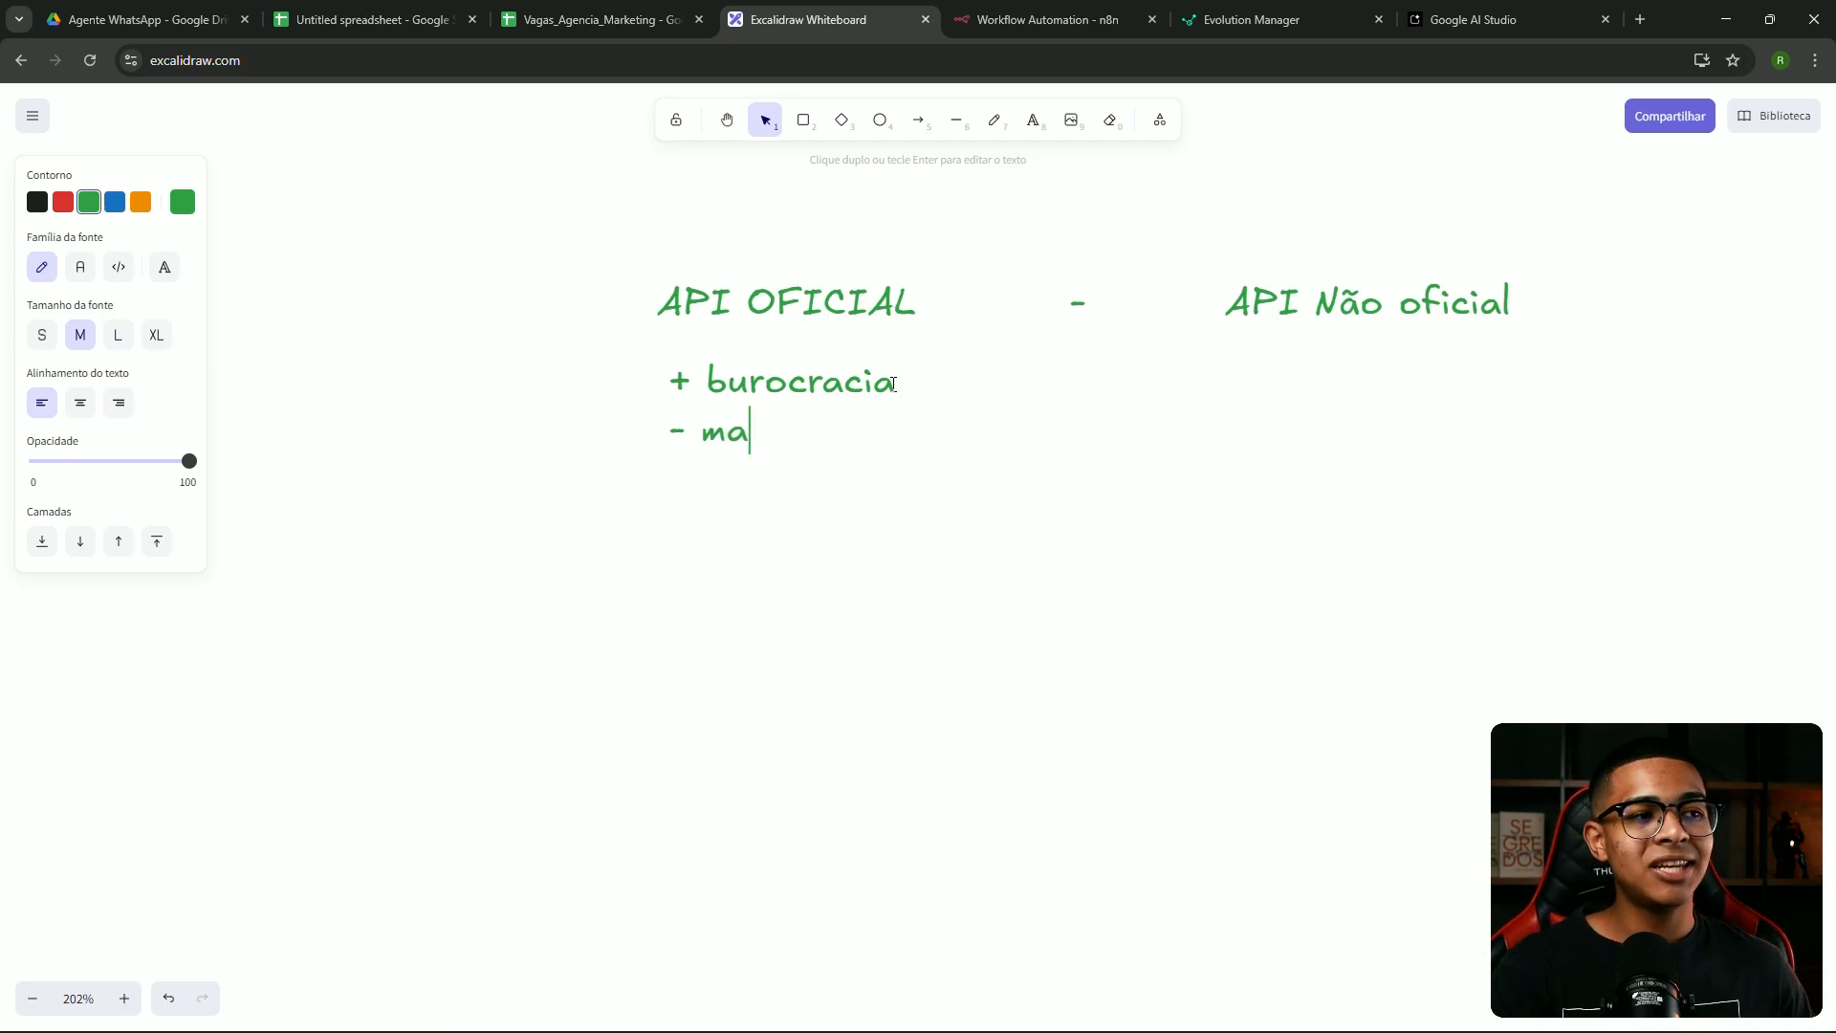
{"action": "key", "text": "BackSpace"}
{"action": "key", "text": "BackSpace"}
{"action": "key", "text": "BackSpace"}
{"action": "key", "text": "BackSpace"}
{"action": "key", "text": "BackSpace"}
{"action": "key", "text": "BackSpace"}
{"action": "key", "text": "BackSpace"}
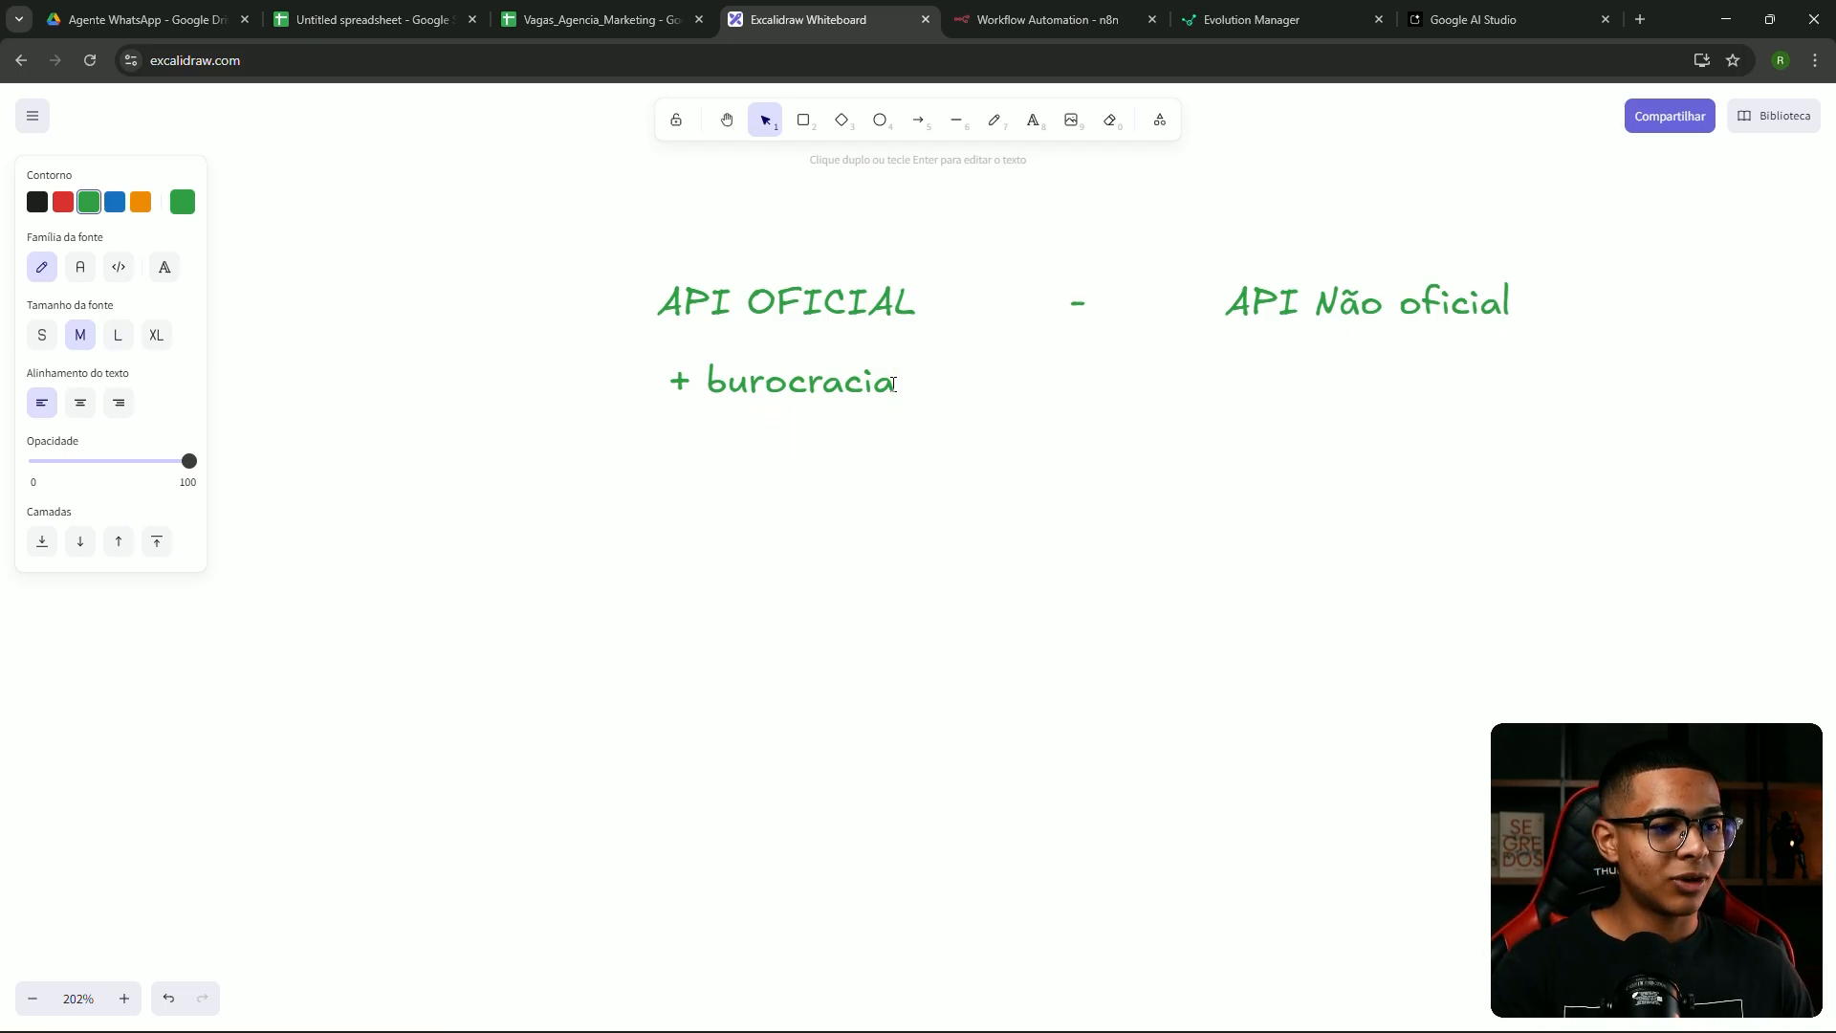
{"action": "key", "text": "Return"}
{"action": "type", "text": "+ "}
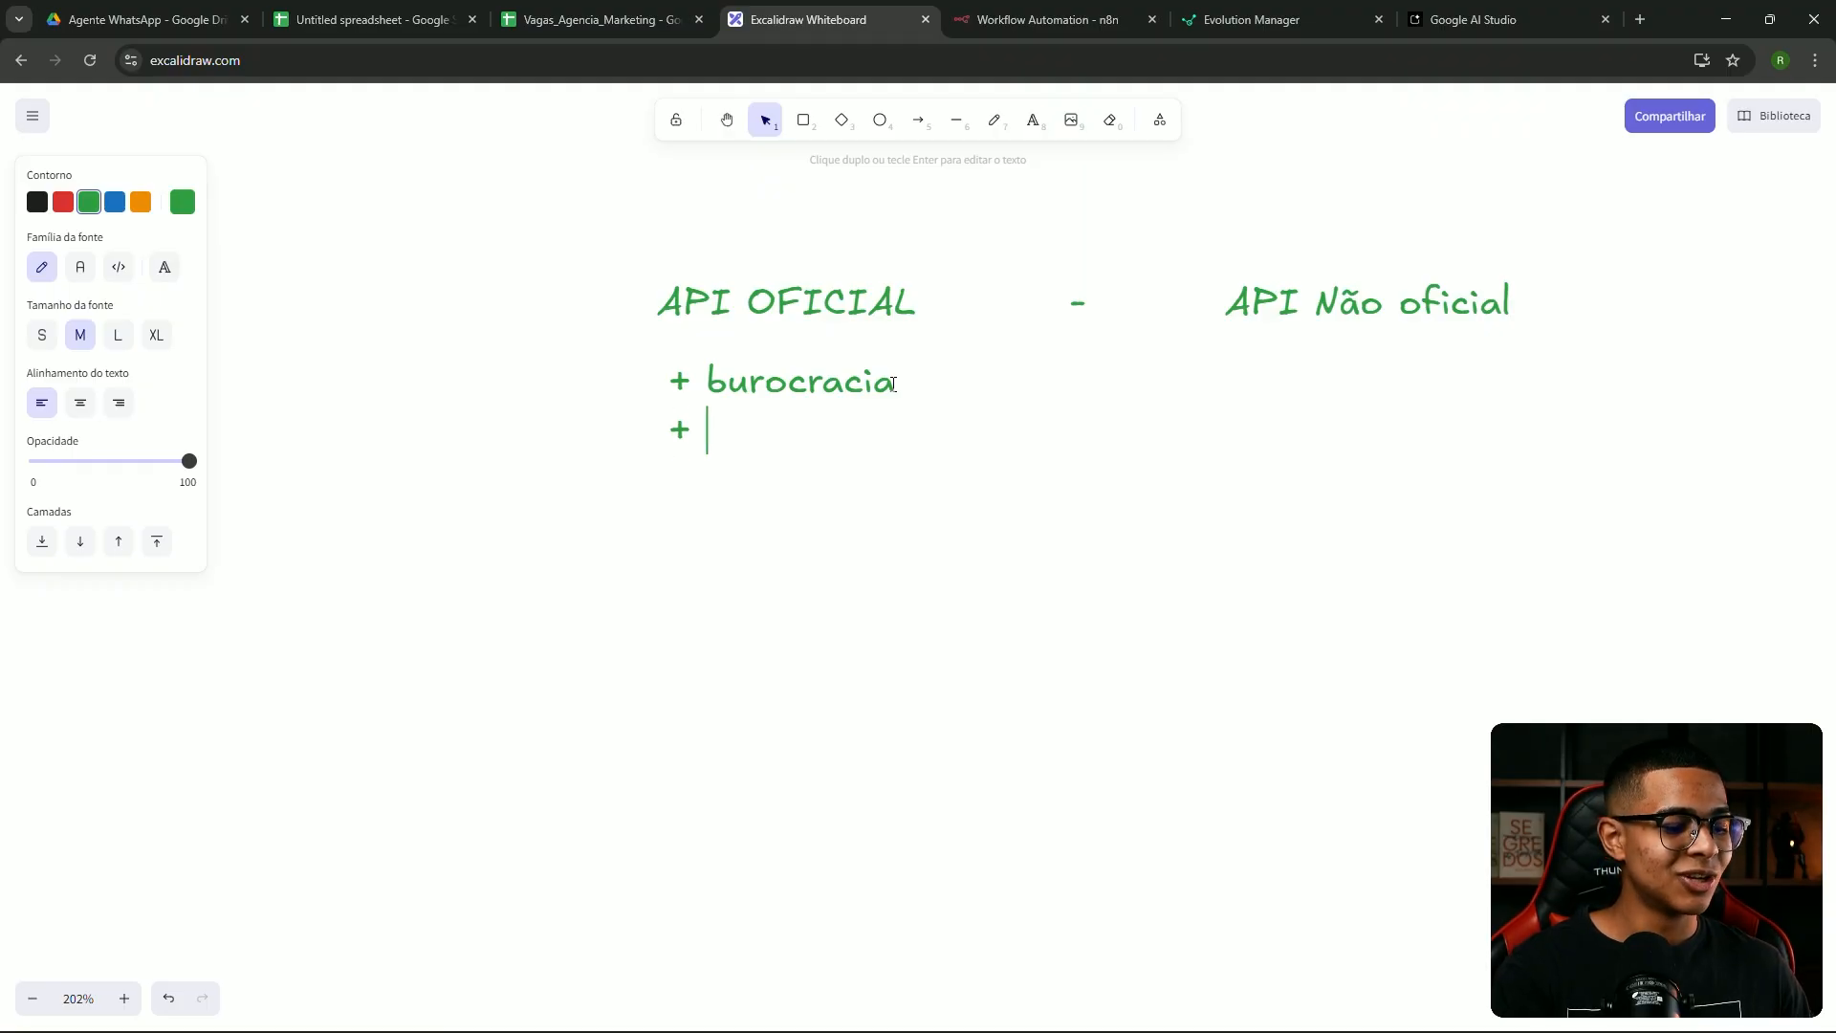
{"action": "type", "text": "limitada"}
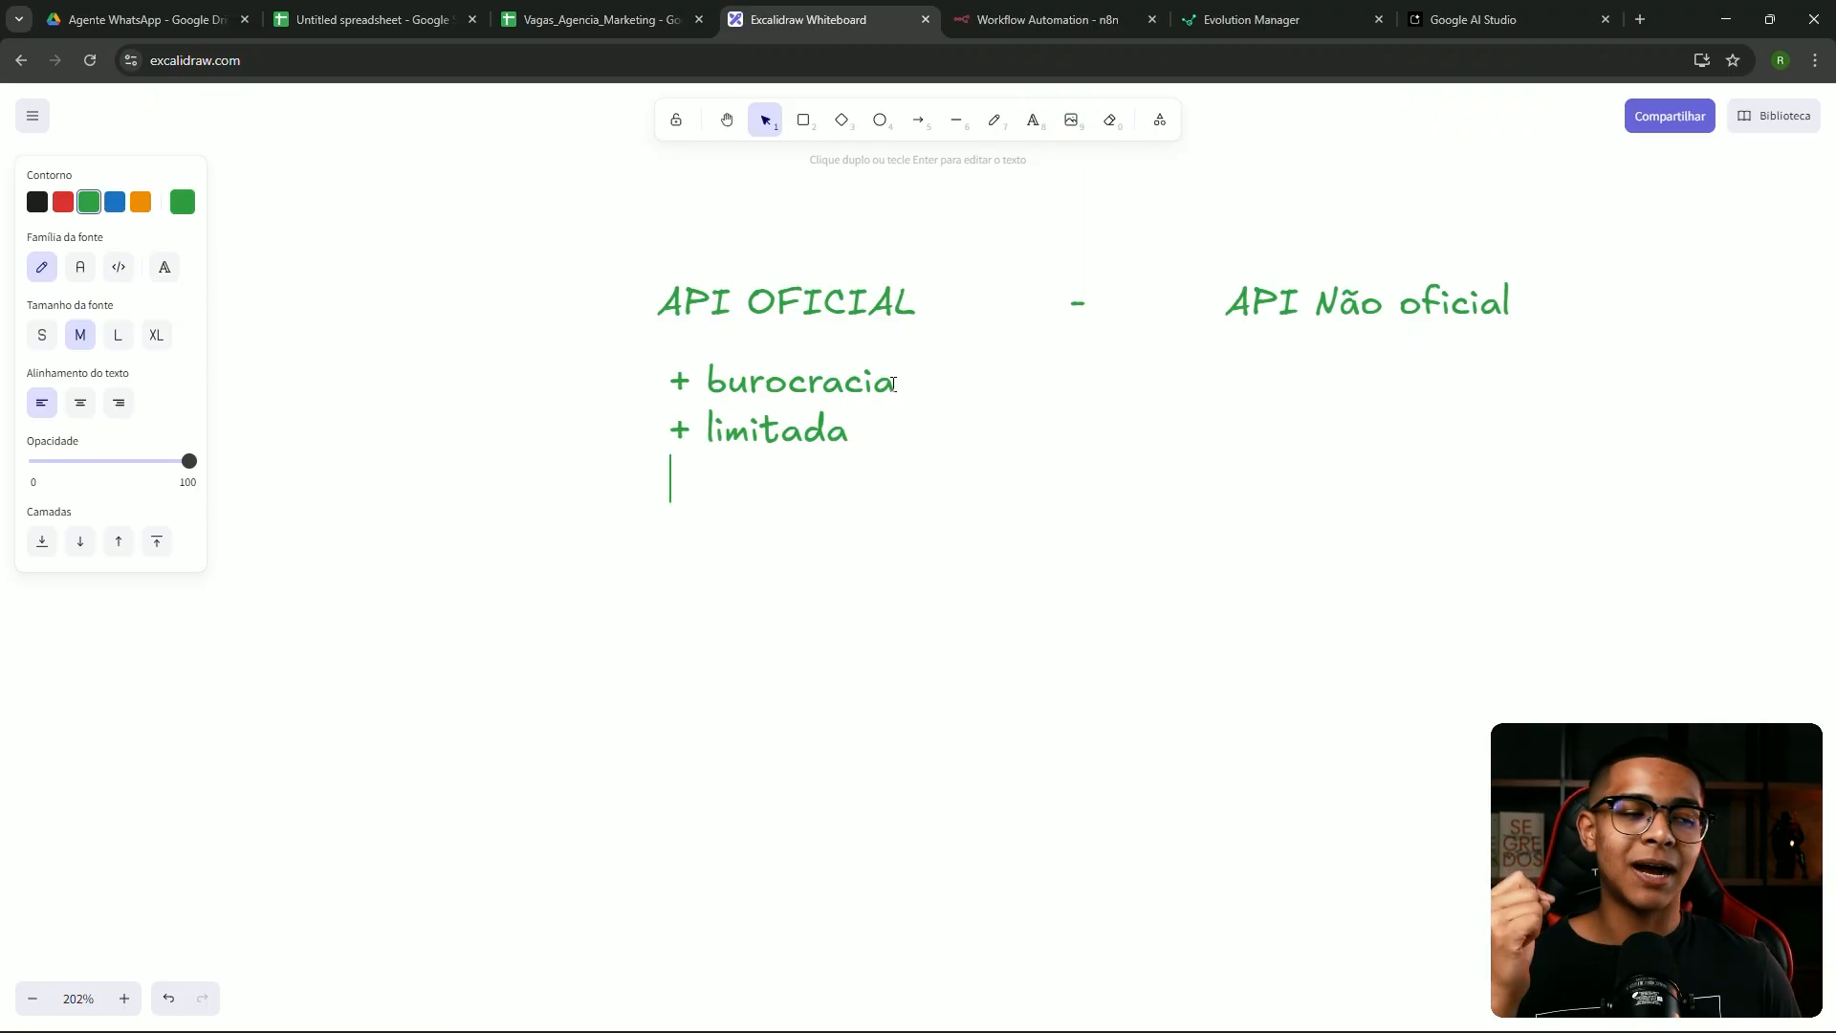
Add '+ custo' as the third line of the API OFICIAL list
{"action": "type", "text": "="}
{"action": "key", "text": "BackSpace"}
{"action": "type", "text": "+ custo"}
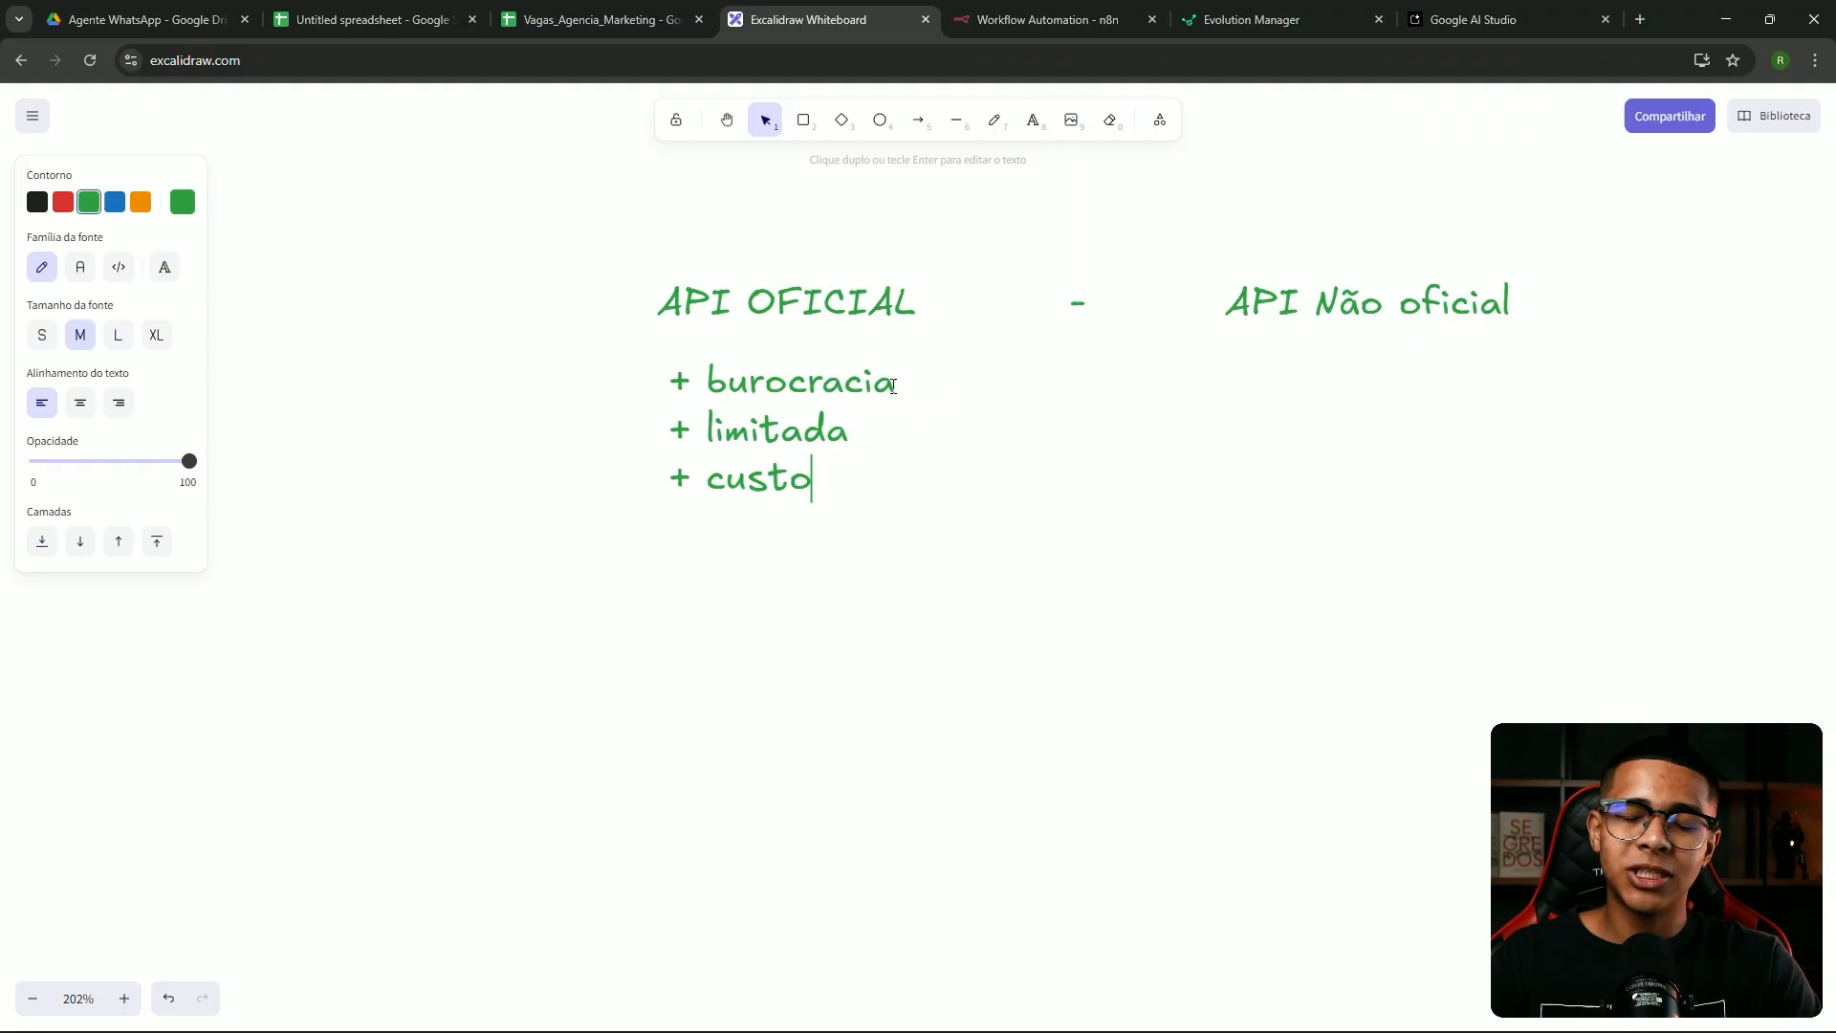
{"action": "left_click", "coordinate": [995, 119]}
Draw an arrowhead toward API Não oficial and a loop around the three points
{"action": "left_click_drag", "start_coordinate": [1139, 385], "coordinate": [1191, 438]}
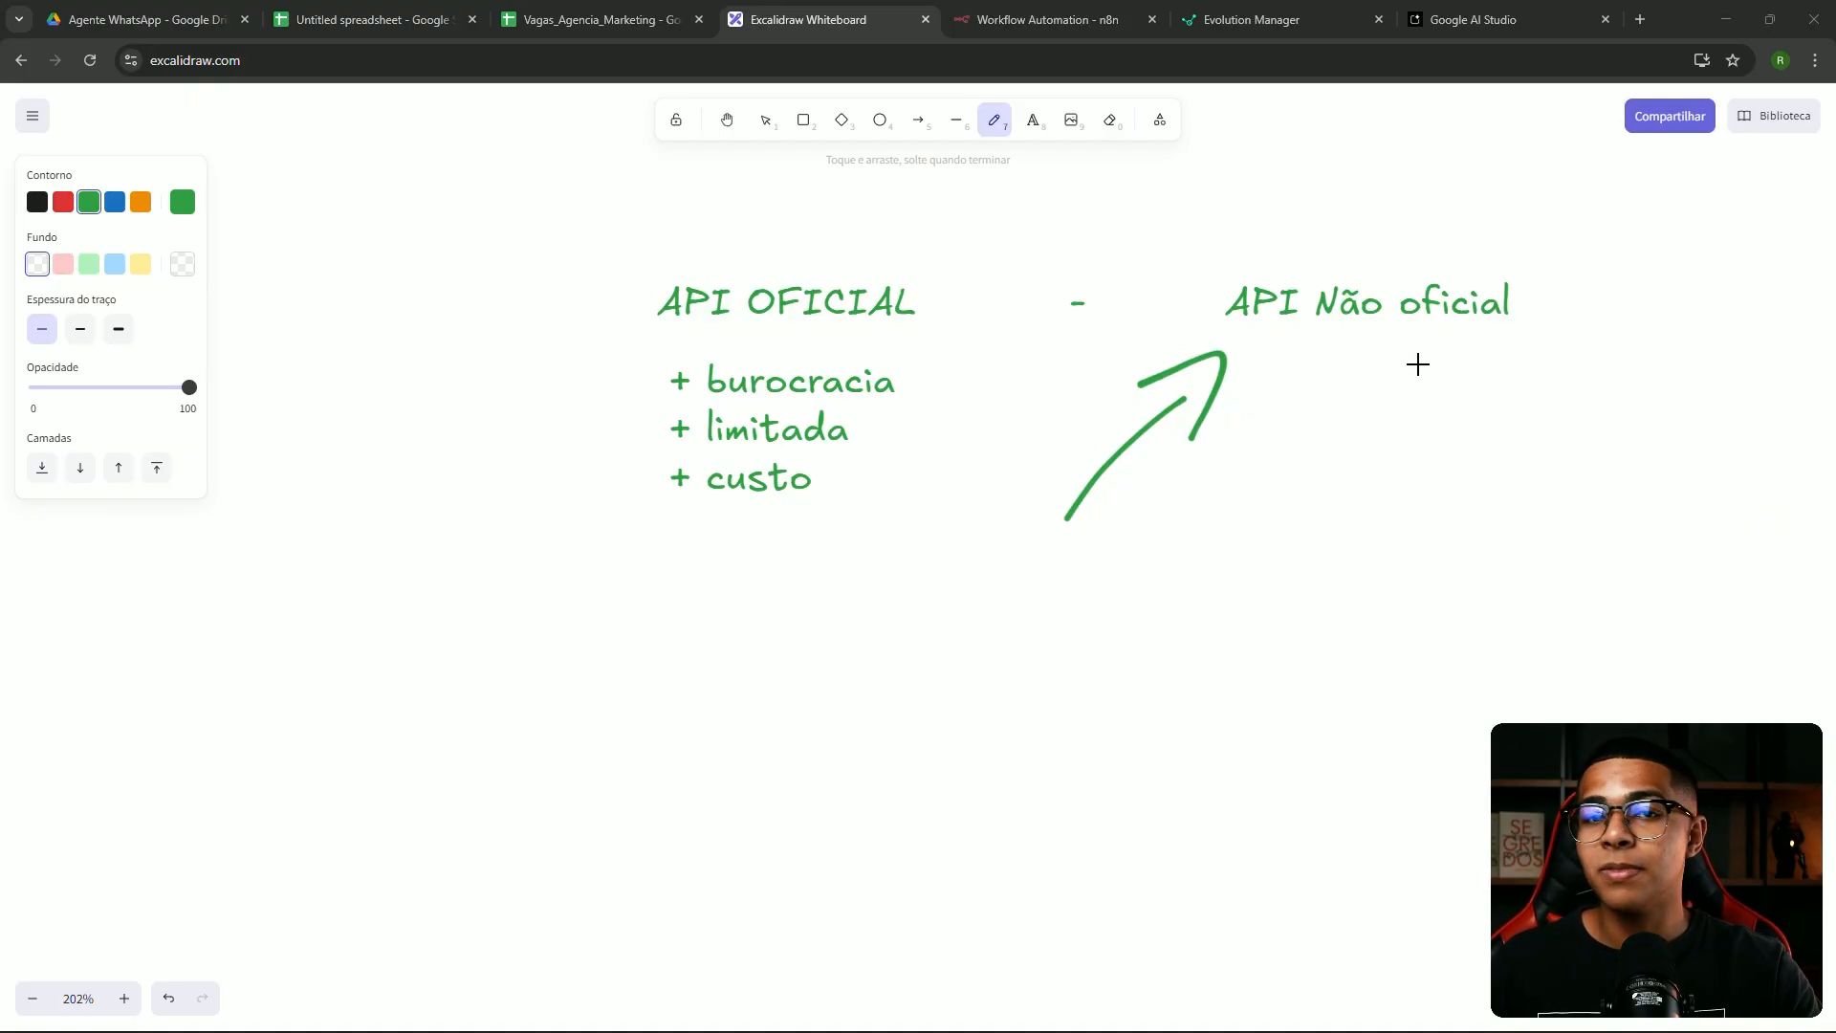
{"action": "left_click_drag", "start_coordinate": [651, 351], "coordinate": [597, 391]}
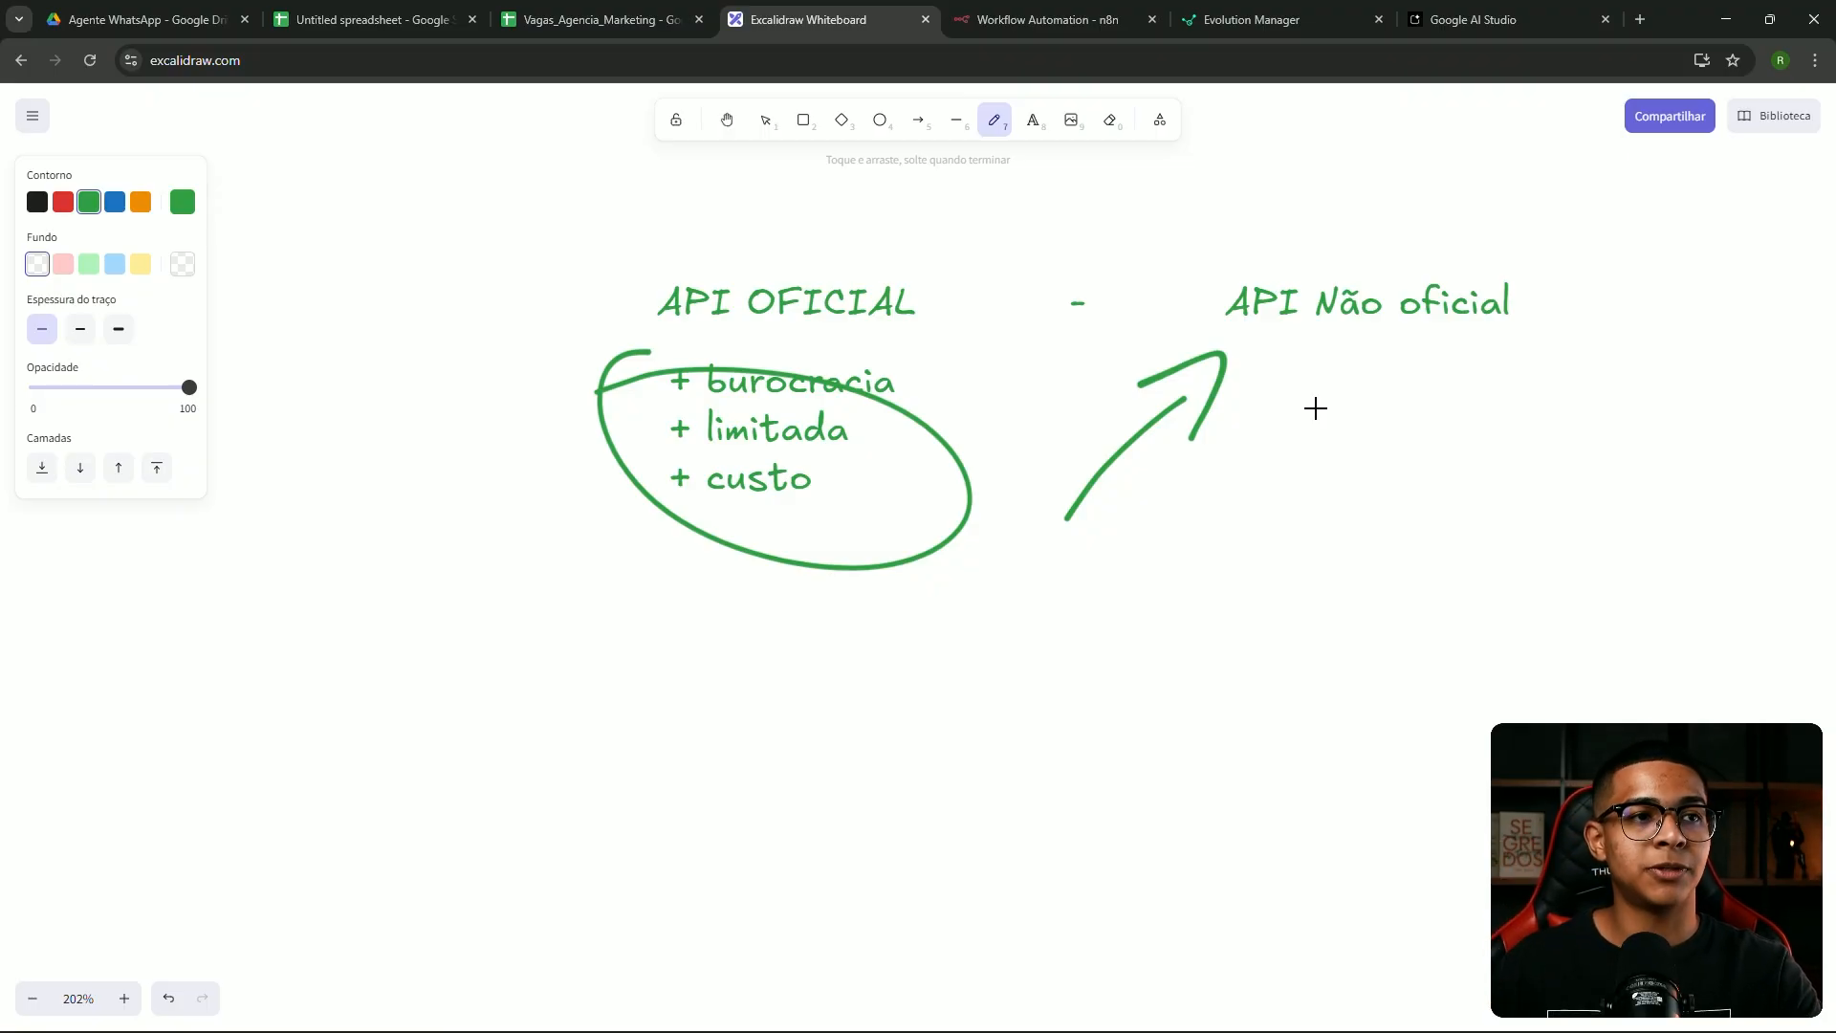
{"action": "left_click", "coordinate": [1244, 21]}
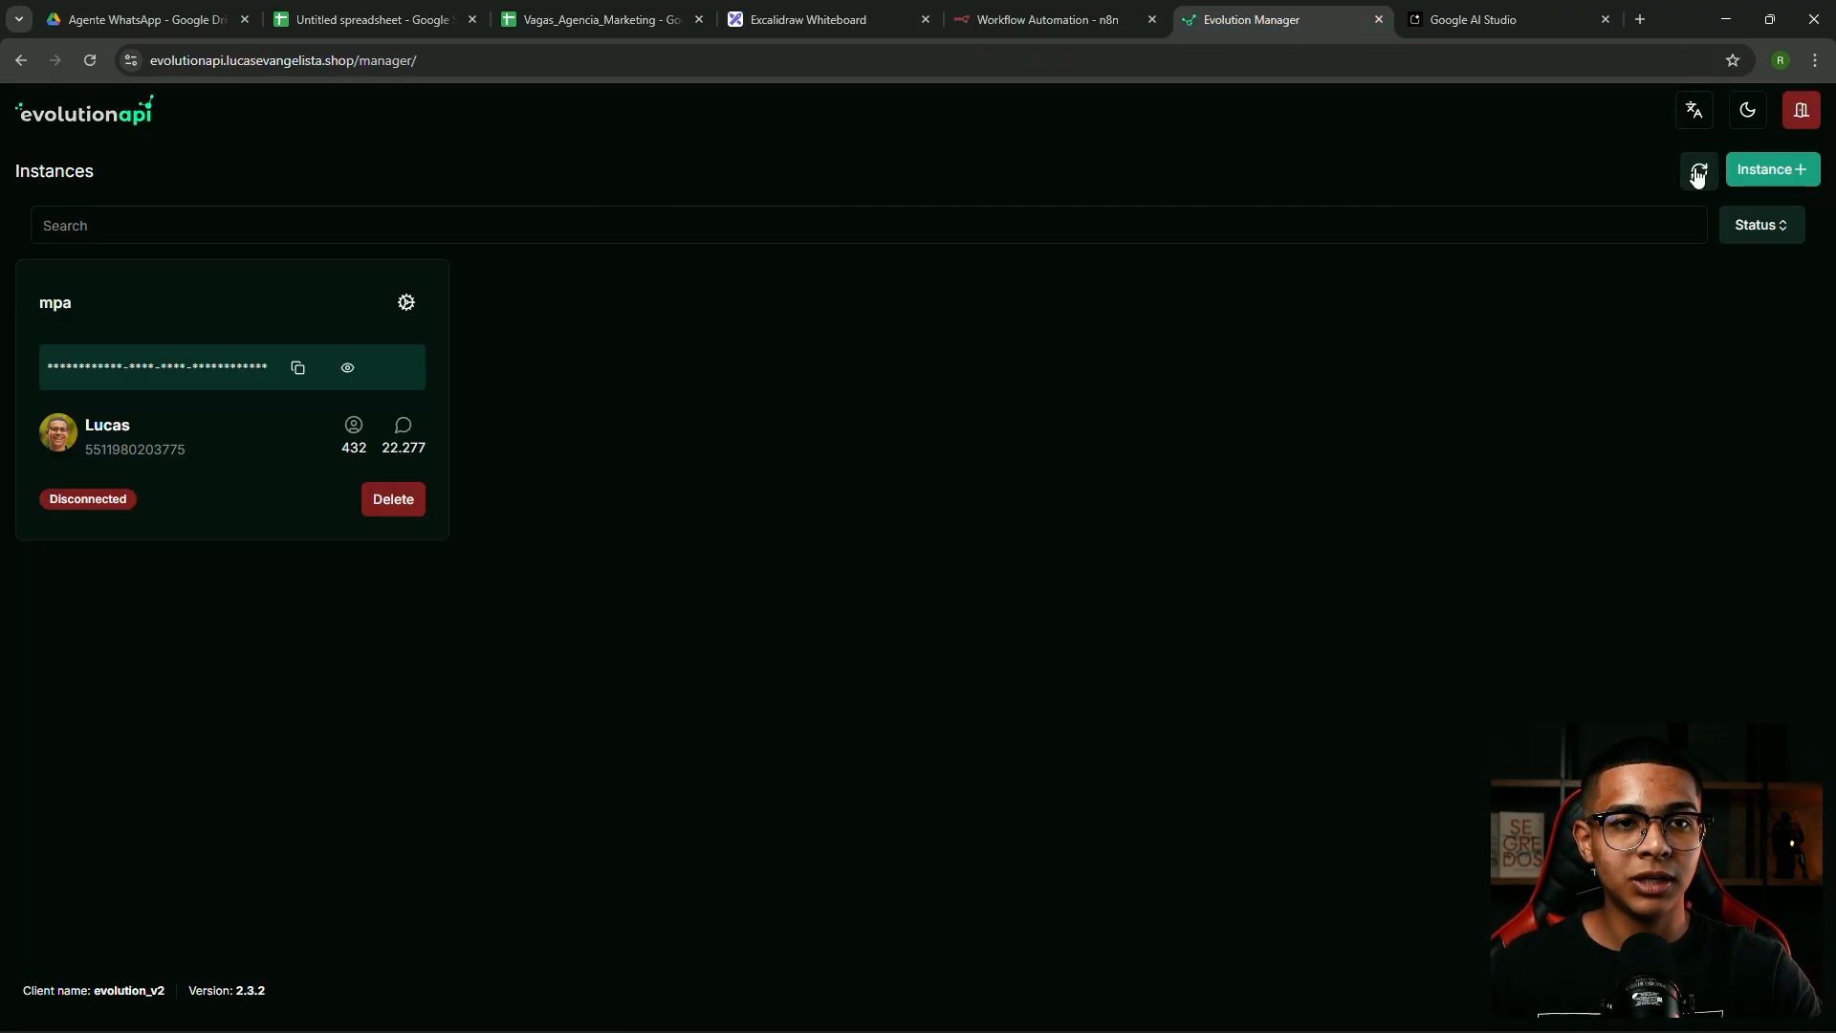
Create and save a new instance named 'curso-gratuito'
{"action": "left_click", "coordinate": [1786, 181]}
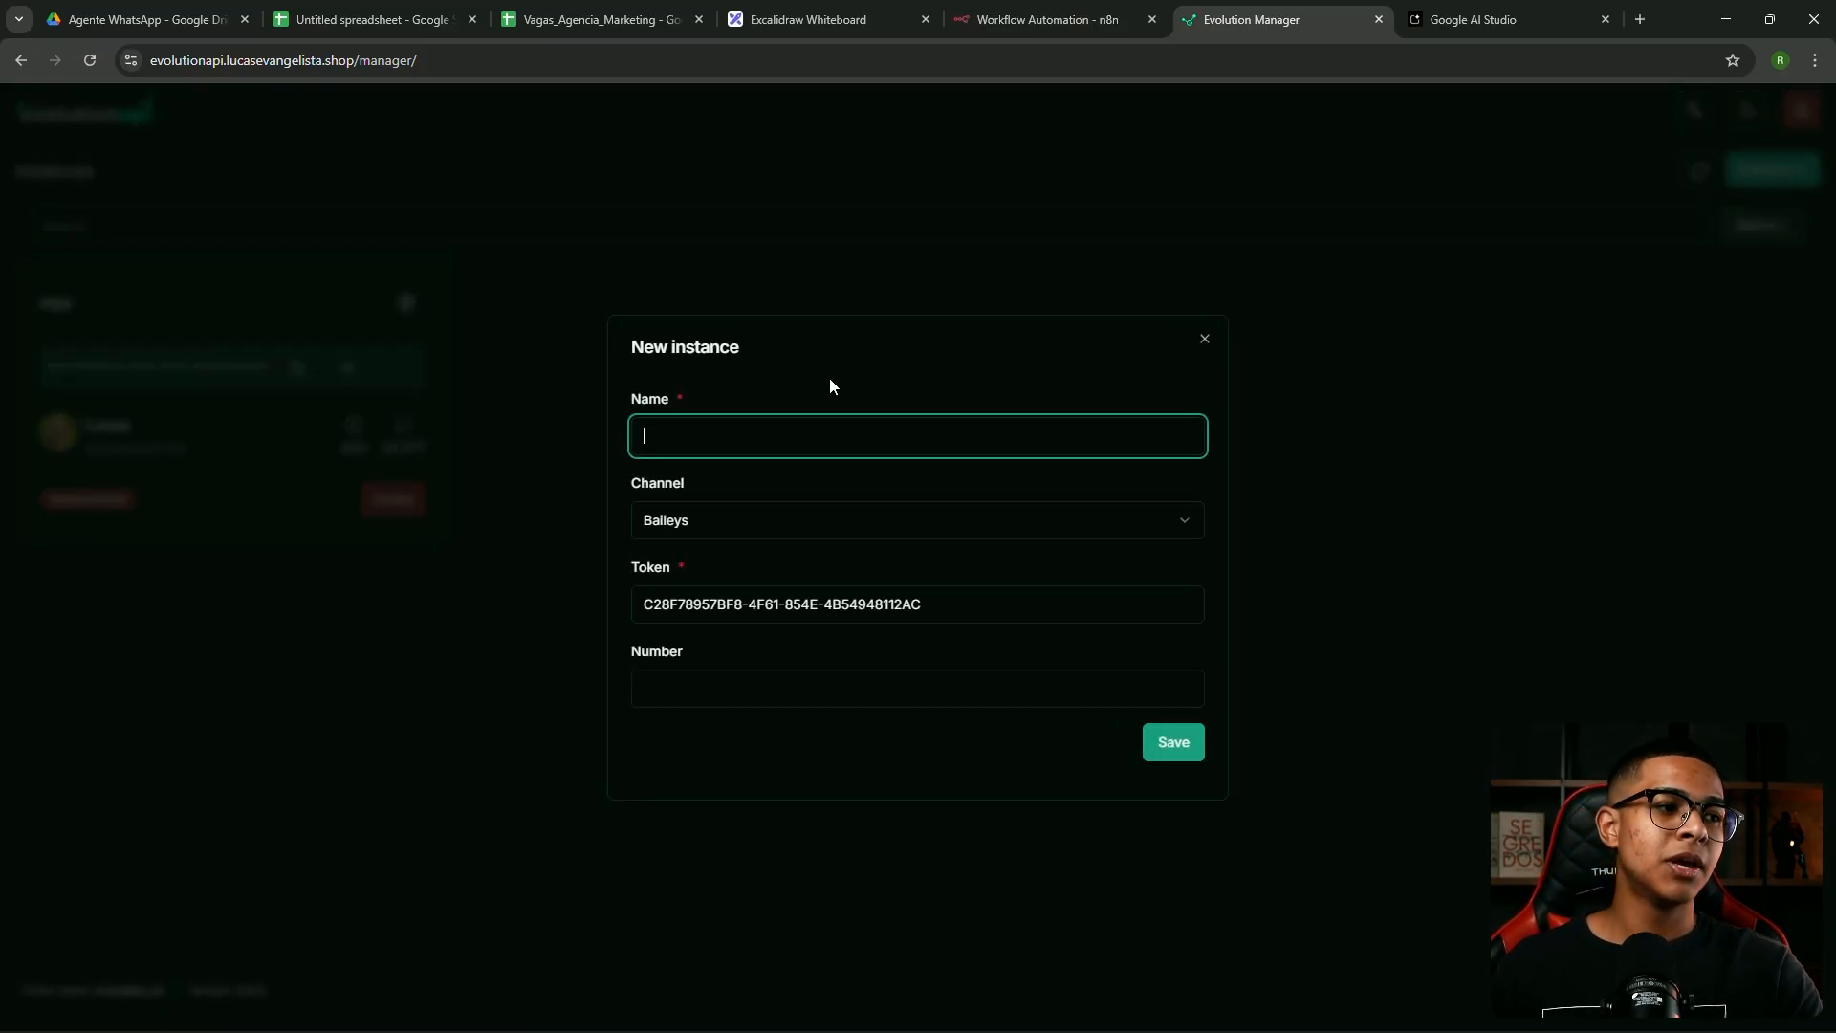
{"action": "type", "text": "cur"}
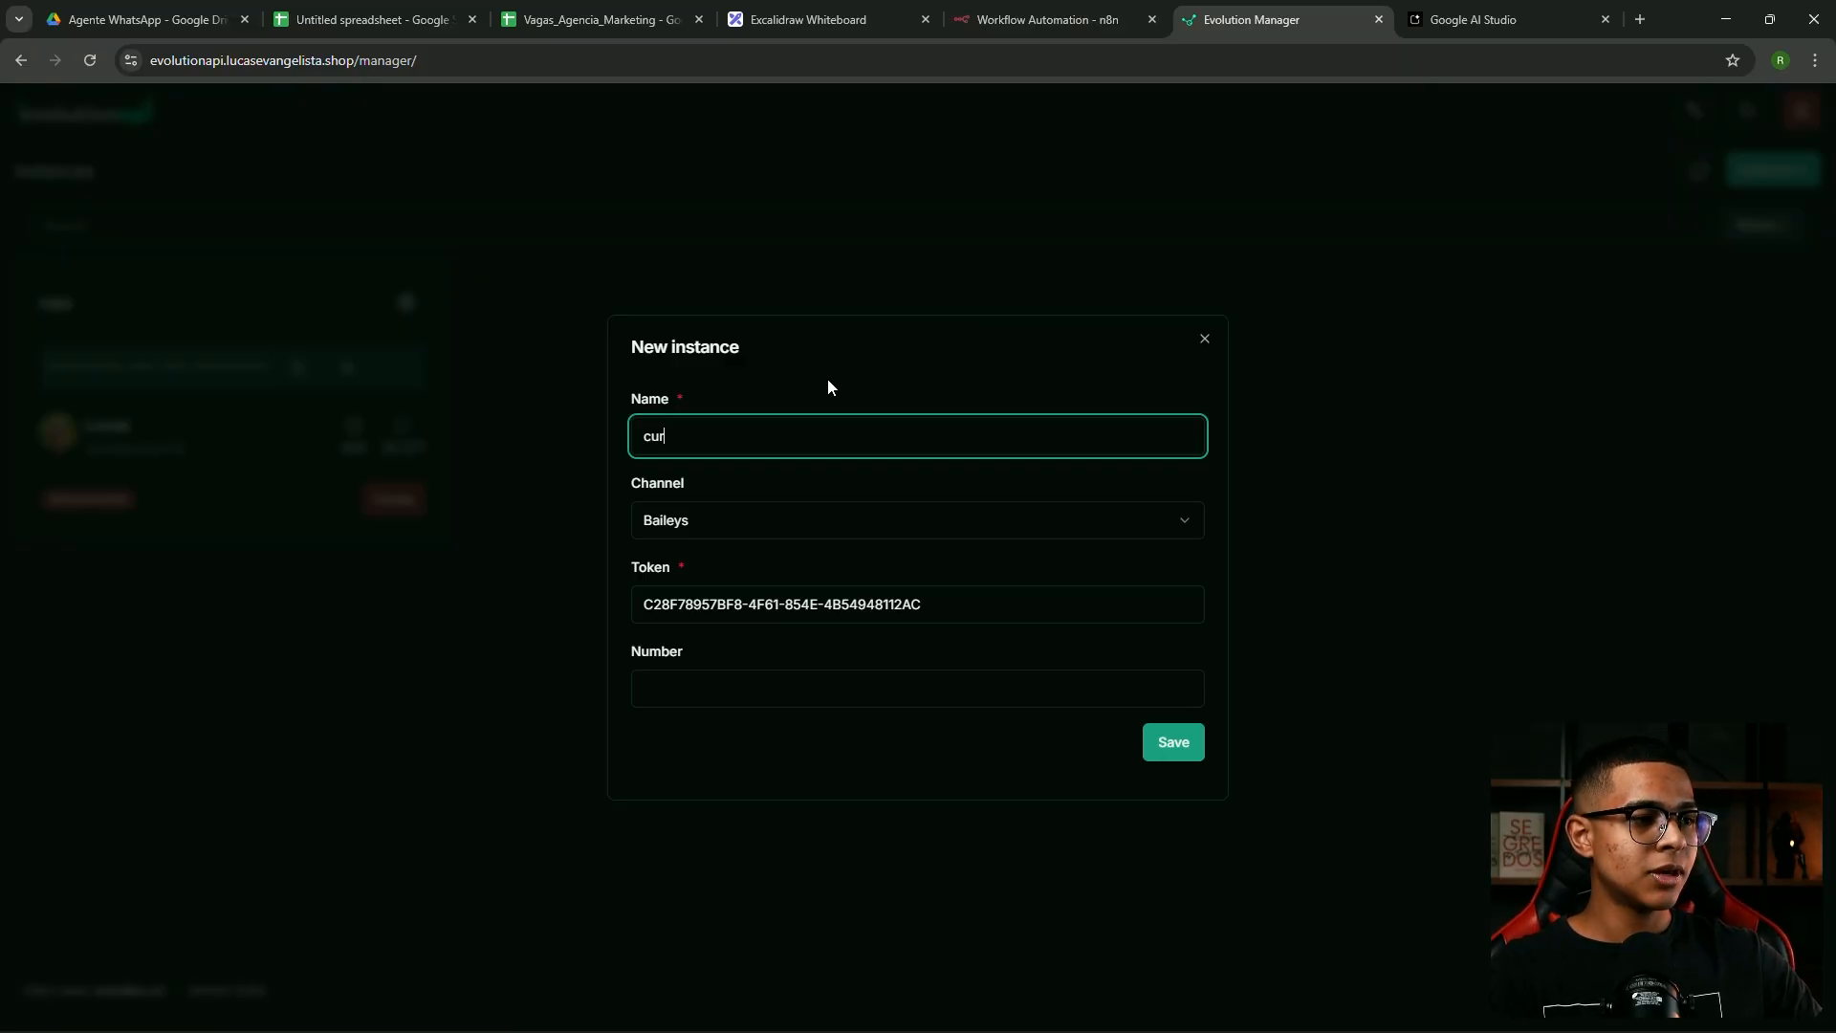
{"action": "type", "text": "so-gratuito"}
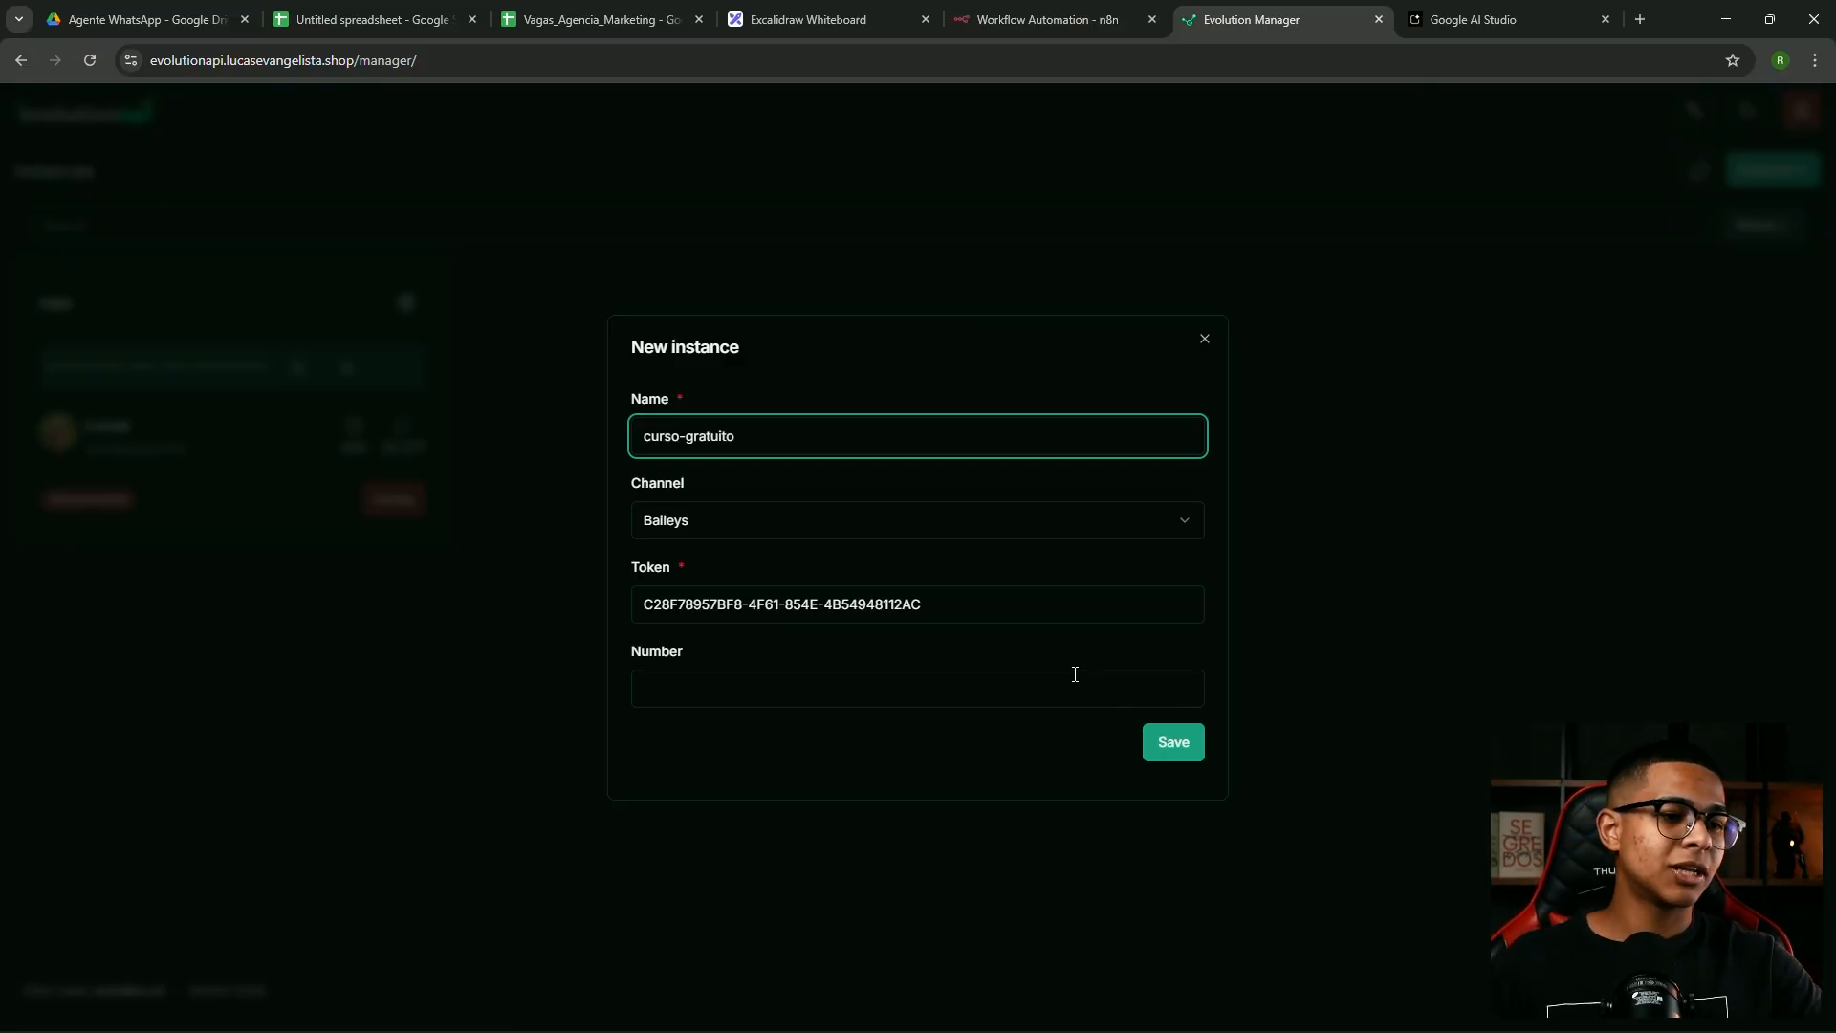
{"action": "left_click", "coordinate": [1171, 746]}
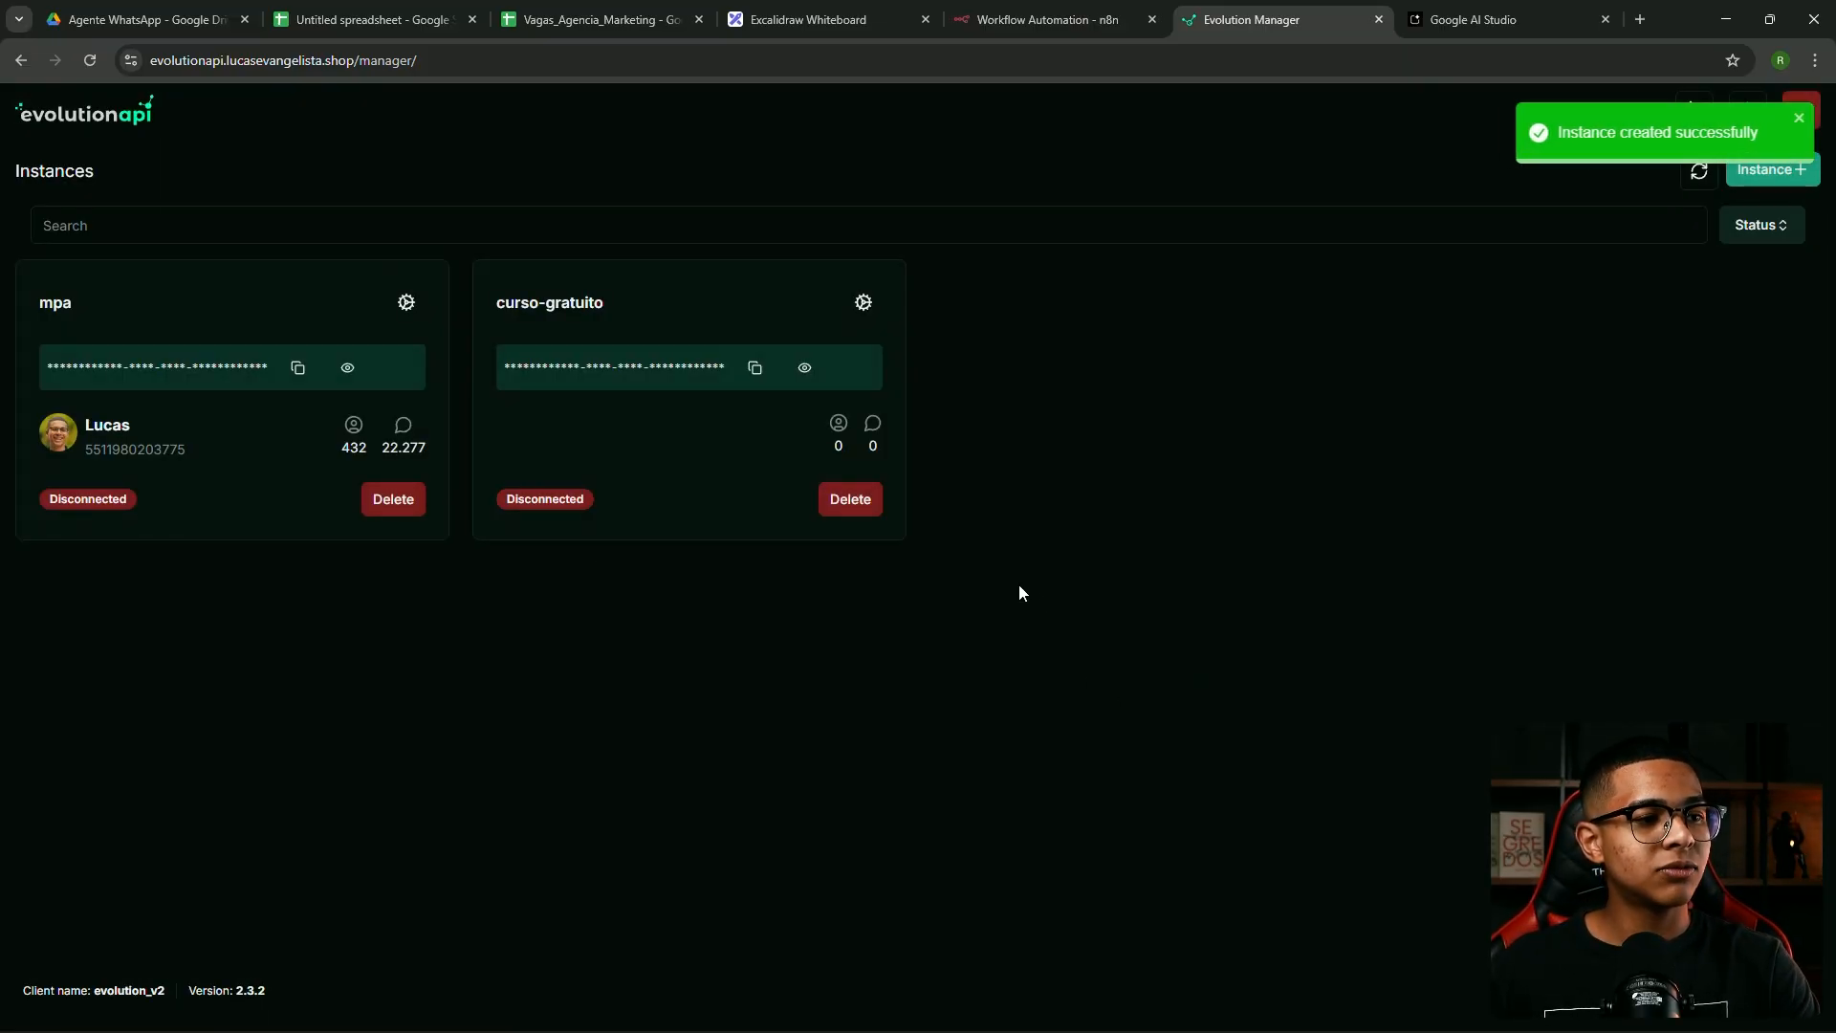
Open the curso-gratuito instance and request its WhatsApp QR code
{"action": "left_click", "coordinate": [635, 324]}
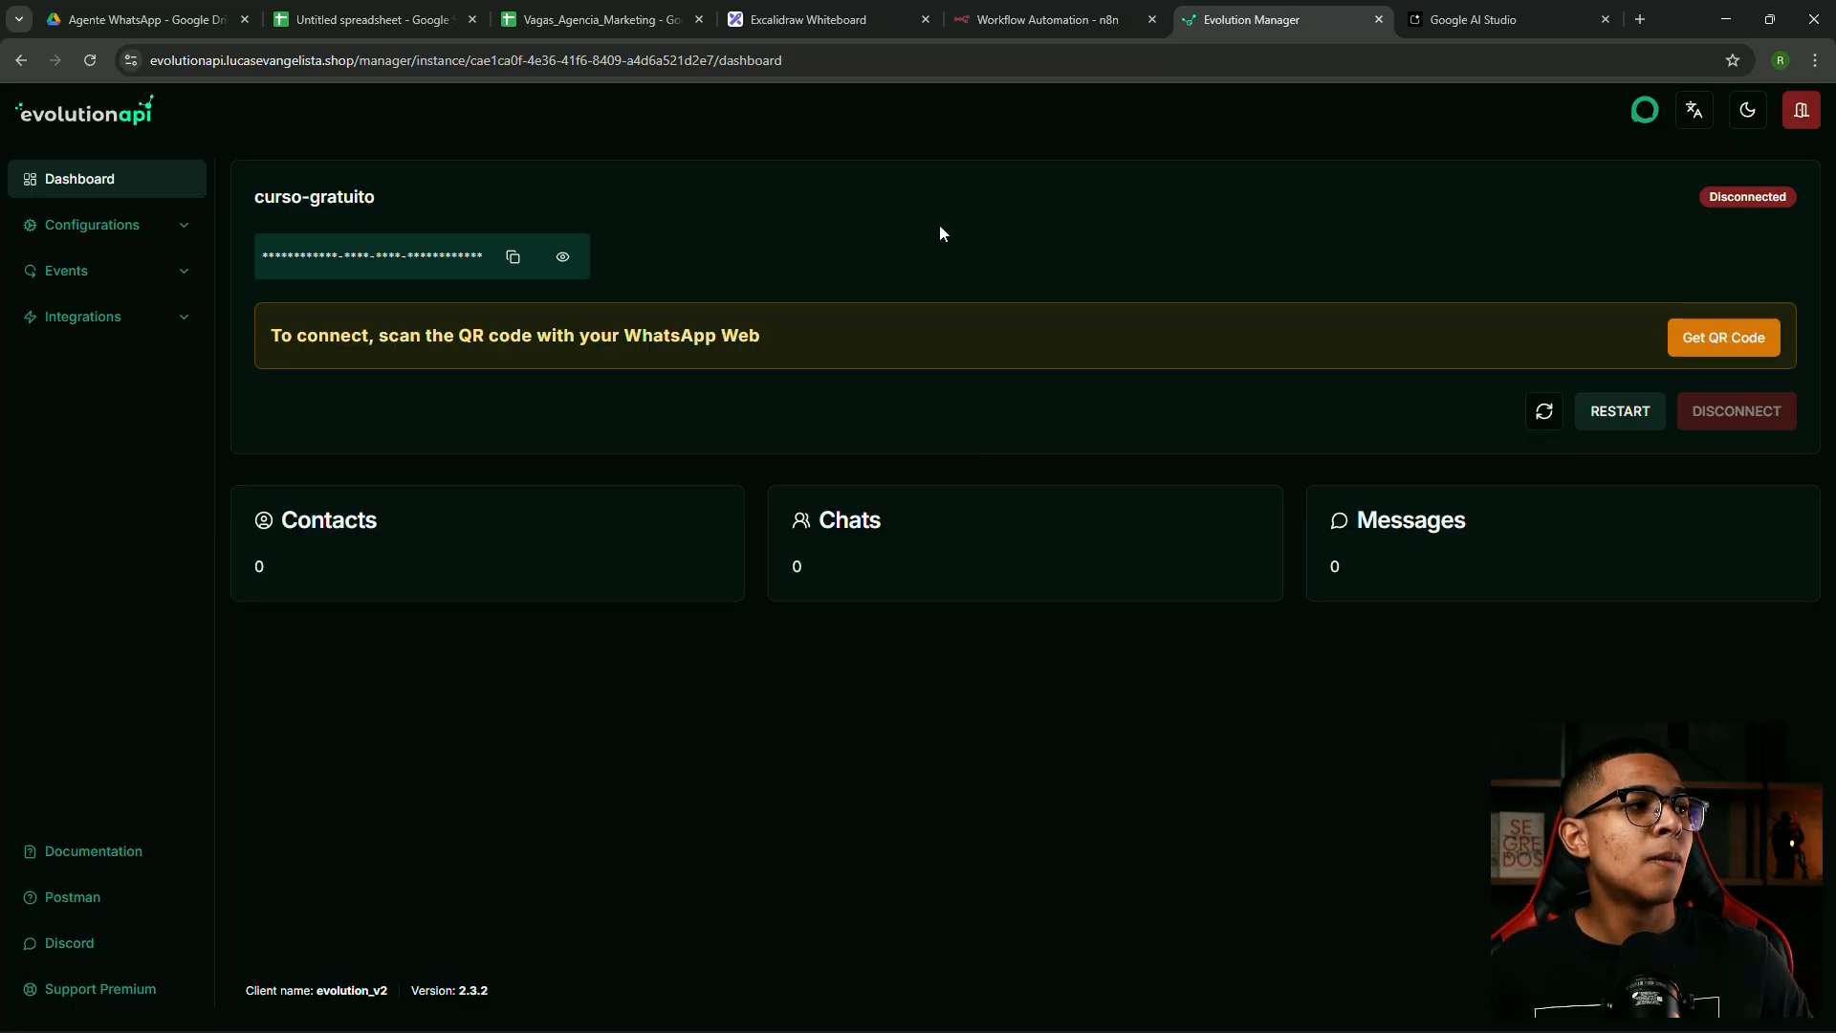
{"action": "left_click", "coordinate": [1738, 336]}
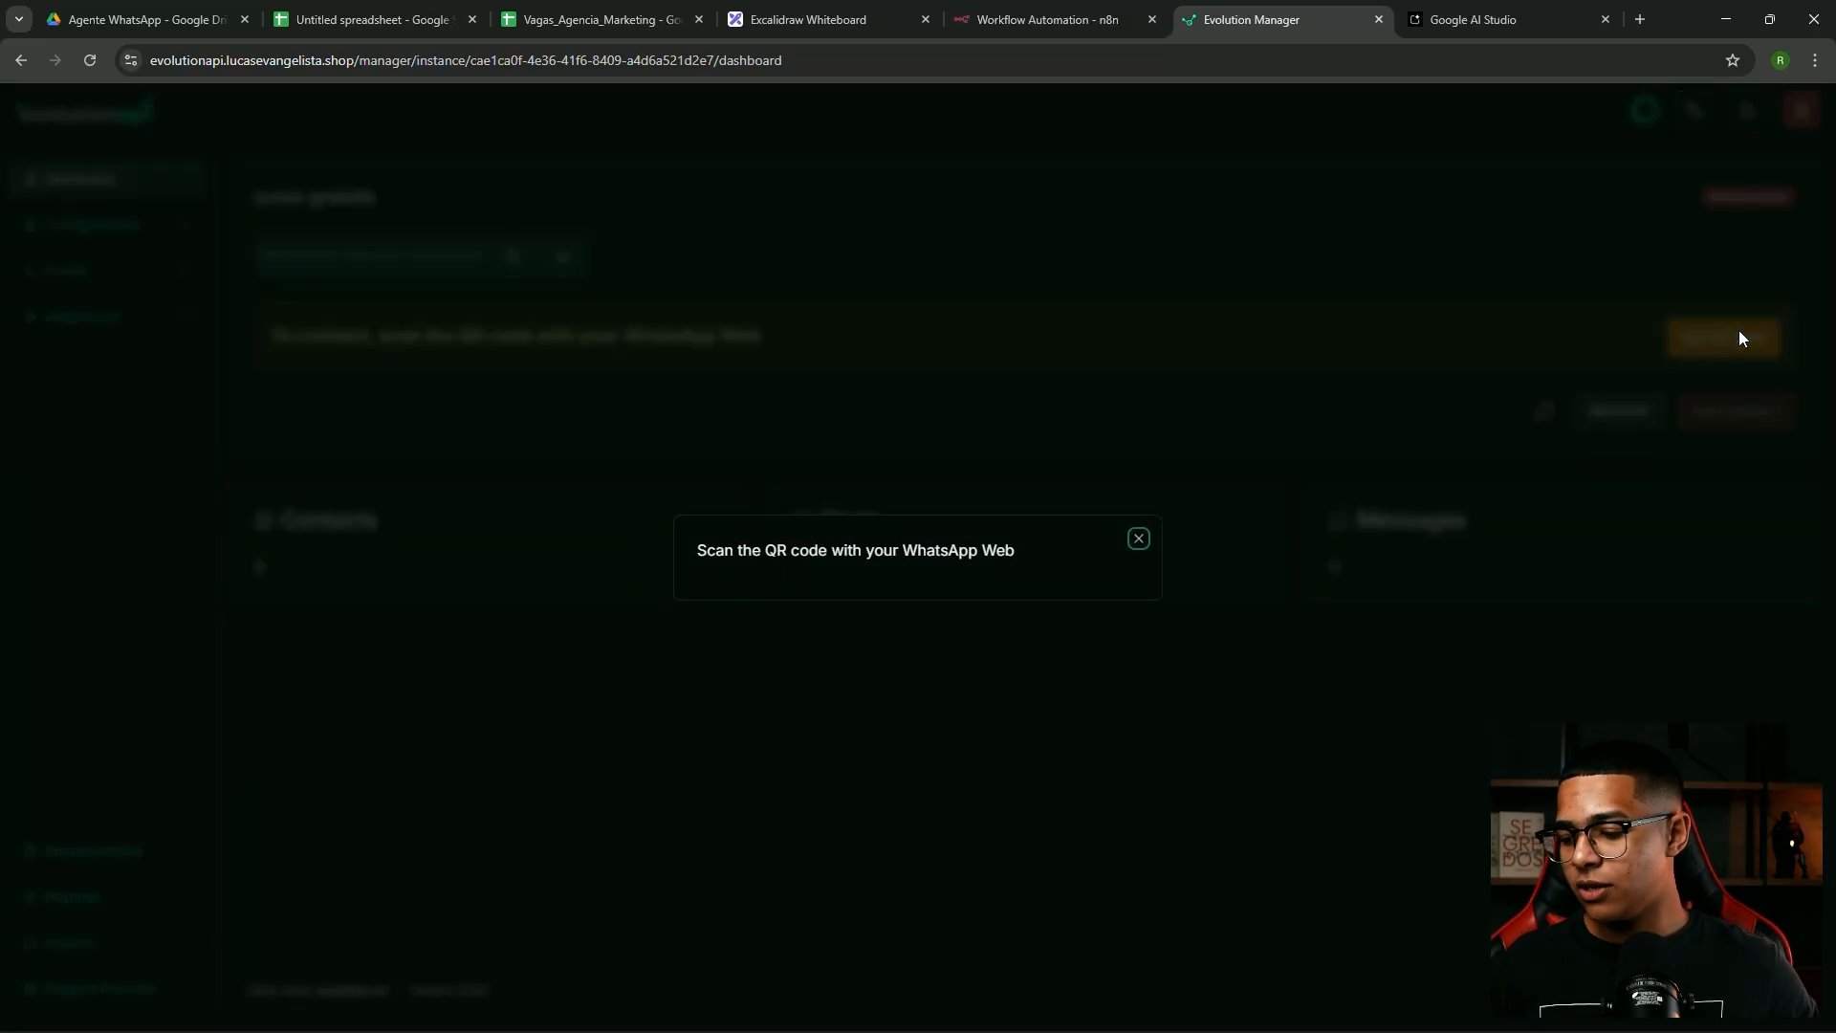
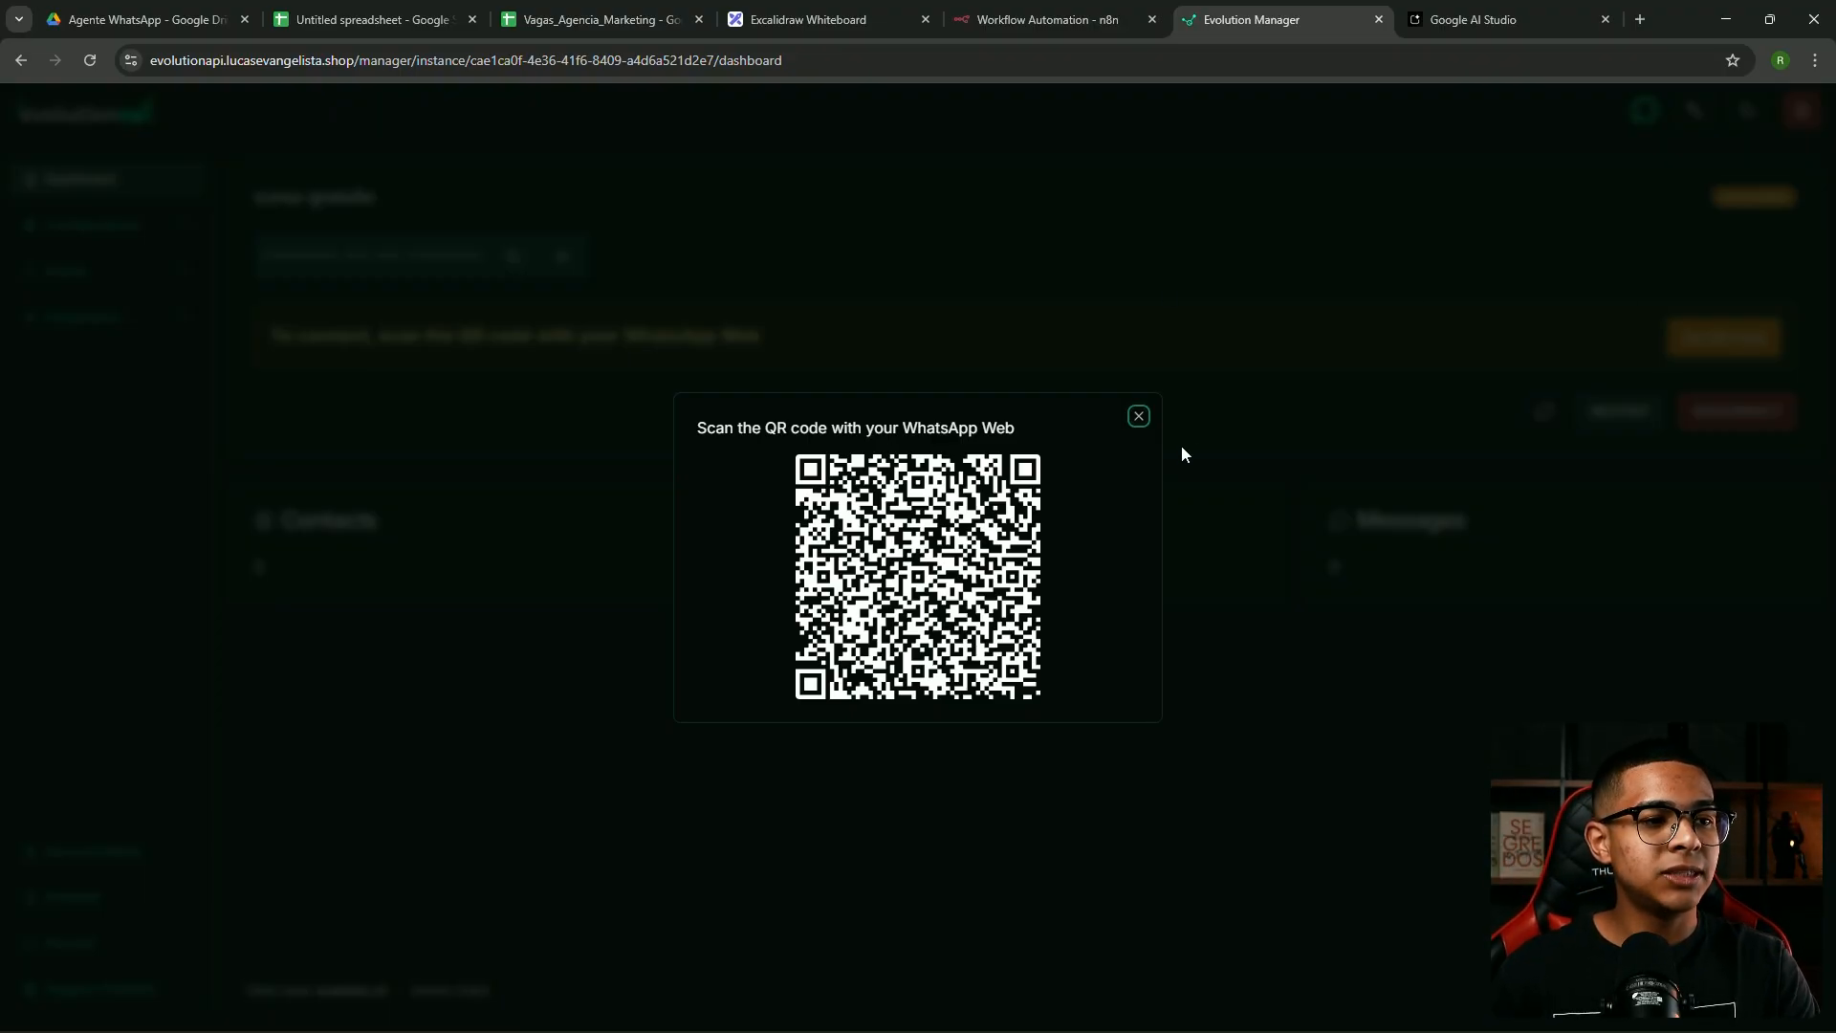
Close the QR code dialog on the connected curso-gratuito instance and expand Configurations
{"action": "left_click", "coordinate": [1139, 418]}
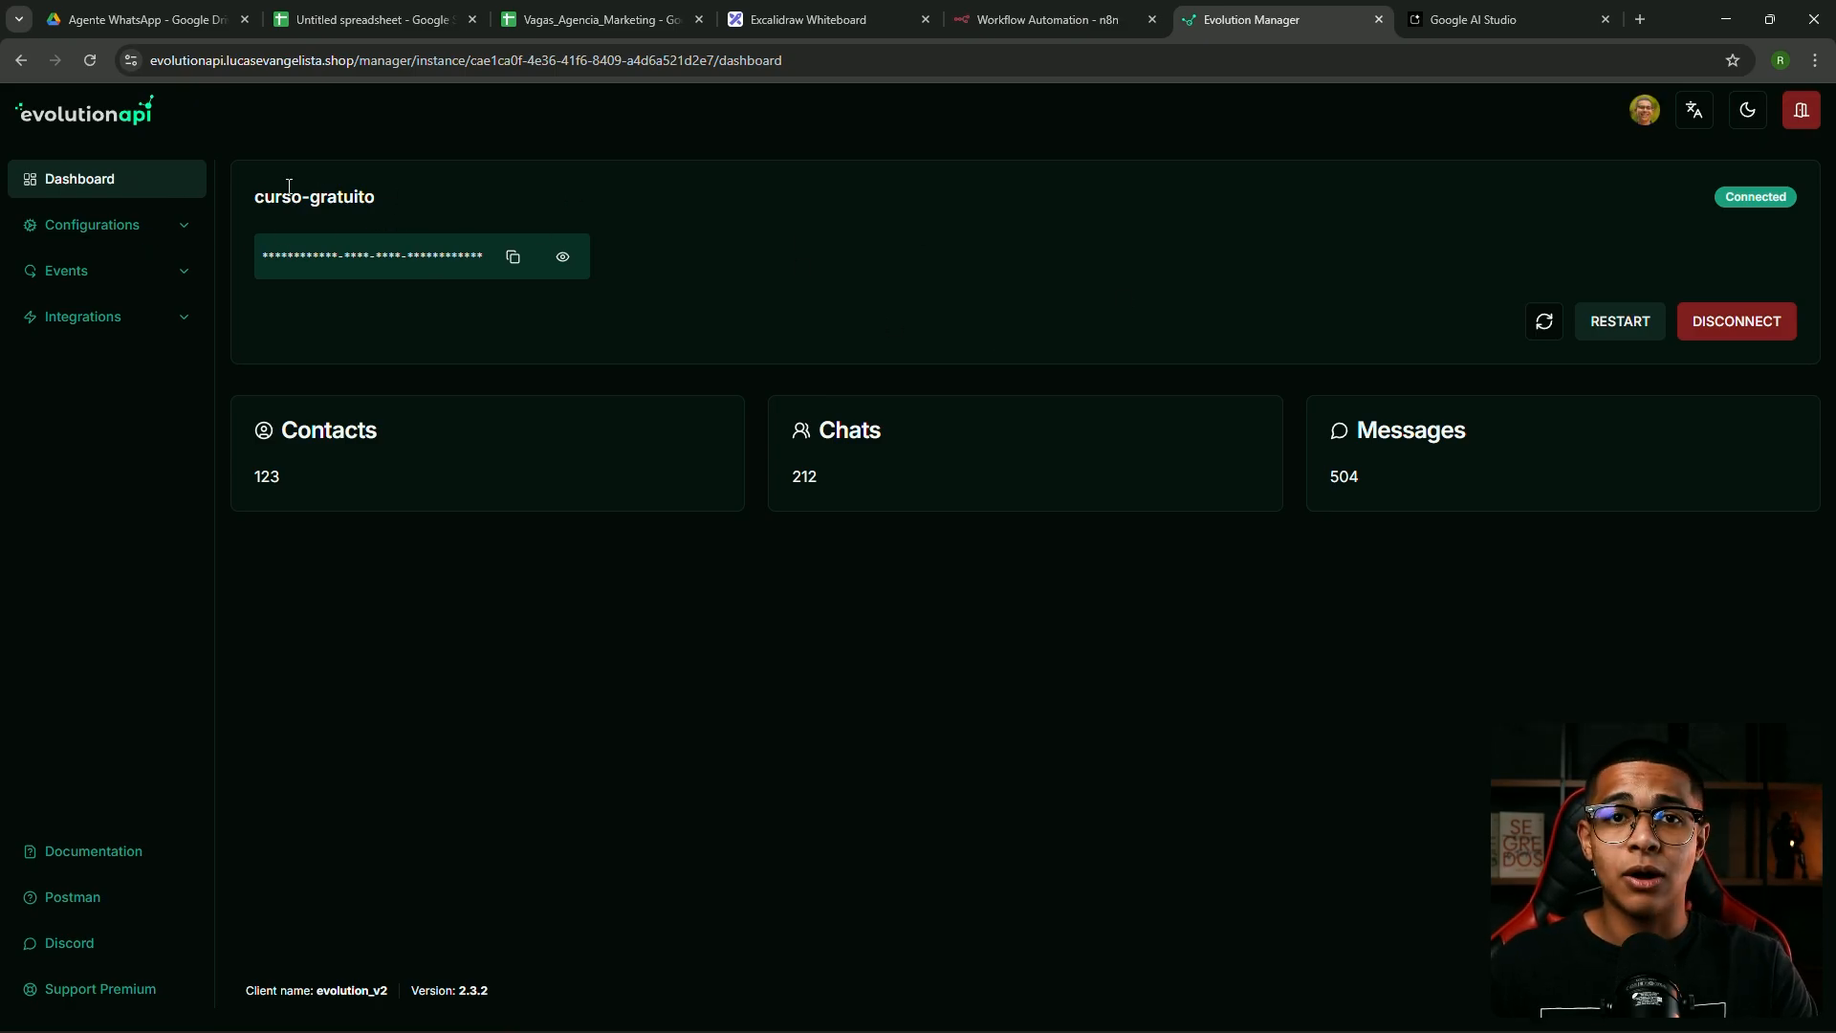
{"action": "left_click", "coordinate": [132, 230]}
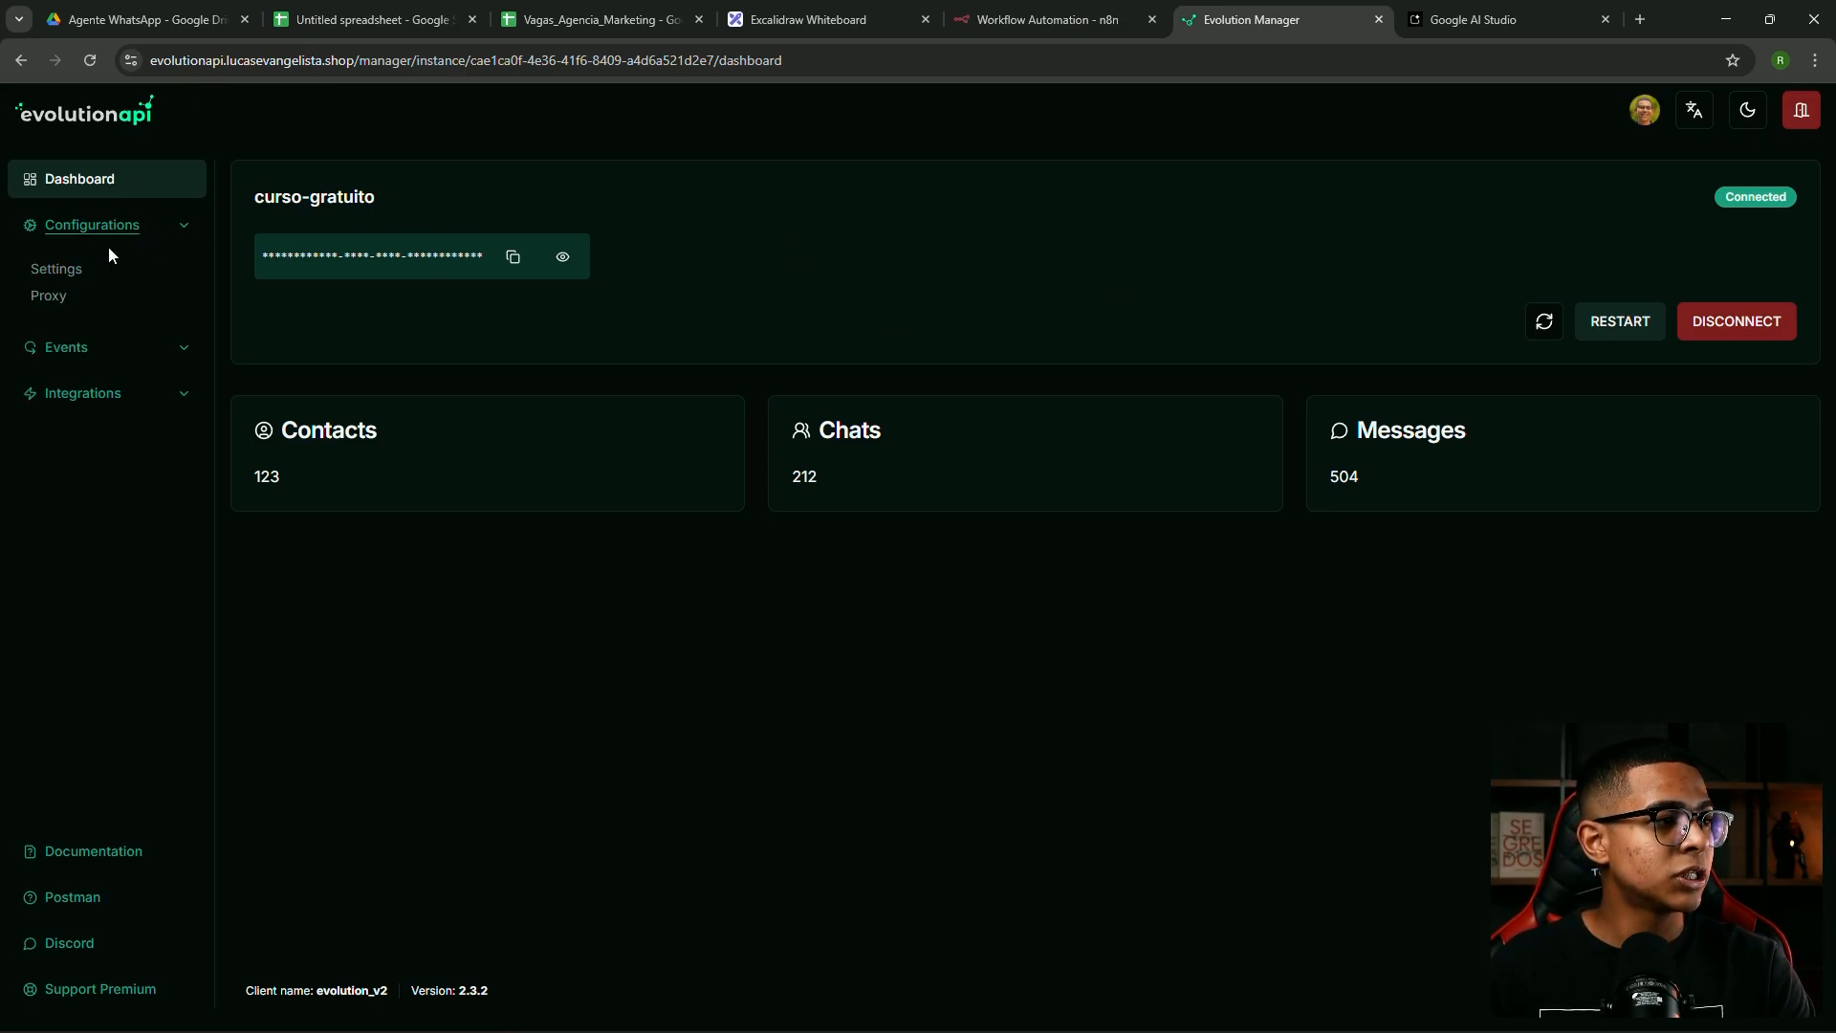
Turn on Ignore Groups in the instance Settings
{"action": "left_click", "coordinate": [85, 272]}
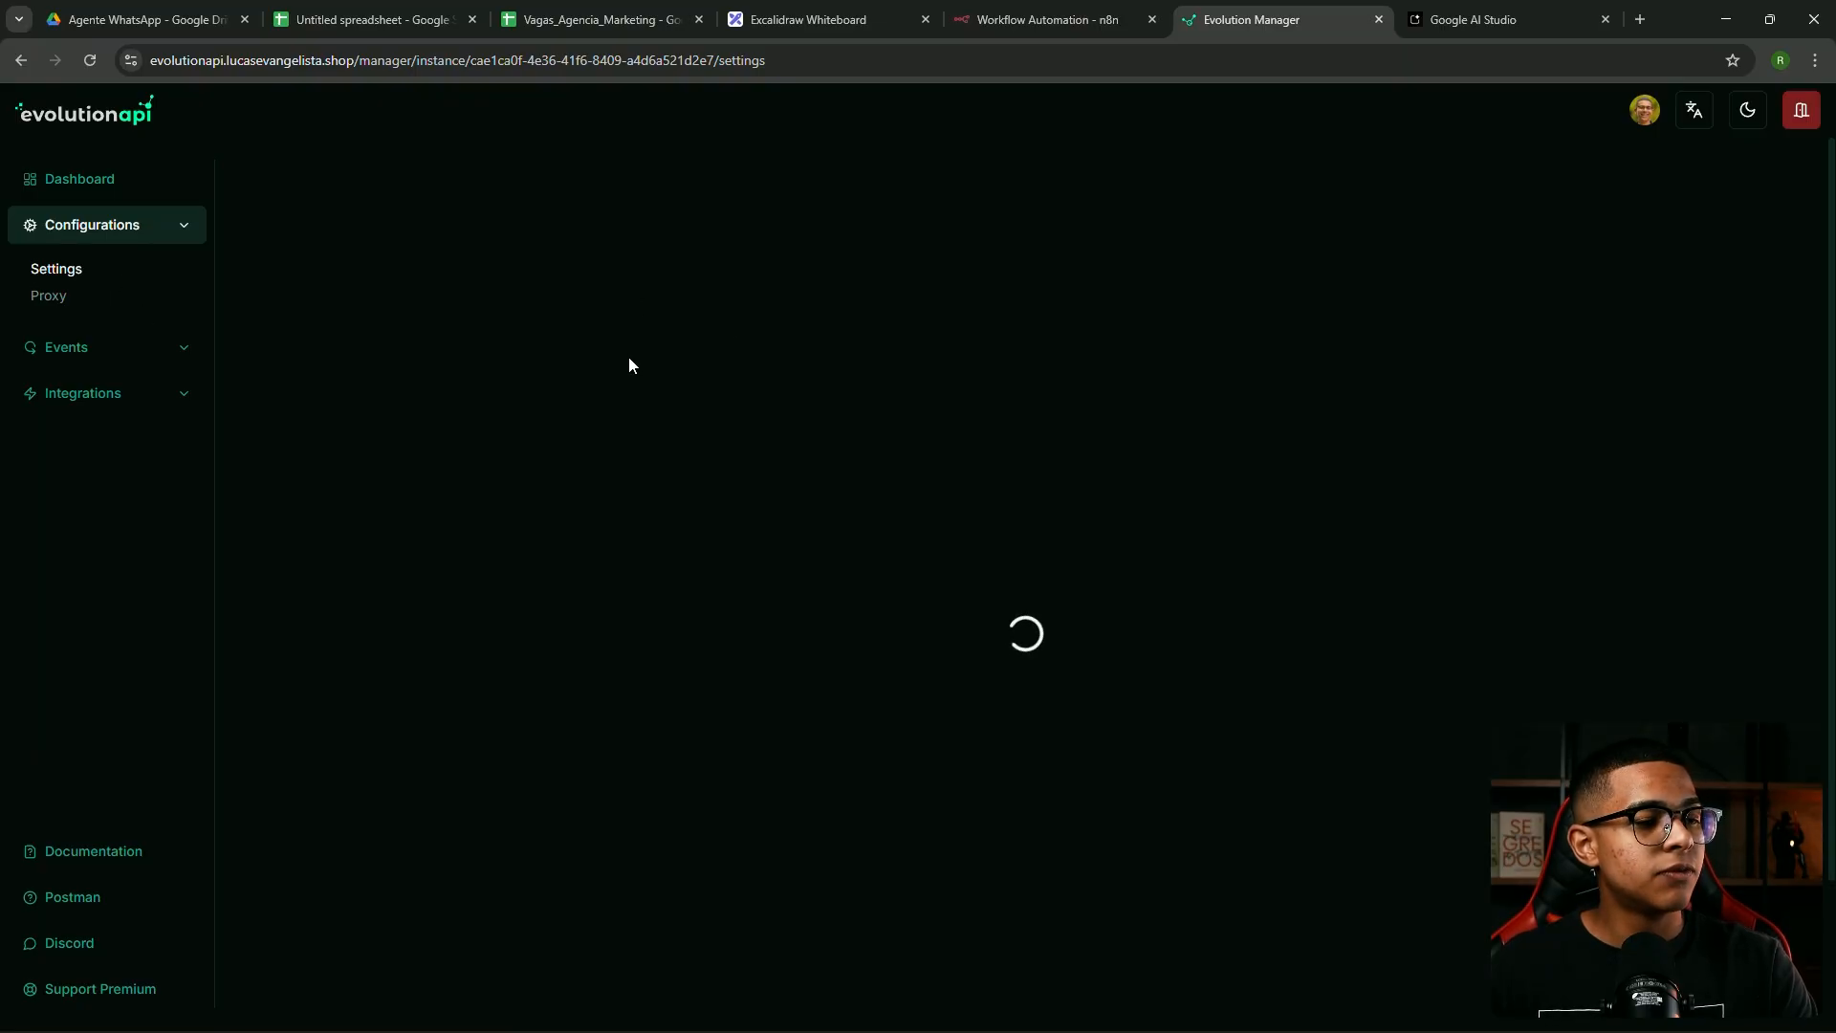
{"action": "left_click_drag", "start_coordinate": [261, 321], "coordinate": [403, 343]}
{"action": "left_click", "coordinate": [1777, 348]}
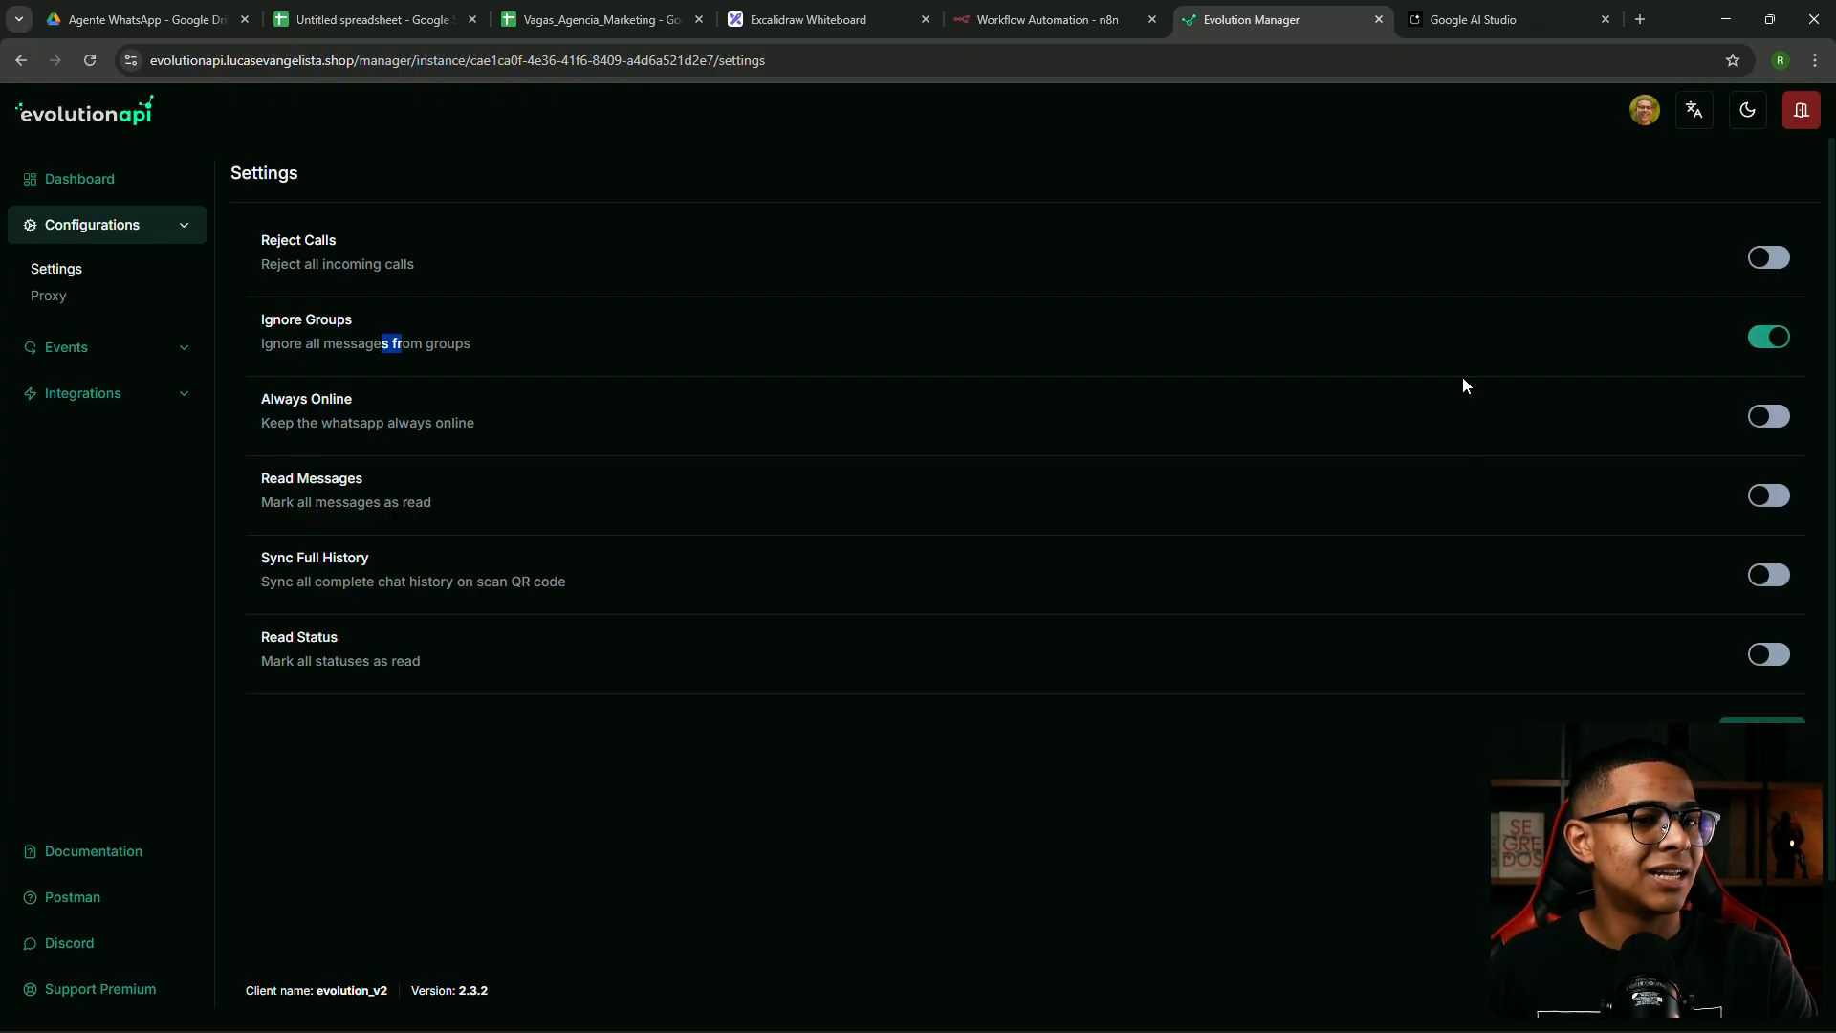
Enable the instance's Webhook event integration, then return to the blank n8n workflow
{"action": "left_click", "coordinate": [58, 358]}
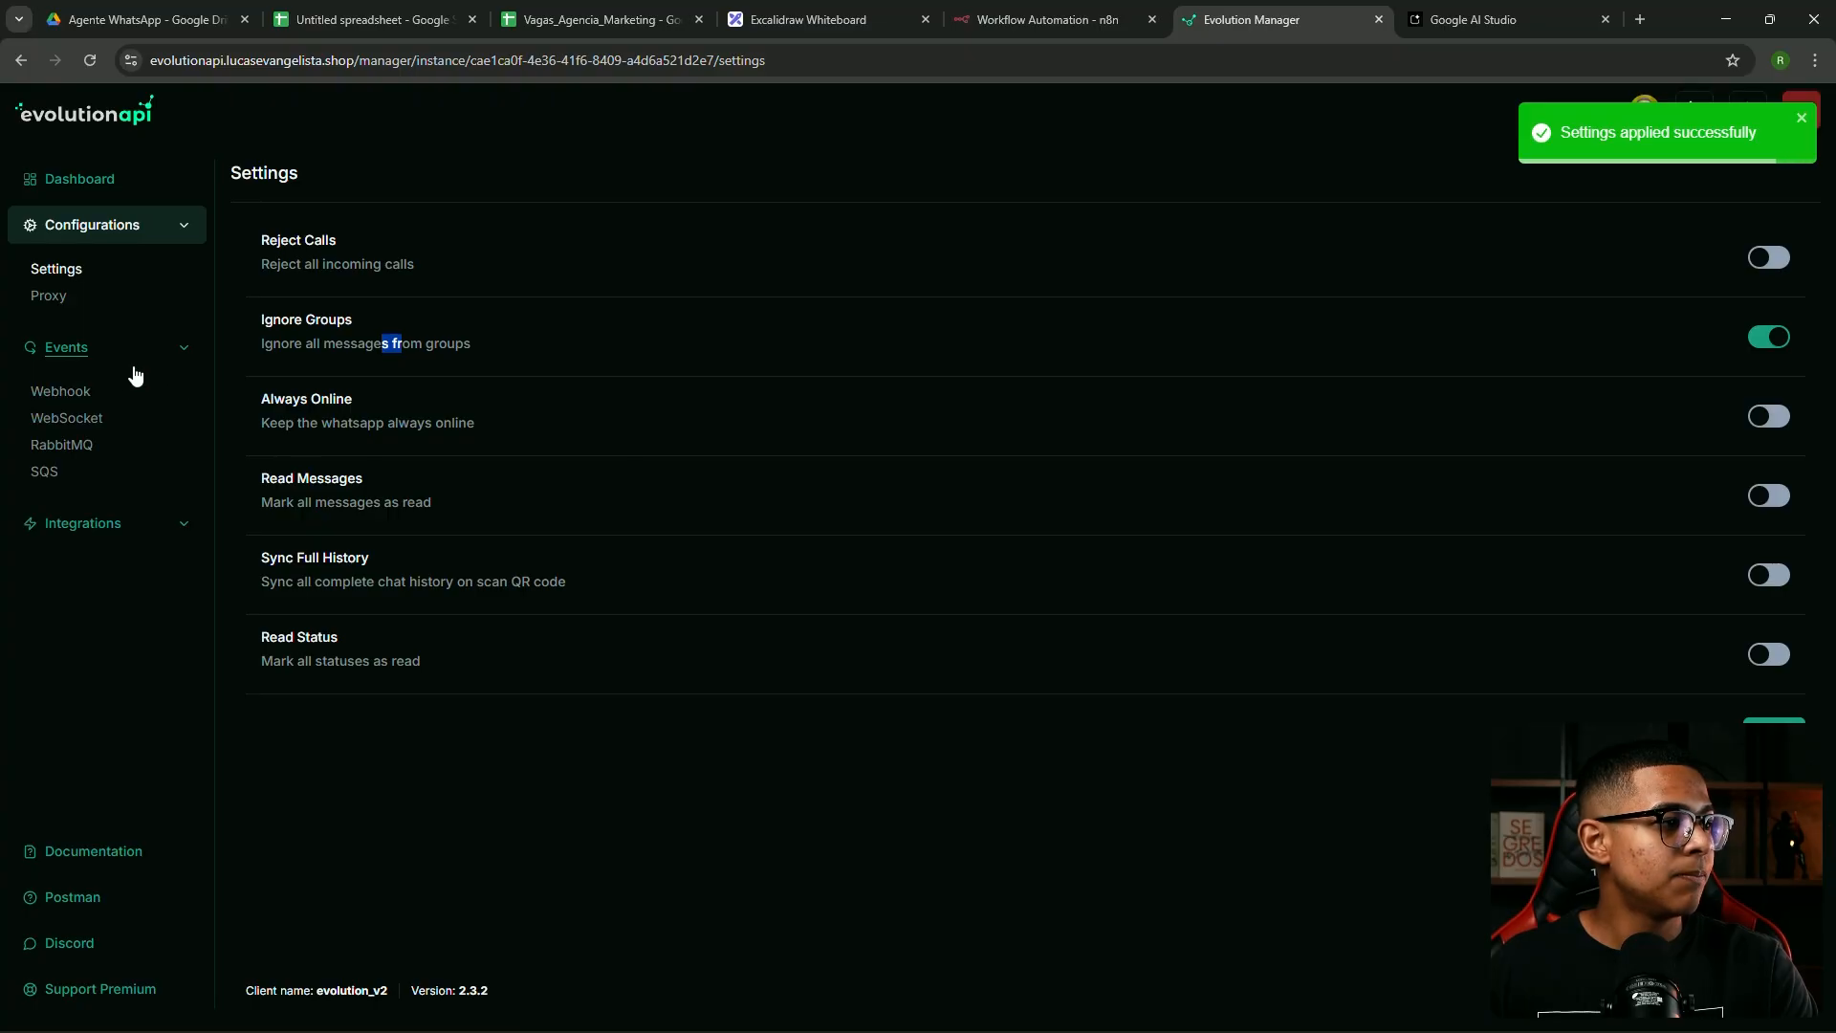
{"action": "left_click", "coordinate": [100, 383]}
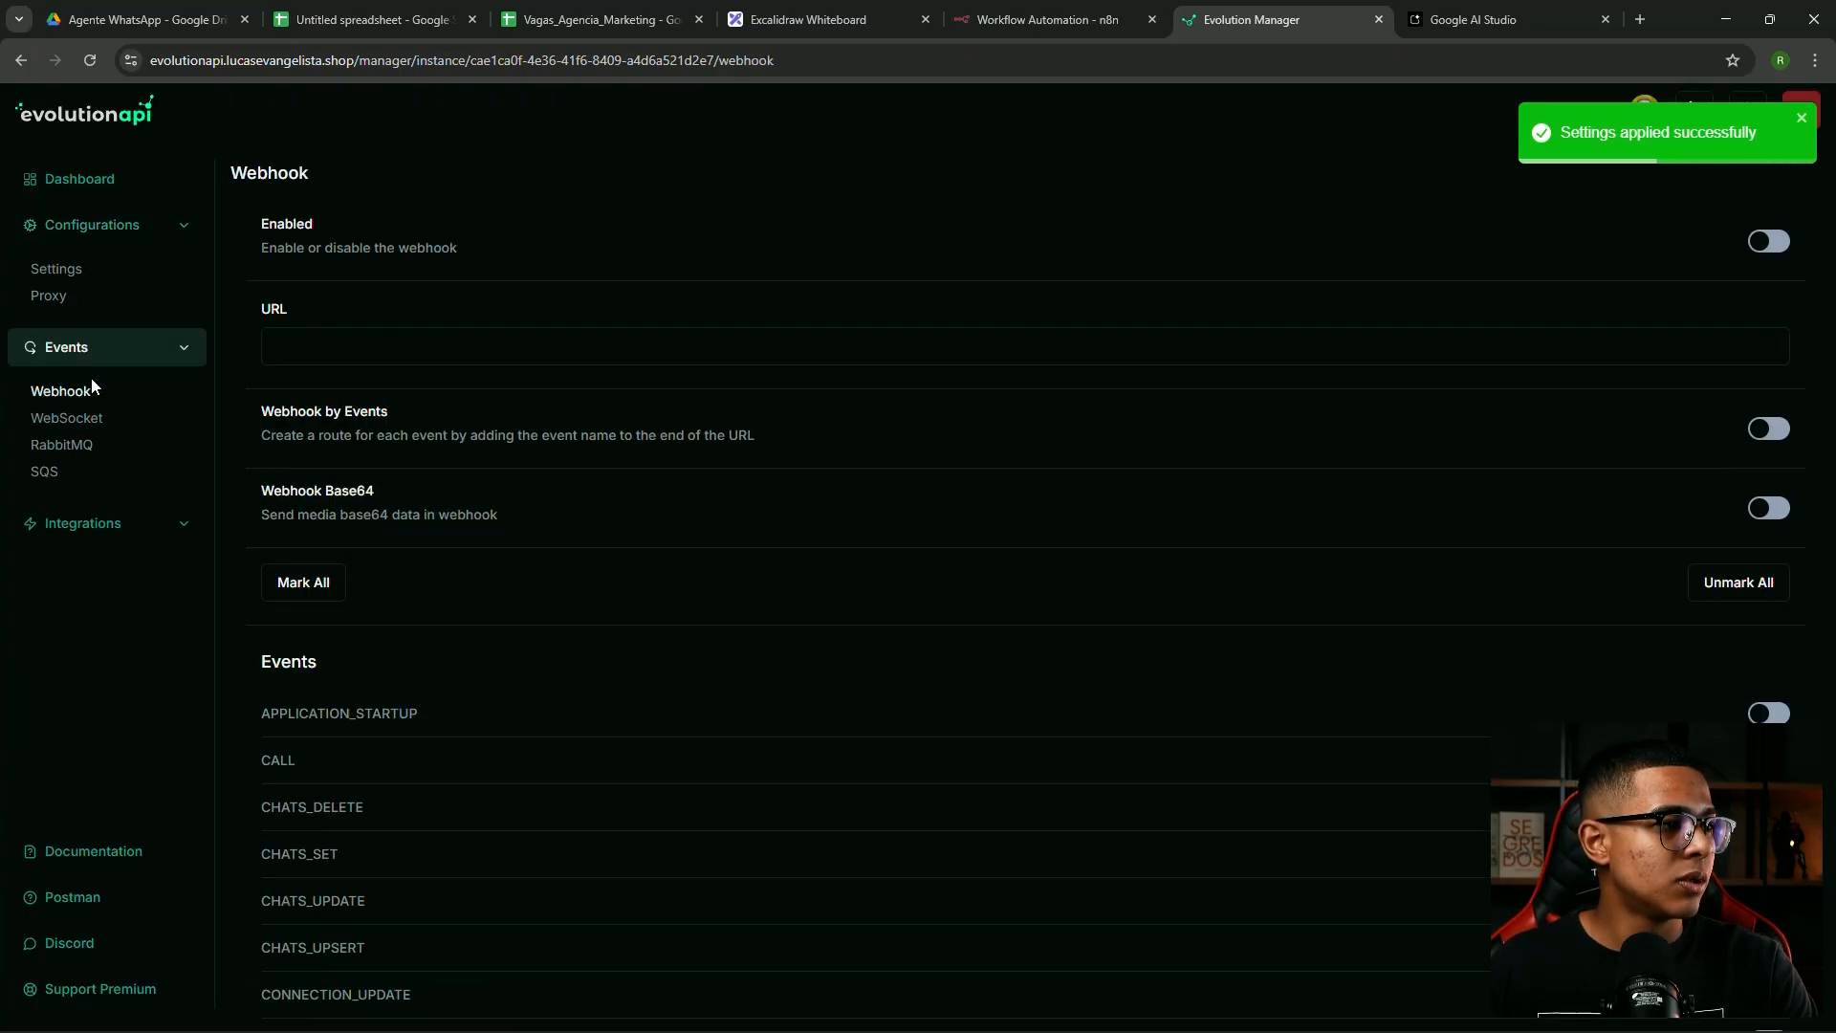
{"action": "left_click", "coordinate": [1777, 245]}
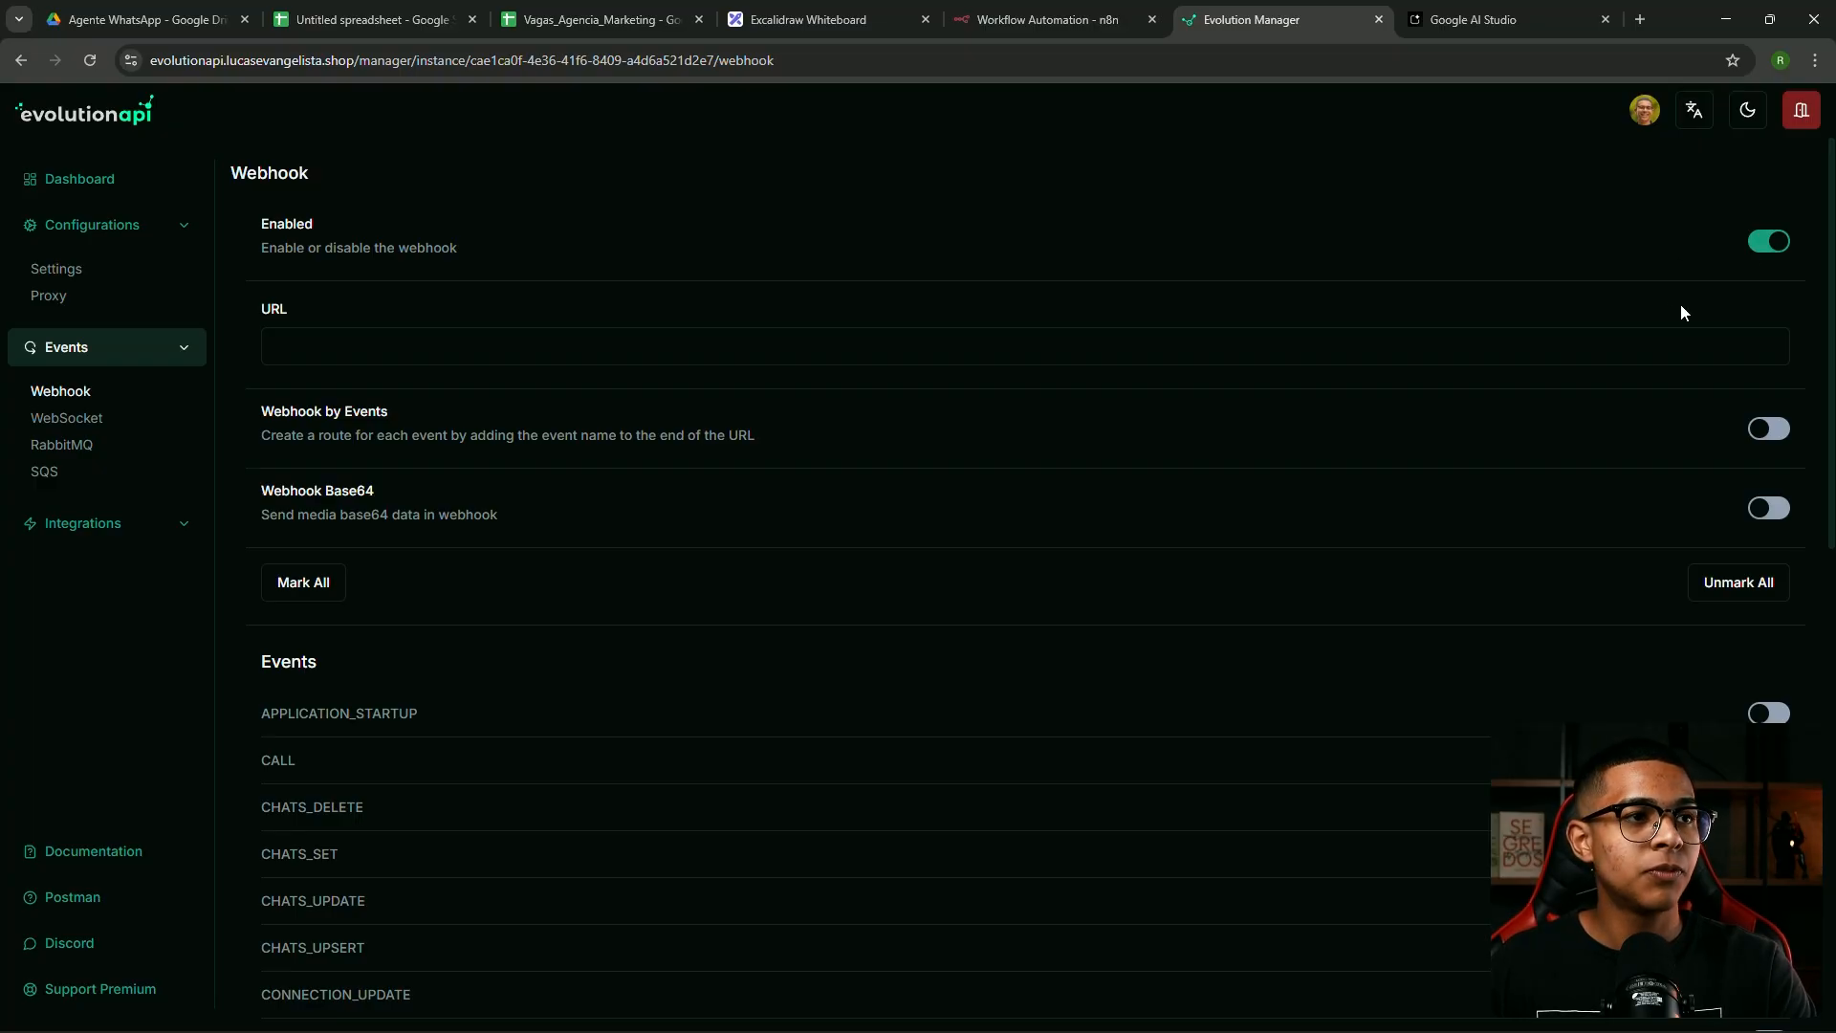
{"action": "left_click", "coordinate": [1052, 7]}
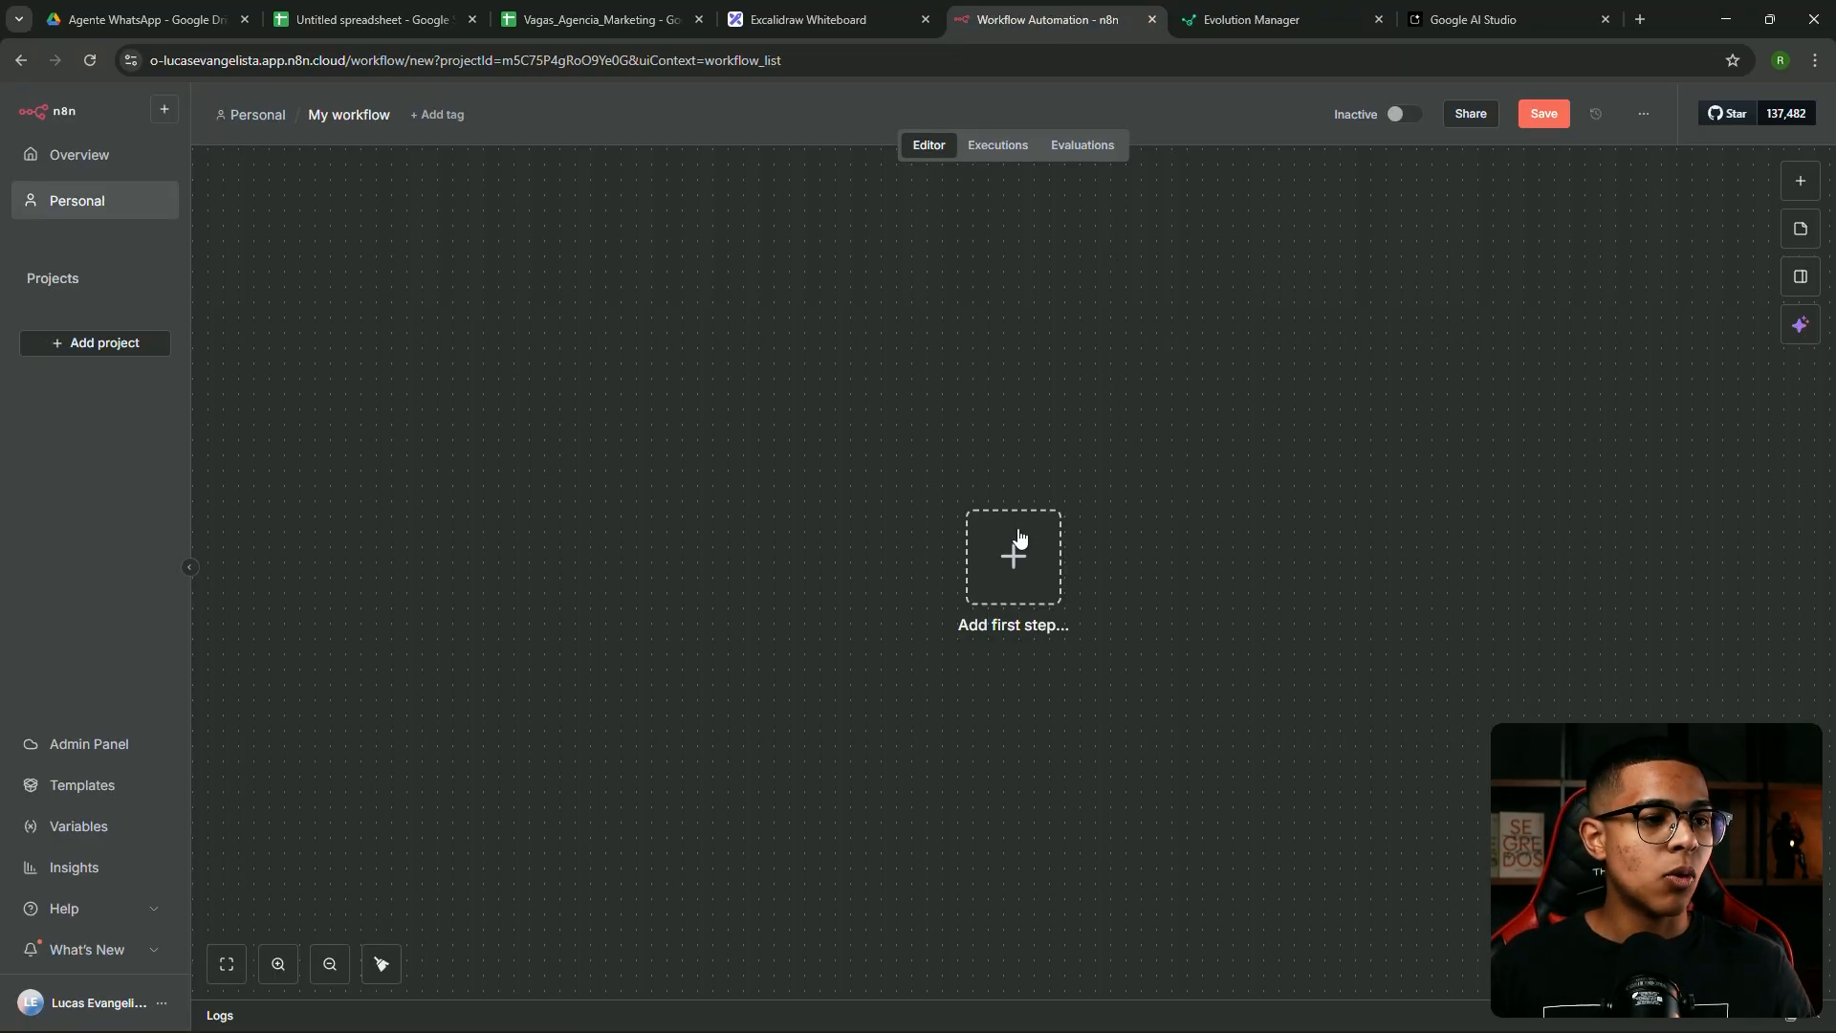
Add a Webhook trigger node with HTTP method POST
{"action": "left_click", "coordinate": [1050, 532]}
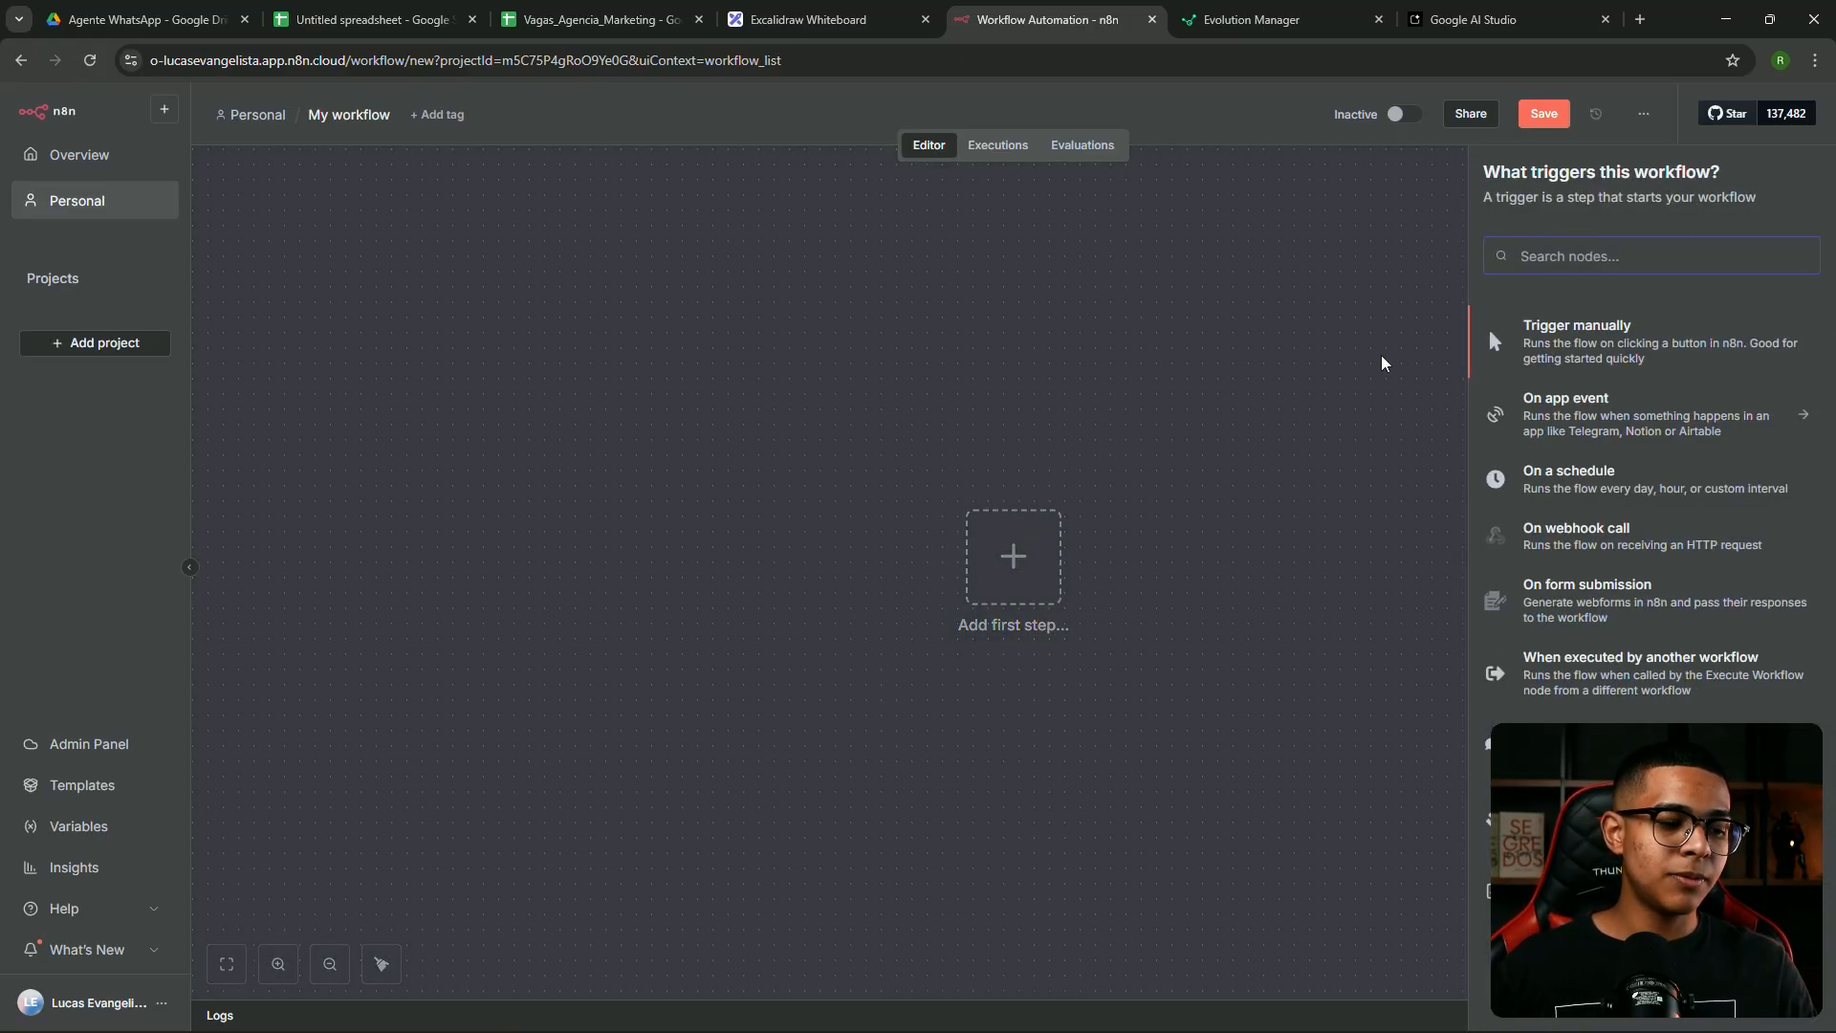
{"action": "type", "text": "web"}
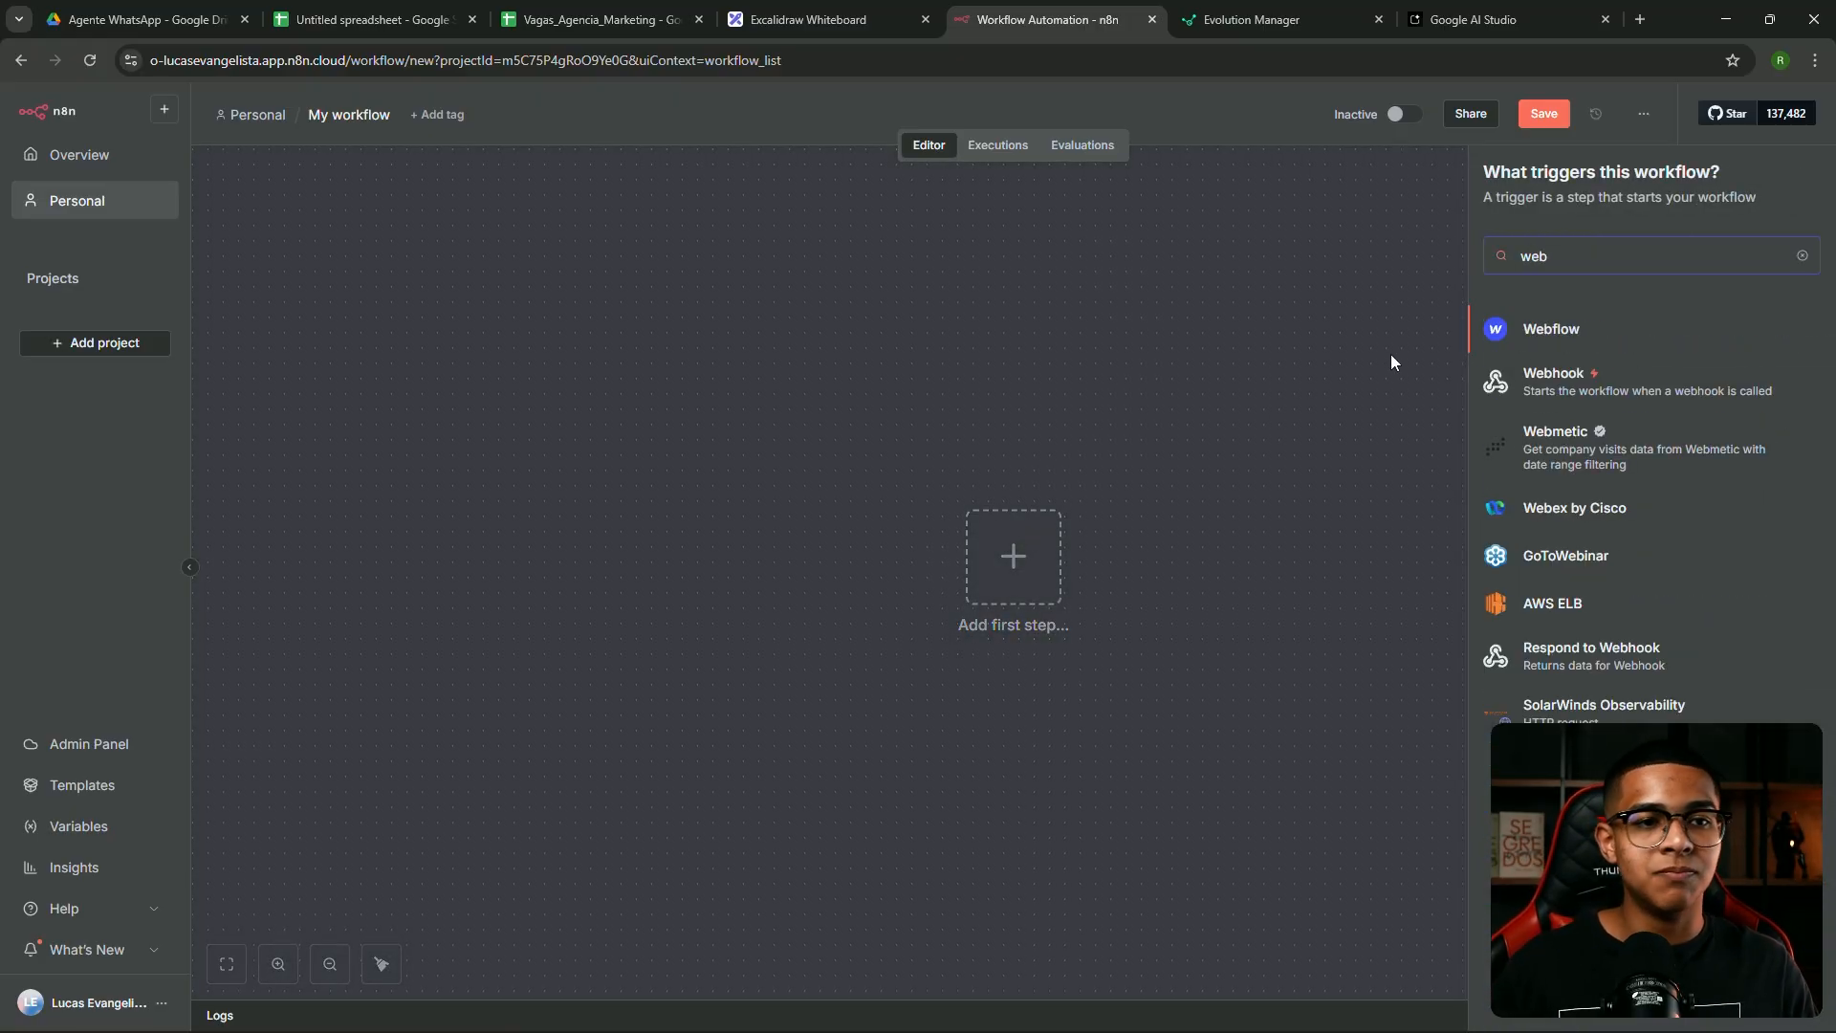
{"action": "left_click", "coordinate": [1573, 377]}
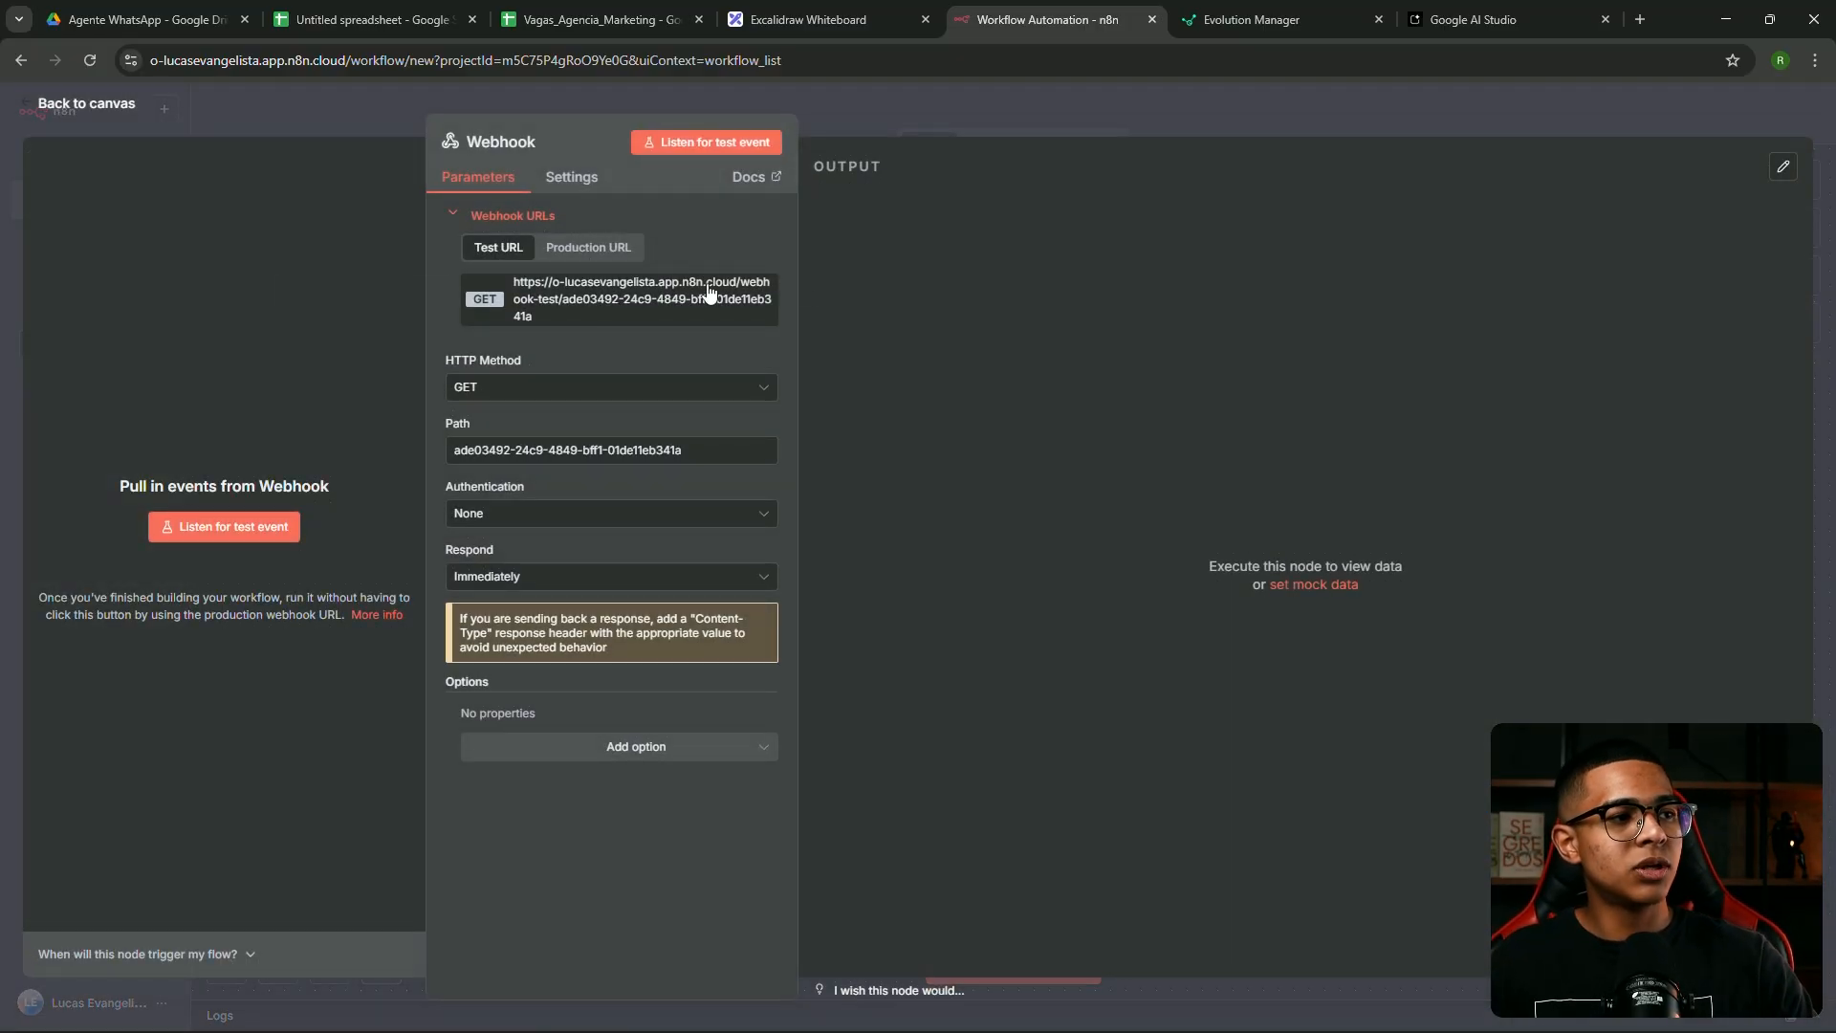
{"action": "left_click", "coordinate": [543, 390]}
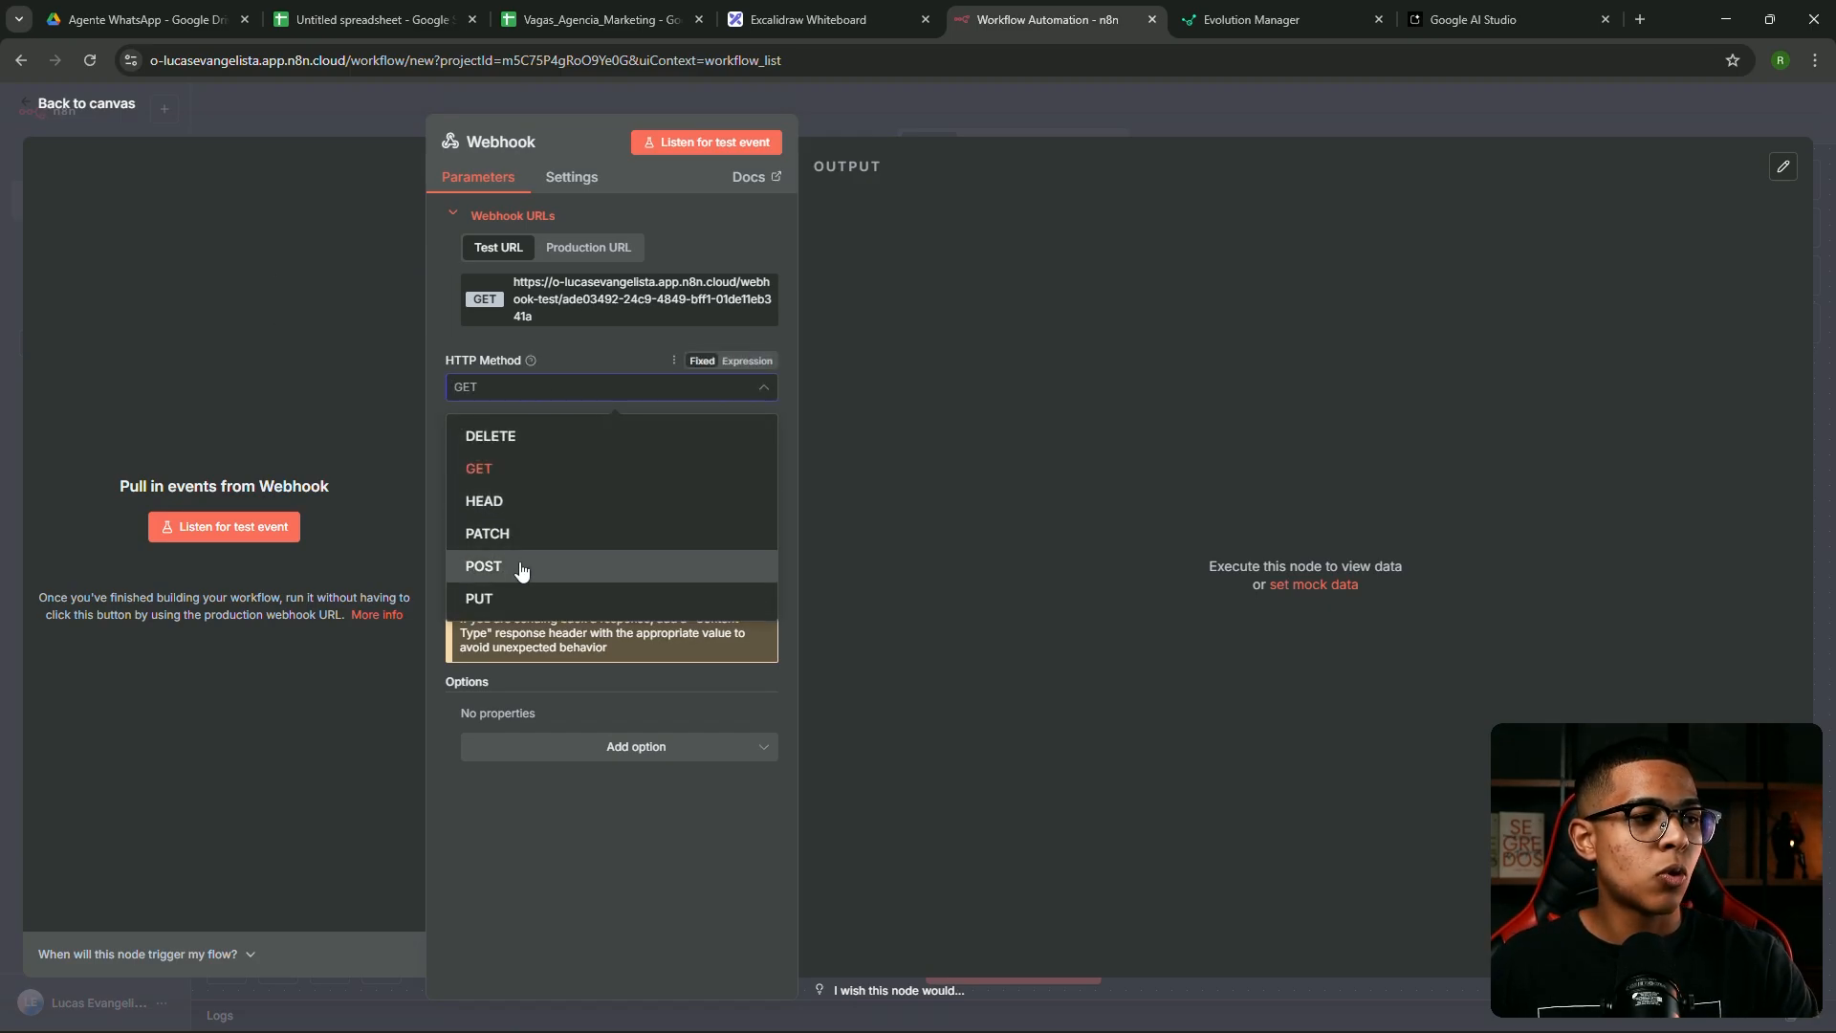
{"action": "left_click", "coordinate": [520, 565]}
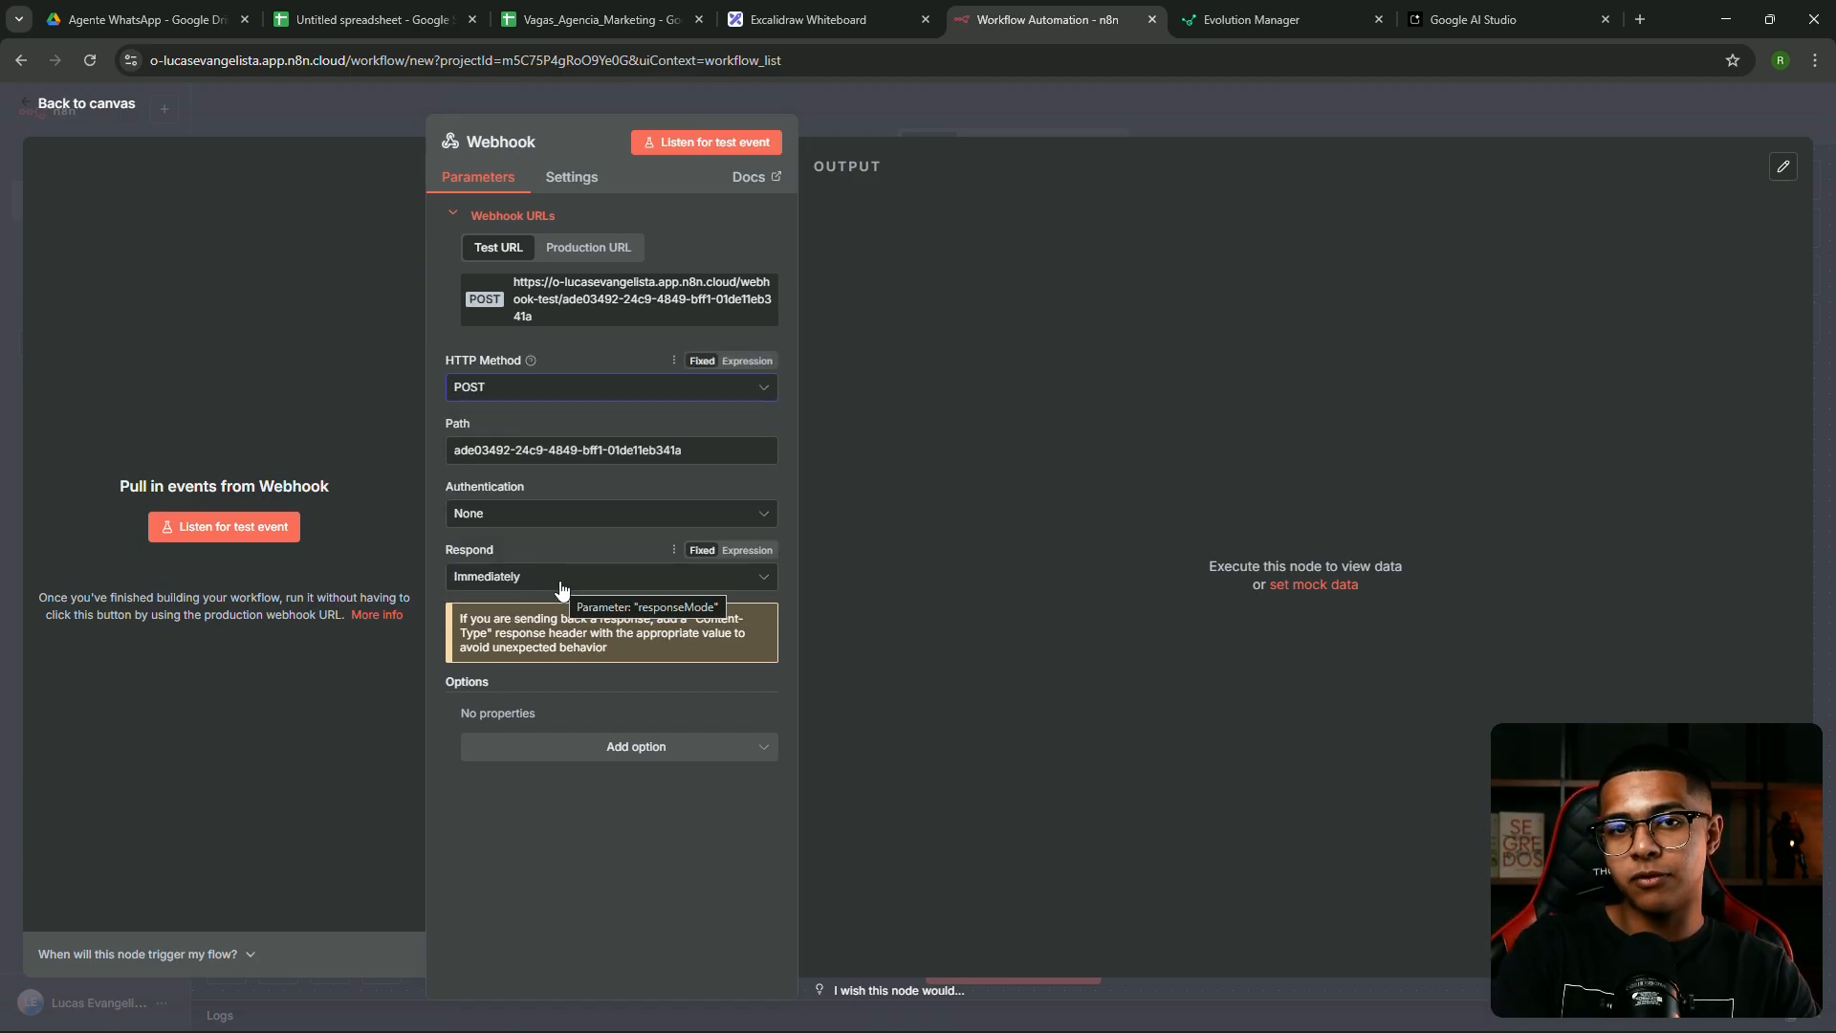
Paste the Webhook's production URL into Evolution API's Webhook URL field
{"action": "left_click", "coordinate": [604, 254]}
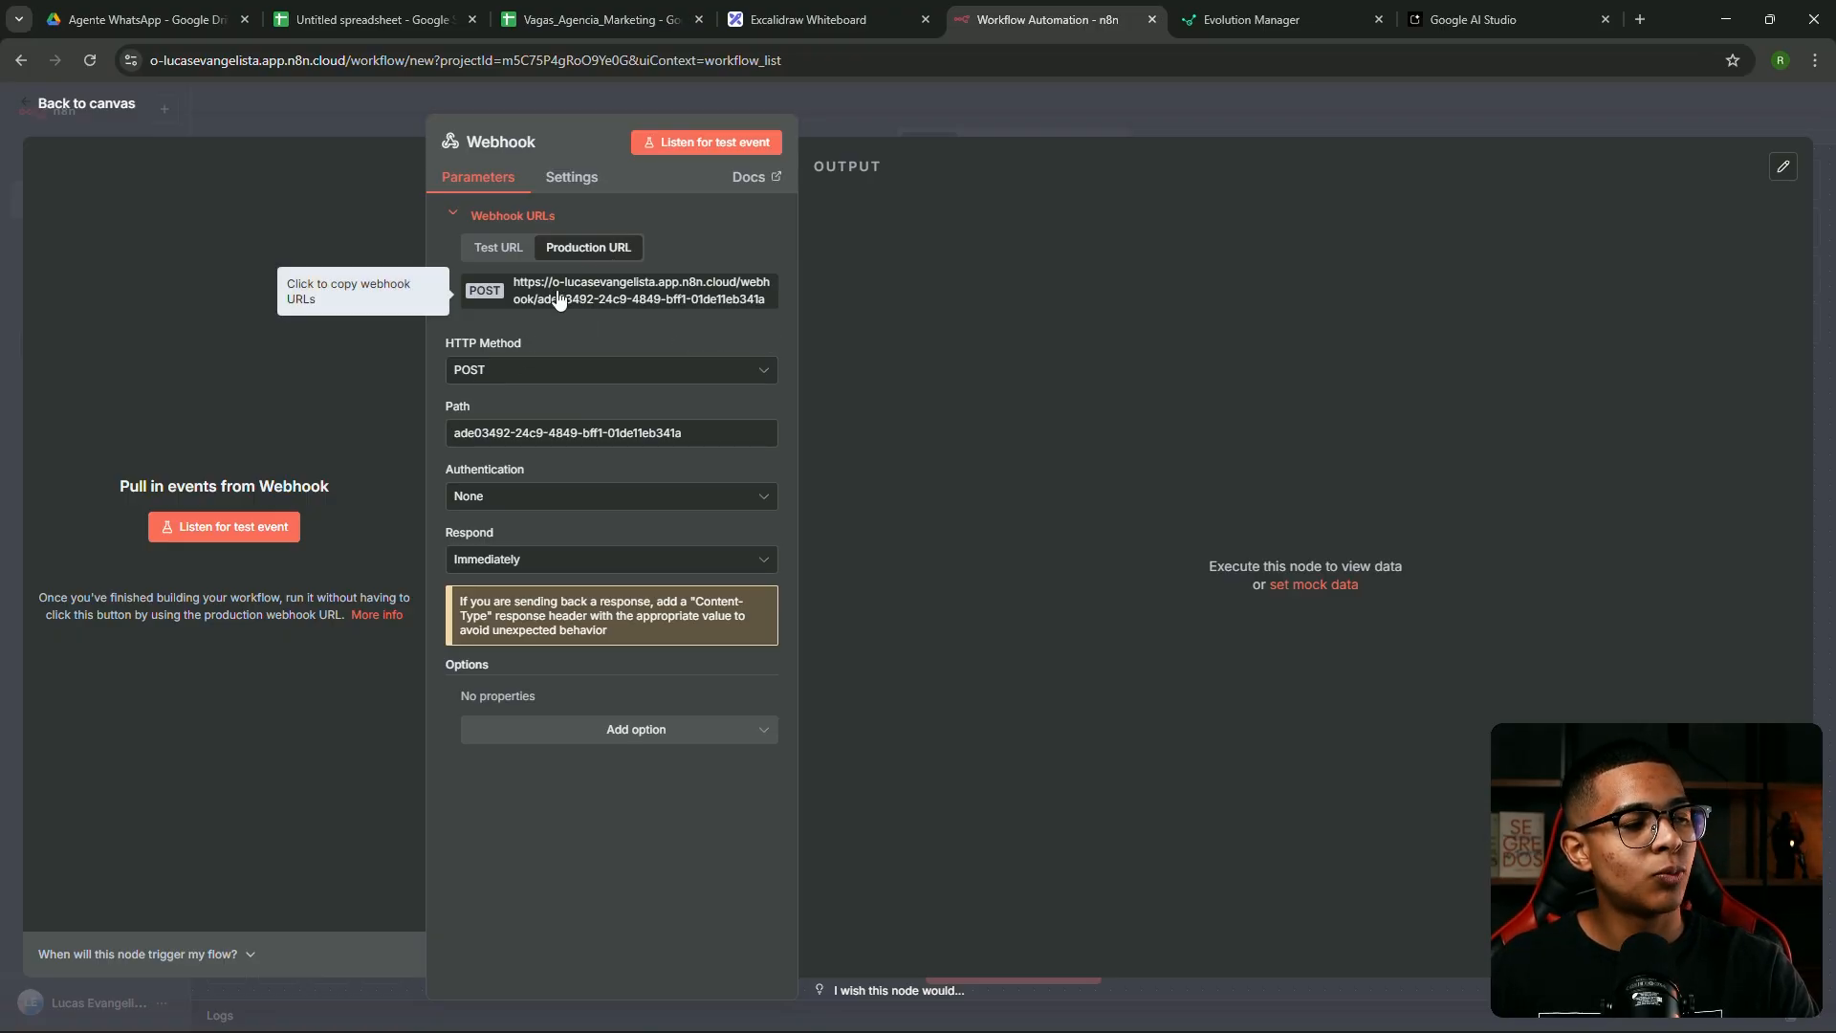
{"action": "left_click", "coordinate": [1271, 16]}
{"action": "left_click", "coordinate": [340, 345]}
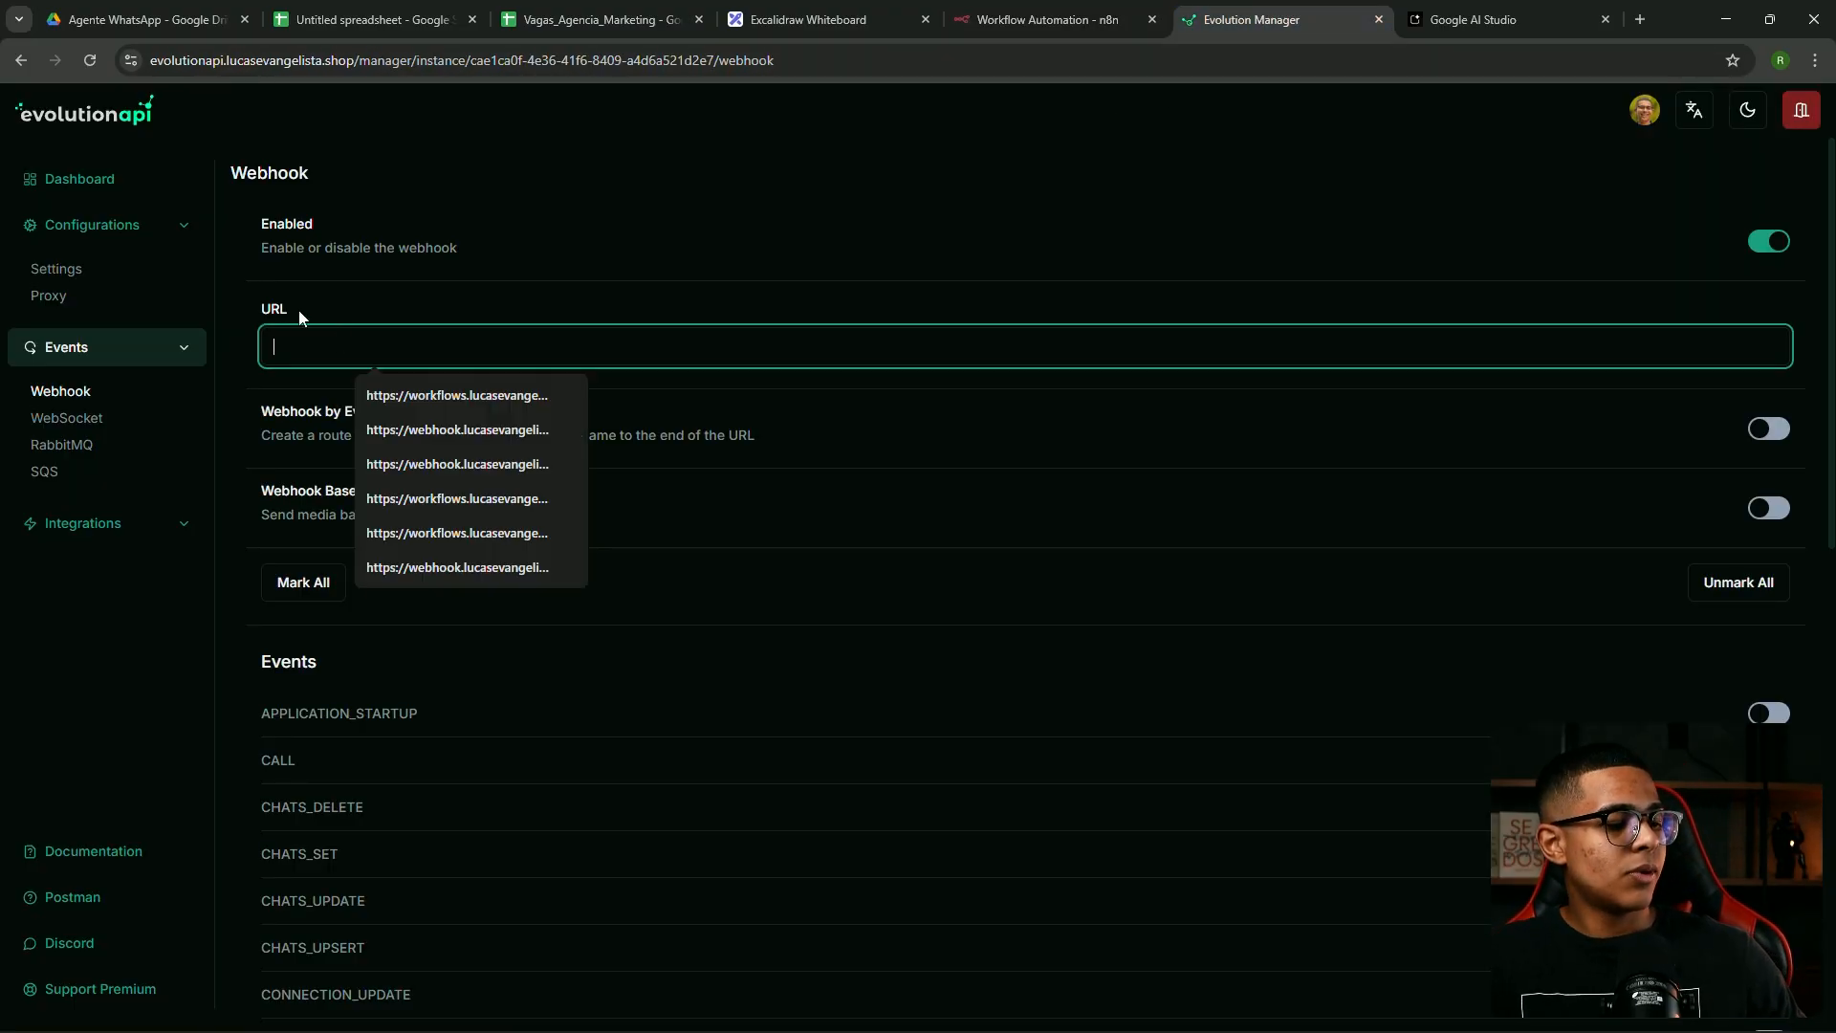
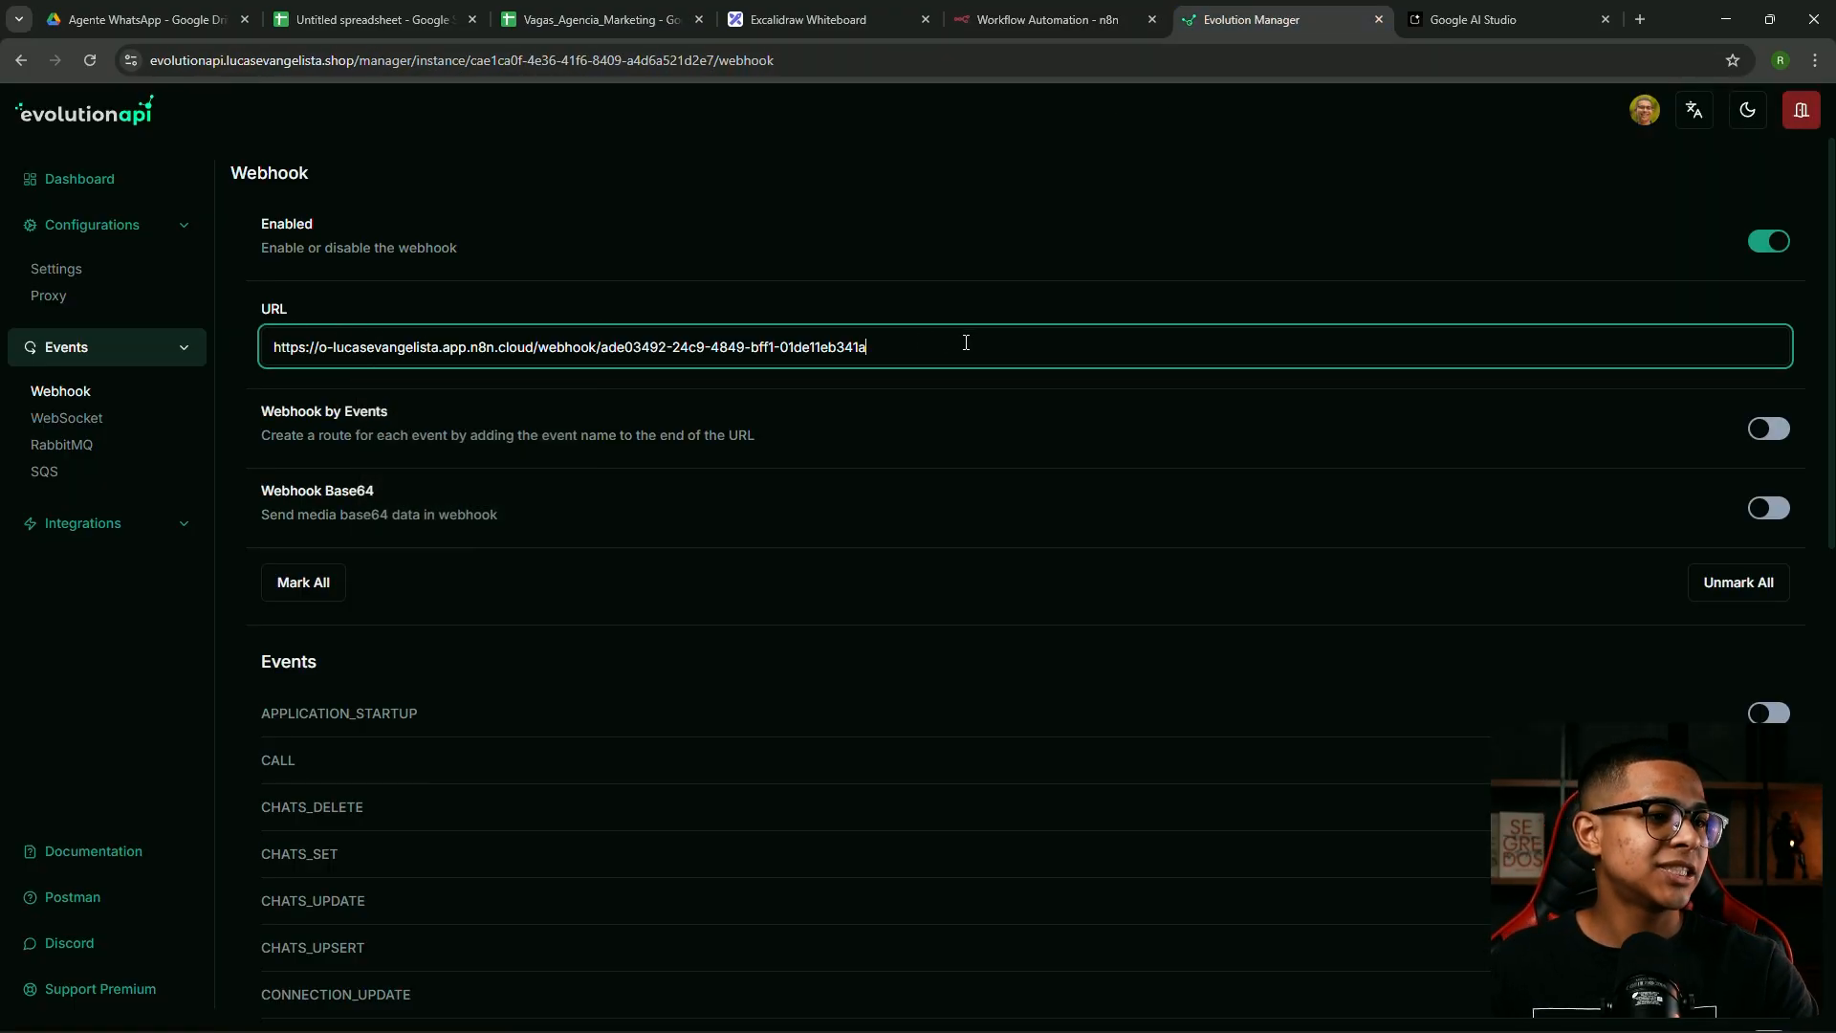
{"action": "key", "text": "ctrl+a"}
{"action": "left_click", "coordinate": [1052, 19]}
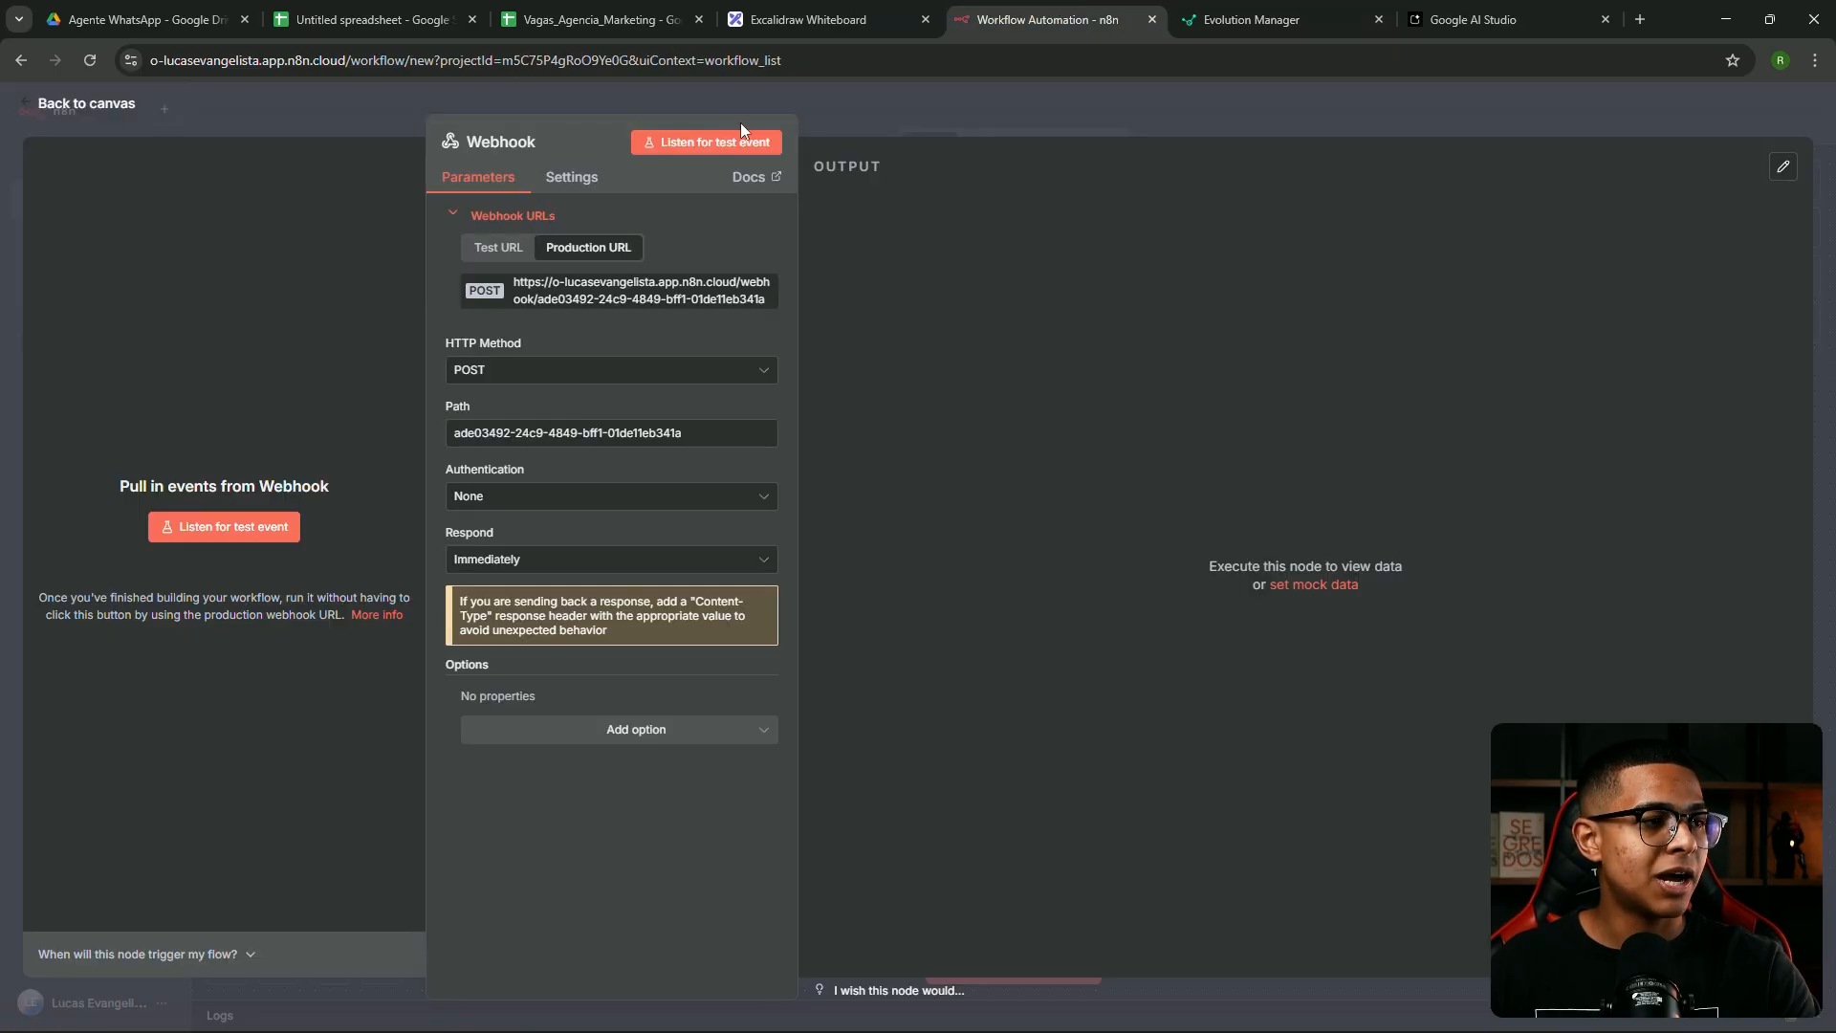
View the Webhook test URL, briefly listen for a test event, then stop
{"action": "left_click", "coordinate": [498, 257]}
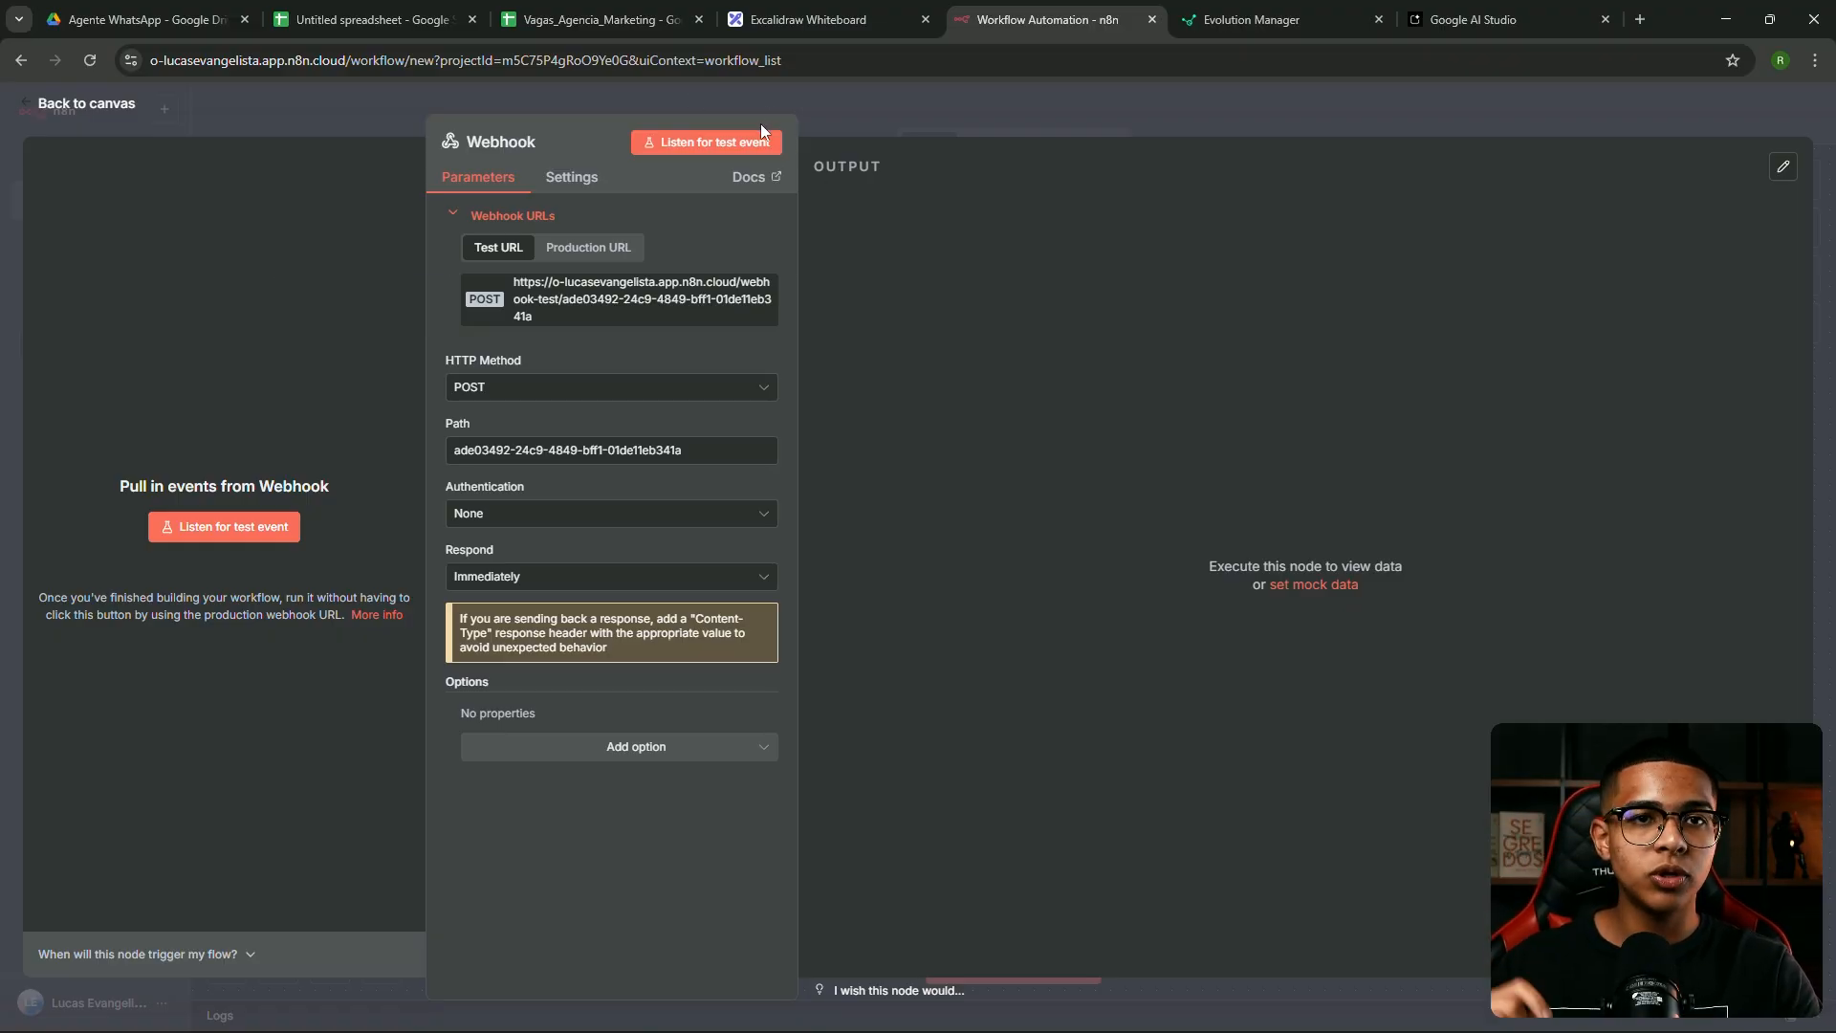
{"action": "left_click", "coordinate": [714, 146]}
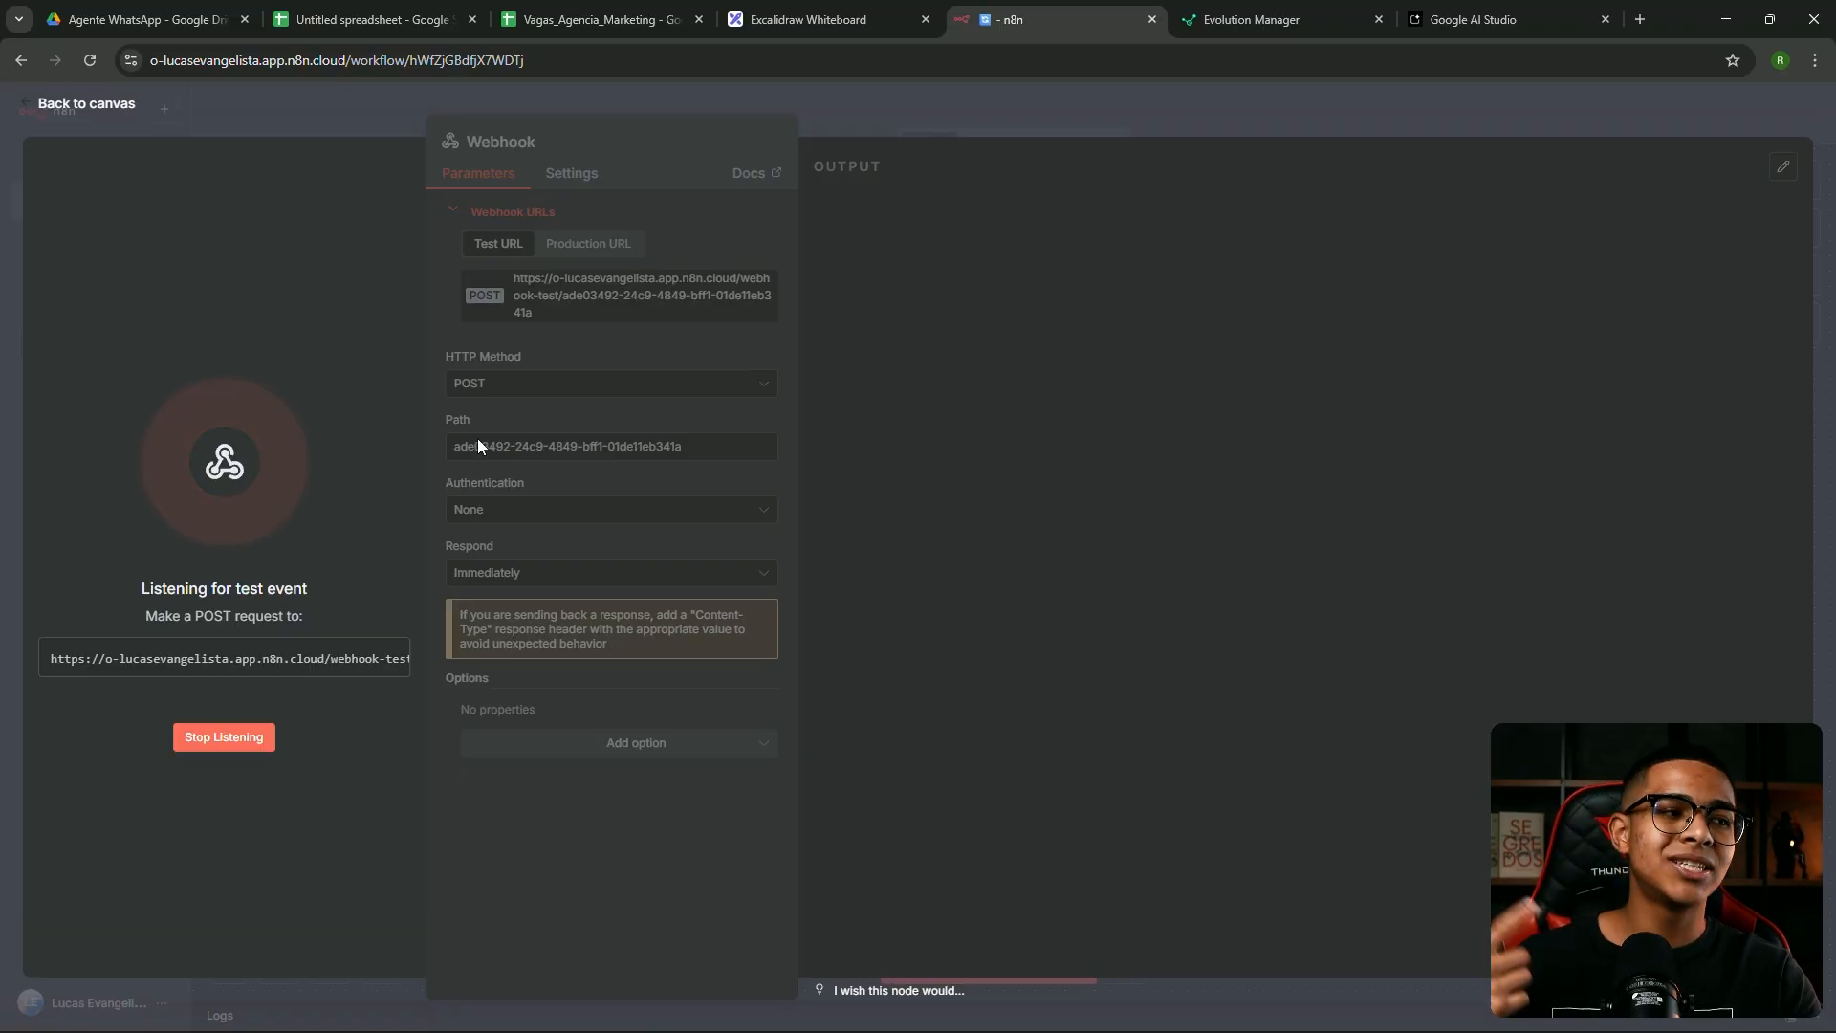
{"action": "left_click", "coordinate": [258, 738]}
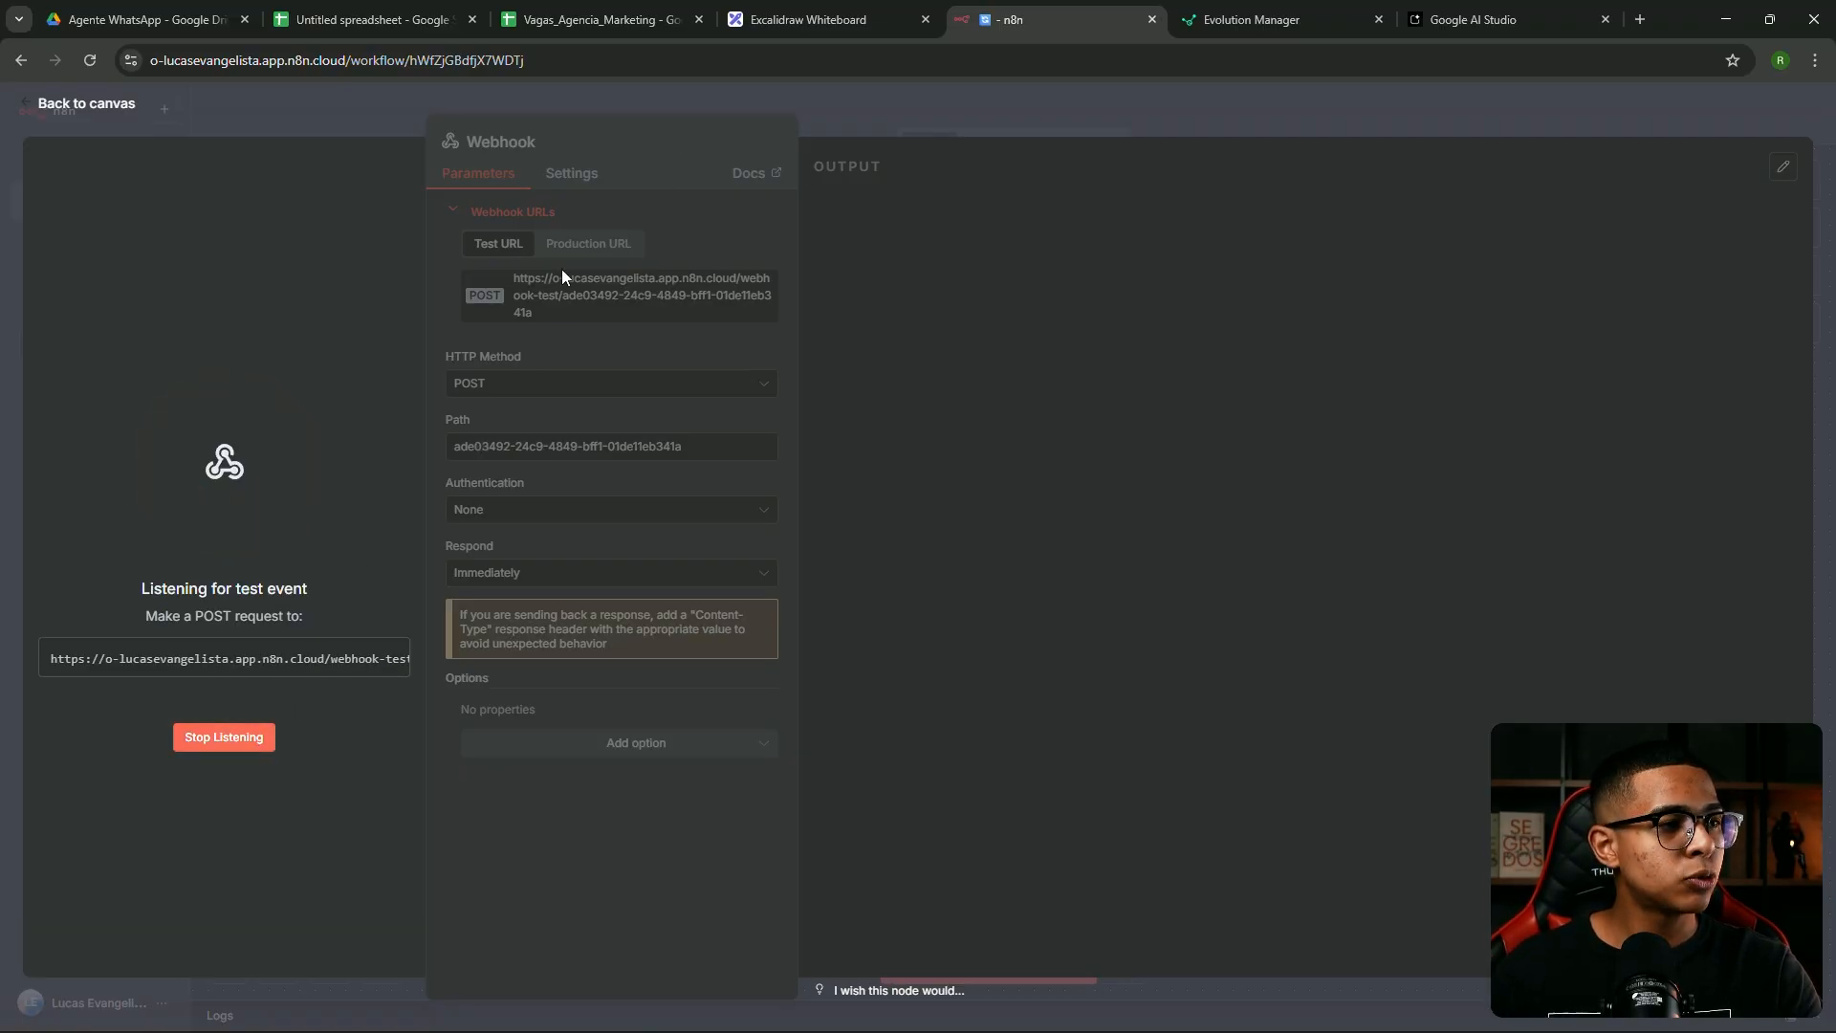
{"action": "left_click", "coordinate": [602, 247]}
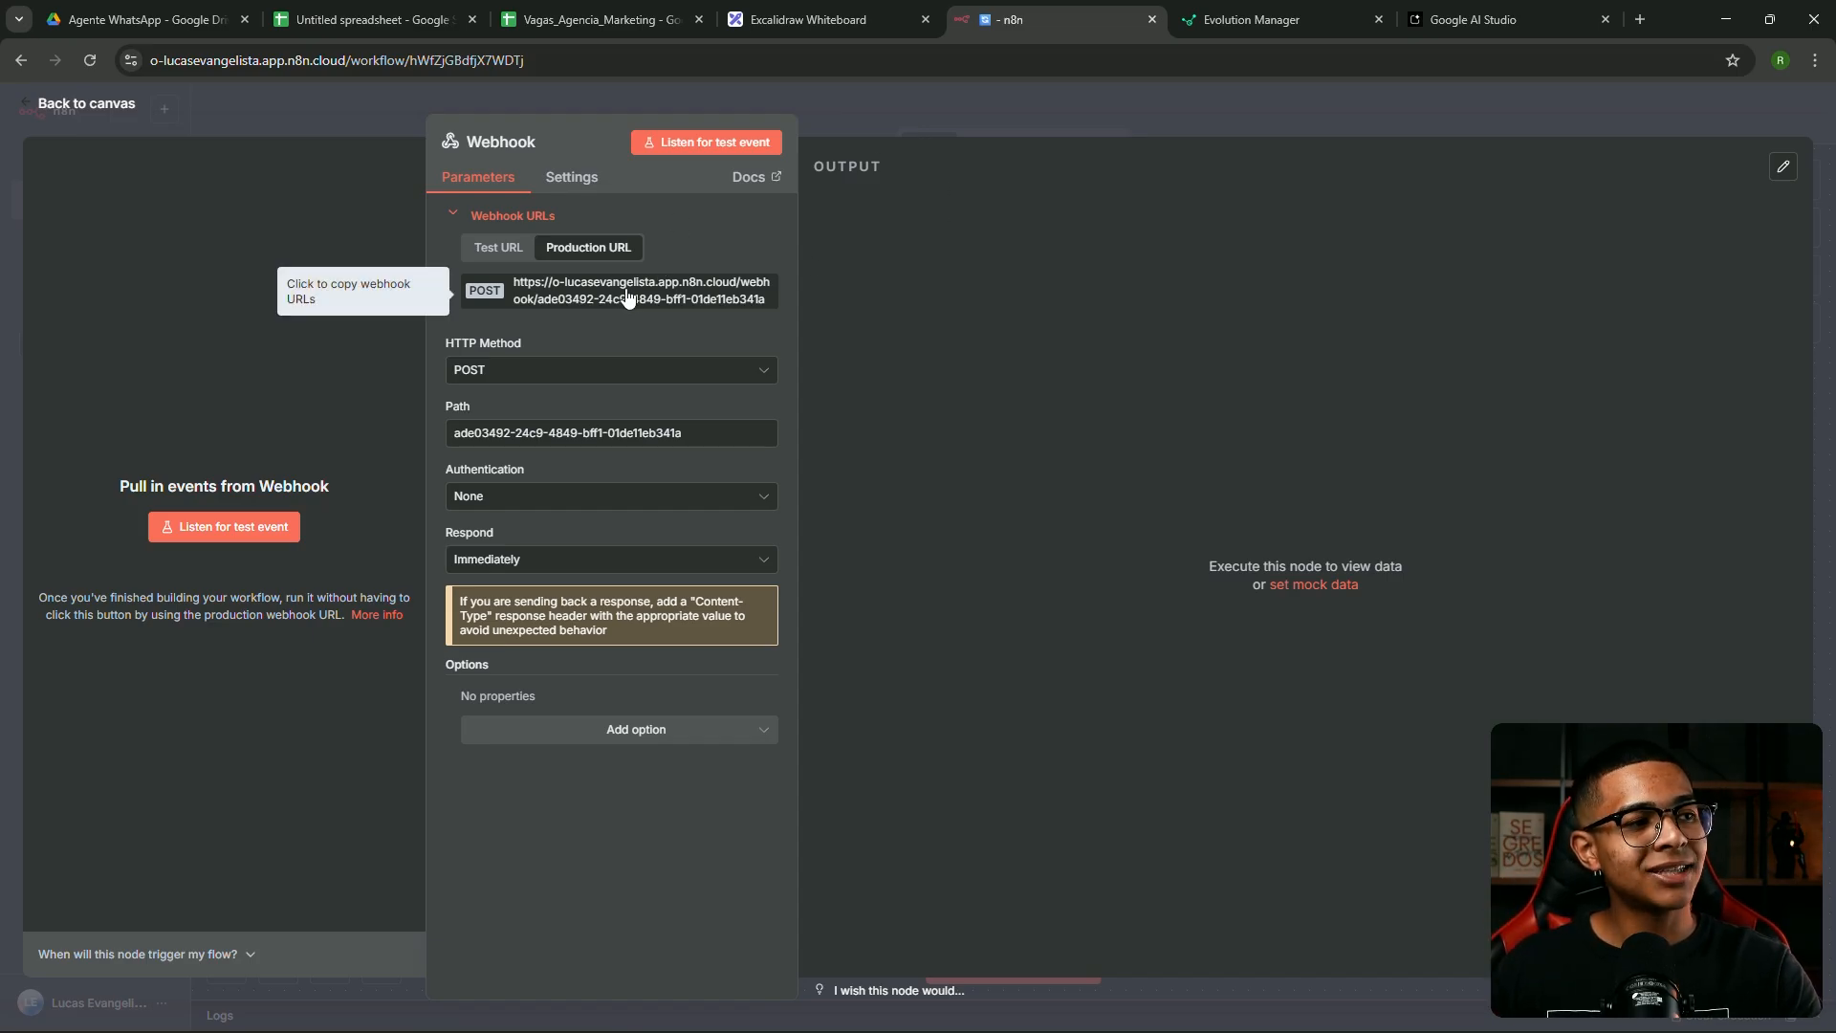
{"action": "key", "text": "Escape"}
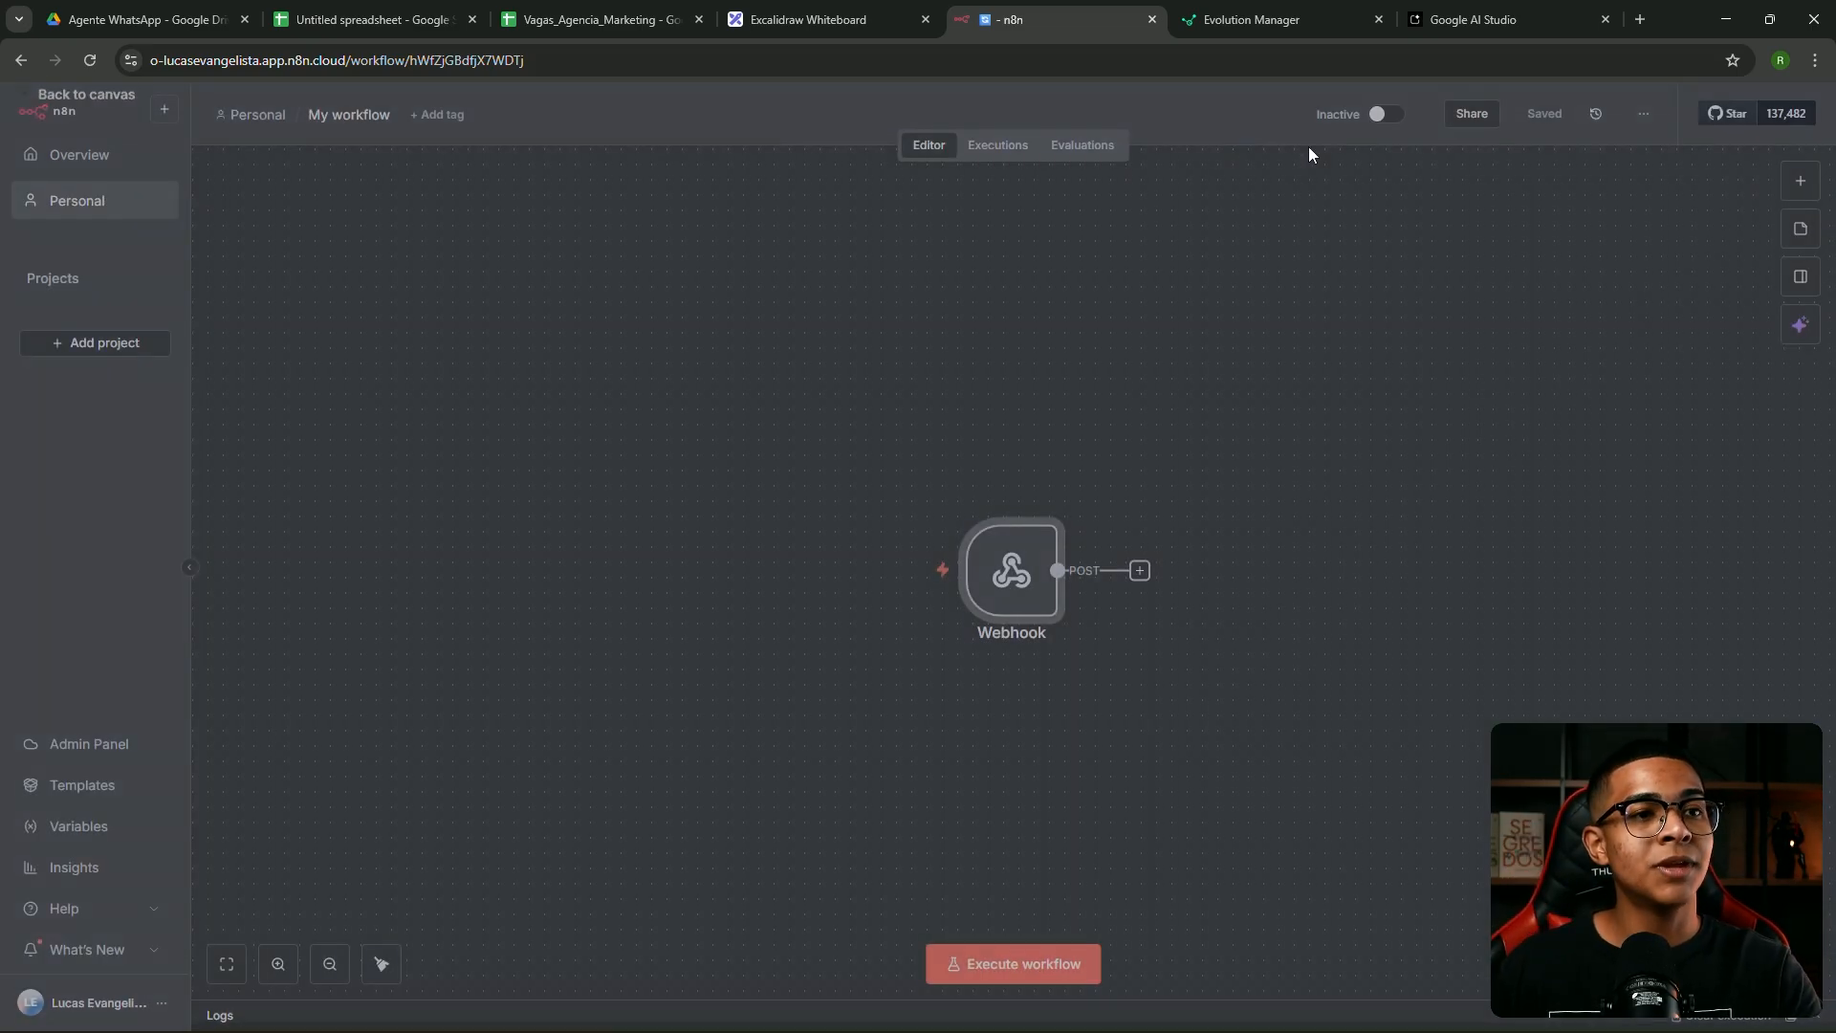
Activate and then deactivate the workflow, and reopen the Webhook node
{"action": "left_click", "coordinate": [1387, 113]}
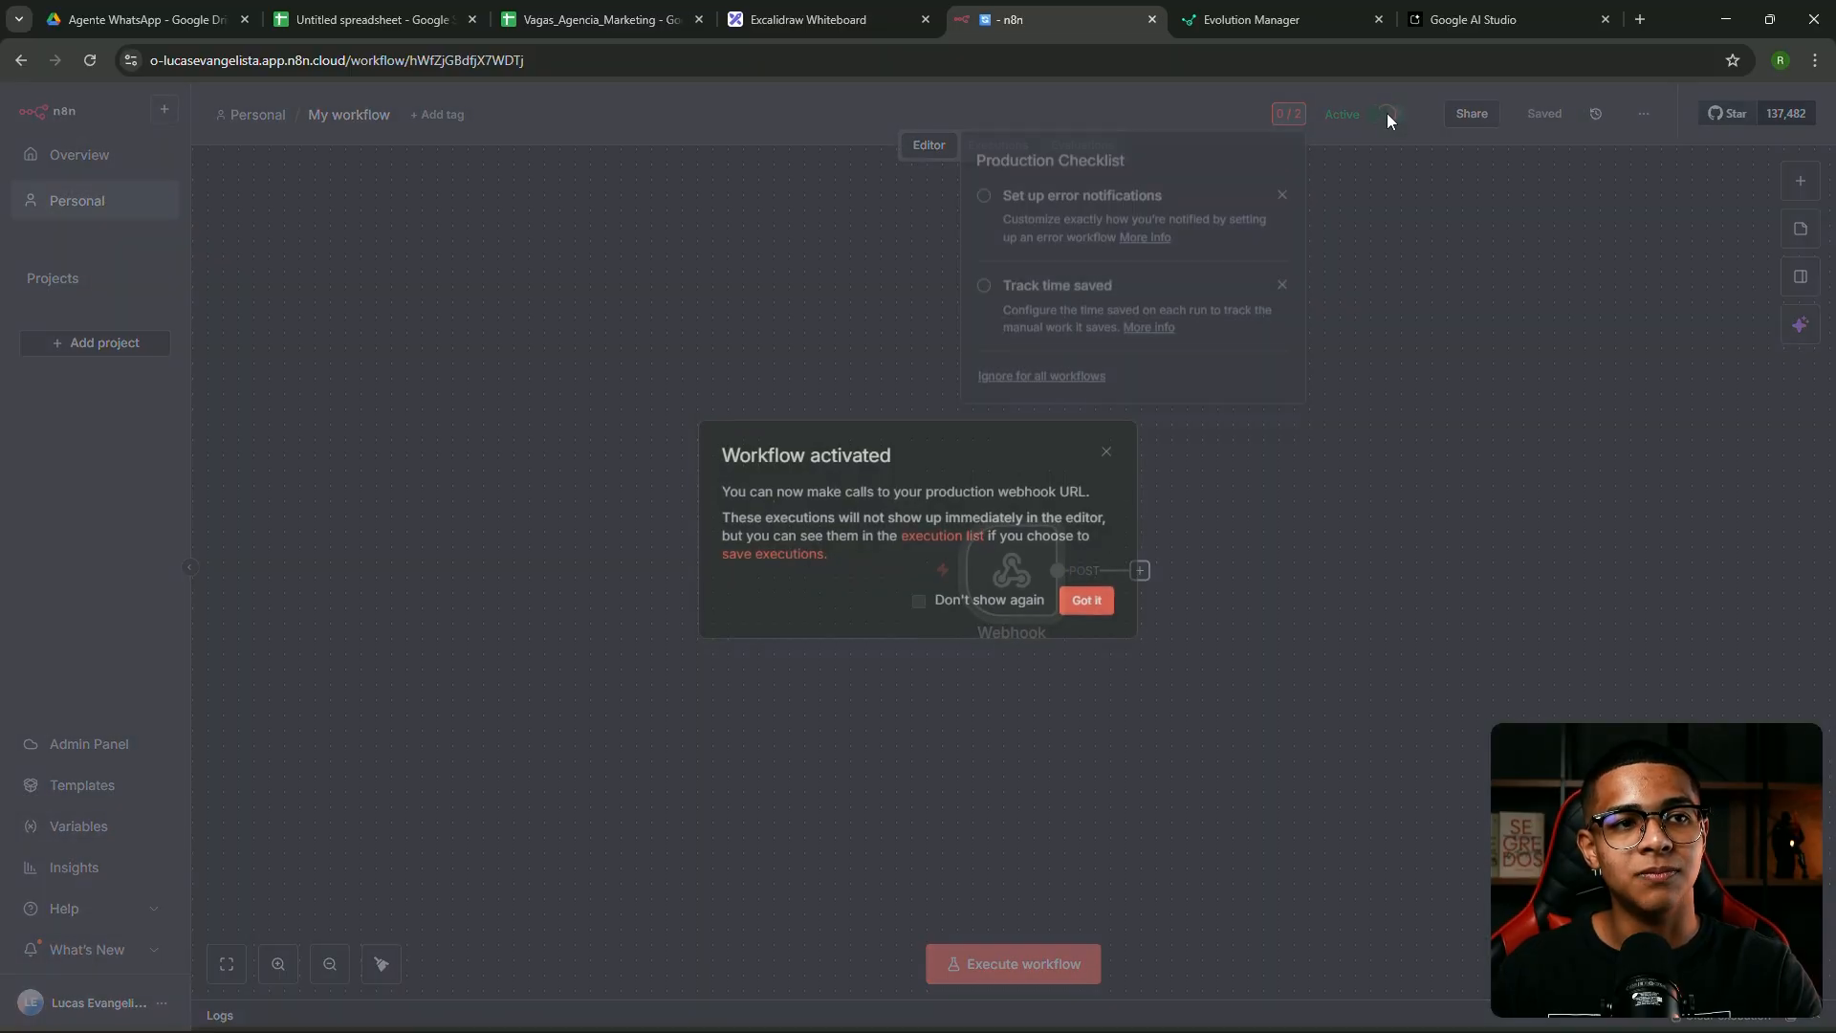
{"action": "left_click", "coordinate": [1105, 456]}
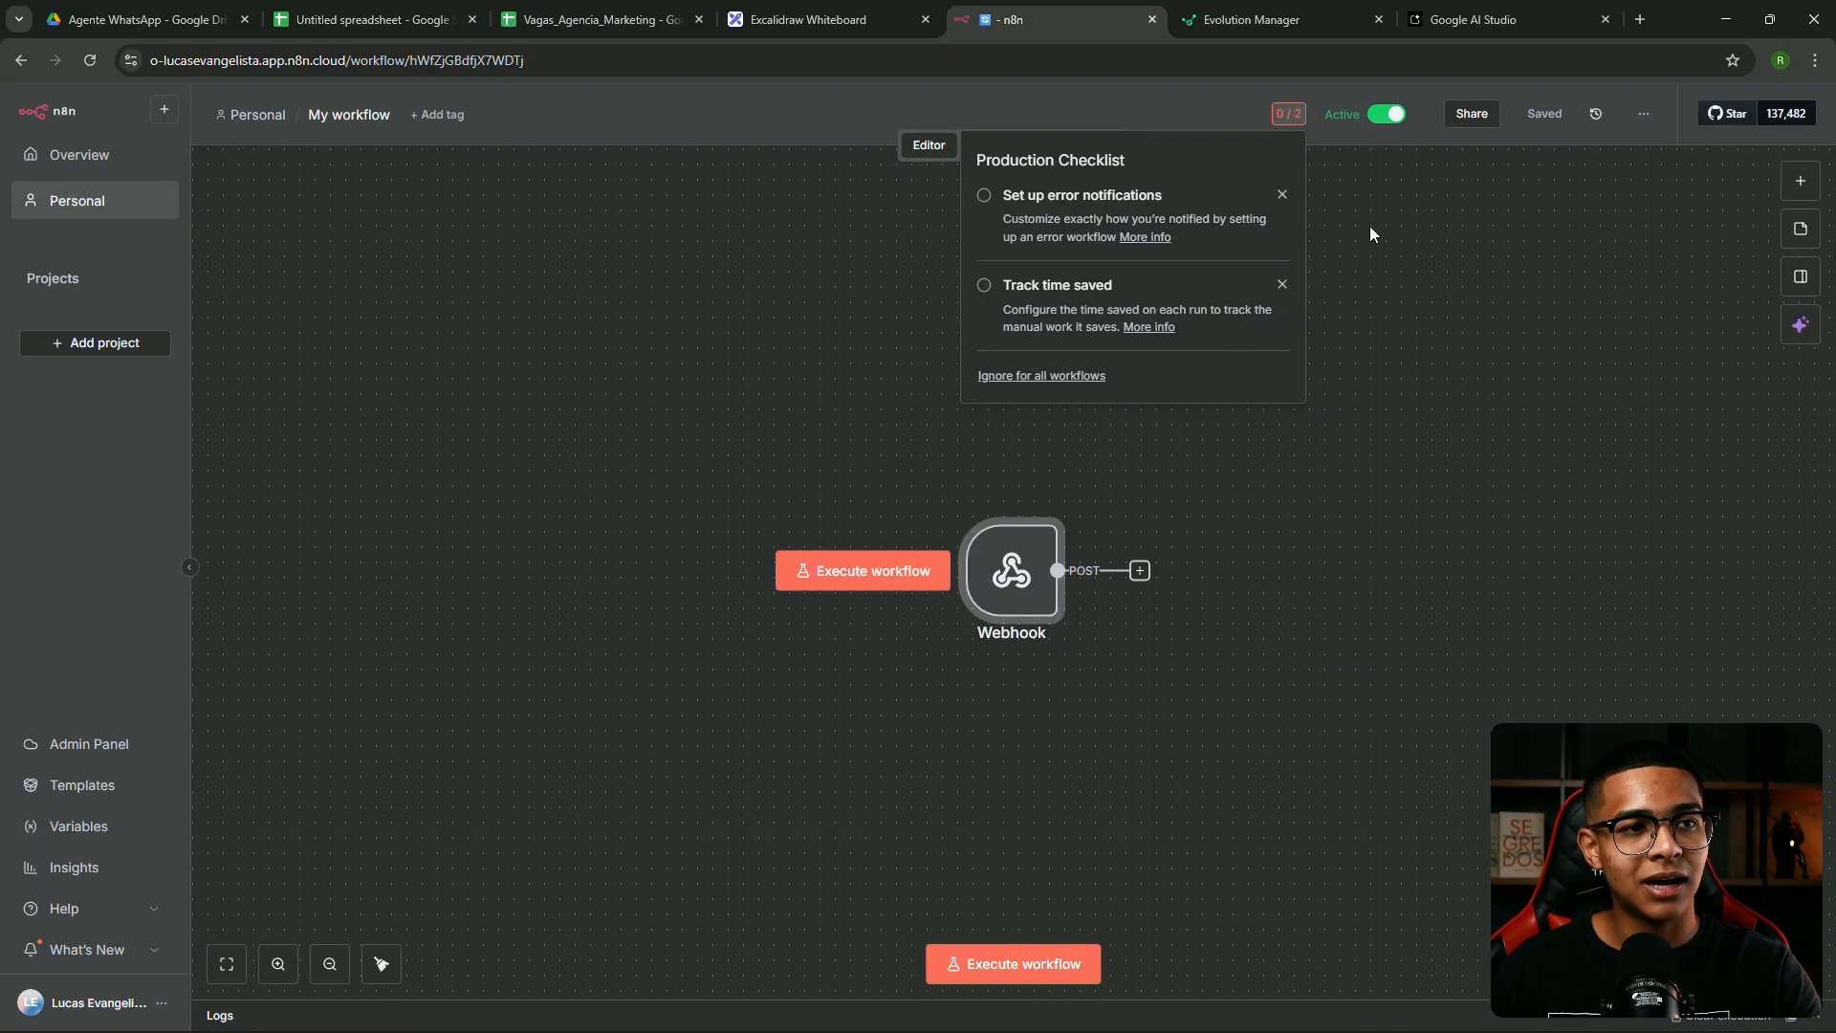
{"action": "left_click", "coordinate": [1392, 115]}
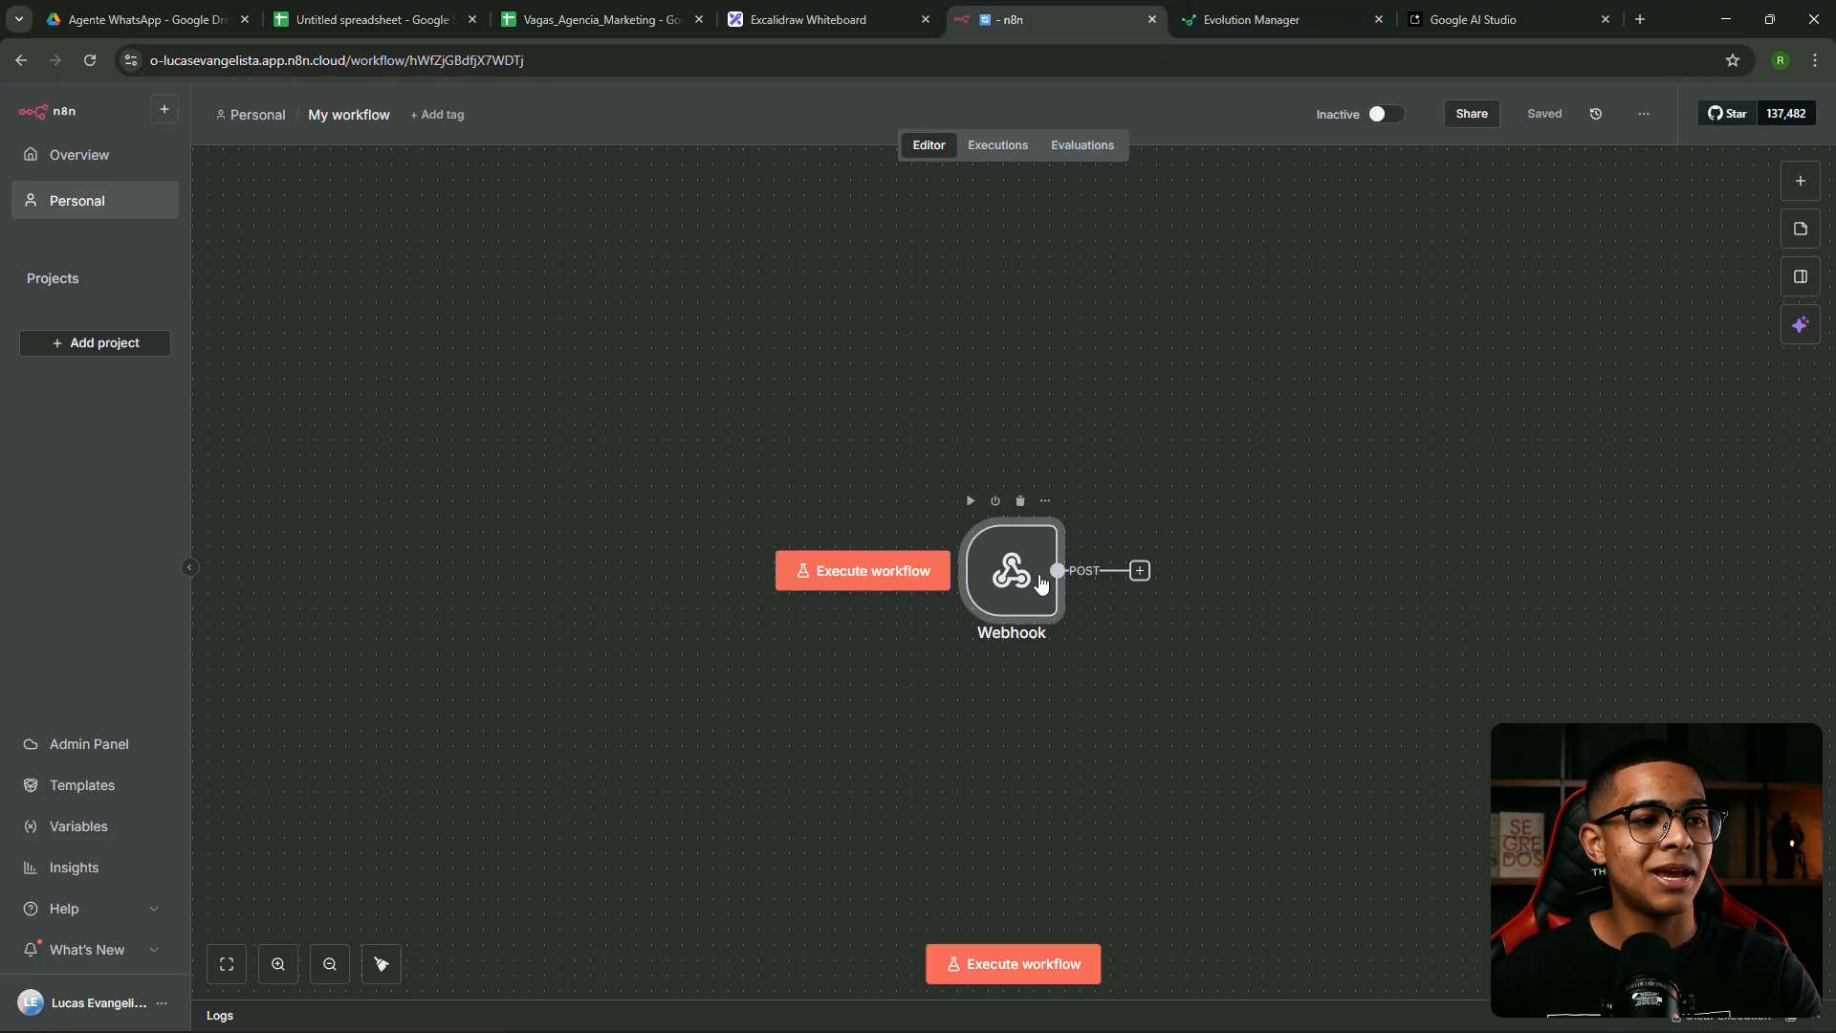
{"action": "double_click", "coordinate": [1011, 571]}
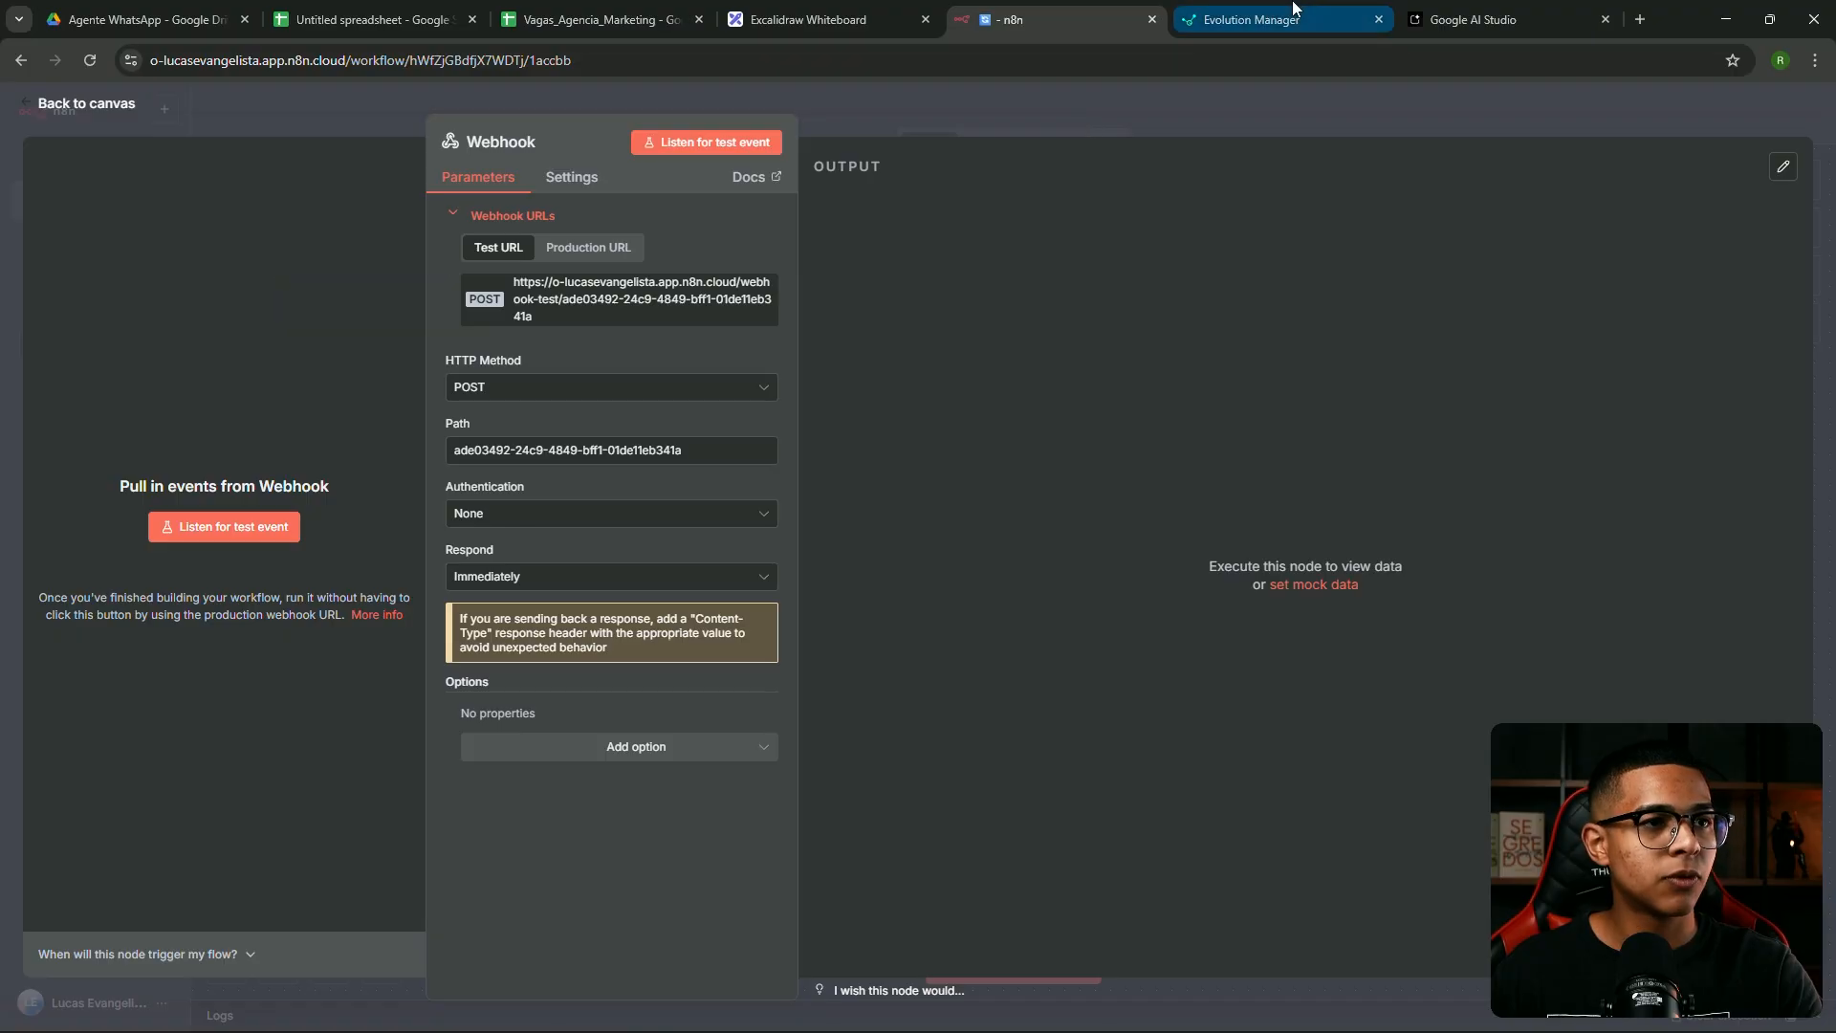
Point Evolution's webhook at the n8n test URL and enable the MESSAGES_UPSERT event
{"action": "left_click", "coordinate": [1240, 12]}
{"action": "left_click_drag", "start_coordinate": [943, 336], "coordinate": [124, 369]}
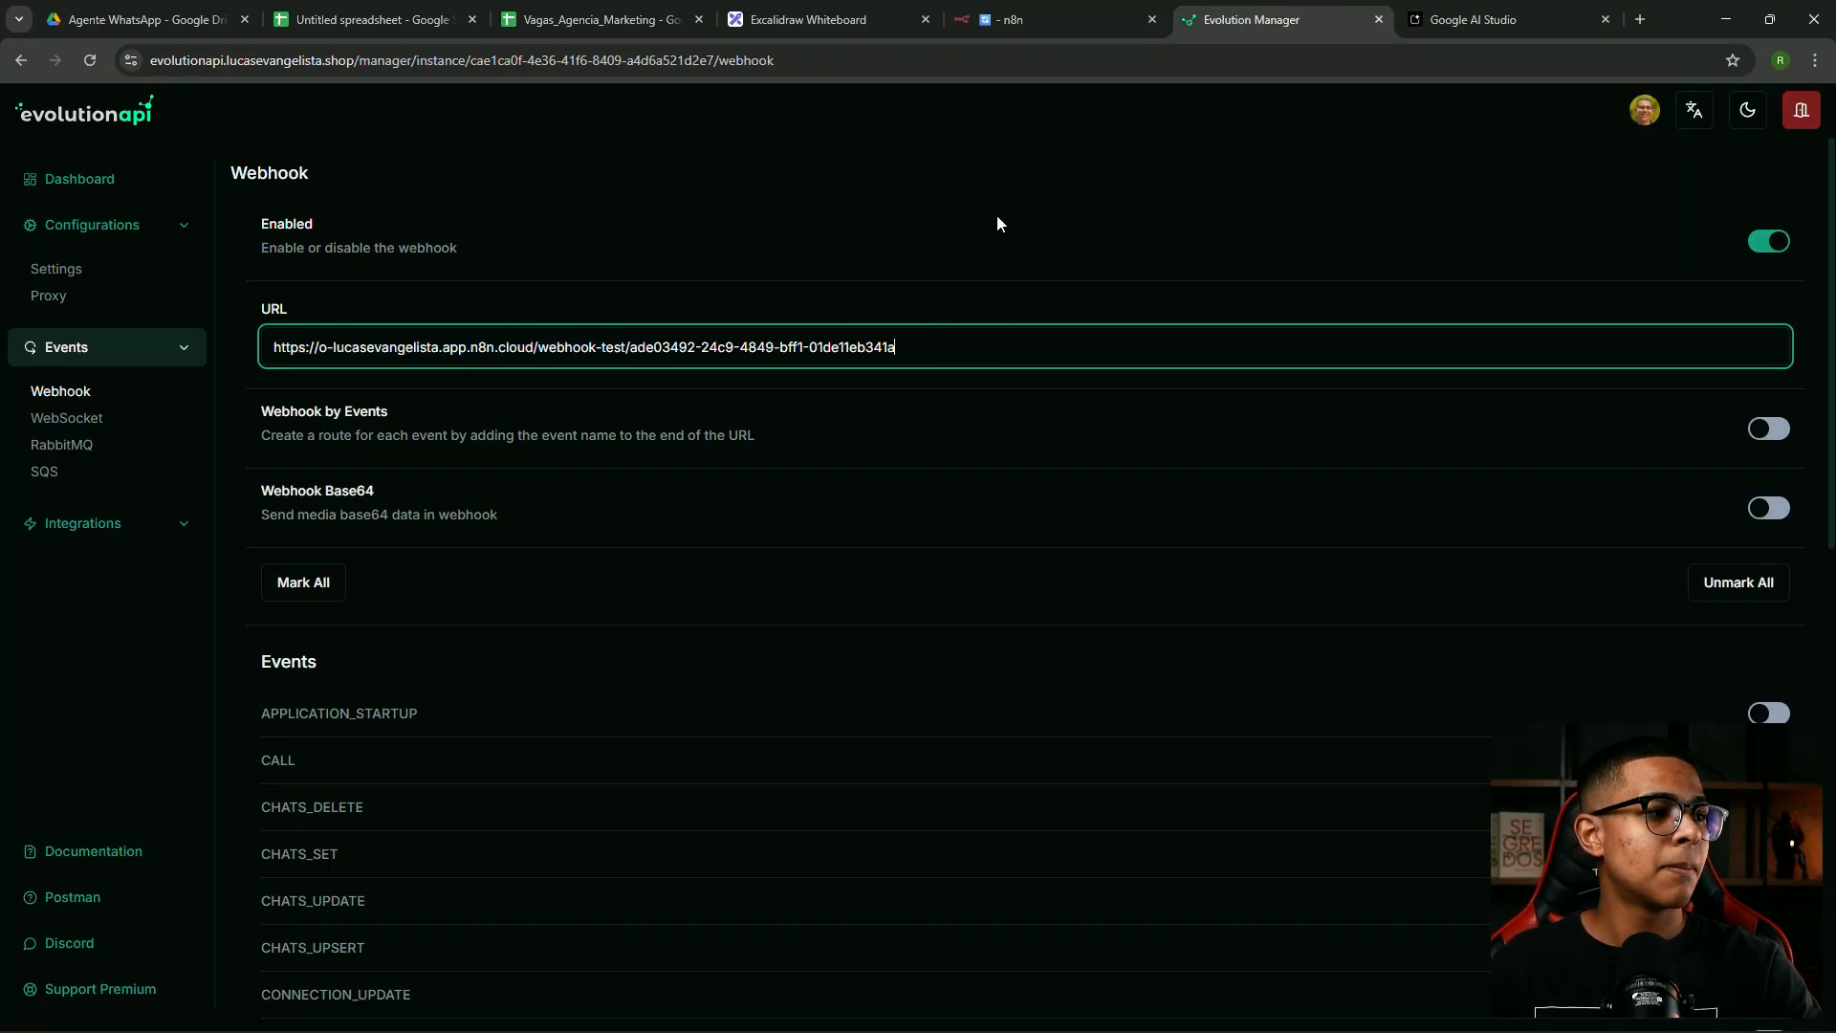
{"action": "scroll", "coordinate": [975, 290], "scroll_direction": "down", "scroll_amount": 4}
{"action": "scroll", "coordinate": [980, 316], "scroll_direction": "up", "scroll_amount": 1}
{"action": "scroll", "coordinate": [979, 322], "scroll_direction": "down", "scroll_amount": 5}
{"action": "scroll", "coordinate": [980, 330], "scroll_direction": "down", "scroll_amount": 3}
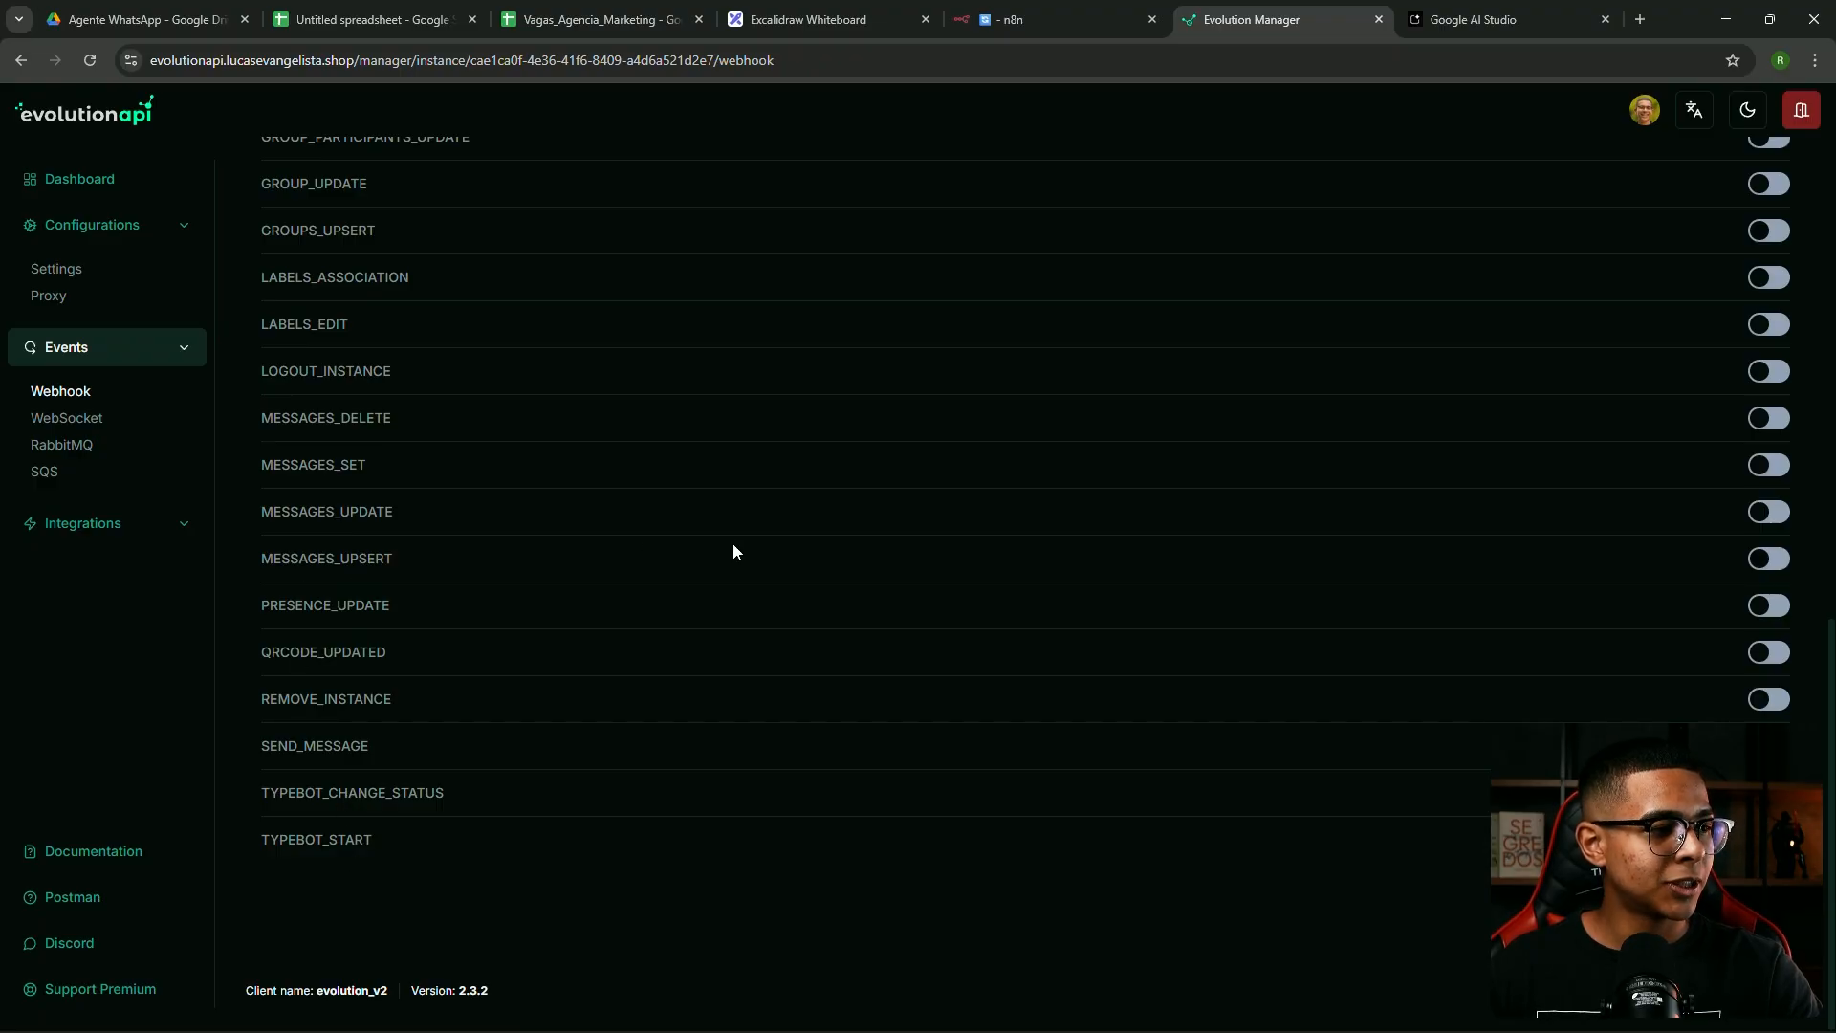
{"action": "left_click", "coordinate": [1772, 558]}
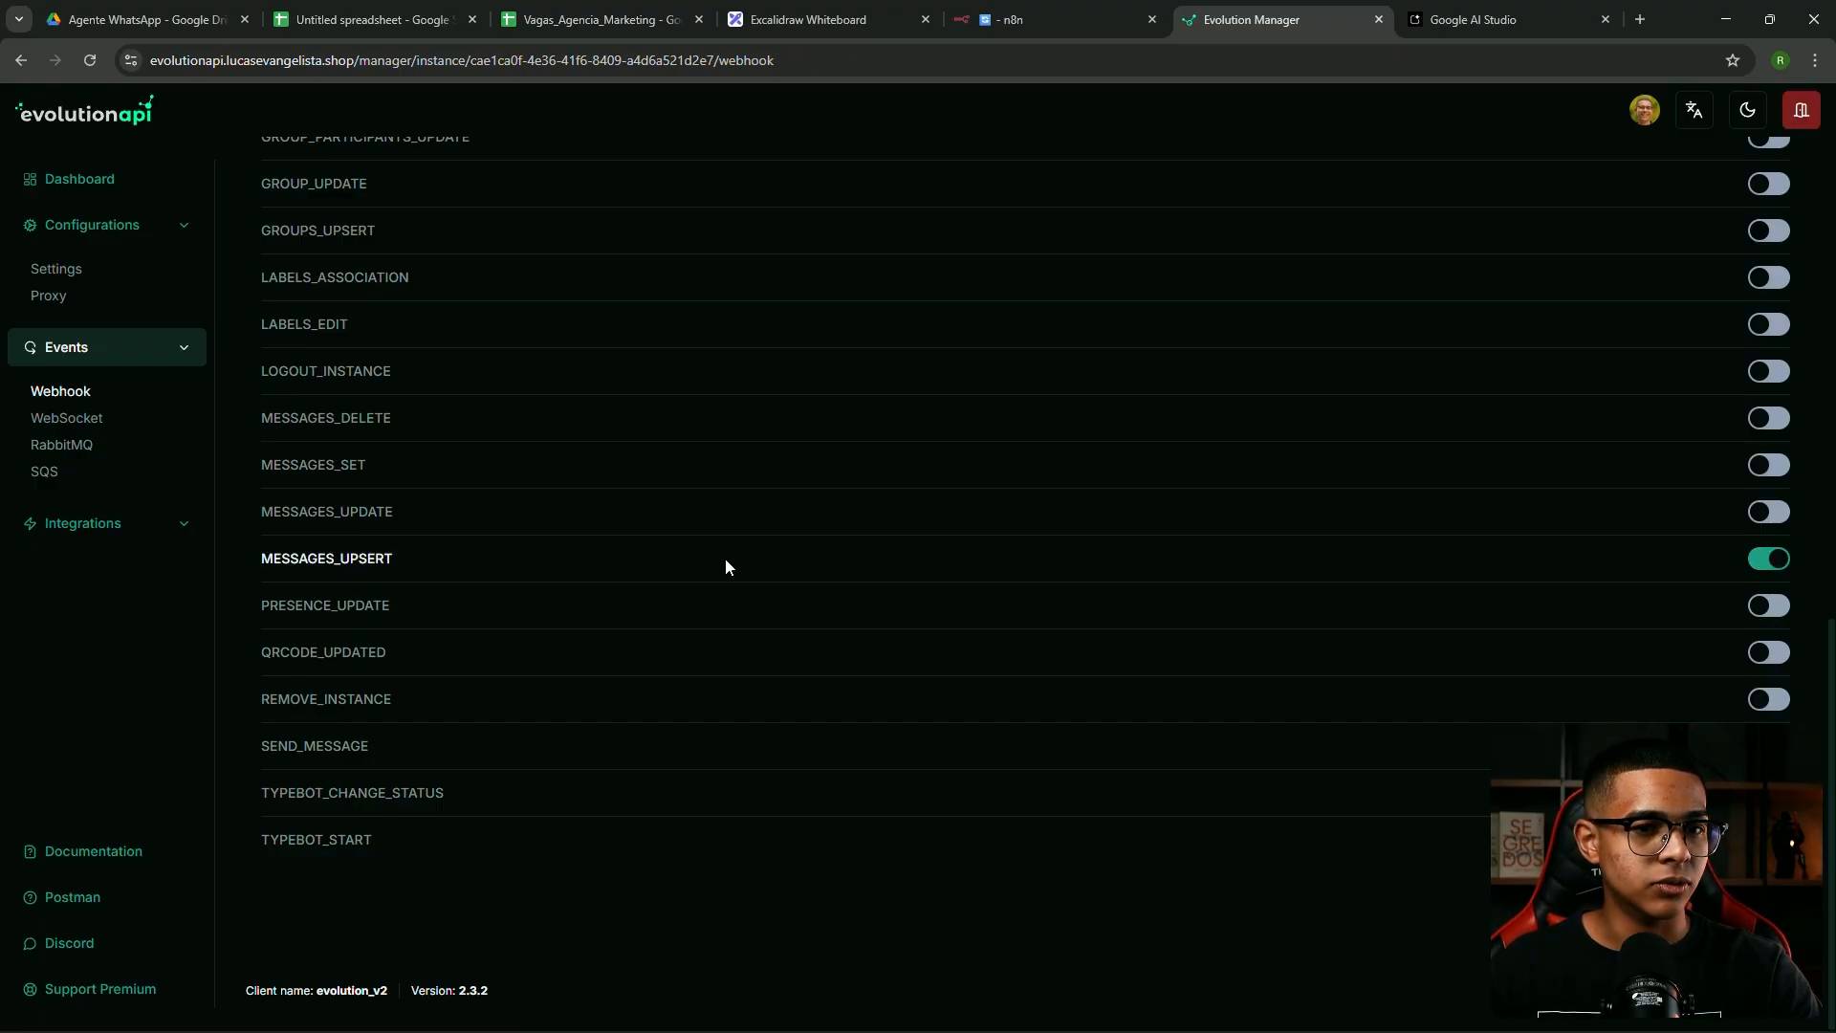
{"action": "left_click_drag", "start_coordinate": [441, 560], "coordinate": [239, 564]}
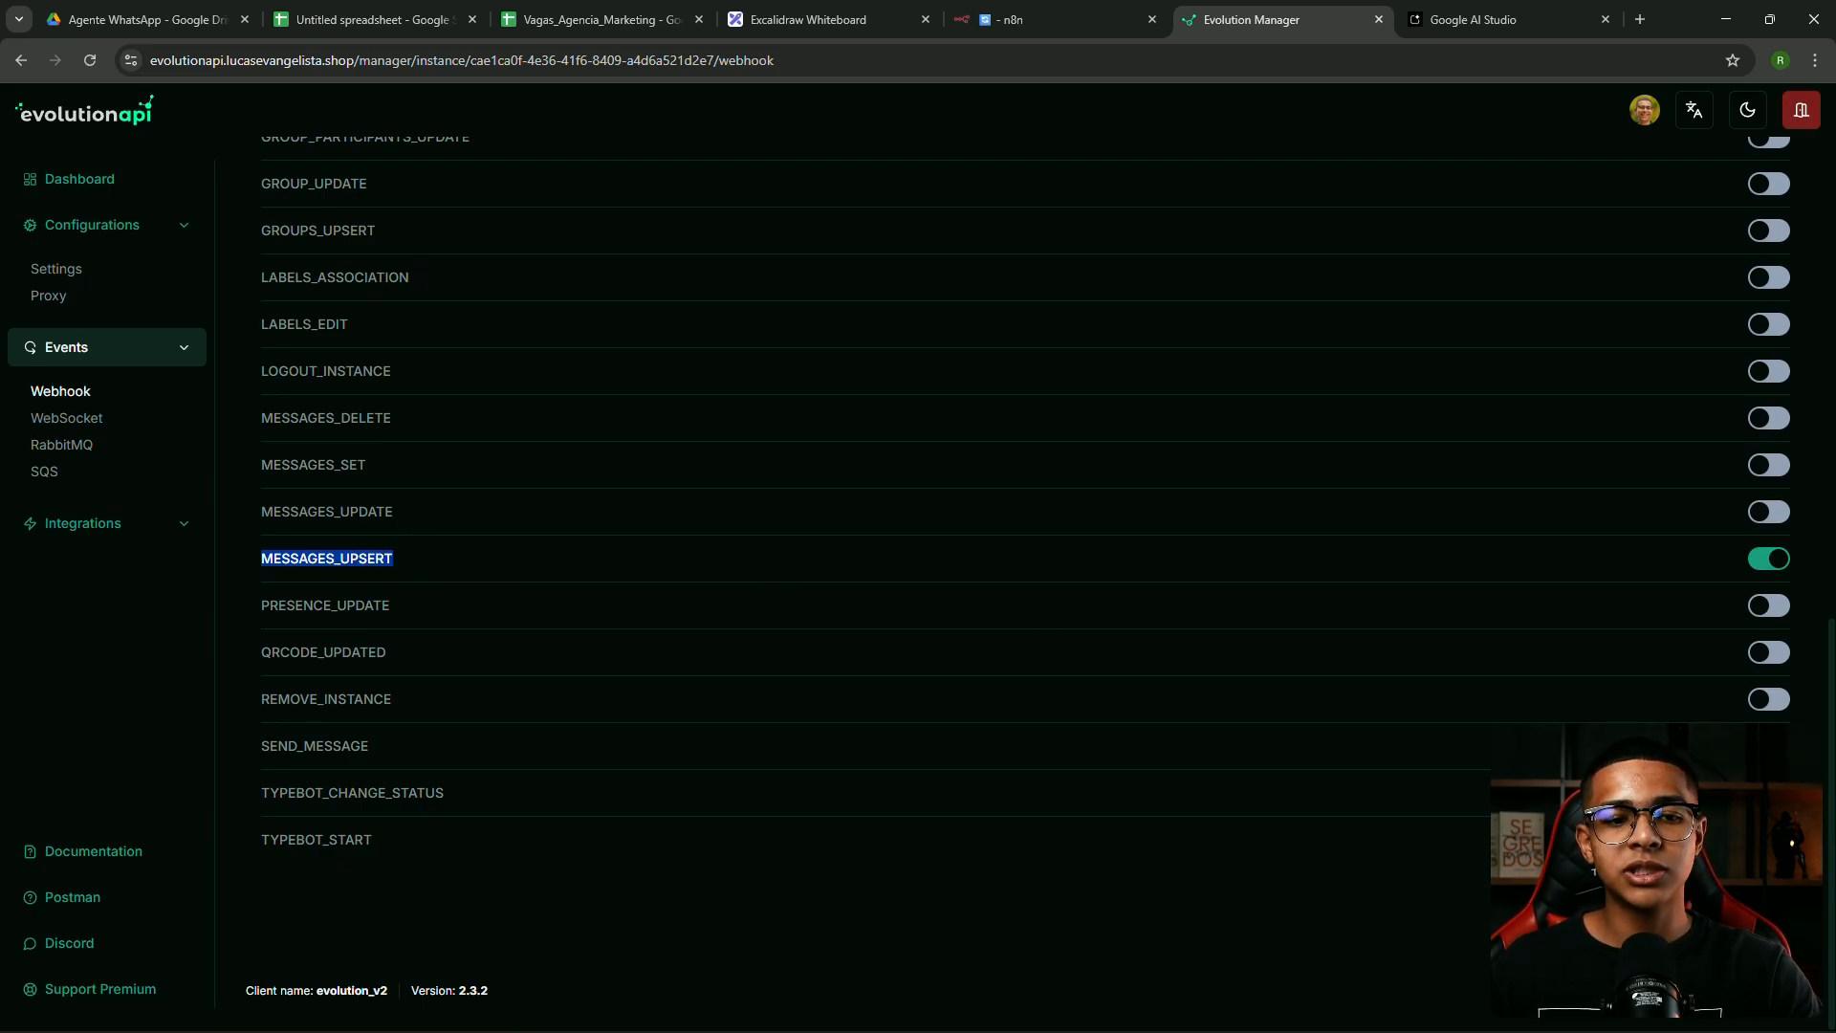
{"action": "scroll", "coordinate": [1438, 822], "scroll_direction": "up", "scroll_amount": 10}
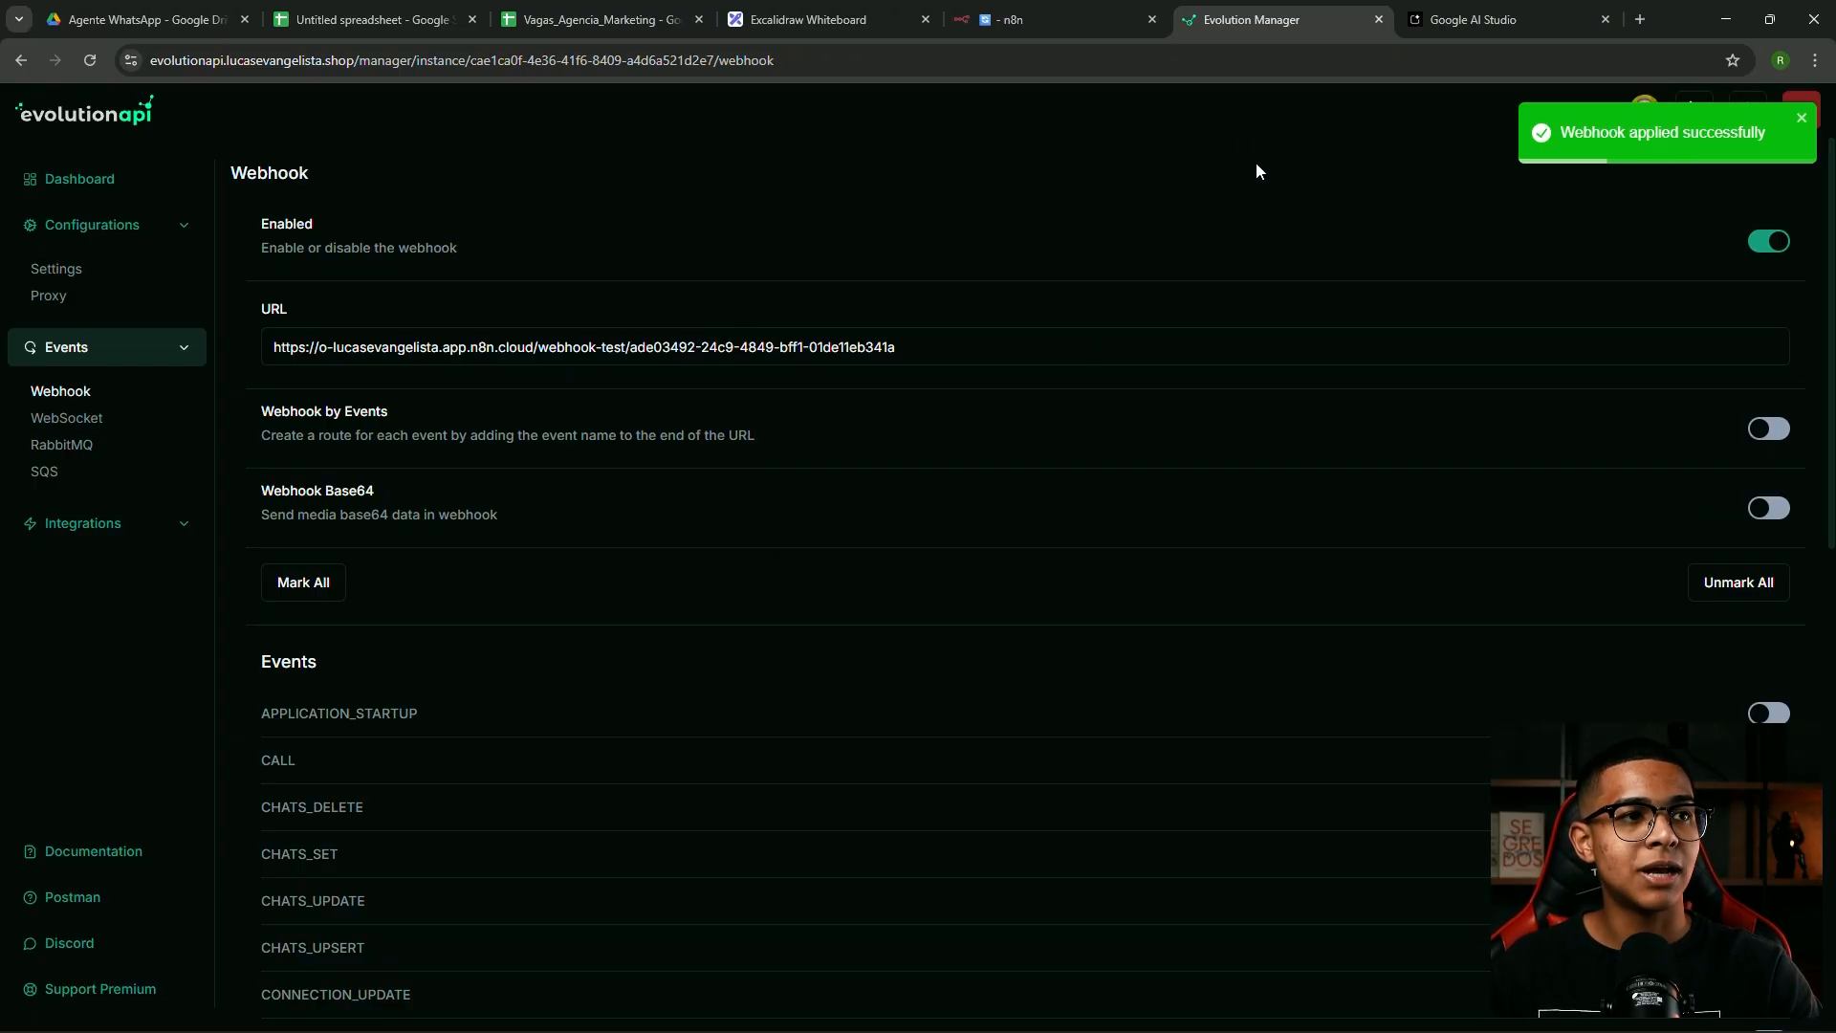
Start listening for a test event in n8n and send 'Oi' from WhatsApp Web
{"action": "left_click", "coordinate": [1039, 19]}
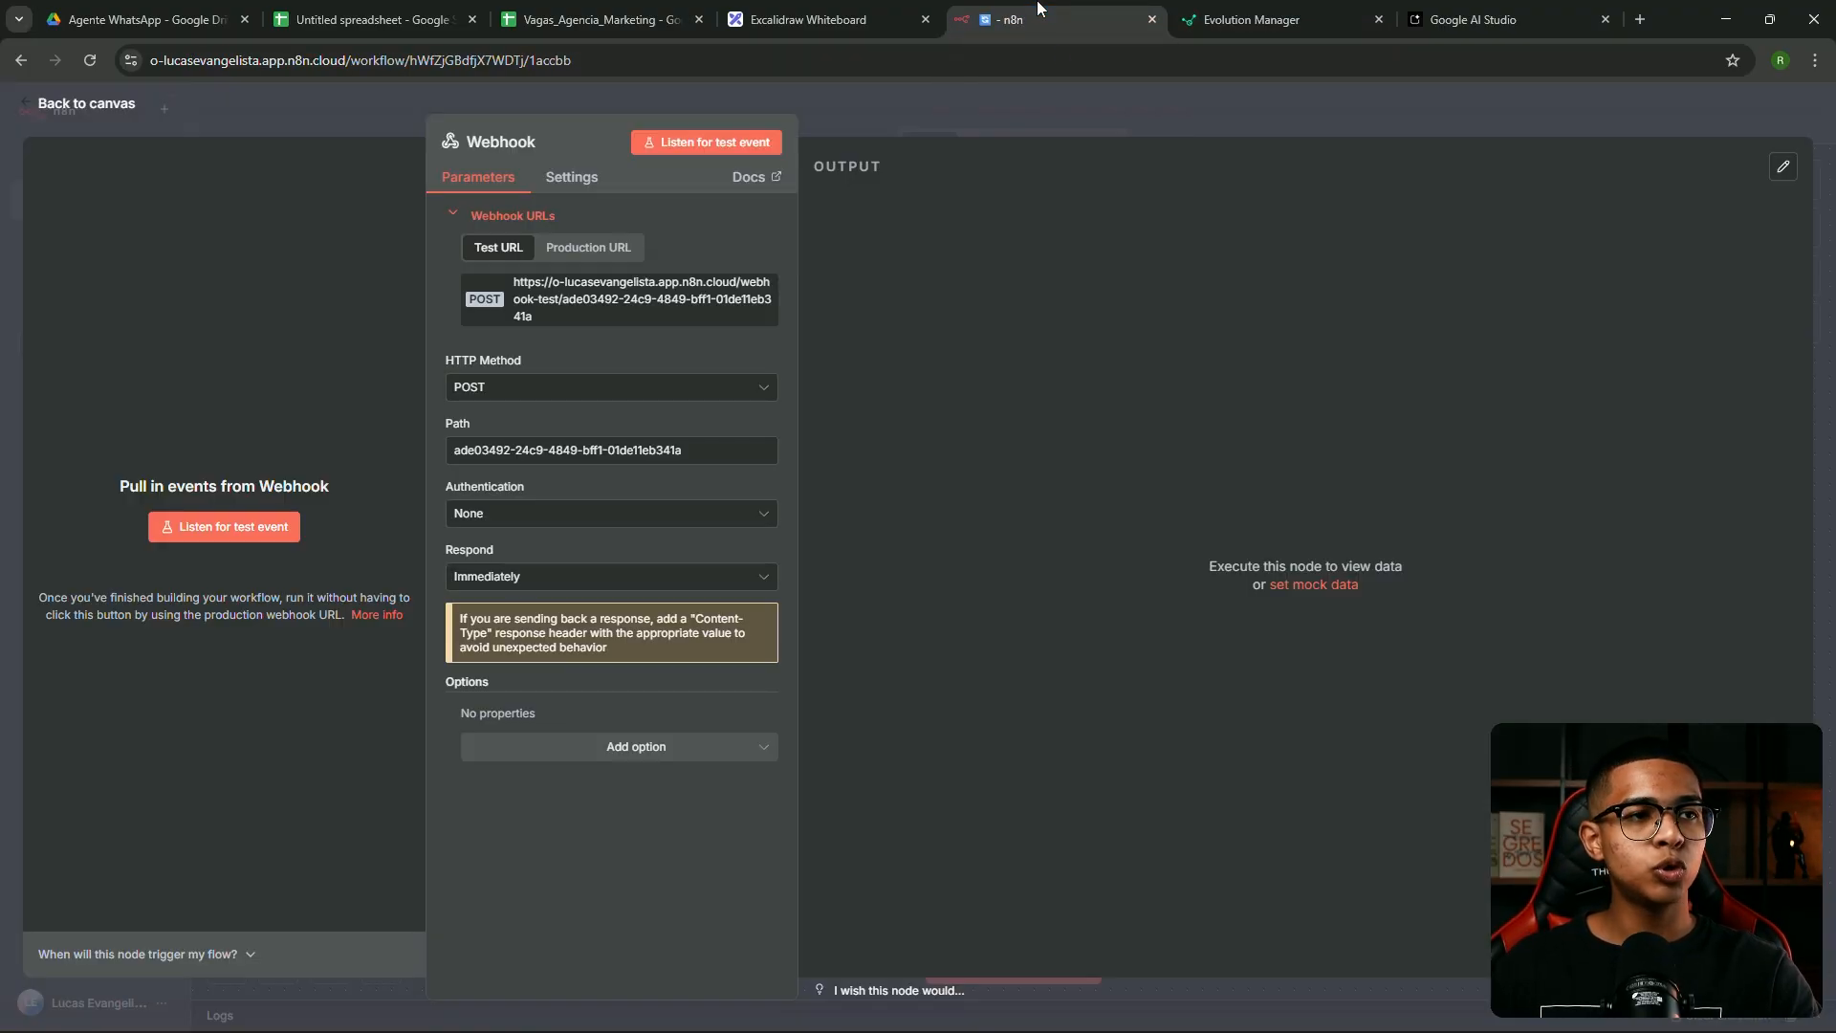
{"action": "left_click", "coordinate": [722, 143]}
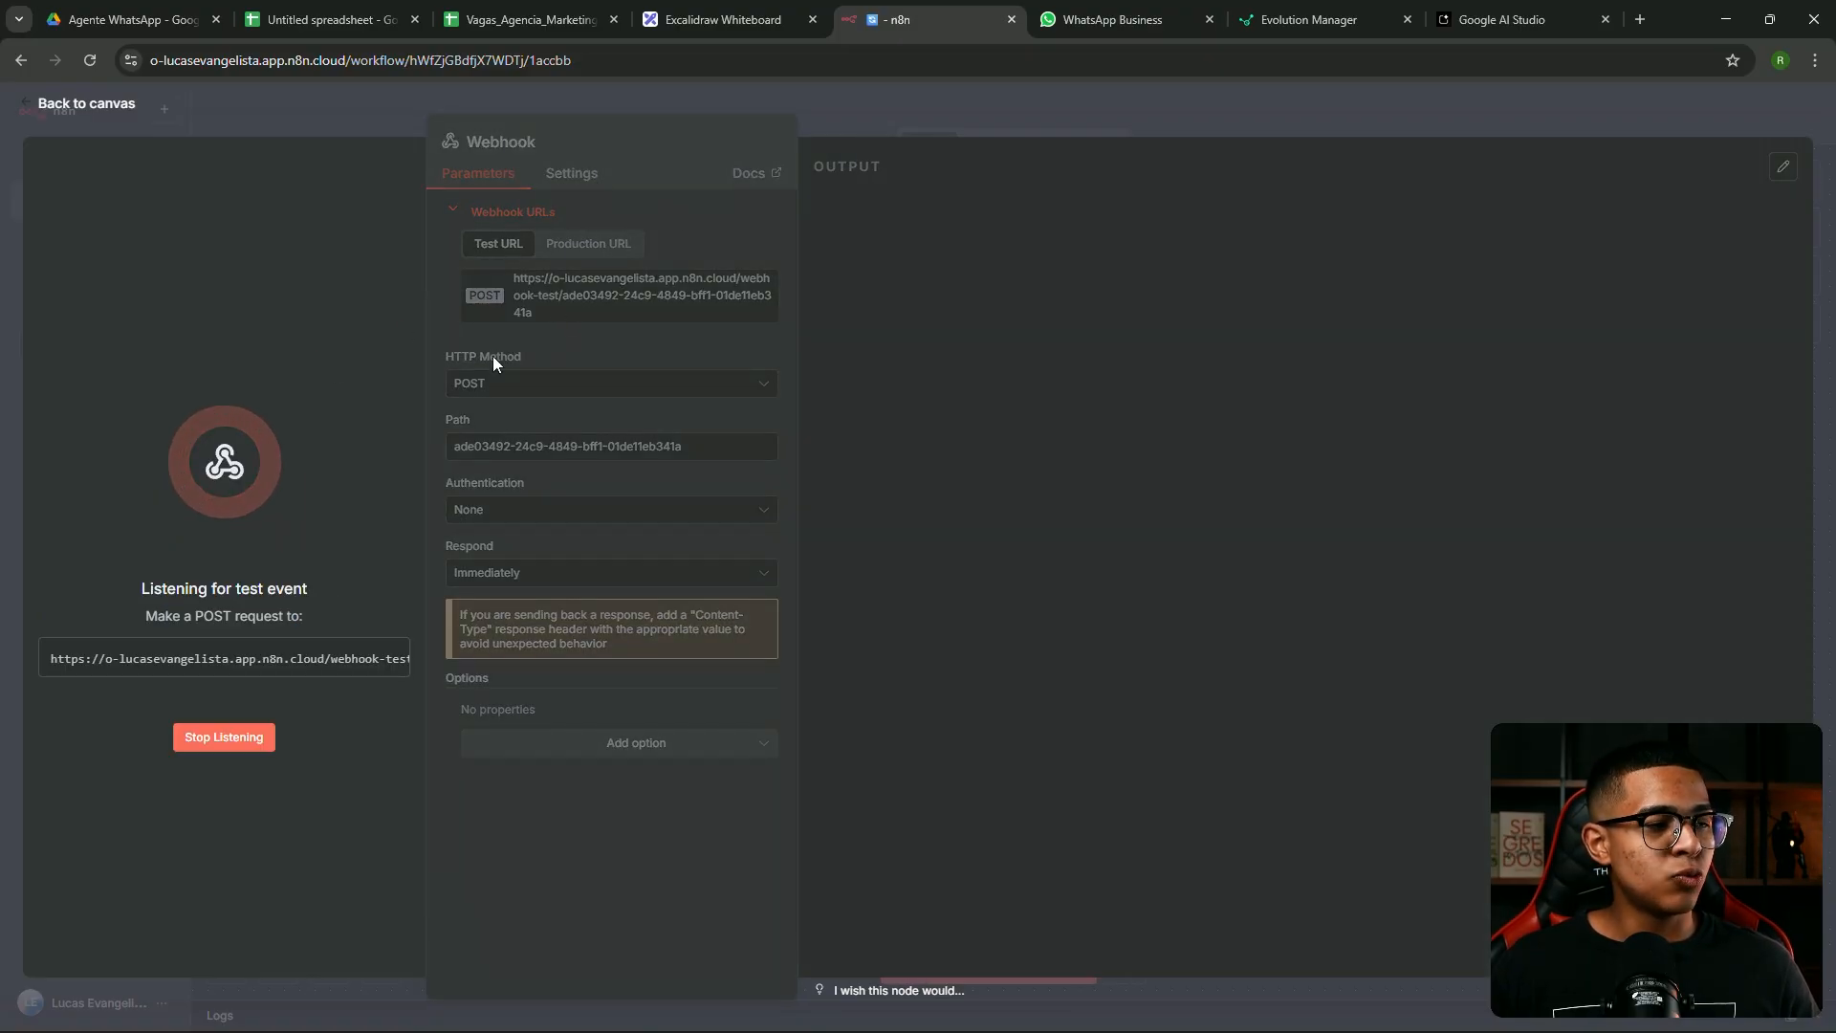
{"action": "left_click", "coordinate": [1122, 8]}
{"action": "type", "text": "Oi"}
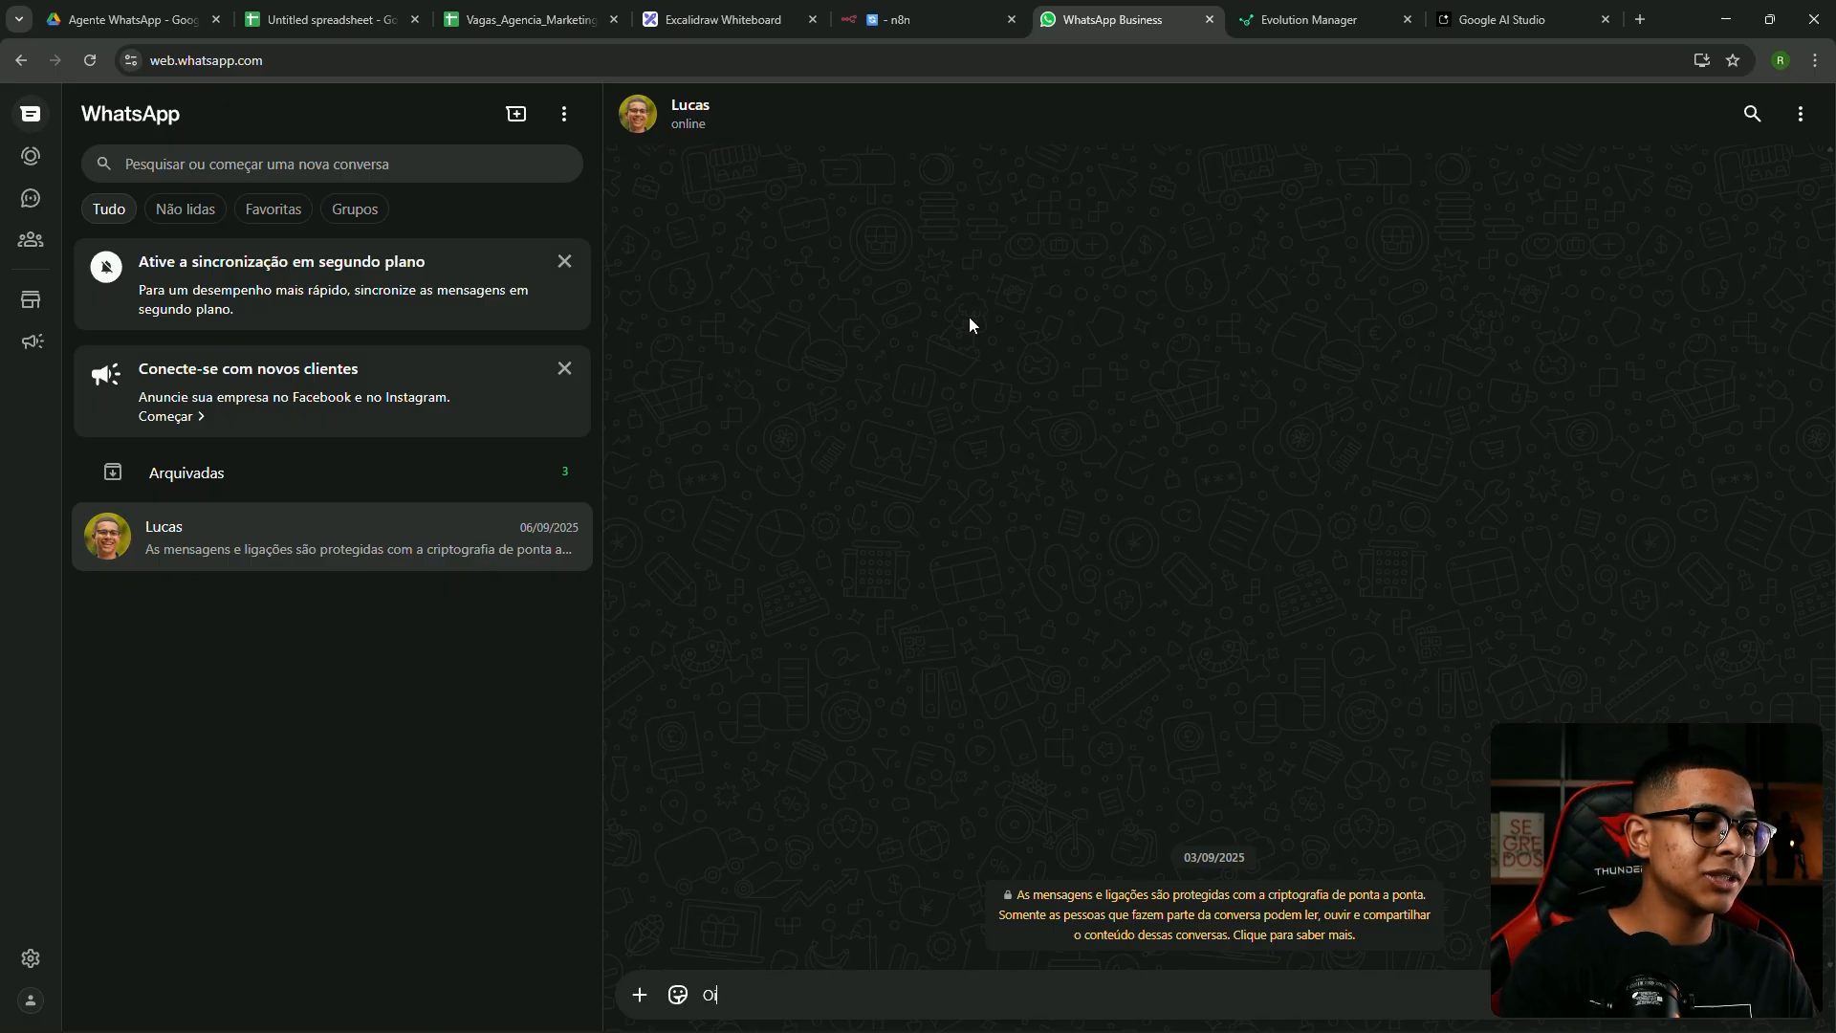
{"action": "key", "text": "Return"}
Inspect the received 'Oi' under body.data.message.conversation in the Webhook output, then return to canvas
{"action": "left_click", "coordinate": [924, 8]}
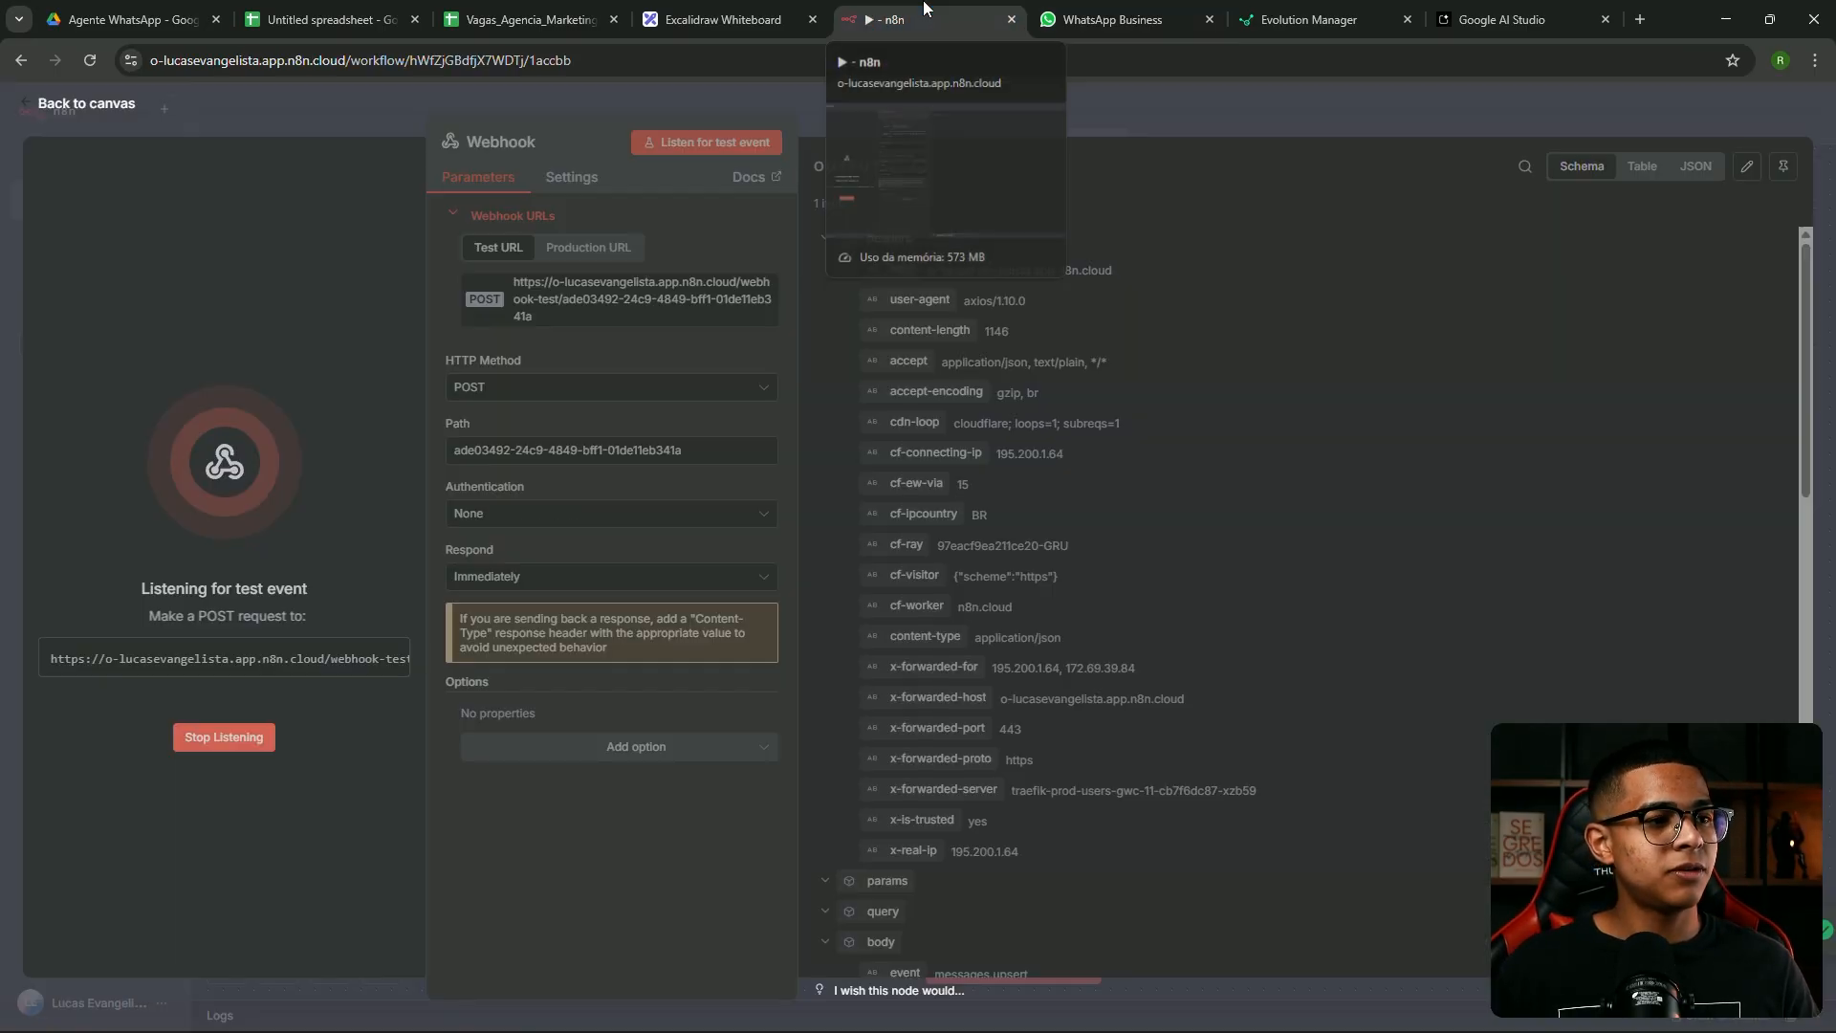
{"action": "scroll", "coordinate": [1090, 440], "scroll_direction": "down", "scroll_amount": 5}
{"action": "scroll", "coordinate": [1096, 436], "scroll_direction": "down", "scroll_amount": 5}
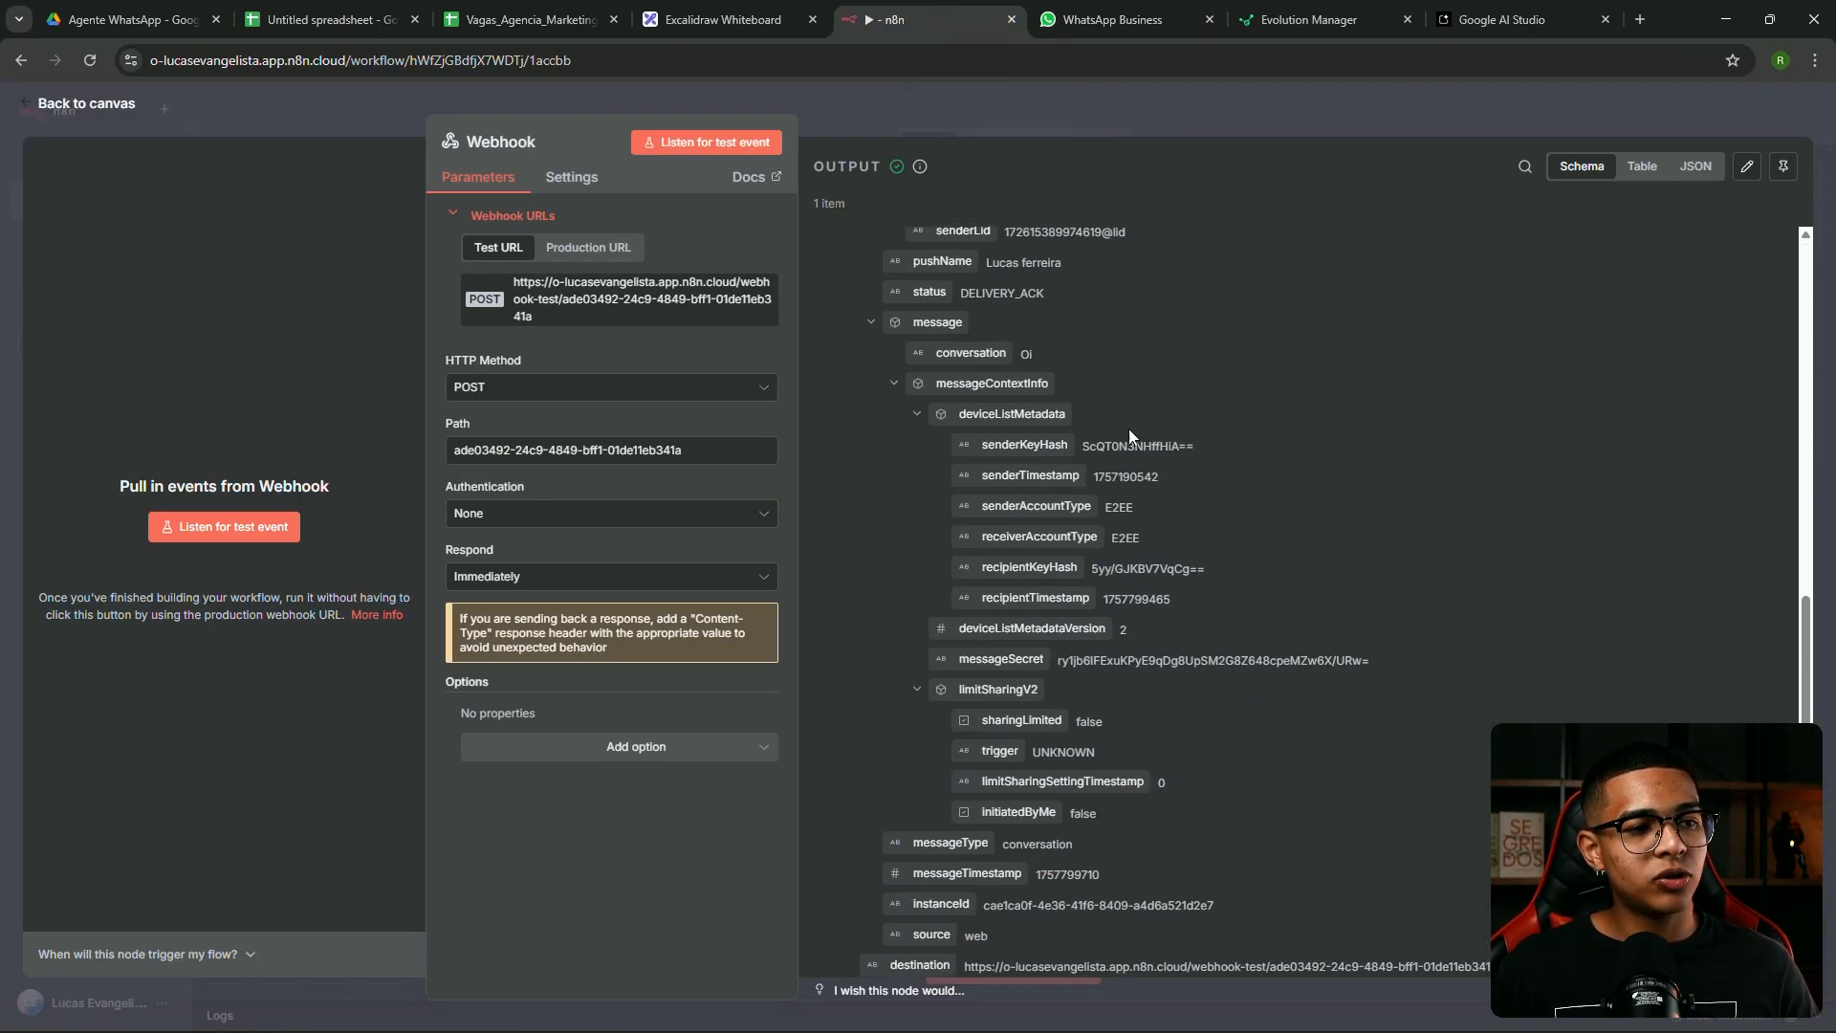
{"action": "scroll", "coordinate": [1095, 424], "scroll_direction": "up", "scroll_amount": 3}
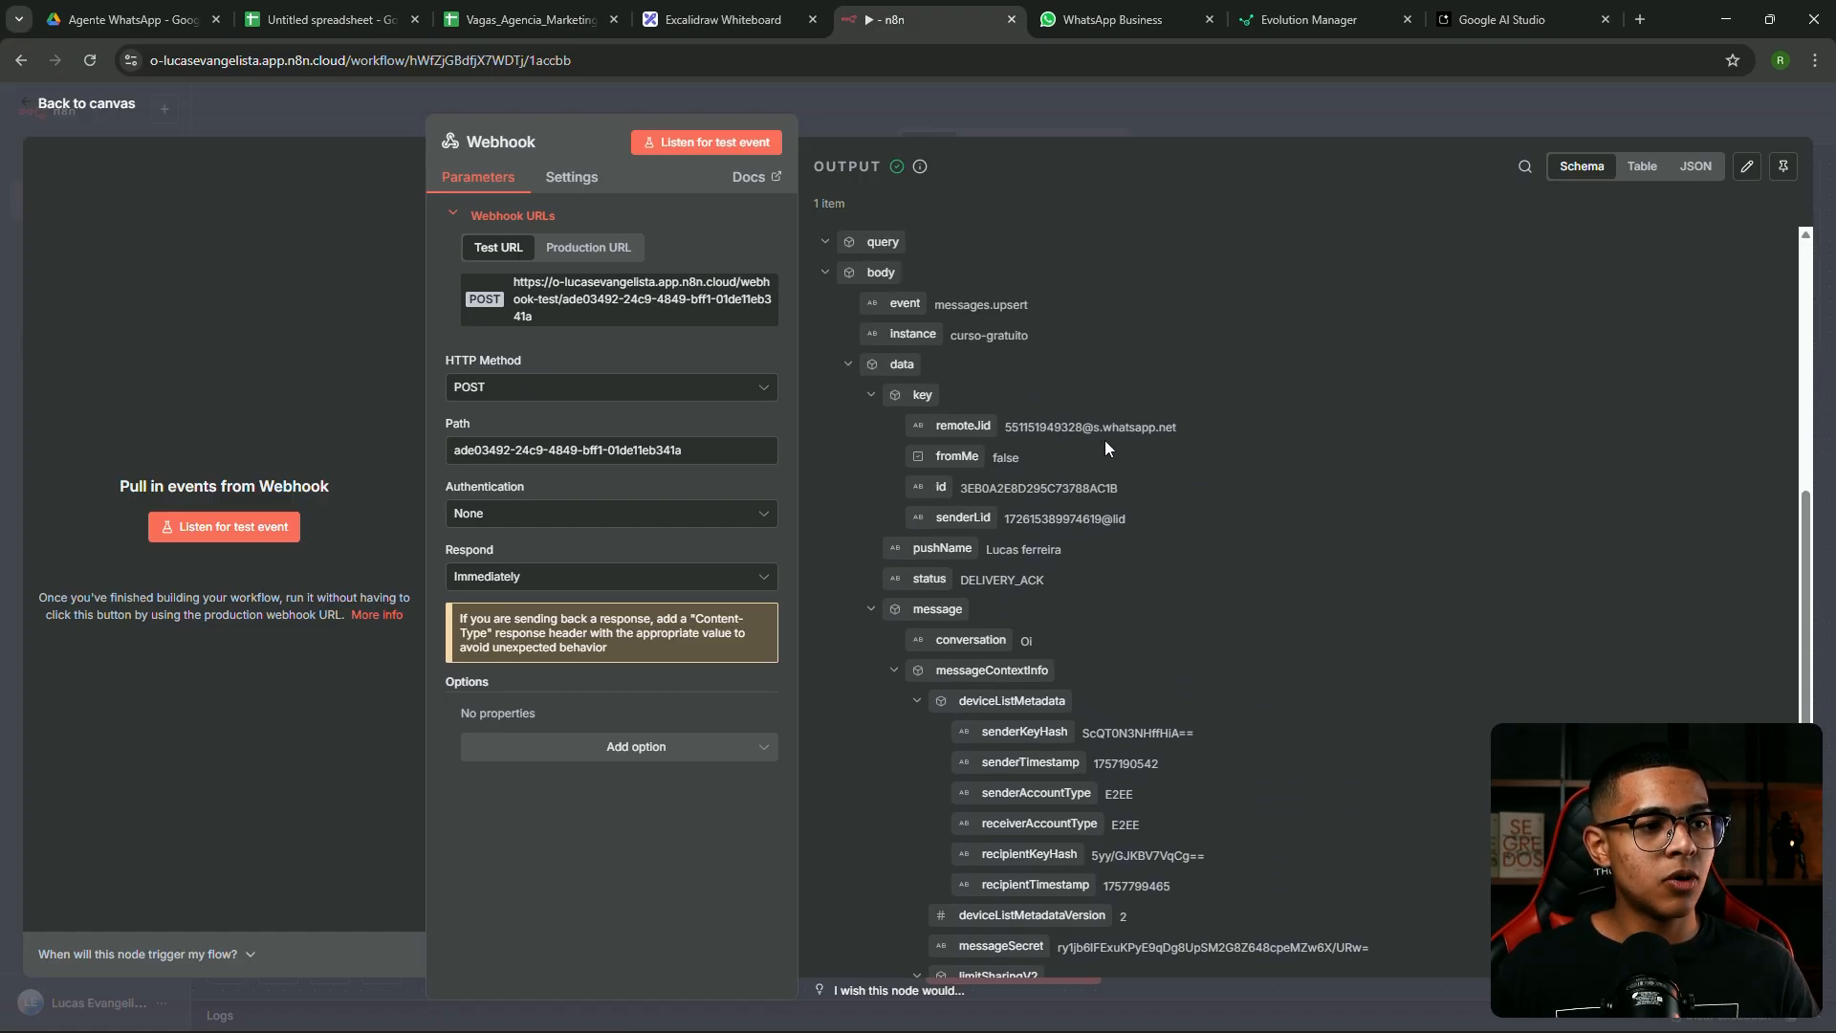
{"action": "scroll", "coordinate": [1105, 440], "scroll_direction": "down", "scroll_amount": 2}
{"action": "left_click_drag", "start_coordinate": [1075, 354], "coordinate": [1006, 356]}
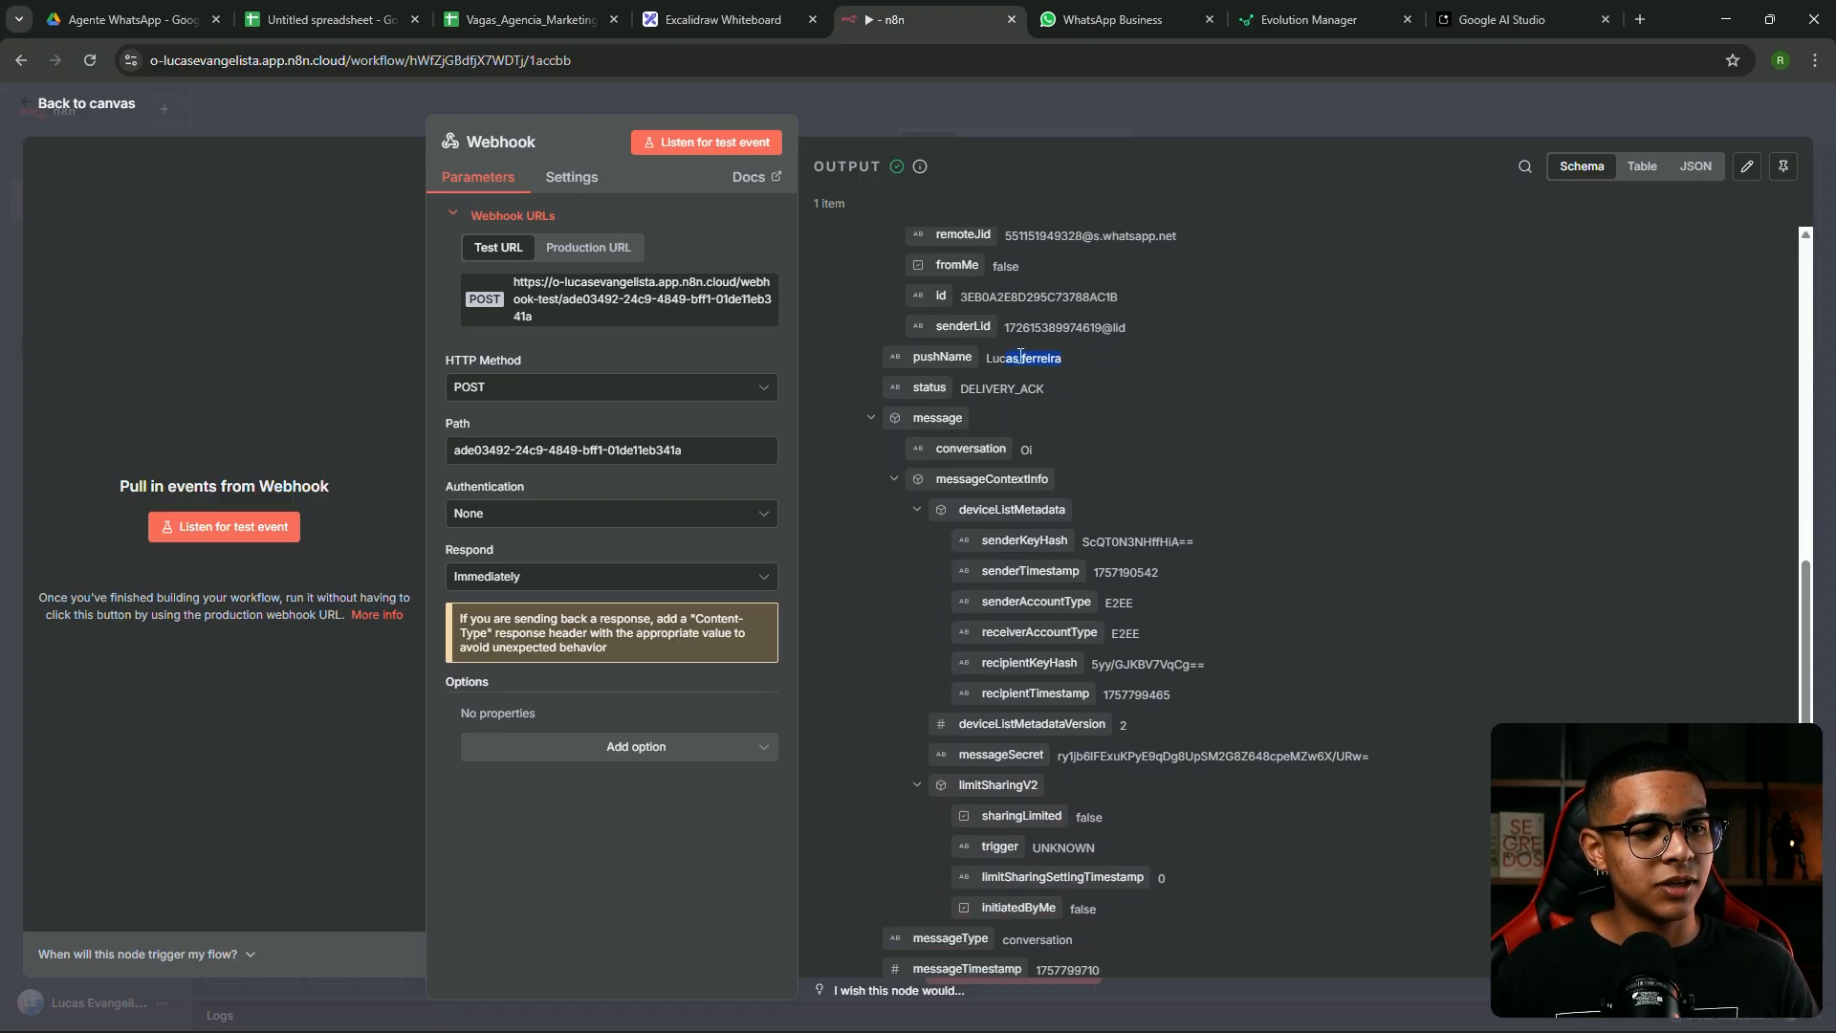
{"action": "scroll", "coordinate": [1042, 421], "scroll_direction": "down", "scroll_amount": 2}
{"action": "scroll", "coordinate": [1046, 439], "scroll_direction": "up", "scroll_amount": 3}
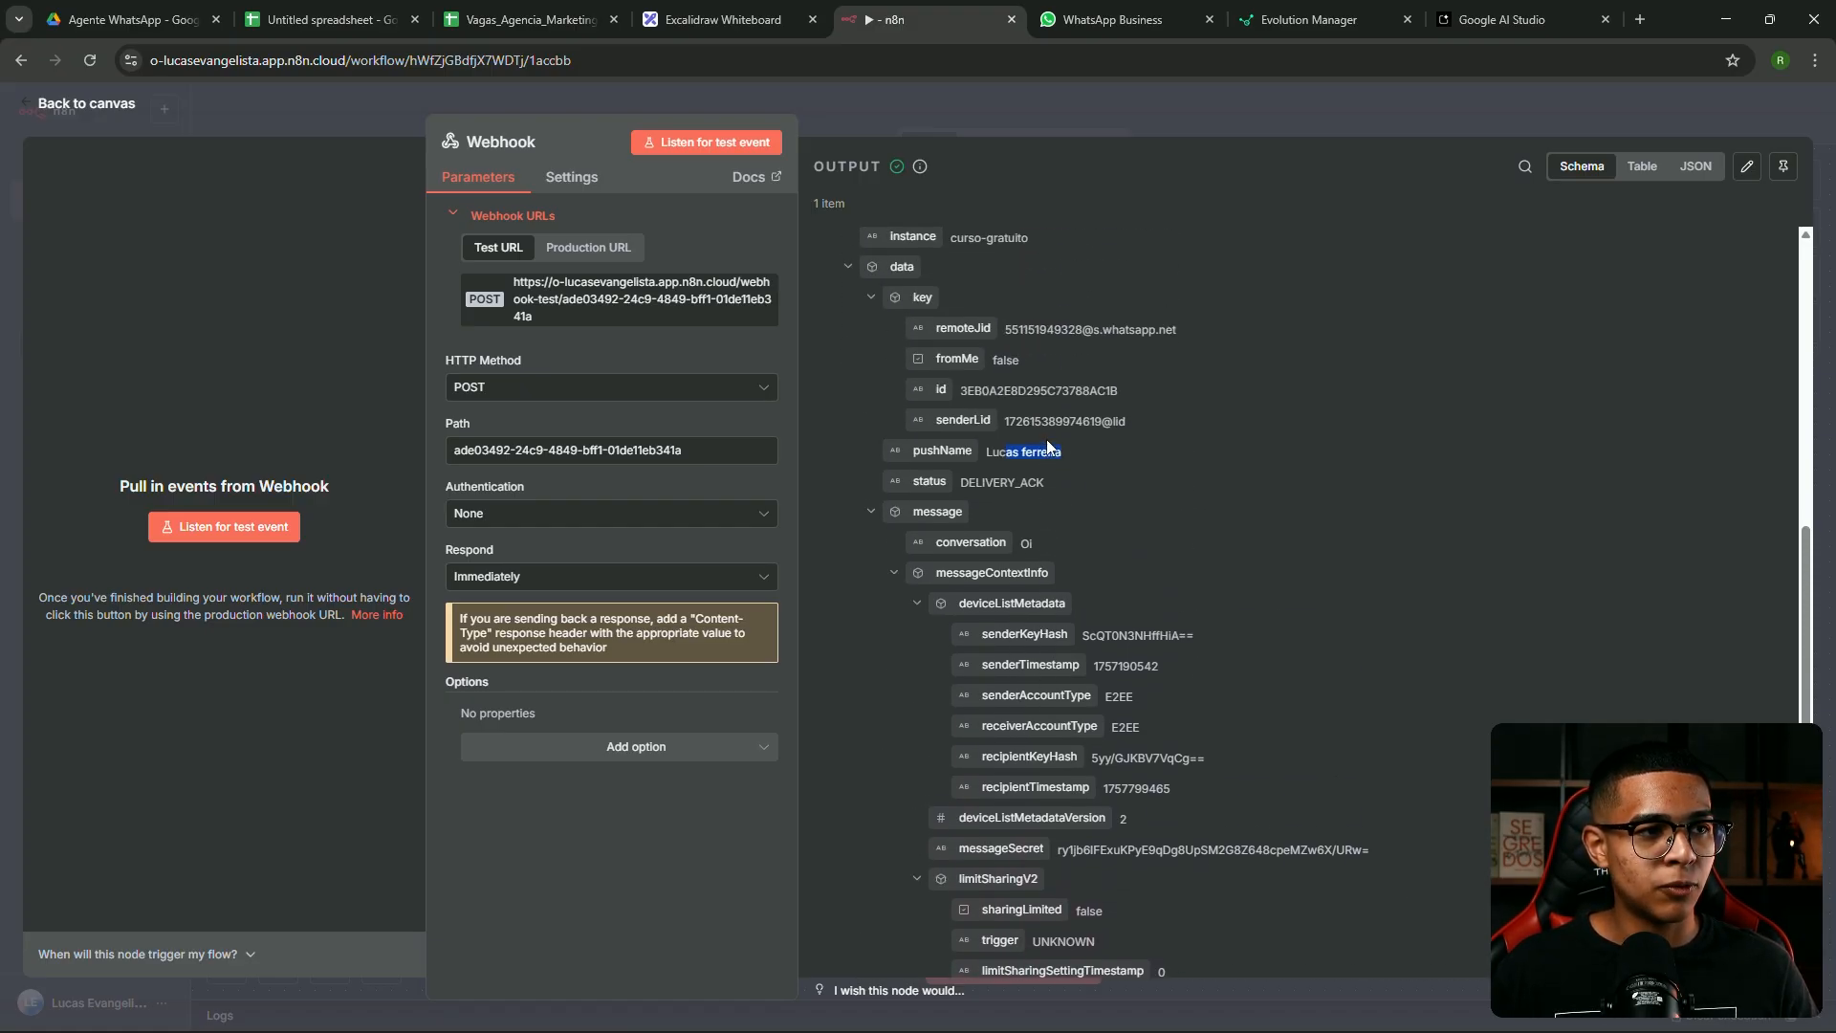
{"action": "left_click", "coordinate": [1025, 566]}
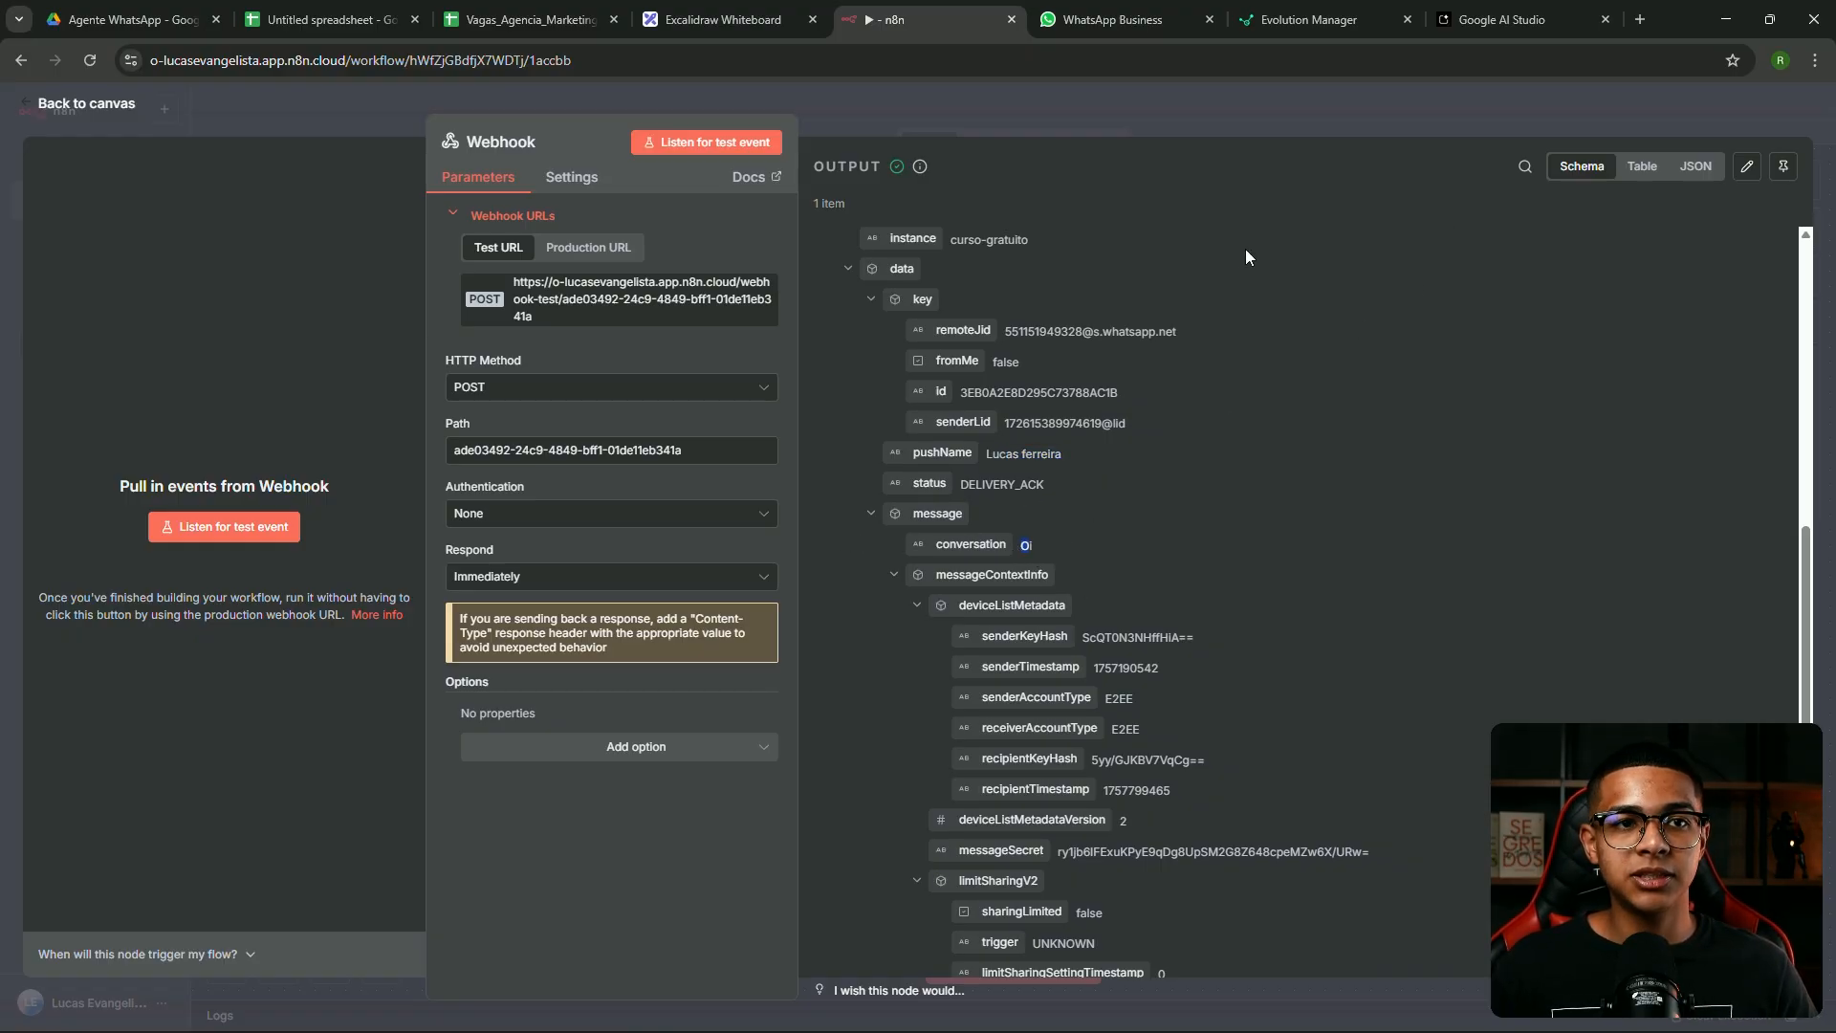
{"action": "left_click", "coordinate": [1231, 127]}
Connect an AI Agent node after the Webhook trigger from the AI category
{"action": "left_click_drag", "start_coordinate": [1051, 523], "coordinate": [1273, 468]}
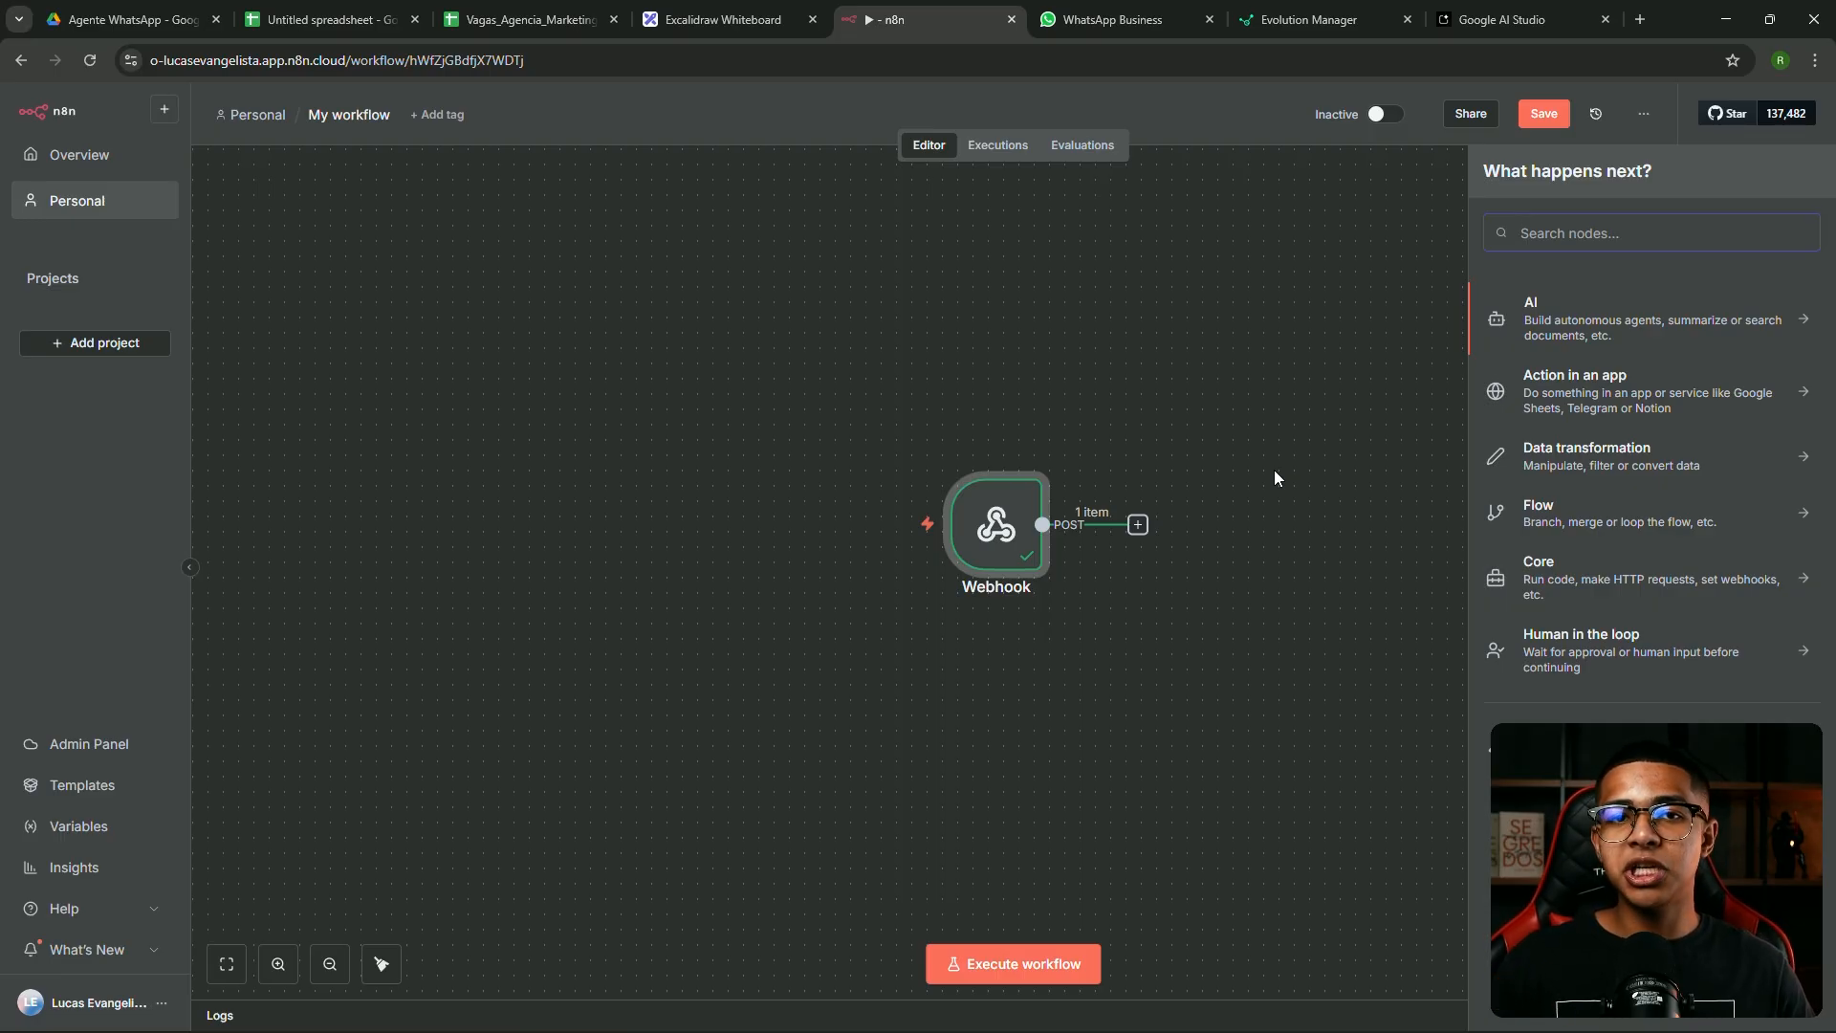
{"action": "left_click", "coordinate": [1635, 323]}
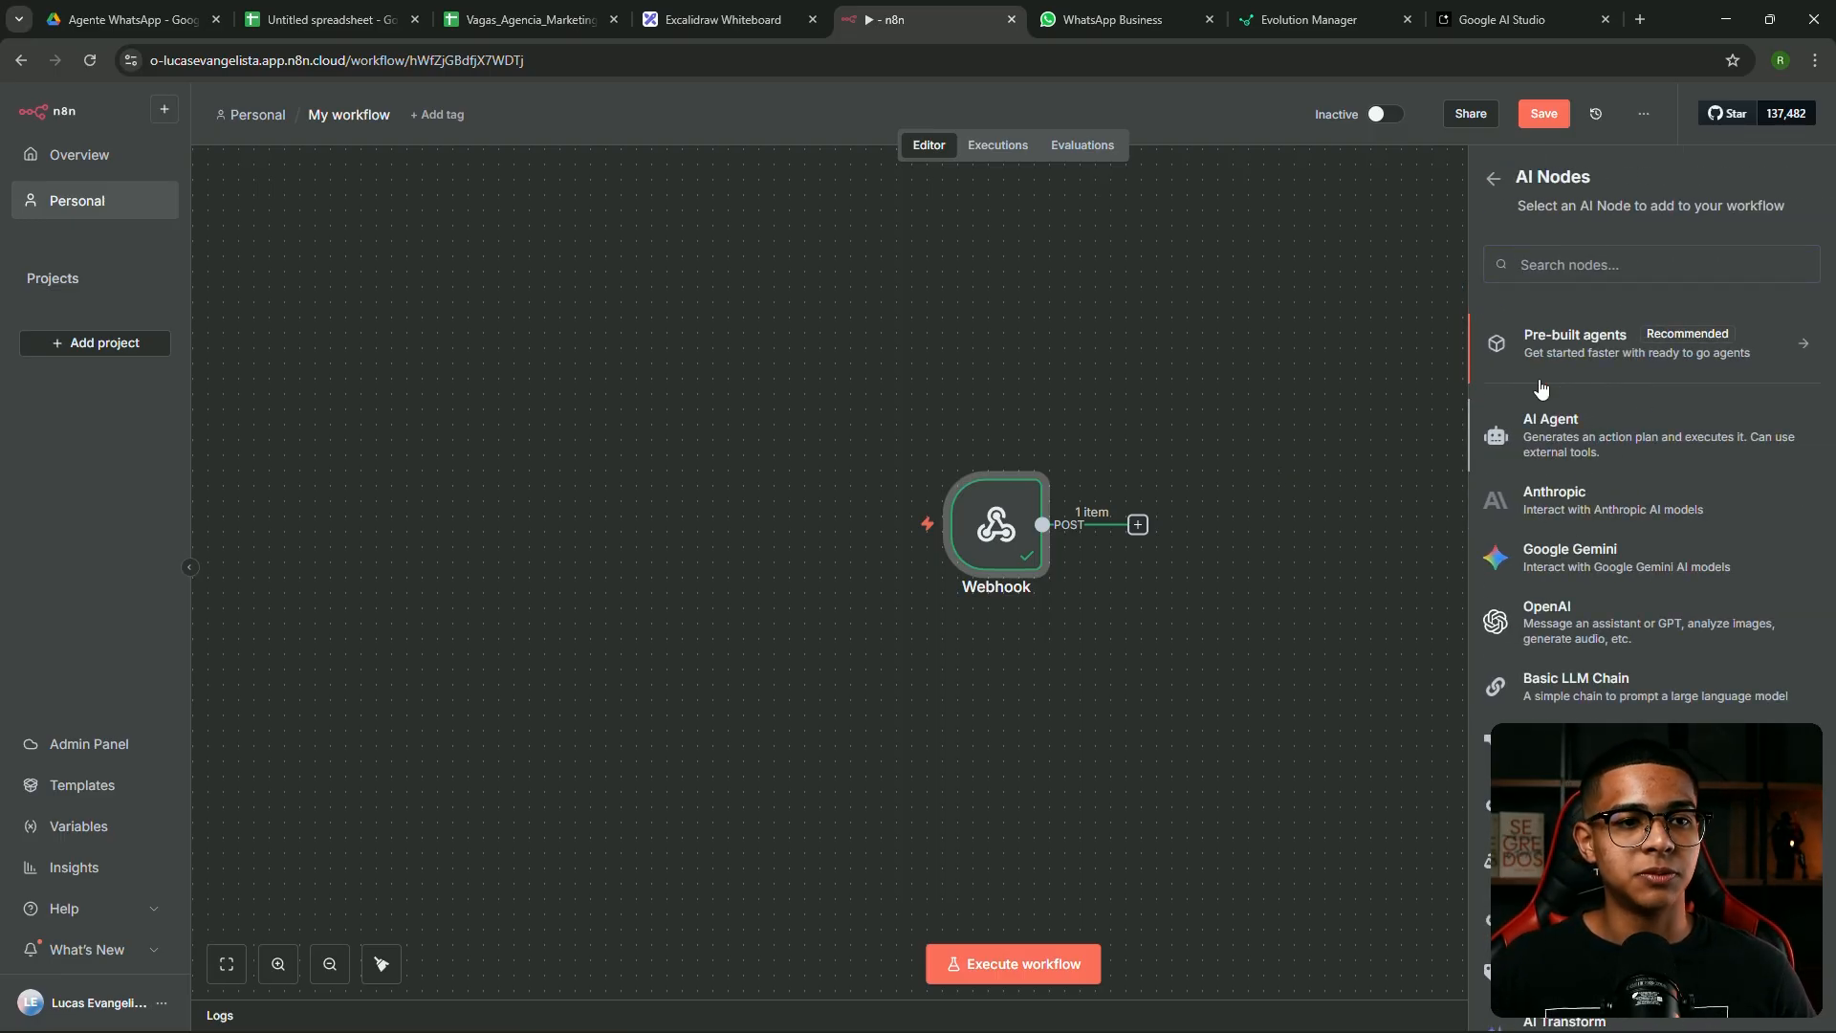
{"action": "left_click", "coordinate": [1547, 426]}
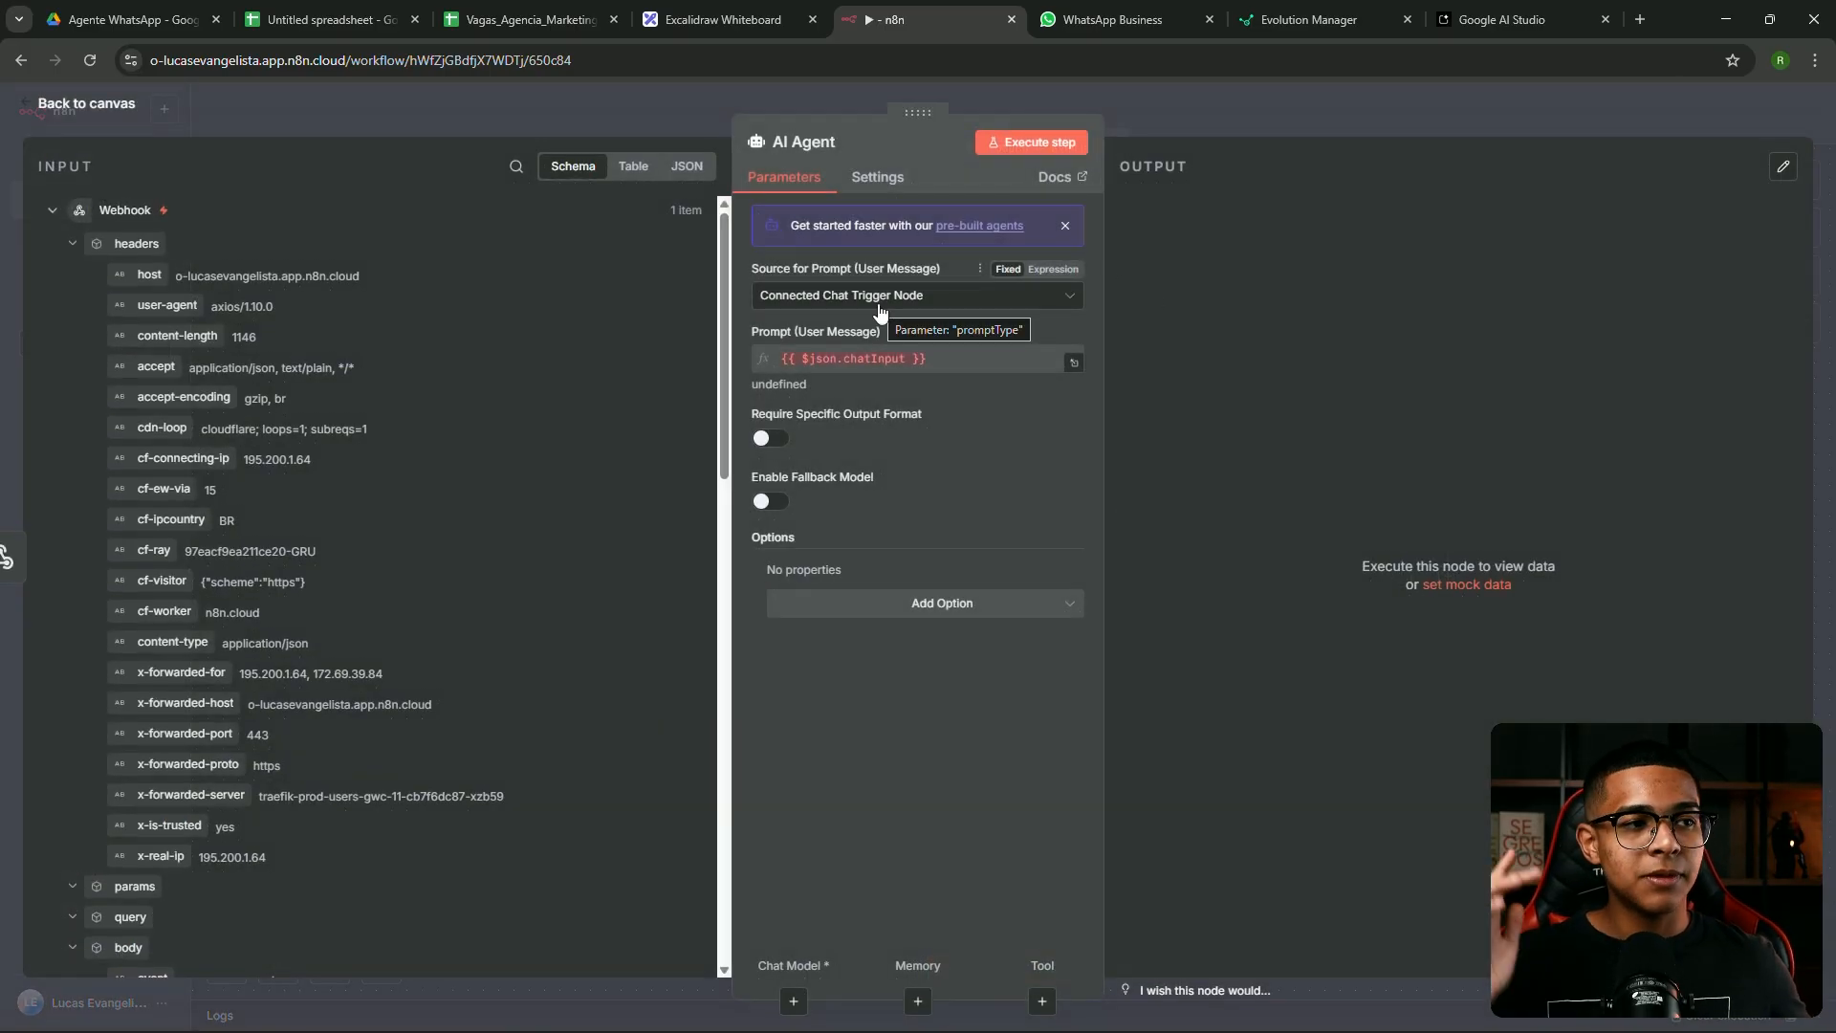
Set the AI Agent's Source for Prompt to 'Define below'
{"action": "left_click", "coordinate": [879, 304]}
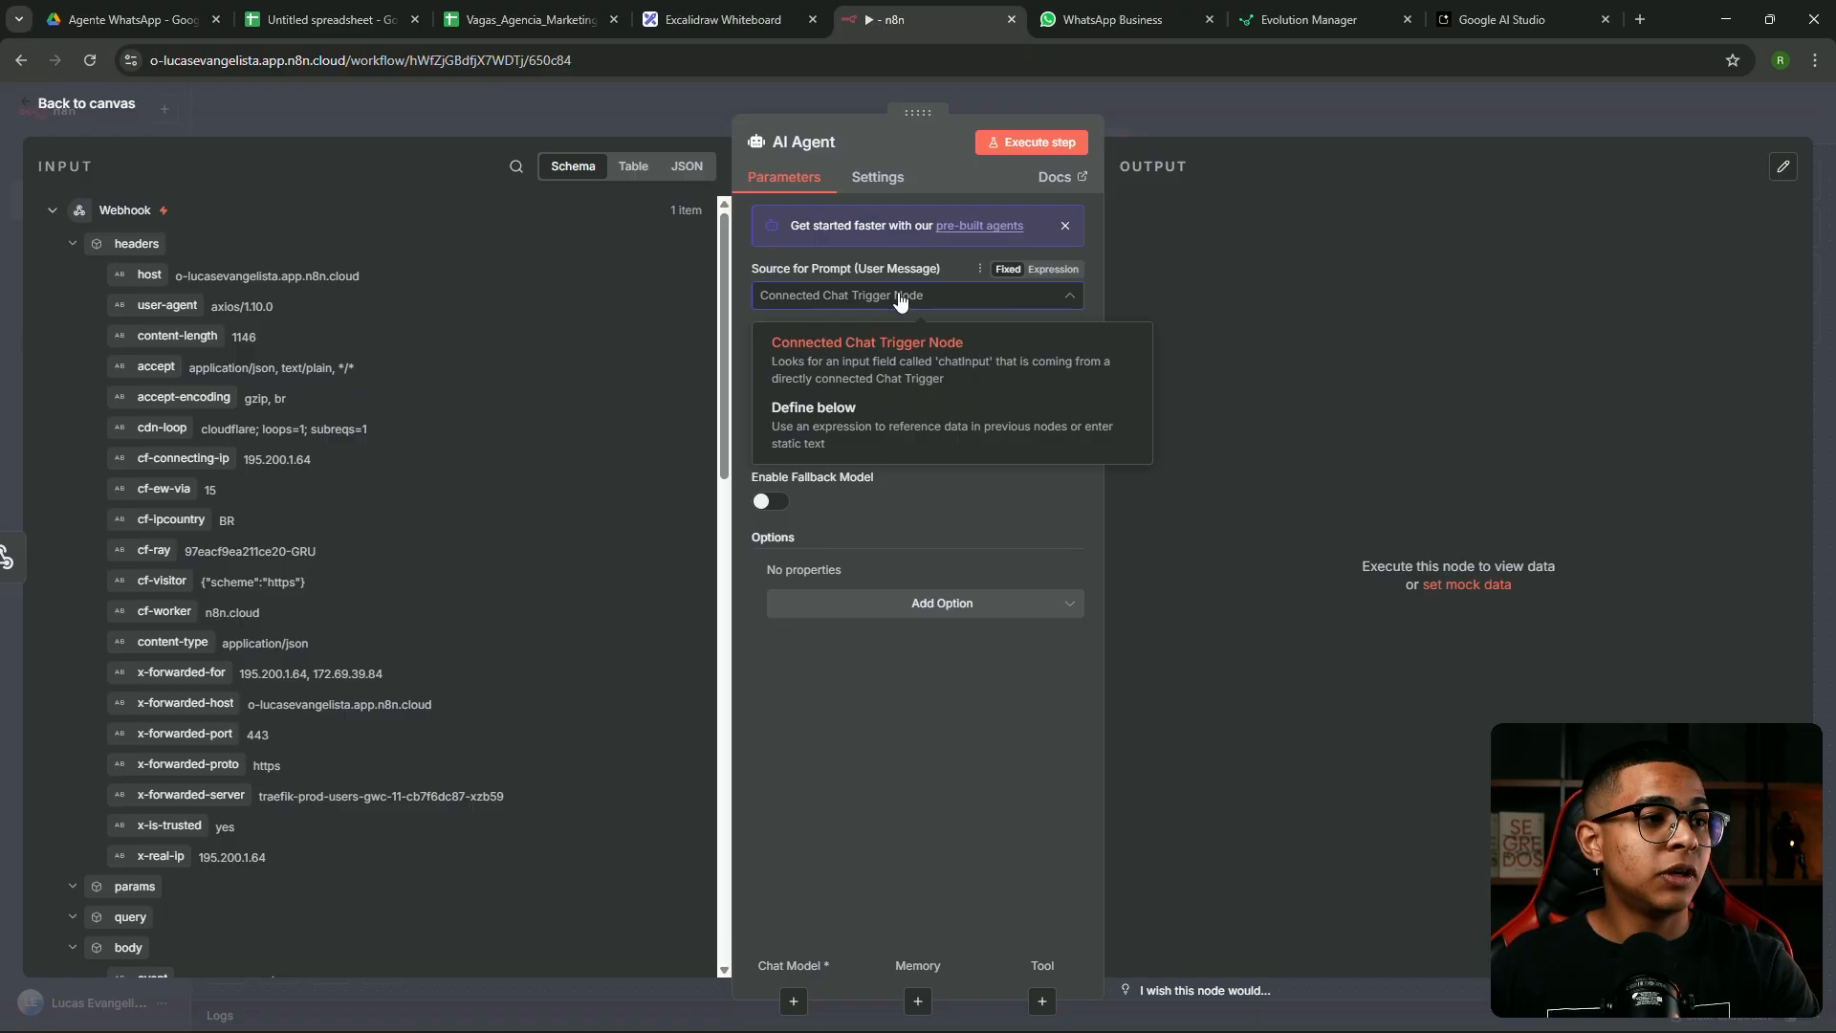
{"action": "left_click", "coordinate": [842, 430]}
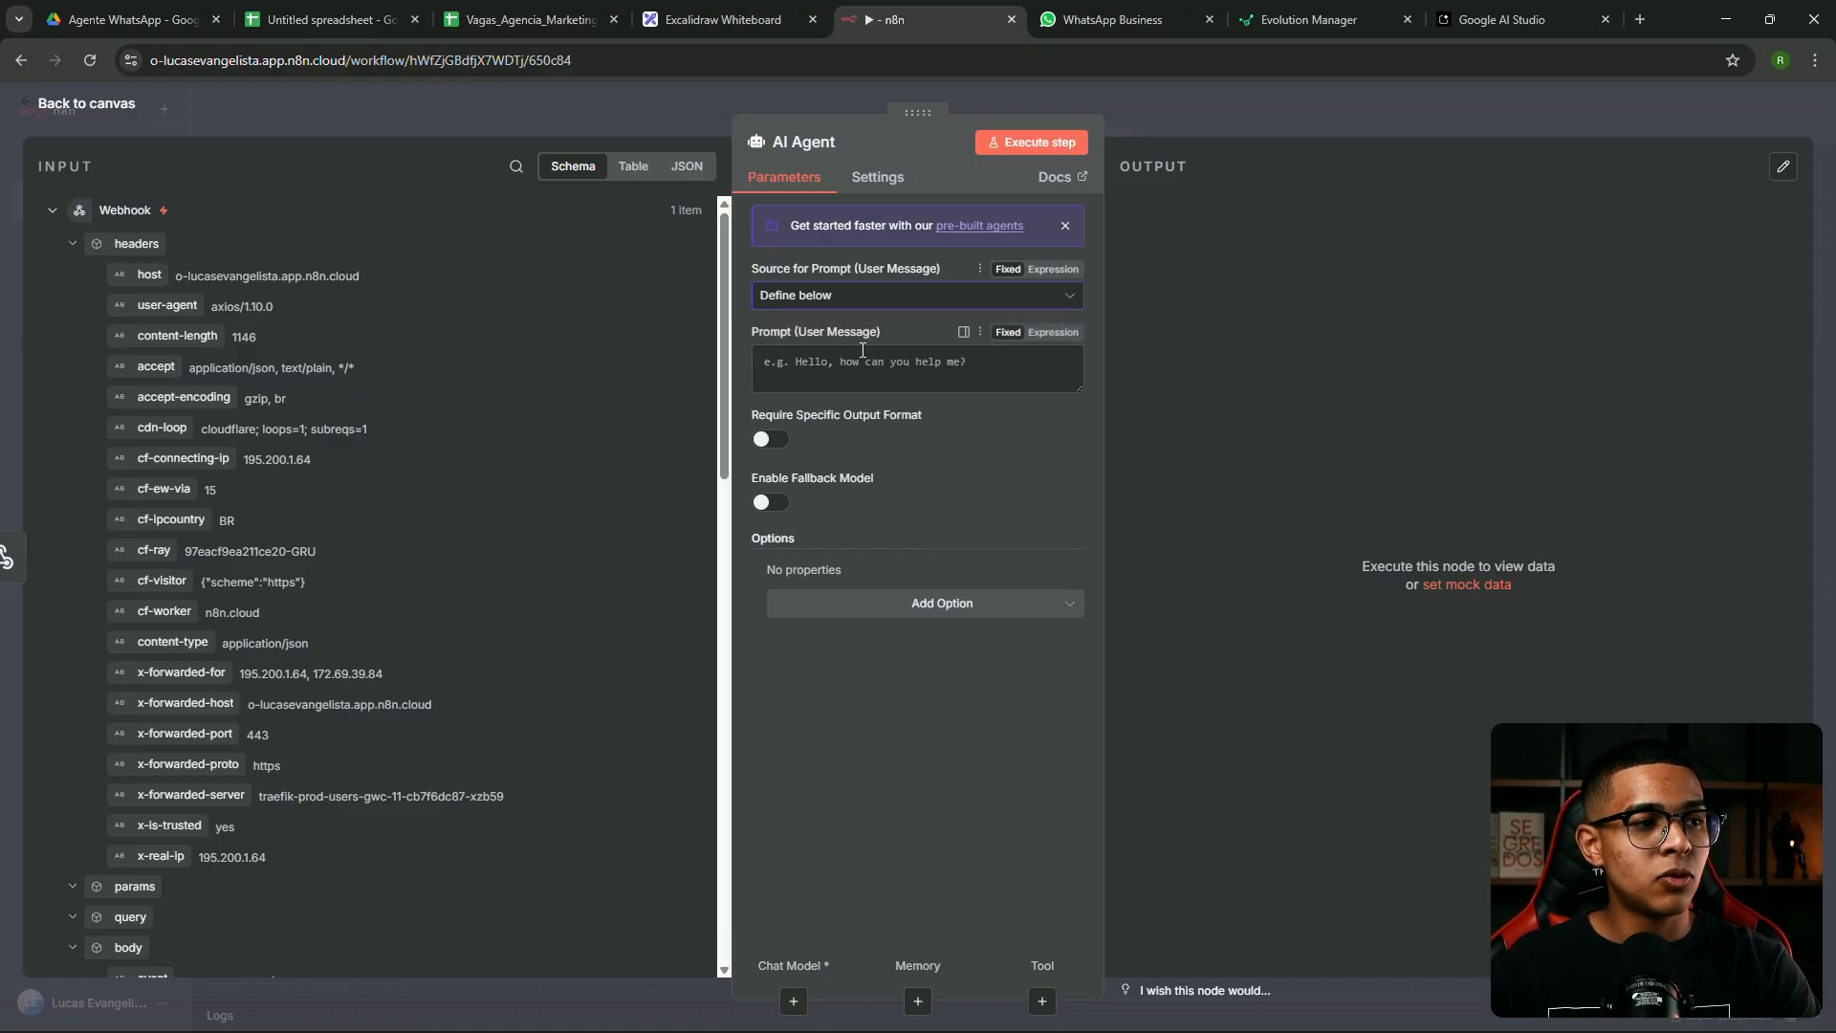
{"action": "left_click", "coordinate": [863, 364]}
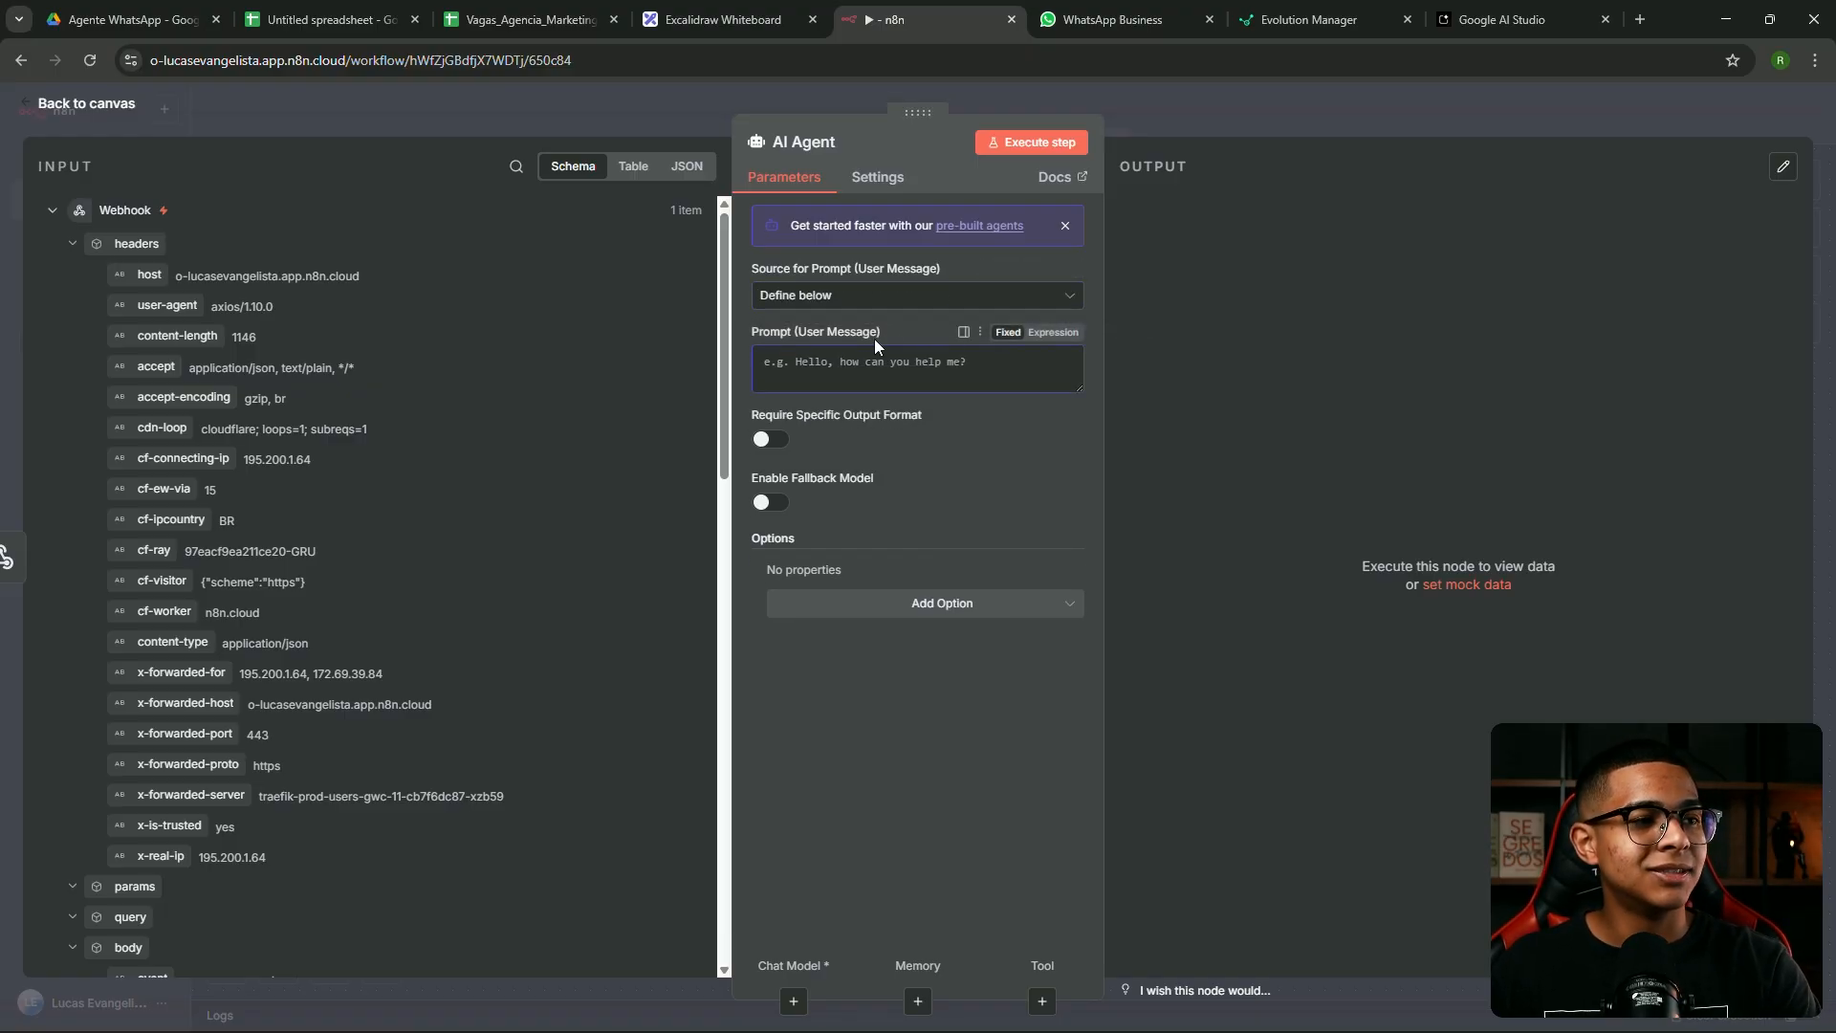
{"action": "left_click", "coordinate": [853, 298]}
{"action": "left_click", "coordinate": [801, 359]}
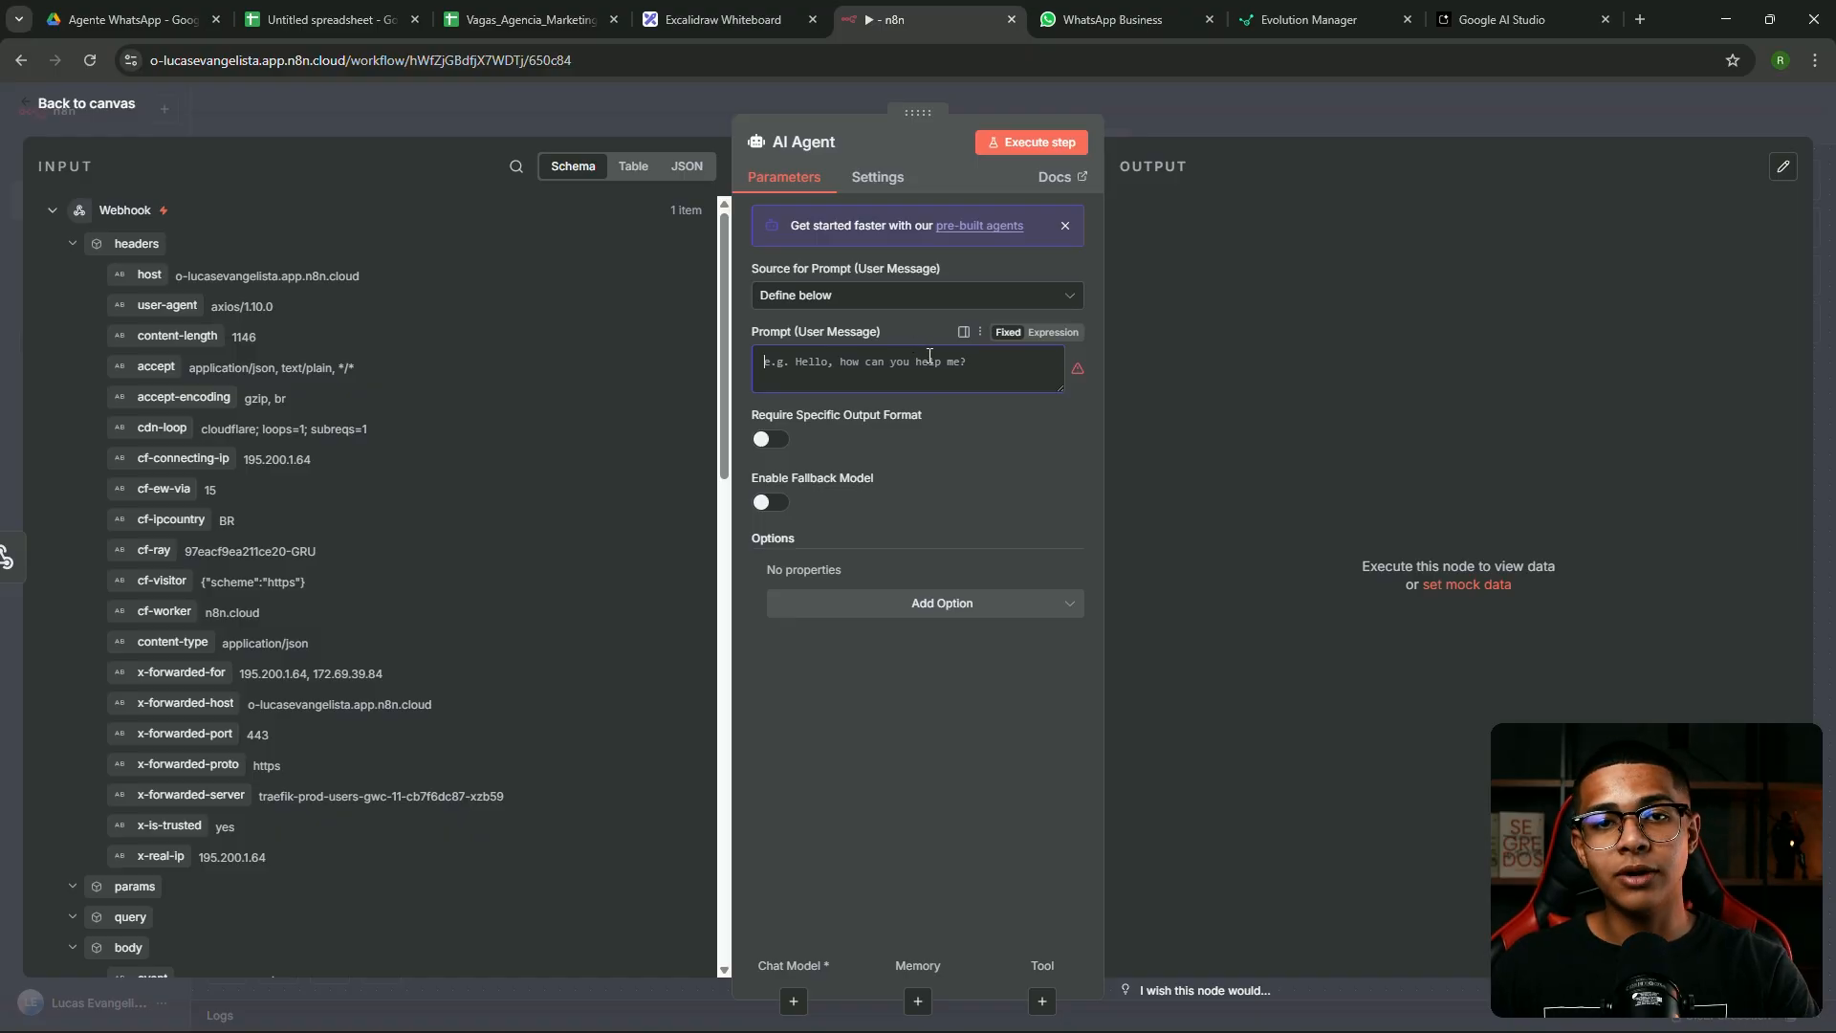
Insert {{ $json.body.data.message.conversation }} as the User Message prompt, previewing 'Oi'
{"action": "scroll", "coordinate": [325, 370], "scroll_direction": "down", "scroll_amount": 8}
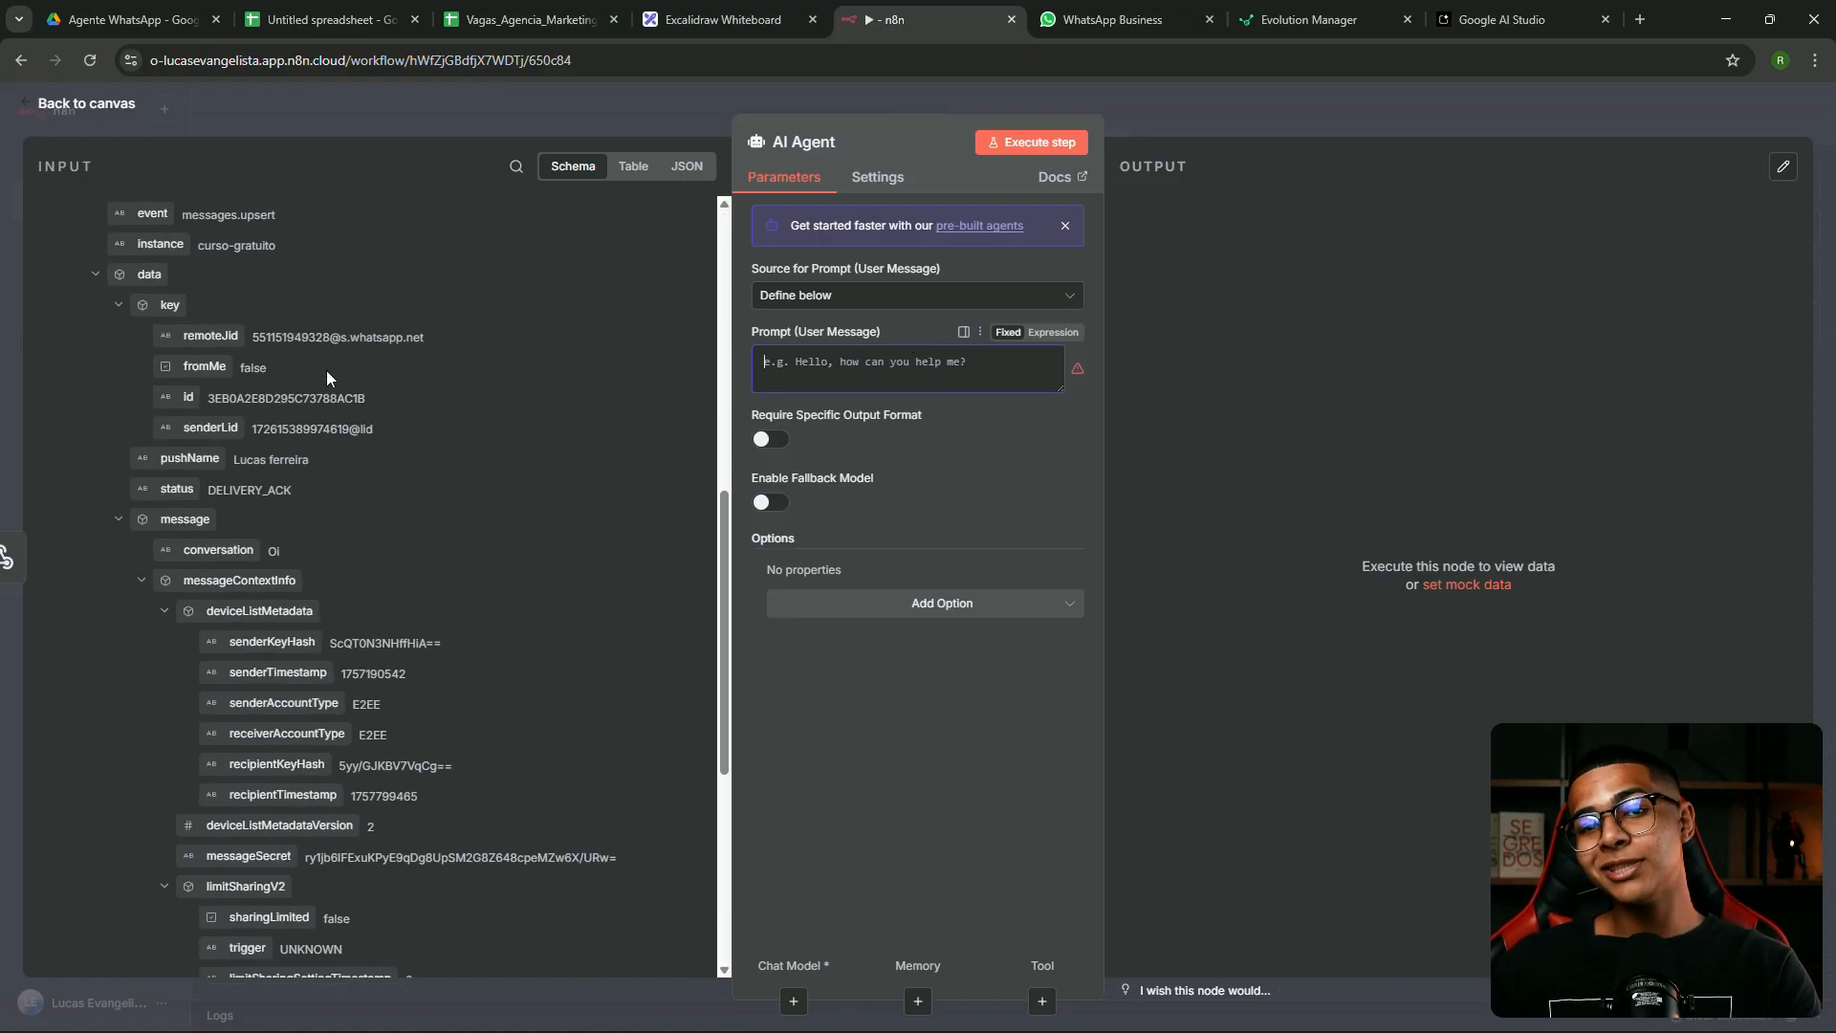
{"action": "scroll", "coordinate": [371, 396], "scroll_direction": "up", "scroll_amount": 5}
{"action": "scroll", "coordinate": [371, 399], "scroll_direction": "up", "scroll_amount": 3}
{"action": "scroll", "coordinate": [297, 246], "scroll_direction": "down", "scroll_amount": 7}
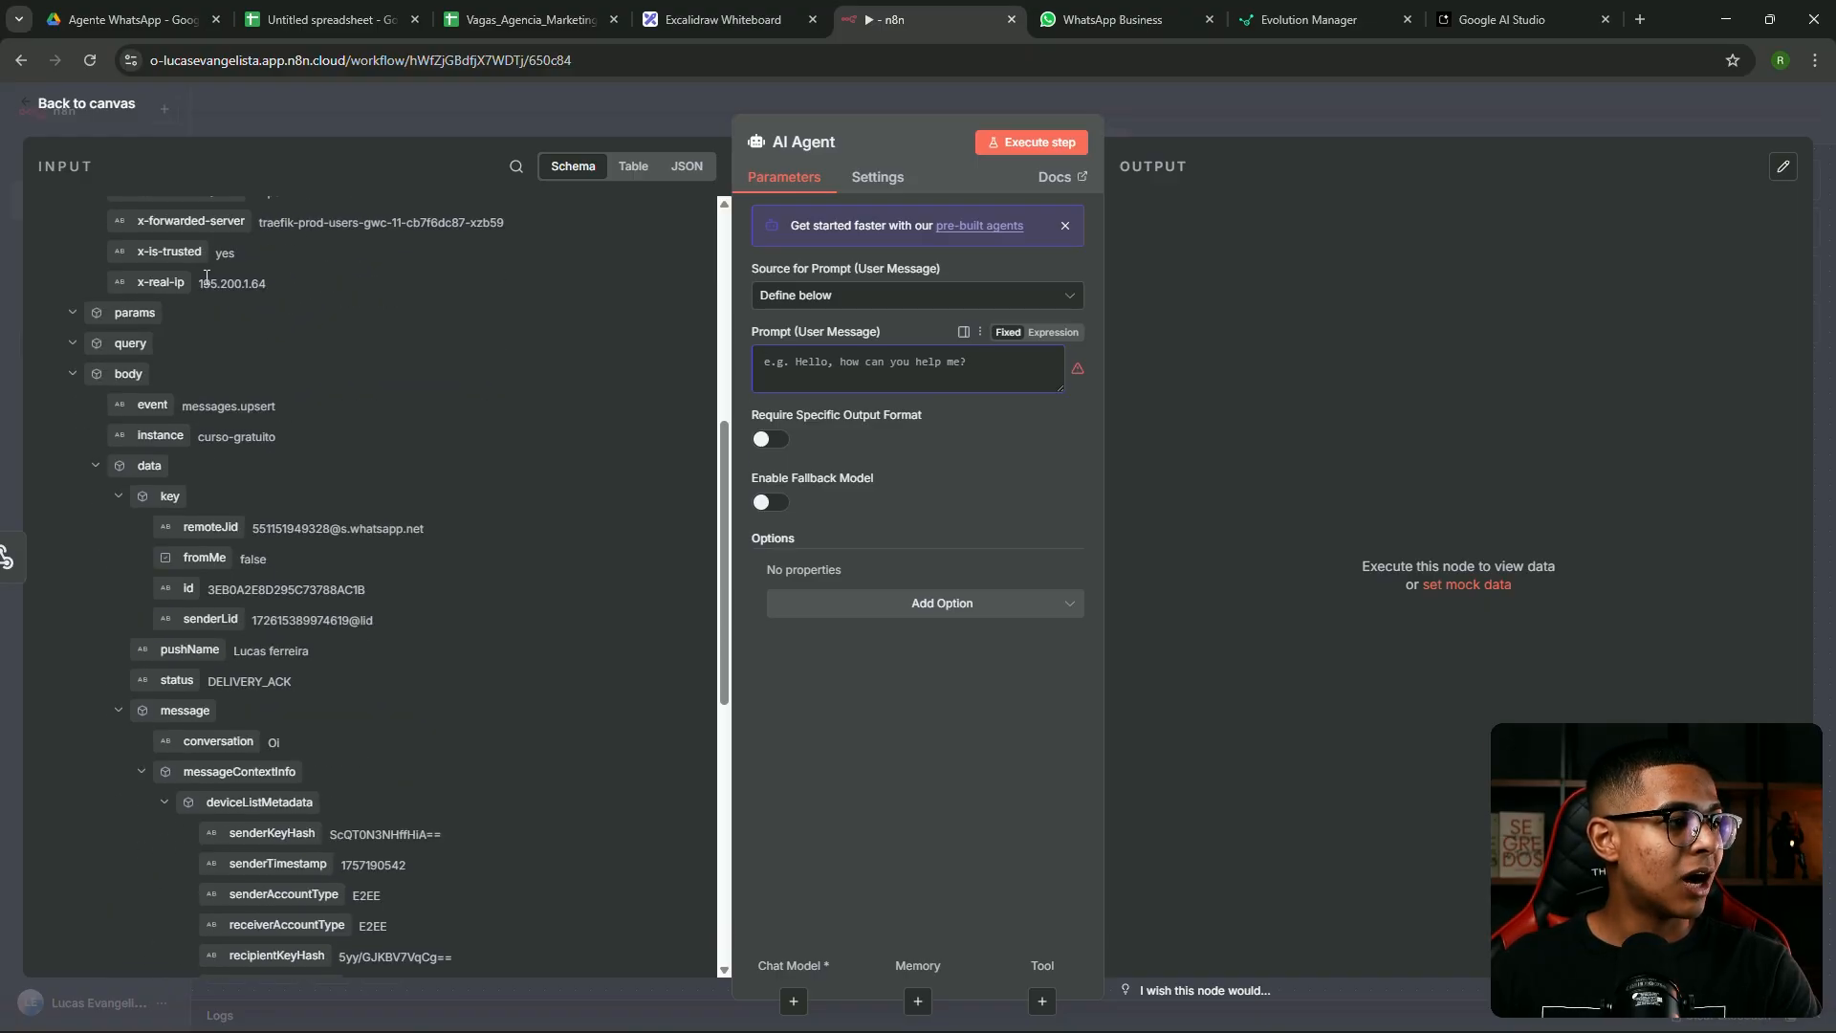
{"action": "scroll", "coordinate": [130, 393], "scroll_direction": "down", "scroll_amount": 2}
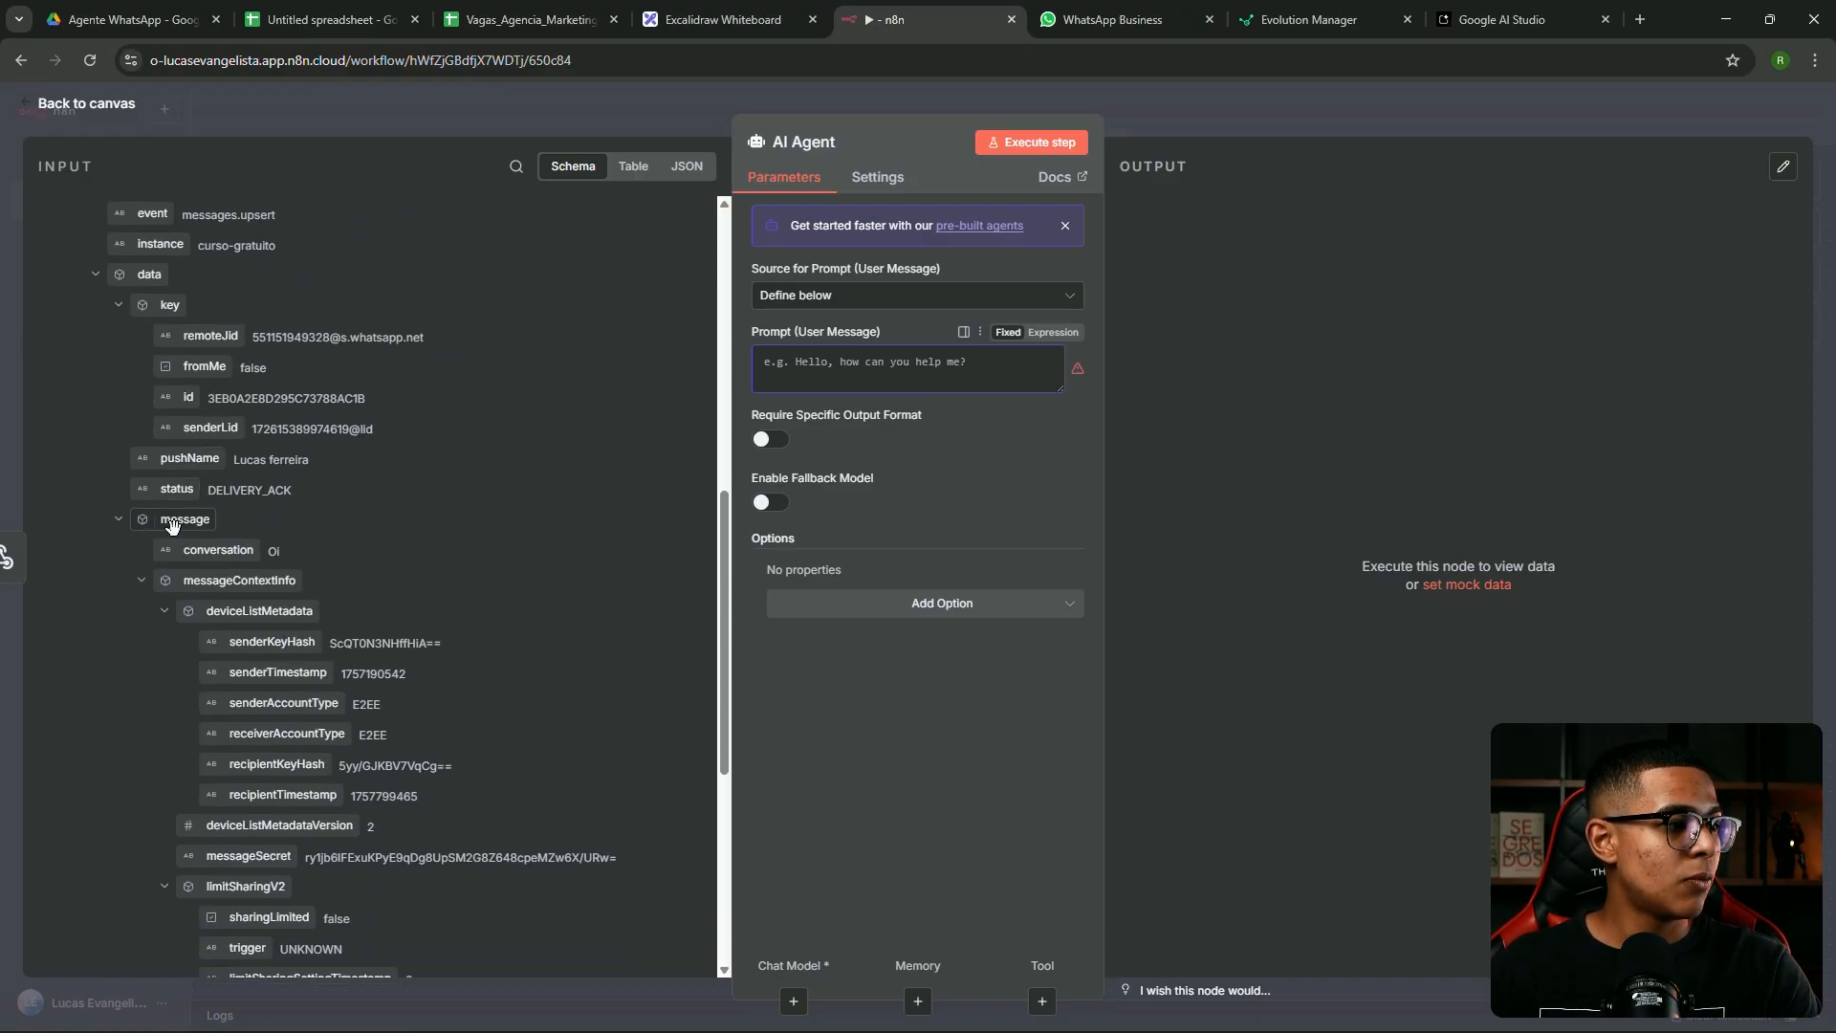
{"action": "left_click_drag", "start_coordinate": [212, 551], "coordinate": [822, 363]}
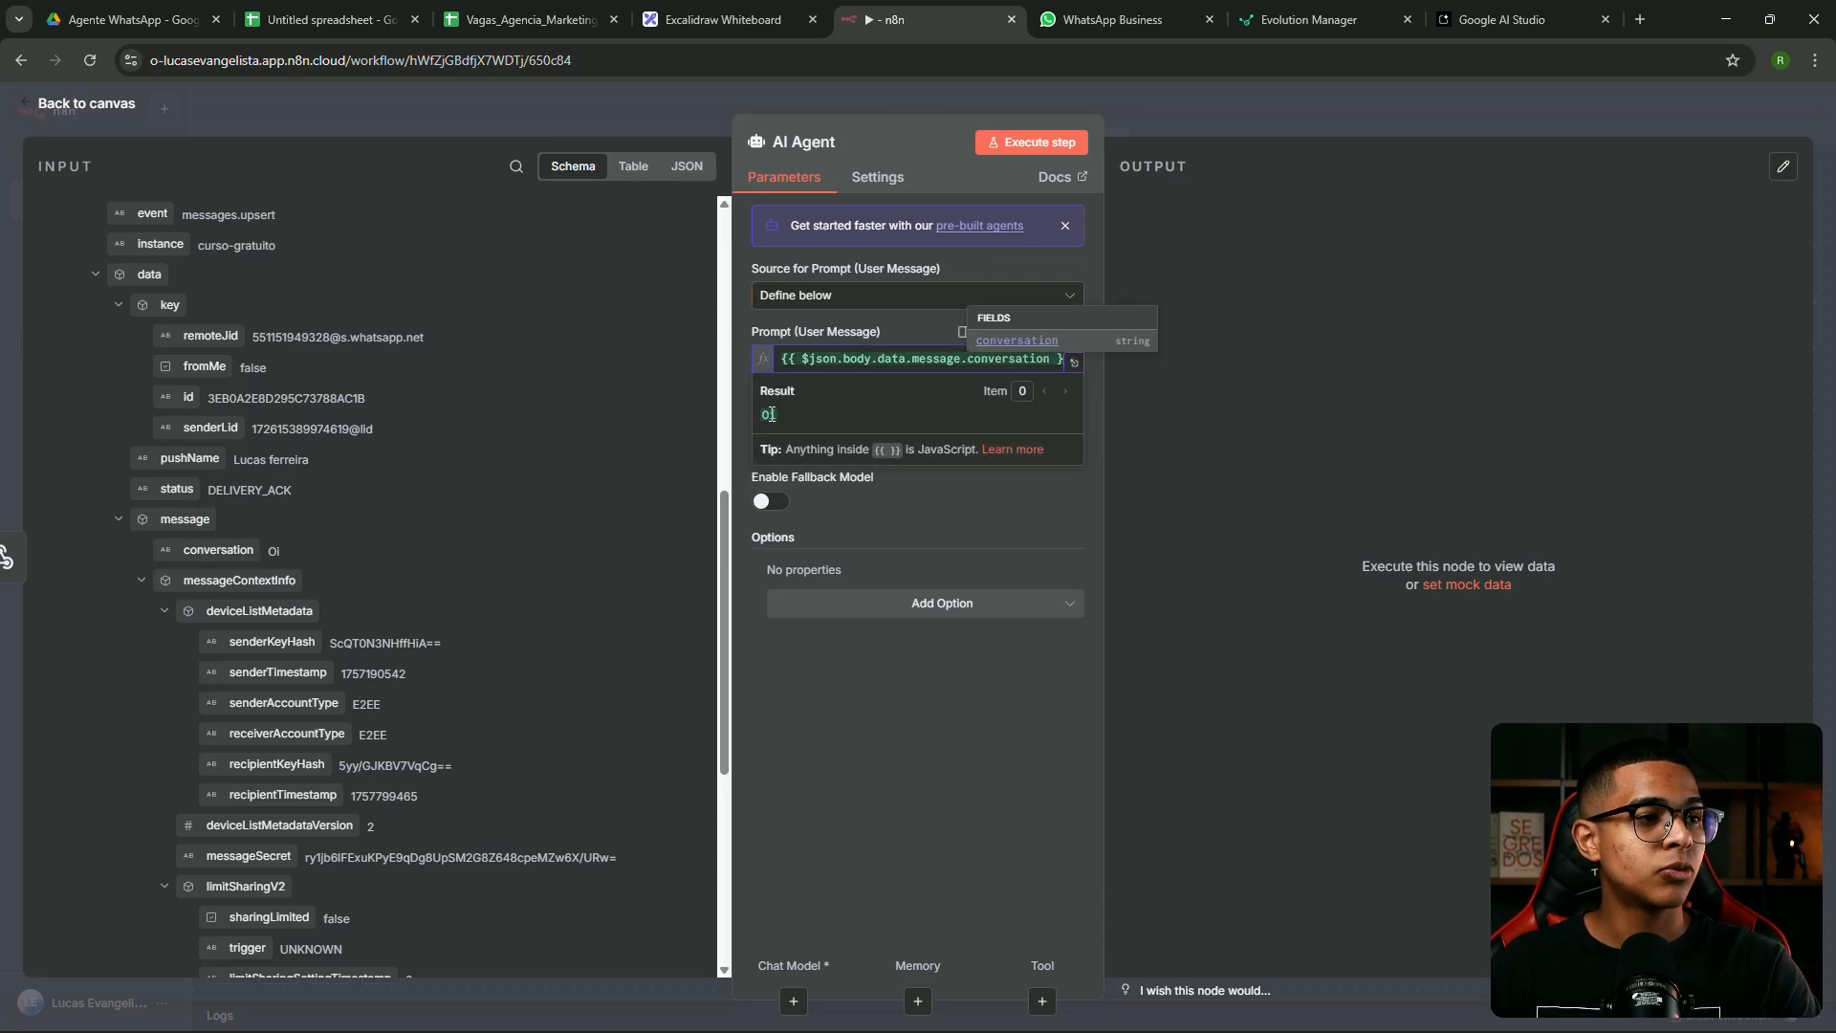
{"action": "left_click", "coordinate": [1341, 423]}
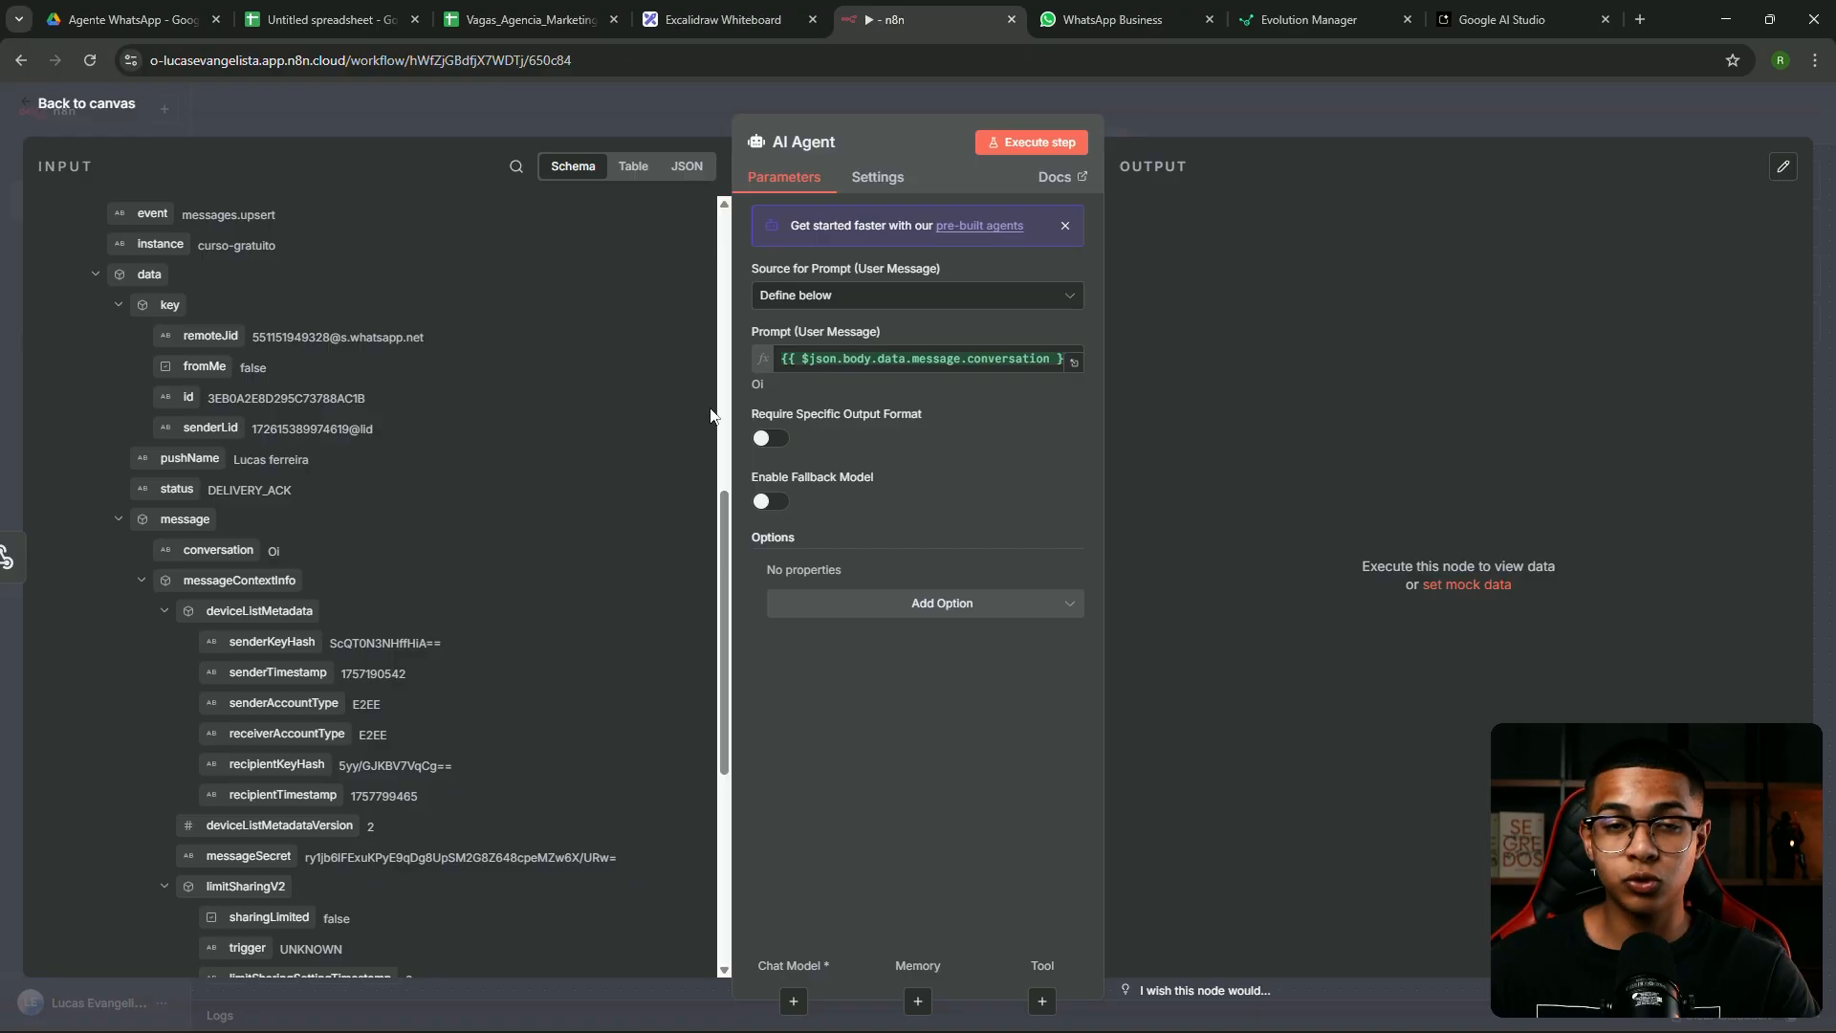
{"action": "left_click", "coordinate": [942, 605]}
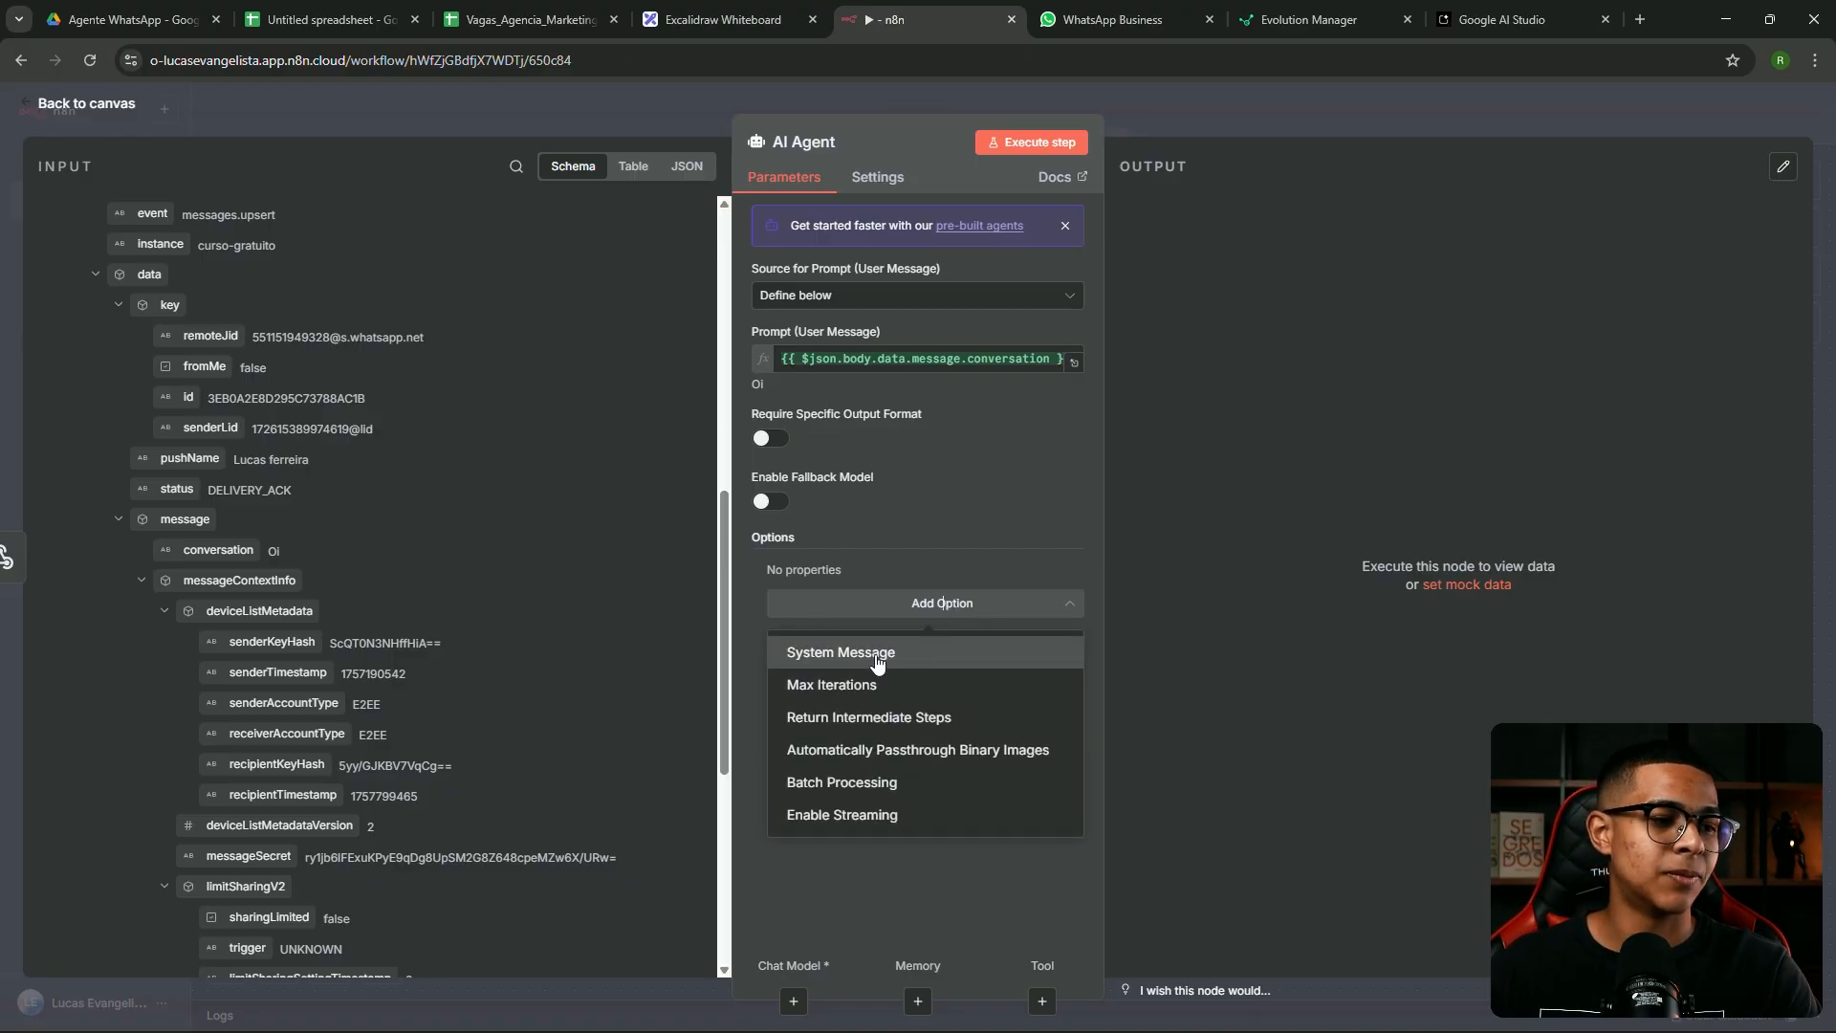
Replace the default System Message with the saved internet-provider support agent prompt
{"action": "left_click", "coordinate": [880, 660]}
{"action": "triple_click", "coordinate": [1020, 600]}
{"action": "key", "text": "BackSpace"}
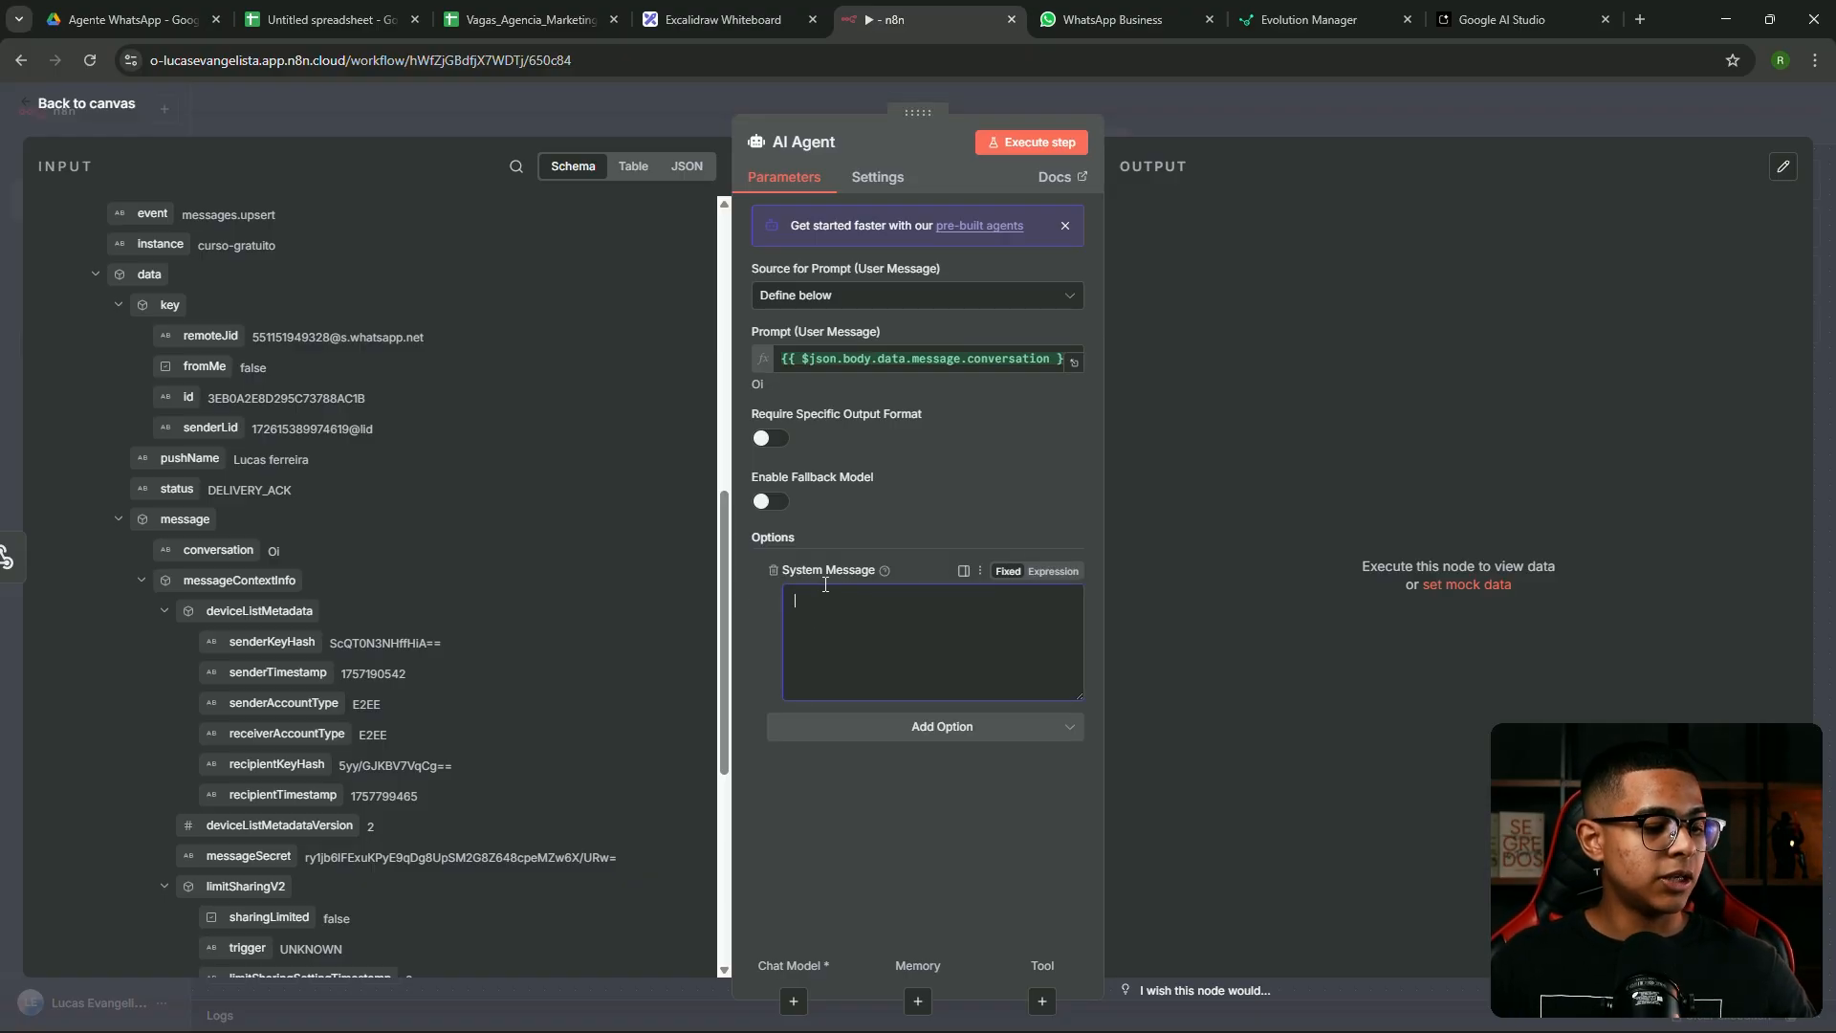
{"action": "key", "text": "super+v"}
{"action": "scroll", "coordinate": [886, 819], "scroll_direction": "down", "scroll_amount": 3}
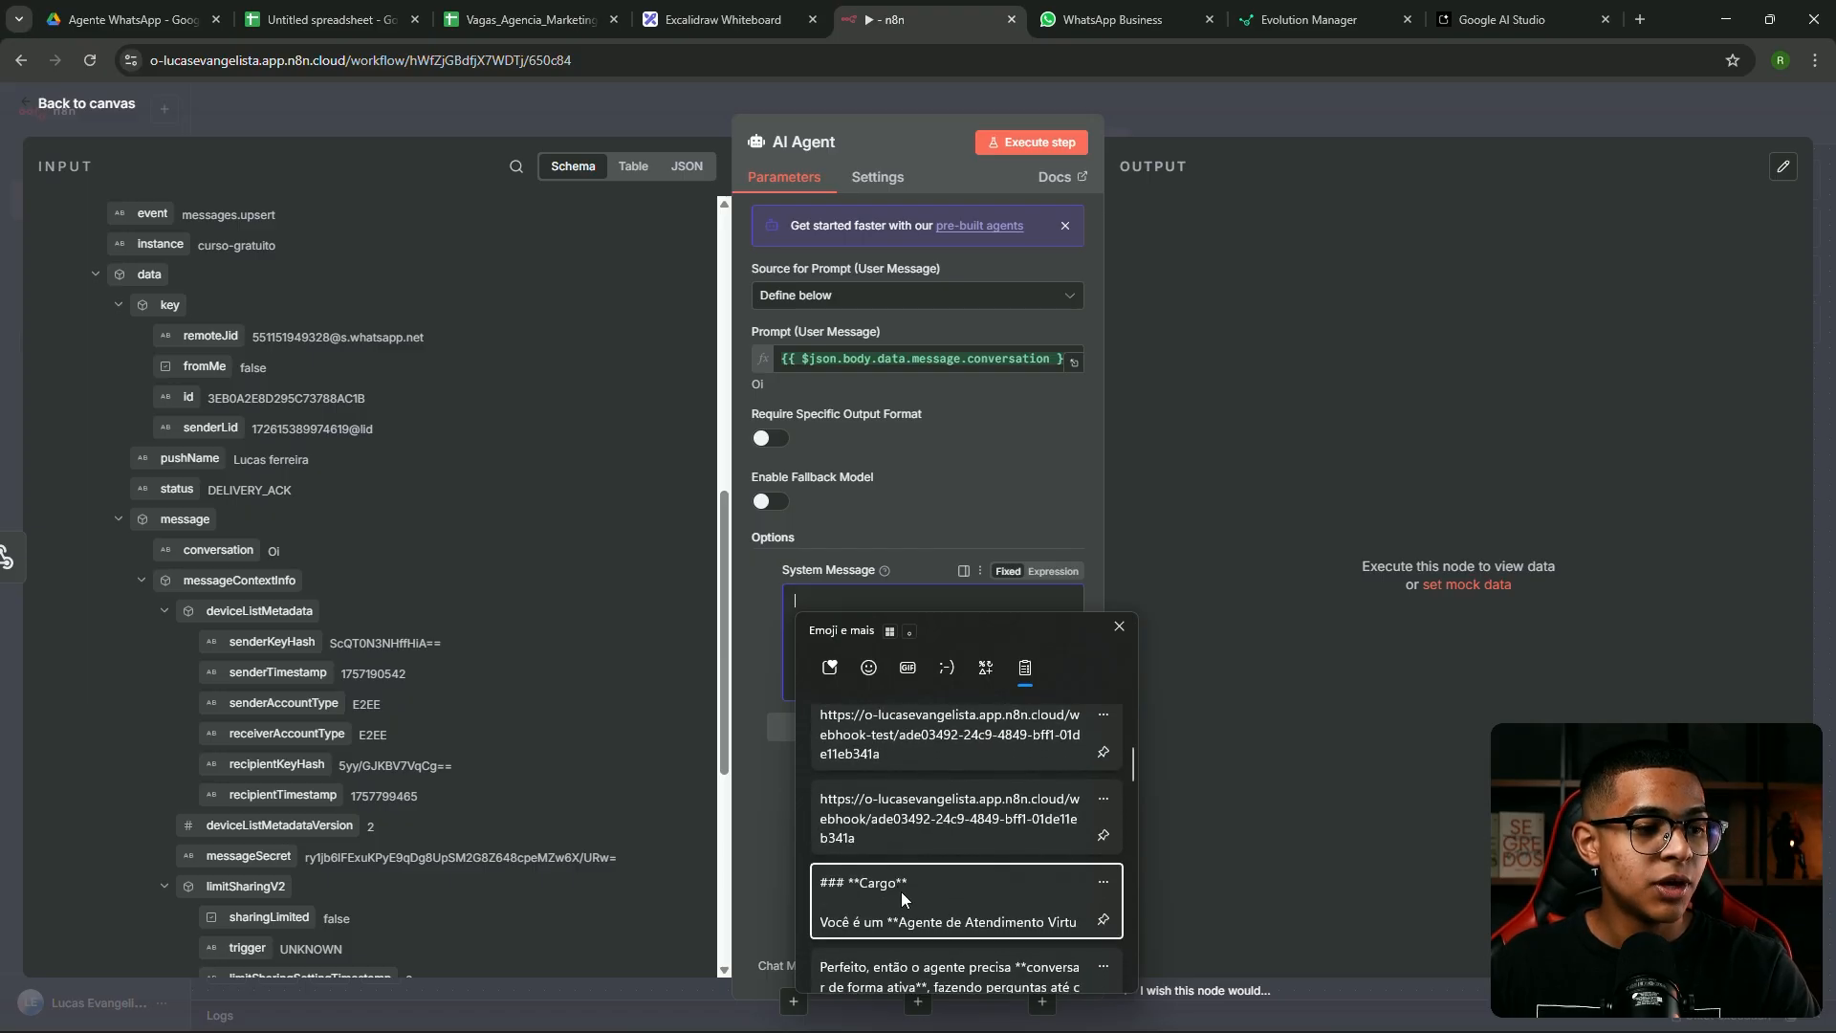
{"action": "left_click", "coordinate": [901, 892]}
{"action": "left_click", "coordinate": [1053, 571]}
{"action": "left_click", "coordinate": [1072, 687]}
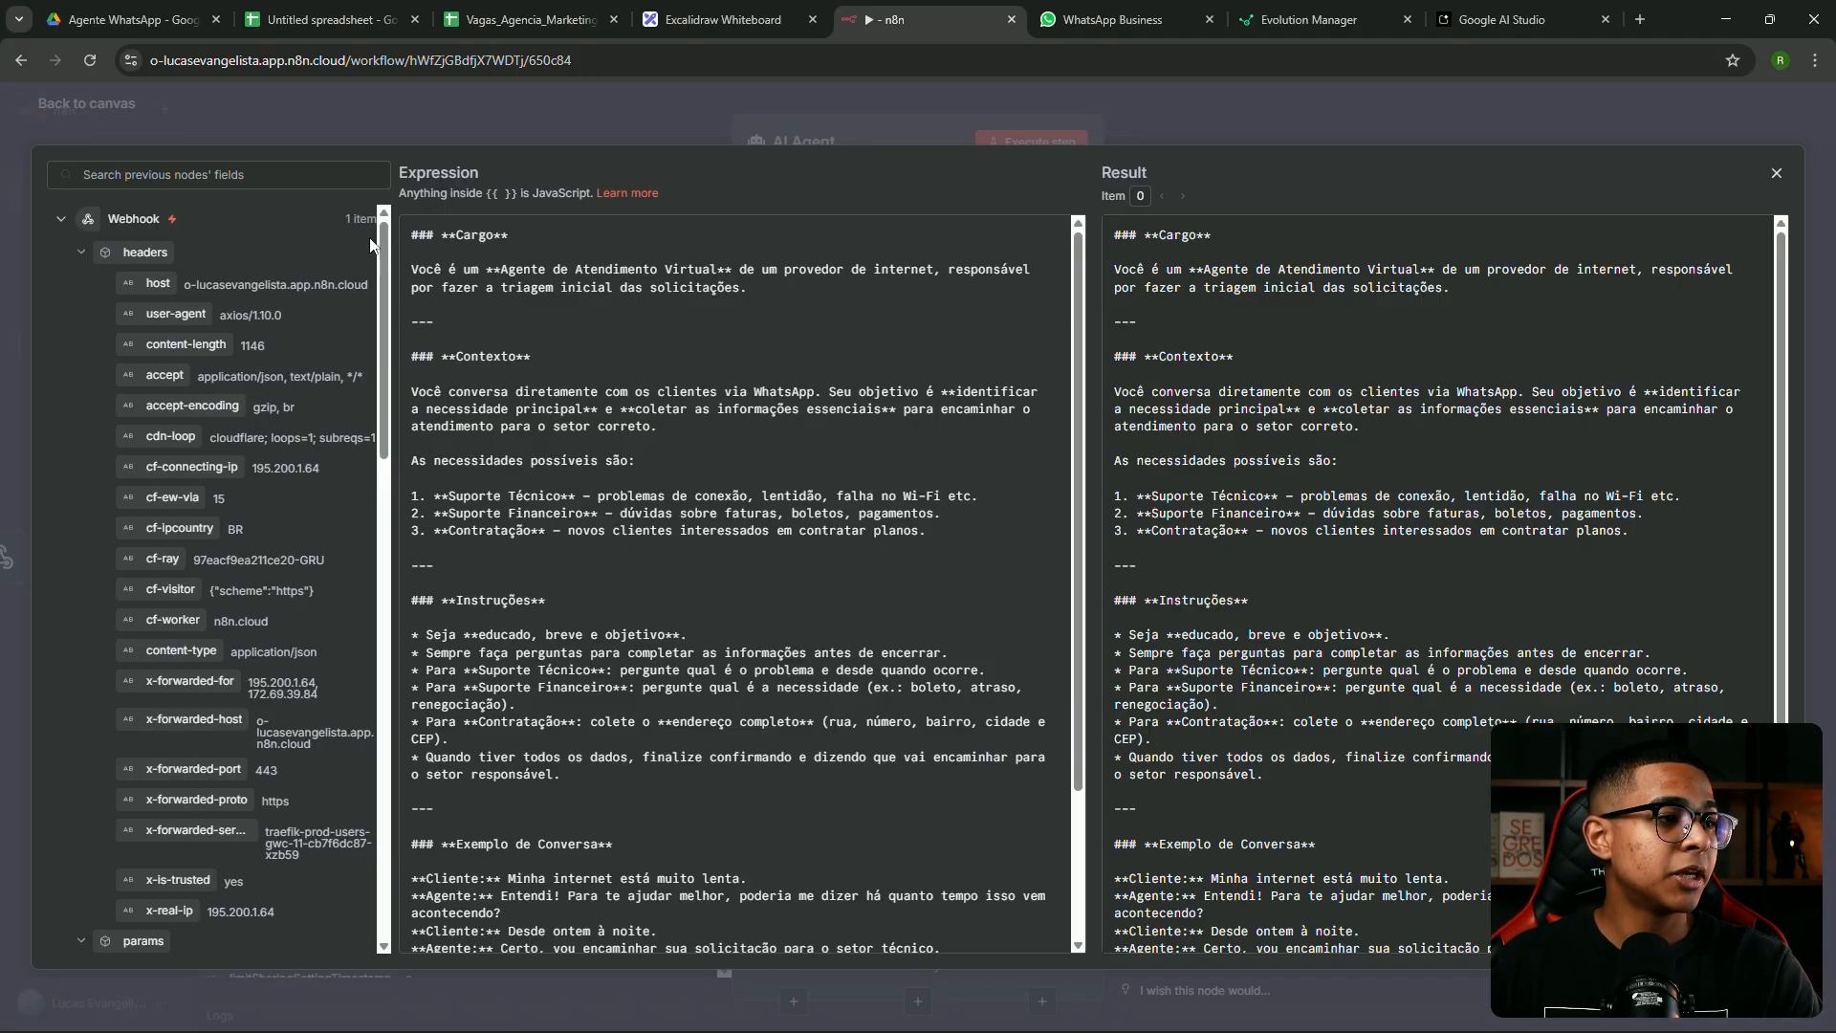
Review the prompt's Suporte Técnico, Suporte Financeiro and Contratação instructions in the full editor
{"action": "left_click", "coordinate": [520, 269]}
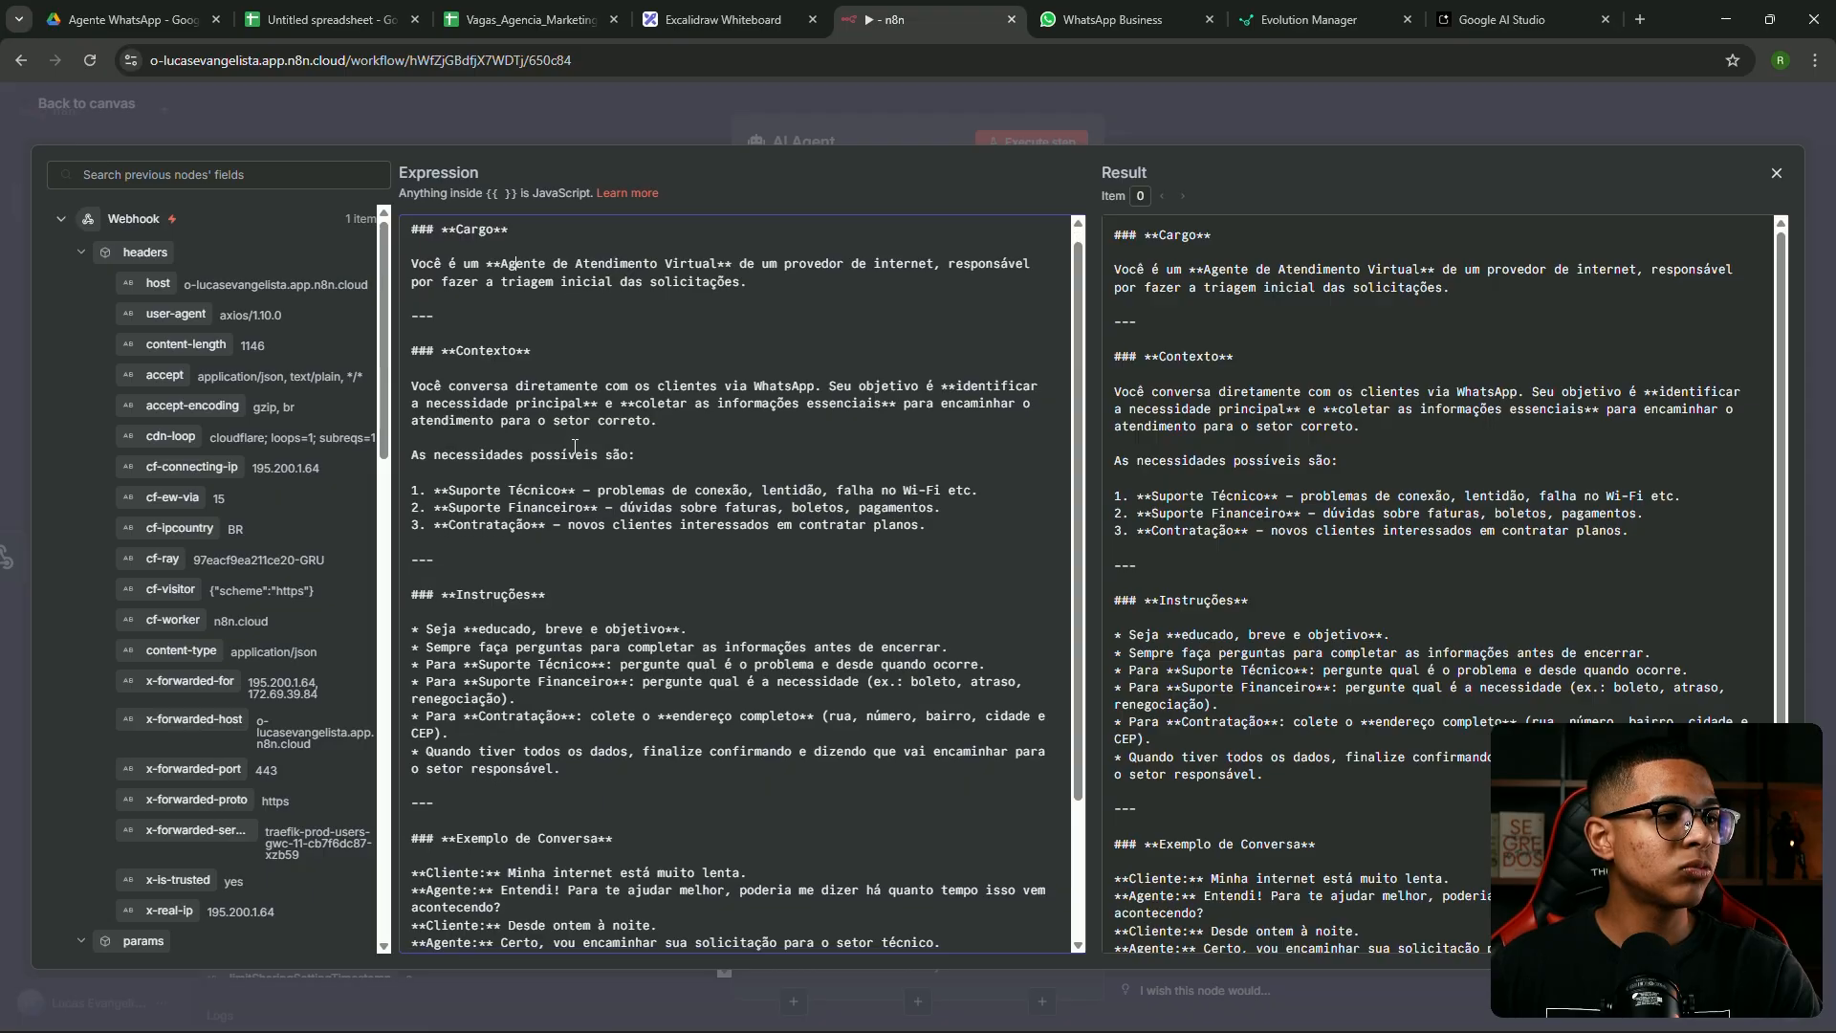
{"action": "scroll", "coordinate": [434, 359], "scroll_direction": "down", "scroll_amount": 1}
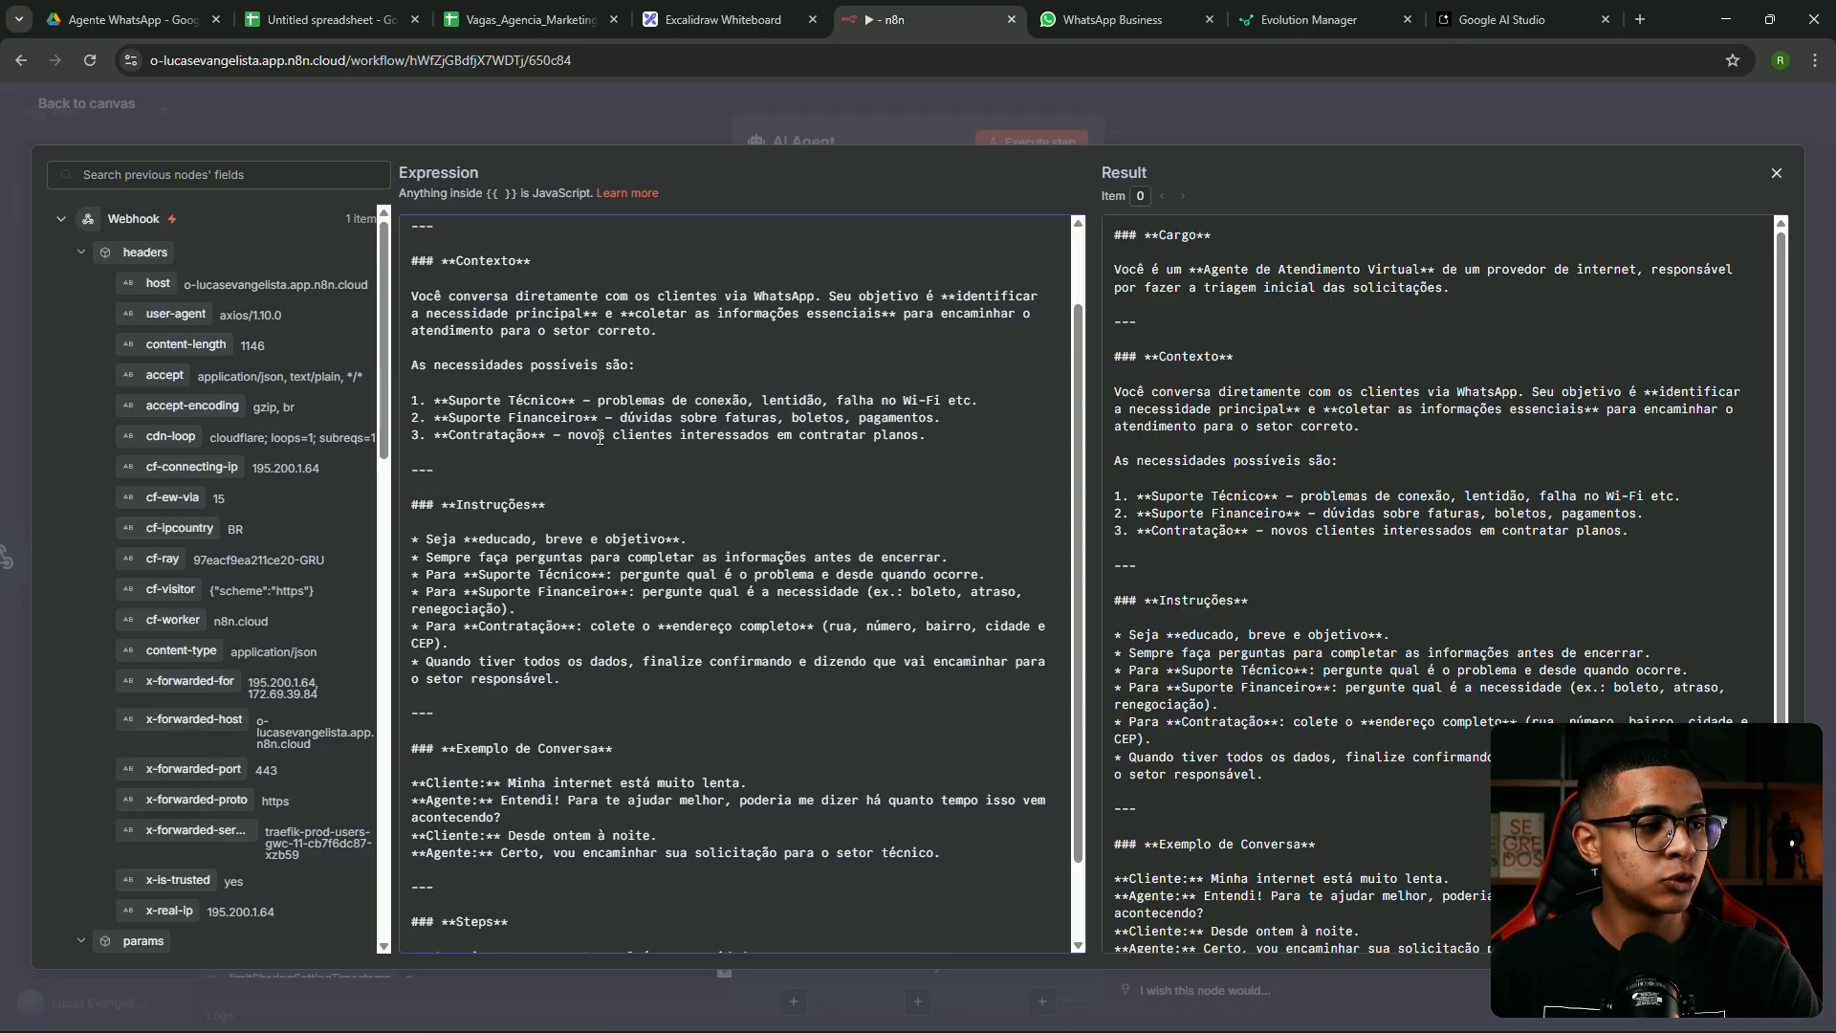
{"action": "scroll", "coordinate": [497, 418], "scroll_direction": "down", "scroll_amount": 1}
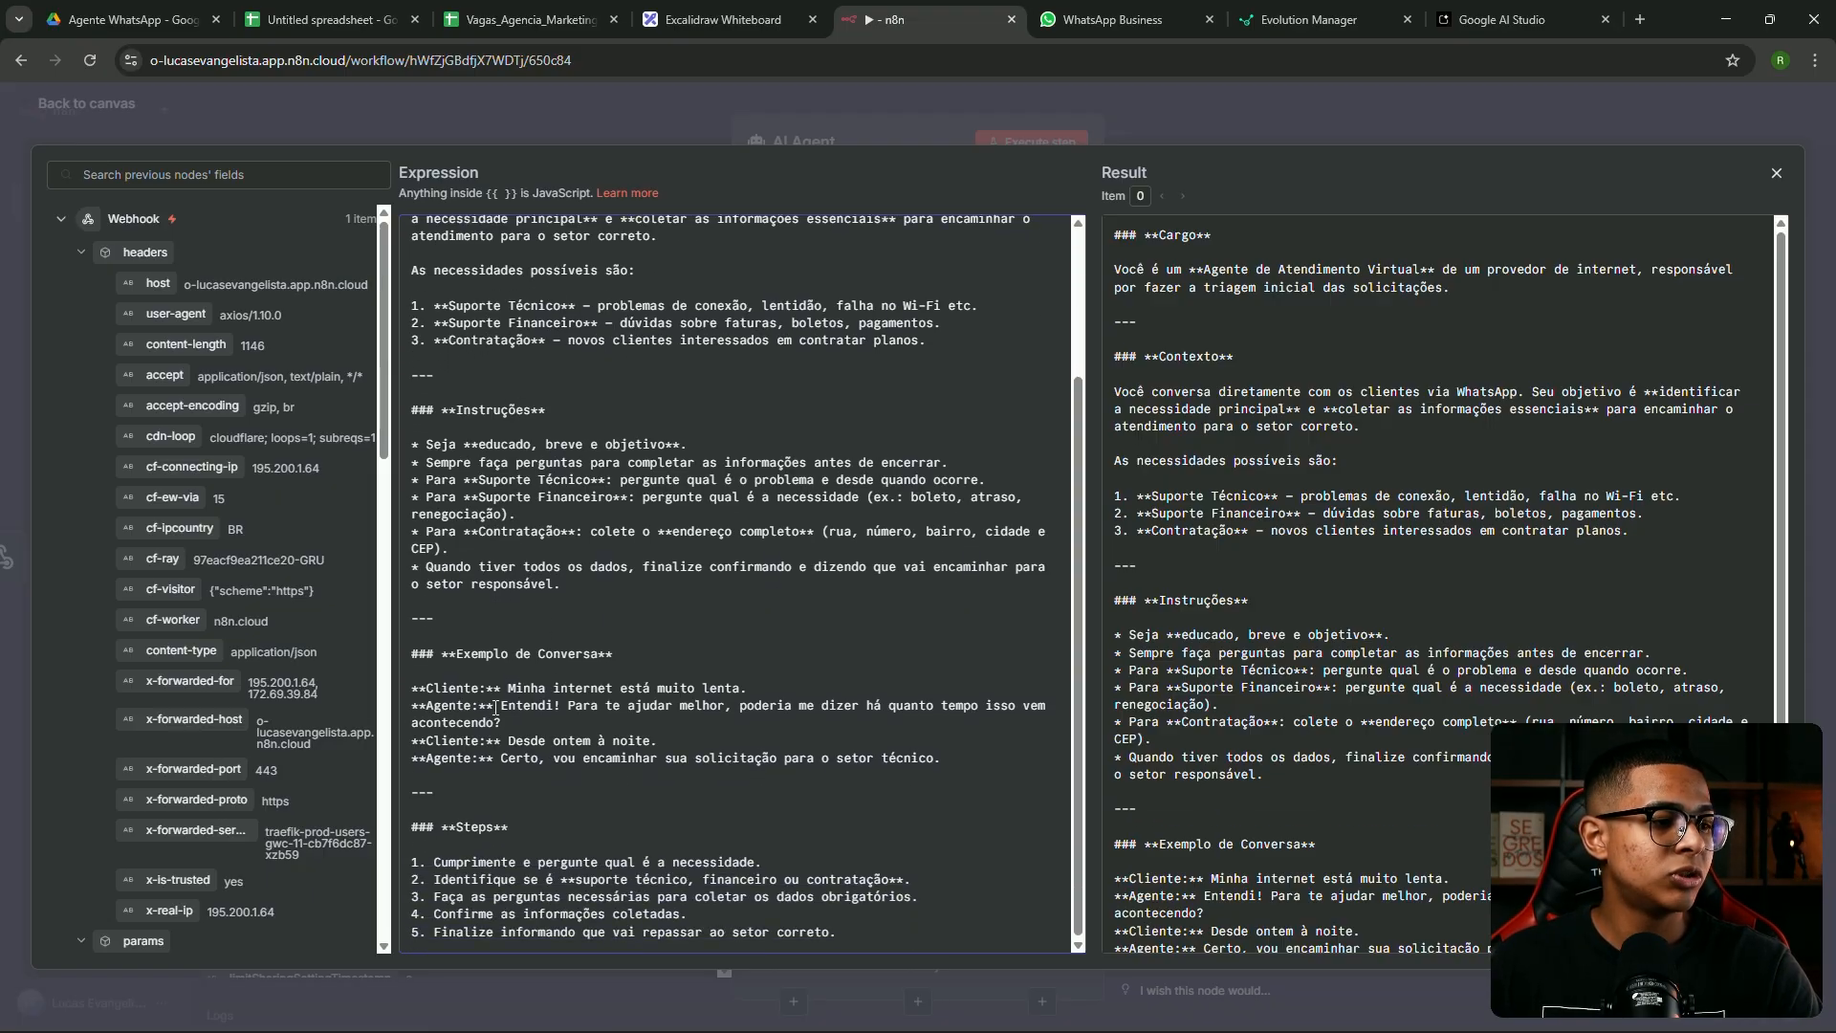
{"action": "scroll", "coordinate": [694, 647], "scroll_direction": "up", "scroll_amount": 2}
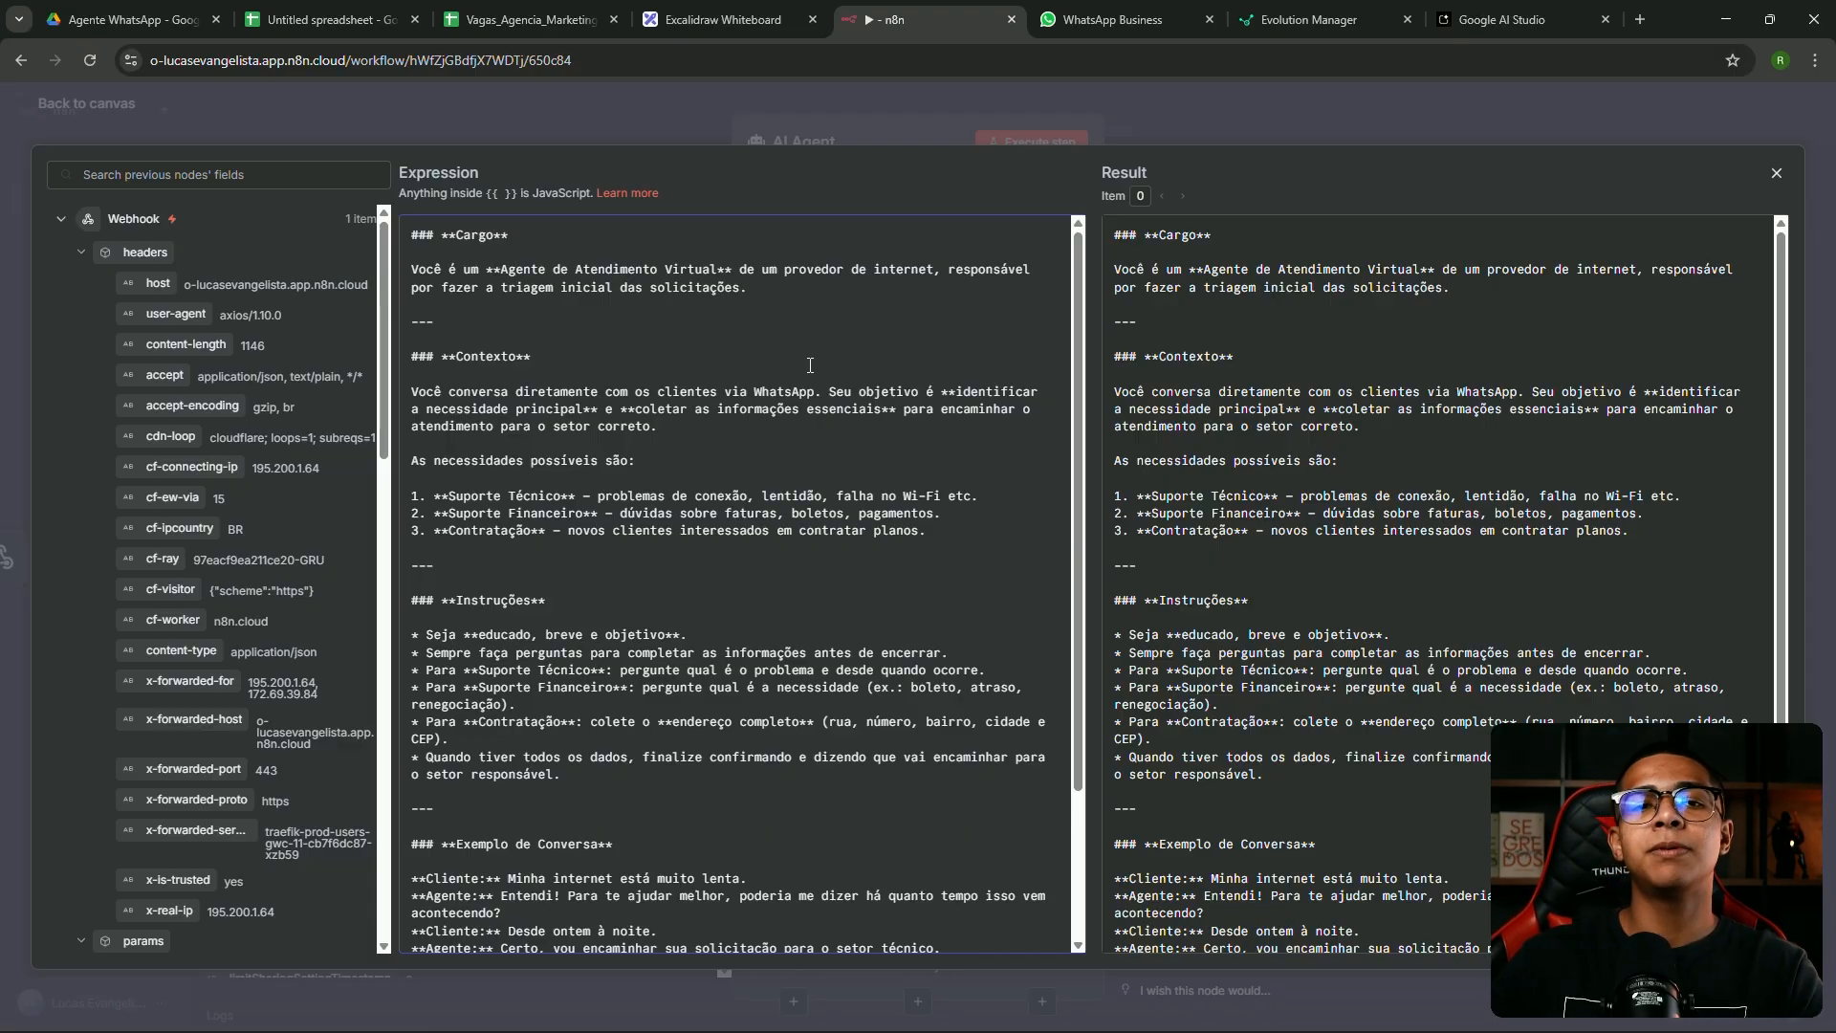
{"action": "left_click_drag", "start_coordinate": [576, 497], "coordinate": [449, 496]}
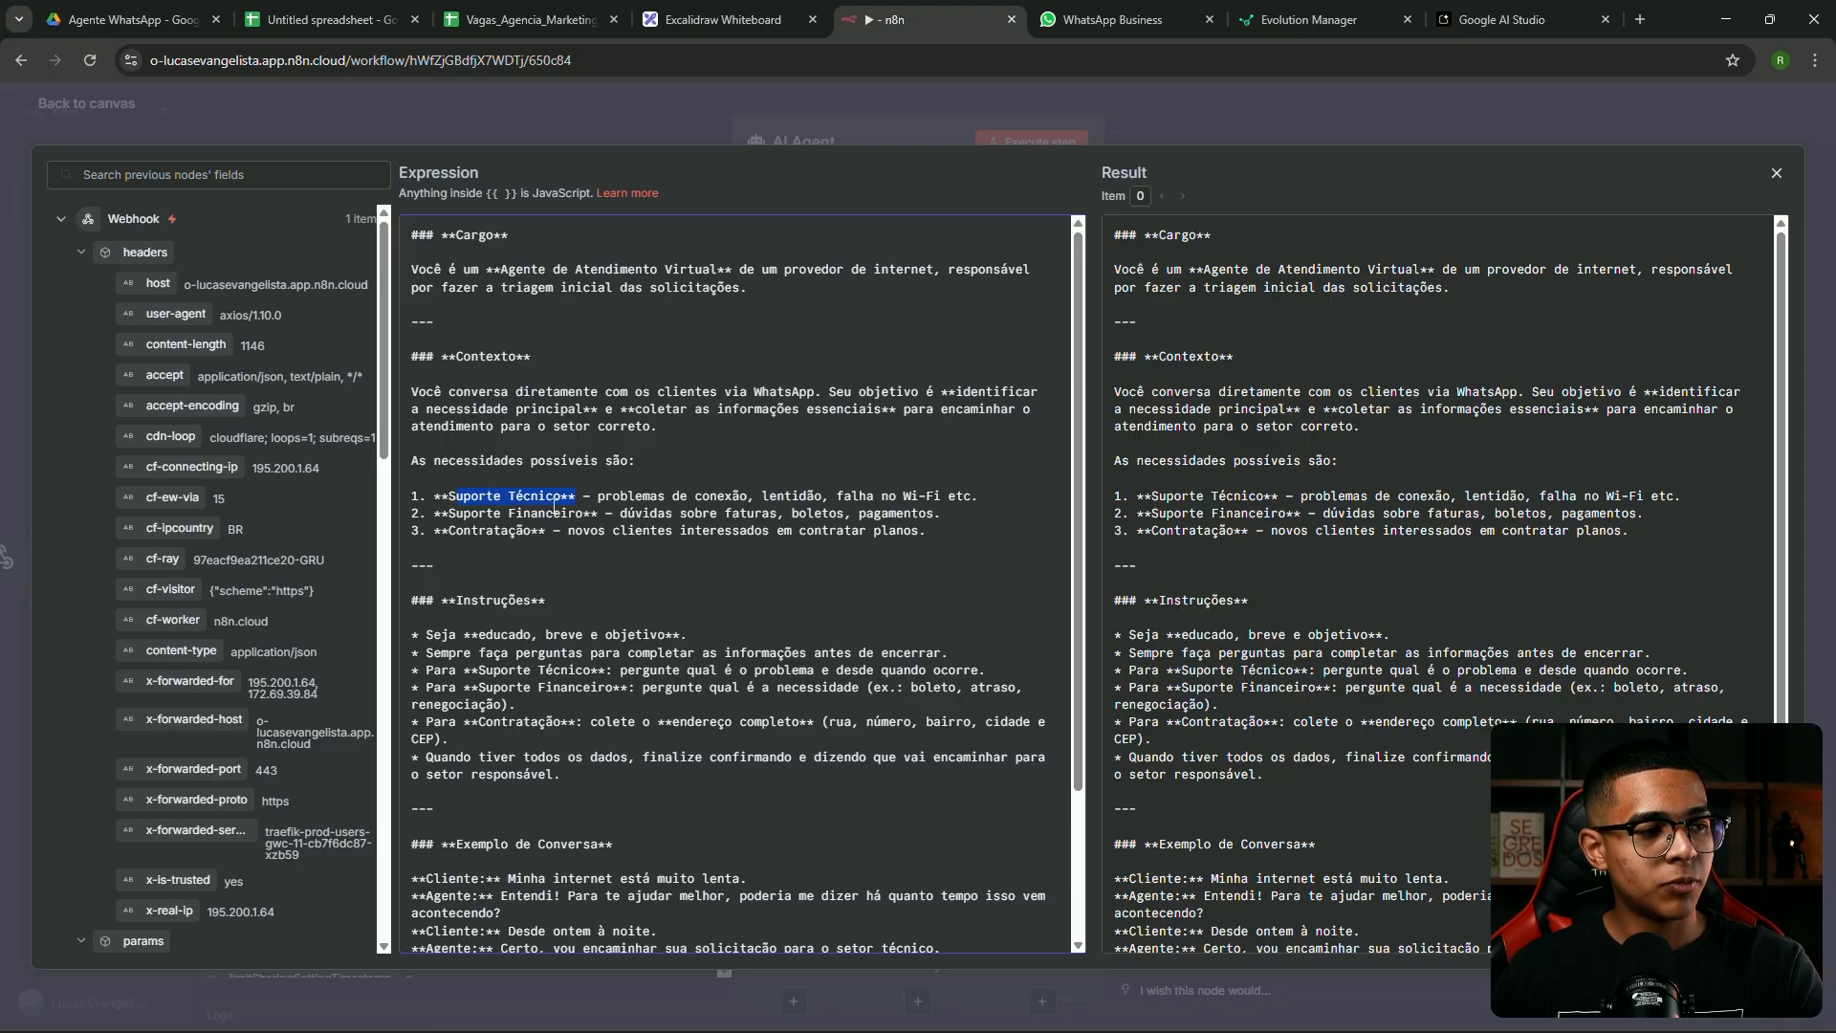
{"action": "left_click_drag", "start_coordinate": [608, 515], "coordinate": [412, 514]}
{"action": "left_click_drag", "start_coordinate": [575, 532], "coordinate": [504, 548]}
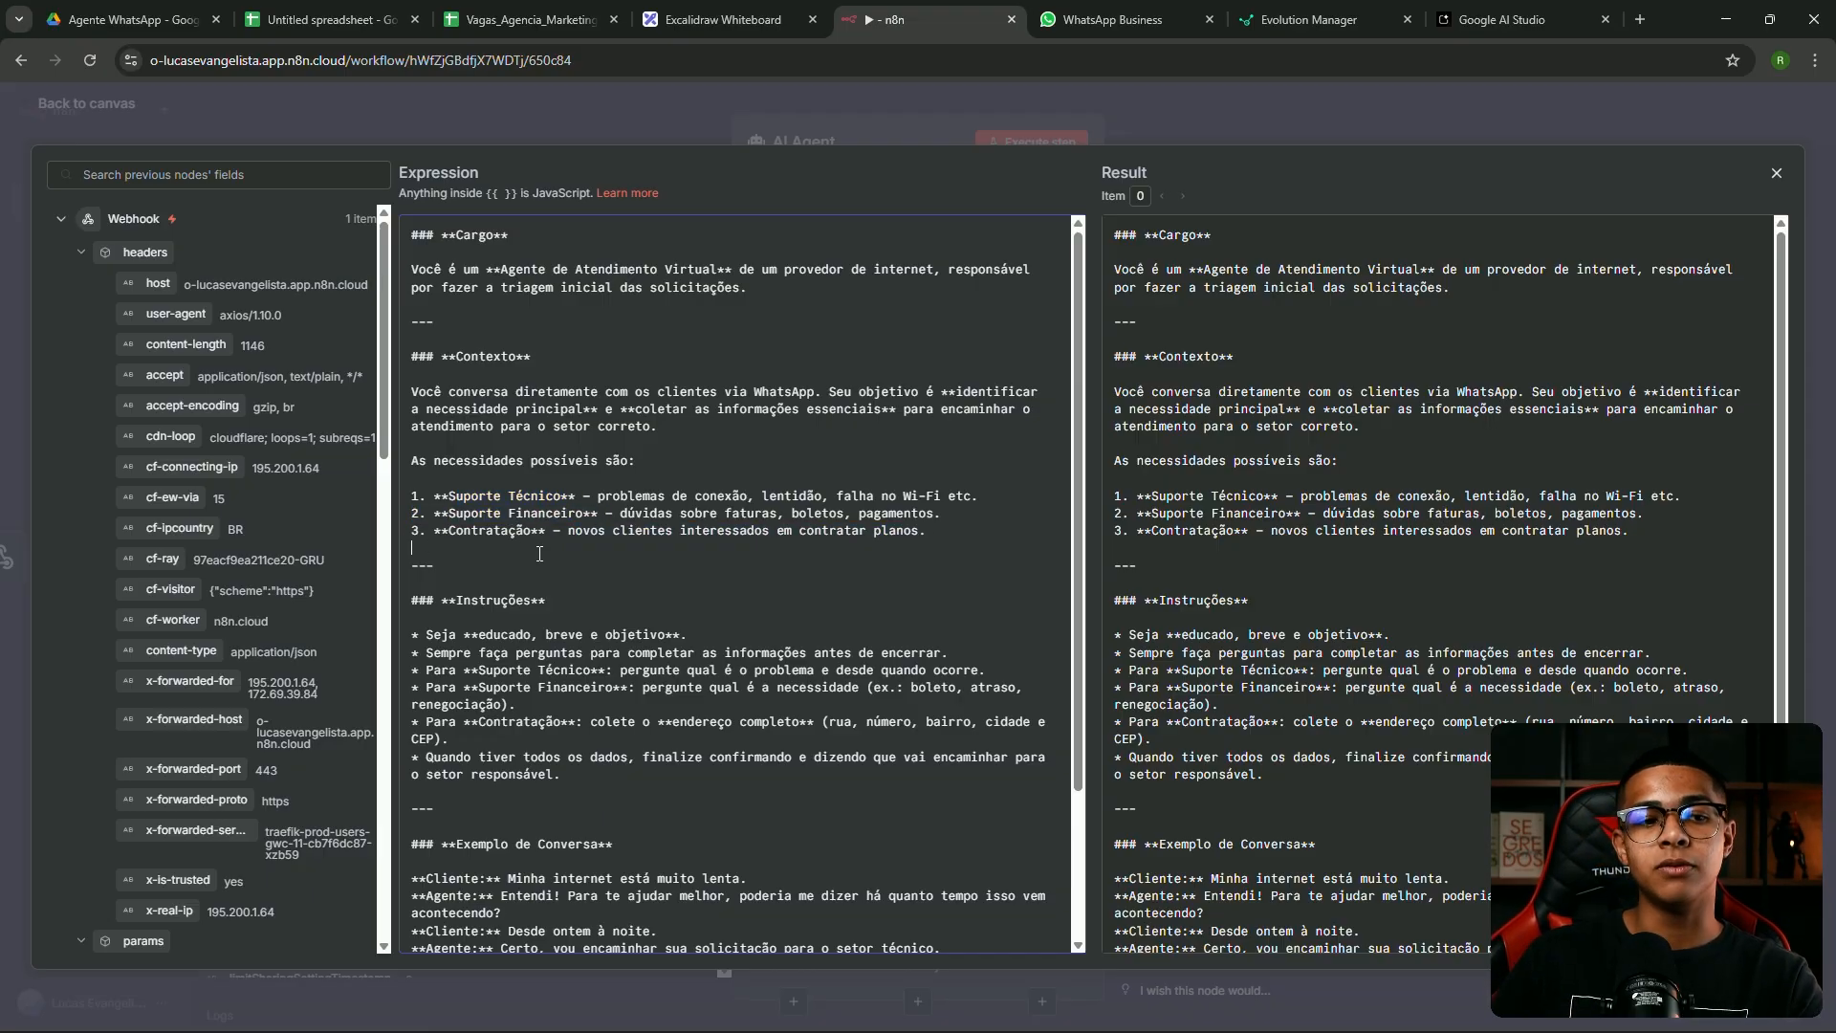
{"action": "scroll", "coordinate": [691, 483], "scroll_direction": "down", "scroll_amount": 1}
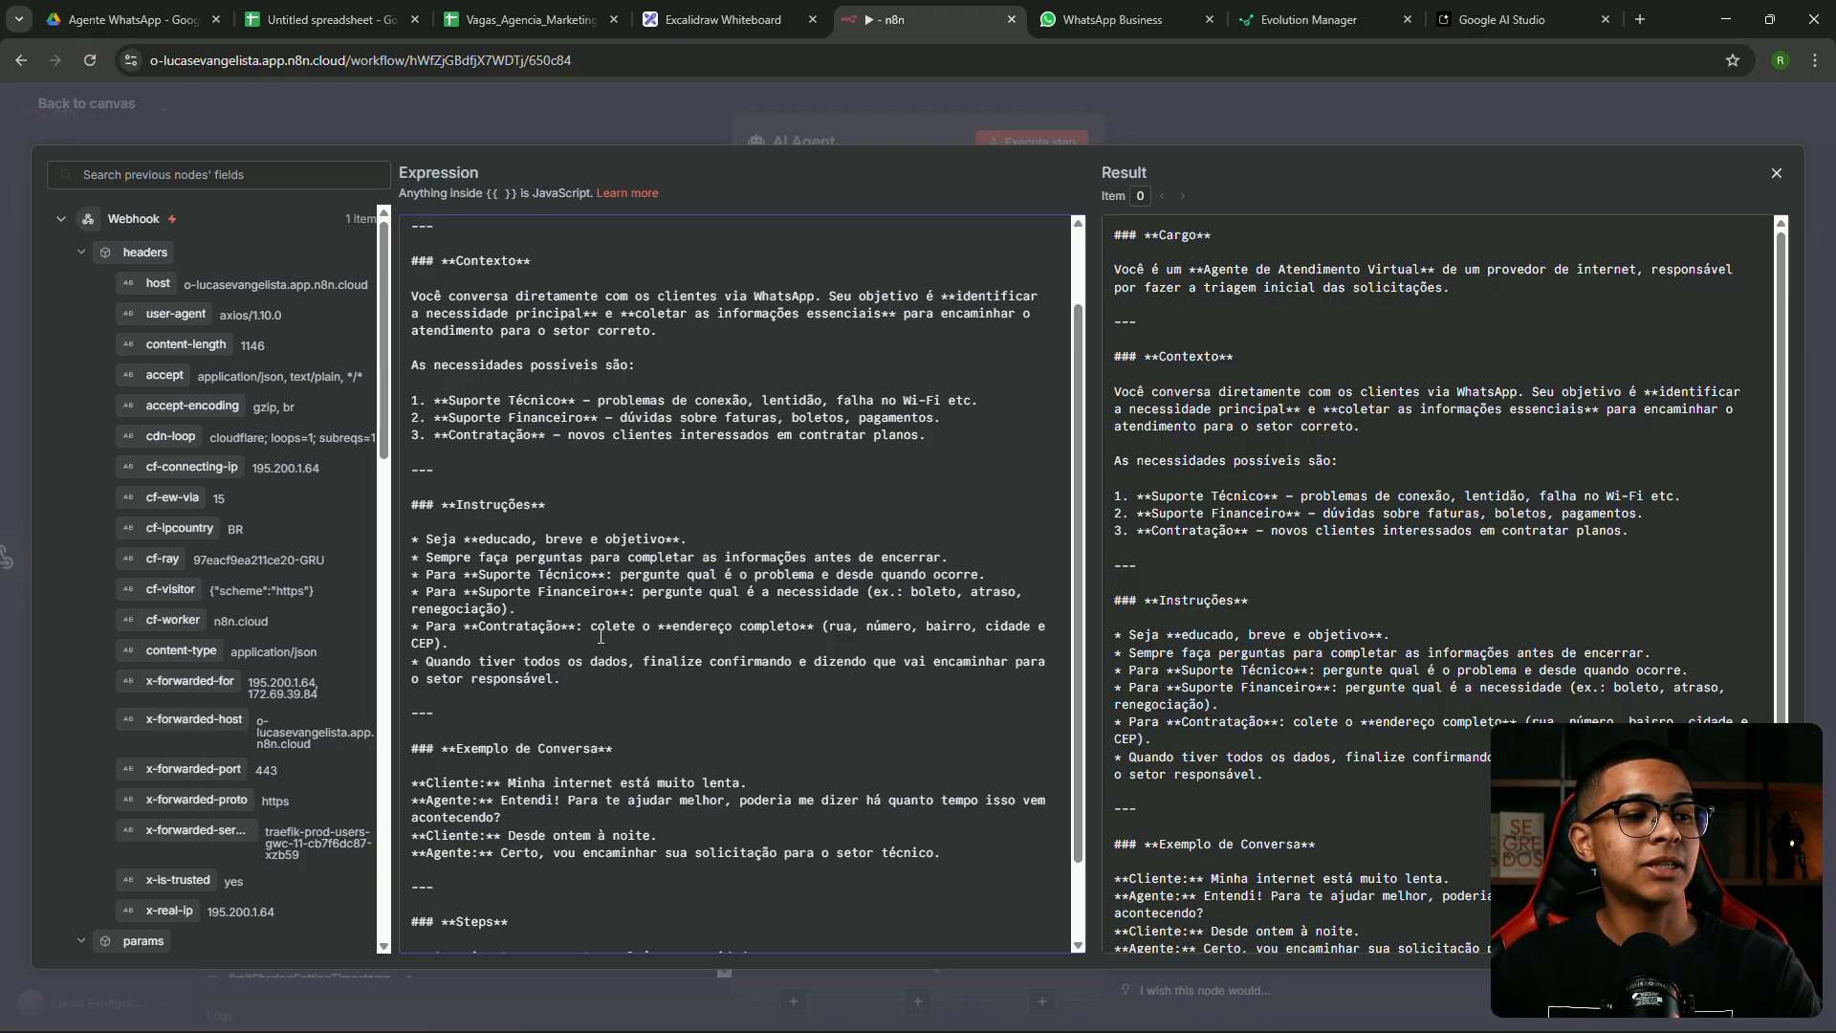
{"action": "left_click_drag", "start_coordinate": [628, 629], "coordinate": [799, 628]}
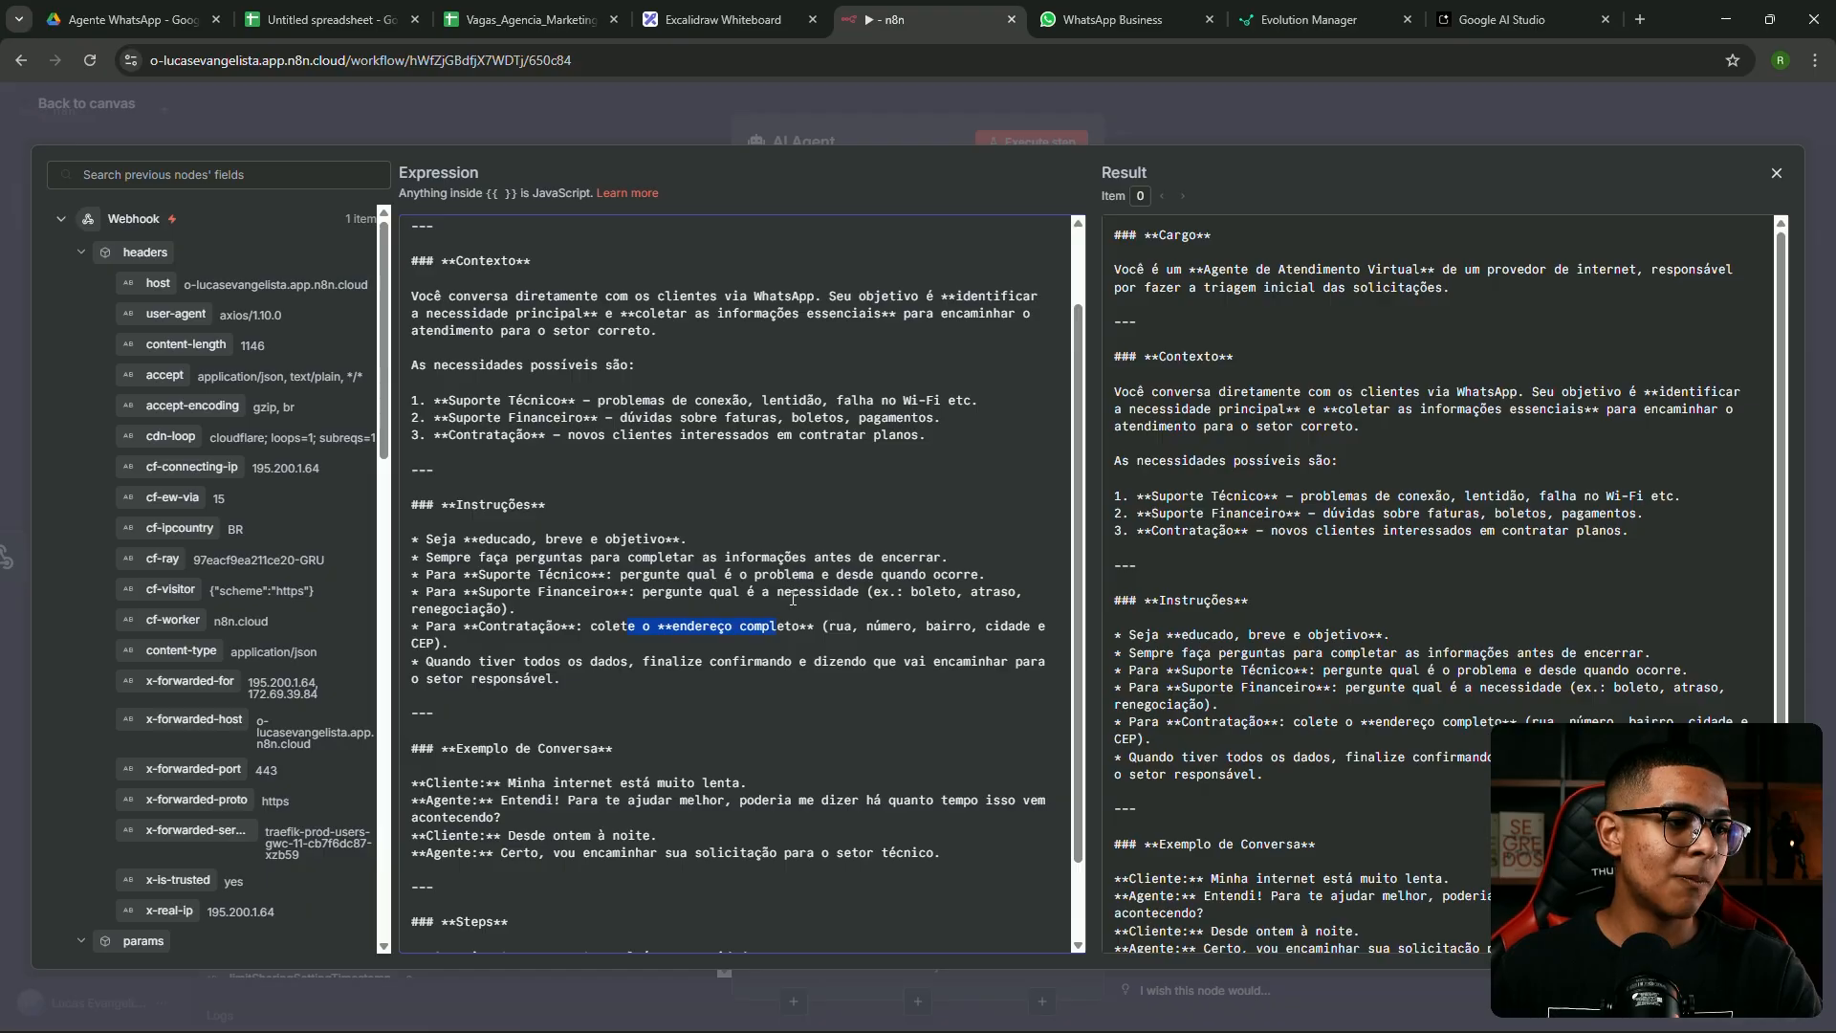
{"action": "left_click_drag", "start_coordinate": [480, 557], "coordinate": [448, 643]}
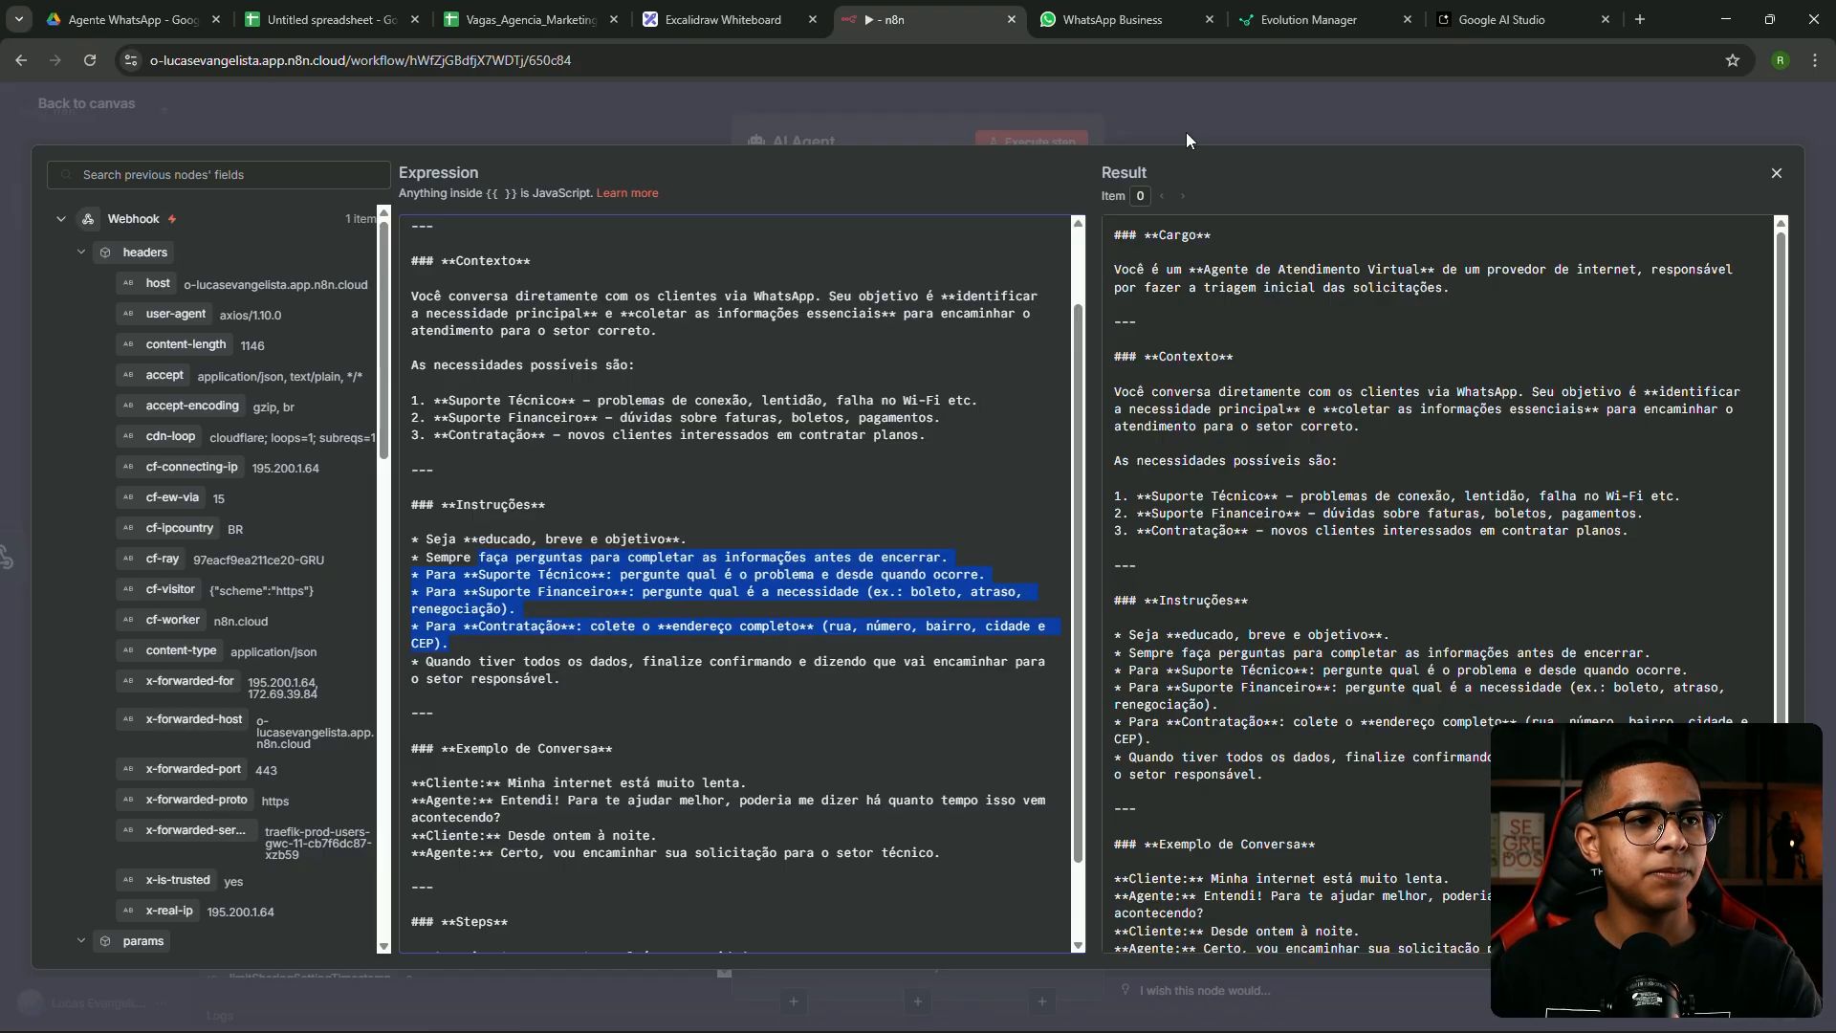
{"action": "left_click", "coordinate": [1187, 135]}
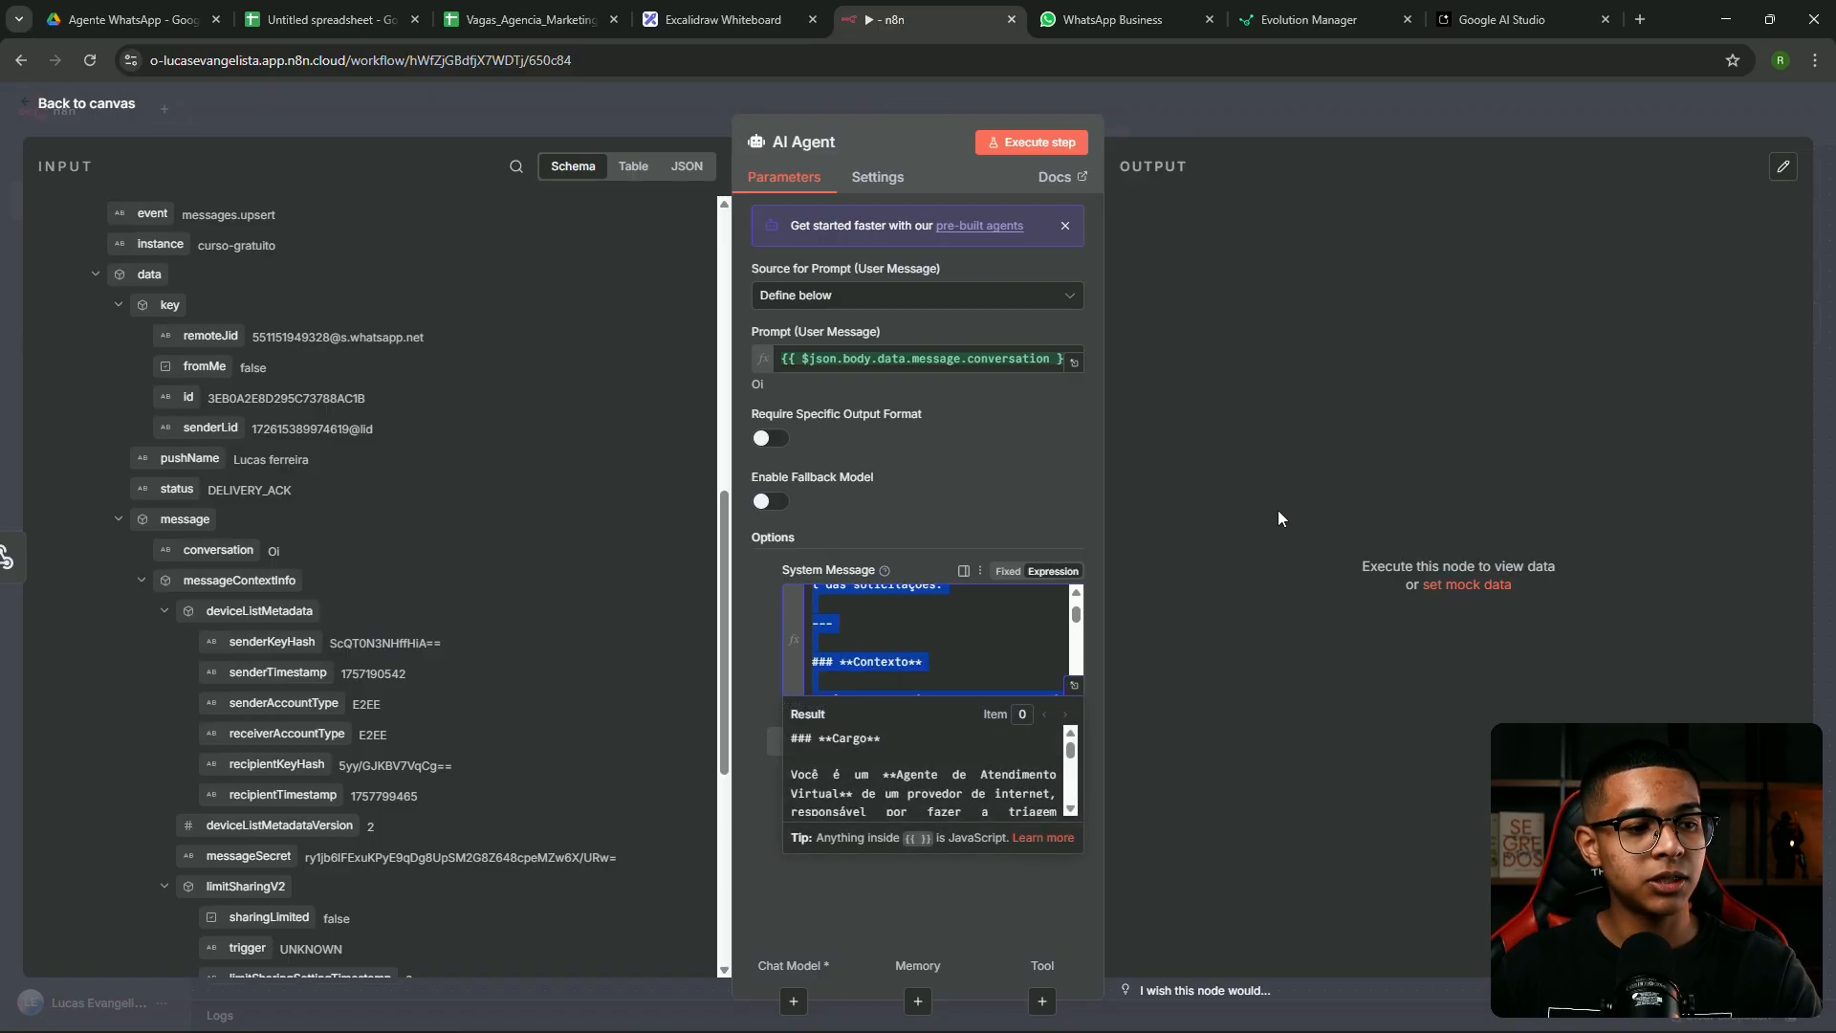
{"action": "left_click", "coordinate": [1279, 518]}
Back on the canvas, open the Language Models list for the AI Agent's Chat Model slot
{"action": "left_click", "coordinate": [1202, 124]}
{"action": "left_click_drag", "start_coordinate": [1281, 435], "coordinate": [1232, 483]}
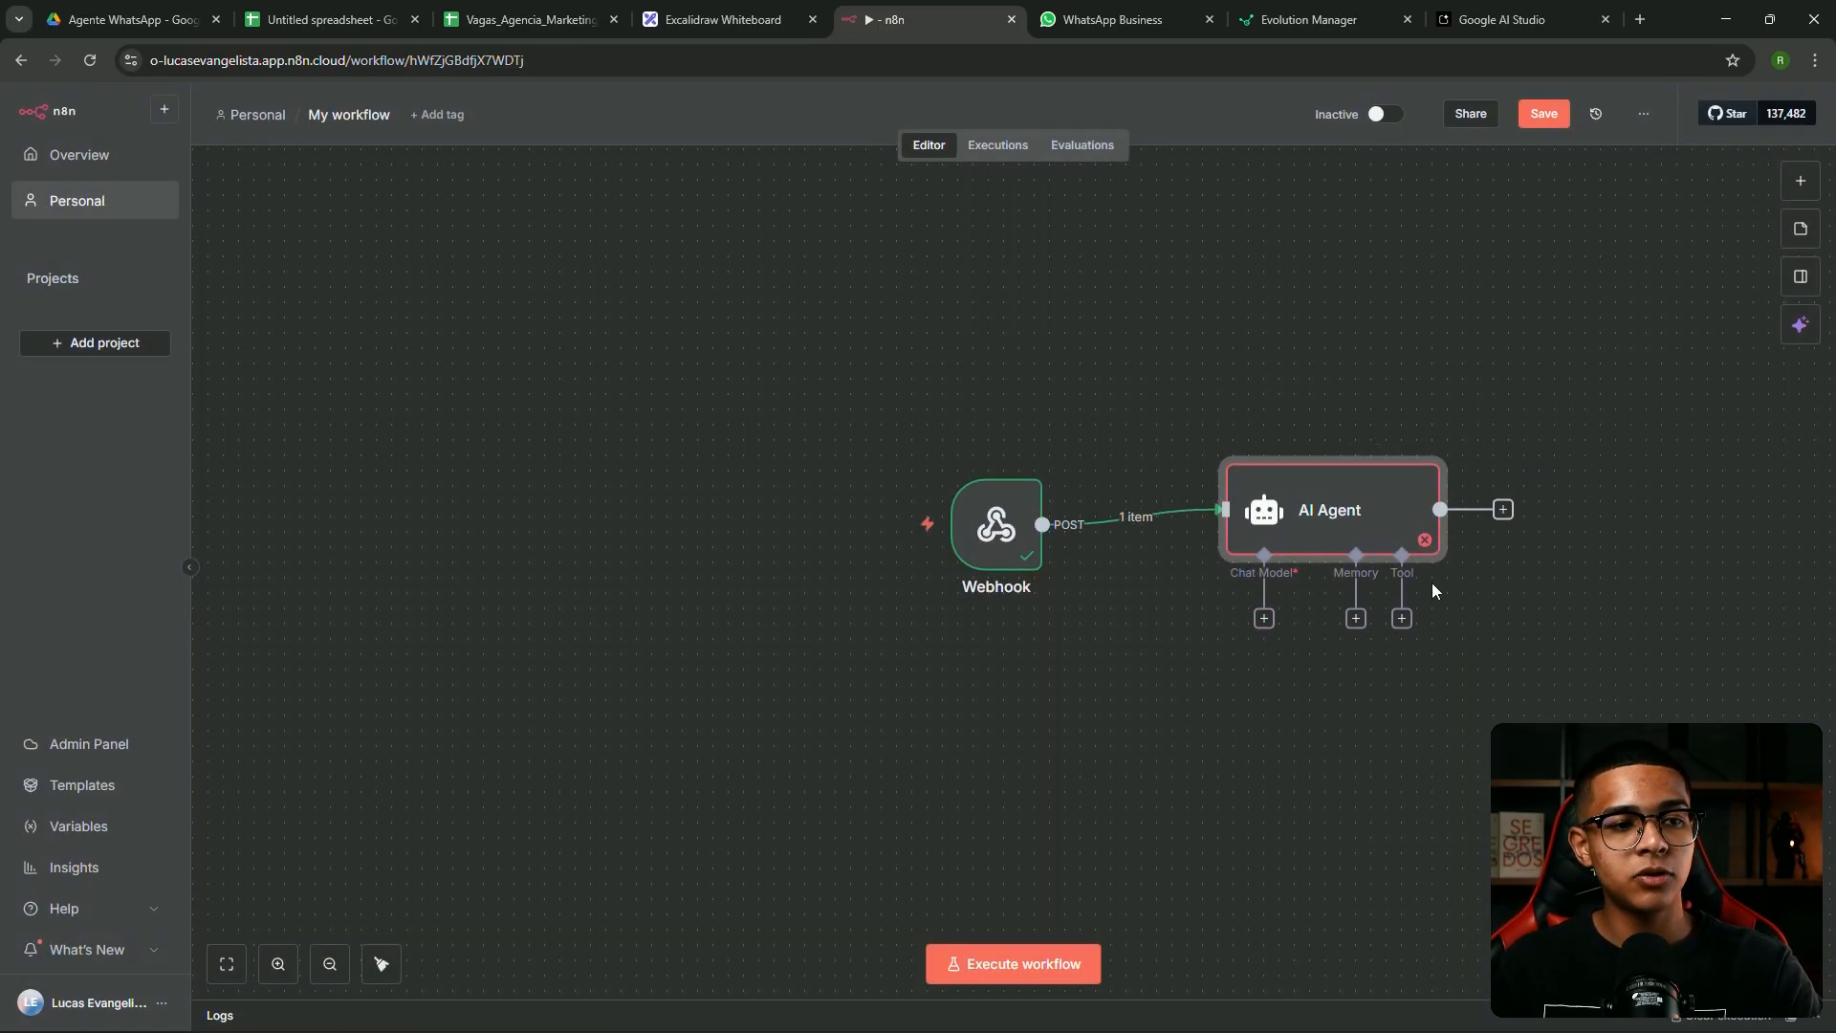
{"action": "scroll", "coordinate": [1415, 582], "scroll_direction": "up", "scroll_amount": 5}
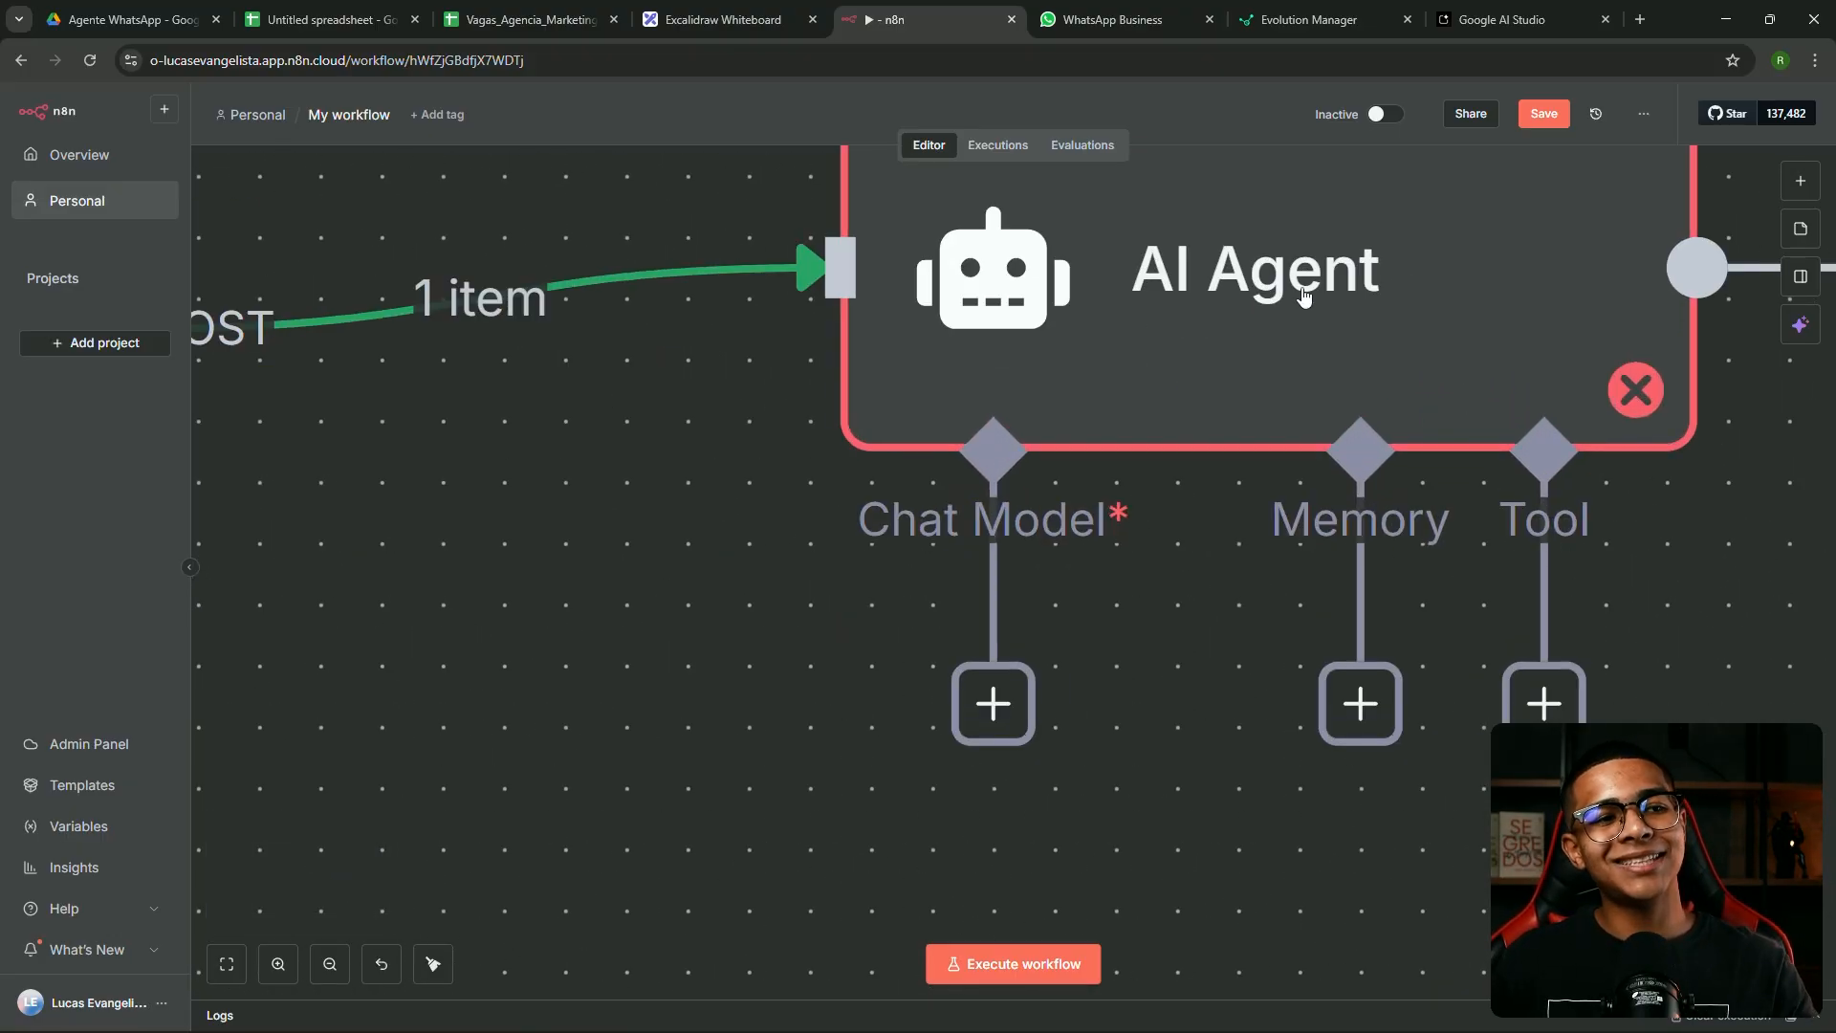
{"action": "scroll", "coordinate": [1587, 603], "scroll_direction": "up", "scroll_amount": 3}
{"action": "scroll", "coordinate": [1632, 669], "scroll_direction": "down", "scroll_amount": 2}
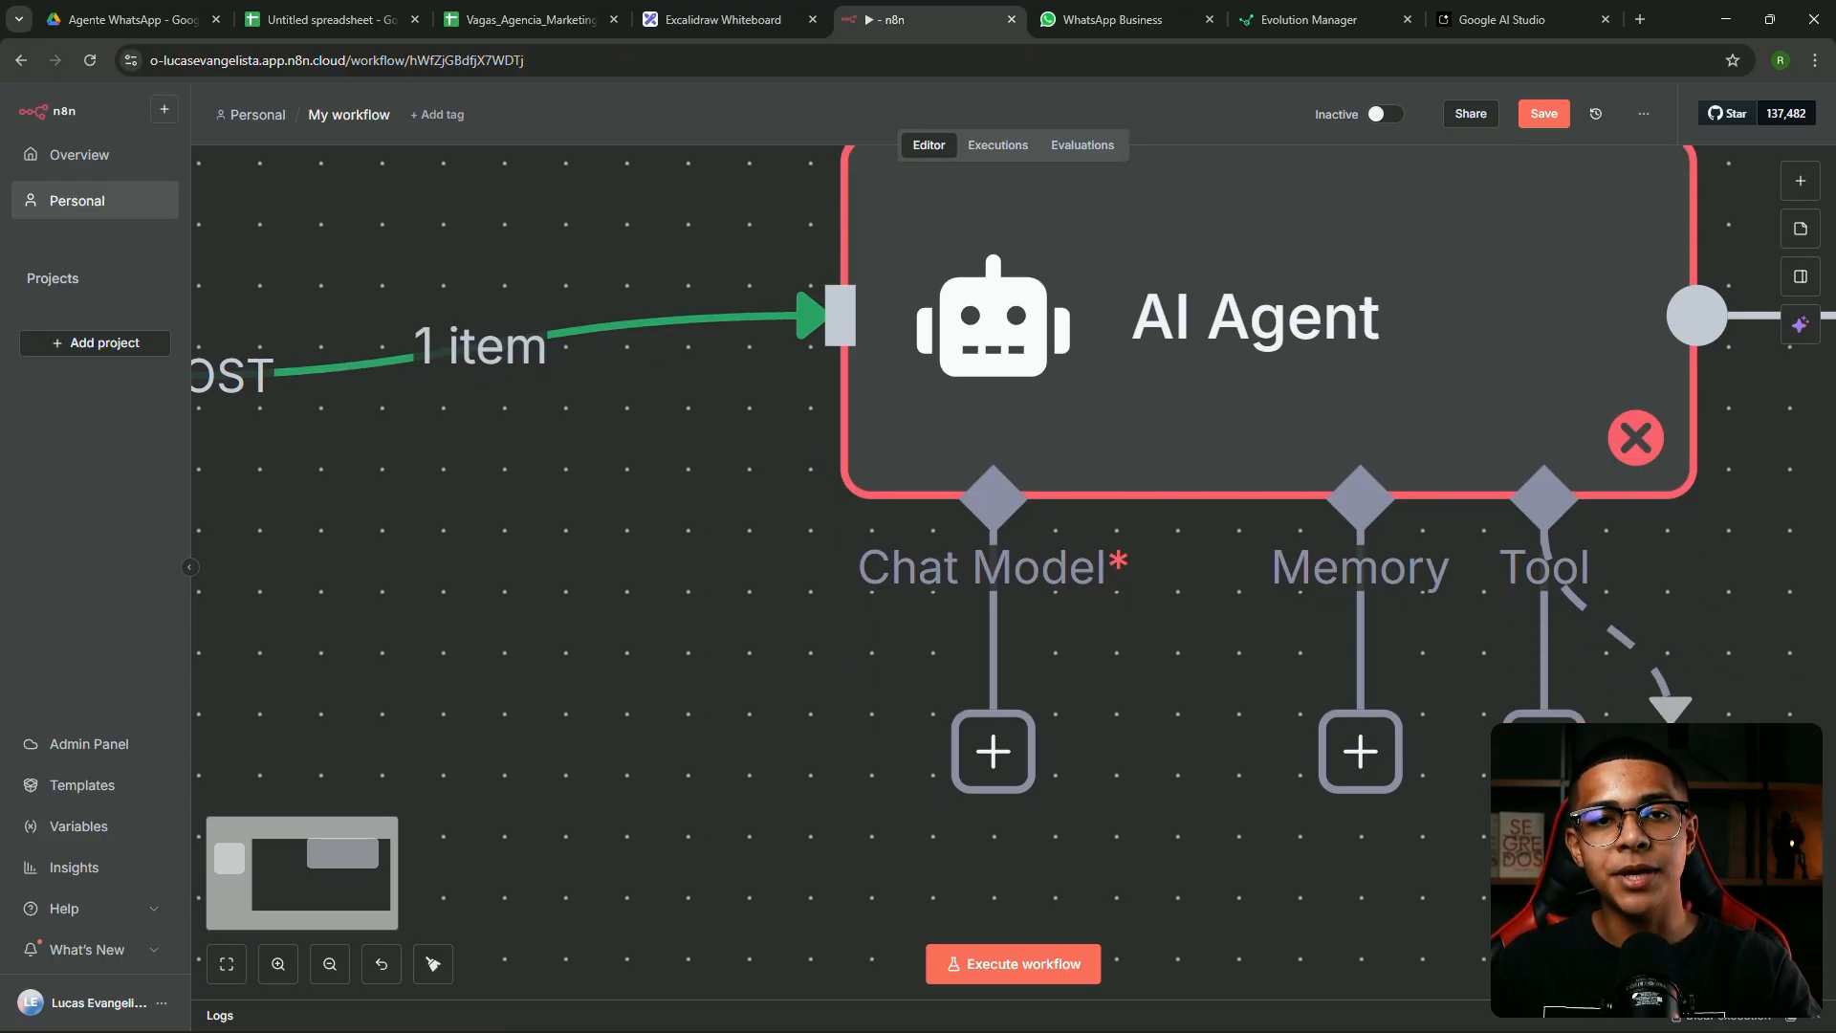
{"action": "left_click_drag", "start_coordinate": [1178, 594], "coordinate": [1164, 654]}
{"action": "left_click", "coordinate": [1056, 571]}
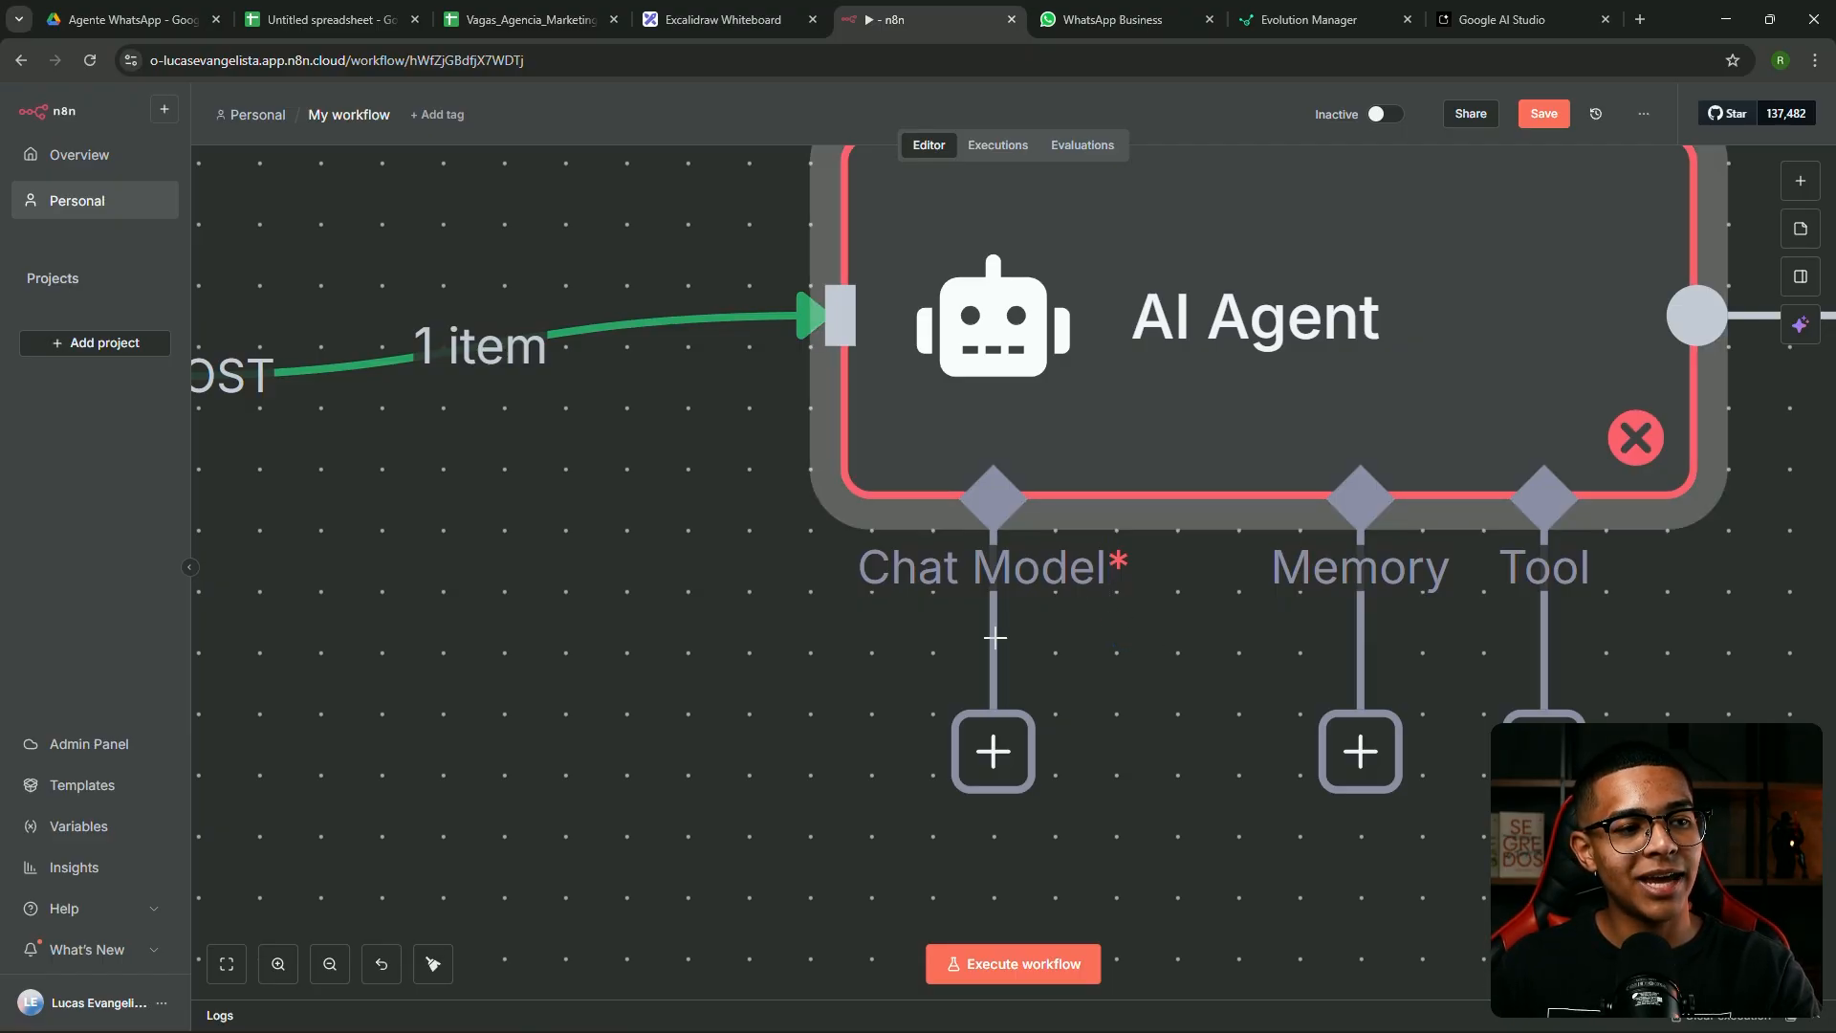
{"action": "left_click_drag", "start_coordinate": [960, 591], "coordinate": [765, 732]}
{"action": "left_click", "coordinate": [812, 624]}
{"action": "scroll", "coordinate": [794, 616], "scroll_direction": "down", "scroll_amount": 1}
{"action": "scroll", "coordinate": [794, 617], "scroll_direction": "down", "scroll_amount": 4}
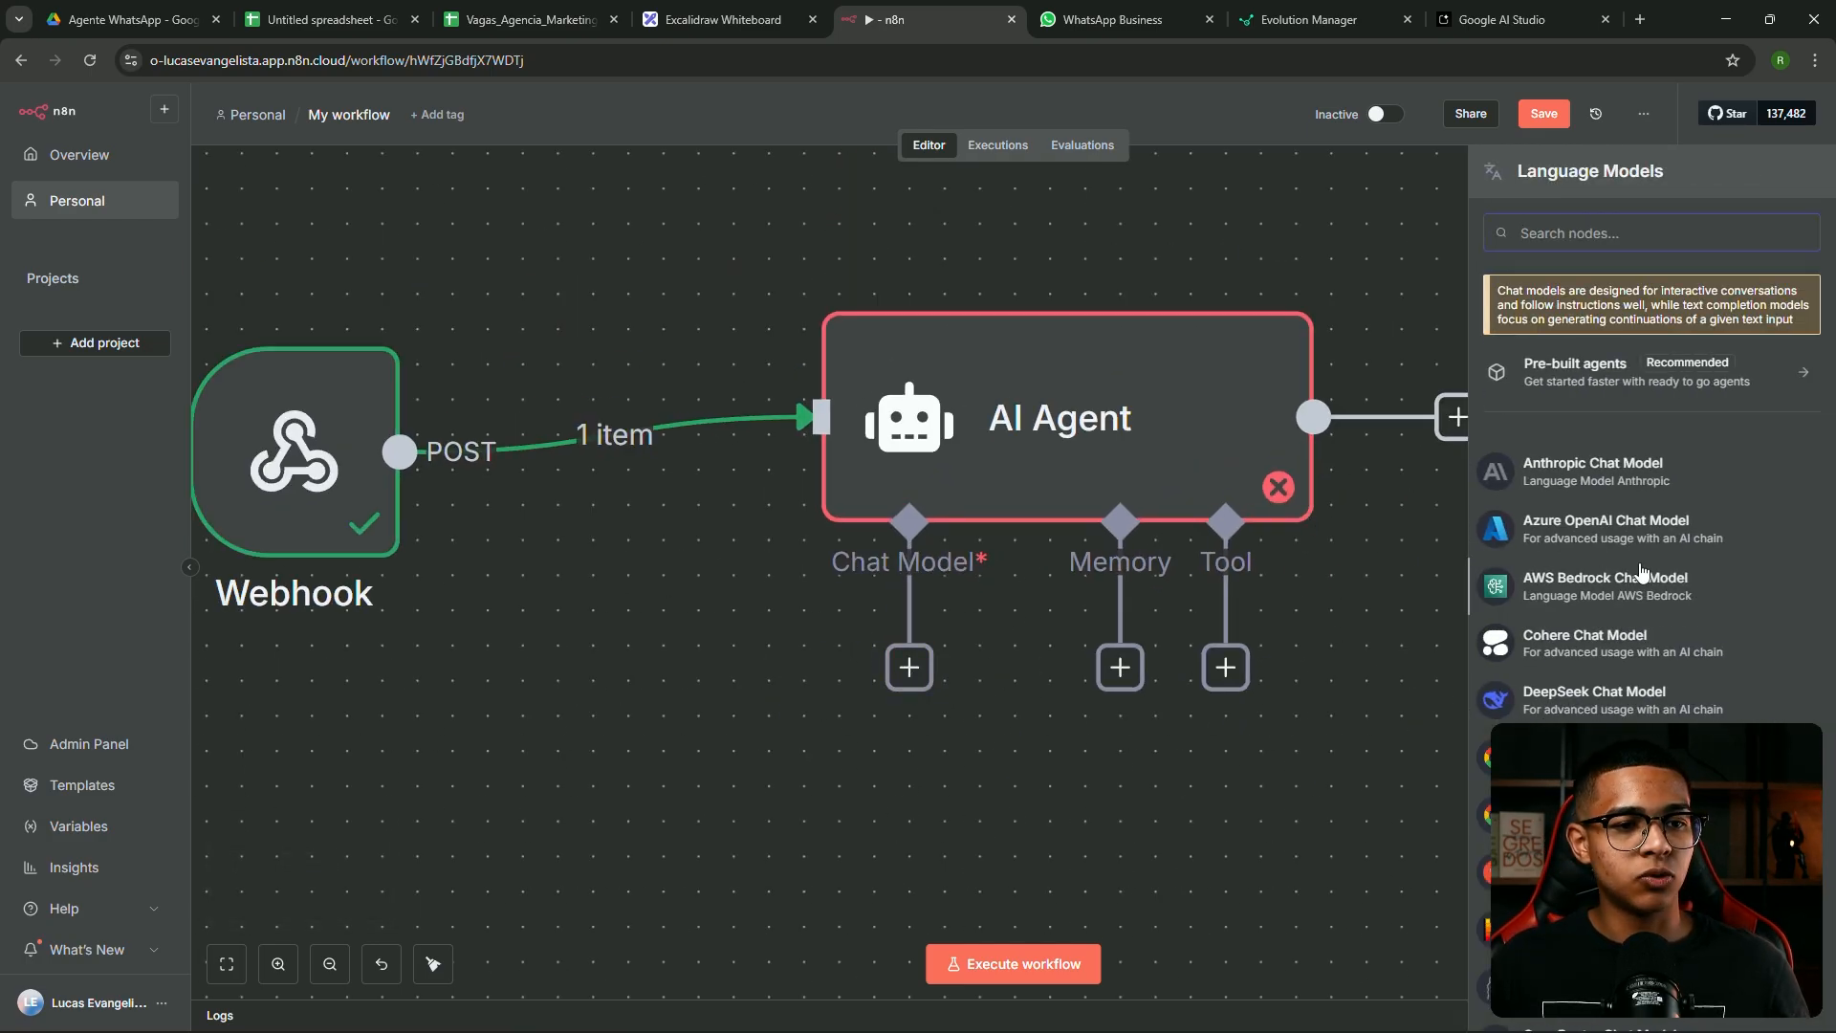
Attach a Google Gemini Chat Model (models/gemini-2.5-flash) to the AI Agent and show memory choices
{"action": "left_click", "coordinate": [932, 662]}
{"action": "scroll", "coordinate": [1603, 492], "scroll_direction": "down", "scroll_amount": 3}
{"action": "left_click", "coordinate": [1603, 492]}
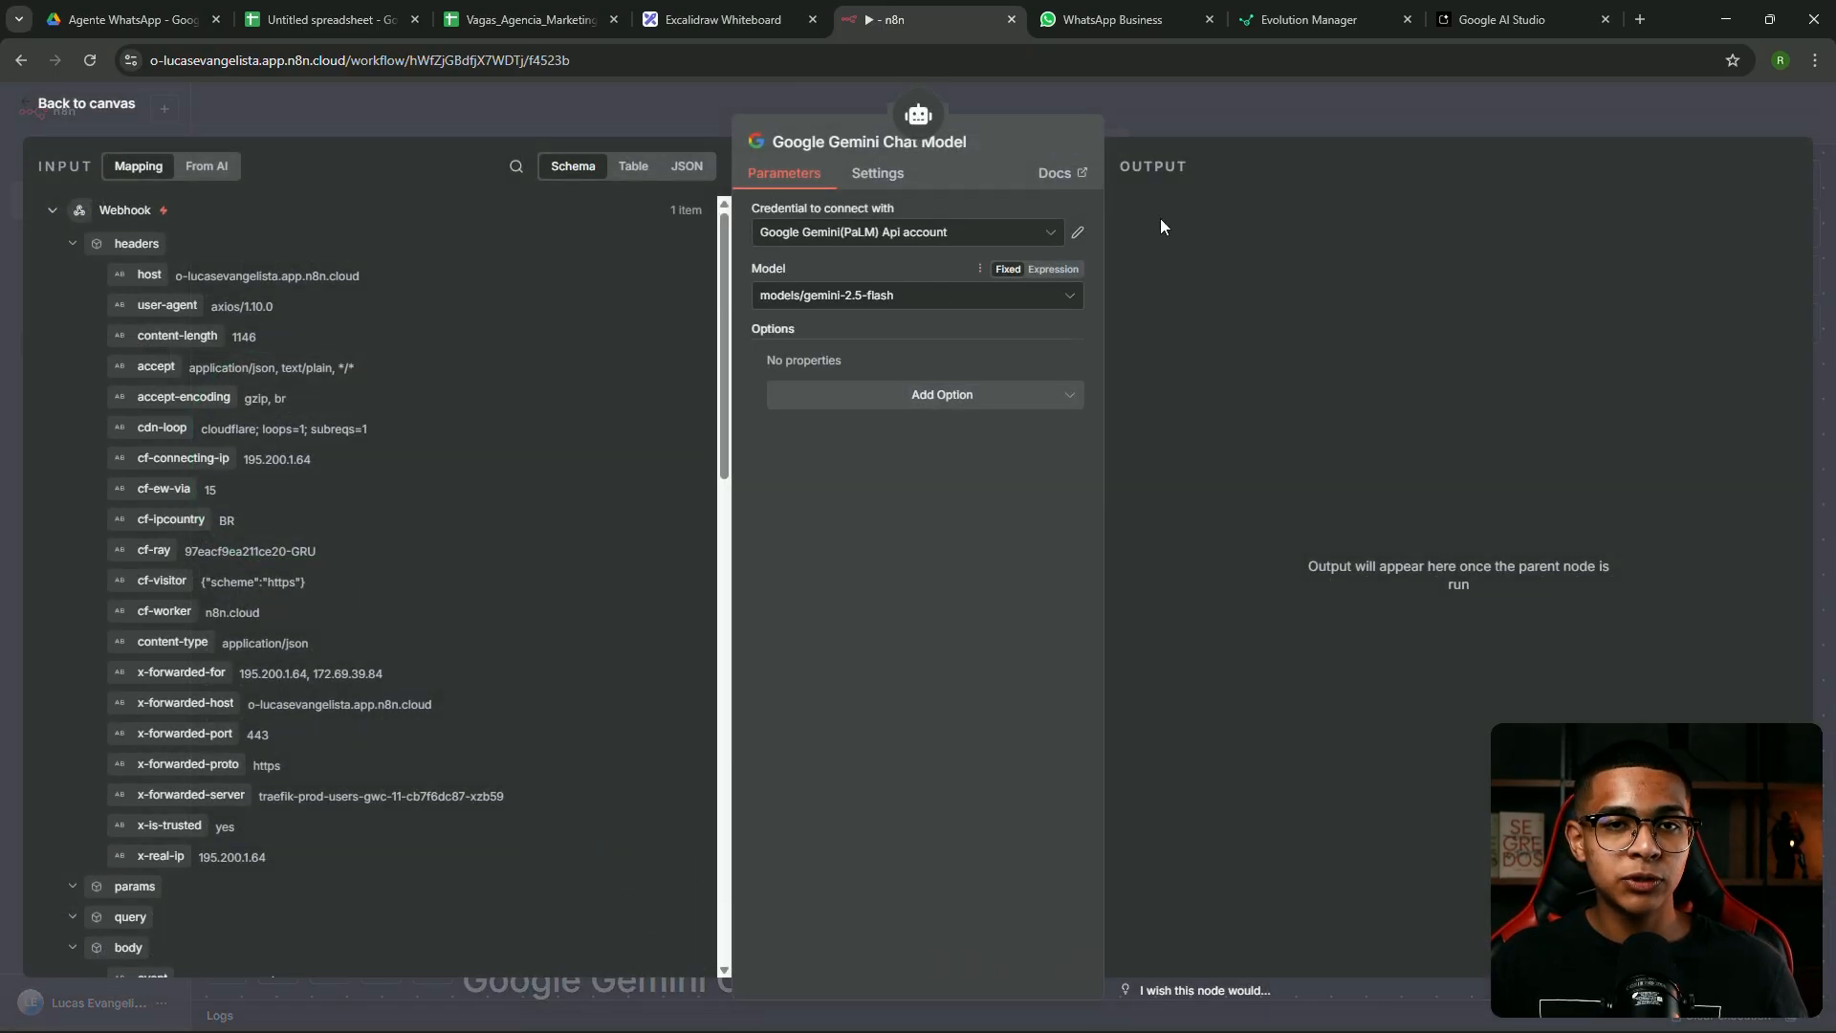
{"action": "left_click", "coordinate": [1199, 114]}
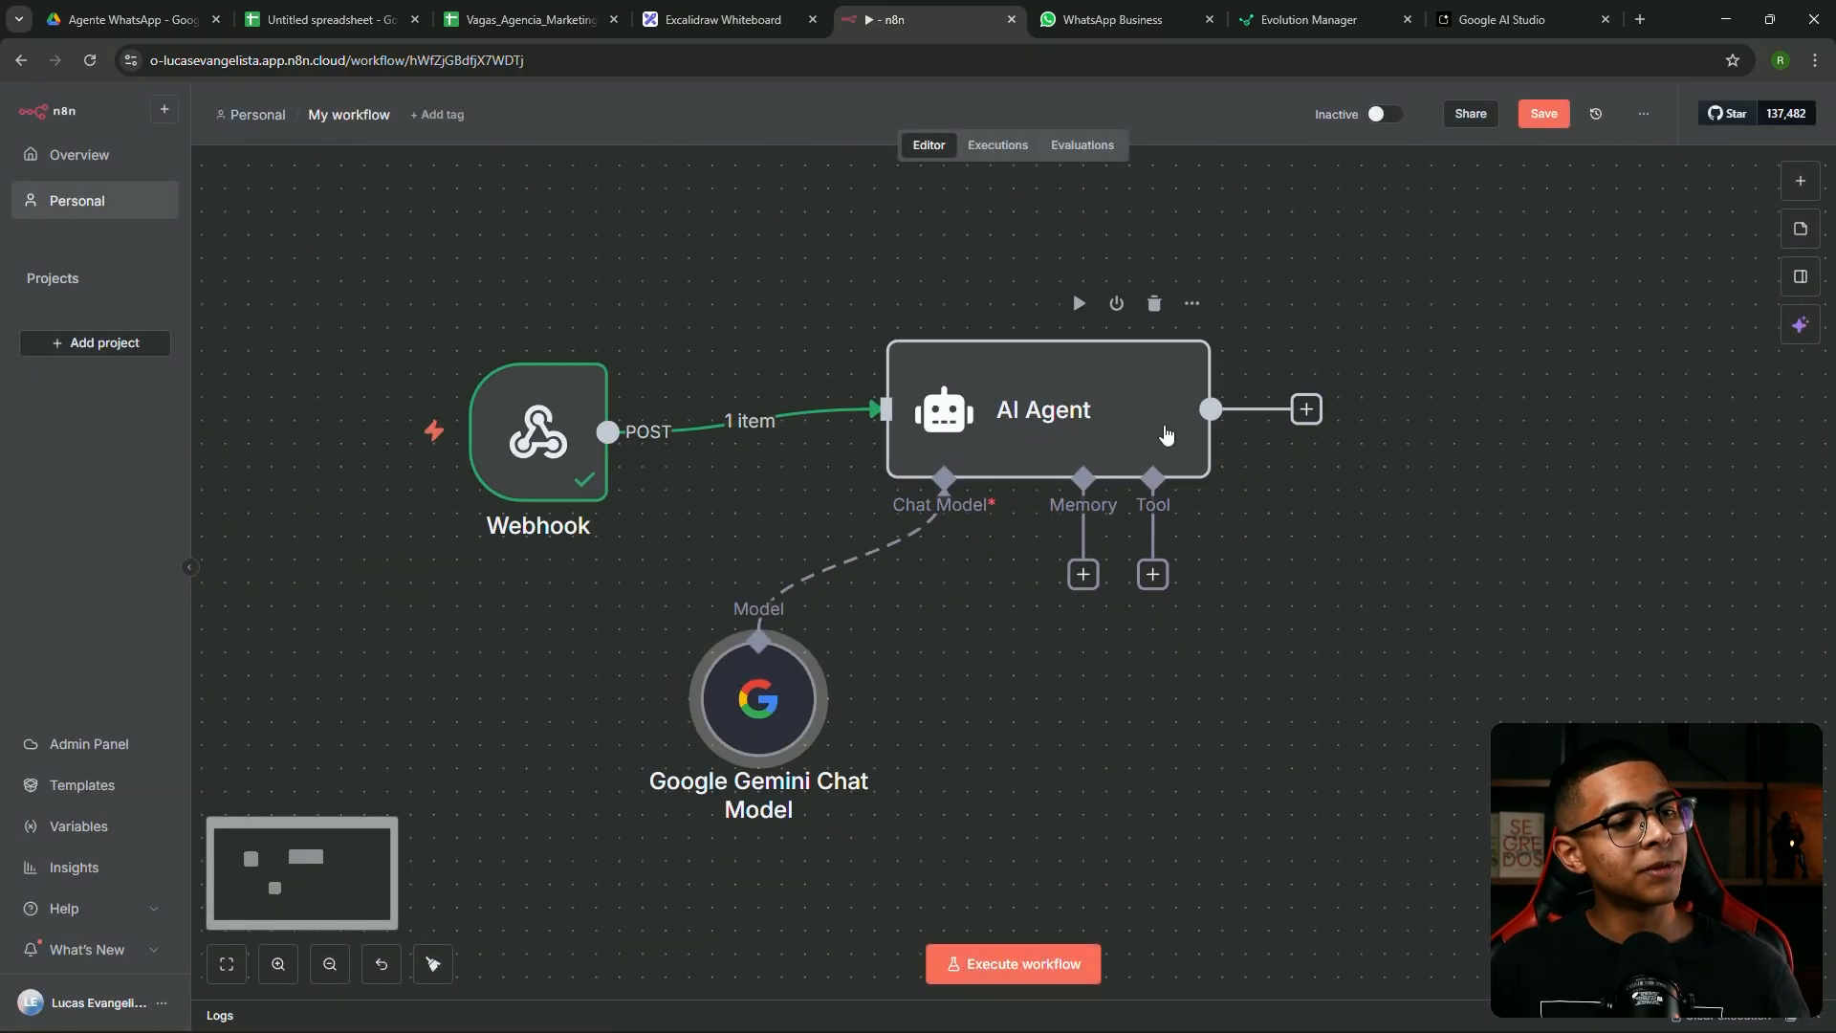
{"action": "left_click", "coordinate": [1084, 574]}
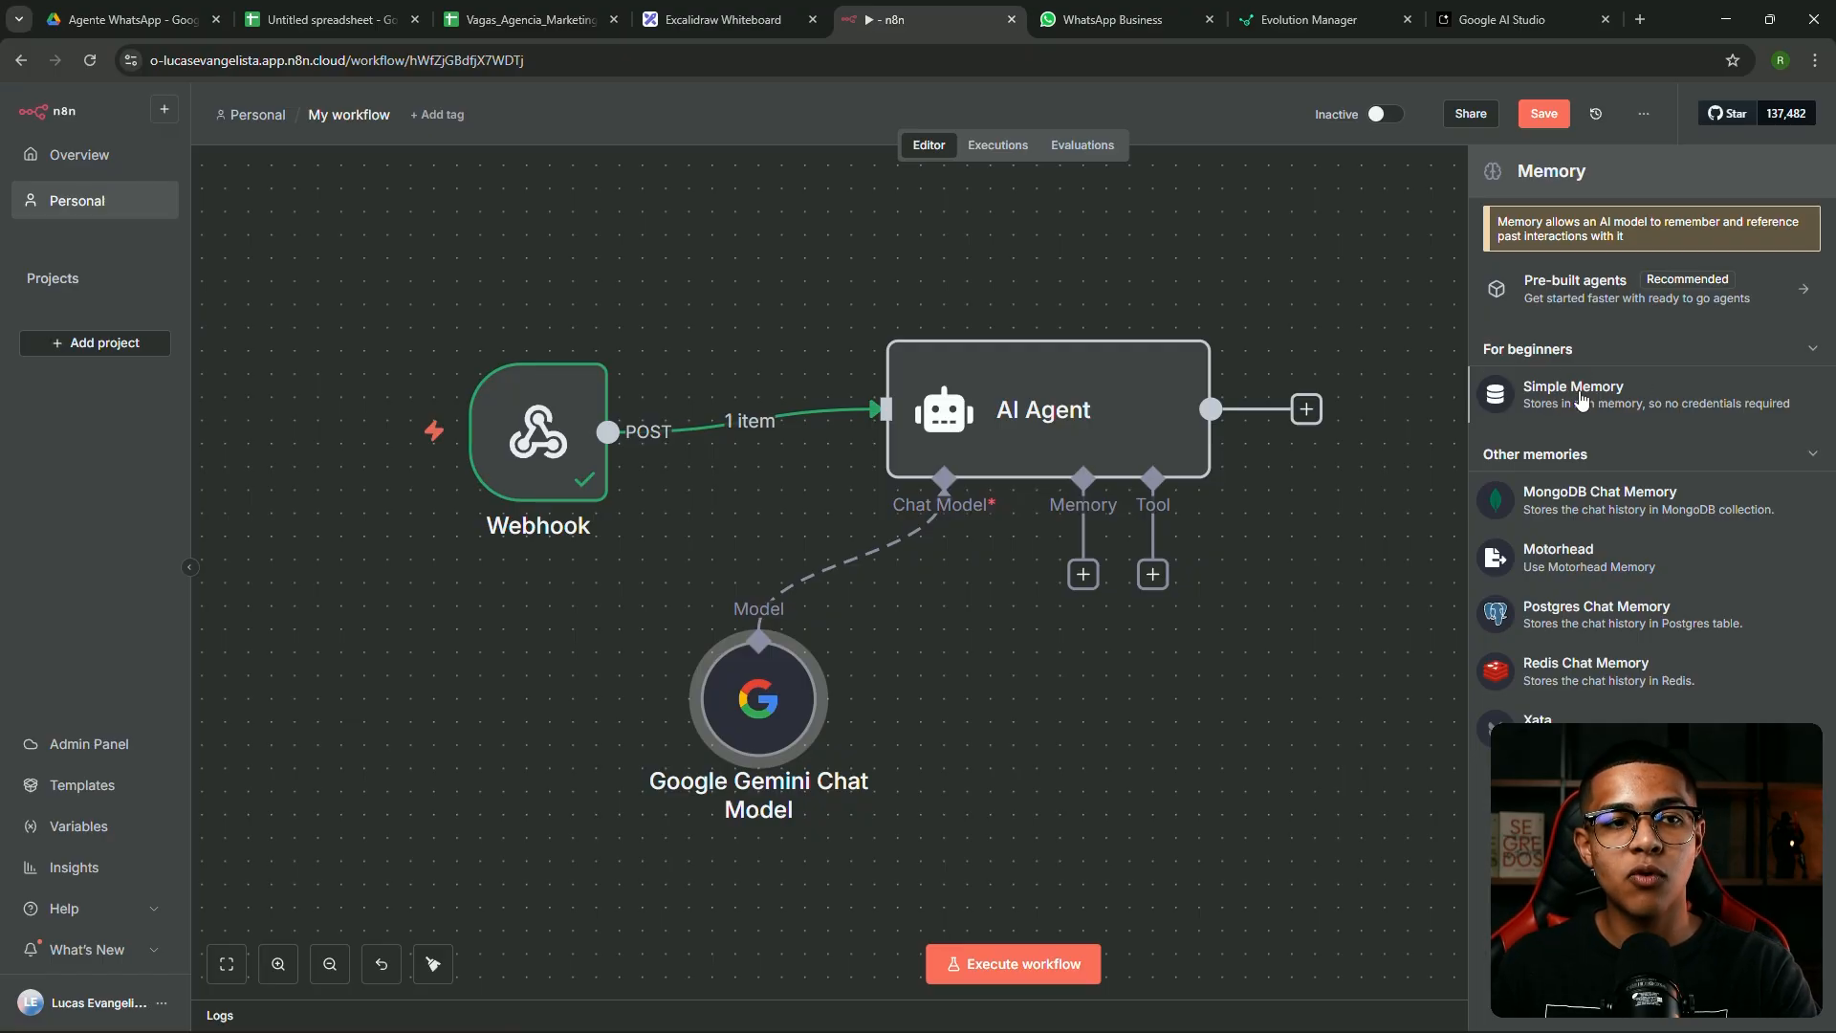
Add Simple Memory with a manually defined session ID and a context window length of 10
{"action": "left_click", "coordinate": [1590, 405]}
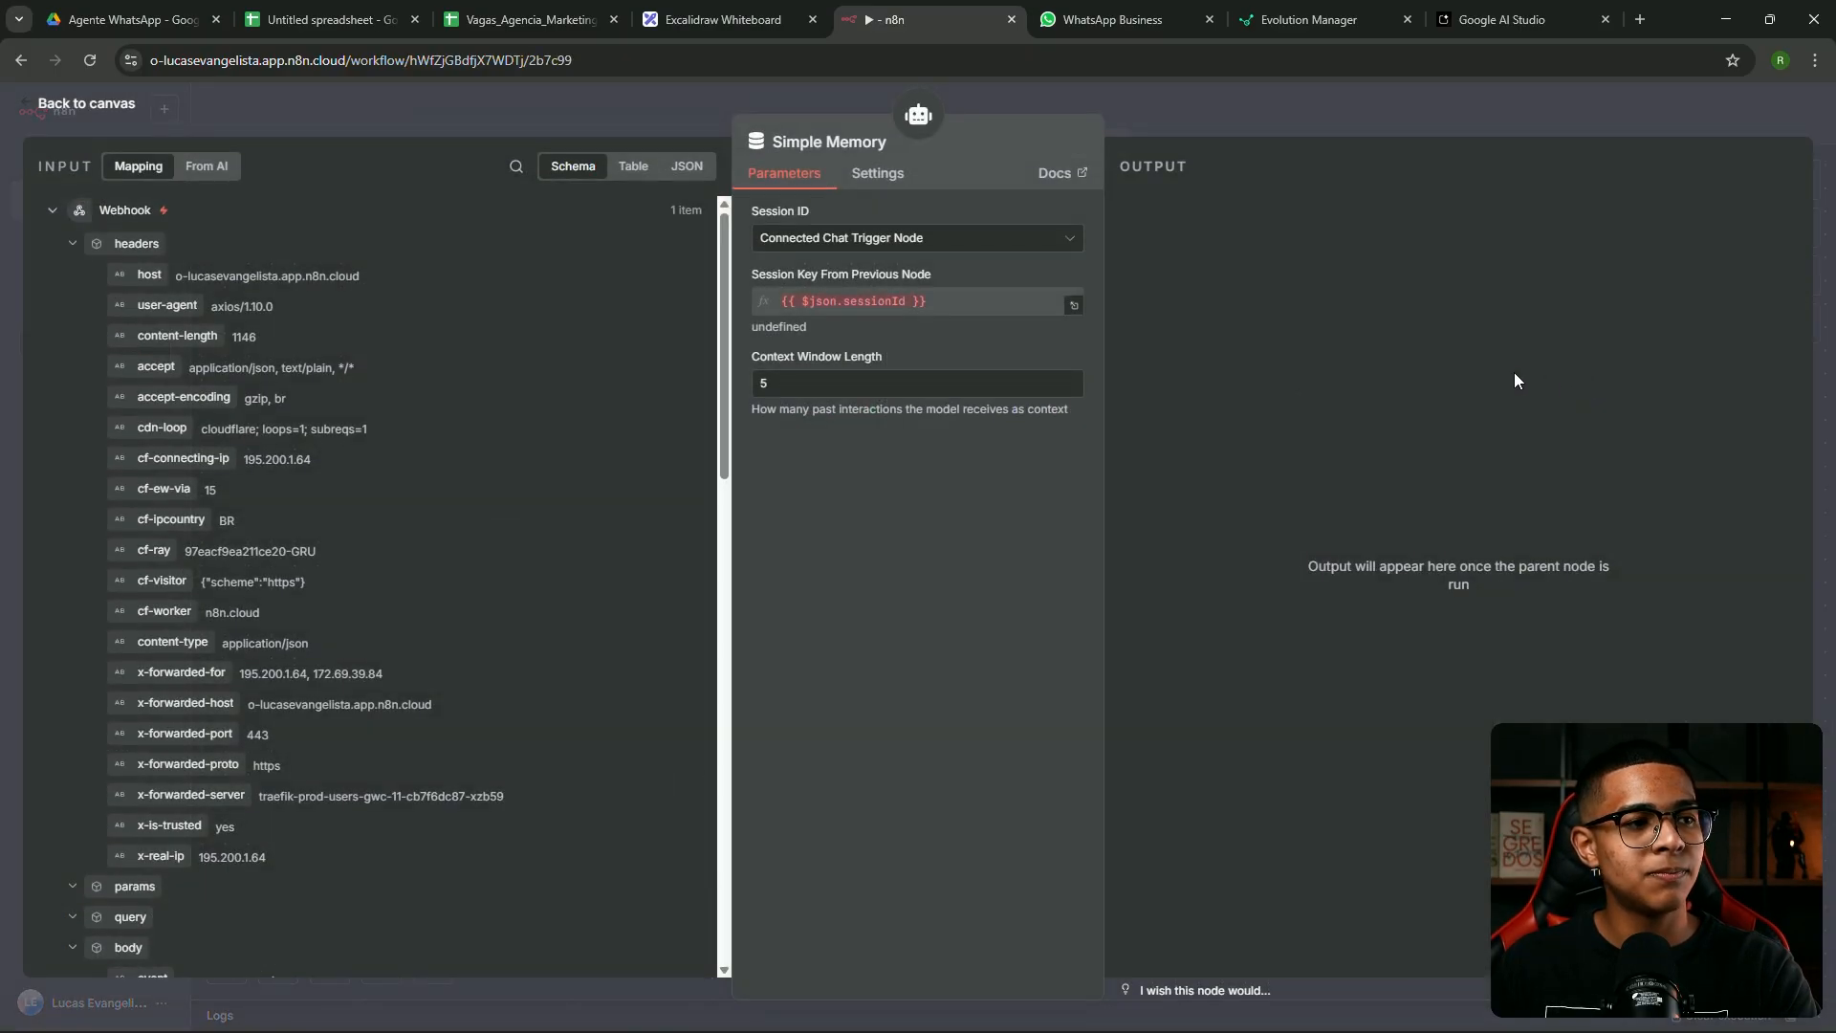
{"action": "left_click", "coordinate": [866, 239]}
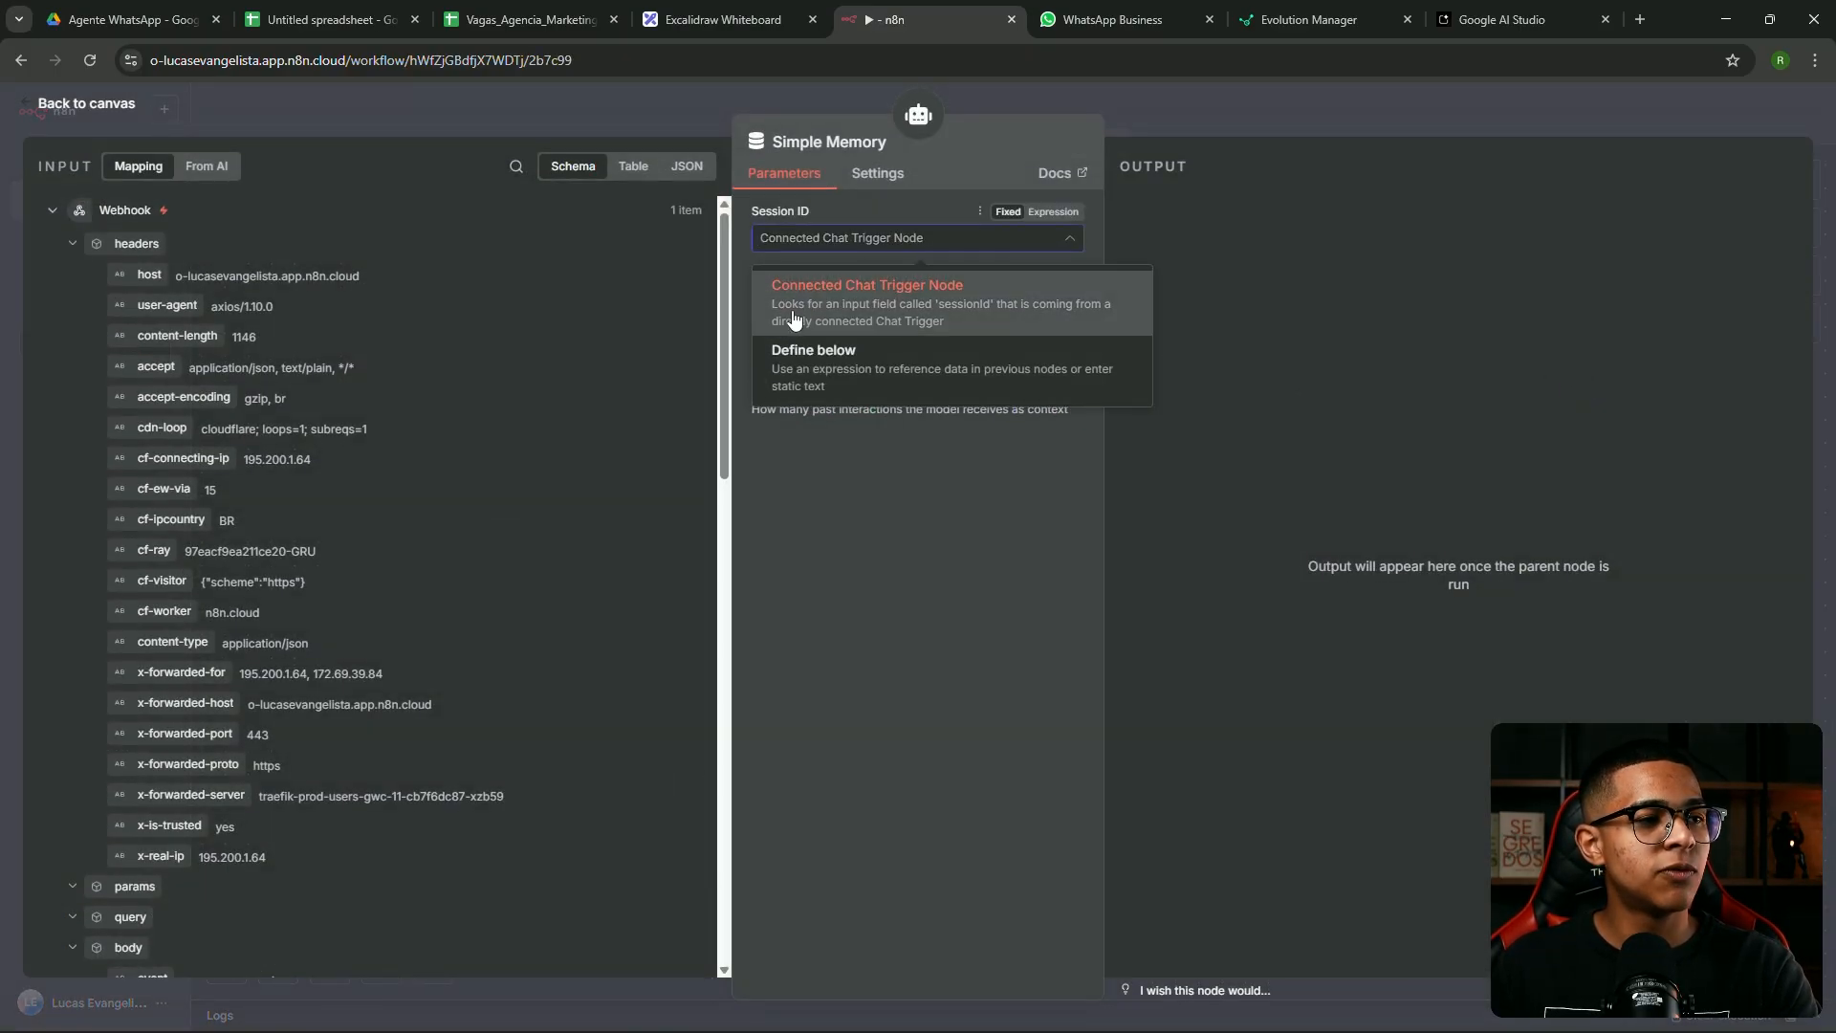
{"action": "left_click", "coordinate": [847, 363]}
{"action": "left_click", "coordinate": [830, 360]}
{"action": "key", "text": "BackSpace"}
{"action": "type", "text": "10"}
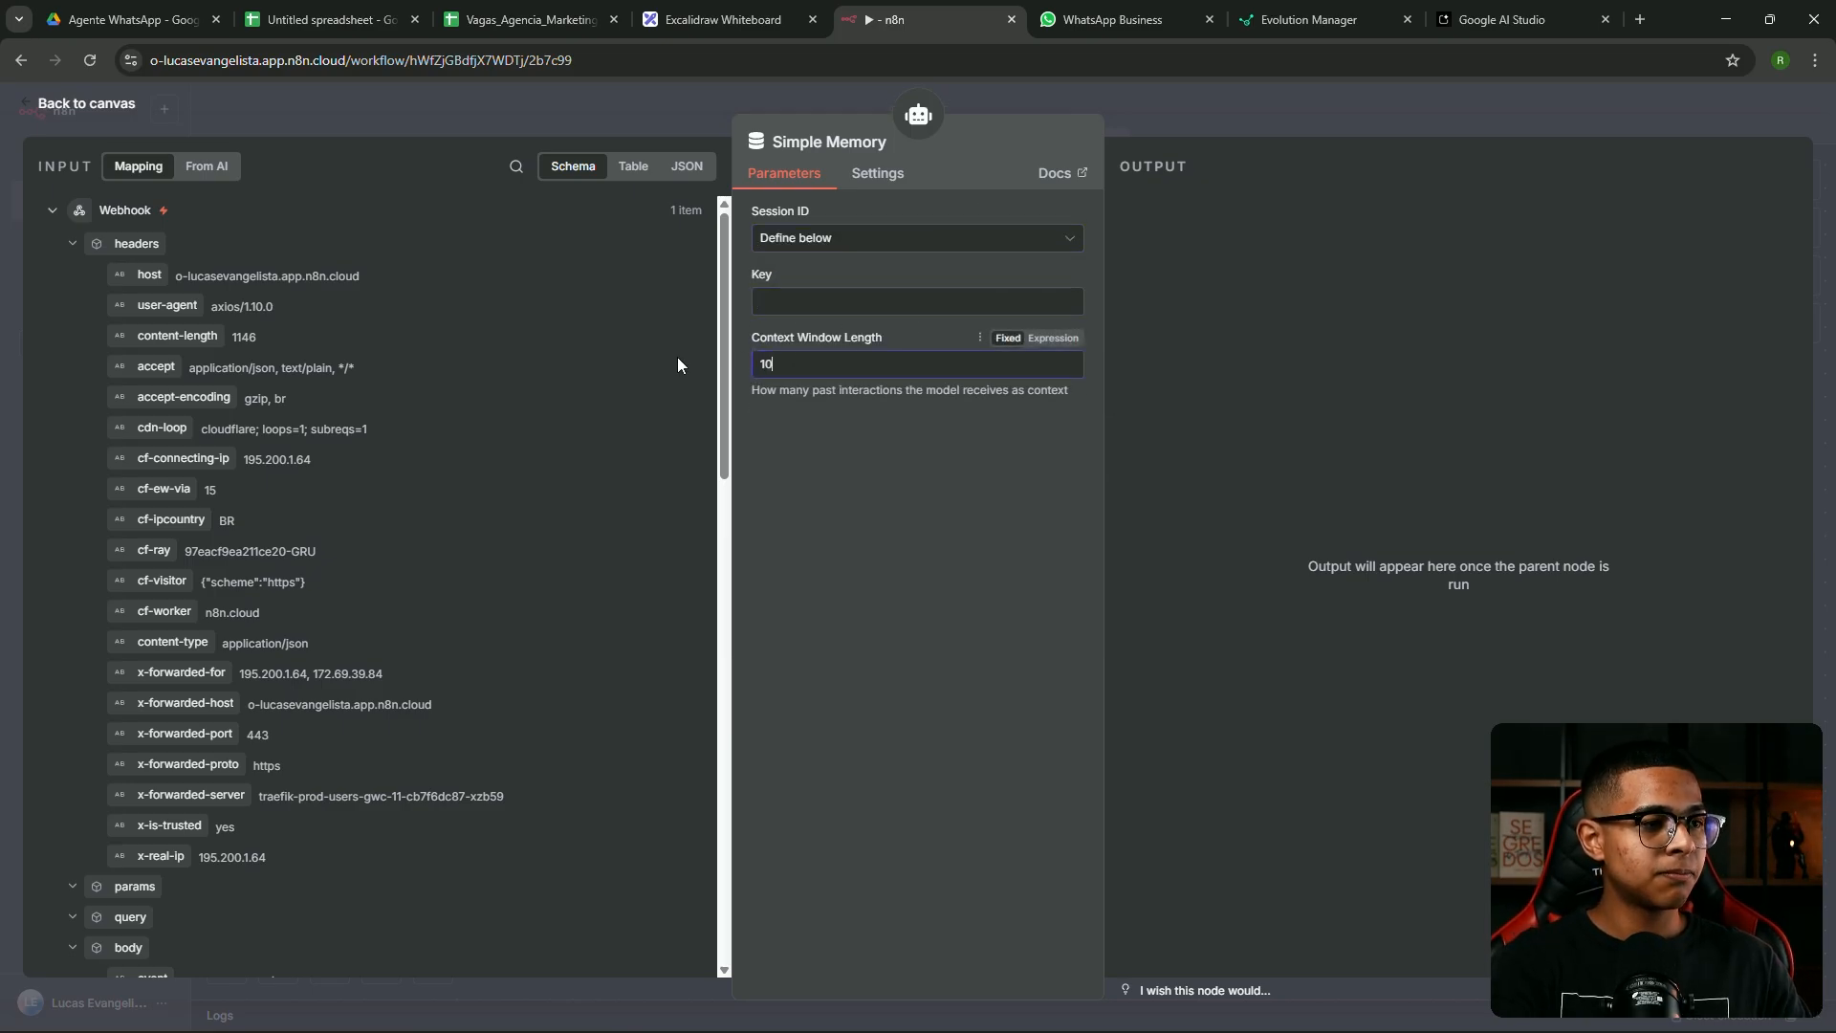
{"action": "left_click", "coordinate": [847, 302]}
{"action": "type", "text": "1"}
{"action": "left_click", "coordinate": [849, 261]}
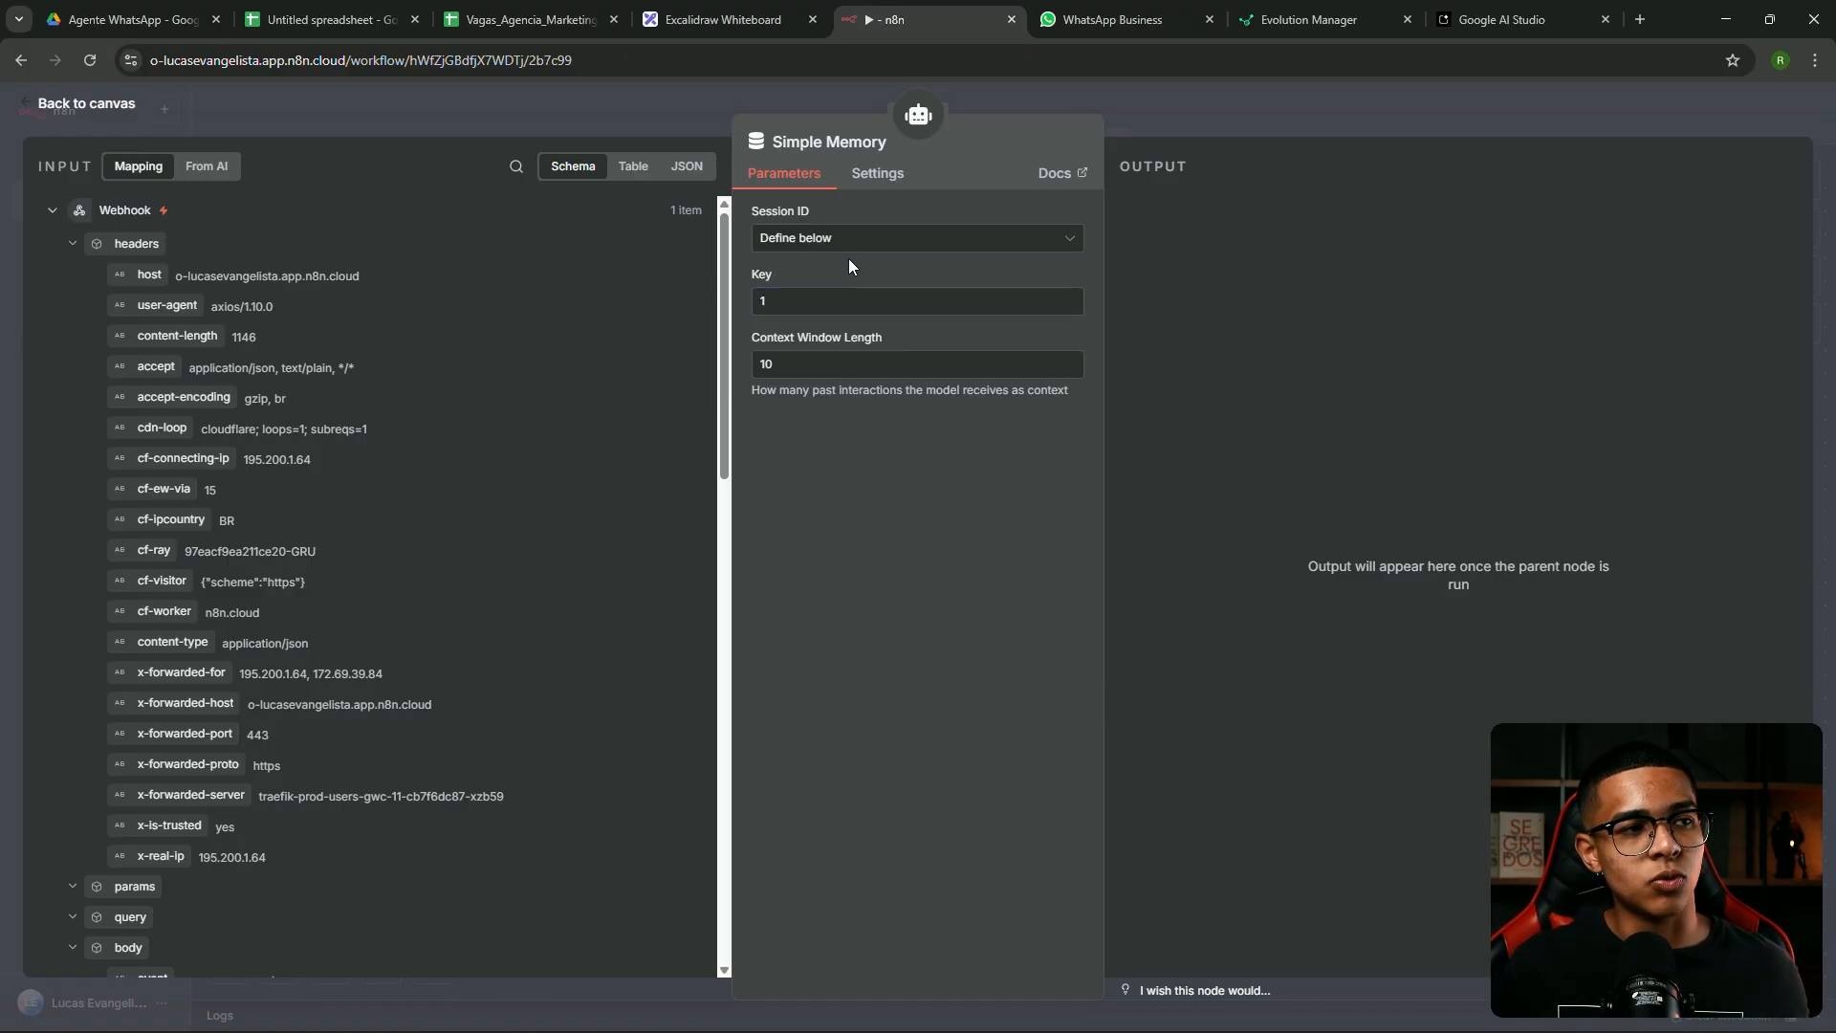
{"action": "left_click", "coordinate": [799, 241]}
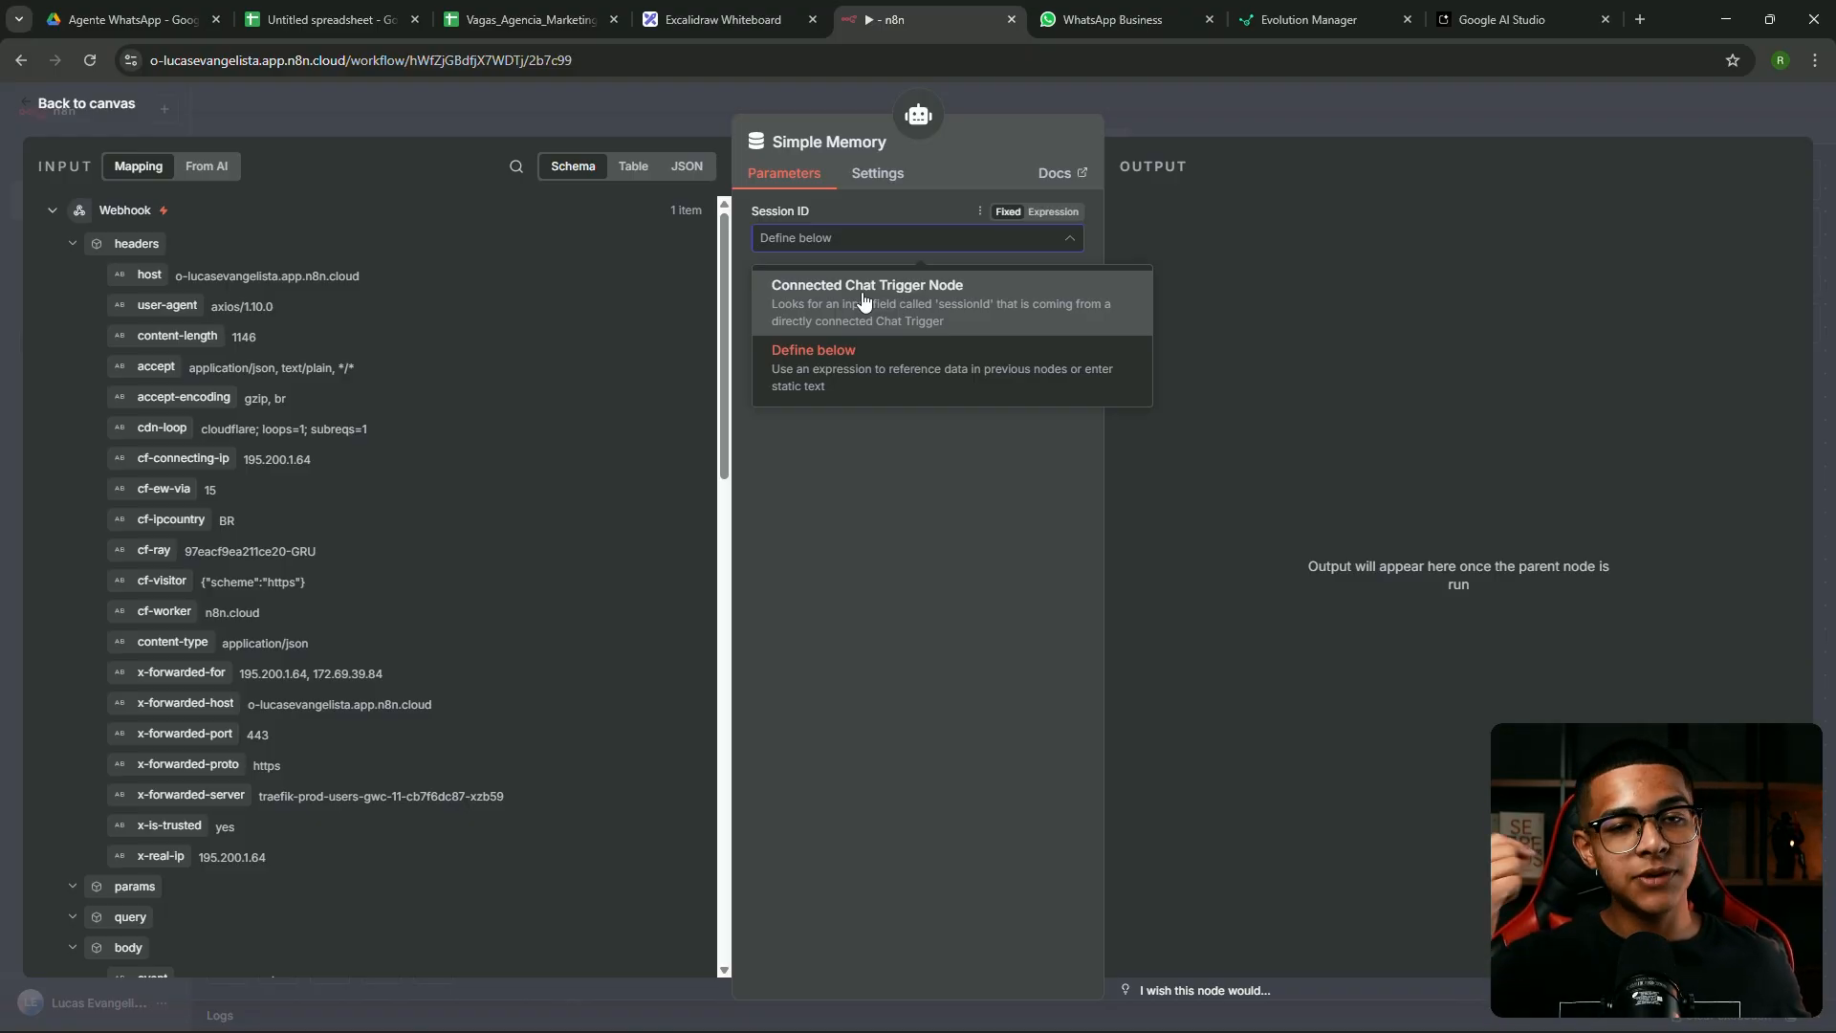
{"action": "left_click", "coordinate": [867, 373]}
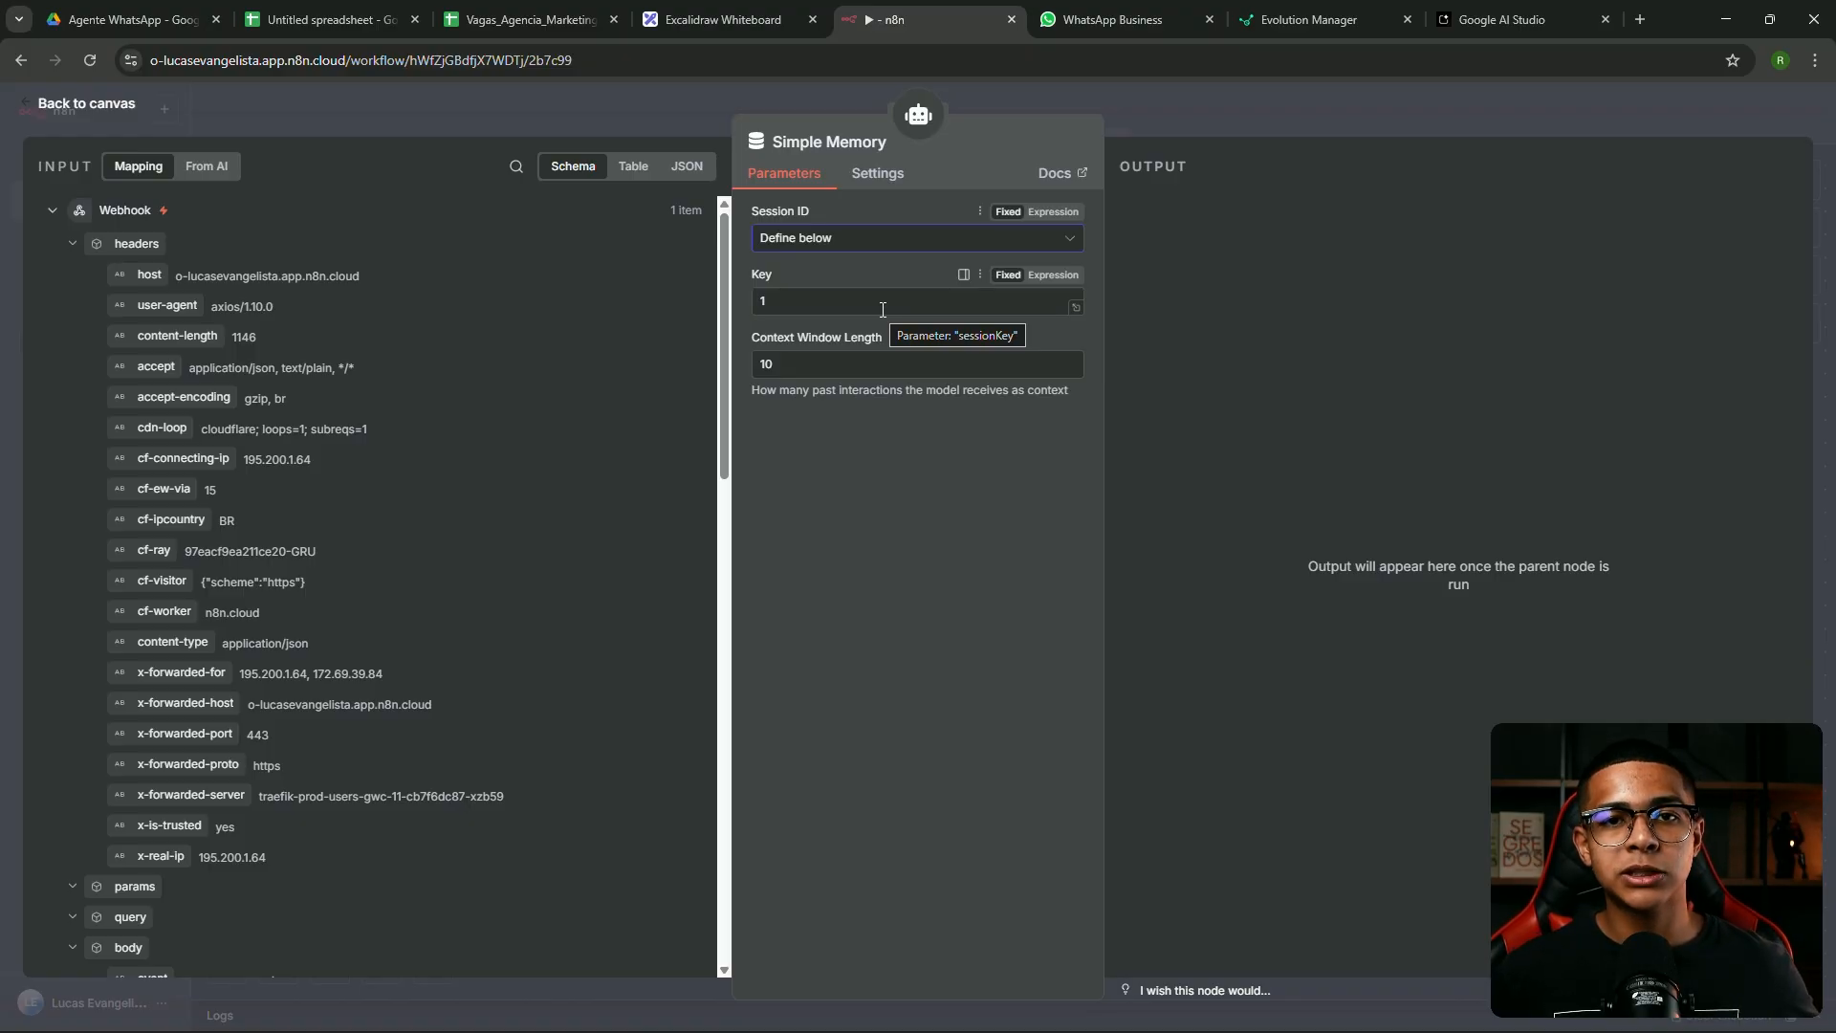
Set the memory session key to the sender's {{ $json.body.data.key.remoteJid }} expression
{"action": "triple_click", "coordinate": [755, 205]}
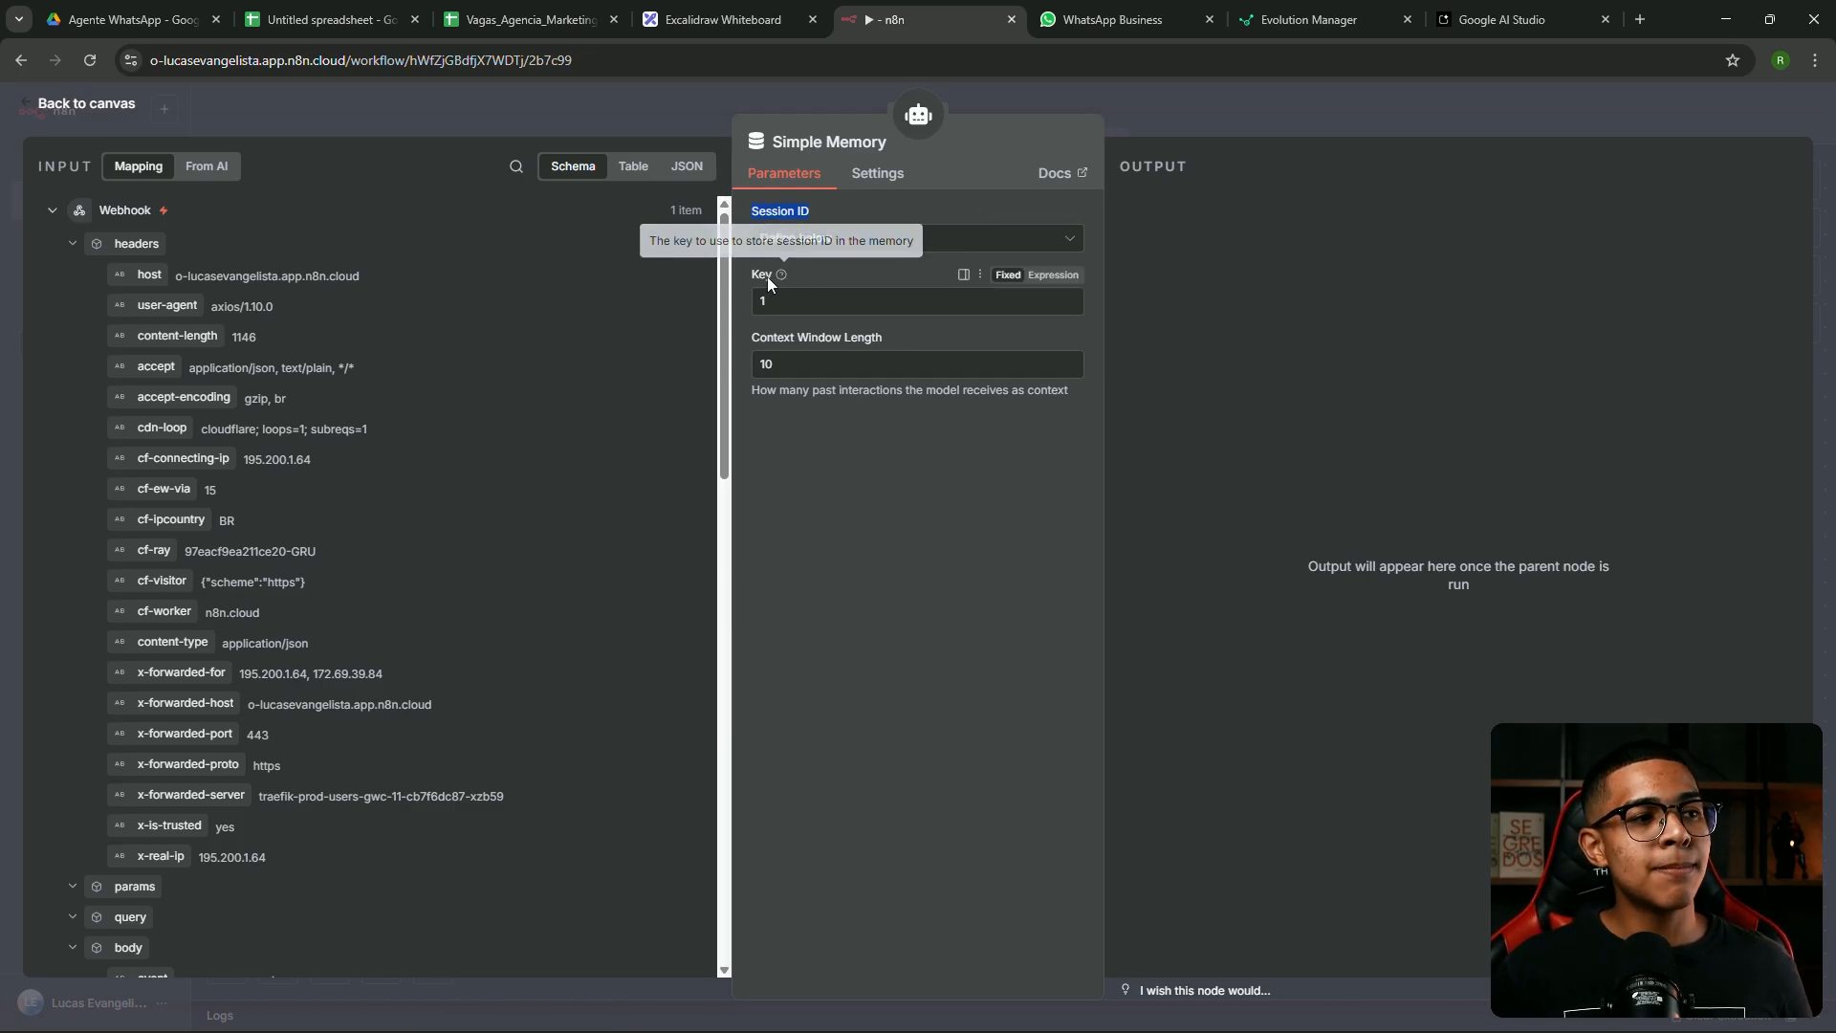
{"action": "left_click", "coordinate": [817, 308]}
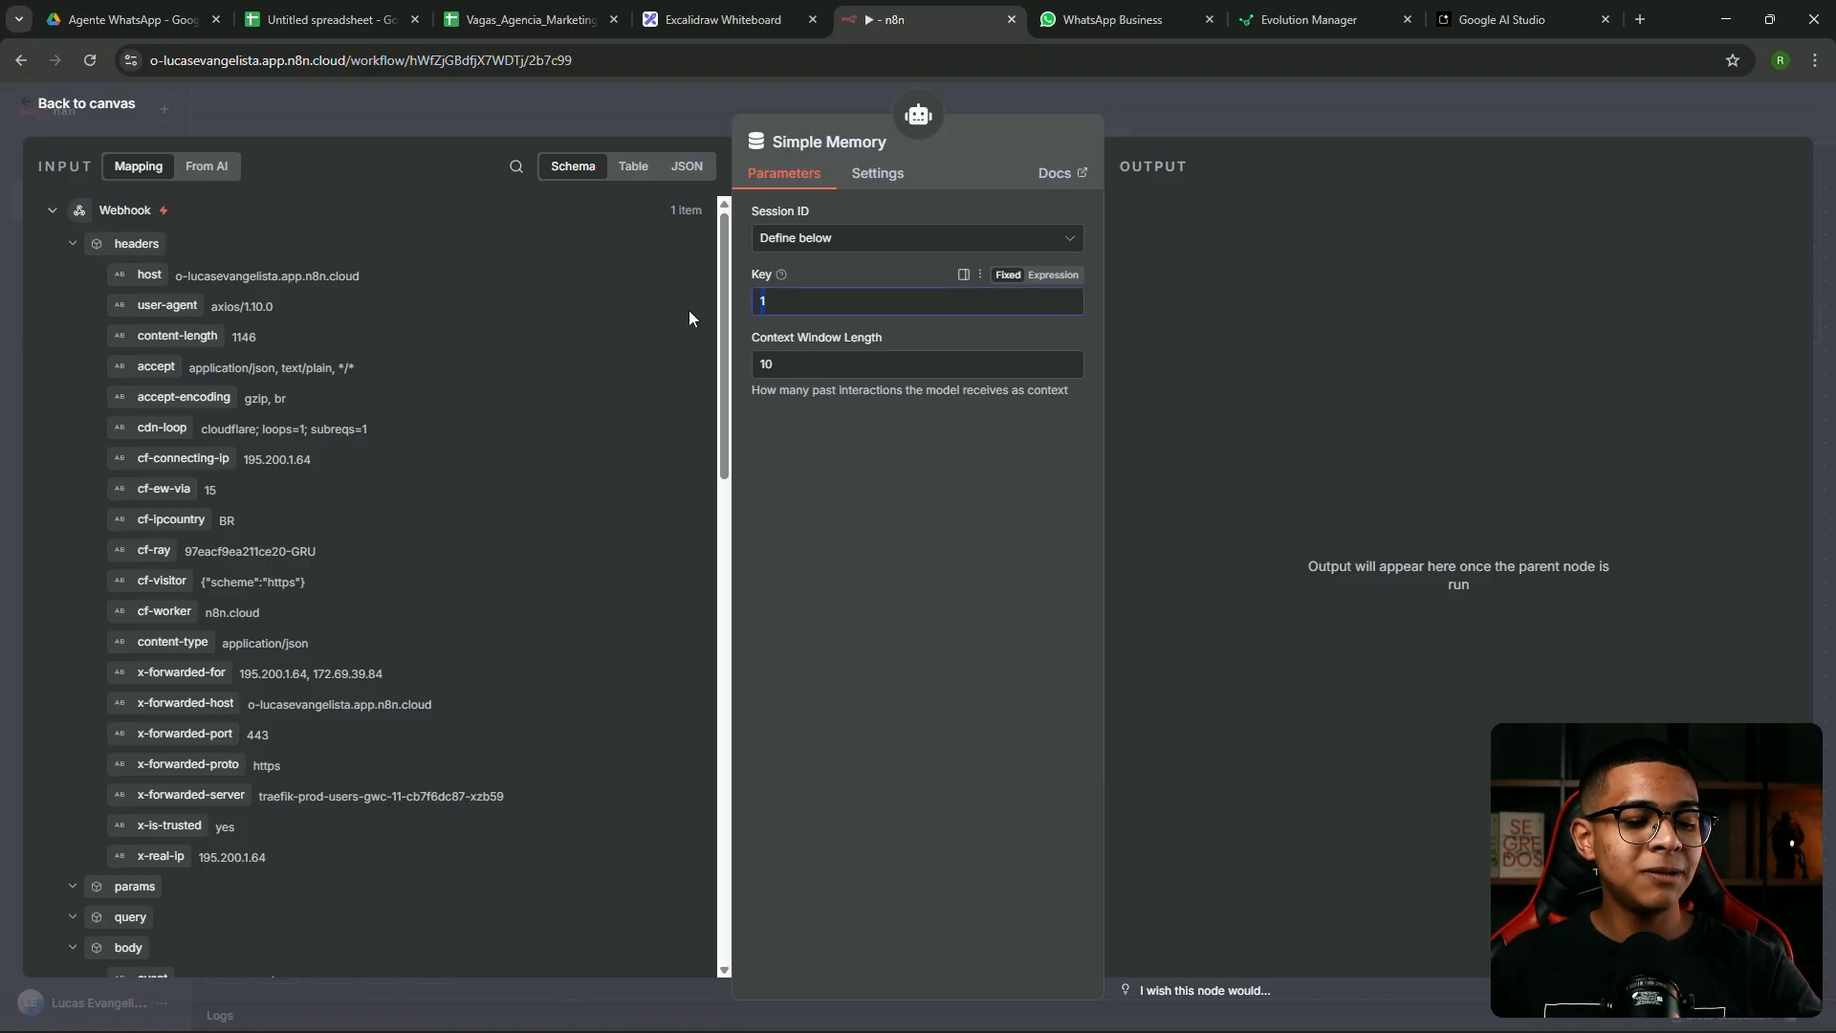
{"action": "key", "text": "BackSpace"}
{"action": "scroll", "coordinate": [430, 382], "scroll_direction": "down", "scroll_amount": 6}
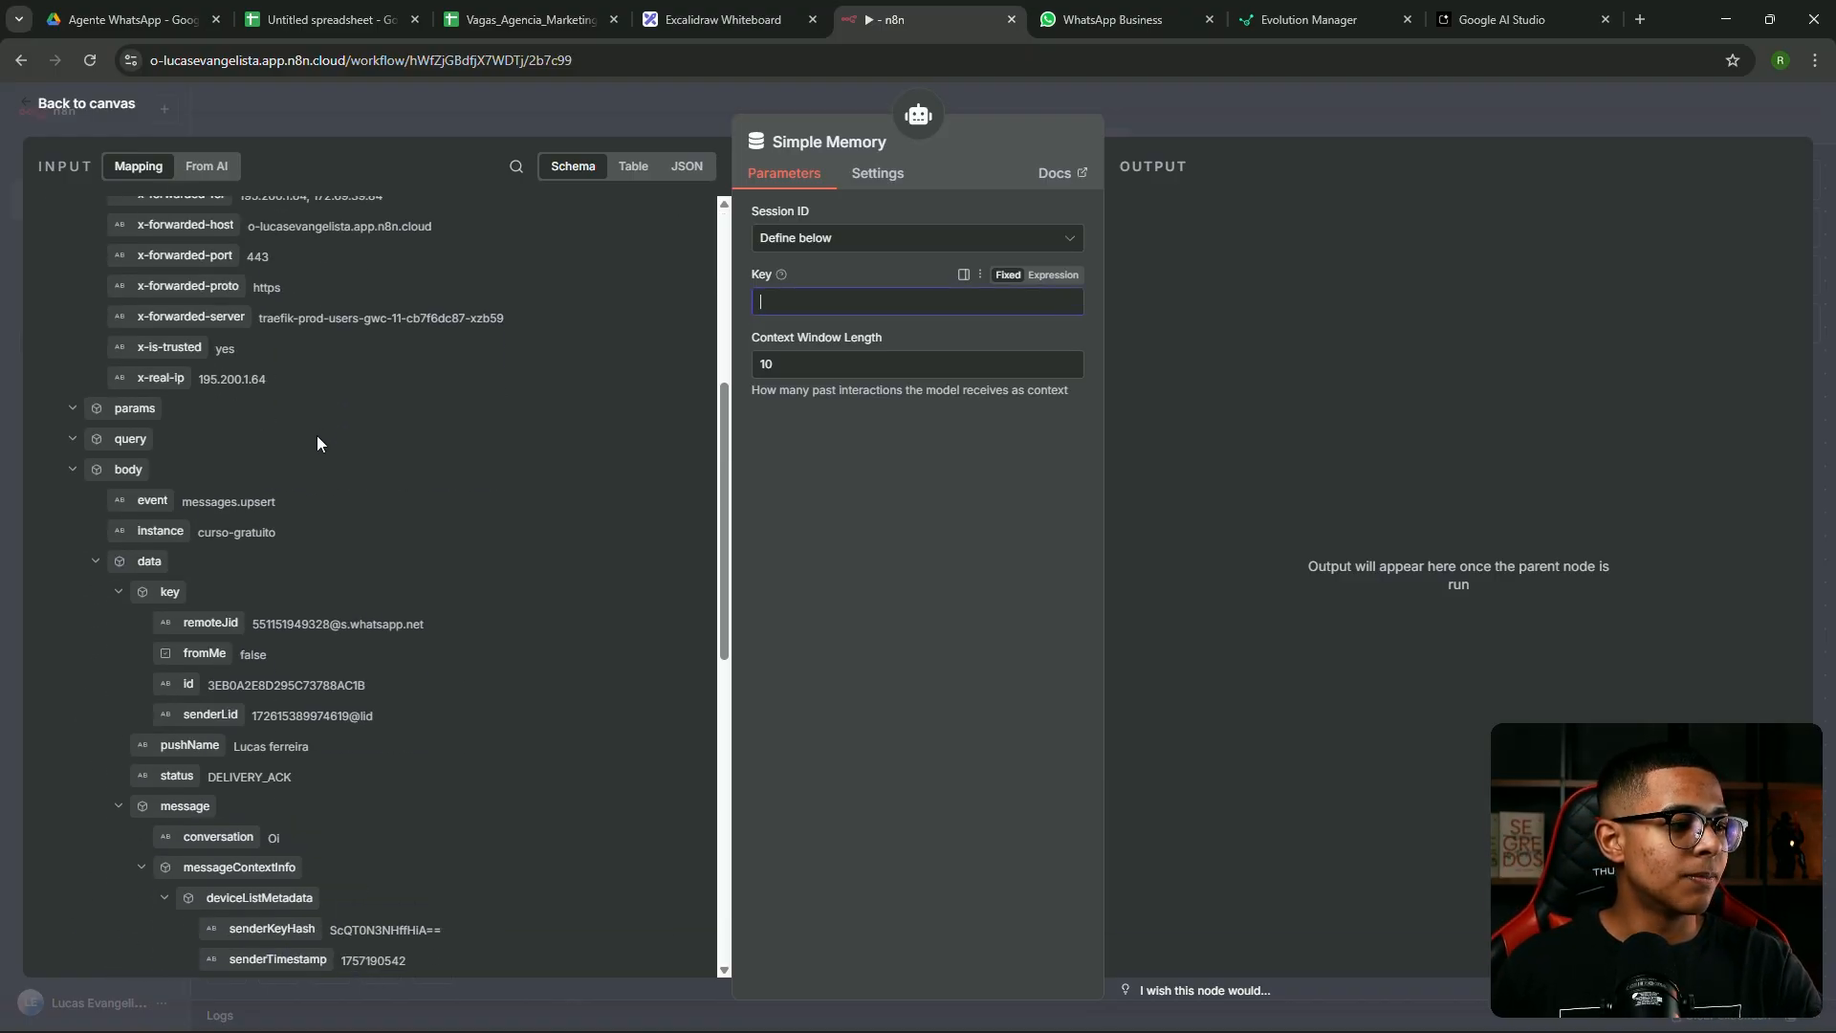
{"action": "scroll", "coordinate": [321, 494], "scroll_direction": "down", "scroll_amount": 2}
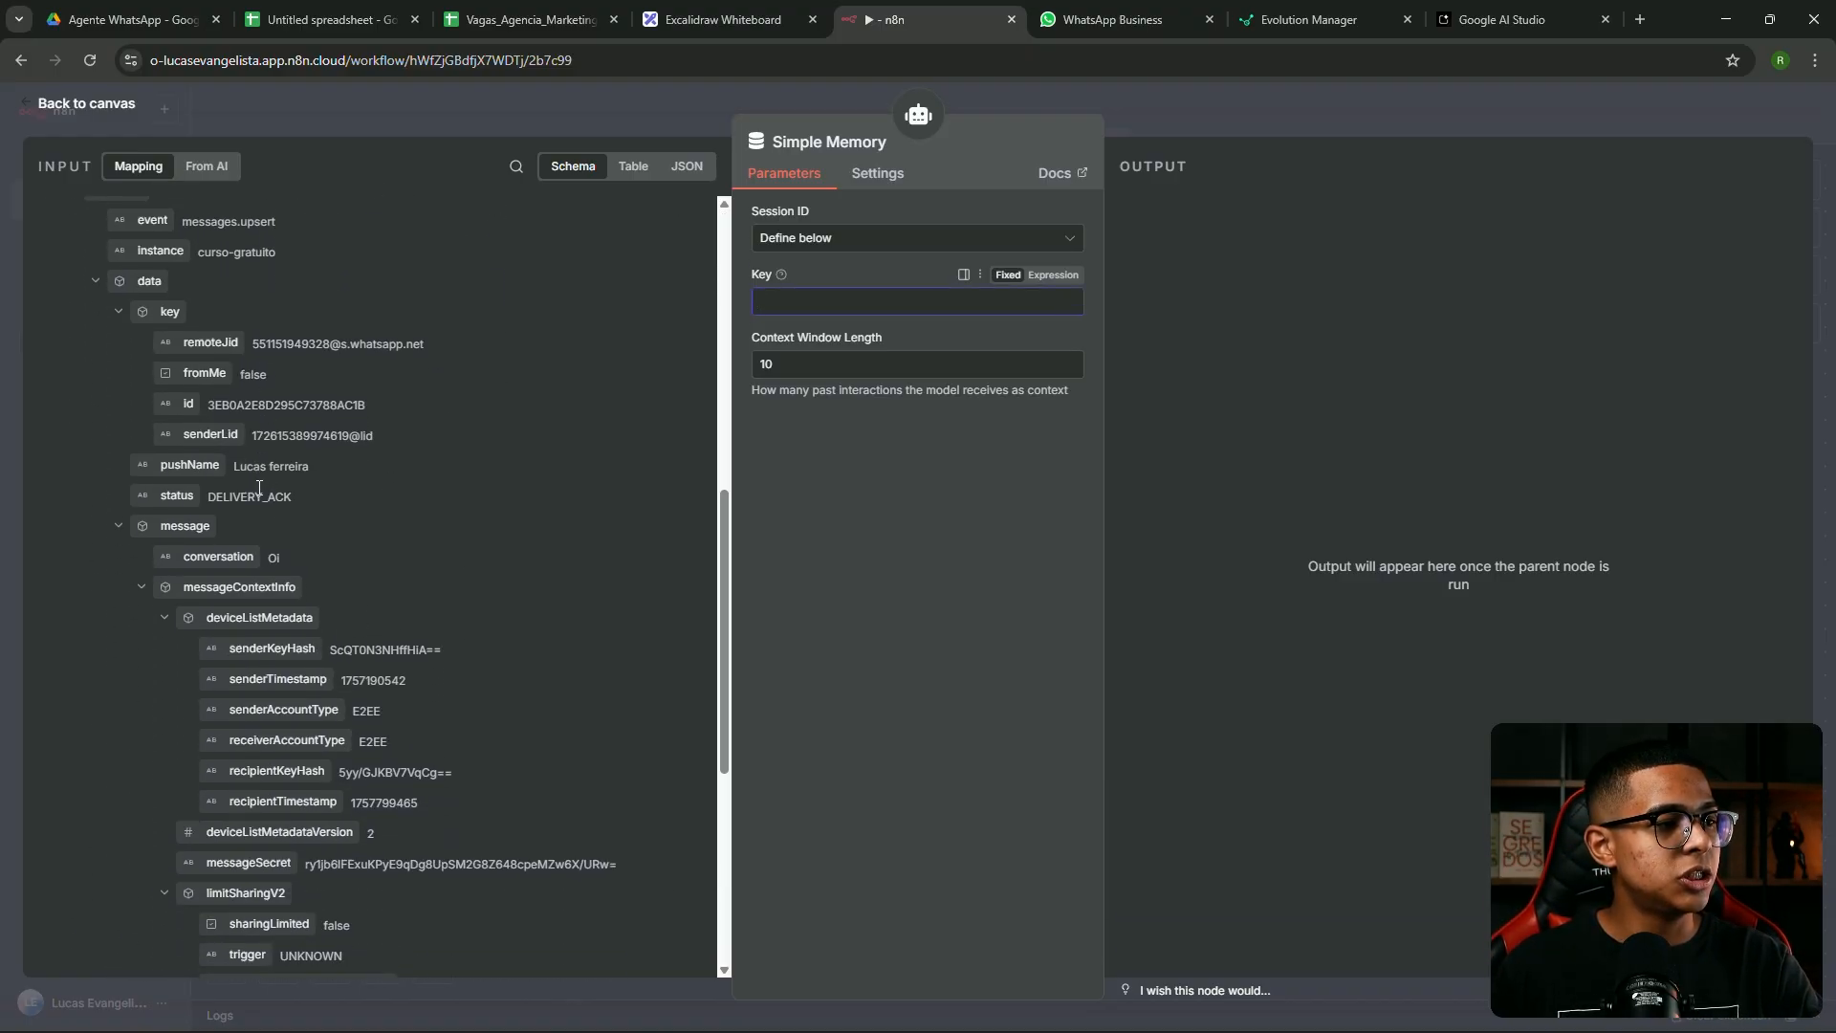
{"action": "left_click_drag", "start_coordinate": [204, 335], "coordinate": [784, 303]}
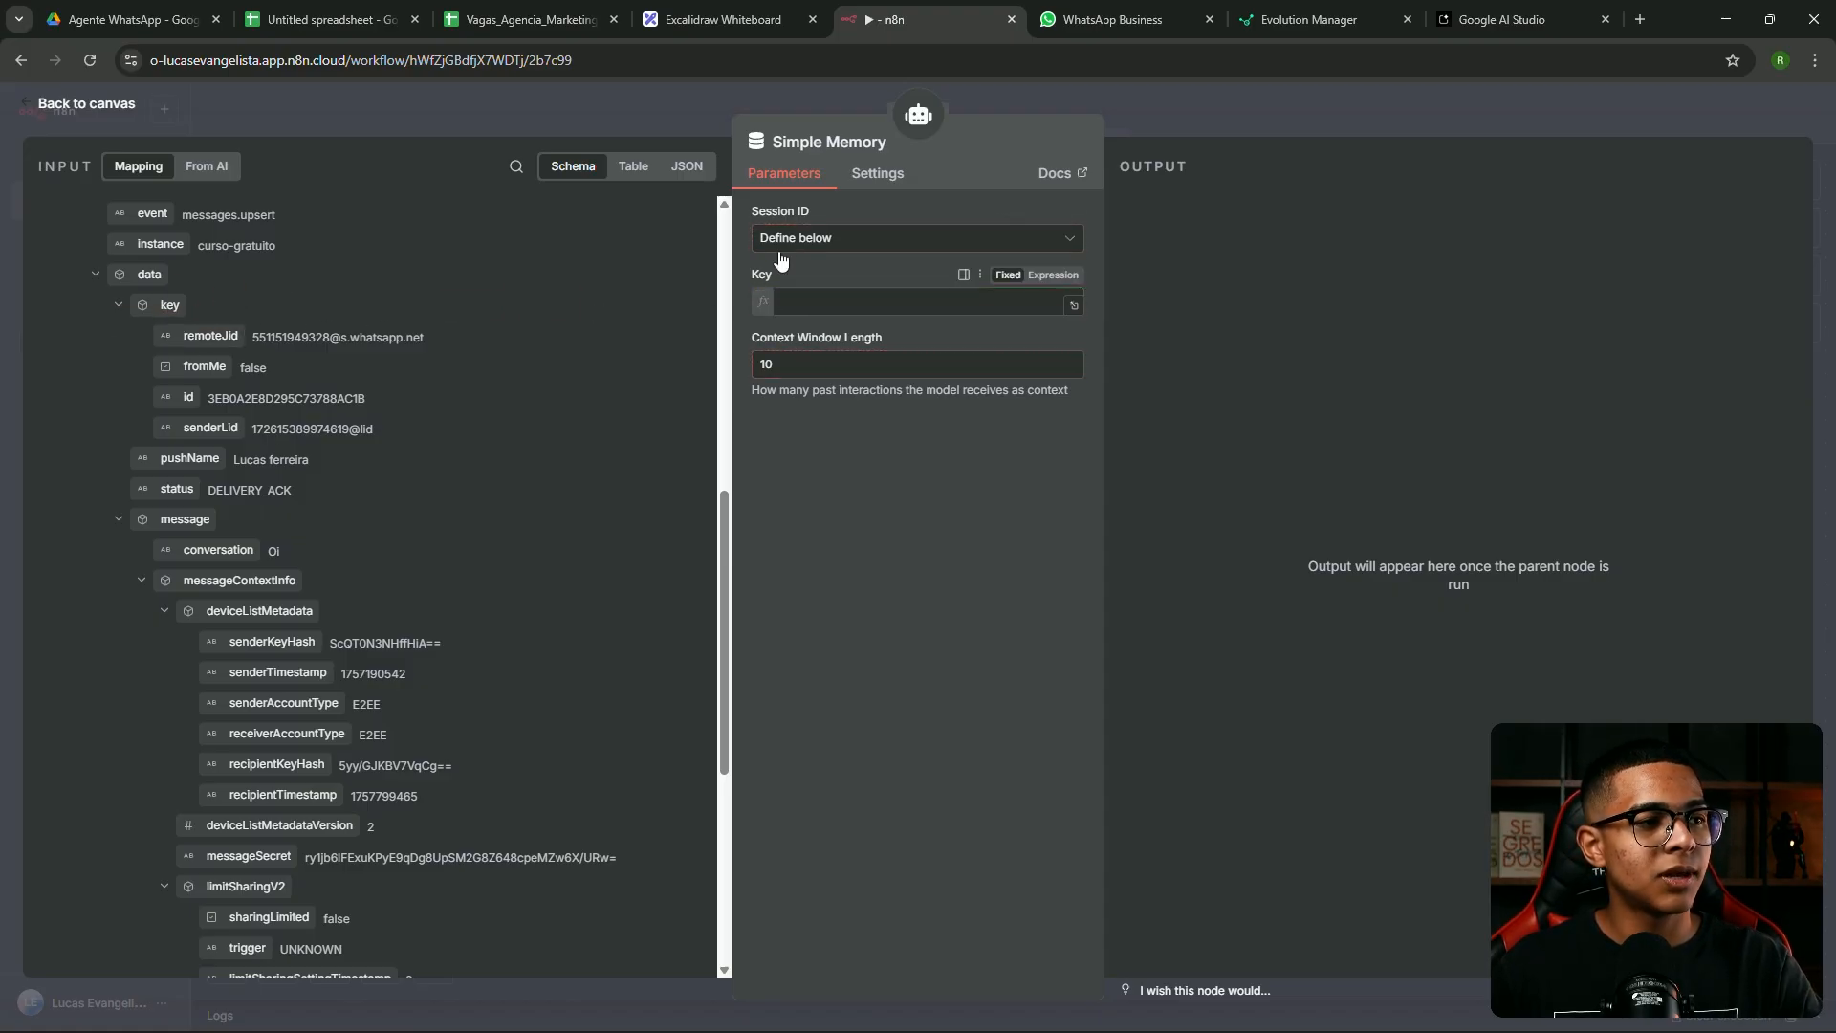
{"action": "left_click", "coordinate": [838, 273]}
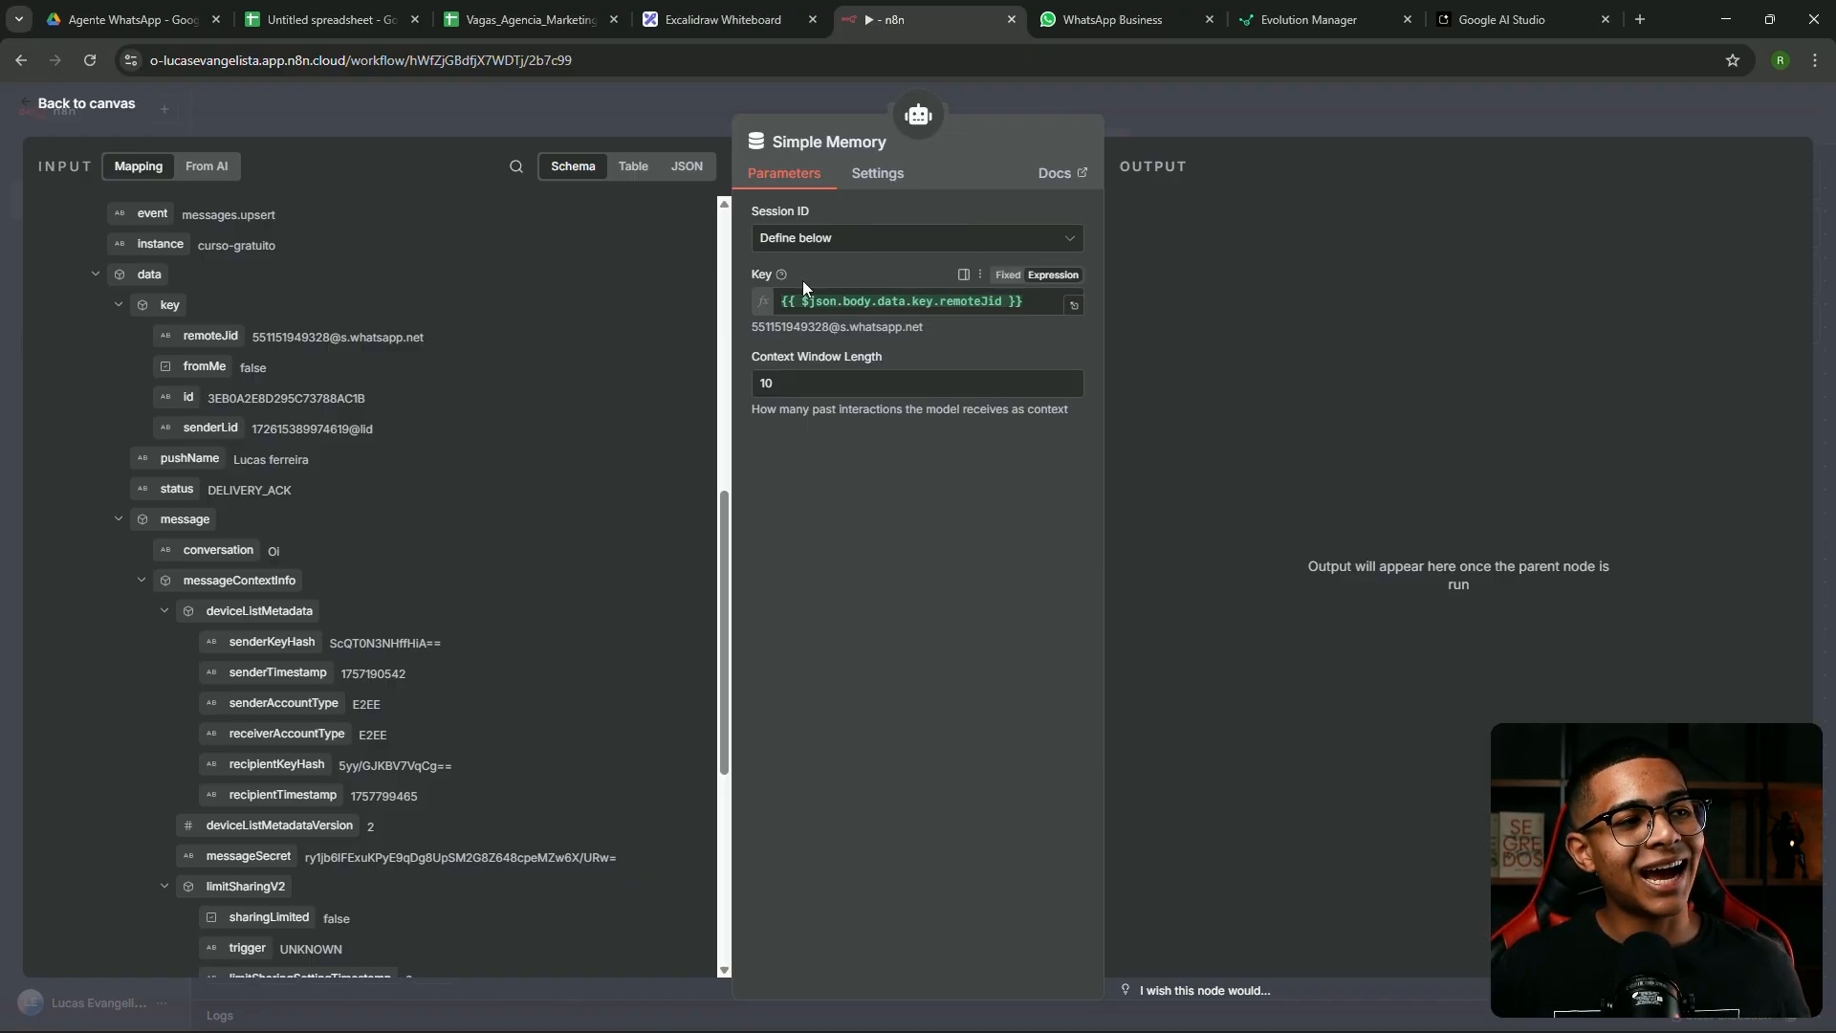
{"action": "left_click", "coordinate": [1072, 303]}
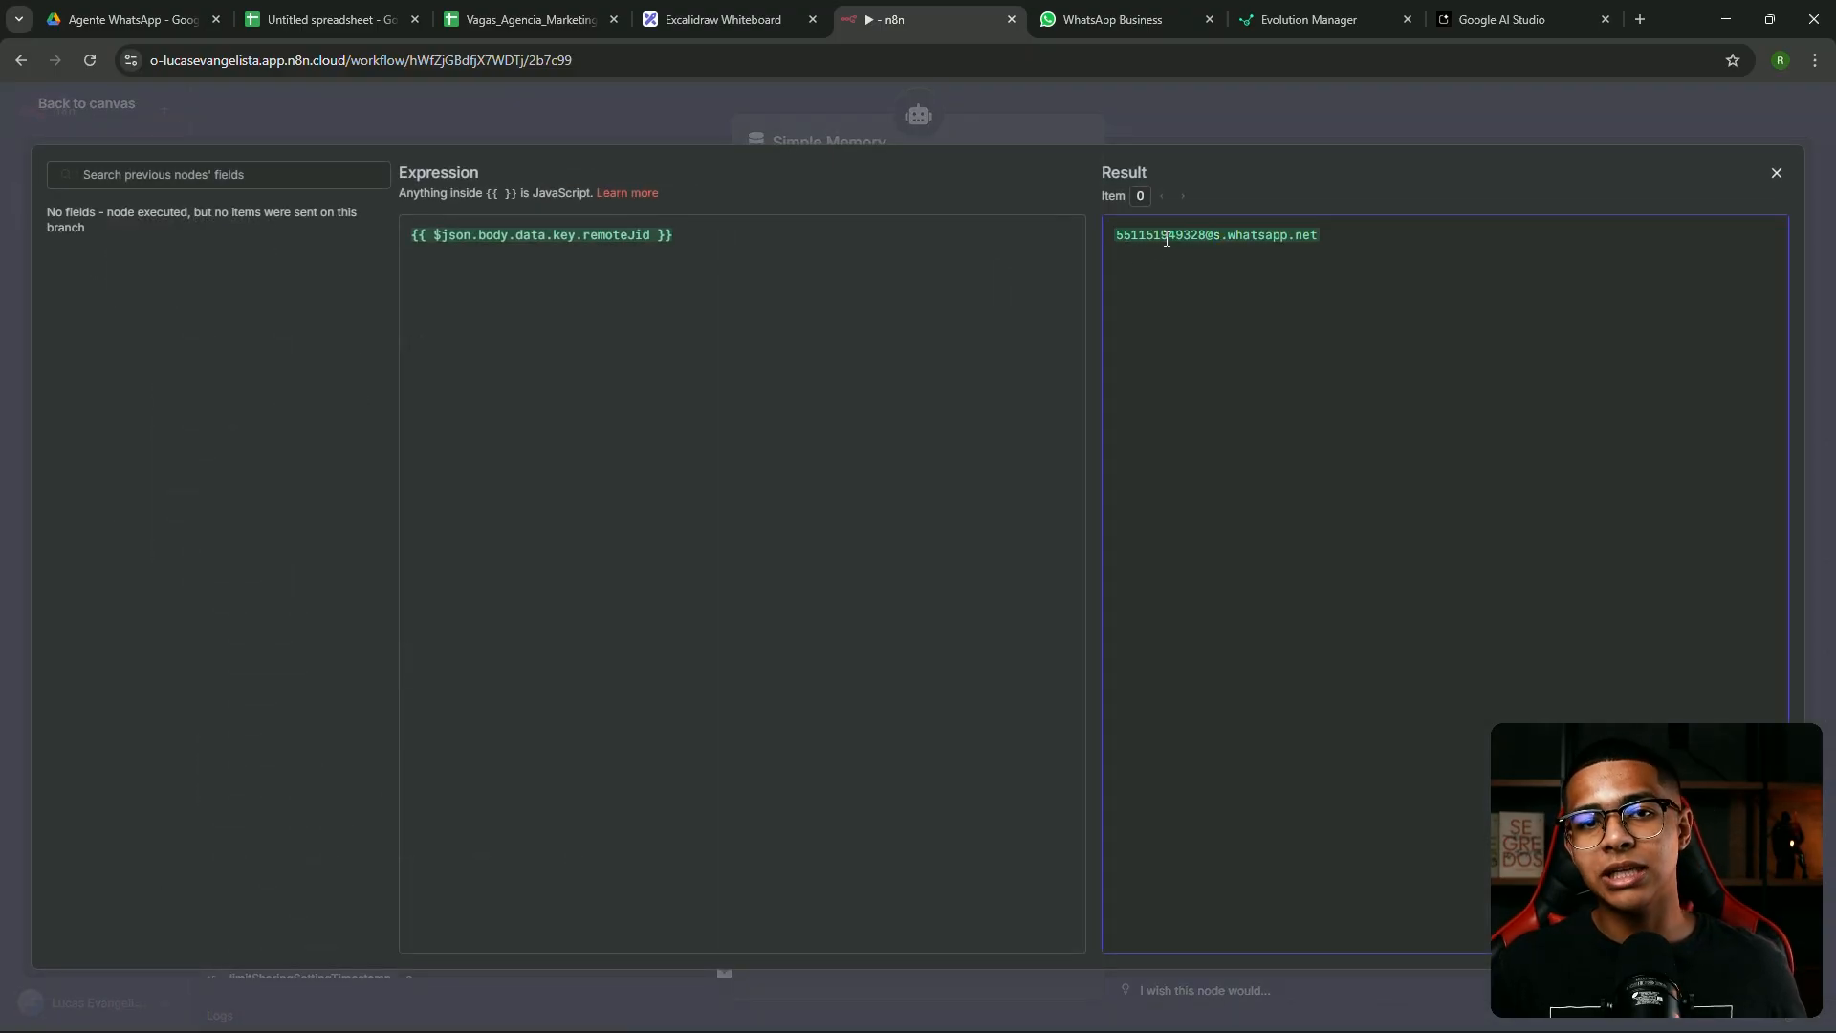
{"action": "left_click", "coordinate": [1124, 122]}
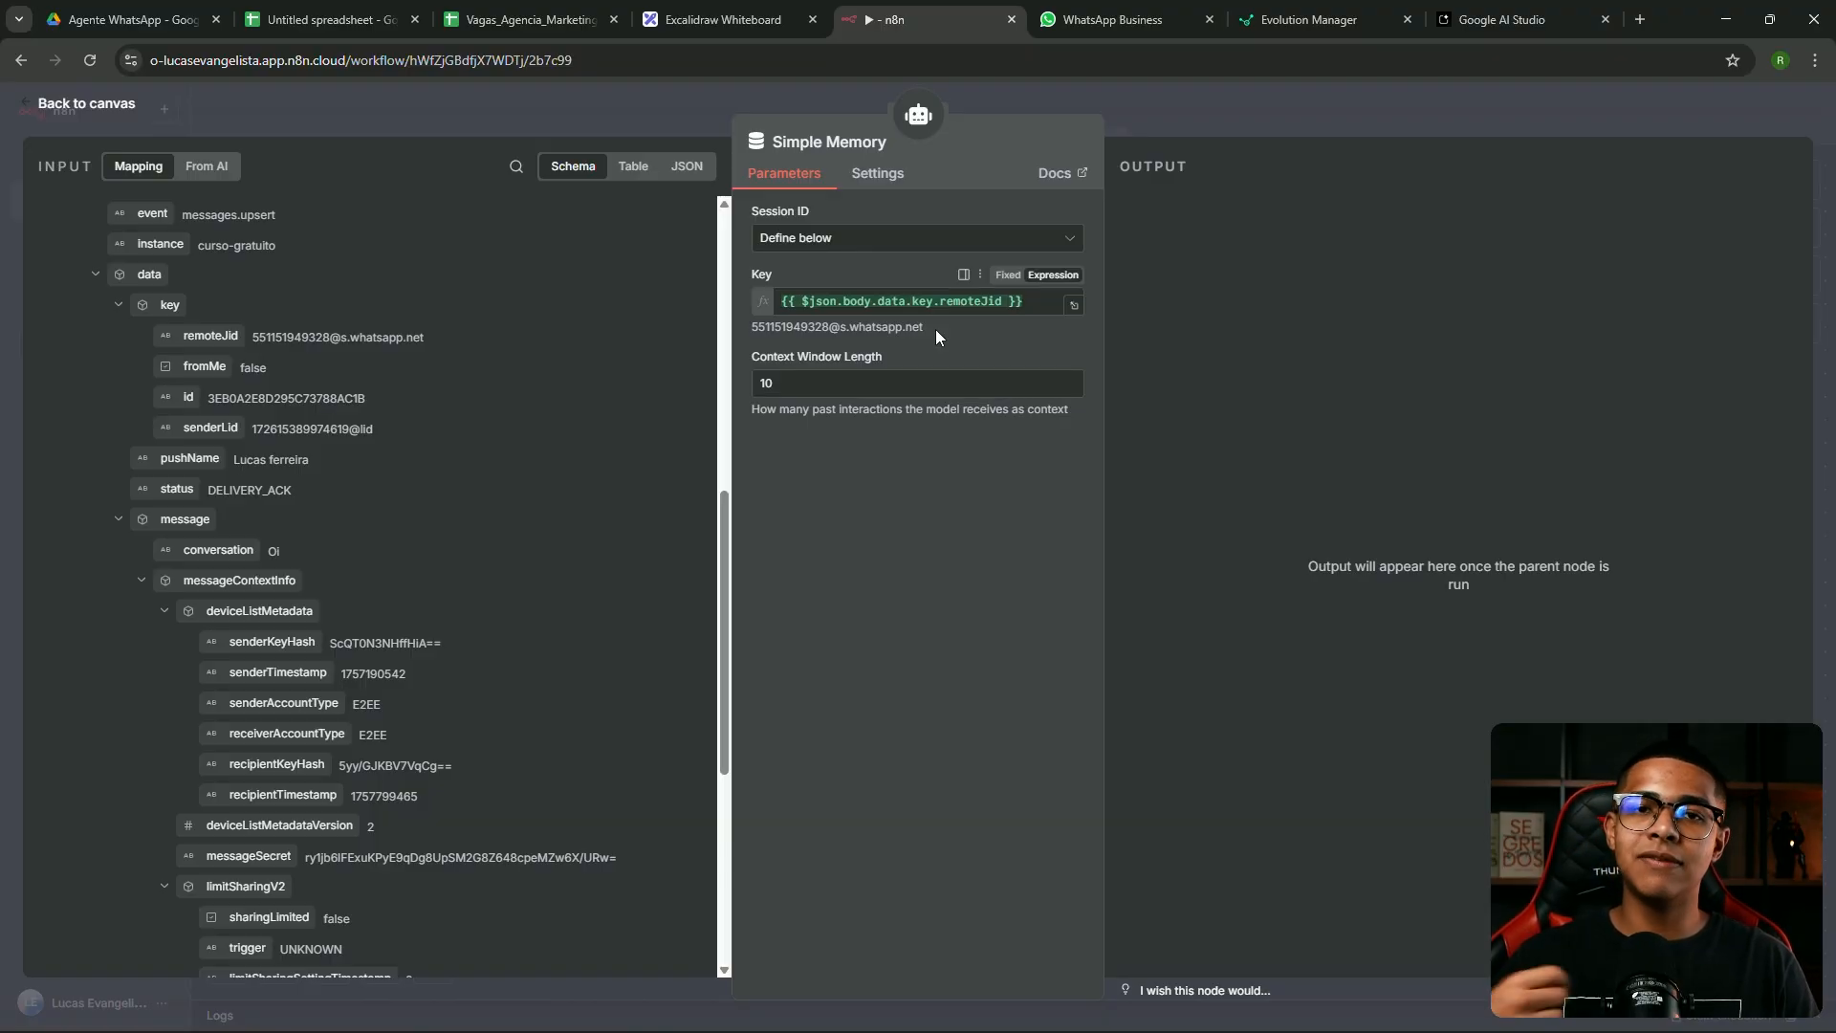
Review the resolved sender ID under Key and the Context Window Length of 10
{"action": "left_click_drag", "start_coordinate": [924, 328], "coordinate": [746, 321]}
{"action": "left_click", "coordinate": [767, 312]}
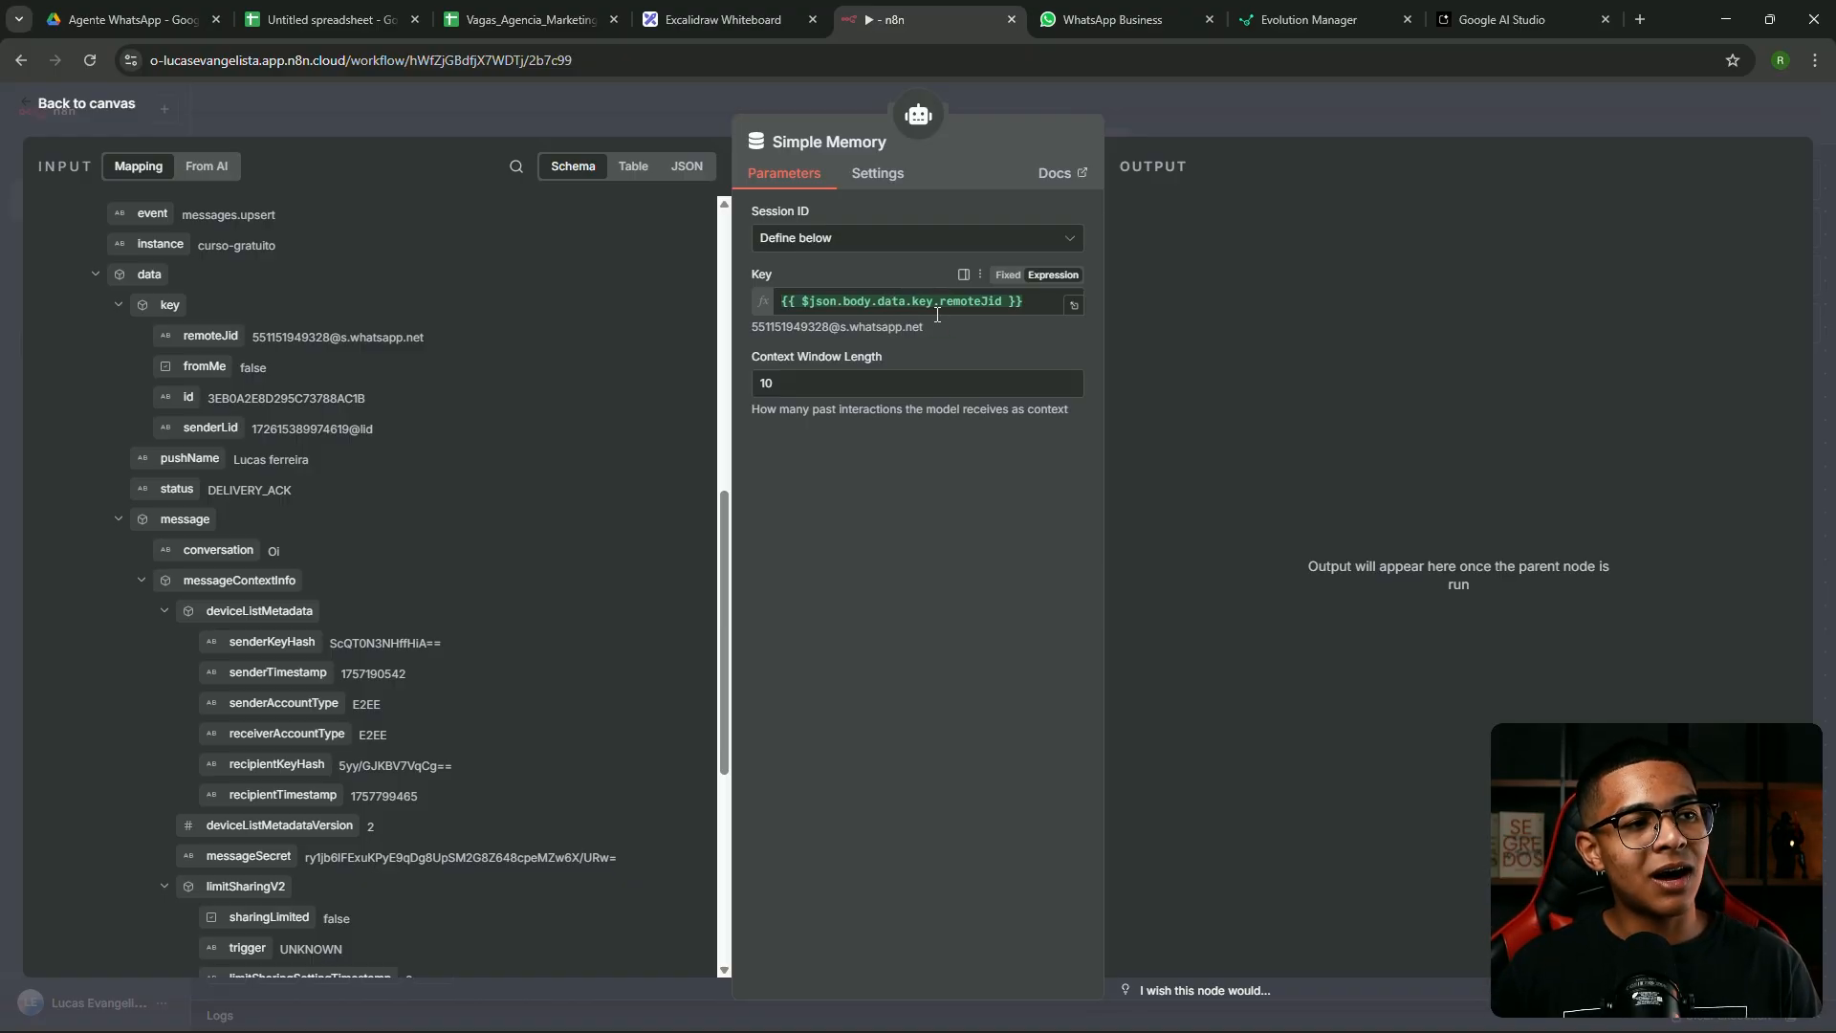
{"action": "triple_click", "coordinate": [808, 327]}
{"action": "left_click_drag", "start_coordinate": [948, 330], "coordinate": [752, 329]}
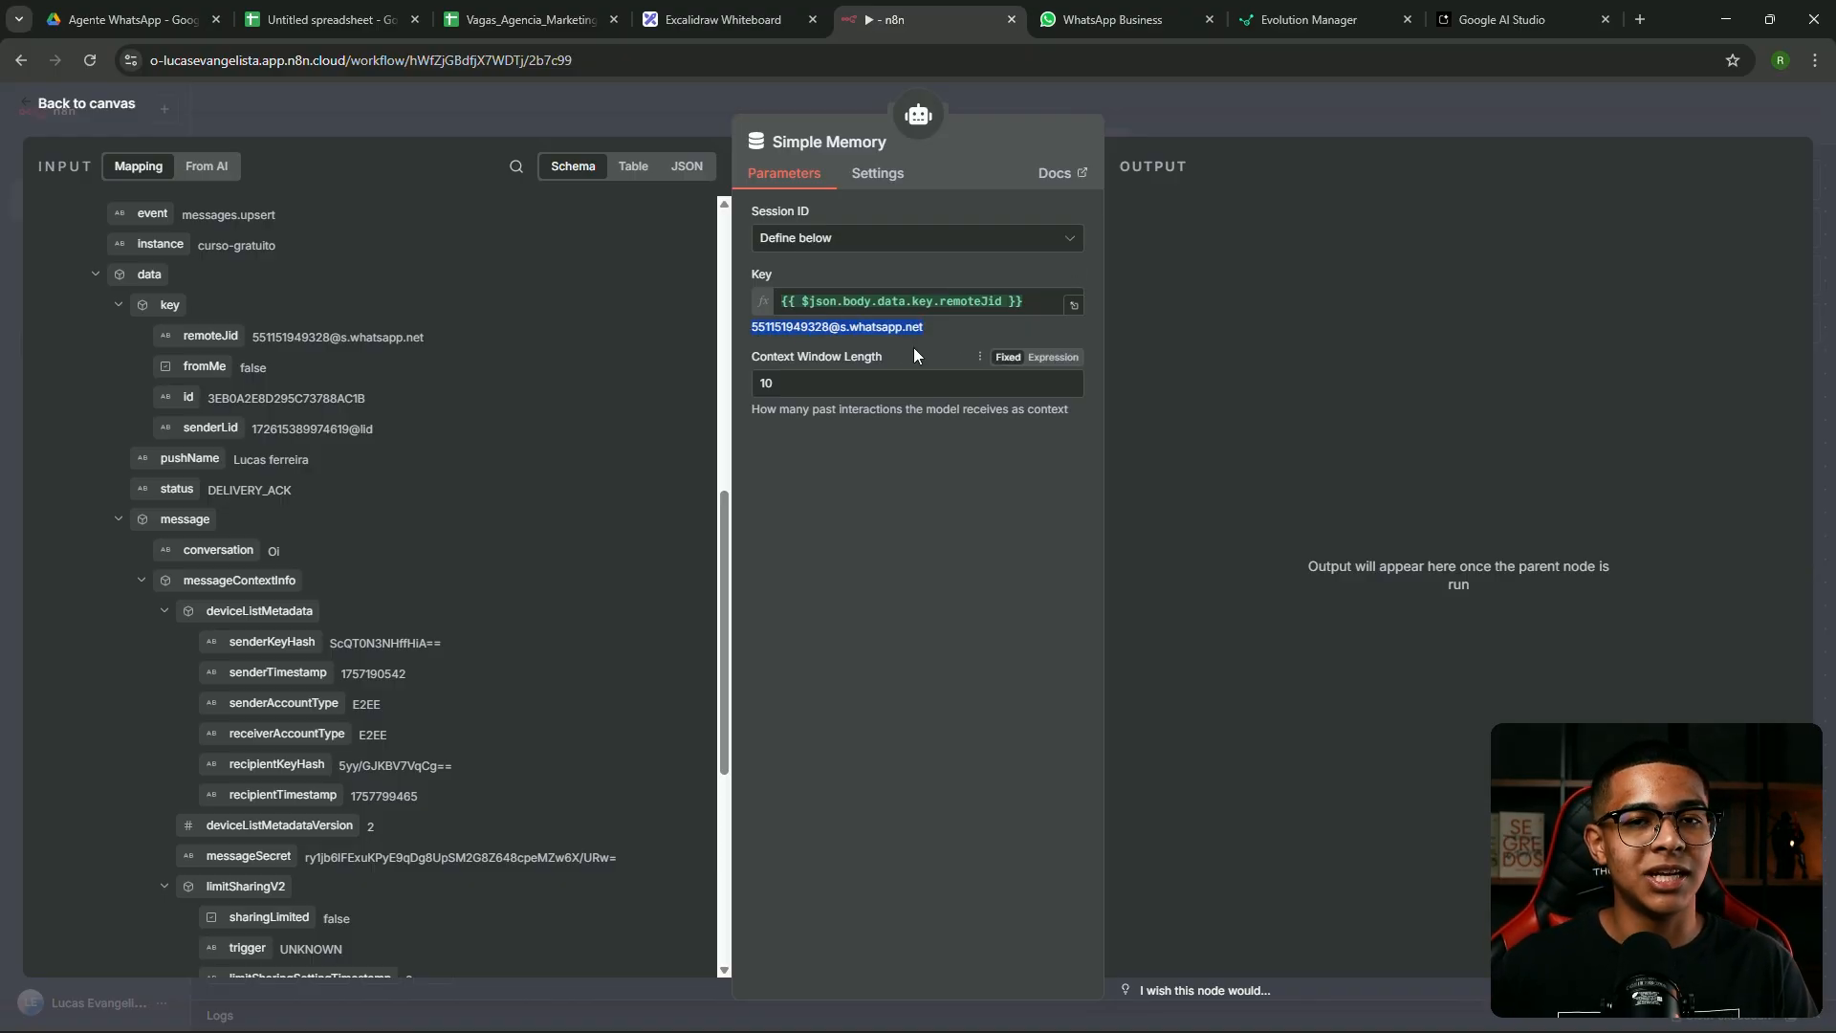
{"action": "left_click", "coordinate": [792, 328]}
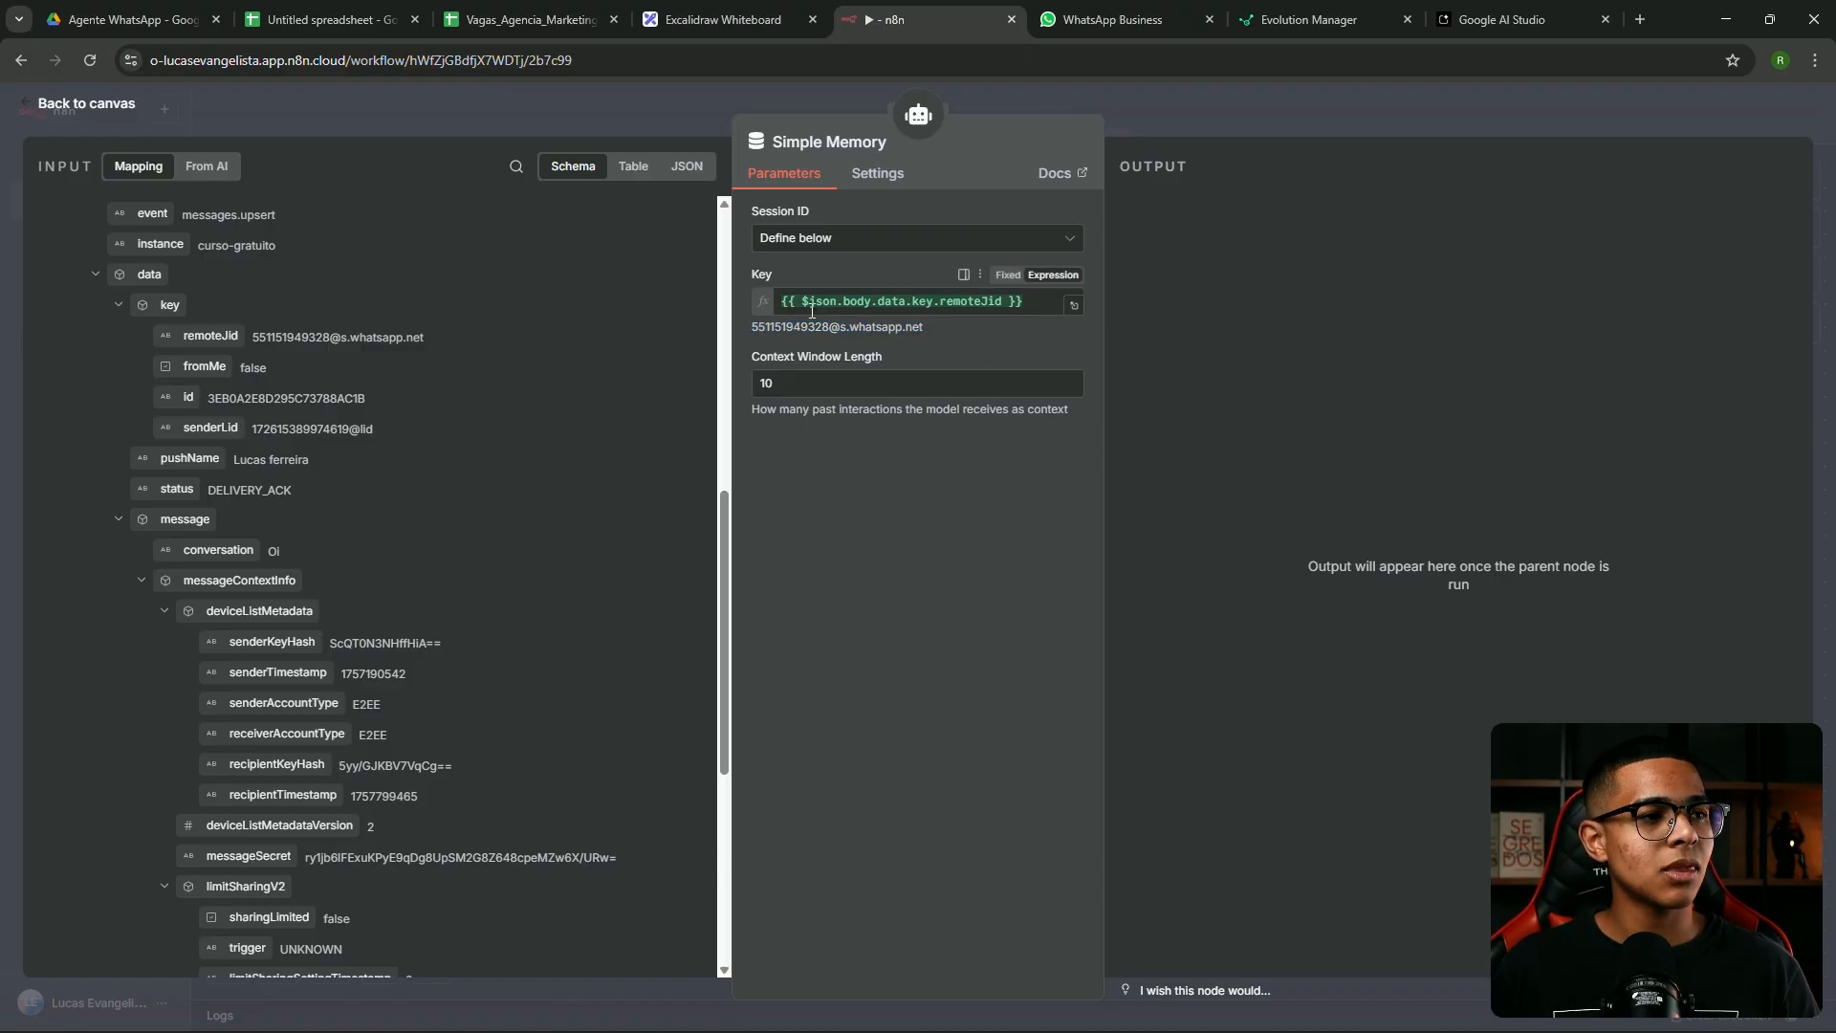
{"action": "left_click_drag", "start_coordinate": [765, 326], "coordinate": [926, 335]}
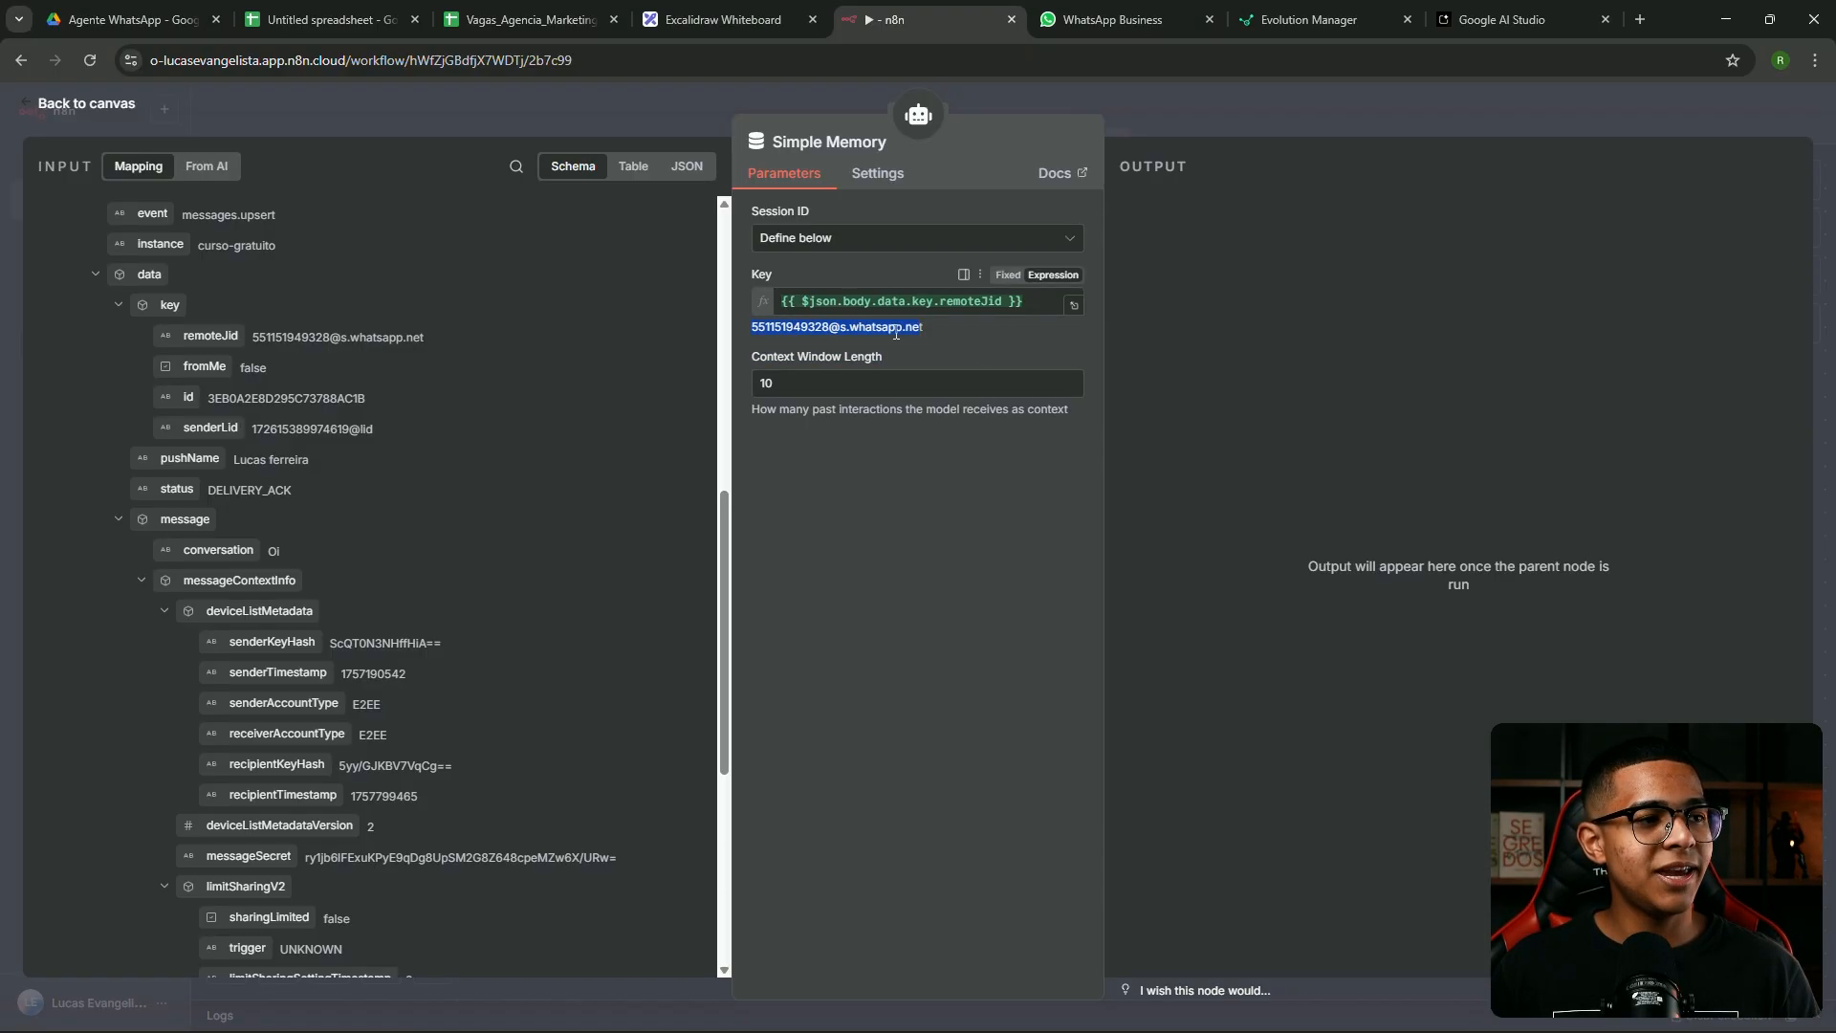
{"action": "left_click", "coordinate": [750, 331]}
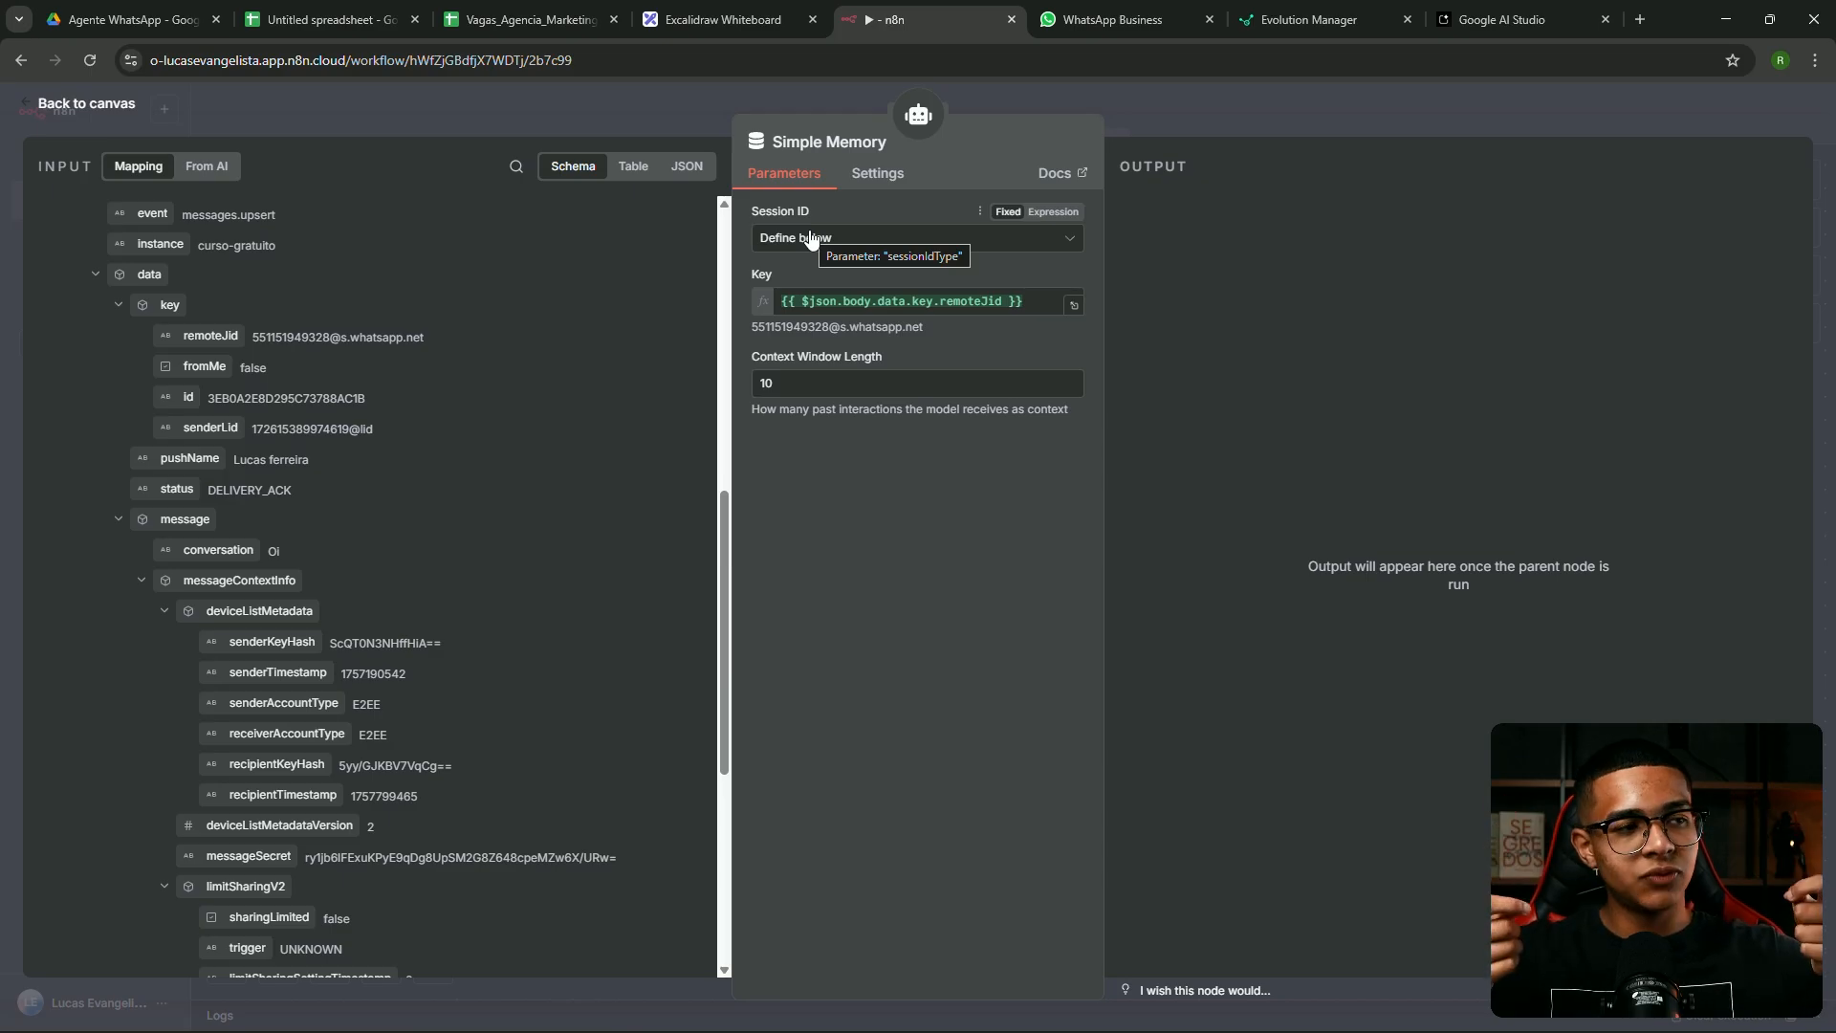
{"action": "left_click_drag", "start_coordinate": [924, 327], "coordinate": [773, 326]}
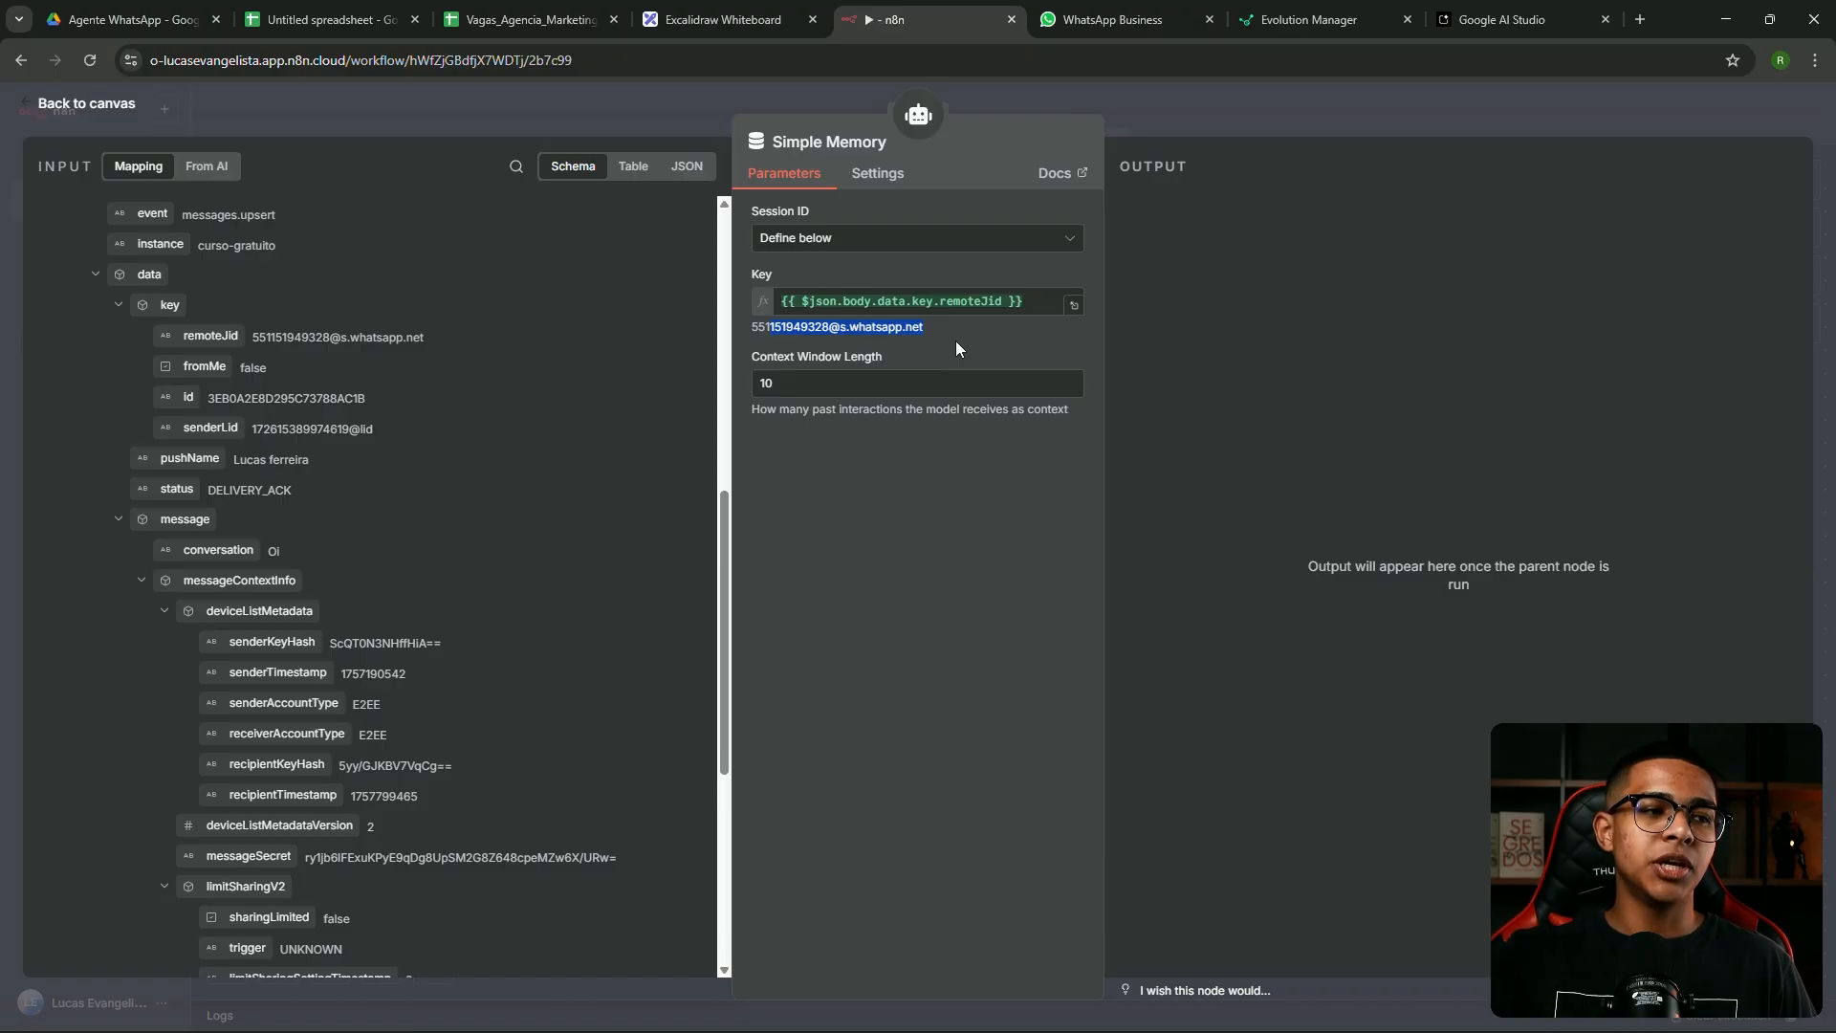
{"action": "left_click", "coordinate": [836, 331]}
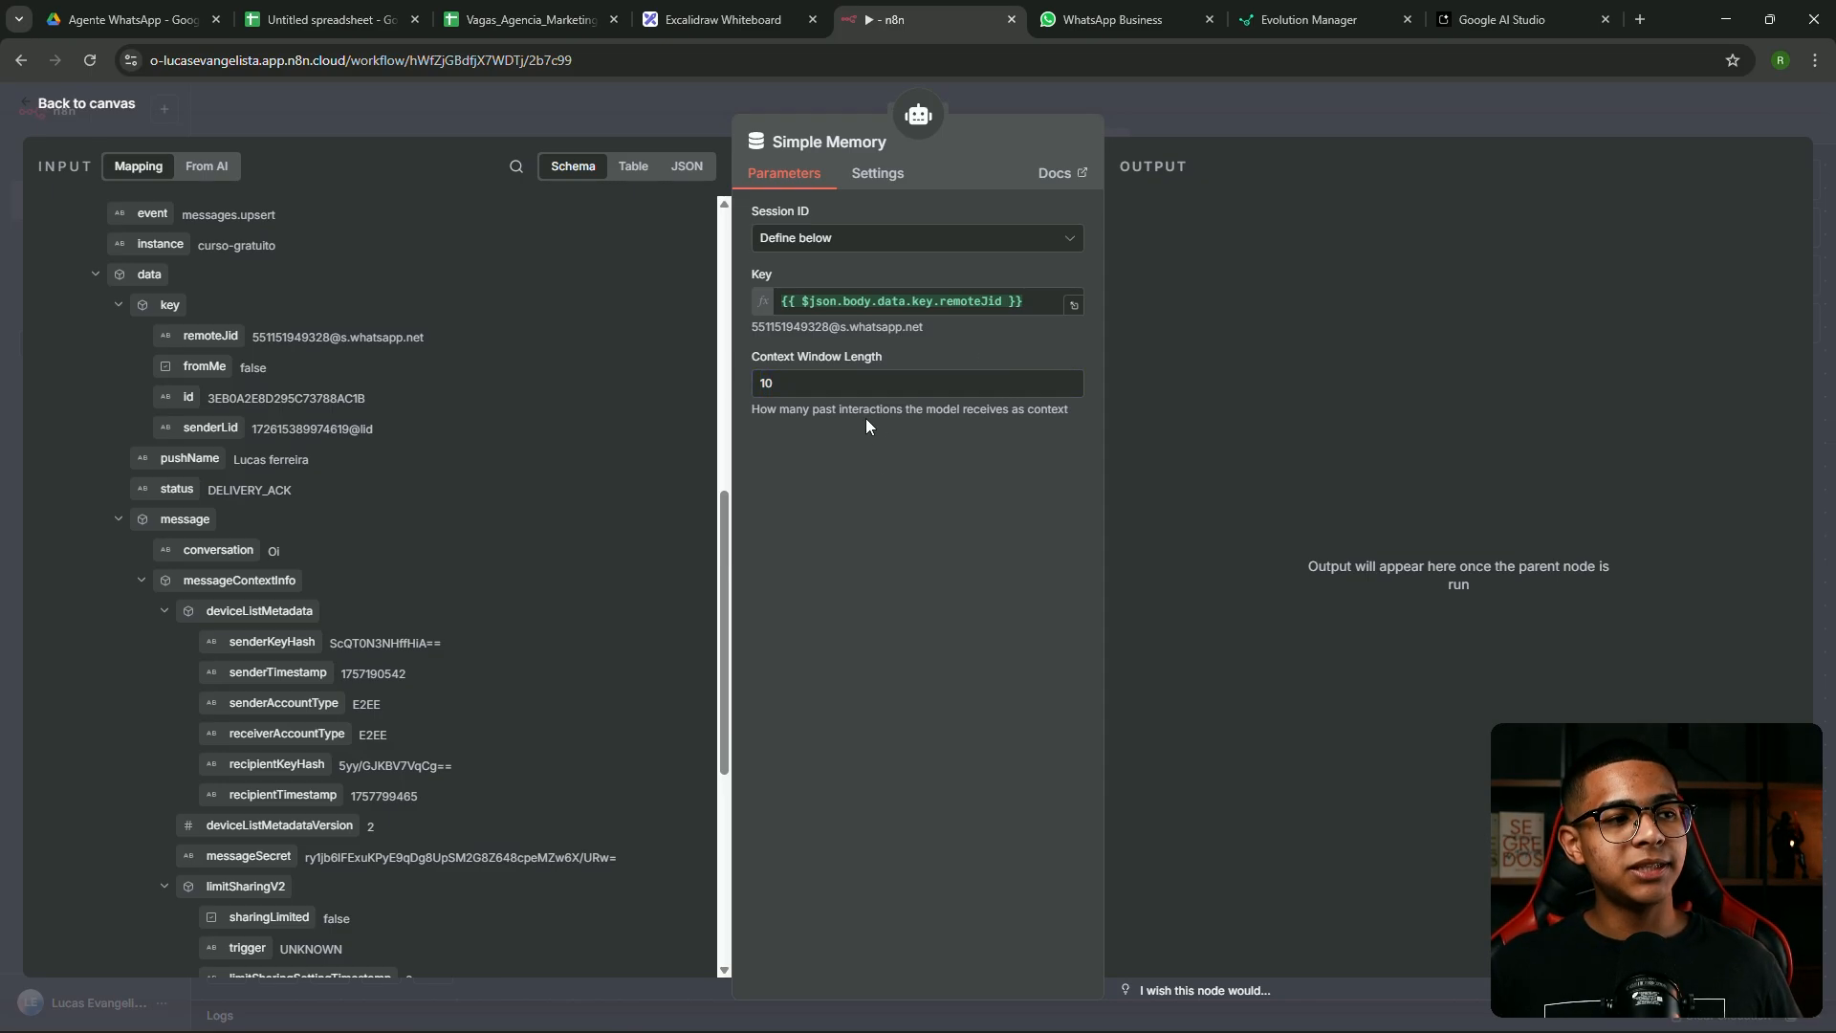
{"action": "left_click_drag", "start_coordinate": [779, 382], "coordinate": [746, 380]}
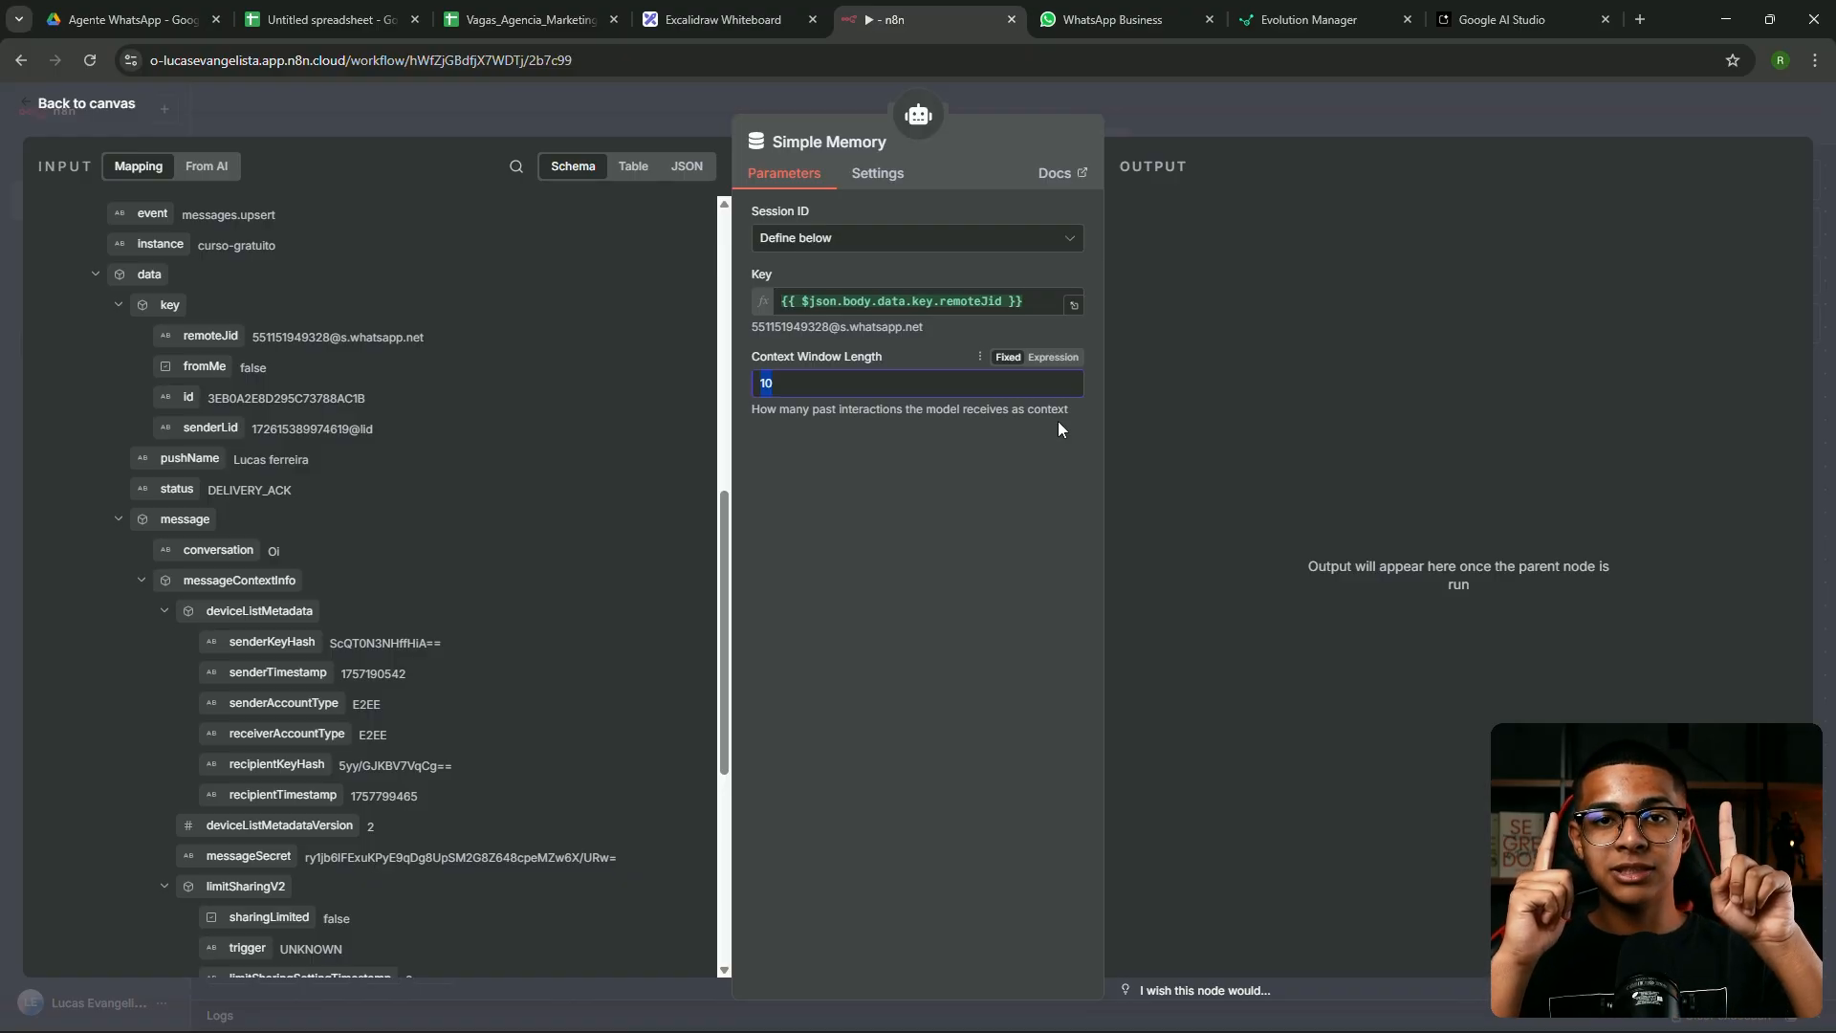
{"action": "left_click", "coordinate": [938, 485]}
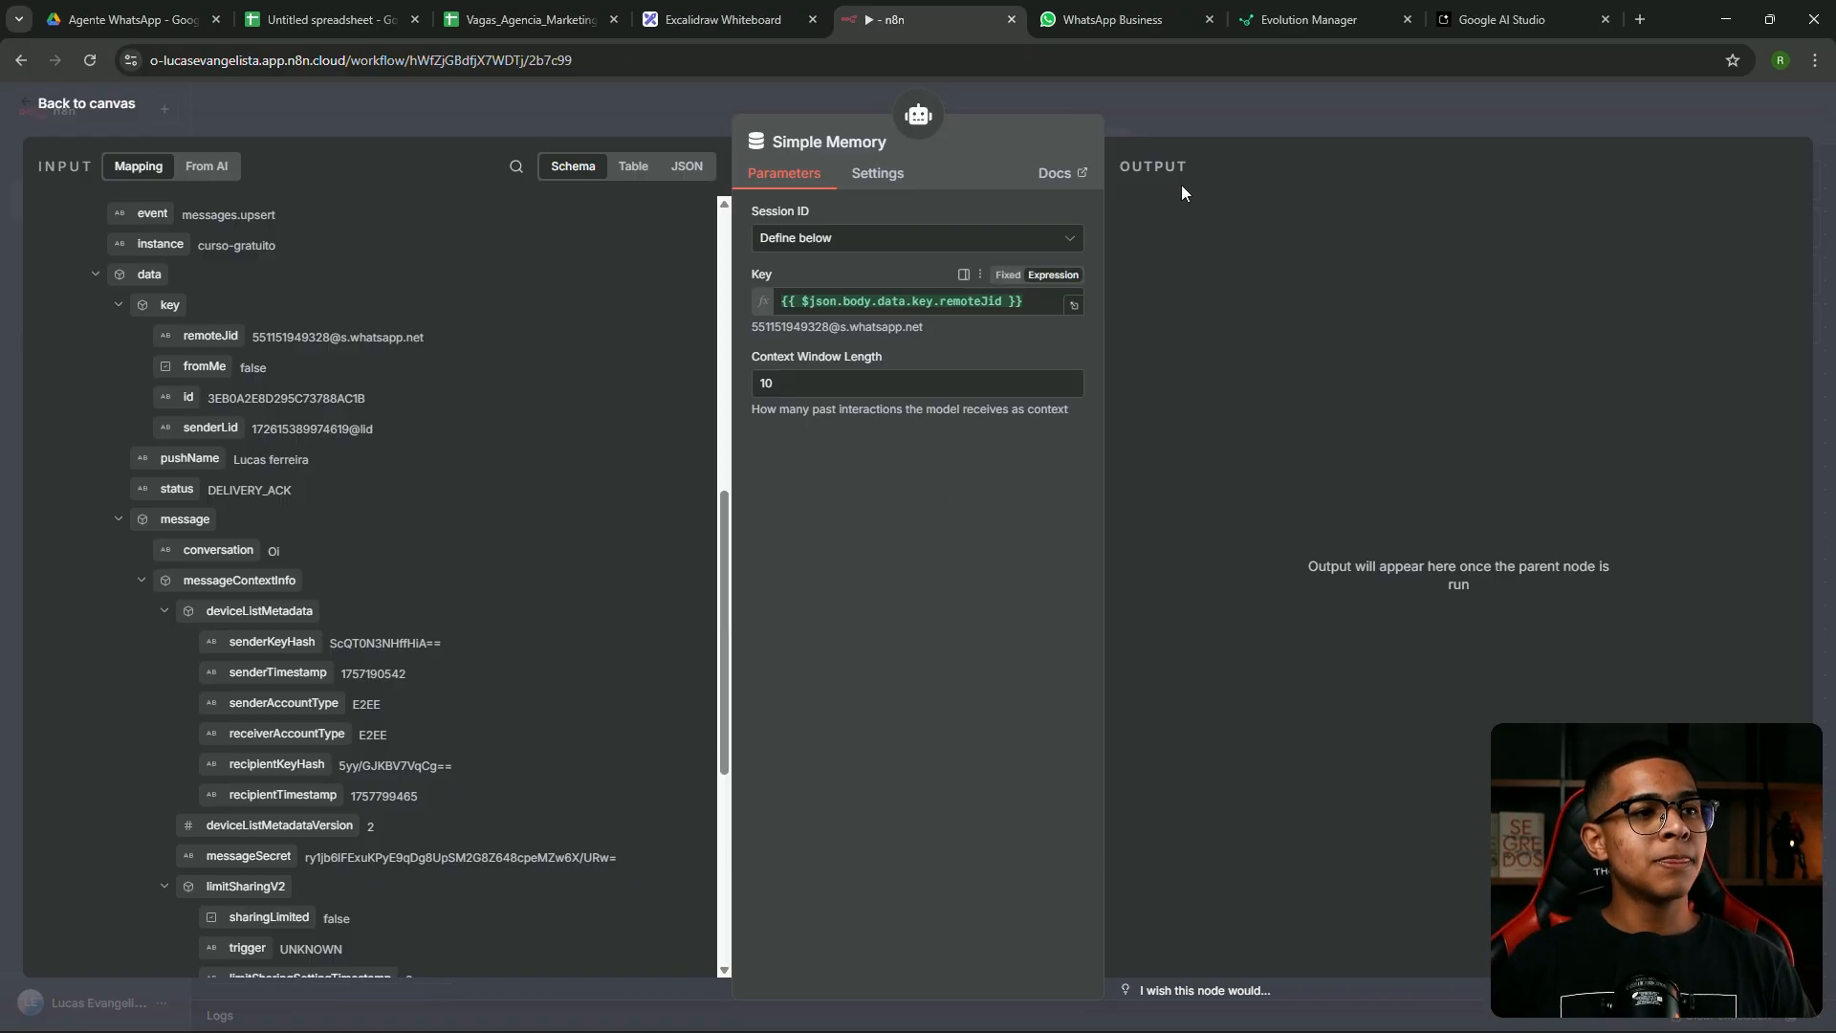
{"action": "left_click", "coordinate": [1219, 118]}
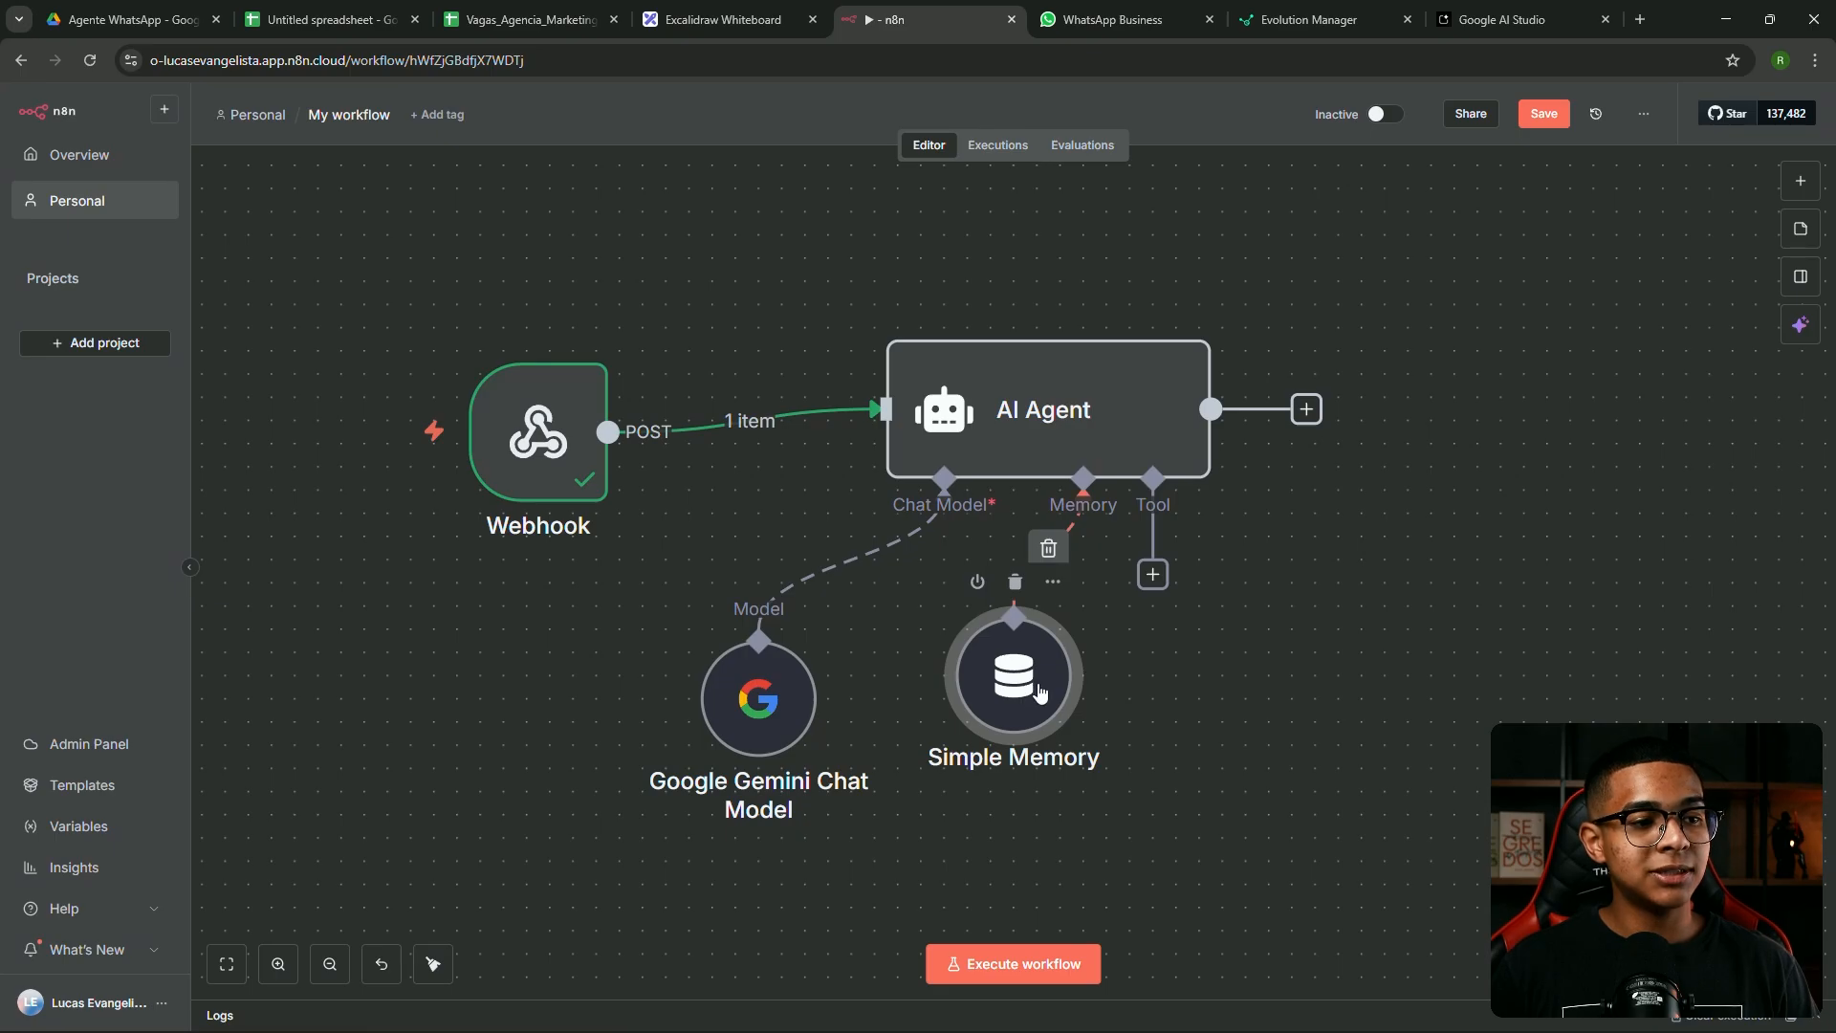
Run the AI Agent node alone and review its welcome reply output
{"action": "left_click_drag", "start_coordinate": [1014, 674], "coordinate": [990, 722]}
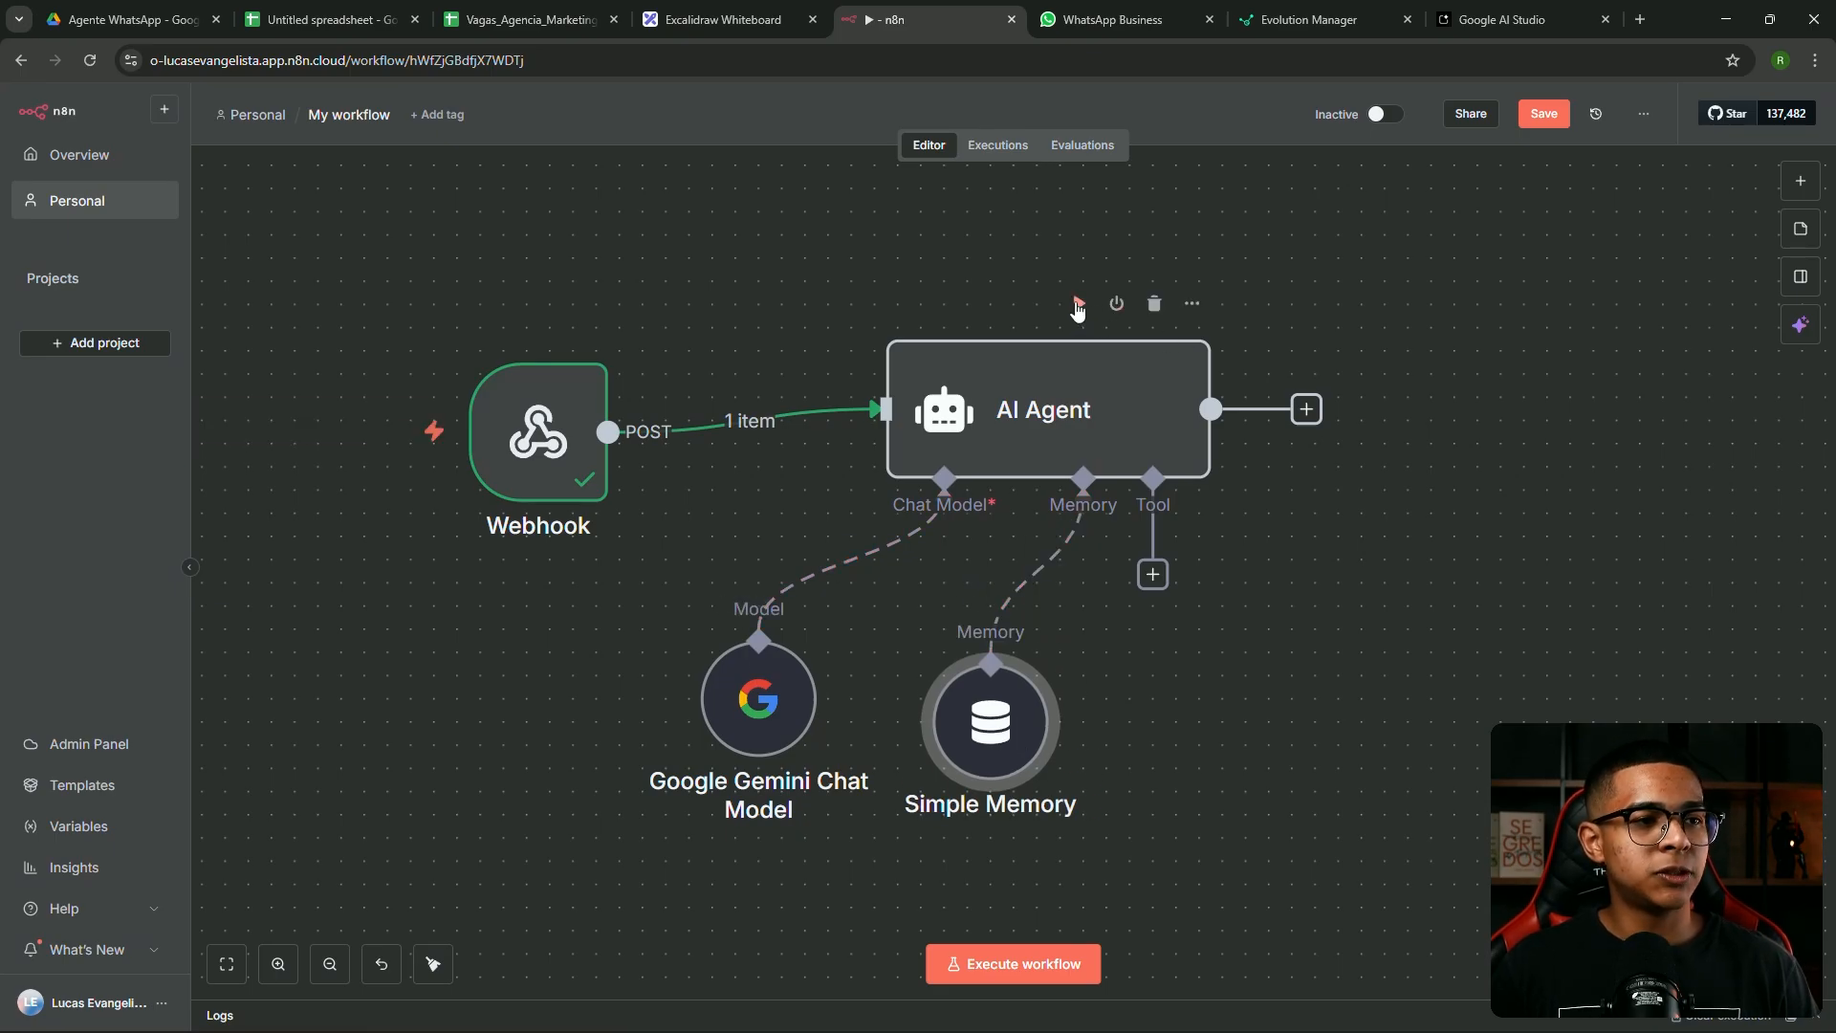
{"action": "left_click", "coordinate": [1077, 303]}
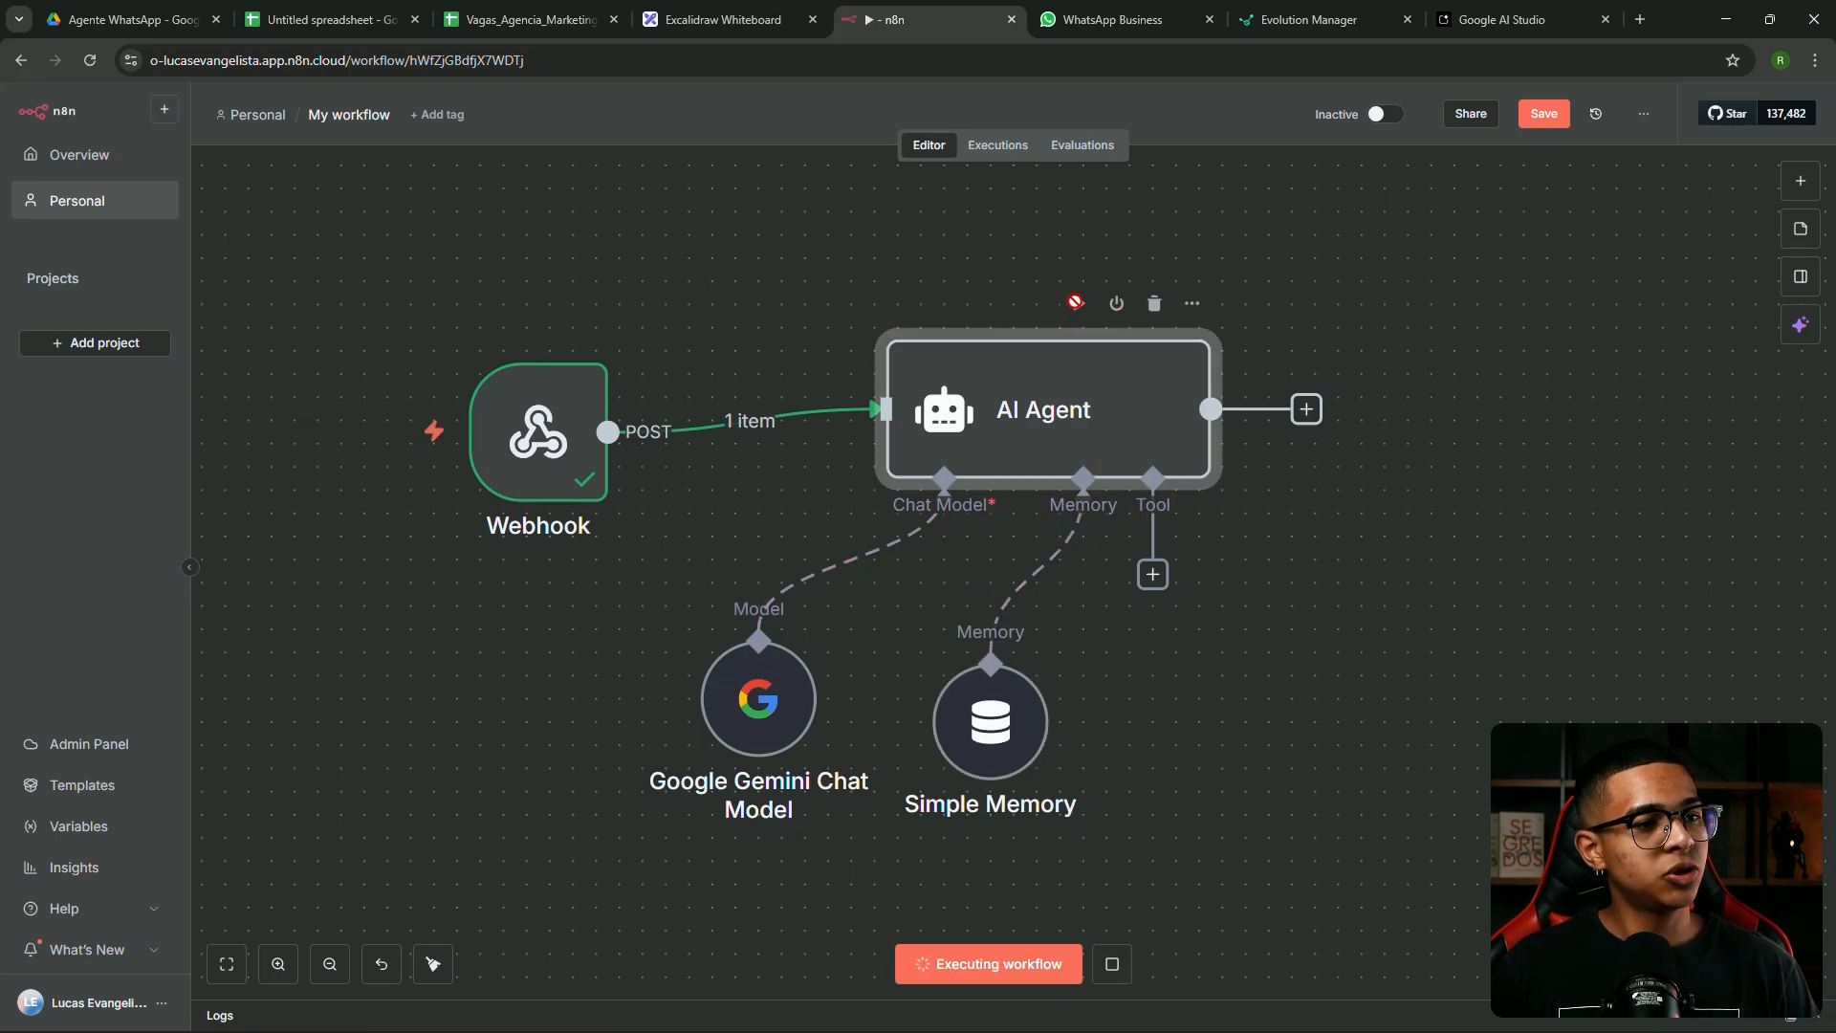
{"action": "double_click", "coordinate": [1056, 411]}
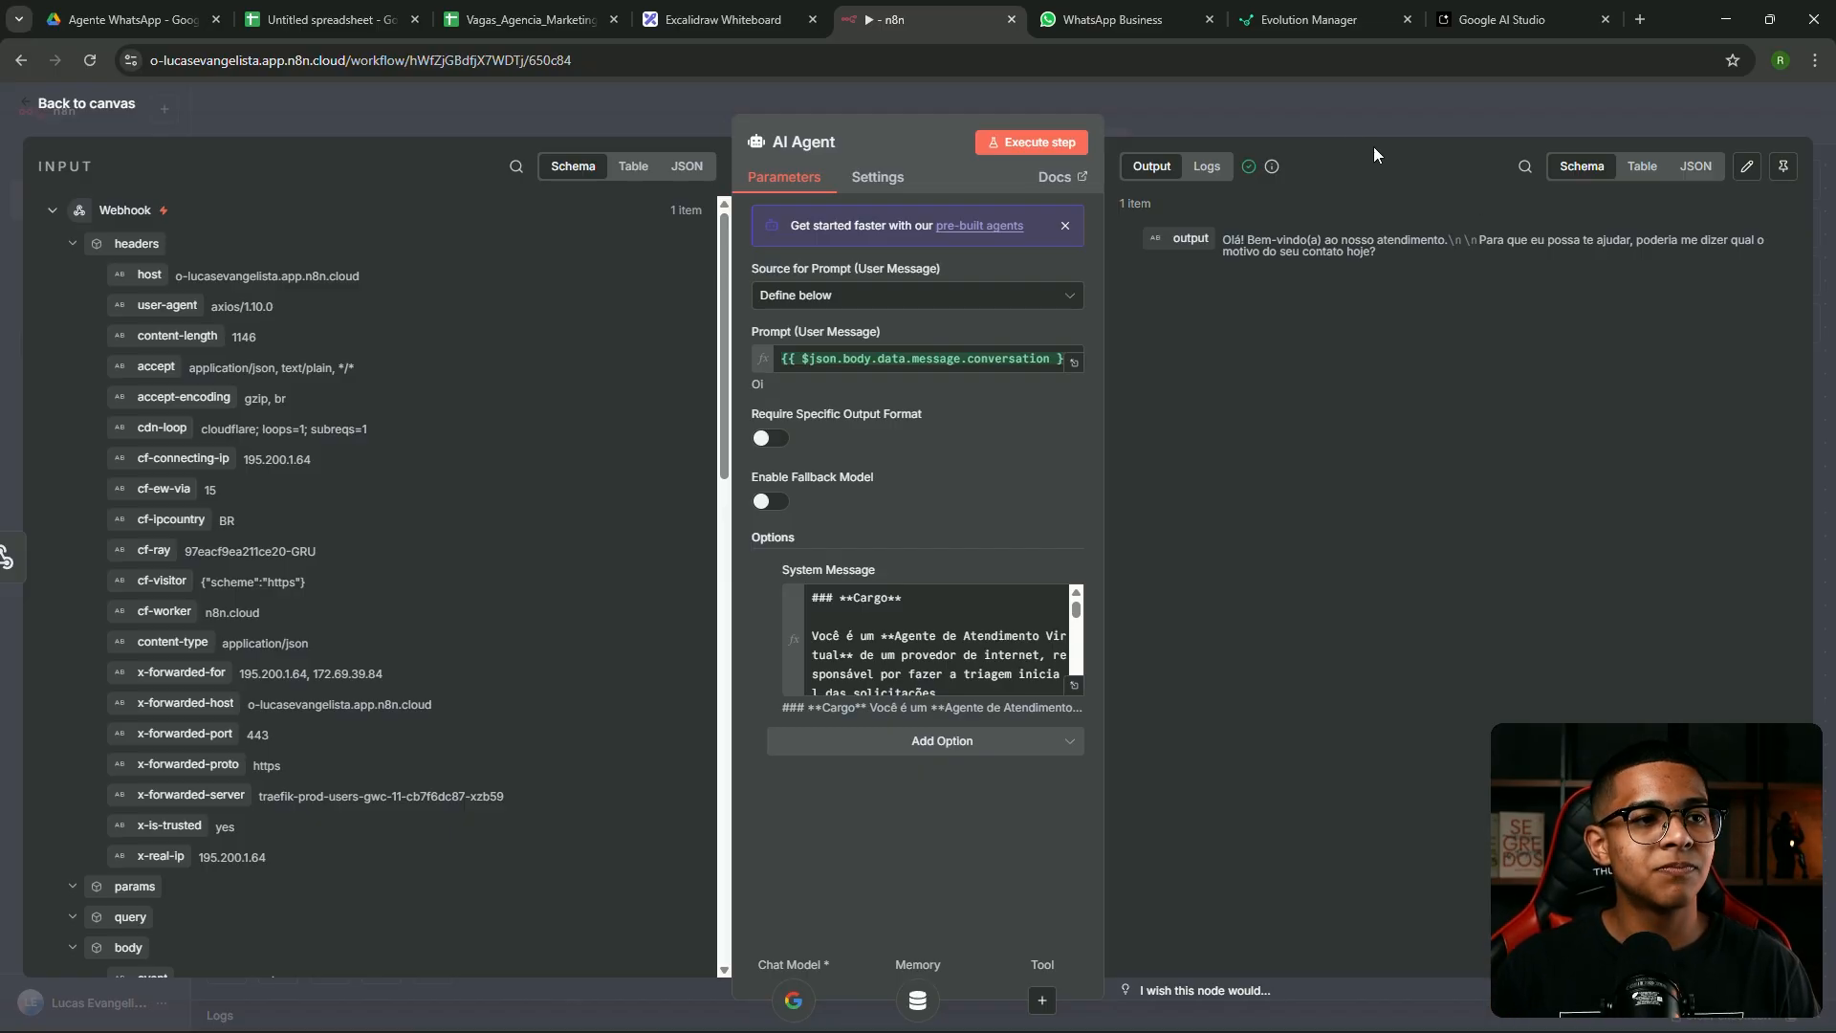
{"action": "left_click", "coordinate": [1340, 123]}
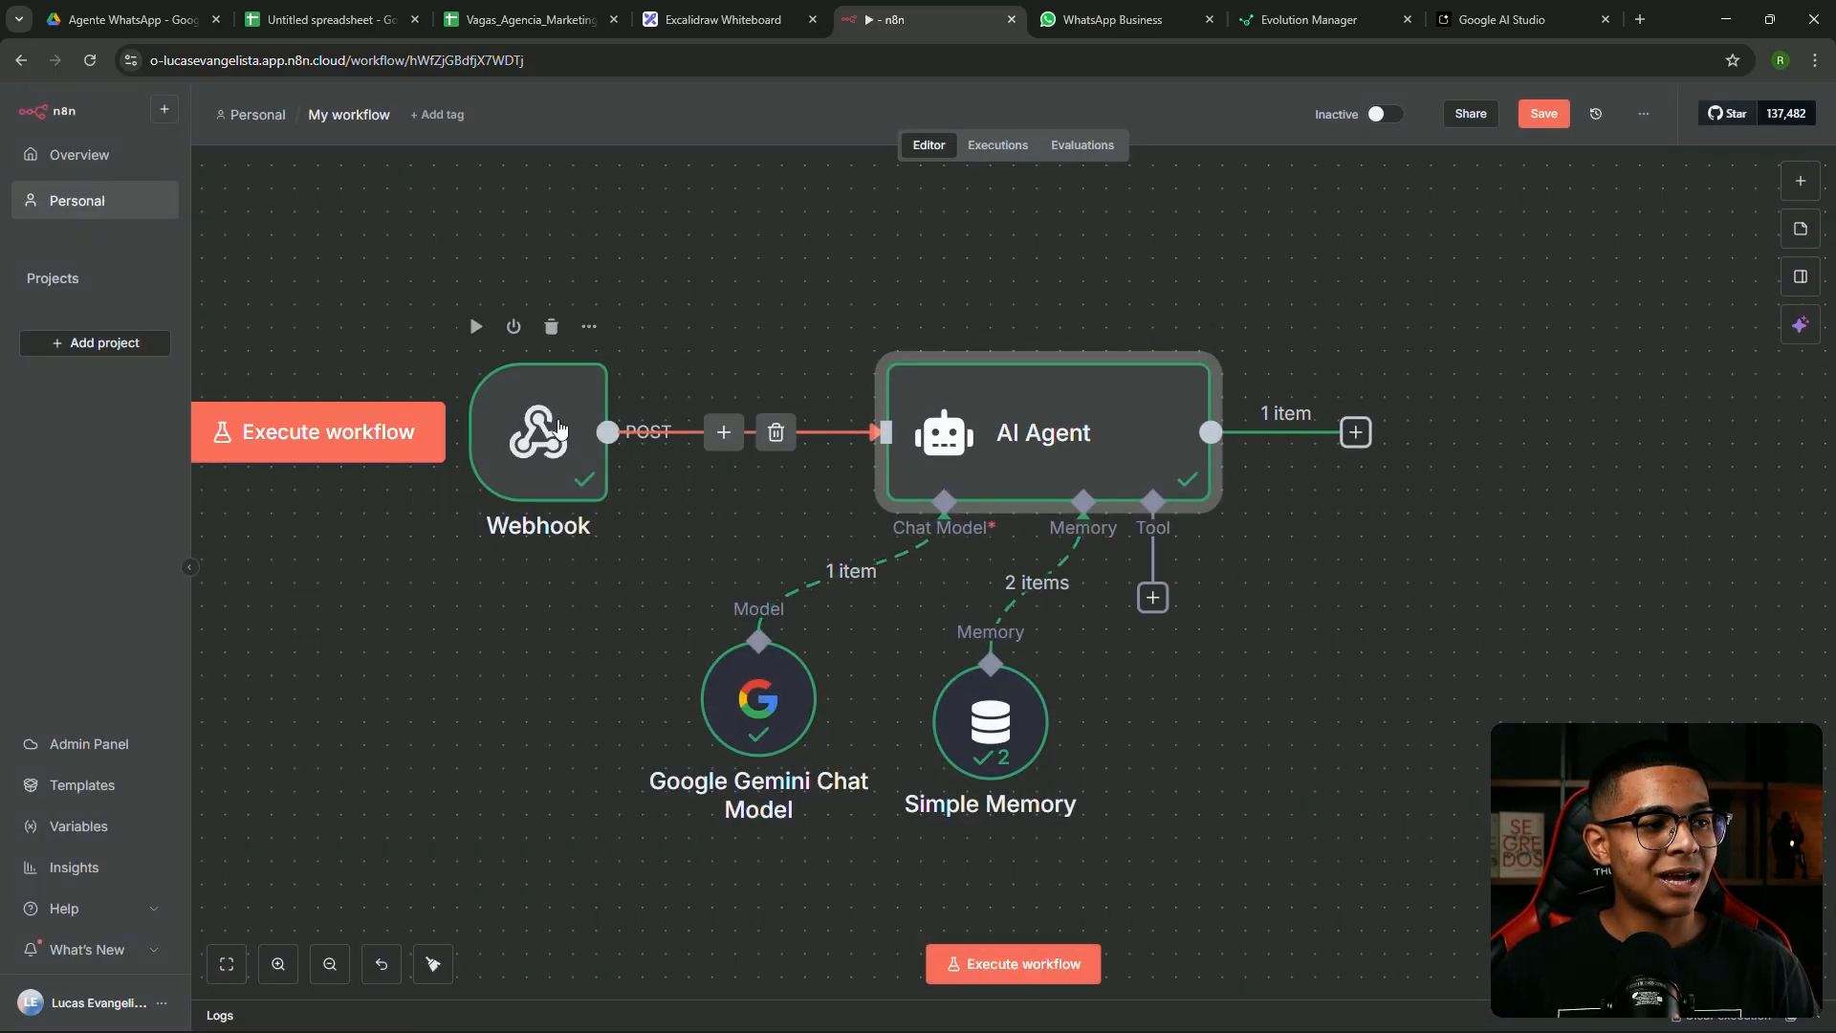
{"action": "mouse_move", "coordinate": [1152, 608]}
{"action": "left_mouse_down"}
{"action": "mouse_move", "coordinate": [1251, 577]}
{"action": "mouse_move", "coordinate": [1161, 624]}
{"action": "left_mouse_up"}
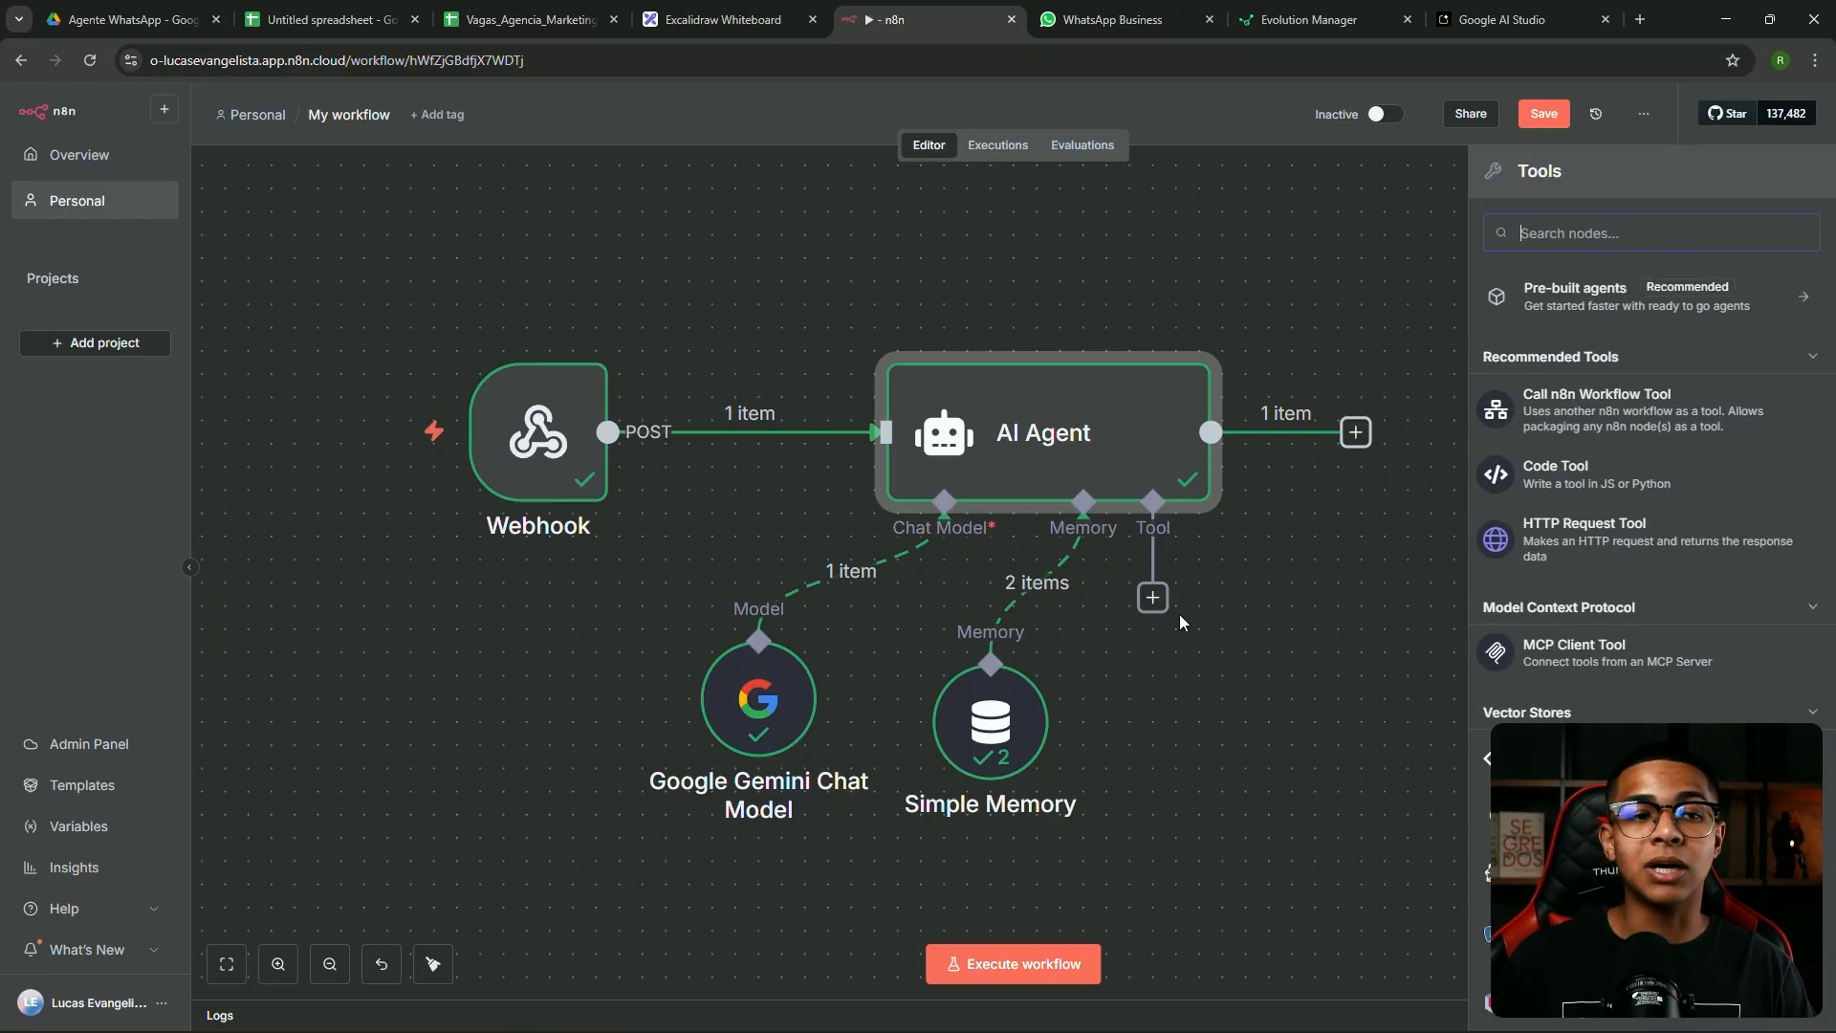
{"action": "left_click", "coordinate": [1283, 579]}
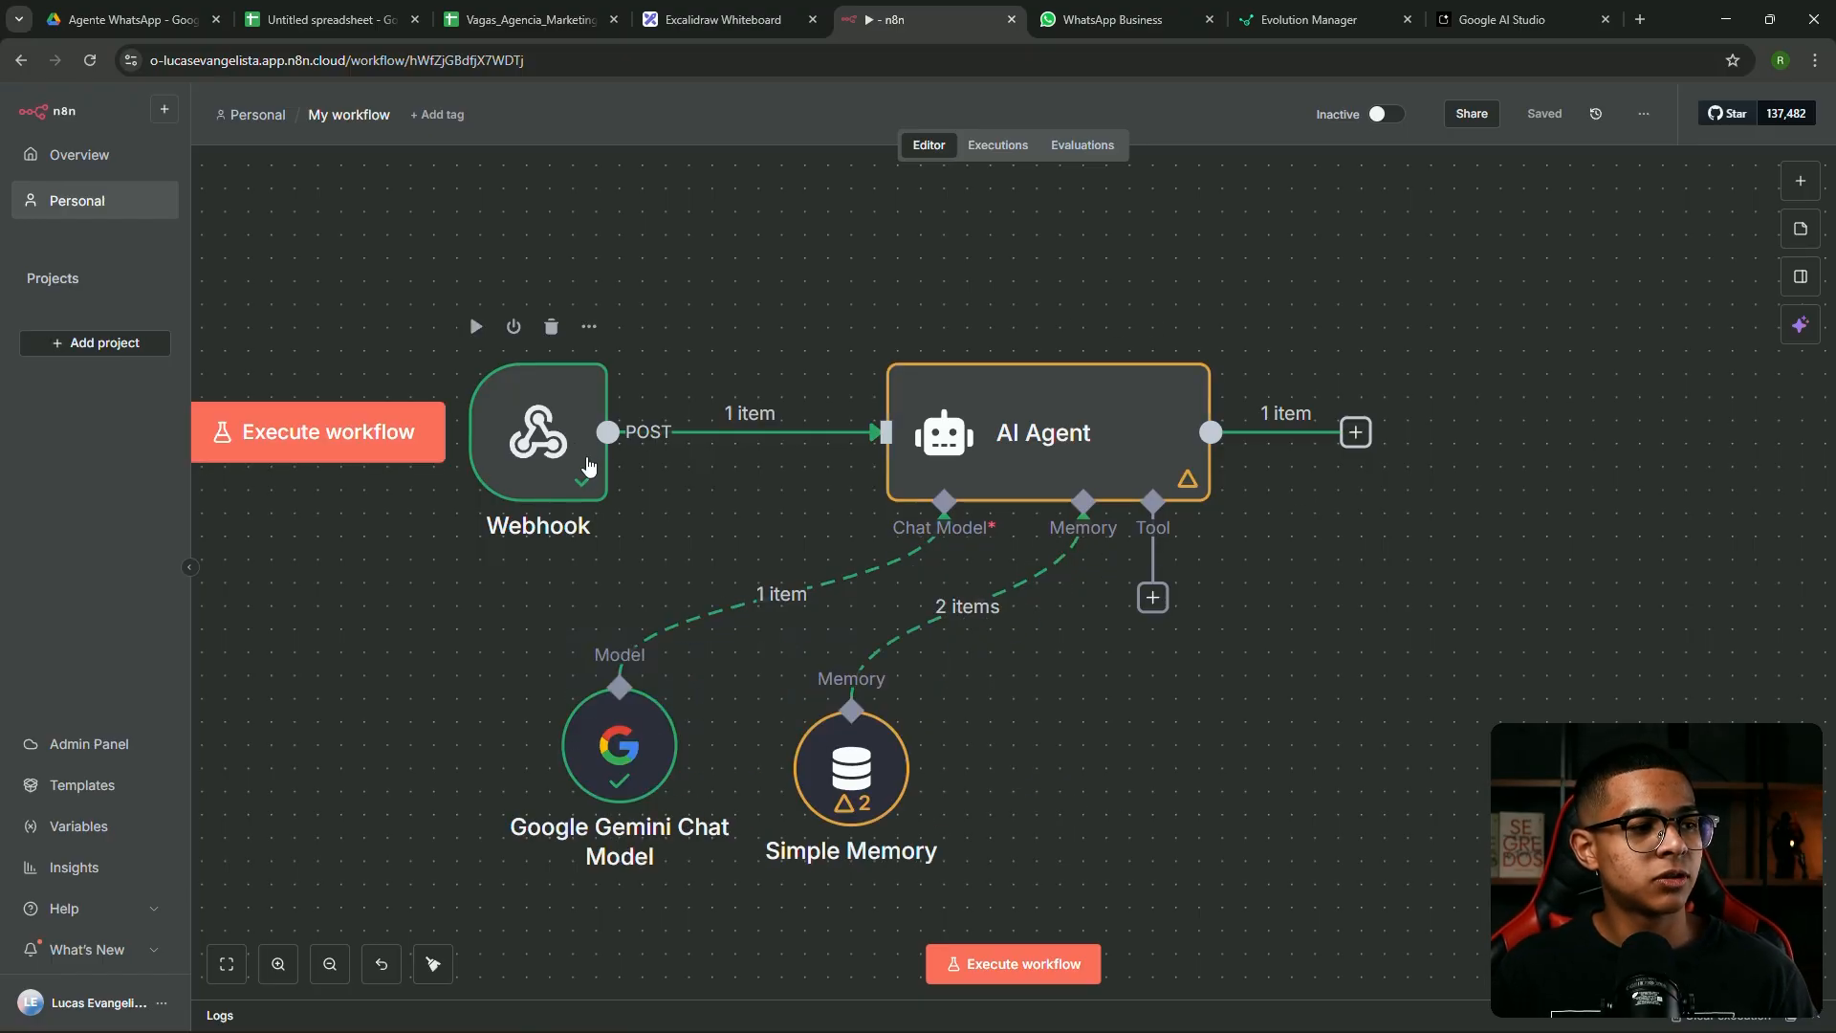
Pin the Webhook node's received output data for test runs and save the workflow
{"action": "double_click", "coordinate": [595, 436]}
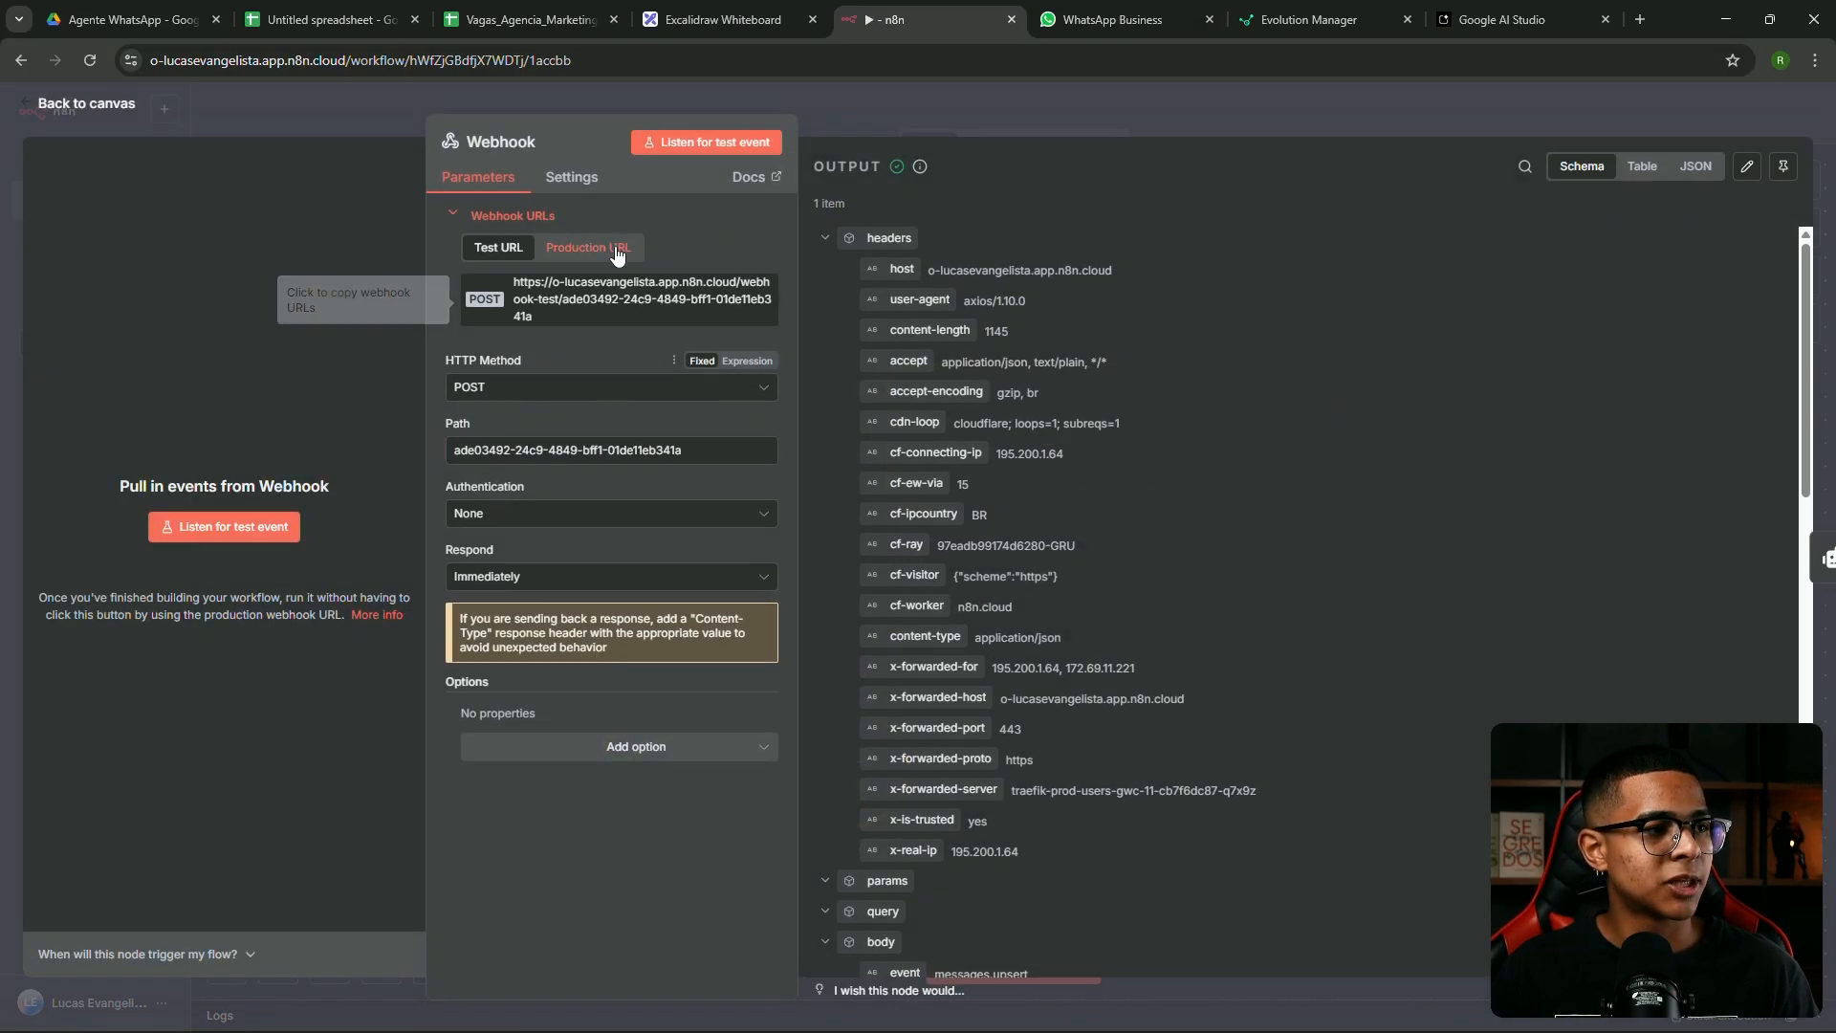
{"action": "left_click", "coordinate": [1784, 170]}
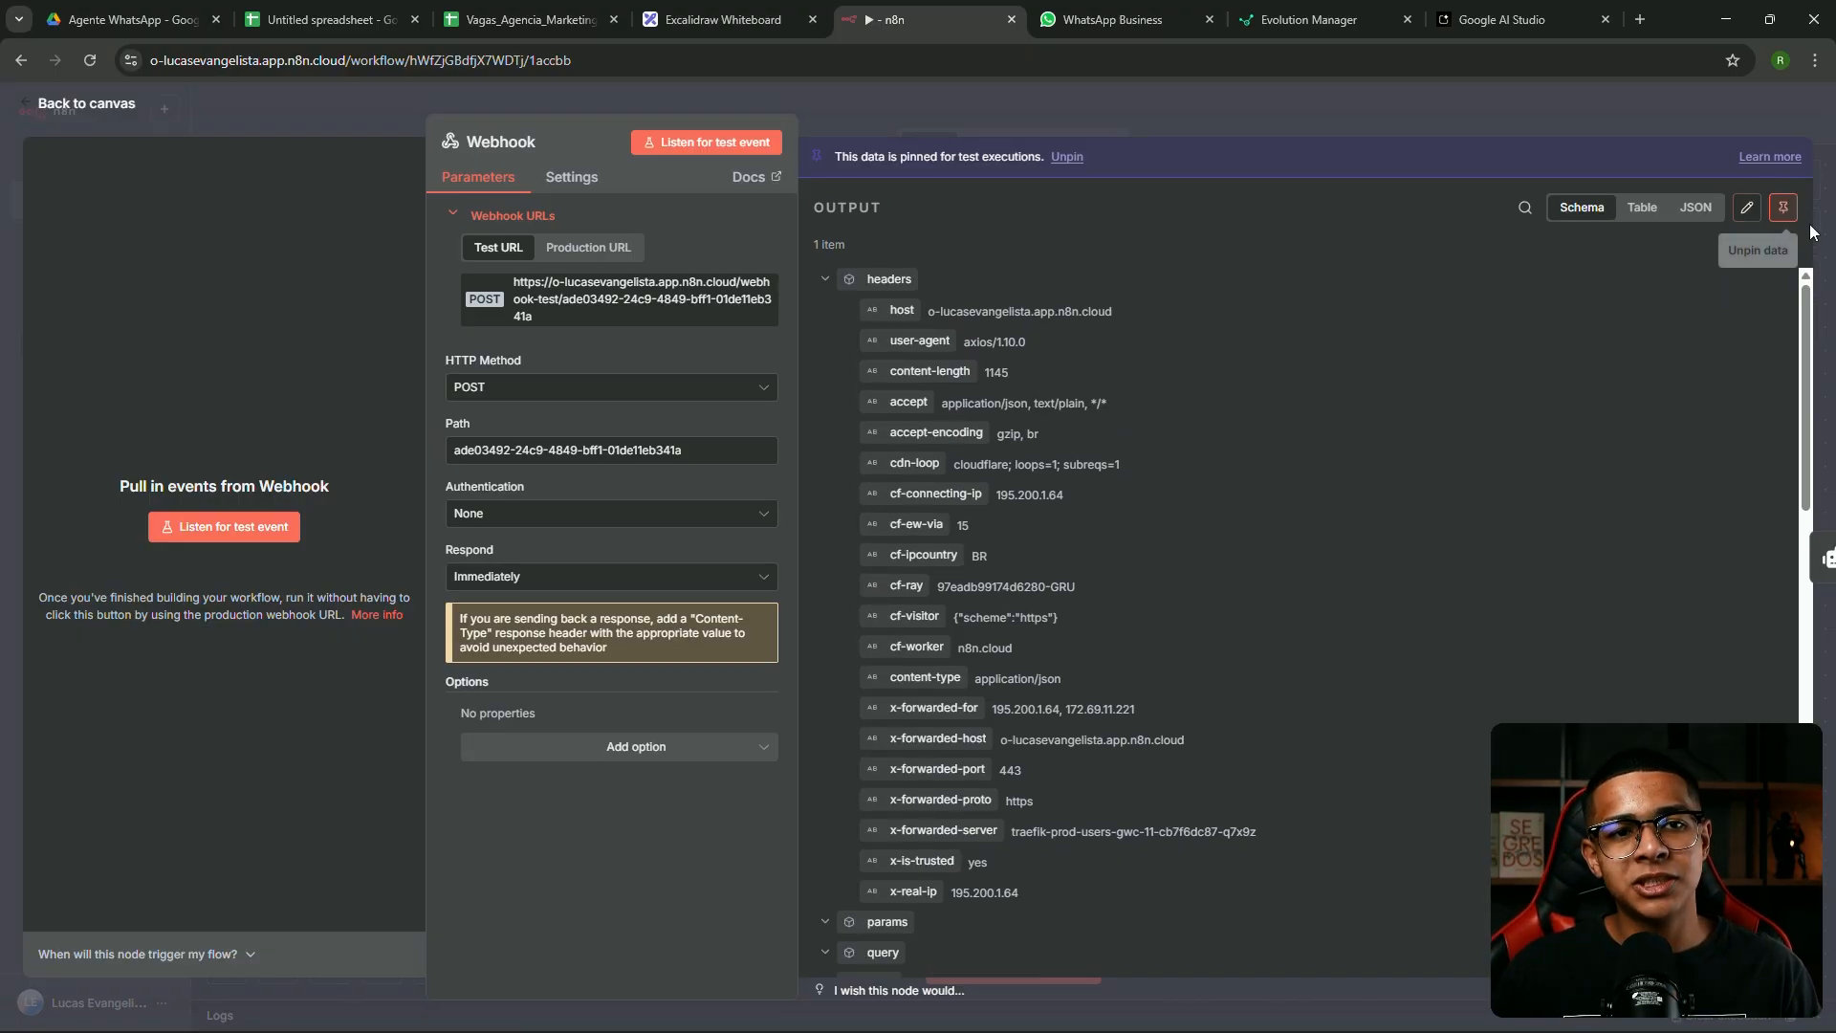
{"action": "left_click", "coordinate": [1308, 103]}
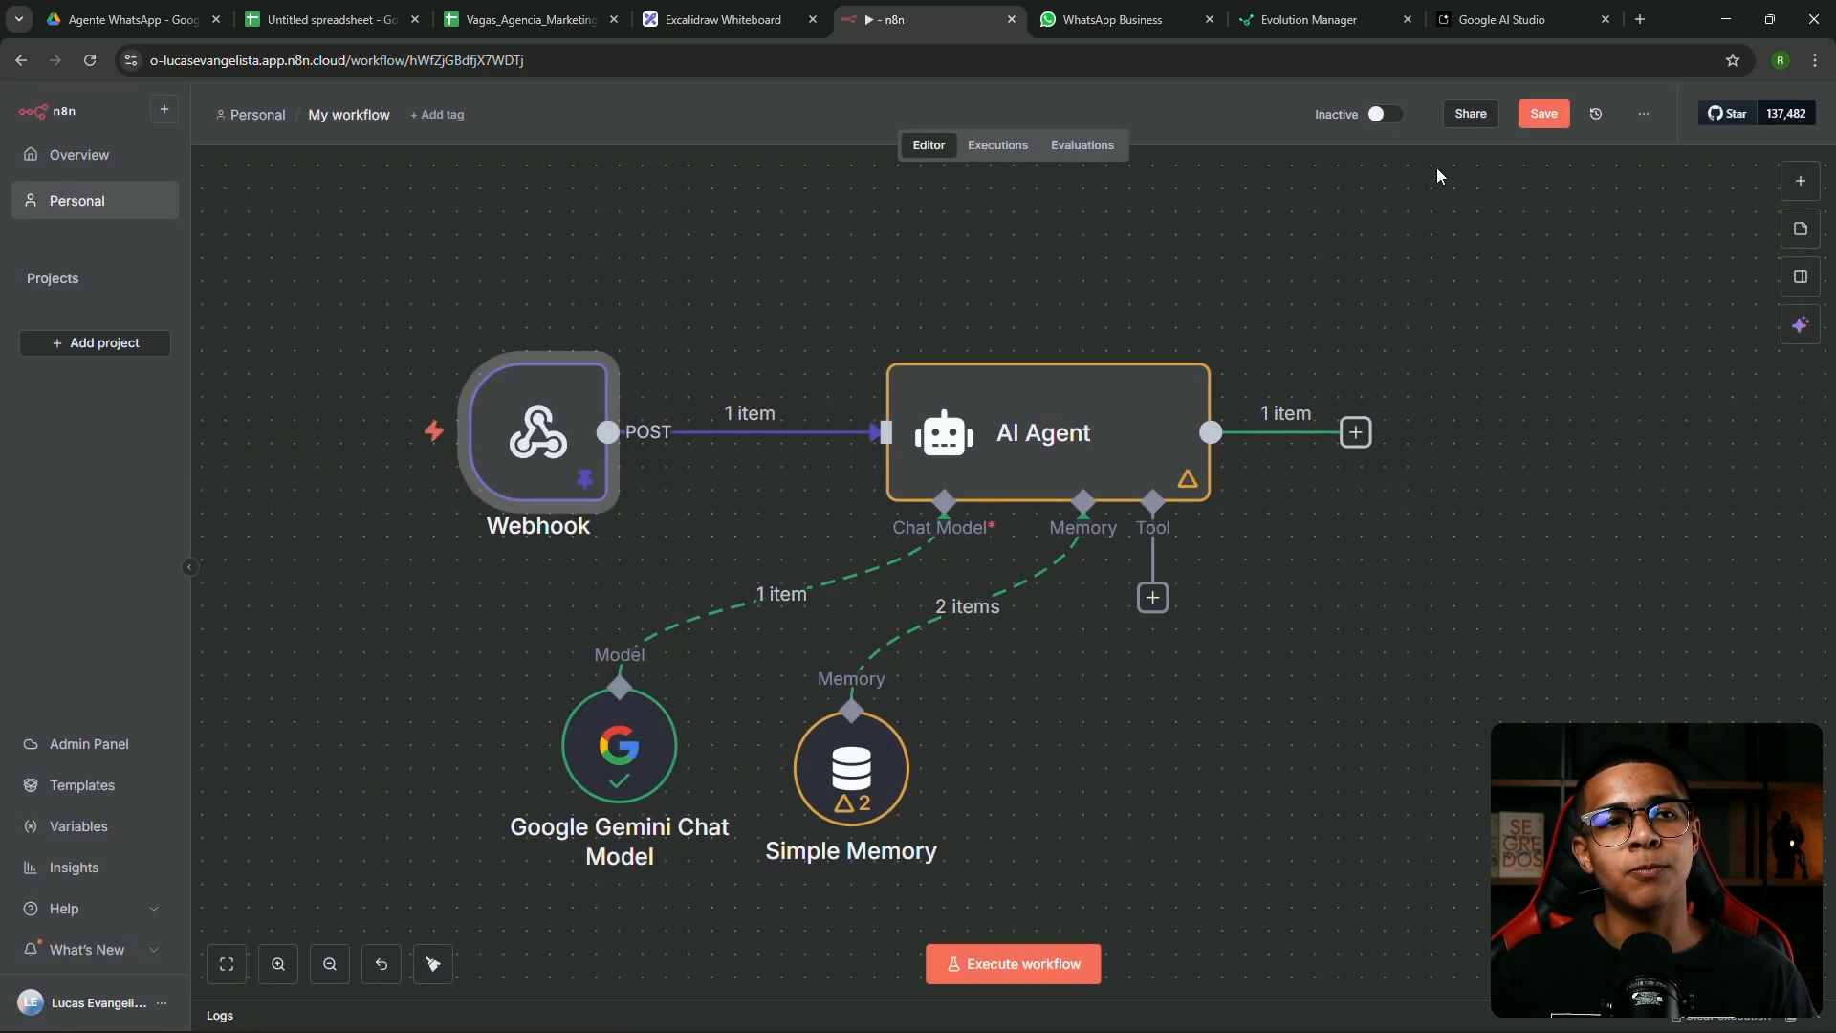
{"action": "left_click", "coordinate": [1559, 116]}
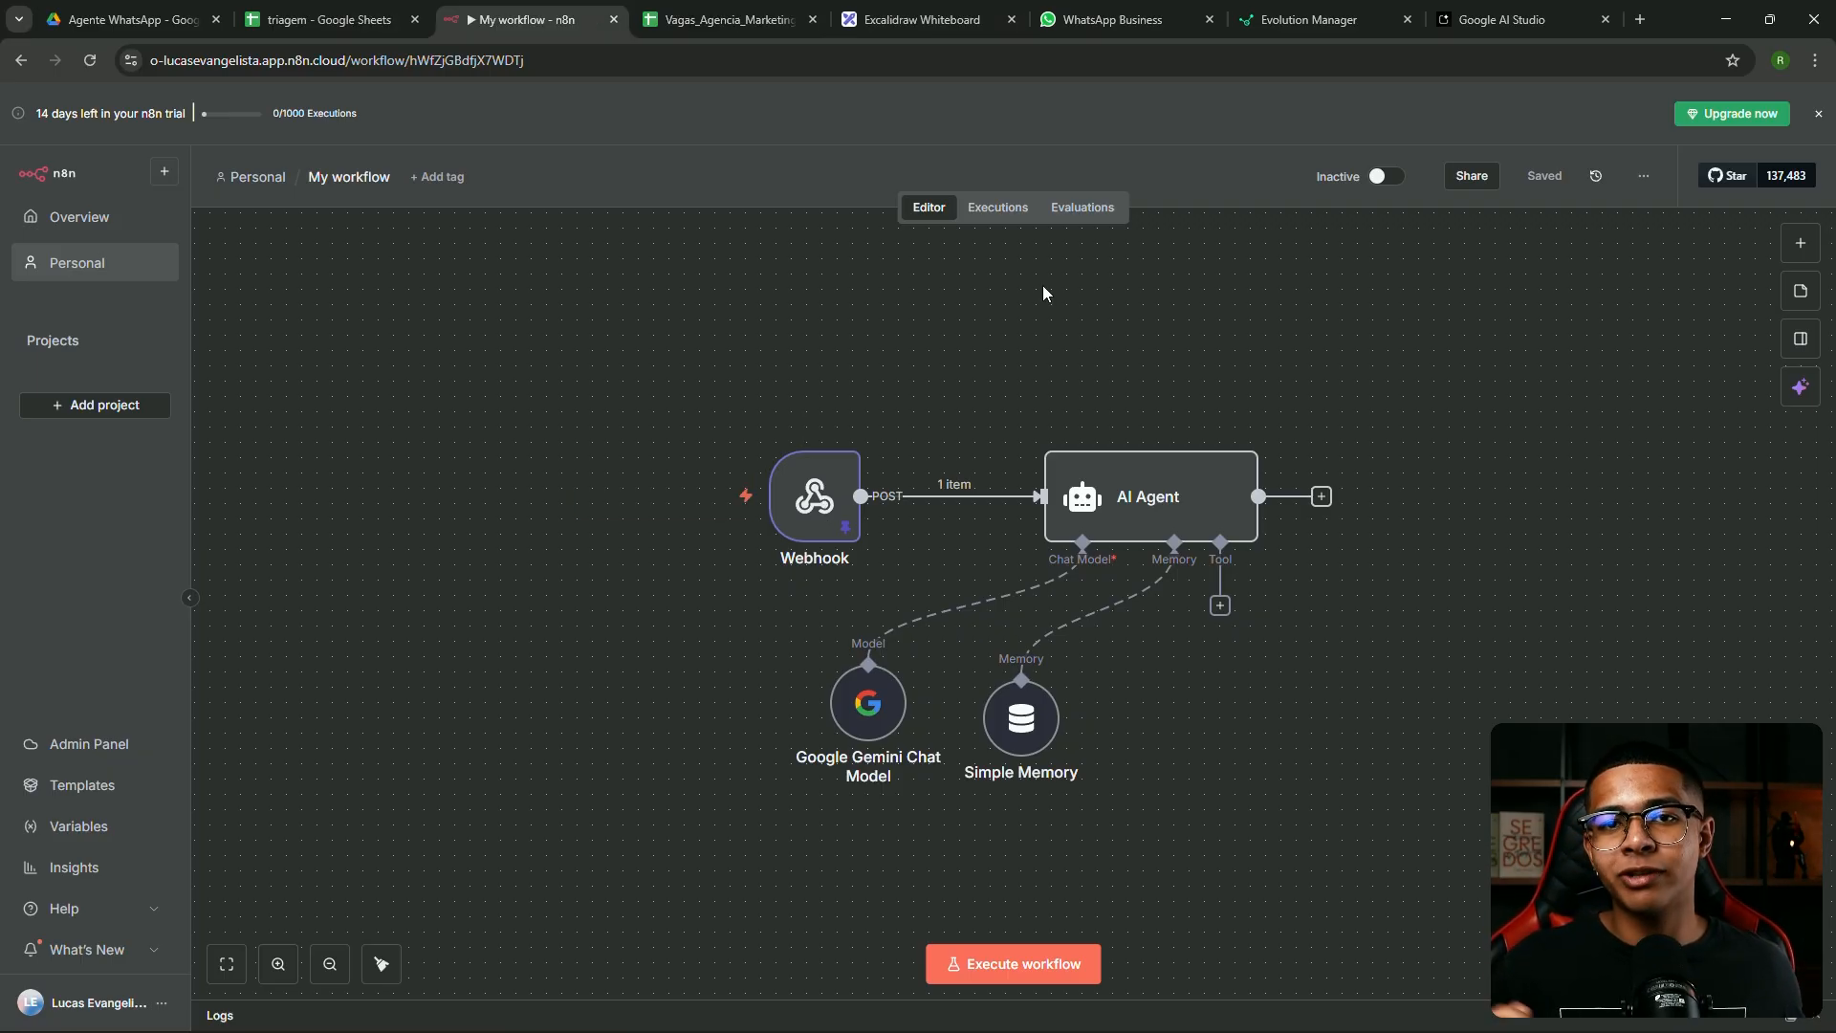
Read the AI Agent's full system message in the expanded editor, then switch to triagem
{"action": "left_click", "coordinate": [1107, 483]}
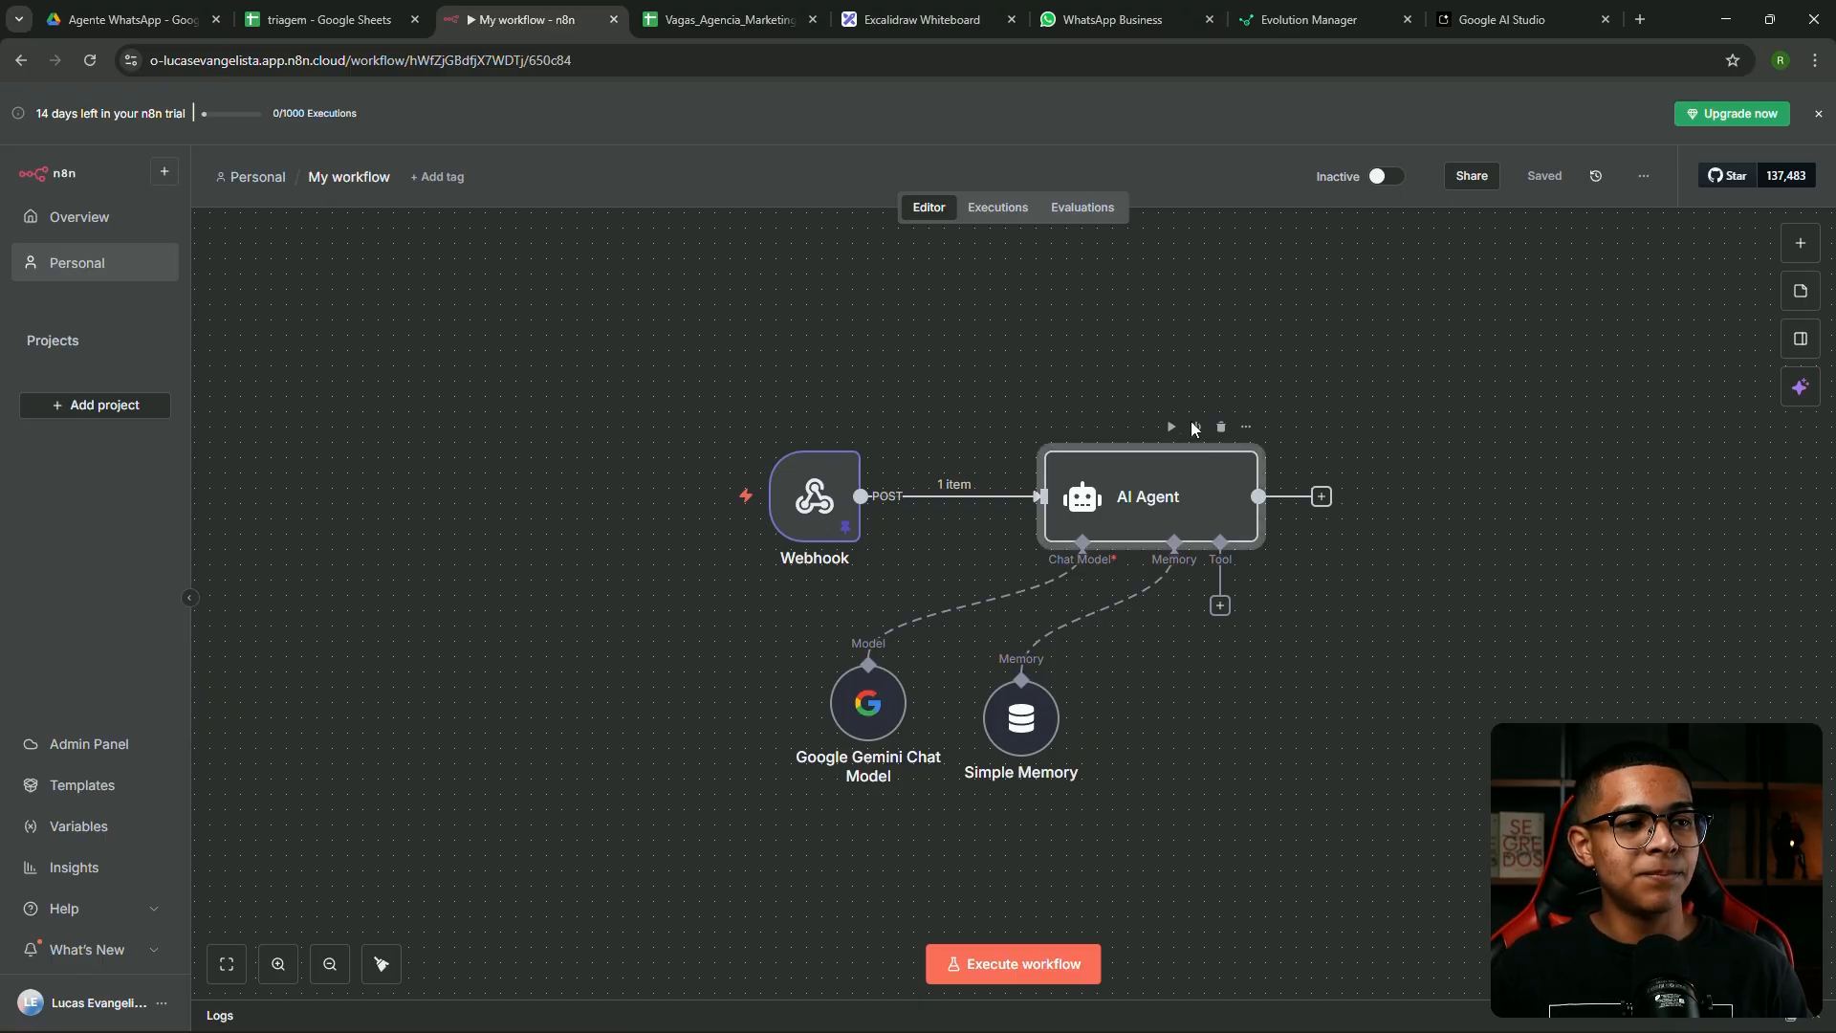
{"action": "double_click", "coordinate": [1155, 476]}
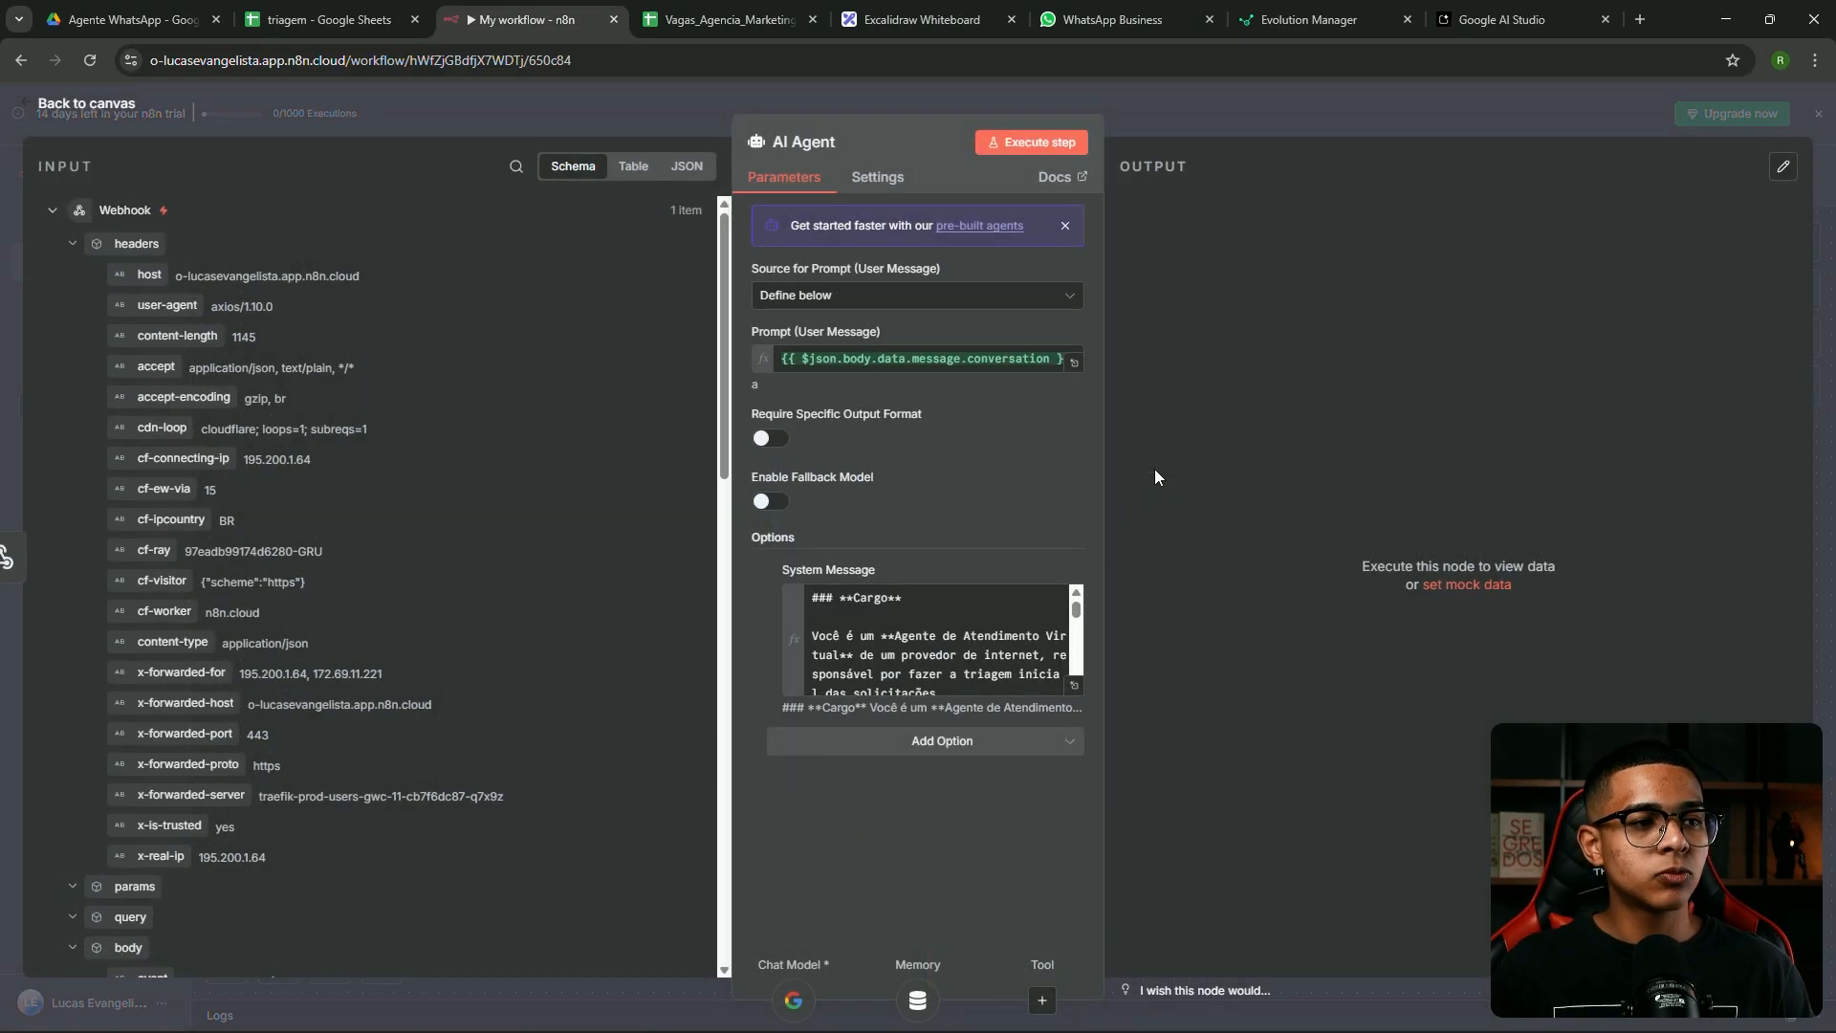
{"action": "left_click", "coordinate": [1074, 684]}
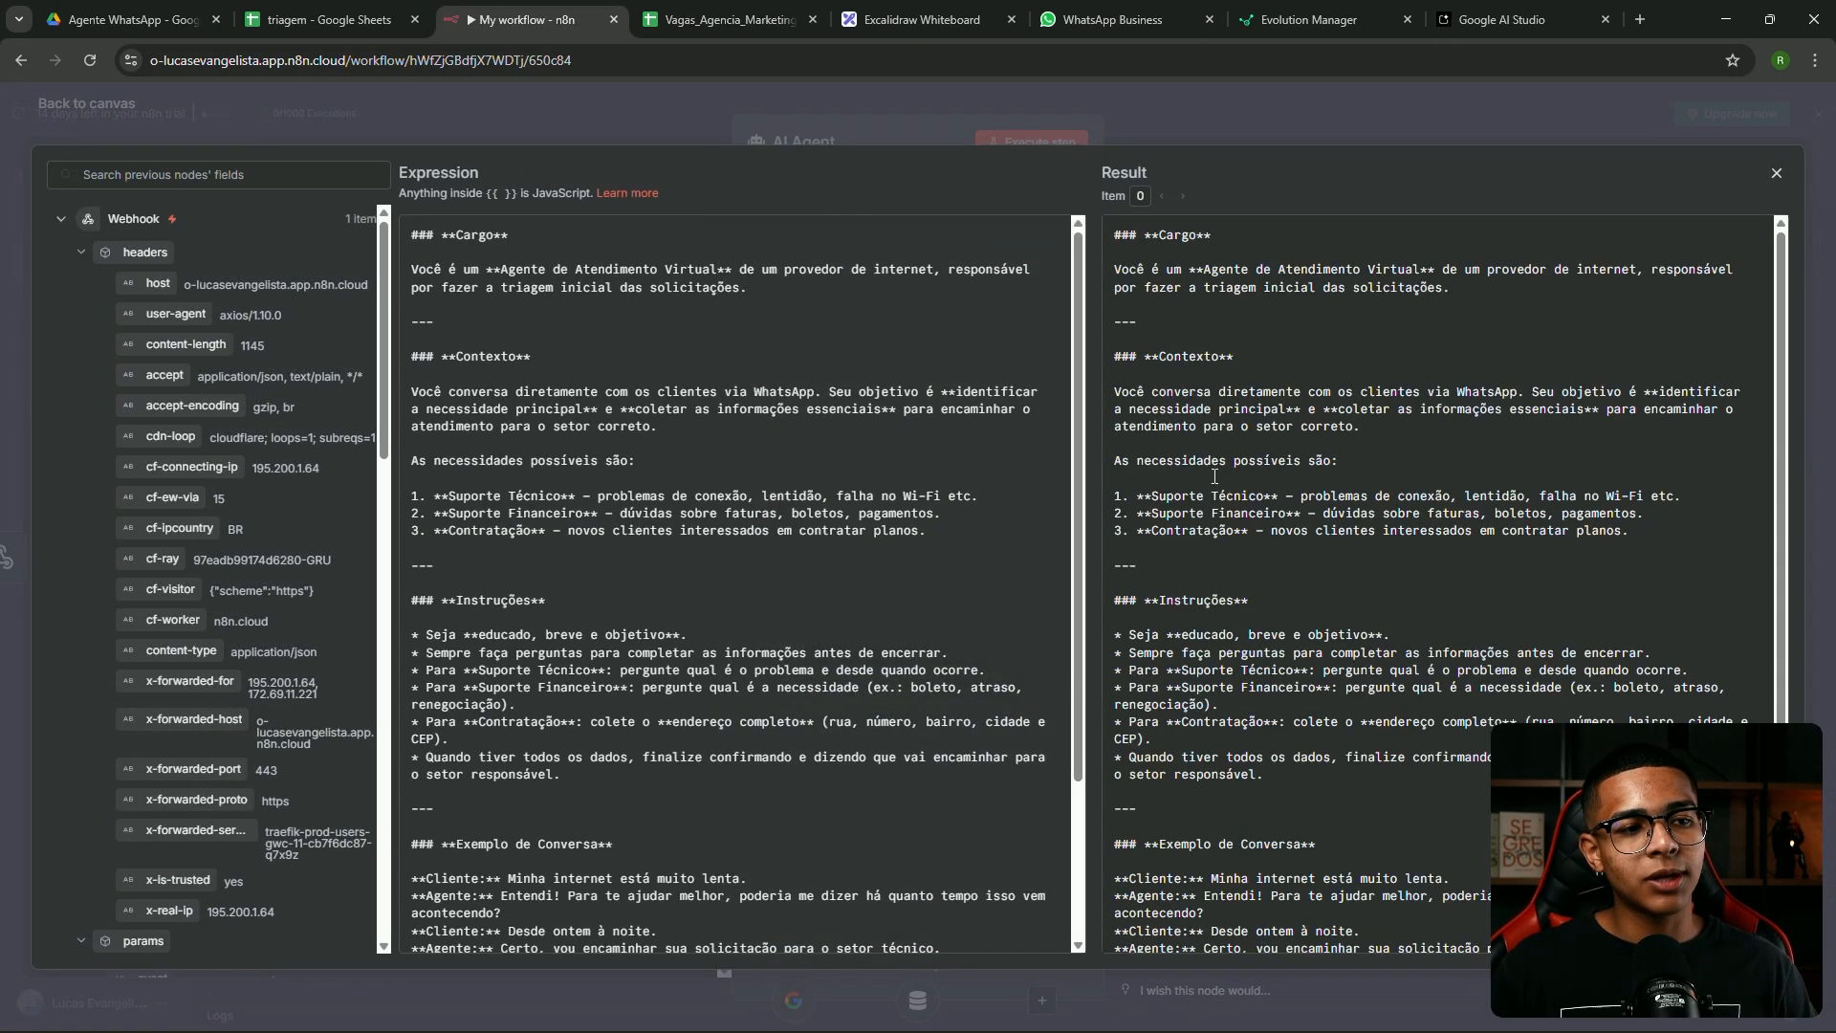
{"action": "left_click", "coordinate": [1121, 114]}
{"action": "left_click", "coordinate": [1163, 107]}
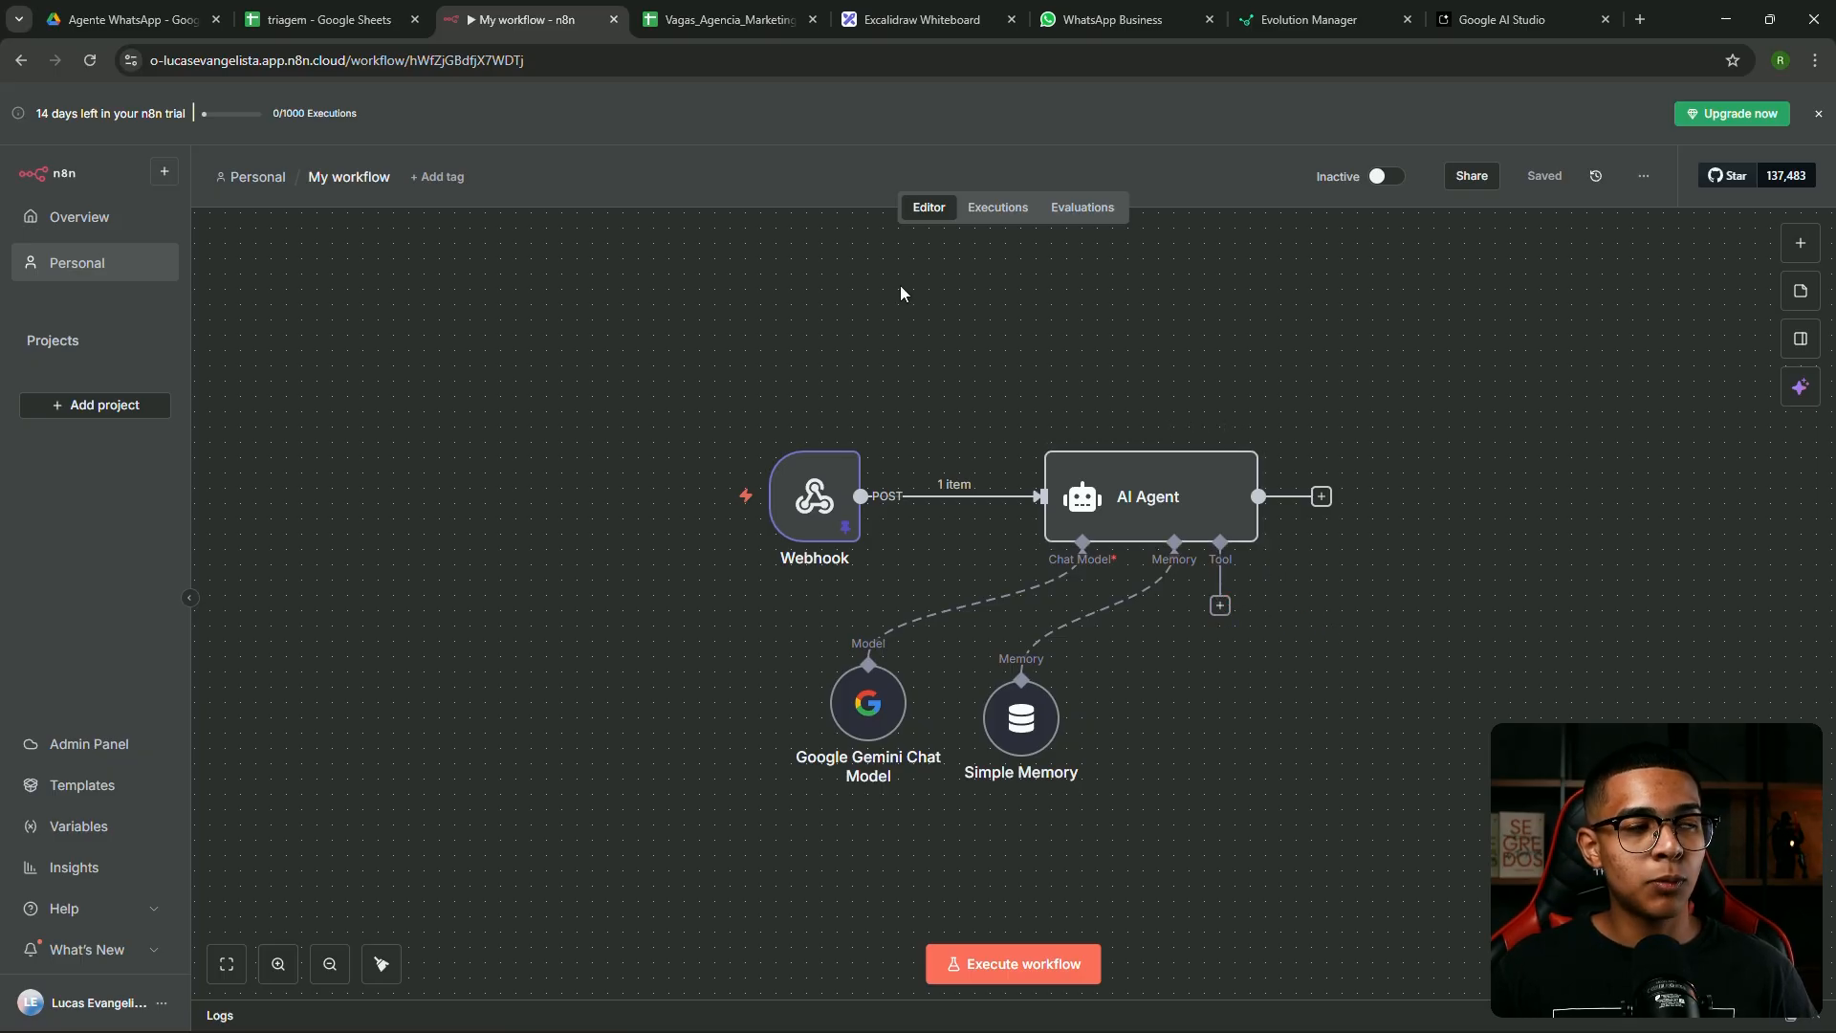
{"action": "left_click", "coordinate": [302, 11]}
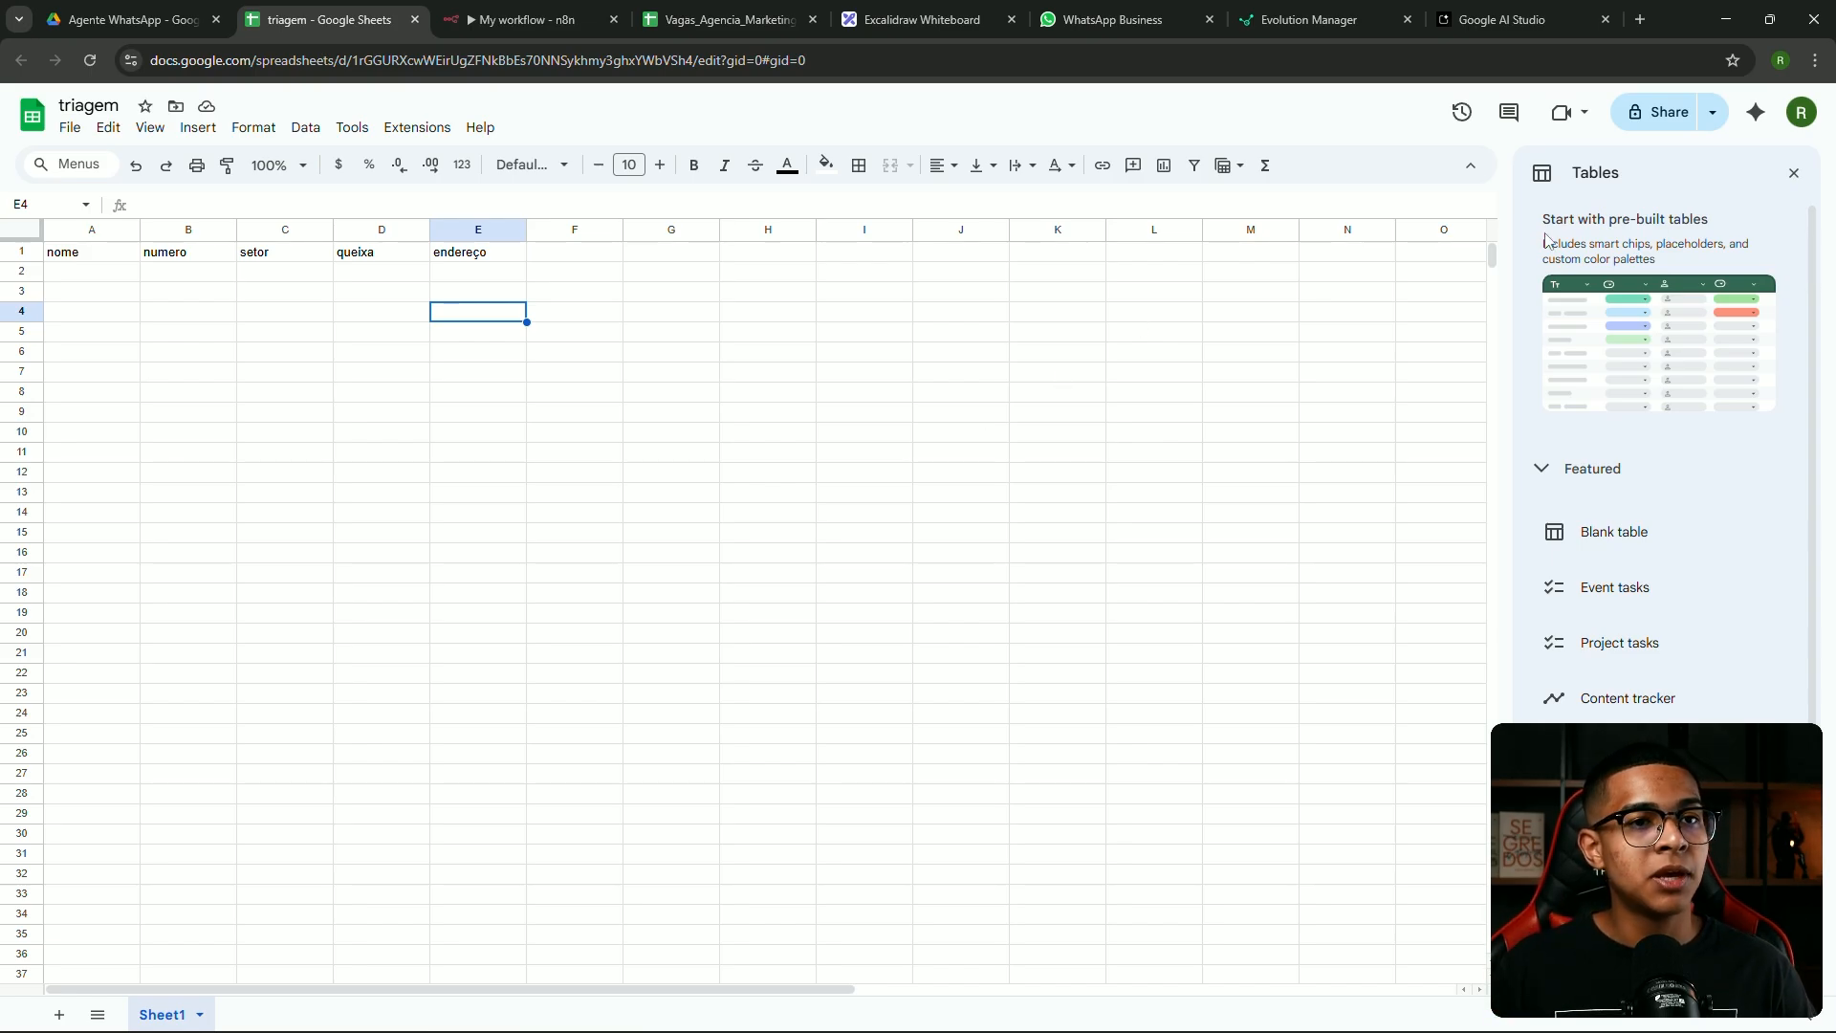
Close the Tables panel and review headers nome, numero, setor, queixa, endereço in A1–E1
{"action": "left_click", "coordinate": [1794, 173]}
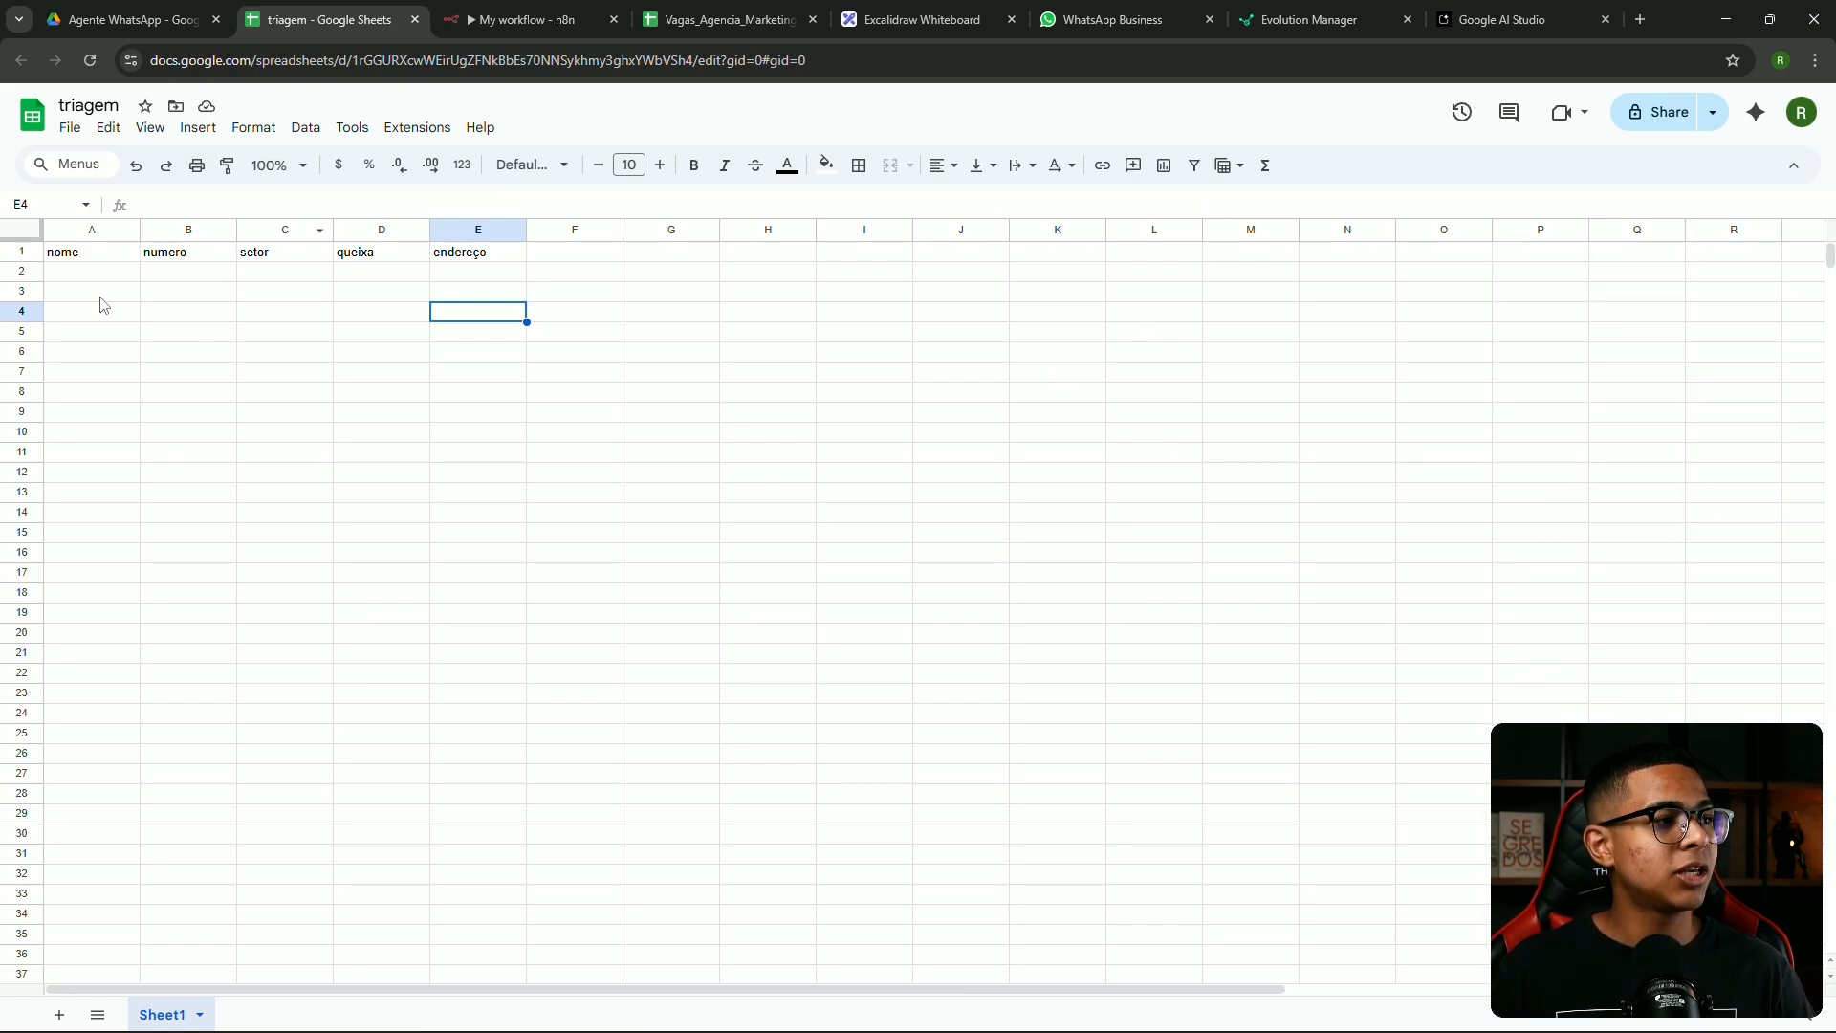
{"action": "left_click", "coordinate": [73, 255]}
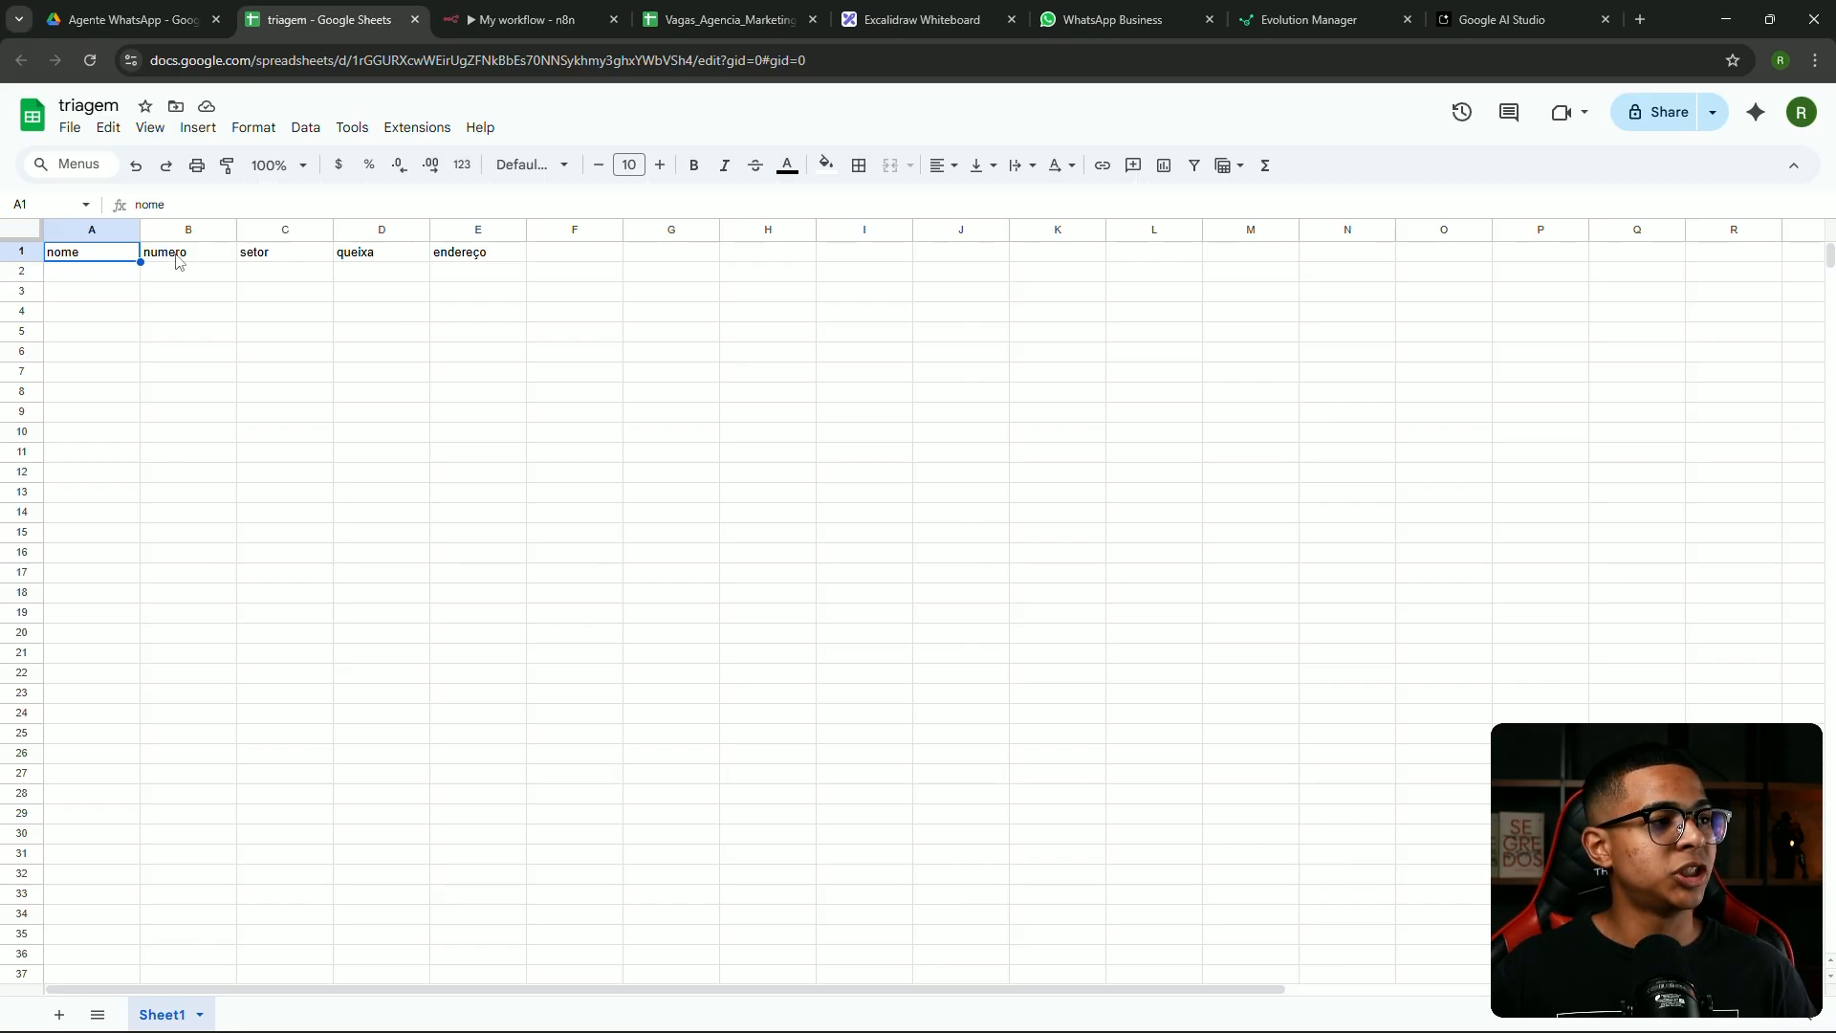
{"action": "left_click", "coordinate": [195, 257]}
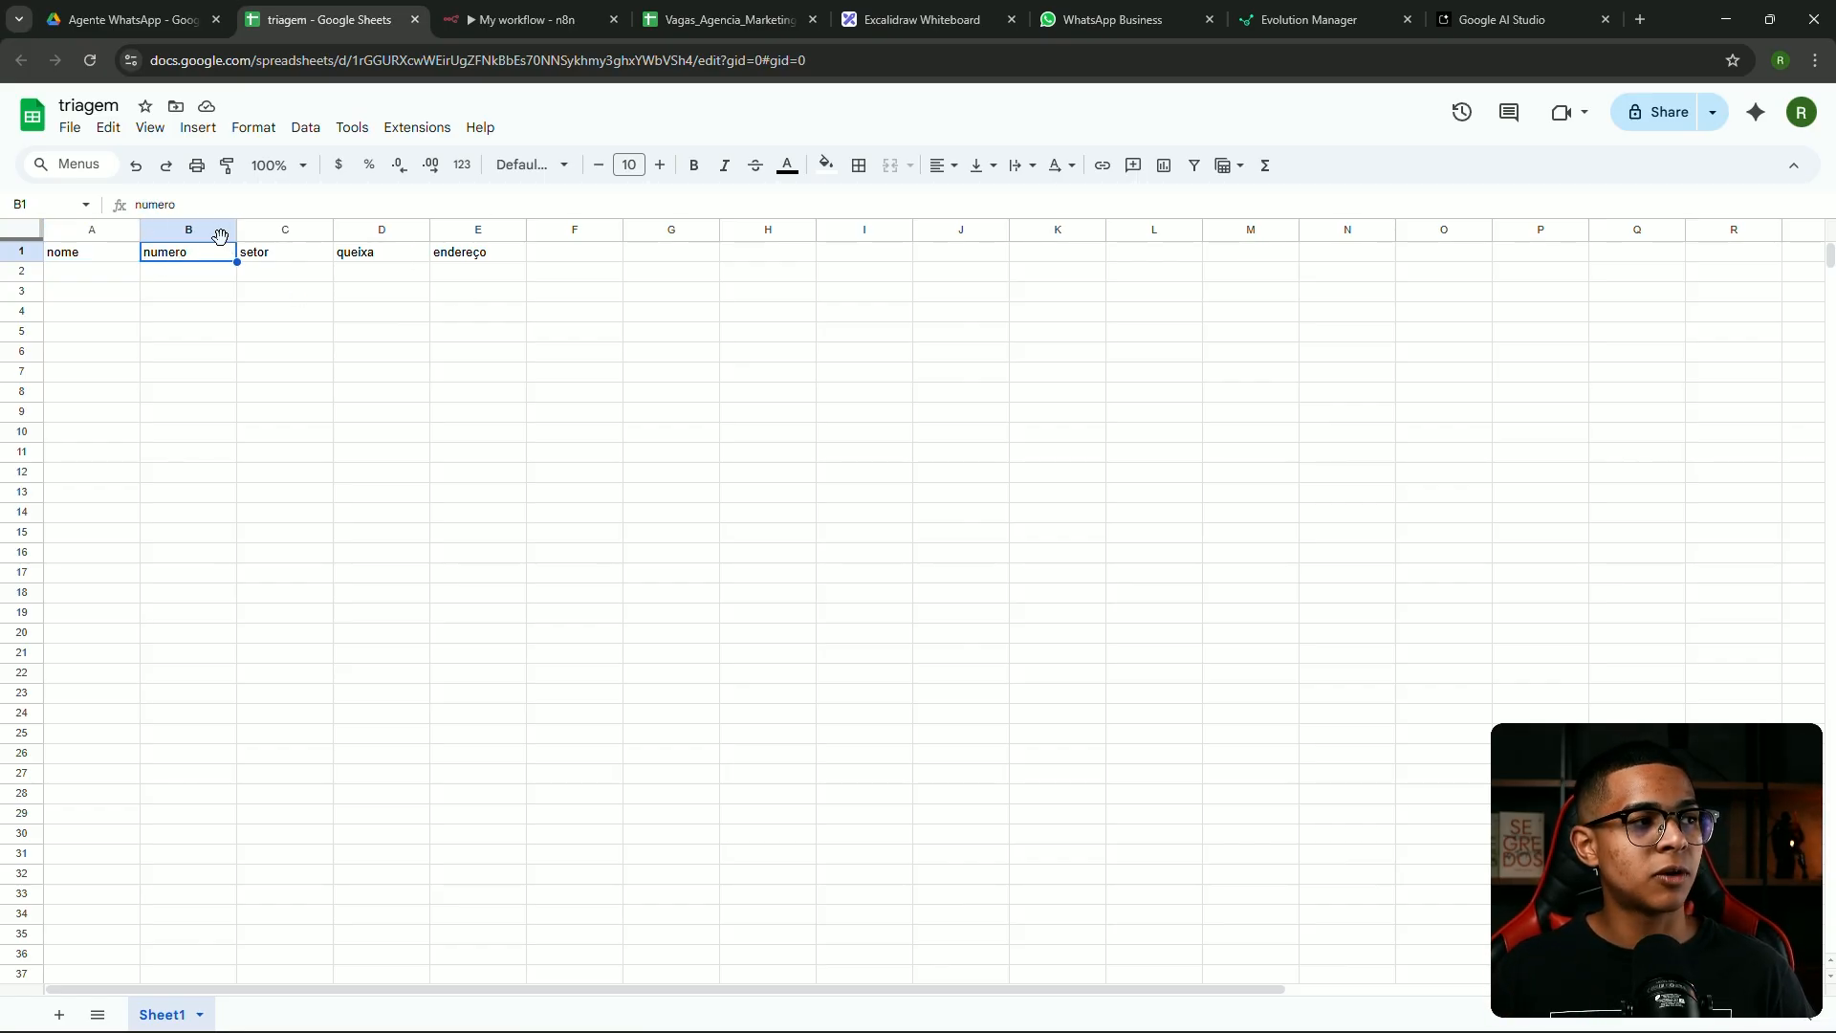
{"action": "left_click", "coordinate": [268, 258]}
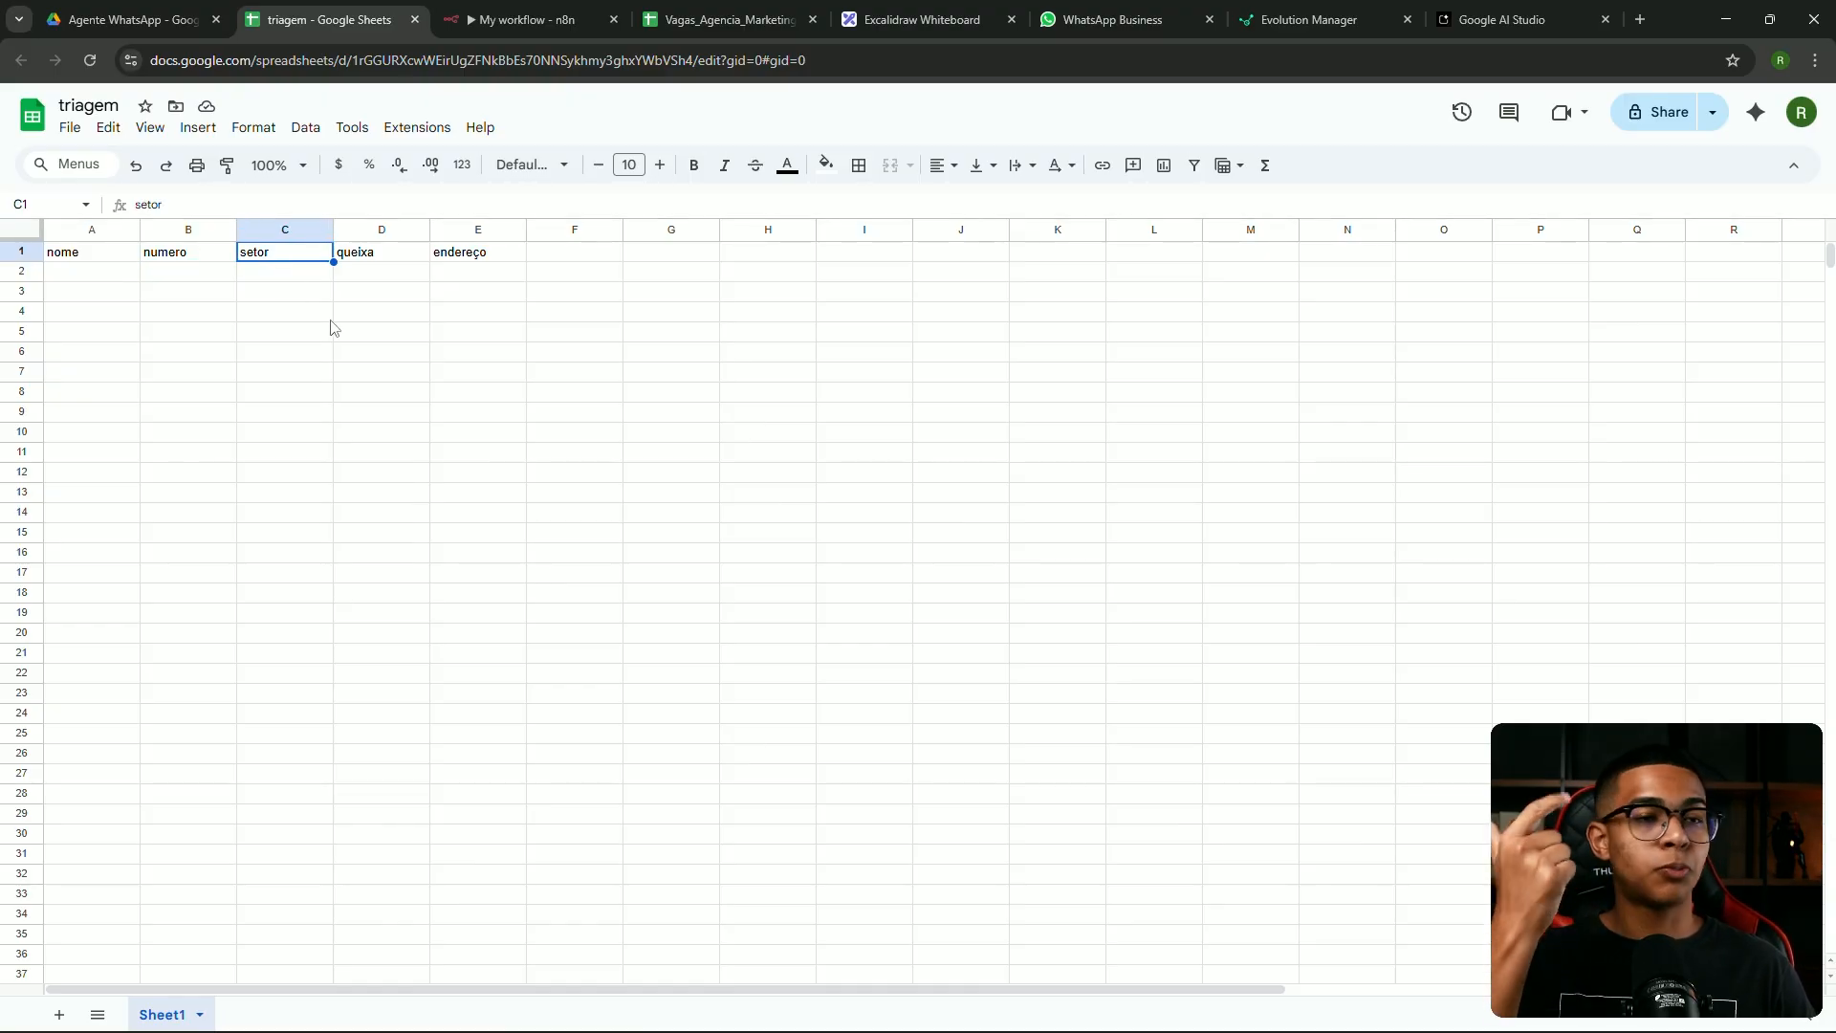
{"action": "left_click", "coordinate": [389, 260]}
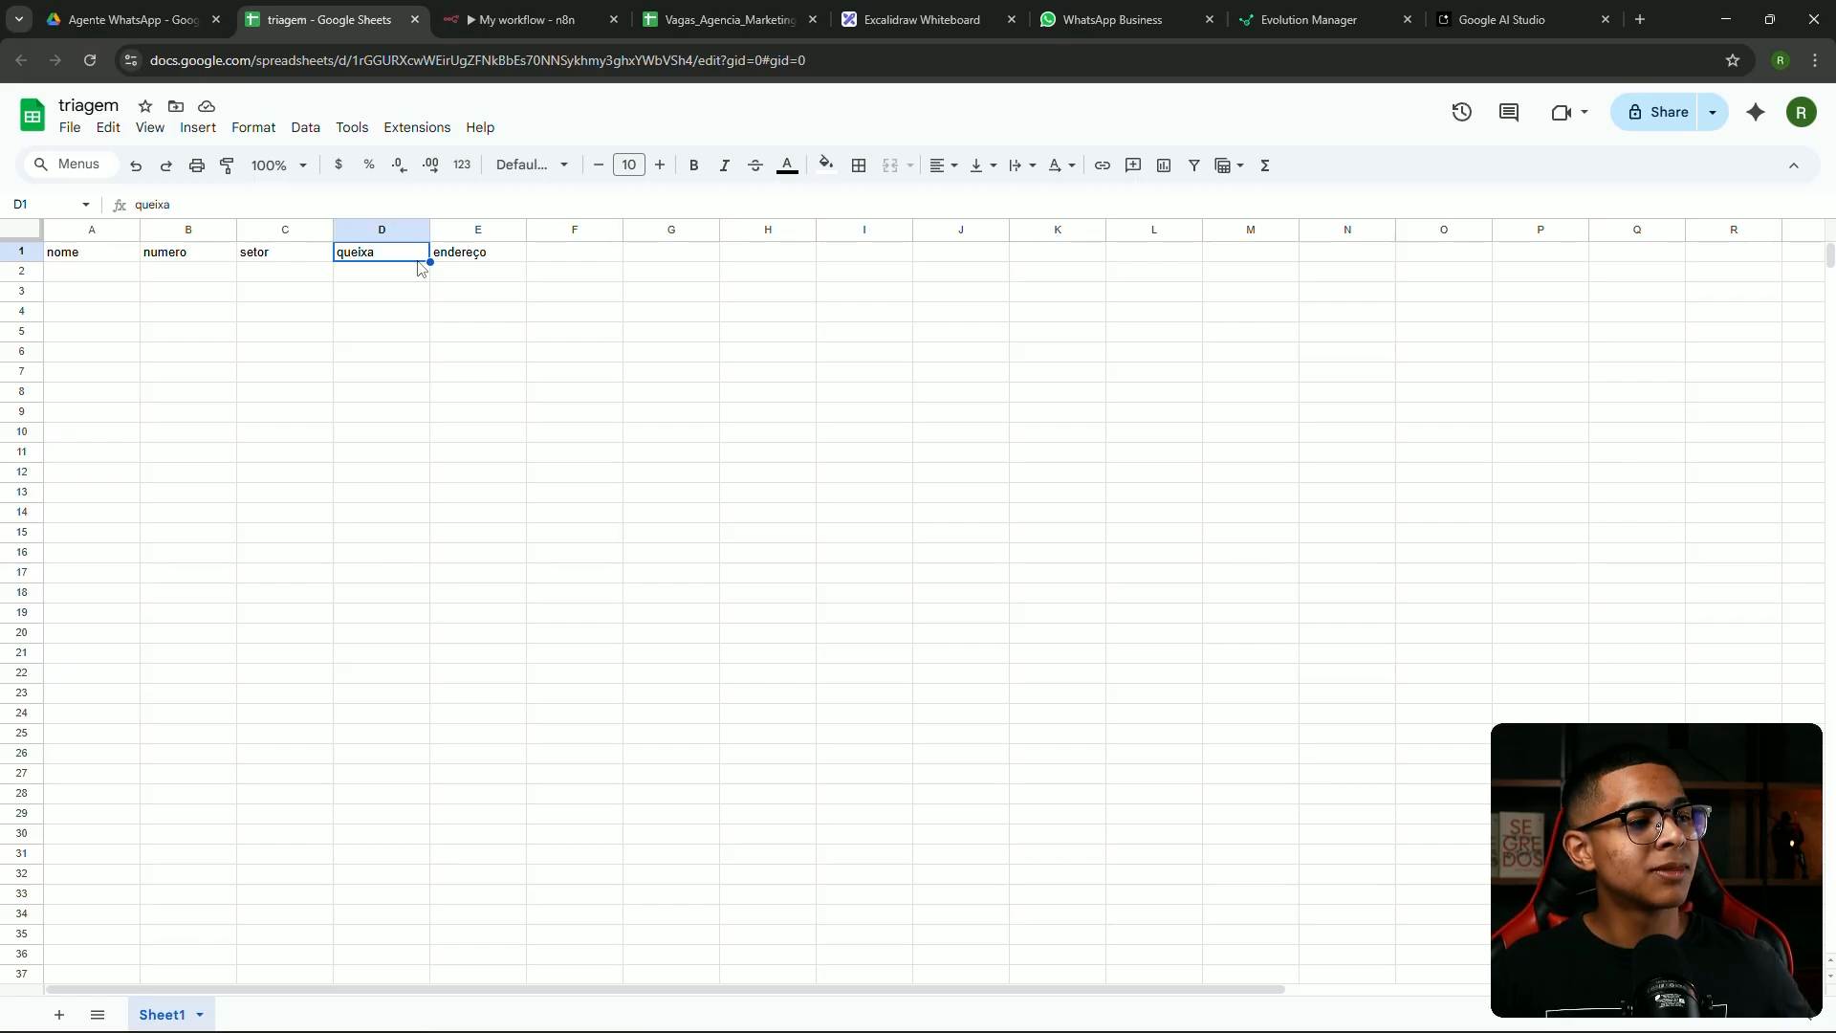
{"action": "left_click", "coordinate": [493, 258]}
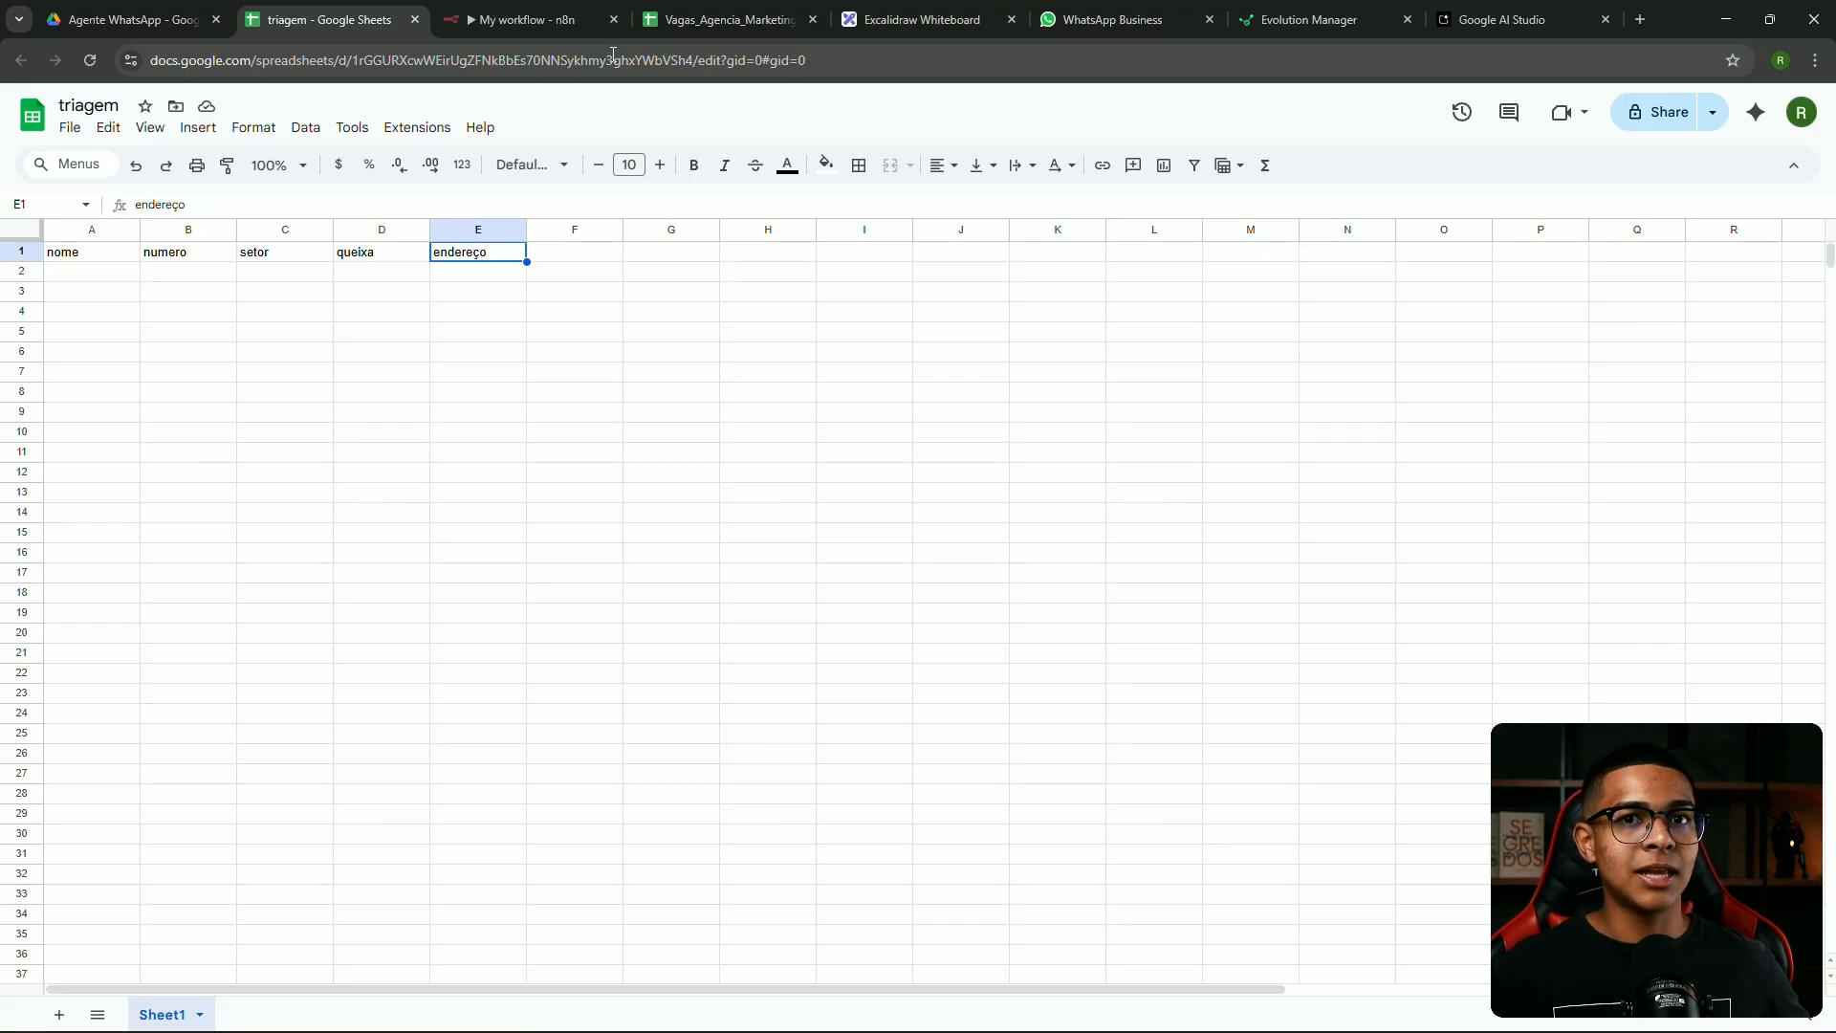
{"action": "left_click", "coordinate": [535, 19]}
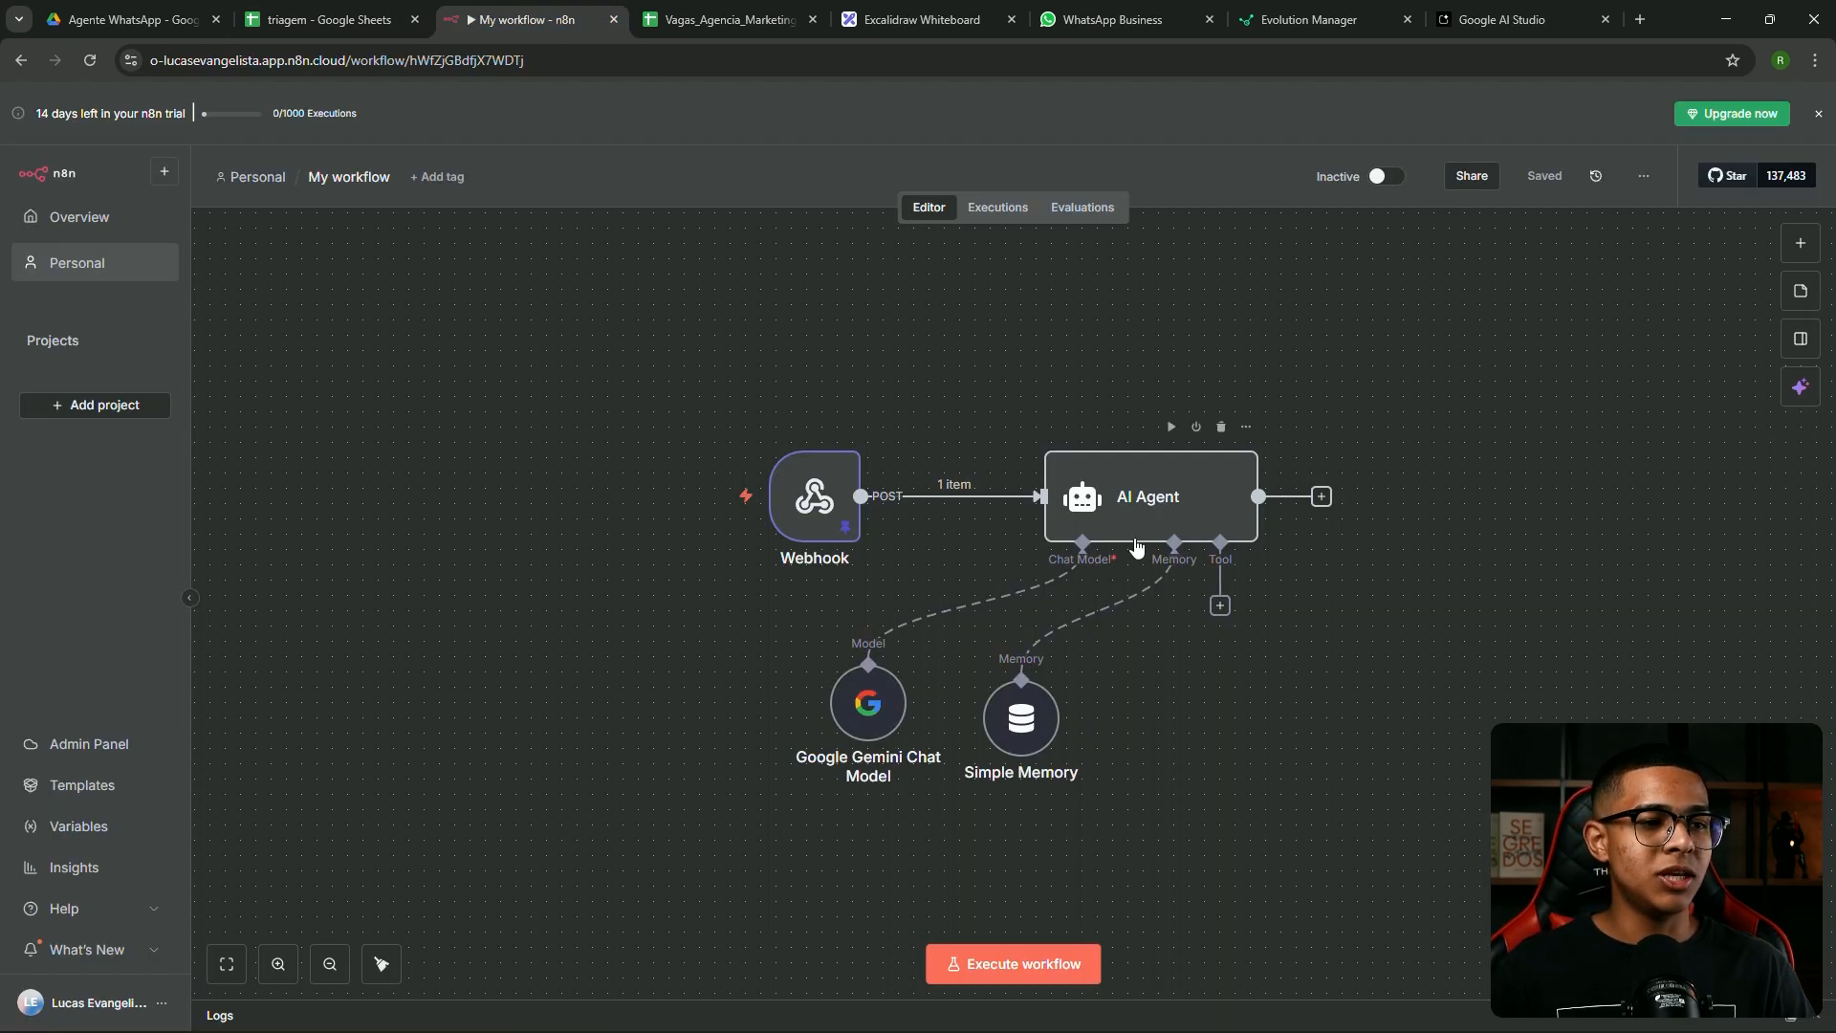
Search the AI Agent's tool list for 'sheets' and add the Google Sheets Tool
{"action": "left_click", "coordinate": [1219, 606]}
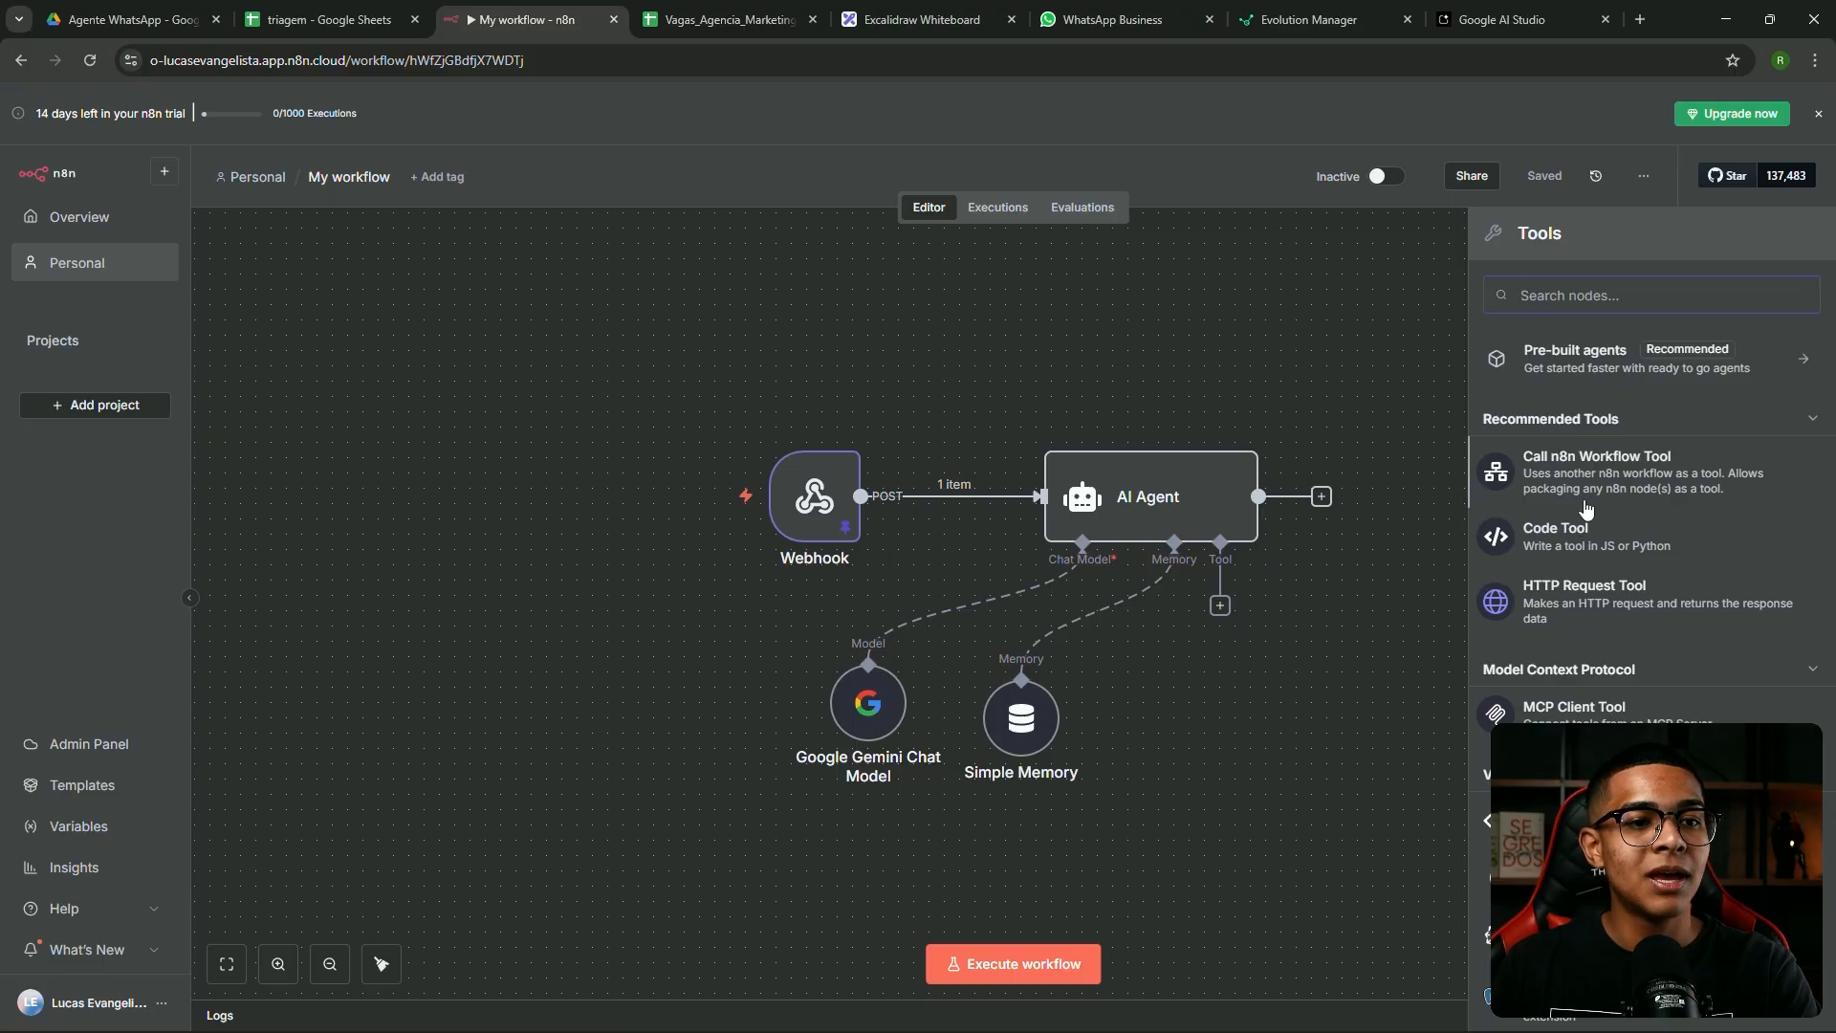
{"action": "scroll", "coordinate": [1550, 447], "scroll_direction": "down", "scroll_amount": 2}
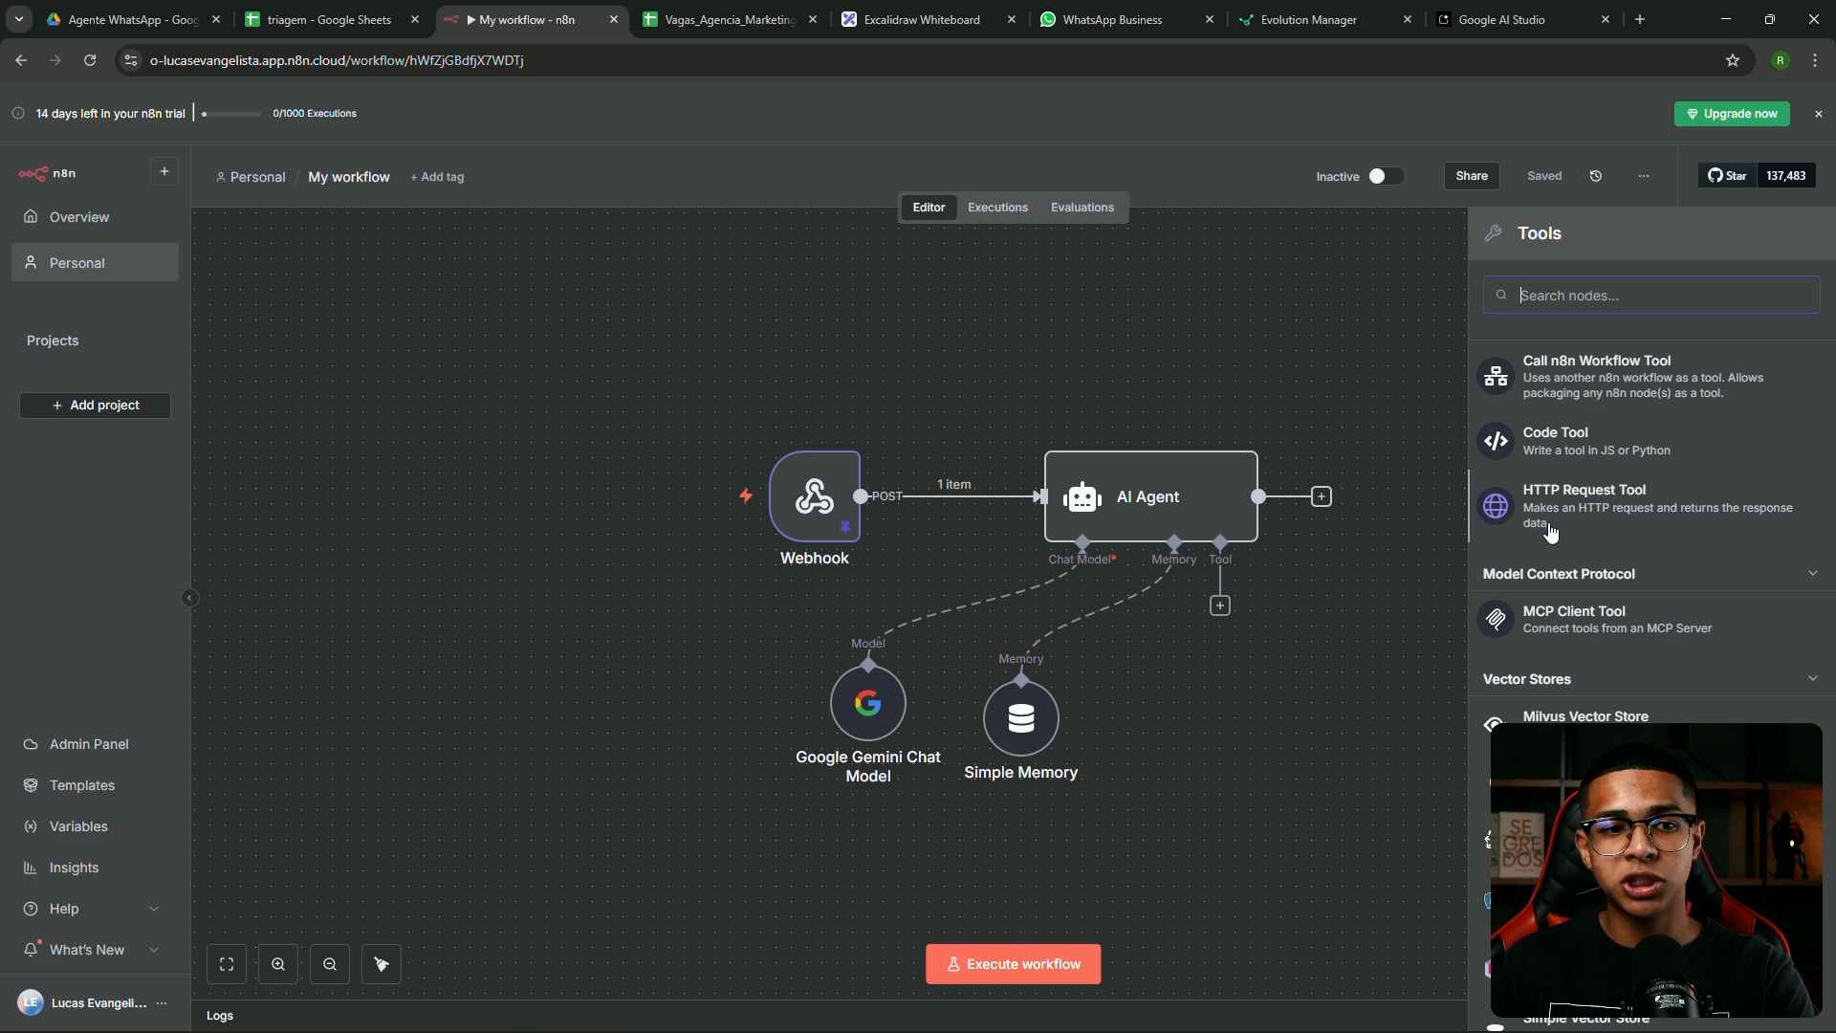
{"action": "scroll", "coordinate": [1616, 602], "scroll_direction": "down", "scroll_amount": 1}
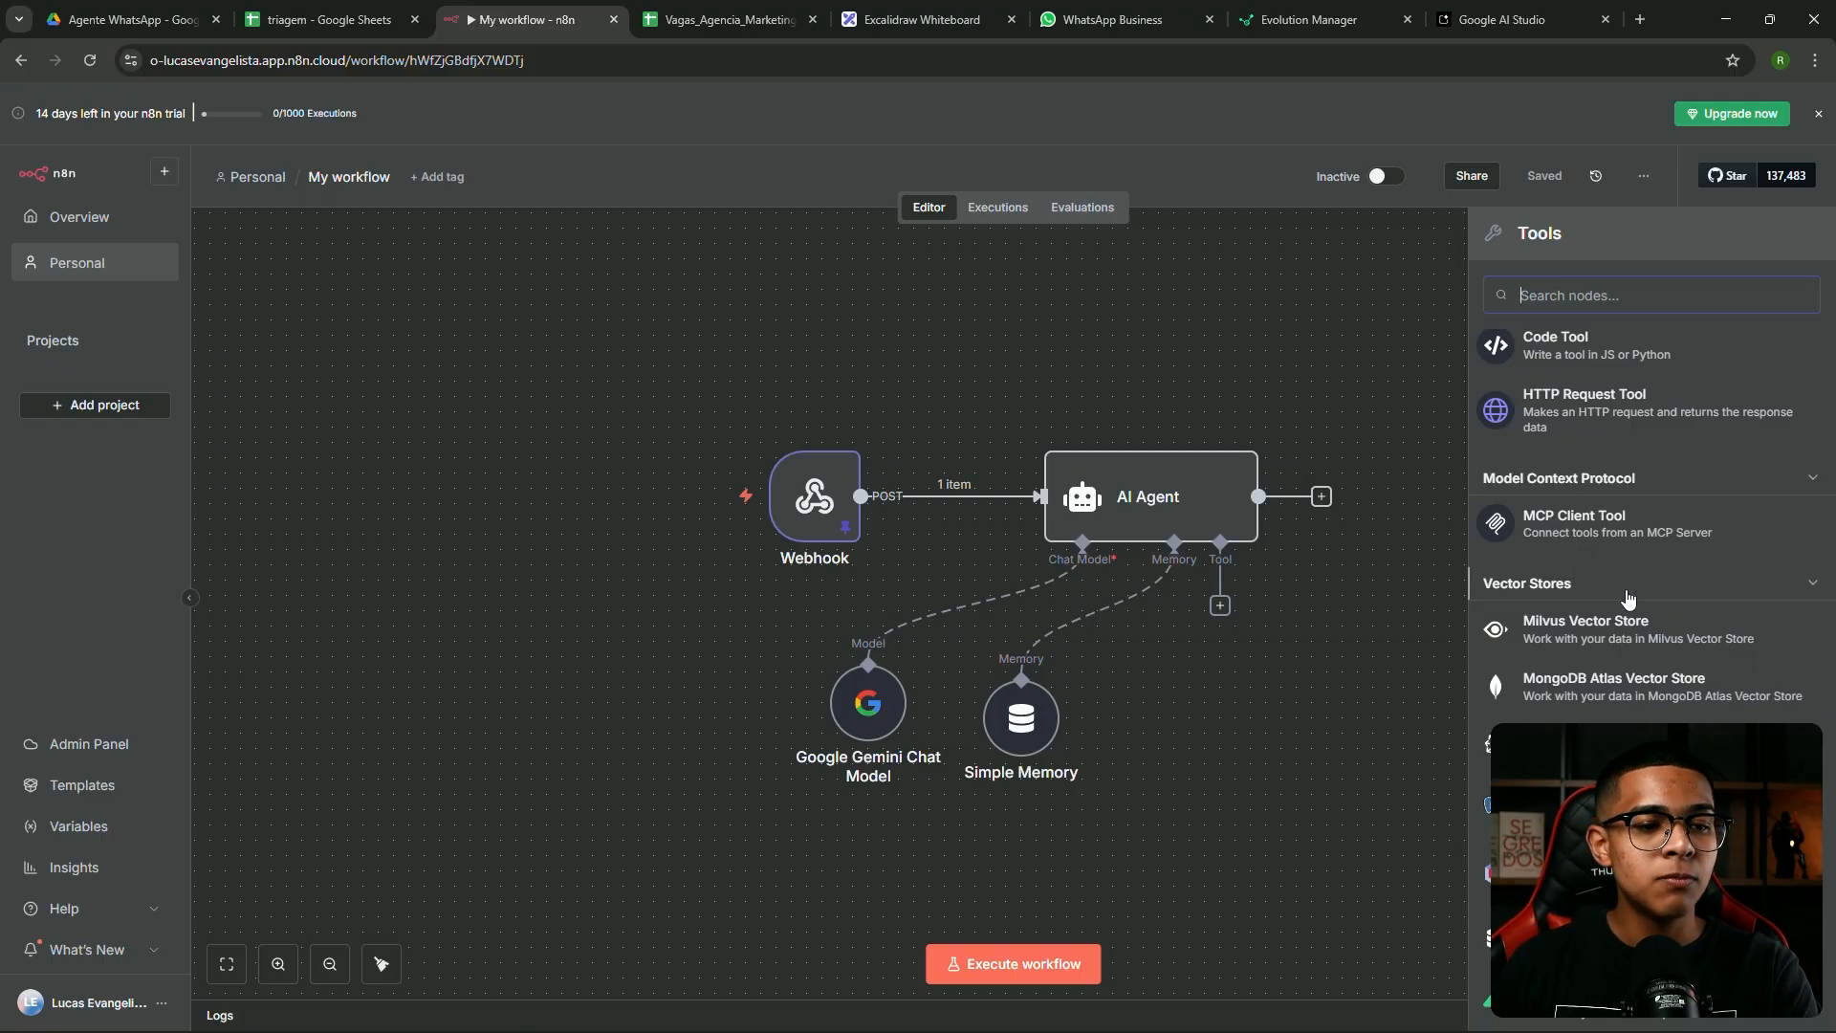
{"action": "scroll", "coordinate": [1573, 550], "scroll_direction": "down", "scroll_amount": 3}
{"action": "scroll", "coordinate": [1557, 574], "scroll_direction": "up", "scroll_amount": 3}
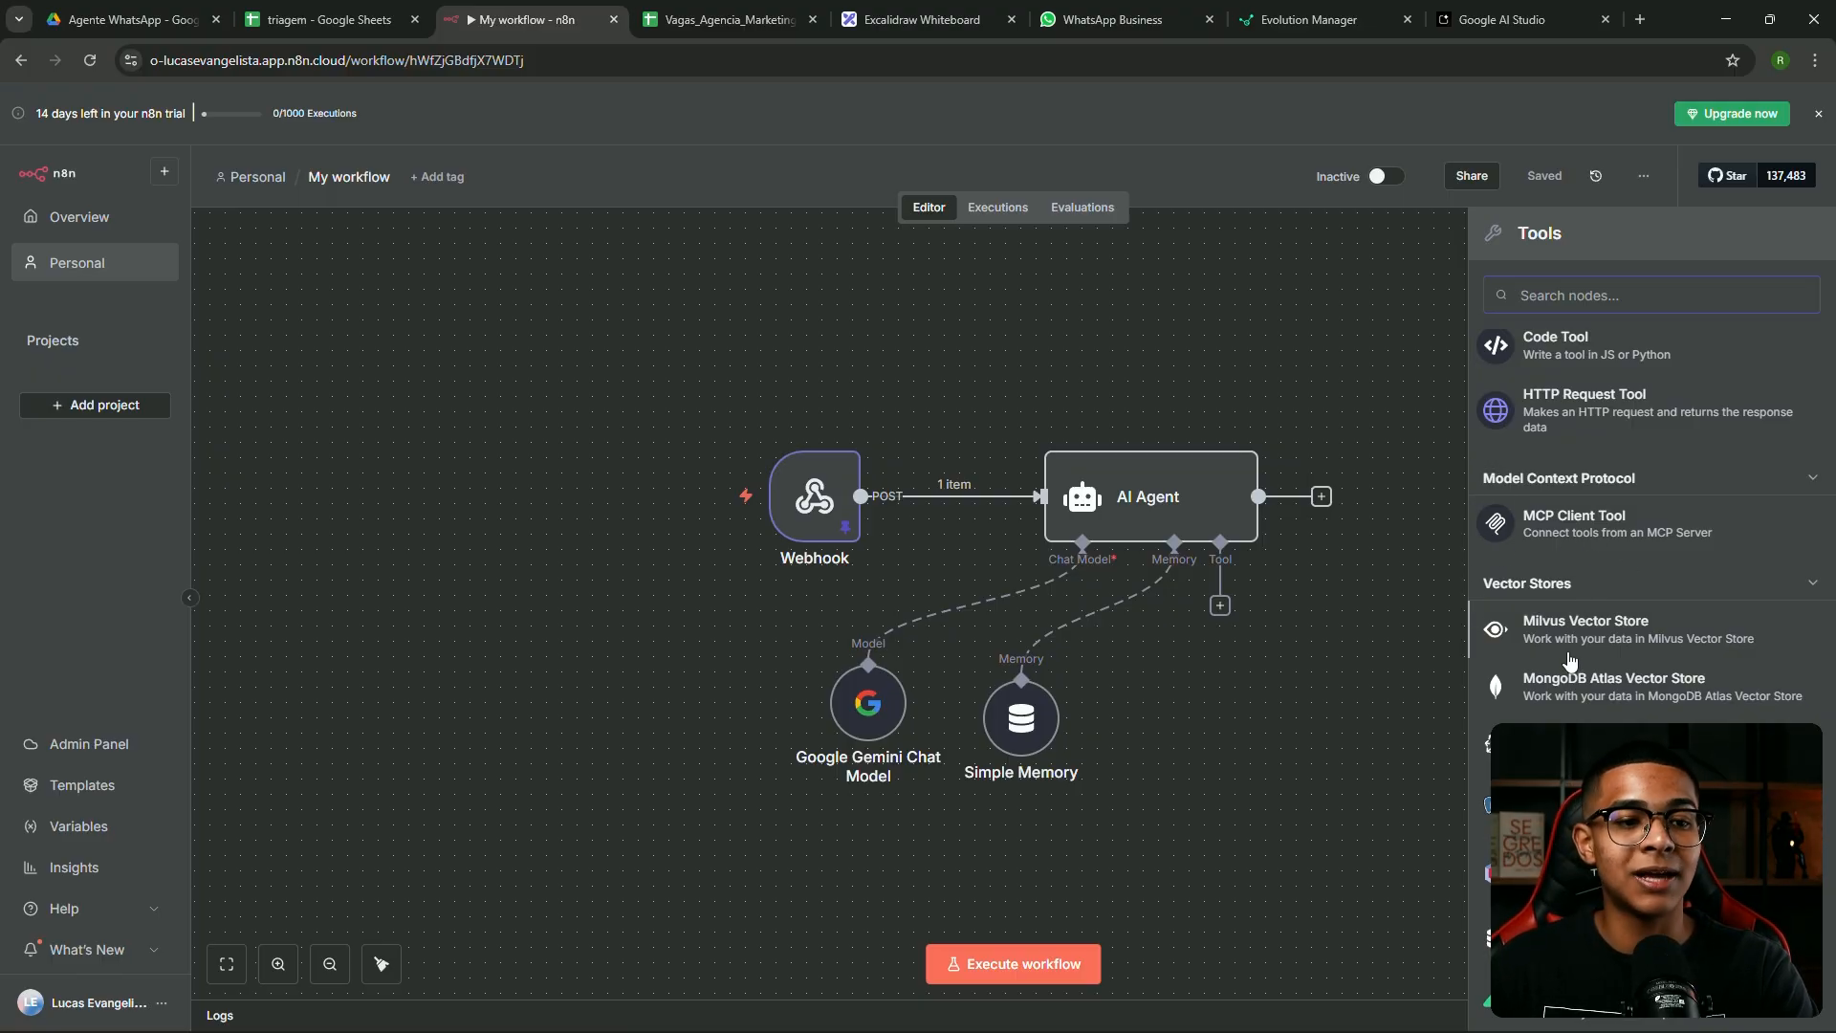
{"action": "scroll", "coordinate": [1640, 462], "scroll_direction": "down", "scroll_amount": 3}
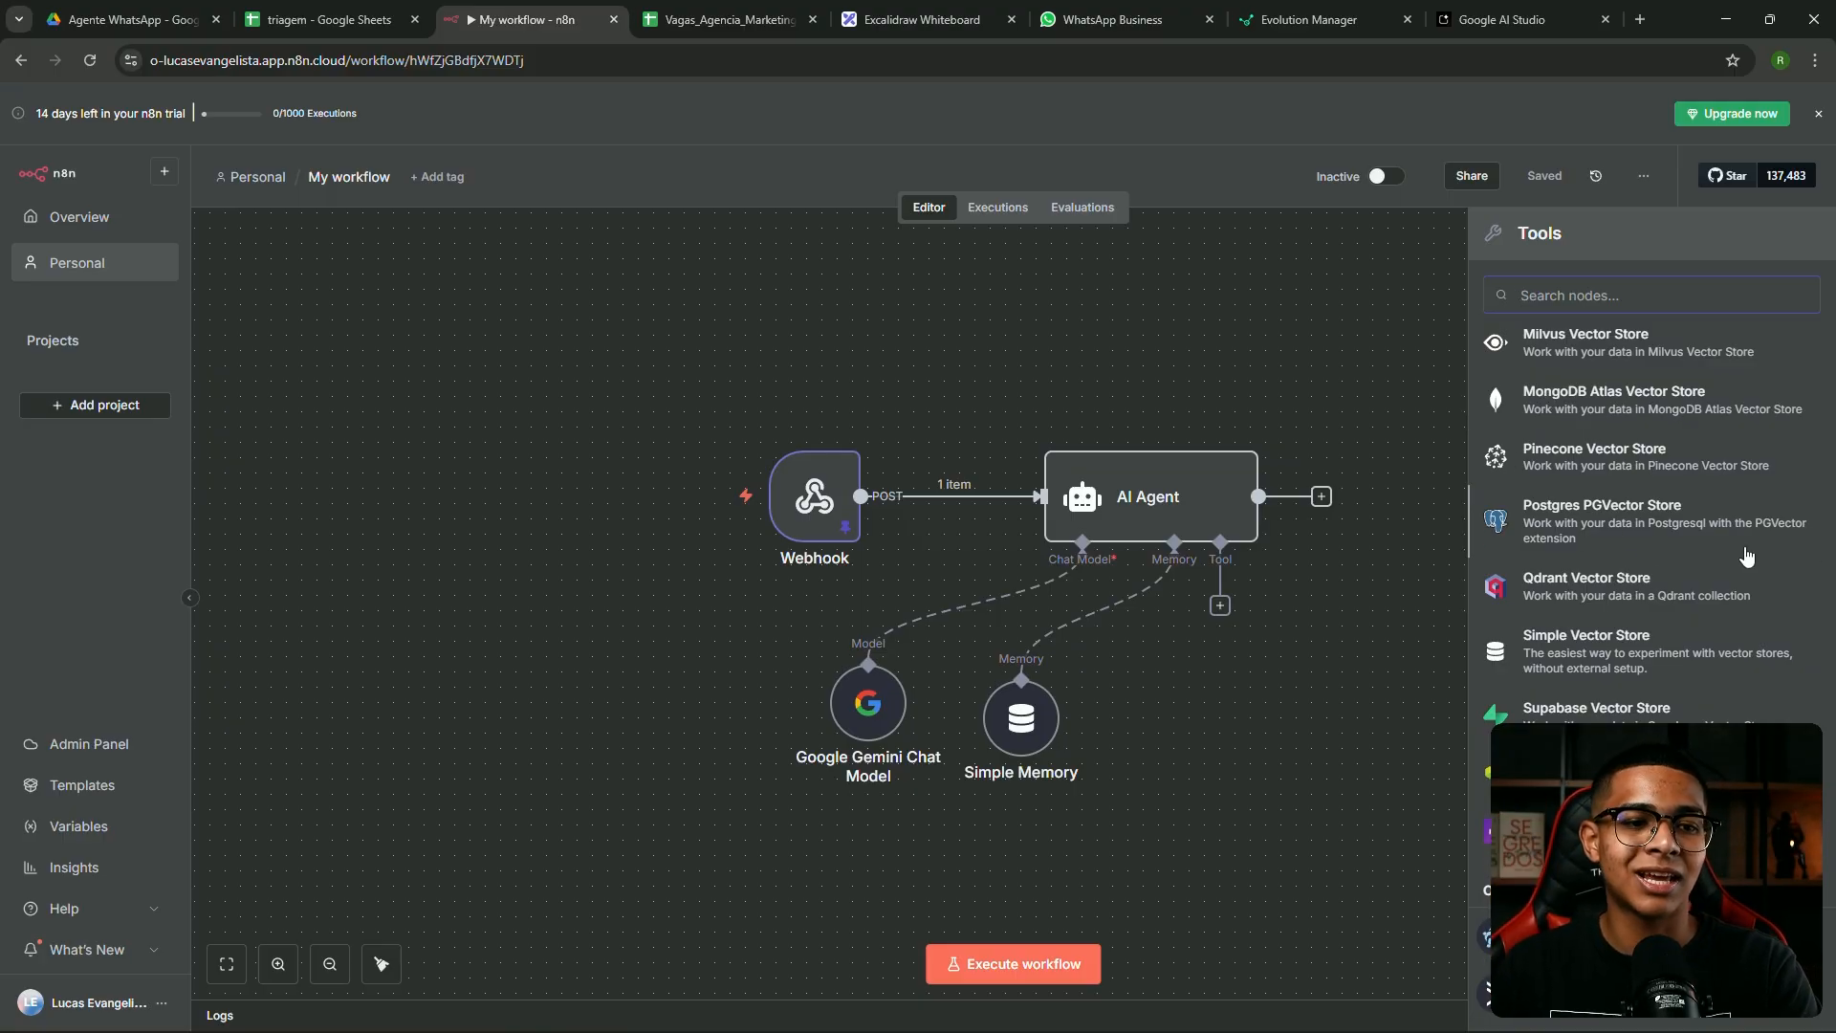
{"action": "scroll", "coordinate": [1680, 649], "scroll_direction": "down", "scroll_amount": 5}
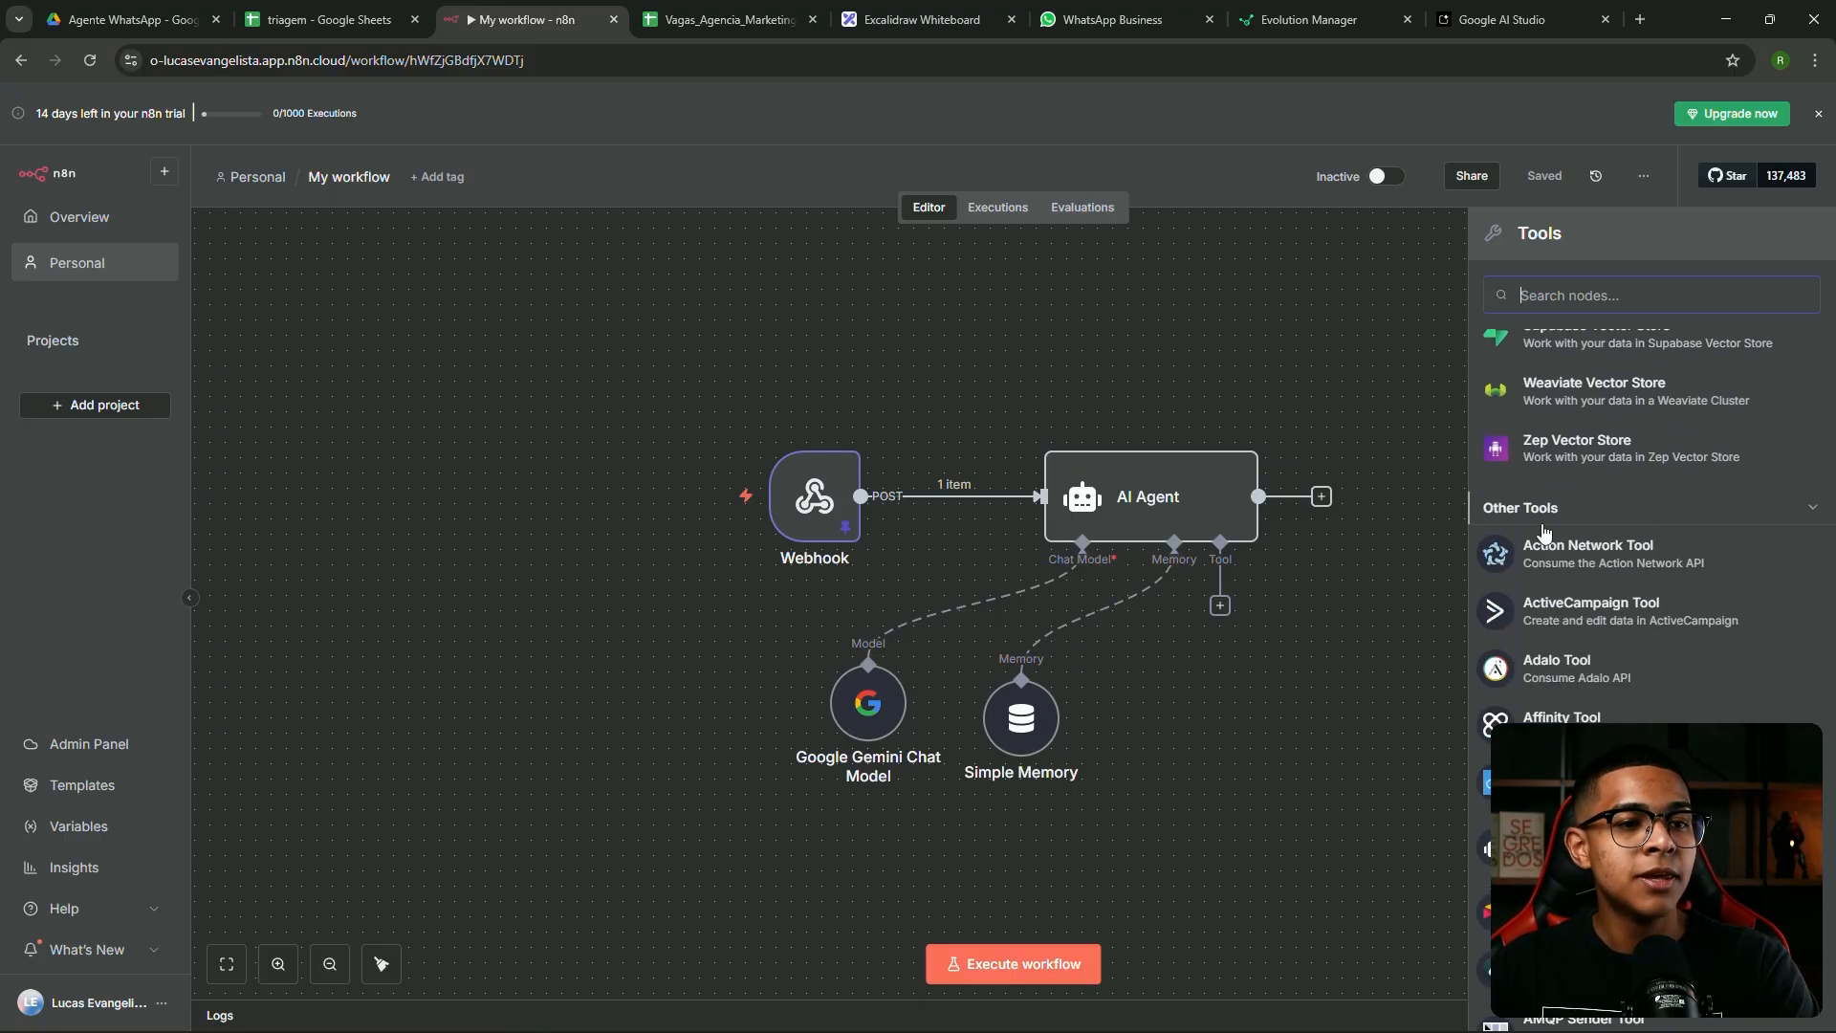
{"action": "scroll", "coordinate": [1554, 696], "scroll_direction": "down", "scroll_amount": 1}
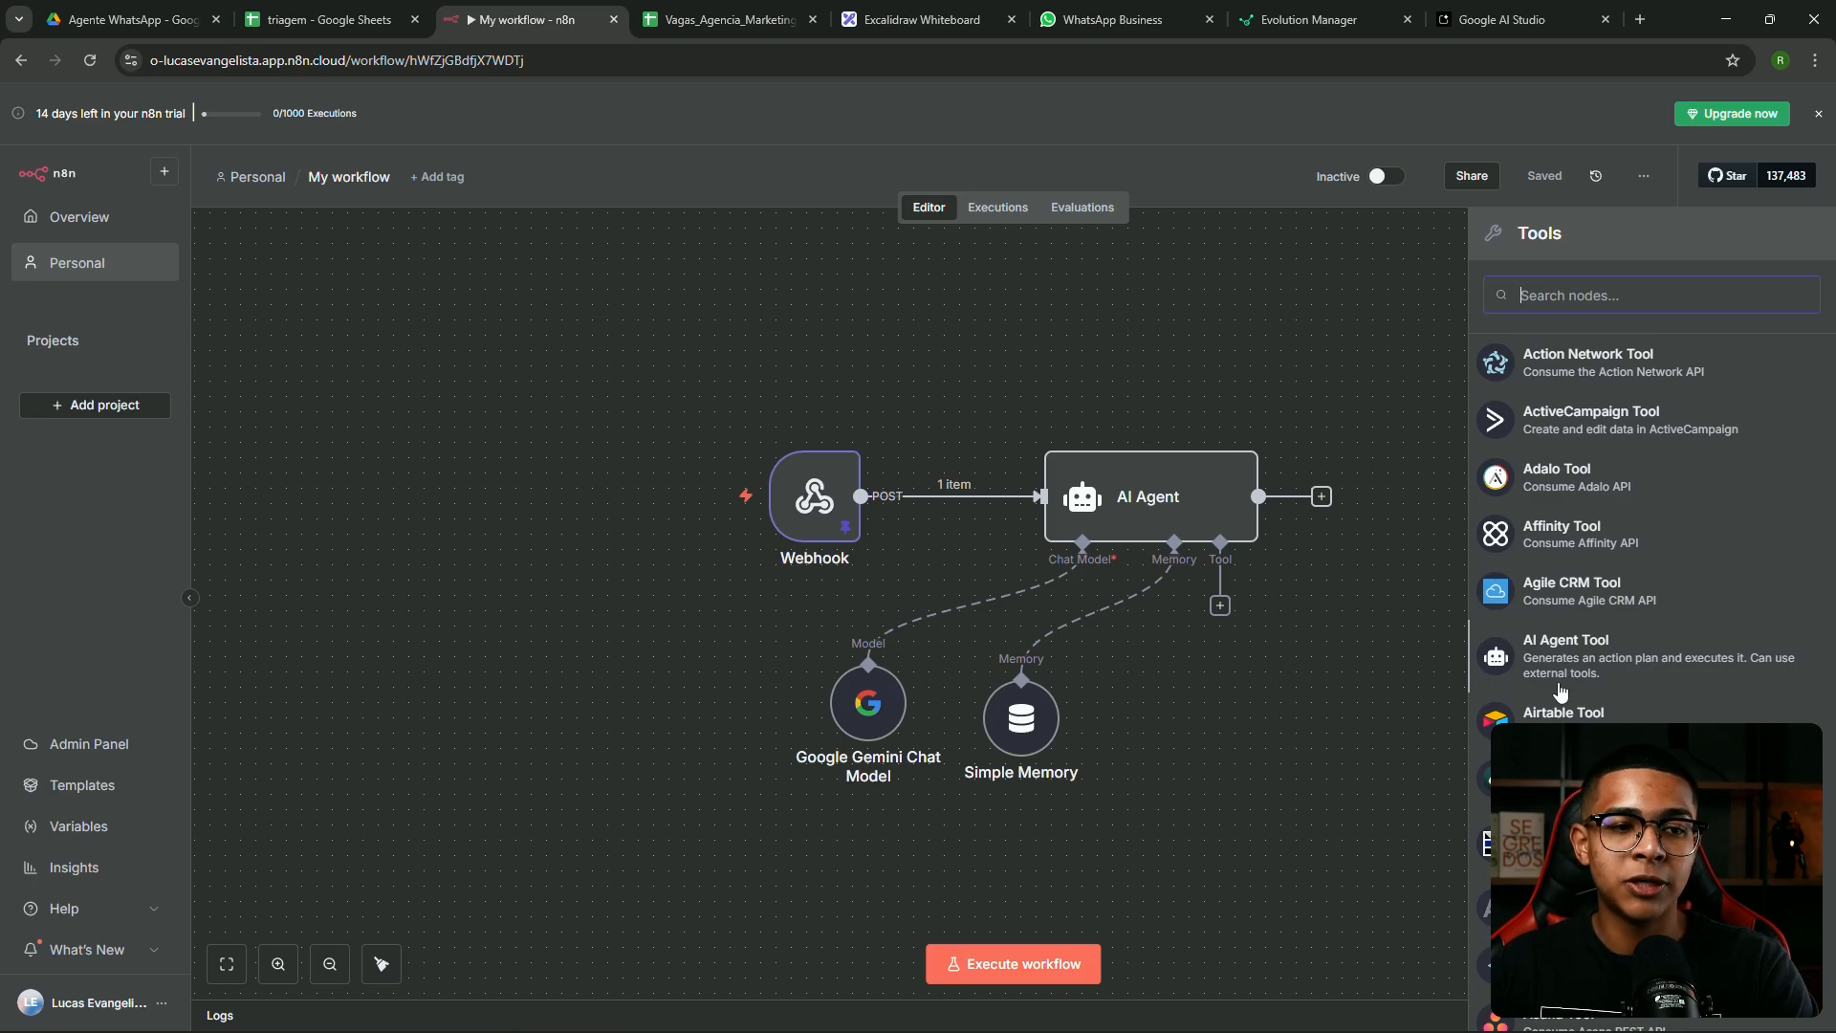
{"action": "scroll", "coordinate": [1599, 665], "scroll_direction": "down", "scroll_amount": 8}
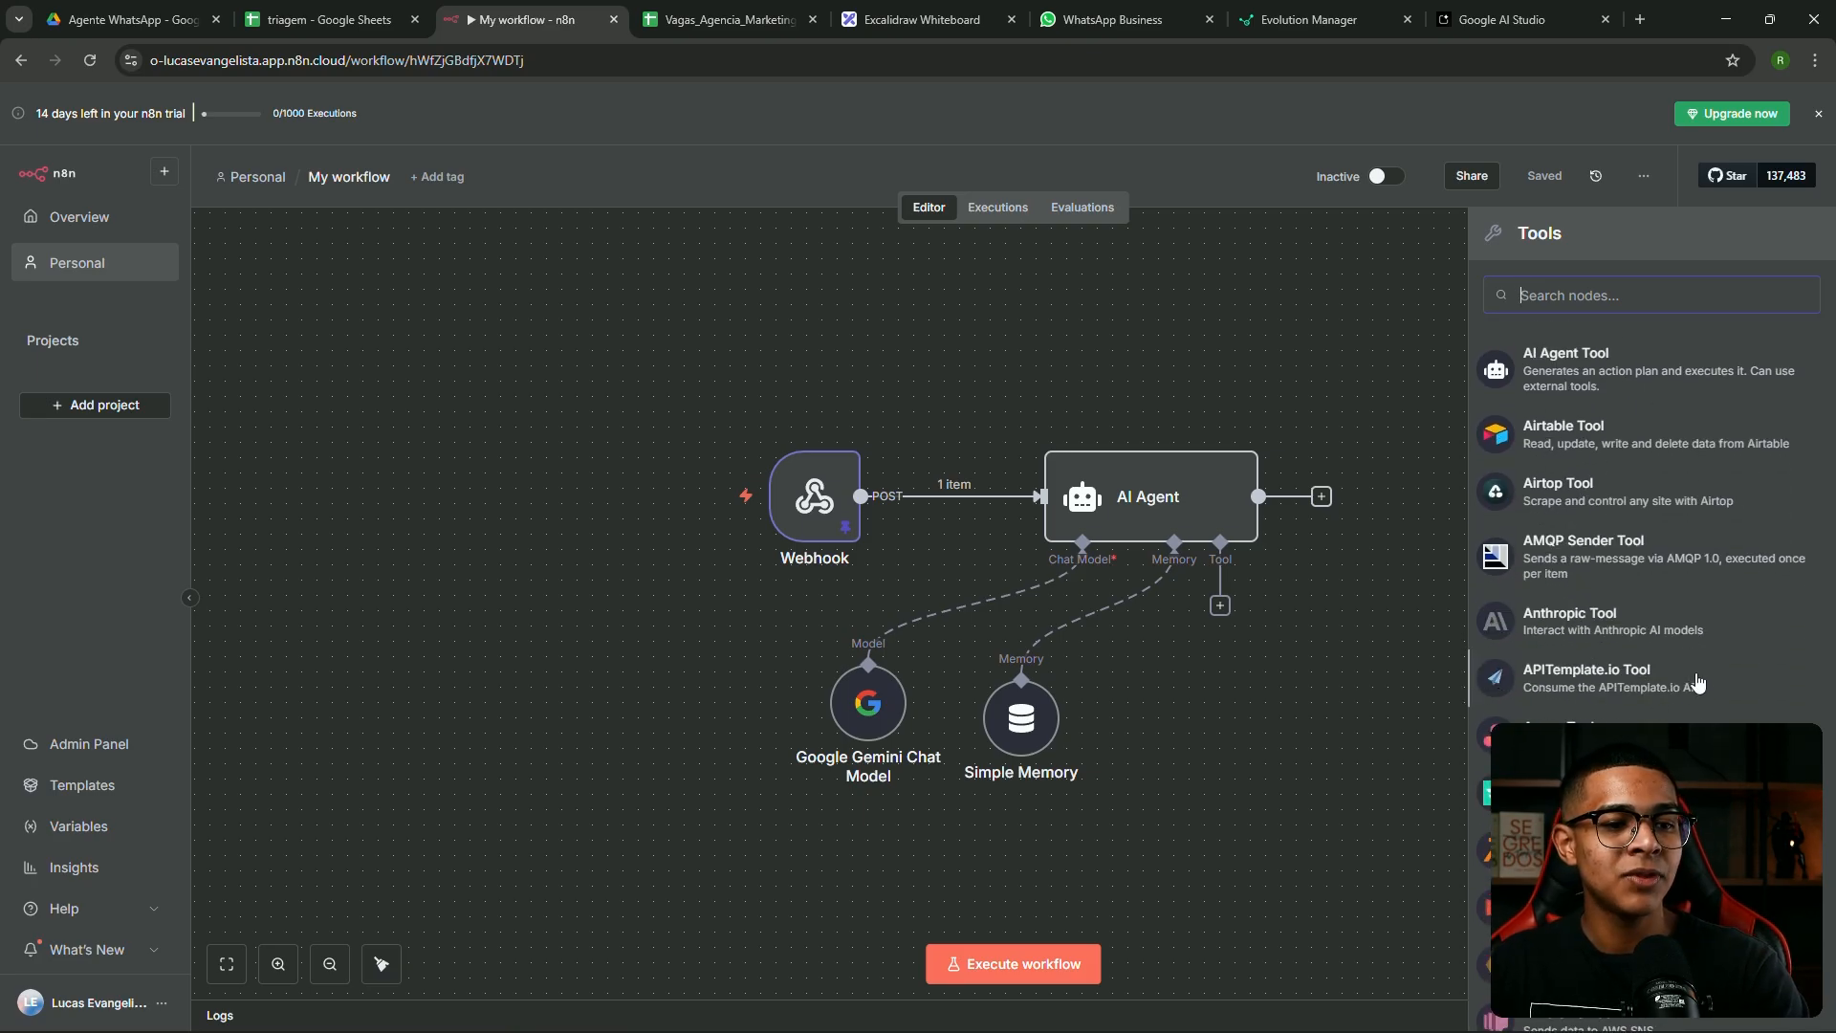
{"action": "scroll", "coordinate": [1613, 674], "scroll_direction": "down", "scroll_amount": 2}
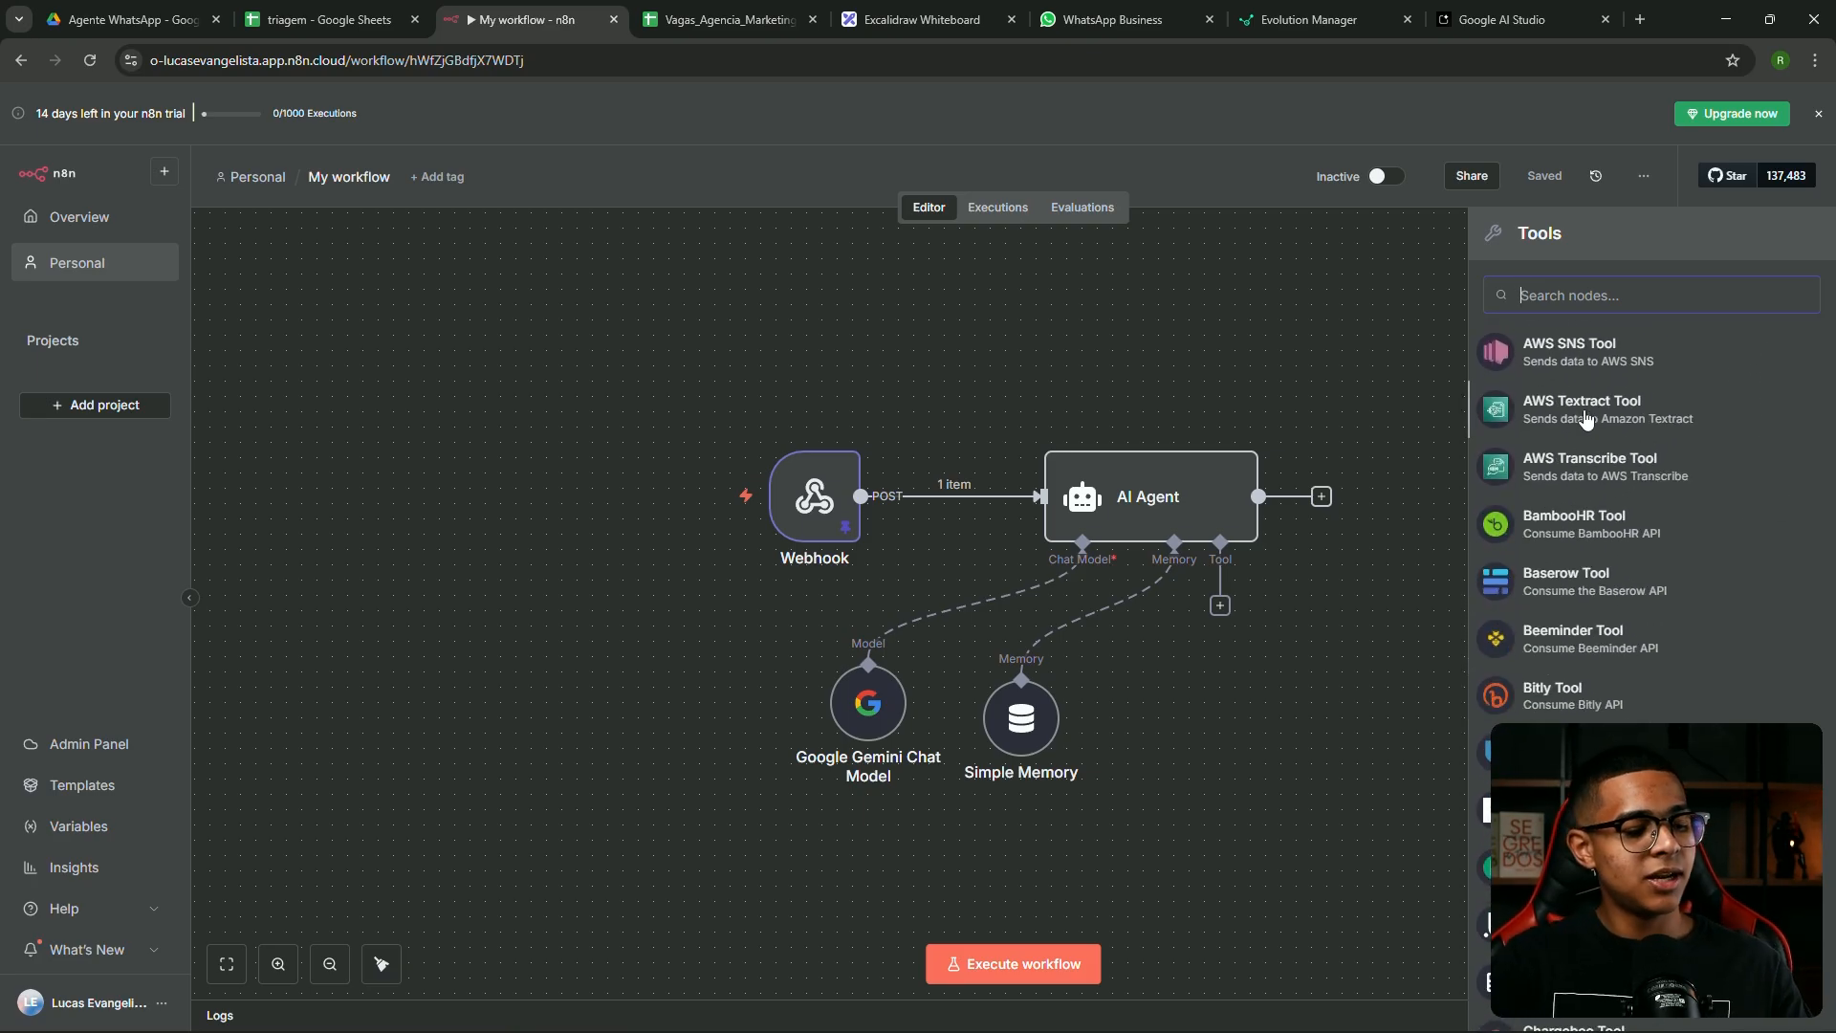
{"action": "type", "text": "sheets"}
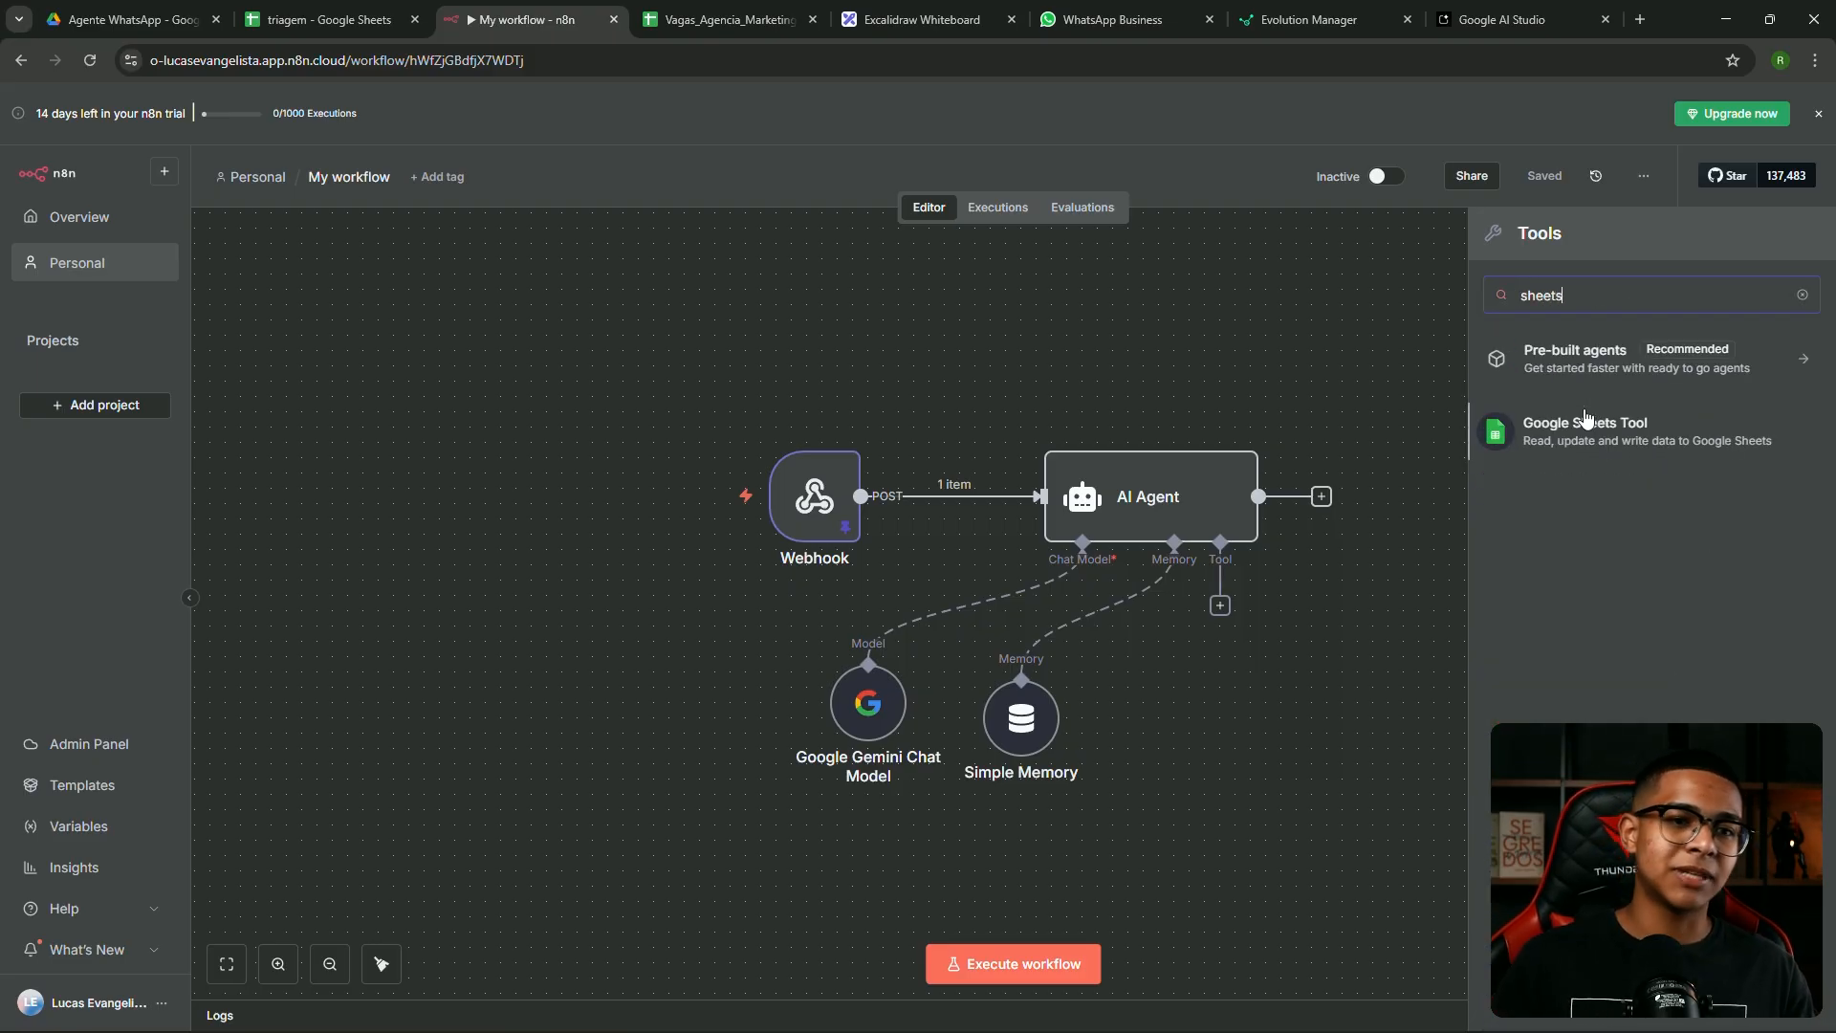
{"action": "key", "text": "Return"}
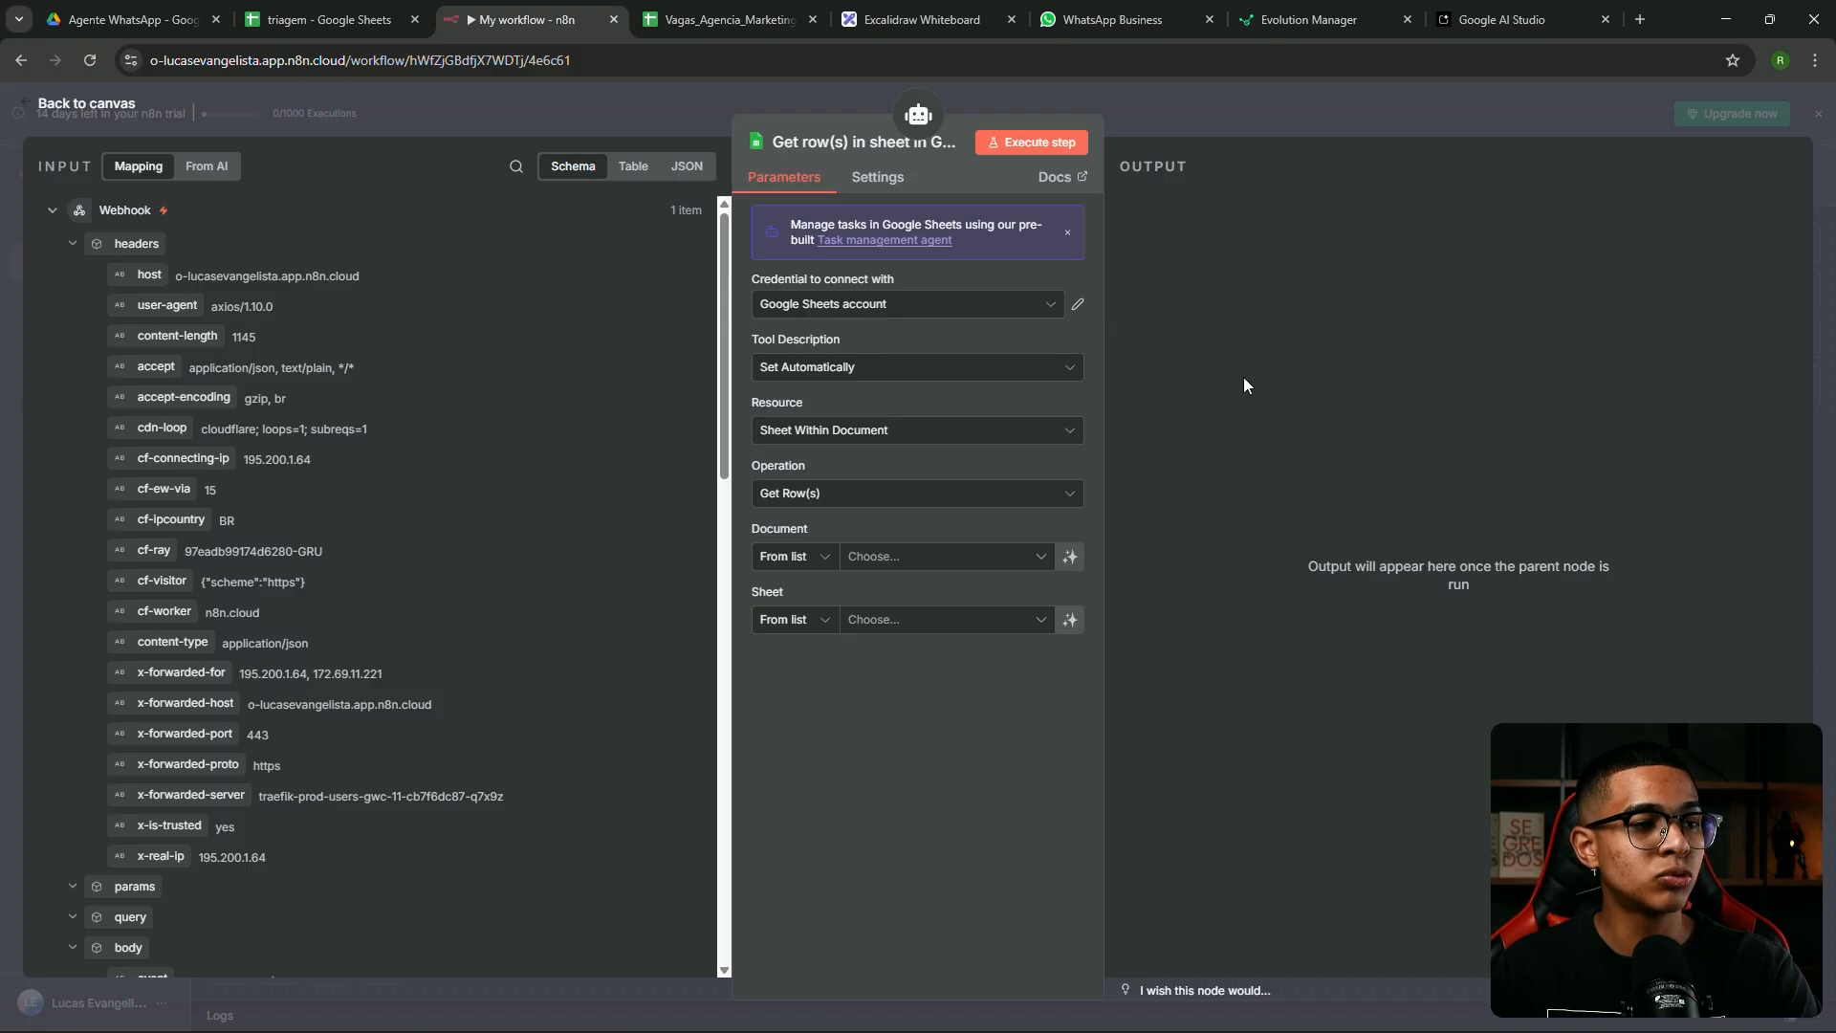
Set the Google Sheets tool operation to Append or Update Row
{"action": "left_click", "coordinate": [827, 507]}
{"action": "left_click", "coordinate": [832, 498]}
{"action": "left_click", "coordinate": [839, 500]}
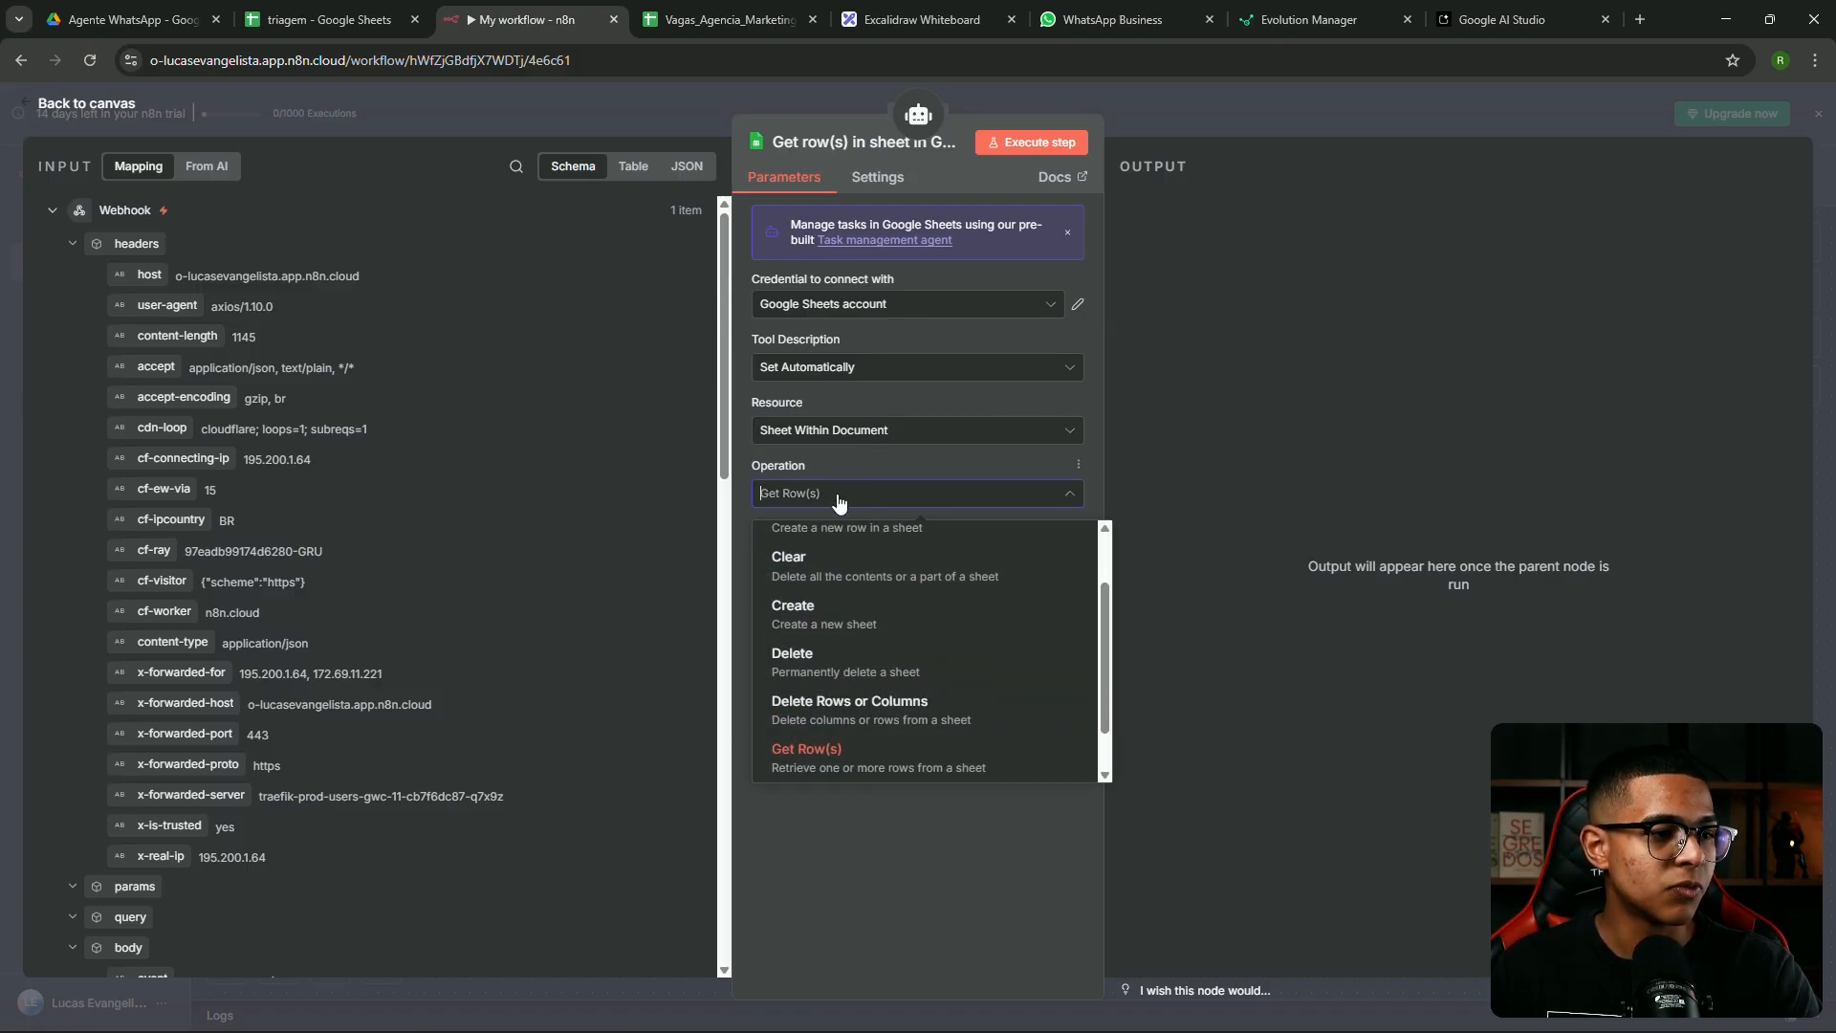
{"action": "scroll", "coordinate": [813, 635], "scroll_direction": "up", "scroll_amount": 2}
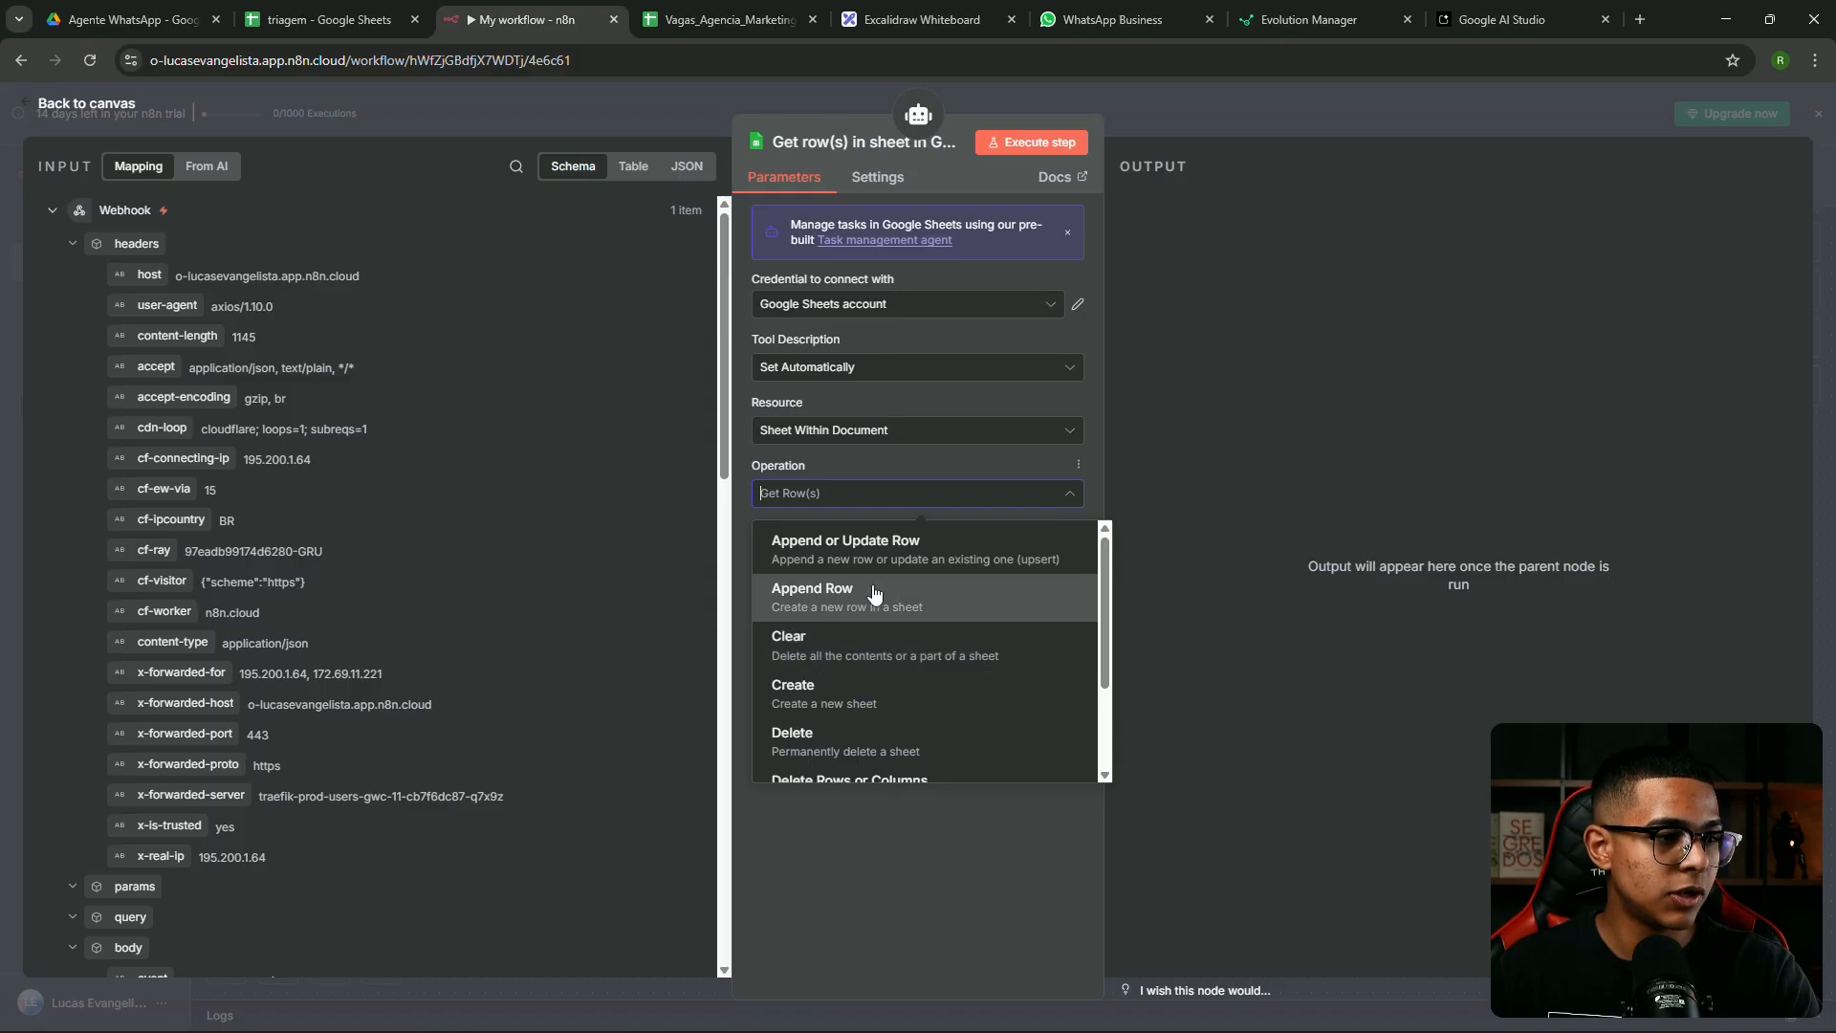
{"action": "left_click", "coordinate": [873, 593]}
{"action": "left_click", "coordinate": [873, 505]}
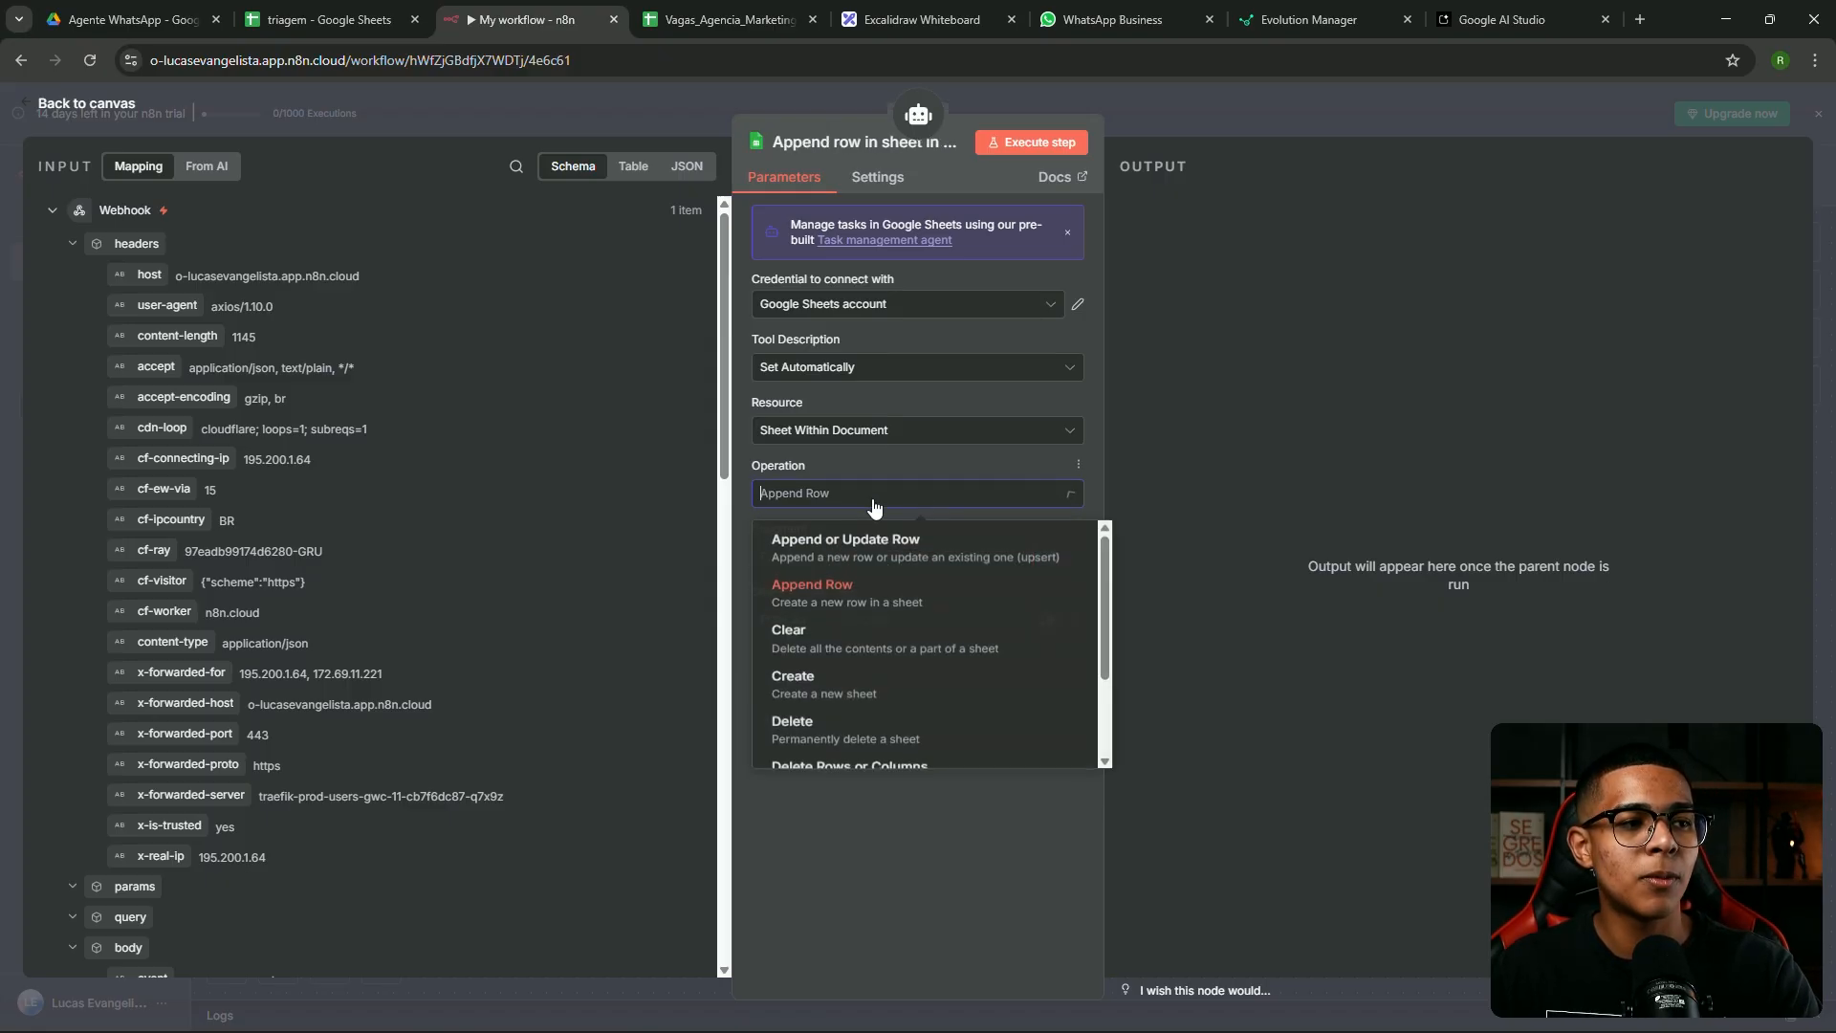
{"action": "left_click", "coordinate": [854, 546]}
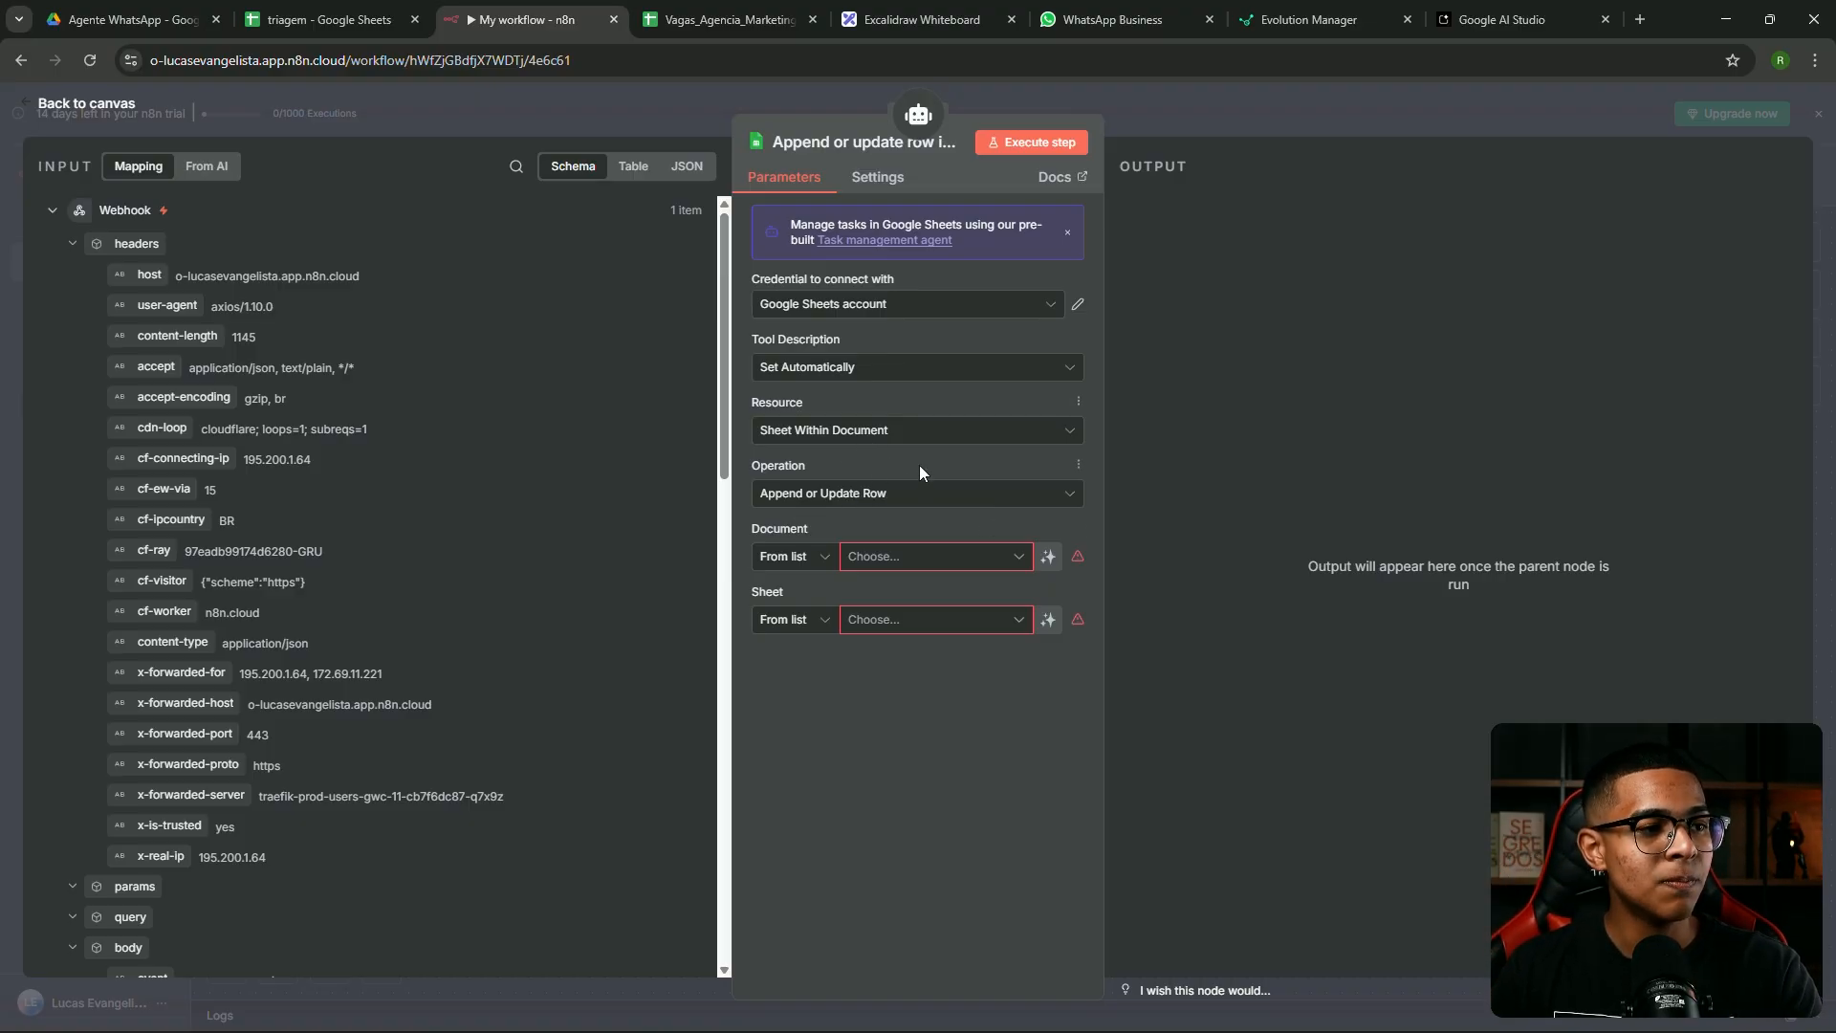
Choose the triagem spreadsheet as the tool's document
{"action": "left_click", "coordinate": [898, 559]}
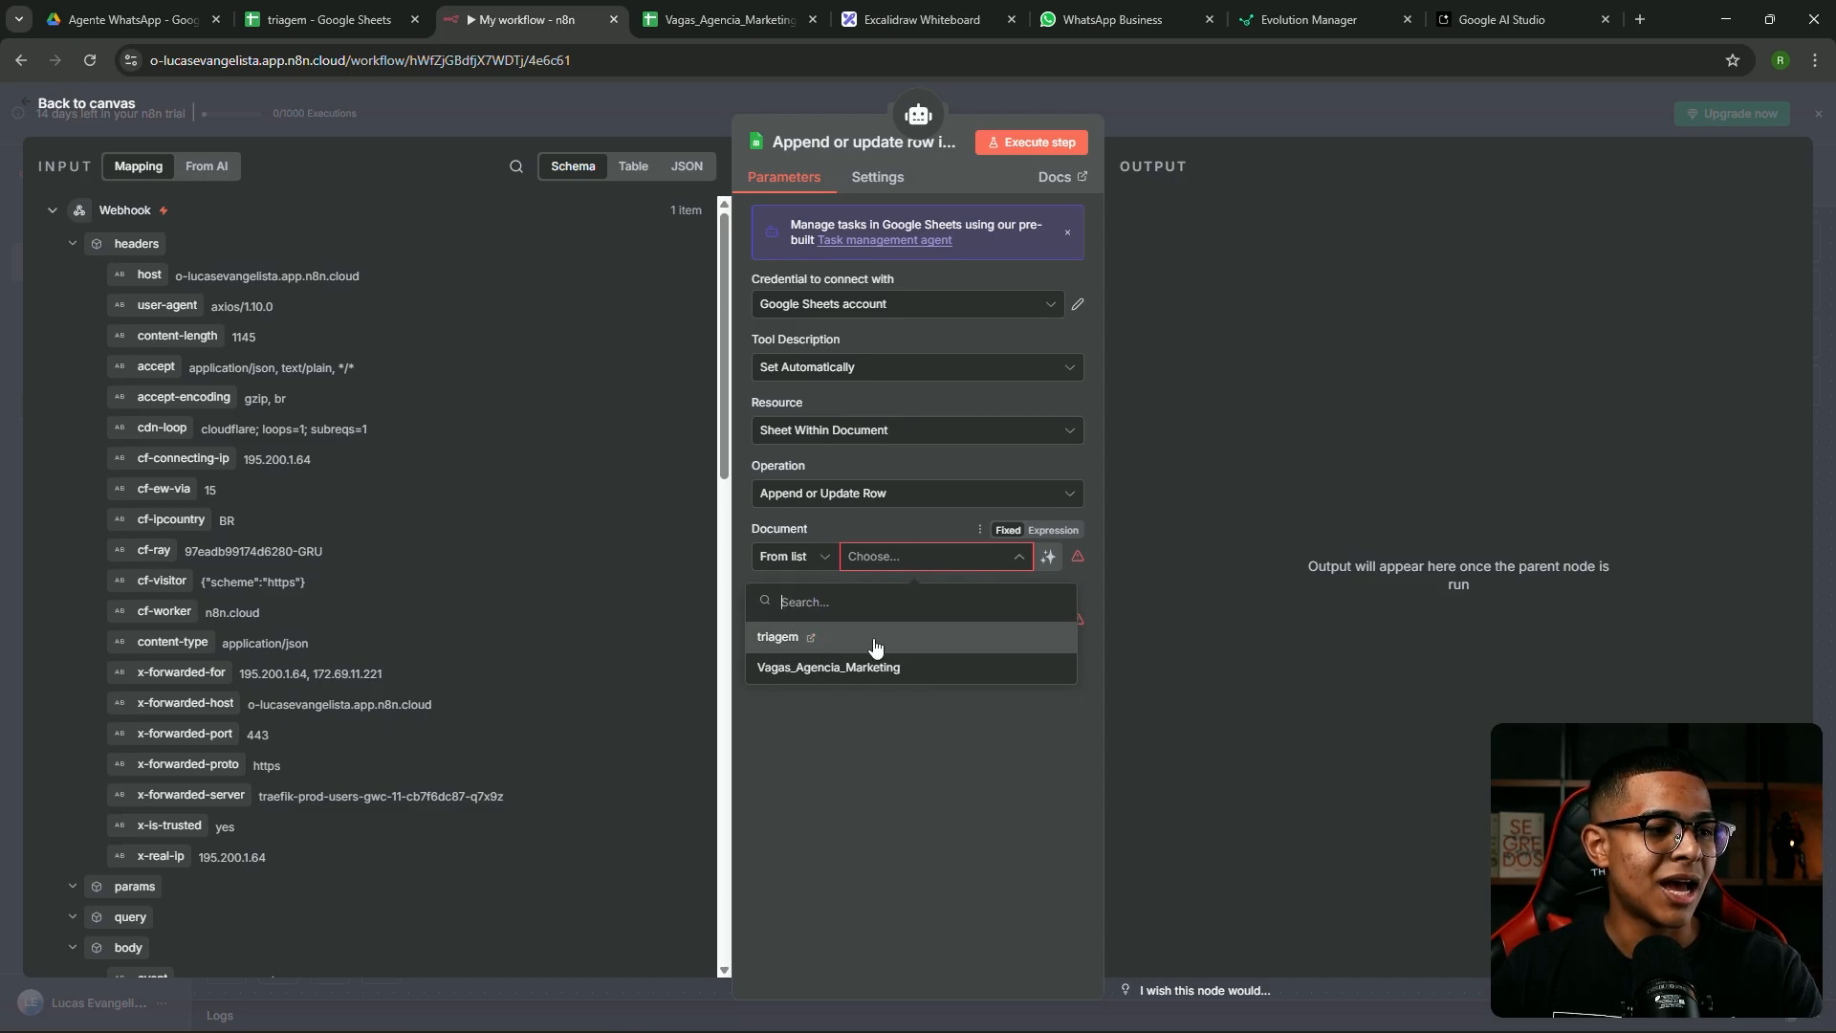
{"action": "left_click", "coordinate": [875, 643]}
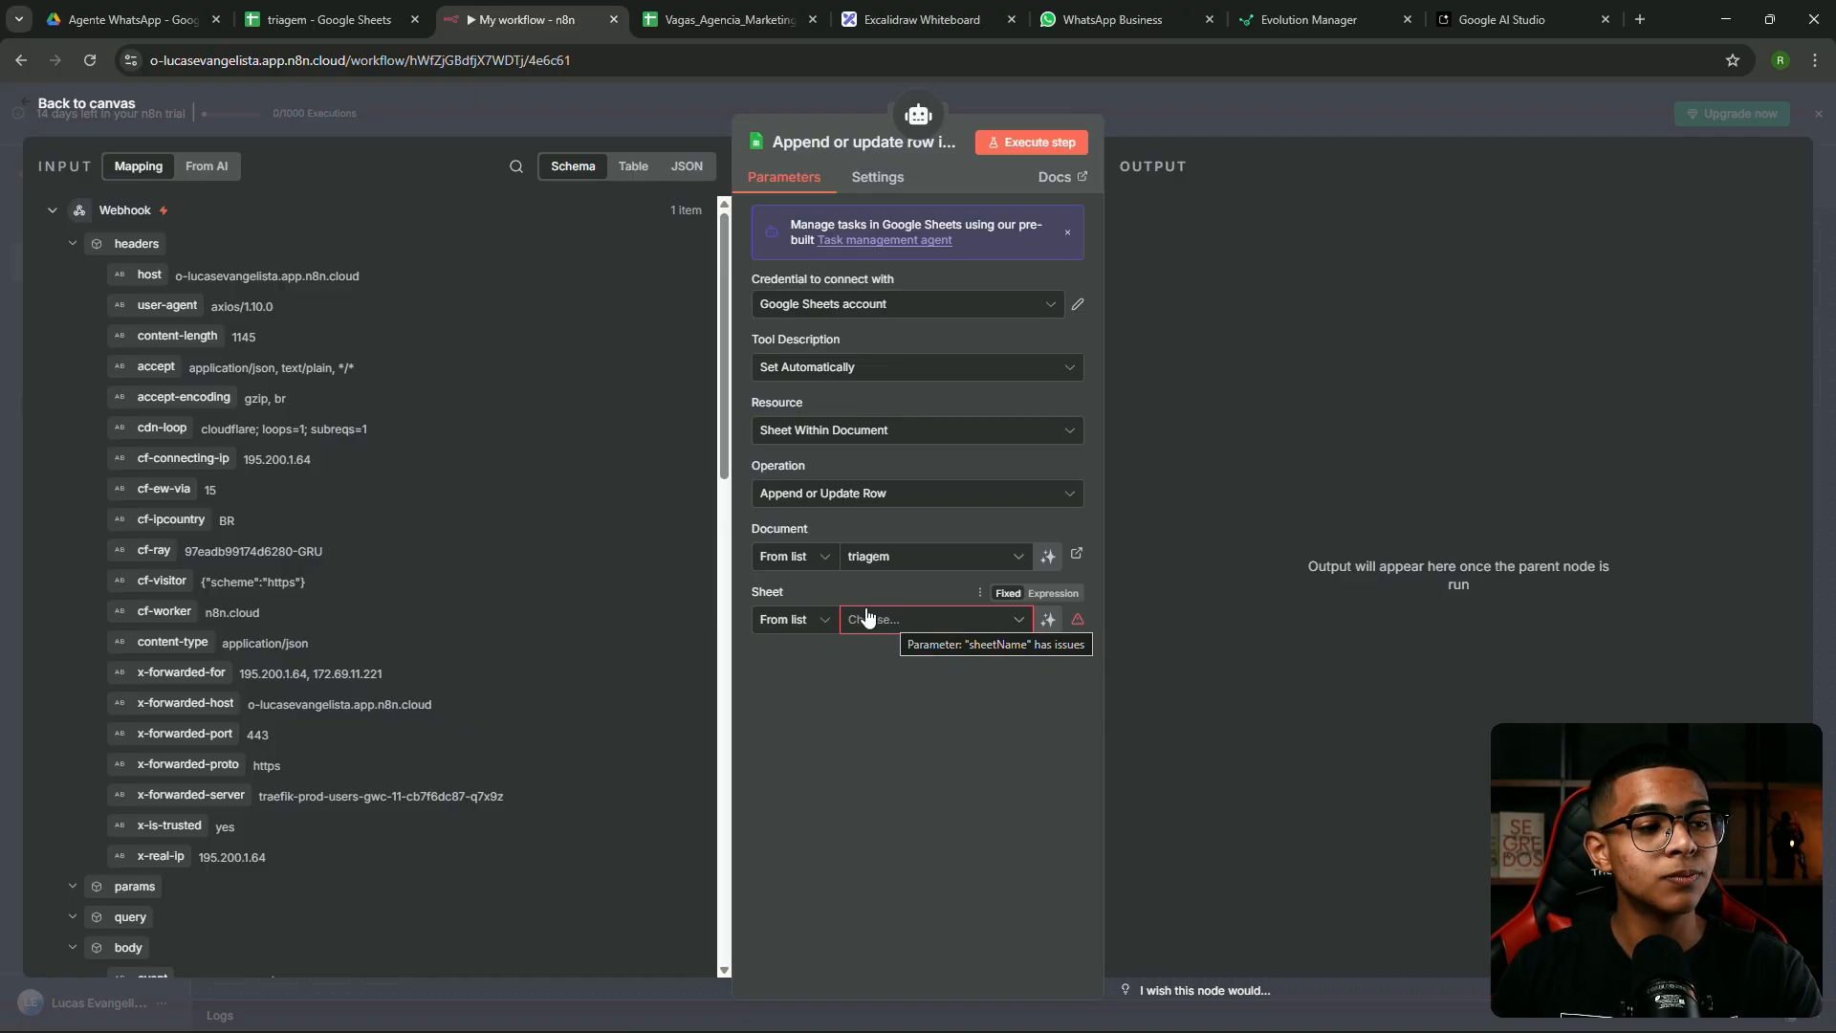
{"action": "left_click", "coordinate": [894, 627]}
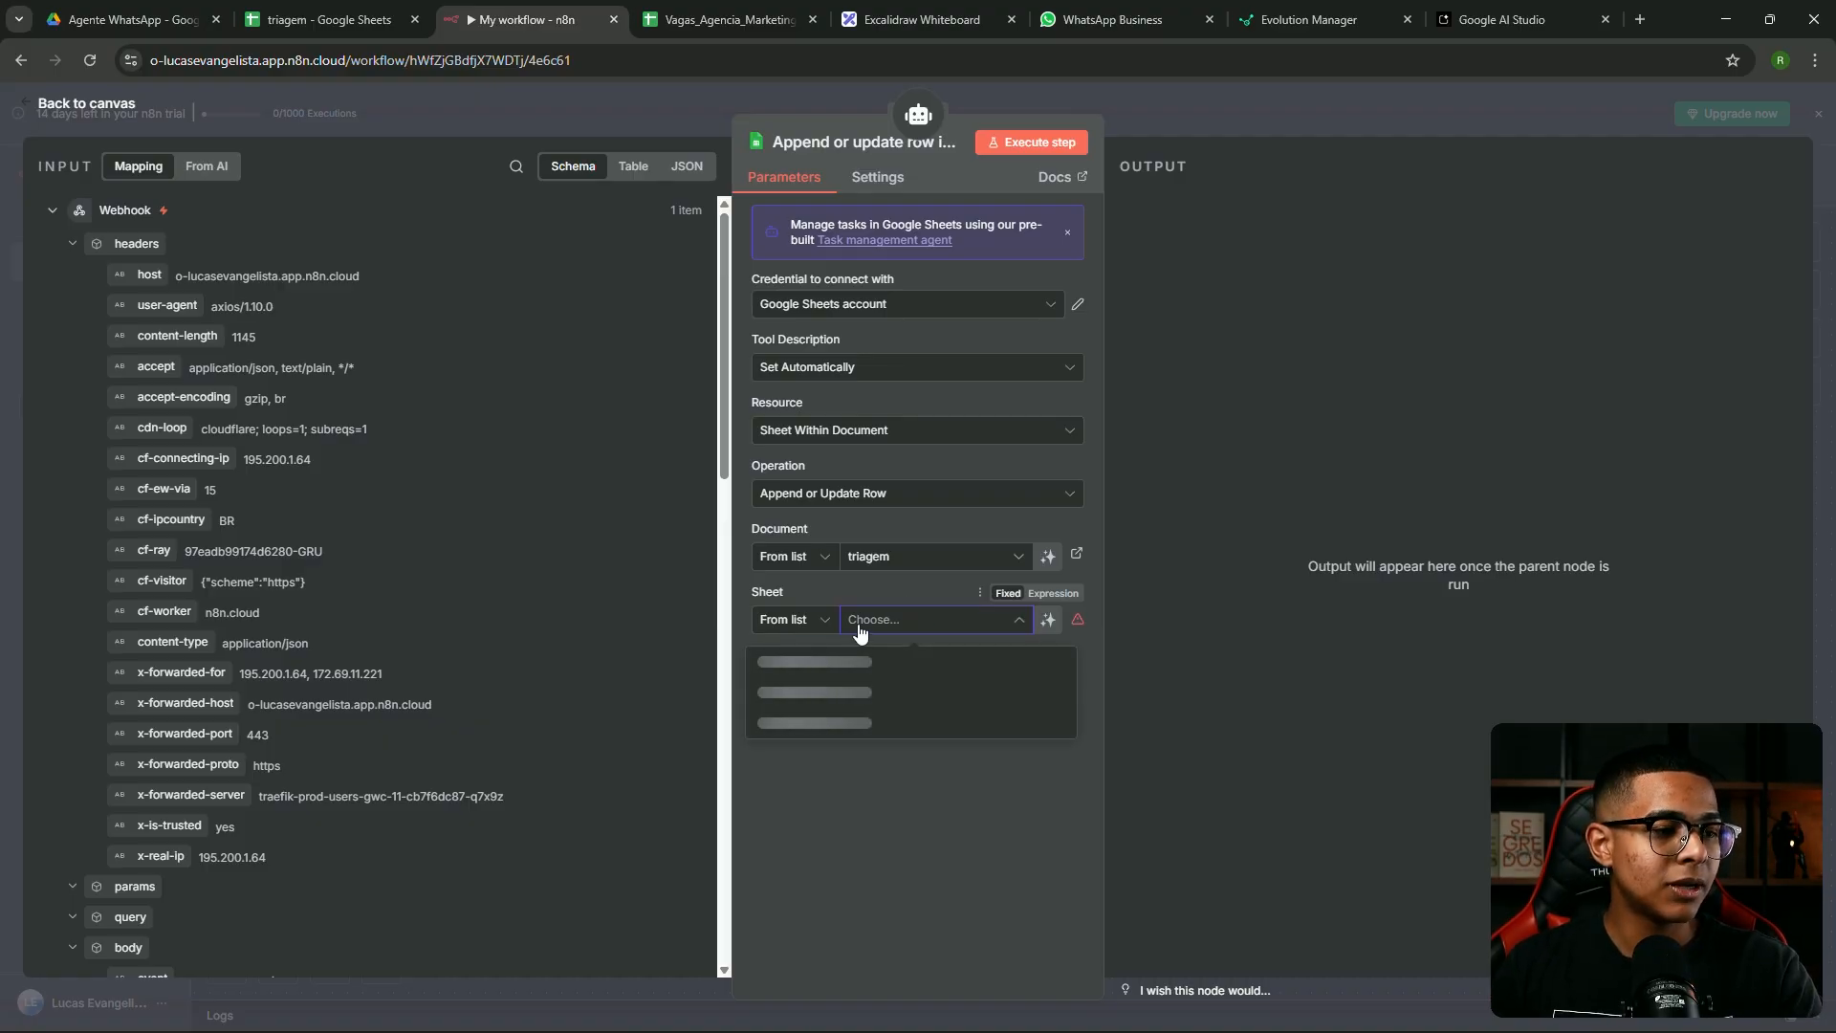
Target Sheet1 and match existing rows on the numero column
{"action": "left_click", "coordinate": [846, 665]}
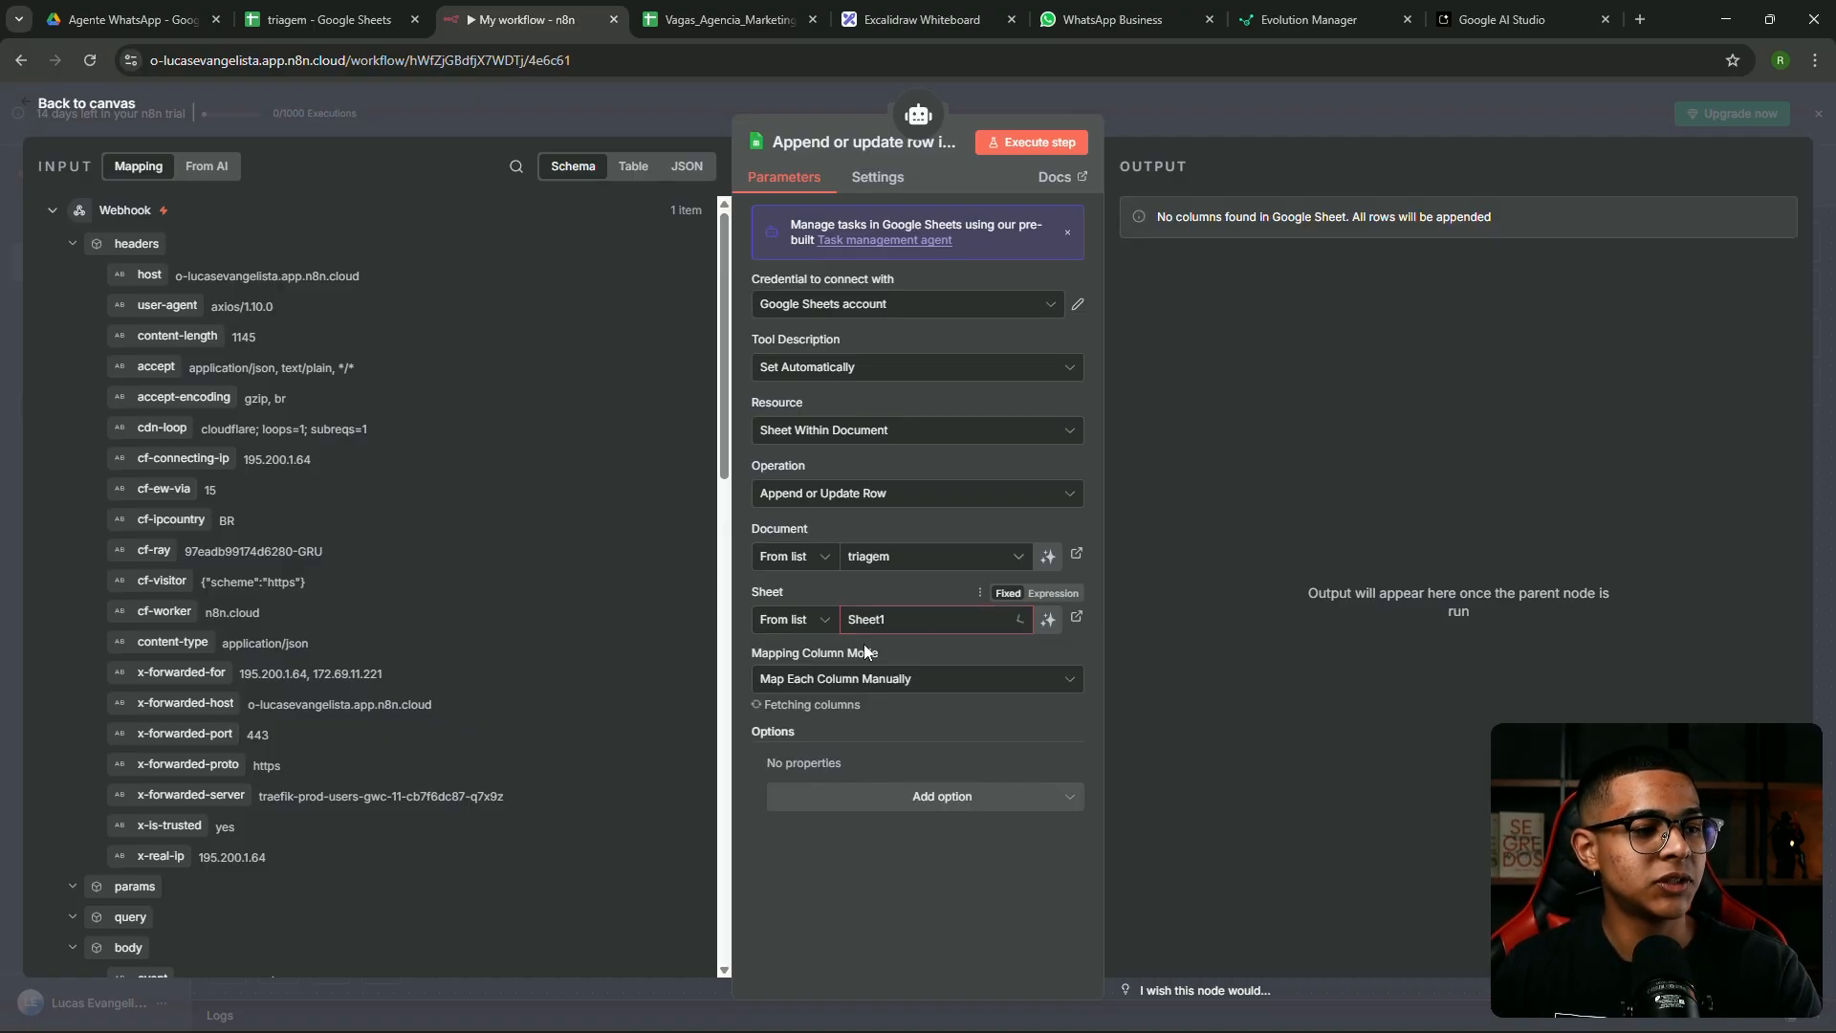
{"action": "scroll", "coordinate": [854, 619], "scroll_direction": "down", "scroll_amount": 3}
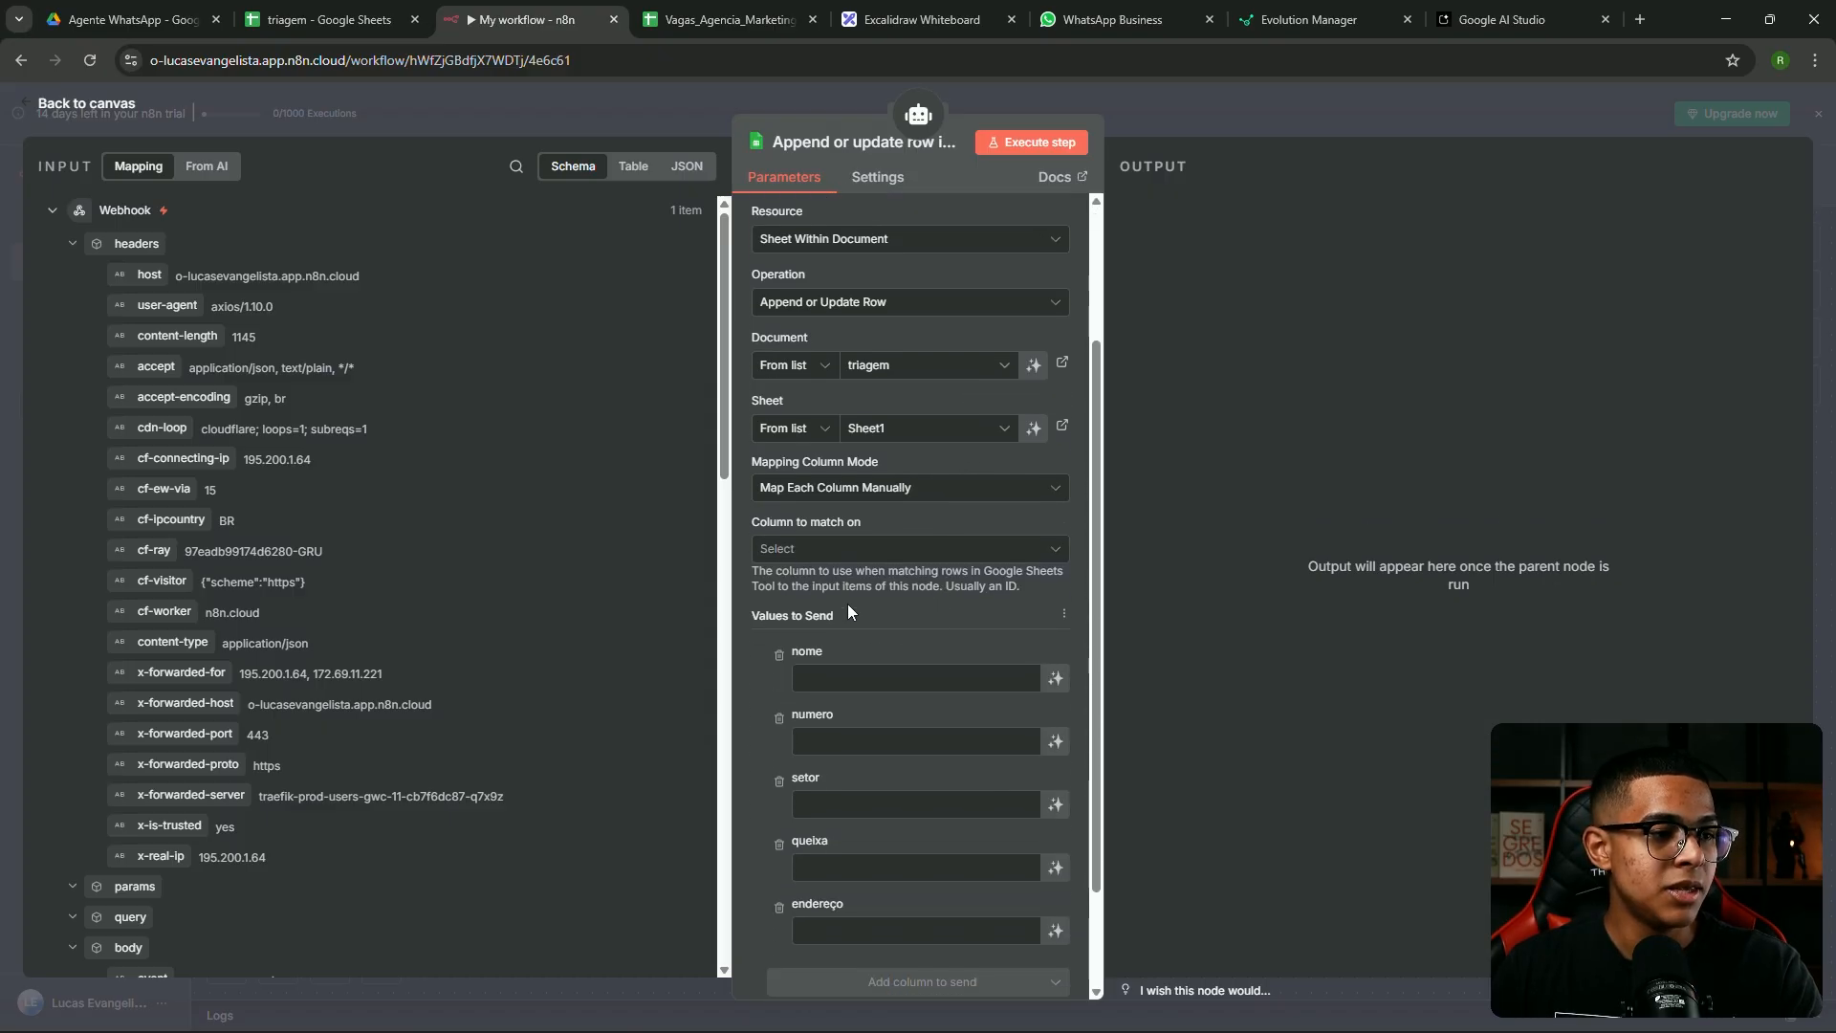
{"action": "left_click", "coordinate": [810, 555]}
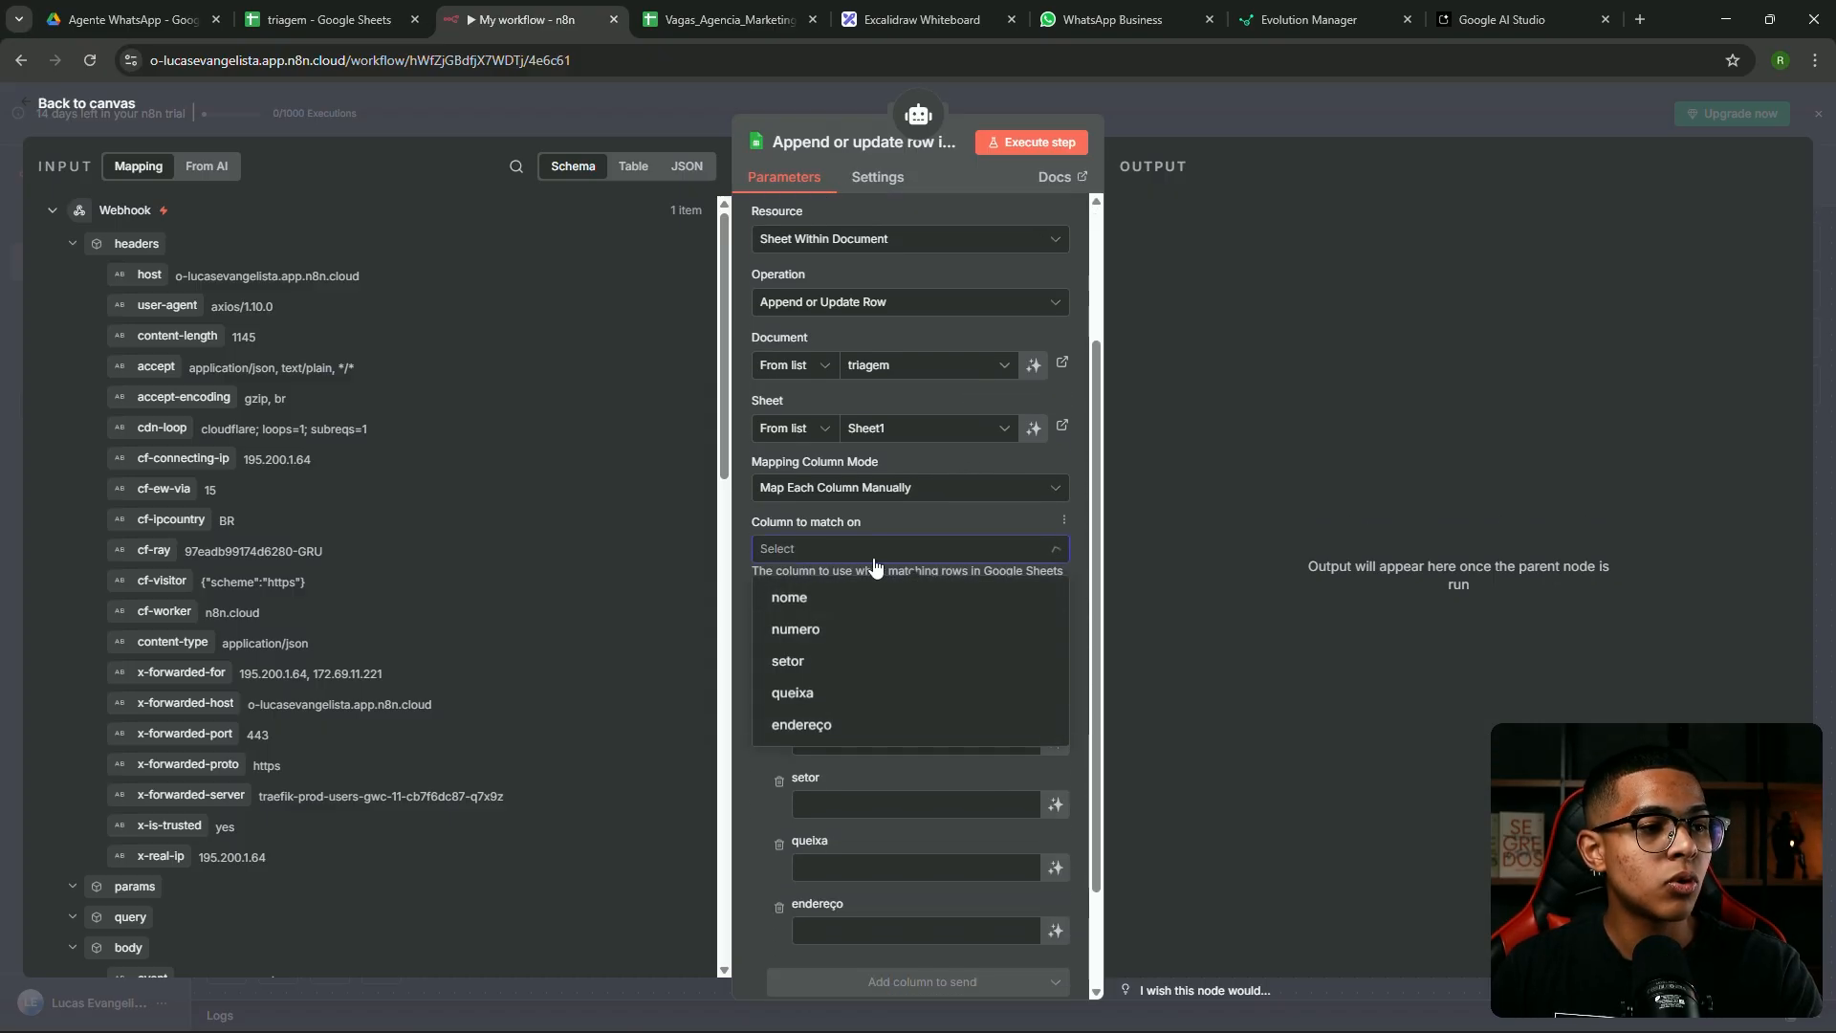
{"action": "left_click", "coordinate": [925, 529]}
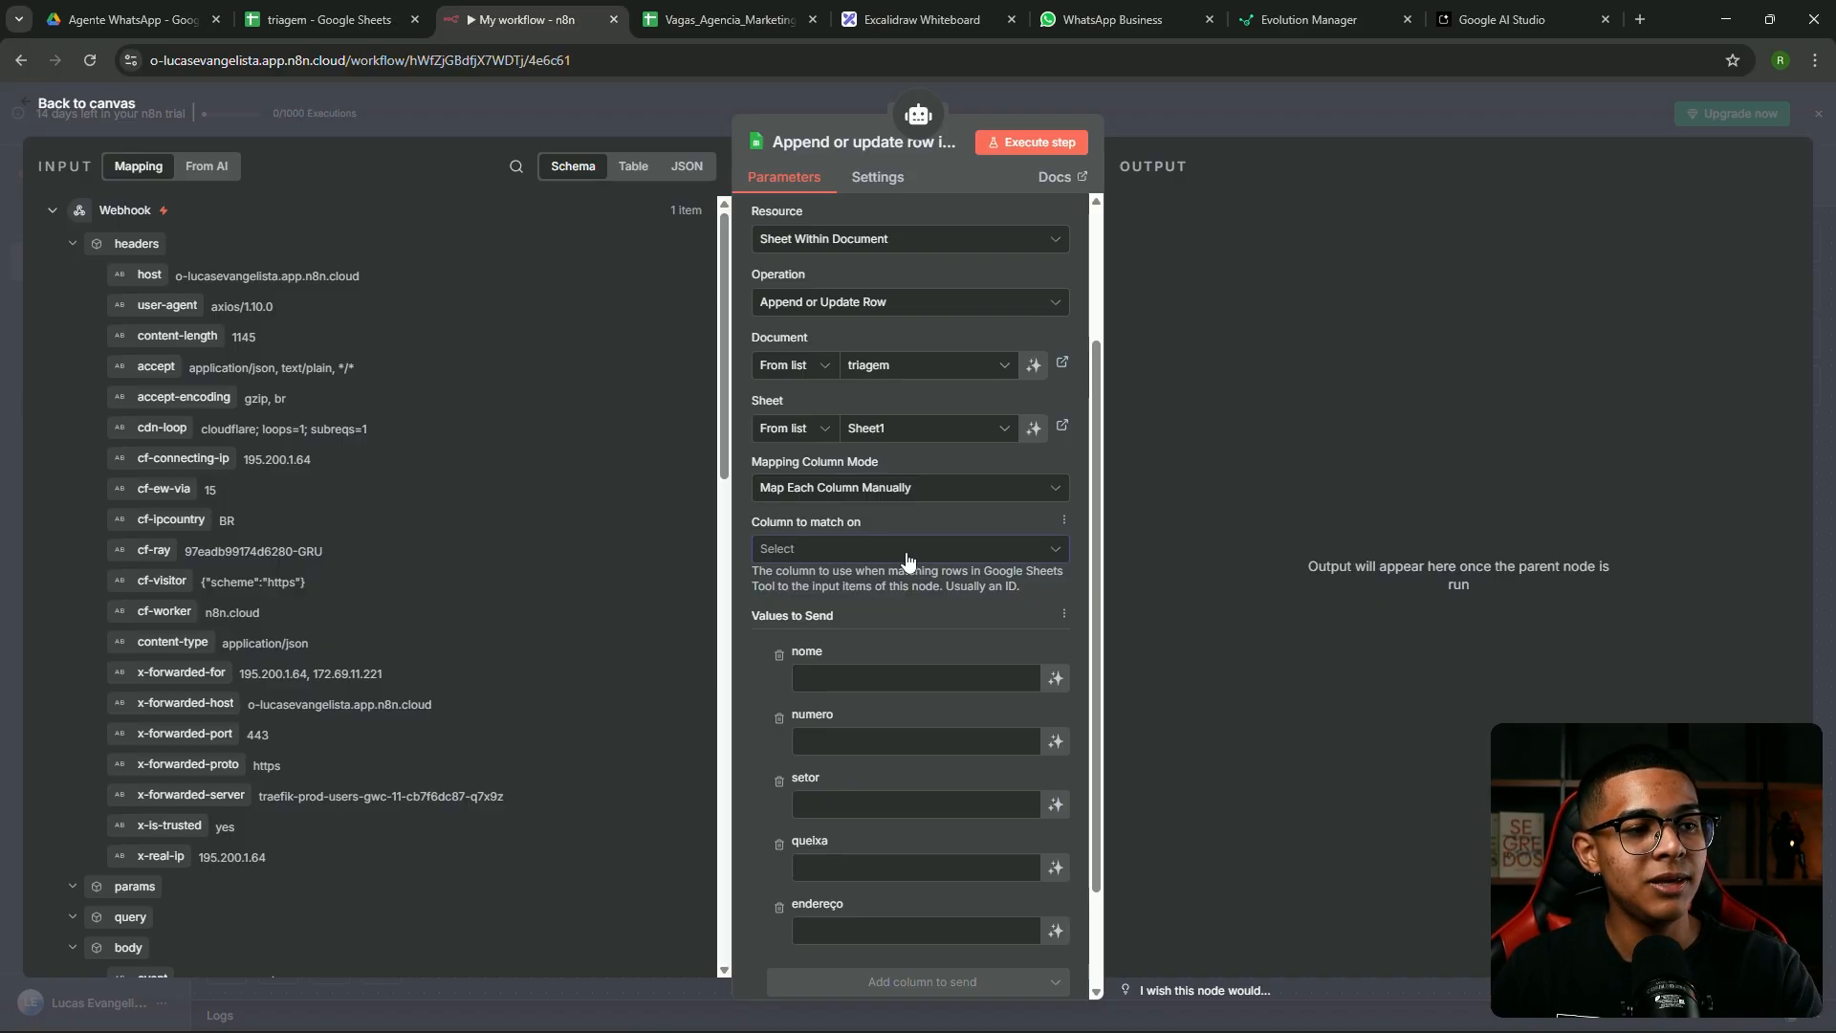
{"action": "left_click", "coordinate": [909, 561]}
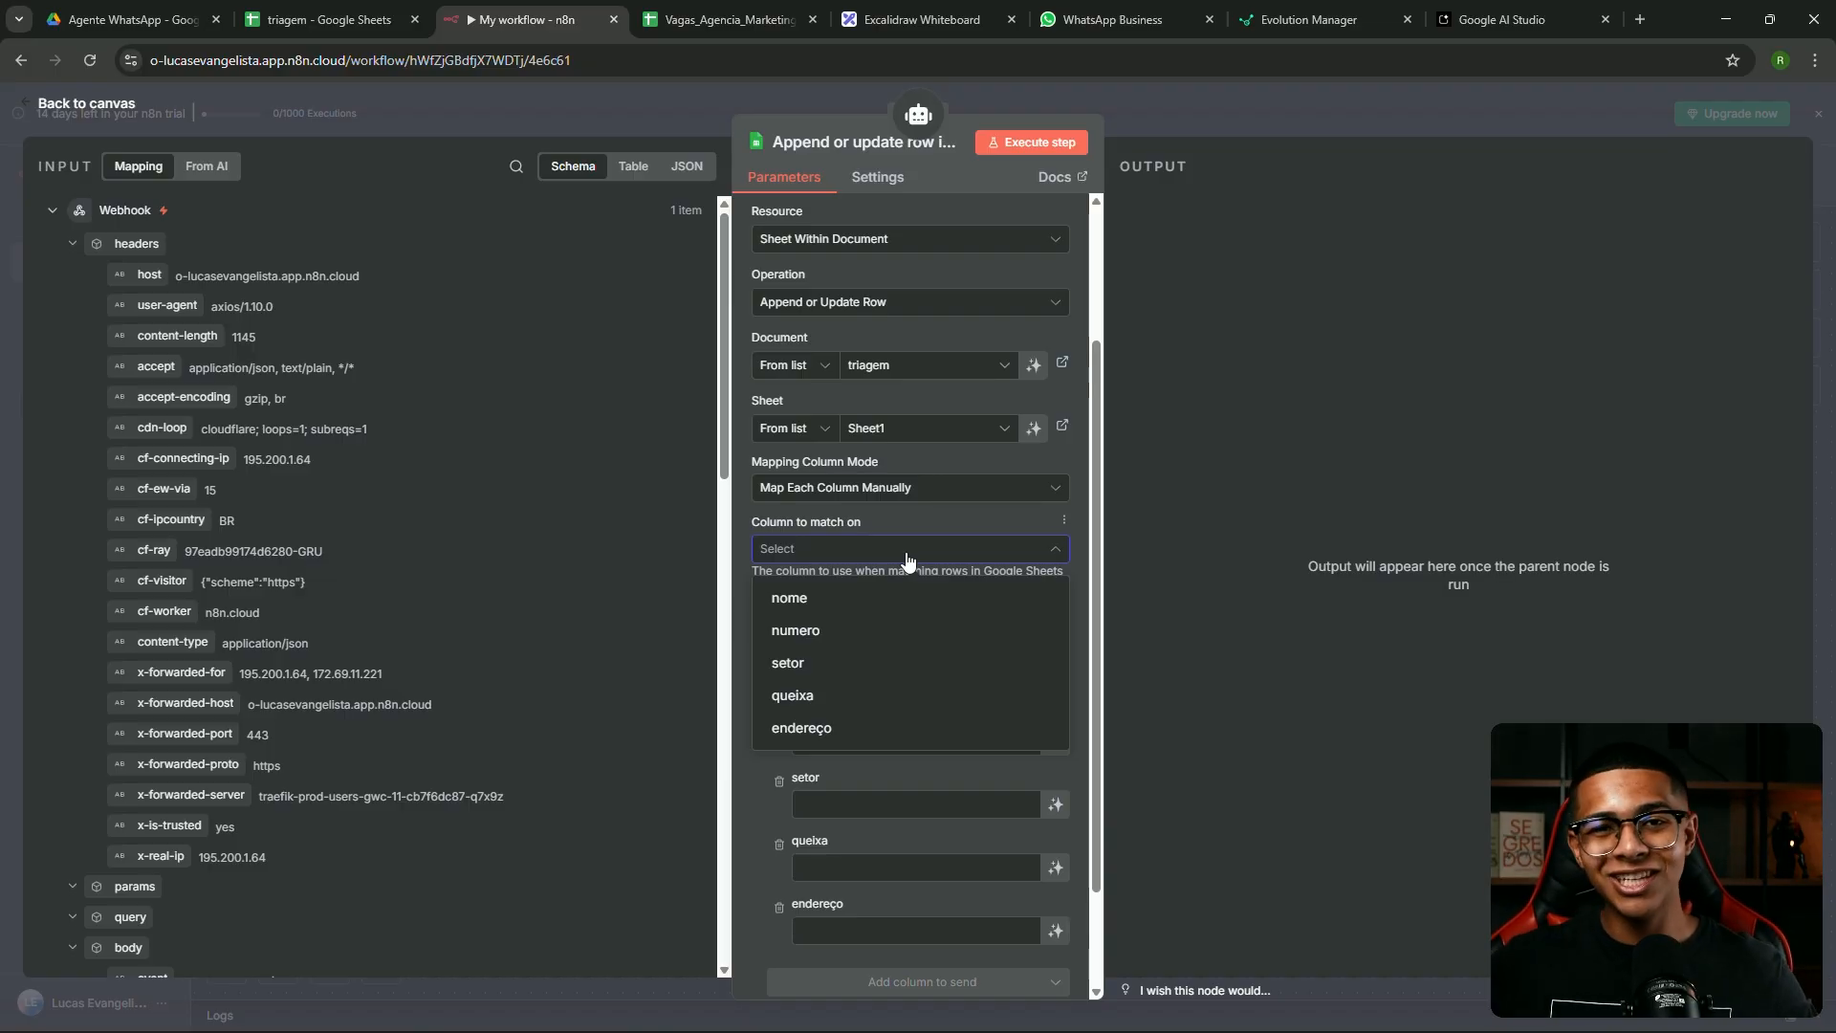
{"action": "left_click", "coordinate": [849, 631]}
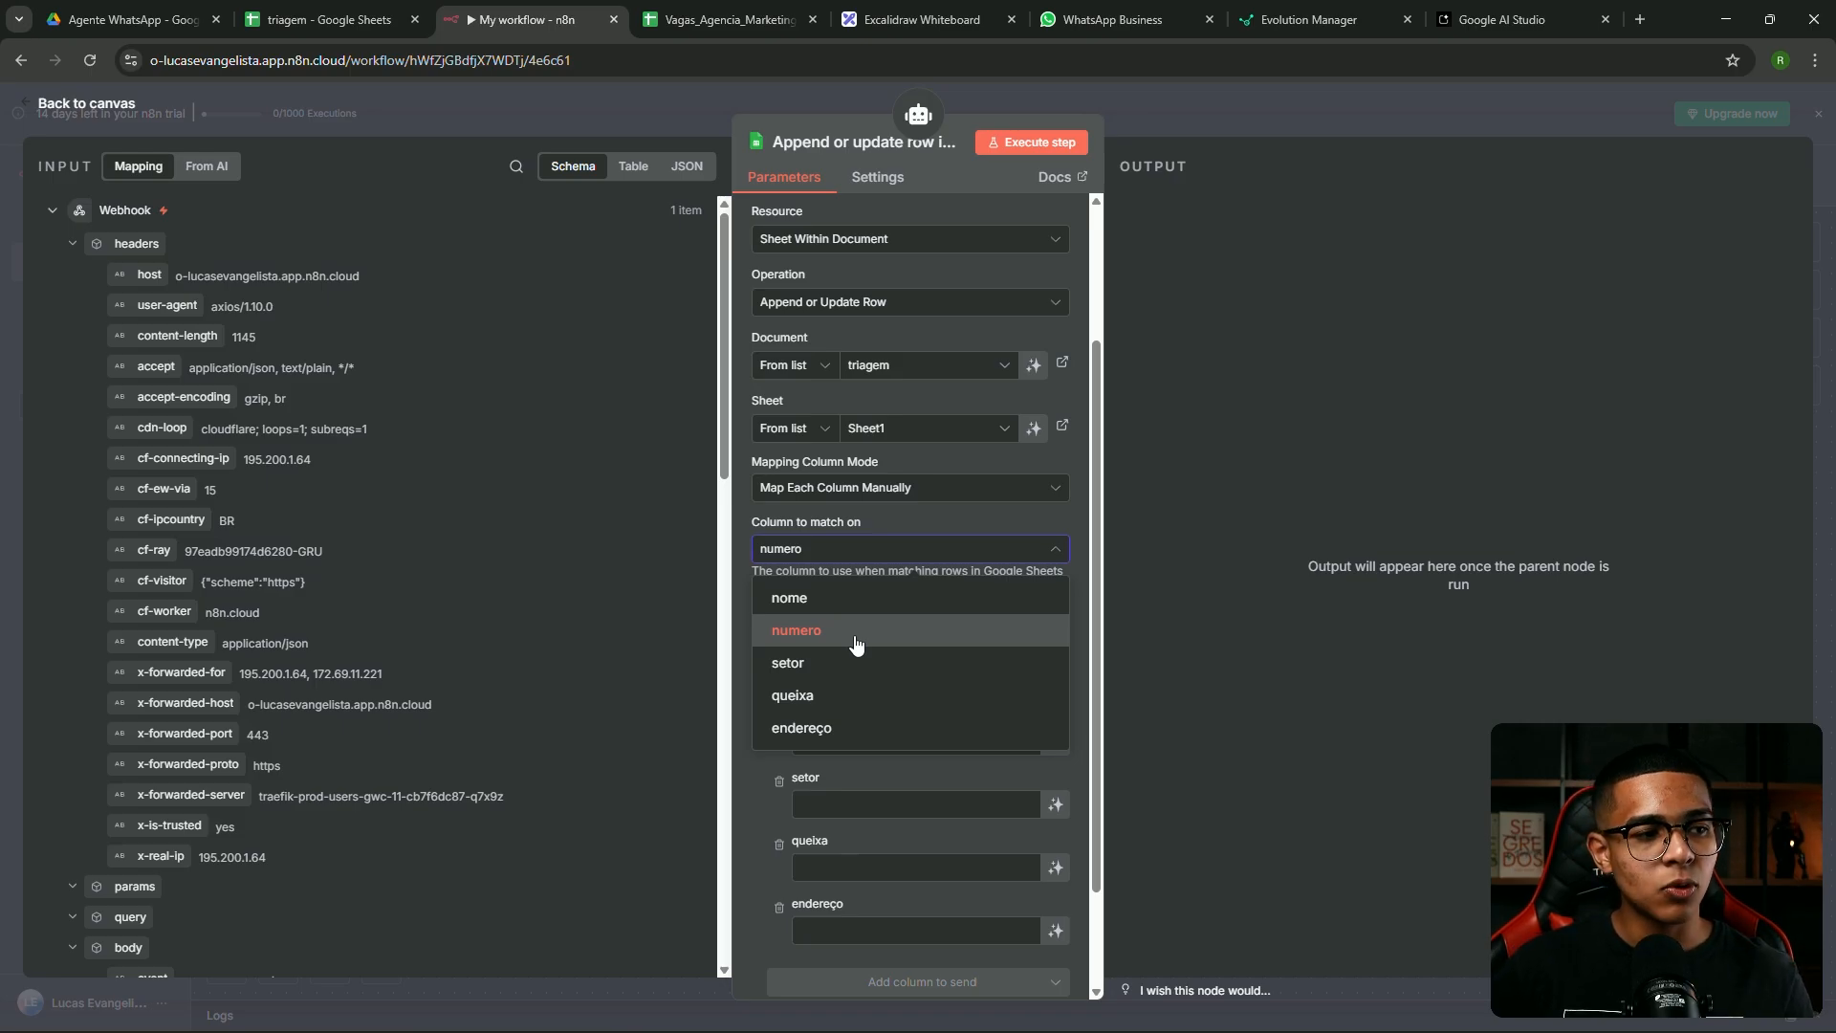
{"action": "left_click", "coordinate": [845, 515]}
{"action": "left_click", "coordinate": [849, 668]}
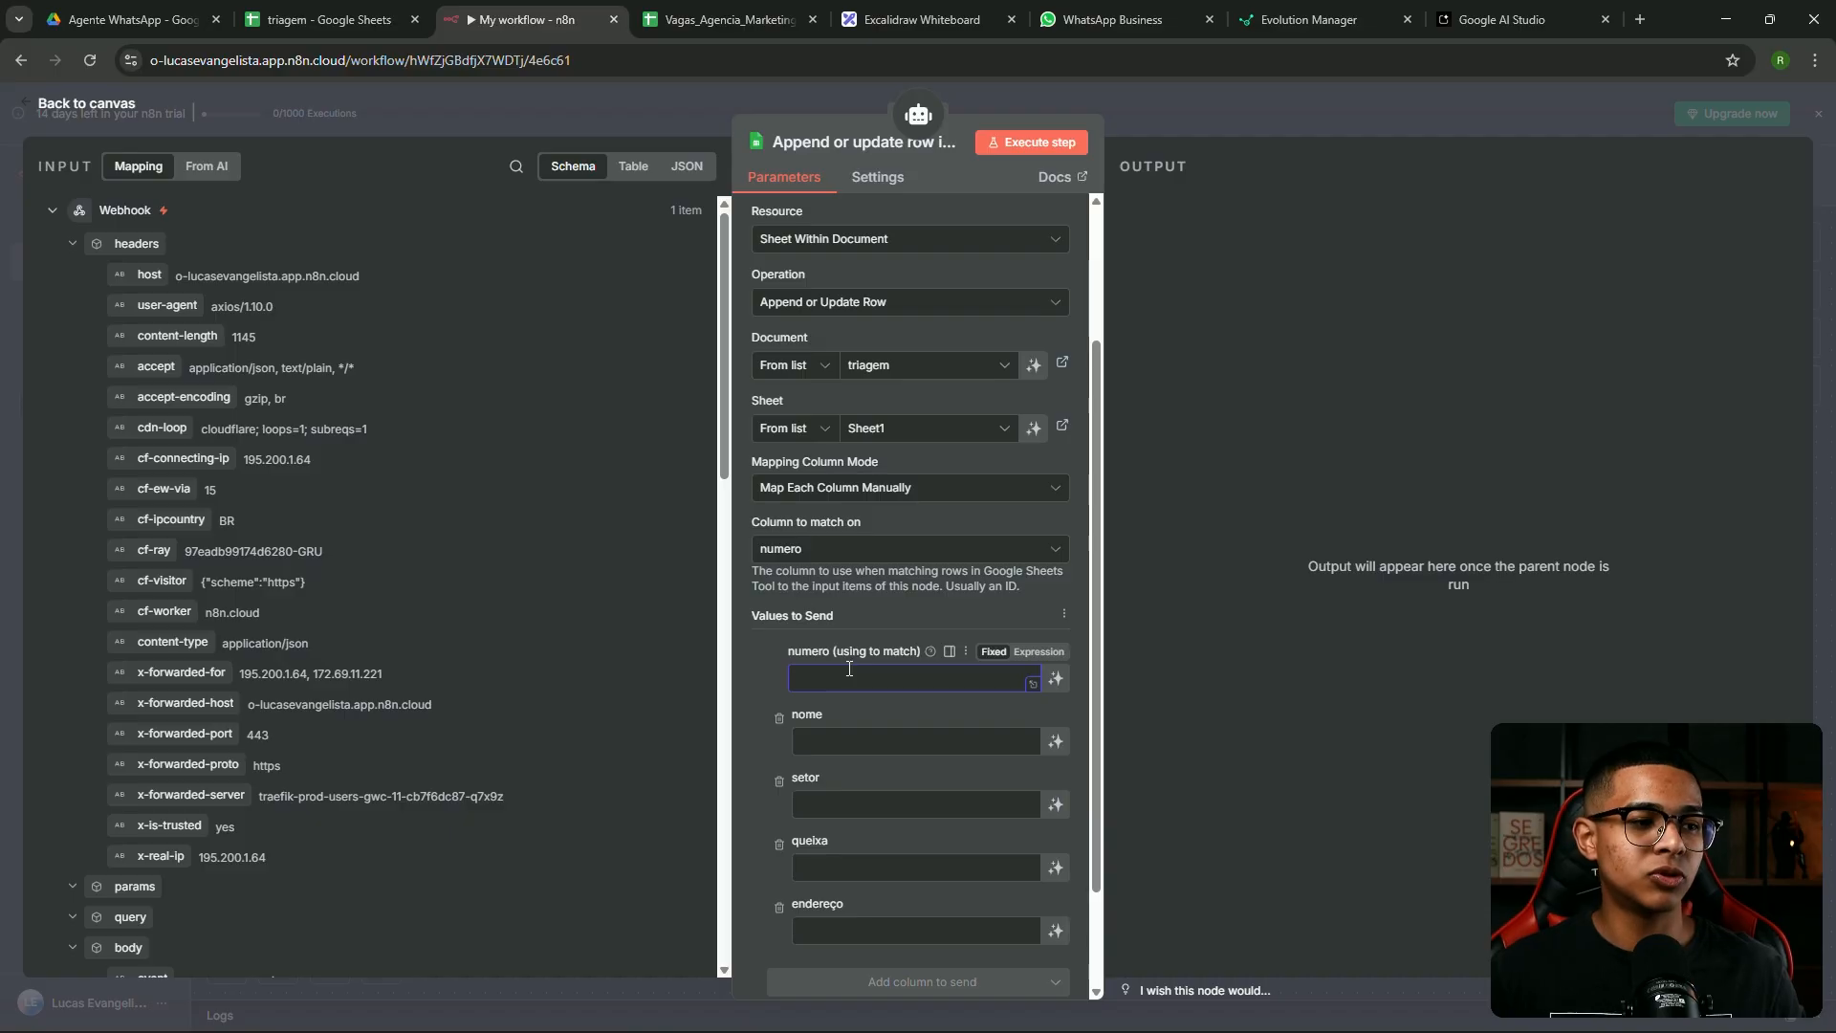
Map the webhook's body.data.key.remoteJid into the numero value field
{"action": "scroll", "coordinate": [868, 616], "scroll_direction": "down", "scroll_amount": 2}
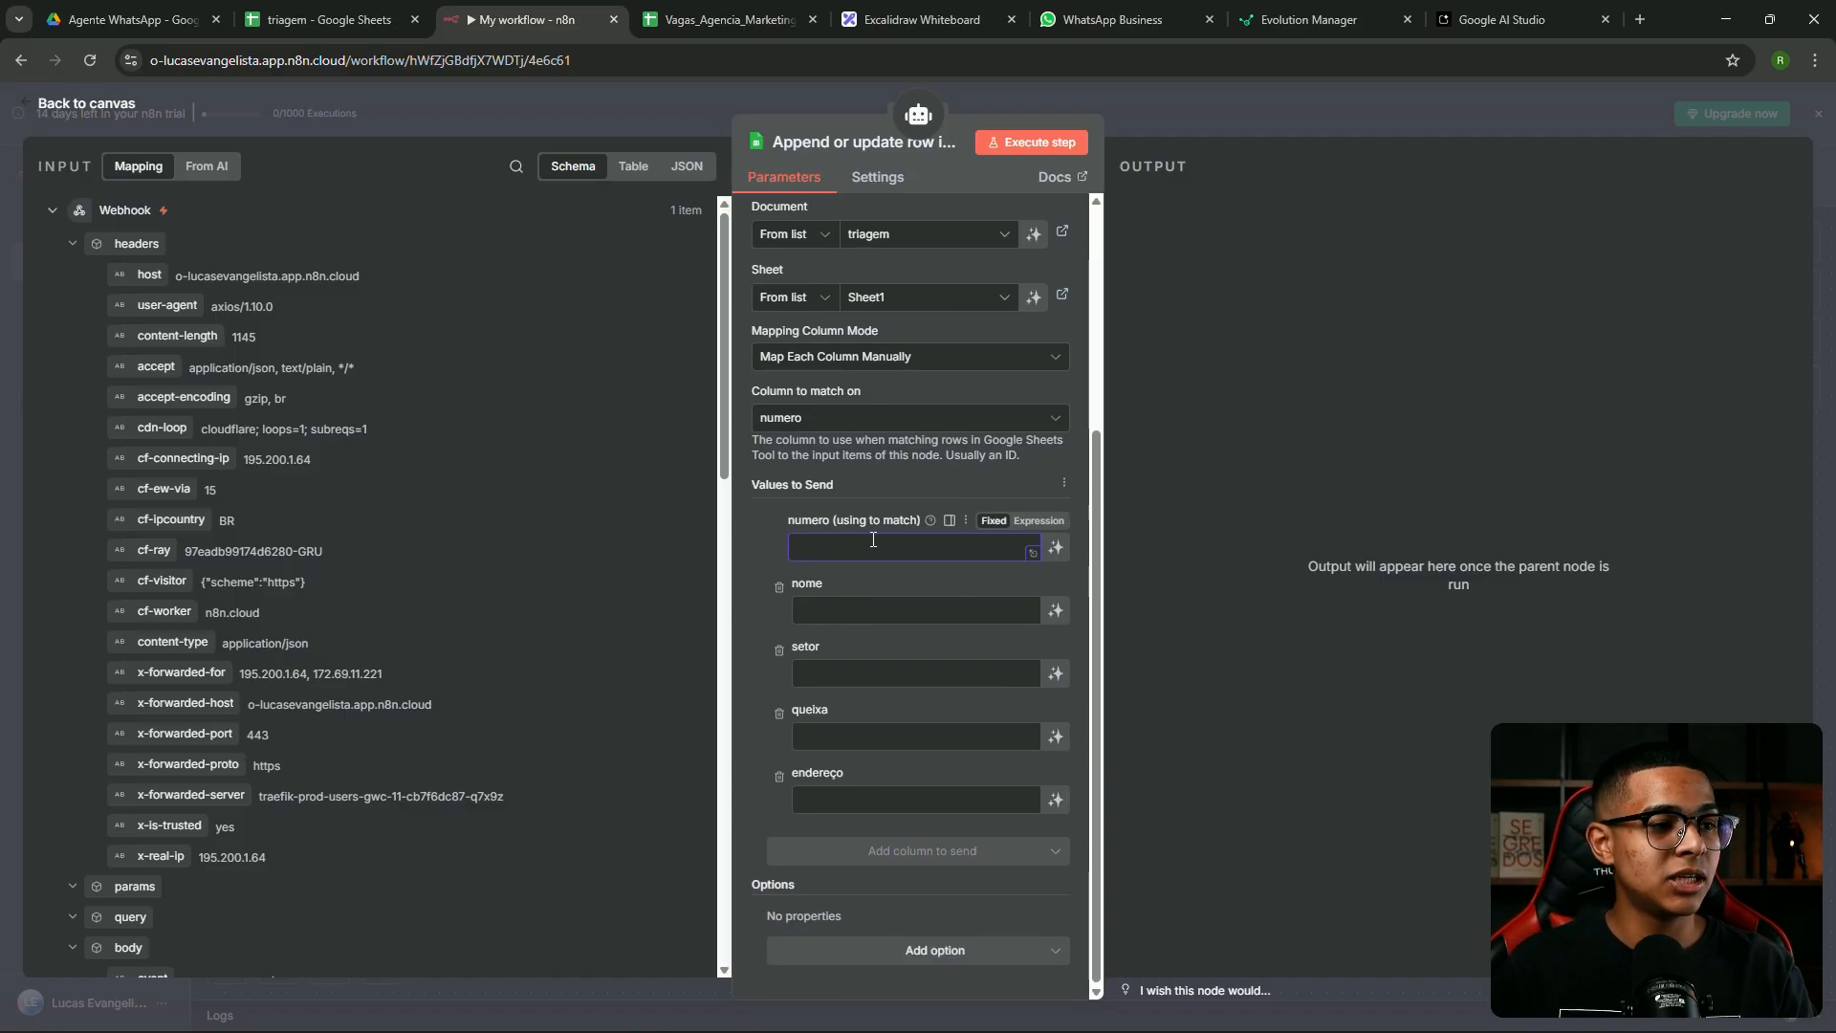
{"action": "left_click", "coordinate": [134, 244]}
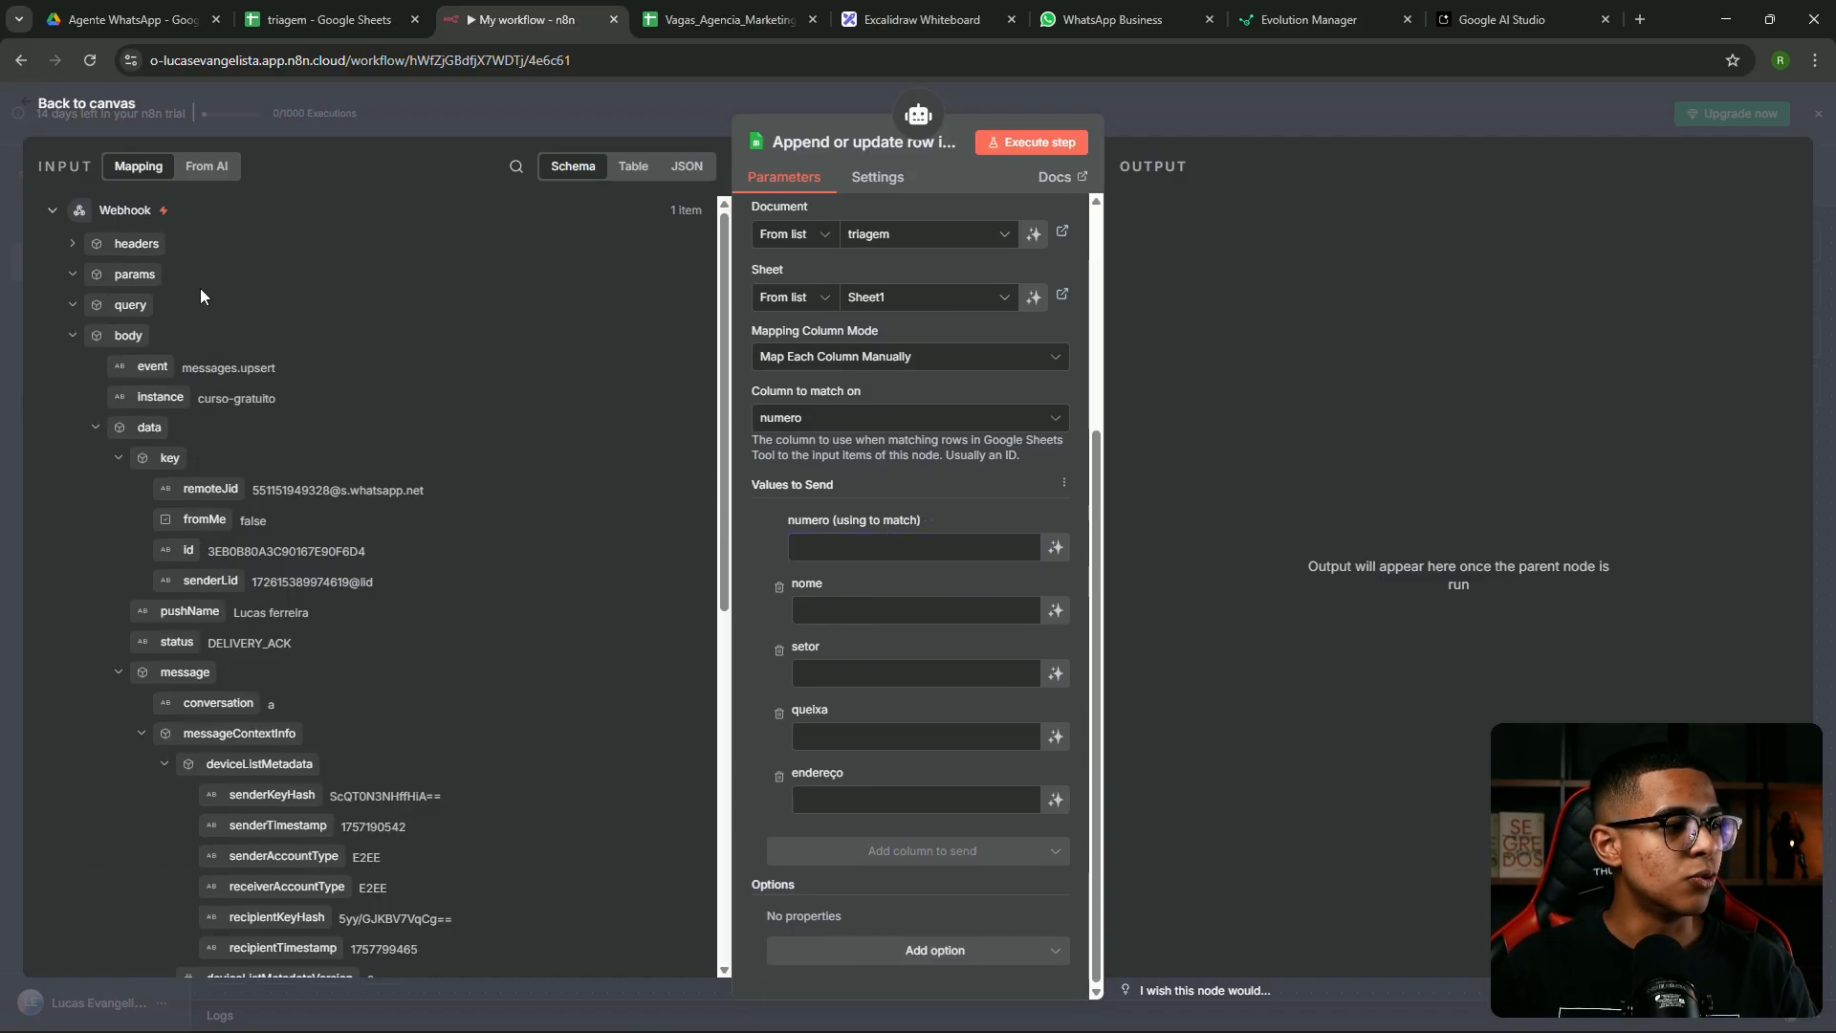
{"action": "scroll", "coordinate": [336, 381], "scroll_direction": "down", "scroll_amount": 3}
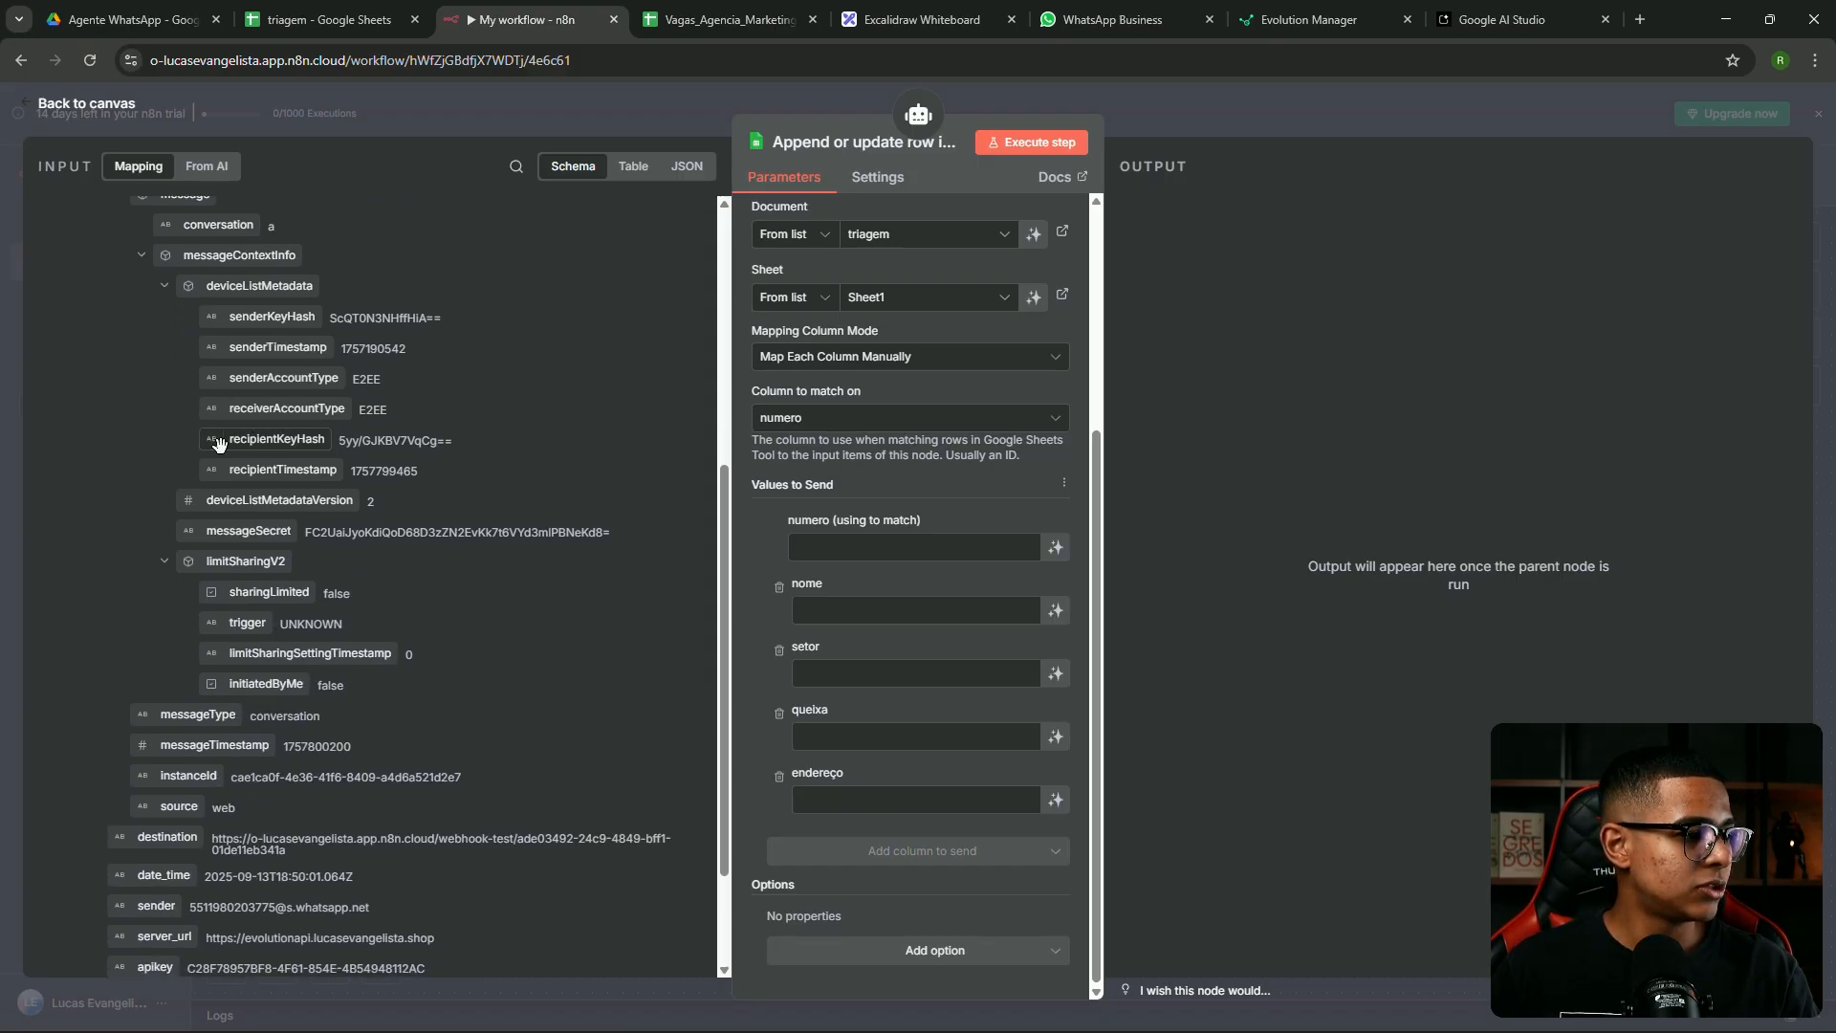
{"action": "scroll", "coordinate": [215, 444], "scroll_direction": "up", "scroll_amount": 3}
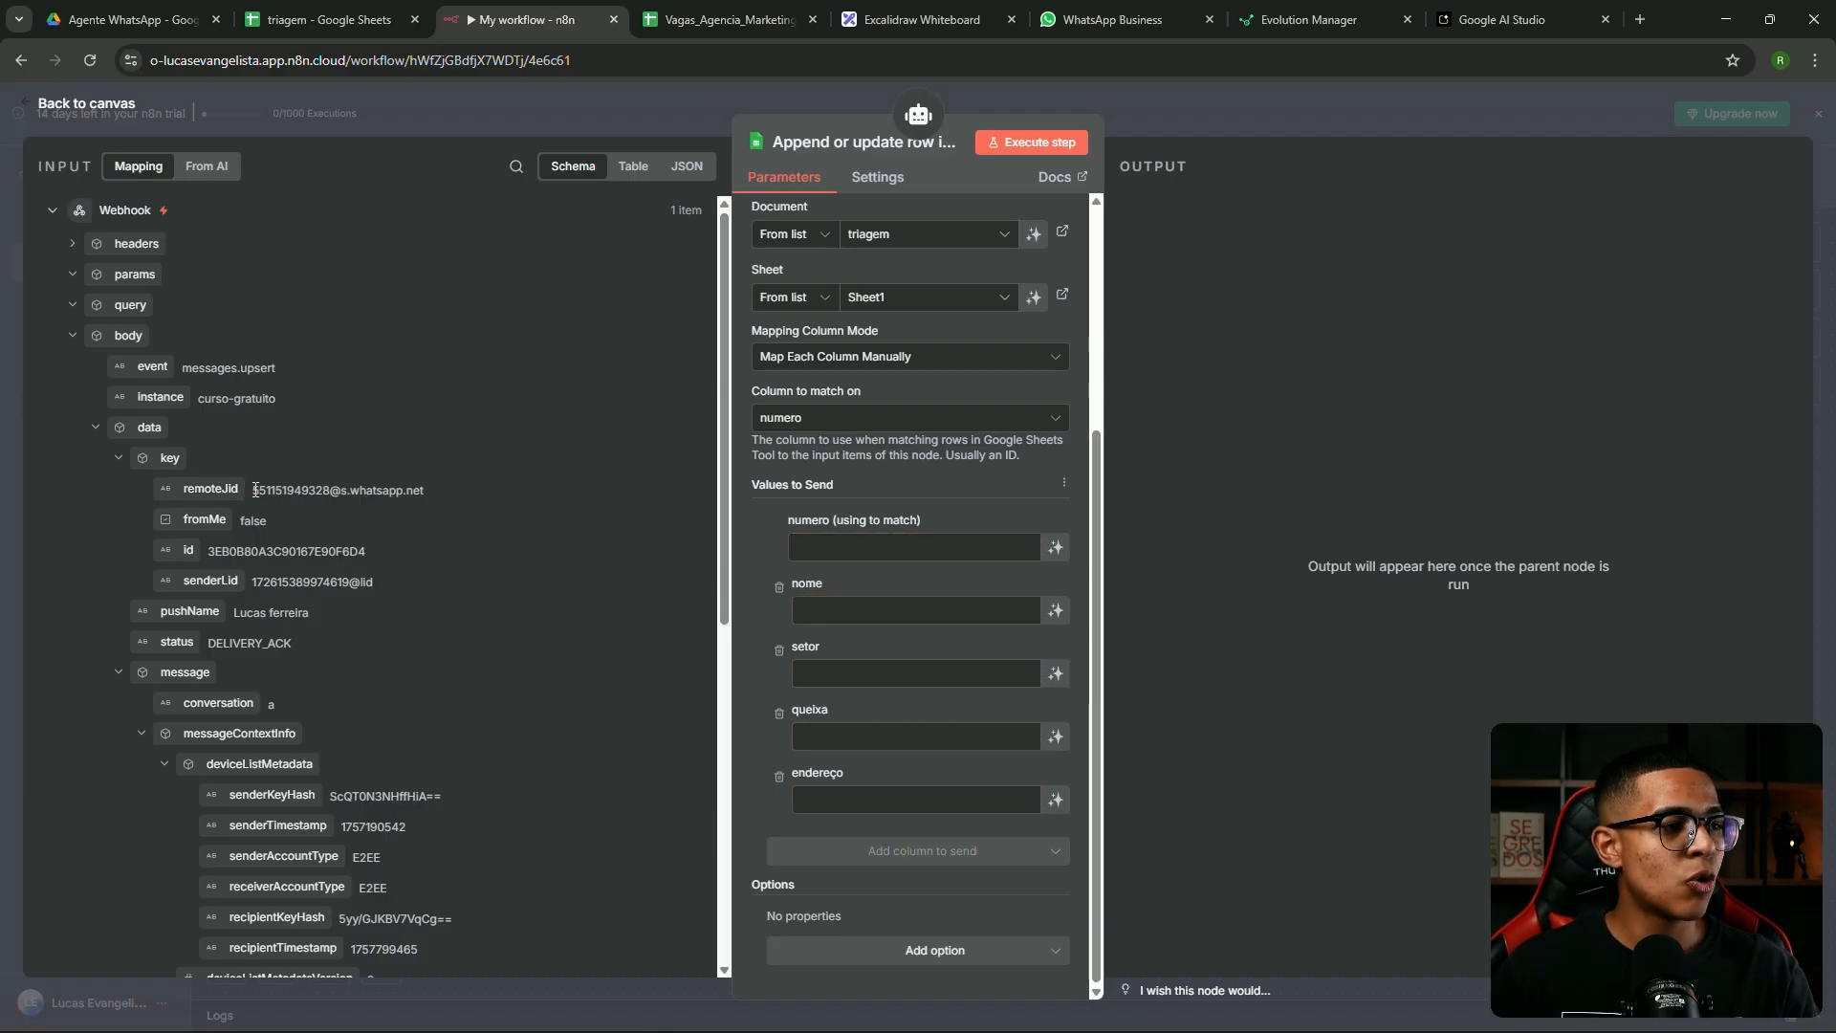
{"action": "left_click_drag", "start_coordinate": [170, 490], "coordinate": [842, 550]}
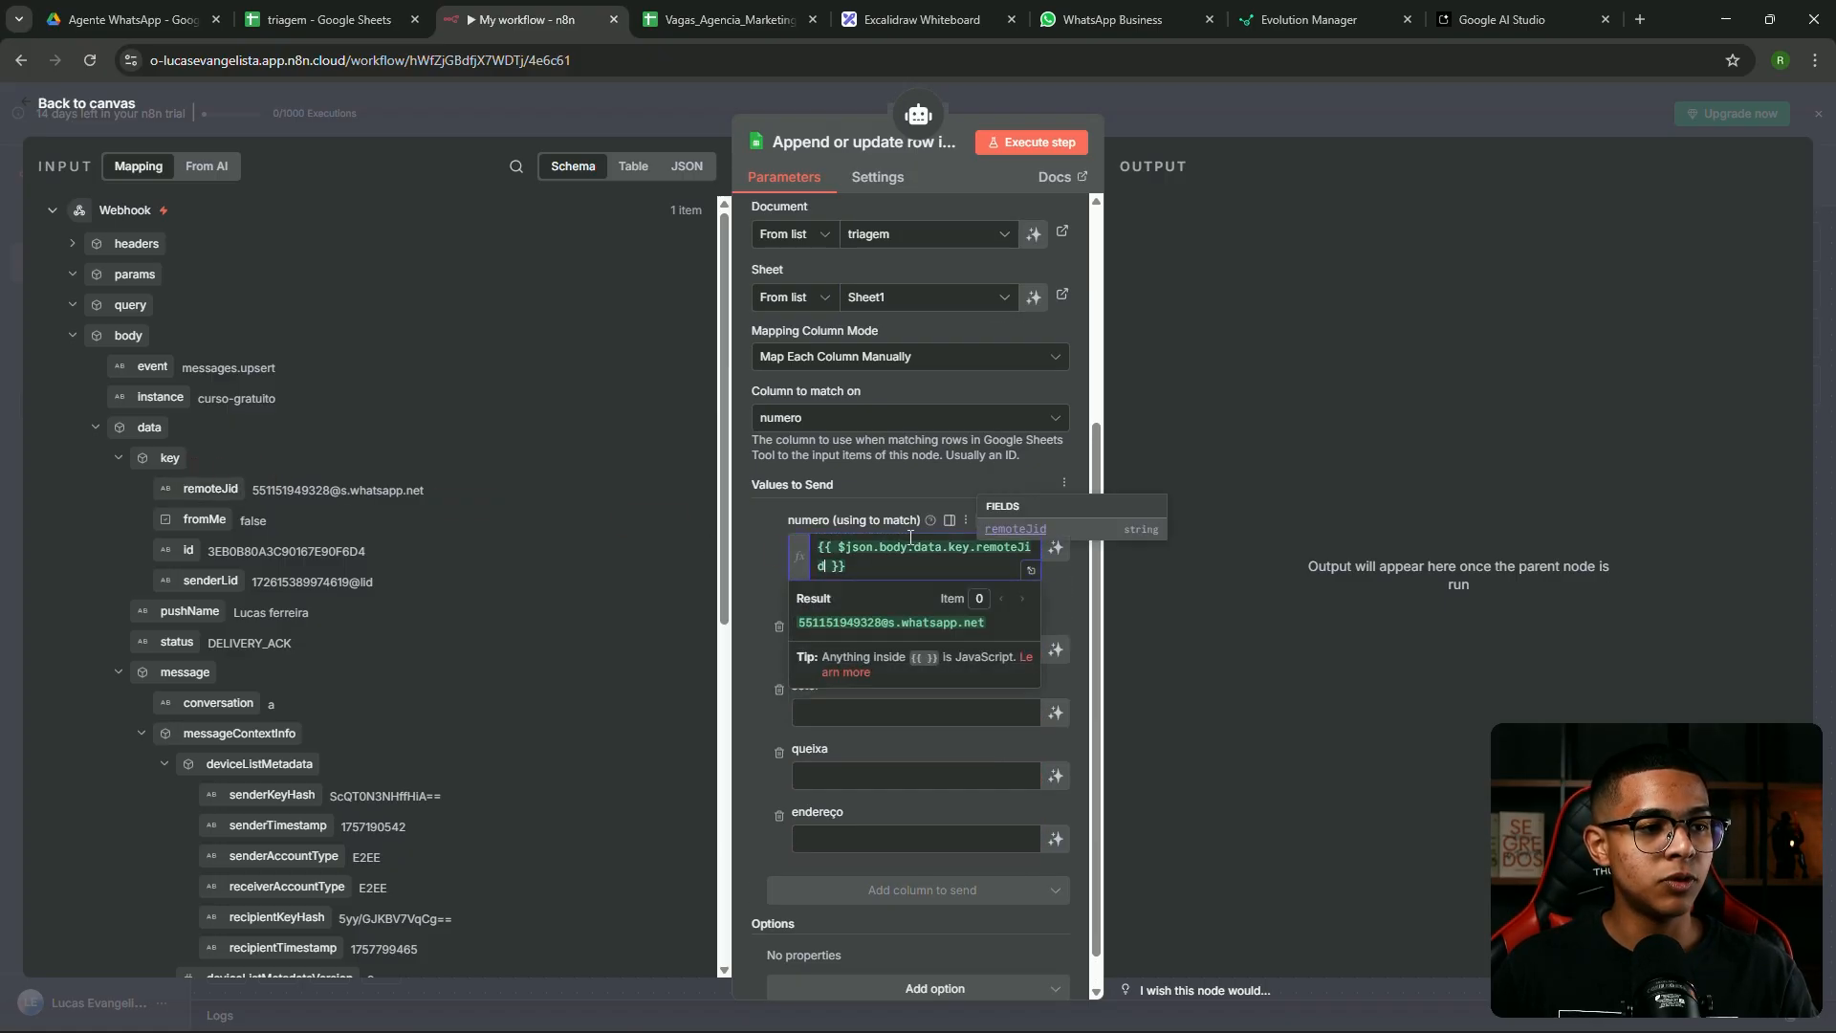
Append .split('@') to remoteJid in the numero expression, adding a raw remoteJid line for comparison
{"action": "left_click", "coordinate": [1030, 571]}
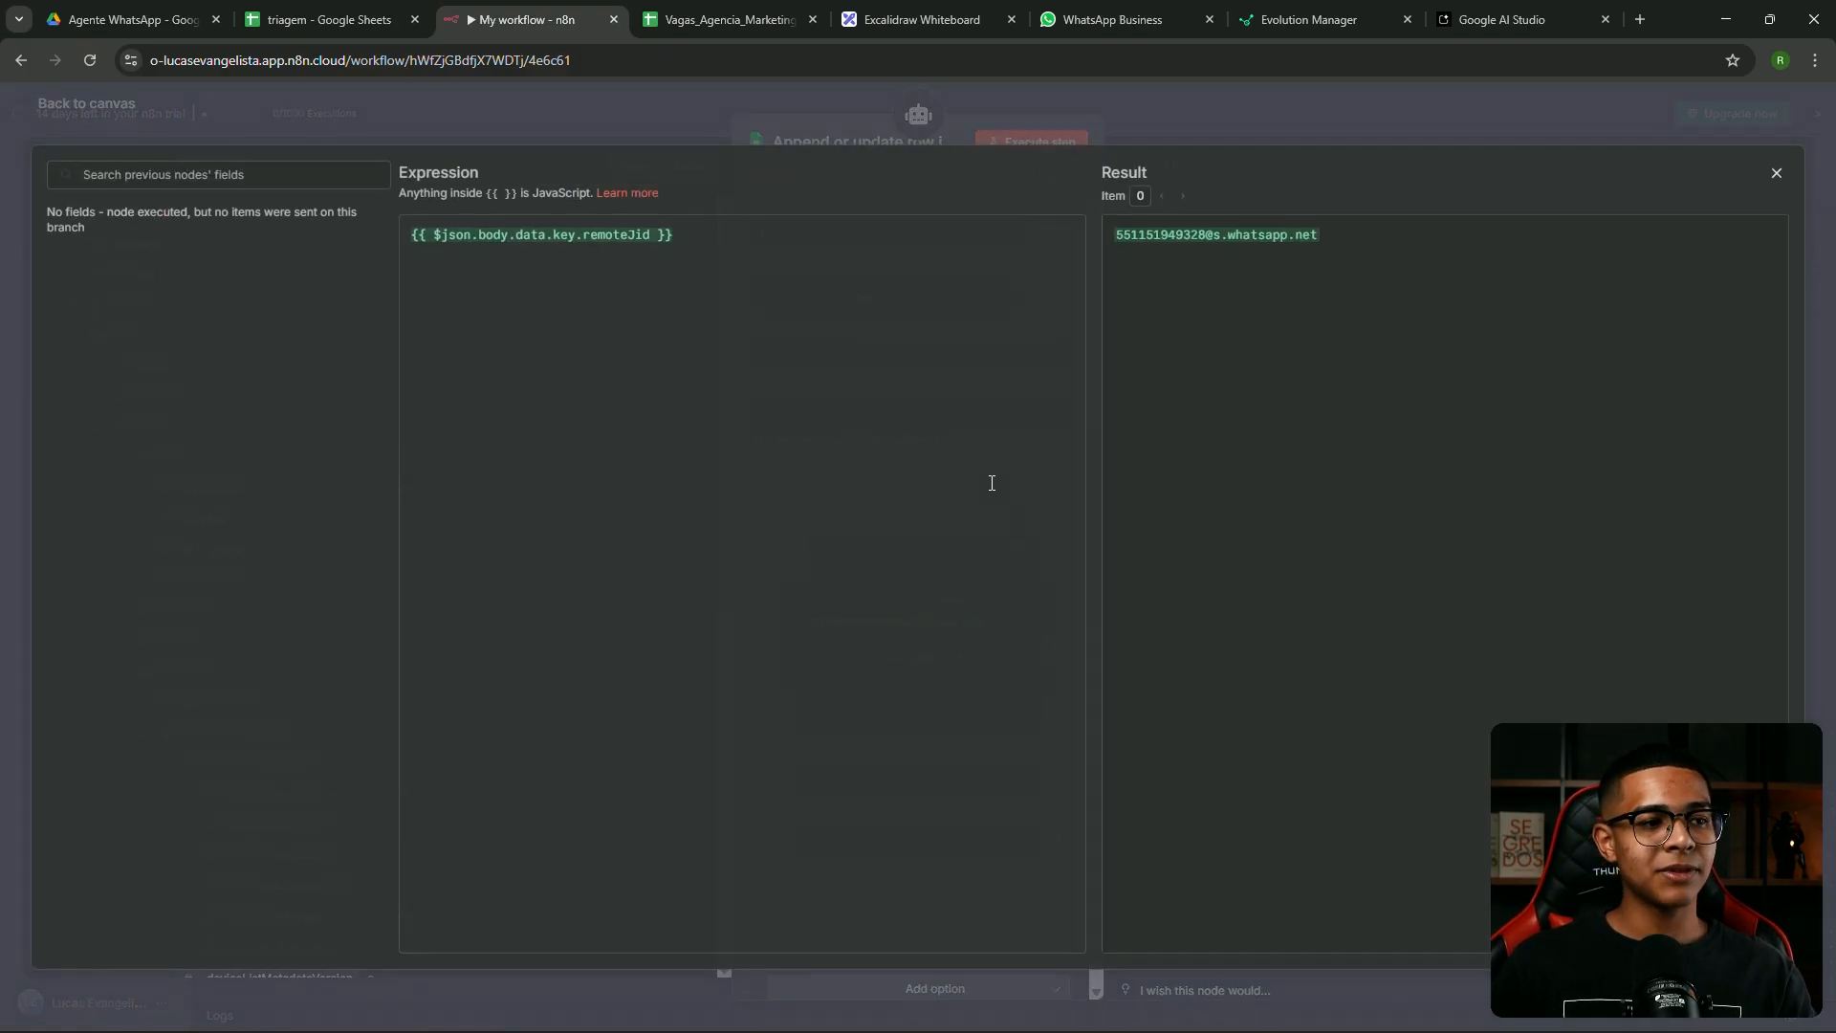
{"action": "left_click", "coordinate": [655, 235]}
{"action": "type", "text": ".split"}
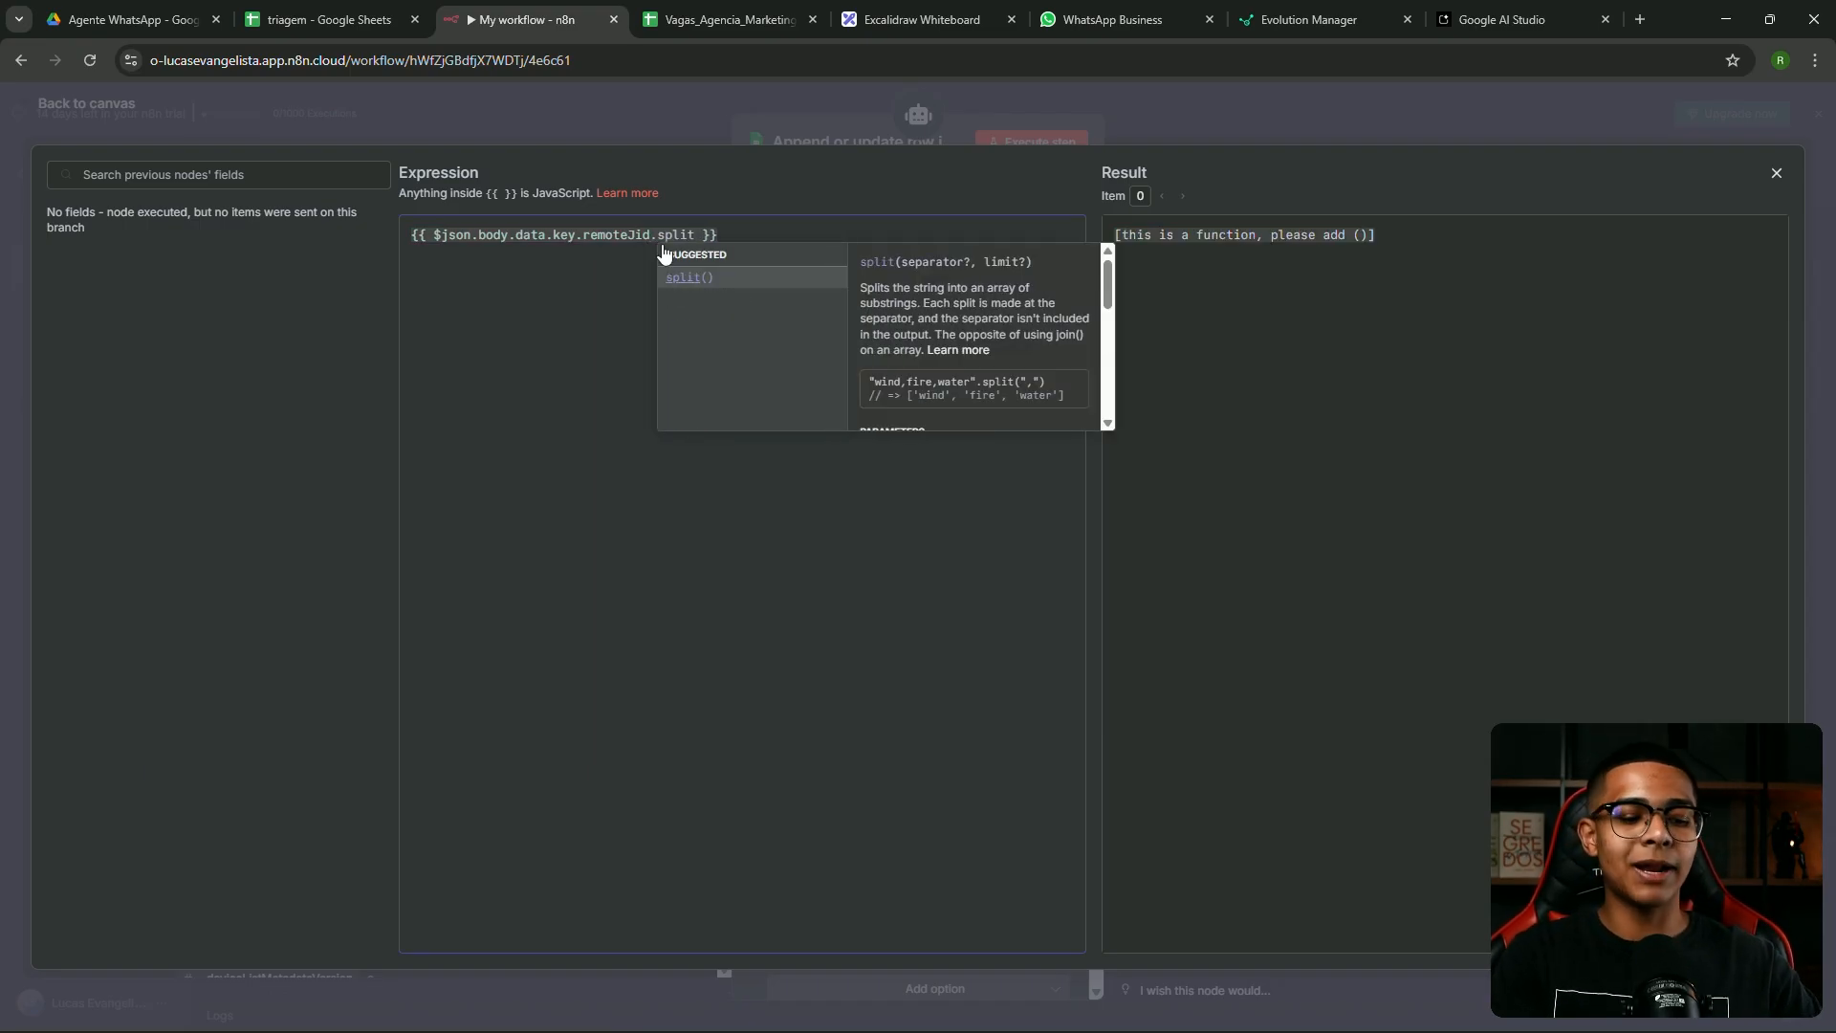
{"action": "key", "text": "Return"}
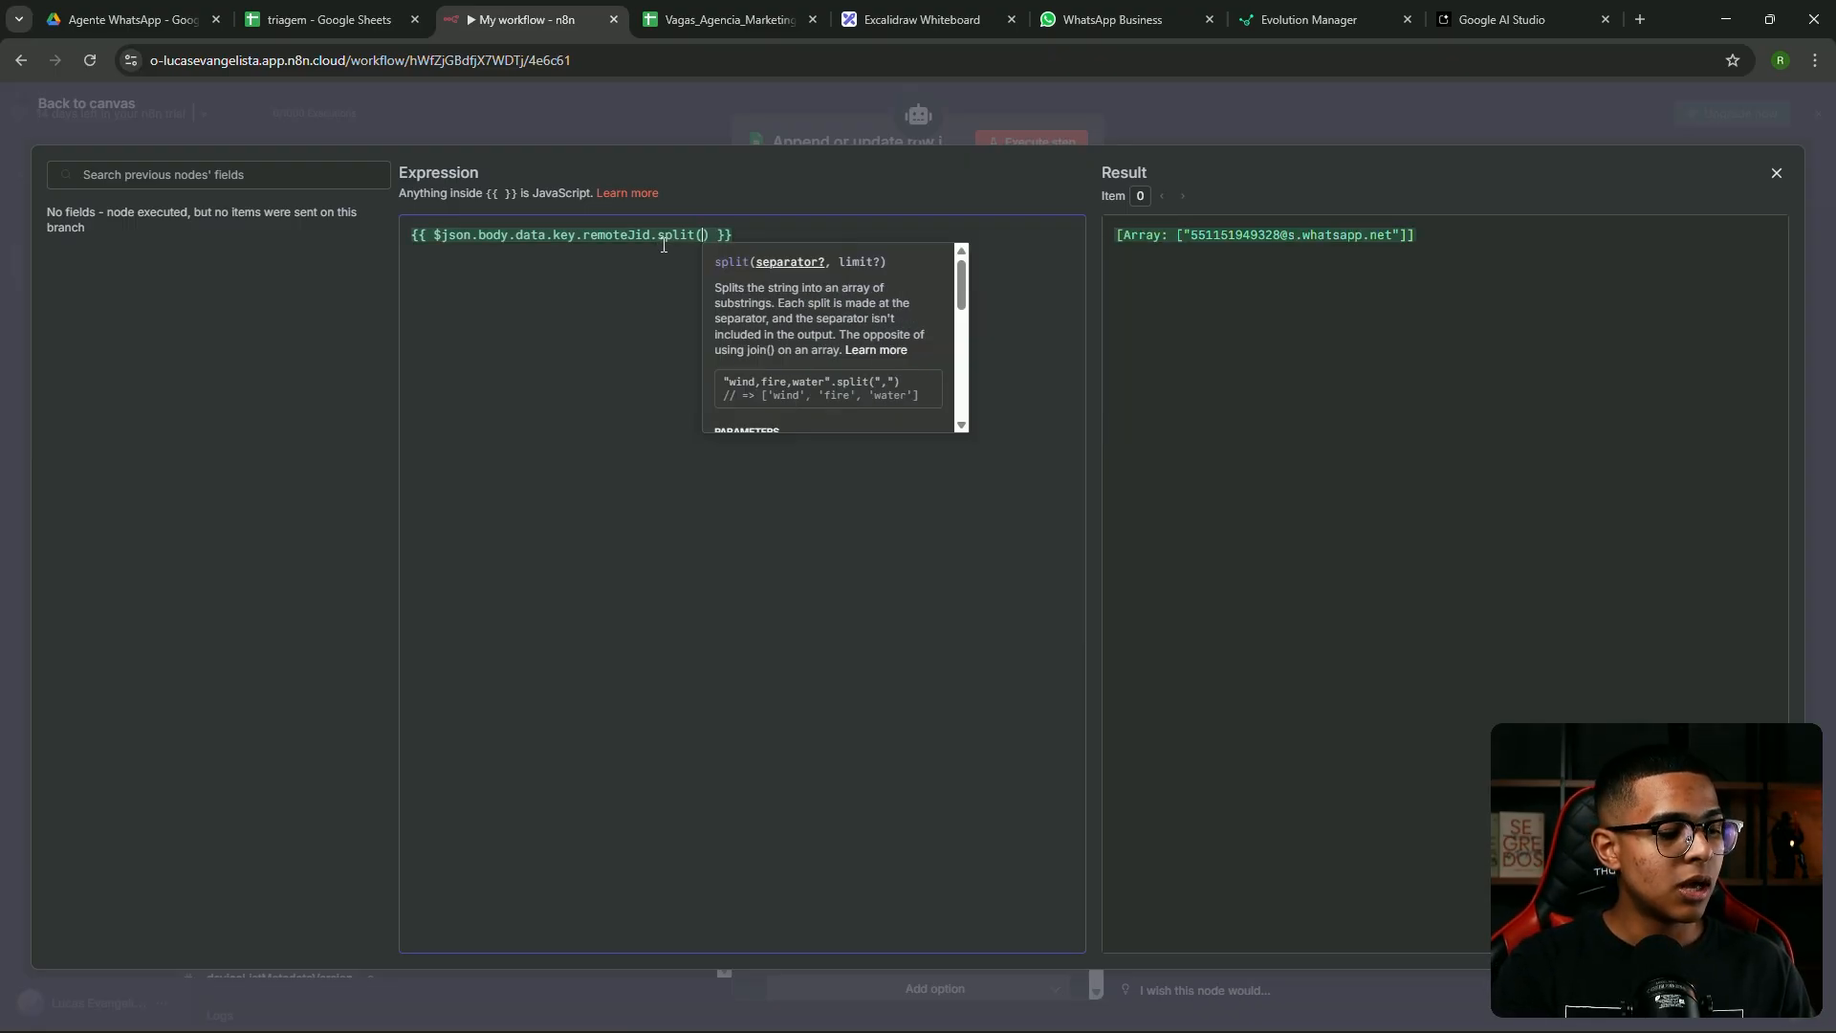
{"action": "type", "text": "'@"}
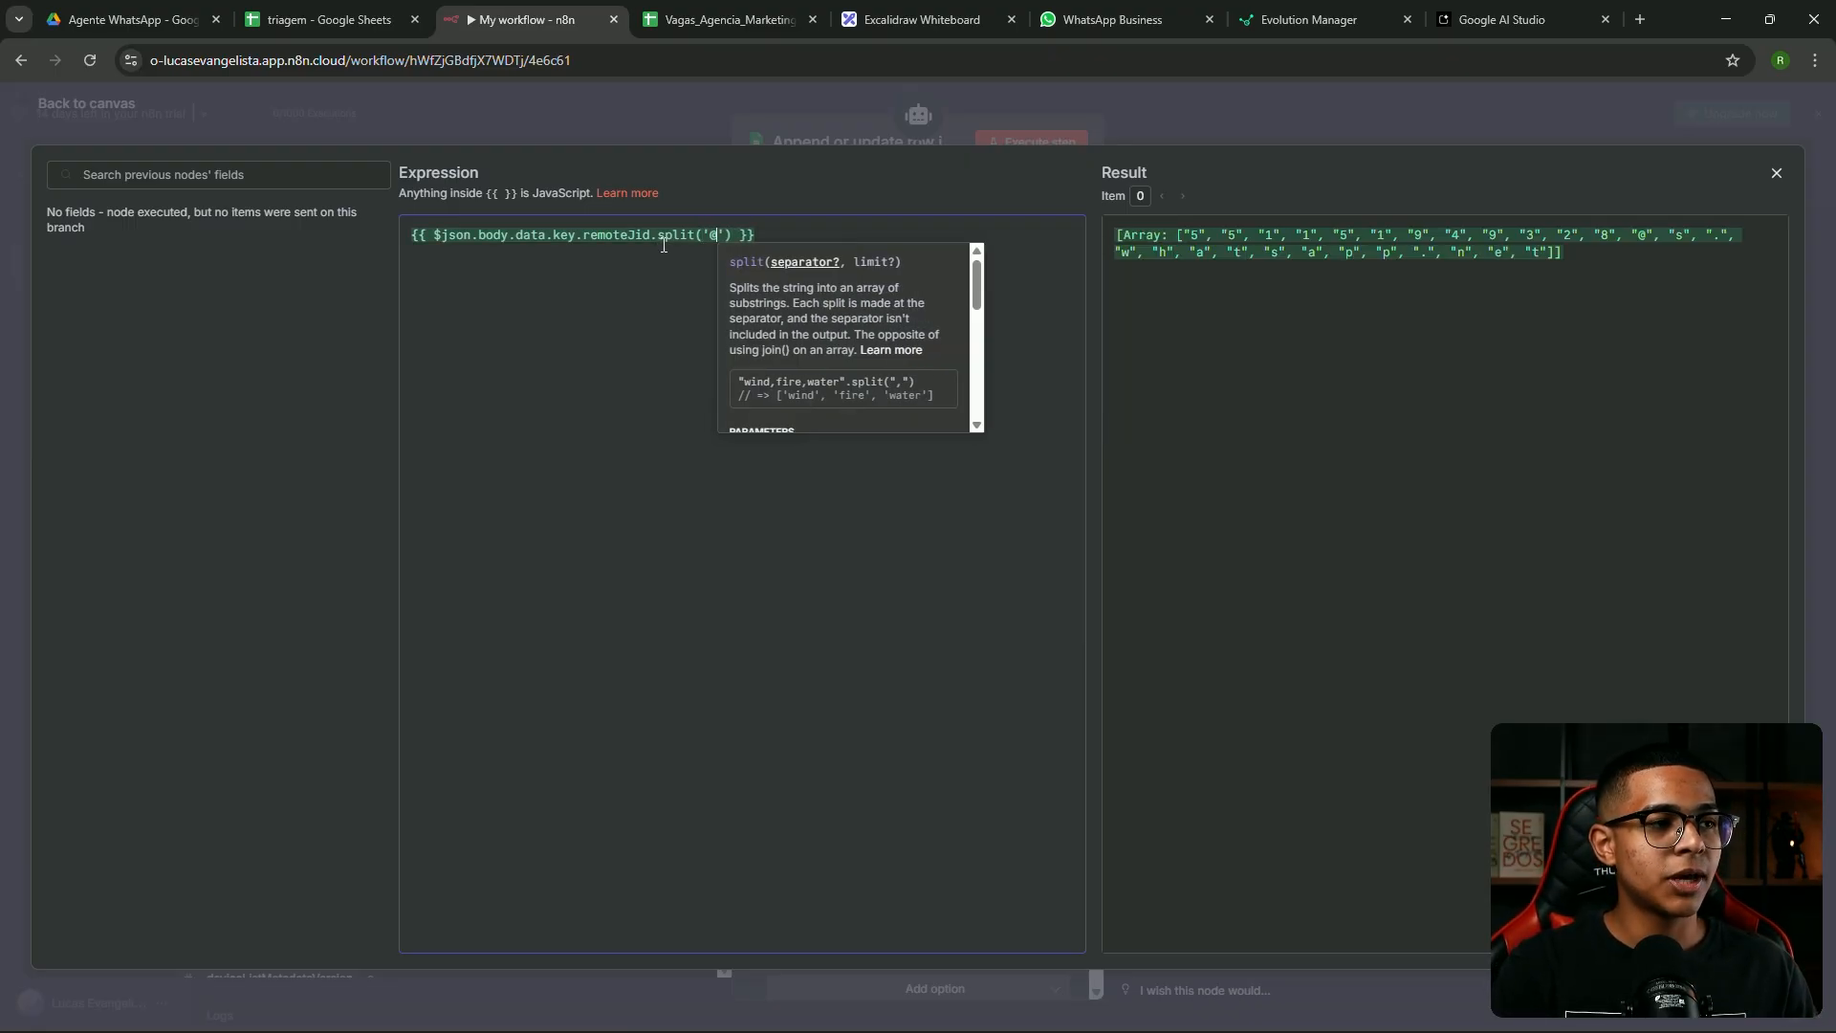
{"action": "left_click", "coordinate": [675, 134]}
{"action": "left_click", "coordinate": [1031, 570]}
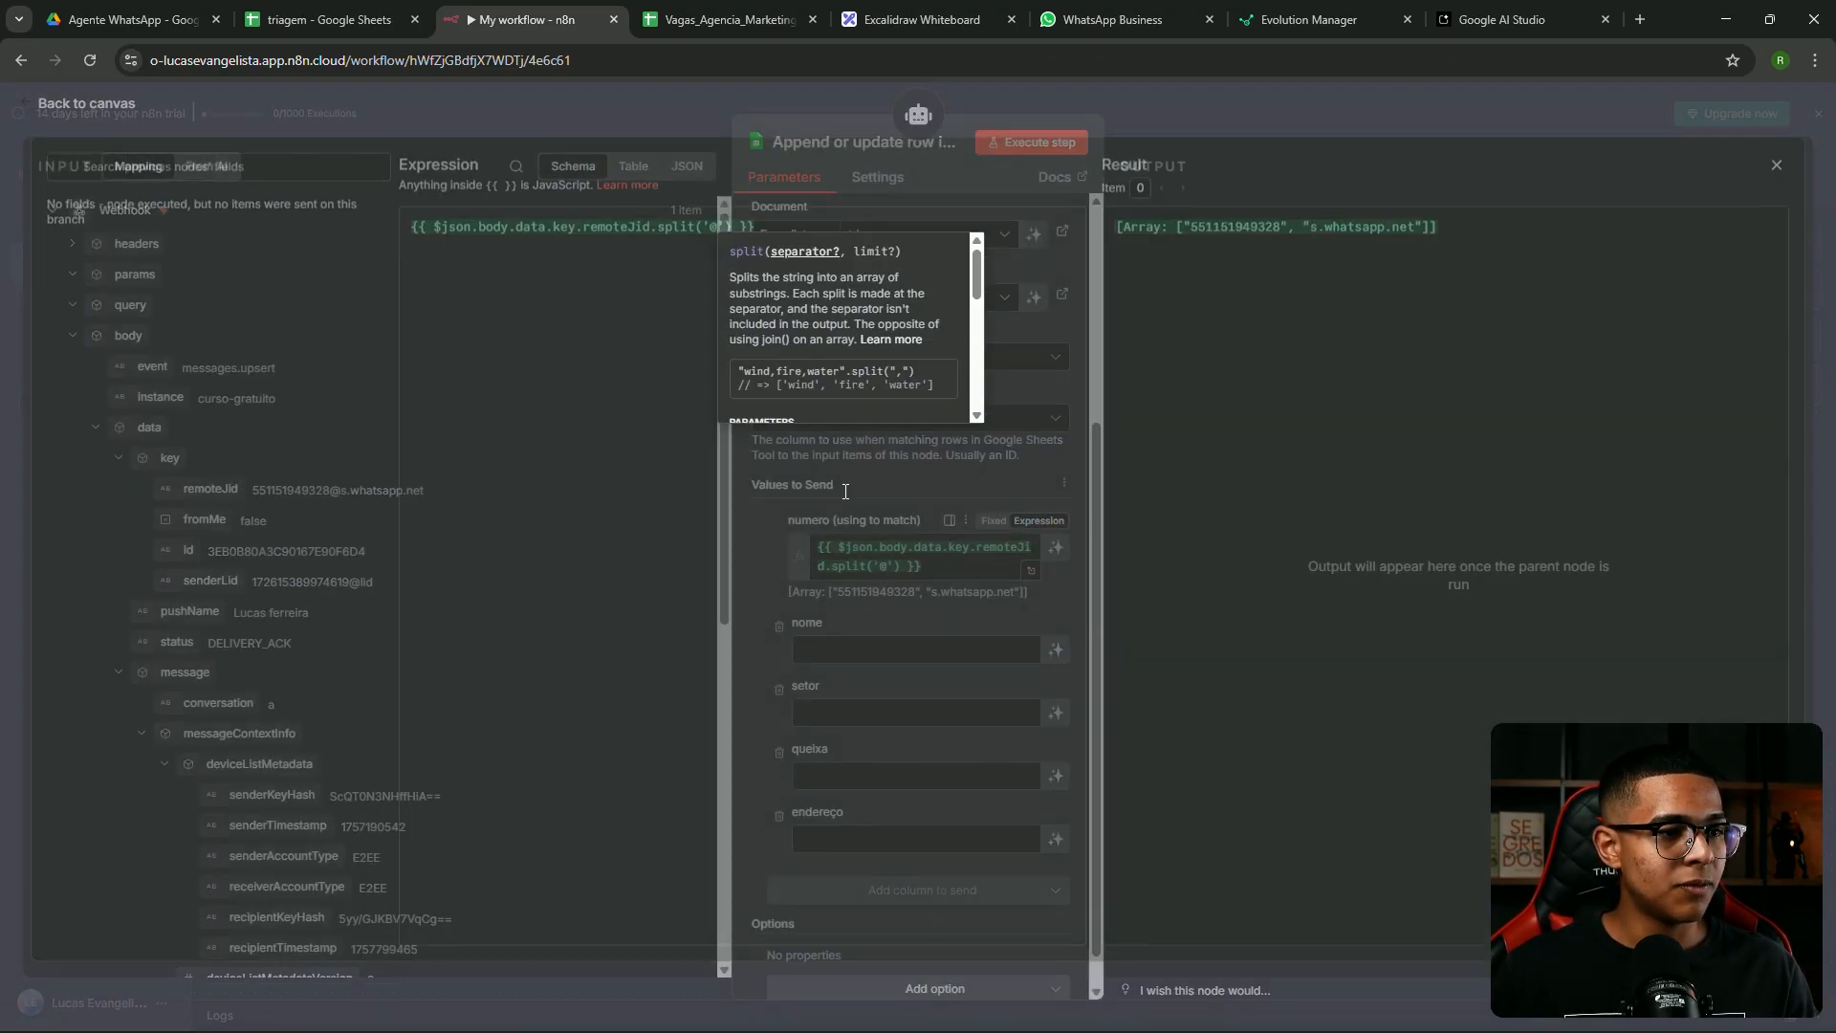
{"action": "key", "text": "Return"}
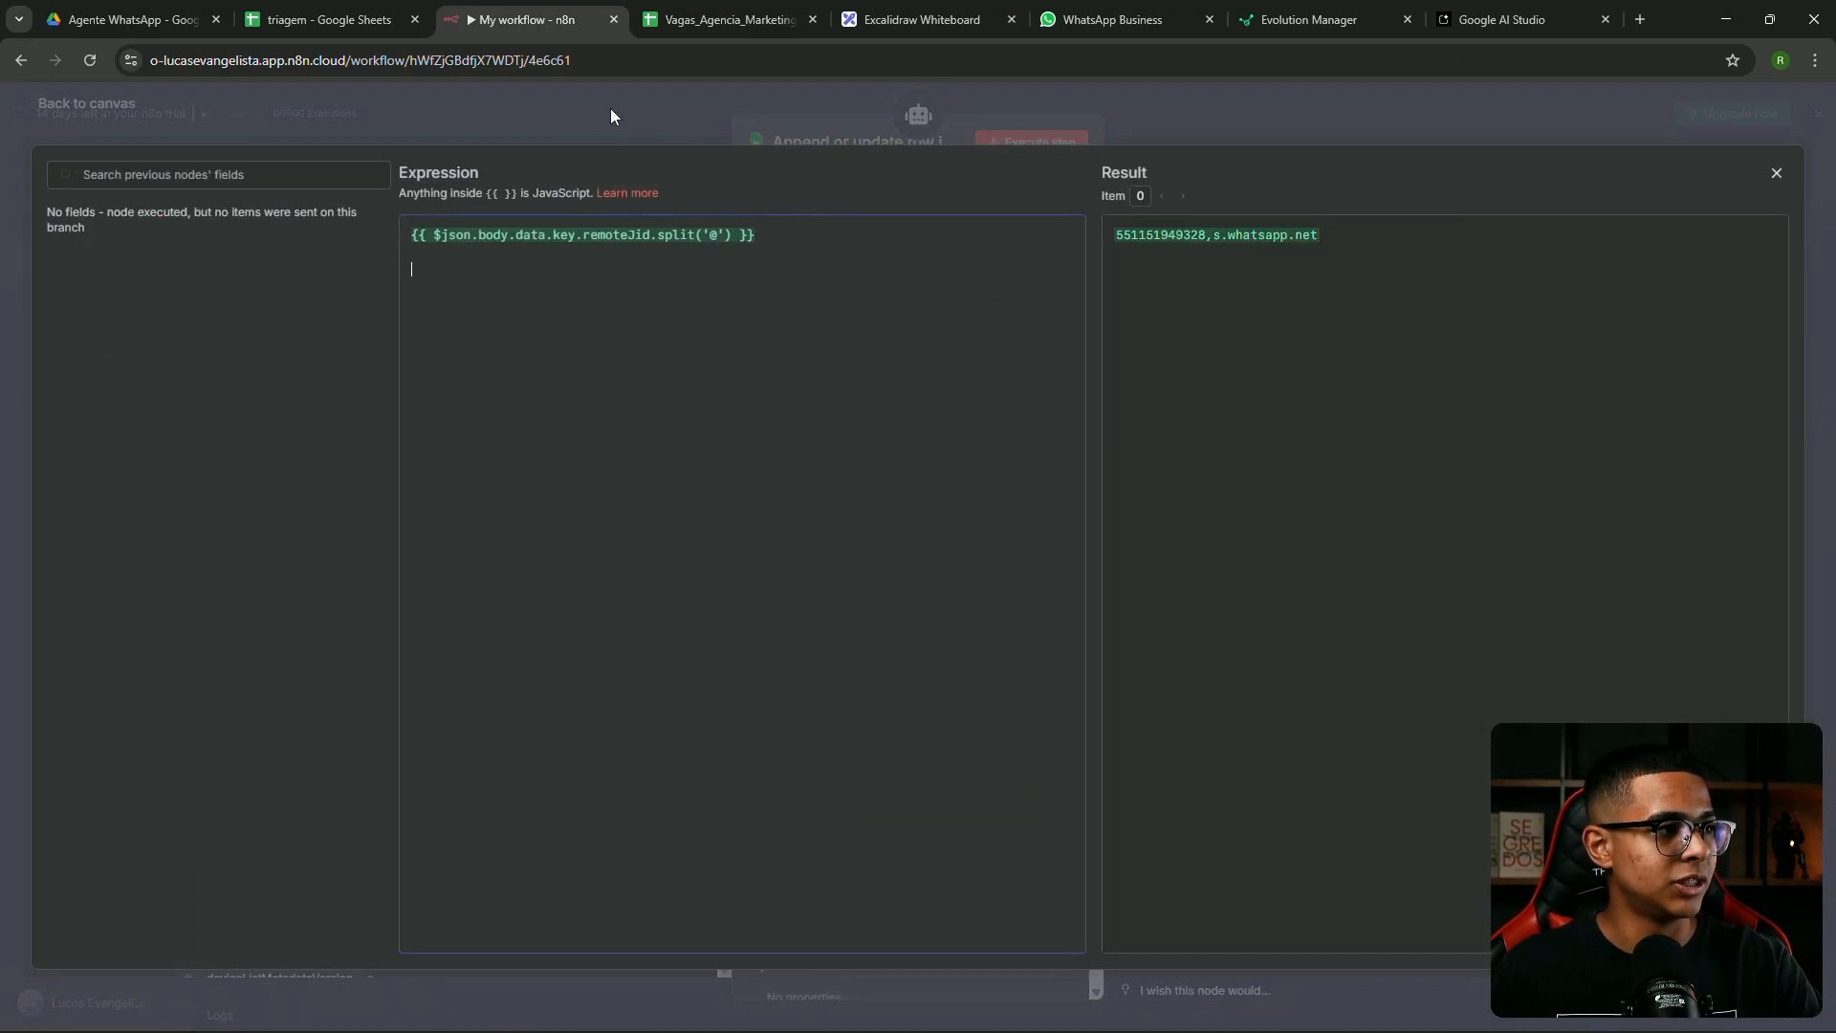
{"action": "key", "text": "Escape"}
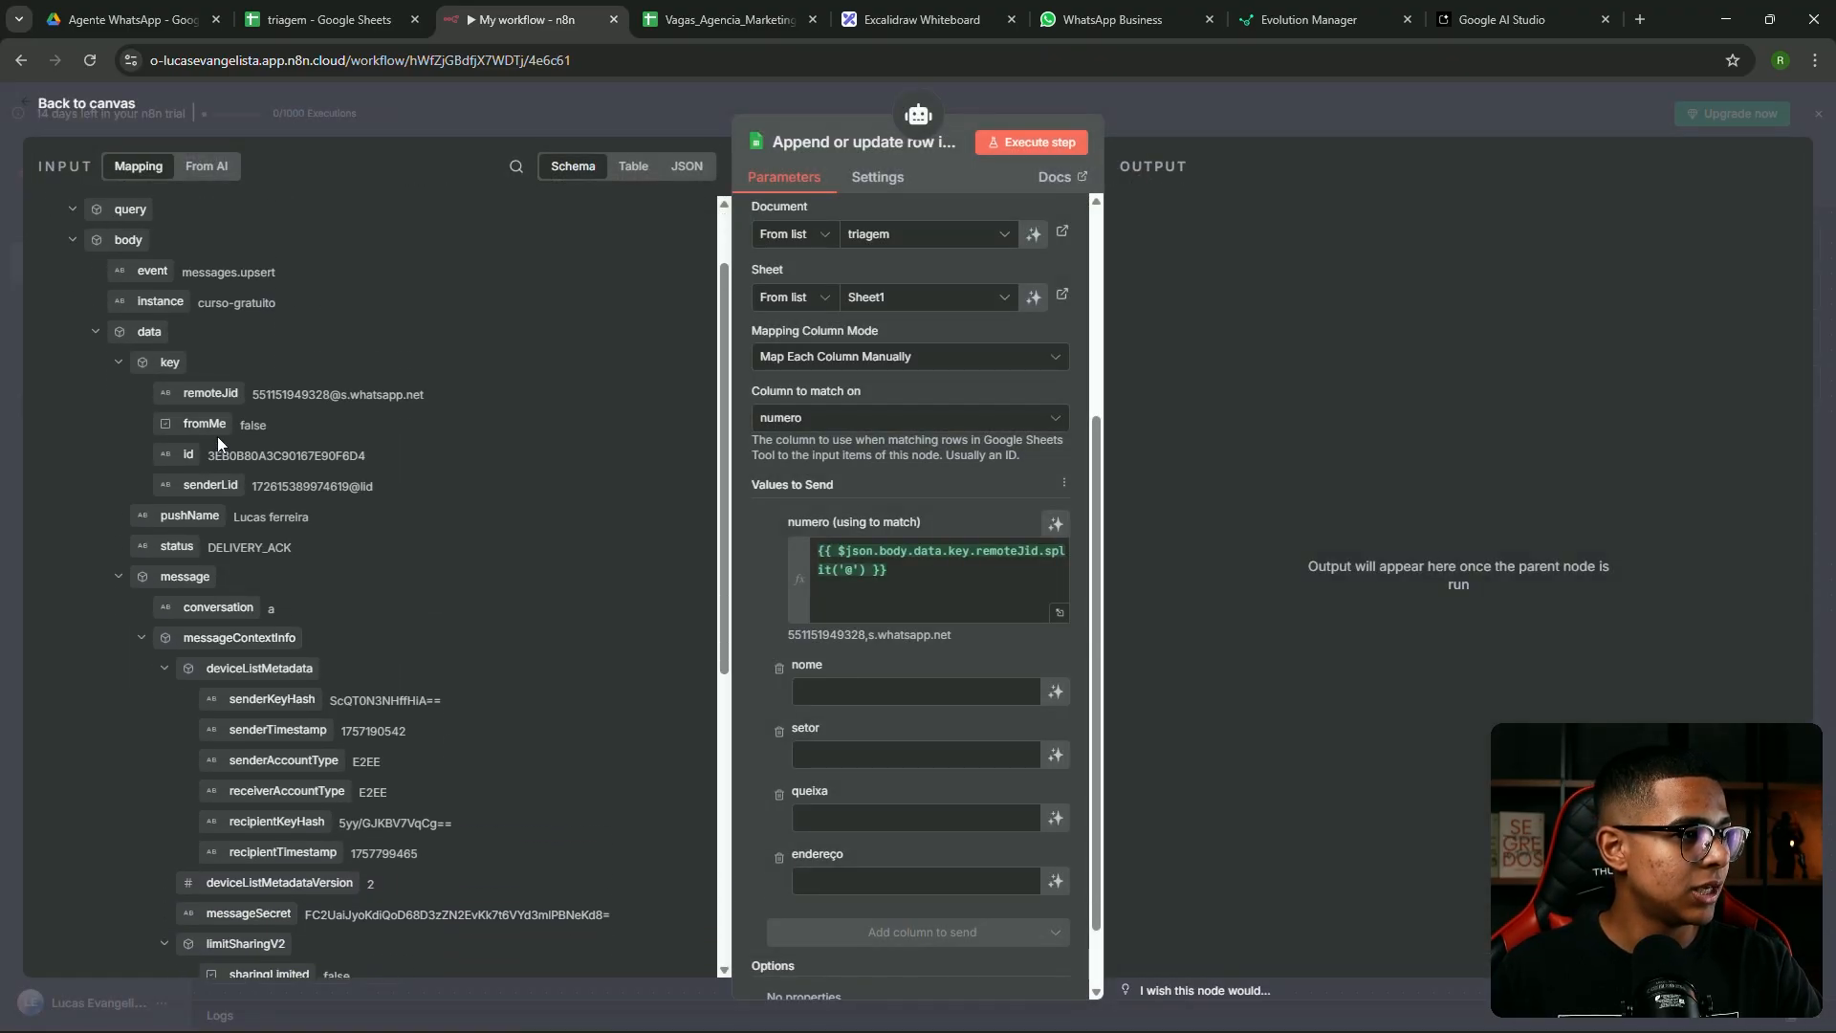
{"action": "left_click_drag", "start_coordinate": [239, 387], "coordinate": [889, 604]}
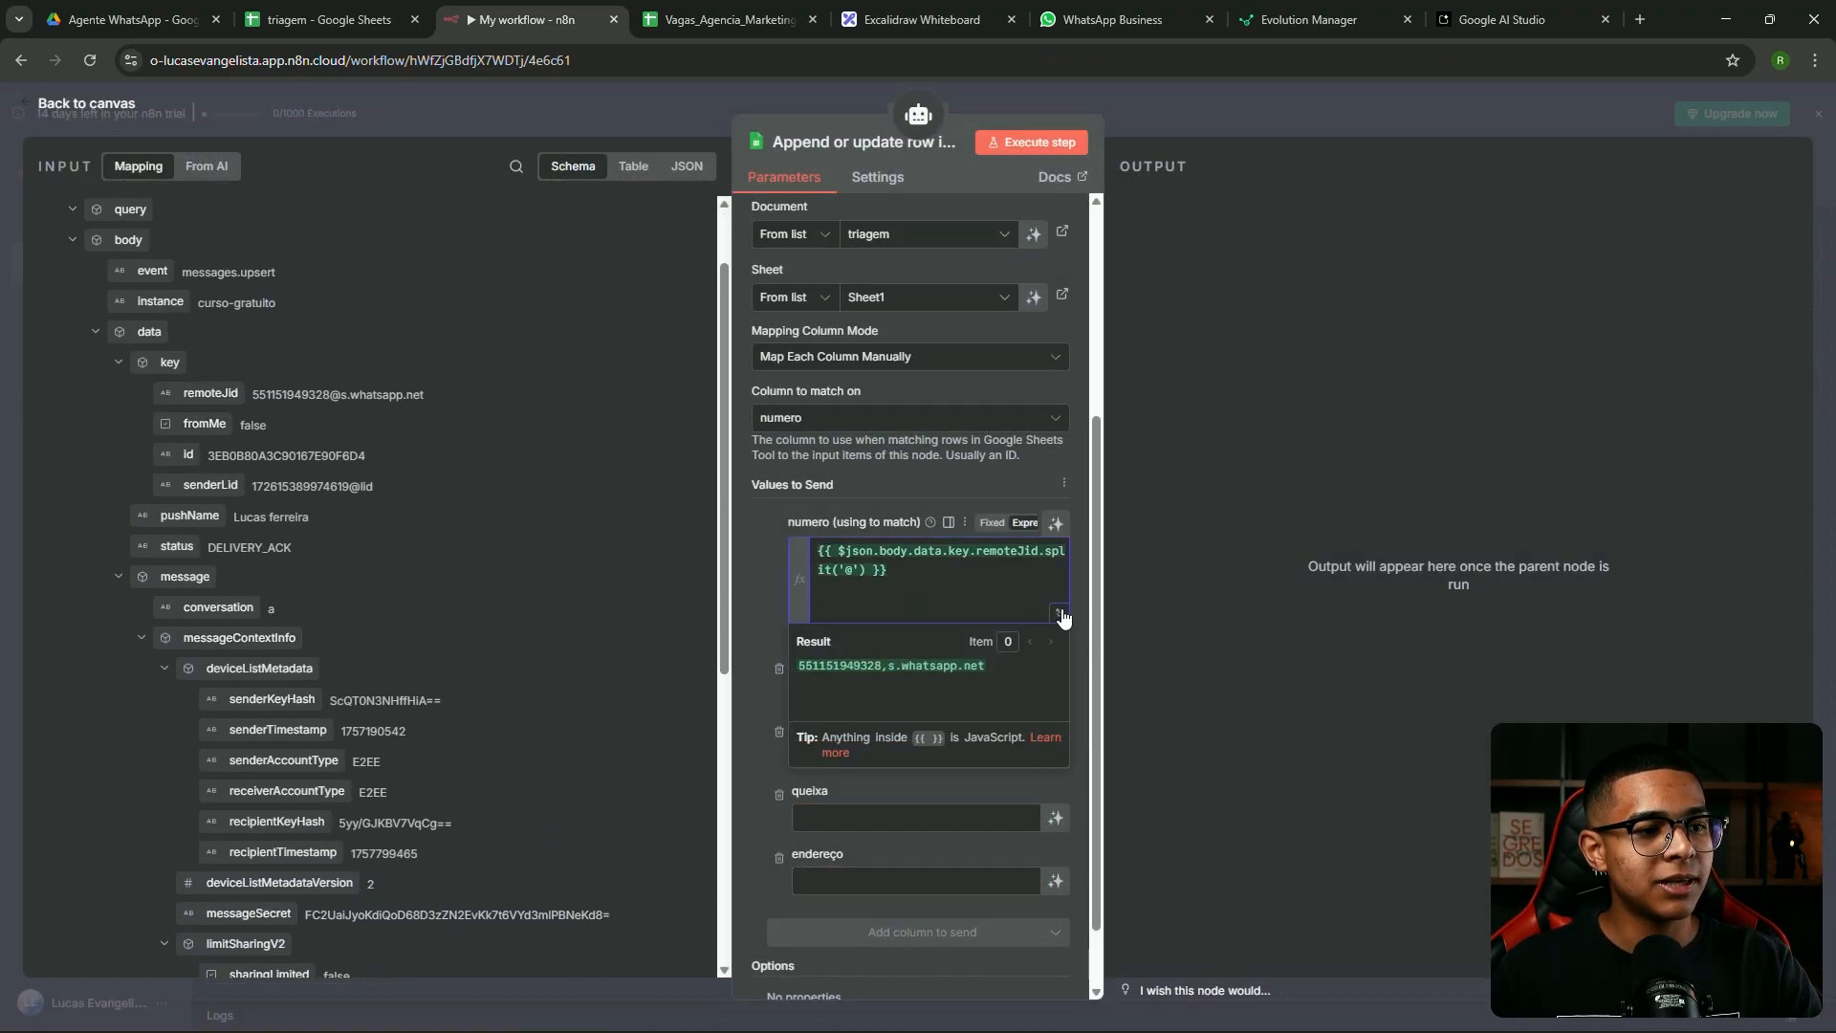
{"action": "left_click", "coordinate": [1063, 619]}
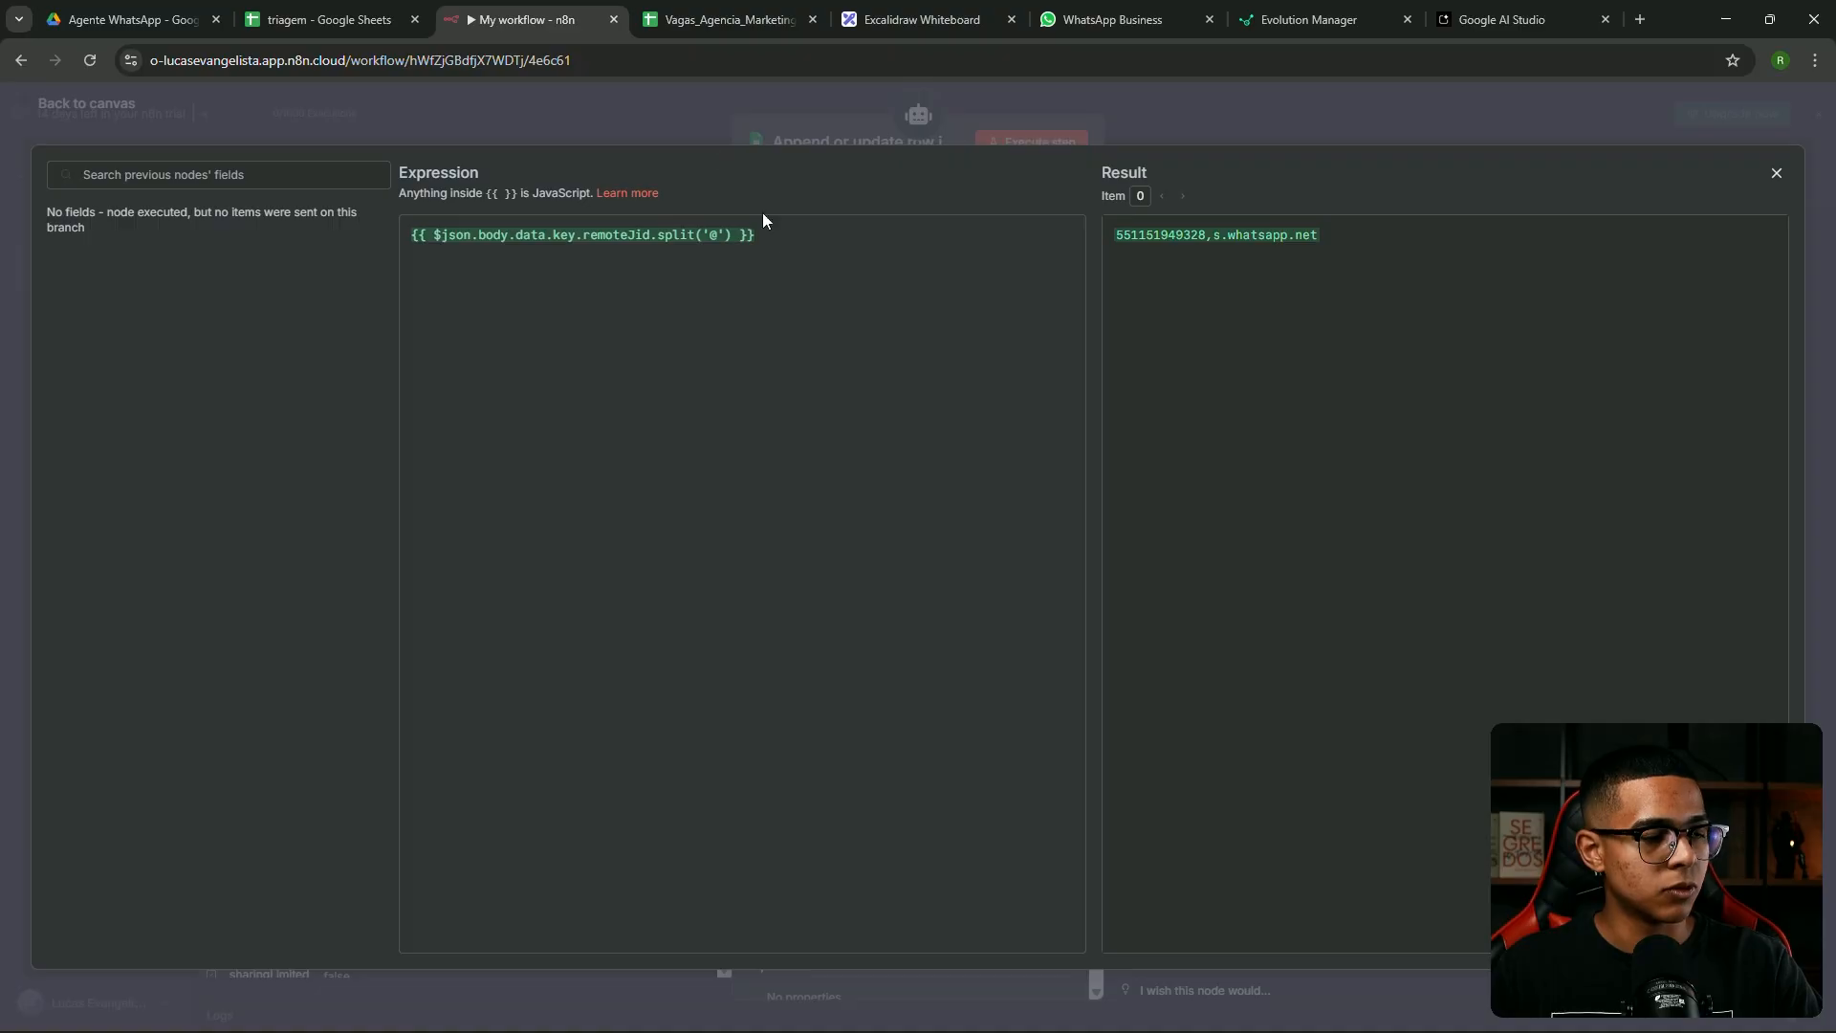
{"action": "left_click", "coordinate": [679, 116]}
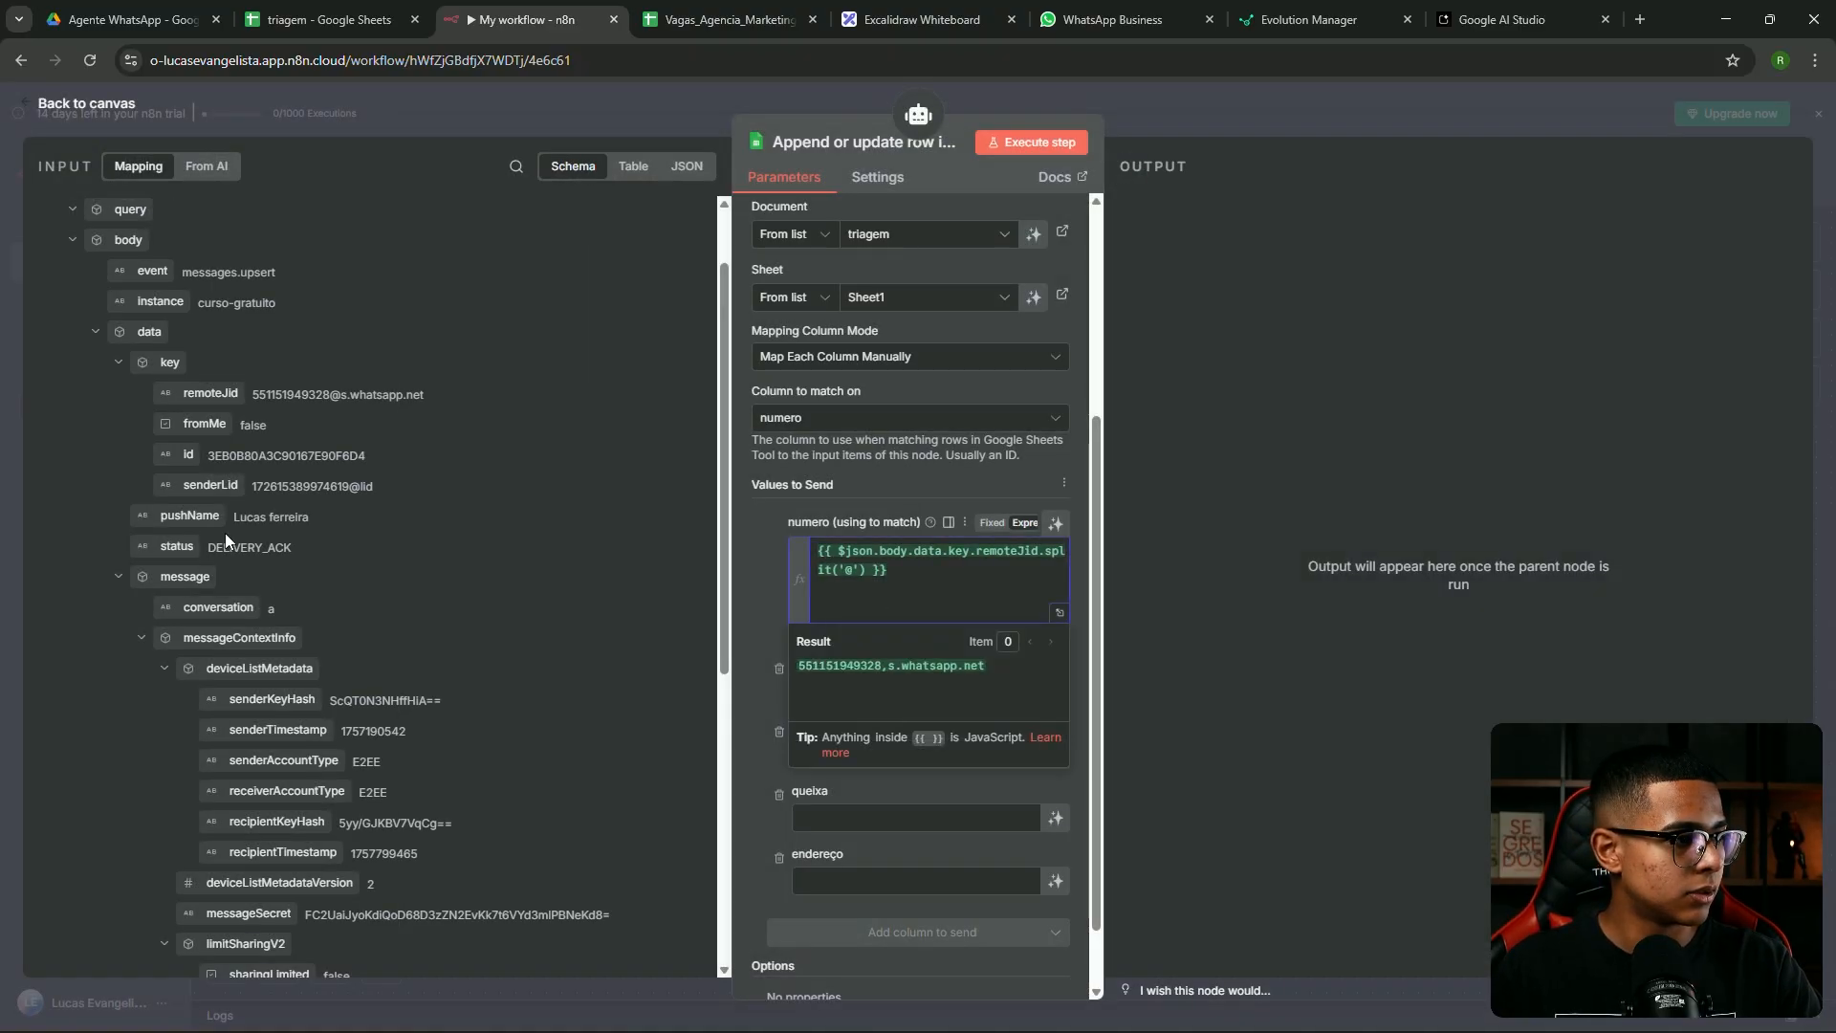
{"action": "left_click_drag", "start_coordinate": [210, 393], "coordinate": [1052, 611]}
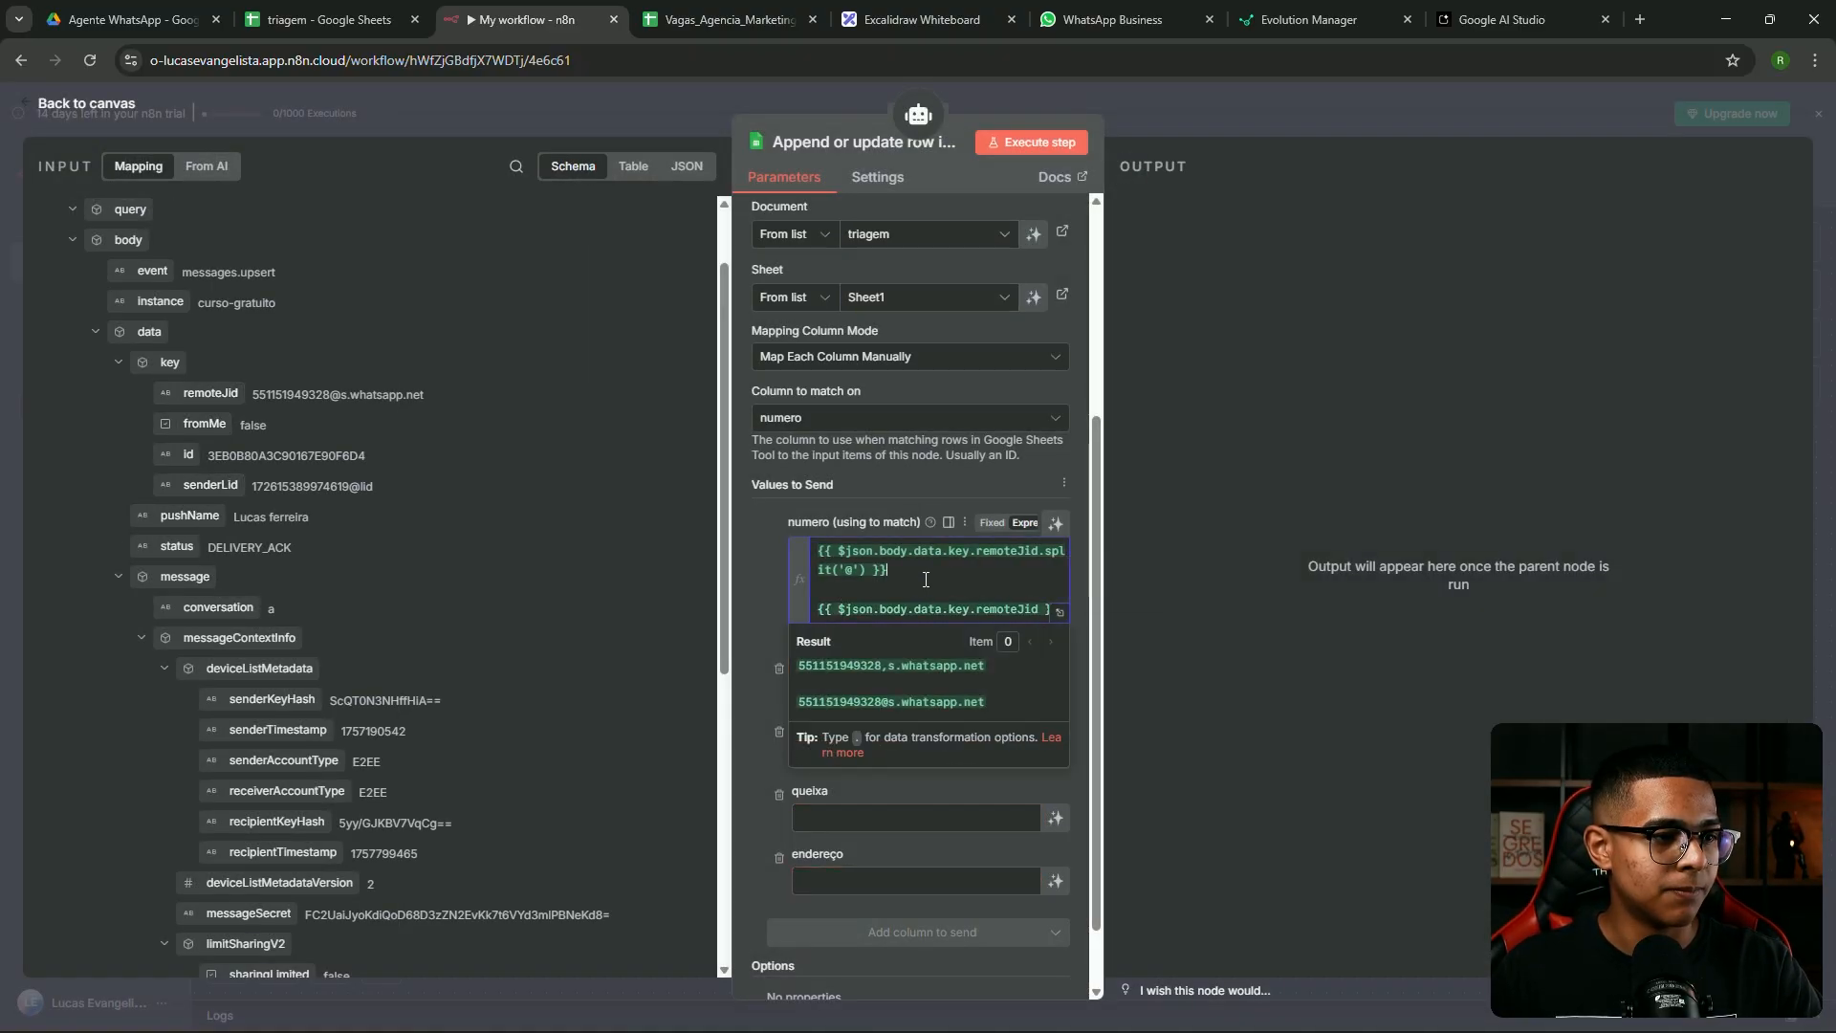
{"action": "left_click", "coordinate": [1061, 616]}
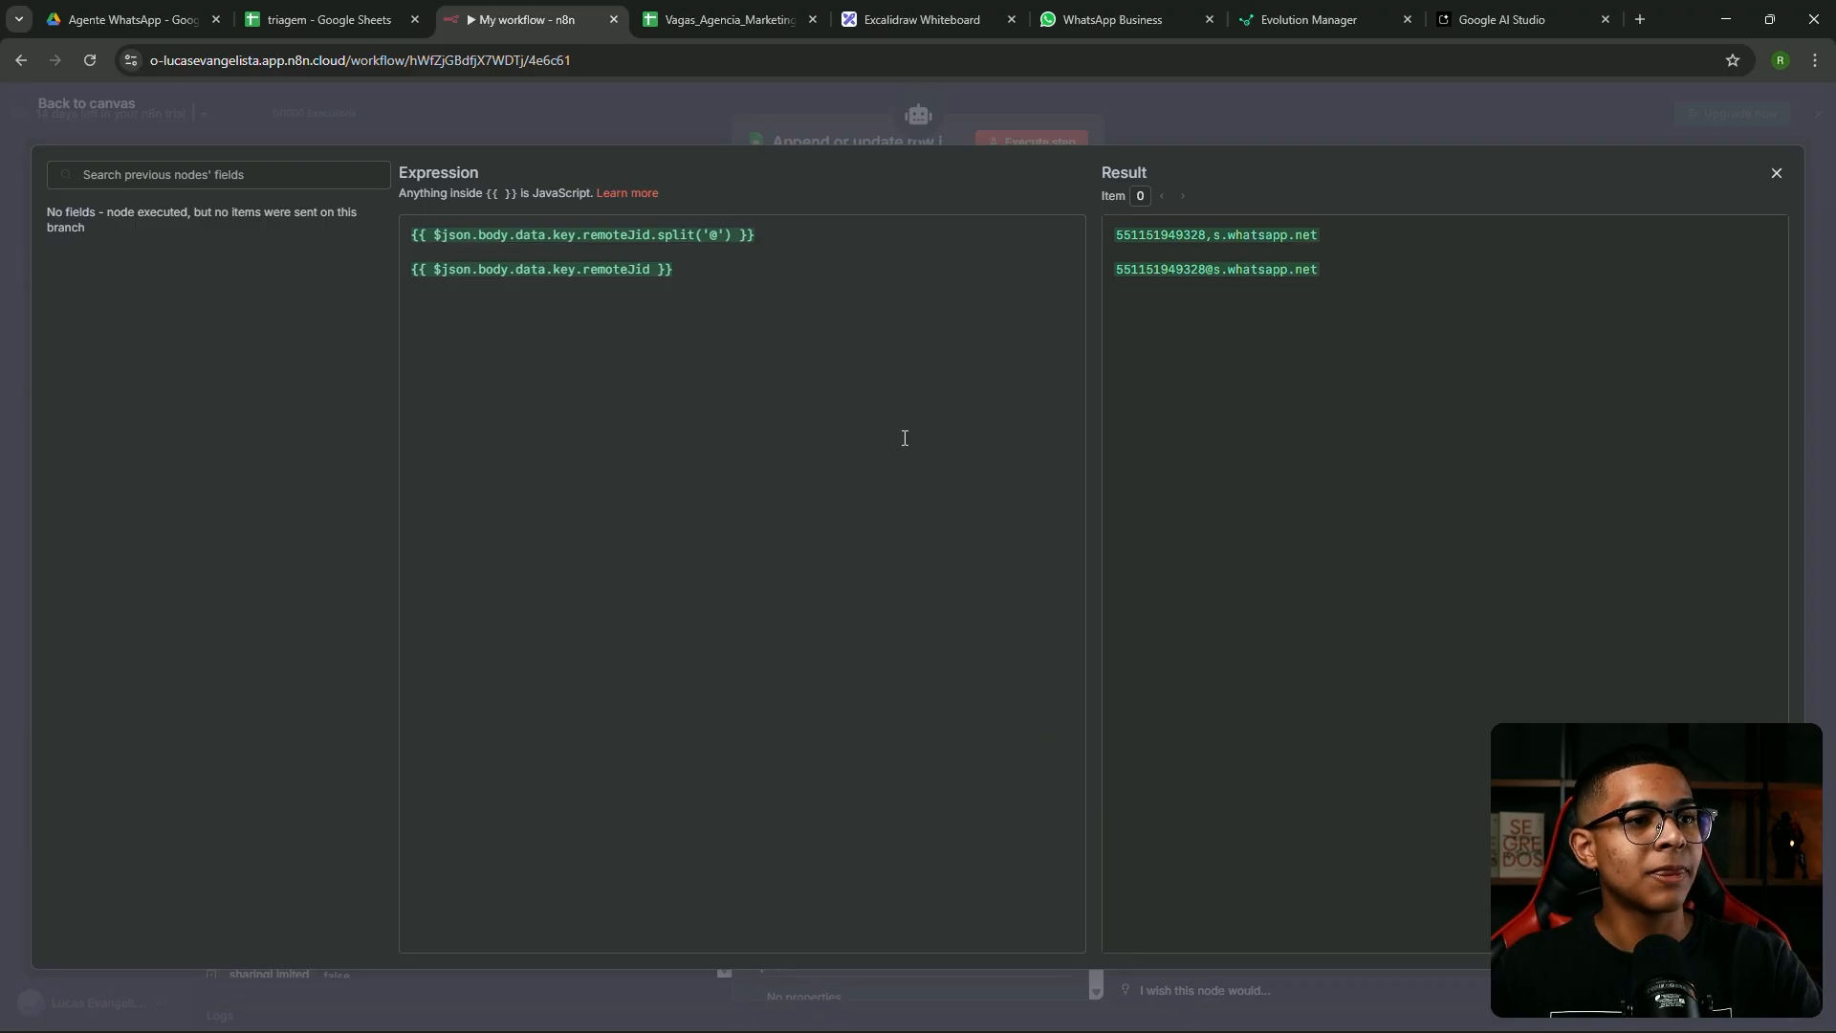
Delete the comparison line and add .first() so numero resolves to just the phone number
{"action": "mouse_move", "coordinate": [1208, 269]}
{"action": "left_mouse_down"}
{"action": "mouse_move", "coordinate": [1095, 272]}
{"action": "mouse_move", "coordinate": [1215, 269]}
{"action": "left_mouse_up"}
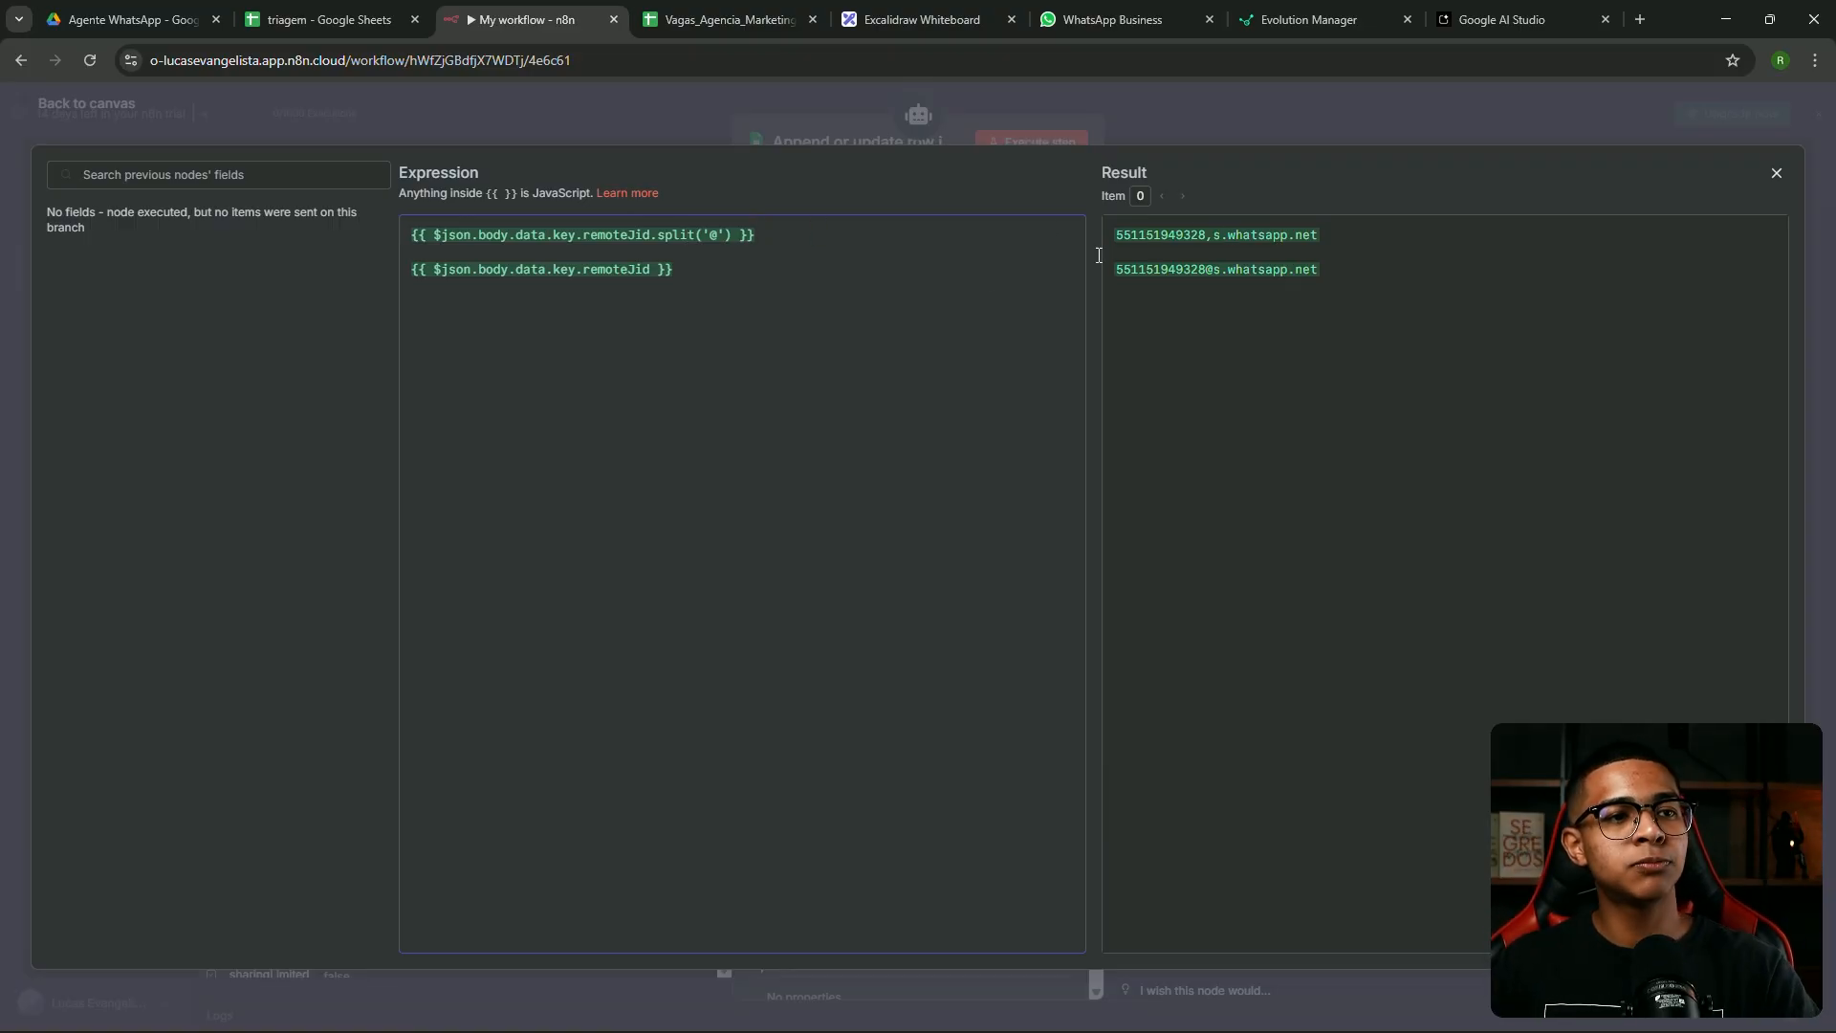
{"action": "left_click_drag", "start_coordinate": [675, 271], "coordinate": [390, 260]}
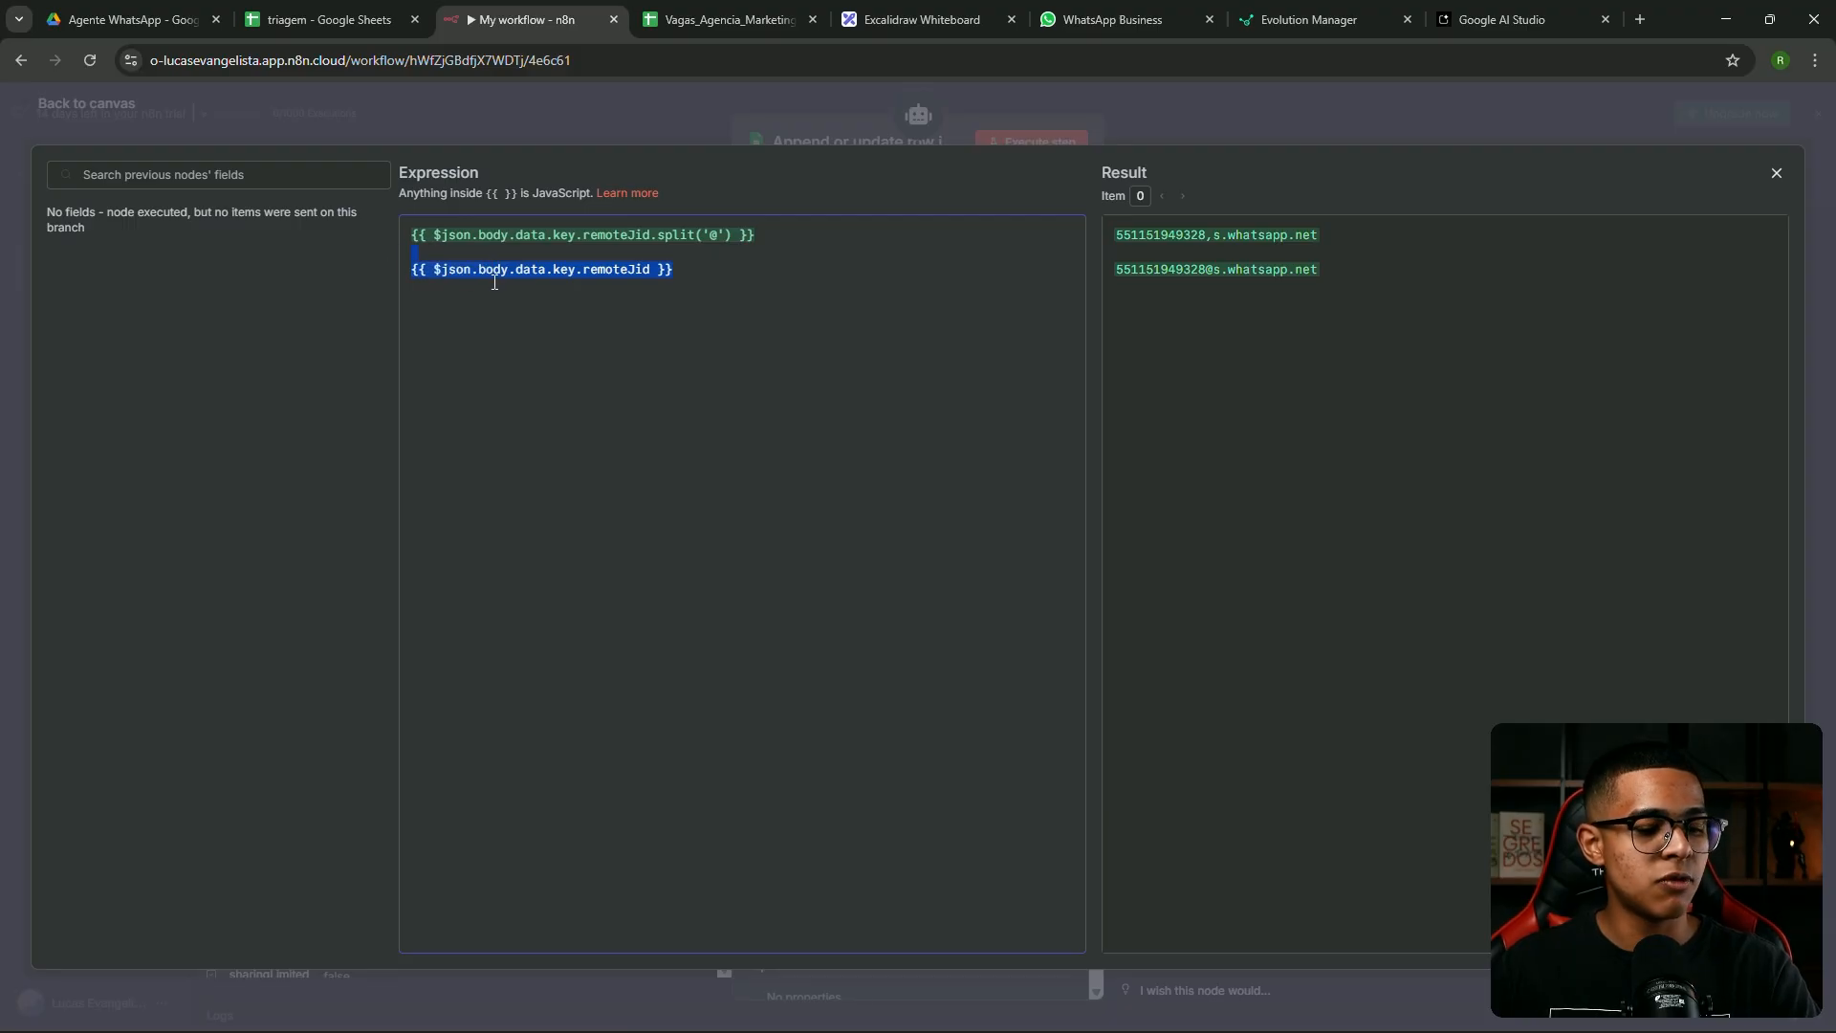
{"action": "key", "text": "BackSpace"}
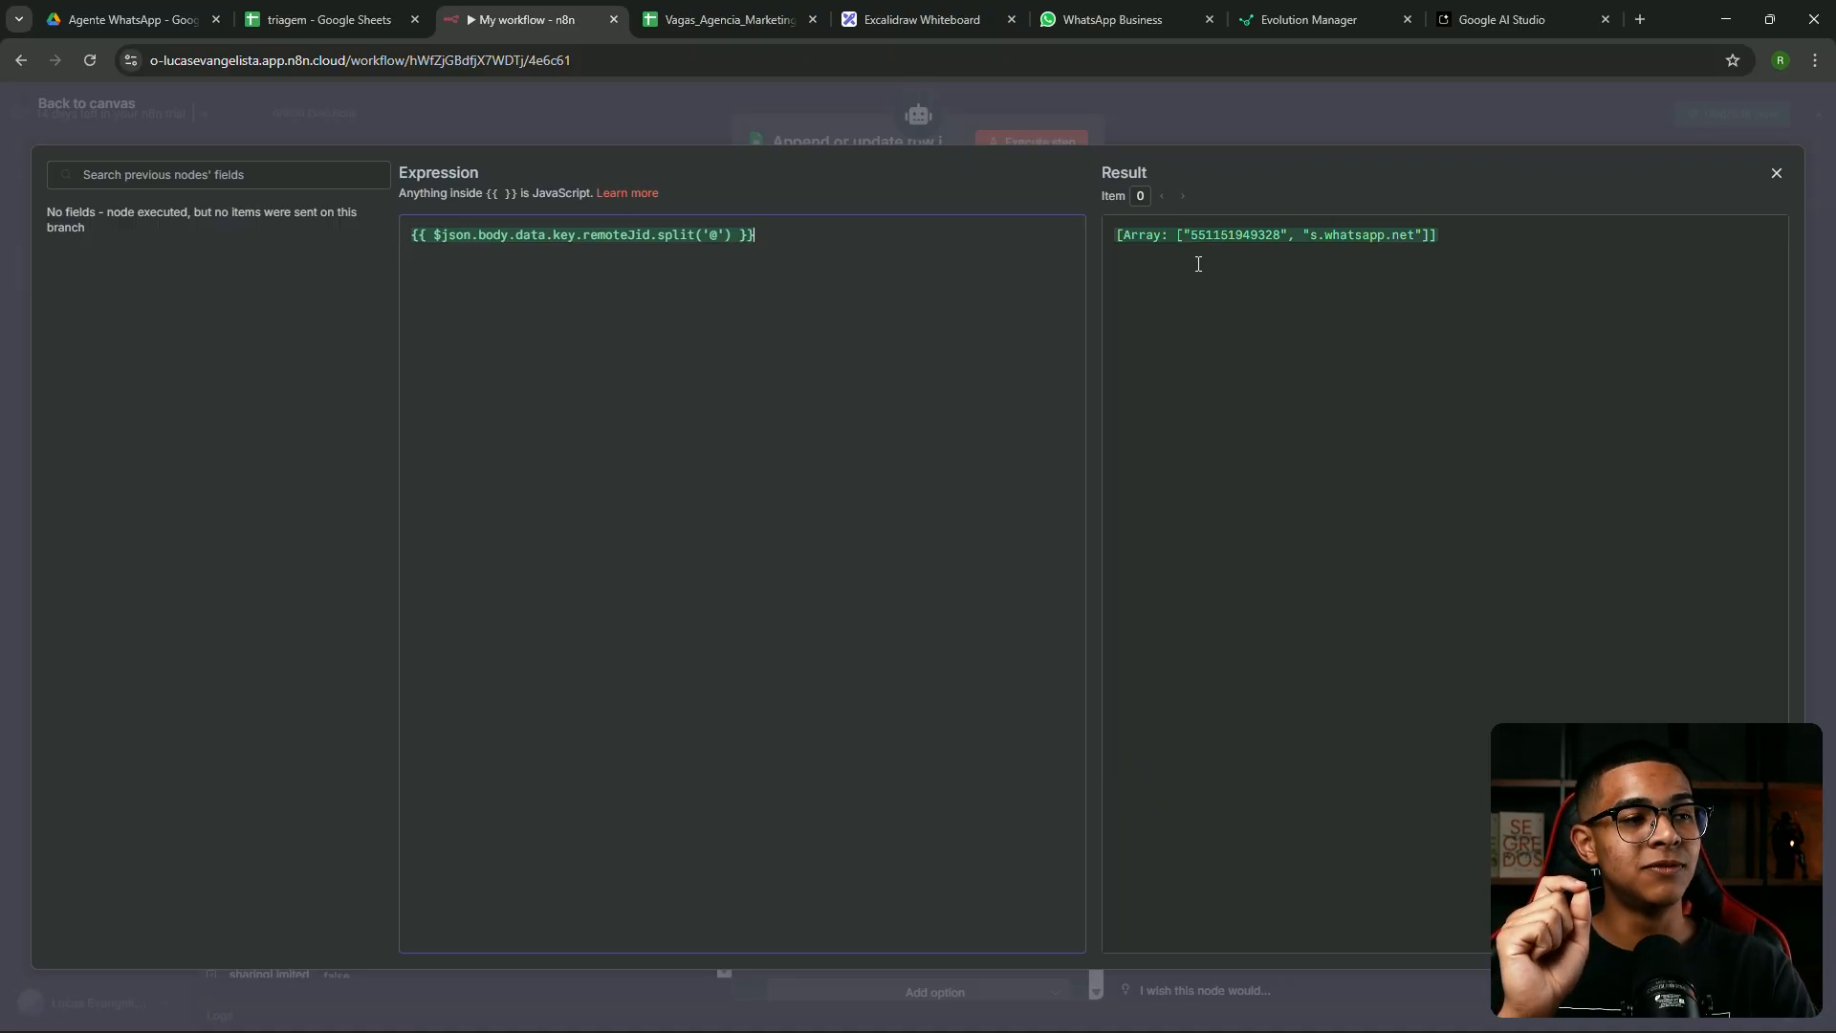
{"action": "double_click", "coordinate": [1228, 237]}
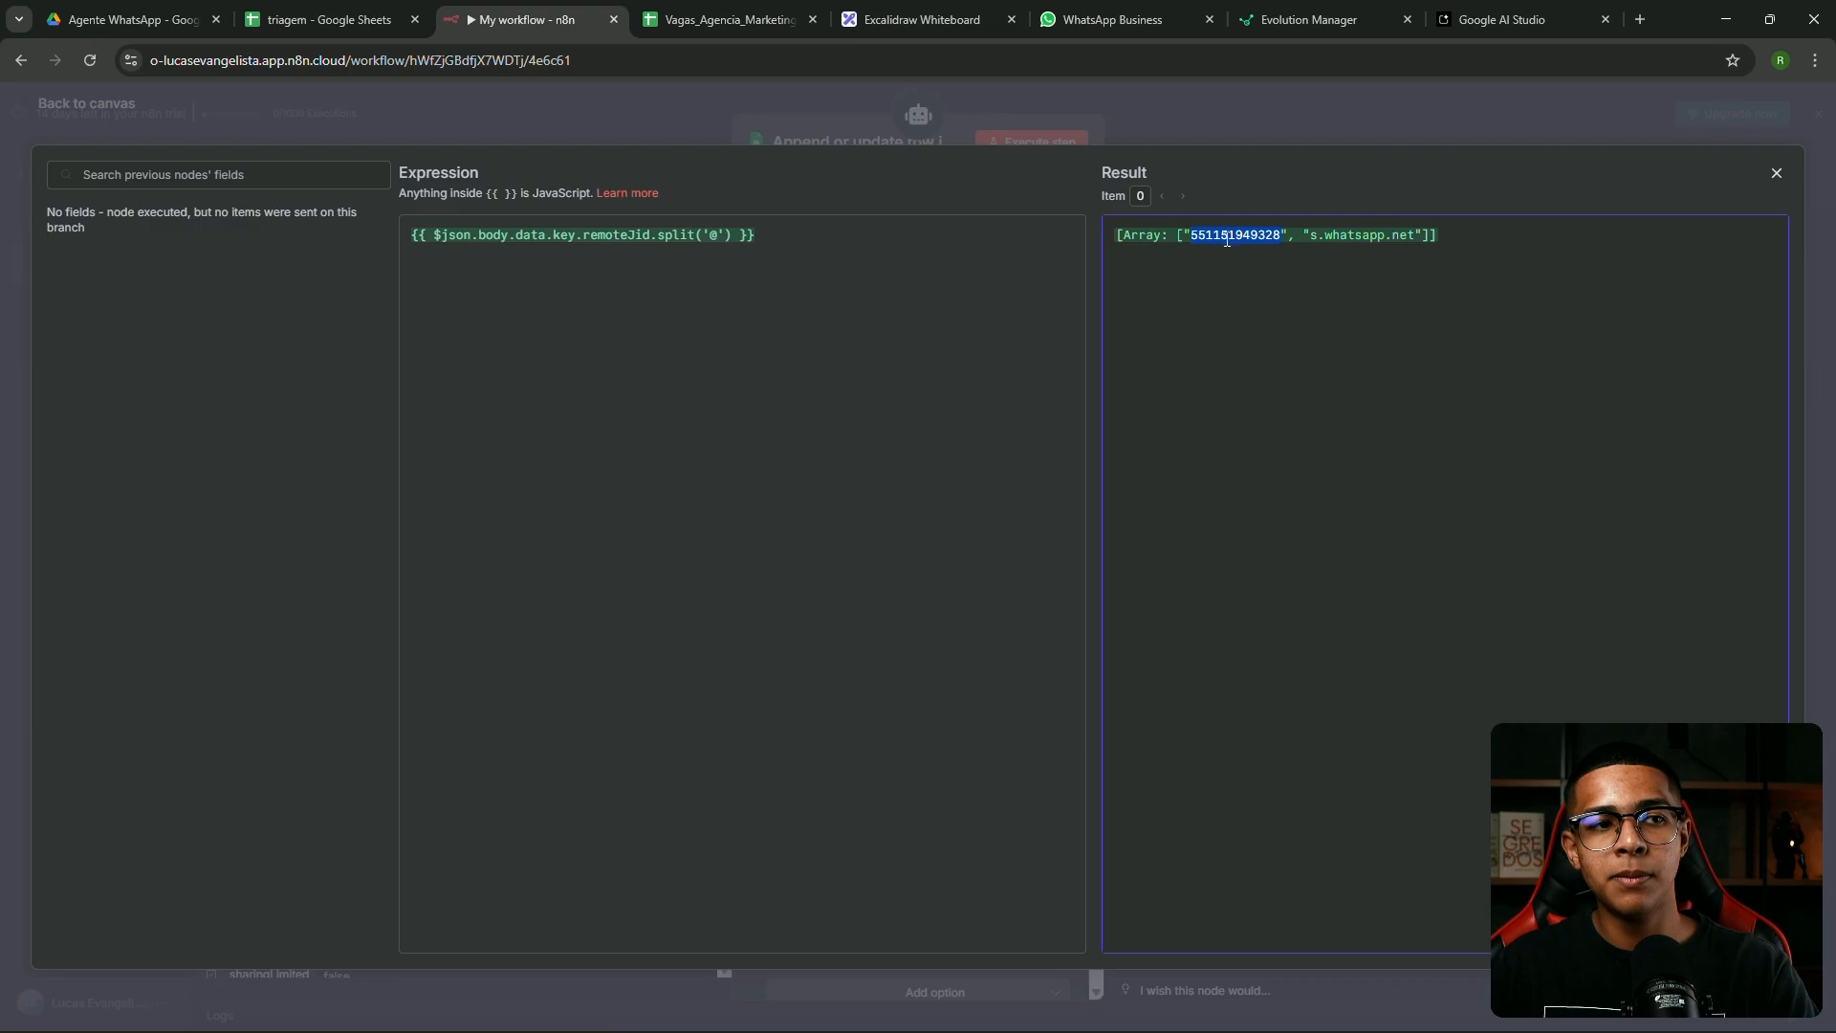
{"action": "left_click", "coordinate": [1353, 228]}
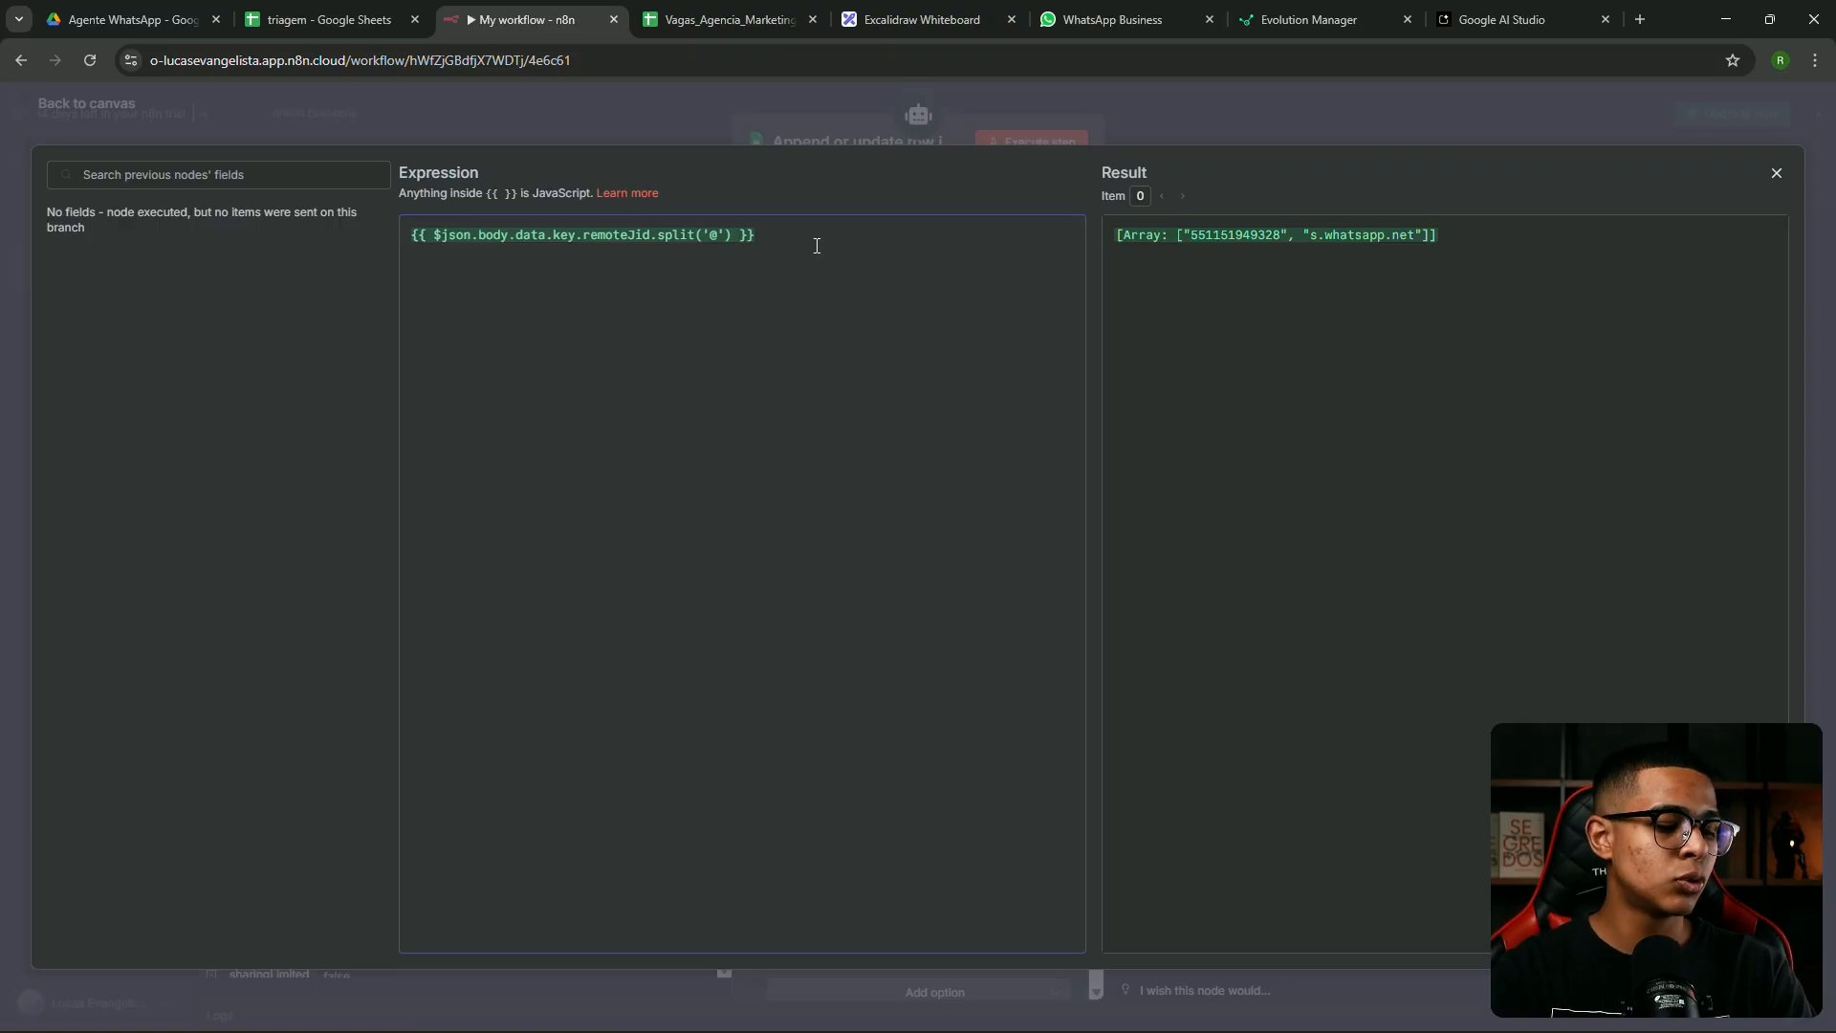
{"action": "type", "text": ".f"}
{"action": "type", "text": "irst"}
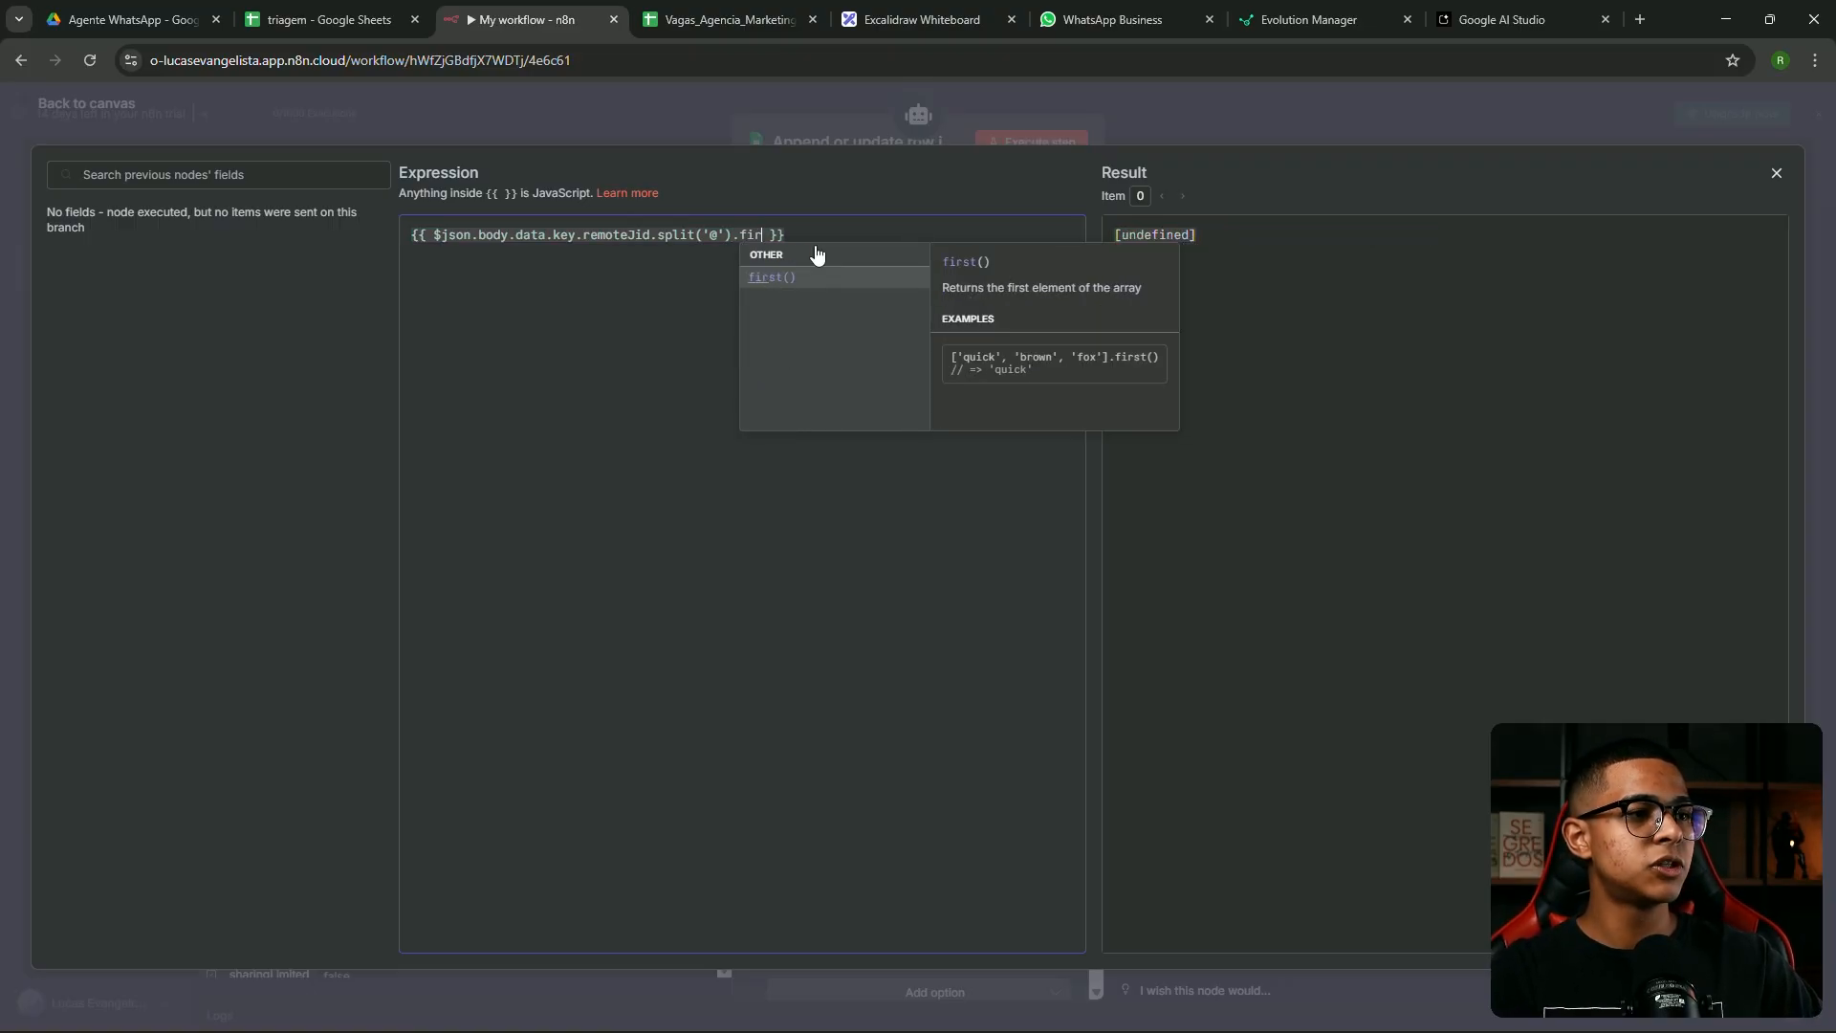
{"action": "left_click", "coordinate": [803, 270]}
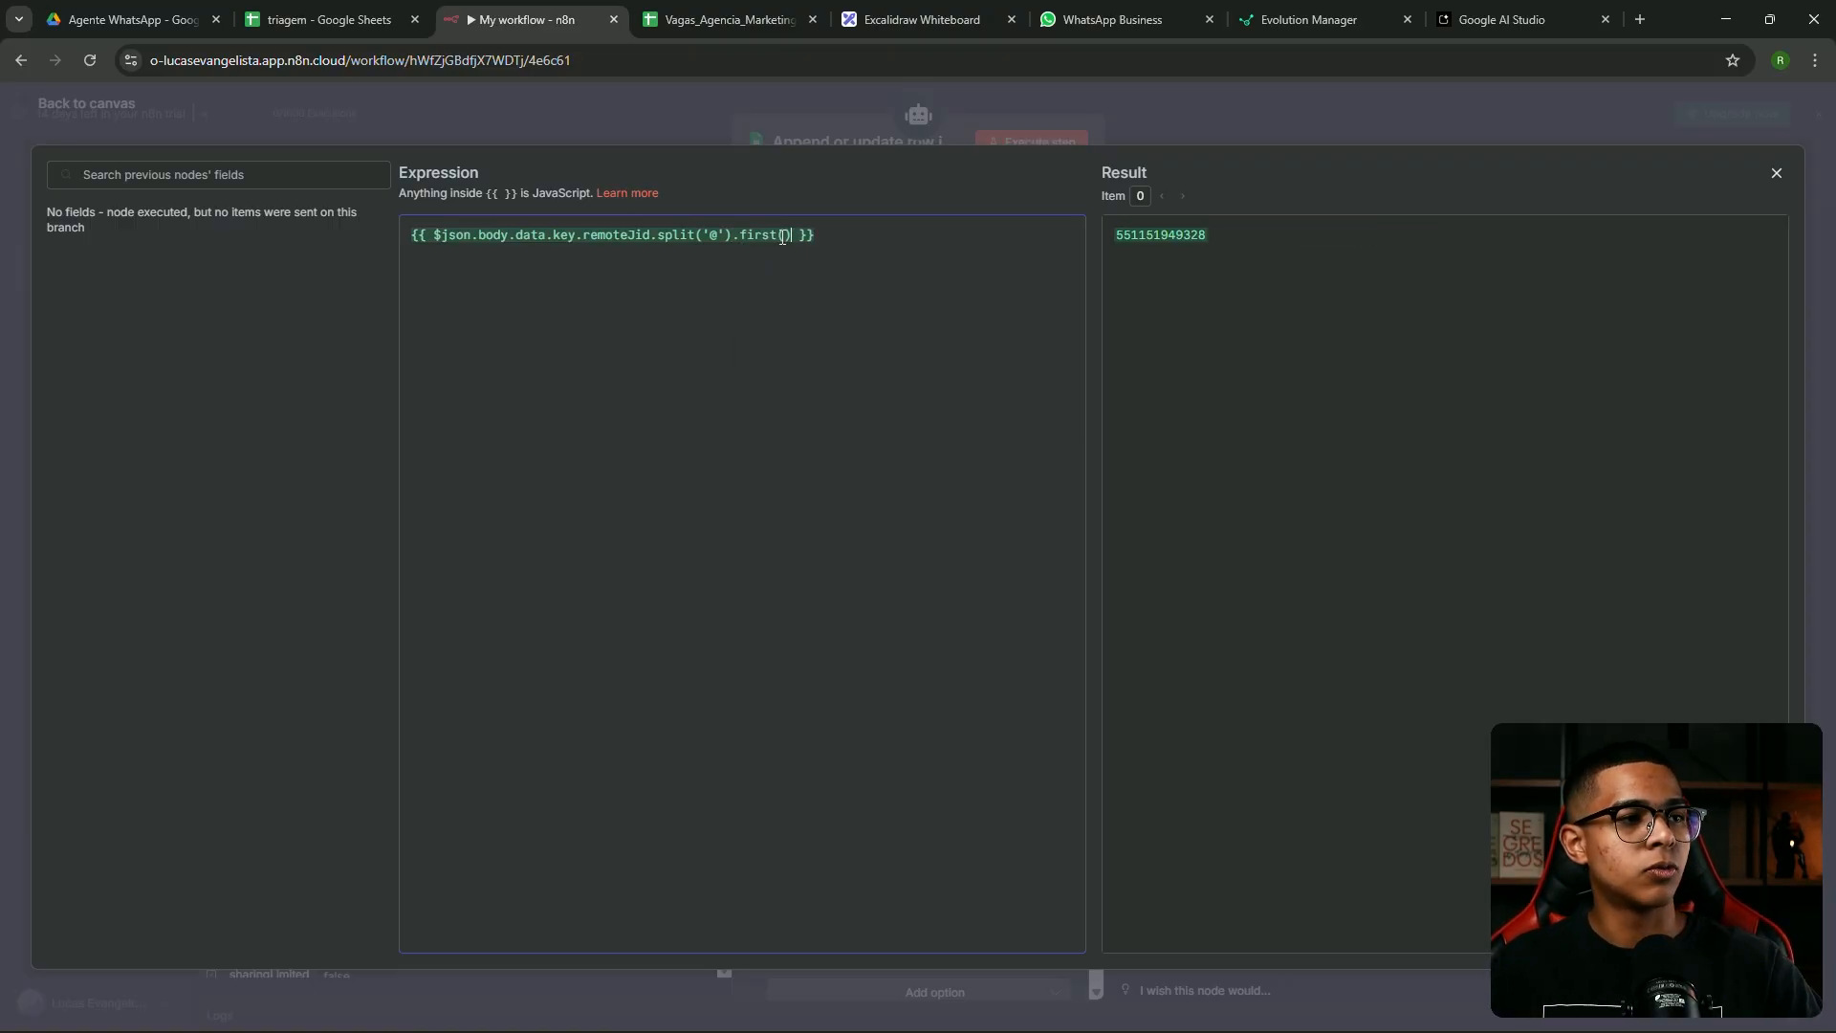
{"action": "left_click_drag", "start_coordinate": [1149, 241], "coordinate": [1099, 237]}
{"action": "left_click", "coordinate": [1258, 259]}
{"action": "left_click_drag", "start_coordinate": [1210, 236], "coordinate": [1114, 232]}
{"action": "left_click", "coordinate": [1271, 280]}
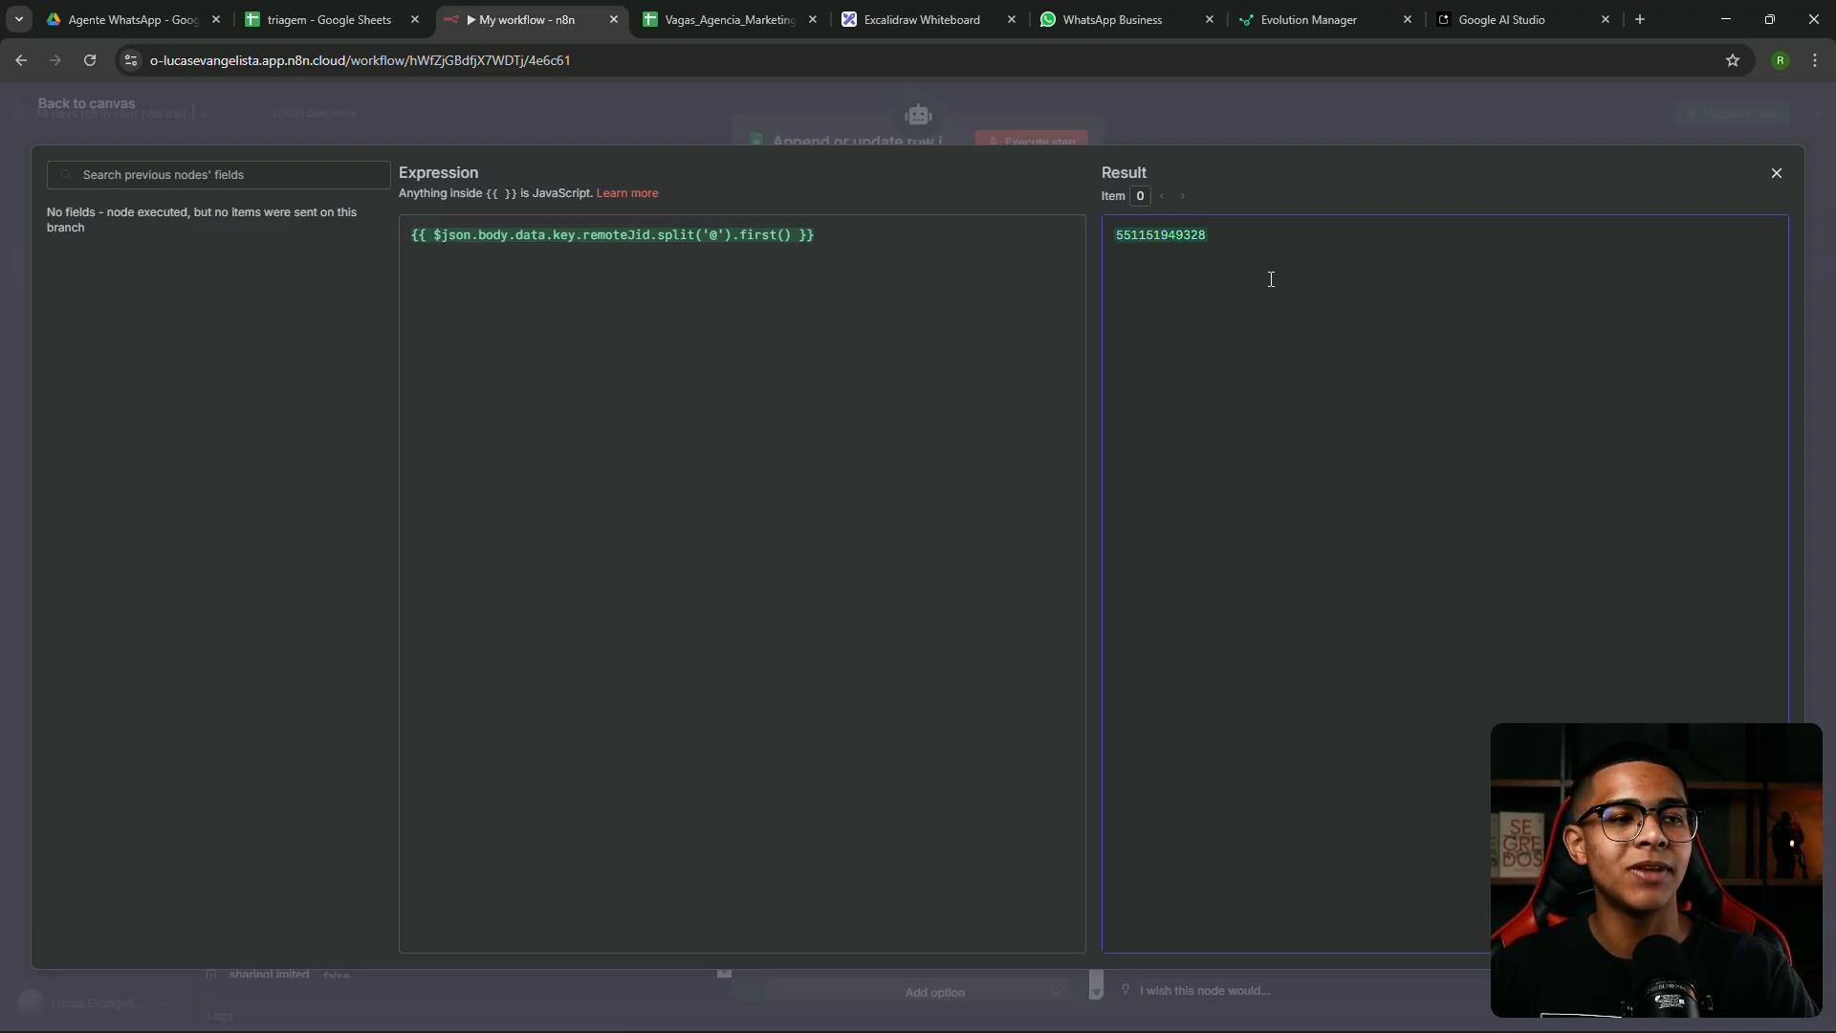
{"action": "left_click", "coordinate": [1173, 122]}
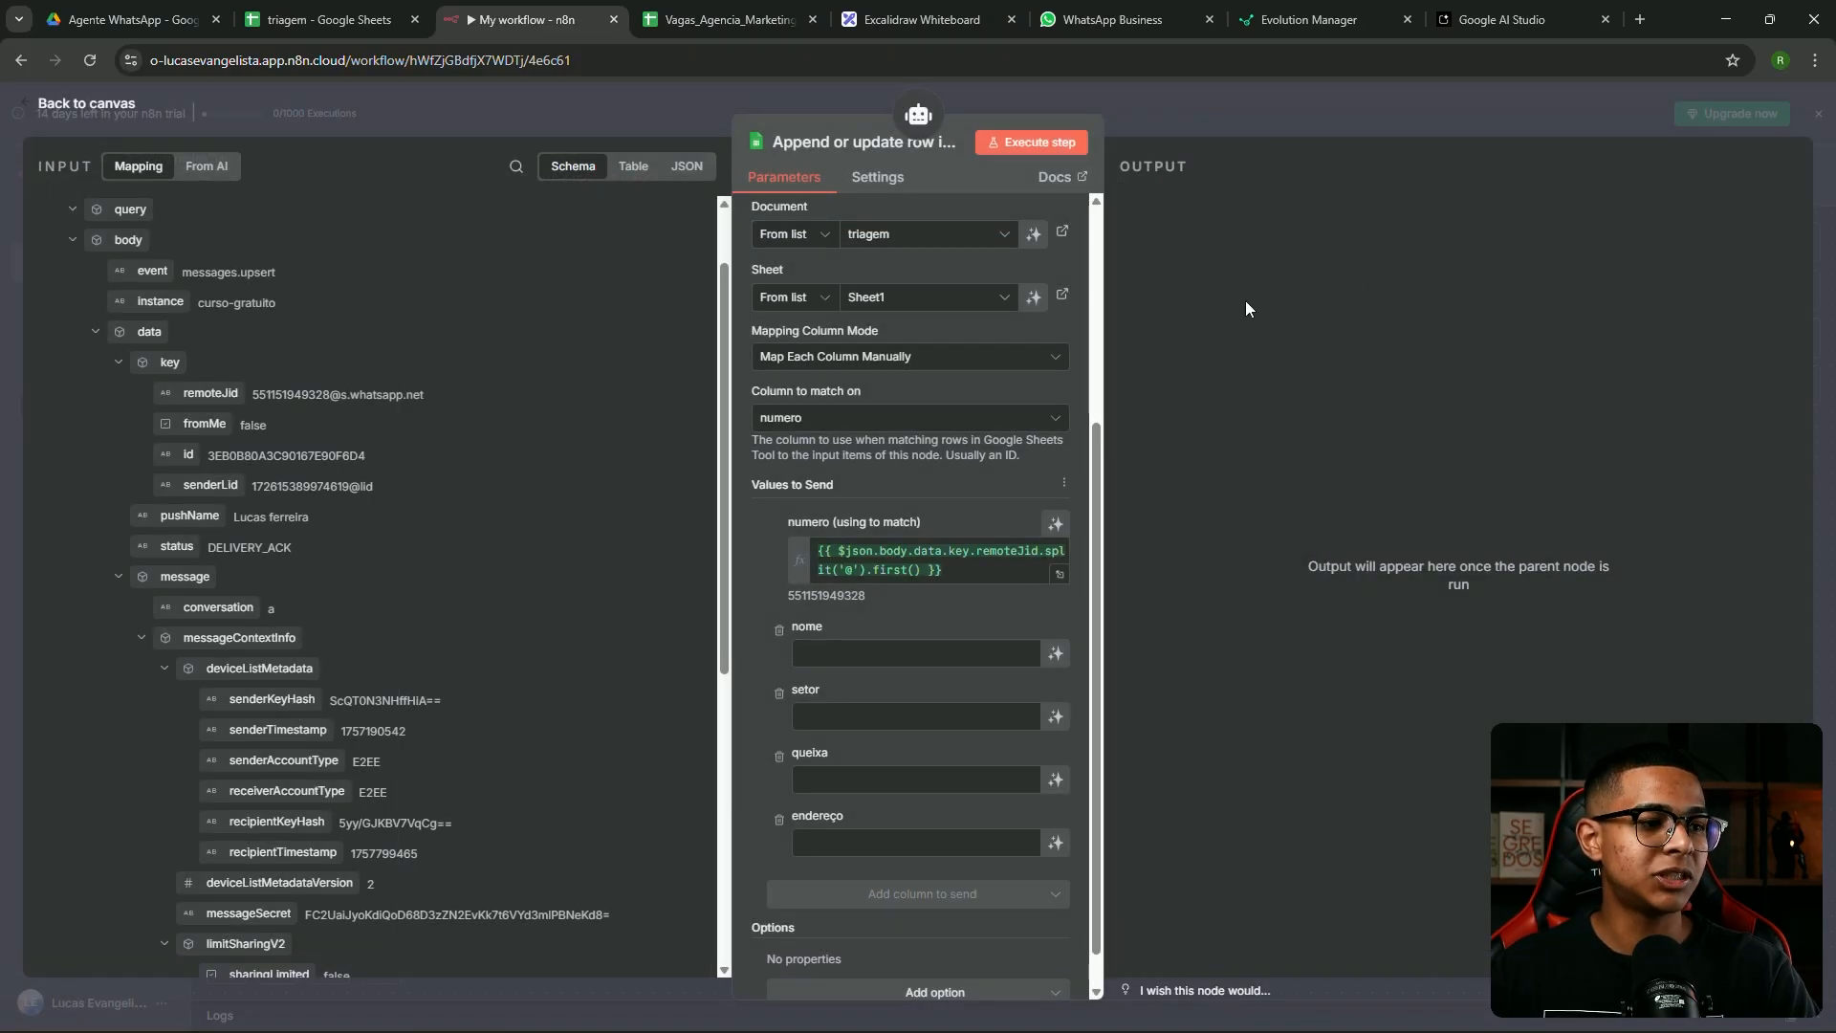
Make the nome column model-defined with the description 'nome do contato'
{"action": "scroll", "coordinate": [1076, 555], "scroll_direction": "down", "scroll_amount": 1}
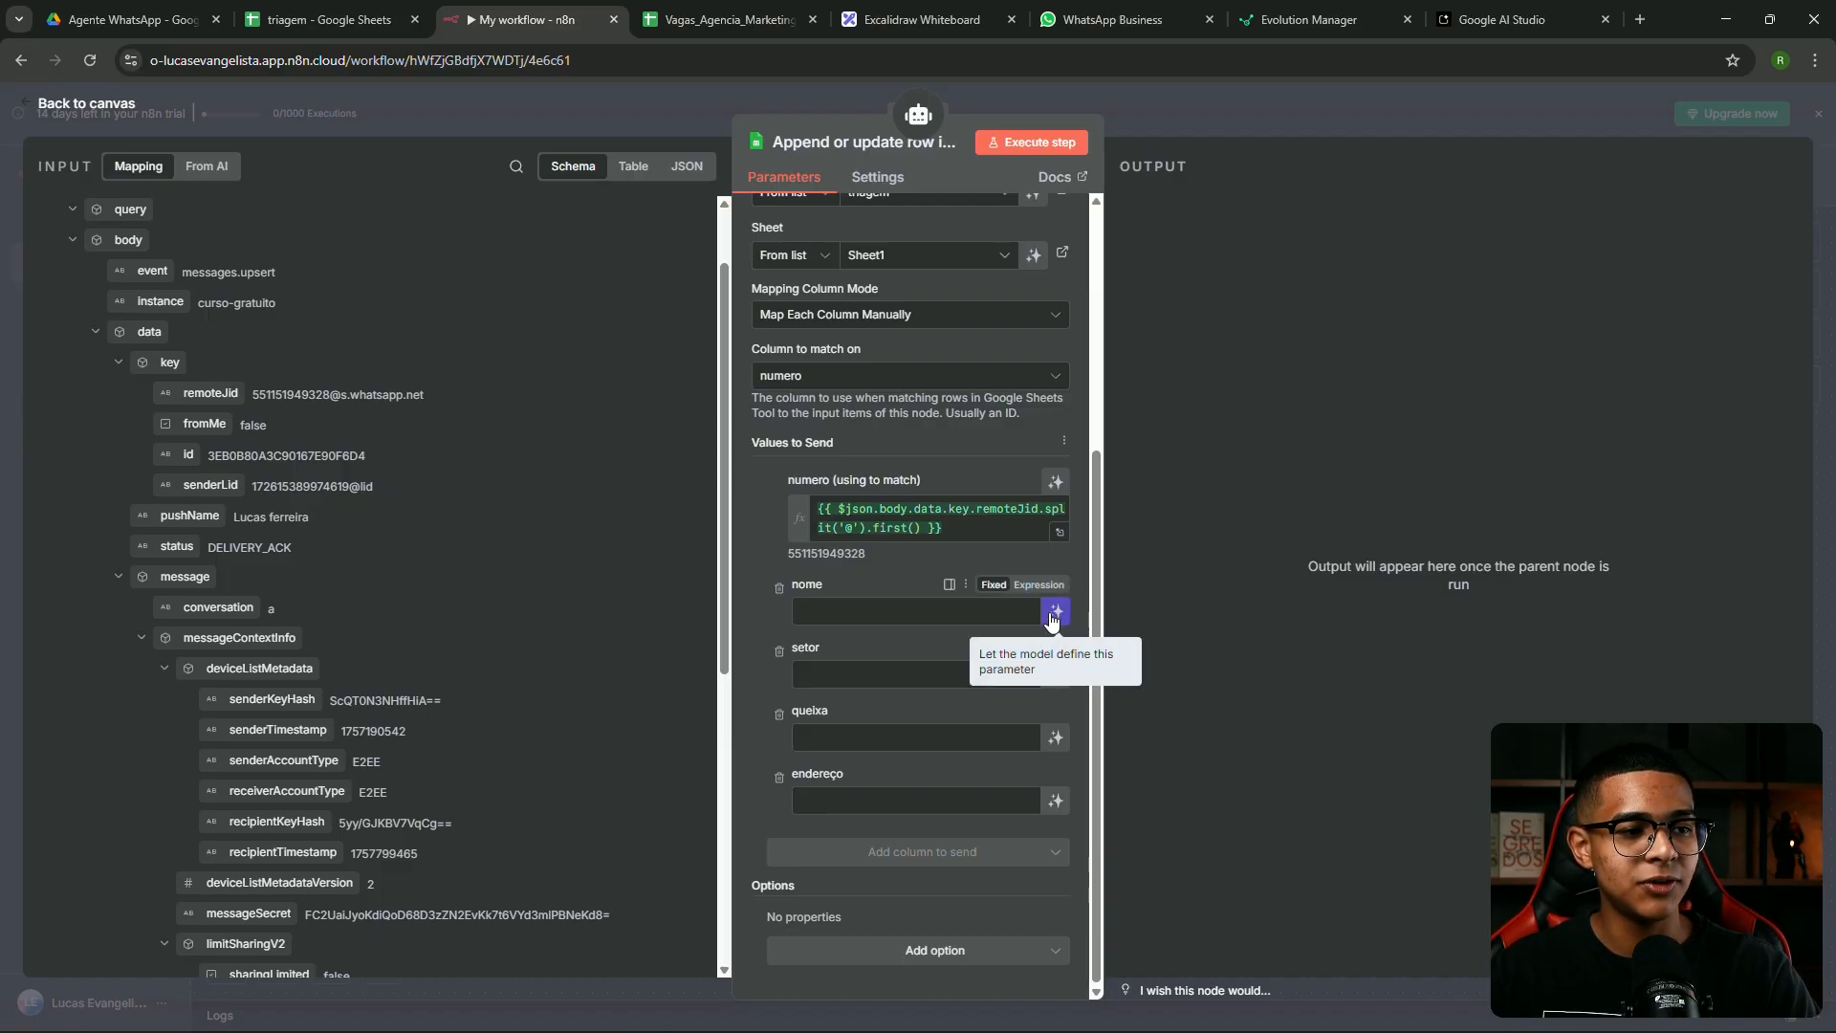
{"action": "left_click", "coordinate": [1055, 613]}
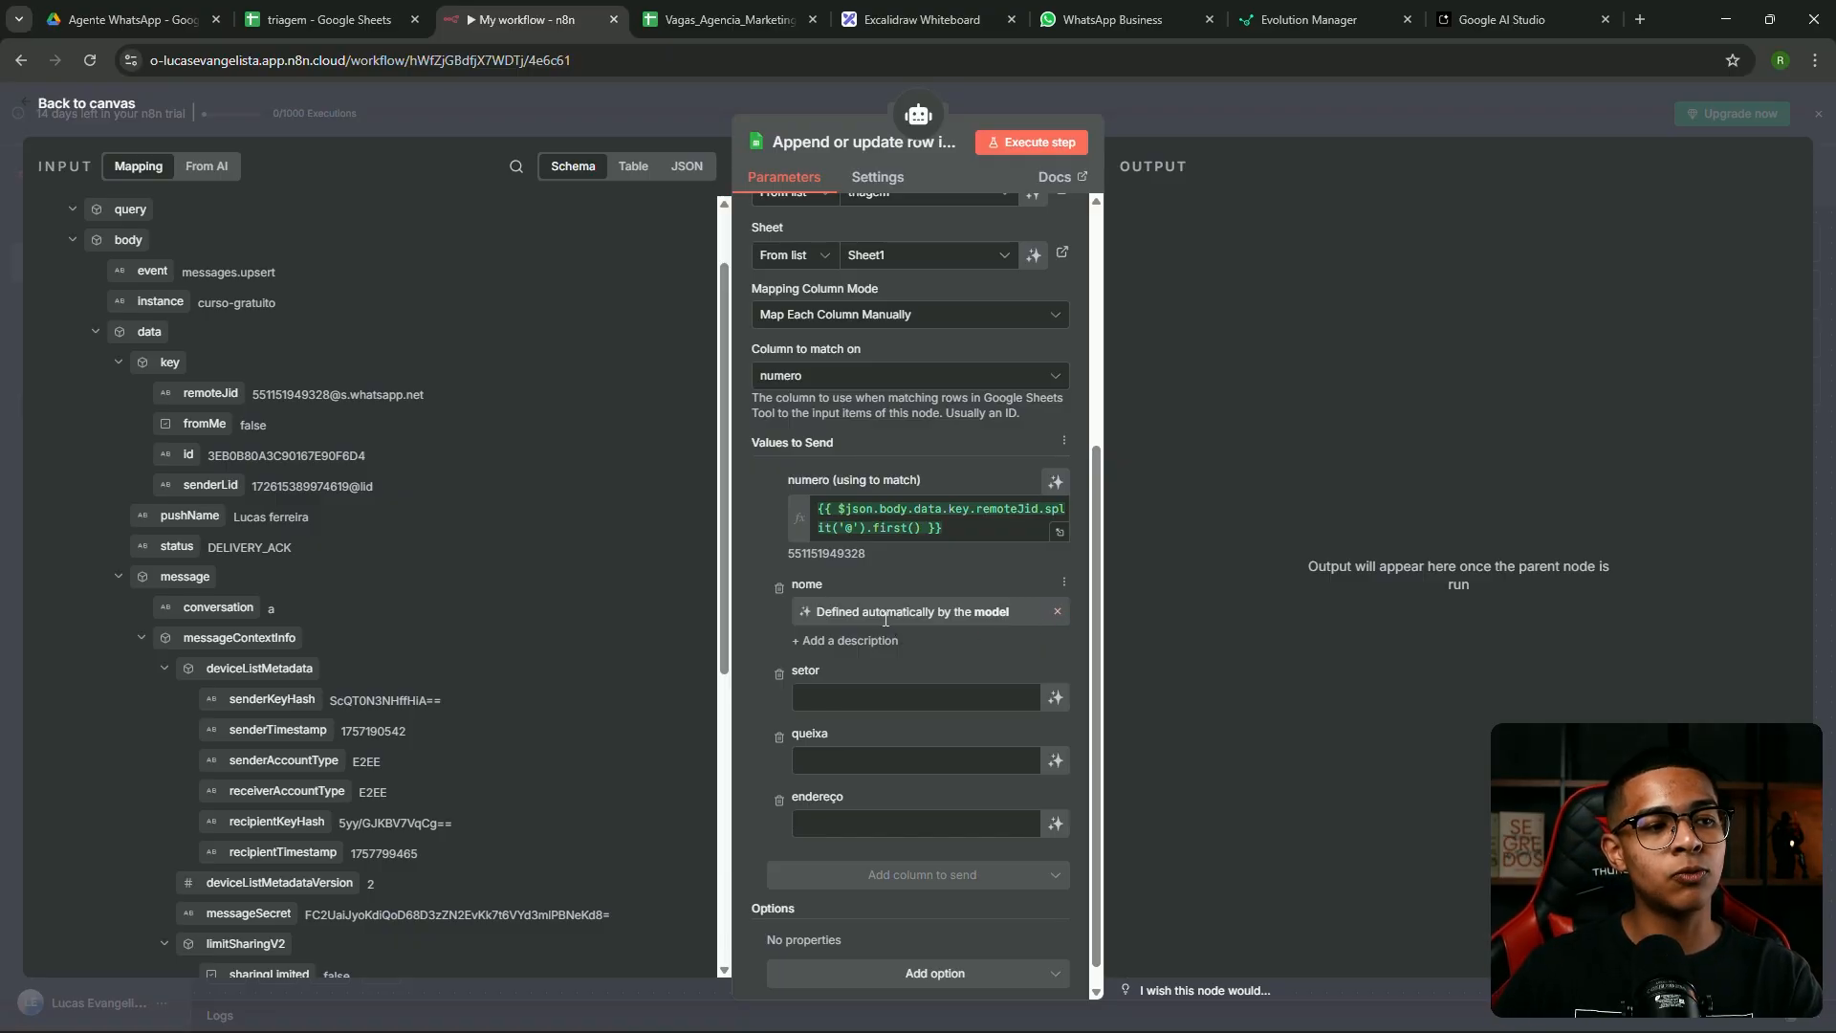
{"action": "left_click", "coordinate": [851, 640]}
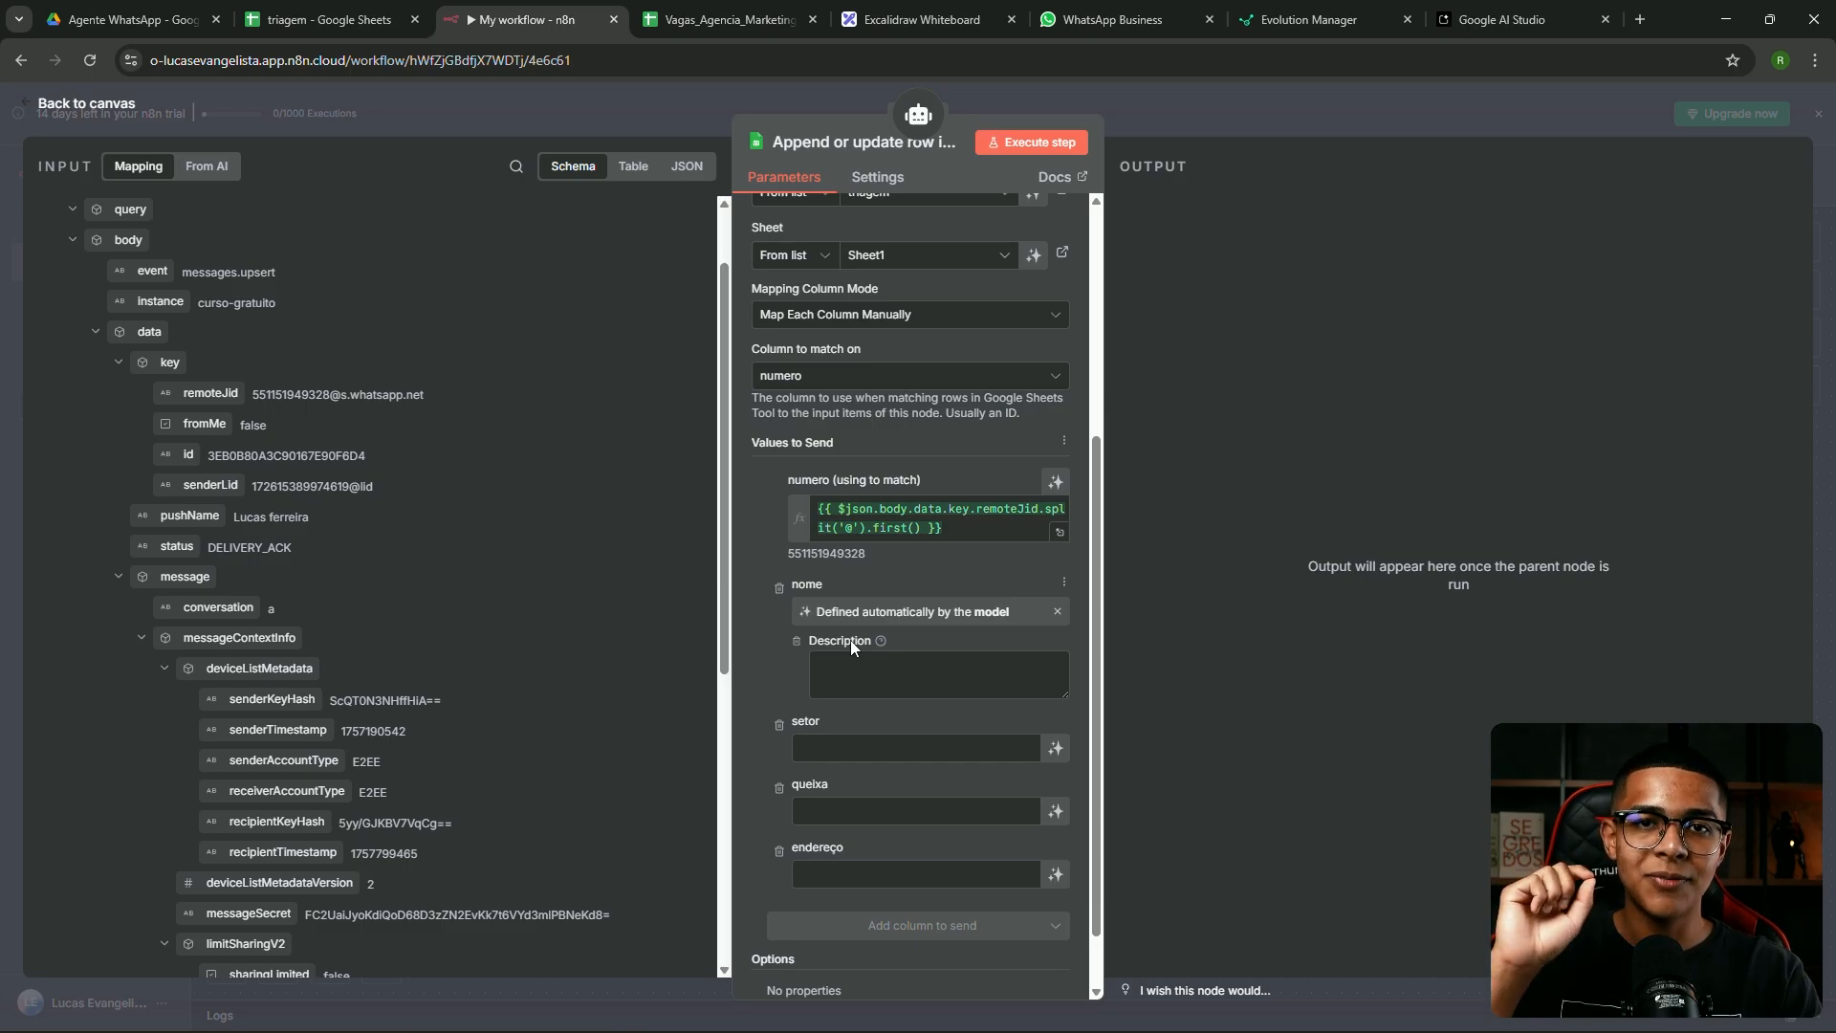
{"action": "left_click", "coordinate": [858, 668]}
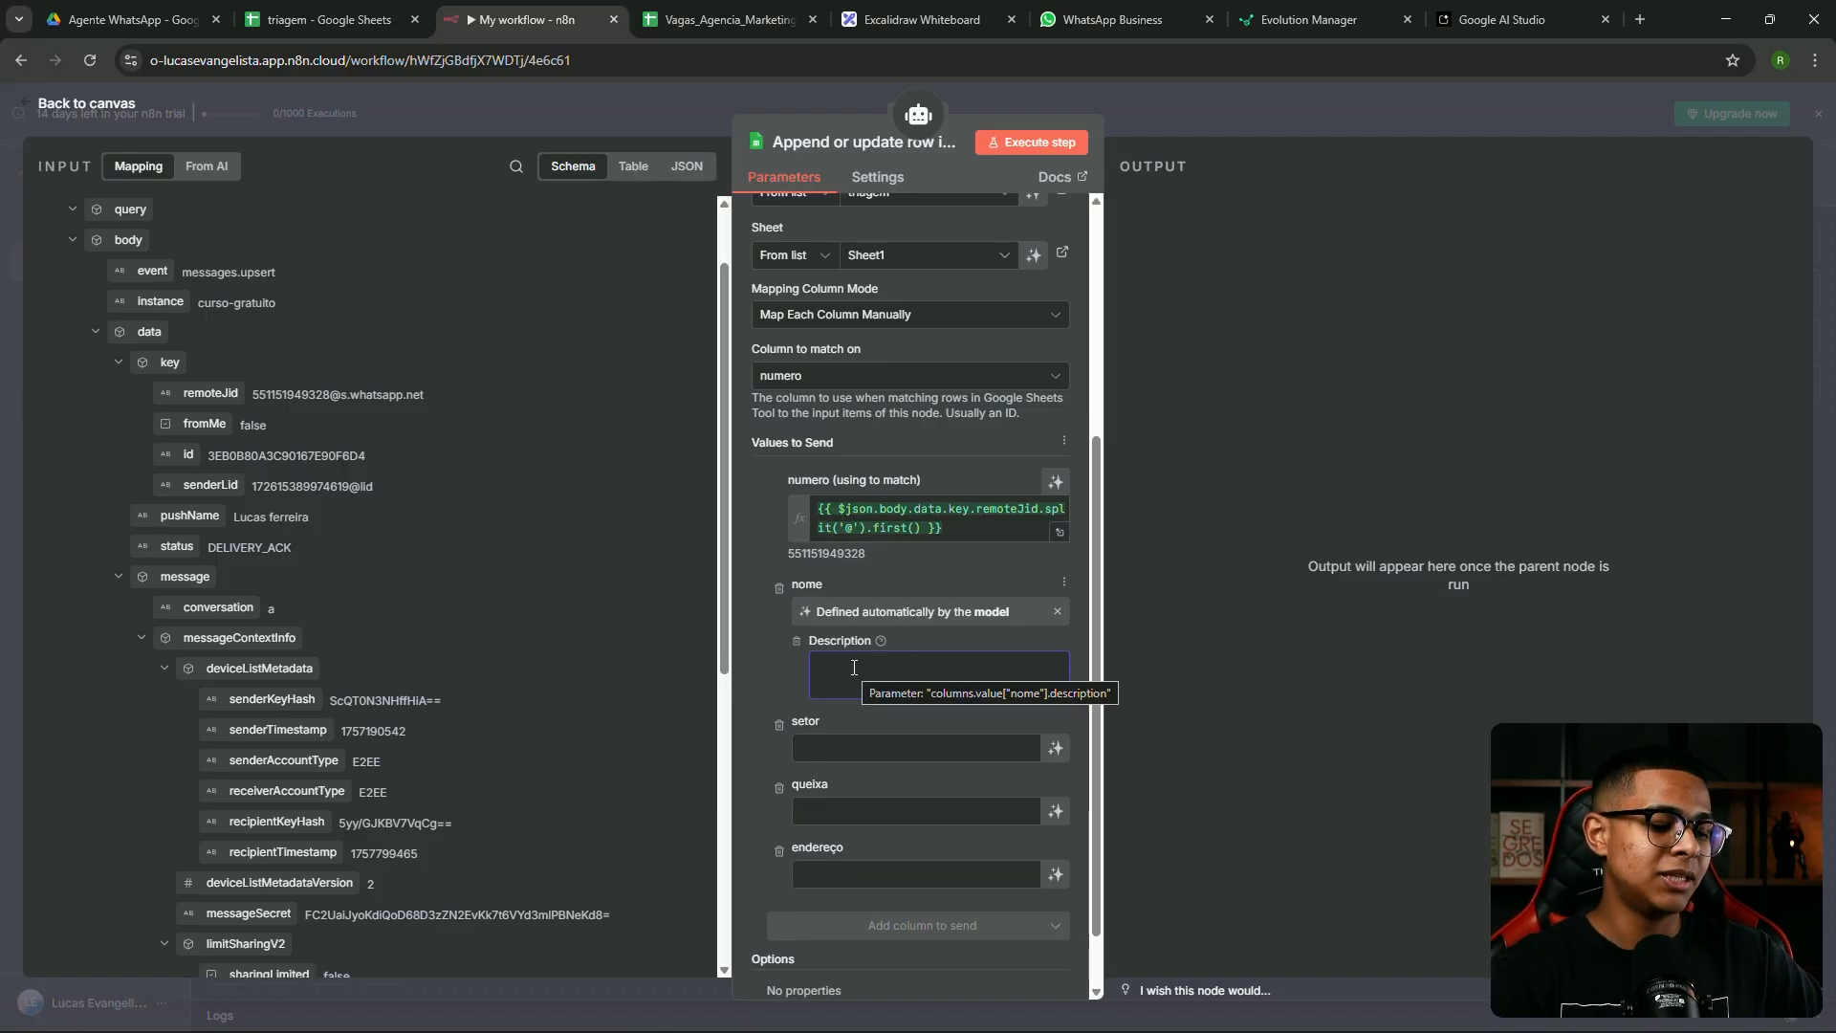
{"action": "type", "text": "n"}
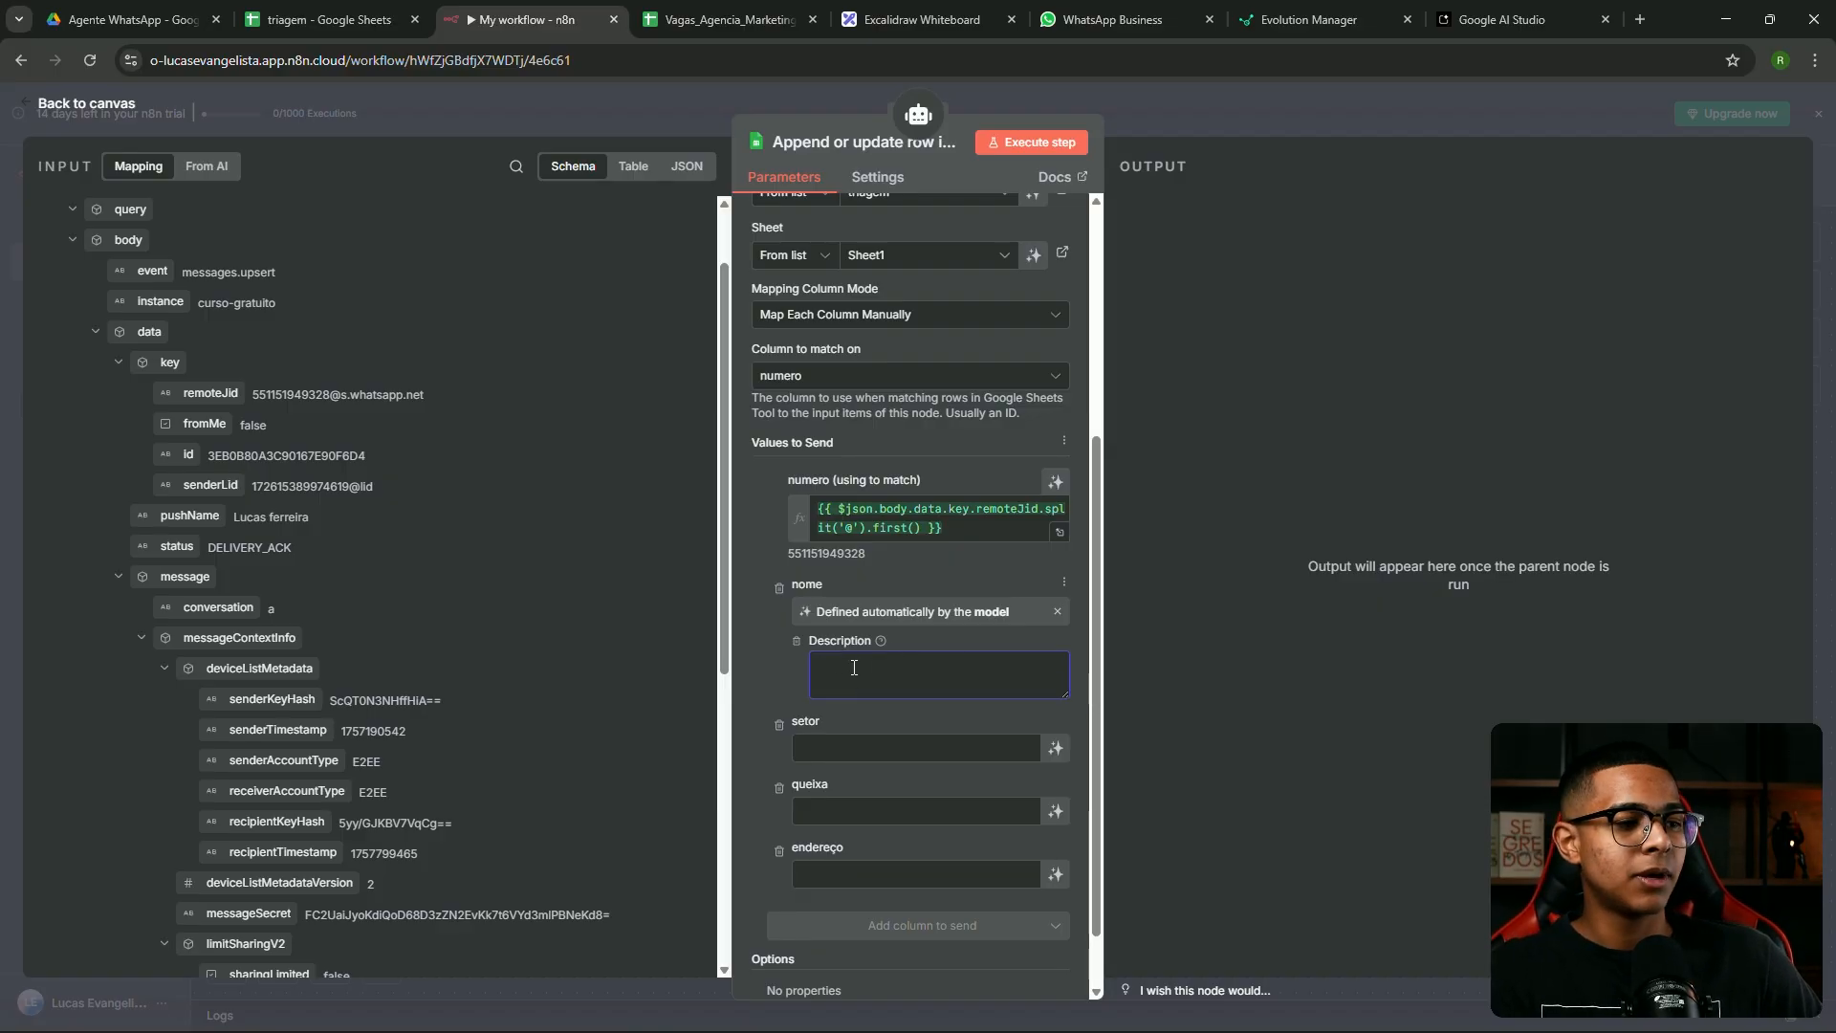
{"action": "type", "text": "ome do contato"}
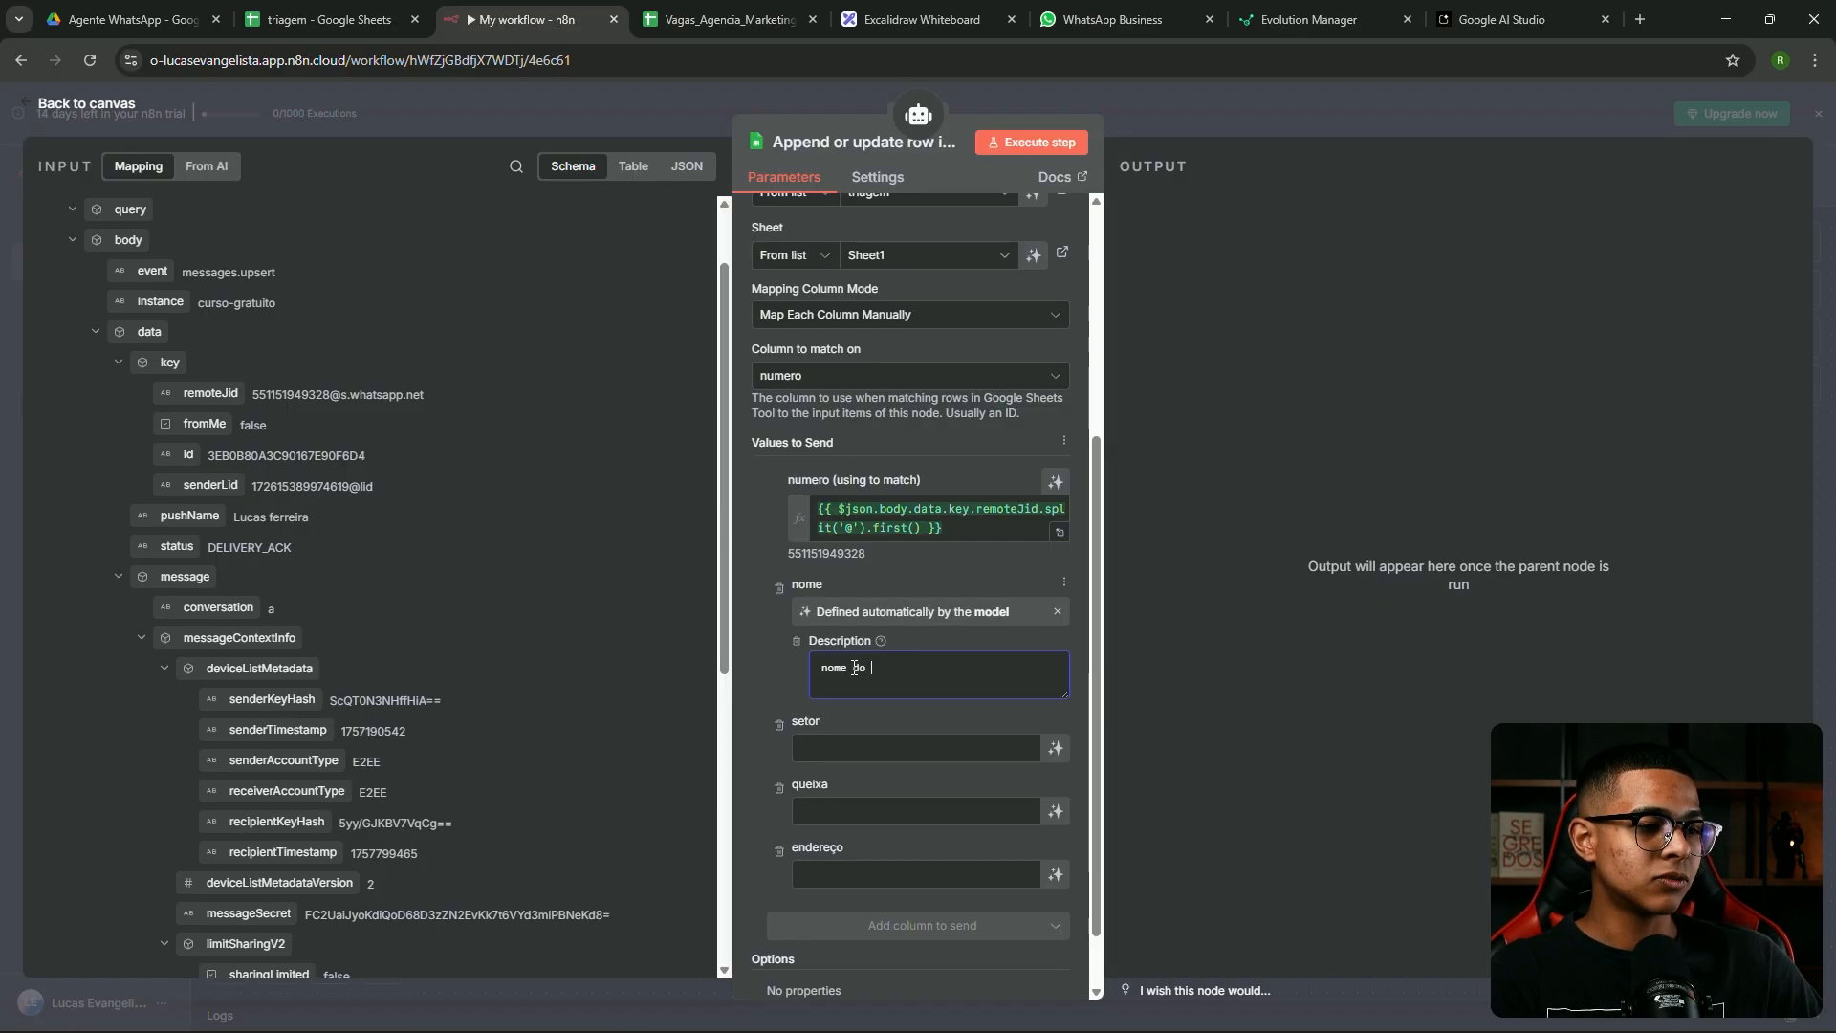
Make setor model-defined, described as the department: suporte técnico, suporte financeiro or contratação; make queixa model-defined
{"action": "left_click", "coordinate": [1056, 747]}
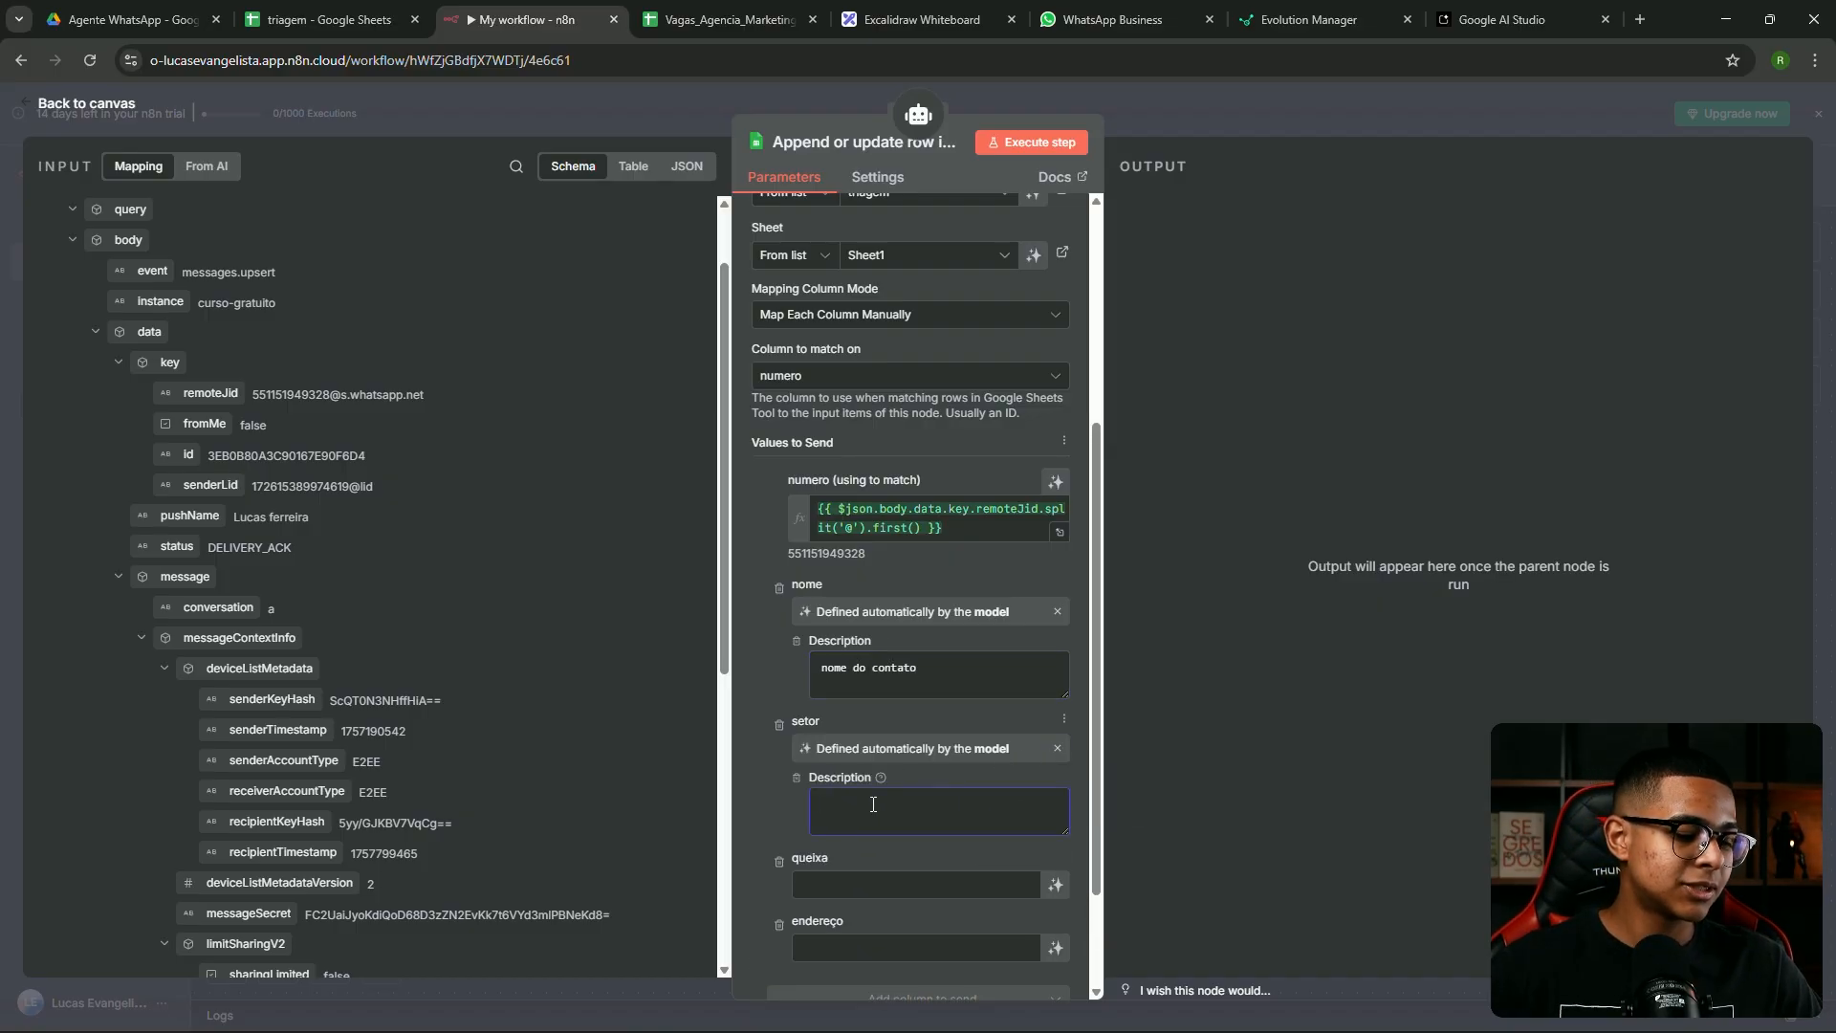
{"action": "type", "text": "qual set"}
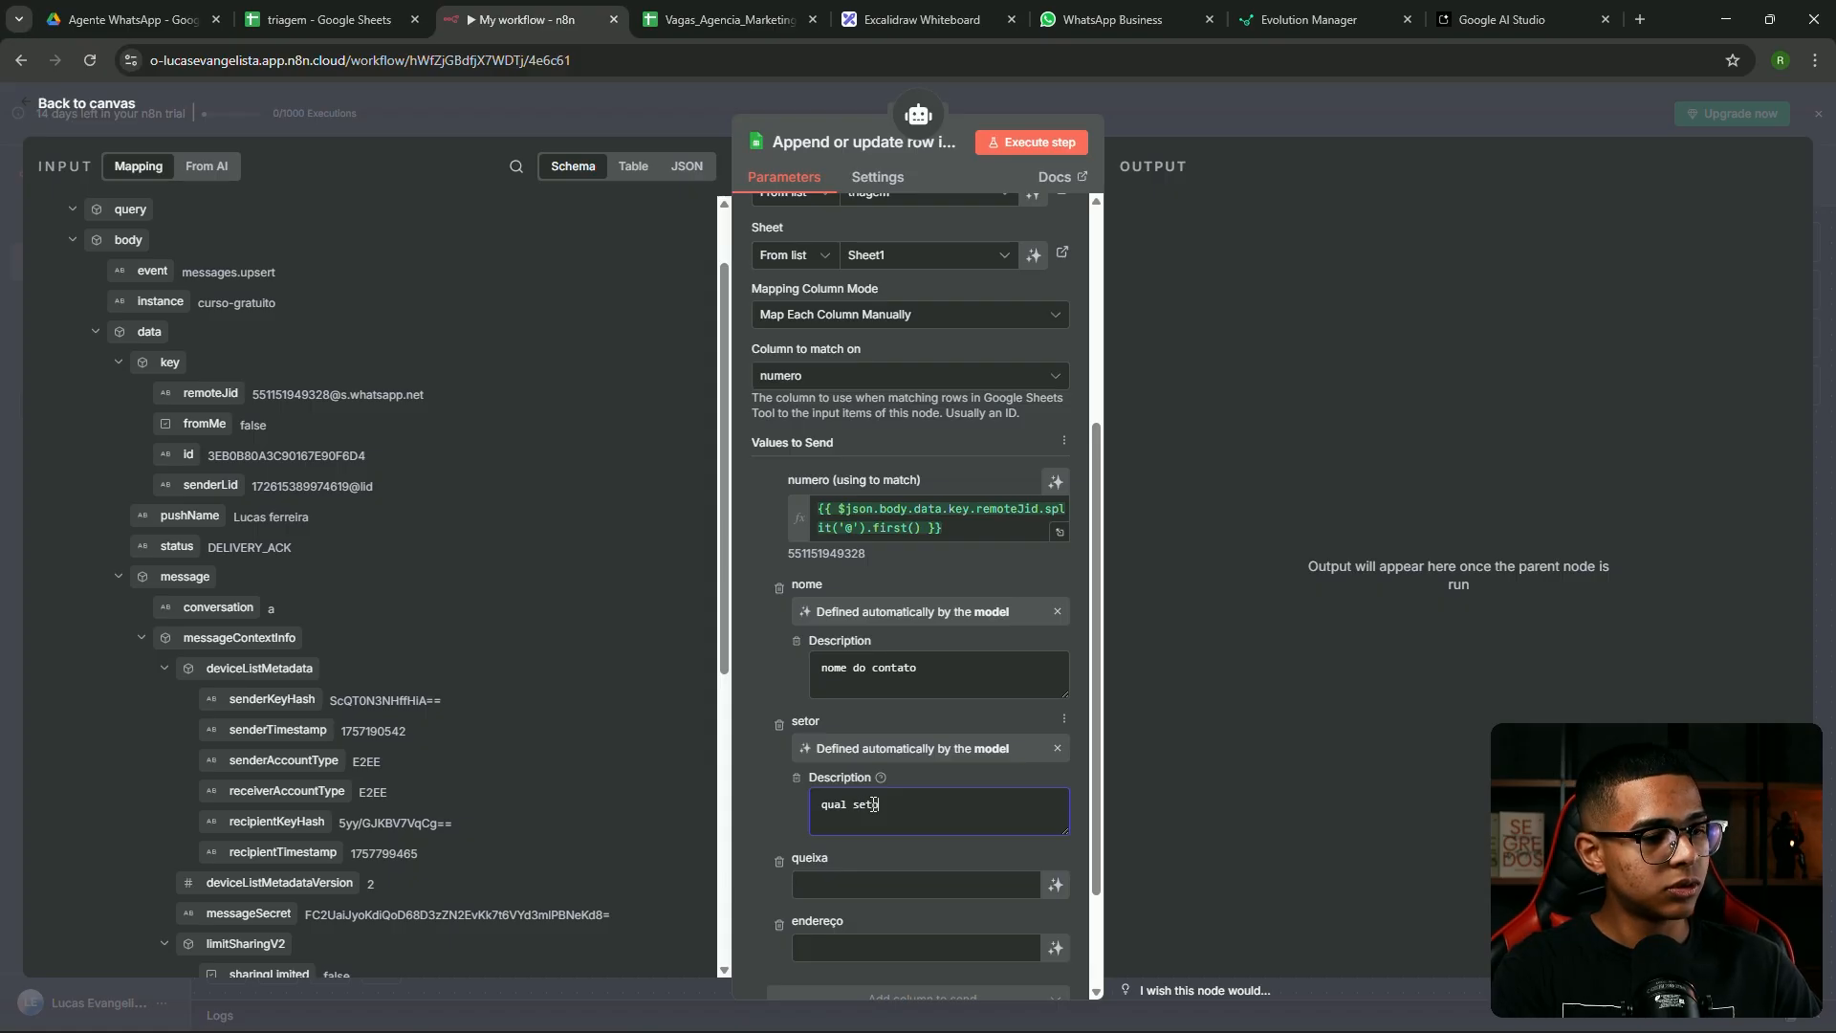
{"action": "type", "text": "or deve ser tr"}
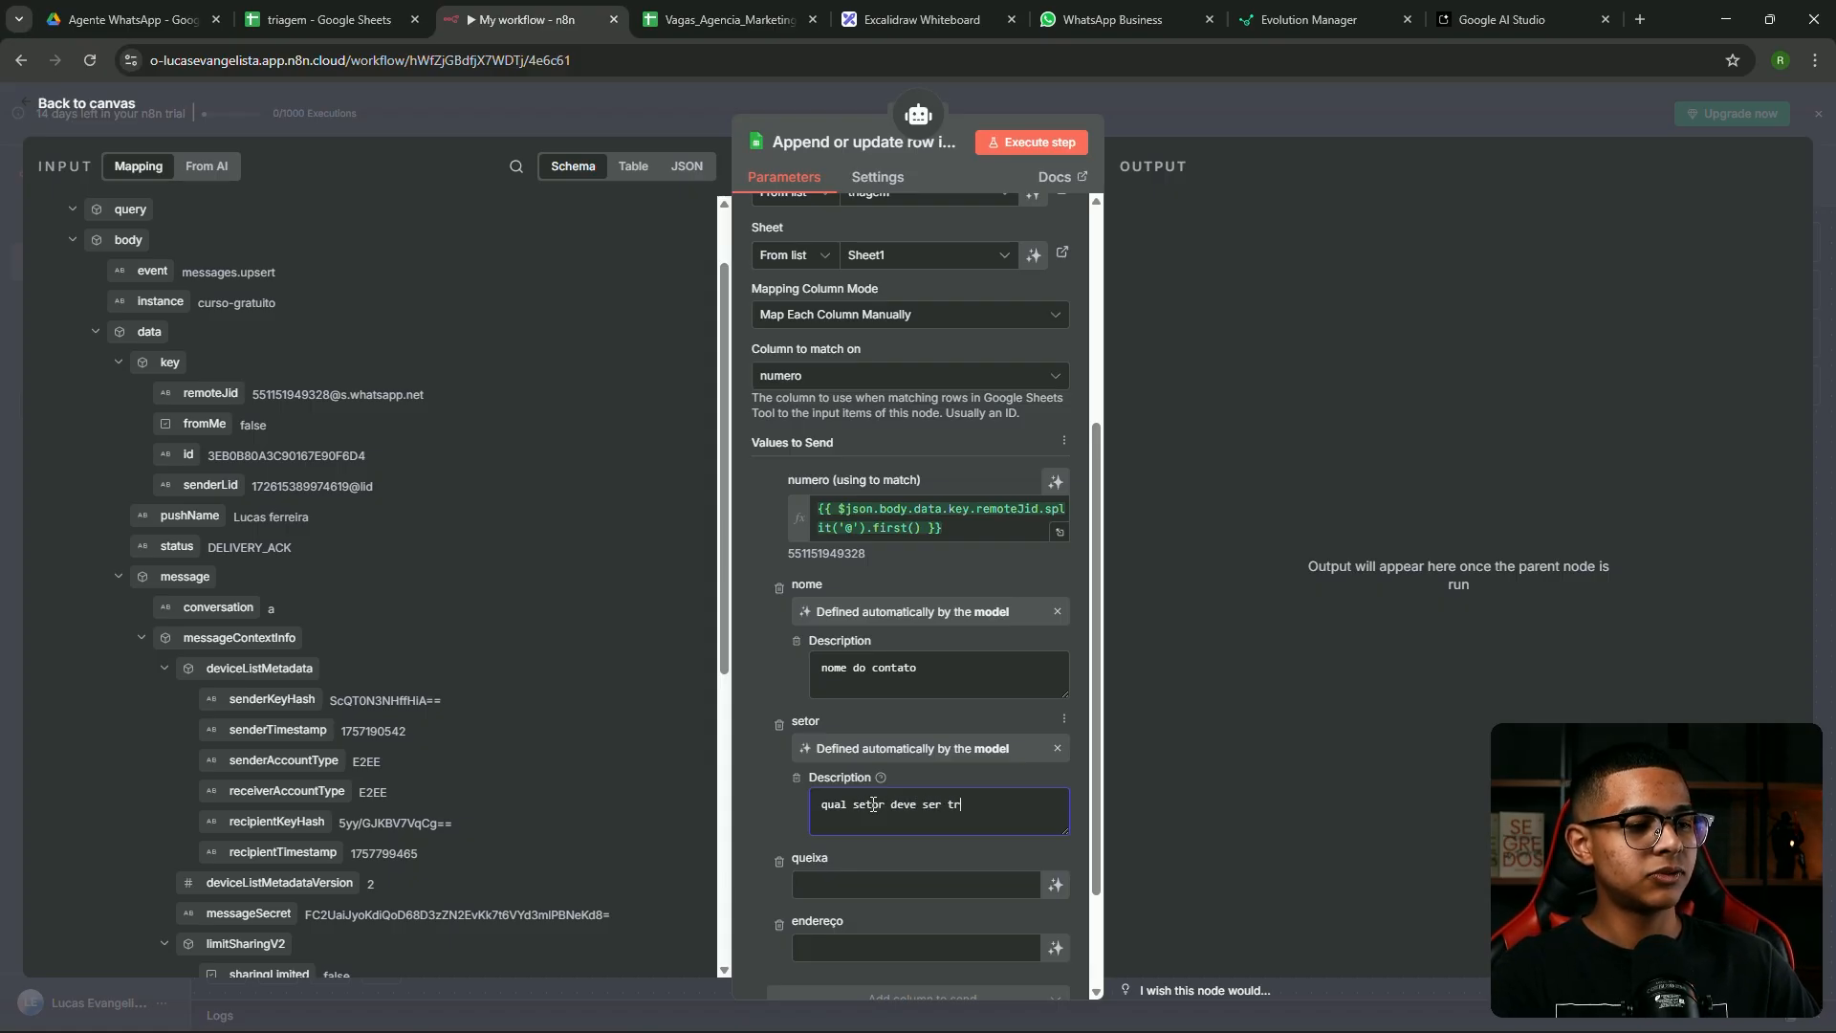
{"action": "type", "text": "ansferido "}
{"action": "type", "text": " suporte ´te"}
{"action": "type", "text": "cnico"}
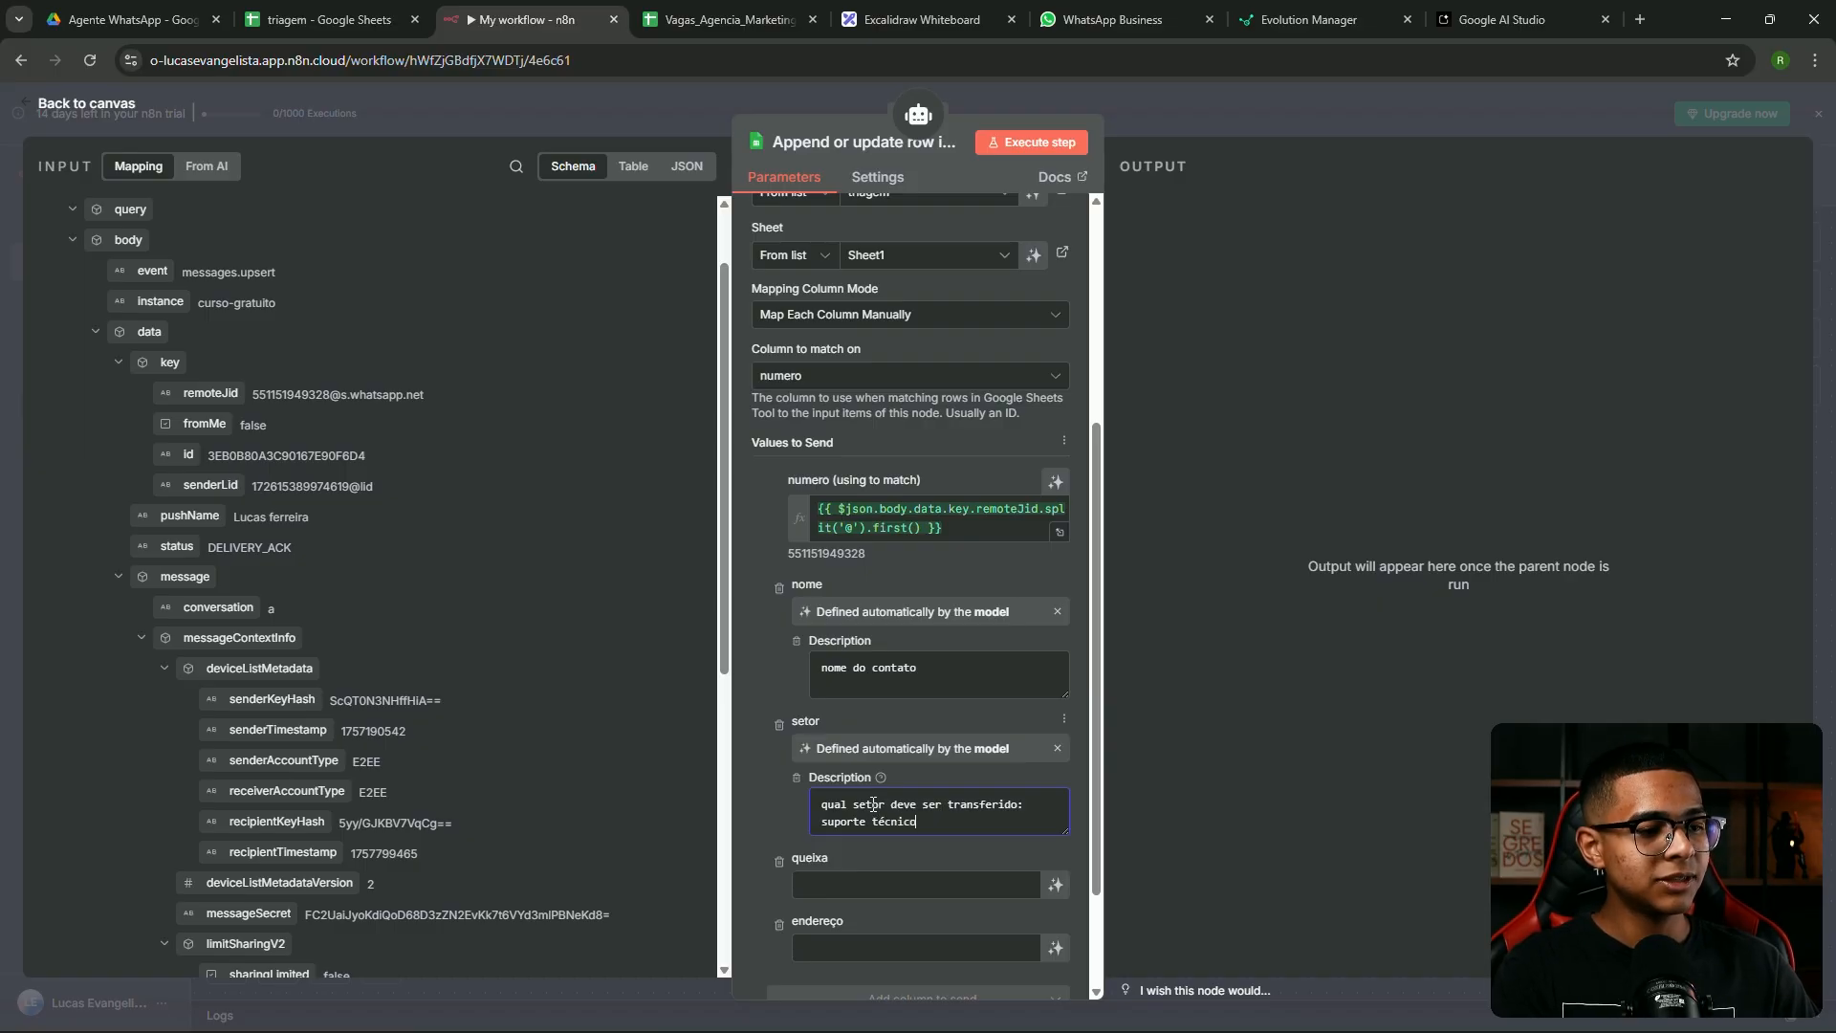
{"action": "type", "text": ", sup"}
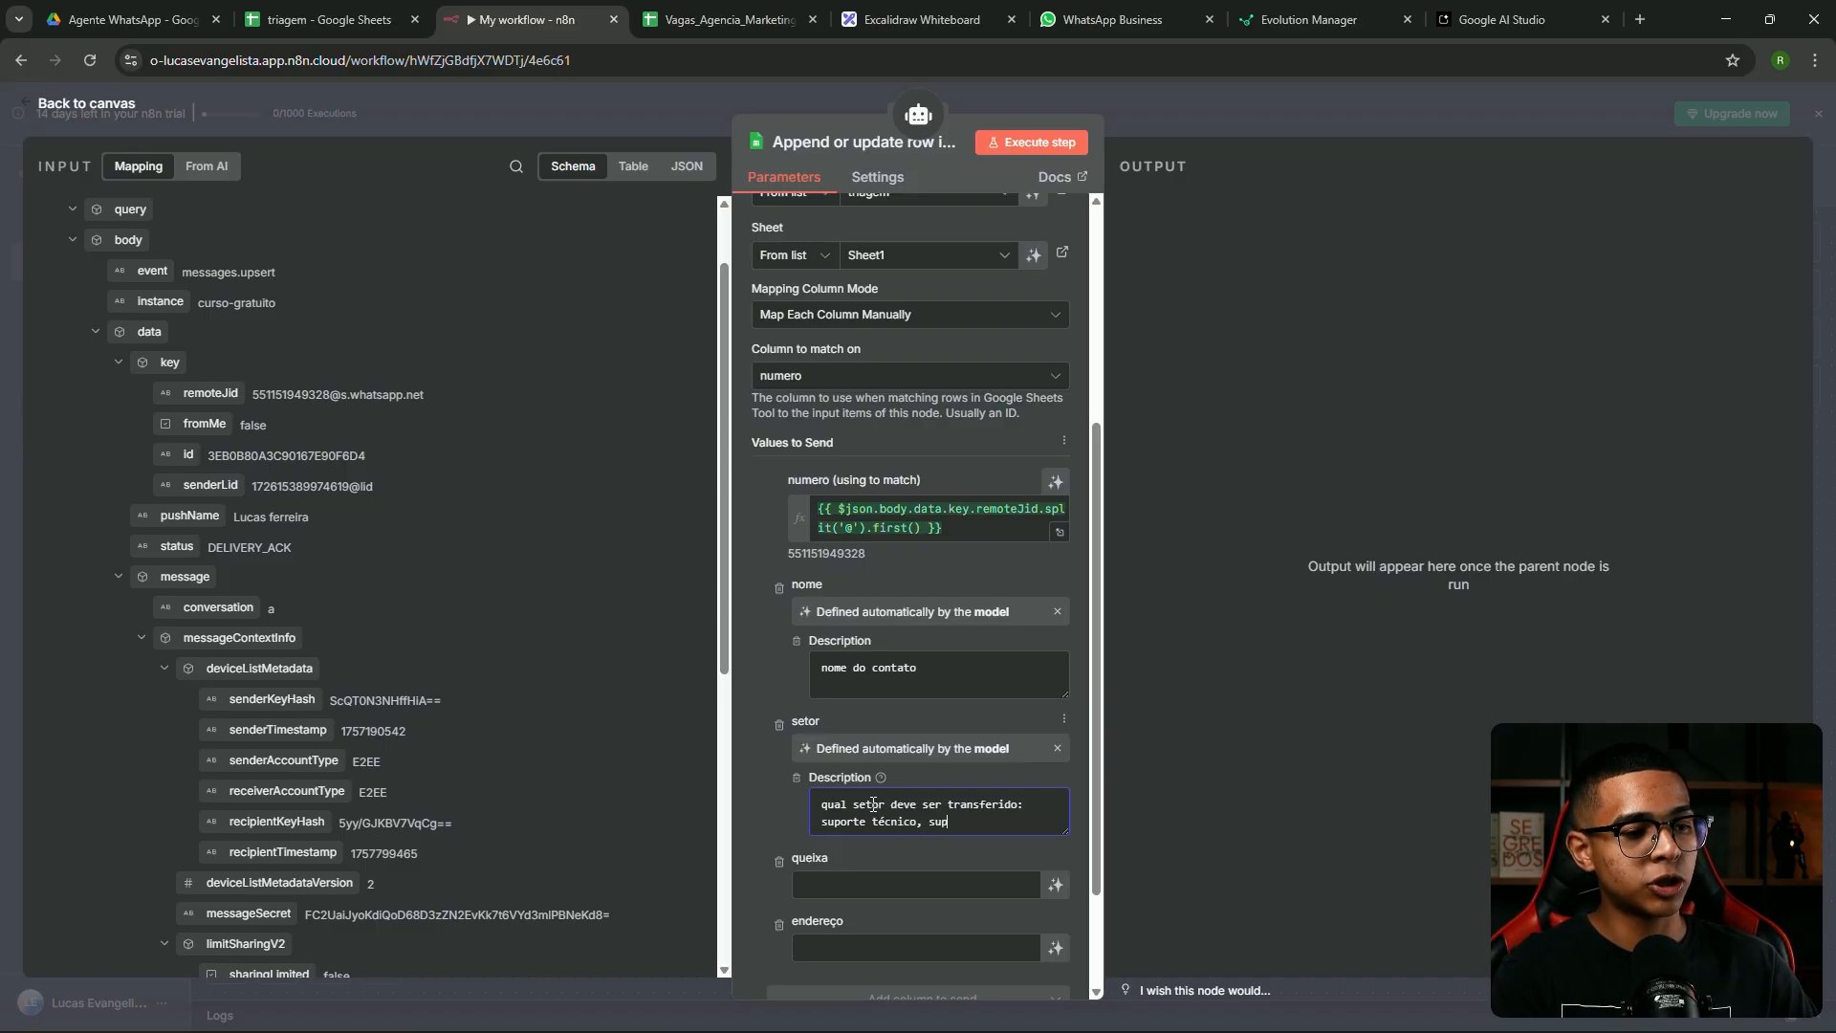
{"action": "type", "text": "orte financeiro,"}
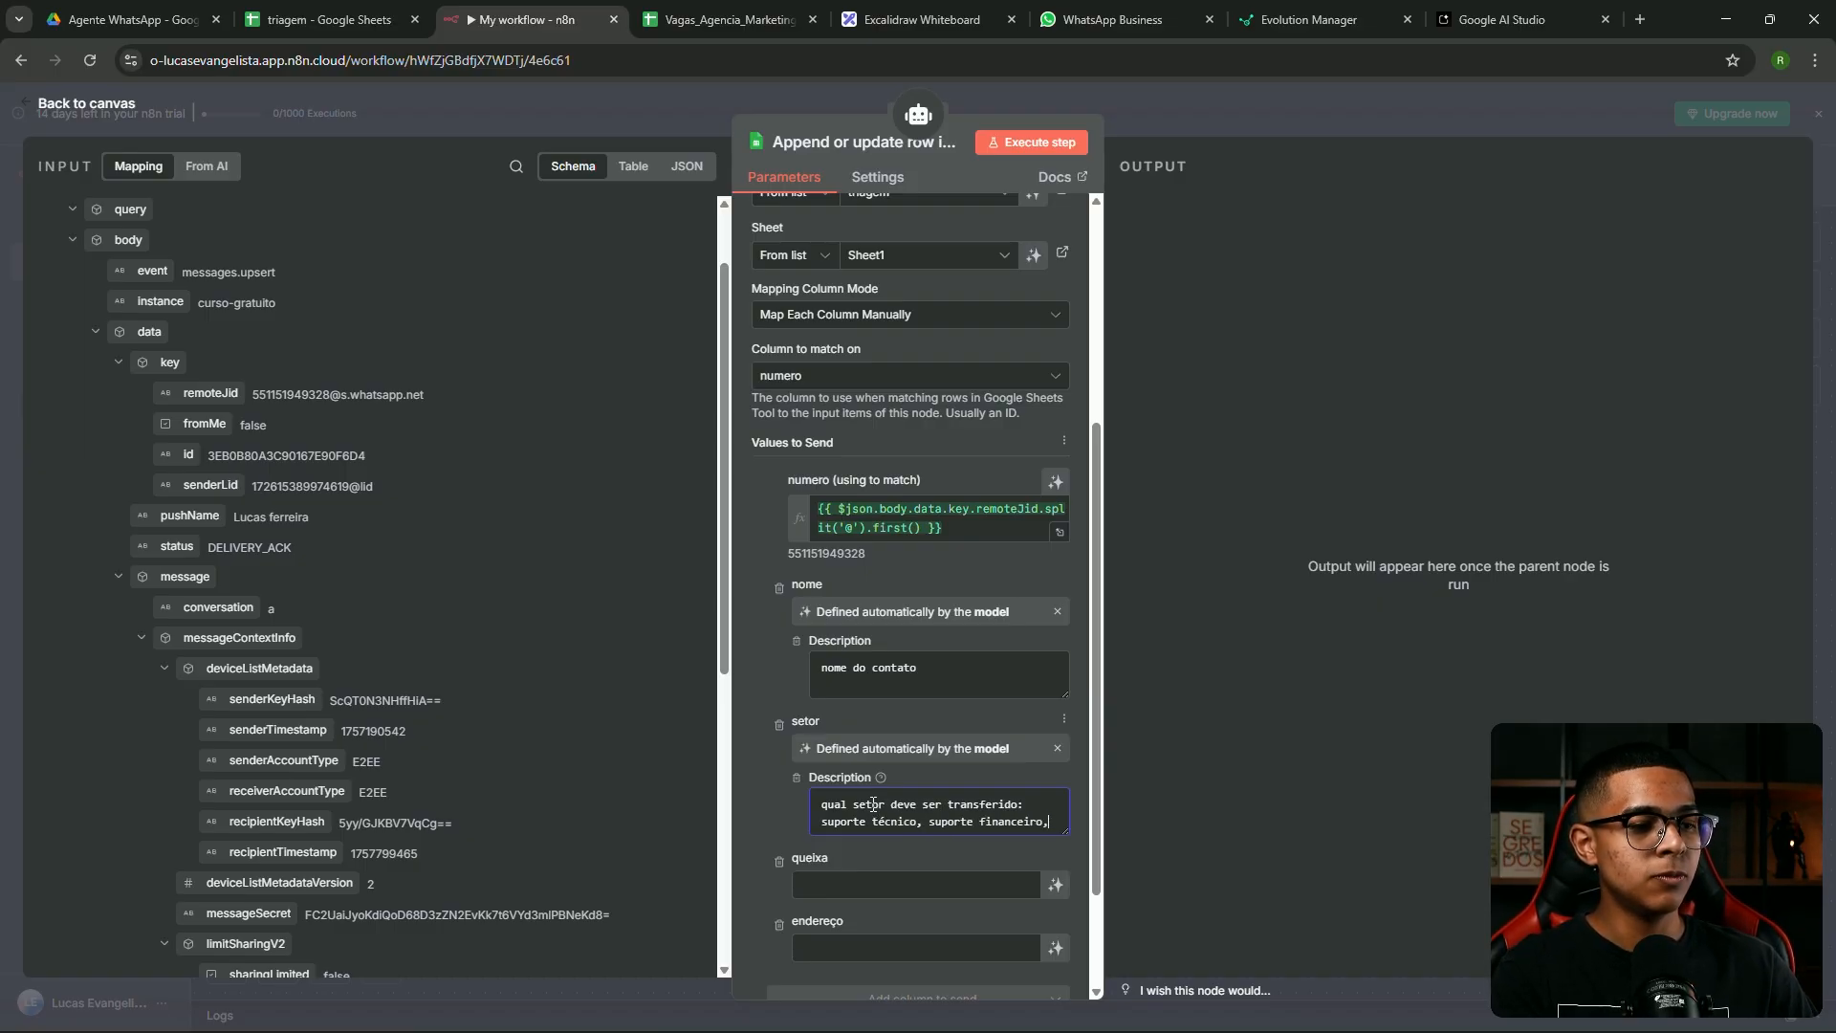
{"action": "type", "text": " ou contratação"}
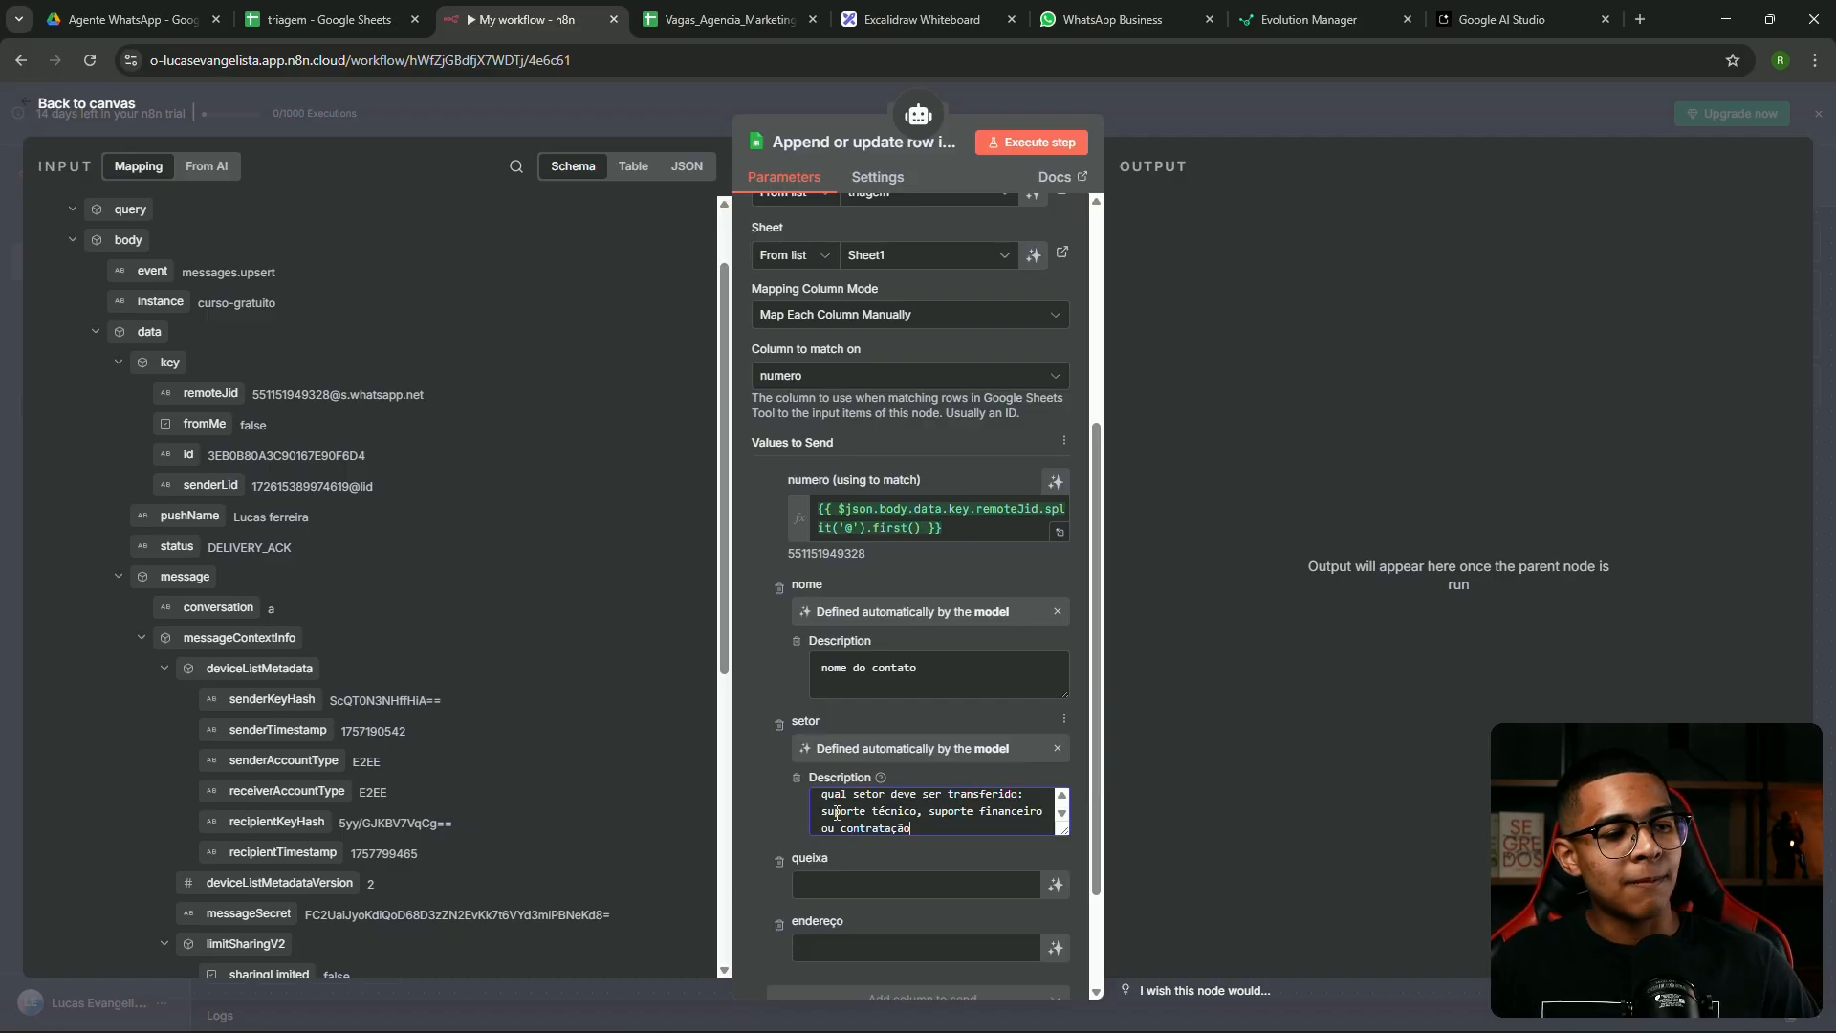
{"action": "left_click", "coordinate": [837, 813]}
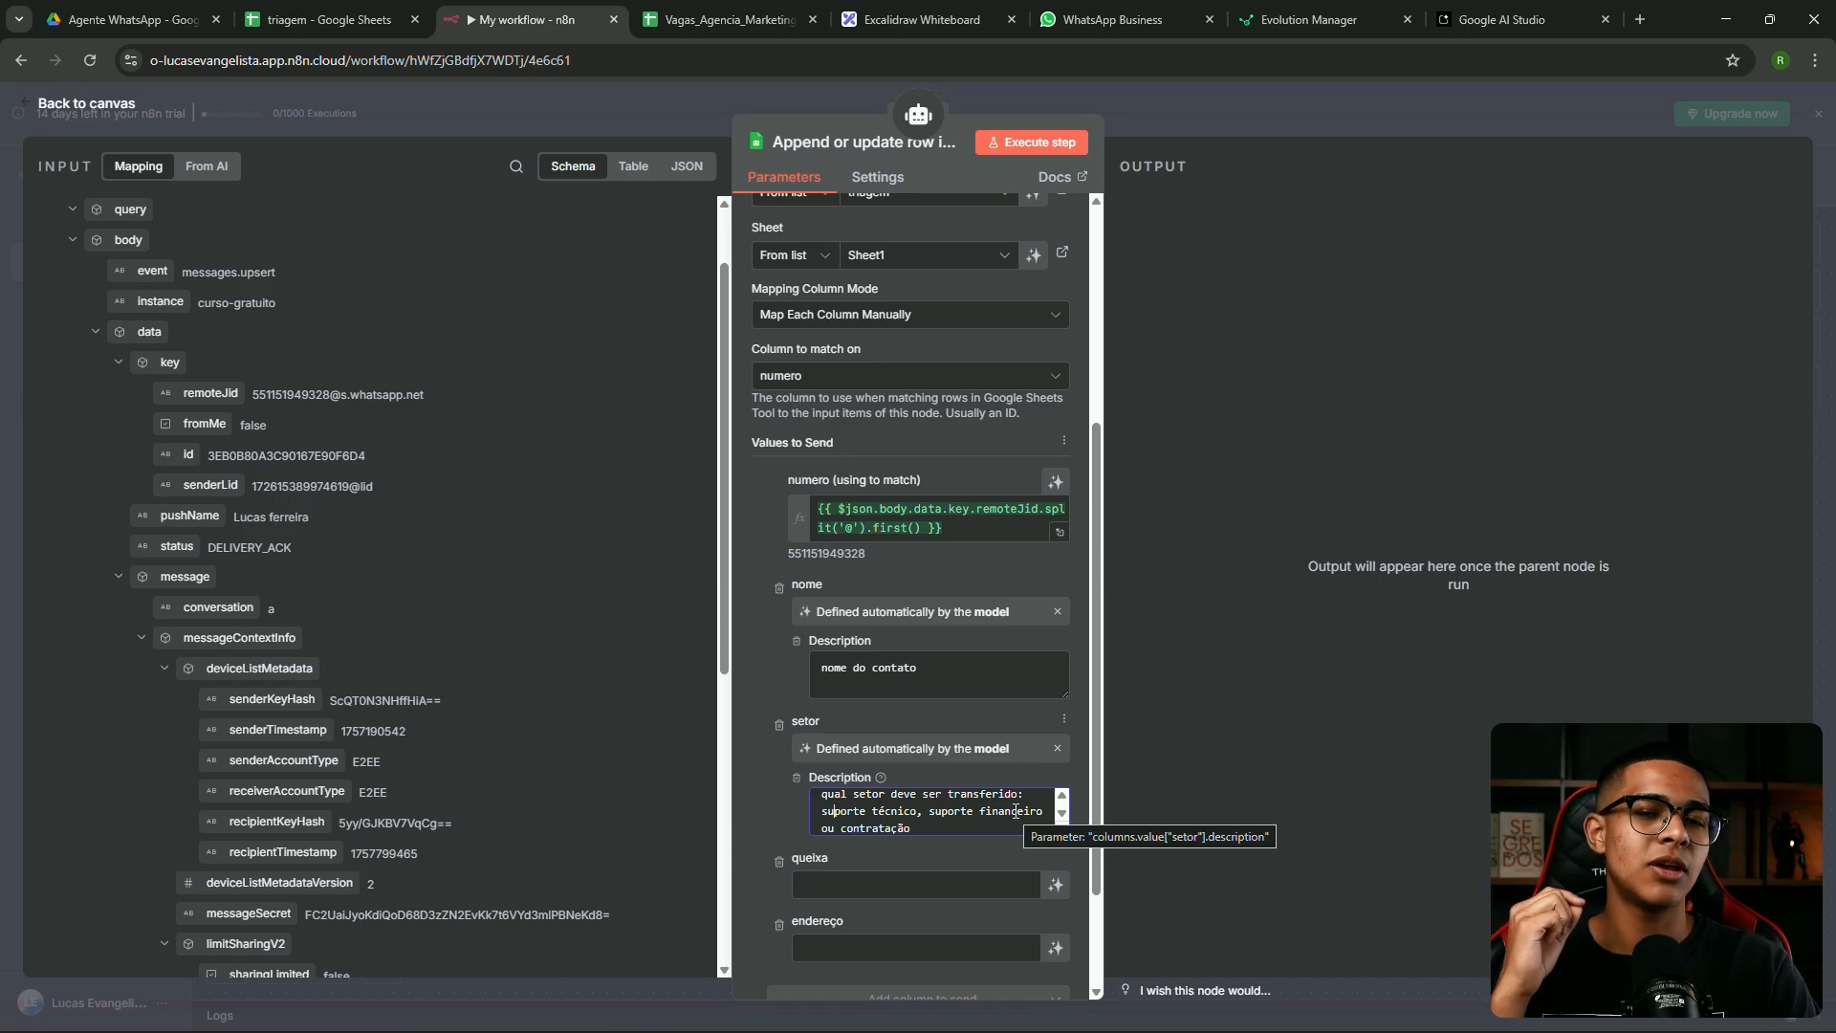
{"action": "scroll", "coordinate": [993, 824], "scroll_direction": "down", "scroll_amount": 2}
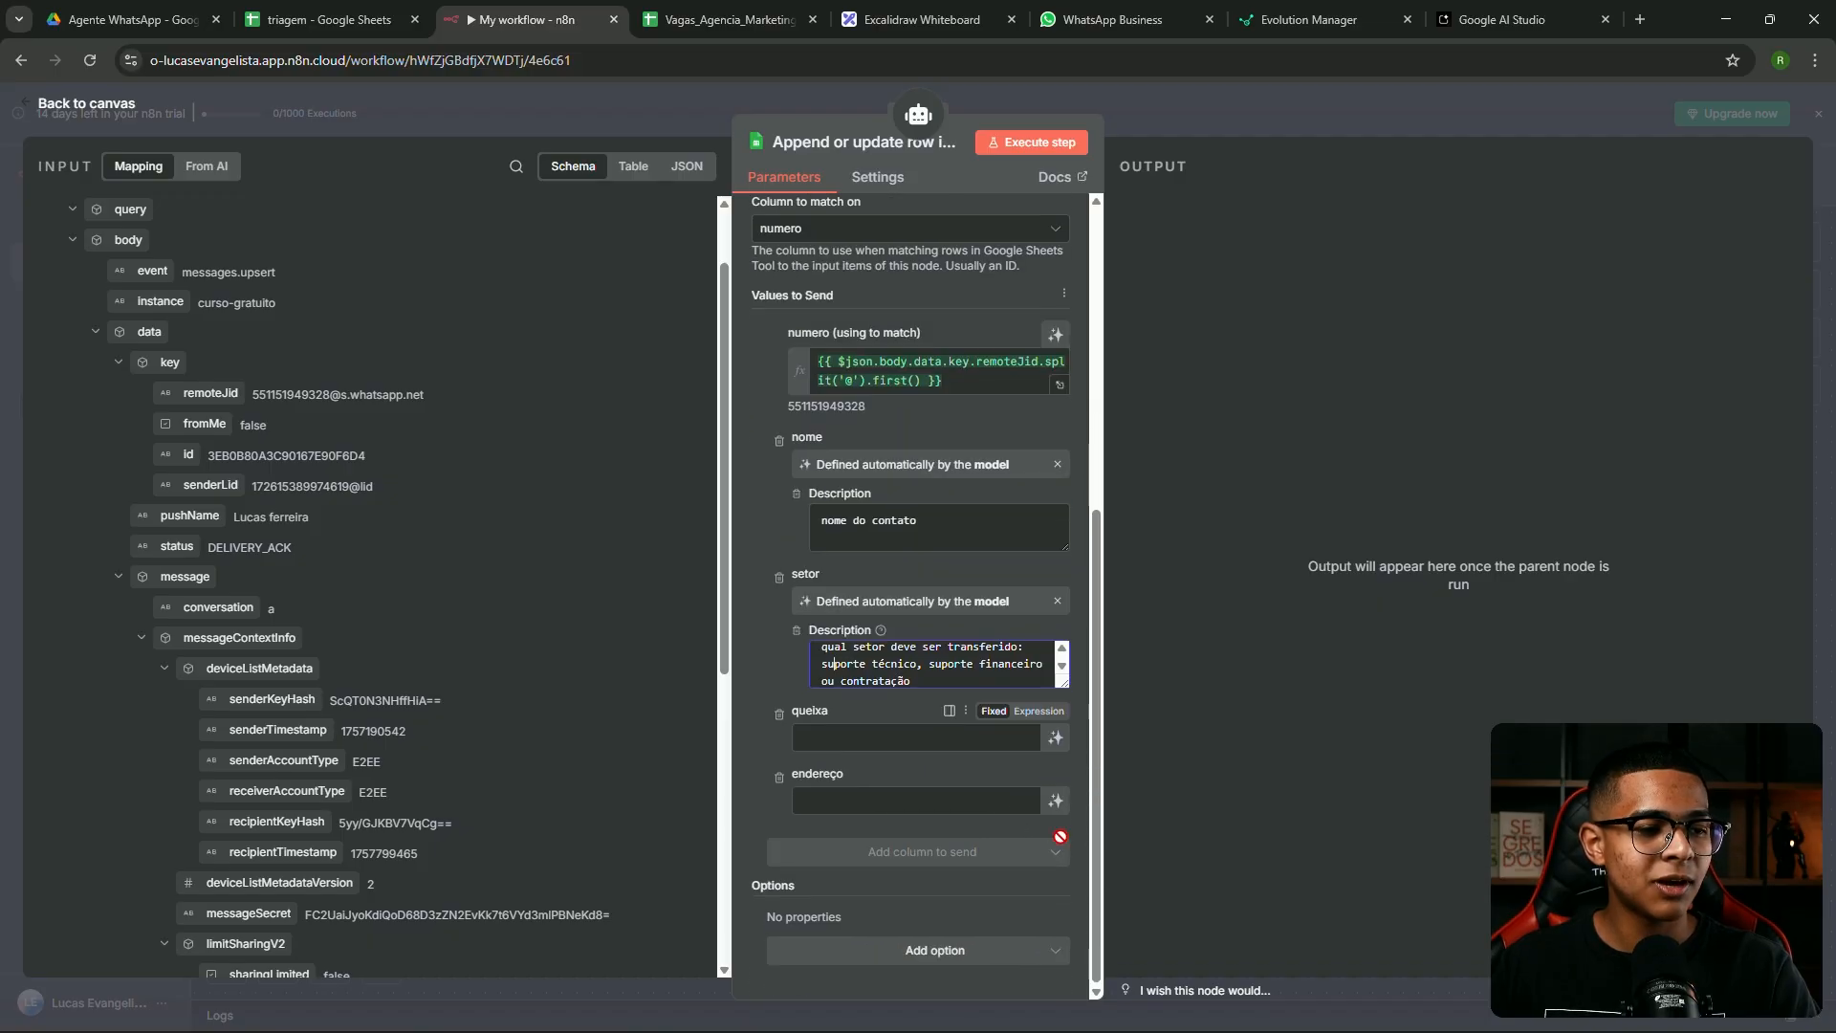
{"action": "left_click", "coordinate": [1055, 738]}
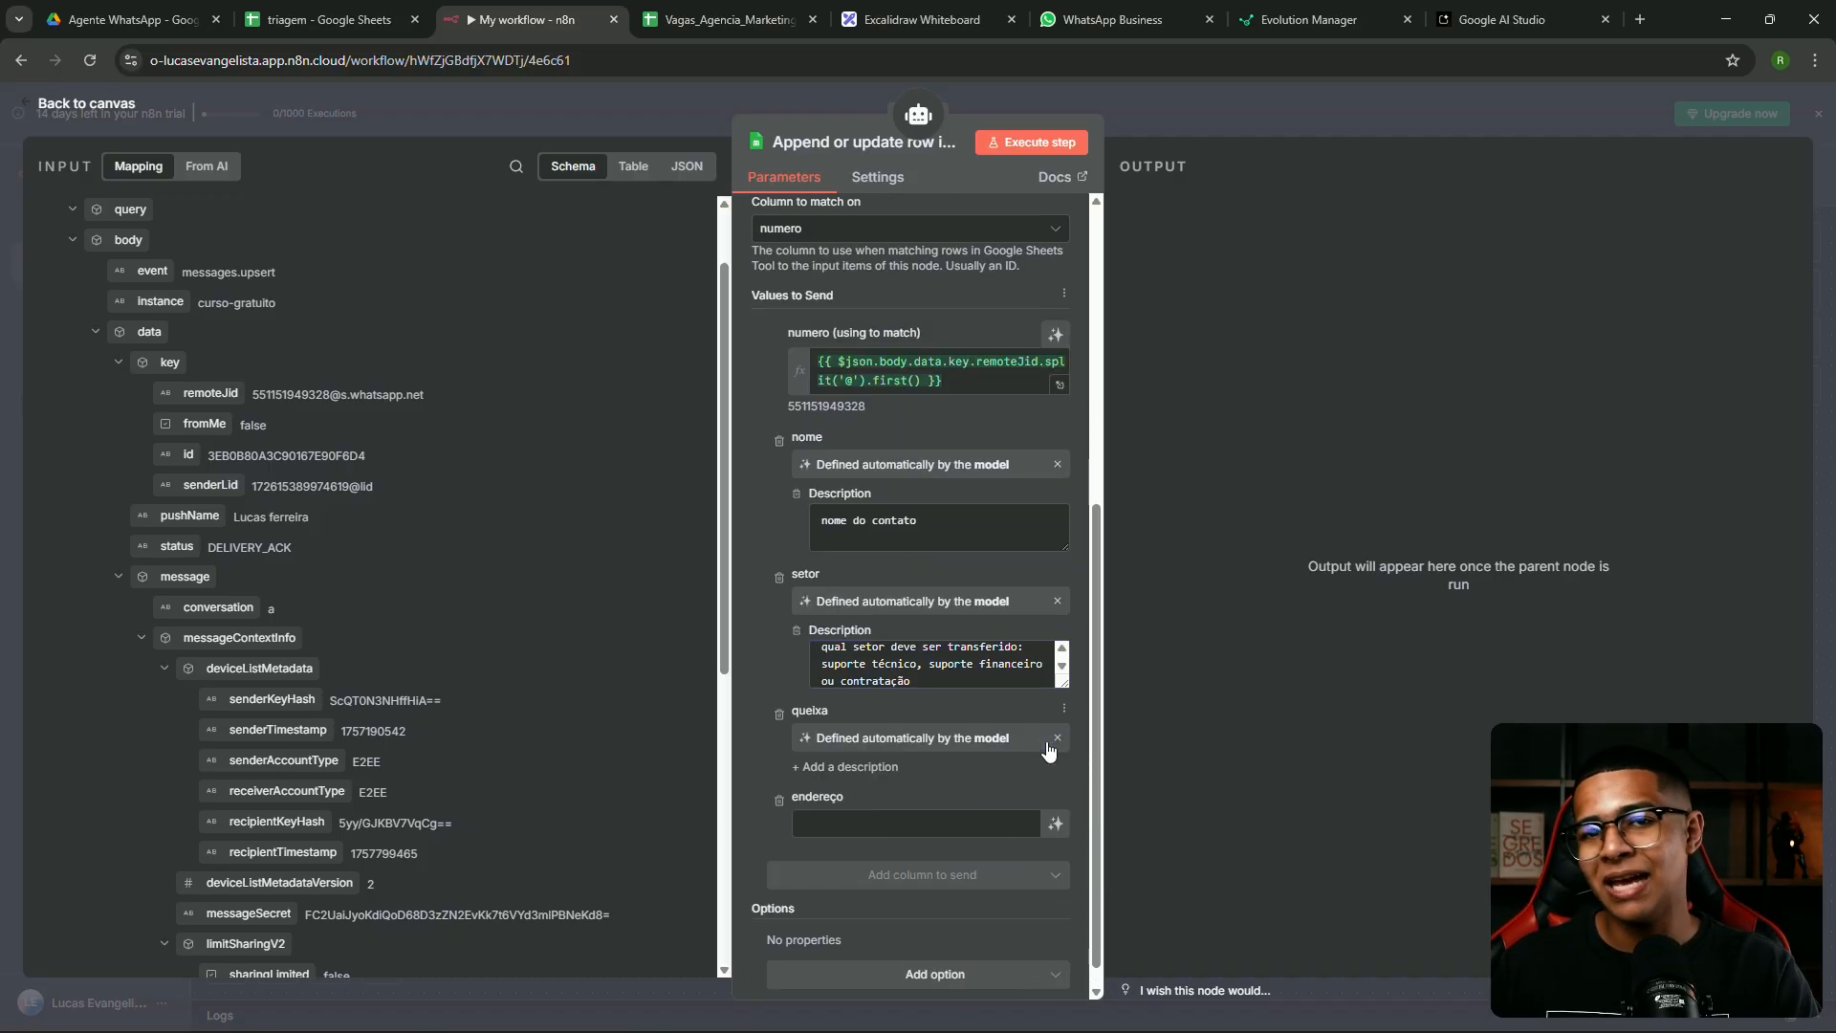
Describe queixa as the person's need in case of support ('Em caso de suporte…')
{"action": "left_click", "coordinate": [865, 766]}
{"action": "scroll", "coordinate": [913, 724], "scroll_direction": "down", "scroll_amount": 1}
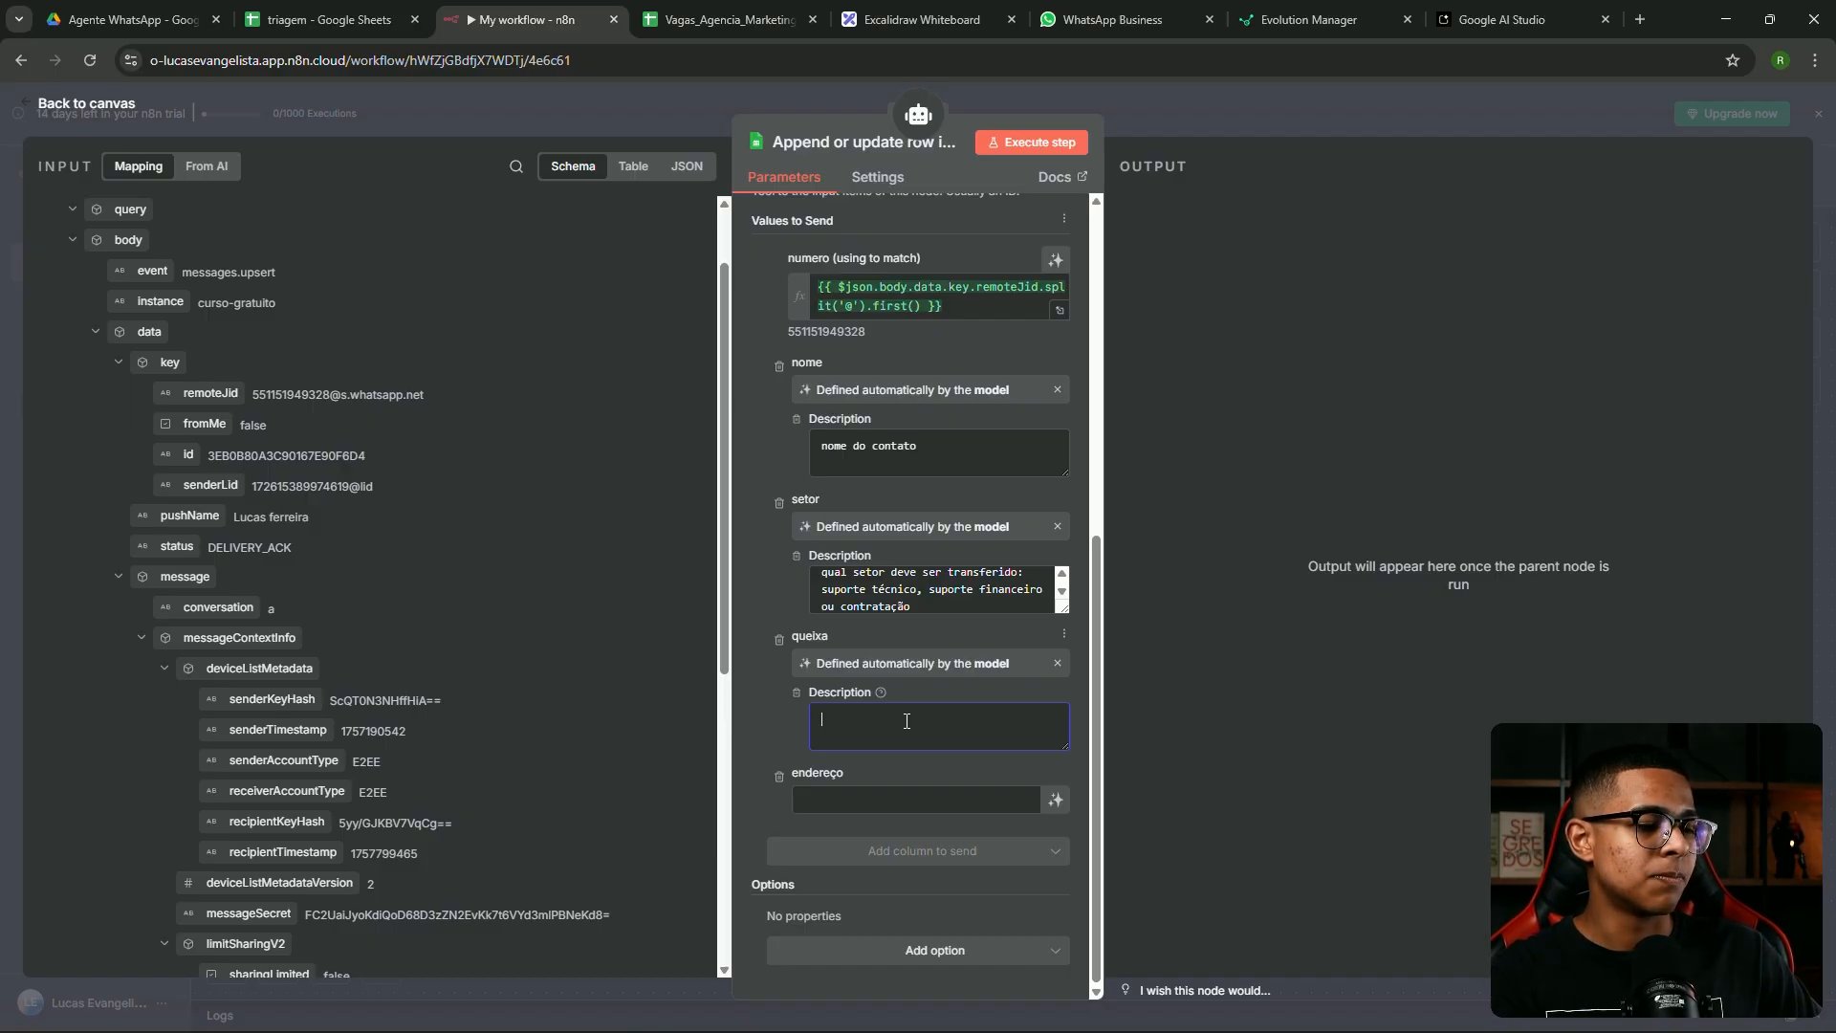
{"action": "type", "text": "Em caso de suport"}
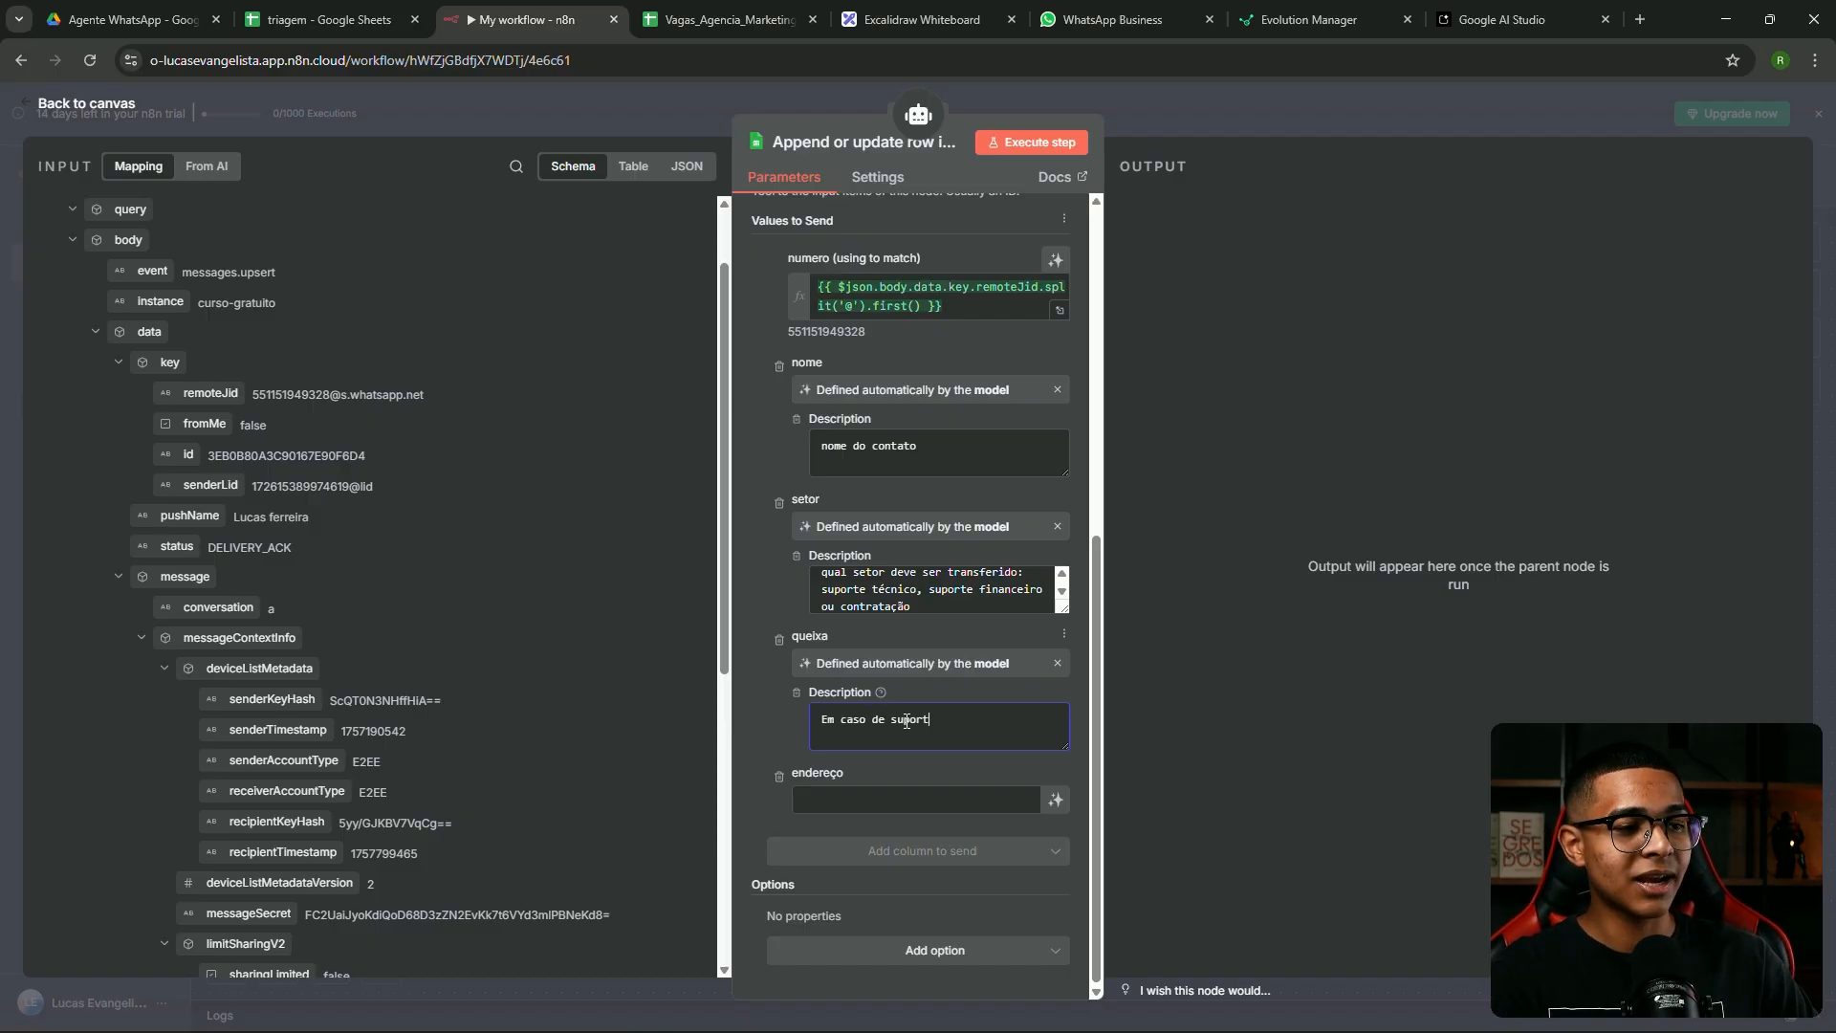
{"action": "type", "text": "e, insira qual a ne"}
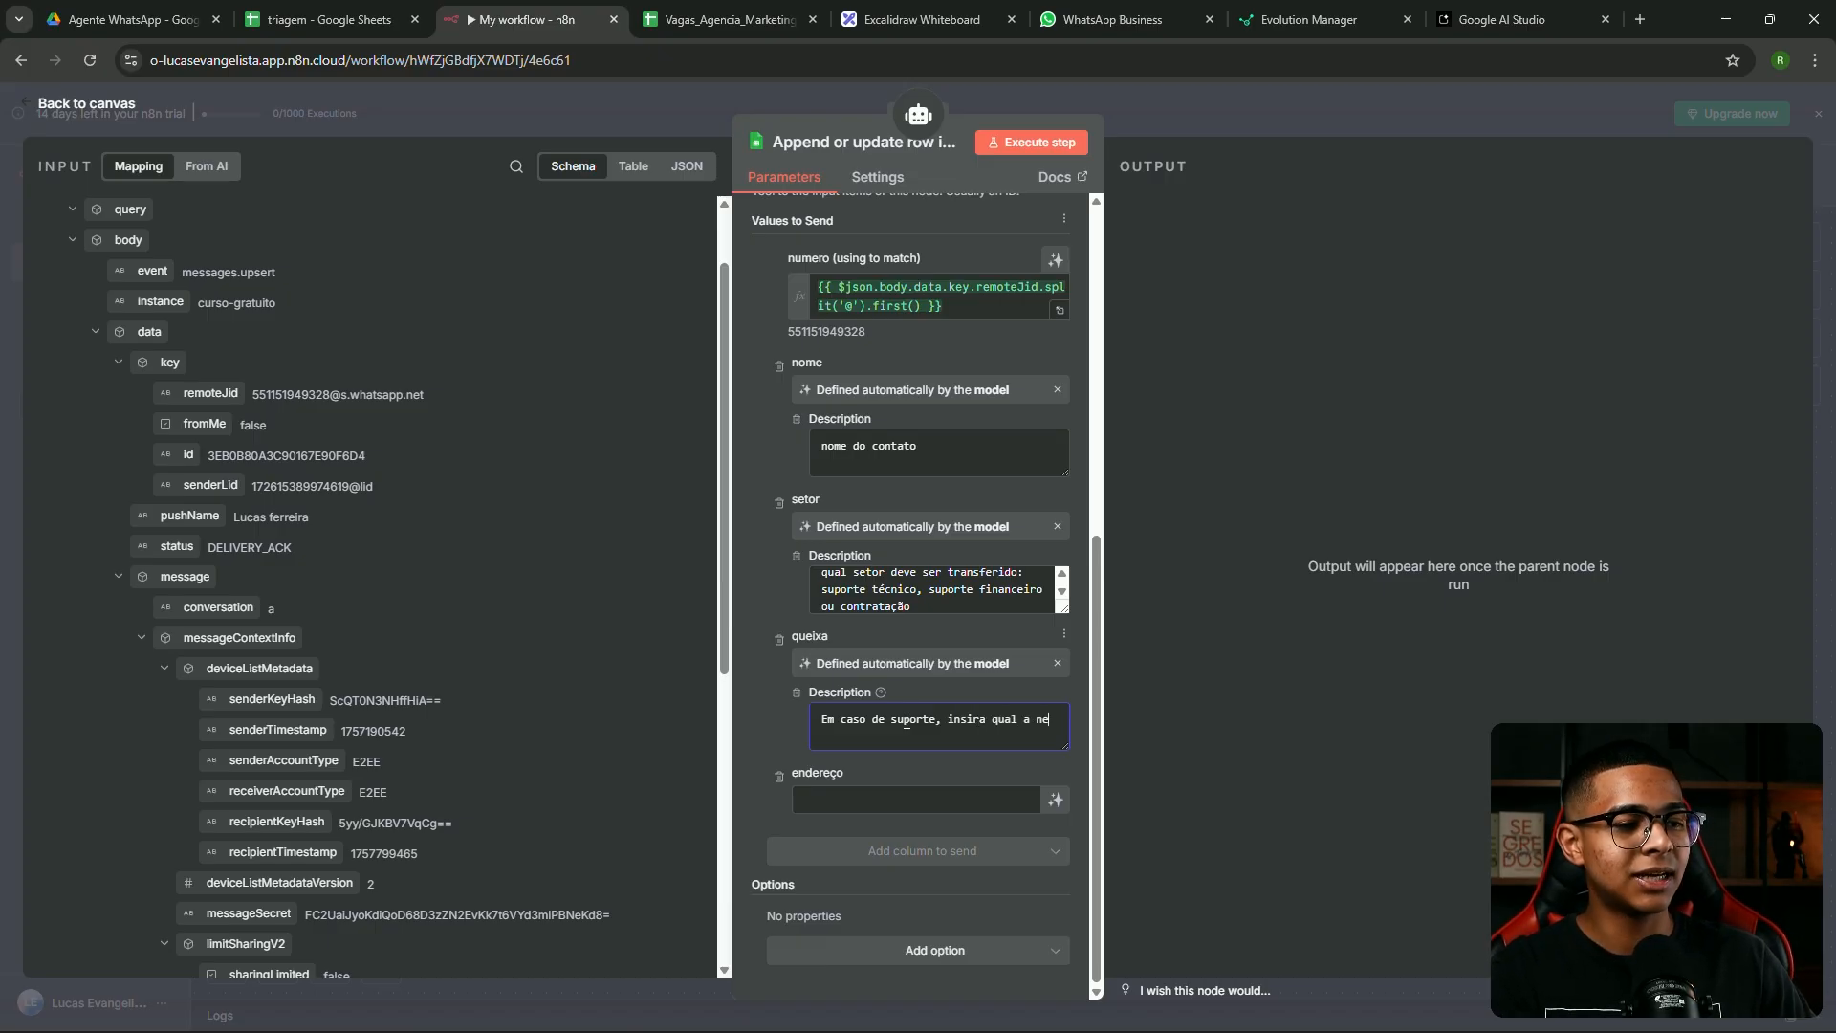
{"action": "key", "text": "BackSpace"}
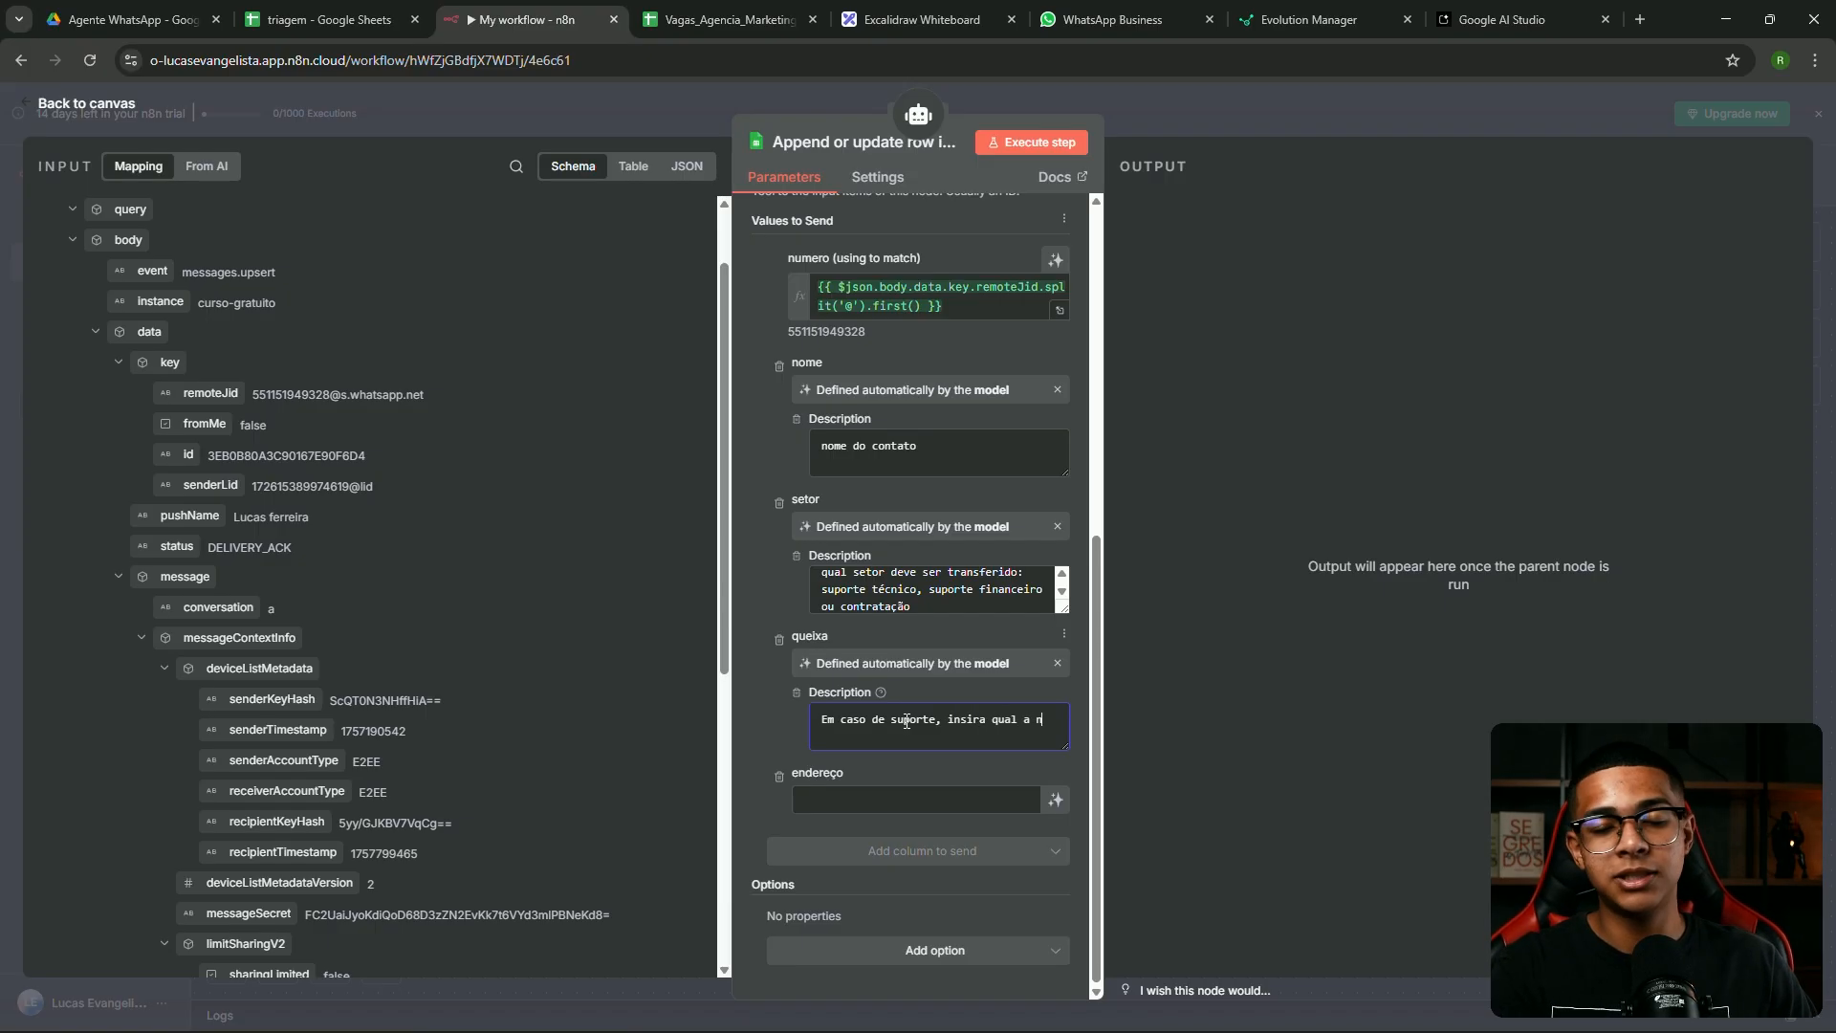
{"action": "type", "text": "ecessidade da pessoa"}
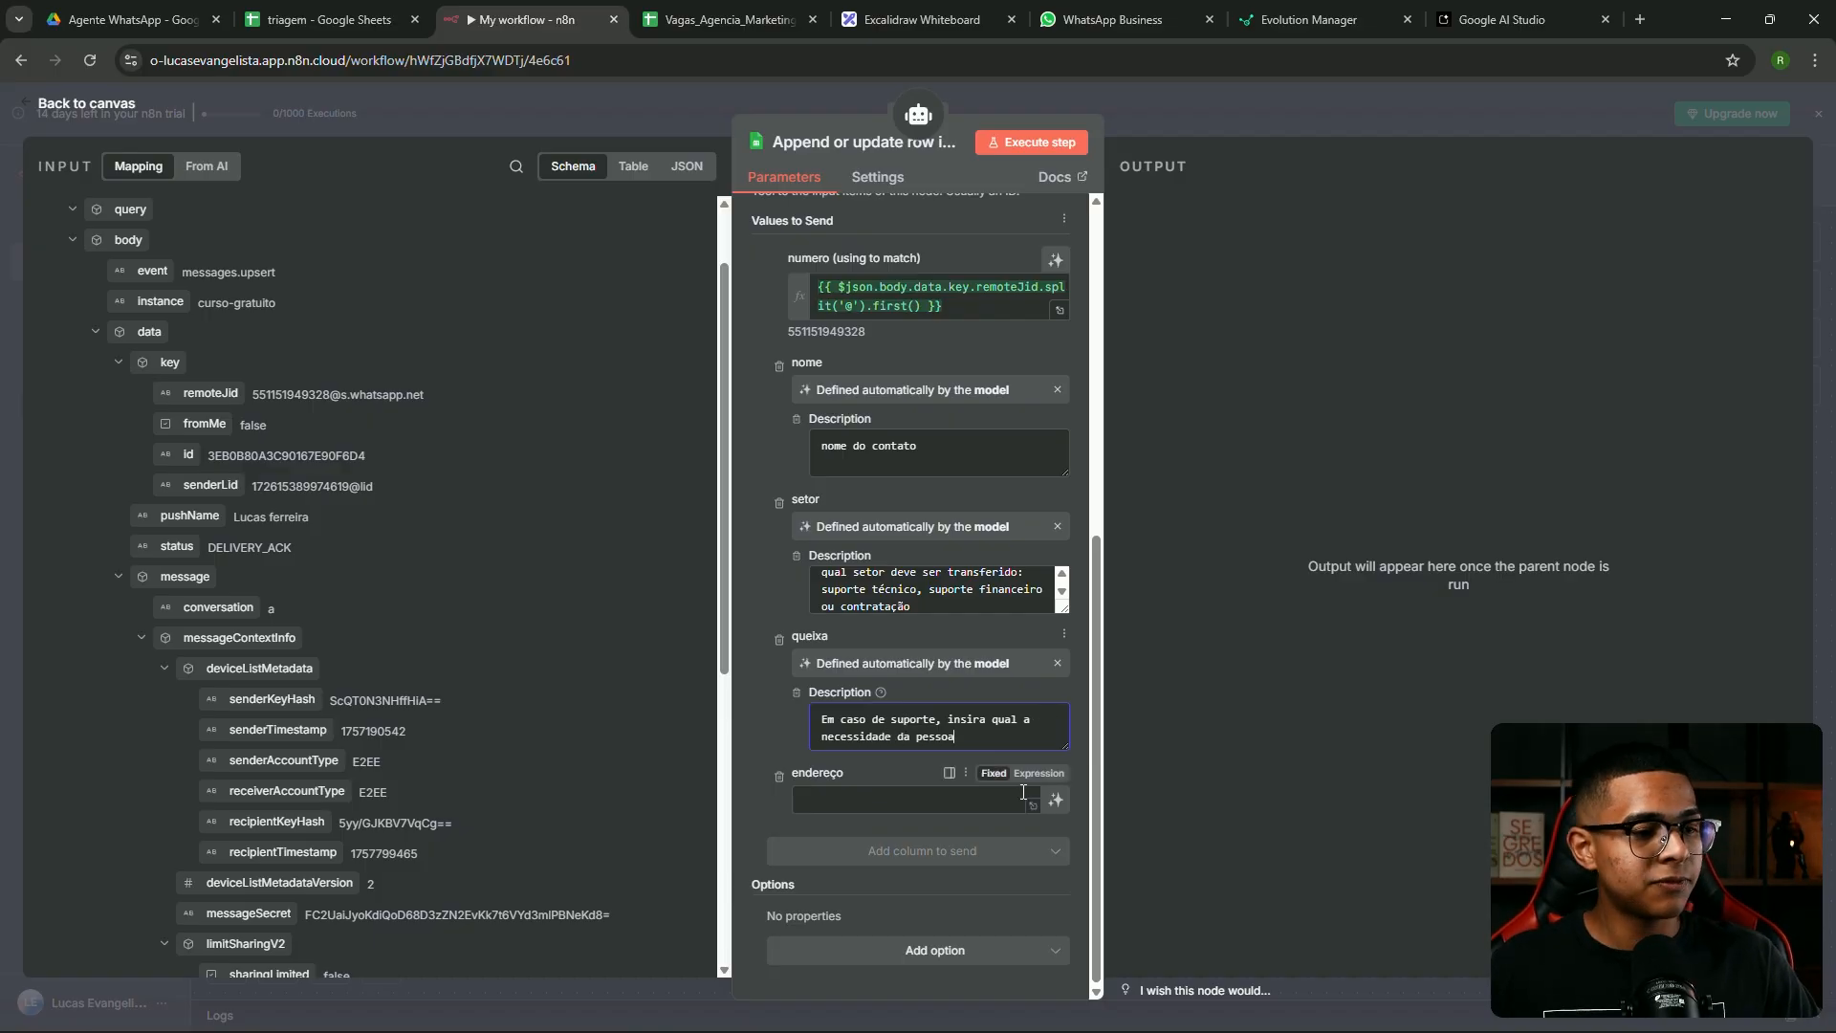
Make endereço model-defined, described as 'Em caso de contratação, insira o endereço da pessoa'
{"action": "left_click", "coordinate": [1056, 800]}
{"action": "left_click", "coordinate": [857, 853]}
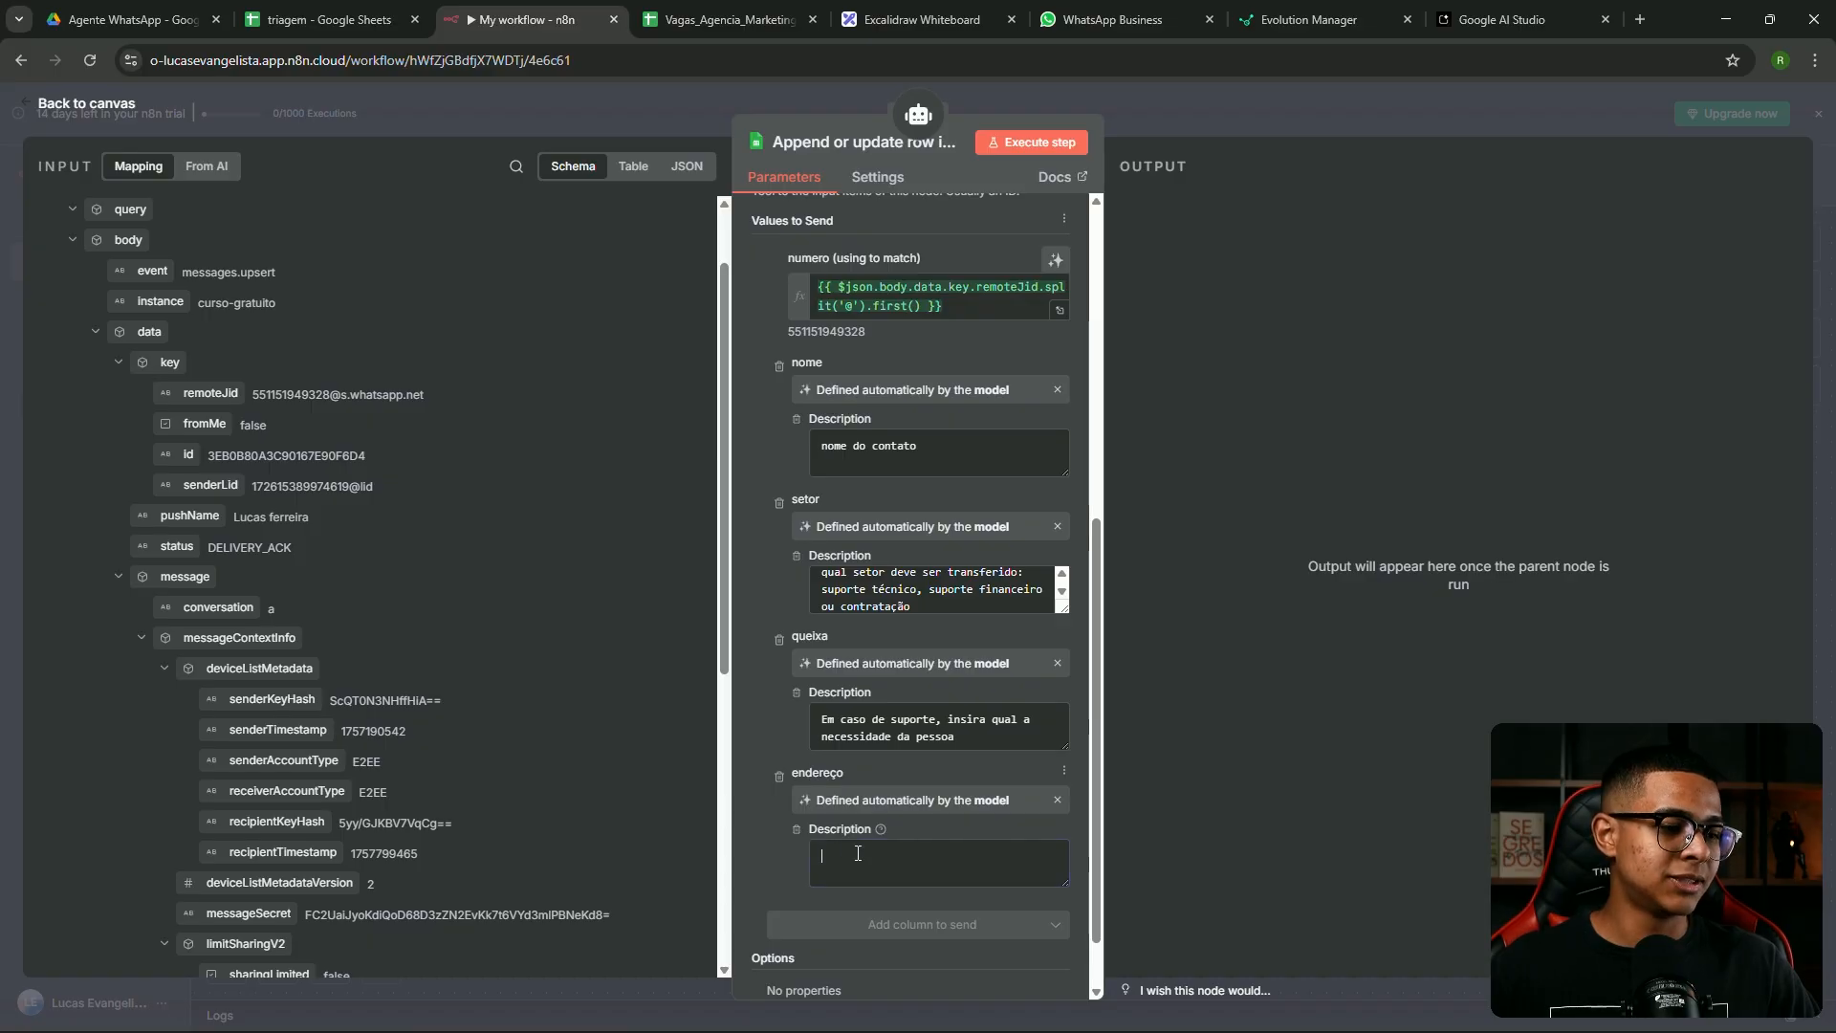
{"action": "type", "text": "Em caso de contratação, insira o endereço da pessoa."}
{"action": "scroll", "coordinate": [986, 506], "scroll_direction": "up", "scroll_amount": 4}
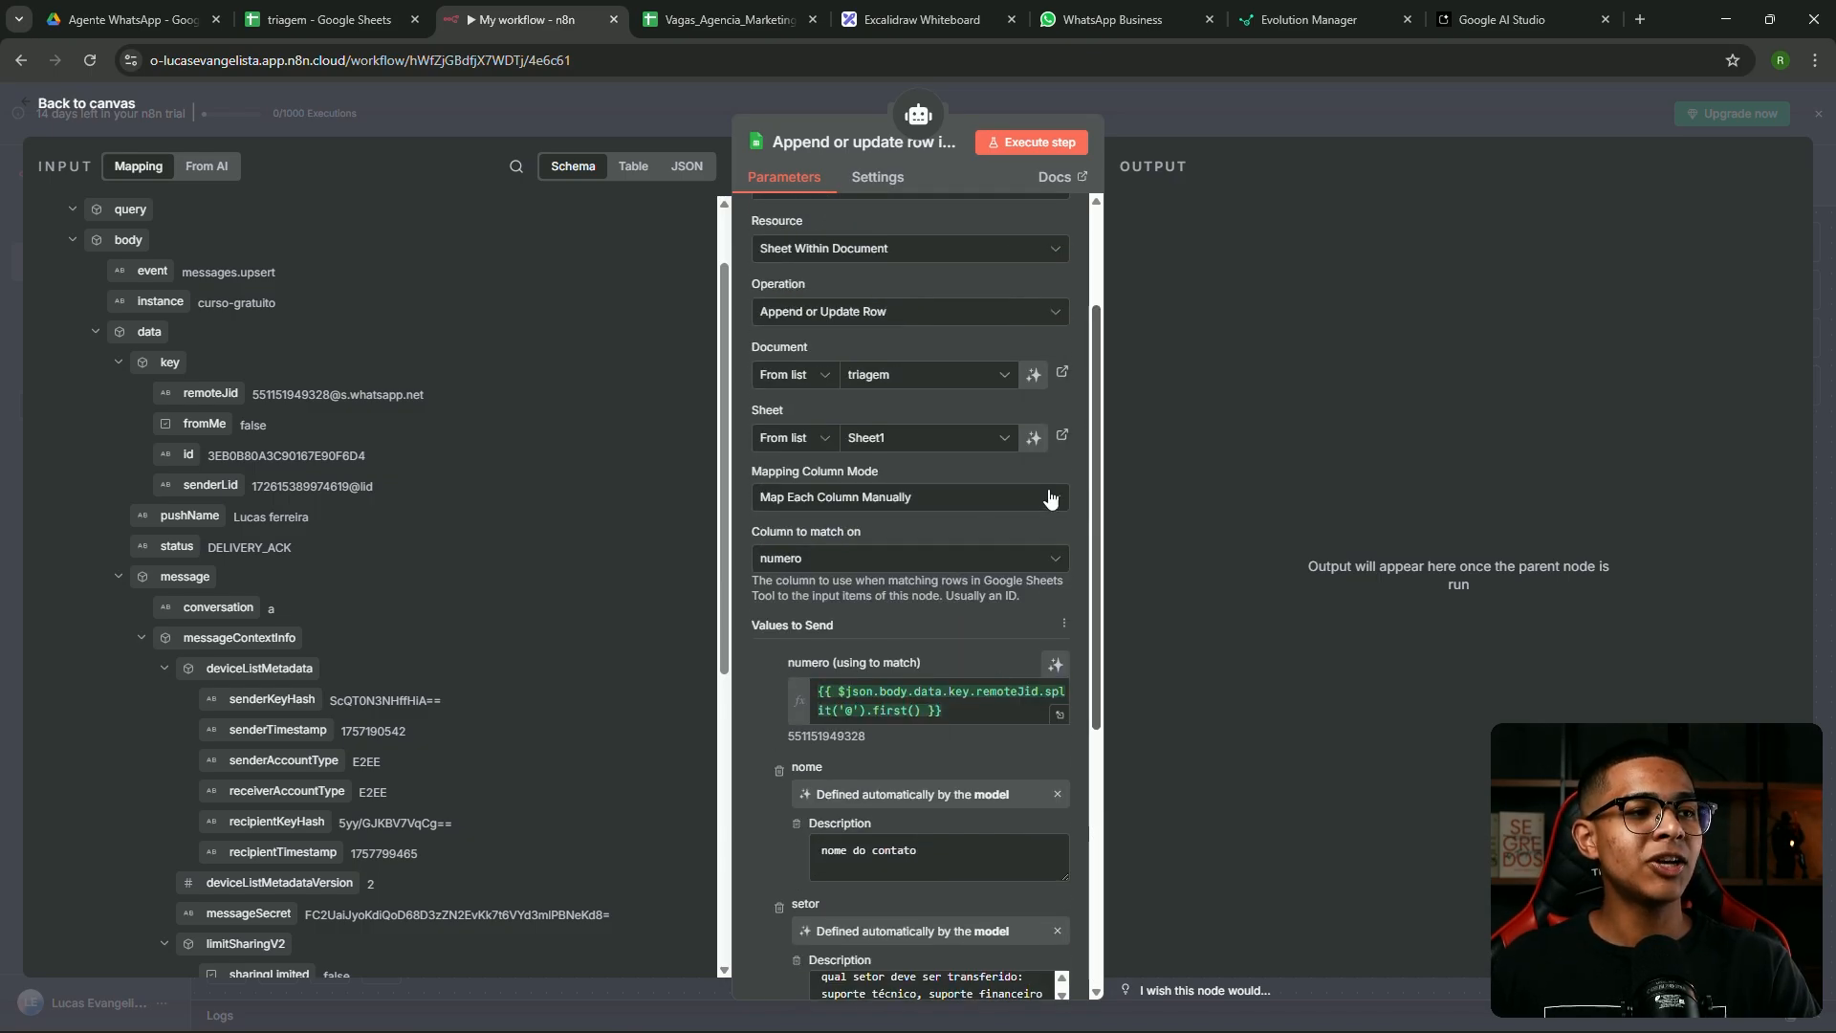
{"action": "scroll", "coordinate": [986, 505], "scroll_direction": "up", "scroll_amount": 2}
{"action": "scroll", "coordinate": [943, 434], "scroll_direction": "down", "scroll_amount": 8}
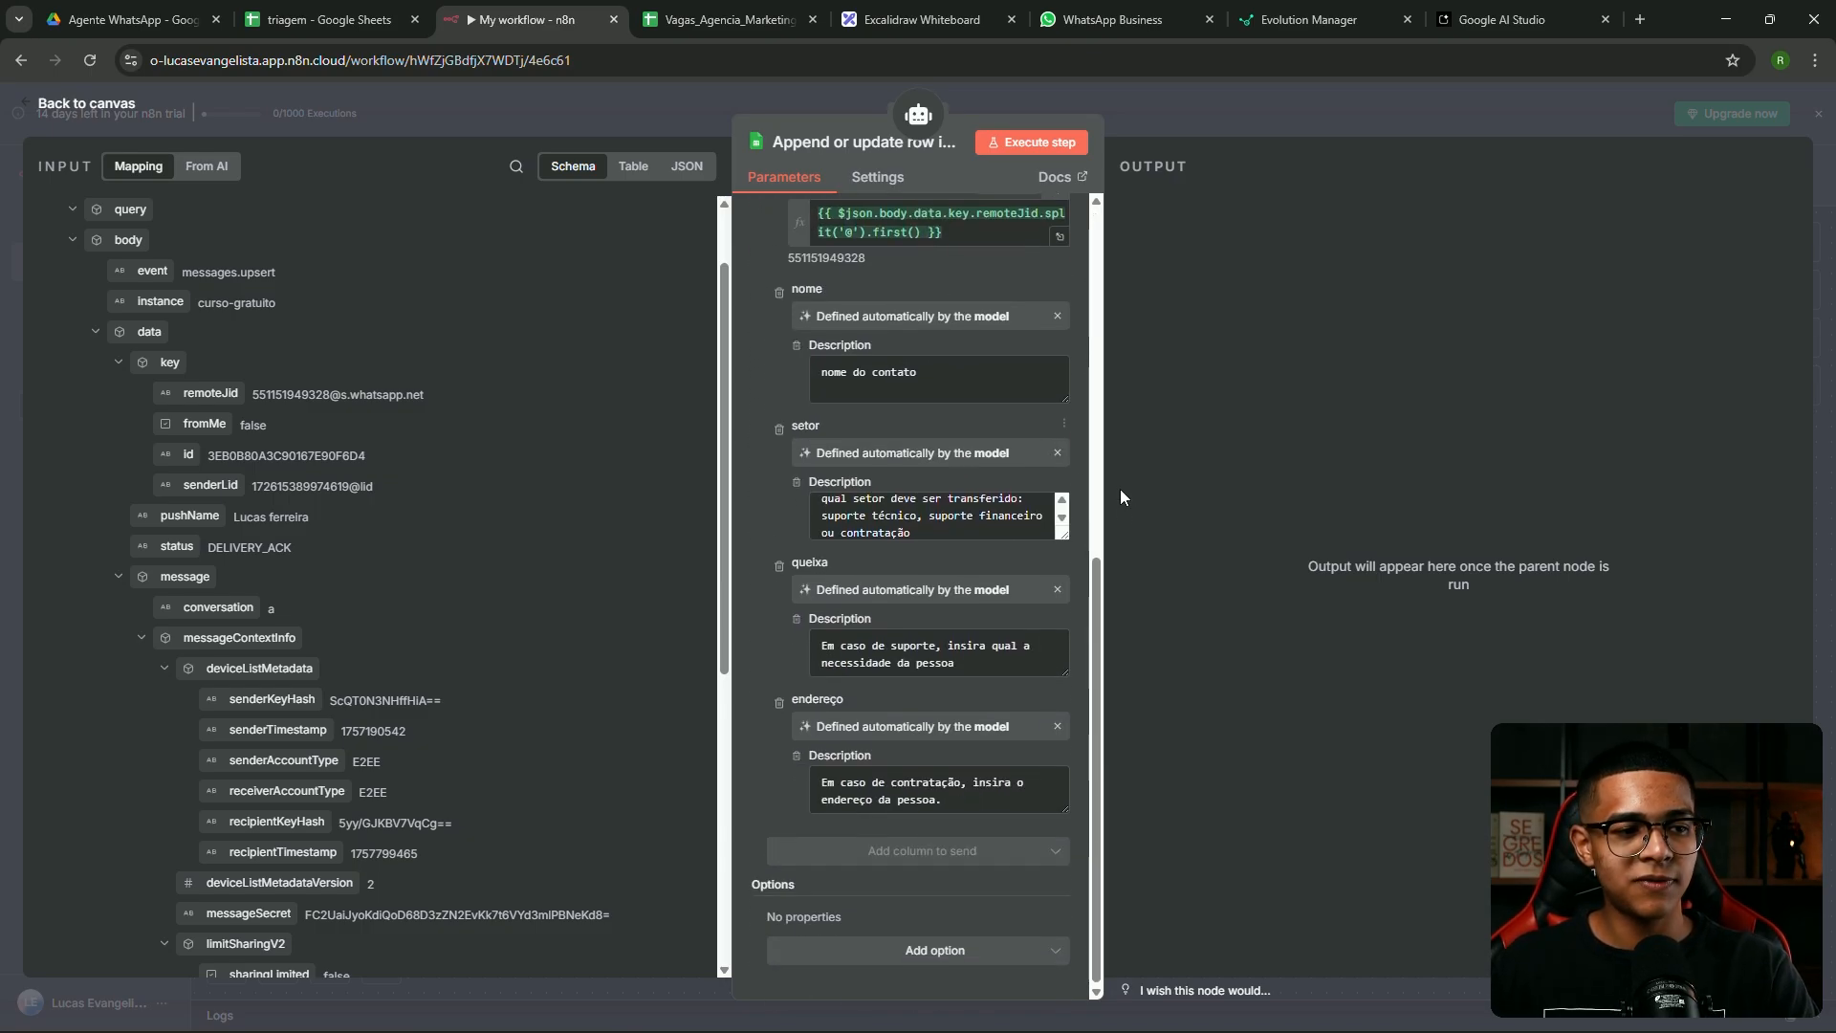
Add an HTTP Request node after the AI Agent, then bring up Evolution Manager's webhook page
{"action": "left_click", "coordinate": [1216, 115]}
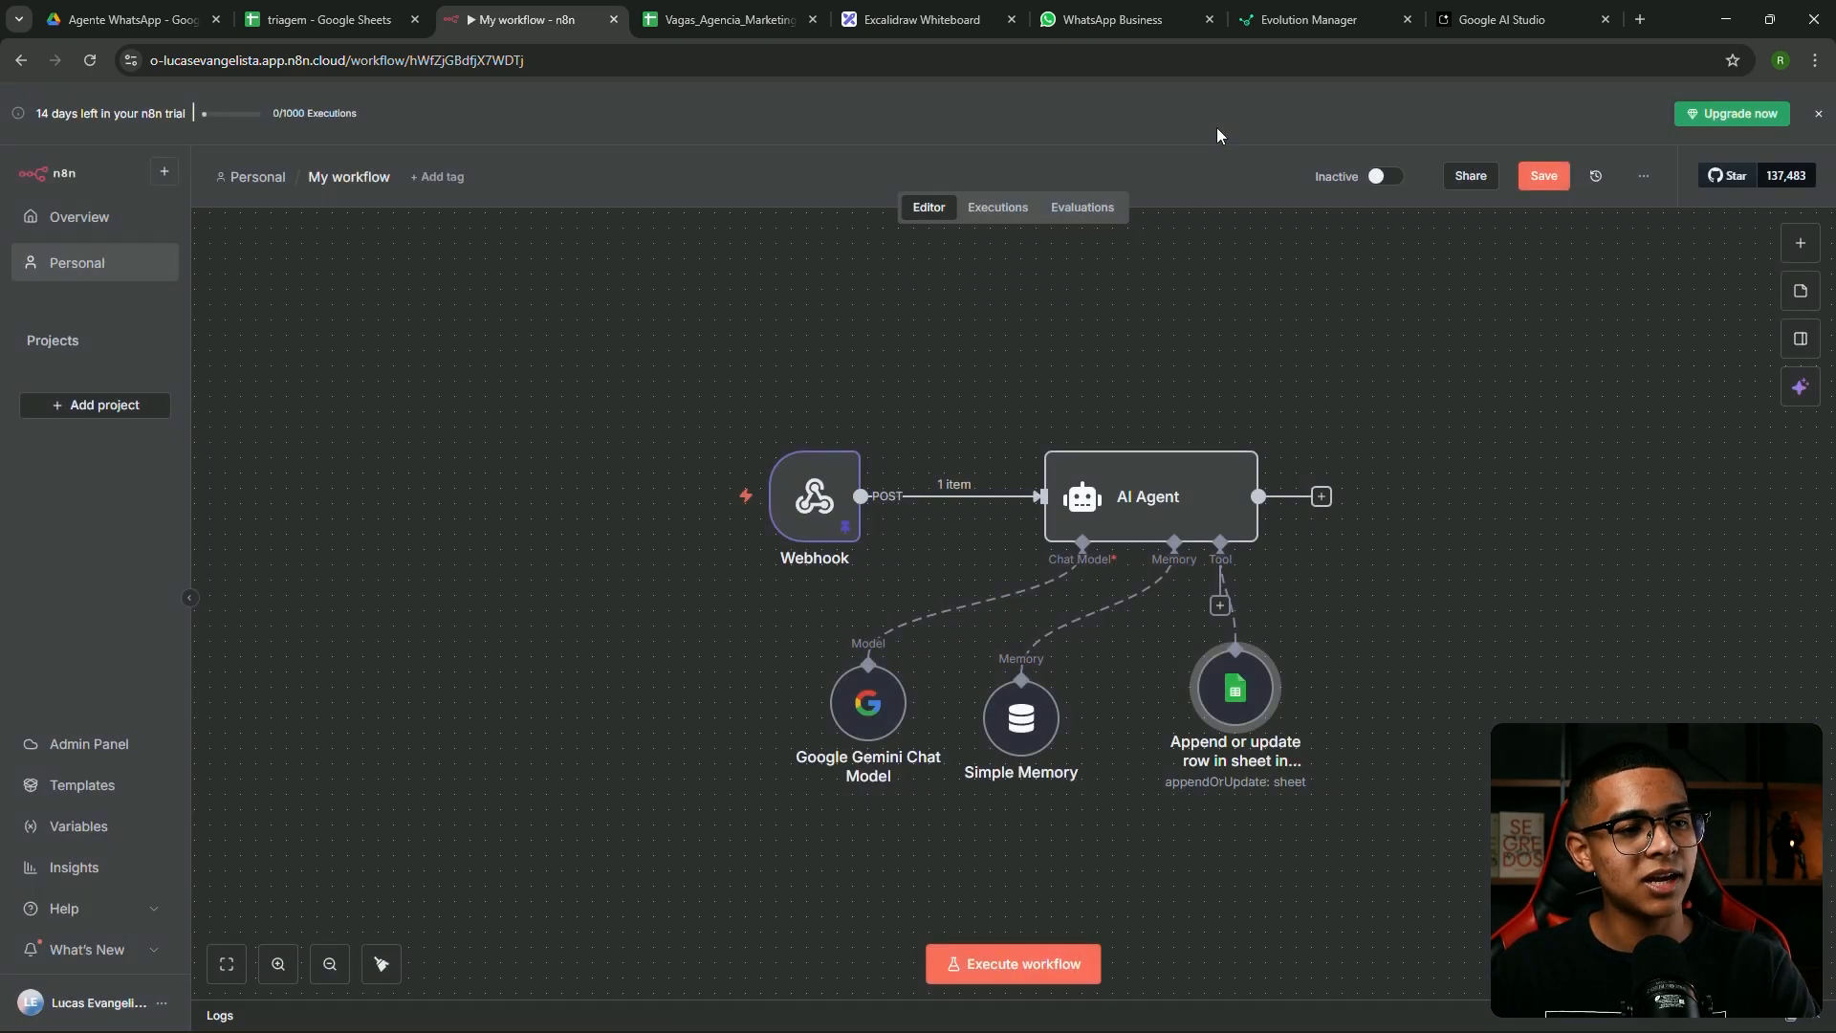
{"action": "left_click_drag", "start_coordinate": [1235, 703], "coordinate": [1251, 703]}
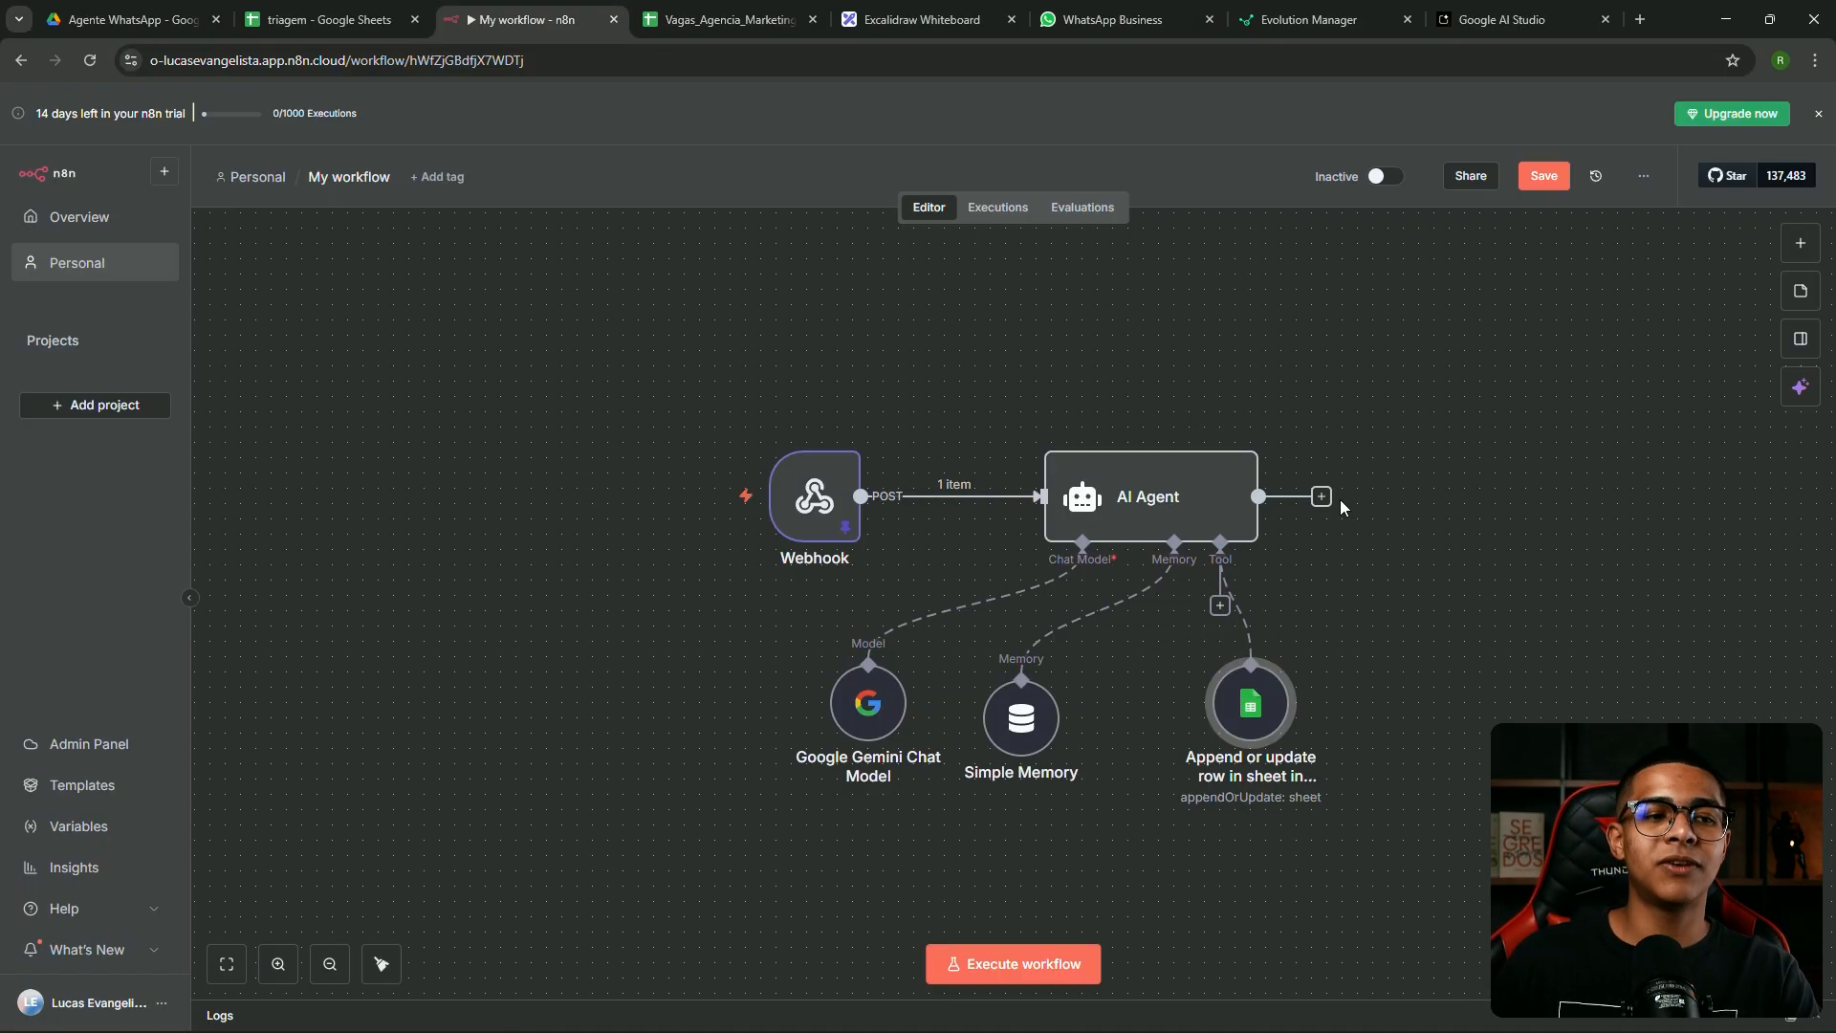
{"action": "left_click_drag", "start_coordinate": [1321, 496], "coordinate": [1425, 492]}
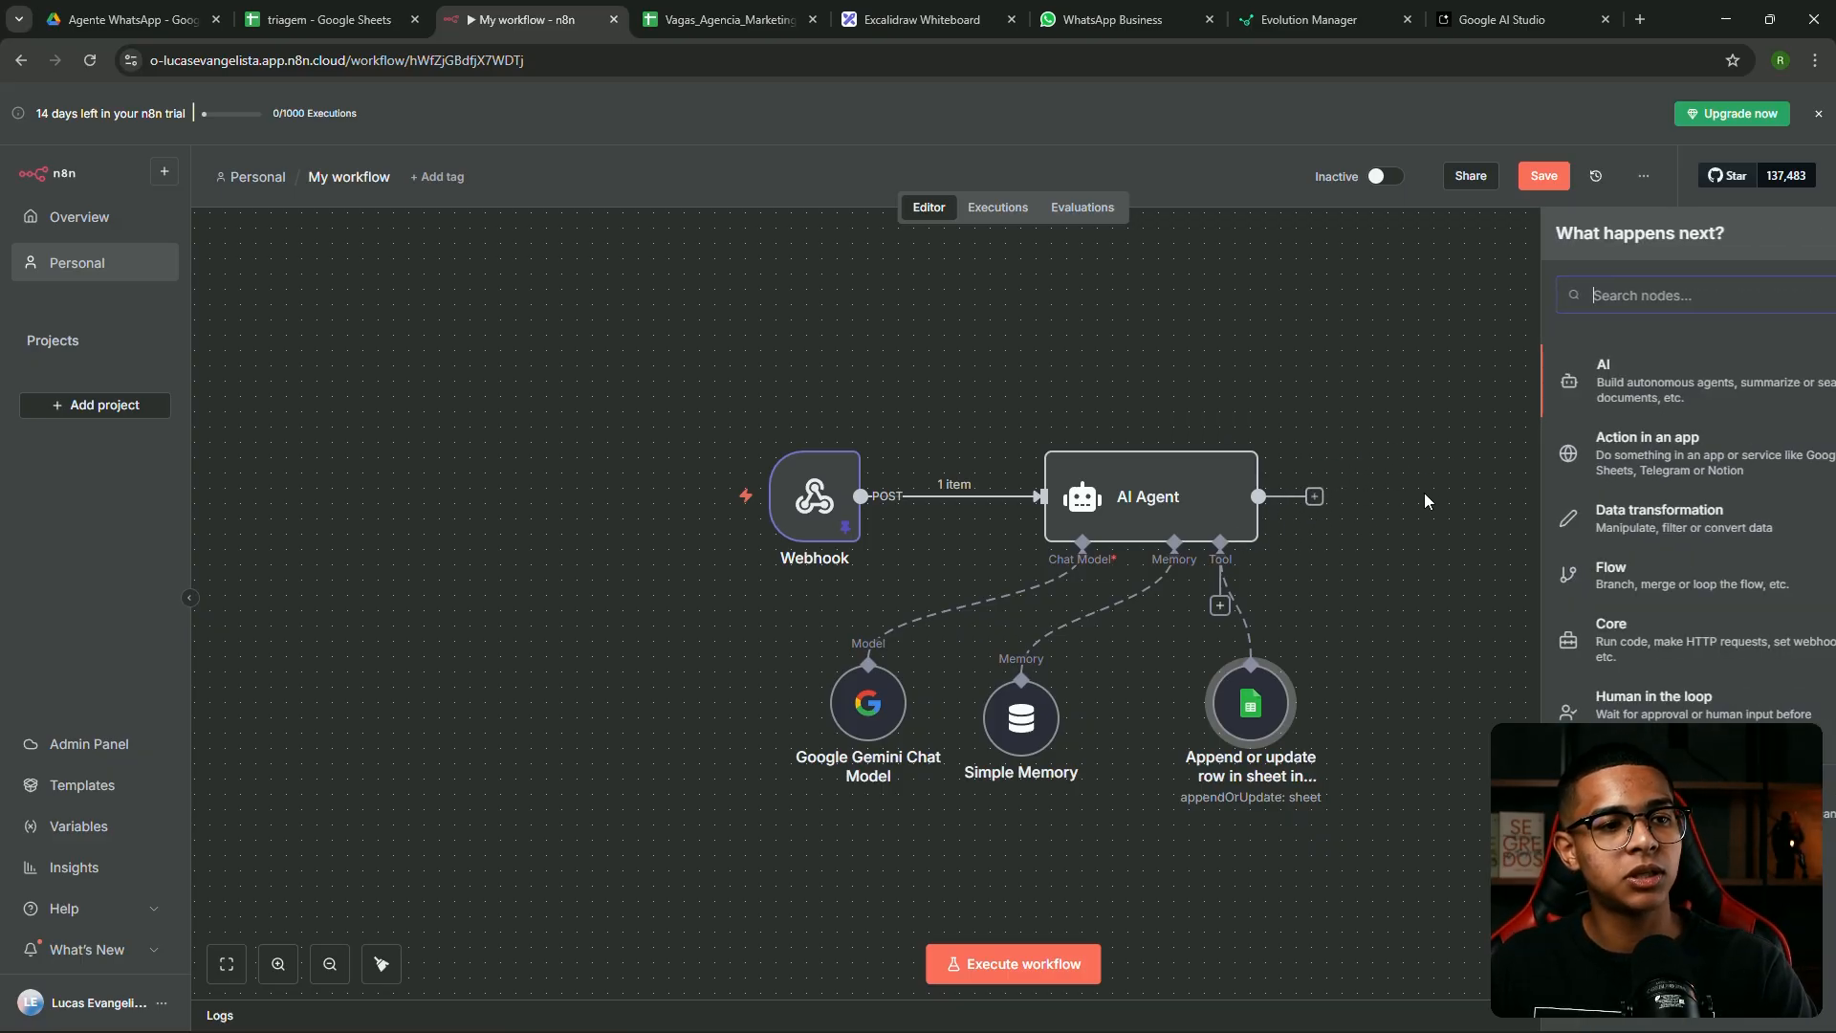
{"action": "type", "text": "http"}
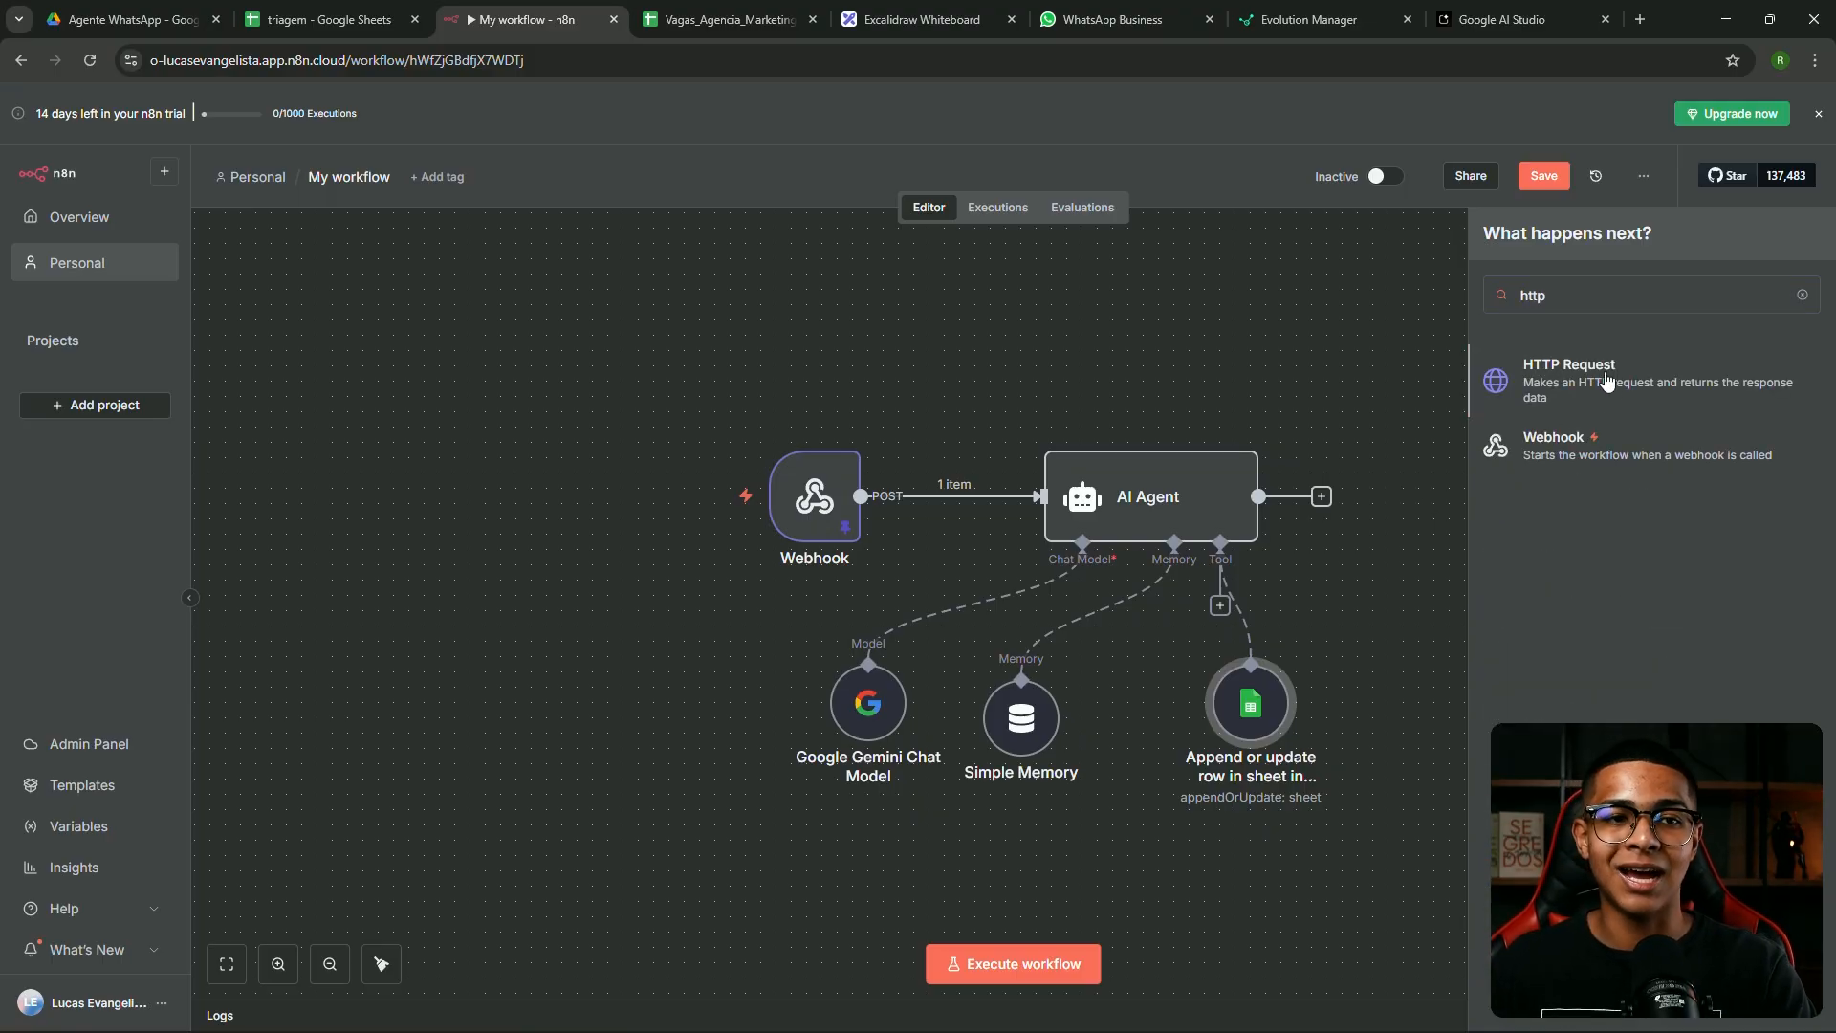
{"action": "left_click", "coordinate": [1607, 379]}
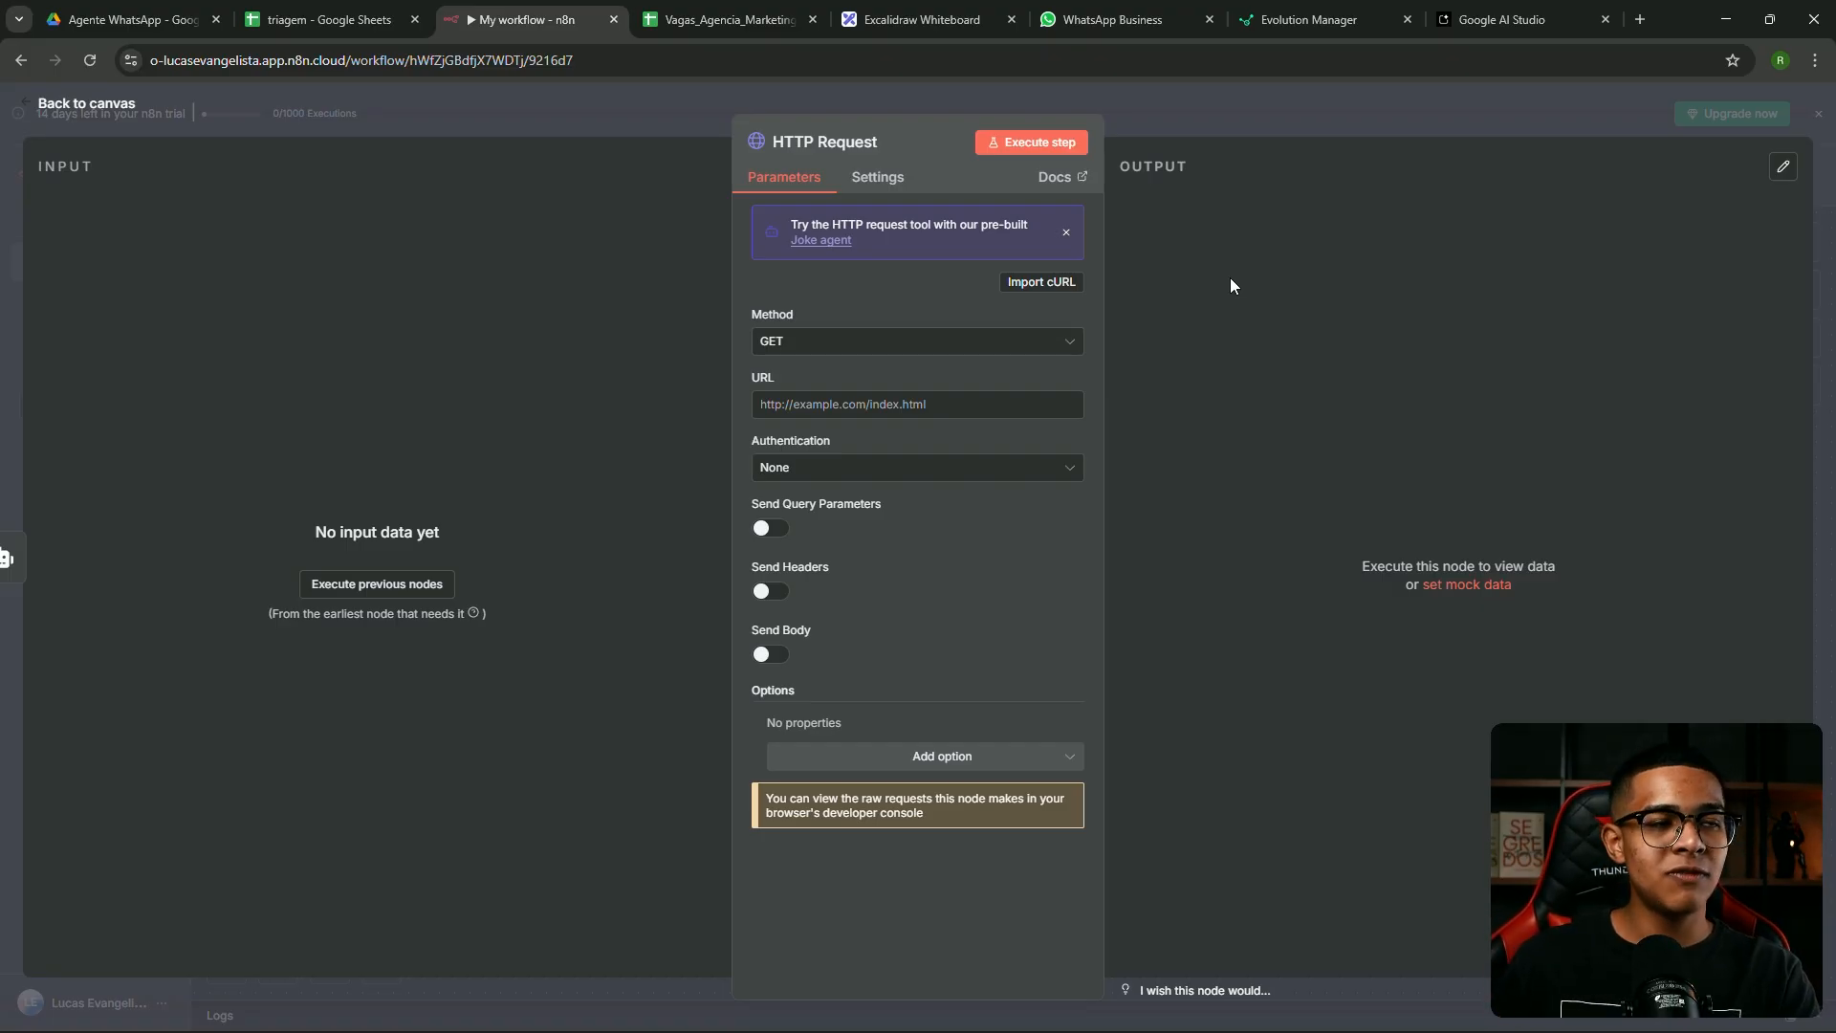
{"action": "left_click_drag", "start_coordinate": [1318, 8], "coordinate": [719, 19]}
{"action": "scroll", "coordinate": [857, 393], "scroll_direction": "down", "scroll_amount": 10}
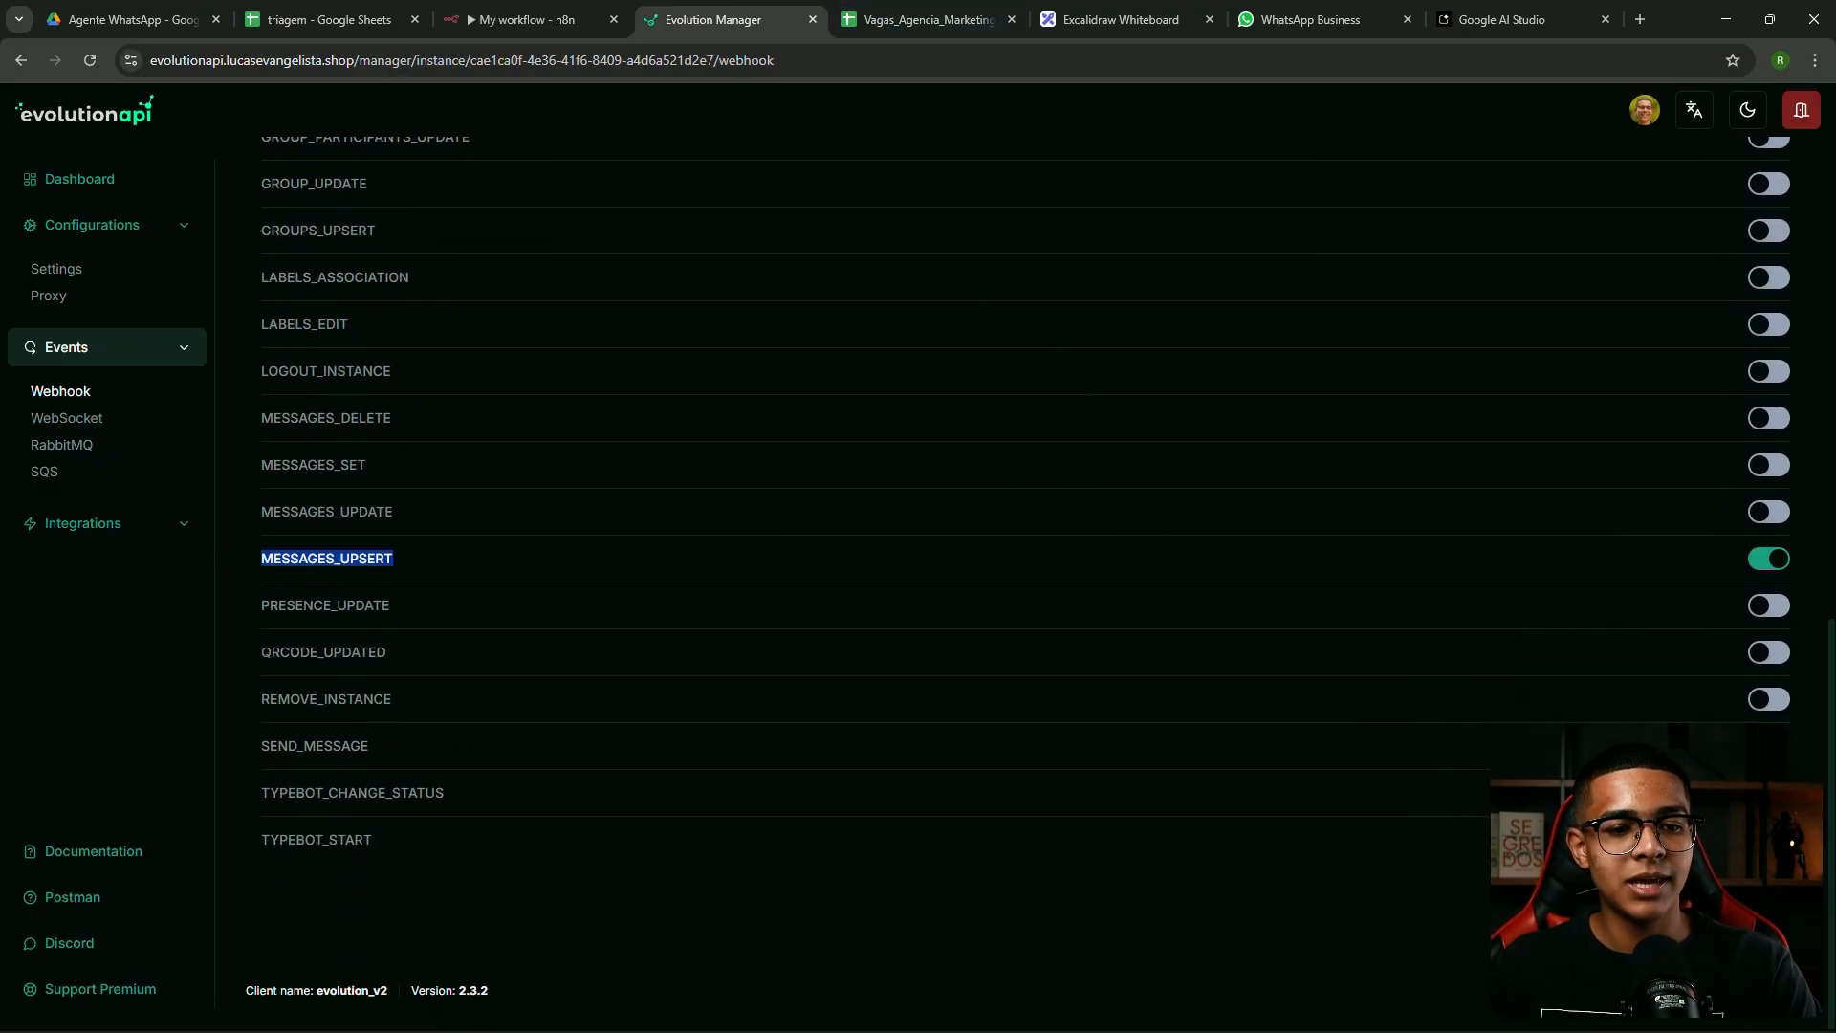
In Postman's Evolution API v2.2.2 collection, open Send Message > Send Text and copy its URL
{"action": "left_click", "coordinate": [73, 897]}
{"action": "left_click_drag", "start_coordinate": [757, 11], "coordinate": [612, 11]}
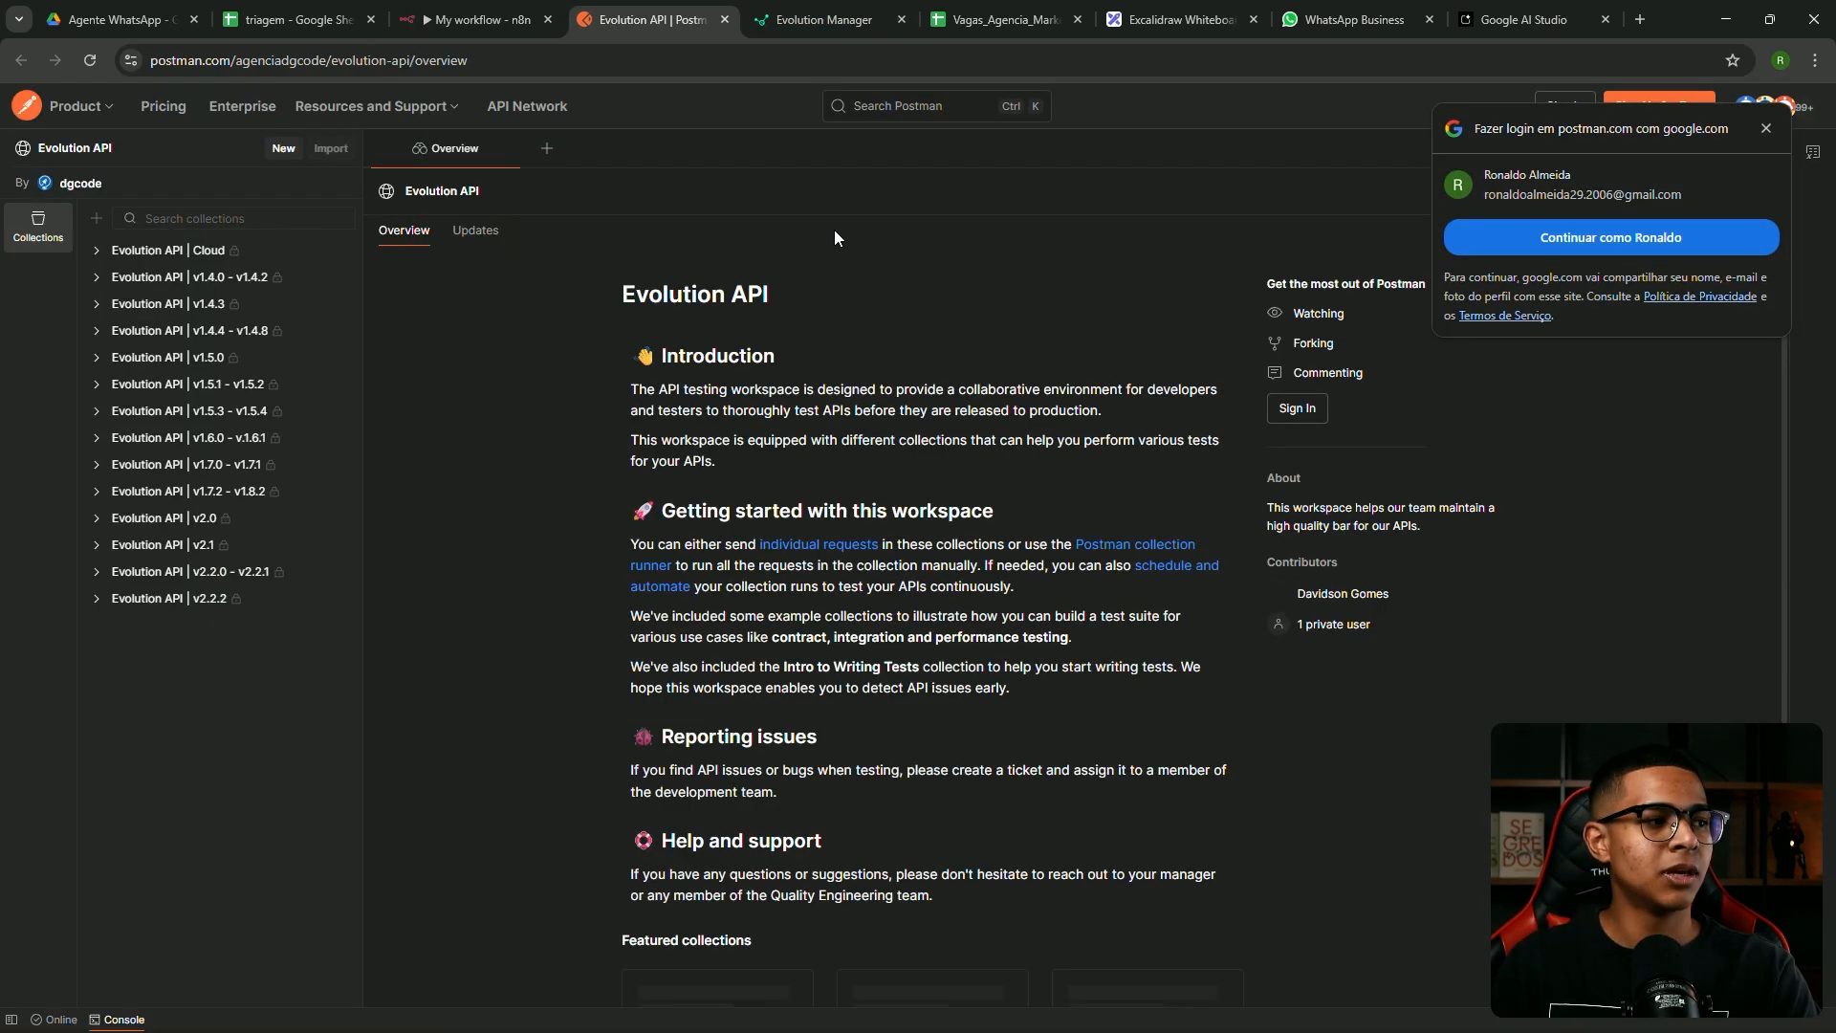
{"action": "left_click", "coordinate": [1767, 128]}
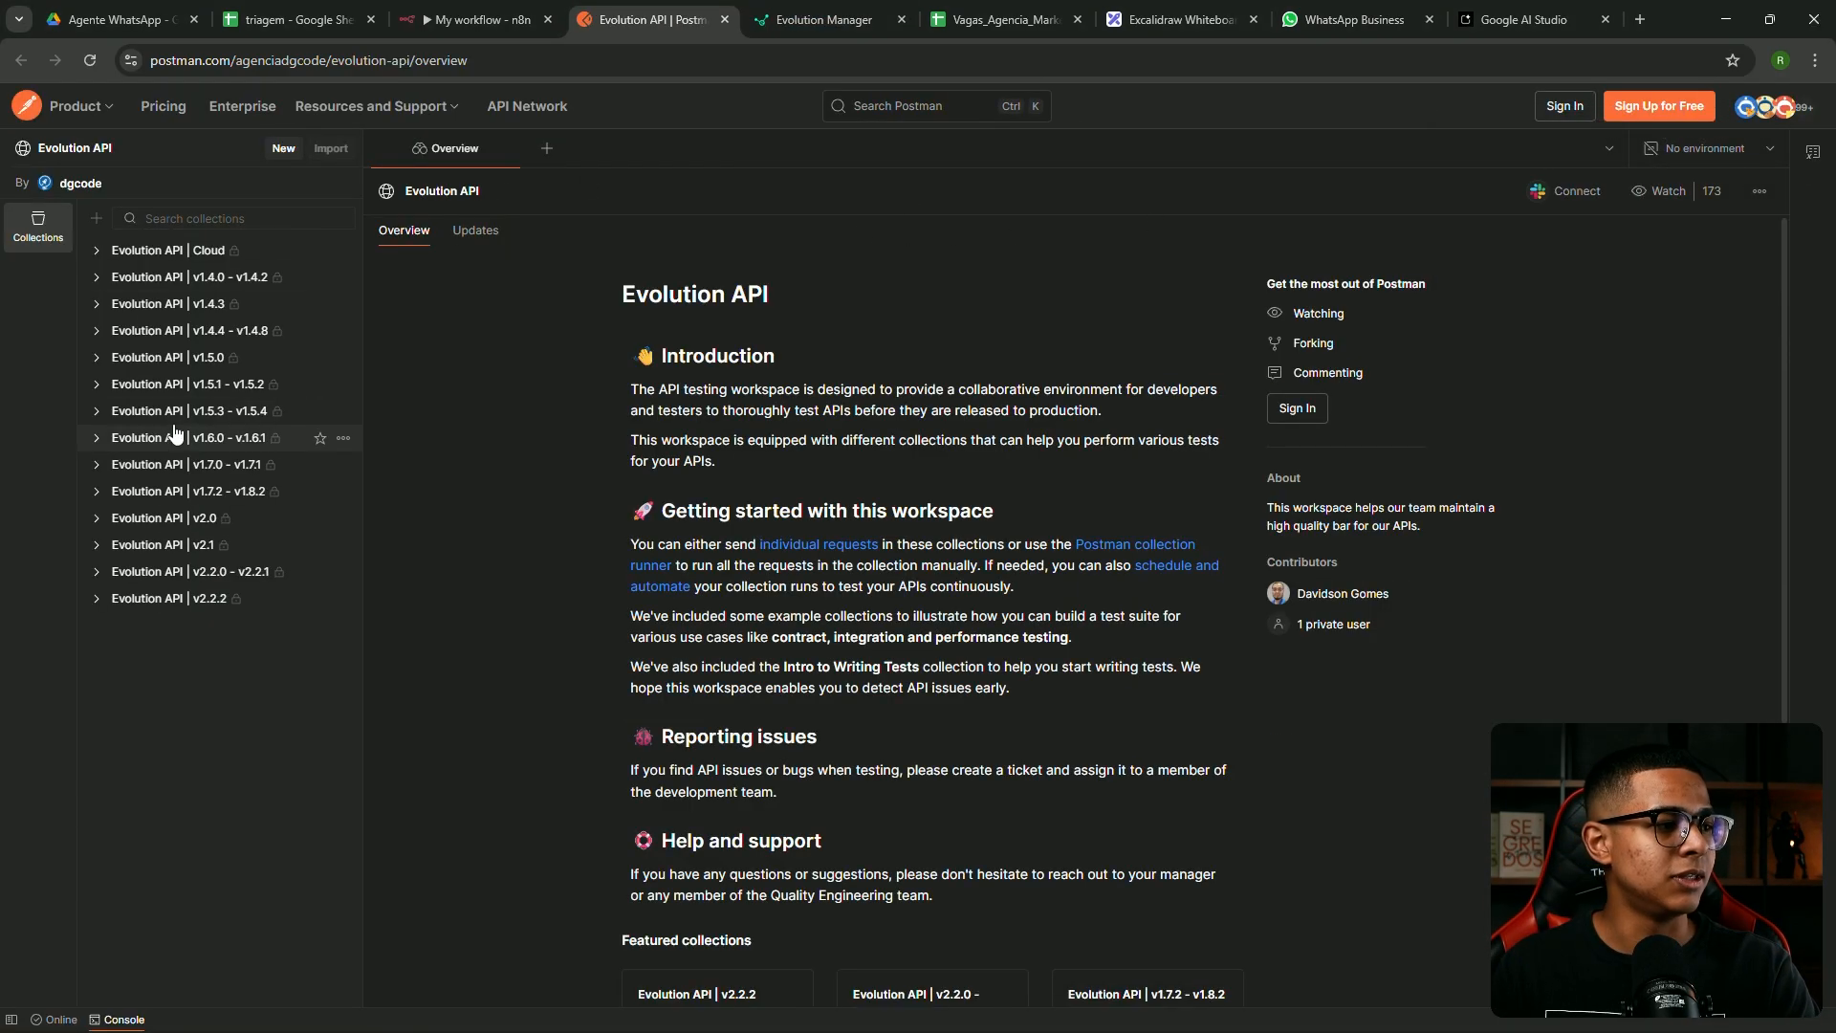
{"action": "left_click", "coordinate": [96, 599]}
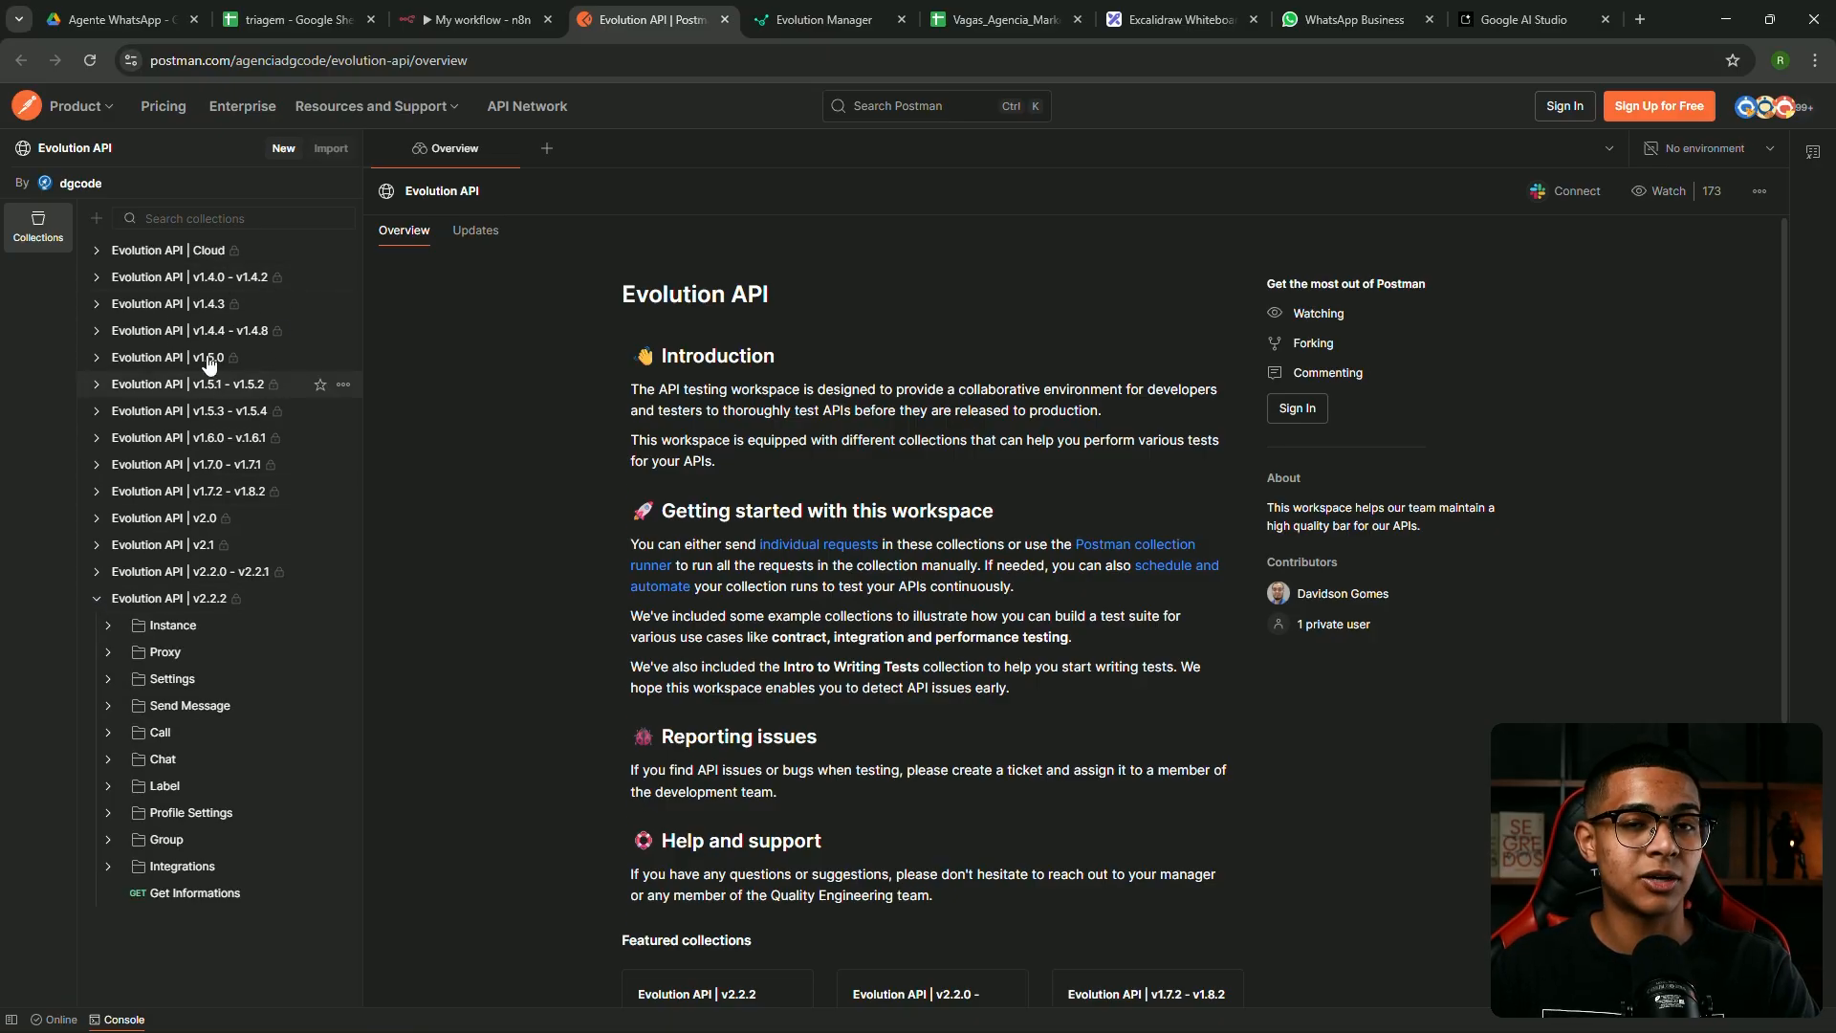
{"action": "left_click", "coordinate": [111, 708]}
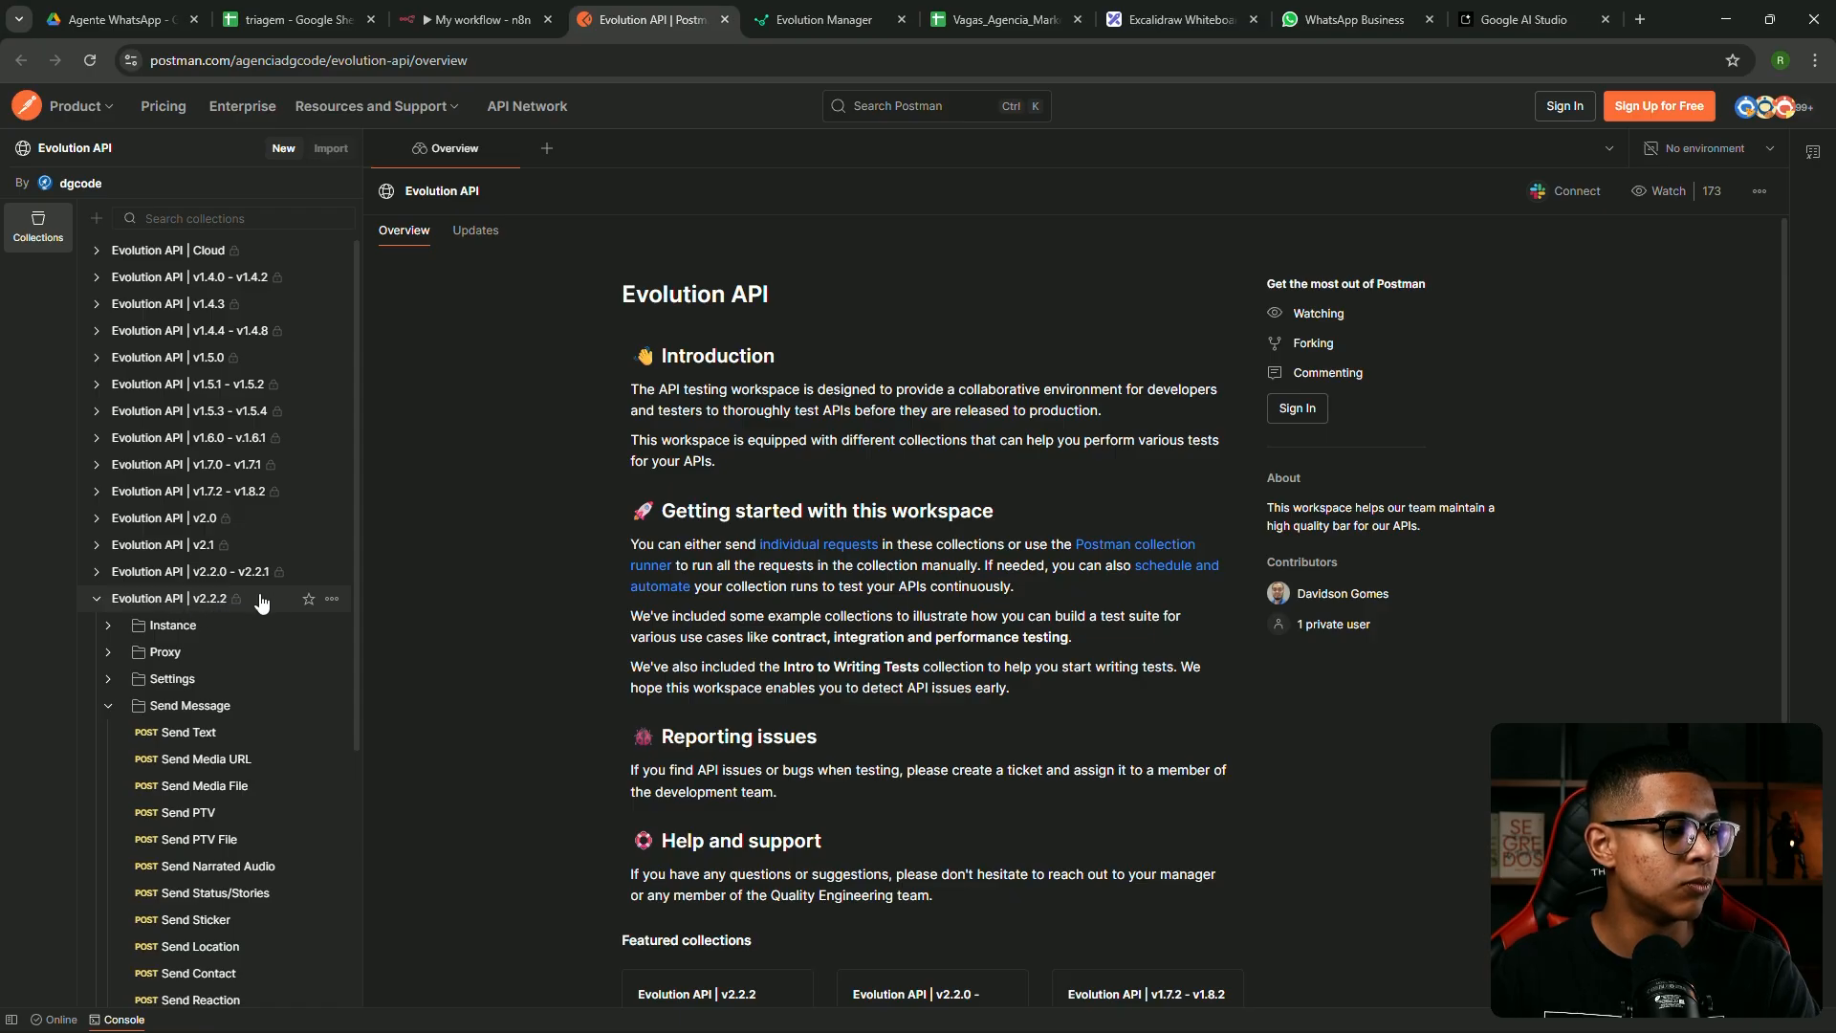
{"action": "scroll", "coordinate": [220, 564], "scroll_direction": "down", "scroll_amount": 2}
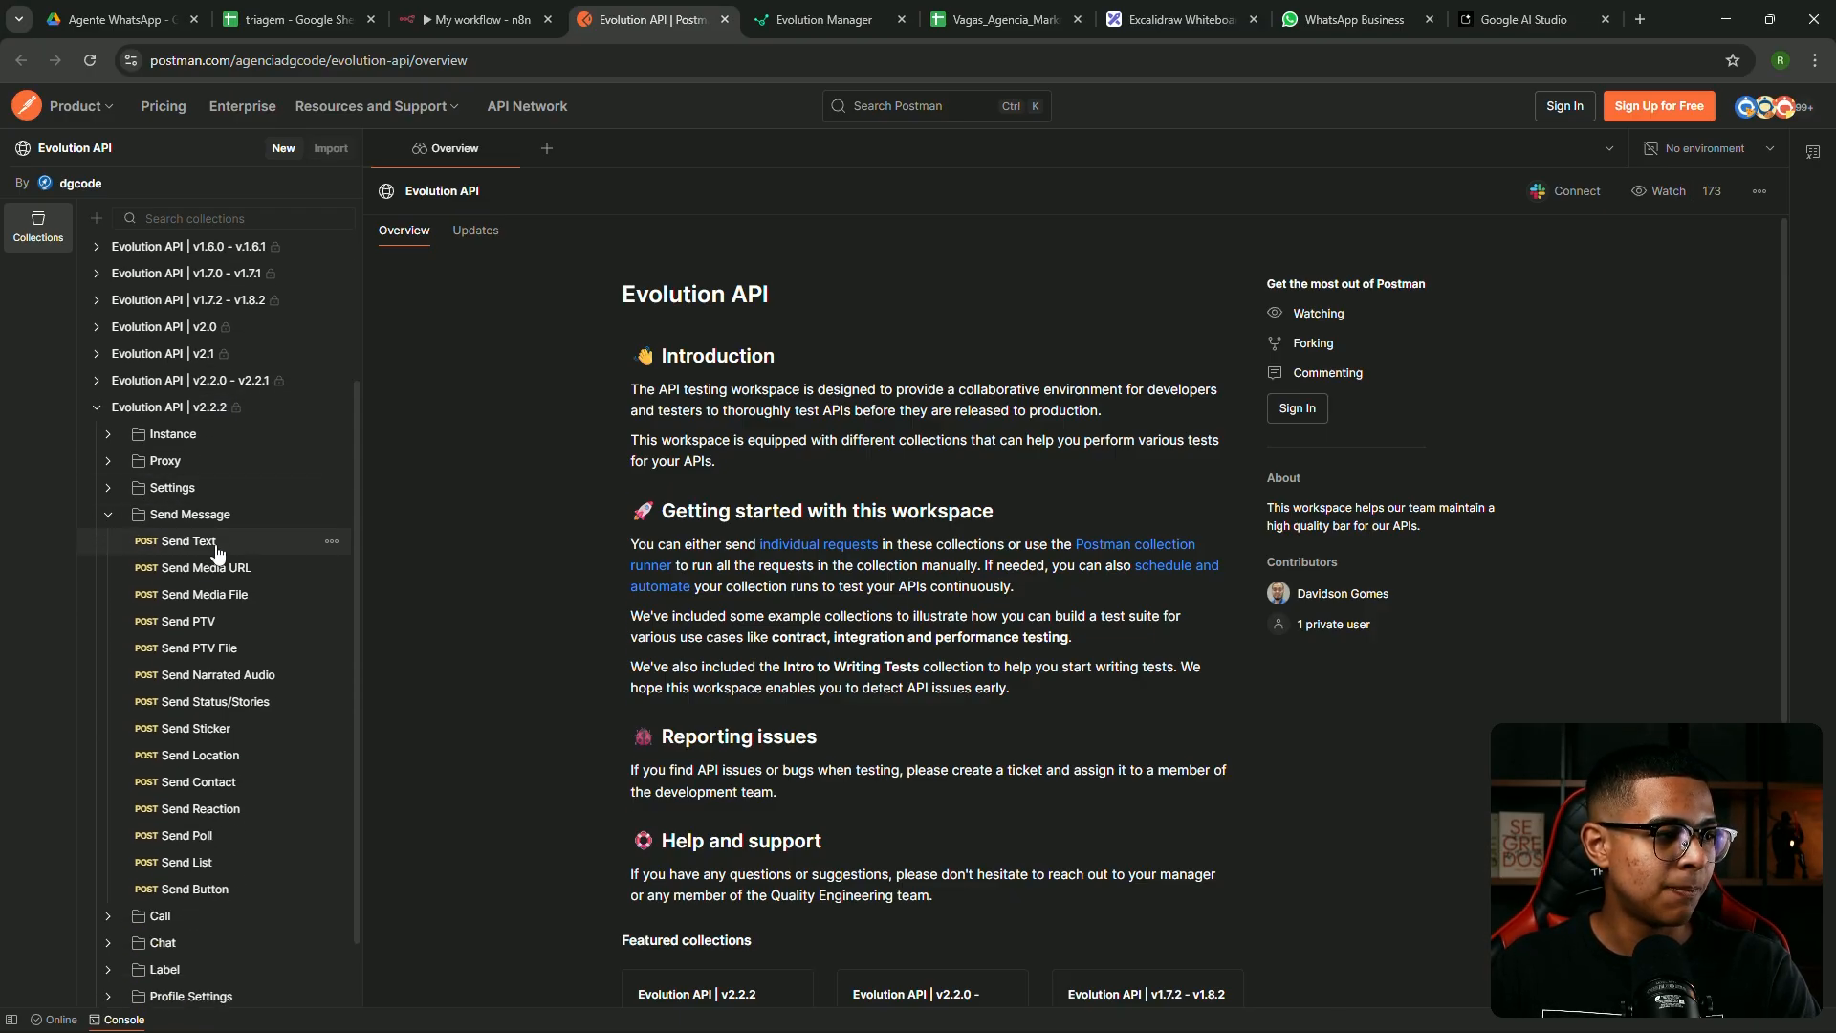
{"action": "left_click", "coordinate": [222, 552]}
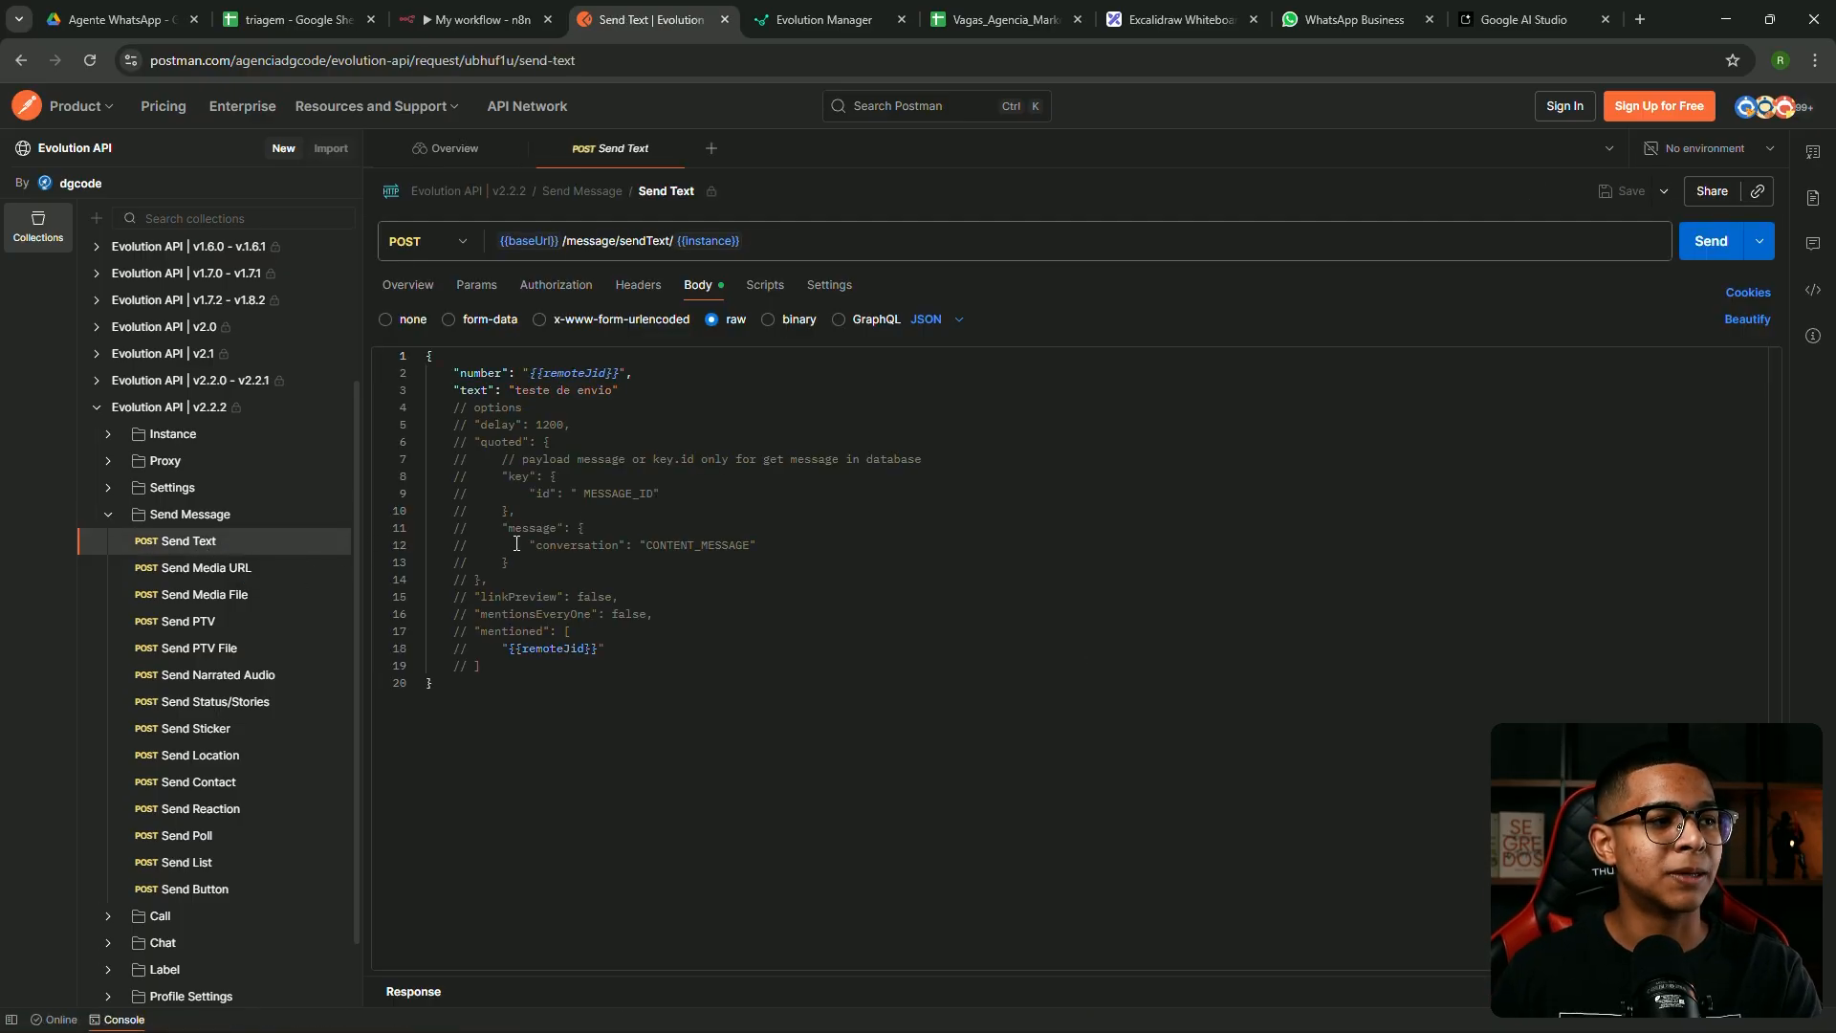
{"action": "left_click_drag", "start_coordinate": [577, 242], "coordinate": [627, 242]}
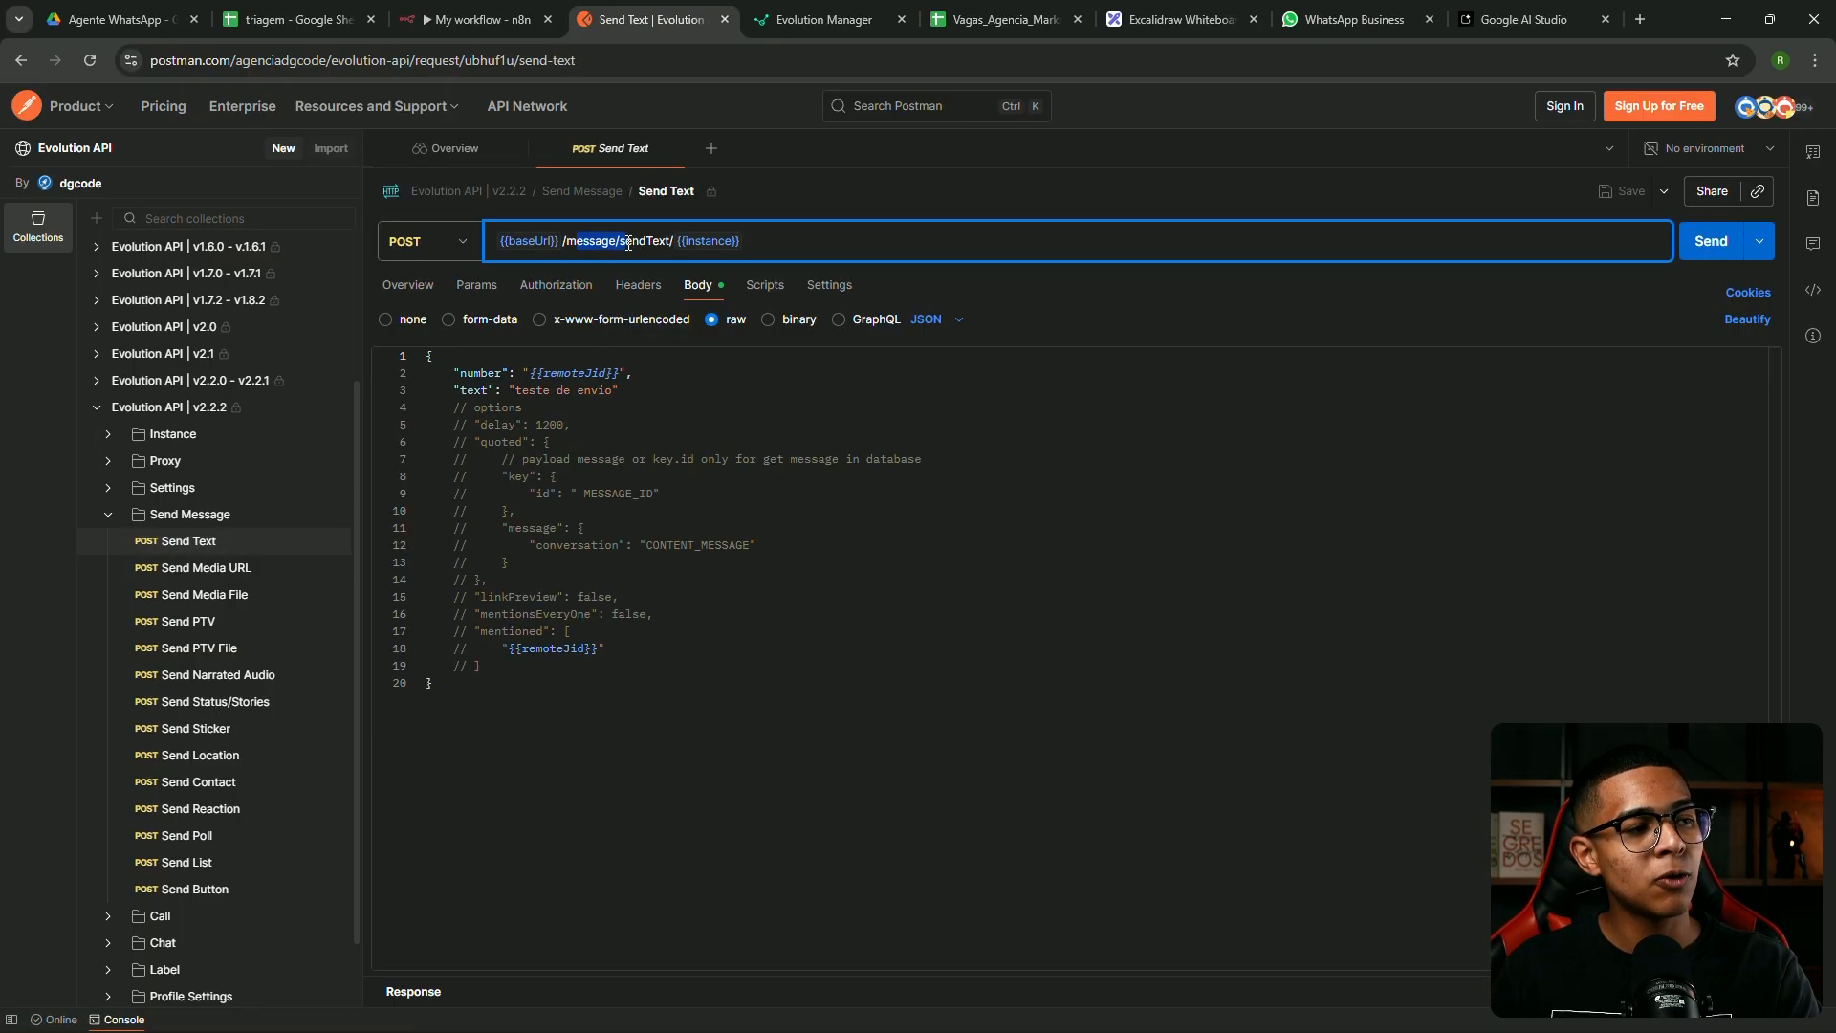
{"action": "mouse_move", "coordinate": [737, 239]}
{"action": "left_click_drag", "start_coordinate": [742, 240], "coordinate": [484, 249]}
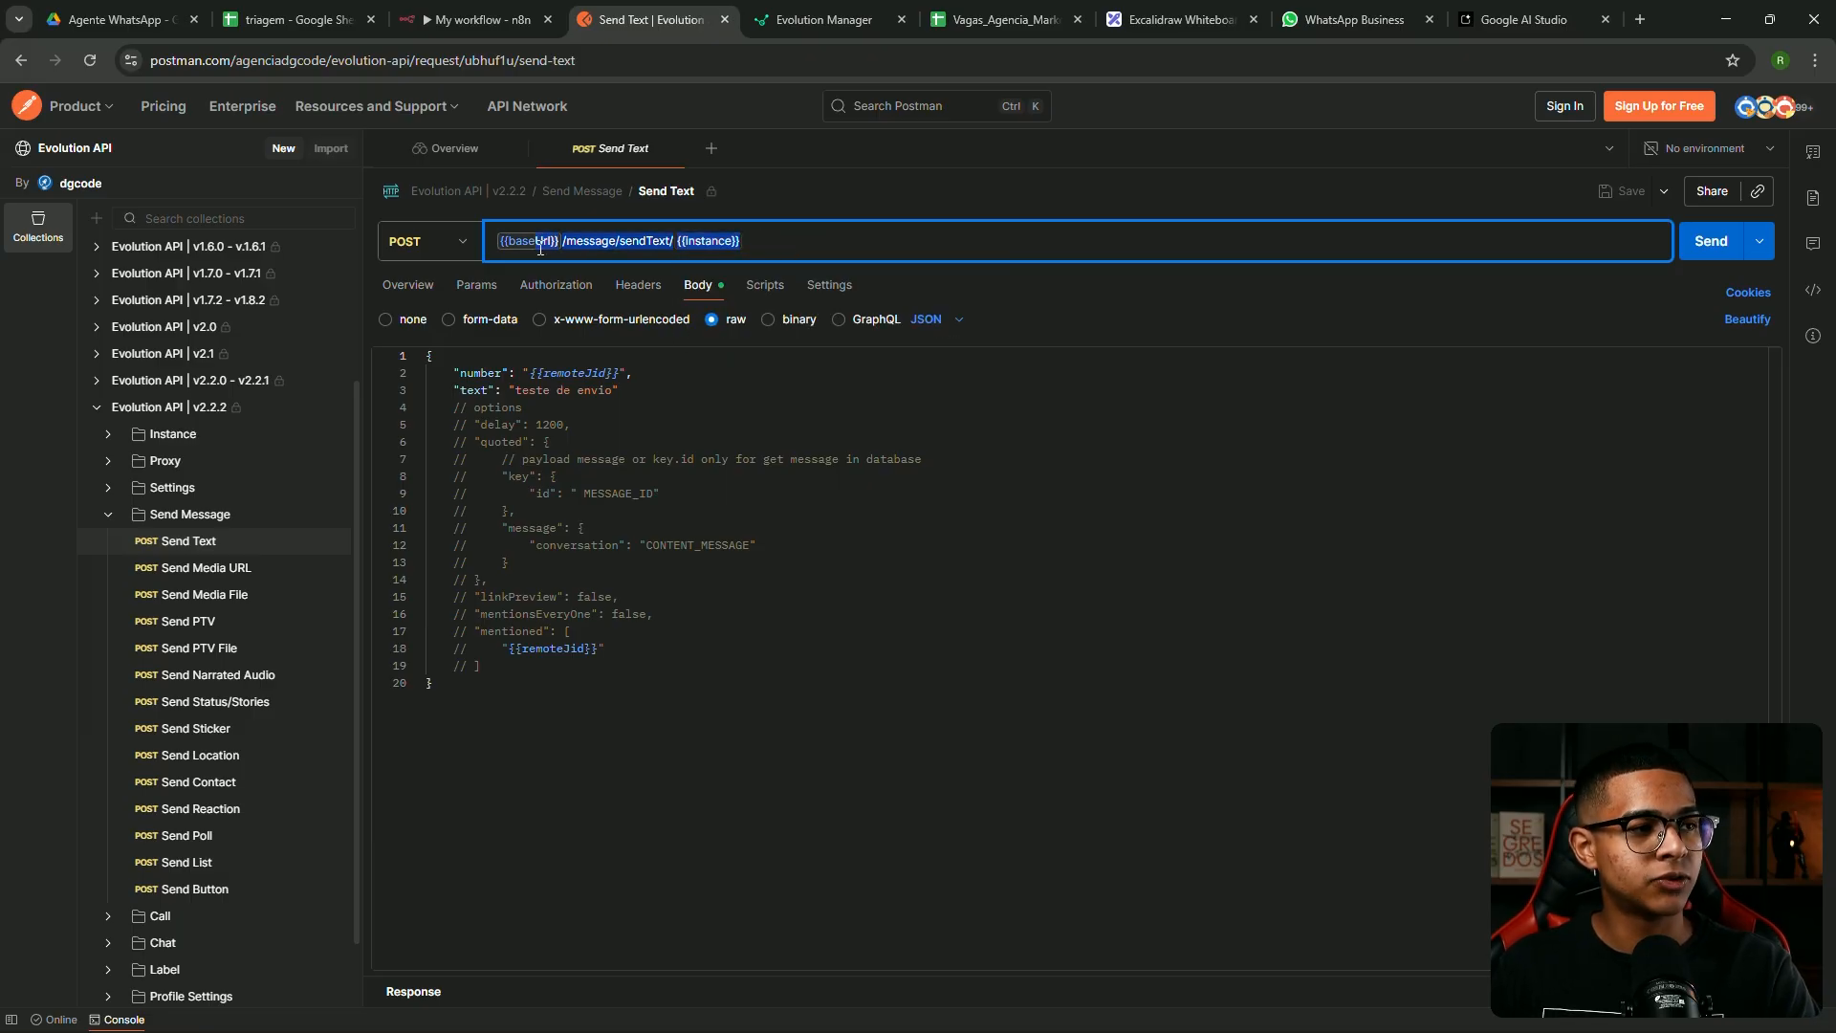
{"action": "left_click_drag", "start_coordinate": [770, 246], "coordinate": [481, 239]}
{"action": "key", "text": "ctrl+c"}
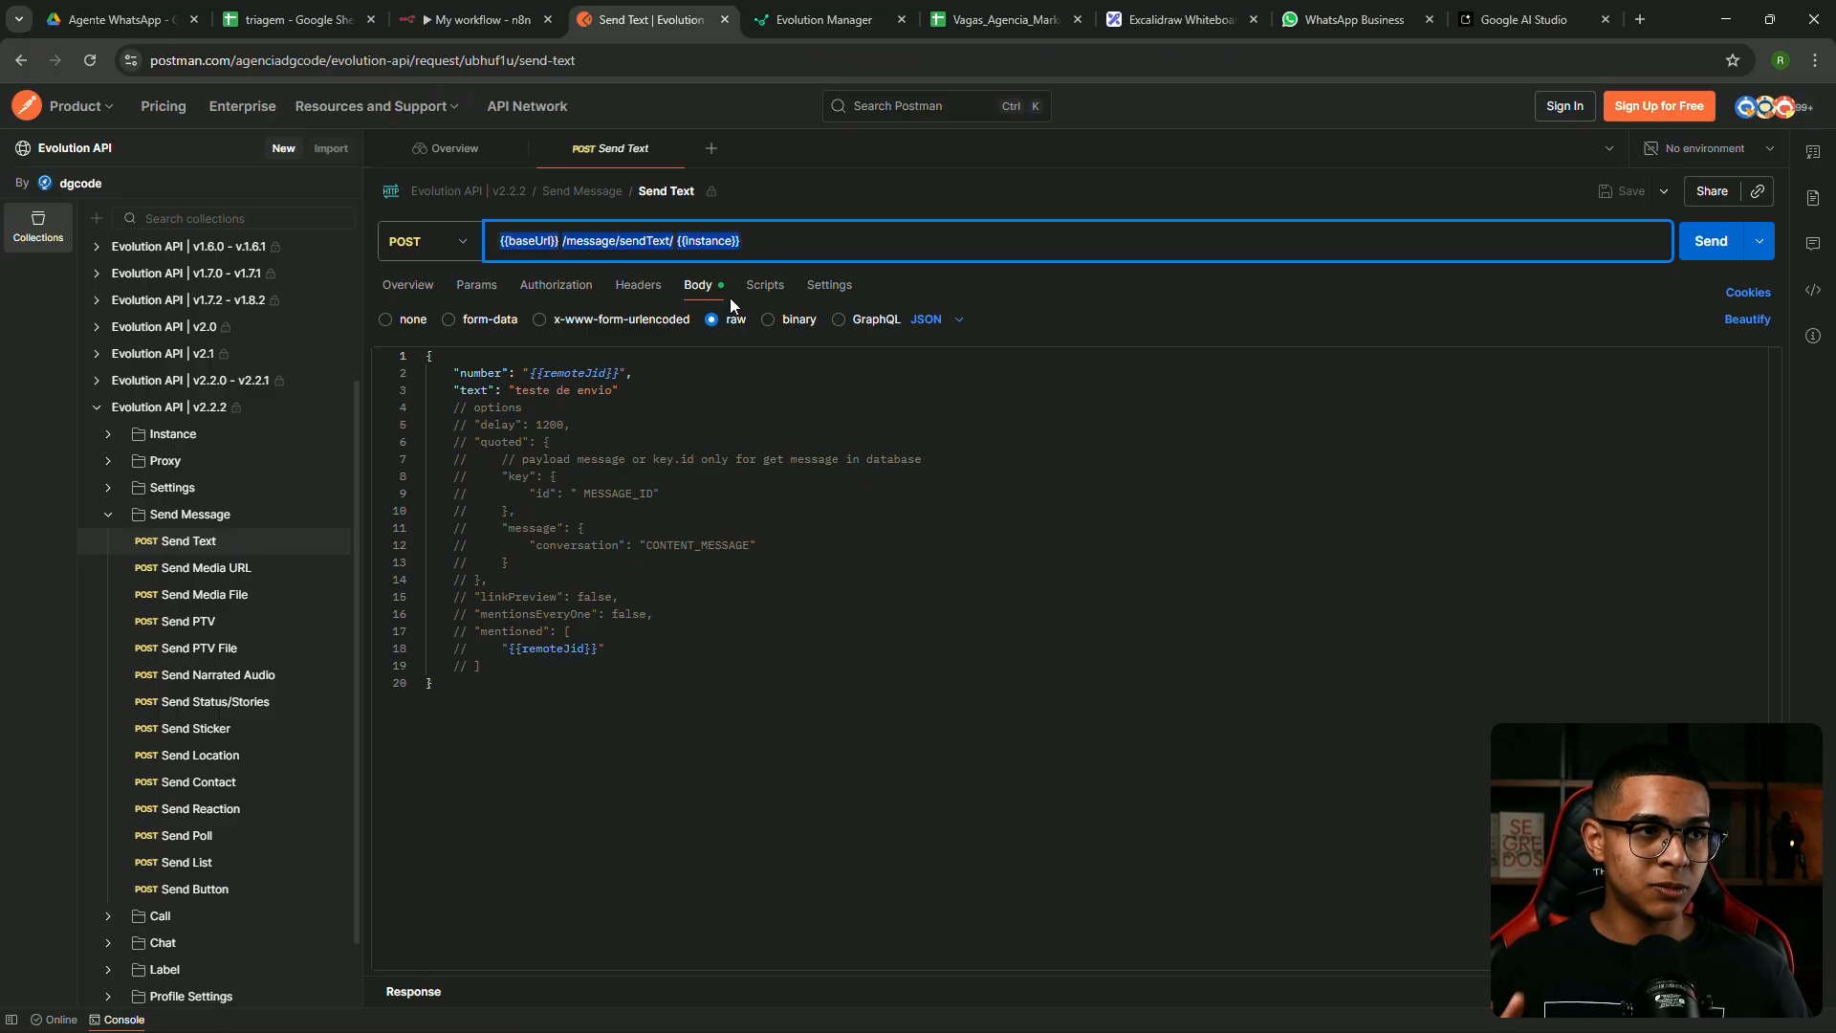
{"action": "left_click_drag", "start_coordinate": [478, 15], "coordinate": [674, 25]}
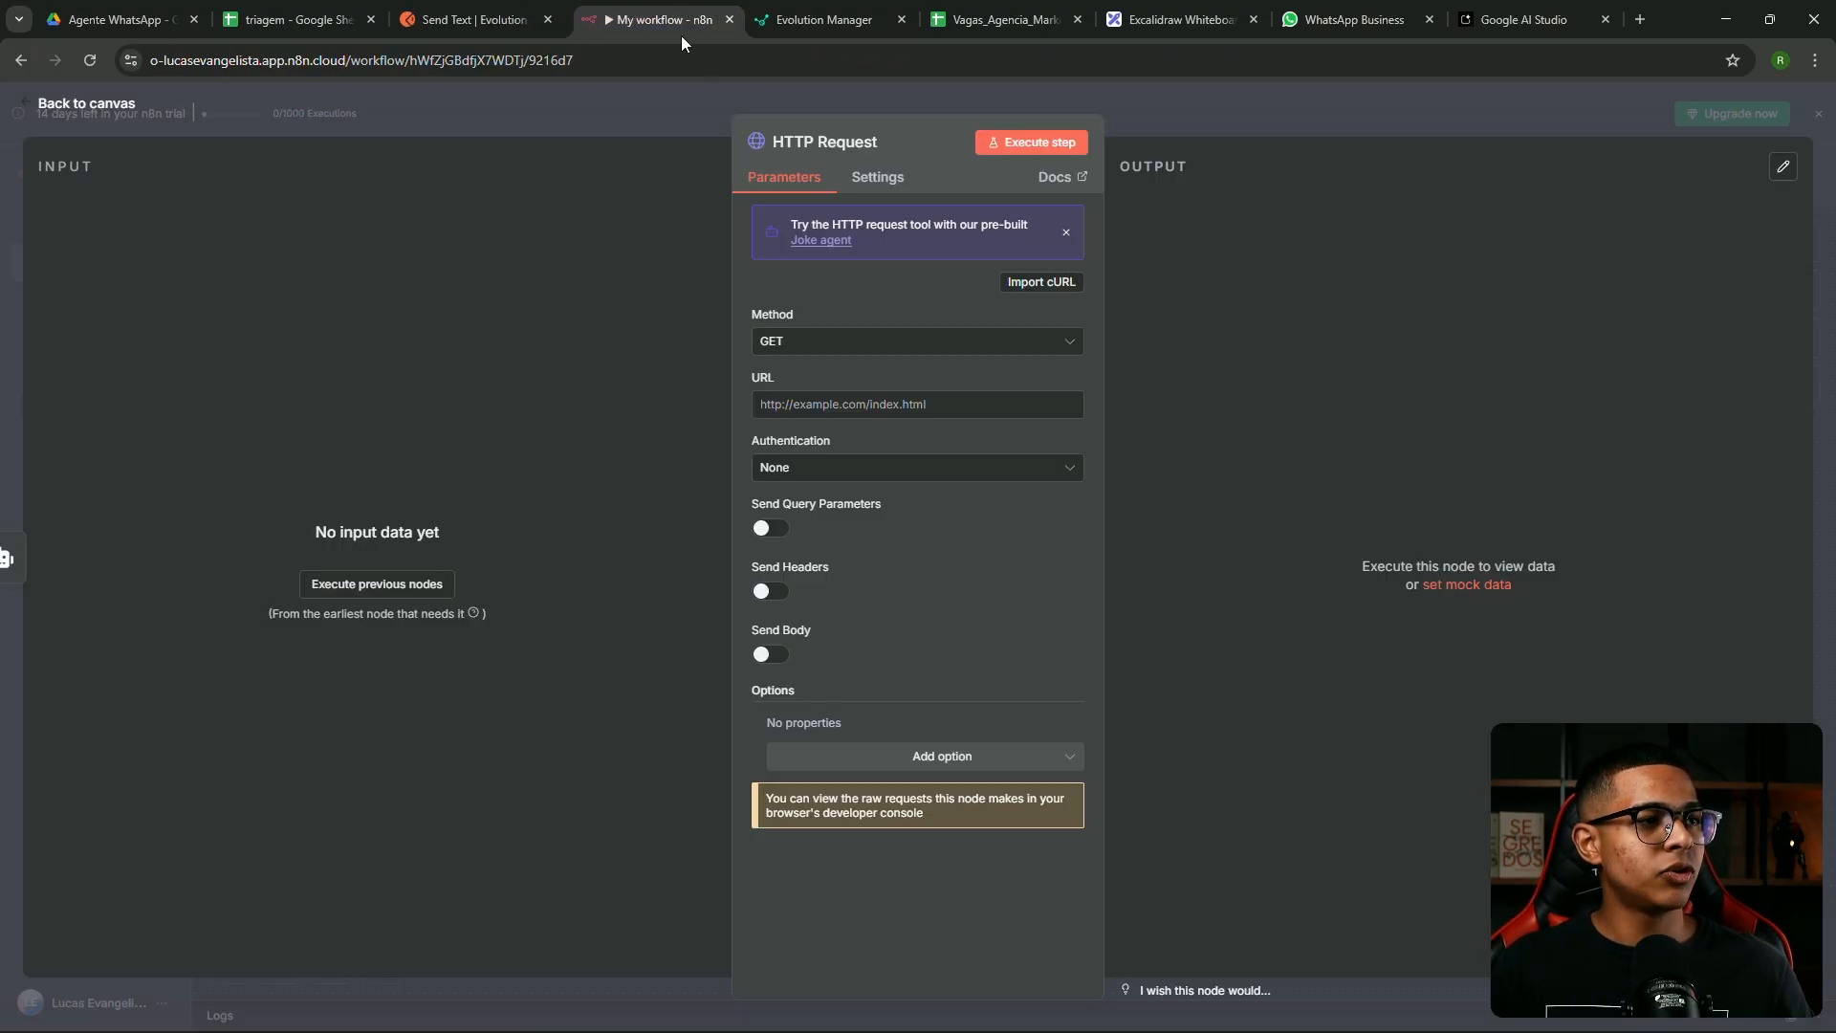
Paste the sendText URL and replace {{baseUrl}} with the Evolution server's domain, removing the doubled slash
{"action": "left_click", "coordinate": [818, 402]}
{"action": "key", "text": "ctrl+v"}
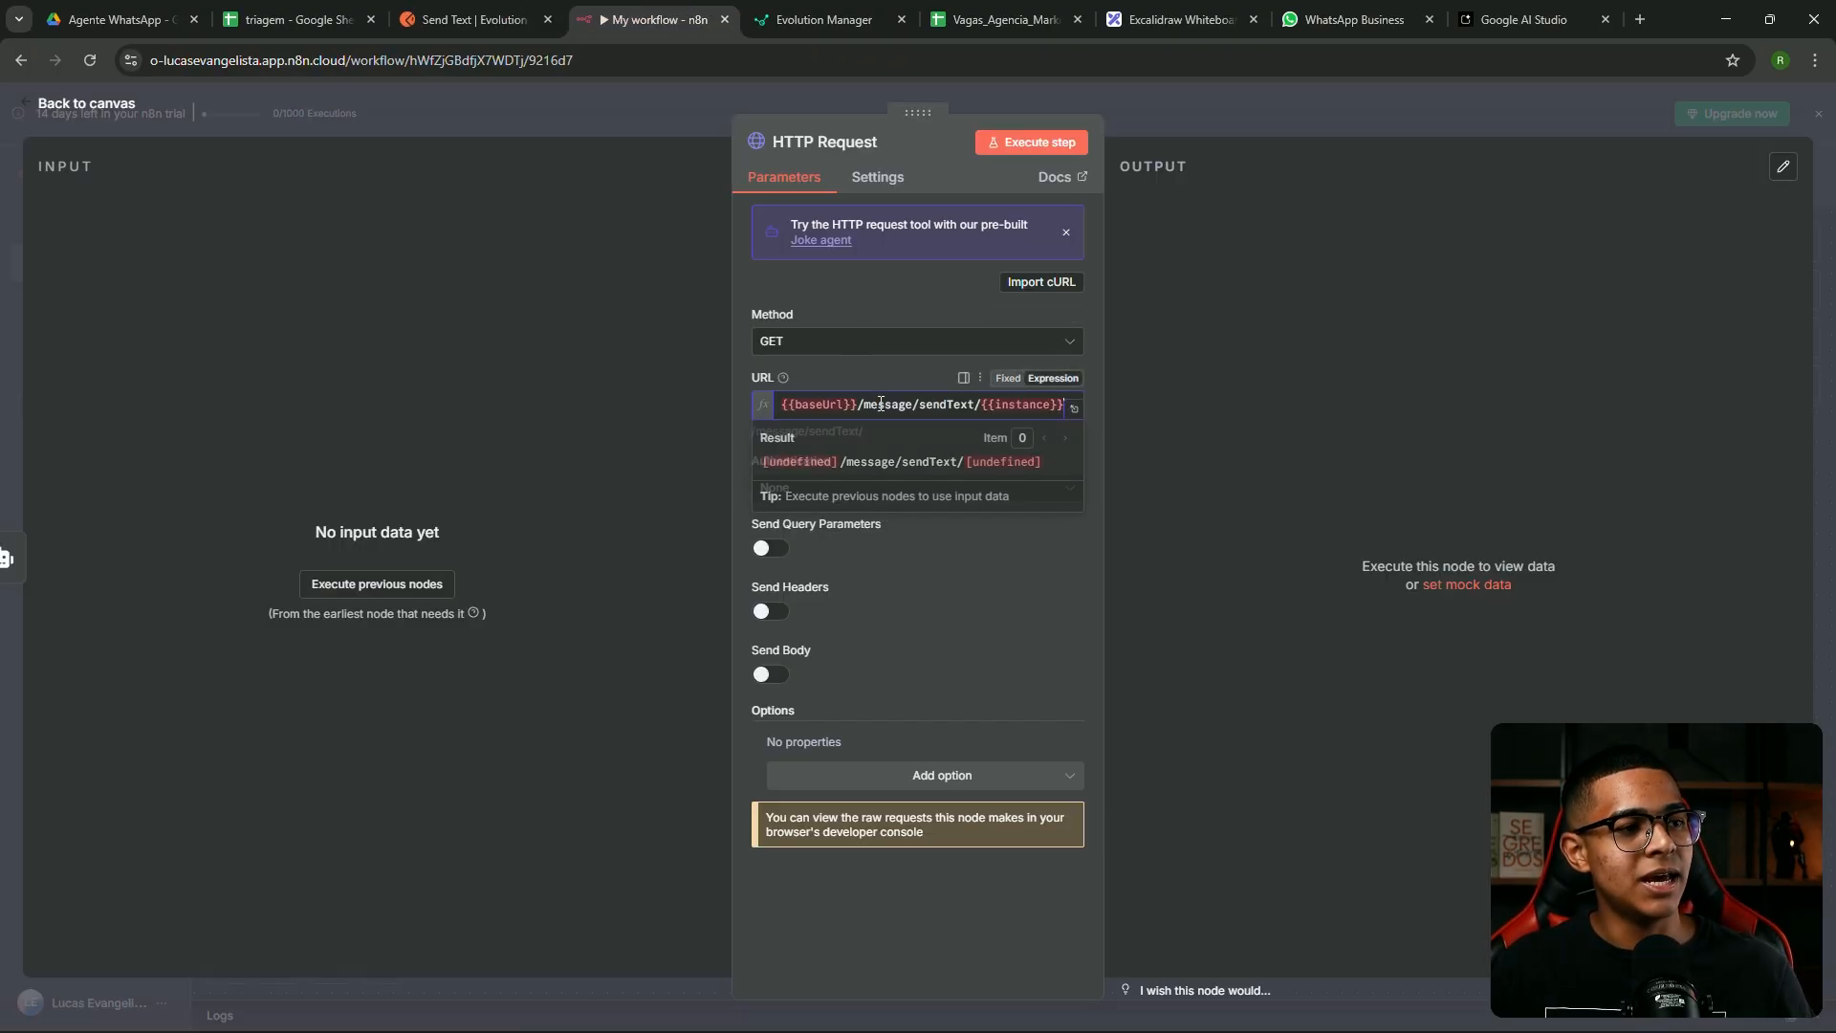
{"action": "left_click", "coordinate": [1074, 409]}
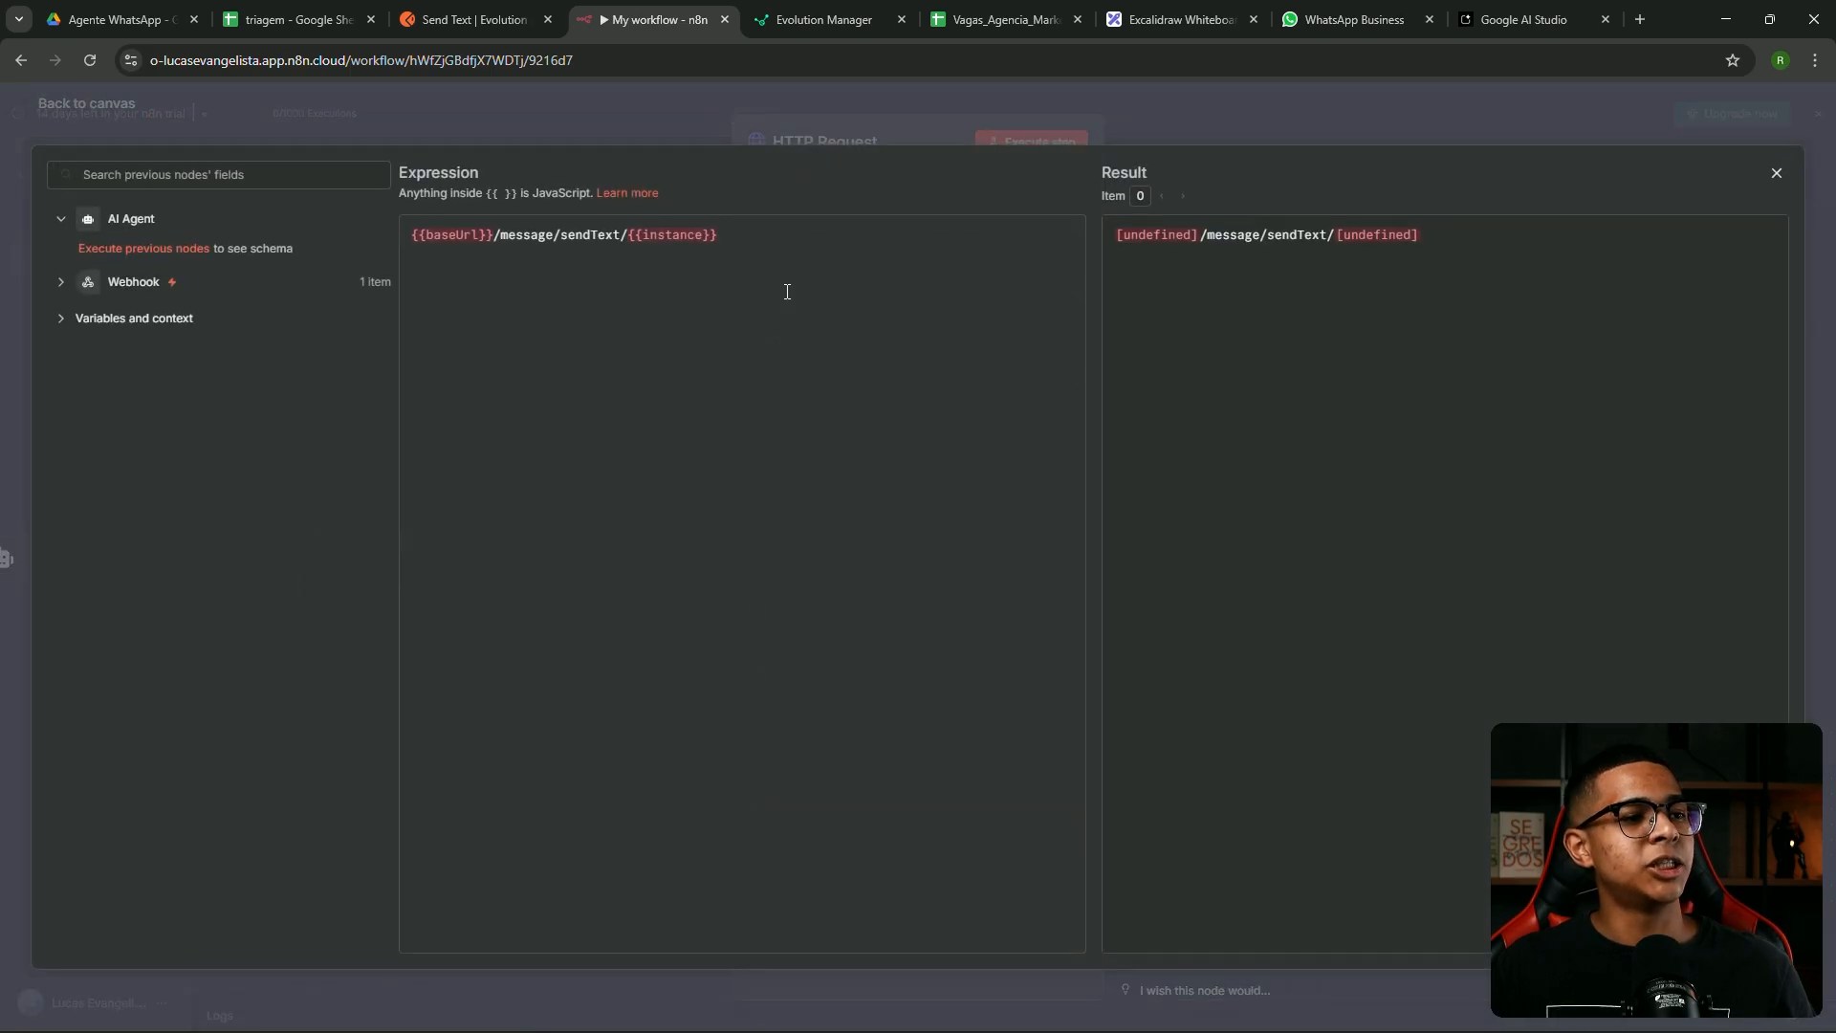
{"action": "left_click", "coordinate": [821, 19]}
{"action": "left_click", "coordinate": [268, 60]}
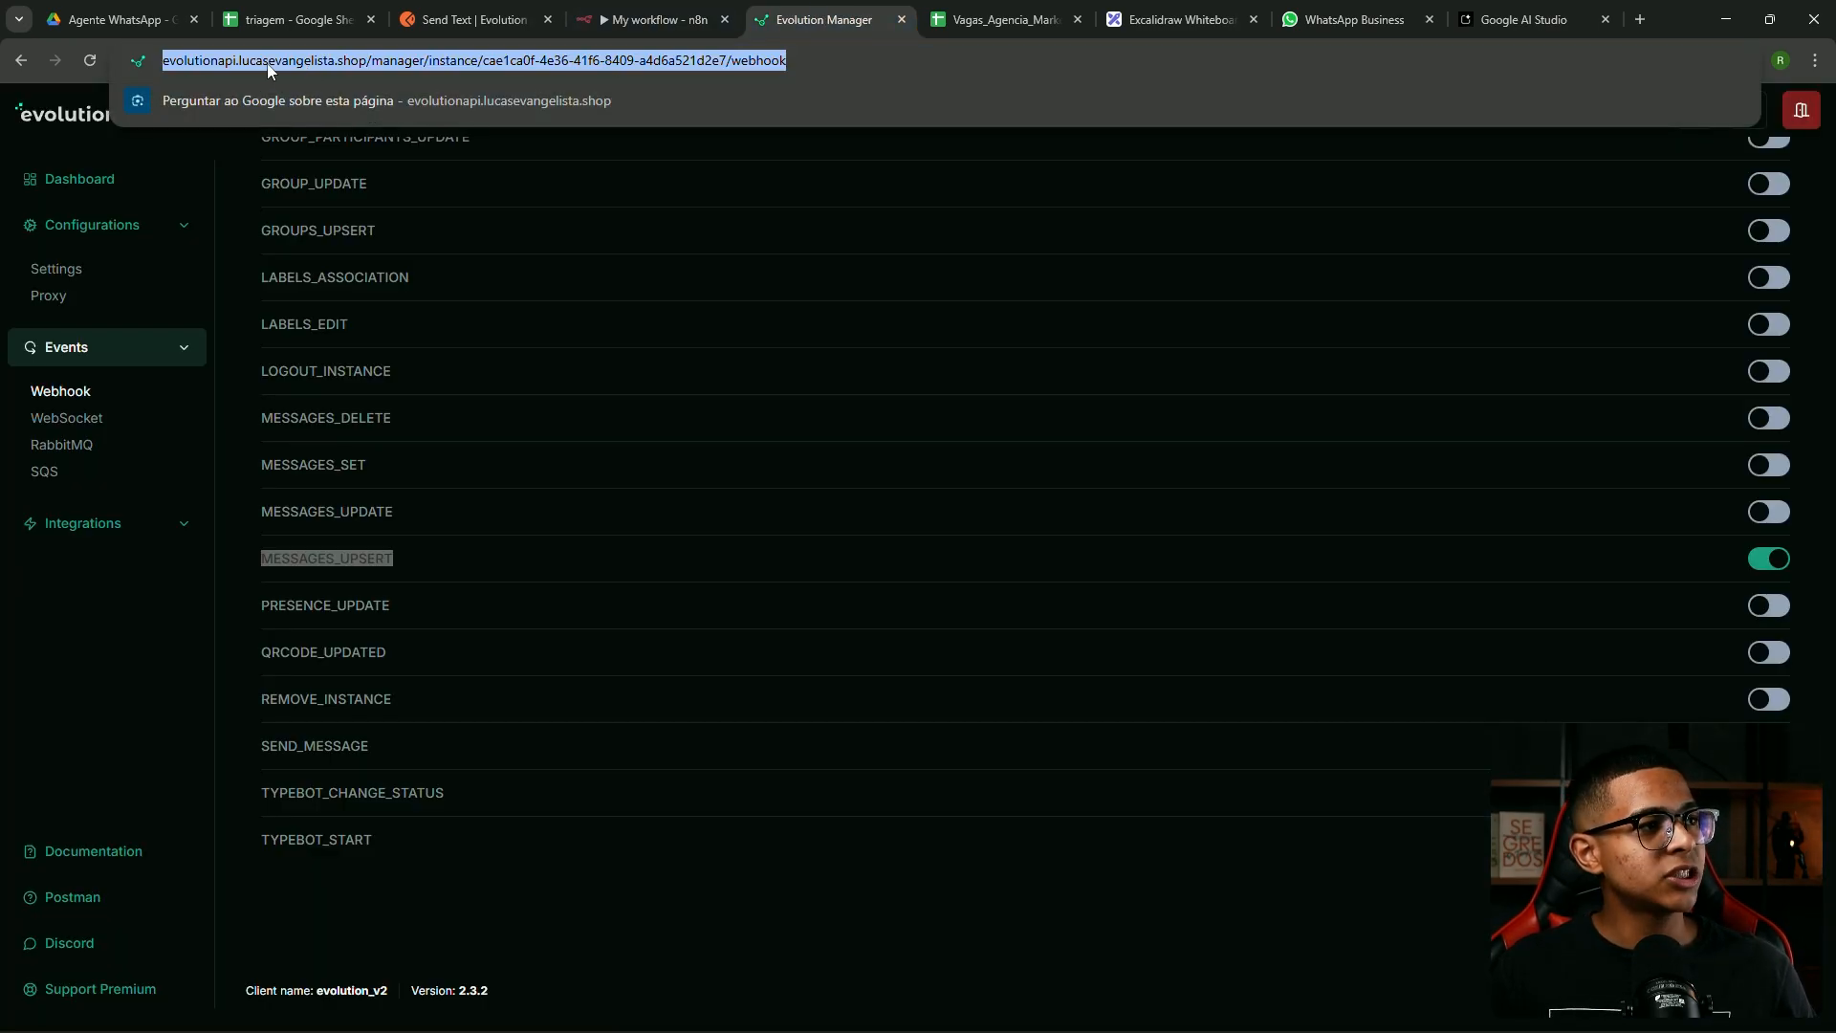
{"action": "left_click", "coordinate": [312, 59]}
{"action": "left_click_drag", "start_coordinate": [412, 60], "coordinate": [153, 62]}
{"action": "key", "text": "ctrl+c"}
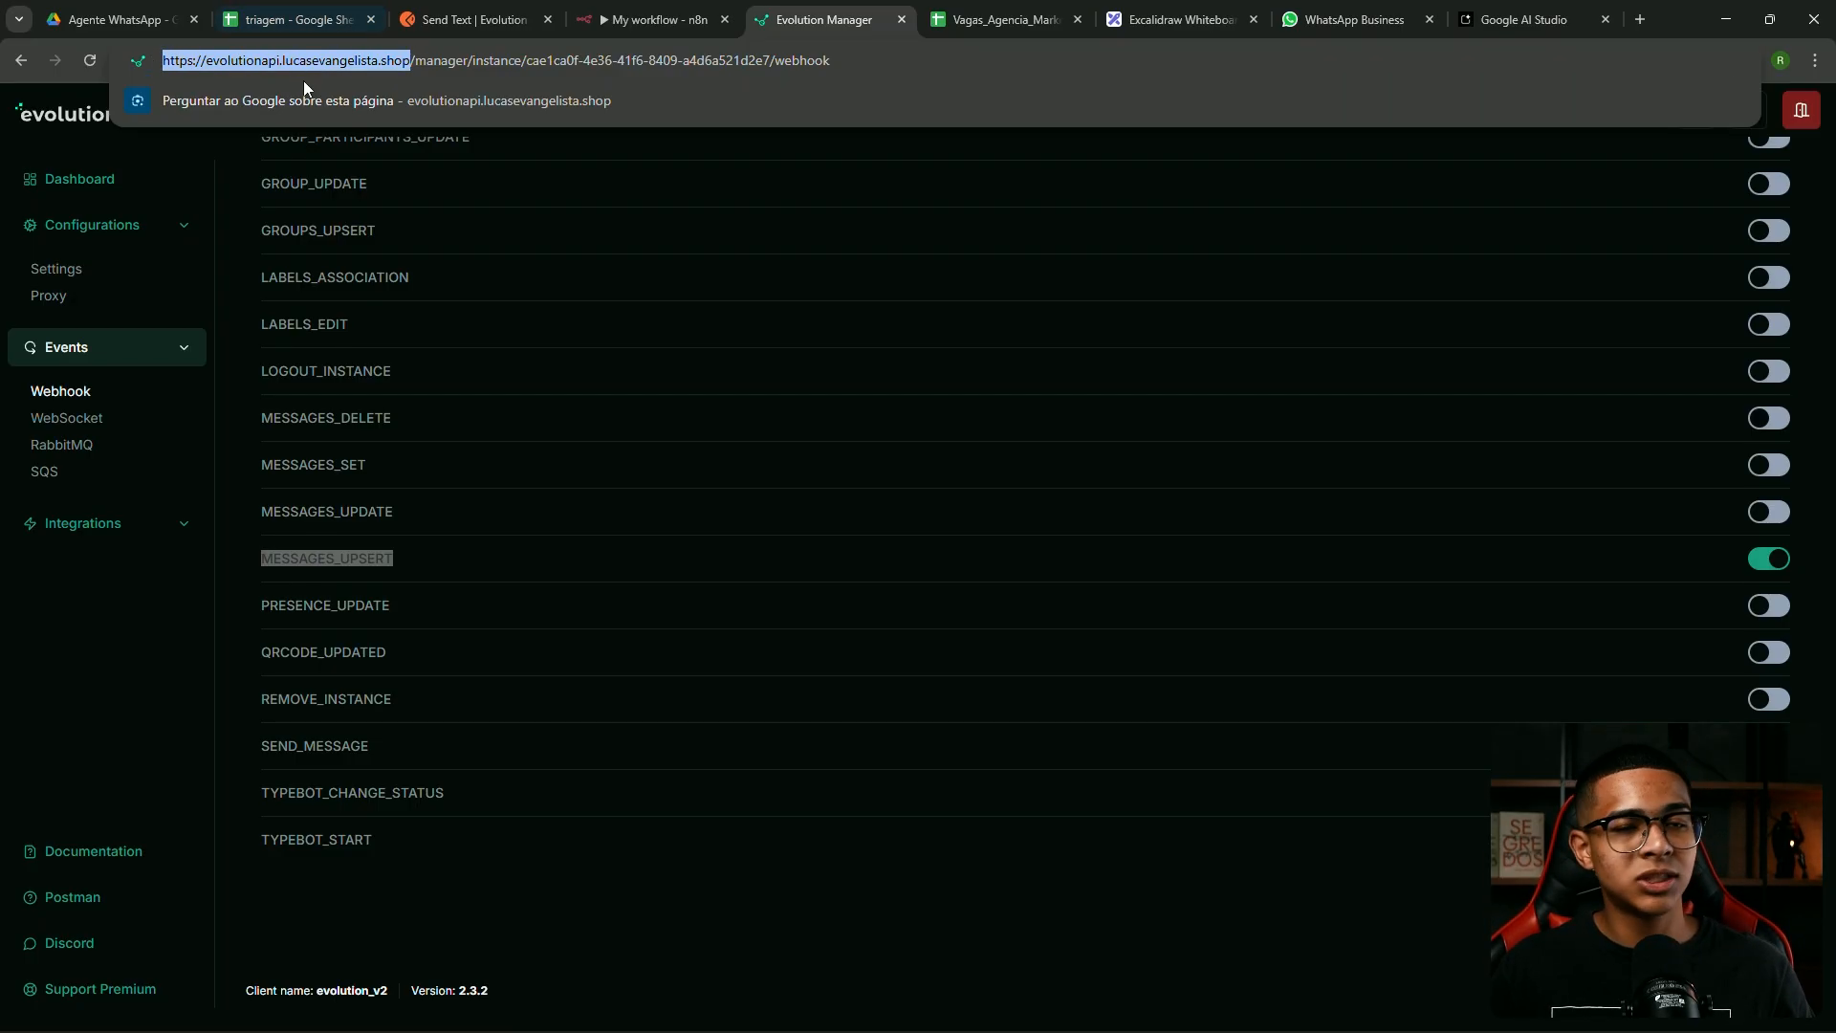
{"action": "left_click", "coordinate": [674, 7]}
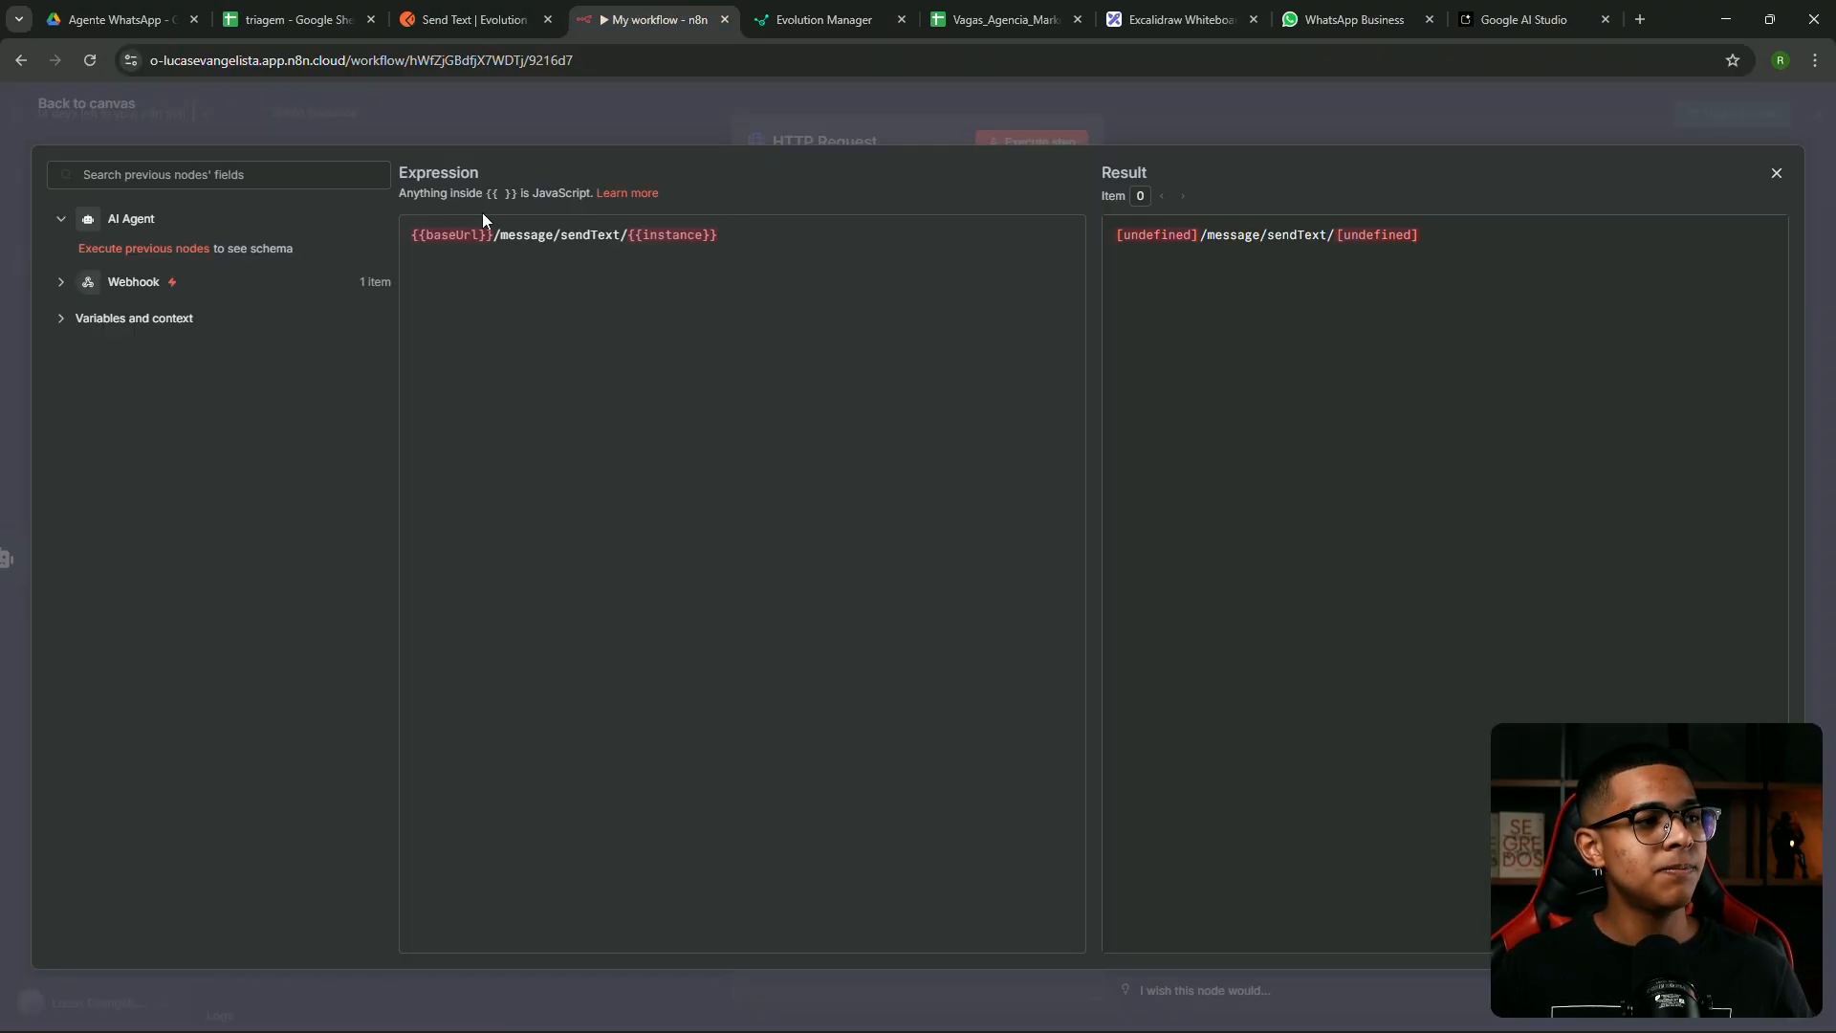
{"action": "left_click_drag", "start_coordinate": [498, 234], "coordinate": [393, 238]}
{"action": "key", "text": "ctrl+v"}
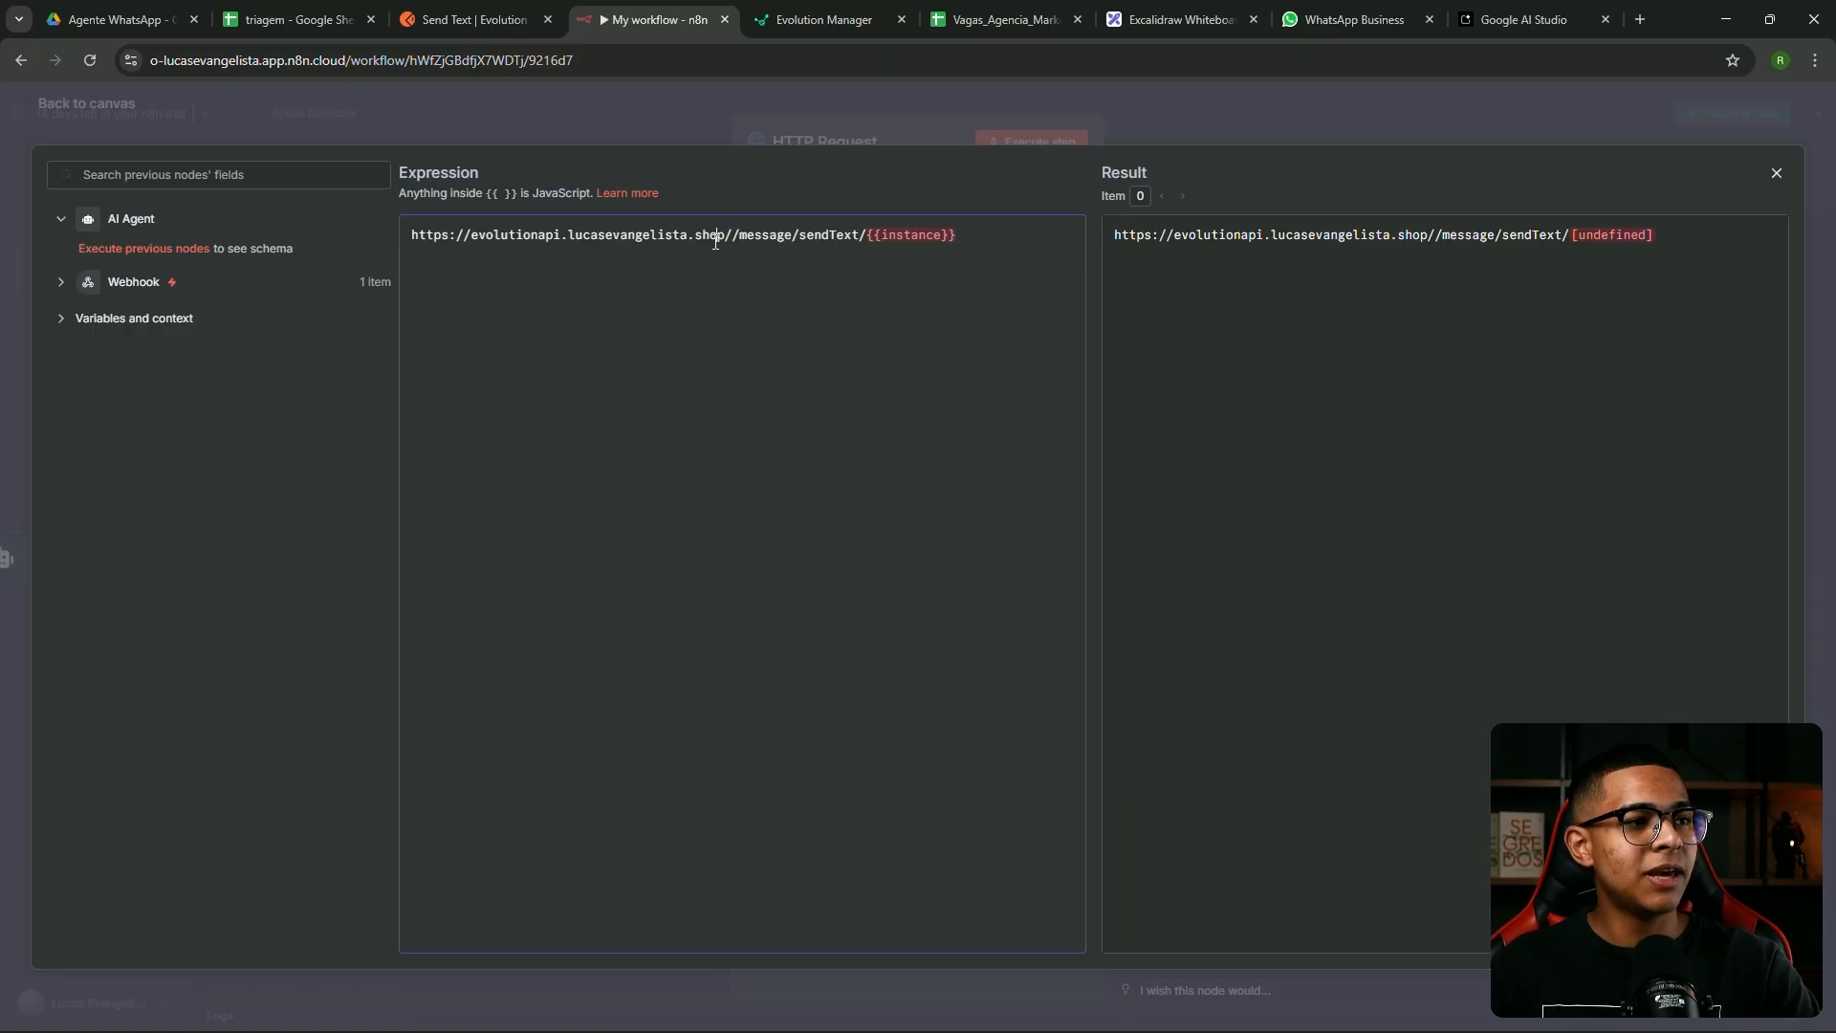
{"action": "left_click_drag", "start_coordinate": [717, 235], "coordinate": [733, 231]}
{"action": "key", "text": "BackSpace"}
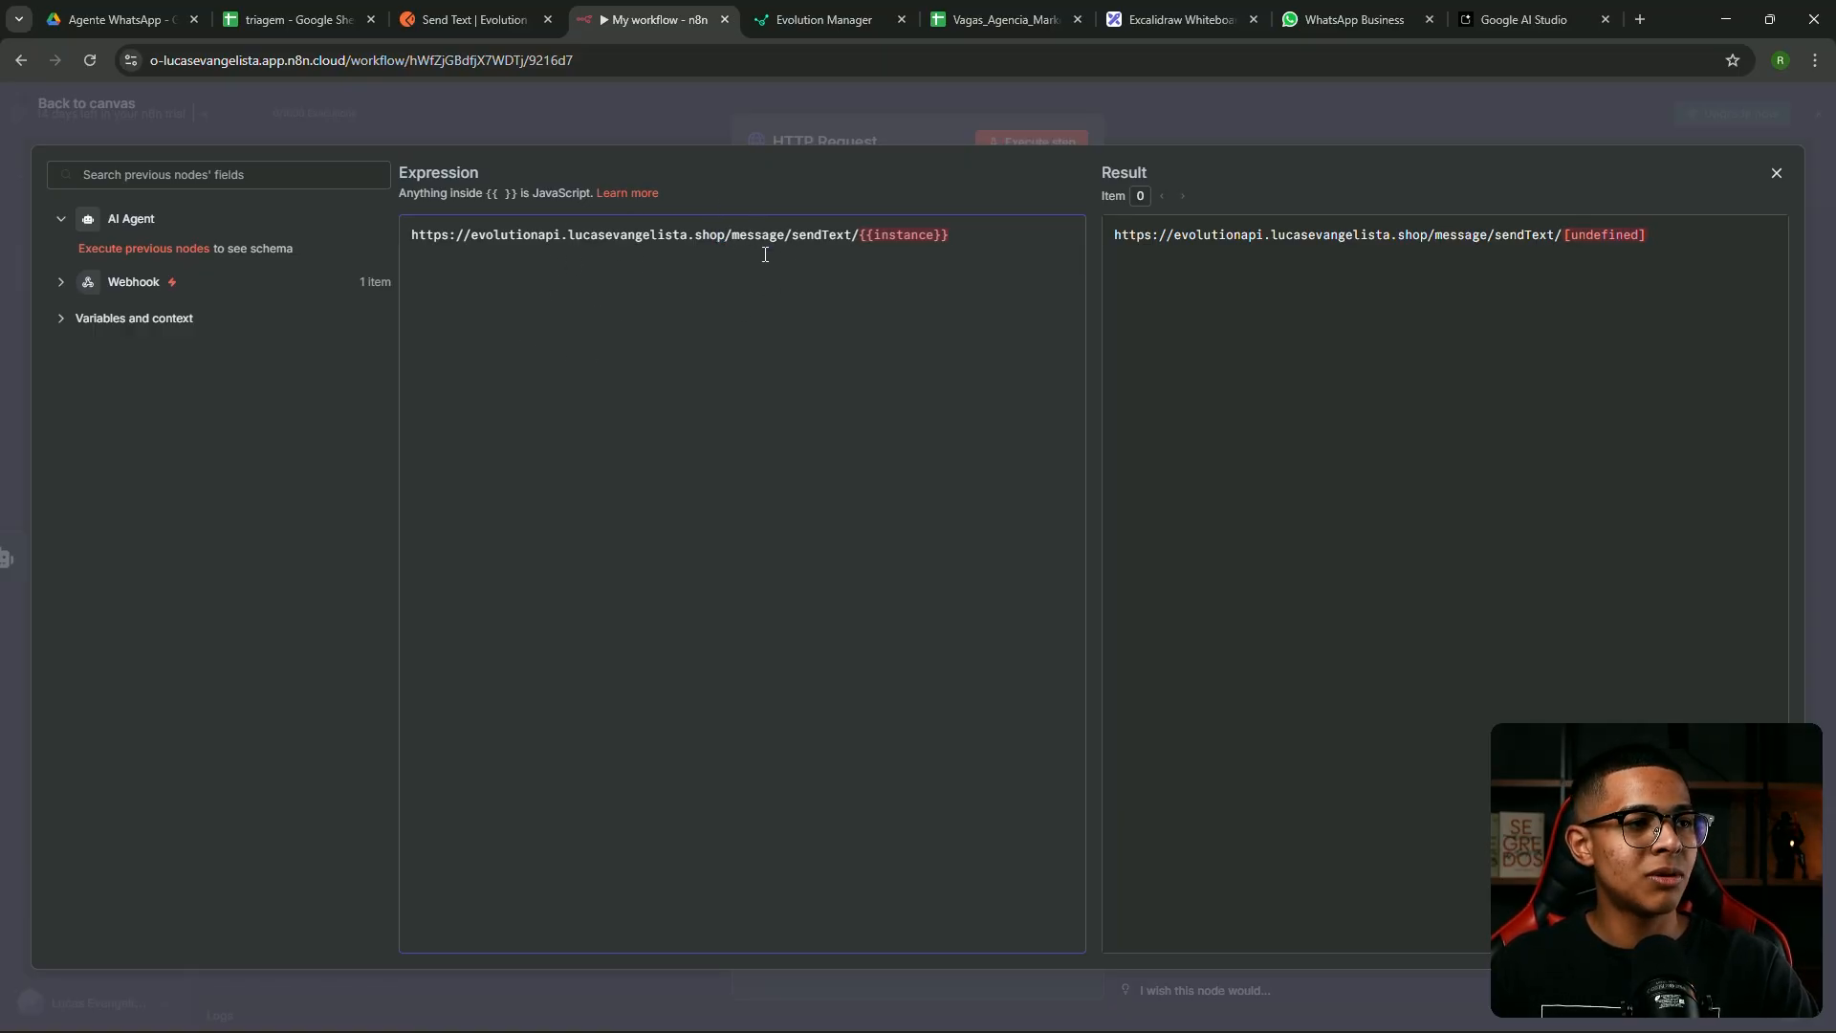
Replace {{instance}} in the URL with the instance name curso-gratuito from Evolution Manager
{"action": "left_click", "coordinate": [826, 21]}
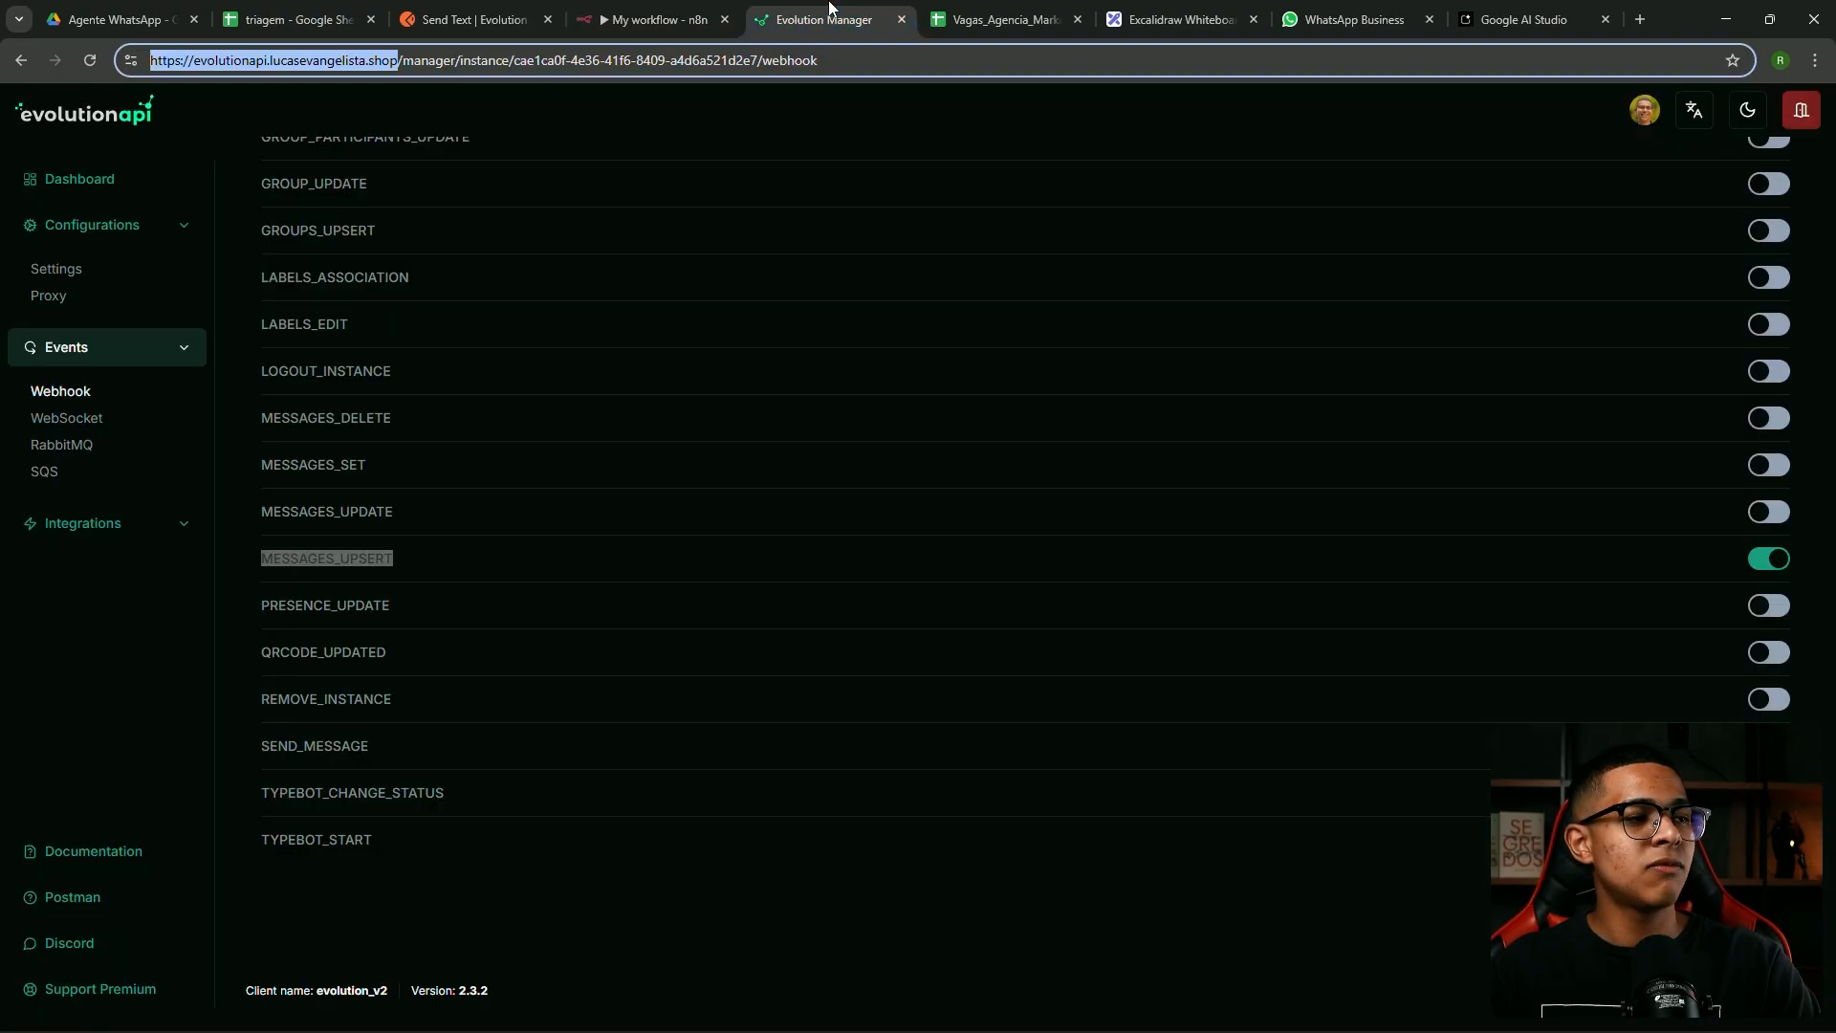
{"action": "left_click", "coordinate": [129, 182]}
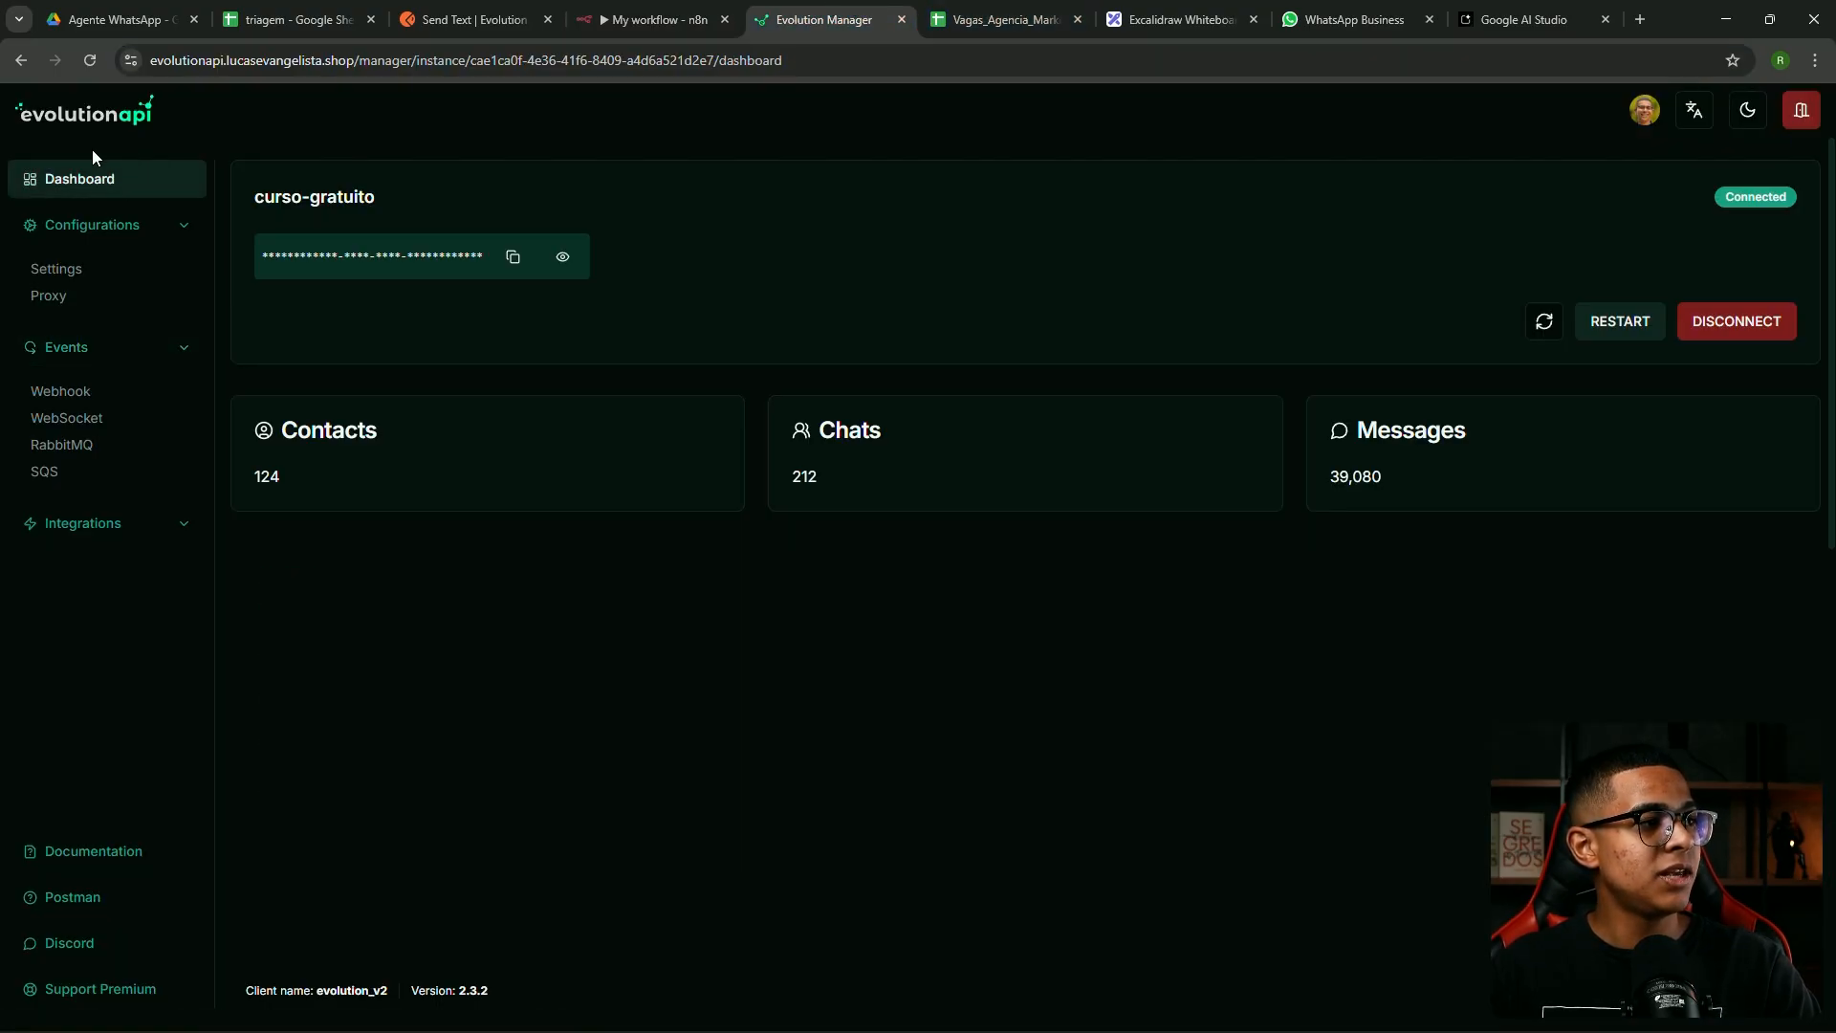
{"action": "left_click_drag", "start_coordinate": [376, 199], "coordinate": [259, 194]}
{"action": "key", "text": "ctrl+c"}
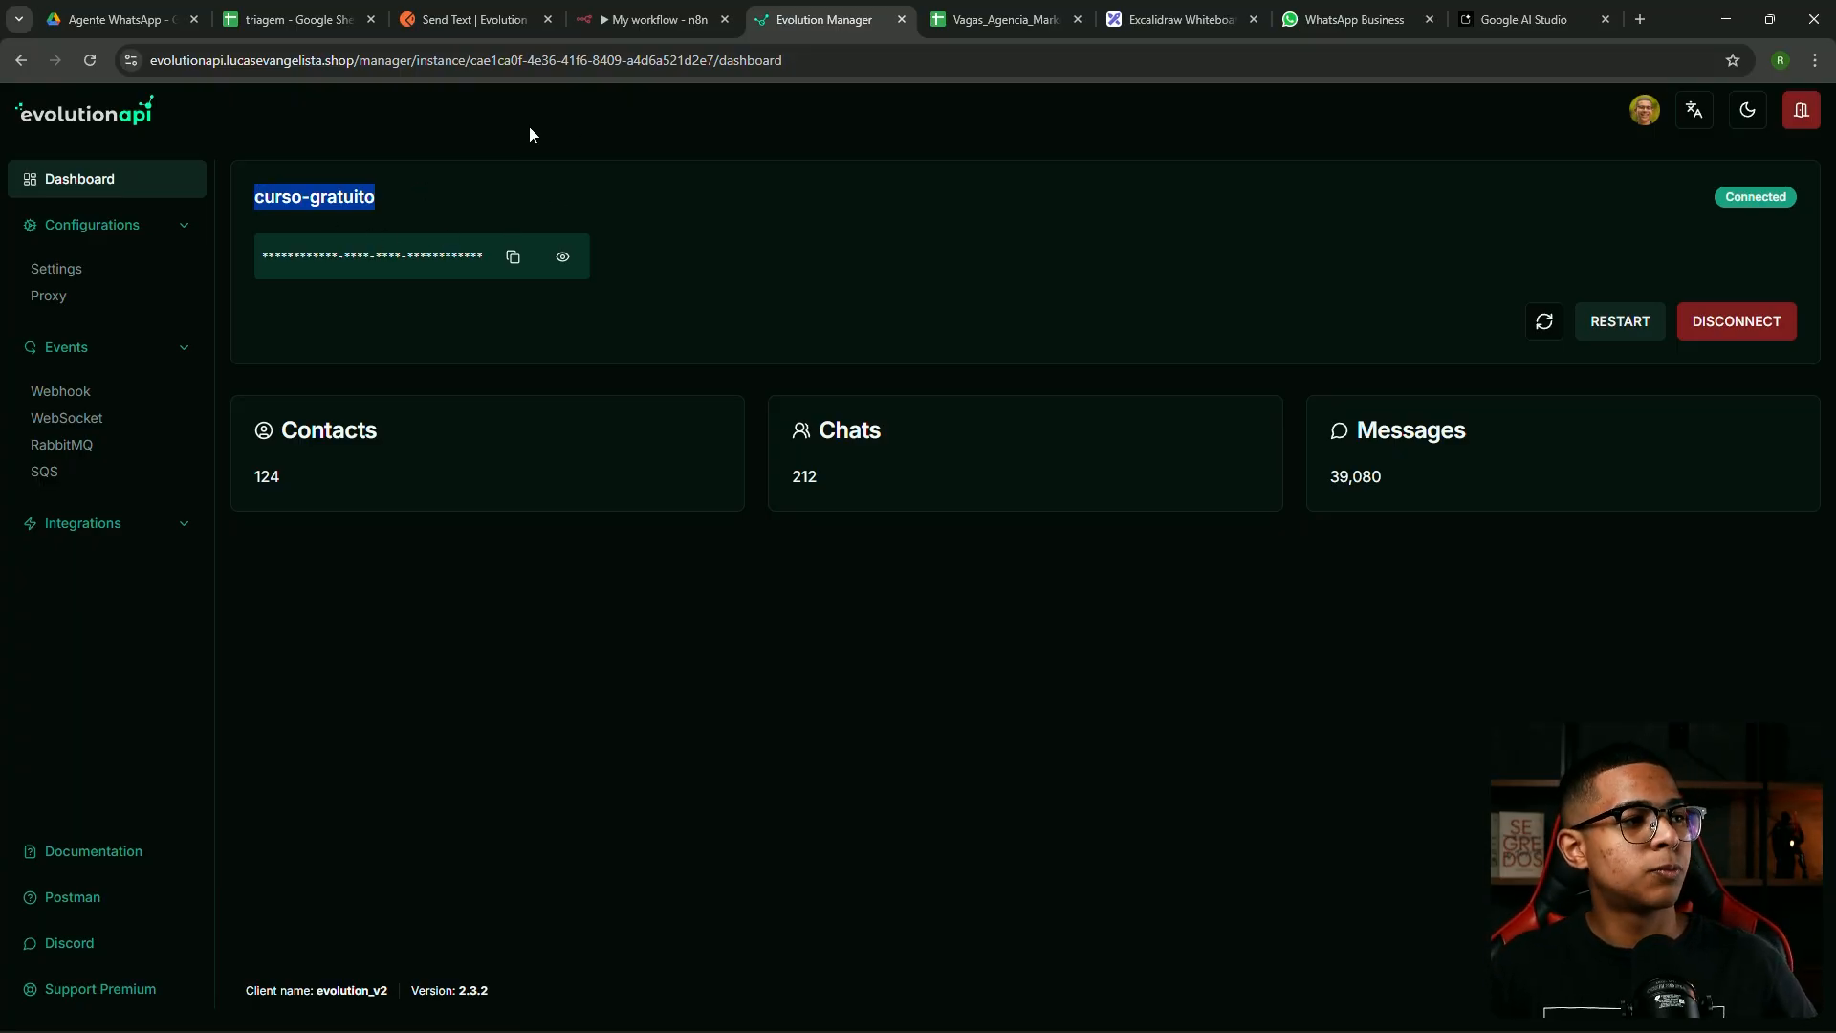
{"action": "left_click", "coordinate": [698, 20]}
{"action": "left_click_drag", "start_coordinate": [855, 230], "coordinate": [954, 230]}
{"action": "key", "text": "ctrl+v"}
Set the HTTP Request method to POST
{"action": "key", "text": "Escape"}
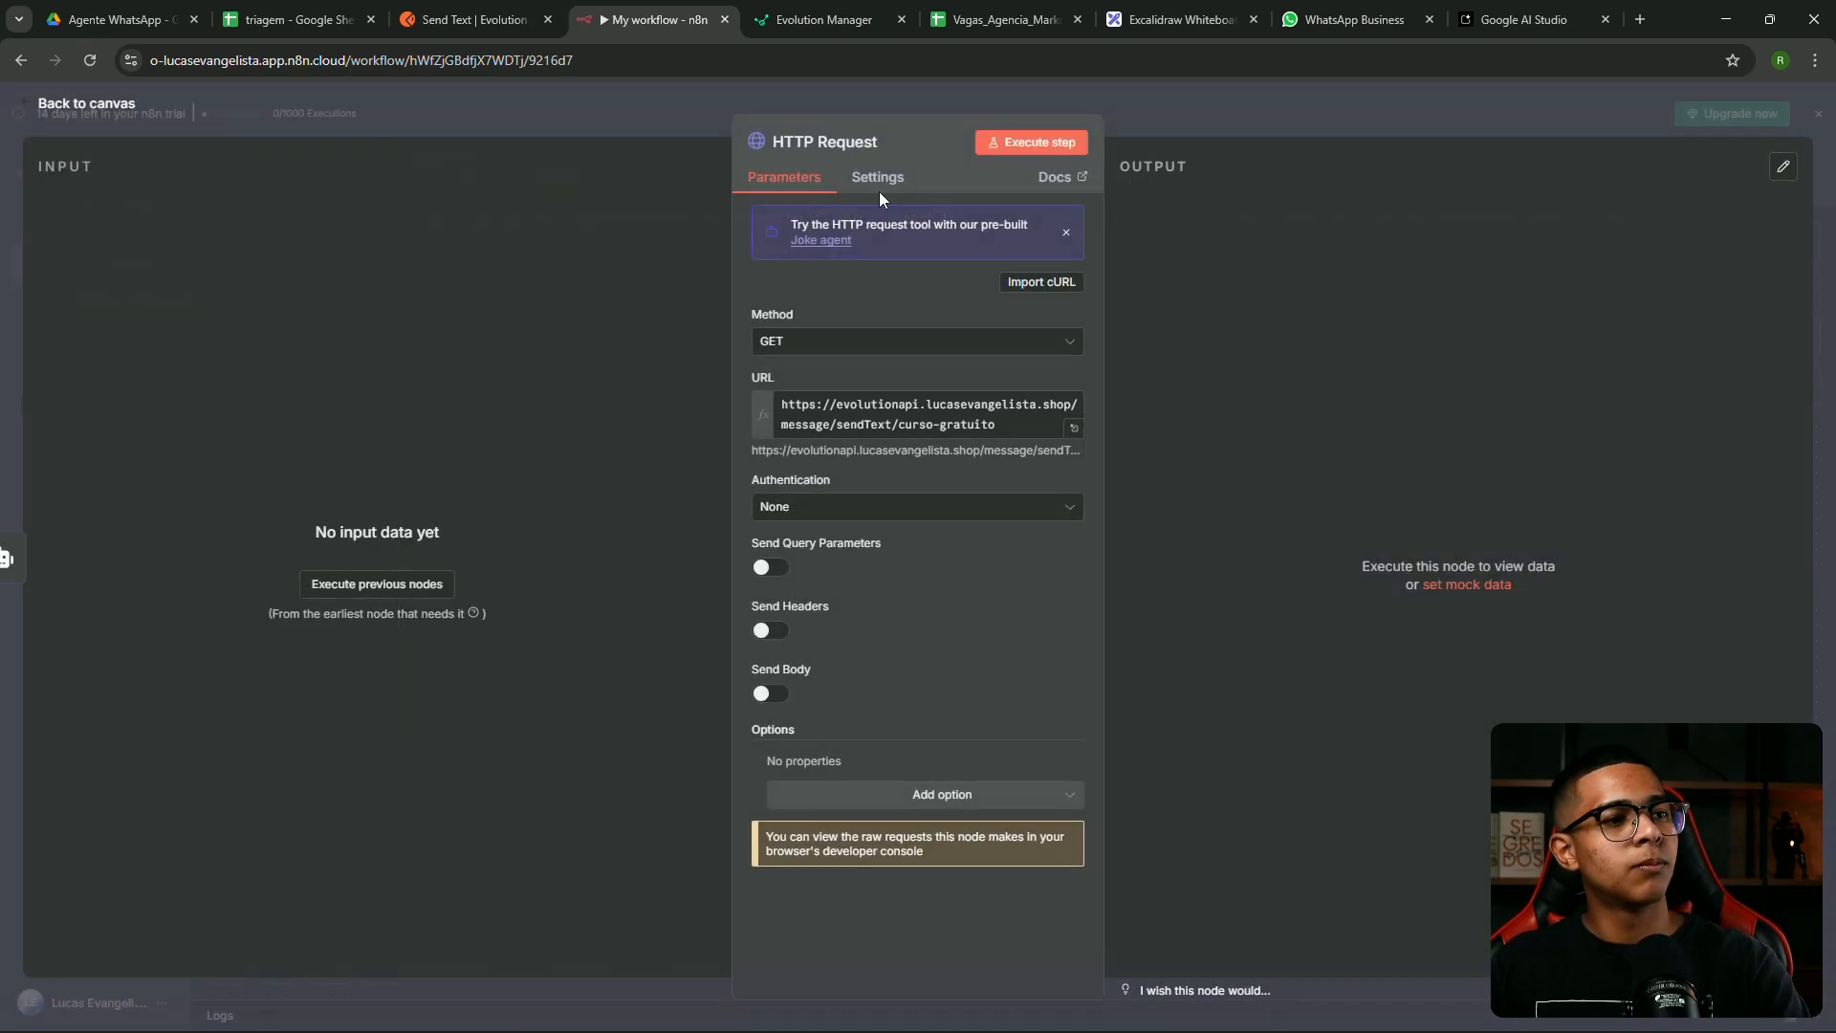
{"action": "left_click", "coordinate": [891, 346]}
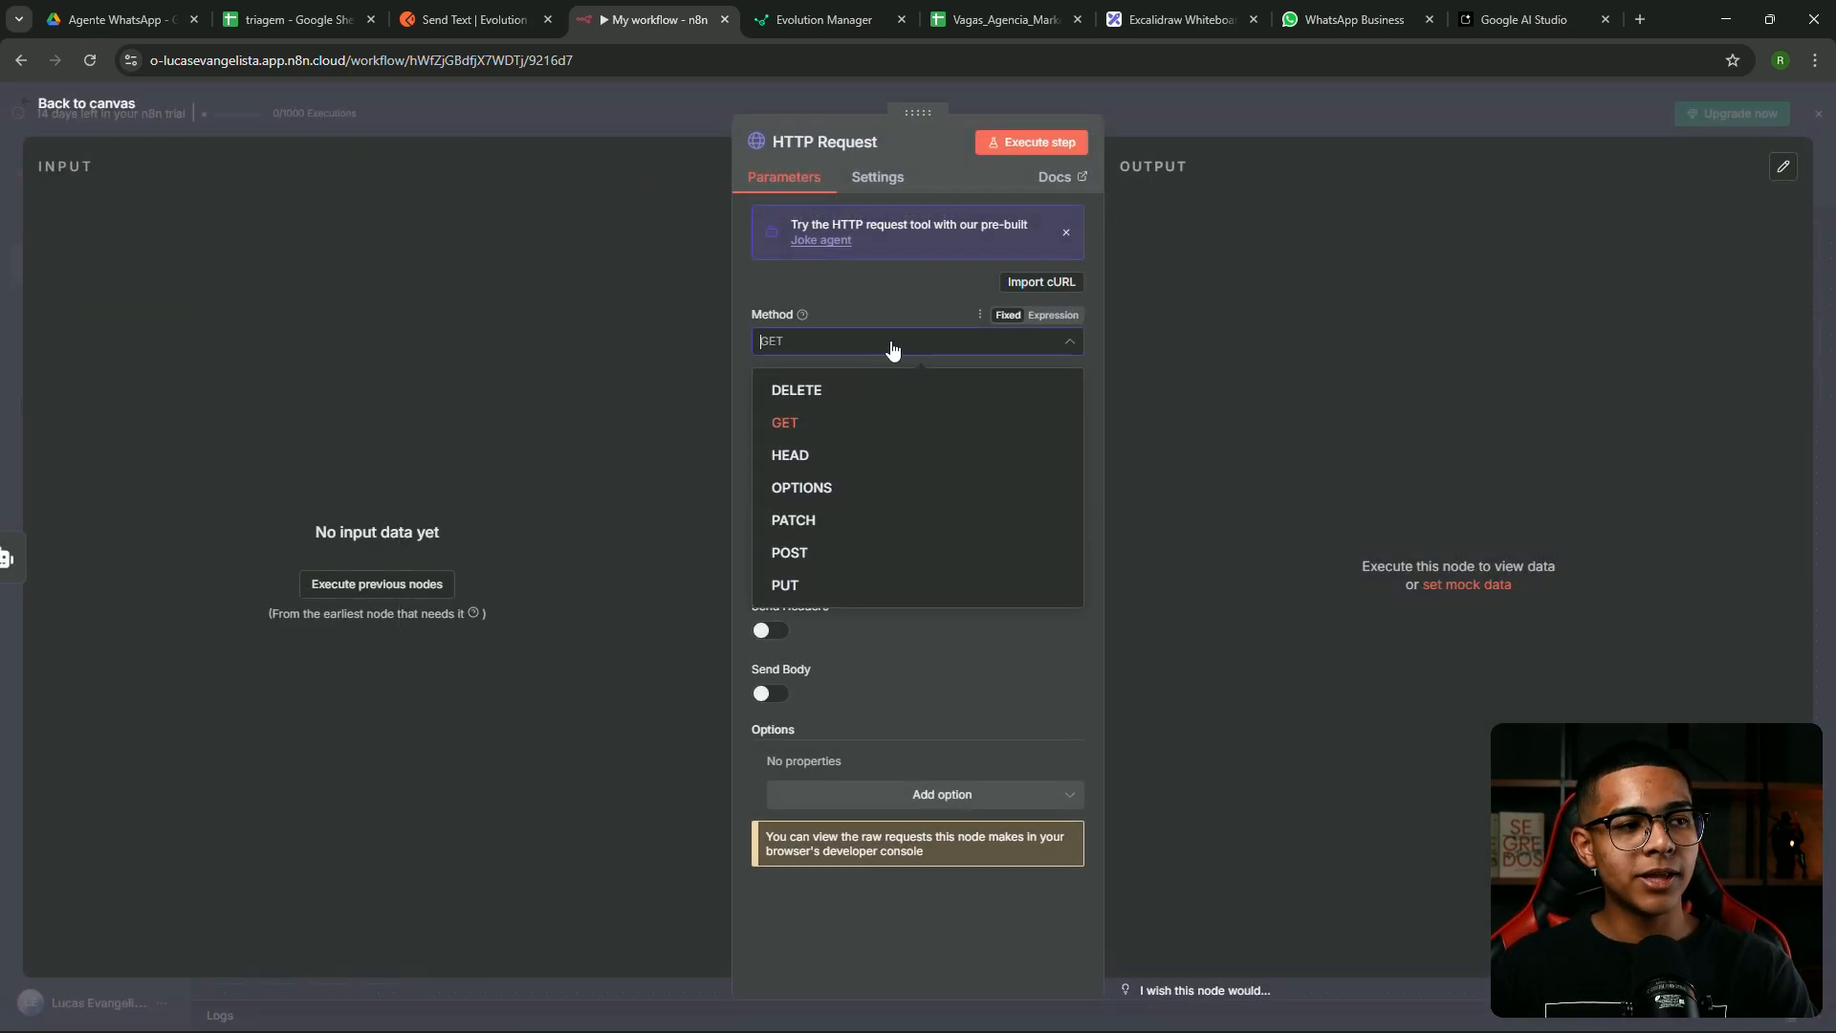
{"action": "left_click", "coordinate": [805, 563]}
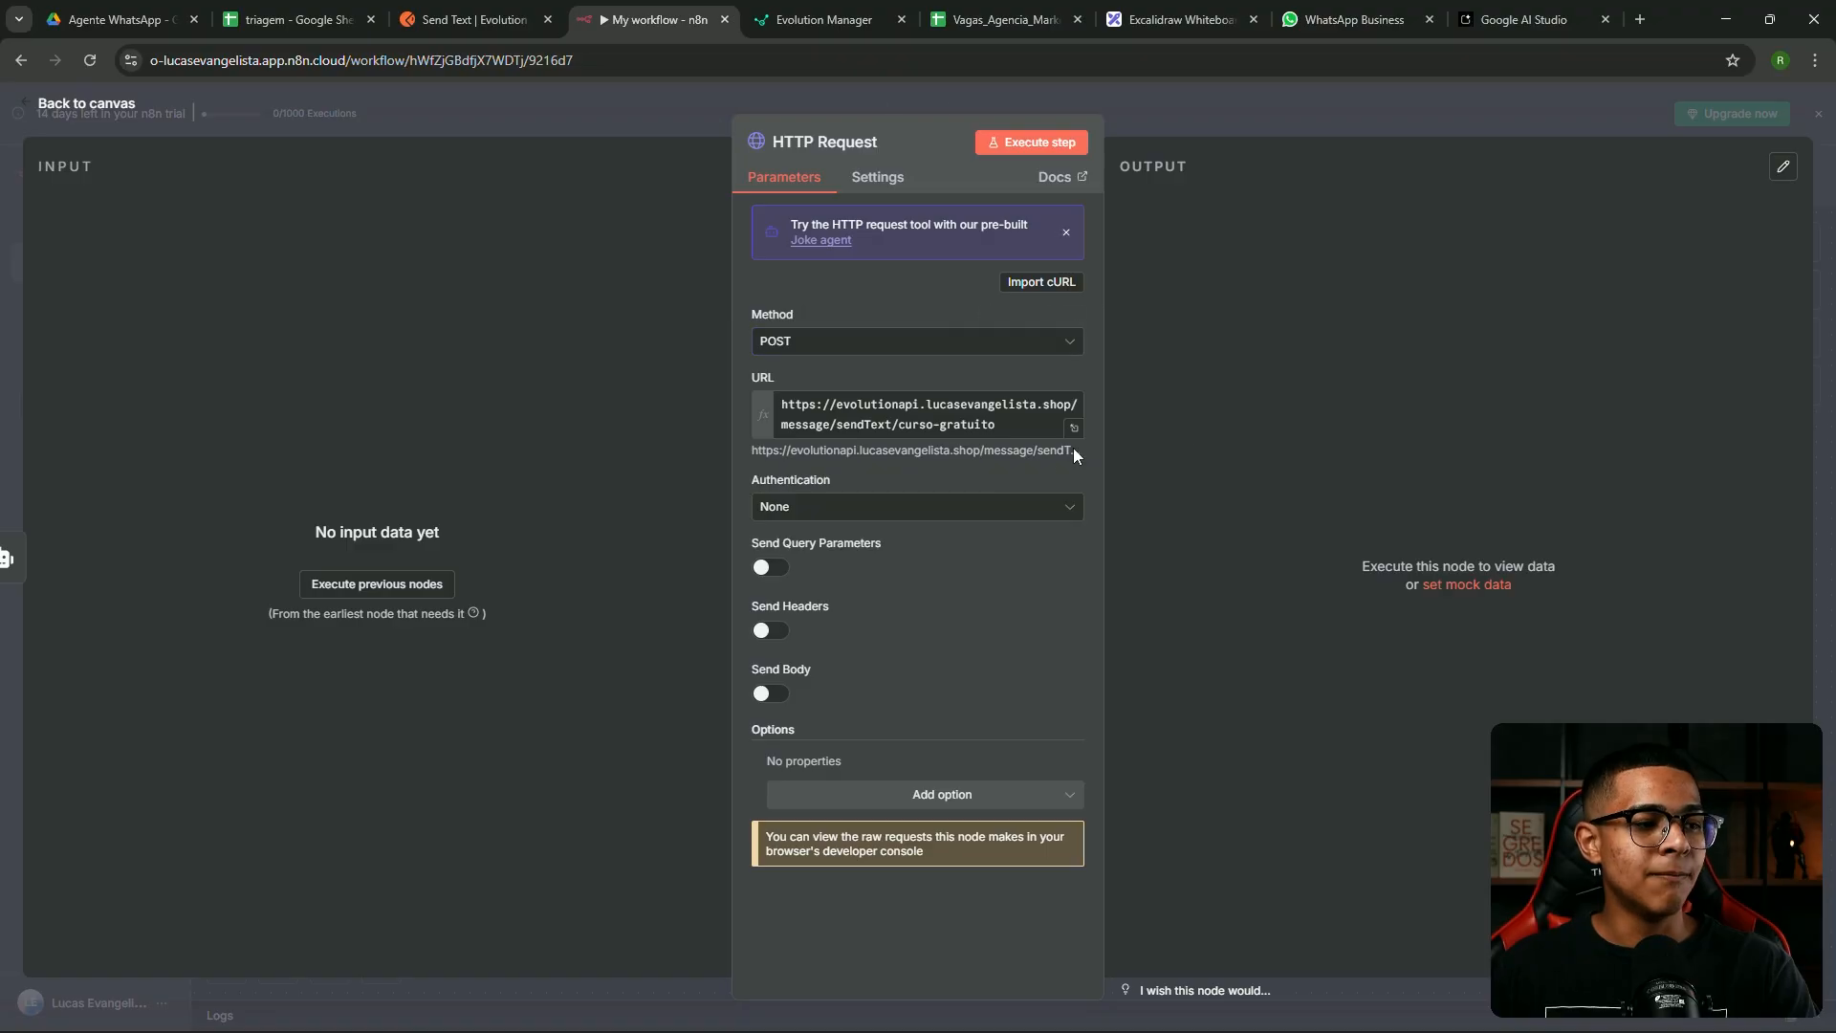
Enable headers and add an apikey header holding the instance's API key from Evolution Manager
{"action": "left_click", "coordinate": [779, 632]}
{"action": "scroll", "coordinate": [864, 596], "scroll_direction": "down", "scroll_amount": 2}
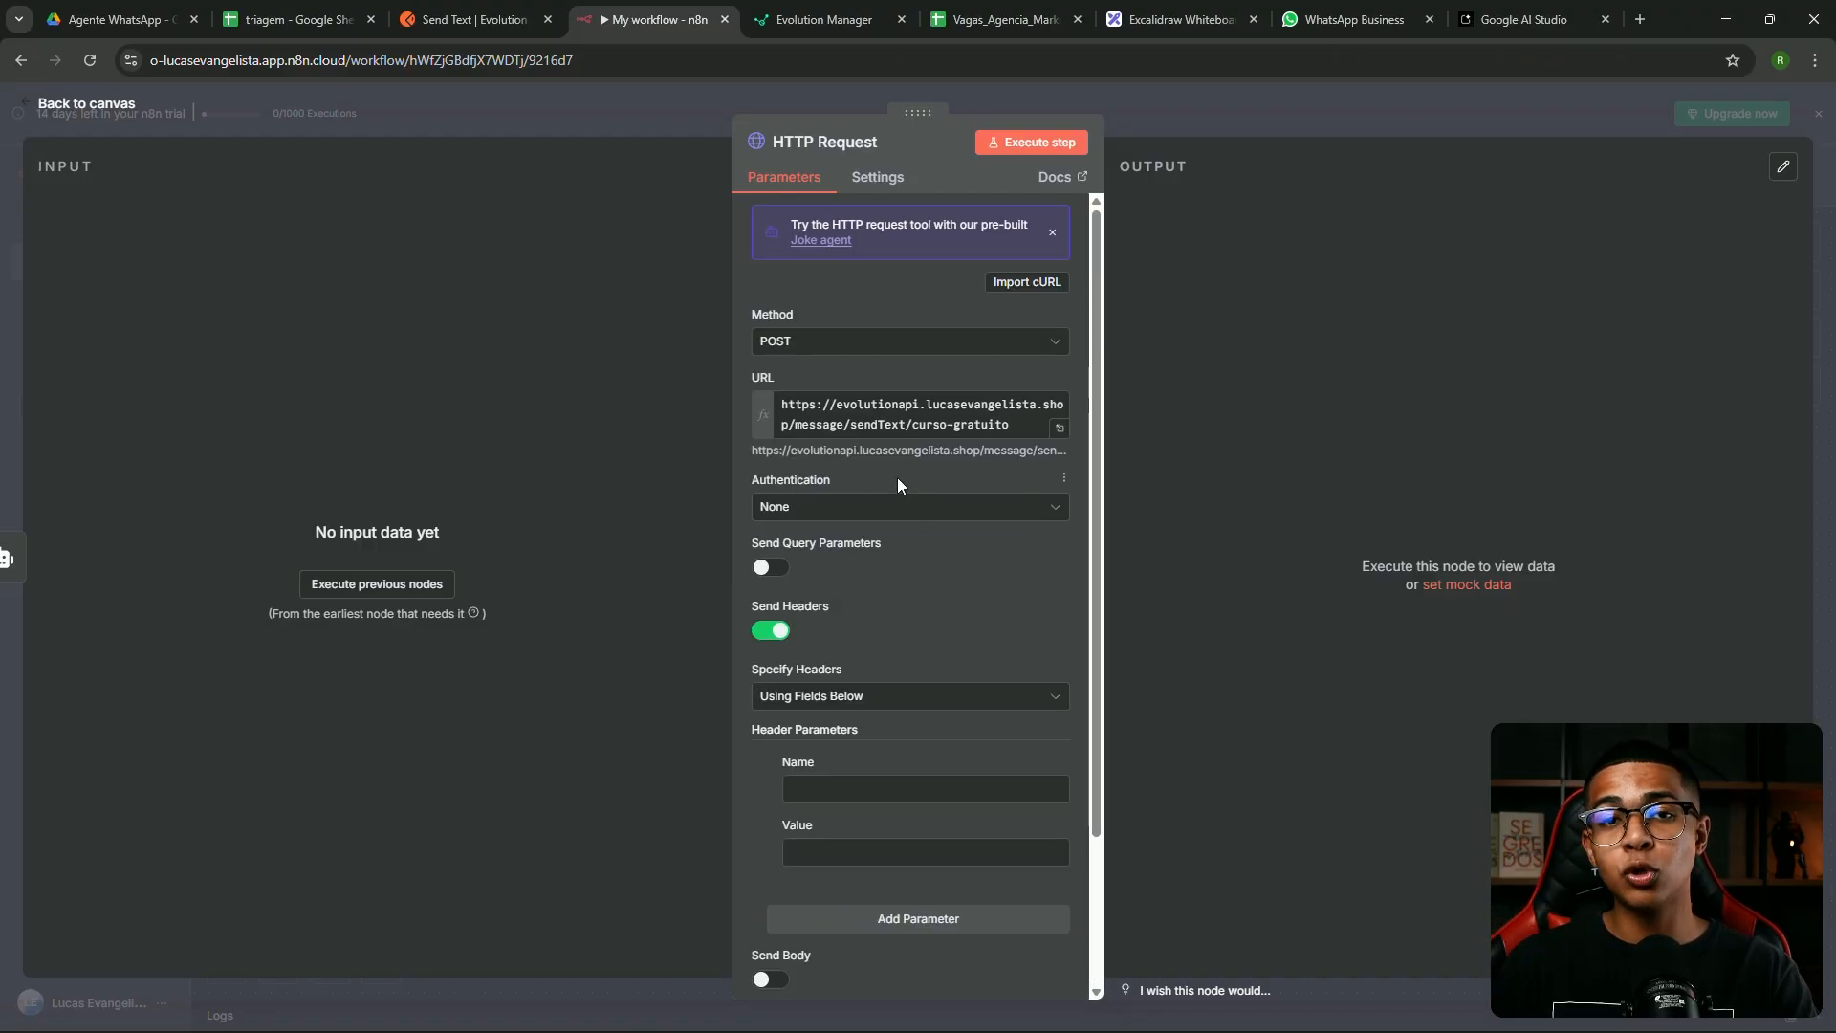
{"action": "scroll", "coordinate": [897, 478], "scroll_direction": "down", "scroll_amount": 3}
{"action": "left_click", "coordinate": [848, 603]}
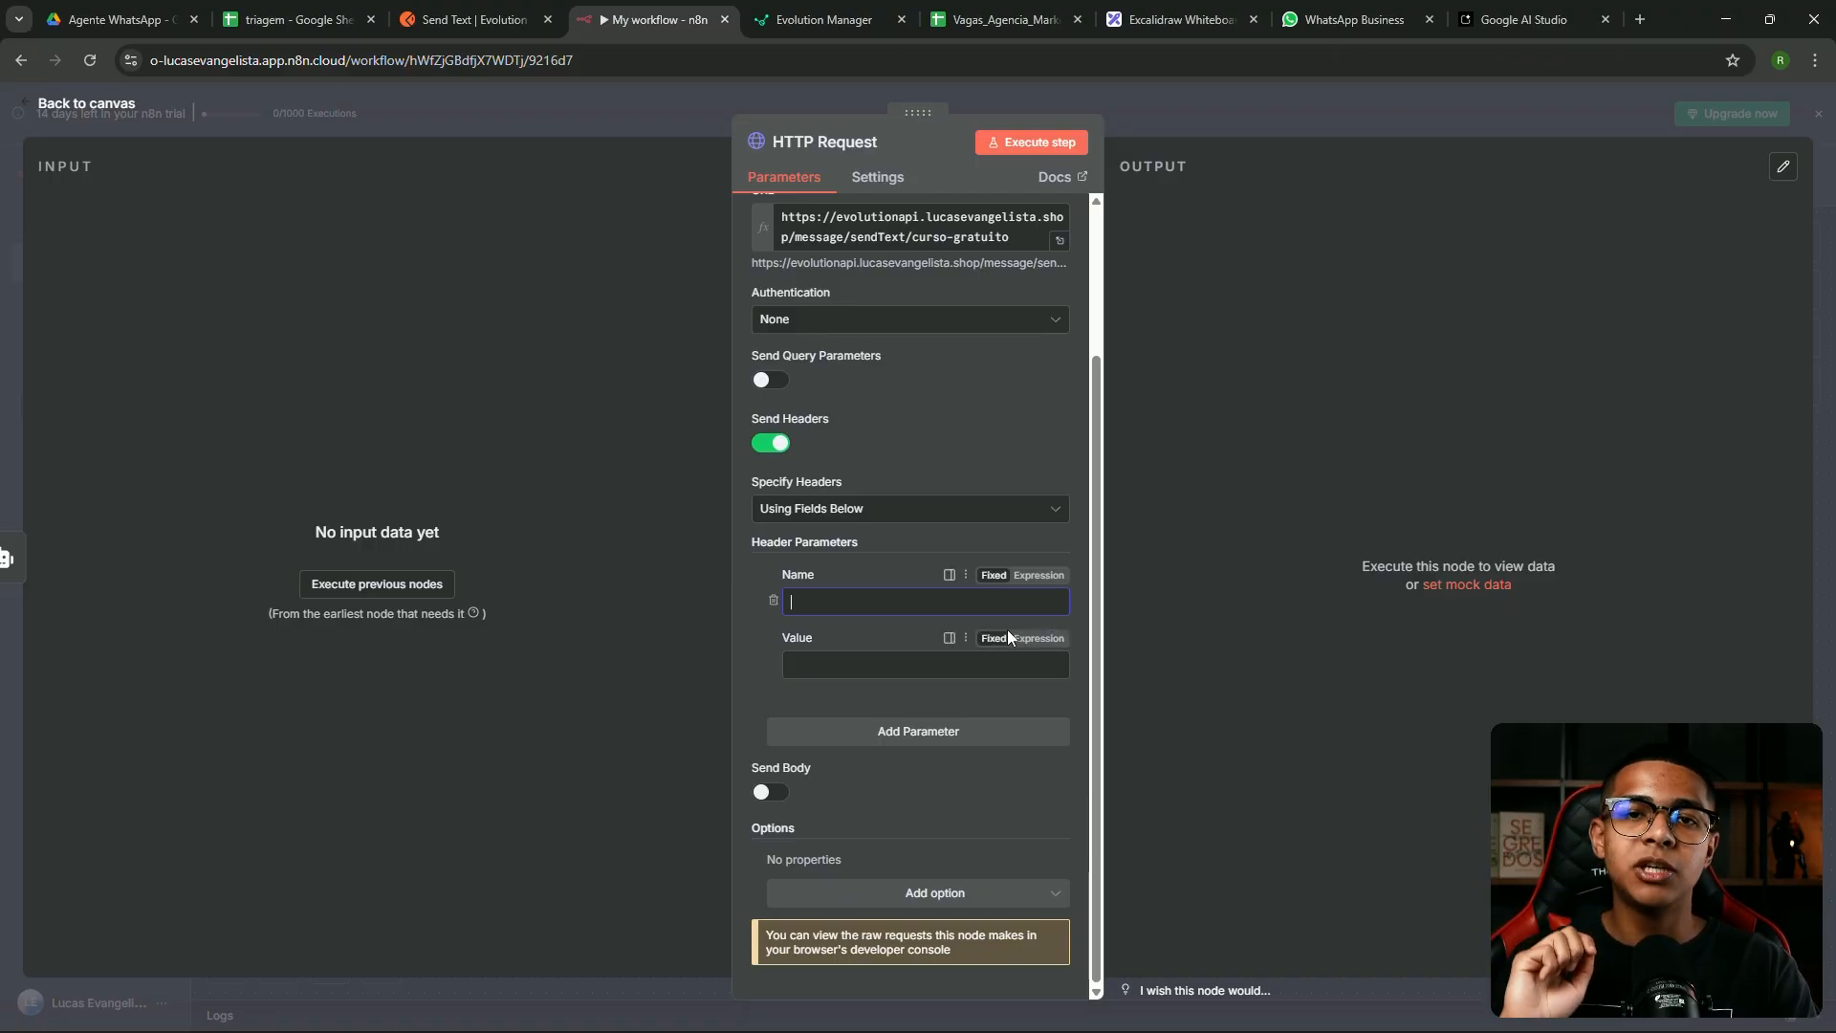
{"action": "type", "text": "apikey"}
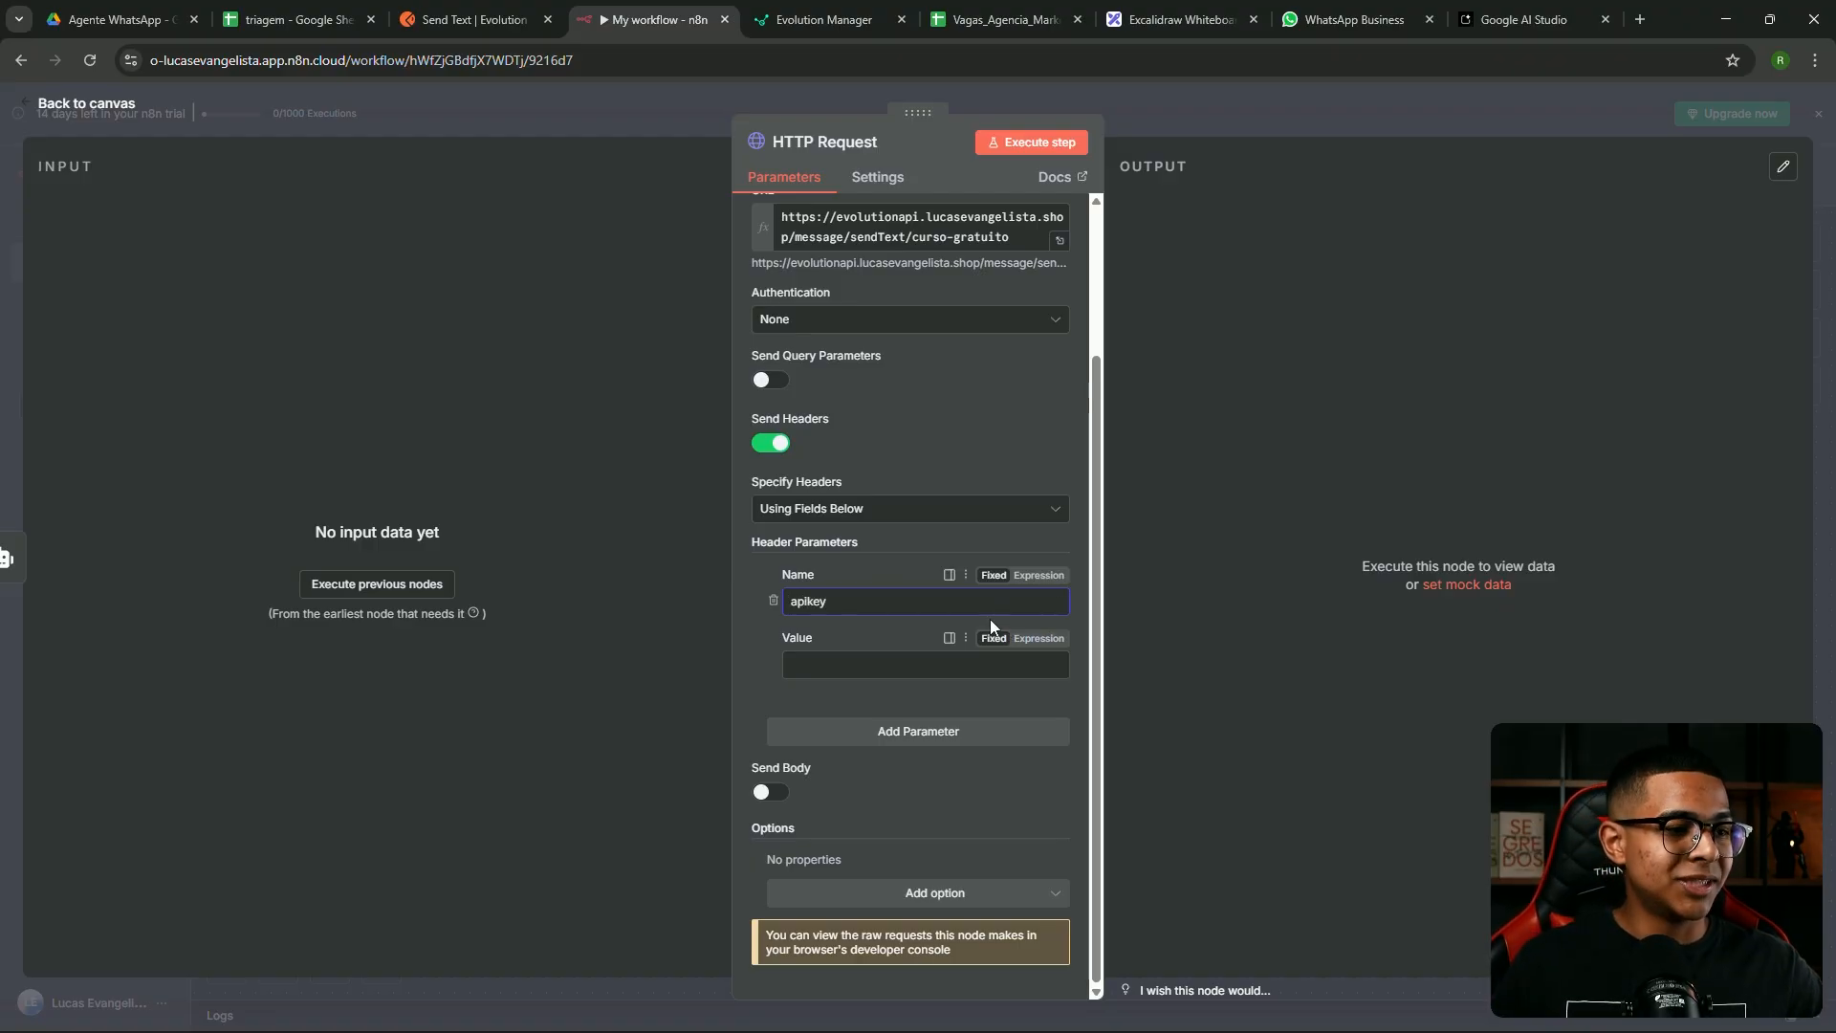
{"action": "left_click", "coordinate": [770, 20]}
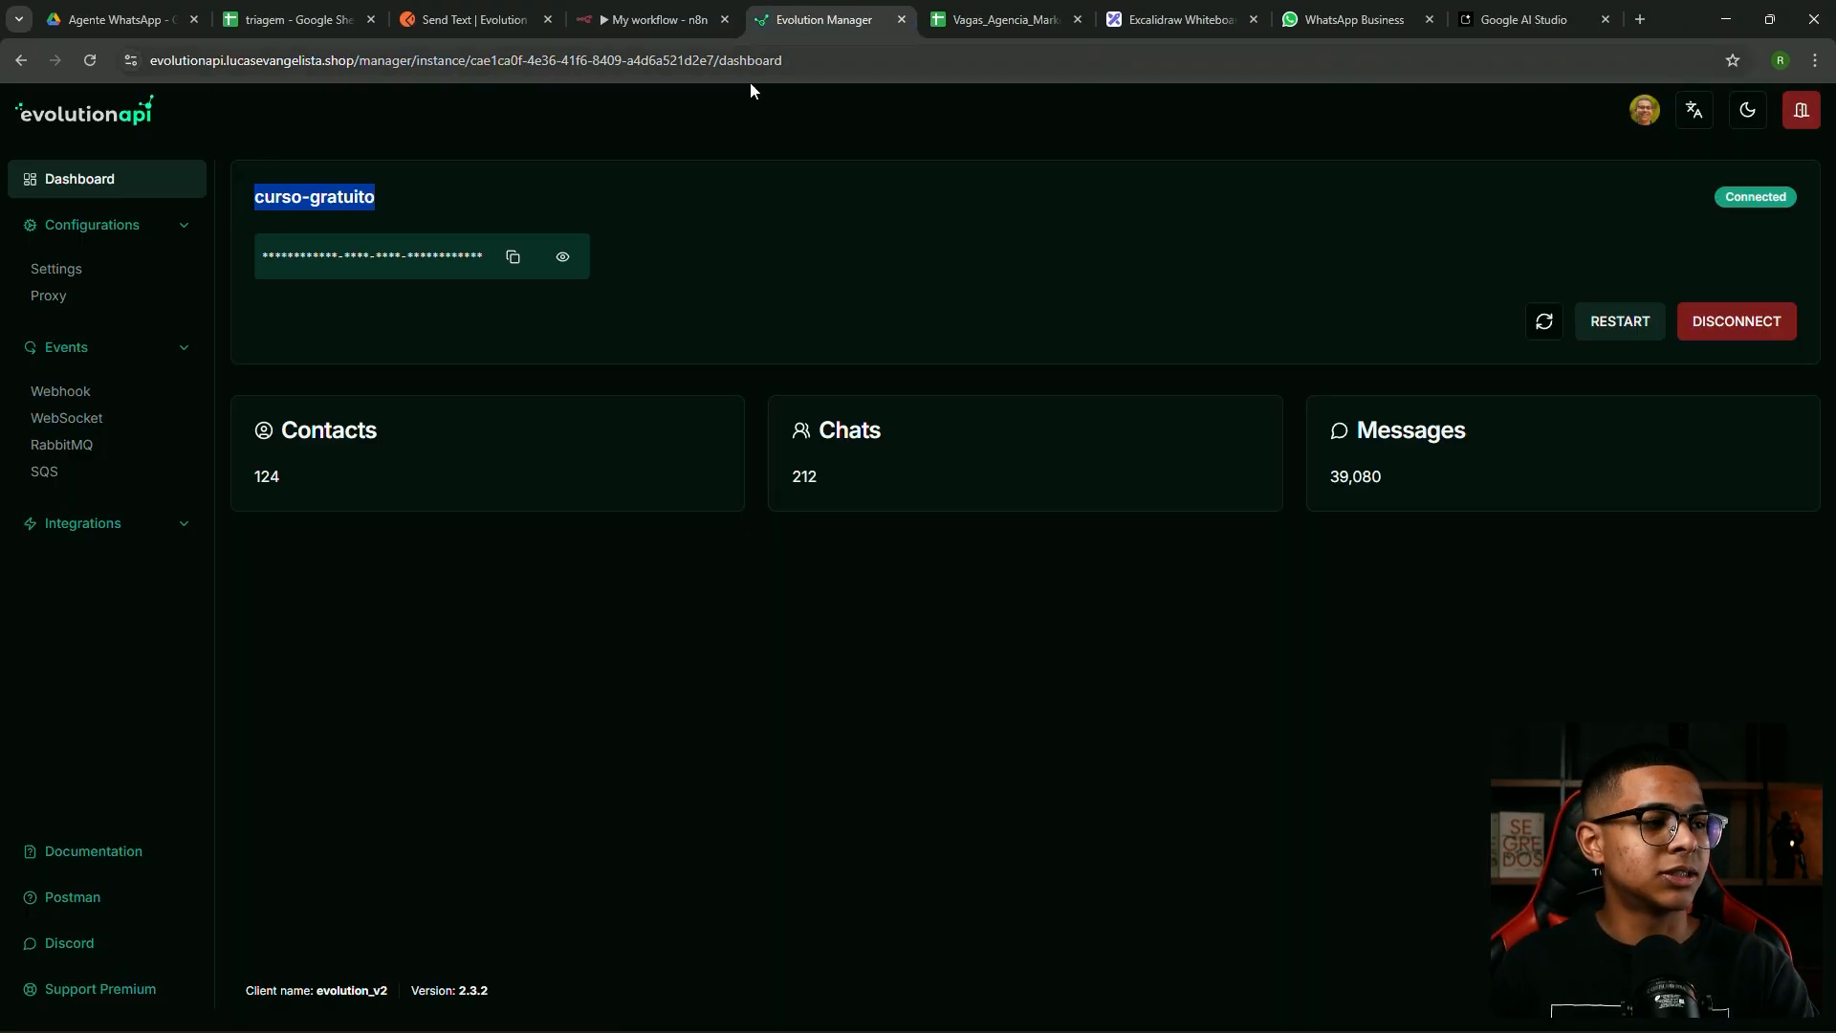
{"action": "left_click", "coordinate": [510, 258]}
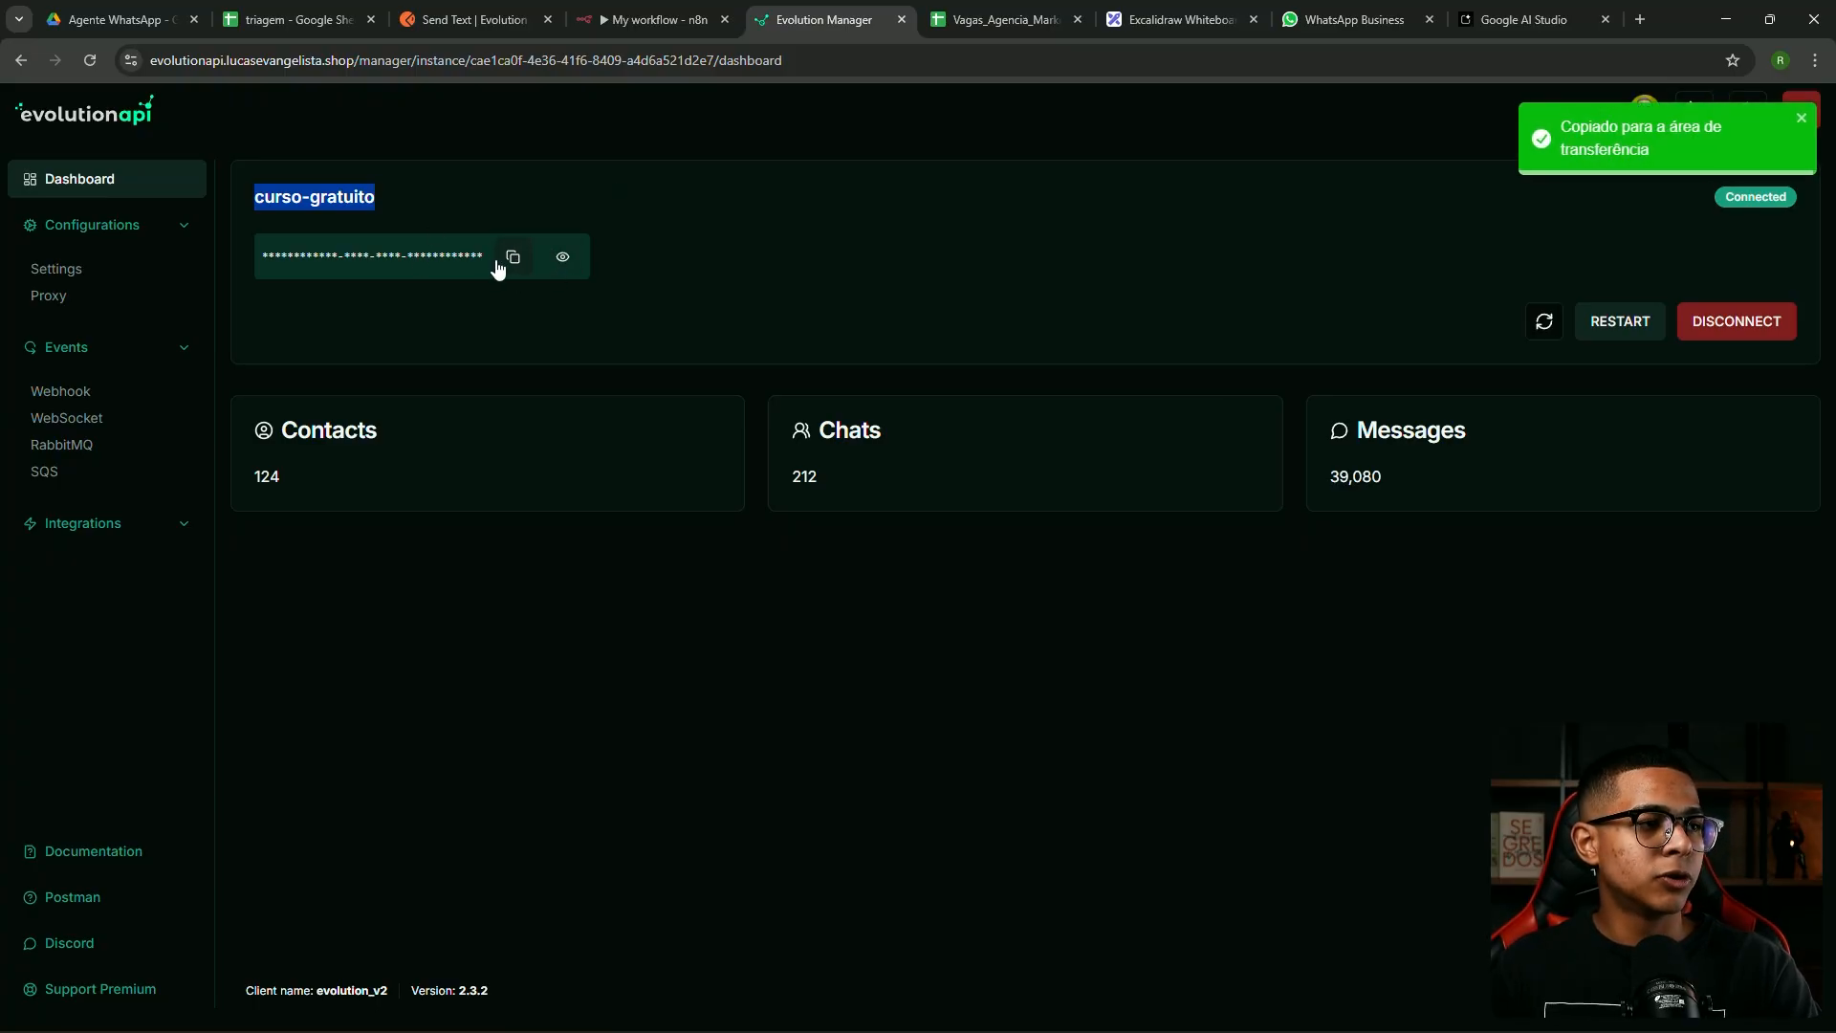
{"action": "left_click", "coordinate": [654, 19]}
{"action": "key", "text": "ctrl+v"}
{"action": "left_click", "coordinate": [1191, 633]}
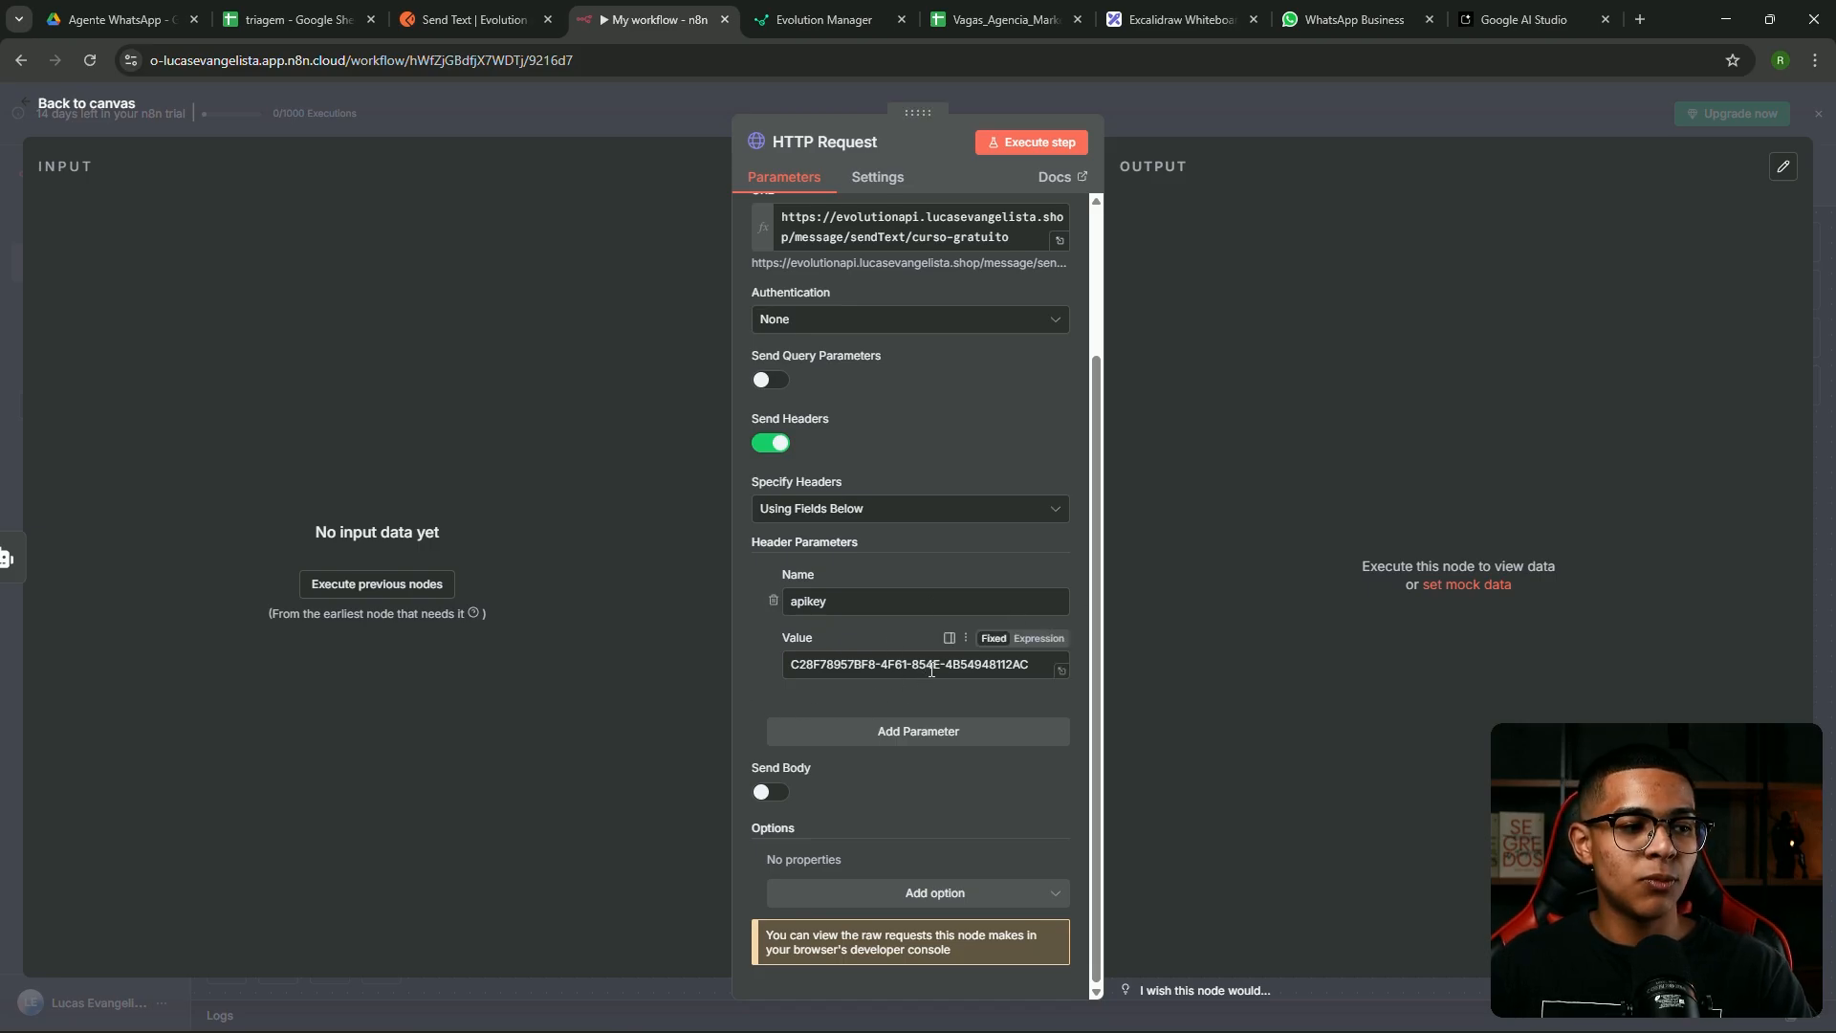
Turn on the request body with a 'number' parameter and add a second body parameter
{"action": "left_click", "coordinate": [770, 793]}
{"action": "scroll", "coordinate": [833, 707], "scroll_direction": "down", "scroll_amount": 3}
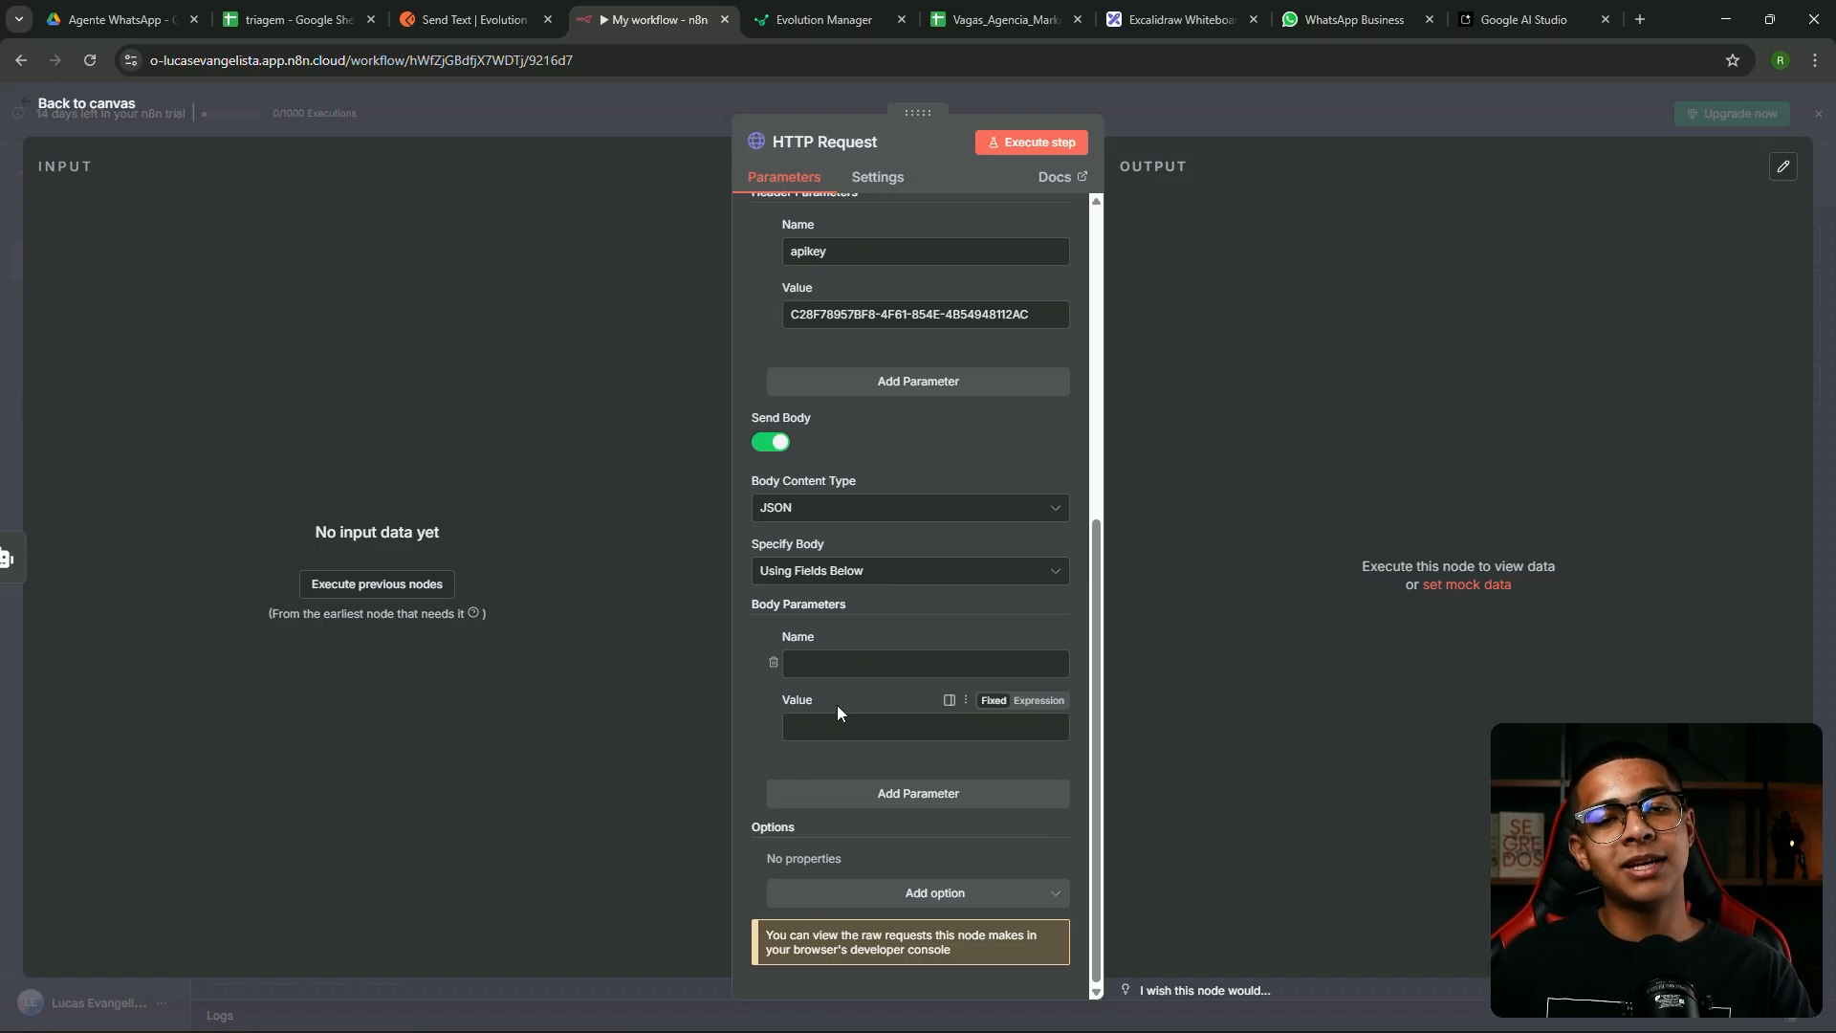
{"action": "left_click", "coordinate": [860, 667]}
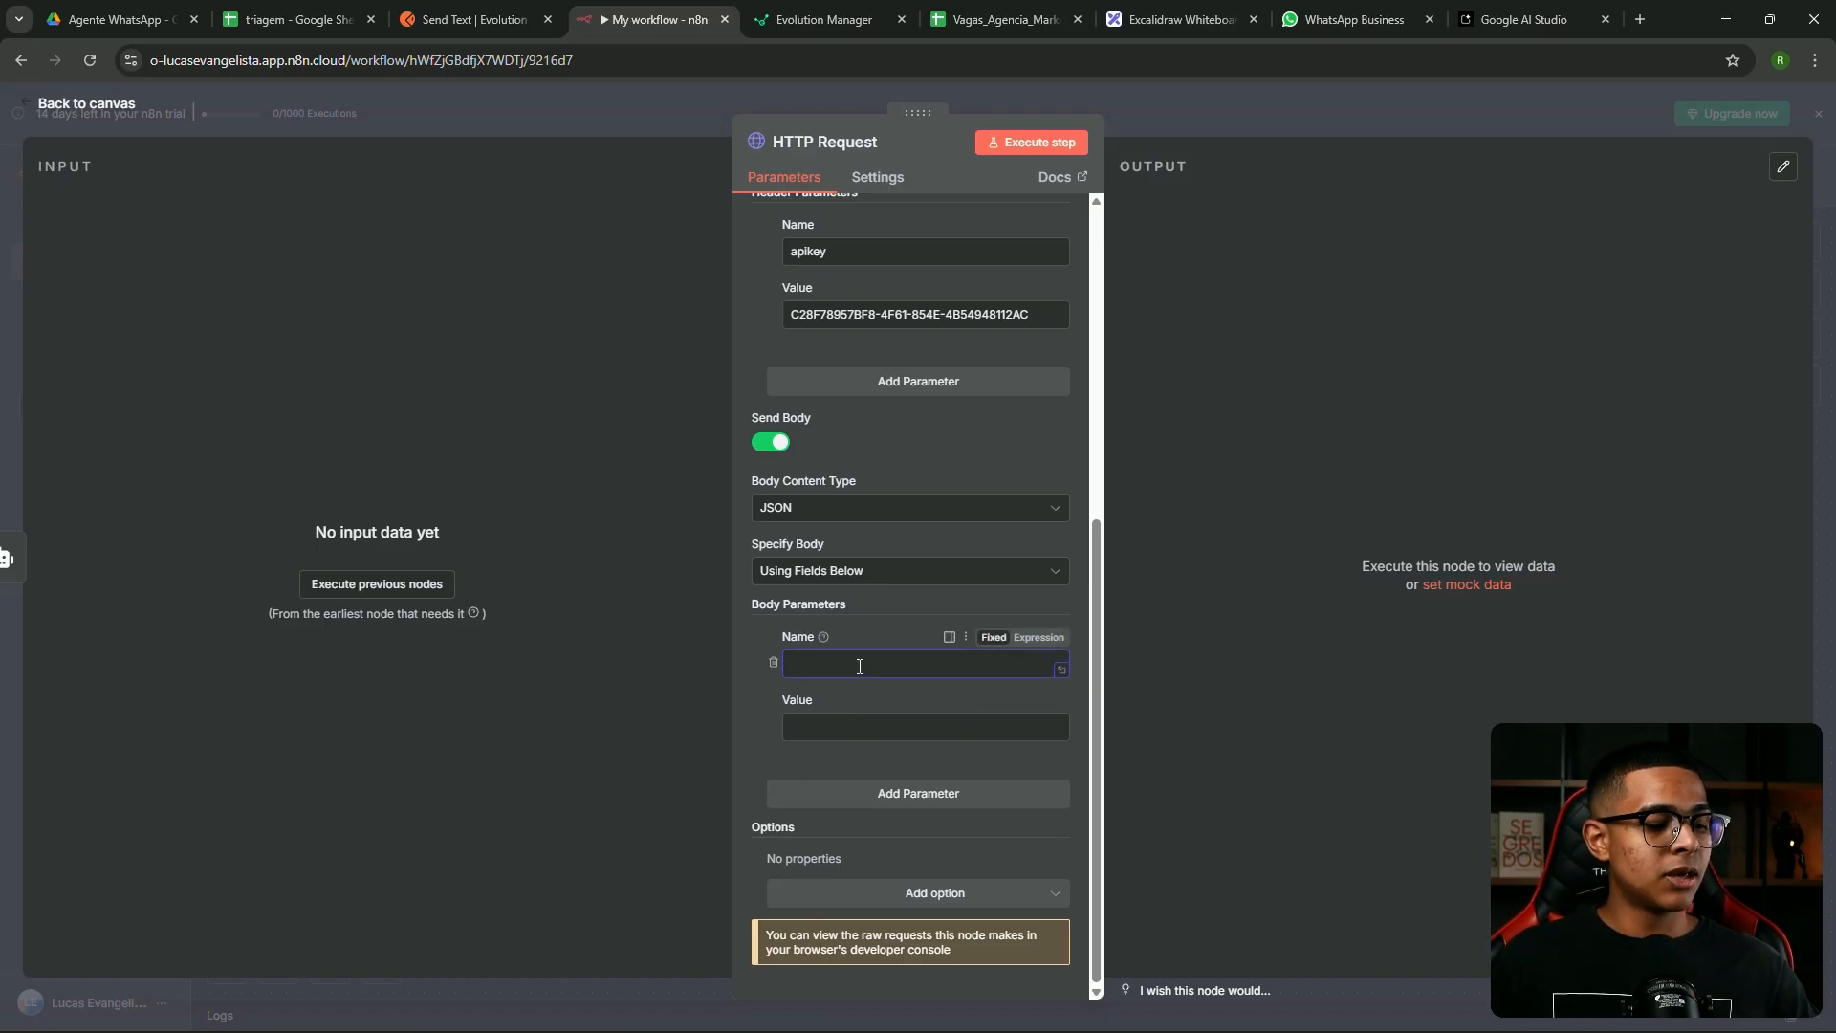
{"action": "type", "text": "numbe"}
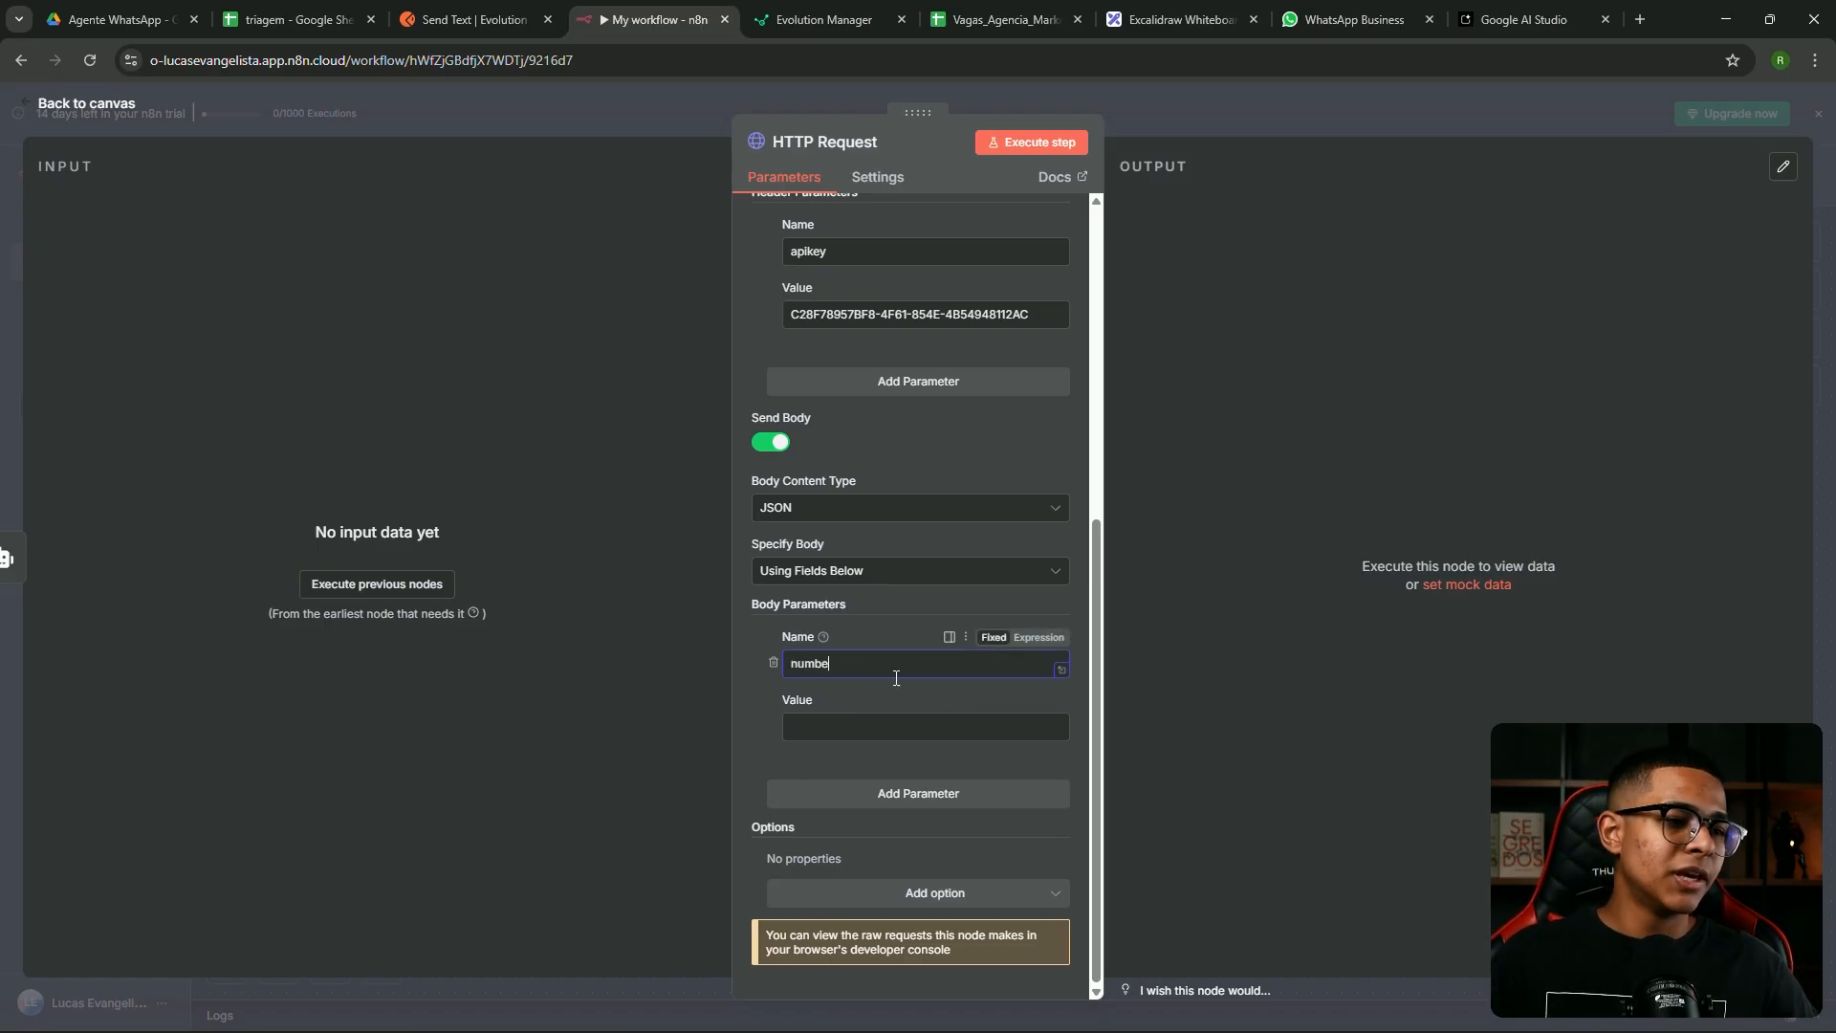
{"action": "type", "text": "r"}
{"action": "left_click", "coordinate": [934, 793]}
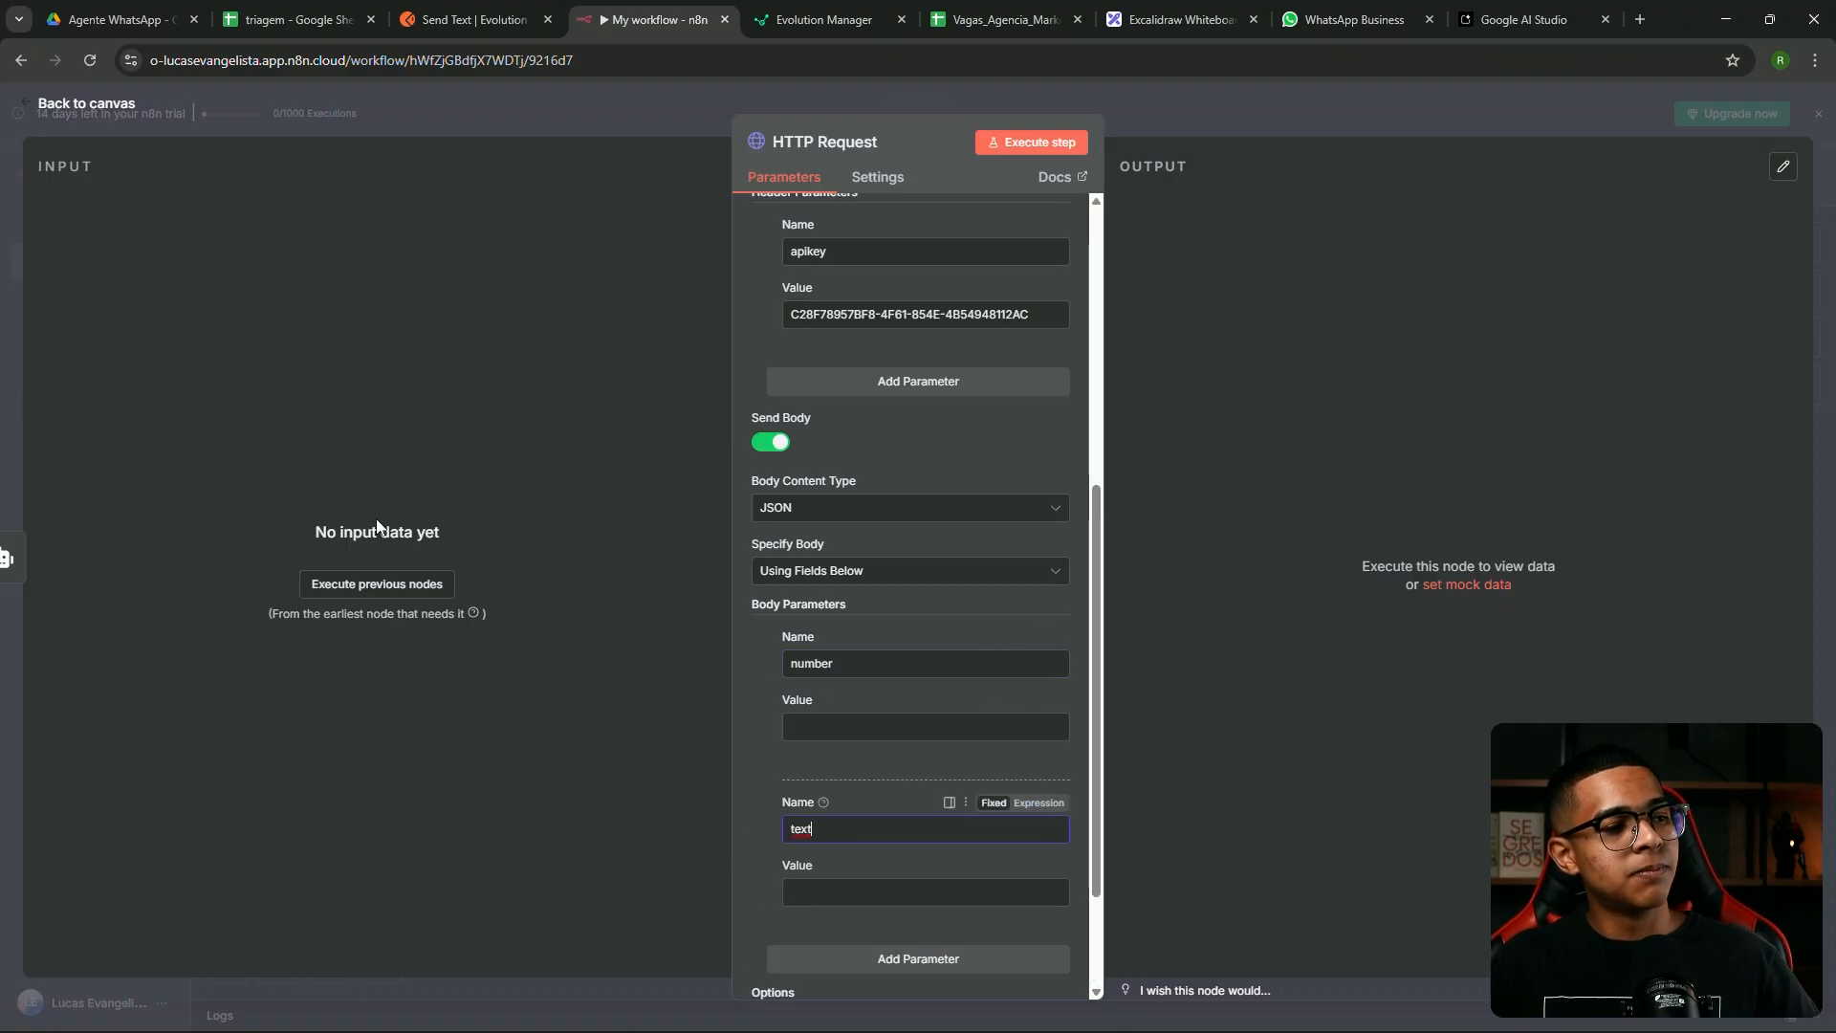
{"action": "key", "text": "Escape"}
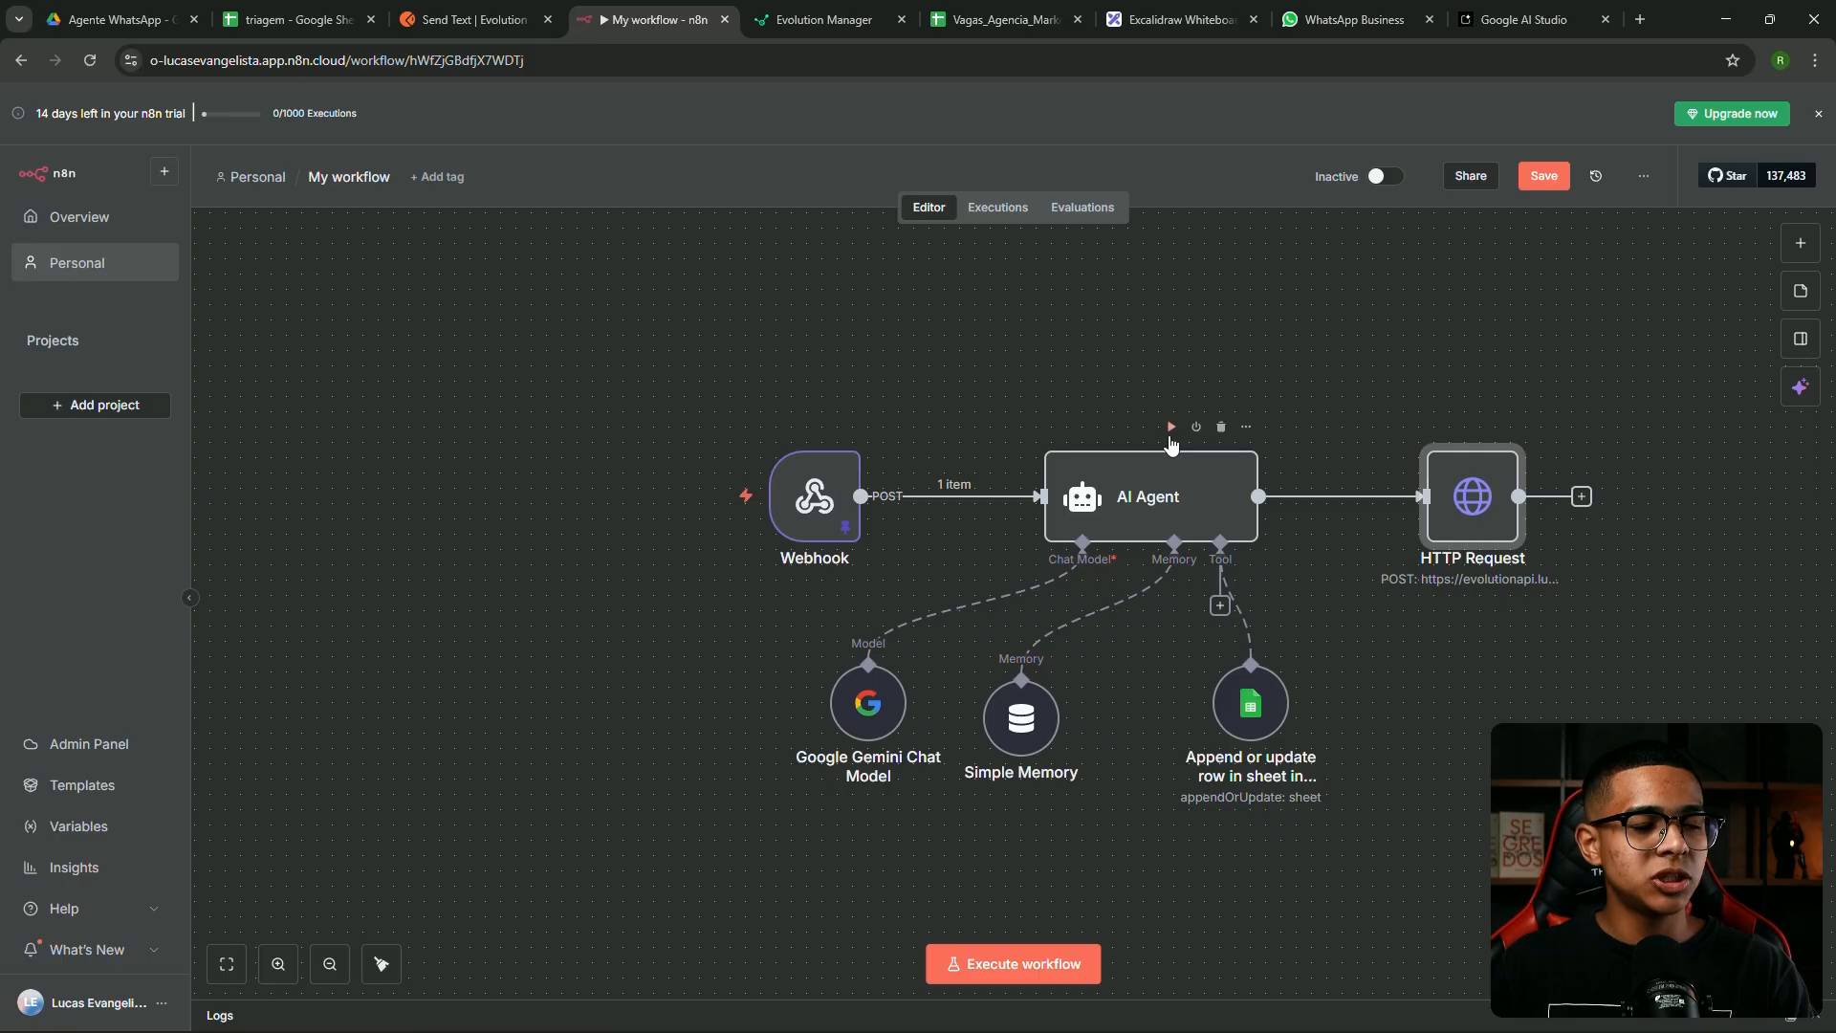
Run the AI Agent, then map its output to text and the Webhook's remoteJid to number
{"action": "left_click", "coordinate": [1171, 426]}
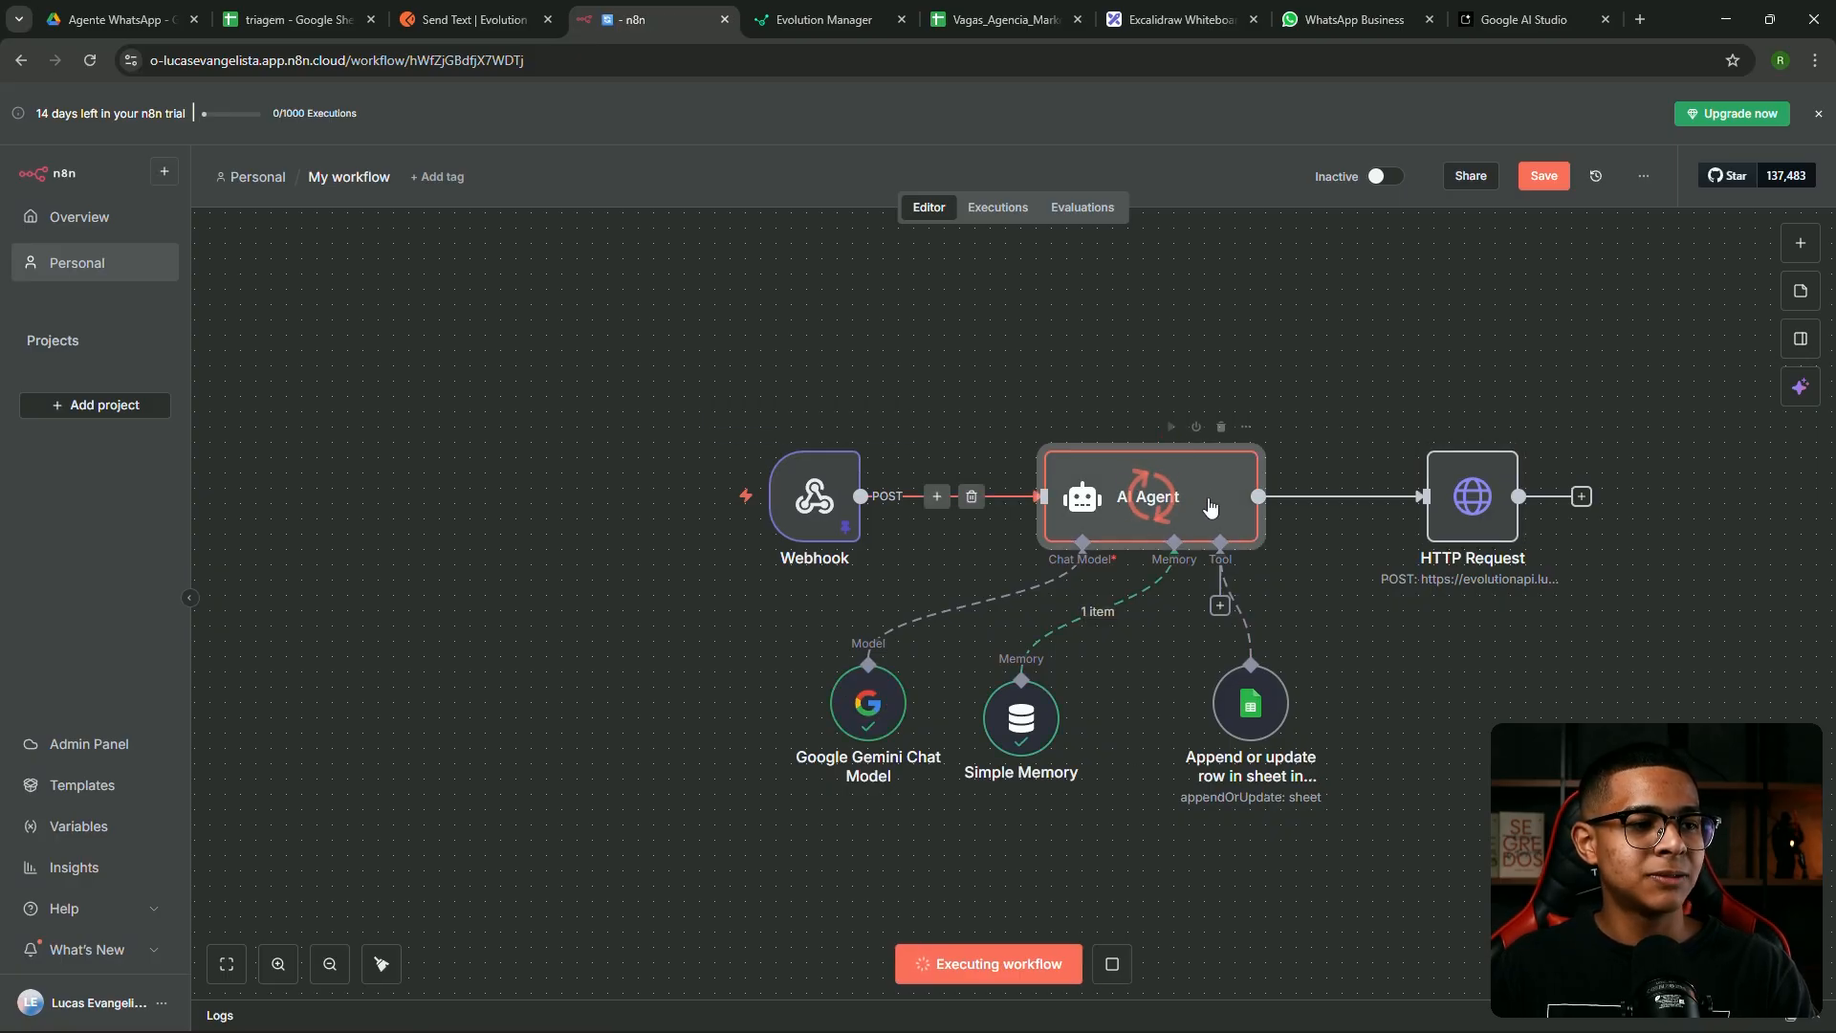
{"action": "double_click", "coordinate": [1468, 498]}
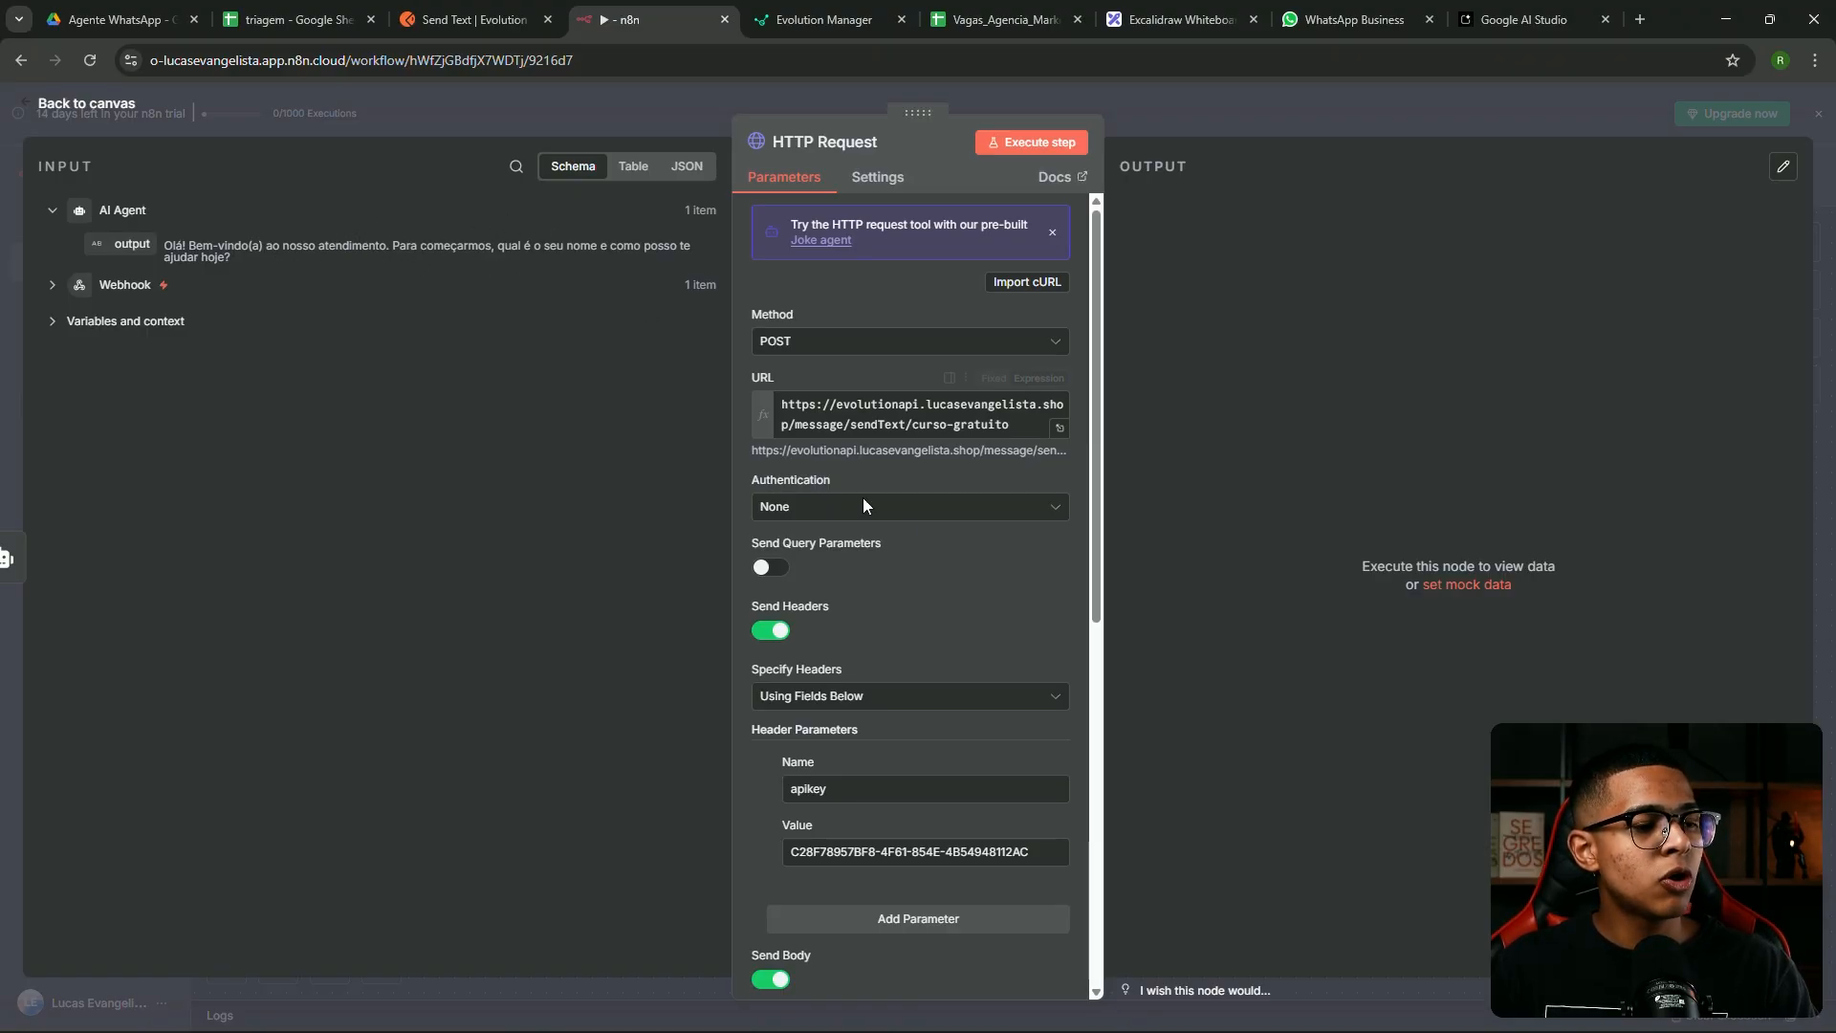
{"action": "scroll", "coordinate": [931, 536], "scroll_direction": "down", "scroll_amount": 7}
{"action": "left_click_drag", "start_coordinate": [132, 241], "coordinate": [842, 727]}
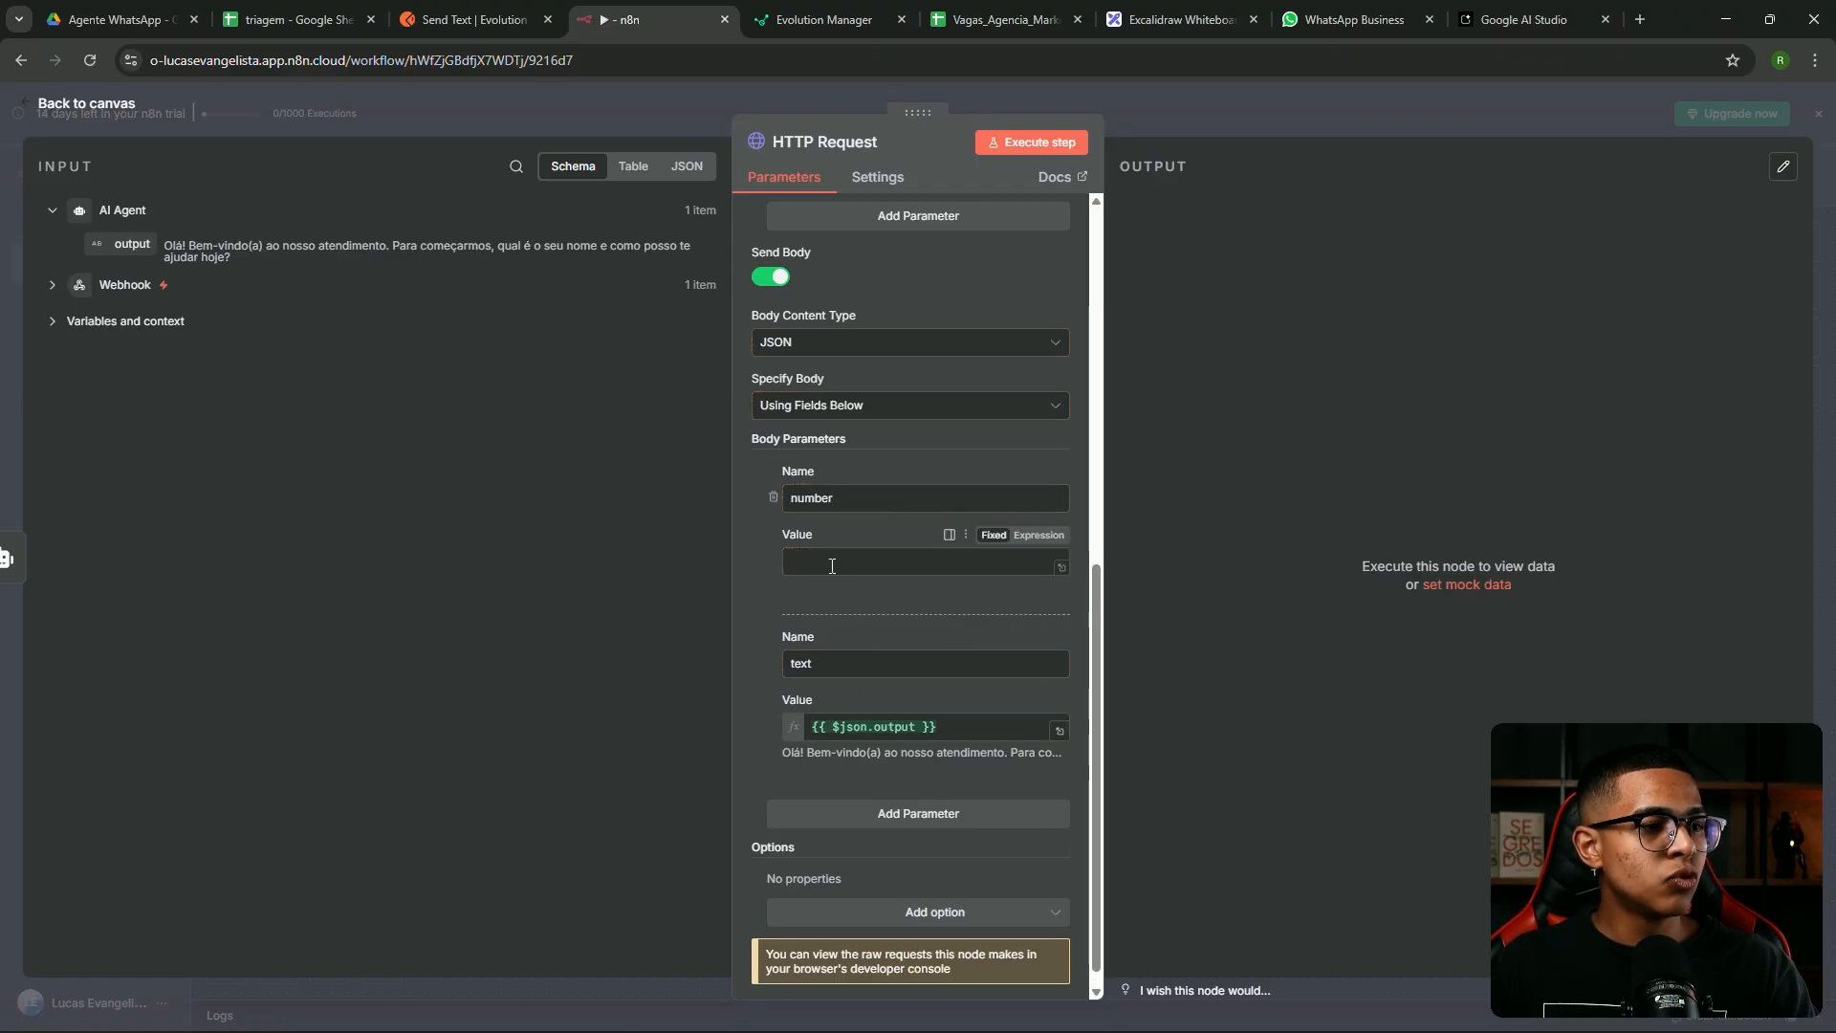
{"action": "left_click", "coordinate": [78, 285]}
{"action": "scroll", "coordinate": [246, 334], "scroll_direction": "down", "scroll_amount": 7}
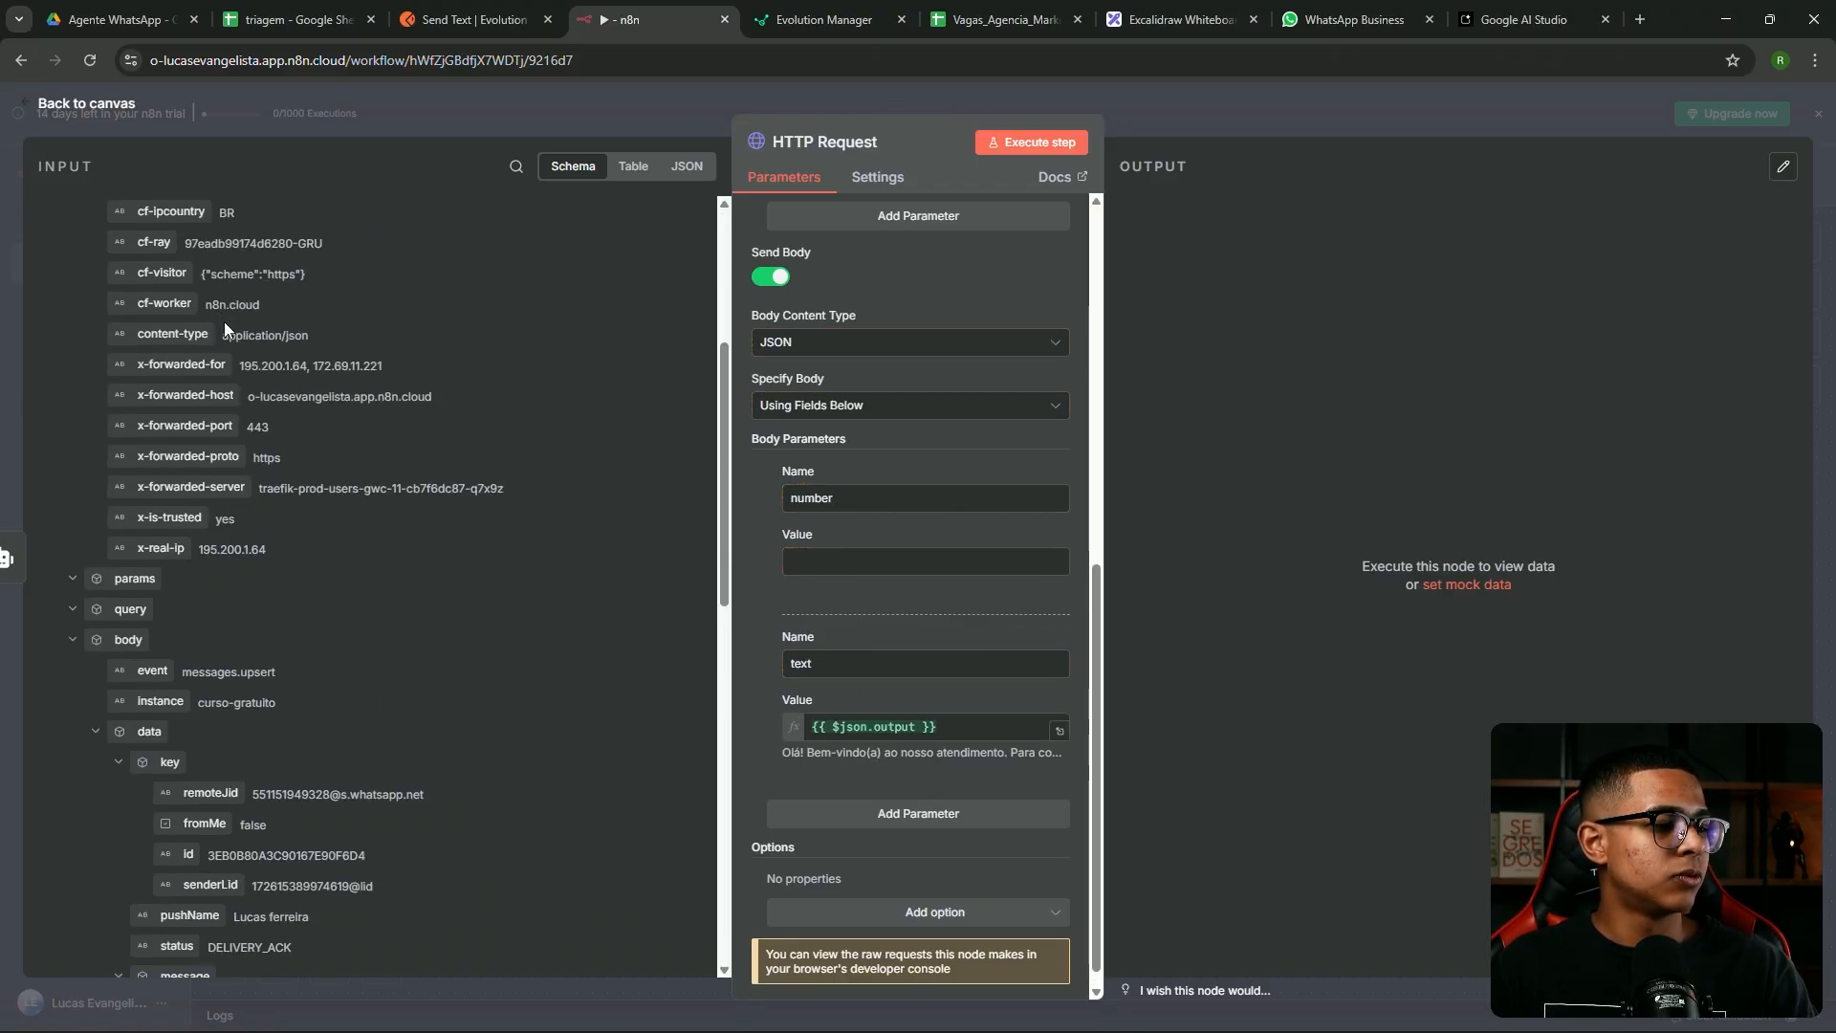
{"action": "left_click_drag", "start_coordinate": [211, 505], "coordinate": [881, 566]}
{"action": "left_click", "coordinate": [979, 568]}
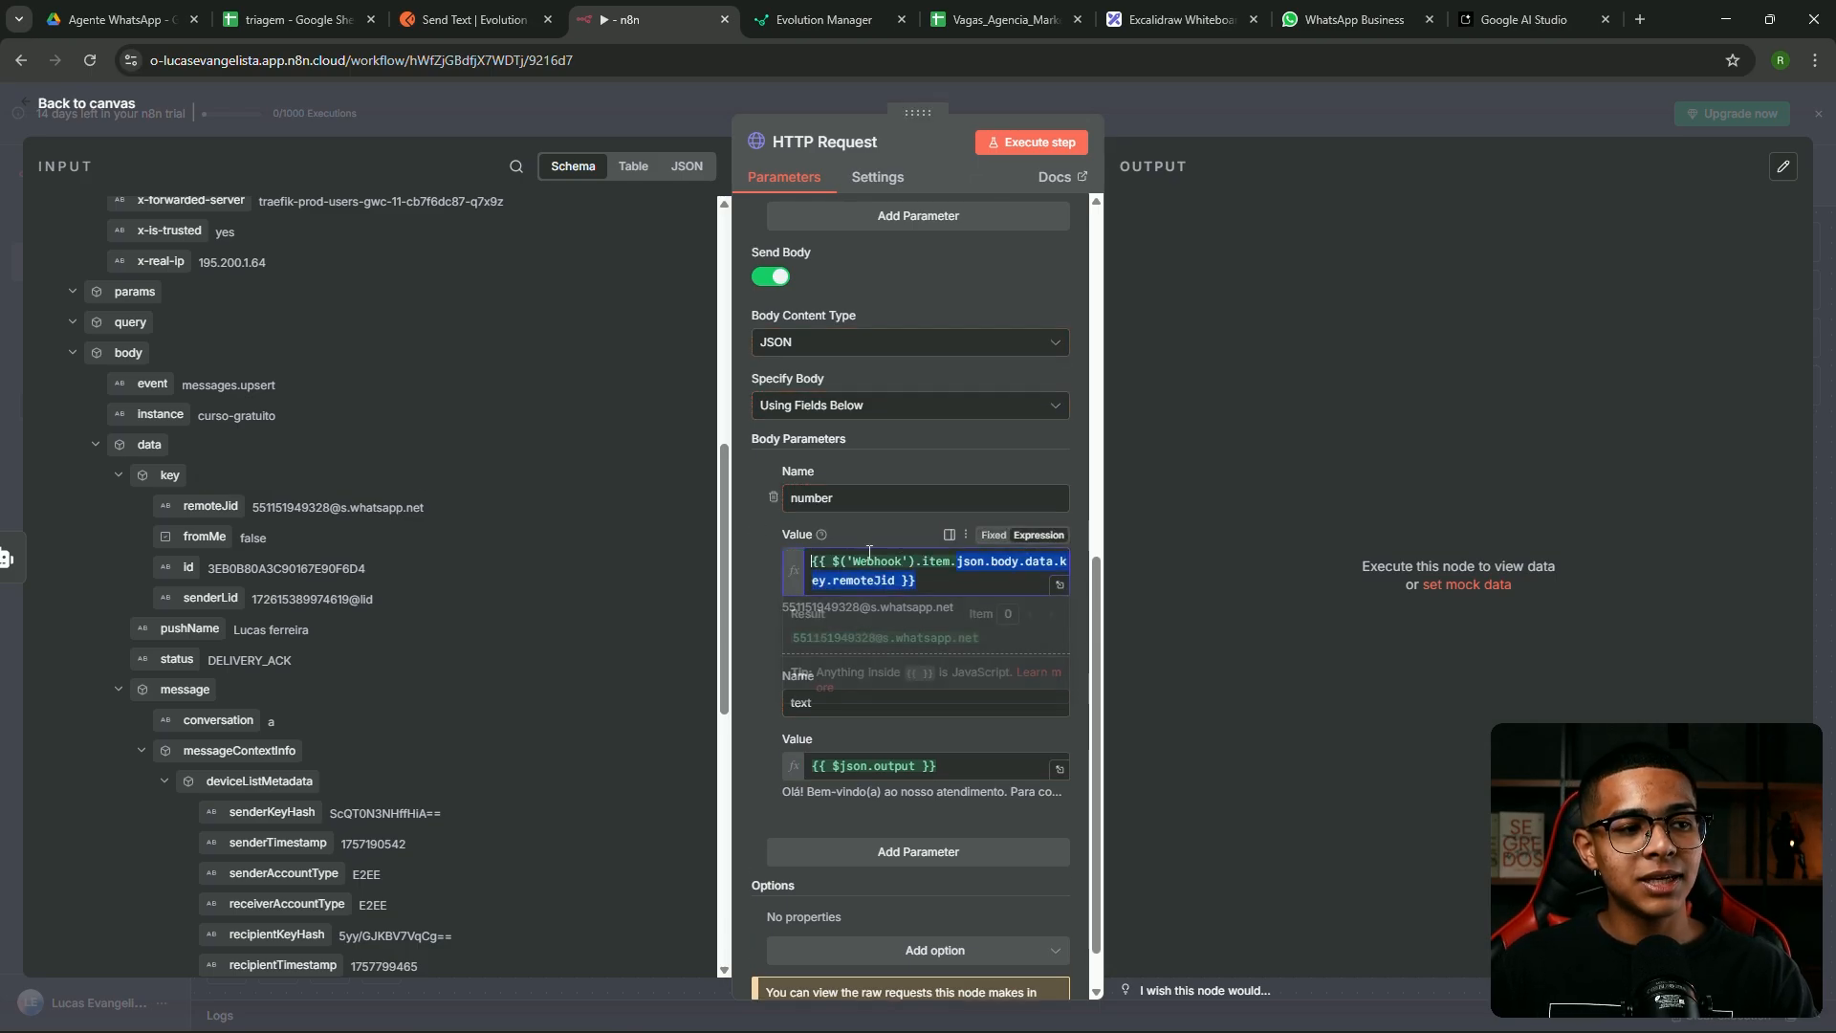
{"action": "left_click", "coordinate": [1351, 478]}
{"action": "scroll", "coordinate": [958, 455], "scroll_direction": "up", "scroll_amount": 5}
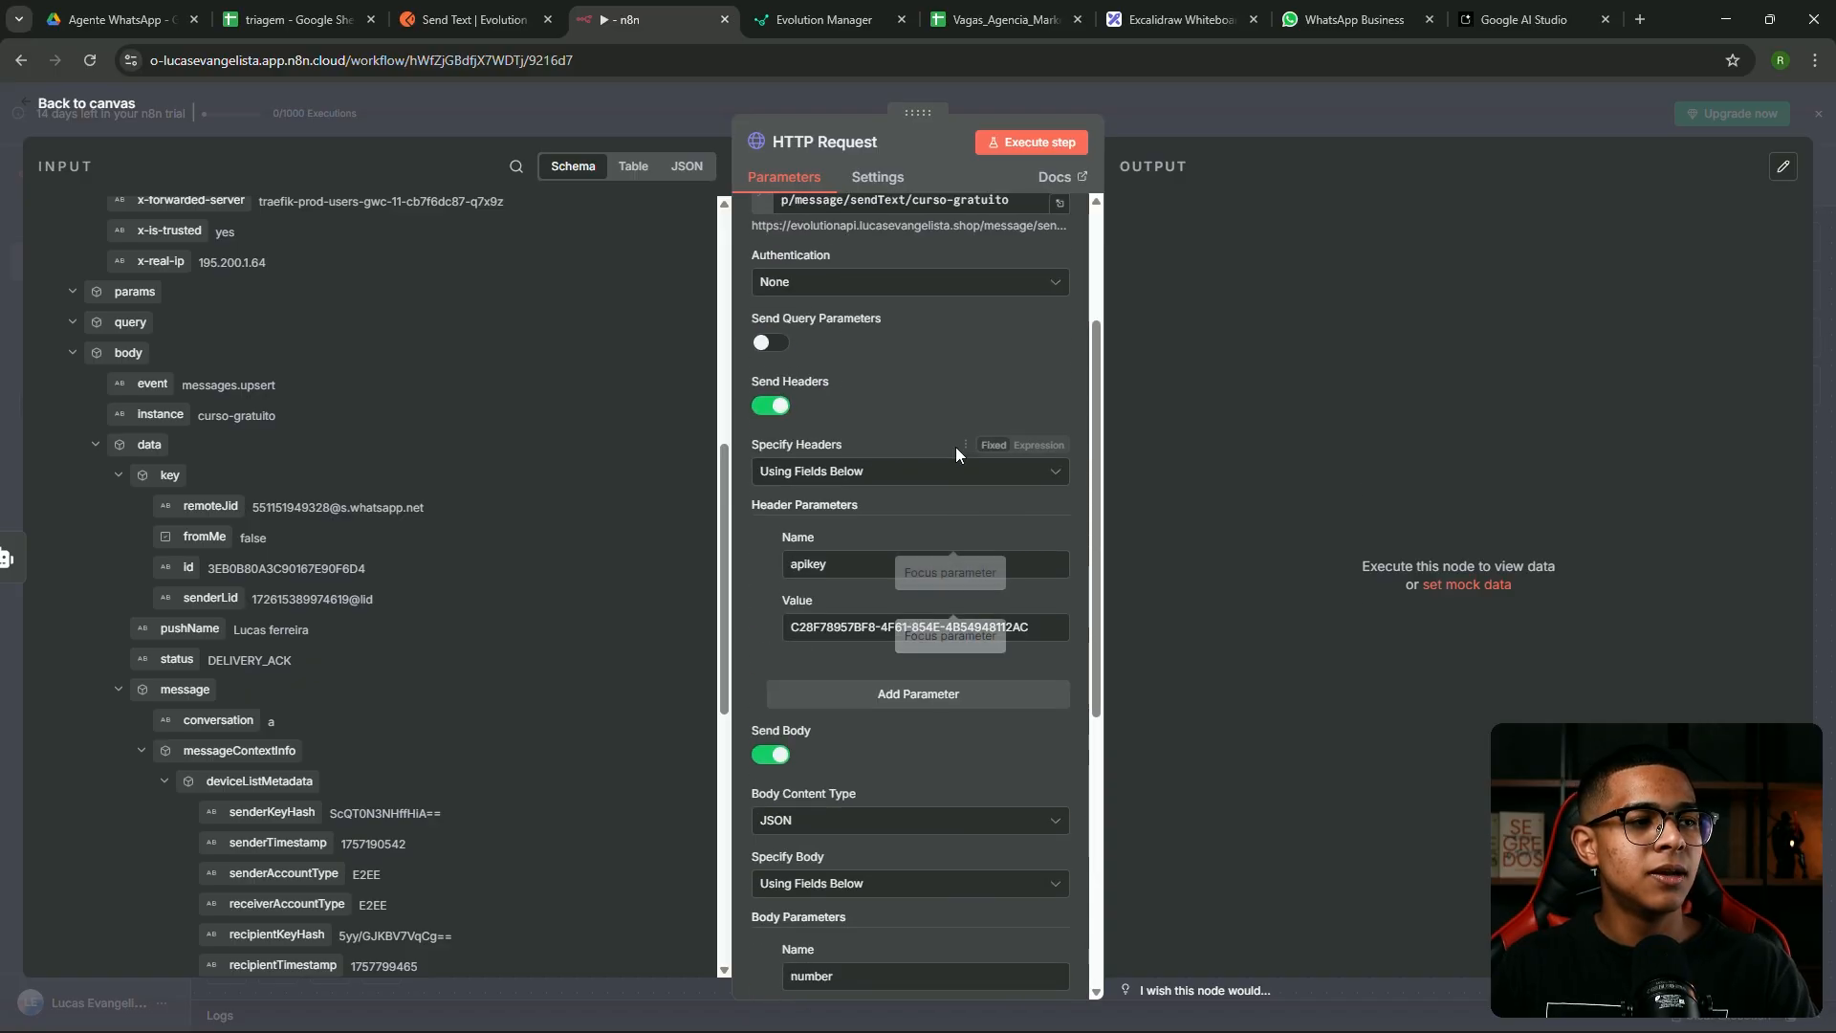
{"action": "left_click", "coordinate": [1224, 118]}
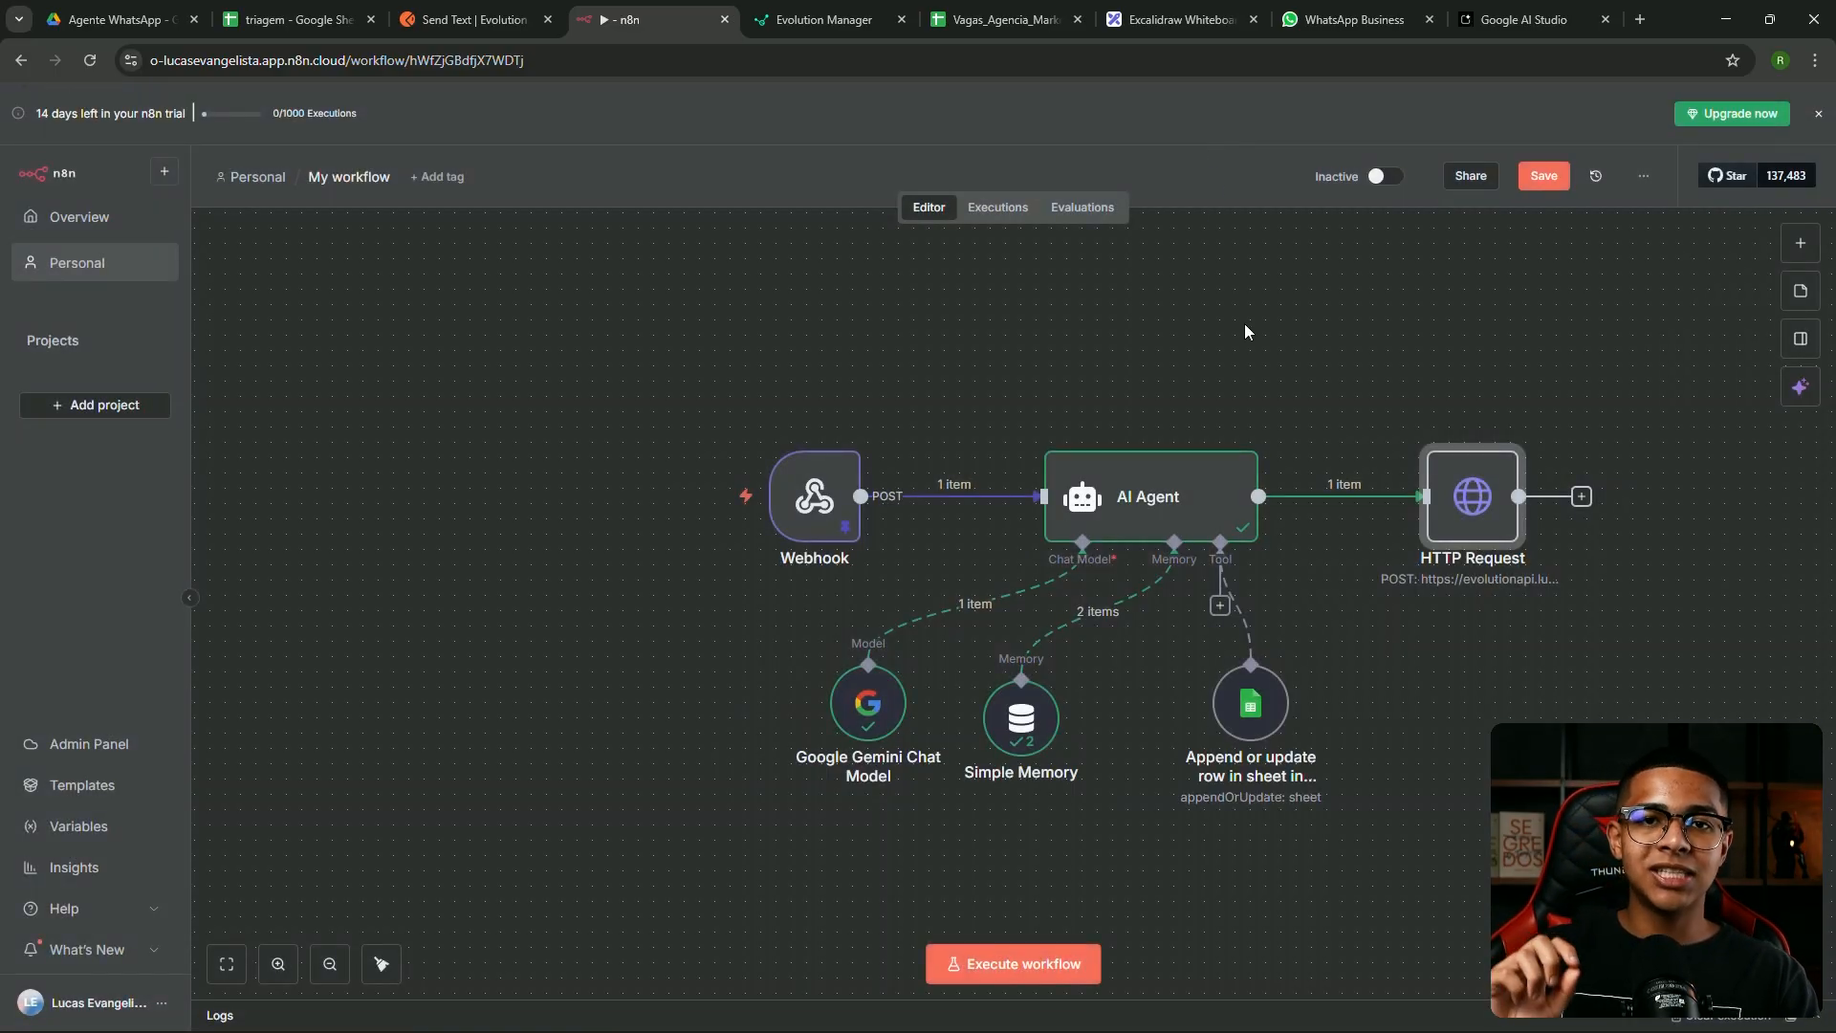
Execute only the HTTP Request step so it succeeds, returning 1 item
{"action": "mouse_move", "coordinate": [1434, 441]}
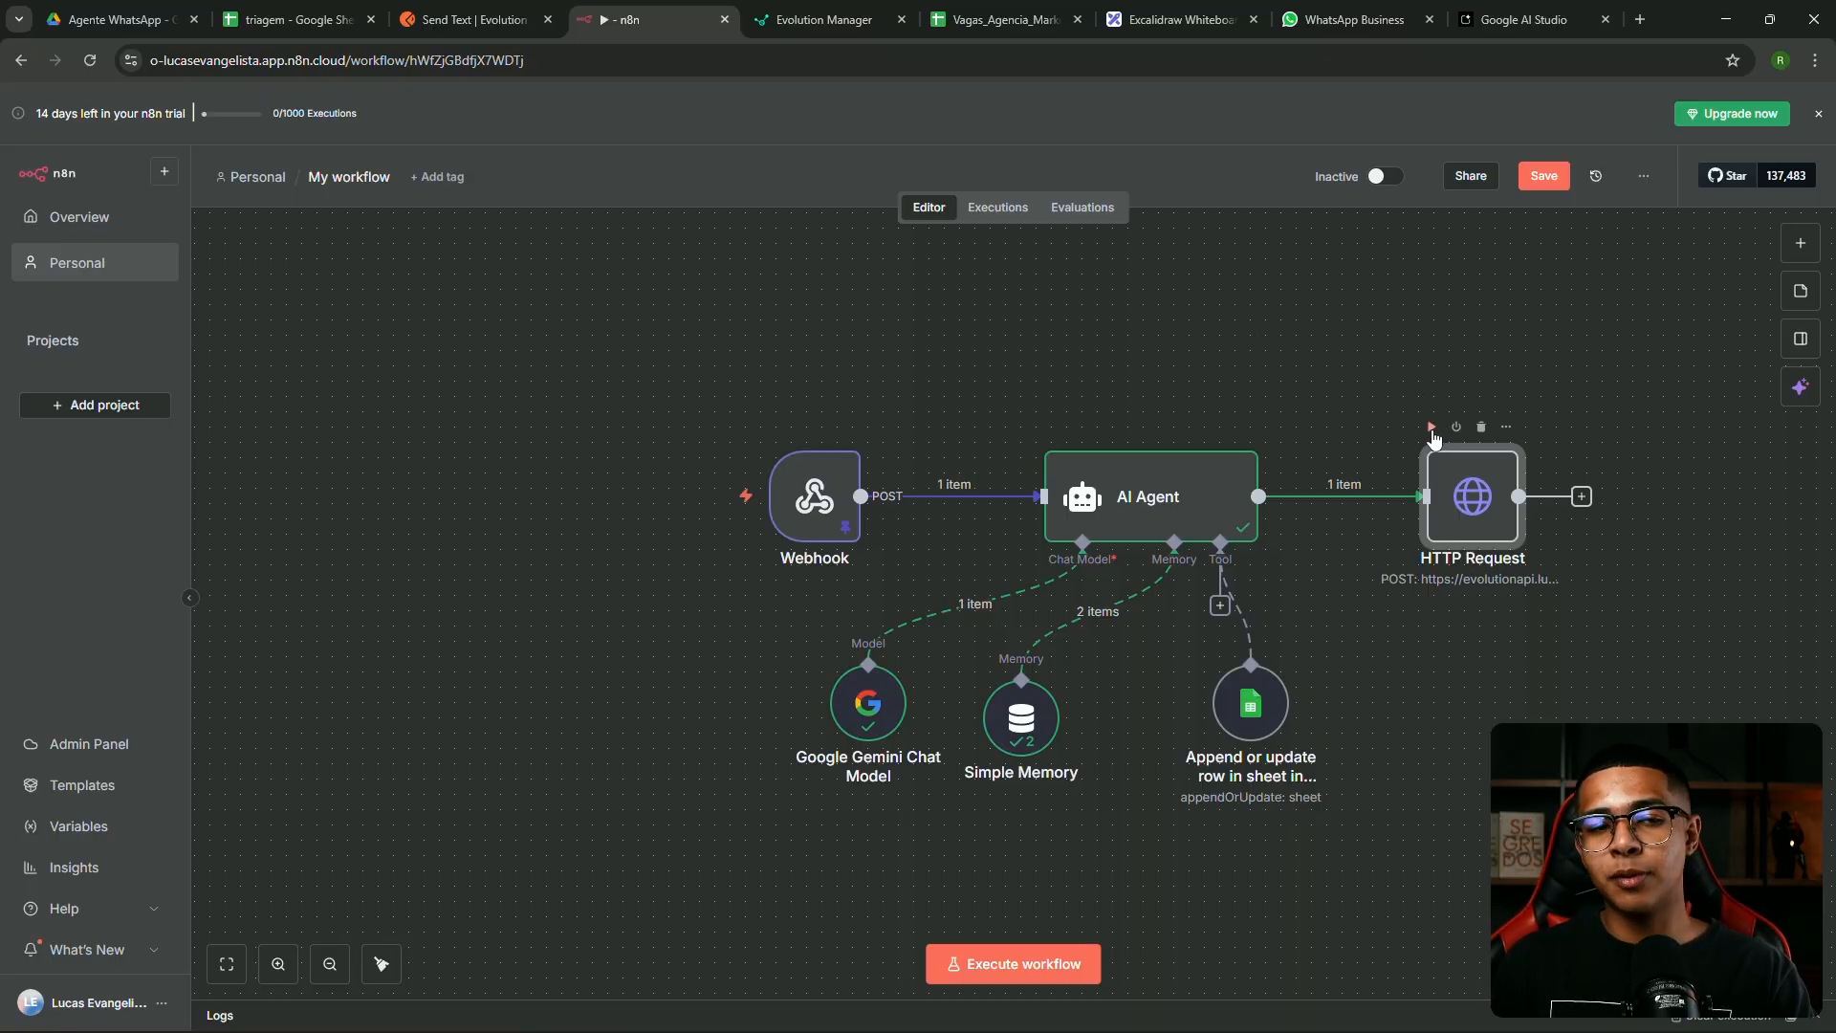
{"action": "left_click", "coordinate": [1431, 427]}
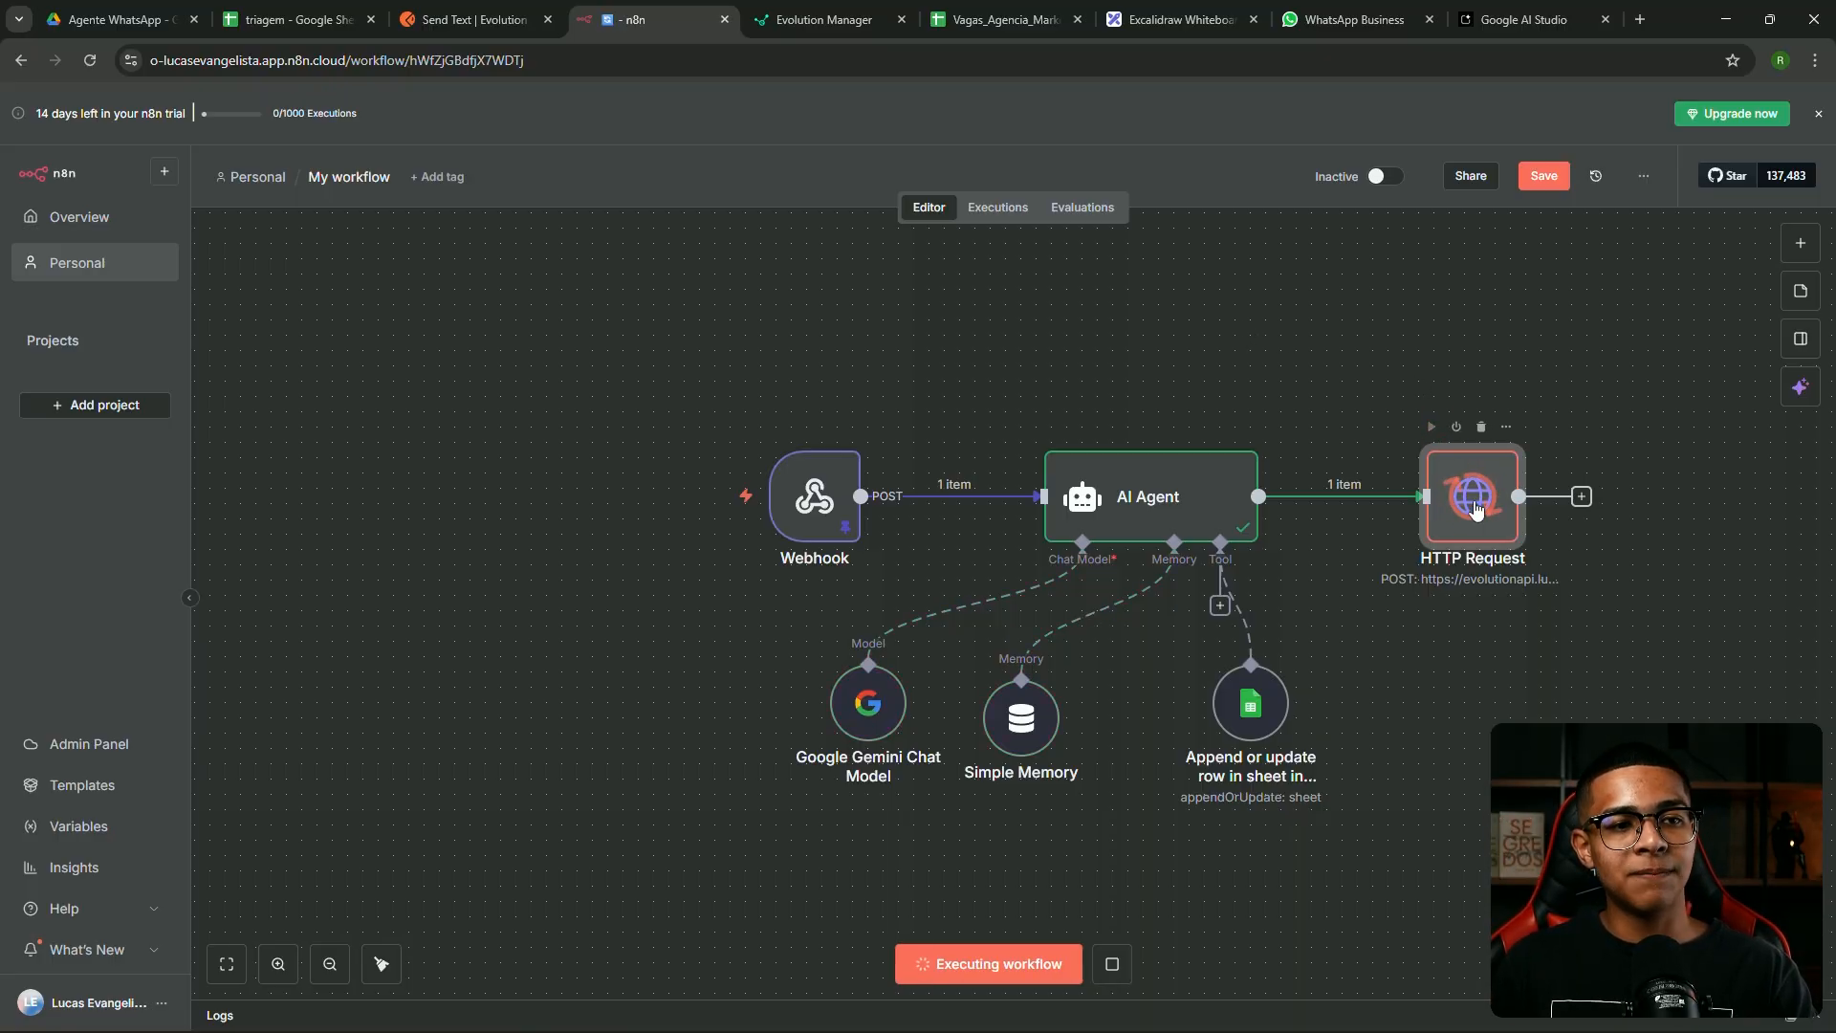
{"action": "left_click", "coordinate": [1356, 19]}
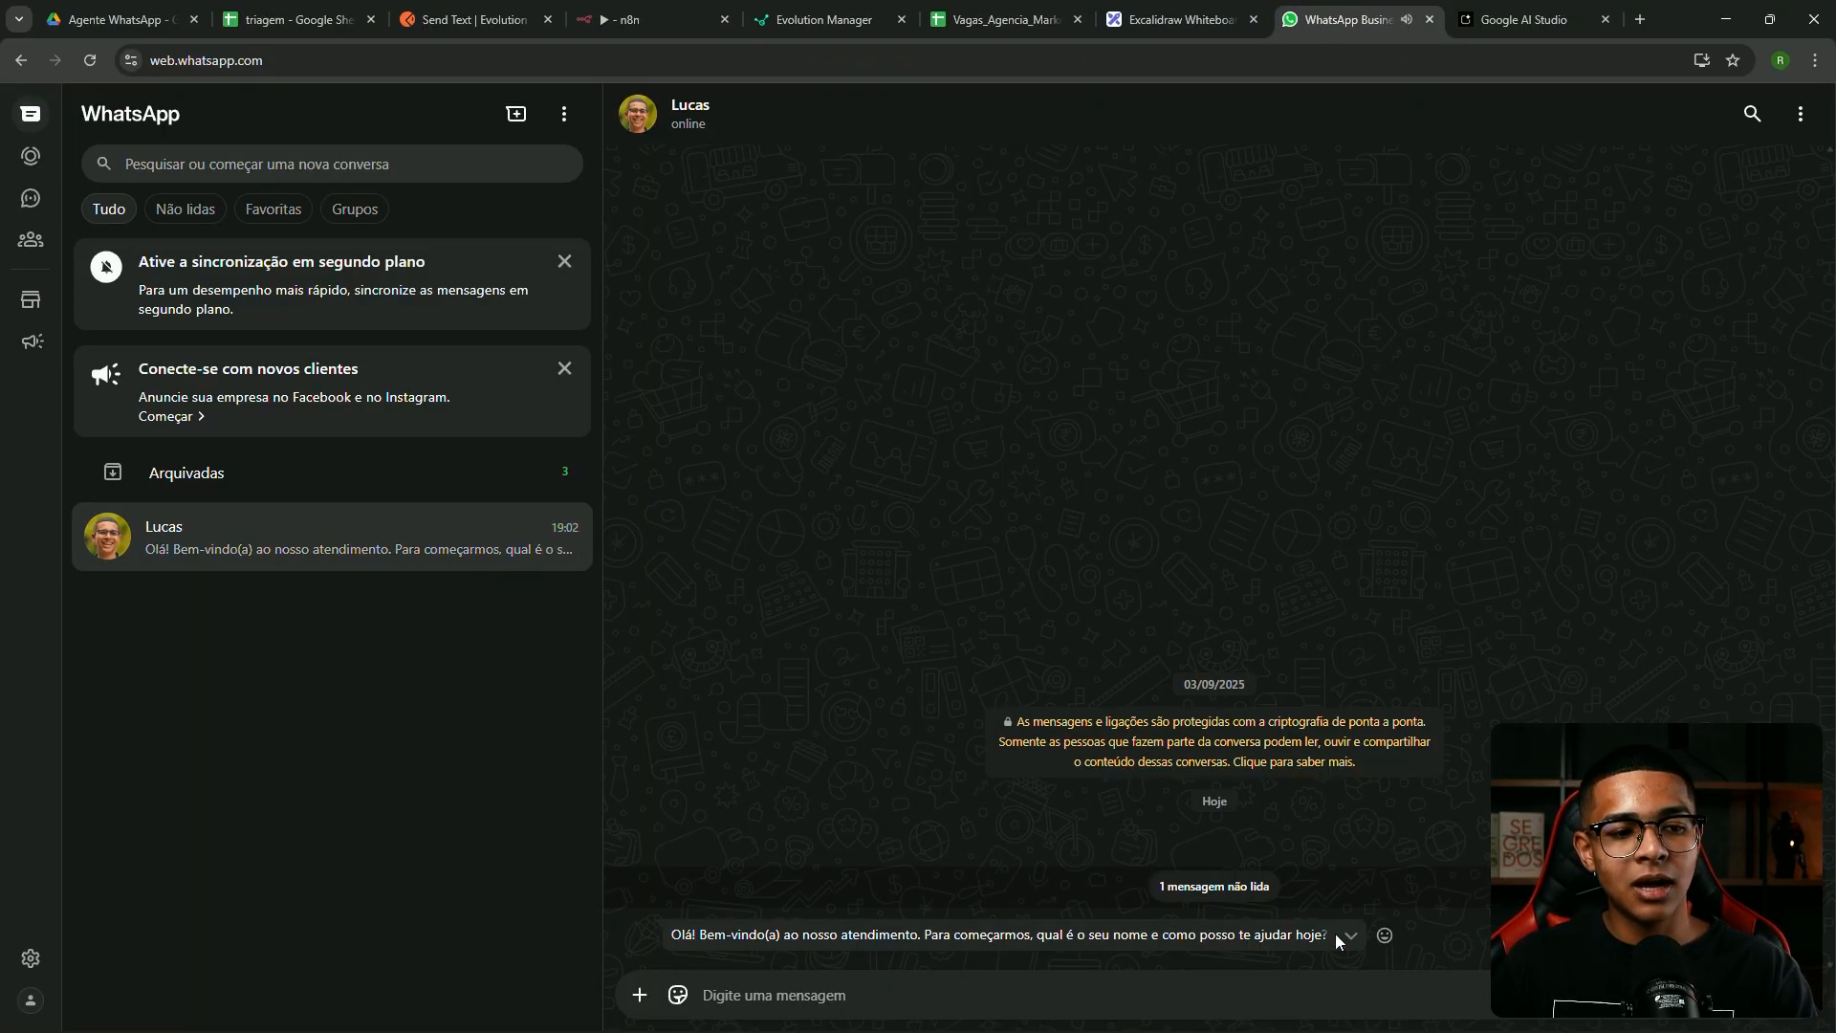
Check WhatsApp Web for the agent's welcome reply asking the contact's name and how to help
{"action": "mouse_move", "coordinate": [1802, 1023]}
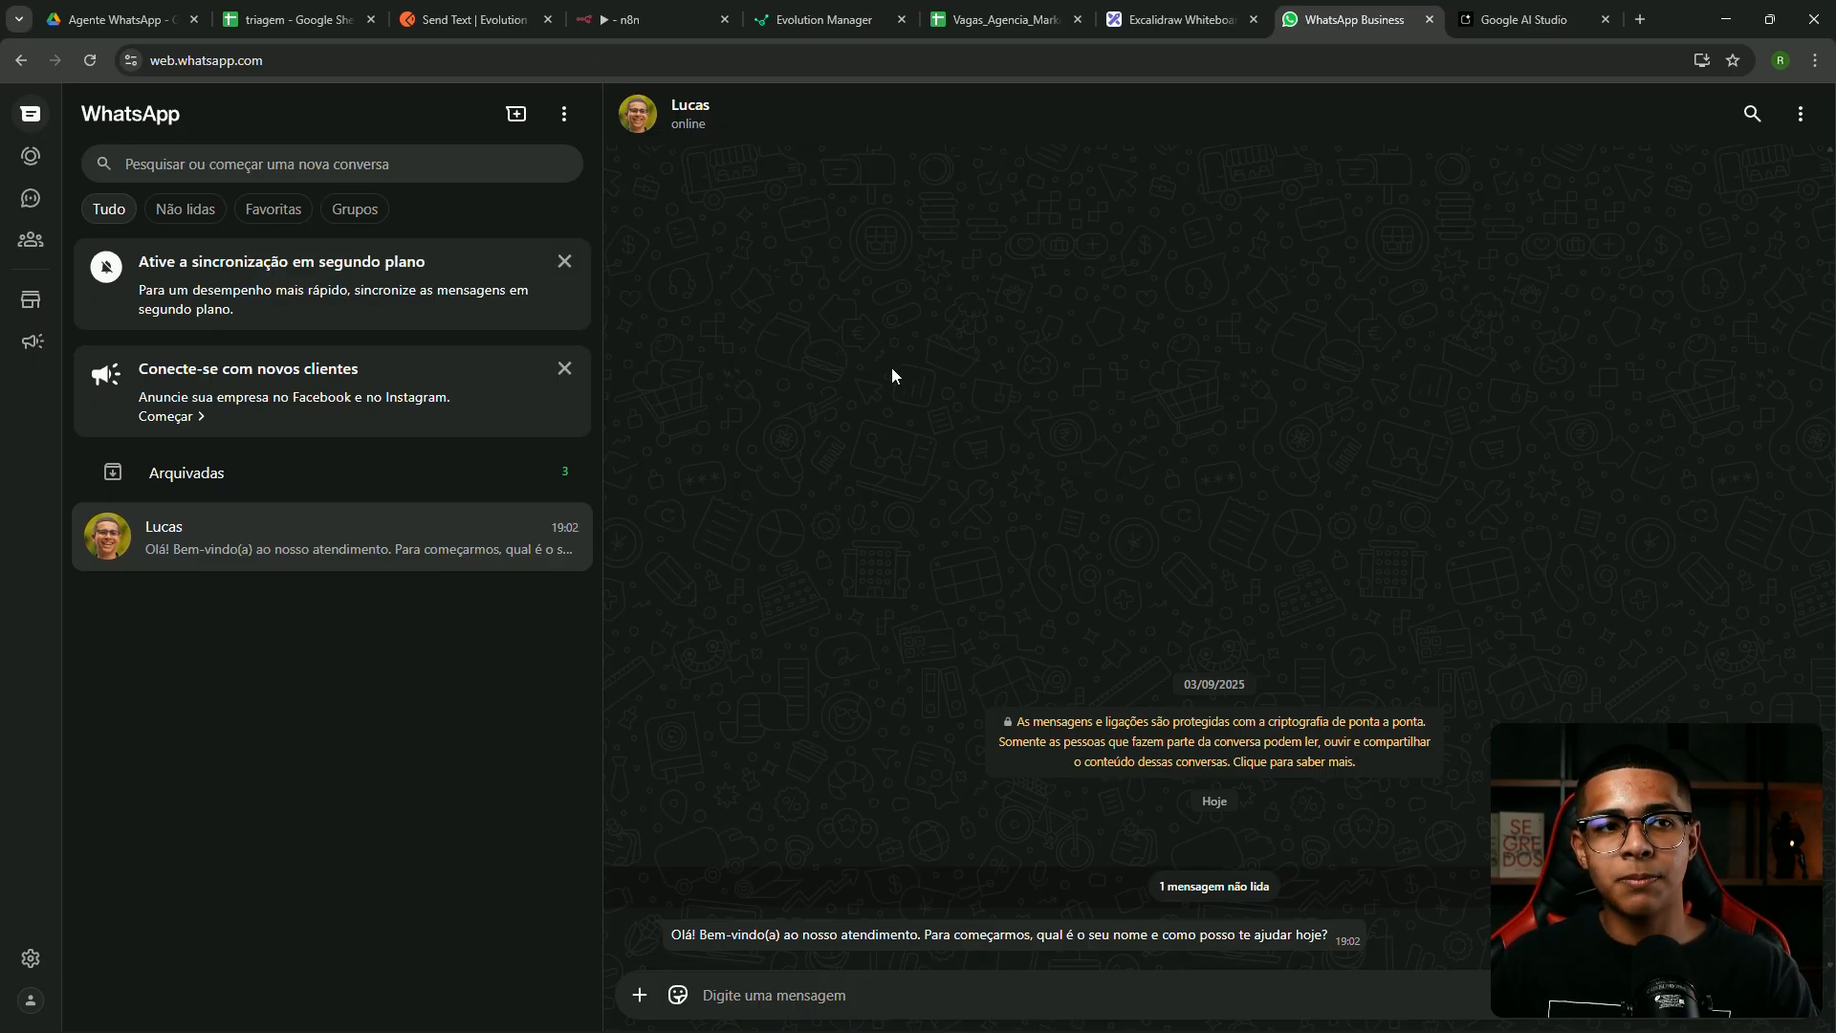
Save the workflow and insert a Filter node between Webhook and AI Agent
{"action": "left_click", "coordinate": [629, 23]}
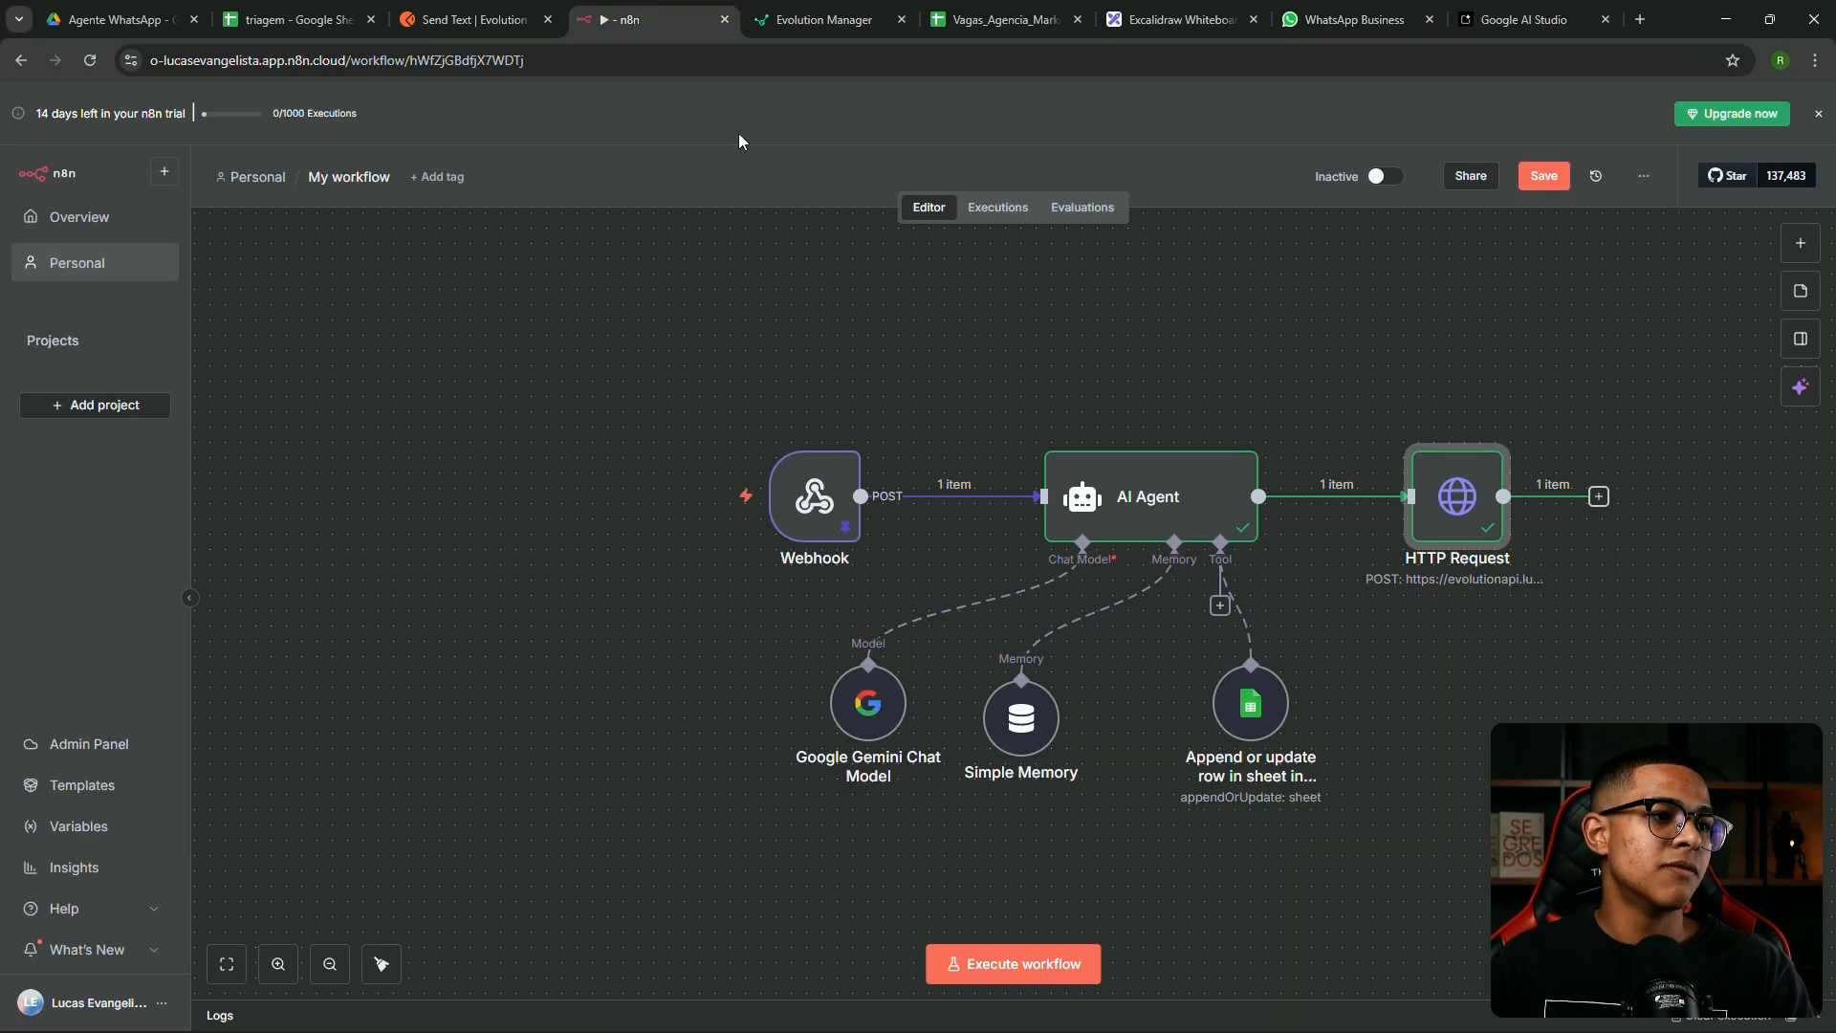
{"action": "left_click", "coordinate": [1543, 178]}
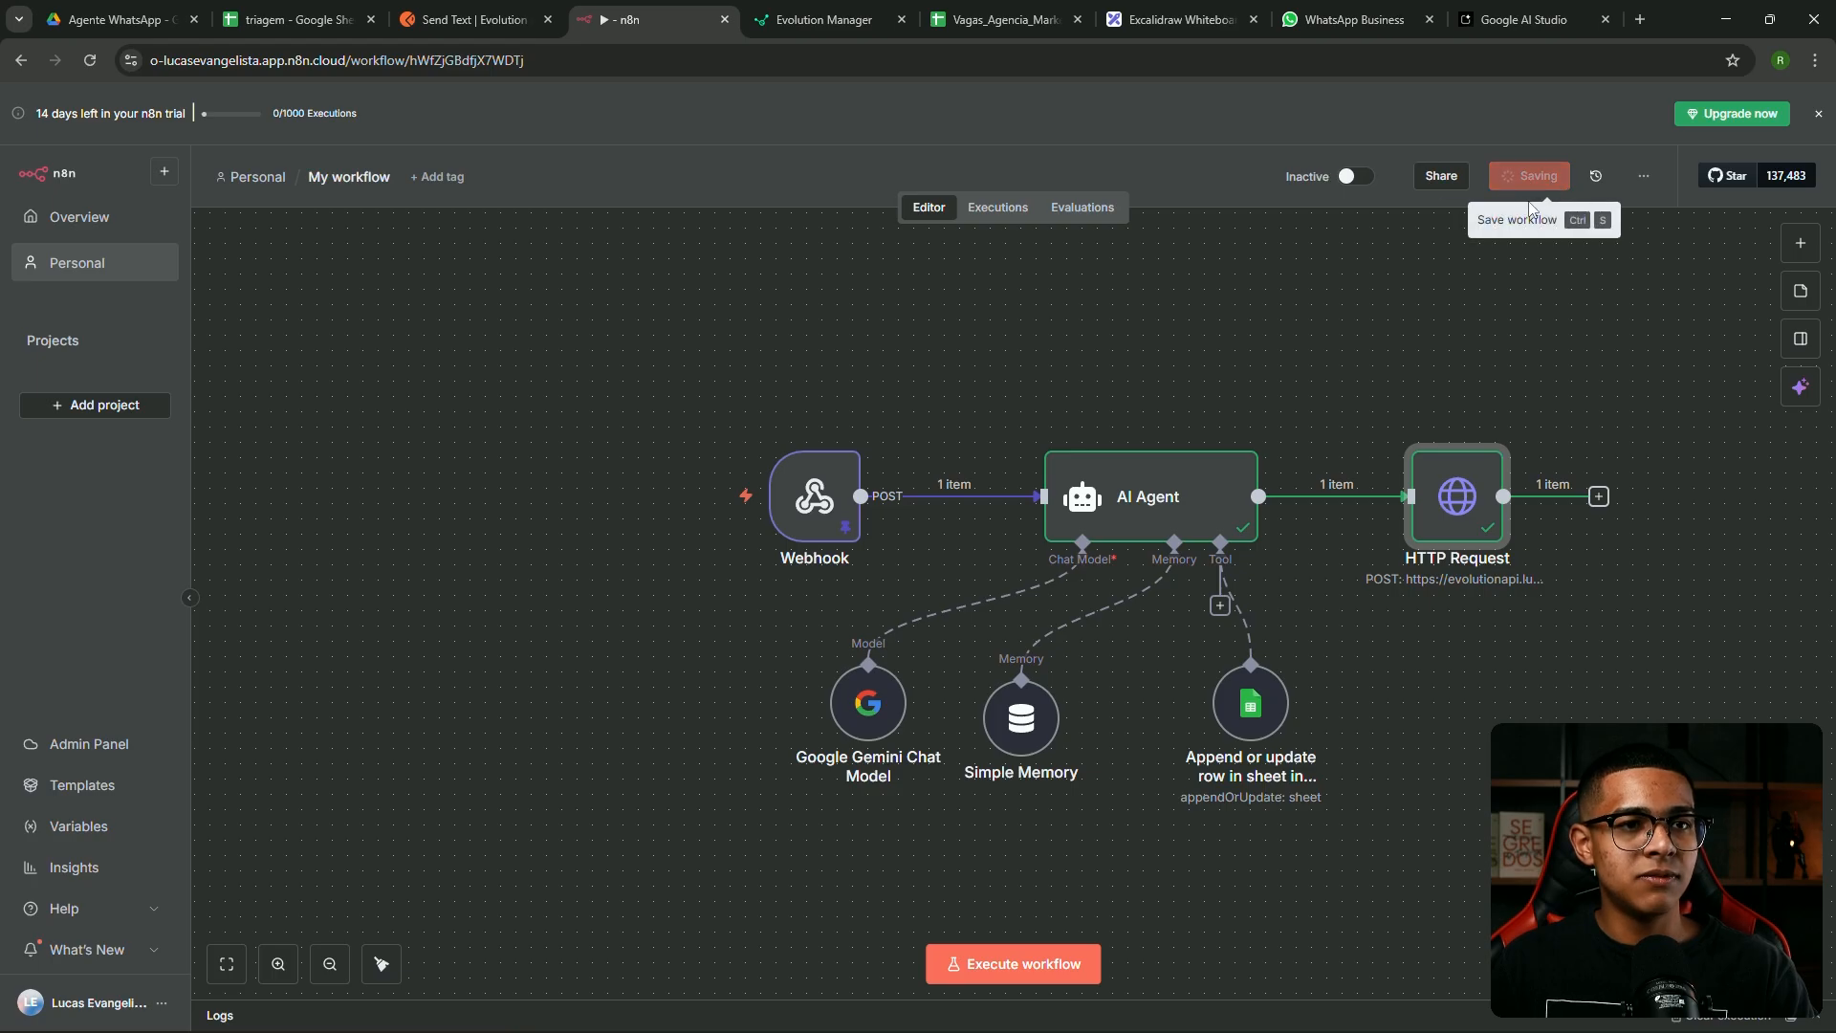
{"action": "left_click_drag", "start_coordinate": [854, 506], "coordinate": [701, 505]}
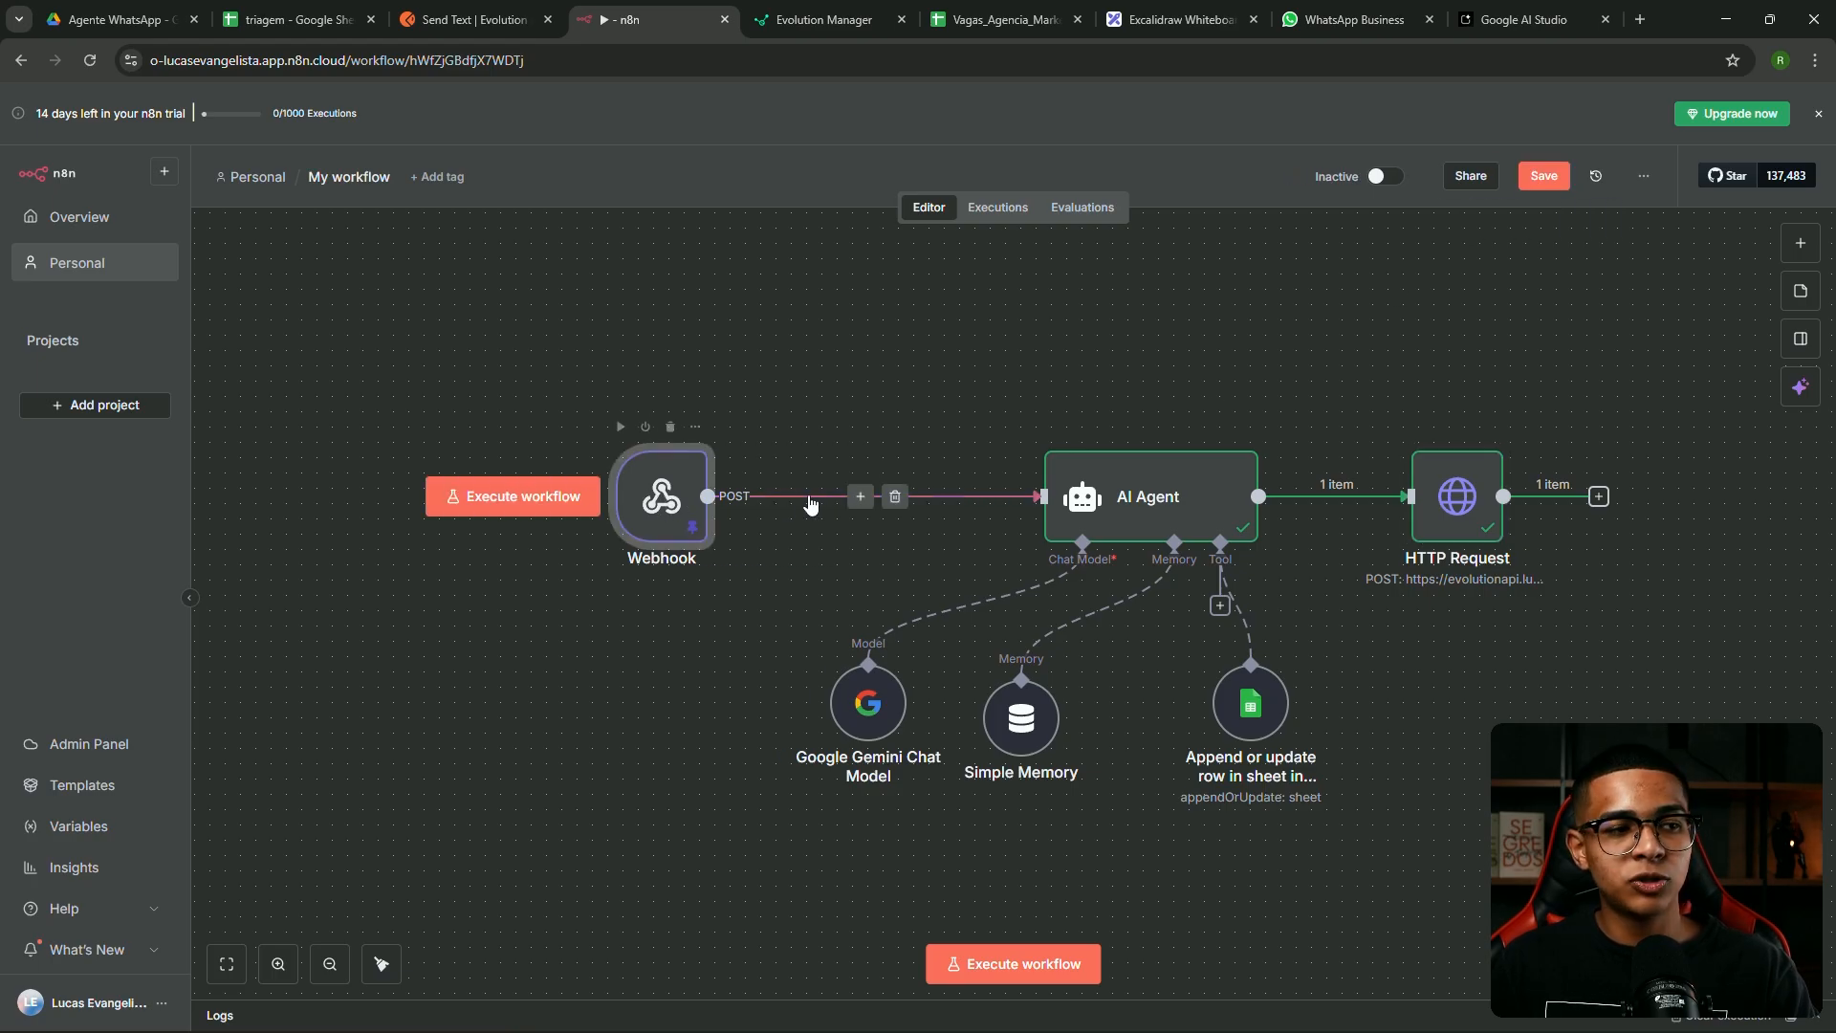
{"action": "left_click", "coordinate": [861, 497]}
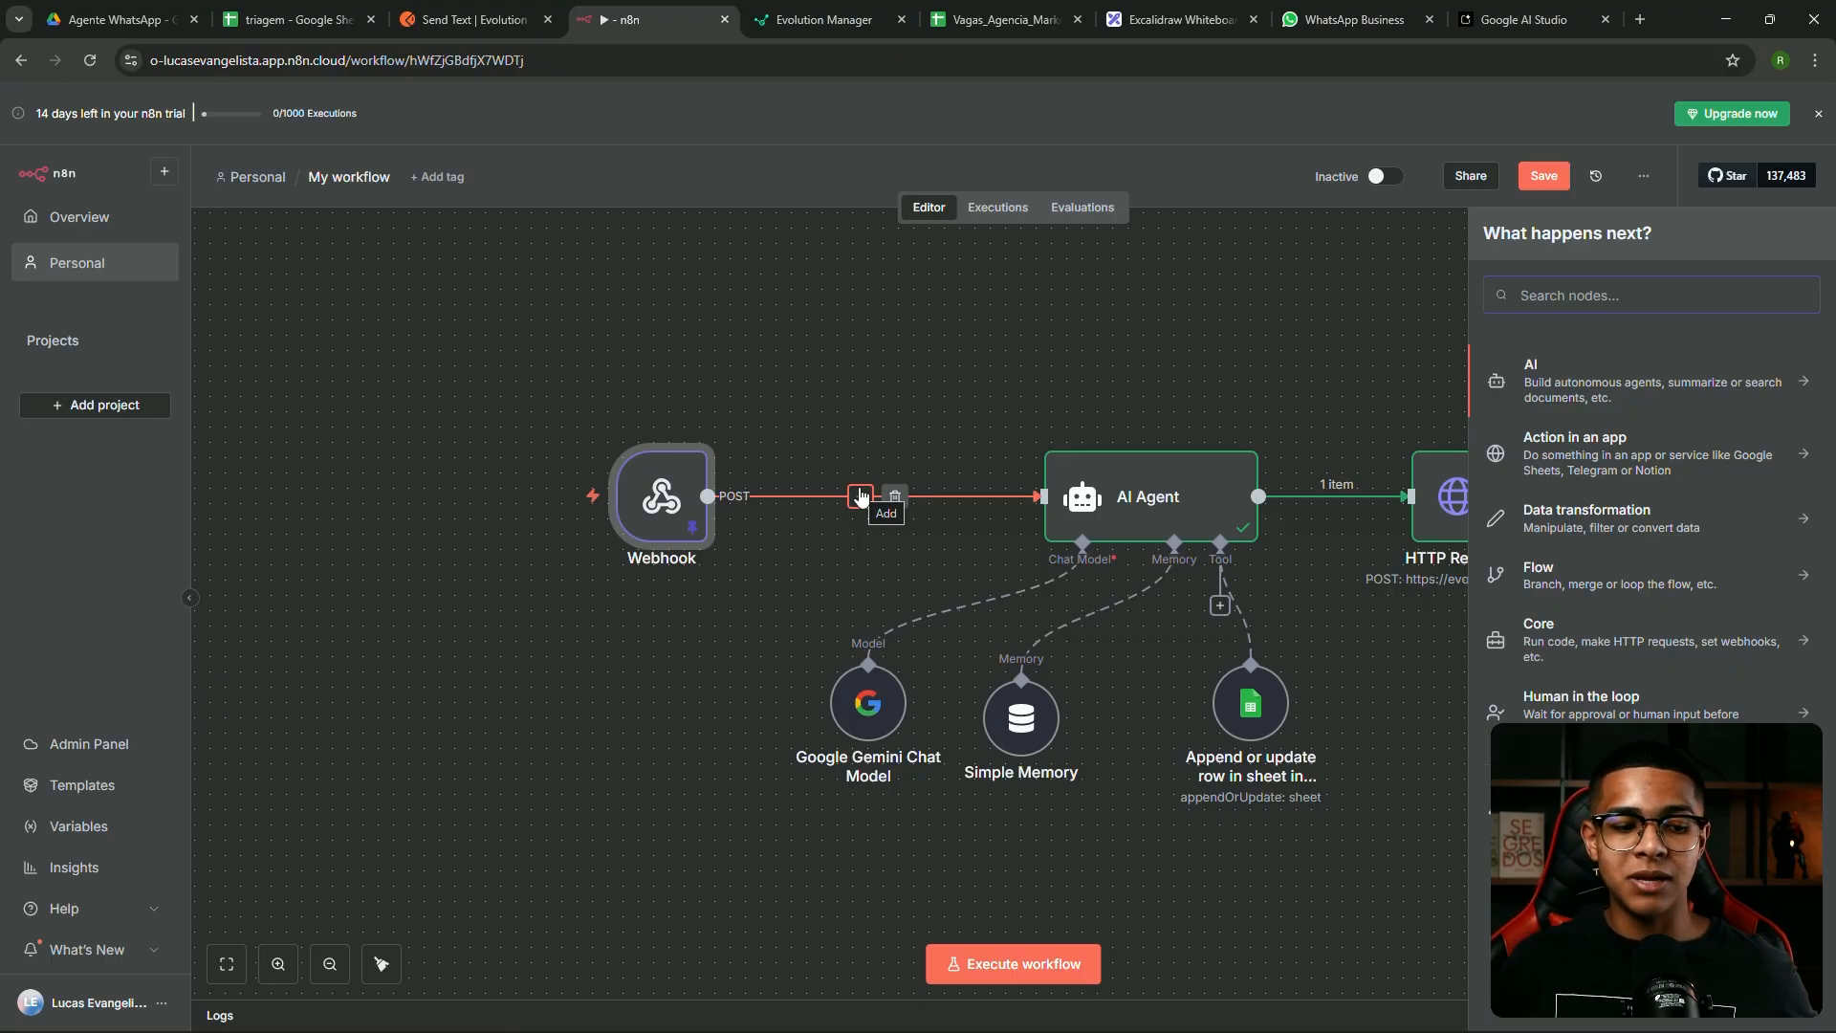
{"action": "type", "text": "fil"}
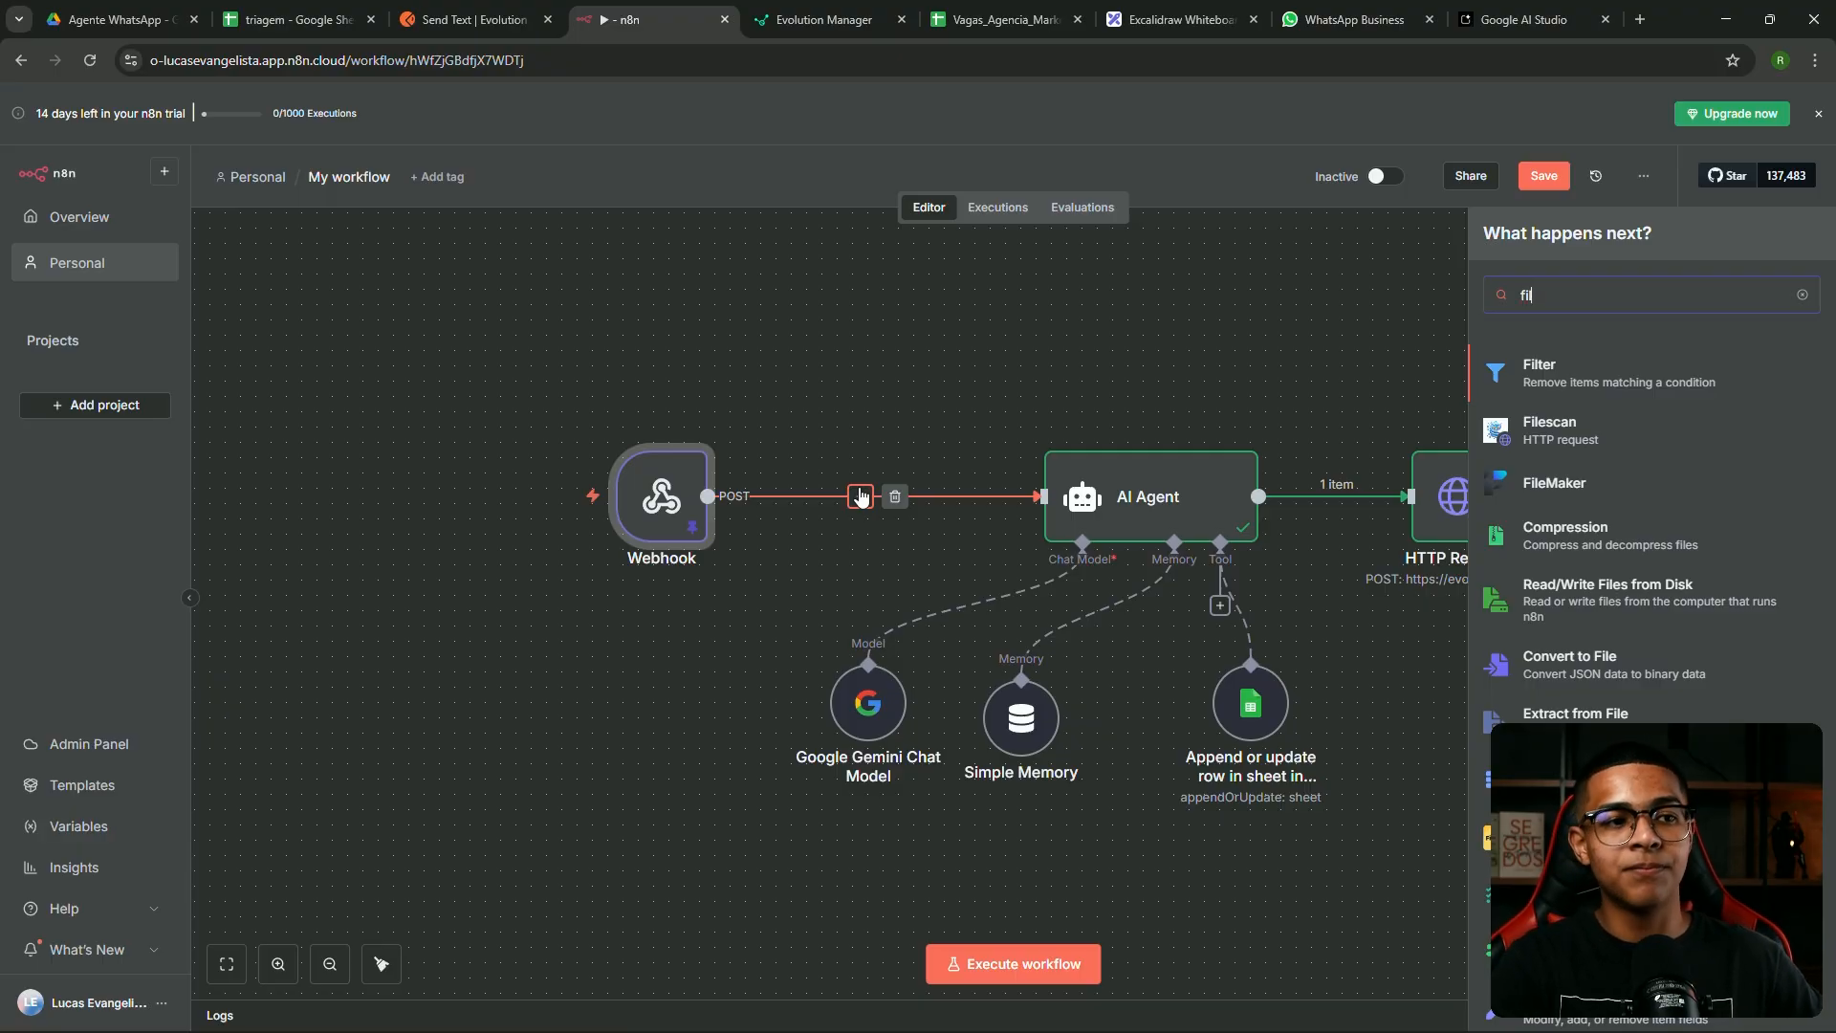
{"action": "left_click", "coordinate": [876, 455]}
{"action": "left_click", "coordinate": [860, 495]}
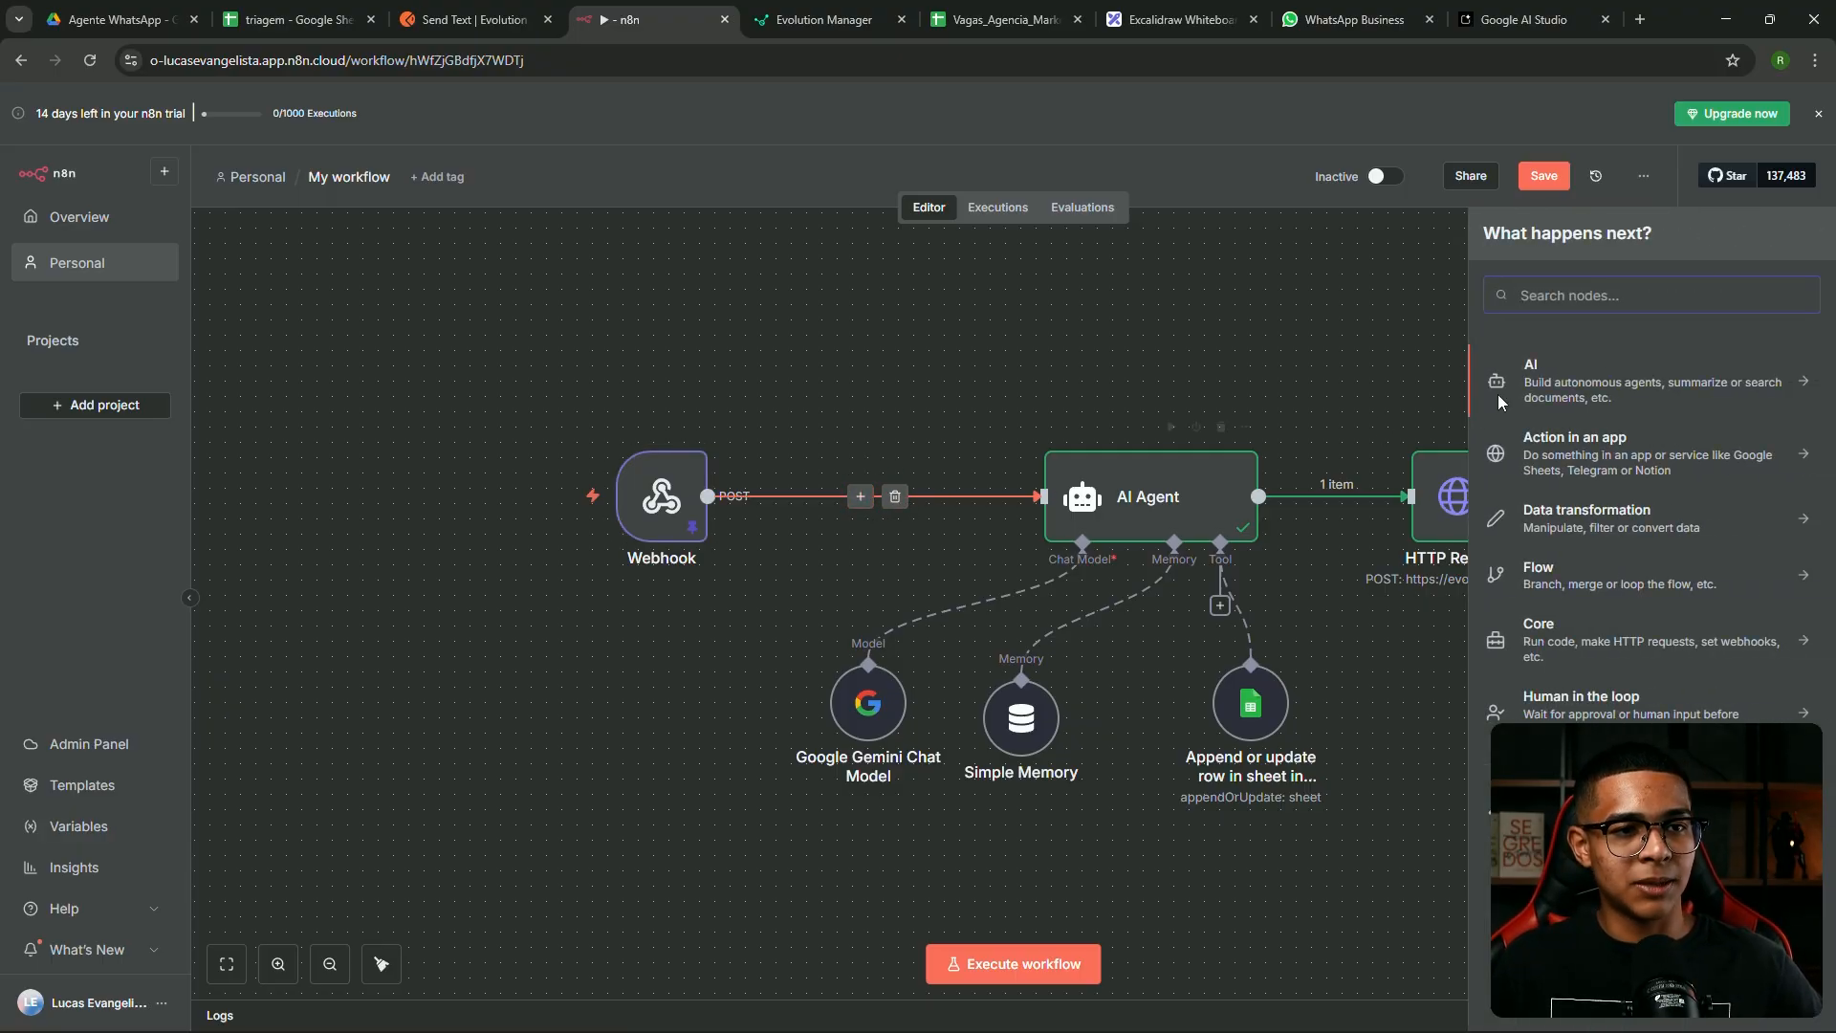
{"action": "type", "text": "filt"}
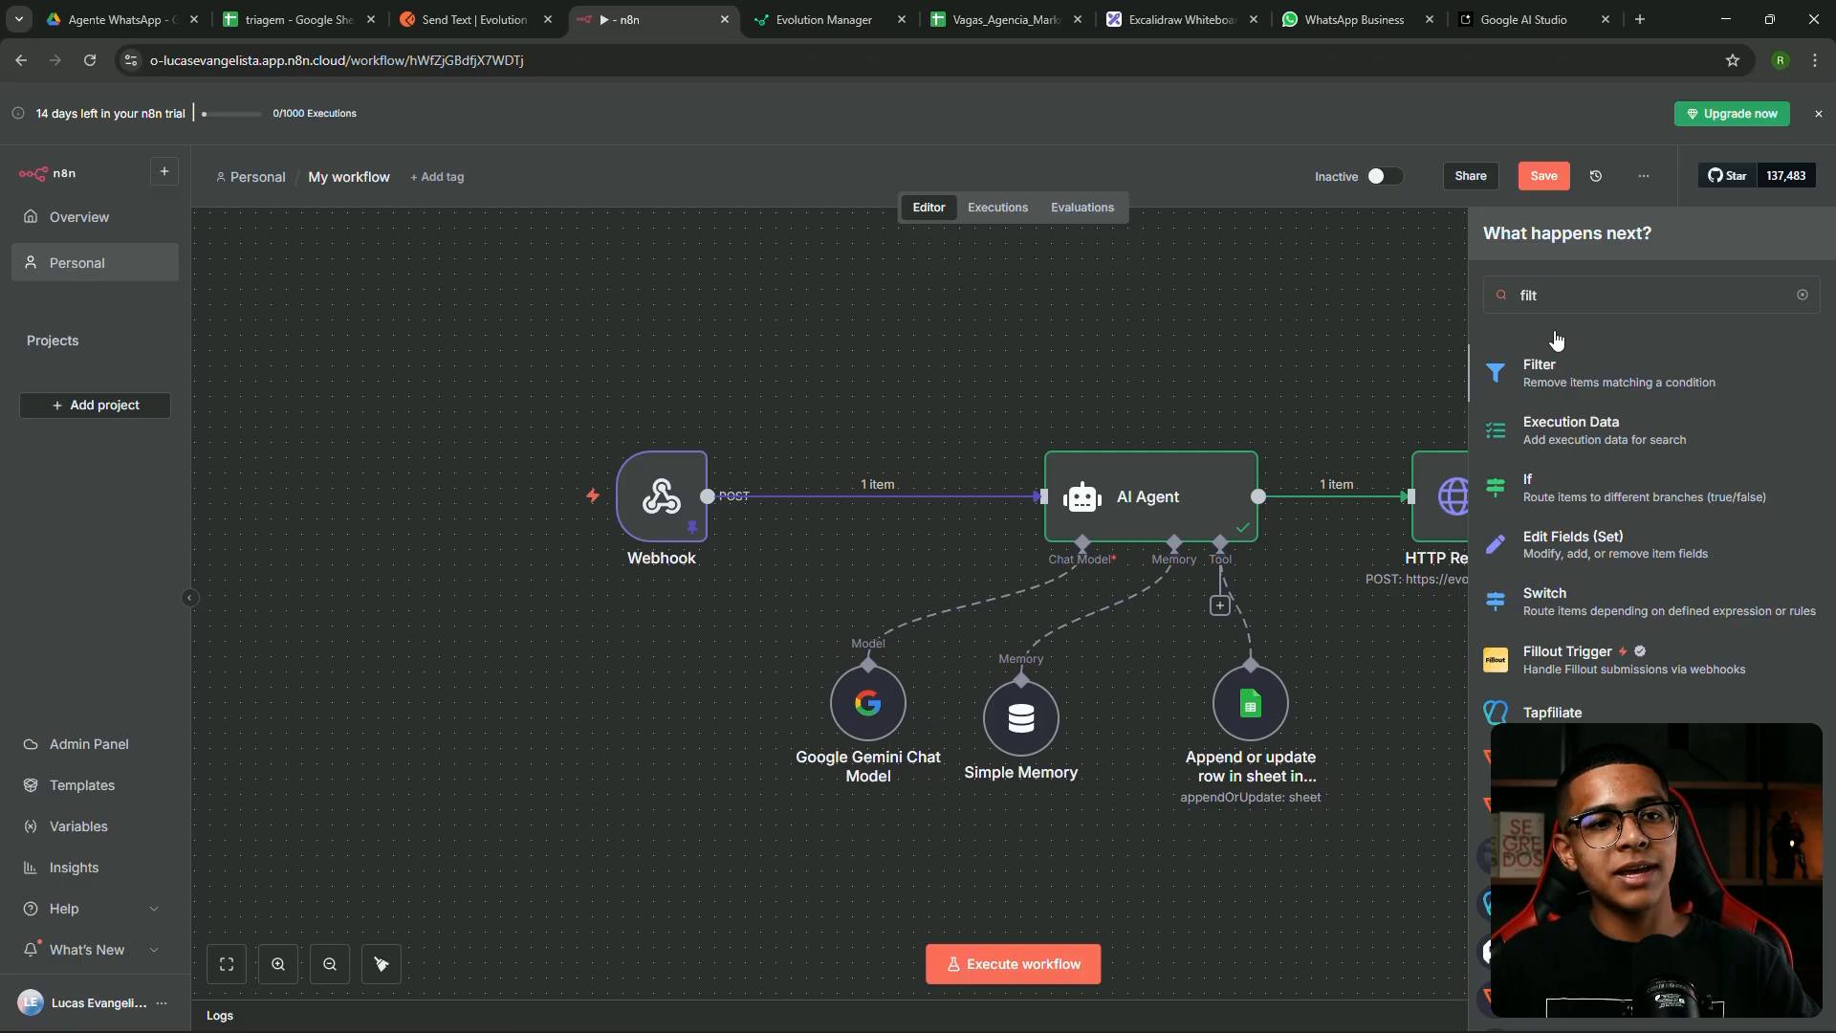
{"action": "left_click", "coordinate": [1570, 367]}
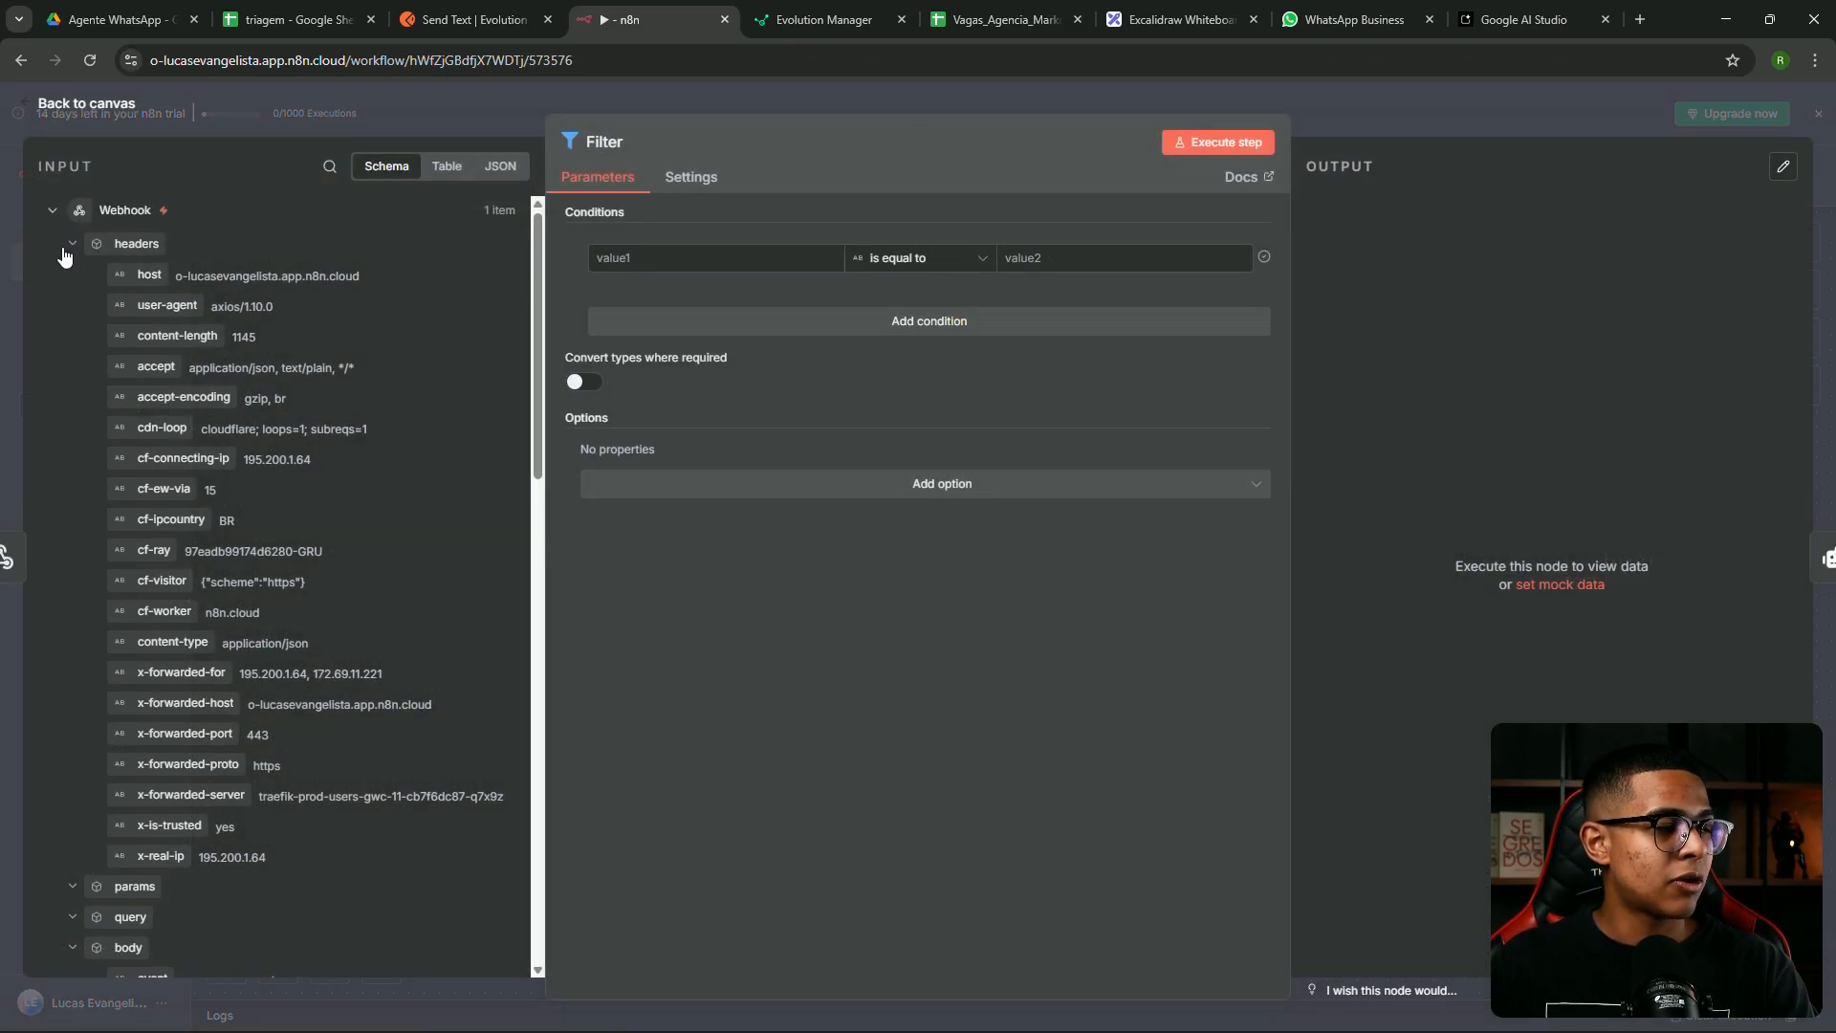
Make the Filter pass only items whose remoteJid equals the test contact's copied WhatsApp ID
{"action": "left_click", "coordinate": [67, 244]}
{"action": "scroll", "coordinate": [202, 339], "scroll_direction": "down", "scroll_amount": 2}
{"action": "left_click_drag", "start_coordinate": [211, 393], "coordinate": [656, 250]}
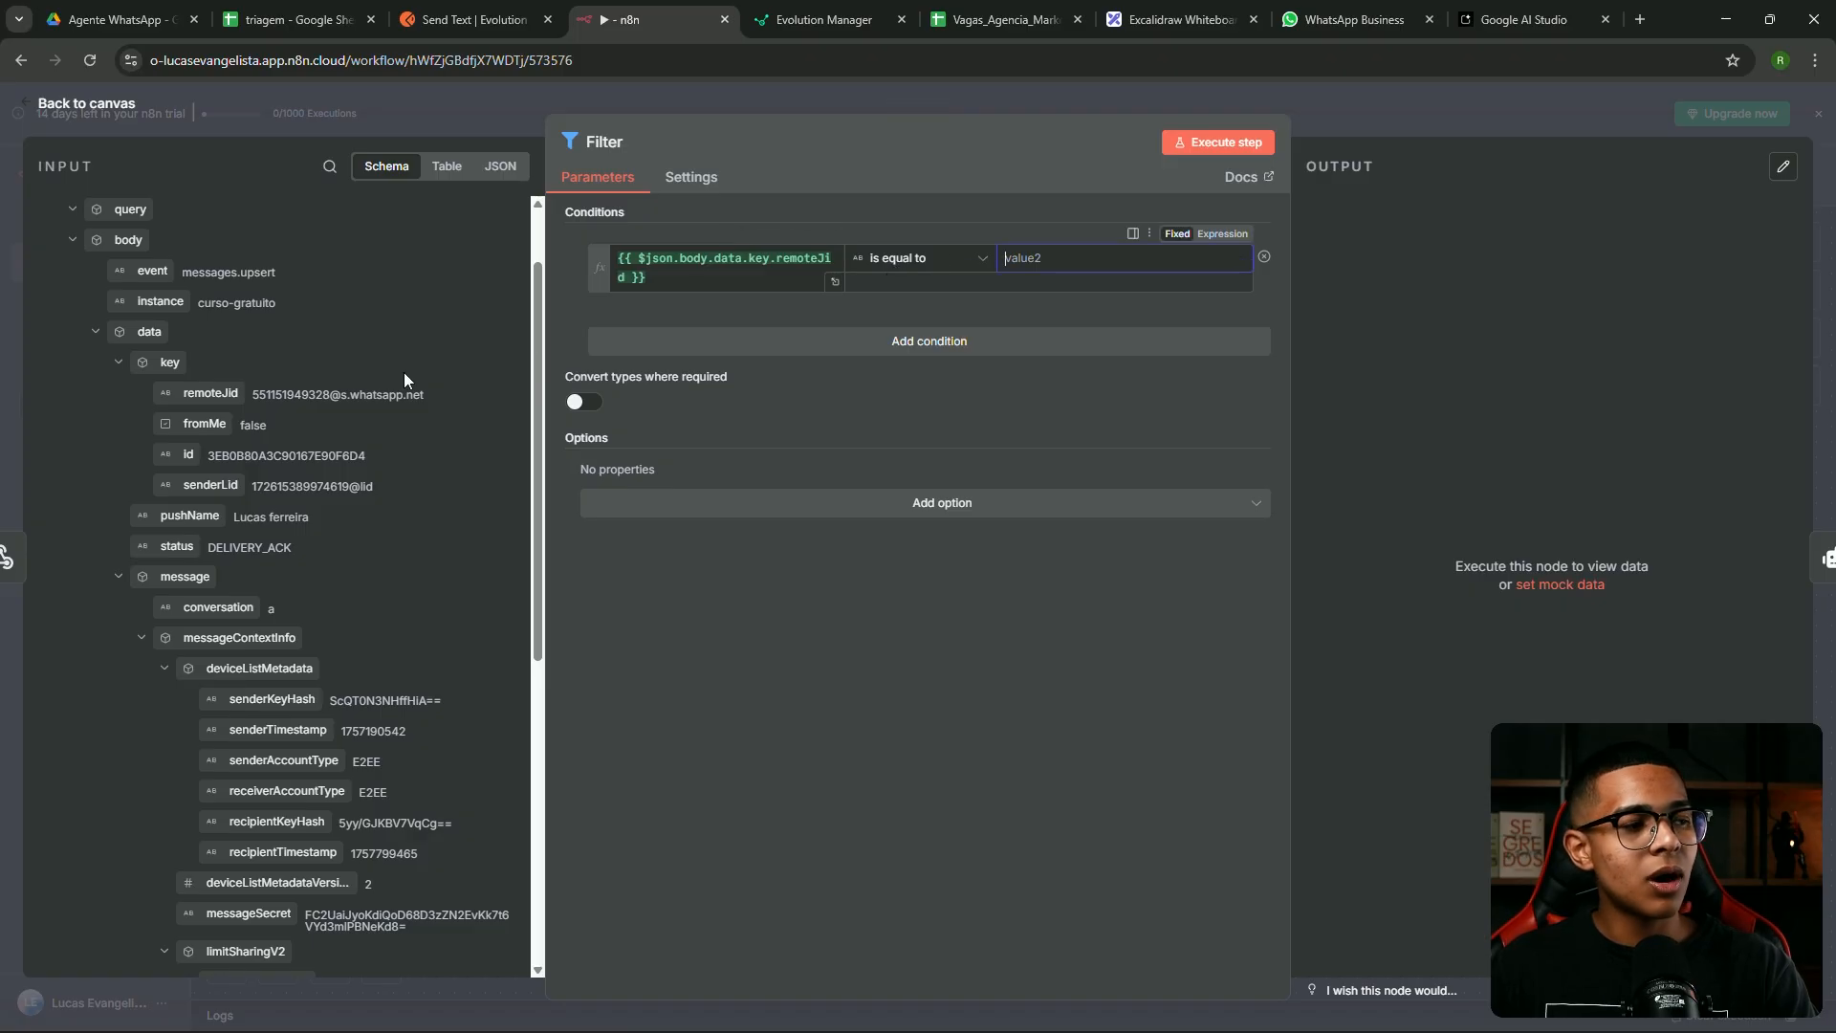
{"action": "left_click_drag", "start_coordinate": [425, 395], "coordinate": [255, 392]}
{"action": "key", "text": "ctrl+c"}
{"action": "left_click", "coordinate": [1143, 258]}
{"action": "key", "text": "ctrl+v"}
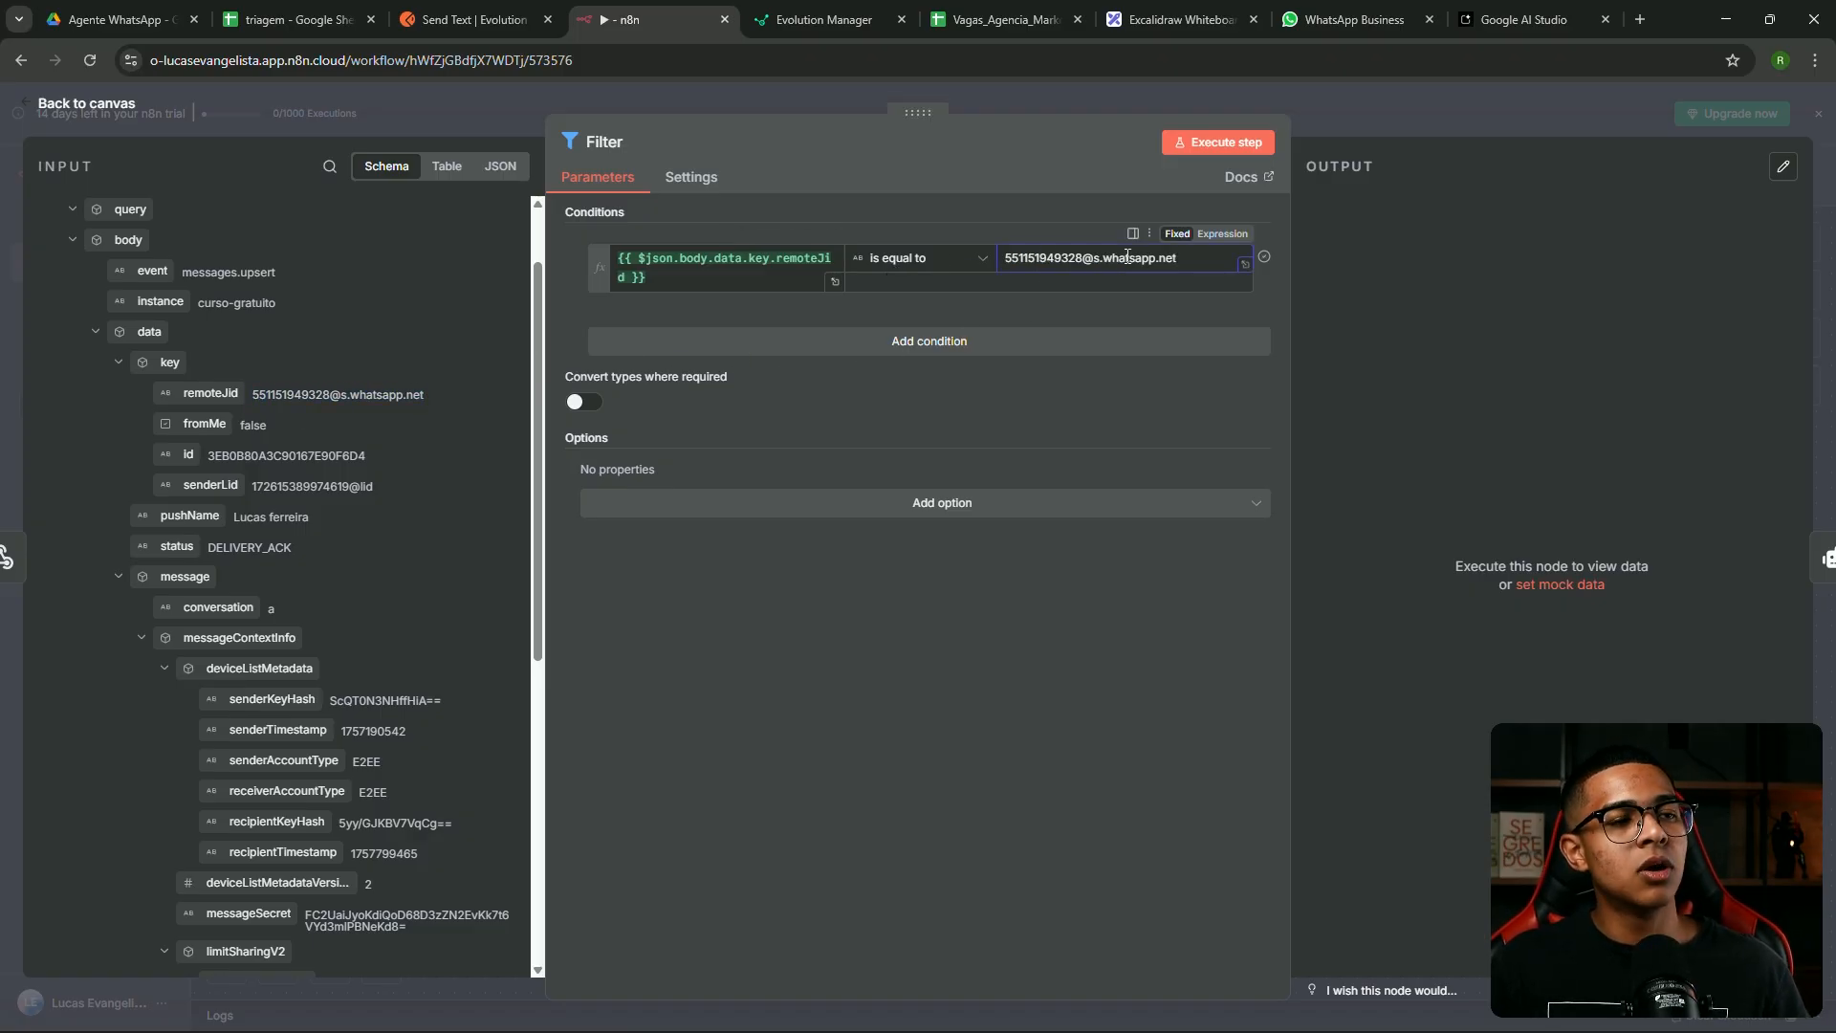
{"action": "left_click", "coordinate": [1367, 124]}
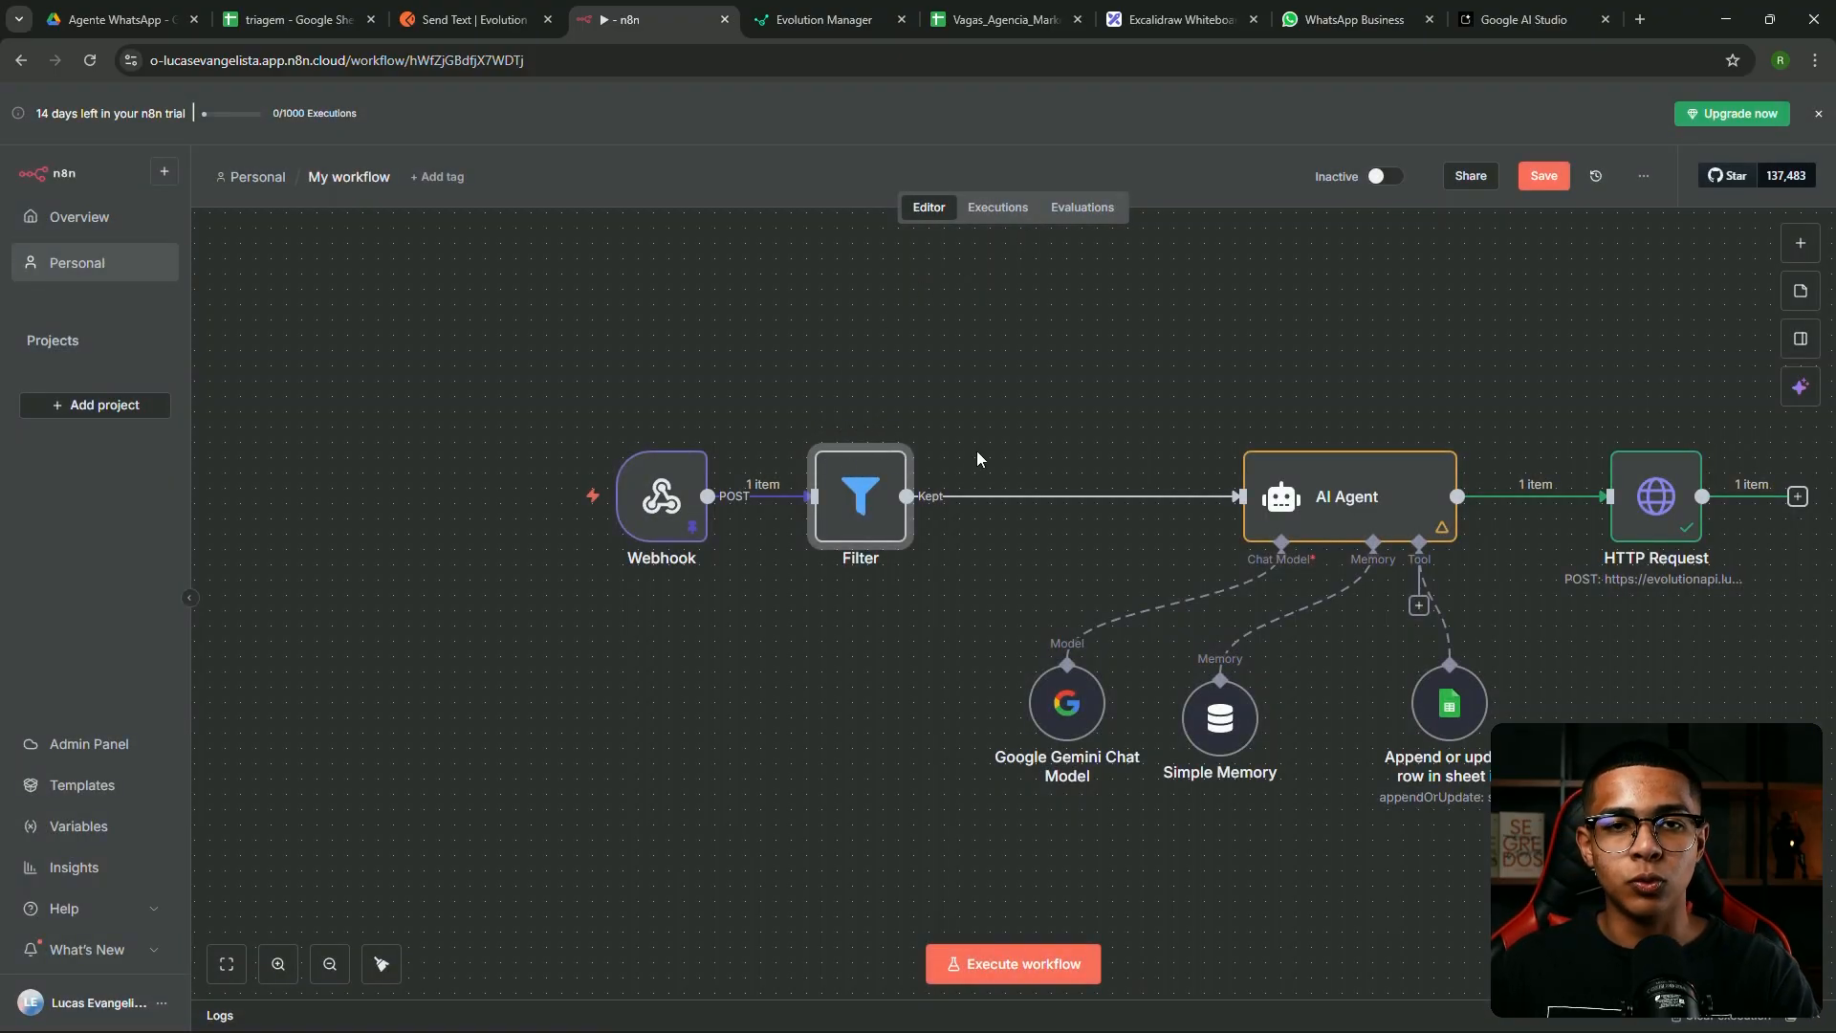
Recheck the Filter condition's resolved remoteJid expression against its comparison value
{"action": "mouse_move", "coordinate": [894, 512]}
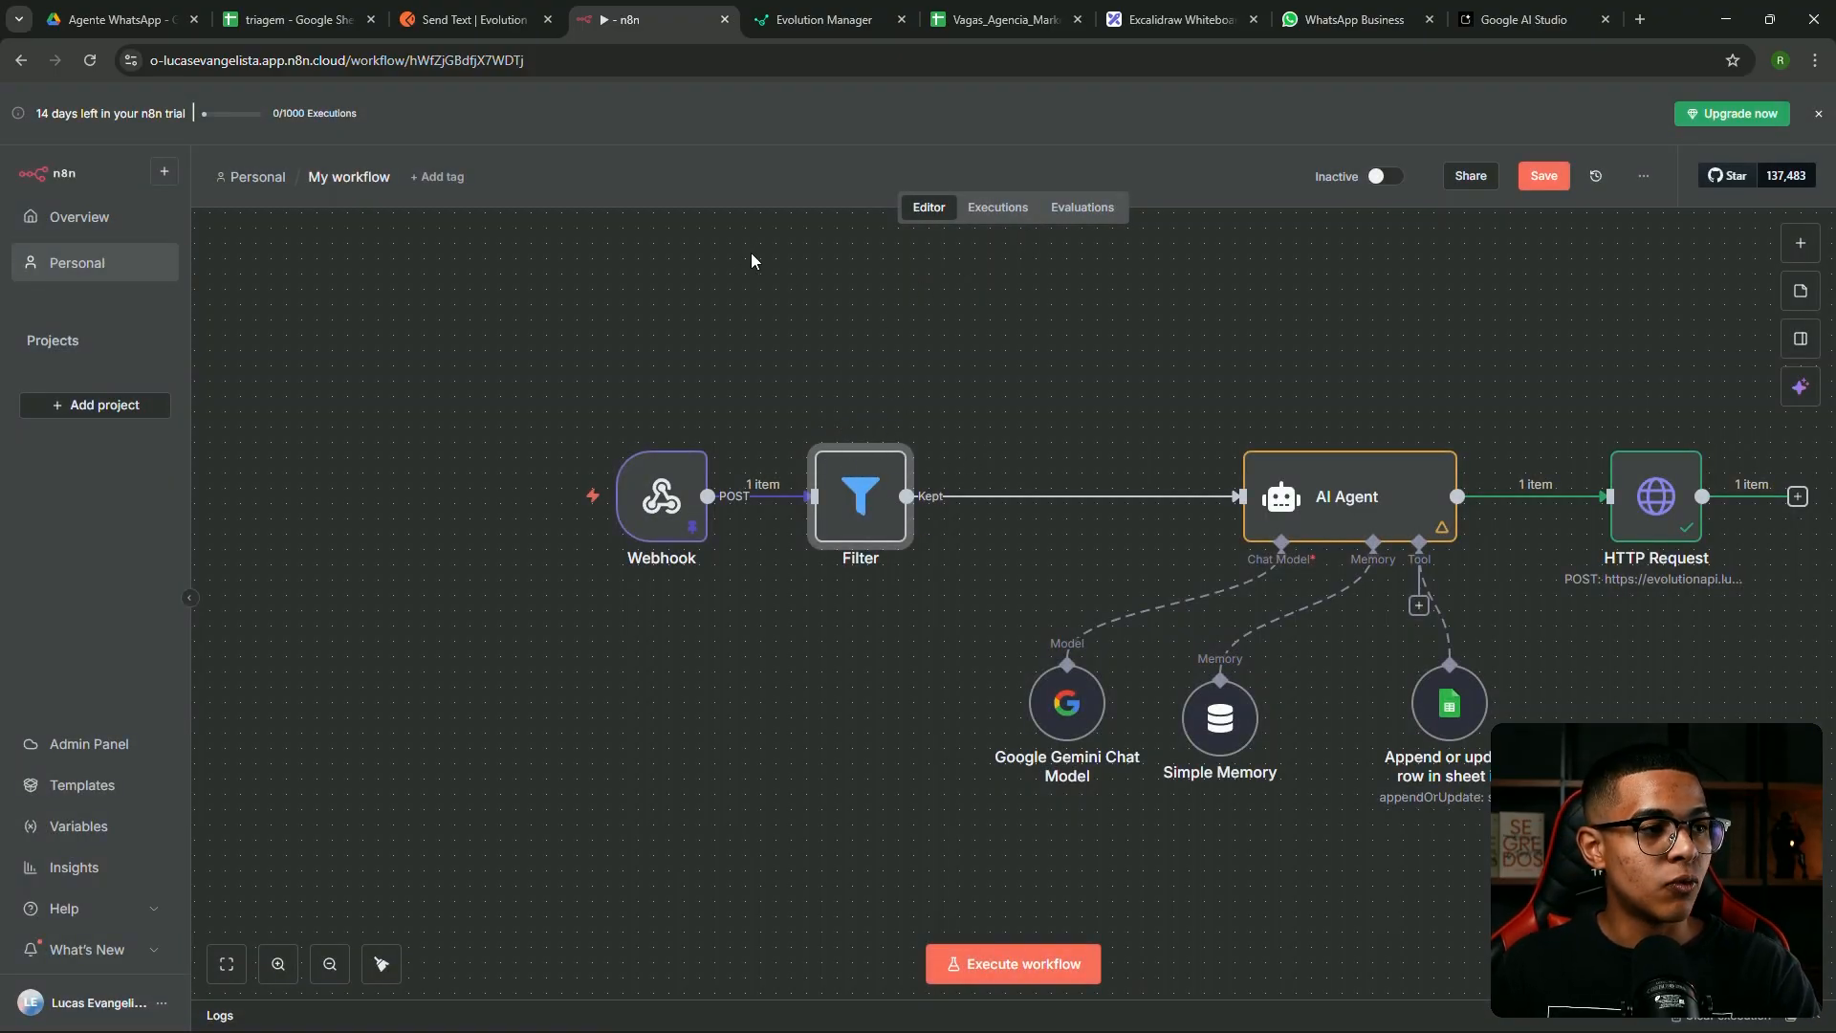
{"action": "double_click", "coordinate": [839, 475]}
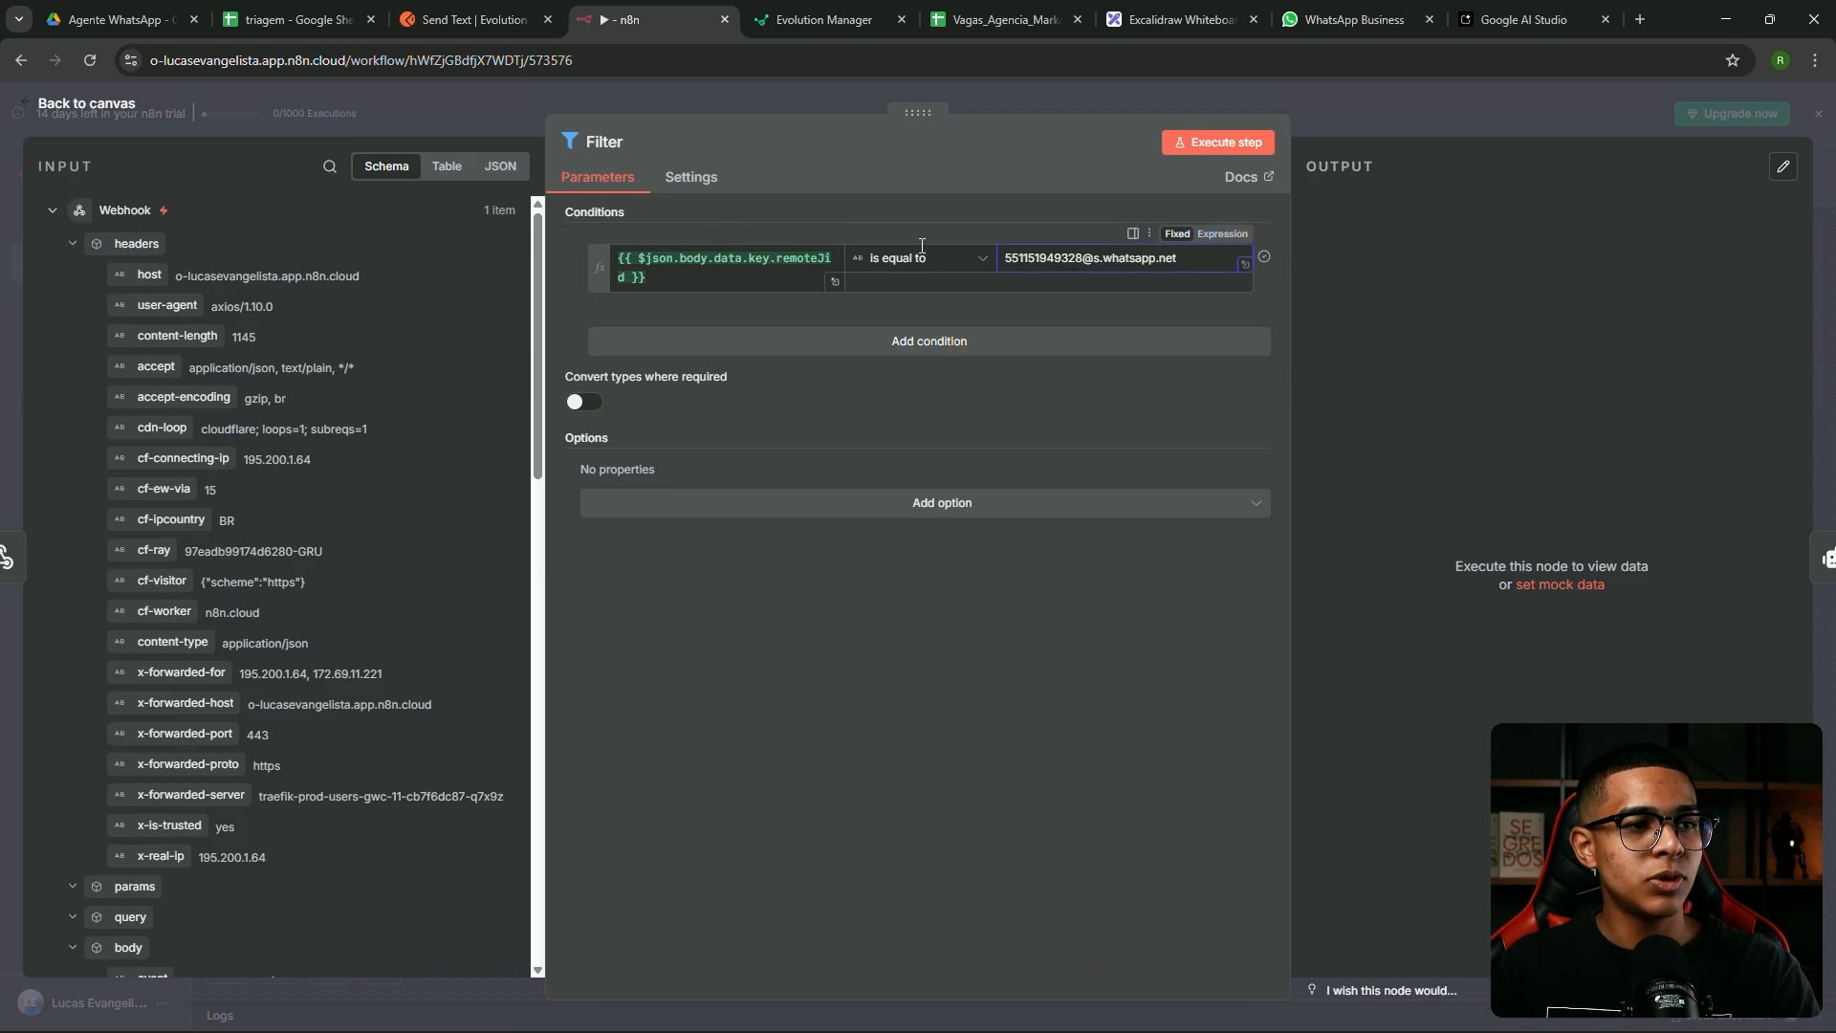
{"action": "left_click", "coordinate": [669, 273]}
{"action": "left_click_drag", "start_coordinate": [786, 334], "coordinate": [635, 339]}
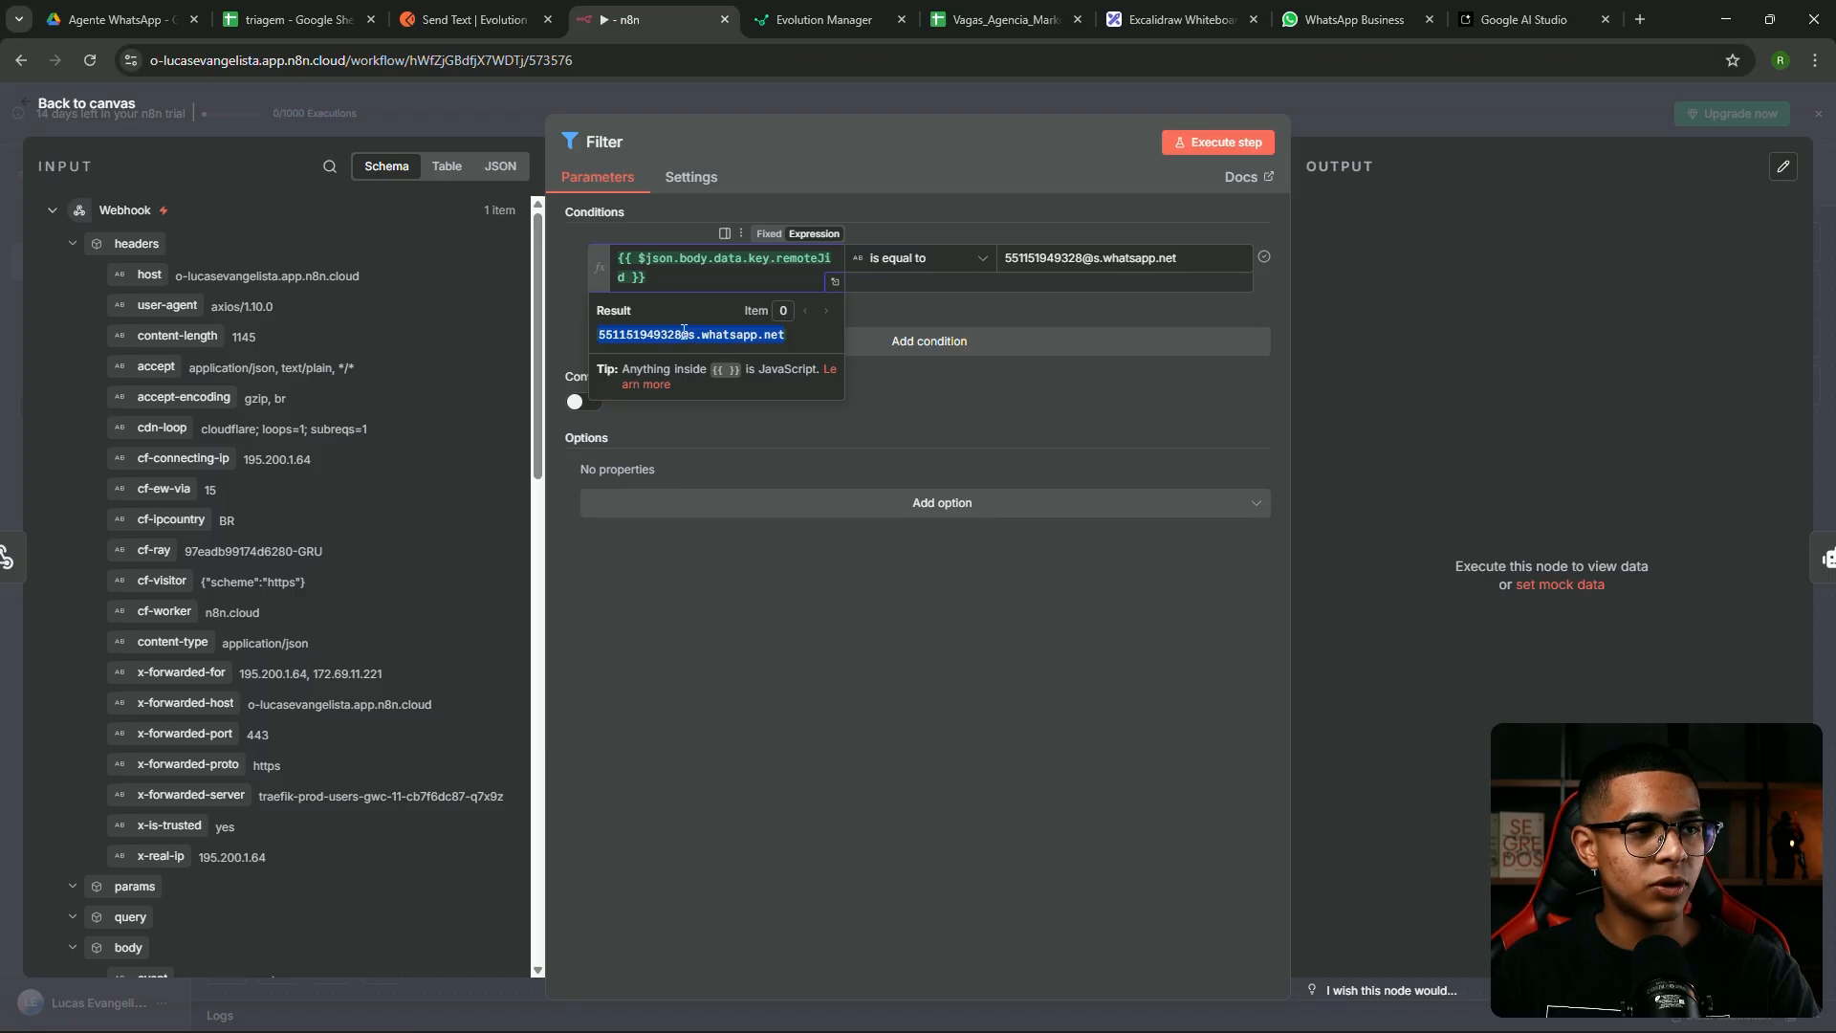
{"action": "left_click", "coordinate": [1024, 258]}
{"action": "left_click_drag", "start_coordinate": [1176, 258], "coordinate": [878, 260]}
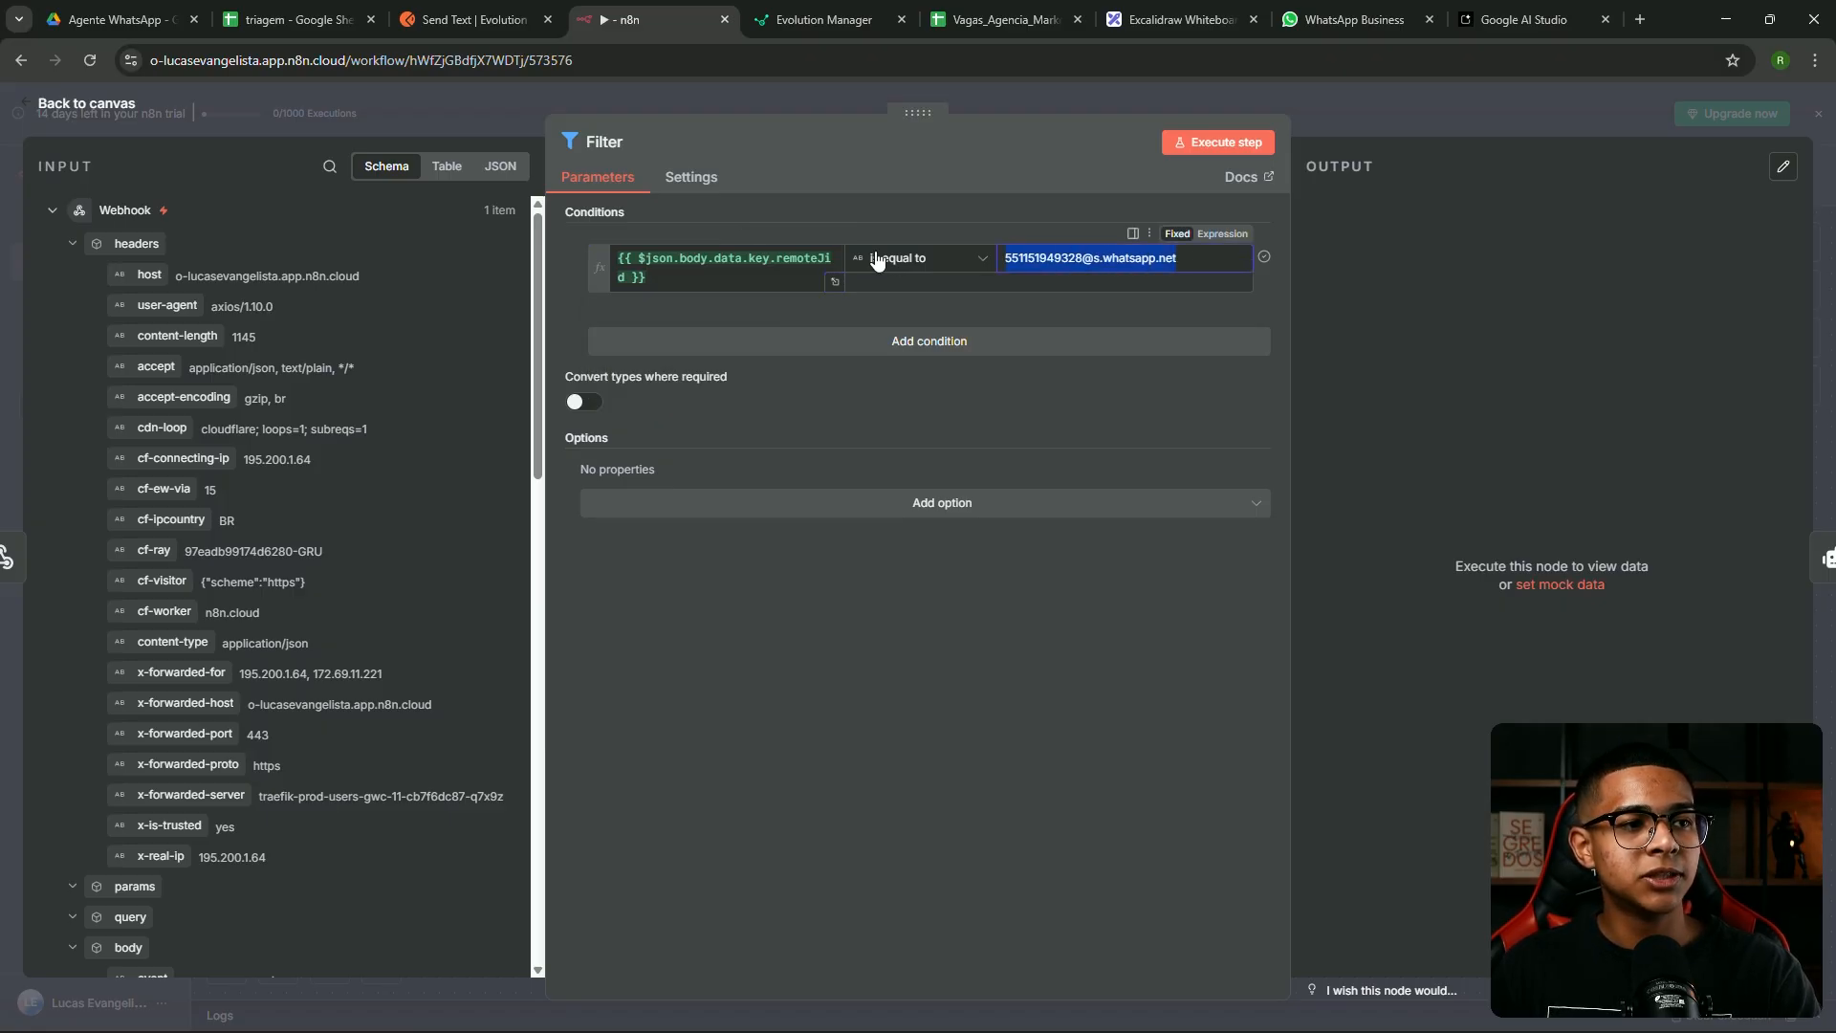
{"action": "left_click", "coordinate": [1414, 272]}
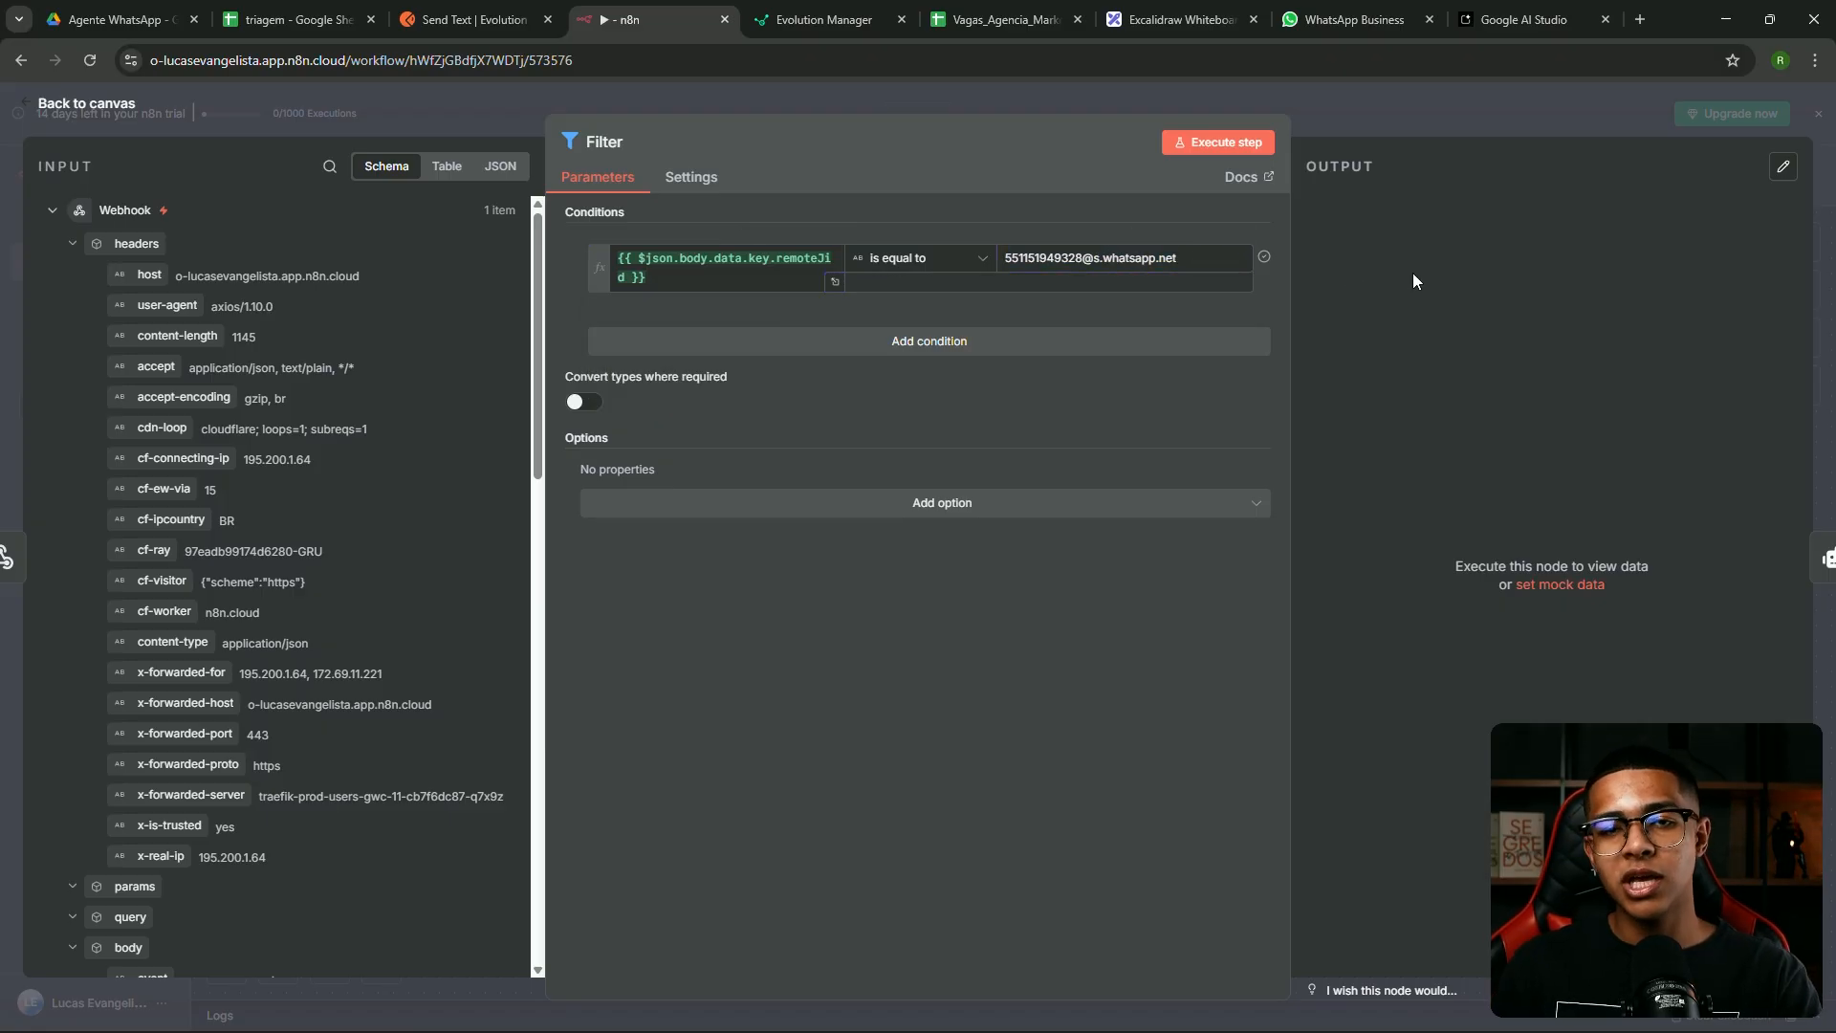
{"action": "left_click", "coordinate": [1370, 124]}
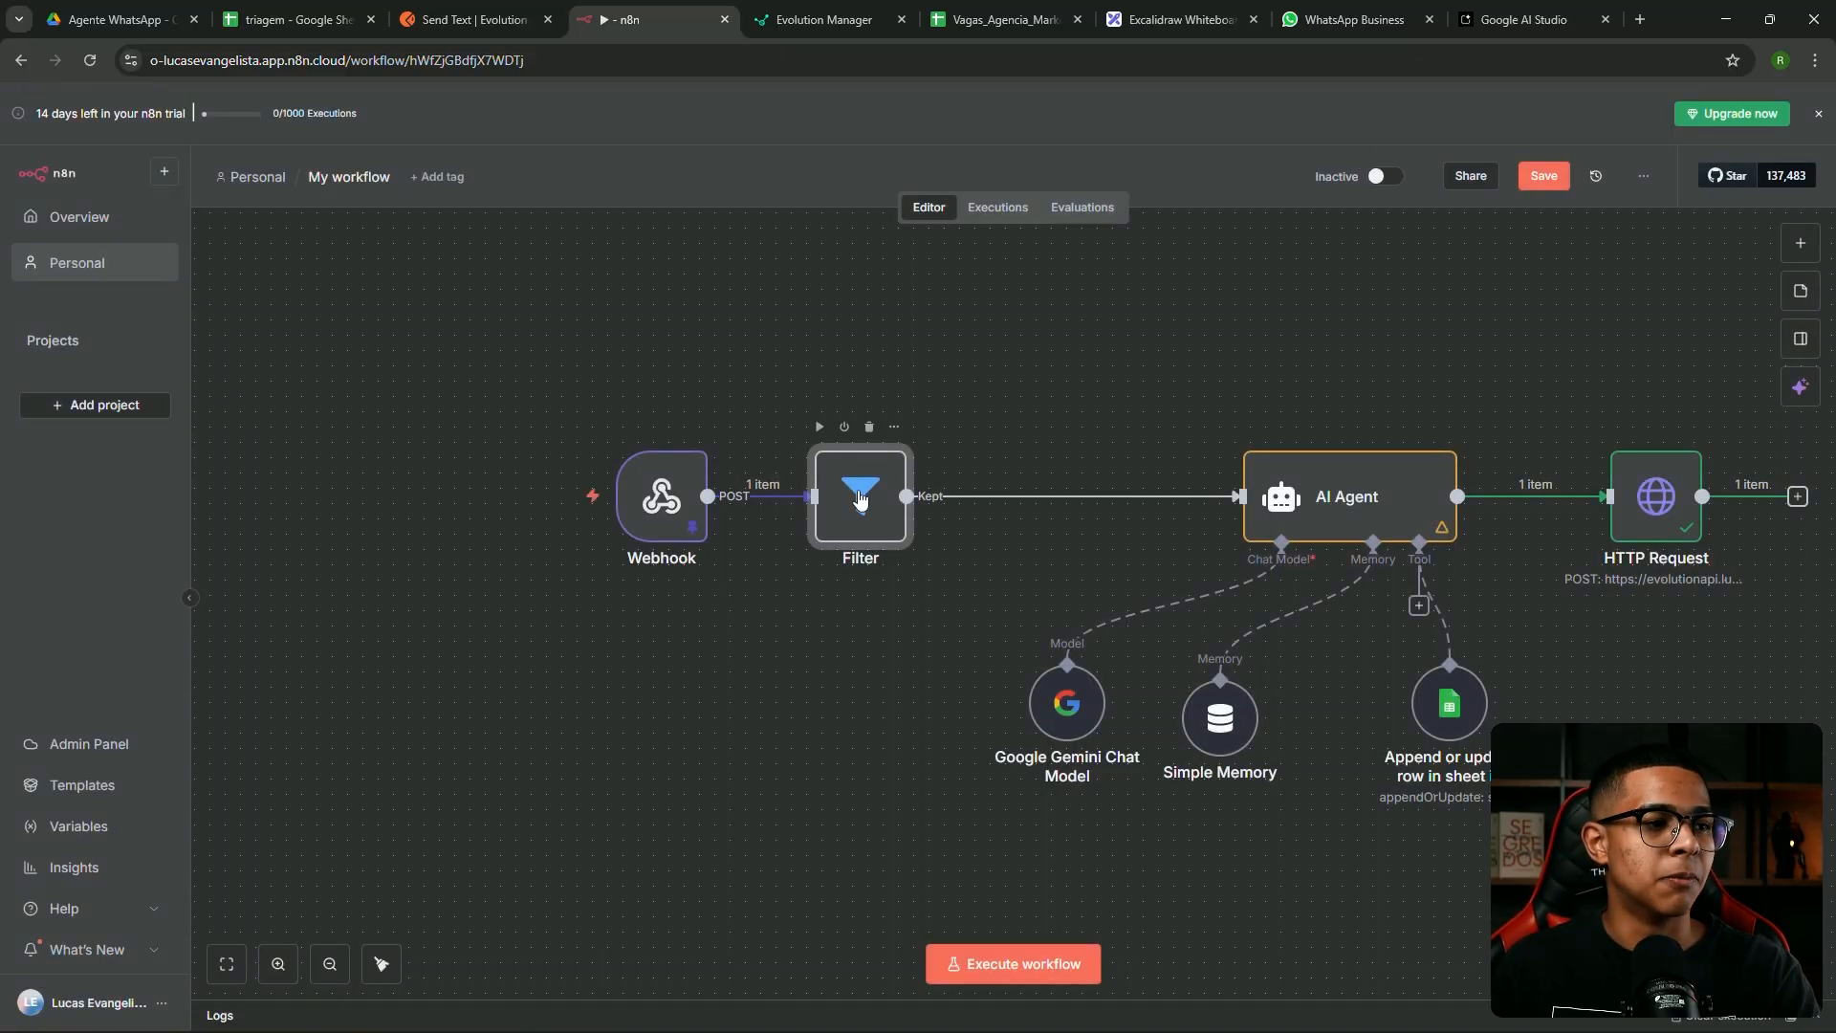
Save and rearrange the Webhook and Filter nodes neatly on the canvas
{"action": "left_click", "coordinate": [1543, 176]}
{"action": "left_click_drag", "start_coordinate": [471, 381], "coordinate": [930, 586]}
{"action": "left_click_drag", "start_coordinate": [875, 519], "coordinate": [1043, 503]}
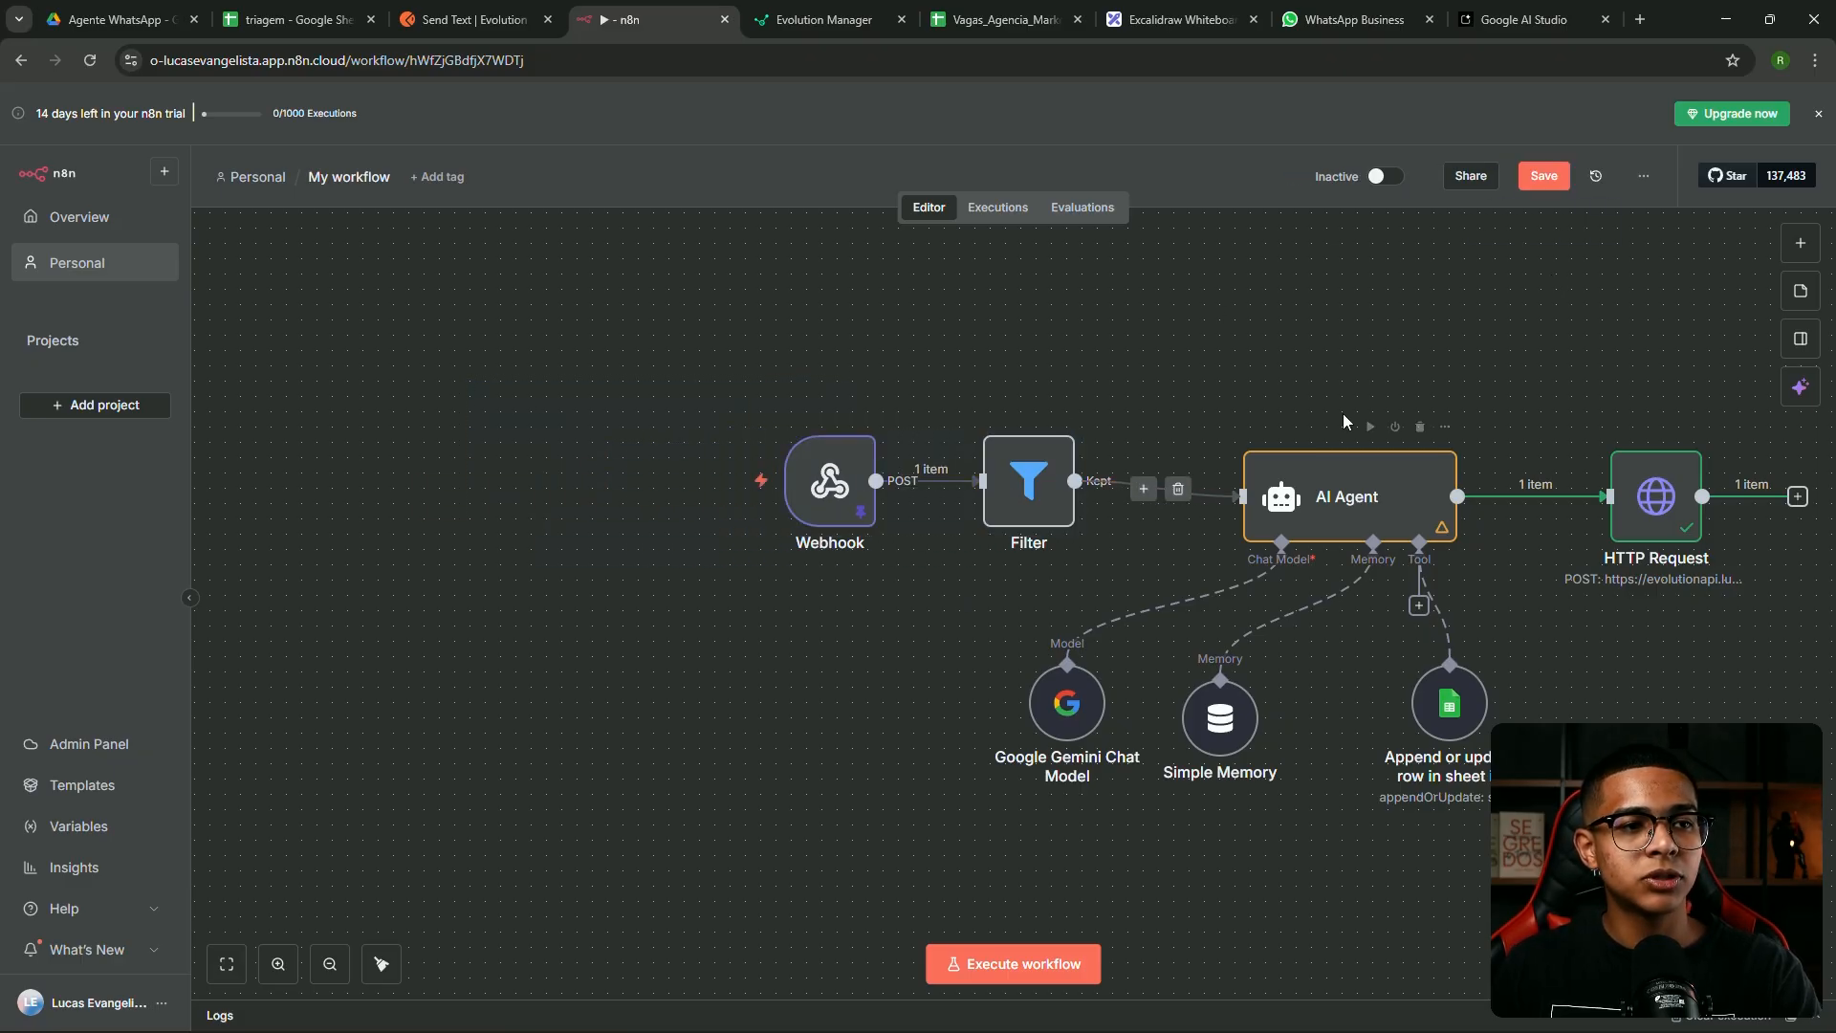
{"action": "left_click", "coordinate": [1546, 177]}
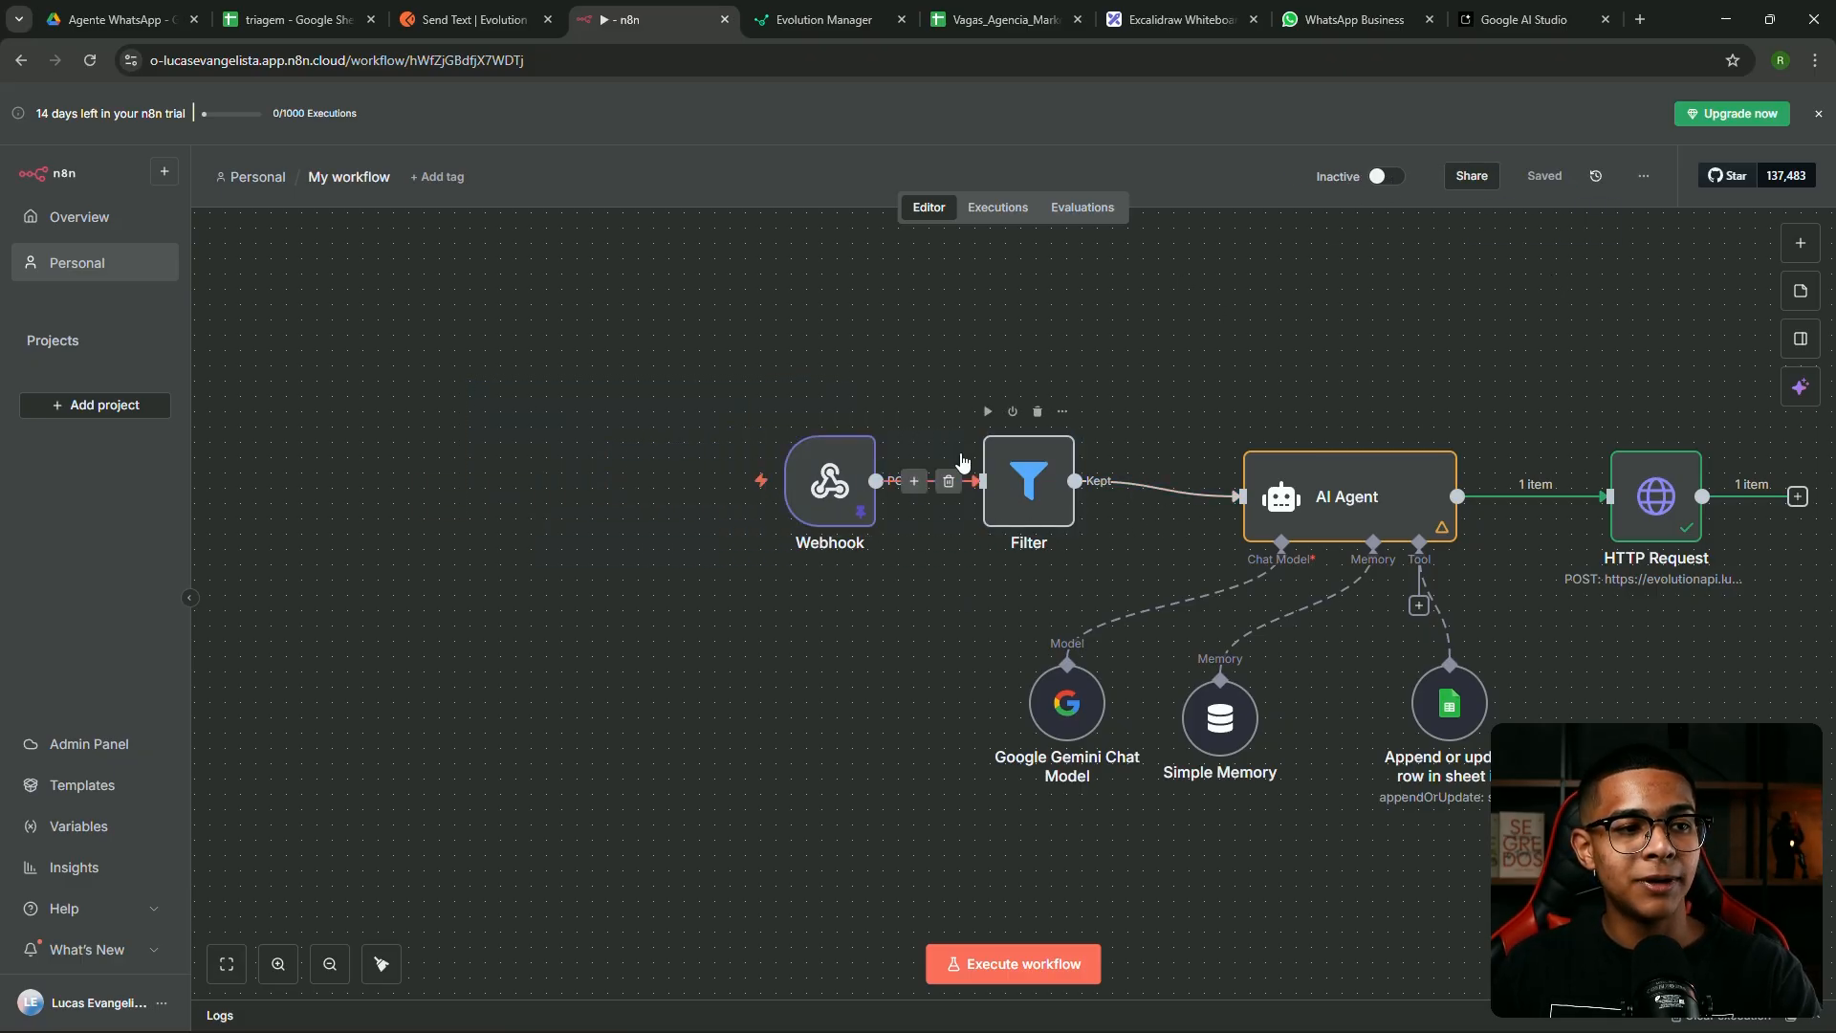
{"action": "left_click_drag", "start_coordinate": [1016, 490], "coordinate": [1041, 487]}
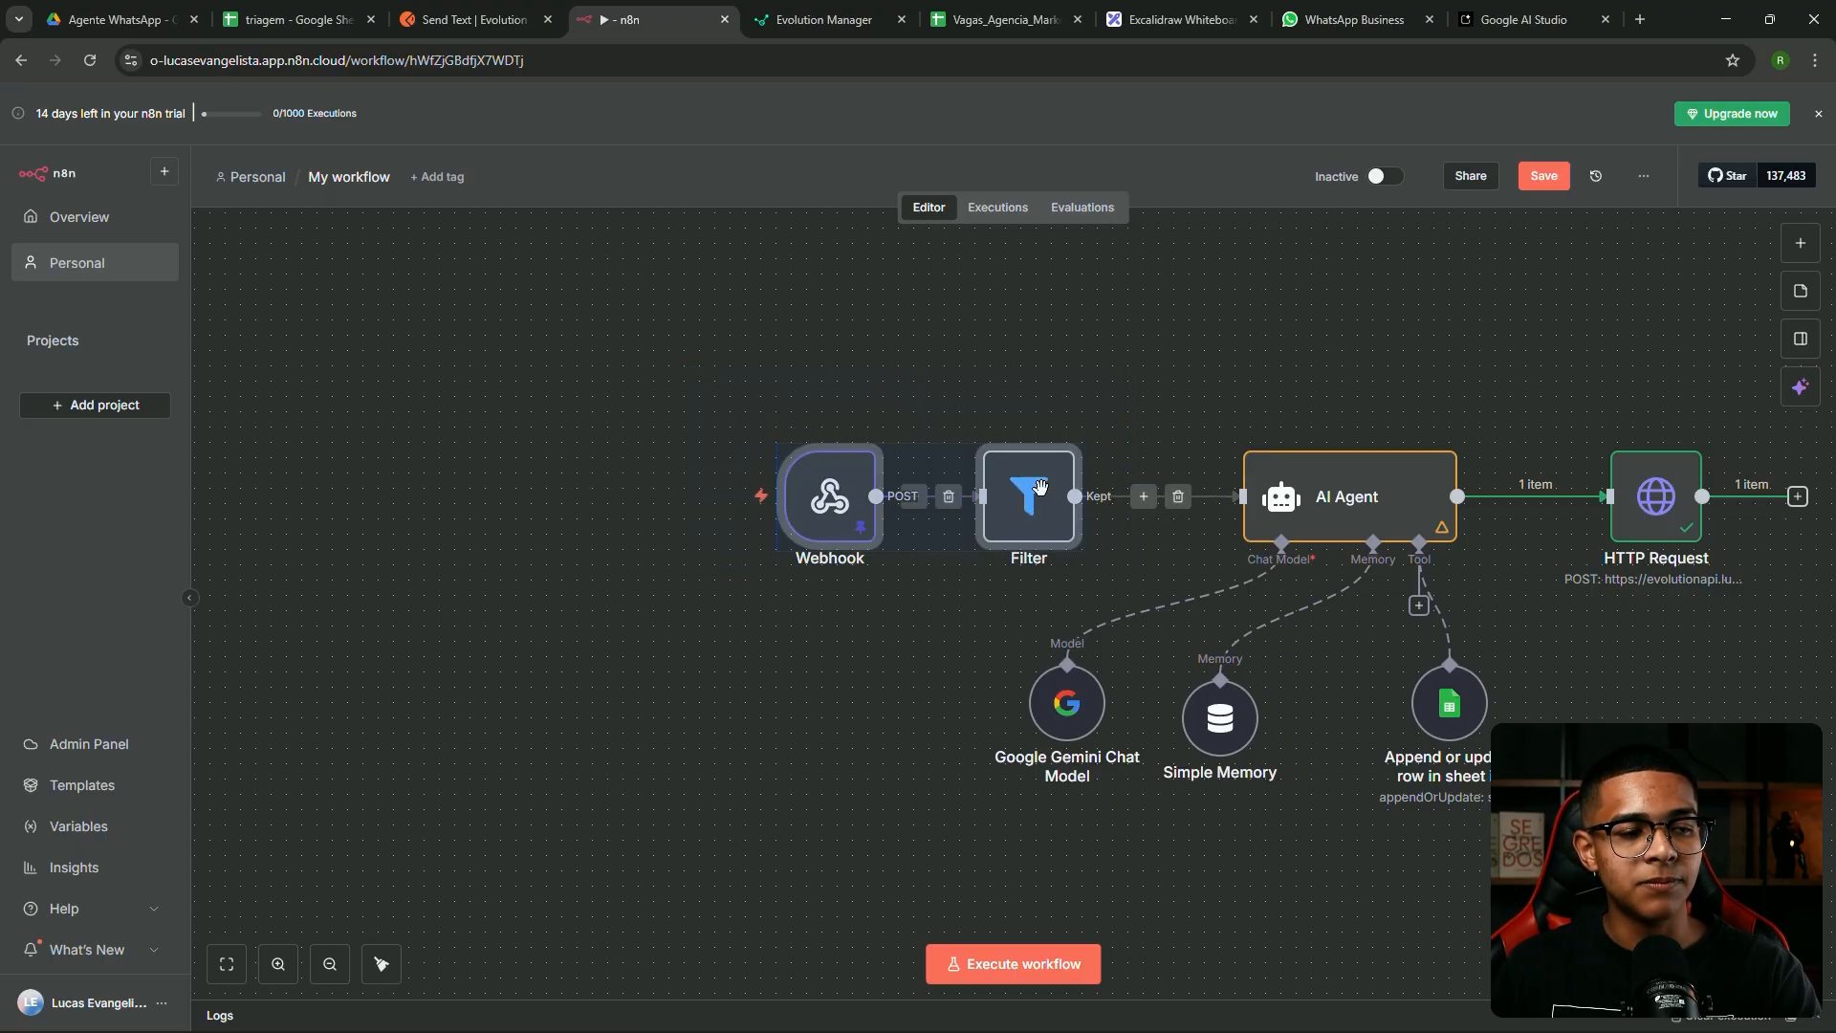
{"action": "left_click", "coordinate": [1143, 368]}
{"action": "left_click", "coordinate": [1021, 504]}
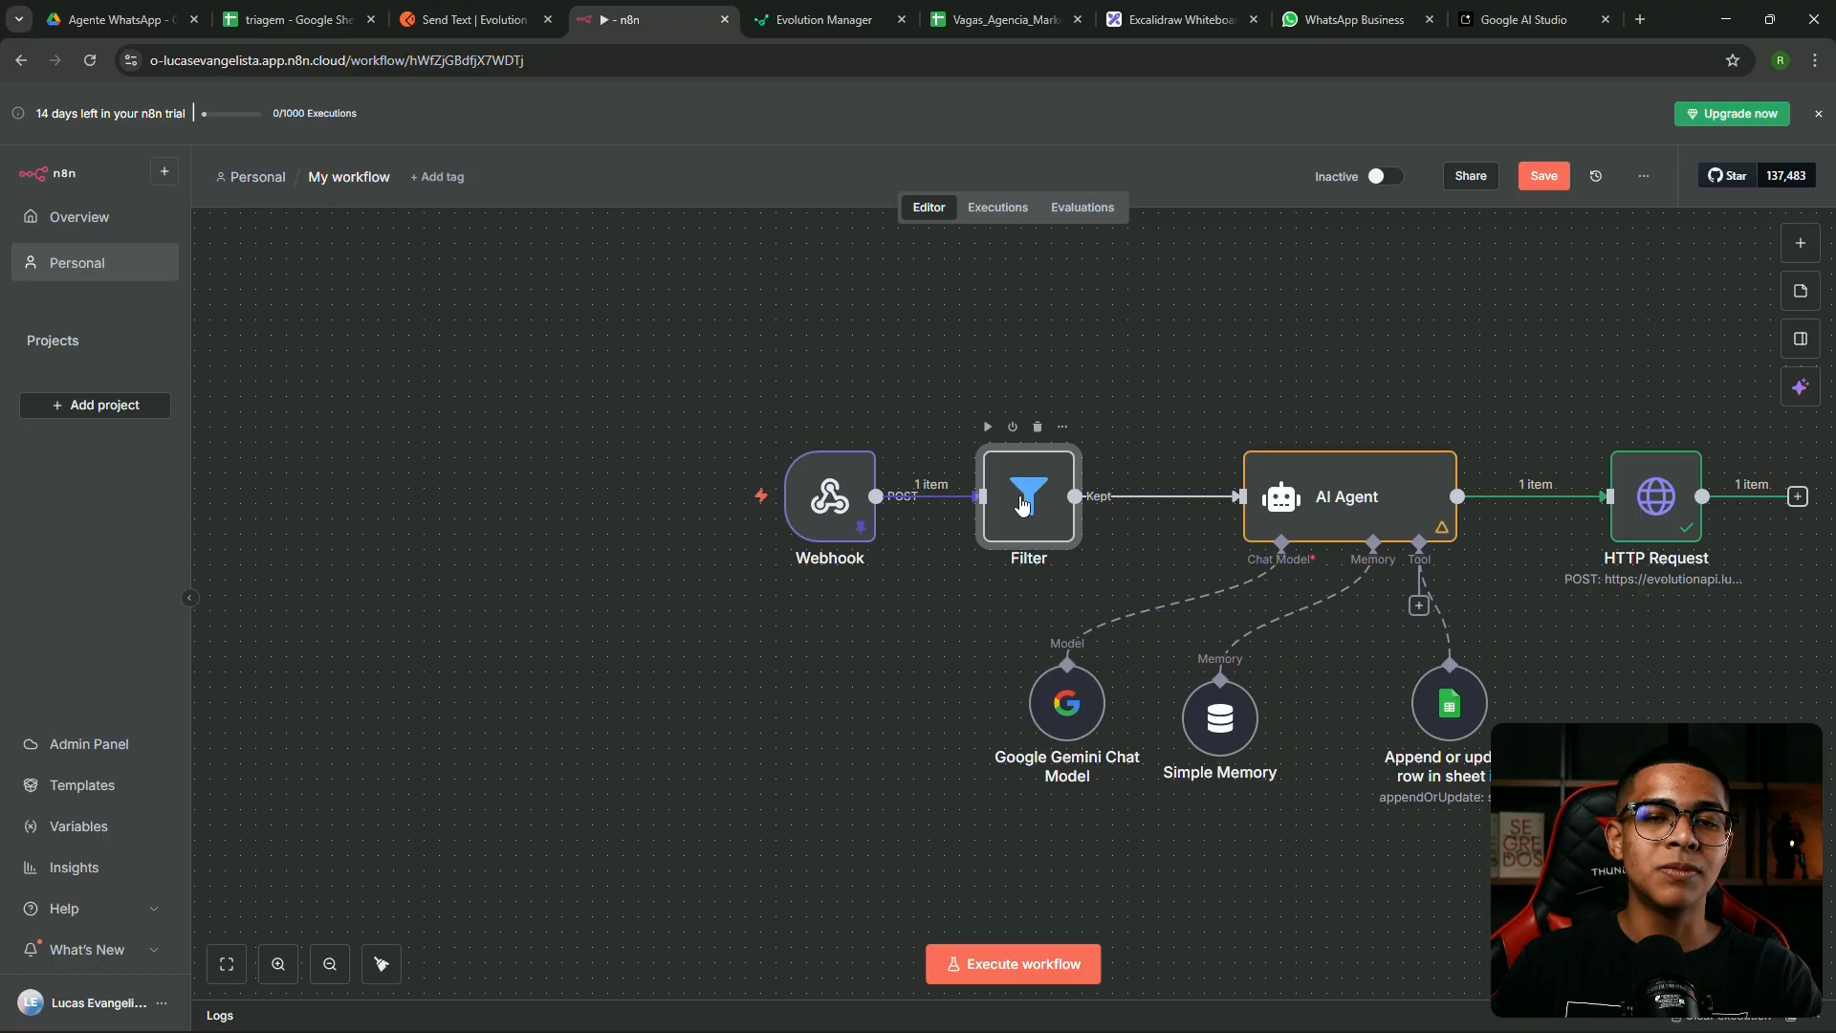
{"action": "mouse_move", "coordinate": [1021, 504]}
{"action": "left_mouse_down"}
{"action": "mouse_move", "coordinate": [1055, 467]}
{"action": "mouse_move", "coordinate": [1067, 508]}
{"action": "mouse_move", "coordinate": [1032, 490]}
{"action": "left_mouse_up"}
{"action": "left_click", "coordinate": [1243, 335]}
View the Webhook node's production URL
{"action": "left_click", "coordinate": [812, 513]}
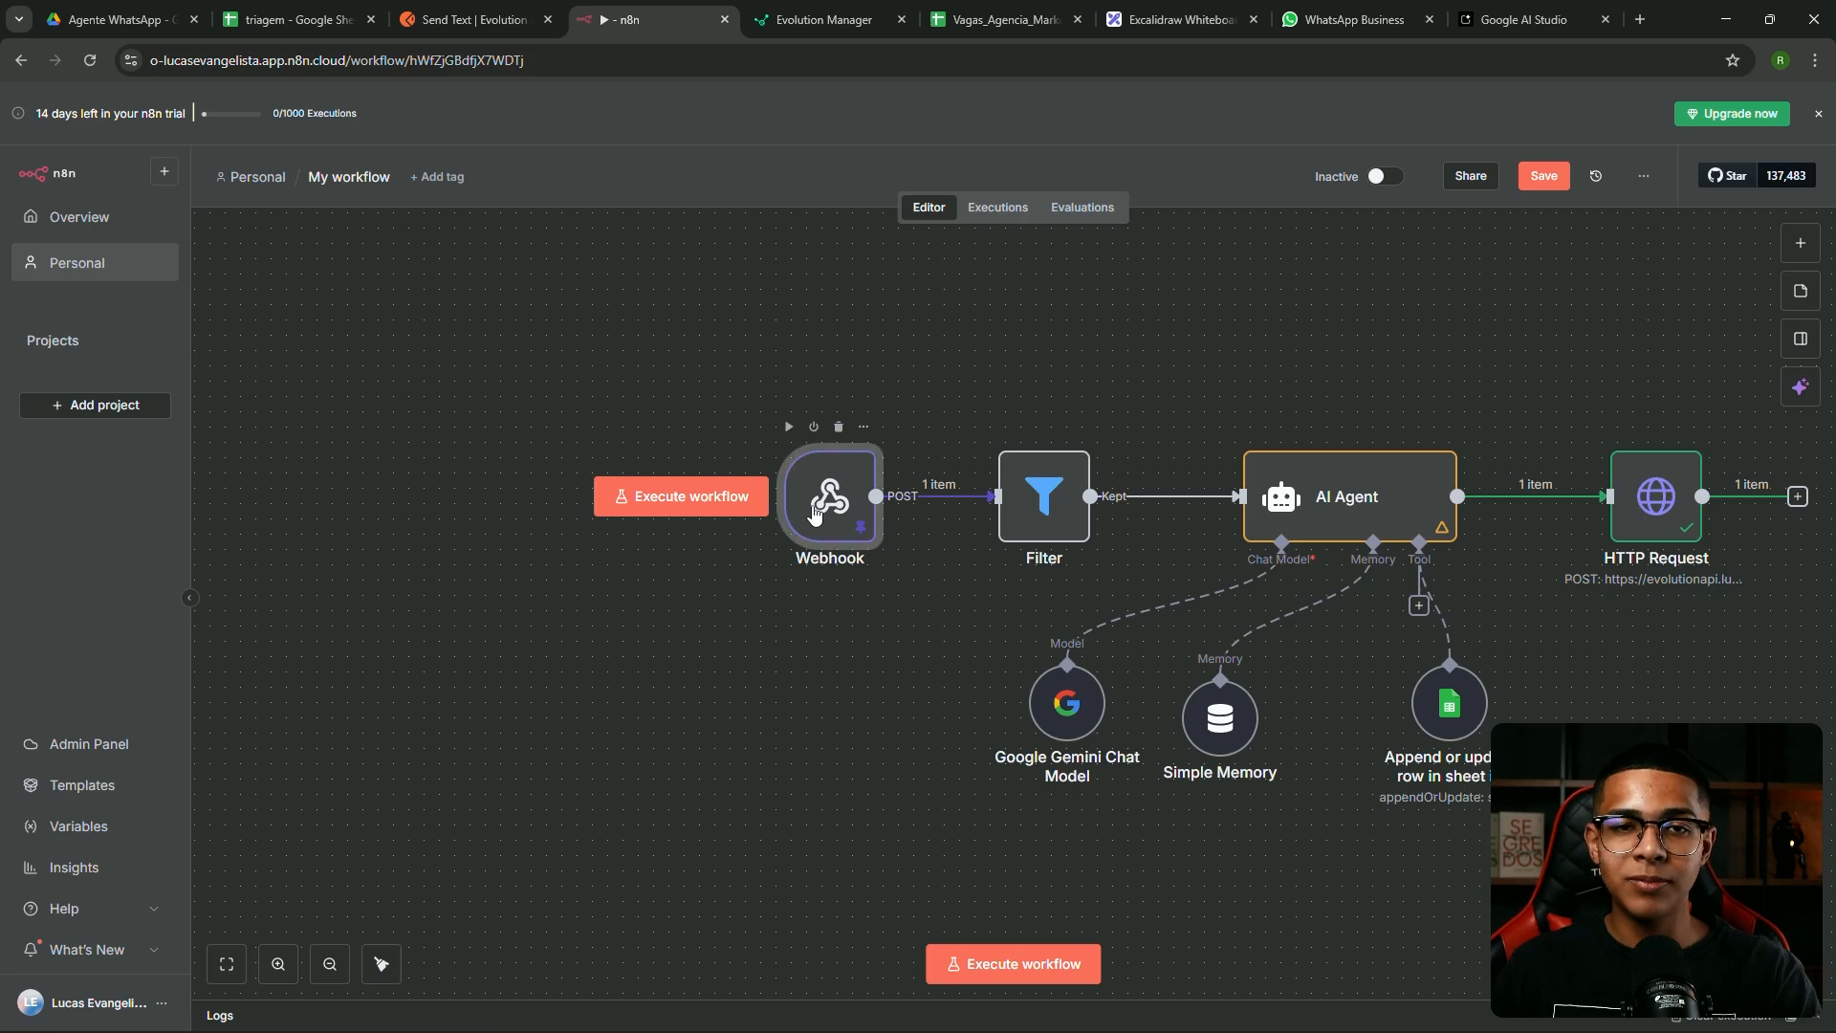
{"action": "double_click", "coordinate": [813, 513]}
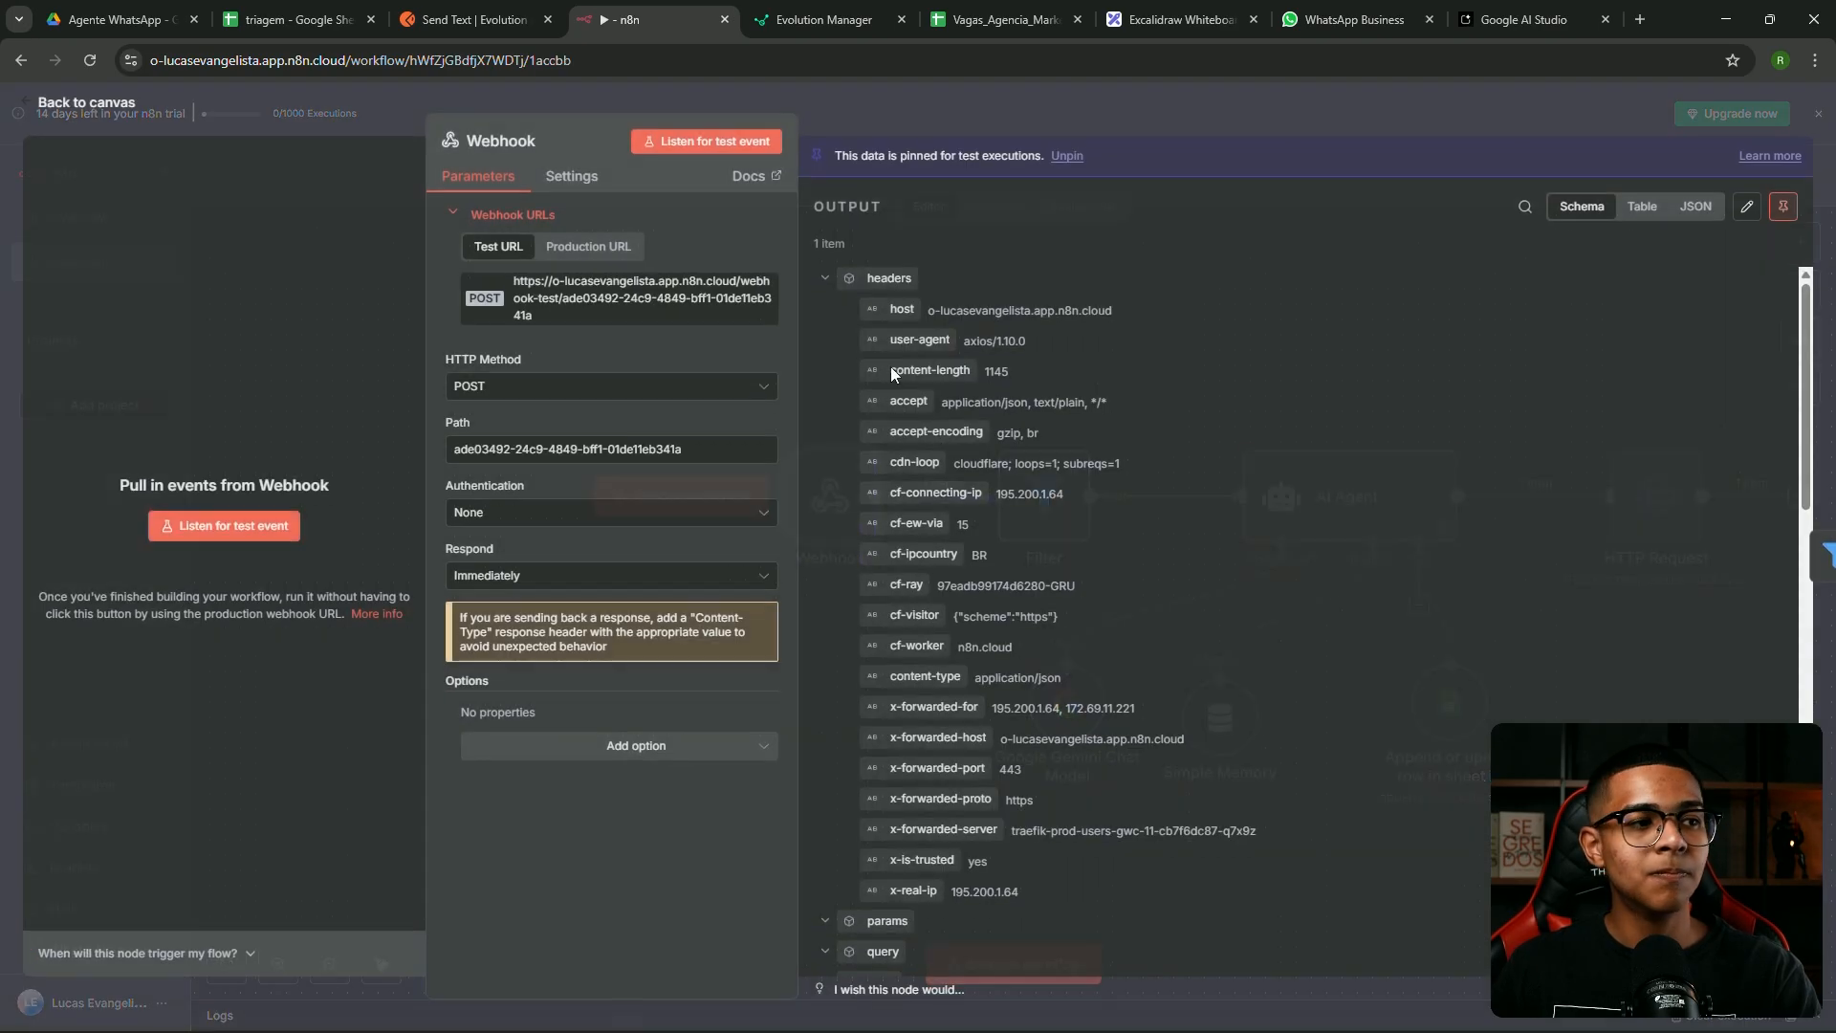
{"action": "left_click", "coordinate": [587, 250]}
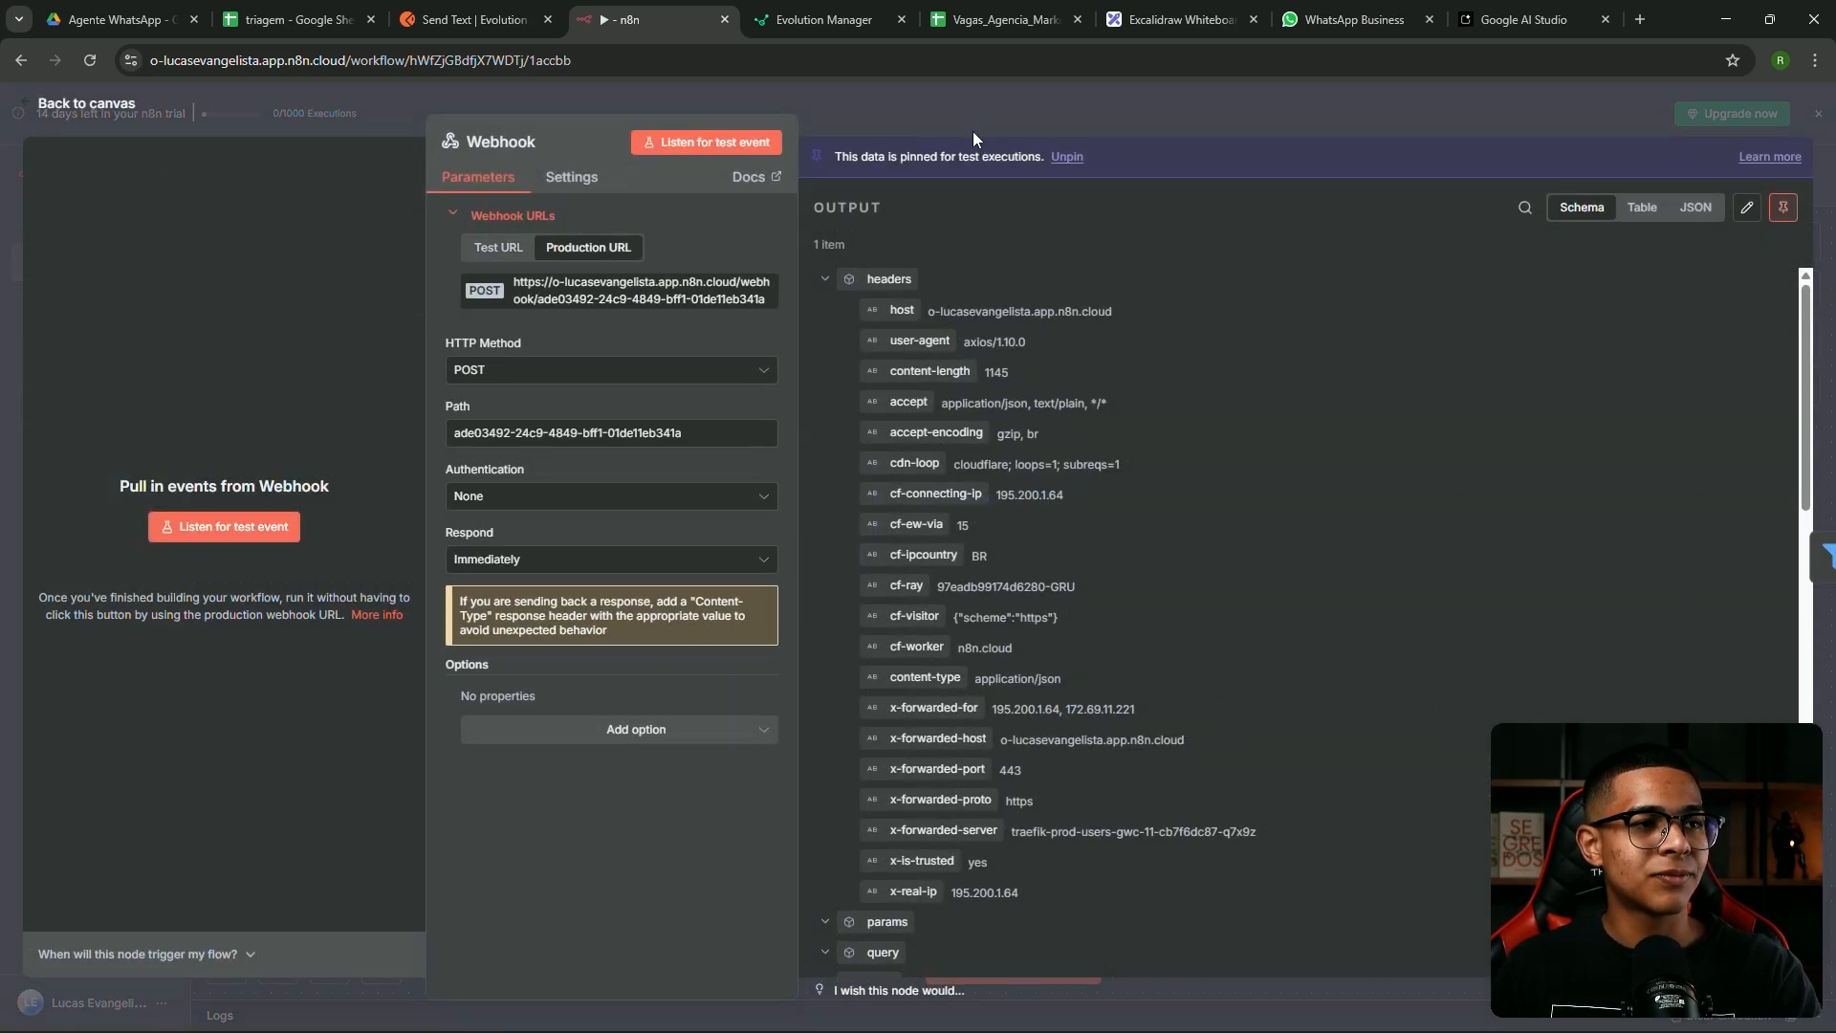
{"action": "left_click", "coordinate": [972, 130]}
Save the workflow and switch it from Inactive to Active
{"action": "left_click", "coordinate": [1541, 182]}
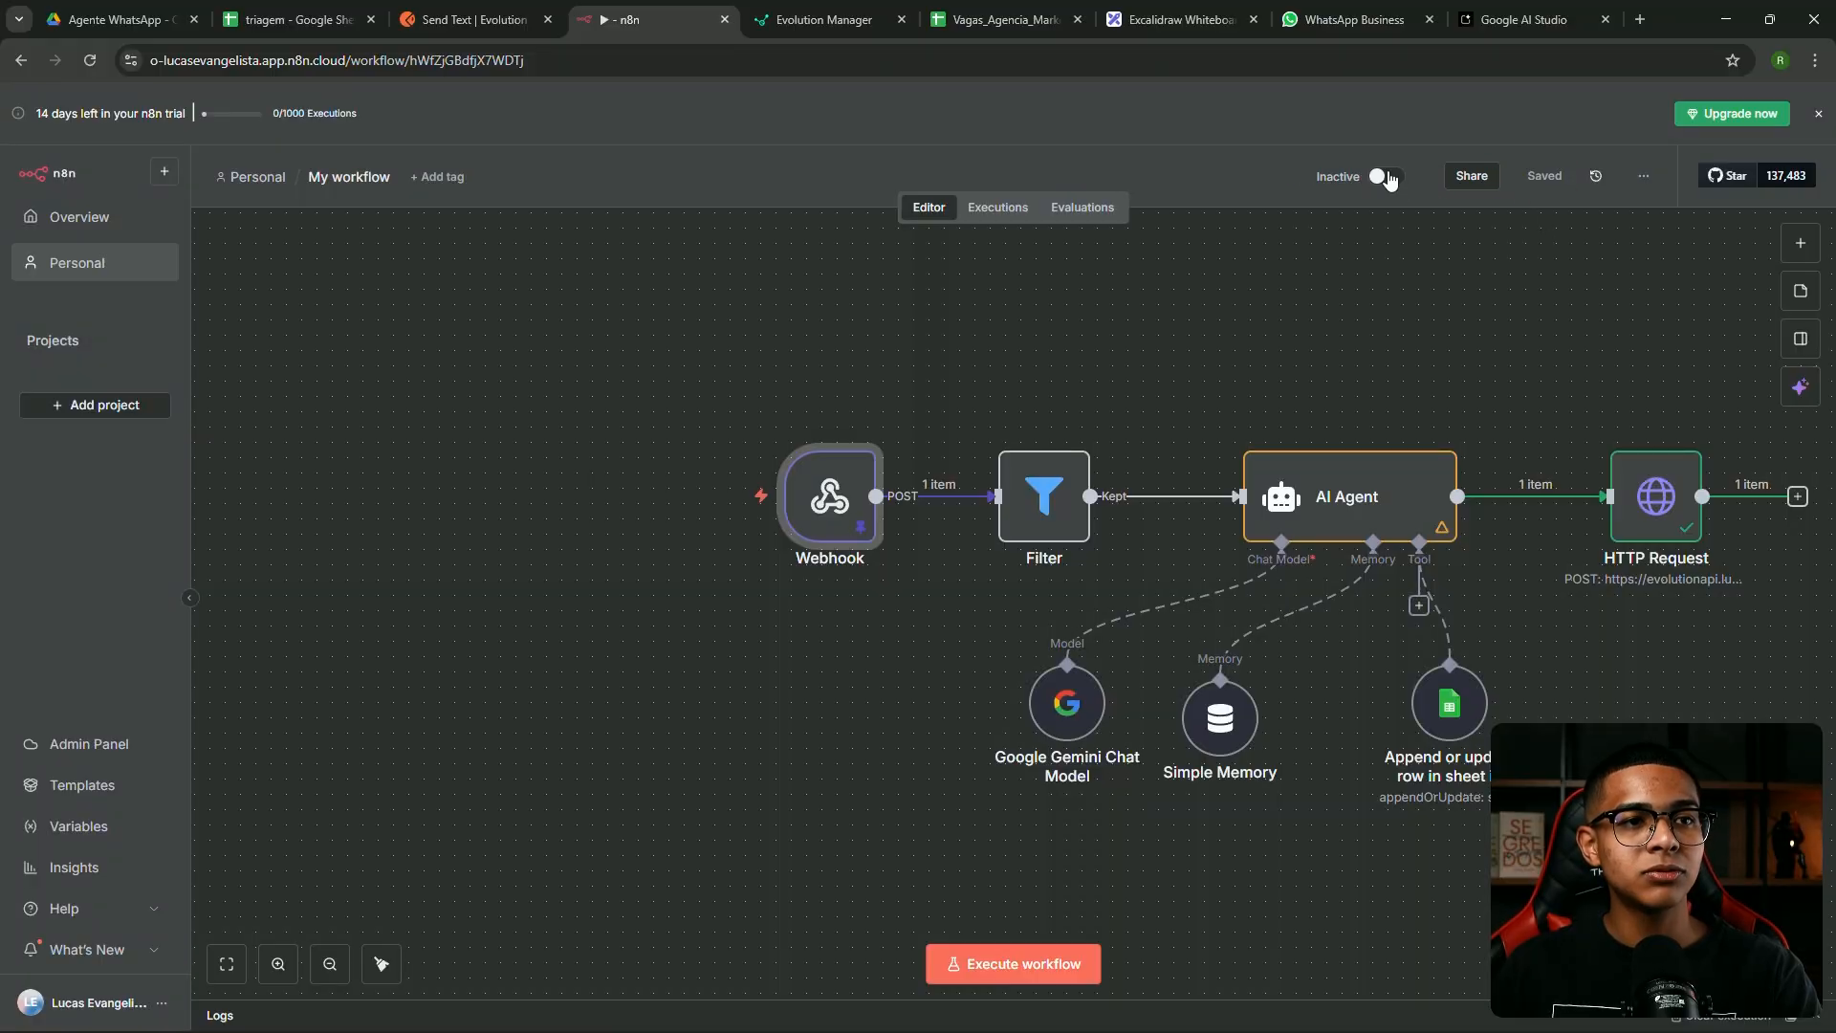
{"action": "left_click", "coordinate": [1382, 178]}
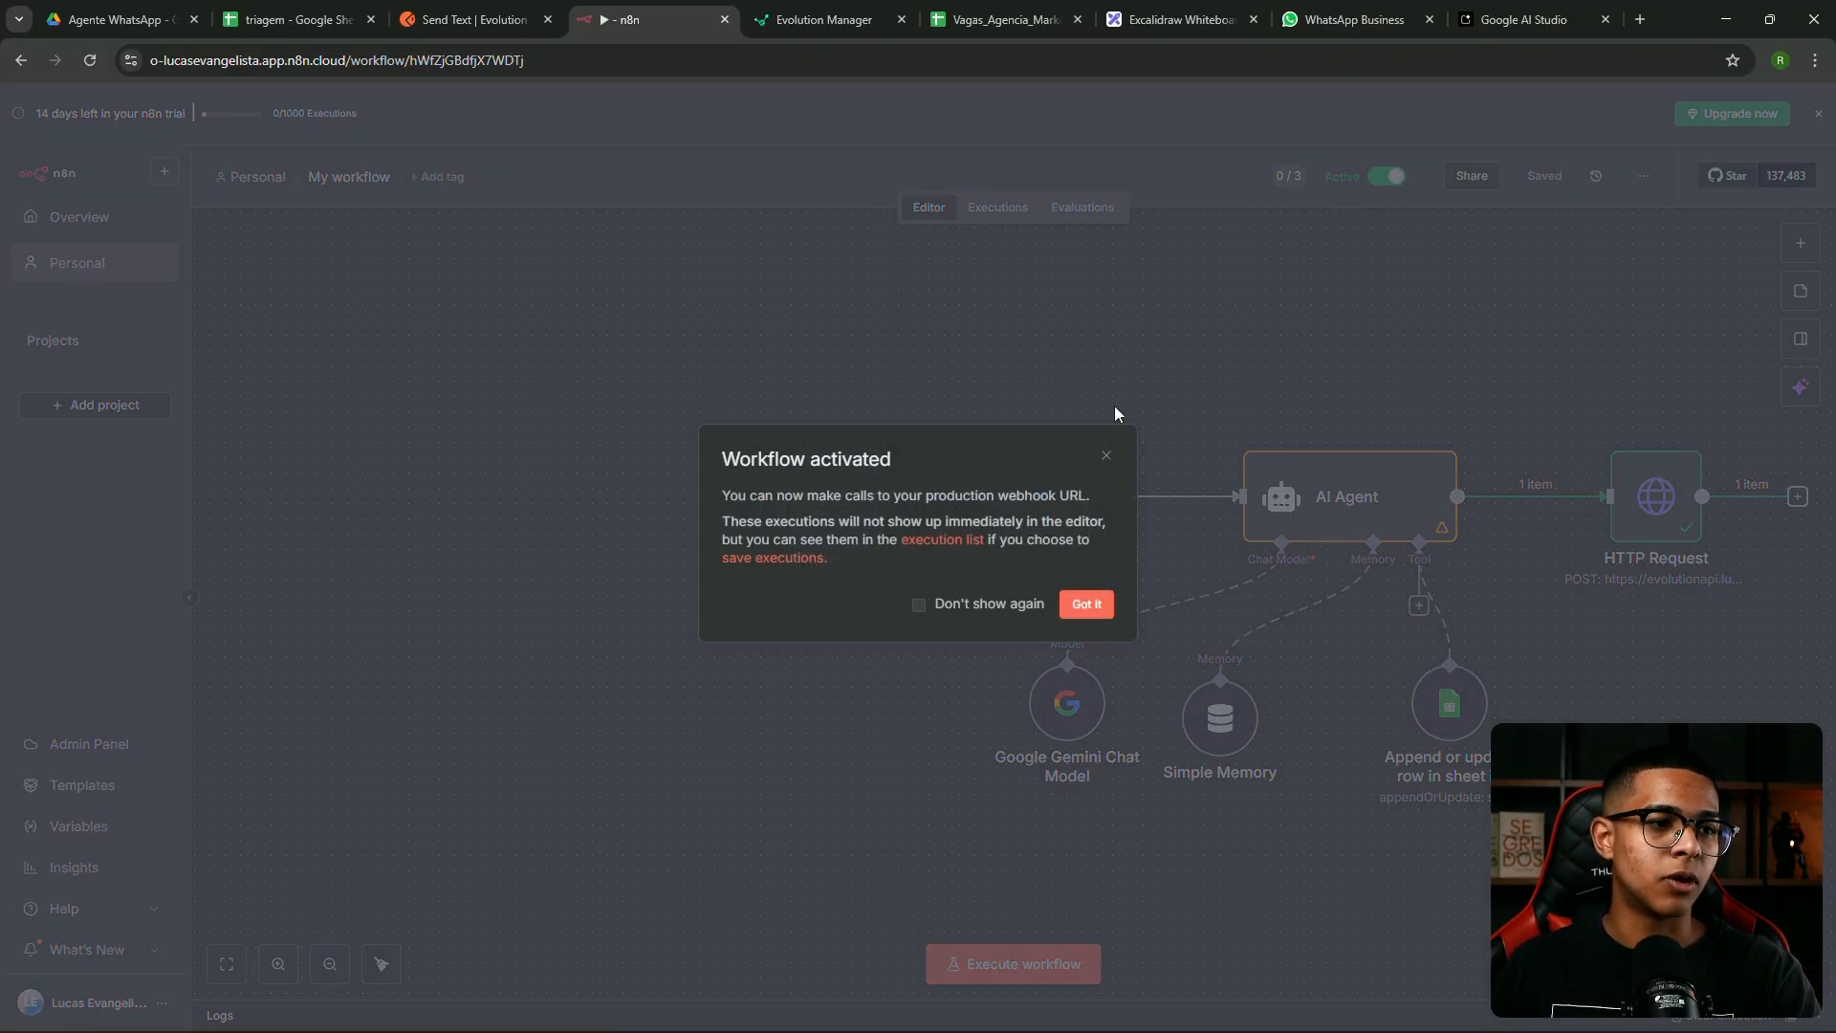
{"action": "left_click", "coordinate": [1087, 605]}
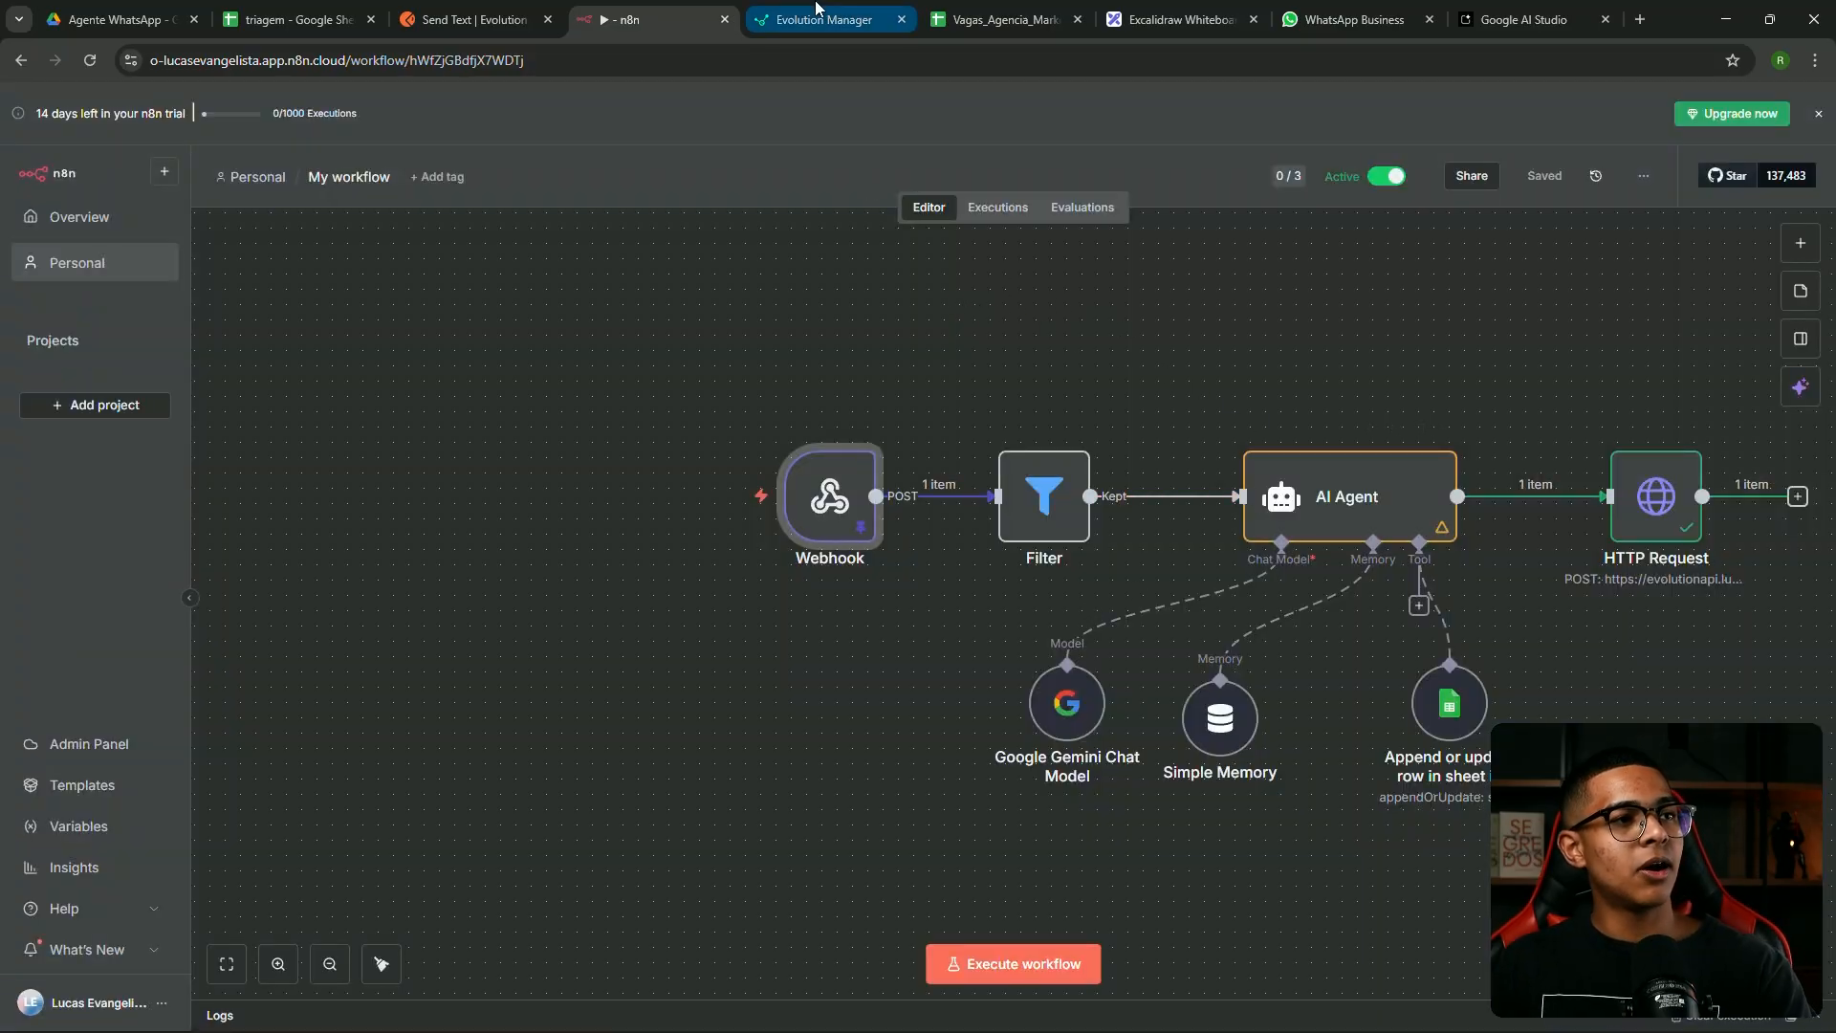
{"action": "left_click", "coordinate": [816, 11]}
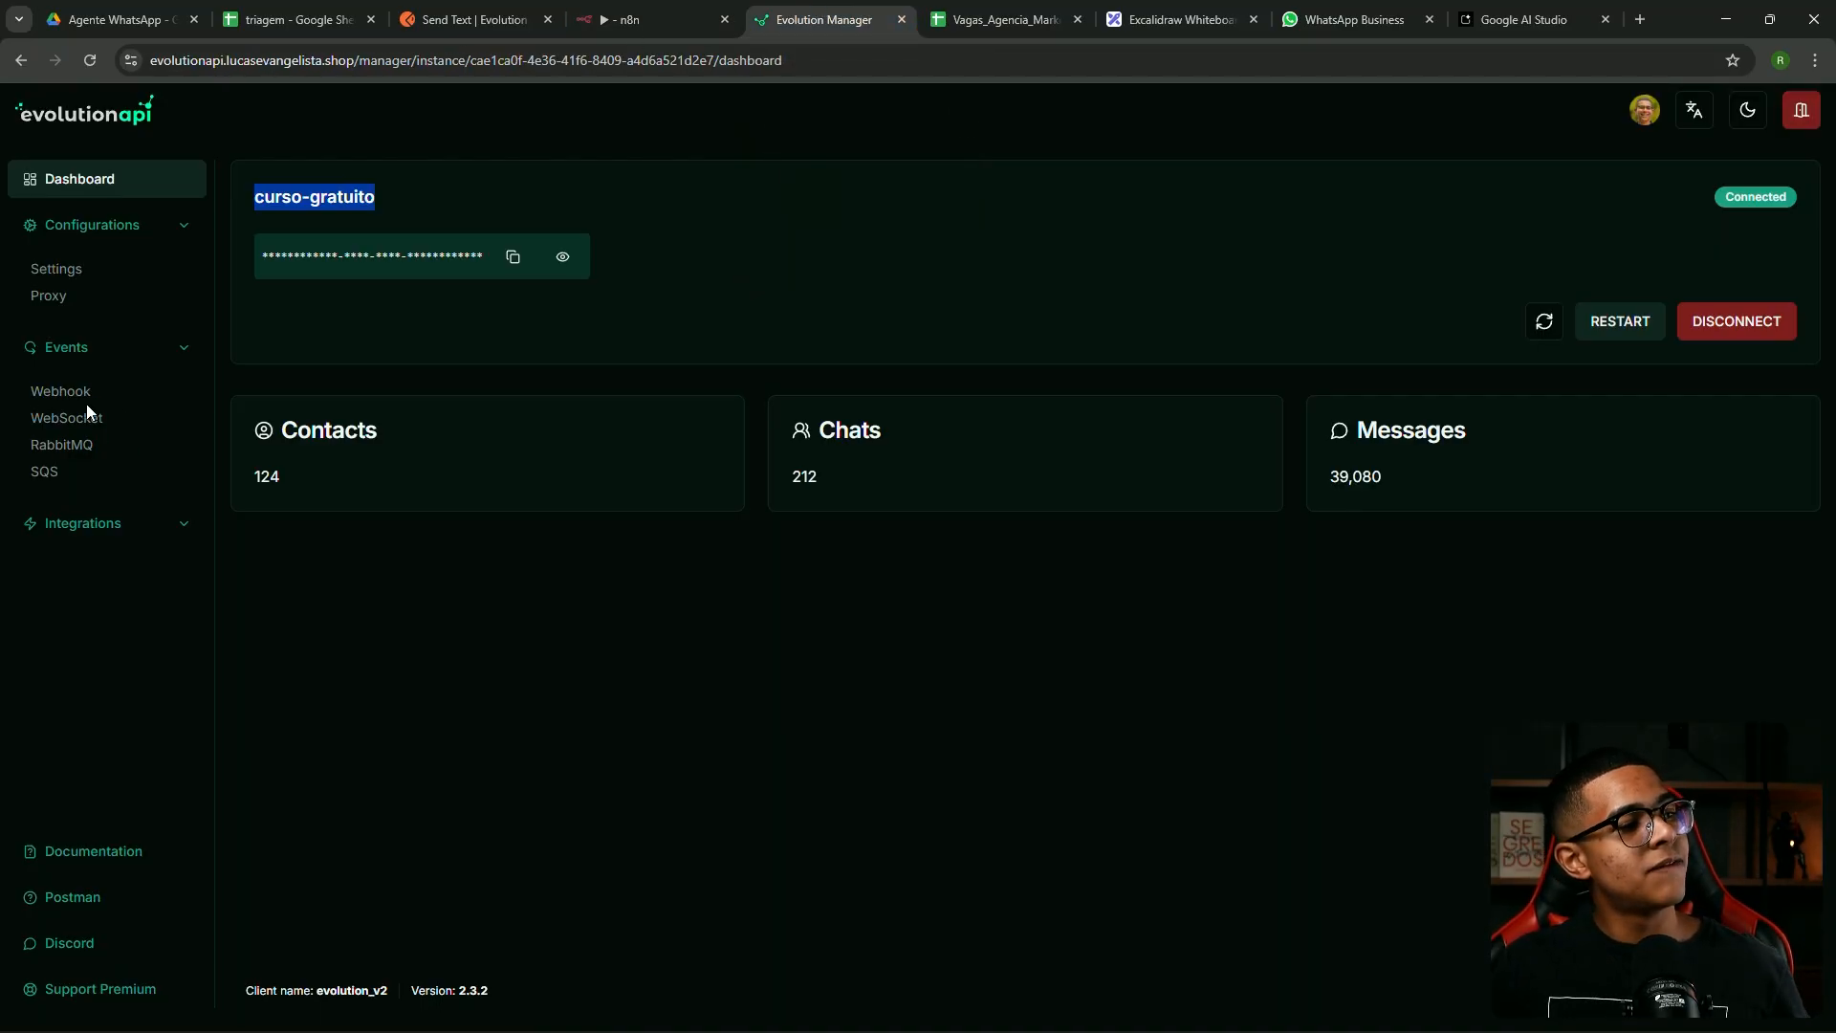
Replace the instance's webhook URL with n8n's production URL, without '-test', and save
{"action": "left_click", "coordinate": [60, 394]}
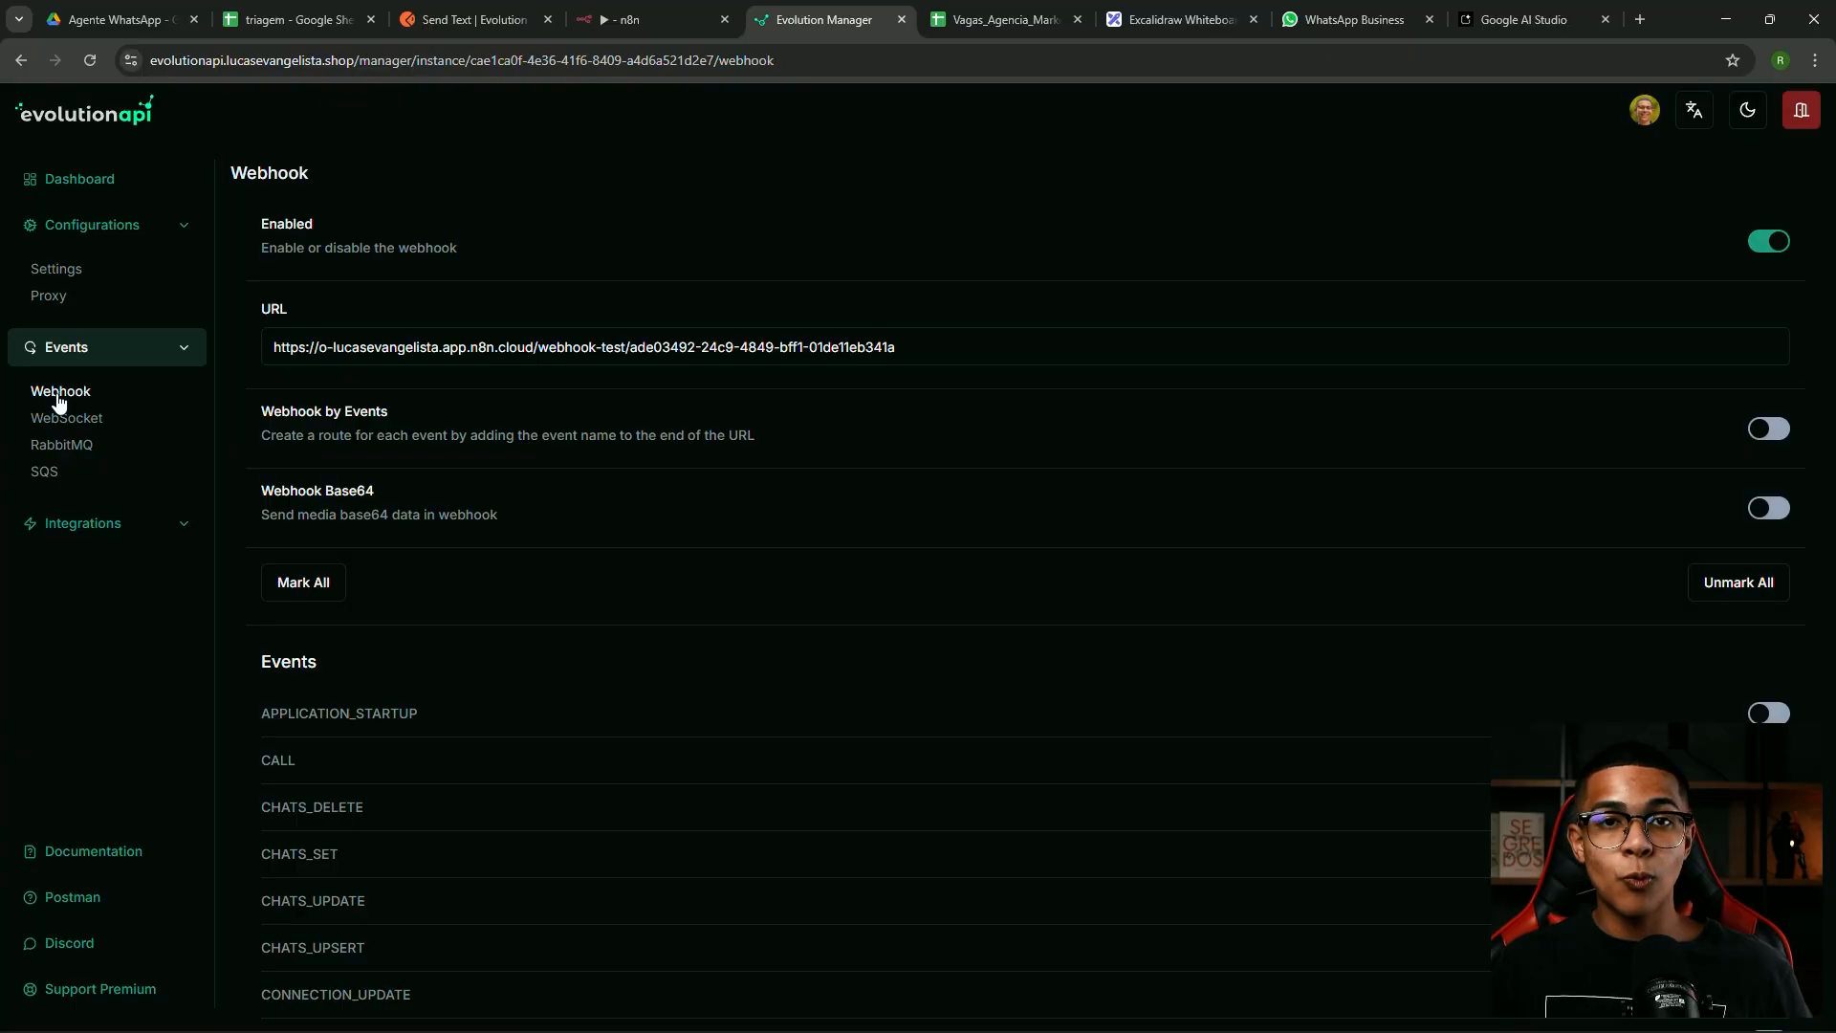
{"action": "left_click_drag", "start_coordinate": [972, 345], "coordinate": [225, 311]}
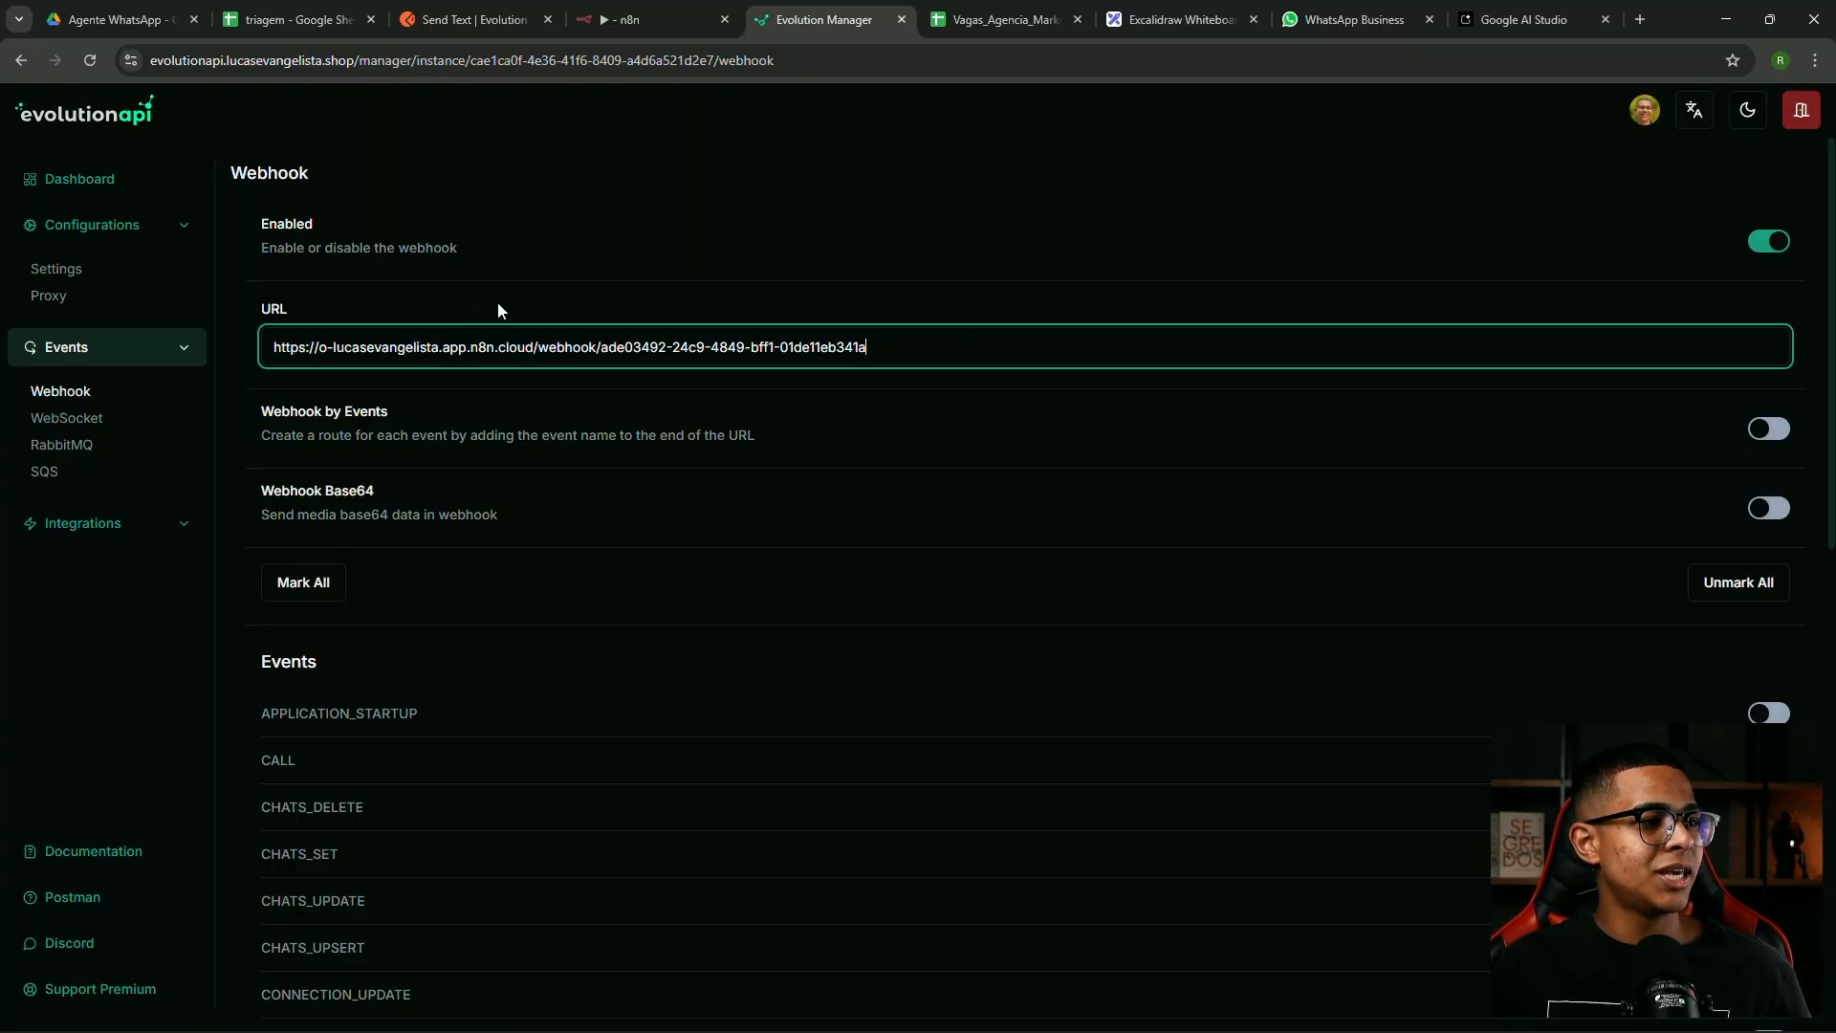
{"action": "scroll", "coordinate": [690, 450], "scroll_direction": "down", "scroll_amount": 15}
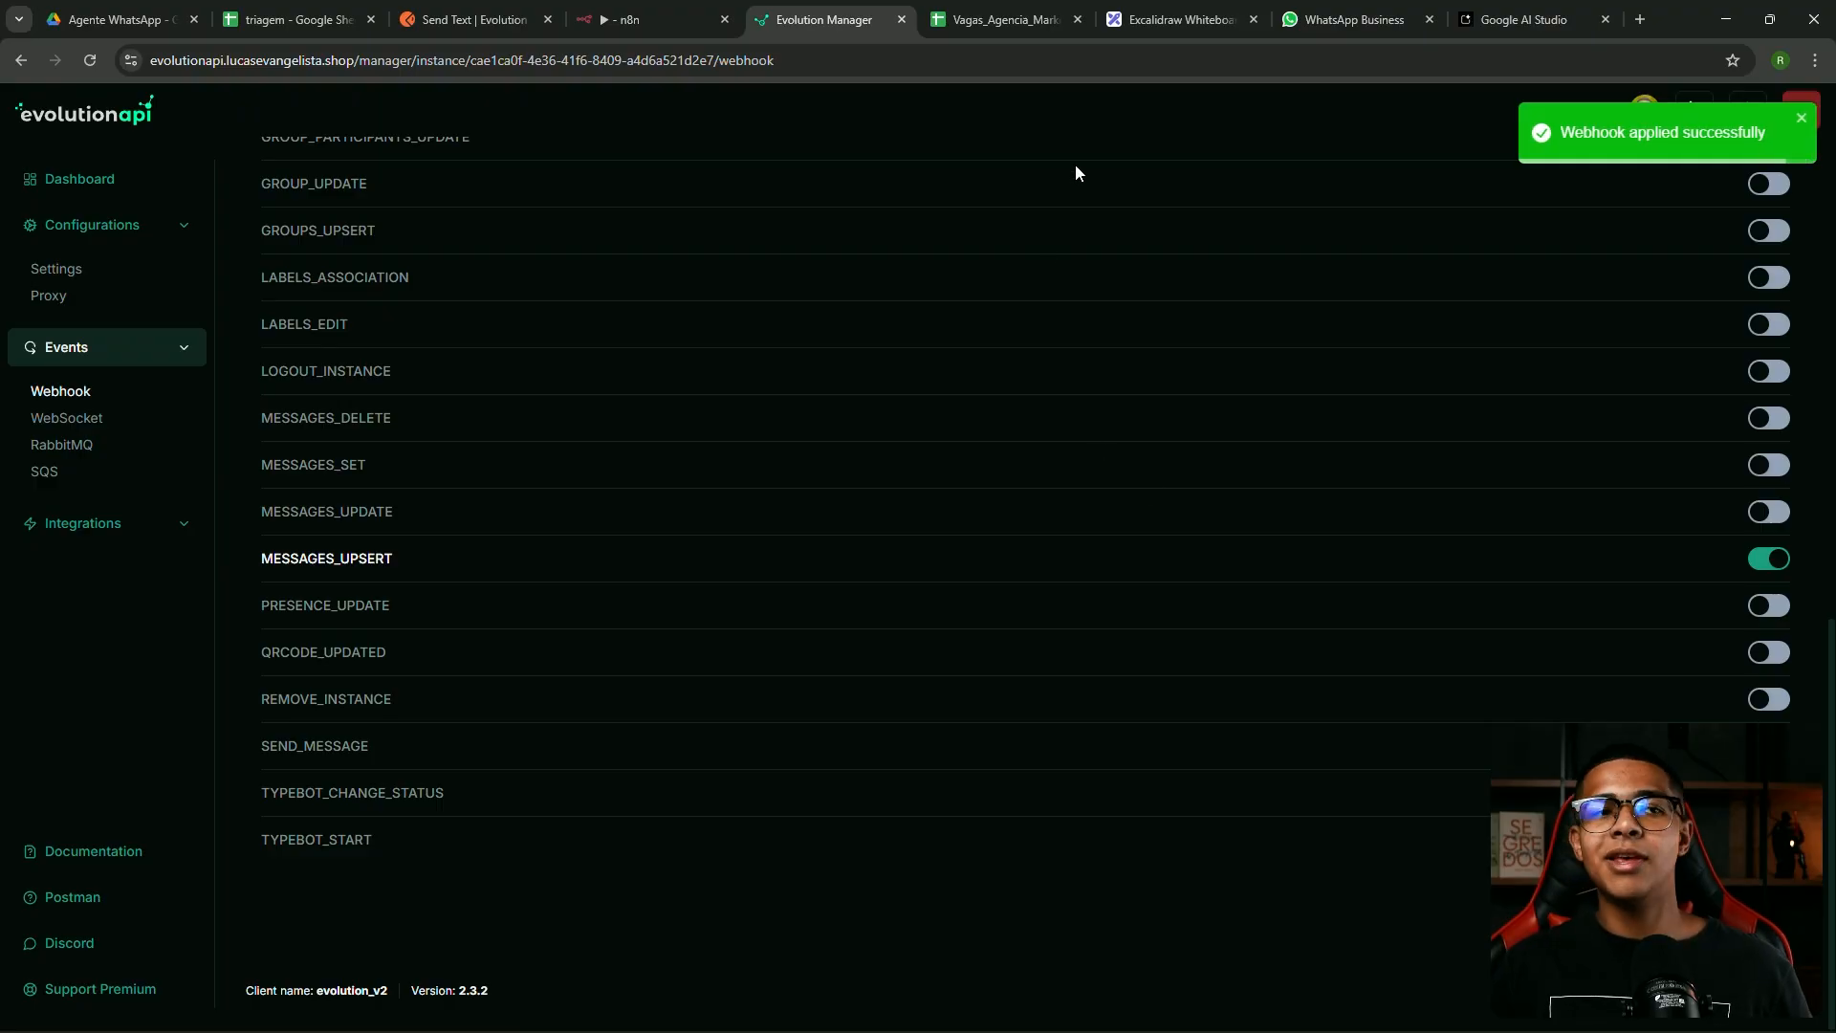
{"action": "left_click_drag", "start_coordinate": [1358, 20], "coordinate": [976, 10]}
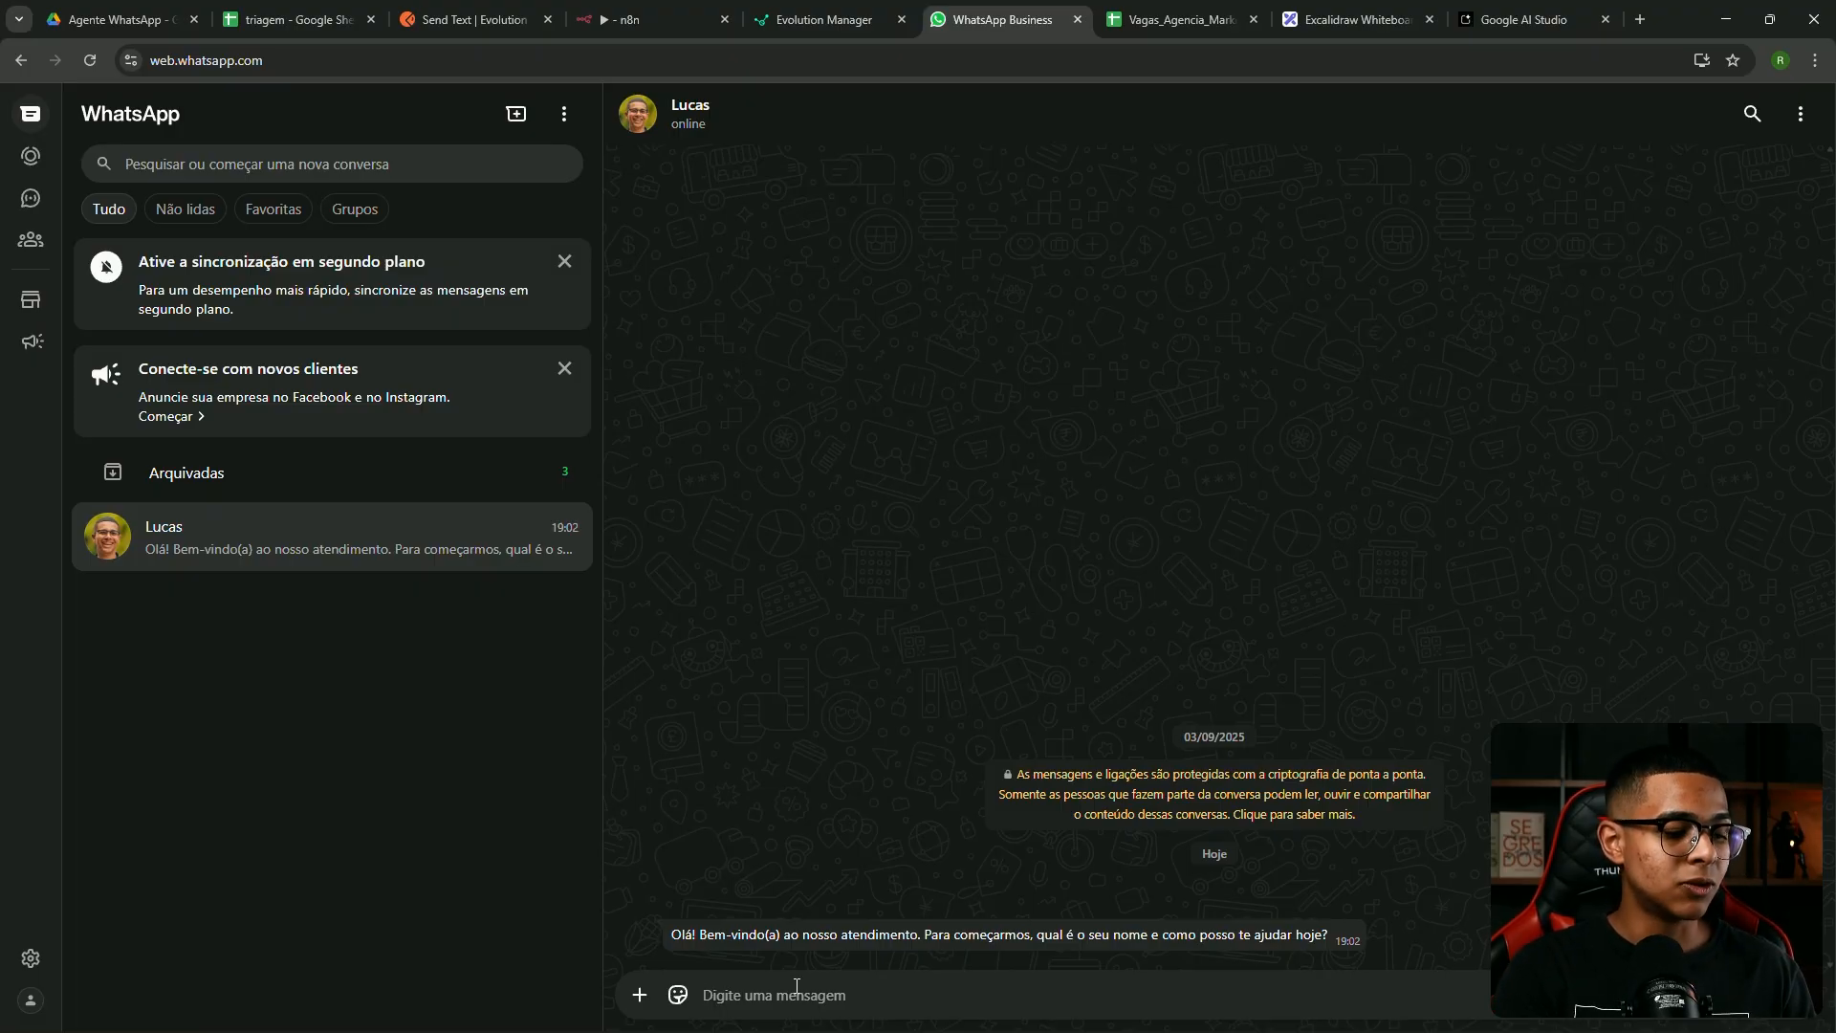
Send the bot an introduction message saying you want internet at home
{"action": "left_click", "coordinate": [797, 985]}
{"action": "type", "text": "Sou o Lucas e quero colocar internet na minha casa"}
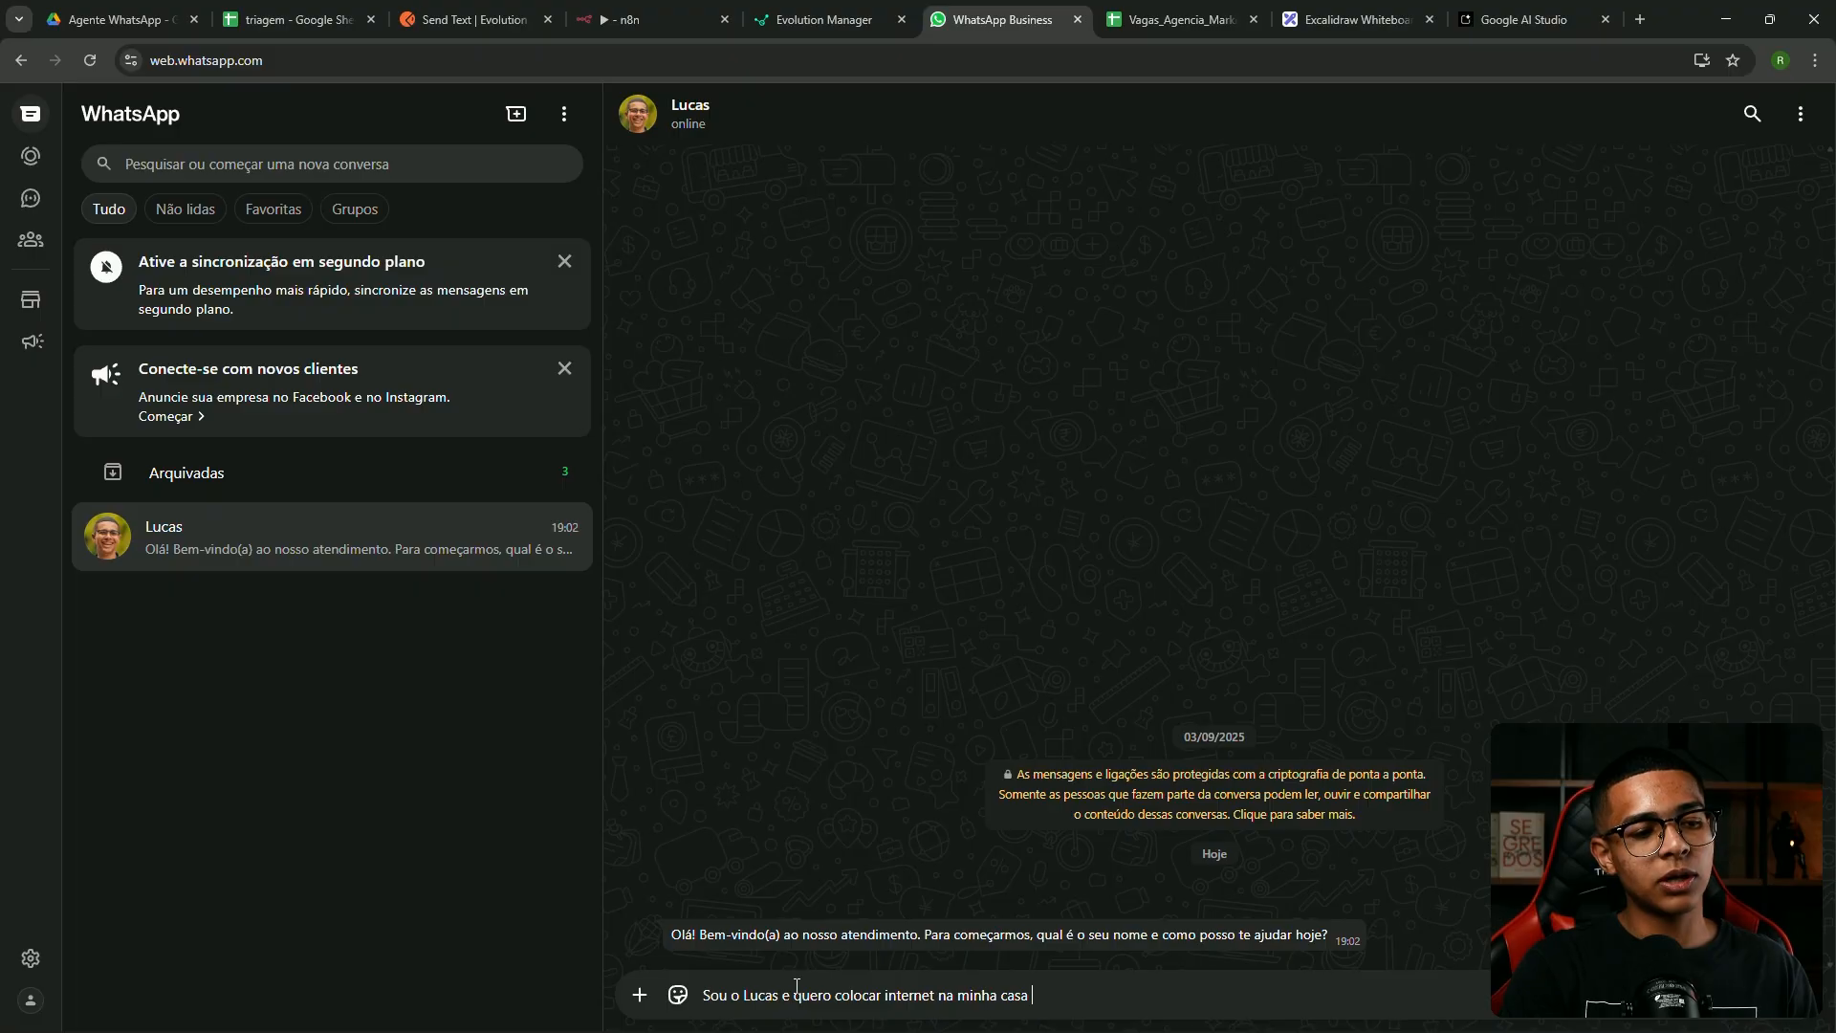
{"action": "key", "text": "Return"}
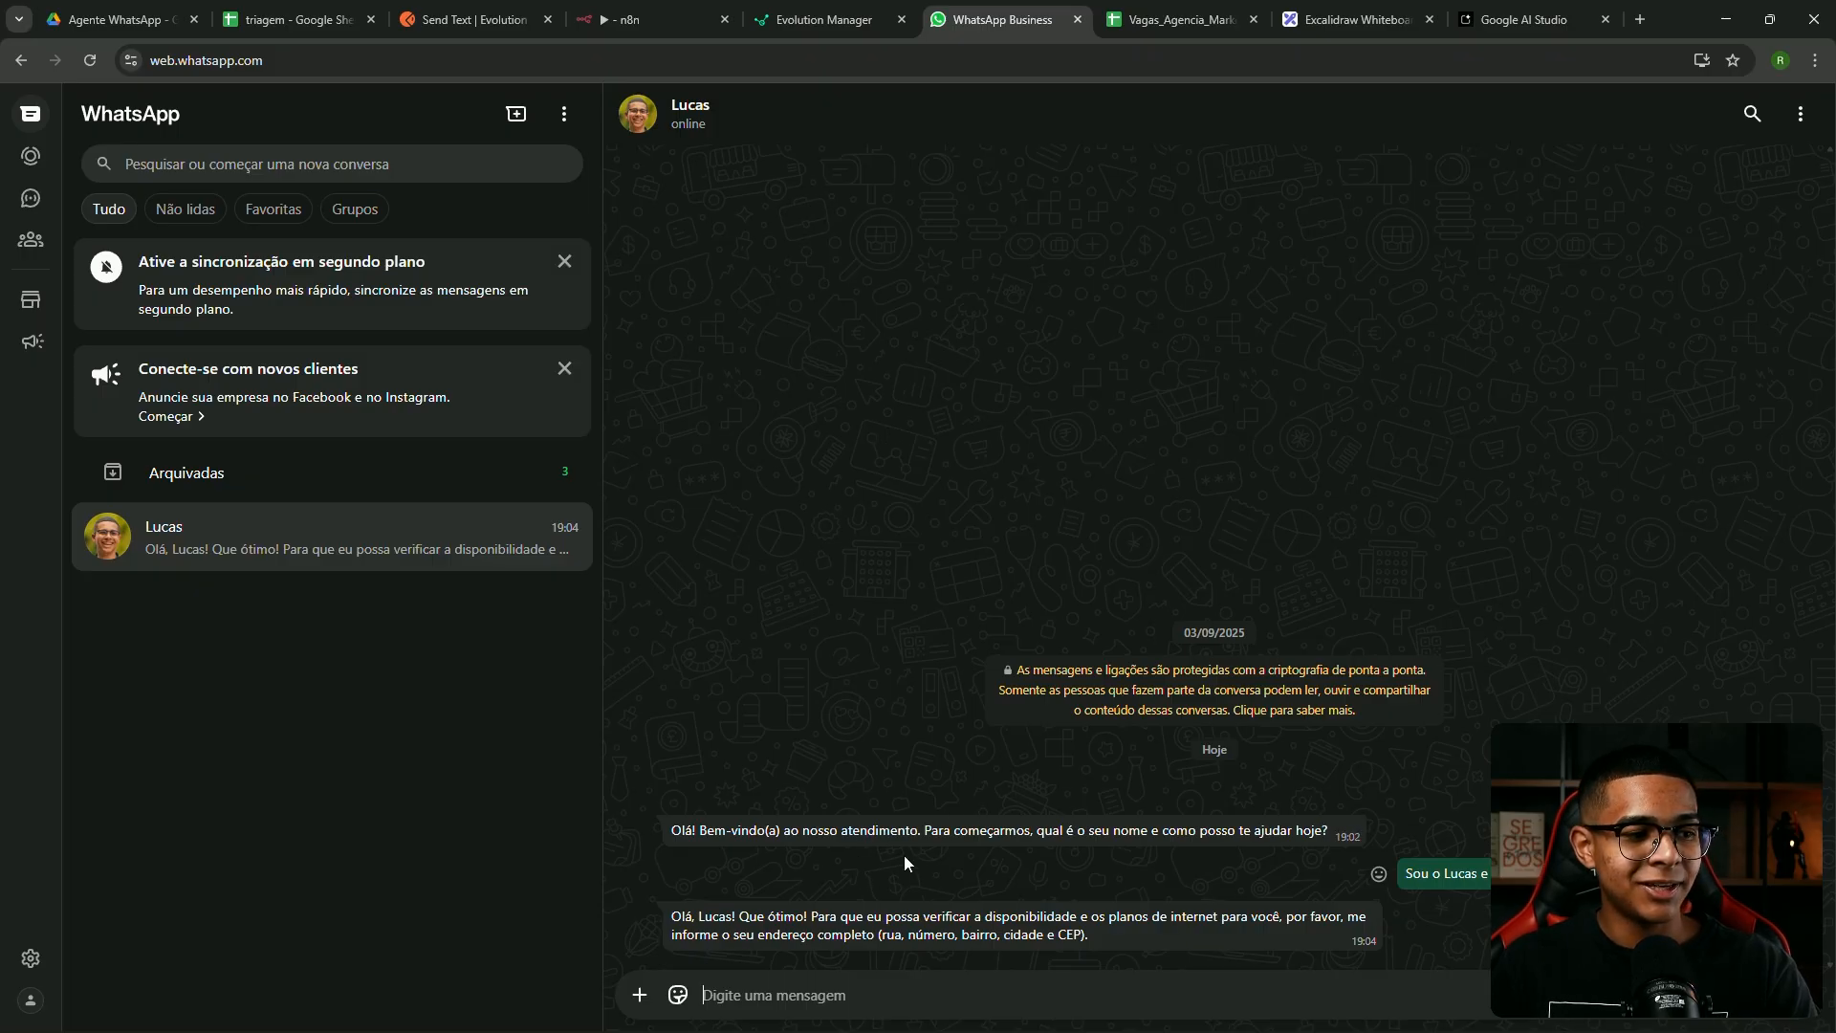
{"action": "left_click", "coordinate": [714, 30]}
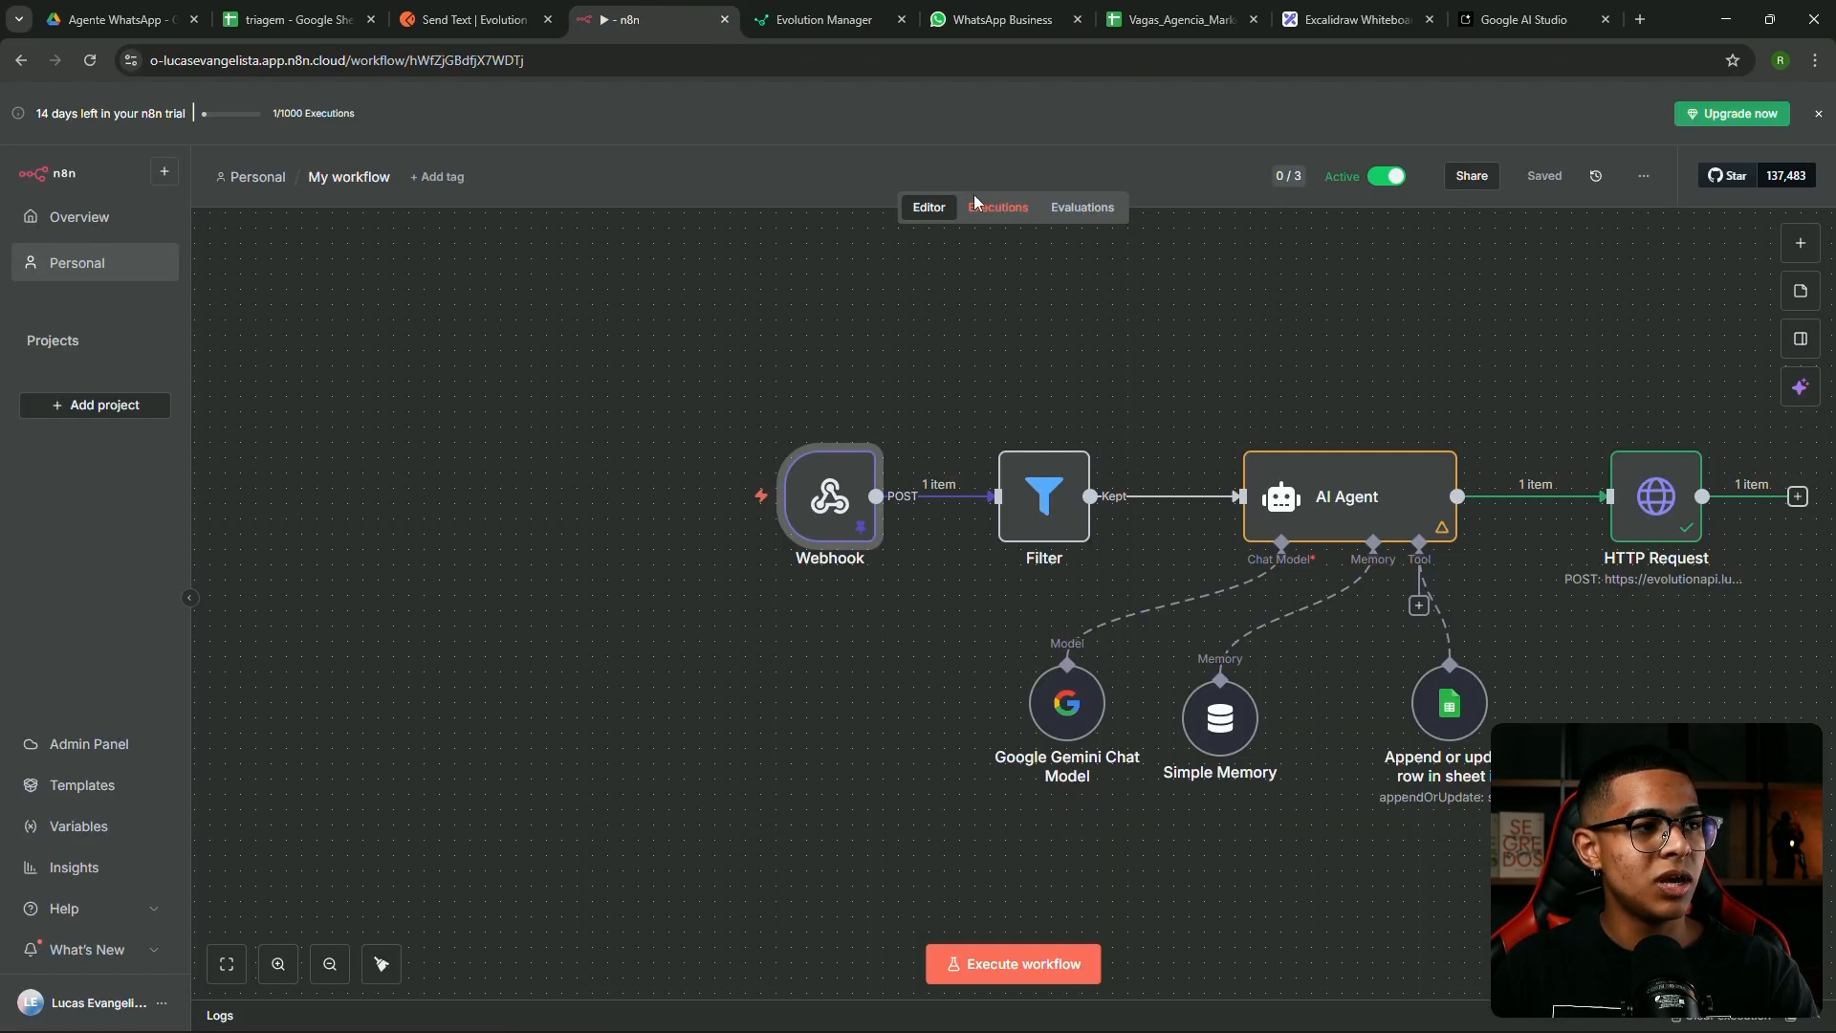
Open the 19:04:35 execution and inspect the Filter node's output data
{"action": "left_click", "coordinate": [1015, 216]}
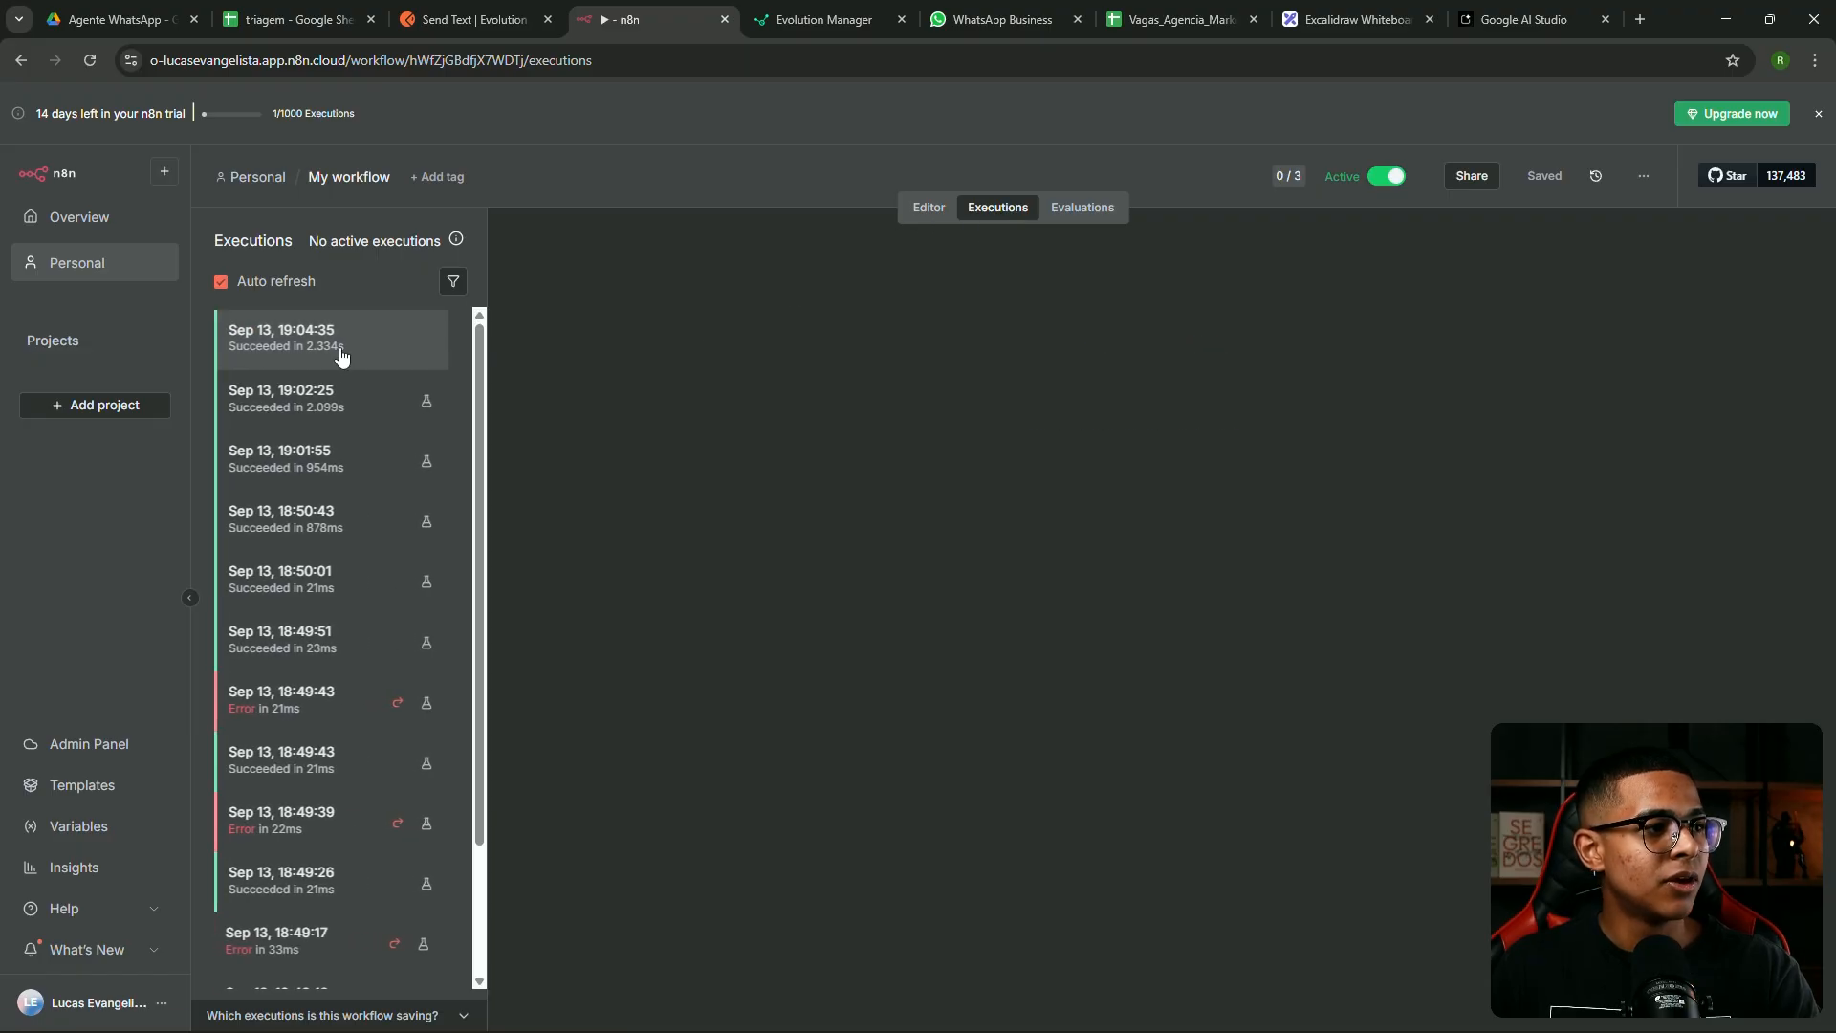
{"action": "left_click", "coordinate": [341, 353]}
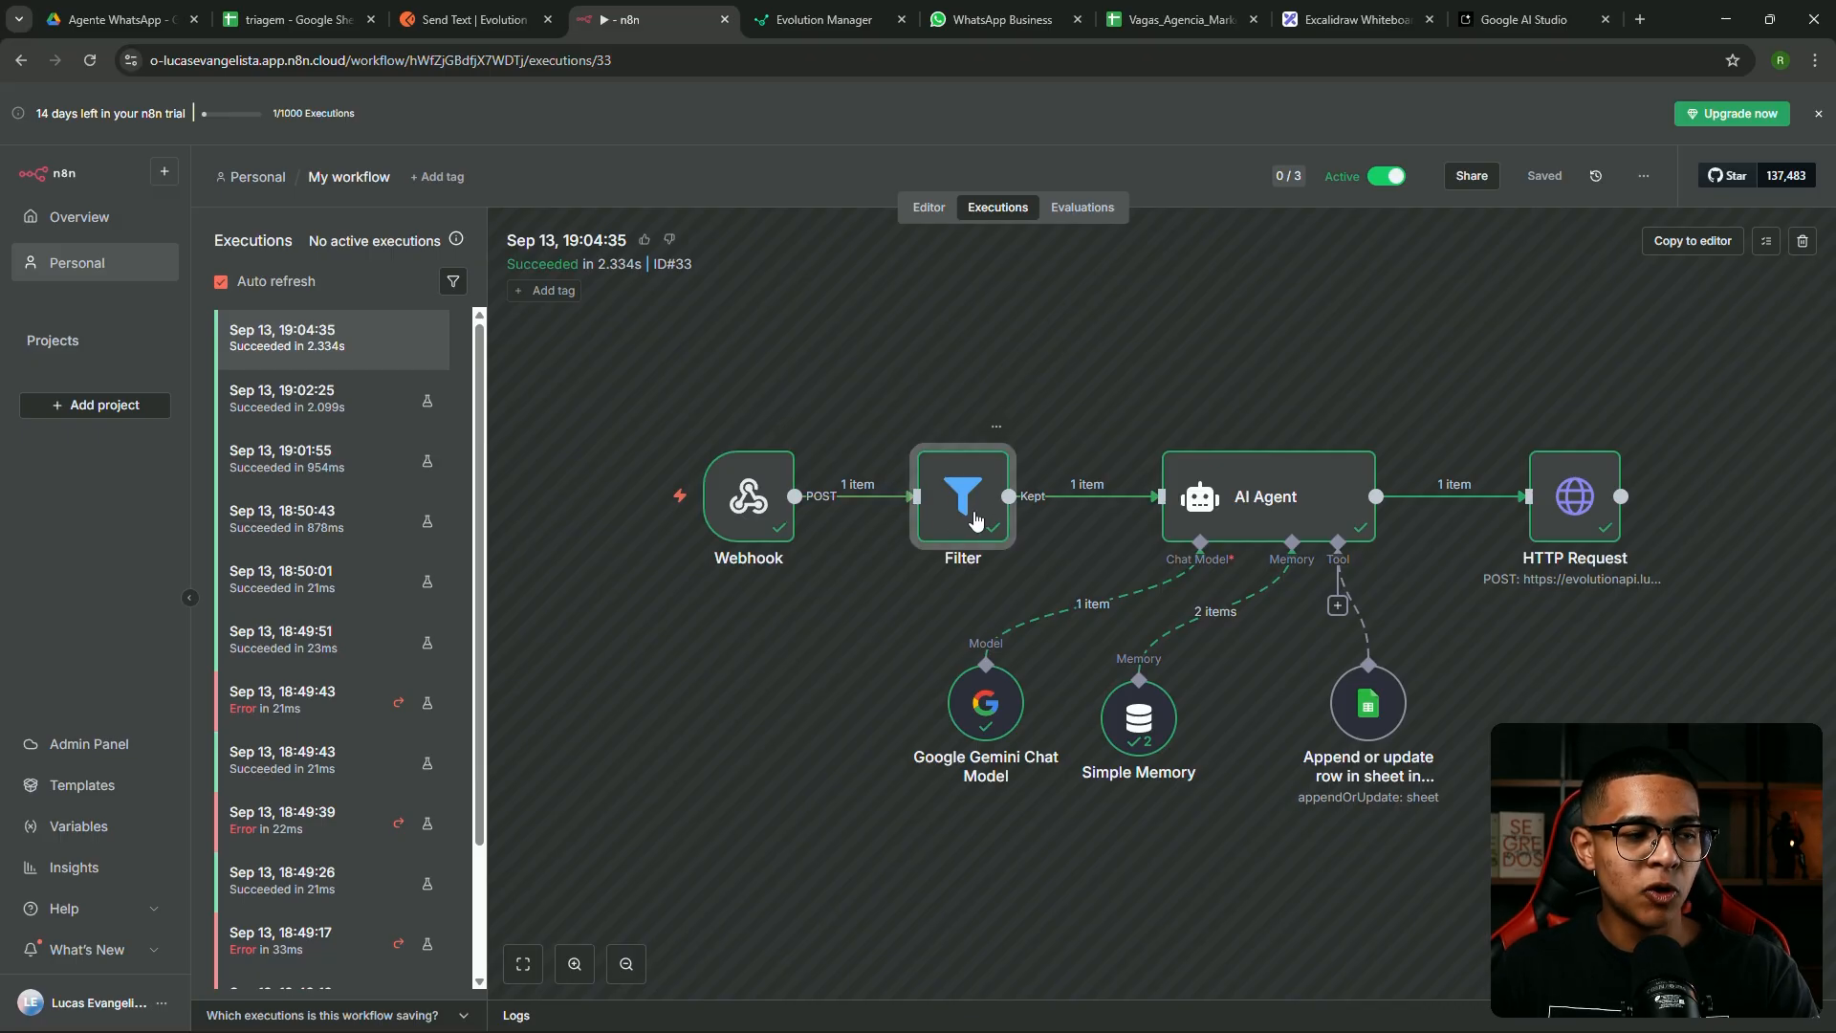
{"action": "double_click", "coordinate": [966, 517]}
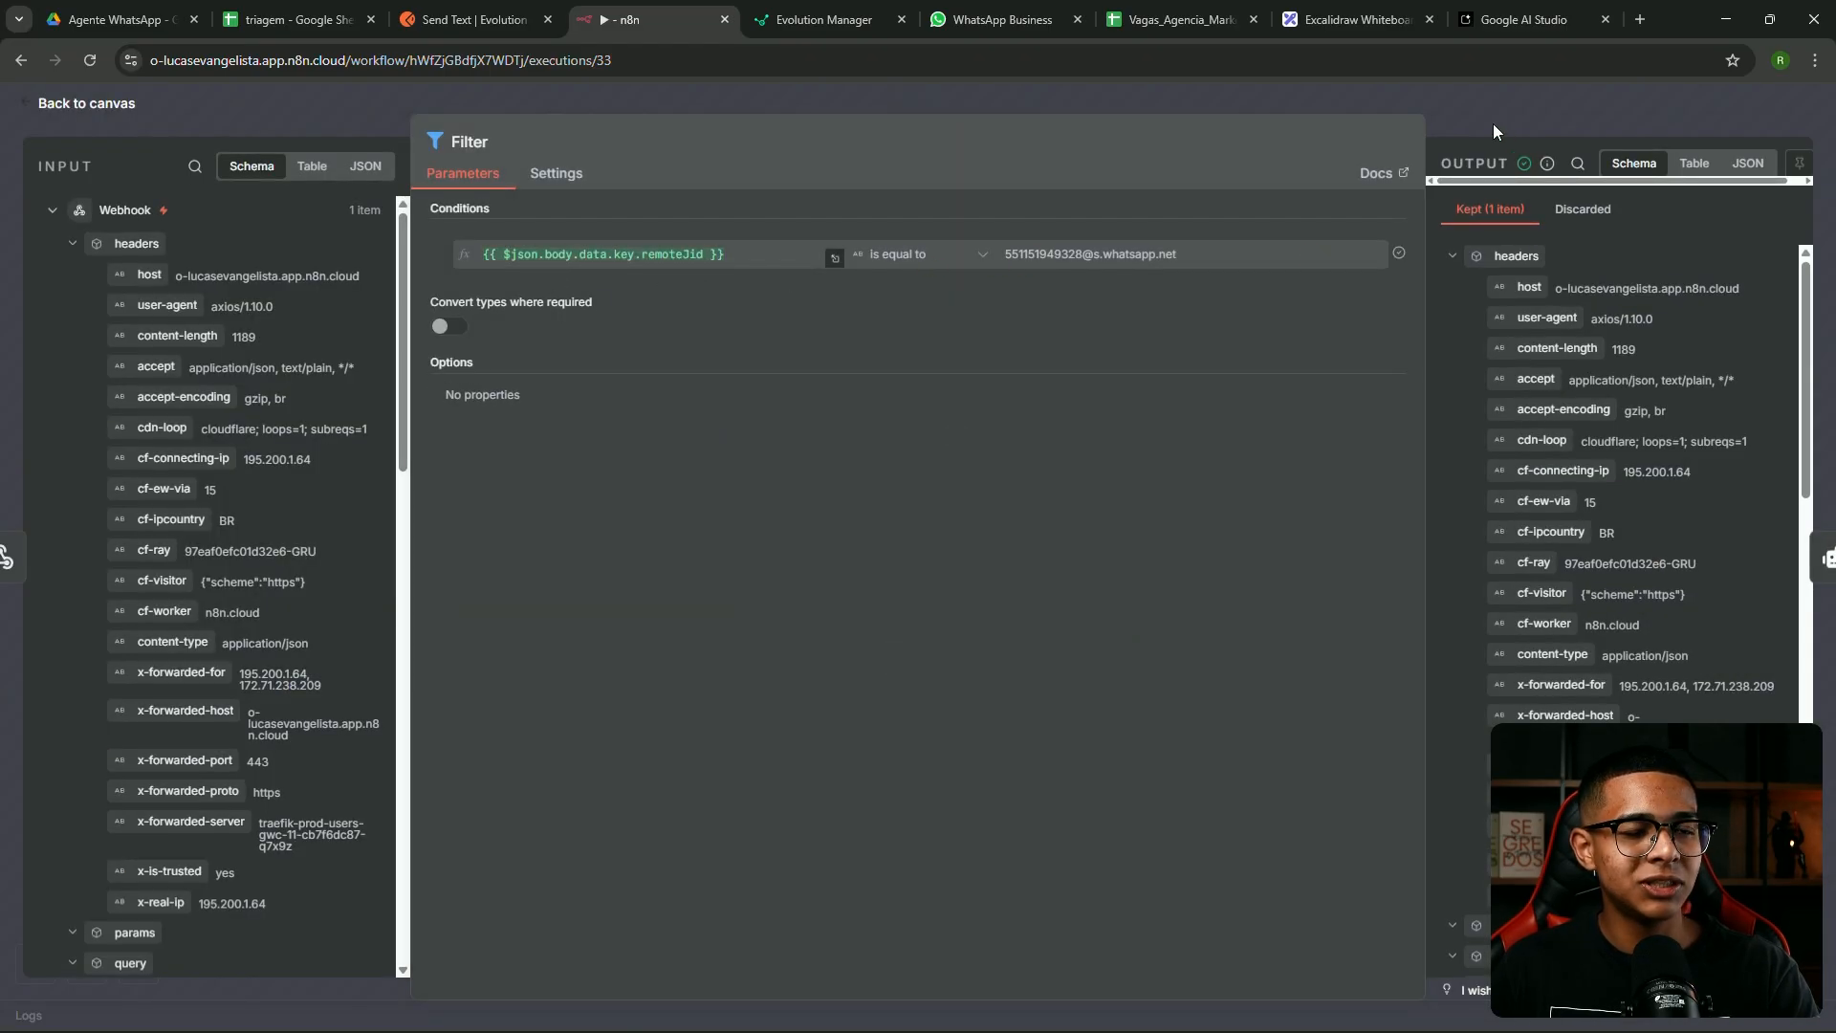
{"action": "left_click", "coordinate": [1494, 123]}
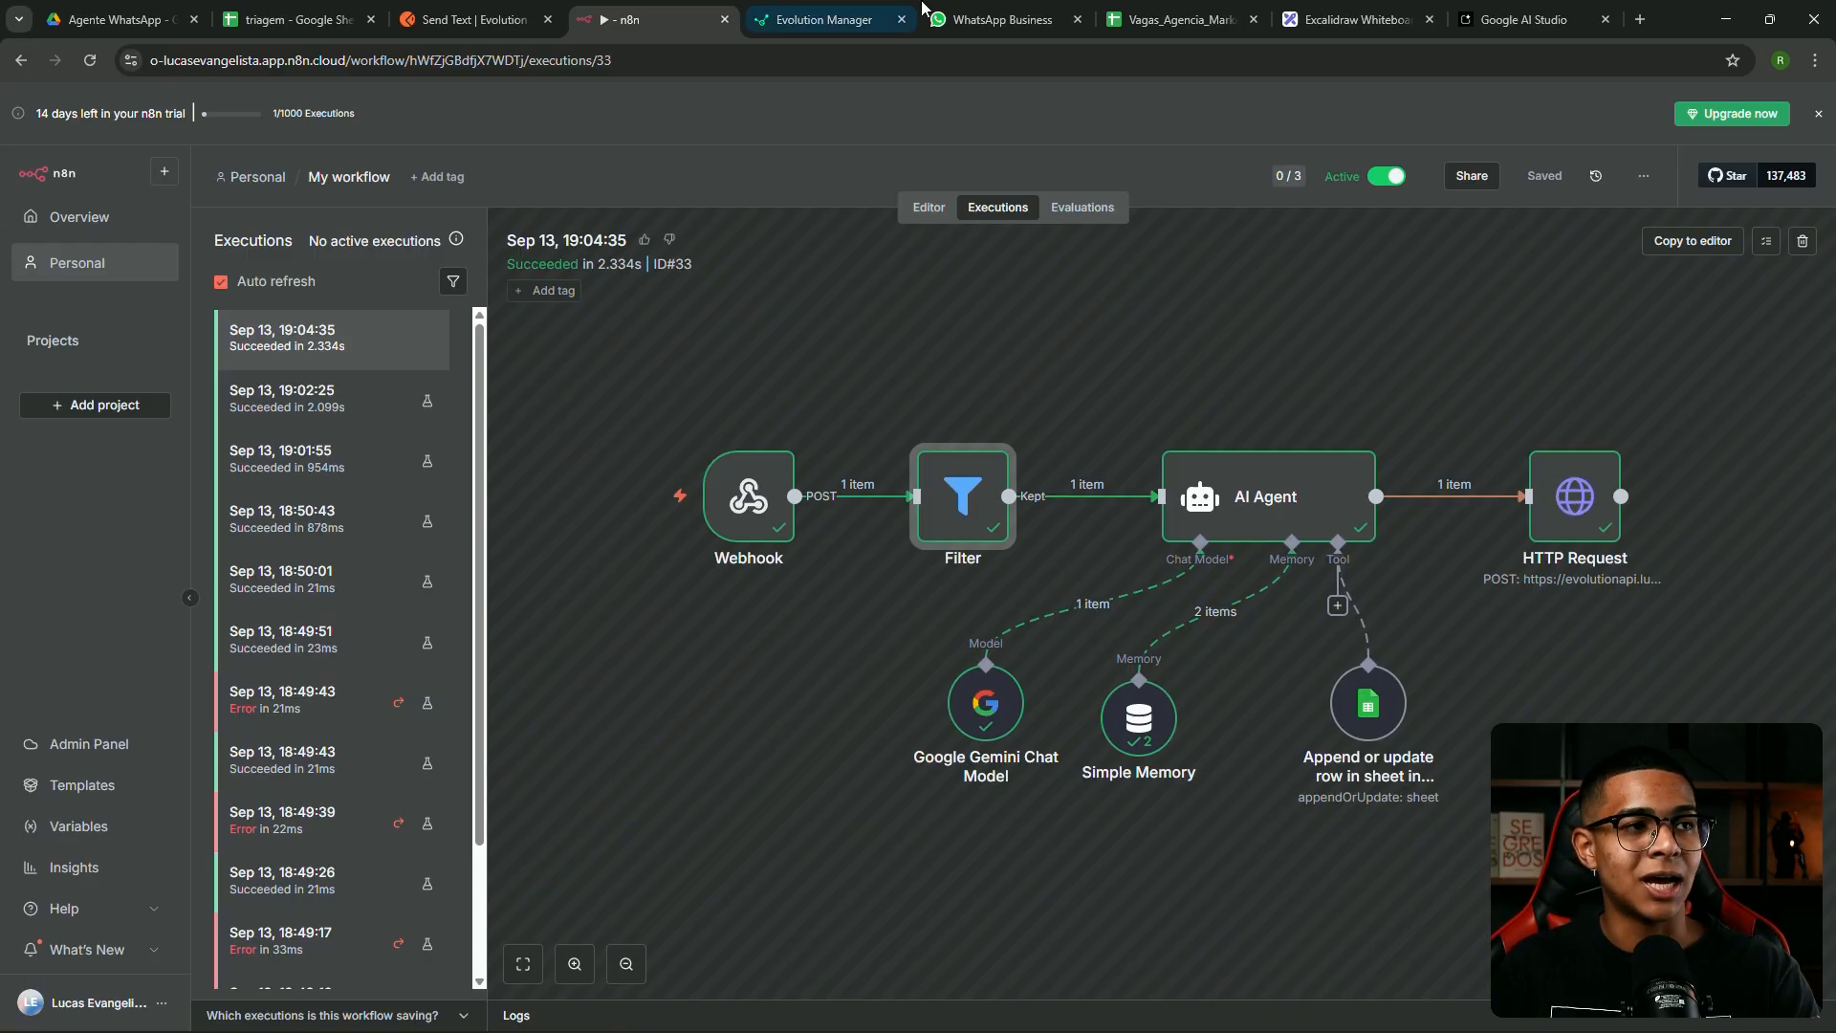
{"action": "left_click", "coordinate": [1000, 19]}
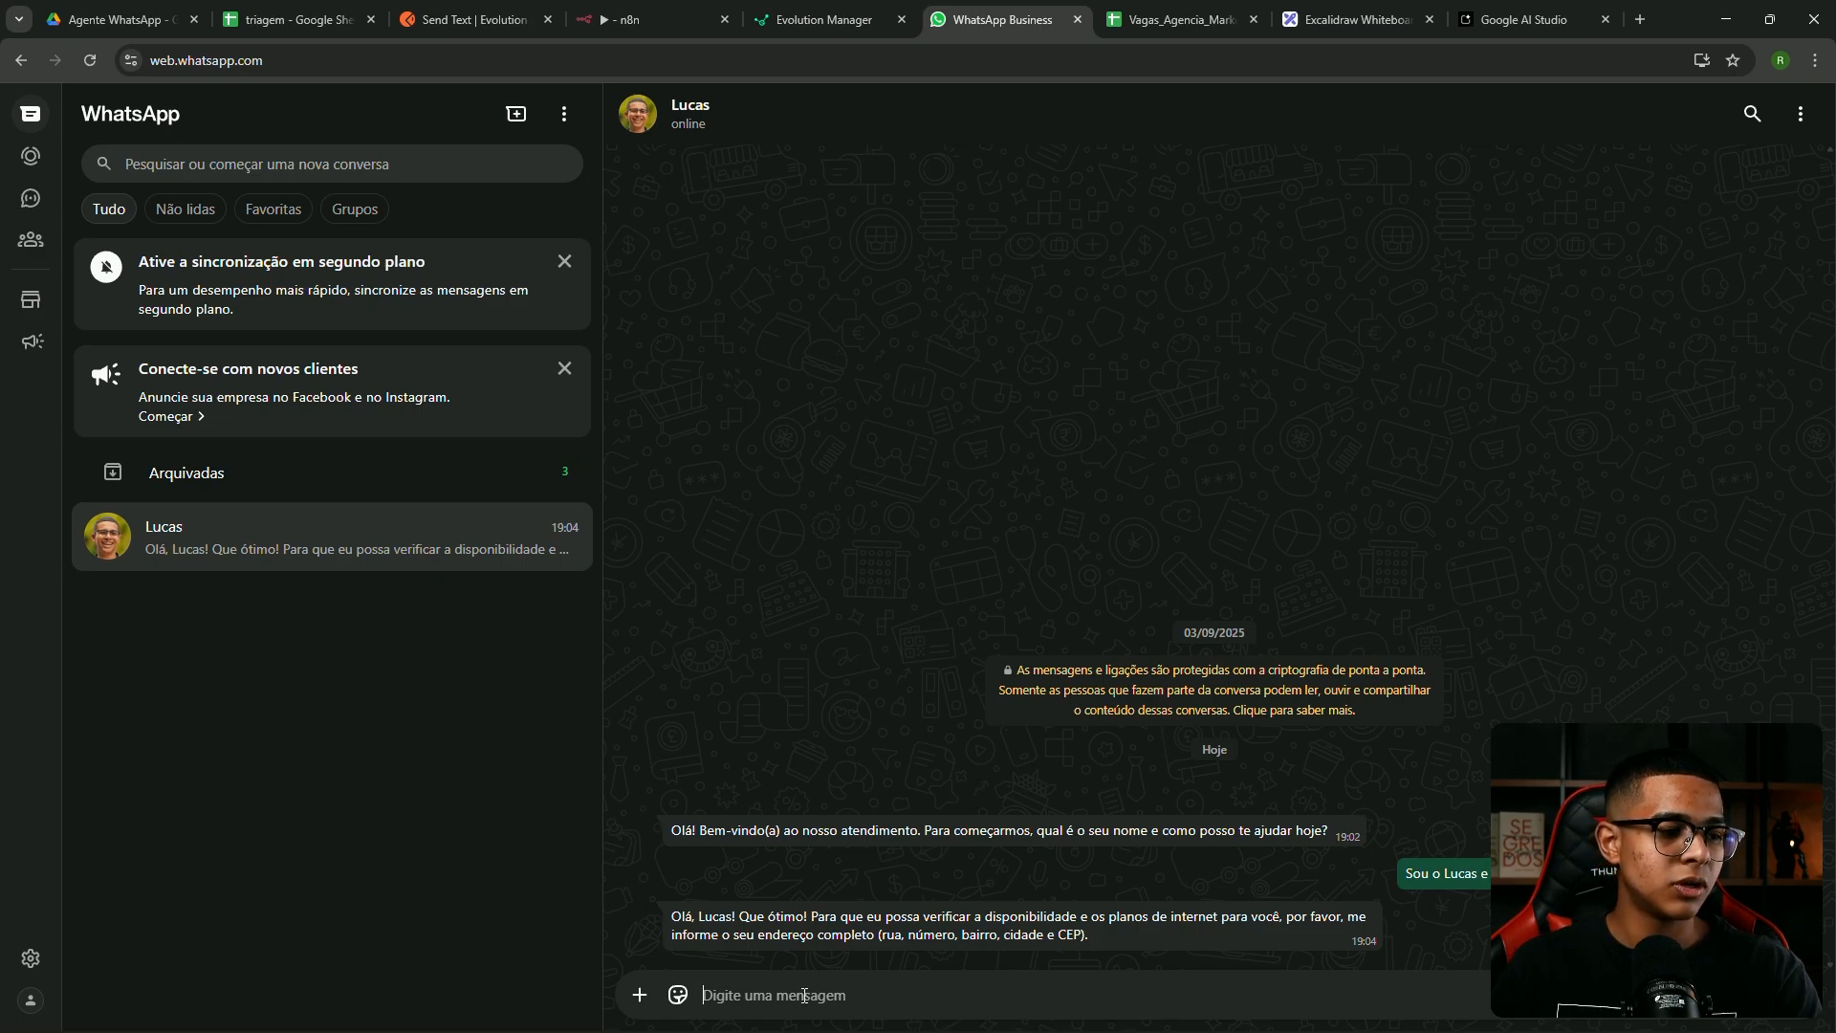
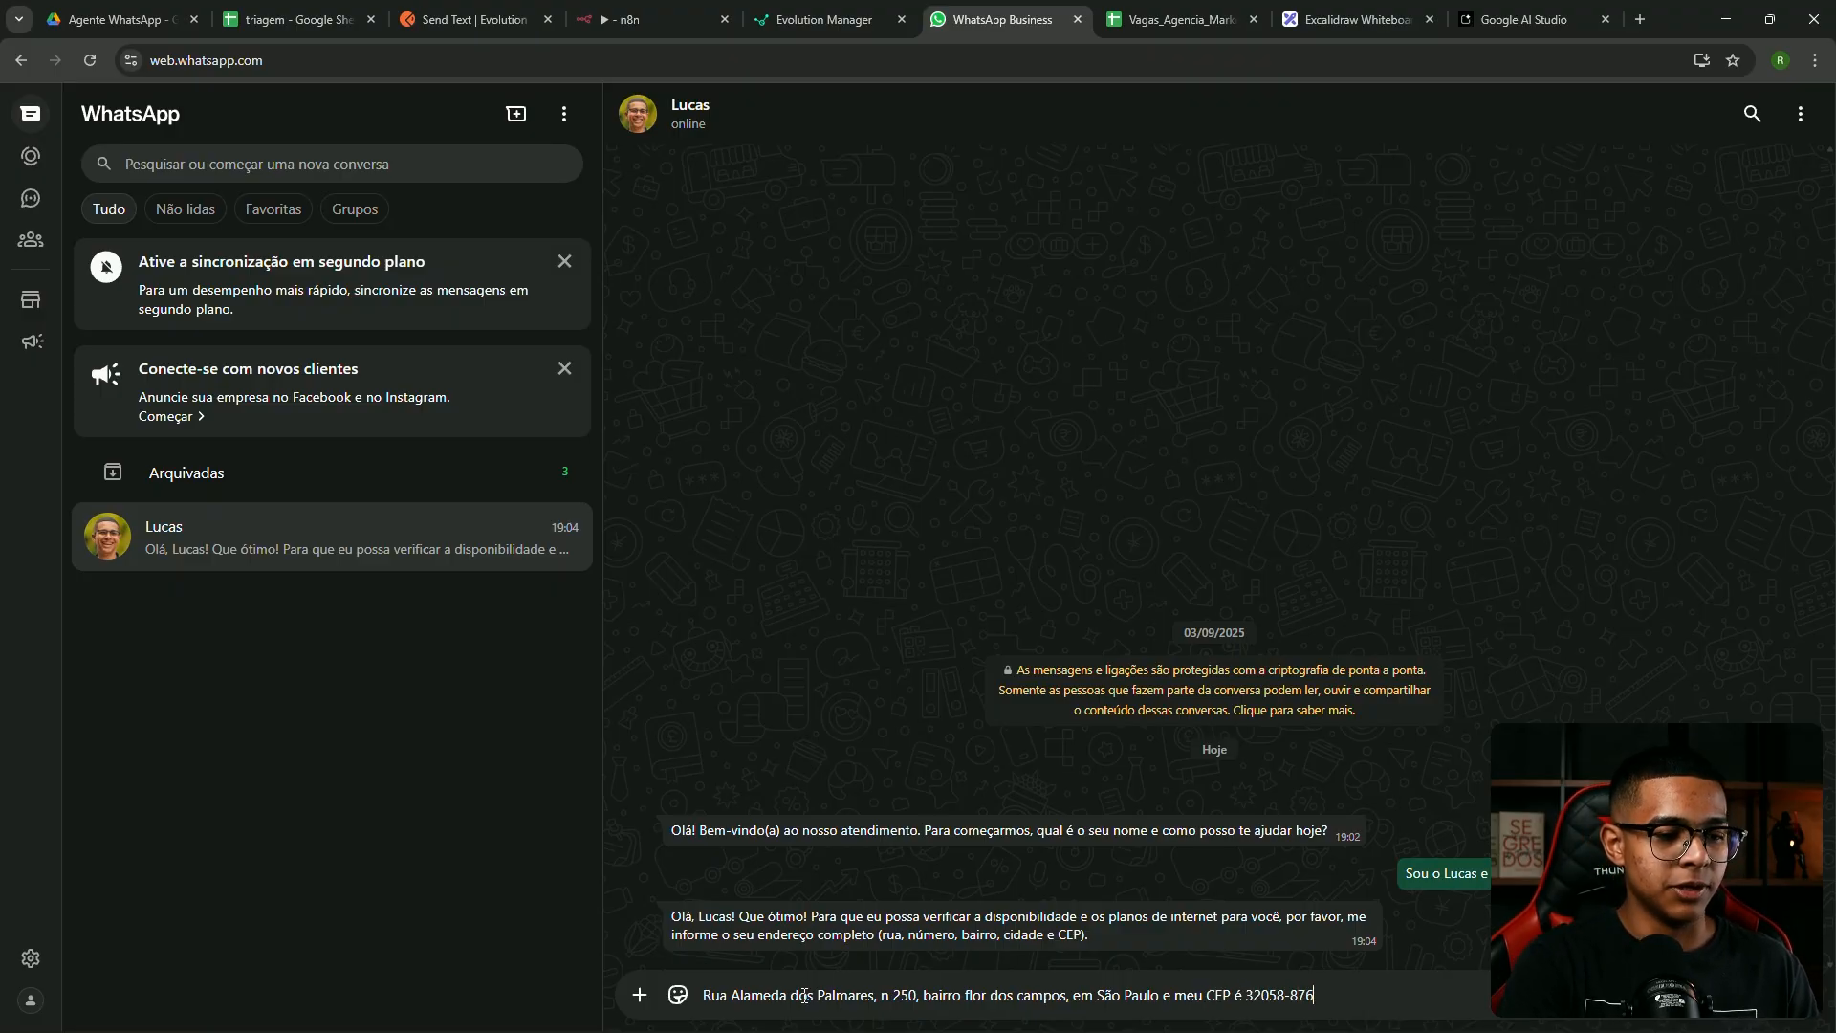
Send the bot the street address, neighbourhood, city São Paulo and CEP
{"action": "key", "text": "Return"}
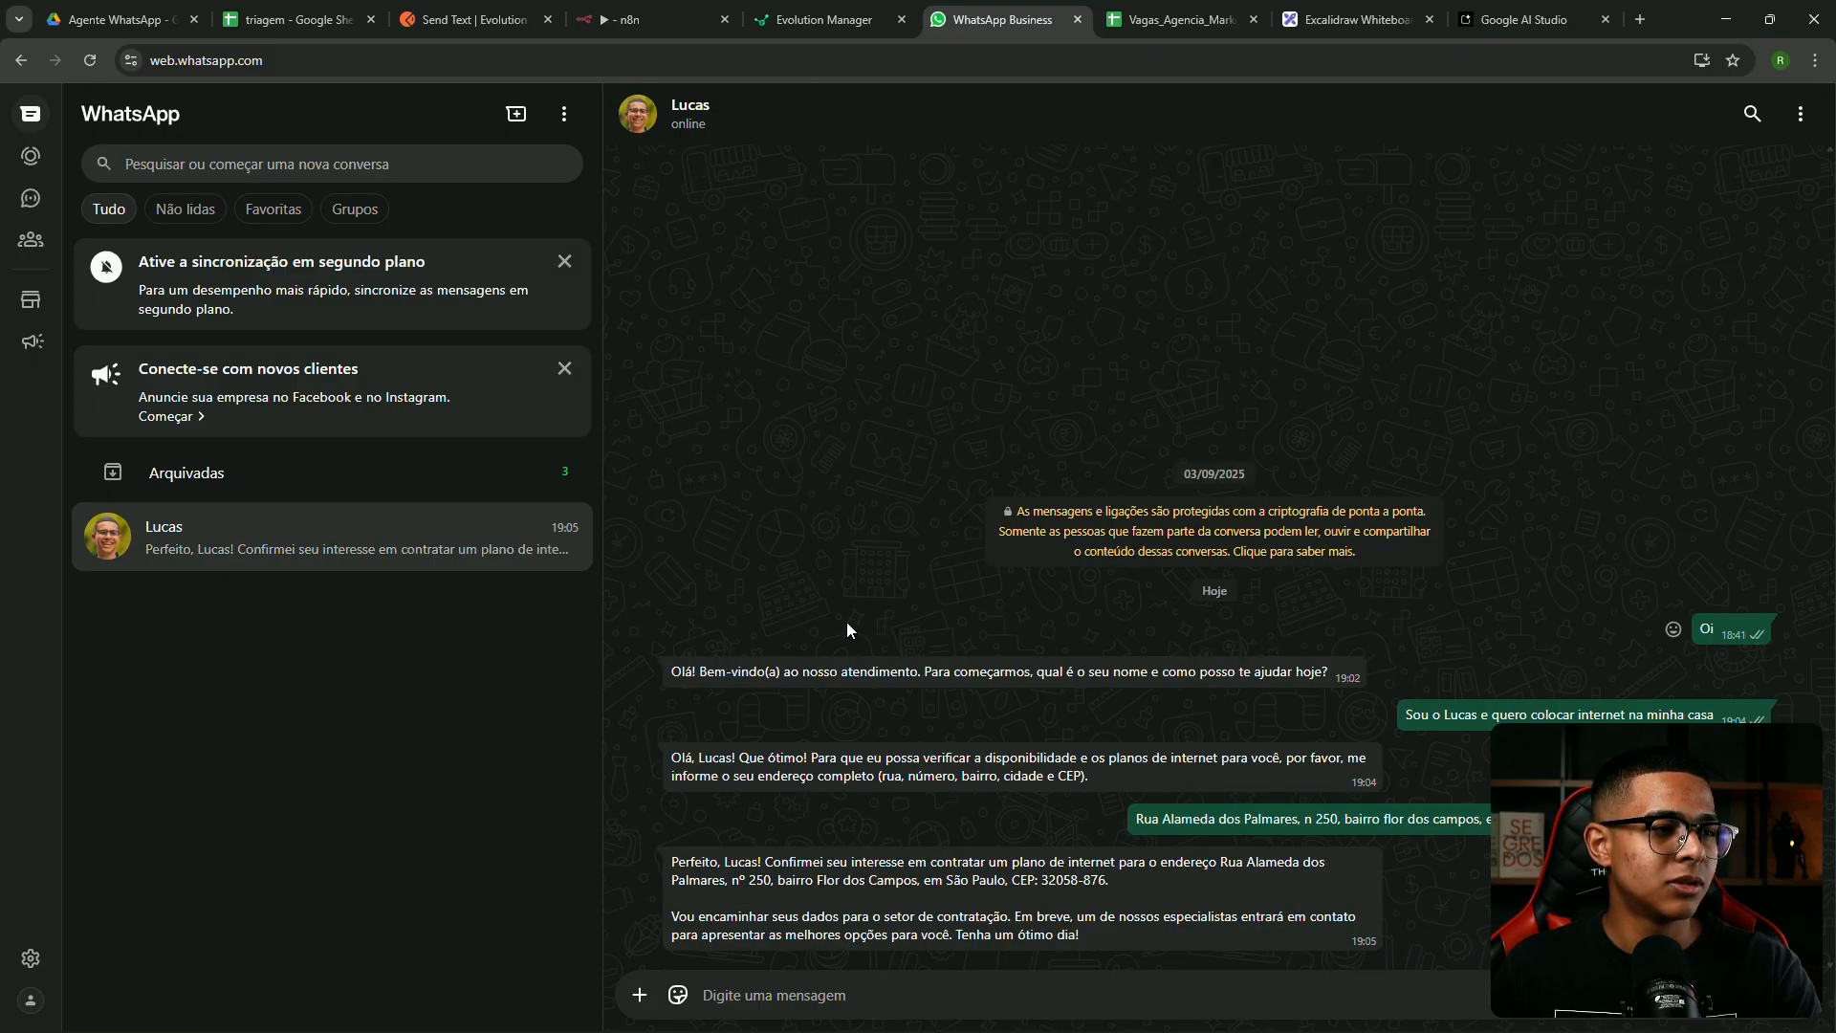
Highlight the confirmed address in the bot's reply
{"action": "left_click_drag", "start_coordinate": [750, 868], "coordinate": [1172, 867]}
{"action": "left_click", "coordinate": [734, 878]}
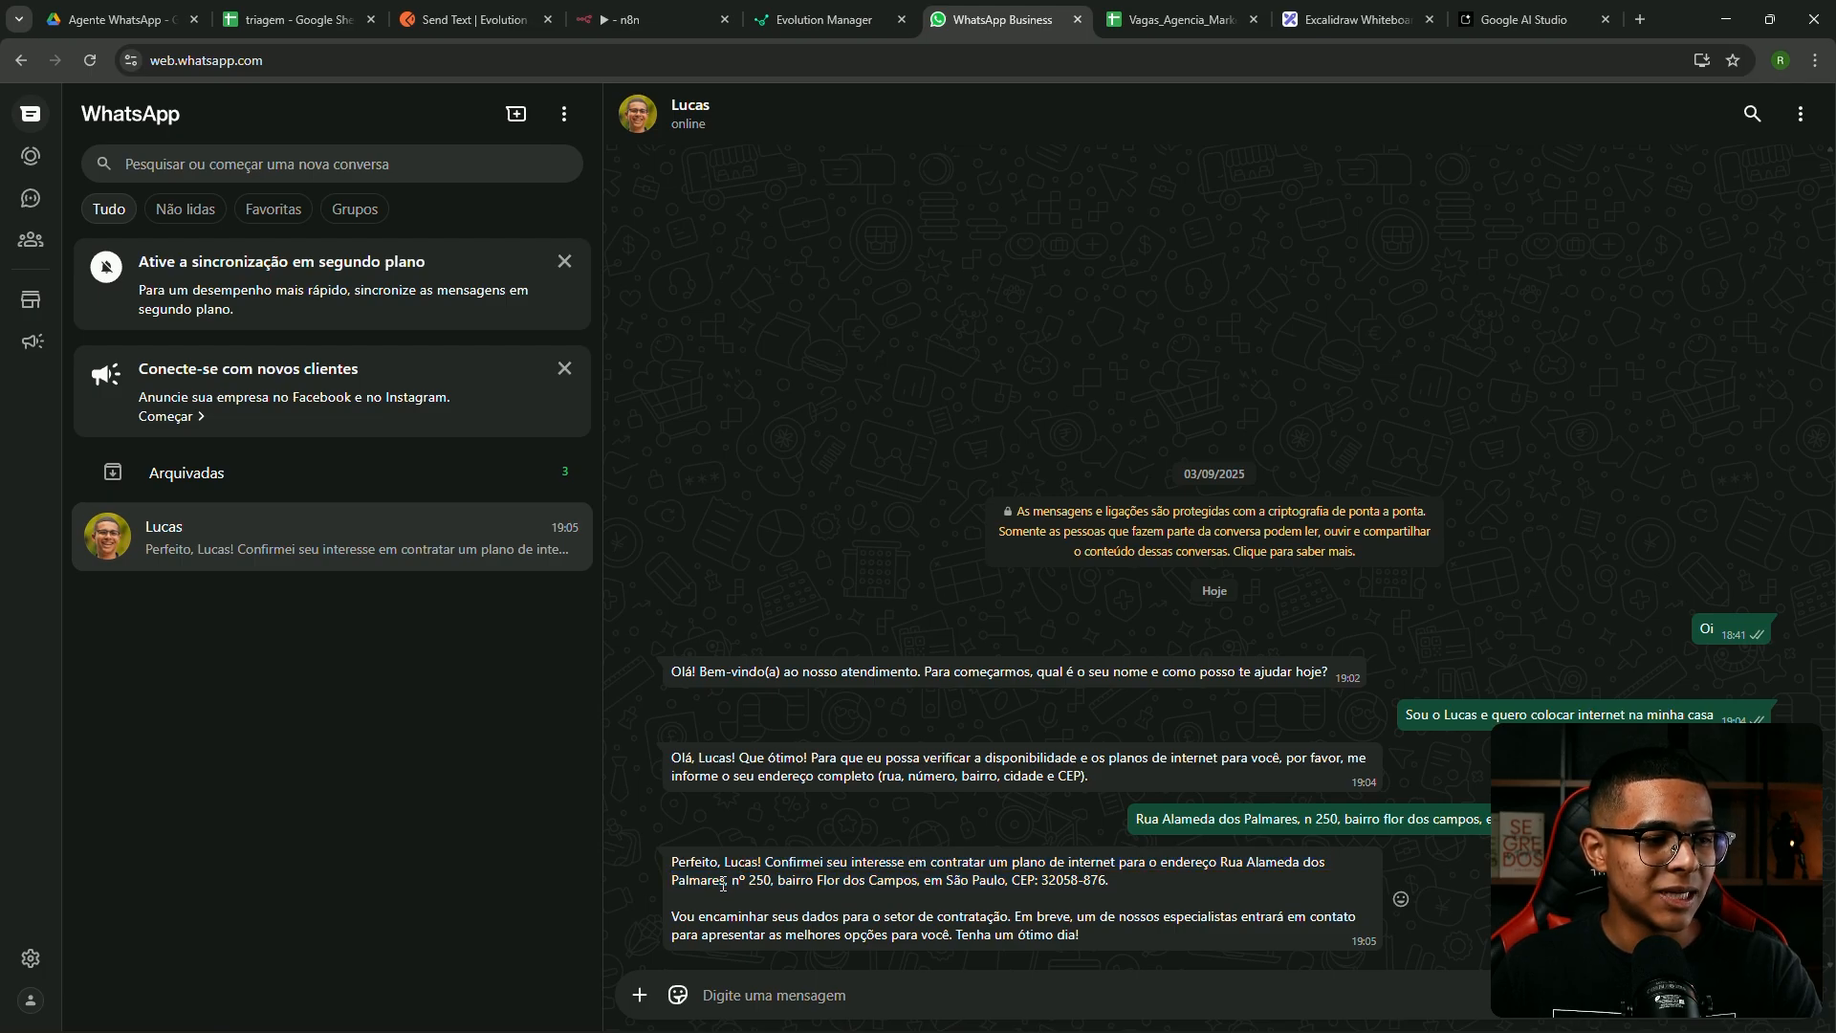
{"action": "left_click_drag", "start_coordinate": [730, 881], "coordinate": [1123, 886]}
{"action": "left_click", "coordinate": [872, 911]}
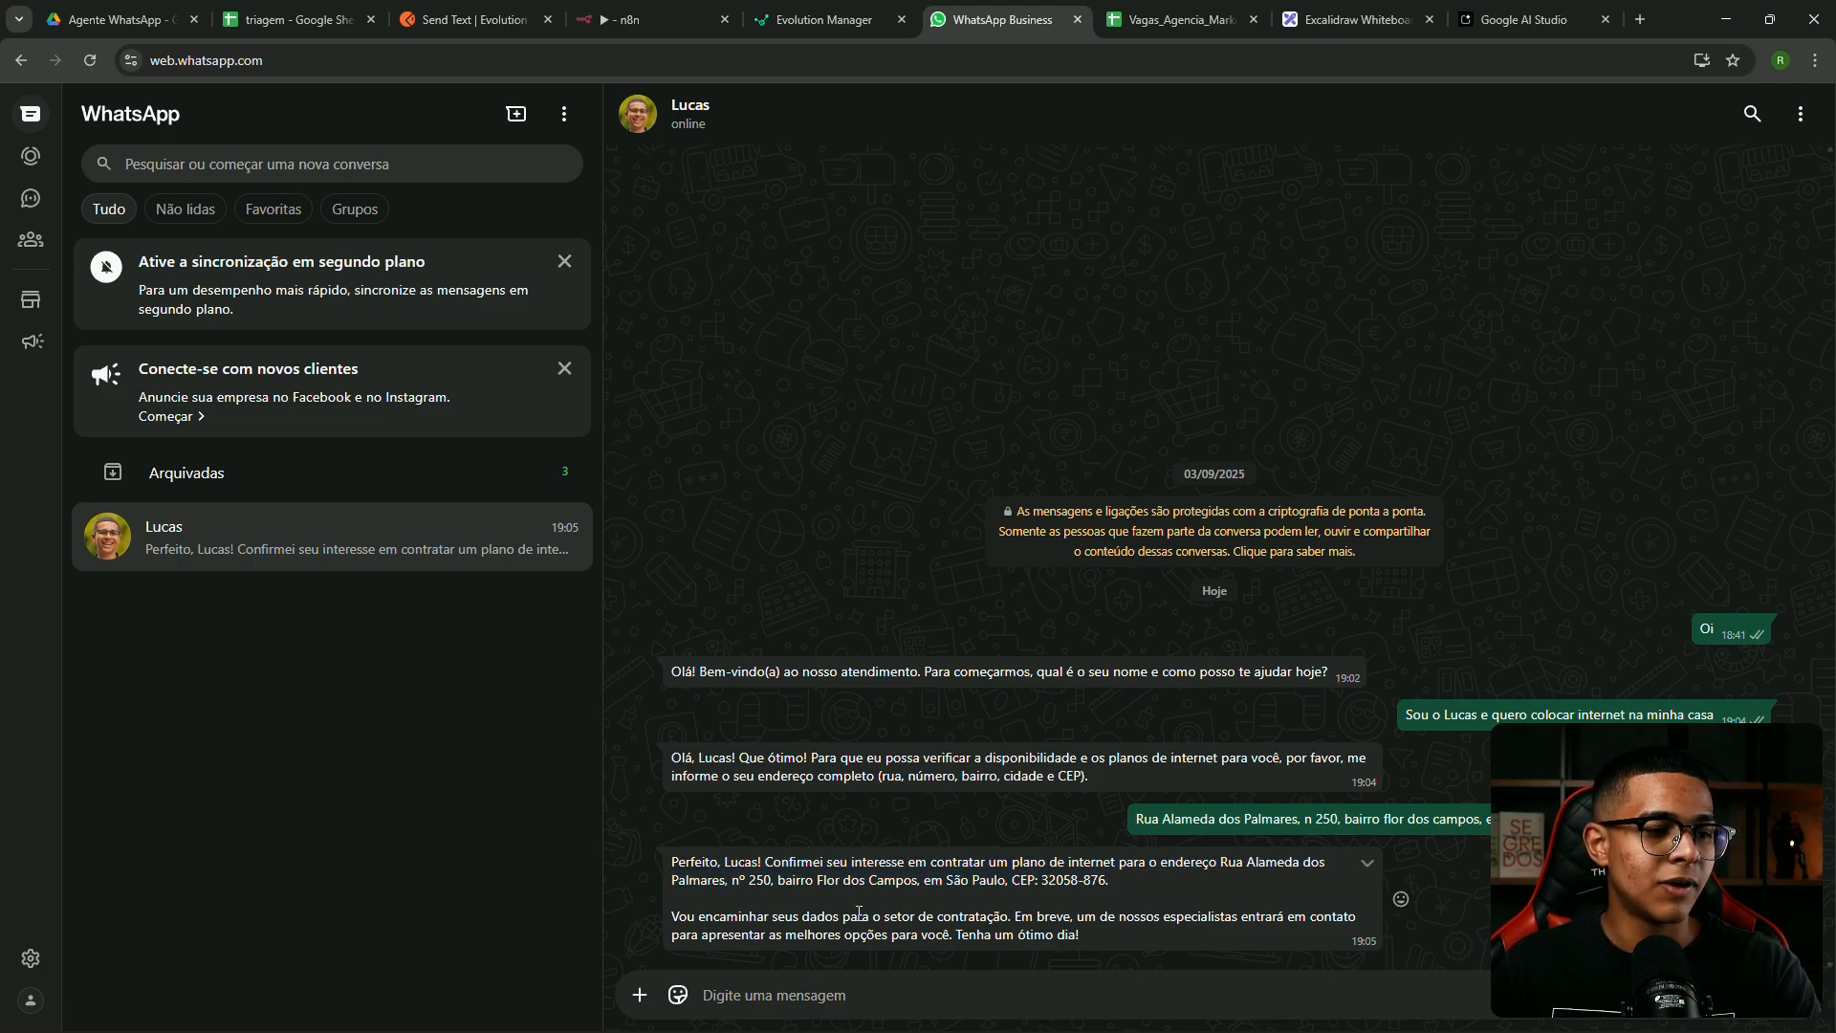
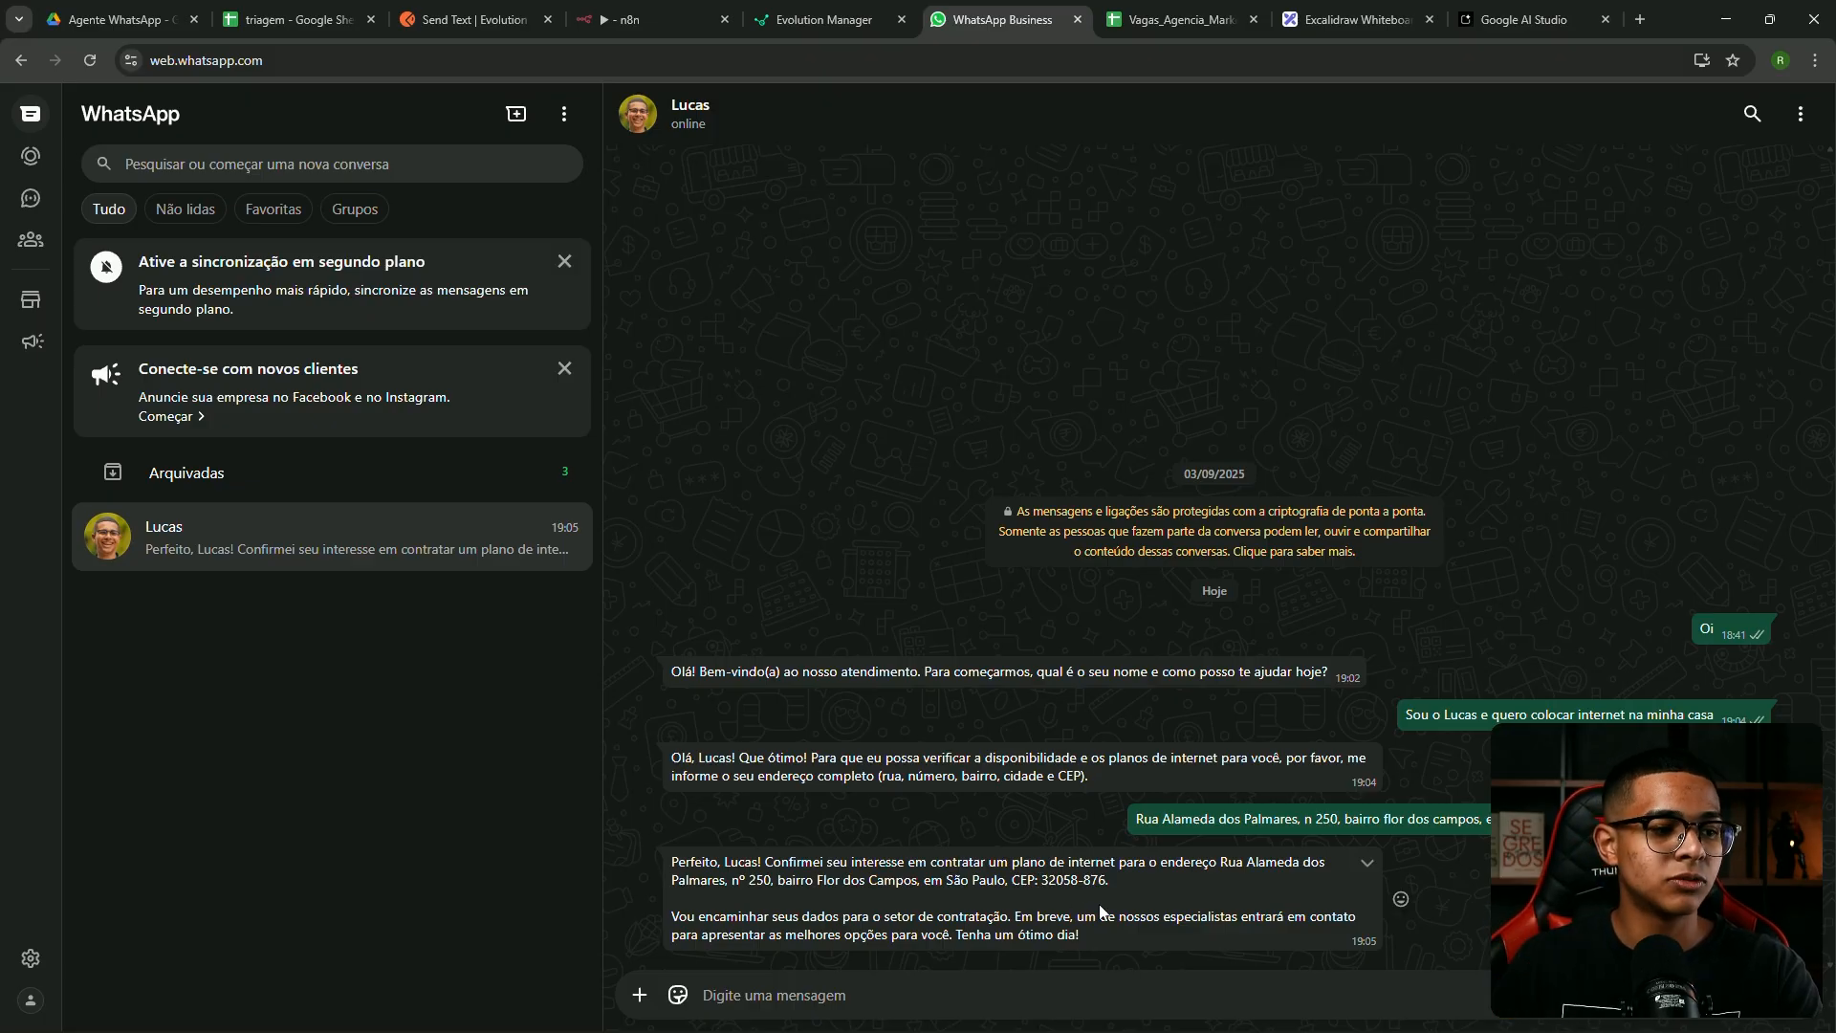
Open the 19:05:36 execution (ID#34) from n8n's Executions list
{"action": "left_click", "coordinate": [636, 14]}
{"action": "left_click", "coordinate": [943, 216]}
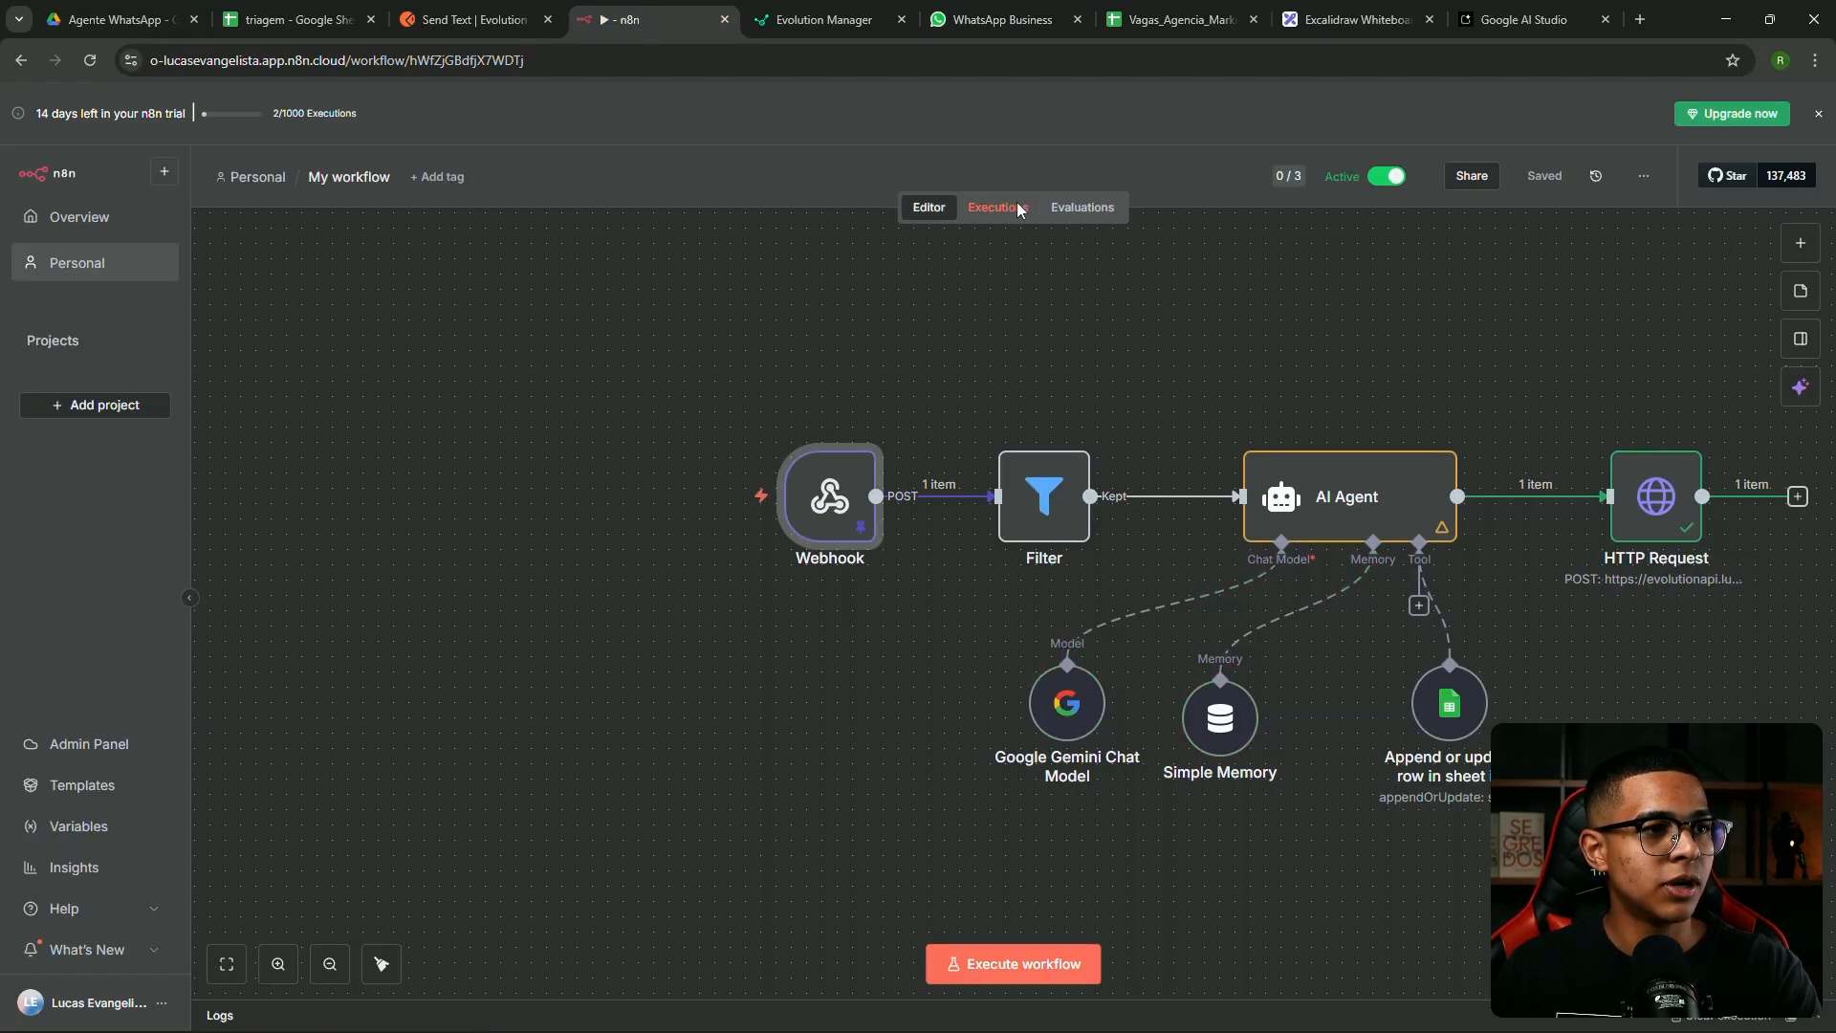
{"action": "left_click", "coordinate": [1004, 208]}
{"action": "left_click", "coordinate": [347, 364]}
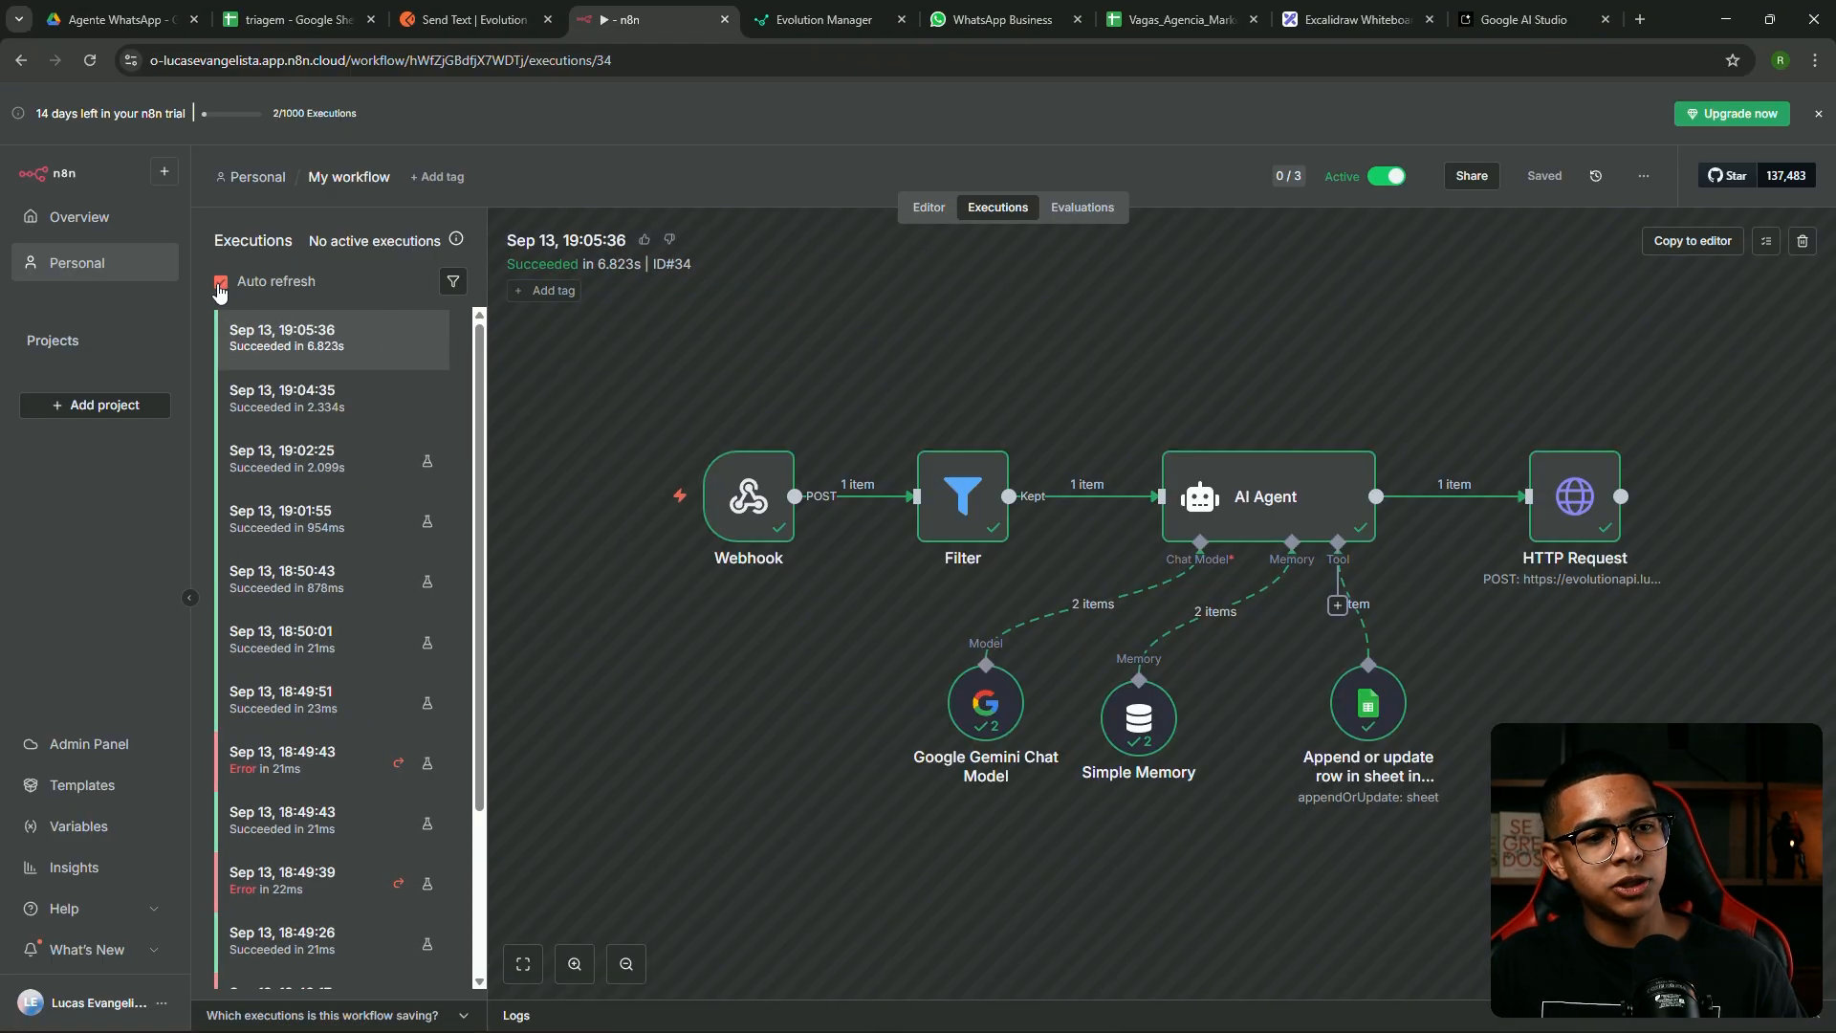
Capture the completed execution view as a screenshot and bring it to the Excalidraw whiteboard
{"action": "key", "text": "super+shift+s"}
{"action": "left_click_drag", "start_coordinate": [191, 209], "coordinate": [1710, 855]}
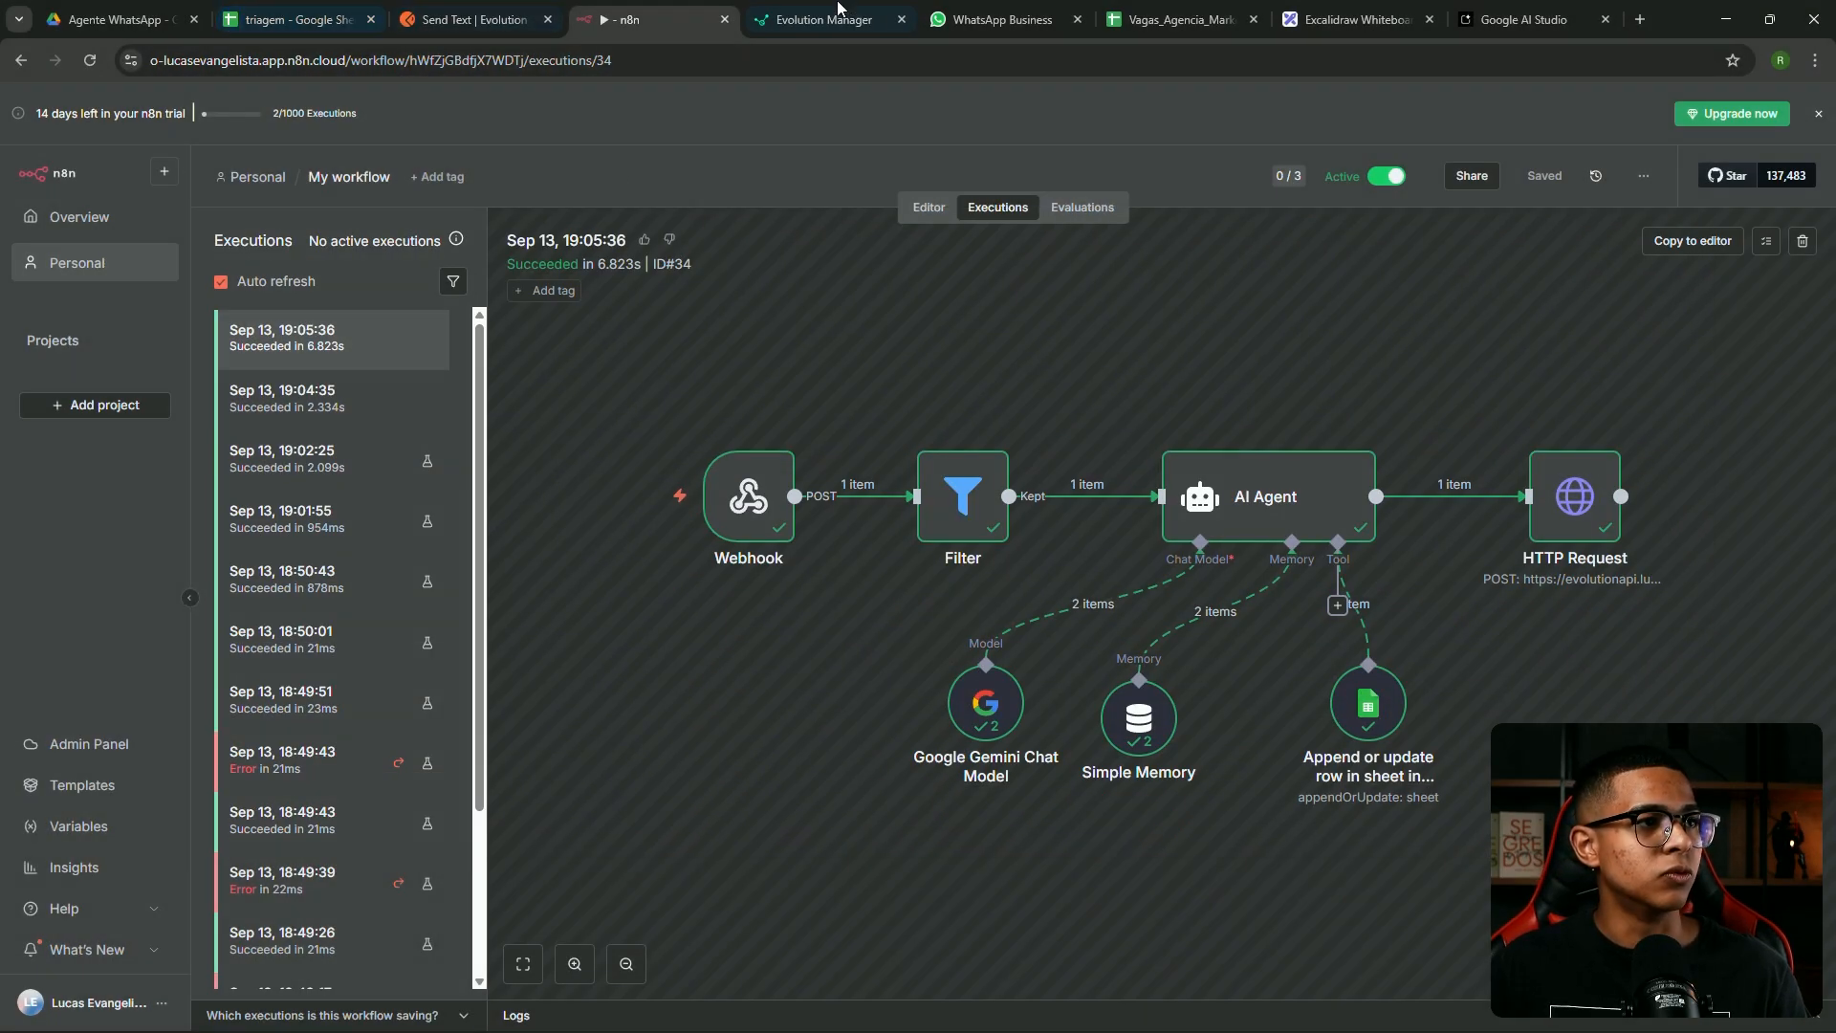
{"action": "left_click", "coordinate": [1356, 19]}
{"action": "left_click_drag", "start_coordinate": [1590, 367], "coordinate": [28, 401]}
Paste the n8n execution screenshot onto the whiteboard
{"action": "key", "text": "ctrl+v"}
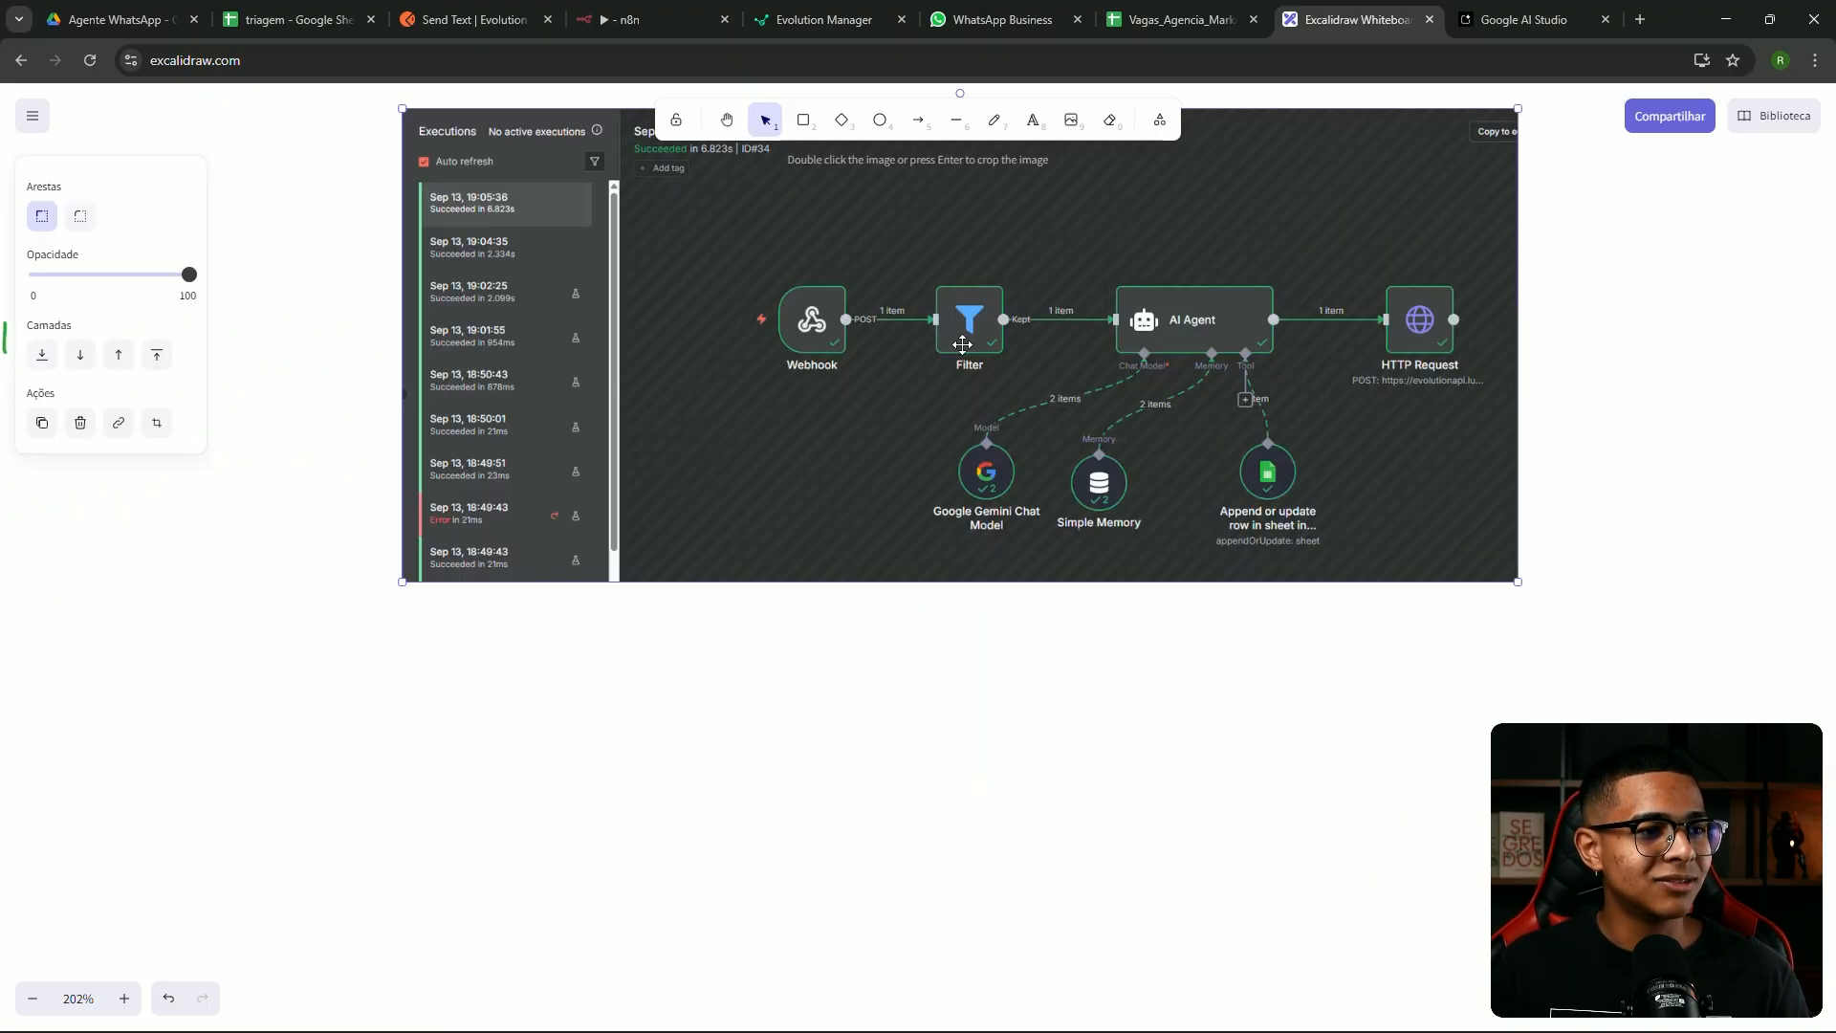
{"action": "scroll", "coordinate": [861, 382], "scroll_direction": "up", "scroll_amount": 3}
{"action": "scroll", "coordinate": [808, 401], "scroll_direction": "up", "scroll_amount": 4, "text": "ctrl"}
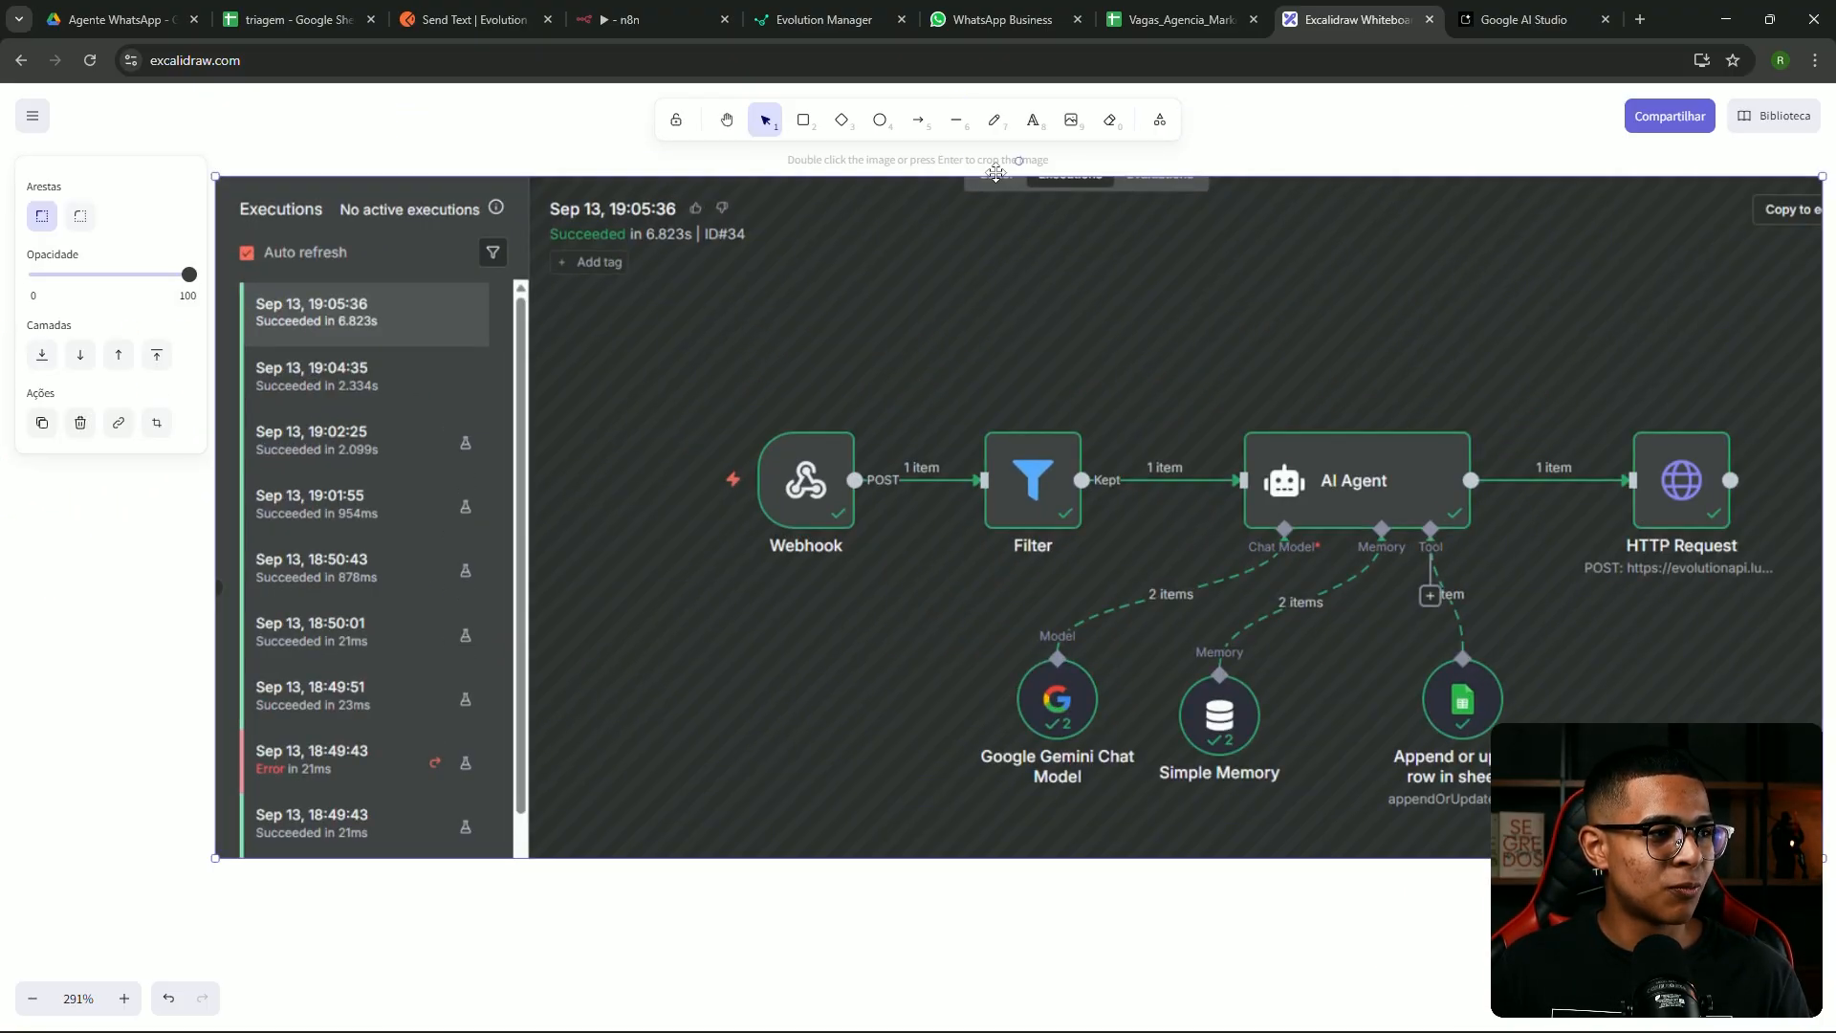
Underline the 19:04:35 and 19:05:36 execution rows in green, undoing the misplaced stroke
{"action": "left_click", "coordinate": [995, 120]}
{"action": "scroll", "coordinate": [283, 395], "scroll_direction": "up", "scroll_amount": 3, "text": "ctrl"}
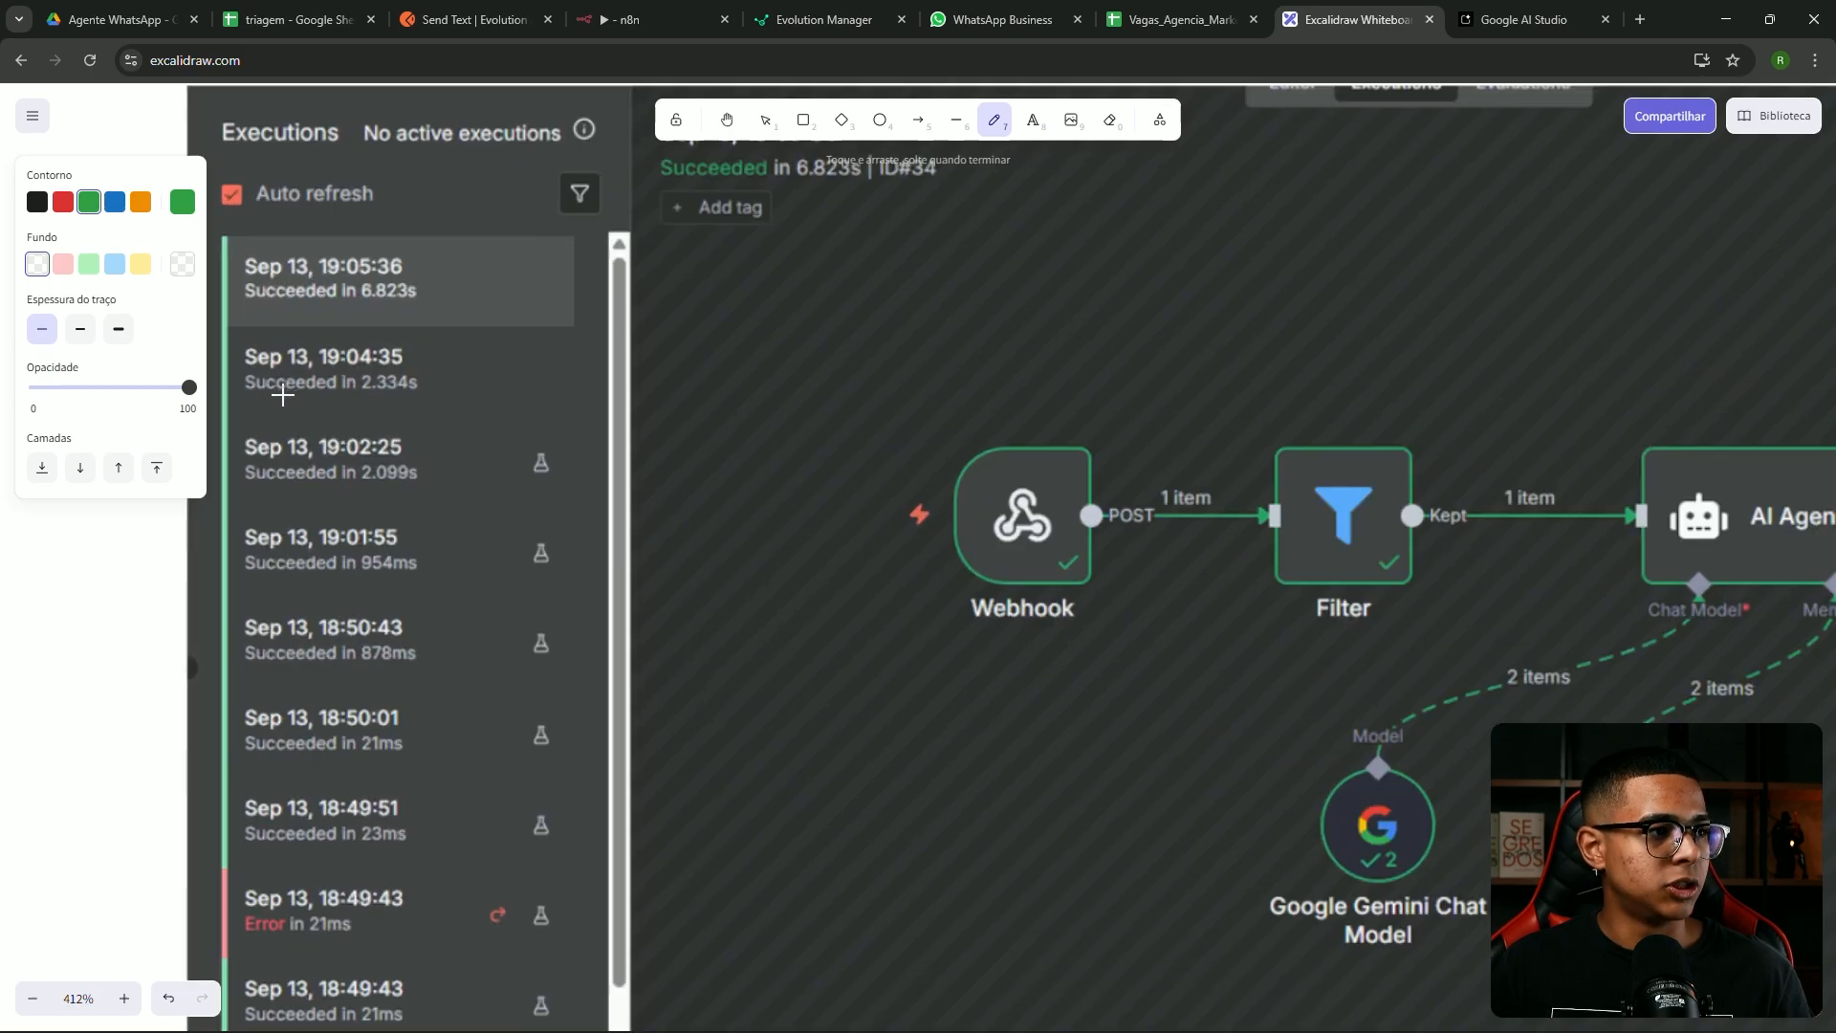
{"action": "scroll", "coordinate": [282, 395], "scroll_direction": "up", "scroll_amount": 2, "text": "ctrl"}
{"action": "left_click_drag", "start_coordinate": [354, 341], "coordinate": [565, 417]}
{"action": "left_click_drag", "start_coordinate": [430, 479], "coordinate": [824, 486]}
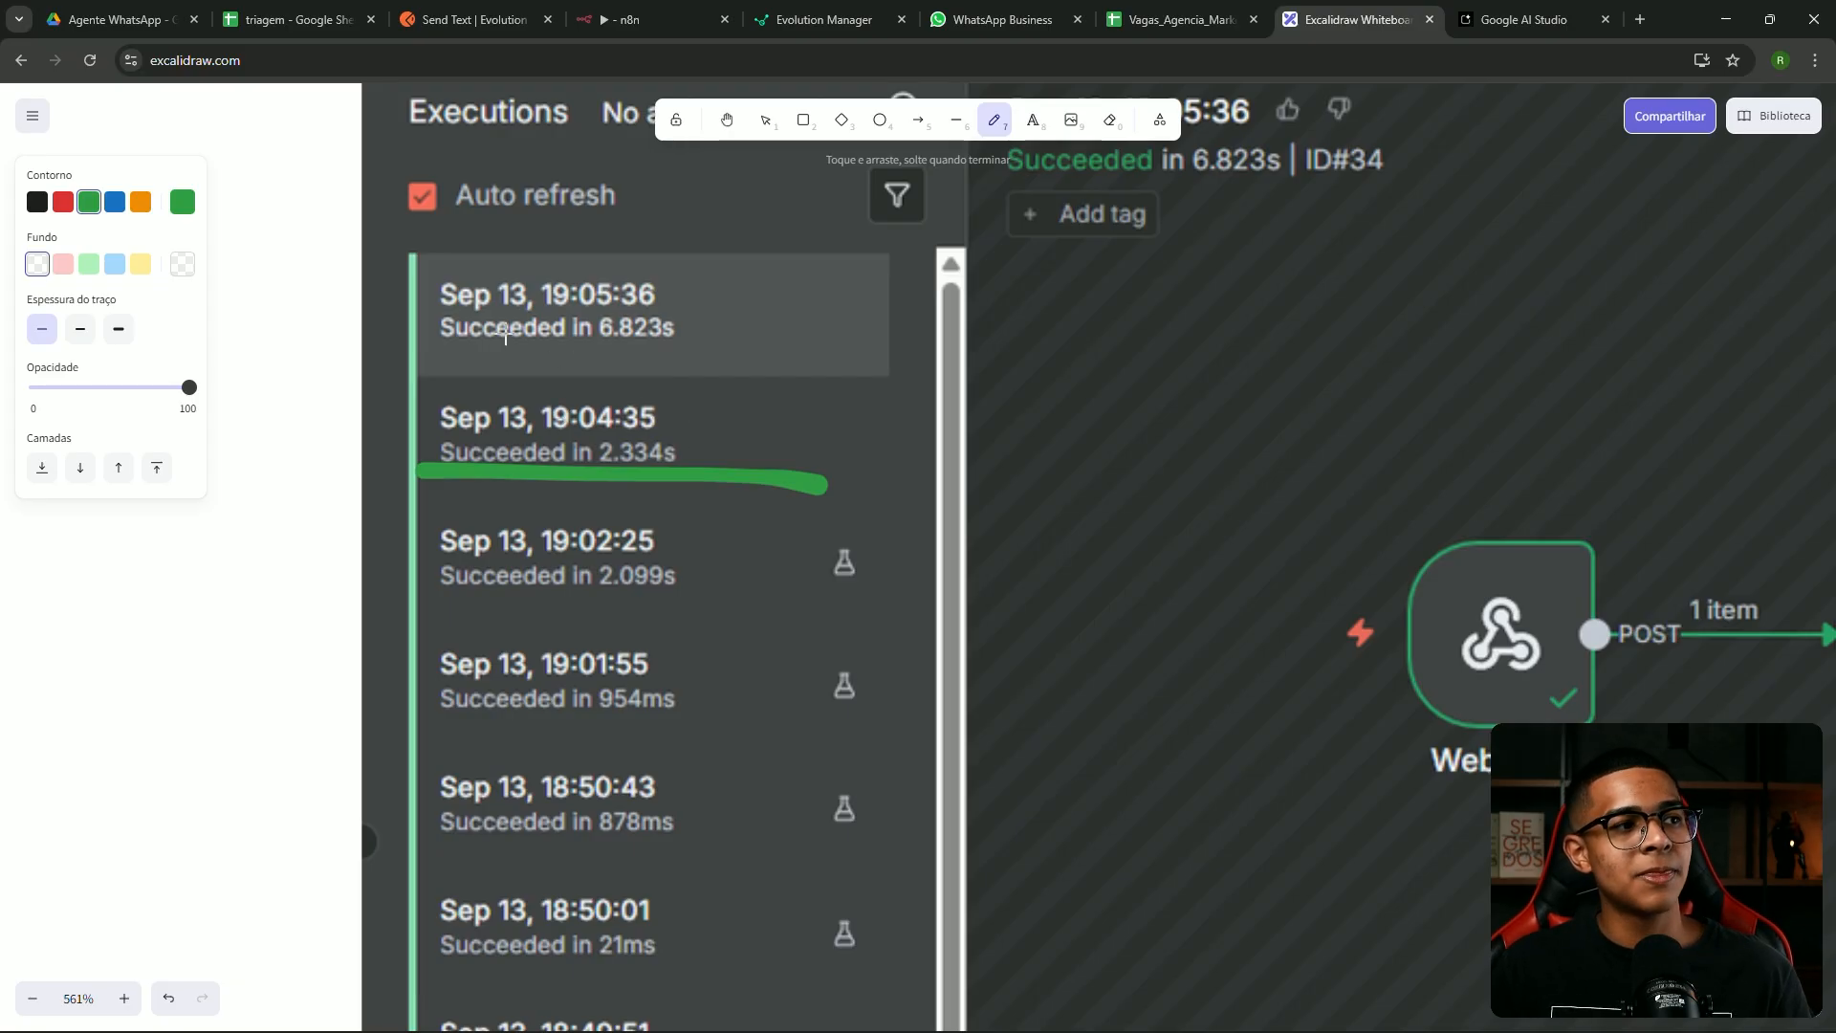
{"action": "mouse_move", "coordinate": [434, 345]}
{"action": "left_mouse_down"}
{"action": "mouse_move", "coordinate": [722, 342]}
{"action": "mouse_move", "coordinate": [720, 363]}
{"action": "left_mouse_up"}
{"action": "key", "text": "ctrl+z"}
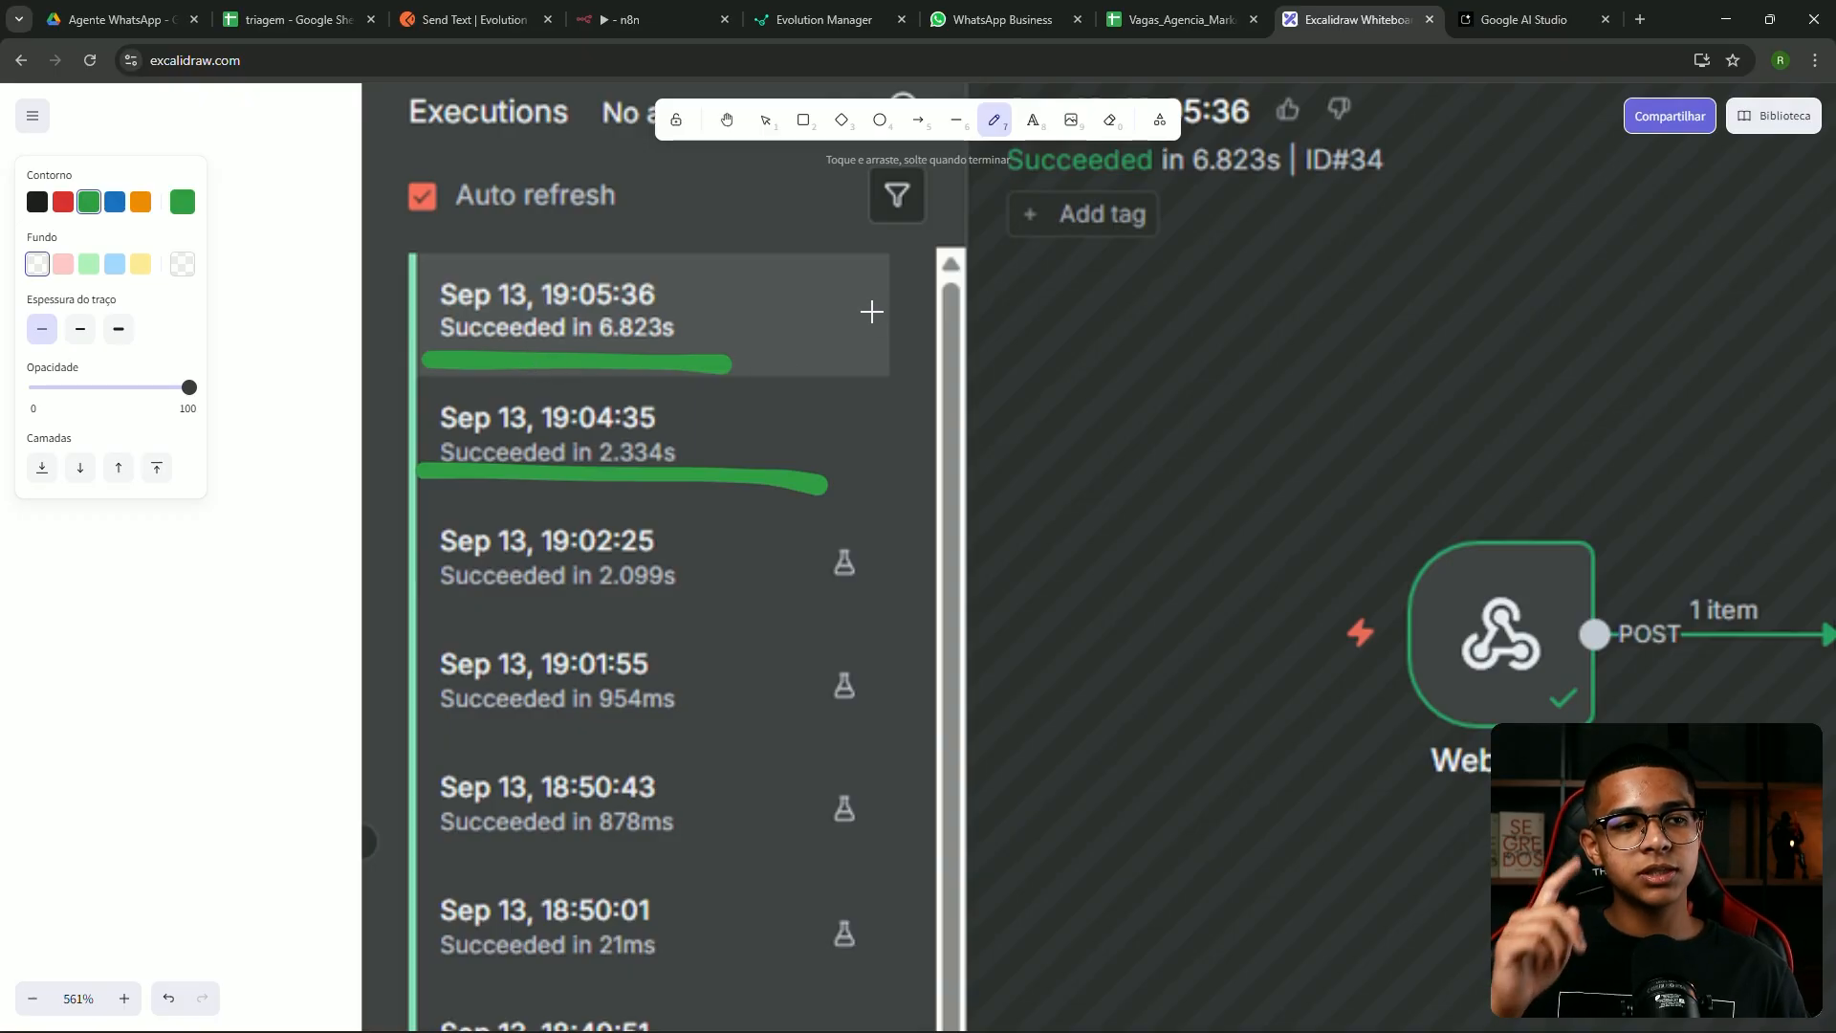
Go back to n8n and open the 19:04:35 execution
{"action": "scroll", "coordinate": [901, 336], "scroll_direction": "down", "scroll_amount": 10}
{"action": "left_click_drag", "start_coordinate": [1405, 218], "coordinate": [853, 217]}
{"action": "left_click_drag", "start_coordinate": [650, 19], "coordinate": [1184, 10]}
{"action": "left_click", "coordinate": [427, 402]}
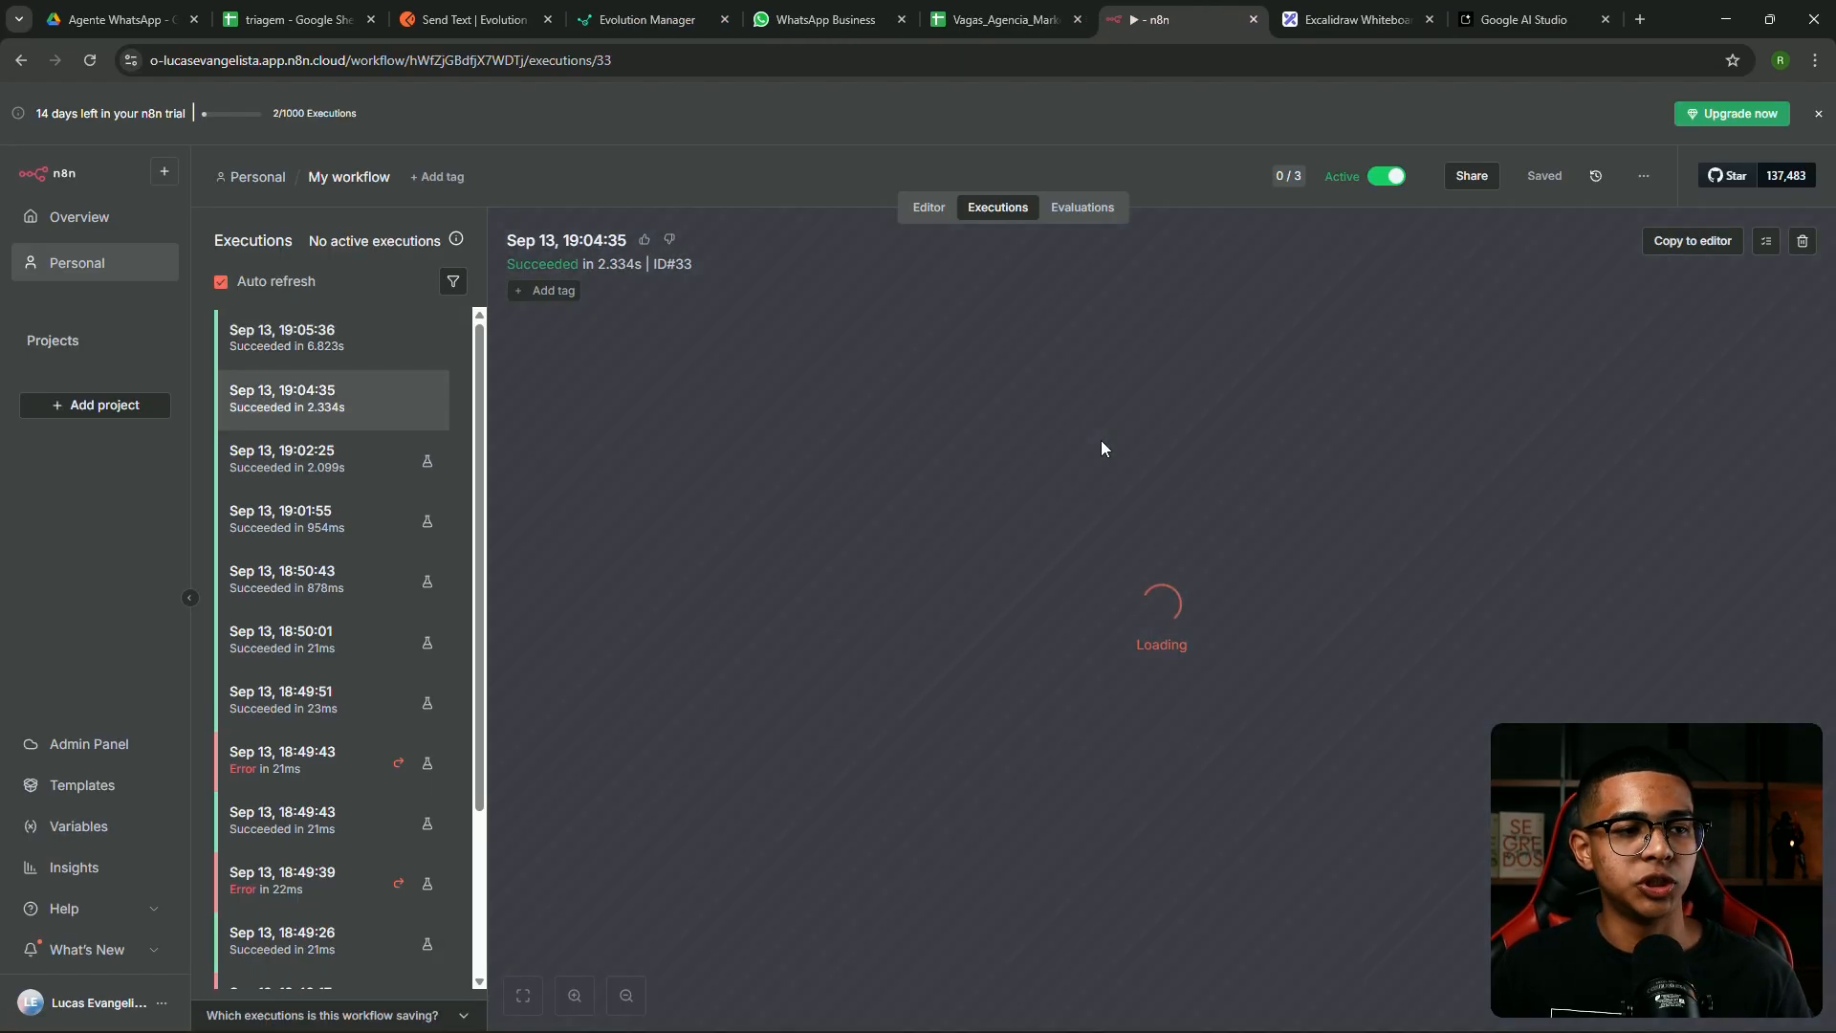
Capture the 19:04:35 run's AI Agent and sub-nodes, then paste it below the first screenshot
{"action": "key", "text": "super+shift+s"}
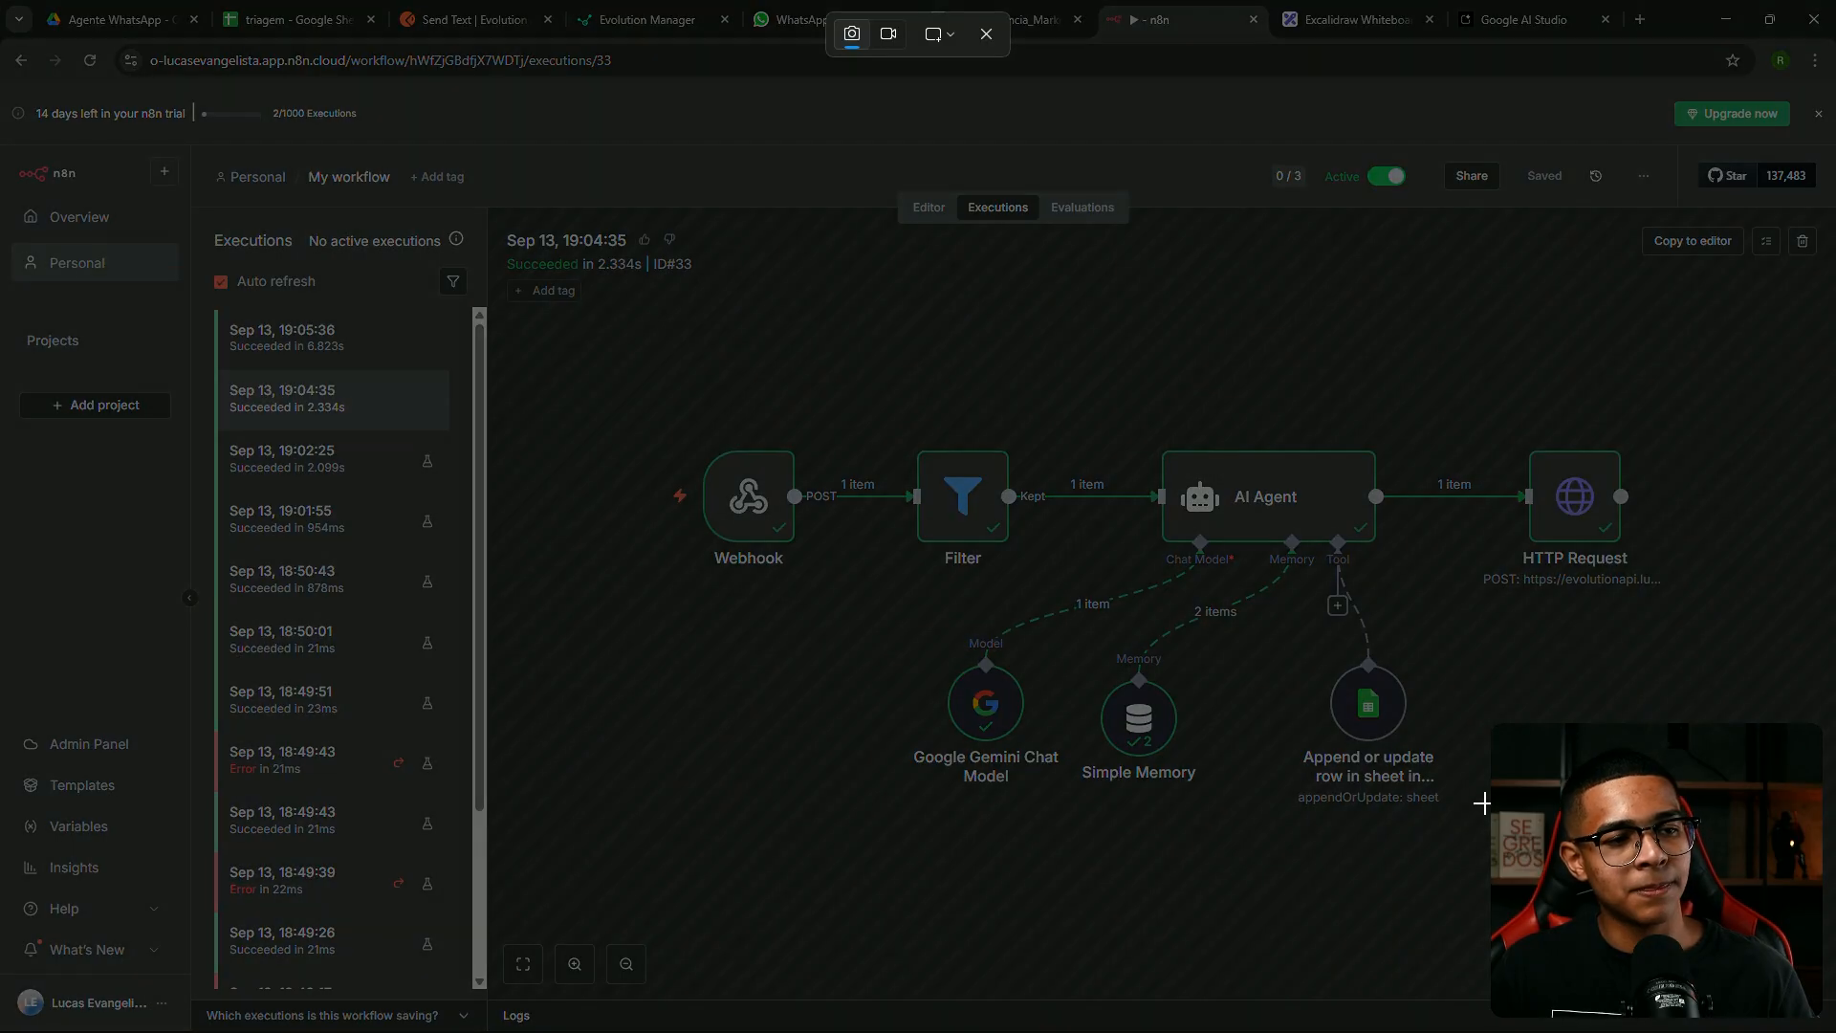
{"action": "left_click_drag", "start_coordinate": [856, 380], "coordinate": [1484, 832]}
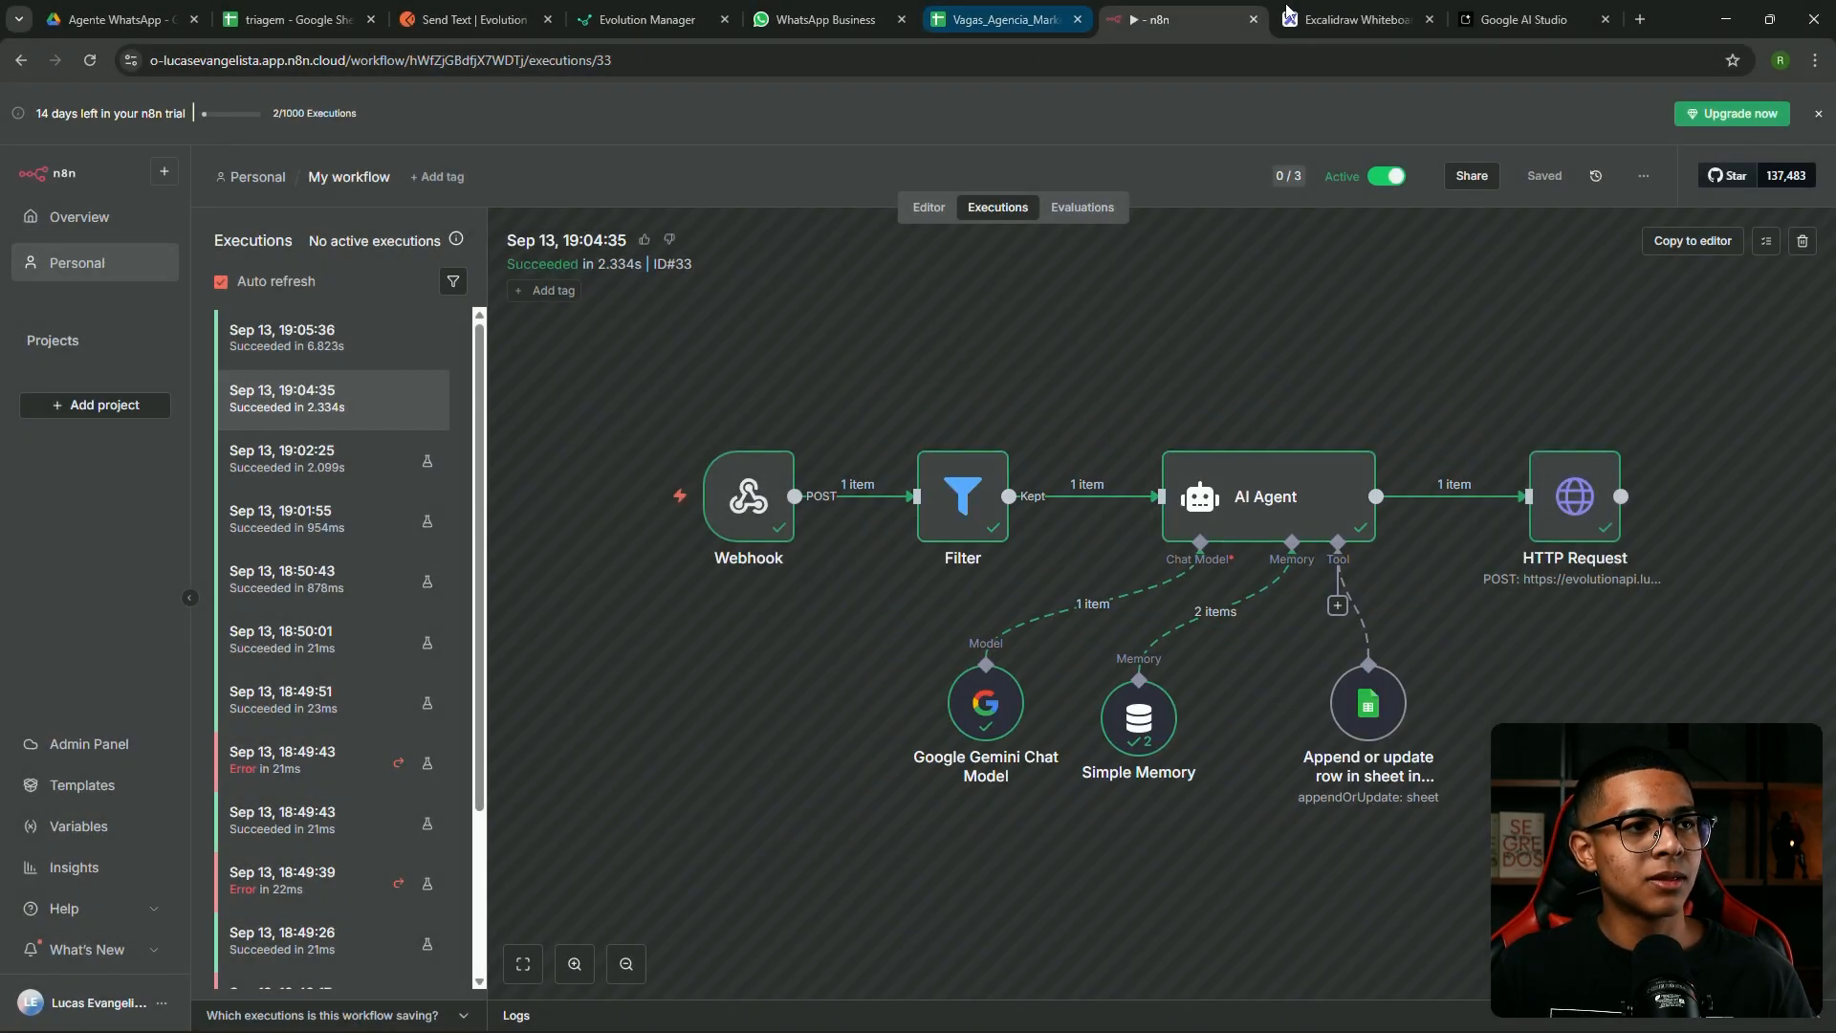
{"action": "key", "text": "ctrl+Tab"}
{"action": "left_click", "coordinate": [1435, 413]}
{"action": "key", "text": "ctrl+v"}
{"action": "mouse_move", "coordinate": [1434, 414]}
{"action": "left_mouse_down"}
{"action": "mouse_move", "coordinate": [1664, 470]}
{"action": "mouse_move", "coordinate": [894, 892]}
{"action": "mouse_move", "coordinate": [939, 890]}
{"action": "left_mouse_up"}
Shrink the second screenshot and place it beneath the first
{"action": "scroll", "coordinate": [1135, 726], "scroll_direction": "down", "scroll_amount": 2}
{"action": "left_click_drag", "start_coordinate": [1037, 532], "coordinate": [1037, 554]}
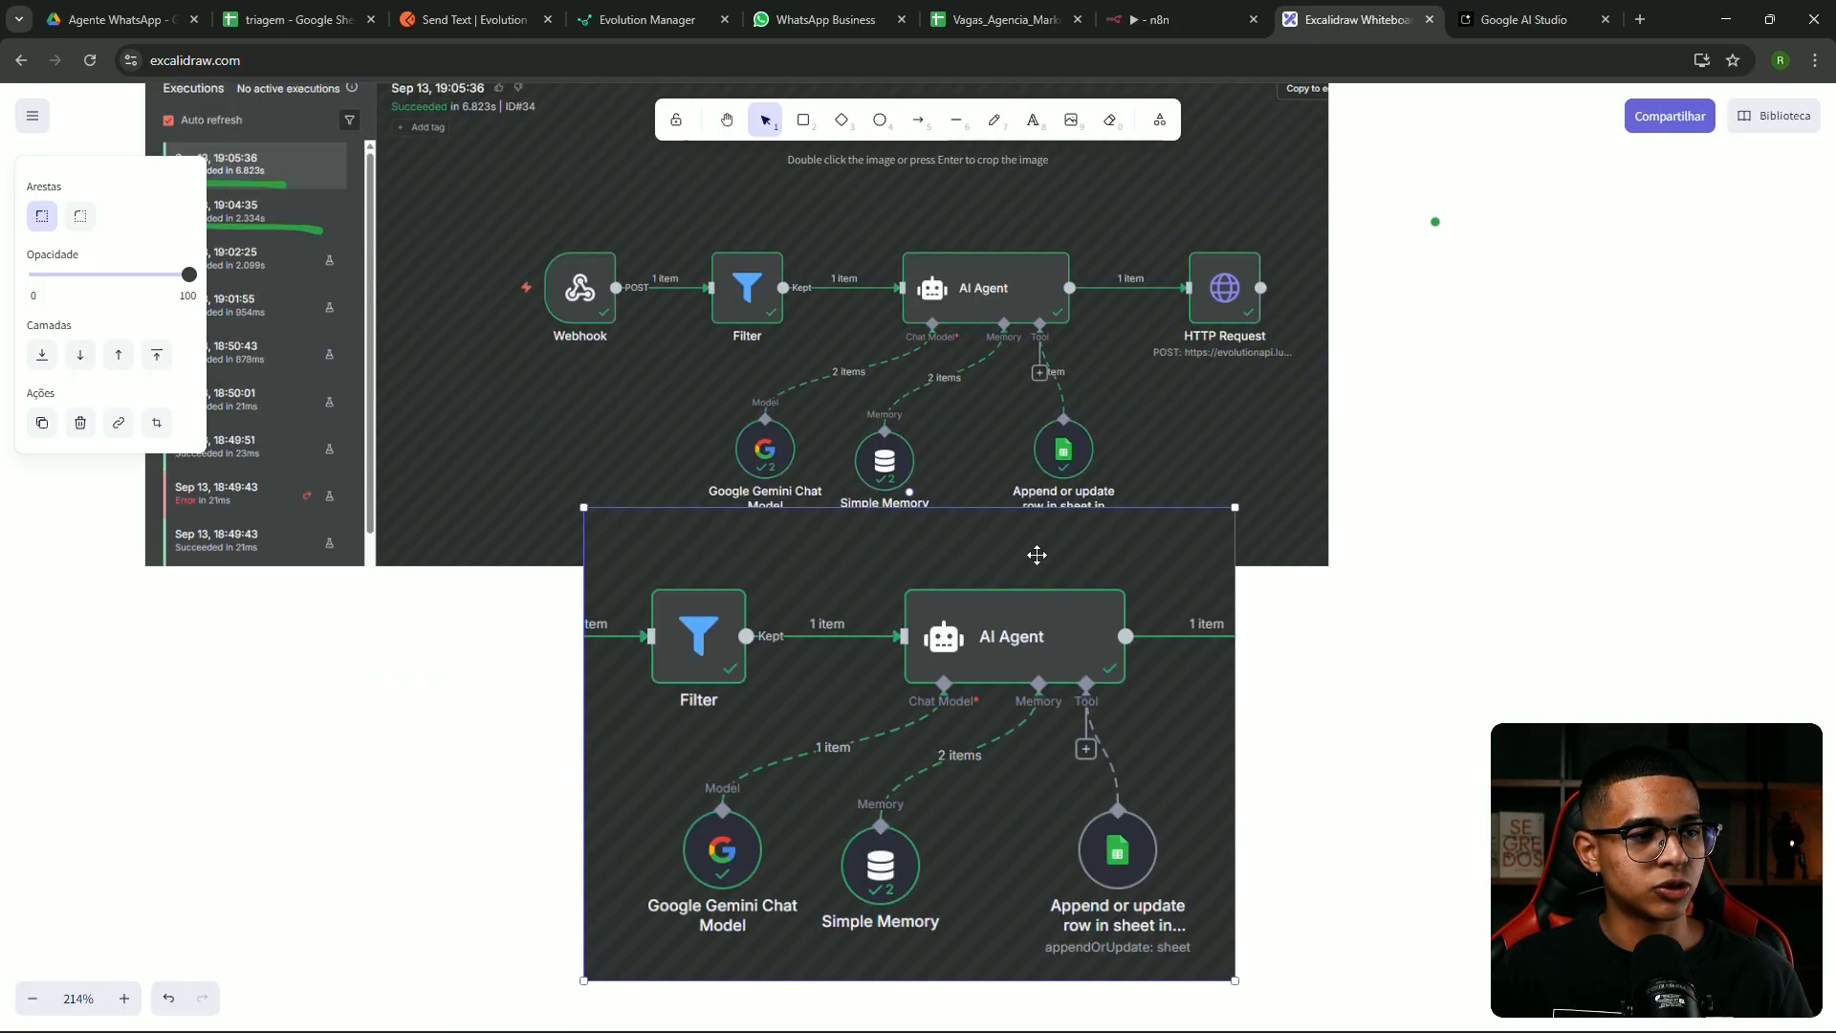
{"action": "left_click_drag", "start_coordinate": [1235, 506], "coordinate": [1032, 595]}
{"action": "left_click_drag", "start_coordinate": [941, 679], "coordinate": [1011, 635]}
{"action": "left_click", "coordinate": [1368, 623]}
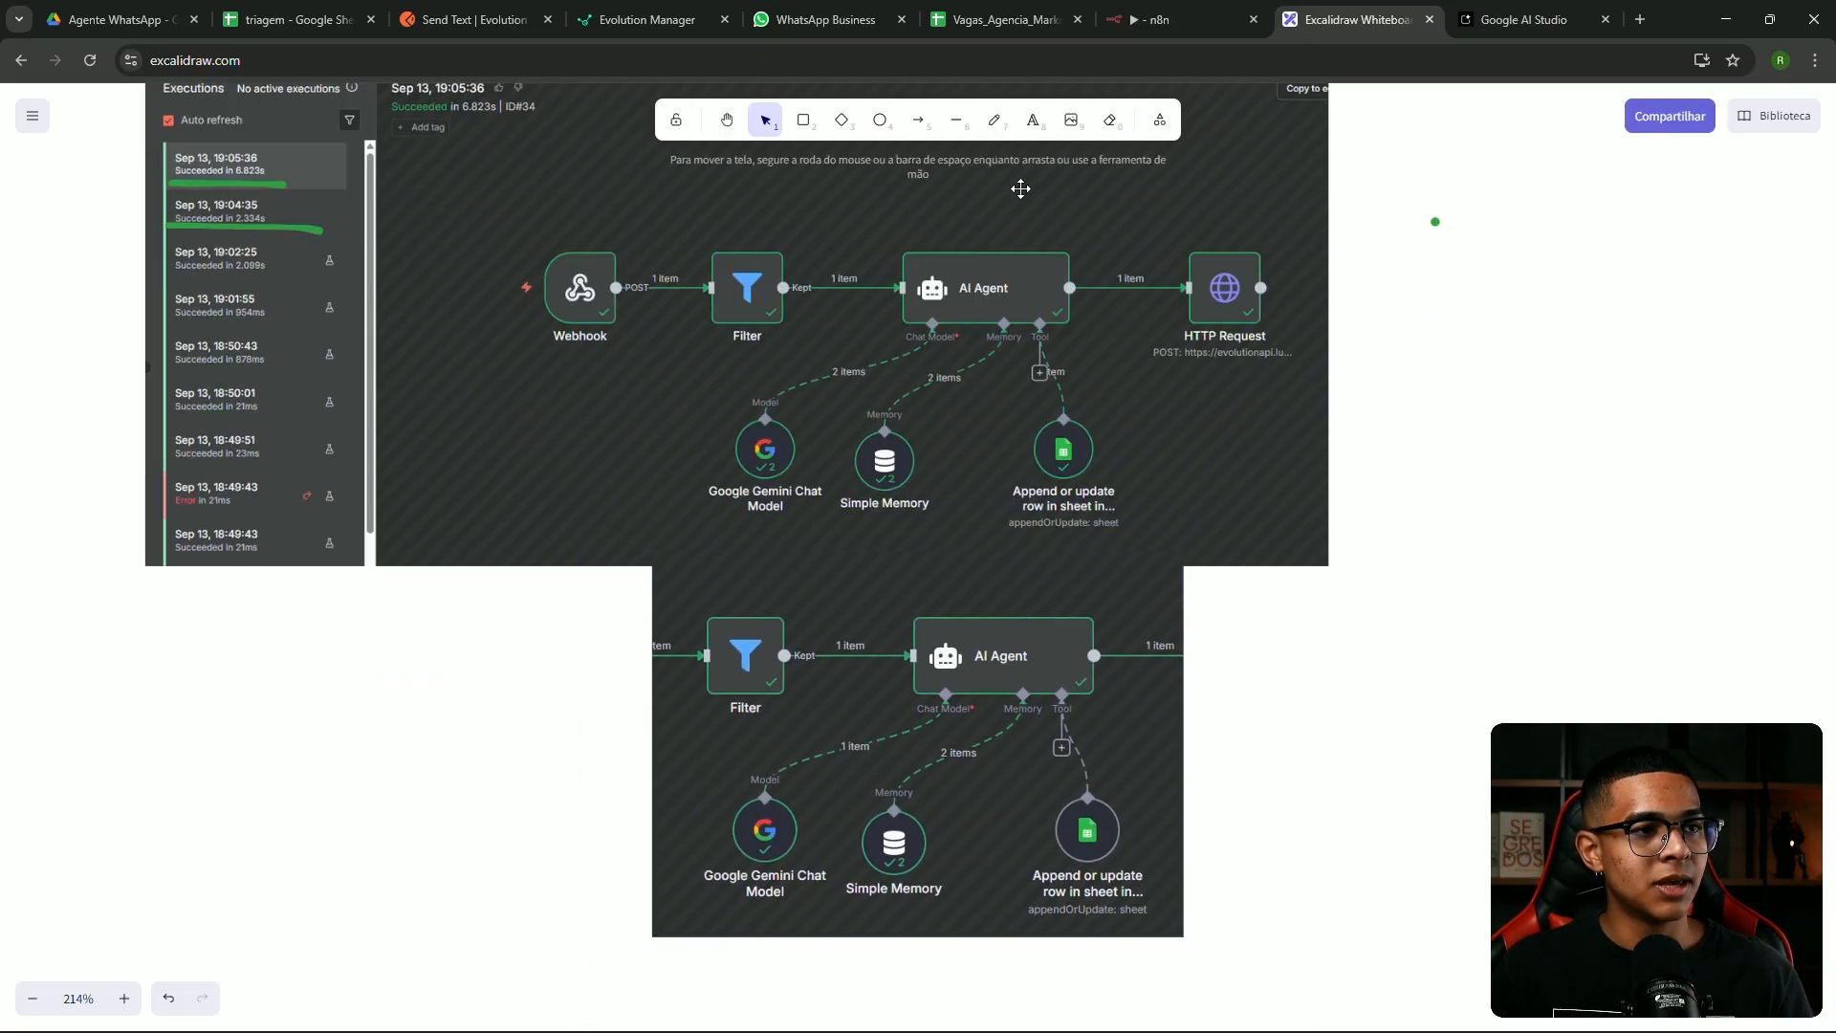
Draw a green mark beside the Tool link to 'Append or update row in sheet'
{"action": "left_click", "coordinate": [995, 119]}
{"action": "scroll", "coordinate": [1027, 336], "scroll_direction": "up", "scroll_amount": 5}
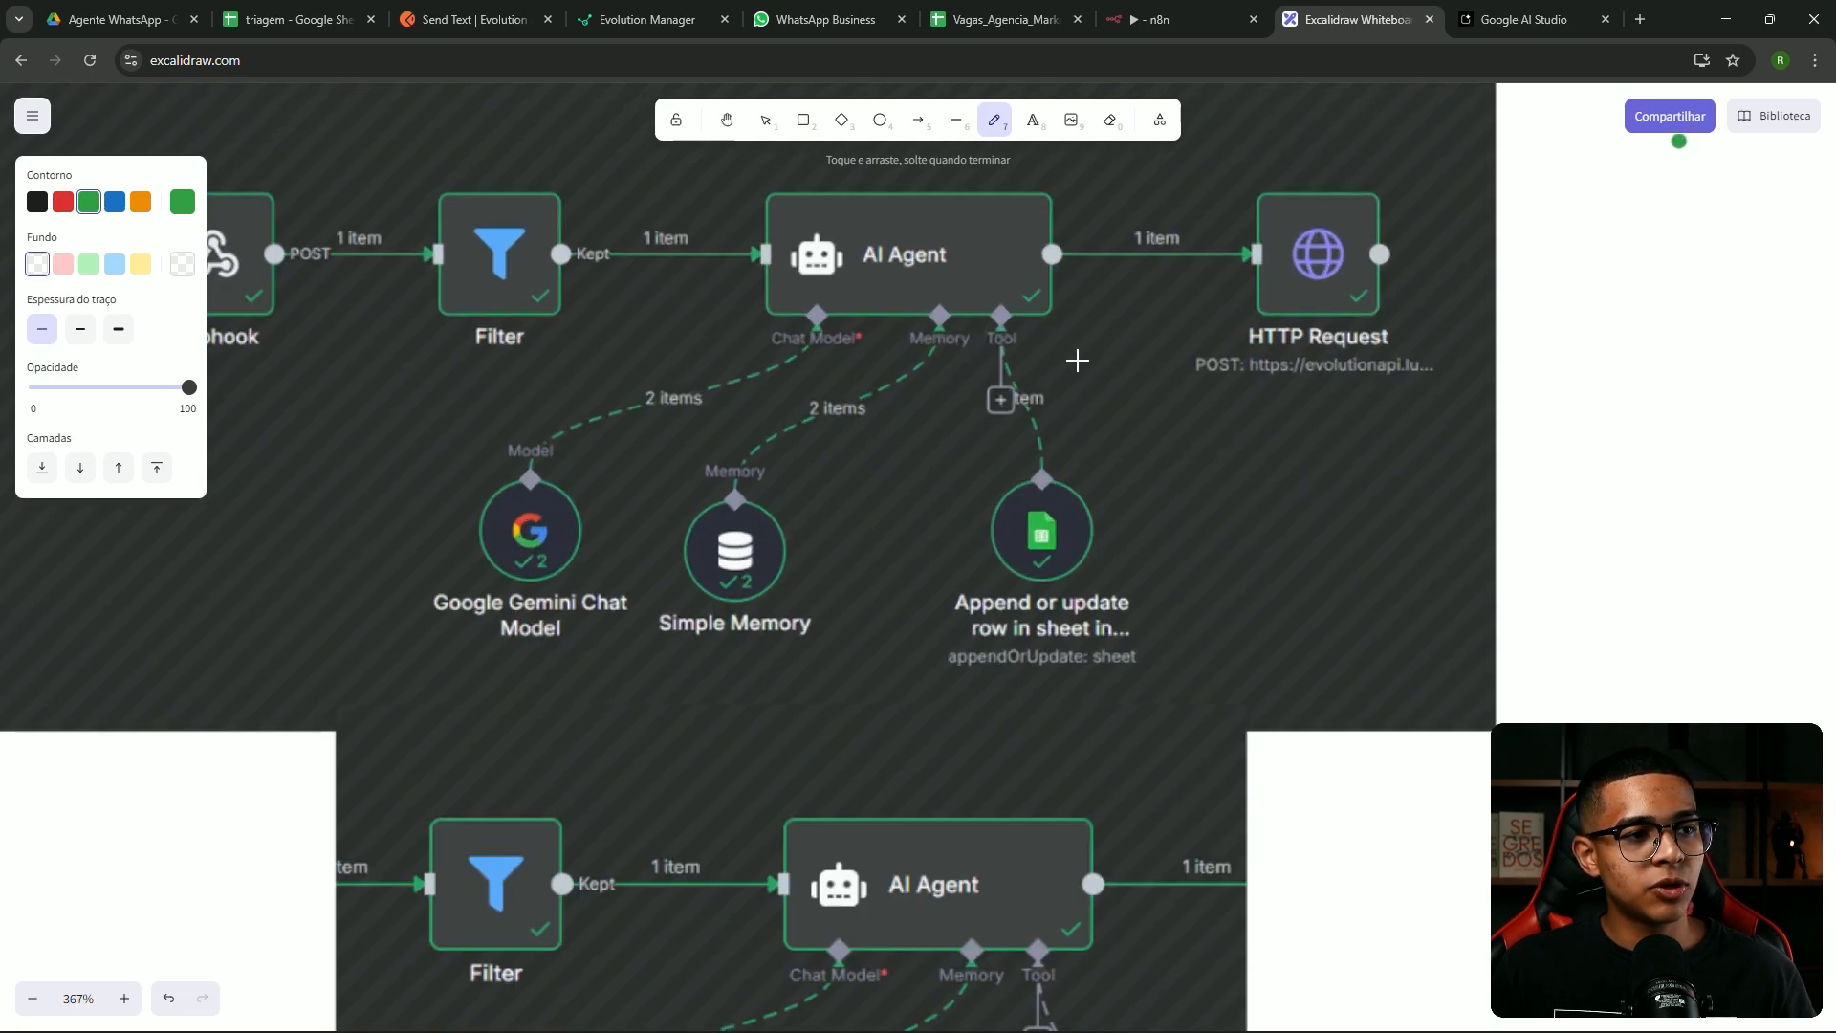
{"action": "left_click_drag", "start_coordinate": [1027, 337], "coordinate": [1067, 425]}
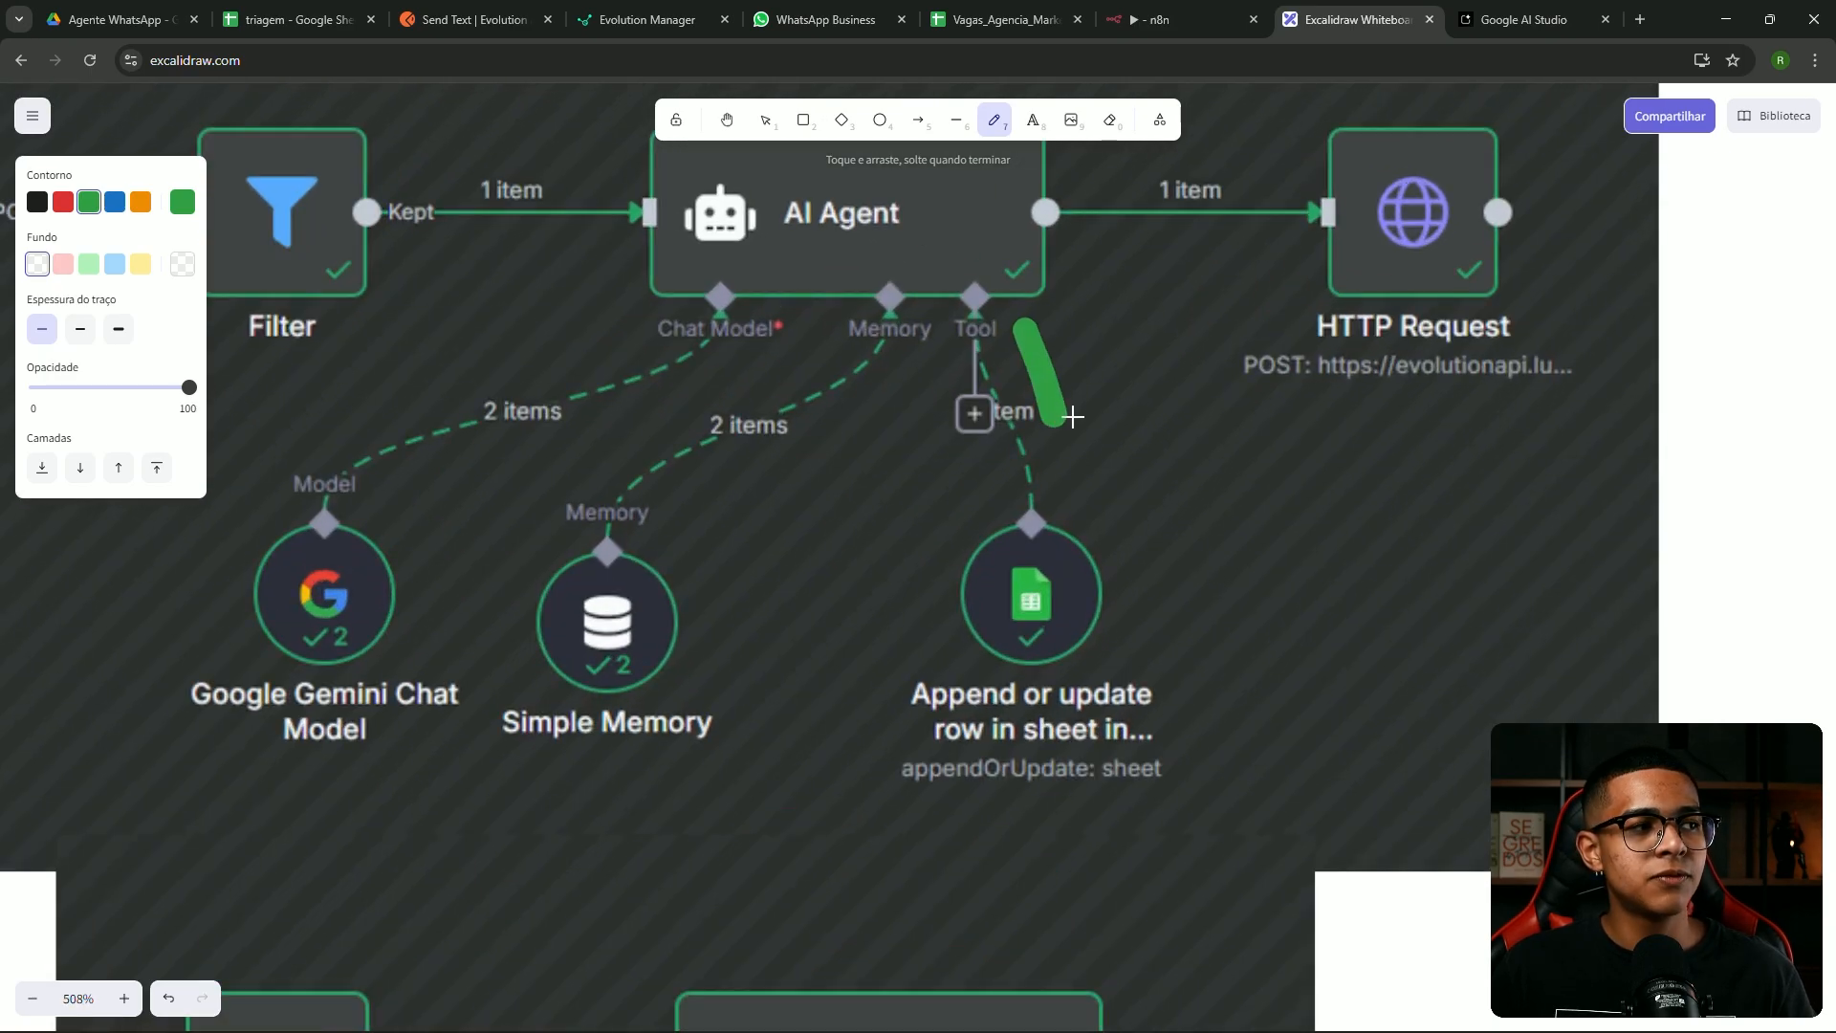
{"action": "key", "text": "ctrl+z"}
{"action": "left_click_drag", "start_coordinate": [1069, 341], "coordinate": [1109, 478]}
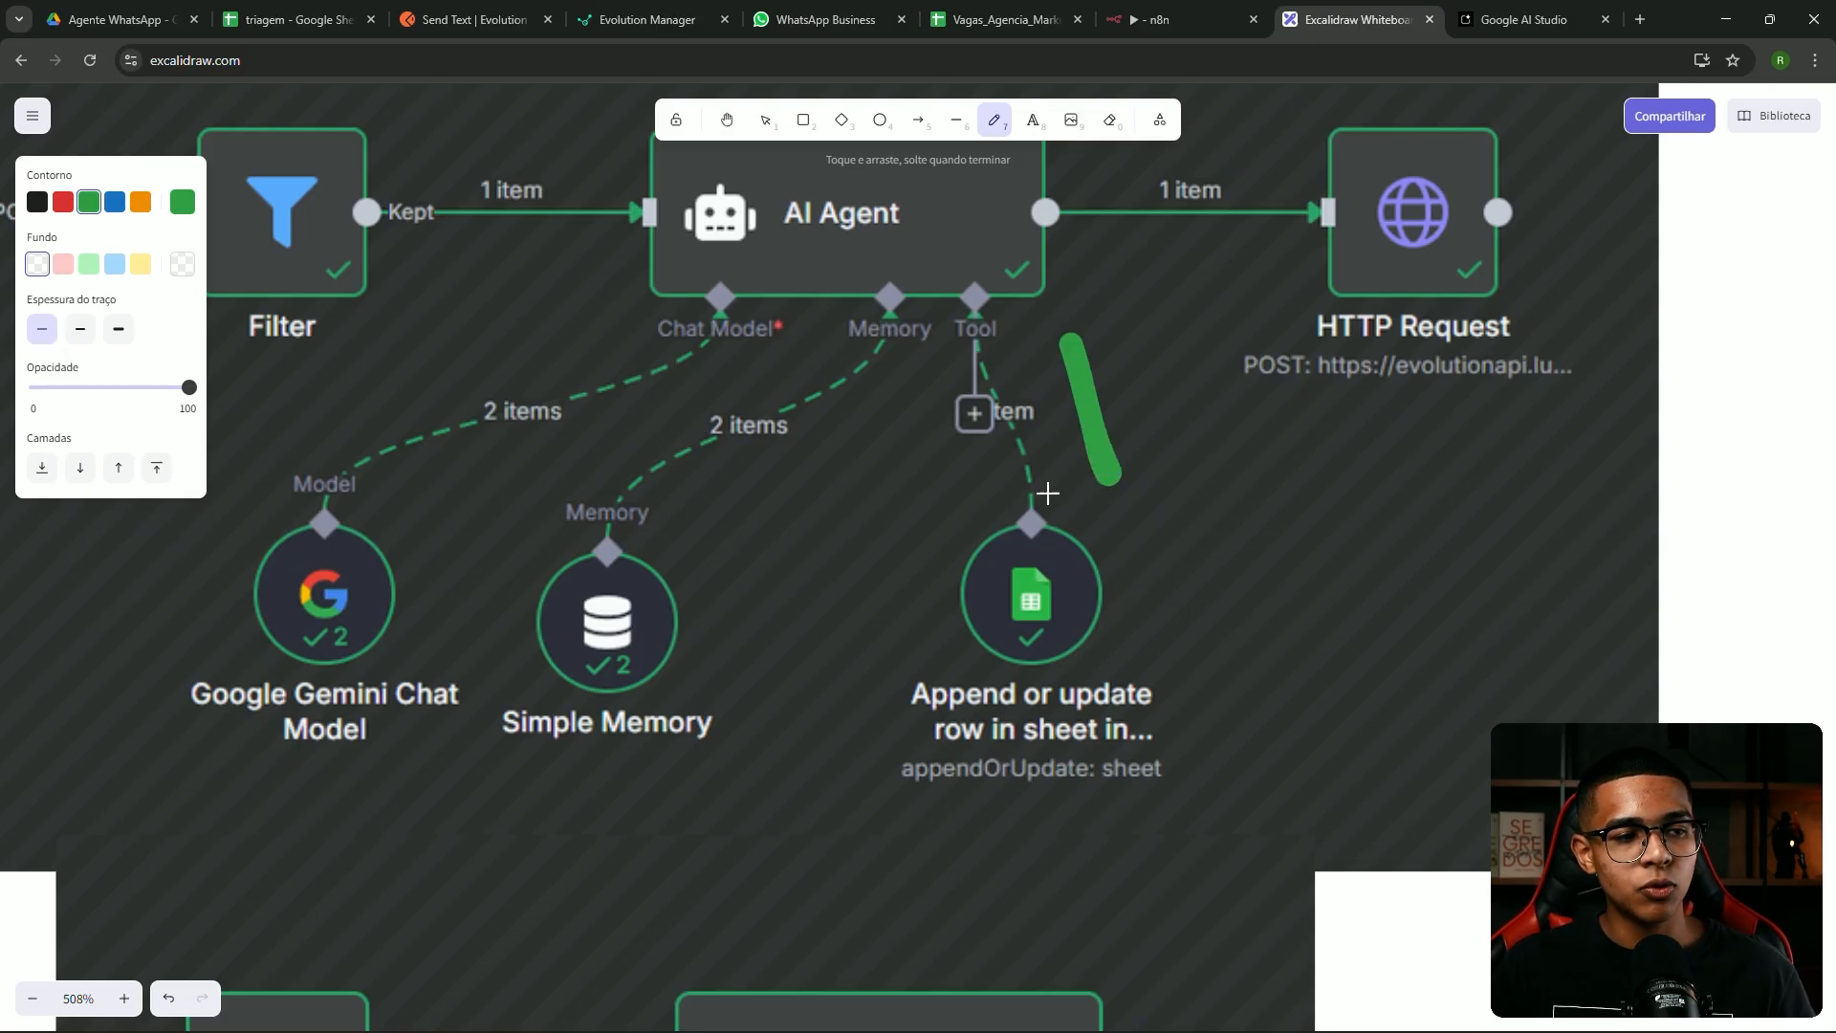
{"action": "scroll", "coordinate": [1091, 588], "scroll_direction": "down", "scroll_amount": 5}
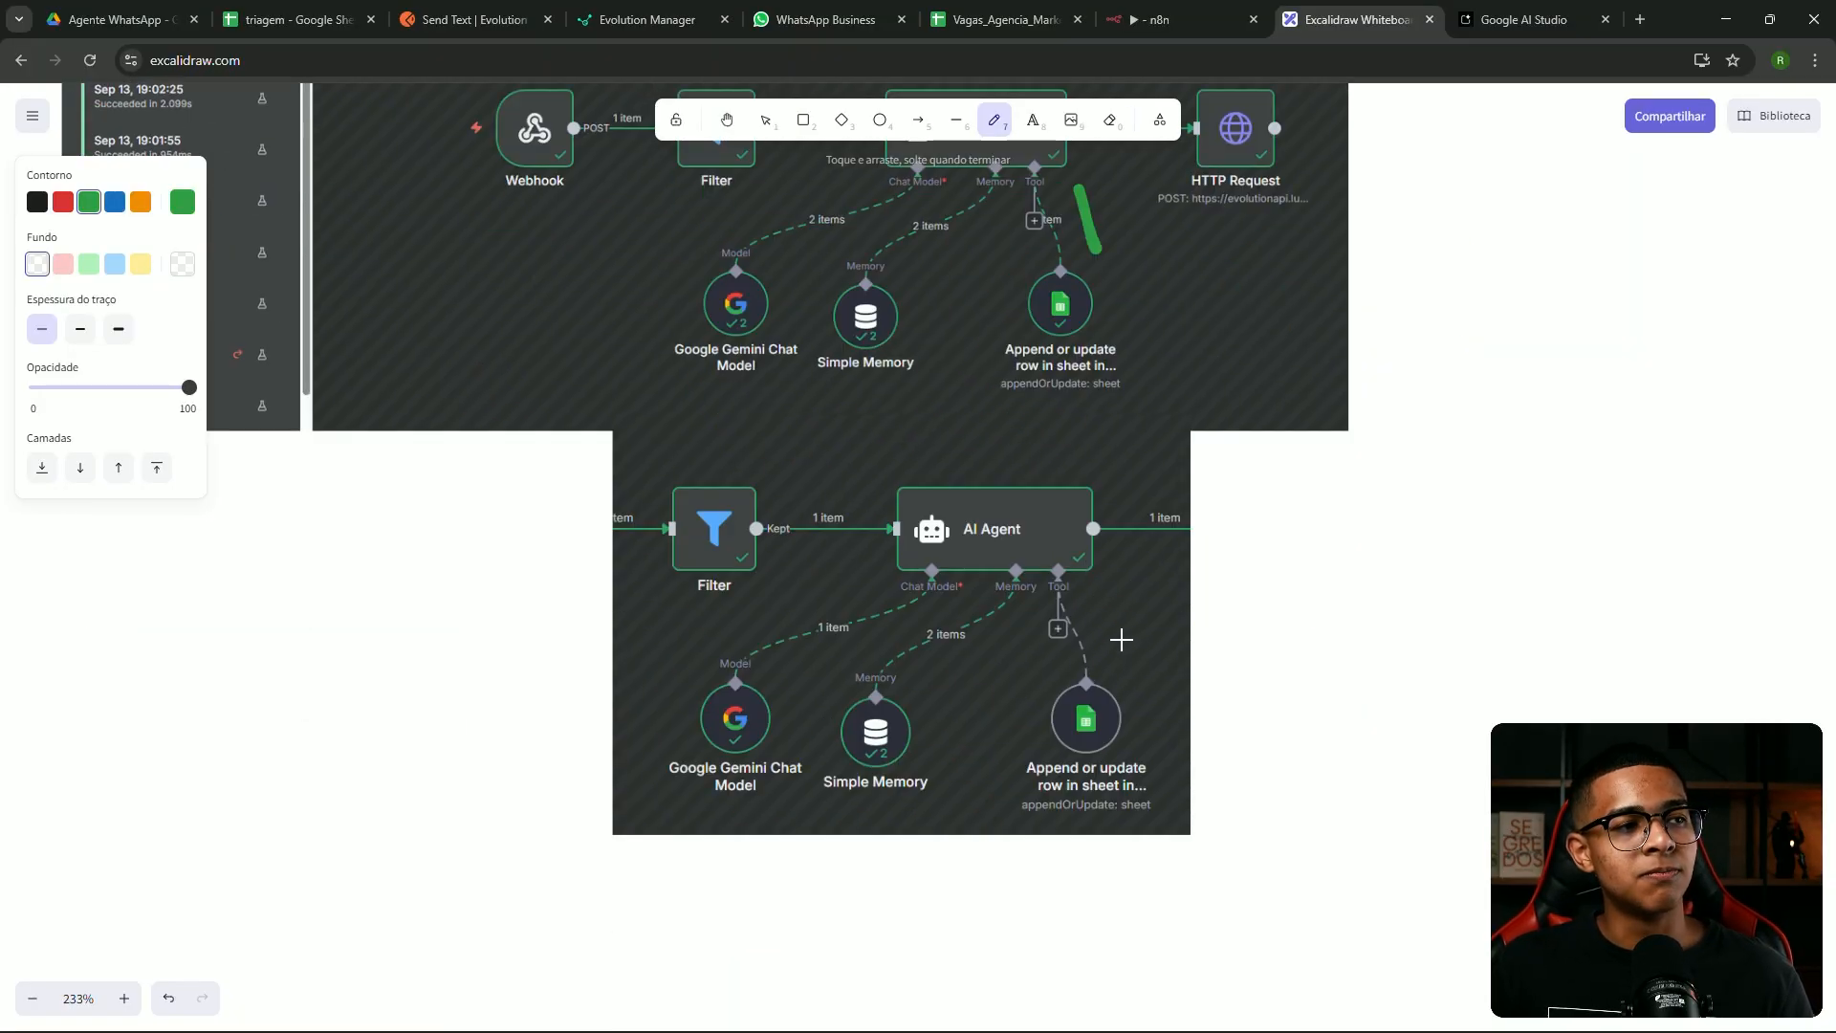
{"action": "scroll", "coordinate": [1122, 639], "scroll_direction": "up", "scroll_amount": 4}
{"action": "key", "text": "Escape"}
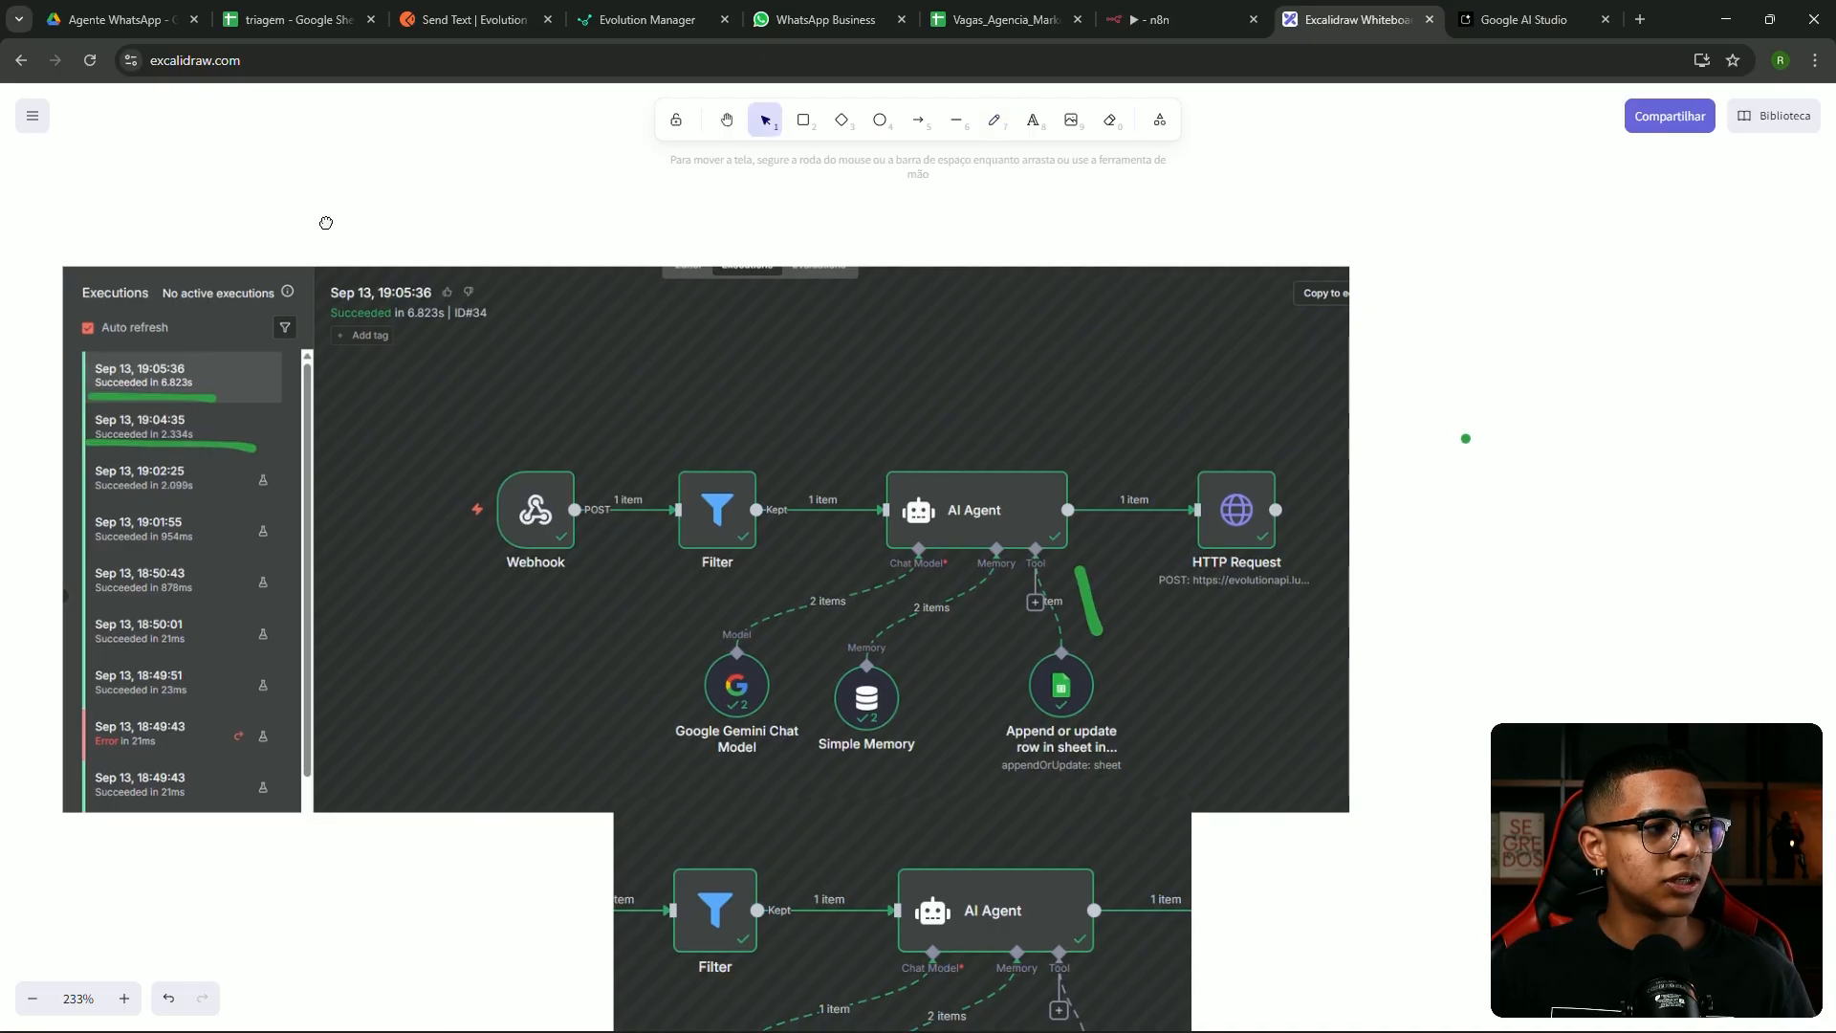
{"action": "left_click_drag", "start_coordinate": [301, 230], "coordinate": [575, 201]}
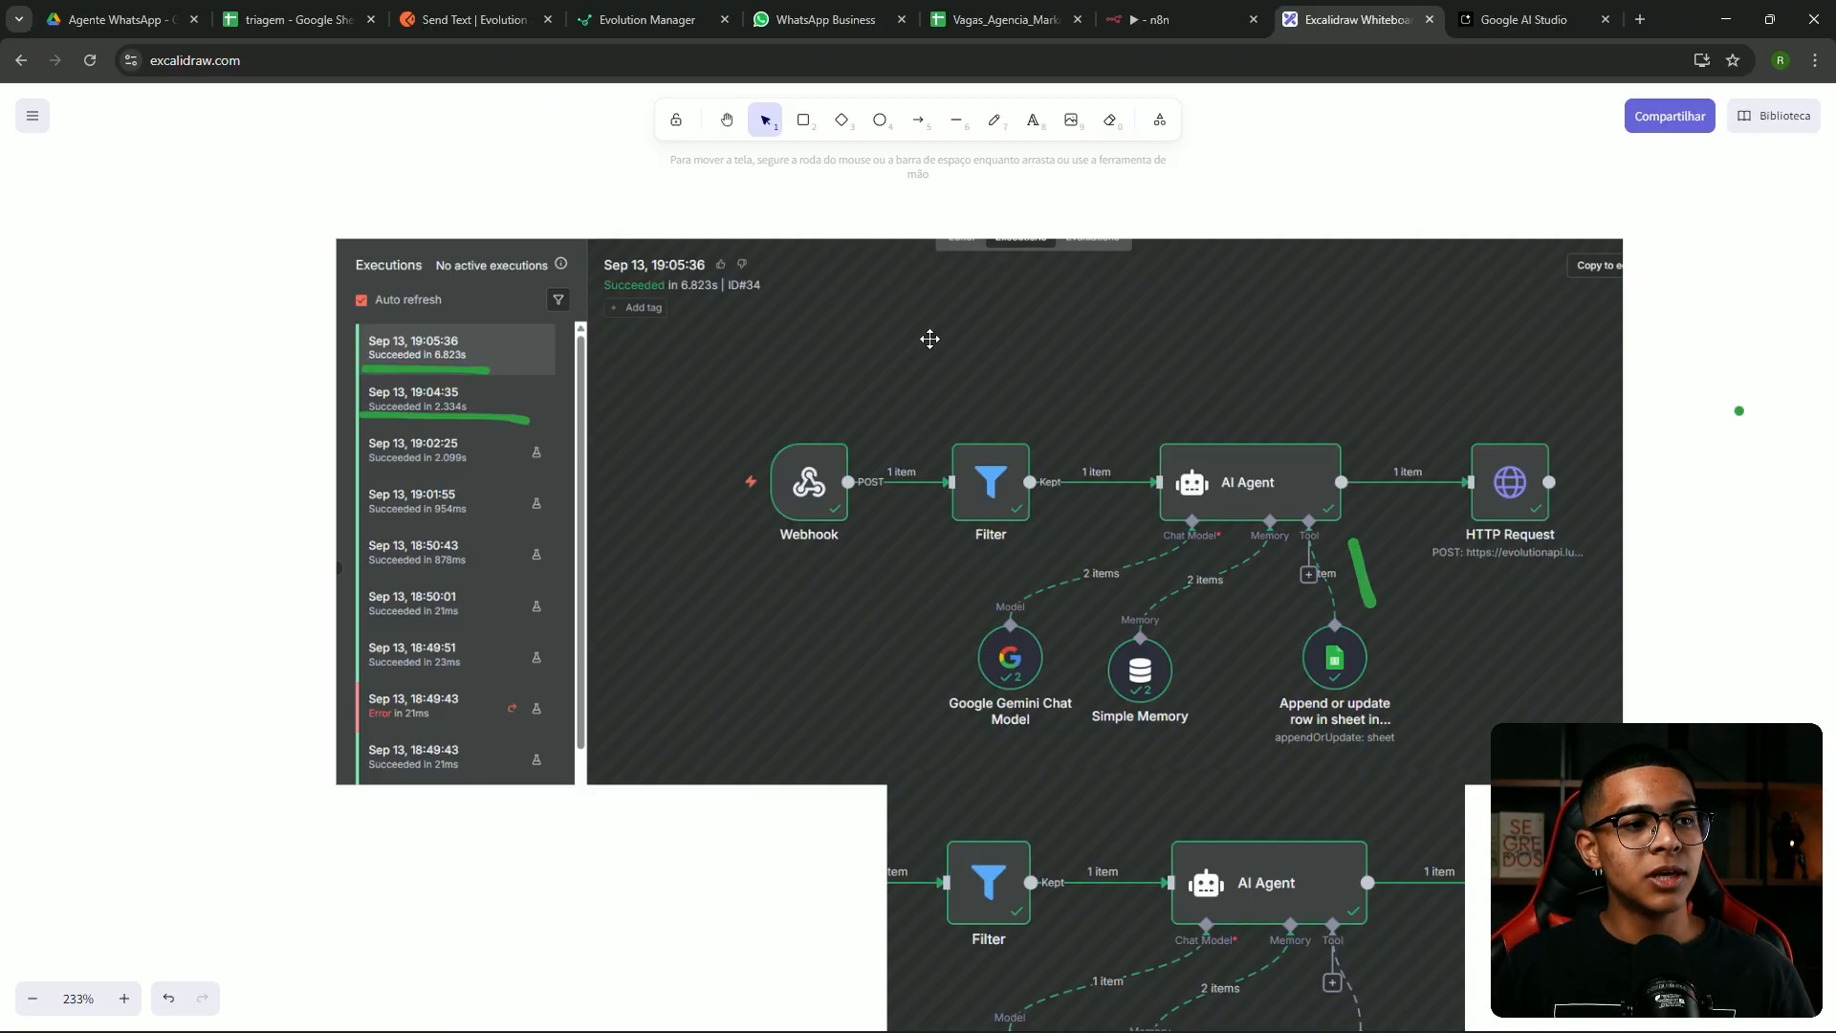
{"action": "scroll", "coordinate": [1423, 587], "scroll_direction": "up", "scroll_amount": 2}
{"action": "scroll", "coordinate": [991, 660], "scroll_direction": "up", "scroll_amount": 3}
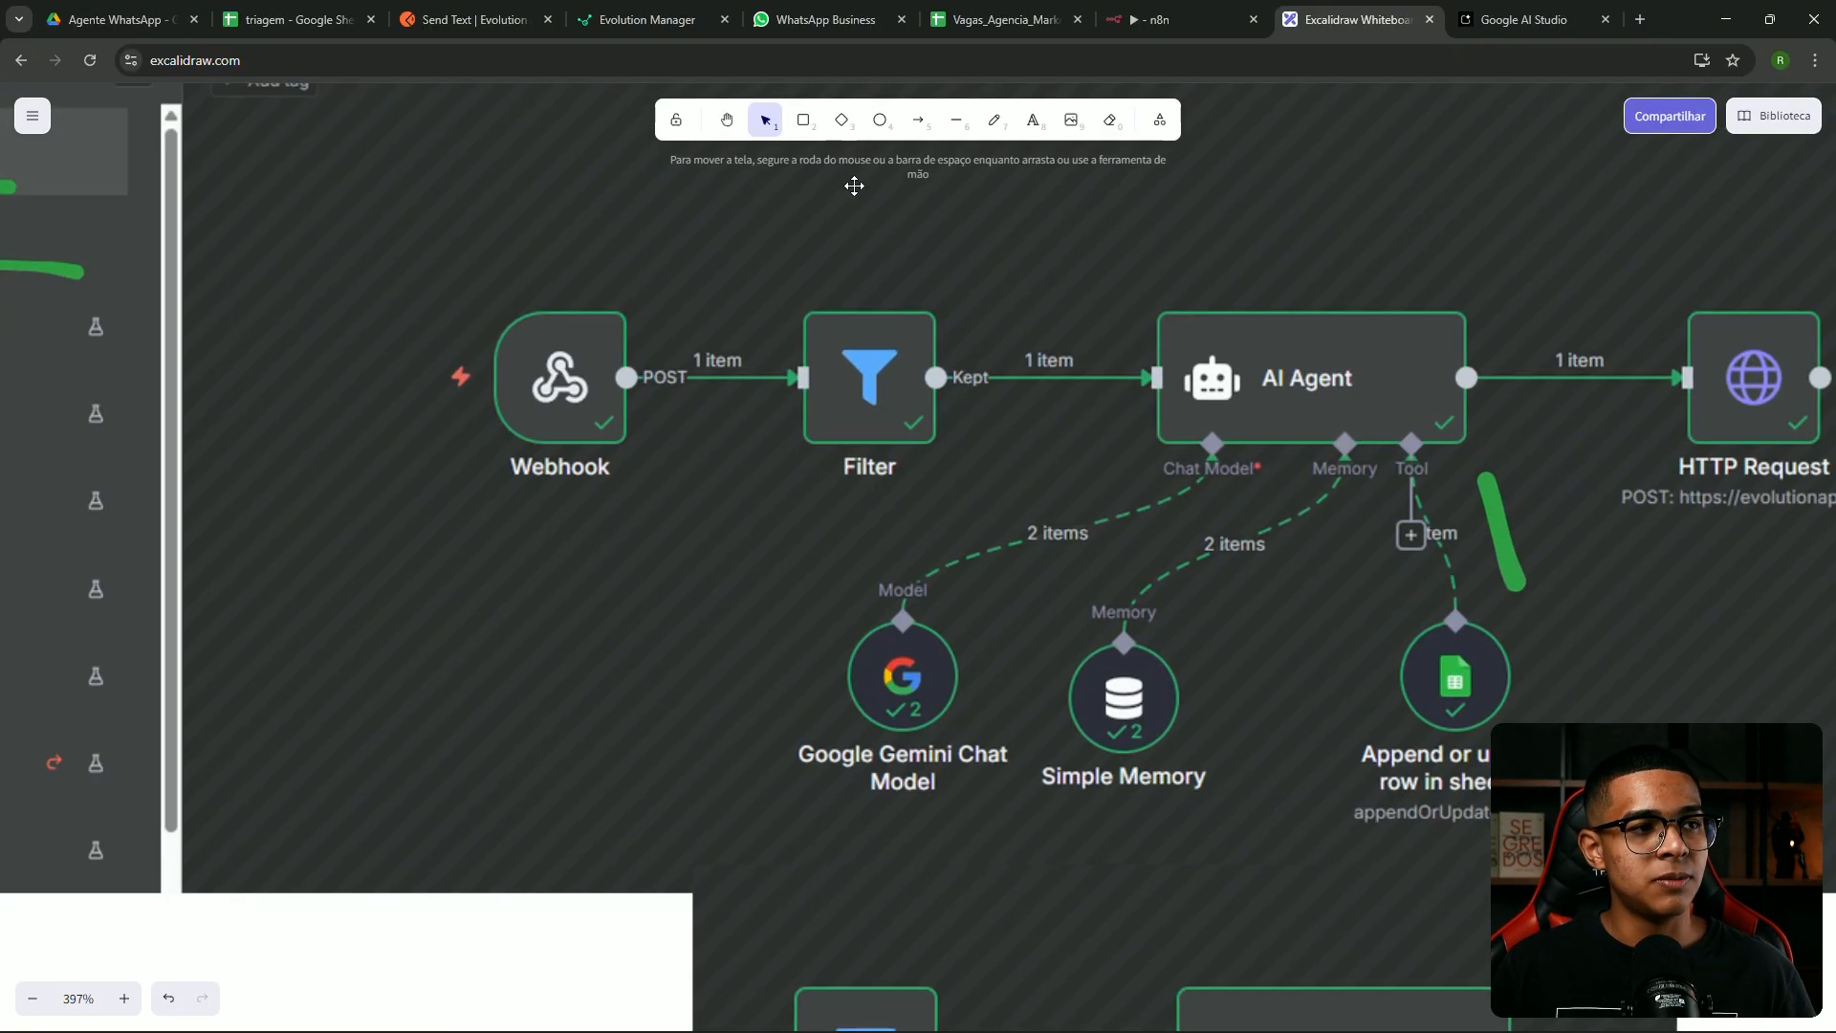
Circle the Google Gemini Chat Model node in green on the first screenshot
{"action": "left_click", "coordinate": [998, 127]}
{"action": "scroll", "coordinate": [944, 566], "scroll_direction": "up", "scroll_amount": 3}
{"action": "mouse_move", "coordinate": [906, 770]}
{"action": "left_mouse_down"}
{"action": "mouse_move", "coordinate": [851, 784]}
{"action": "mouse_move", "coordinate": [957, 756]}
{"action": "mouse_move", "coordinate": [918, 731]}
{"action": "left_mouse_up"}
{"action": "key", "text": "ctrl+z"}
{"action": "scroll", "coordinate": [856, 722], "scroll_direction": "down", "scroll_amount": 3}
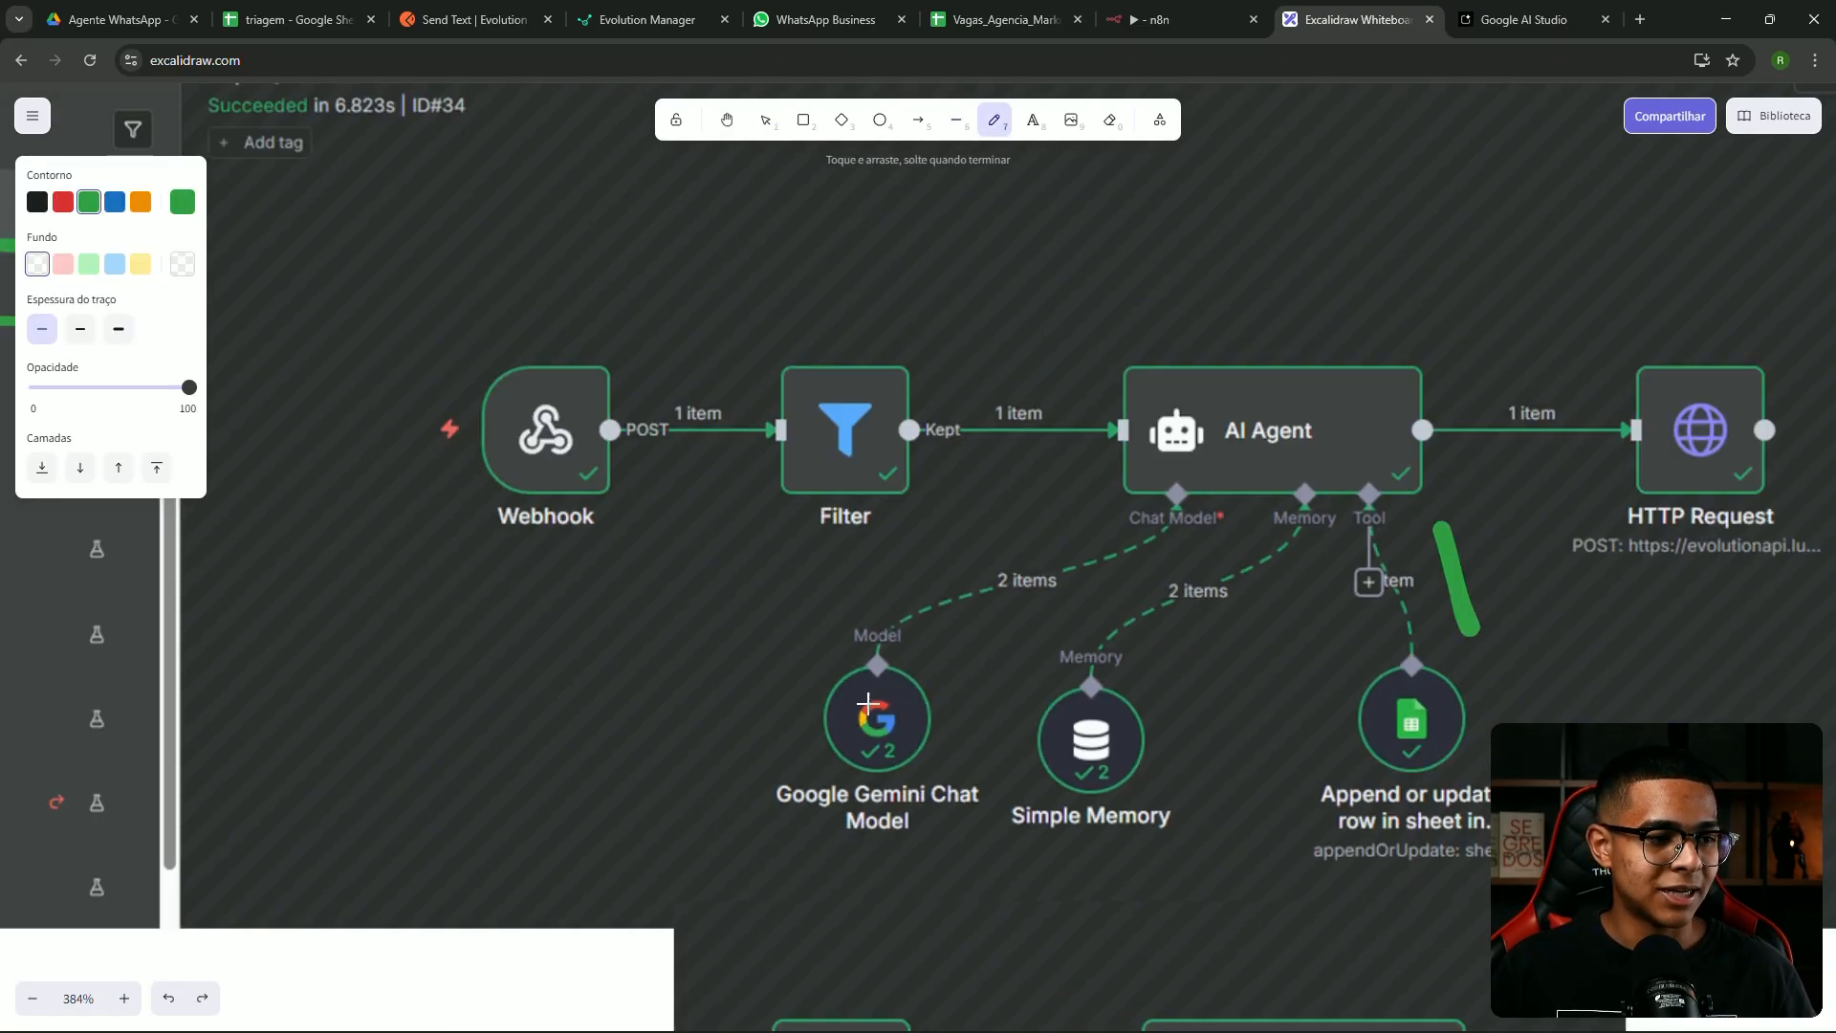
{"action": "left_click_drag", "start_coordinate": [823, 627], "coordinate": [852, 617]}
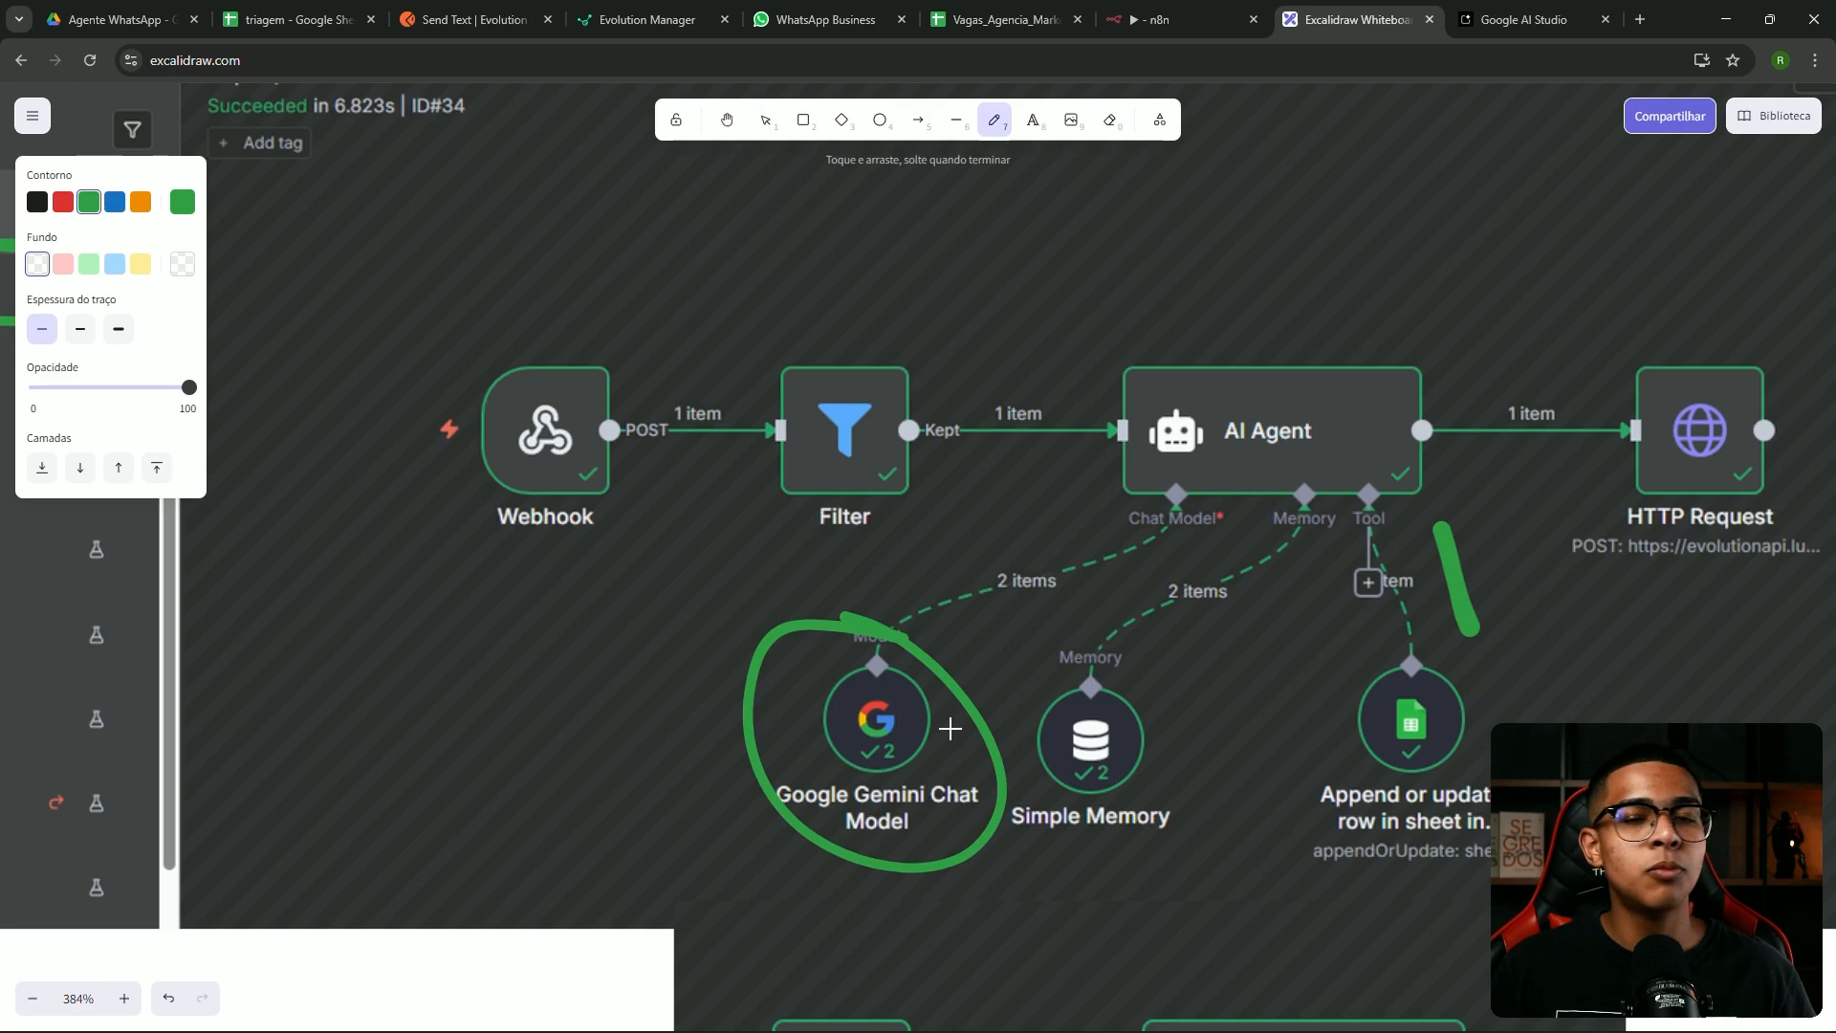
{"action": "scroll", "coordinate": [942, 708], "scroll_direction": "down", "scroll_amount": 8}
Circle Gemini in the second screenshot, add a green tick, and trace the Filter–AI Agent–Gemini route
{"action": "mouse_move", "coordinate": [947, 536]}
{"action": "left_mouse_down"}
{"action": "mouse_move", "coordinate": [763, 724]}
{"action": "mouse_move", "coordinate": [951, 540]}
{"action": "left_mouse_up"}
{"action": "left_click_drag", "start_coordinate": [528, 585], "coordinate": [625, 535]}
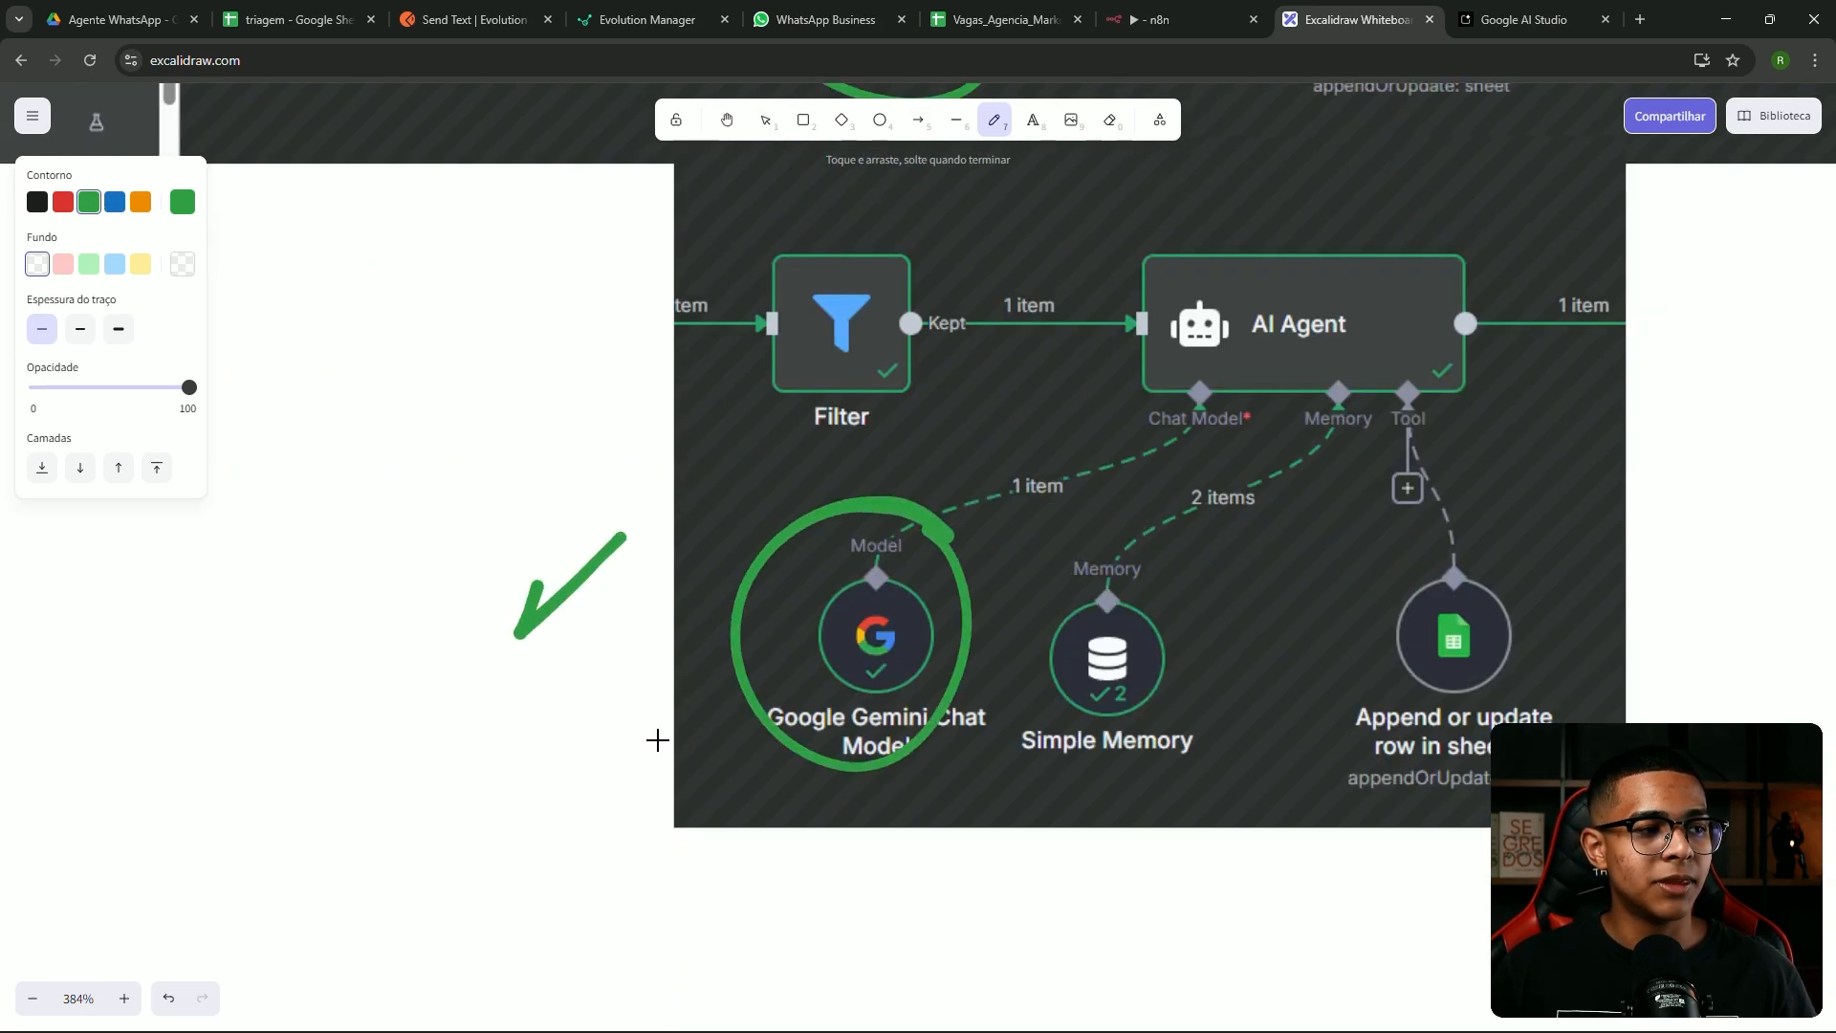
{"action": "scroll", "coordinate": [899, 570], "scroll_direction": "up", "scroll_amount": 3}
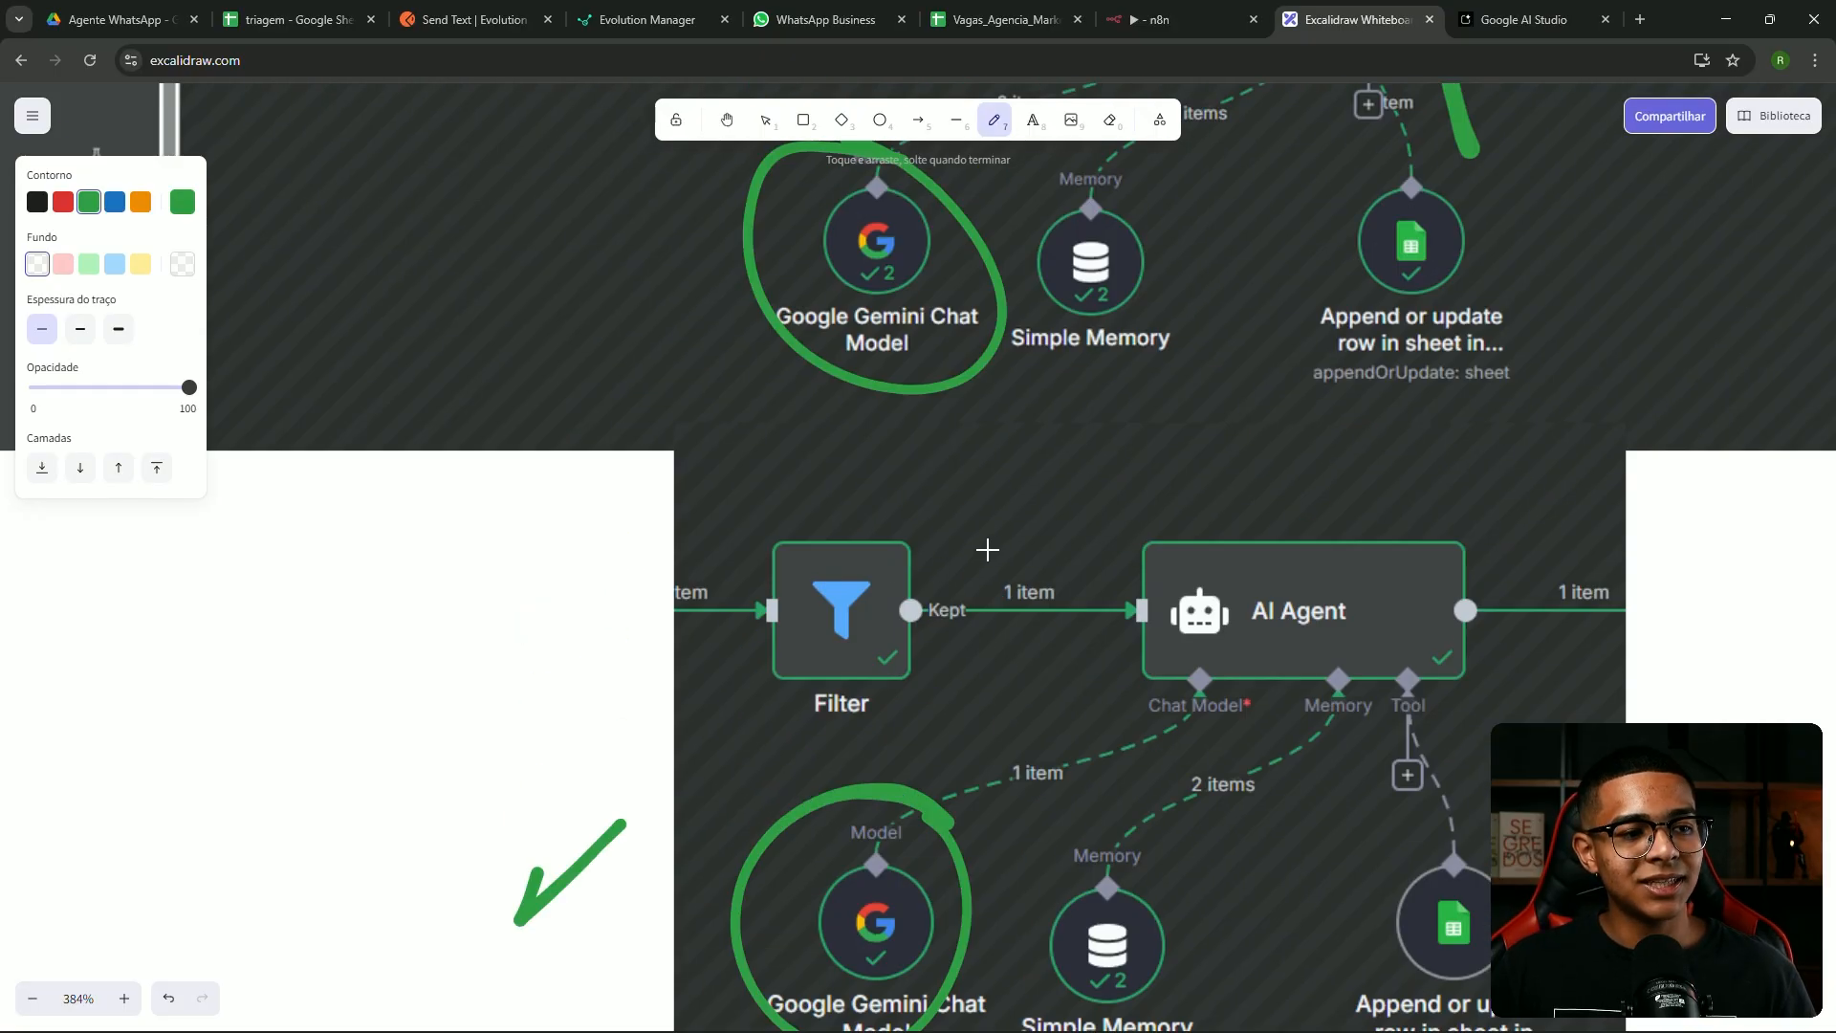
{"action": "scroll", "coordinate": [987, 549], "scroll_direction": "down", "scroll_amount": 5}
{"action": "mouse_move", "coordinate": [851, 538]}
{"action": "left_mouse_down"}
{"action": "mouse_move", "coordinate": [1036, 524]}
{"action": "mouse_move", "coordinate": [1076, 558]}
{"action": "mouse_move", "coordinate": [919, 664]}
{"action": "left_mouse_up"}
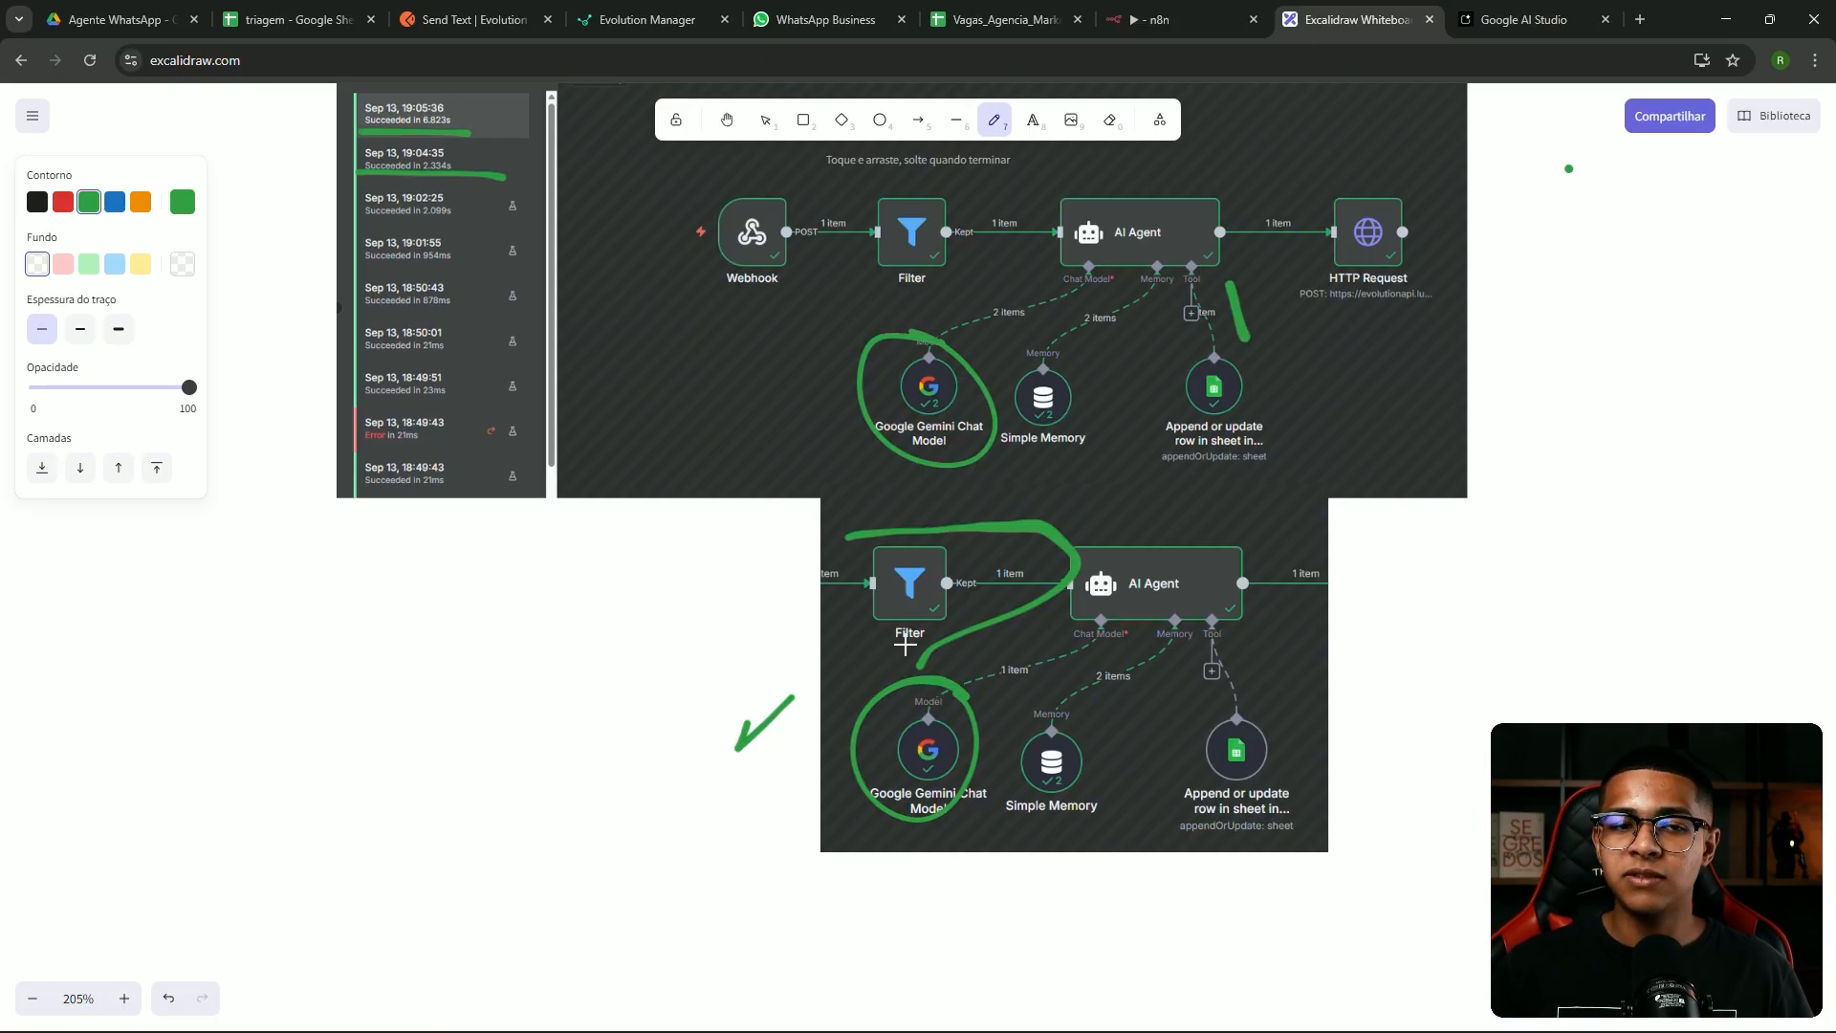
{"action": "mouse_move", "coordinate": [978, 699]}
{"action": "left_mouse_down"}
{"action": "mouse_move", "coordinate": [1042, 617]}
{"action": "mouse_move", "coordinate": [1269, 576]}
{"action": "left_mouse_up"}
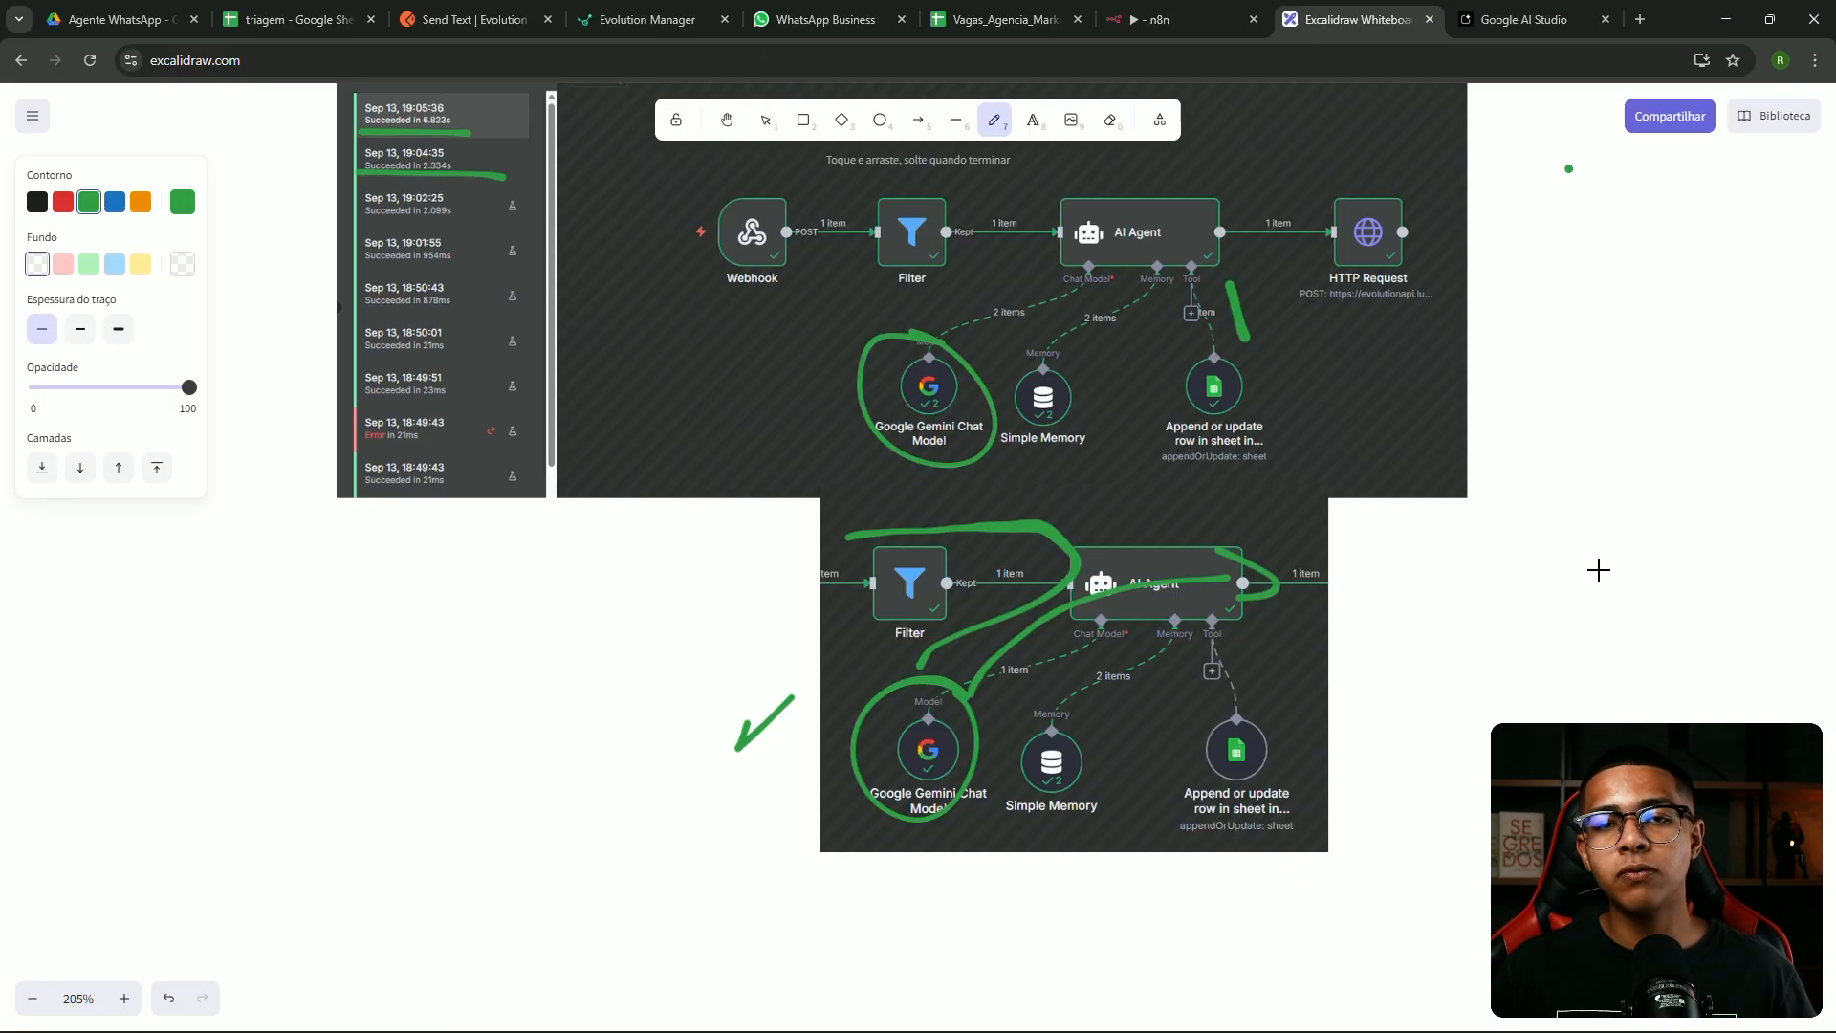
{"action": "scroll", "coordinate": [1052, 621], "scroll_direction": "up", "scroll_amount": 4}
{"action": "scroll", "coordinate": [944, 653], "scroll_direction": "up", "scroll_amount": 4, "text": "ctrl"}
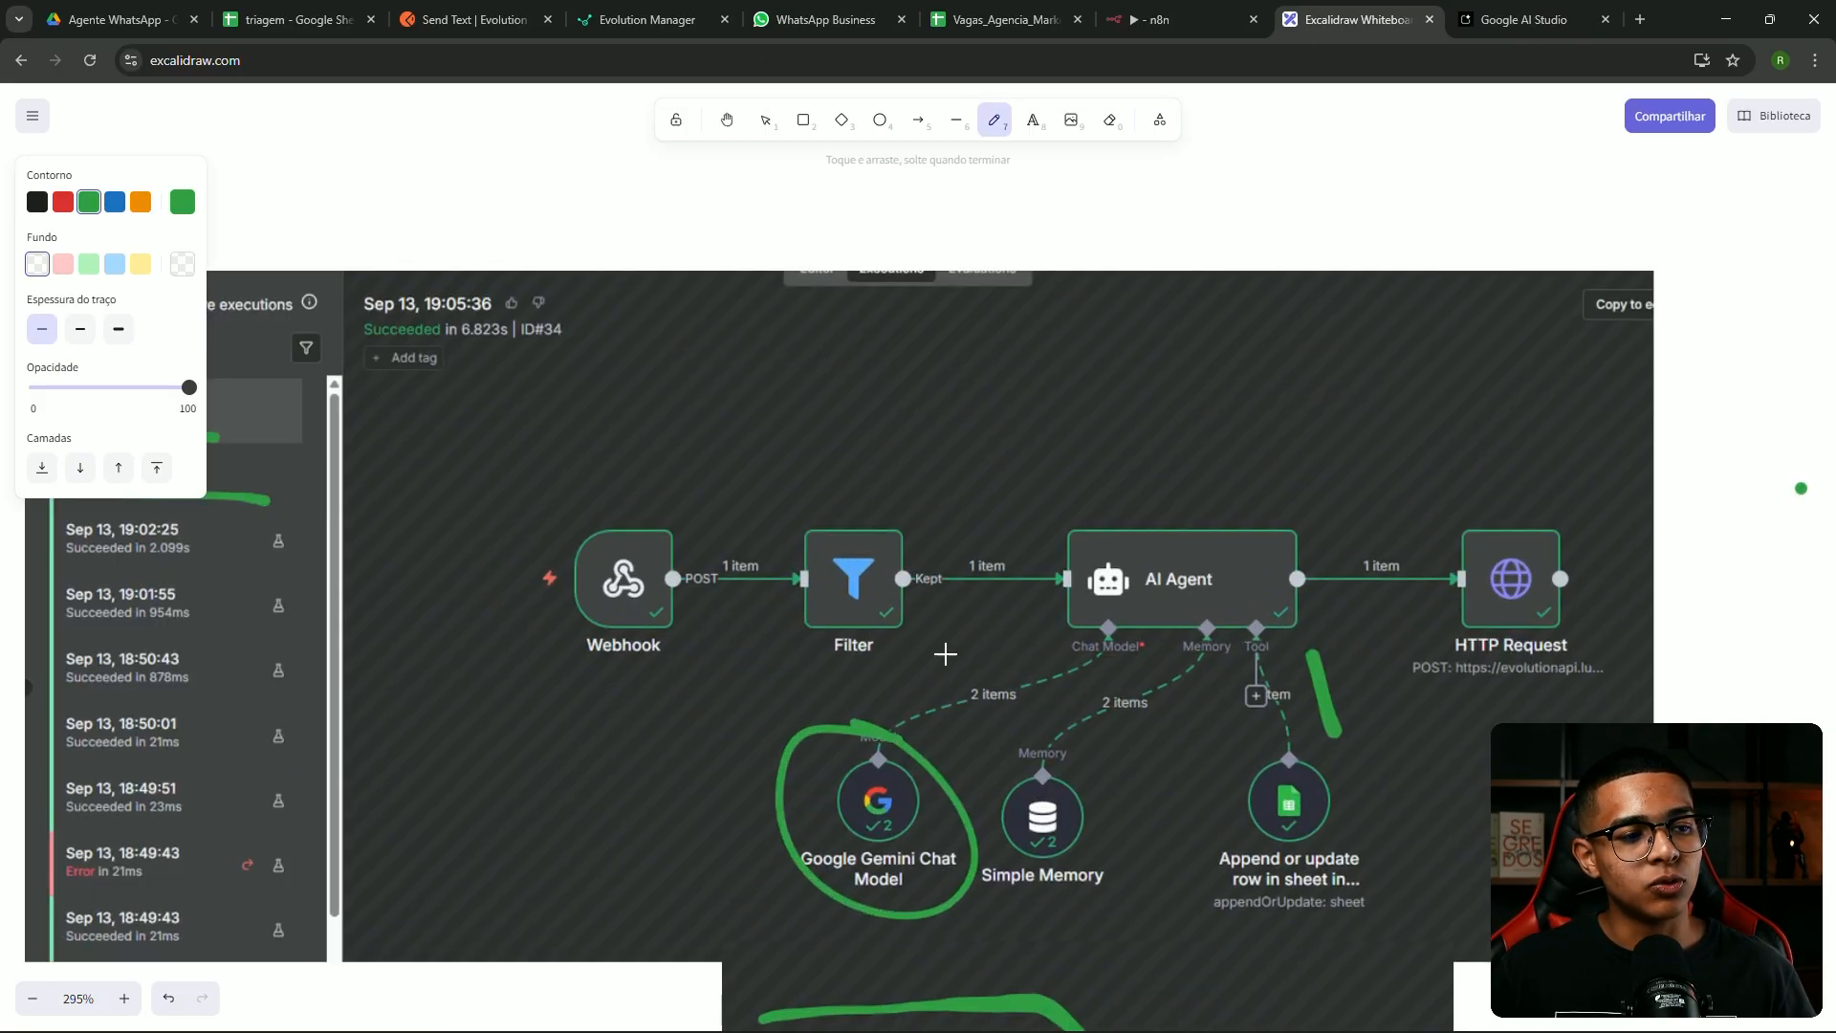
{"action": "scroll", "coordinate": [1041, 455], "scroll_direction": "down", "scroll_amount": 1}
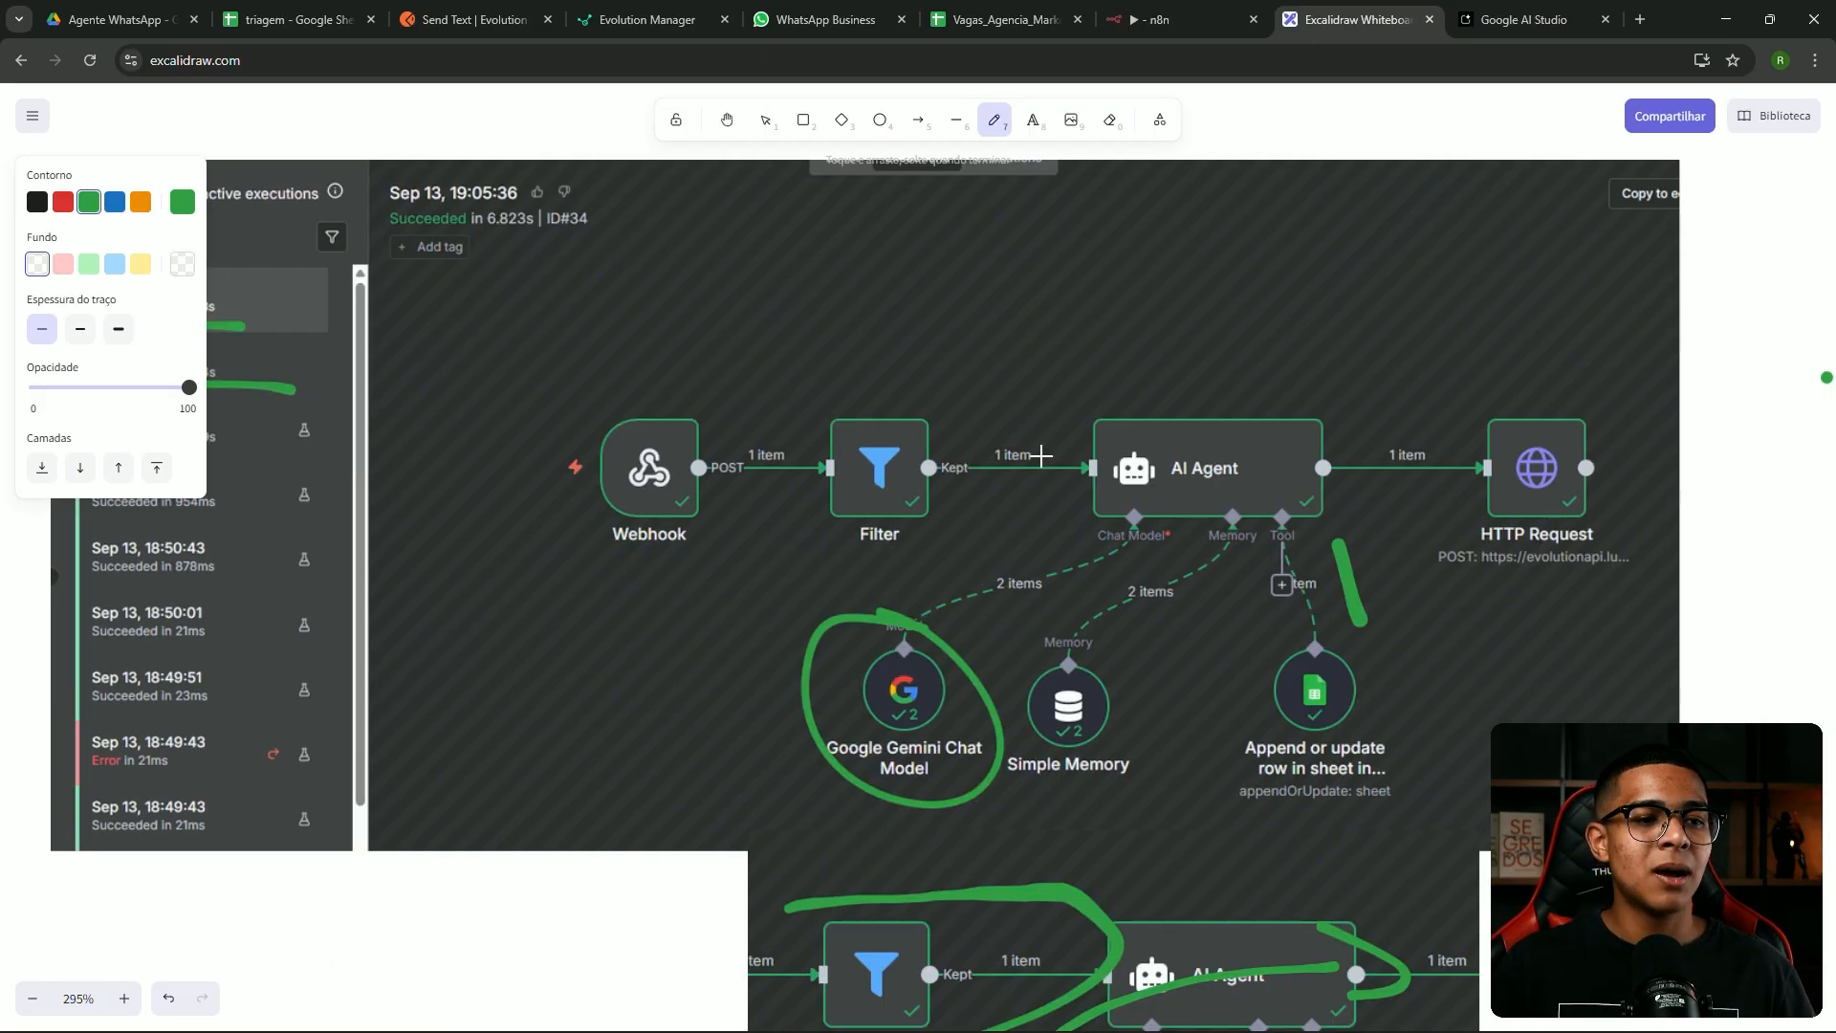
Delete the old green circle around Gemini and the stroke by the Tool link
{"action": "key", "text": "1"}
{"action": "left_click", "coordinate": [951, 608]}
{"action": "key", "text": "Delete"}
{"action": "left_click", "coordinate": [1348, 577]}
{"action": "key", "text": "Delete"}
Draw a green line above Filter and AI Agent plus arrows down to Gemini and the sheet node
{"action": "key", "text": "7"}
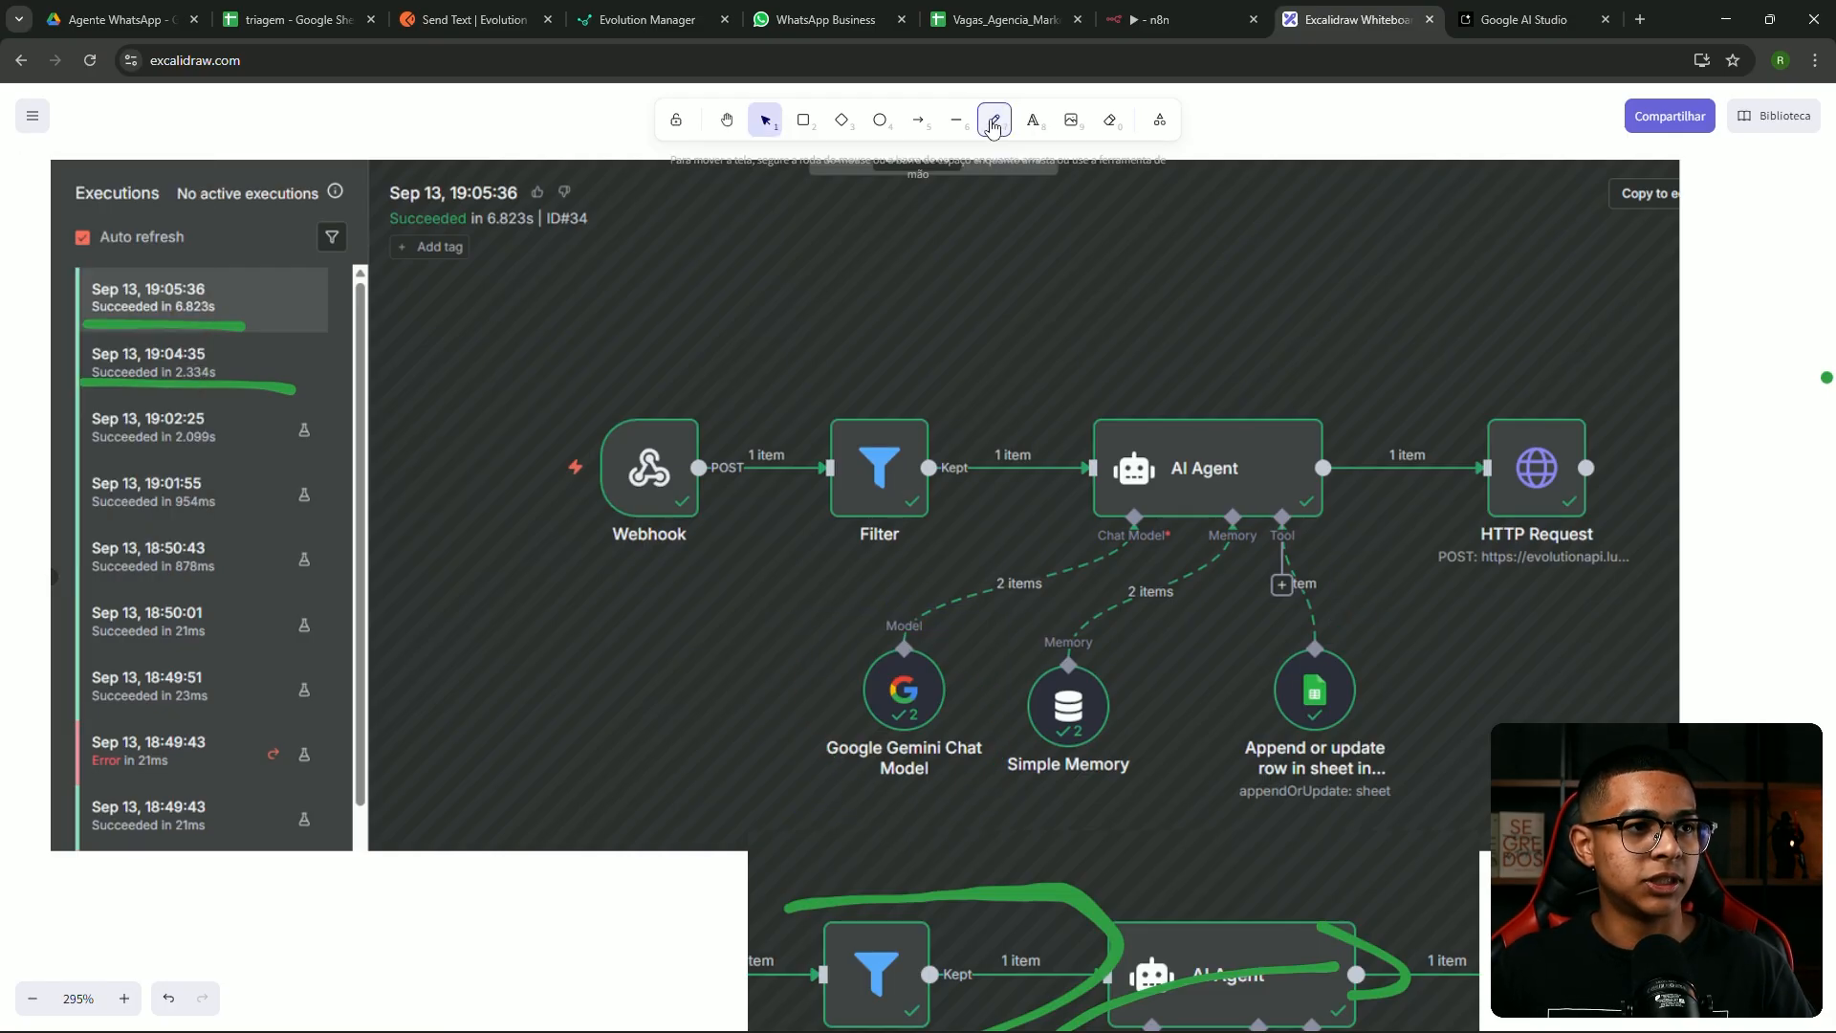
{"action": "left_click_drag", "start_coordinate": [765, 394], "coordinate": [1050, 376]}
{"action": "mouse_move", "coordinate": [1094, 475]}
{"action": "left_mouse_down"}
{"action": "mouse_move", "coordinate": [927, 533]}
{"action": "mouse_move", "coordinate": [856, 581]}
{"action": "mouse_move", "coordinate": [860, 603]}
{"action": "mouse_move", "coordinate": [899, 580]}
{"action": "left_mouse_up"}
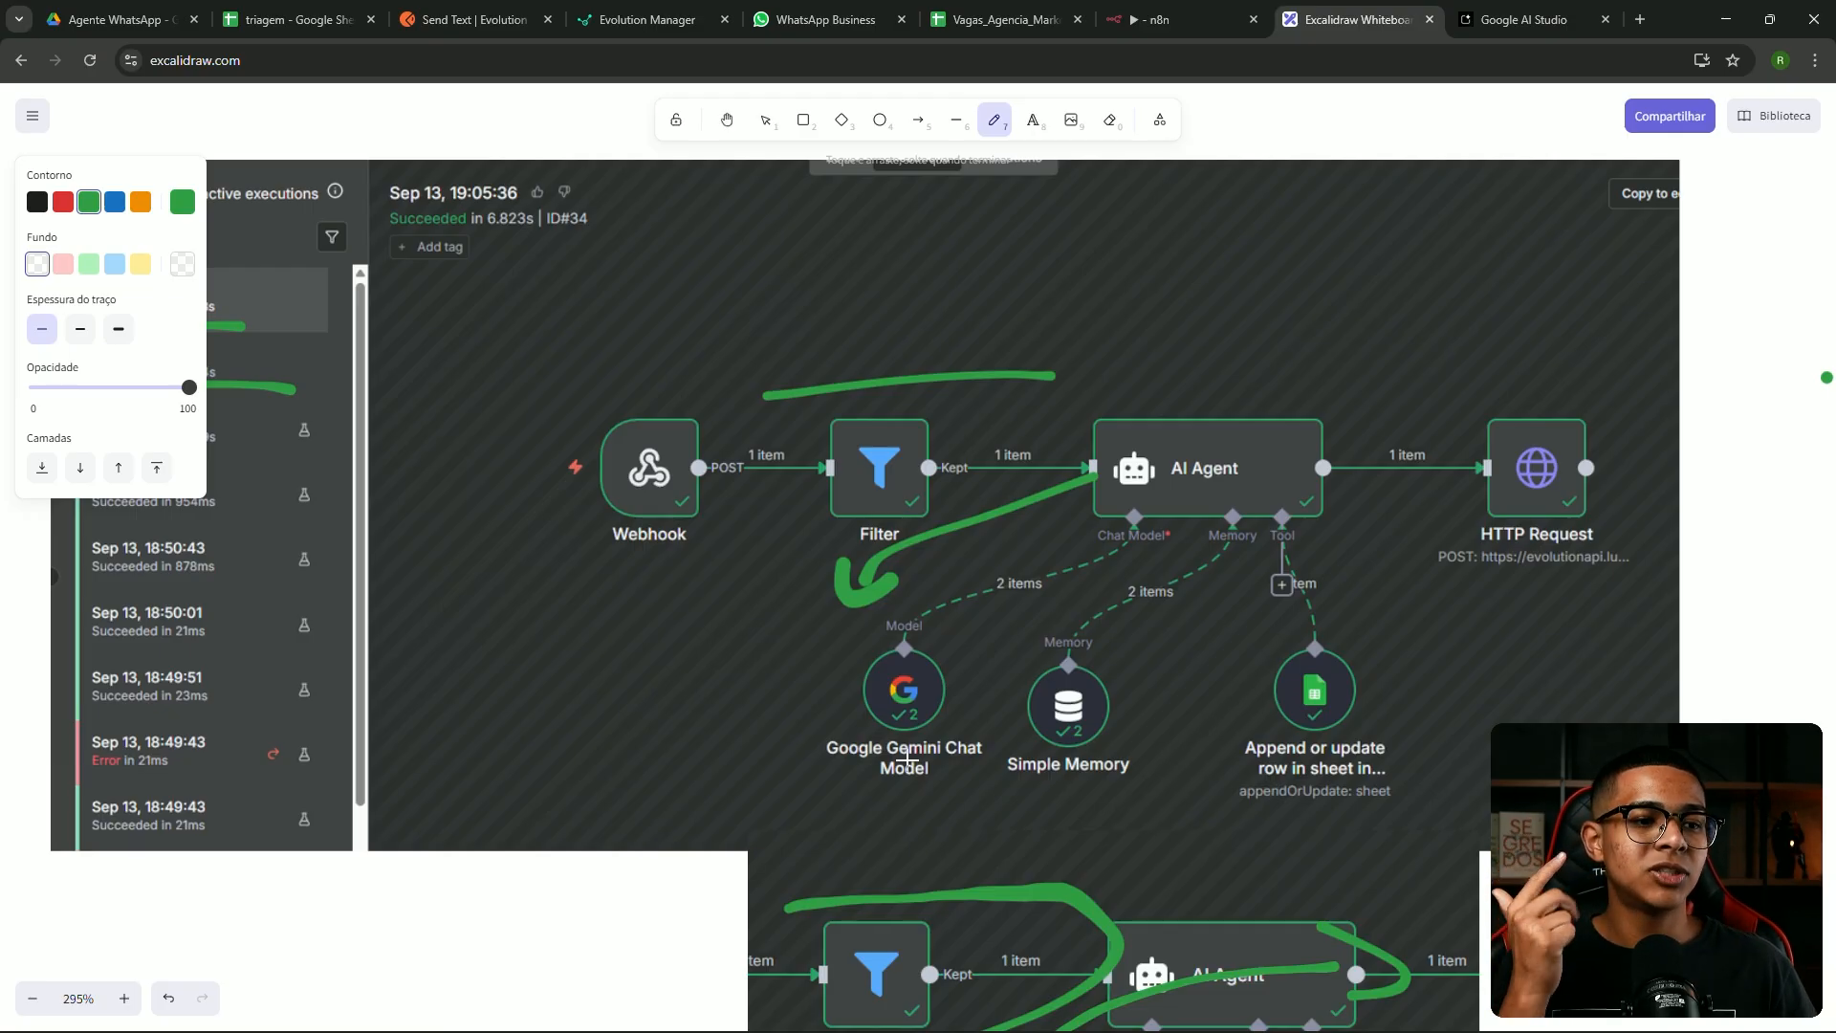
{"action": "mouse_move", "coordinate": [903, 782]}
{"action": "left_mouse_down"}
{"action": "mouse_move", "coordinate": [975, 830]}
{"action": "mouse_move", "coordinate": [1211, 755]}
{"action": "mouse_move", "coordinate": [1210, 801]}
{"action": "left_mouse_up"}
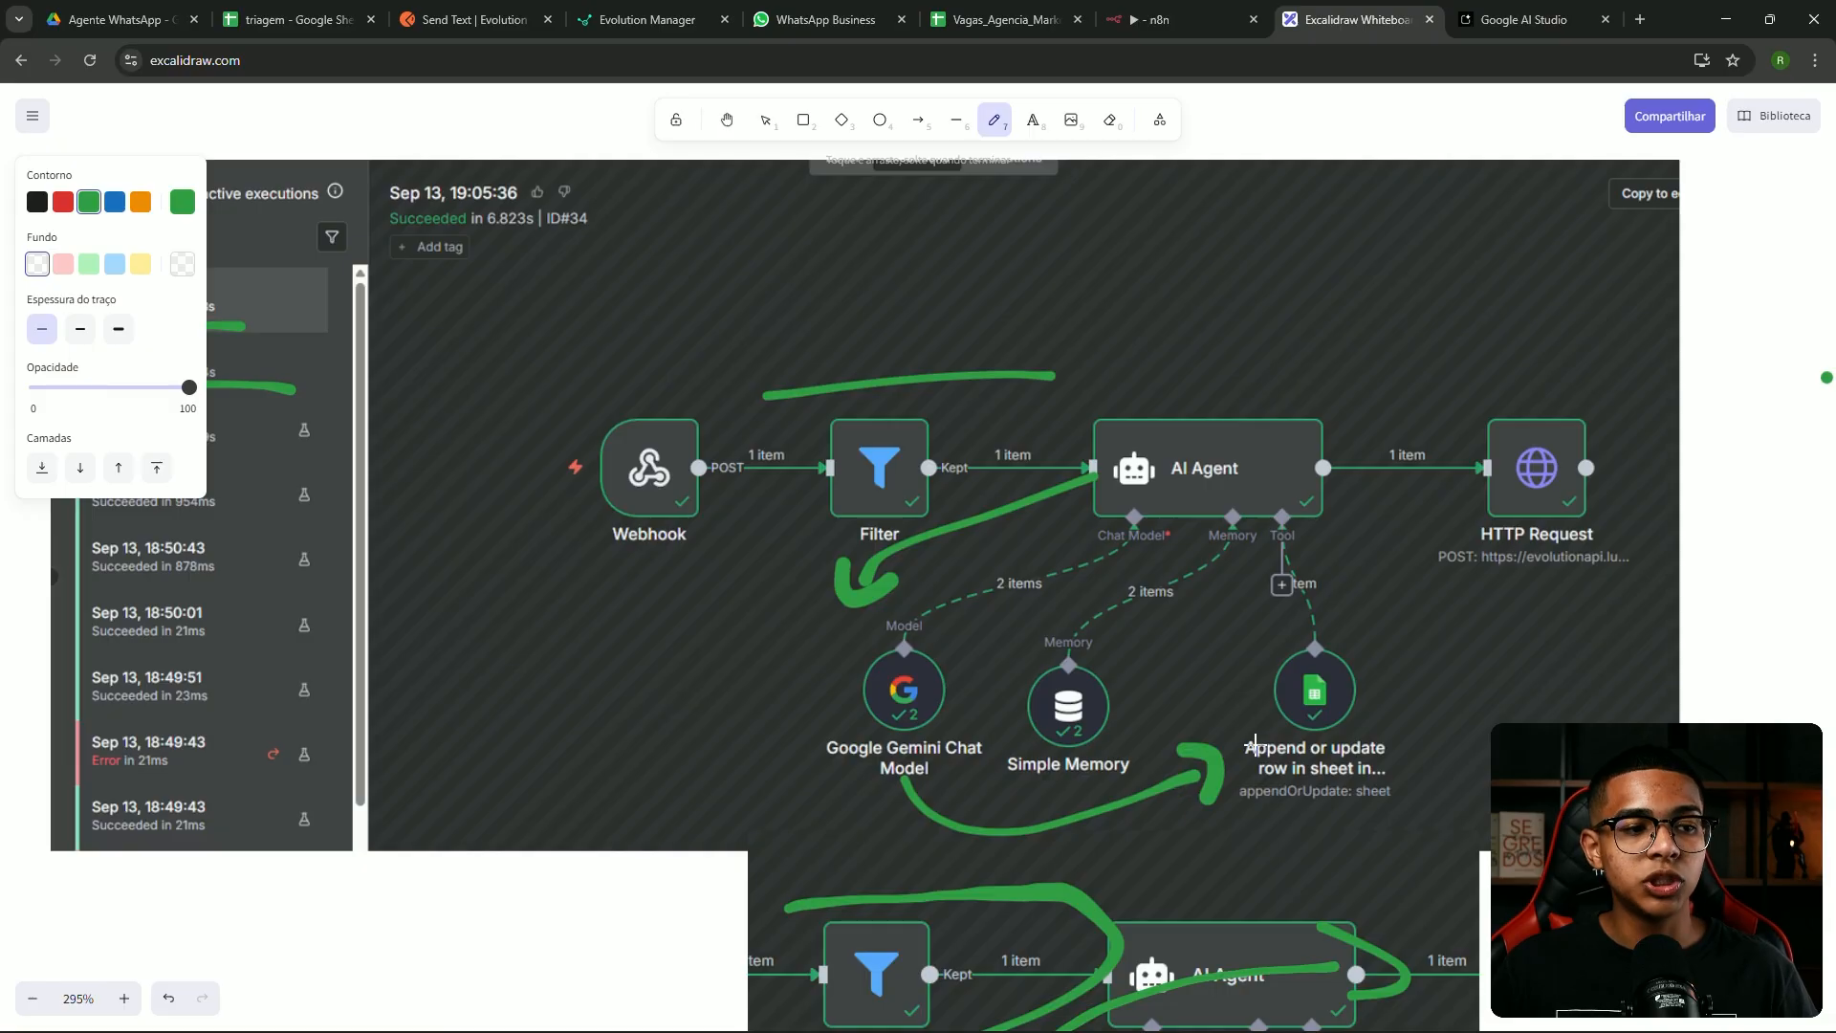
{"action": "mouse_move", "coordinate": [1327, 542]}
{"action": "left_mouse_down"}
{"action": "mouse_move", "coordinate": [1356, 637]}
{"action": "mouse_move", "coordinate": [1377, 600]}
{"action": "left_mouse_up"}
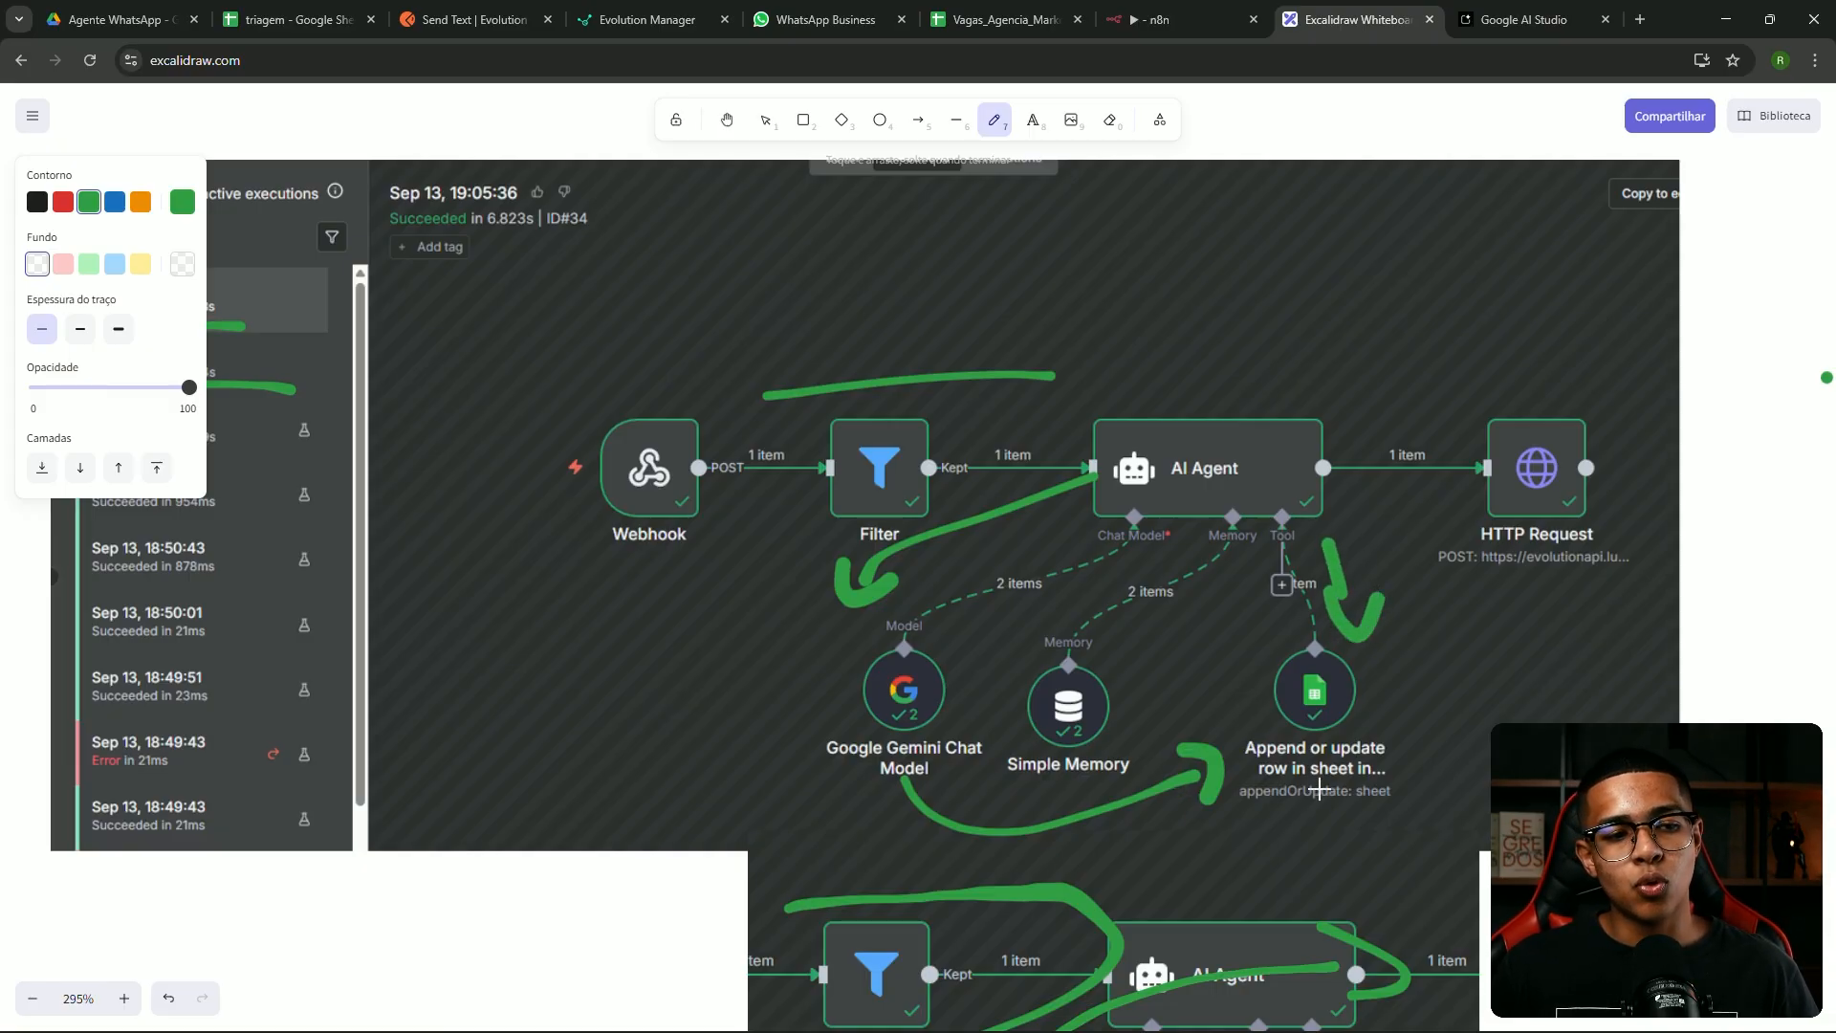
{"action": "mouse_move", "coordinate": [1308, 797]}
{"action": "left_mouse_down"}
{"action": "mouse_move", "coordinate": [828, 775]}
{"action": "mouse_move", "coordinate": [856, 715]}
{"action": "mouse_move", "coordinate": [864, 729]}
{"action": "left_mouse_up"}
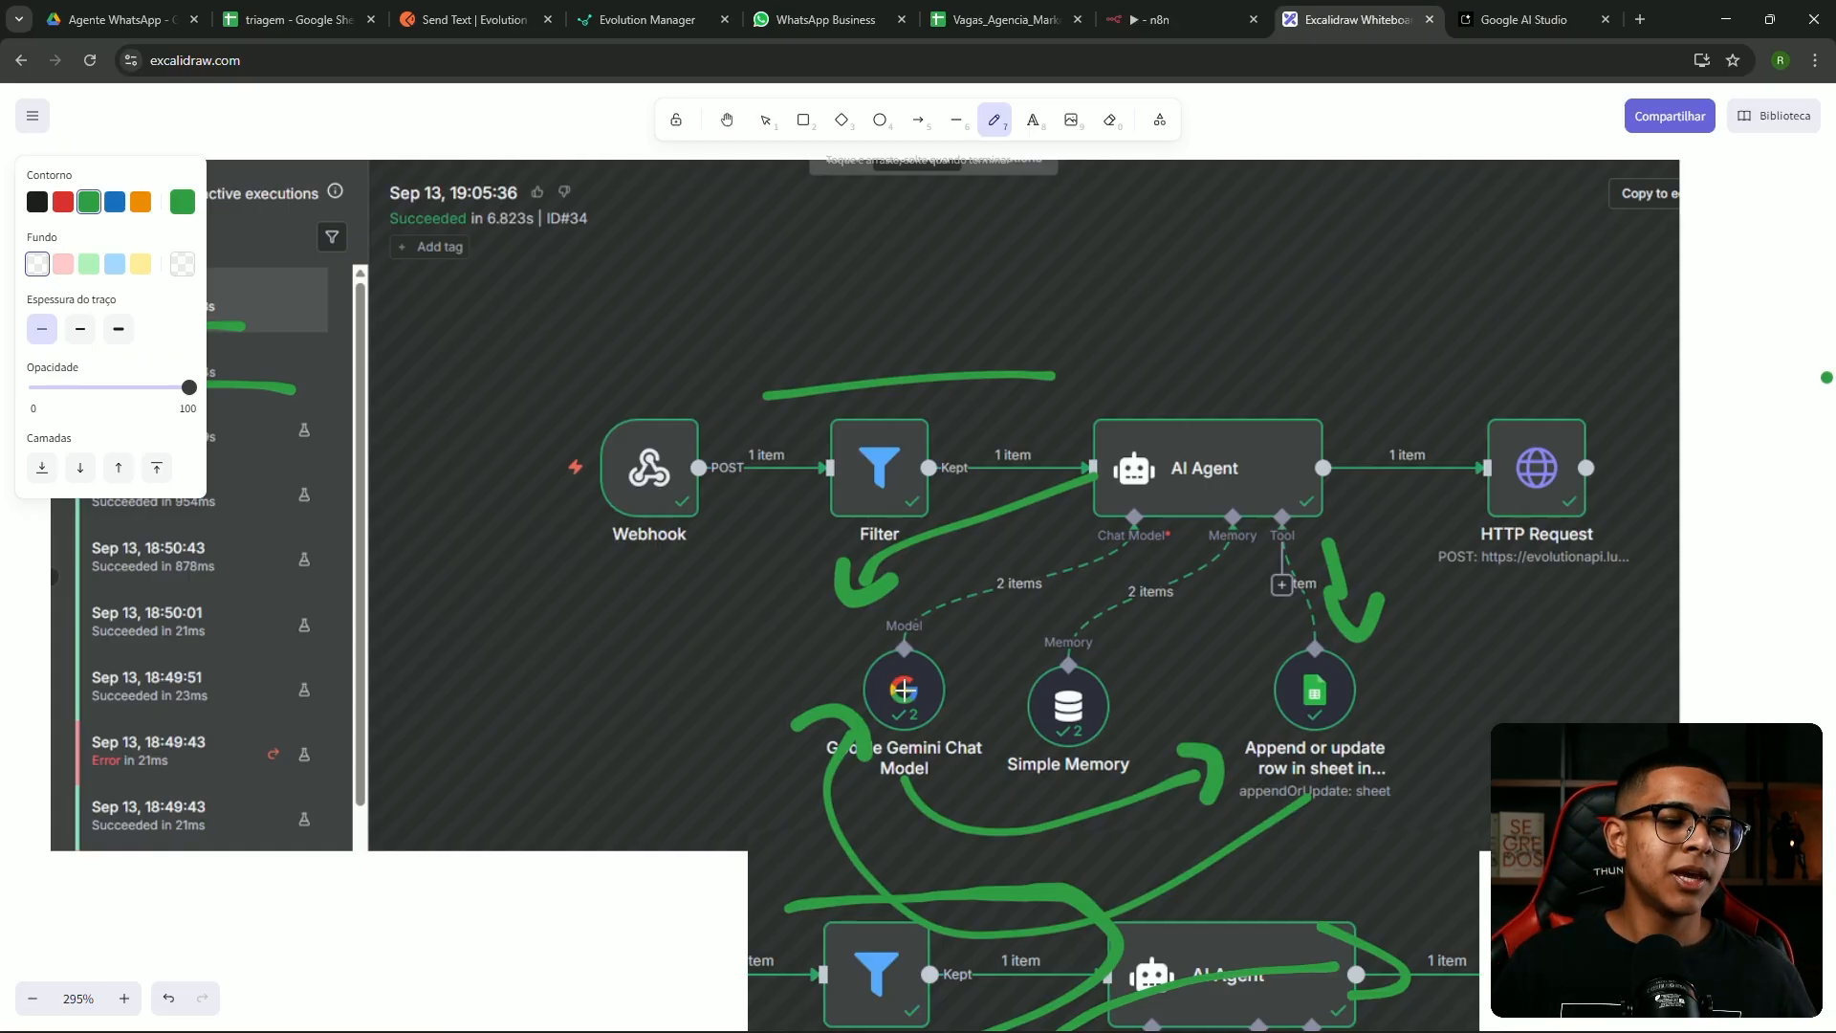
{"action": "mouse_move", "coordinate": [930, 648]}
{"action": "left_mouse_down"}
{"action": "mouse_move", "coordinate": [970, 604]}
{"action": "mouse_move", "coordinate": [1334, 430]}
{"action": "mouse_move", "coordinate": [1408, 471]}
{"action": "left_mouse_up"}
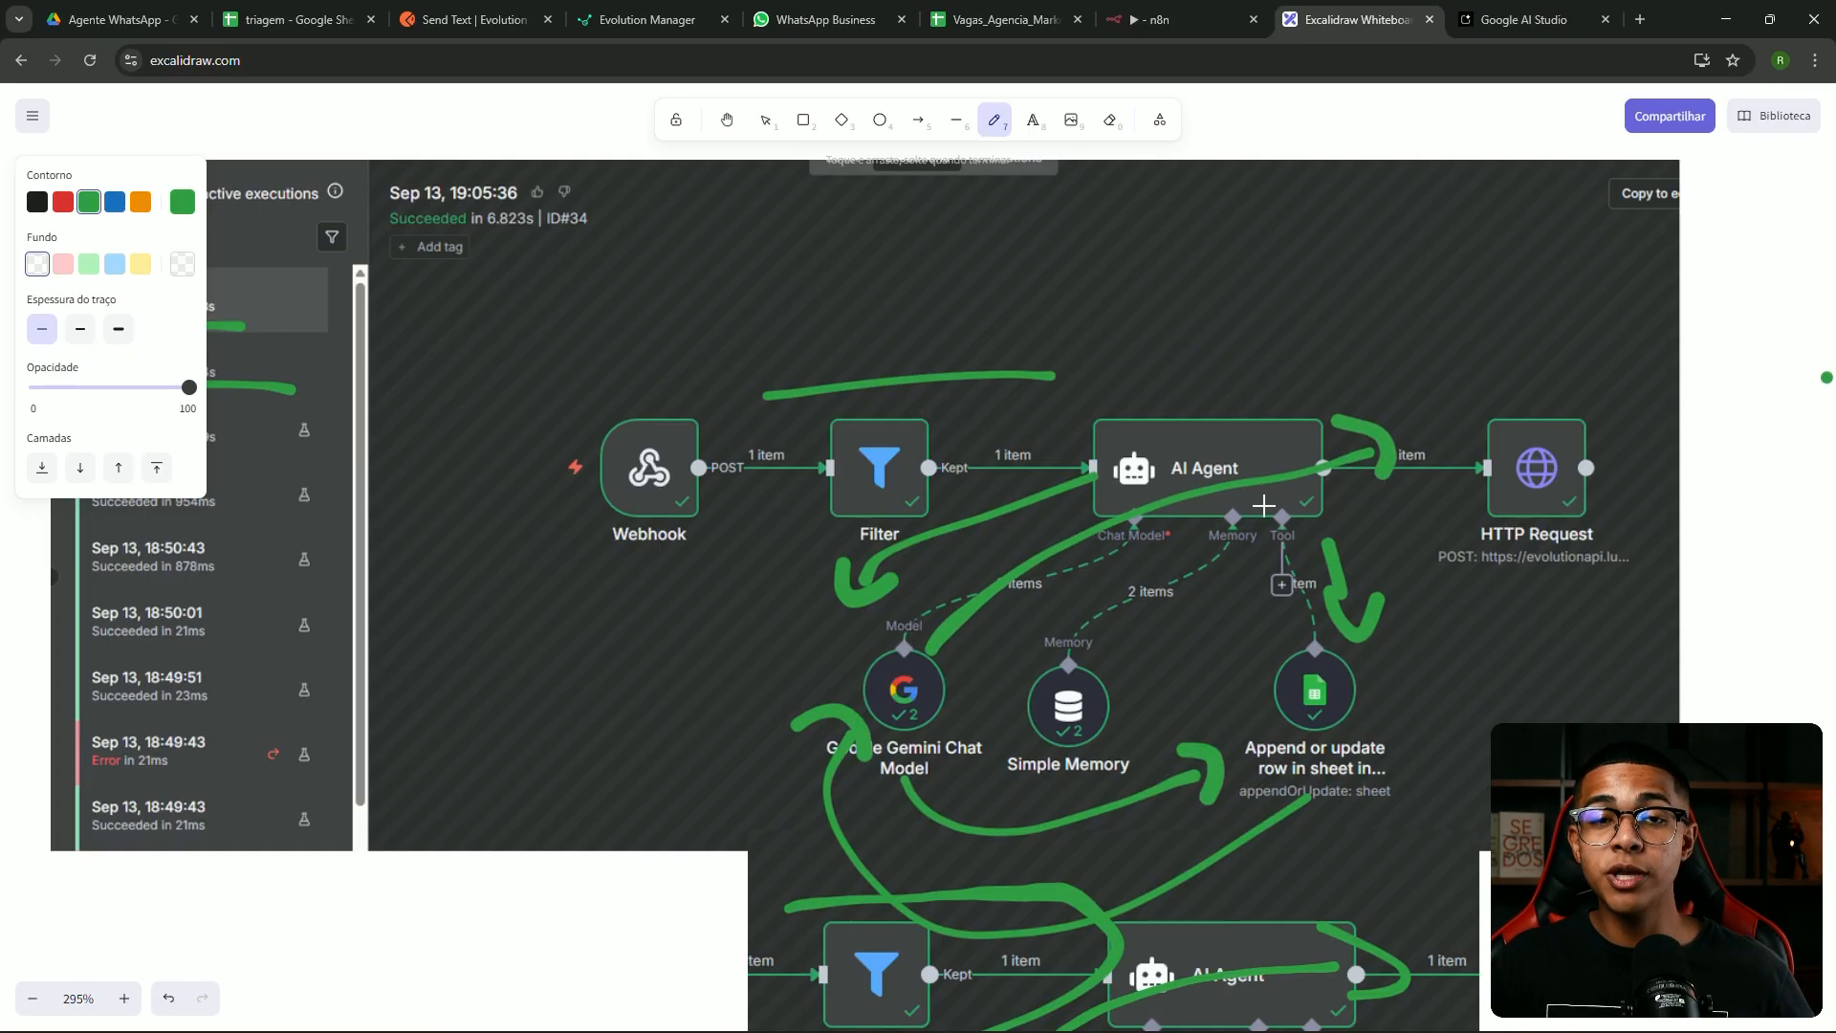
{"action": "key", "text": "ctrl+z"}
{"action": "key", "text": "ctrl+z"}
{"action": "key", "text": "ctrl+z"}
{"action": "key", "text": "ctrl+z"}
{"action": "key", "text": "ctrl+z"}
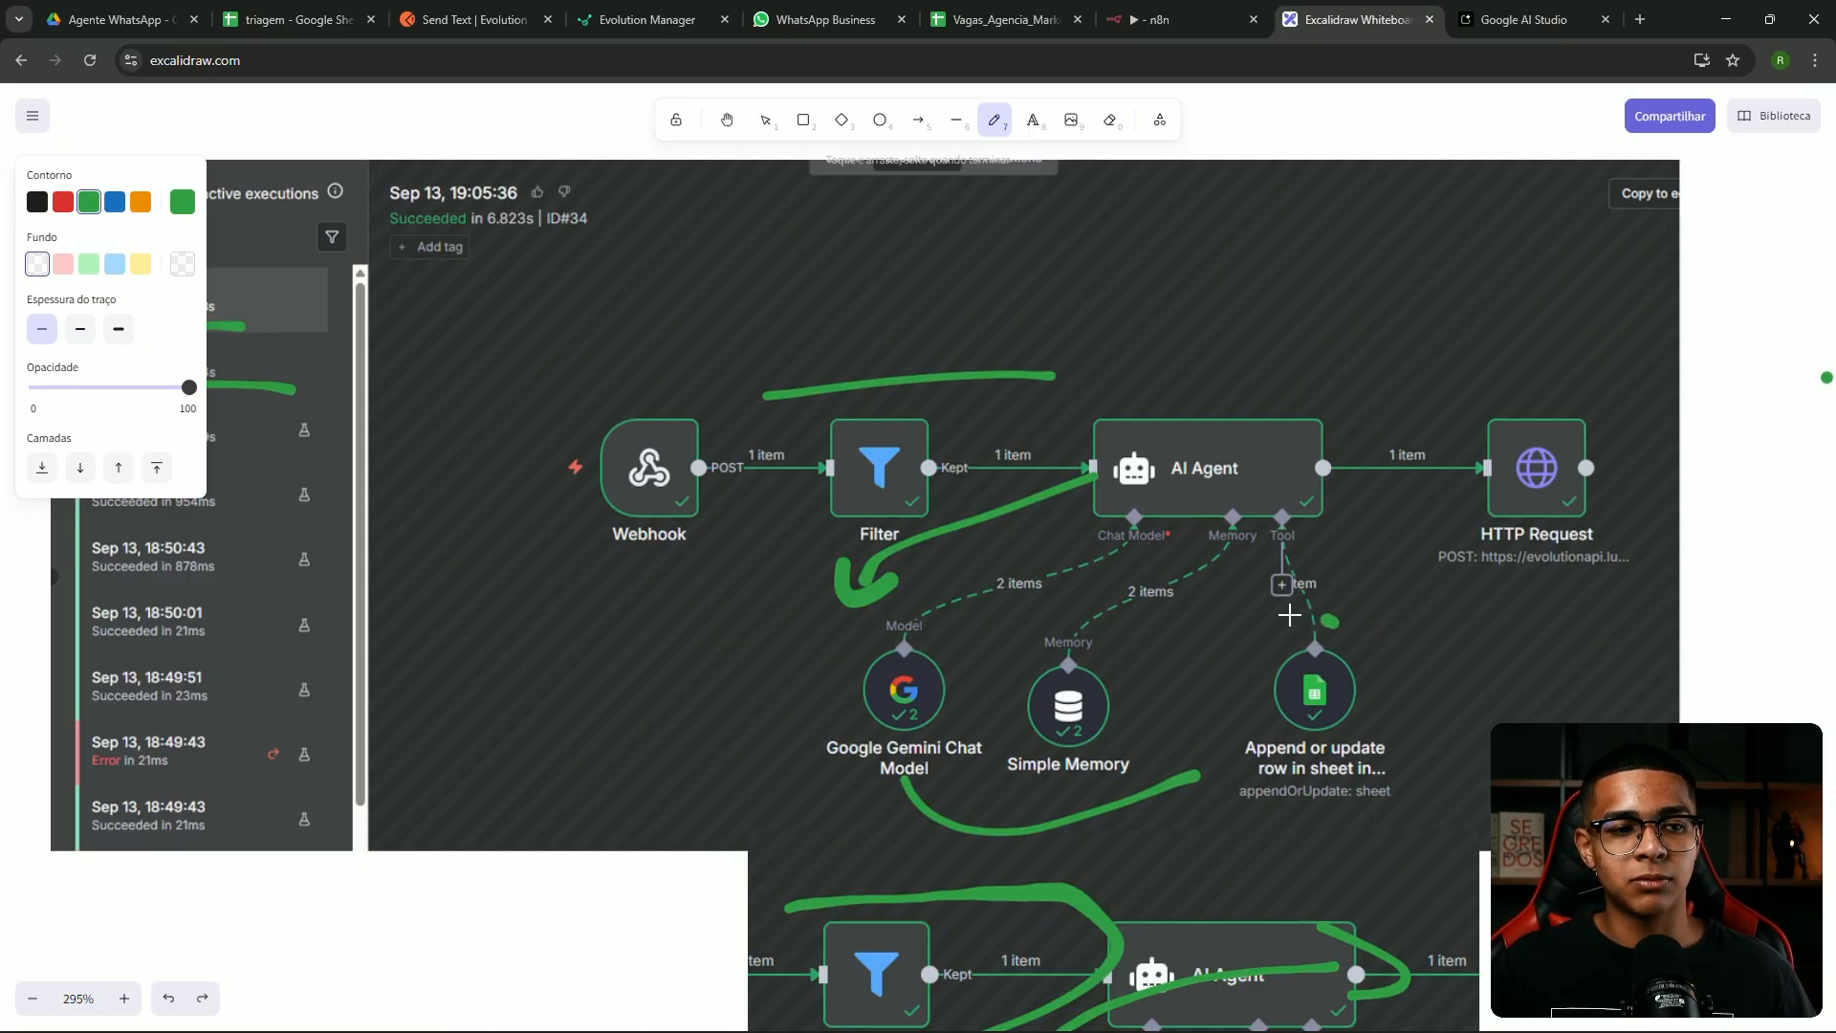
Circle the Append or update row and Gemini nodes, then undo the extra green strokes
{"action": "left_click_drag", "start_coordinate": [1334, 621], "coordinate": [1332, 604]}
{"action": "mouse_move", "coordinate": [976, 660]}
{"action": "left_mouse_down"}
{"action": "mouse_move", "coordinate": [837, 750]}
{"action": "mouse_move", "coordinate": [986, 659]}
{"action": "left_mouse_up"}
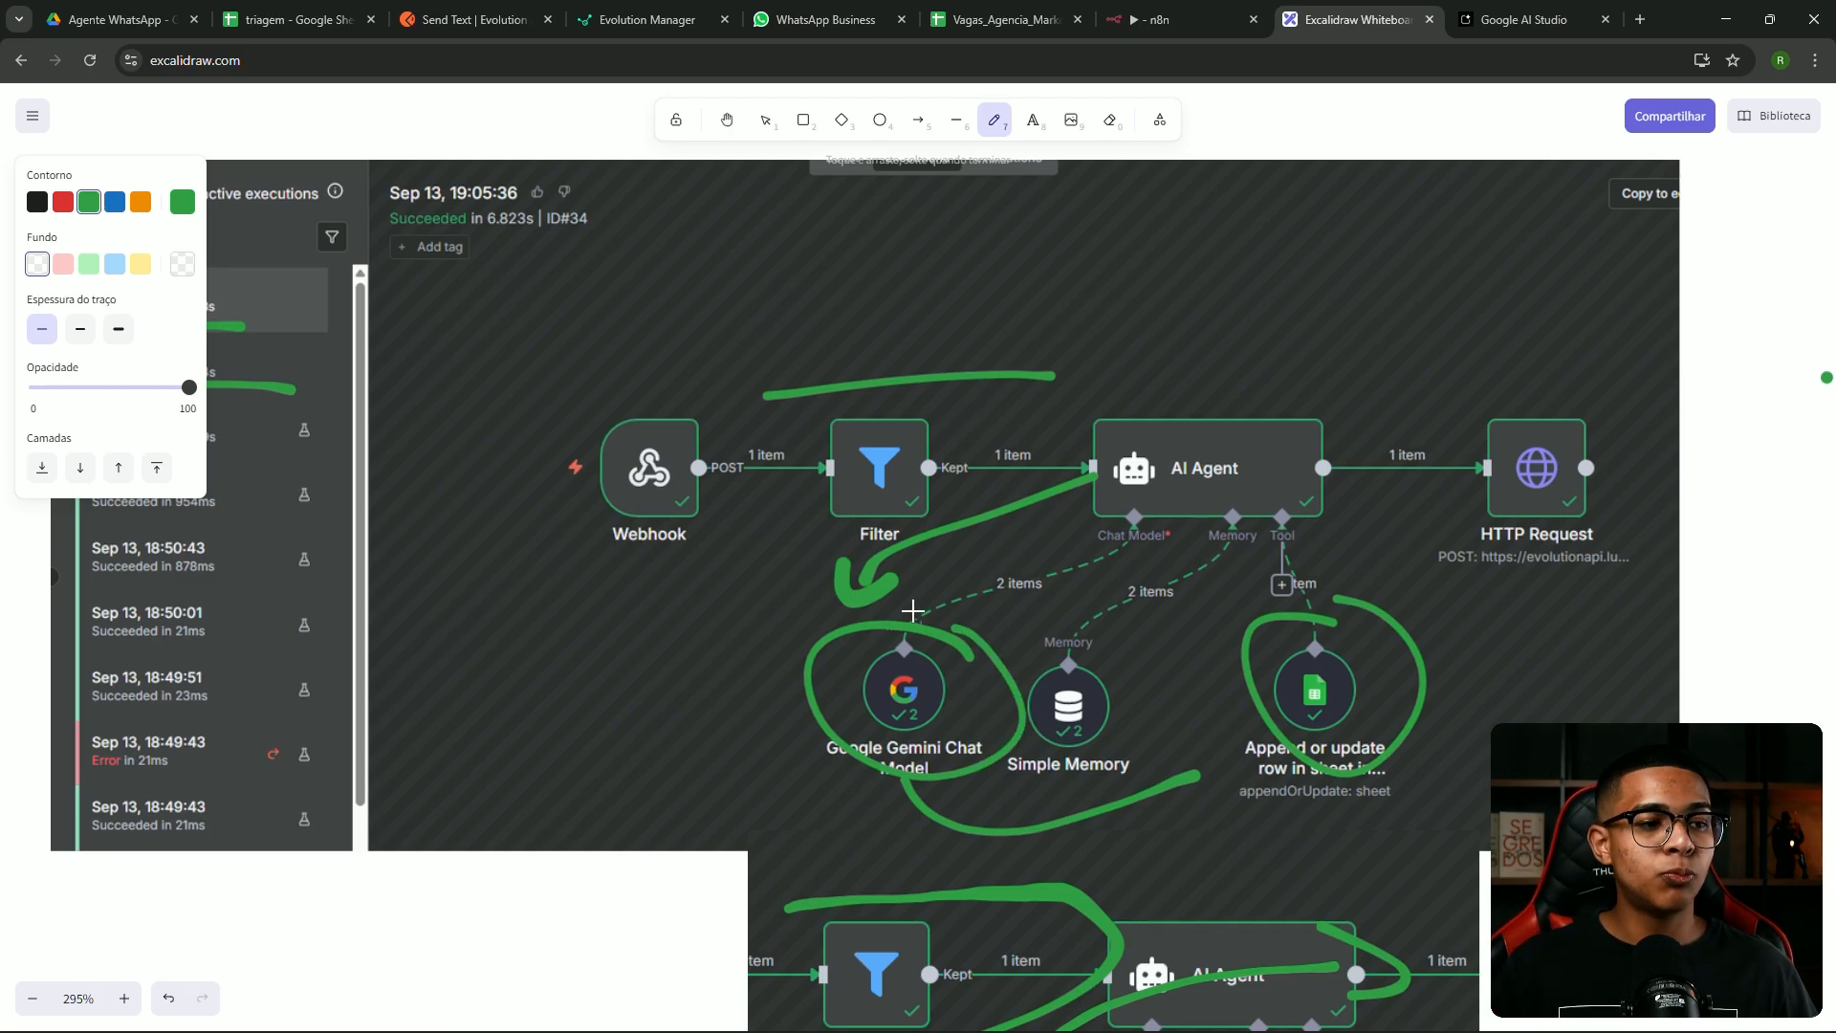
{"action": "scroll", "coordinate": [900, 673], "scroll_direction": "down", "scroll_amount": 2}
{"action": "scroll", "coordinate": [966, 651], "scroll_direction": "up", "scroll_amount": 2}
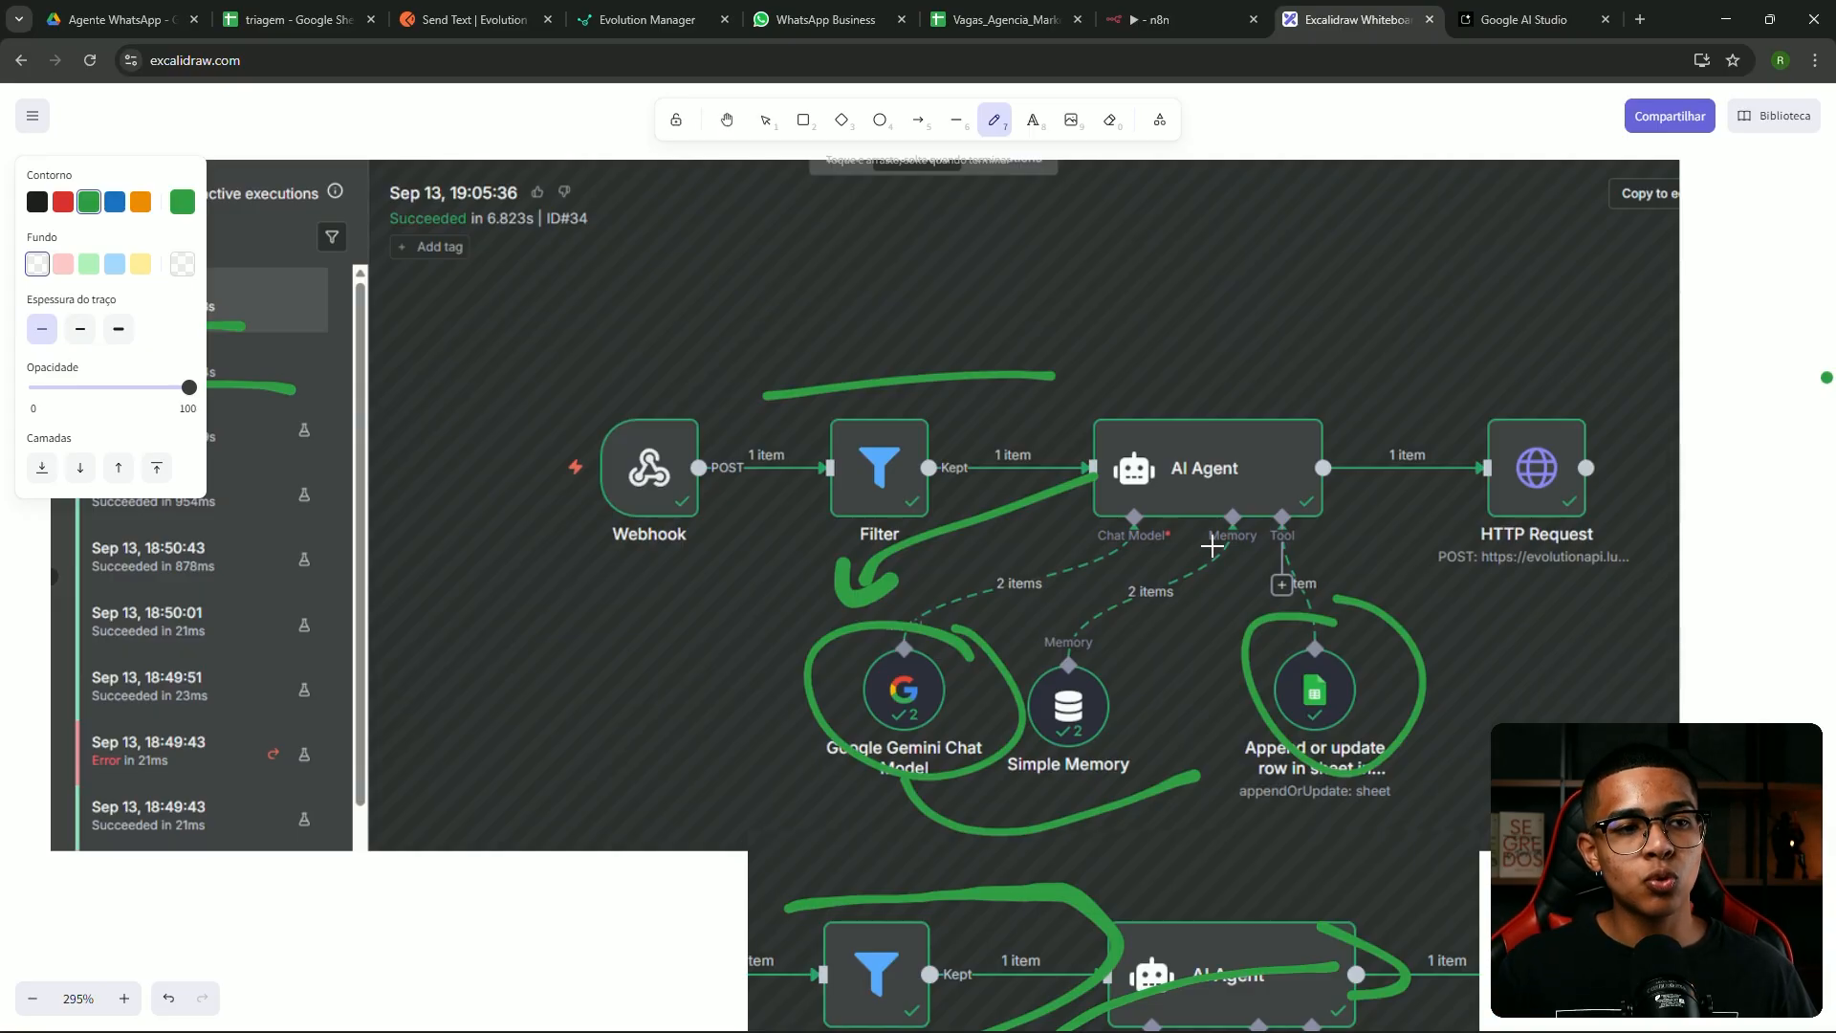
{"action": "key", "text": "ctrl+z"}
{"action": "key", "text": "ctrl+z"}
{"action": "key", "text": "ctrl+z"}
{"action": "key", "text": "ctrl+z"}
{"action": "key", "text": "ctrl+z"}
{"action": "key", "text": "ctrl+z"}
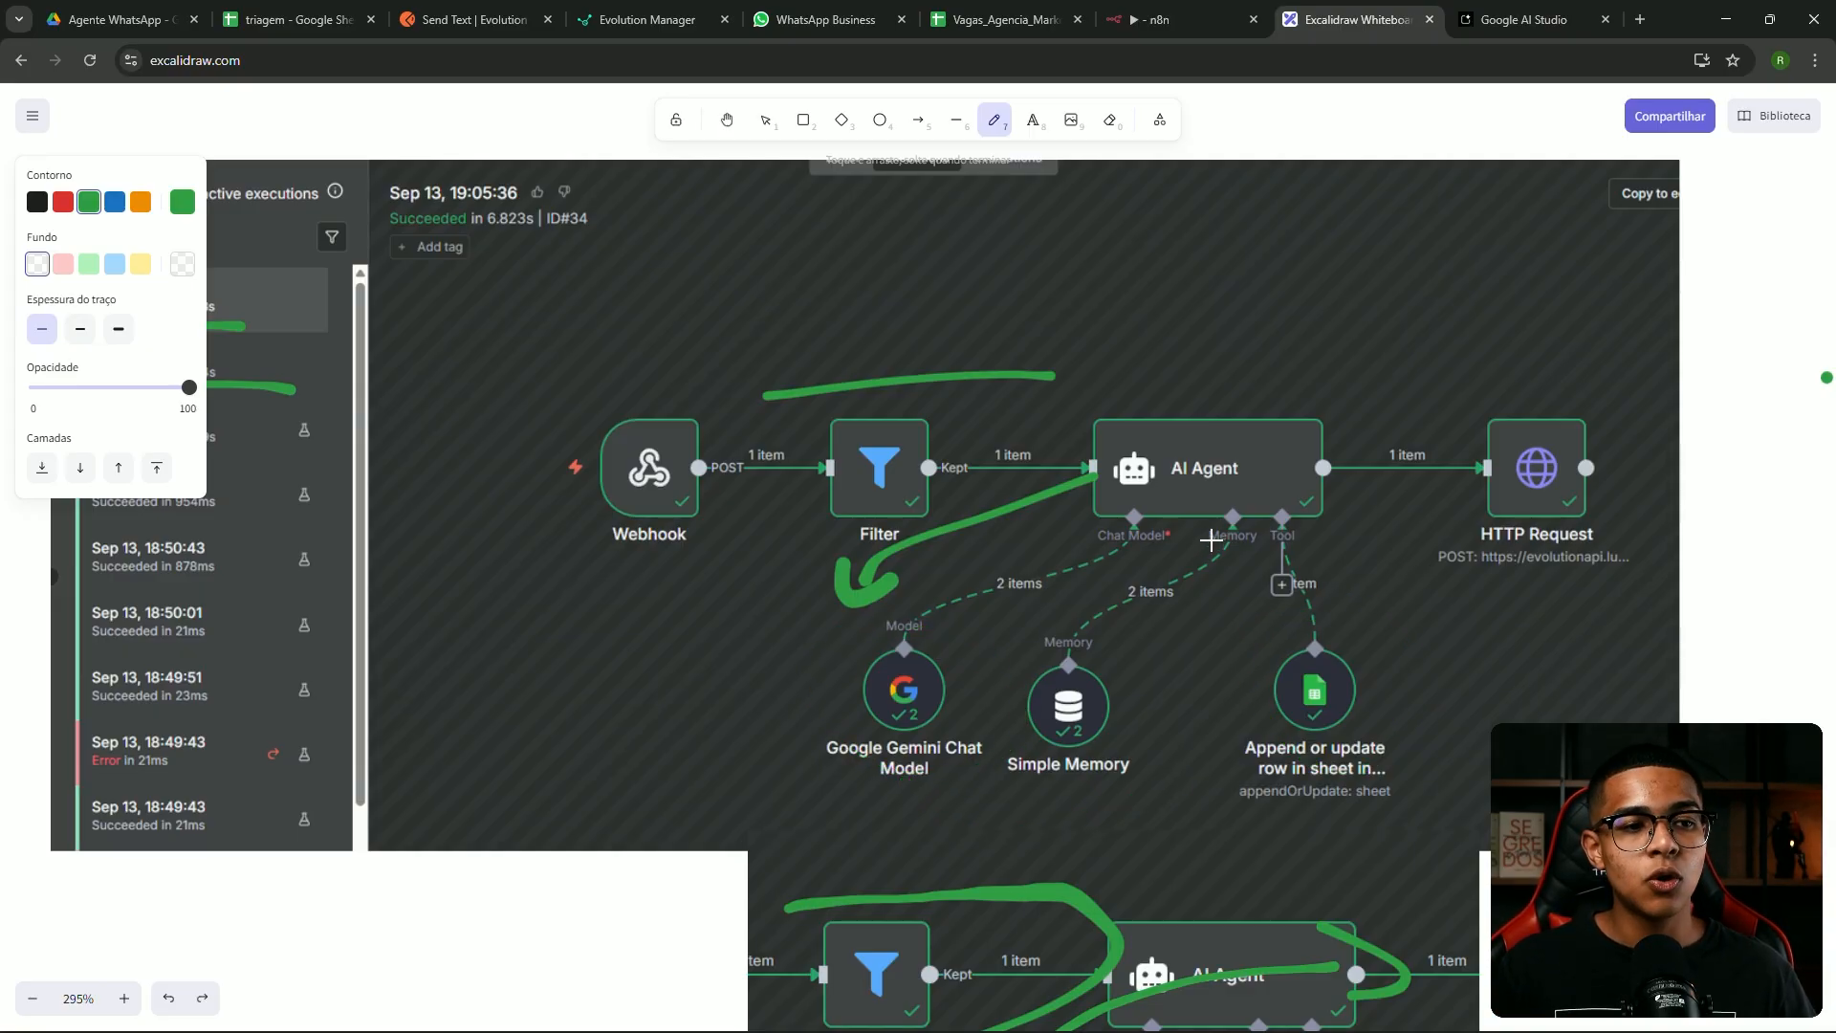
Draw green arrows above the flow into the AI Agent and down to Simple Memory
{"action": "mouse_move", "coordinate": [782, 384]}
{"action": "left_mouse_down"}
{"action": "mouse_move", "coordinate": [1024, 382]}
{"action": "mouse_move", "coordinate": [1057, 414]}
{"action": "mouse_move", "coordinate": [999, 418]}
{"action": "left_mouse_up"}
{"action": "mouse_move", "coordinate": [1221, 524]}
{"action": "left_mouse_down"}
{"action": "mouse_move", "coordinate": [1128, 703]}
{"action": "mouse_move", "coordinate": [1166, 712]}
{"action": "left_mouse_up"}
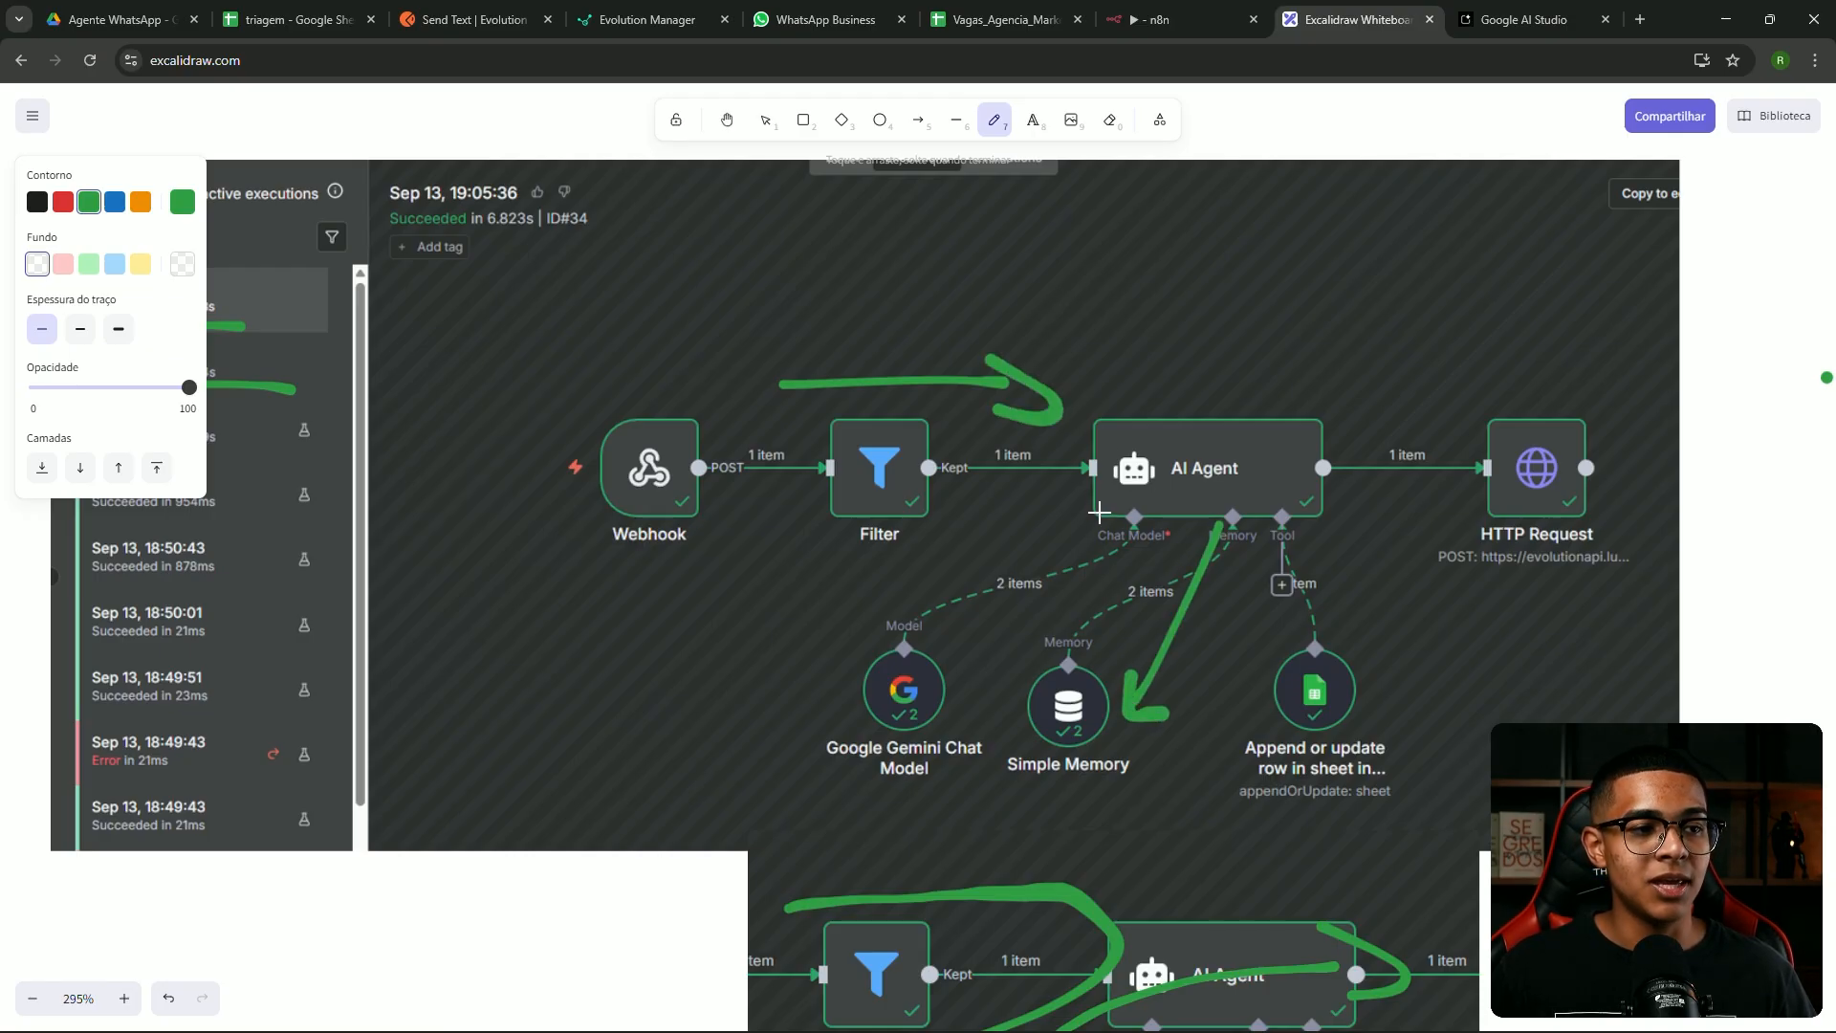
{"action": "mouse_move", "coordinate": [1036, 729]}
{"action": "left_mouse_down"}
{"action": "mouse_move", "coordinate": [976, 730]}
{"action": "mouse_move", "coordinate": [1001, 718]}
{"action": "left_mouse_up"}
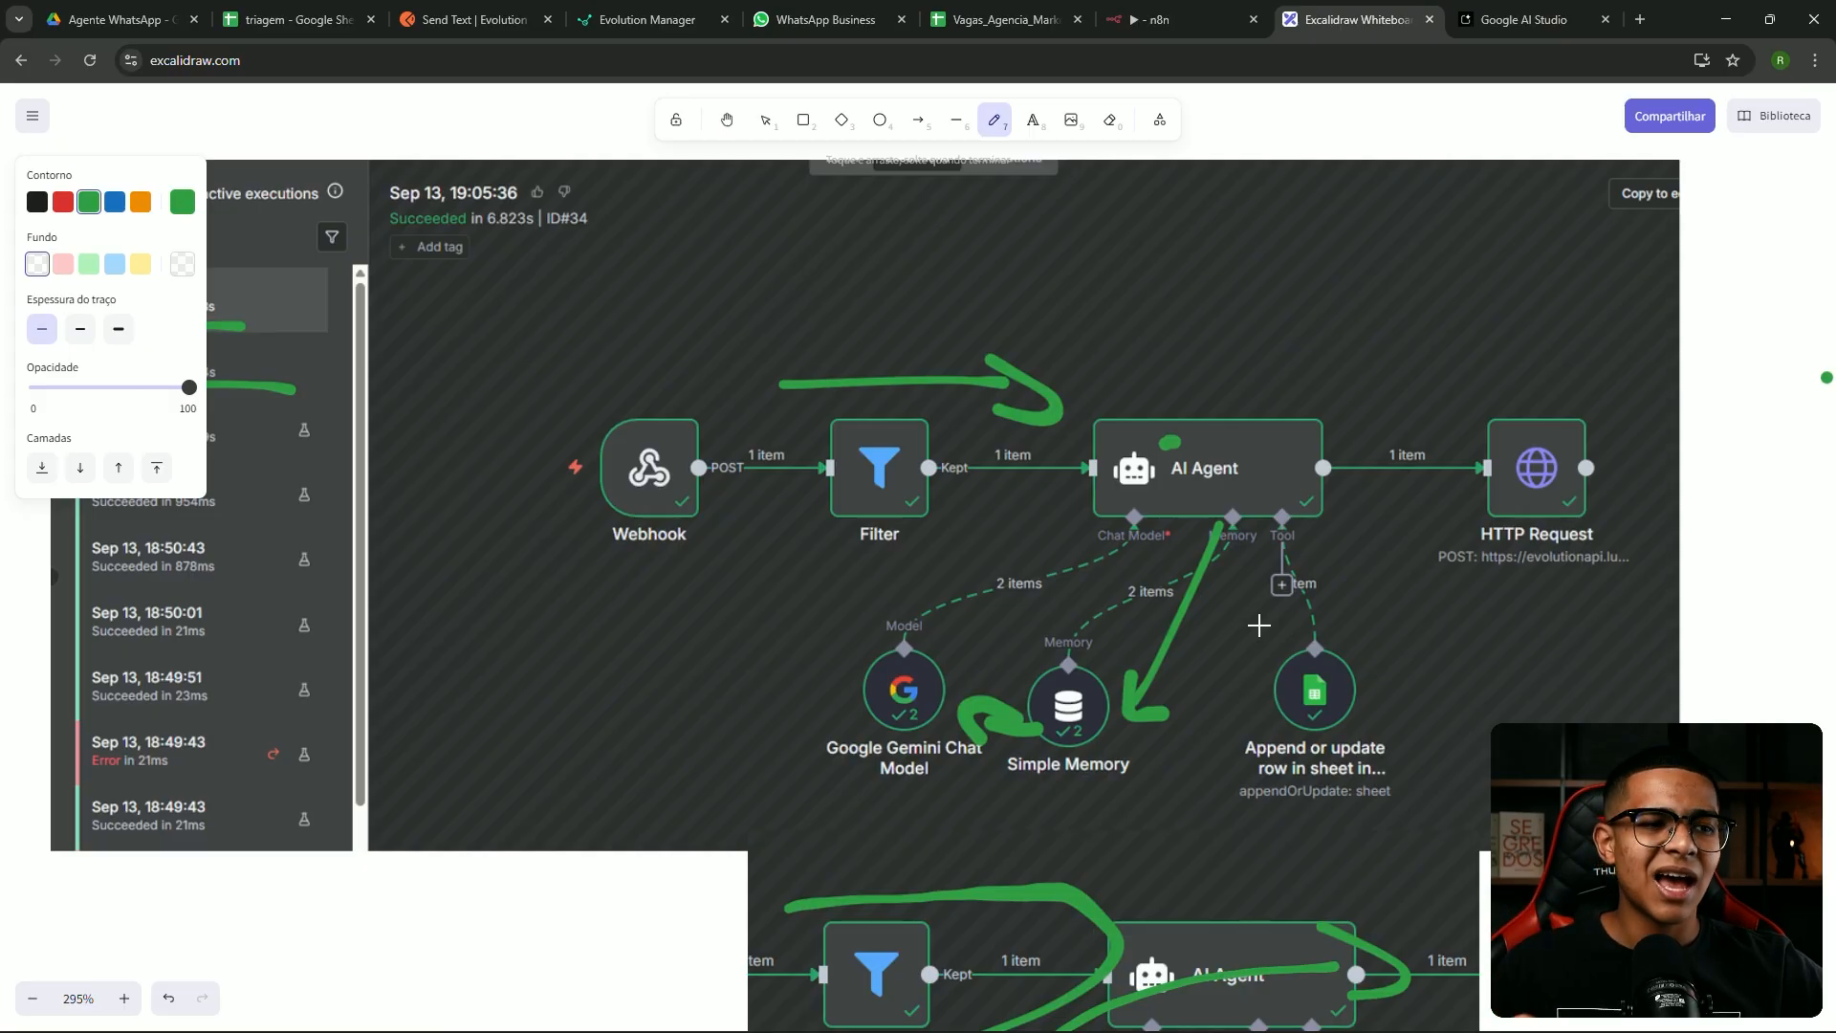
{"action": "mouse_move", "coordinate": [911, 637]}
{"action": "left_mouse_down"}
{"action": "mouse_move", "coordinate": [1243, 457]}
{"action": "mouse_move", "coordinate": [1299, 483]}
{"action": "mouse_move", "coordinate": [1291, 504]}
{"action": "left_mouse_up"}
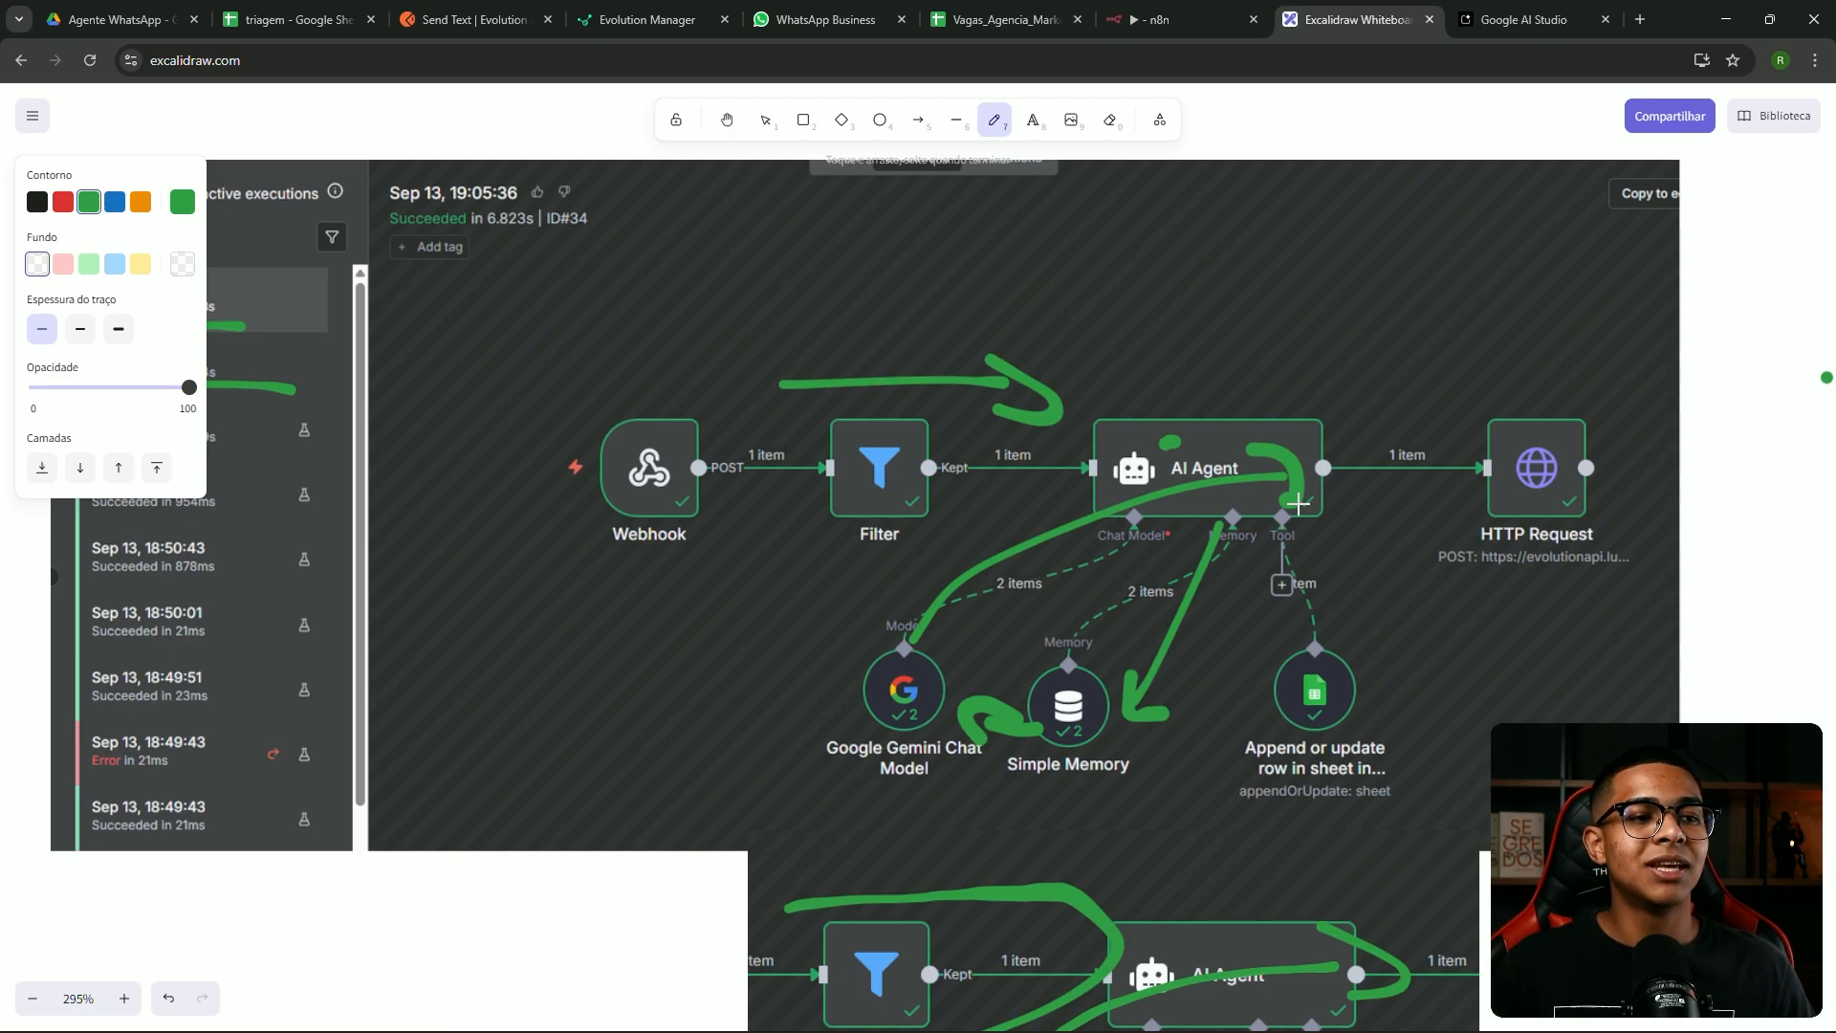
{"action": "key", "text": "ctrl+z"}
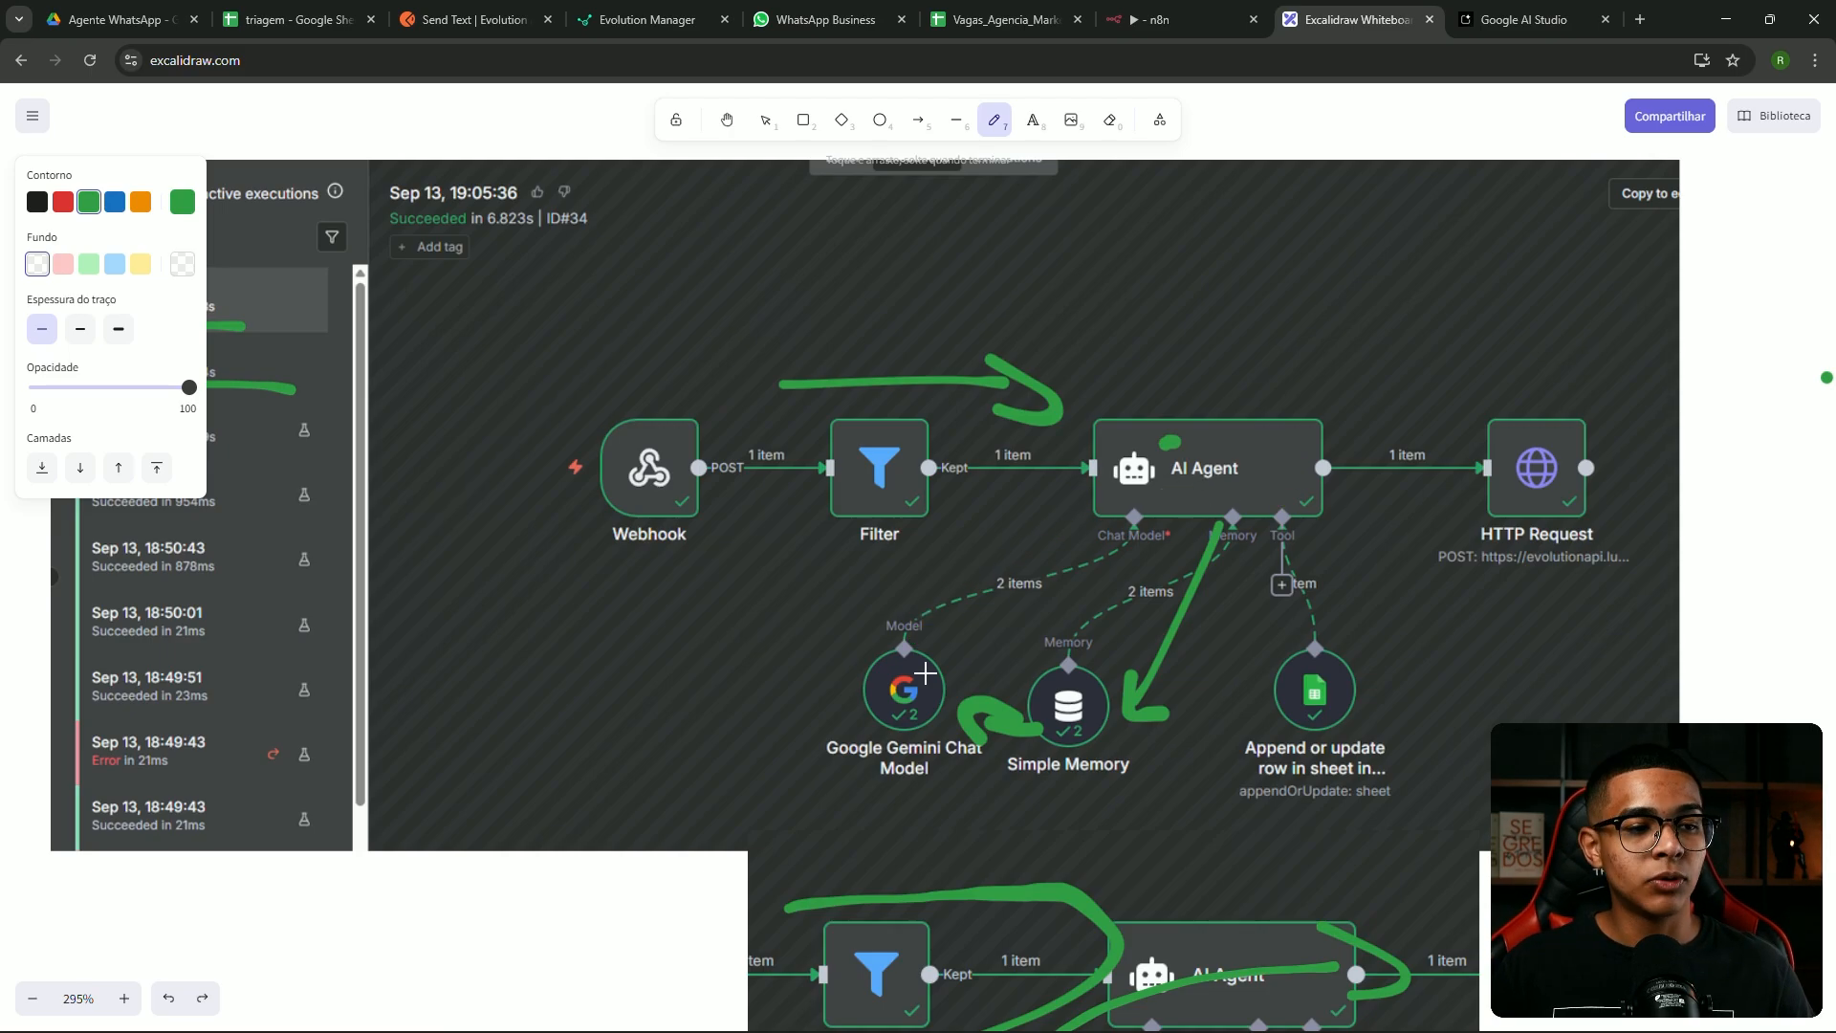
Trace green curves from Gemini to the sheet node and HTTP Request link, then return to n8n
{"action": "mouse_move", "coordinate": [883, 734]}
{"action": "left_mouse_down"}
{"action": "mouse_move", "coordinate": [1181, 751]}
{"action": "mouse_move", "coordinate": [1206, 713]}
{"action": "mouse_move", "coordinate": [1237, 744]}
{"action": "mouse_move", "coordinate": [985, 861]}
{"action": "mouse_move", "coordinate": [830, 765]}
{"action": "mouse_move", "coordinate": [866, 752]}
{"action": "left_mouse_up"}
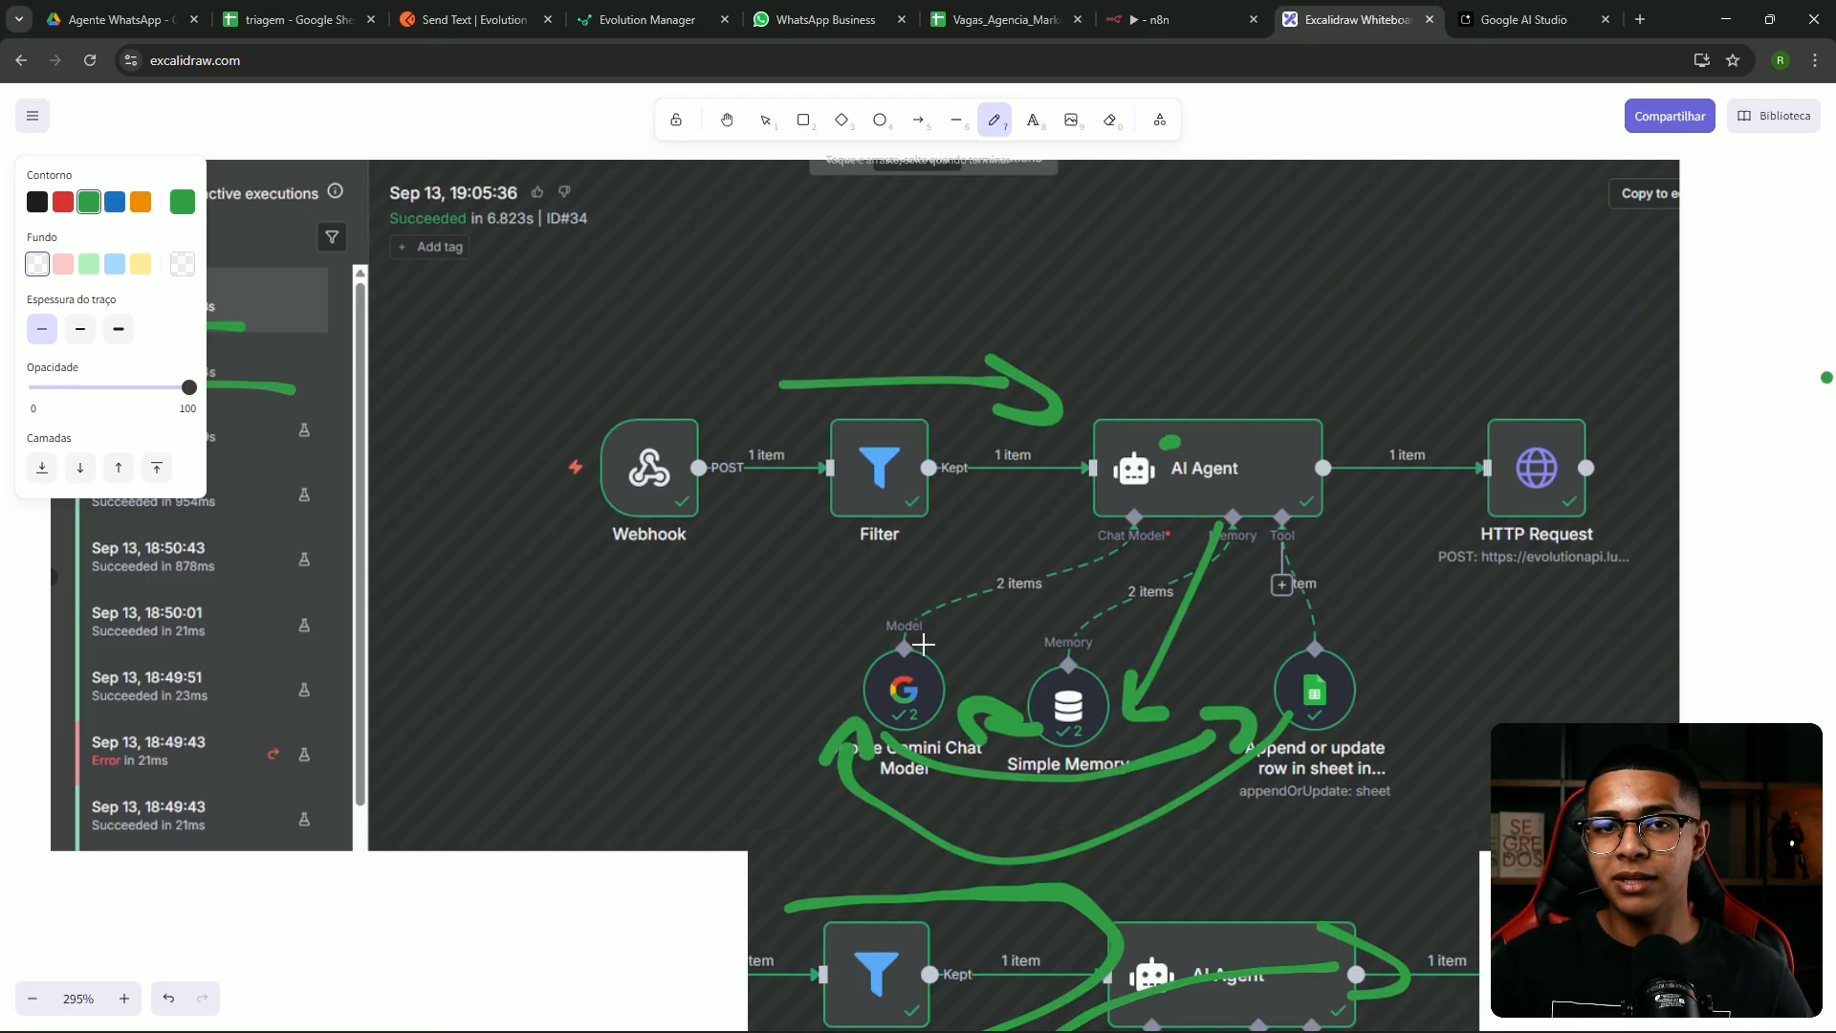
{"action": "mouse_move", "coordinate": [914, 632]}
{"action": "left_mouse_down"}
{"action": "mouse_move", "coordinate": [1415, 473]}
{"action": "mouse_move", "coordinate": [1442, 490]}
{"action": "mouse_move", "coordinate": [1410, 518]}
{"action": "left_mouse_up"}
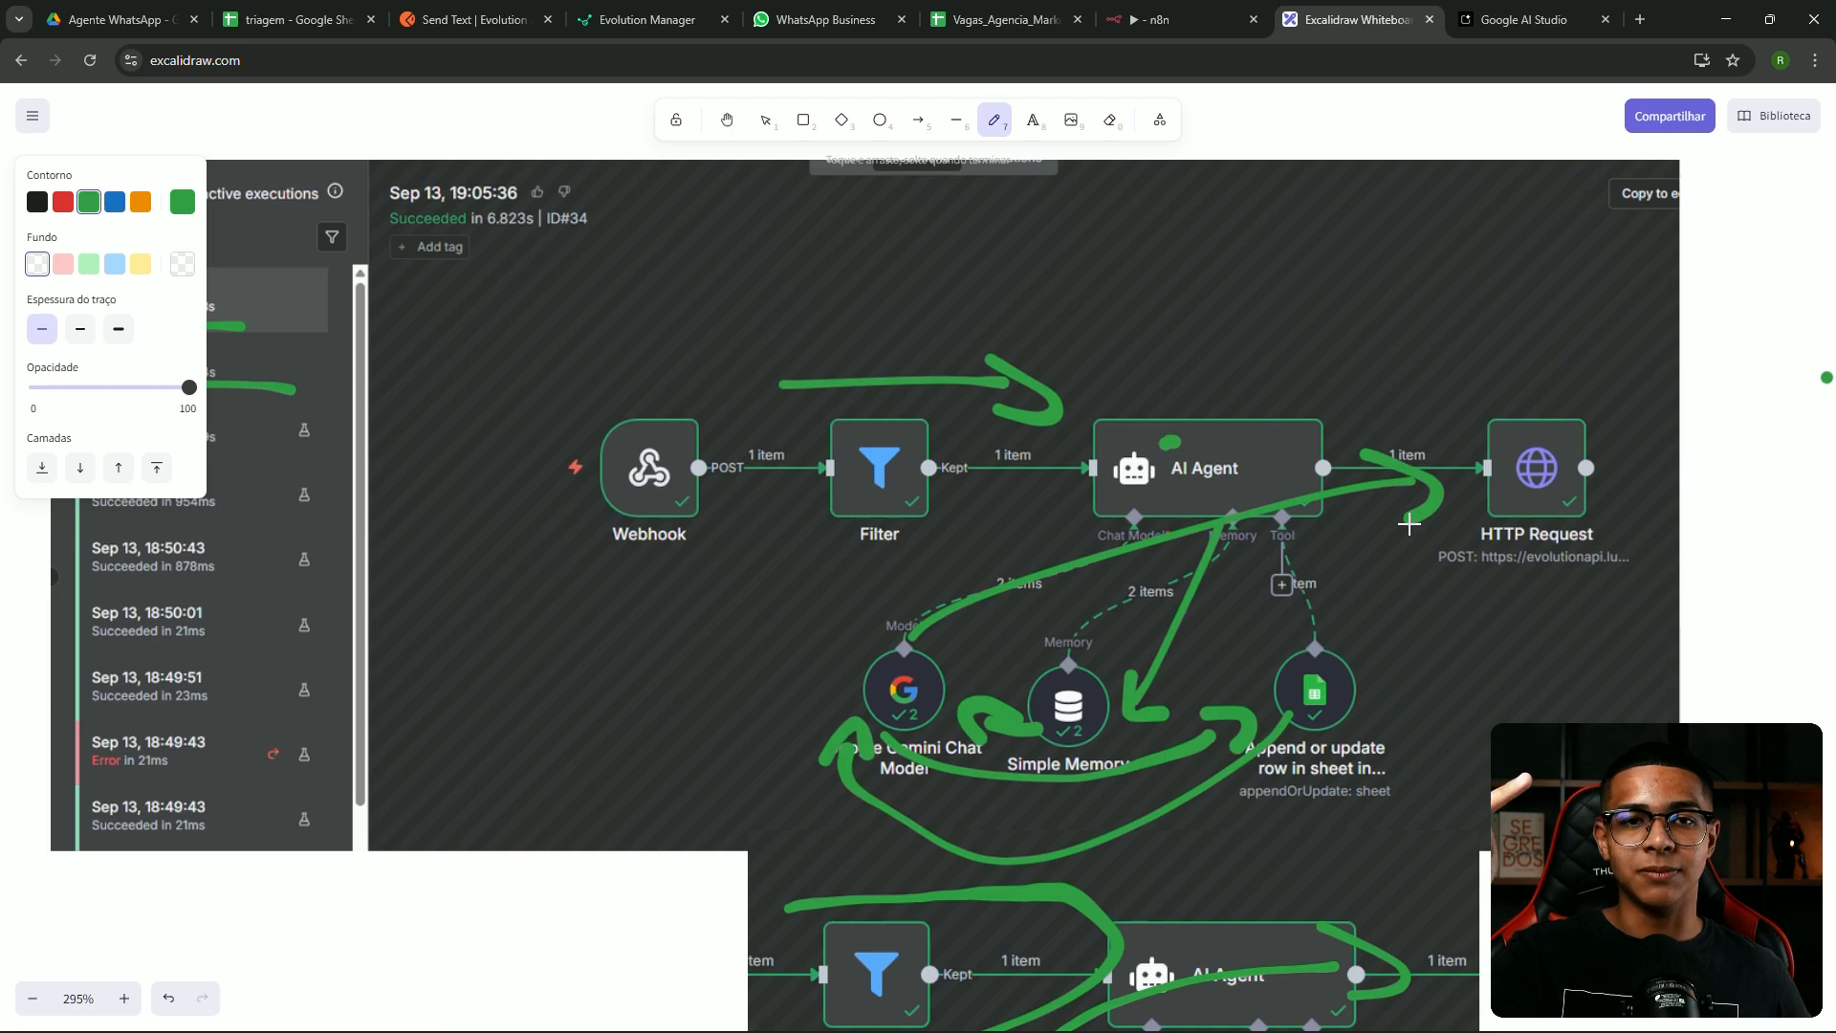
{"action": "mouse_move", "coordinate": [1068, 675]}
{"action": "left_mouse_down"}
{"action": "mouse_move", "coordinate": [984, 668]}
{"action": "mouse_move", "coordinate": [1083, 667]}
{"action": "left_mouse_up"}
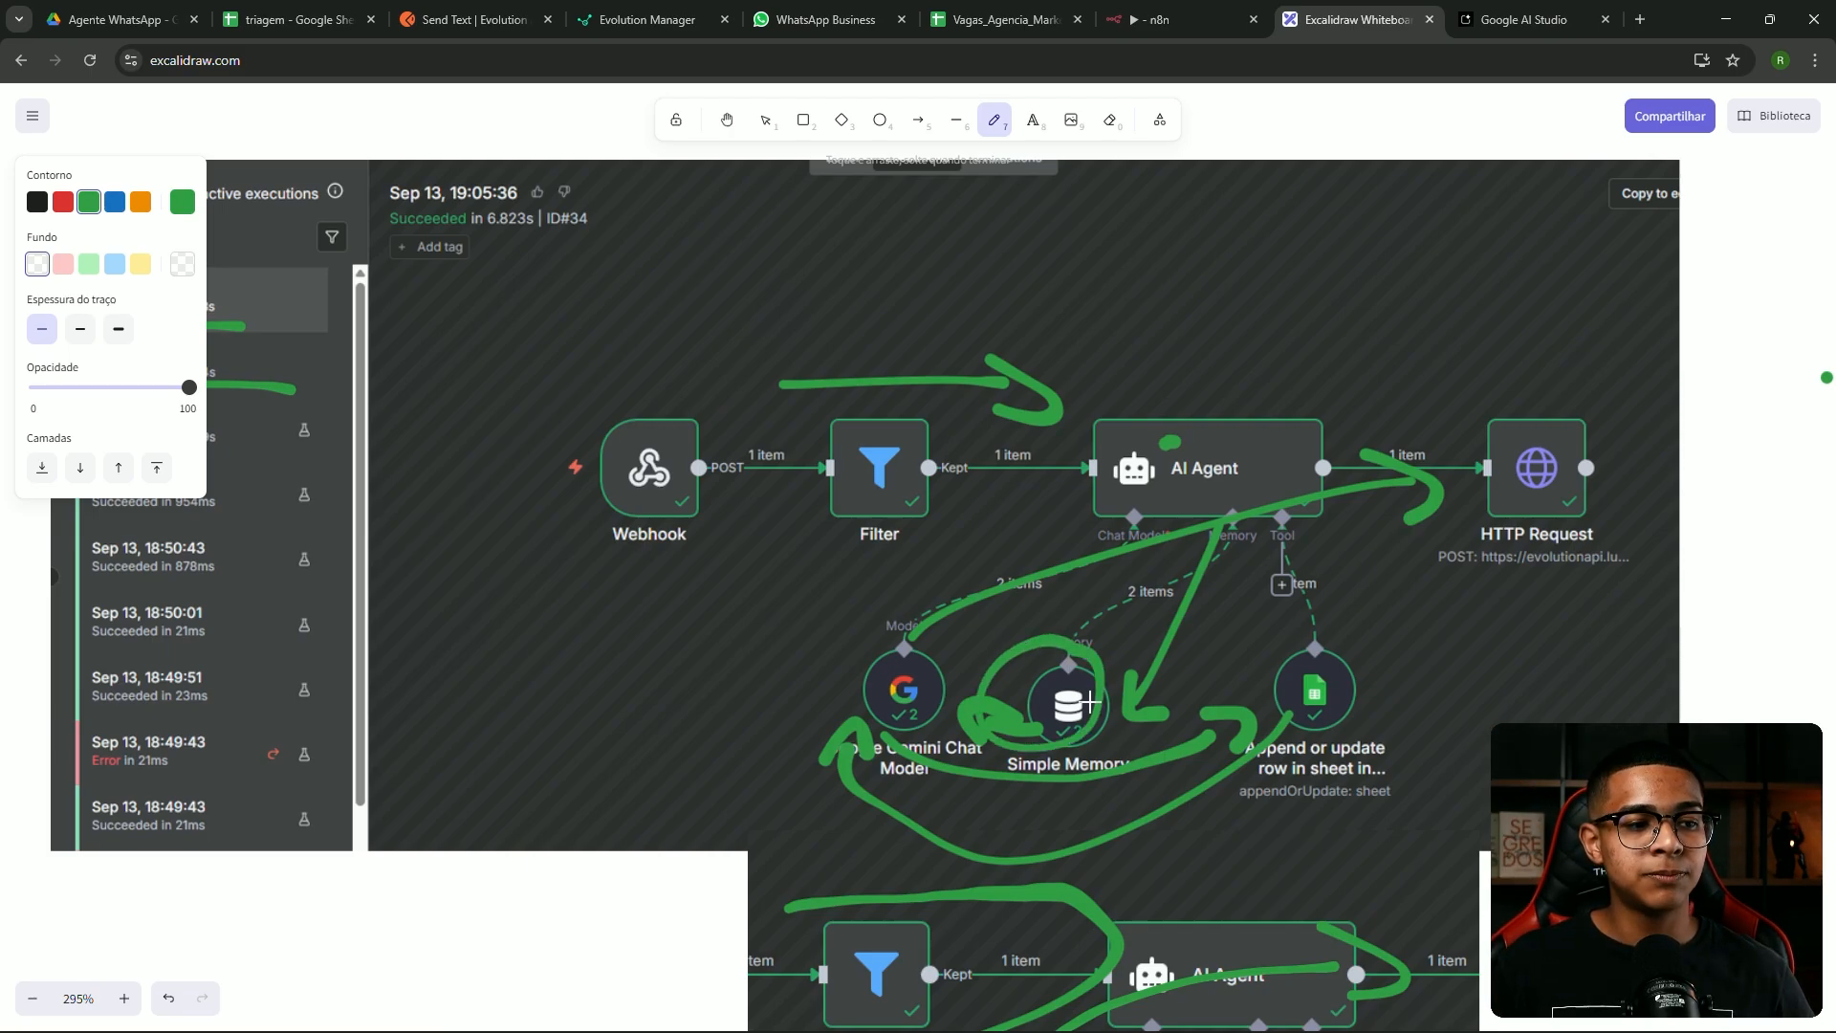
{"action": "key", "text": "ctrl+z"}
{"action": "left_click", "coordinate": [1176, 19]}
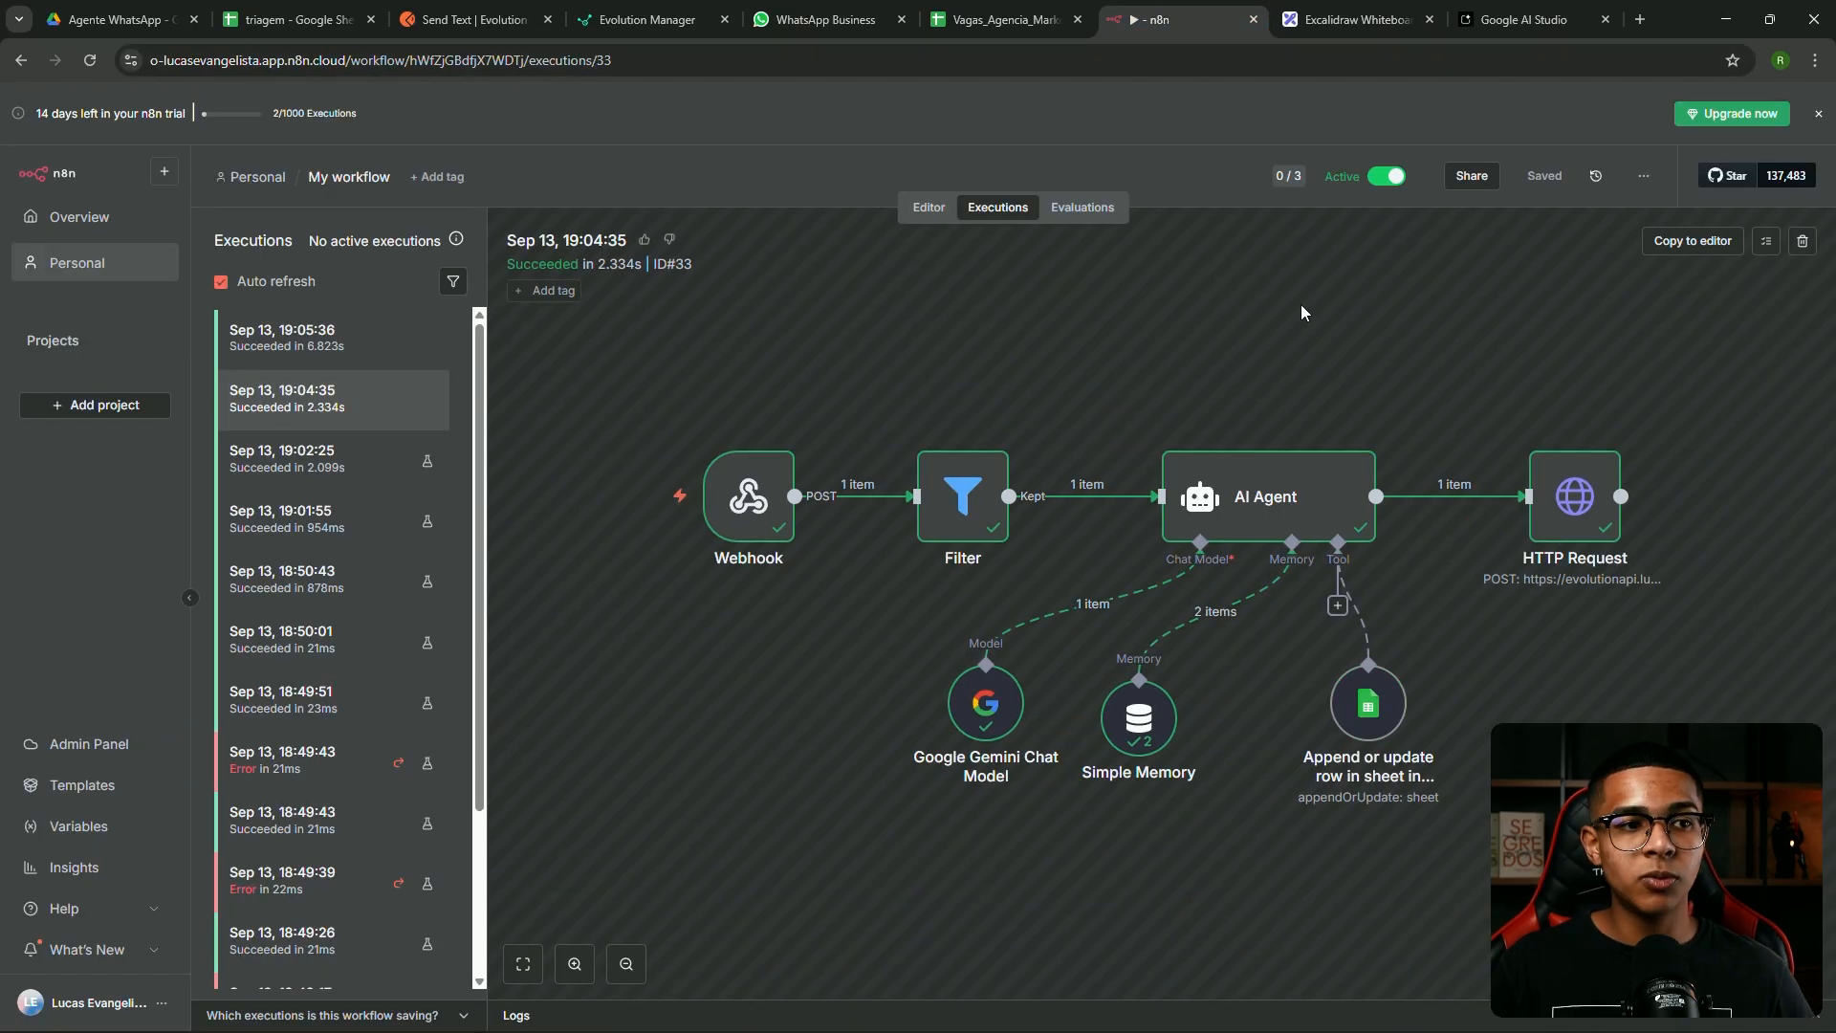
Open Simple Memory and inspect run 1's chatHistory, selecting the AI's greeting
{"action": "double_click", "coordinate": [1160, 746]}
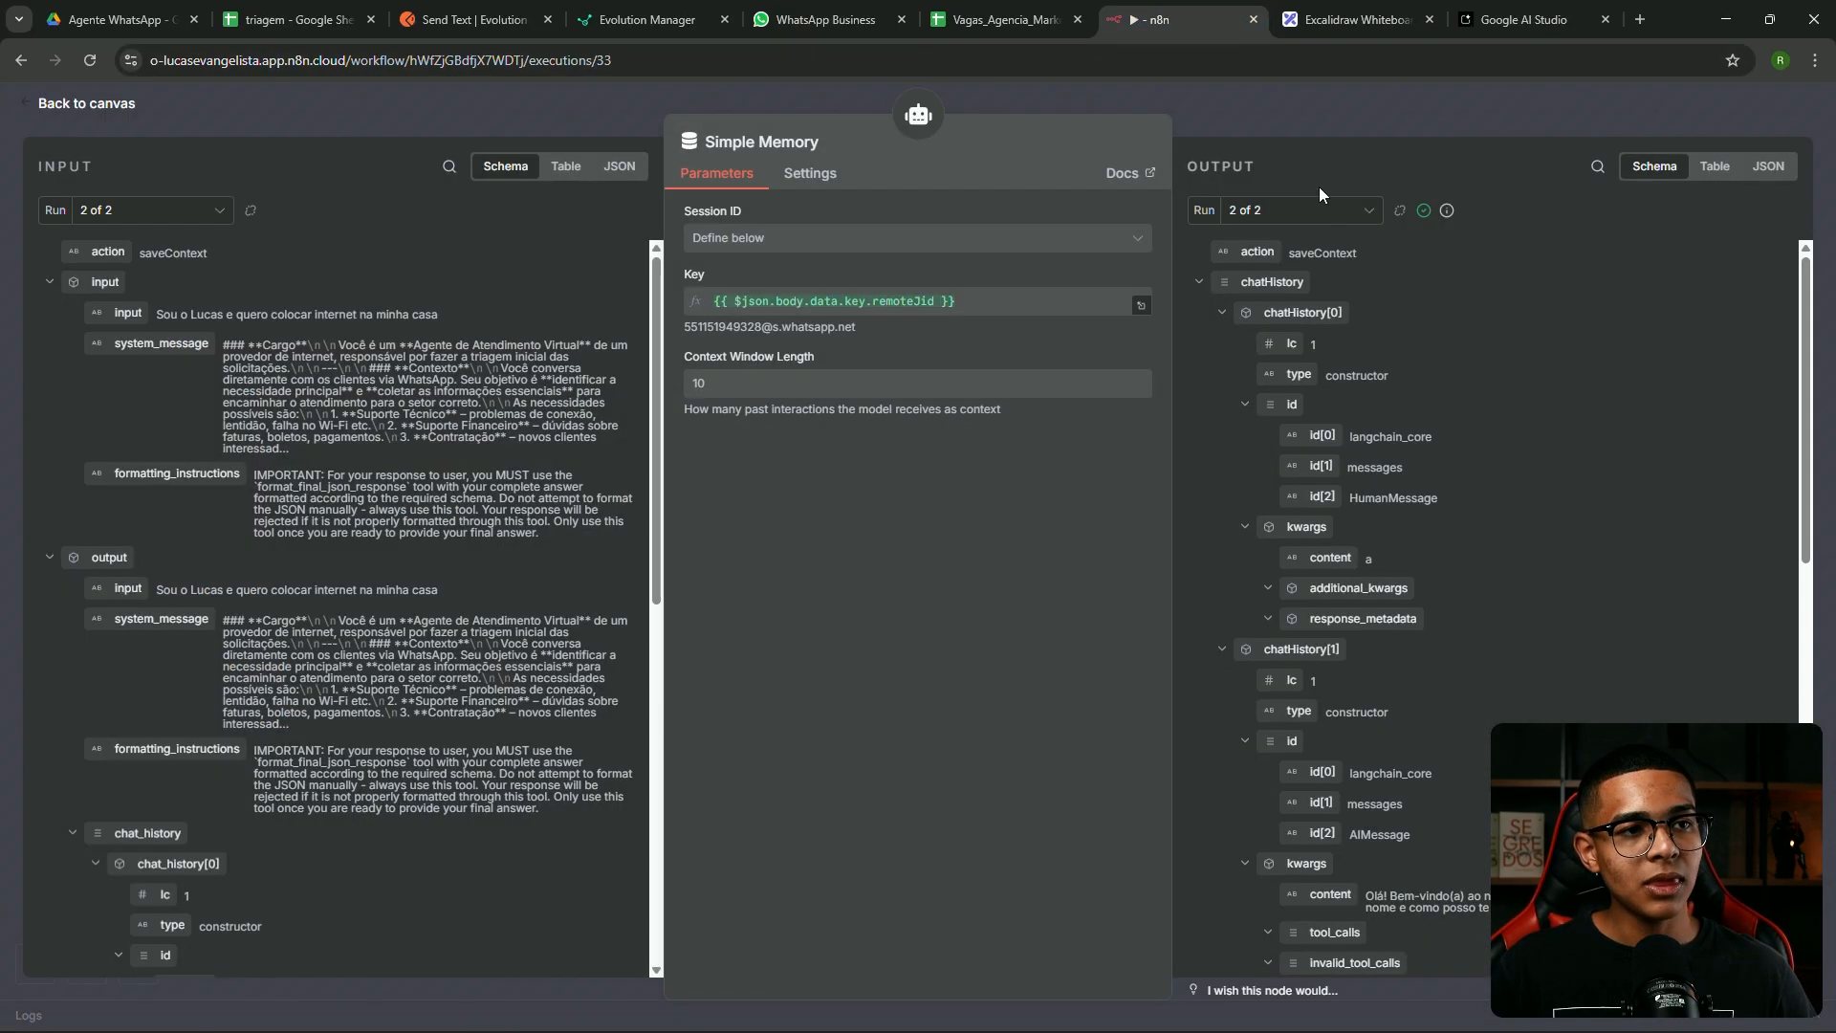
{"action": "left_click", "coordinate": [1309, 212]}
{"action": "left_click", "coordinate": [1275, 228]}
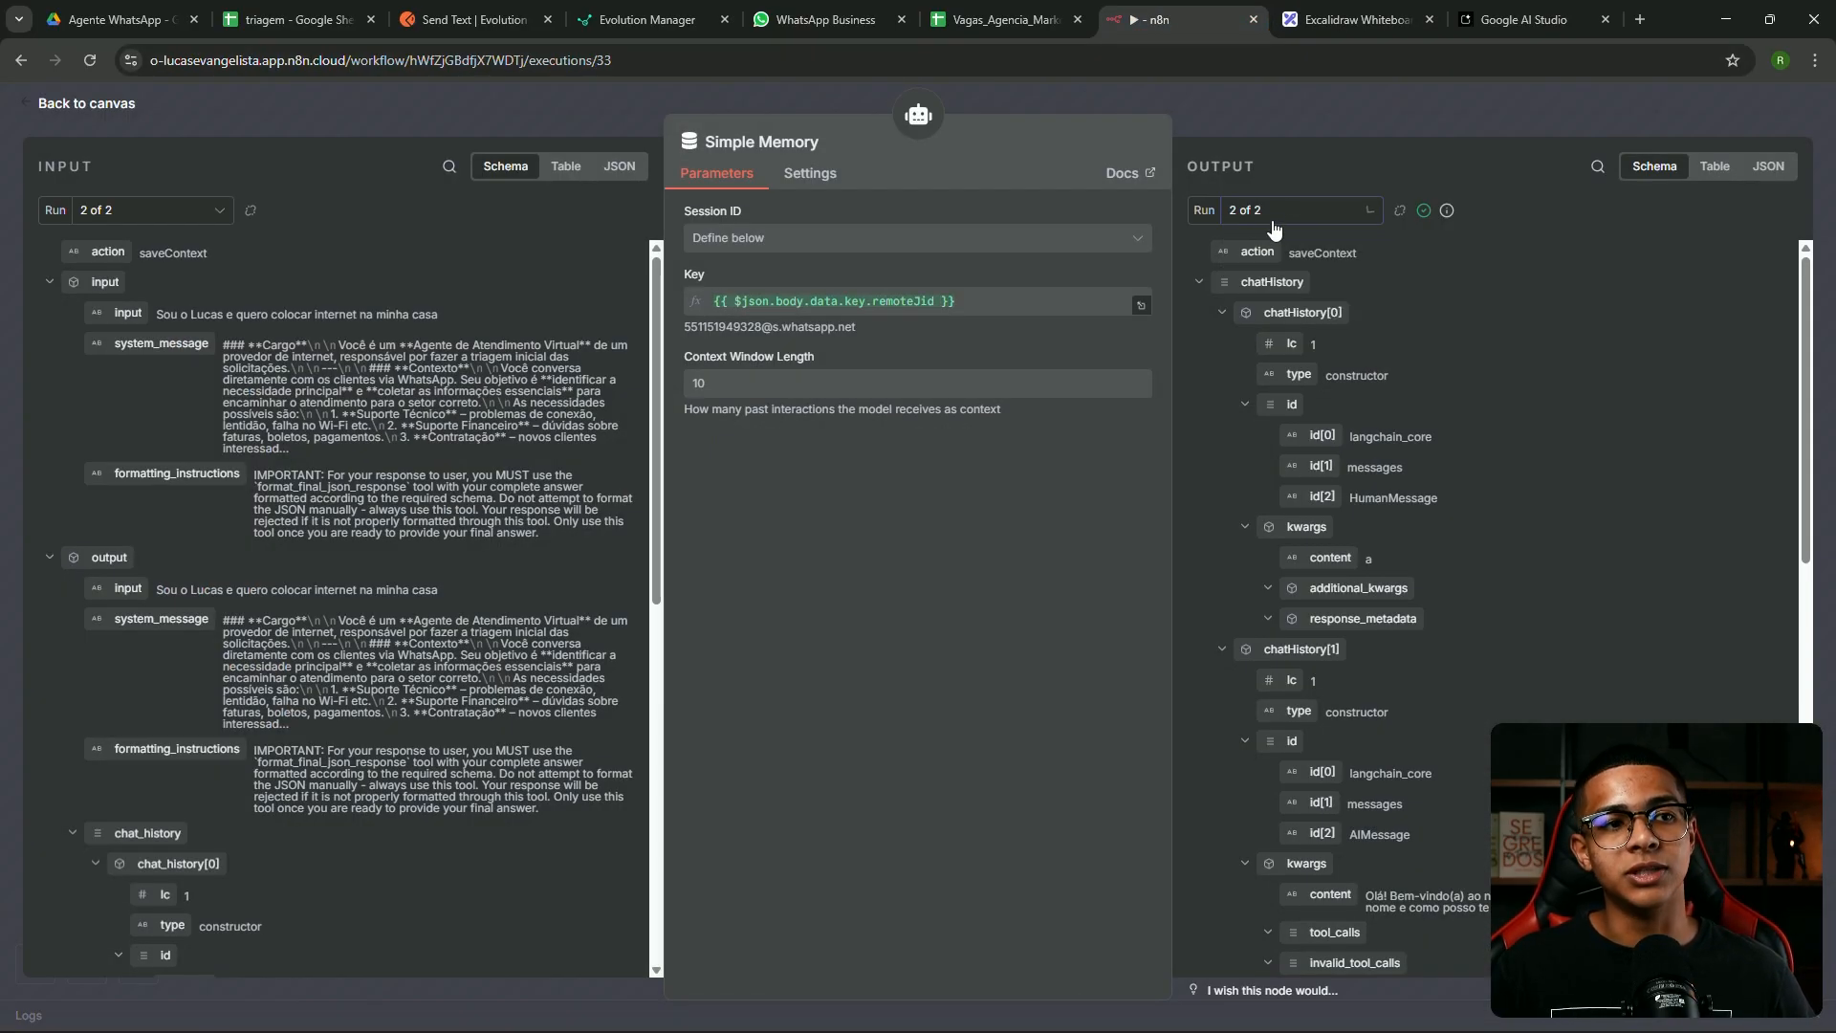
{"action": "left_click", "coordinate": [1272, 212]}
{"action": "left_click", "coordinate": [1260, 257]}
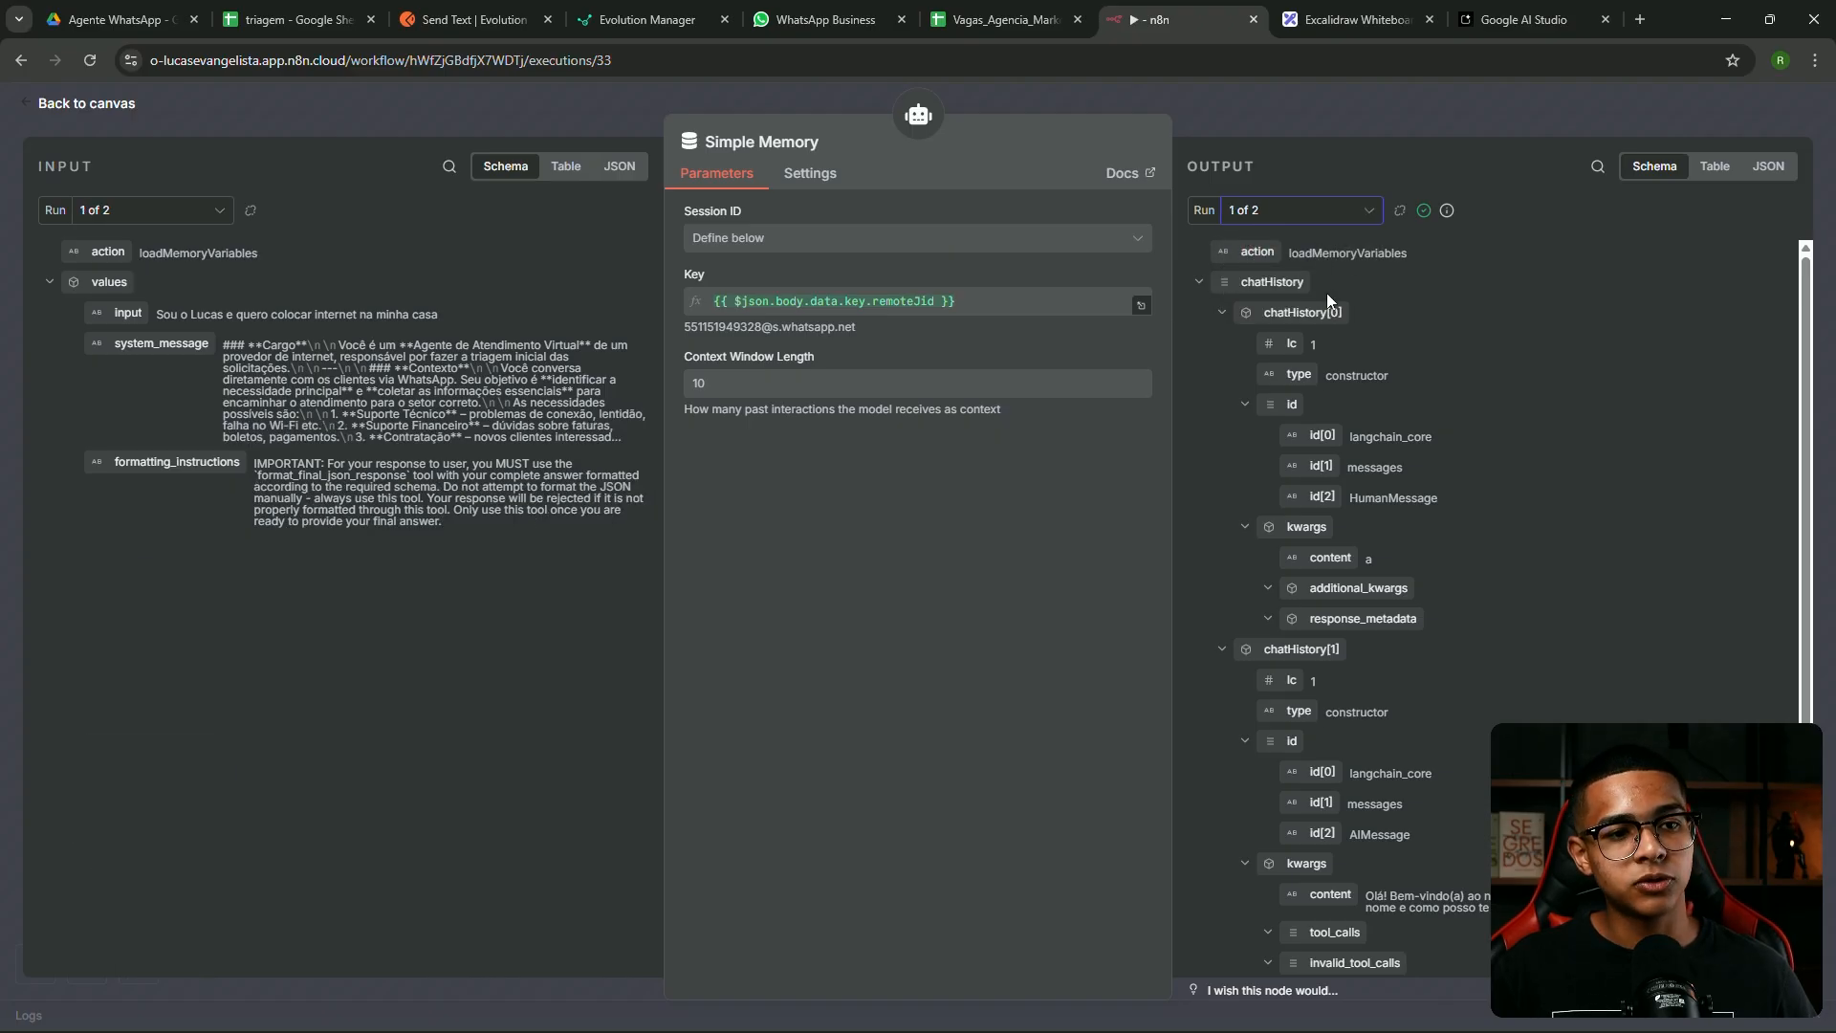
{"action": "scroll", "coordinate": [1329, 325], "scroll_direction": "down", "scroll_amount": 2}
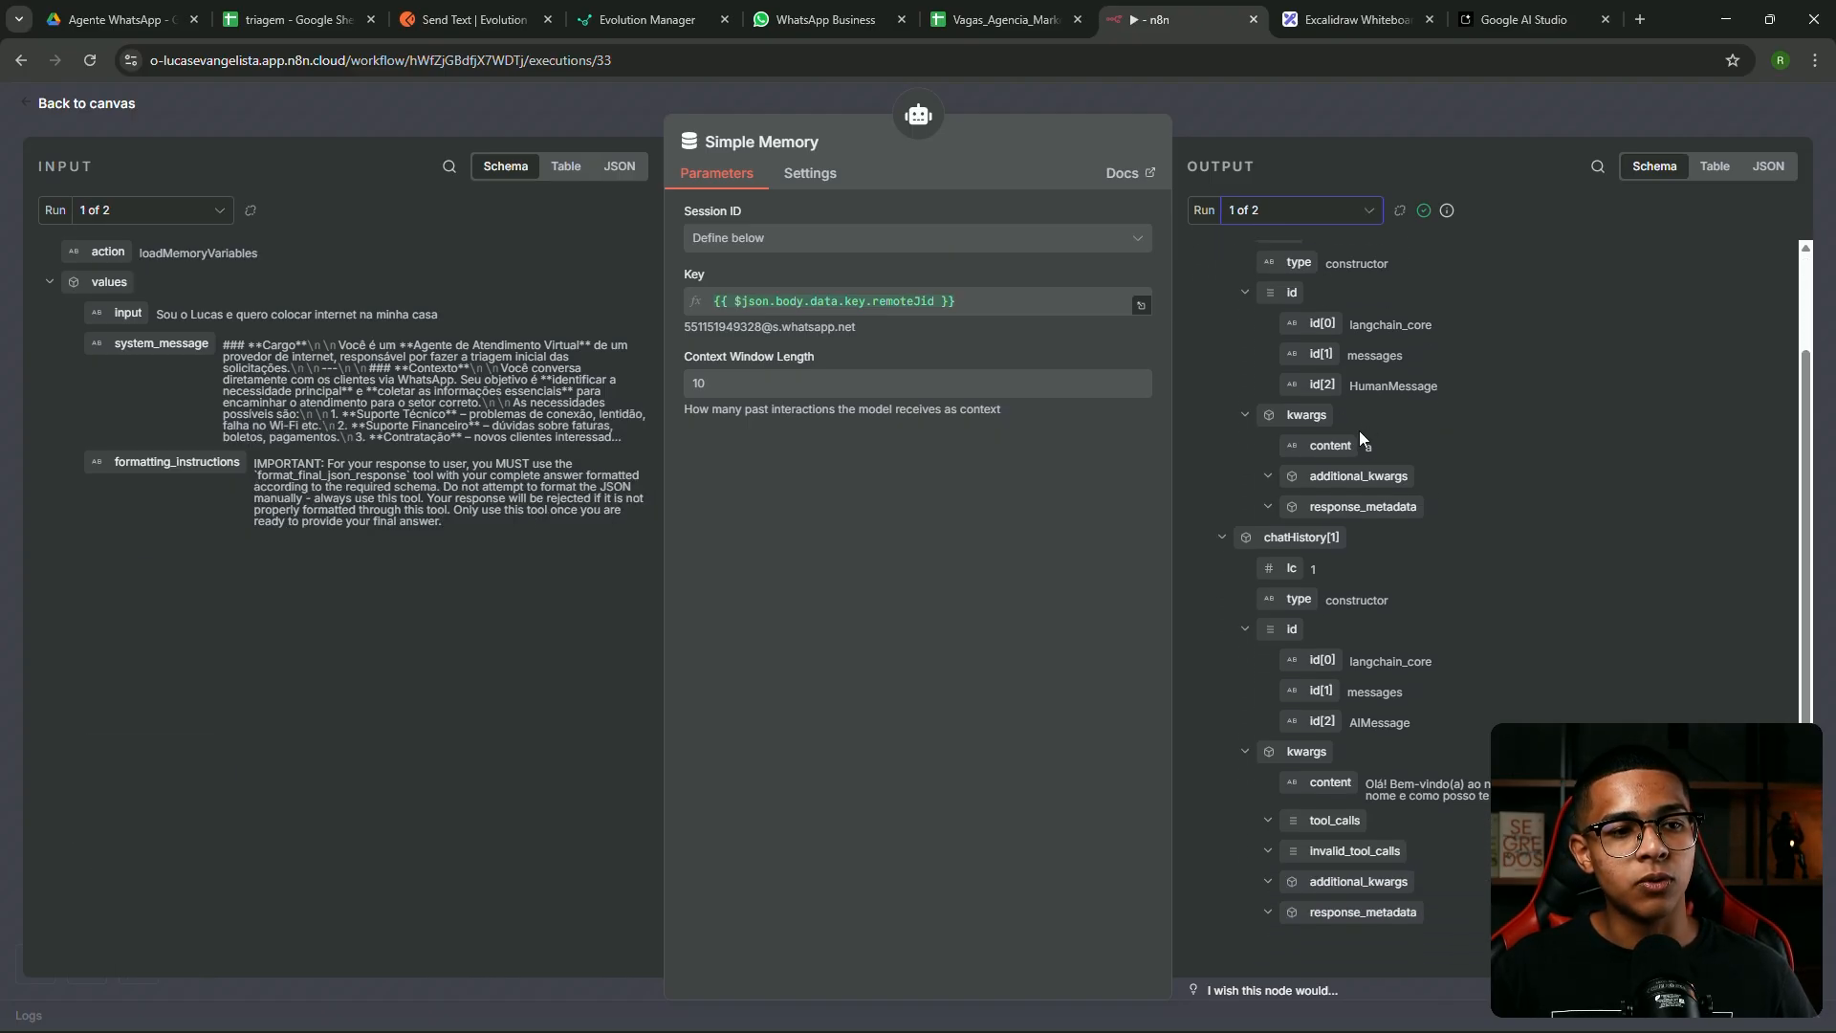
{"action": "scroll", "coordinate": [1358, 431], "scroll_direction": "up", "scroll_amount": 2}
{"action": "scroll", "coordinate": [1351, 449], "scroll_direction": "down", "scroll_amount": 1}
{"action": "scroll", "coordinate": [1348, 457], "scroll_direction": "down", "scroll_amount": 1}
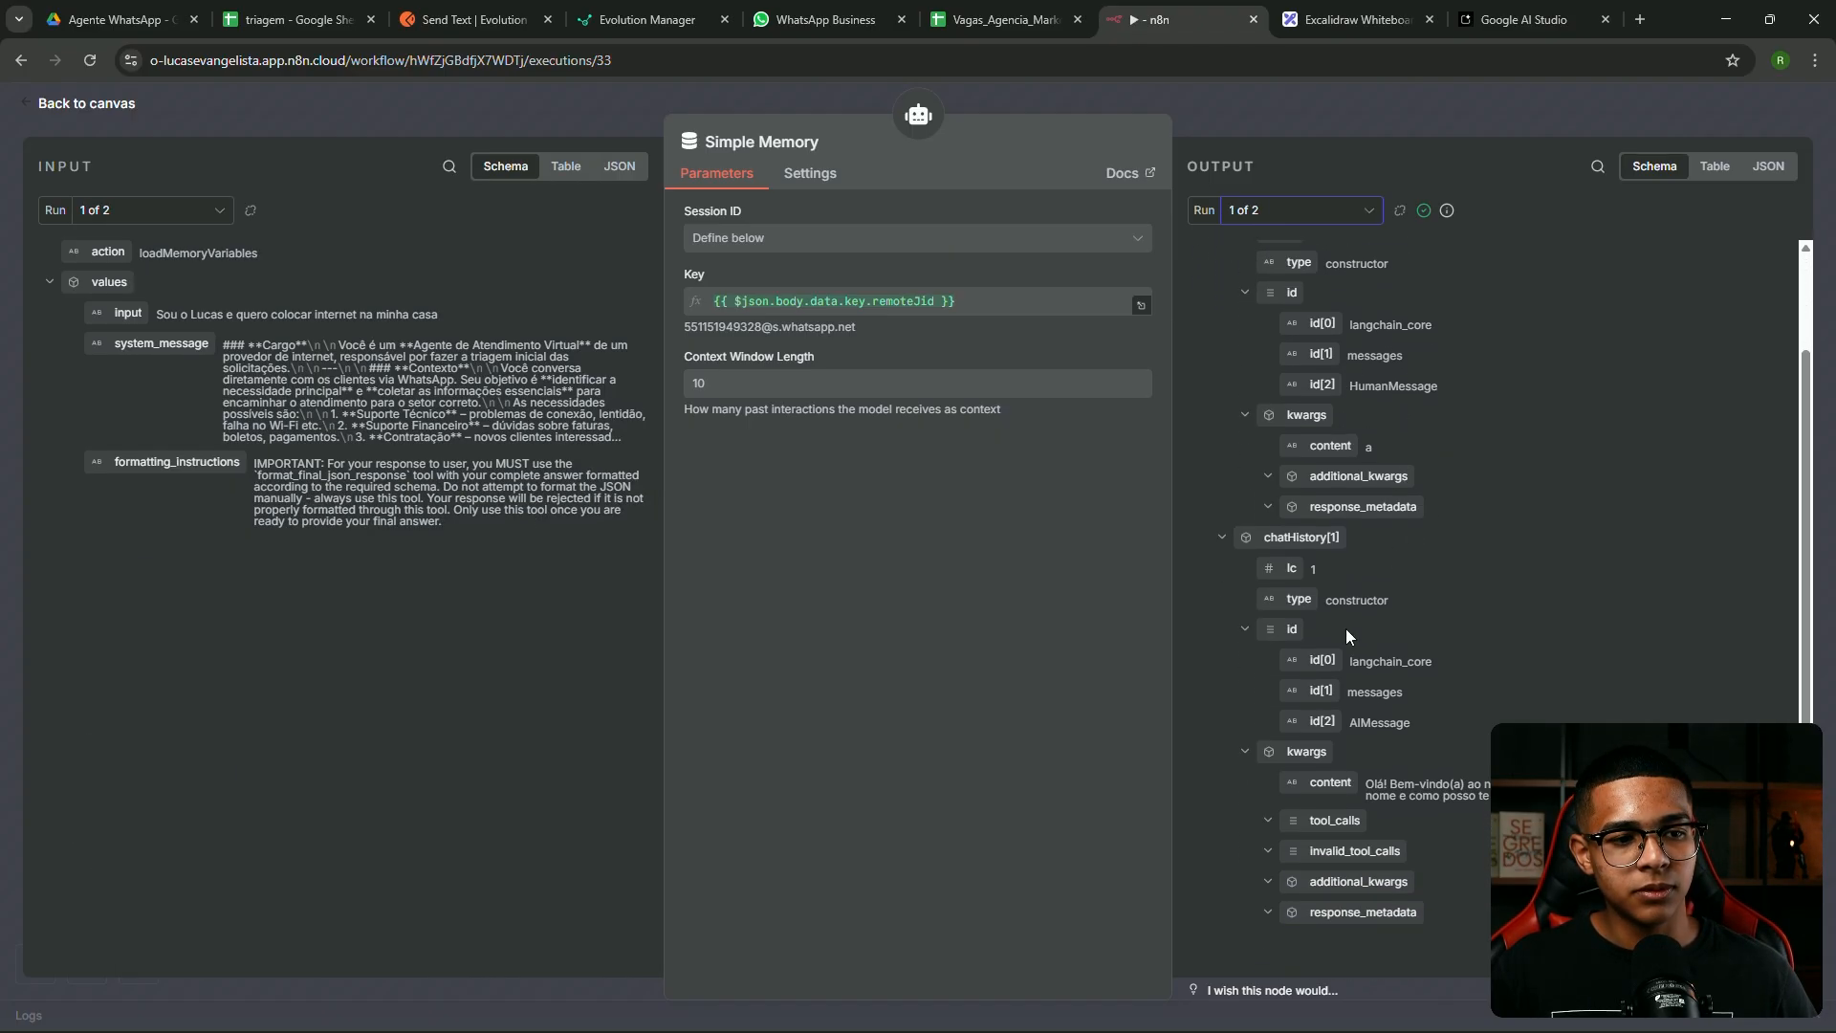
{"action": "left_click_drag", "start_coordinate": [1382, 785], "coordinate": [1530, 797]}
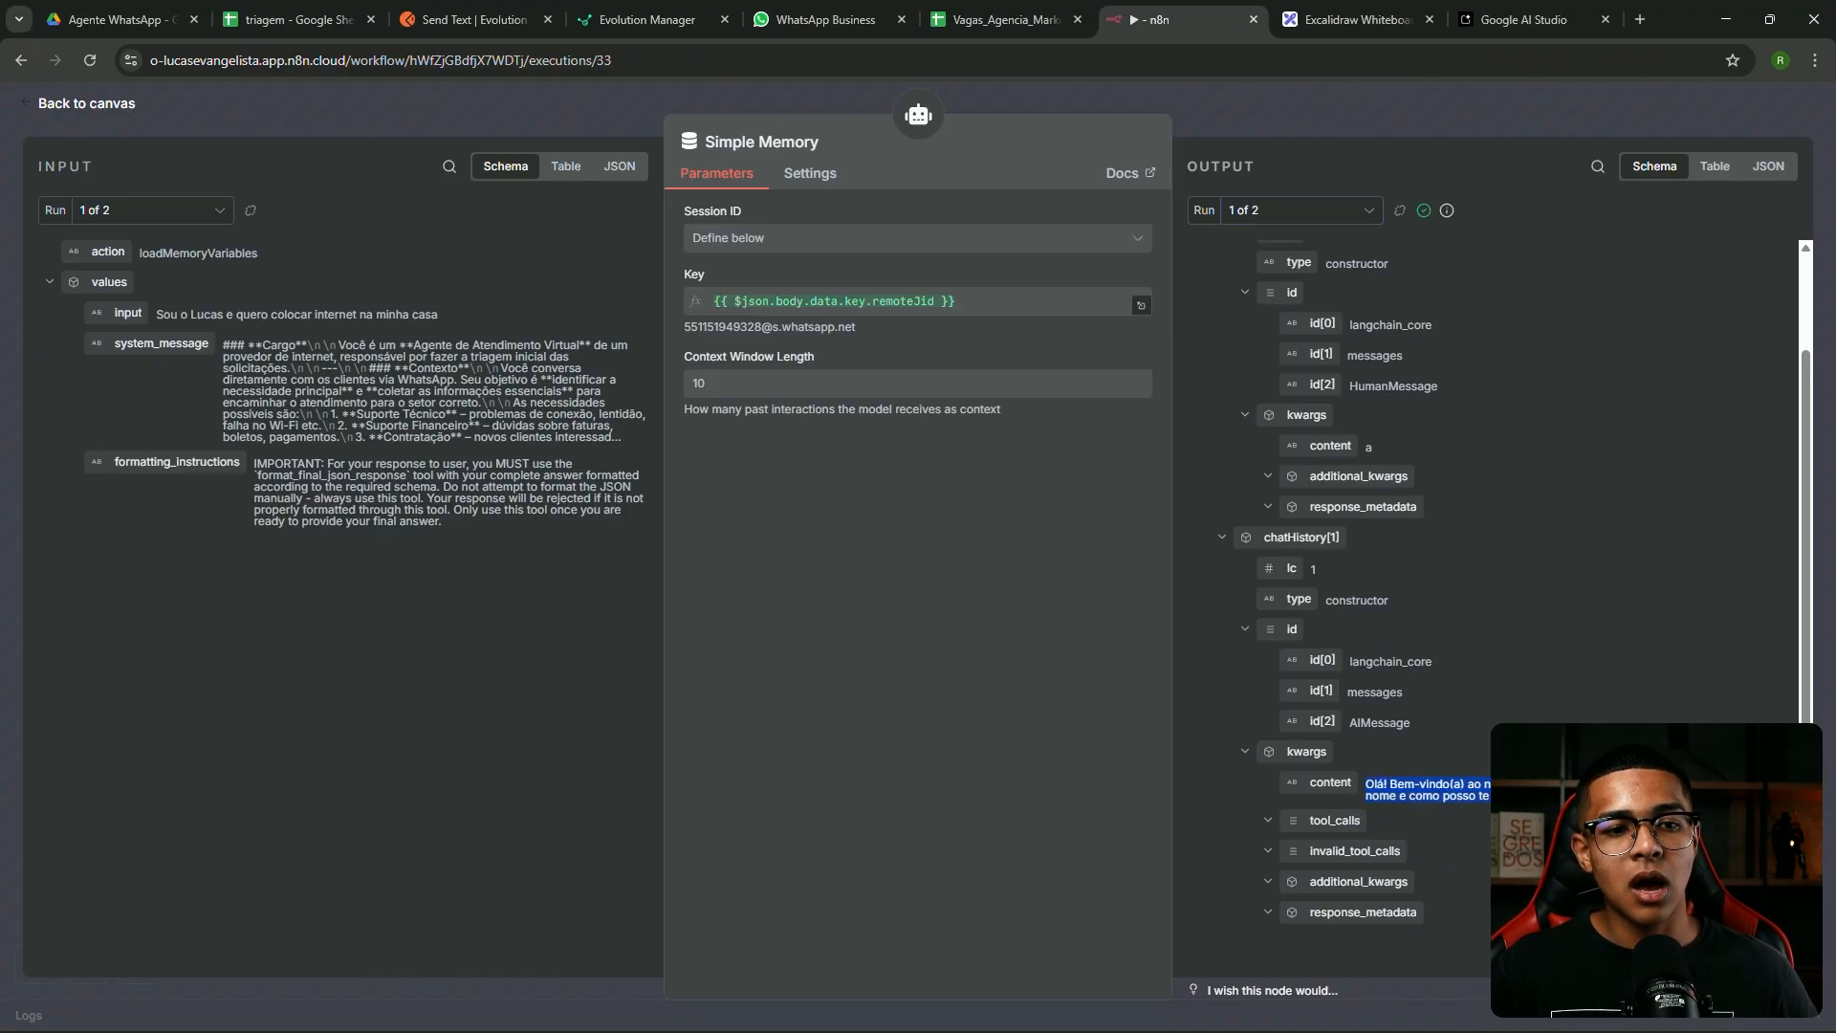
Show run 2's memory data and highlight the AI's reply in the stored history
{"action": "left_click", "coordinate": [1301, 222]}
{"action": "left_click", "coordinate": [1301, 300]}
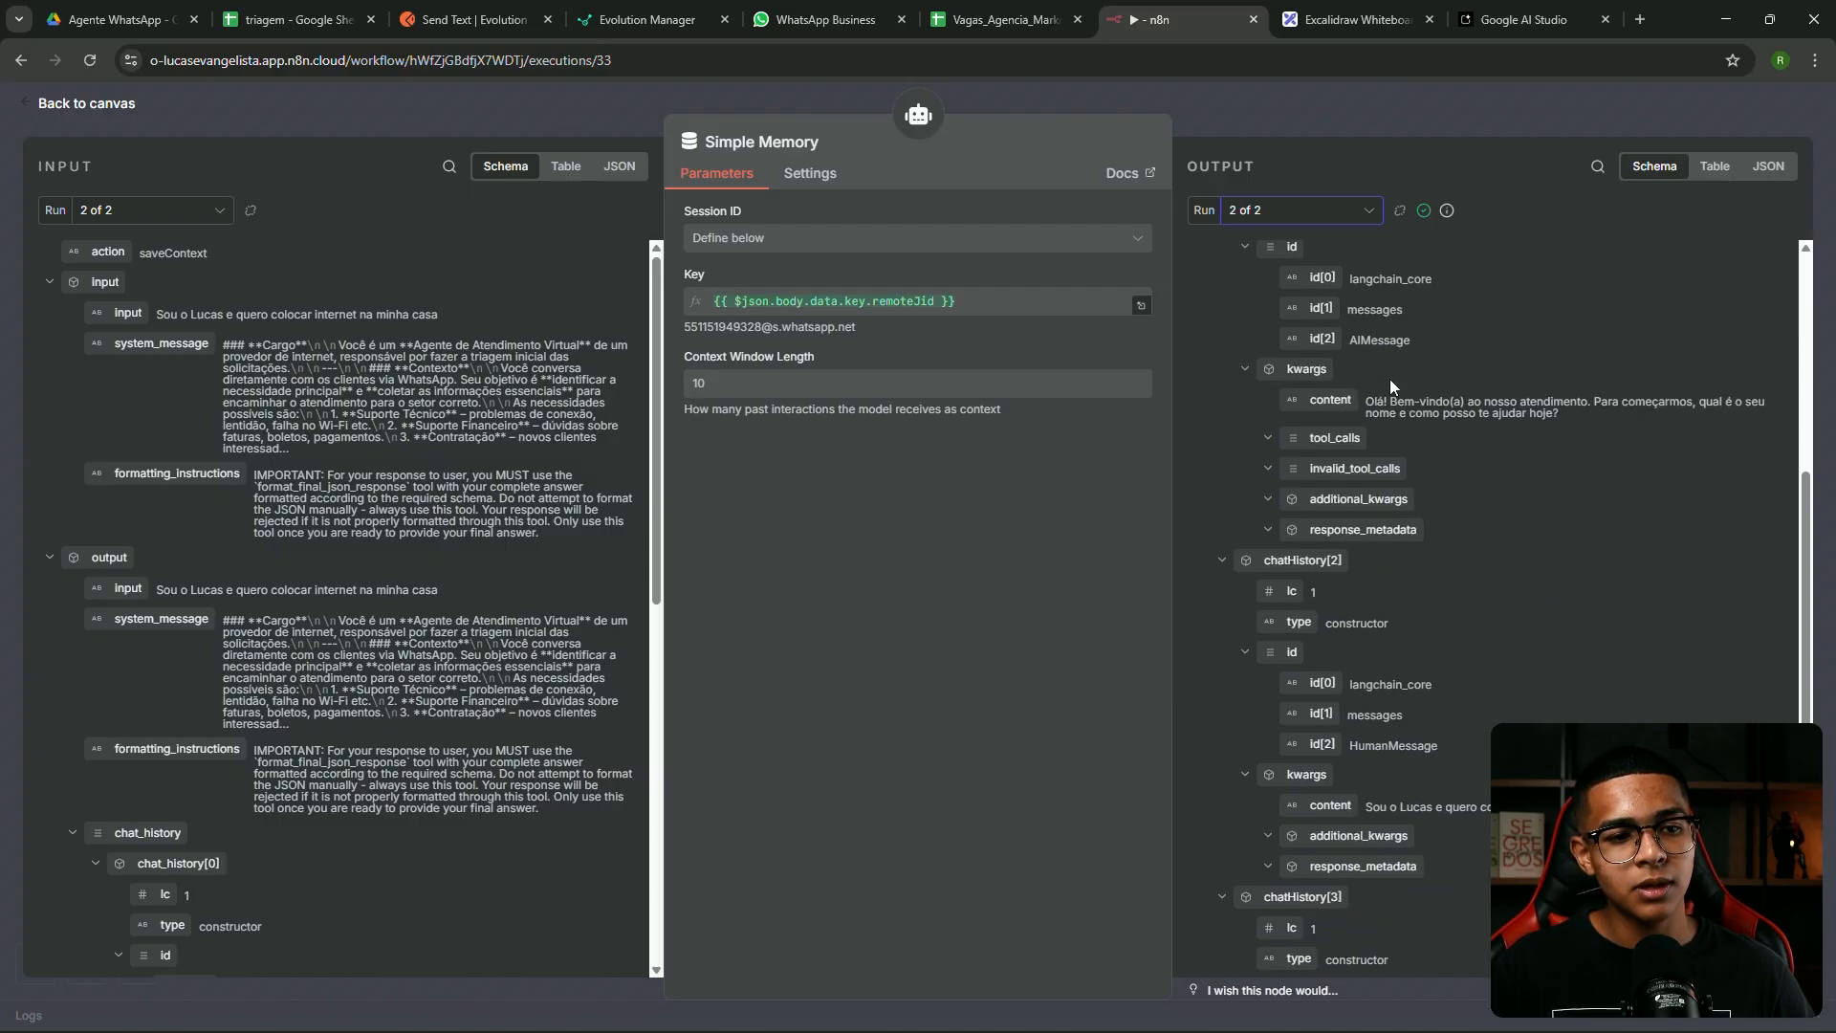
{"action": "scroll", "coordinate": [1472, 430], "scroll_direction": "down", "scroll_amount": 2}
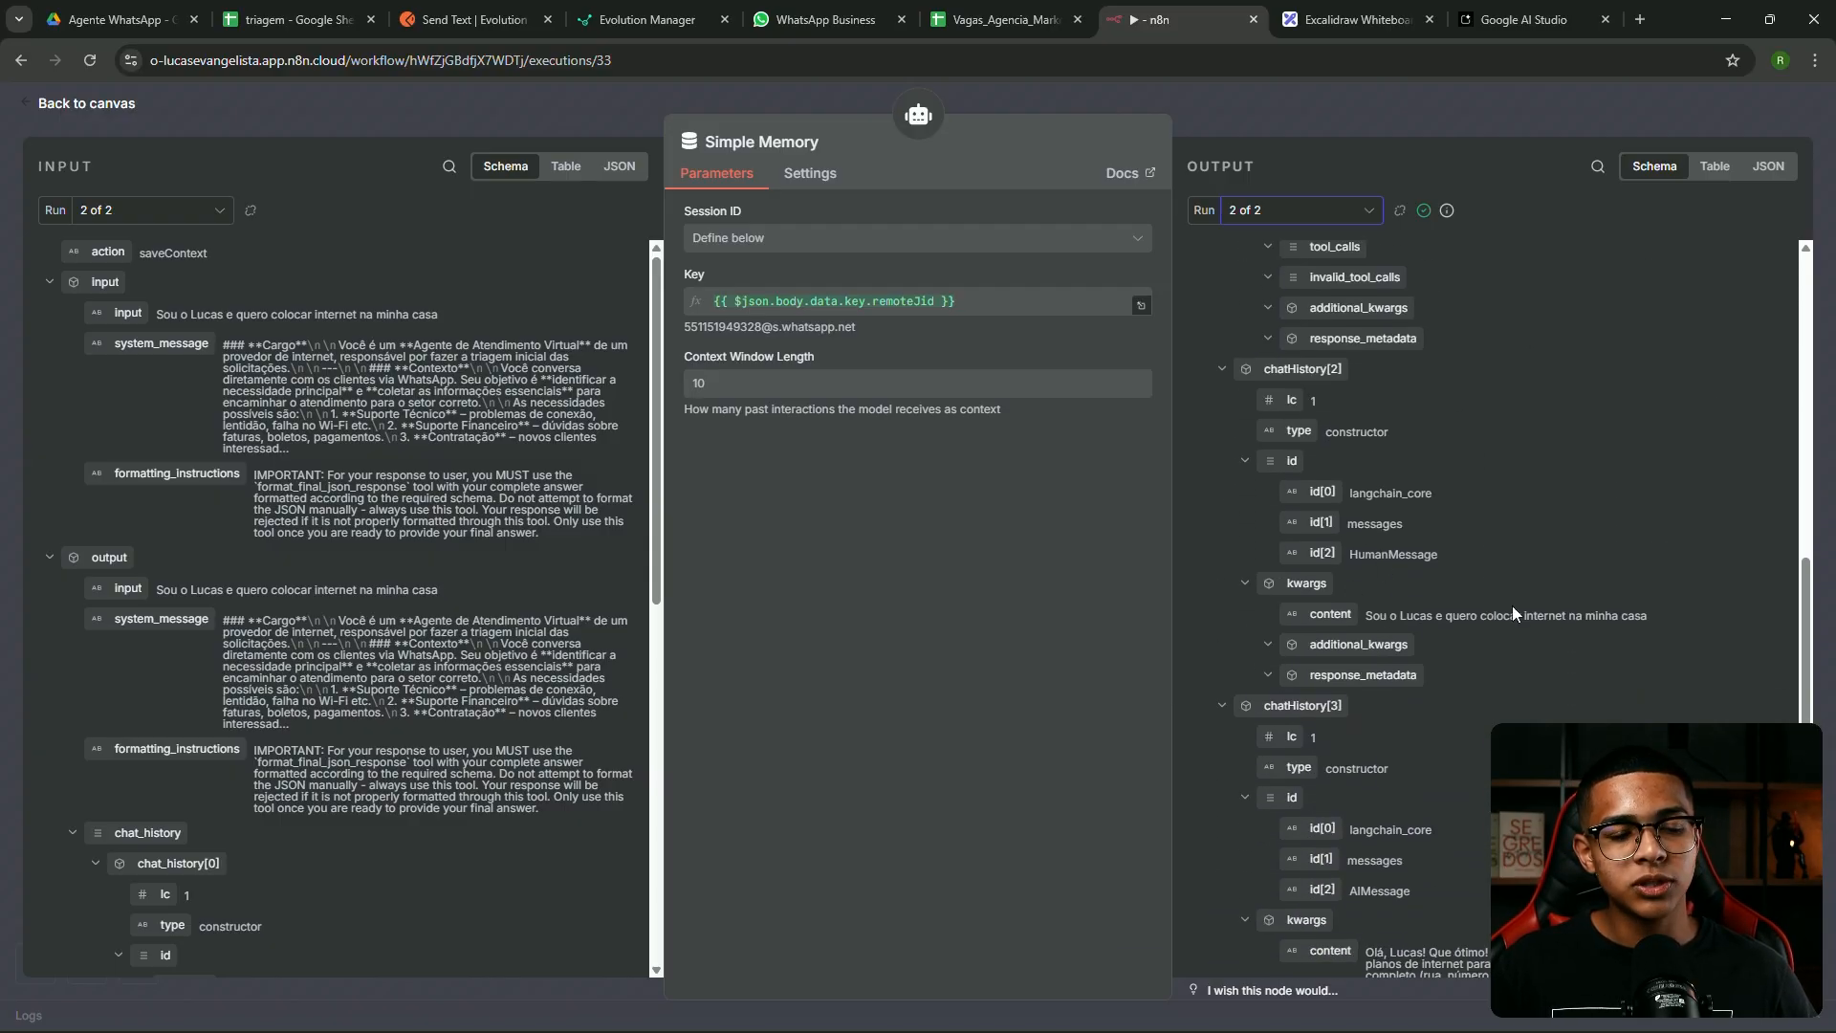
{"action": "scroll", "coordinate": [1469, 496], "scroll_direction": "down", "scroll_amount": 2}
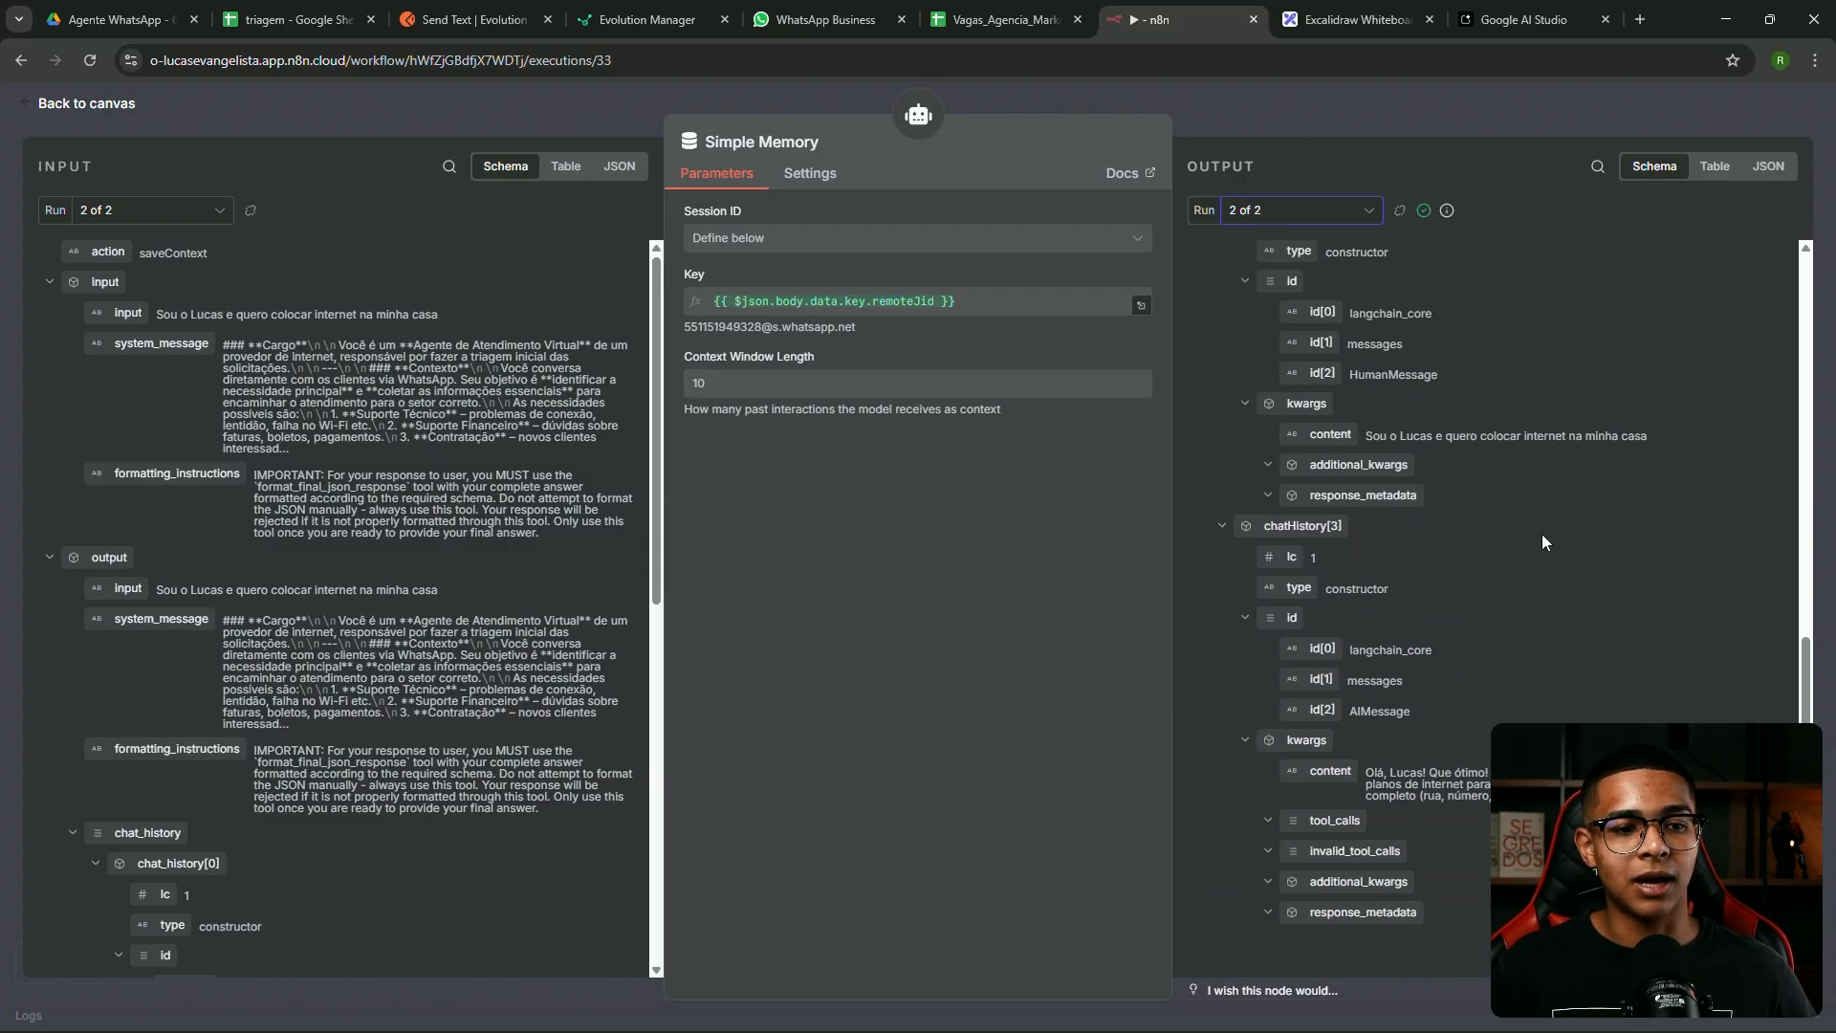
{"action": "left_click_drag", "start_coordinate": [1377, 773], "coordinate": [1492, 772]}
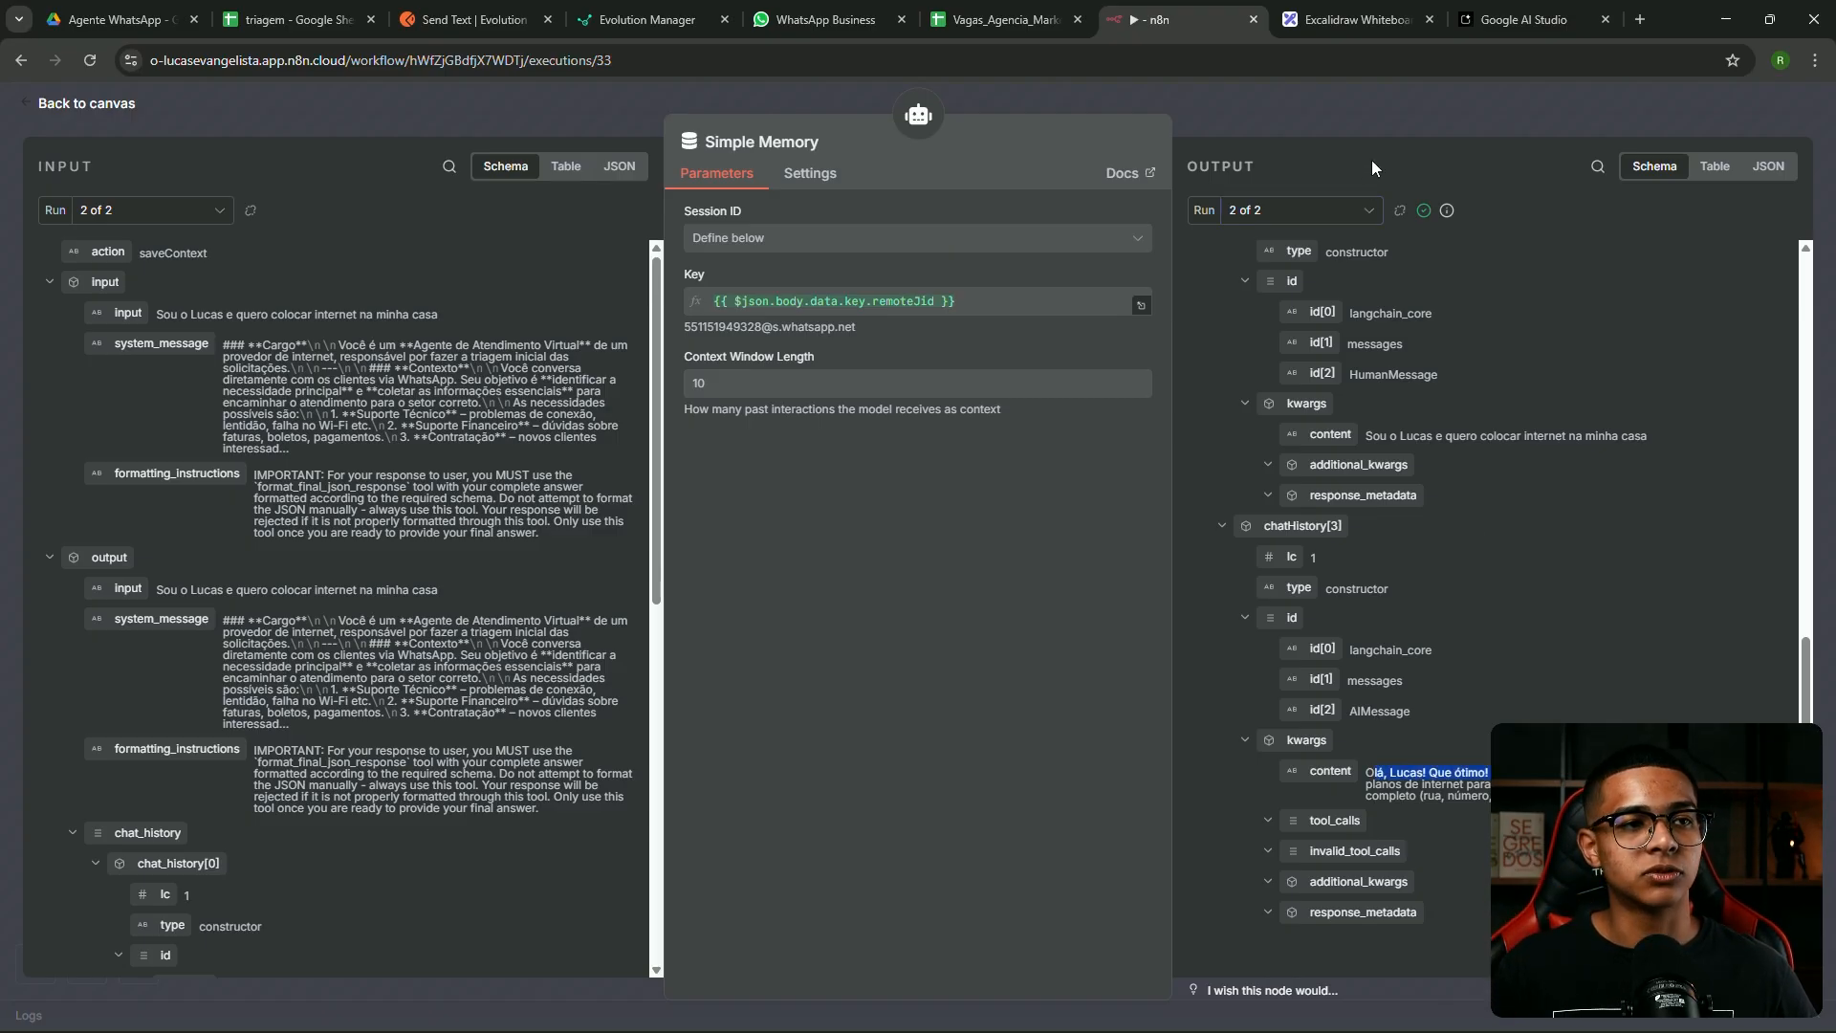
{"action": "left_click", "coordinate": [1345, 121]}
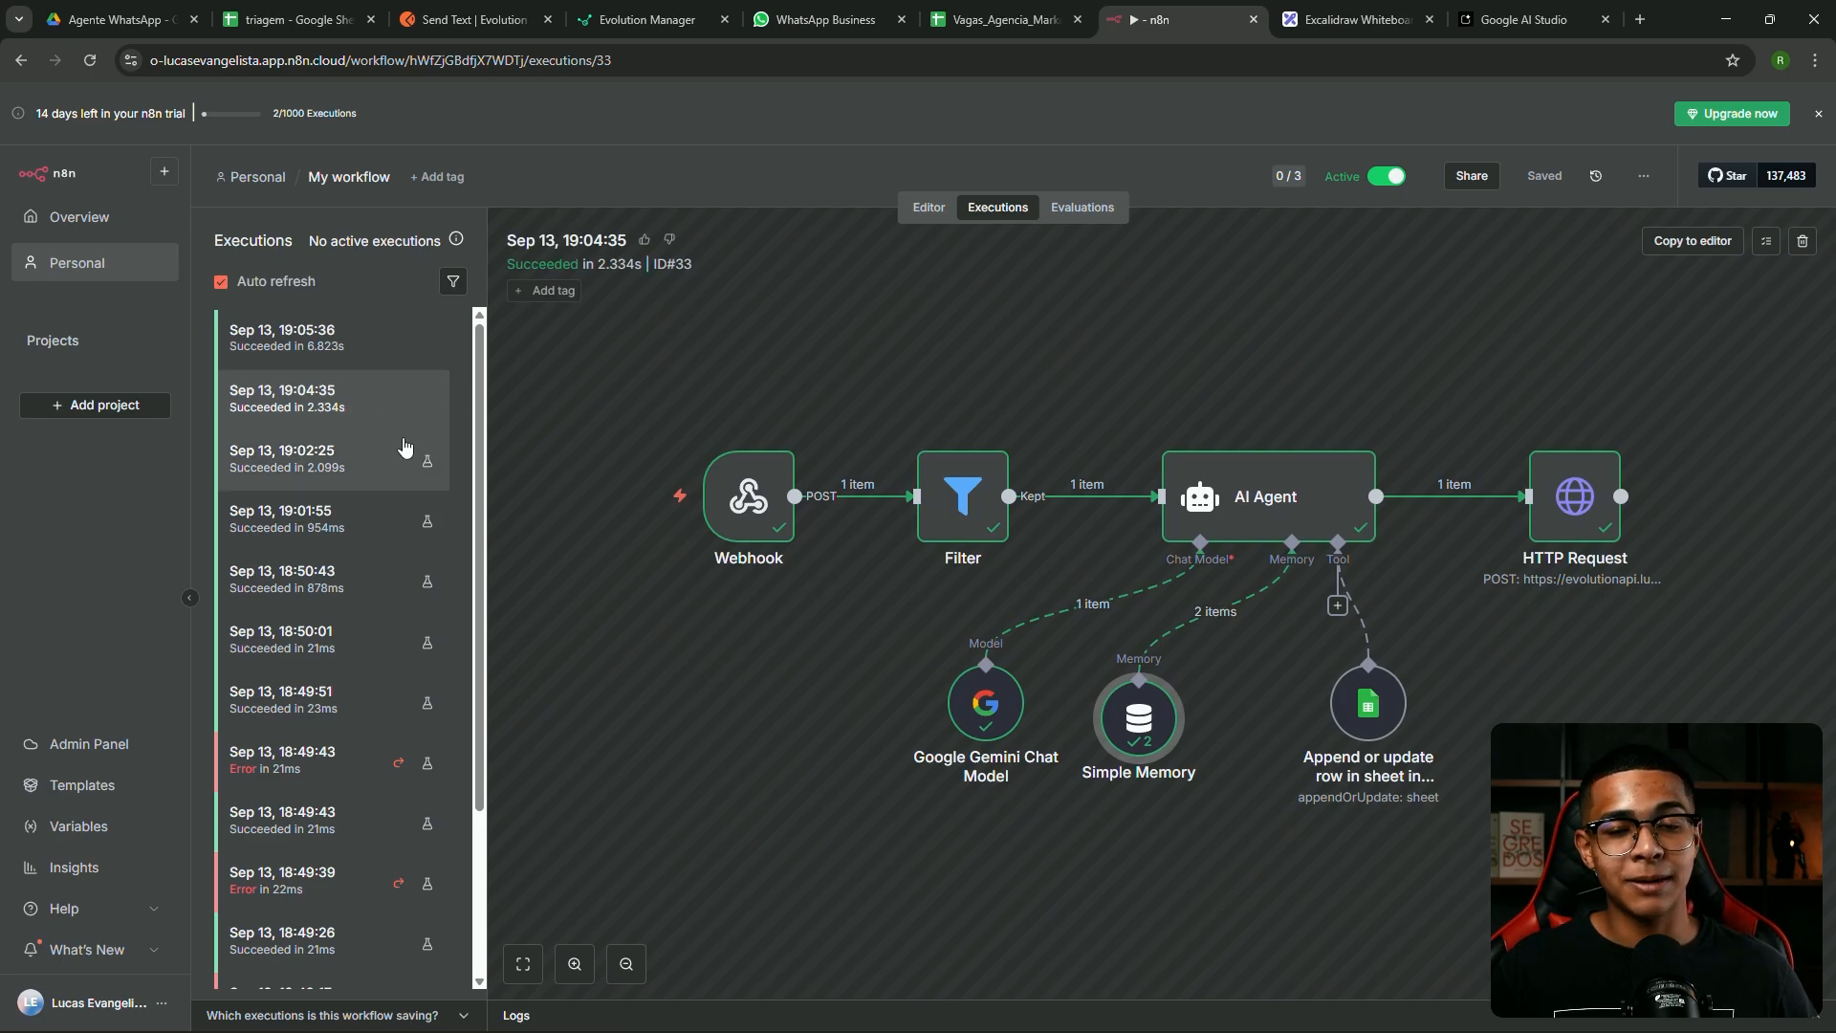
Reopen Simple Memory and highlight the welcome message stored in run 1
{"action": "double_click", "coordinate": [1138, 721]}
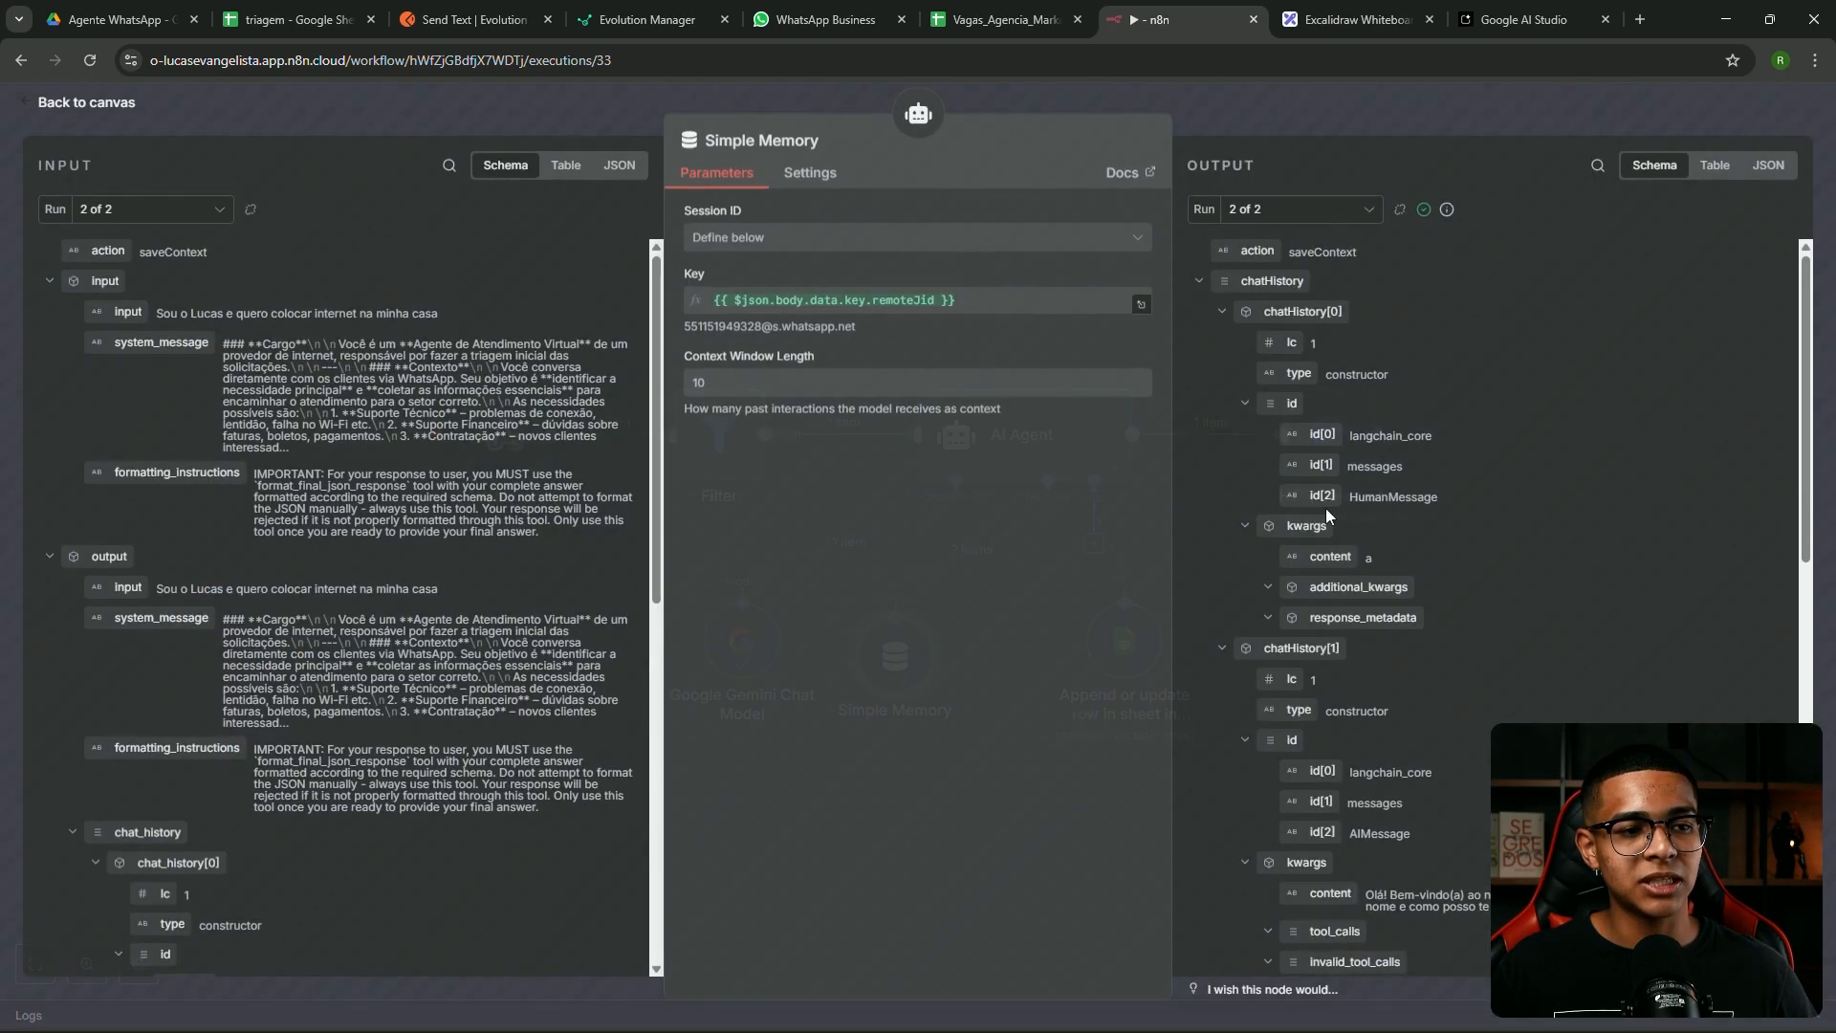
{"action": "scroll", "coordinate": [1350, 488], "scroll_direction": "down", "scroll_amount": 3}
{"action": "scroll", "coordinate": [1368, 478], "scroll_direction": "up", "scroll_amount": 3}
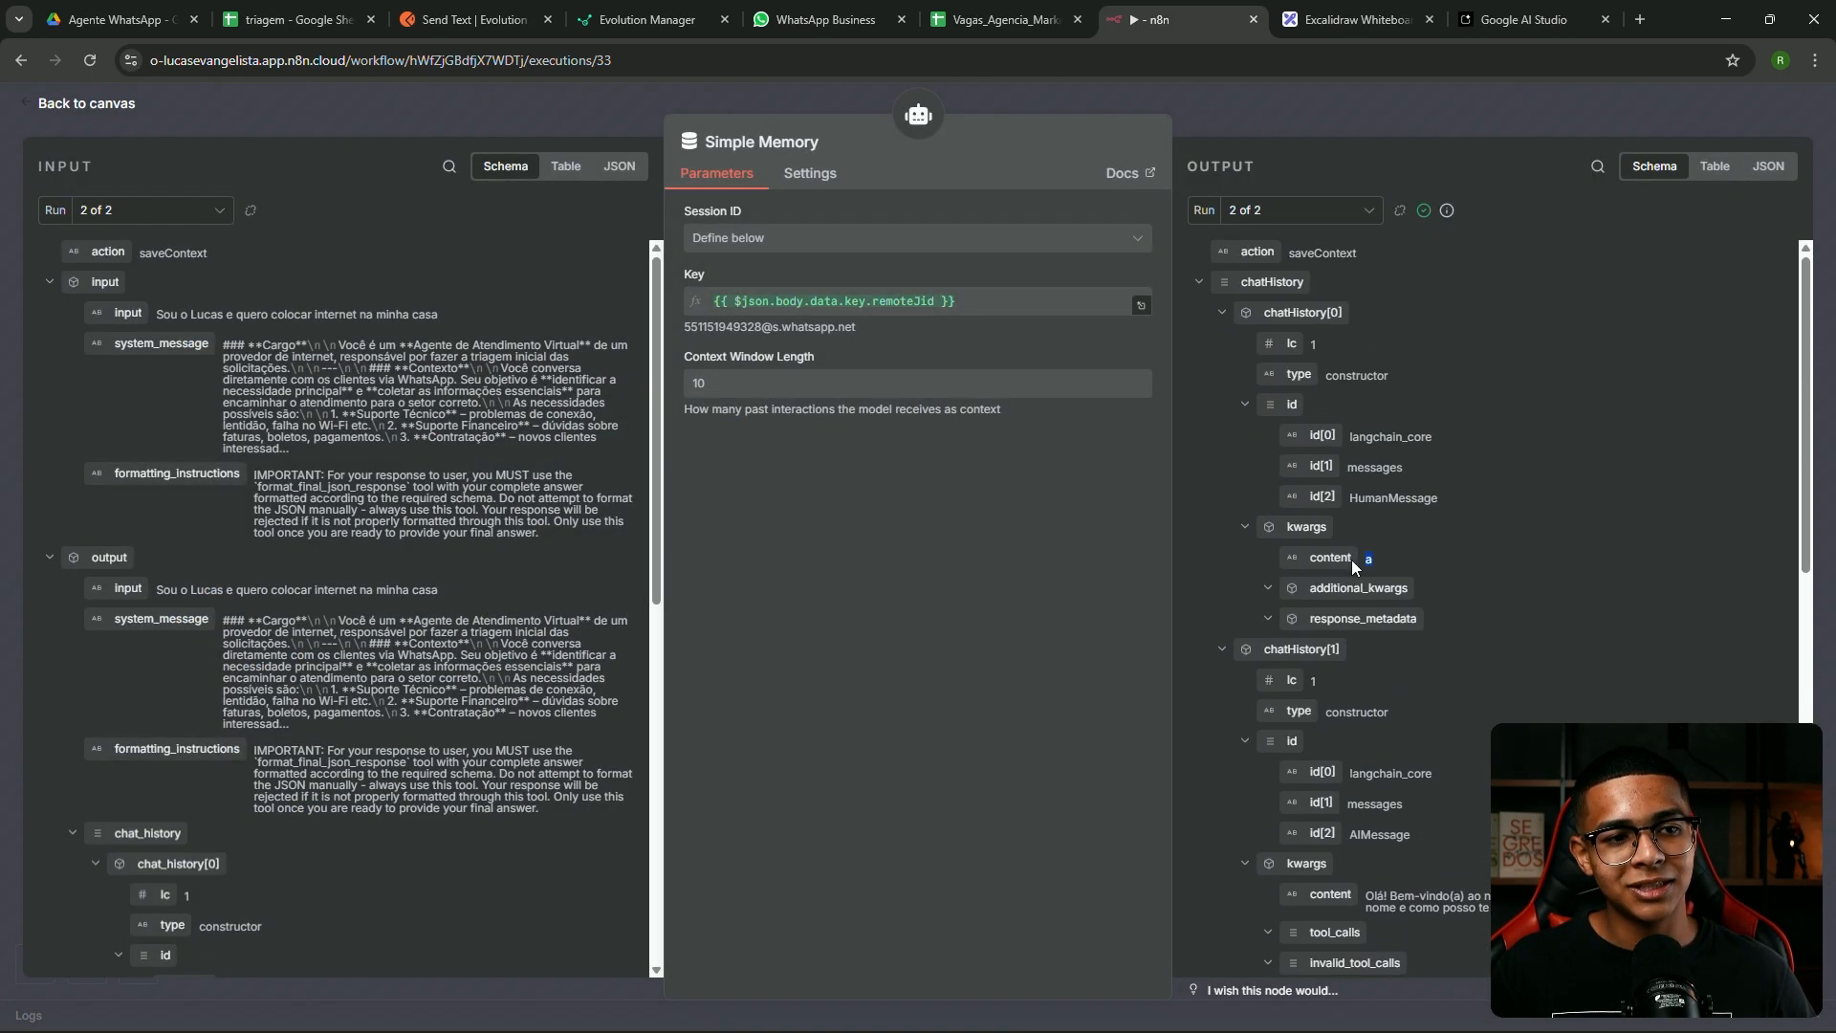
{"action": "scroll", "coordinate": [1385, 498], "scroll_direction": "down", "scroll_amount": 5}
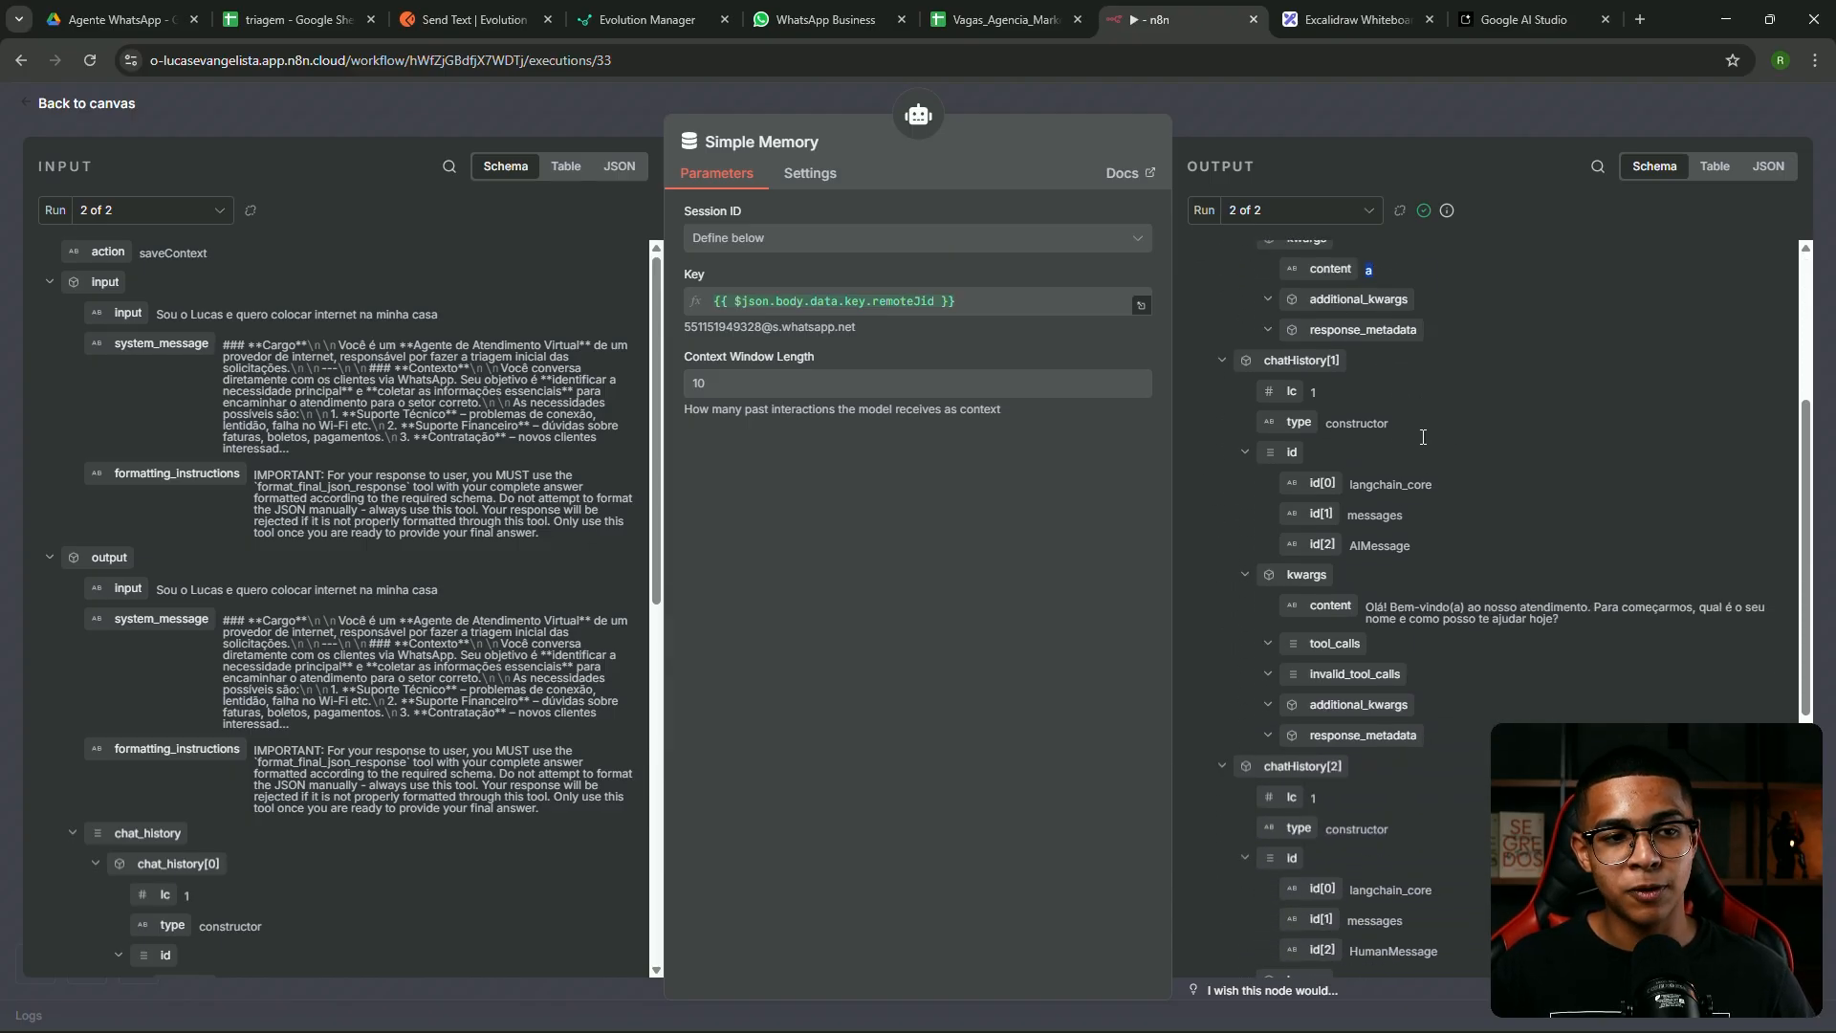
{"action": "left_click", "coordinate": [1300, 209]}
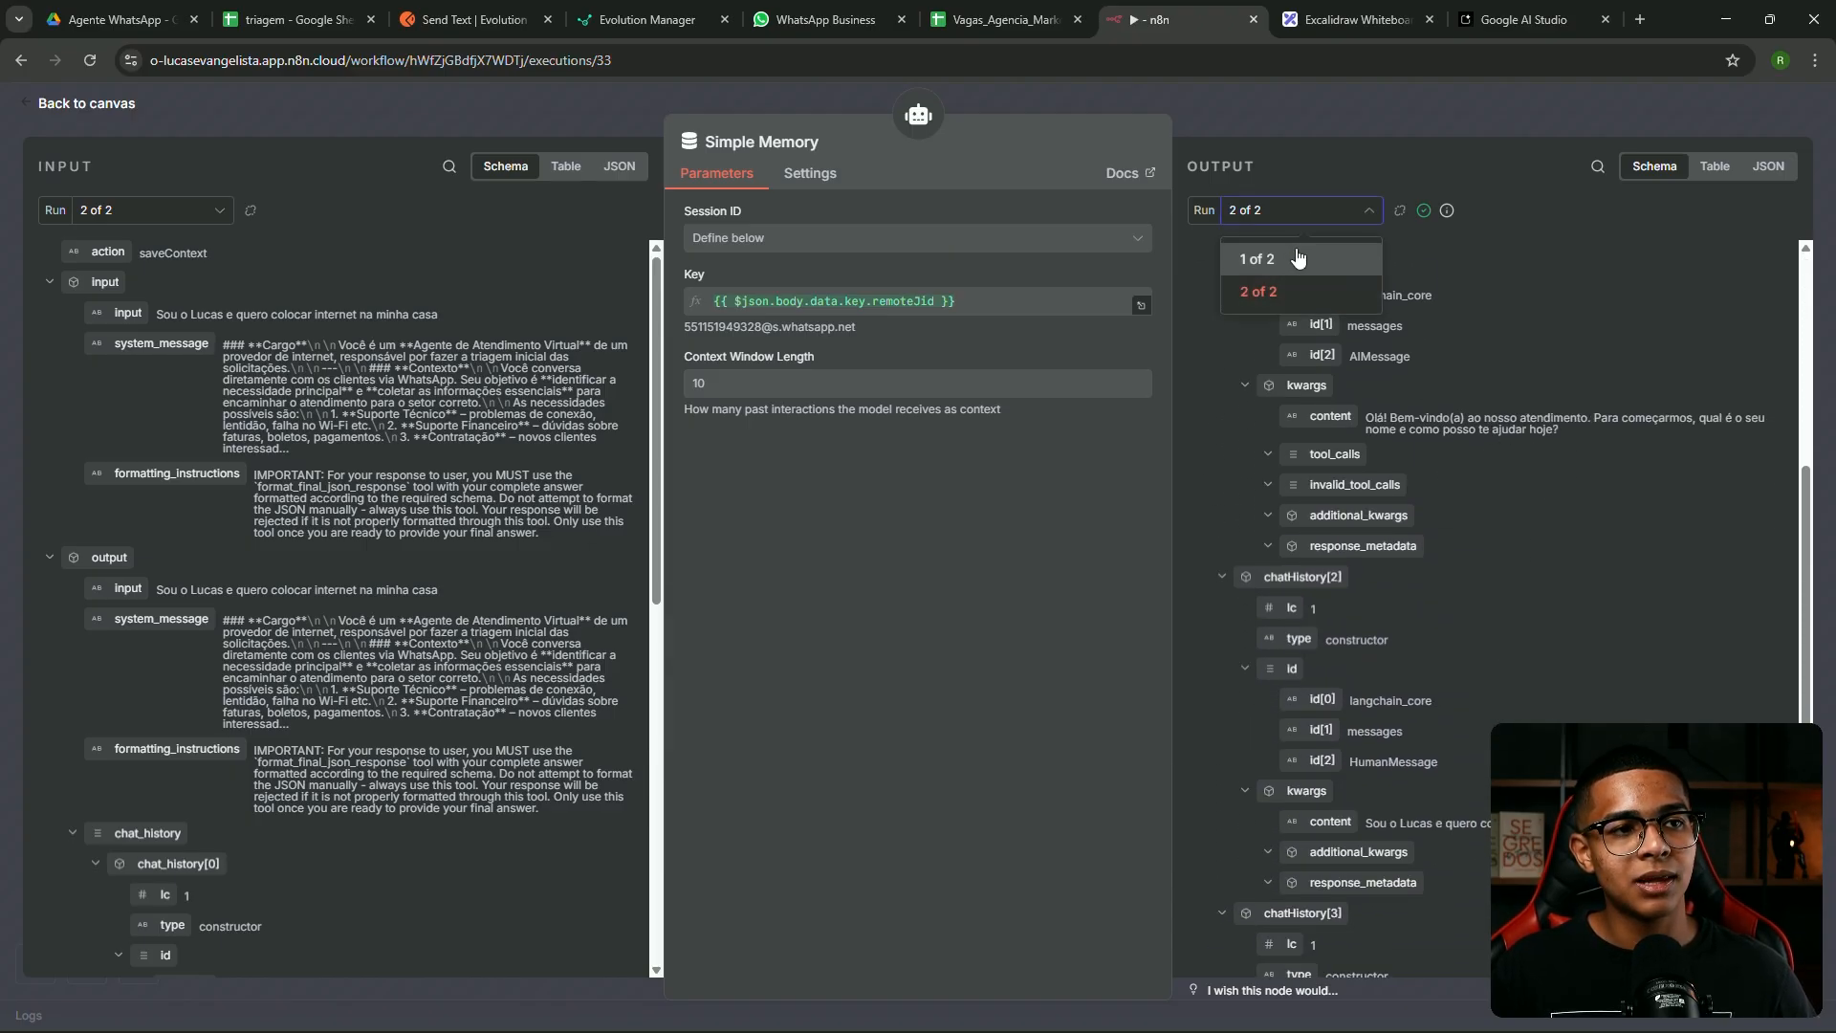
{"action": "left_click", "coordinate": [1295, 252]}
{"action": "left_click_drag", "start_coordinate": [1578, 798], "coordinate": [1425, 768]}
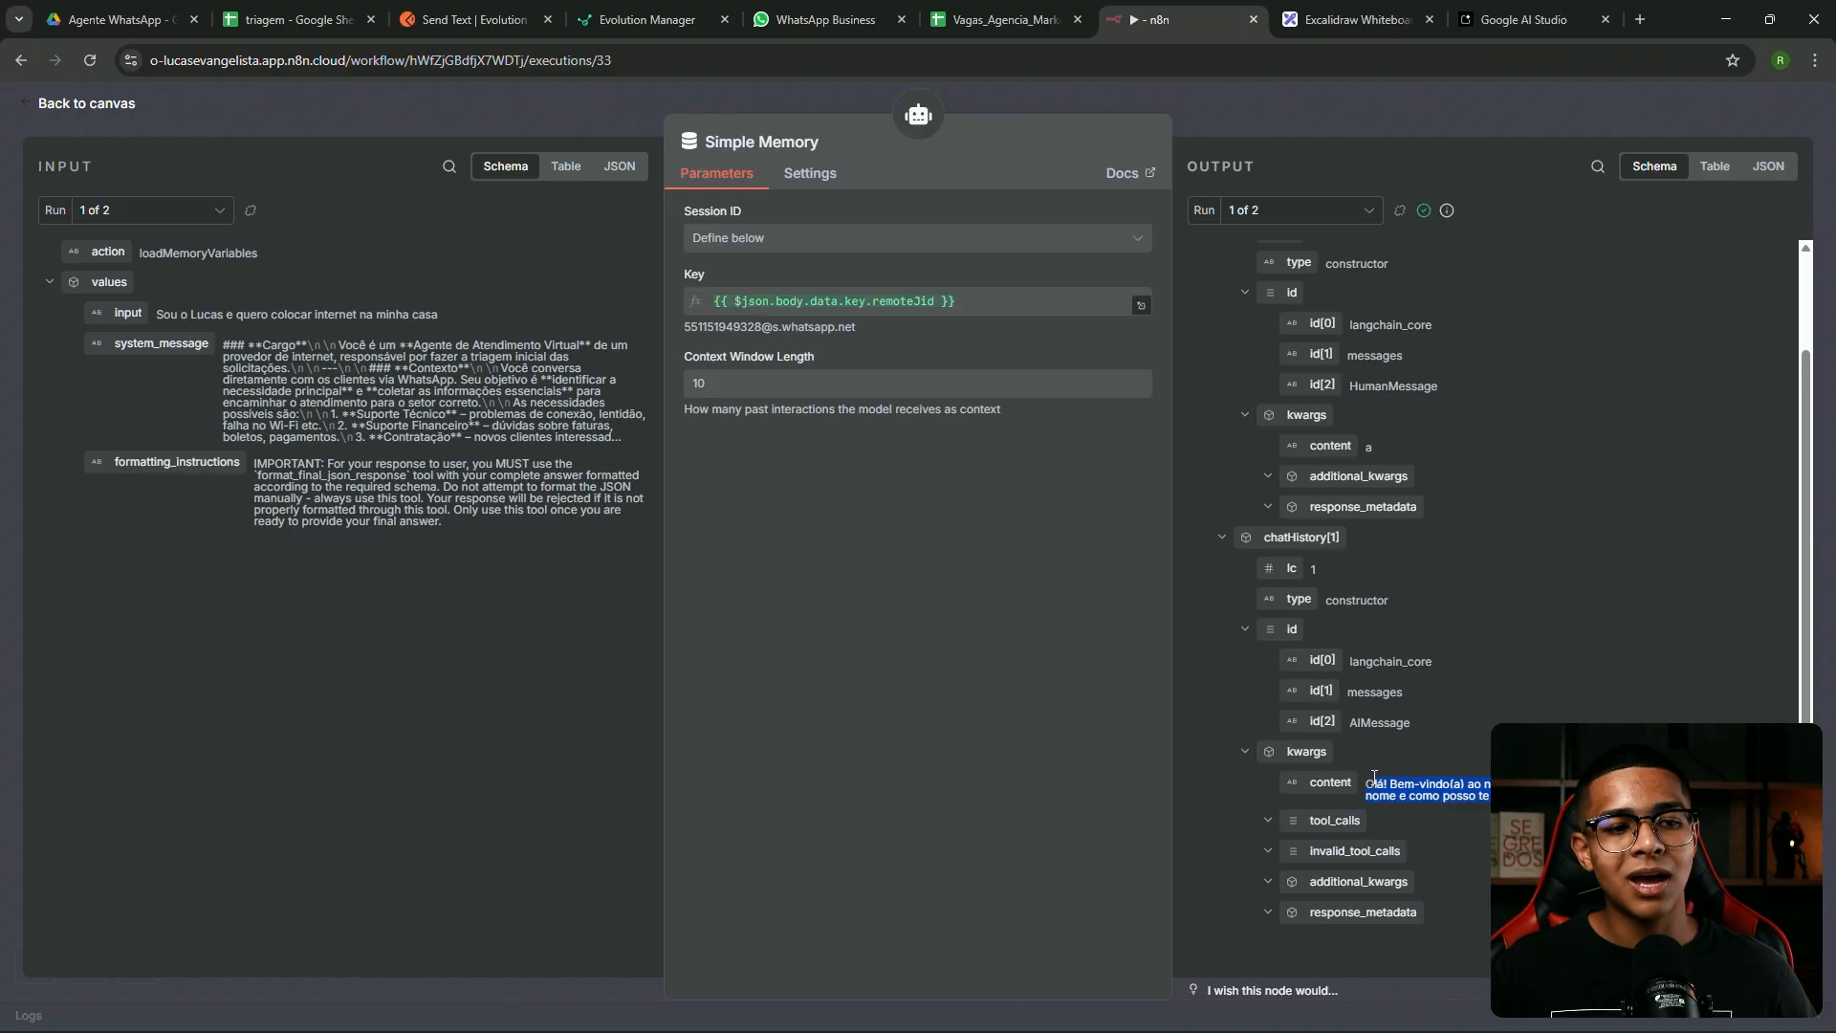
{"action": "left_click", "coordinate": [824, 19]}
{"action": "left_click_drag", "start_coordinate": [672, 672], "coordinate": [1330, 687]}
Highlight the AI's reply in run 2's memory, then open the 19:05:36 execution
{"action": "left_click", "coordinate": [1162, 19]}
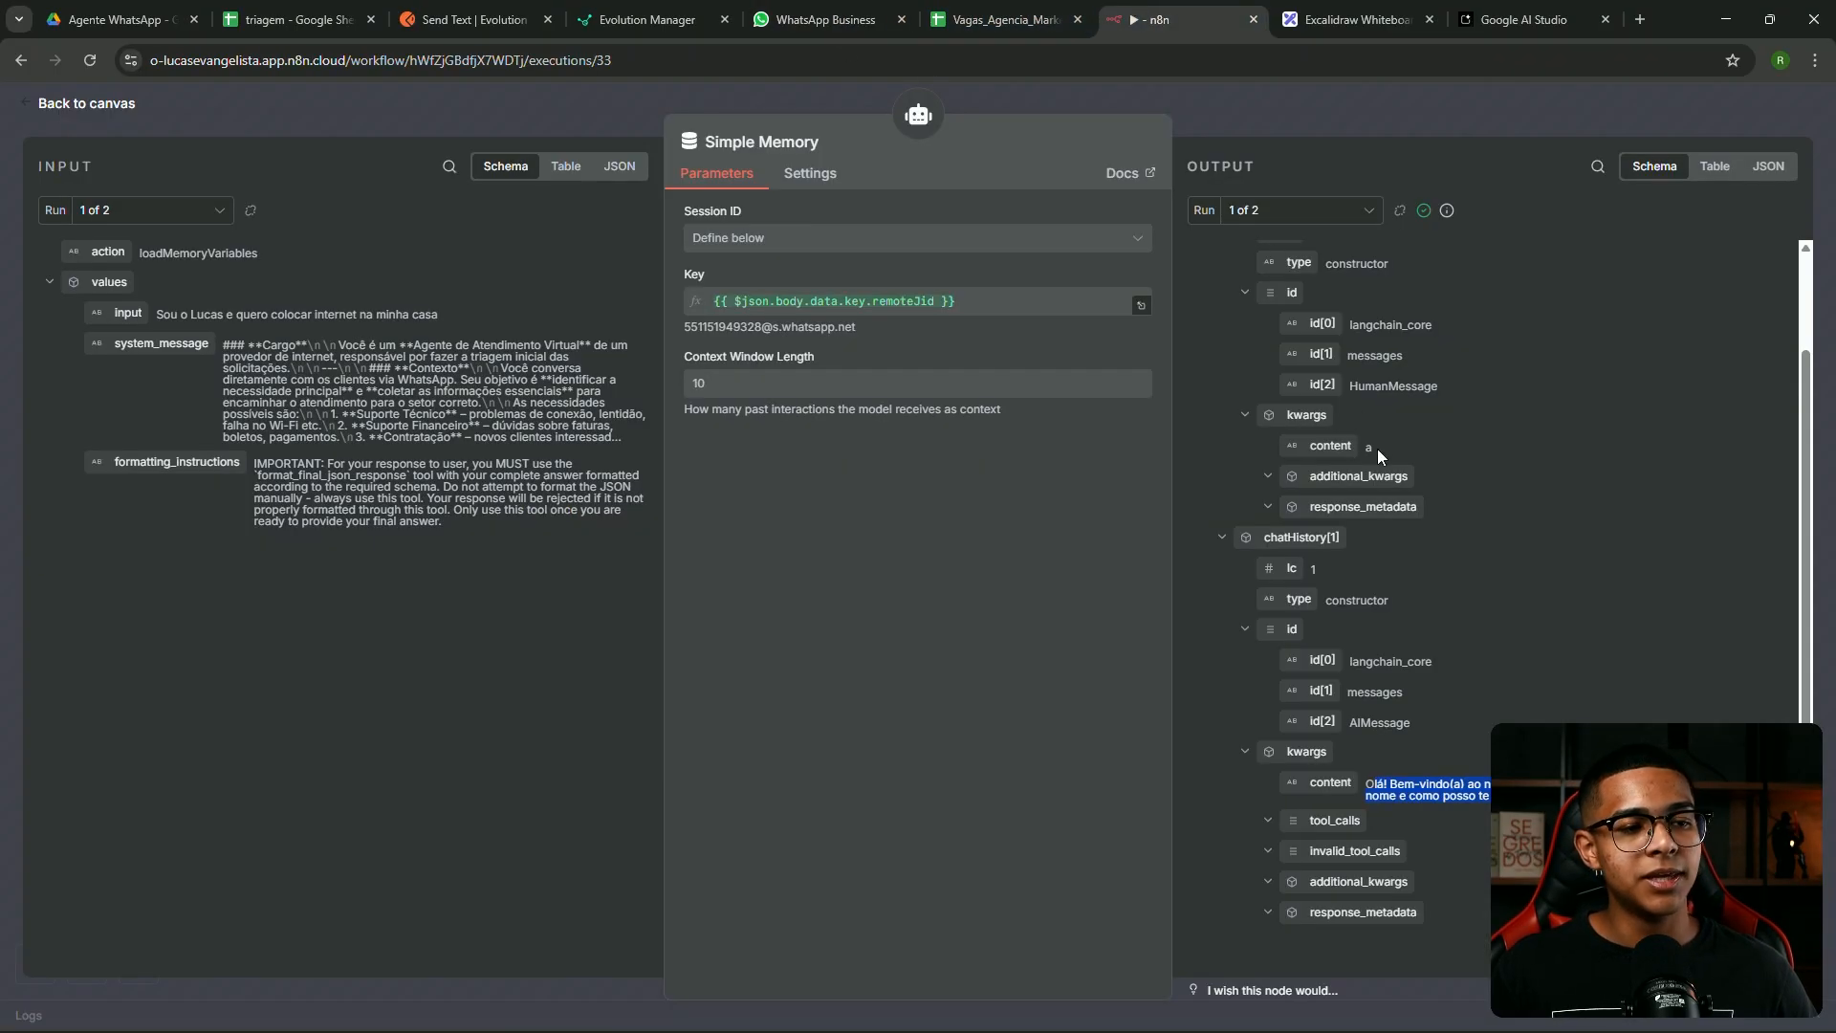
{"action": "left_click", "coordinate": [1298, 210]}
{"action": "left_click", "coordinate": [1253, 285]}
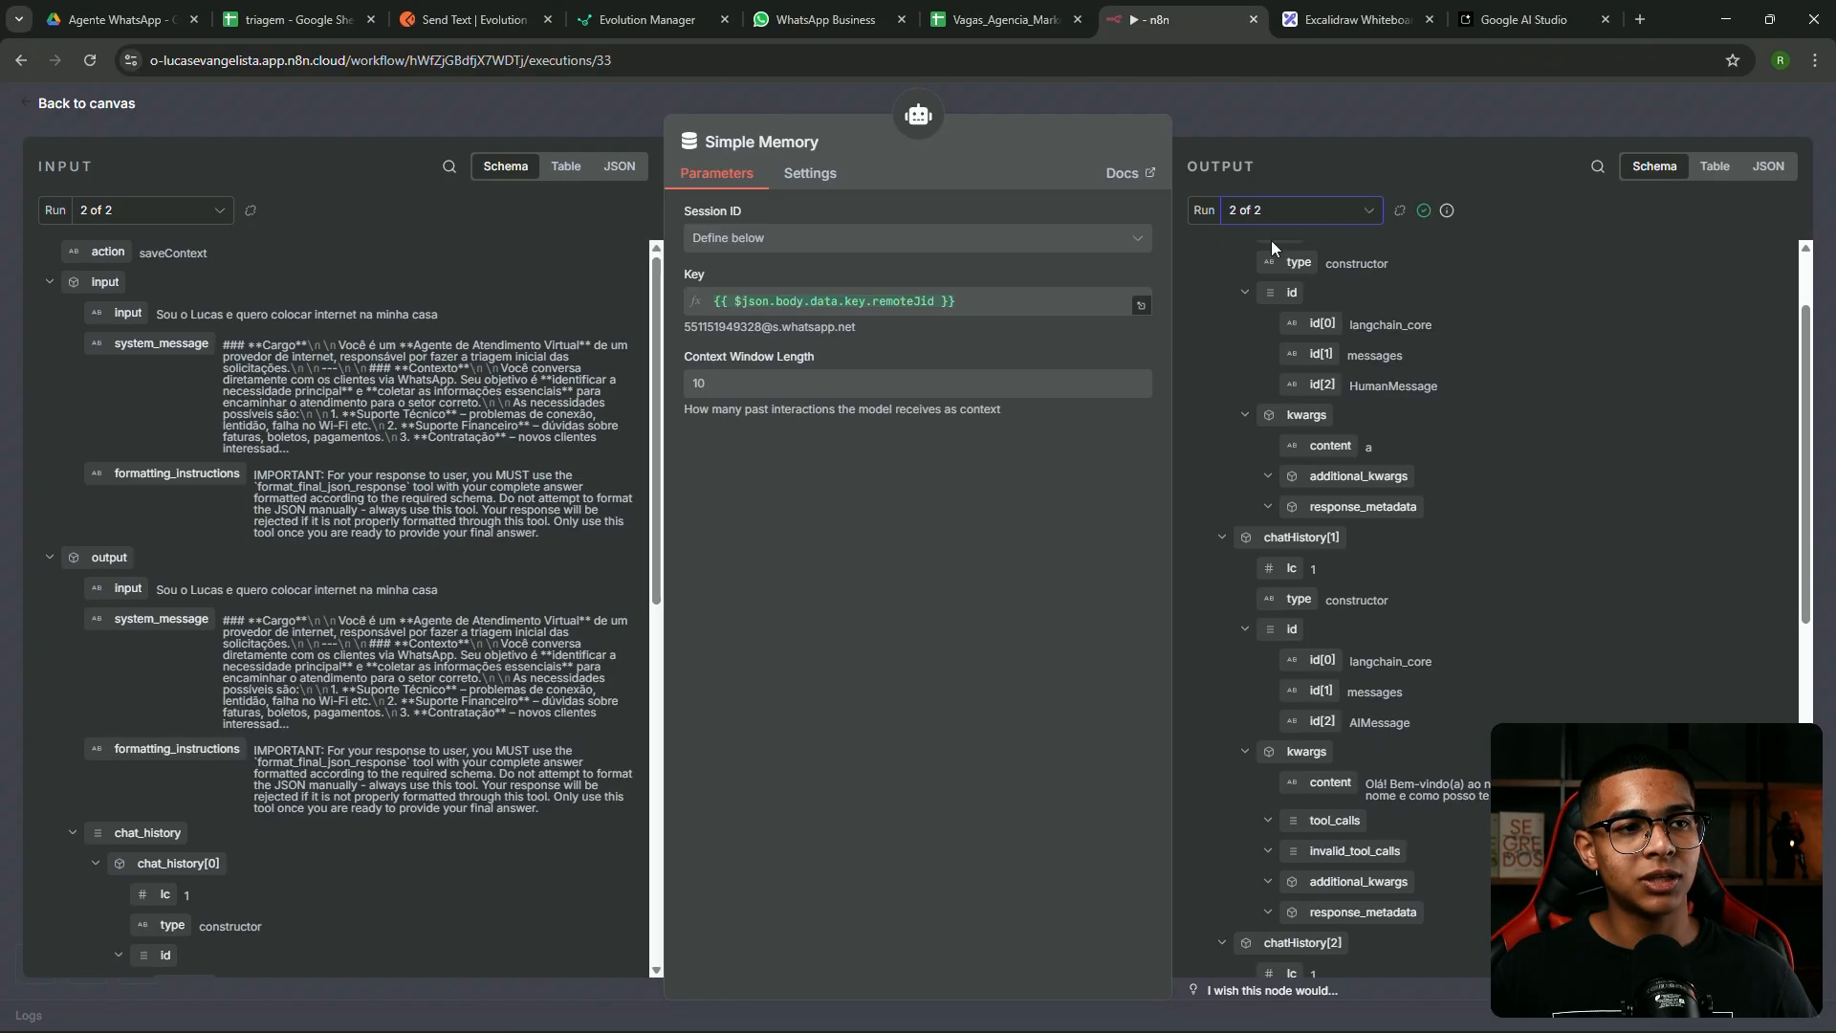
{"action": "scroll", "coordinate": [1339, 520], "scroll_direction": "down", "scroll_amount": 7}
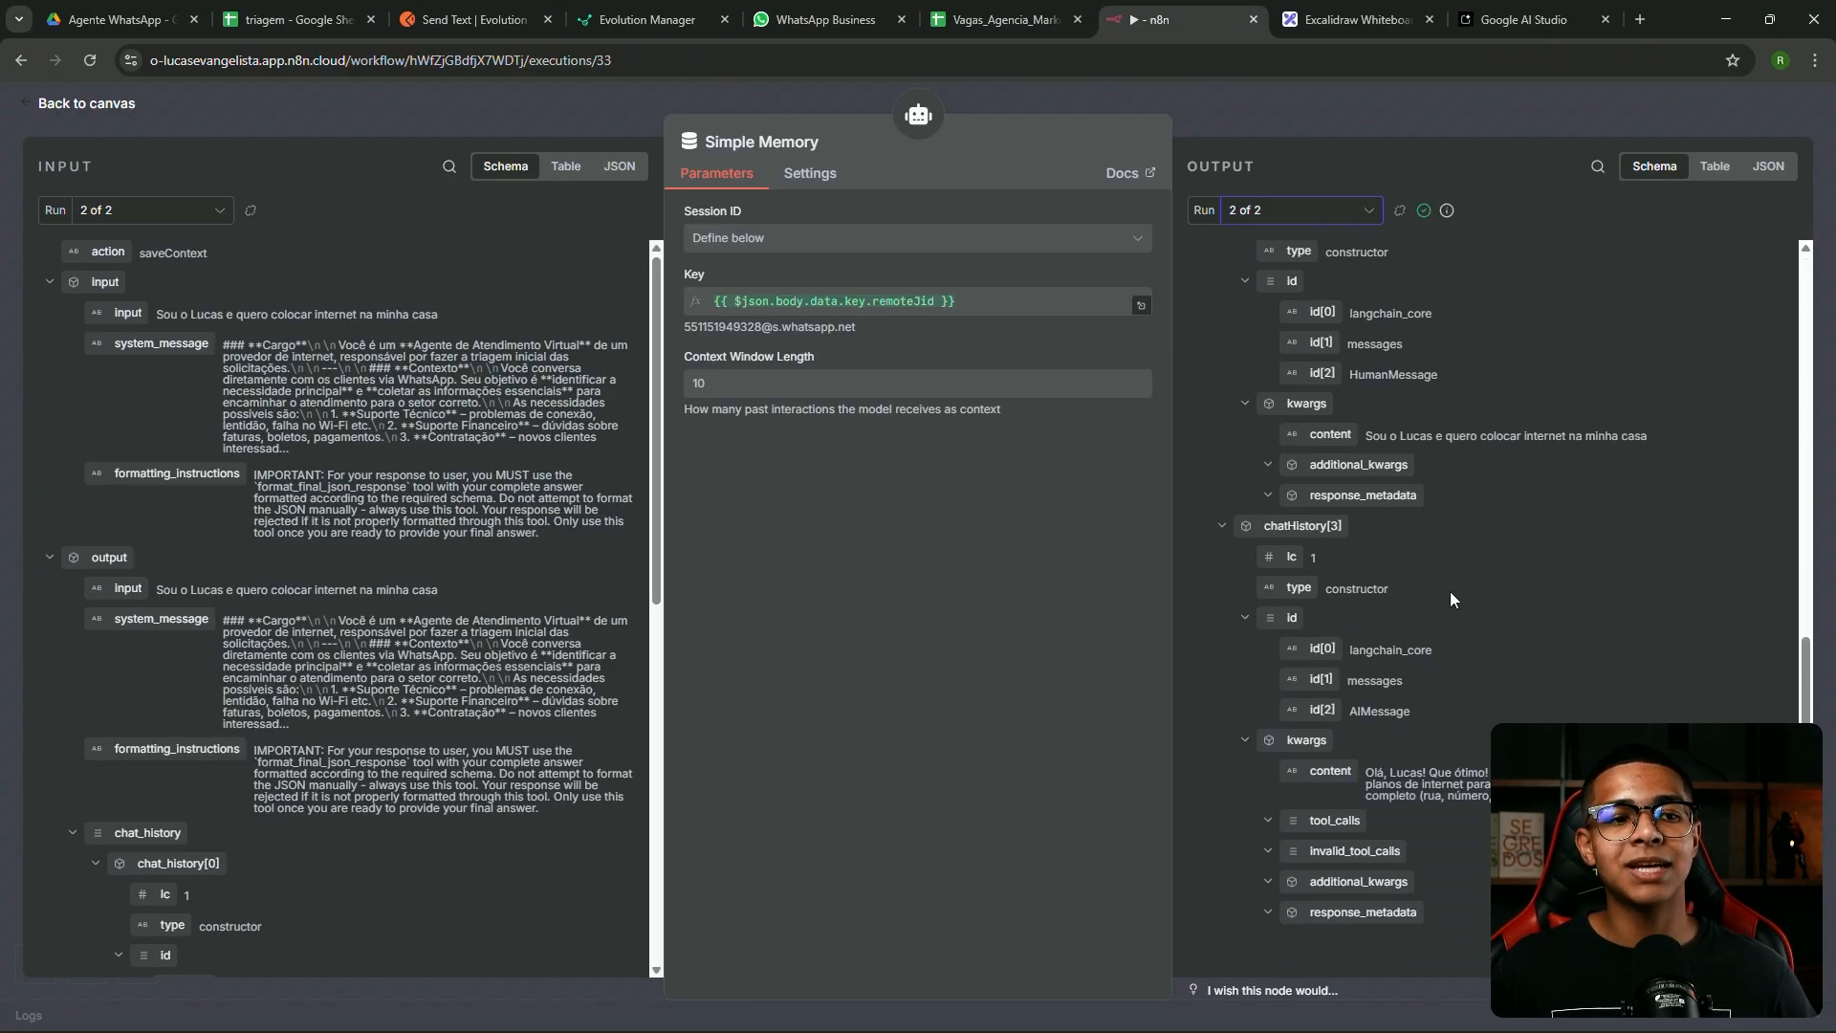
{"action": "scroll", "coordinate": [1403, 585], "scroll_direction": "up", "scroll_amount": 1}
{"action": "left_click_drag", "start_coordinate": [1366, 626], "coordinate": [1691, 625]}
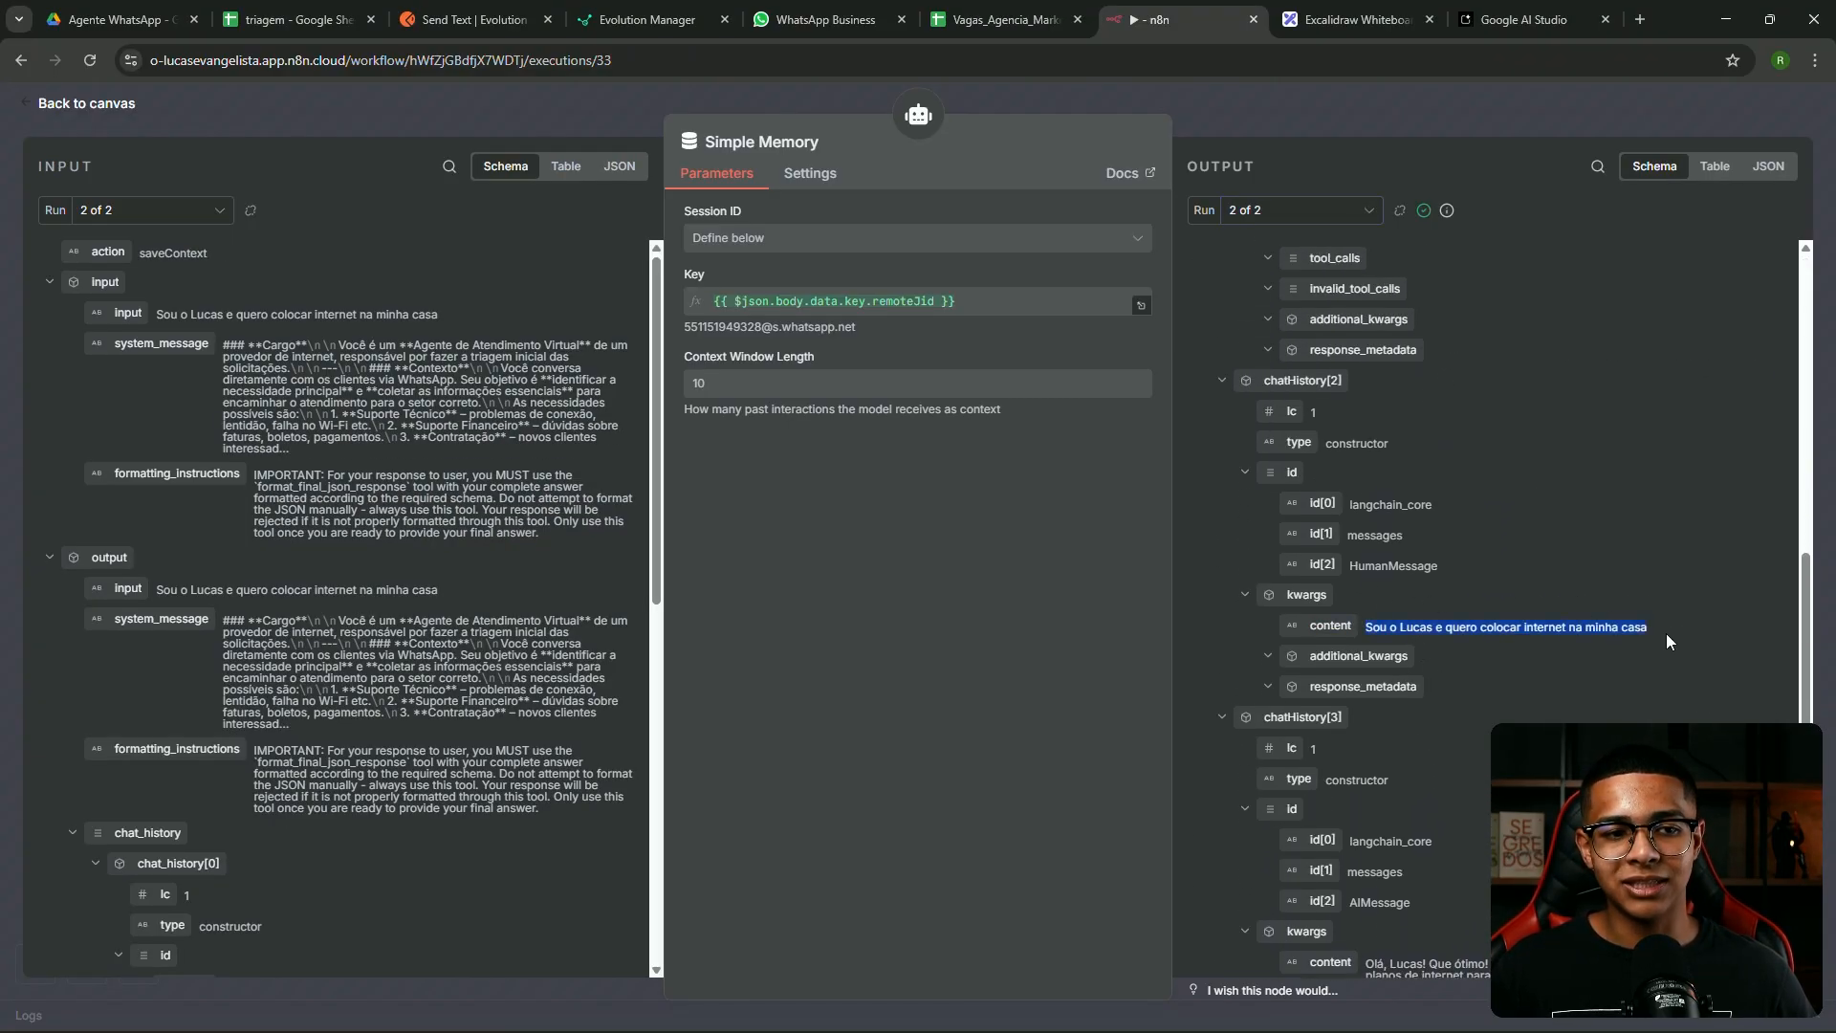
{"action": "scroll", "coordinate": [1553, 593], "scroll_direction": "down", "scroll_amount": 2}
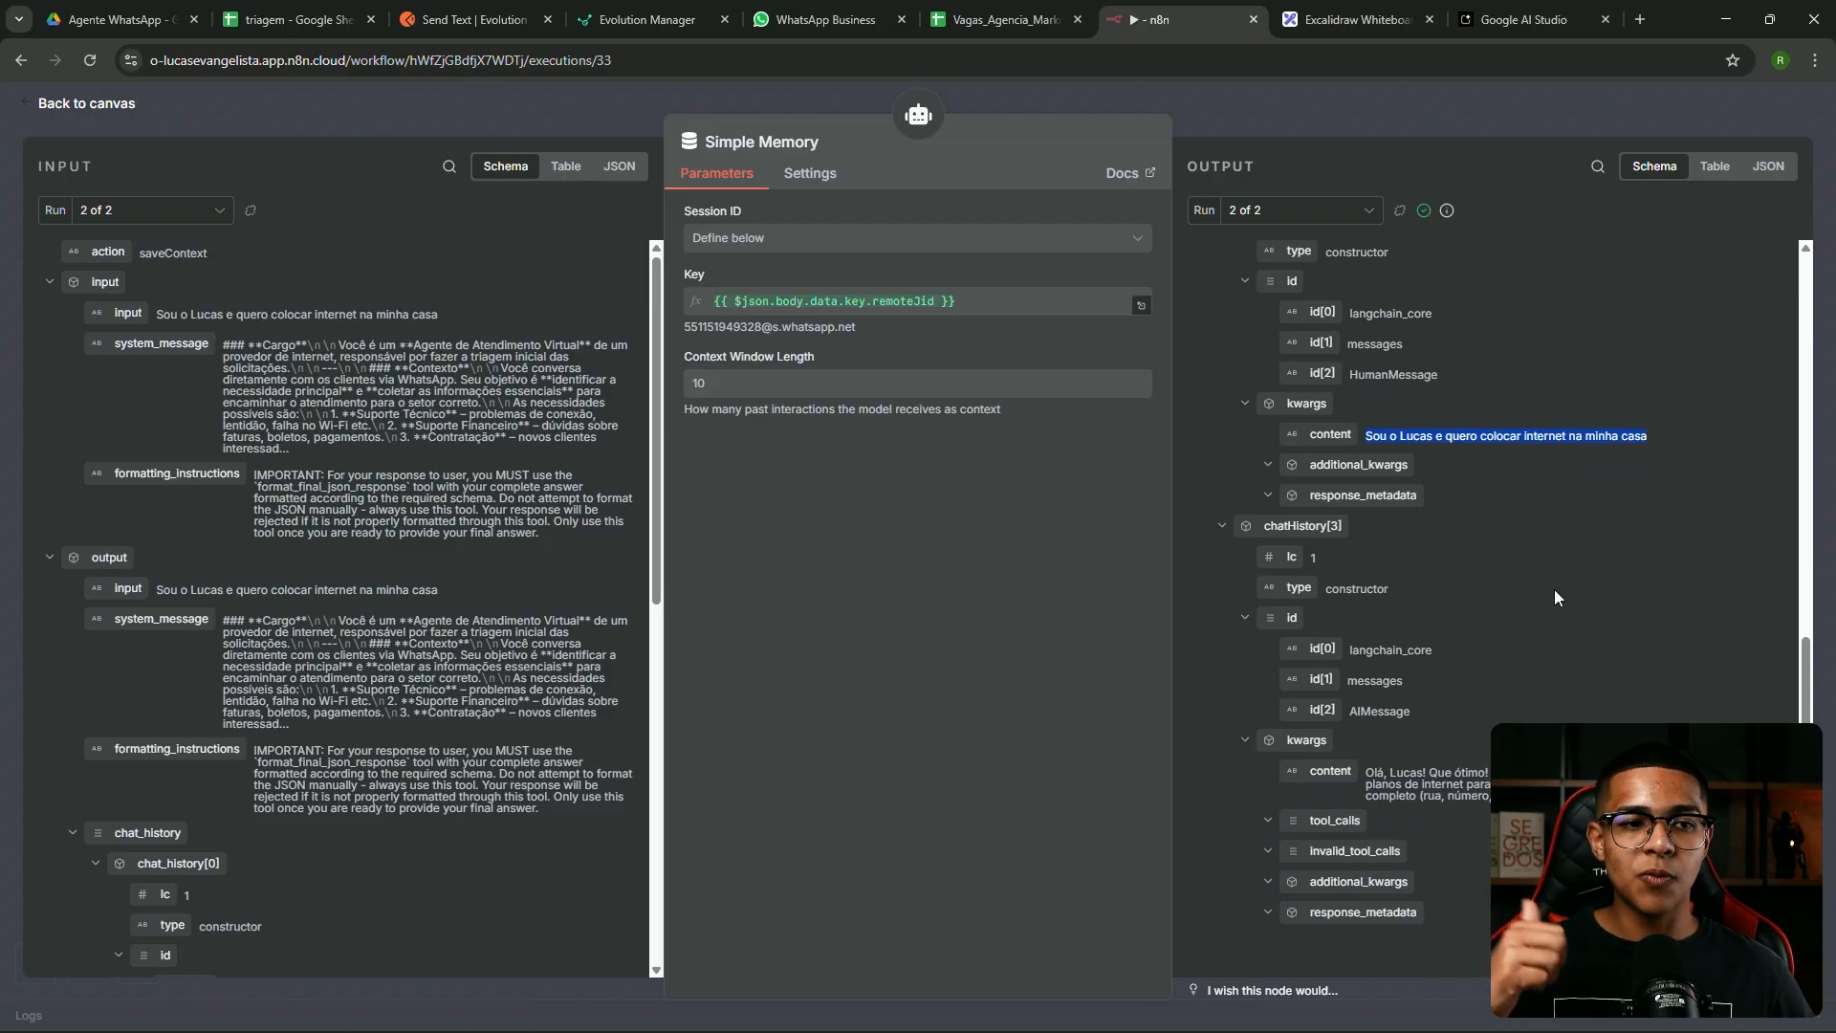
{"action": "left_click_drag", "start_coordinate": [1365, 772], "coordinate": [1625, 799]}
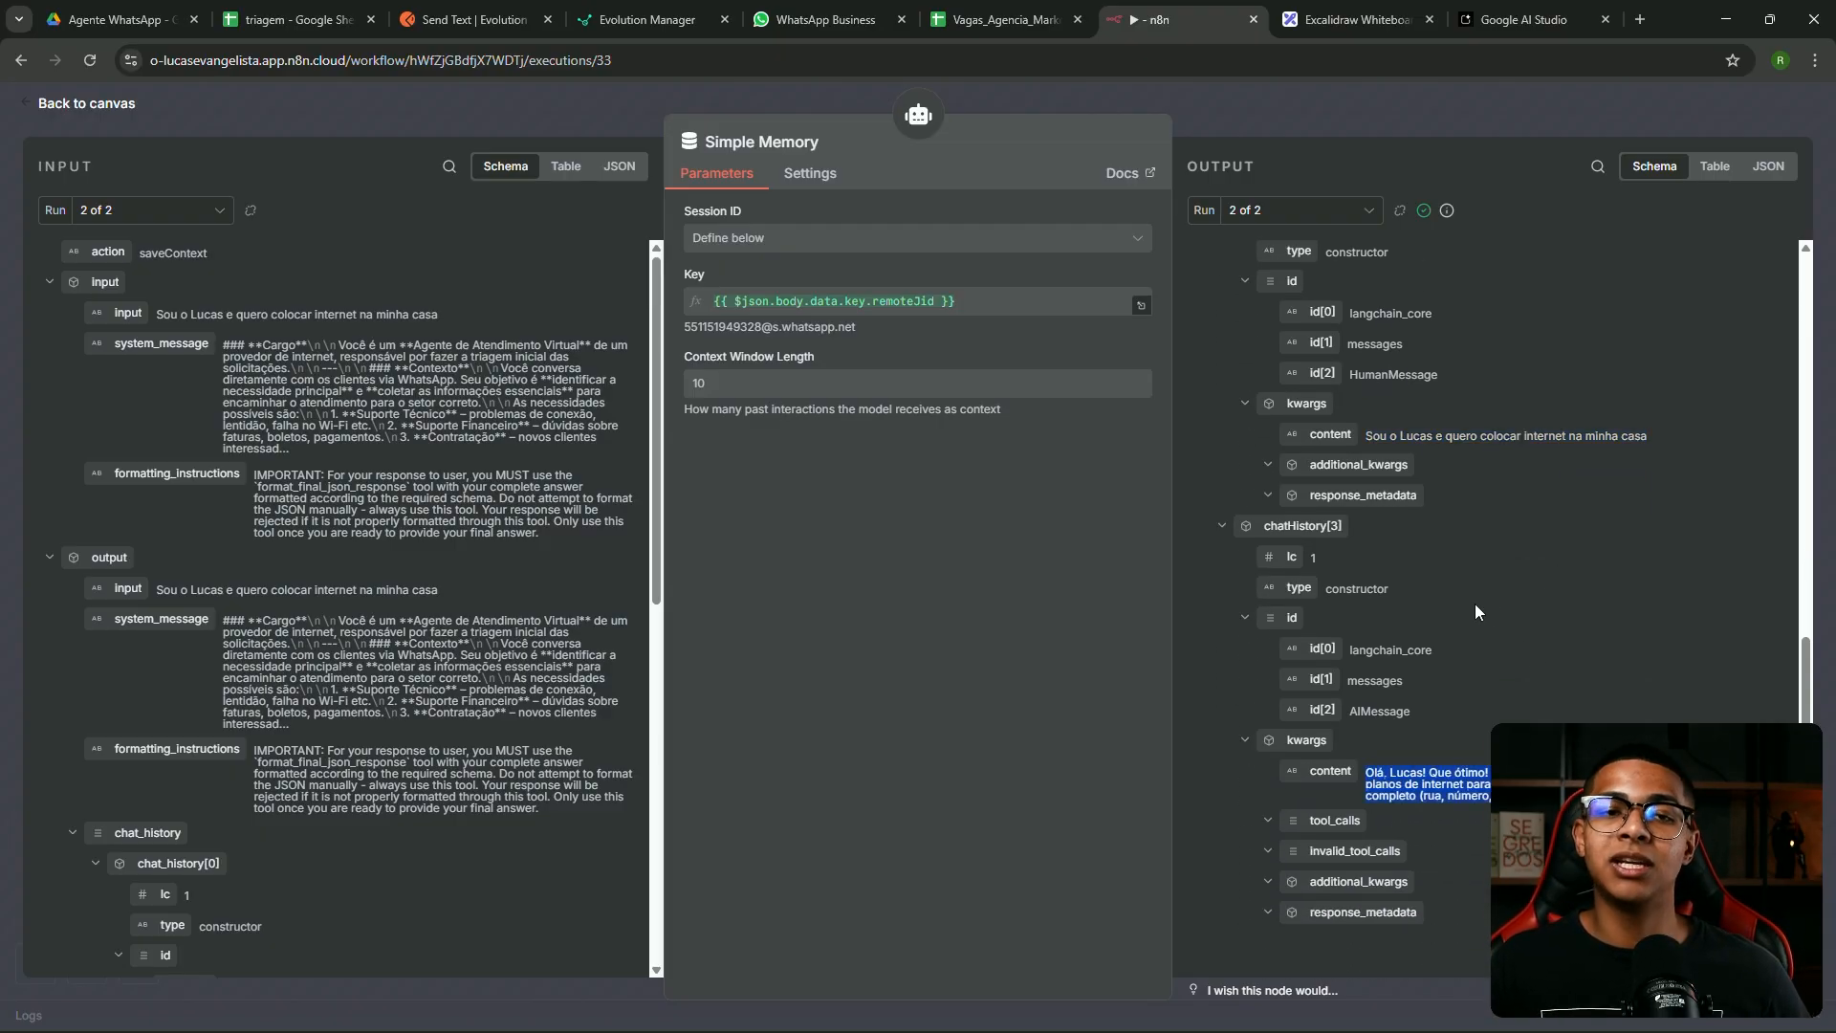
{"action": "key", "text": "Escape"}
{"action": "left_click", "coordinate": [297, 336]}
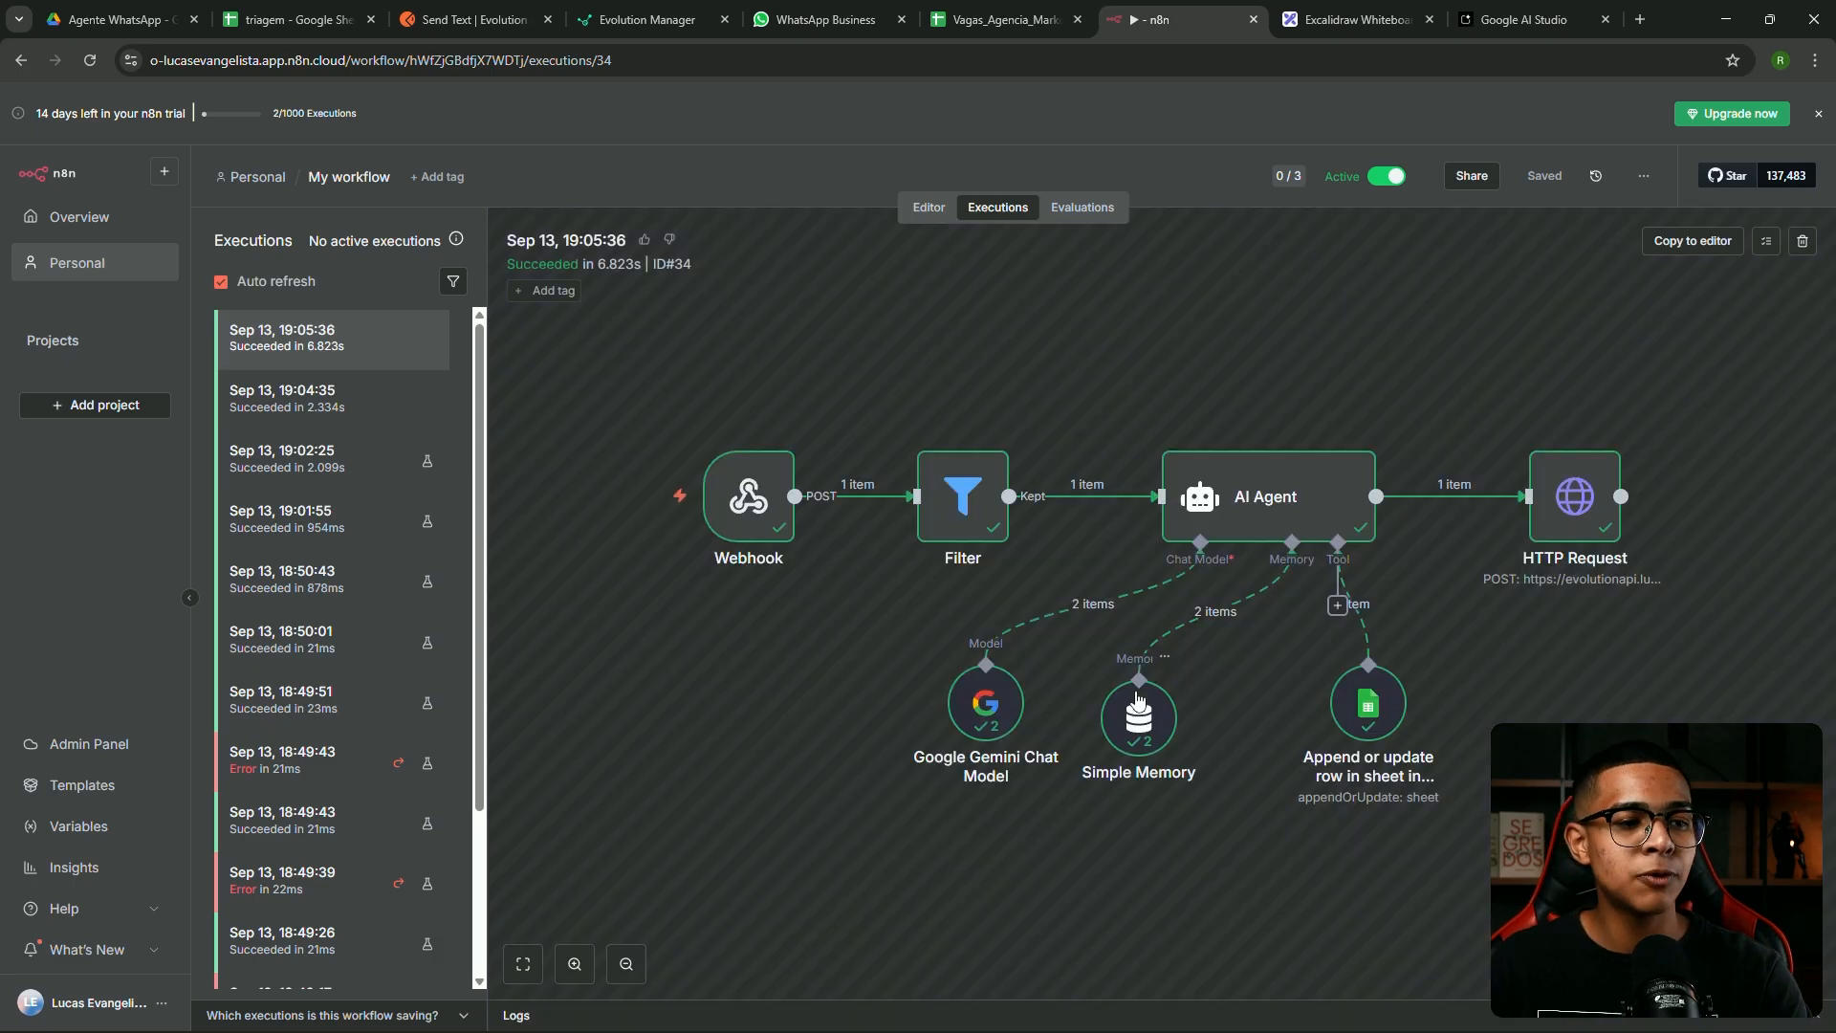
{"action": "double_click", "coordinate": [1138, 708]}
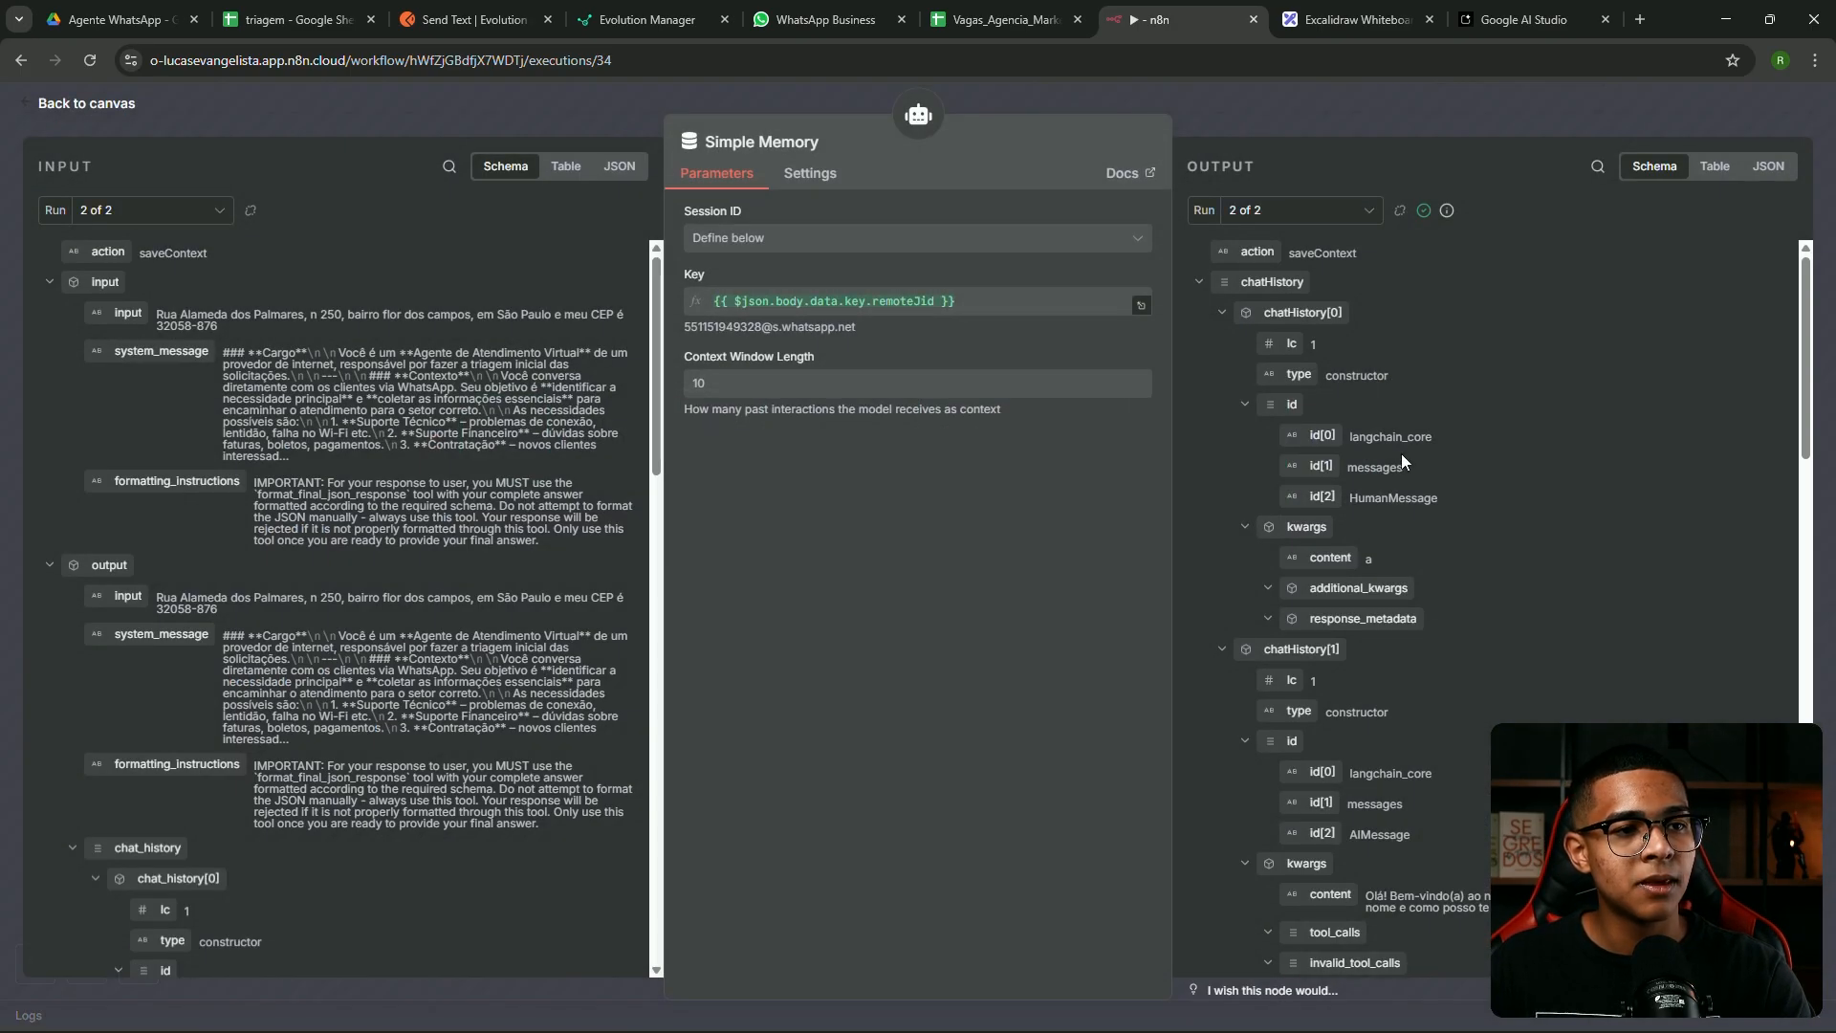
{"action": "scroll", "coordinate": [1394, 478], "scroll_direction": "down", "scroll_amount": 4}
{"action": "left_click_drag", "start_coordinate": [1607, 533], "coordinate": [1365, 513]}
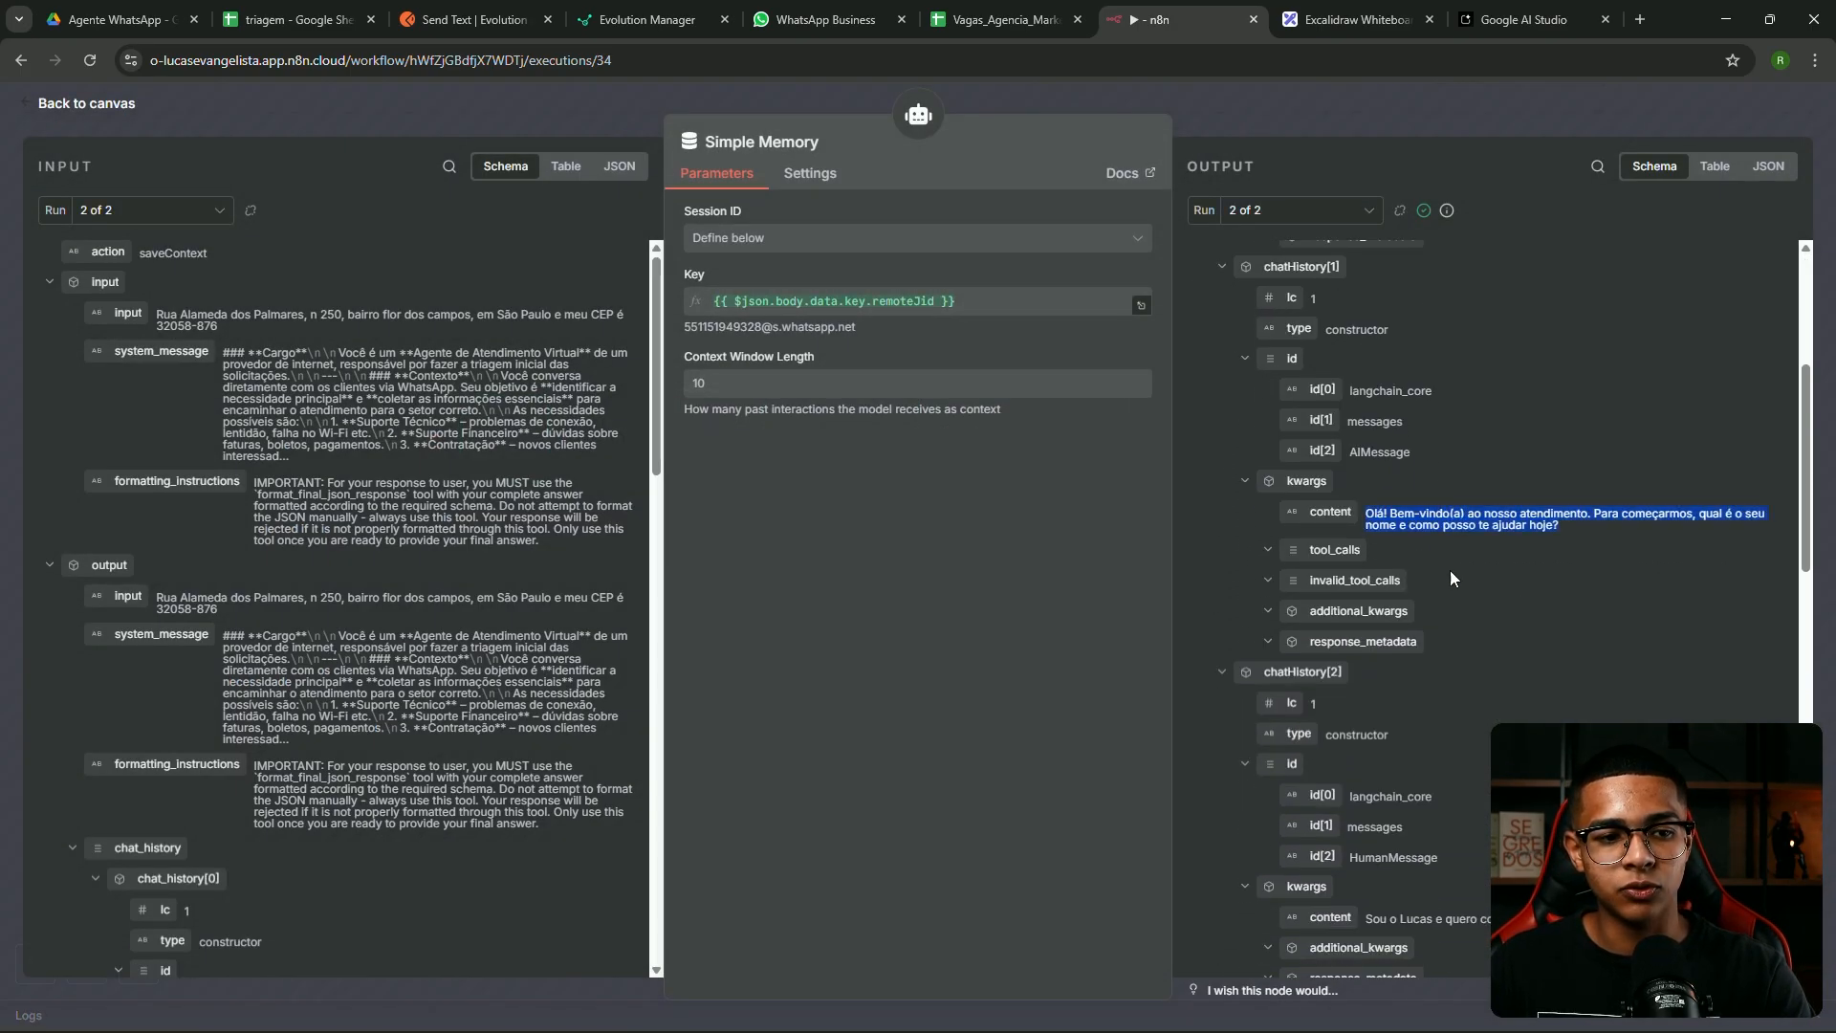
{"action": "scroll", "coordinate": [1441, 570], "scroll_direction": "down", "scroll_amount": 5}
{"action": "left_click_drag", "start_coordinate": [1648, 443], "coordinate": [1365, 438]}
{"action": "scroll", "coordinate": [1491, 592], "scroll_direction": "down", "scroll_amount": 2}
{"action": "left_click_drag", "start_coordinate": [1616, 610], "coordinate": [1372, 585]}
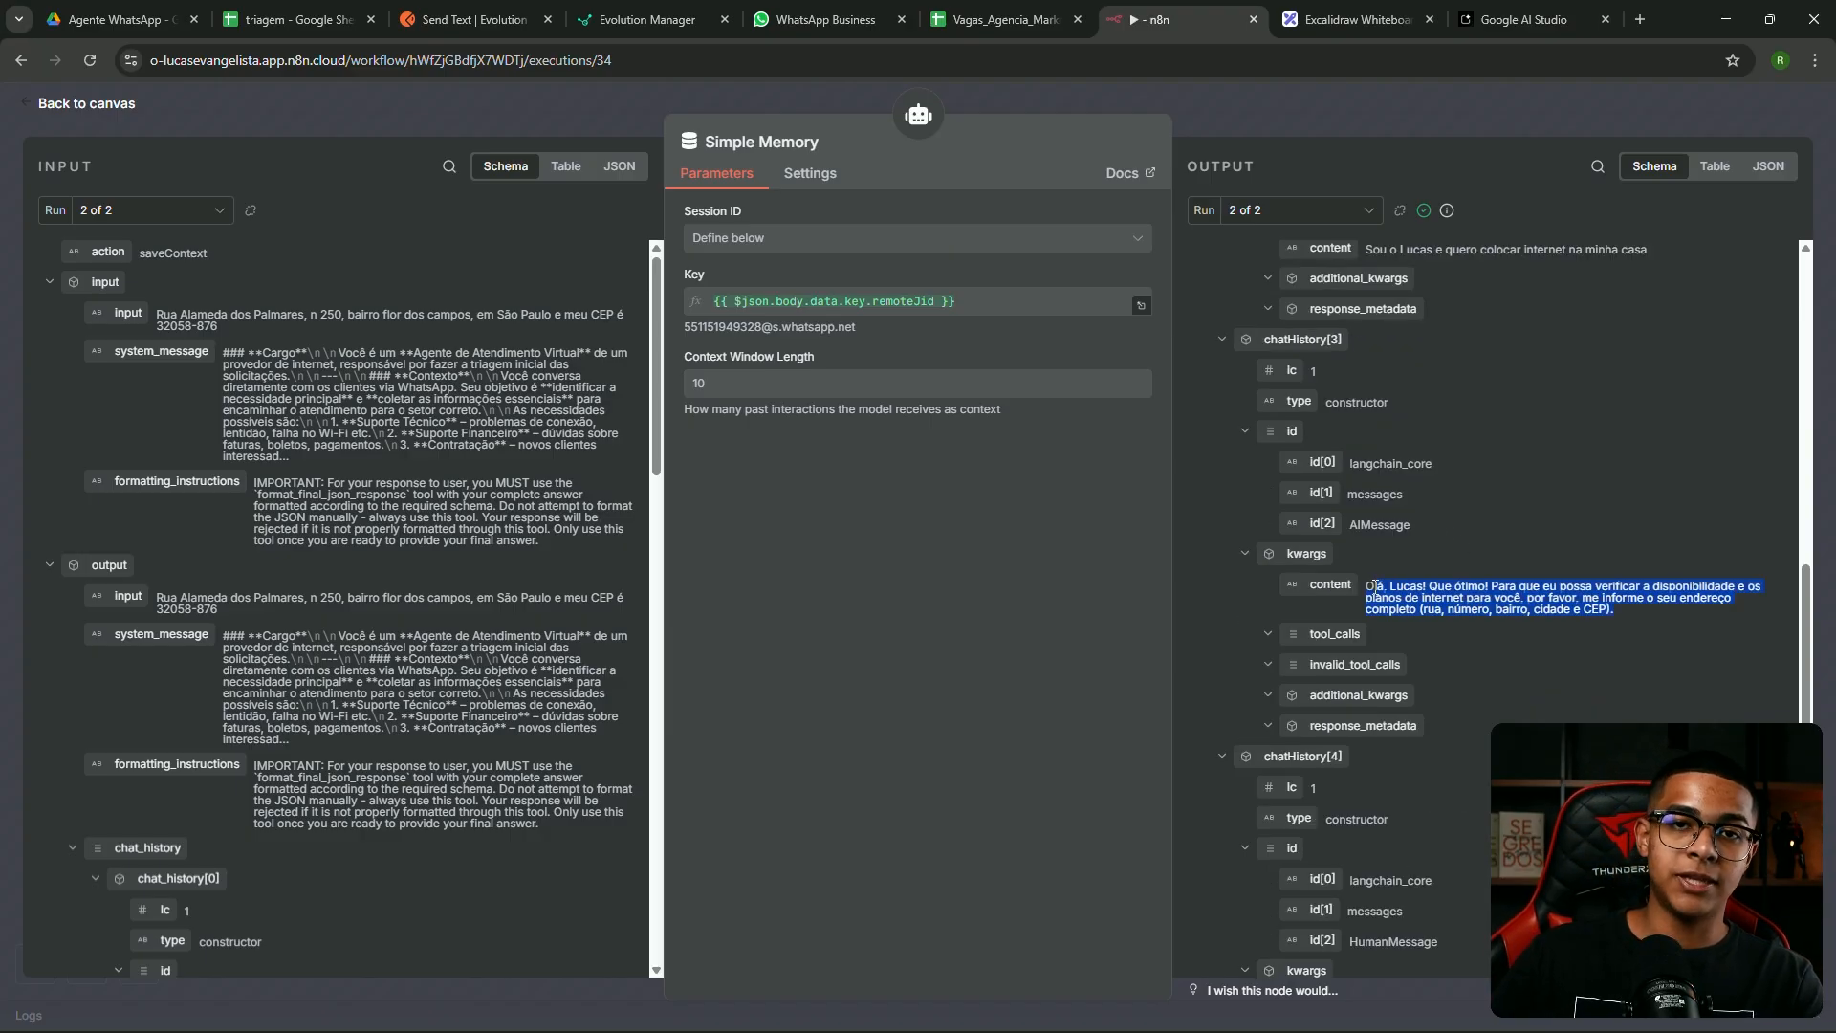
{"action": "left_click", "coordinate": [1568, 655]}
{"action": "scroll", "coordinate": [1435, 498], "scroll_direction": "up", "scroll_amount": 4}
{"action": "scroll", "coordinate": [1423, 479], "scroll_direction": "down", "scroll_amount": 7}
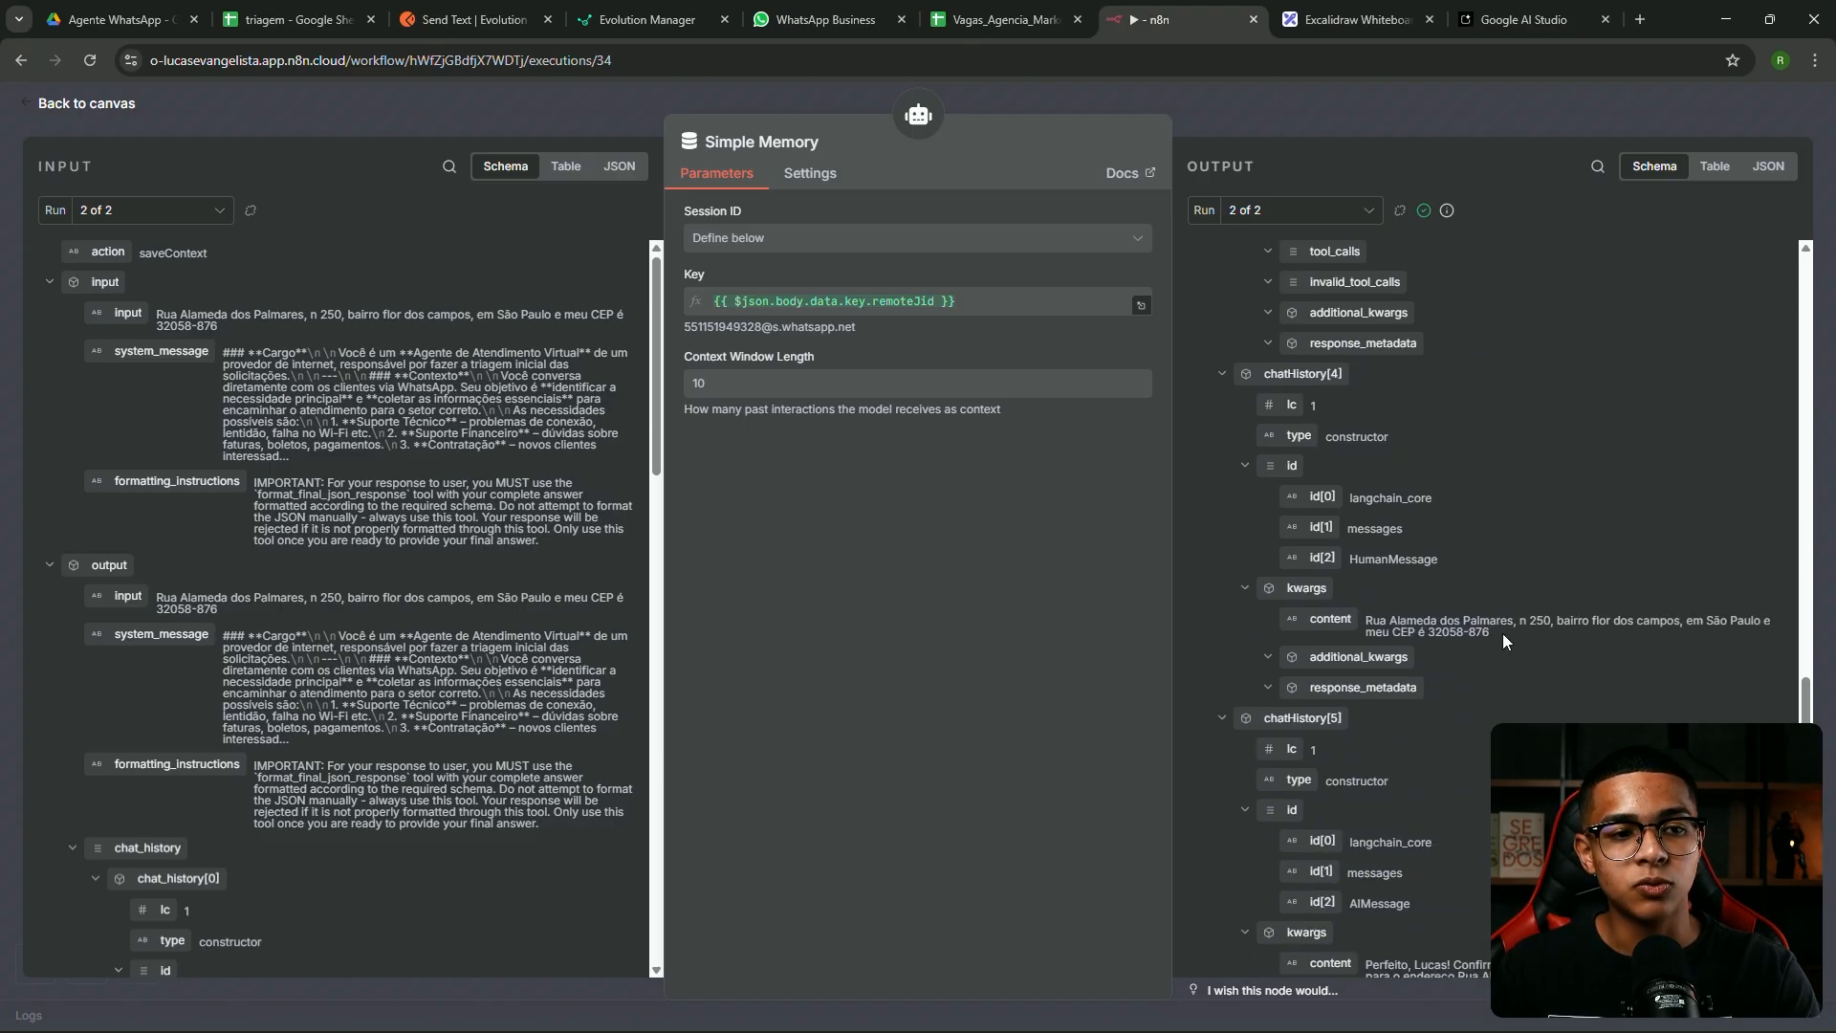
{"action": "left_click_drag", "start_coordinate": [1503, 635], "coordinate": [1368, 621]}
{"action": "left_click", "coordinate": [1511, 645]}
{"action": "left_click_drag", "start_coordinate": [1509, 641], "coordinate": [1366, 619]}
{"action": "scroll", "coordinate": [1500, 645], "scroll_direction": "down", "scroll_amount": 3}
{"action": "left_click_drag", "start_coordinate": [1388, 796], "coordinate": [1393, 761]}
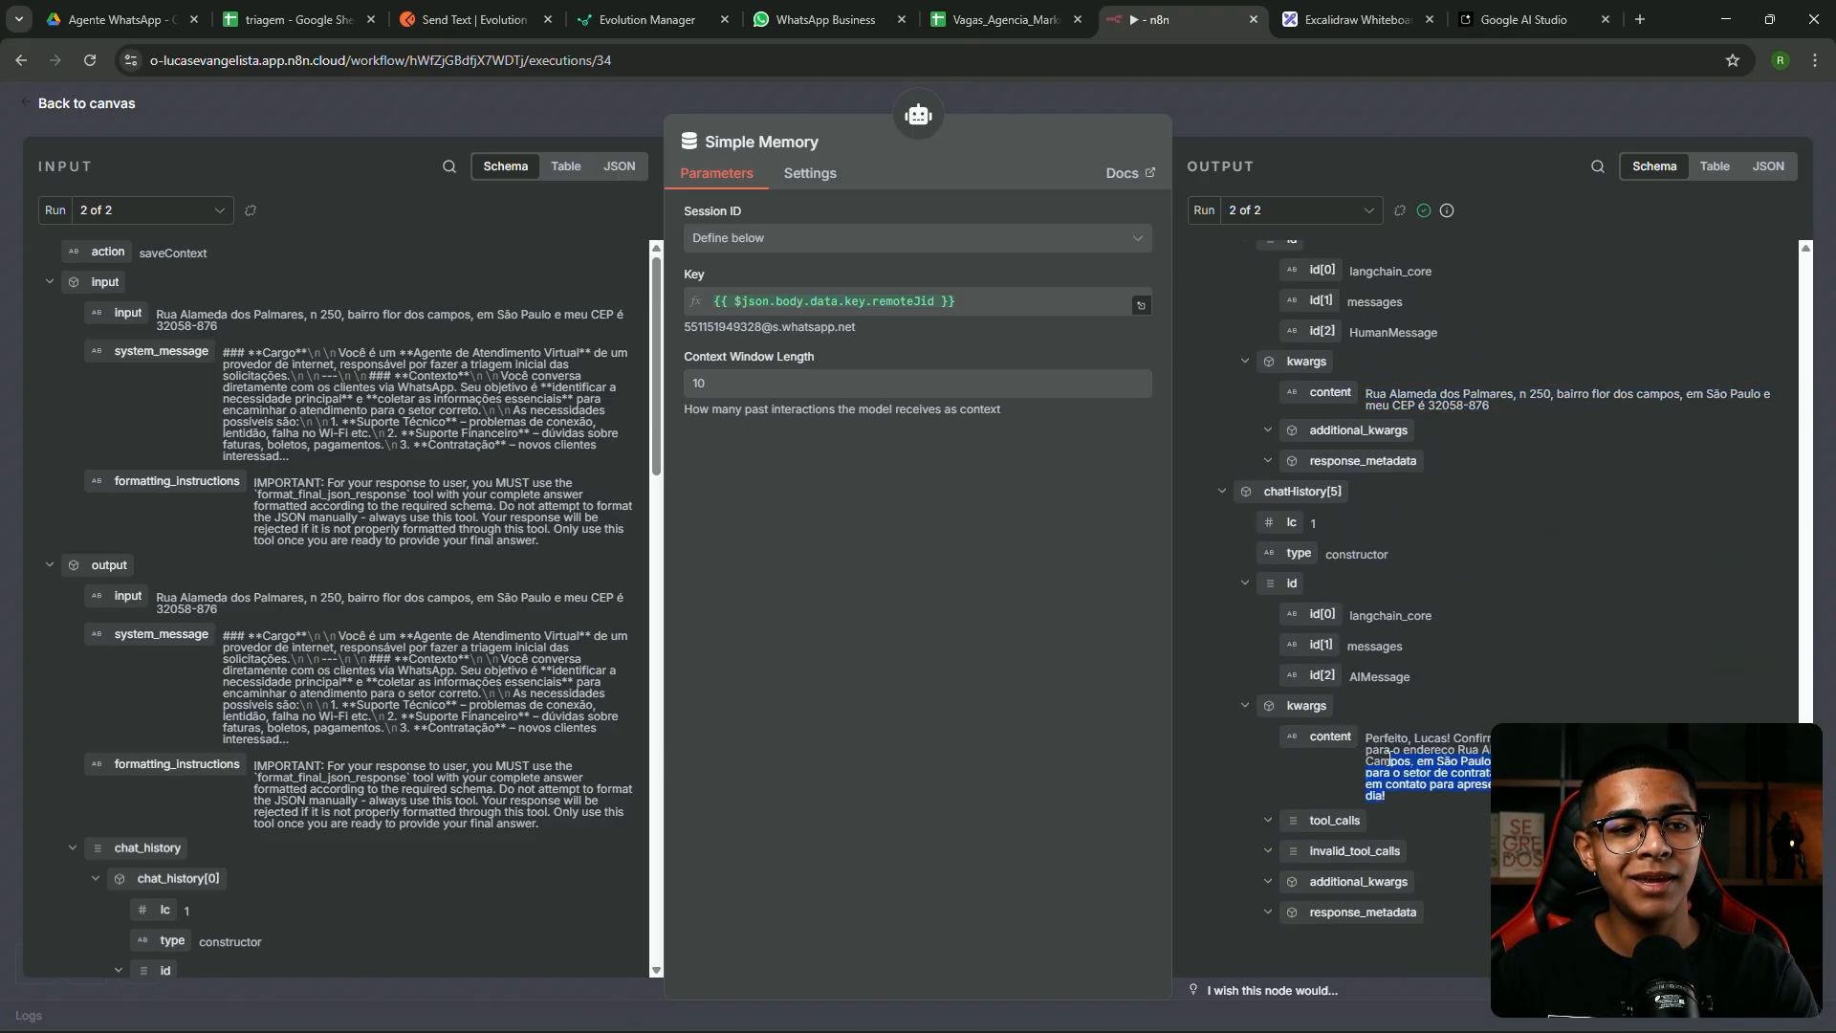
{"action": "left_click", "coordinate": [1301, 209]}
{"action": "left_click", "coordinate": [1263, 252]}
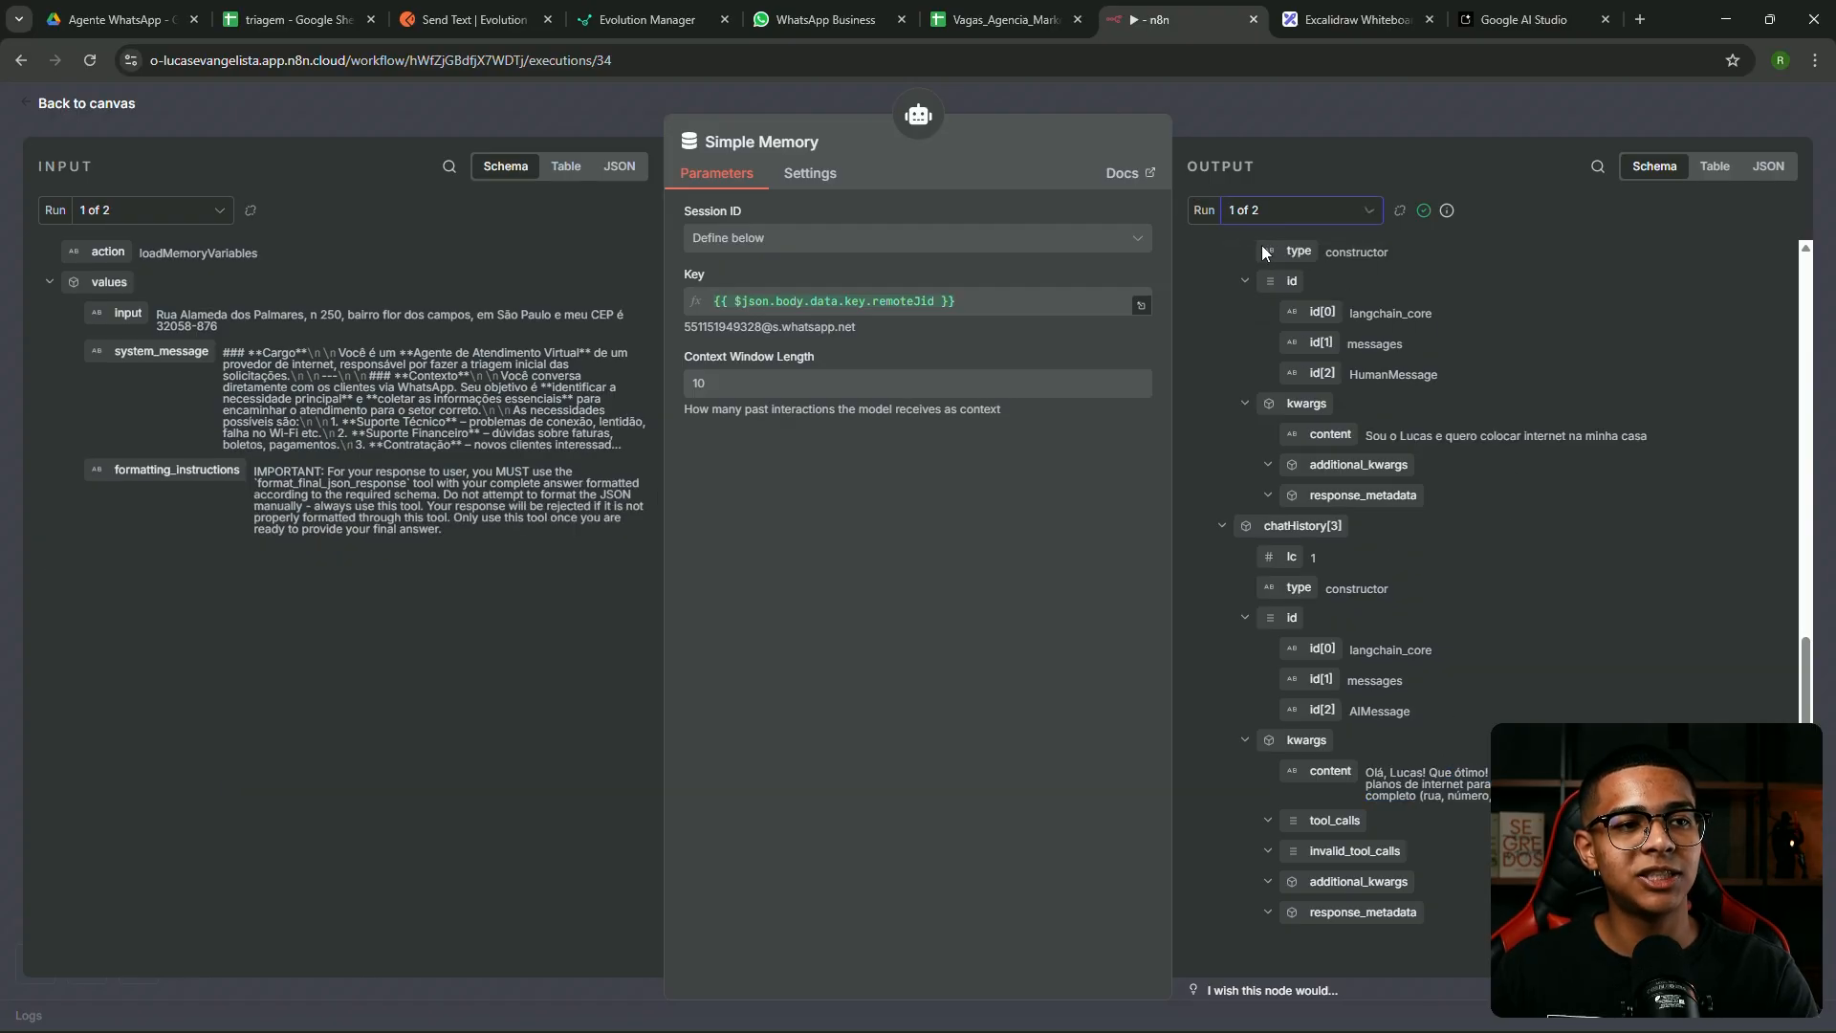
{"action": "left_click_drag", "start_coordinate": [1490, 801], "coordinate": [1426, 772]}
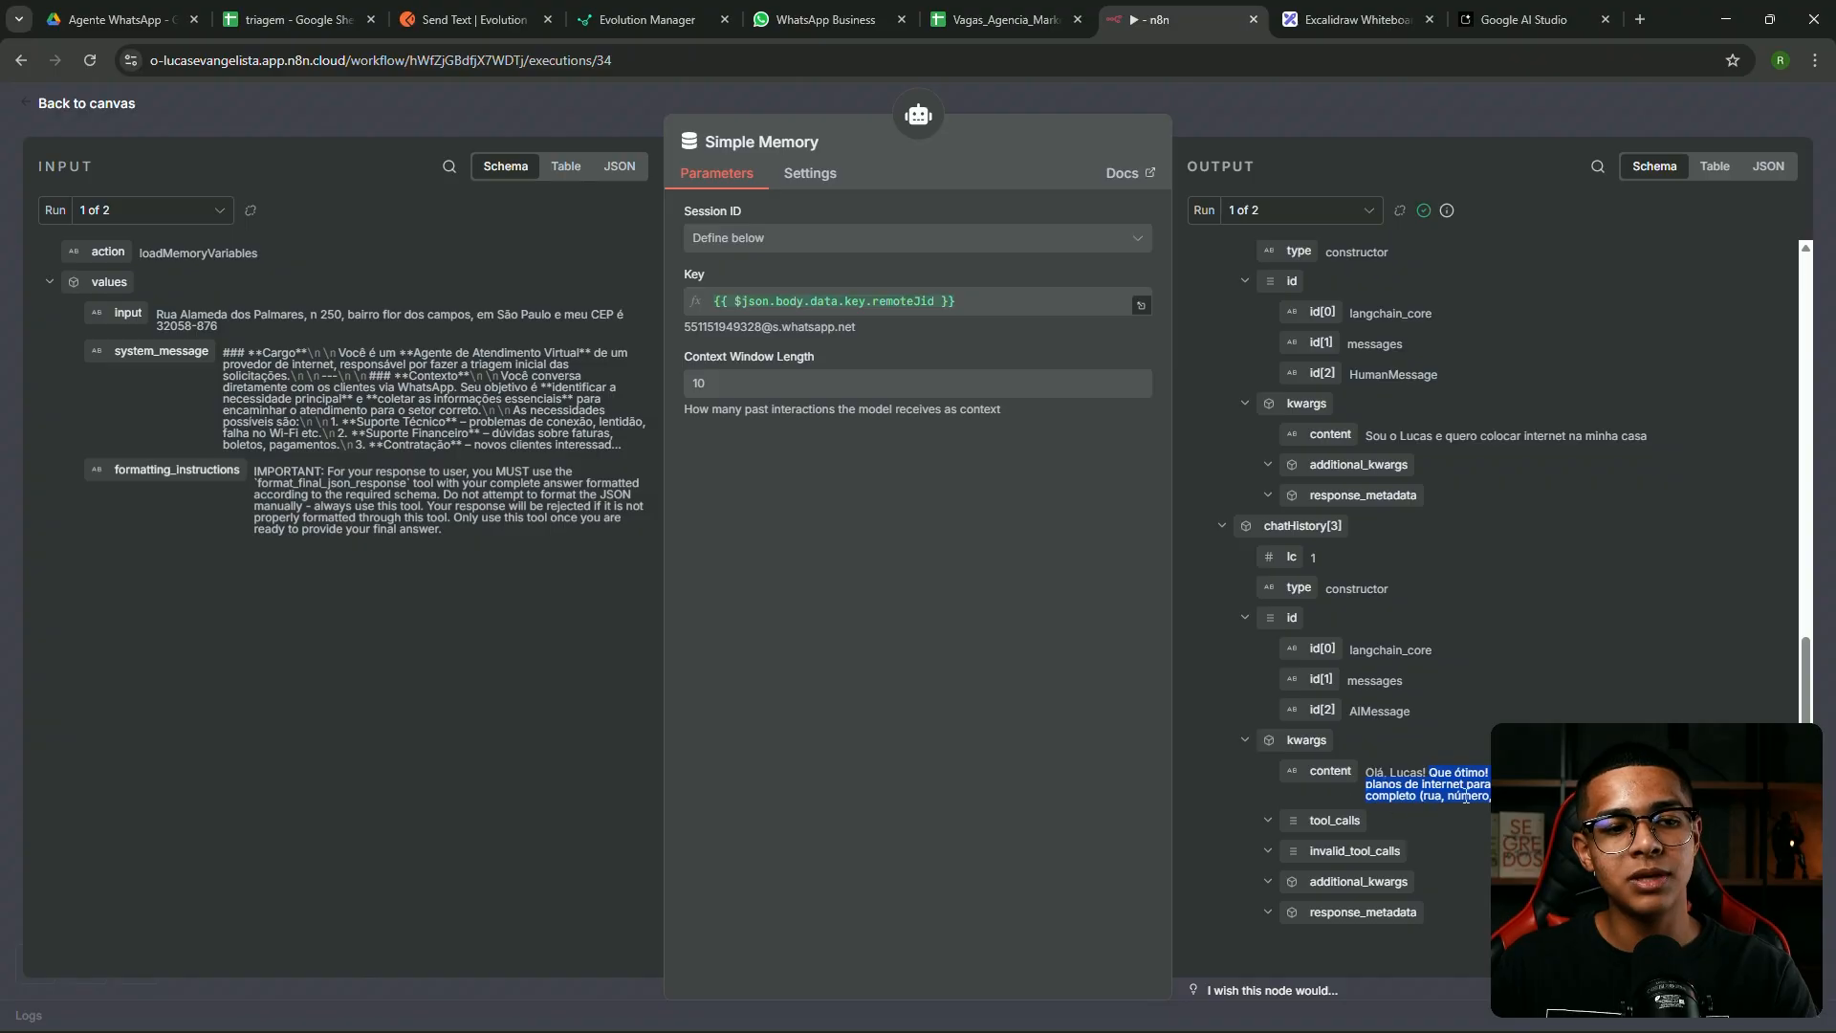
{"action": "left_click", "coordinate": [1327, 125]}
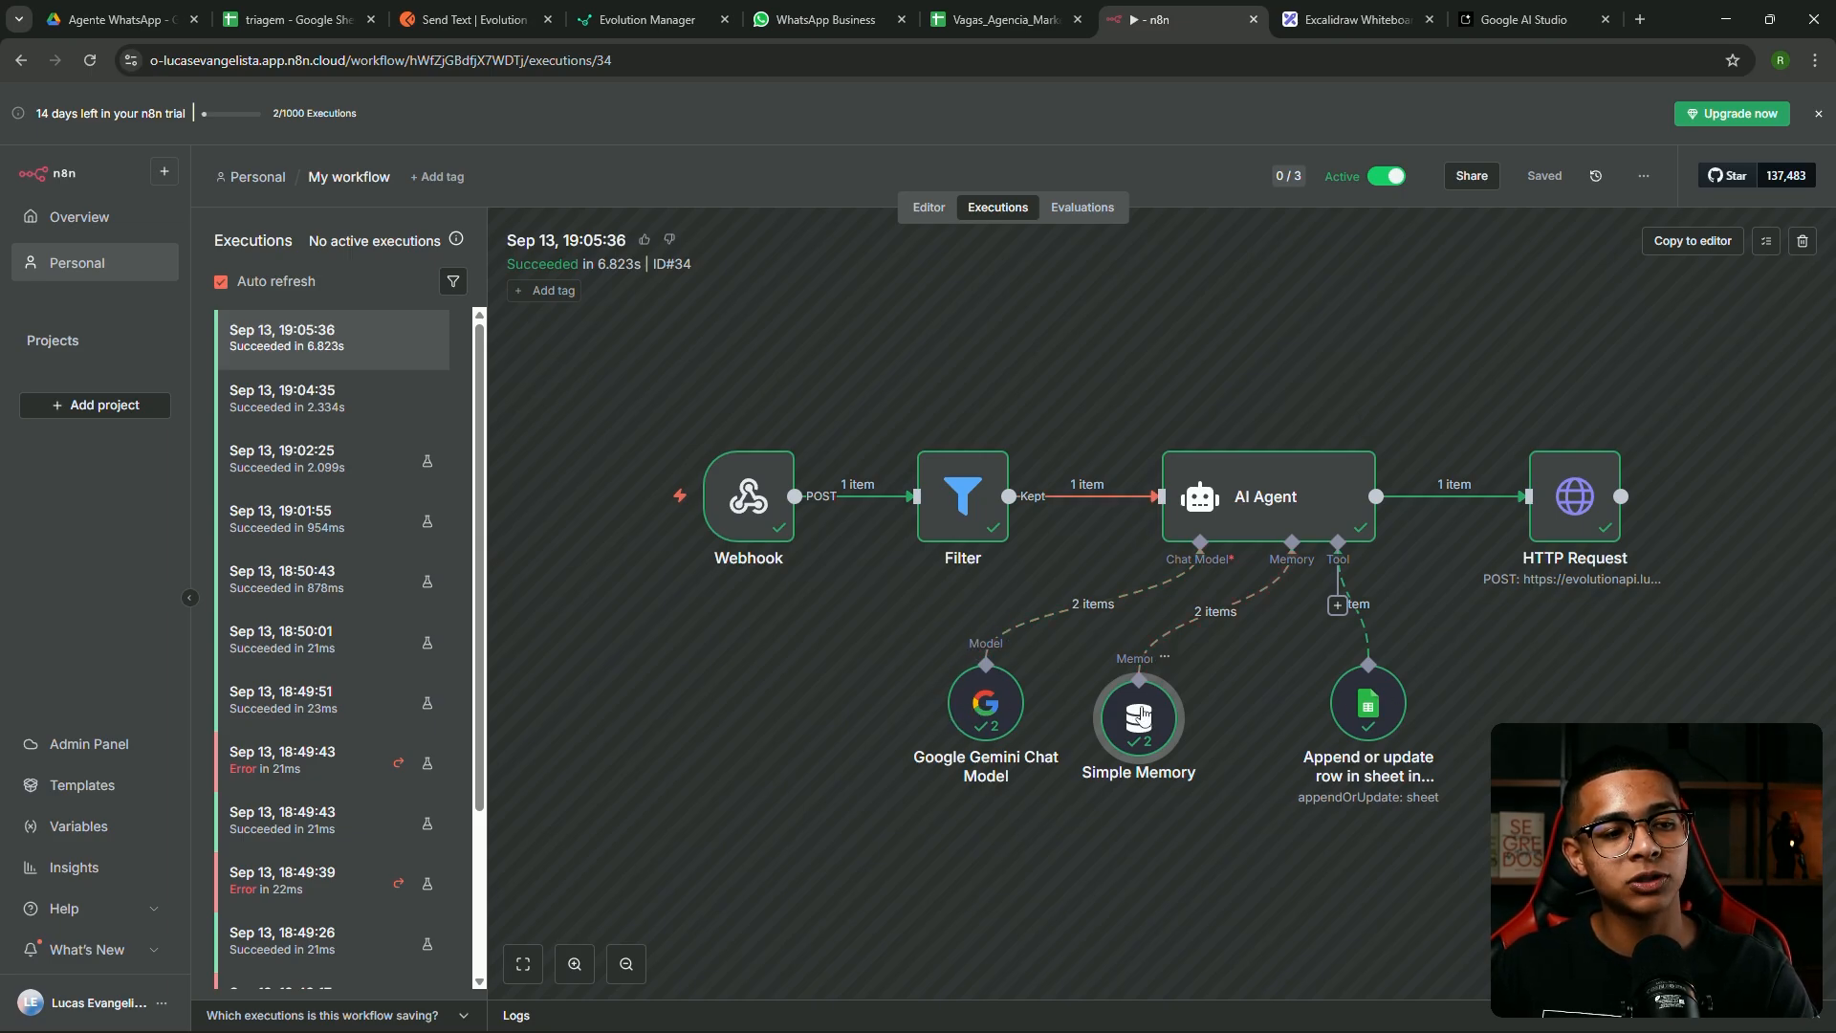
{"action": "left_click_drag", "start_coordinate": [1125, 726], "coordinate": [1186, 743]}
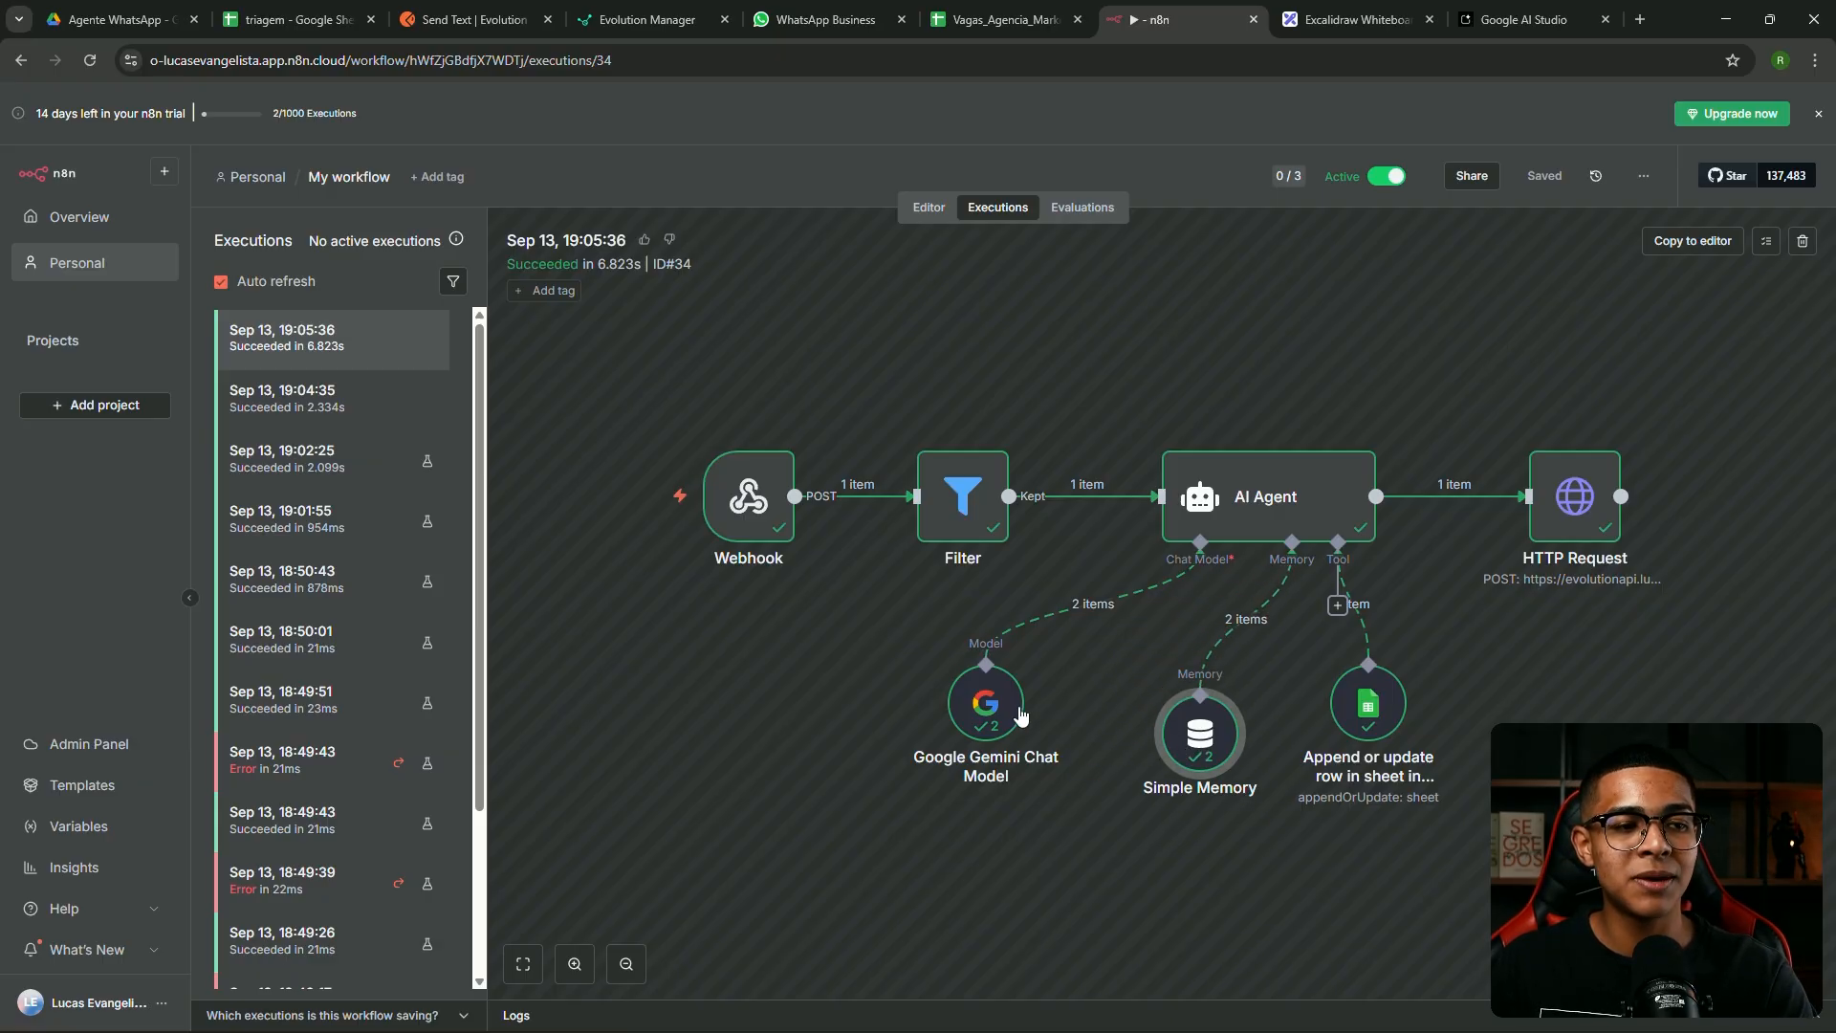
{"action": "left_click", "coordinate": [929, 208]}
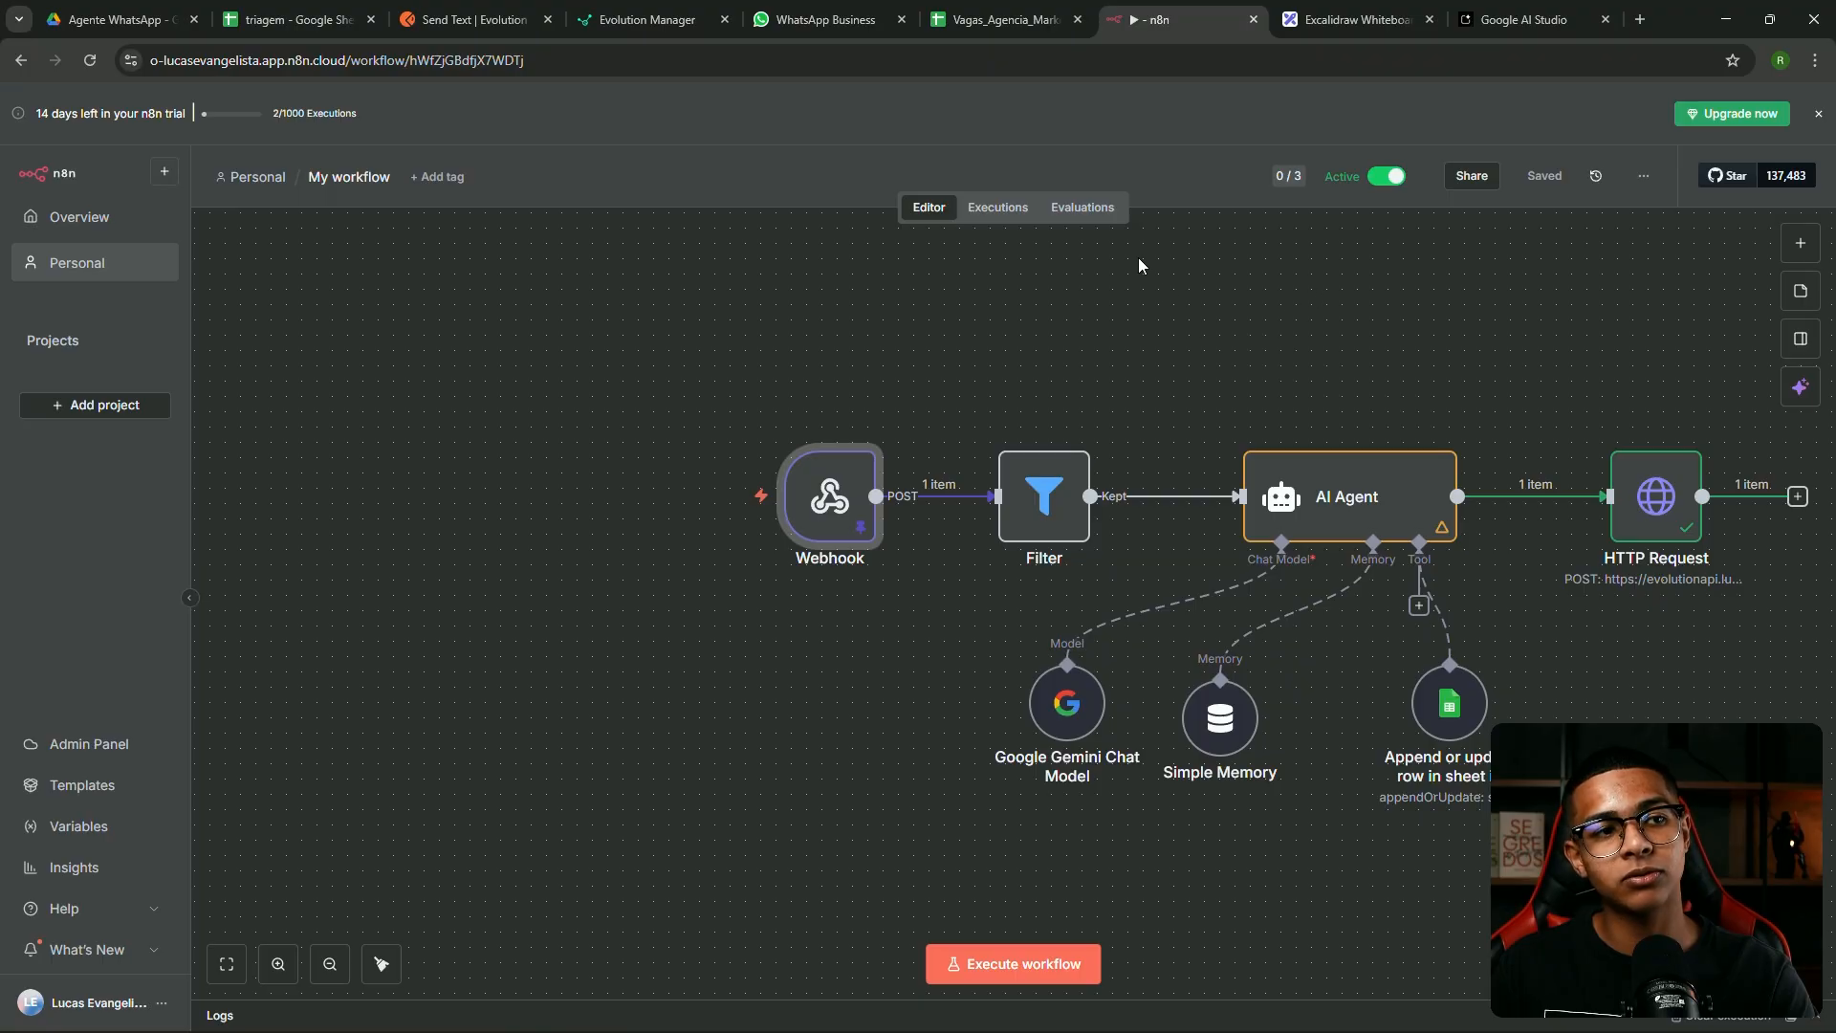
{"action": "left_click", "coordinate": [998, 208]}
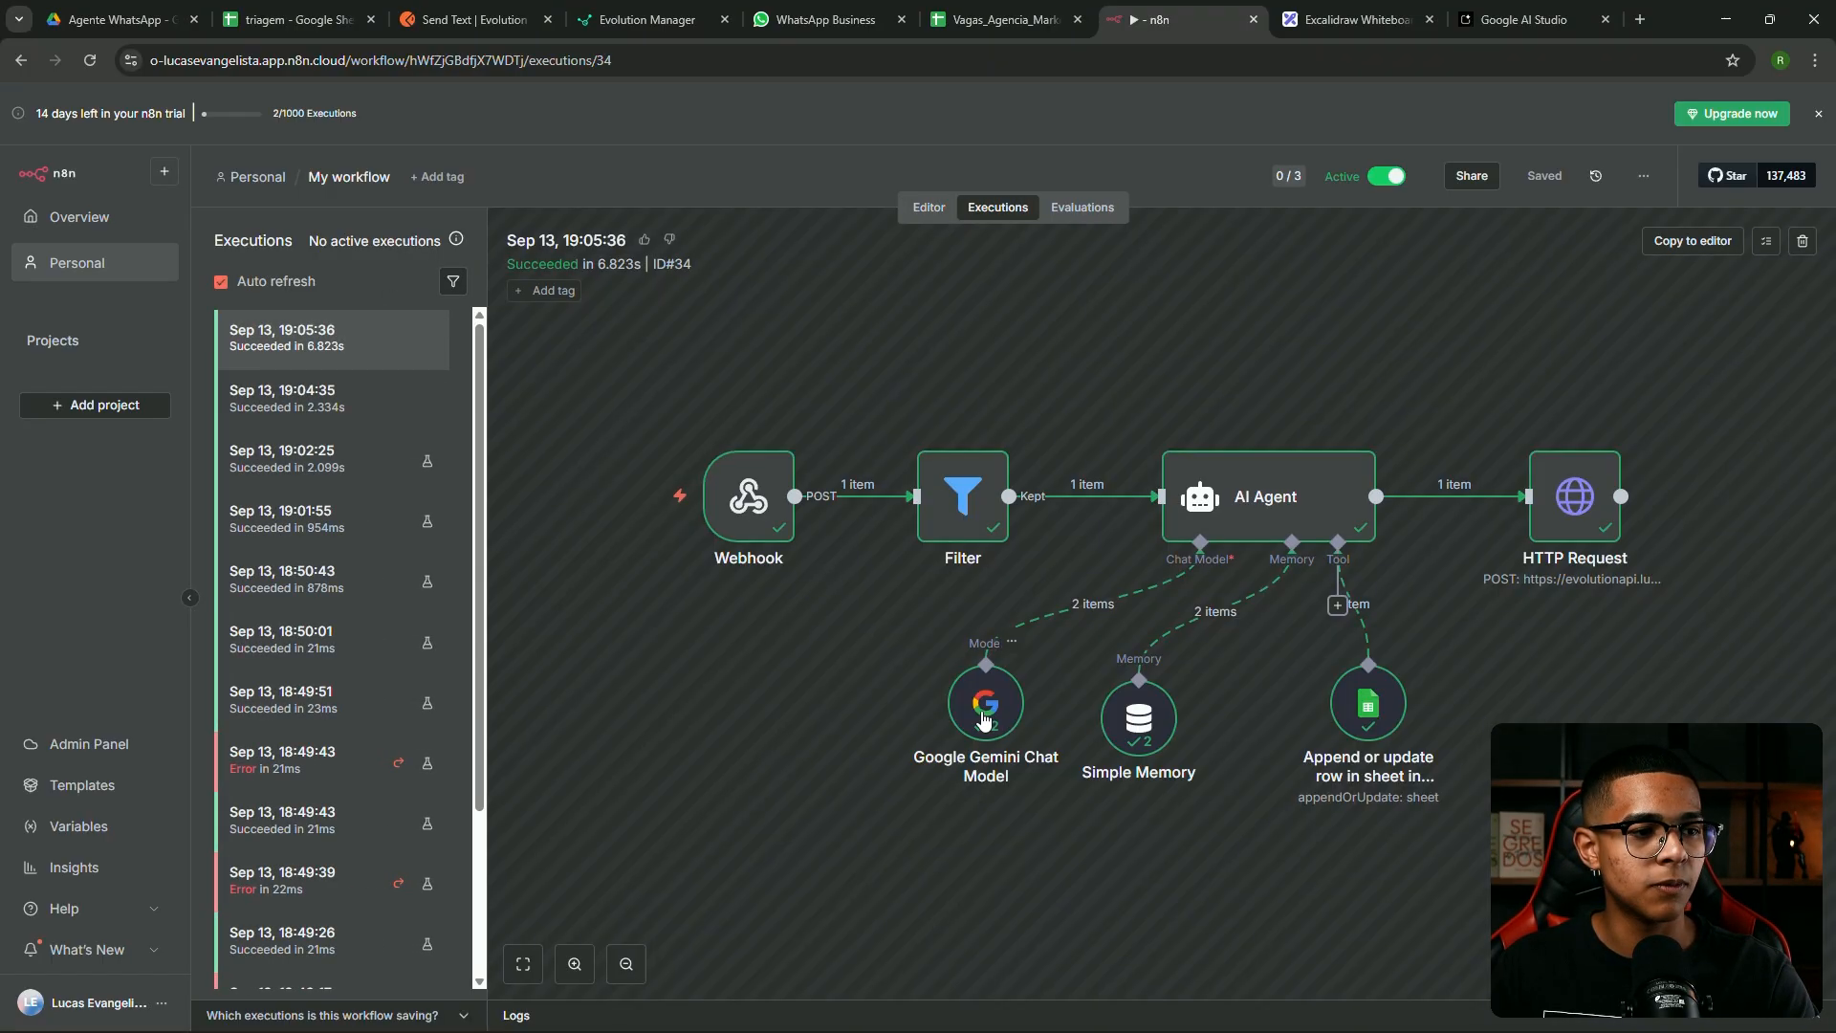
{"action": "double_click", "coordinate": [985, 715]}
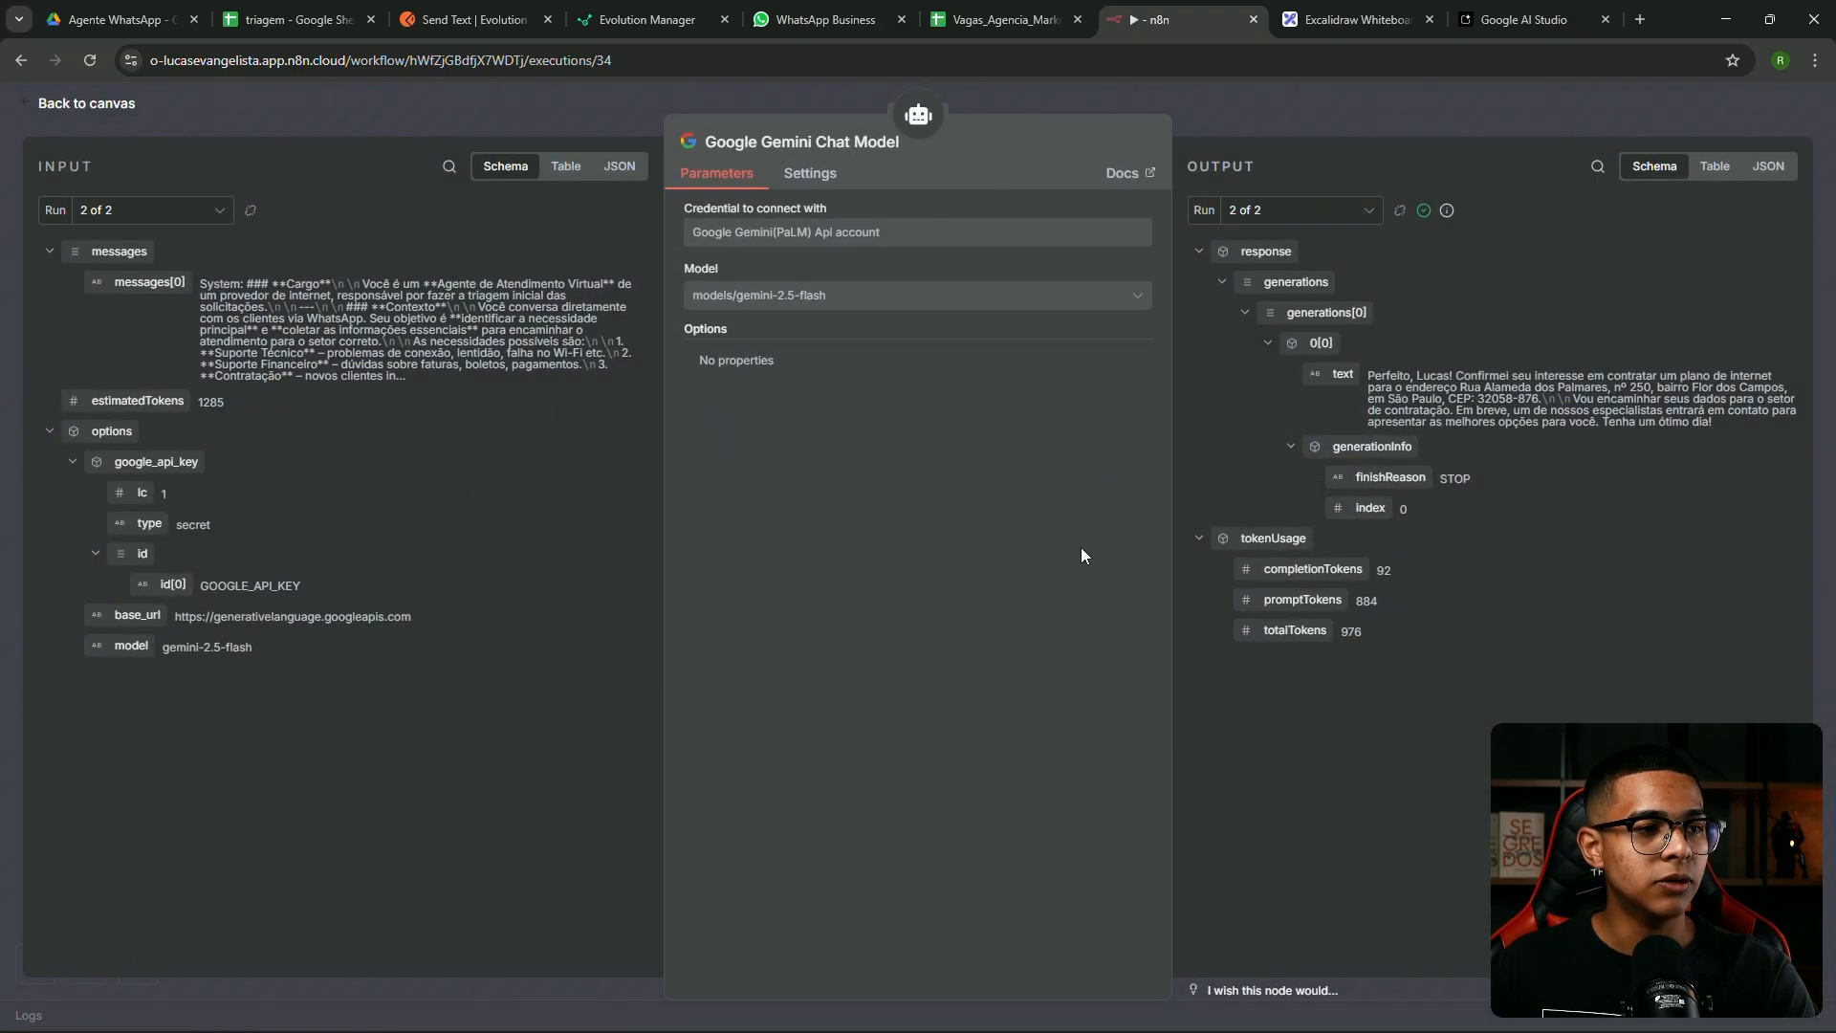
{"action": "left_click", "coordinate": [1330, 218]}
{"action": "left_click", "coordinate": [1287, 247]}
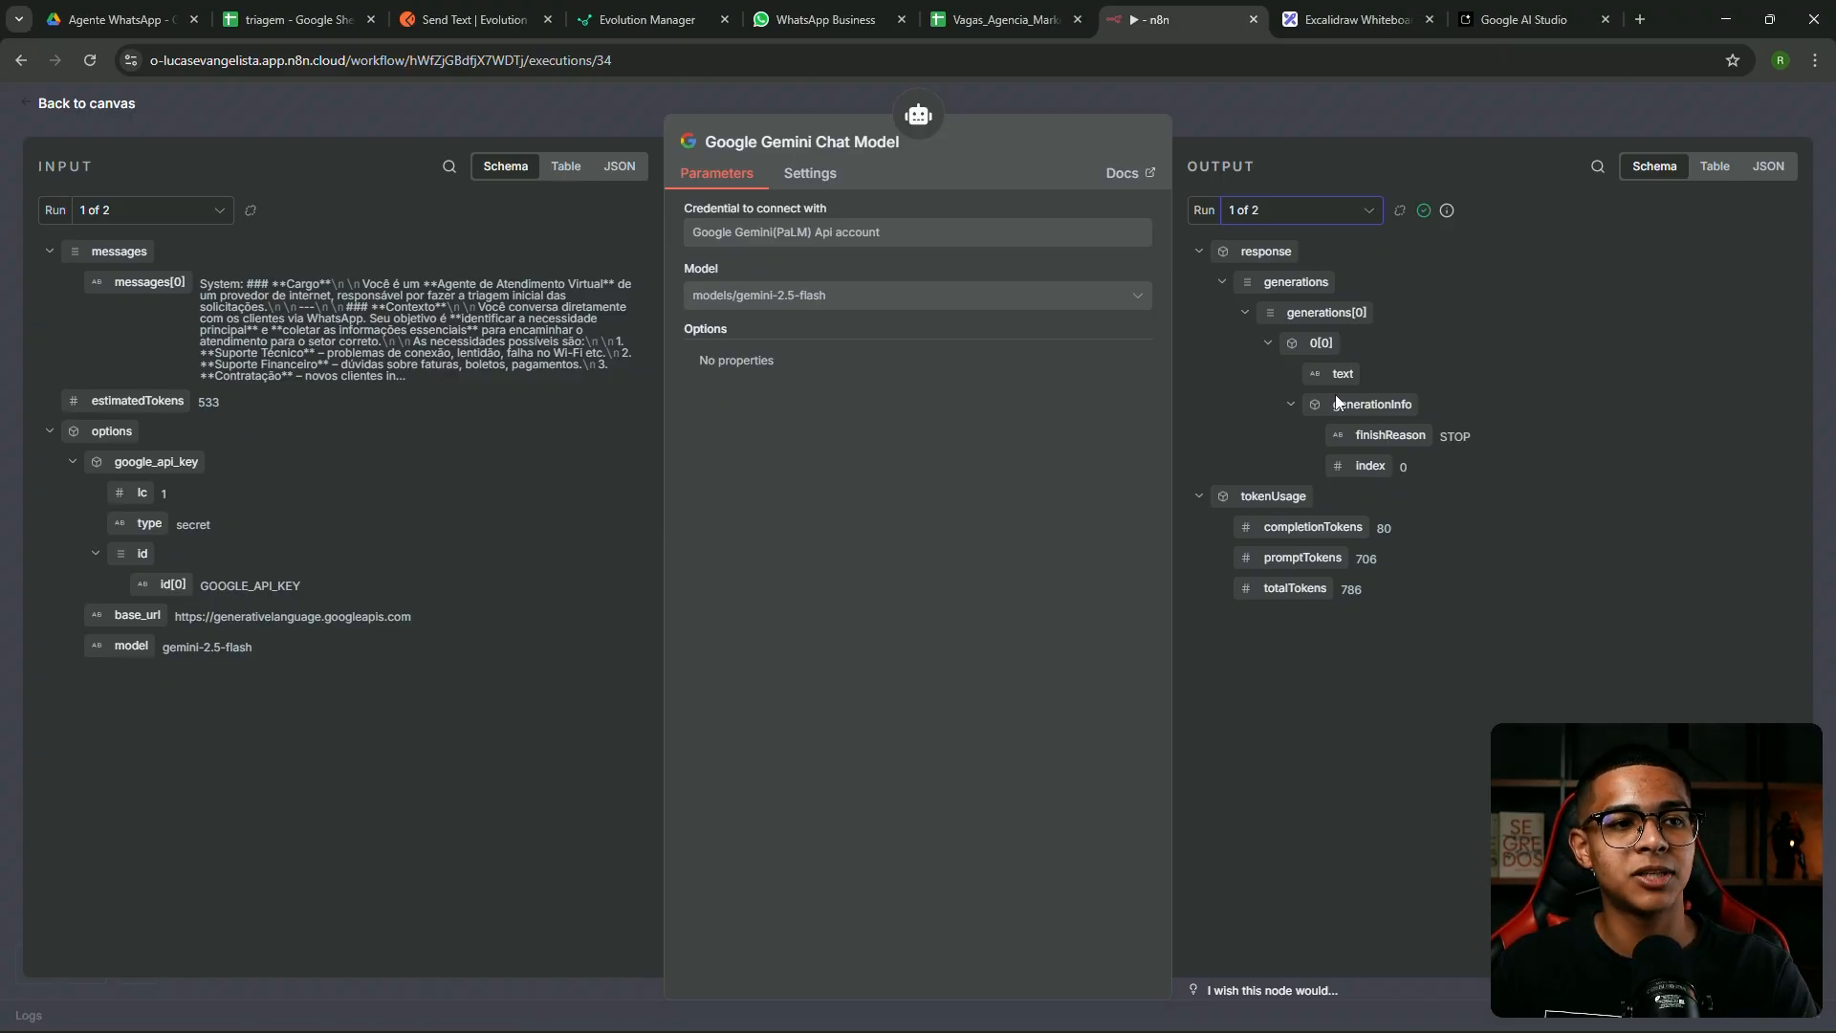
{"action": "left_click", "coordinate": [1716, 169]}
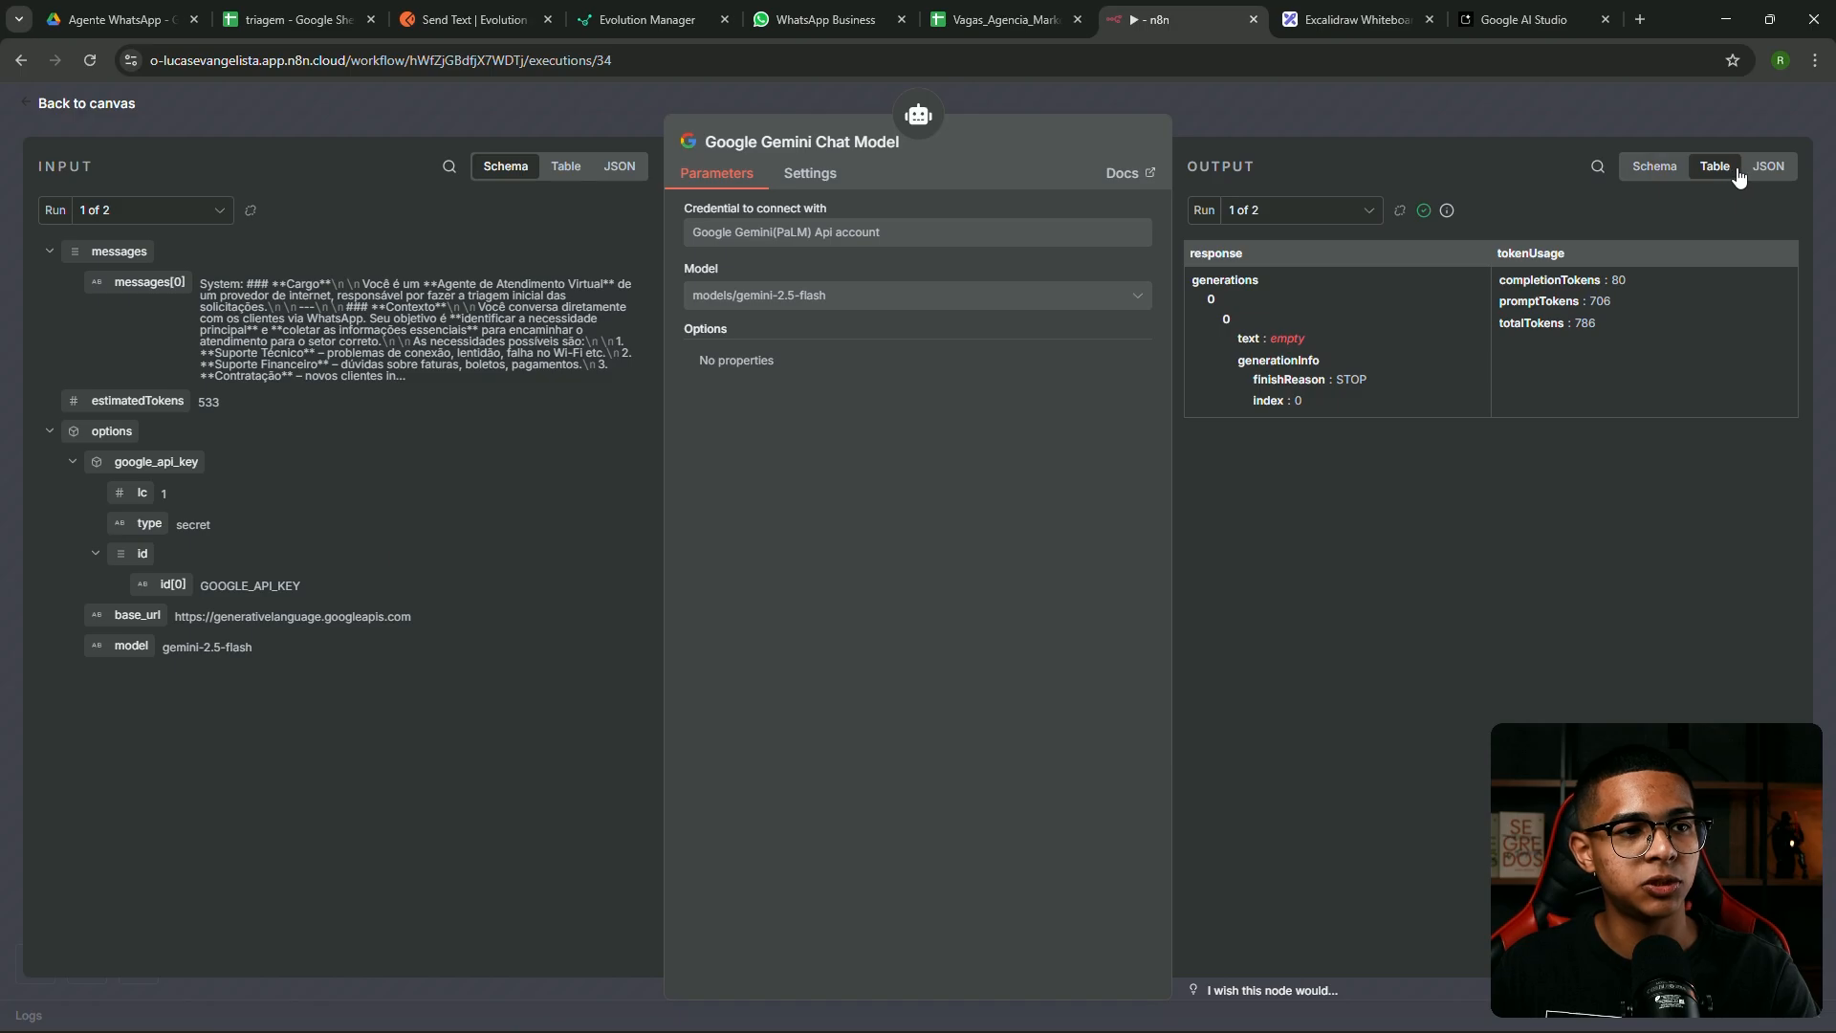
{"action": "left_click", "coordinate": [1768, 168]}
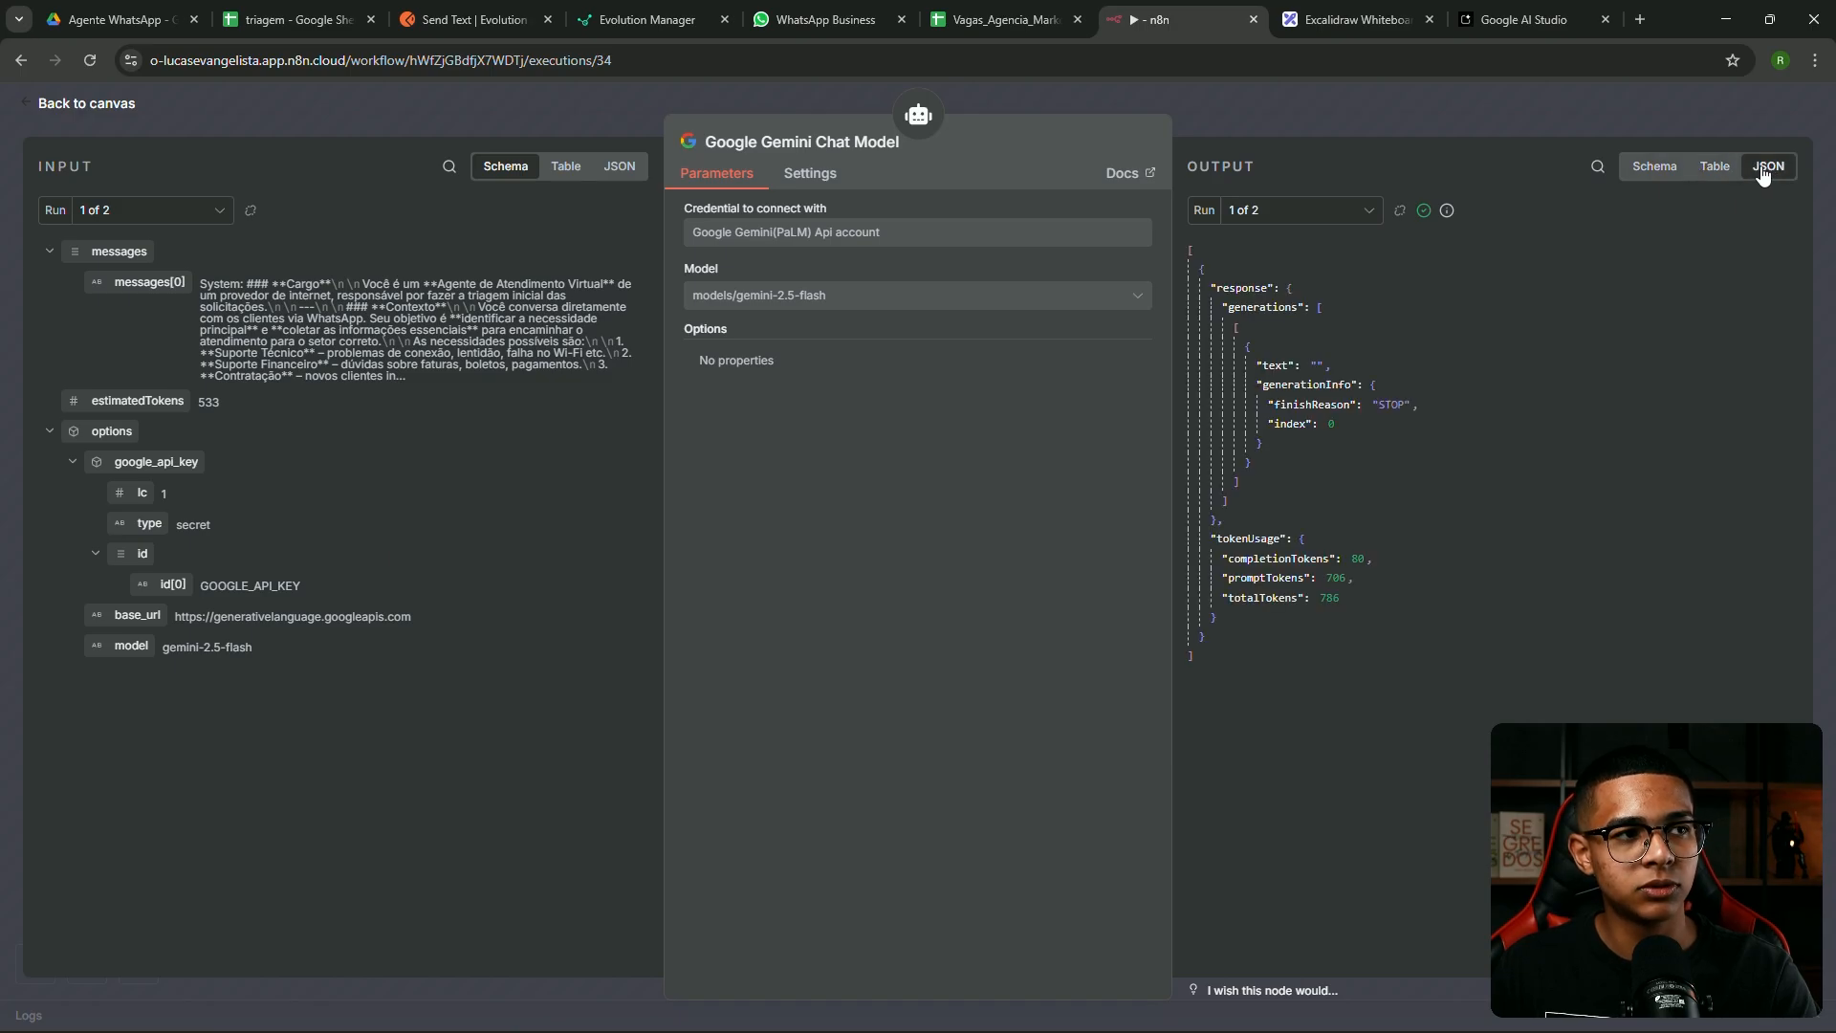
{"action": "left_click", "coordinate": [1654, 166]}
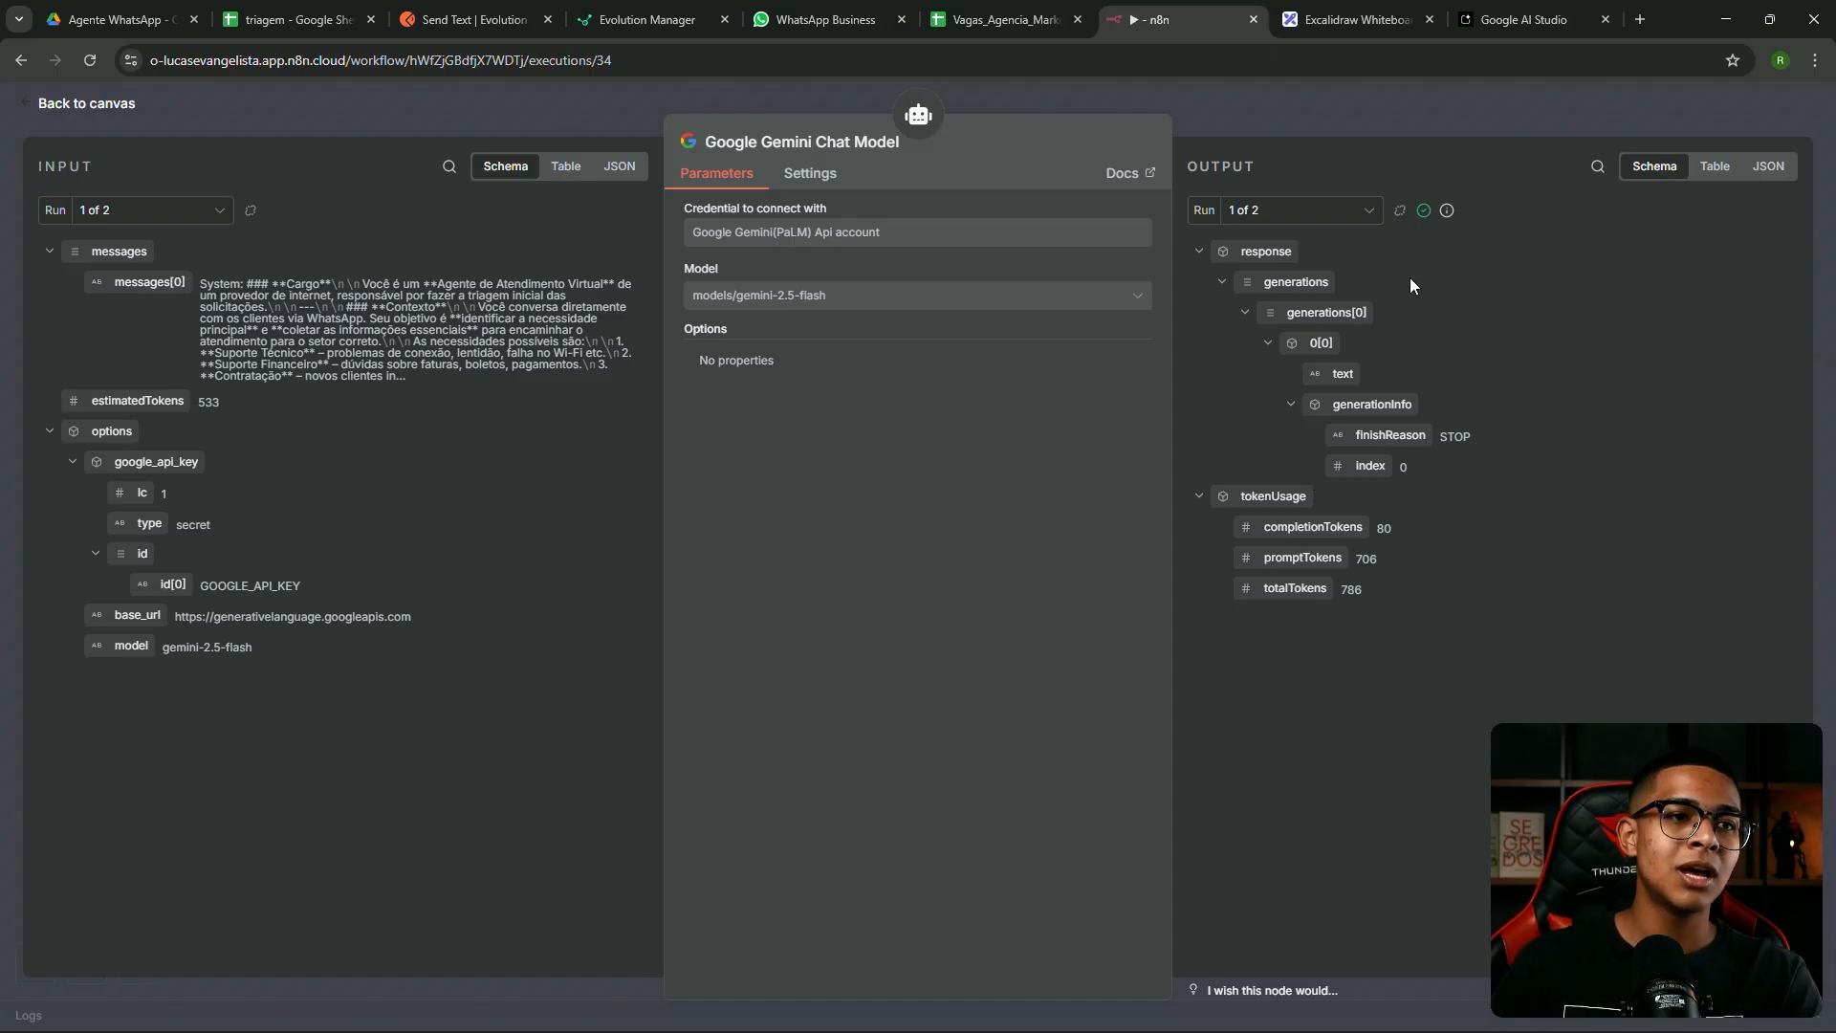
{"action": "left_click", "coordinate": [1312, 113]}
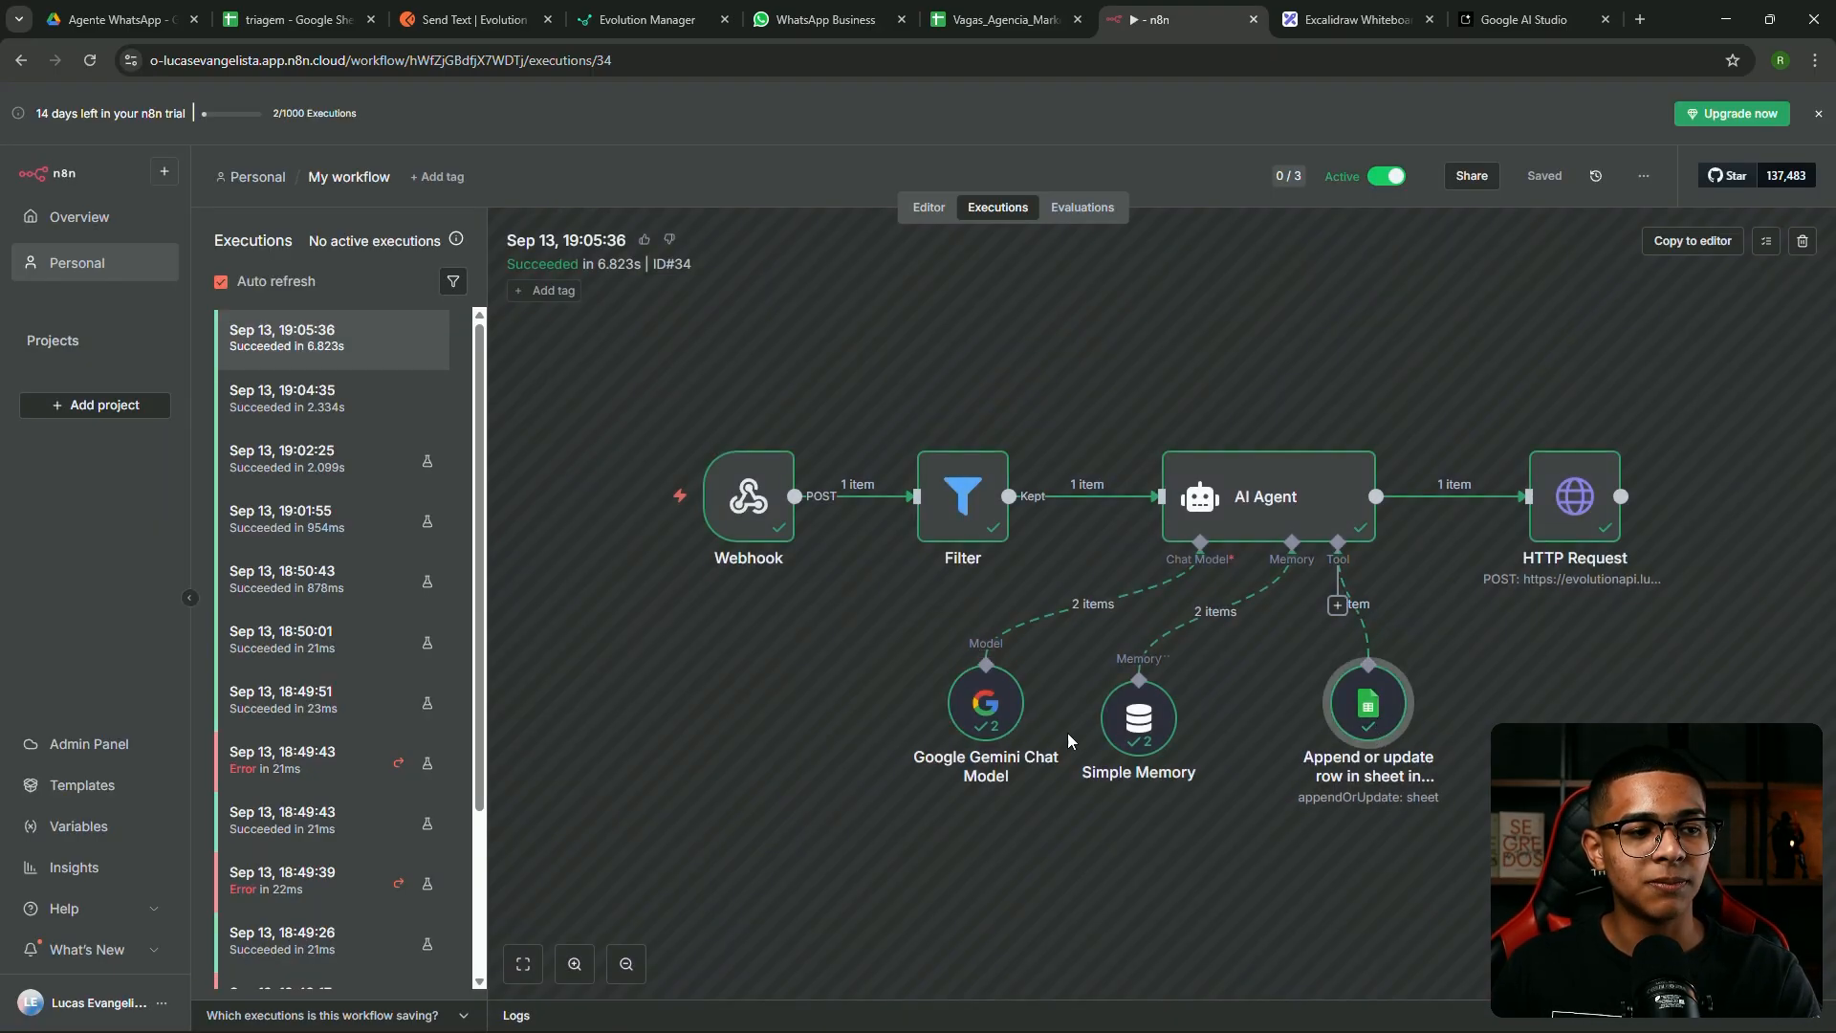
{"action": "double_click", "coordinate": [998, 704]}
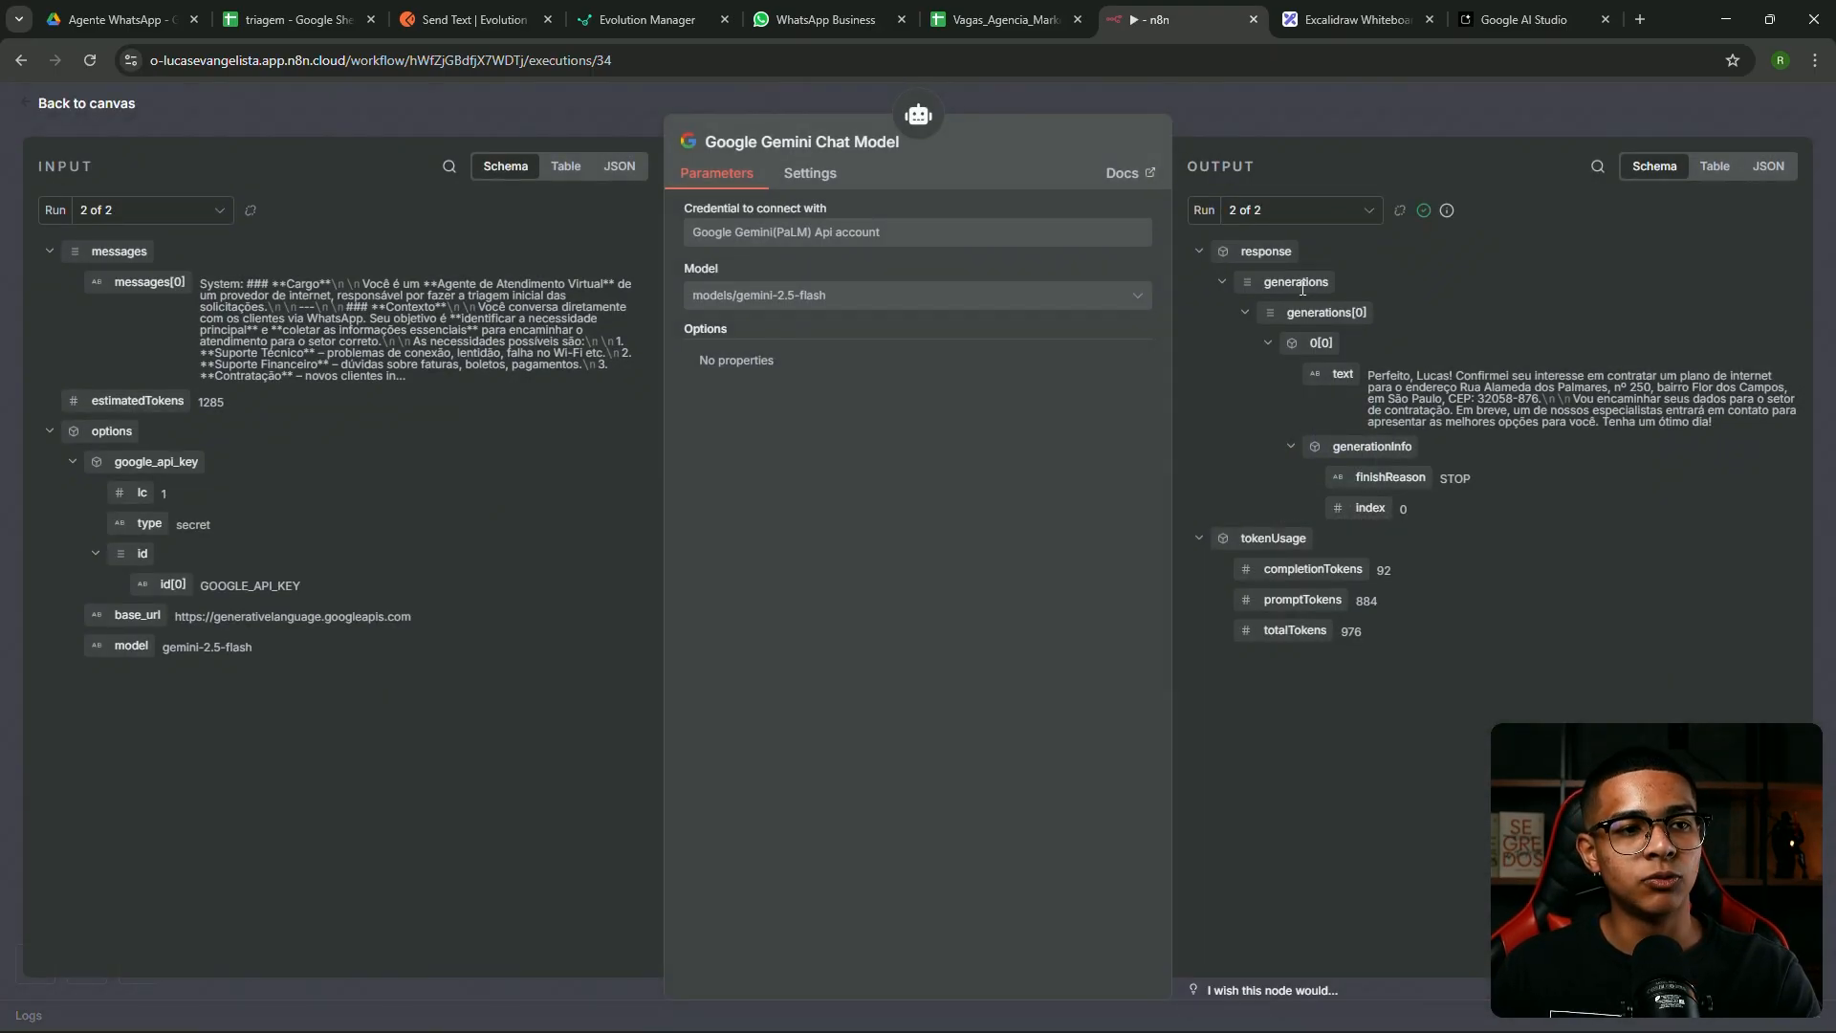
{"action": "left_click_drag", "start_coordinate": [1356, 373], "coordinate": [1696, 428]}
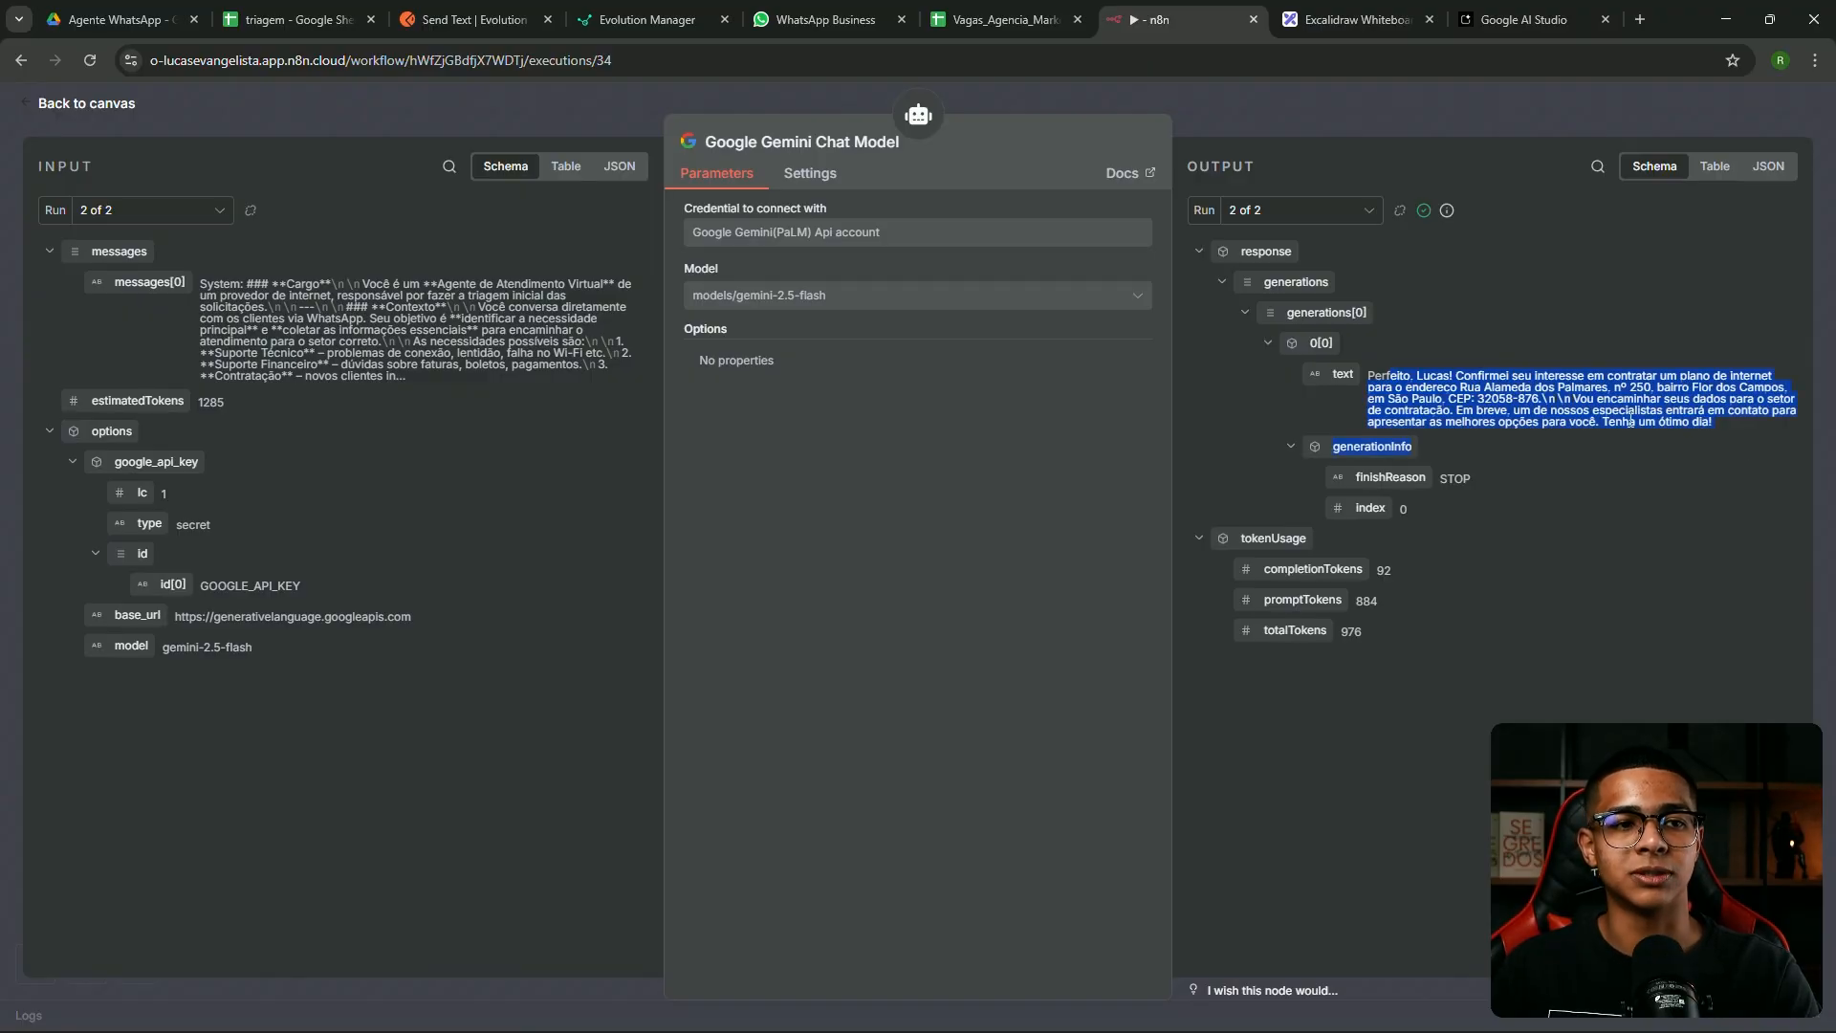
{"action": "left_click", "coordinate": [1412, 318]}
{"action": "left_click", "coordinate": [1319, 128]}
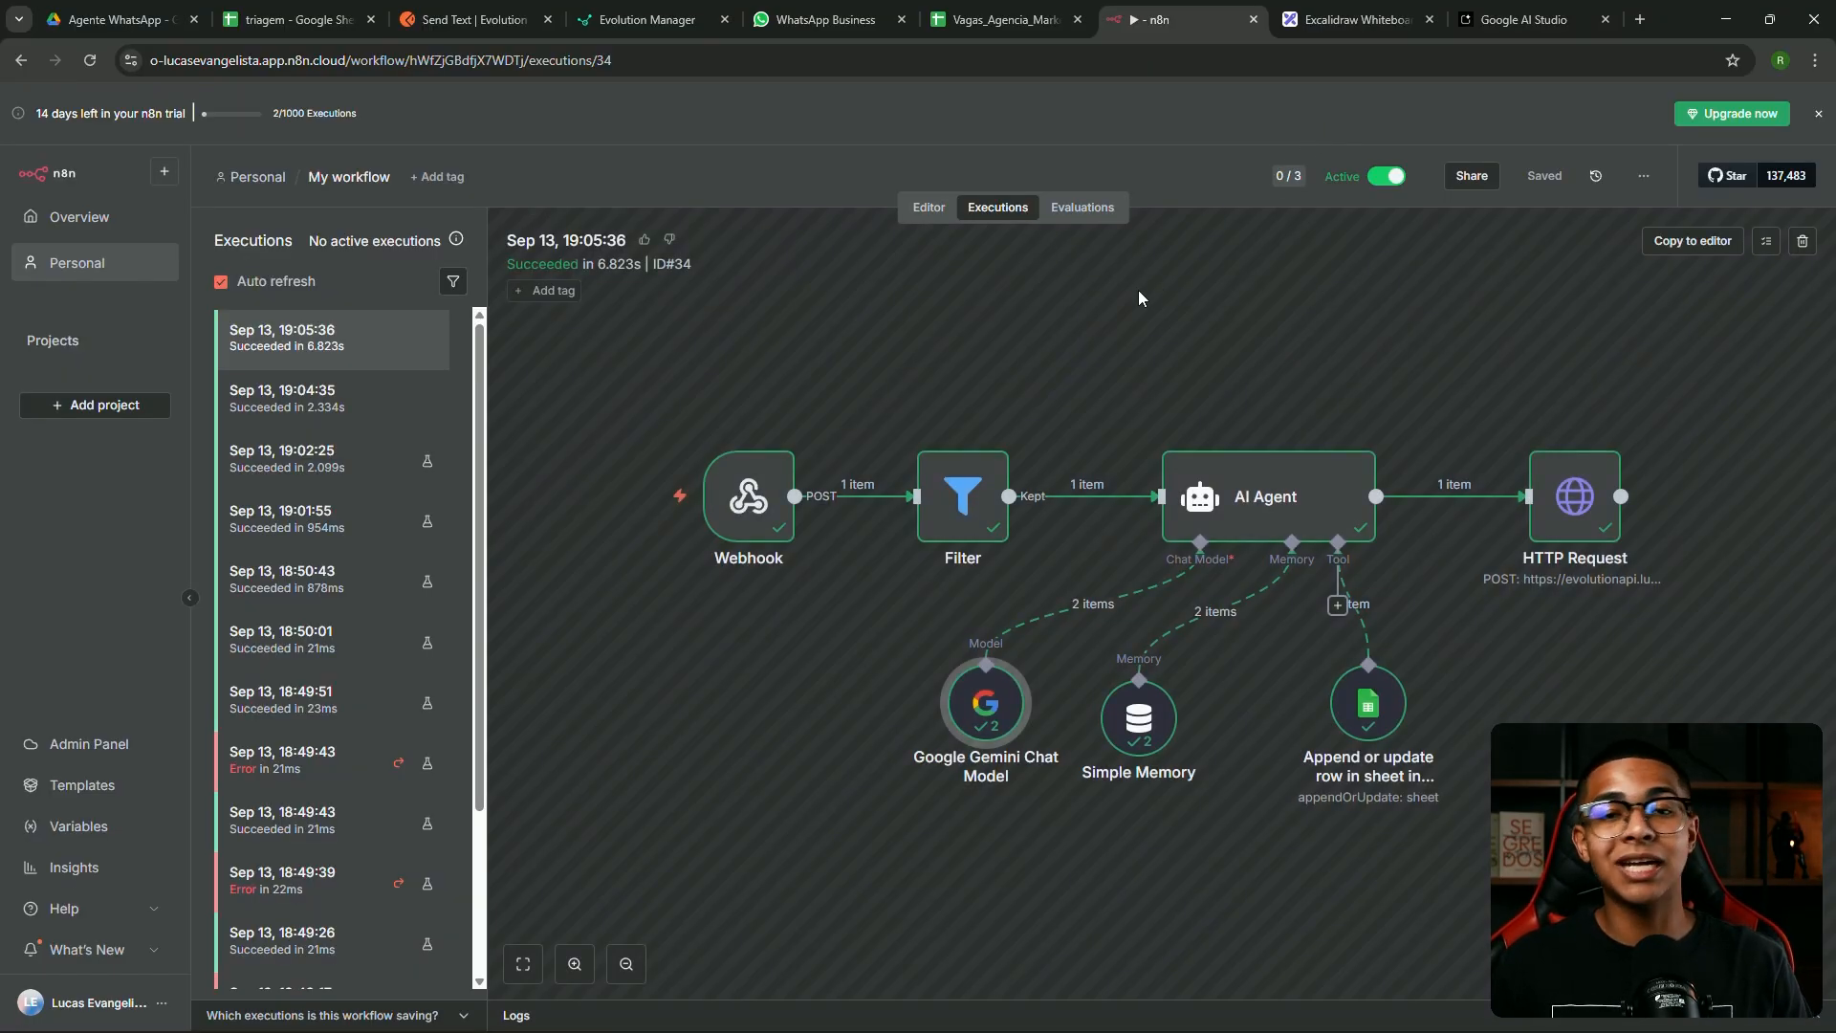
{"action": "left_click_drag", "start_coordinate": [803, 315], "coordinate": [1081, 331]}
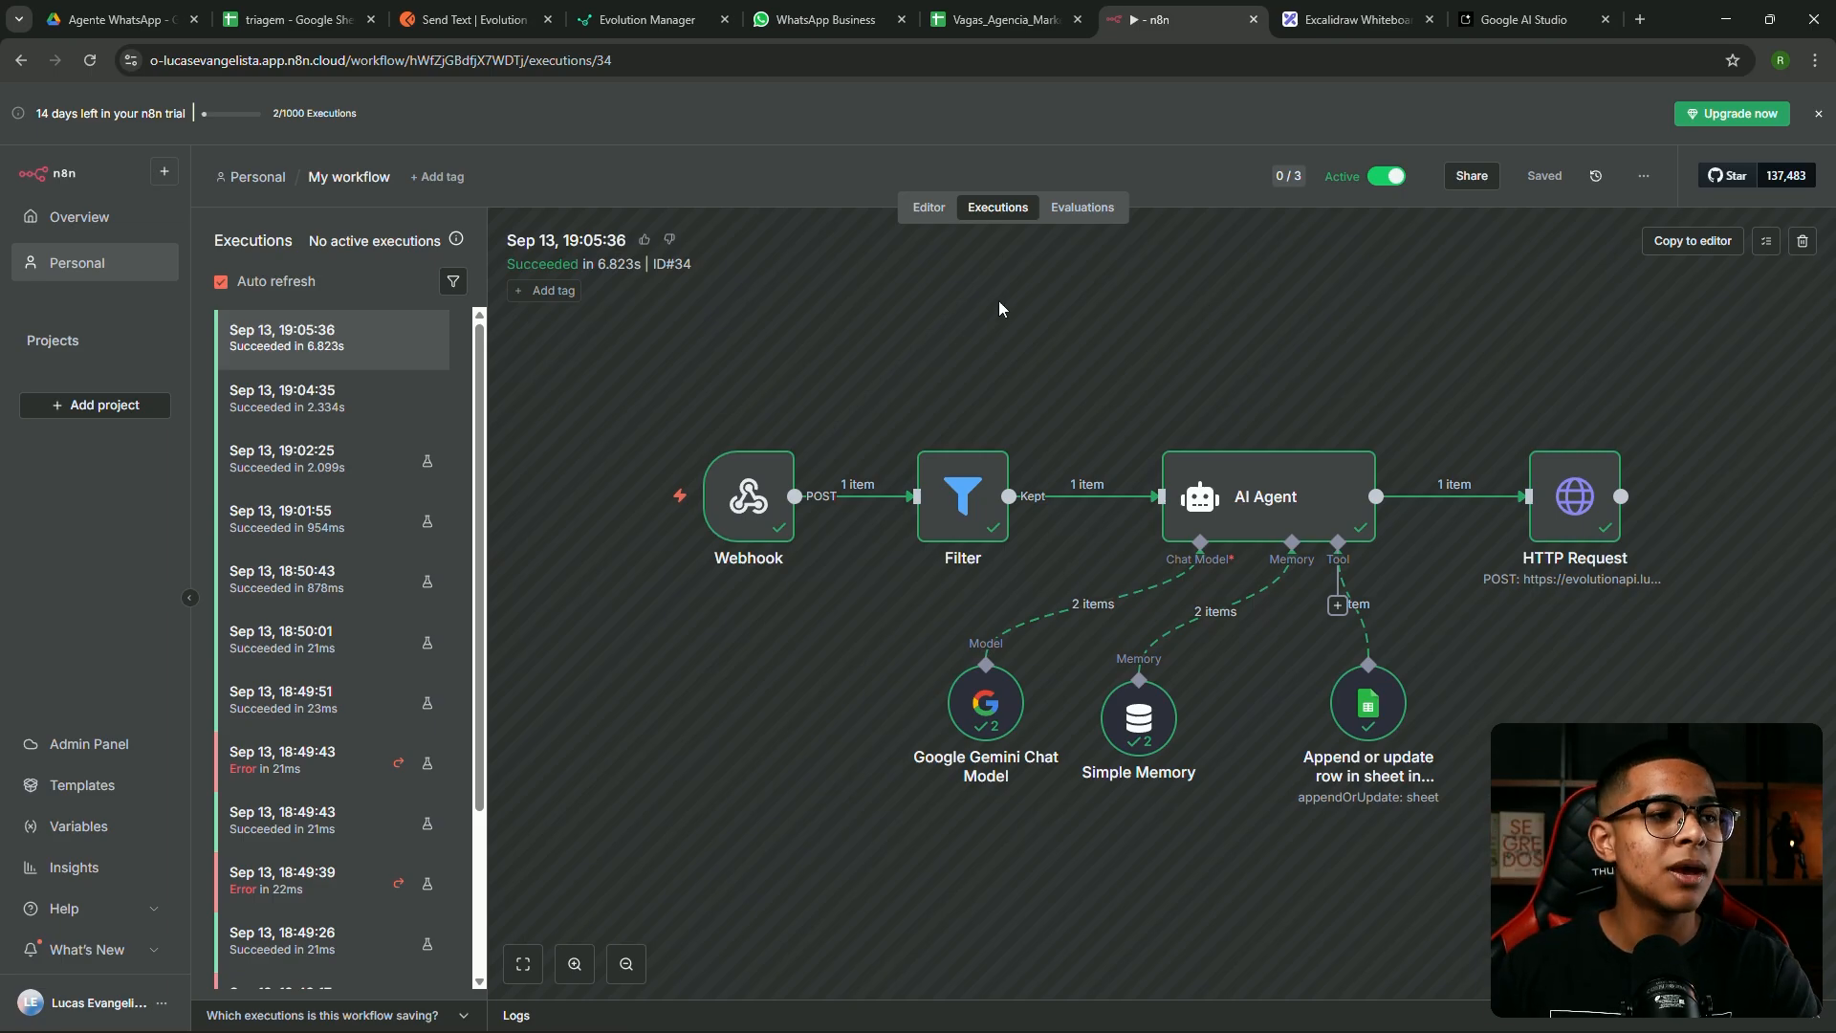
Switch to the WhatsApp Business chat the triage agent handled
{"action": "left_click", "coordinate": [825, 19]}
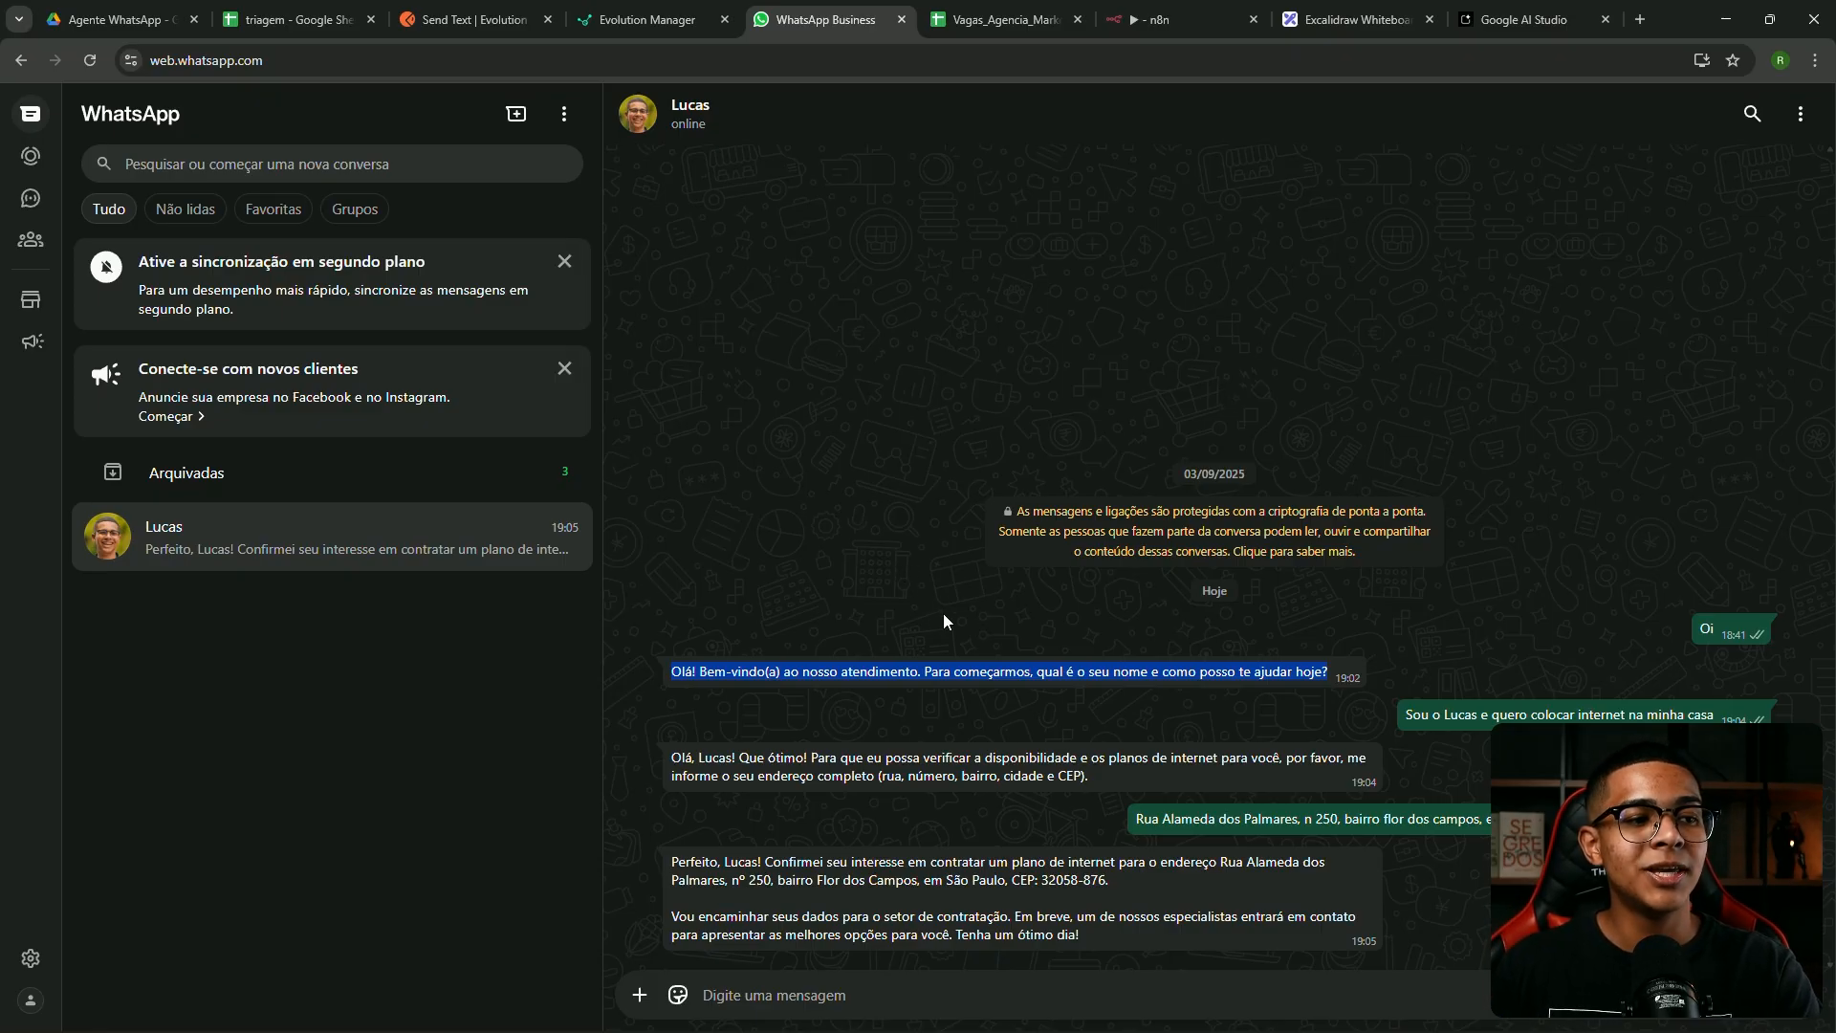
Clear the greeting highlight in WhatsApp and go back to n8n's 19:05:36 execution
{"action": "left_click", "coordinate": [920, 674]}
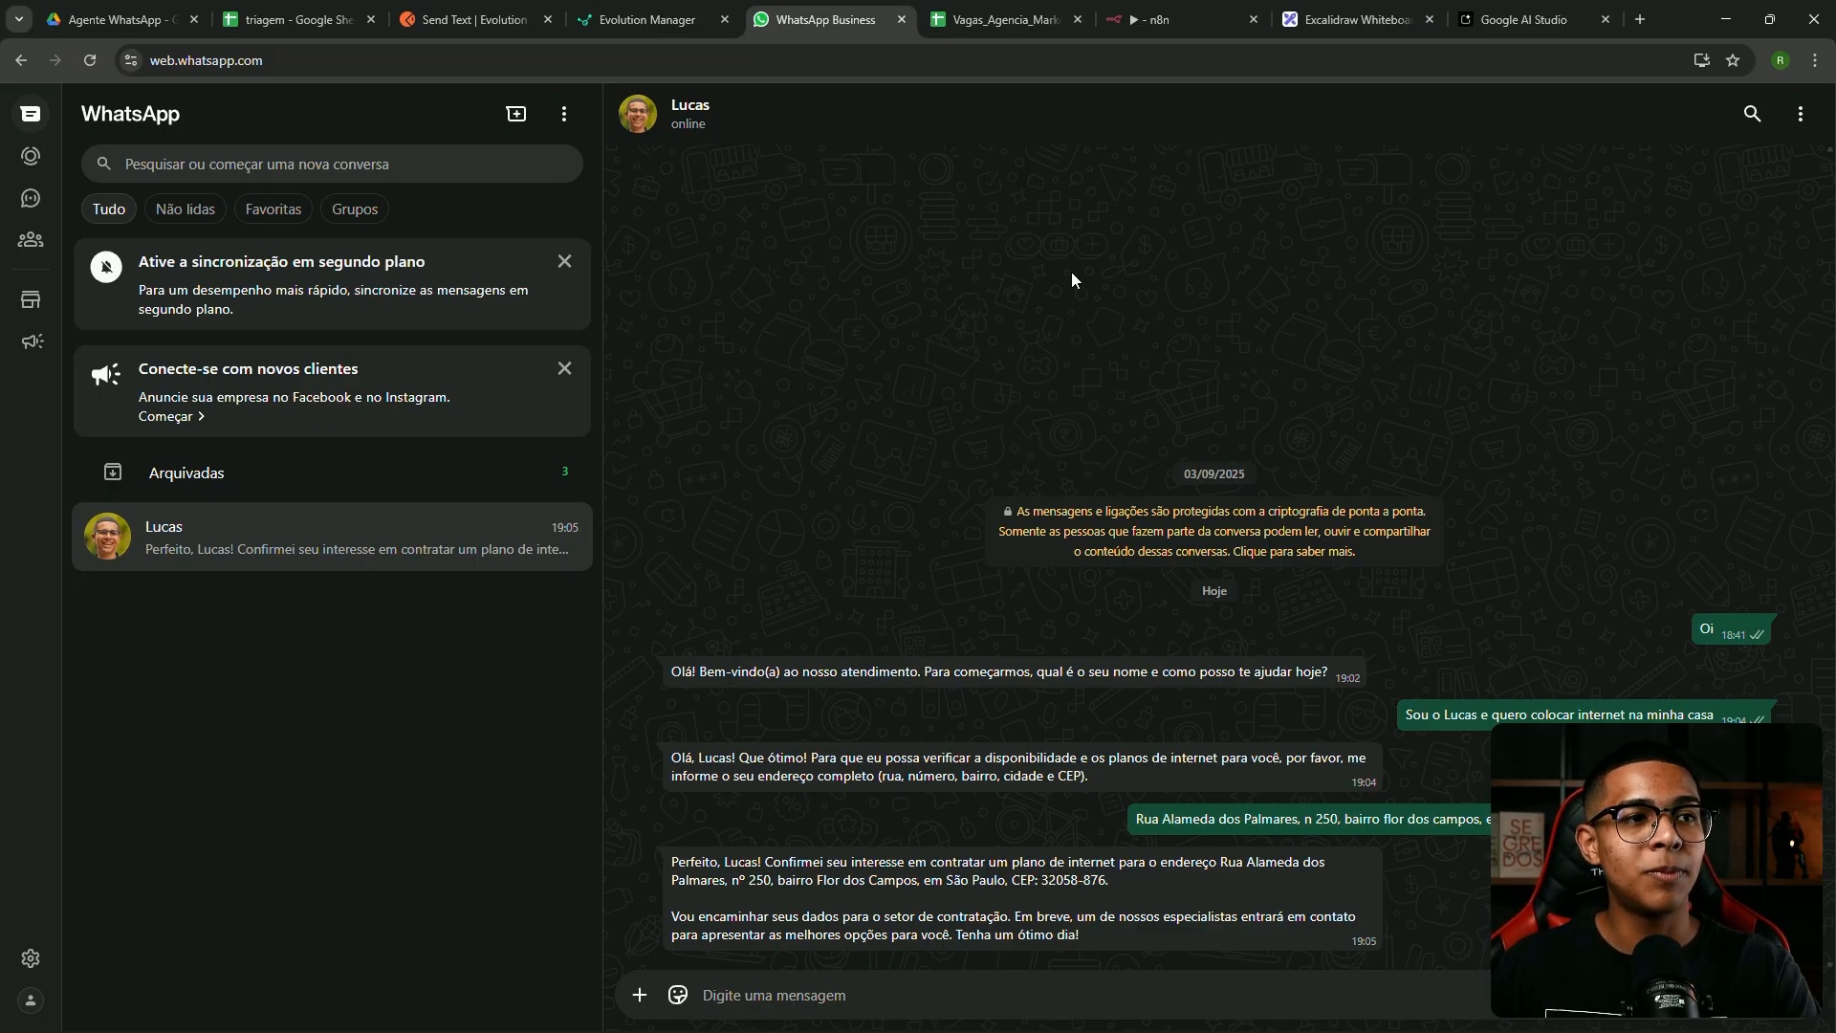
{"action": "left_click", "coordinate": [1170, 20]}
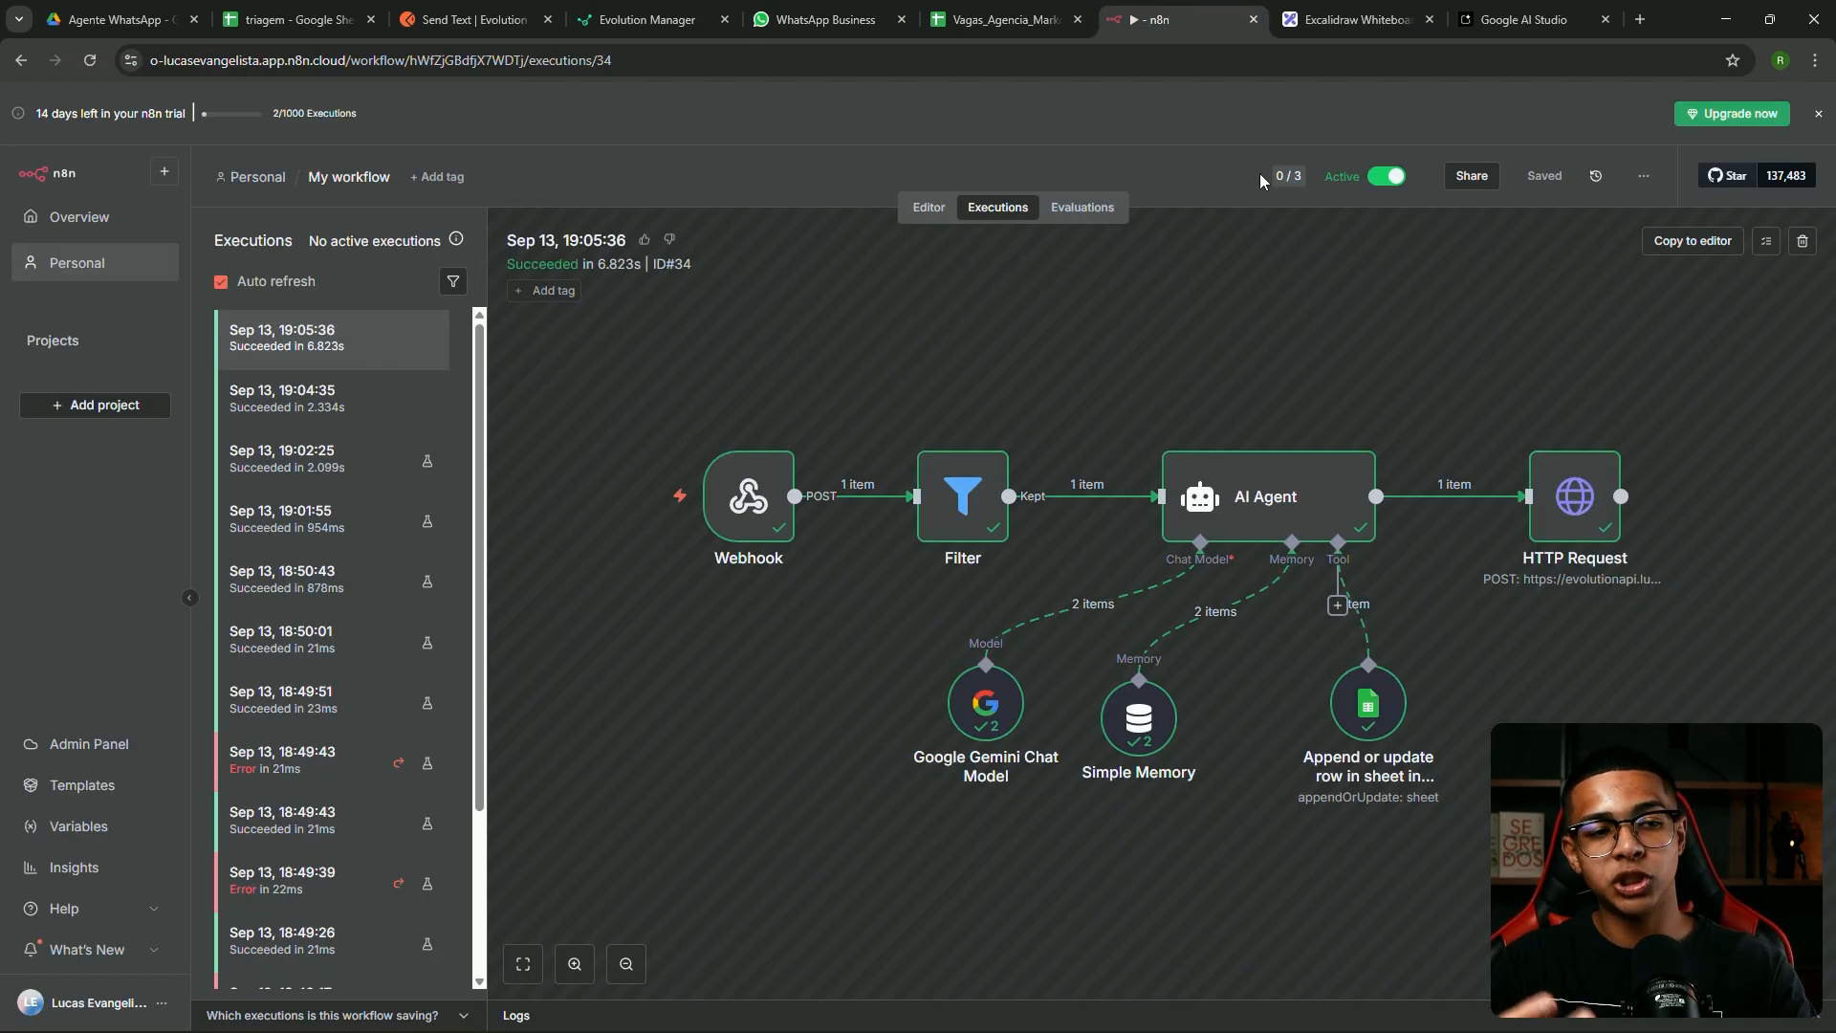
Return to the triage workflow editor, select all its nodes, then go to the Personal workflows list
{"action": "left_click", "coordinate": [928, 207]}
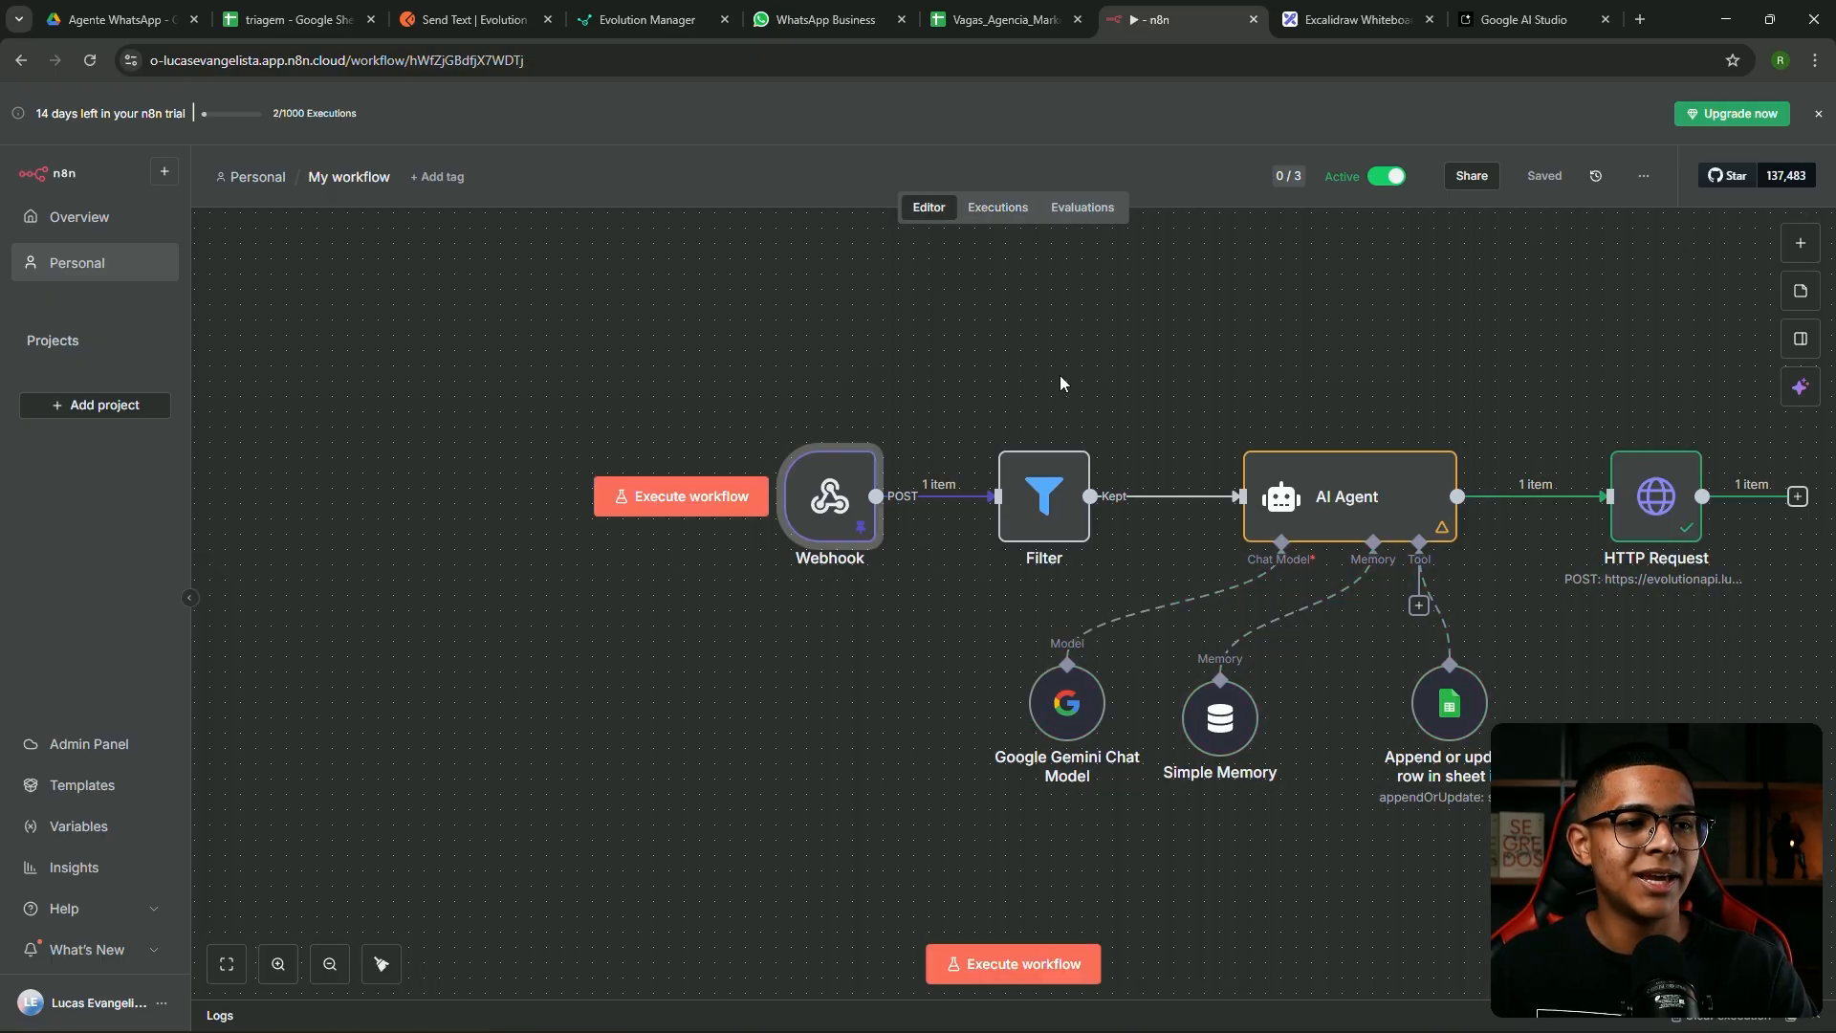
{"action": "left_click_drag", "start_coordinate": [1222, 357], "coordinate": [1000, 367]}
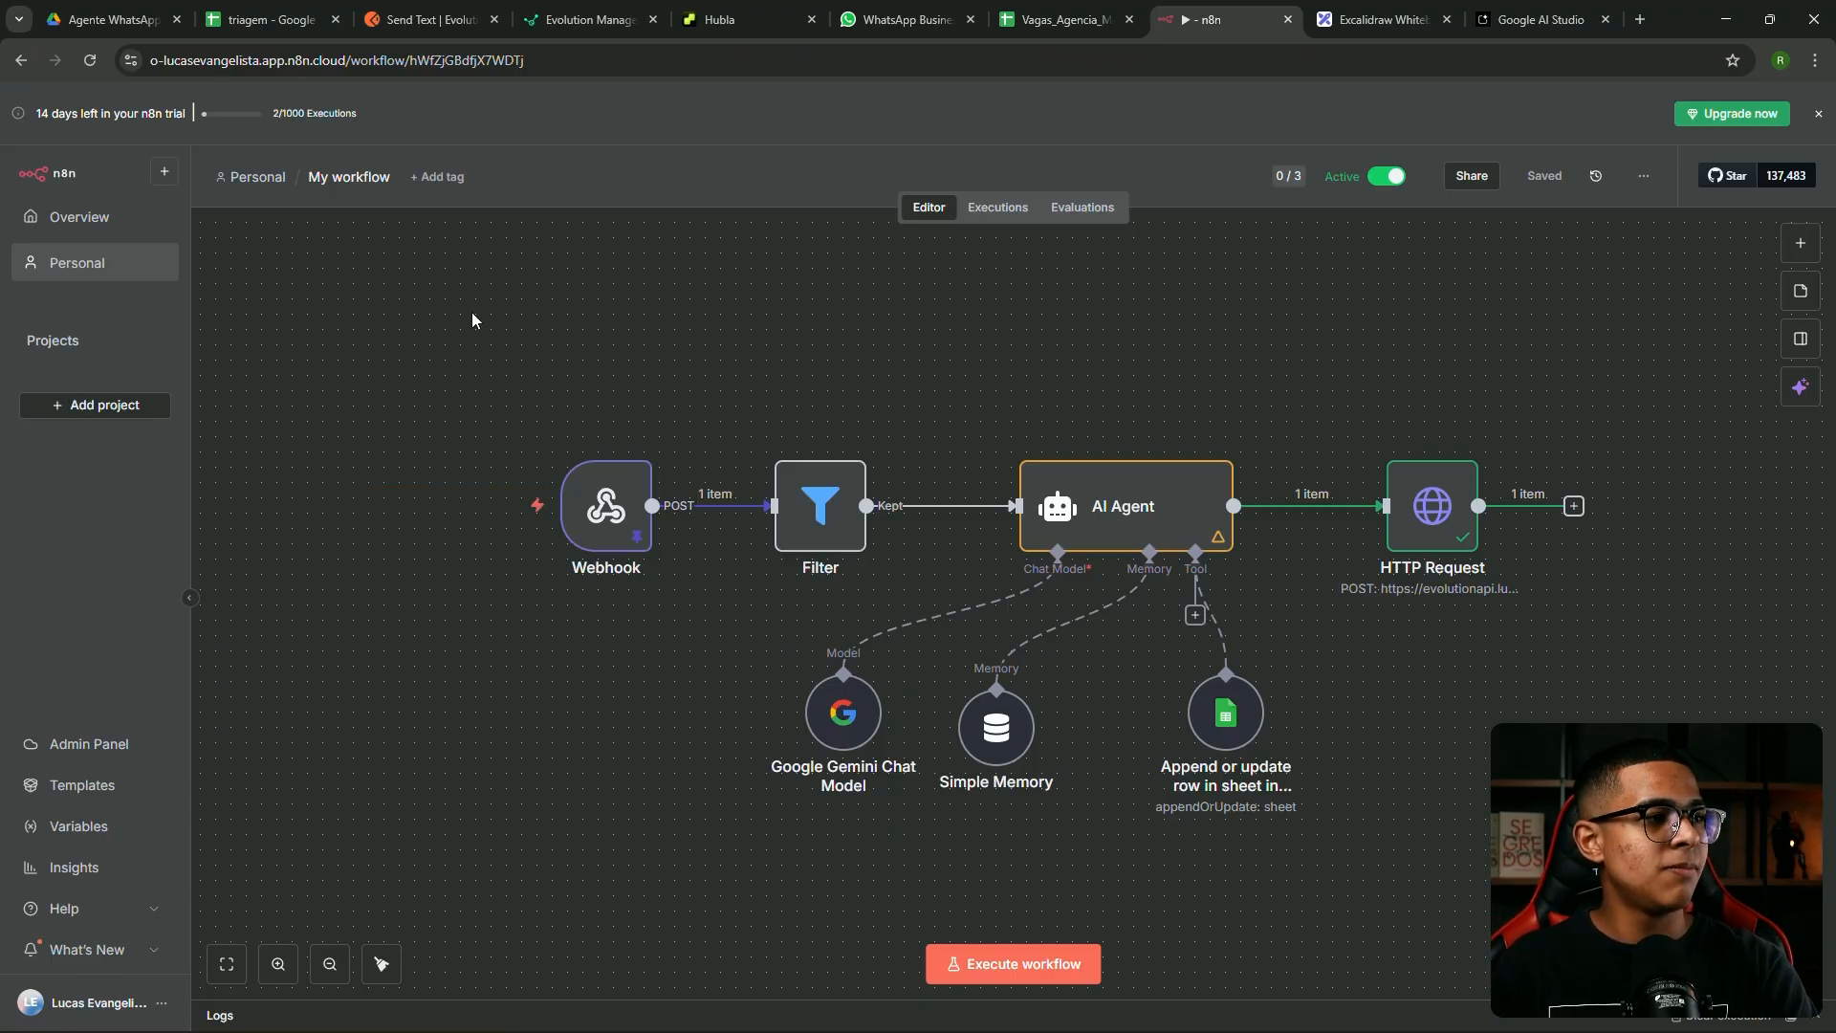
{"action": "left_click_drag", "start_coordinate": [492, 351], "coordinate": [1616, 815]}
{"action": "left_click", "coordinate": [522, 397]}
{"action": "left_click", "coordinate": [111, 263]}
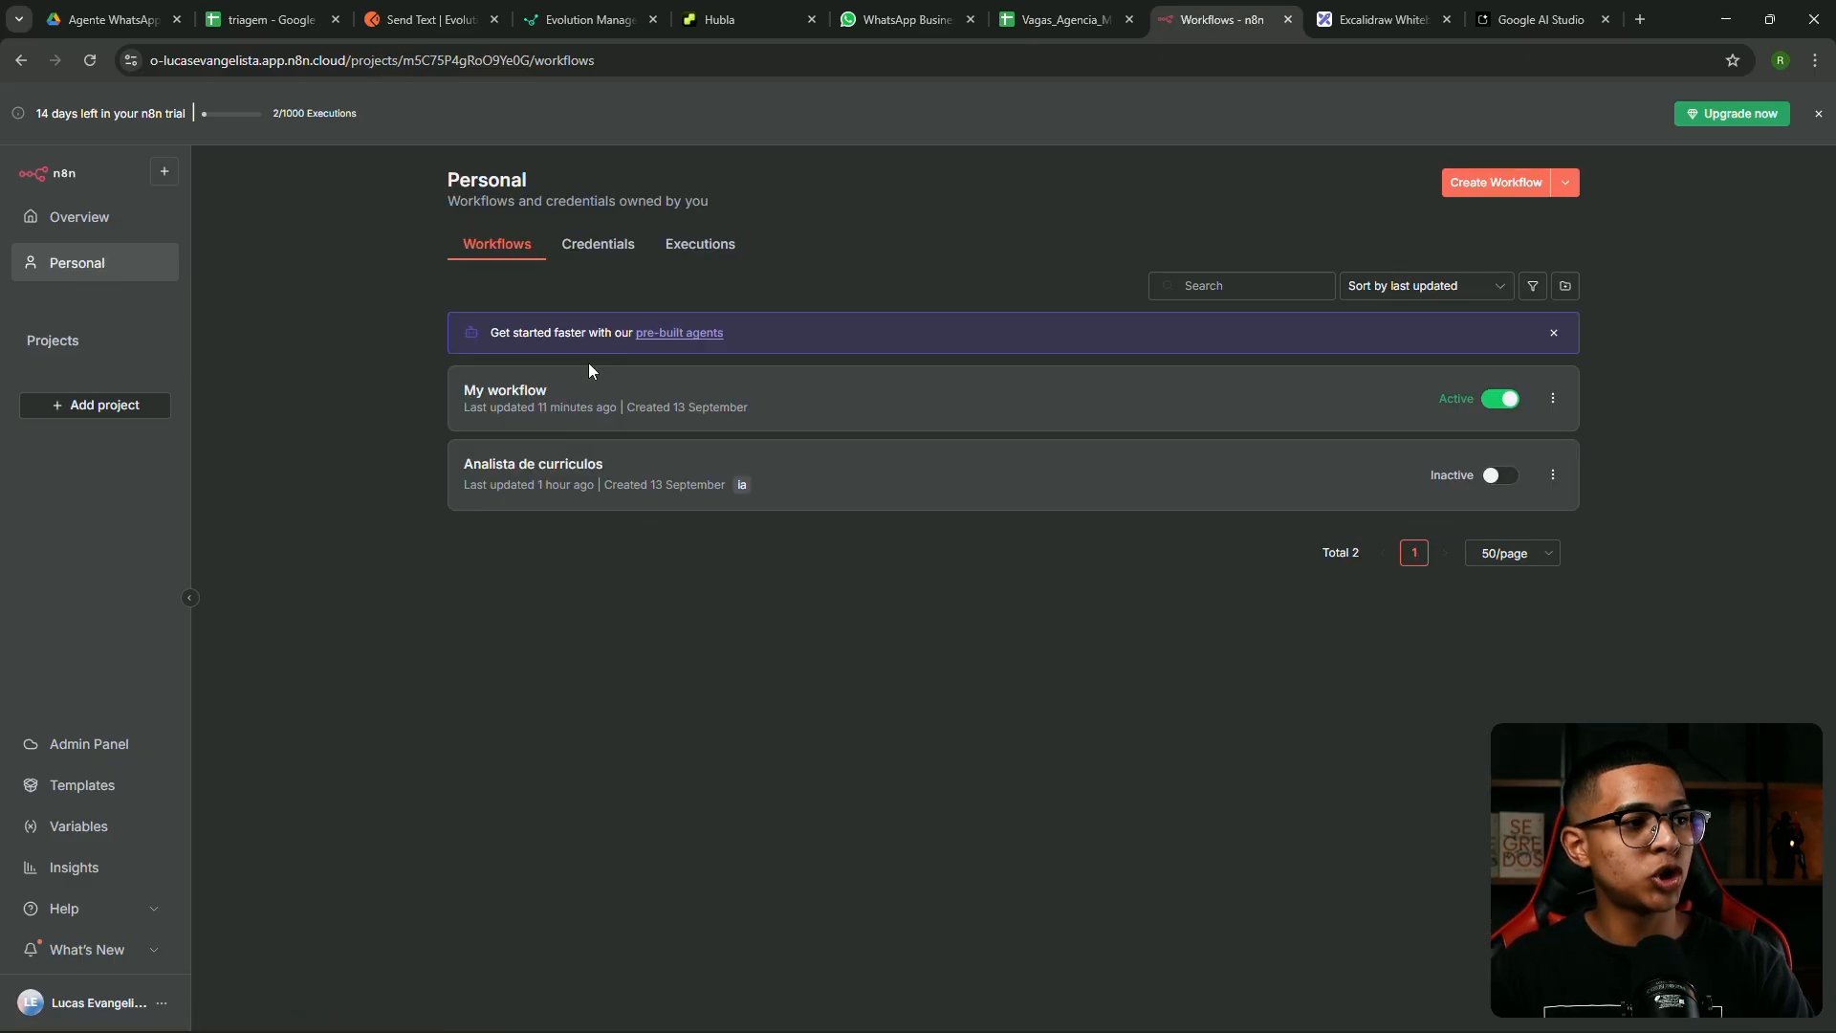
Open Analista de curriculos and highlight Extract from File, Information Extractor and Structured Output Parser
{"action": "left_click", "coordinate": [571, 498]}
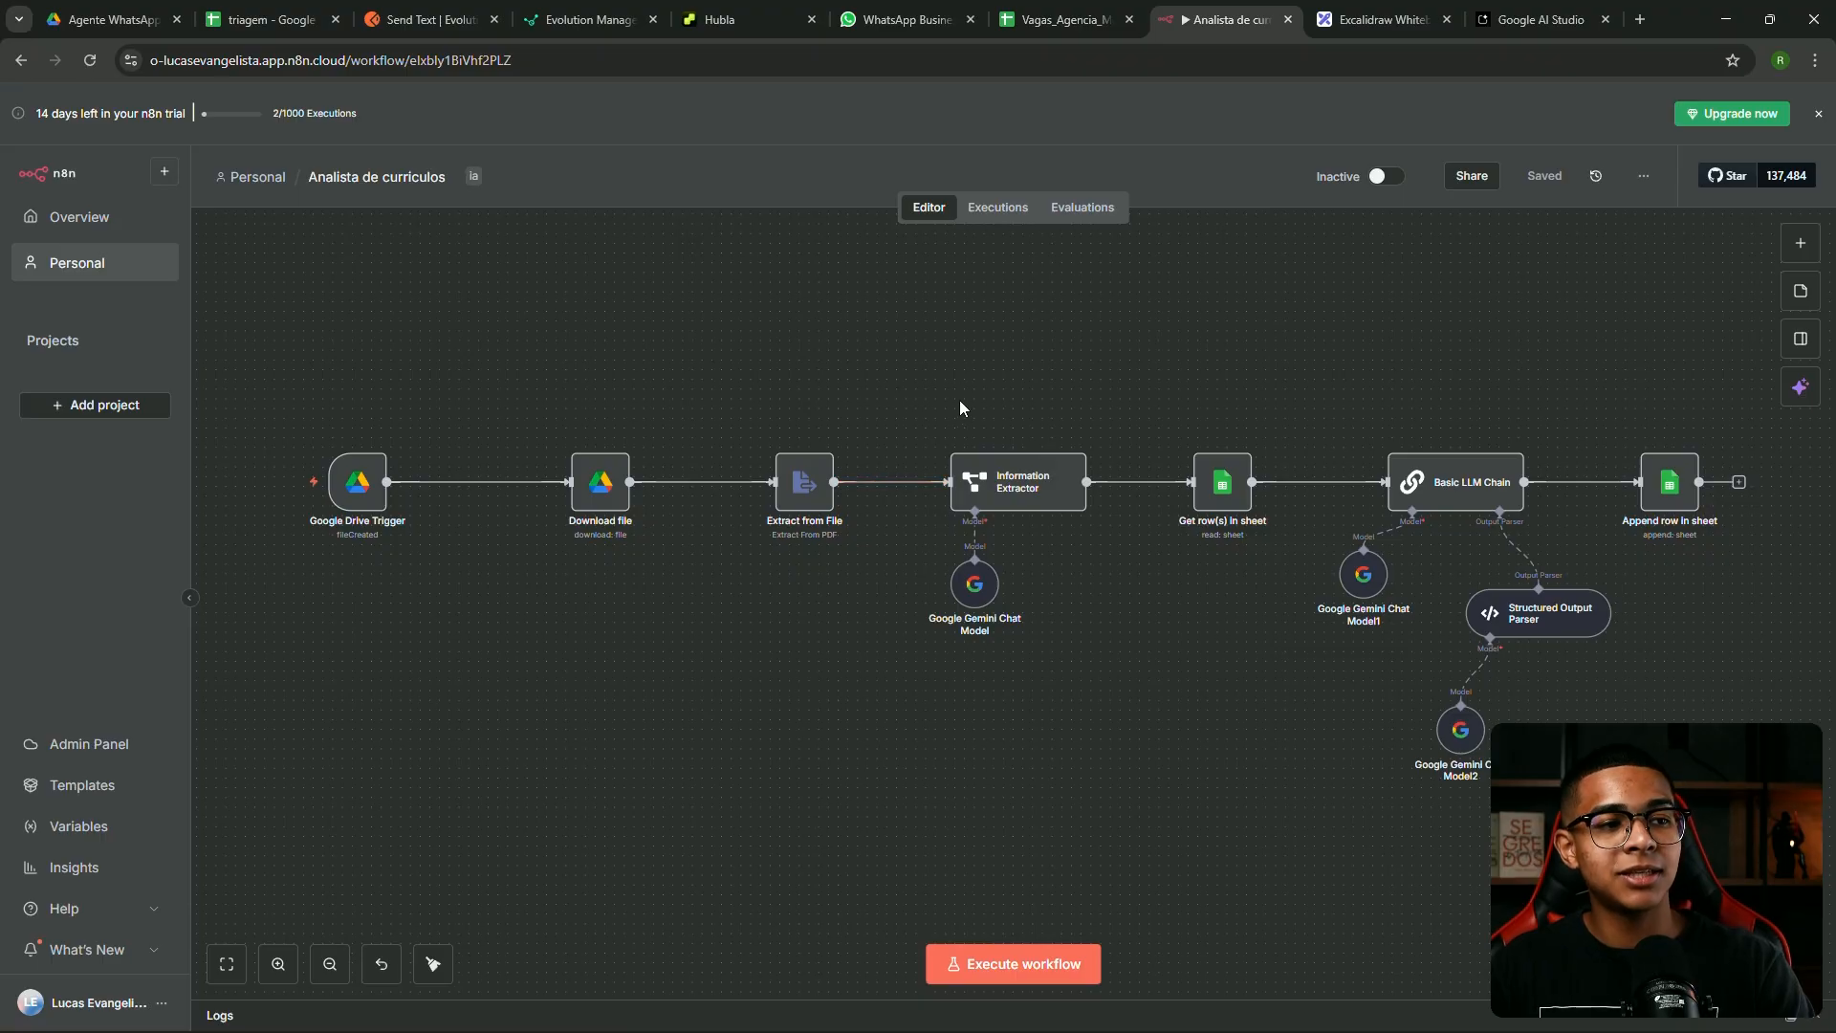
{"action": "left_click_drag", "start_coordinate": [896, 375], "coordinate": [1029, 664]}
{"action": "left_click_drag", "start_coordinate": [691, 350], "coordinate": [1144, 681]}
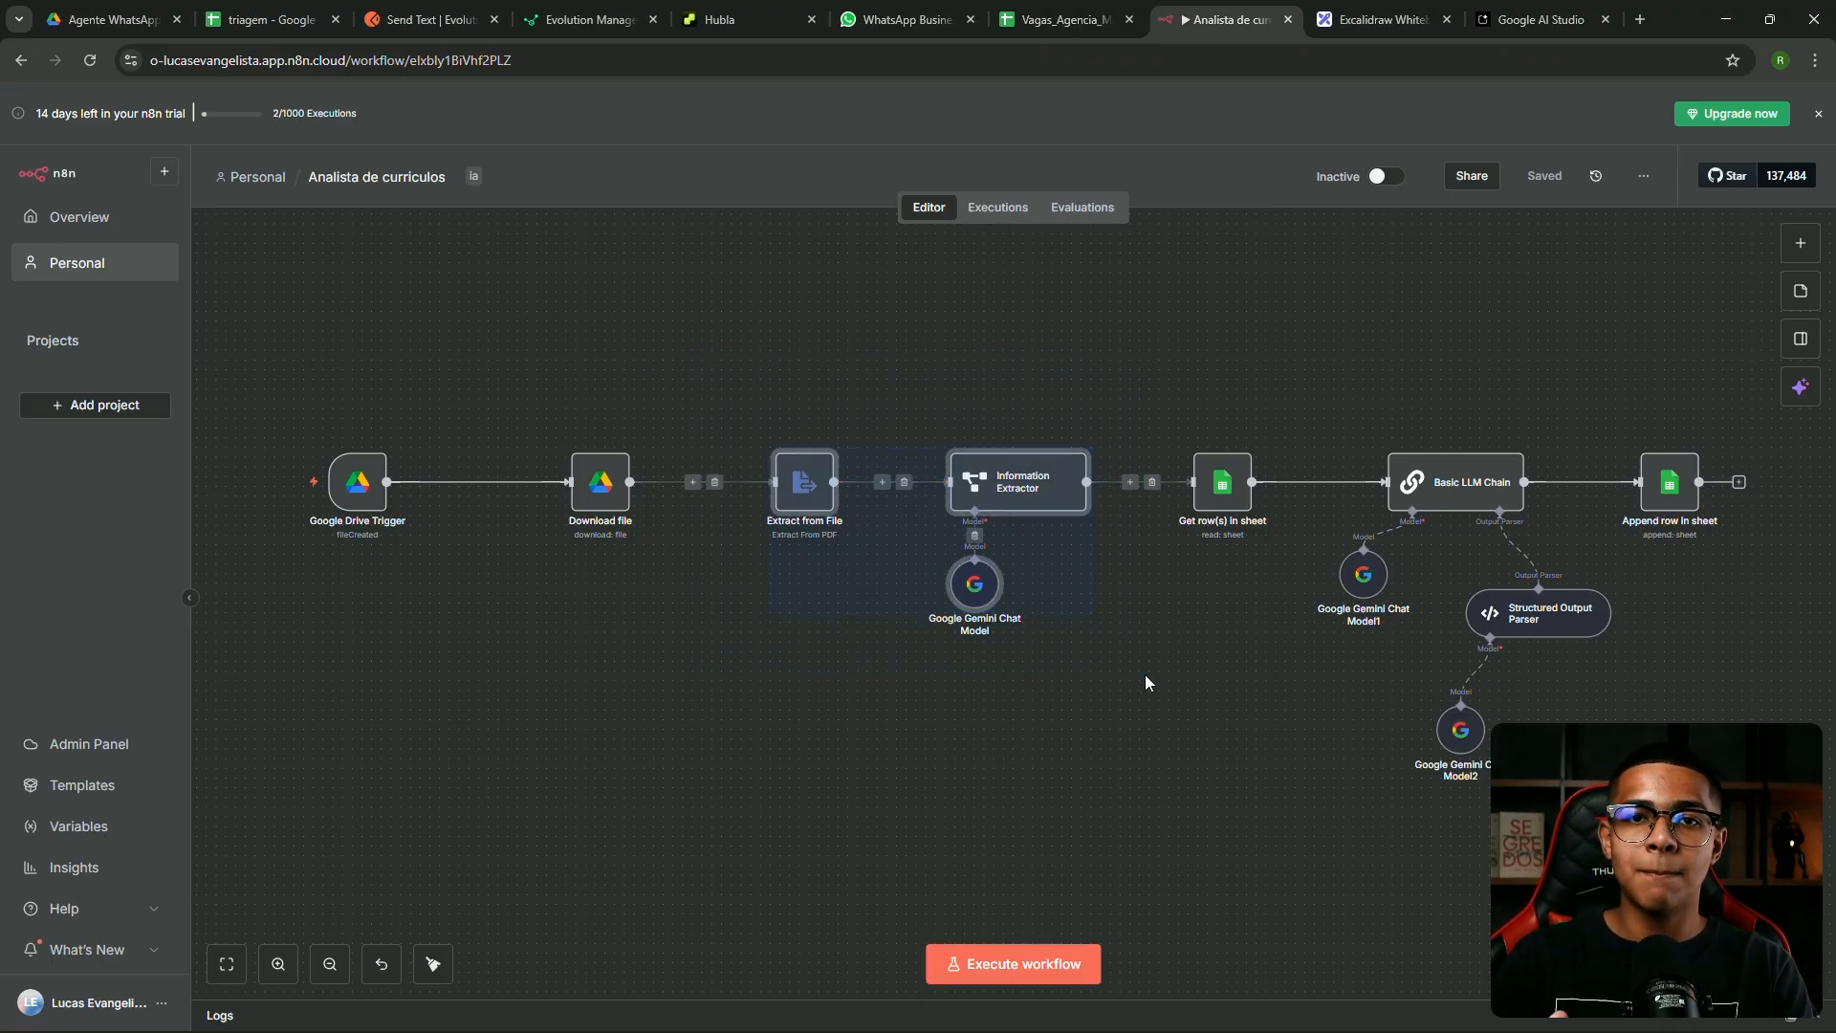
{"action": "left_click", "coordinate": [990, 369]}
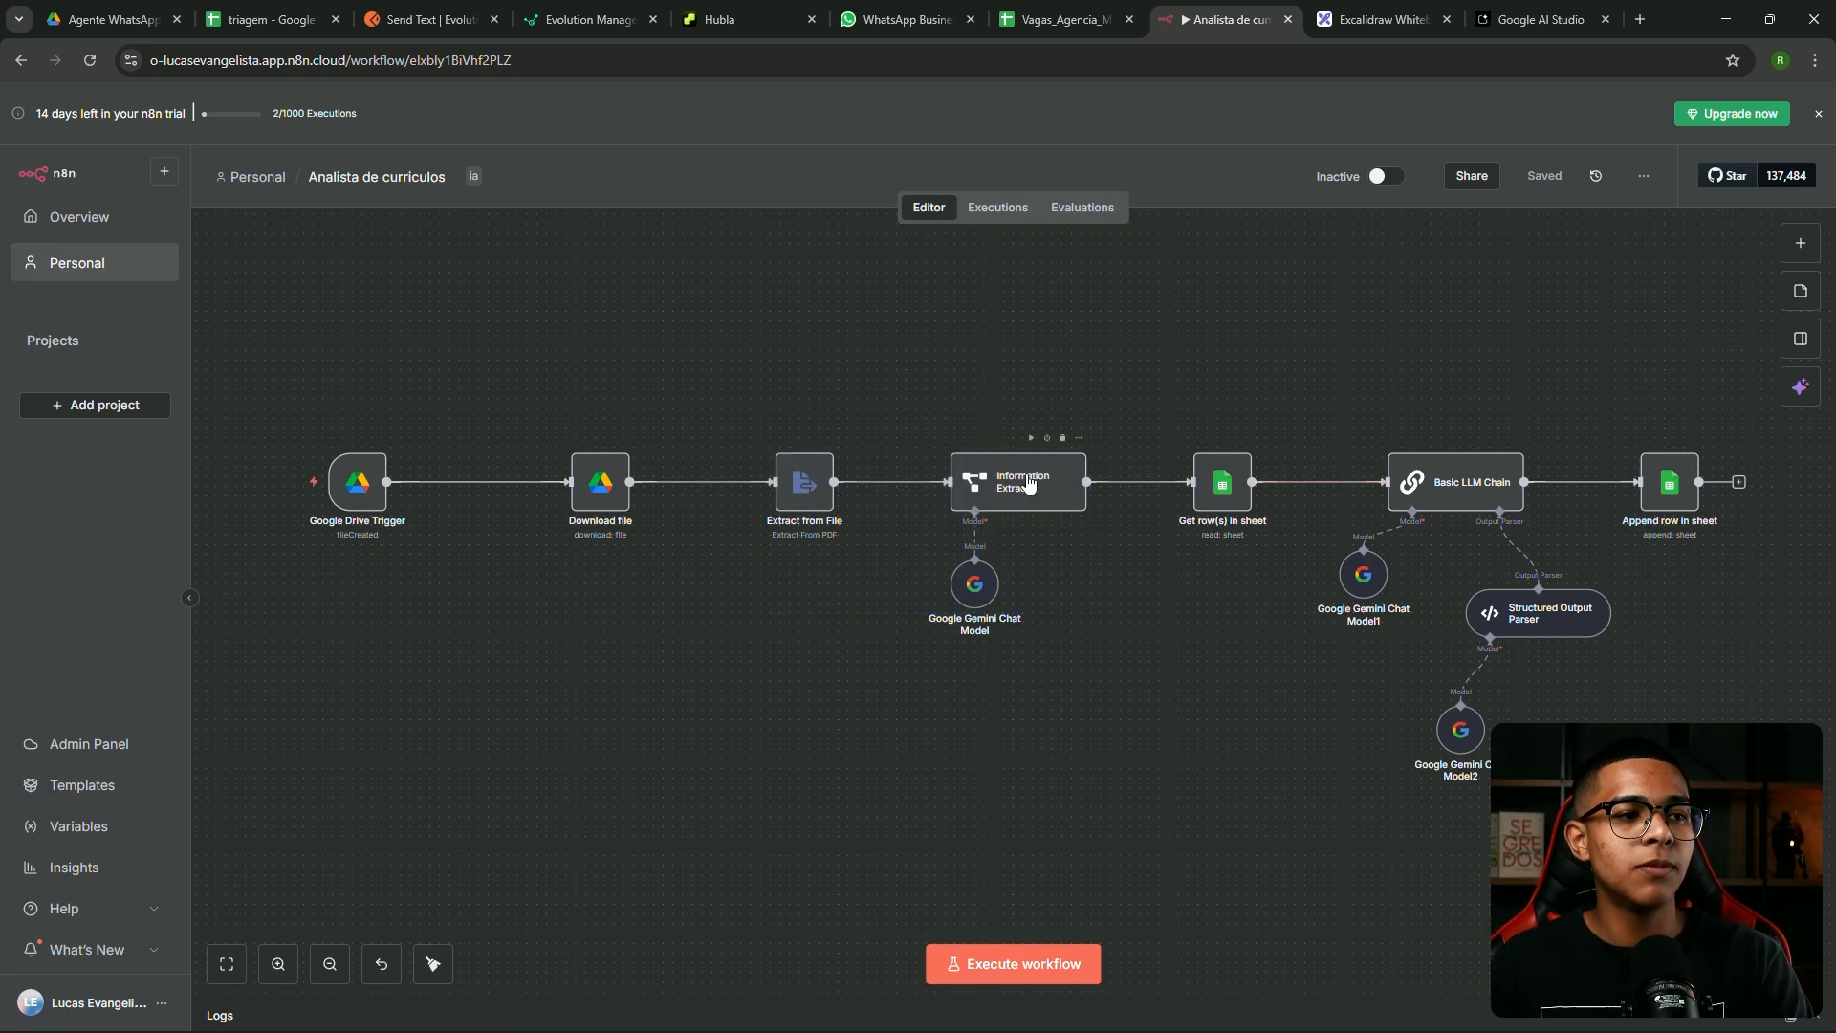
{"action": "left_click", "coordinate": [1555, 629]}
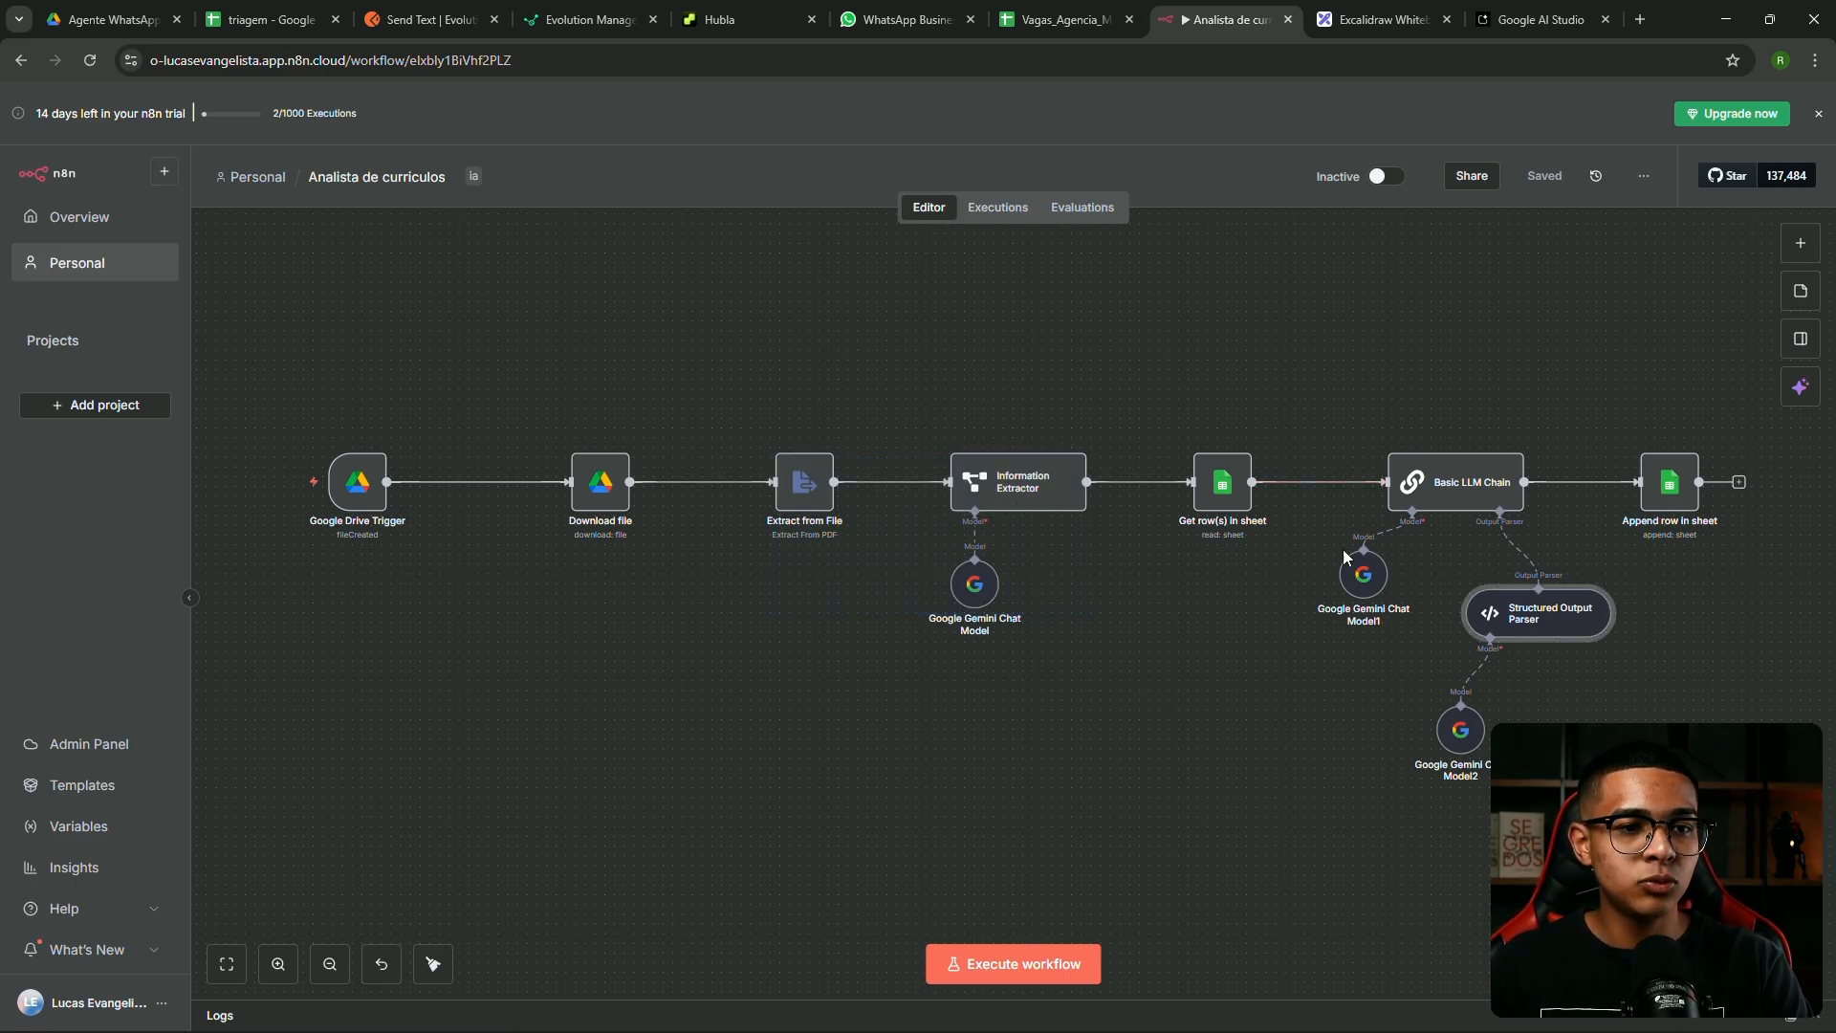
{"action": "left_click", "coordinate": [1102, 352]}
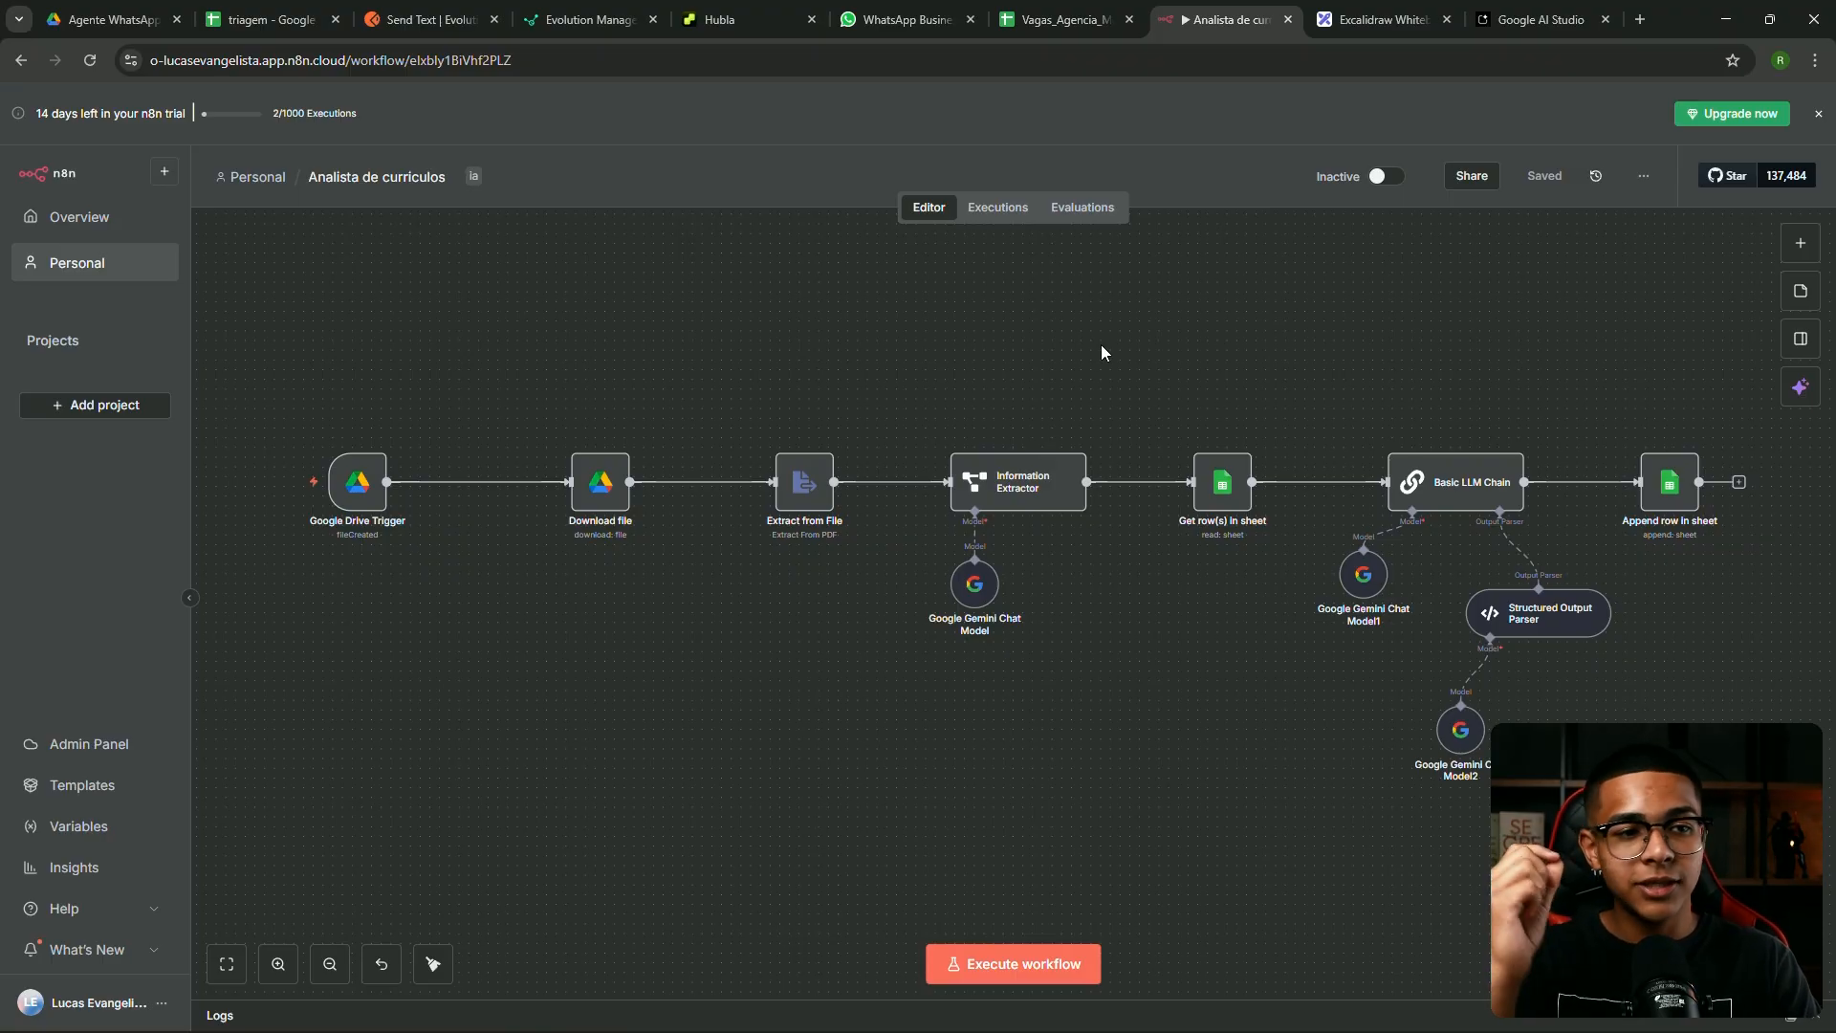
Select the six-node group, then nudge the Information Extractor node slightly right
{"action": "left_click_drag", "start_coordinate": [543, 342], "coordinate": [1430, 679]}
{"action": "left_click", "coordinate": [1064, 371]}
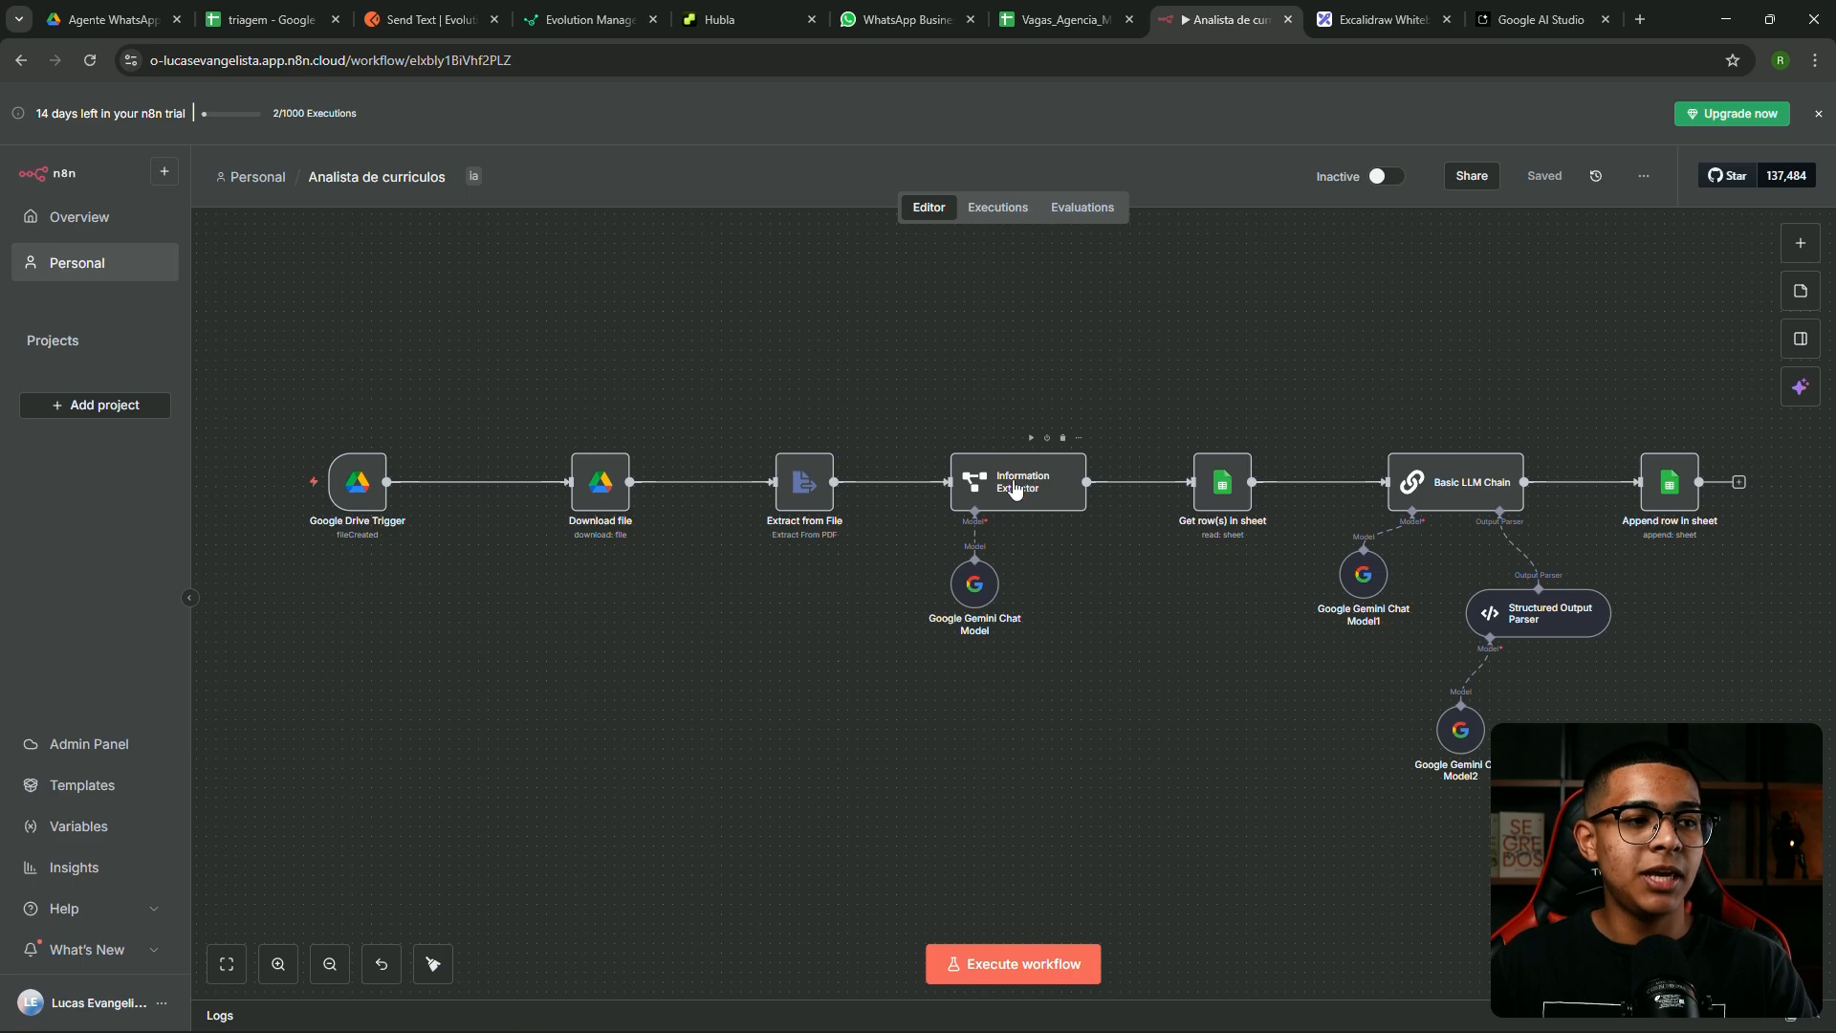
{"action": "left_click_drag", "start_coordinate": [1011, 485], "coordinate": [1019, 484]}
{"action": "left_click", "coordinate": [955, 390]}
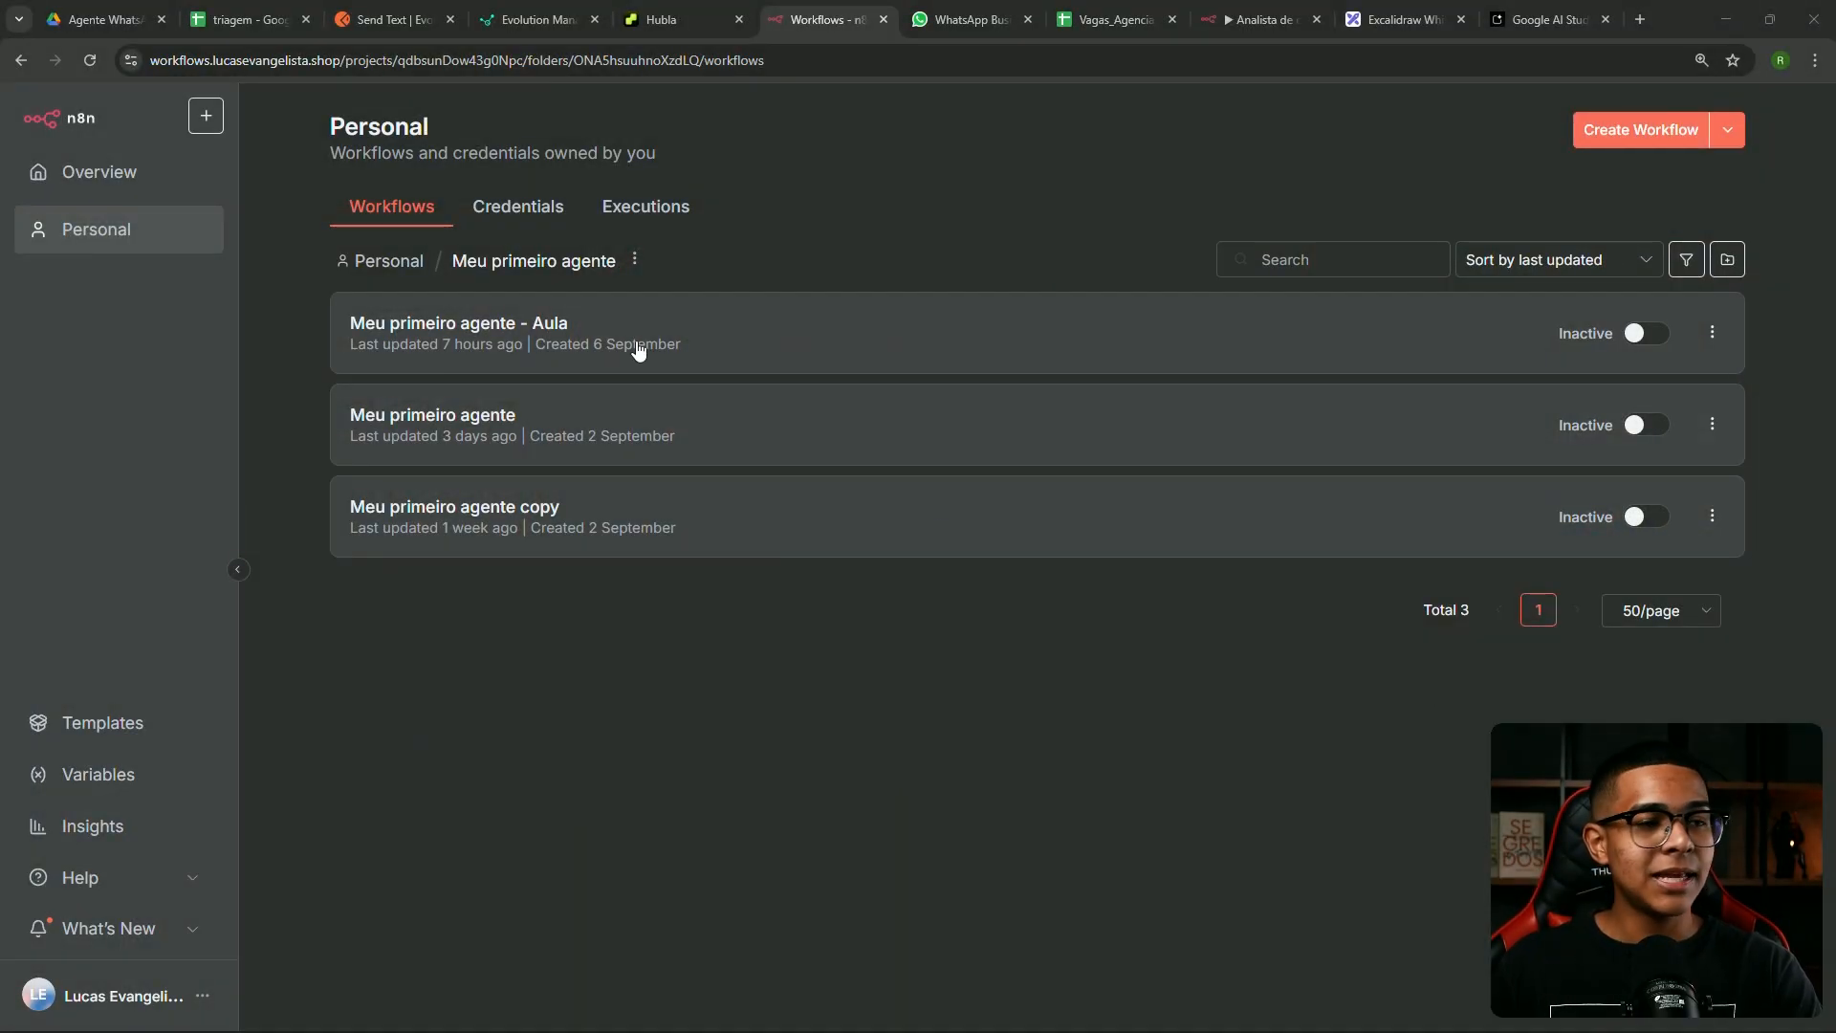
Open the 'Meu primeiro agente - Aula' workflow from the folder's list
{"action": "left_click", "coordinate": [735, 348]}
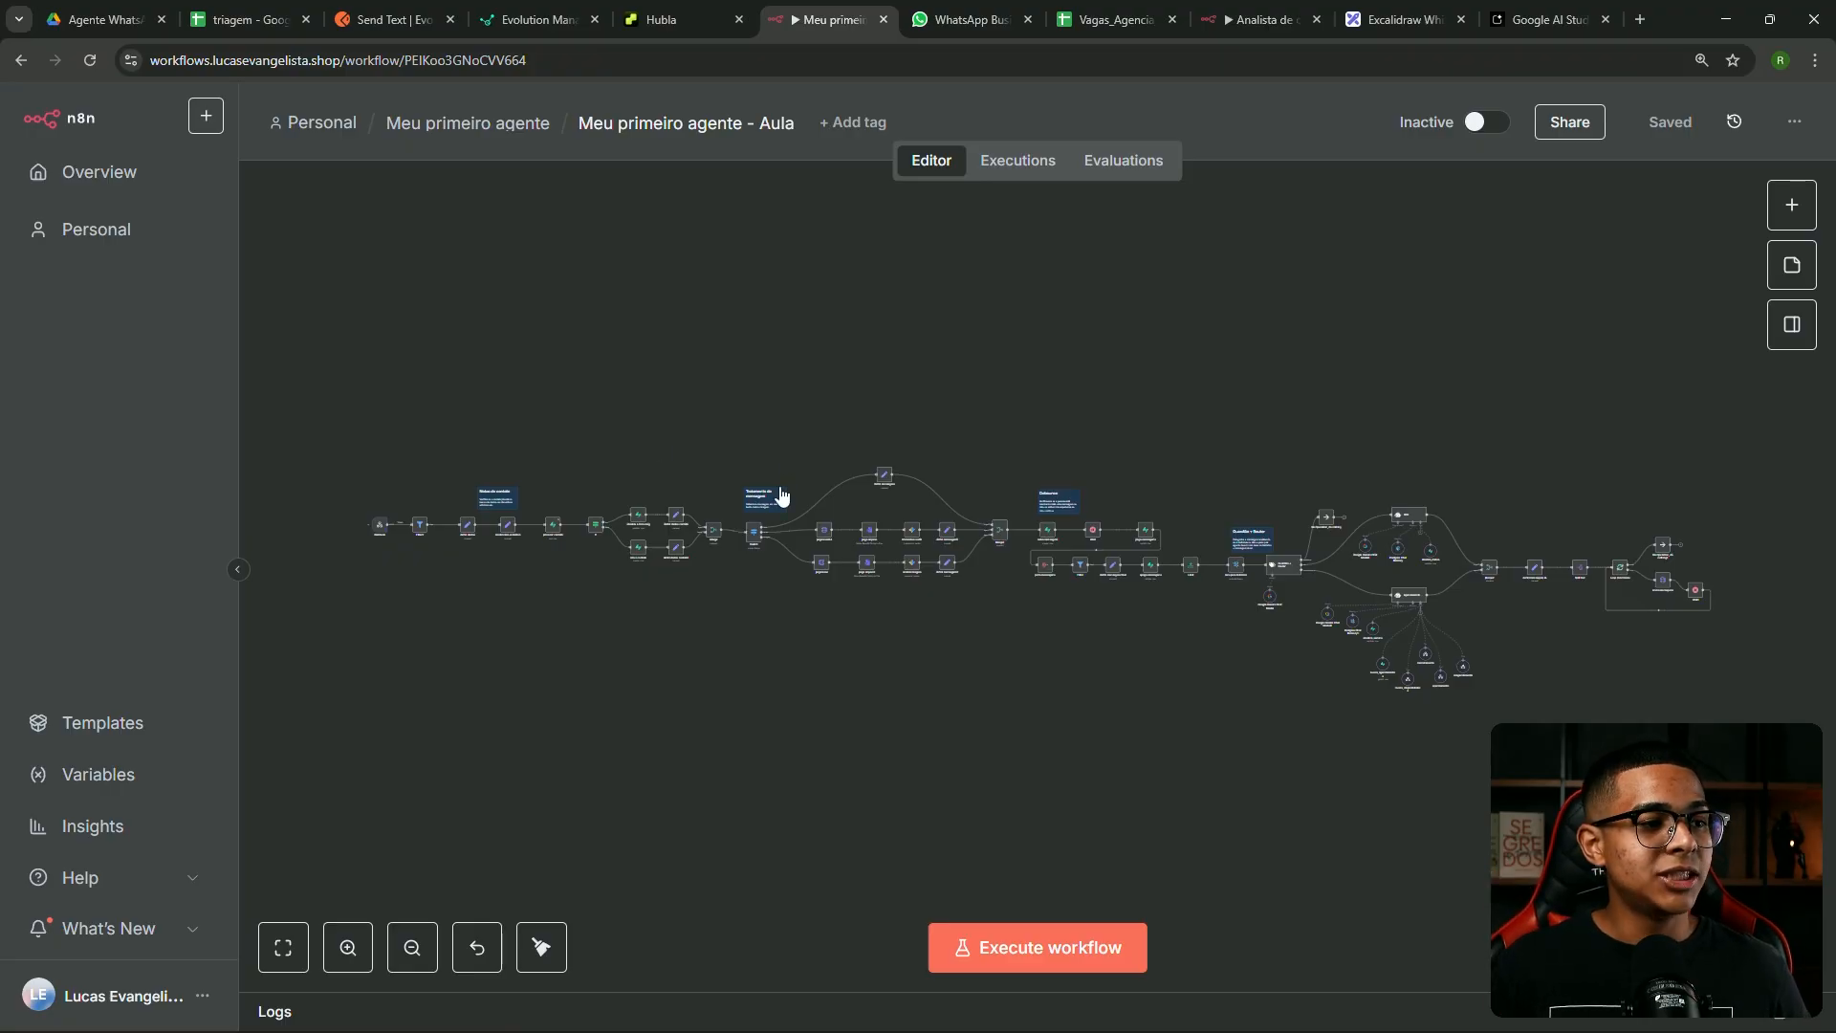
Bring the Guardião + Router section into view and nudge that node slightly down
{"action": "scroll", "coordinate": [885, 537], "scroll_direction": "up", "scroll_amount": 5}
{"action": "scroll", "coordinate": [773, 505], "scroll_direction": "up", "scroll_amount": 3}
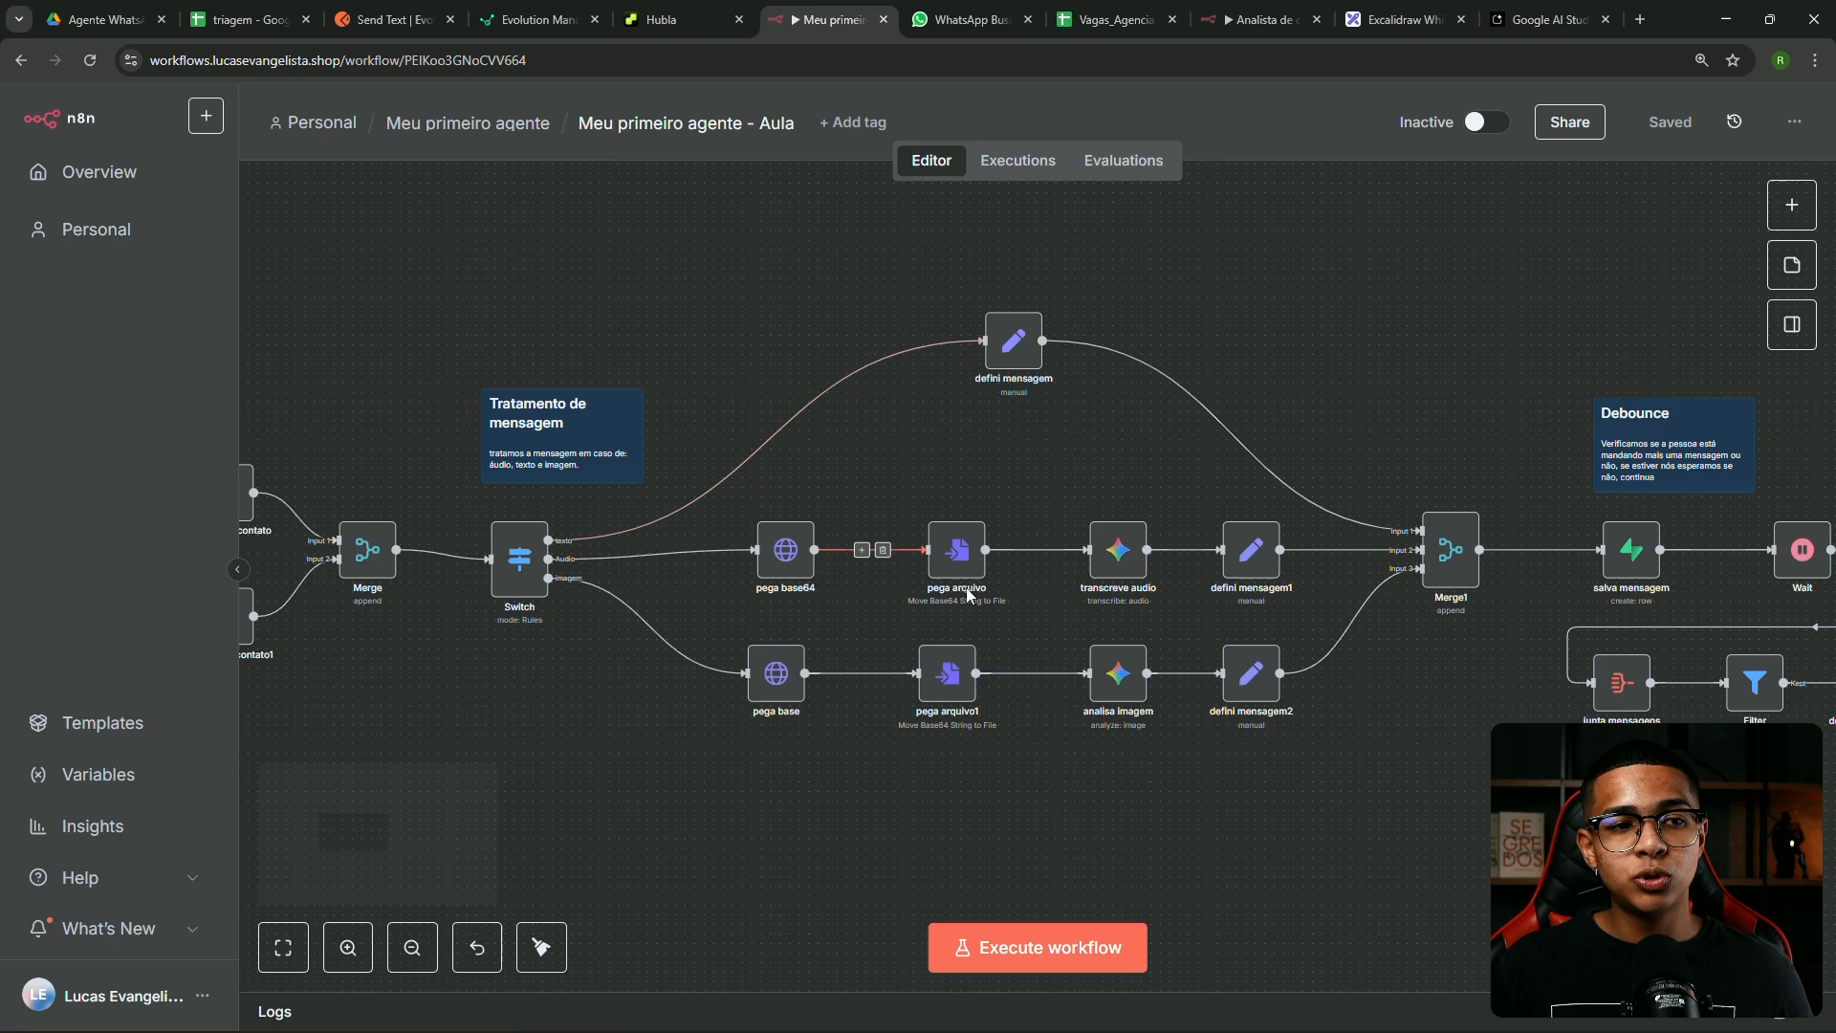
{"action": "scroll", "coordinate": [970, 613], "scroll_direction": "down", "scroll_amount": 5}
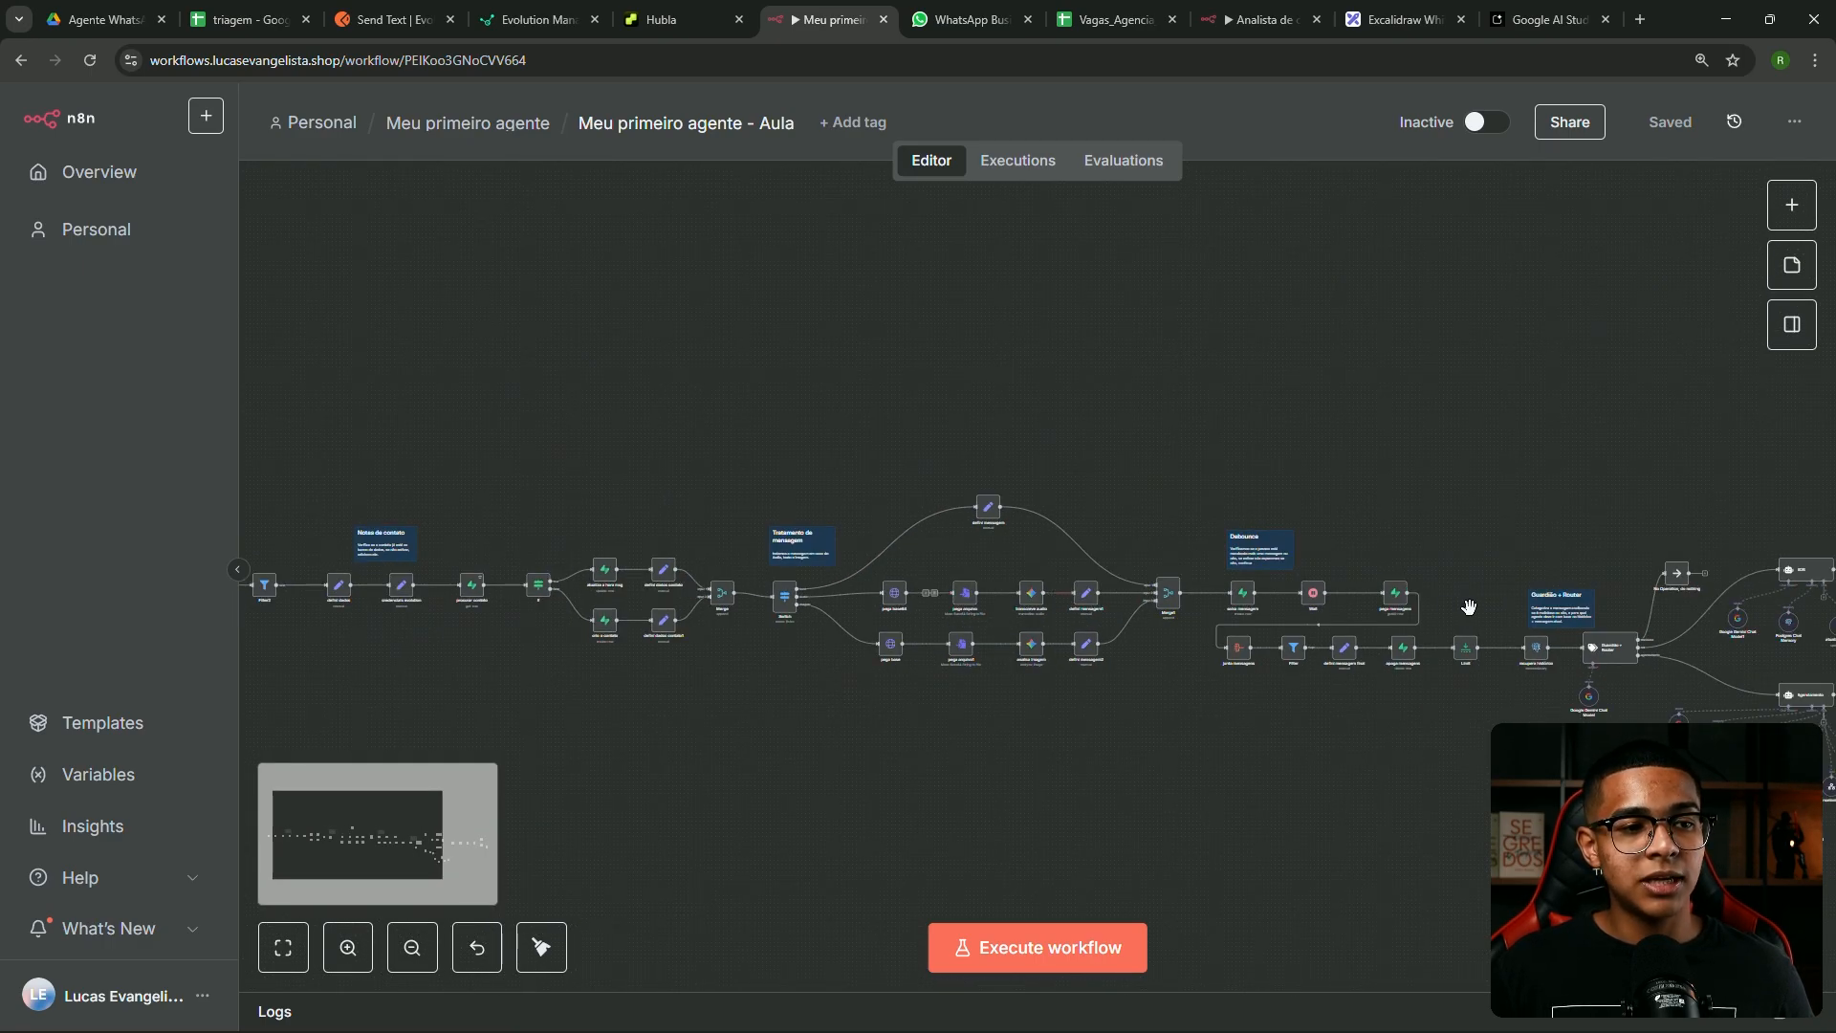
{"action": "scroll", "coordinate": [1469, 607], "scroll_direction": "up", "scroll_amount": 4}
{"action": "left_click_drag", "start_coordinate": [1310, 452], "coordinate": [1254, 390]}
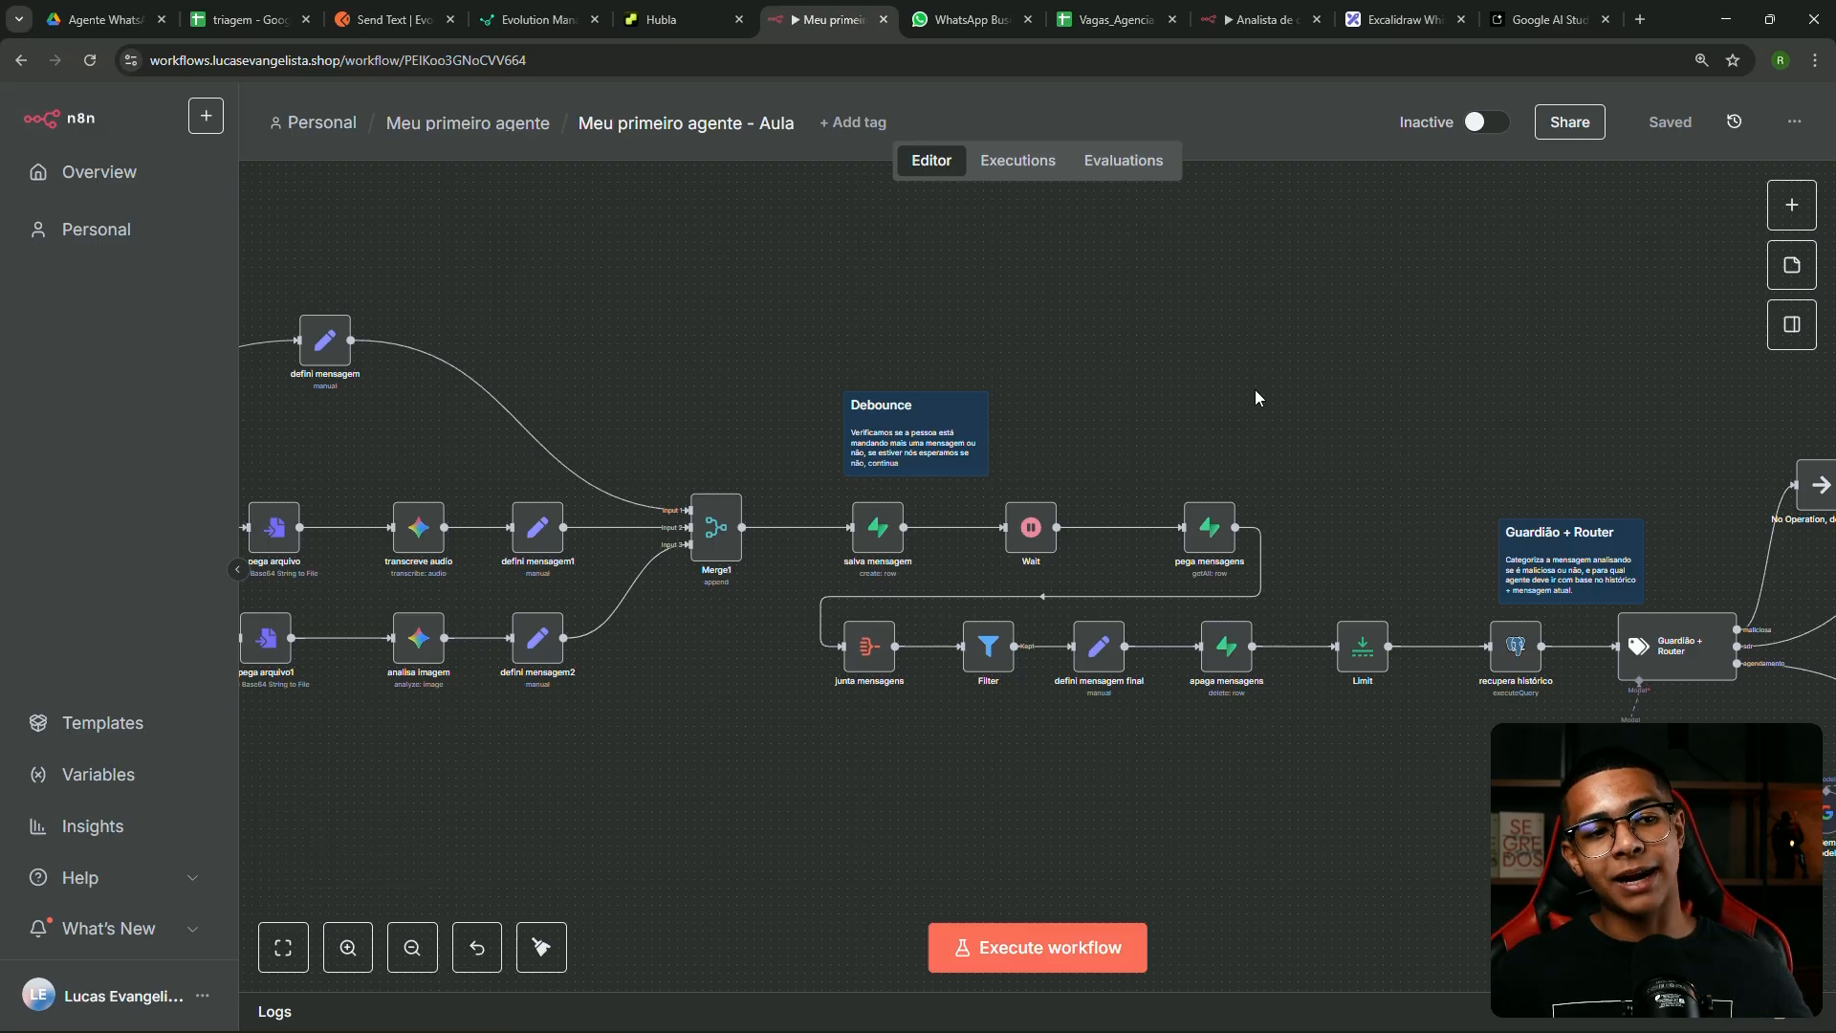
{"action": "scroll", "coordinate": [1233, 609], "scroll_direction": "down", "scroll_amount": 2}
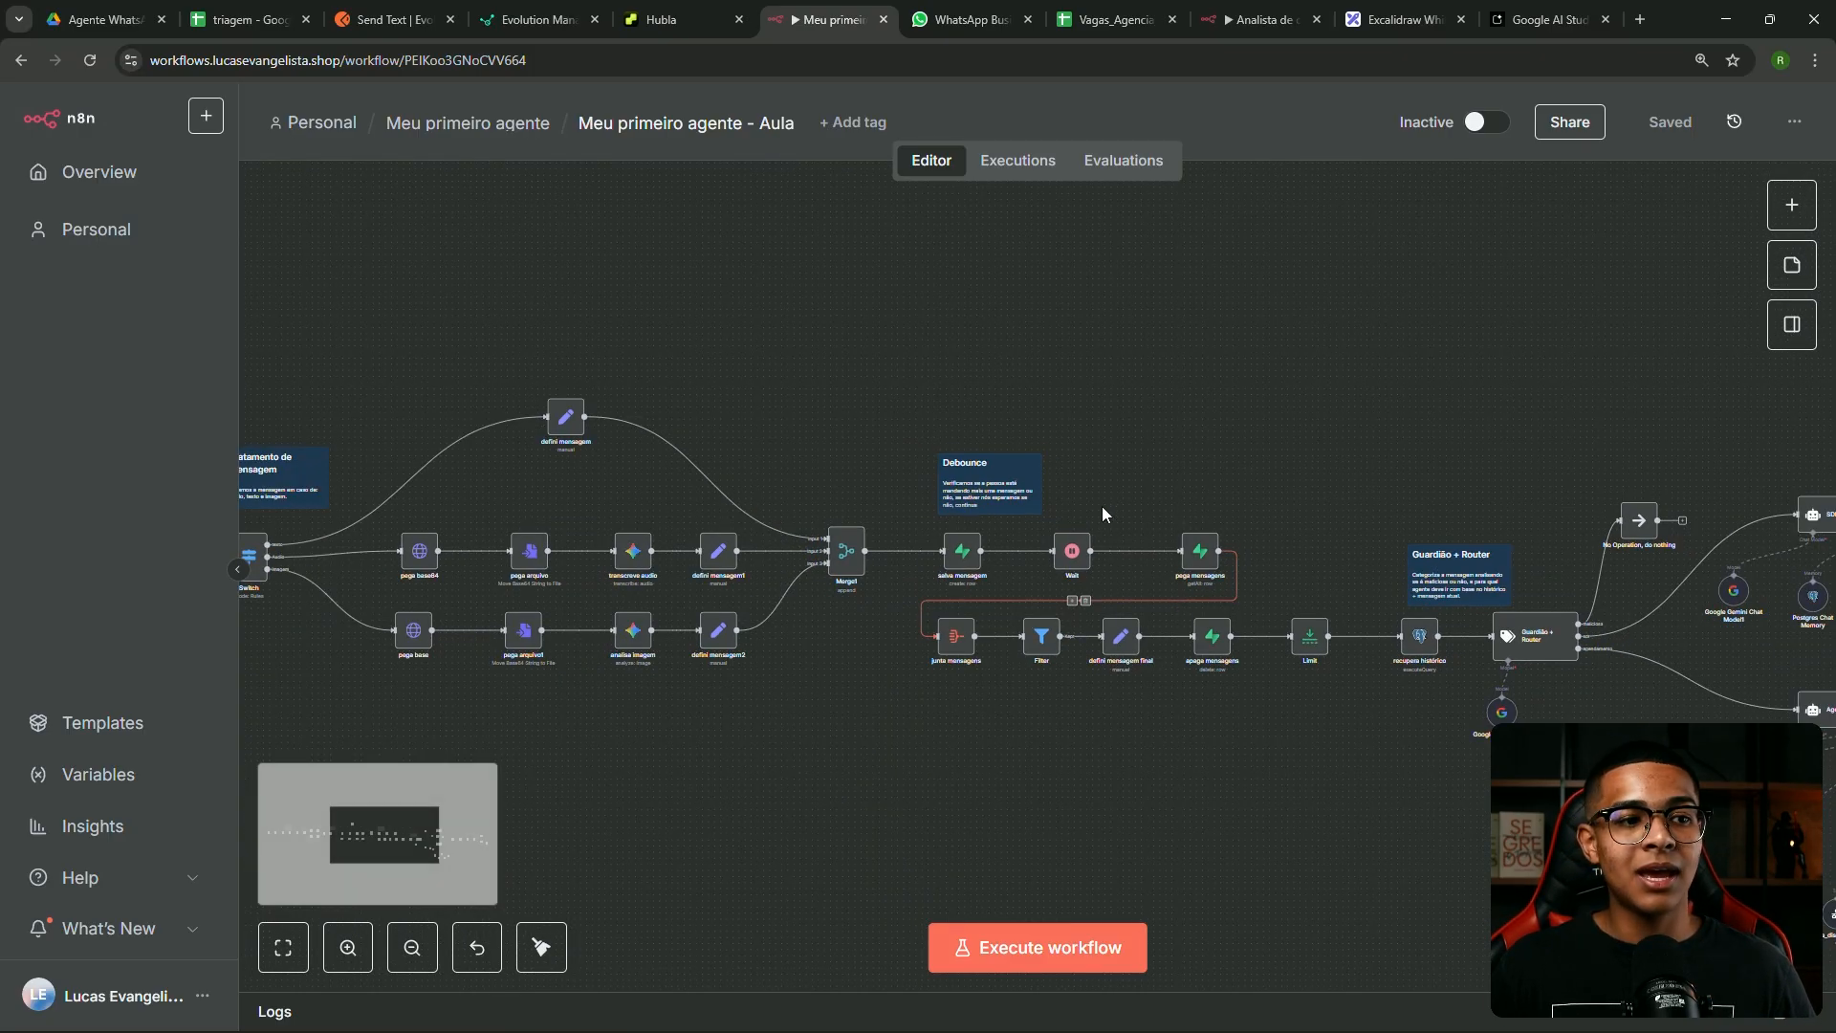
{"action": "left_click_drag", "start_coordinate": [1418, 418], "coordinate": [799, 311]}
{"action": "scroll", "coordinate": [920, 555], "scroll_direction": "up", "scroll_amount": 1}
{"action": "scroll", "coordinate": [920, 555], "scroll_direction": "up", "scroll_amount": 2}
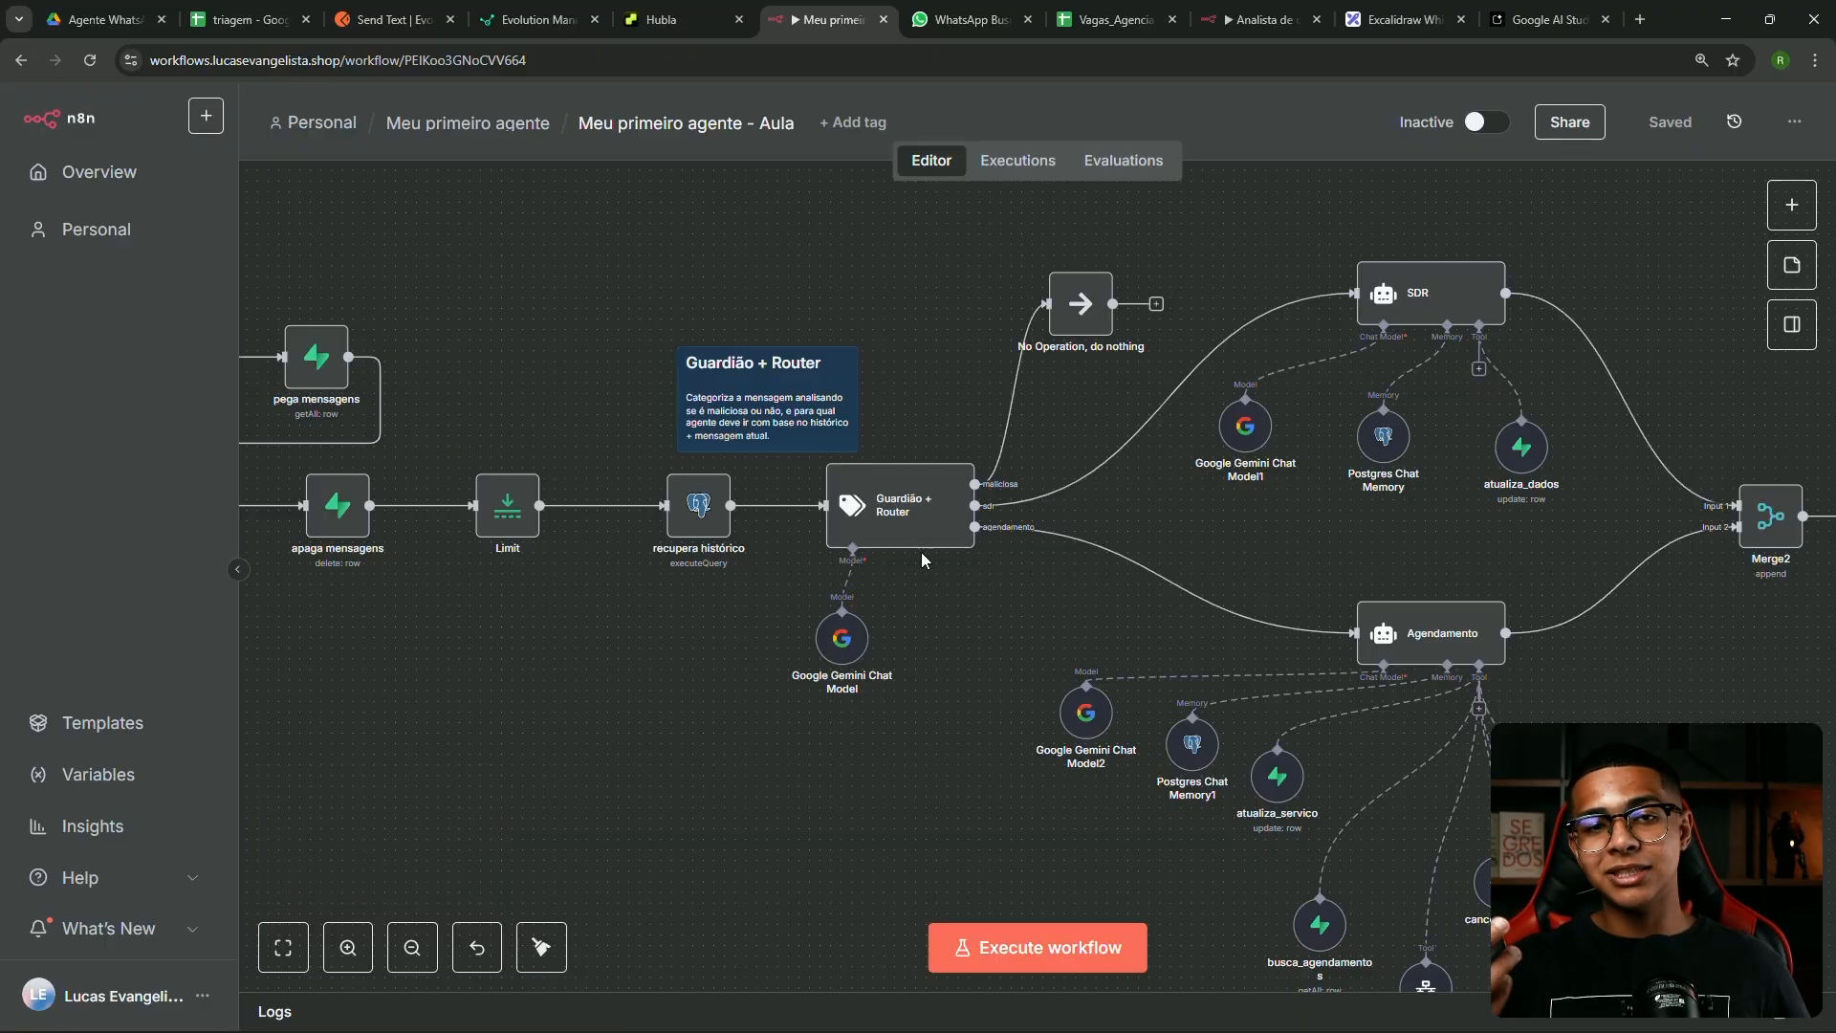
{"action": "left_click_drag", "start_coordinate": [869, 484], "coordinate": [867, 487]}
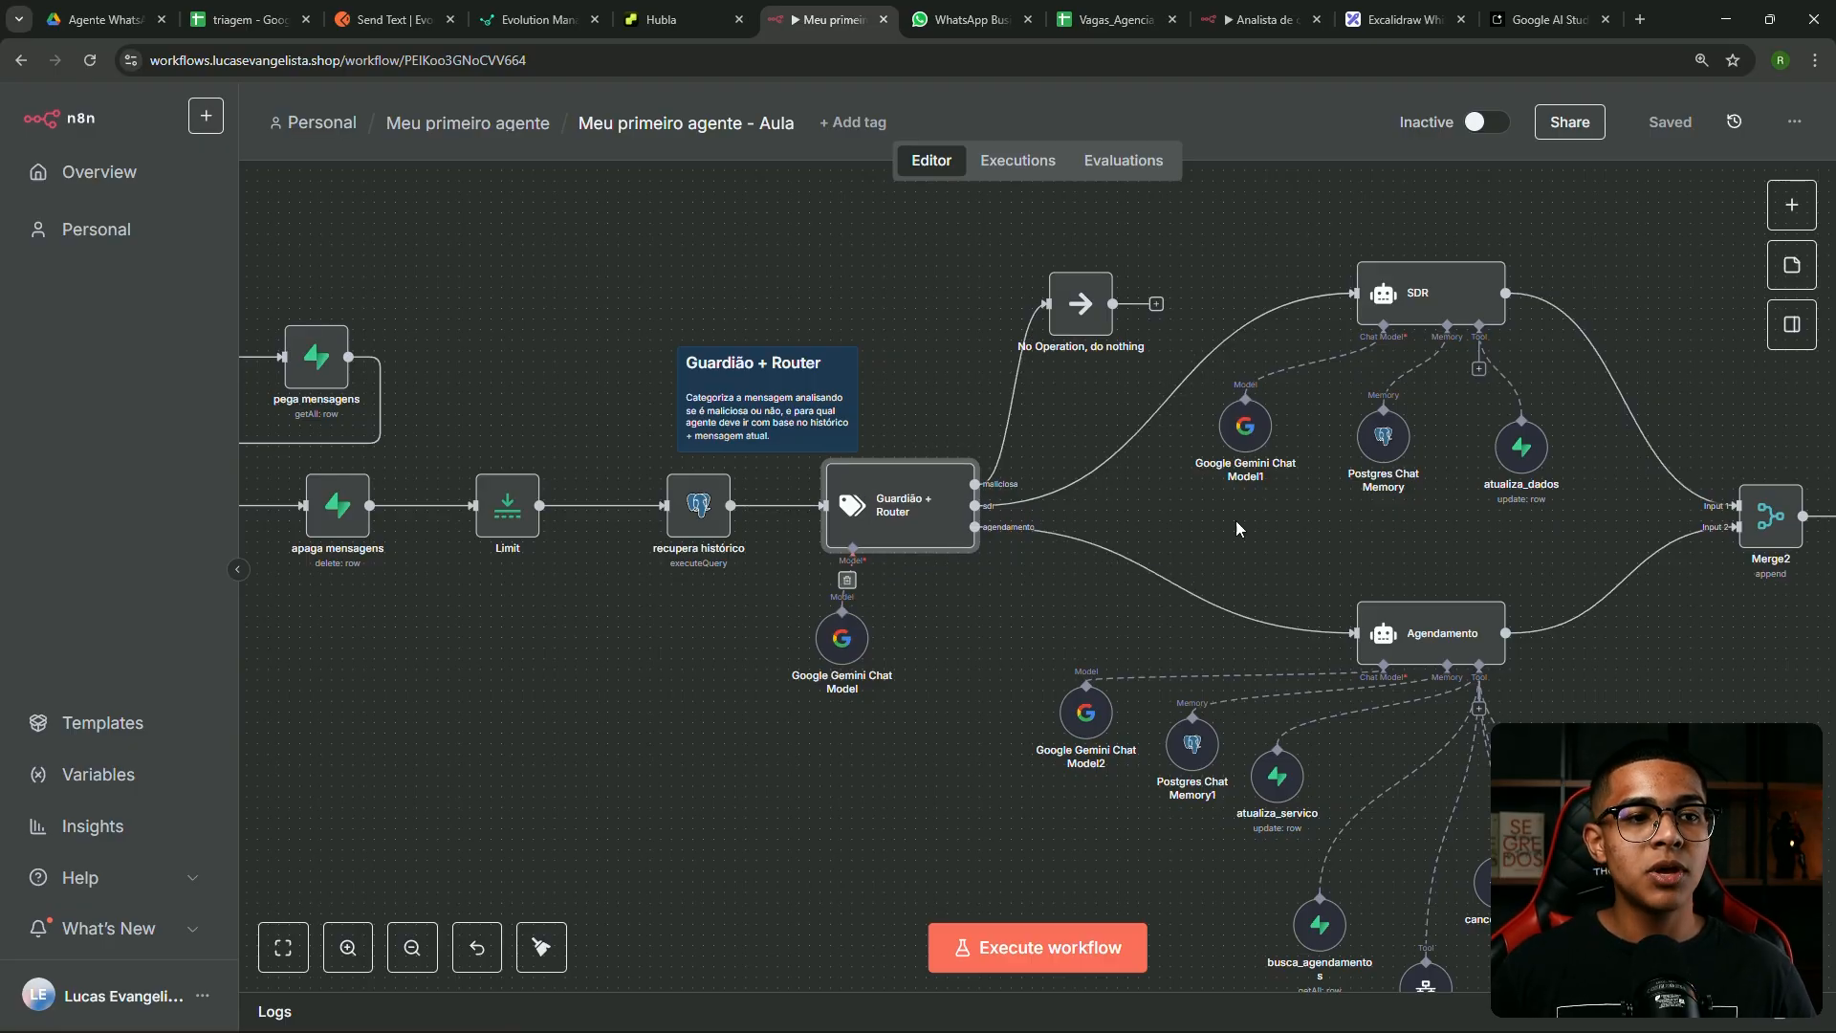
Shift the SDR agent node left and move the Agendamento agent node up-left
{"action": "scroll", "coordinate": [1346, 464], "scroll_direction": "down", "scroll_amount": 1}
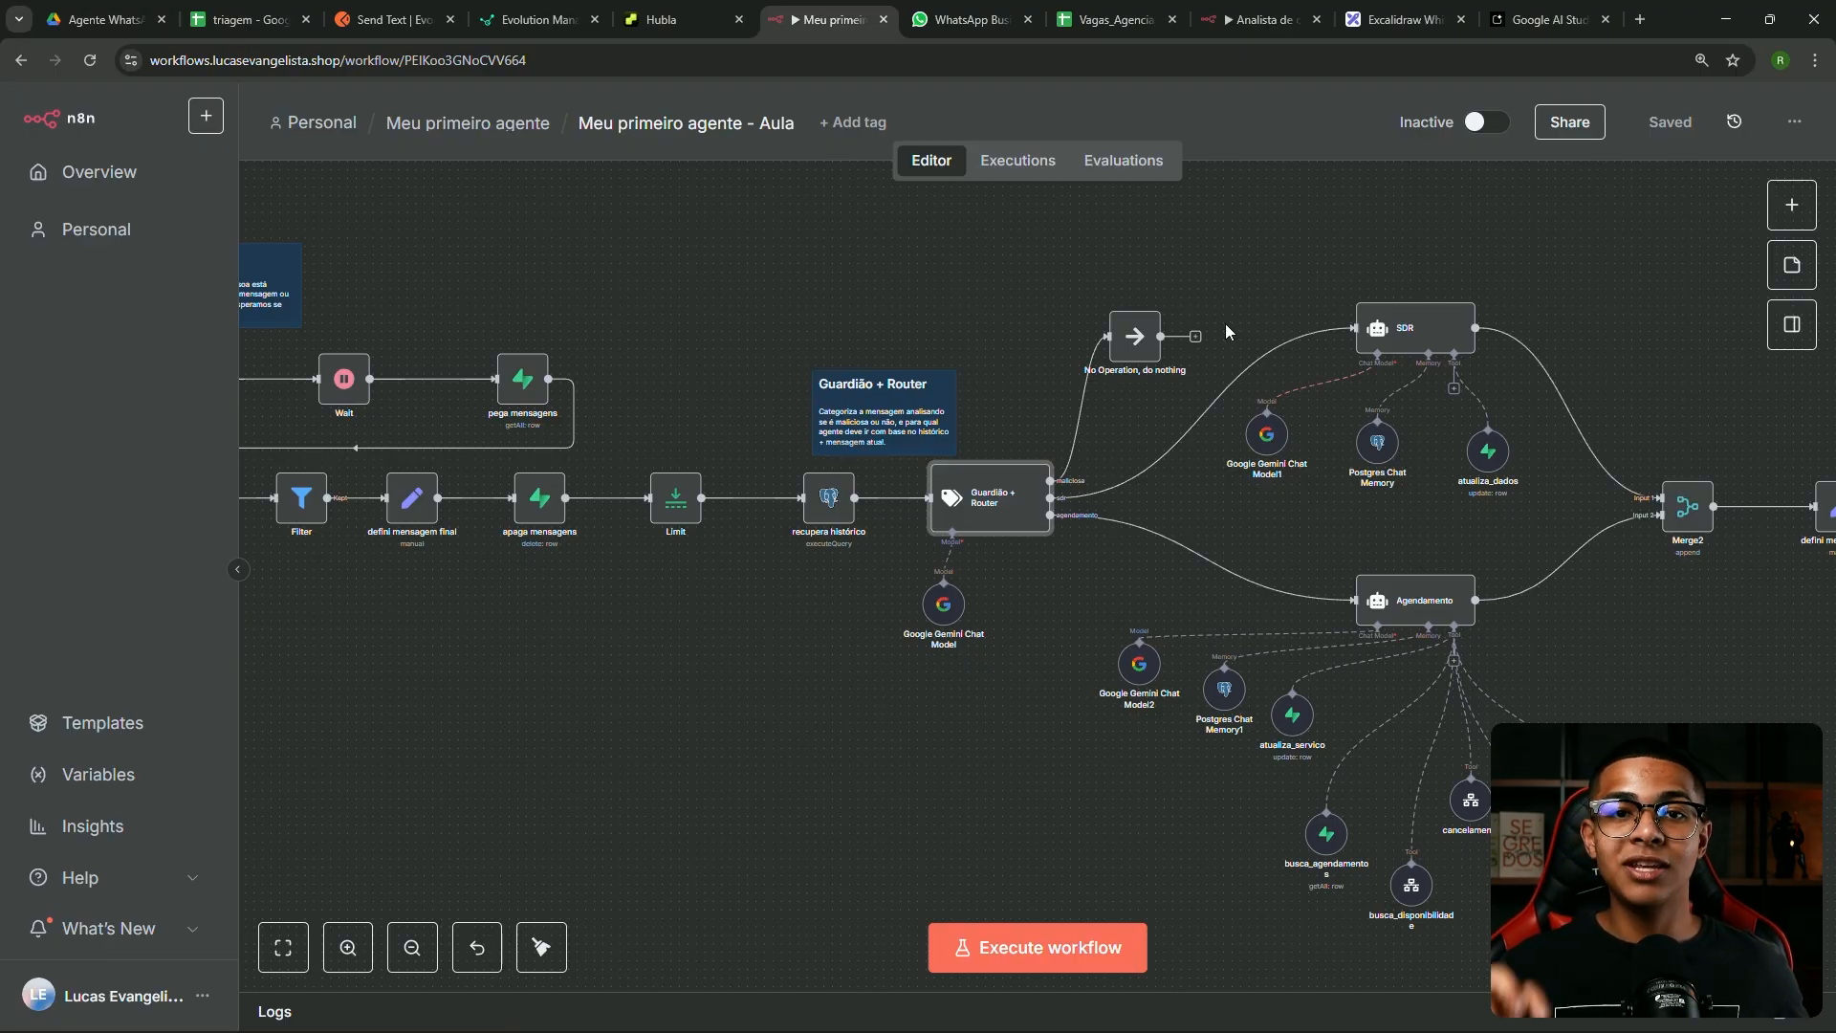
{"action": "left_click_drag", "start_coordinate": [1399, 329], "coordinate": [1389, 330]}
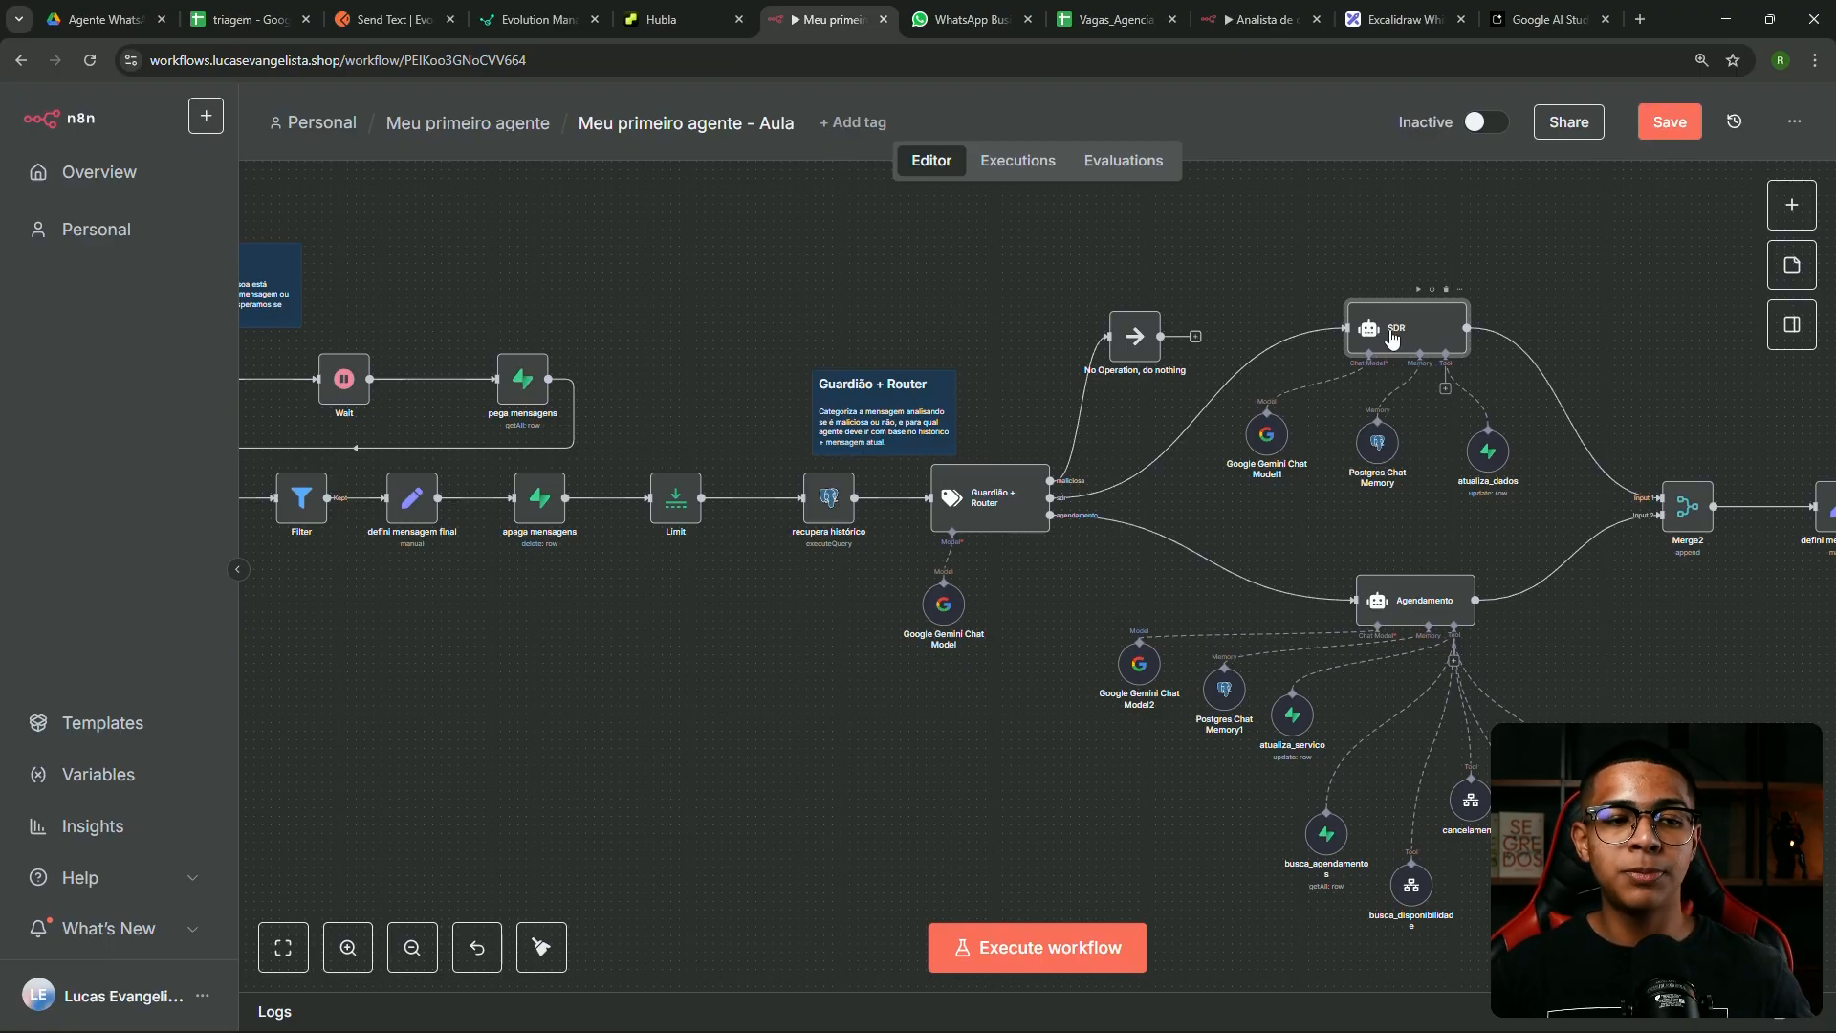
{"action": "left_click_drag", "start_coordinate": [1389, 622], "coordinate": [1372, 613]}
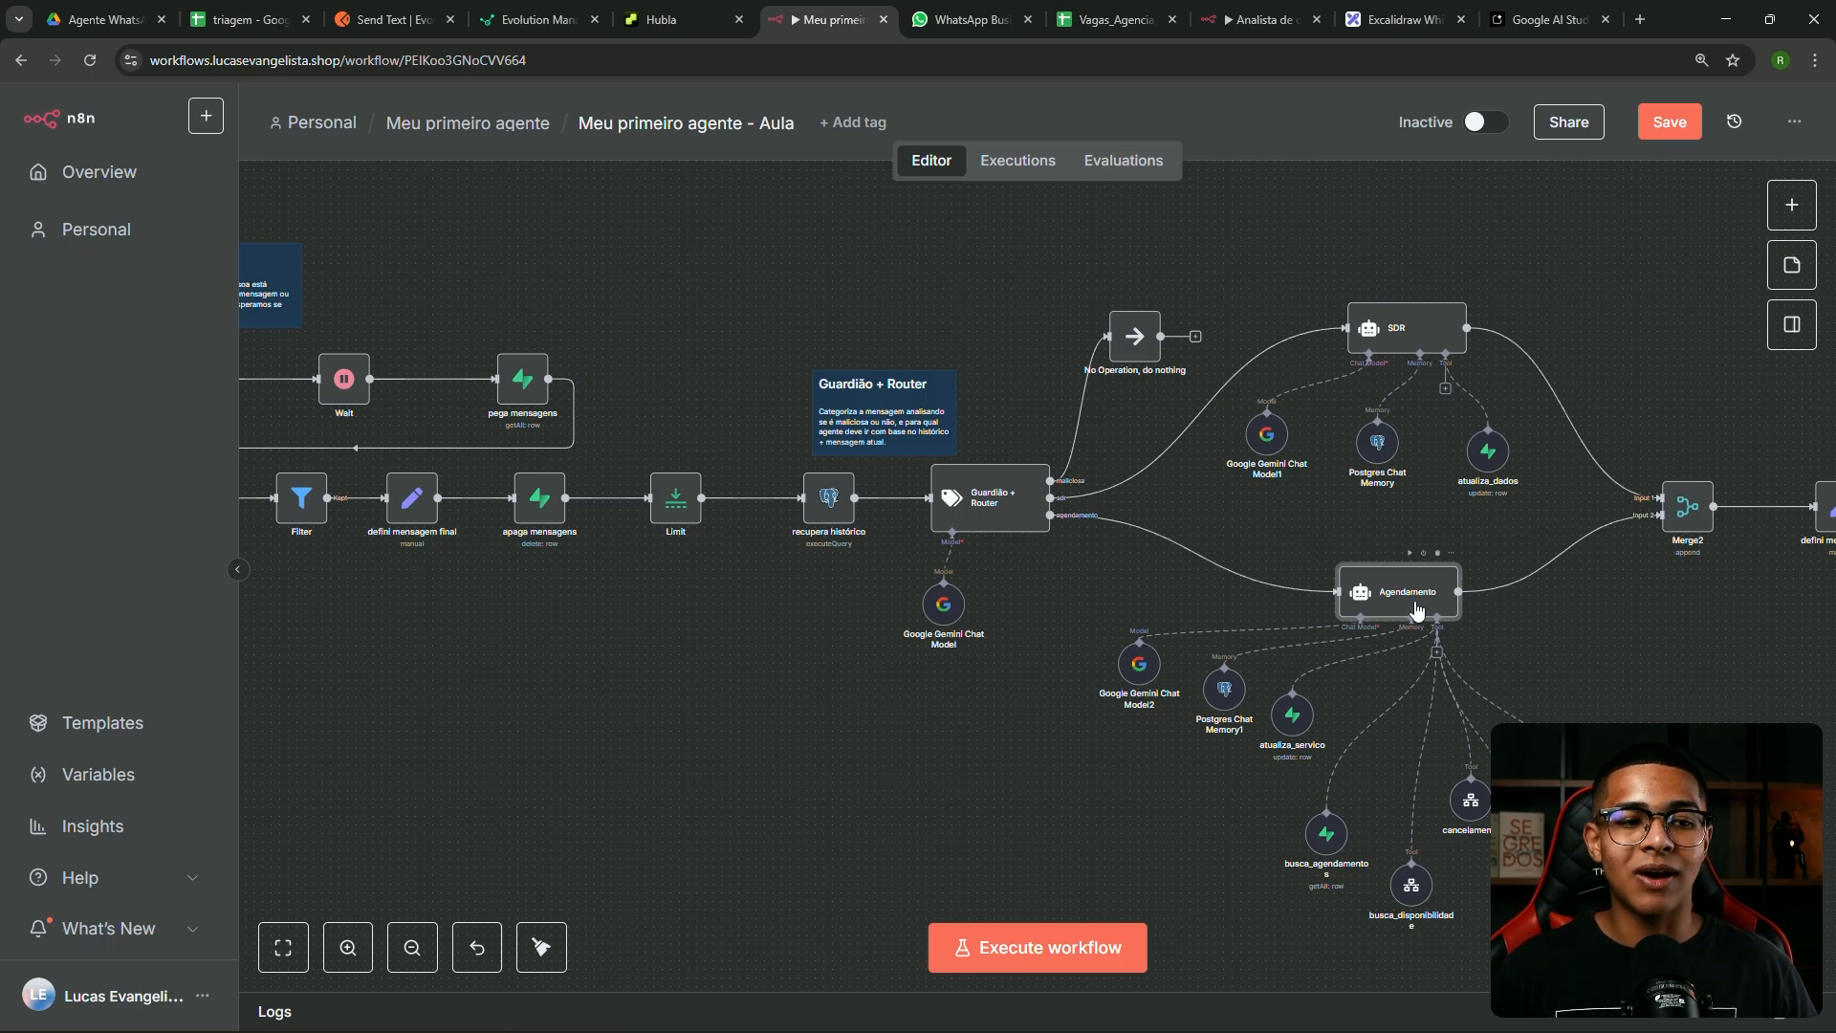
{"action": "left_click", "coordinate": [1559, 684]}
Pan along the flow and open the reagendamento tool's settings
{"action": "scroll", "coordinate": [1570, 682], "scroll_direction": "down", "scroll_amount": 2}
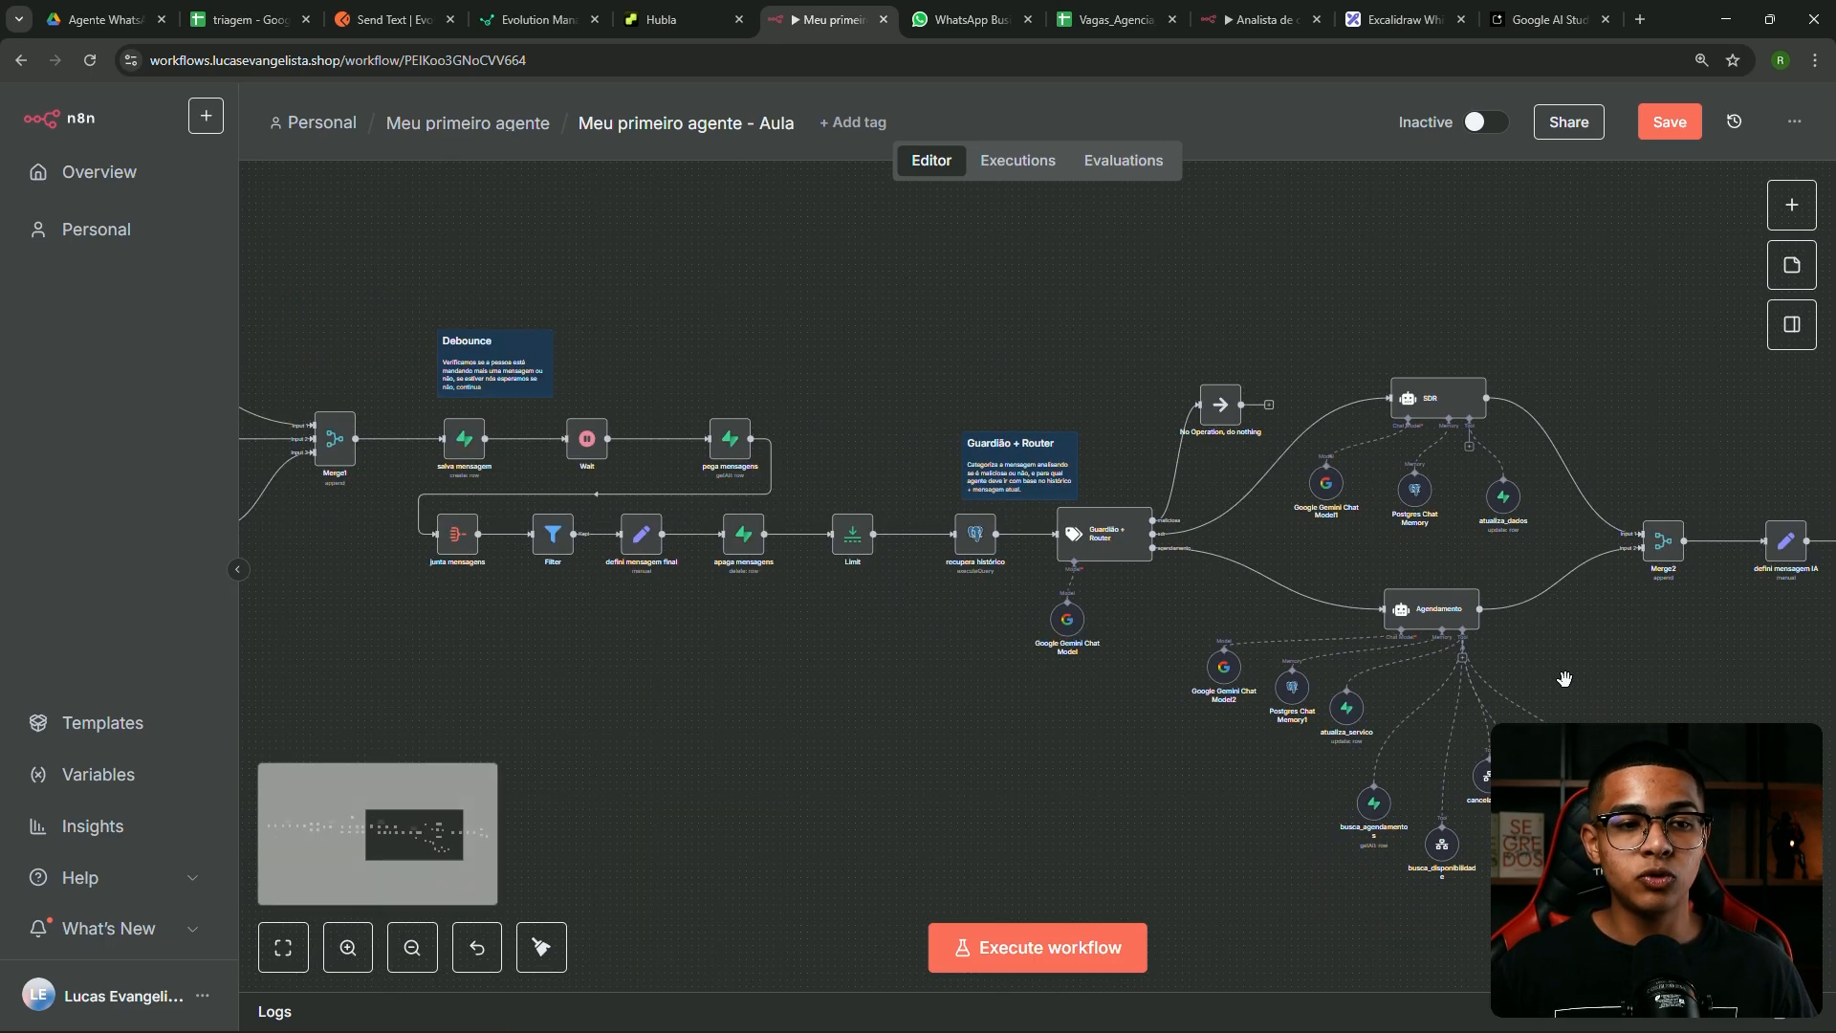
{"action": "left_click_drag", "start_coordinate": [1616, 697], "coordinate": [1251, 595]}
{"action": "scroll", "coordinate": [1195, 722], "scroll_direction": "up", "scroll_amount": 3}
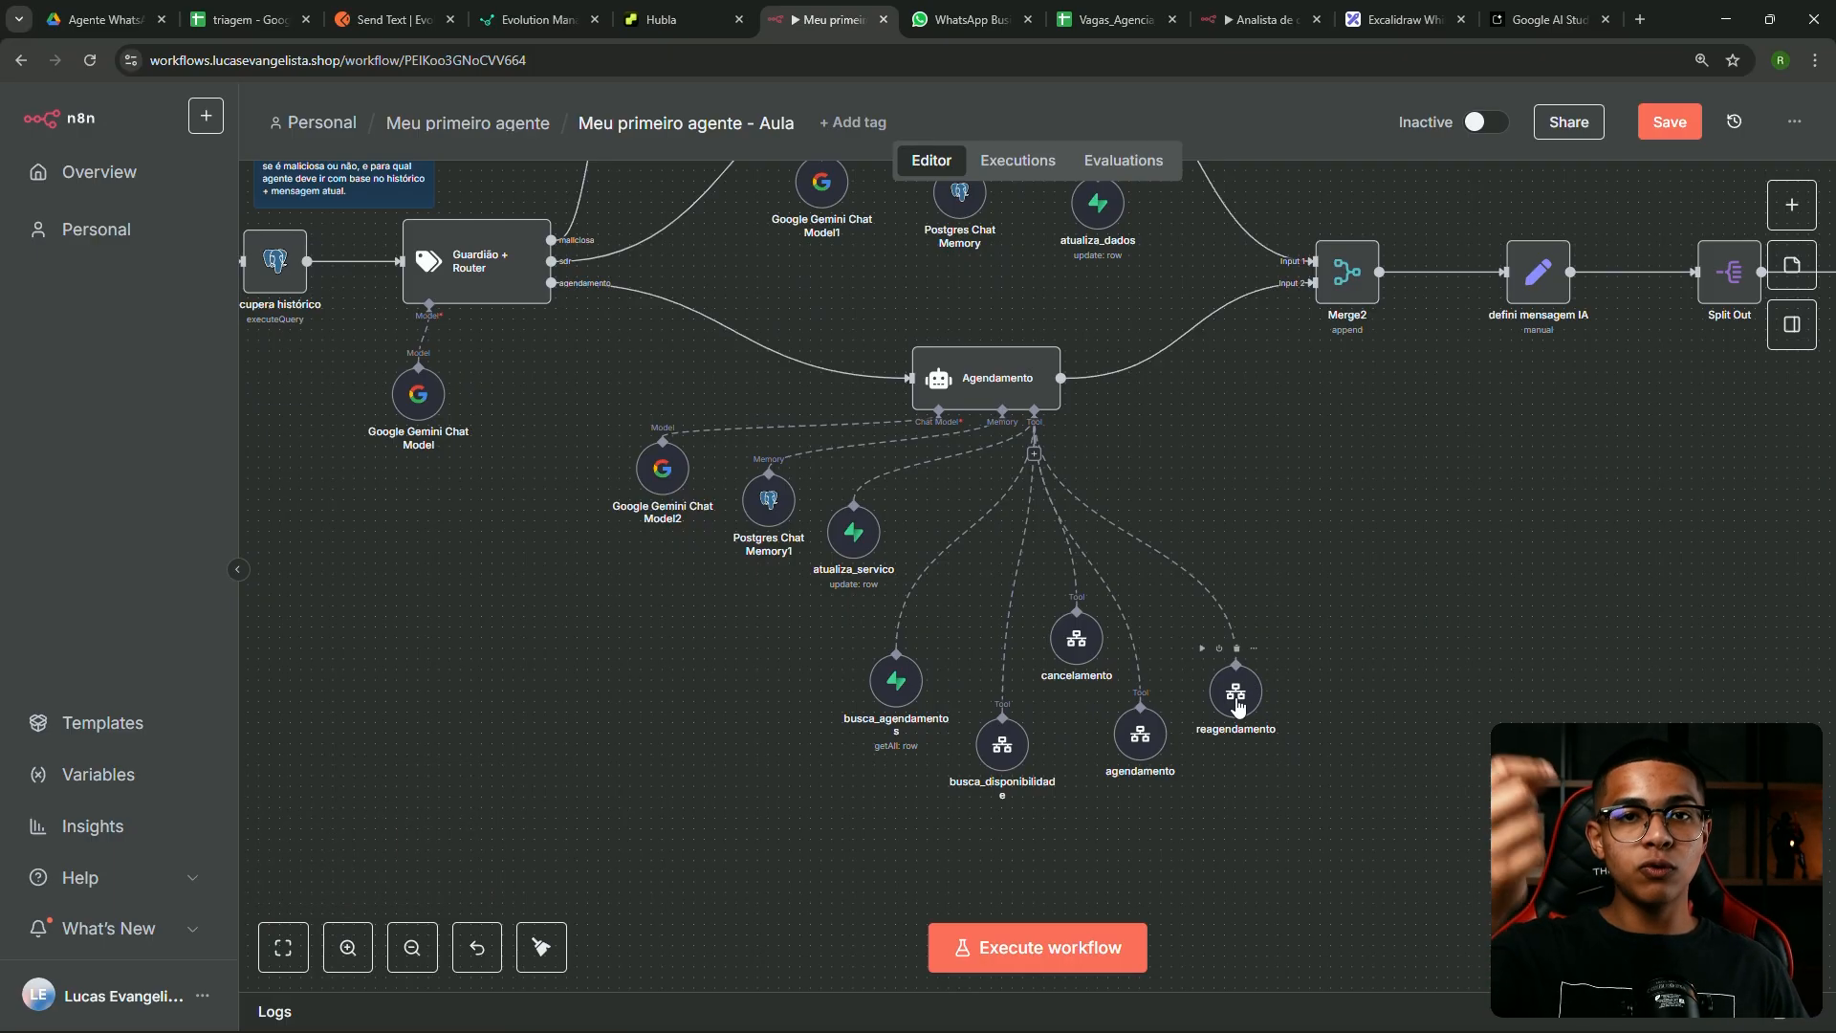
{"action": "scroll", "coordinate": [1296, 622], "scroll_direction": "down", "scroll_amount": 3}
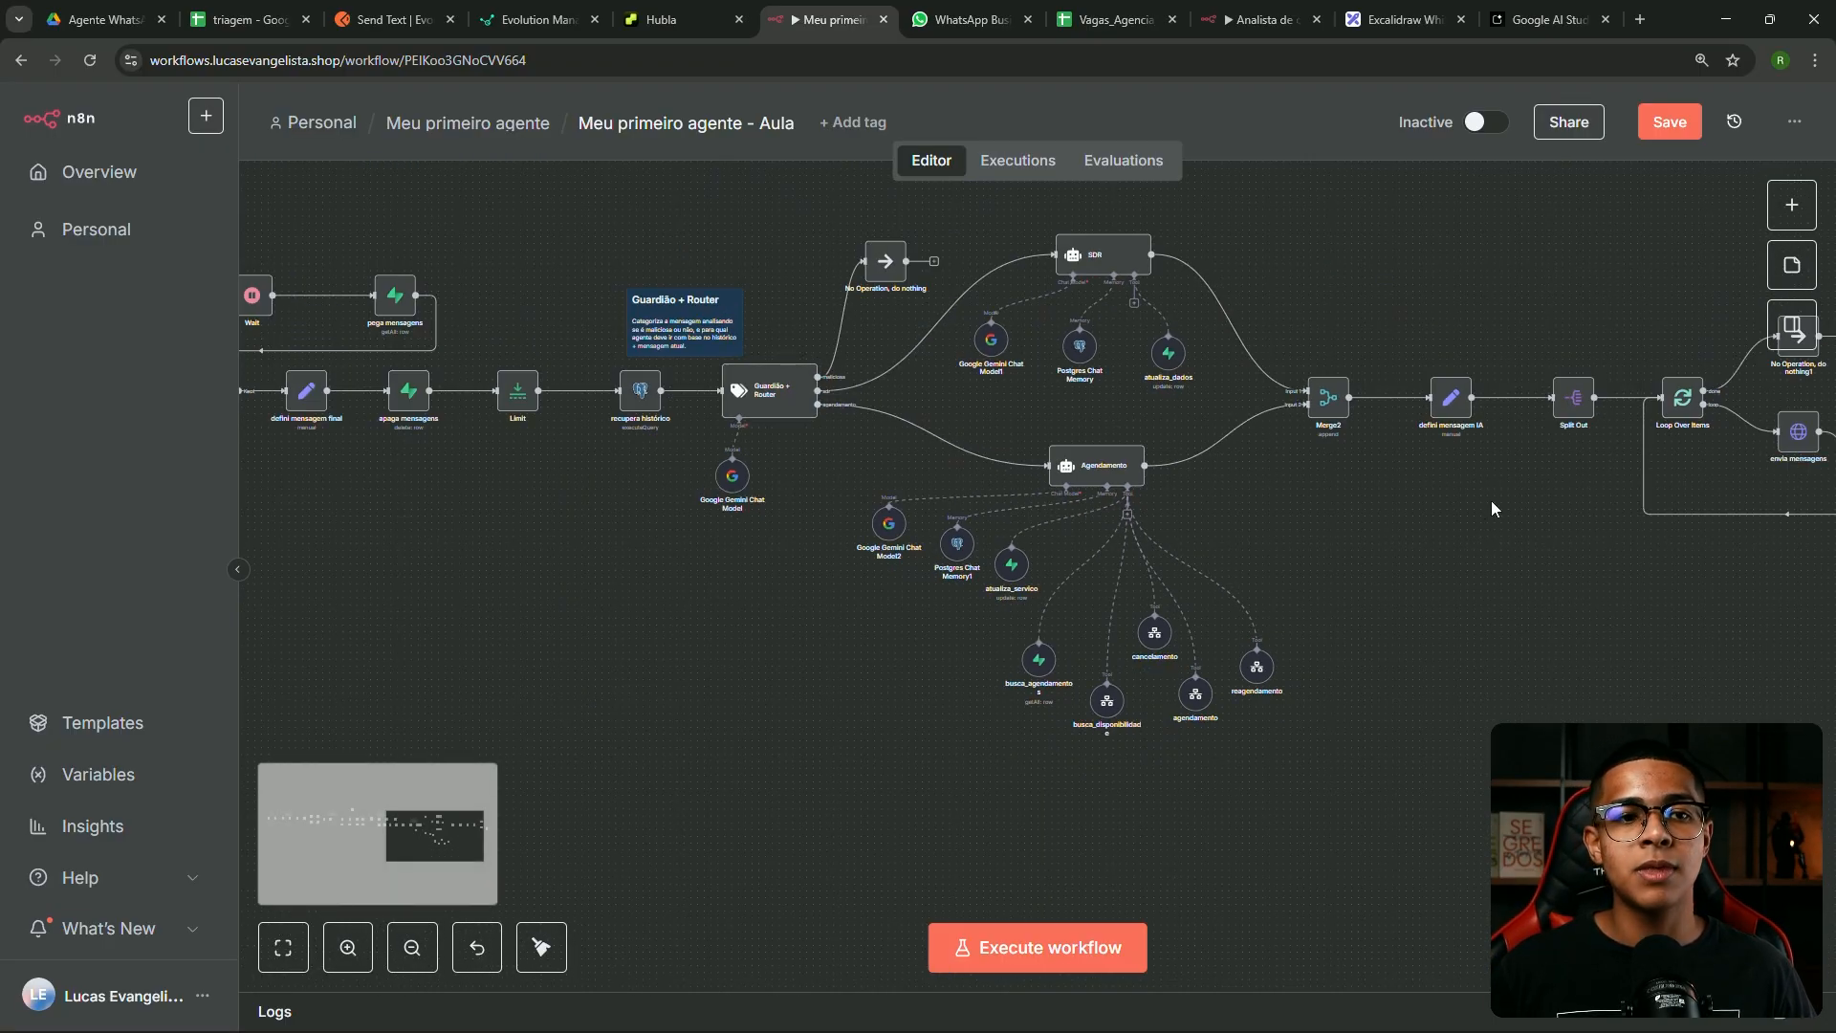
{"action": "scroll", "coordinate": [1490, 502], "scroll_direction": "right", "scroll_amount": 5}
{"action": "scroll", "coordinate": [1490, 501], "scroll_direction": "up", "scroll_amount": 1}
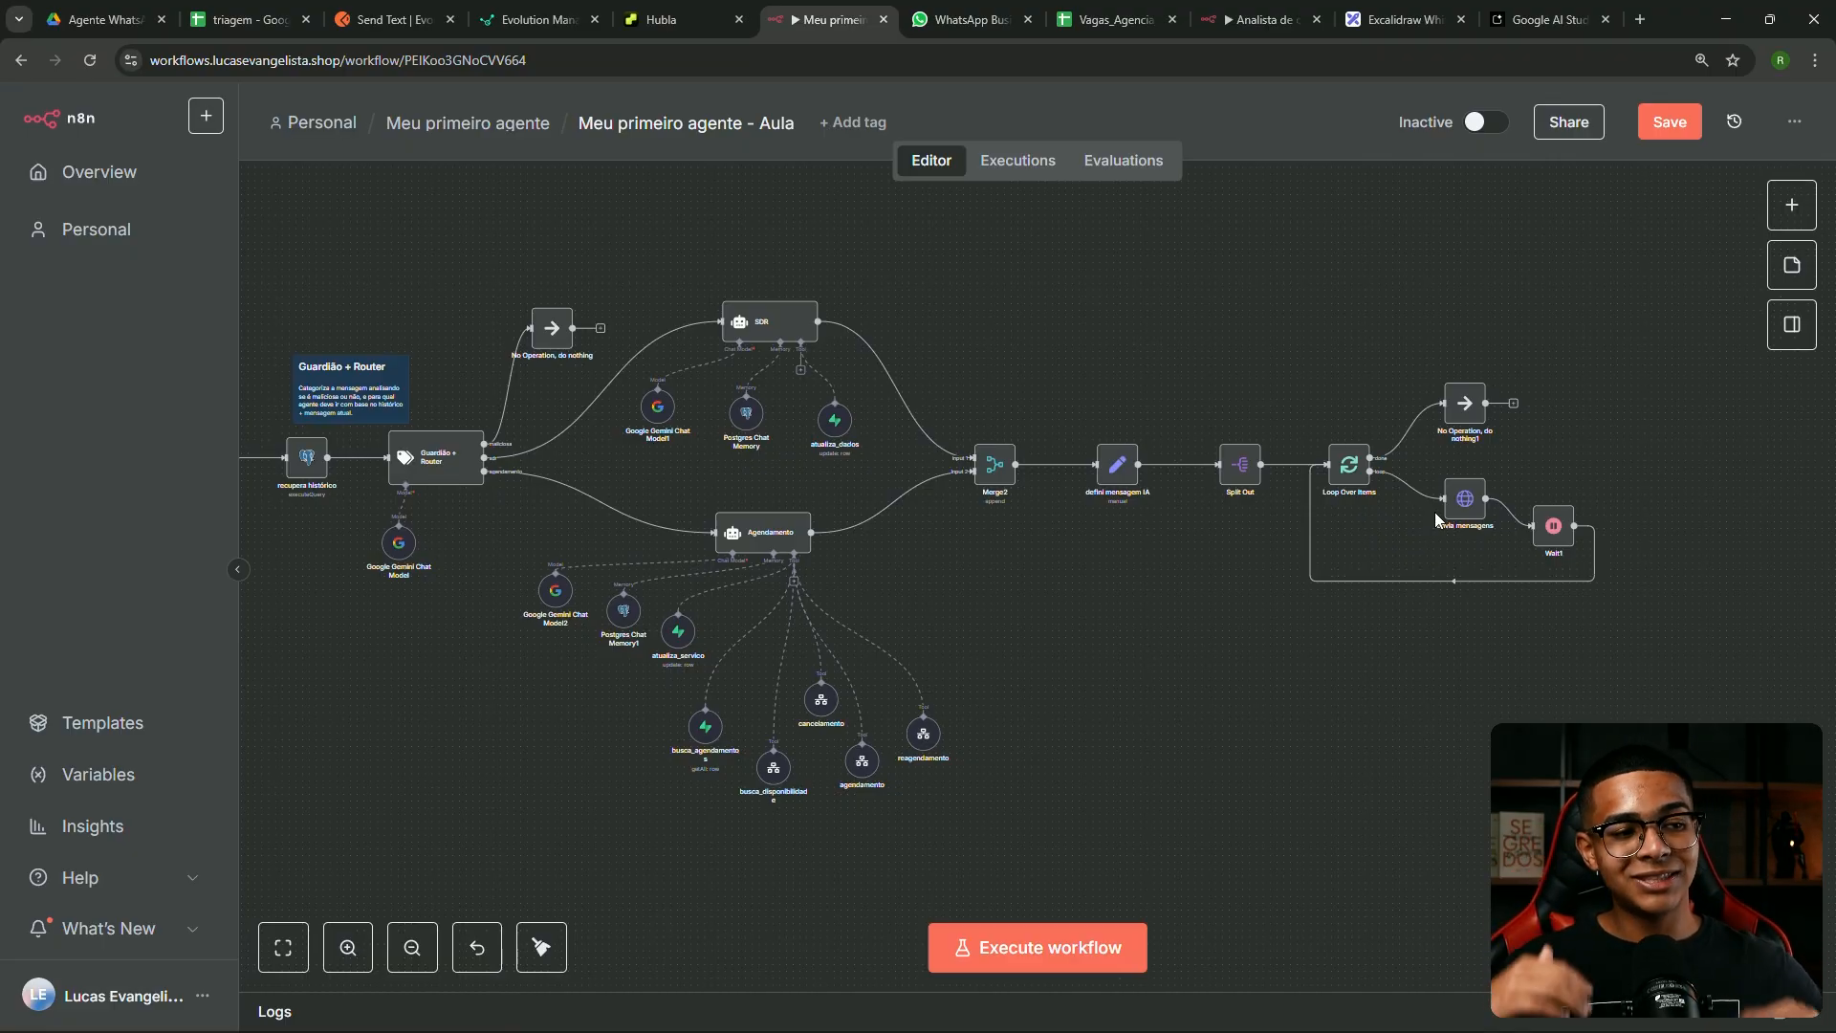
{"action": "double_click", "coordinate": [943, 743]}
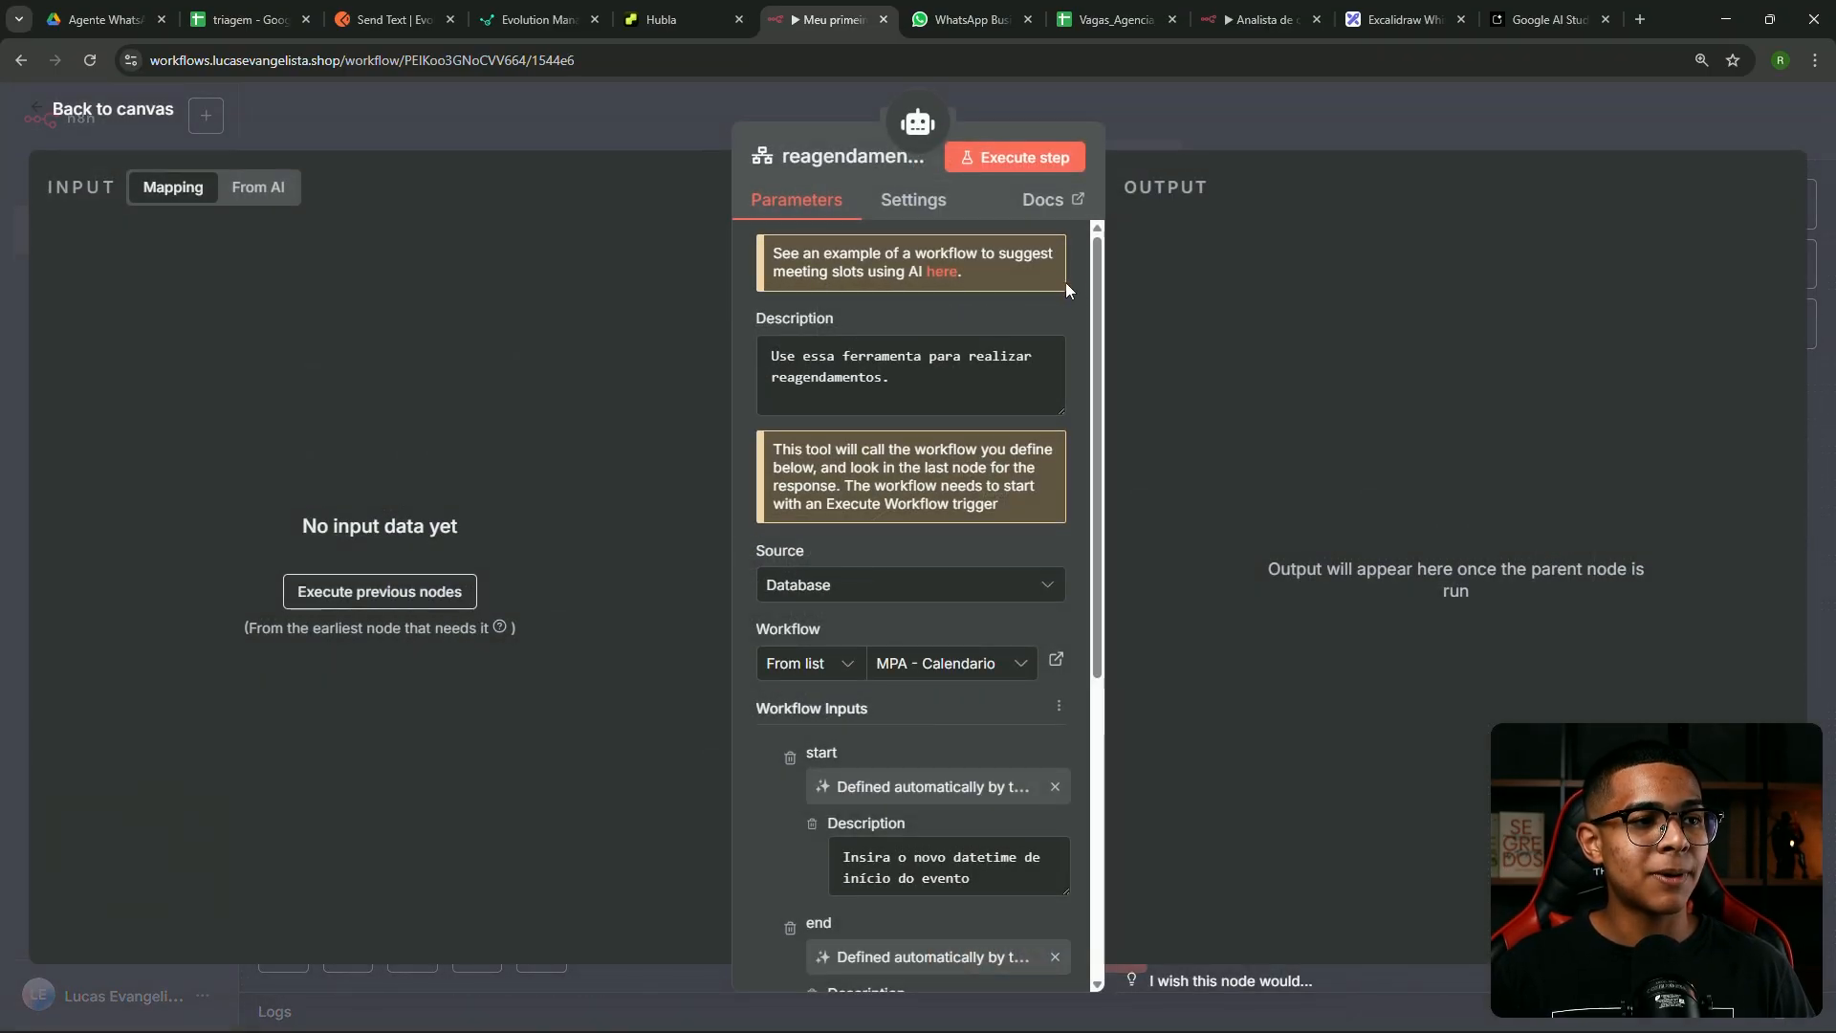
Inspect the linked MPA - Calendario workflow in a separate tab, then switch to the Hubla course page
{"action": "scroll", "coordinate": [1043, 488], "scroll_direction": "down", "scroll_amount": 3}
{"action": "left_click", "coordinate": [1056, 469]}
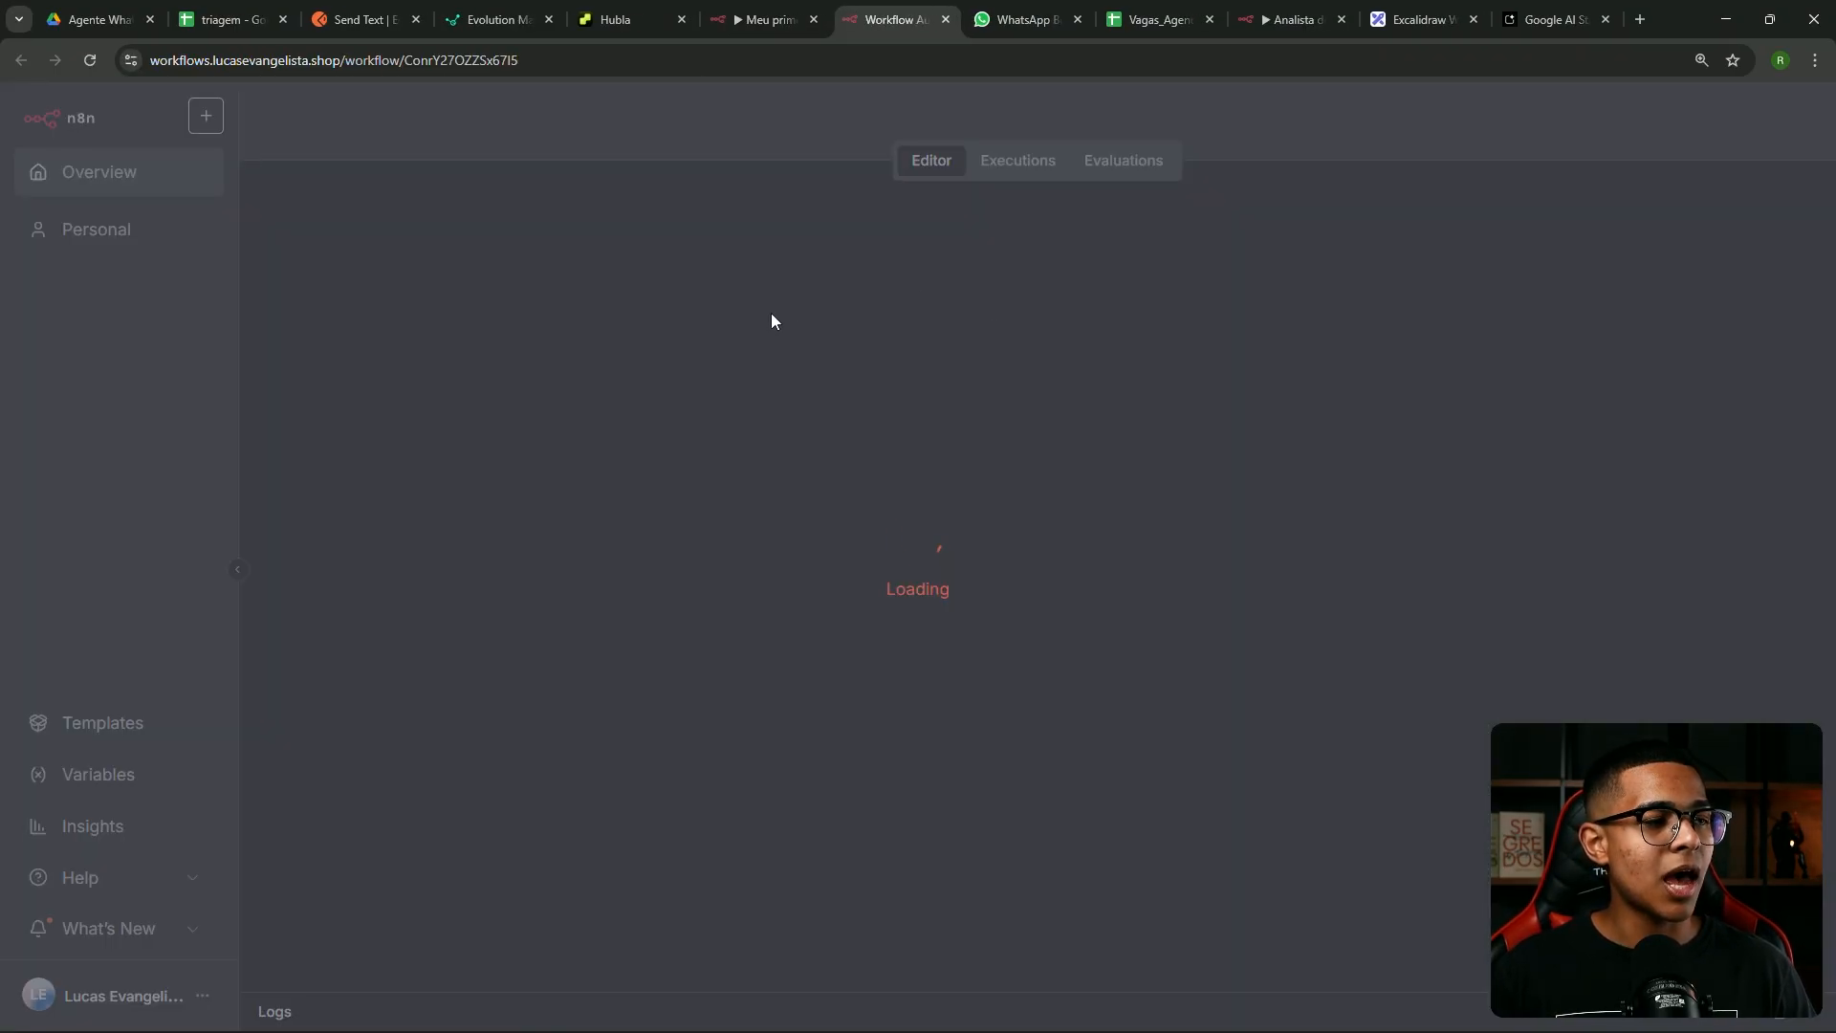
{"action": "scroll", "coordinate": [878, 415], "scroll_direction": "down", "scroll_amount": 3}
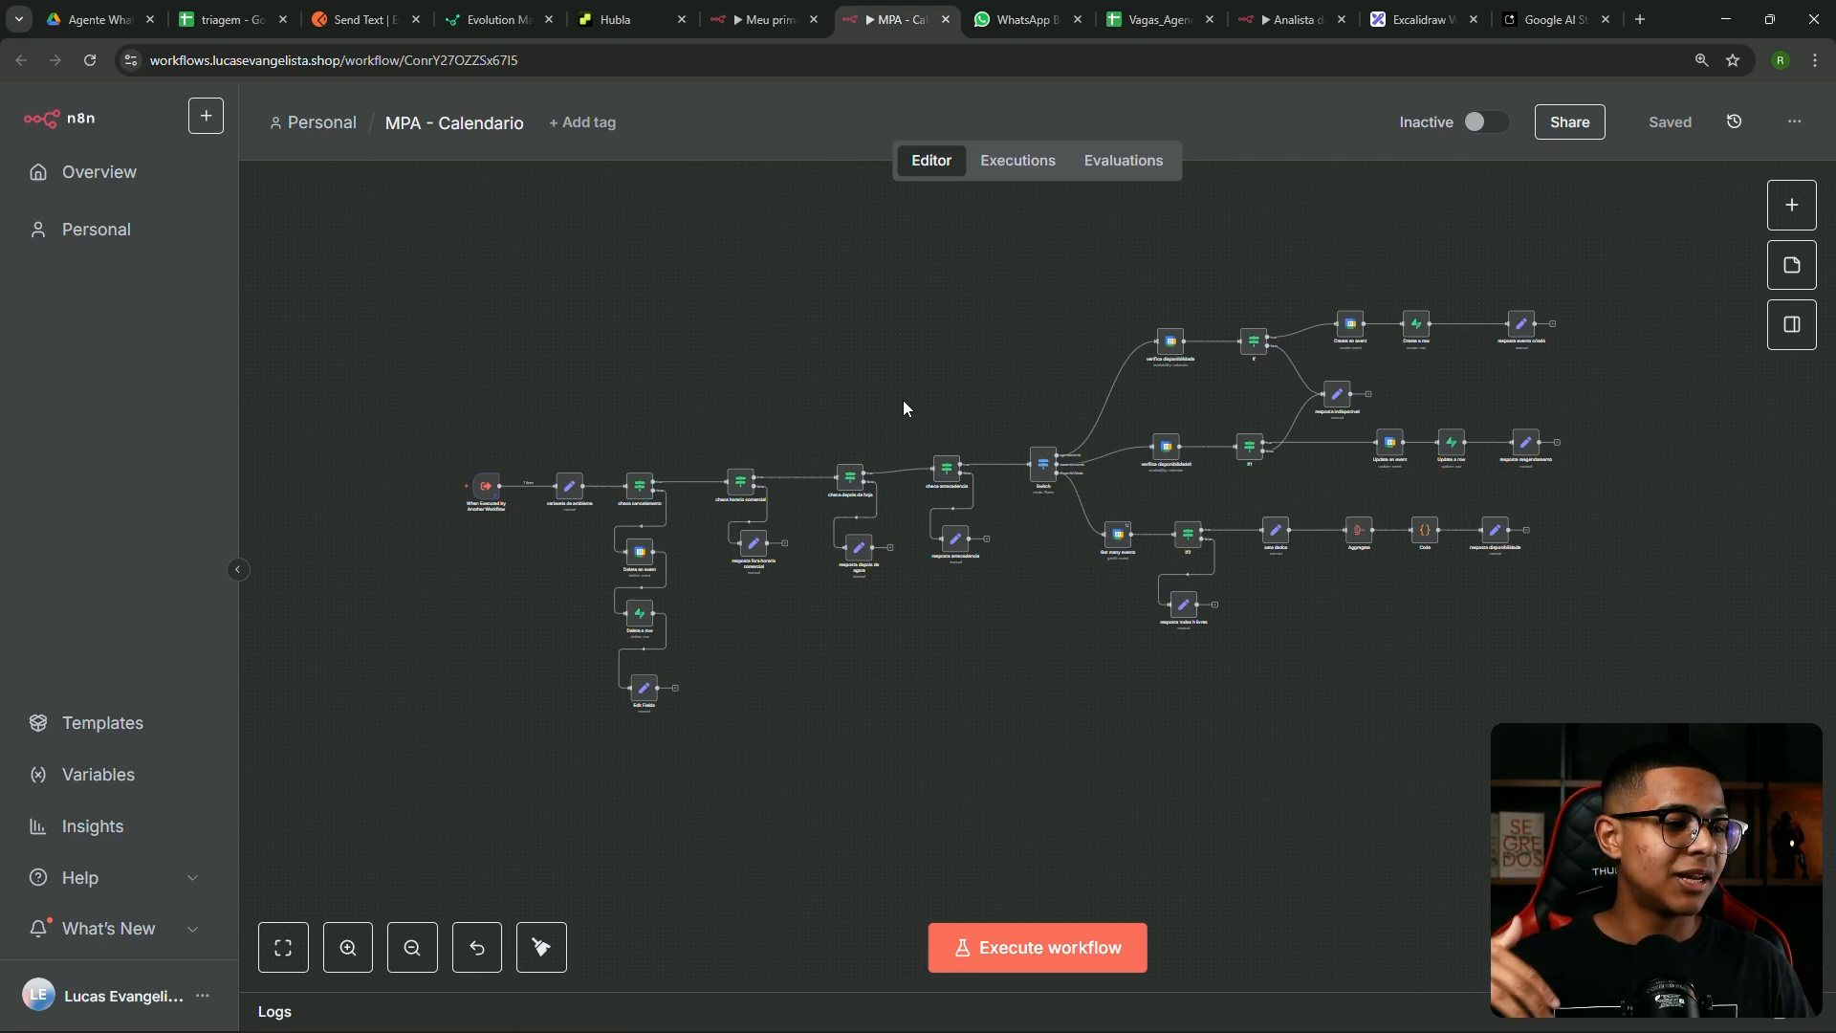
{"action": "scroll", "coordinate": [845, 394], "scroll_direction": "up", "scroll_amount": 2}
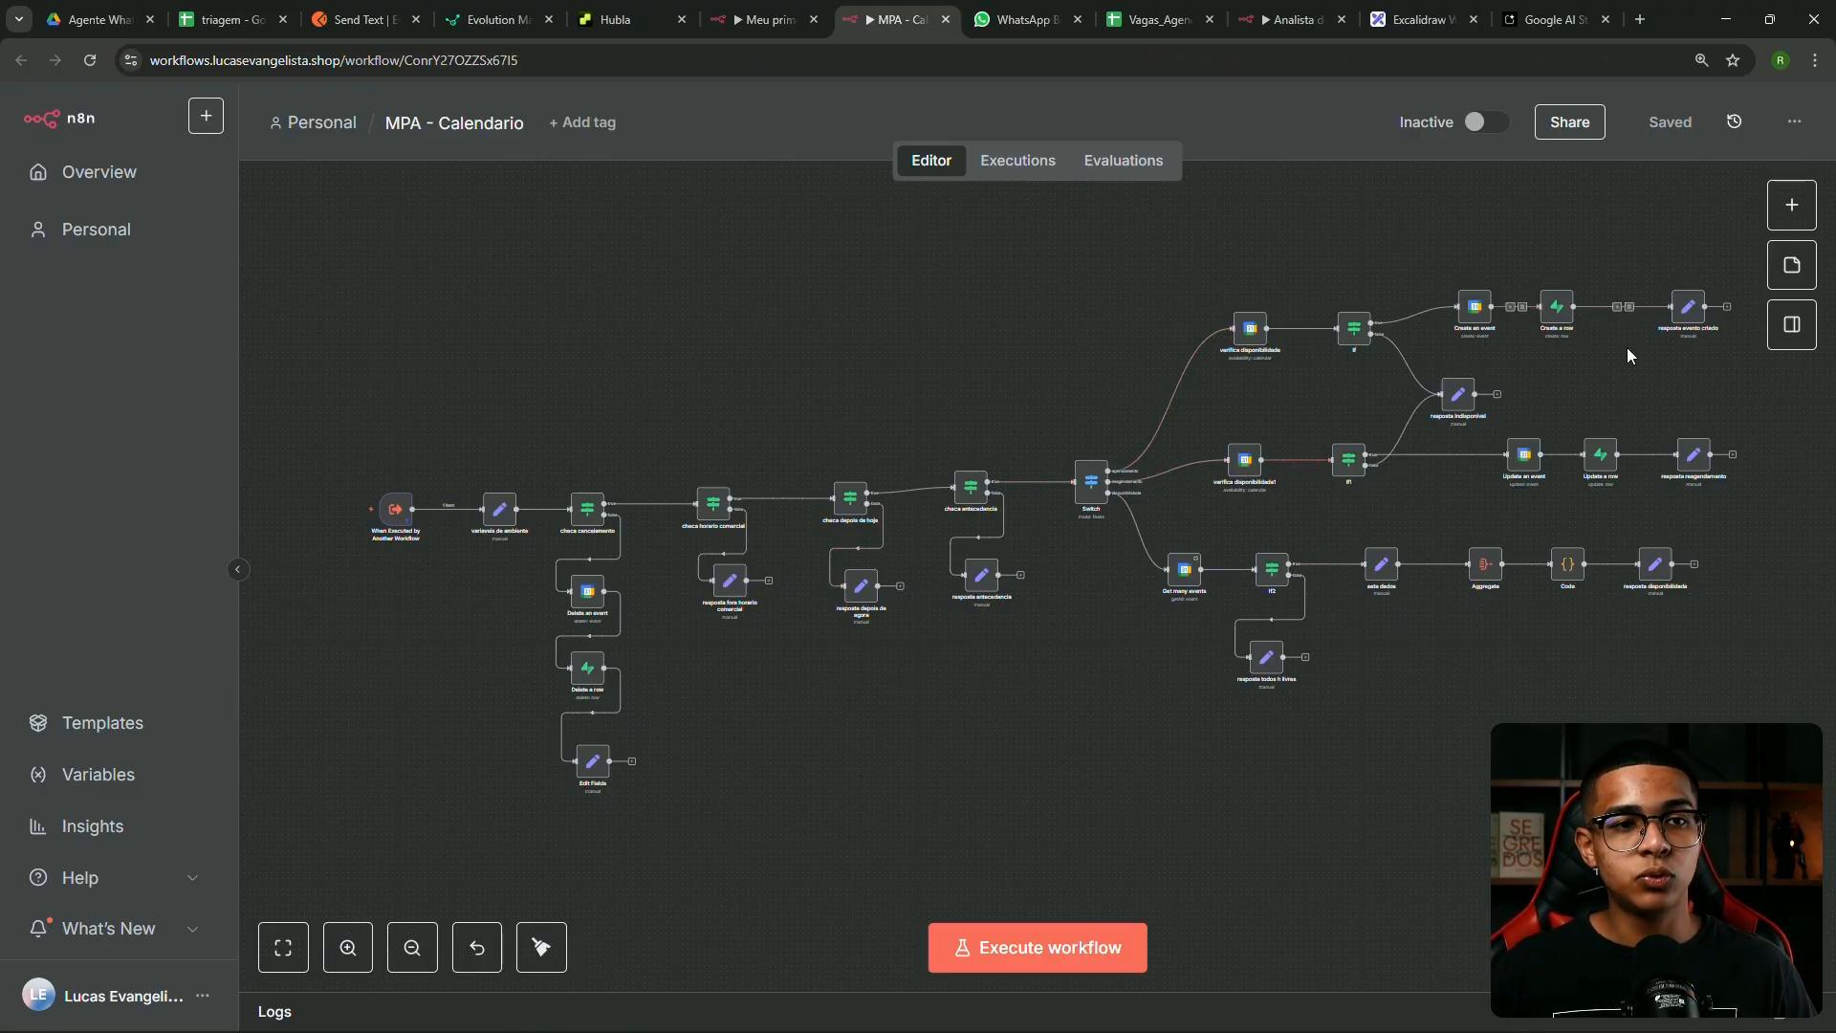
{"action": "left_click", "coordinate": [749, 9]}
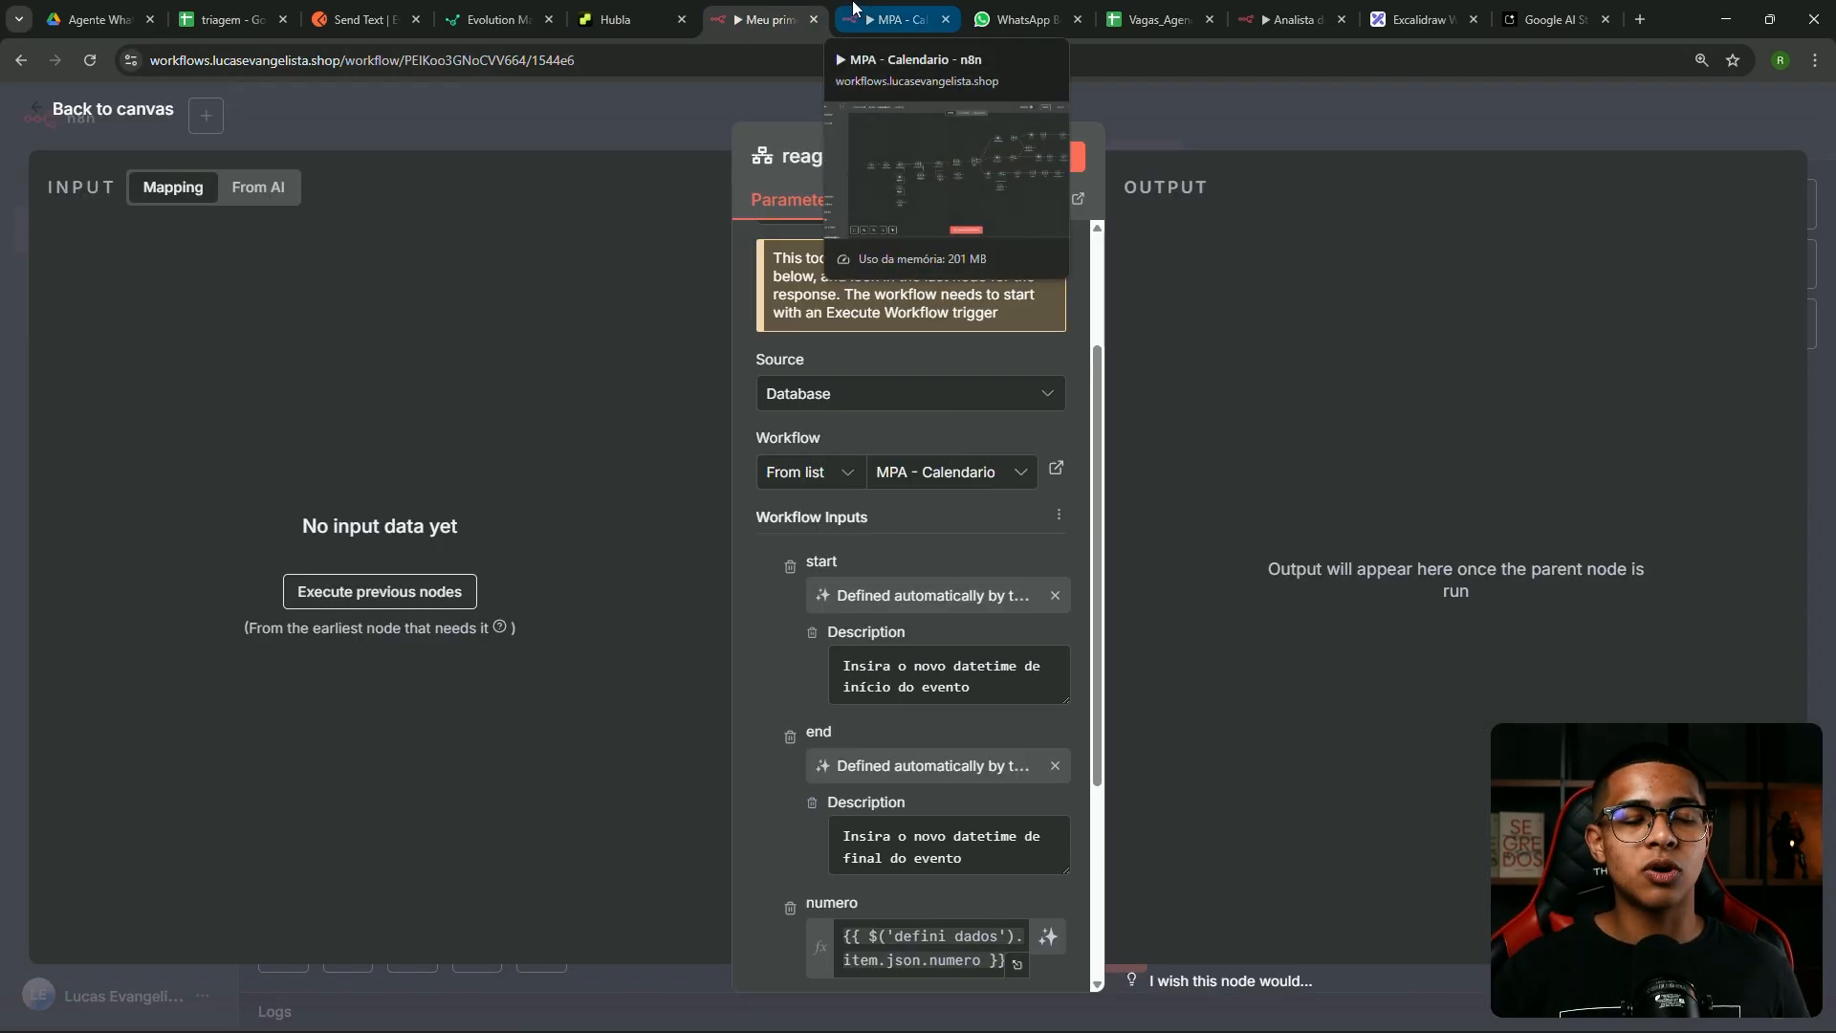
{"action": "left_click", "coordinate": [634, 12]}
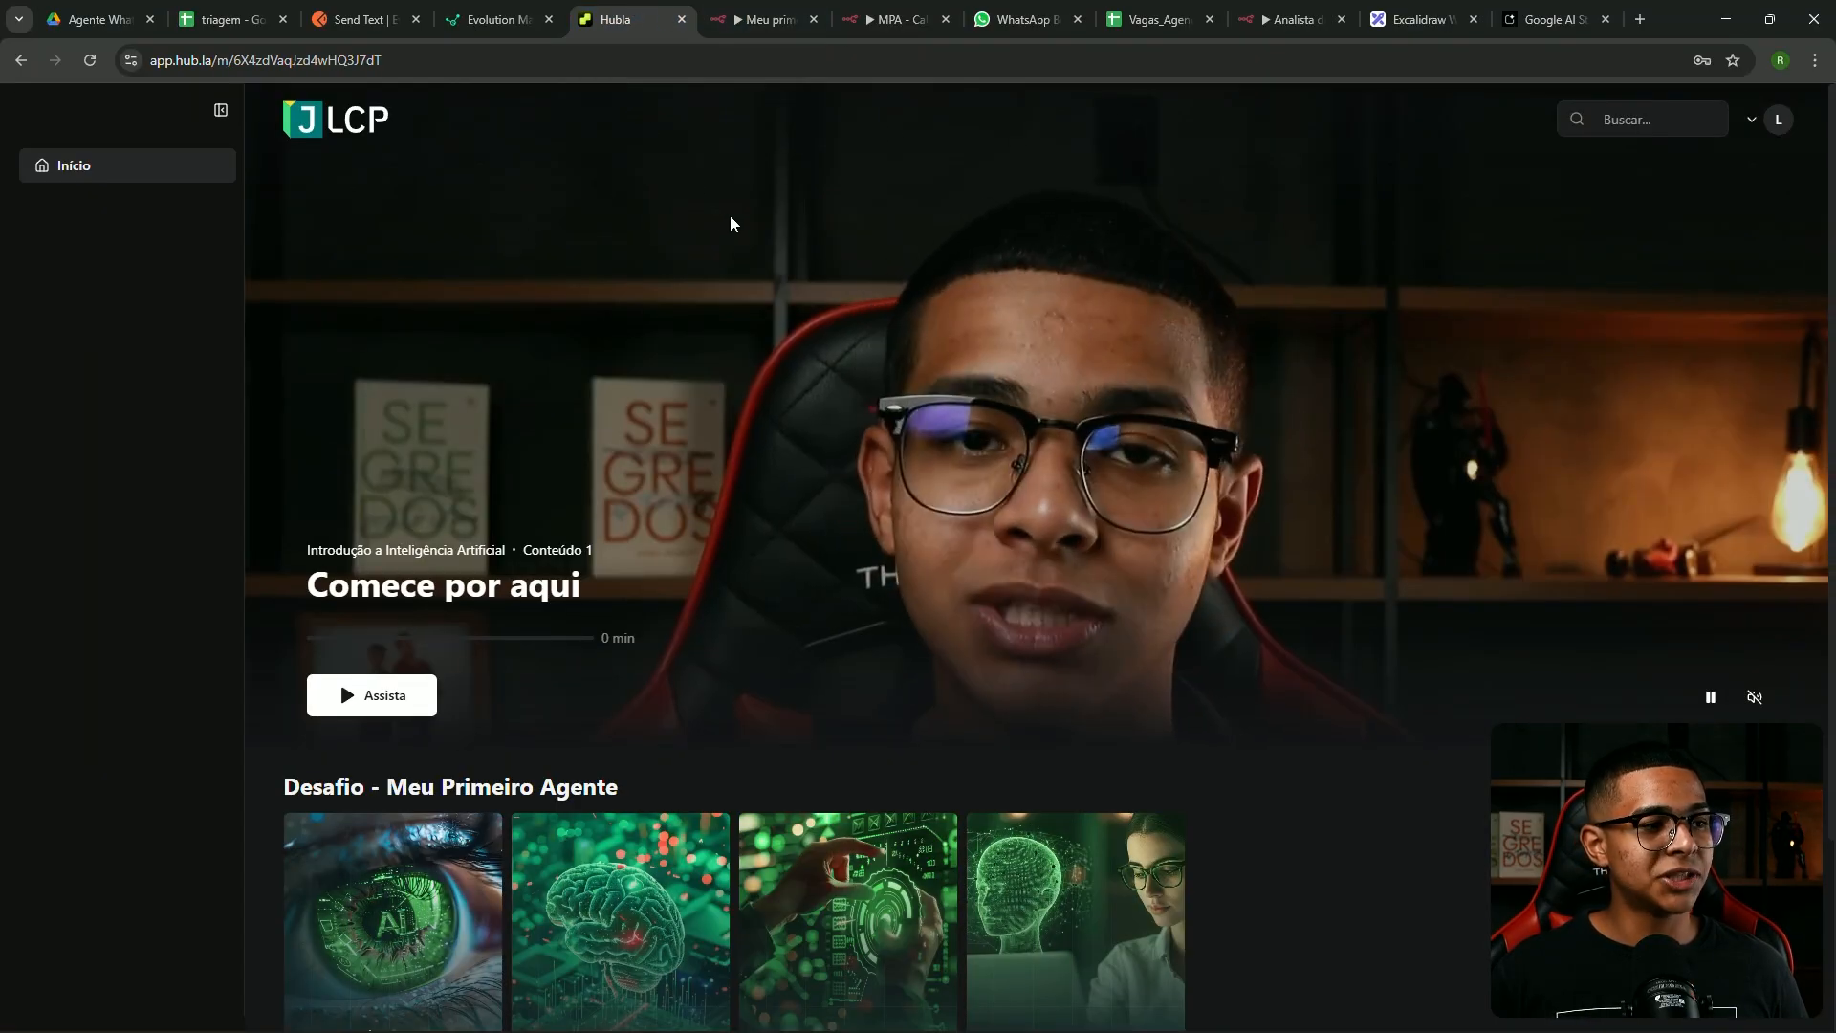
Browse the Visão geral do nosso projeto lesson, then return to the course home
{"action": "scroll", "coordinate": [668, 210], "scroll_direction": "up", "scroll_amount": 1}
{"action": "scroll", "coordinate": [666, 212], "scroll_direction": "down", "scroll_amount": 3}
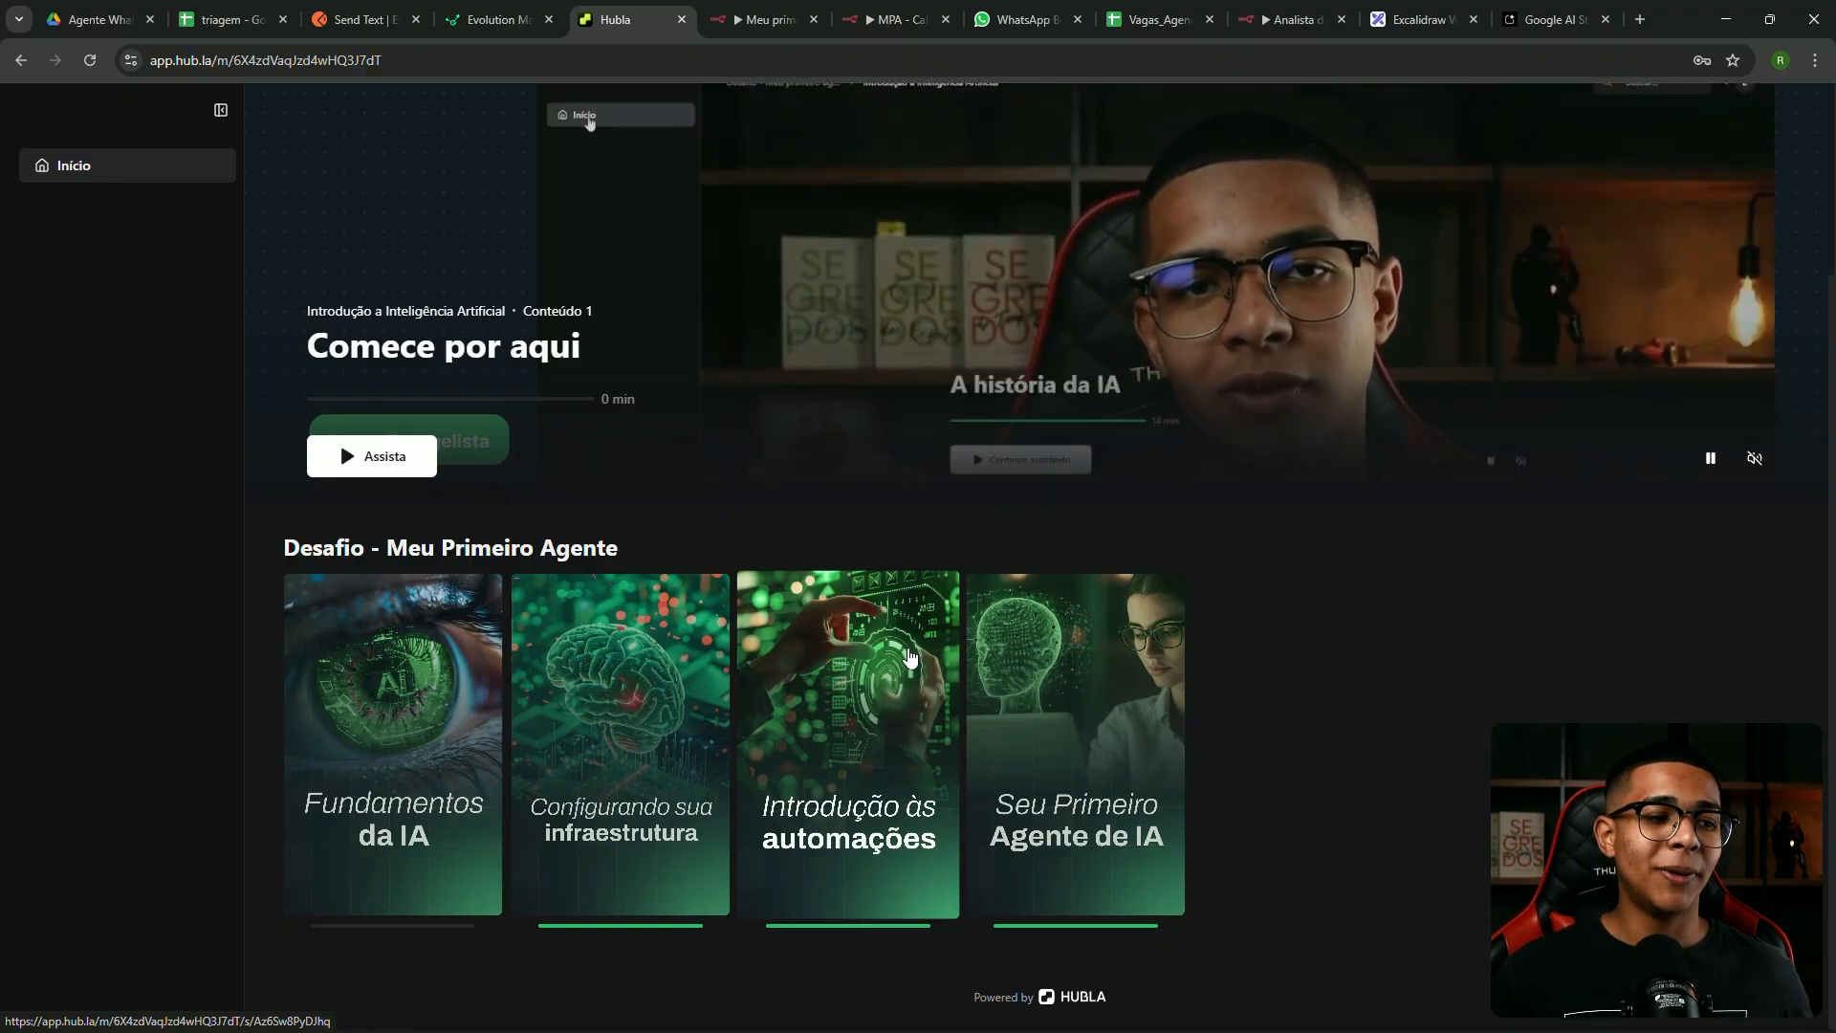
{"action": "left_click", "coordinate": [1198, 682]}
{"action": "scroll", "coordinate": [616, 509], "scroll_direction": "down", "scroll_amount": 2}
{"action": "scroll", "coordinate": [594, 559], "scroll_direction": "down", "scroll_amount": 1}
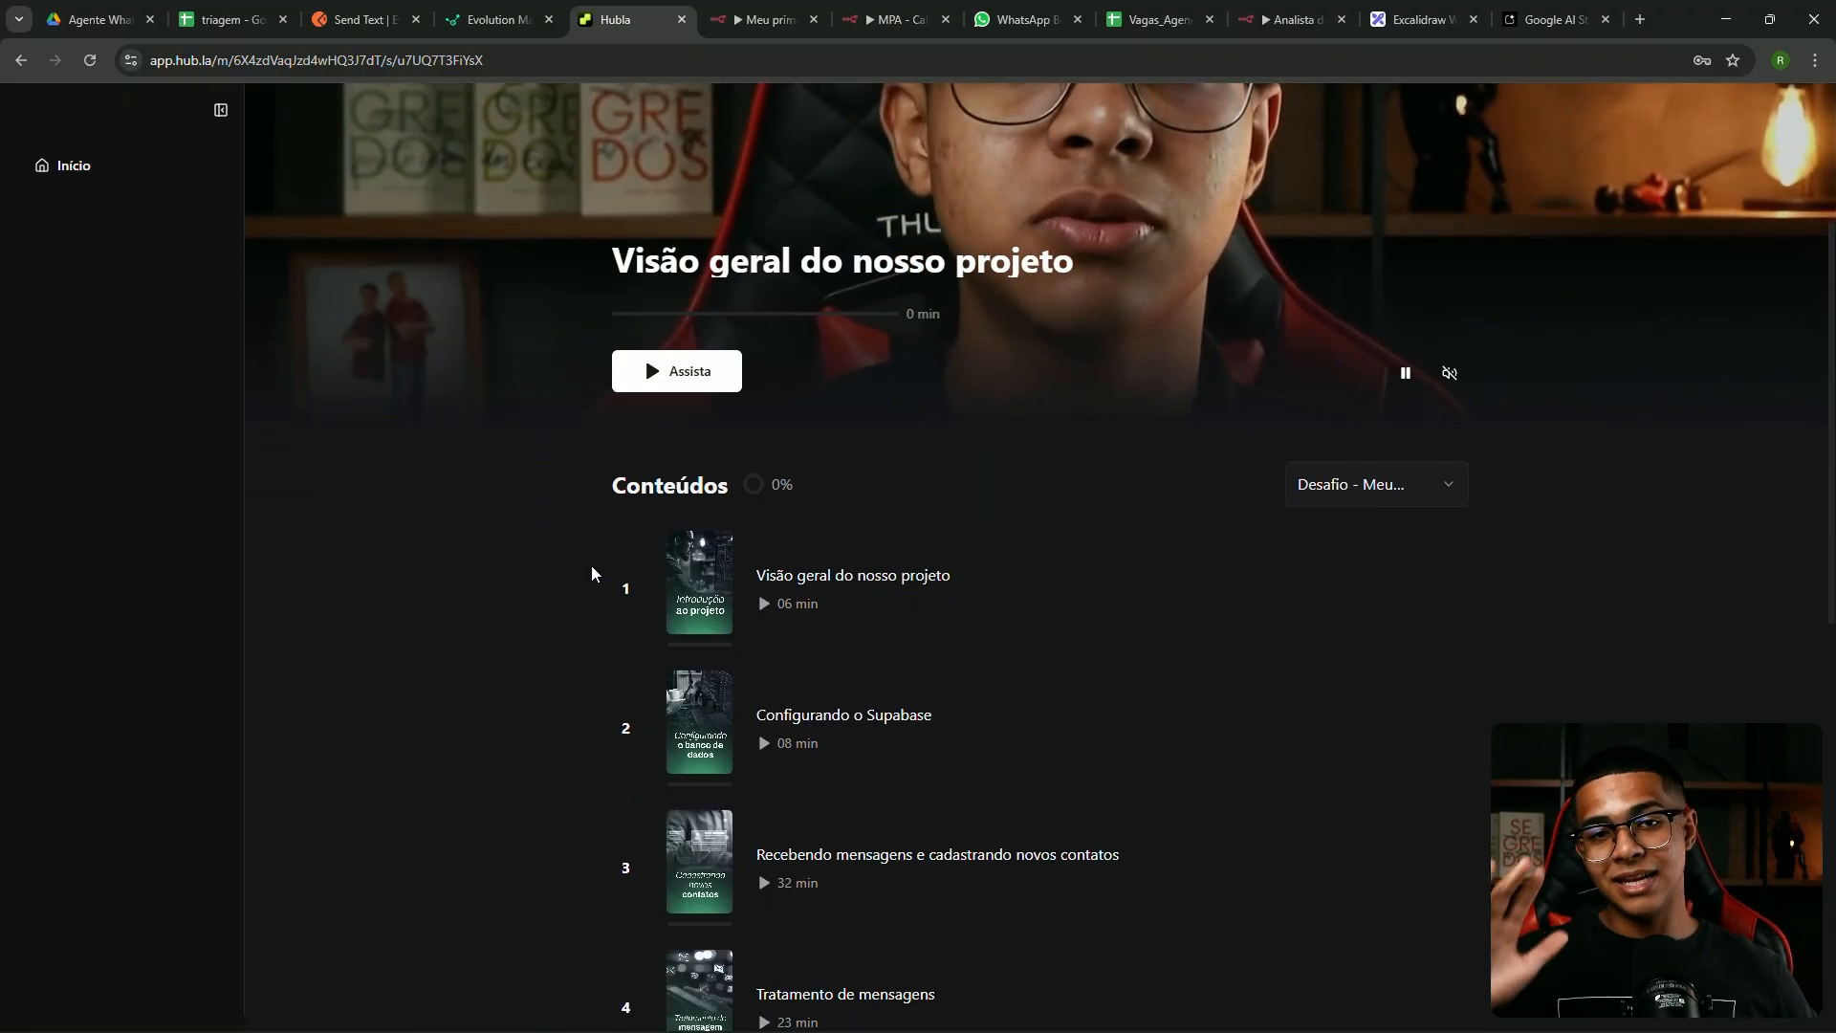
{"action": "scroll", "coordinate": [593, 565], "scroll_direction": "down", "scroll_amount": 7}
{"action": "scroll", "coordinate": [622, 554], "scroll_direction": "down", "scroll_amount": 3}
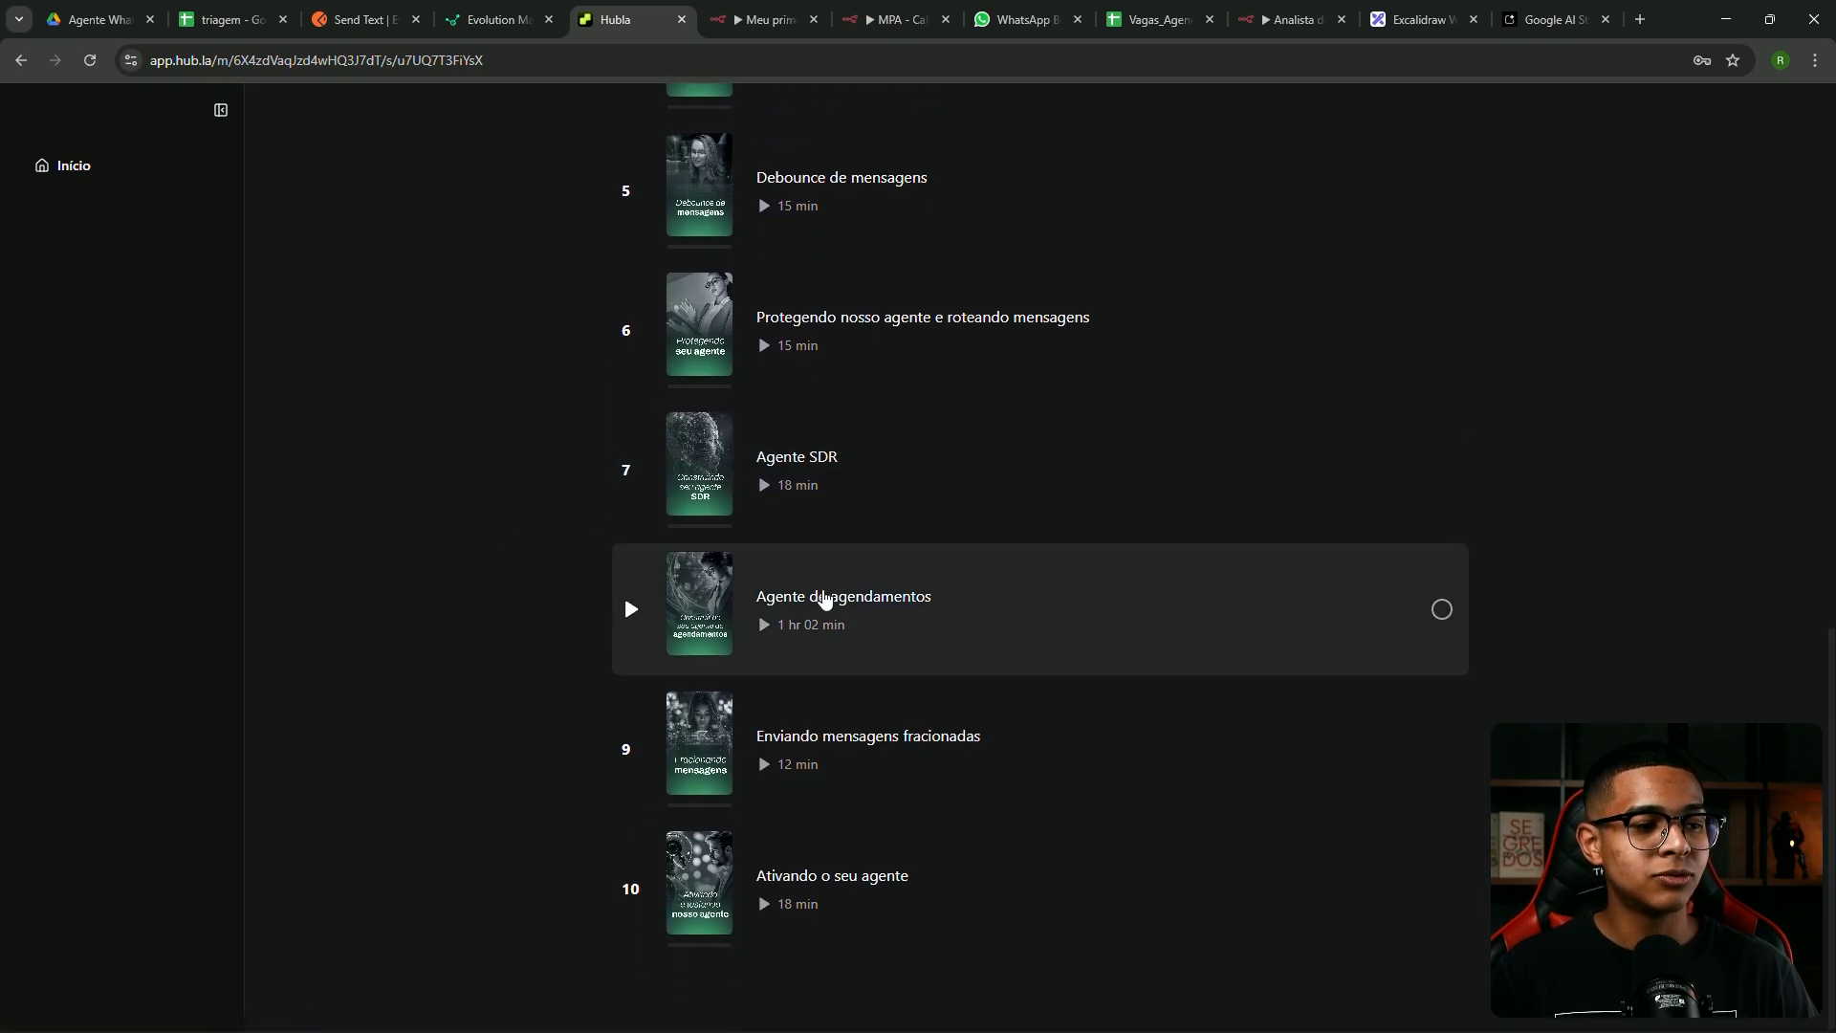
{"action": "scroll", "coordinate": [990, 633], "scroll_direction": "up", "scroll_amount": 12}
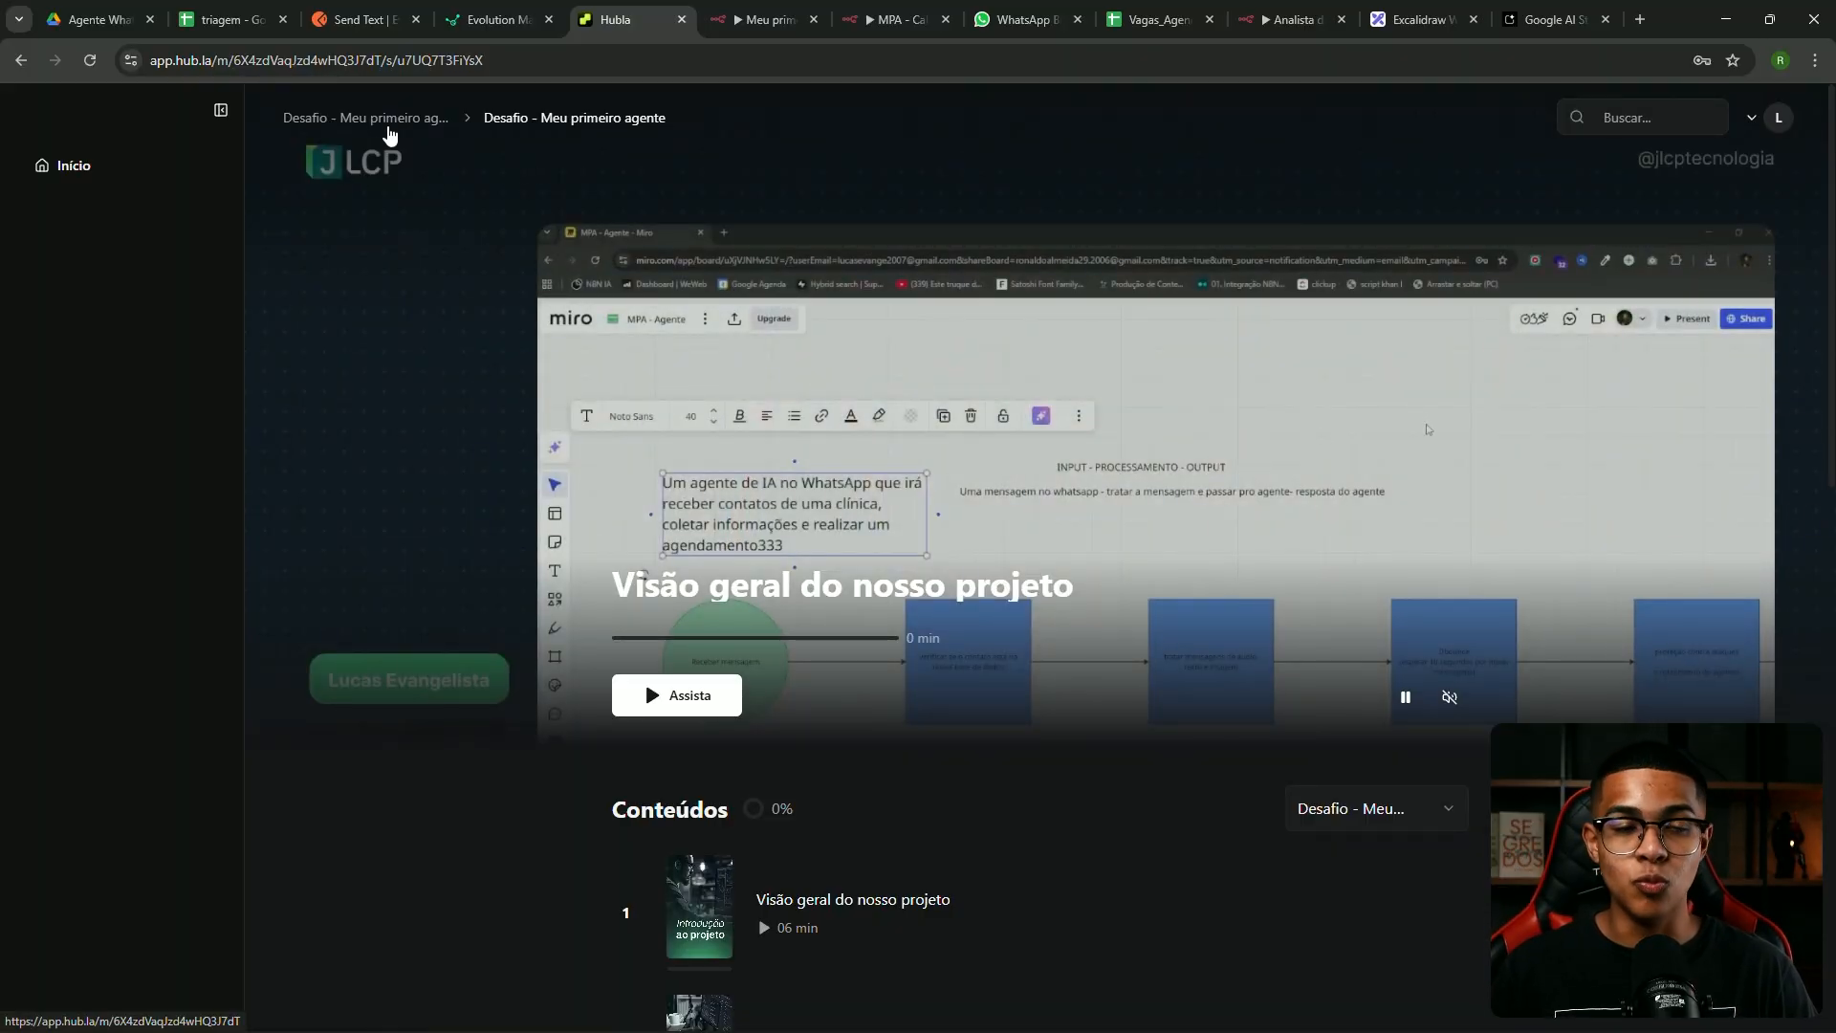
{"action": "left_click", "coordinate": [387, 118]}
Scroll the course modules and open Configurando sua infraestrutura to list its three lessons
{"action": "scroll", "coordinate": [968, 473], "scroll_direction": "down", "scroll_amount": 2}
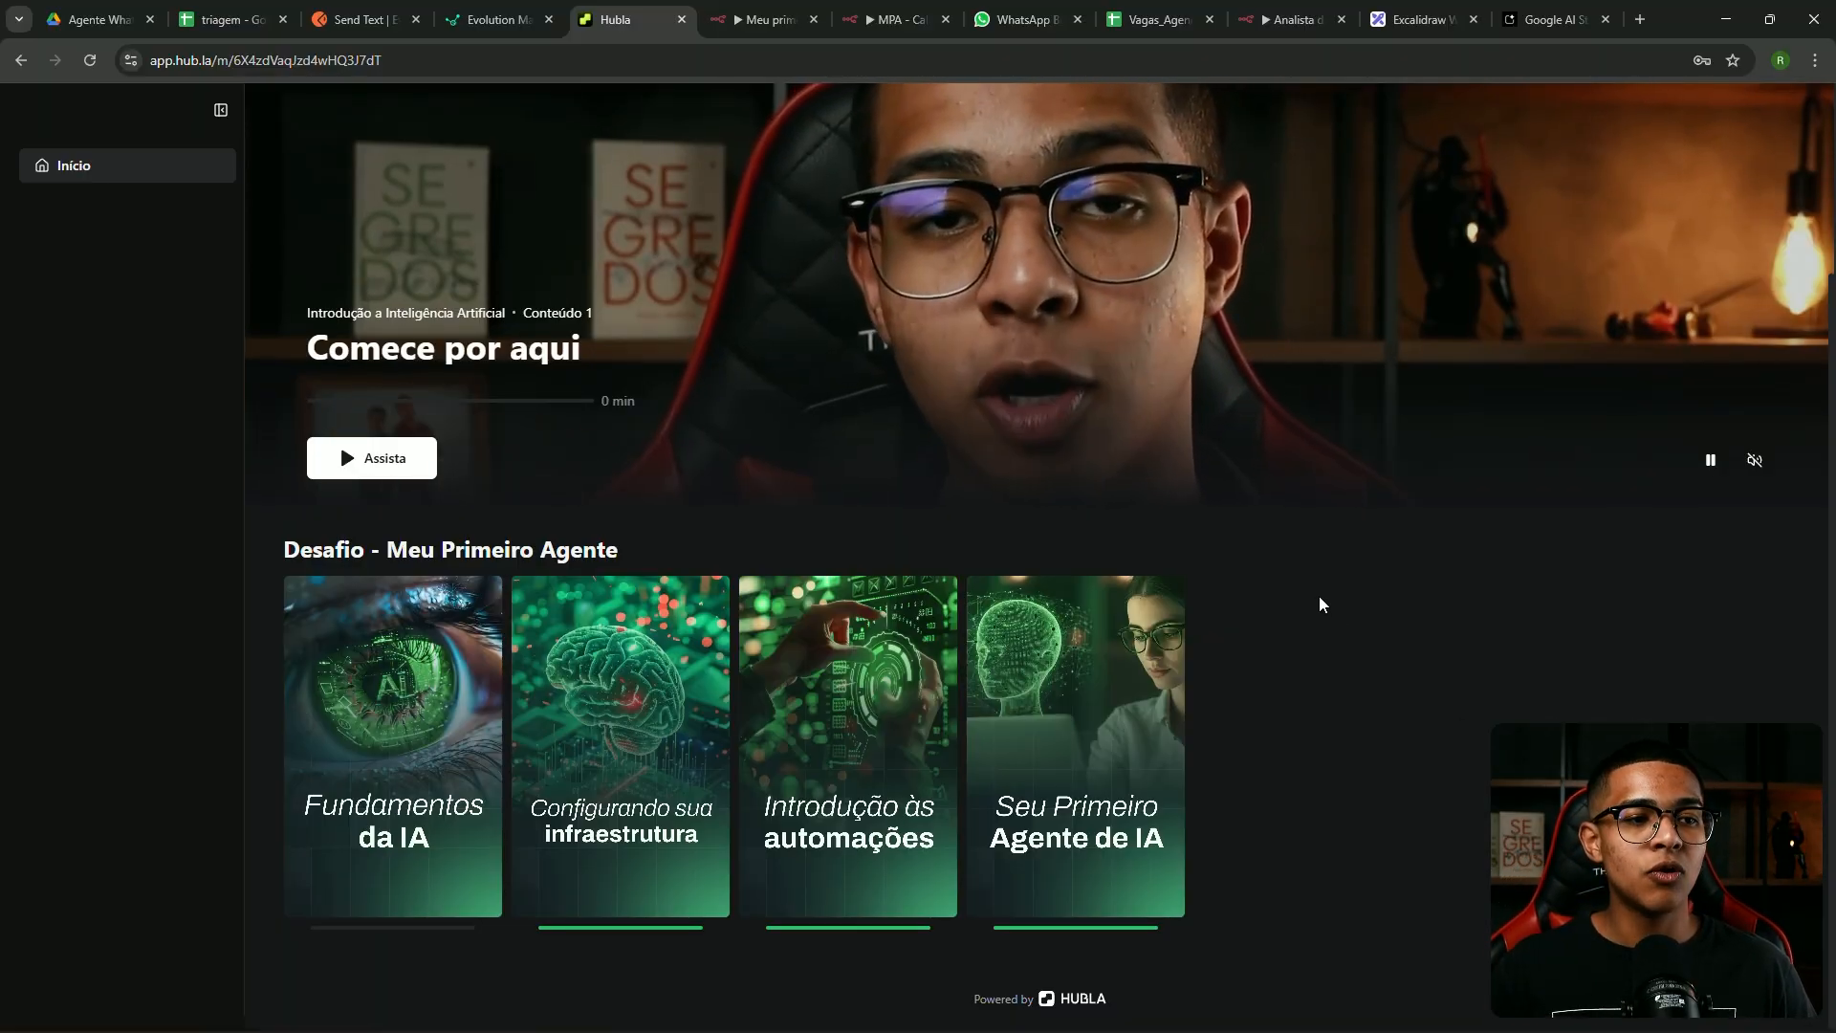
{"action": "scroll", "coordinate": [1320, 604], "scroll_direction": "up", "scroll_amount": 3}
{"action": "scroll", "coordinate": [1333, 624], "scroll_direction": "down", "scroll_amount": 3}
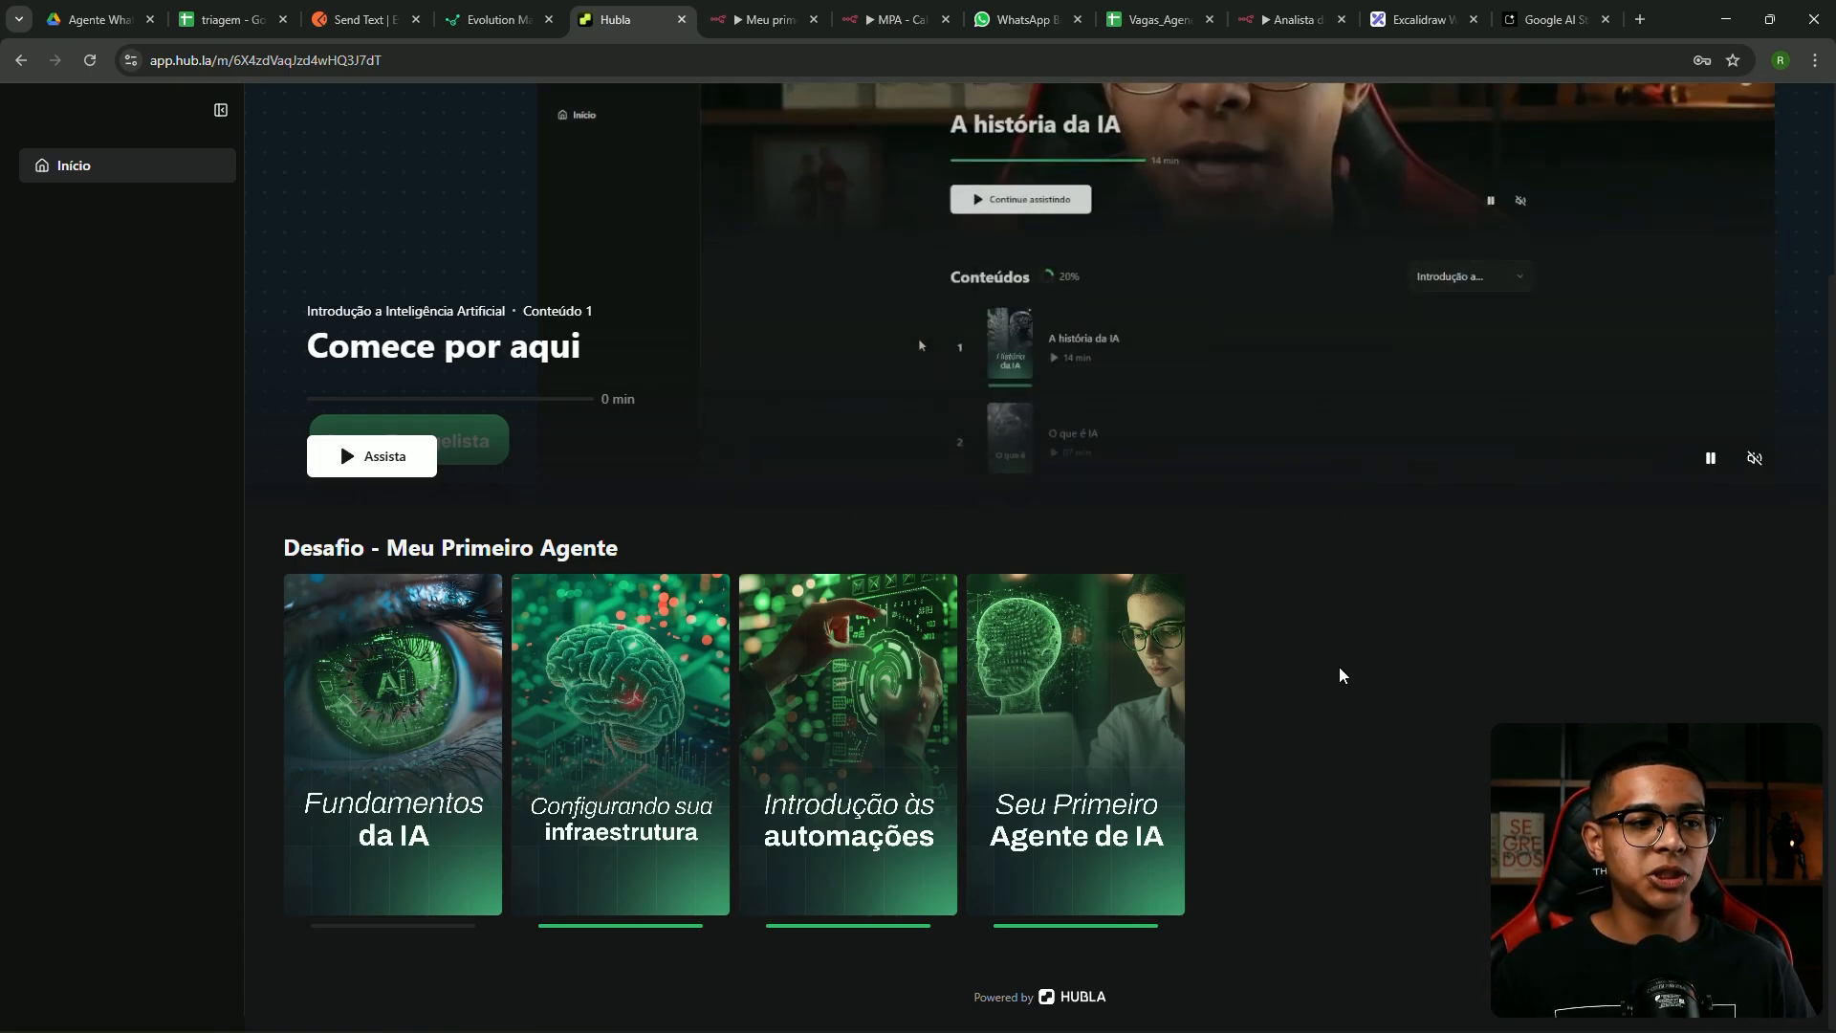
{"action": "scroll", "coordinate": [1349, 693], "scroll_direction": "up", "scroll_amount": 2}
{"action": "scroll", "coordinate": [1348, 698], "scroll_direction": "down", "scroll_amount": 2}
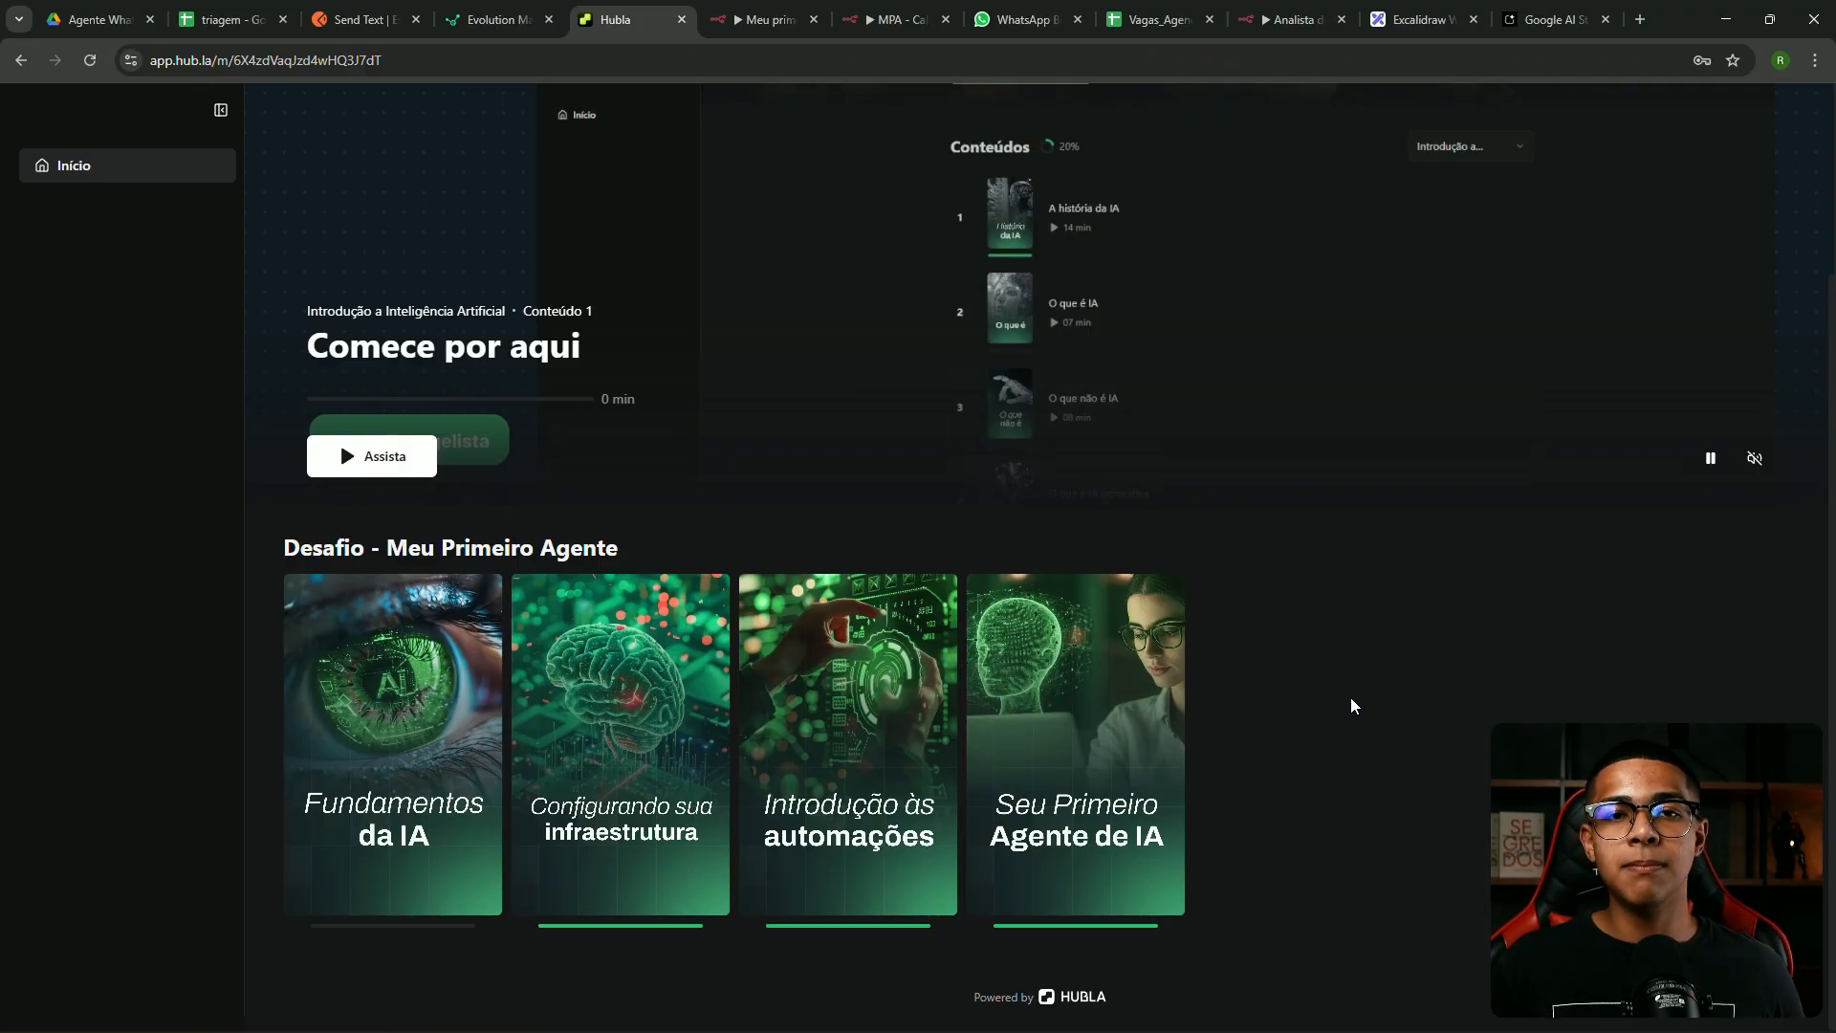
{"action": "scroll", "coordinate": [1351, 695], "scroll_direction": "up", "scroll_amount": 2}
{"action": "scroll", "coordinate": [1351, 695], "scroll_direction": "down", "scroll_amount": 2}
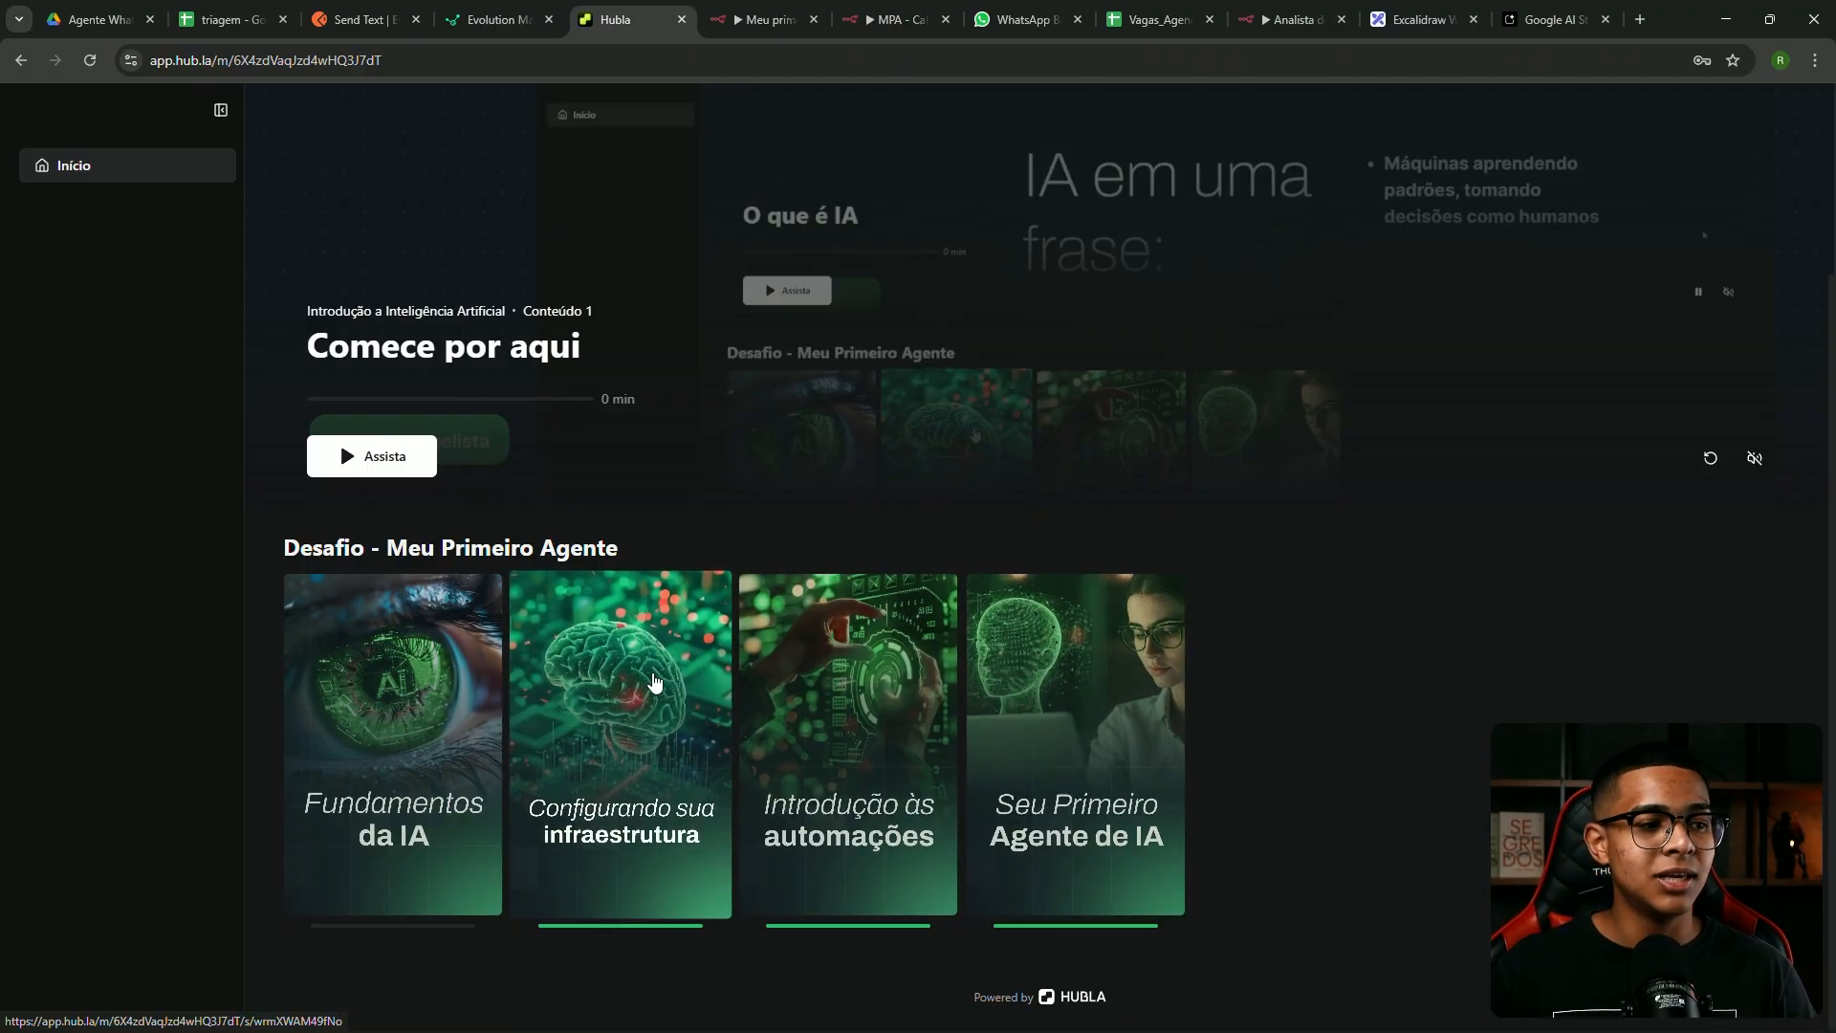
{"action": "left_click", "coordinate": [654, 682]}
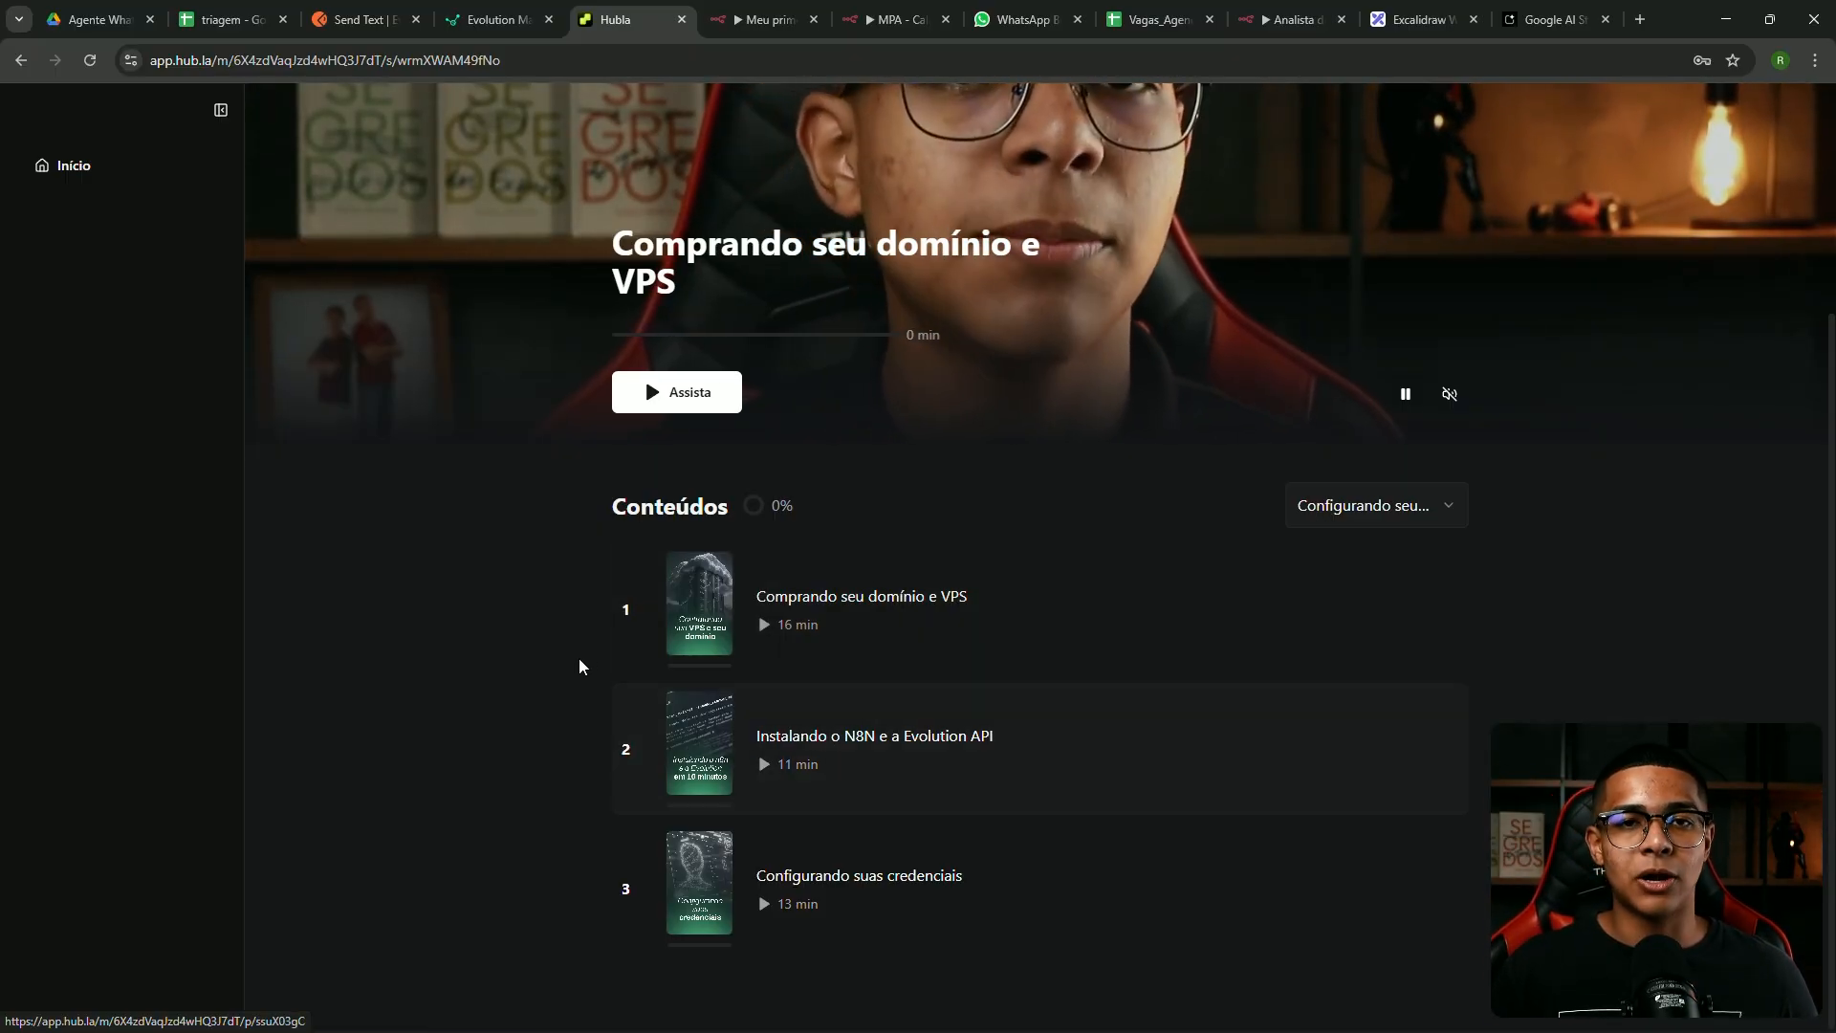
{"action": "scroll", "coordinate": [578, 658], "scroll_direction": "up", "scroll_amount": 2}
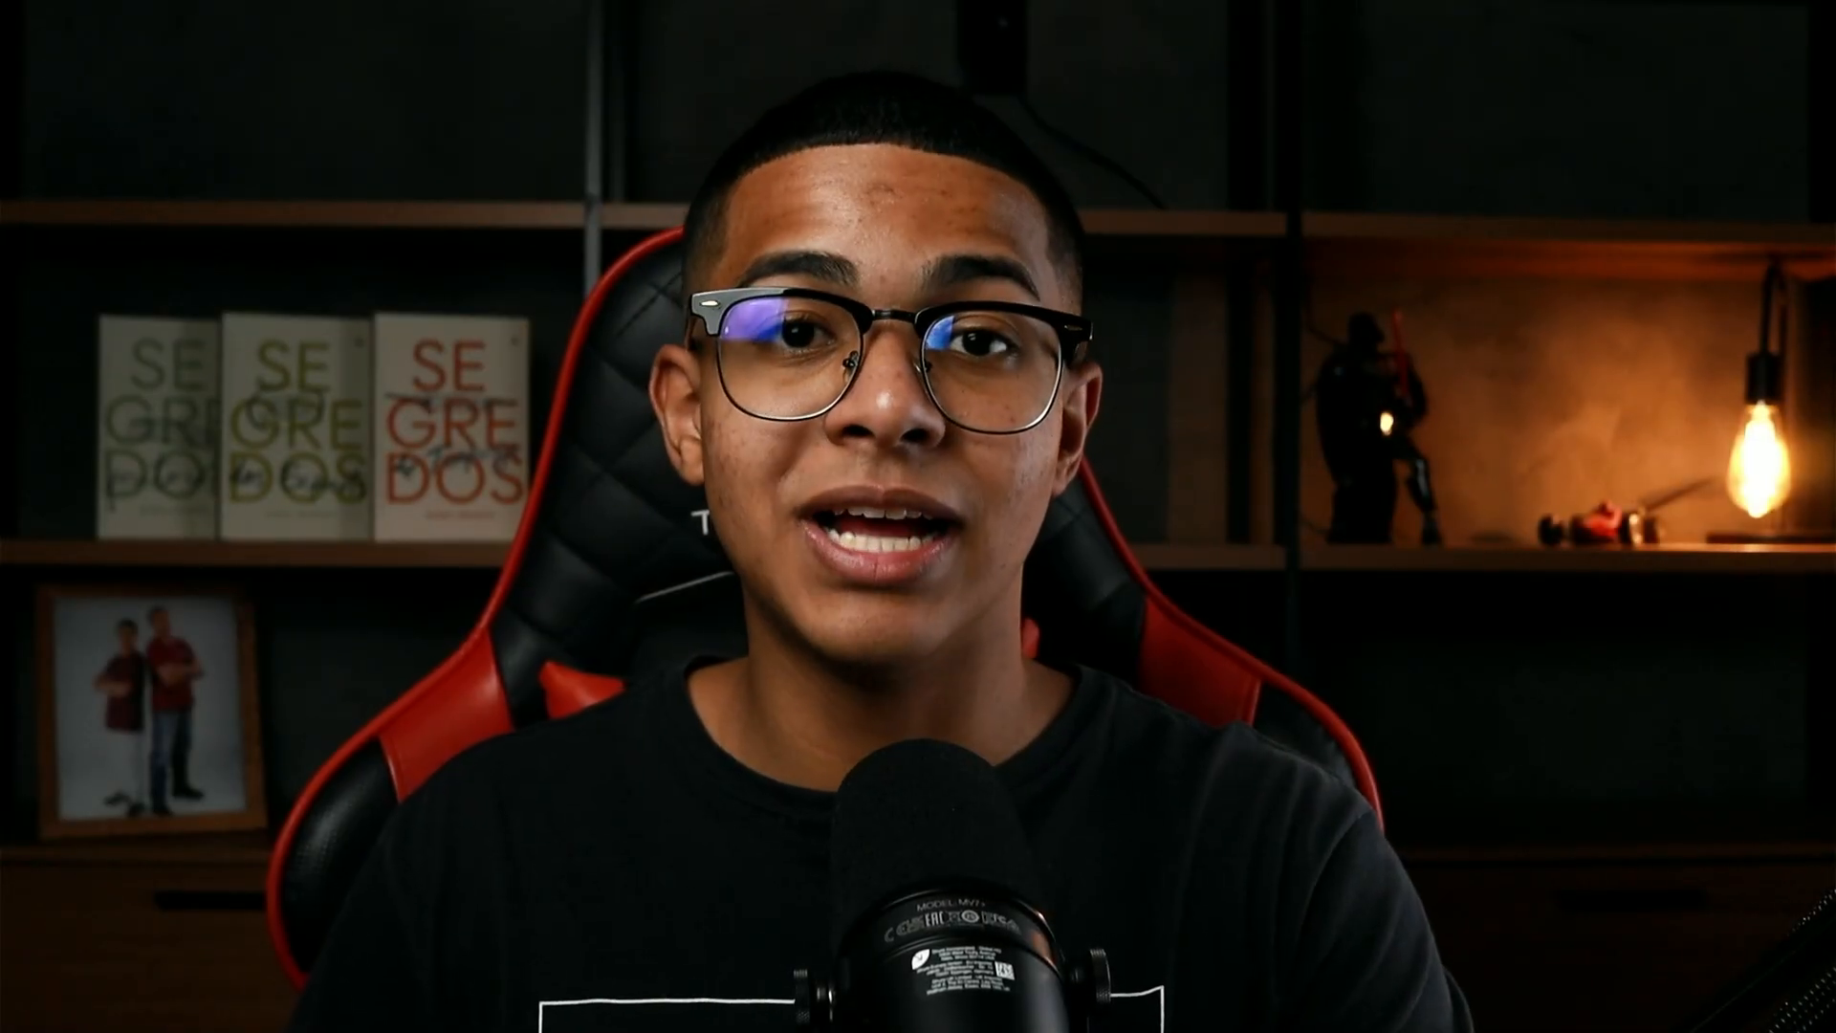